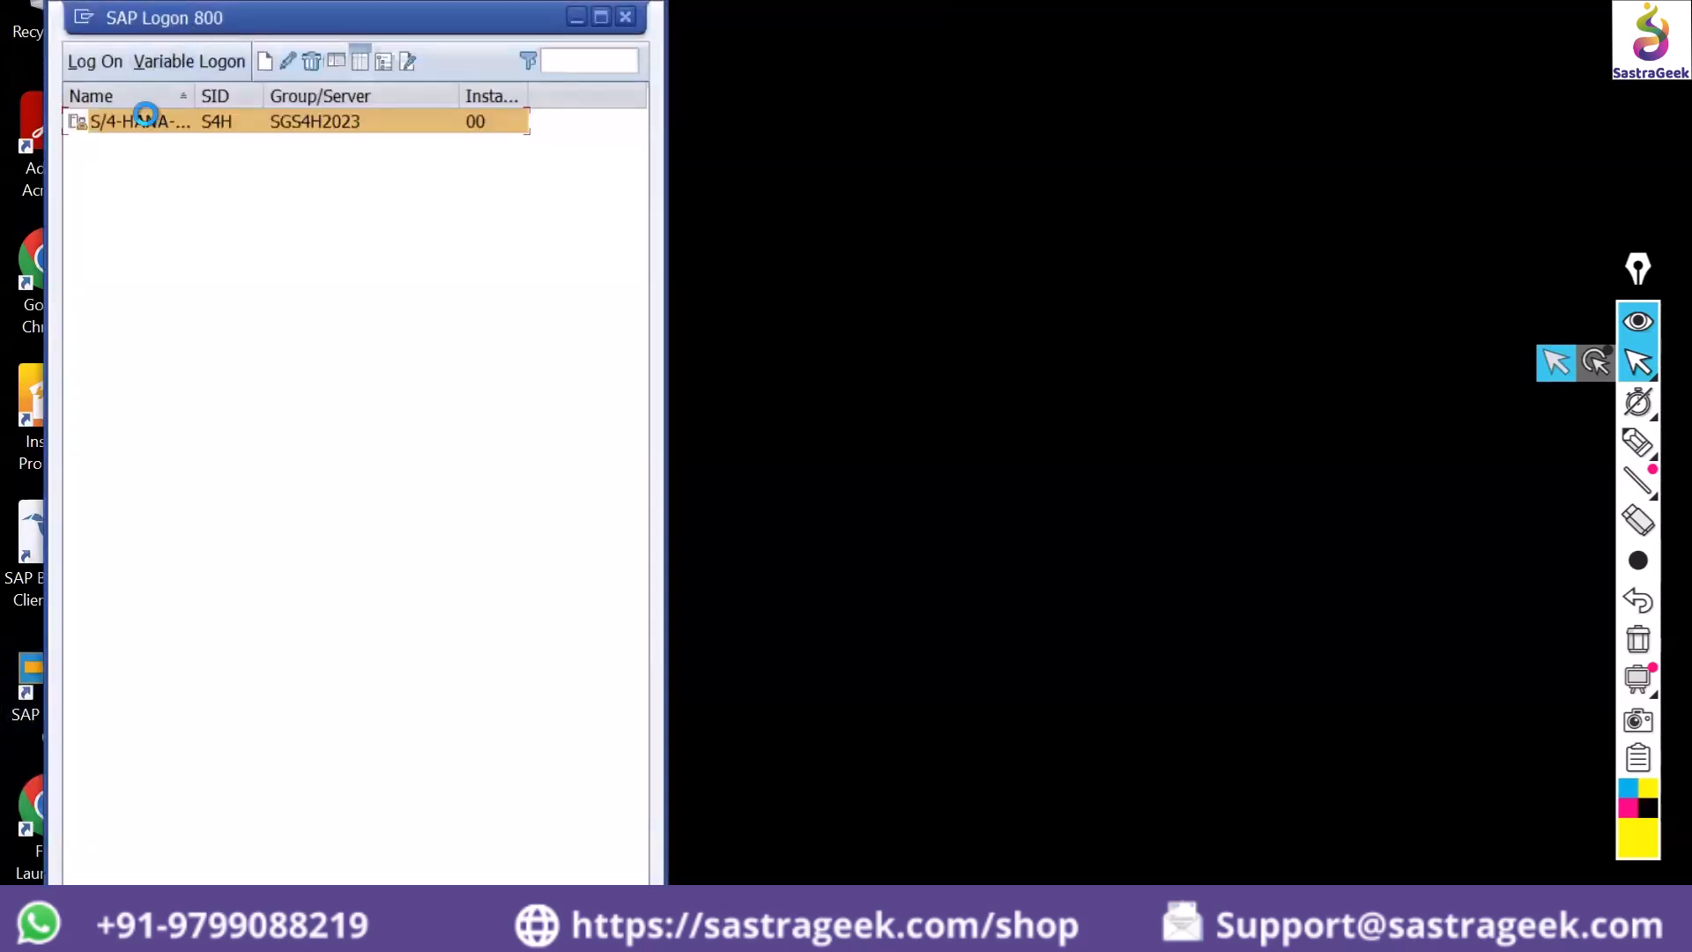
Open the S/4-HANA system entry and log on to client 100 with the training user ID and the account password
double_click(147, 121)
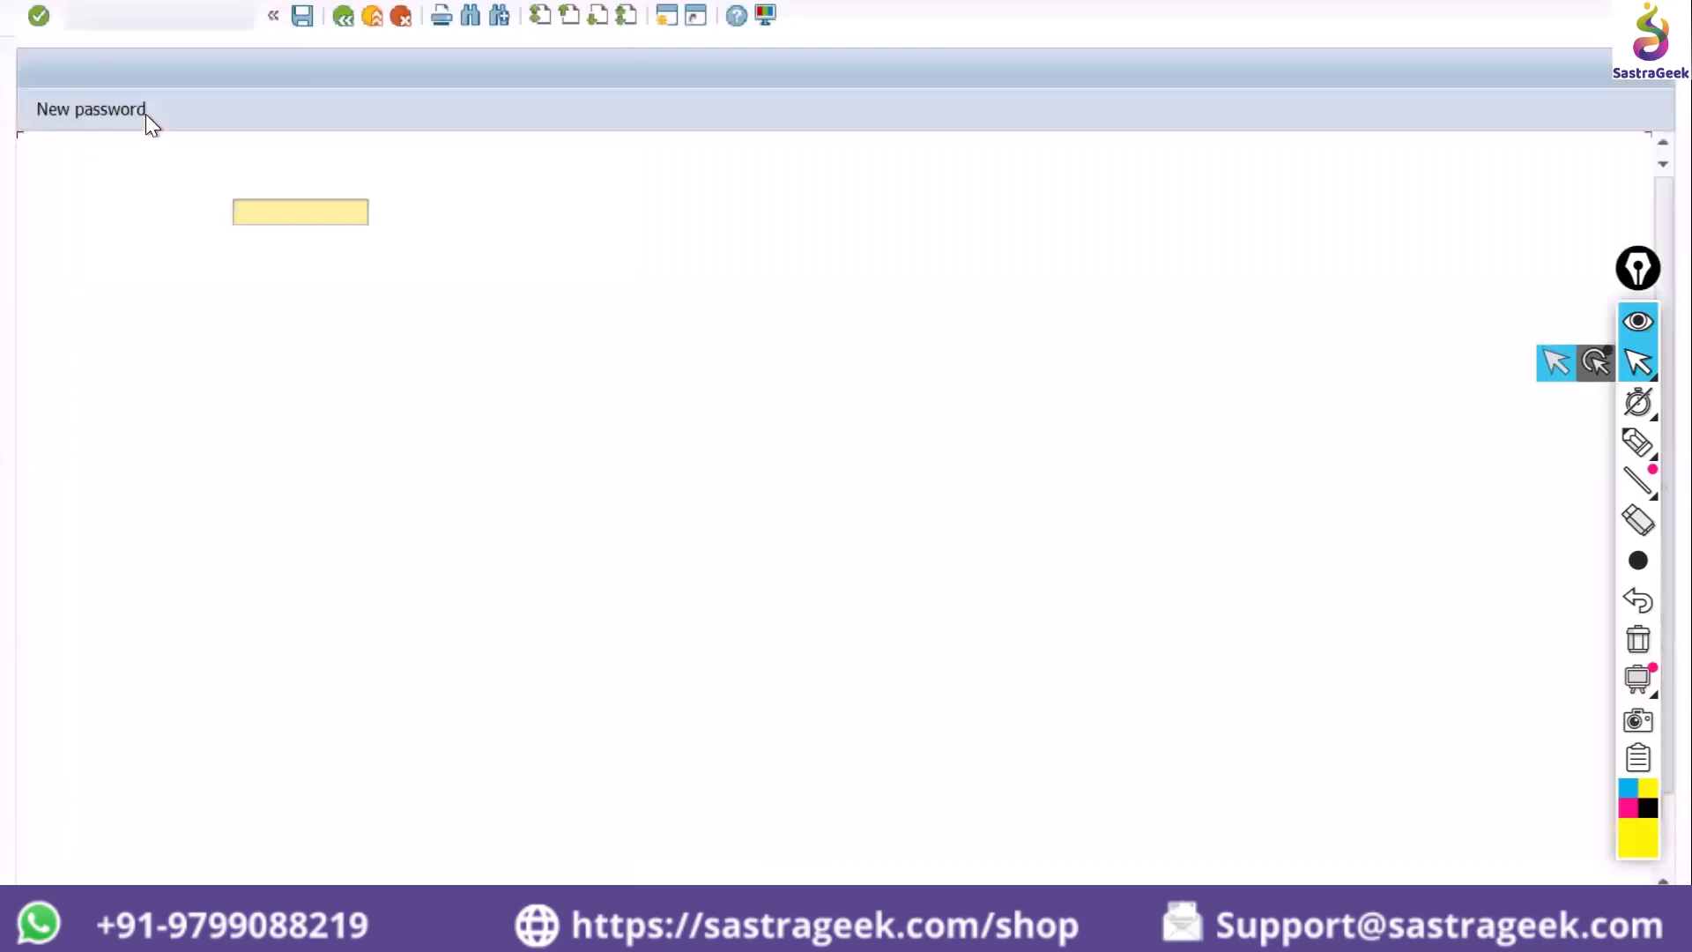
text(tr)
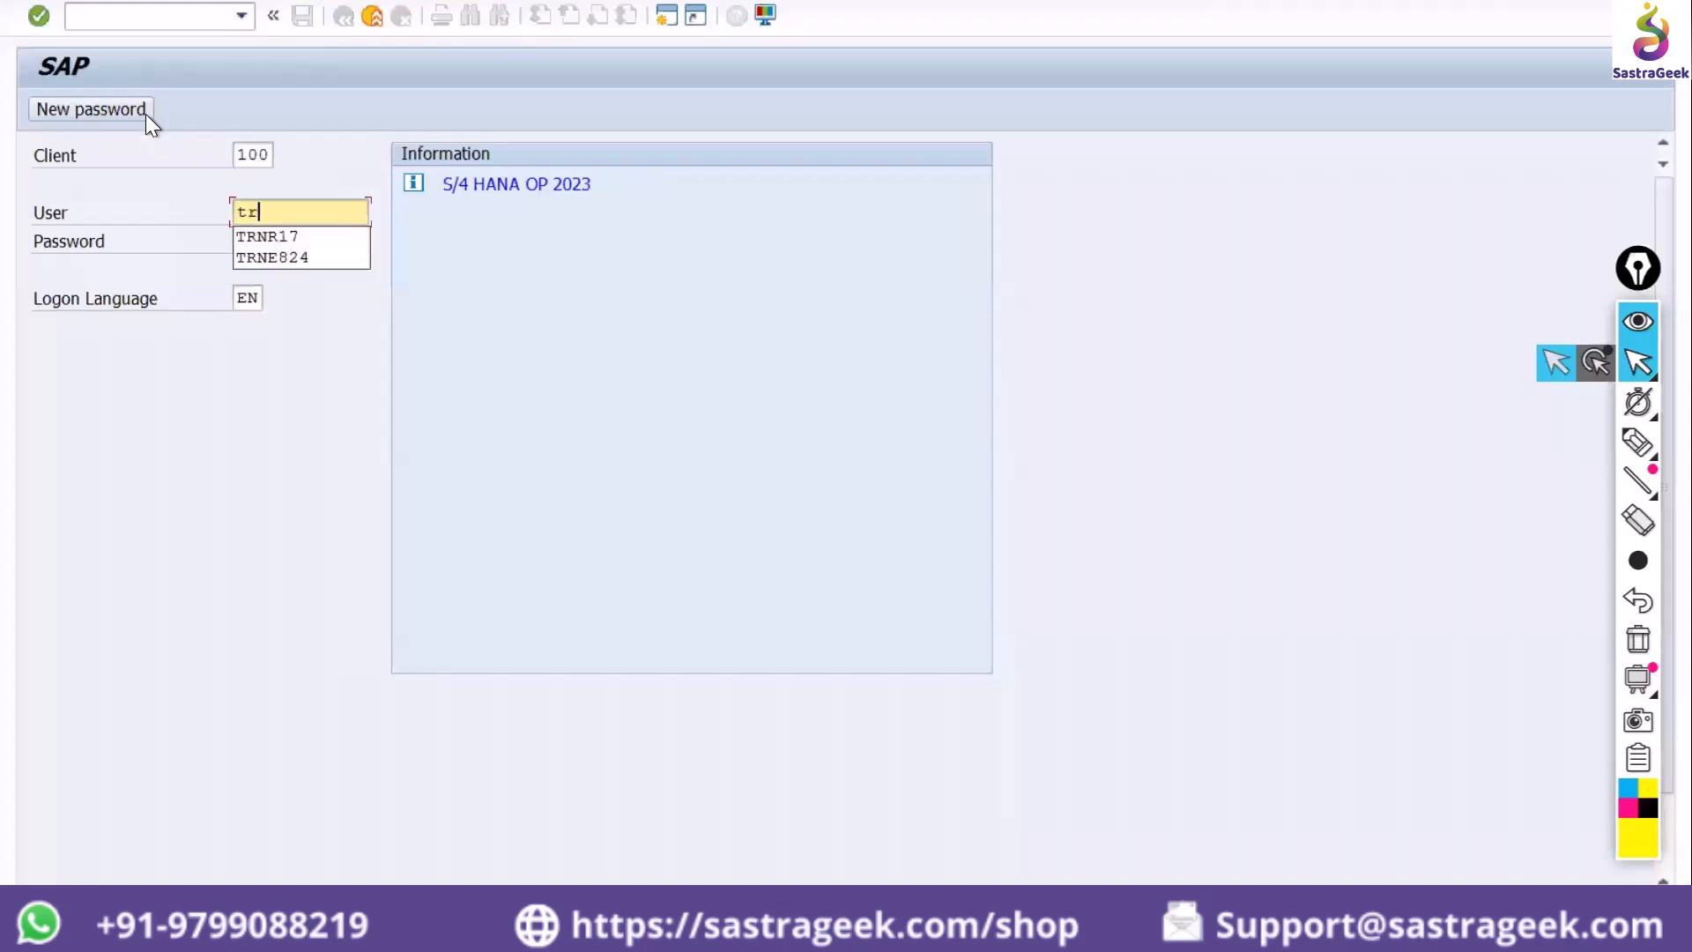
key(Down)
key(Down)
key(Return)
key(Tab)
text(*******)
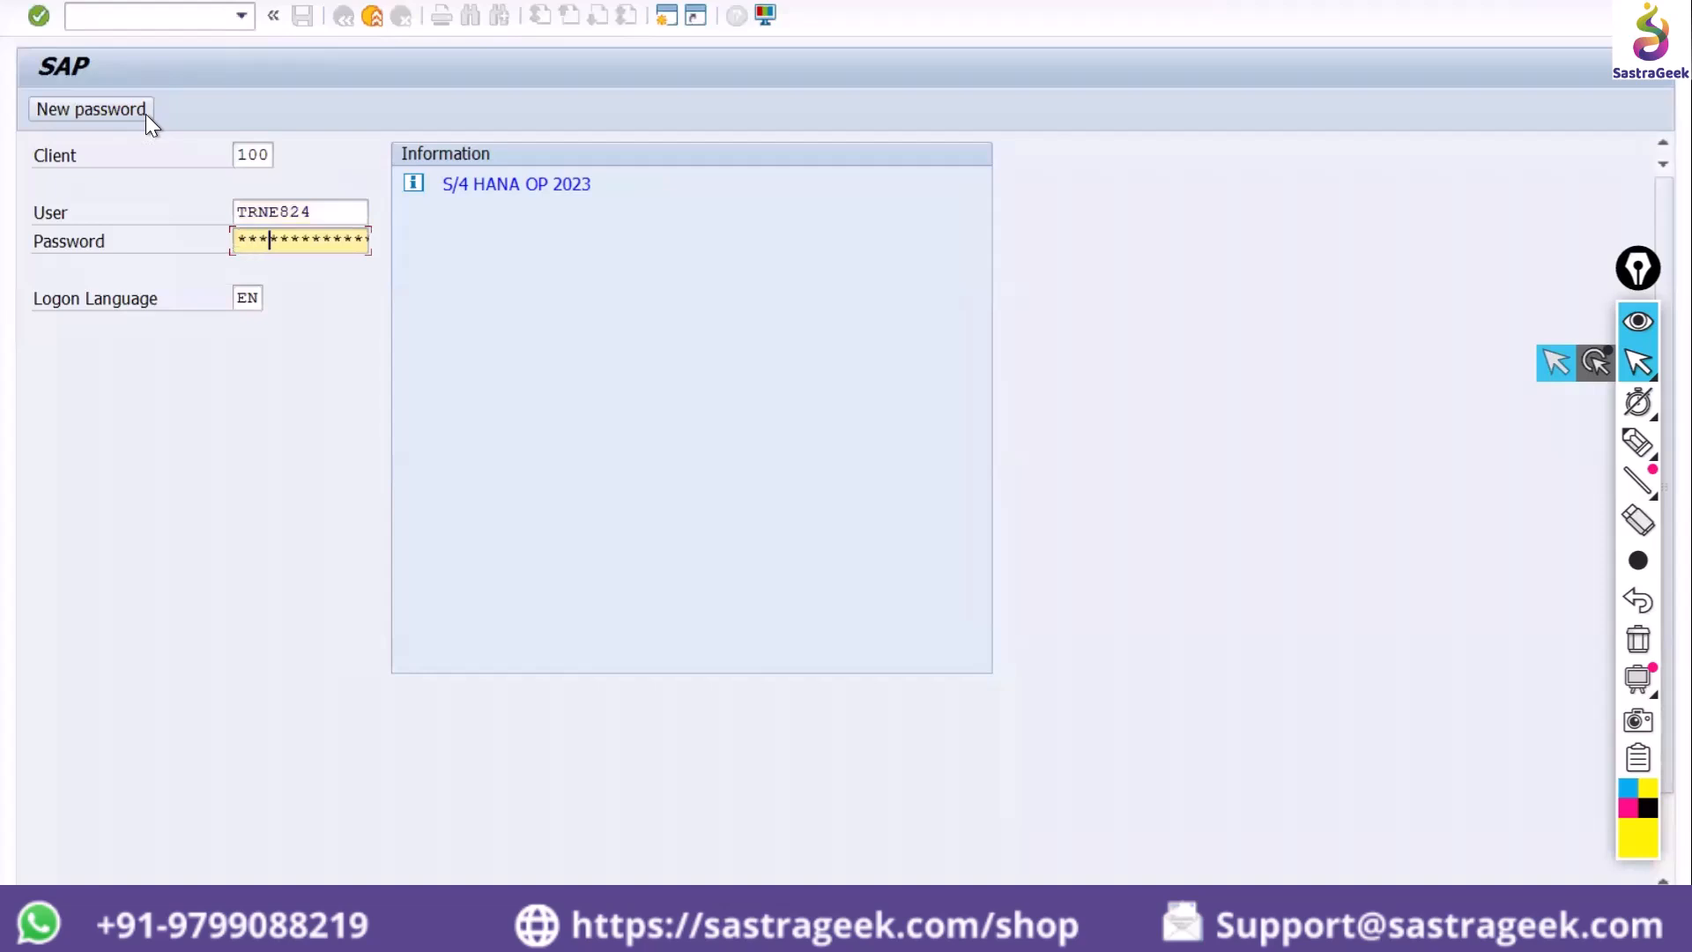
text(***)
key(Return)
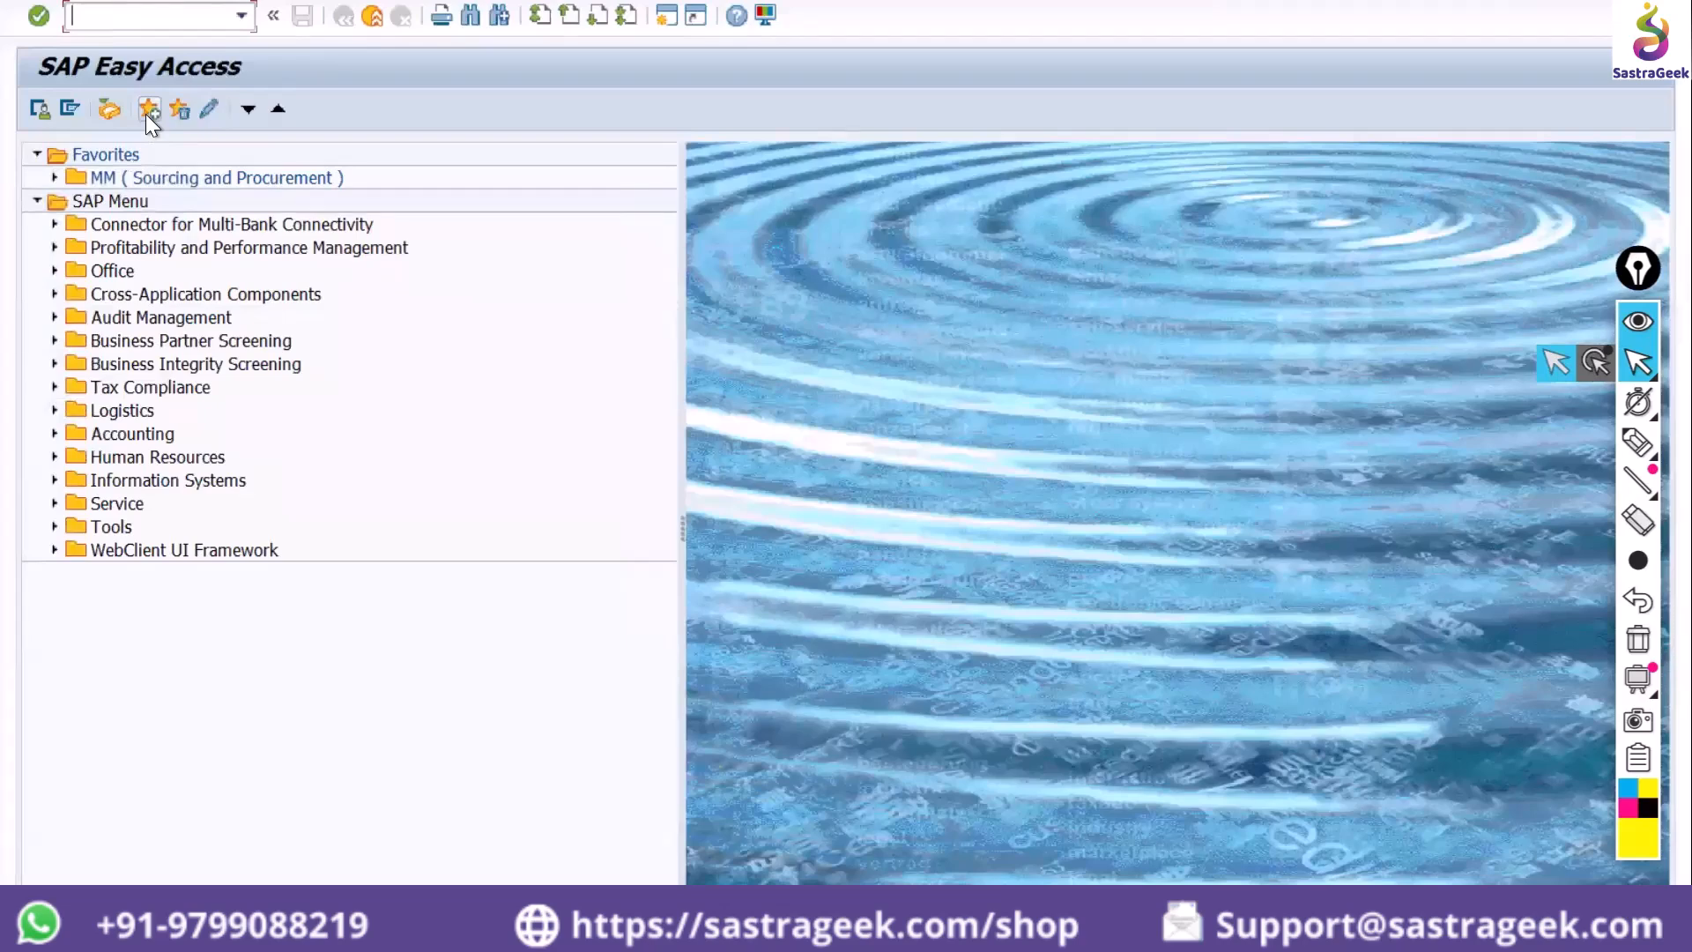
Underline the standard toolbar, the SAP Easy Access title, the application toolbar and the command field with the yellow pen, and clear the marks
click(1632, 449)
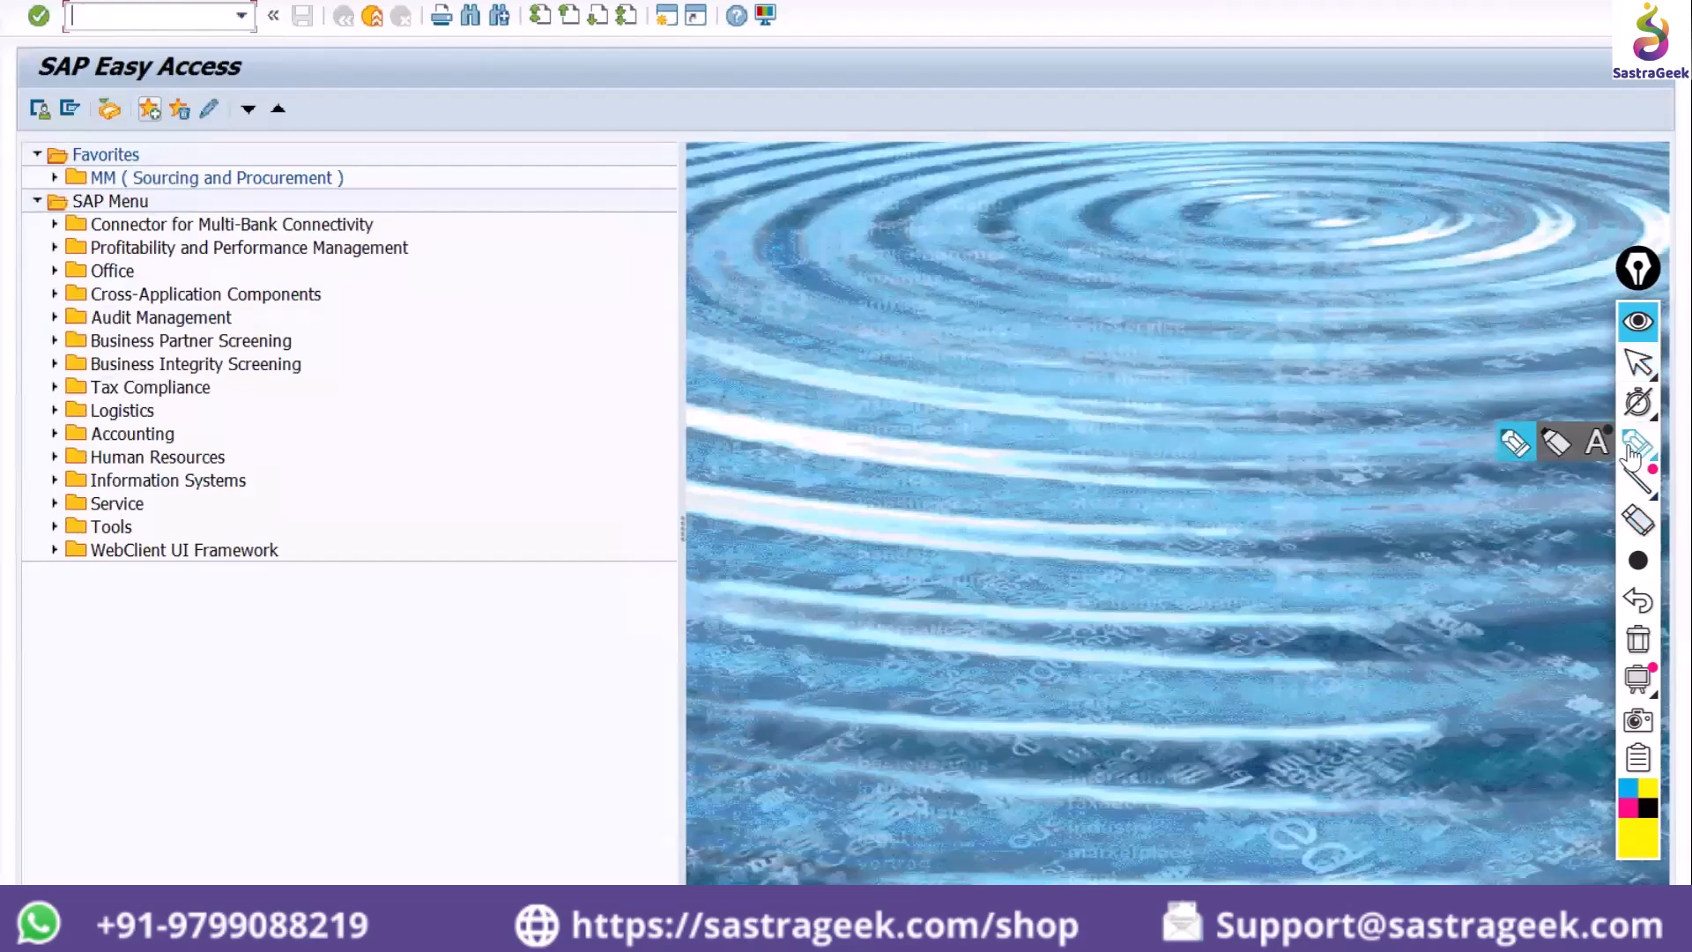
click(1503, 442)
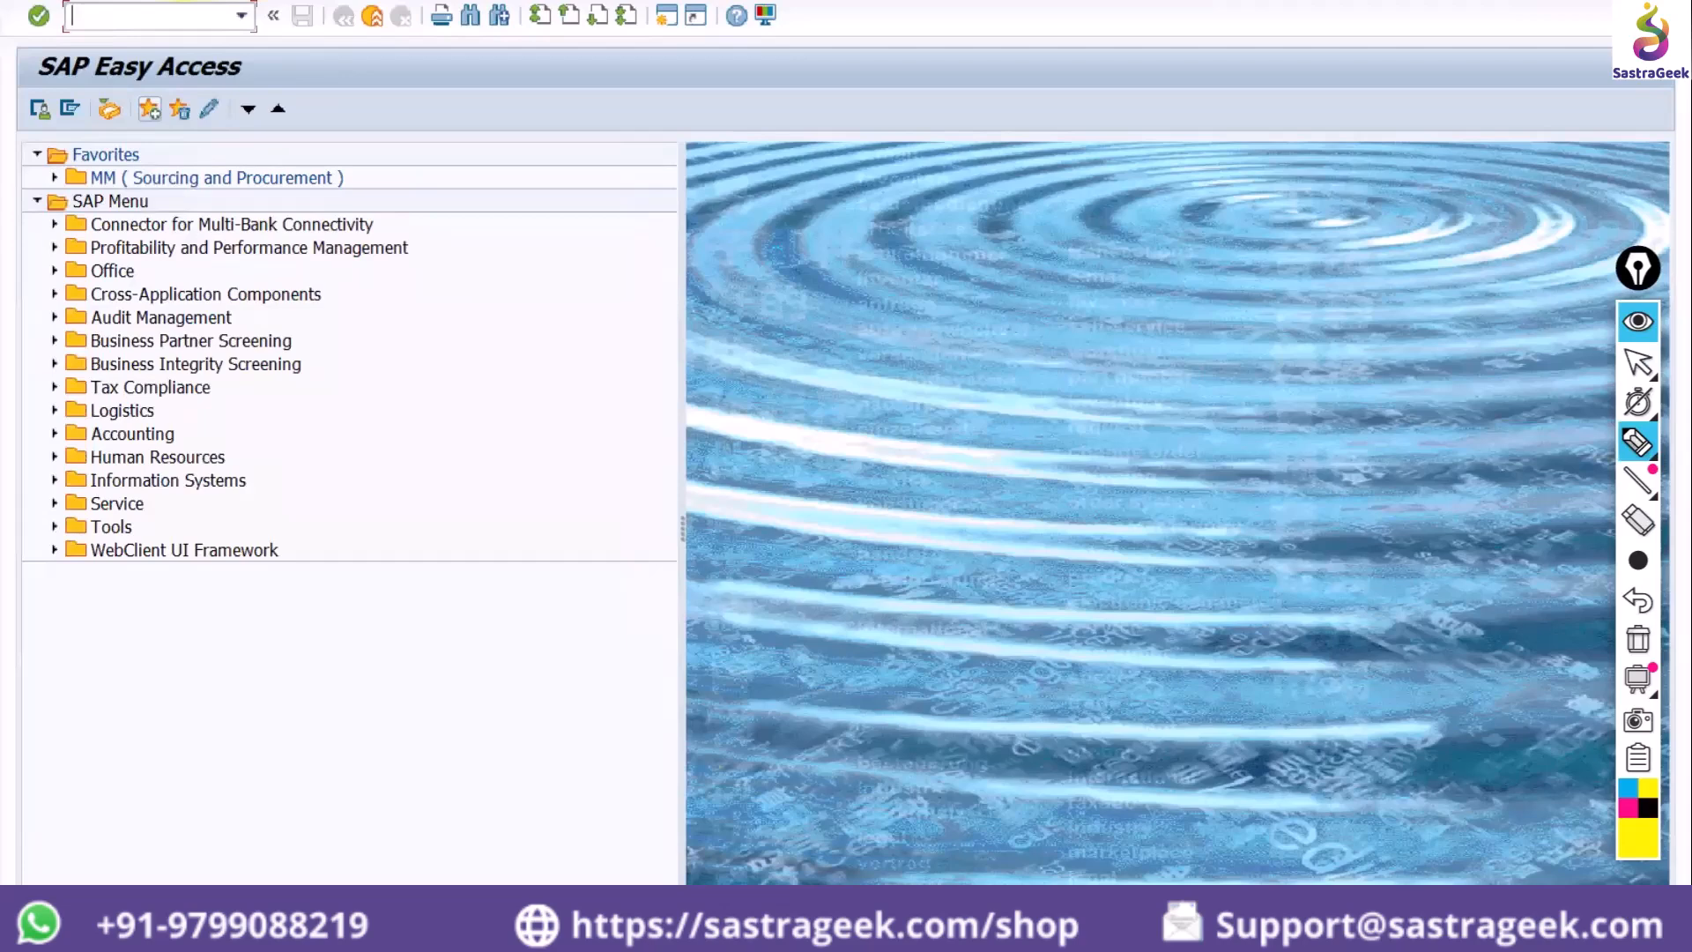
drag(336, 29, 816, 37)
mouse_move(13, 86)
mouse_down()
mouse_move(278, 84)
mouse_move(447, 107)
mouse_up()
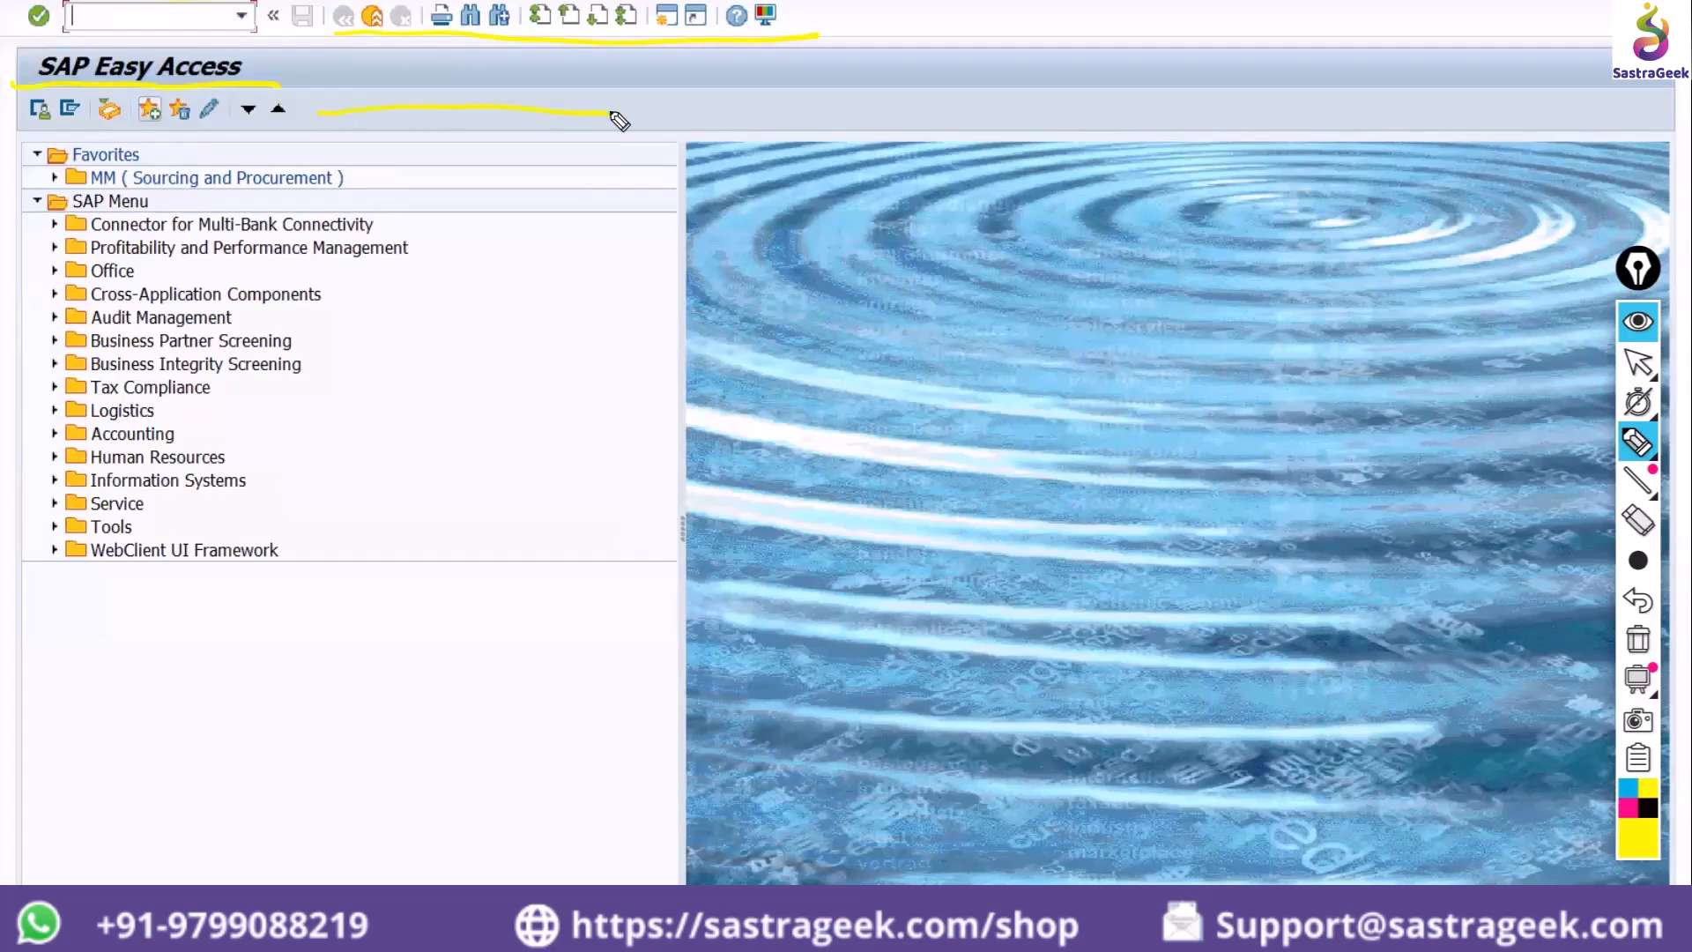
drag(32, 34, 255, 33)
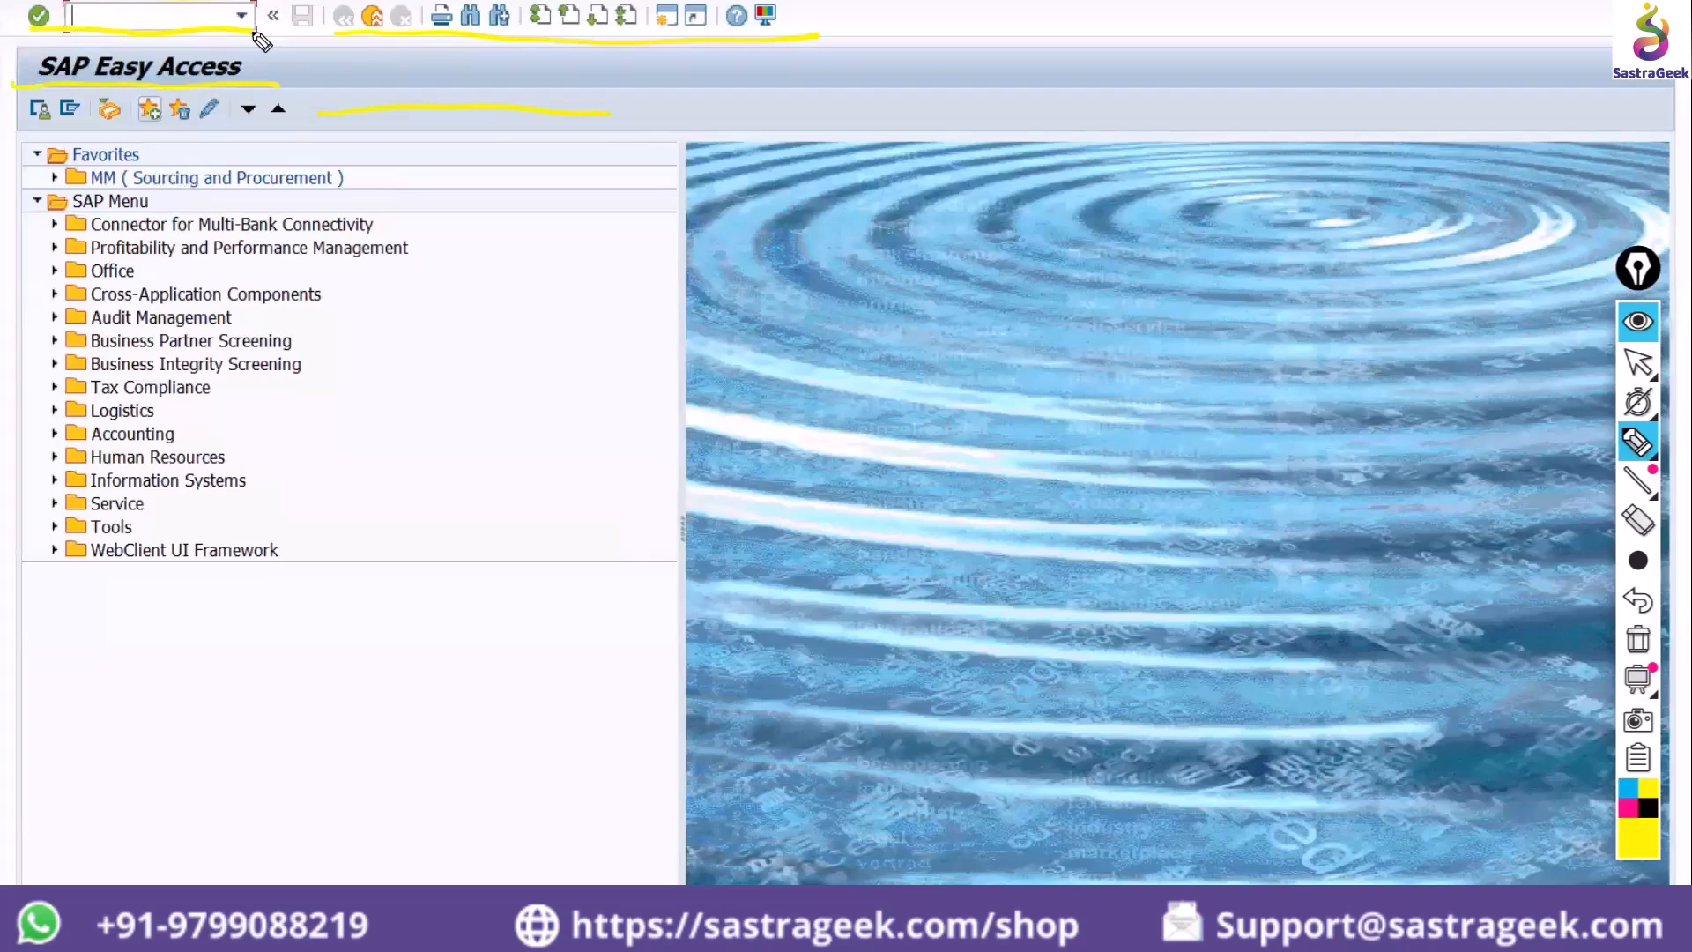
click(1637, 640)
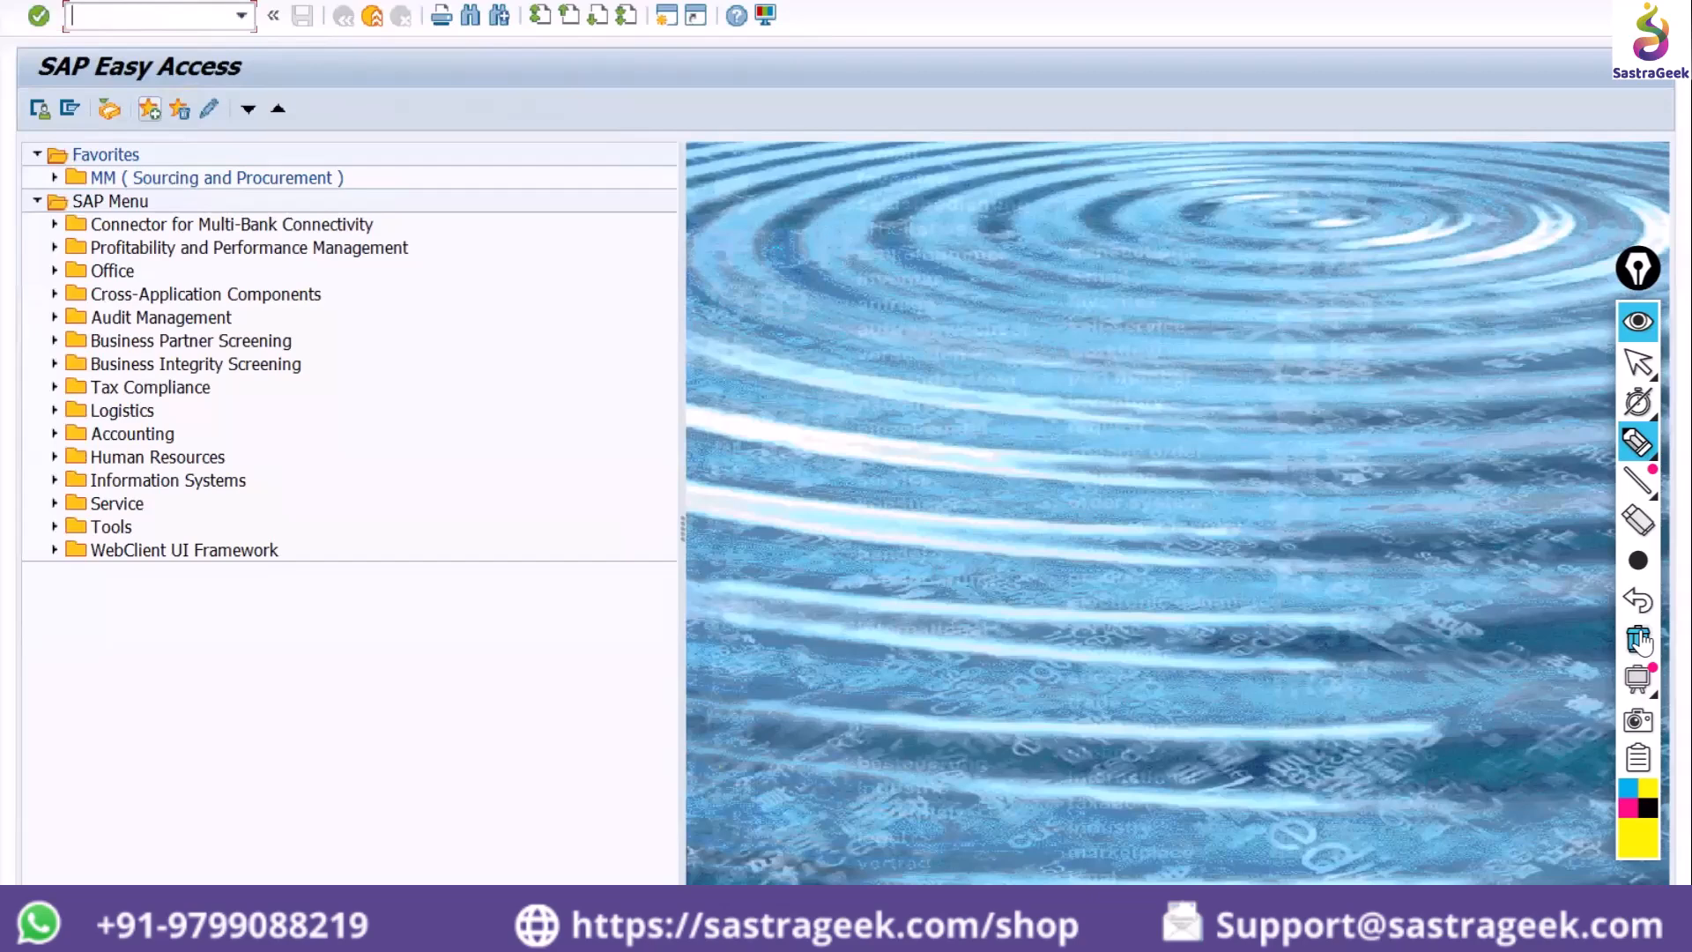
Outline the background picture area with the yellow pen, clear the outline and switch back to the normal pointer
drag(680, 123, 678, 837)
drag(680, 123, 1222, 132)
mouse_move(1335, 141)
mouse_down()
mouse_move(1564, 243)
mouse_move(1564, 860)
mouse_move(702, 875)
mouse_up()
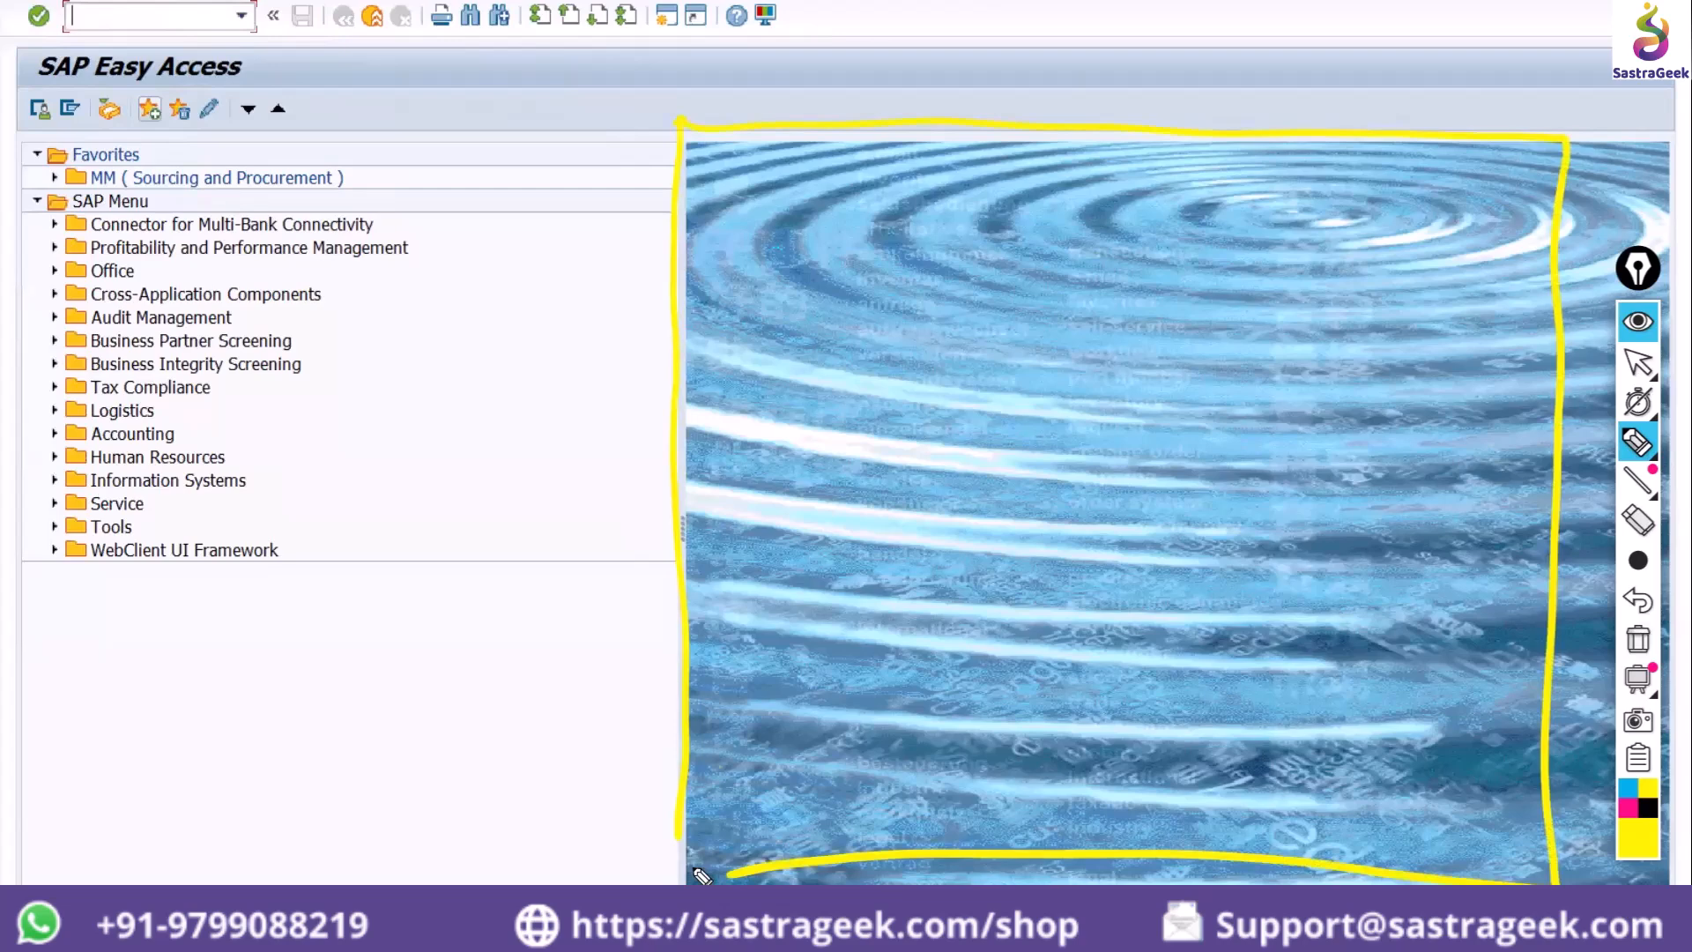
click(1626, 648)
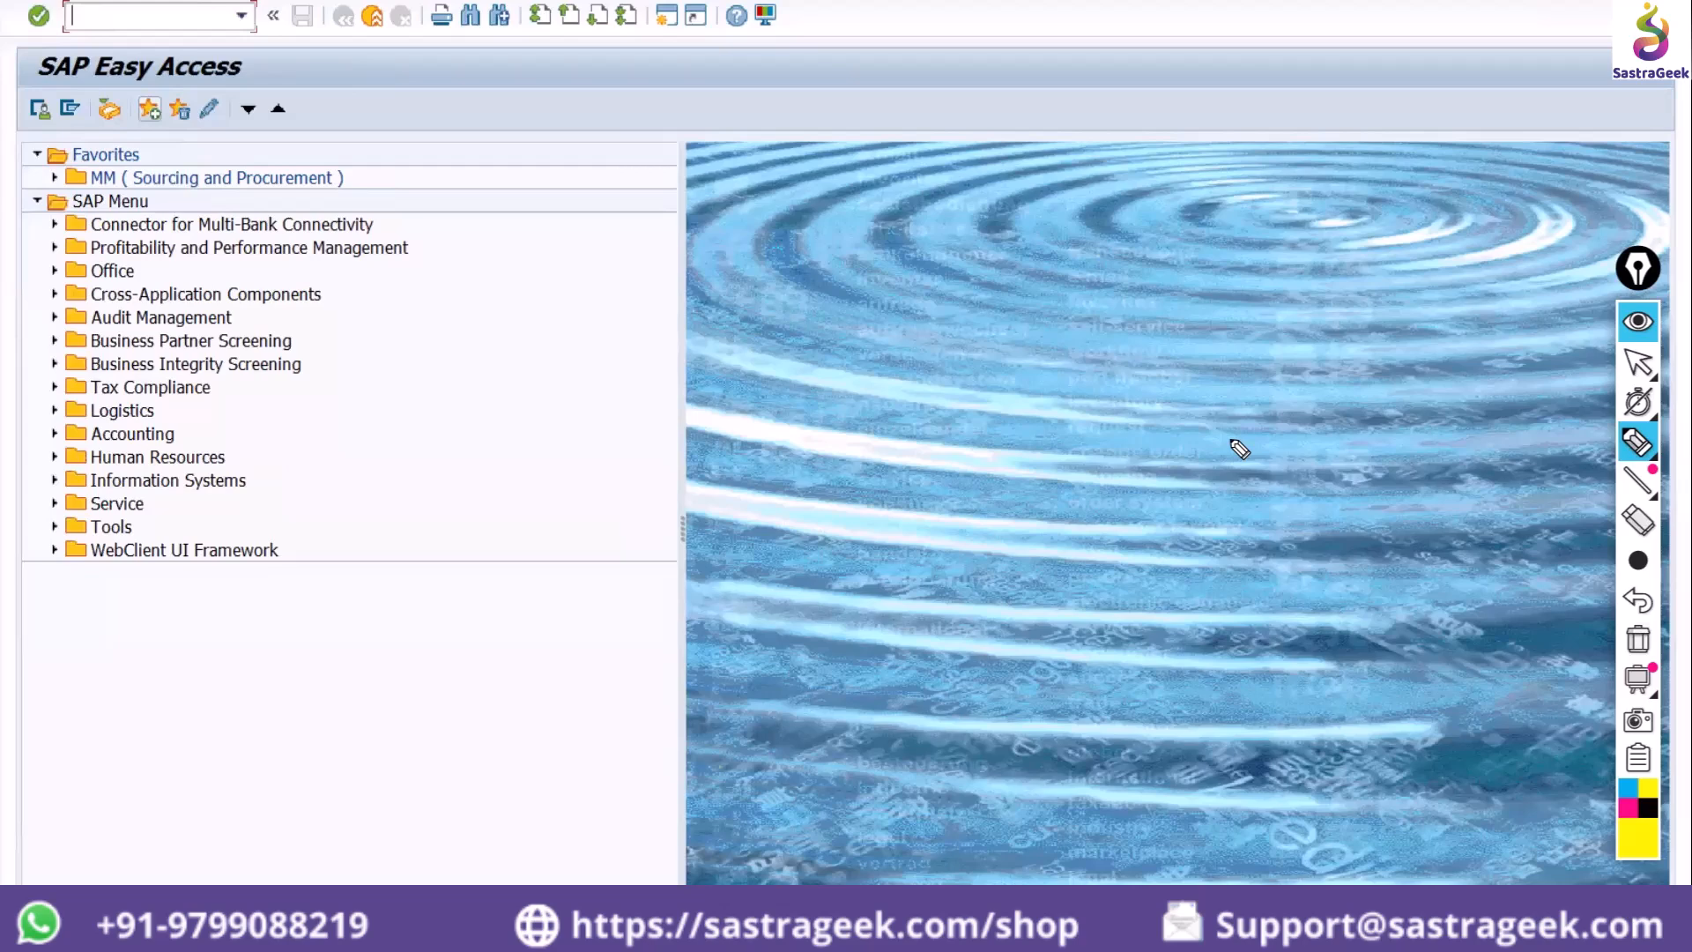
click(1635, 365)
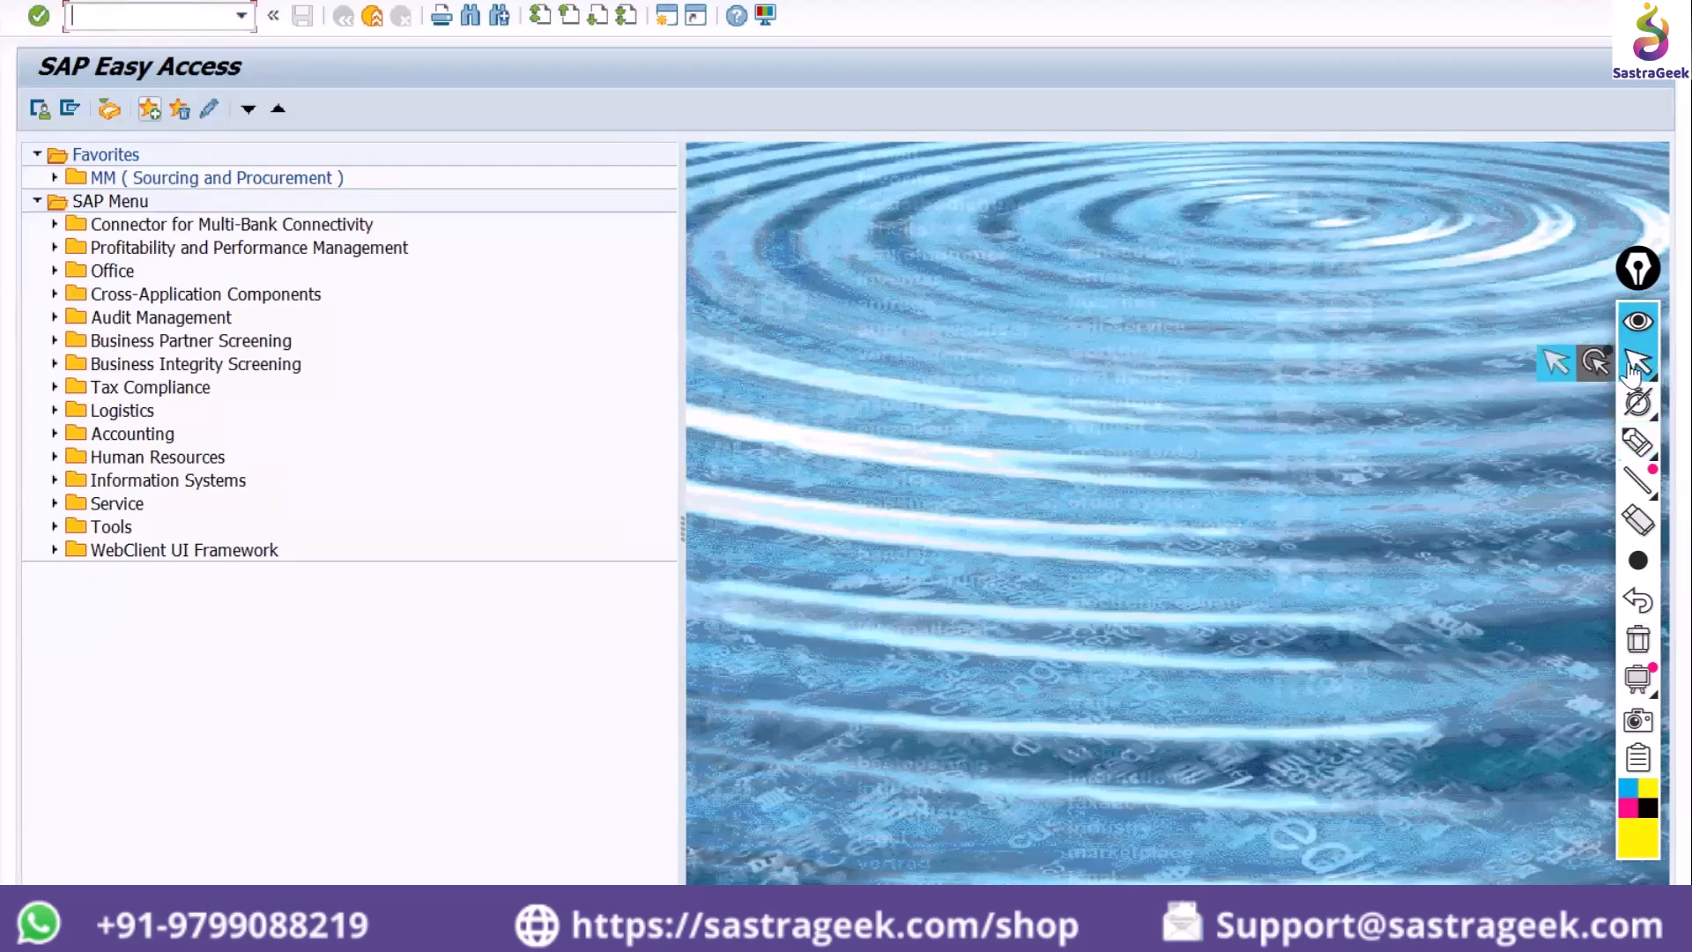
click(1557, 358)
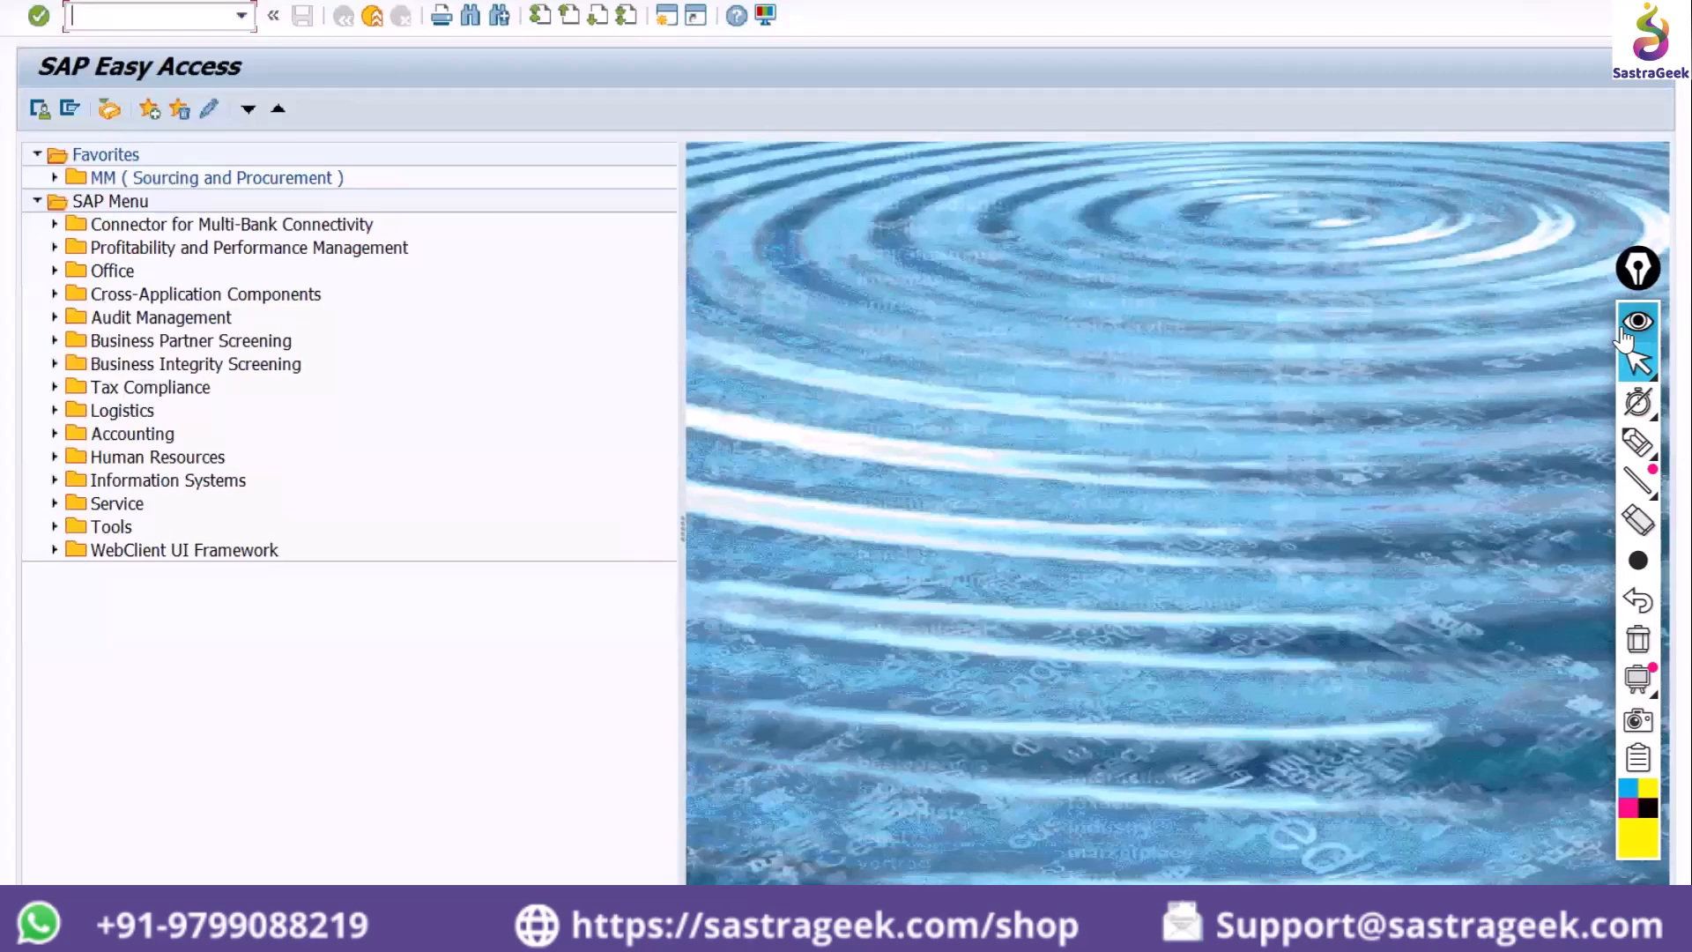
Hide the SAP Easy Access background picture by enabling the Do Not Display Picture setting
click(284, 0)
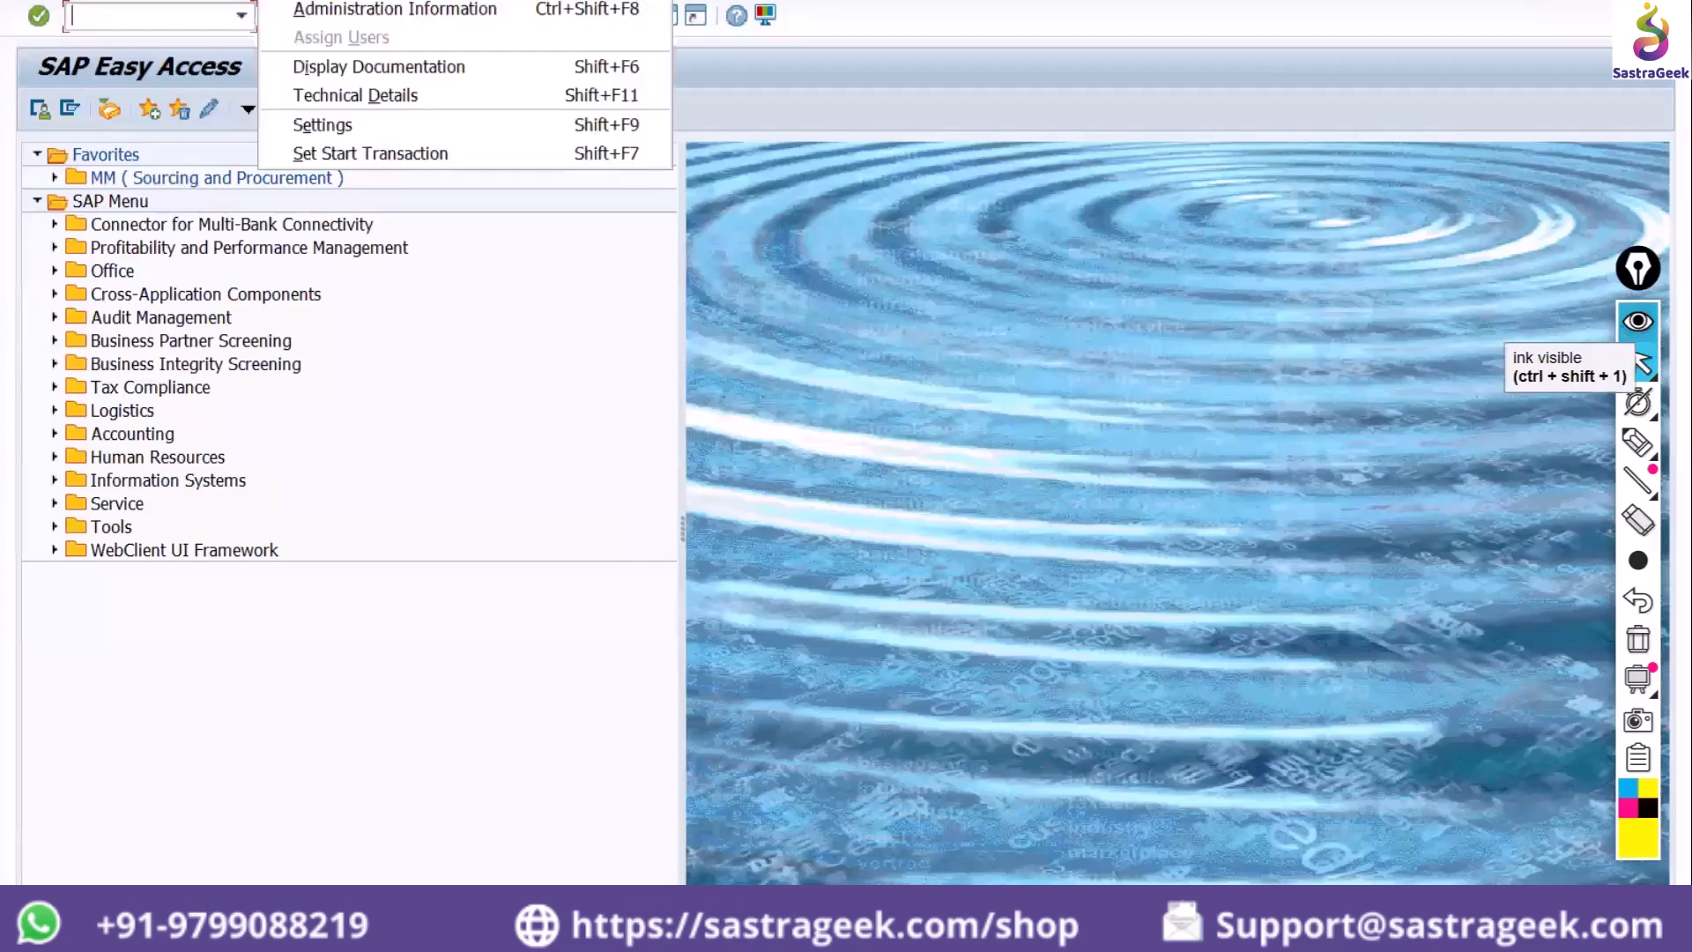
click(322, 125)
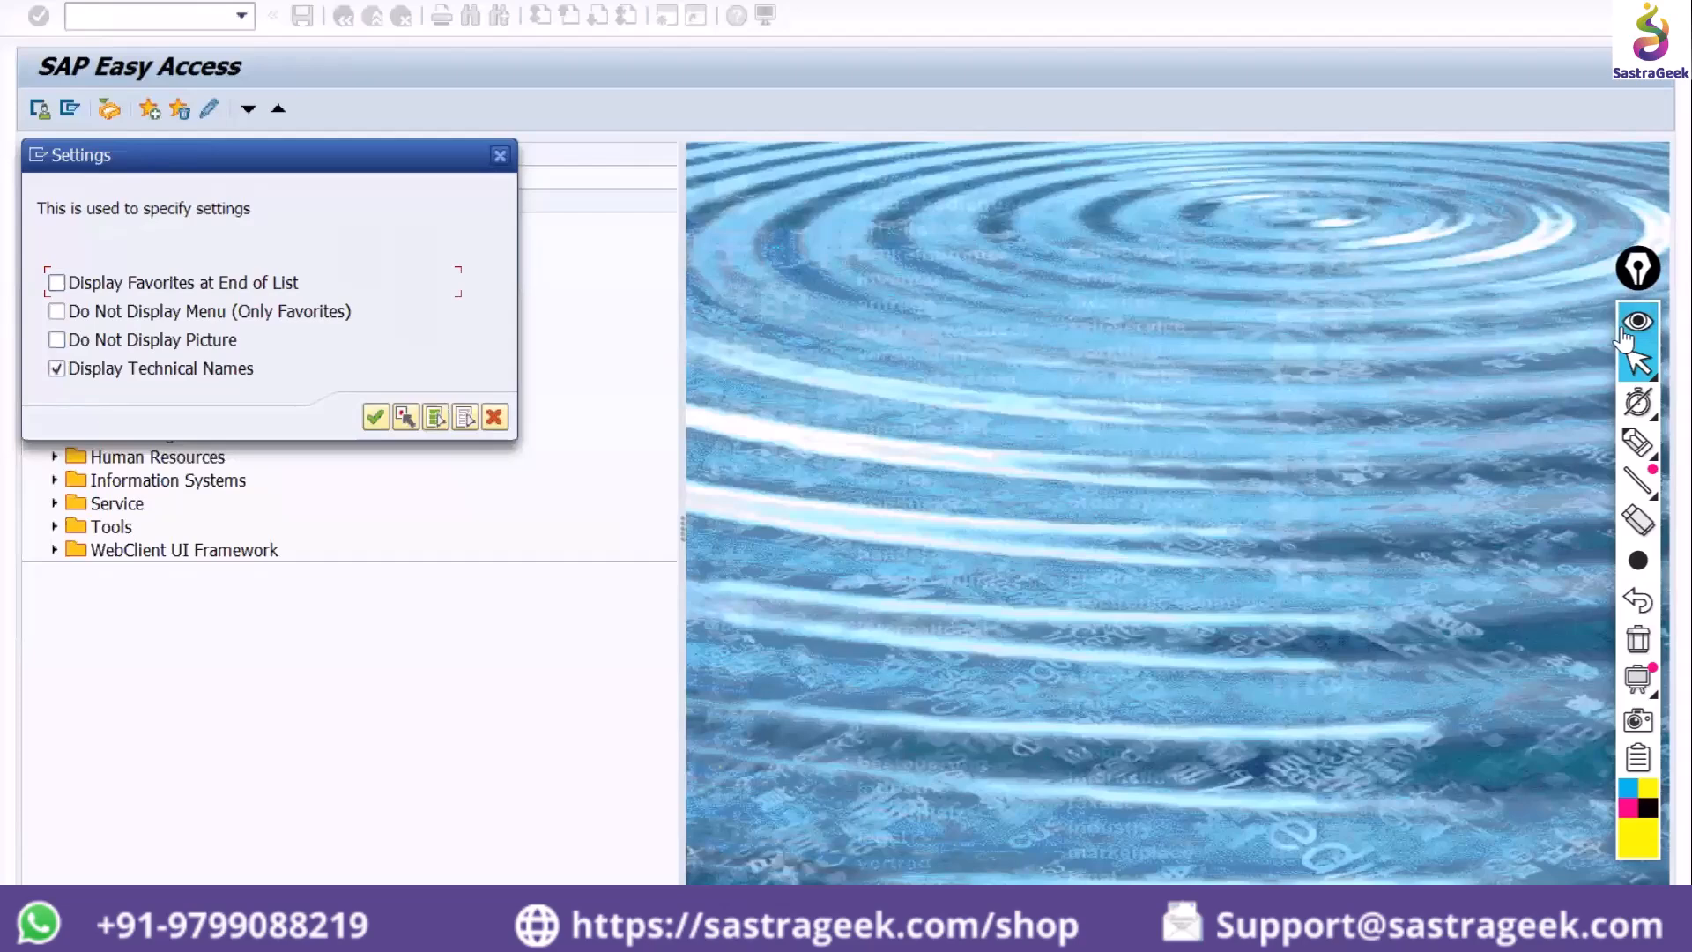
click(56, 339)
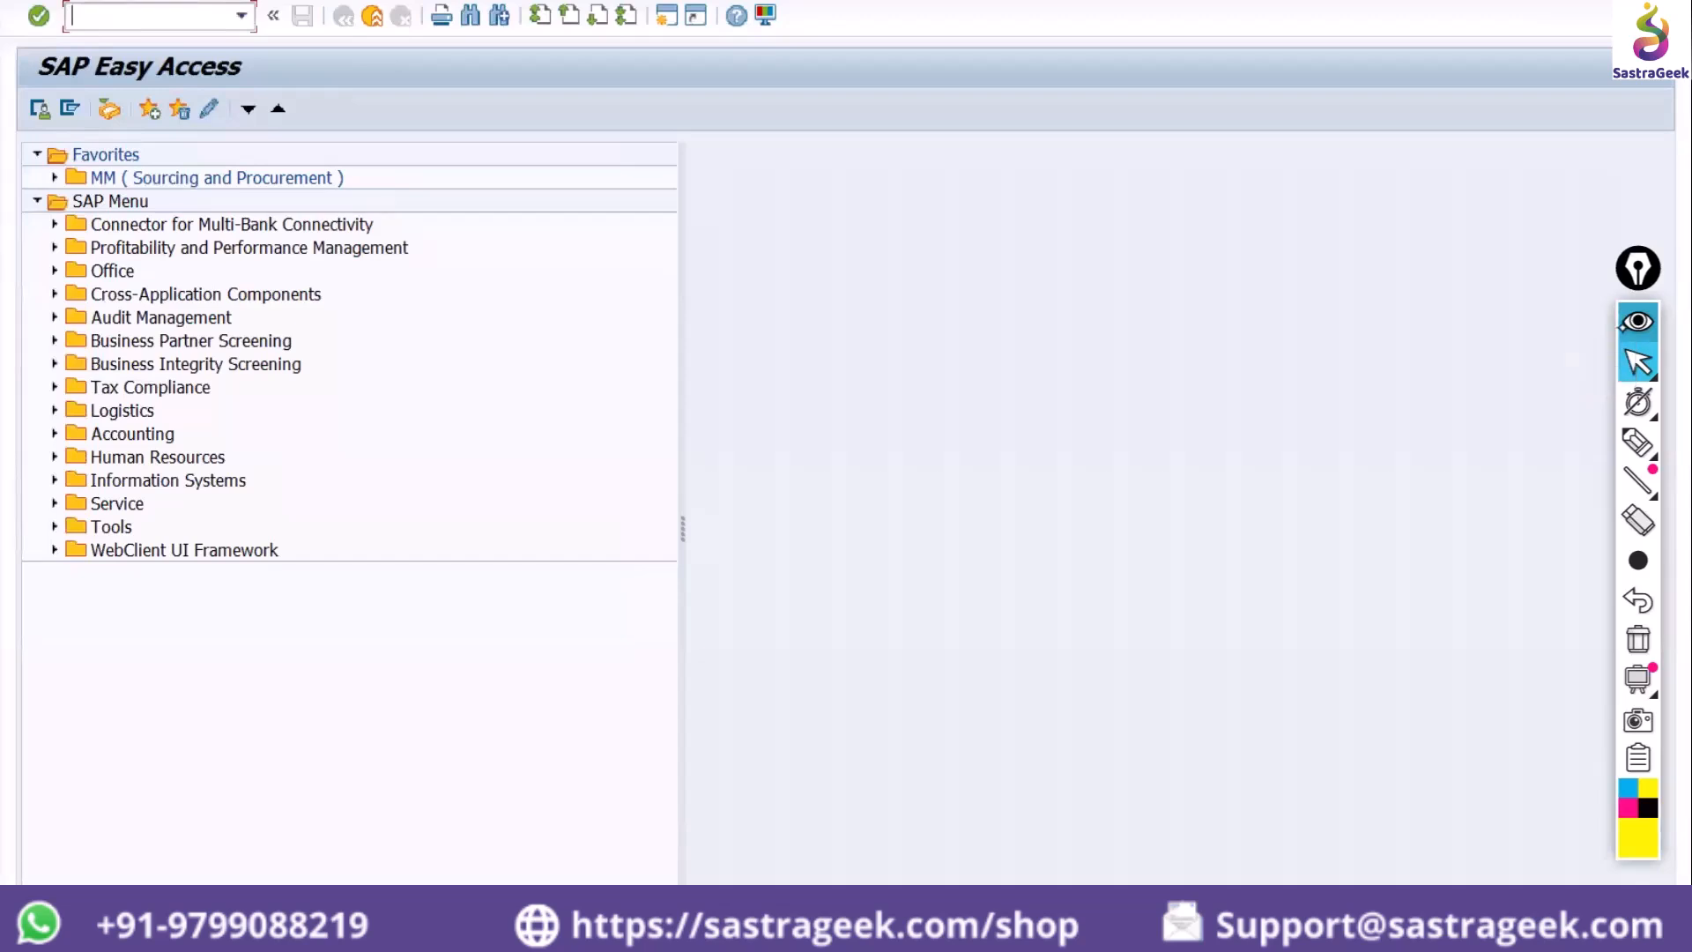
Reopen the SAP Easy Access settings, underline the Do Not Display Picture option in yellow, clear the mark and close the settings unchanged
click(280, 1)
click(323, 125)
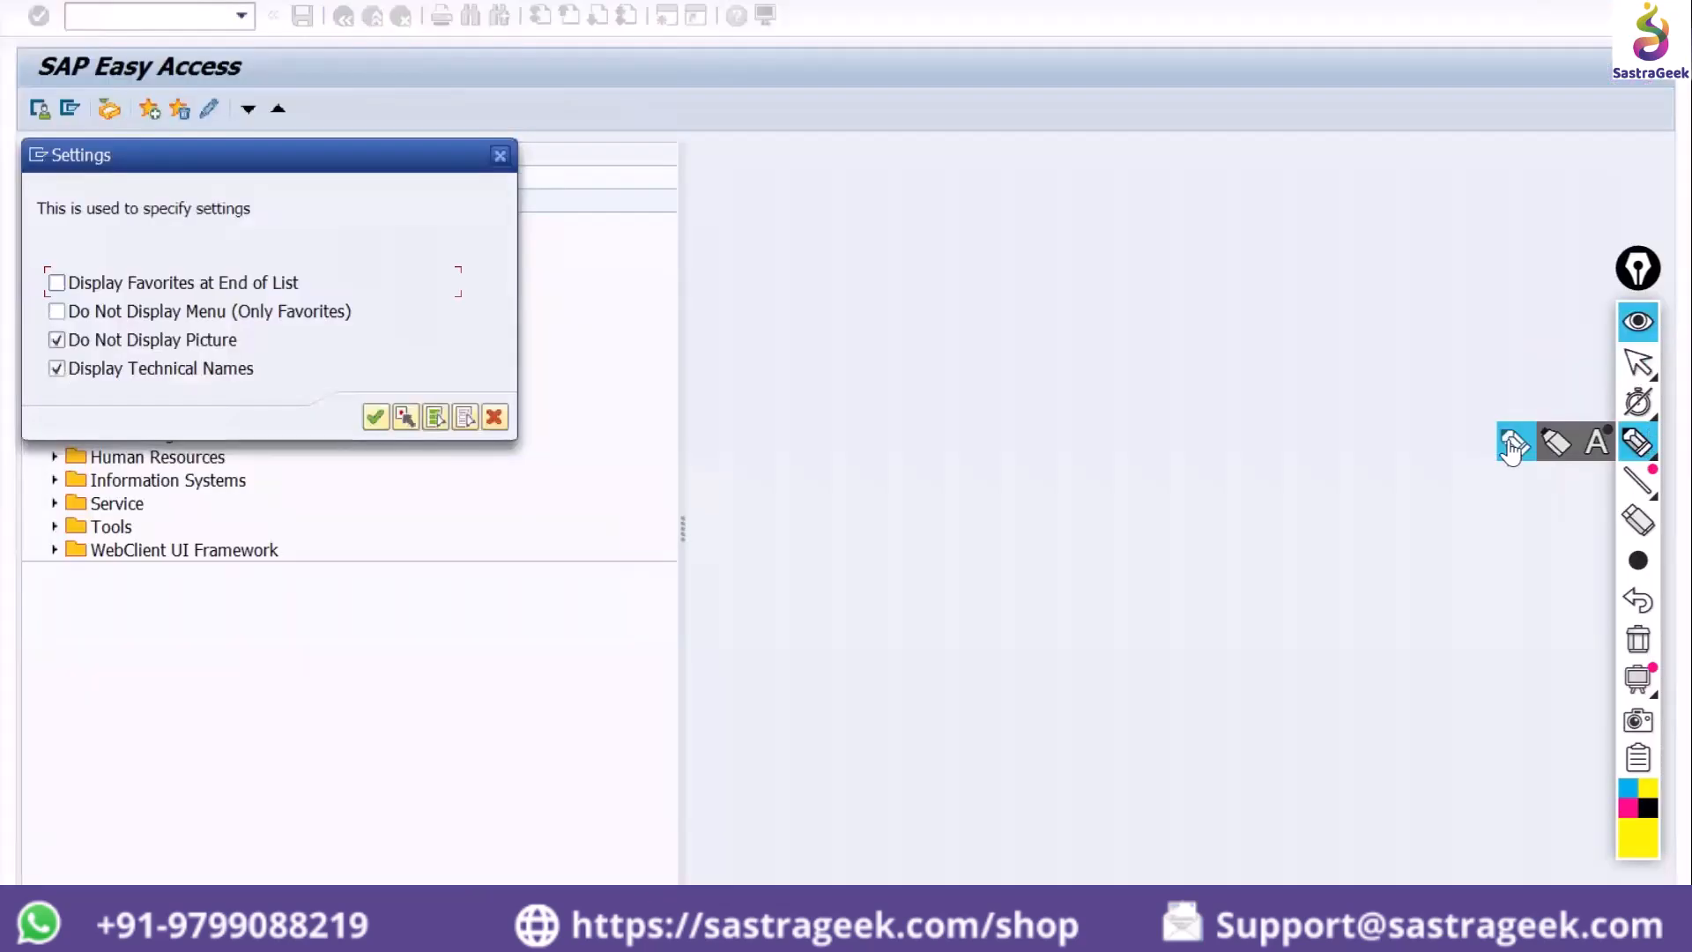
click(1512, 446)
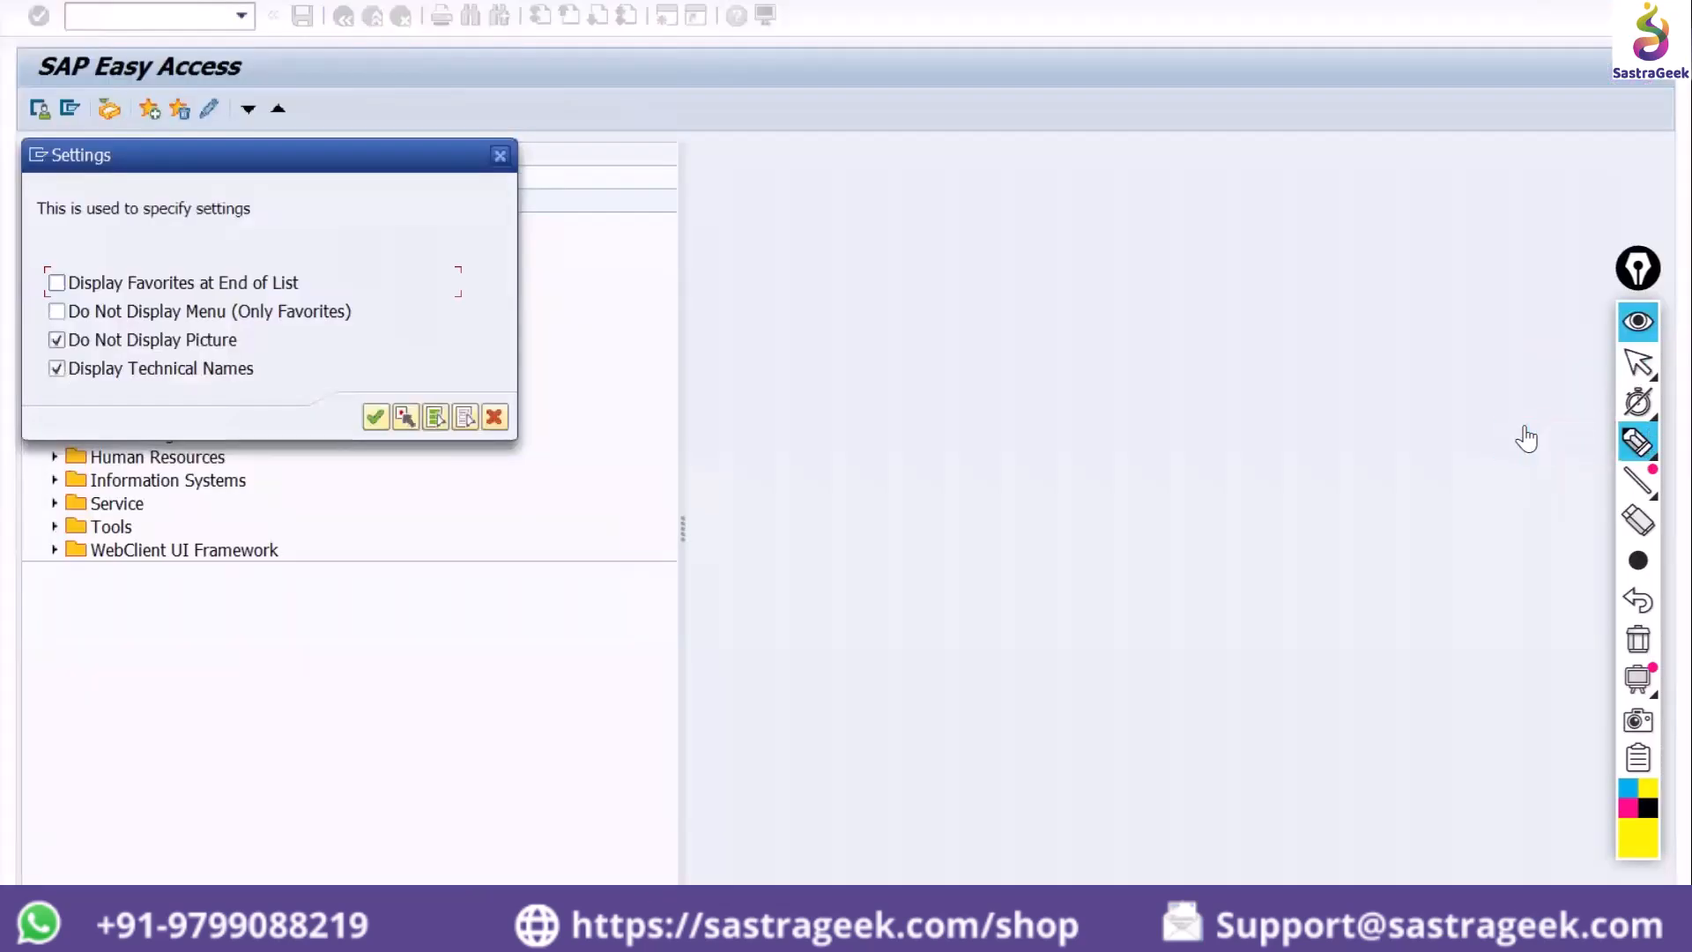
drag(32, 354, 272, 350)
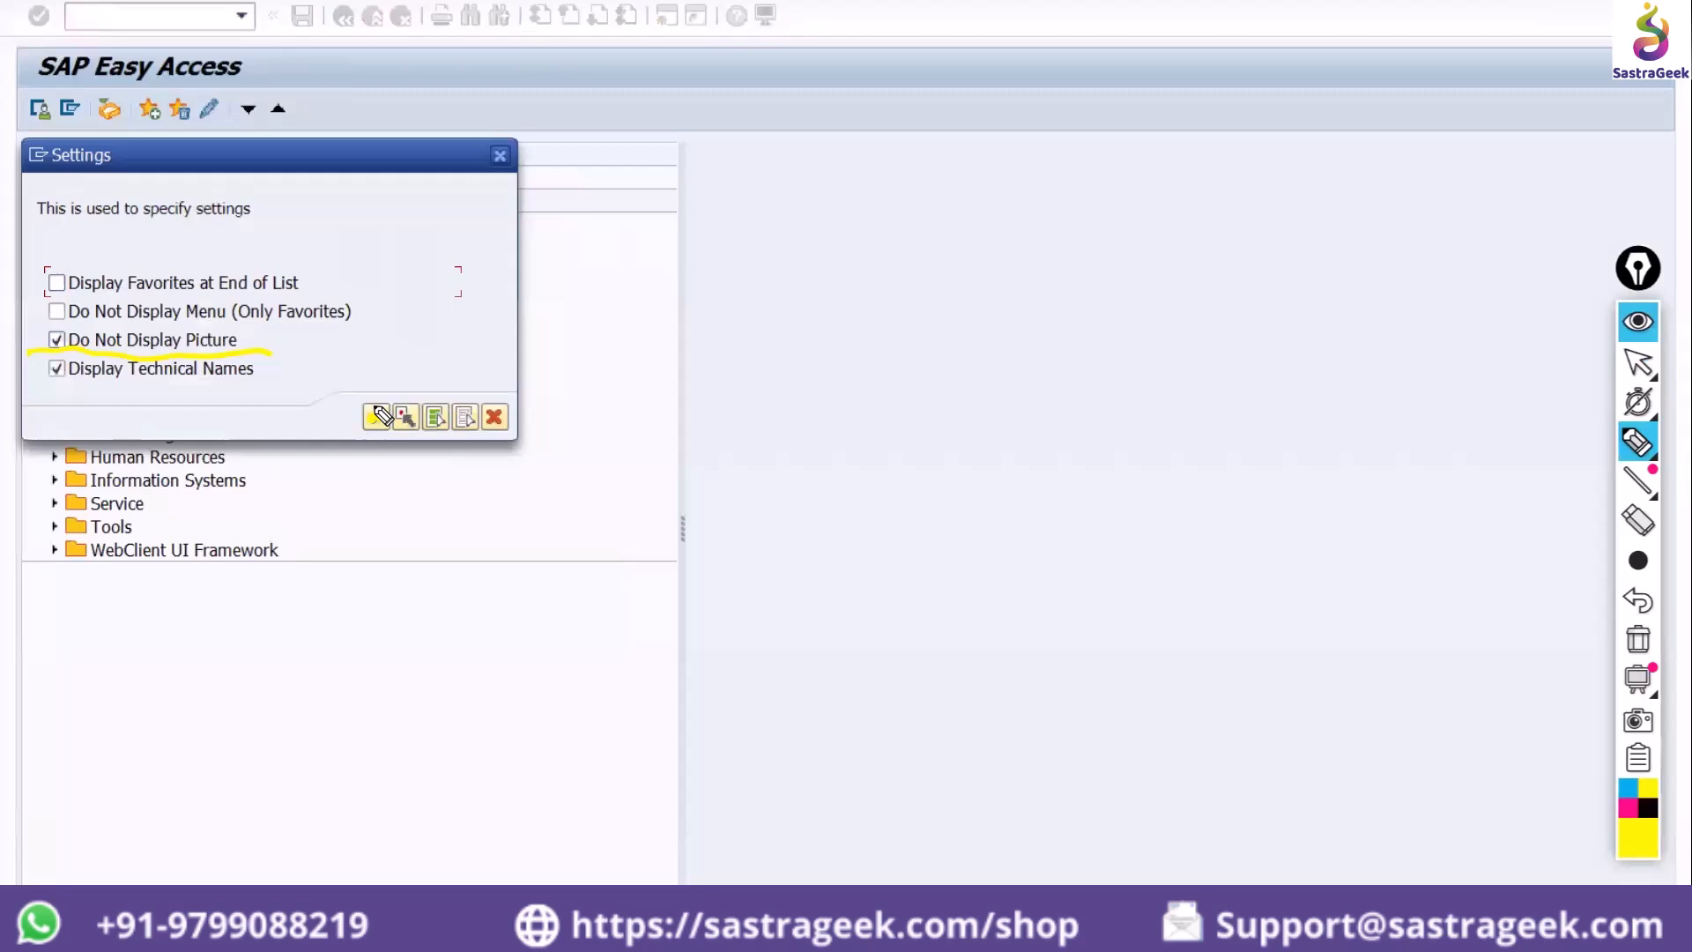
click(1639, 638)
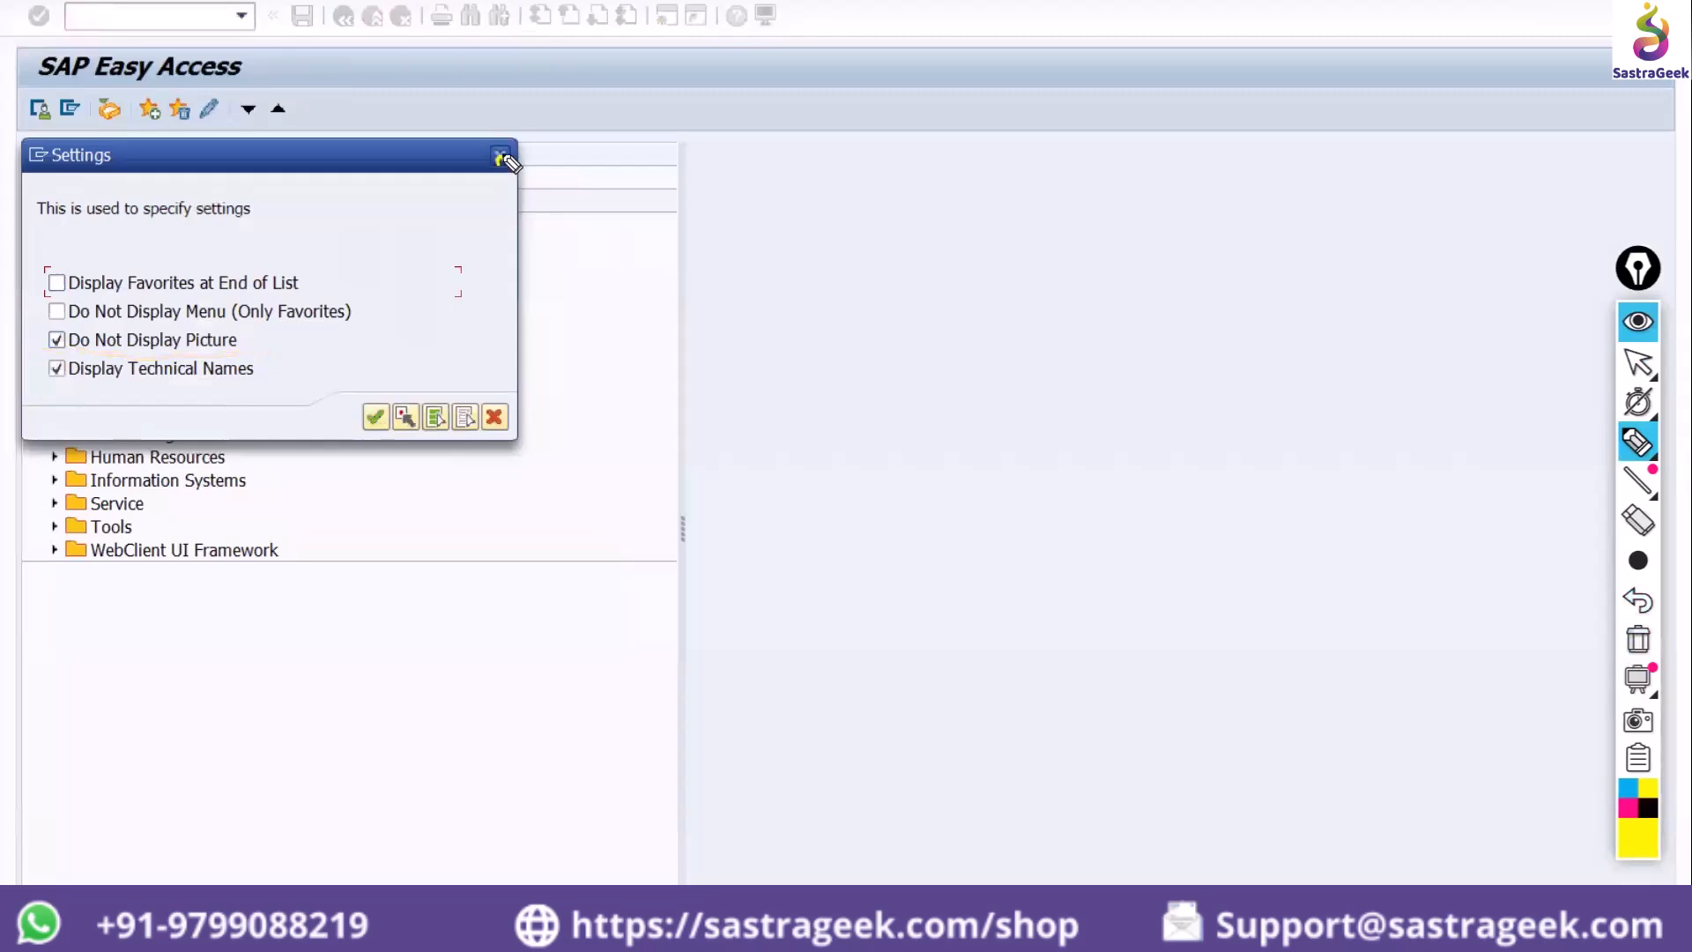
click(1637, 361)
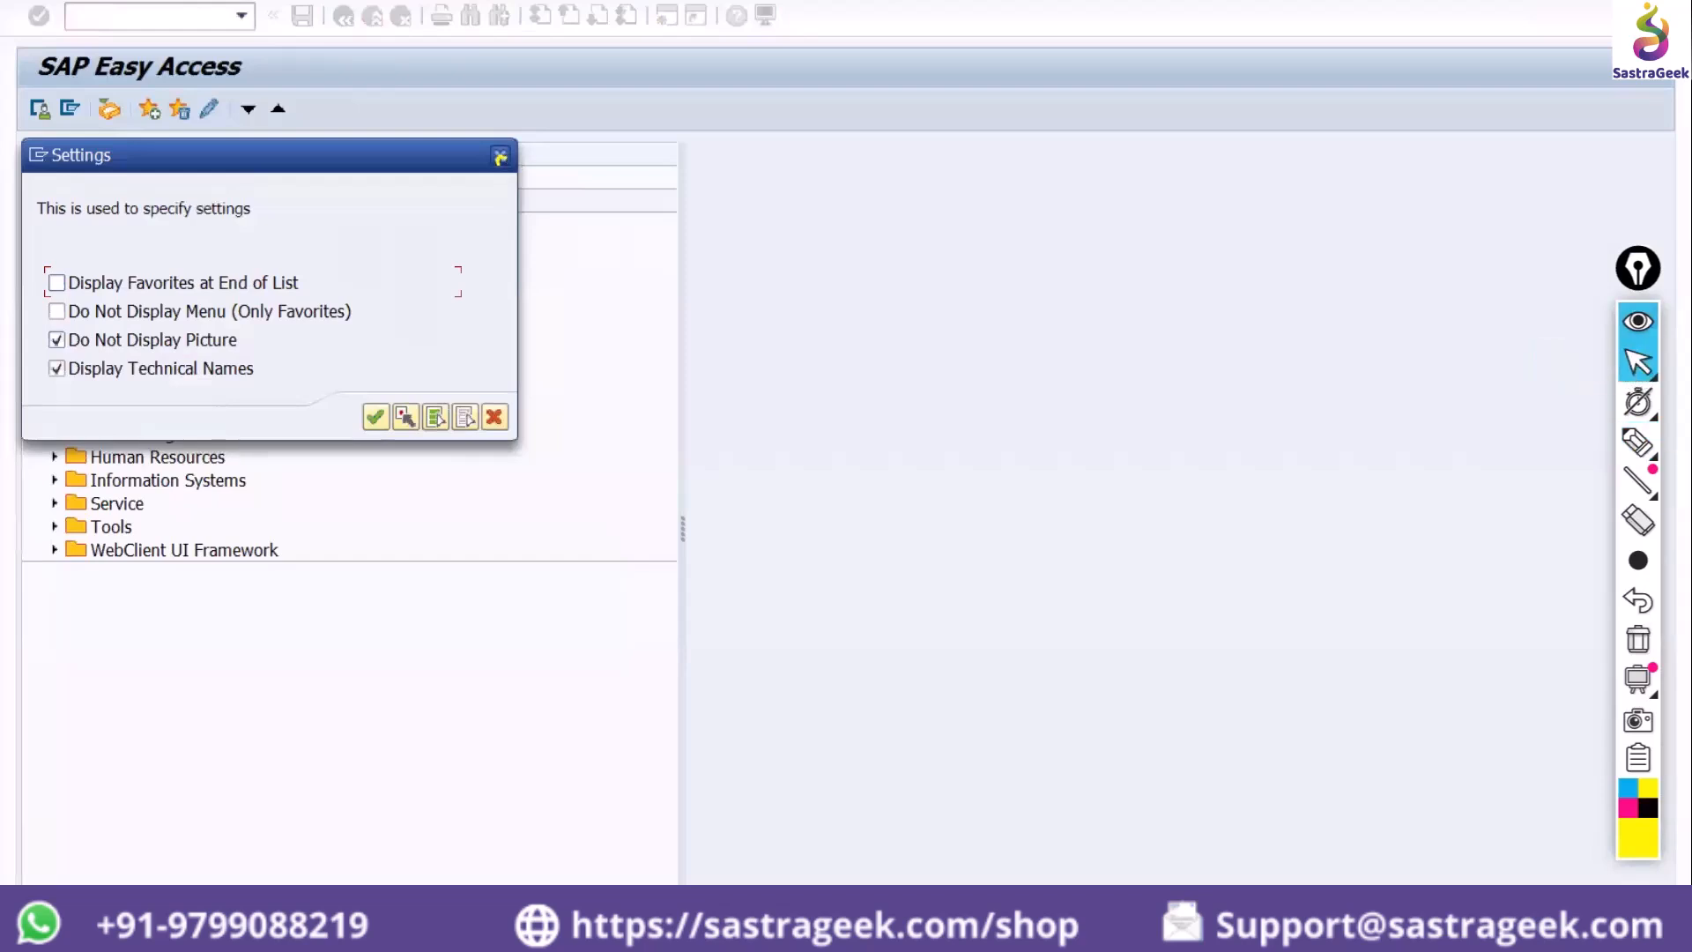
click(501, 156)
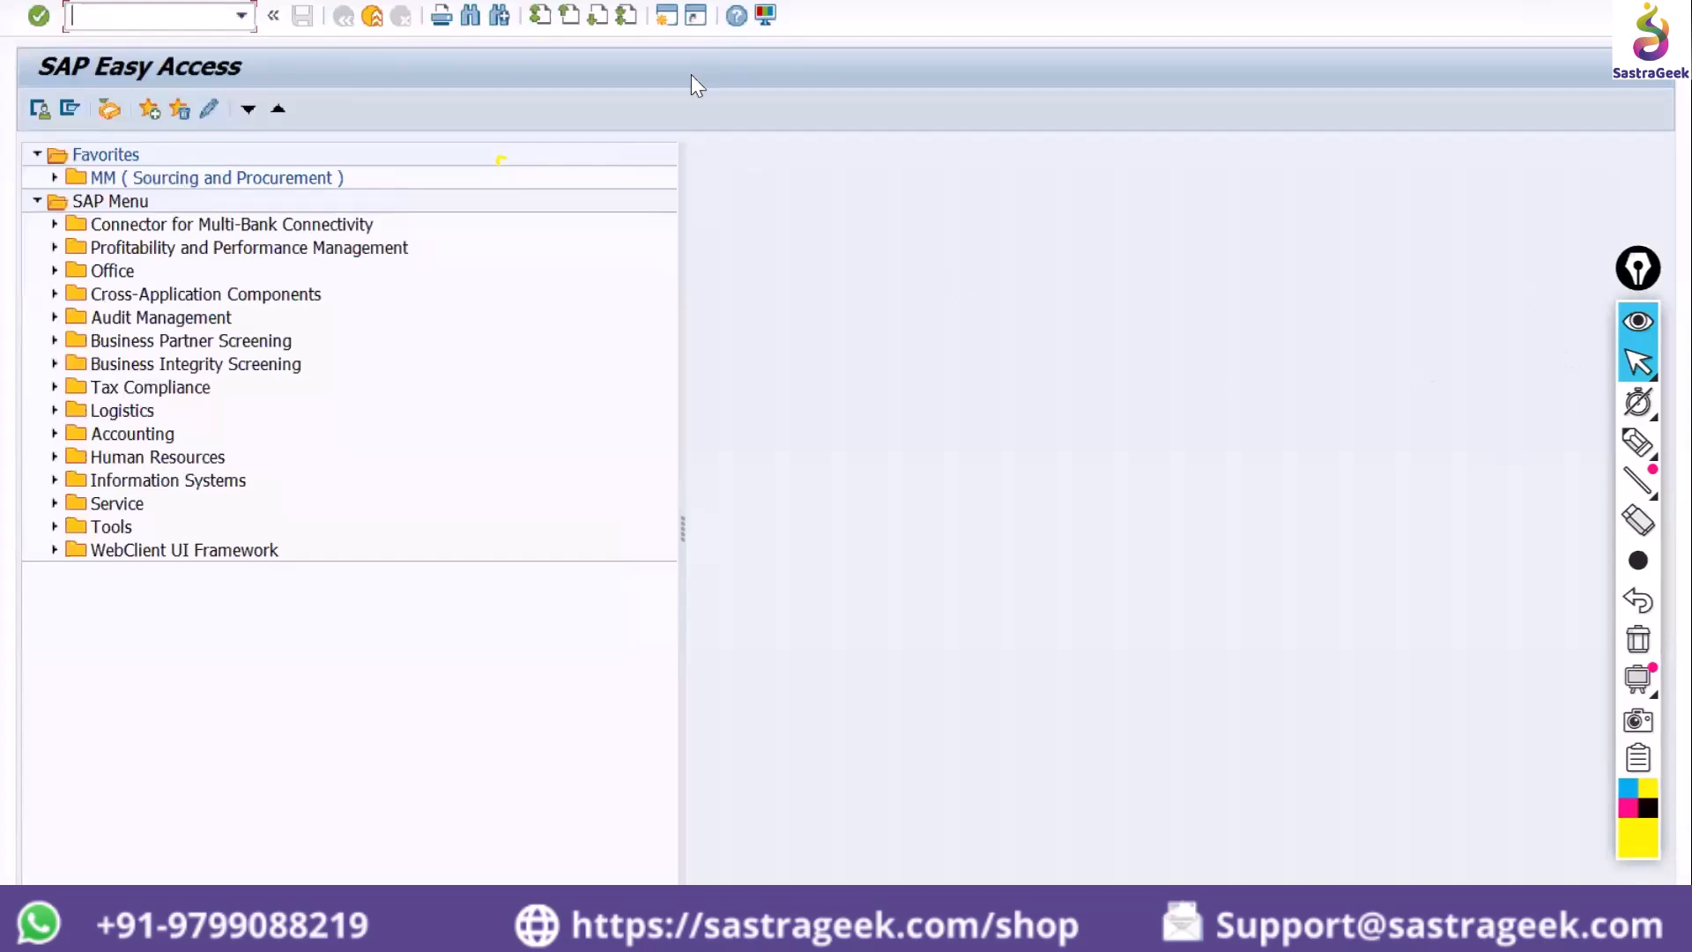
Leave the Easy Access menu with the /n command and start the Create Material transaction mm01
click(765, 15)
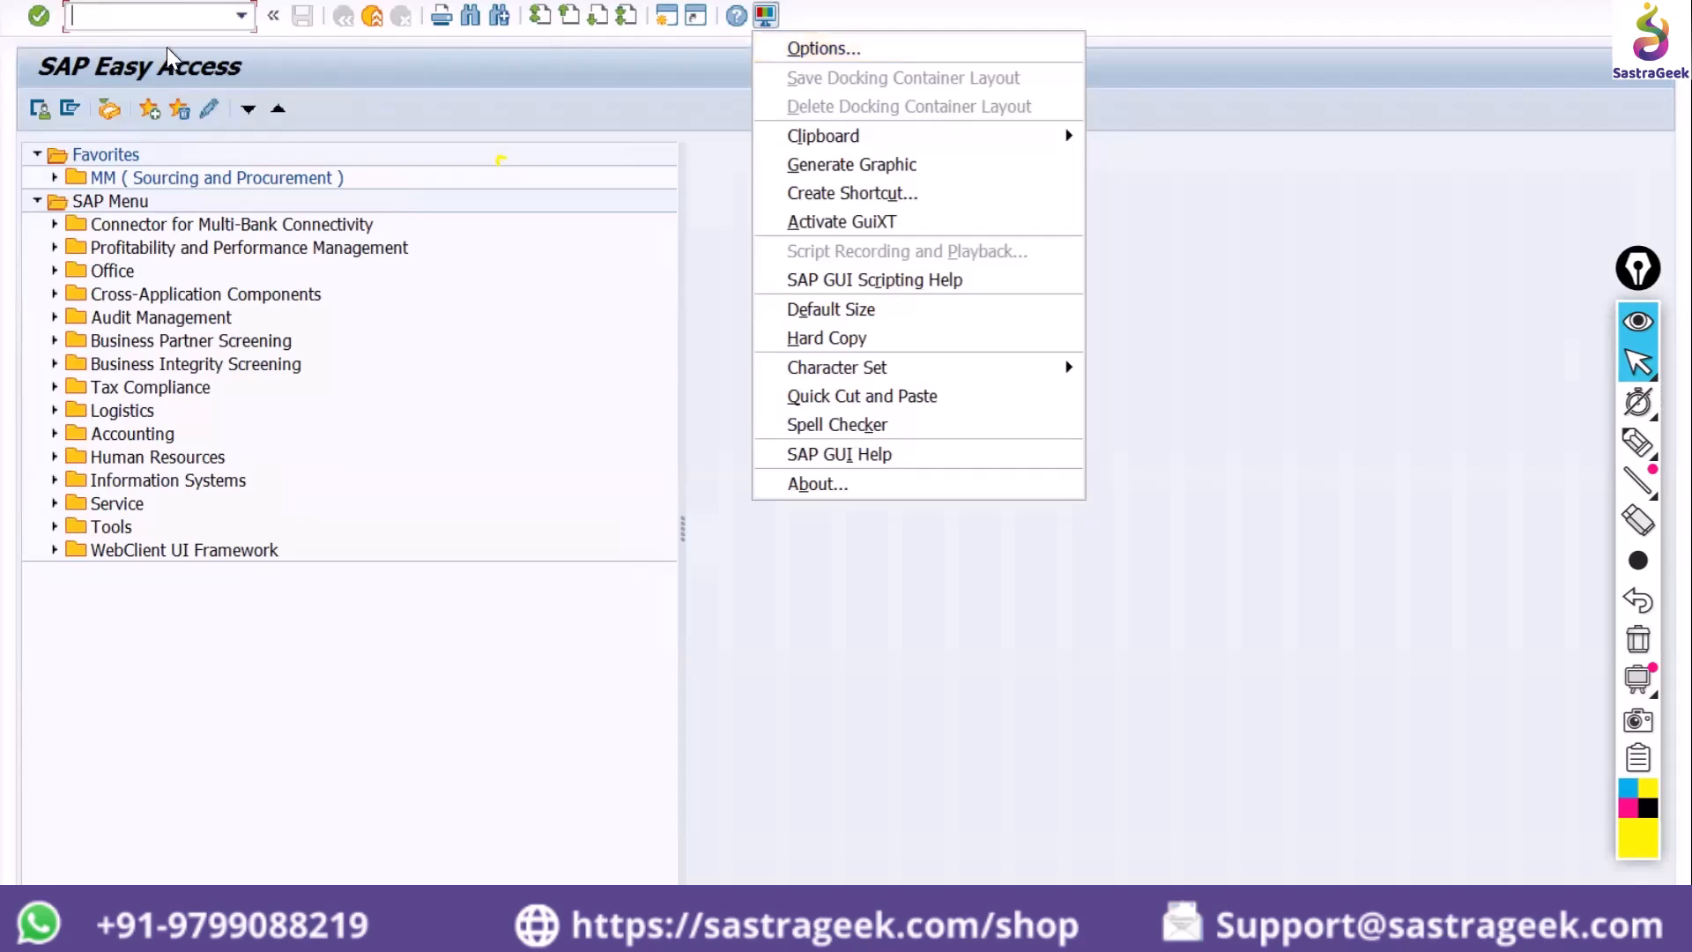
click(138, 16)
text(/n)
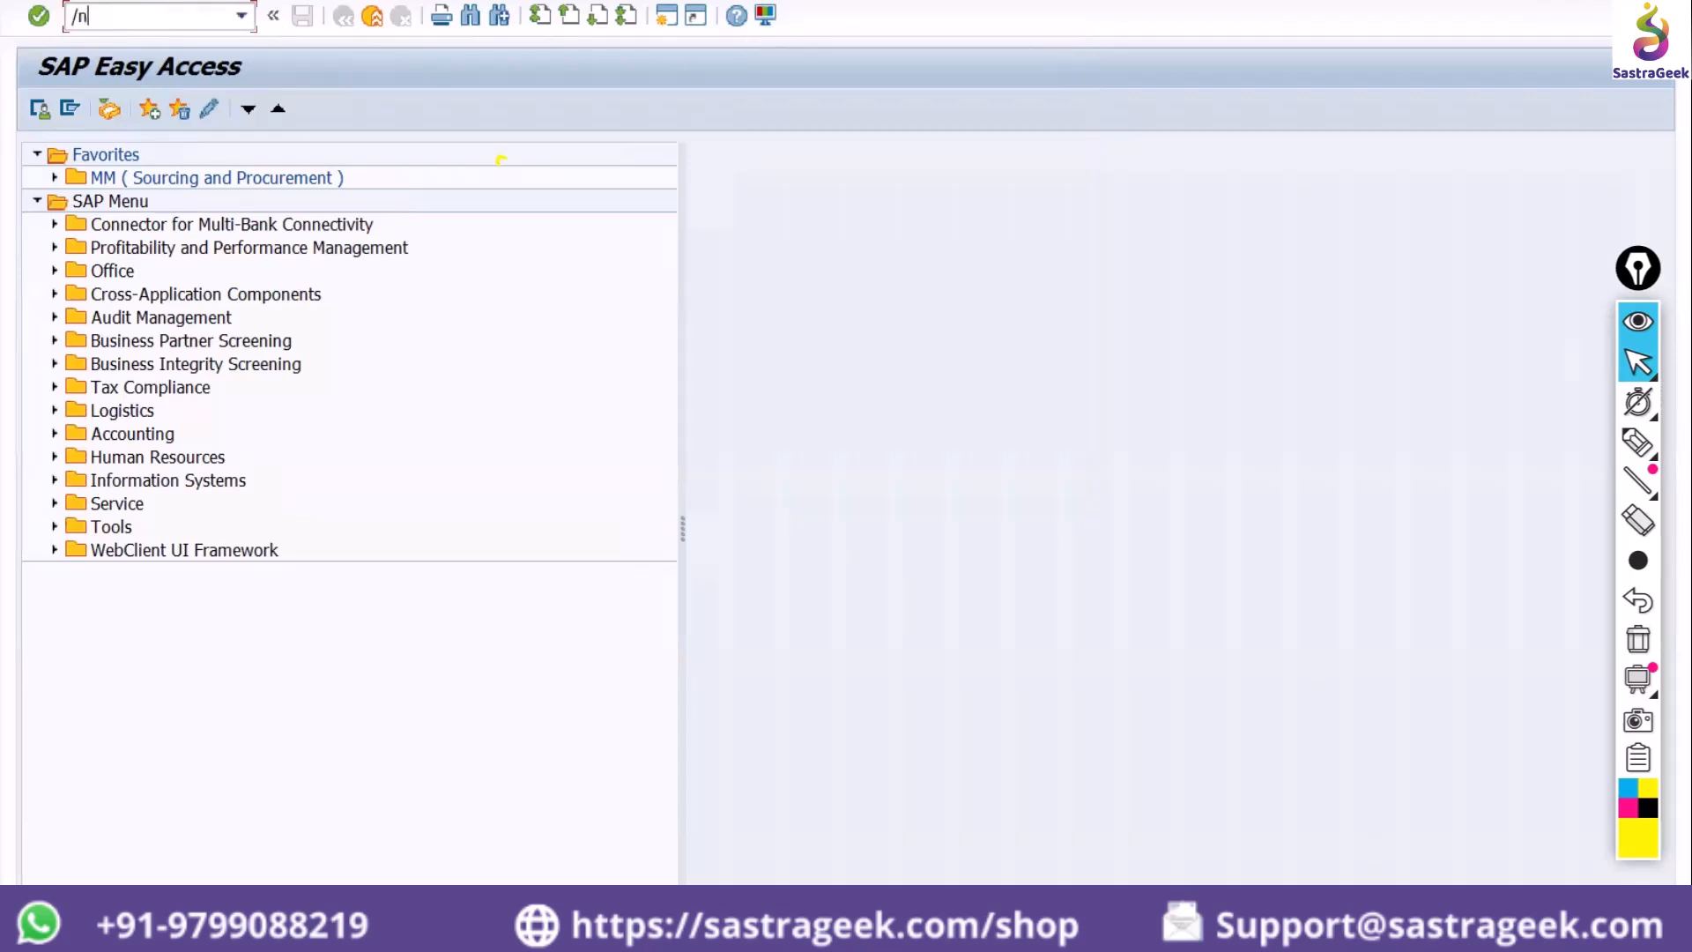
key(Return)
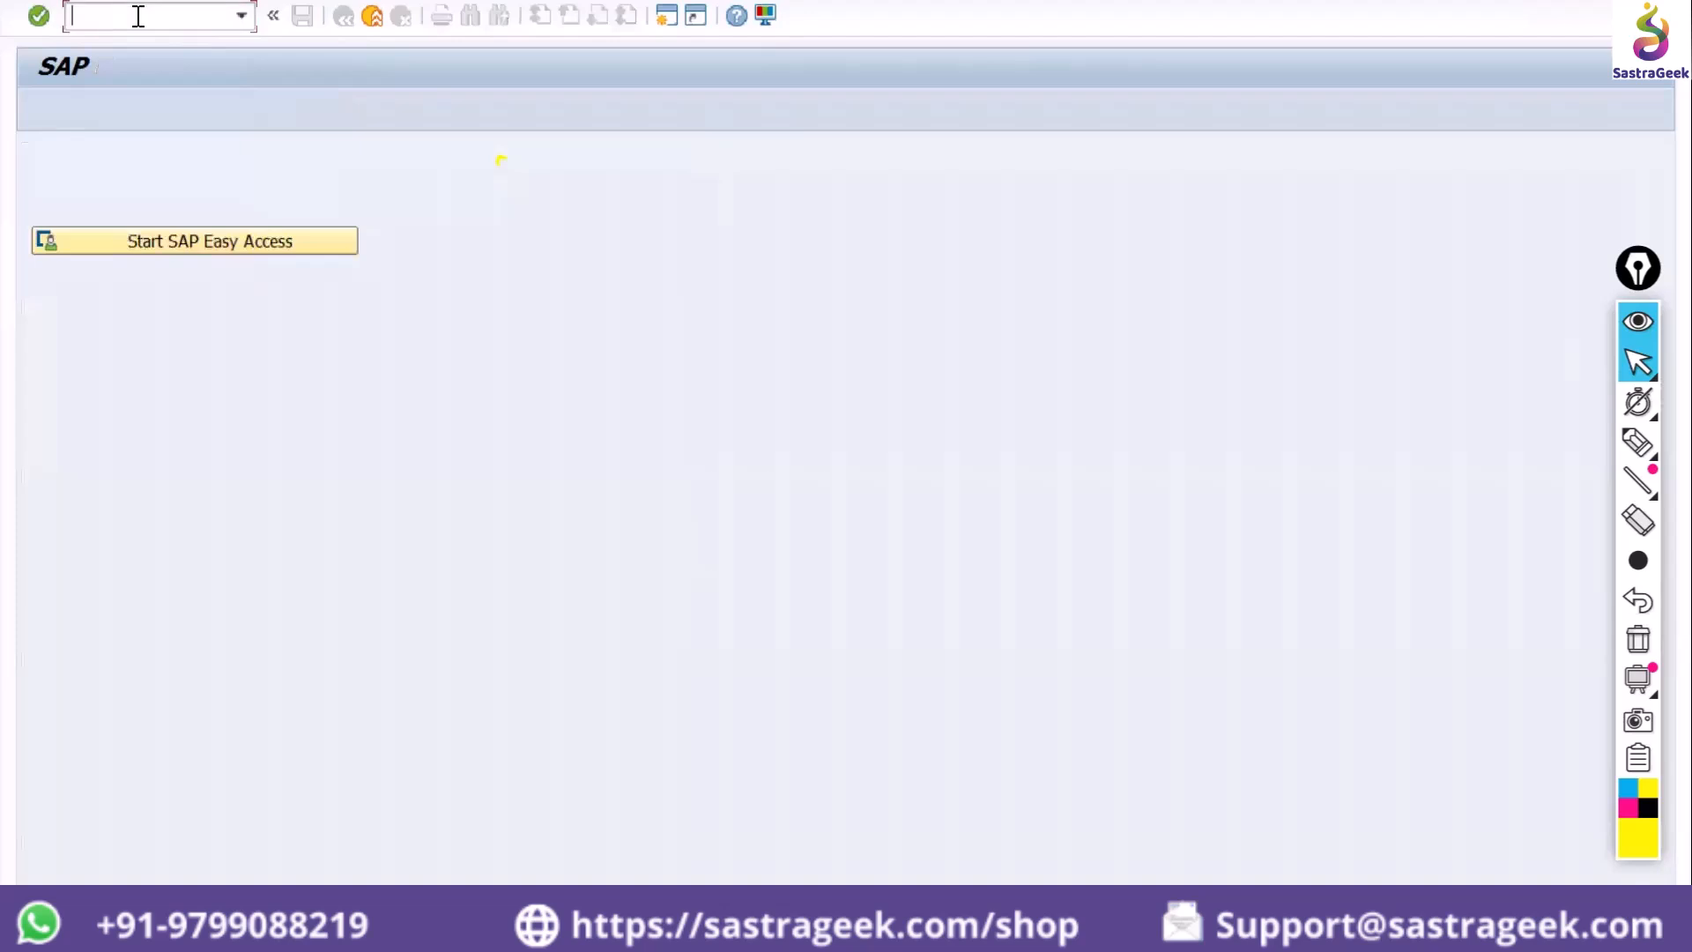
text(mm01)
key(Return)
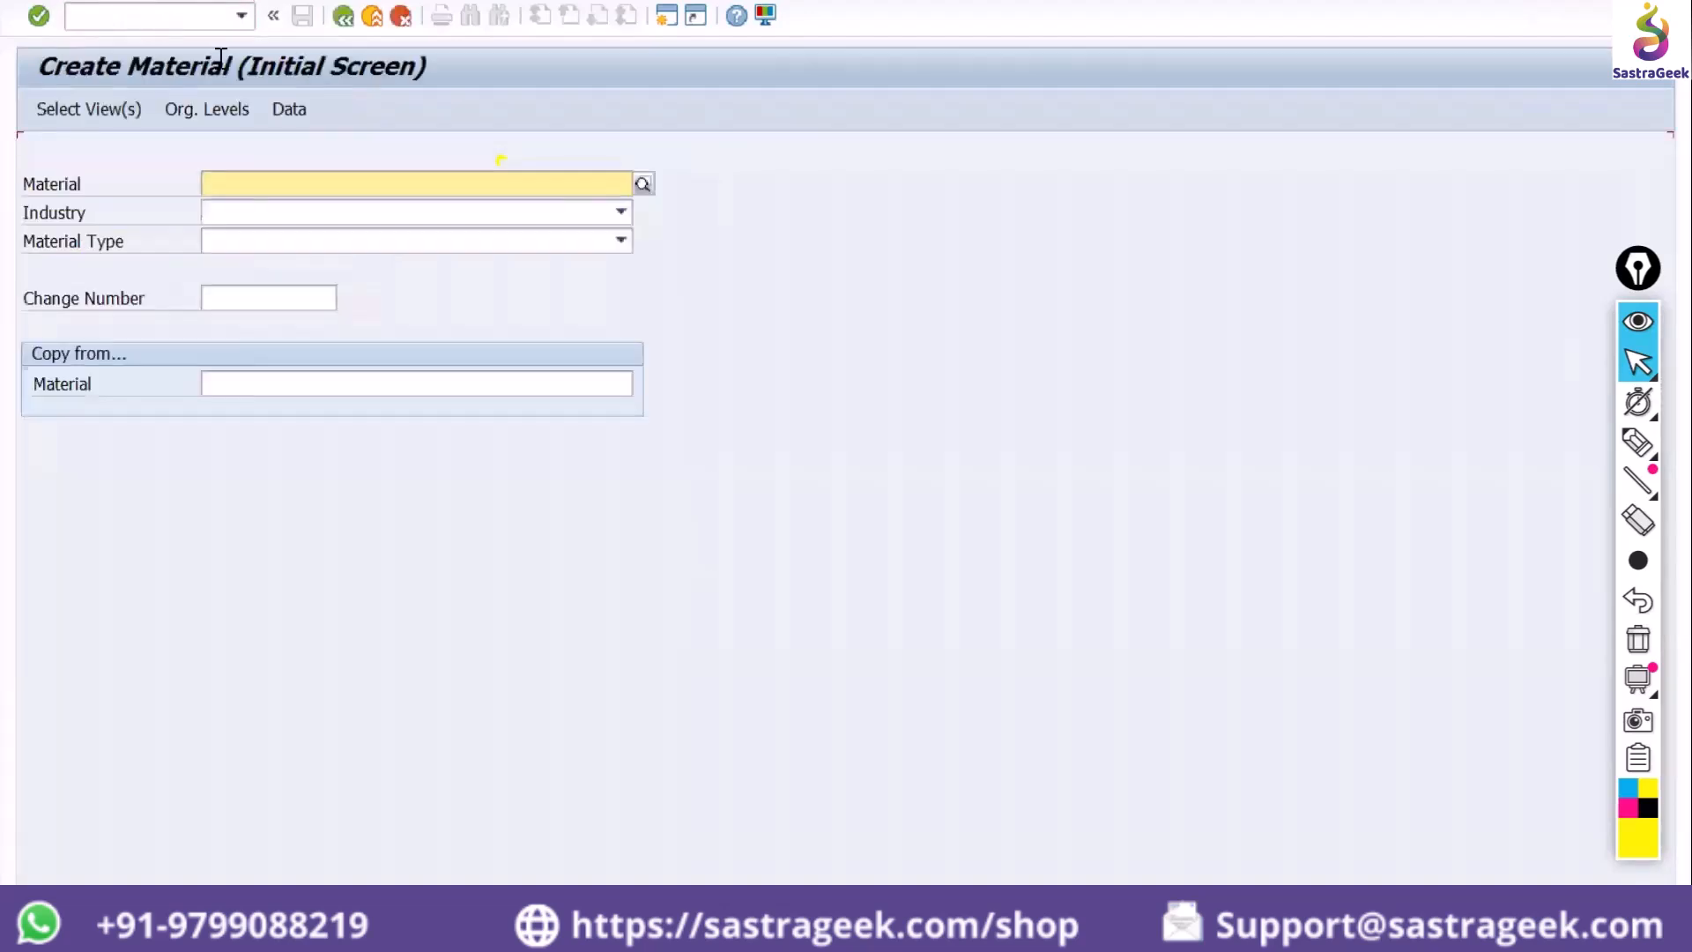
Enter test_mat_np01 as the material name, replacing the trial text, and dismiss the suggestion list
text(fhgdg)
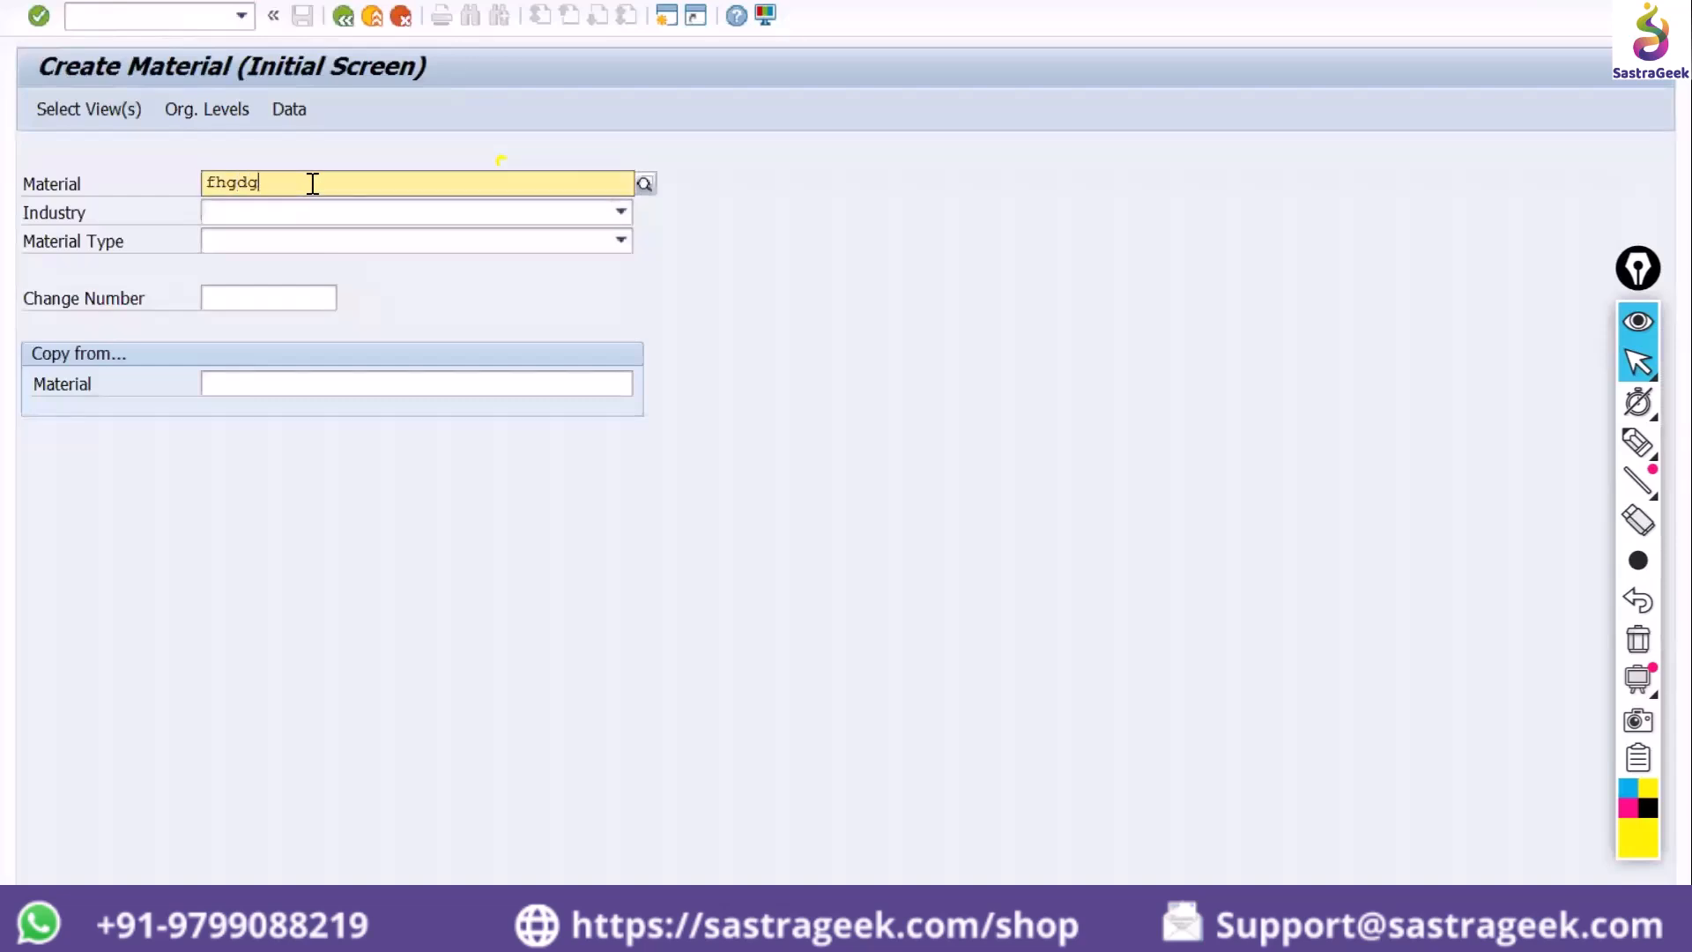
key(BackSpace)
key(BackSpace)
key(BackSpace)
key(BackSpace)
key(BackSpace)
text(test)
text(_mat_no)
text(01)
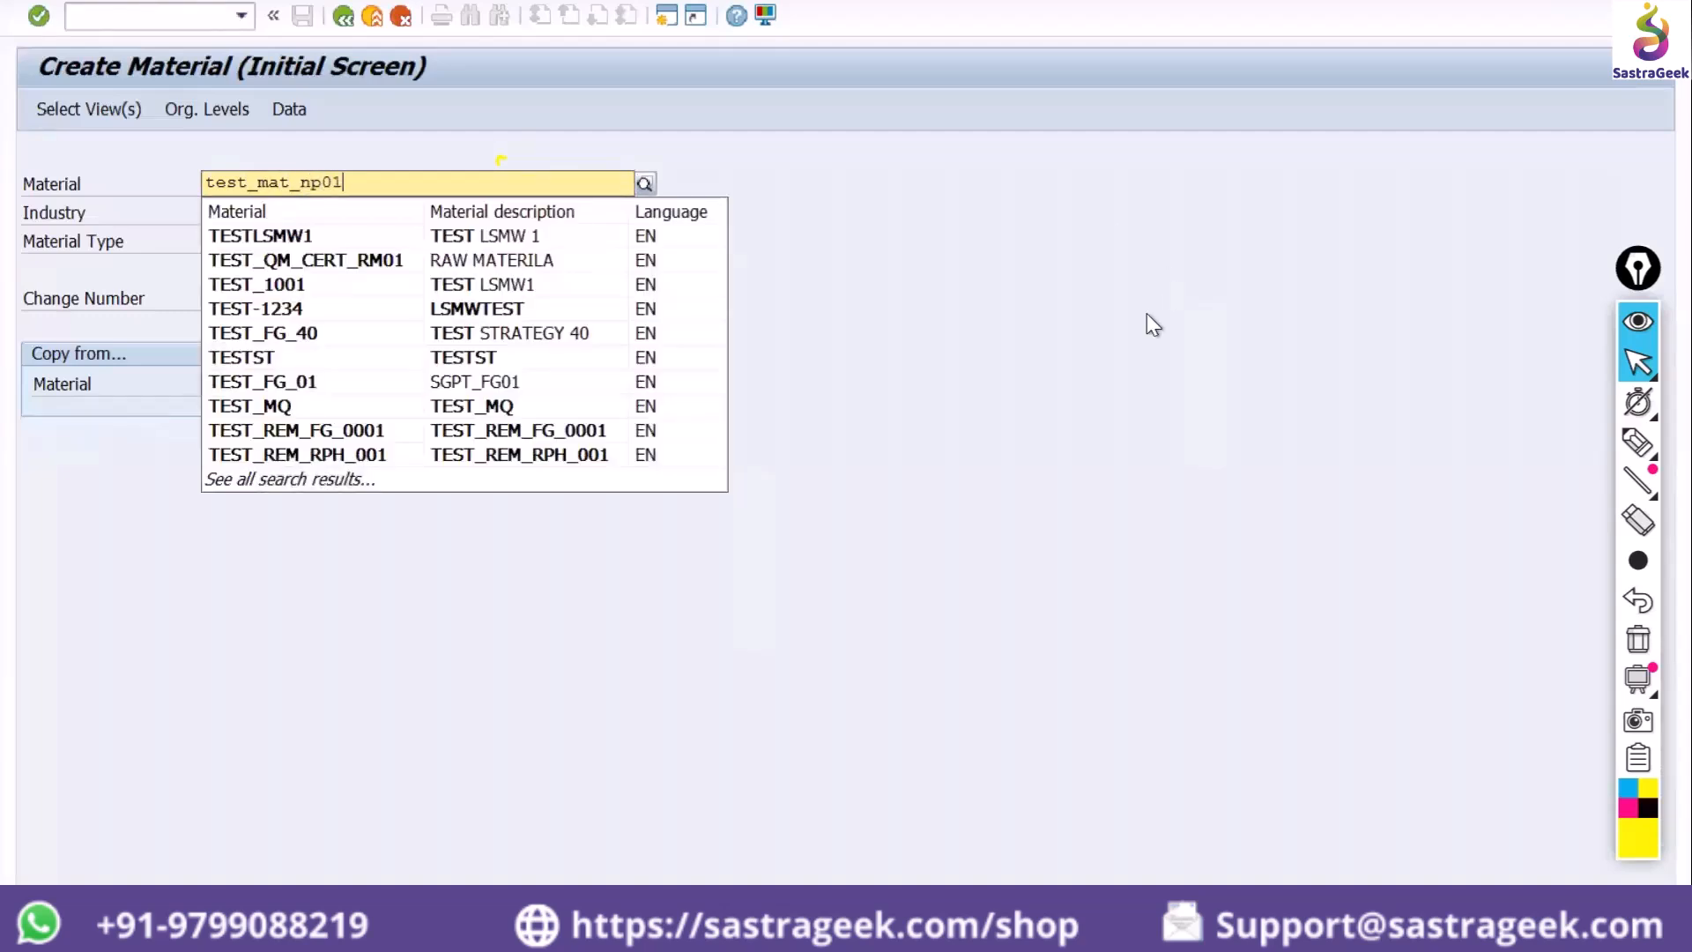
key(Escape)
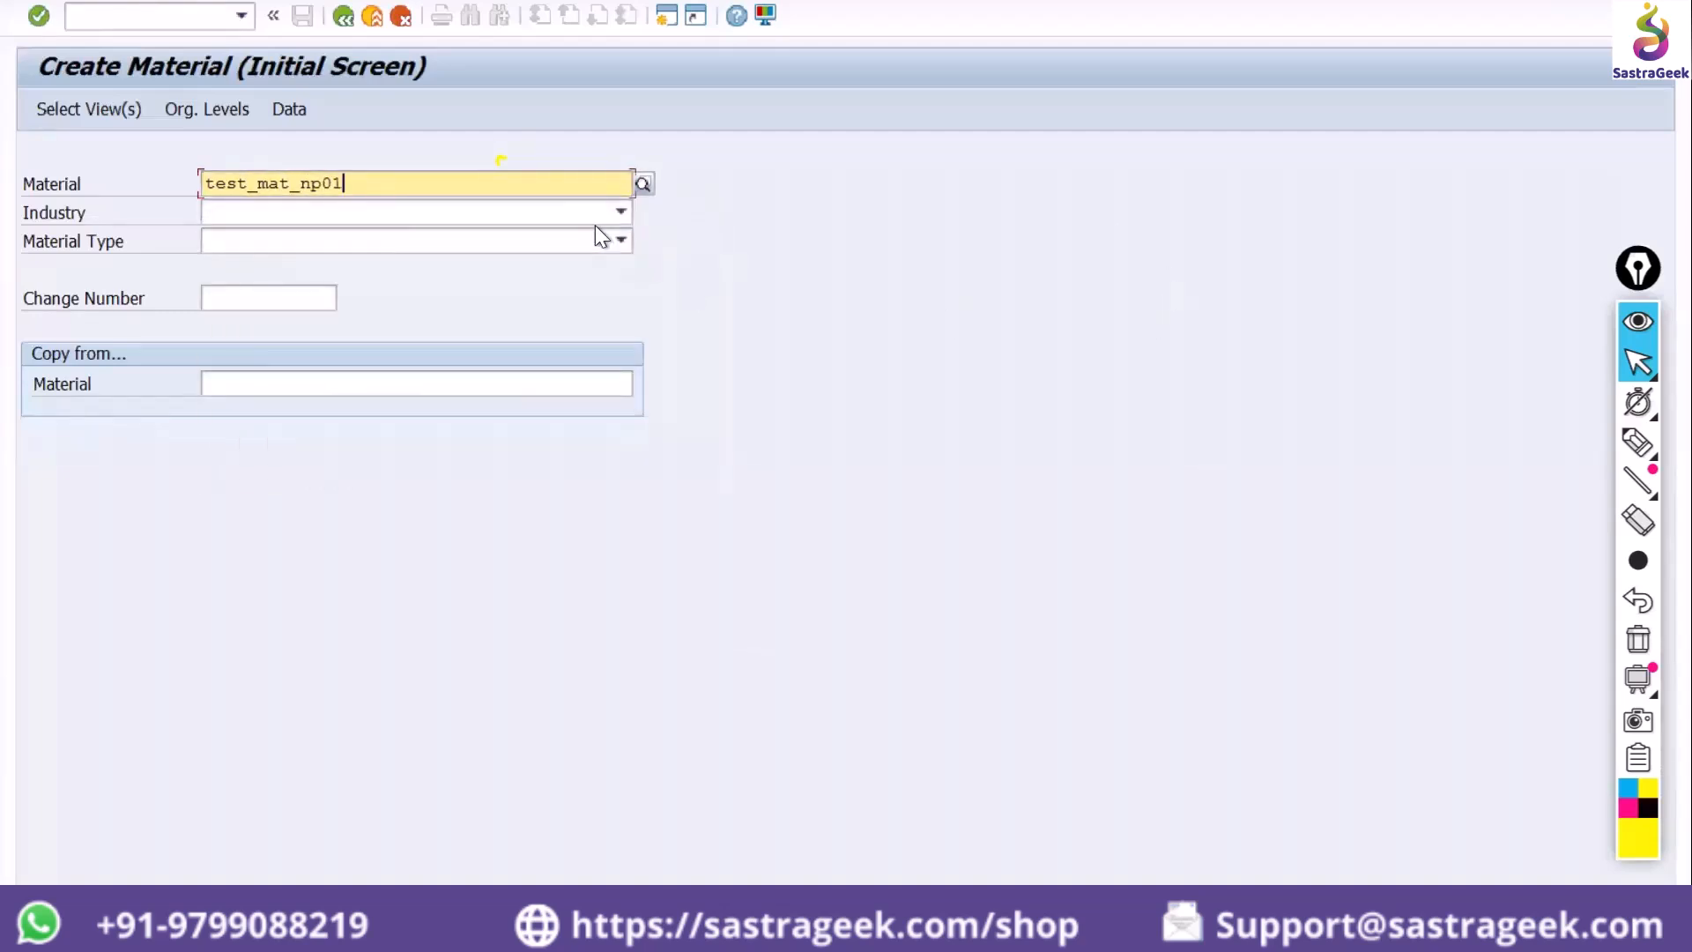
Set the industry to M Mechanical engineering and the material type to RERV Service Product, and show the available material types
key(Tab)
text(M)
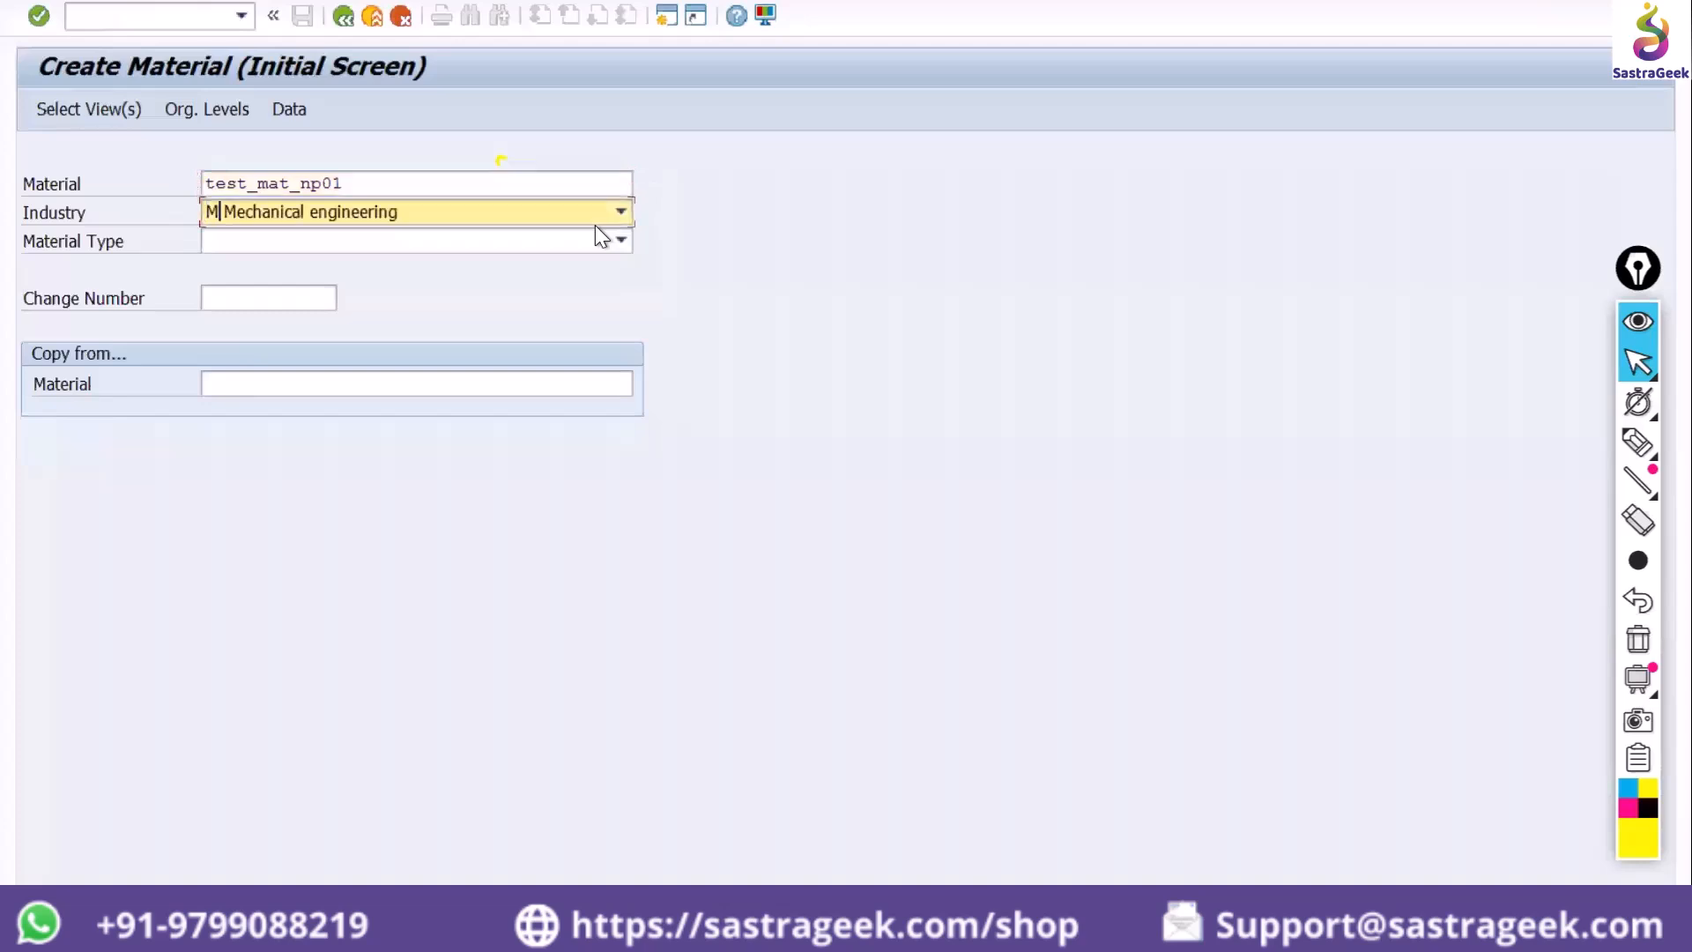
key(Tab)
text(S)
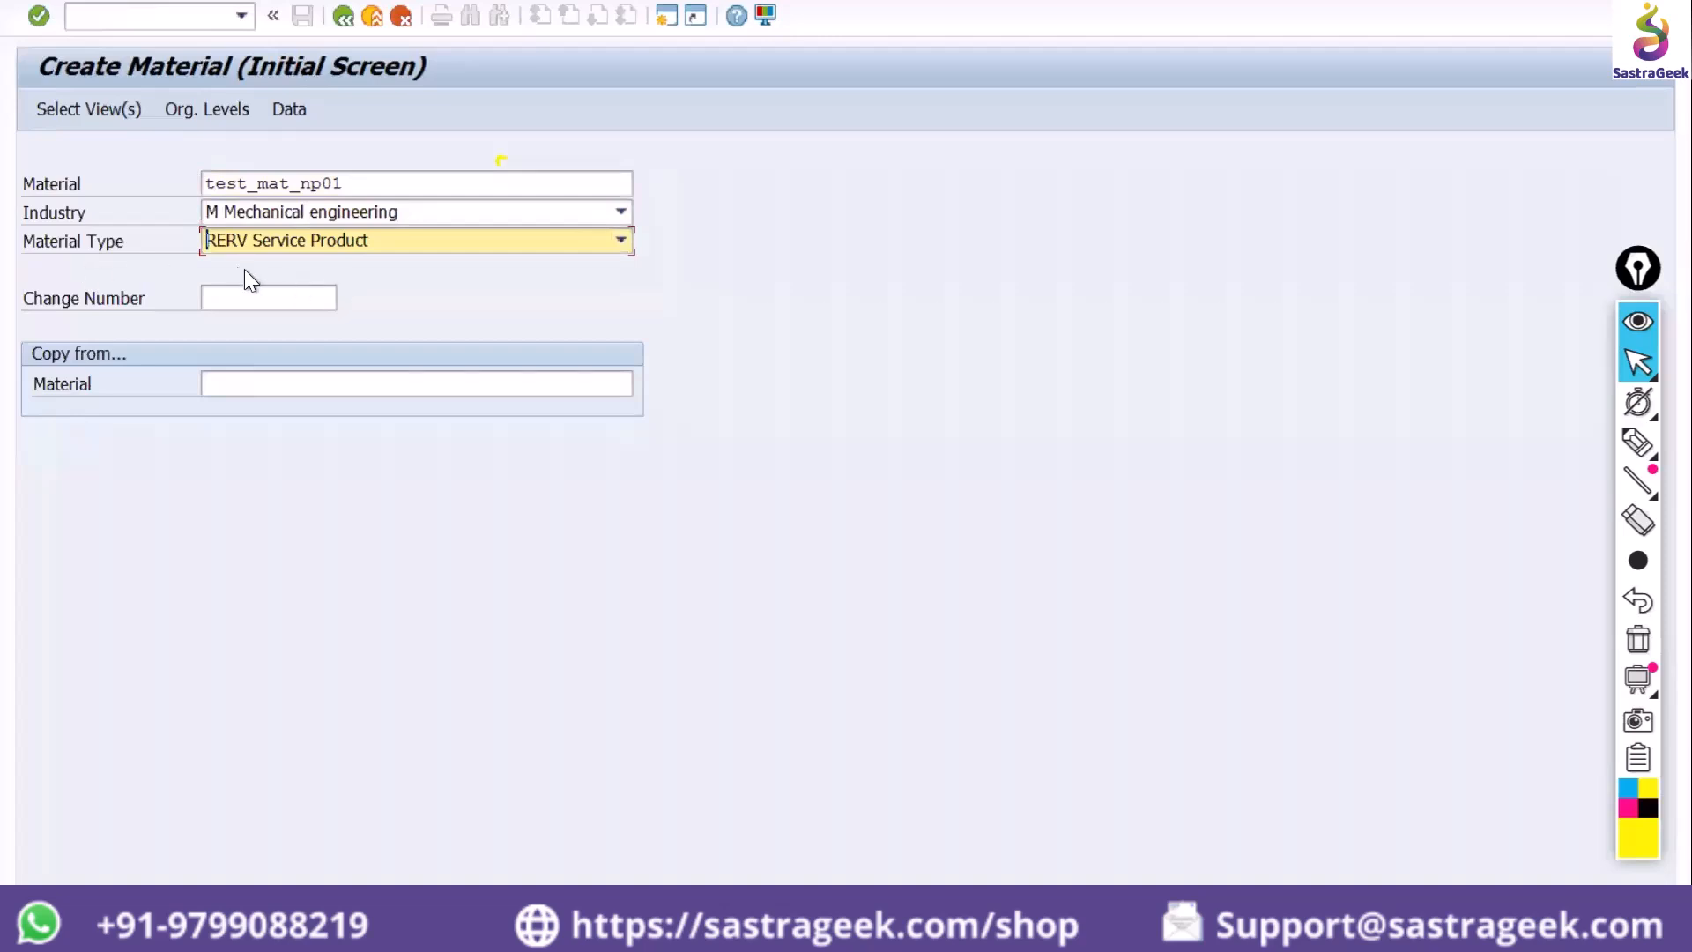
click(351, 246)
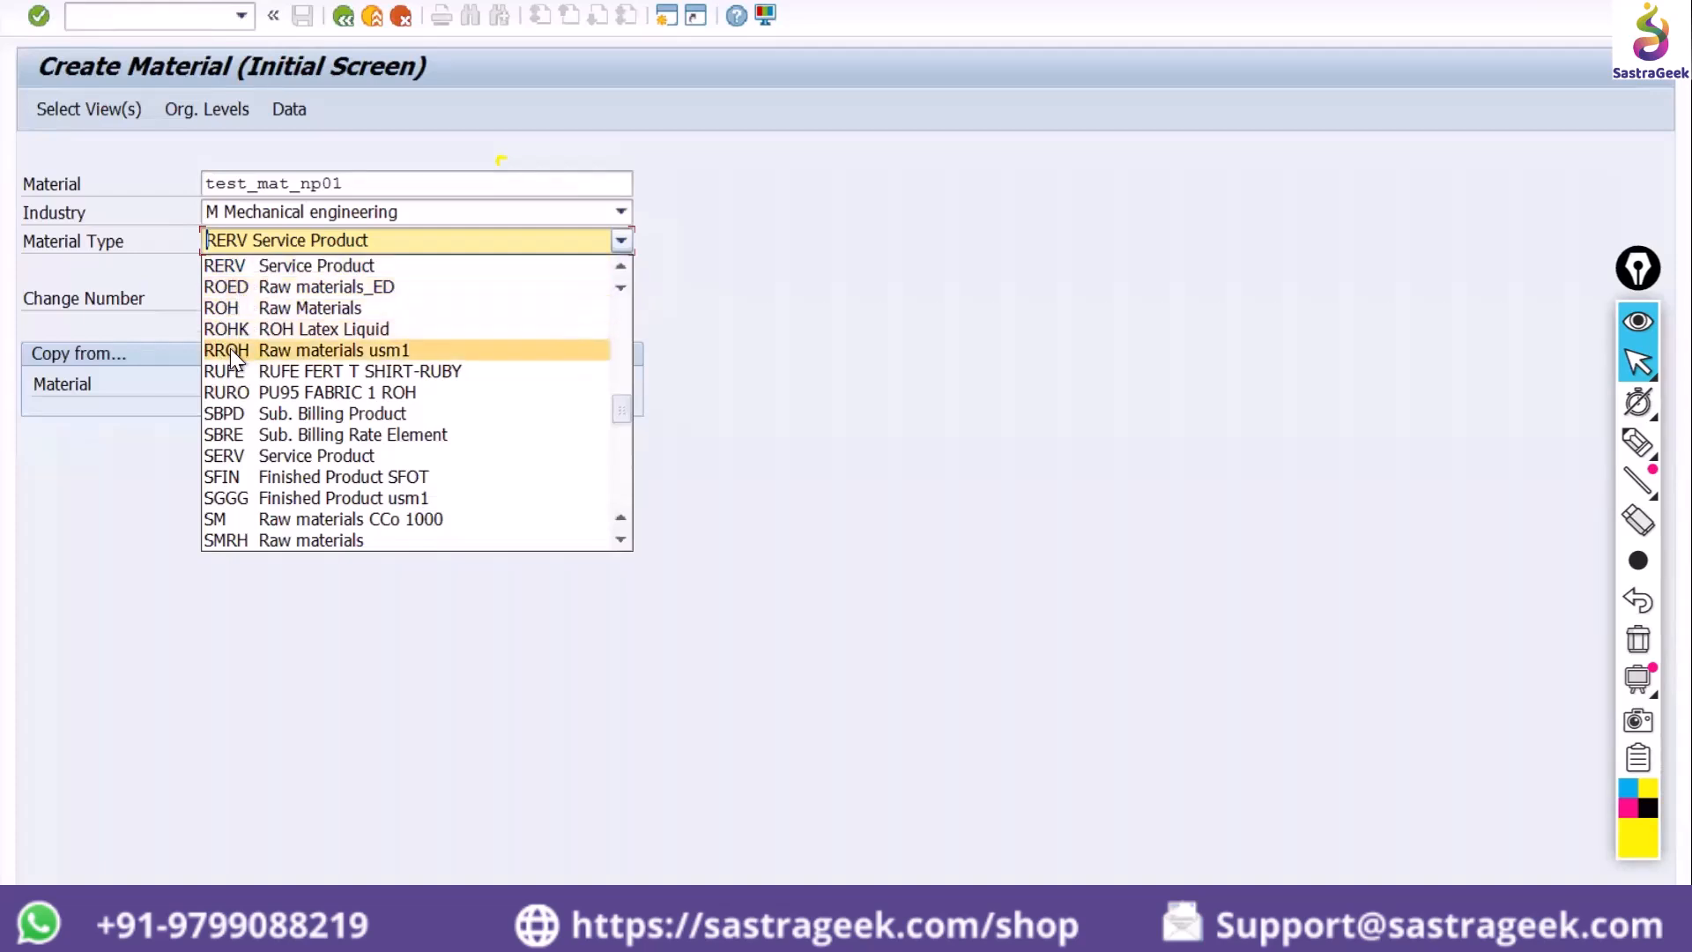
Leave the Create Material transaction without saving by running the /n command
click(139, 15)
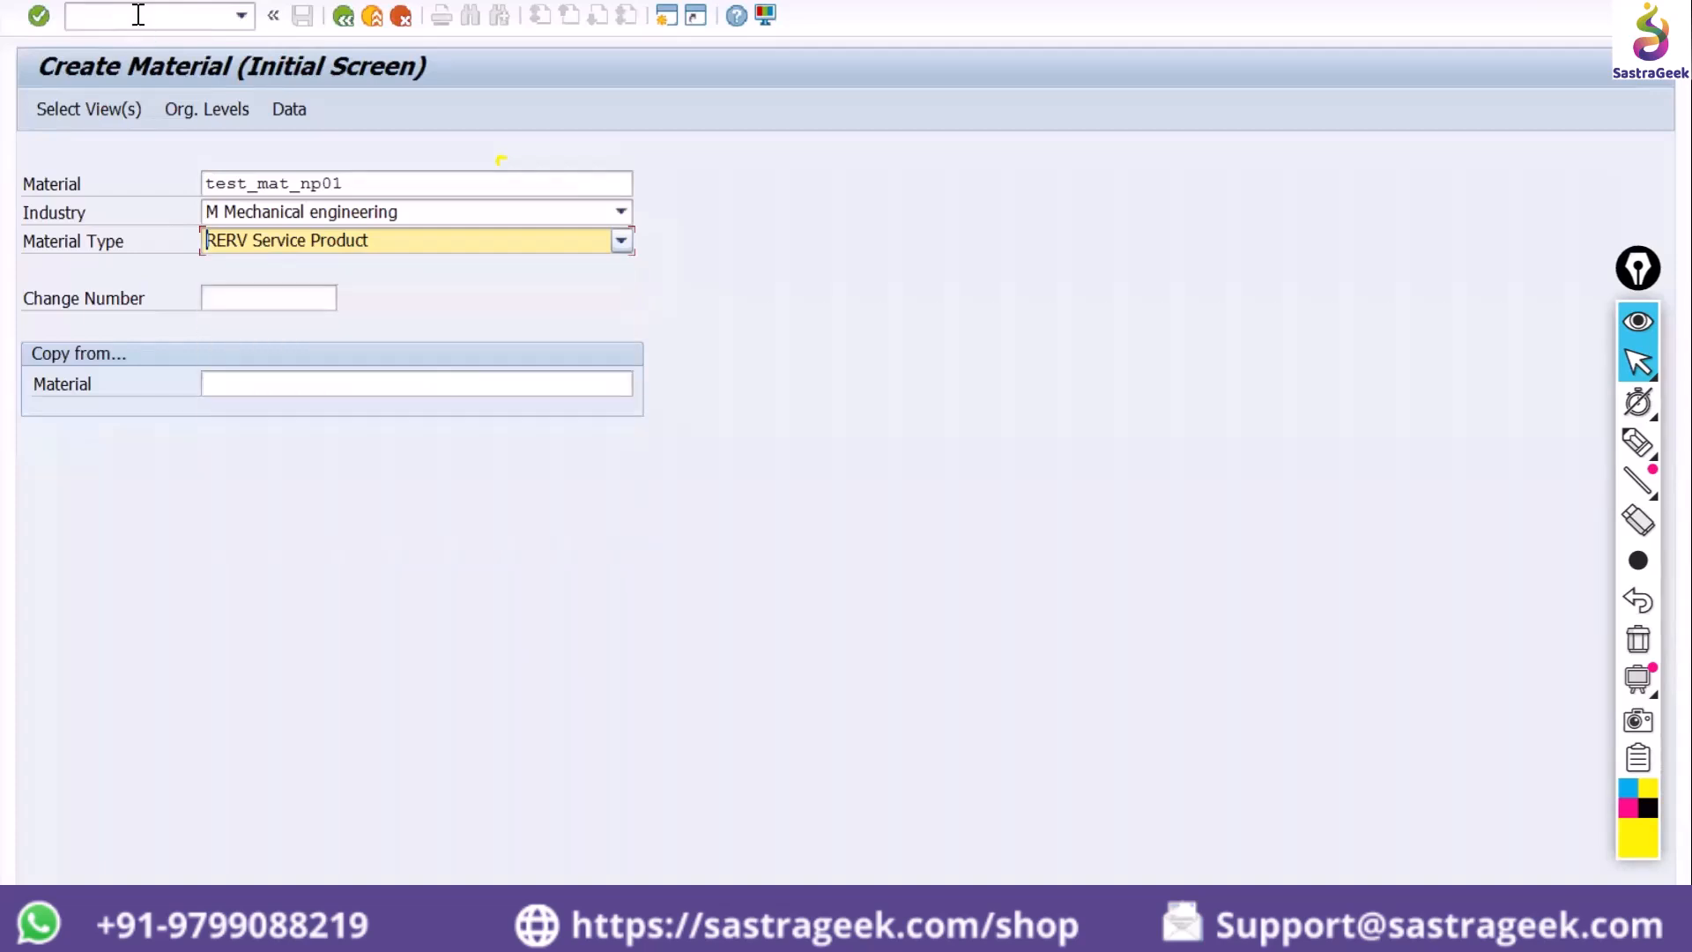
click(139, 15)
text(/ne)
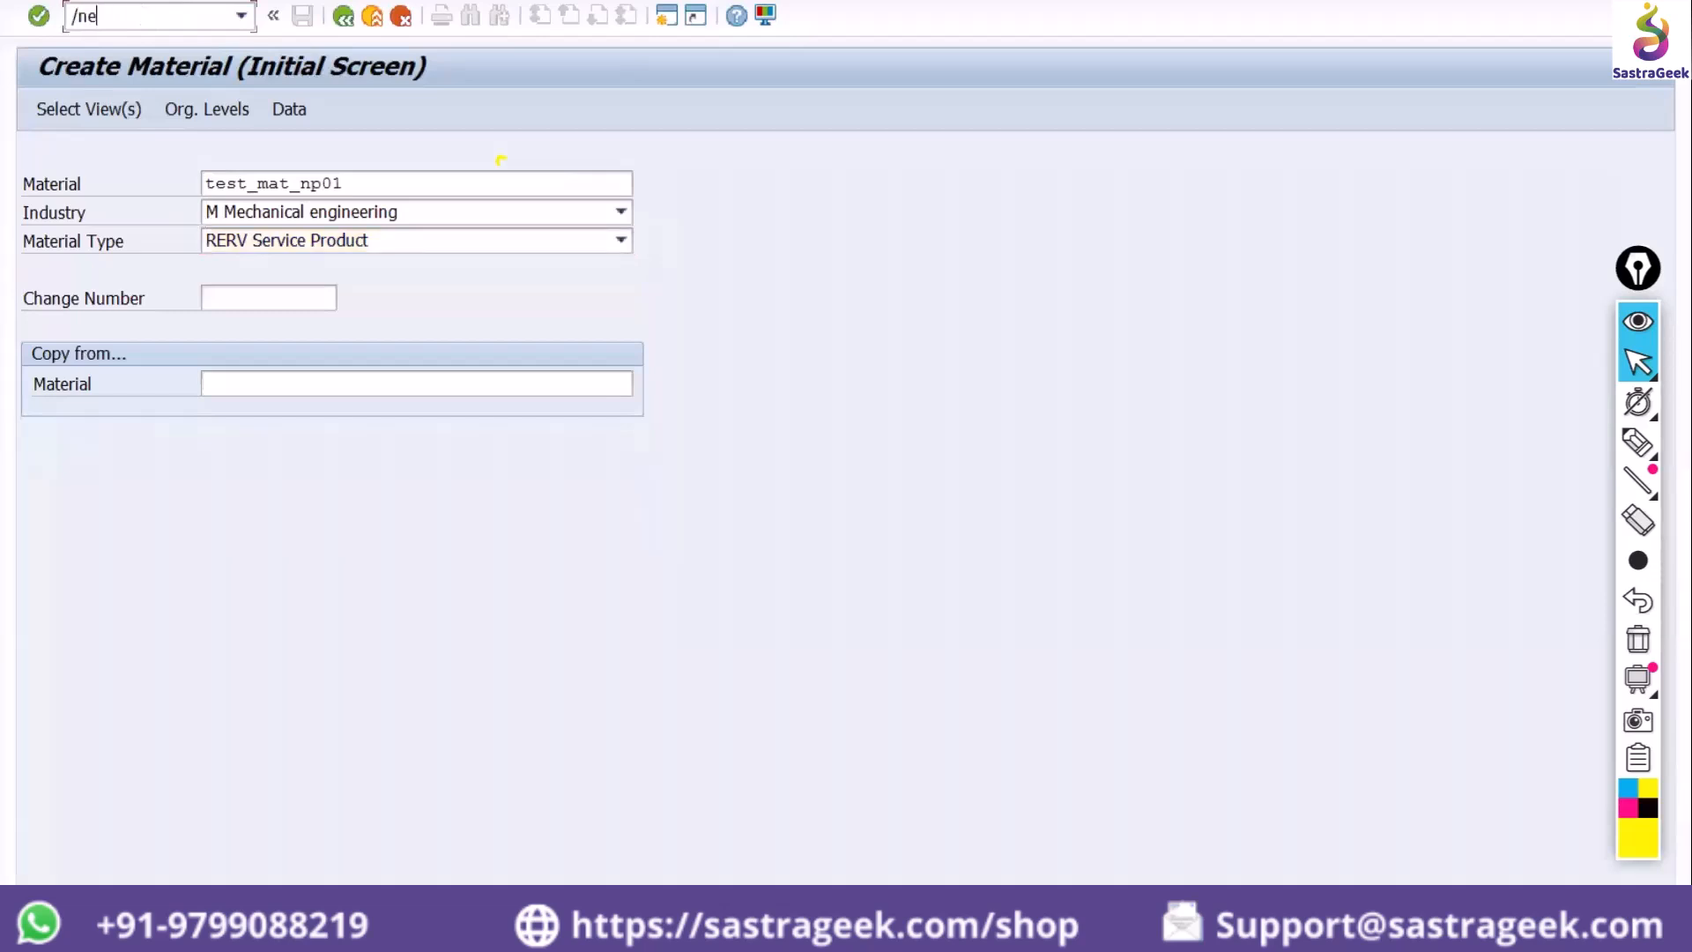
key(BackSpace)
key(Return)
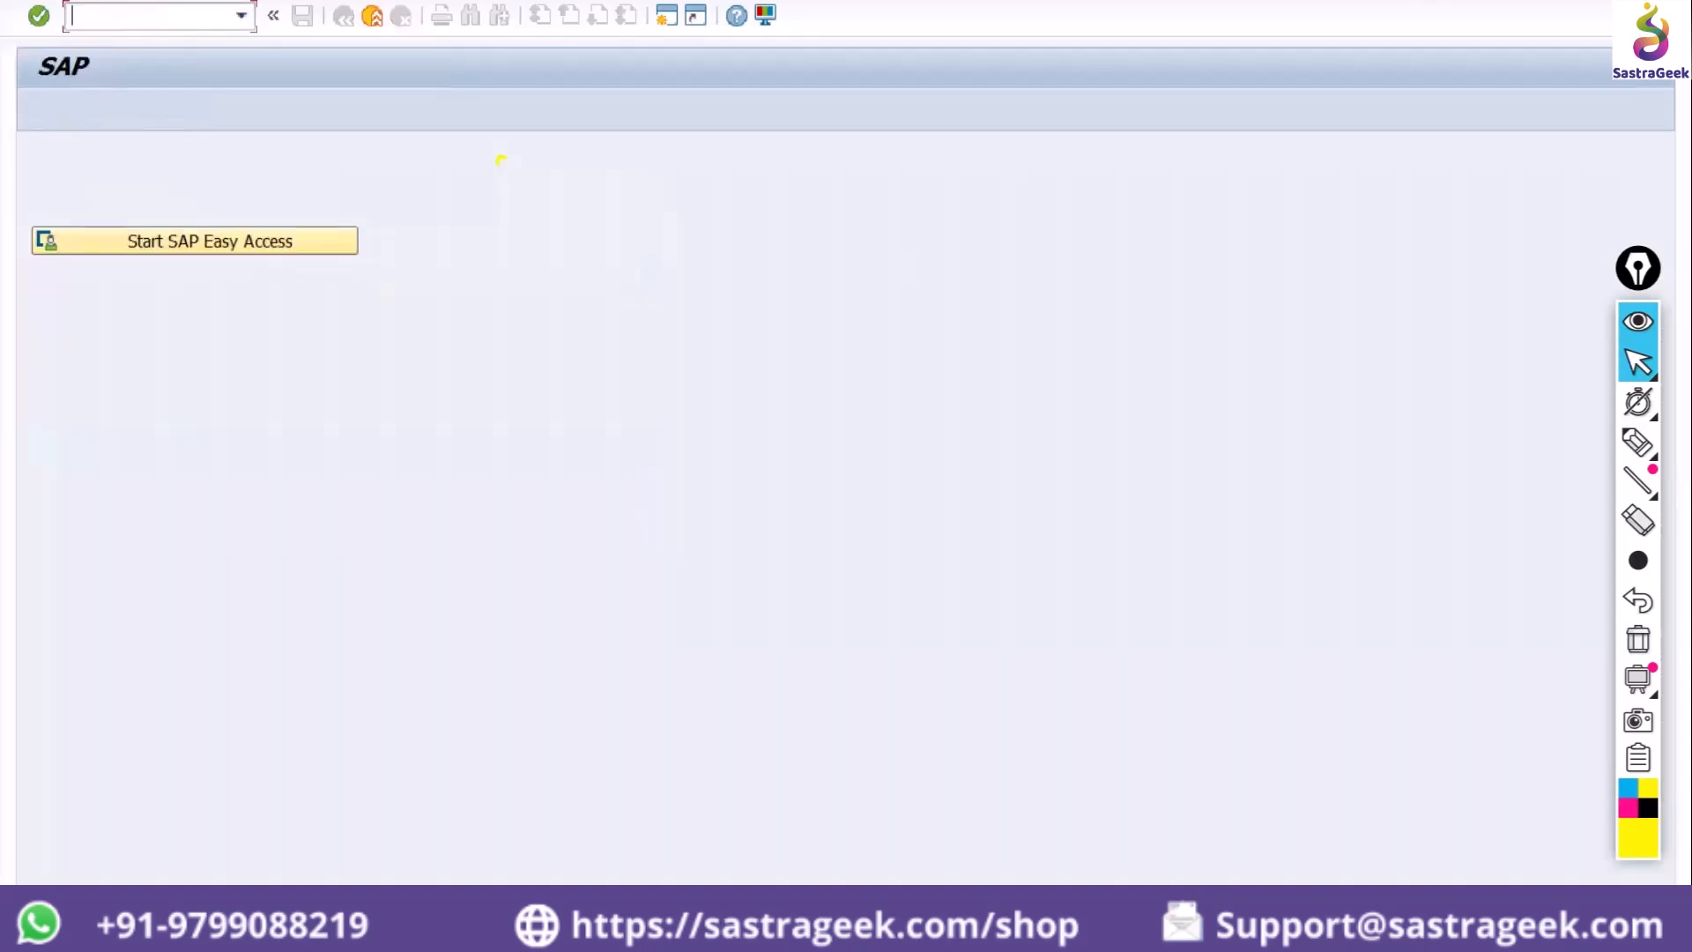
Turn off showing keys within dropdown lists in the interaction design visualization options, apply the change, and close the options
click(761, 23)
click(779, 41)
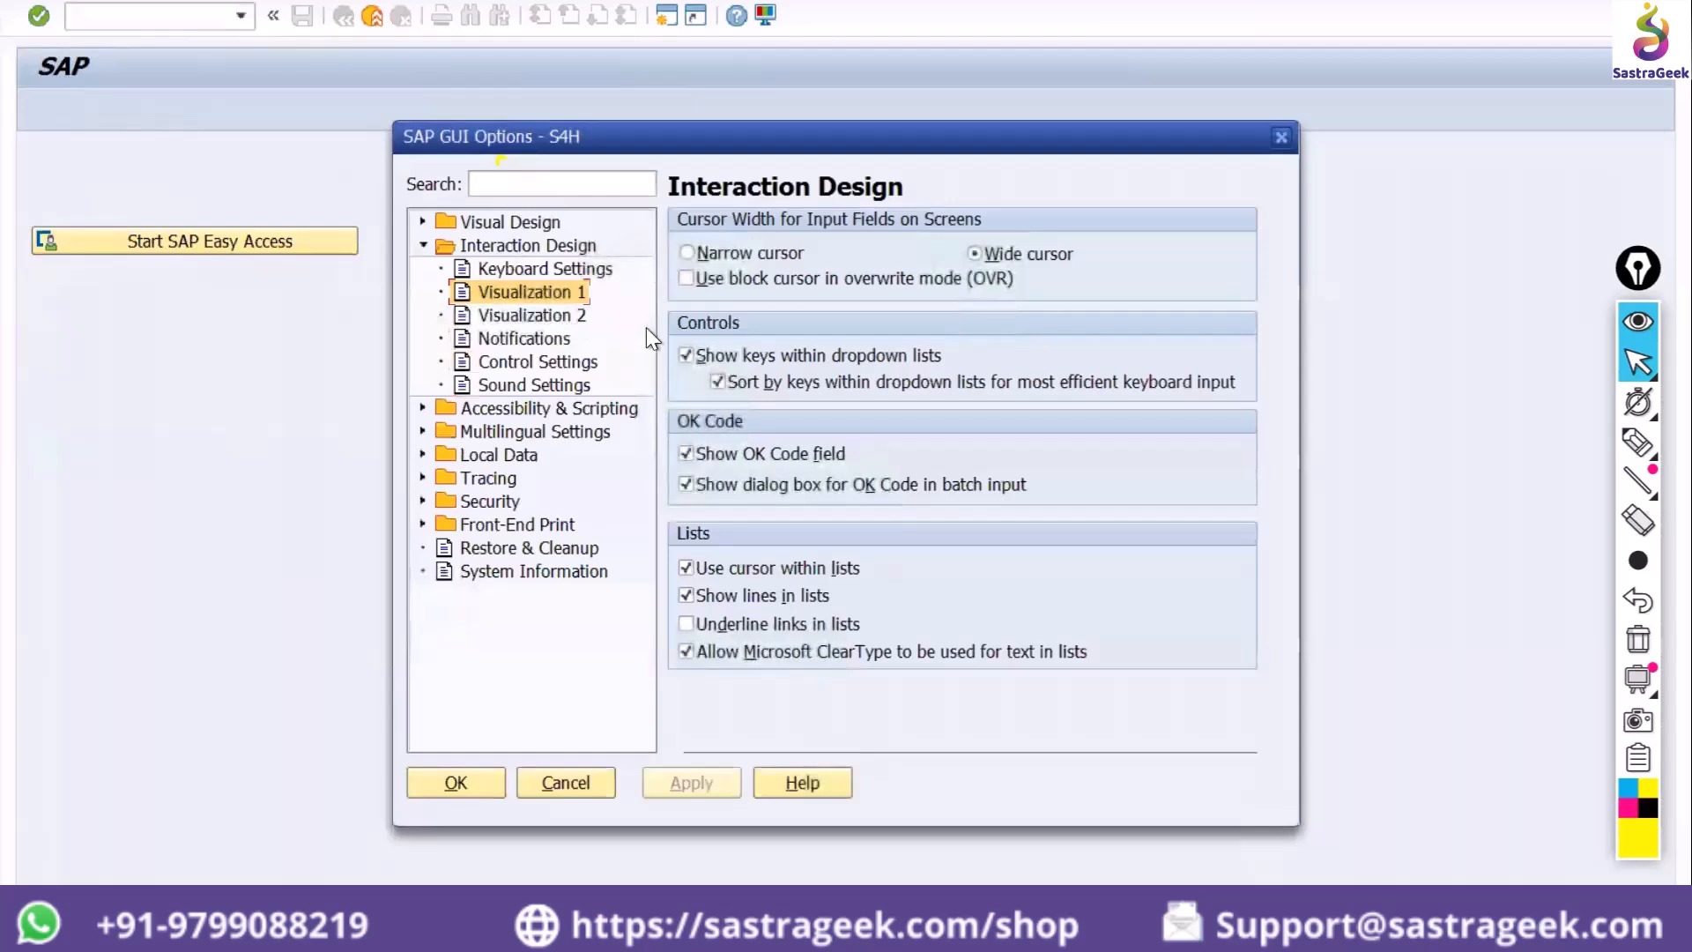
click(722, 361)
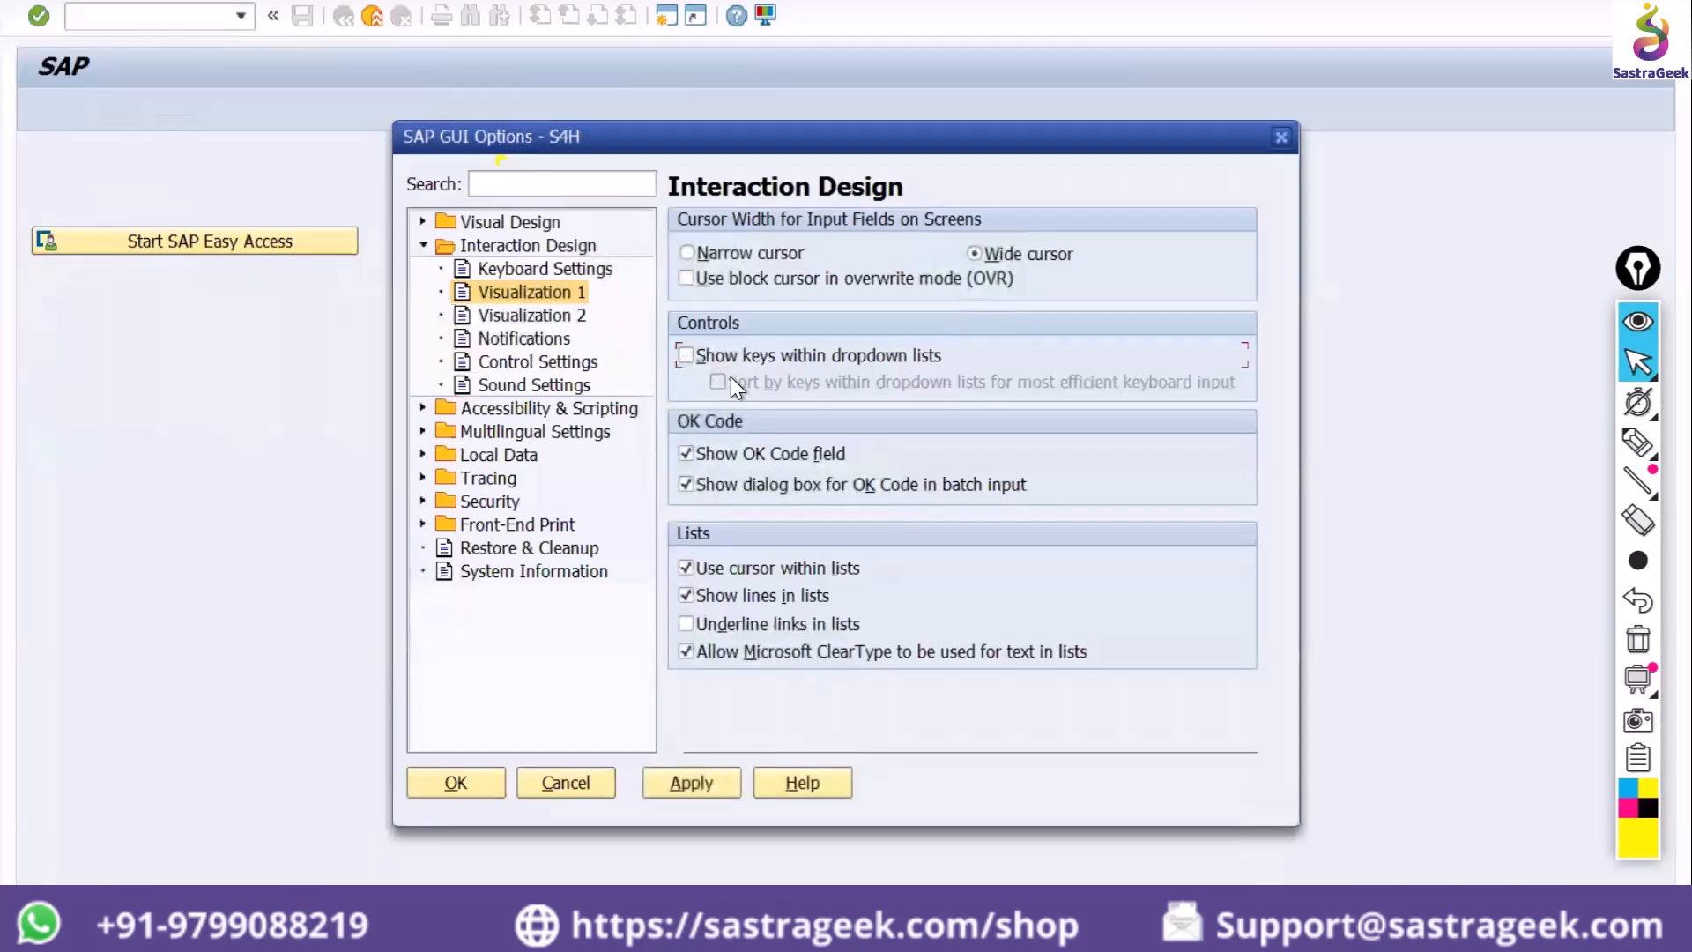
click(715, 779)
key(shift+Tab)
key(Return)
Reset the session with the /n command and start the Create Material transaction mm01
text(/n)
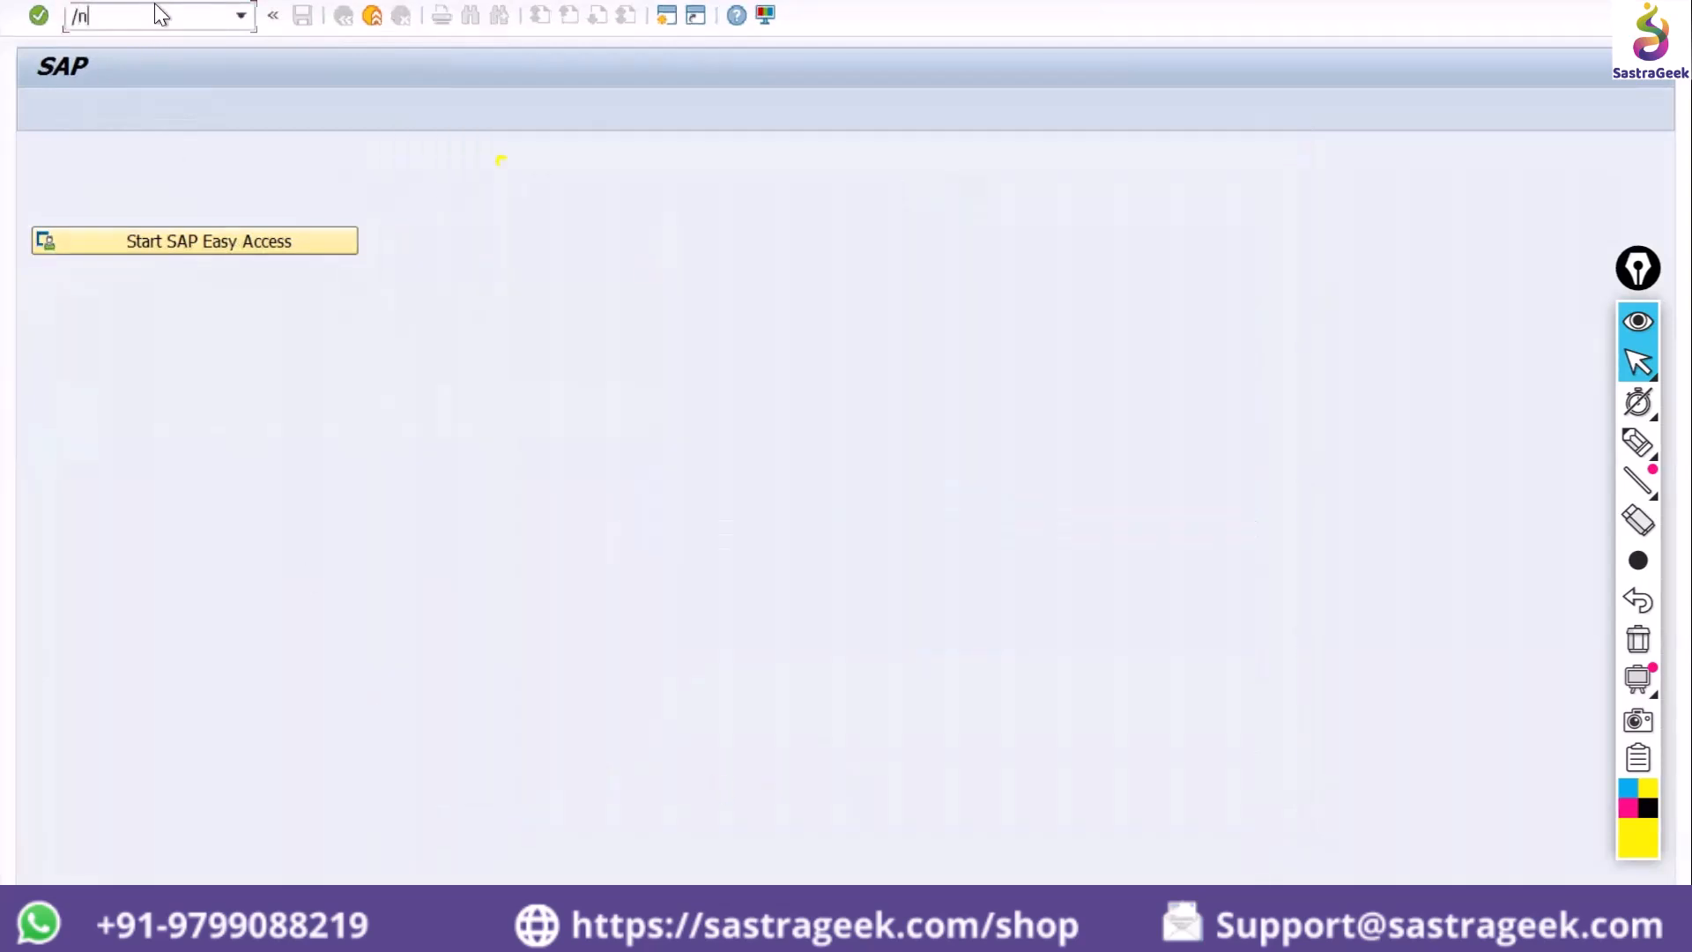
key(Return)
text(mm01)
key(Return)
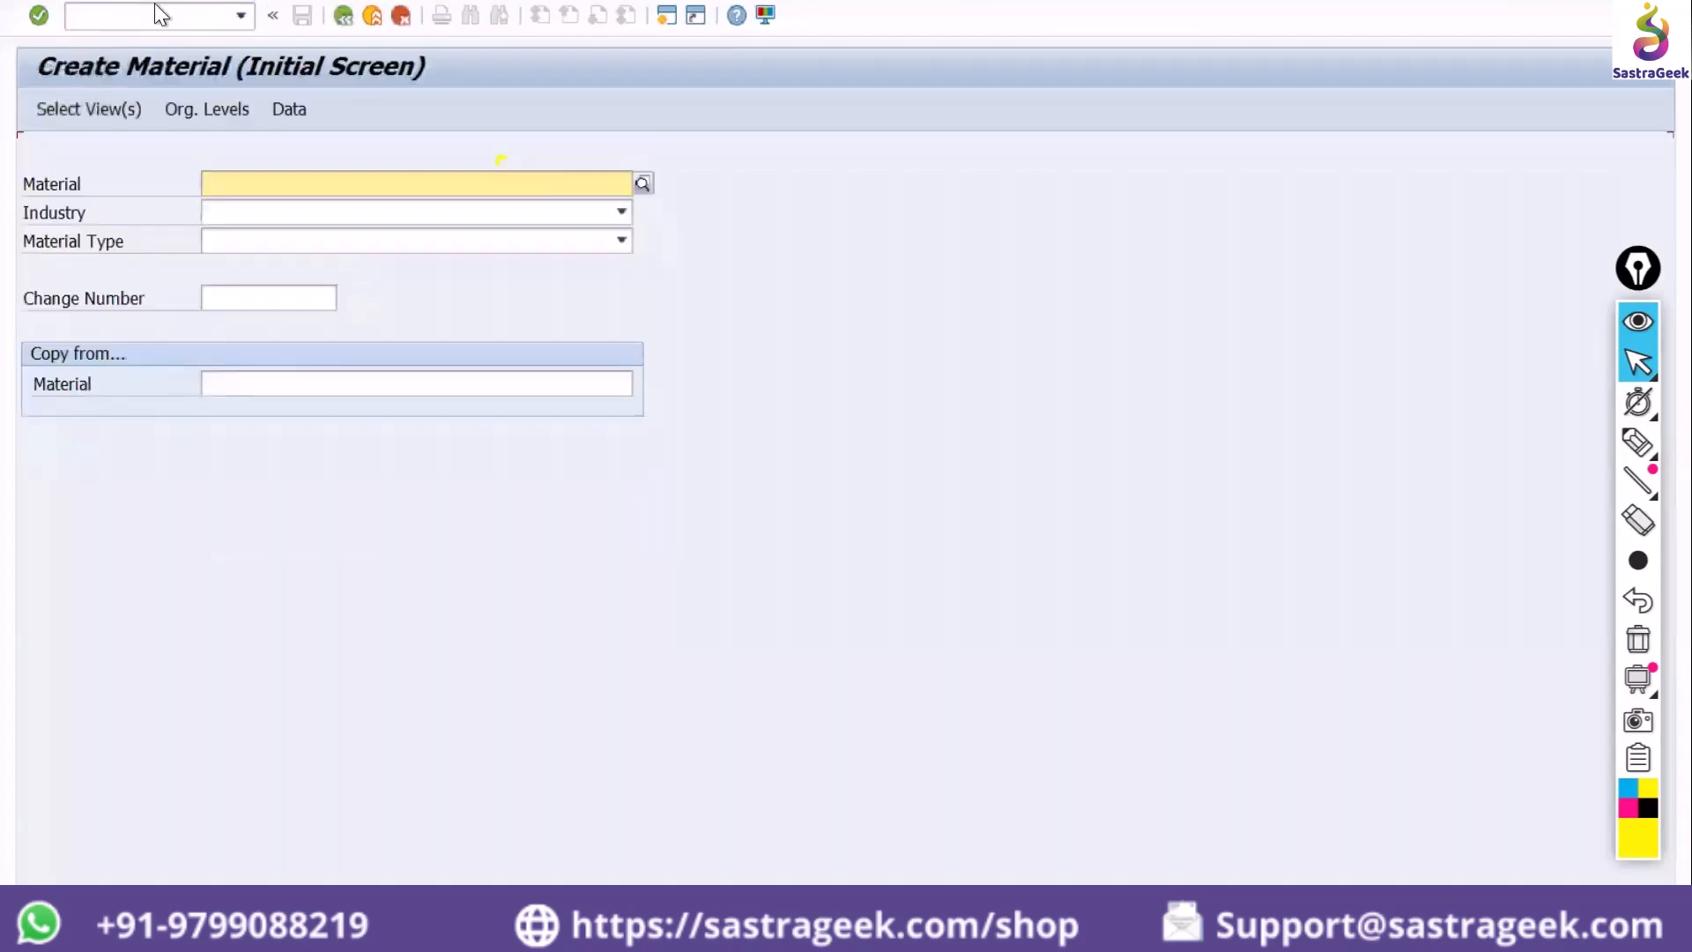
Enter tes_nop_01 as the material and set the industry to Mechanical engineering
click(431, 176)
text(te)
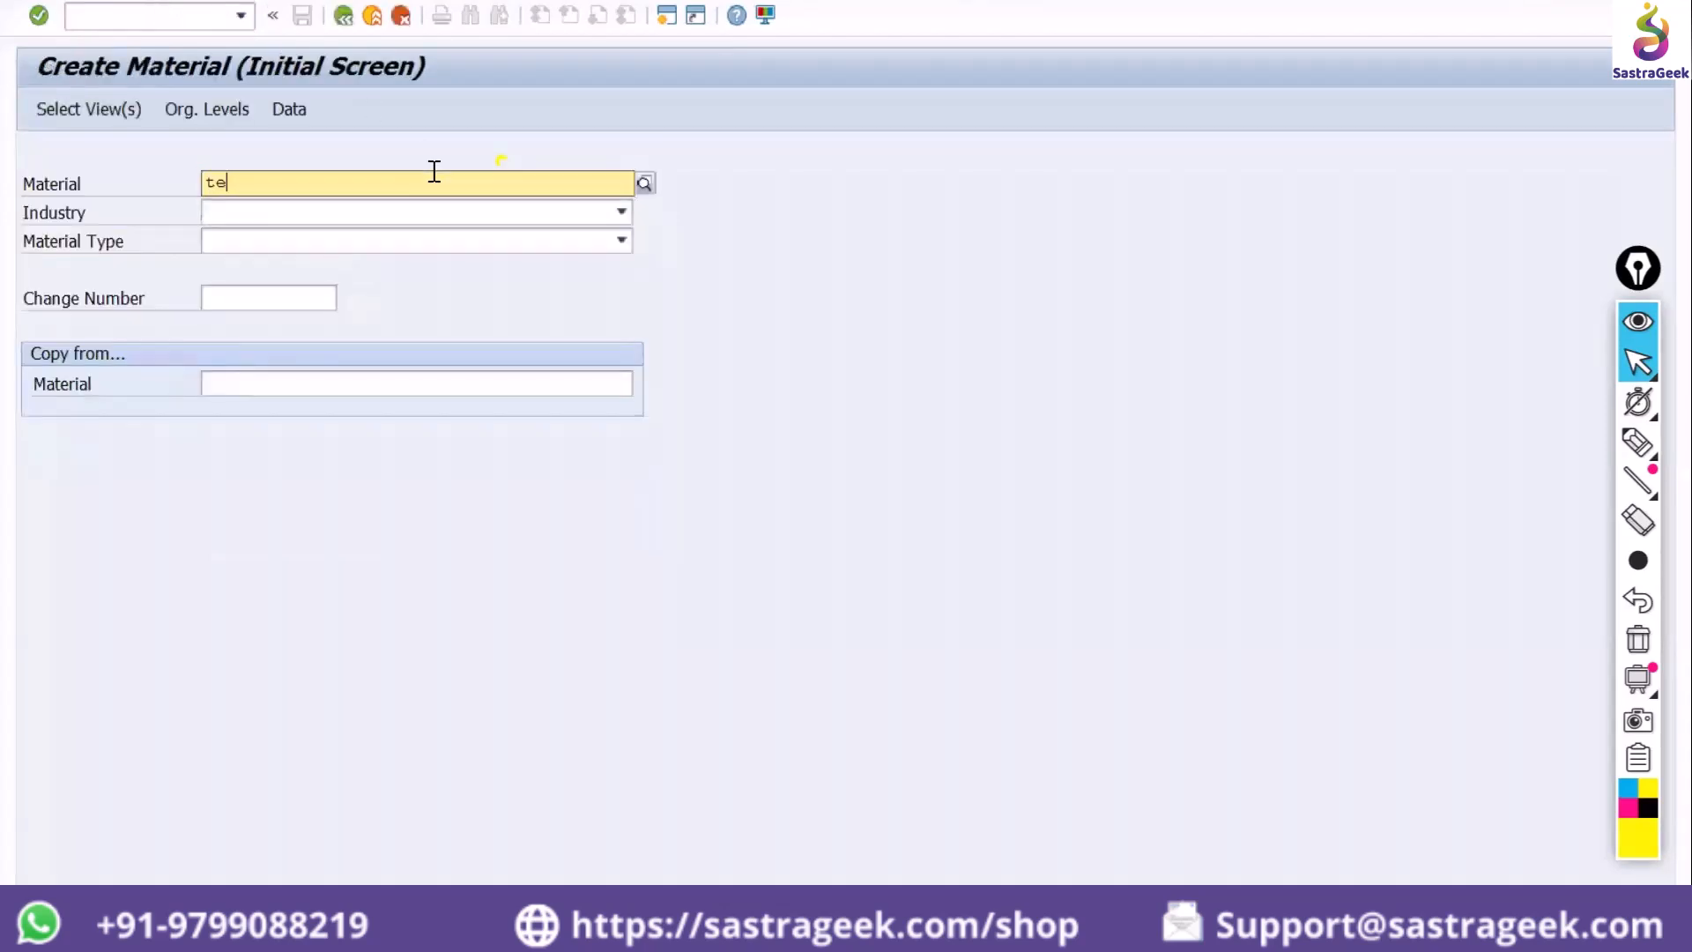
text(s_nop_)
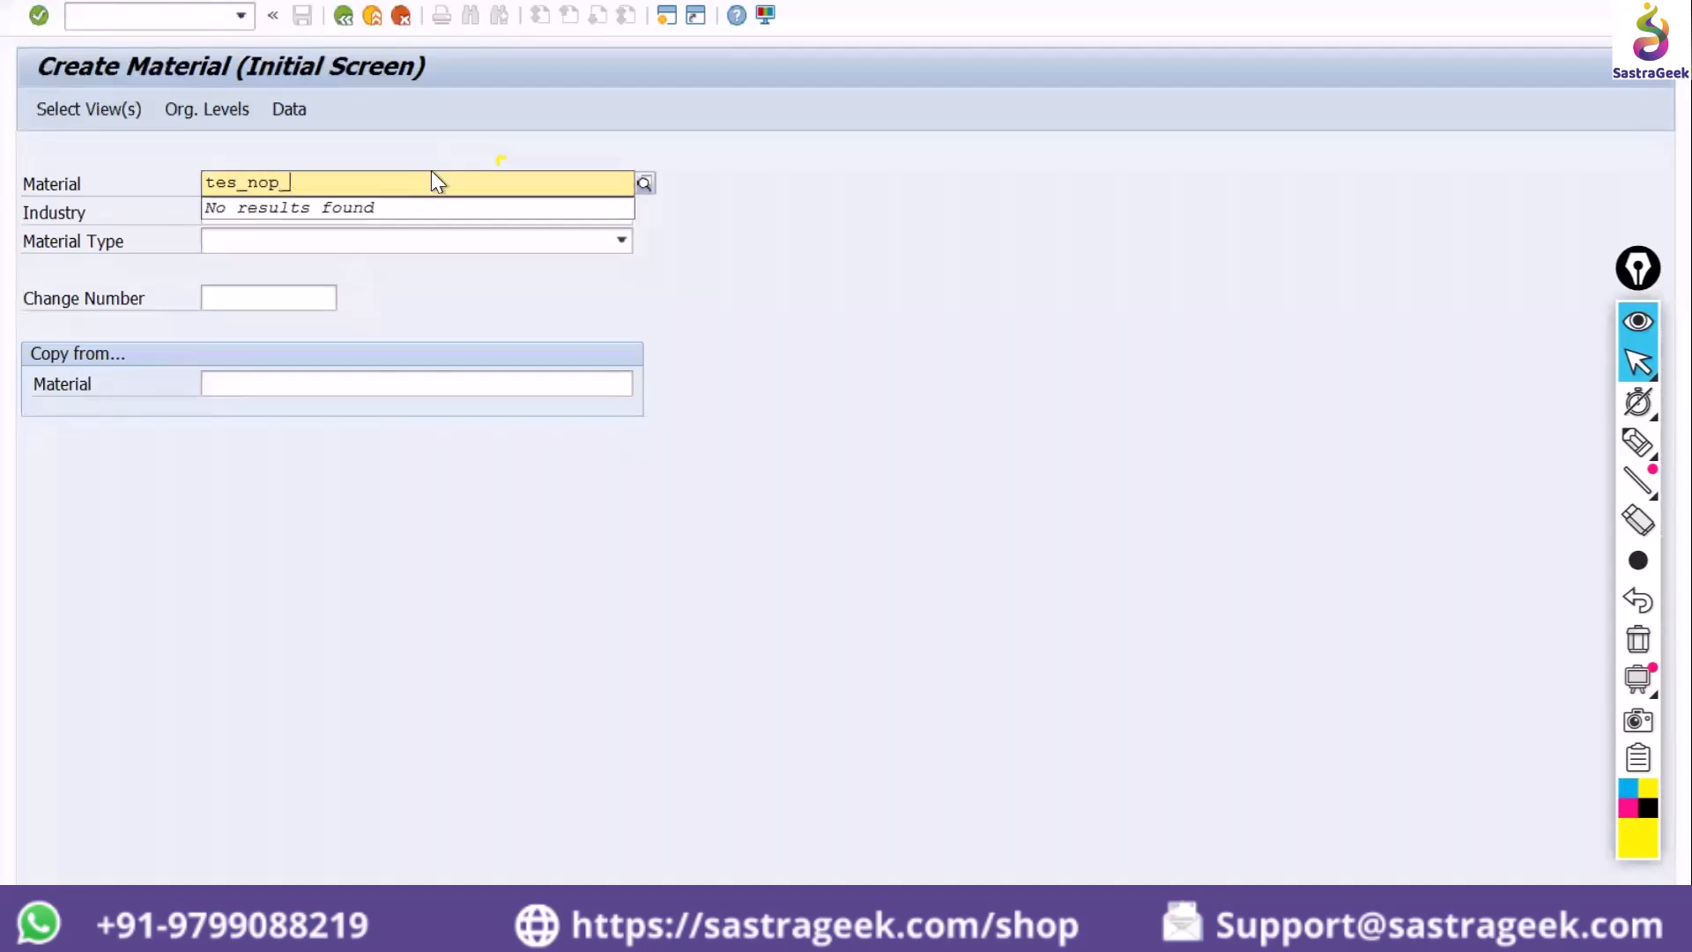
text(01)
key(Tab)
text(Me)
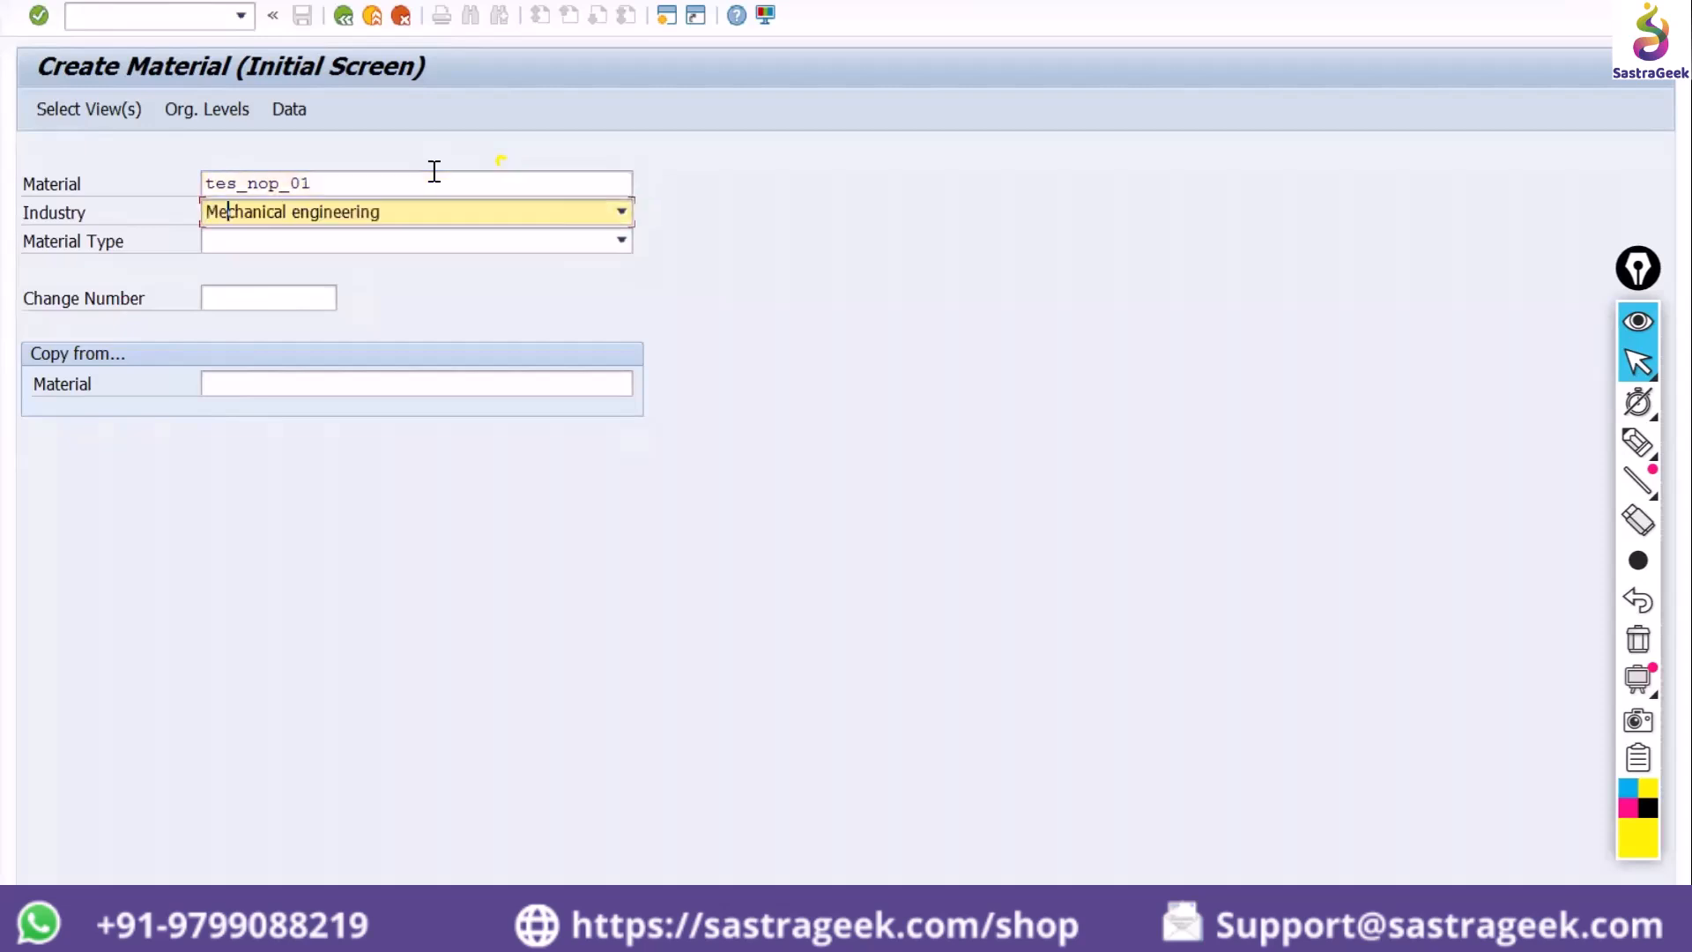
key(Tab)
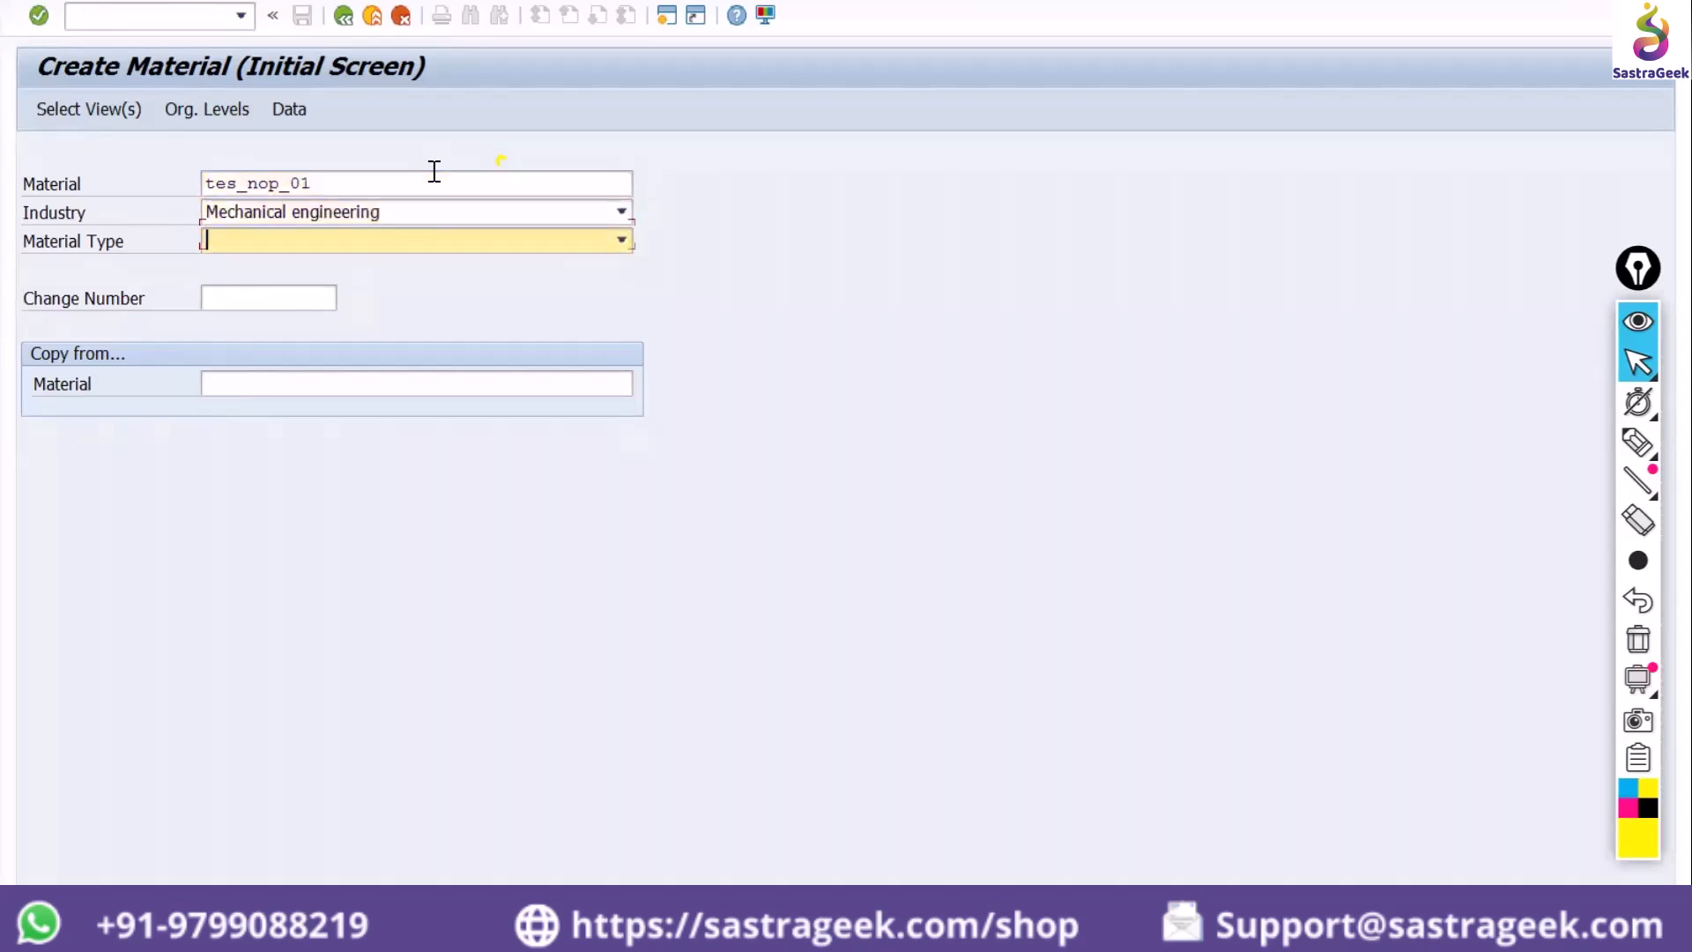
Browse the available material types down to the raw materials entries to see how they are listed without keys
click(467, 241)
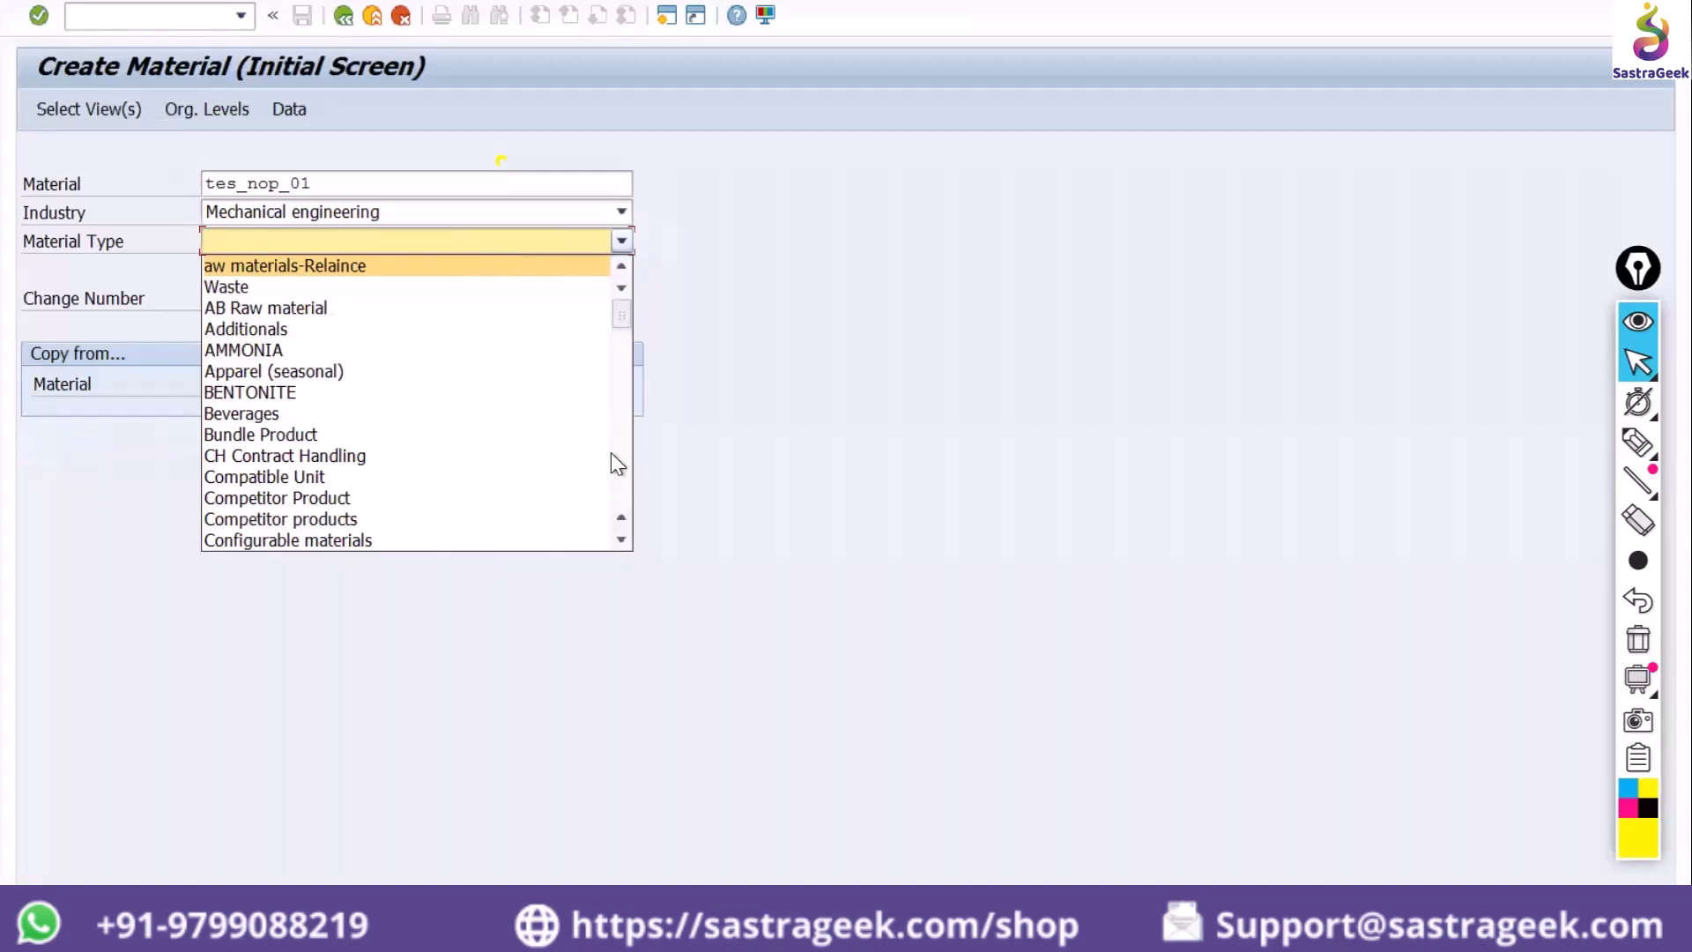
click(621, 539)
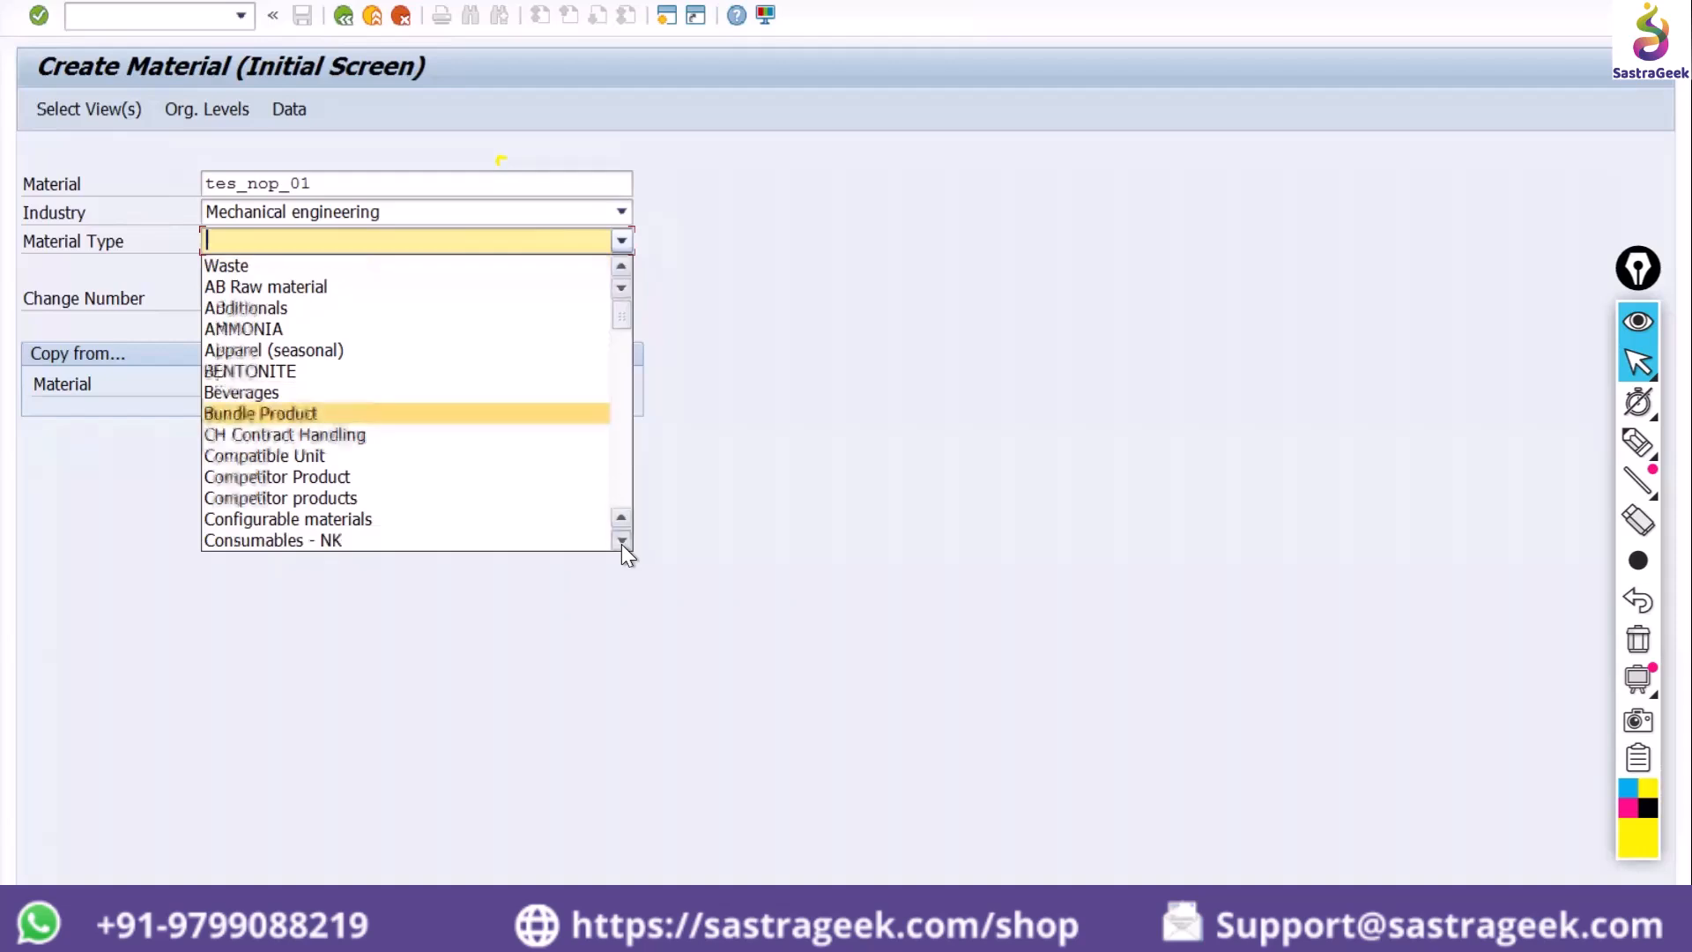
click(621, 542)
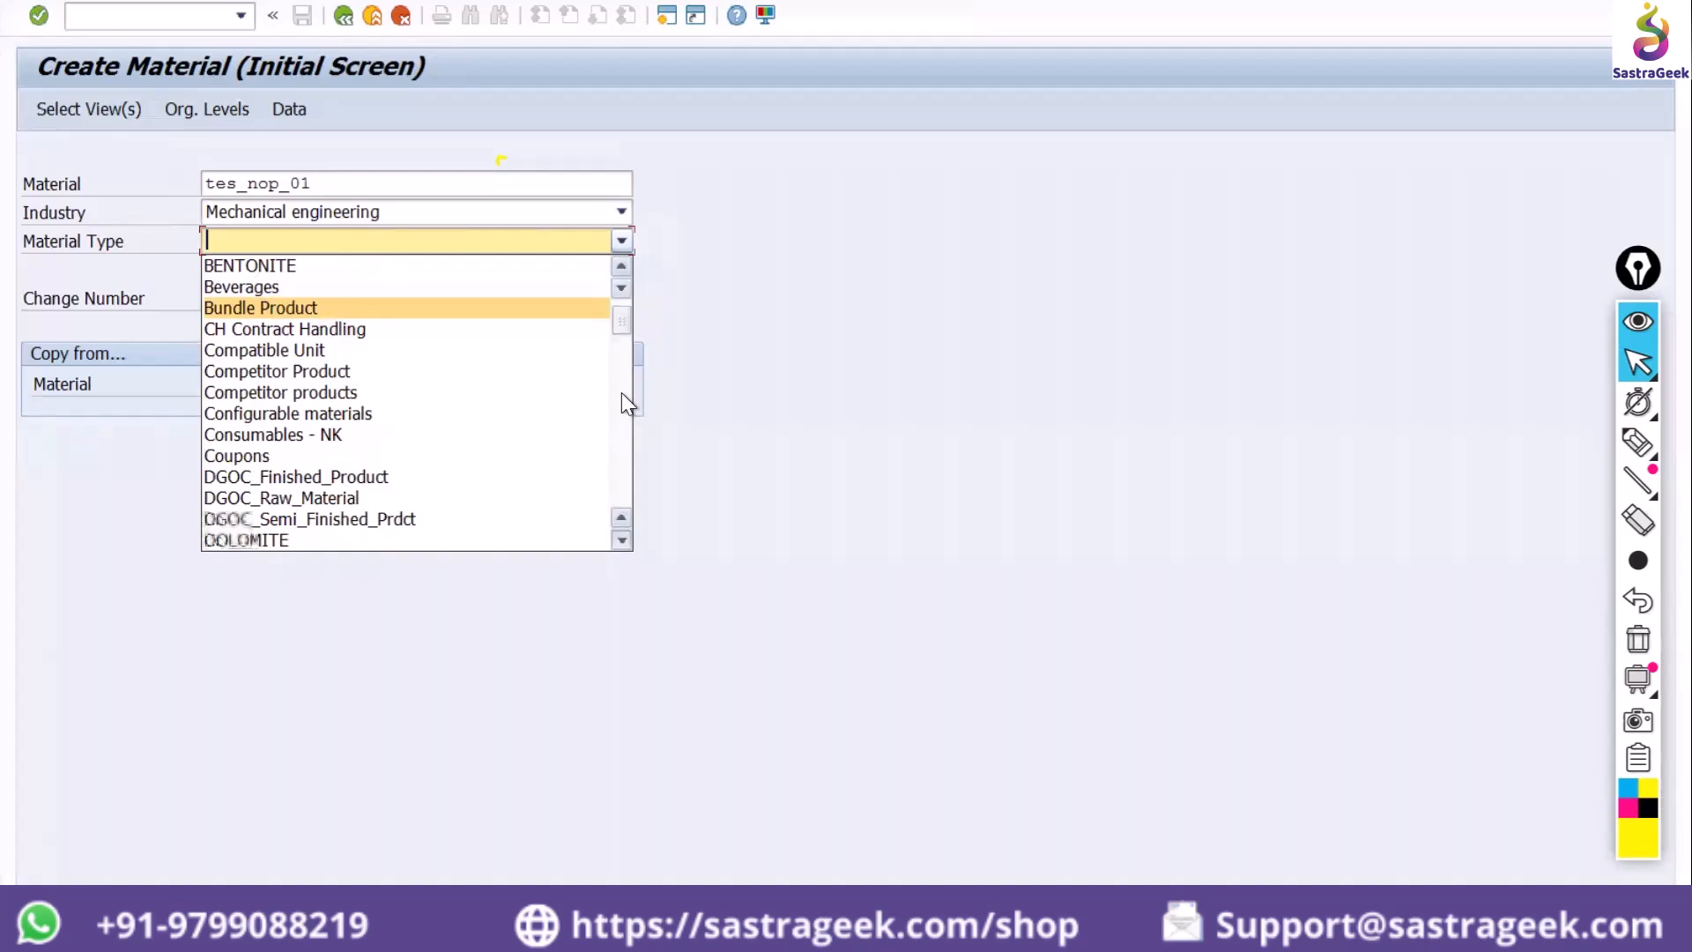
scroll(621, 393, down, 2)
scroll(621, 393, down, 10)
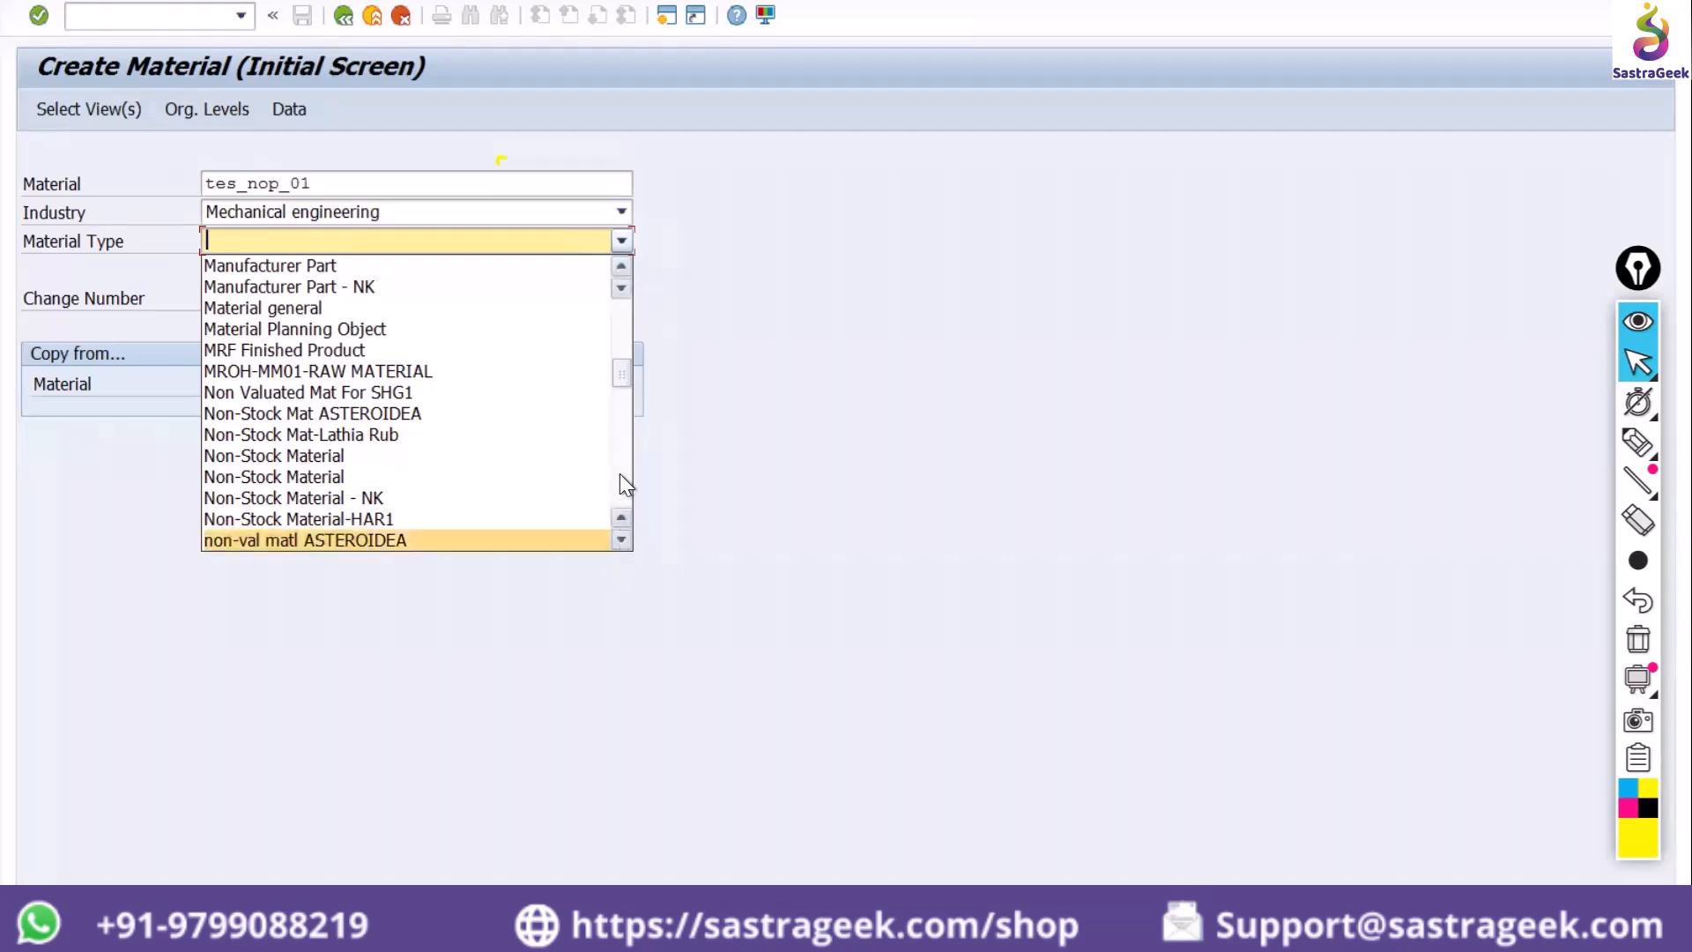
scroll(621, 475, down, 5)
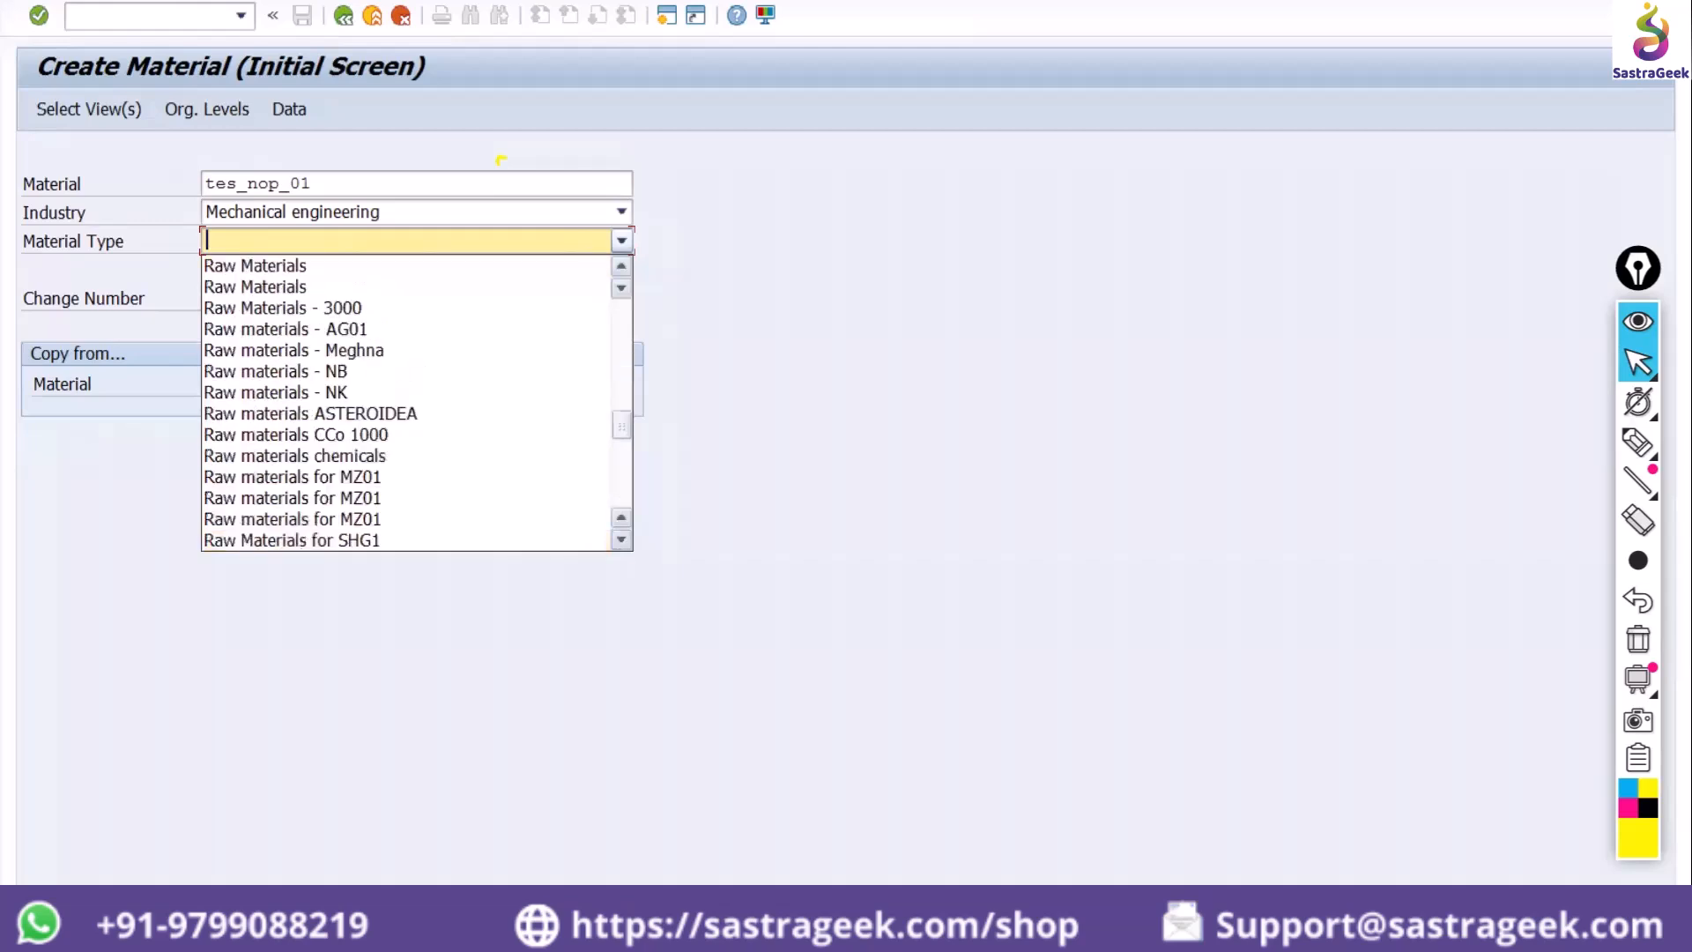
Switch directly to the Create Purchase Order transaction with /nme21n and browse the available order types
click(149, 16)
text(/nme21n)
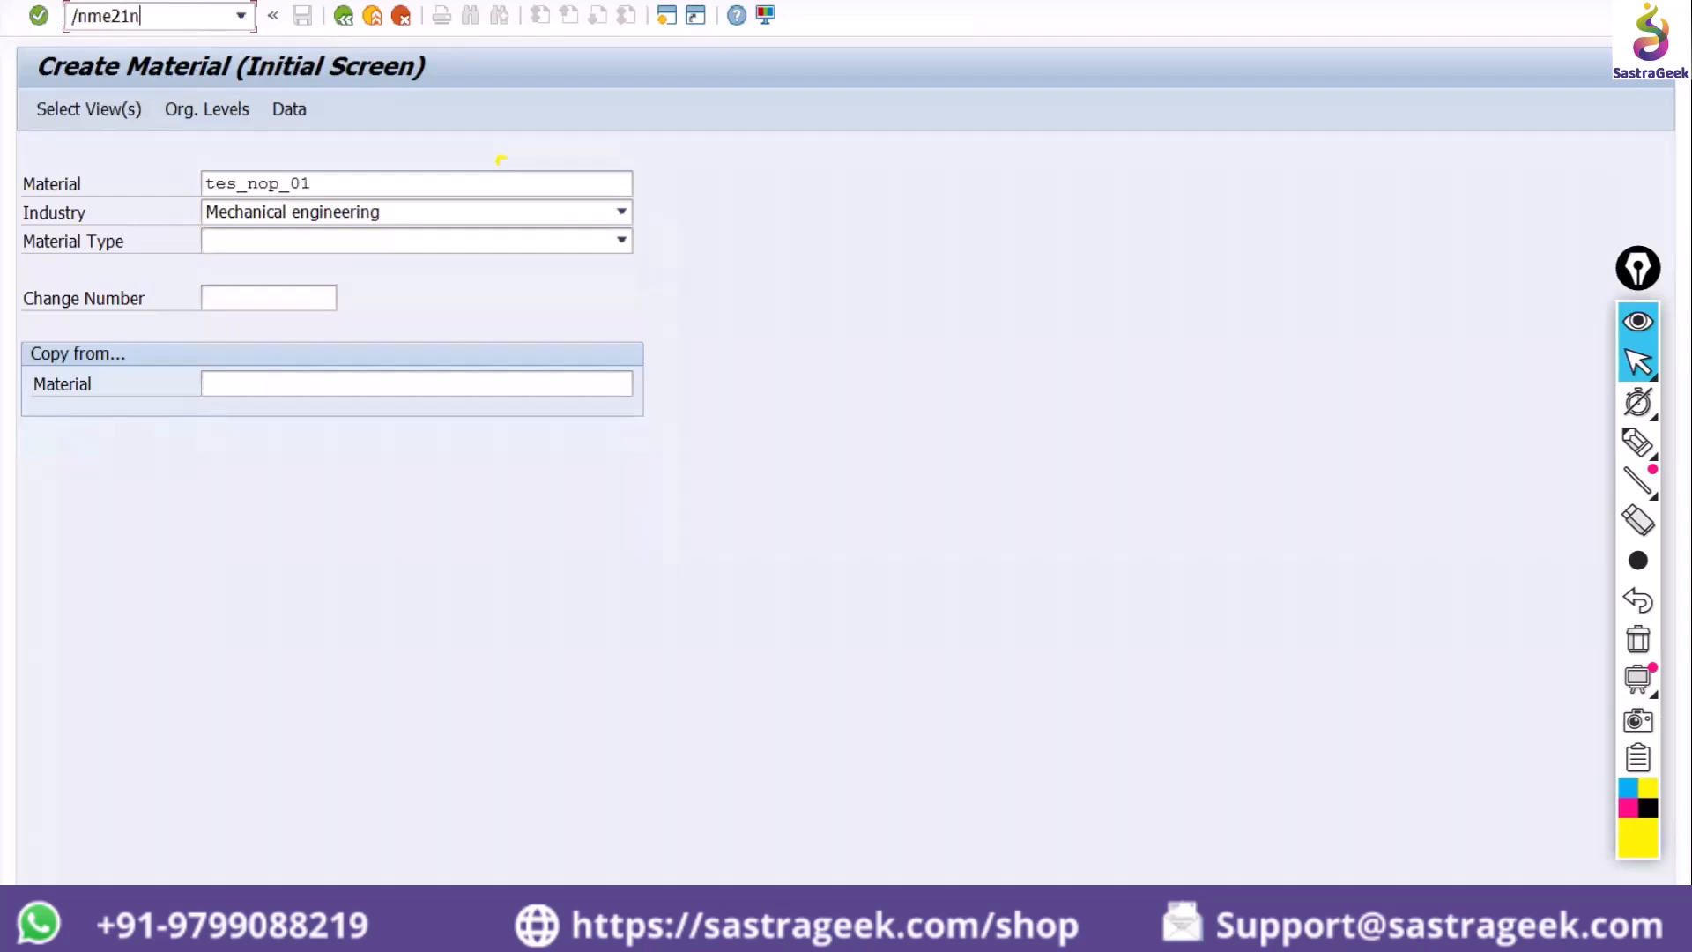
key(Return)
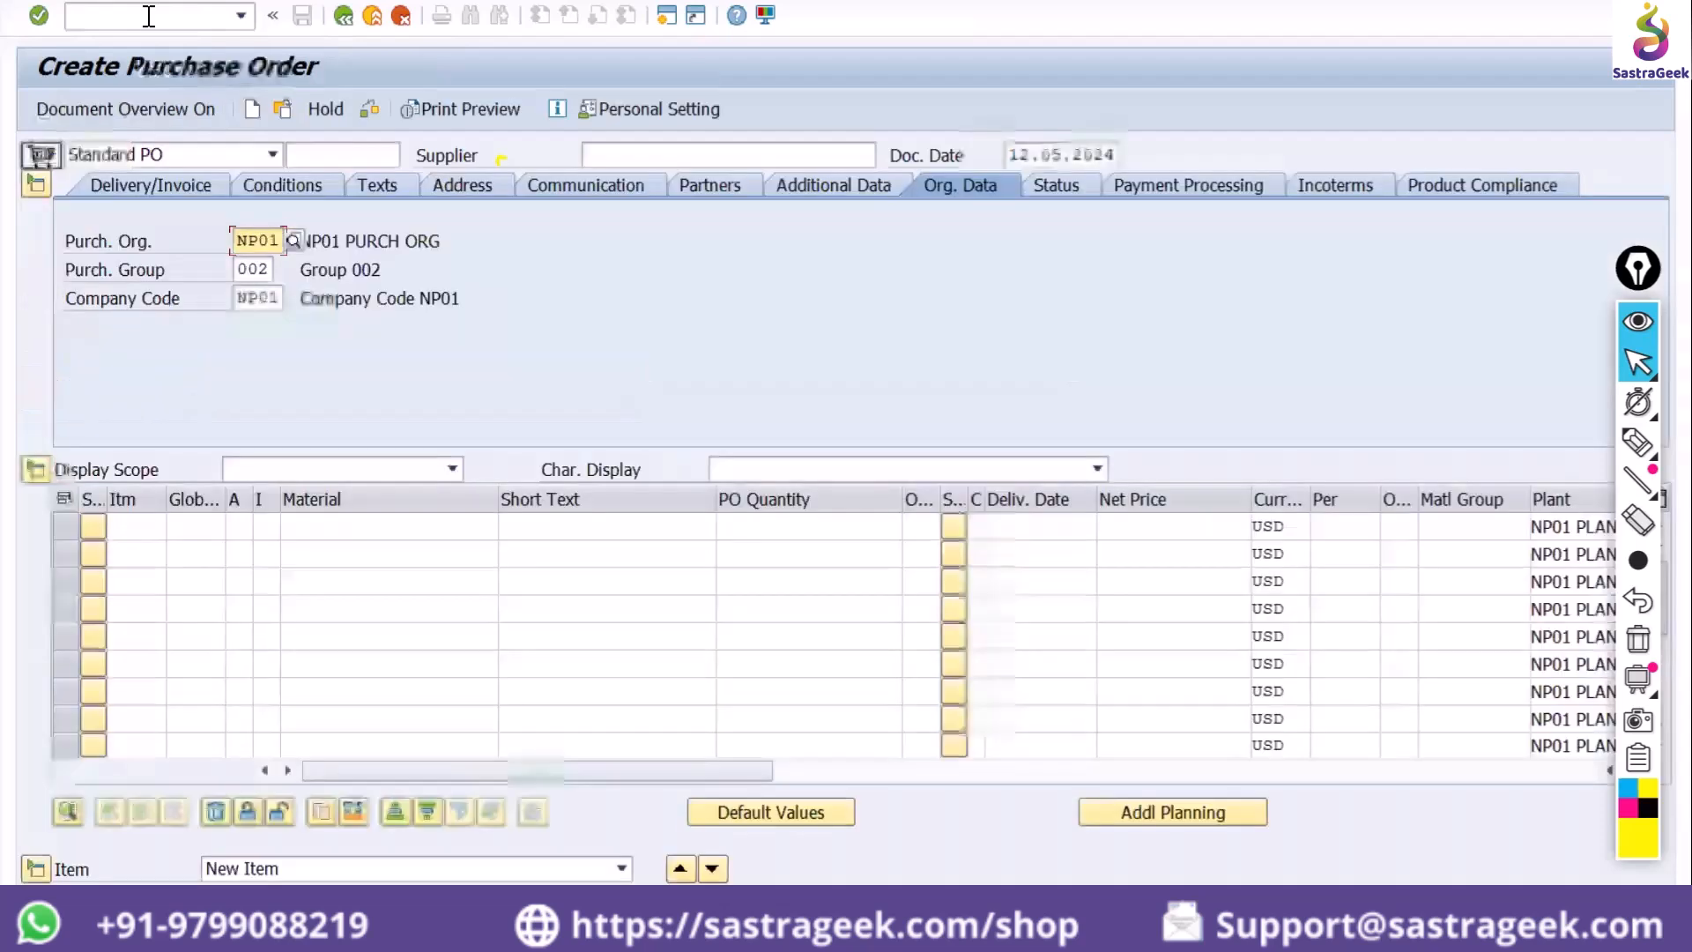
click(237, 157)
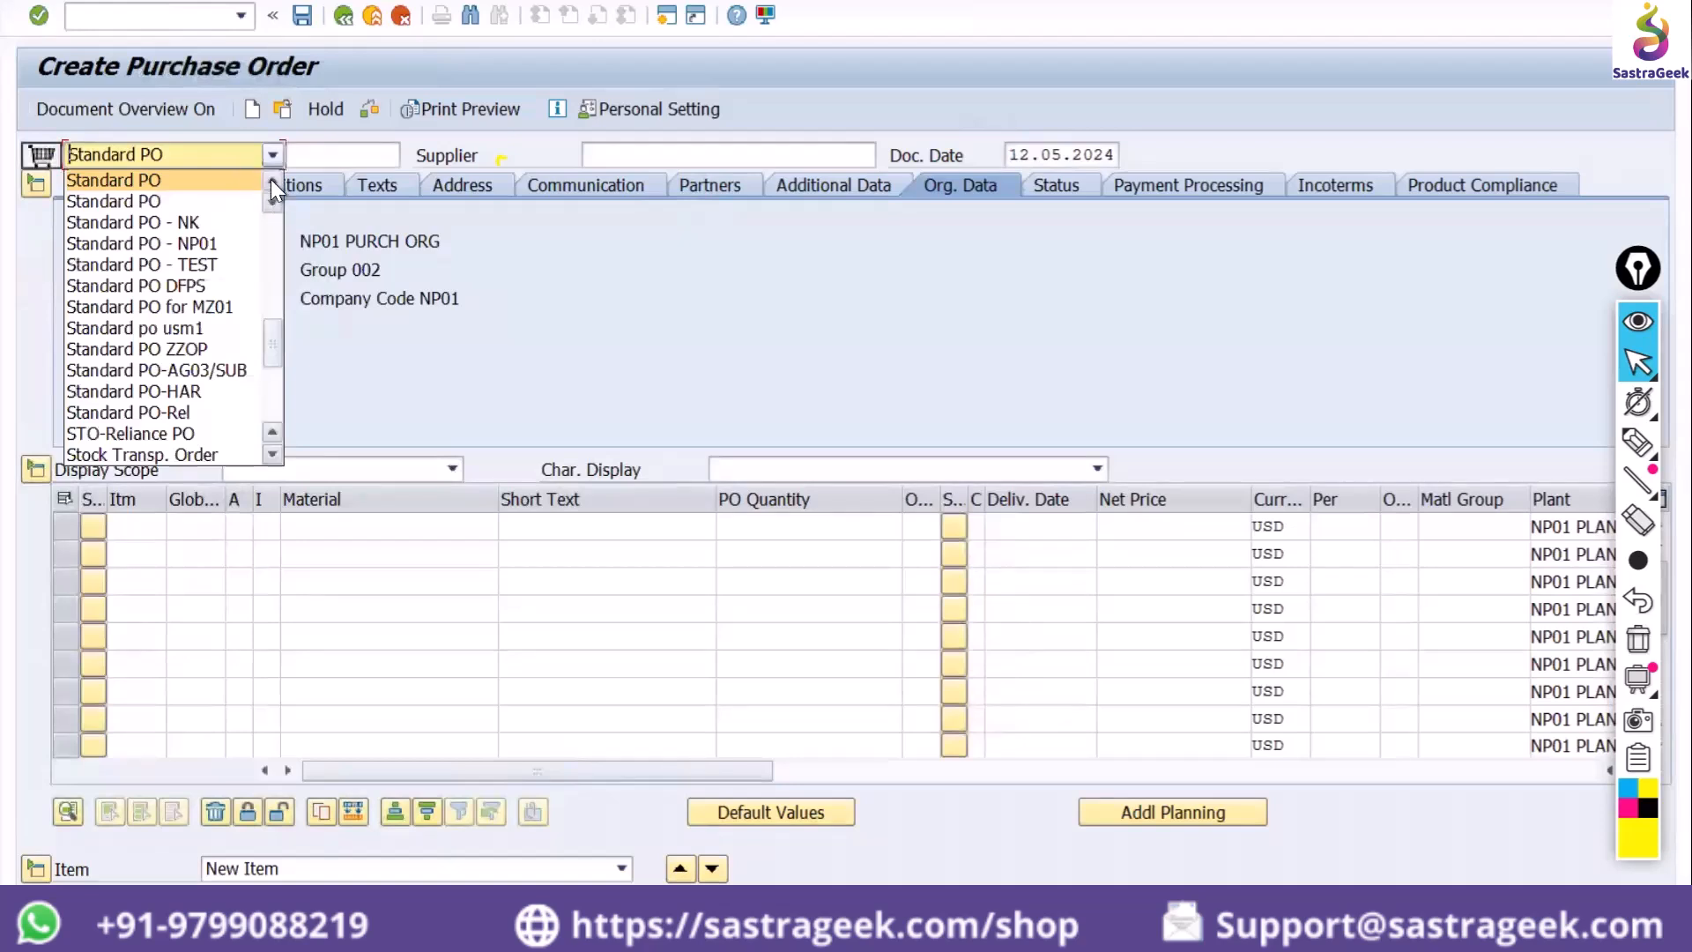
scroll(272, 178, up, 4)
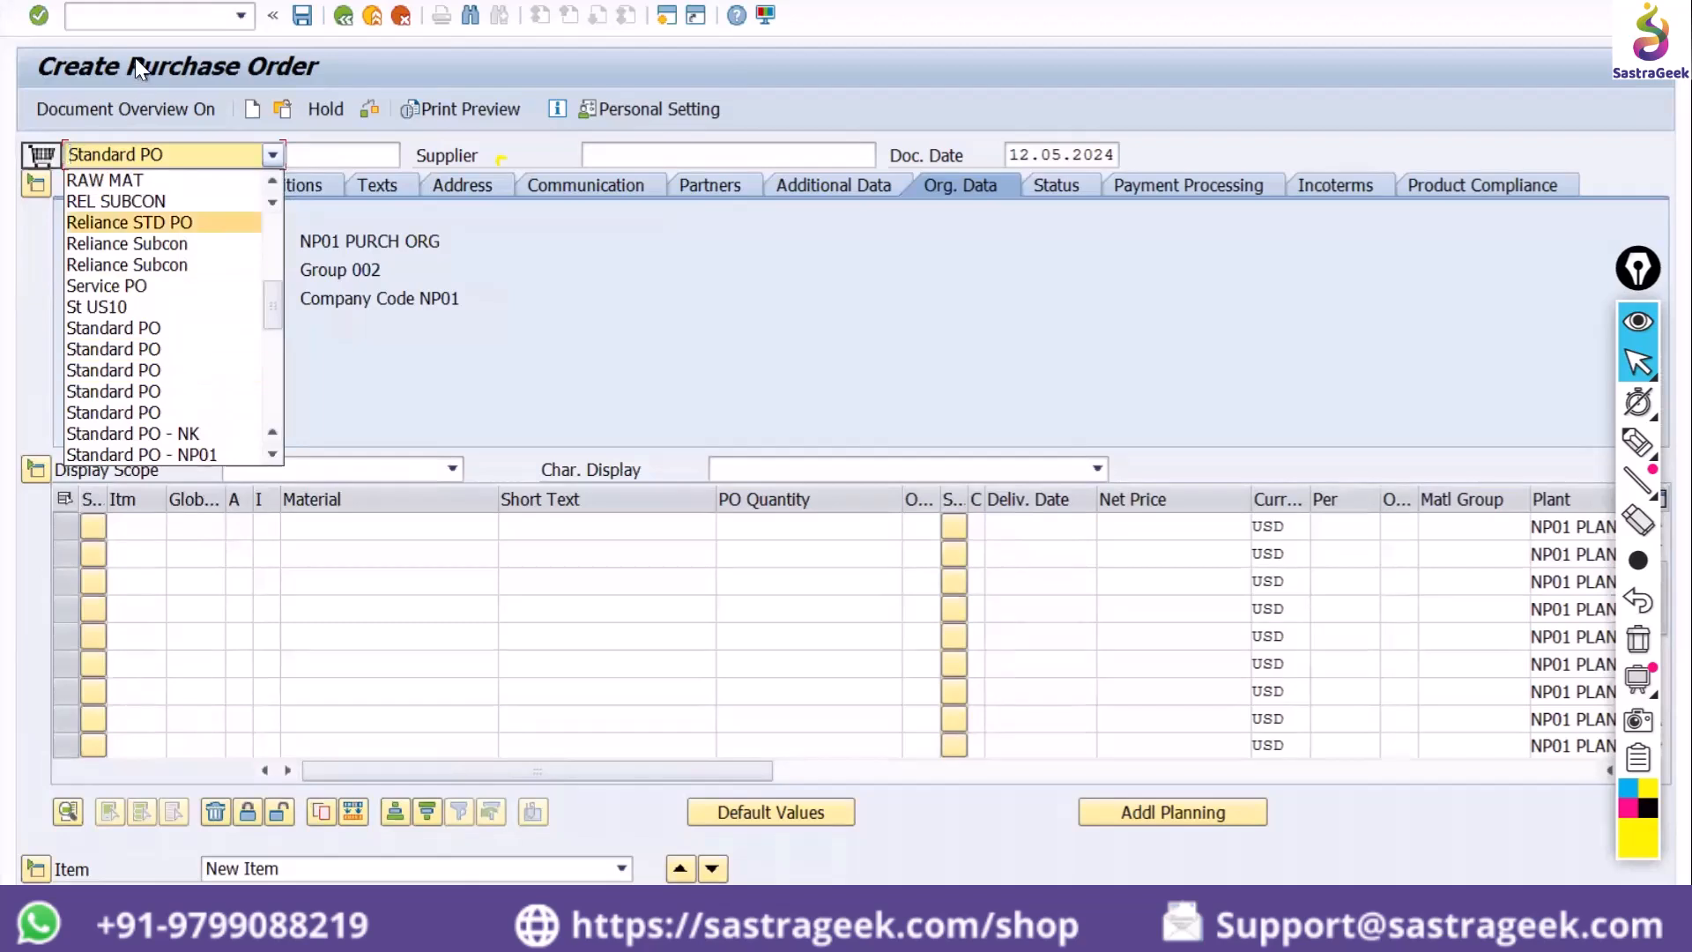
Leave the Create Purchase Order transaction without choosing an order type by running the /n command
click(151, 12)
text(/n)
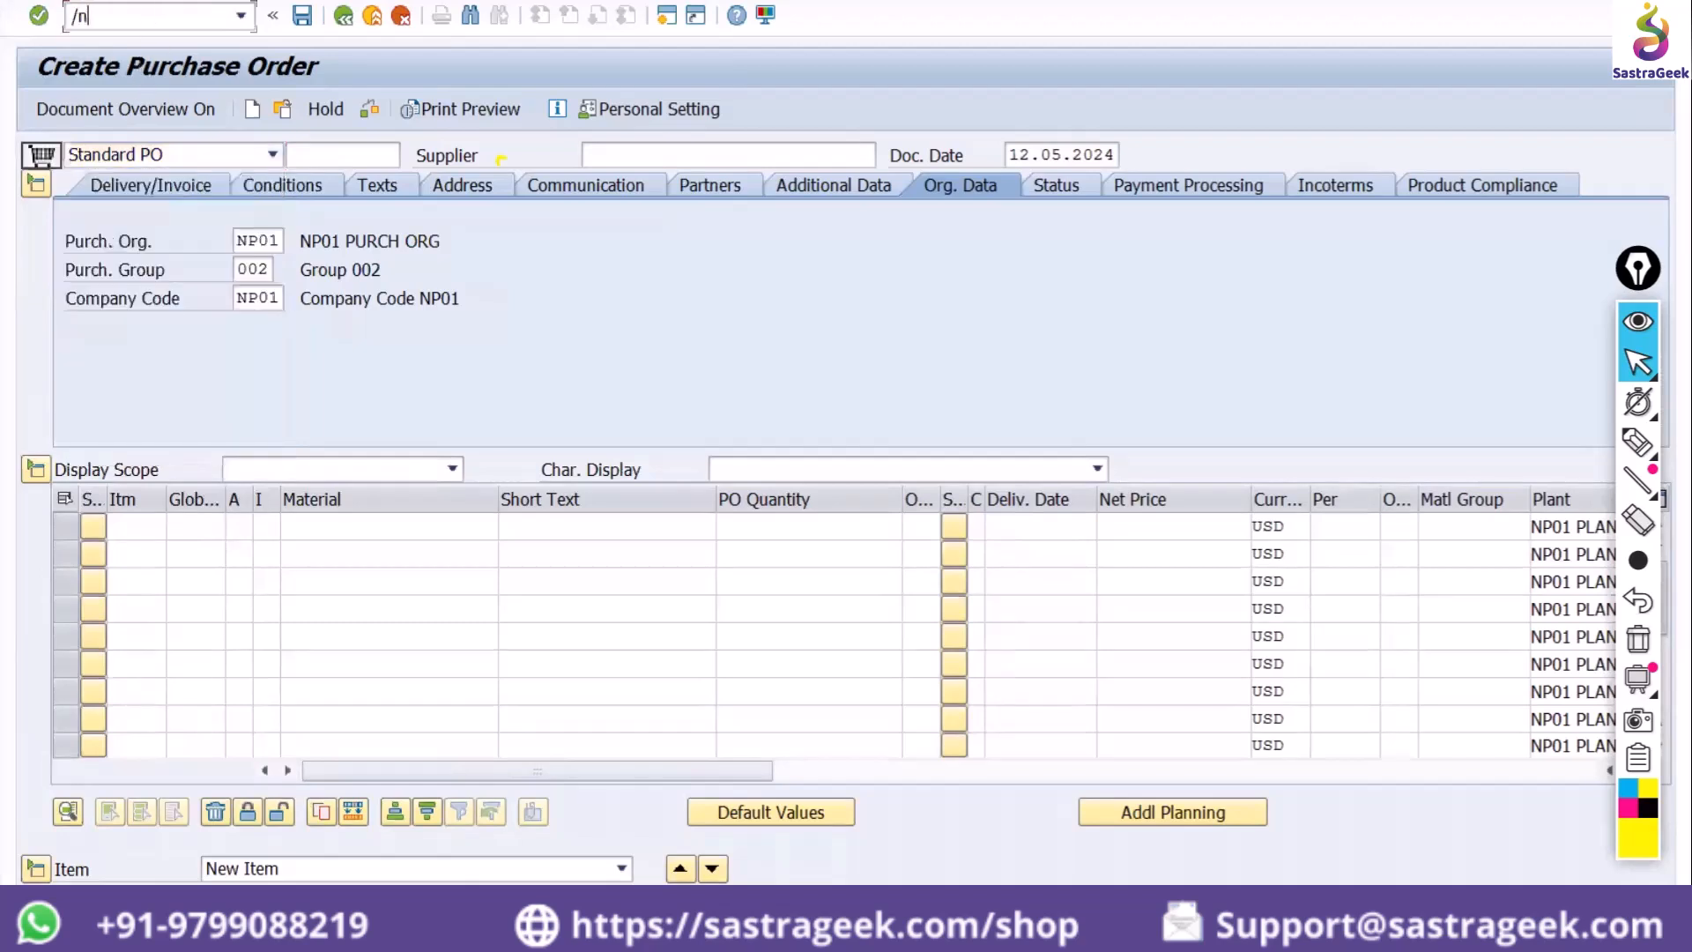
key(Return)
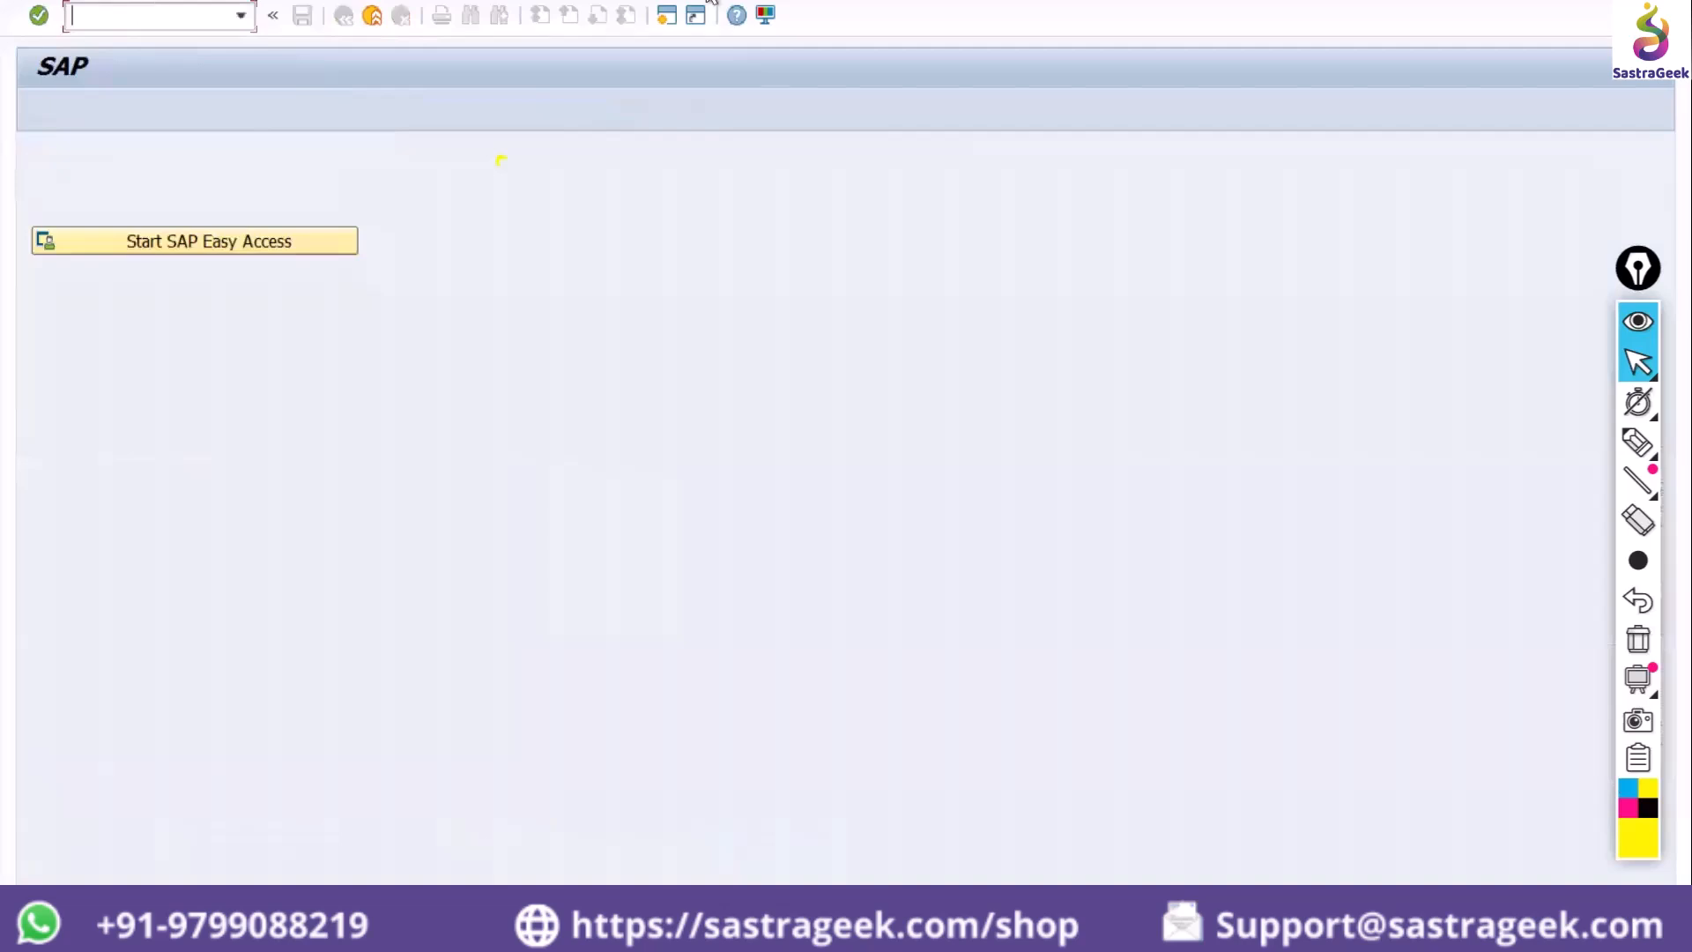
Enable showing keys within dropdown lists and sorting by keys in the Visualization 1 options, and apply and confirm the settings
click(766, 16)
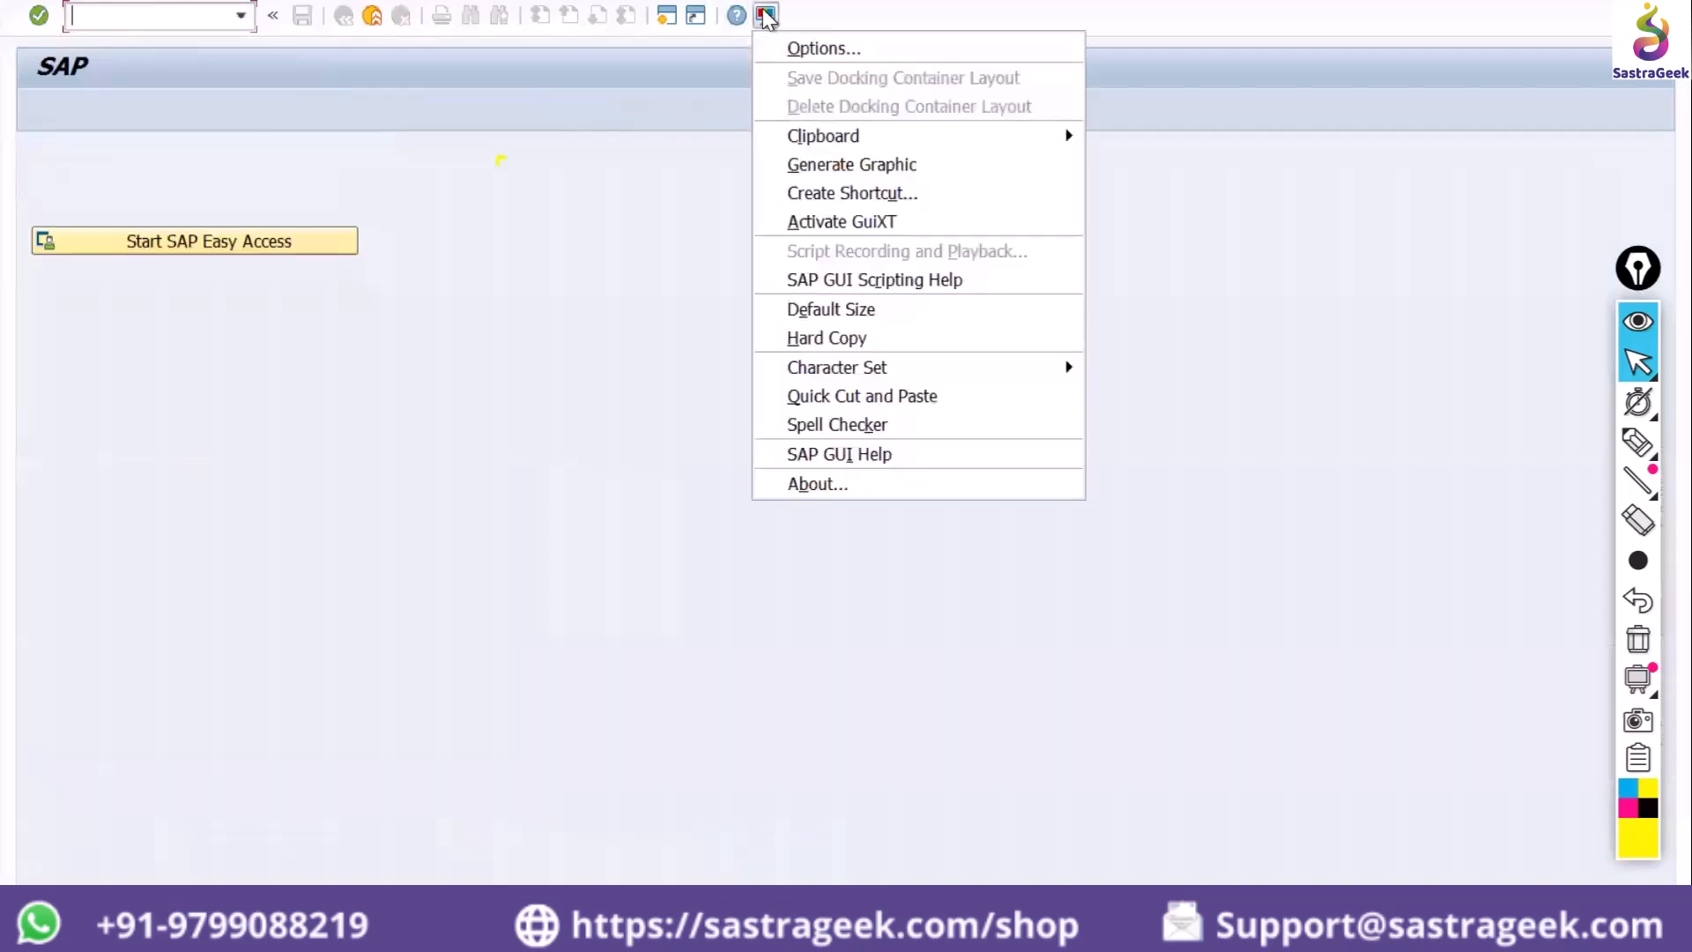
click(797, 49)
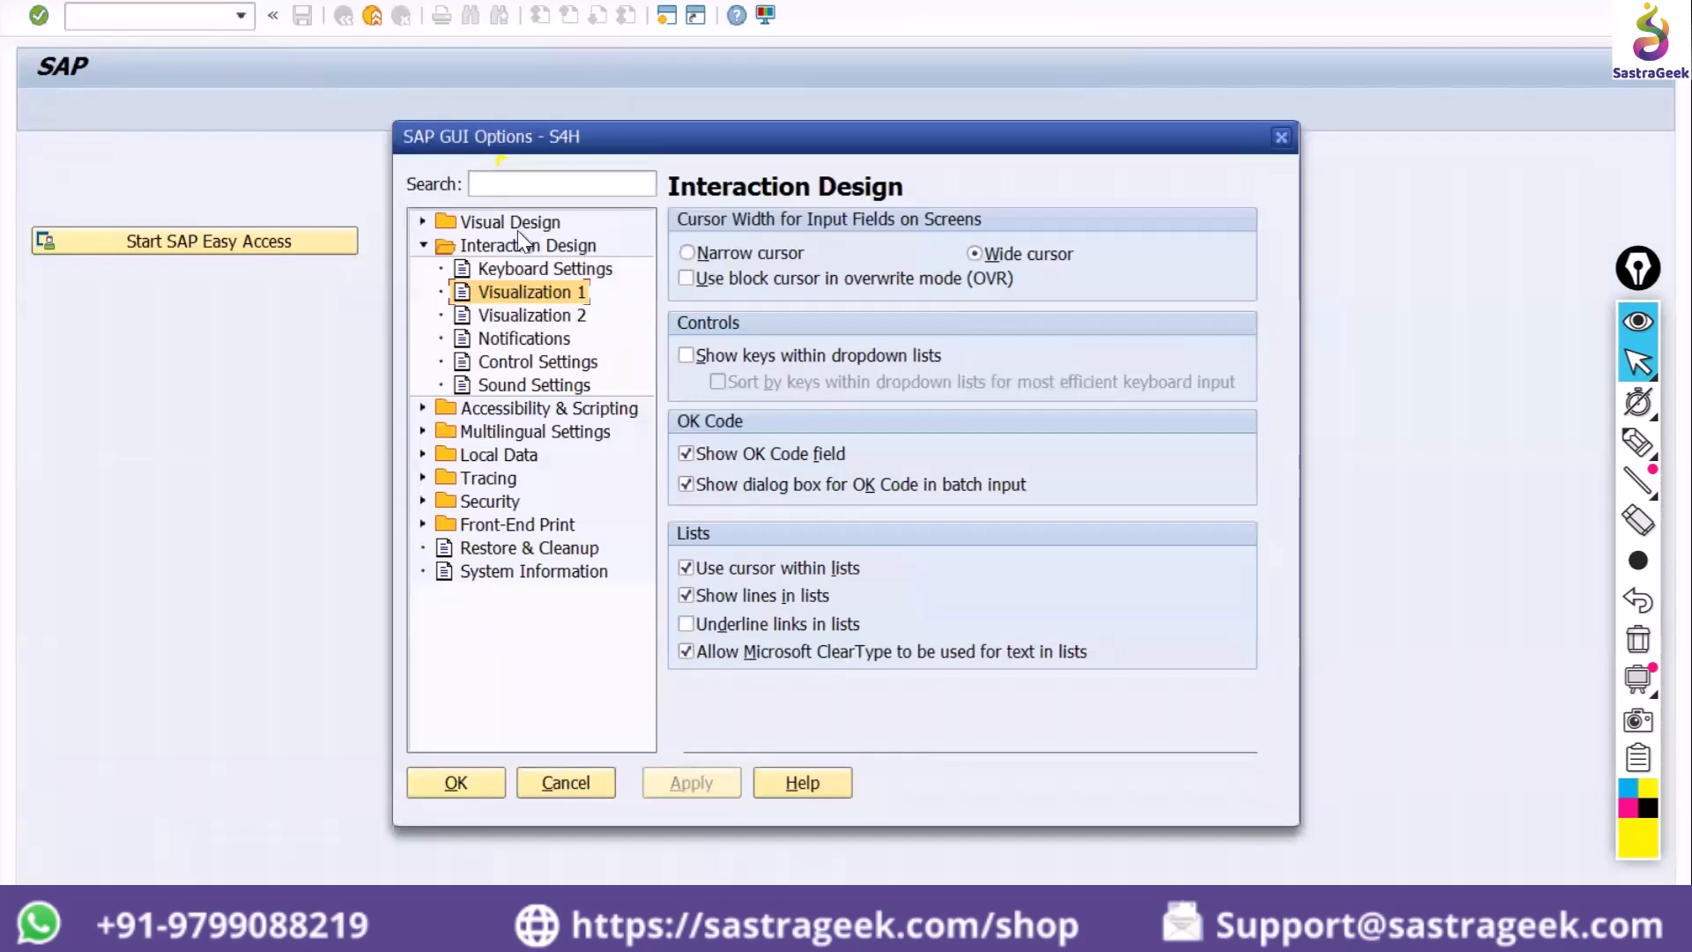
click(423, 243)
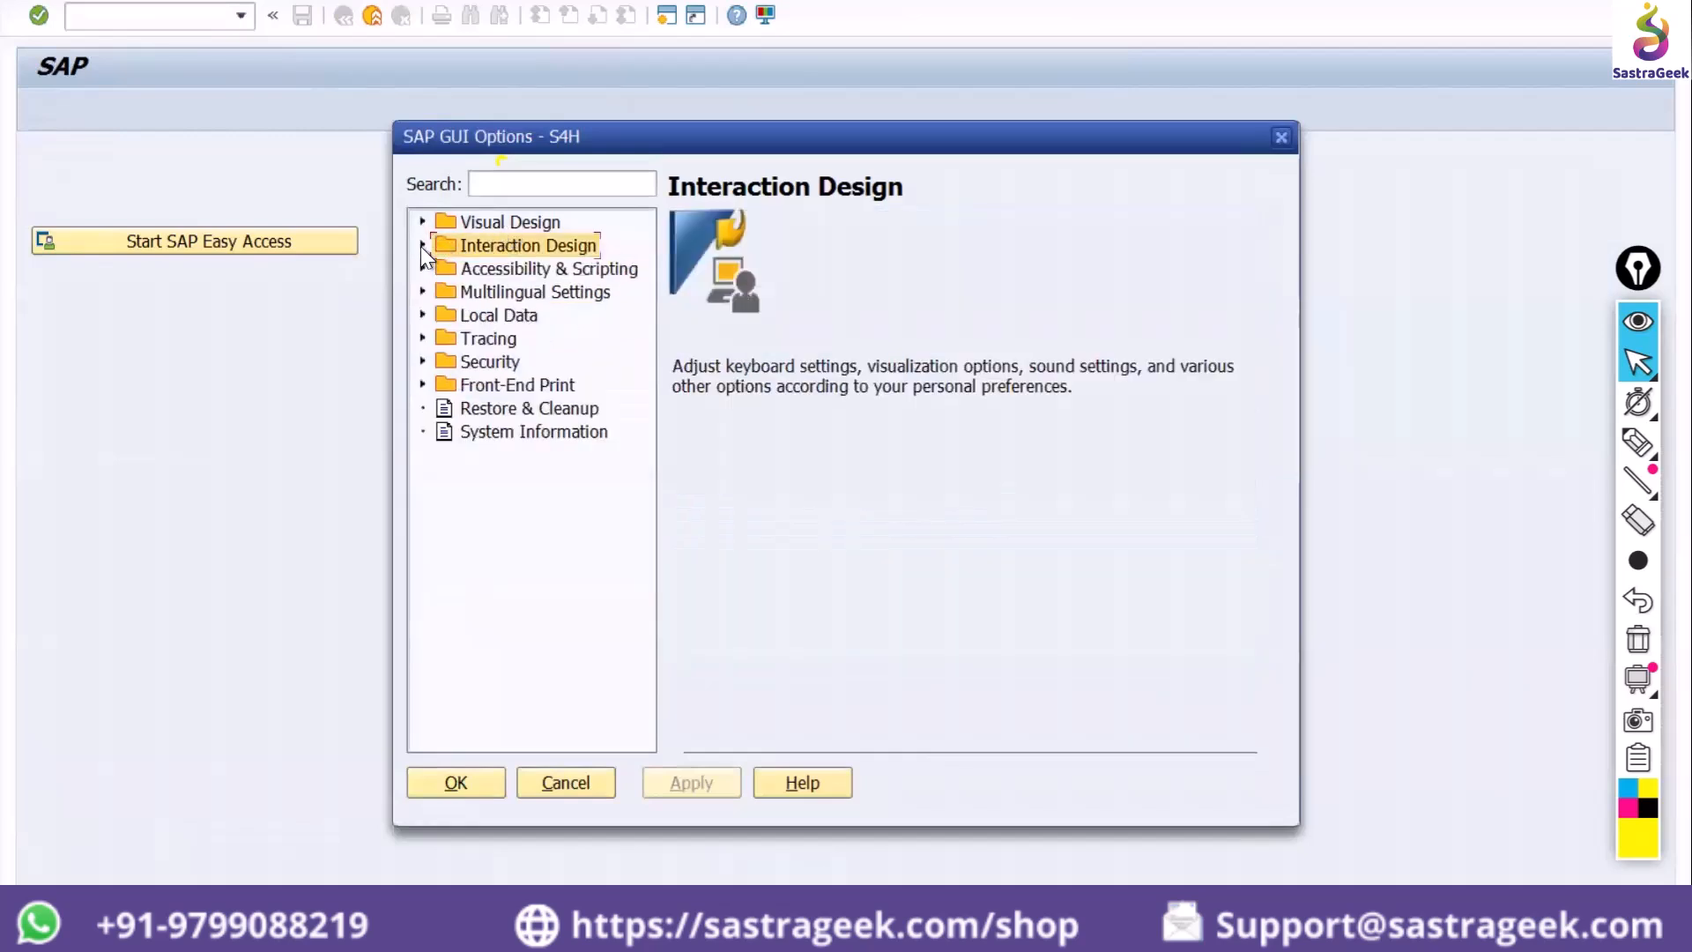
click(420, 246)
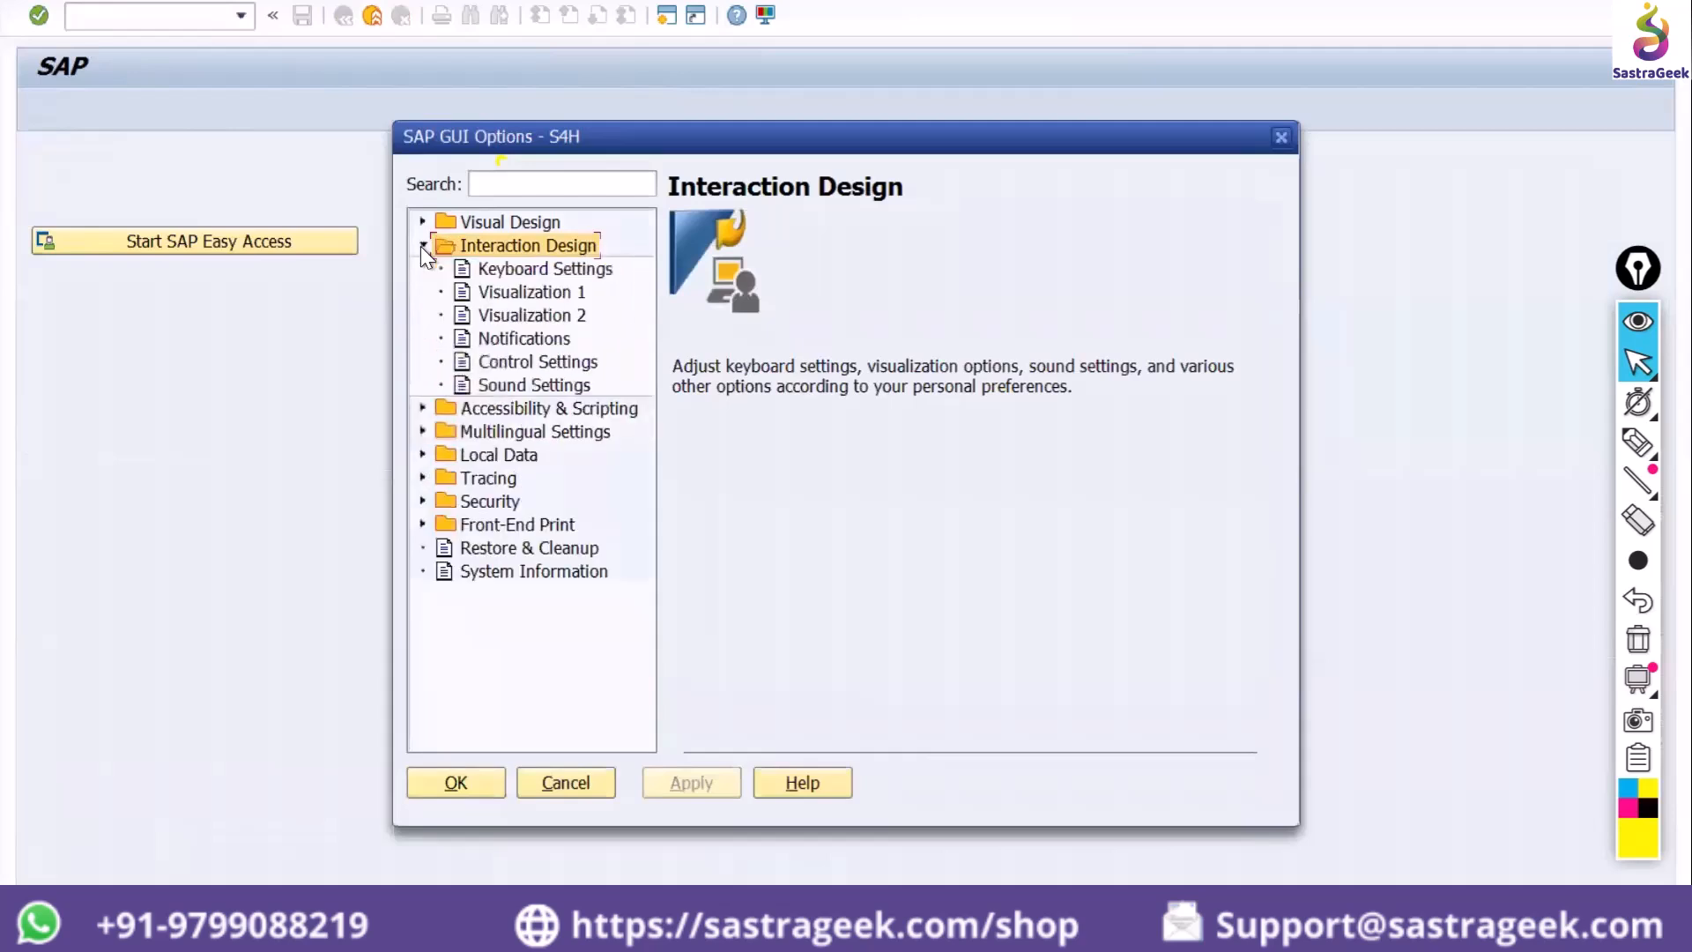
click(536, 294)
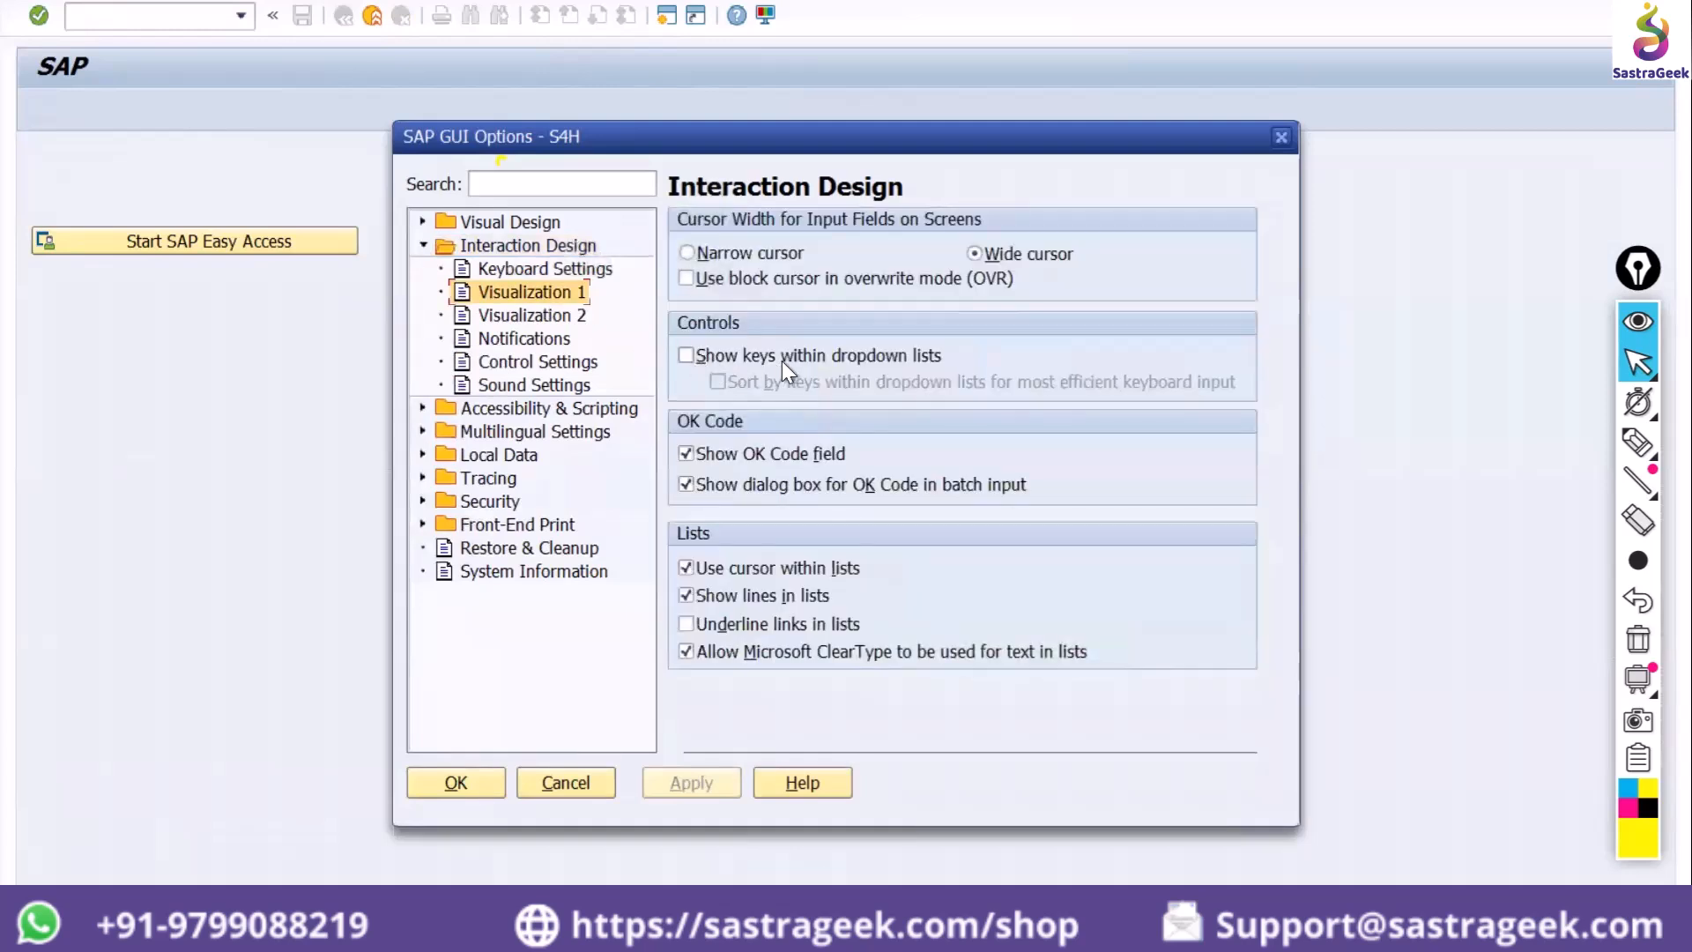
click(686, 355)
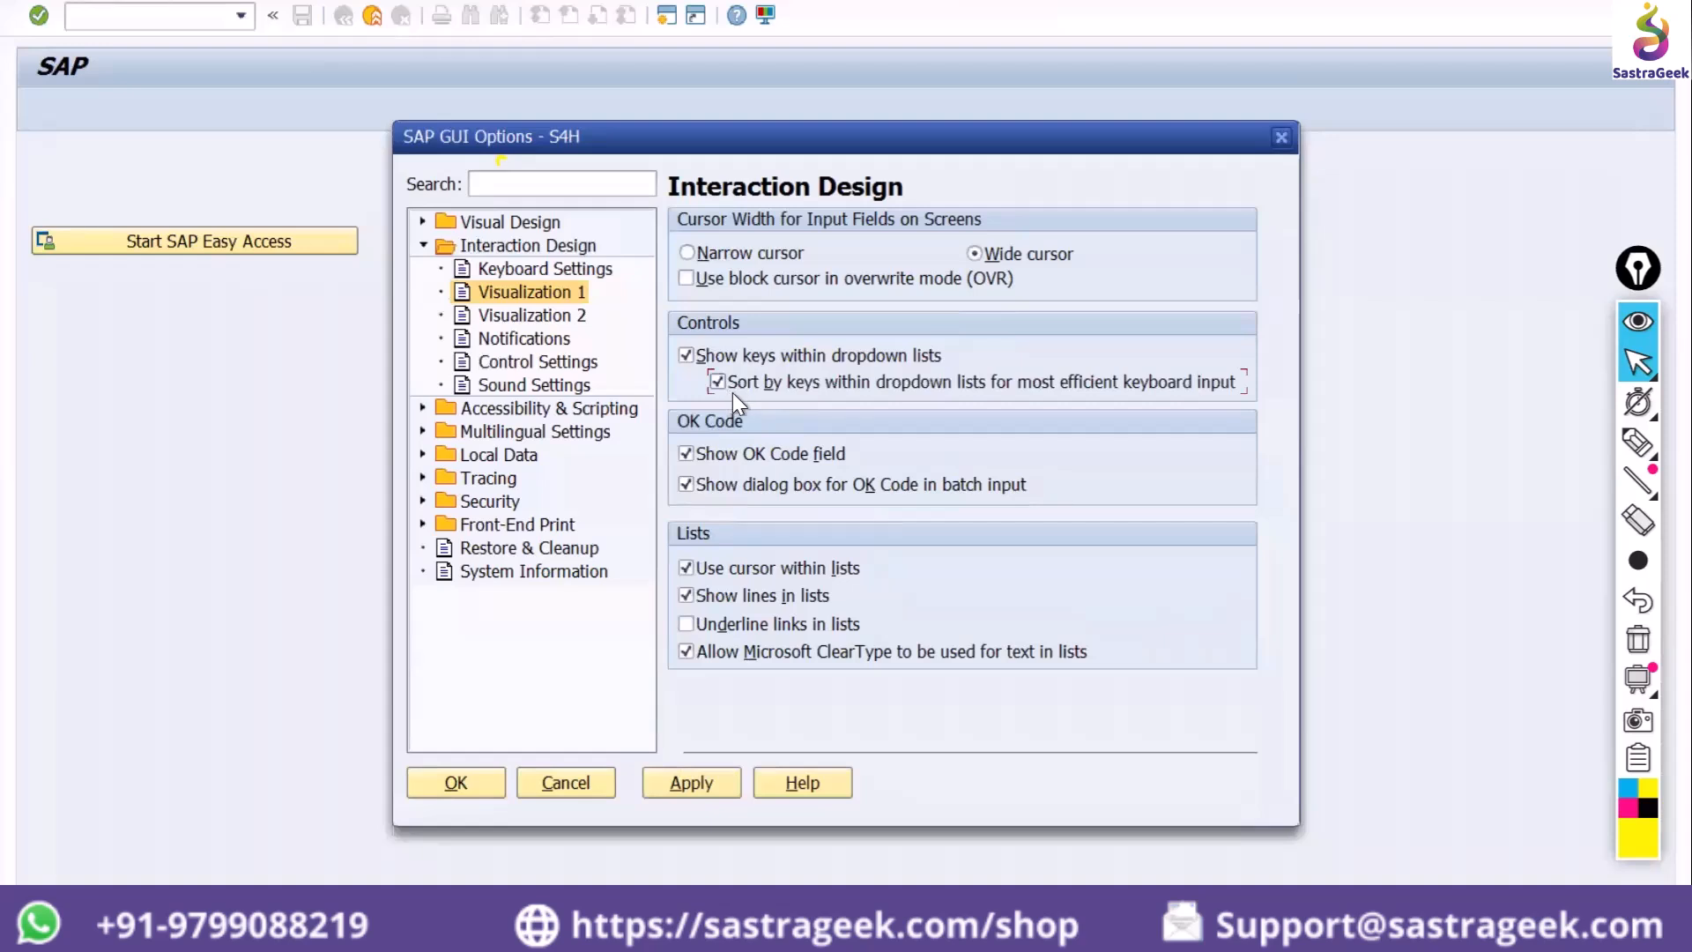
click(707, 780)
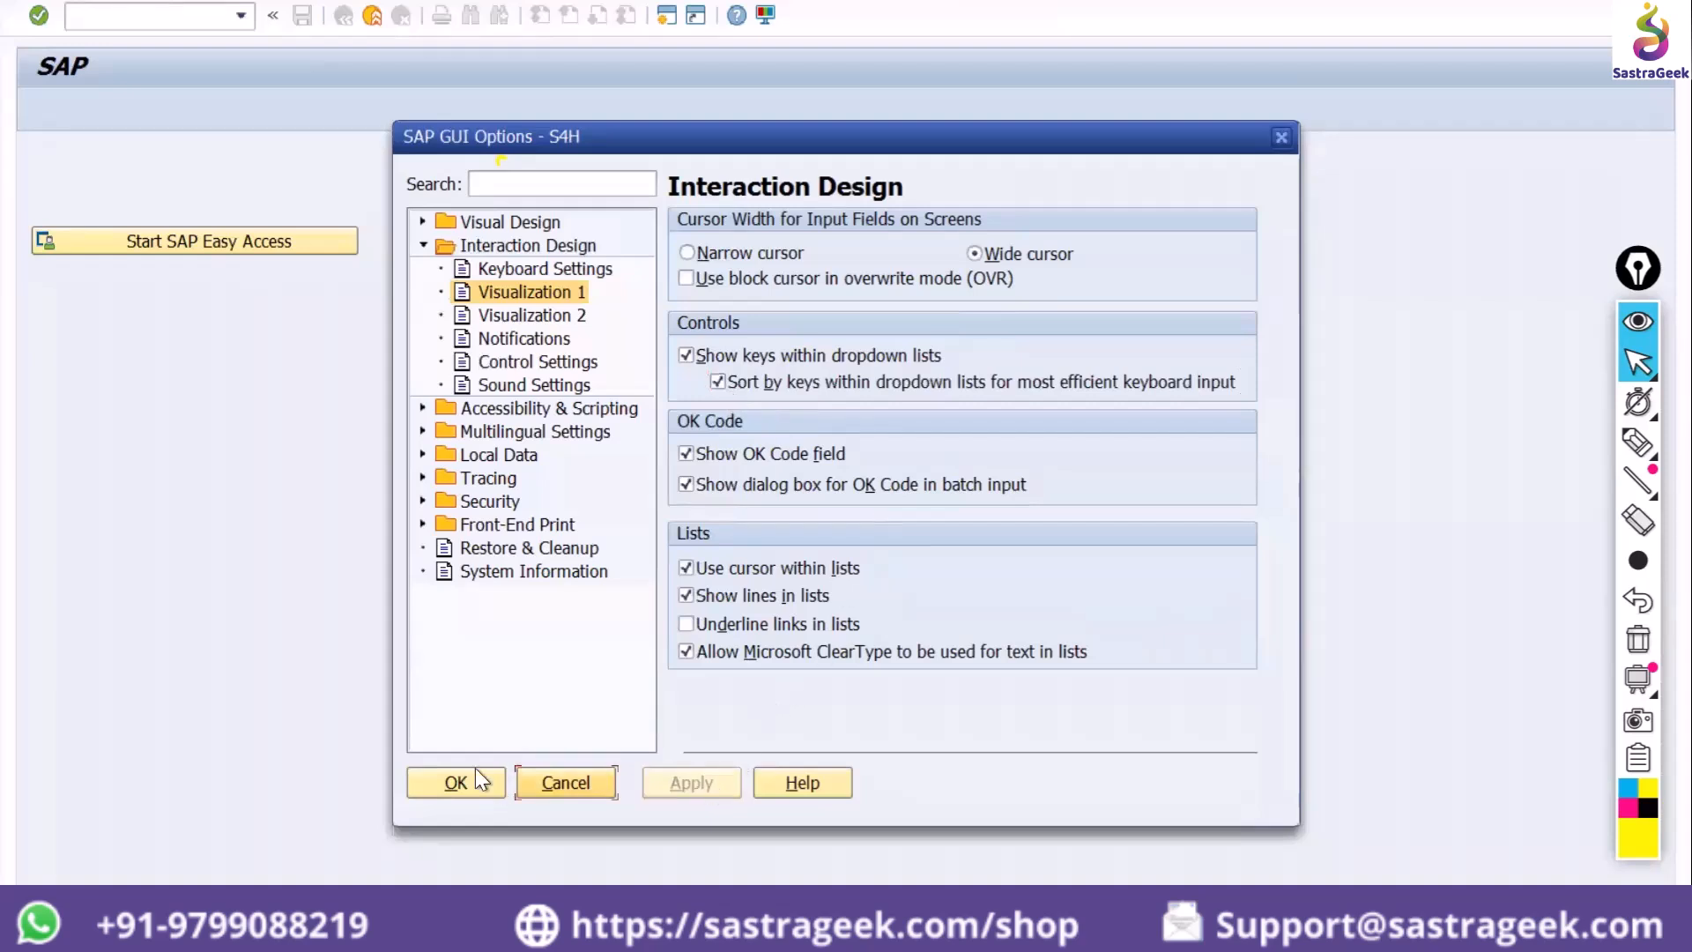
click(455, 782)
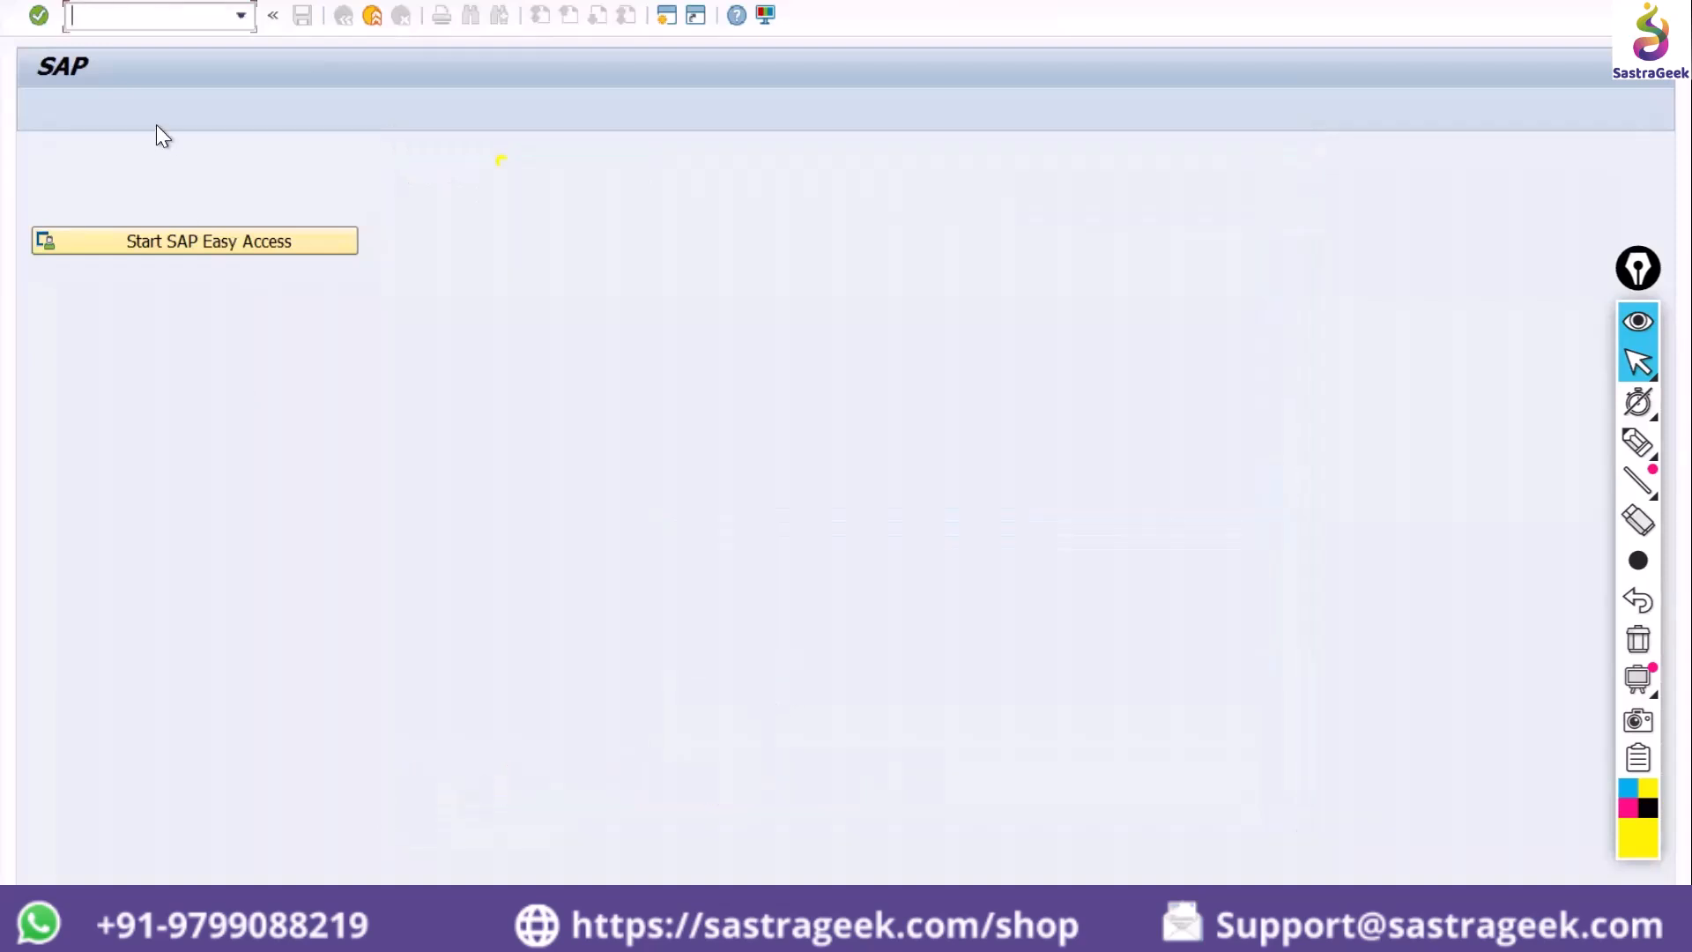
Start the purchase order transaction again with /nme21n and show the order types listed with their keys
text(/nme21n)
key(Return)
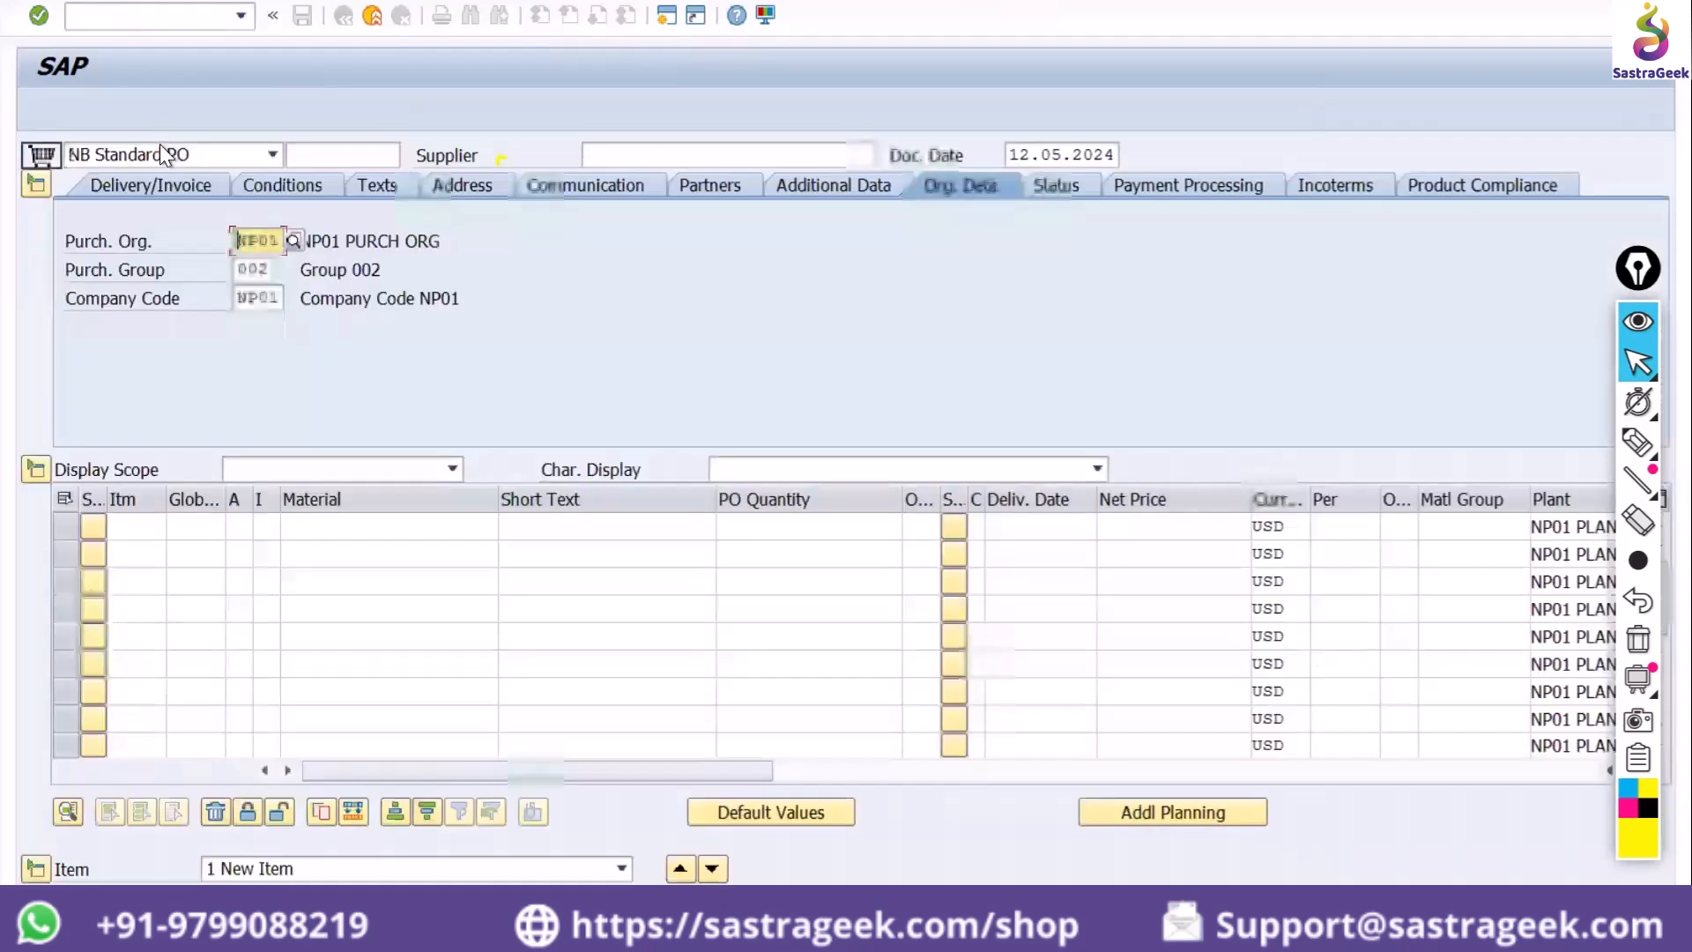
click(92, 155)
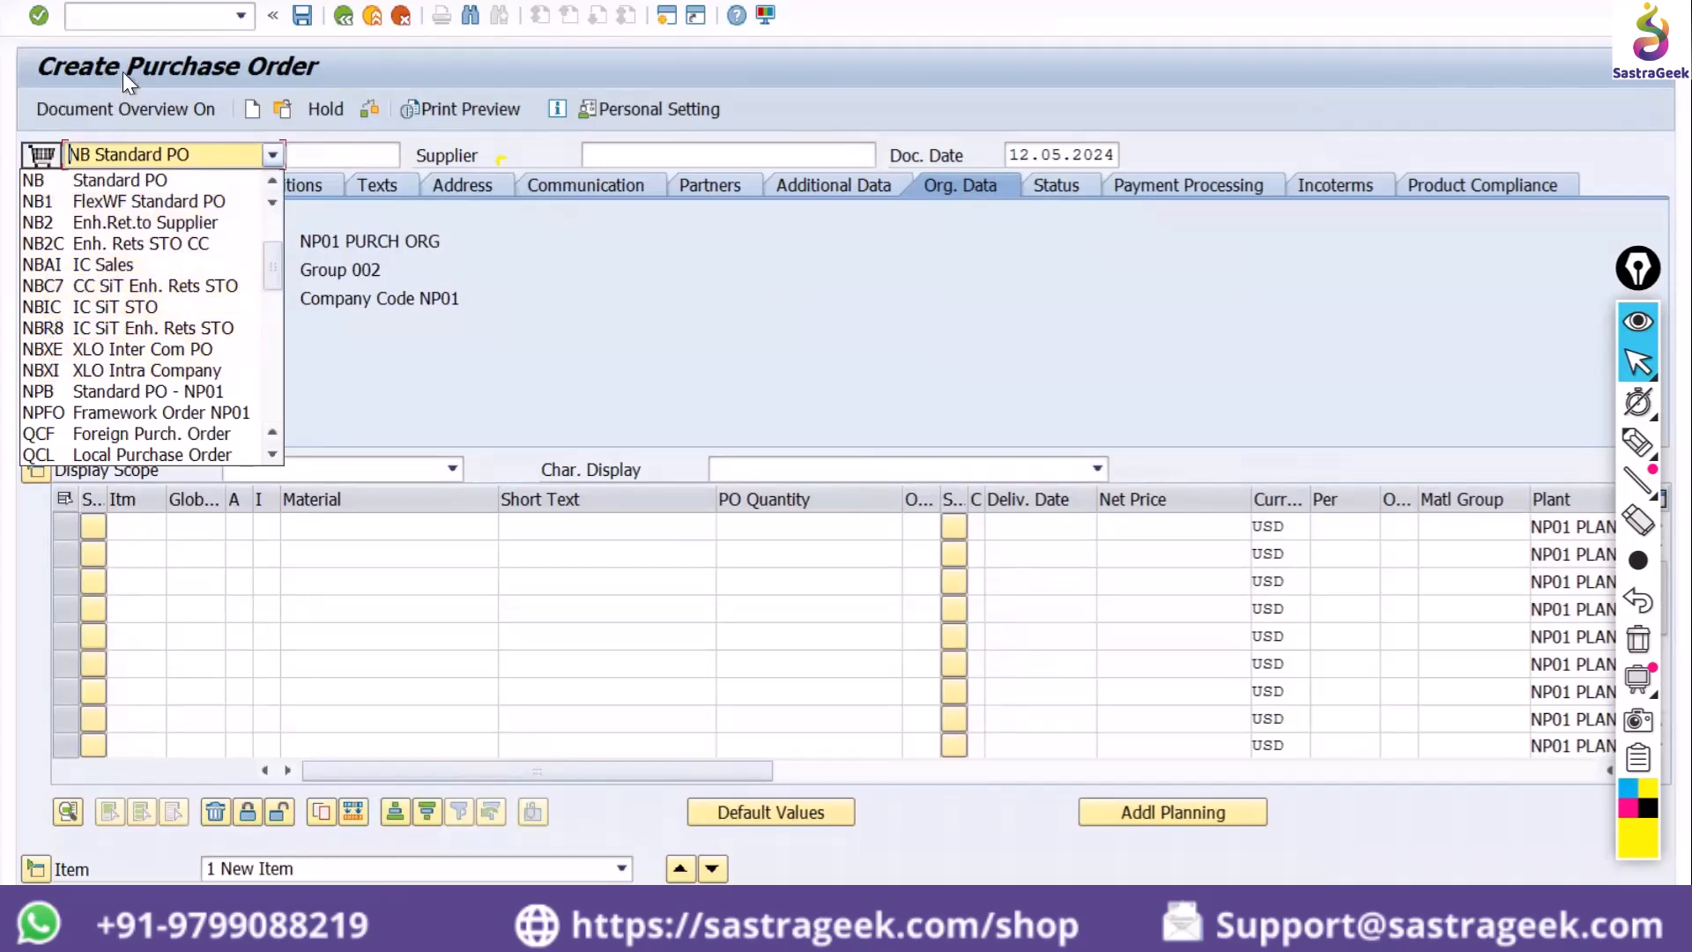
Close the order type list and exit purchase order creation with the /n command
click(151, 18)
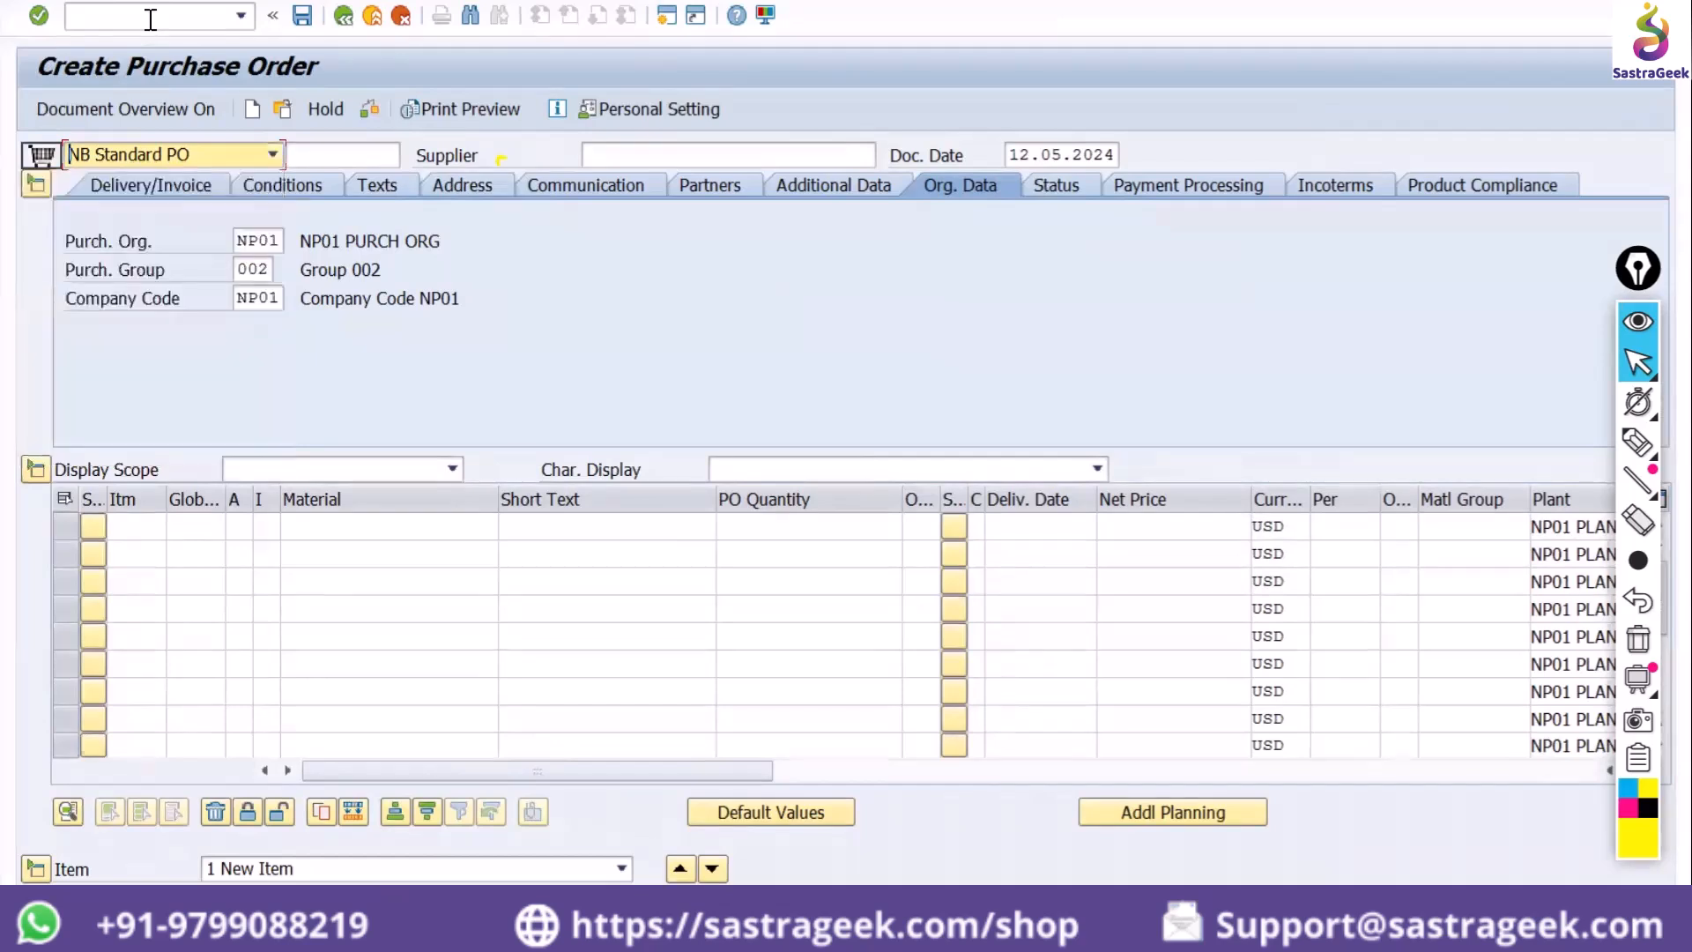
click(151, 18)
text(/n)
key(Return)
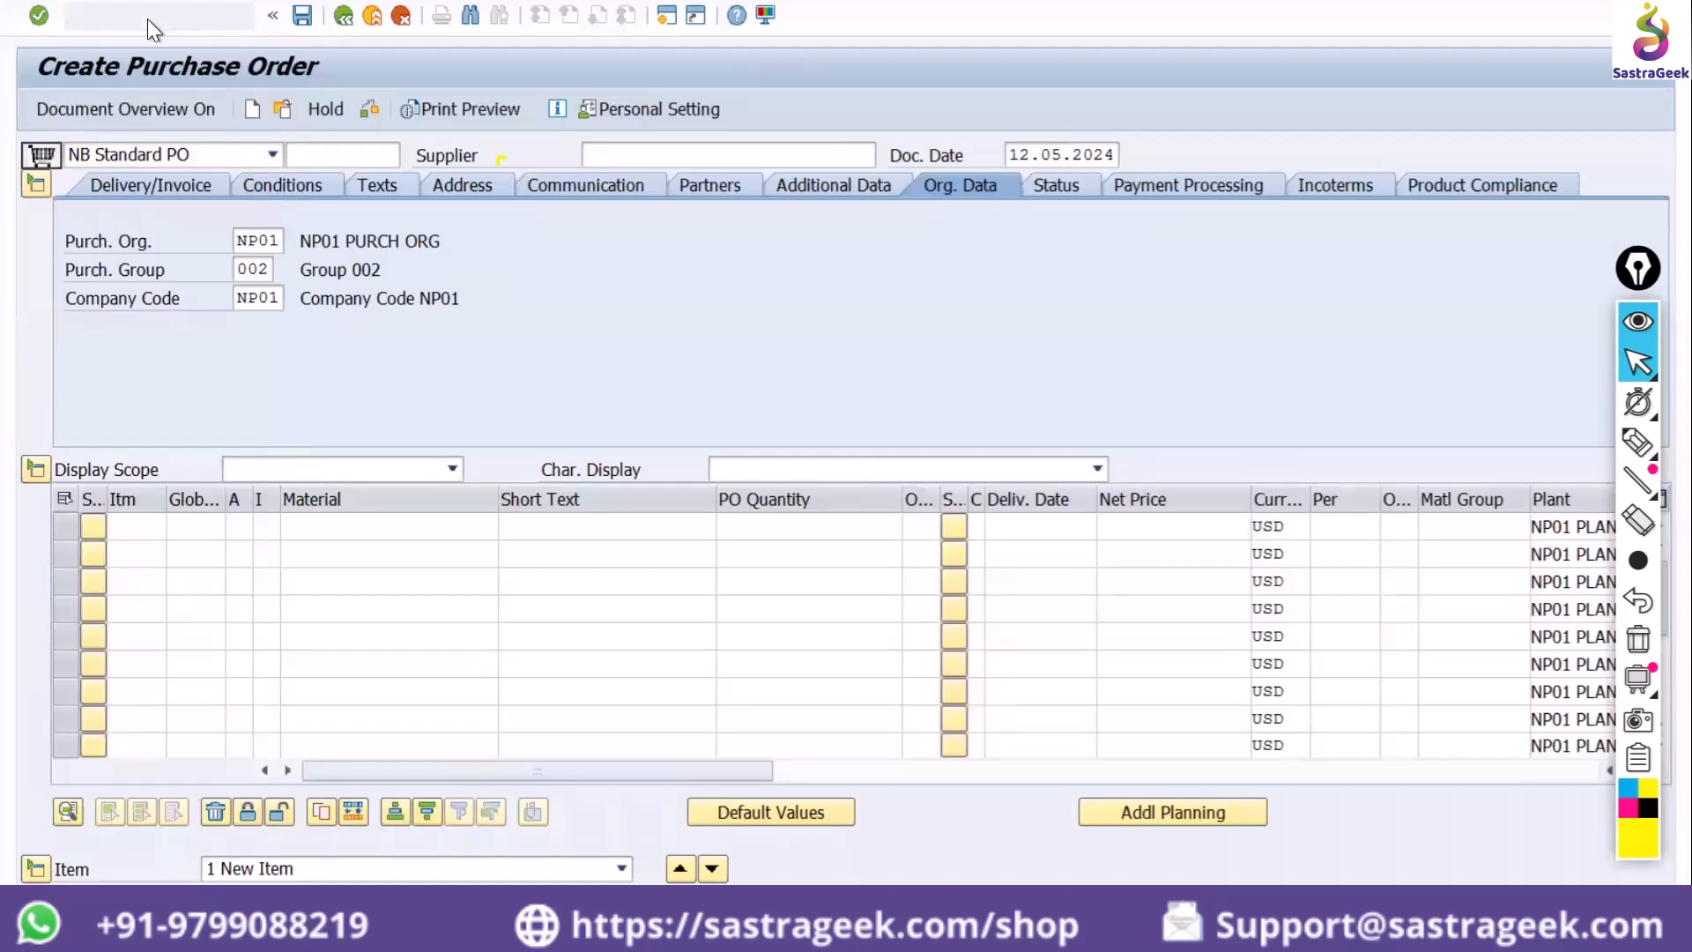
Review the Interaction Design and Visual Design sections of the SAP GUI options, and close the dialog without changes
click(764, 17)
click(790, 51)
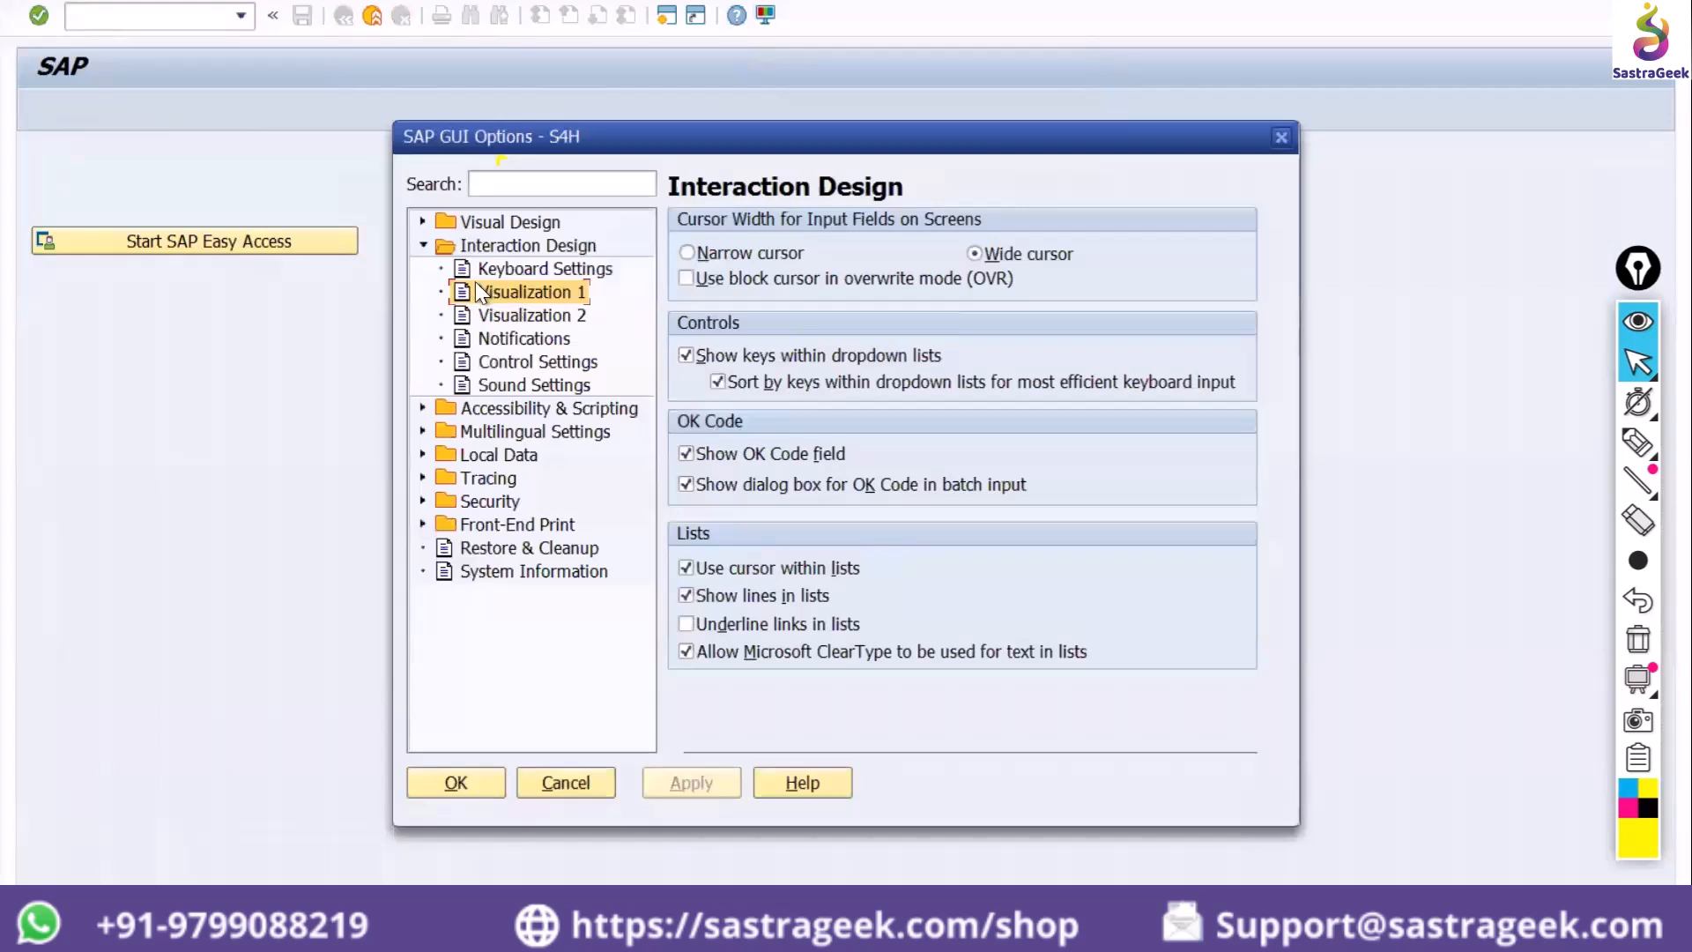
click(422, 240)
click(419, 222)
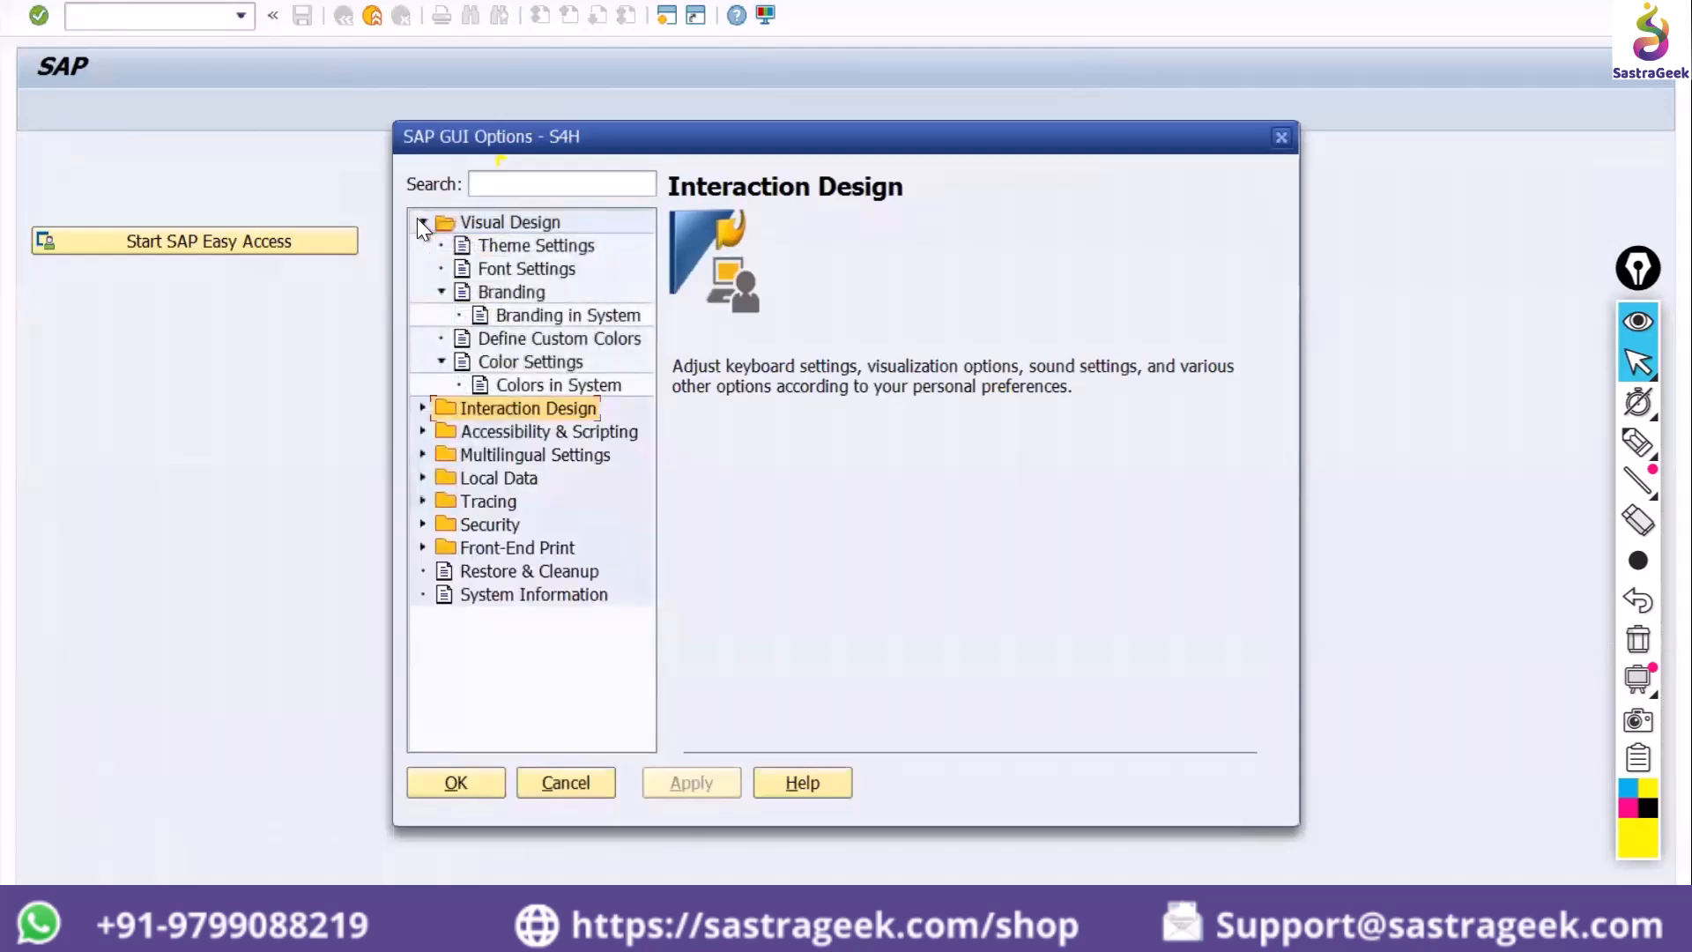
click(1282, 138)
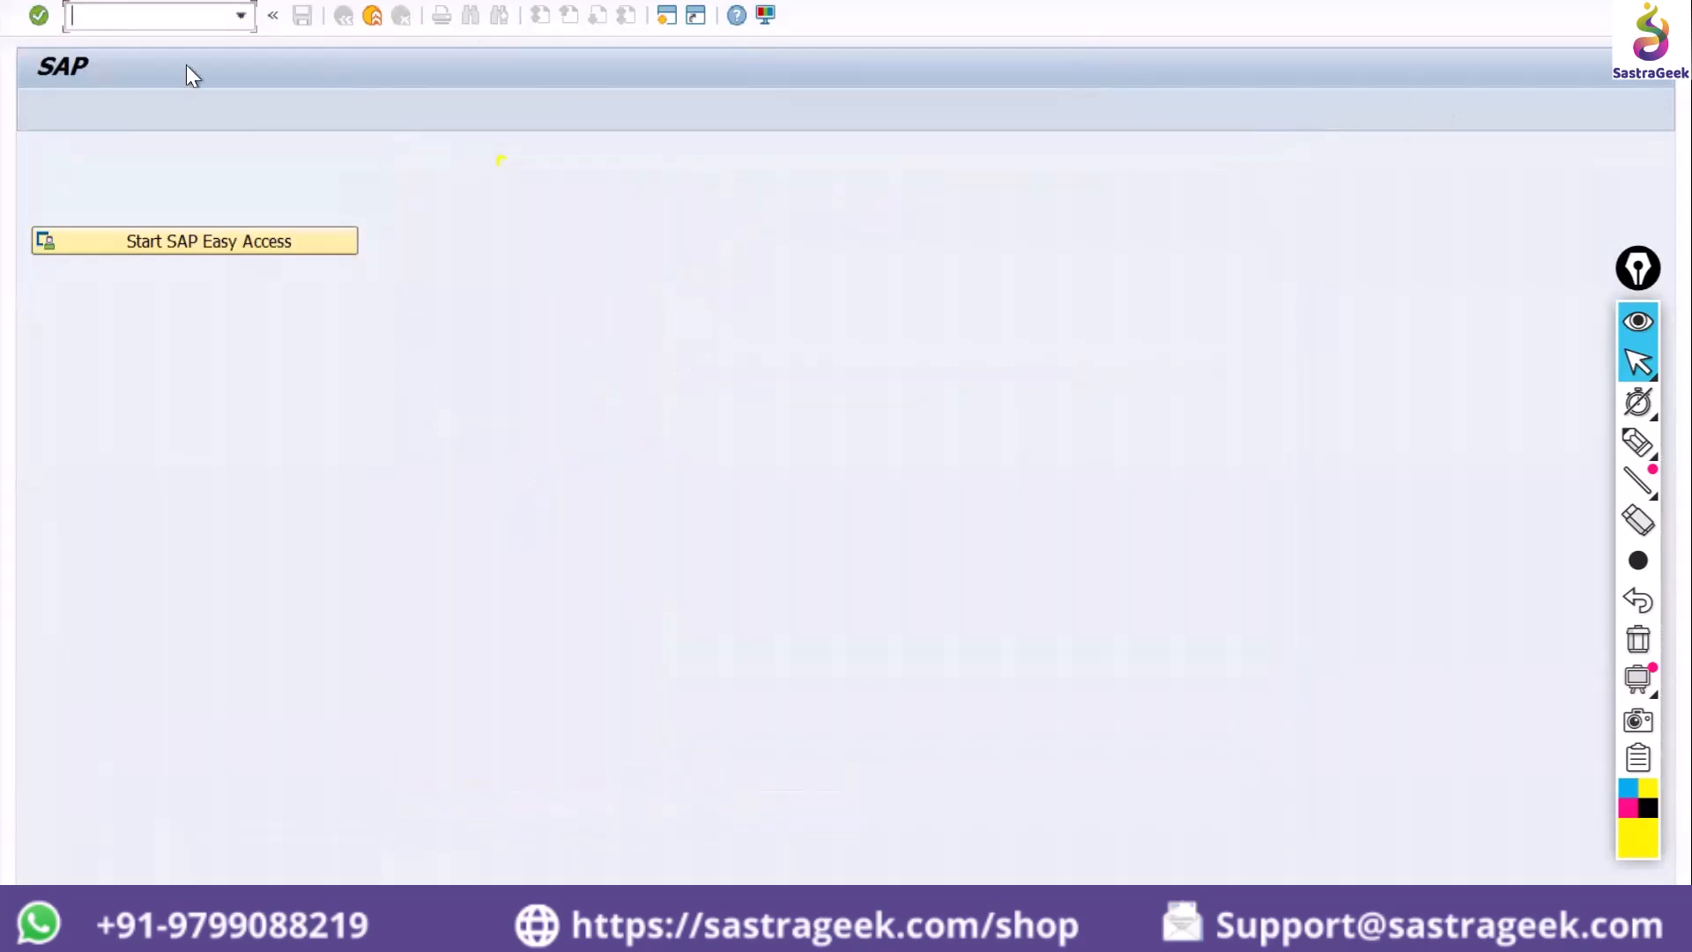
Call up the log-off prompt, dismiss it without logging off, and start SAP Easy Access
click(372, 18)
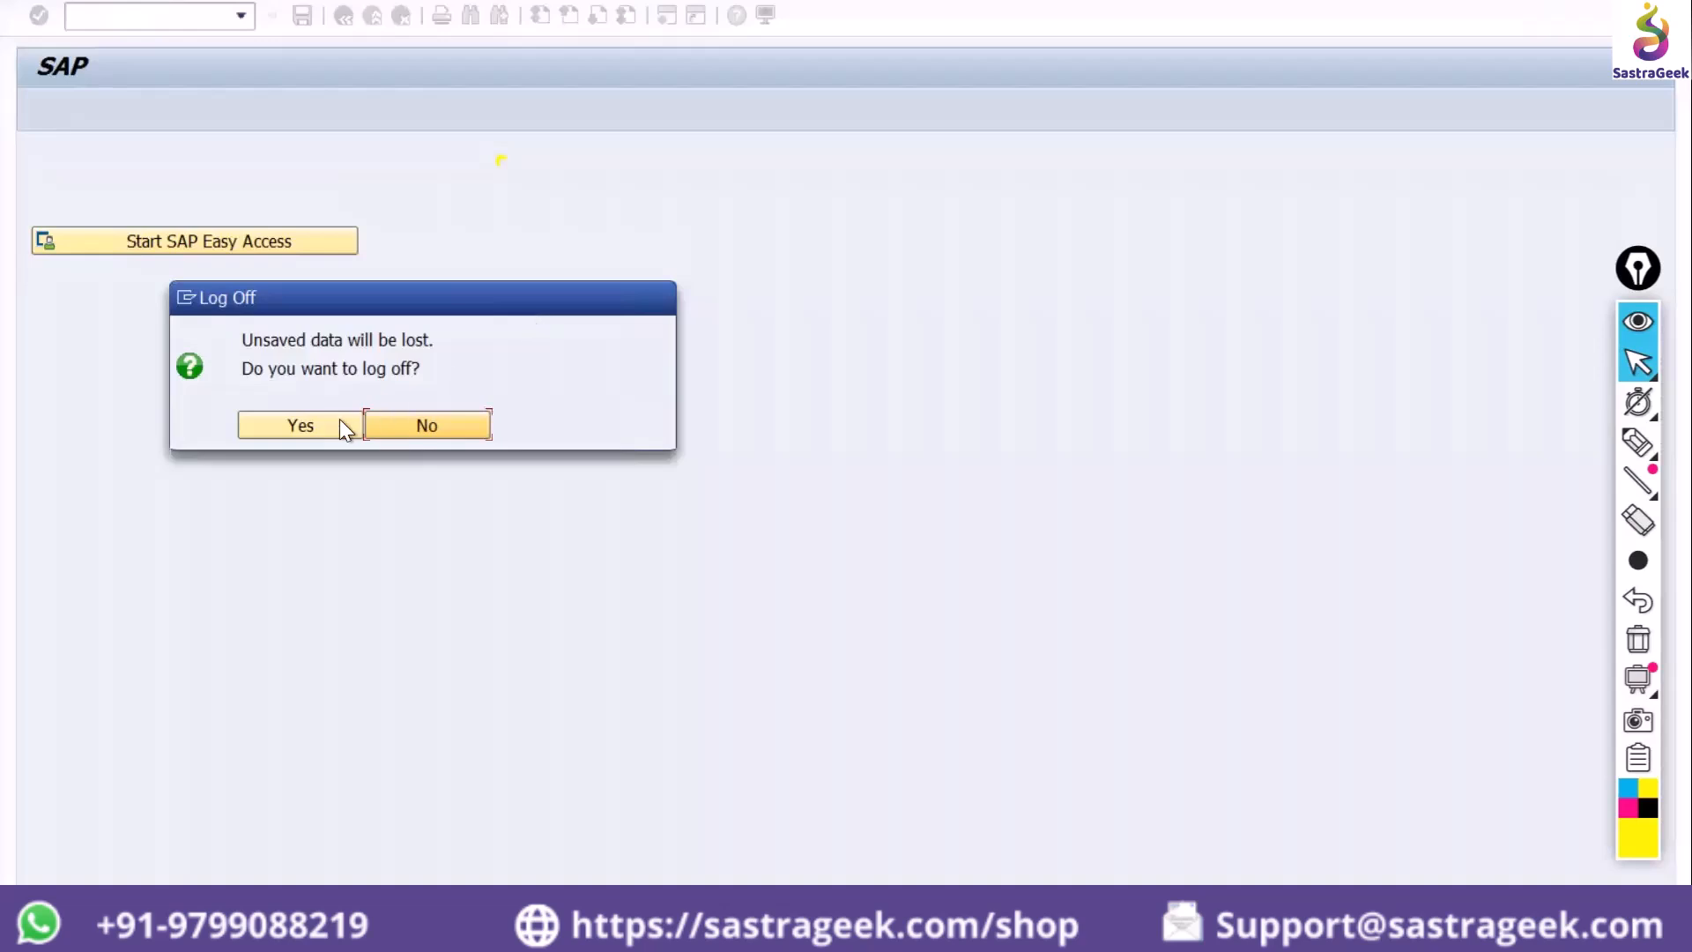
click(298, 428)
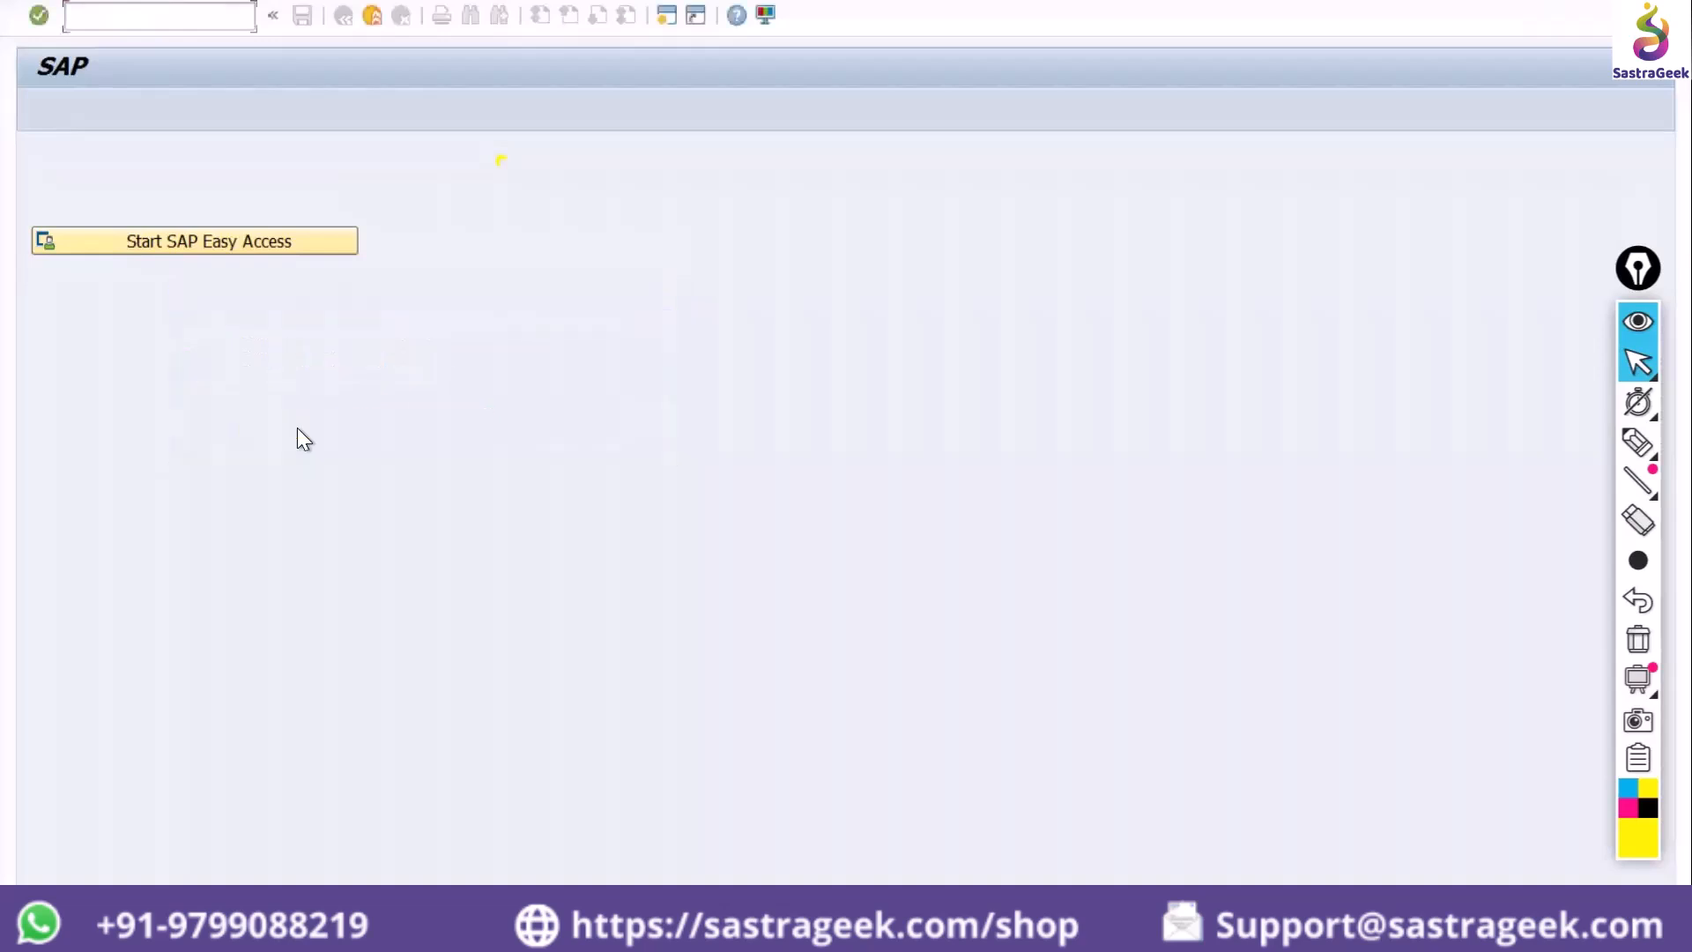
click(236, 246)
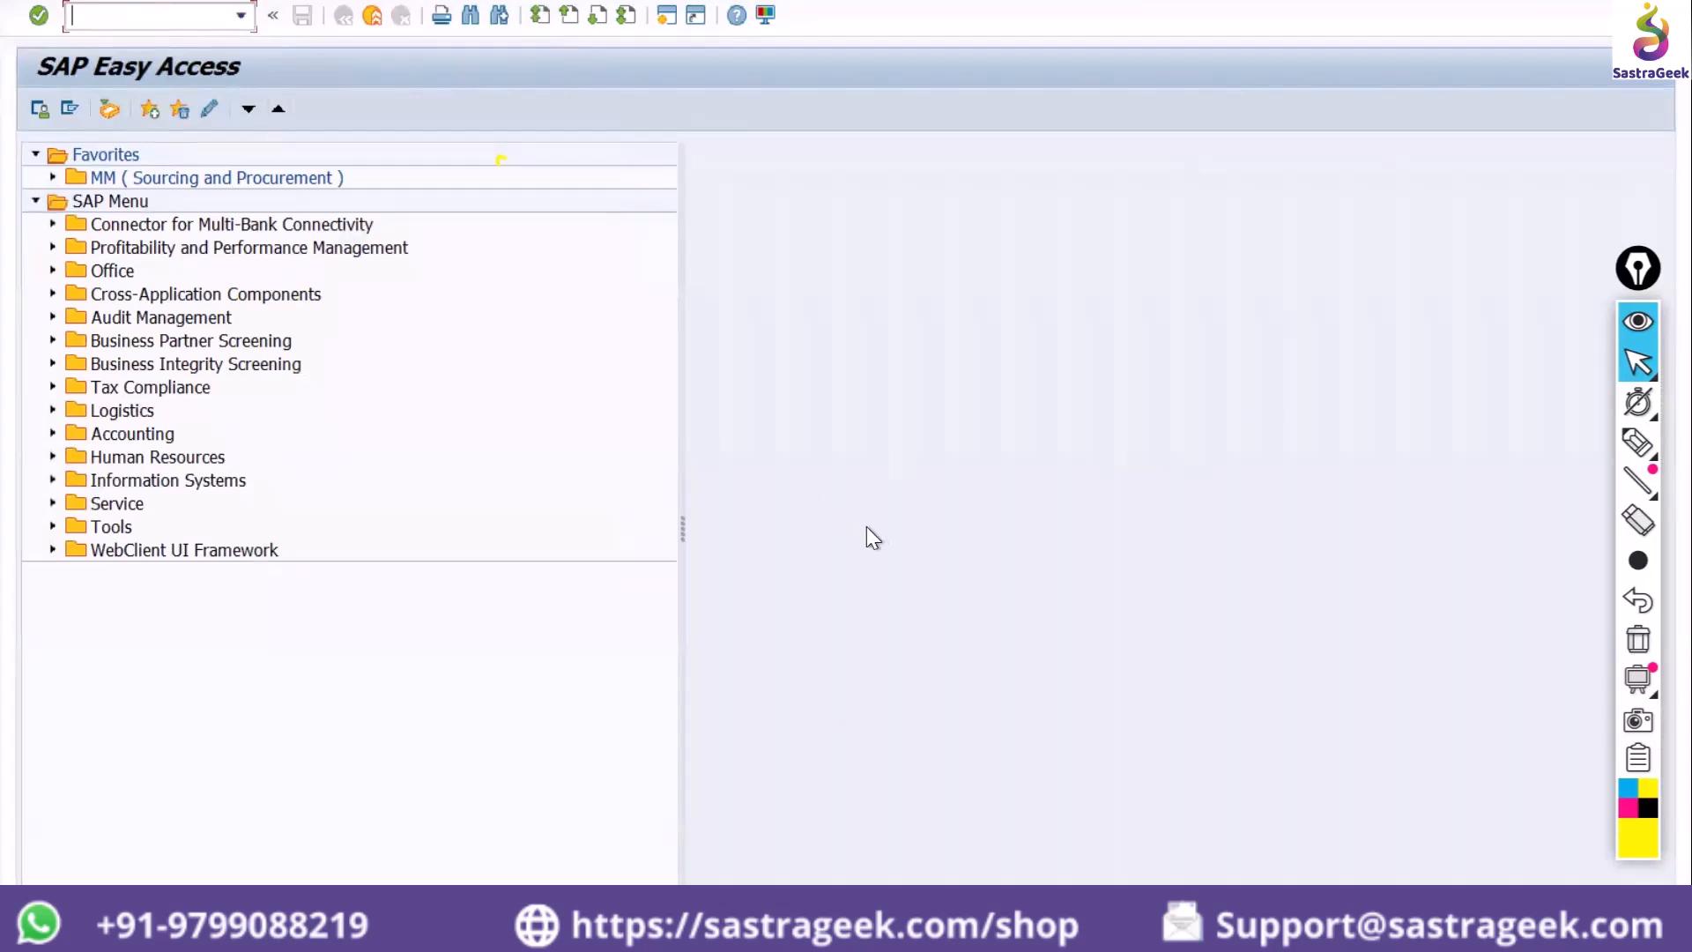
Select the Belize Theme in the Visual Design theme settings of the SAP GUI options, and apply and confirm it
click(759, 24)
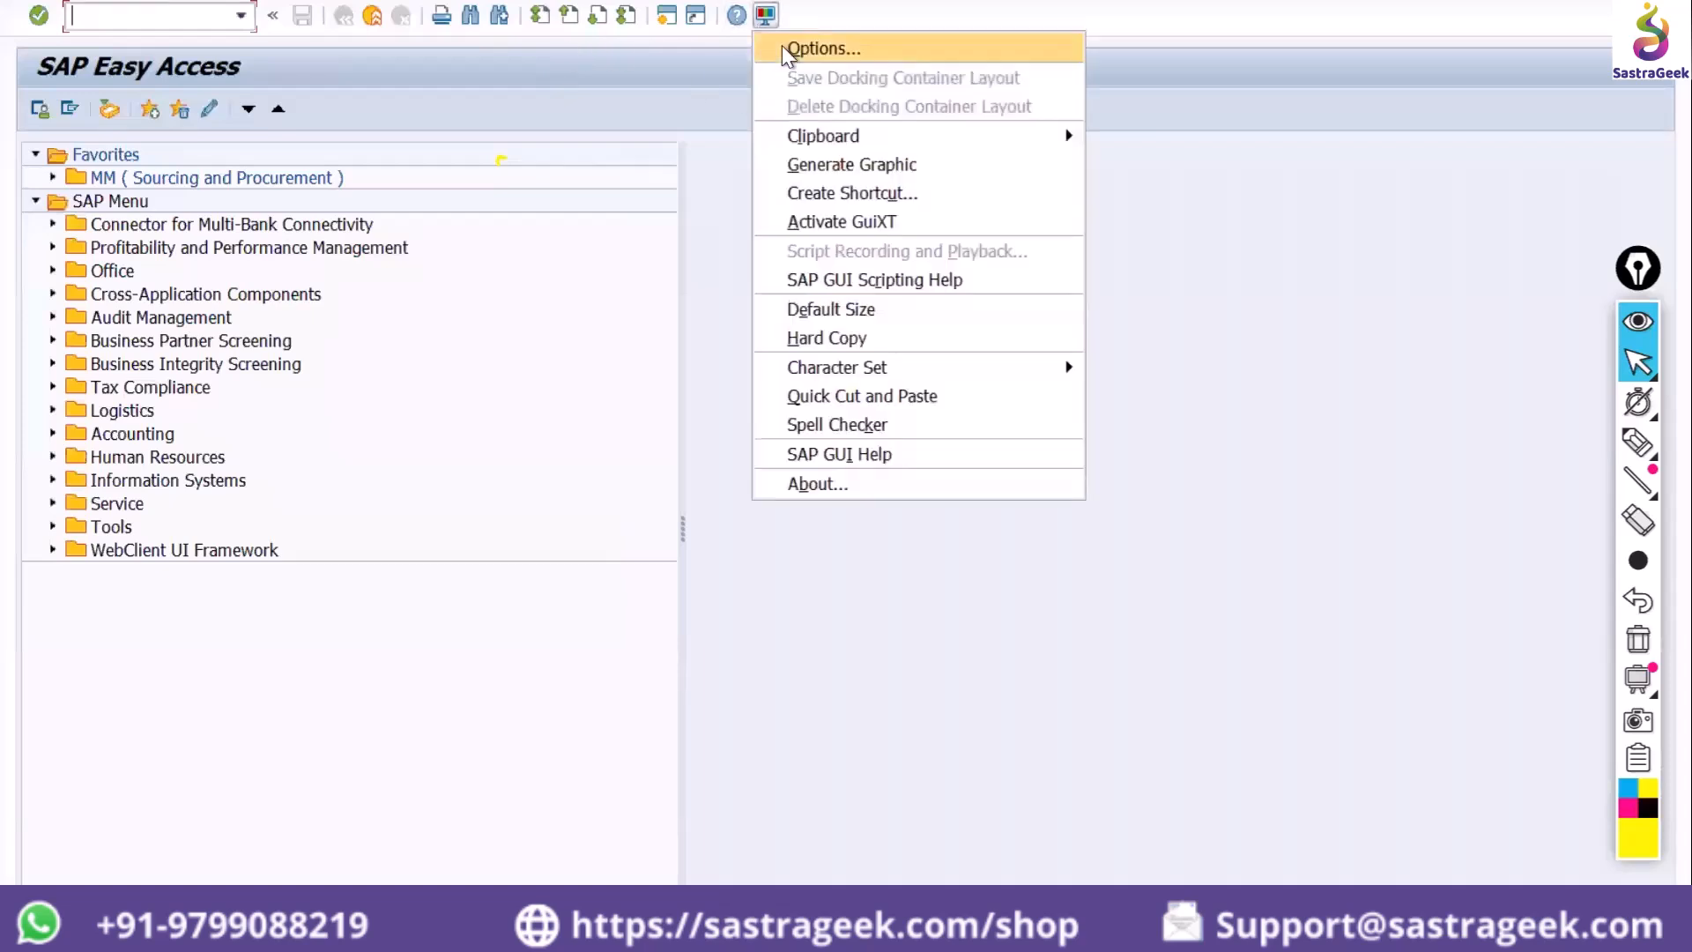
click(781, 48)
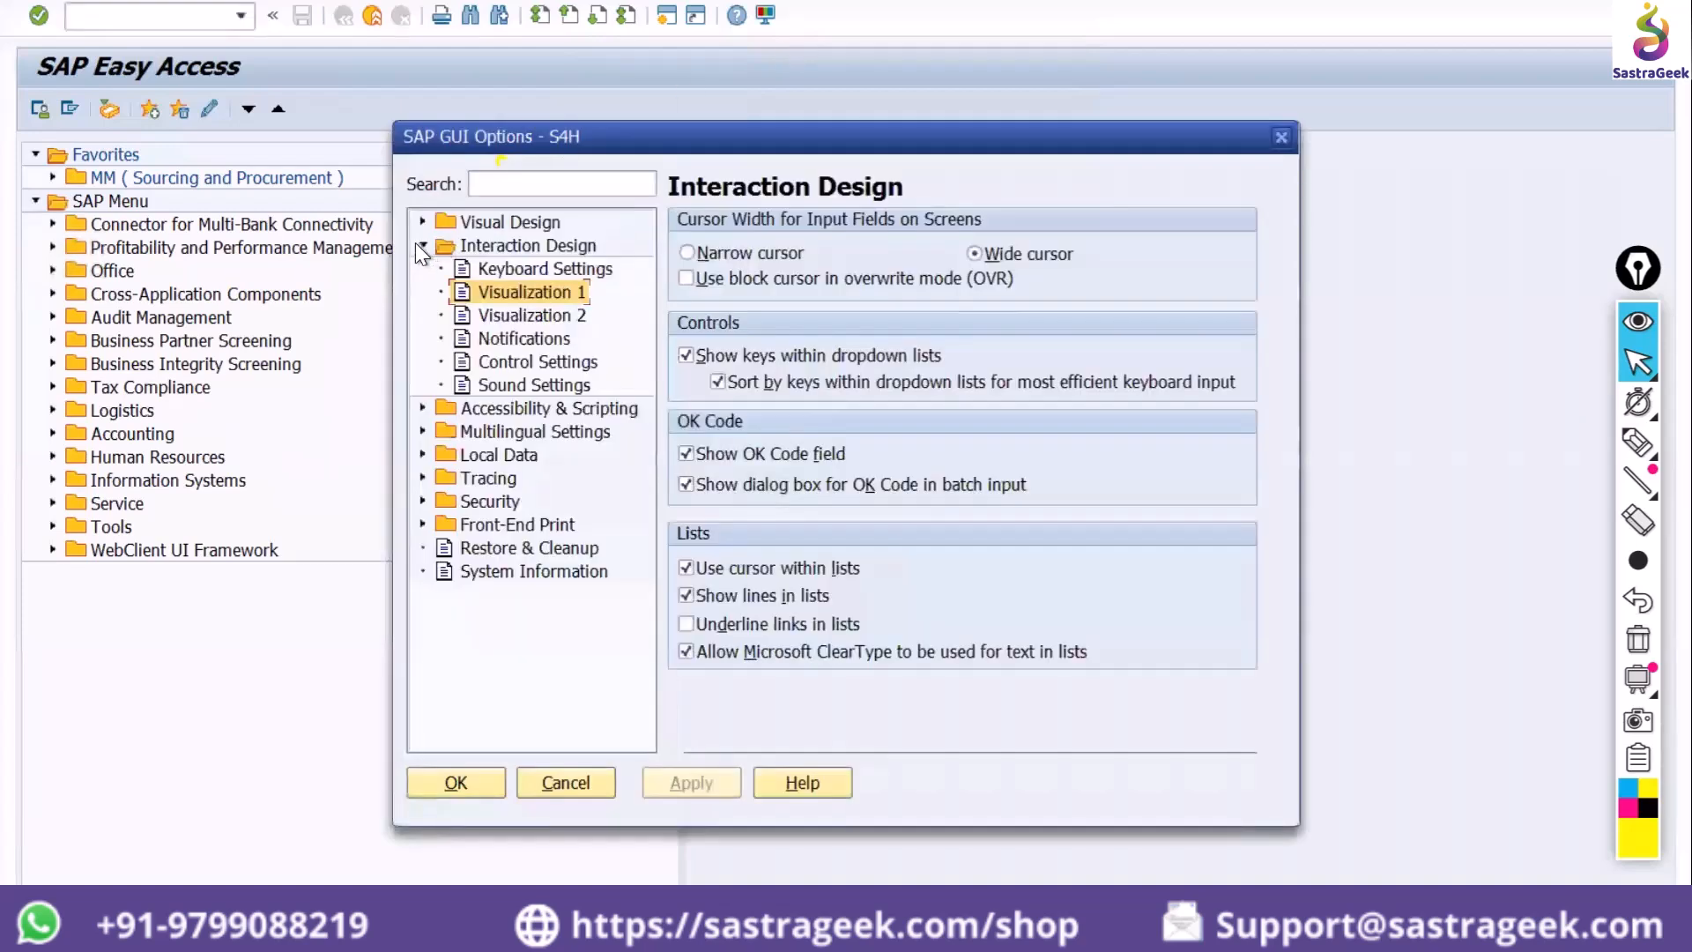
click(418, 245)
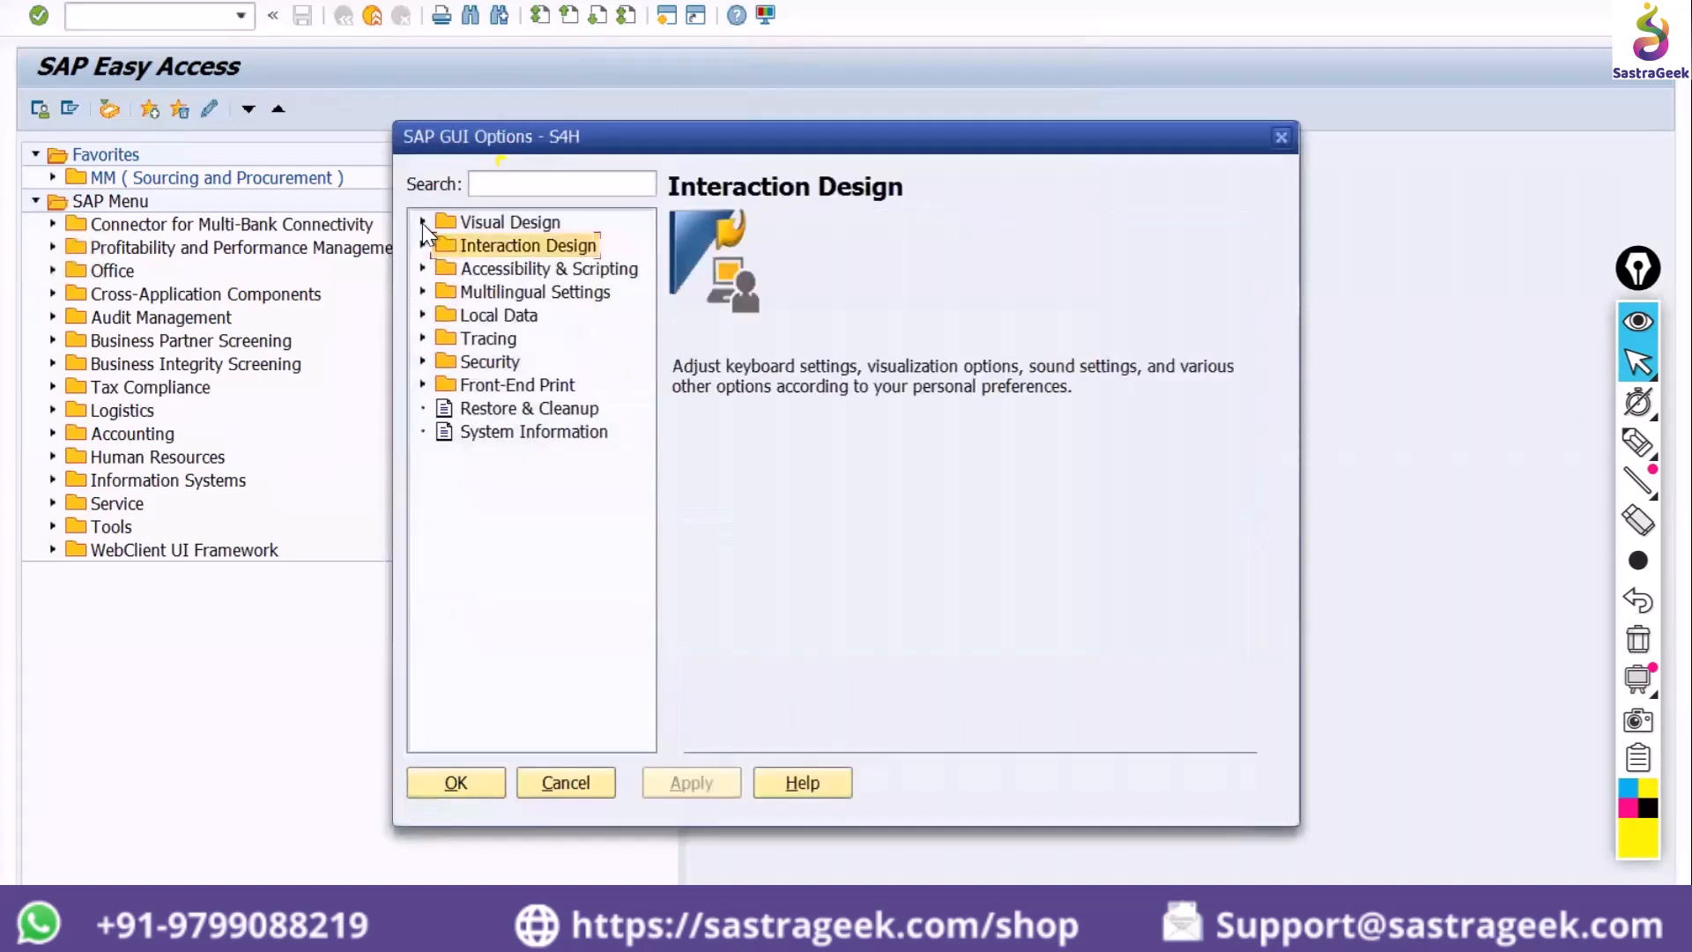
click(422, 222)
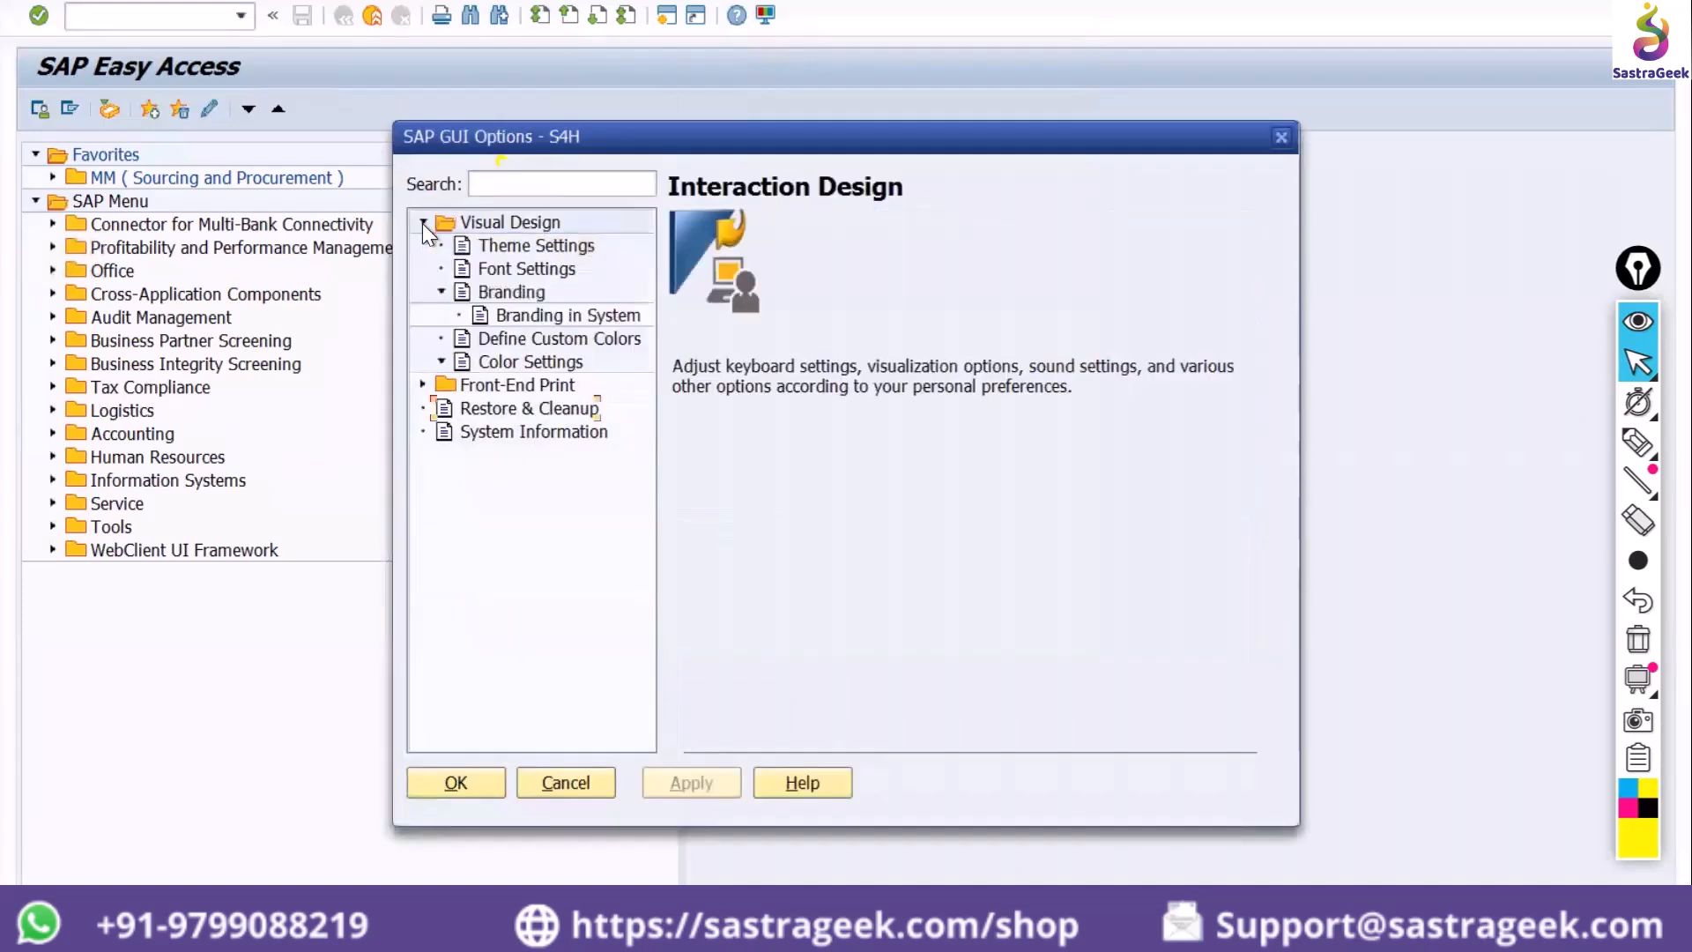
click(546, 246)
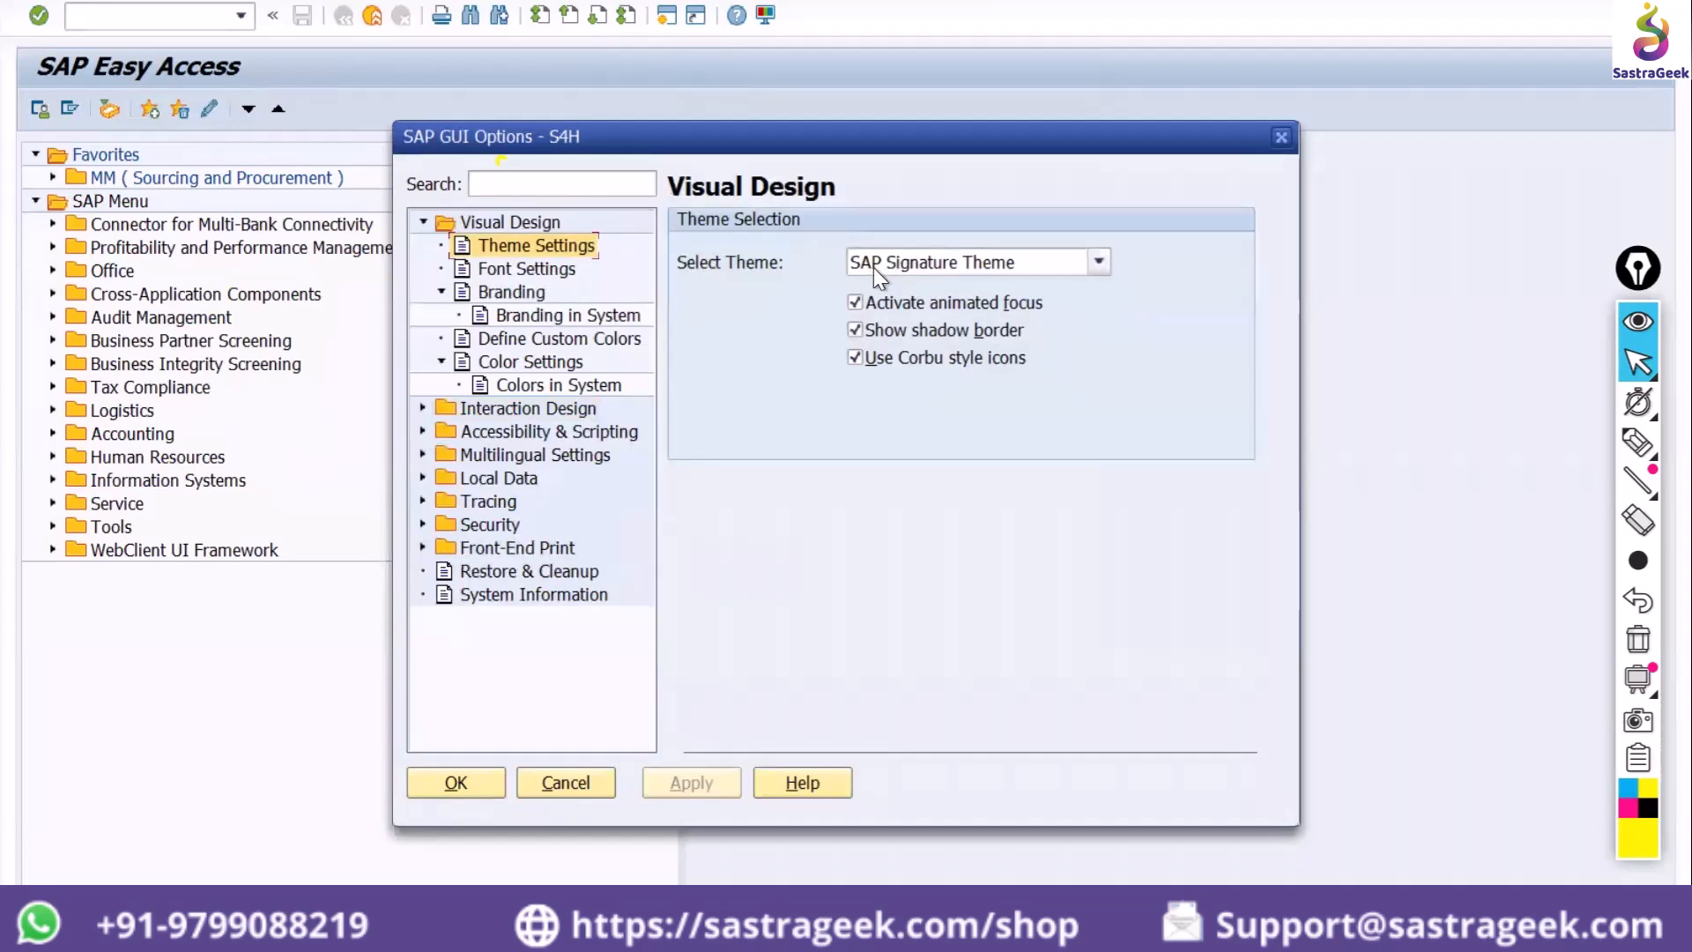
click(991, 267)
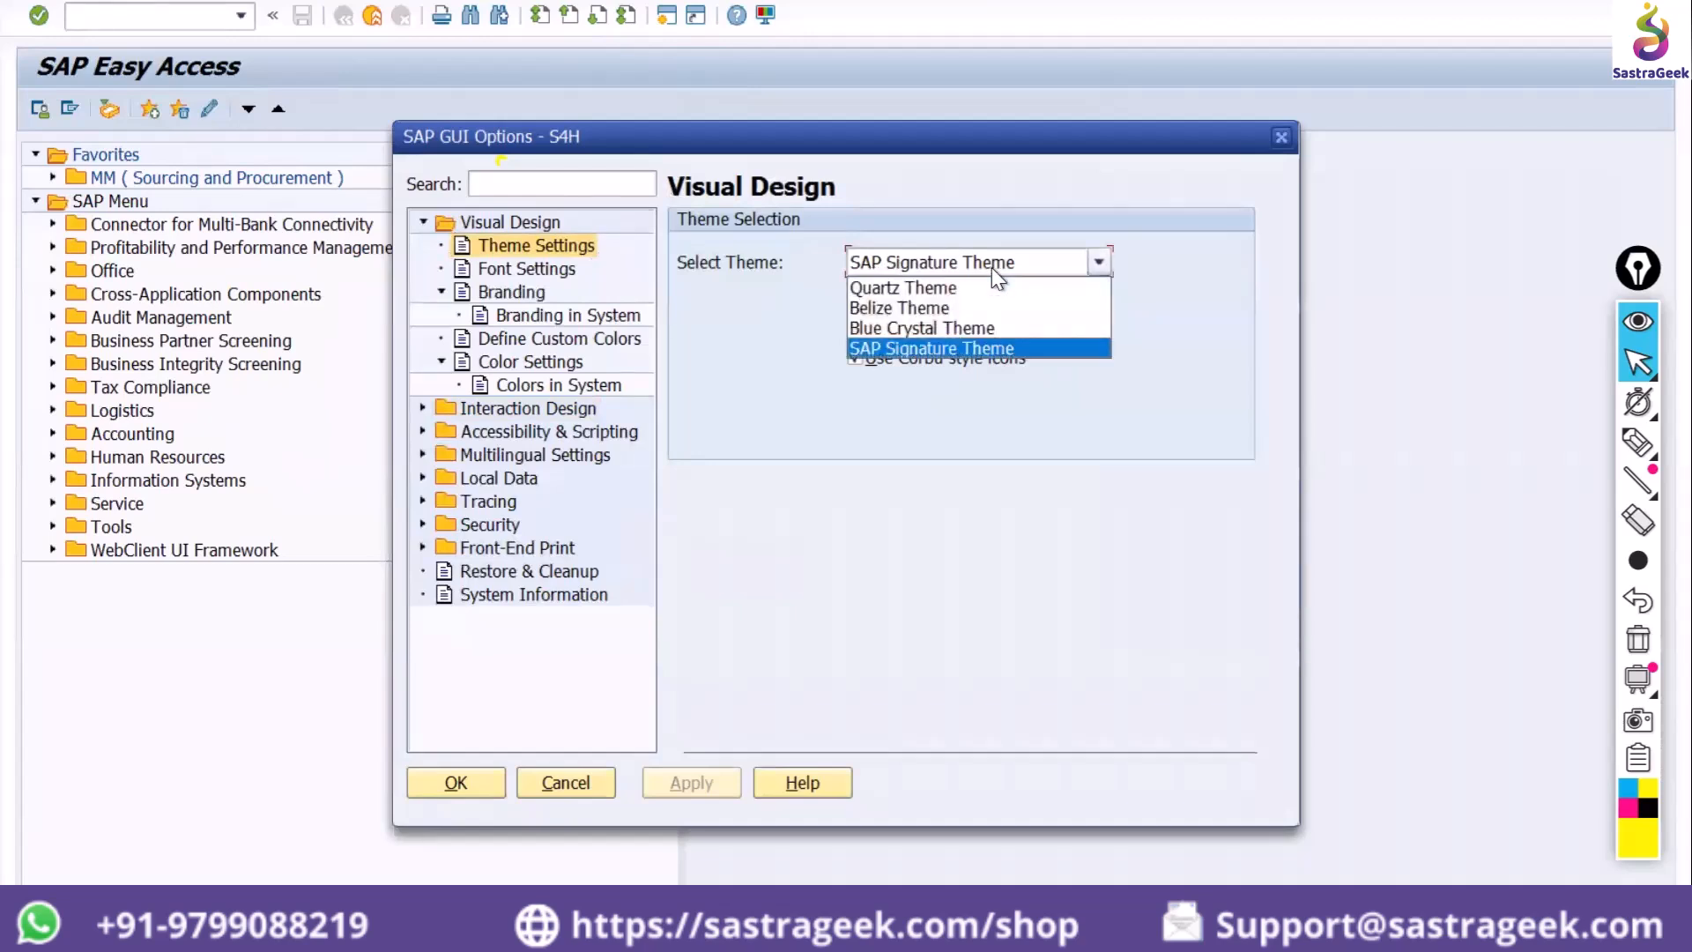
click(975, 310)
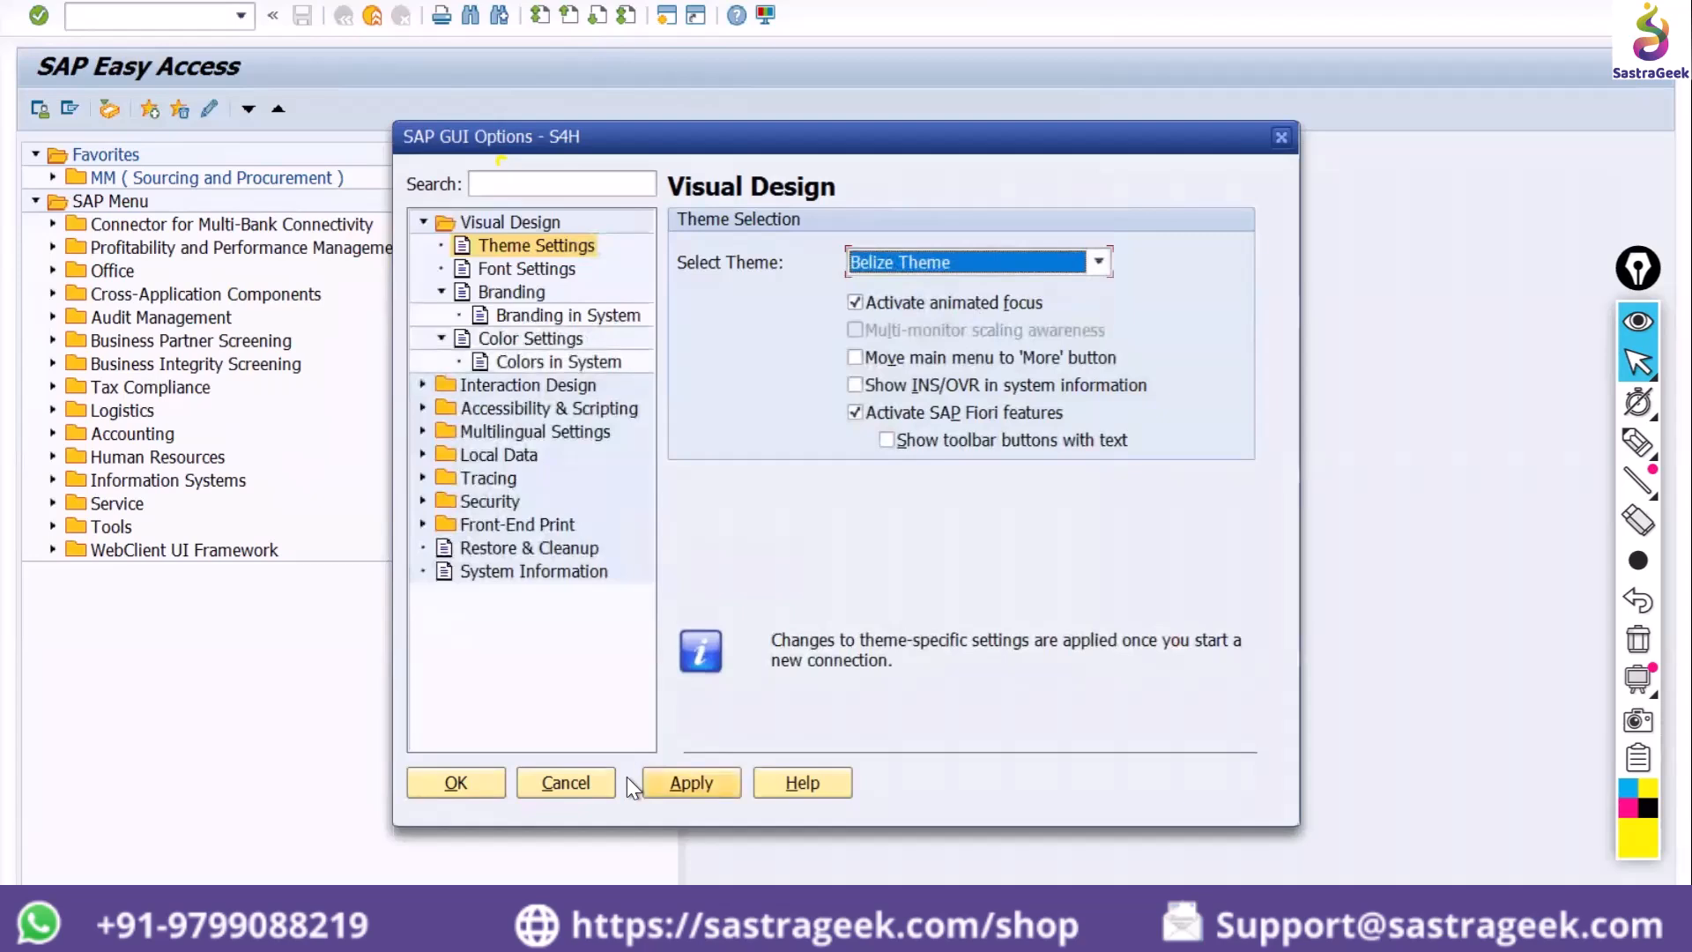
click(670, 783)
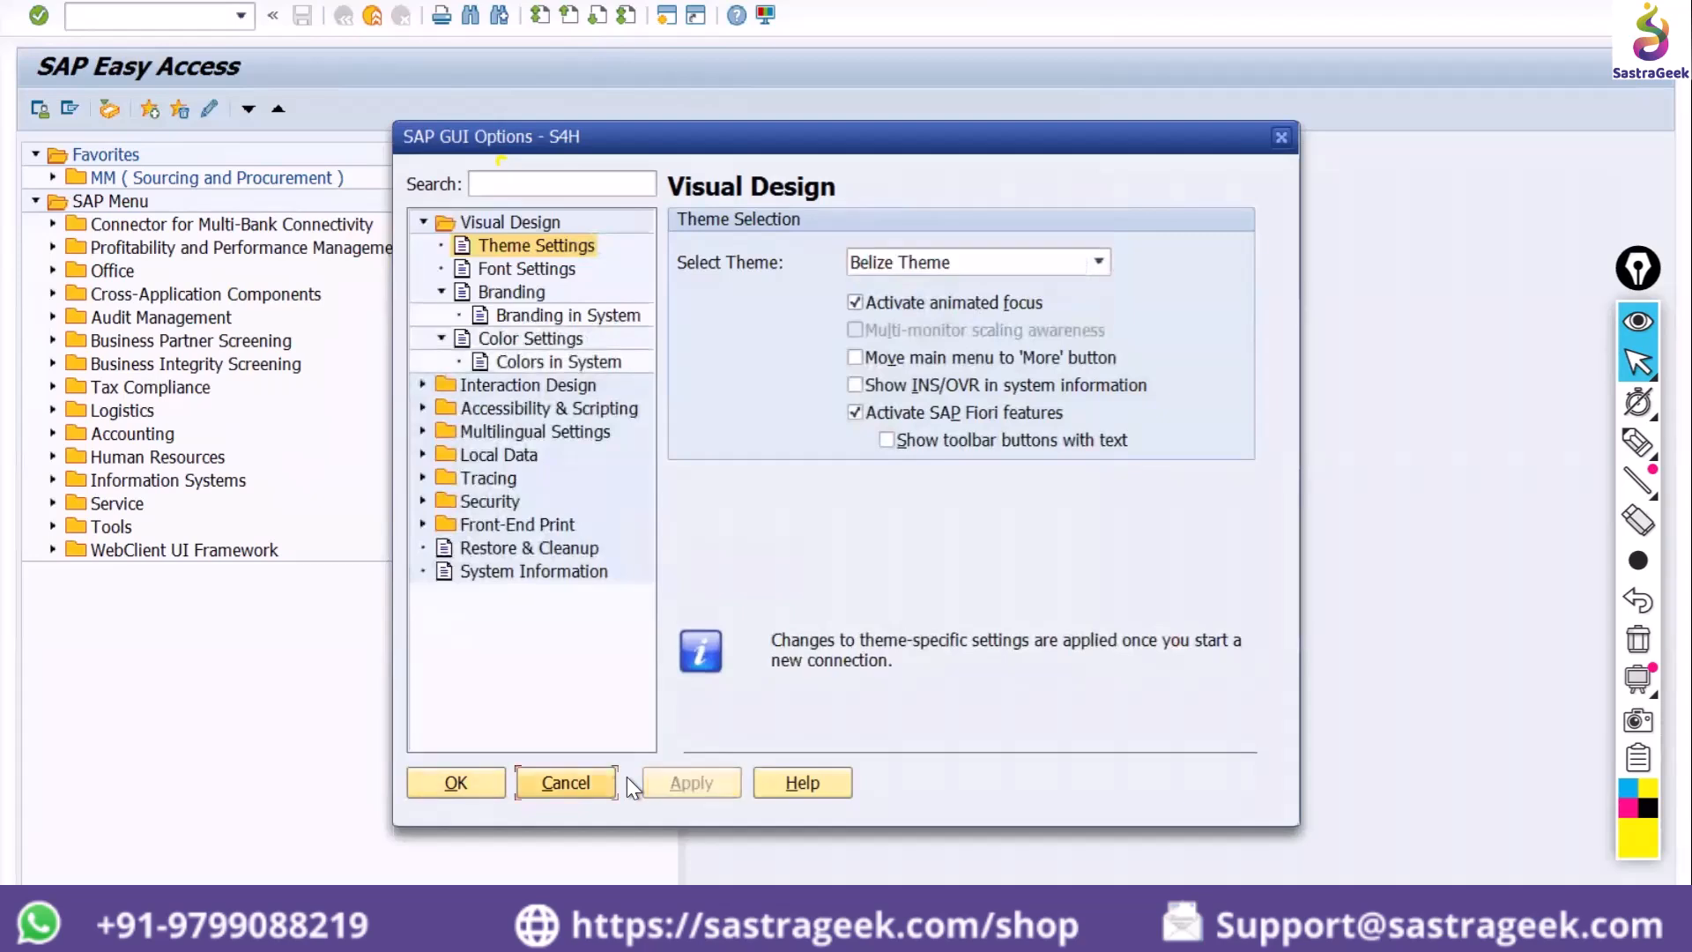
key(alt+o)
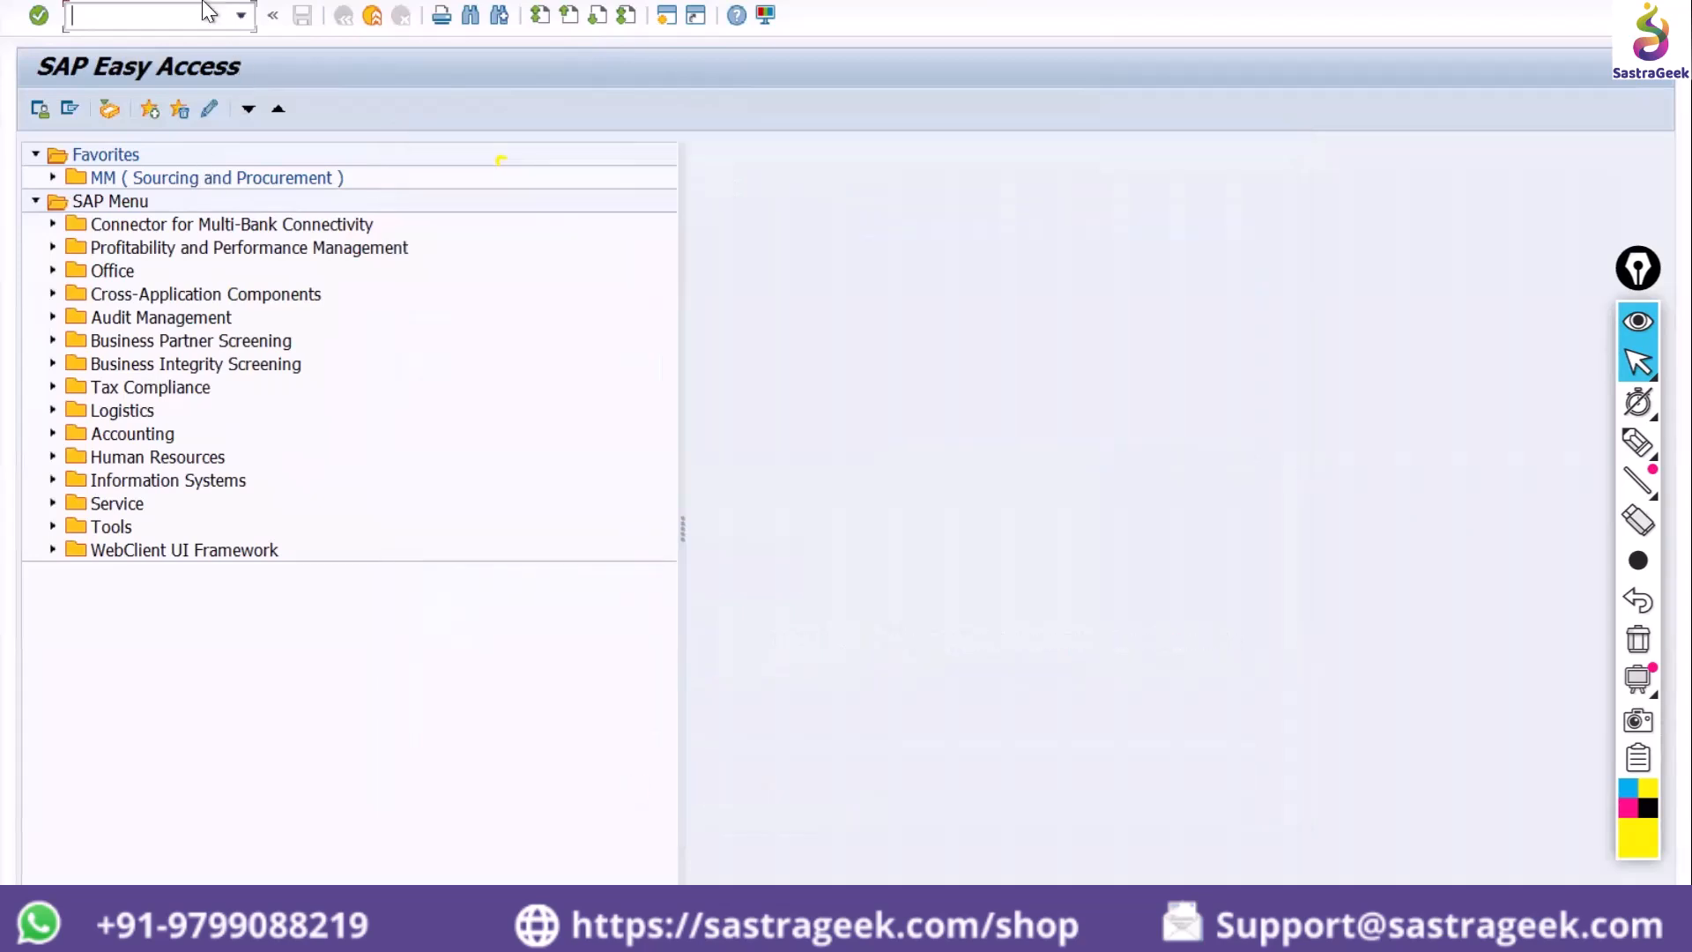
Log off with the /nex command, and close and restart SAP Logon so the new theme takes effect
text(/nex)
key(Return)
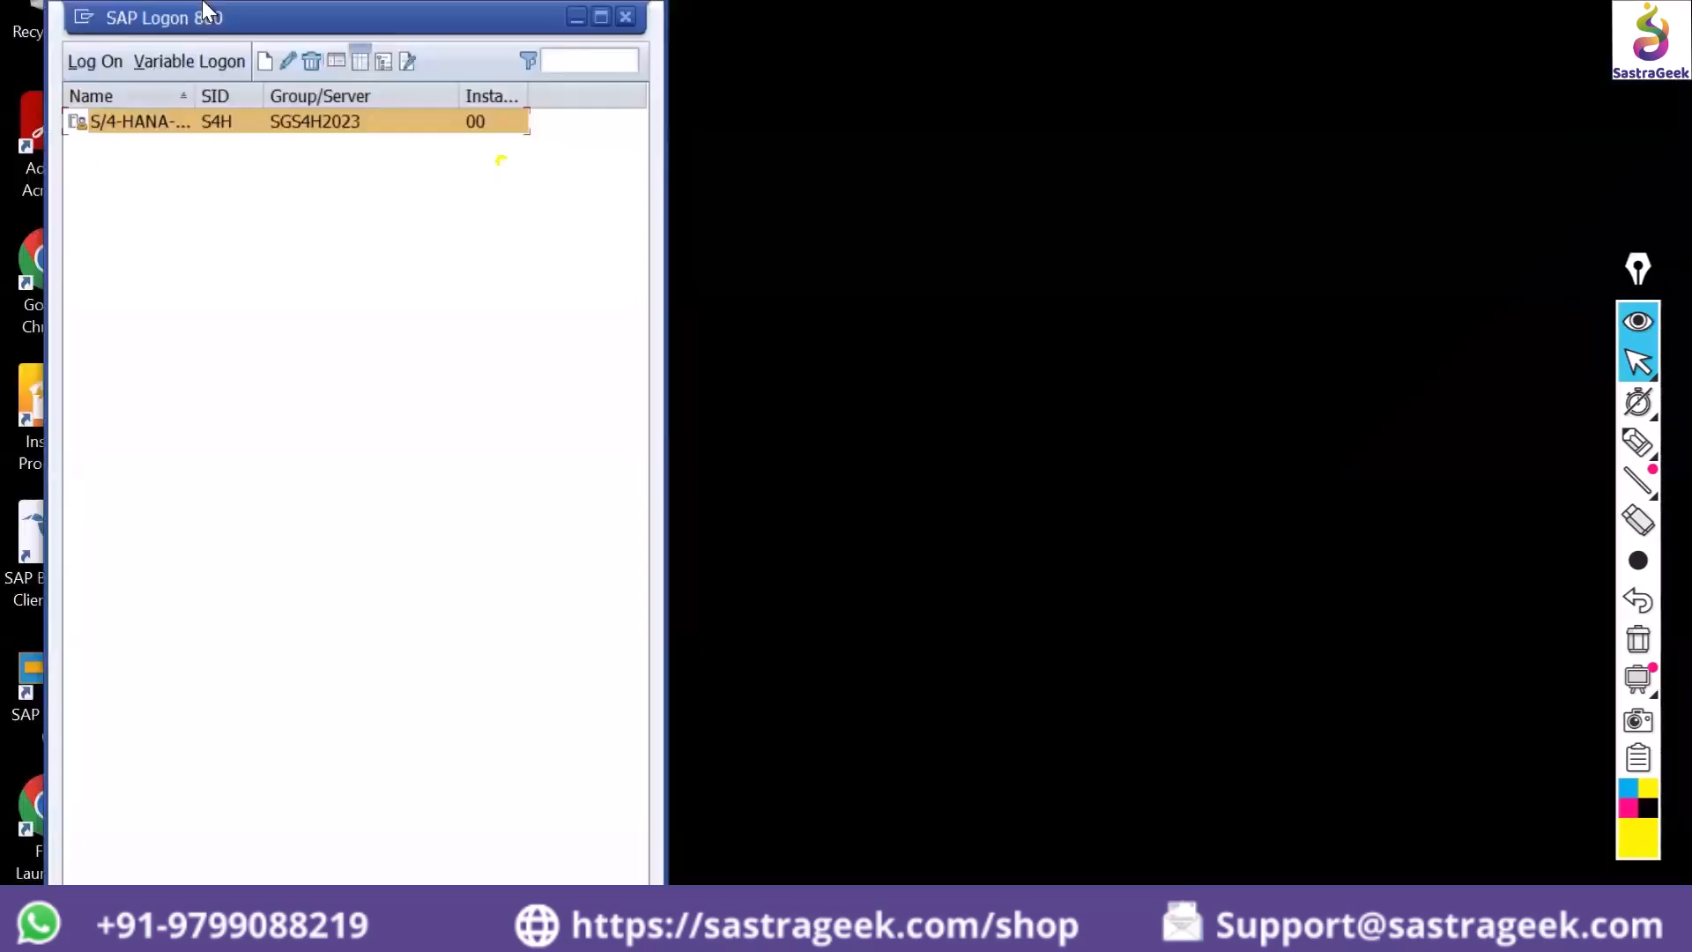
click(626, 15)
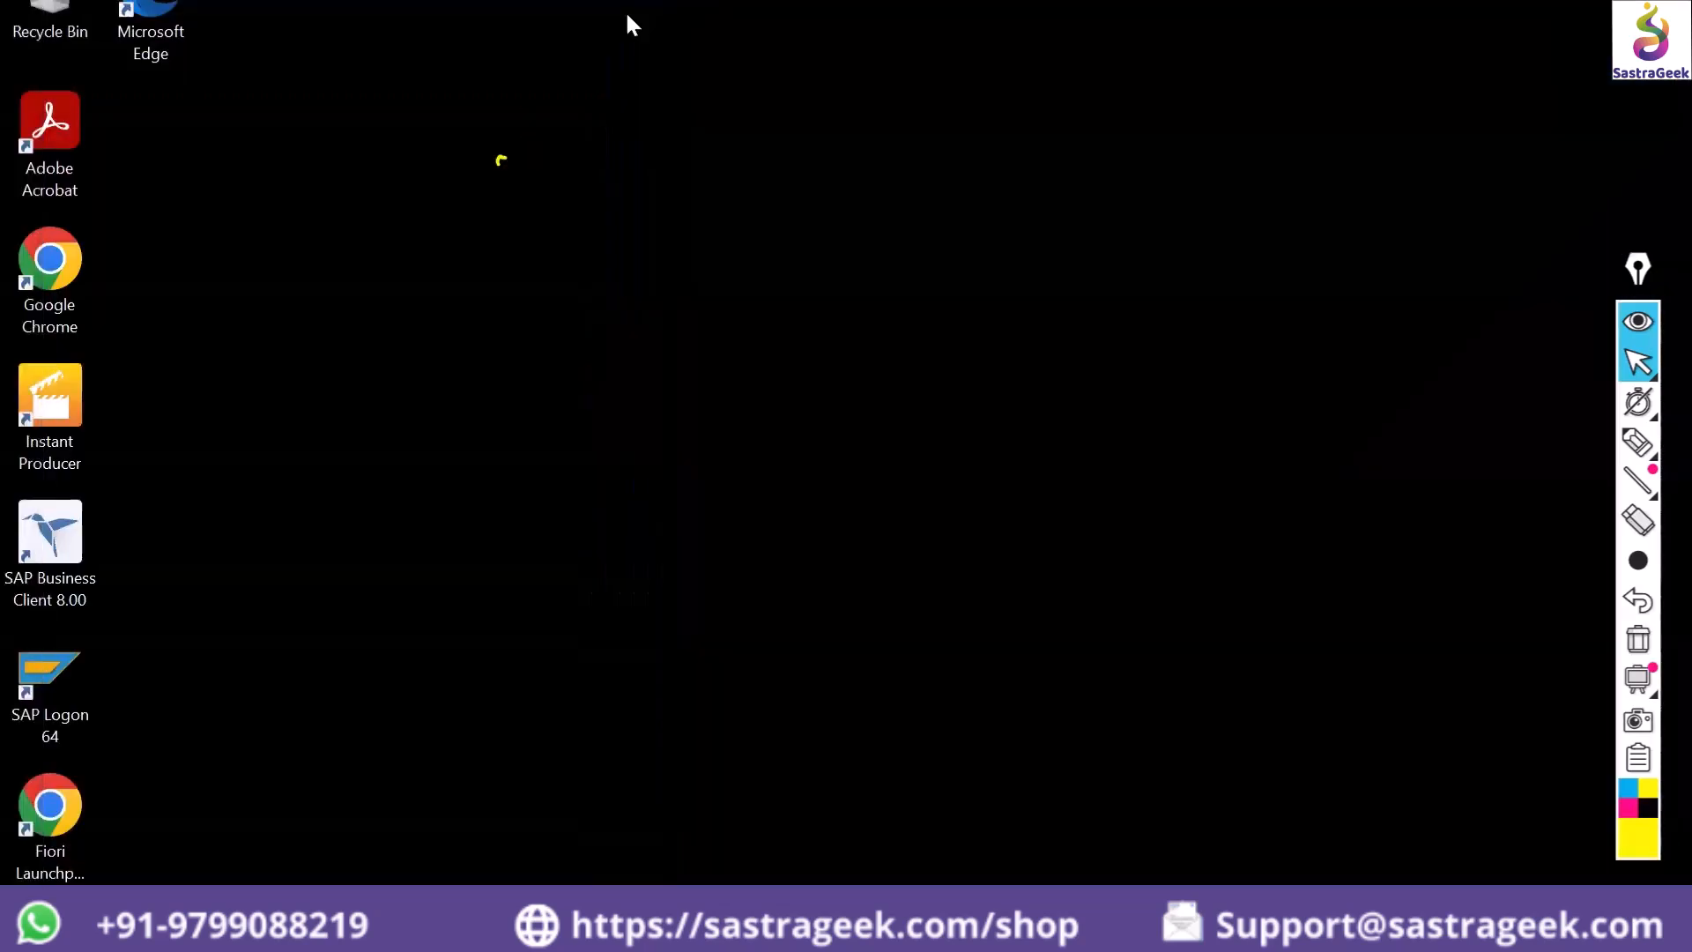
double_click(45, 687)
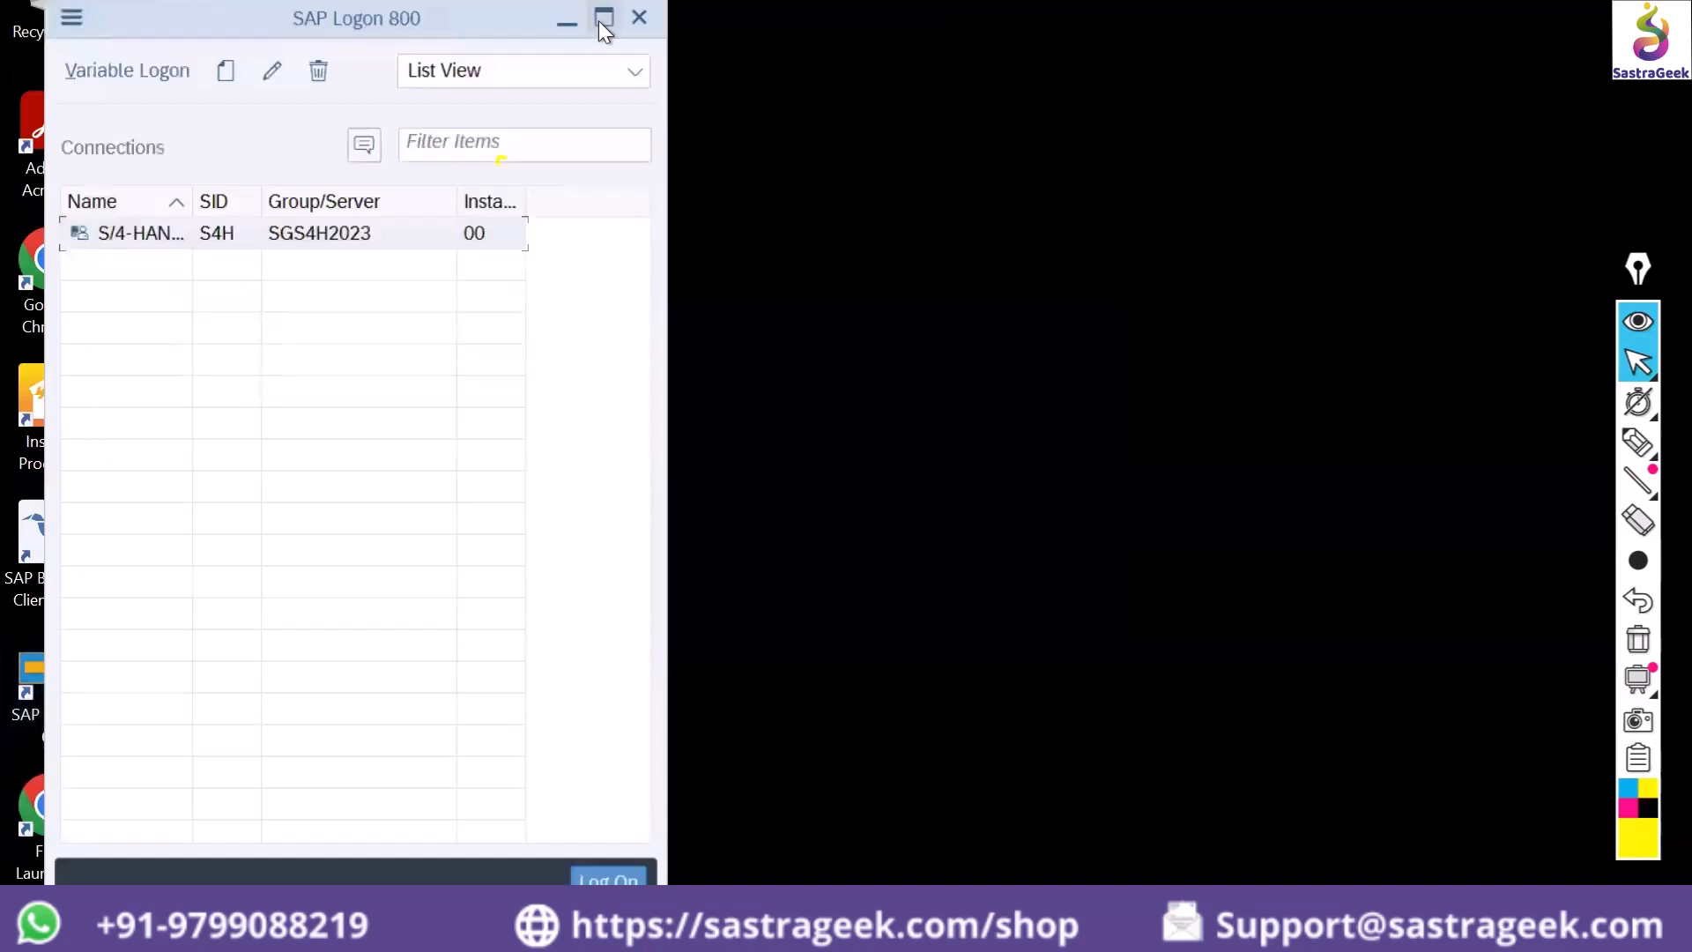
drag(443, 12, 732, 2)
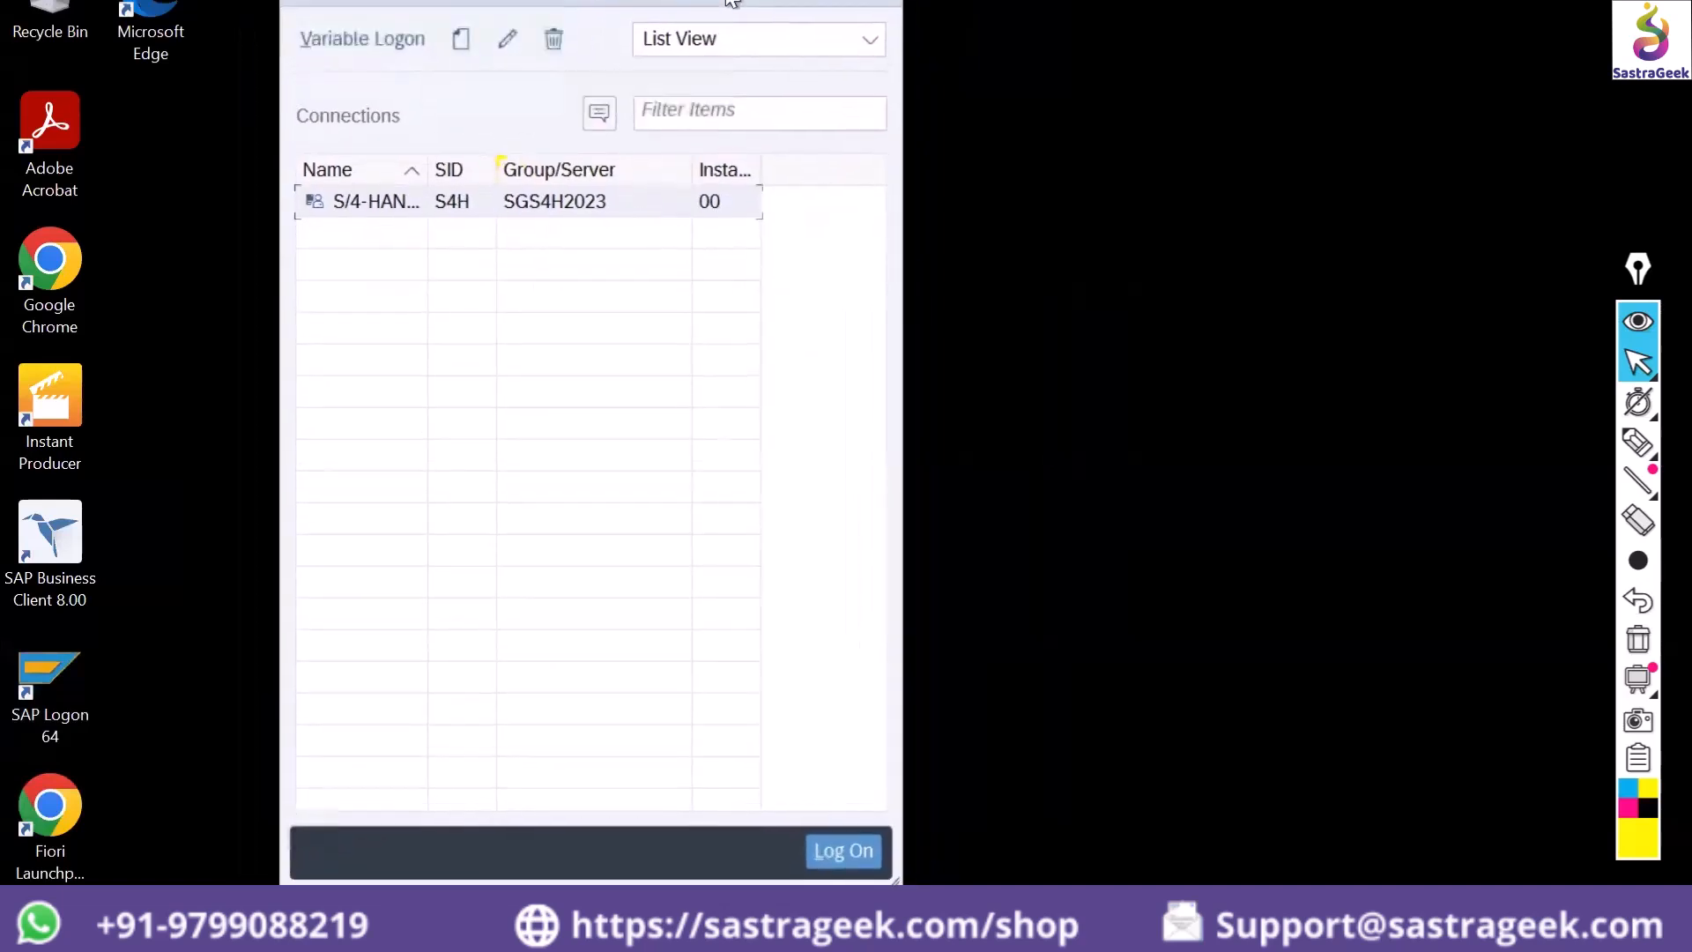
Open the S/4HANA connection and log on to client 100 with the user name and account password
click(373, 204)
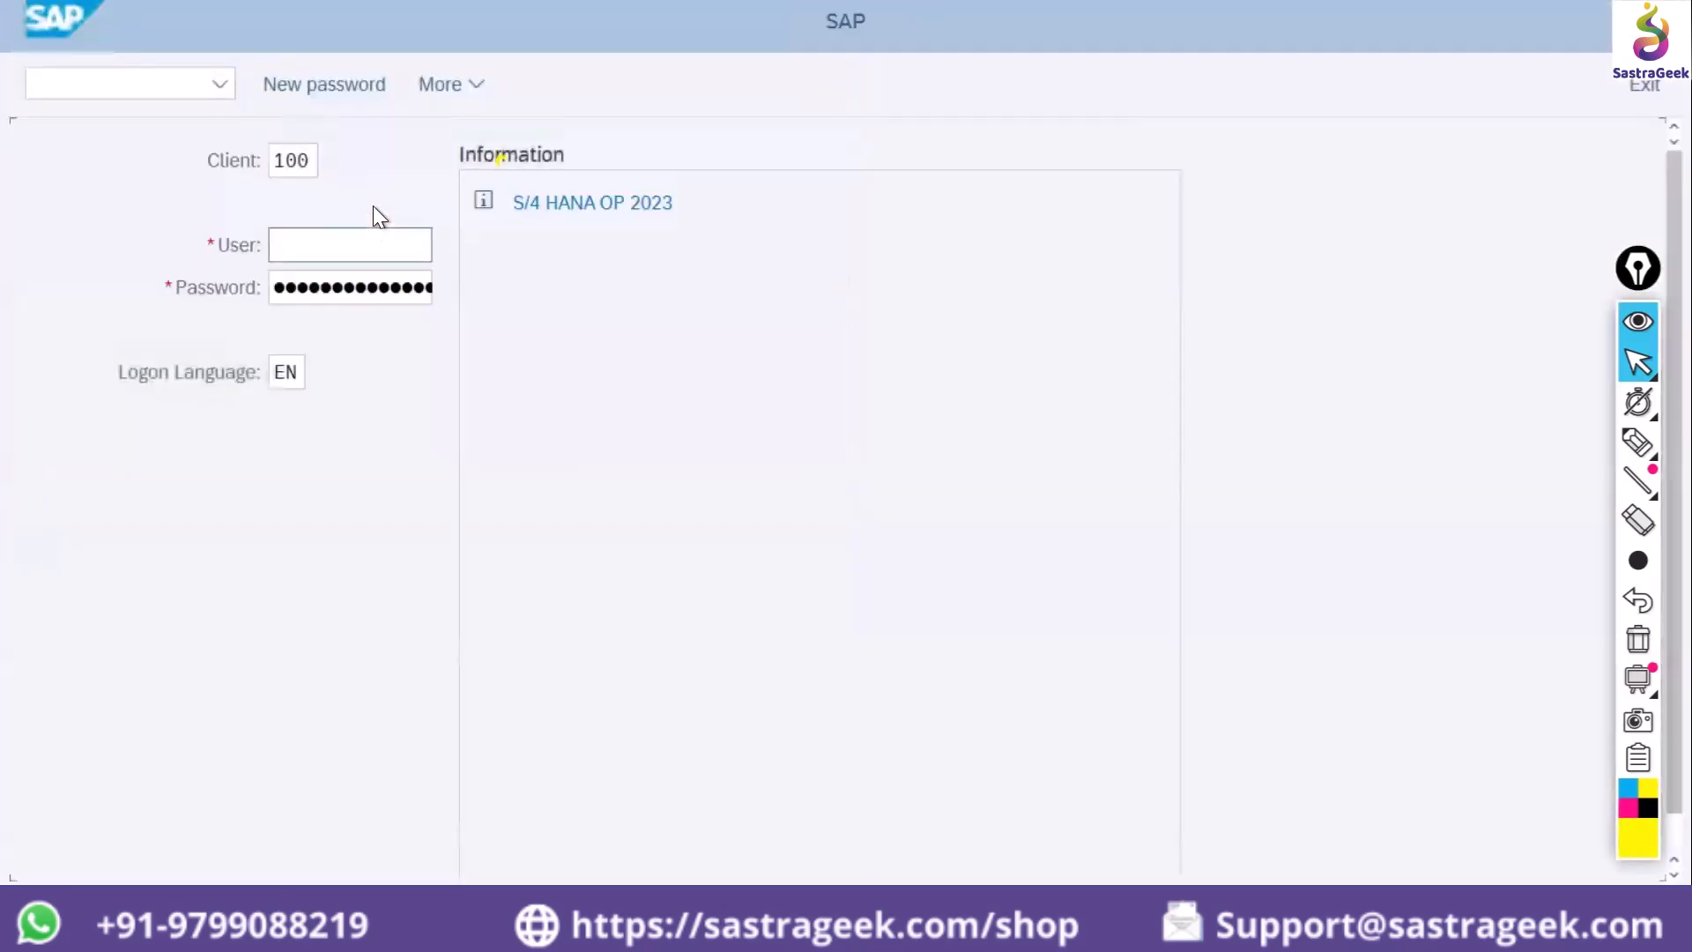
click(350, 255)
text(t)
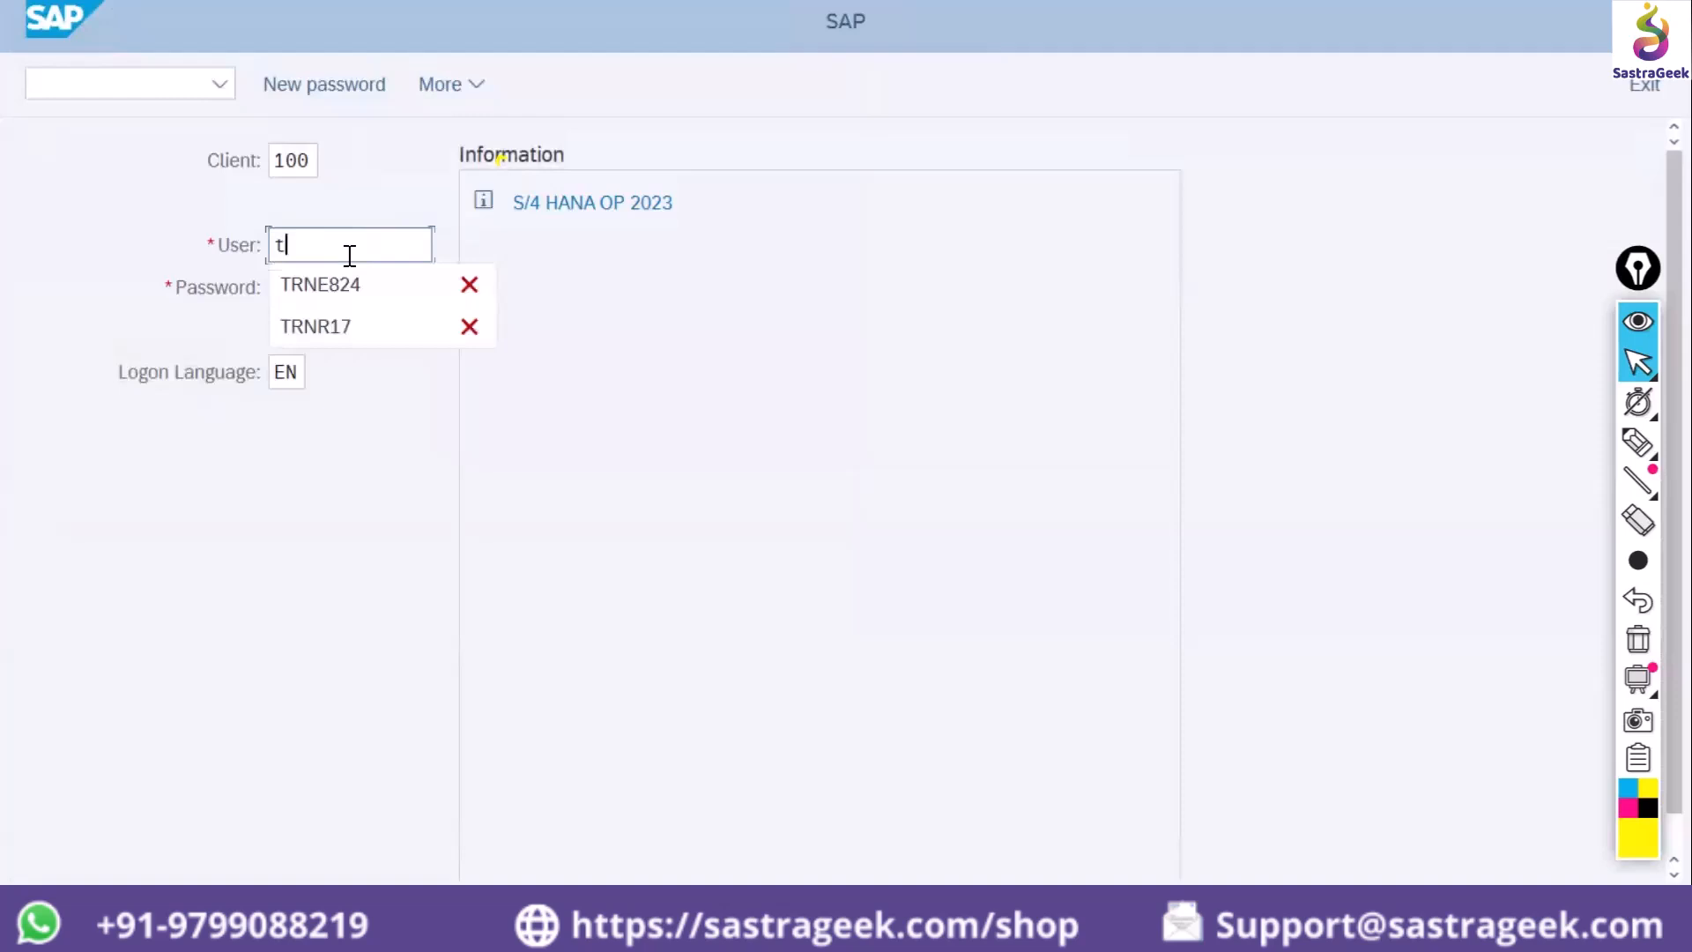
key(Down)
key(Return)
key(Tab)
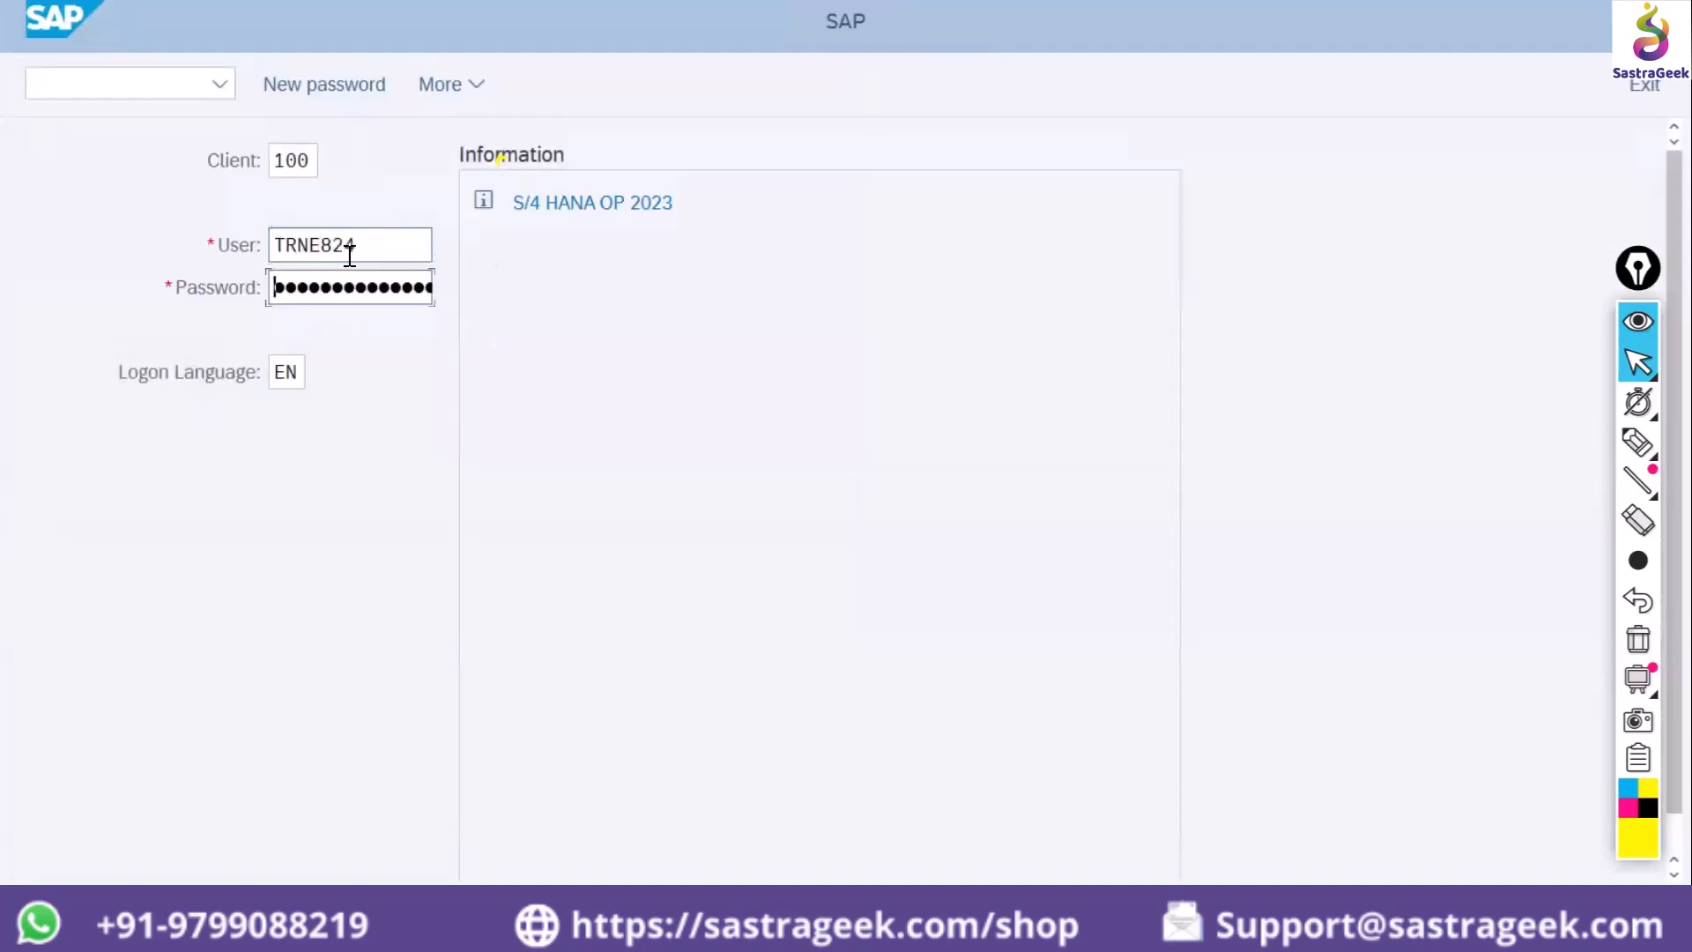
text(••••••••••)
key(Return)
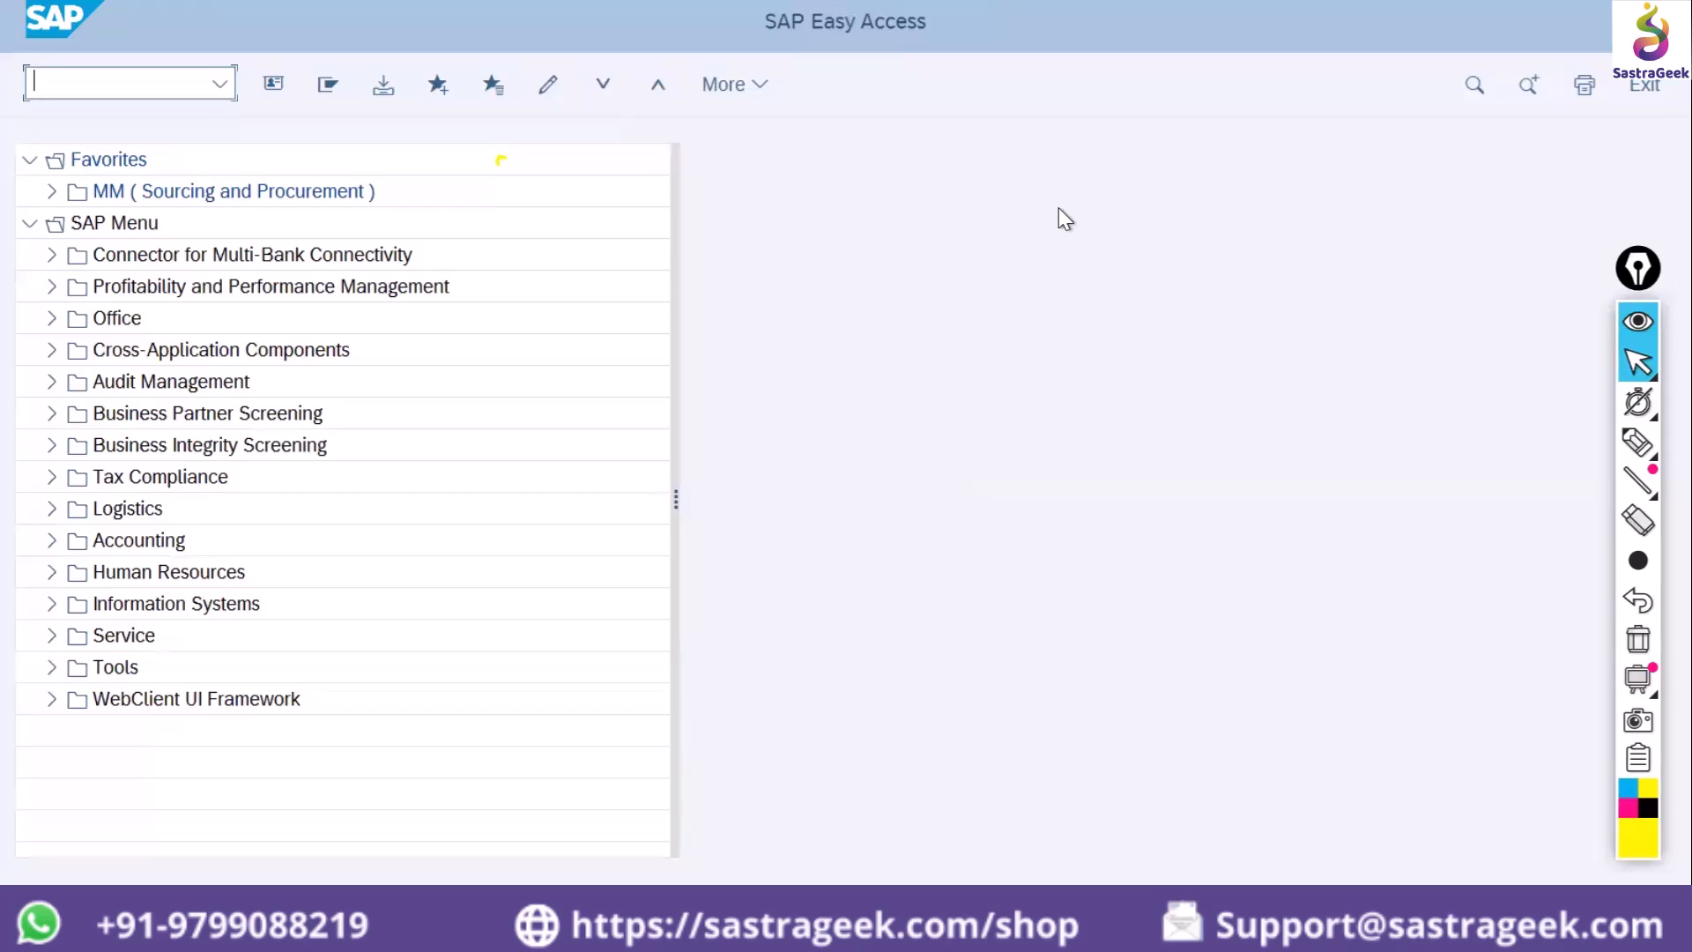
View the font and branding settings in the SAP GUI options, and apply and confirm the SAP Signature Theme
click(762, 92)
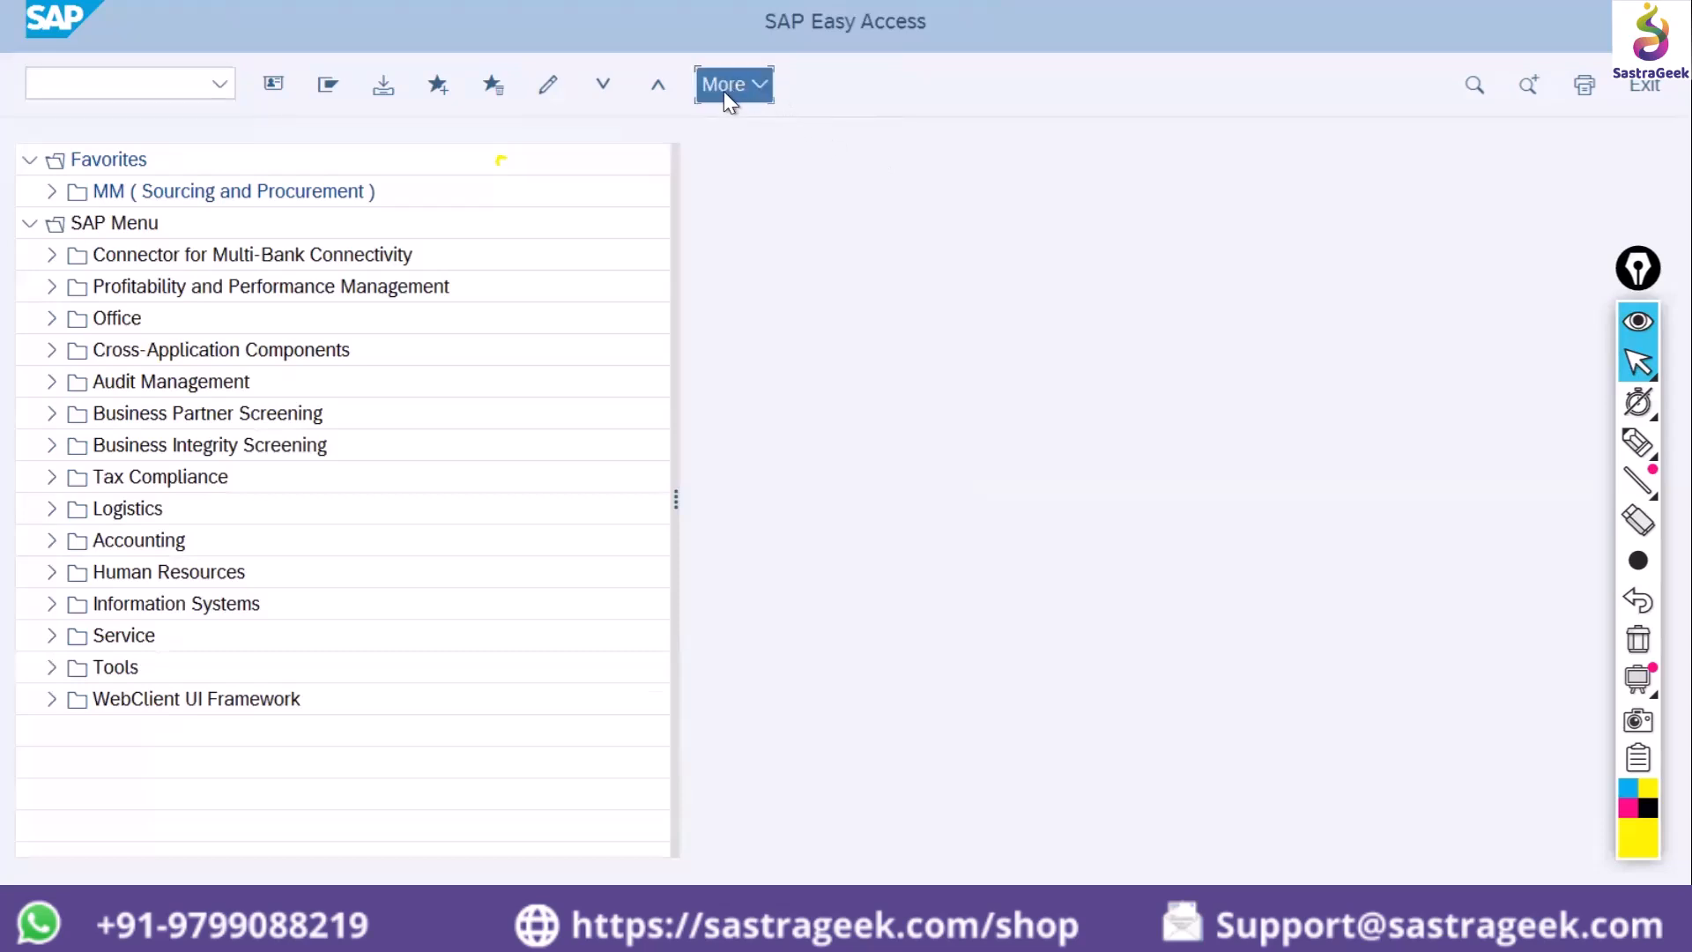
click(759, 85)
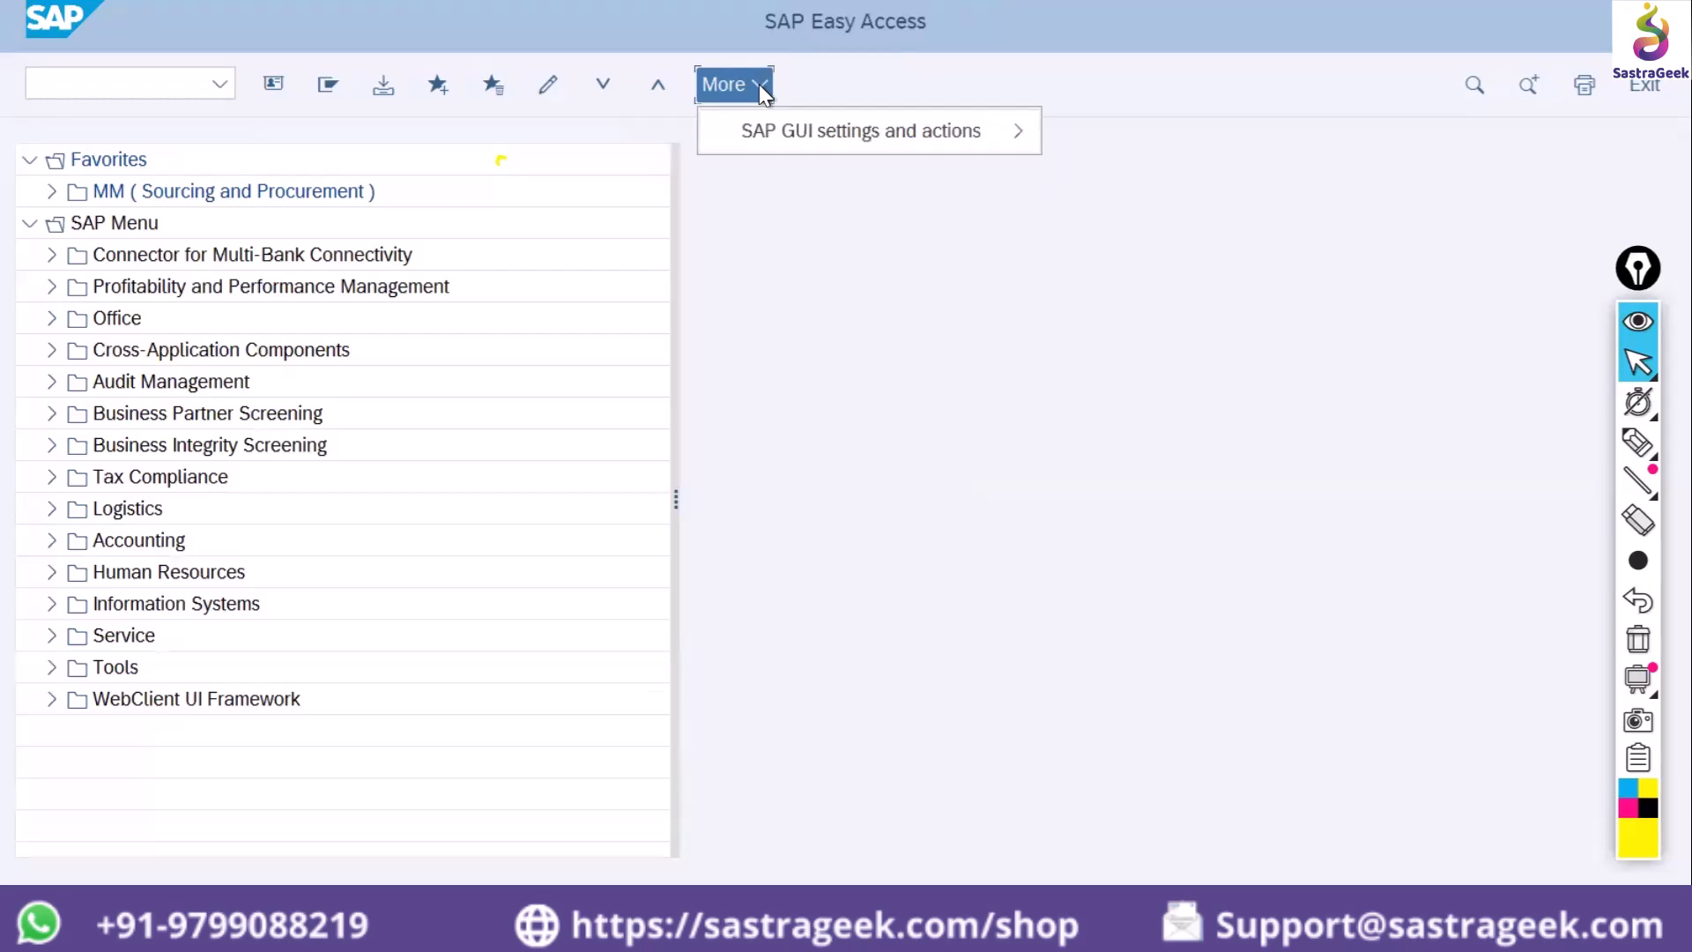
mouse_move(765, 135)
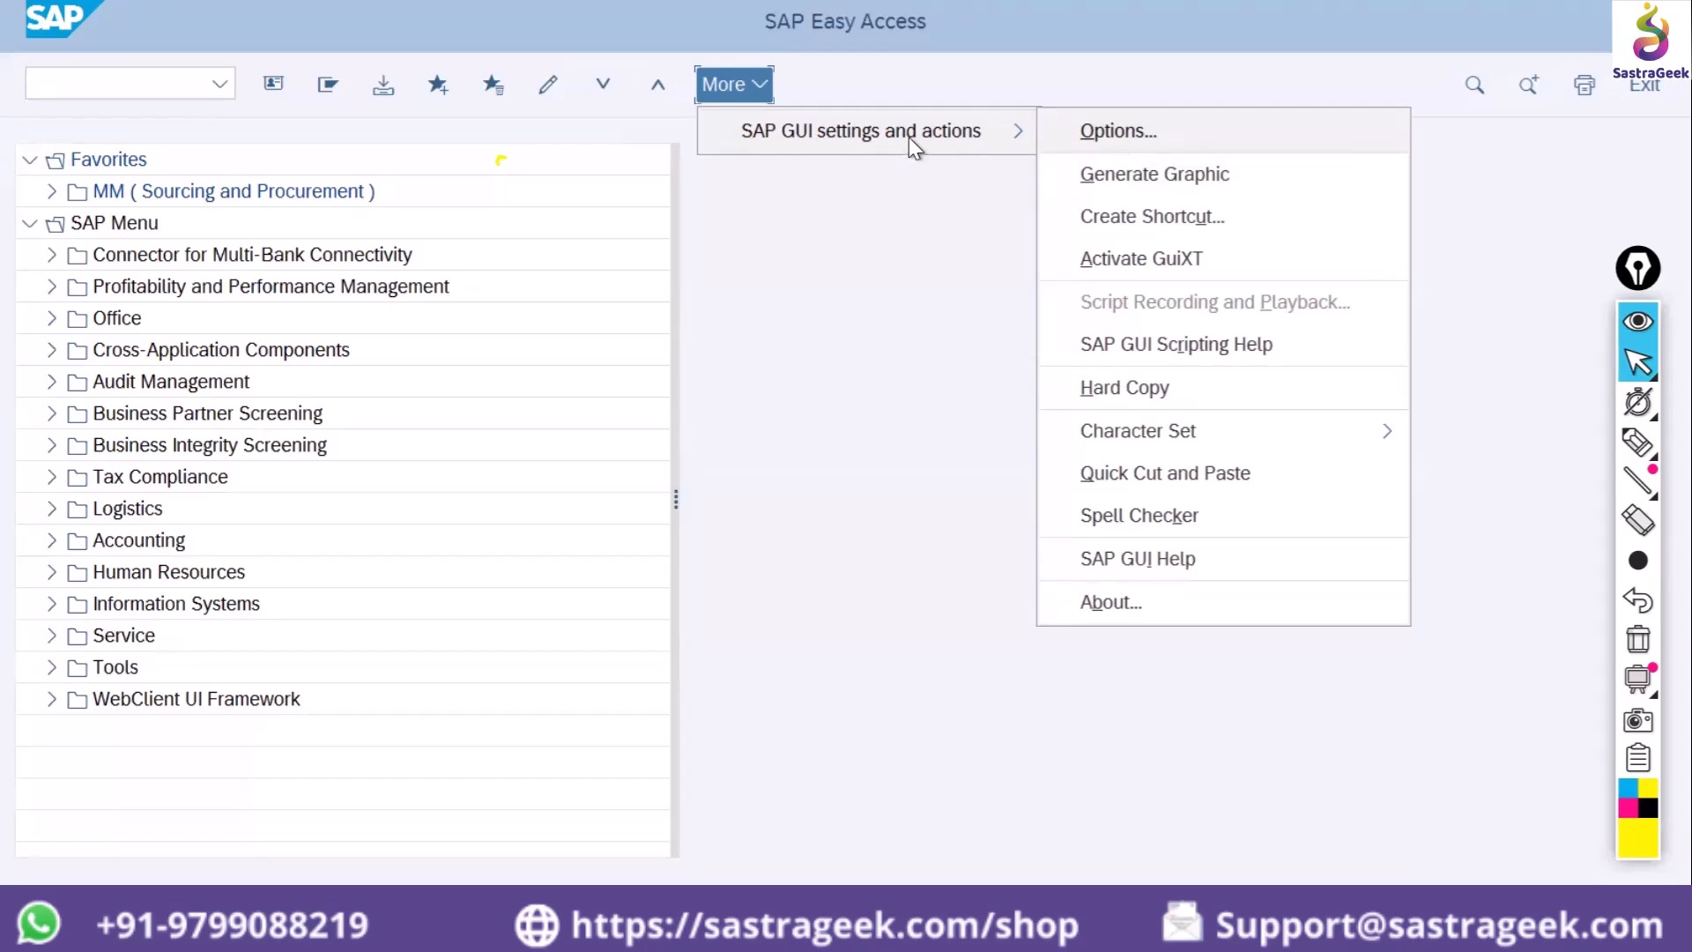
click(1112, 139)
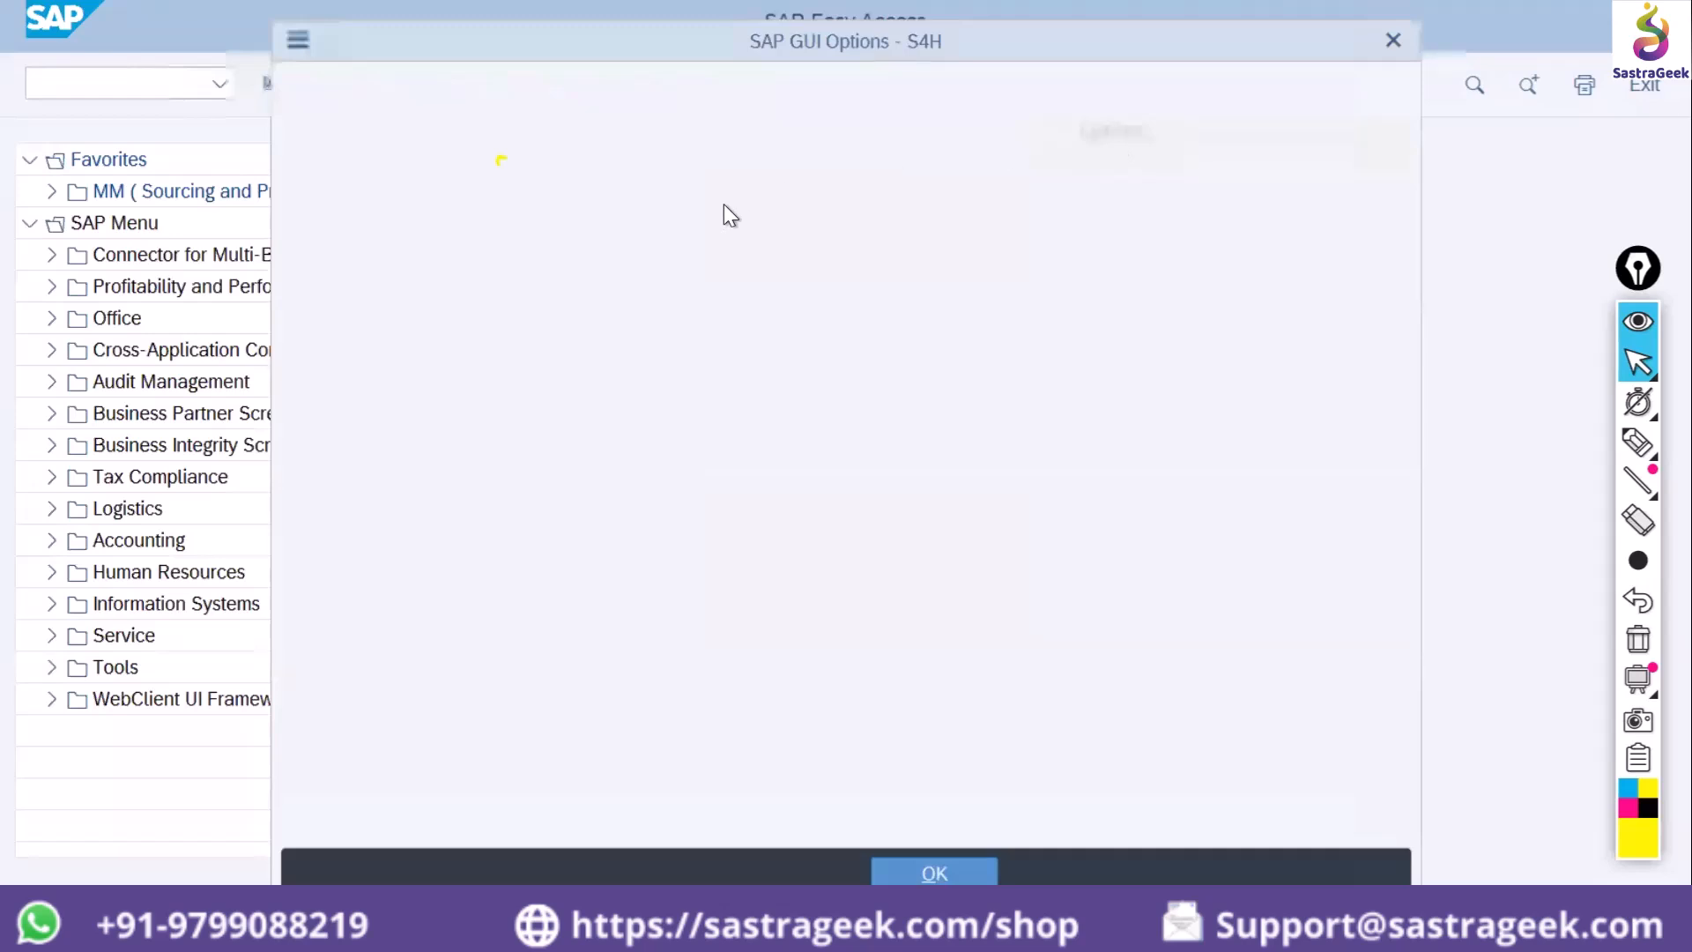
click(415, 214)
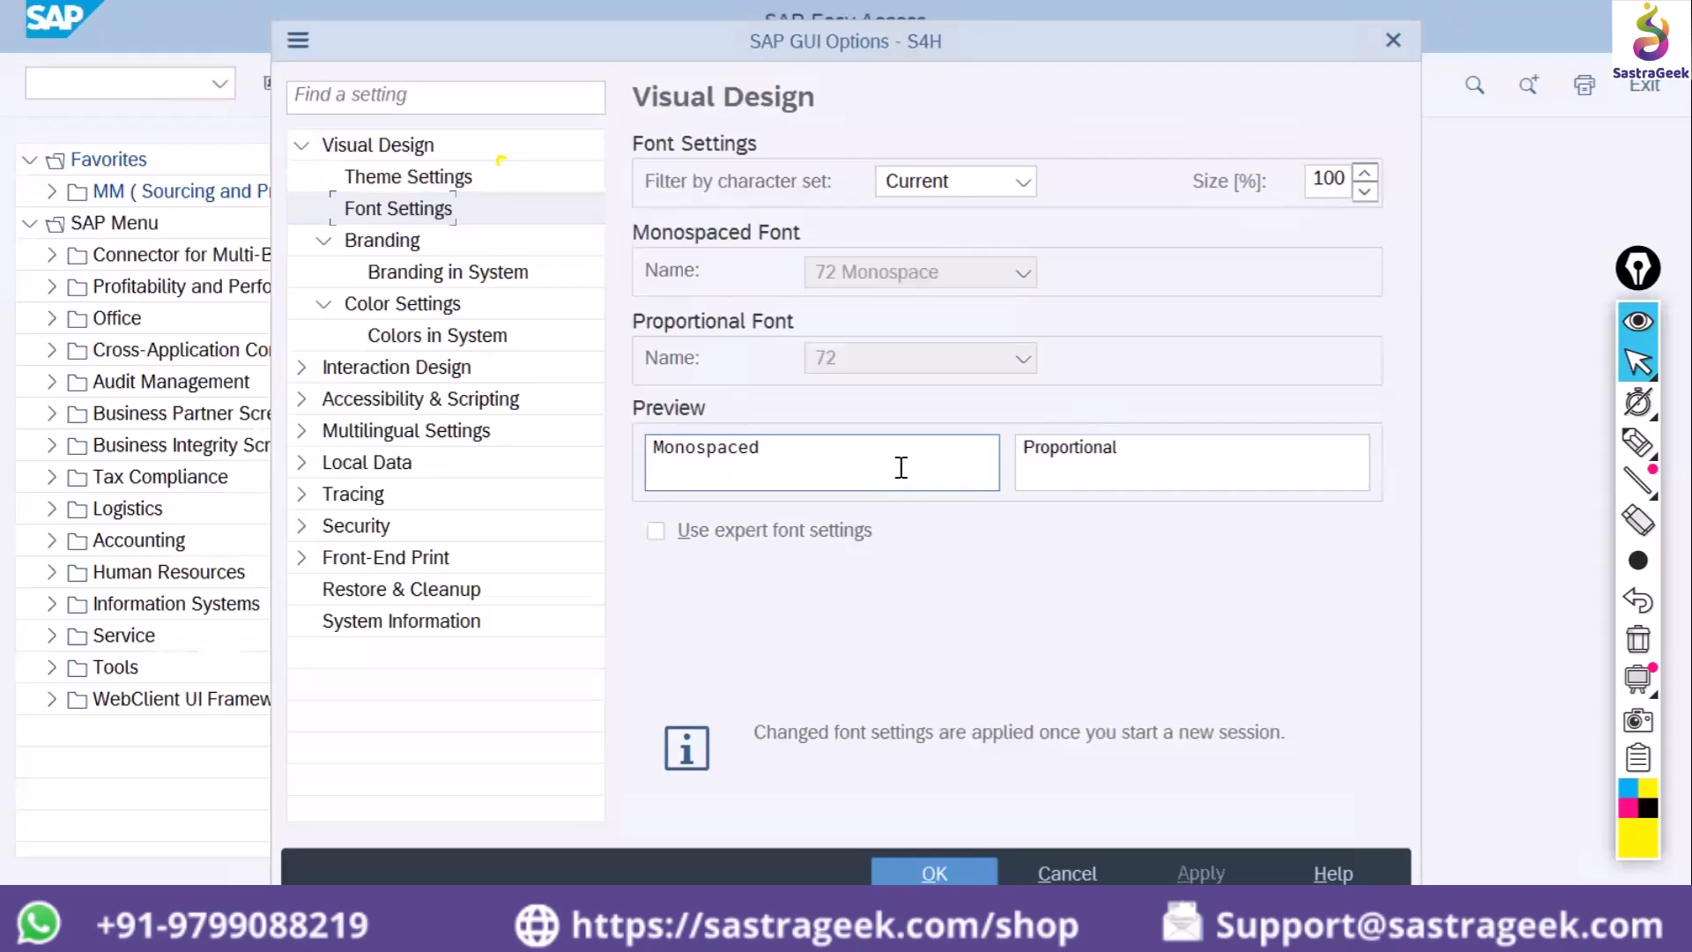
click(393, 243)
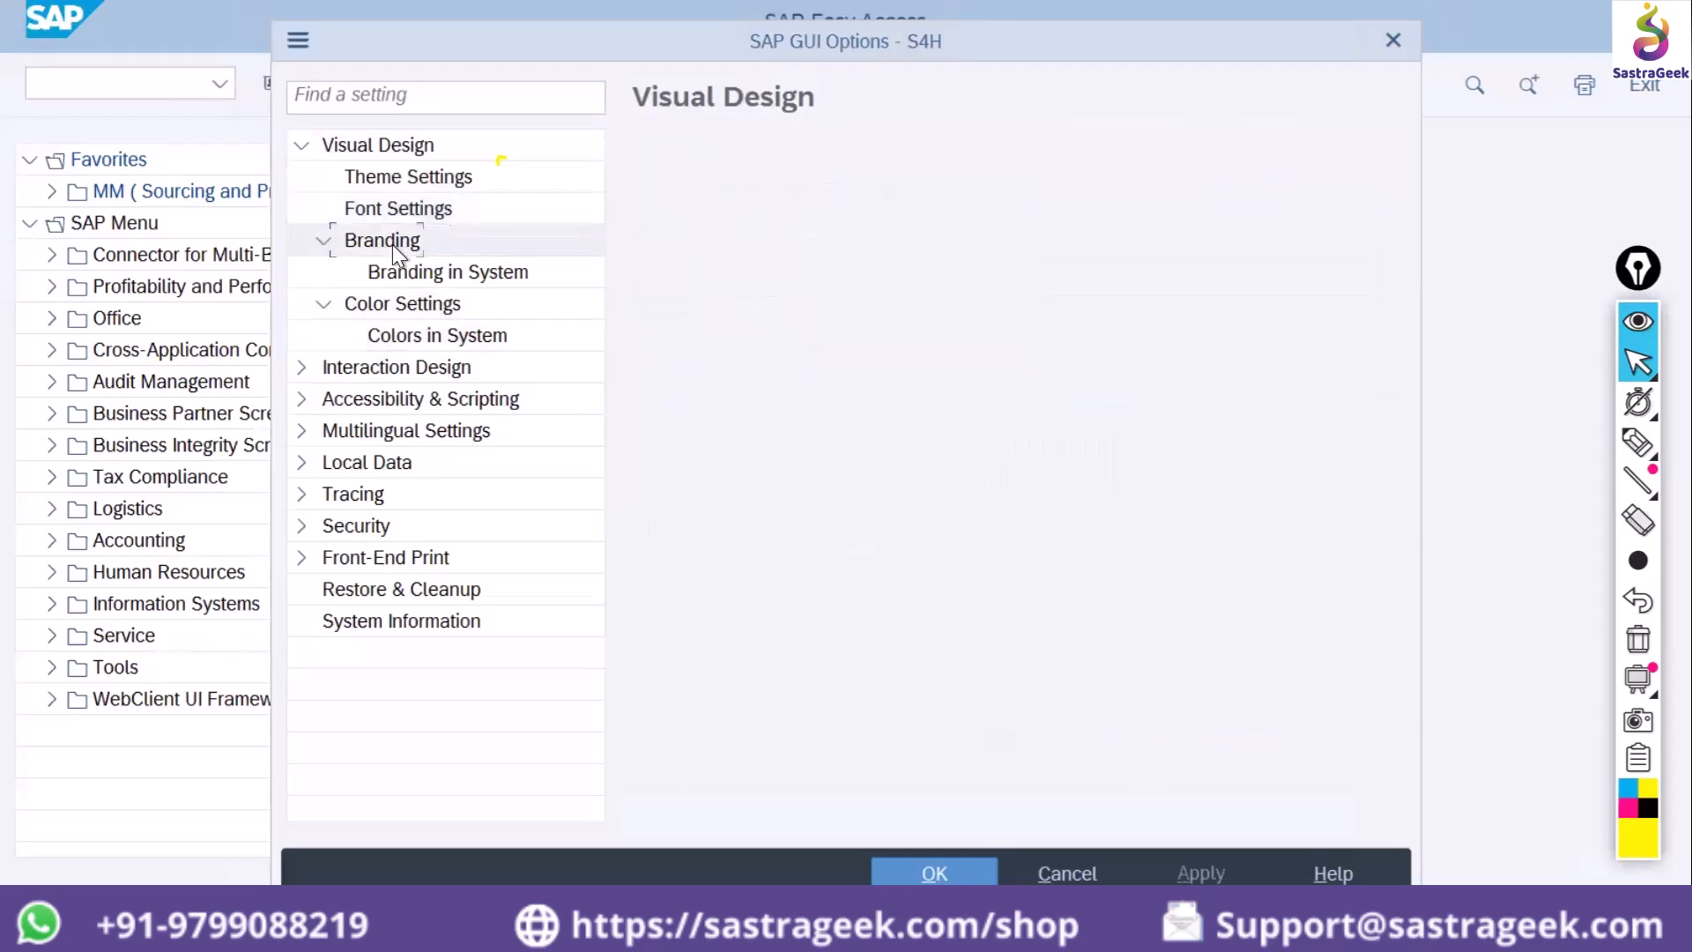
click(436, 176)
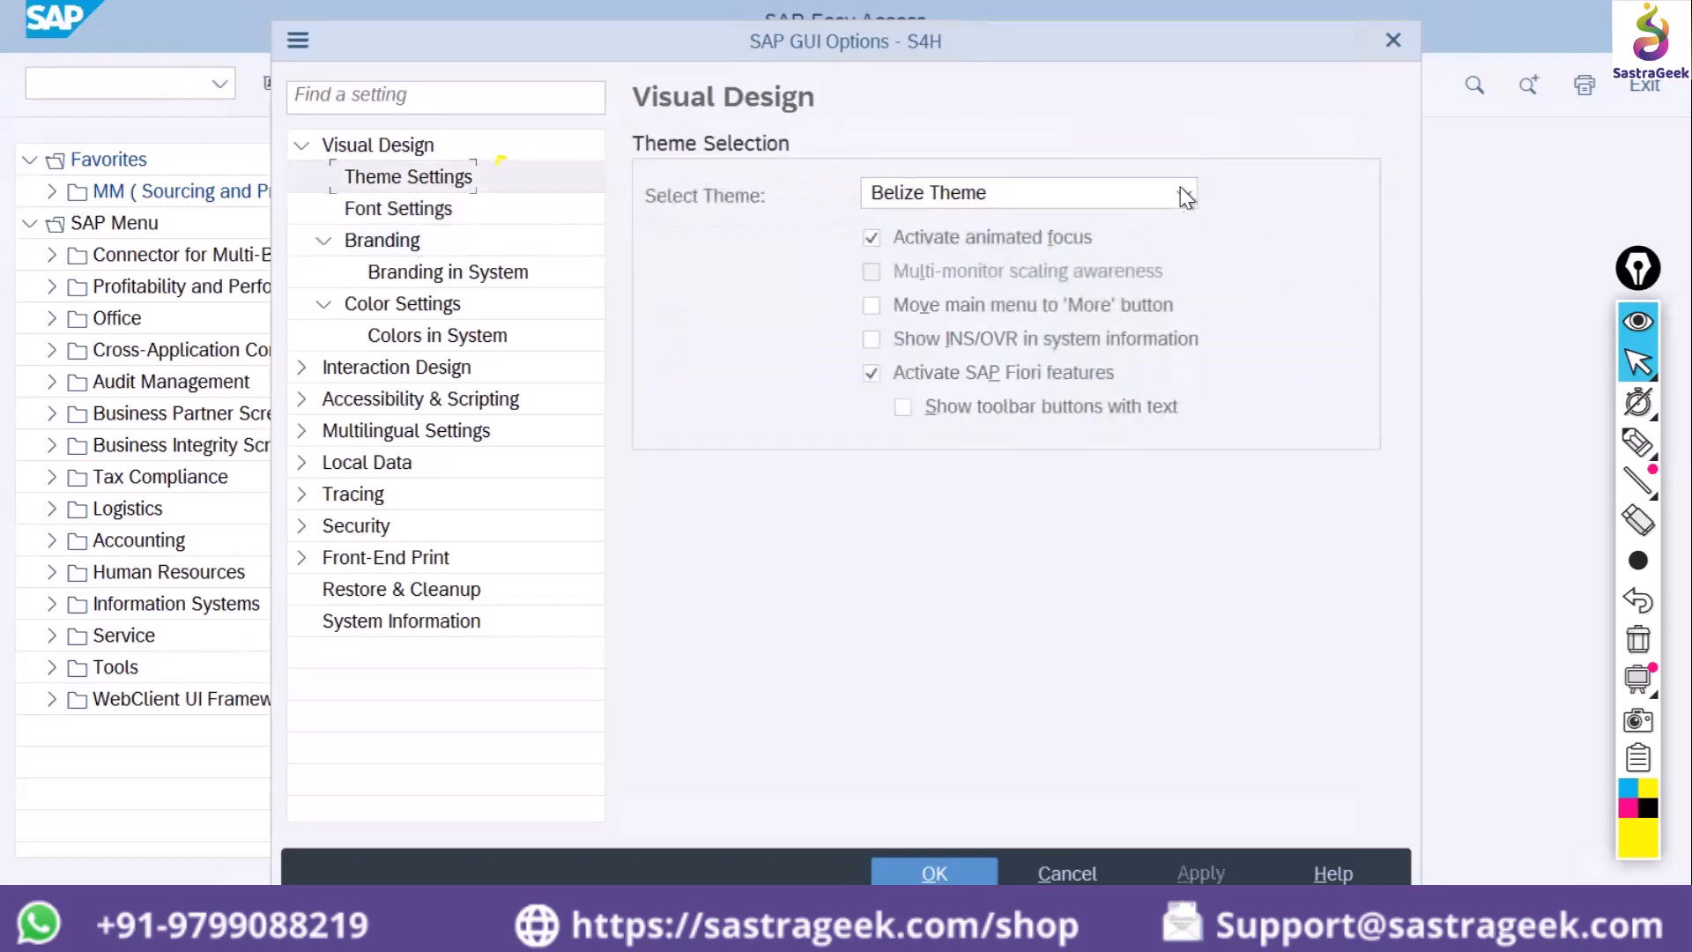
click(1155, 199)
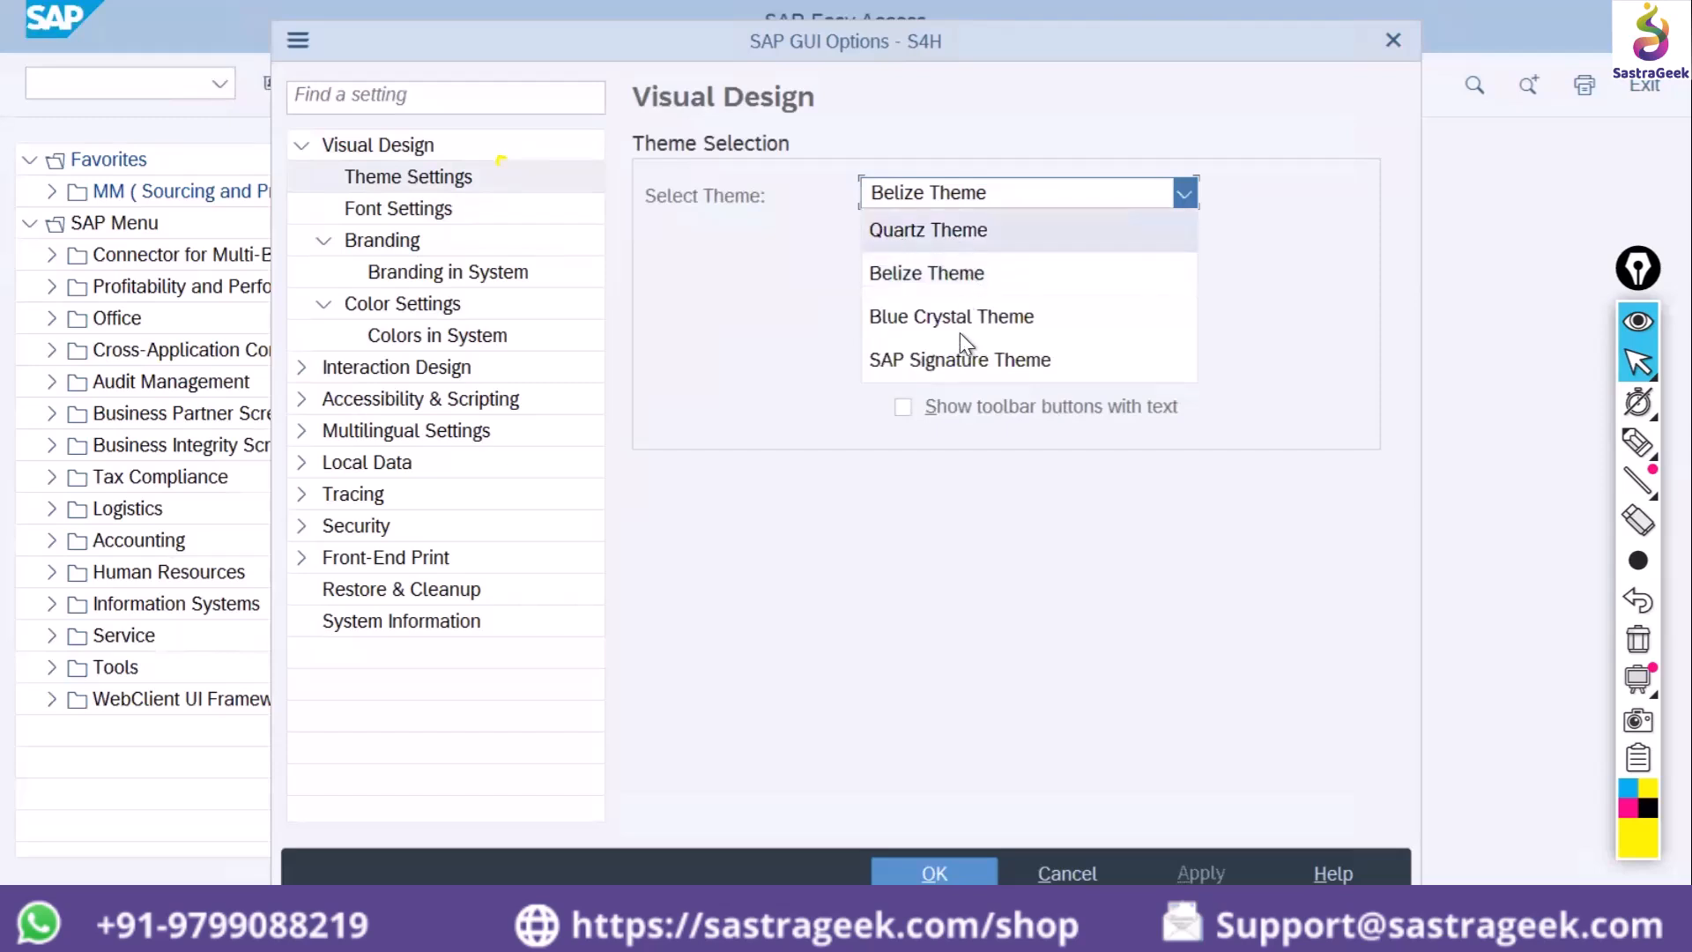
click(967, 362)
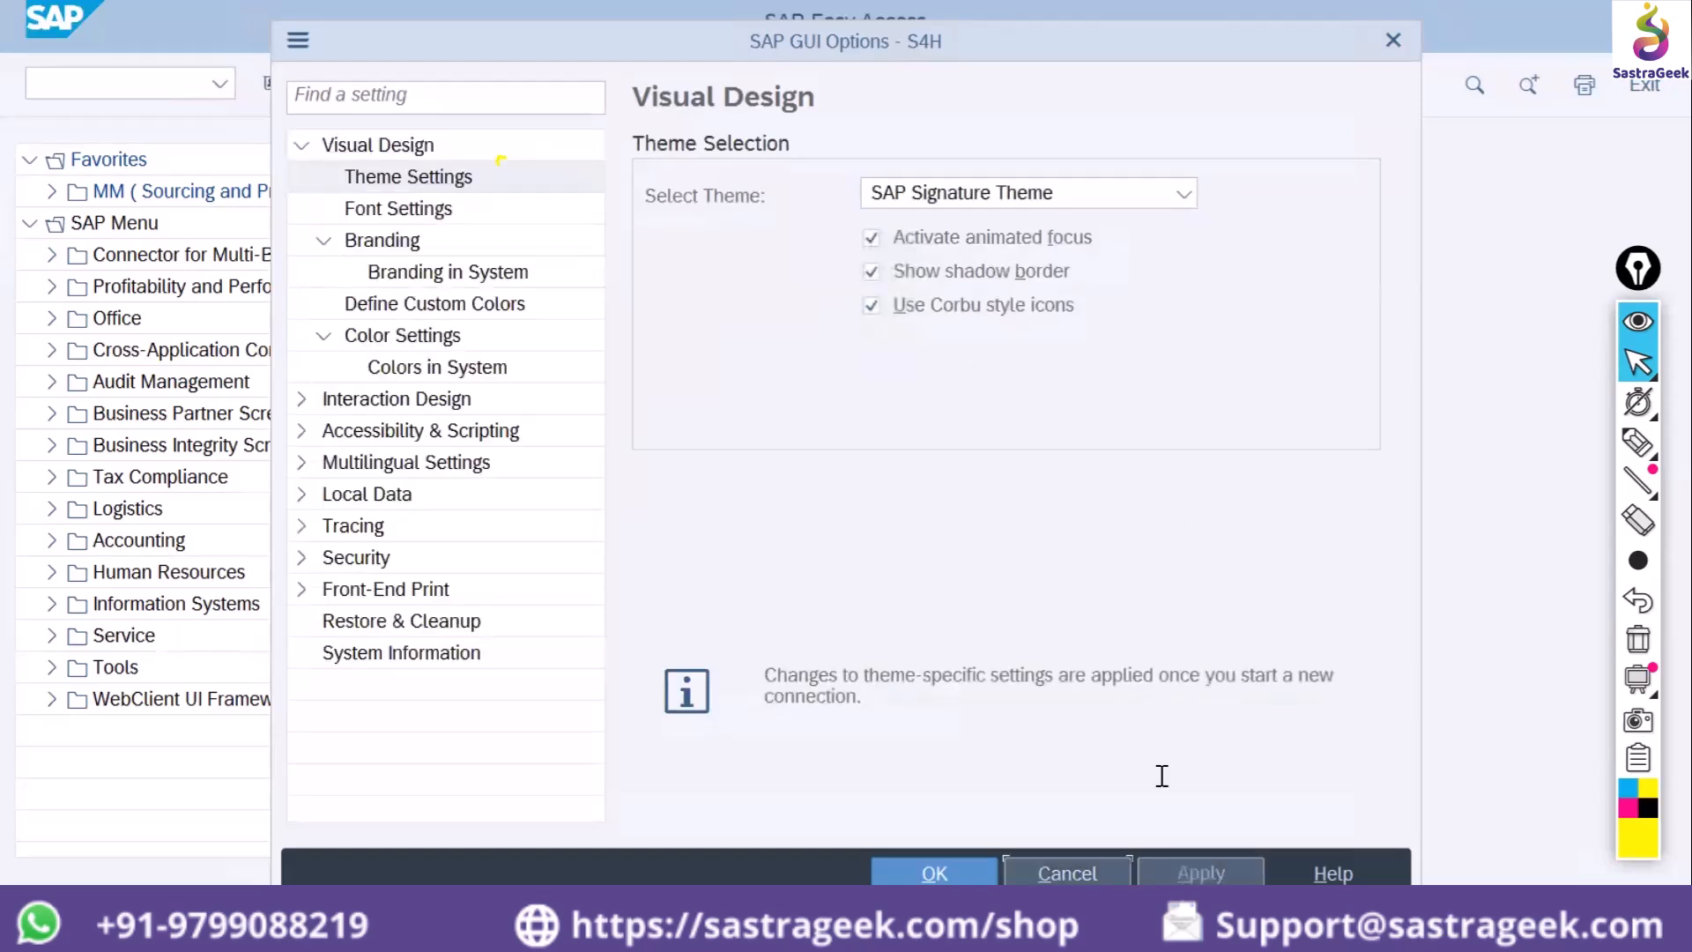
key(Return)
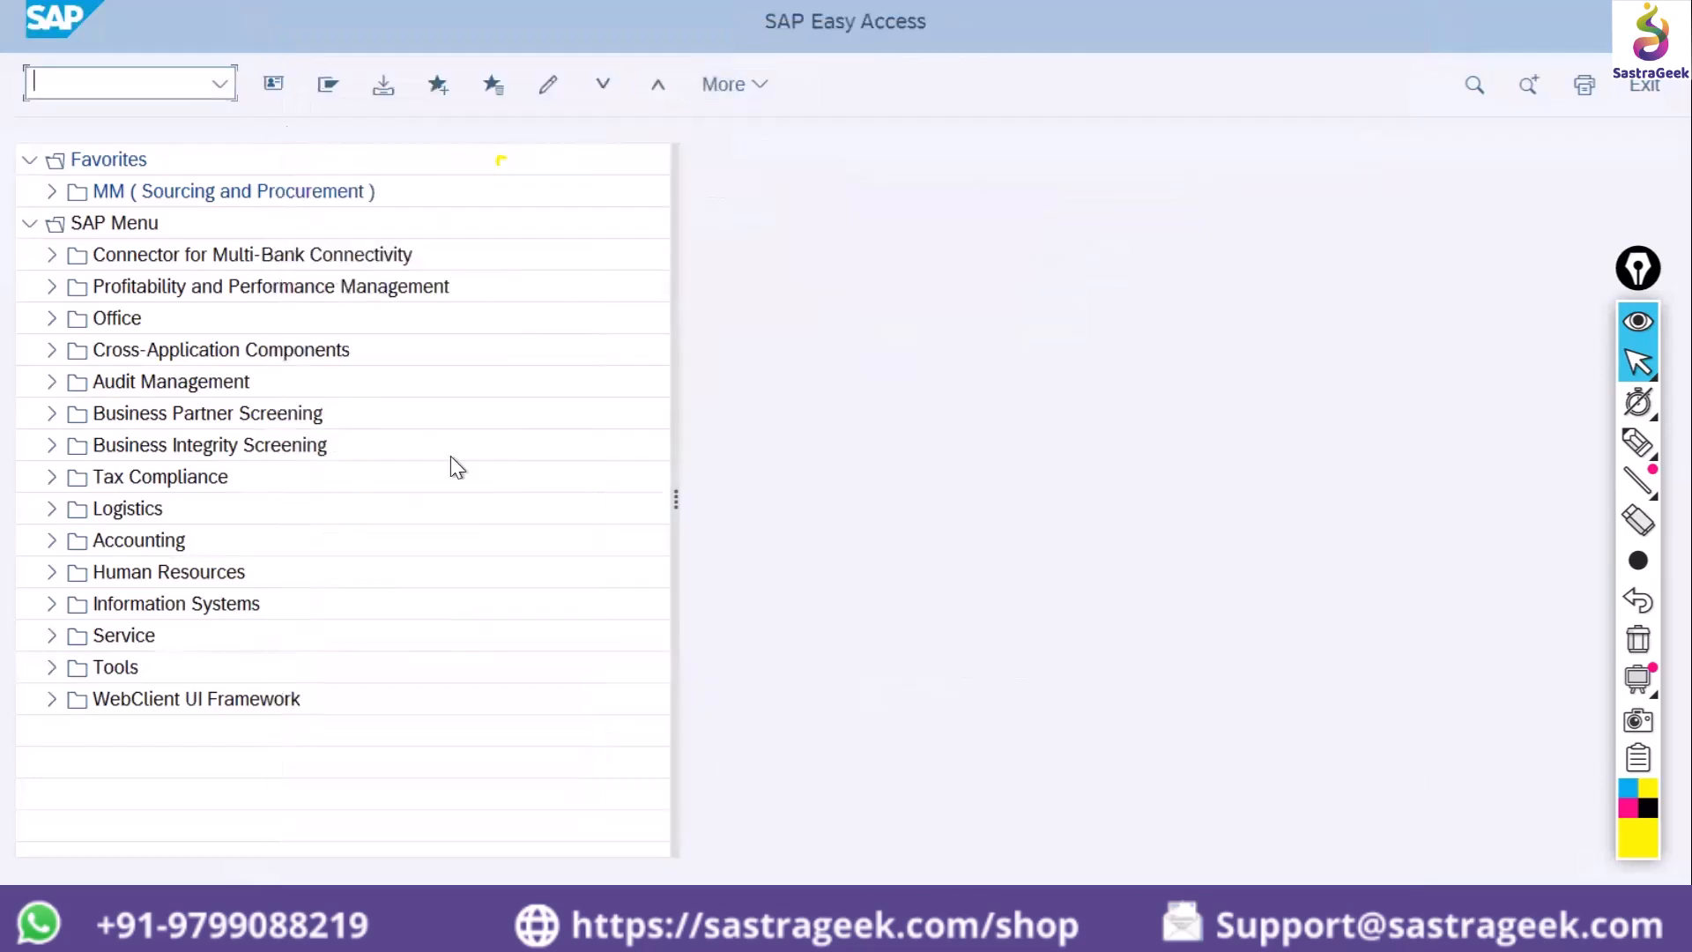
Log off again with /nex, and close and relaunch SAP Logon to load the SAP Signature Theme
text(/nex)
key(Return)
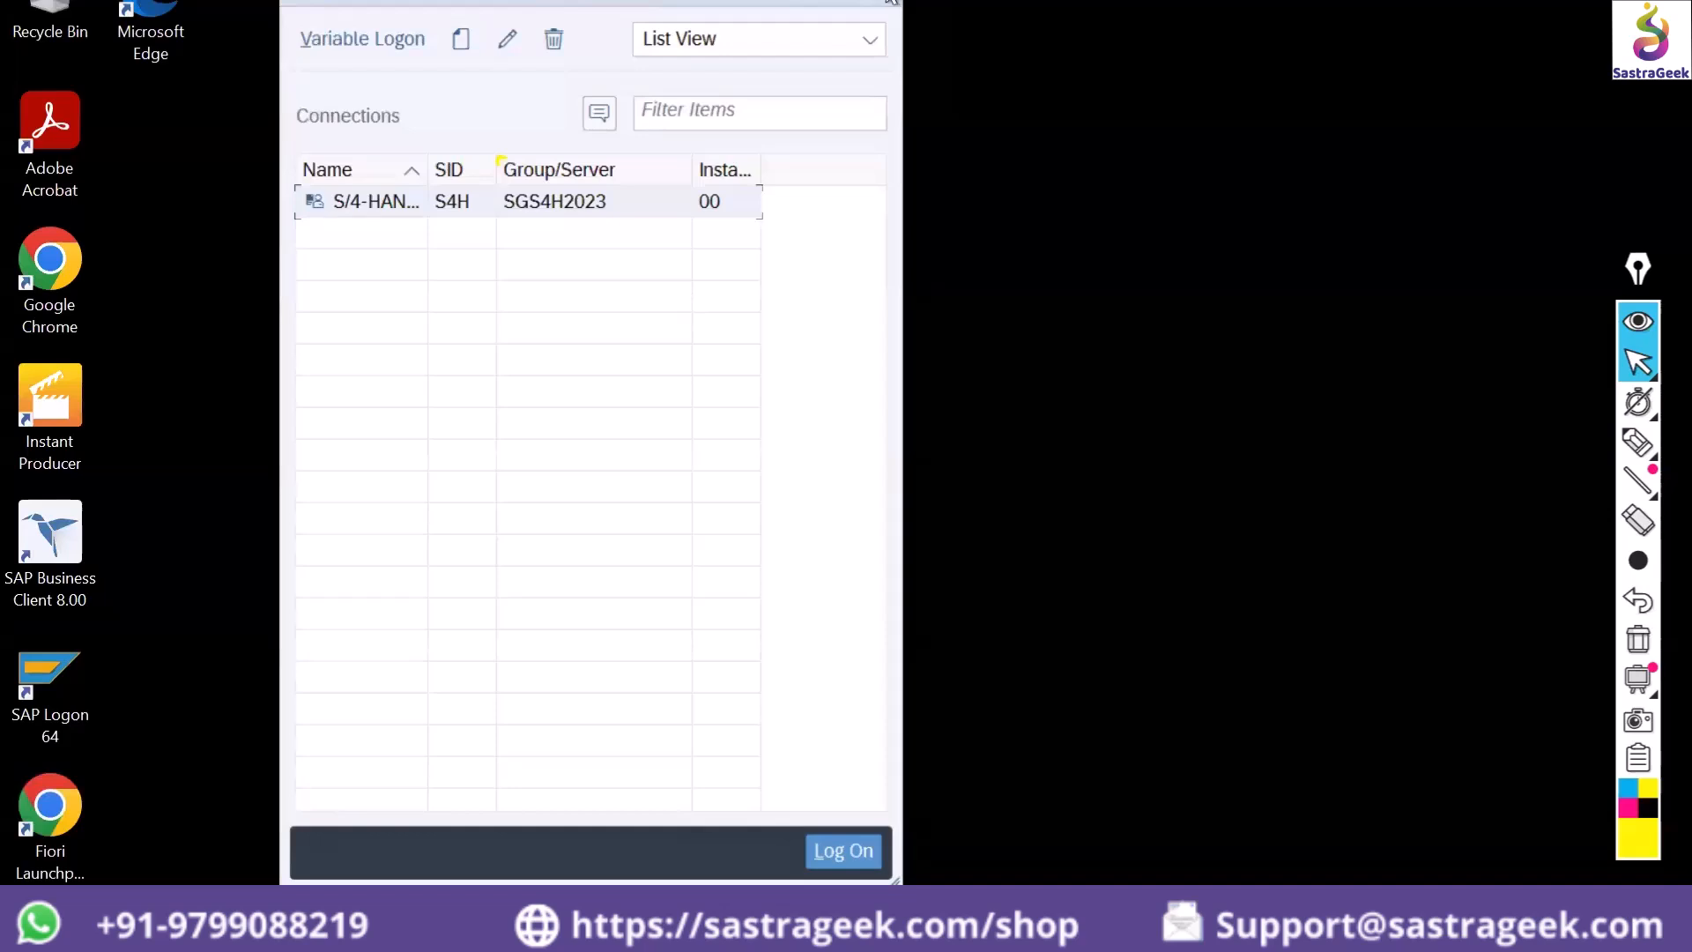
click(873, 2)
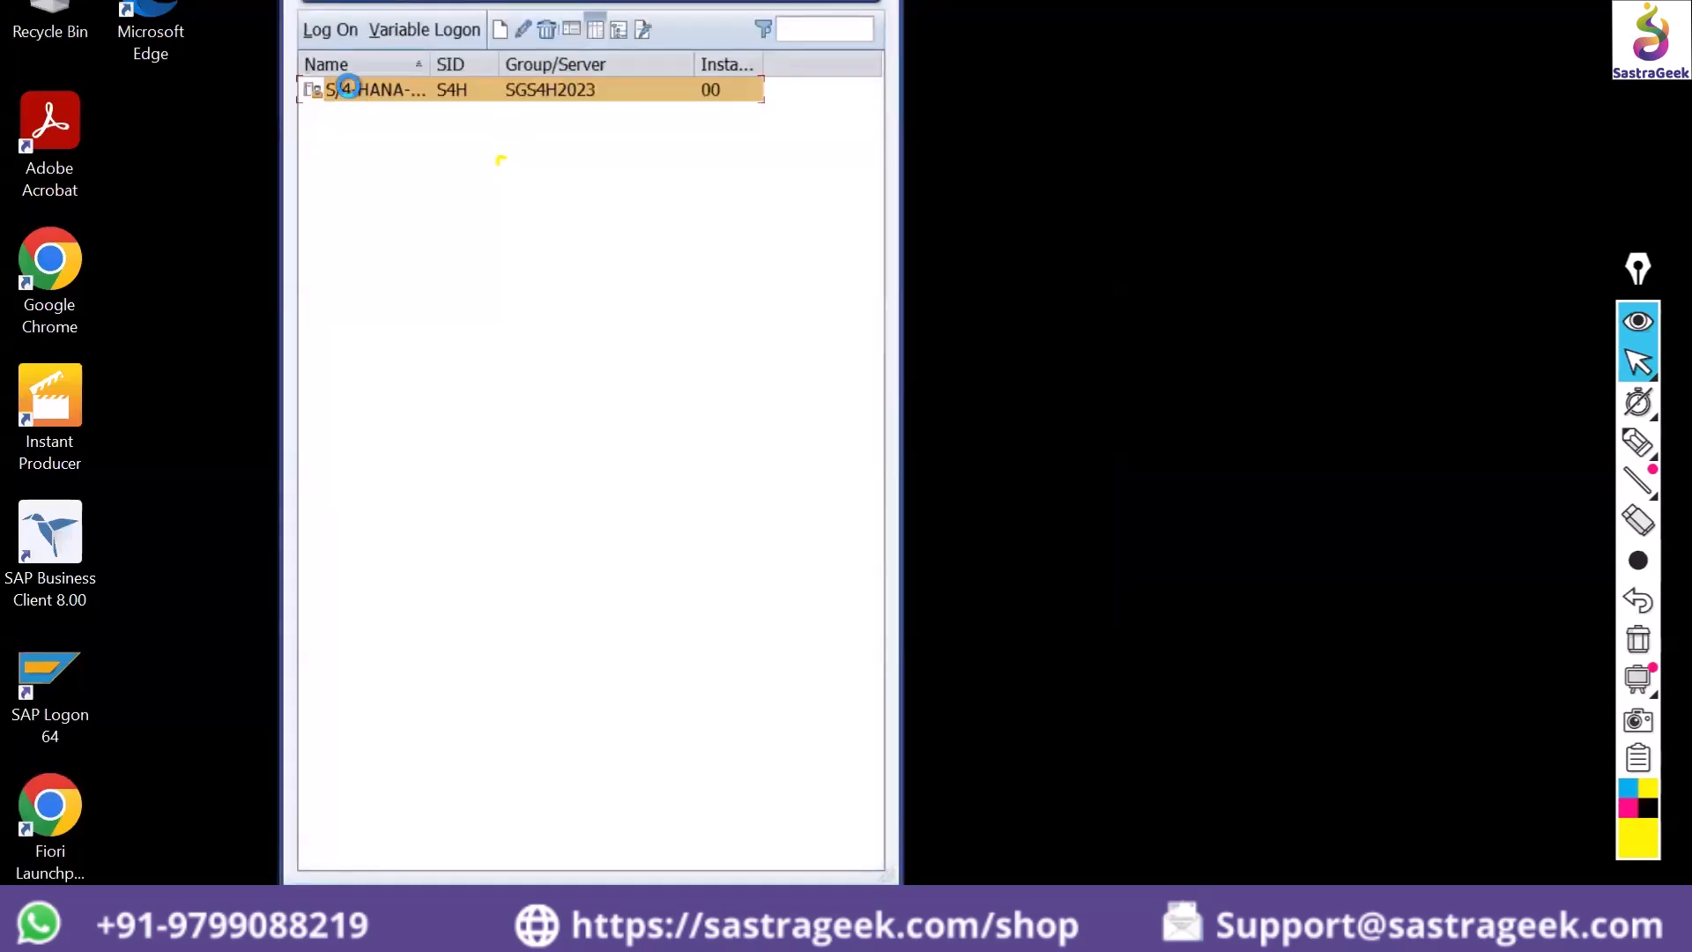
Open the S/4HANA connection and log on to client 100 with the user name and account password
double_click(348, 86)
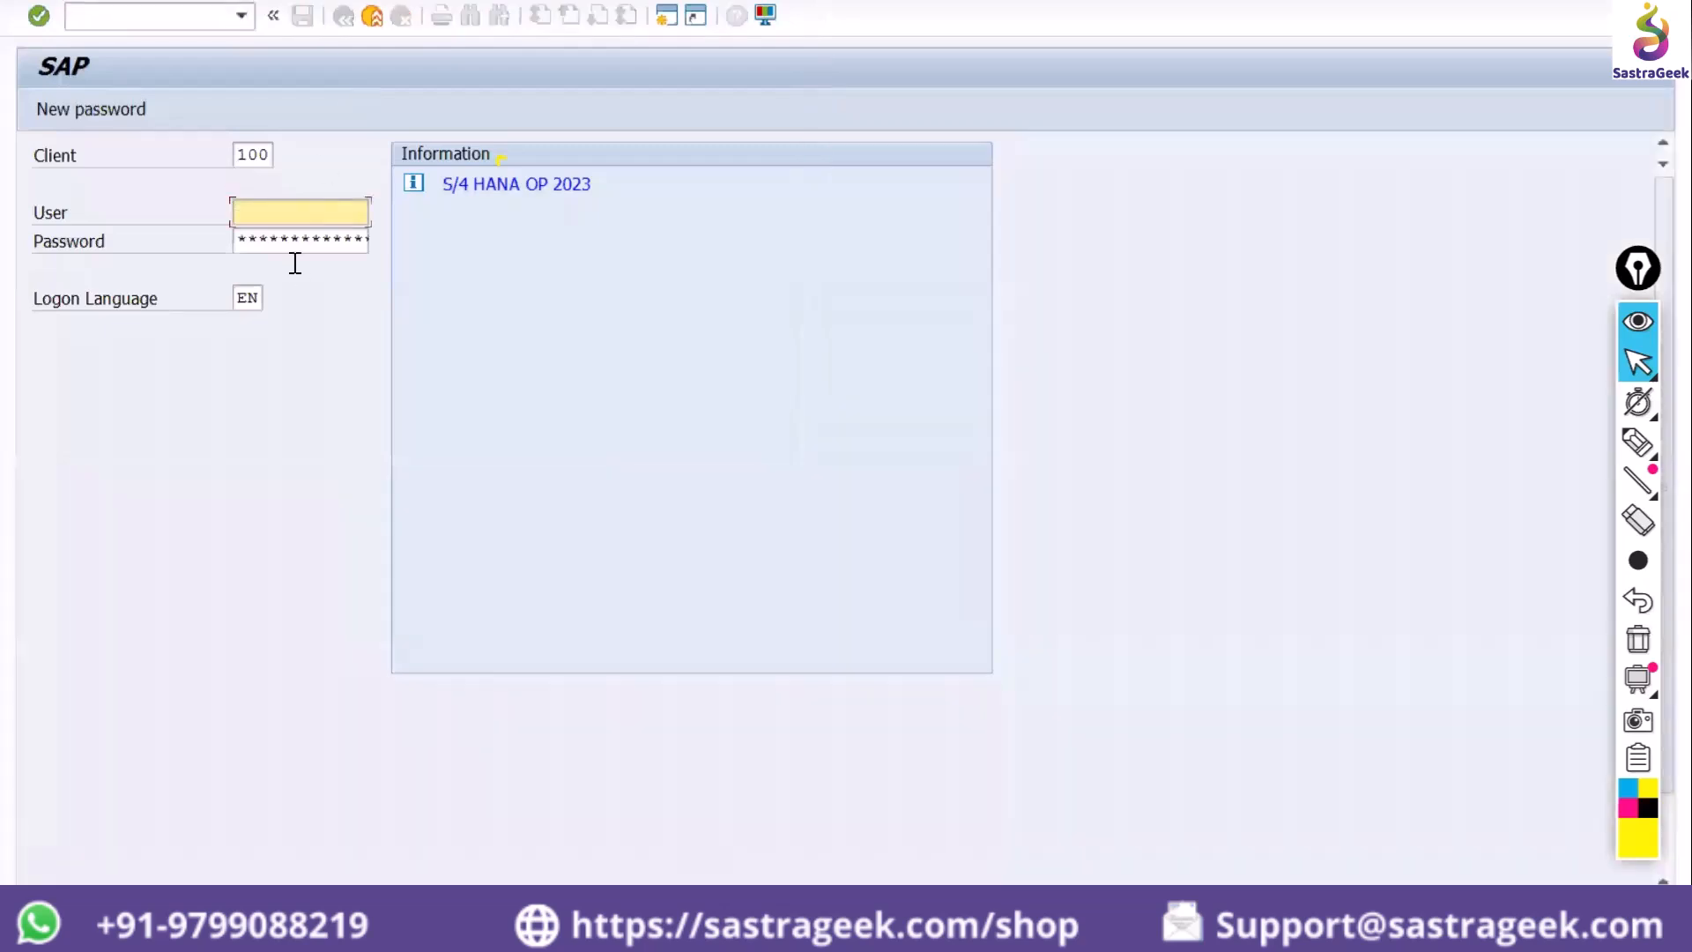
text(T)
key(Down)
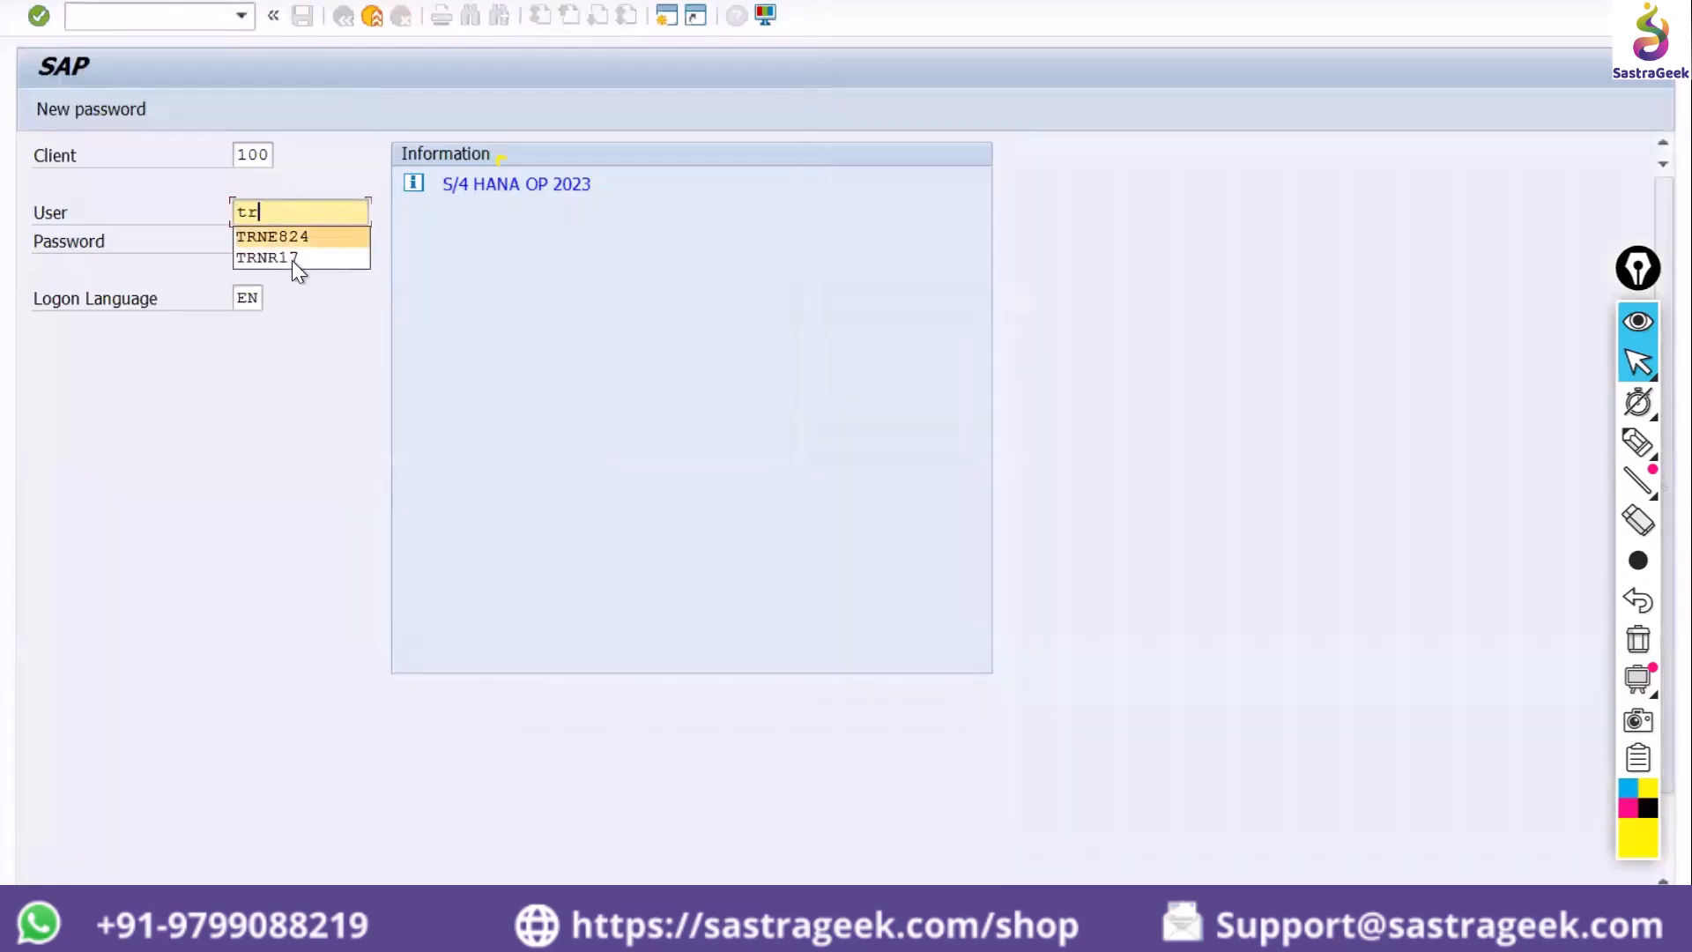
key(Tab)
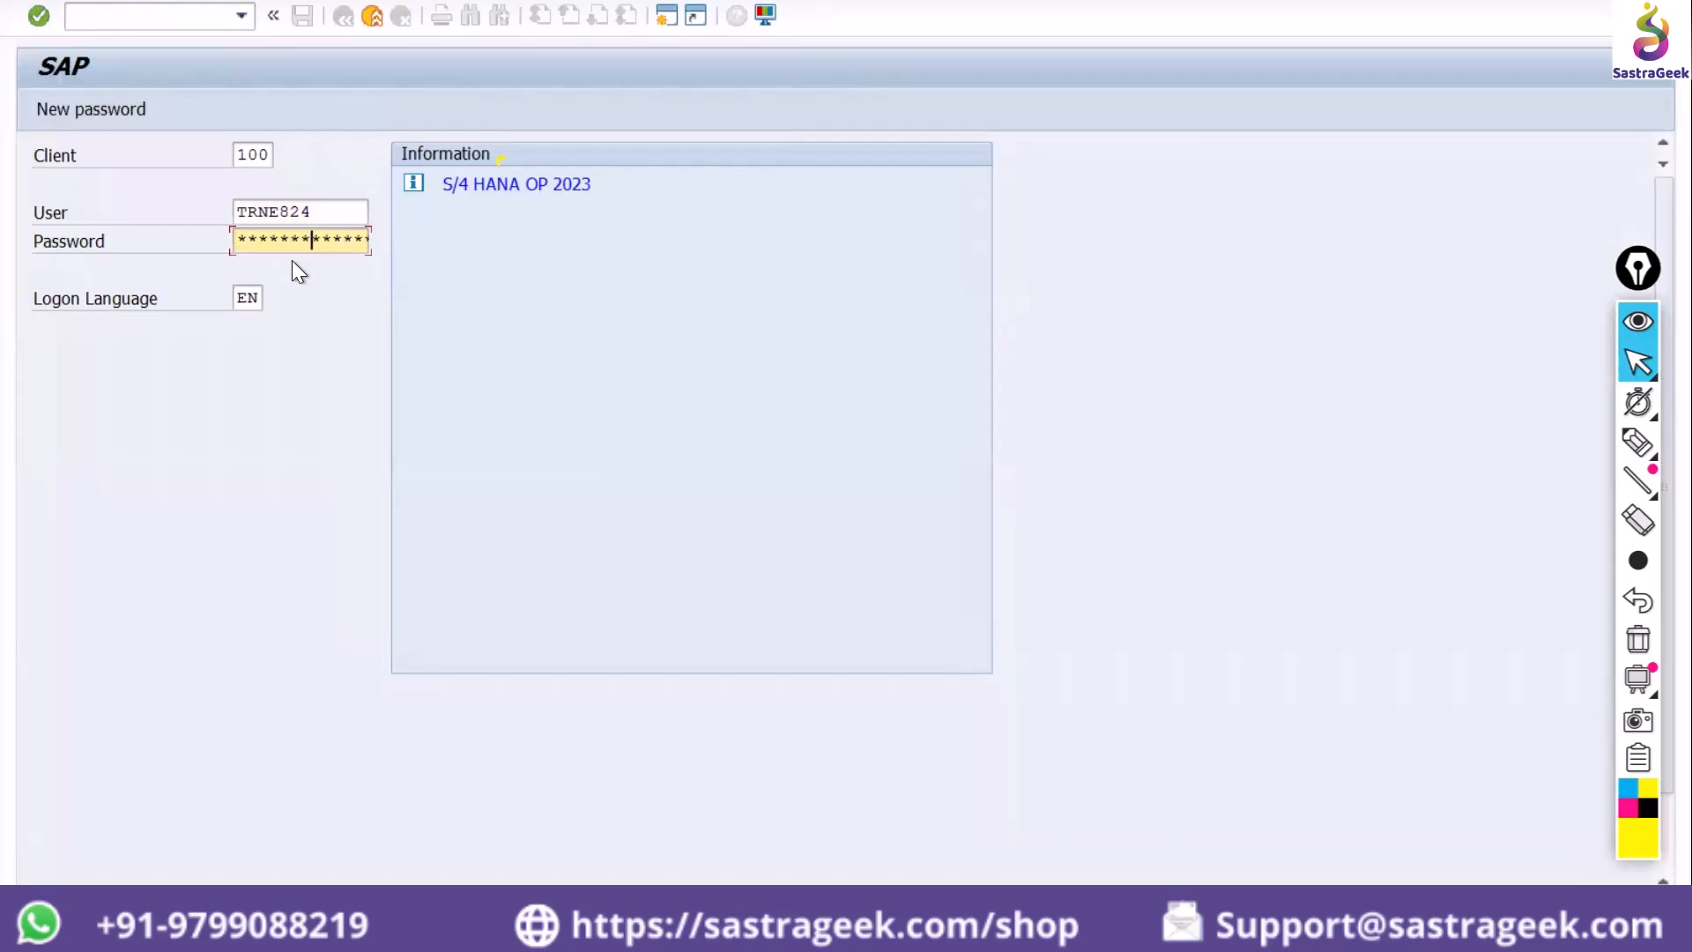
key(Return)
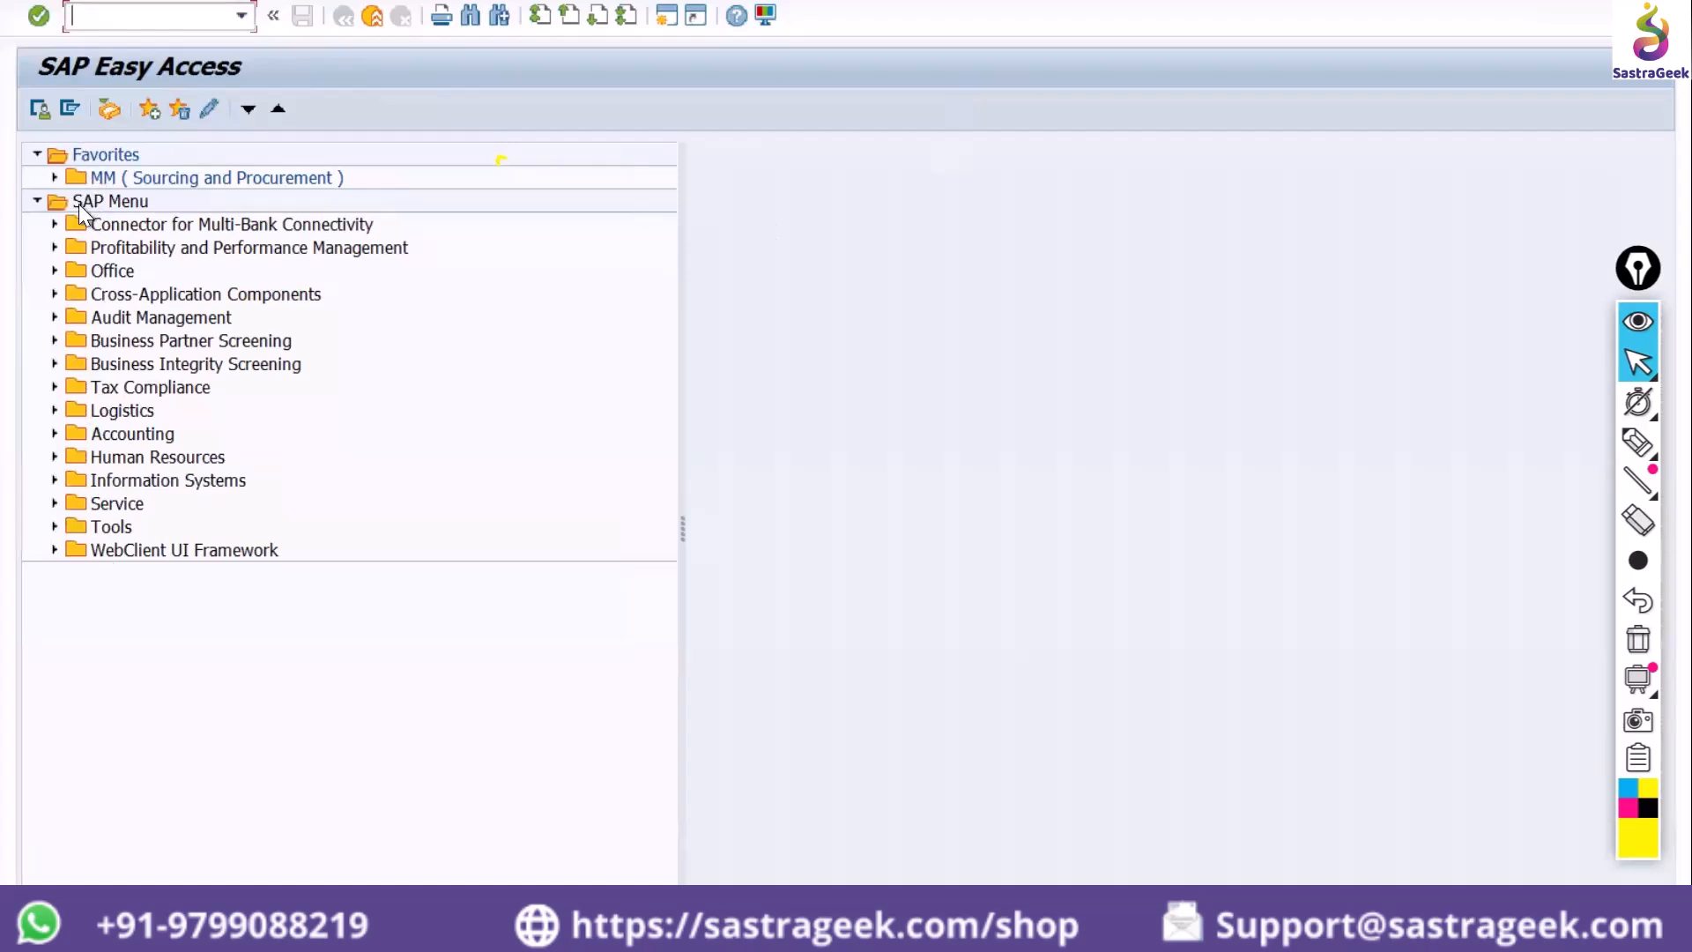
Expand the MM ( Sourcing and Procurement ) favorites folder and its Material Master subfolder
click(130, 160)
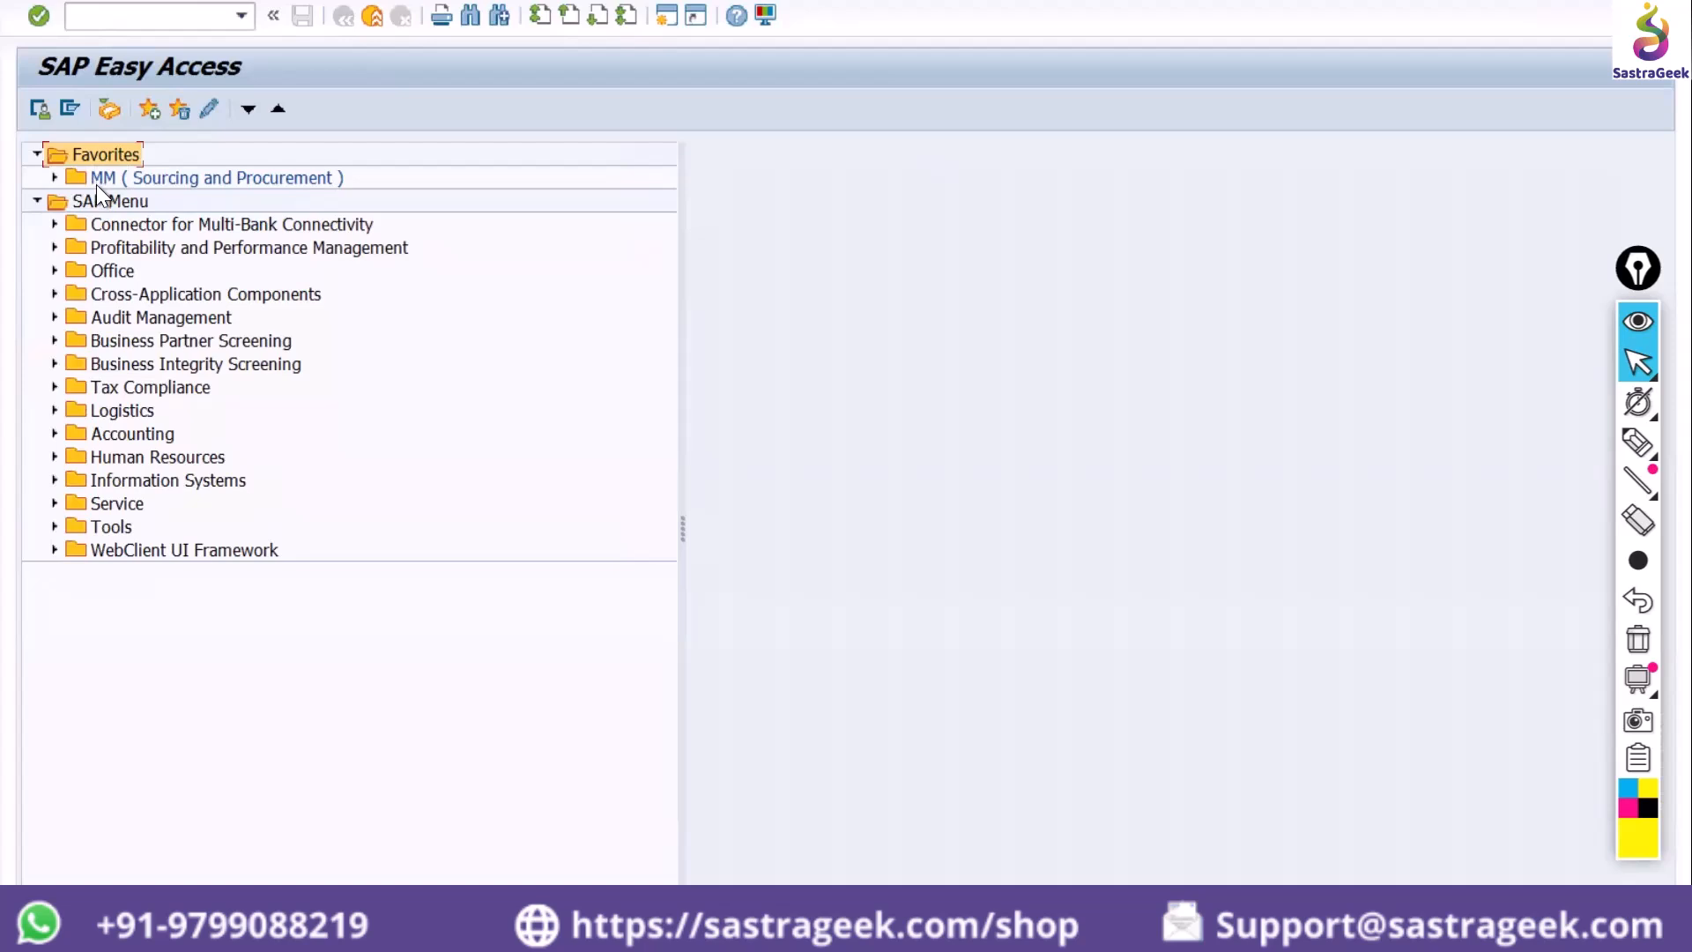
click(53, 178)
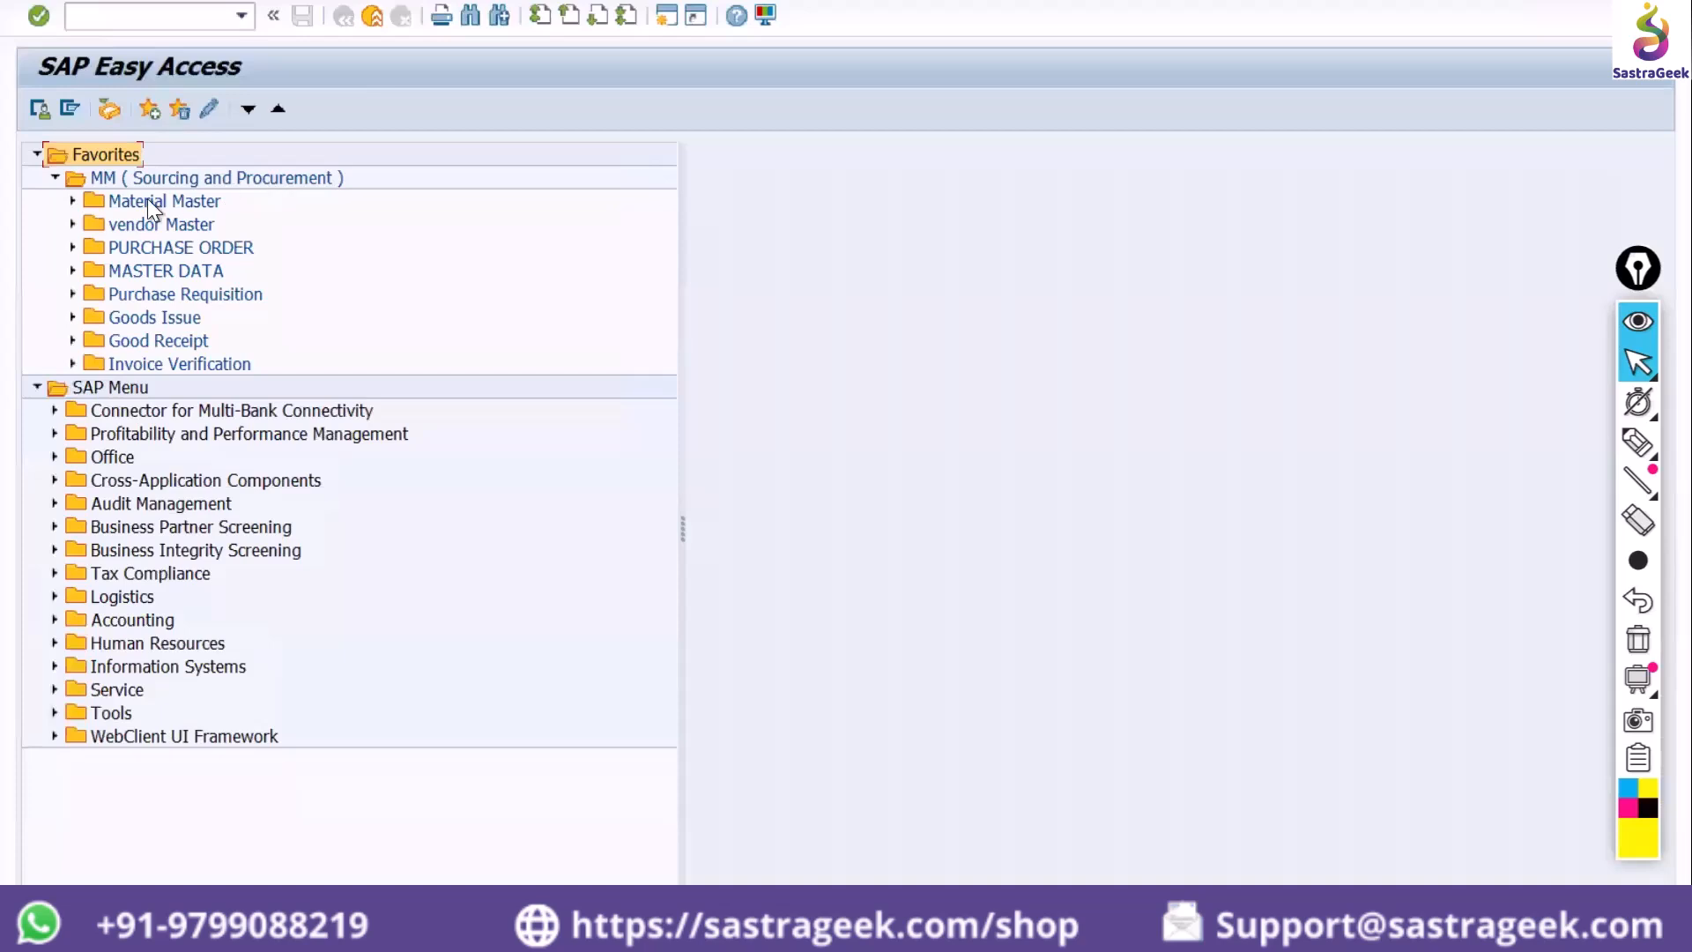
click(73, 199)
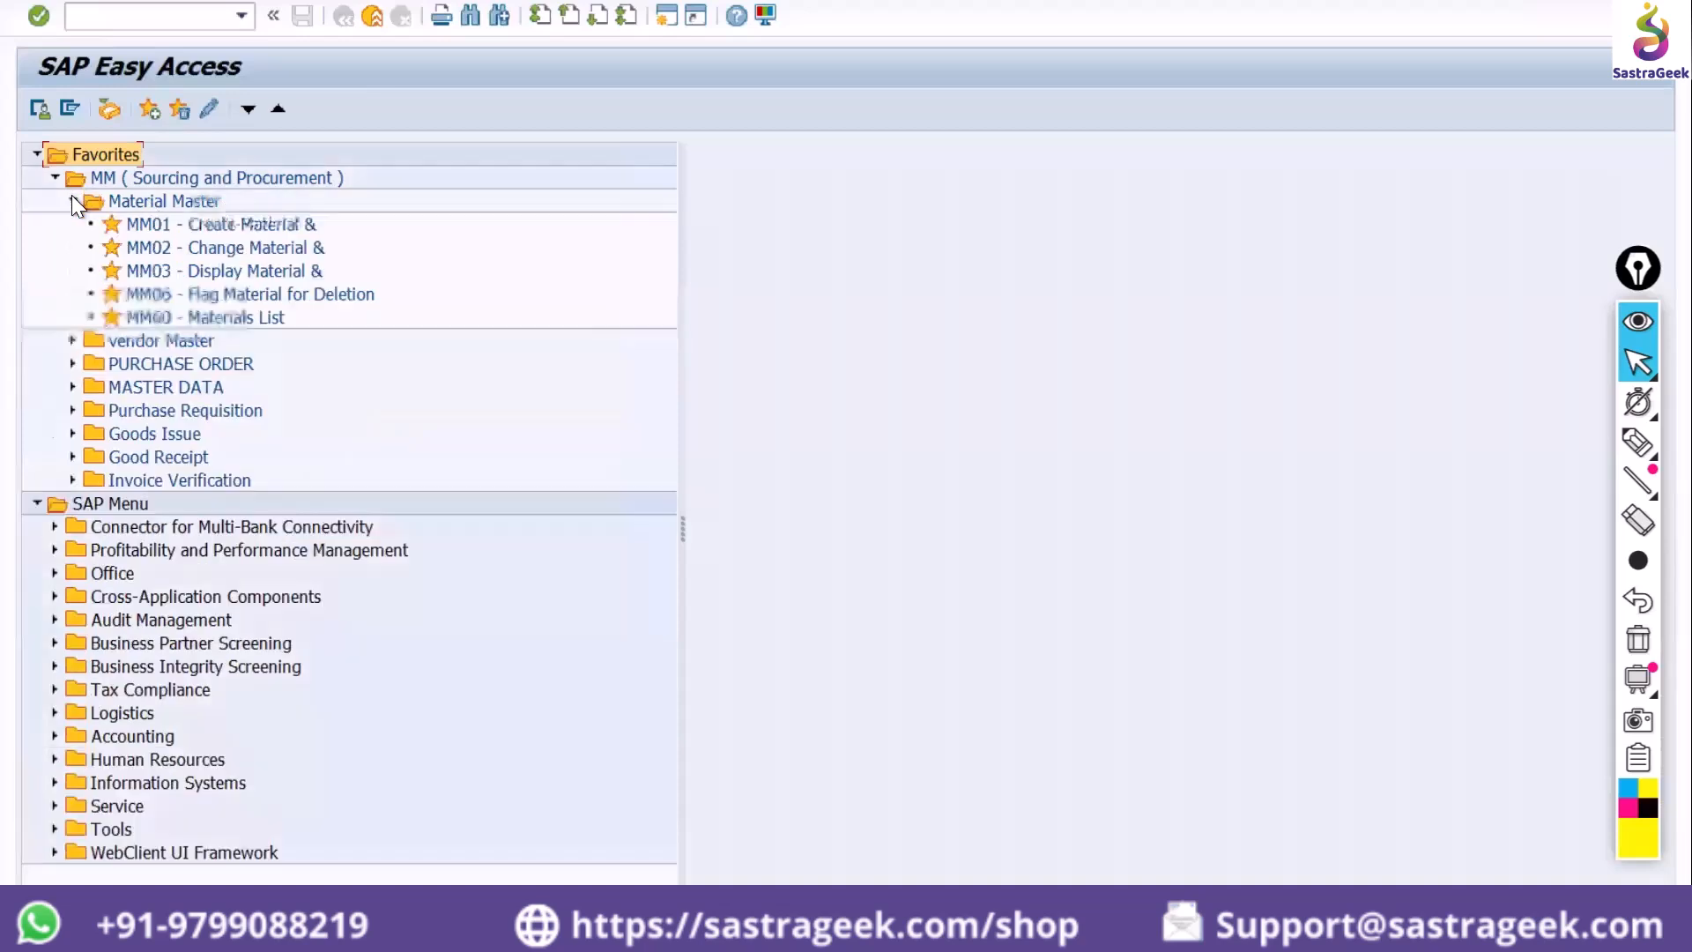
Open MM01 - Create Material twice from Favorites, returning to Easy Access each time, and collapse the Material Master folder
double_click(145, 224)
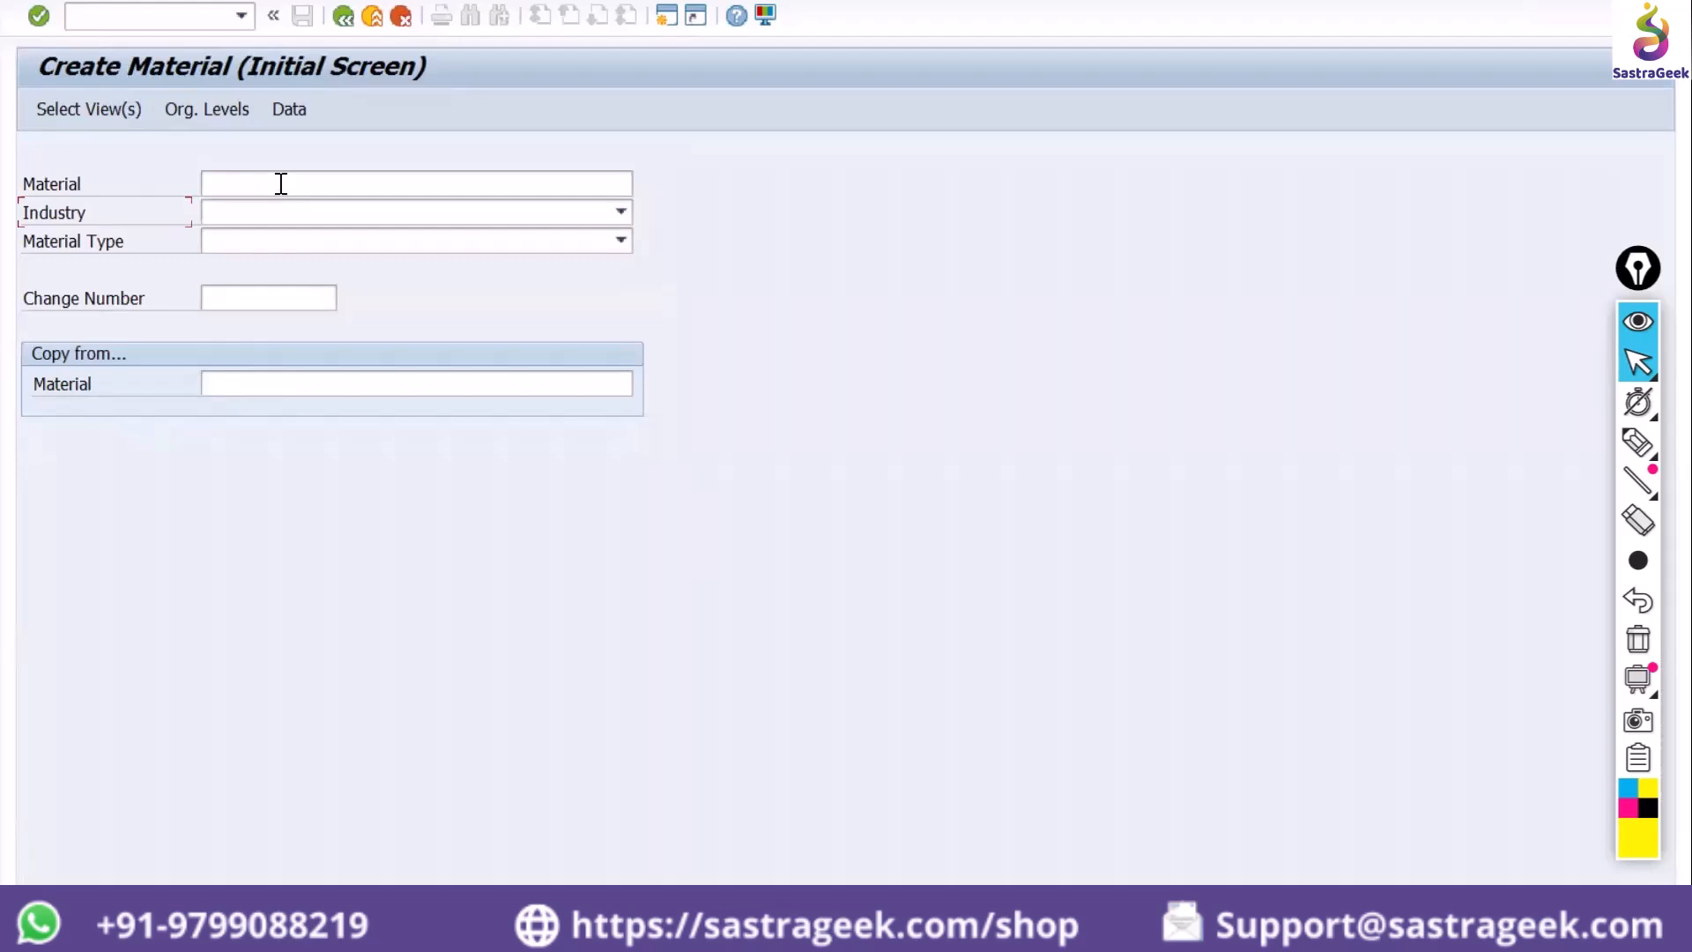
click(352, 14)
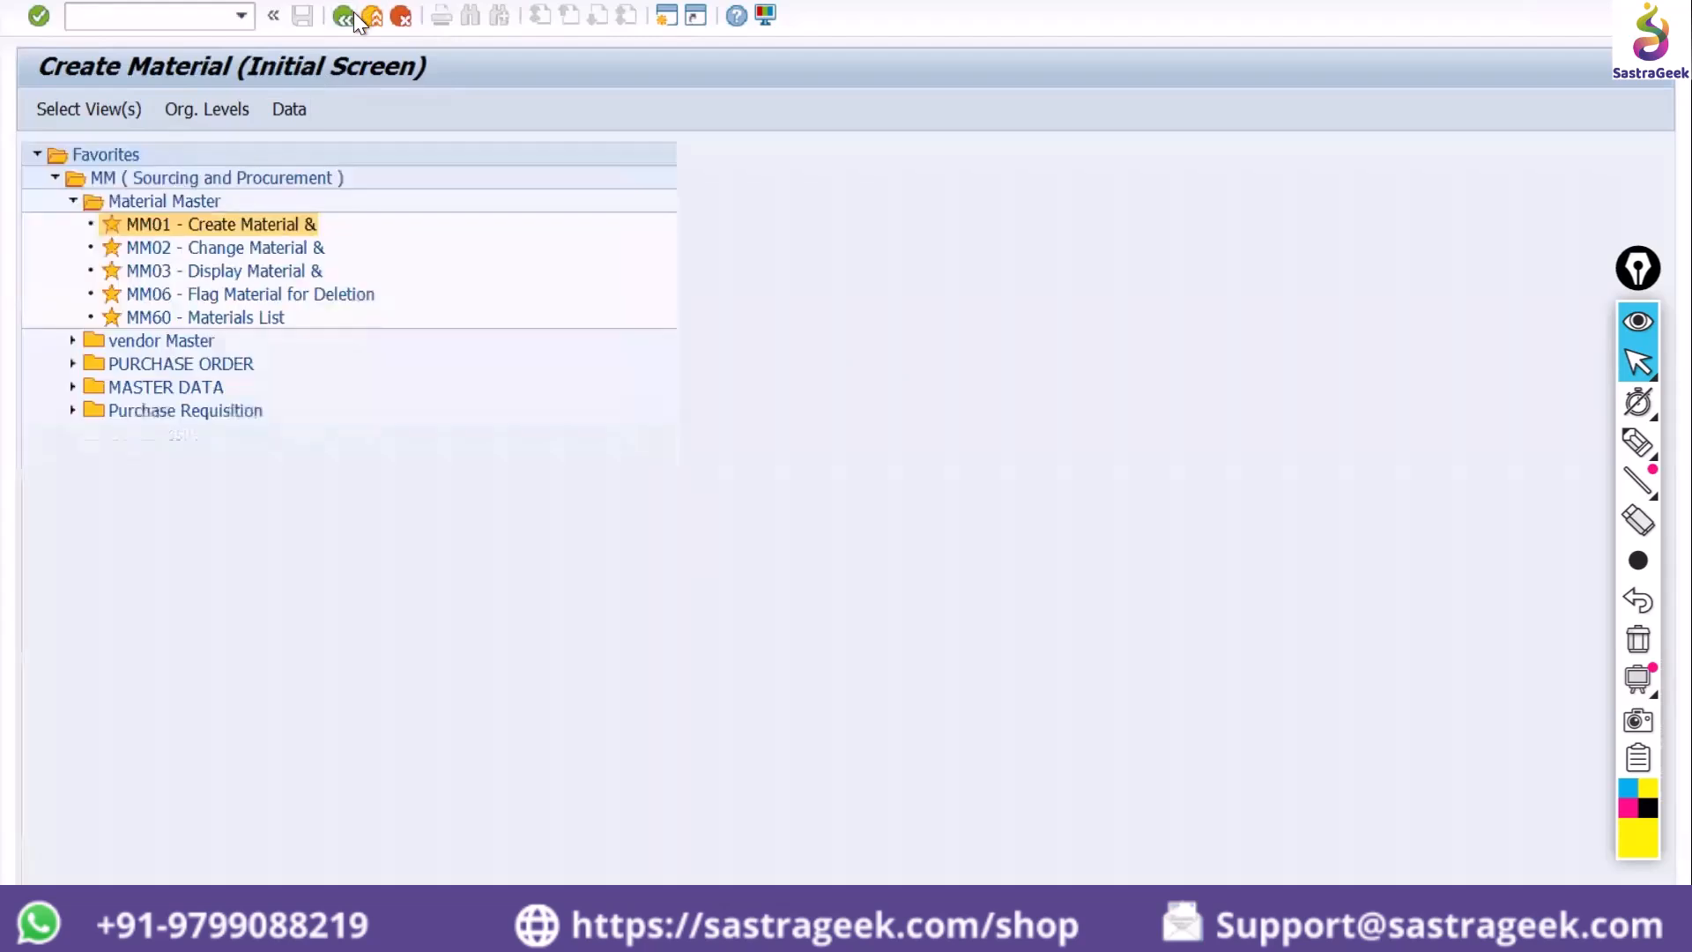
double_click(151, 229)
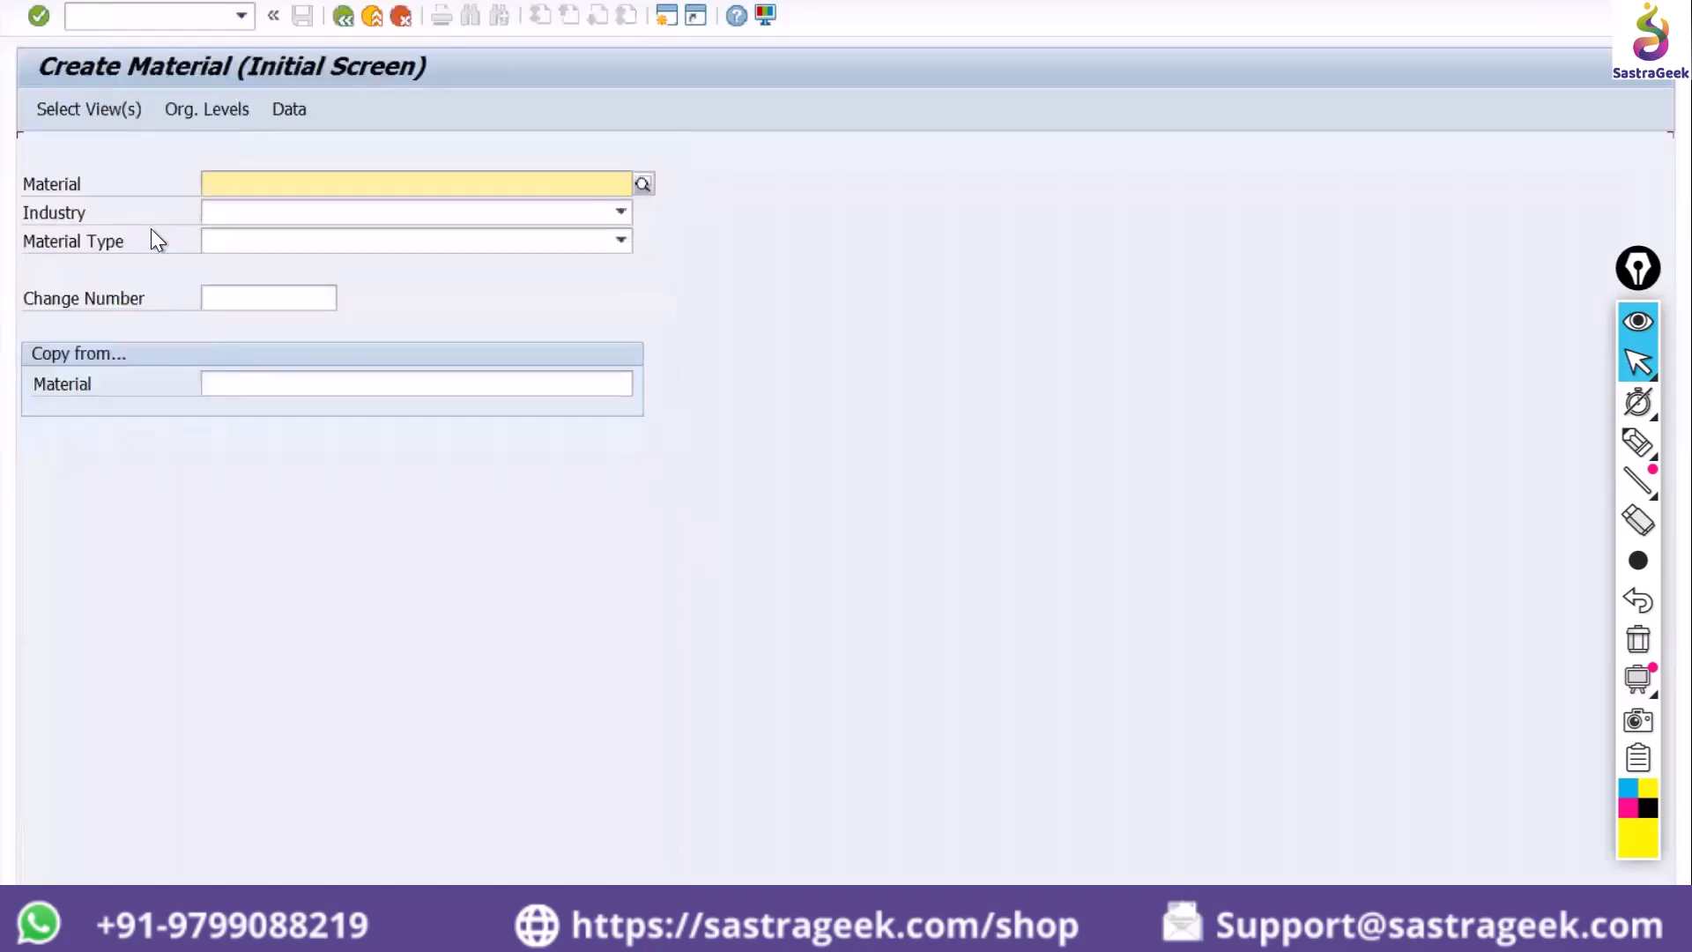
click(343, 26)
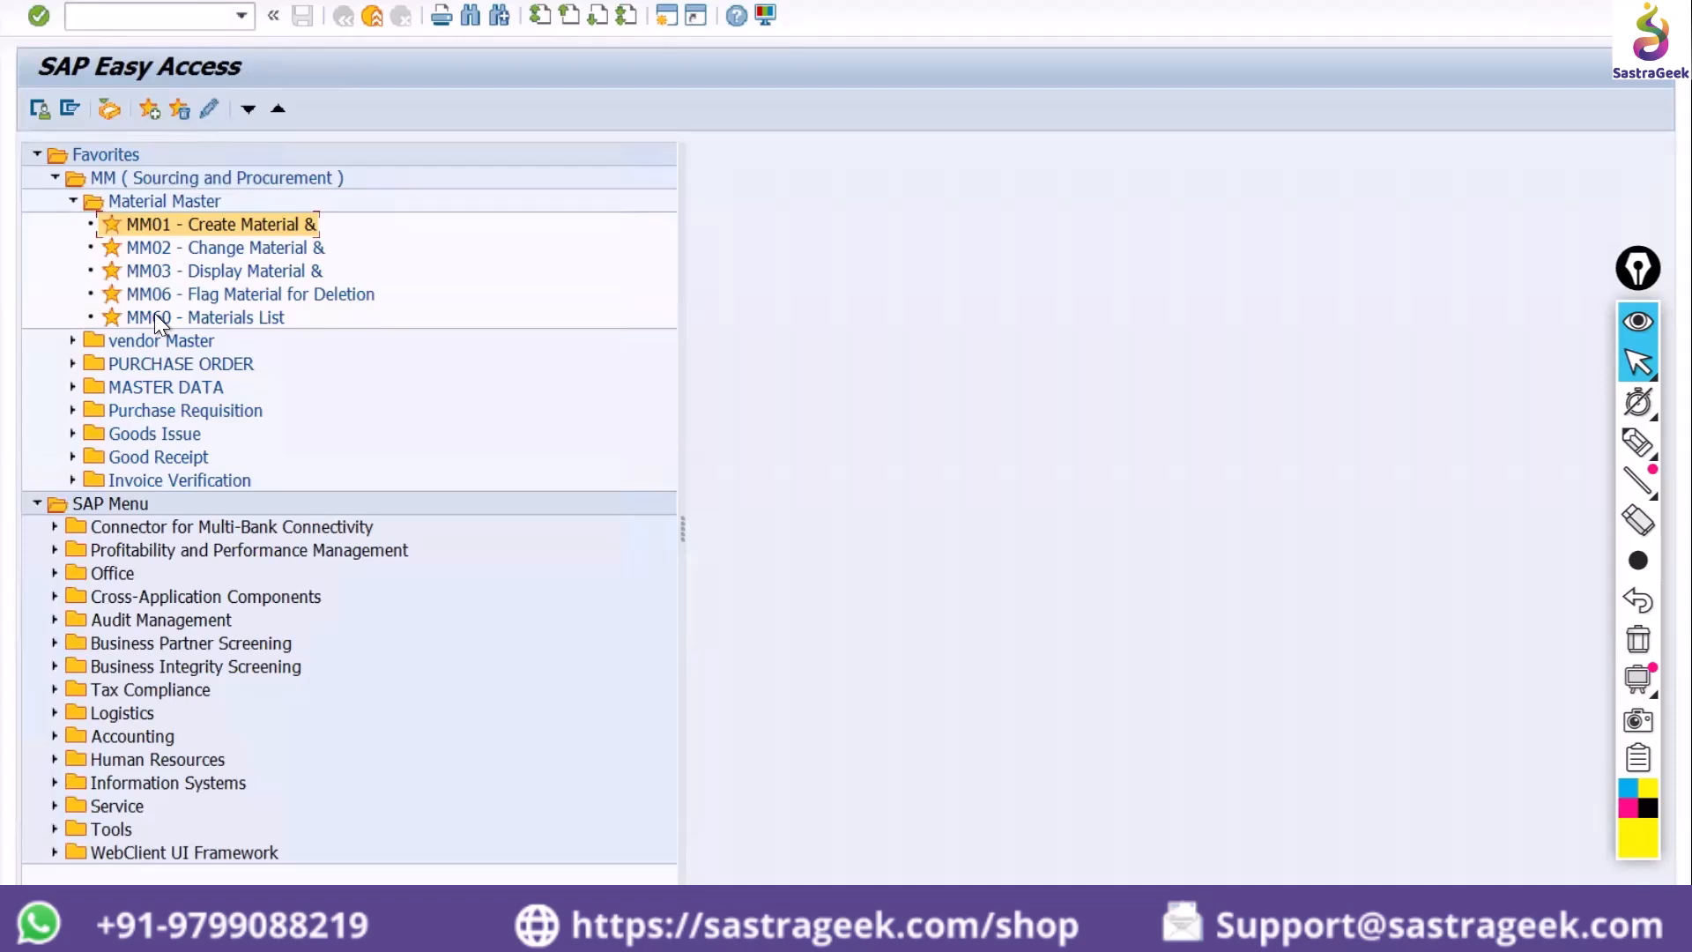
click(72, 202)
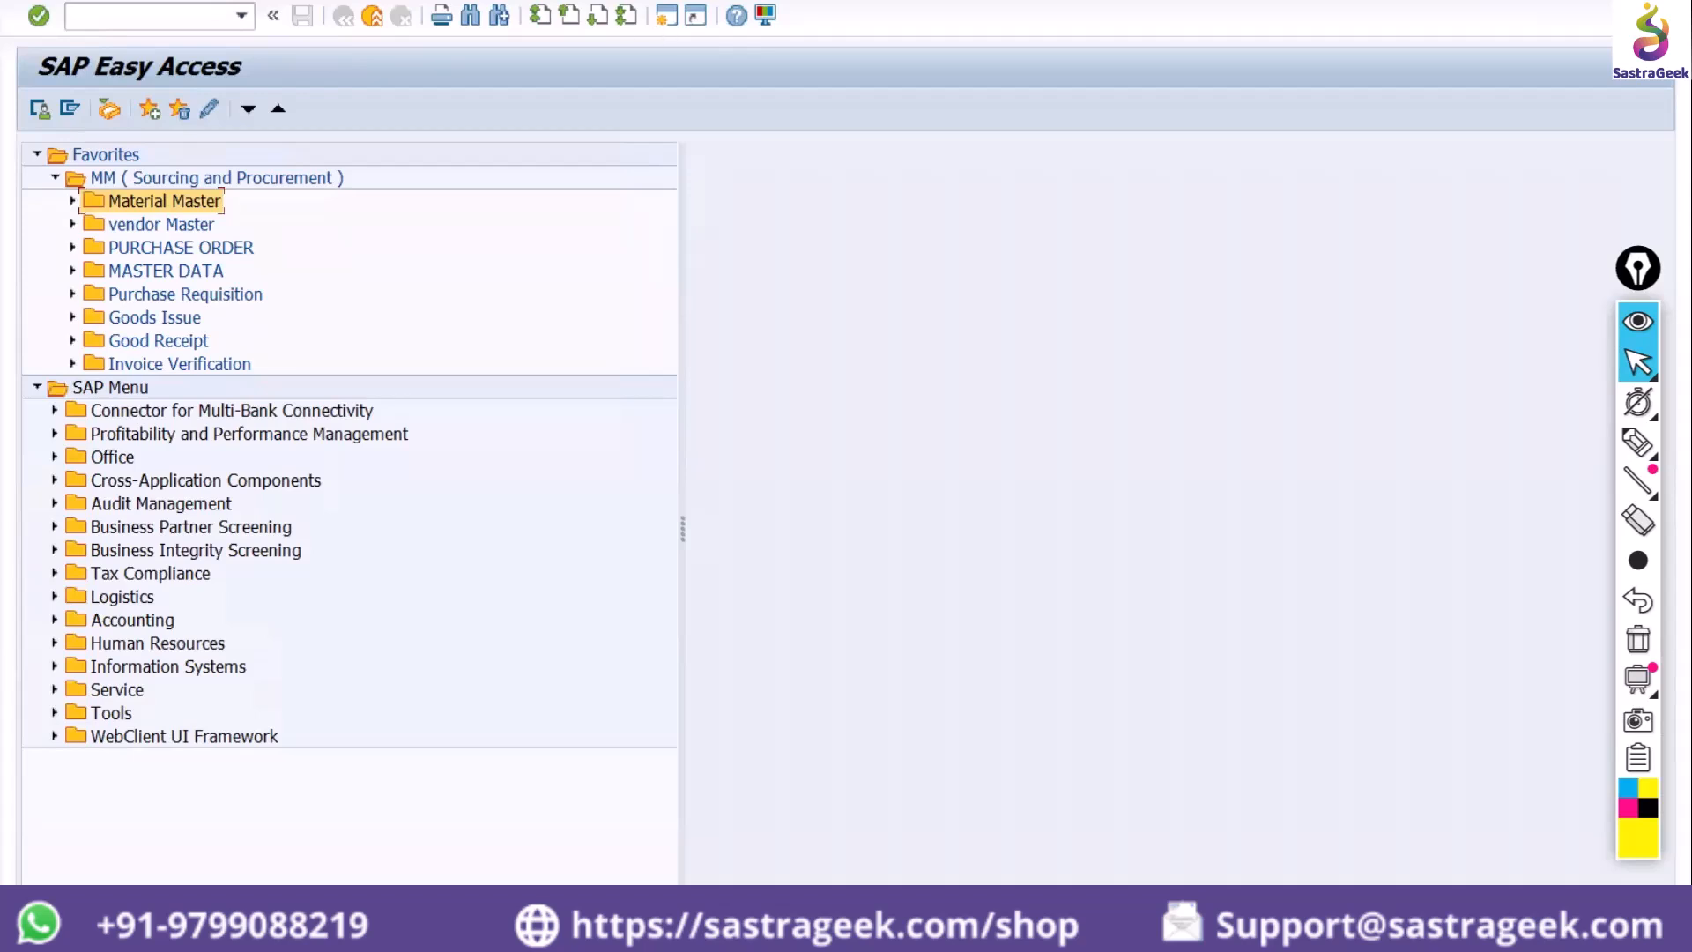
View the User Profile options, including User Data and Expand Favorites, and briefly expand and collapse the Material Master folder
click(356, 1)
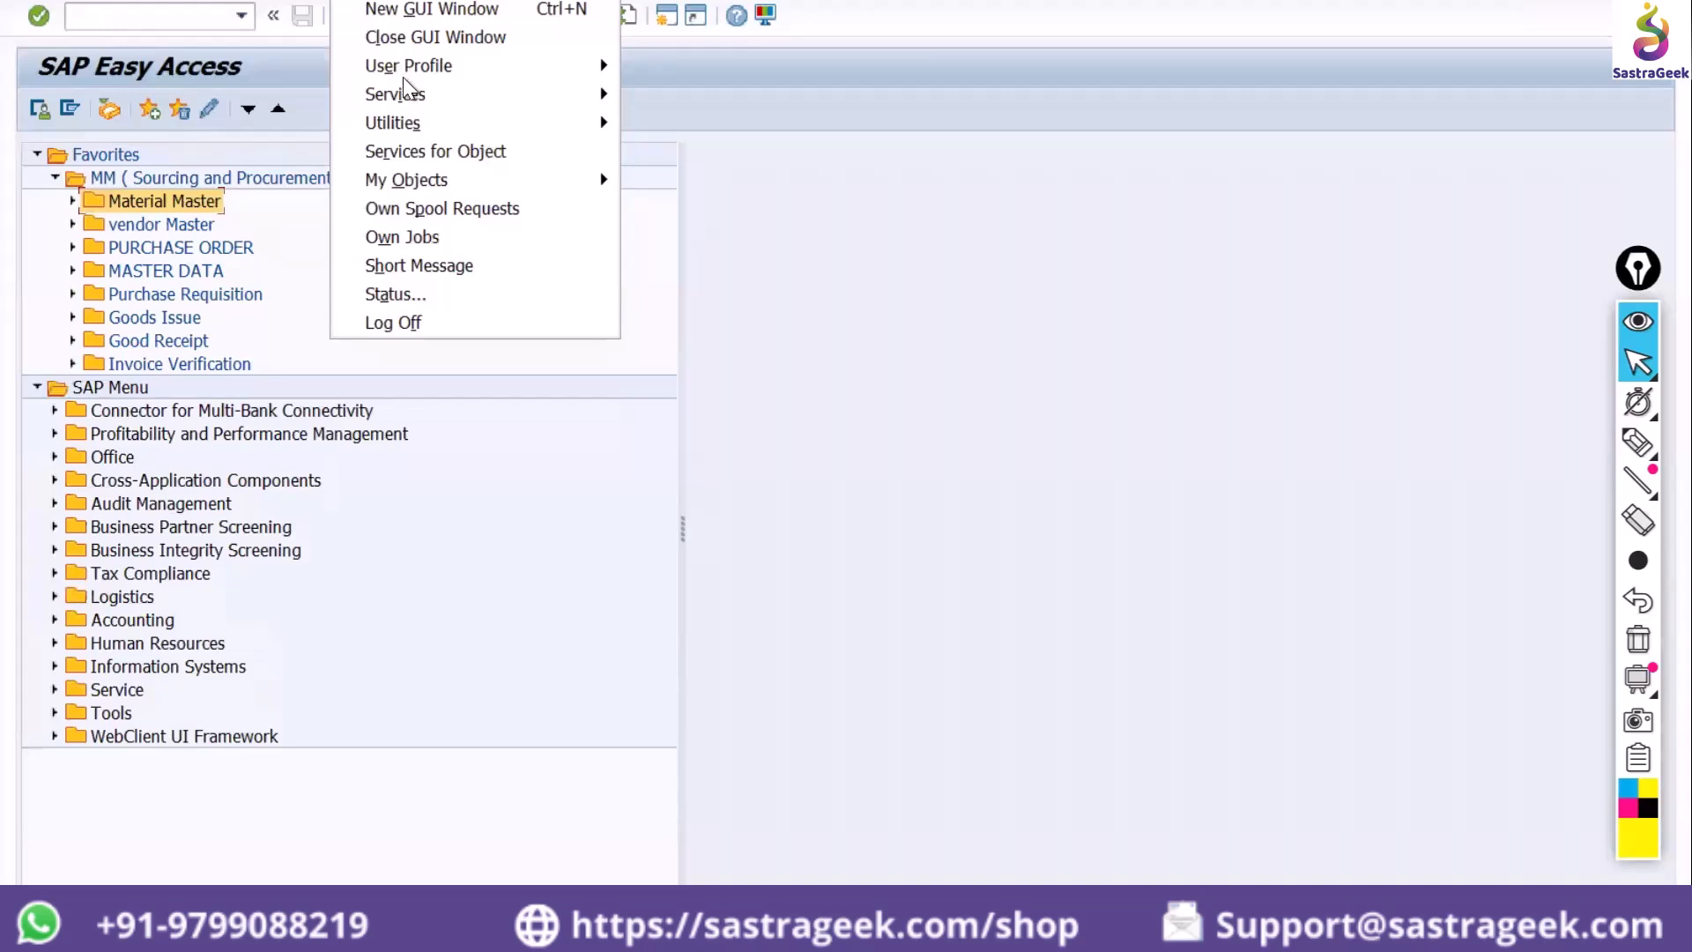
mouse_move(405, 71)
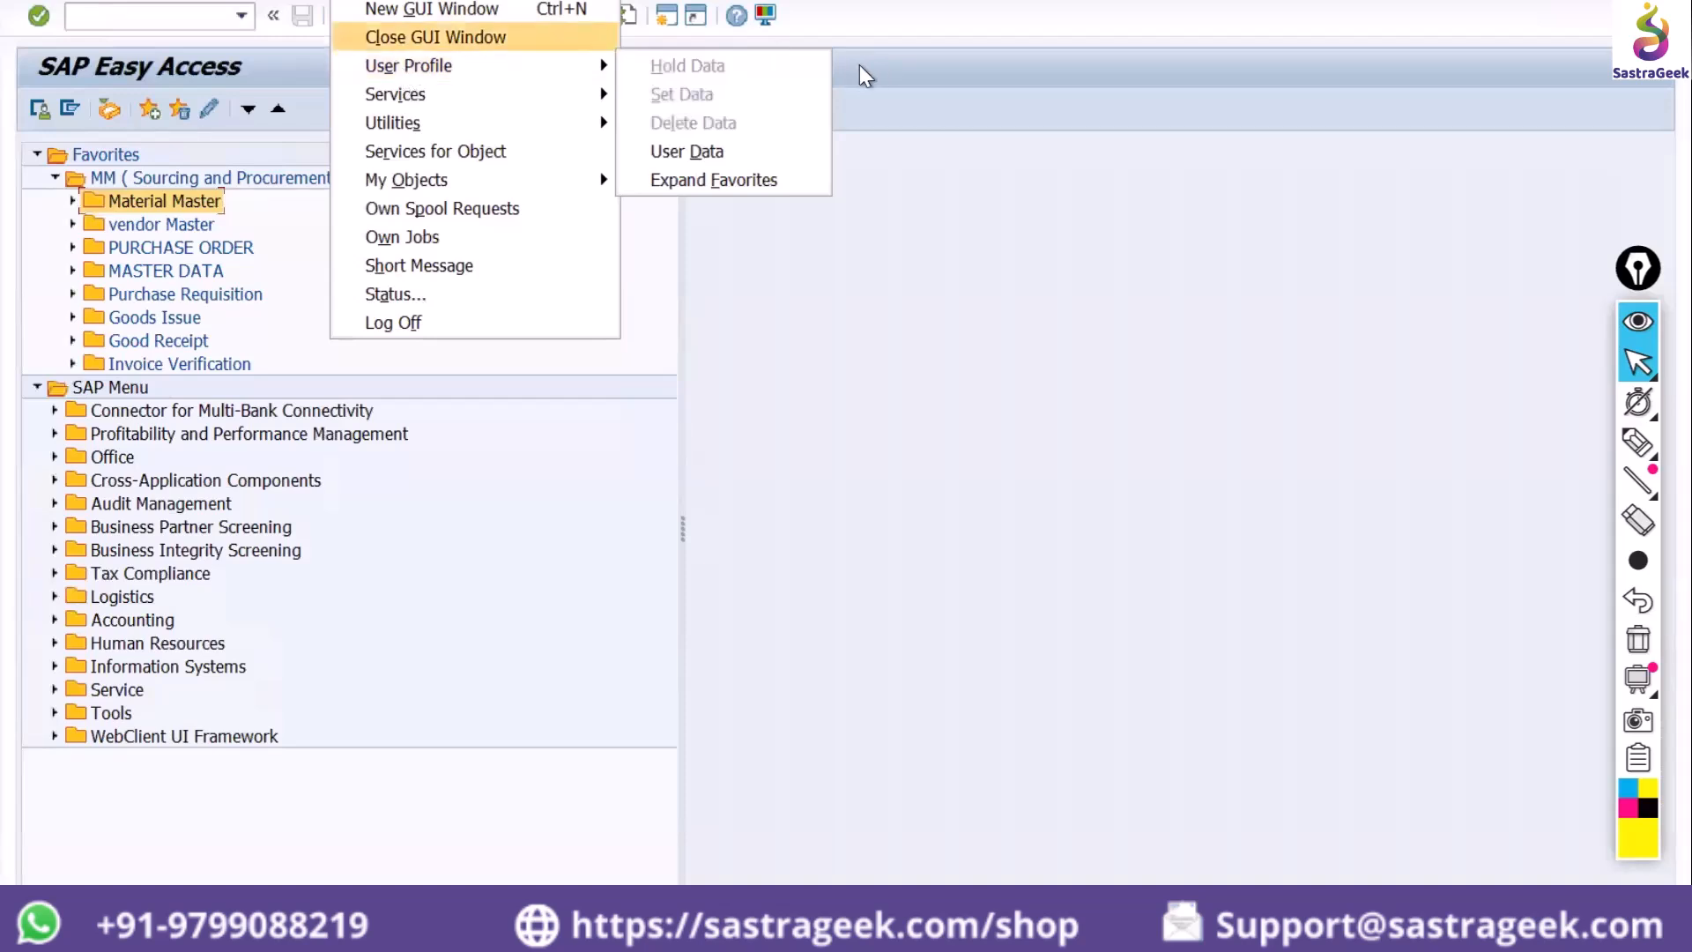
mouse_move(553, 76)
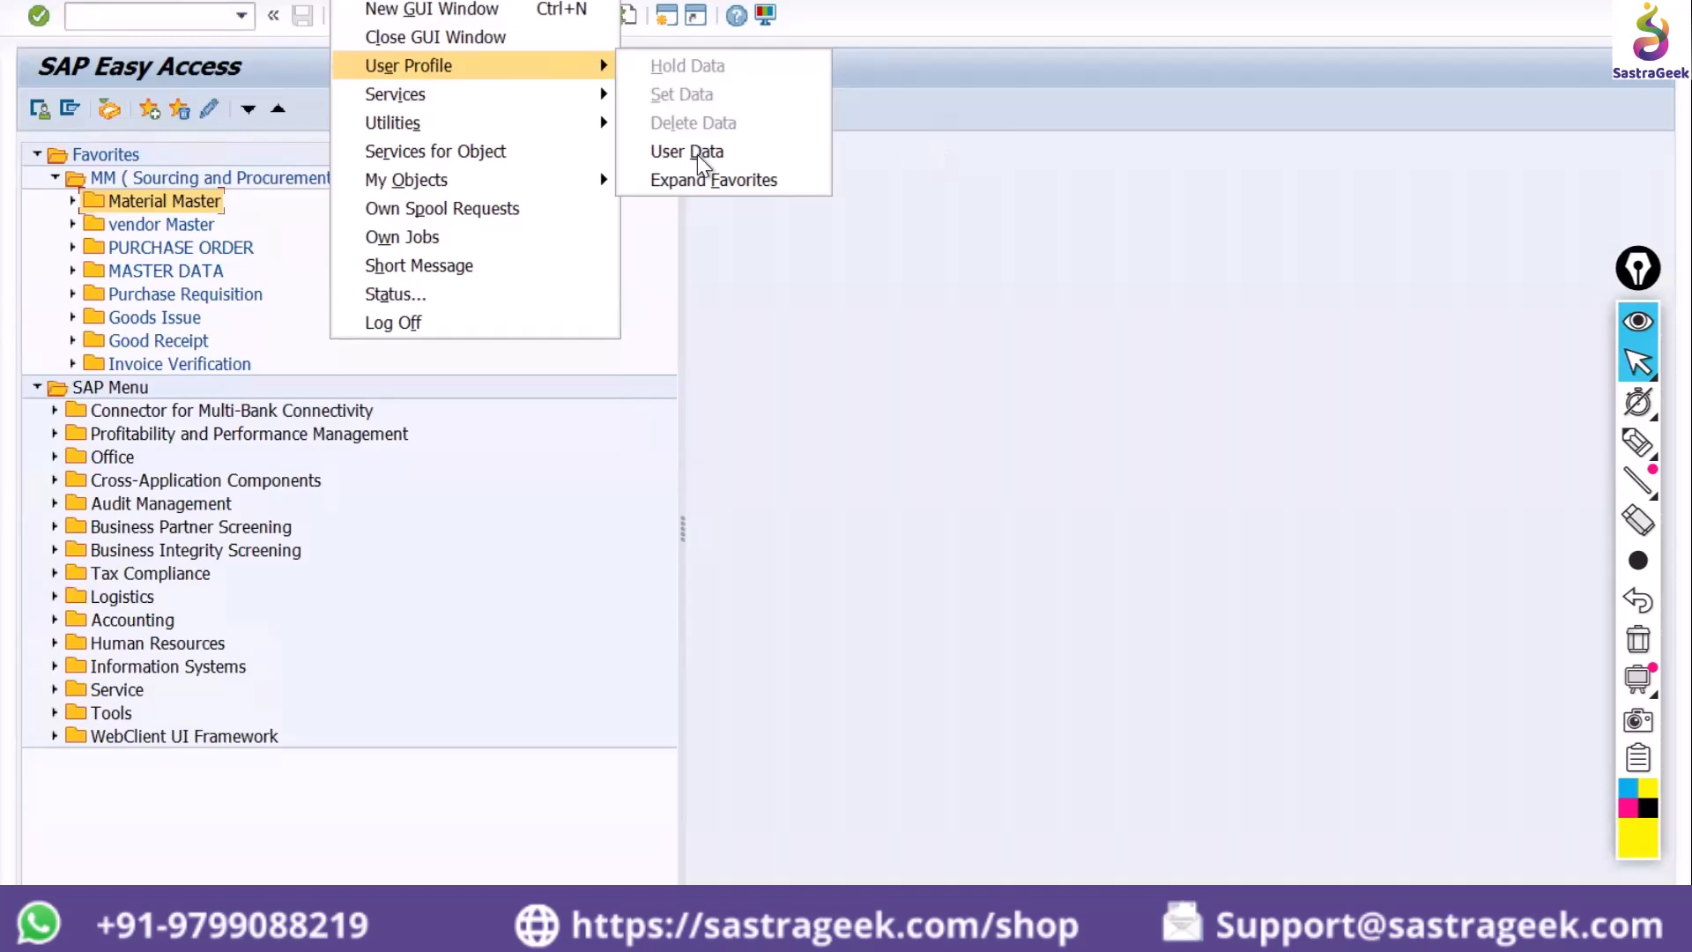
click(740, 229)
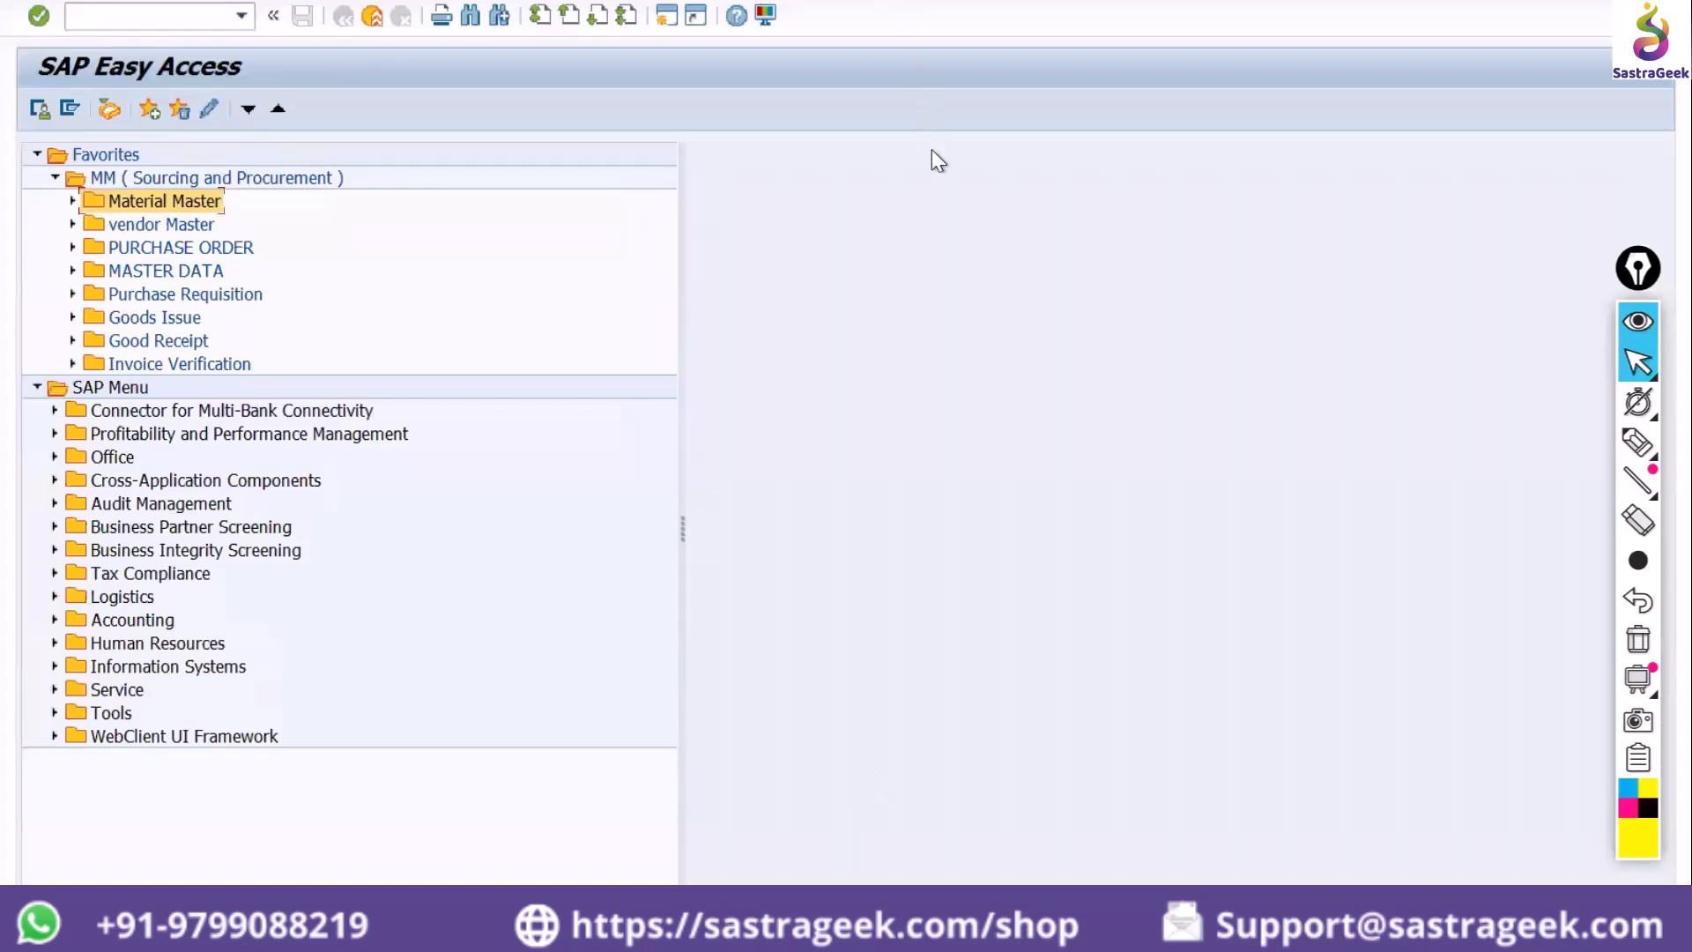
click(70, 201)
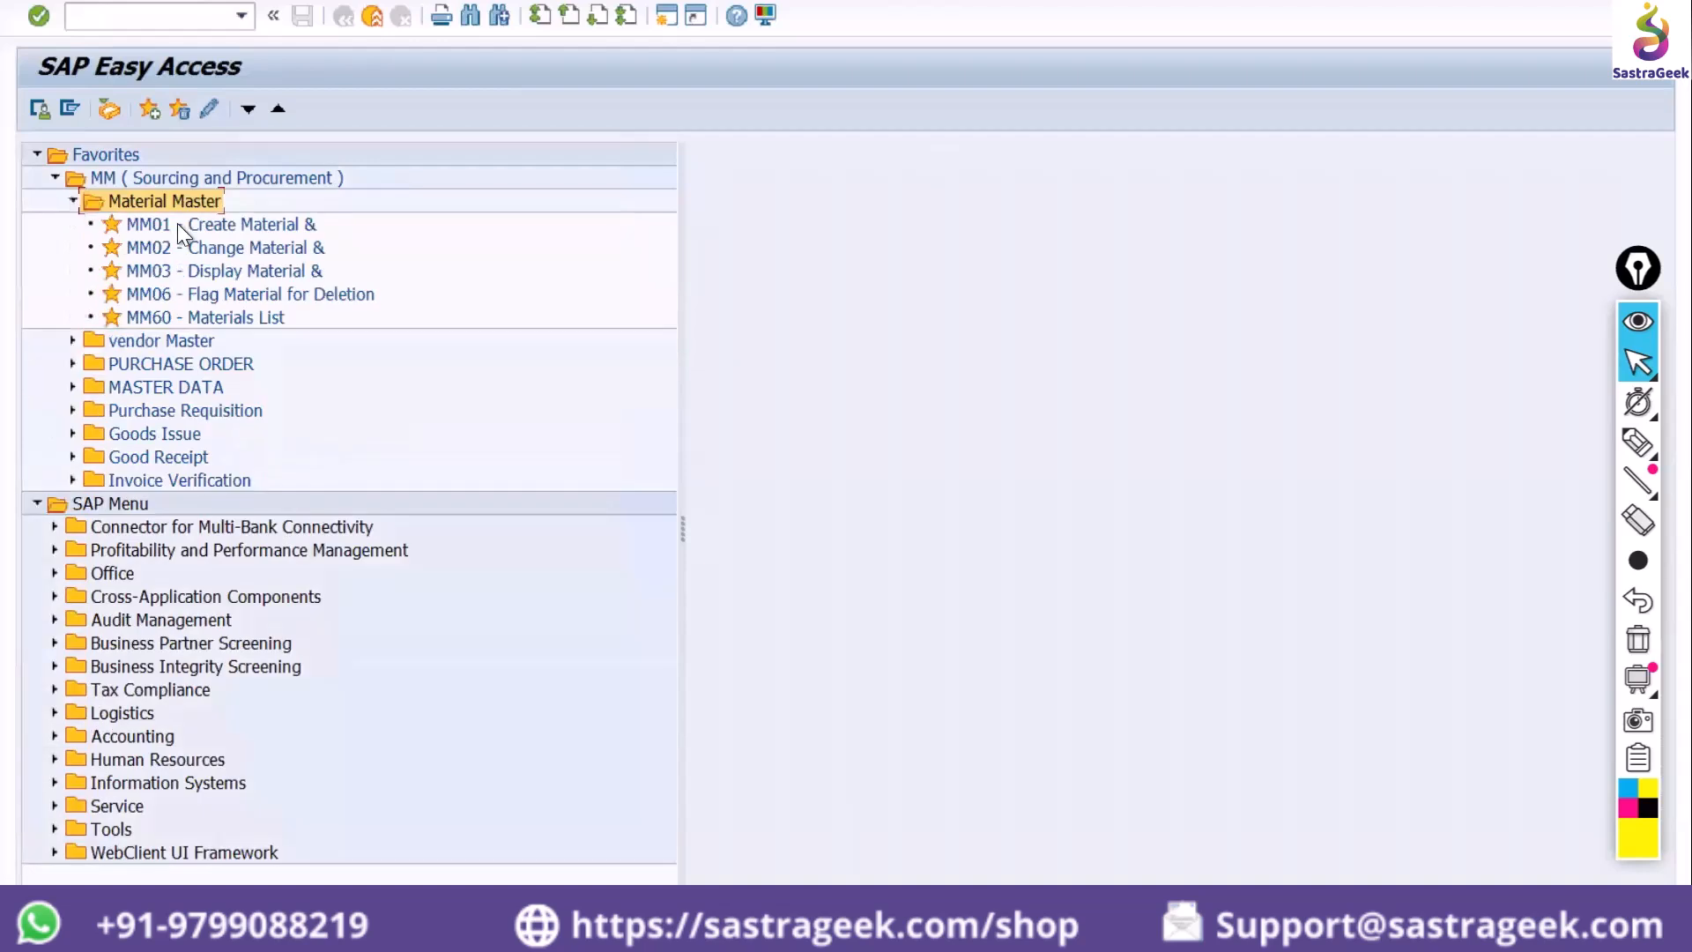
click(71, 200)
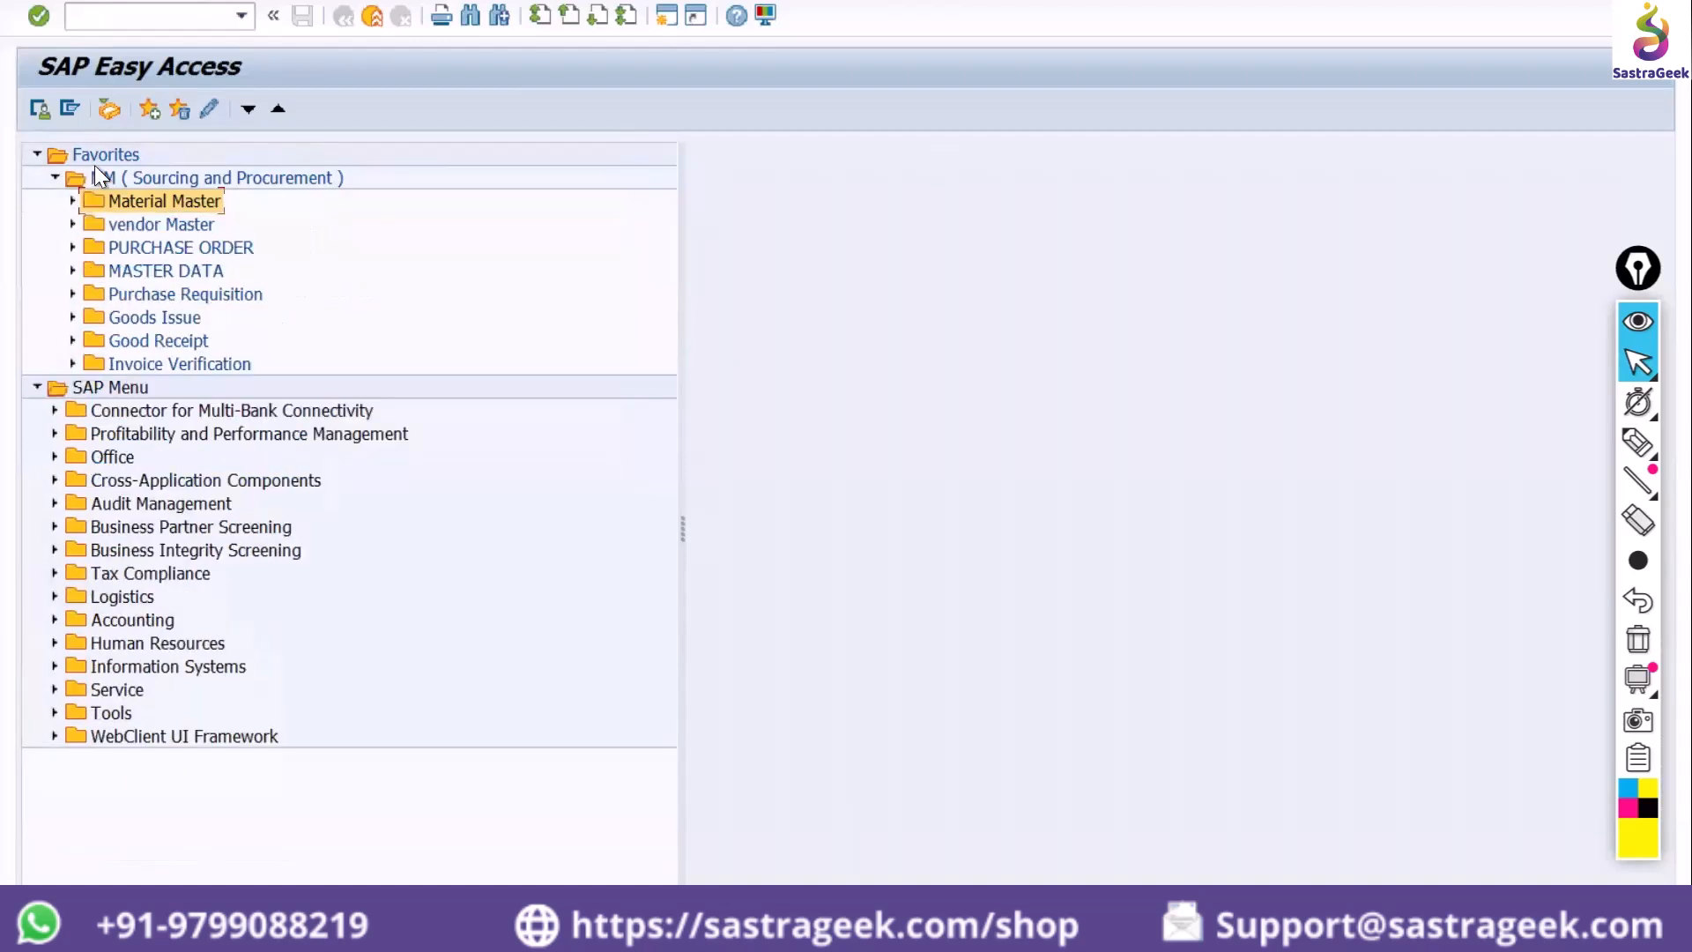
View the Favorites folder's options for inserting a folder, a transaction or other objects
click(101, 154)
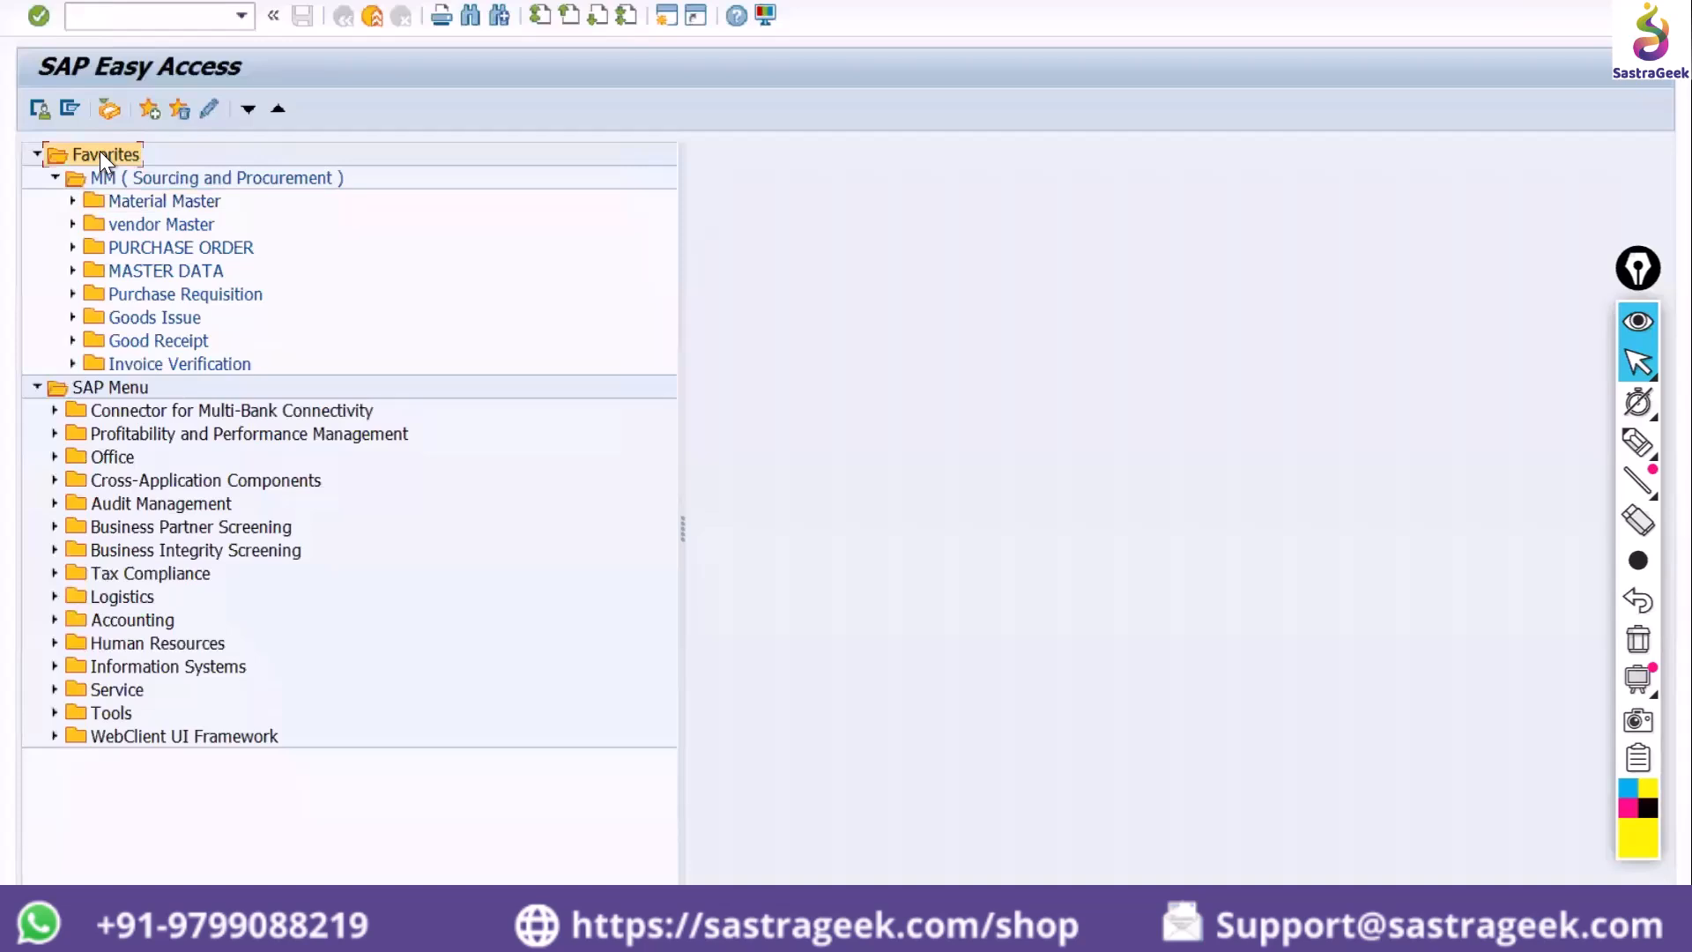
right_click(99, 152)
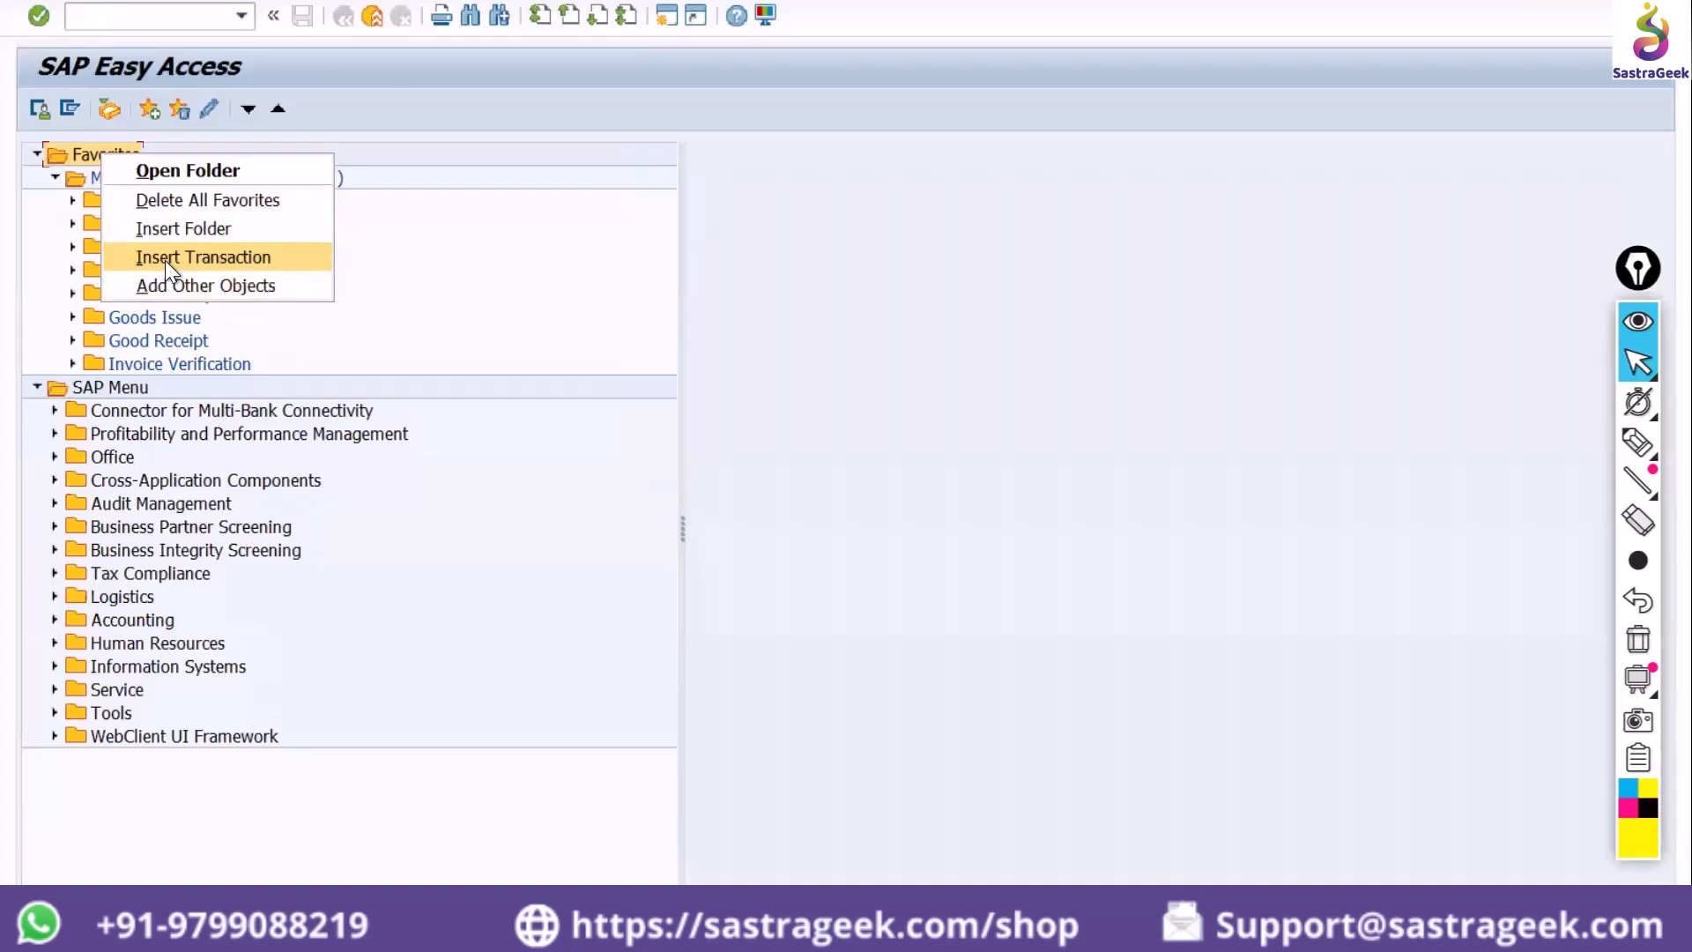
click(975, 329)
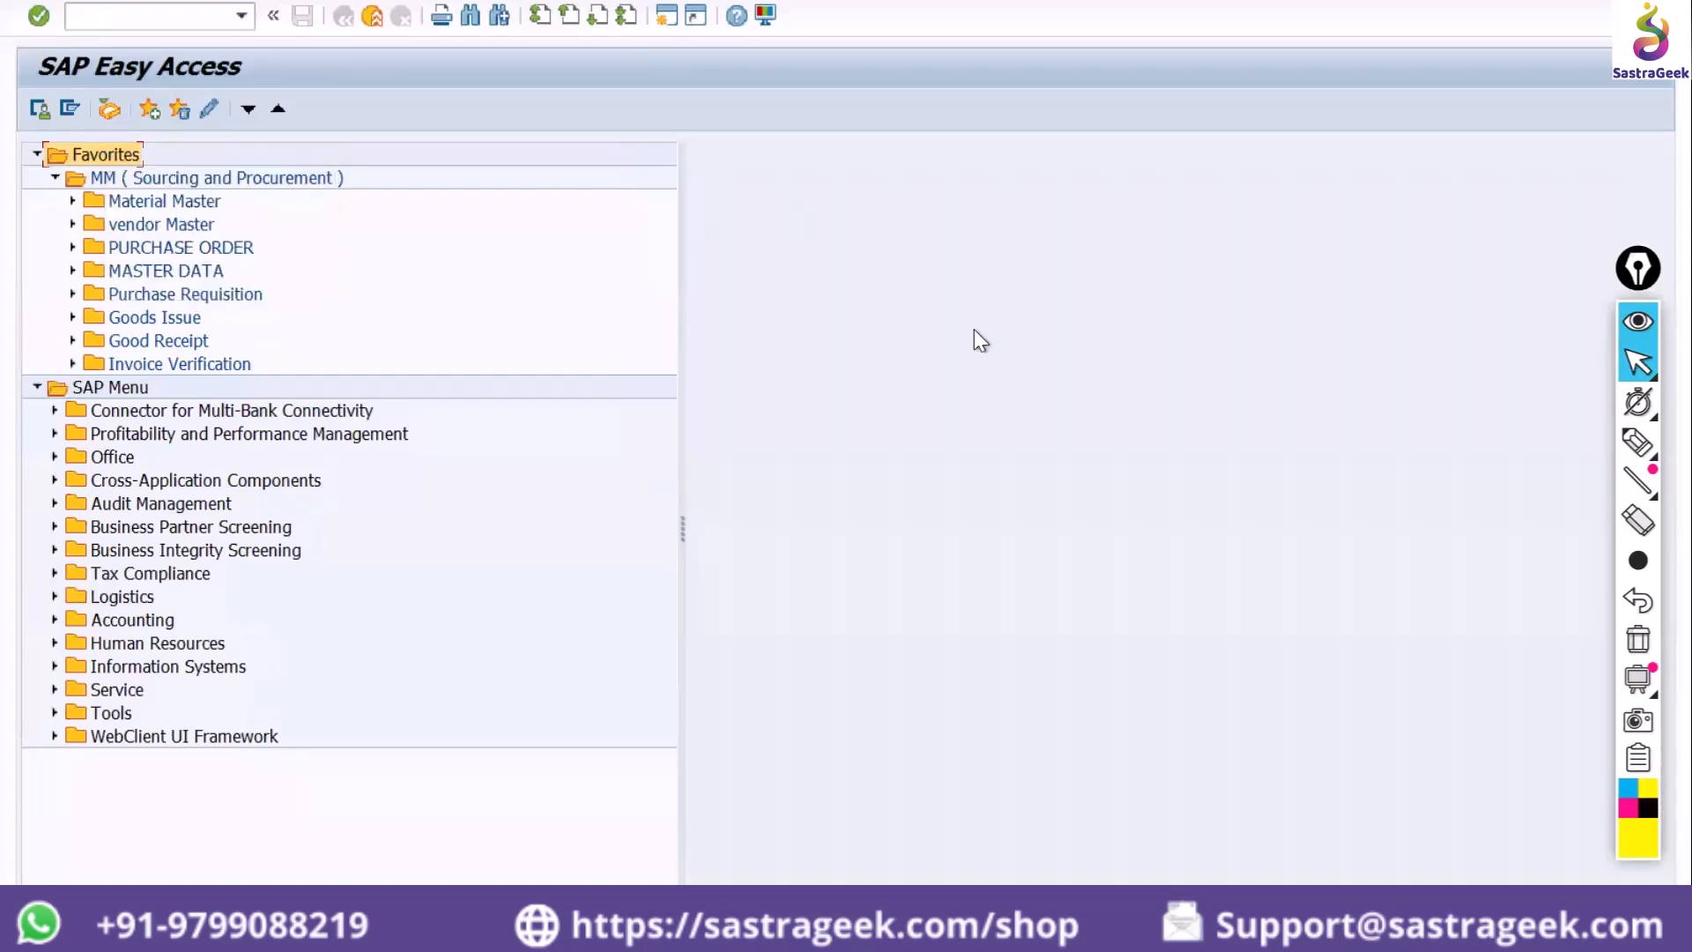
right_click(118, 154)
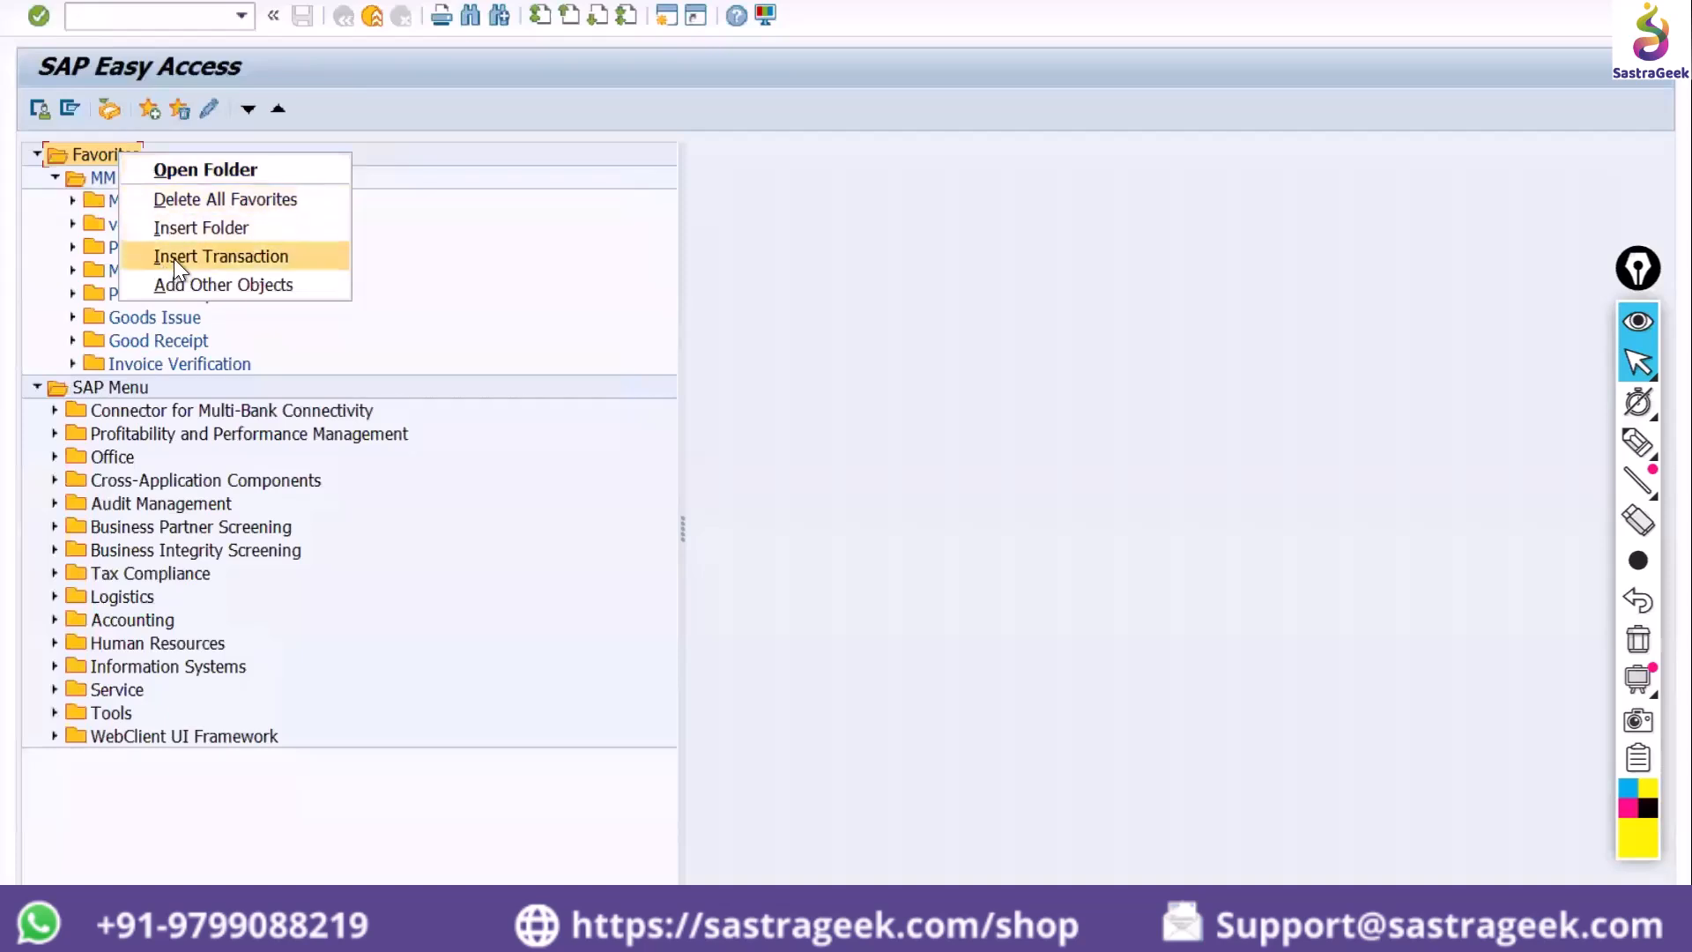
click(723, 375)
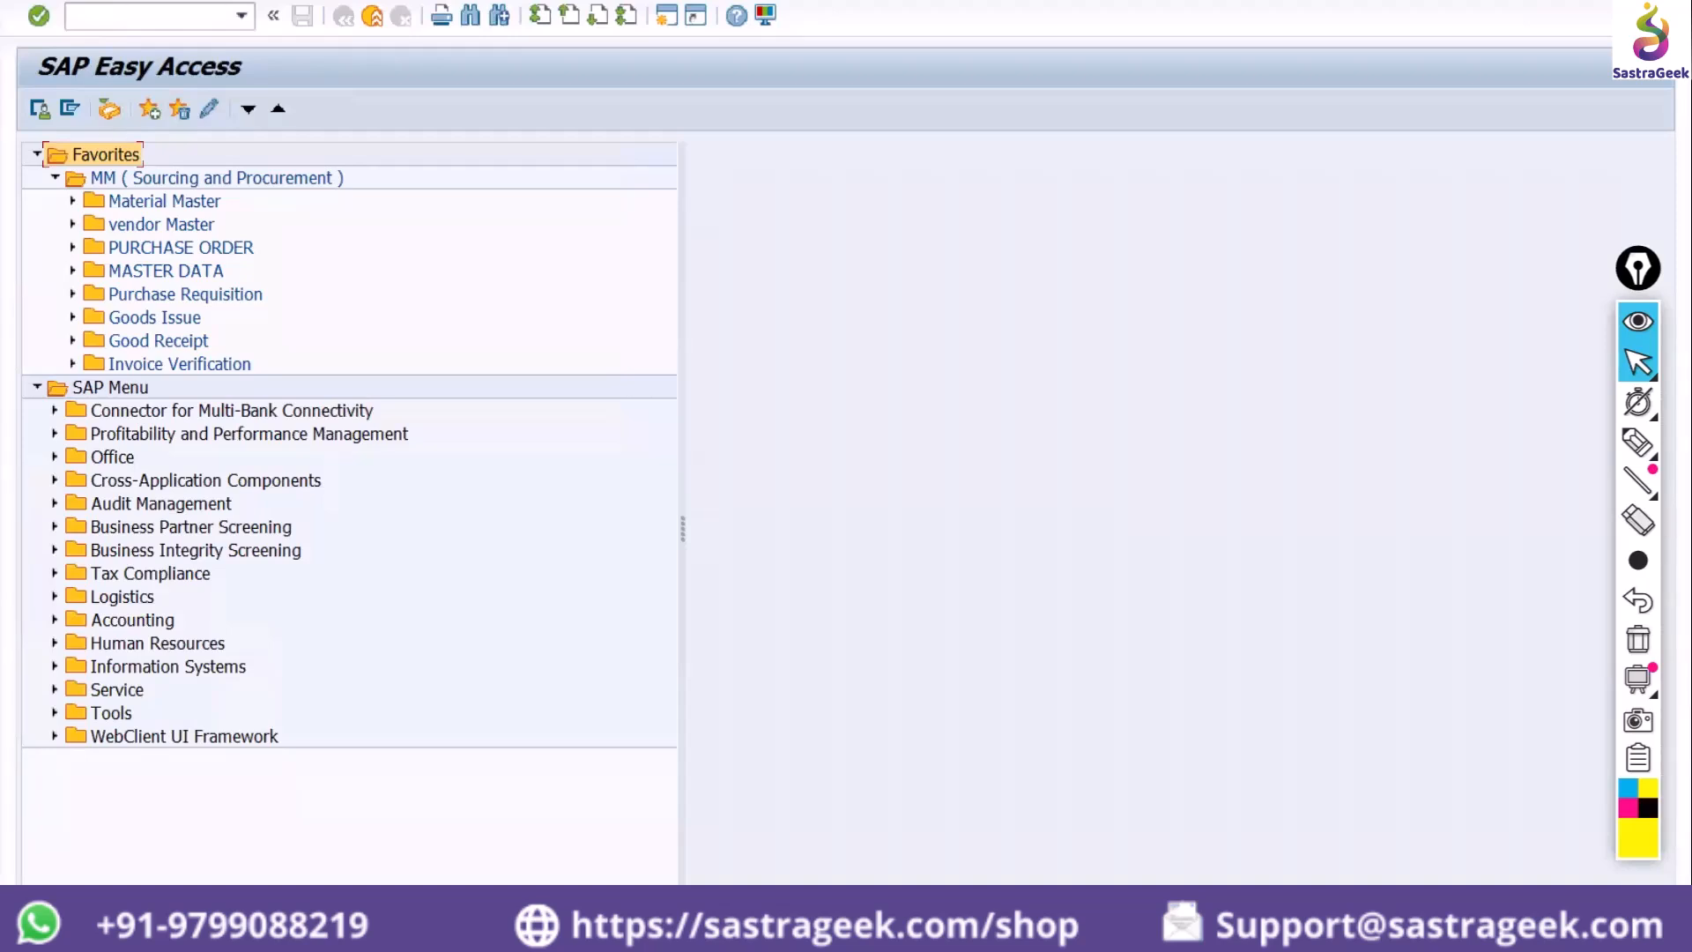
key(XF86AudioRaiseVolume)
key(XF86AudioRaiseVolume)
key(XF86AudioRaiseVolume)
key(XF86AudioRaiseVolume)
key(XF86AudioRaiseVolume)
key(XF86AudioRaiseVolume)
key(XF86AudioRaiseVolume)
Expand Logistics, Materials Management, Purchasing and Purchase Order in the SAP Menu tree
click(53, 596)
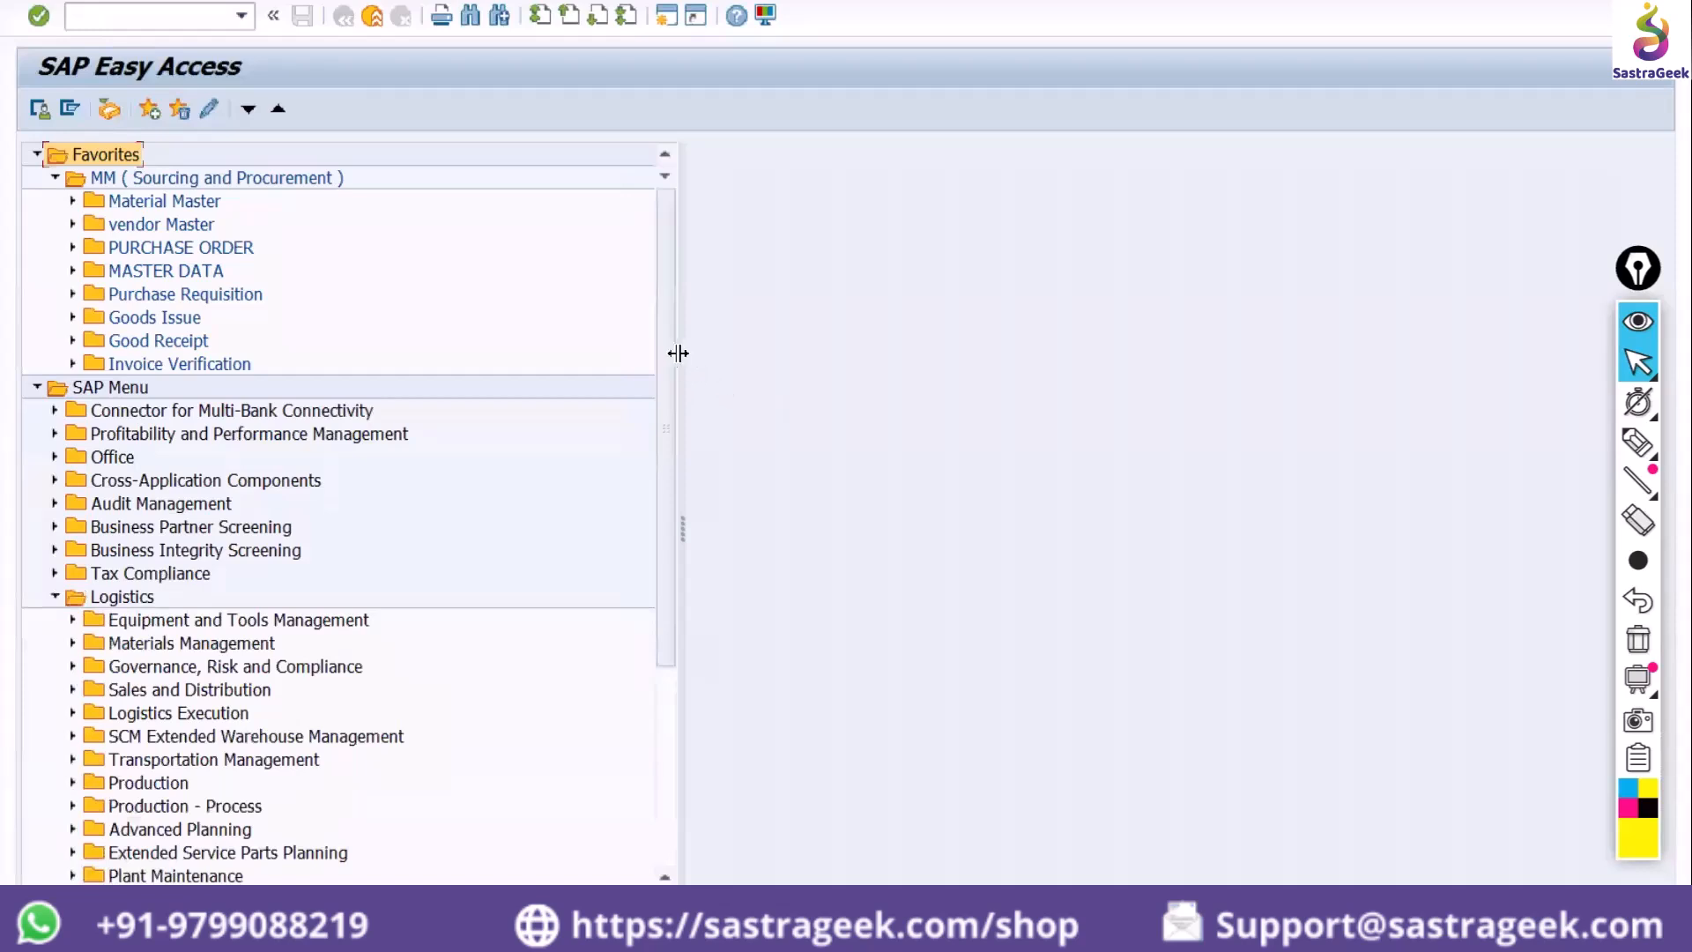
drag(673, 357, 659, 430)
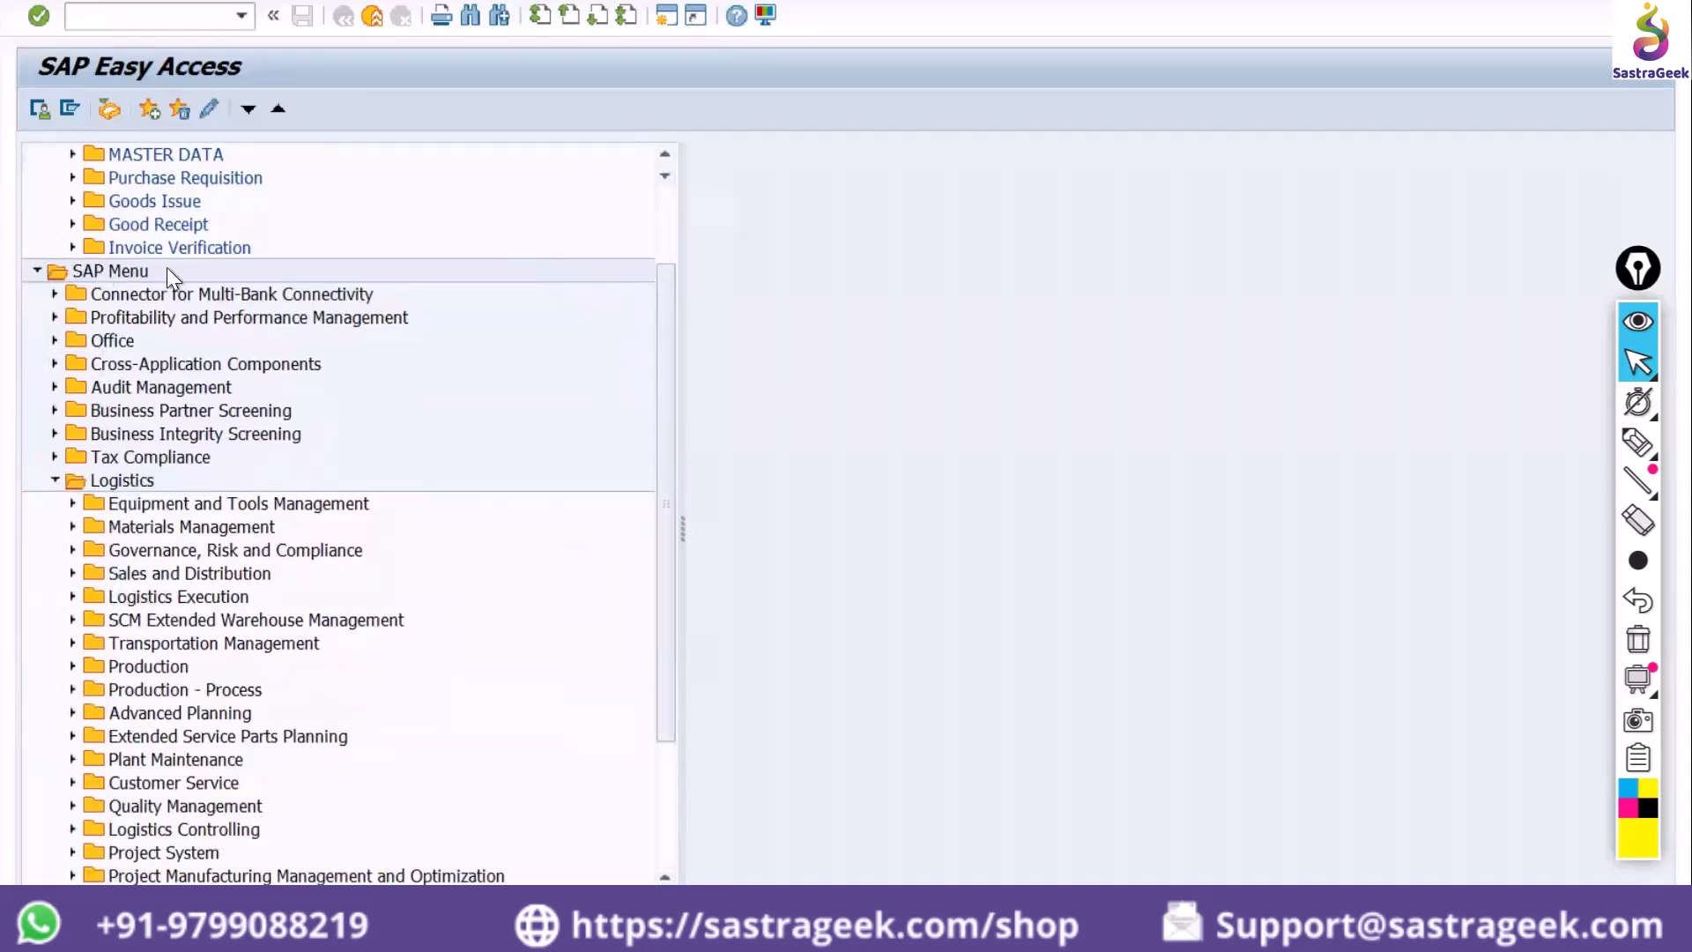
drag(665, 377, 103, 390)
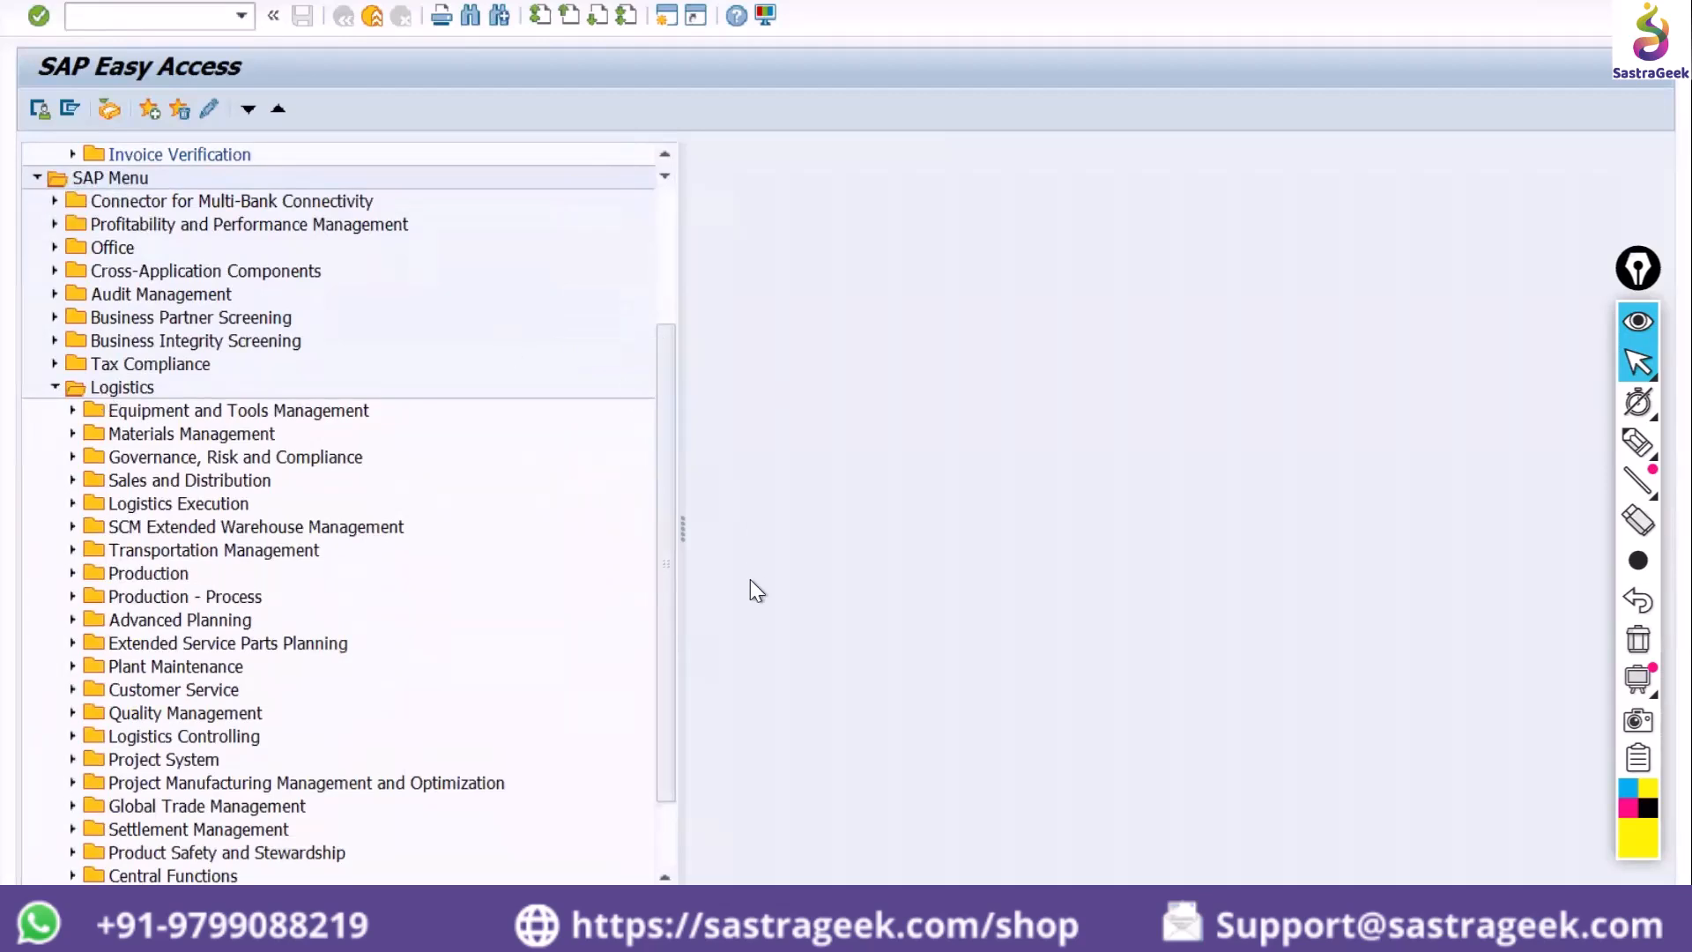
drag(664, 531, 662, 564)
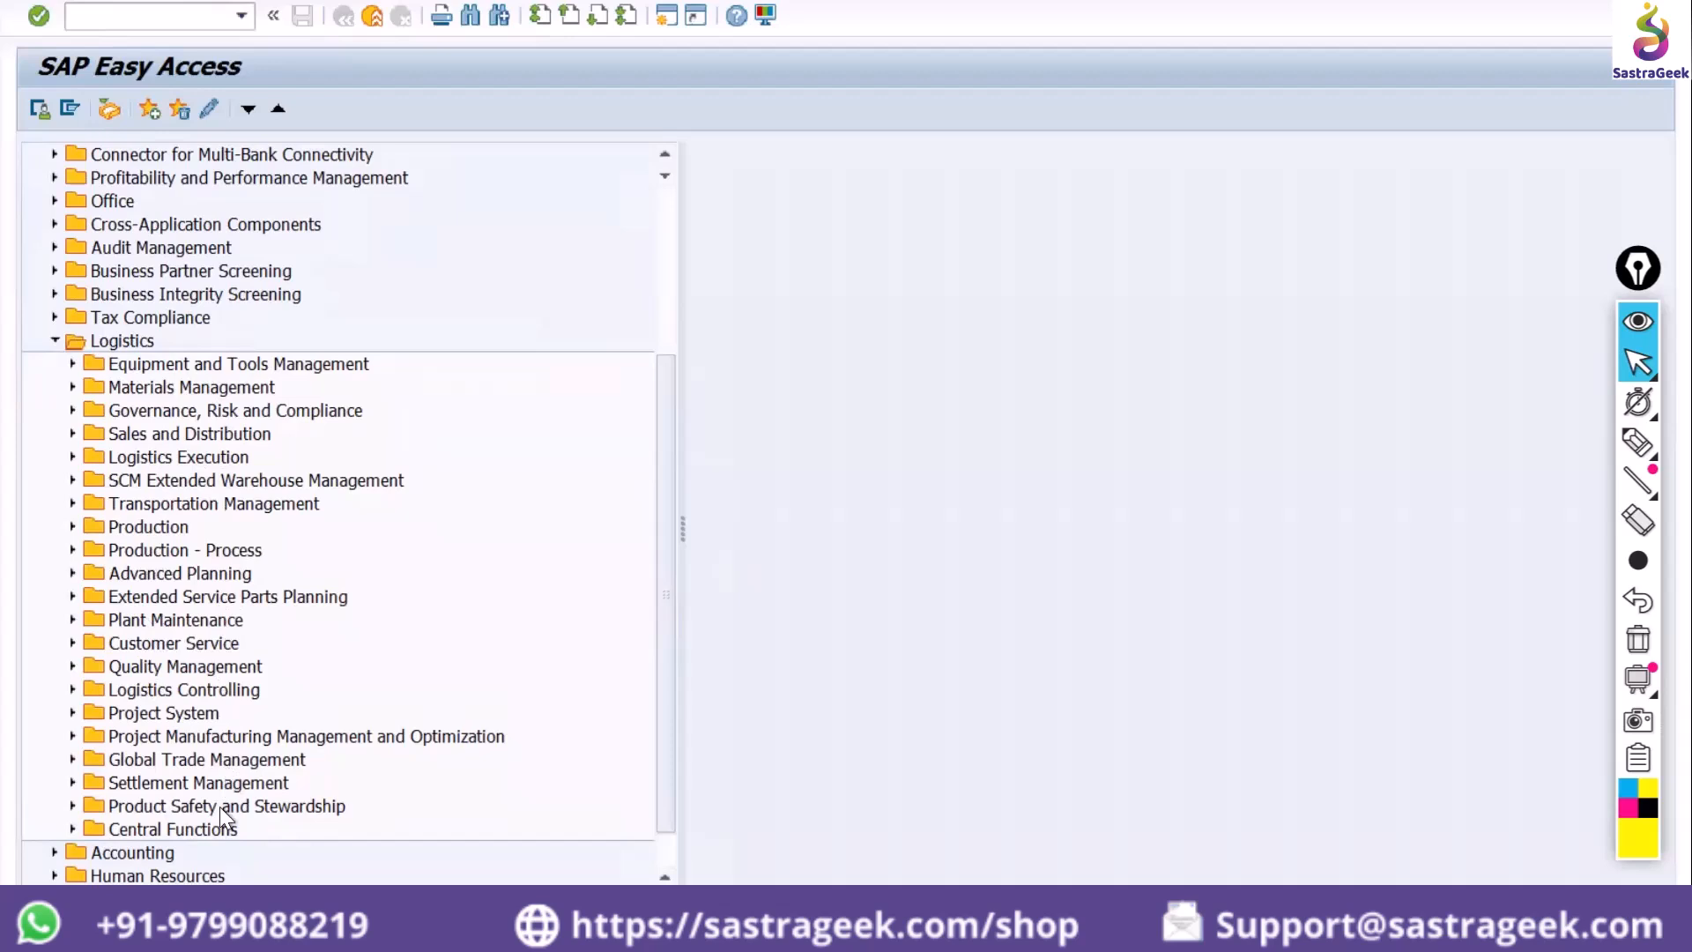
click(73, 387)
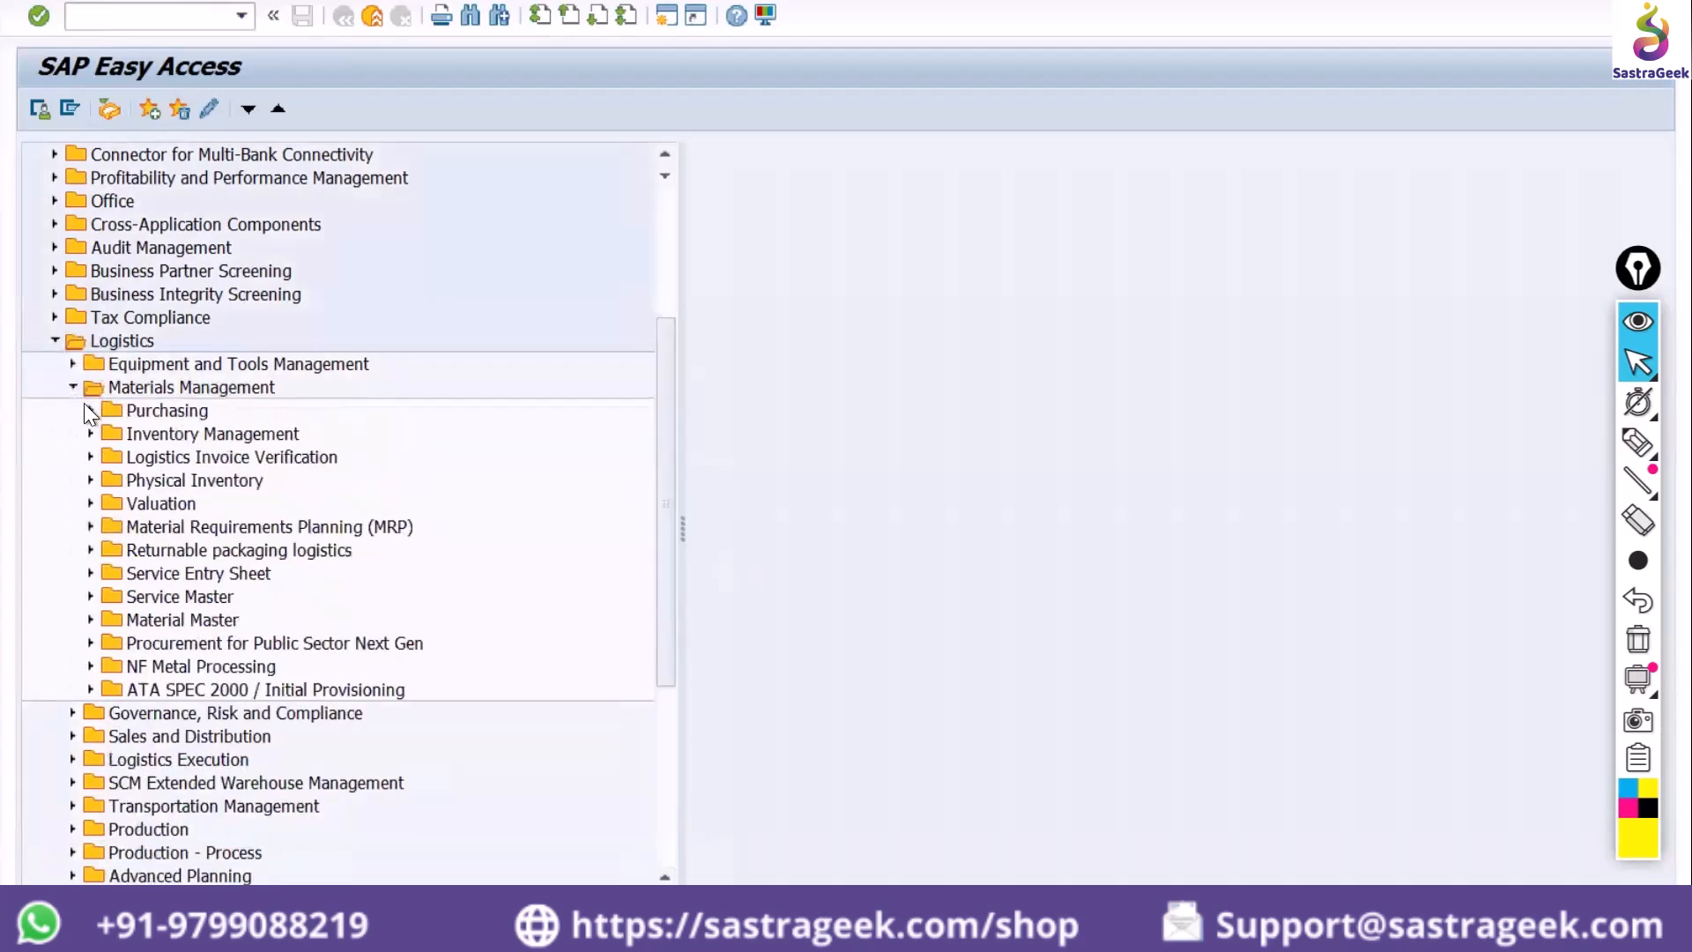
click(83, 405)
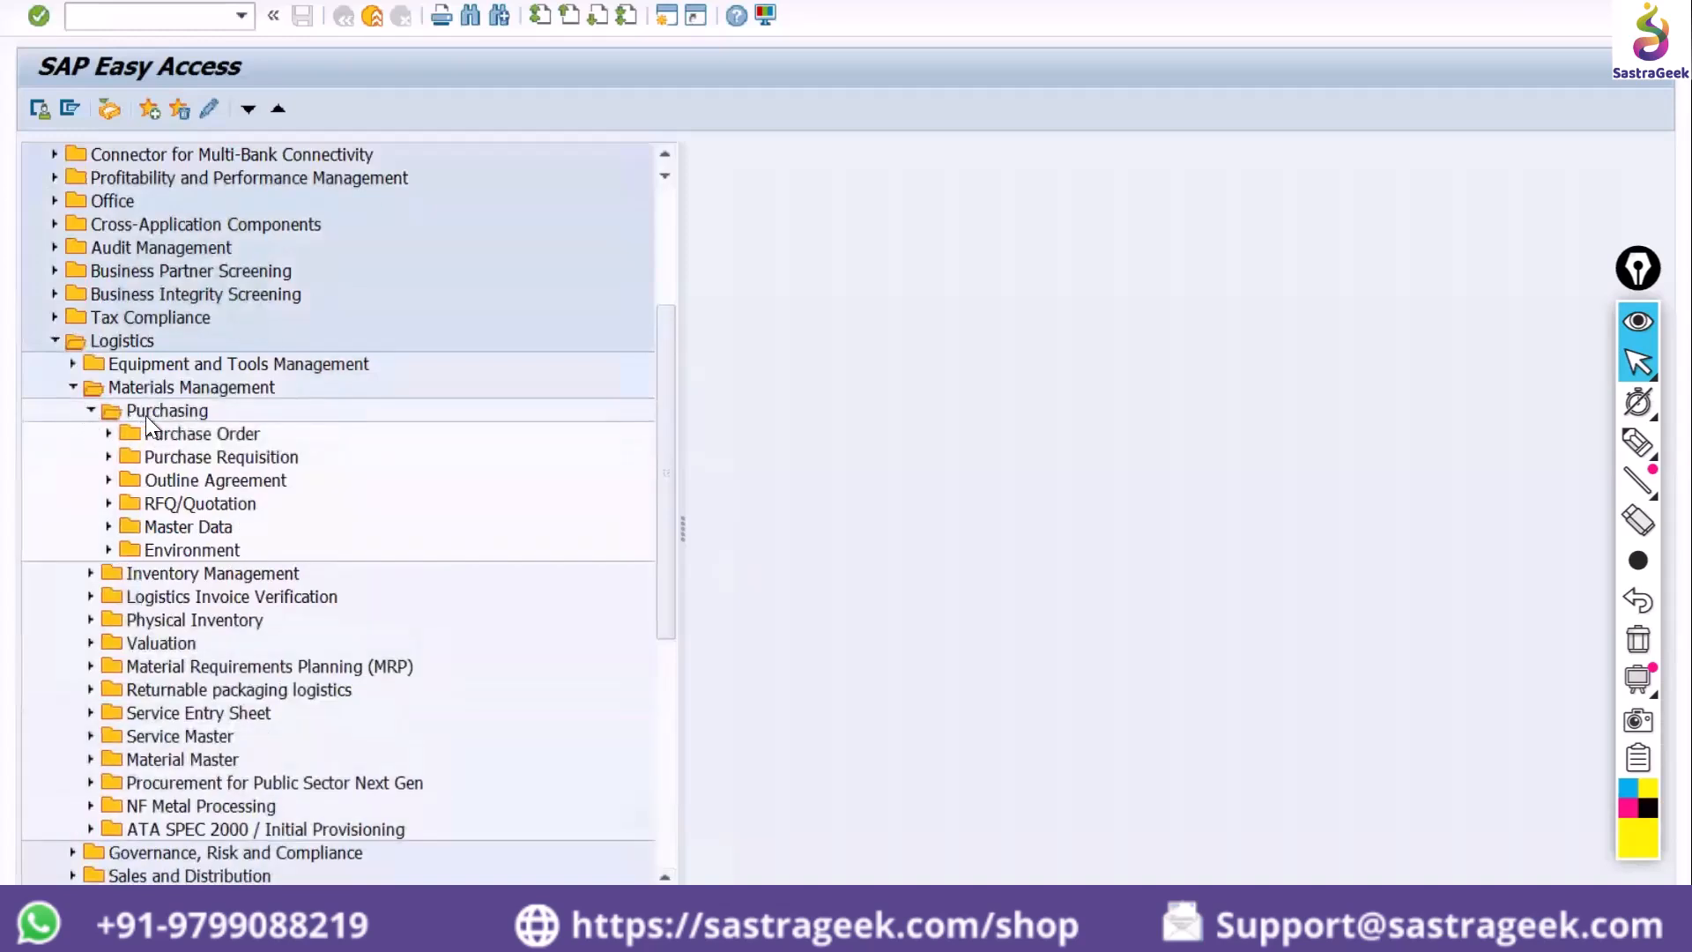
click(108, 434)
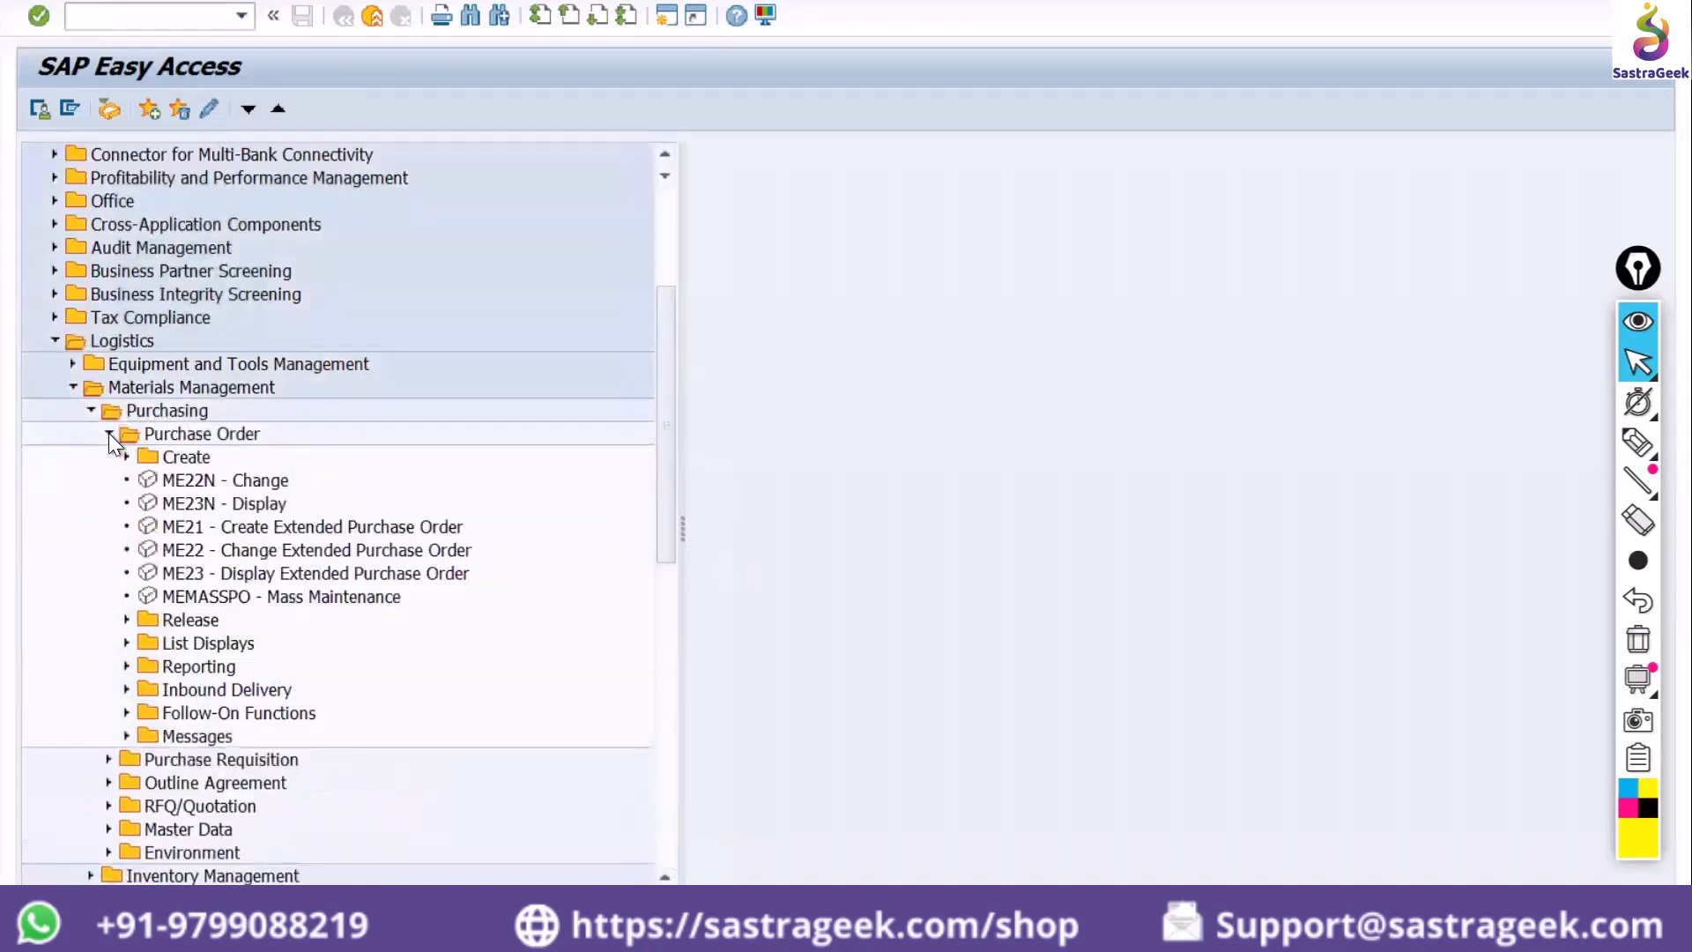
Check the options for ME22N - Change under Purchase Order and add the transaction to the PURCHASE ORDER folder in Favorites
click(210, 479)
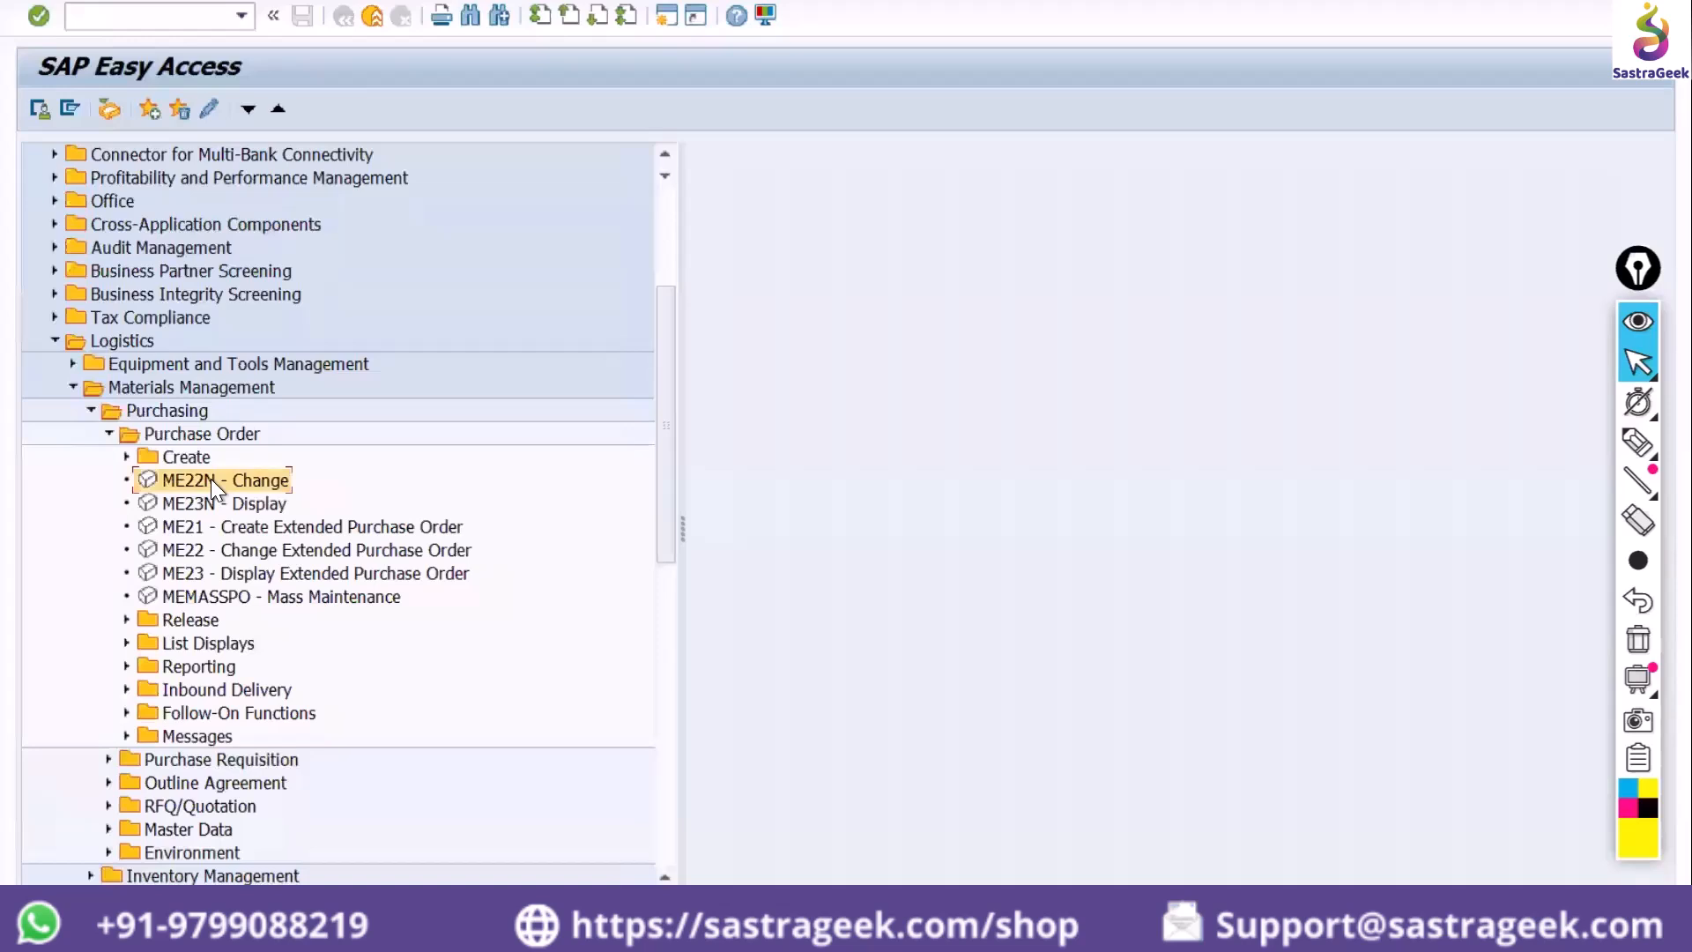
right_click(210, 479)
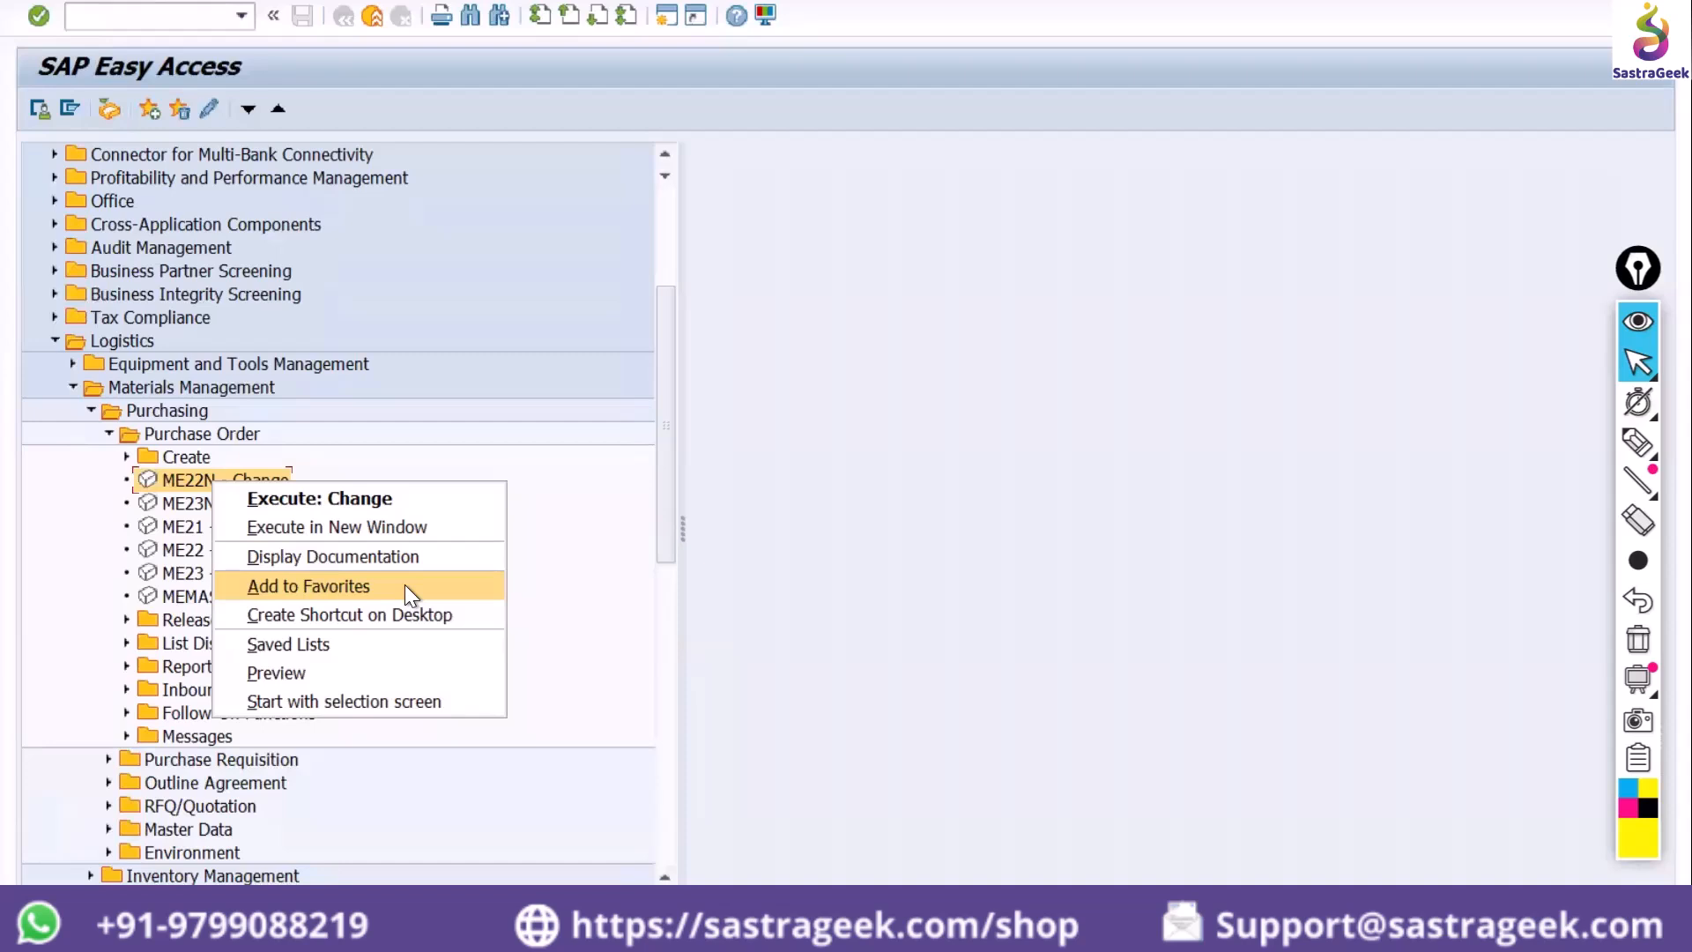
click(939, 557)
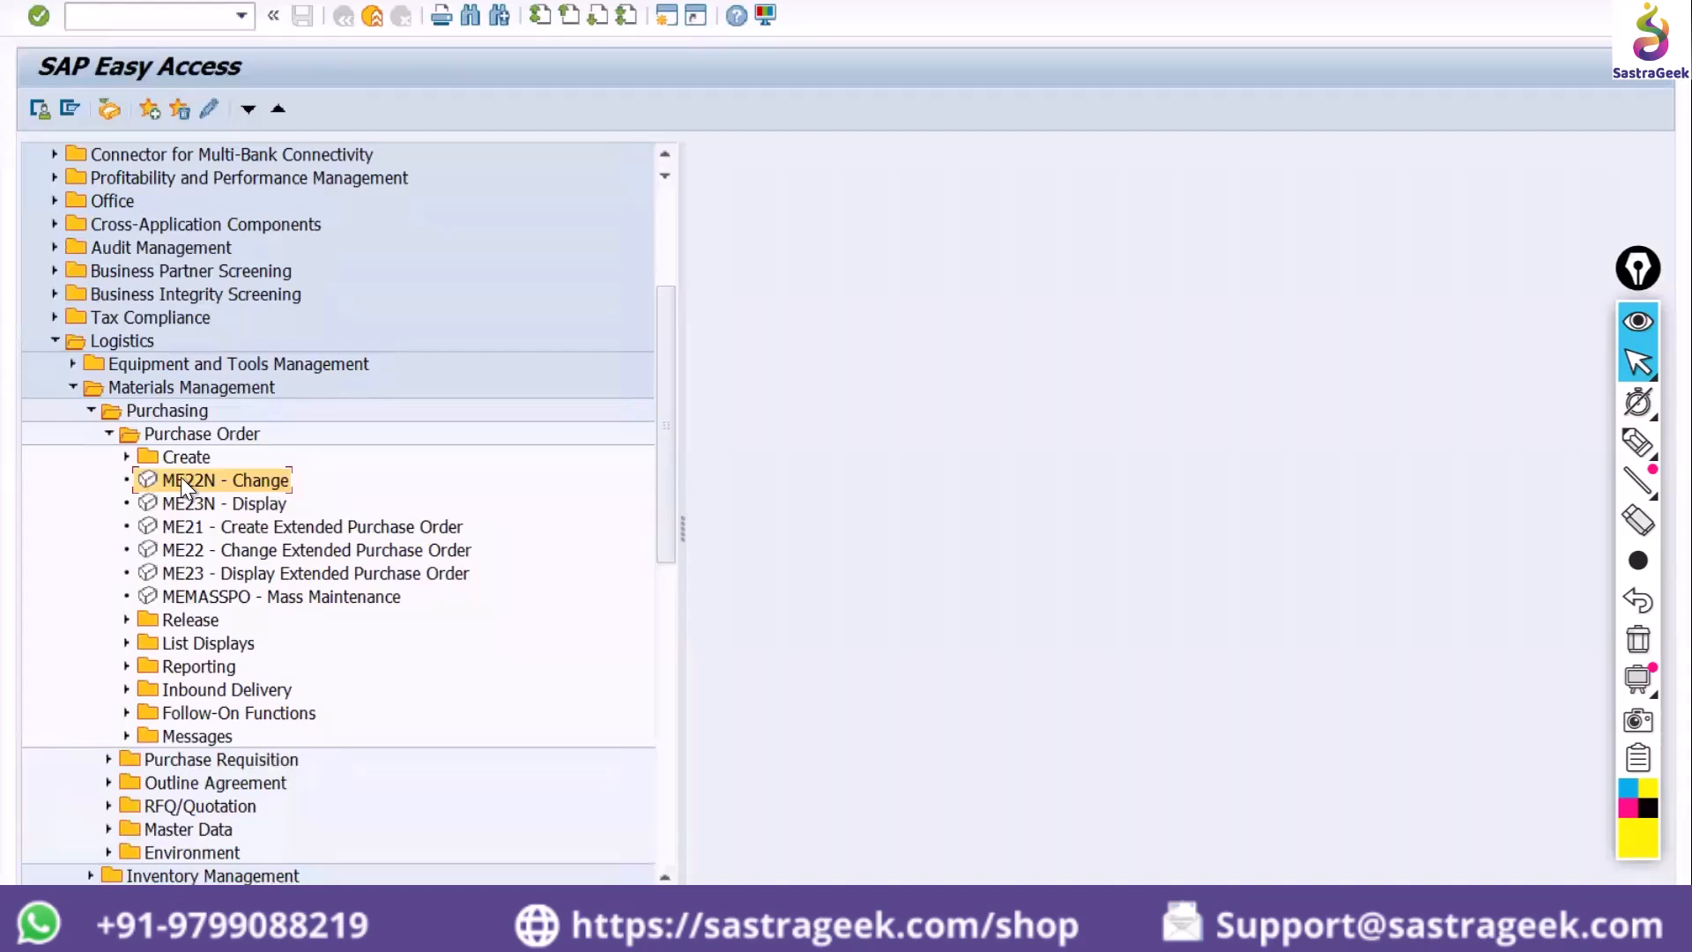
drag(182, 479, 193, 199)
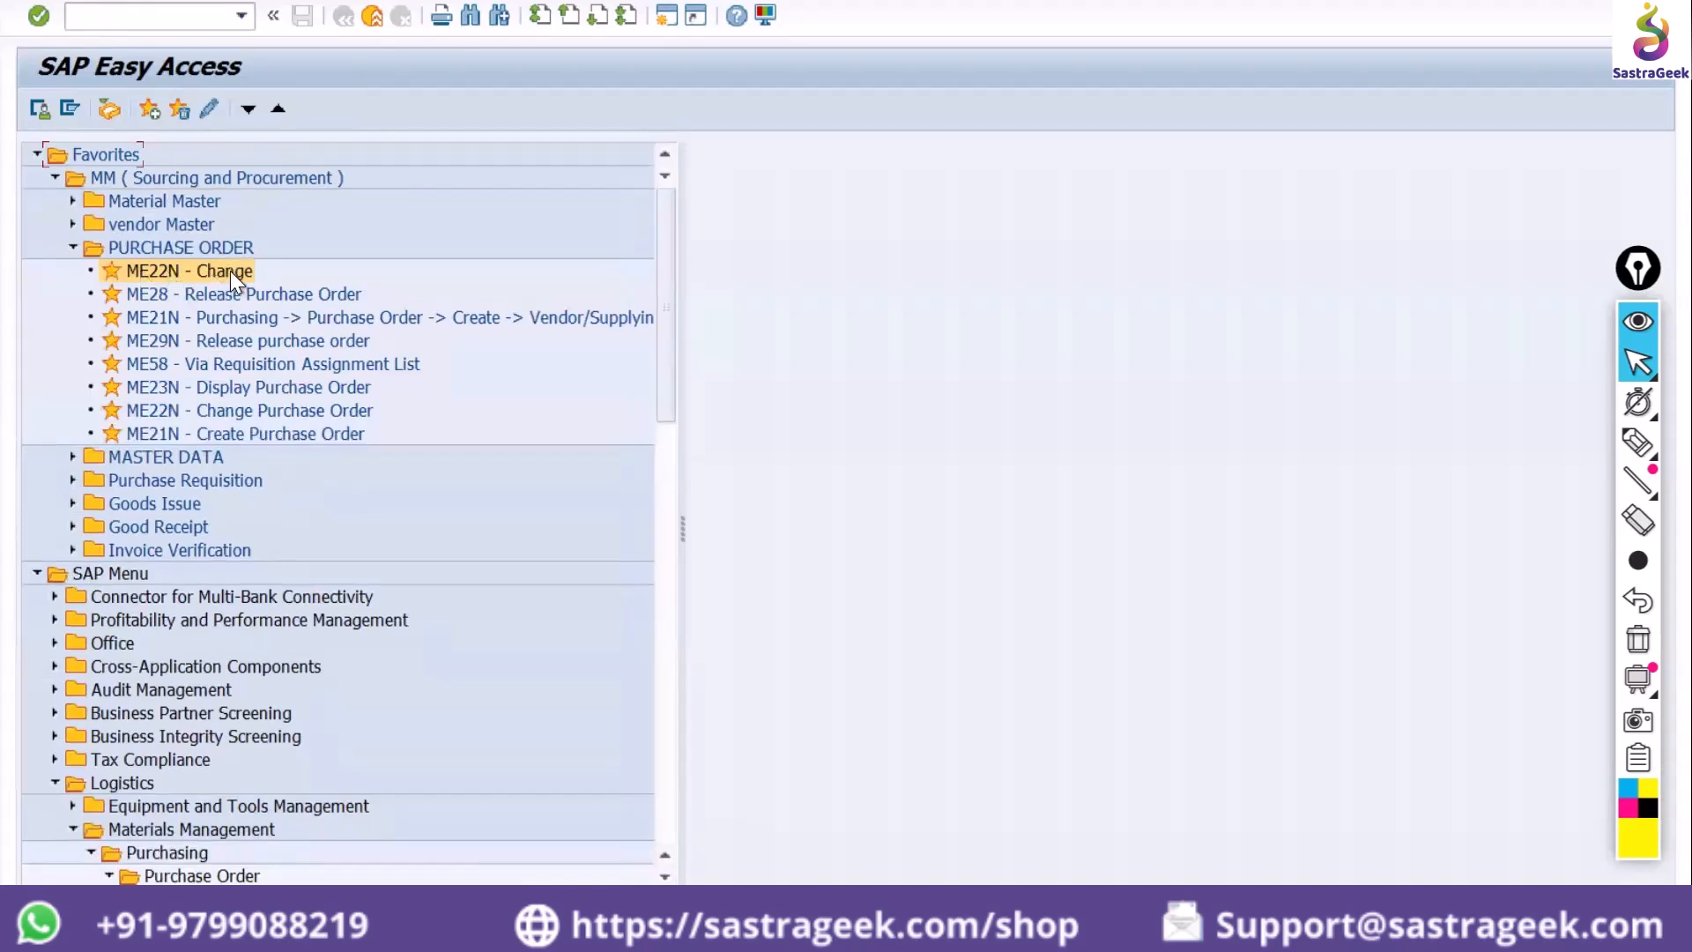
drag(669, 282, 661, 440)
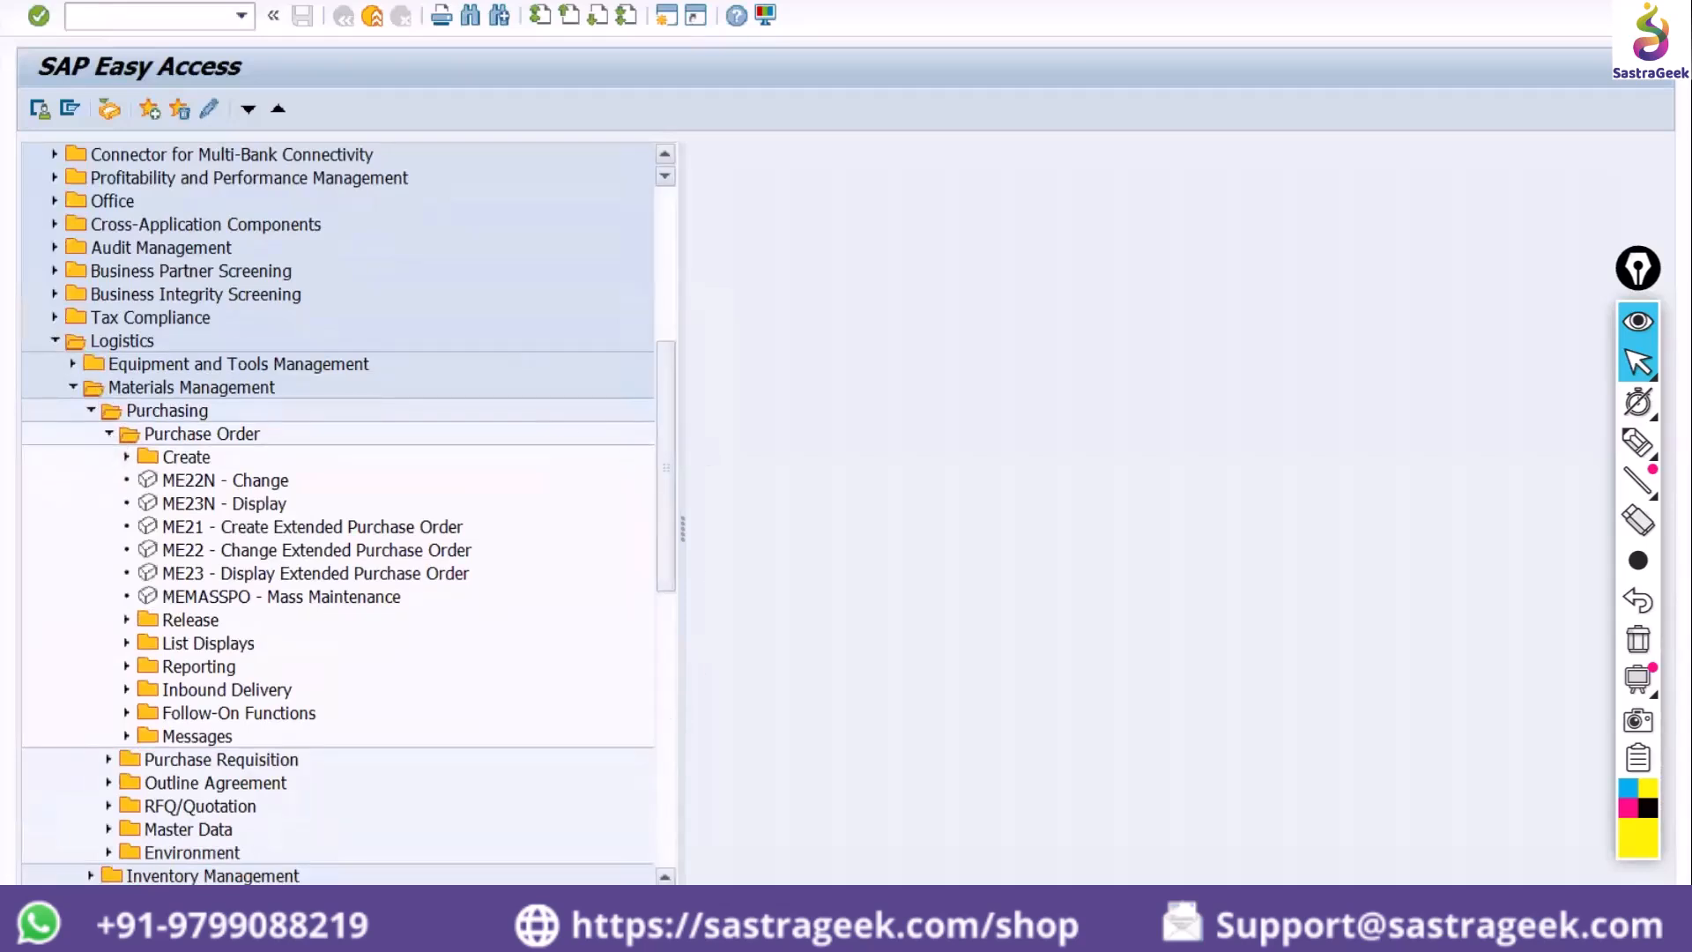
Collapse the Purchase Order folder in the SAP Menu and the PURCHASE ORDER folder in Favorites
scroll(177, 268, down, 3)
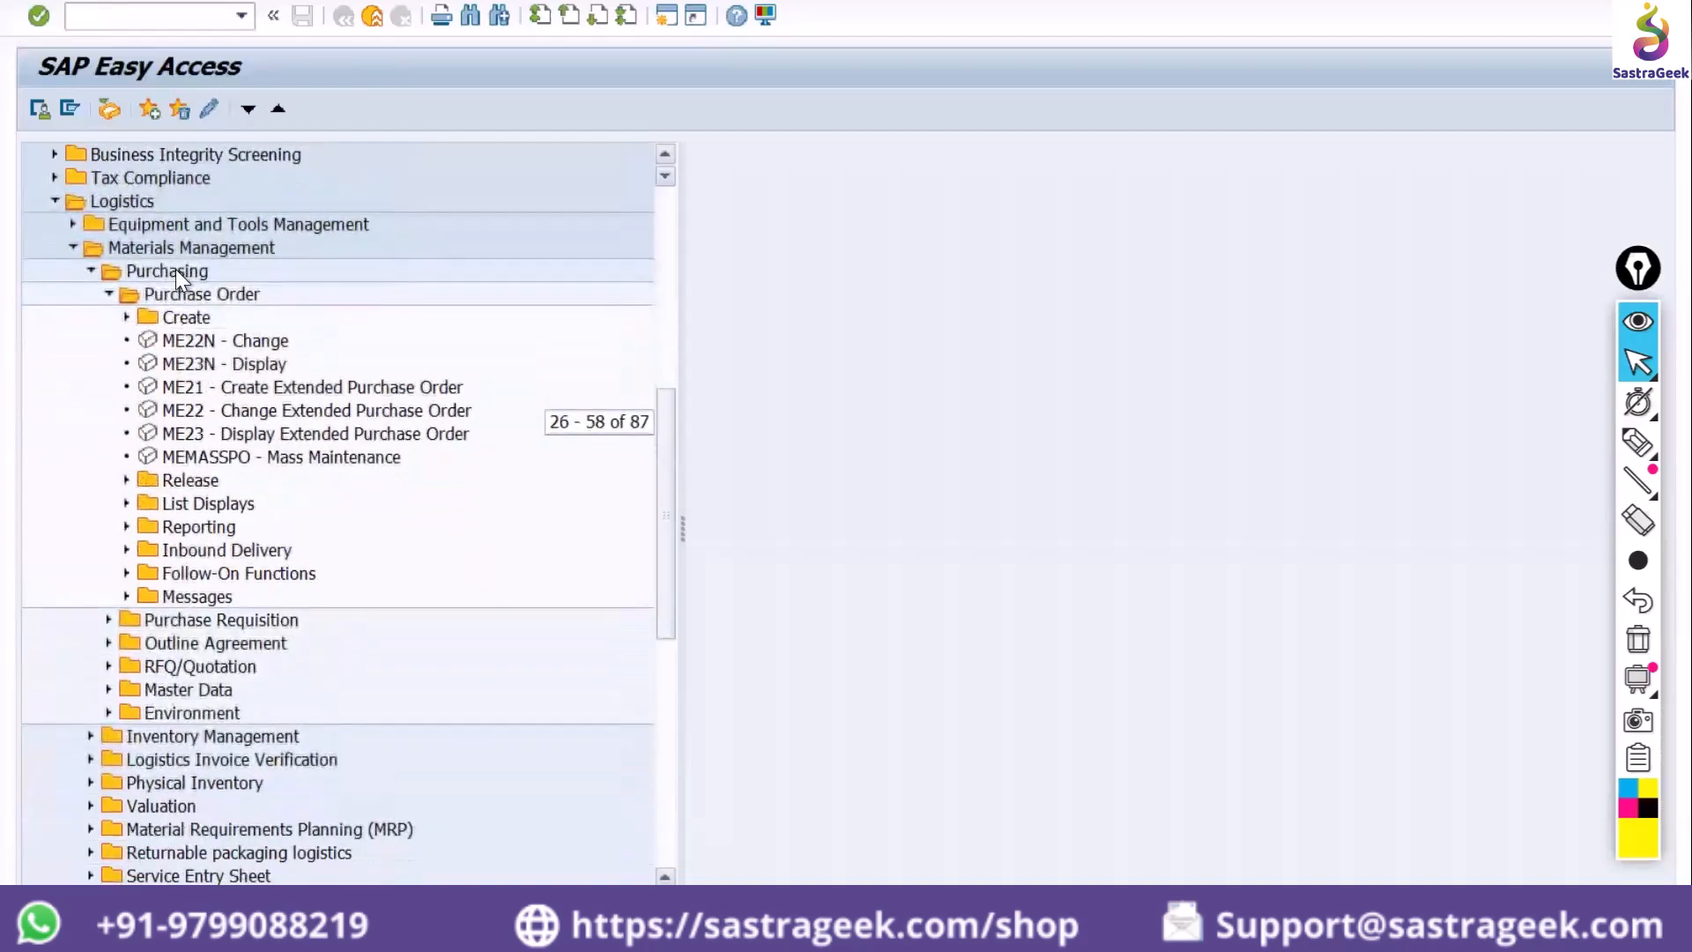
scroll(177, 268, down, 1)
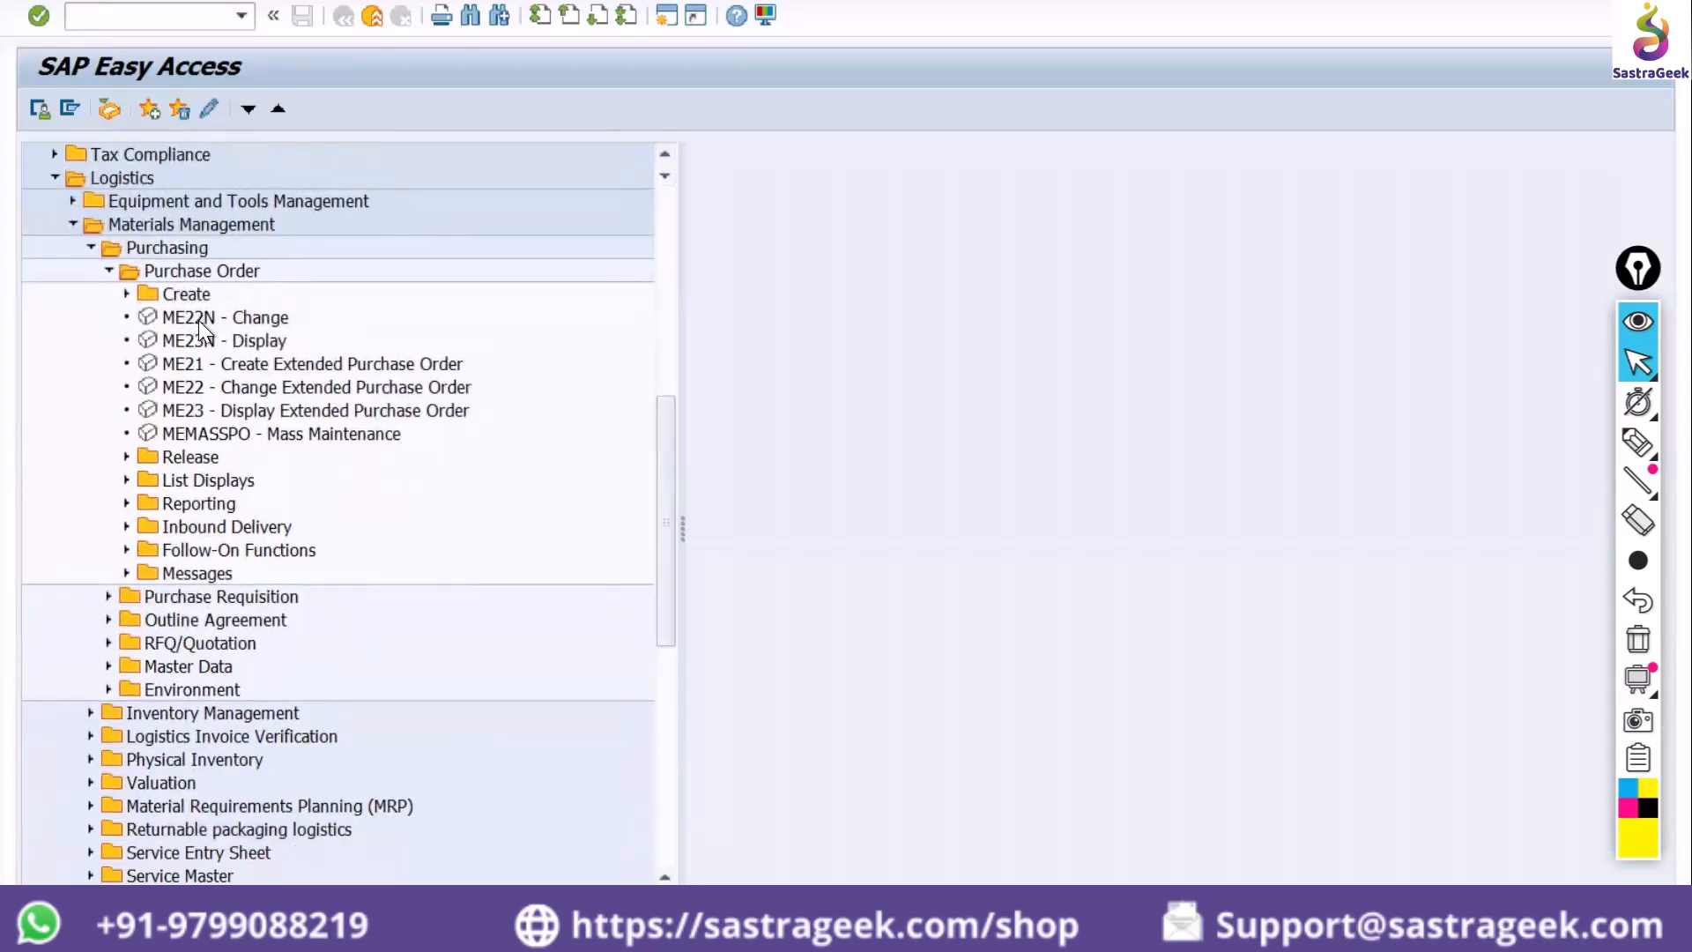
click(108, 271)
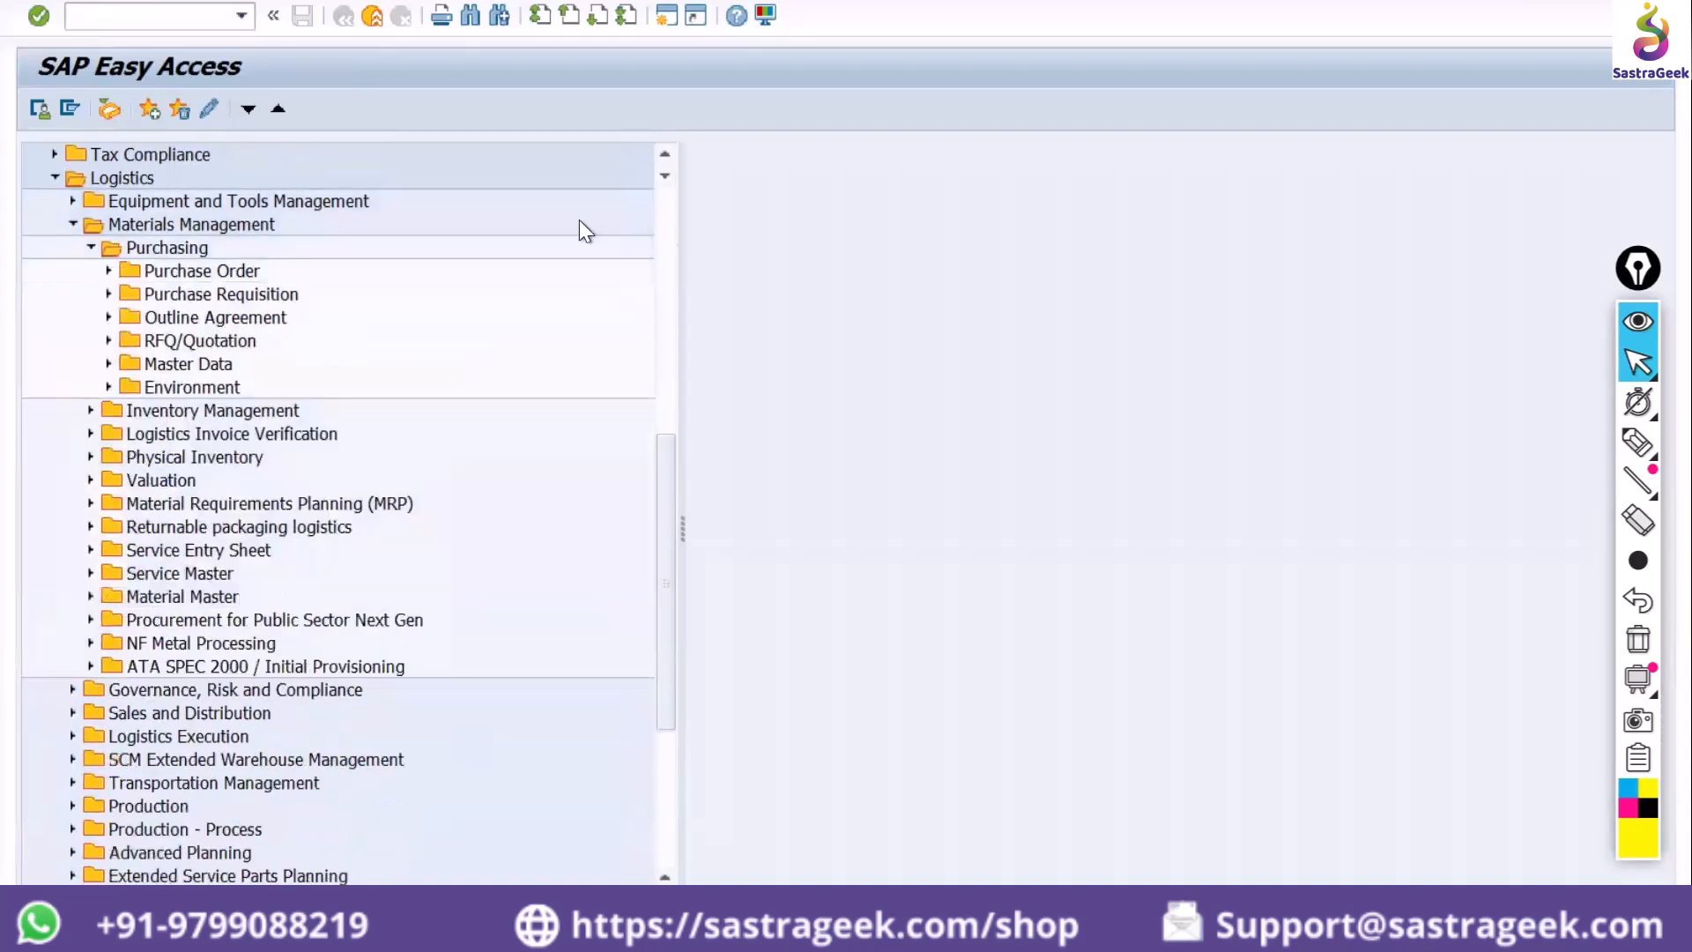
click(665, 211)
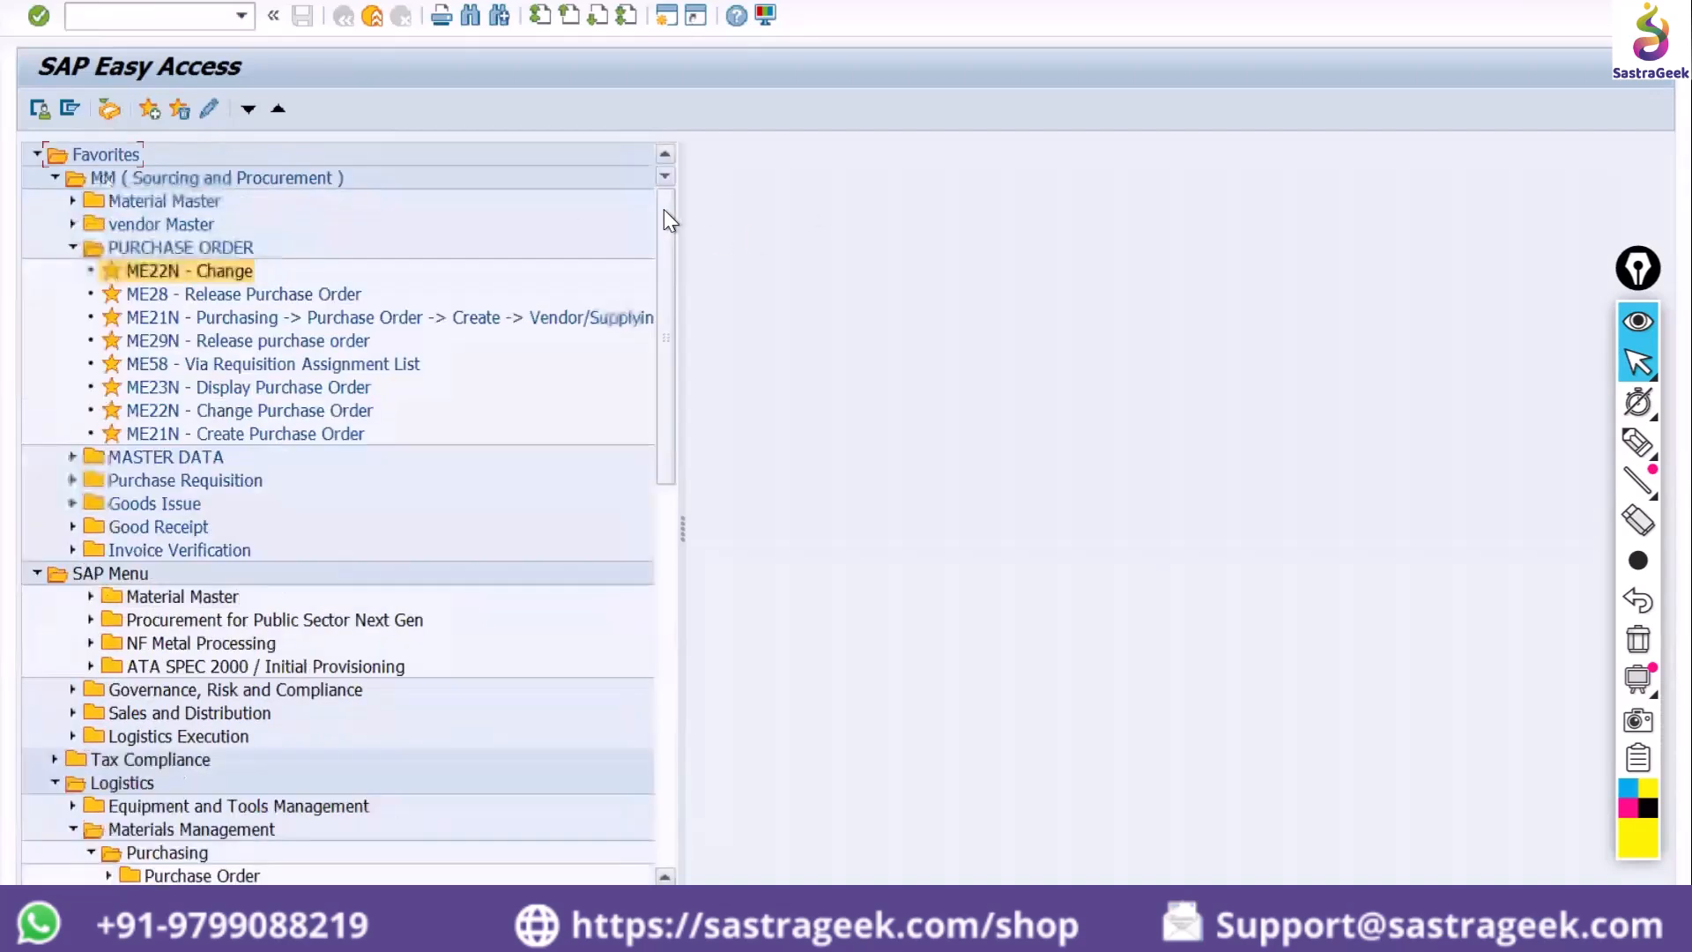
click(69, 250)
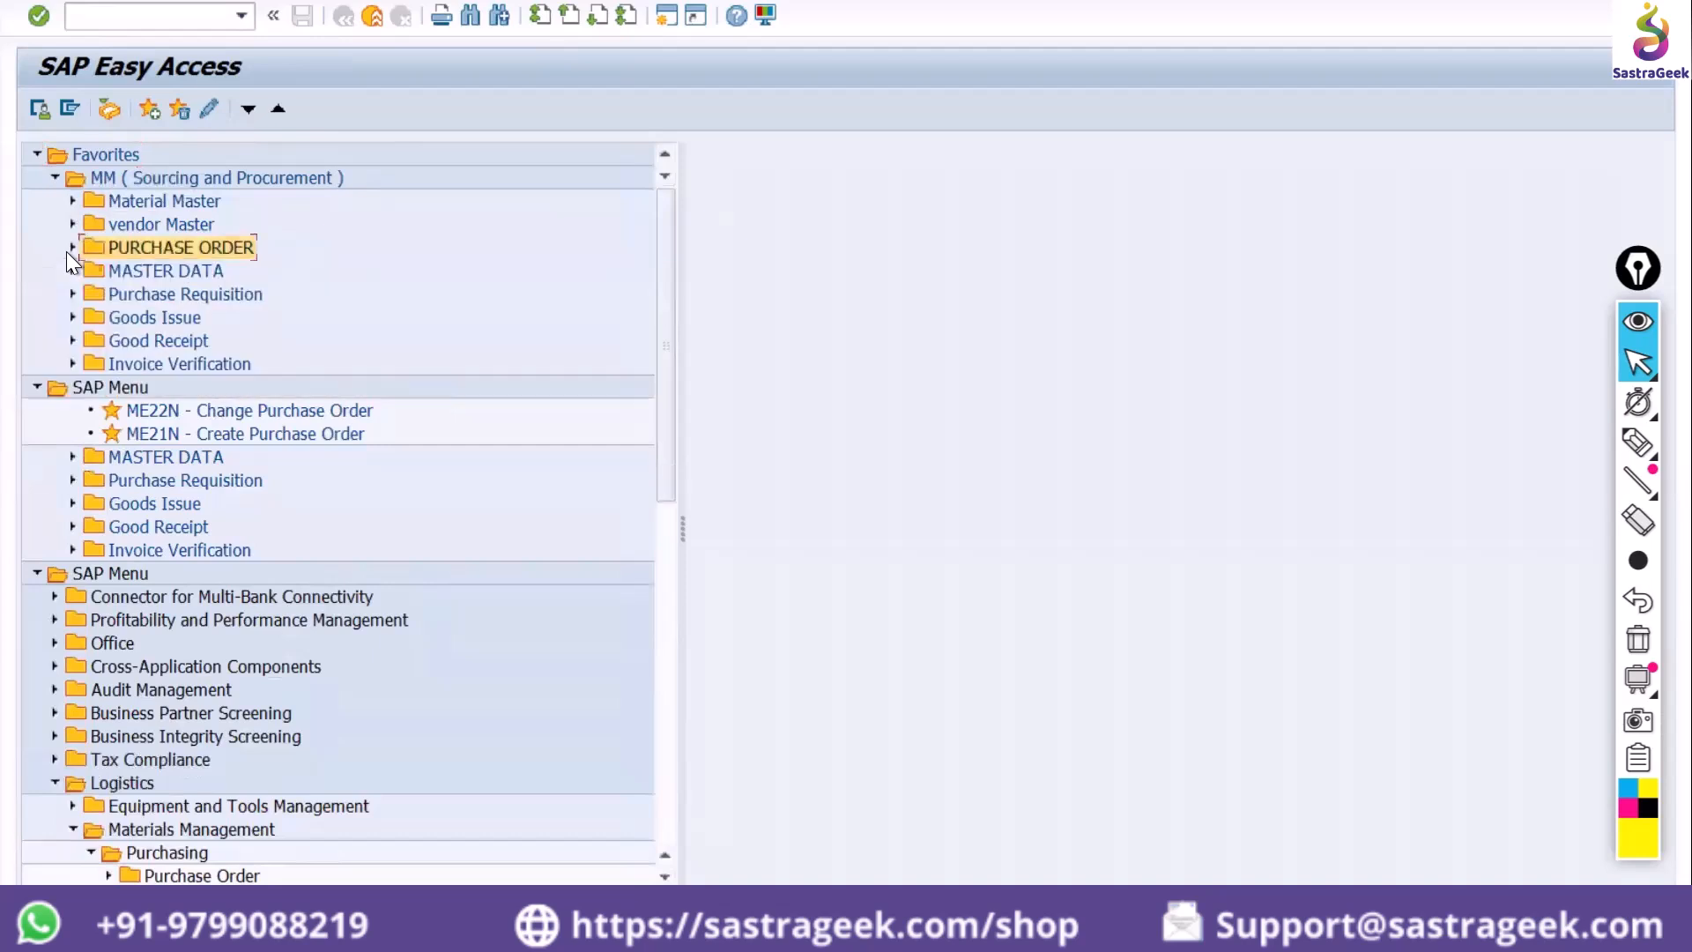
click(136, 199)
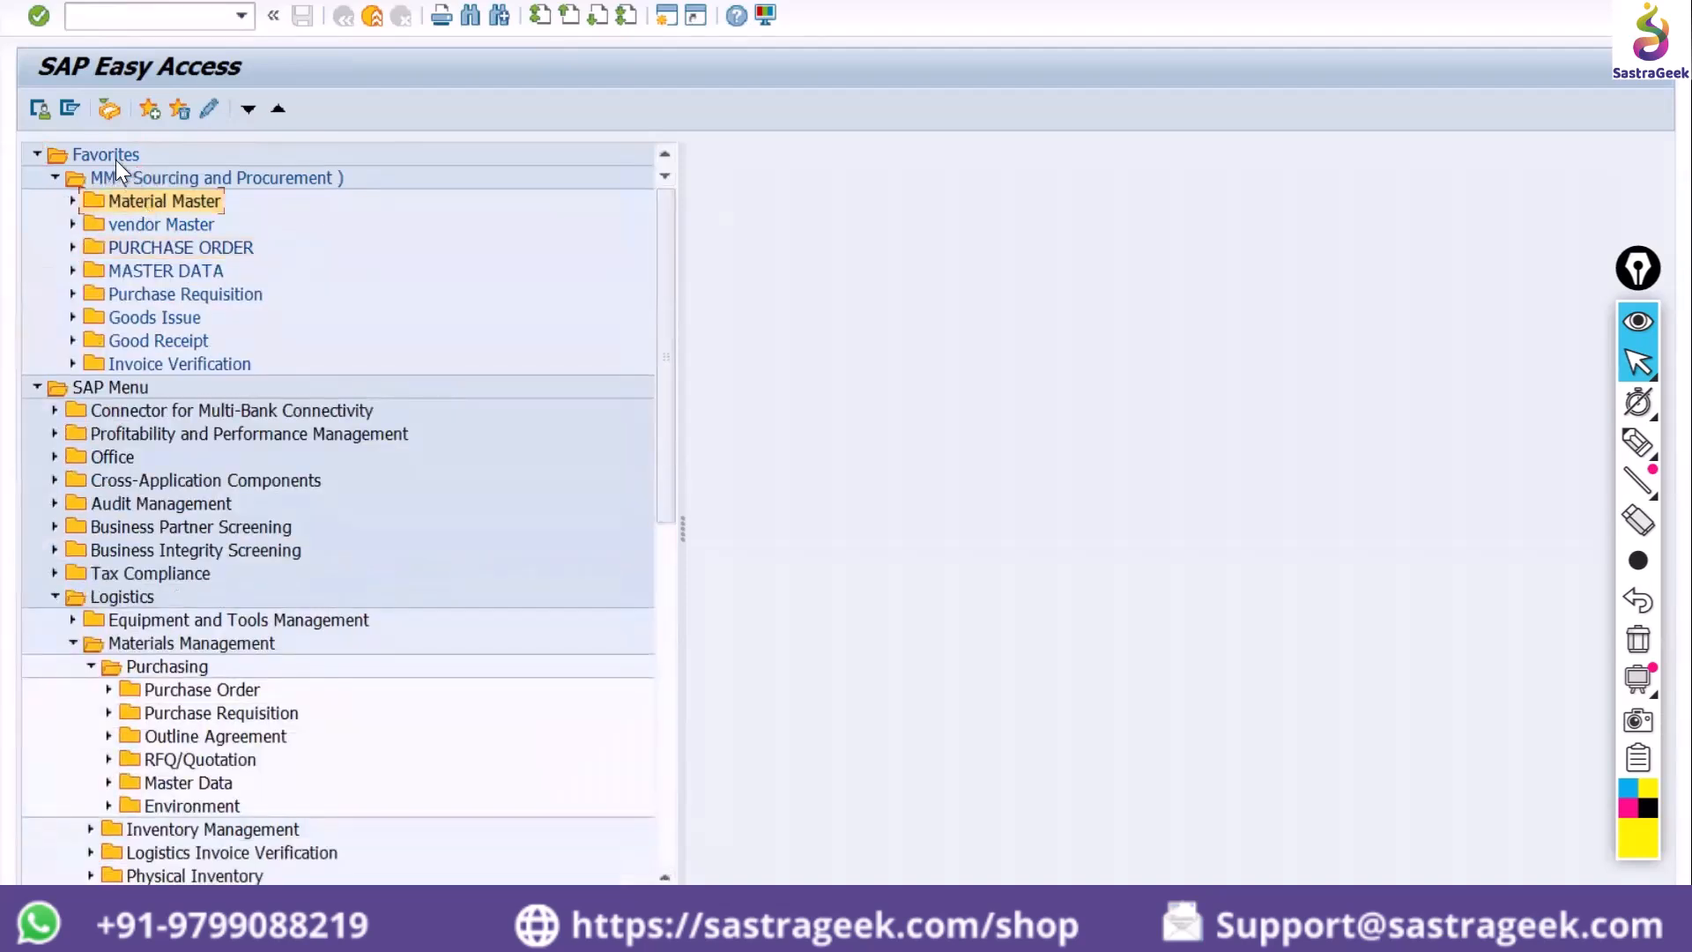
Insert the transaction ME21N directly under the Favorites folder
right_click(114, 156)
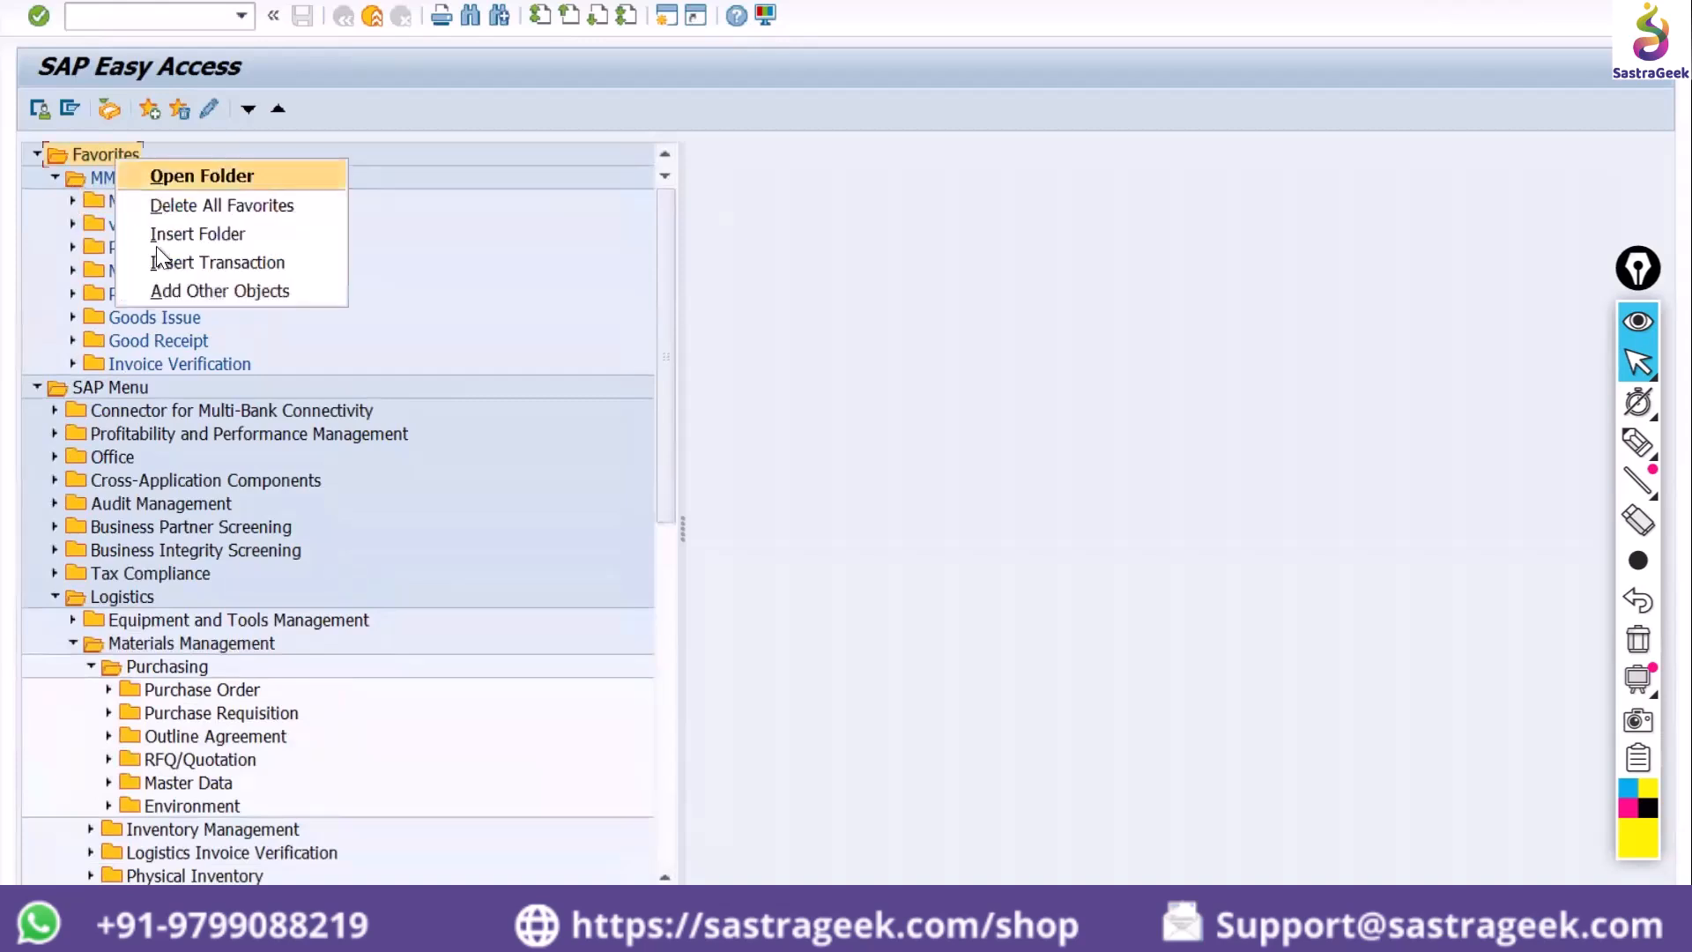
click(165, 261)
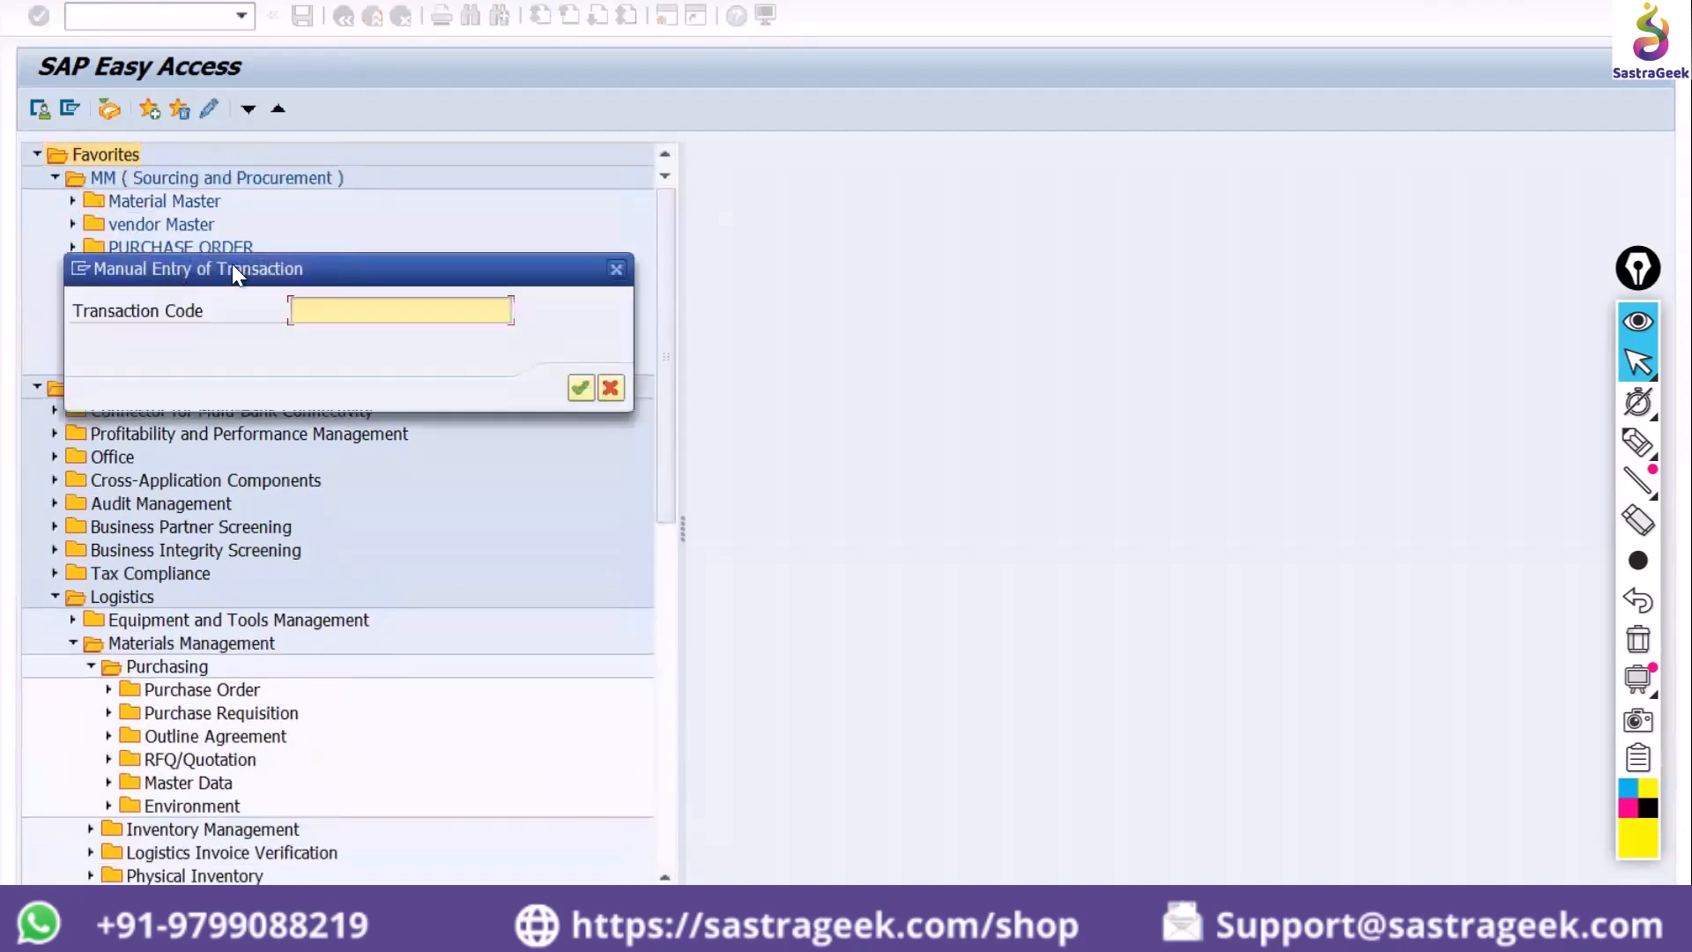
text(M)
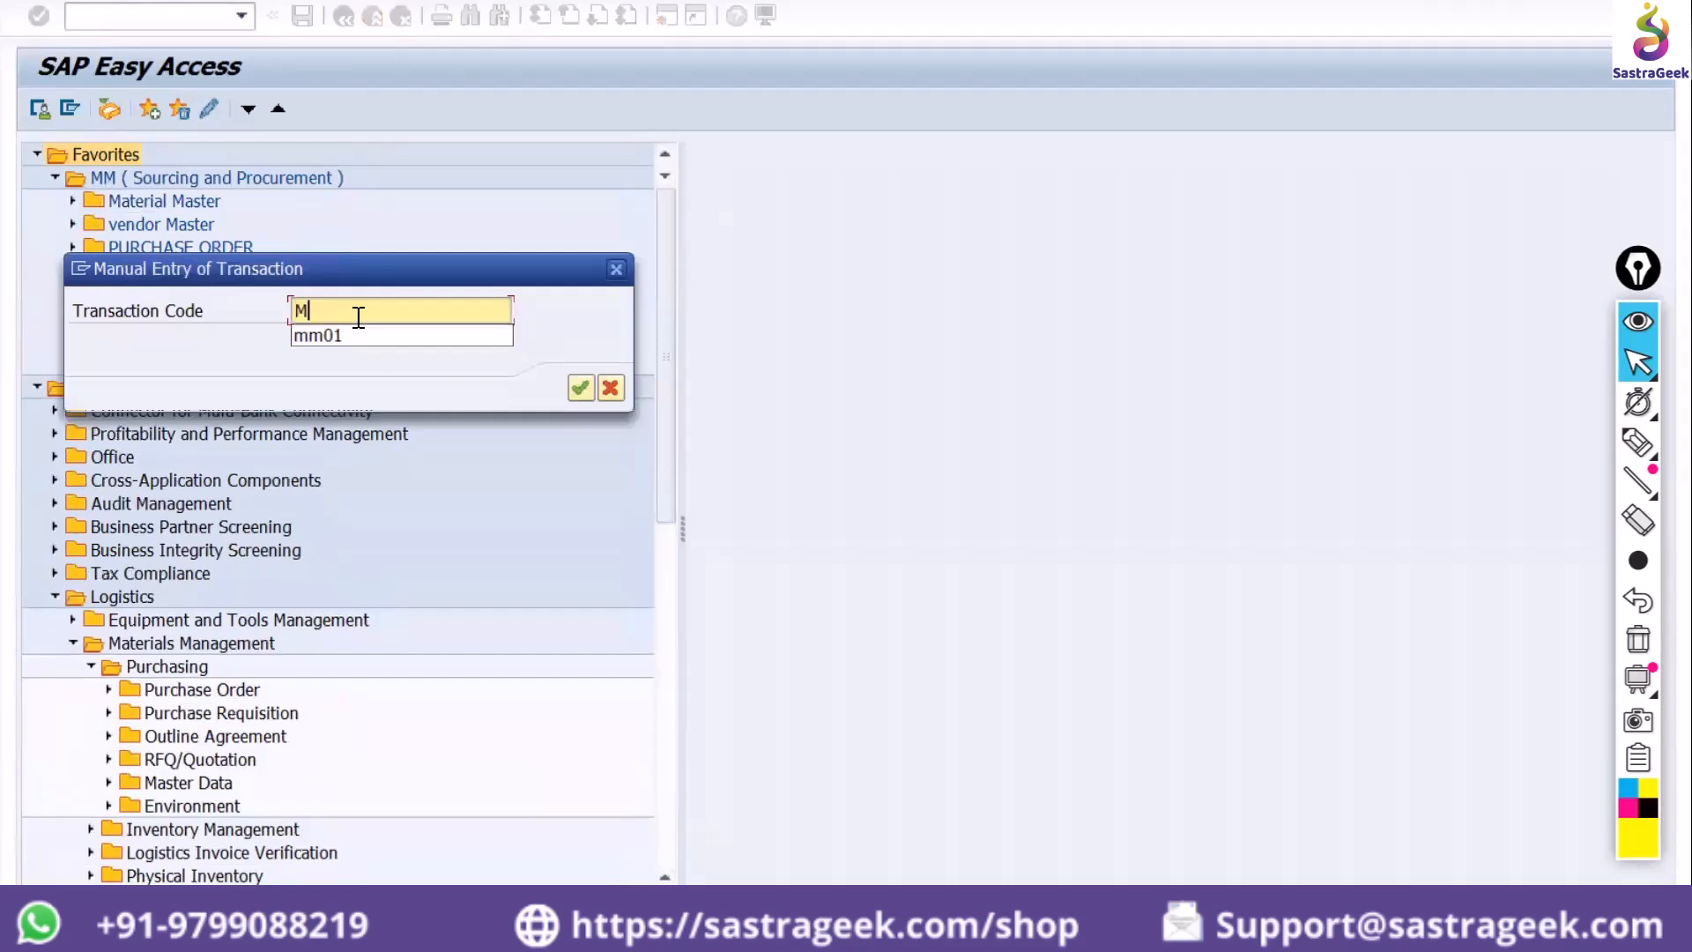
text(e21)
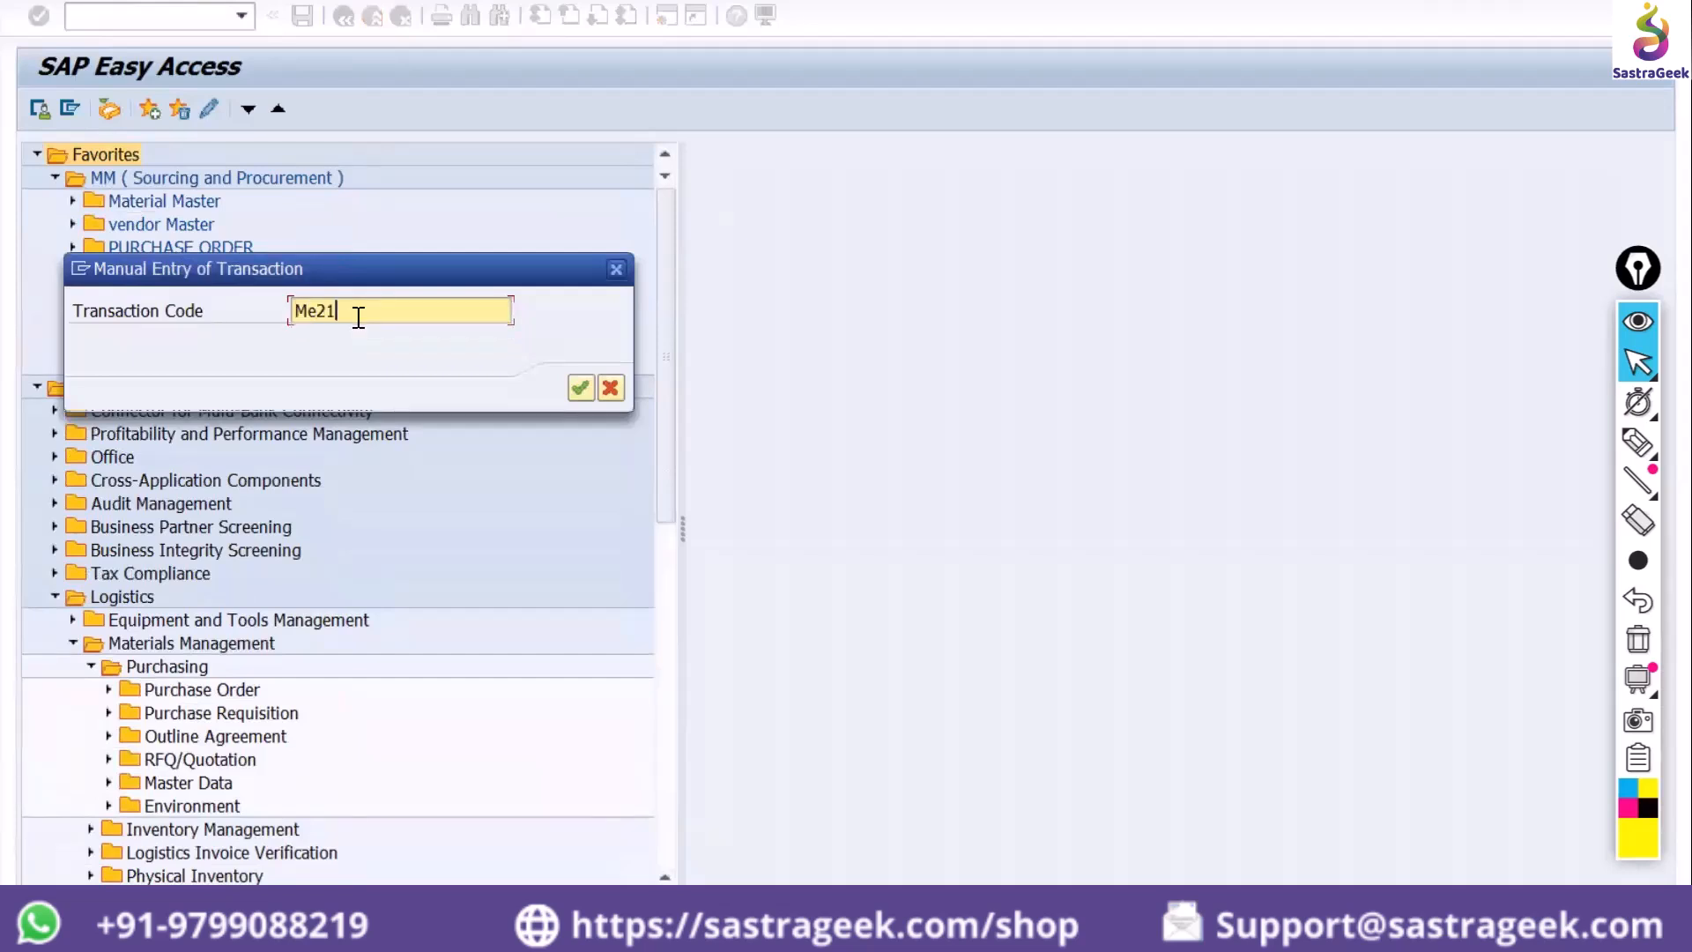
text(n)
key(Return)
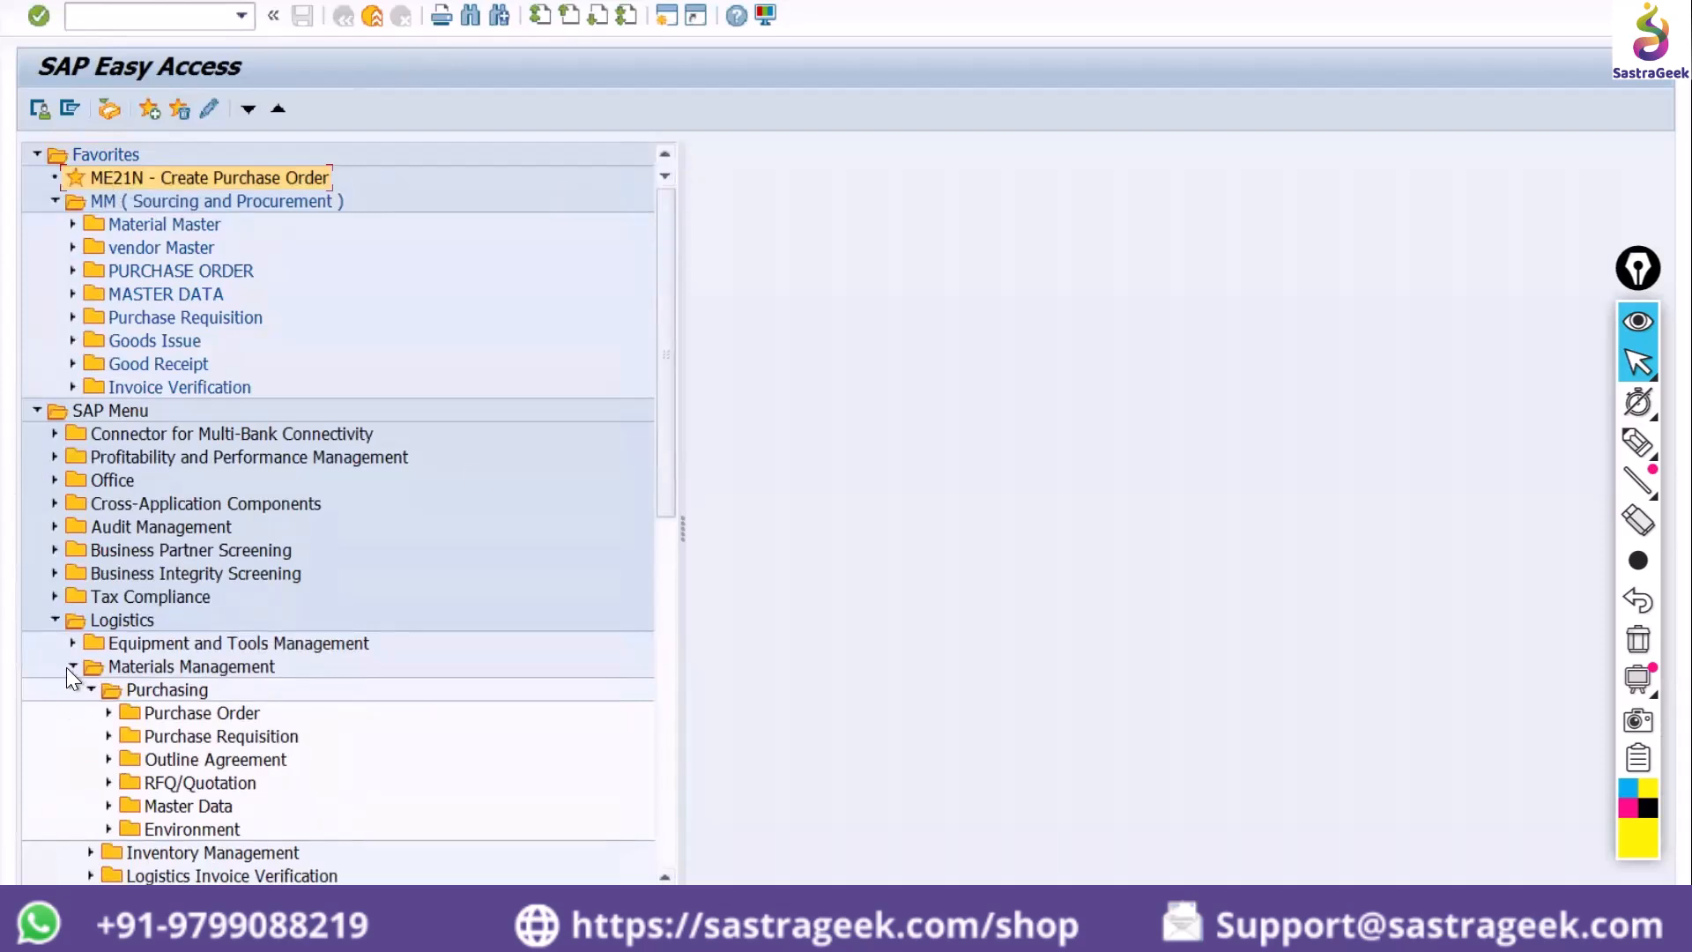
Look through Materials Management under Logistics, including the Inventory Management subfolders, and collapse Purchasing and the Logistics folder
click(53, 618)
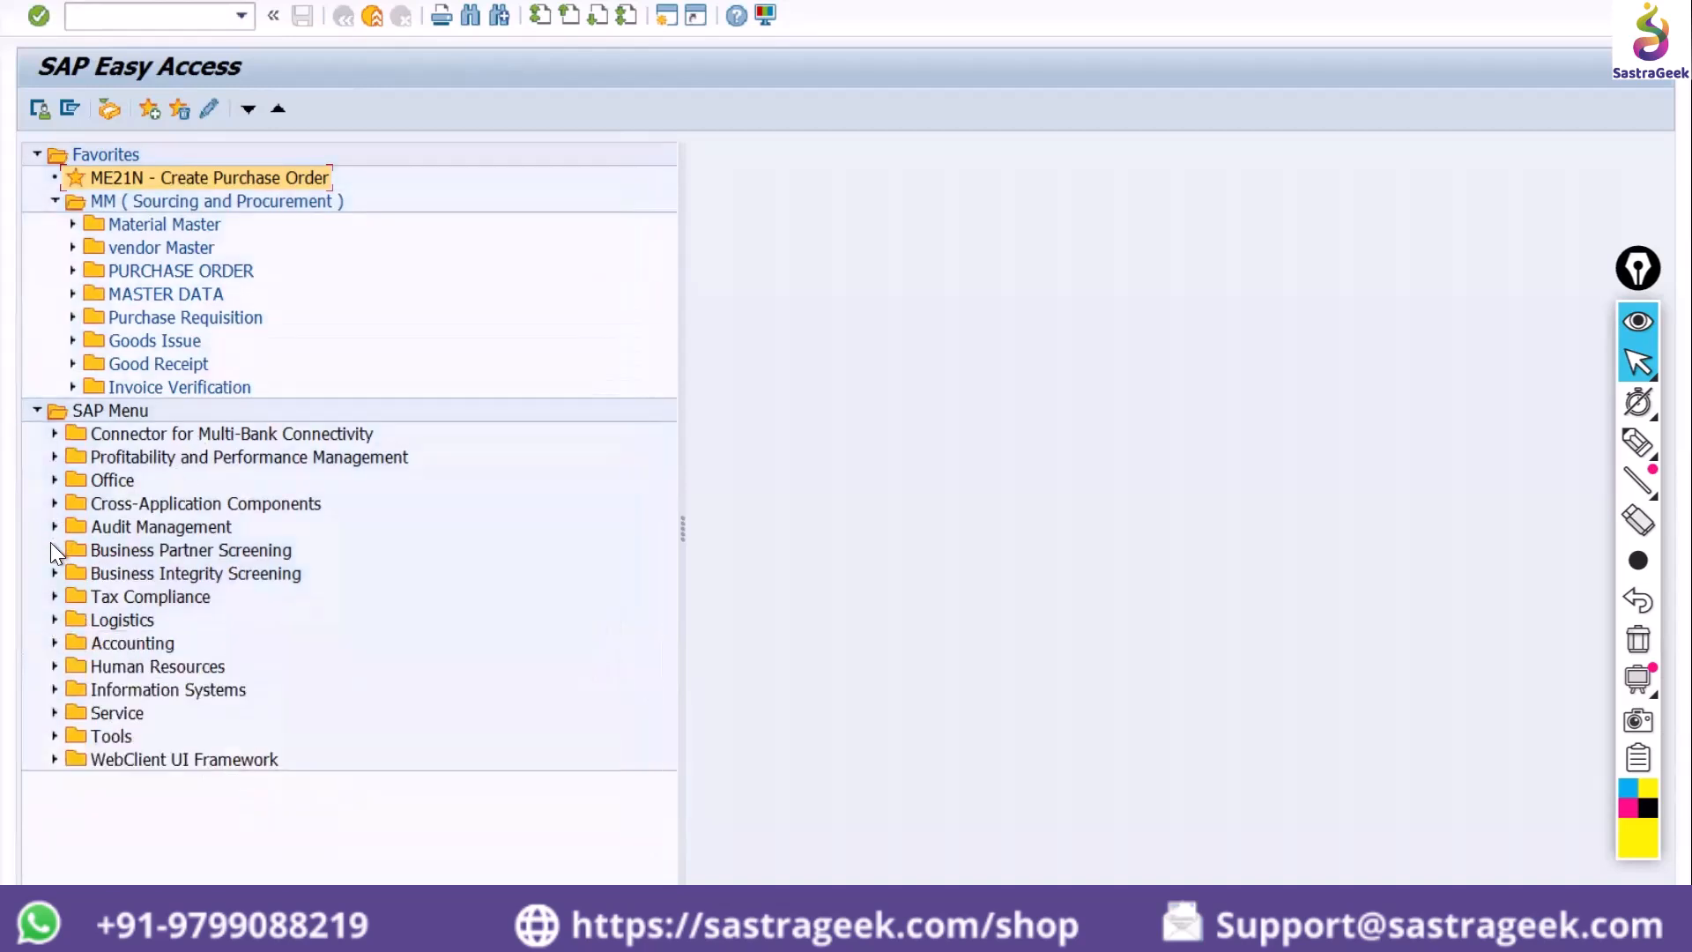
click(53, 619)
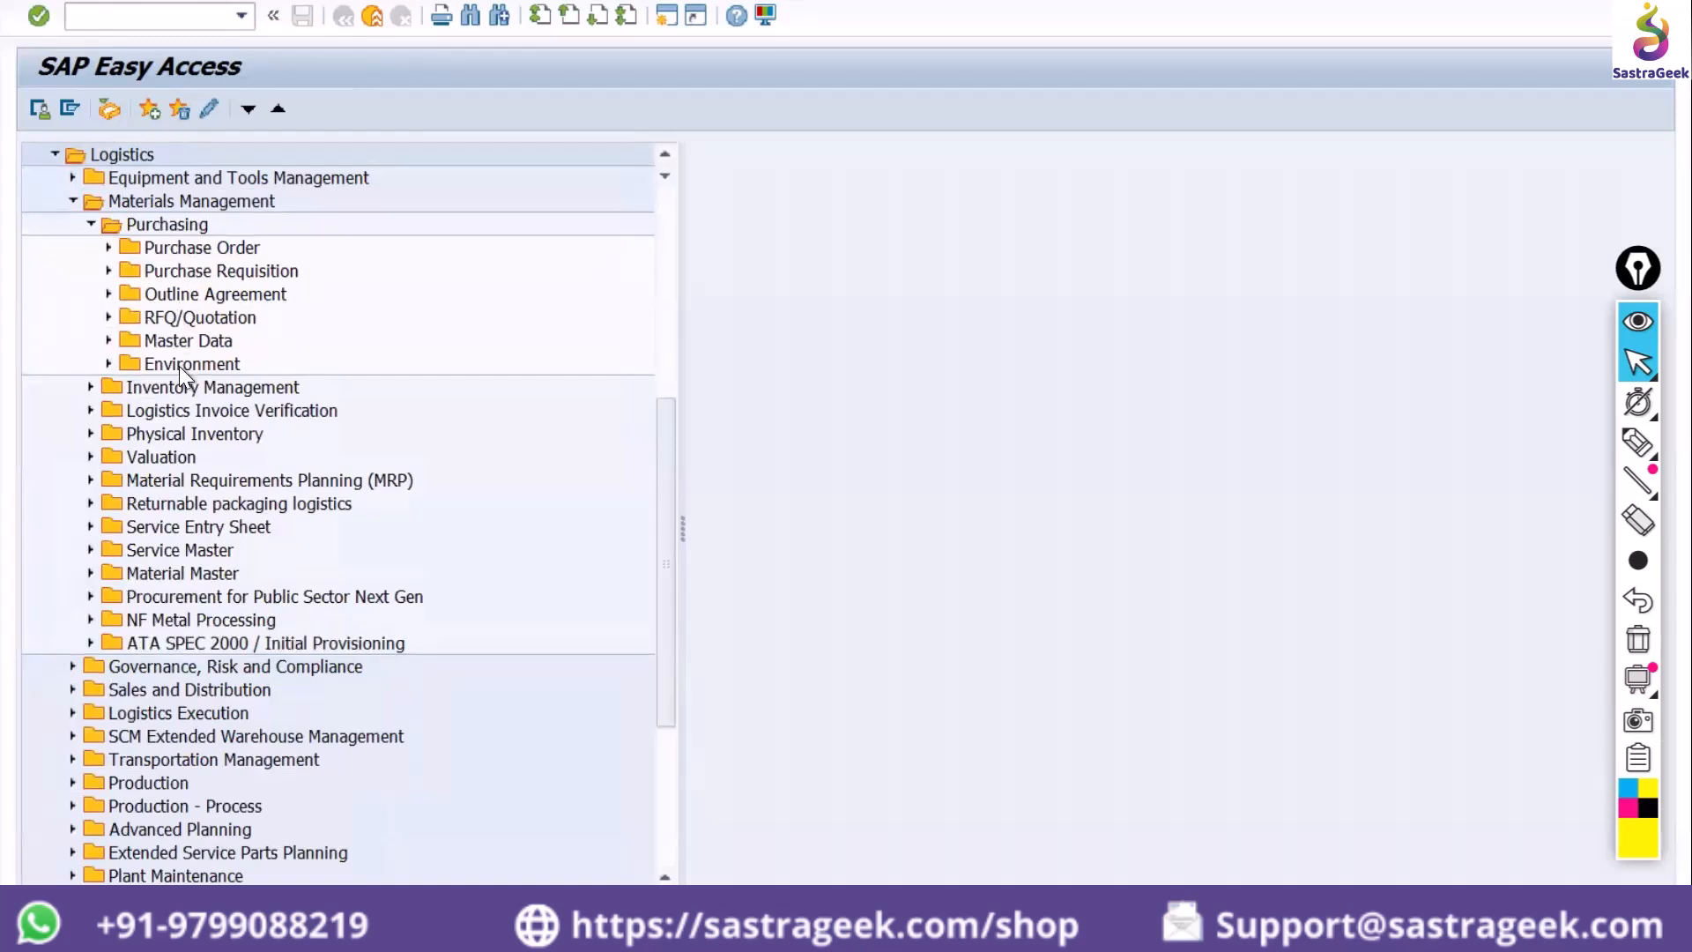
click(86, 387)
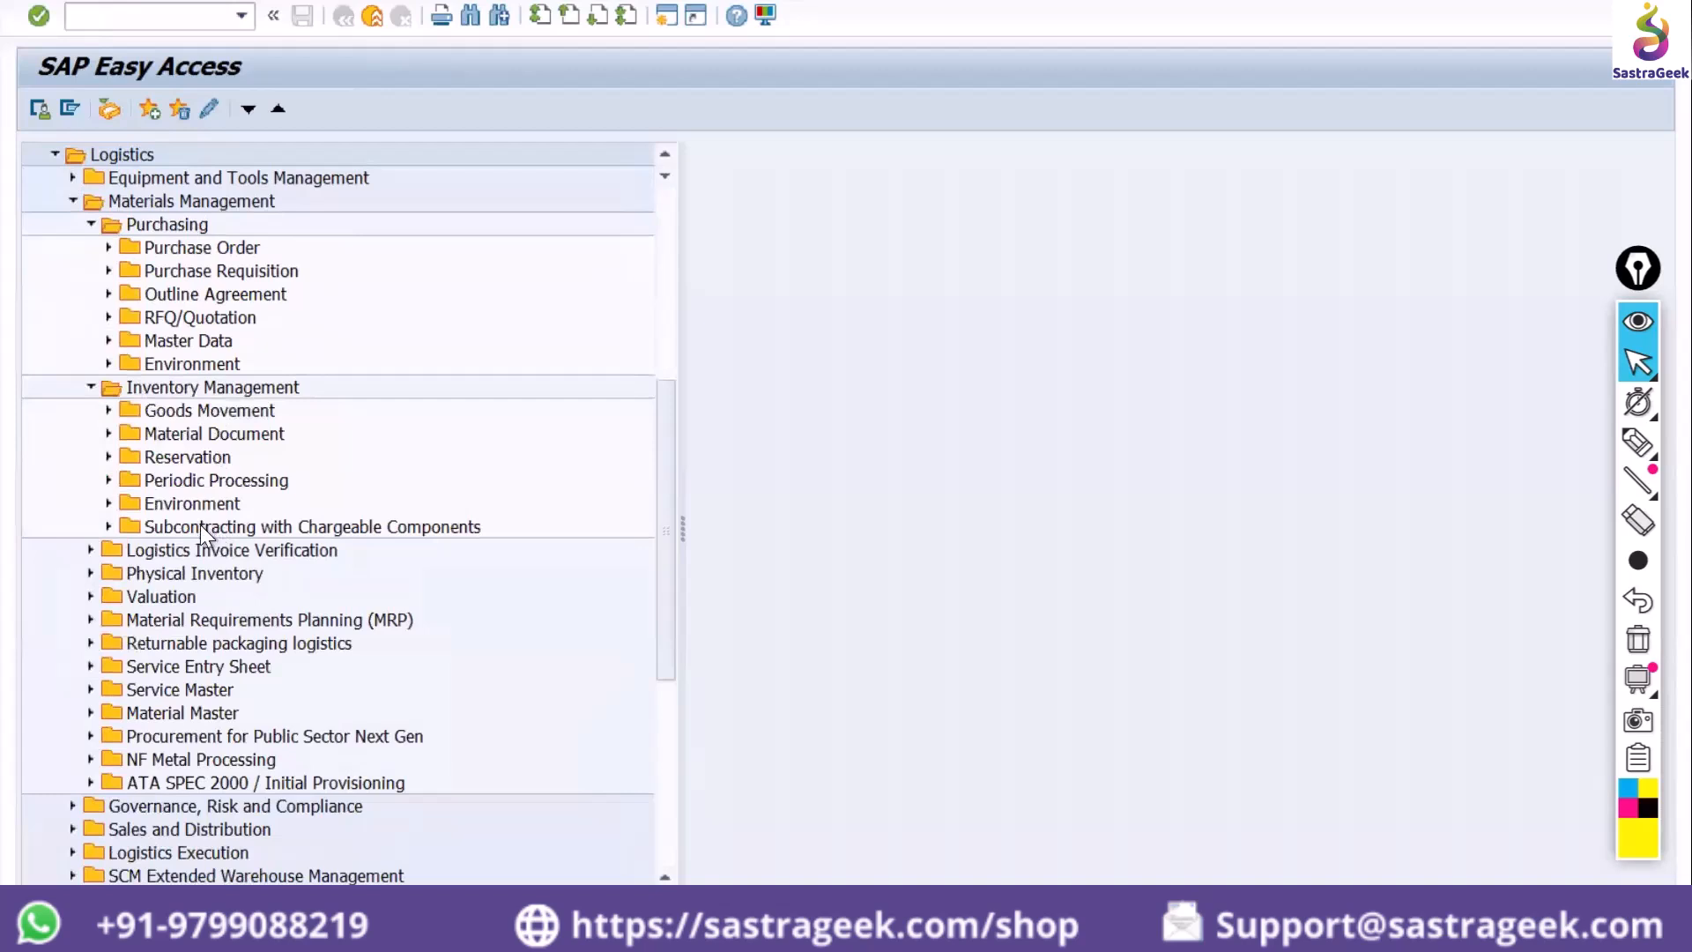
click(91, 388)
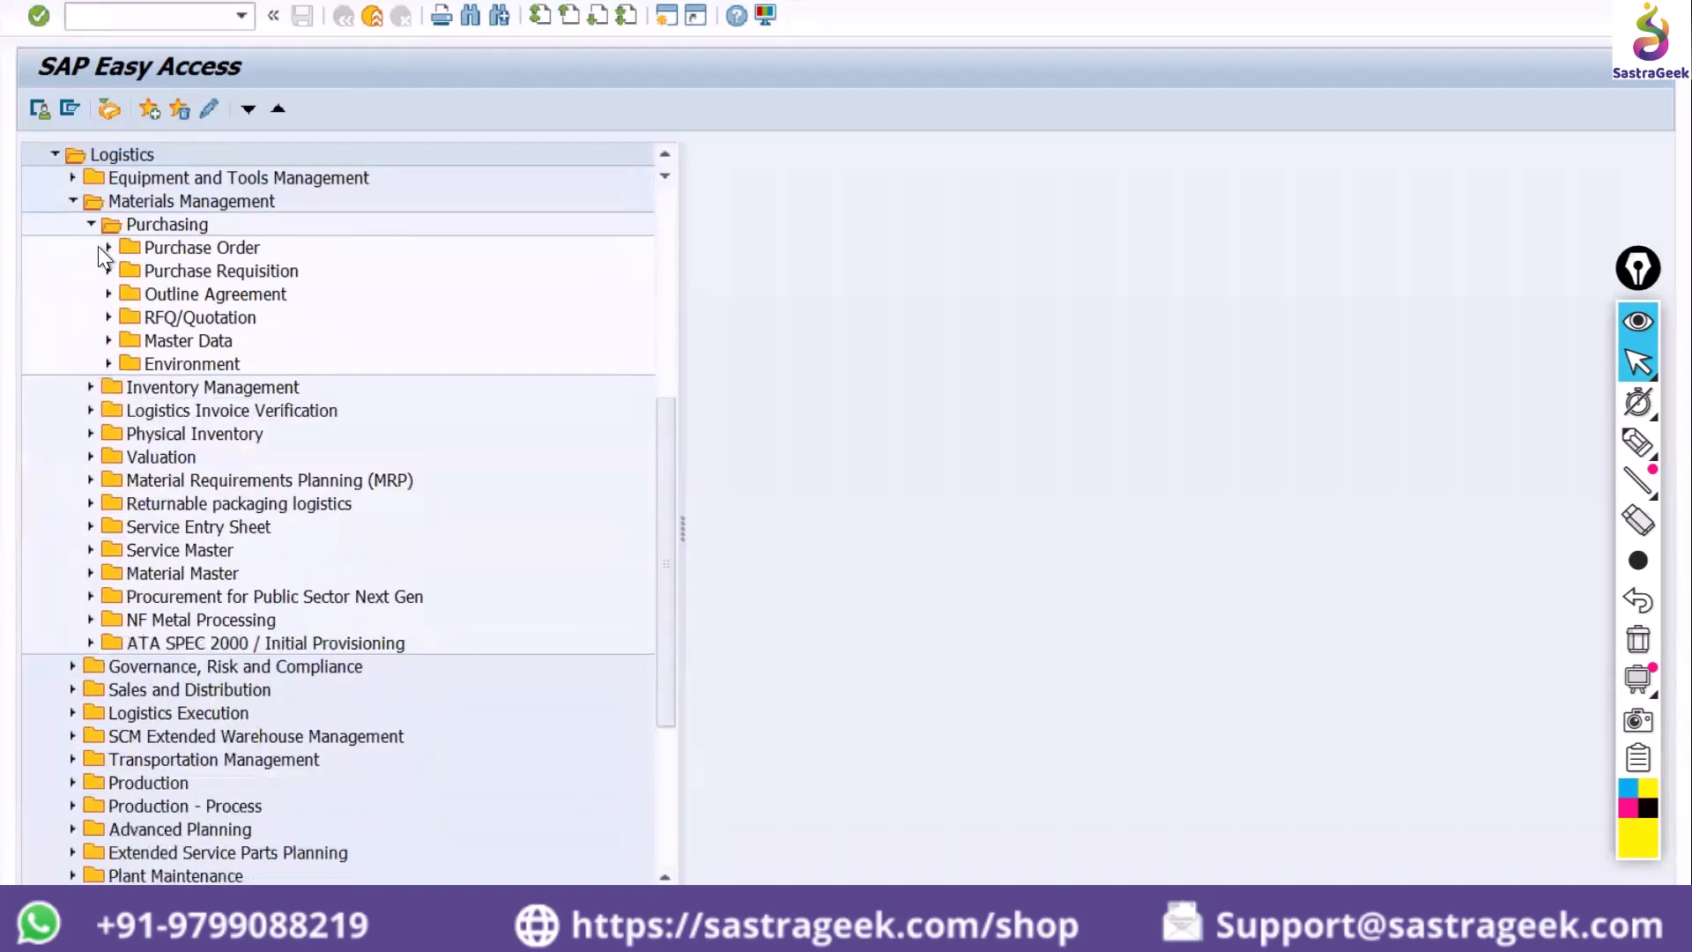
click(90, 223)
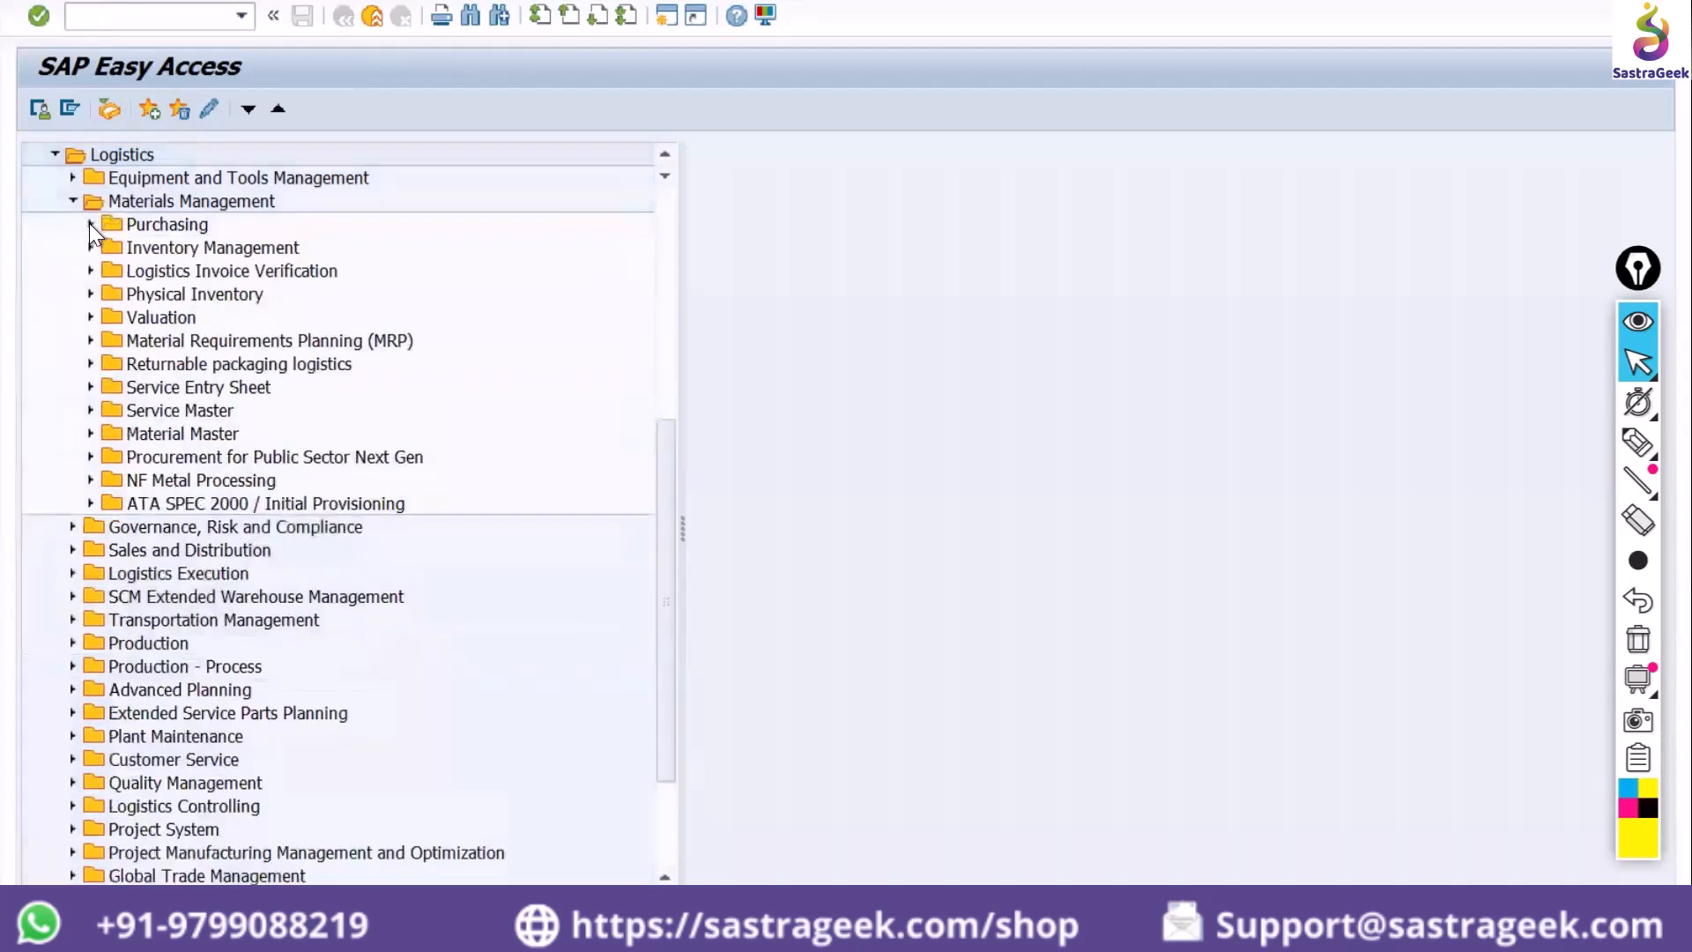
click(663, 209)
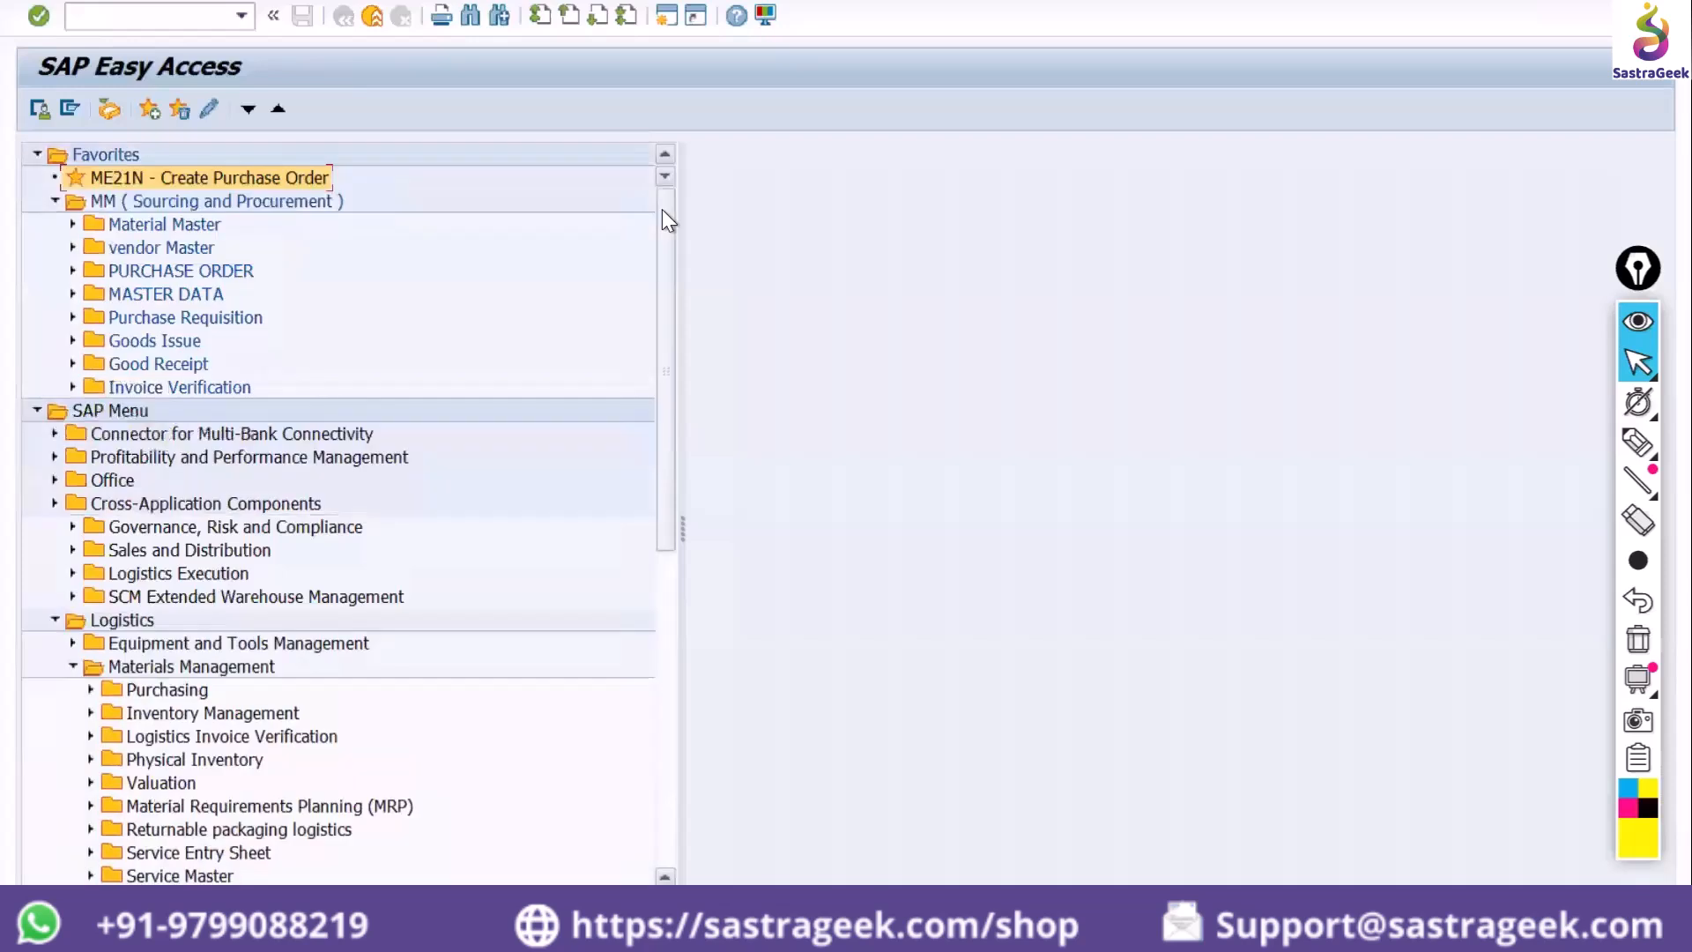
click(54, 618)
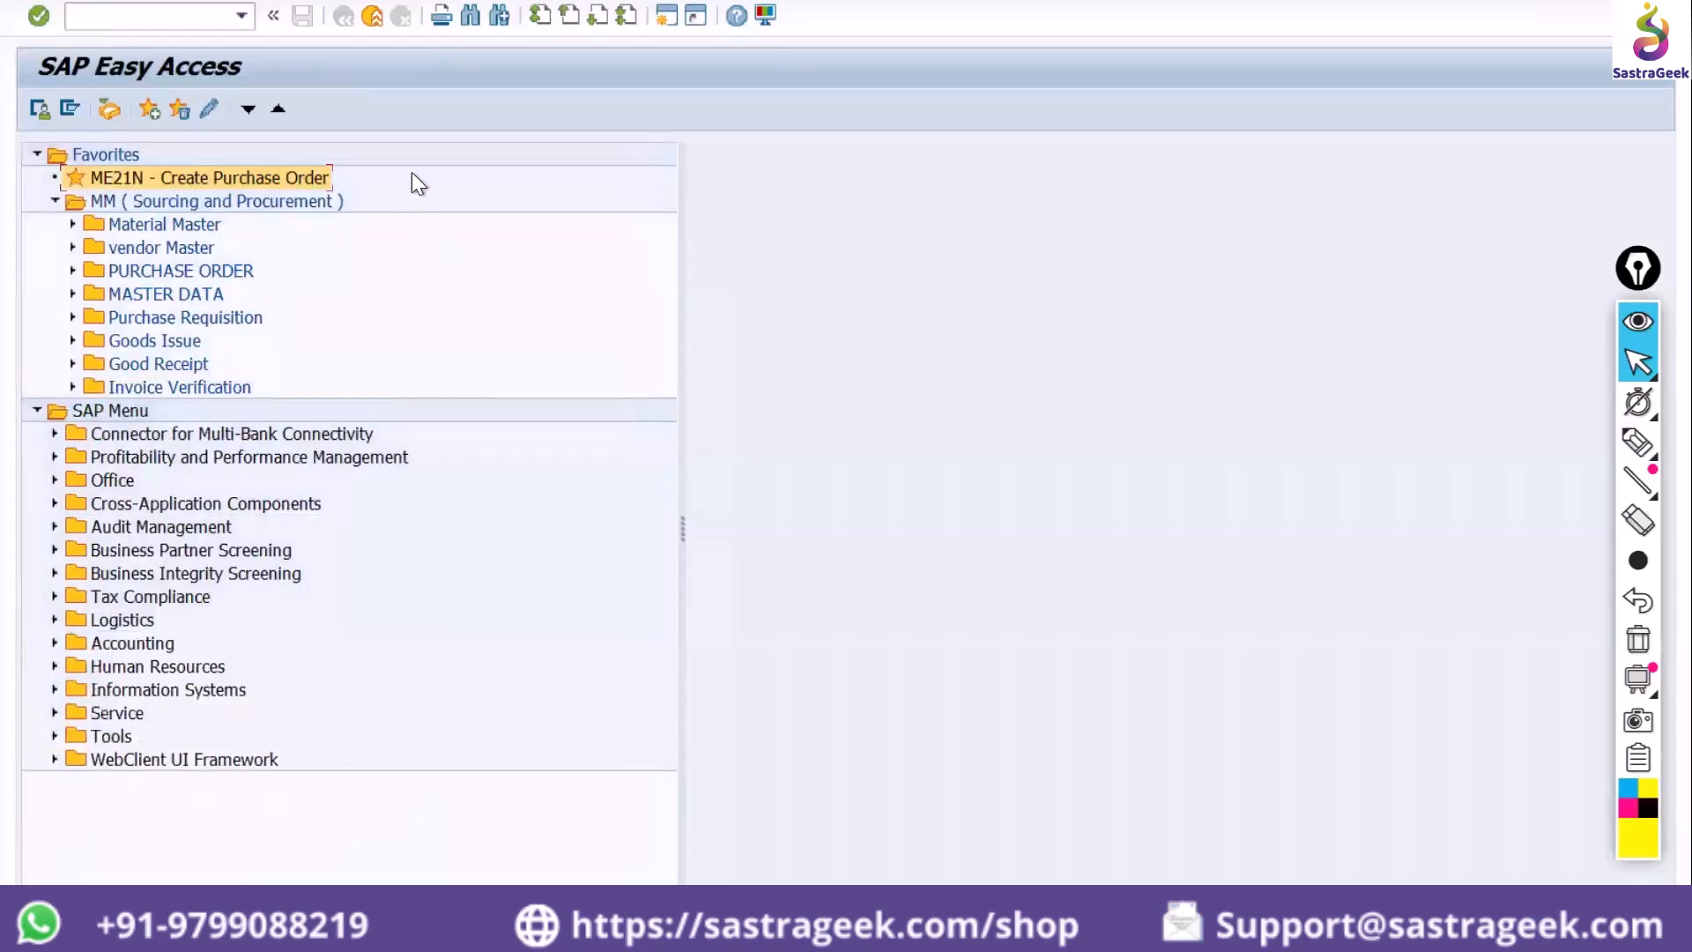
Insert a new folder named Purchasing directly under Favorites
right_click(340, 251)
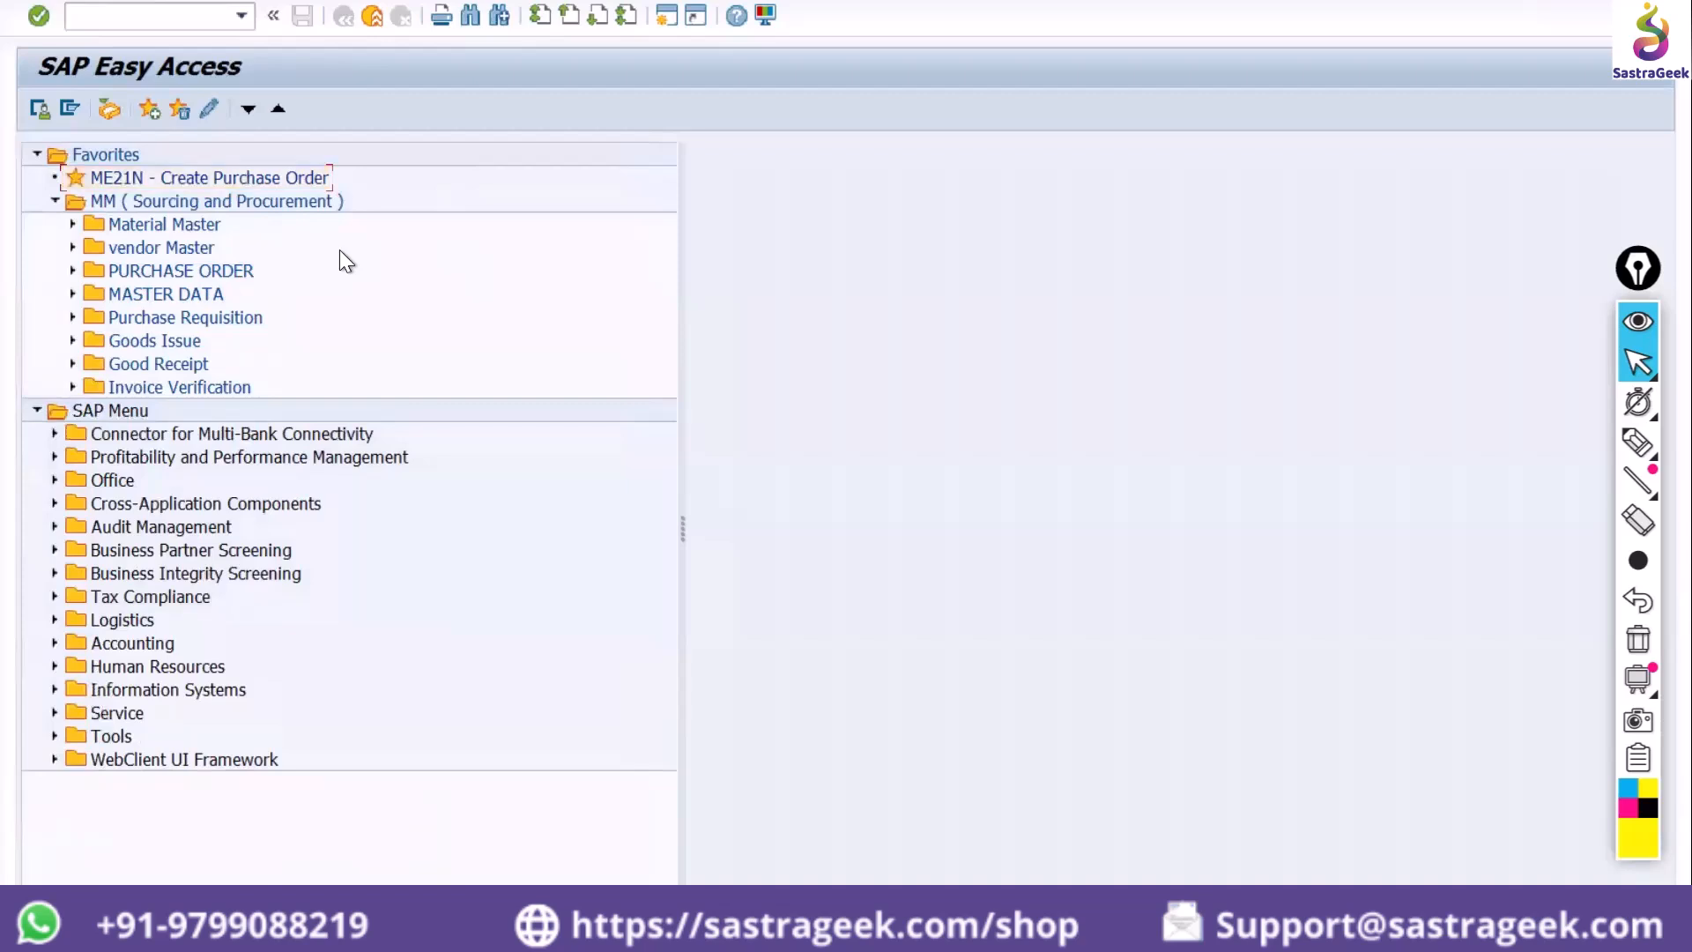
click(98, 152)
right_click(98, 151)
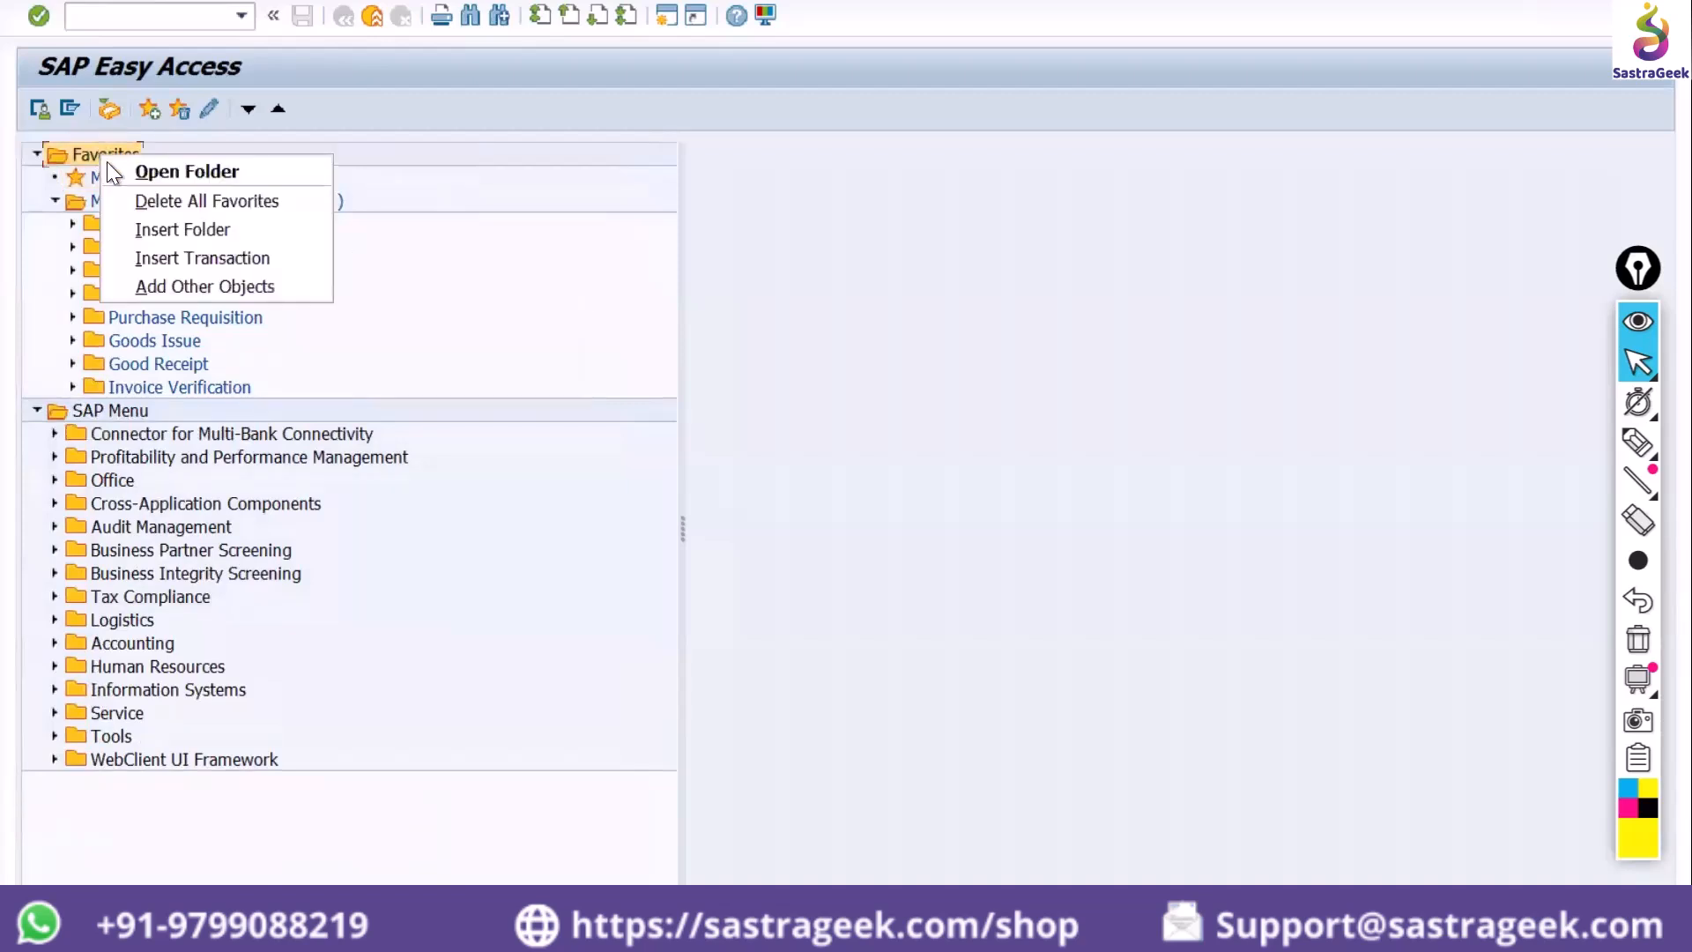
click(151, 222)
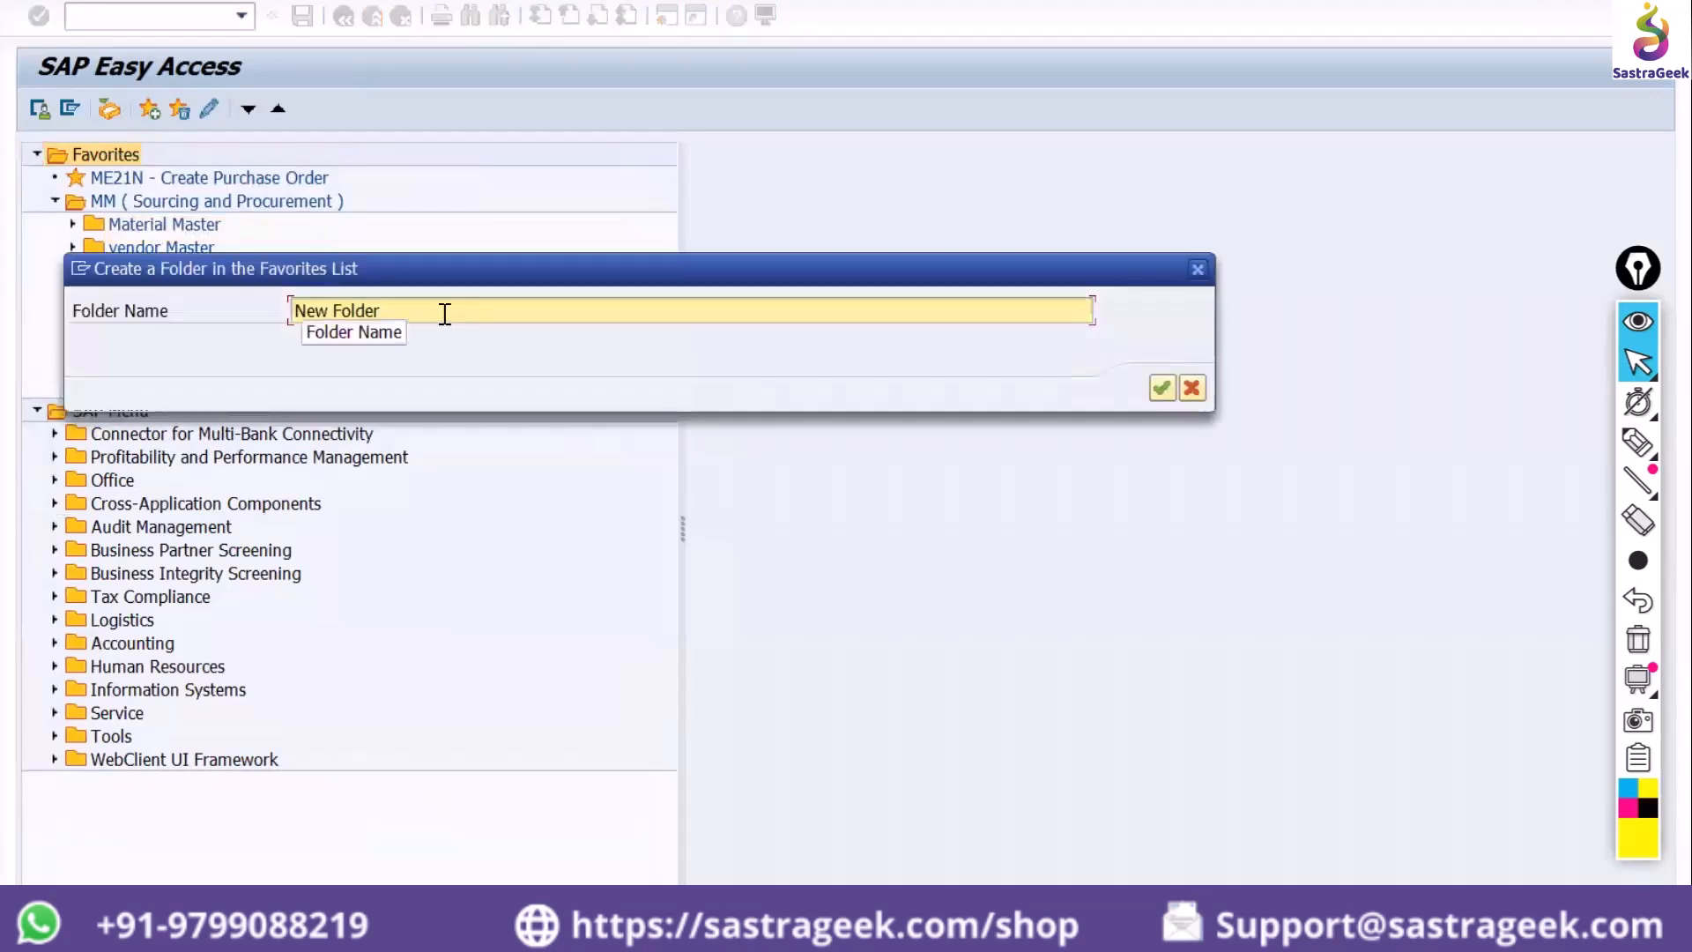
key(Delete)
key(Delete)
key(Delete)
key(Delete)
key(Delete)
key(Delete)
key(Delete)
key(Delete)
key(Delete)
key(Delete)
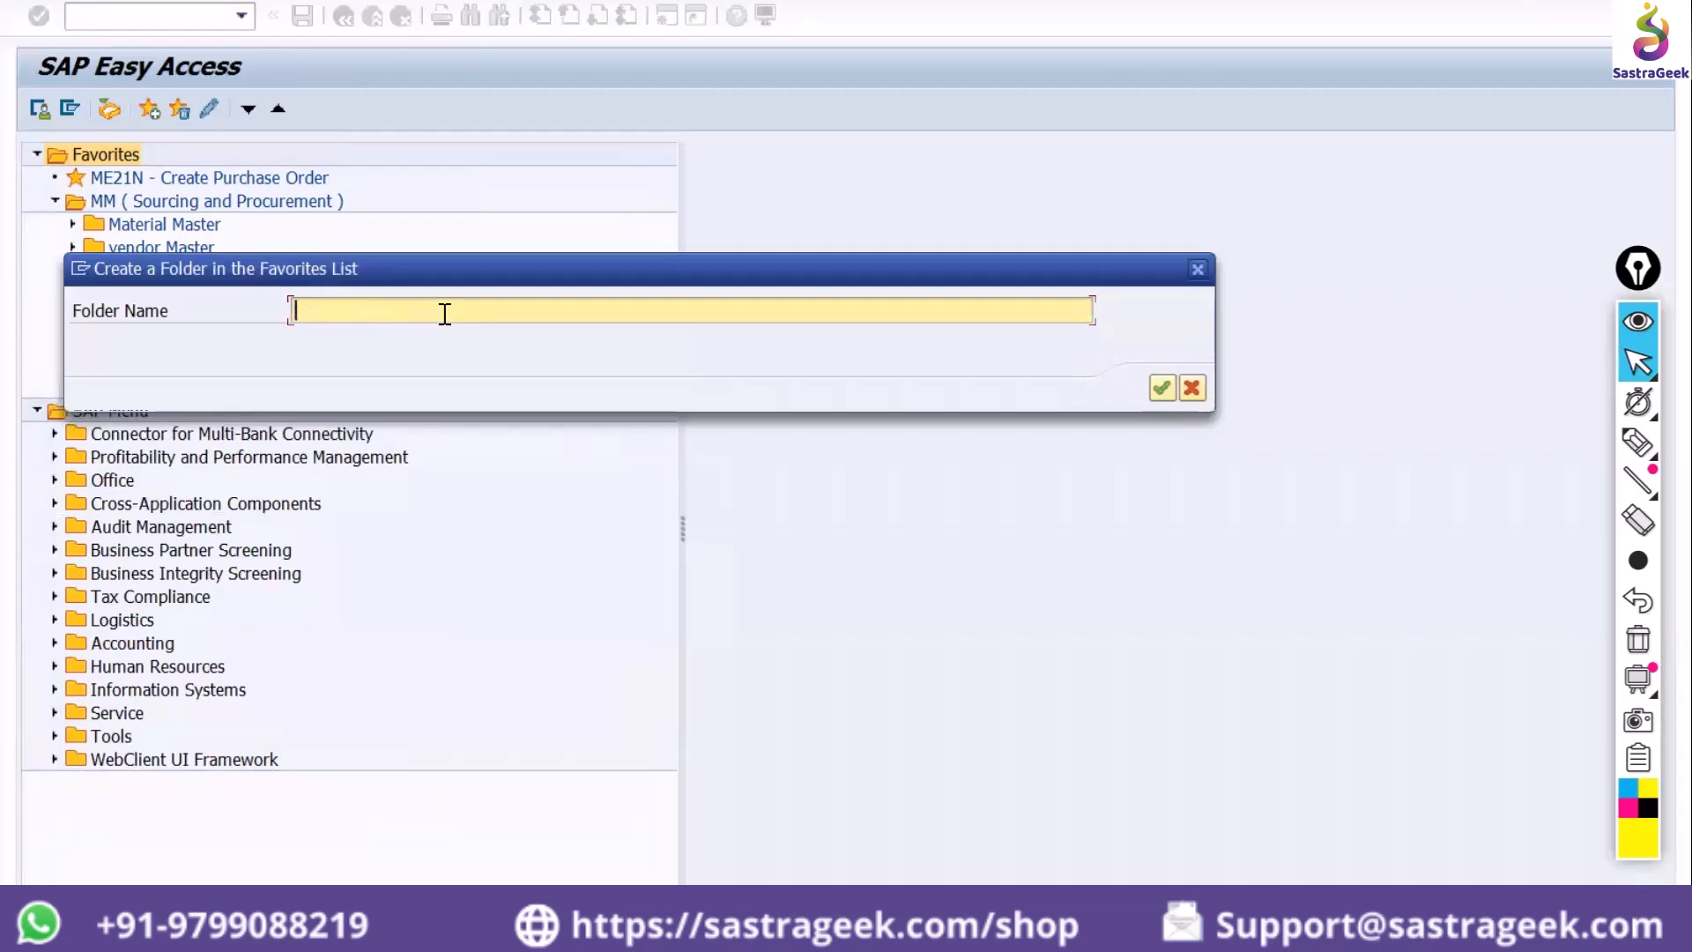
text(Purchasing)
key(Return)
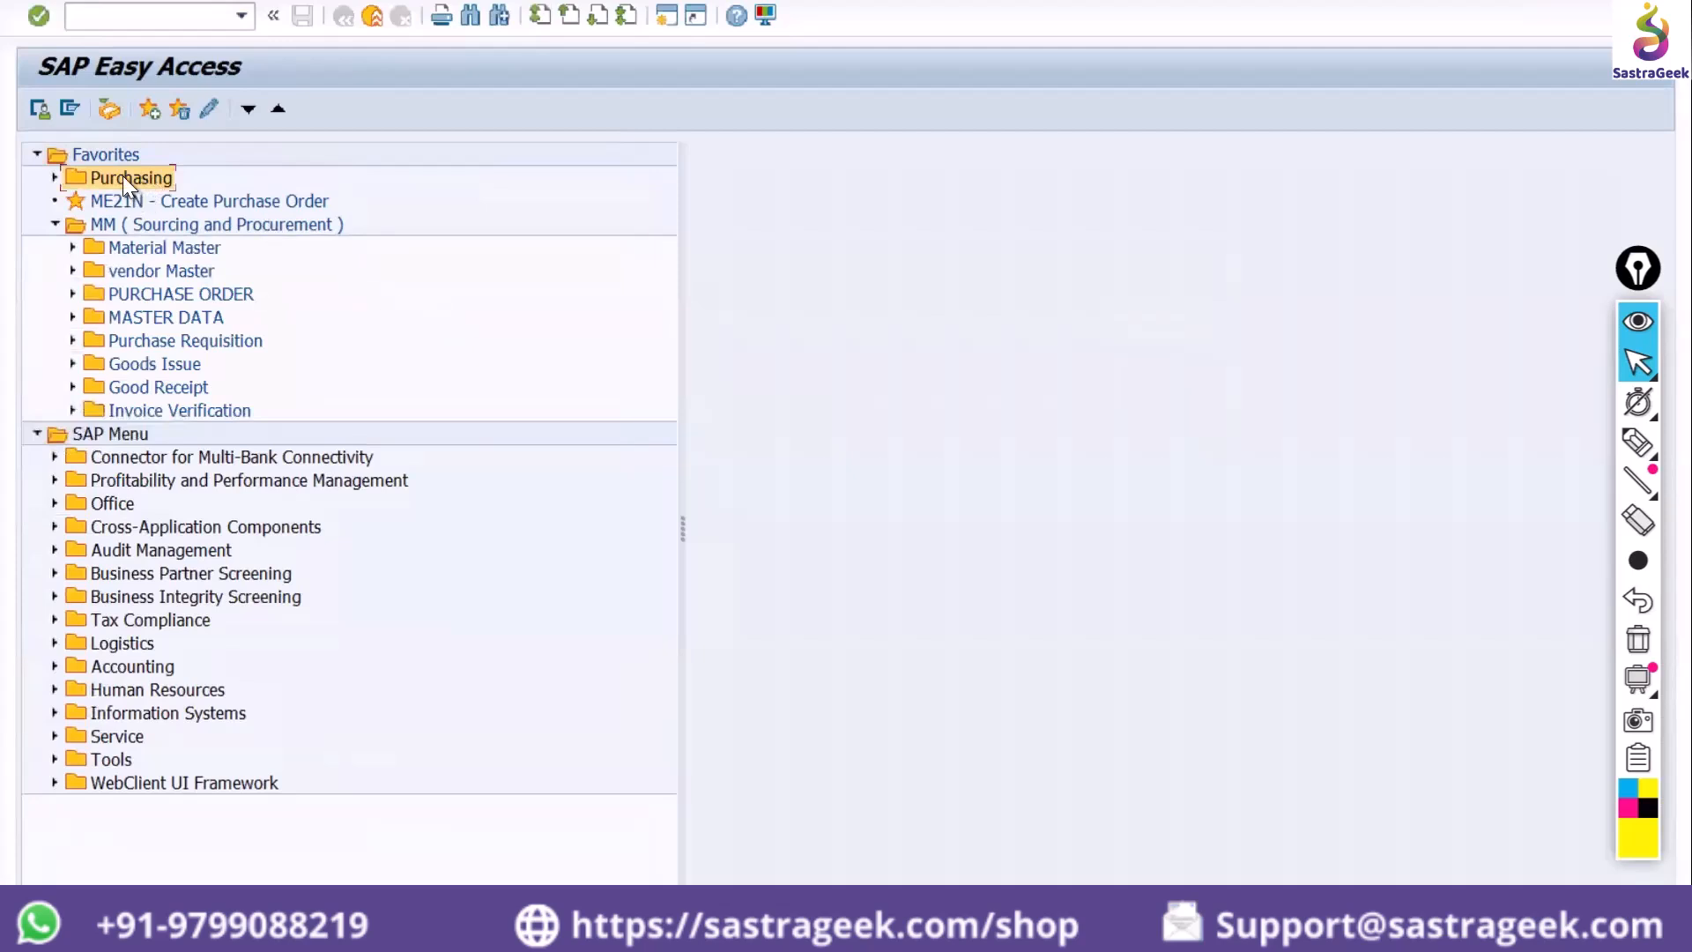
Check the contents of the new Purchasing folder in Favorites and insert the transaction ME21N into it
click(55, 177)
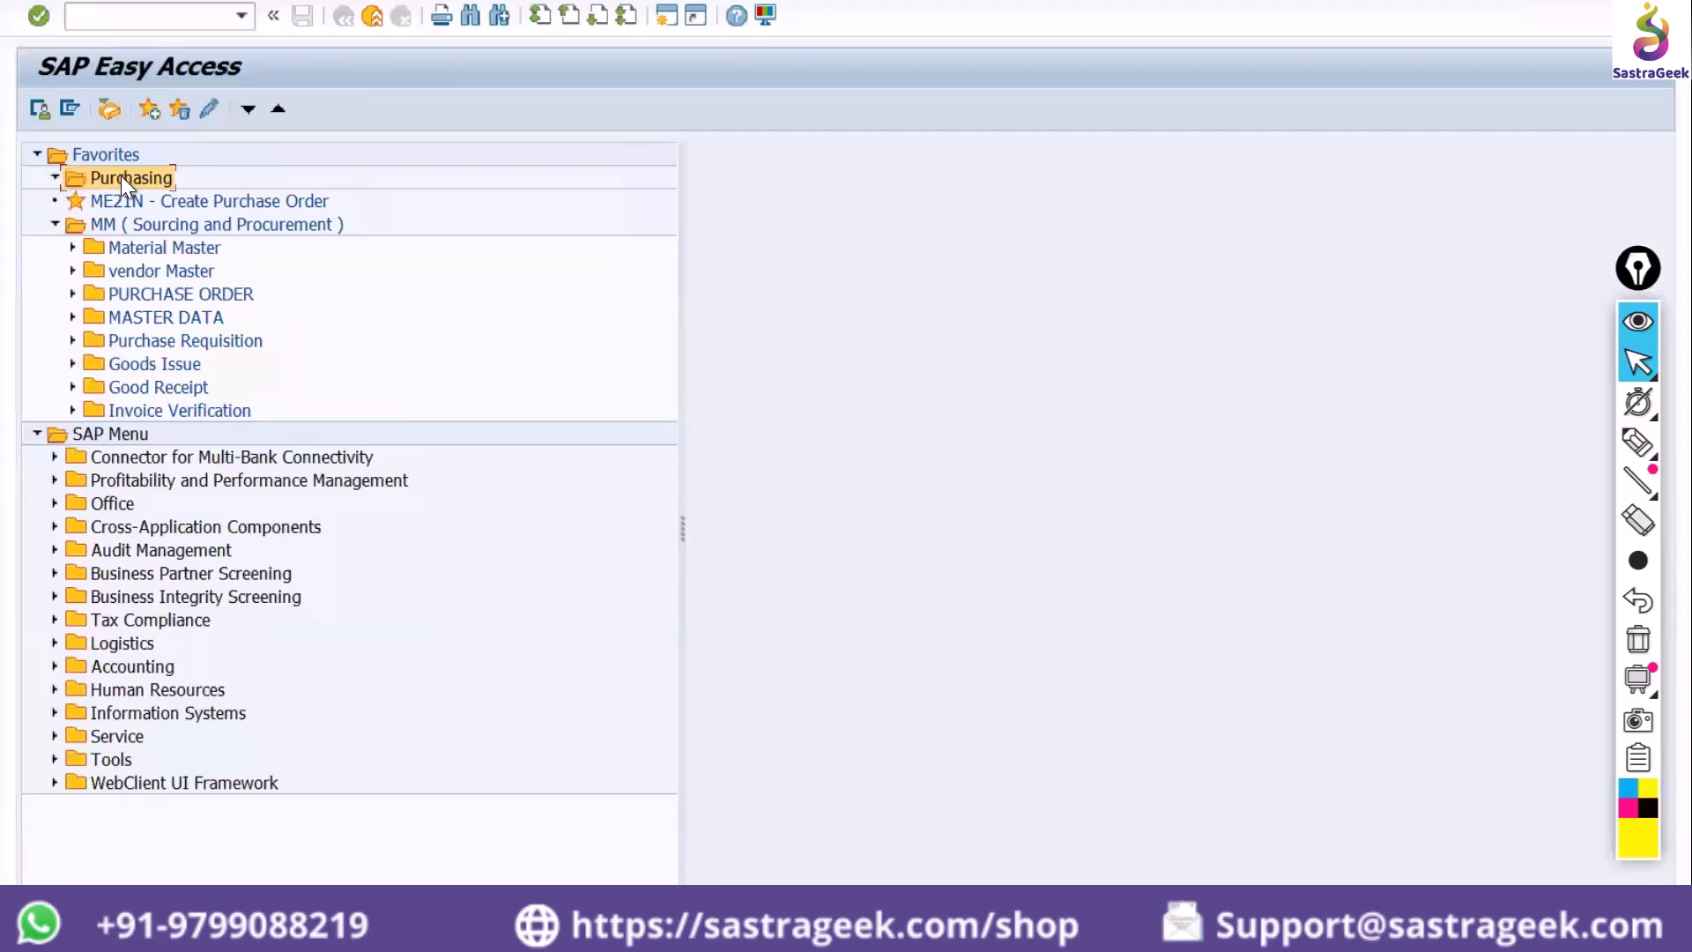
click(55, 175)
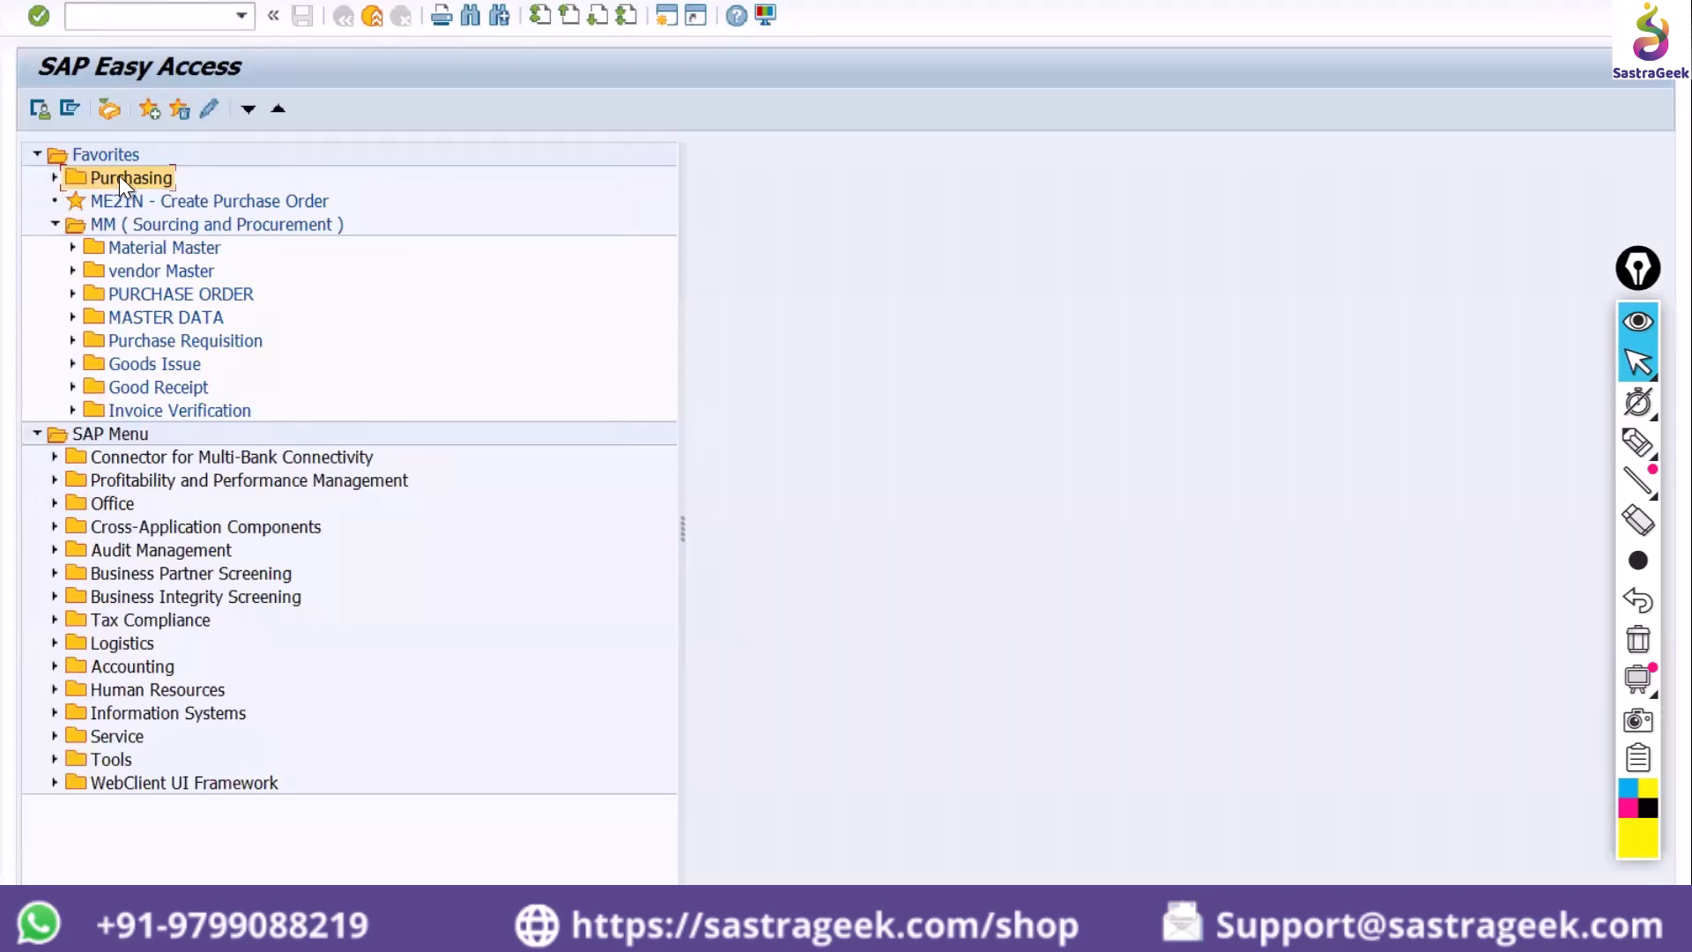
right_click(119, 176)
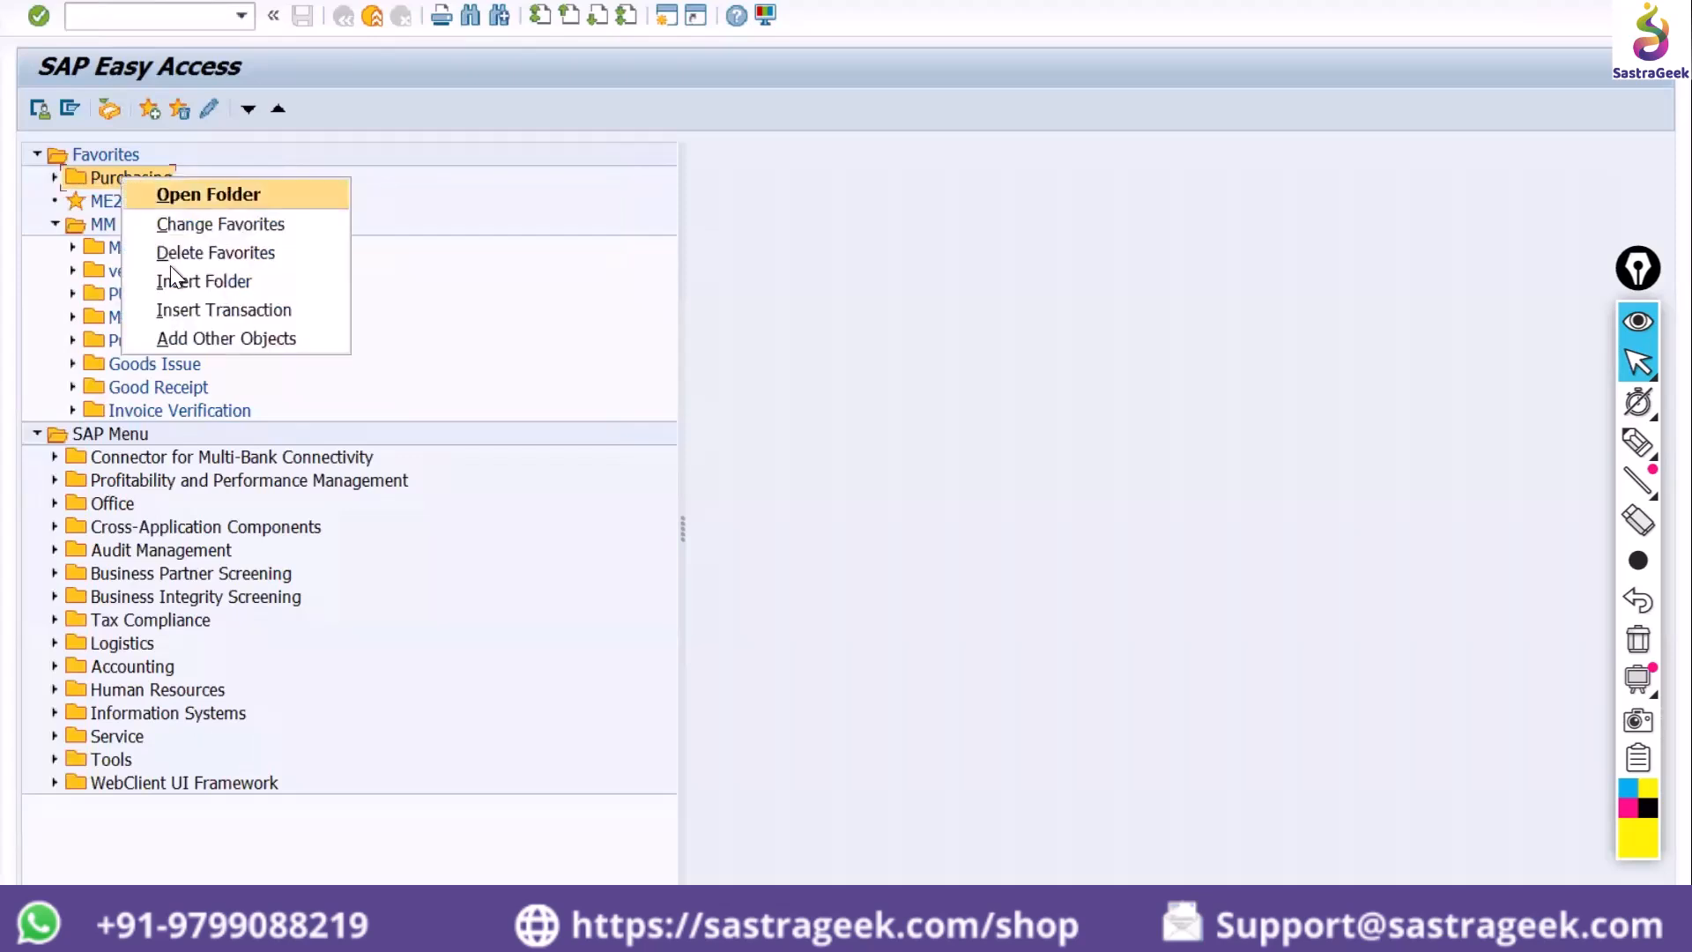
click(193, 314)
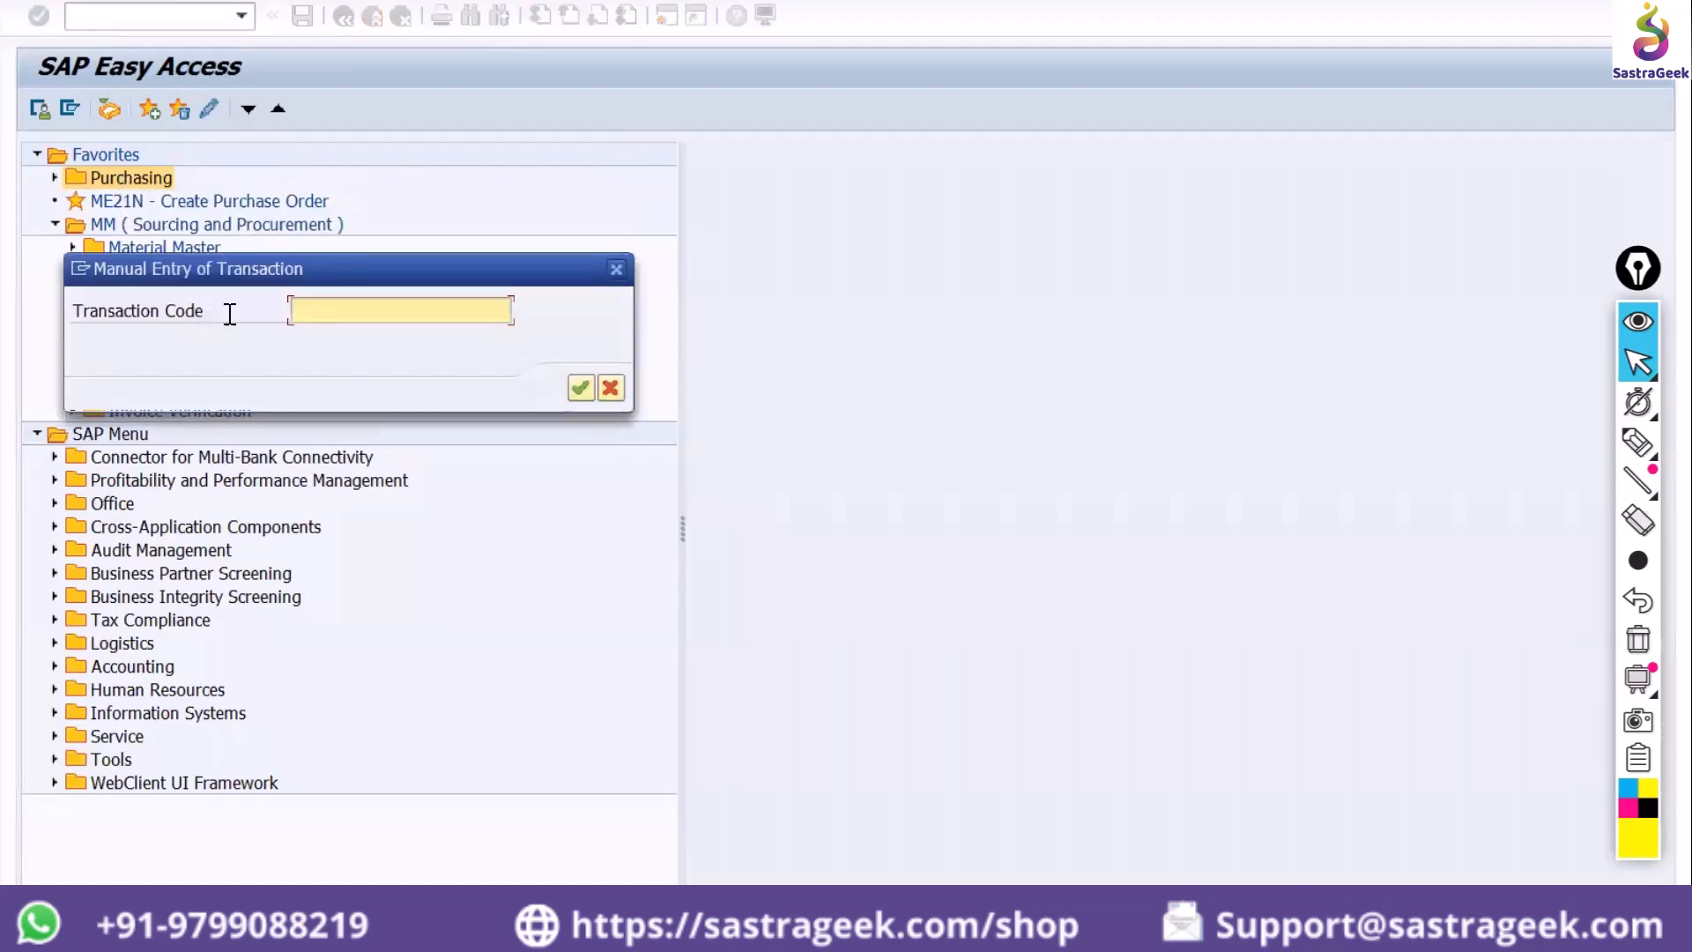
text(me21n)
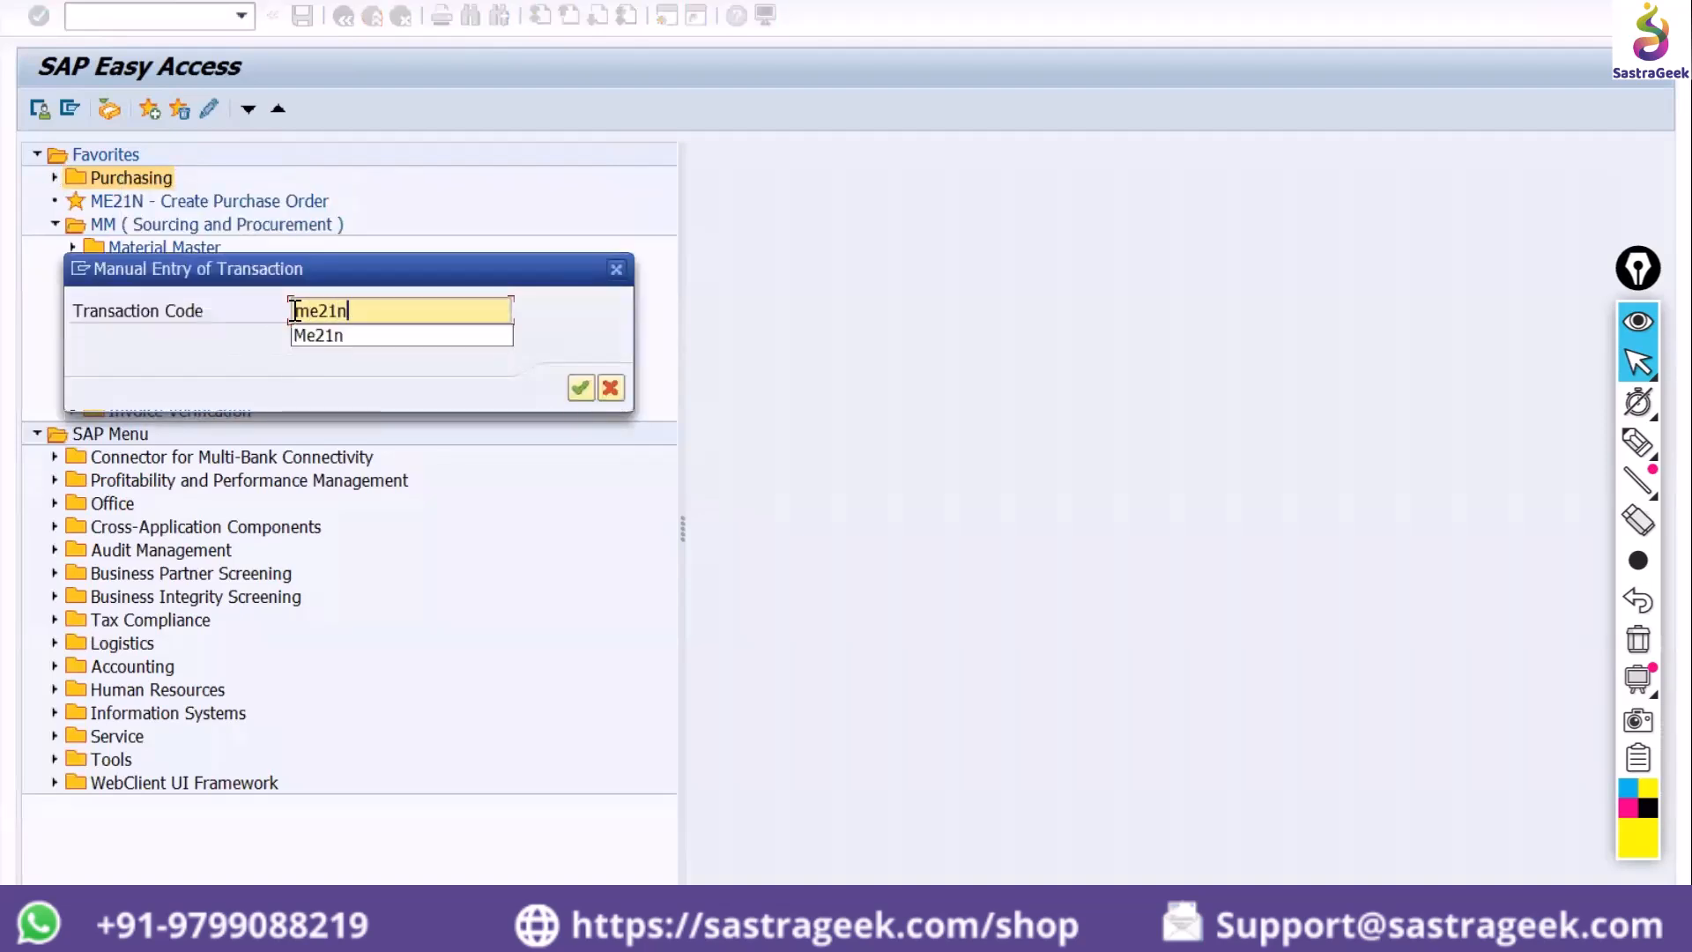
key(Return)
key(Return)
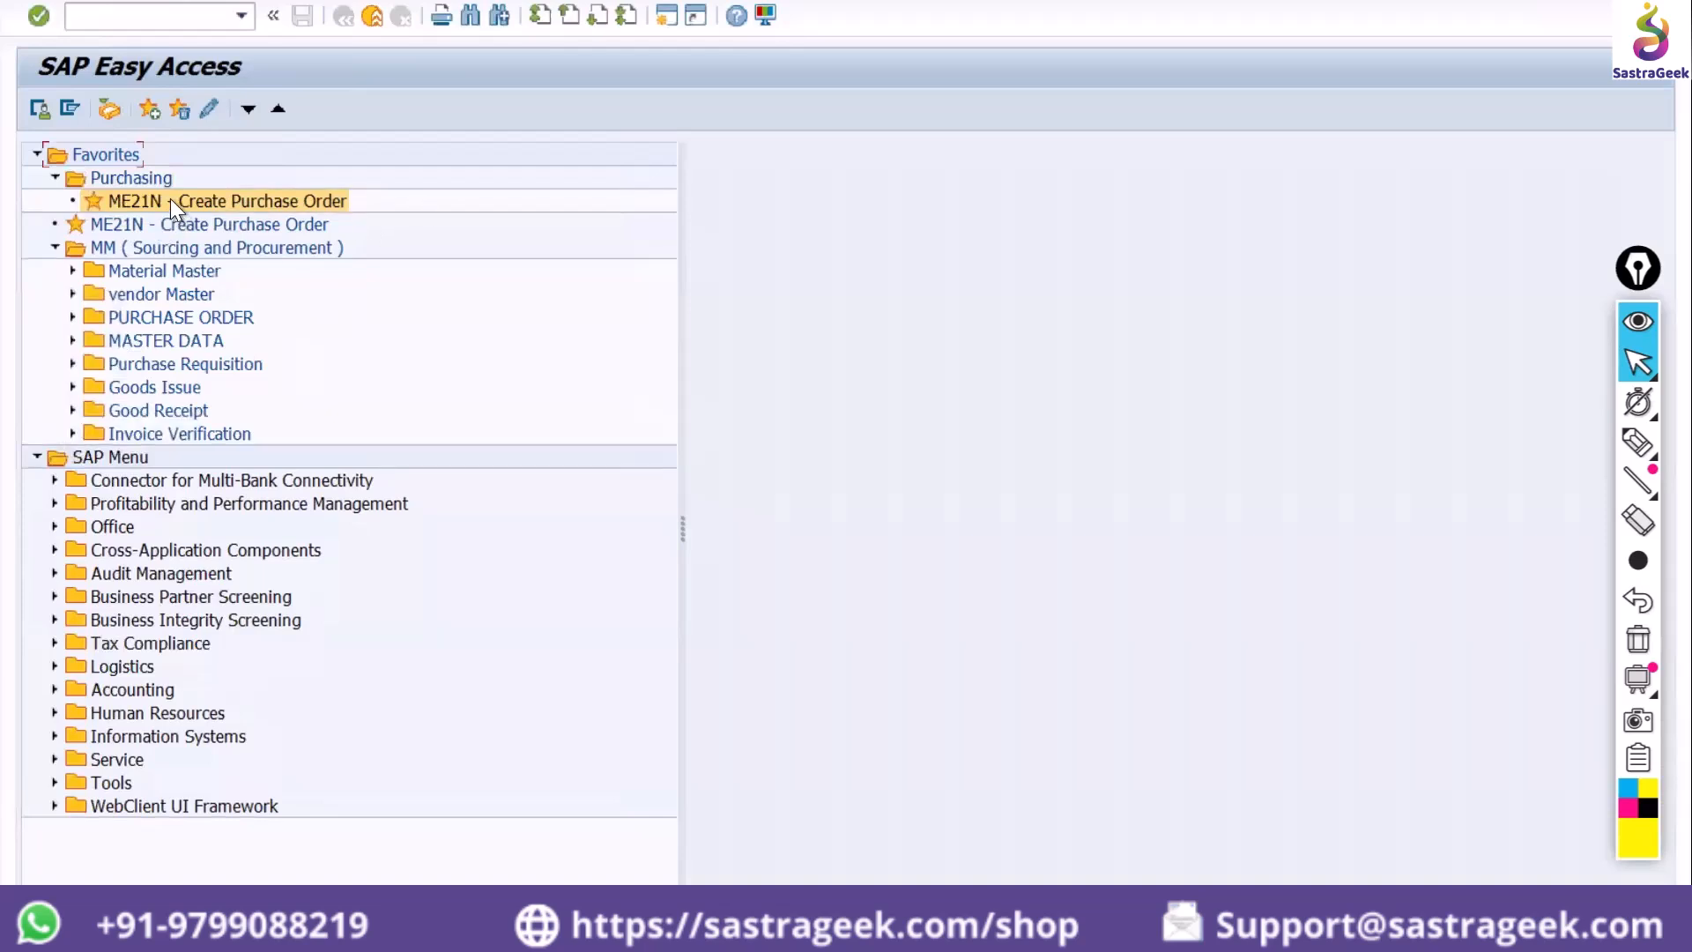
Collapse the MM ( Sourcing and Procurement ) folder, then collapse and re-expand the Purchasing folder in Favorites
click(53, 247)
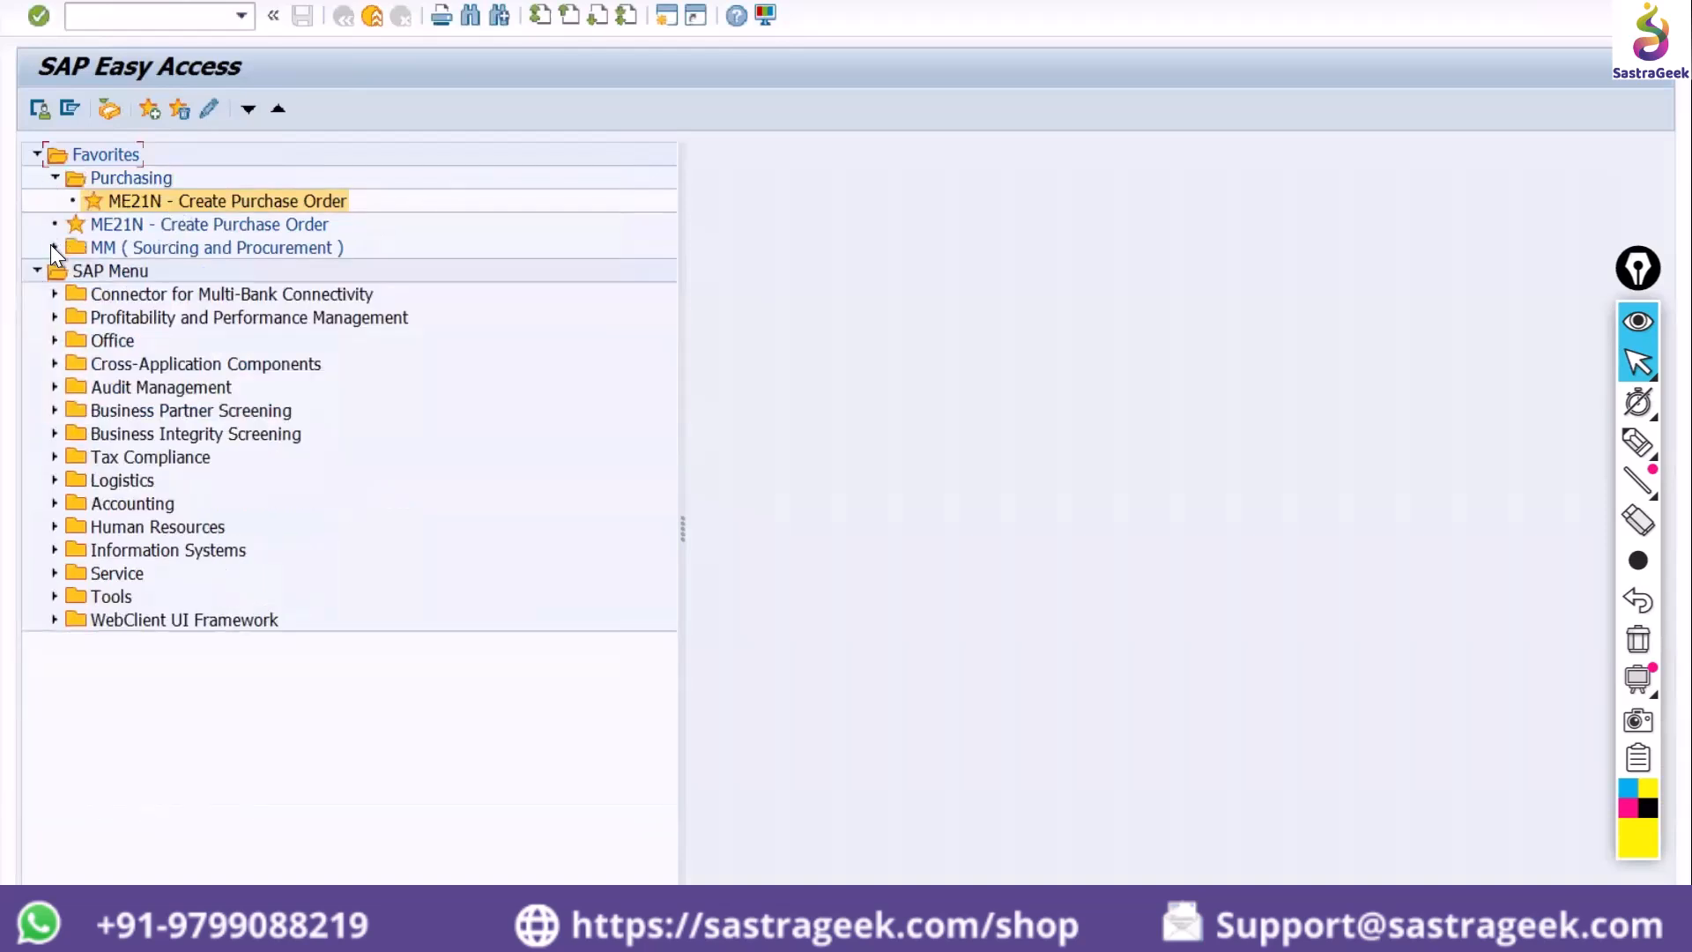
click(51, 174)
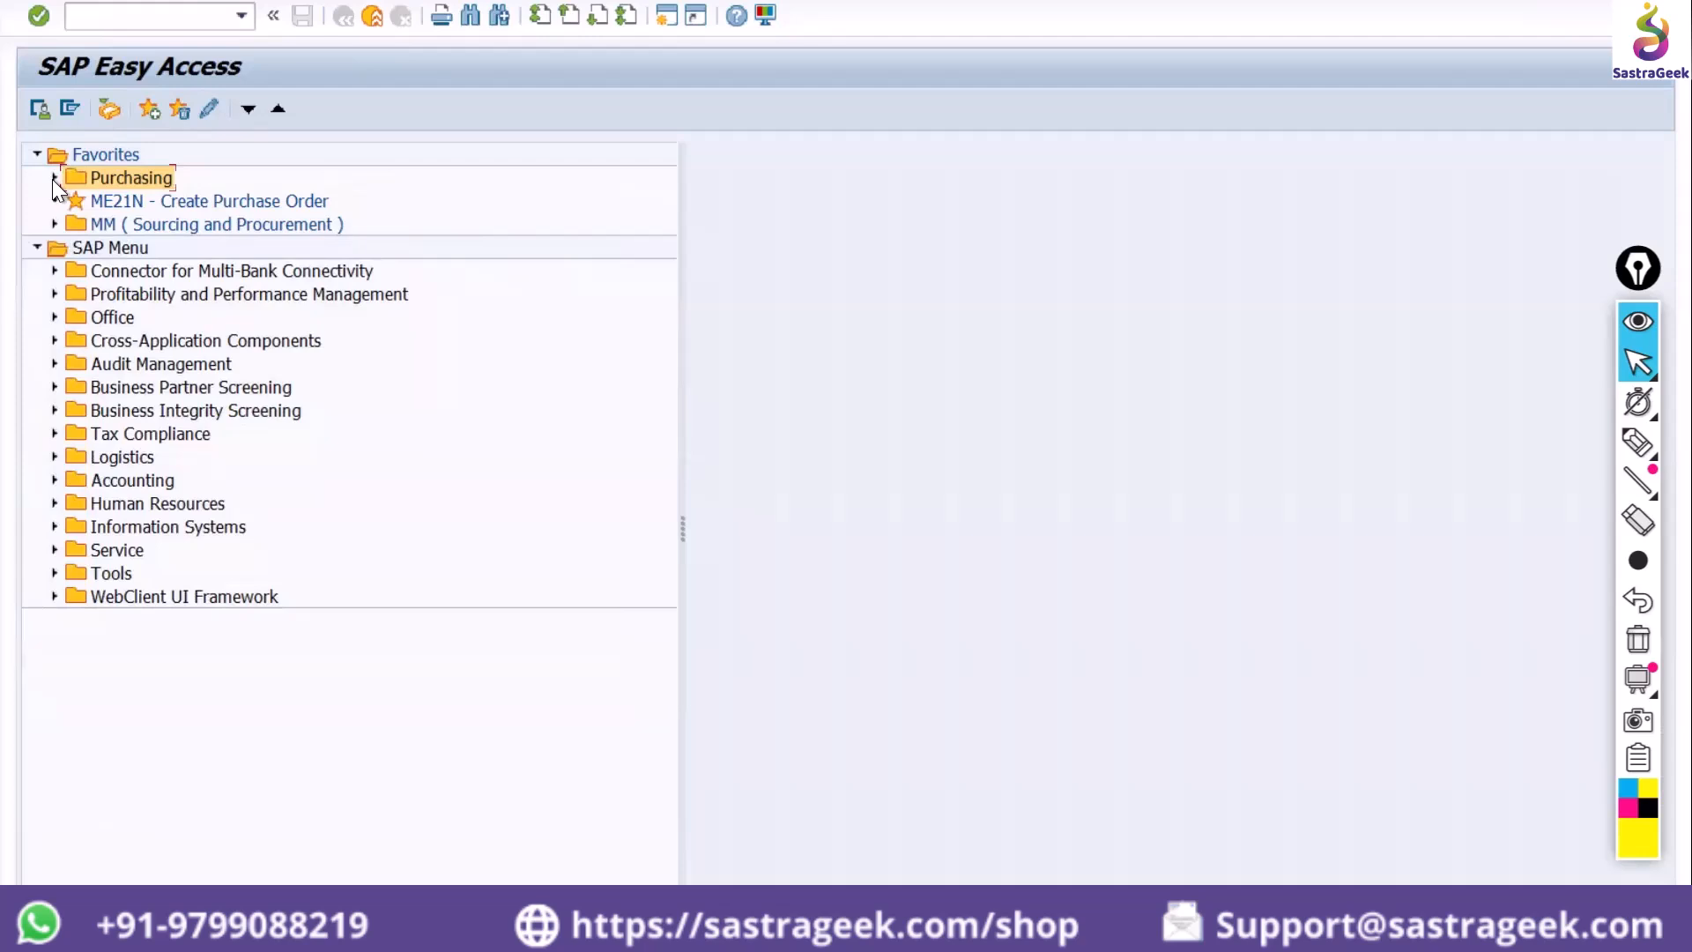
click(53, 178)
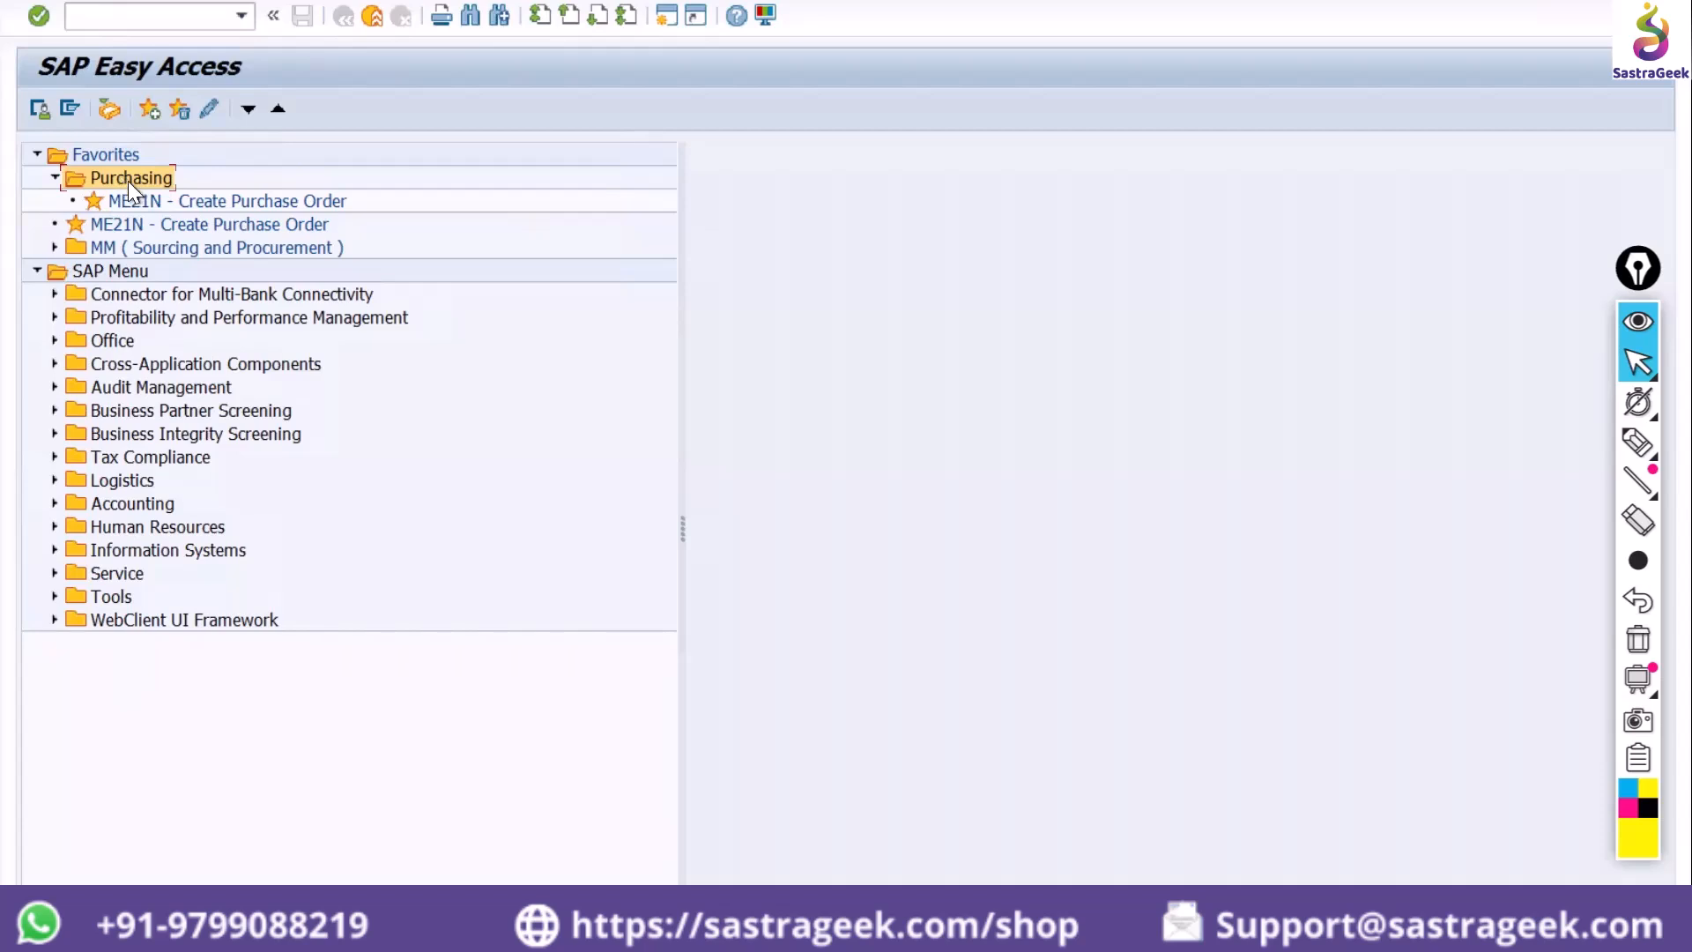
View the options for the ME21N - Create Purchase Order entry directly under Favorites, including Delete Favorites, and close them
click(134, 226)
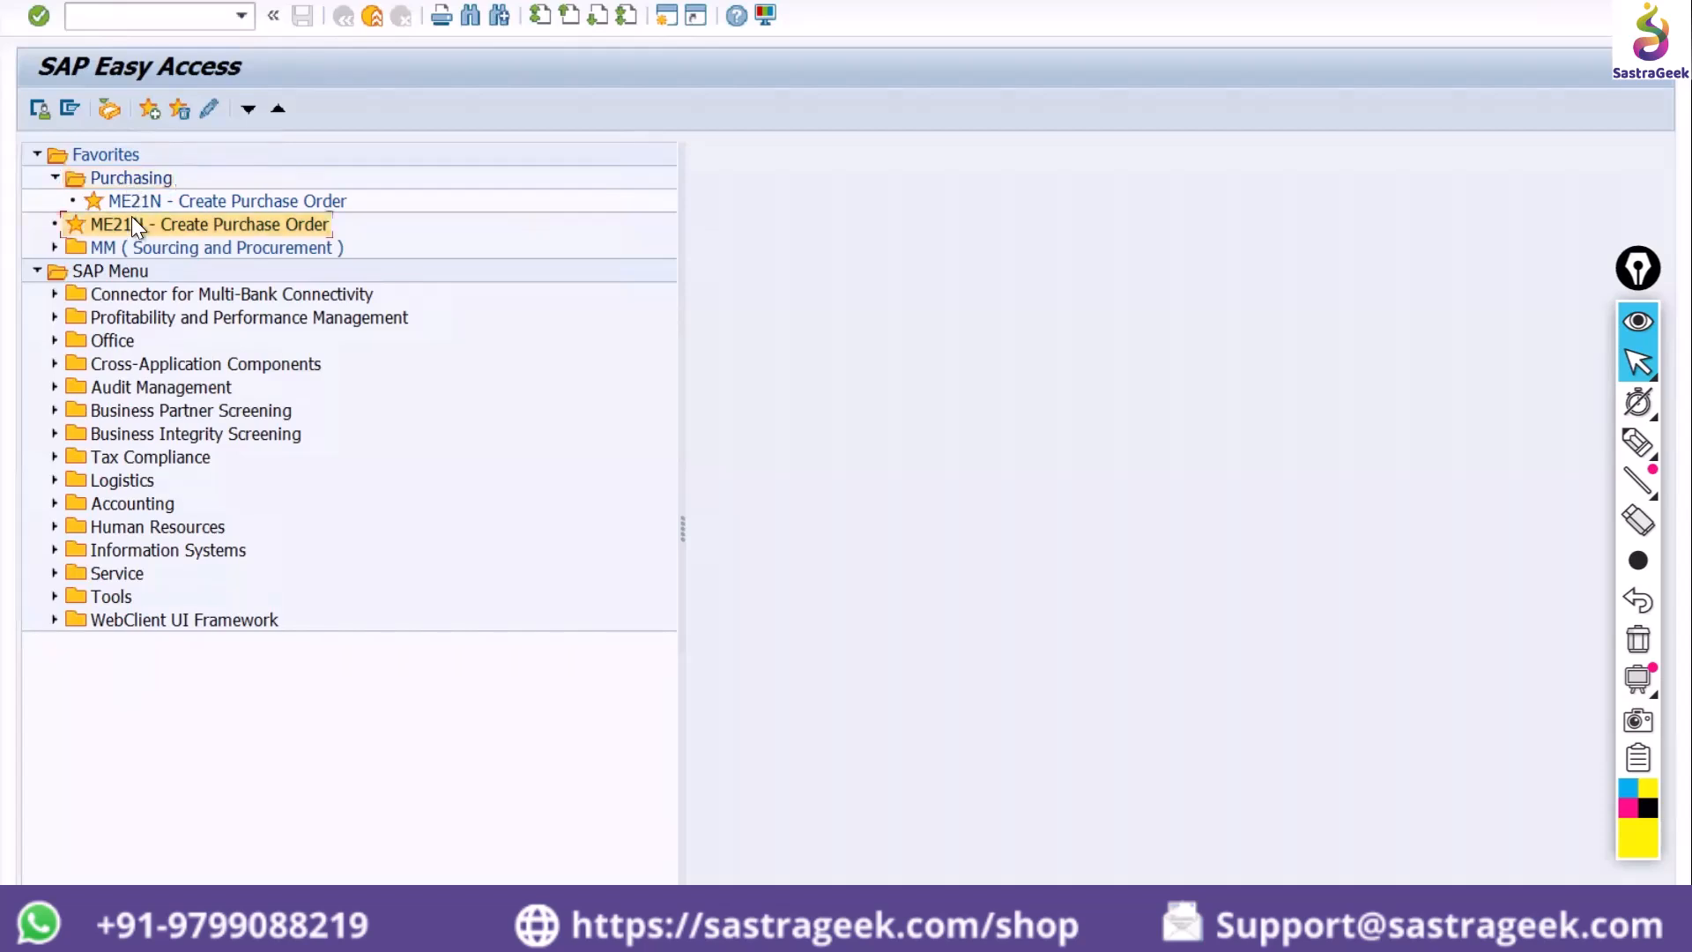
right_click(134, 226)
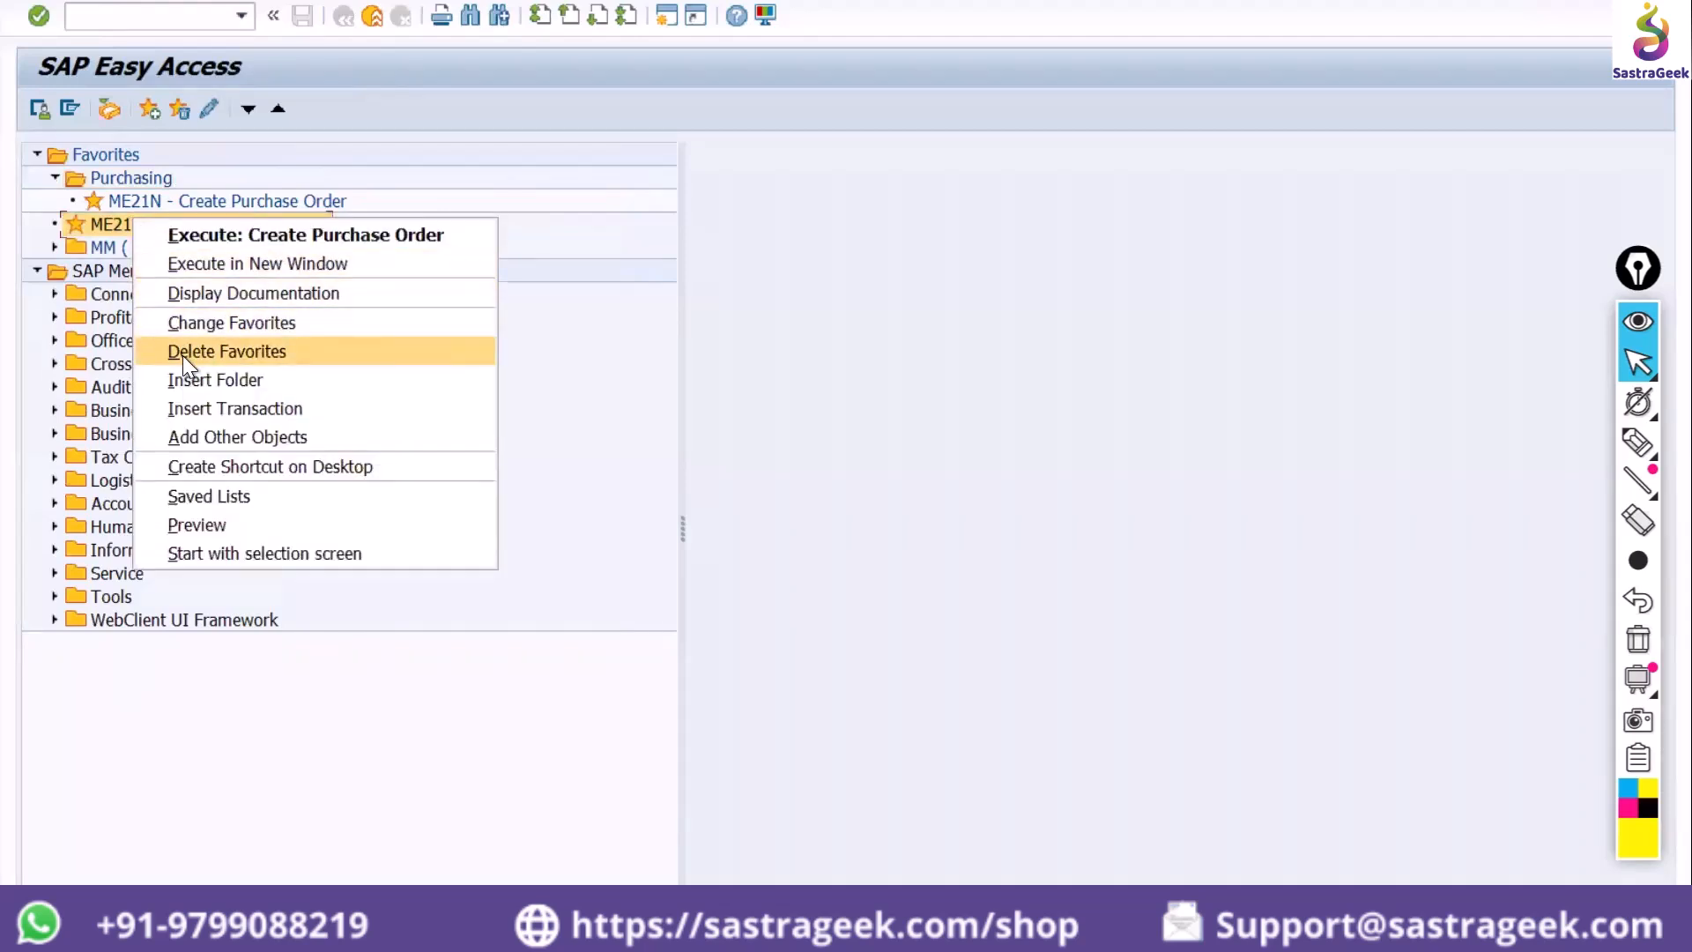
click(637, 310)
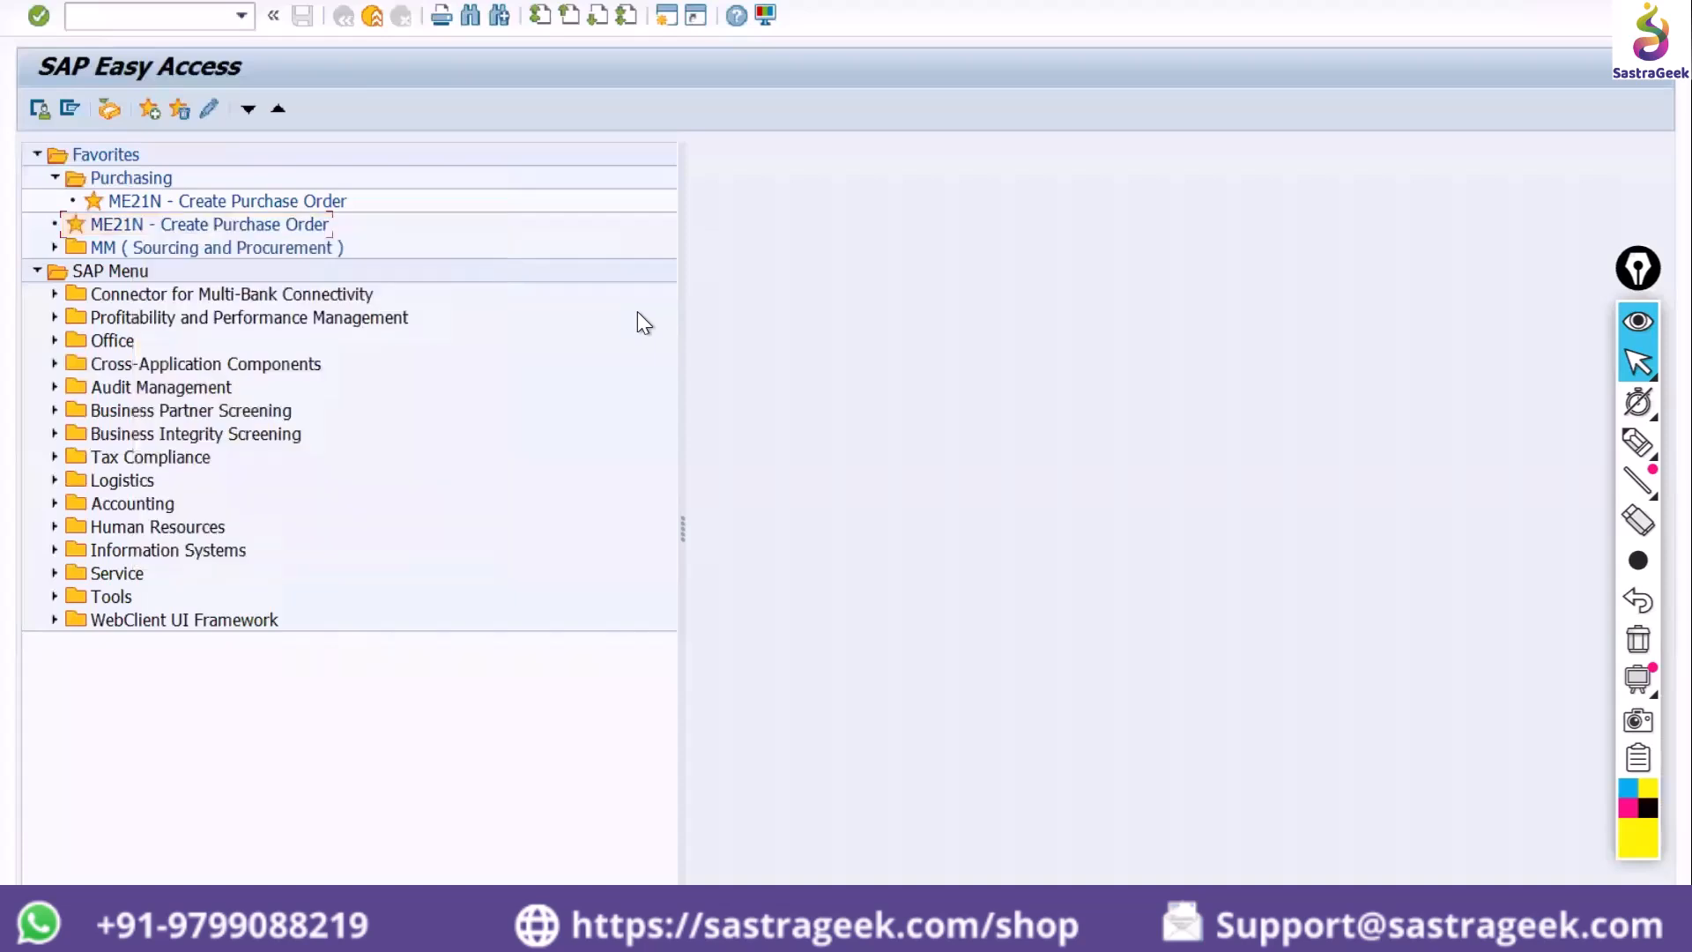
Delete the ME21N - Create Purchase Order entry located directly under Favorites
click(137, 224)
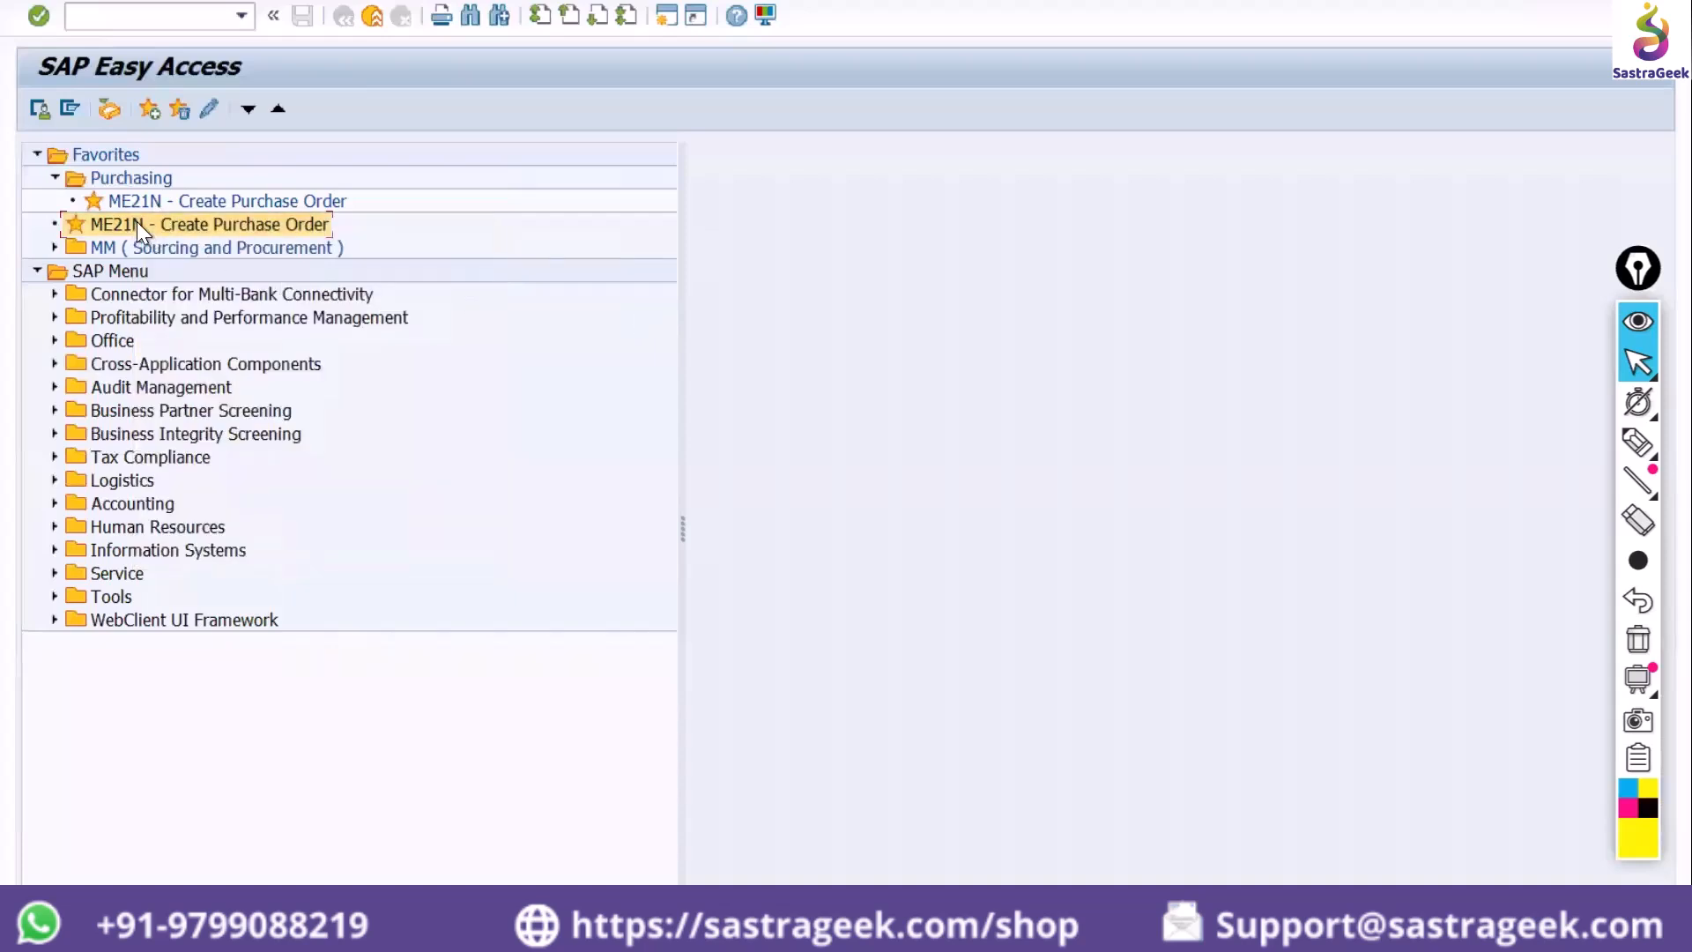
right_click(136, 222)
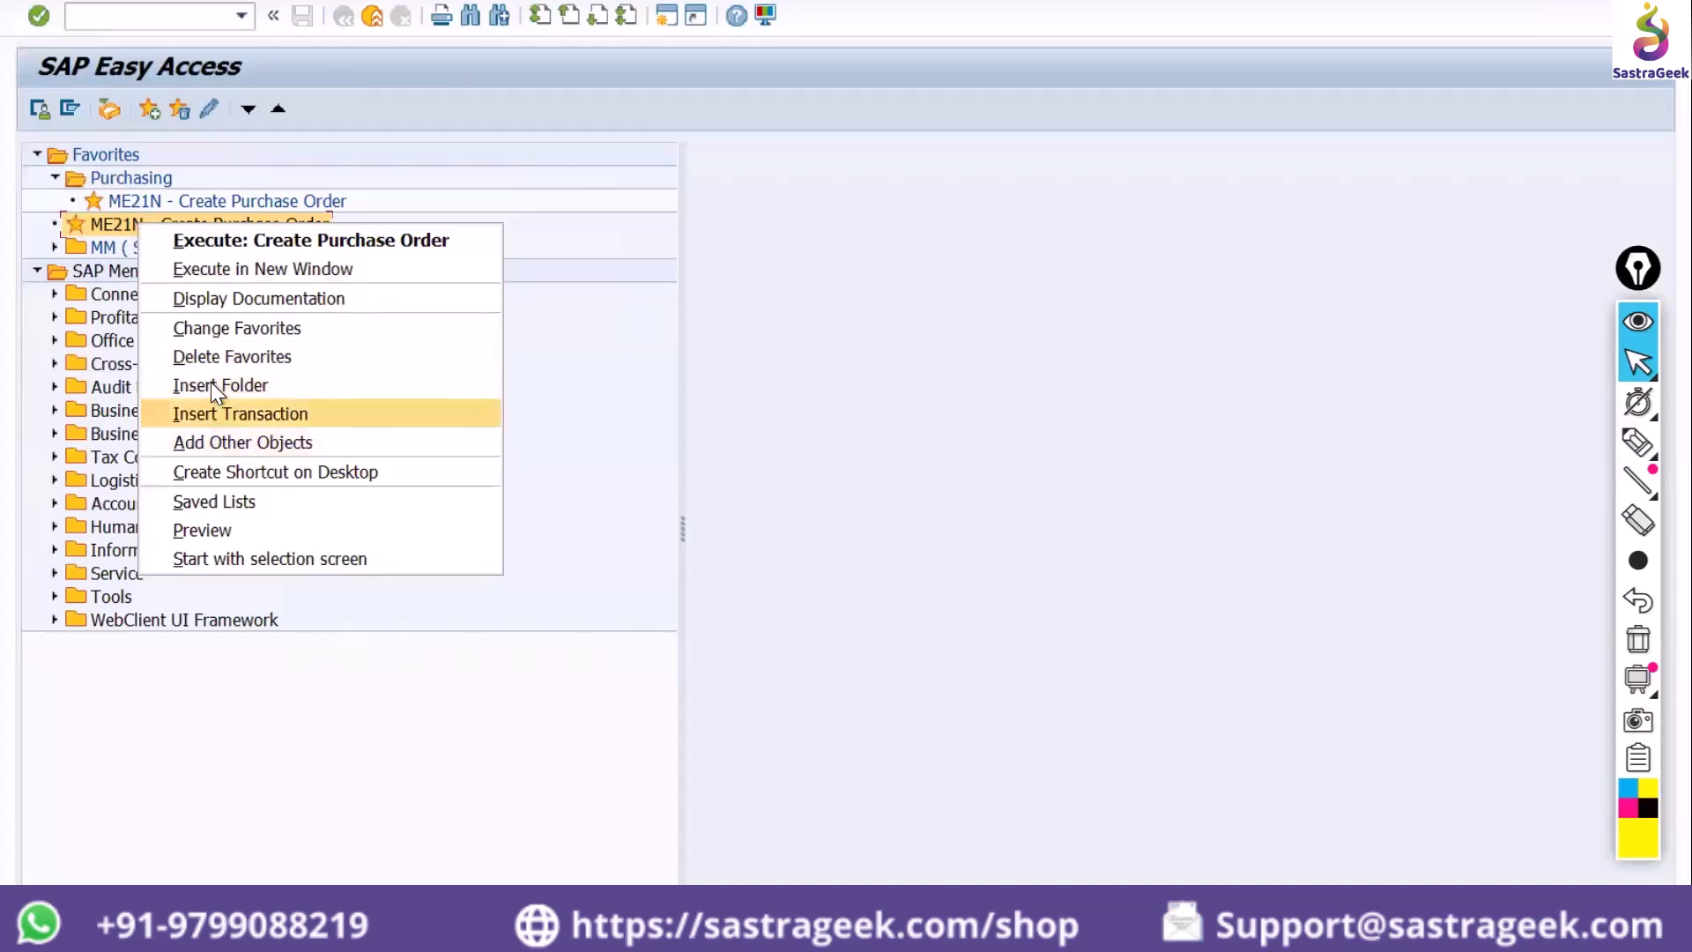
click(214, 357)
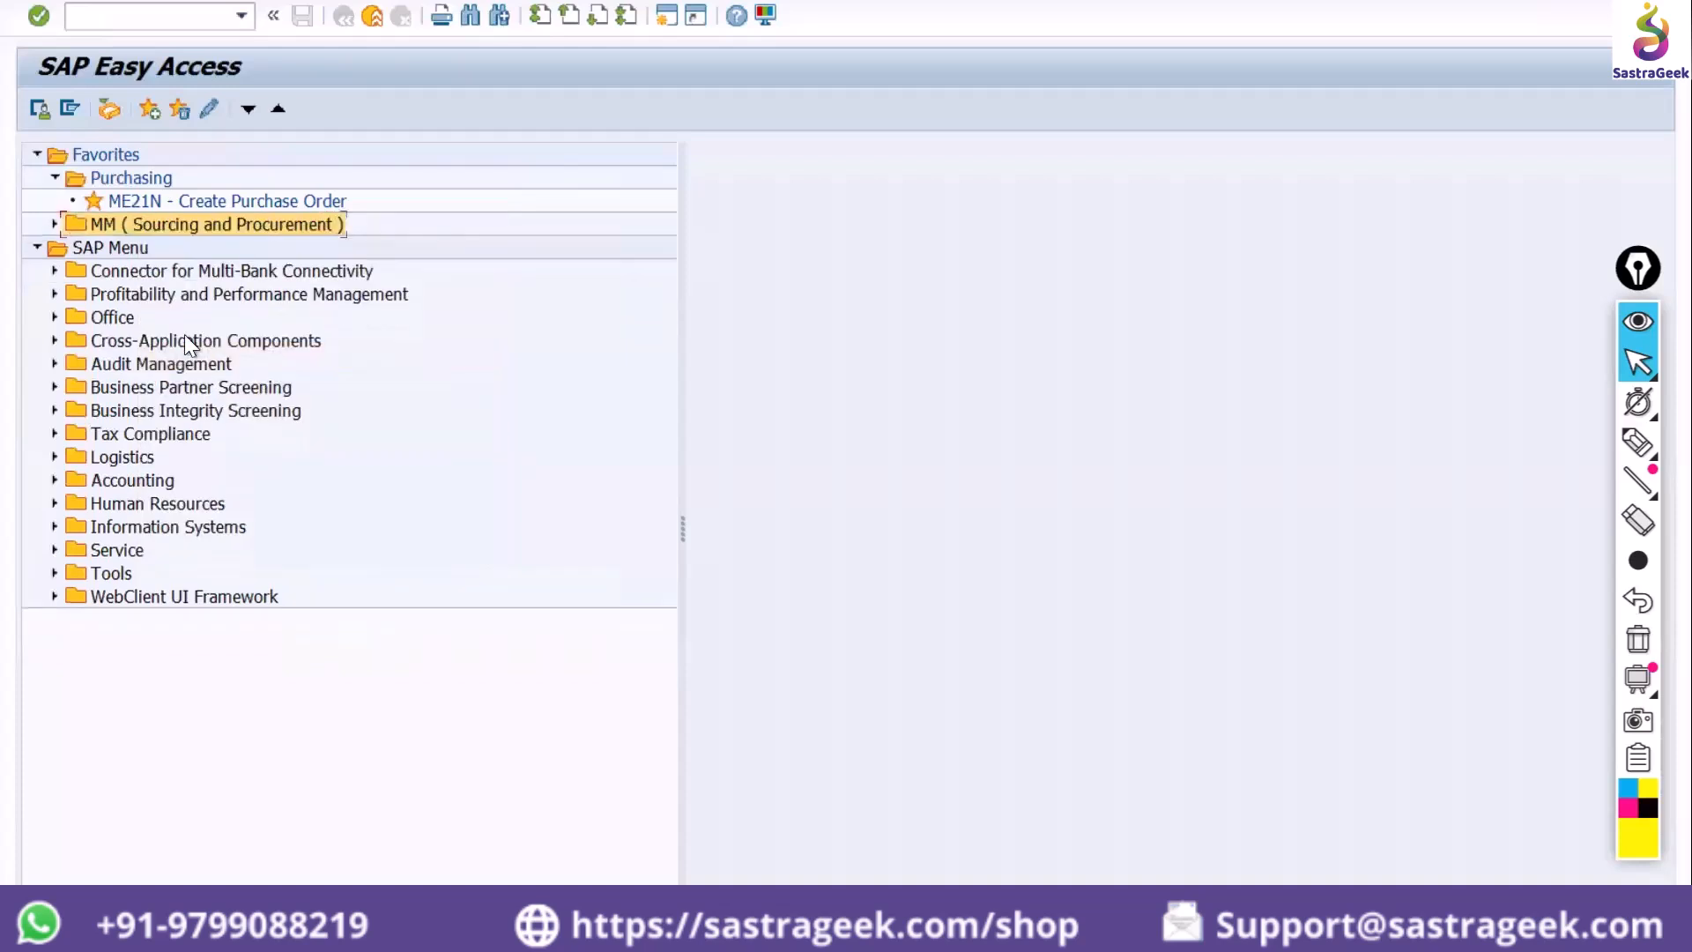
Check the MM ( Sourcing and Procurement ) folder's options and its subfolders' transactions, and collapse both the Purchasing and MM folders
right_click(260, 224)
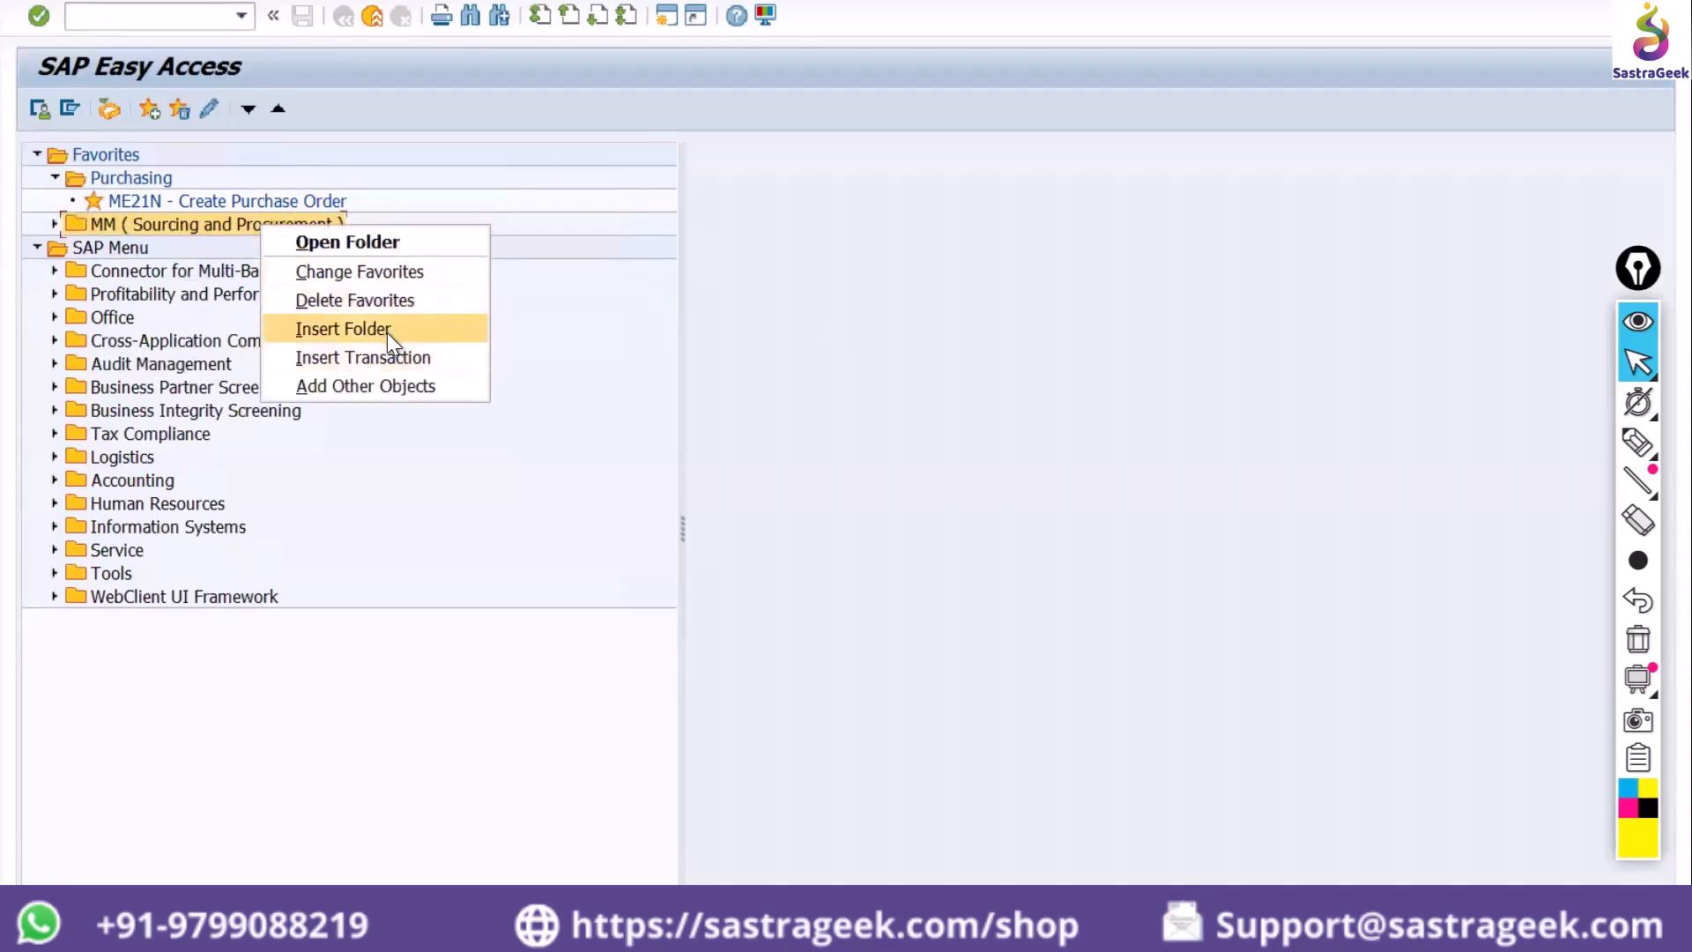
click(787, 371)
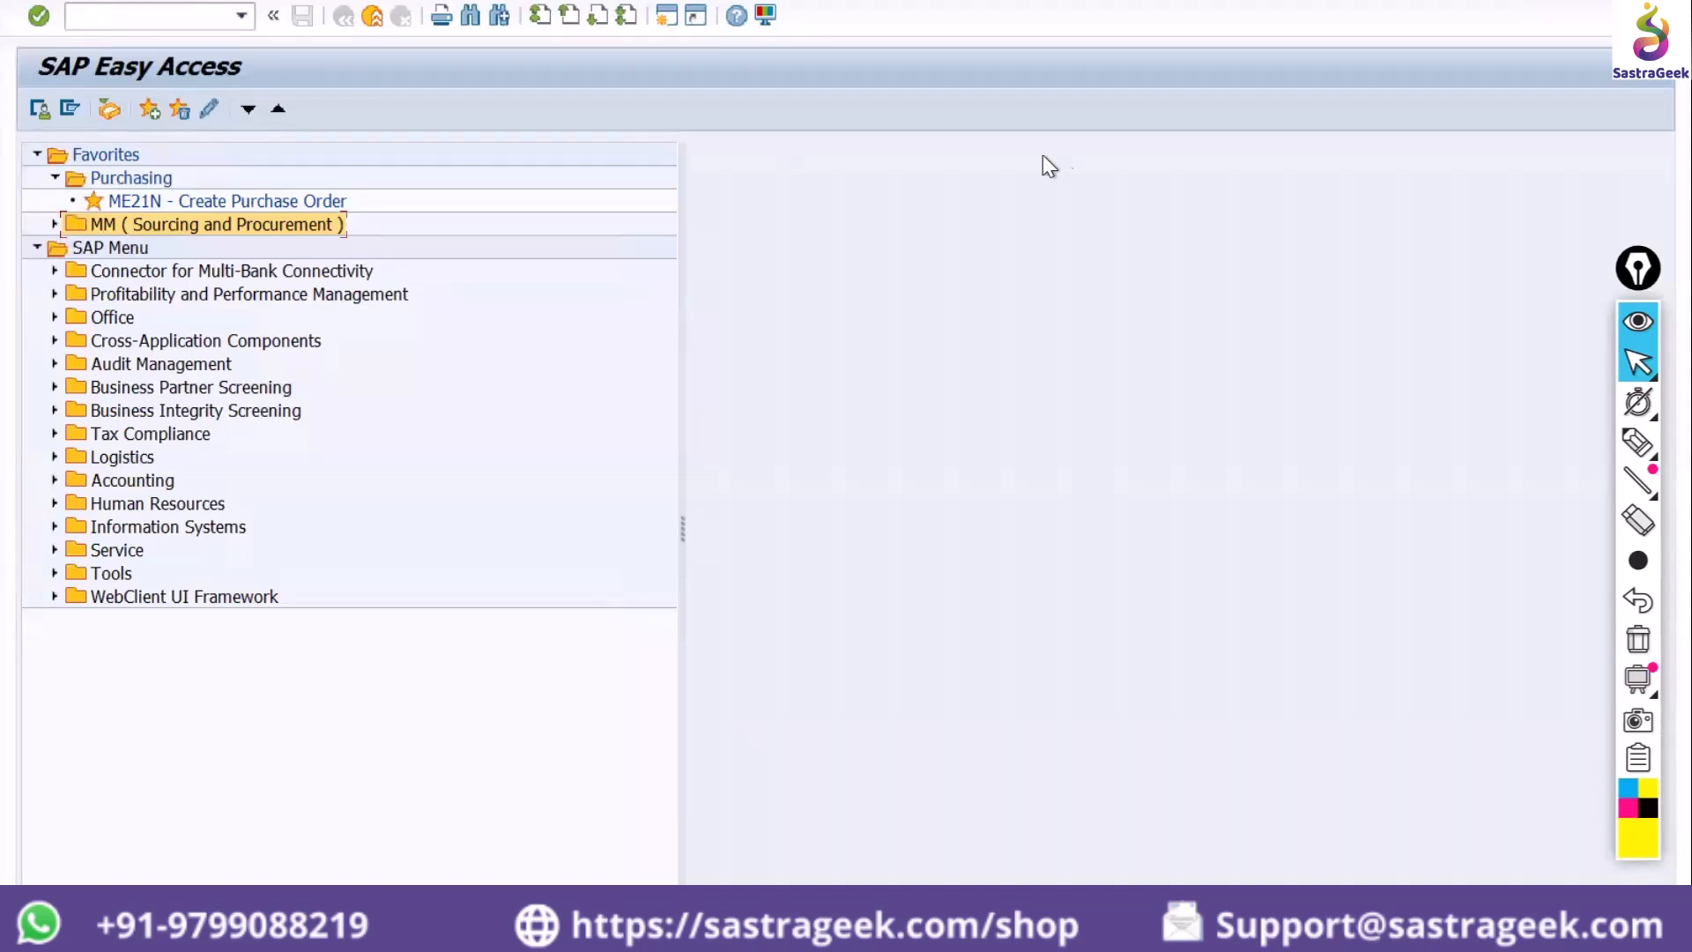
click(54, 224)
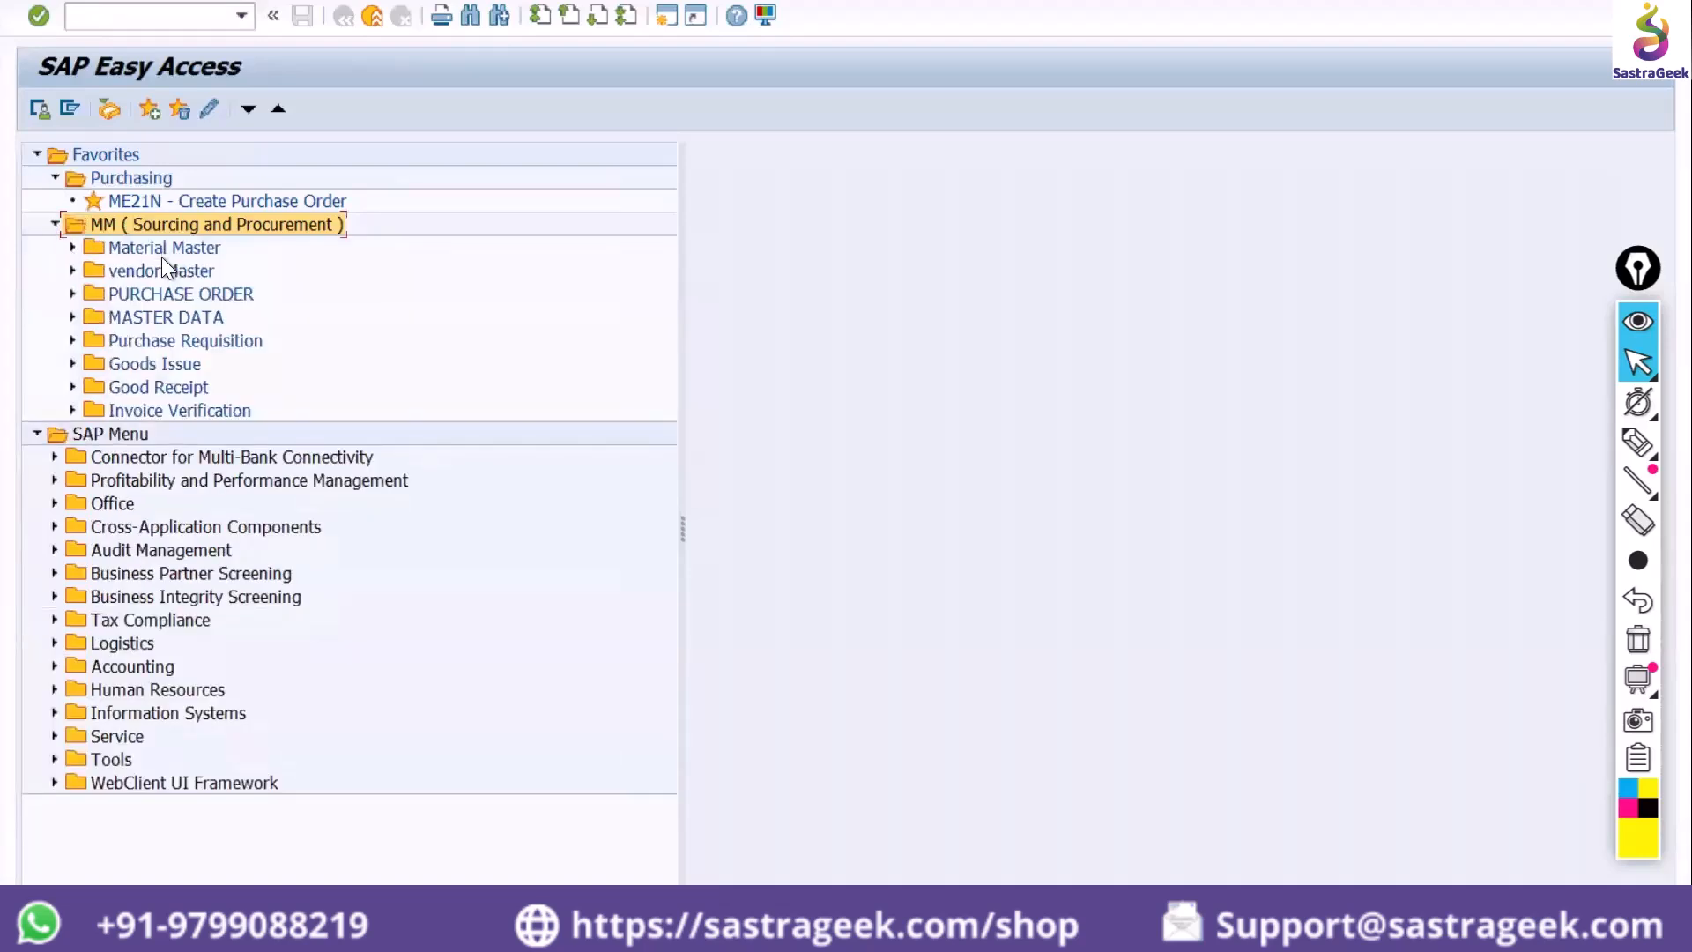
click(72, 247)
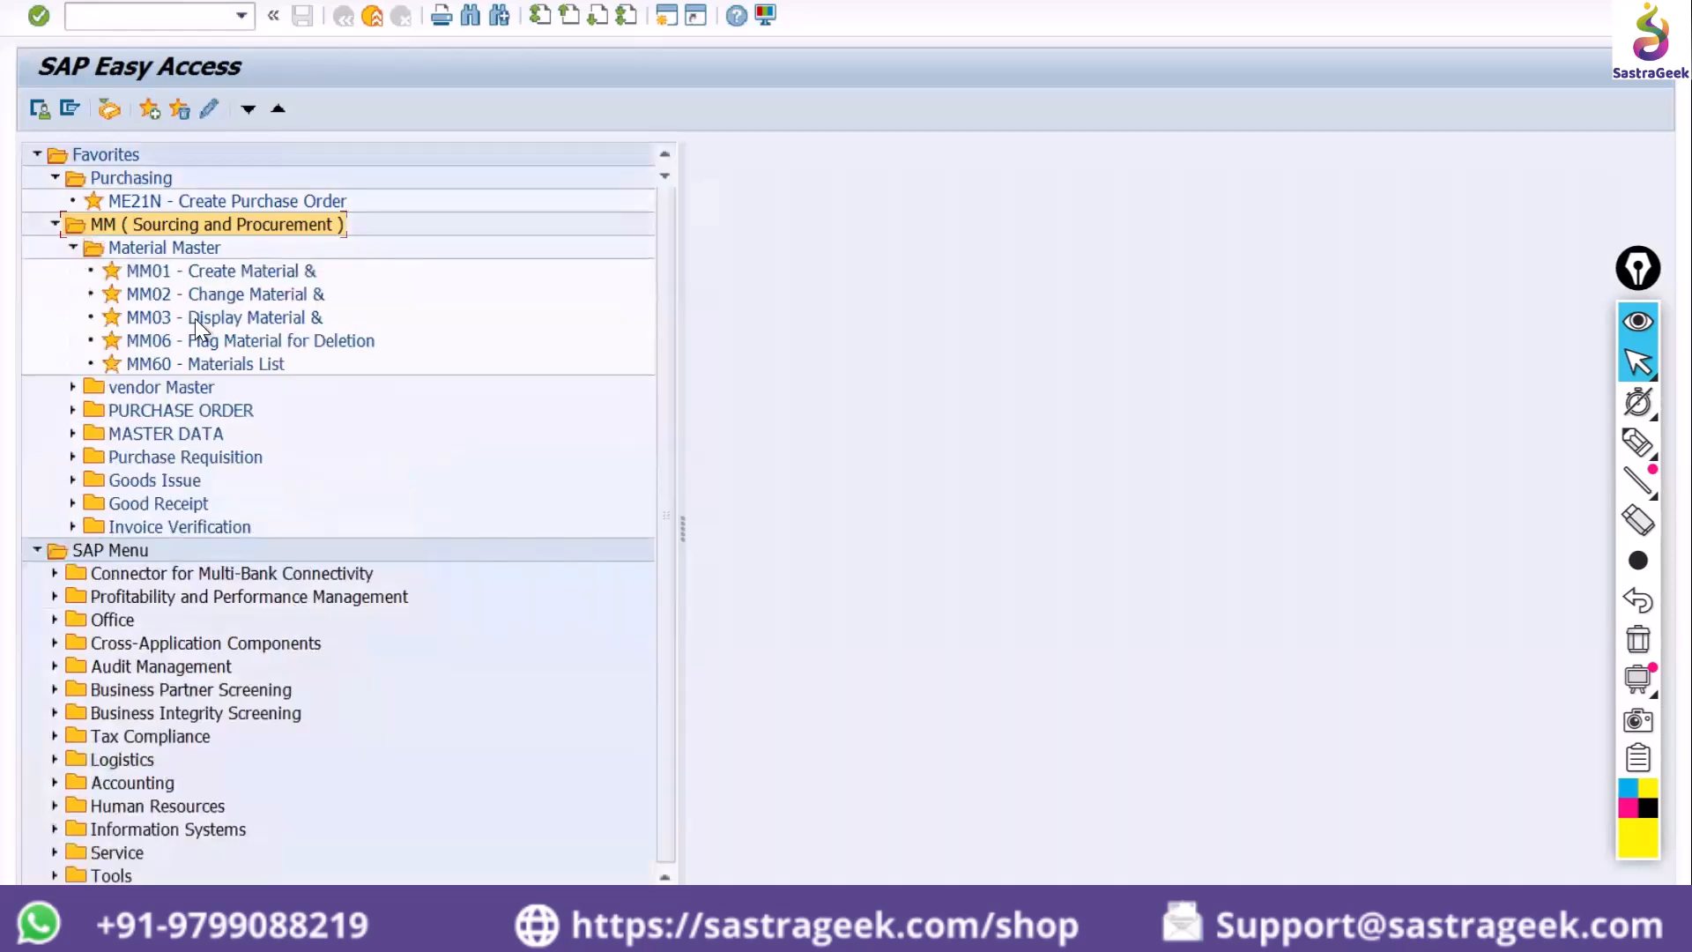
click(72, 386)
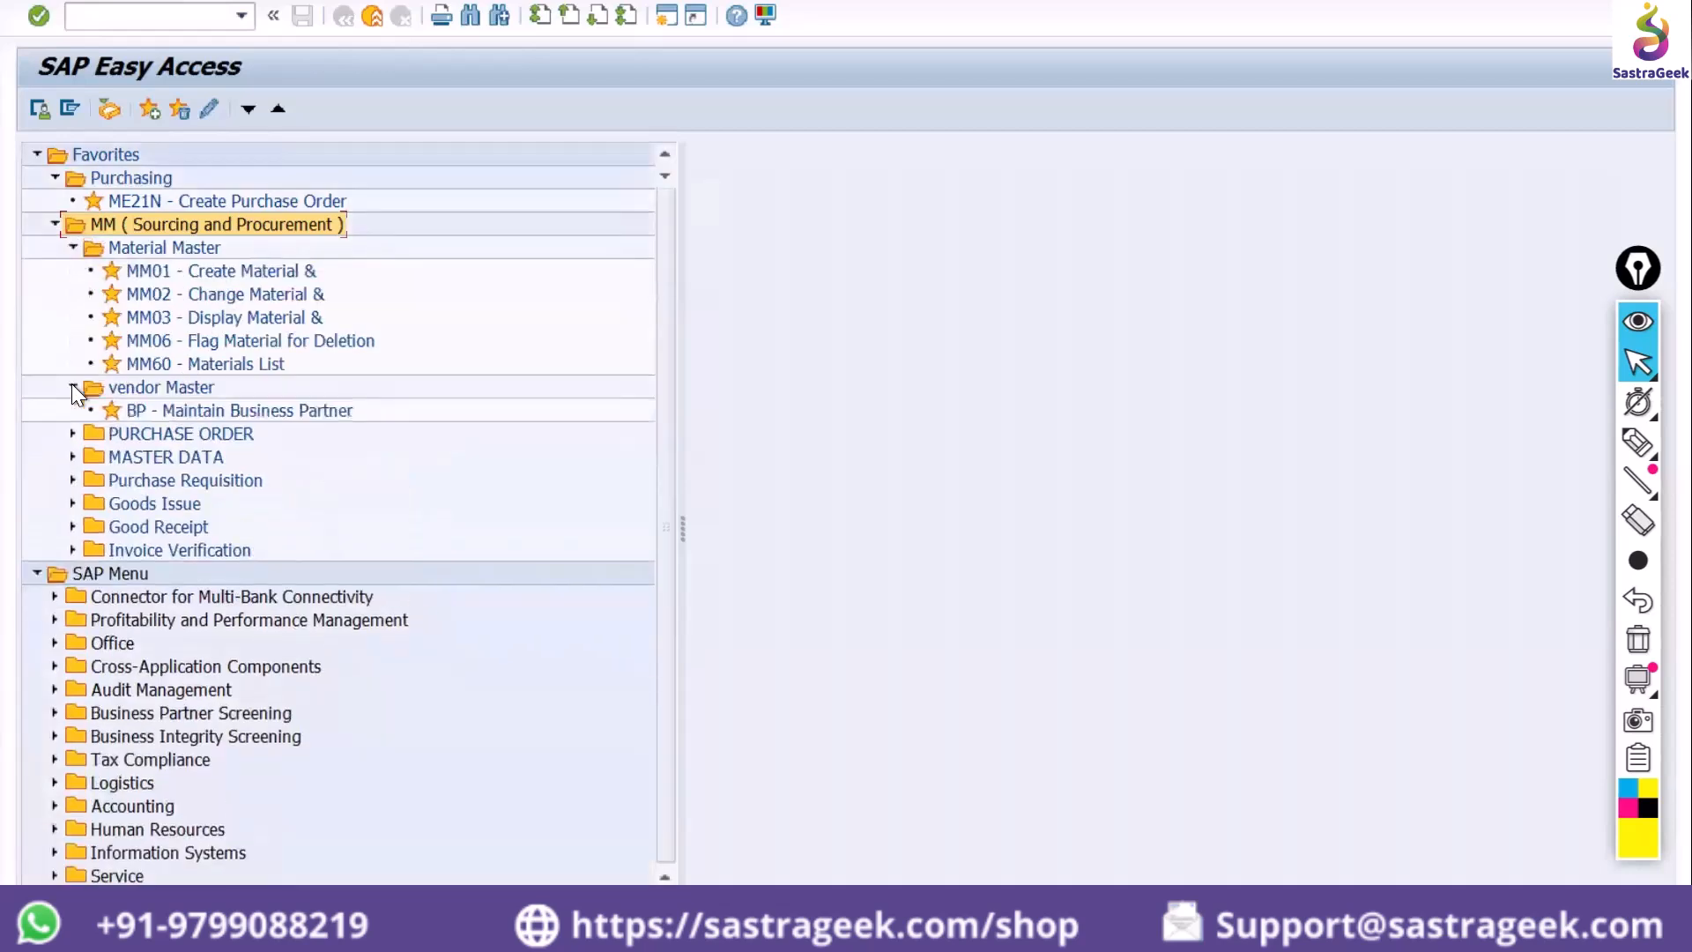
click(72, 479)
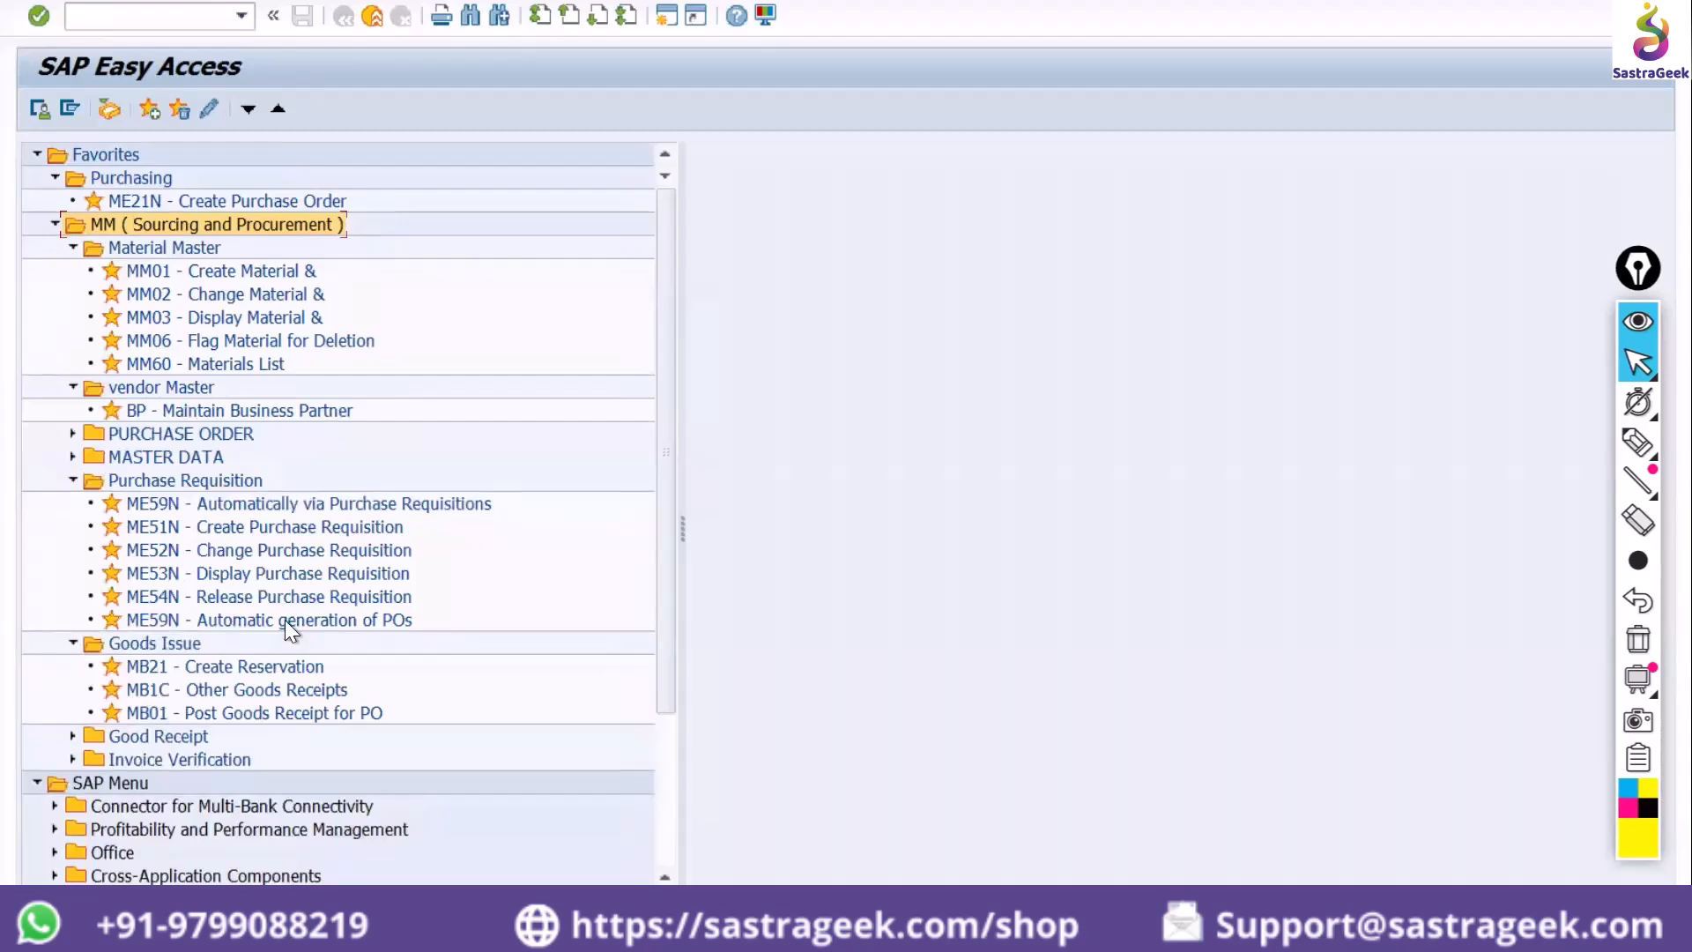
click(72, 480)
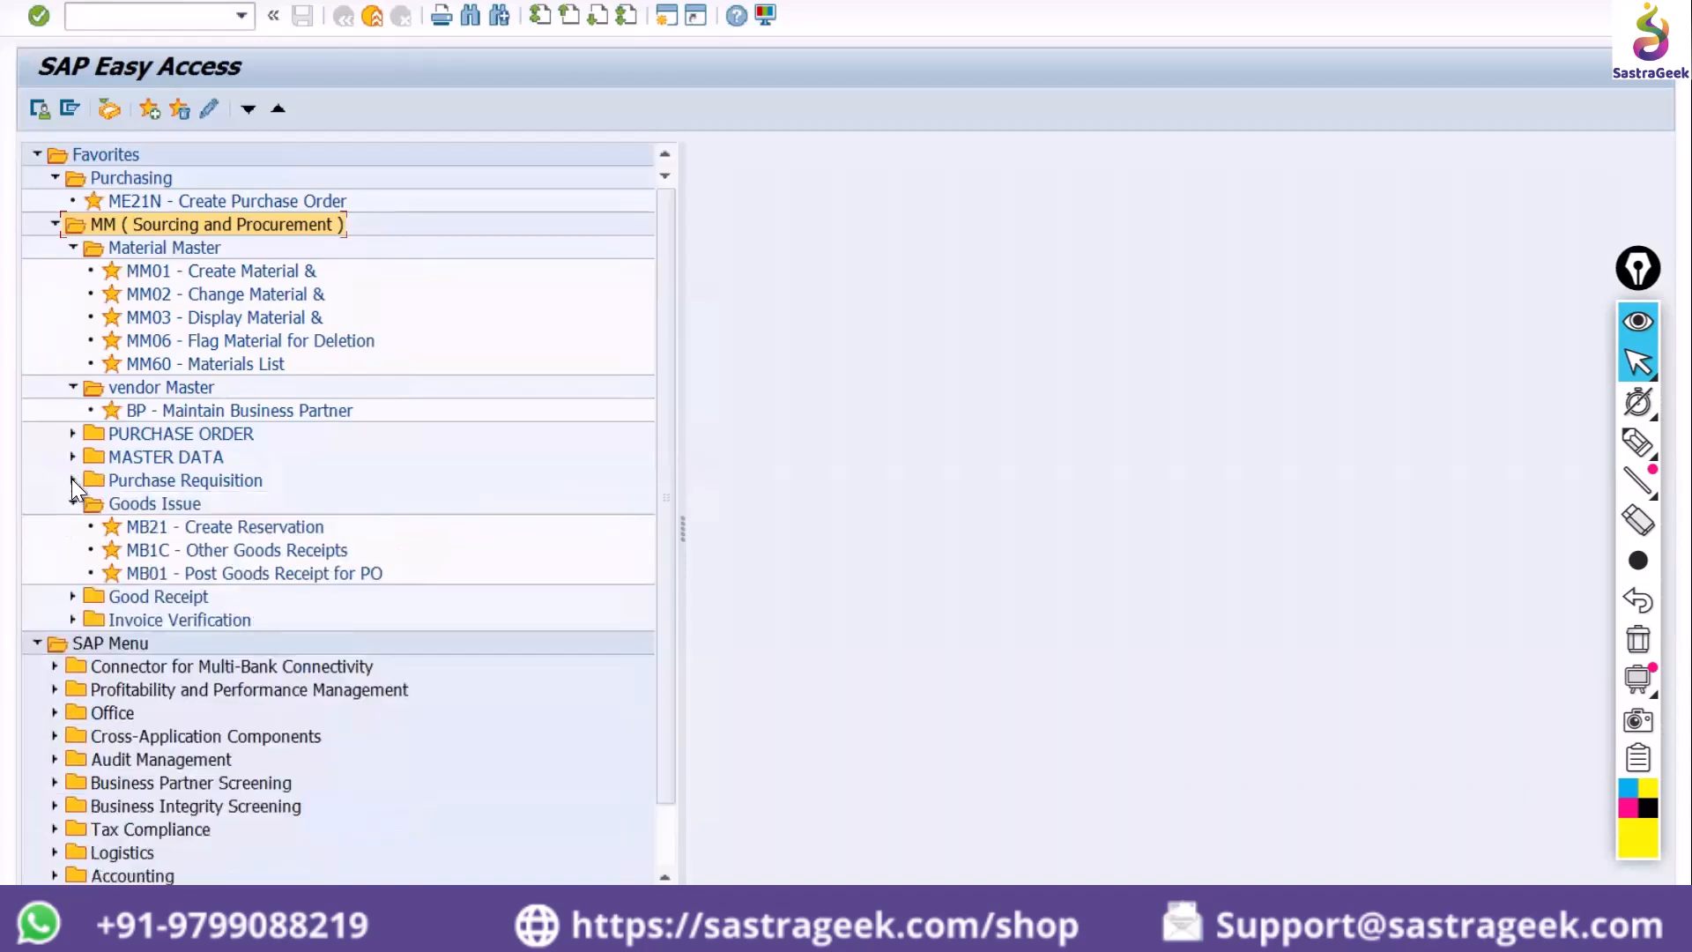
click(72, 504)
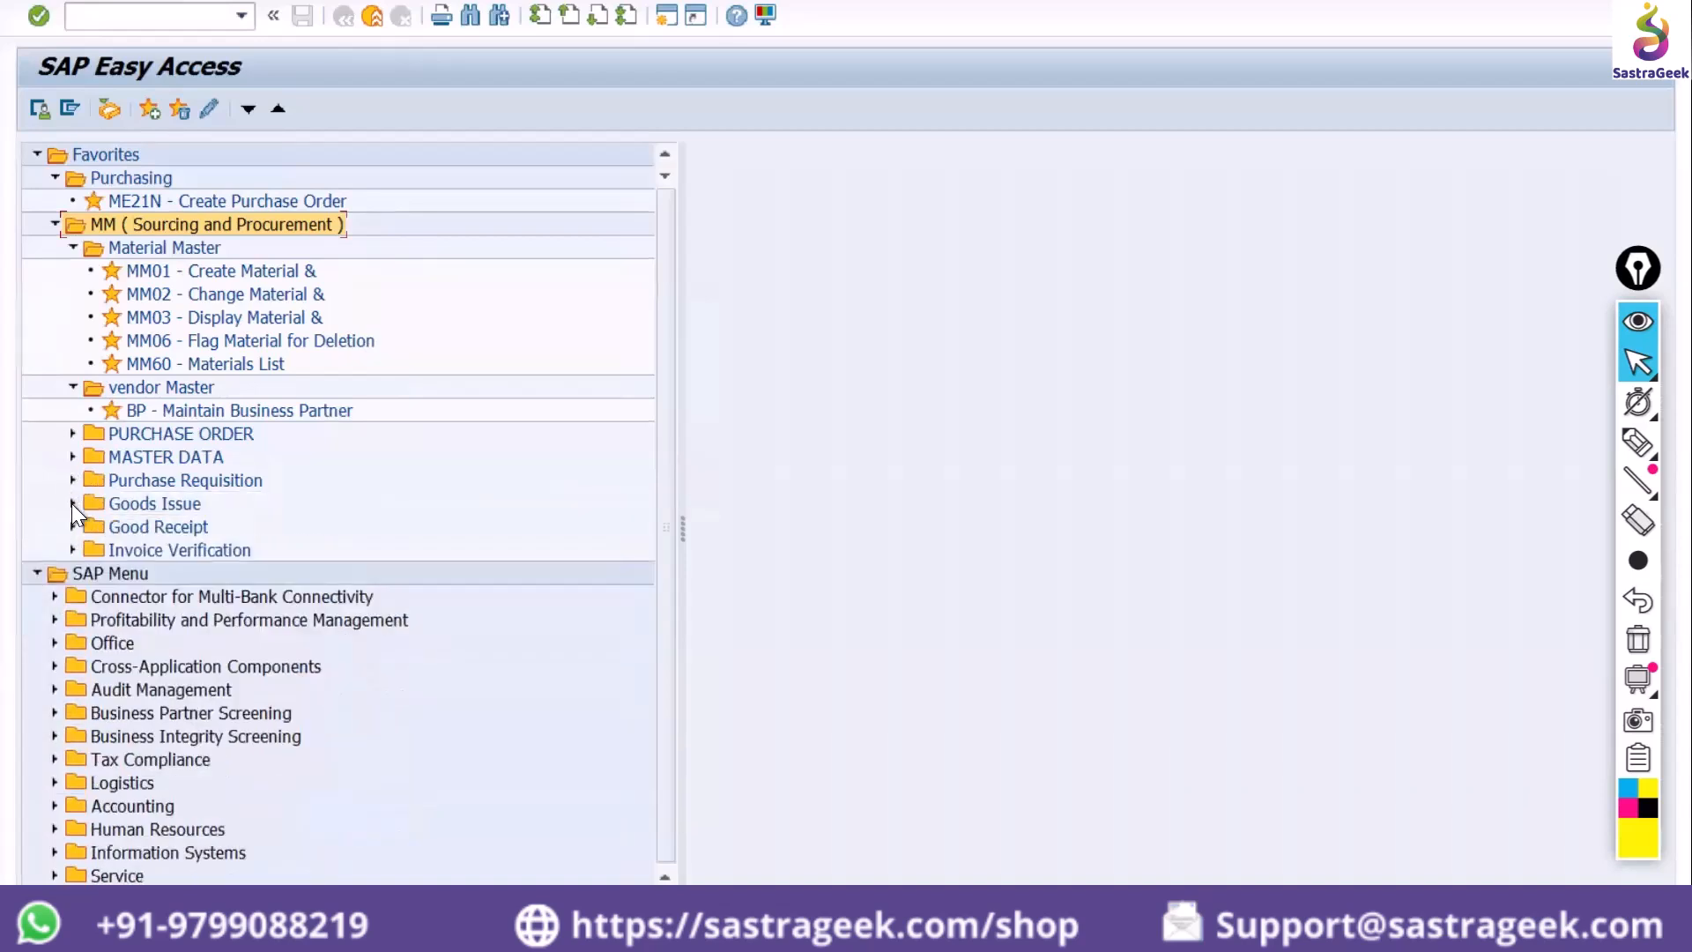
click(72, 247)
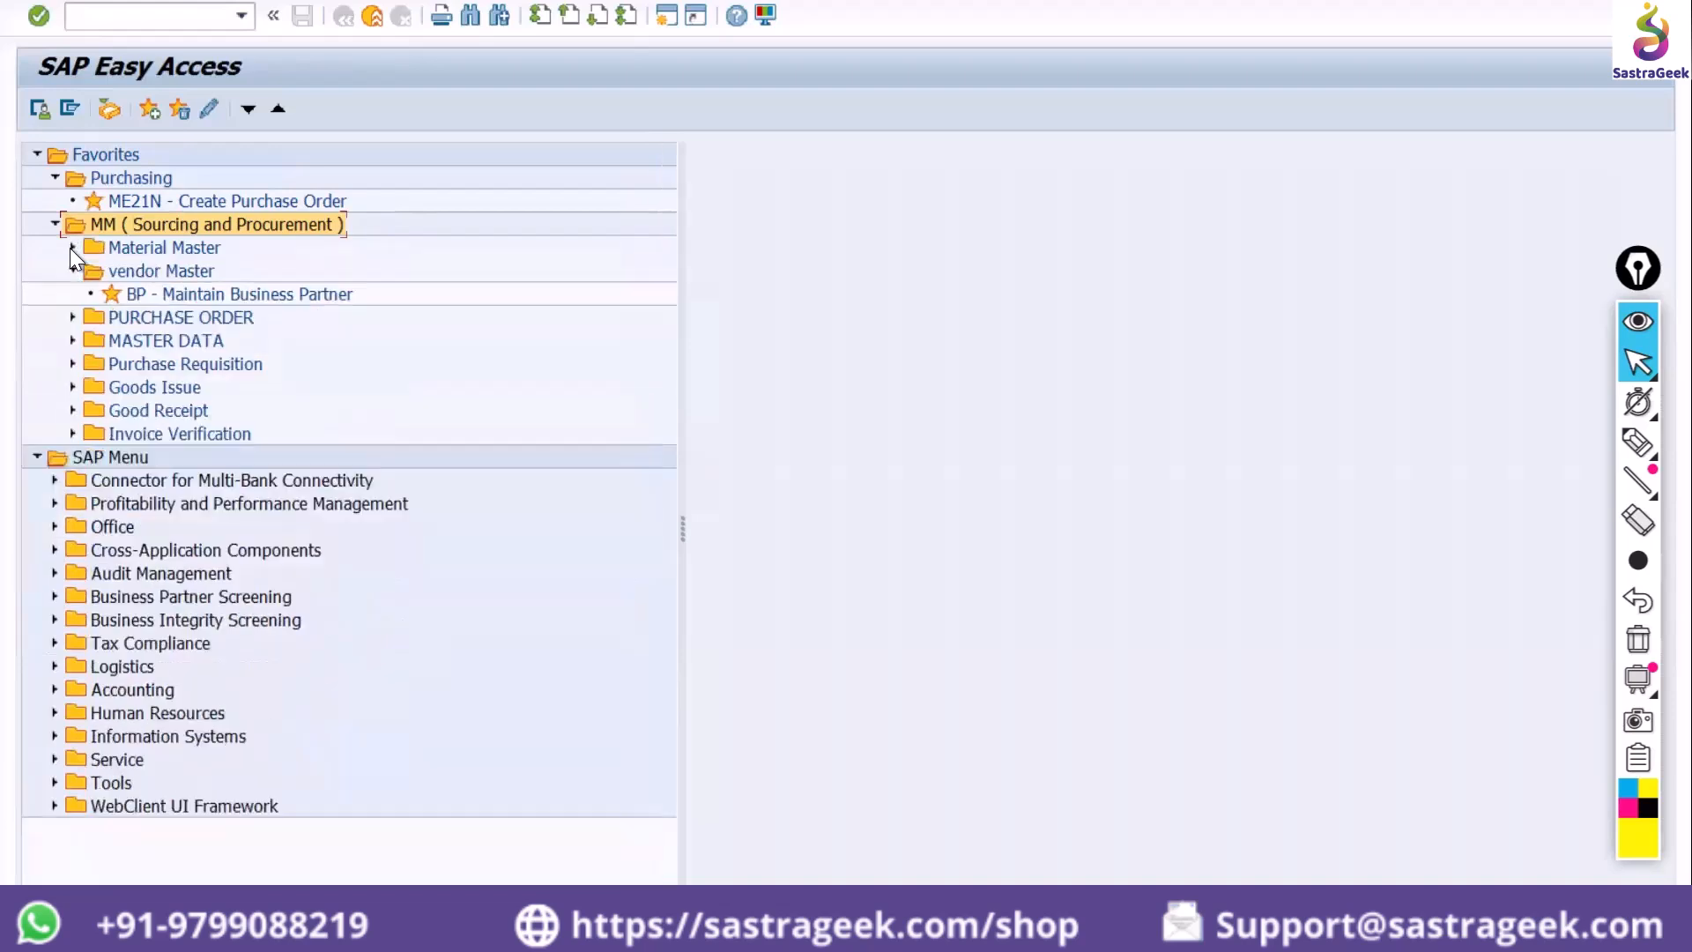
click(51, 177)
click(53, 201)
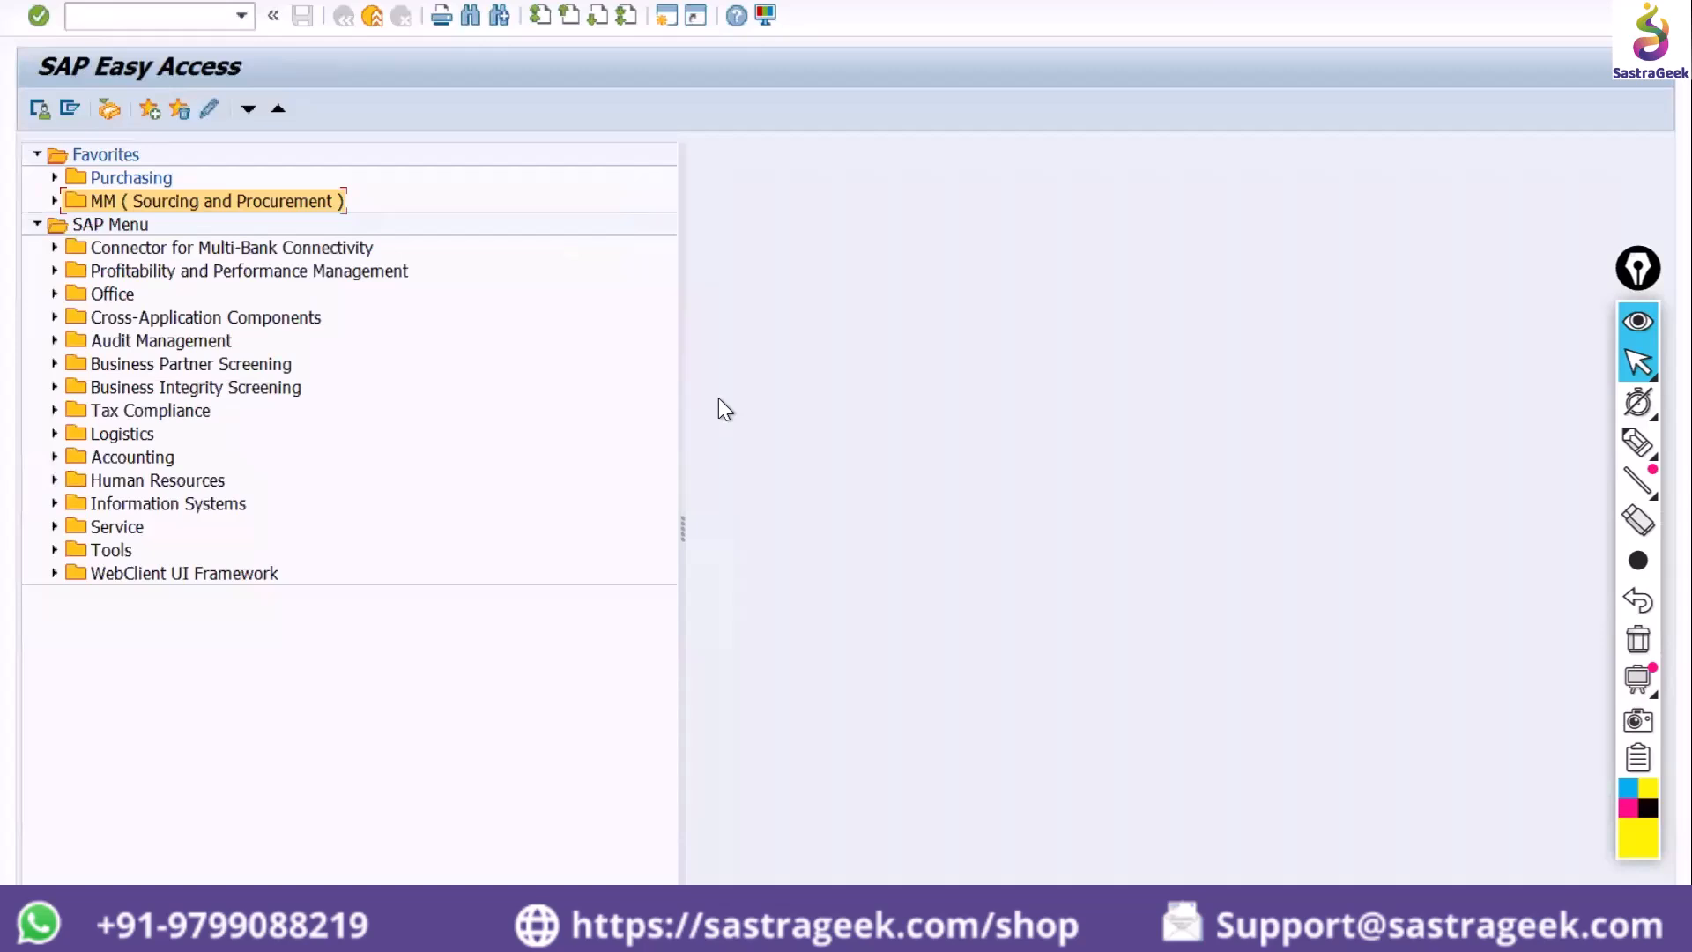
View the available Favorites commands, including Move, Download to PC and Upload from PC, and close them
click(204, 0)
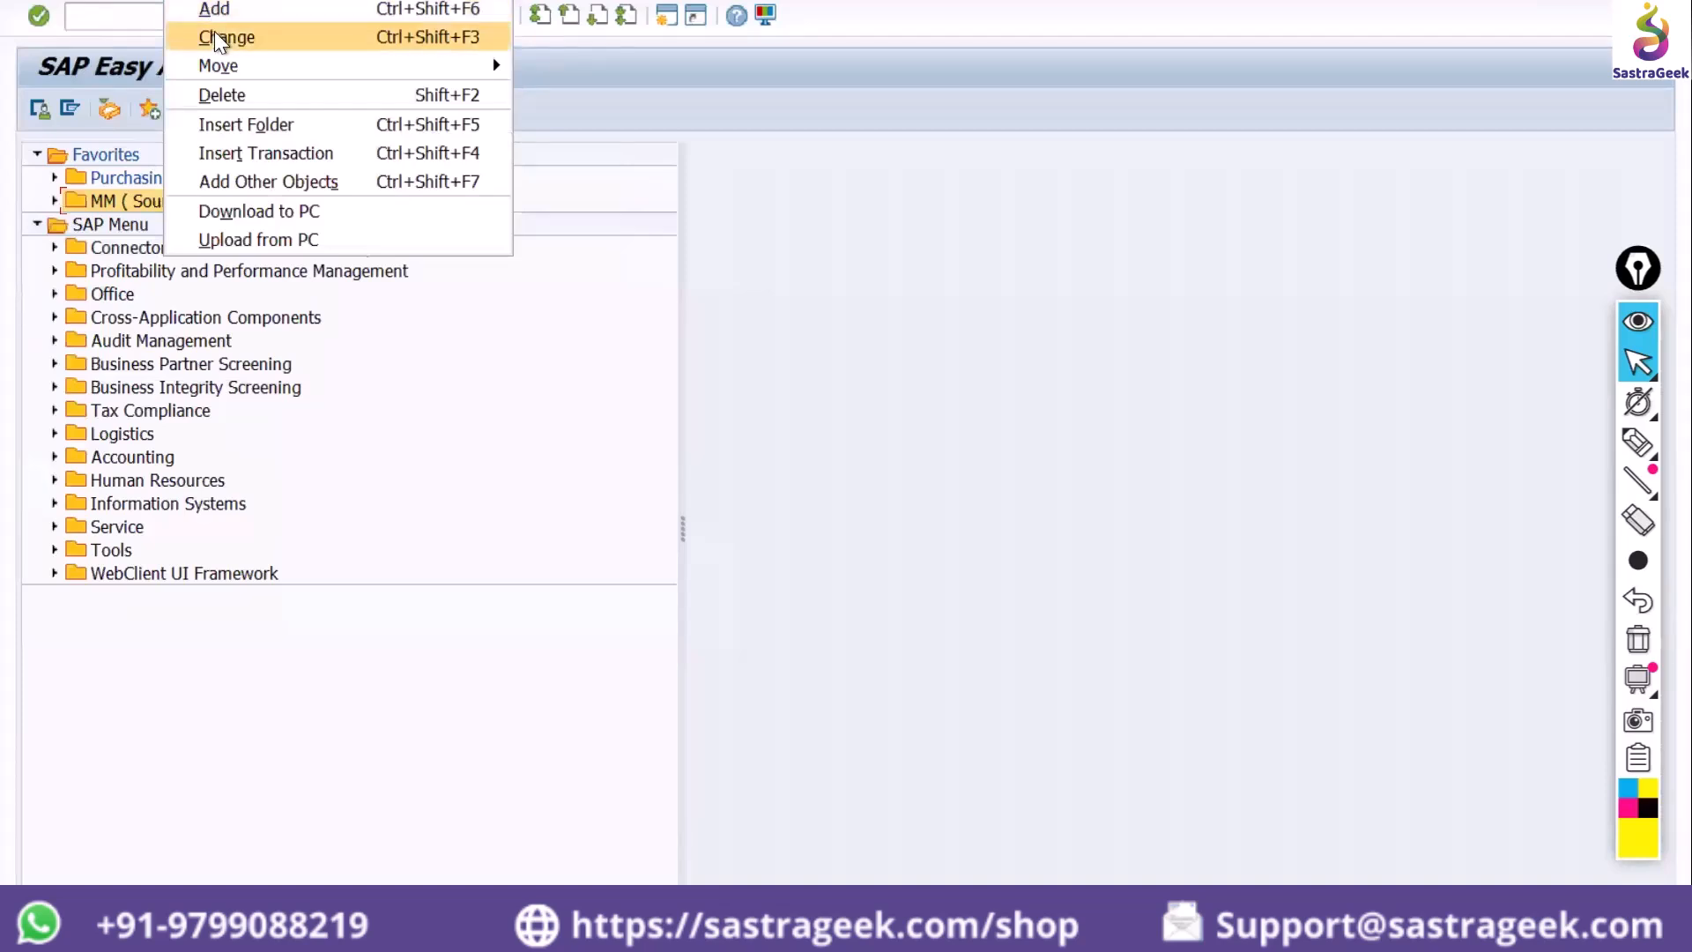
mouse_move(223, 70)
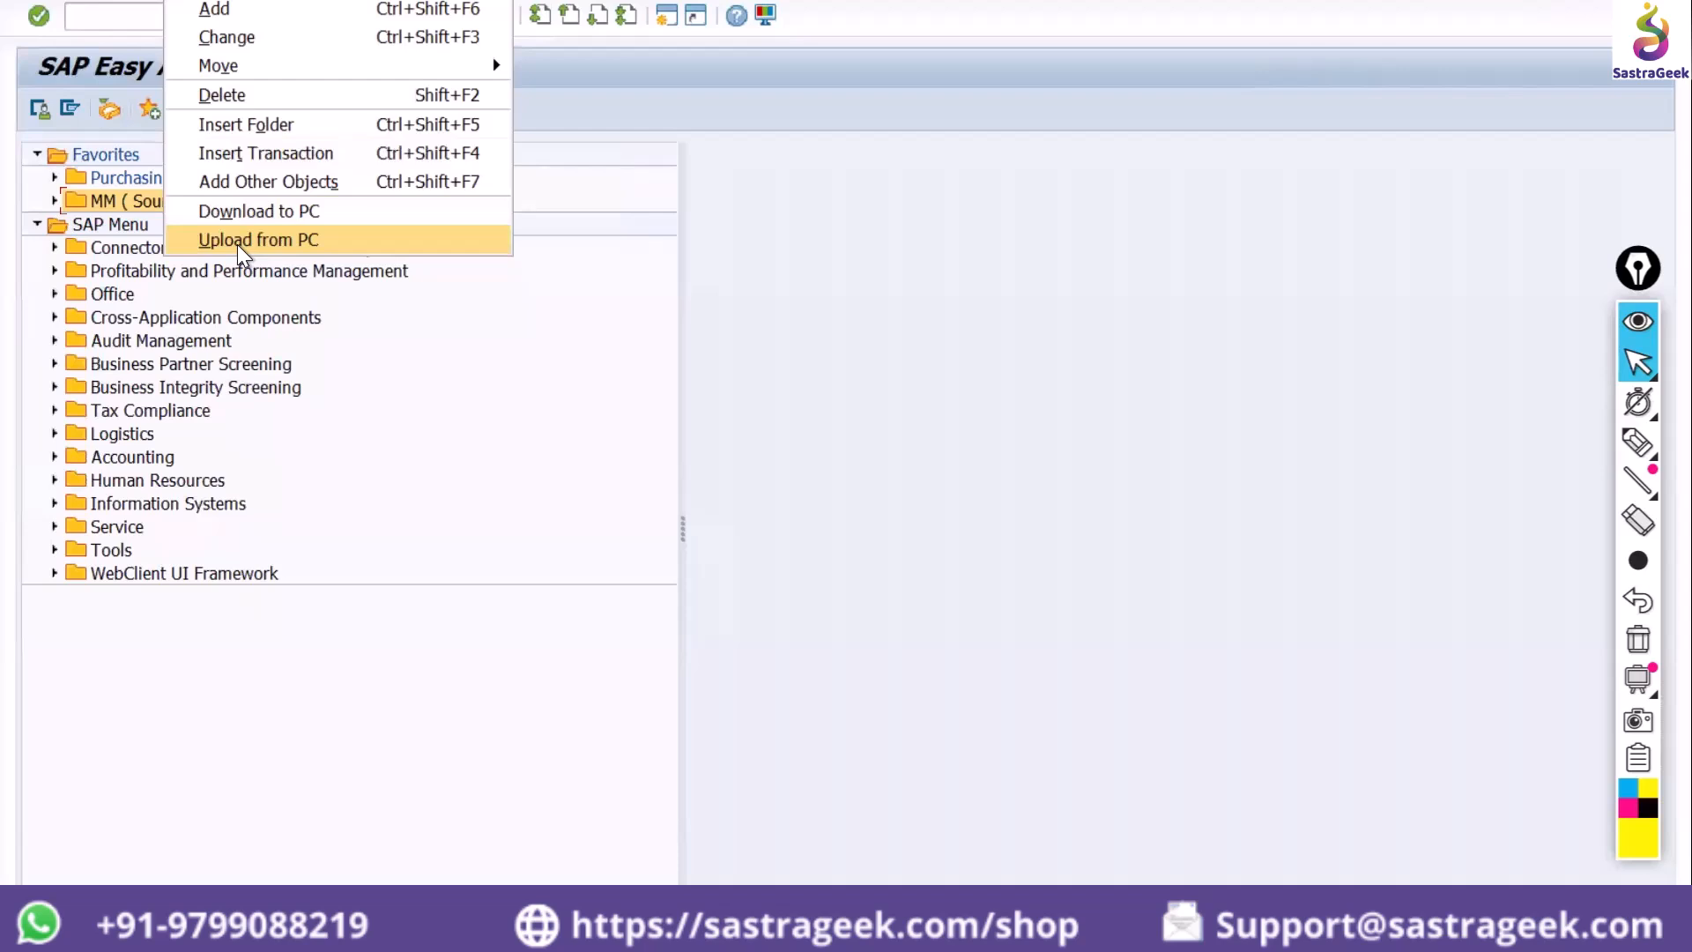
click(918, 302)
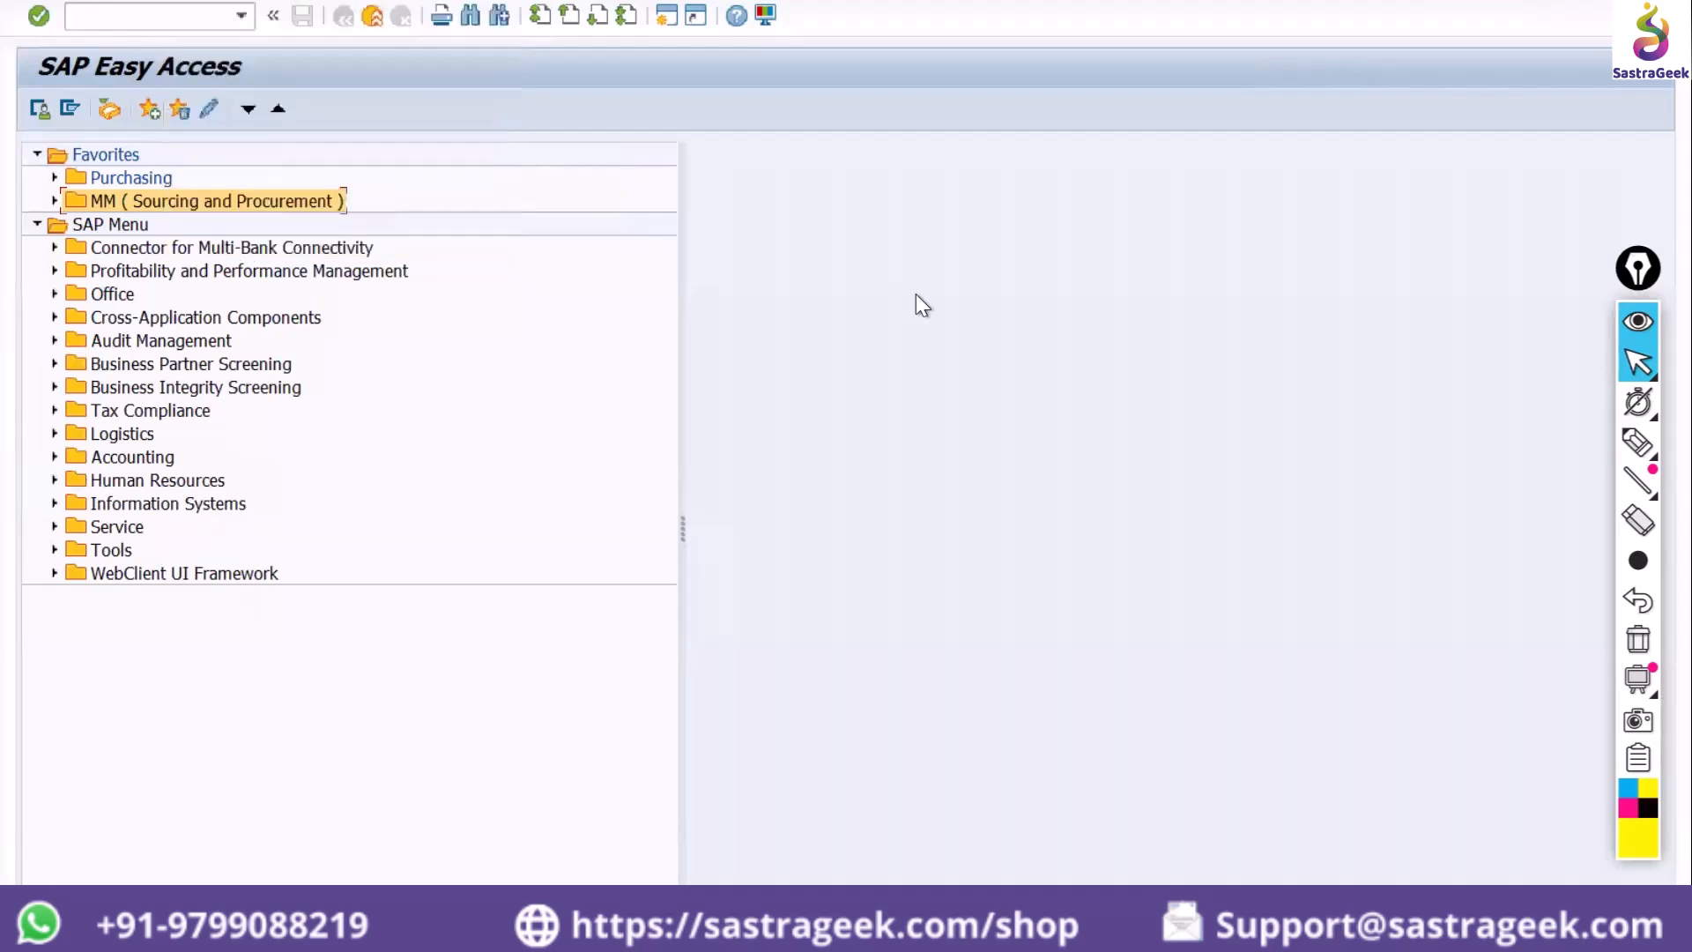
Expand the MM ( Sourcing and Procurement ) folder in Favorites and collapse its vendor Master subfolder
click(54, 200)
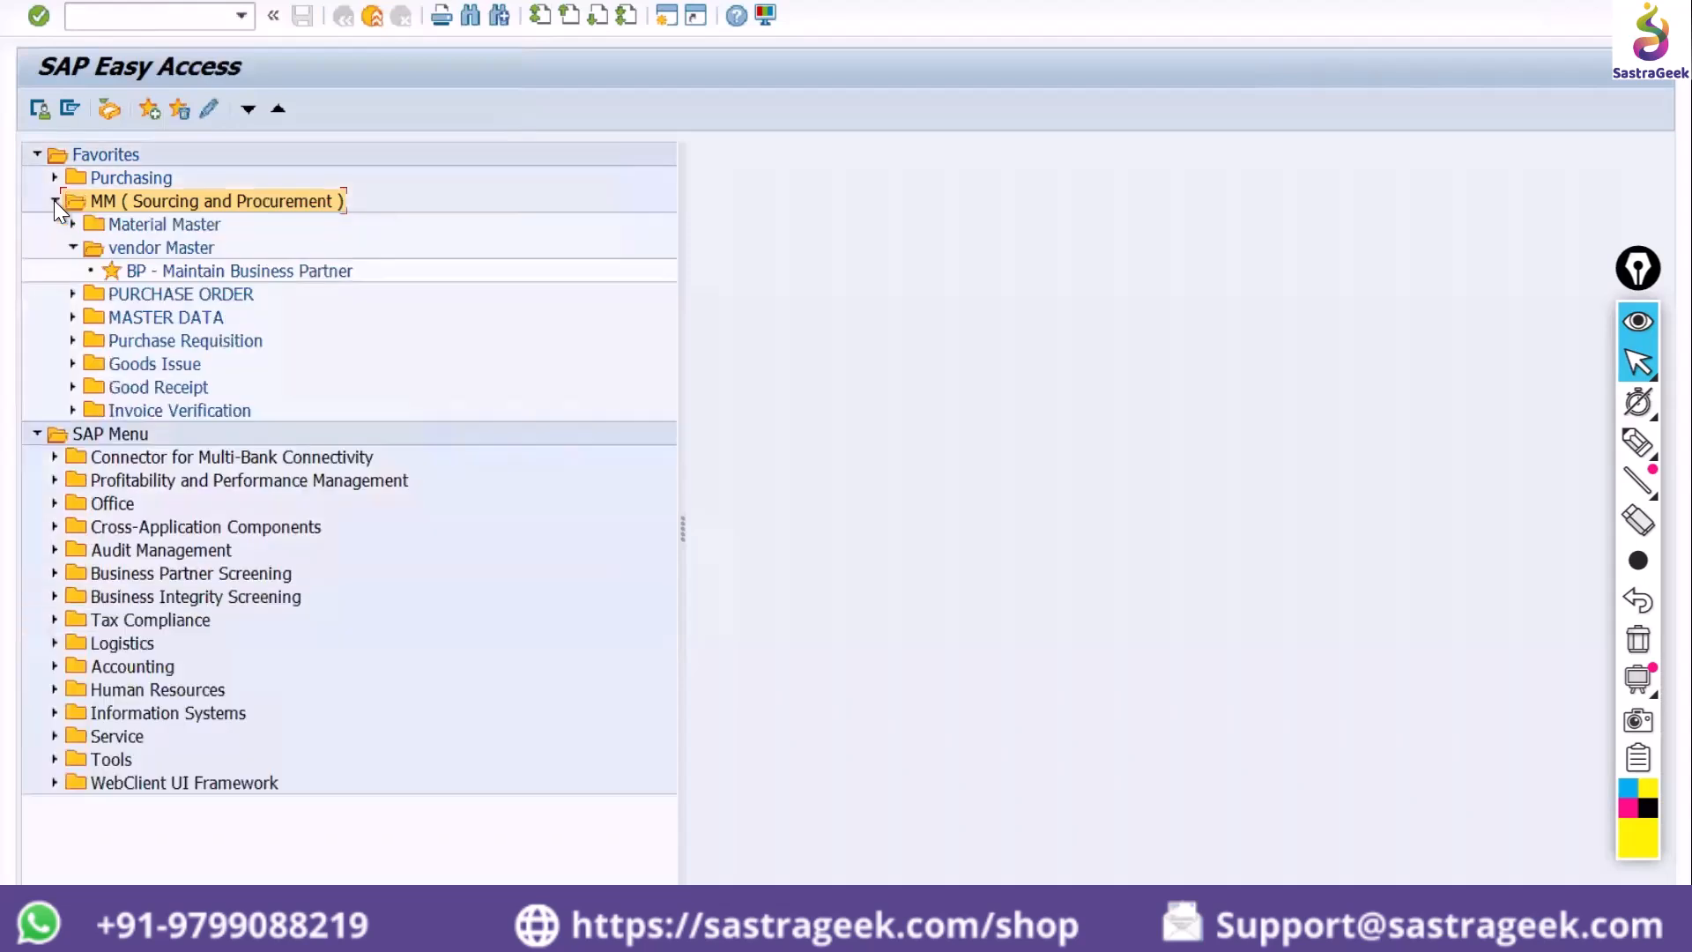
click(55, 200)
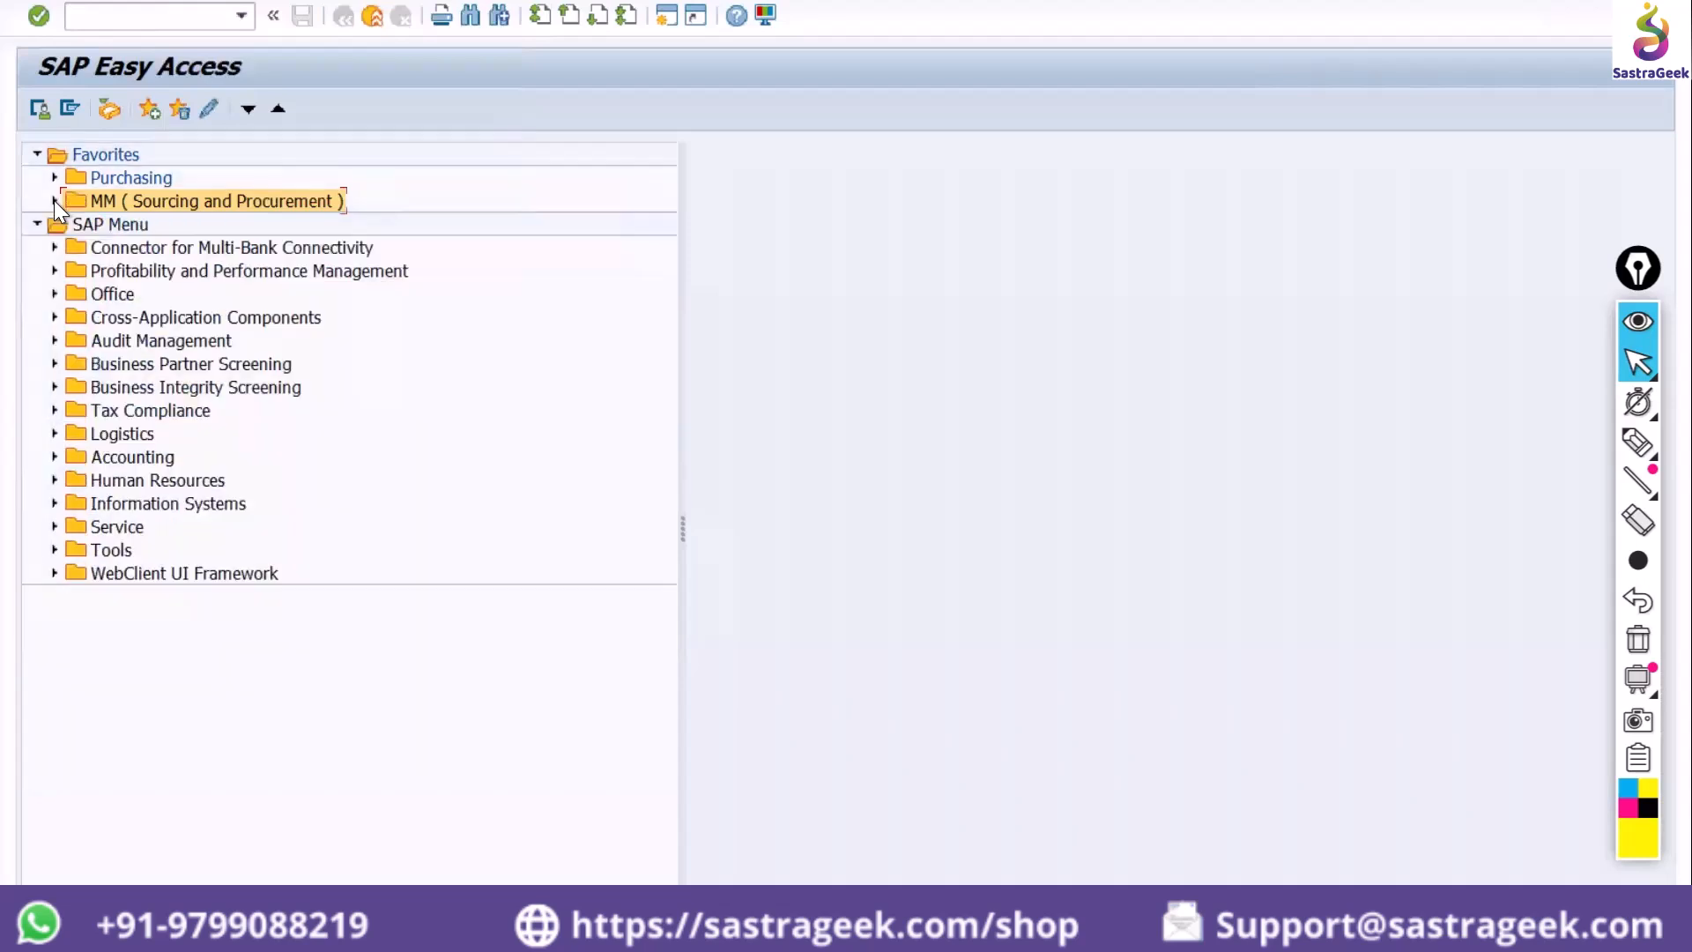
click(55, 200)
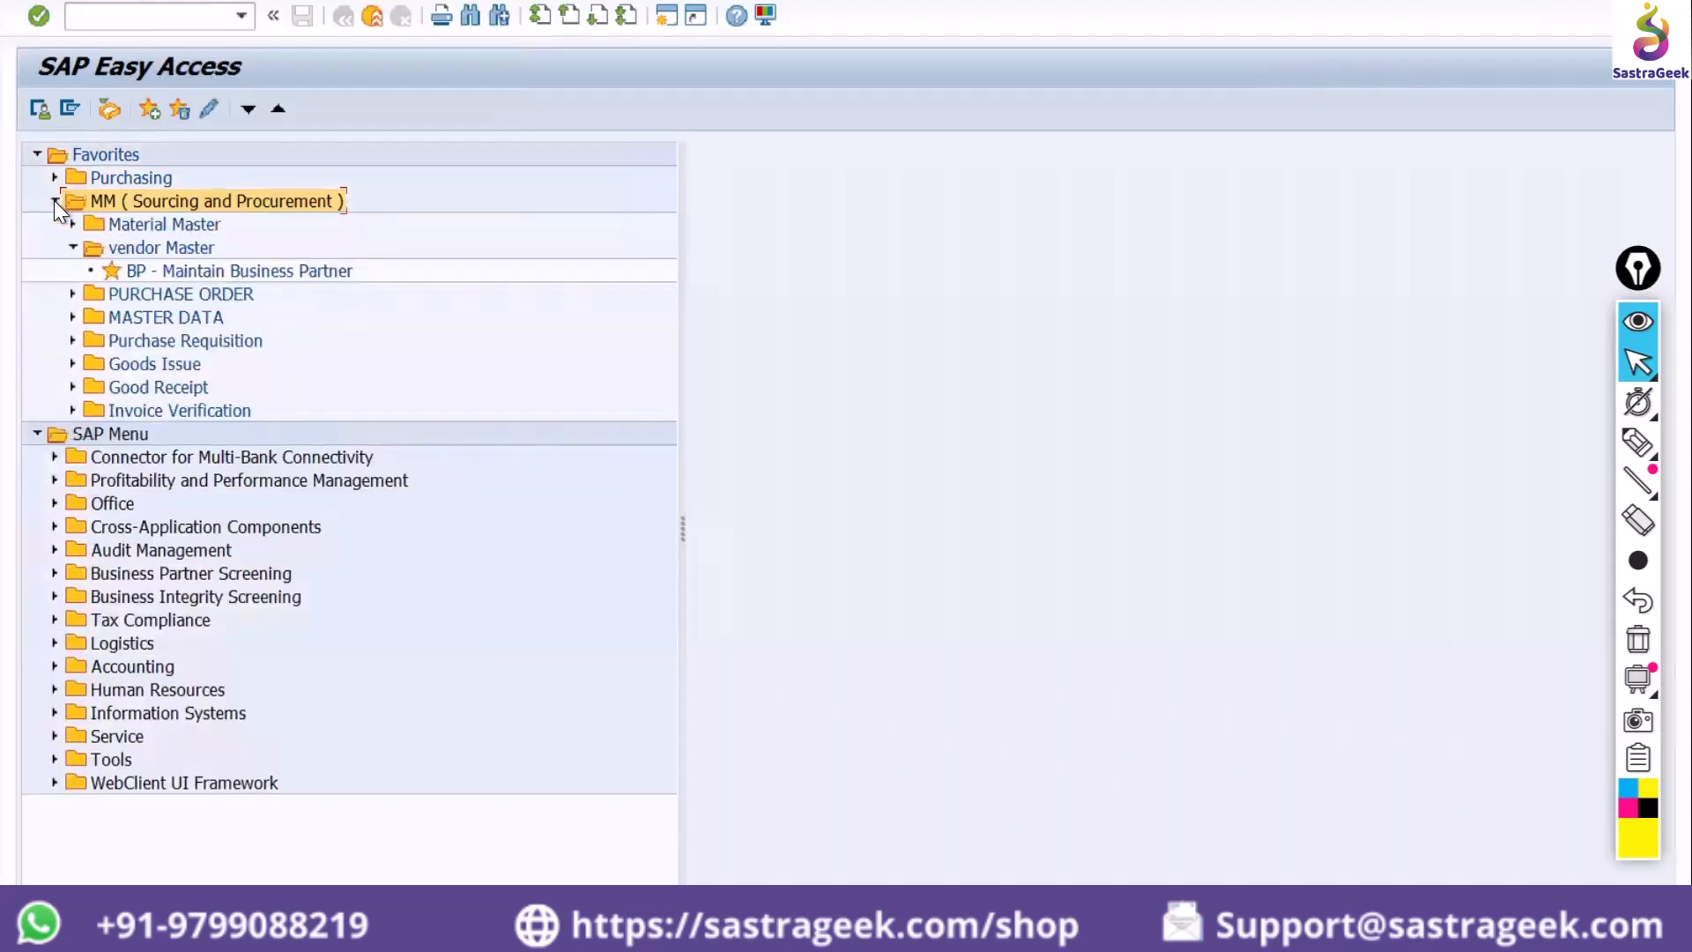
click(71, 246)
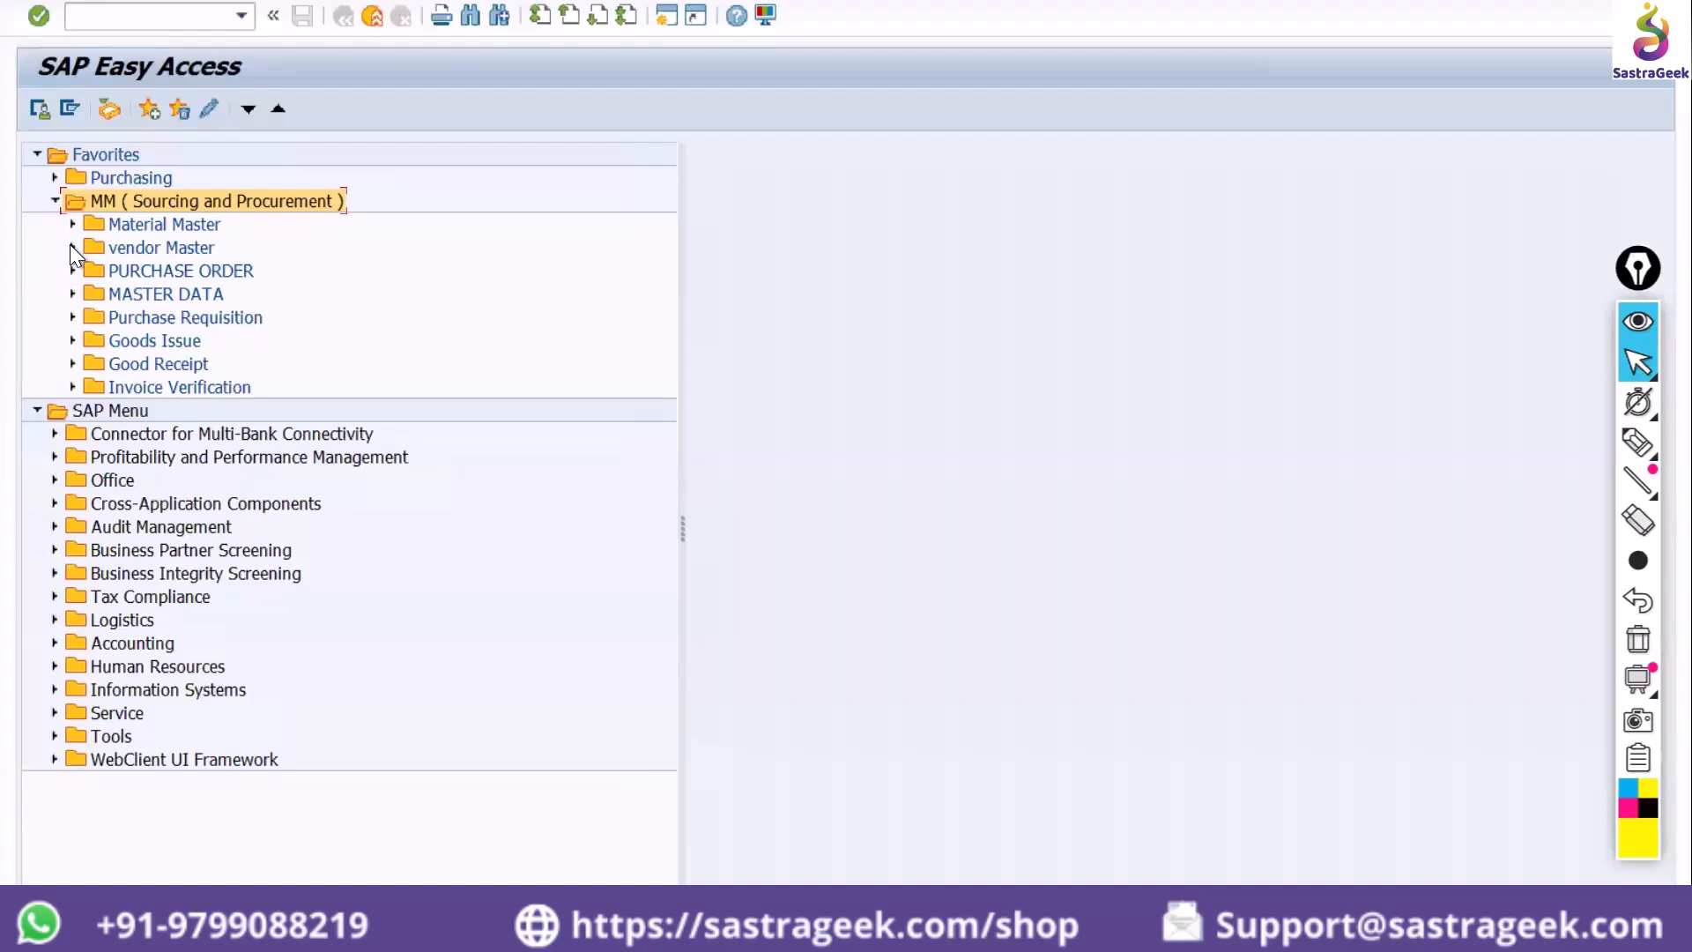
Download the Favorites to the PC's Desktop as a file named fav_ plus the owner's first name, and allow its creation
click(201, 0)
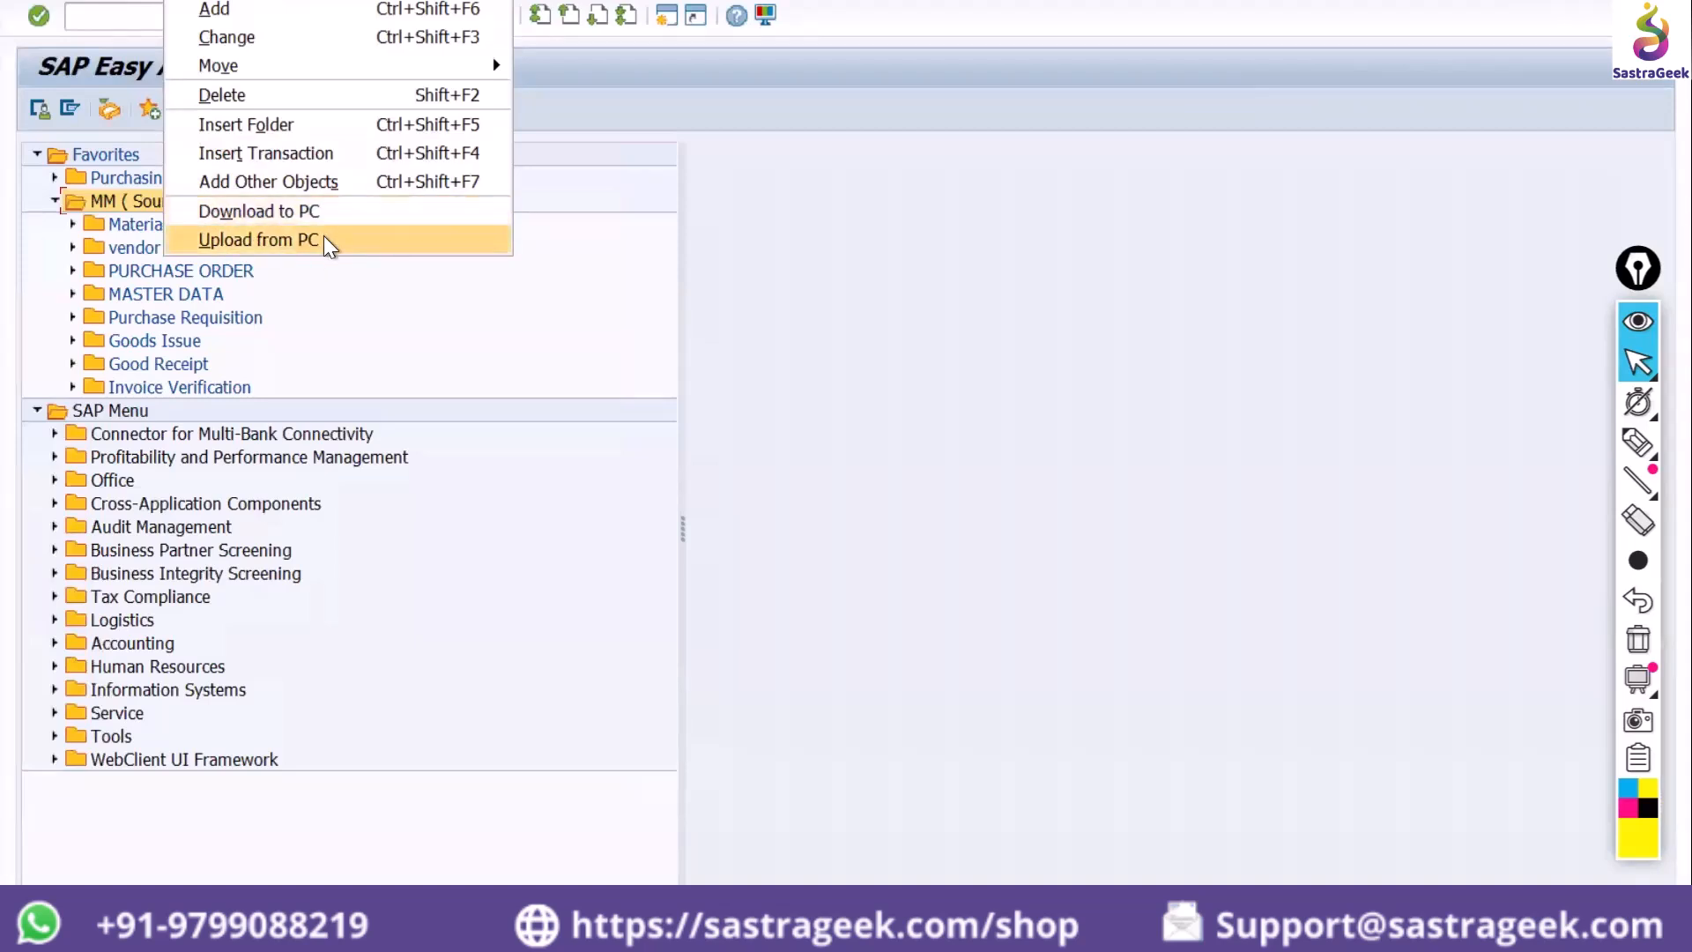
click(266, 214)
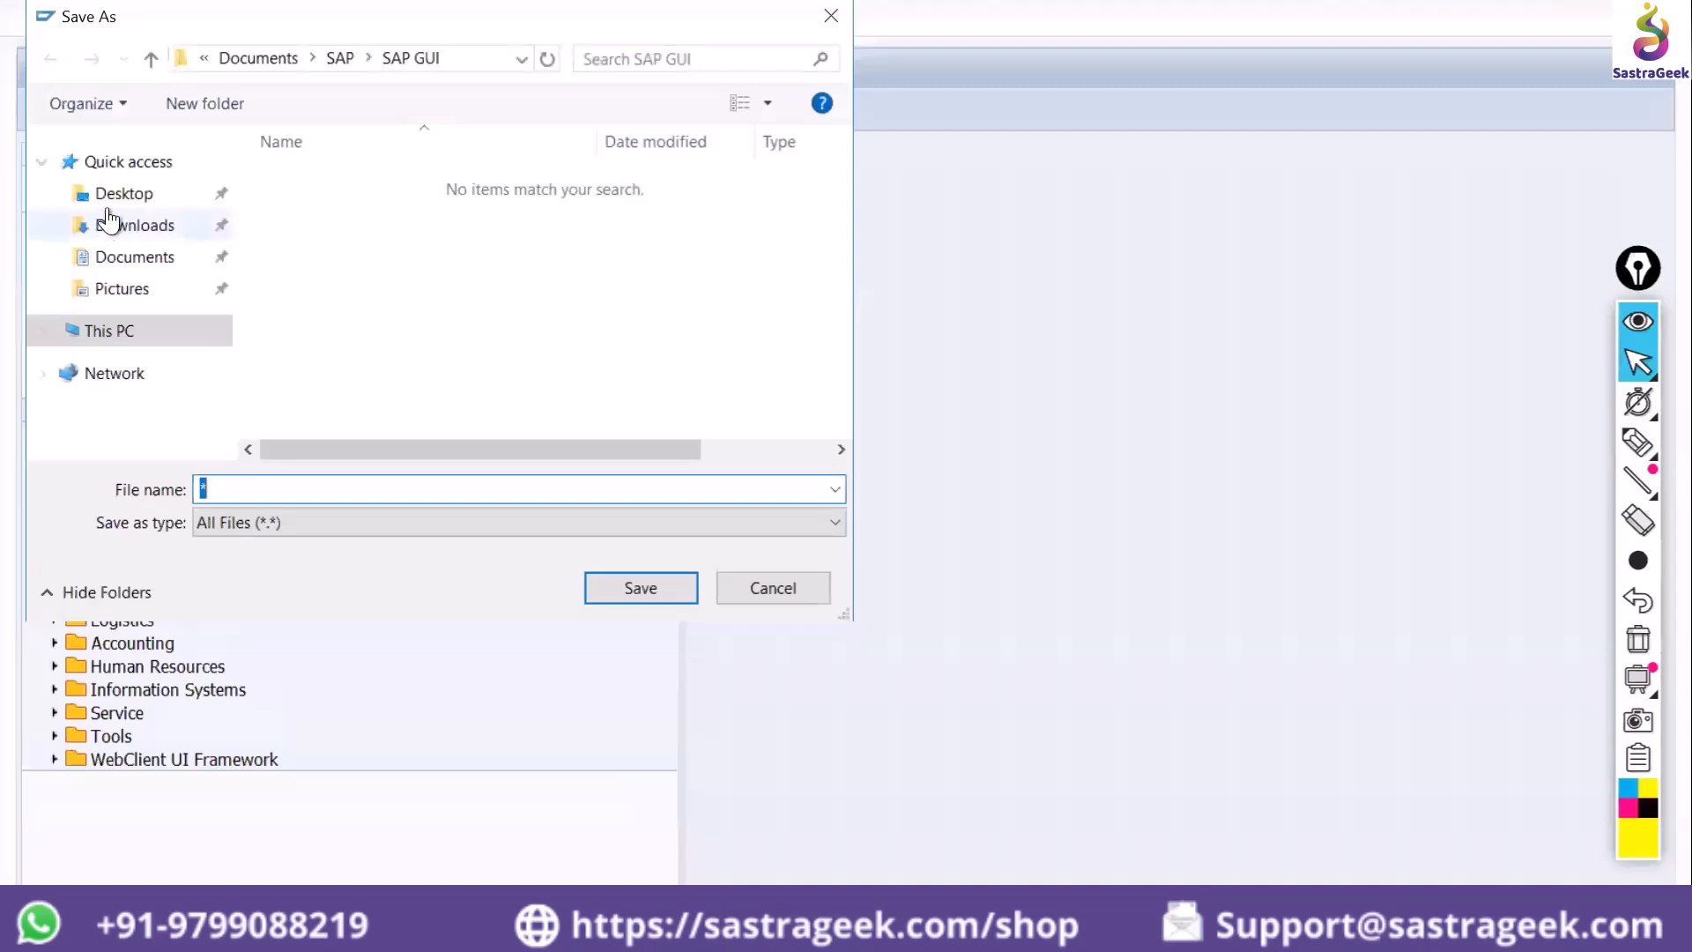
click(155, 201)
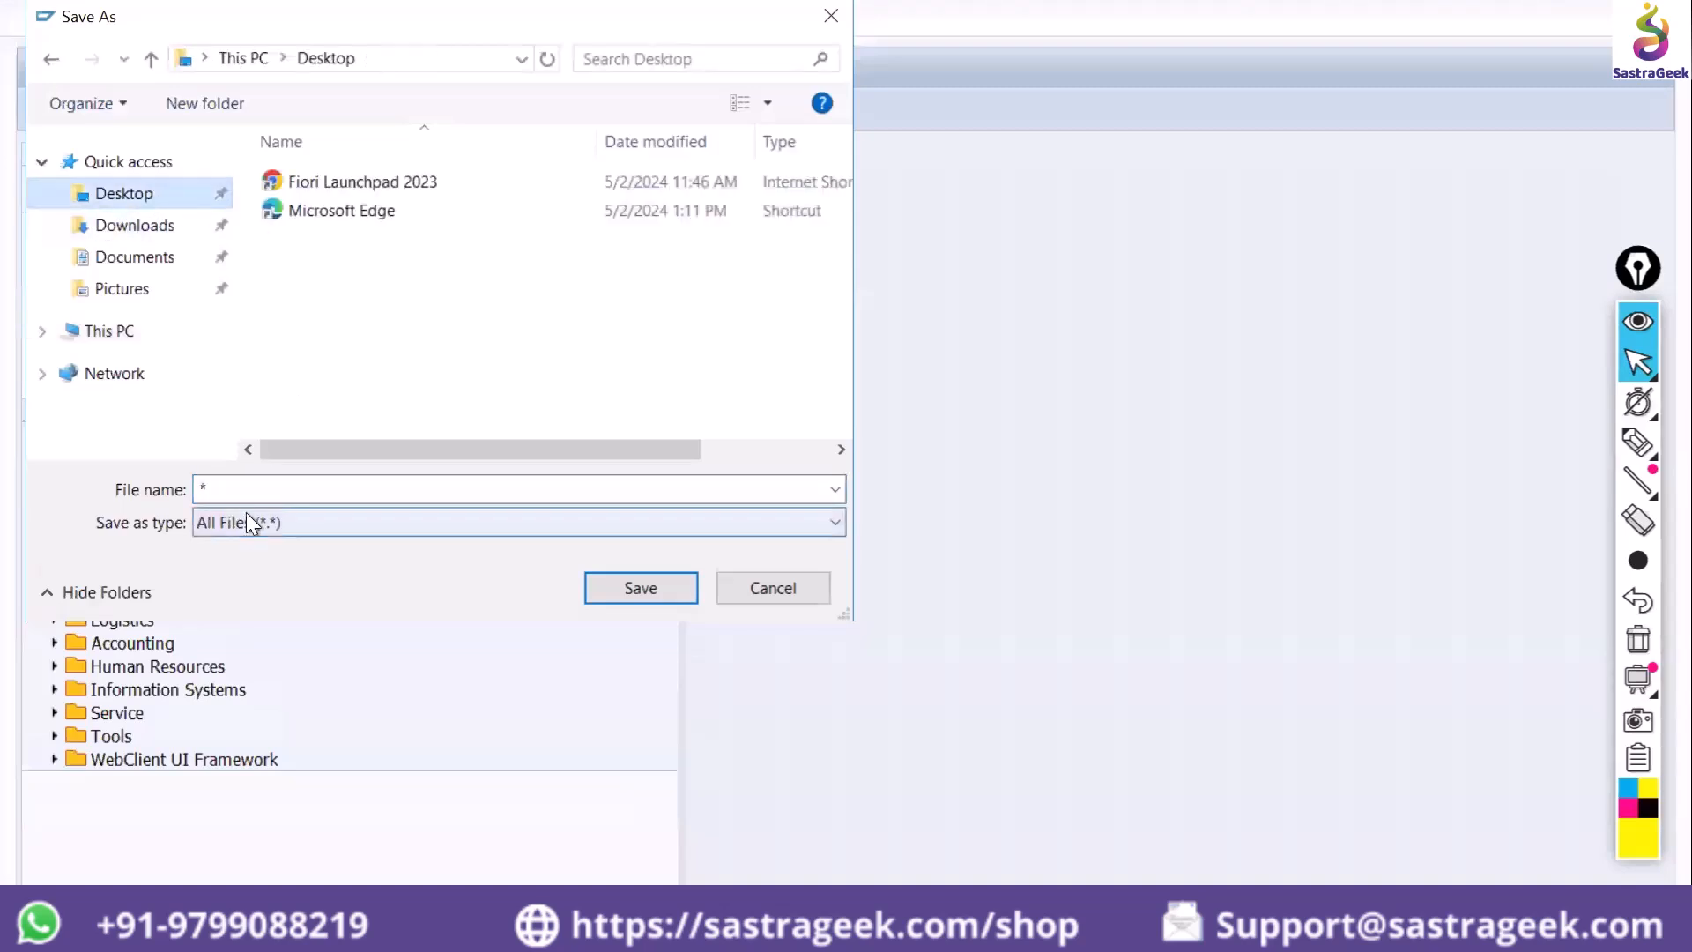
click(254, 490)
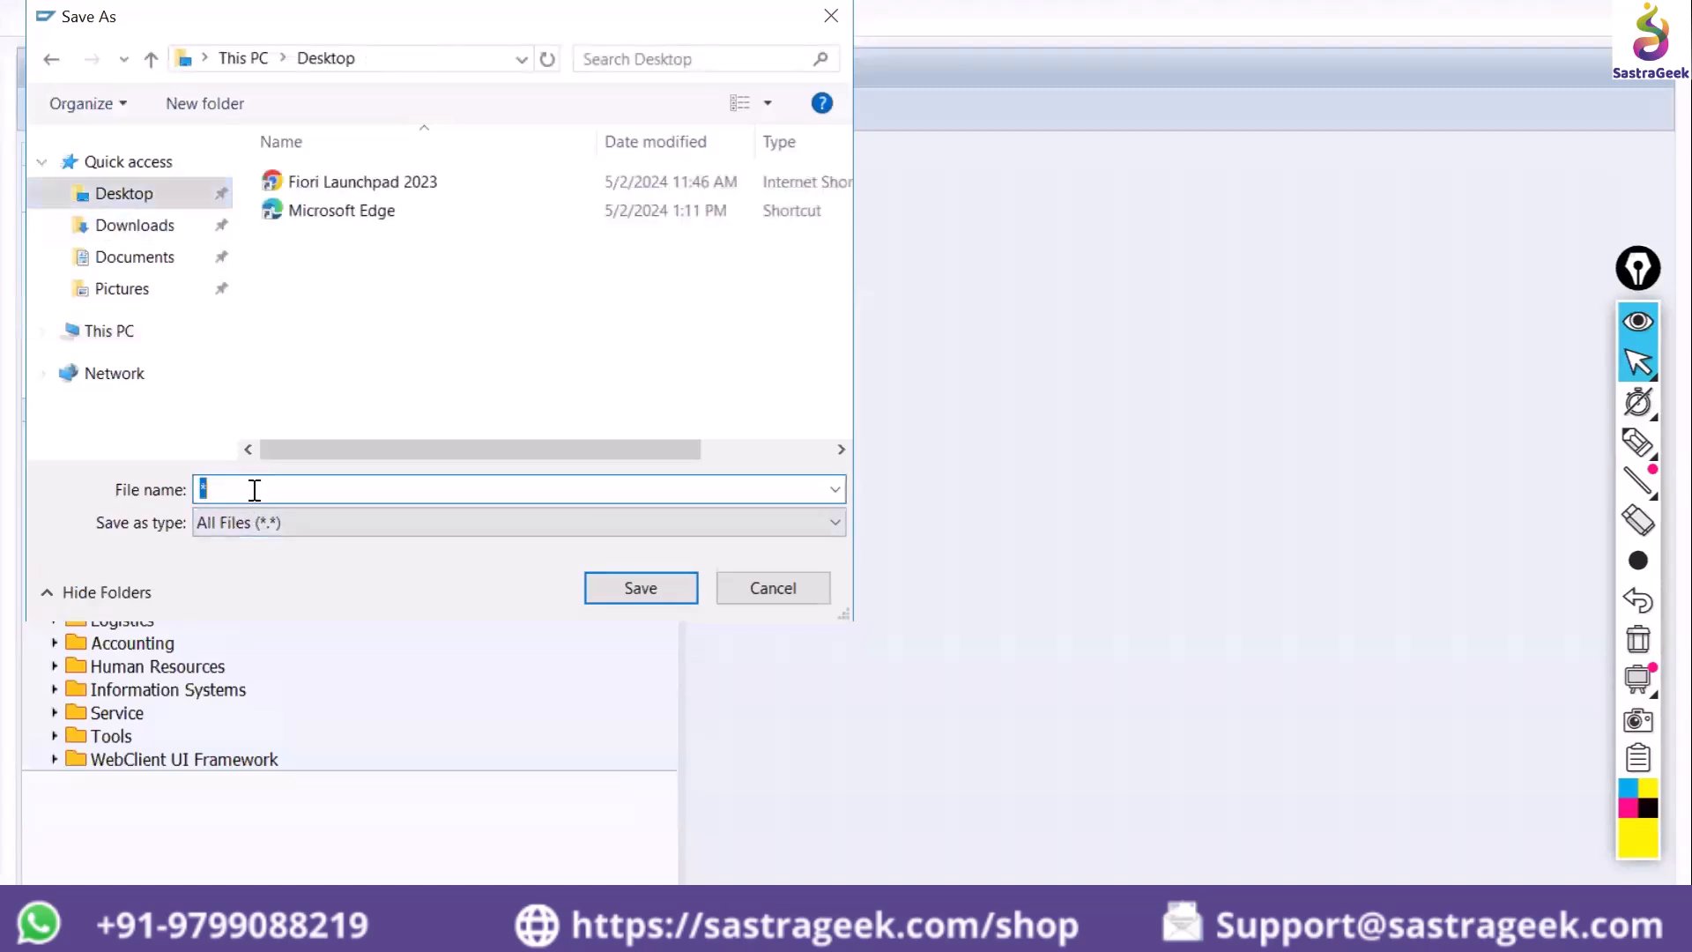
text(fav_neha)
click(627, 586)
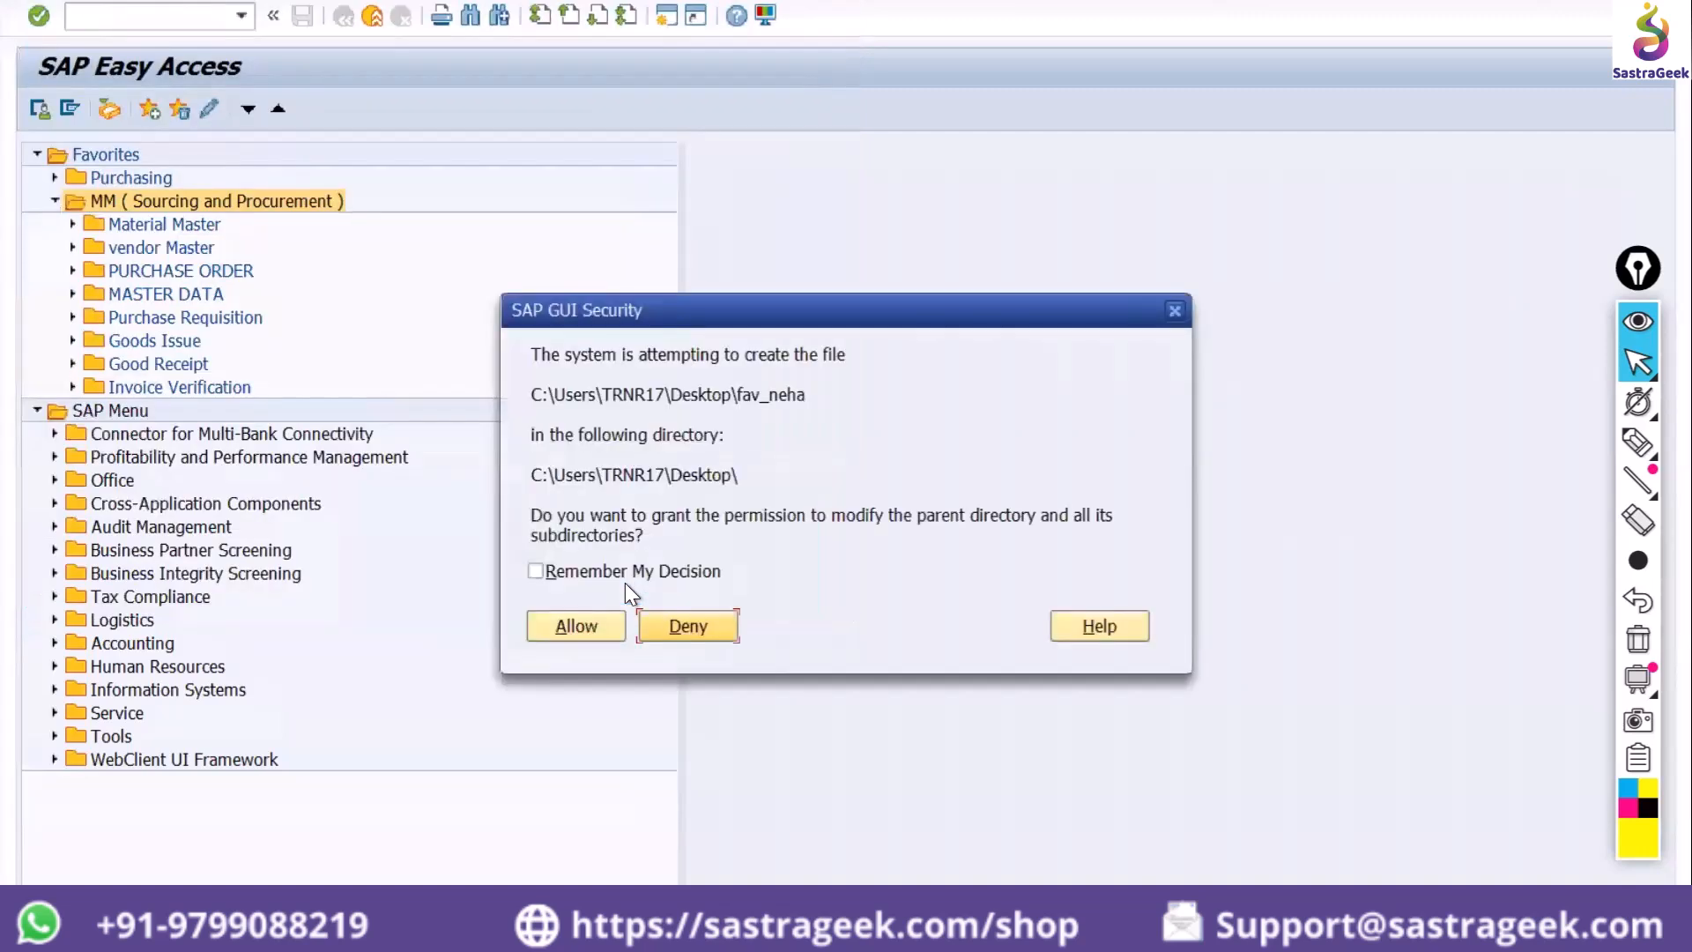
click(572, 627)
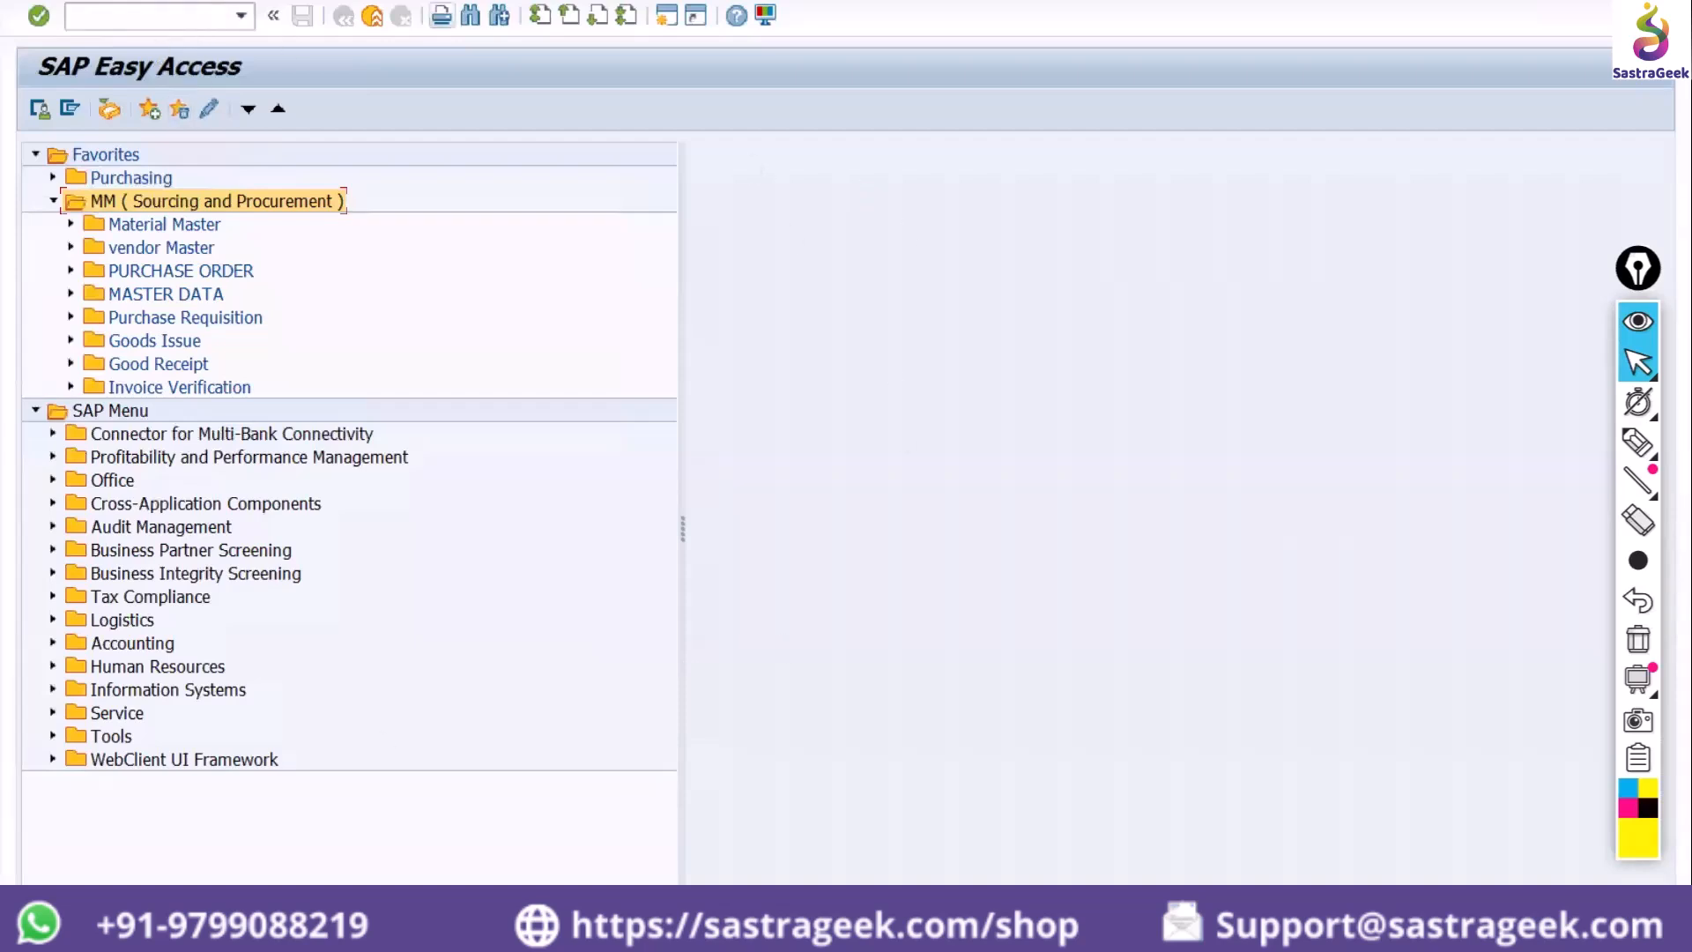
Check how to upload Favorites from the PC by selecting the saved favorites file on the Desktop, and cancel the selection
click(217, 0)
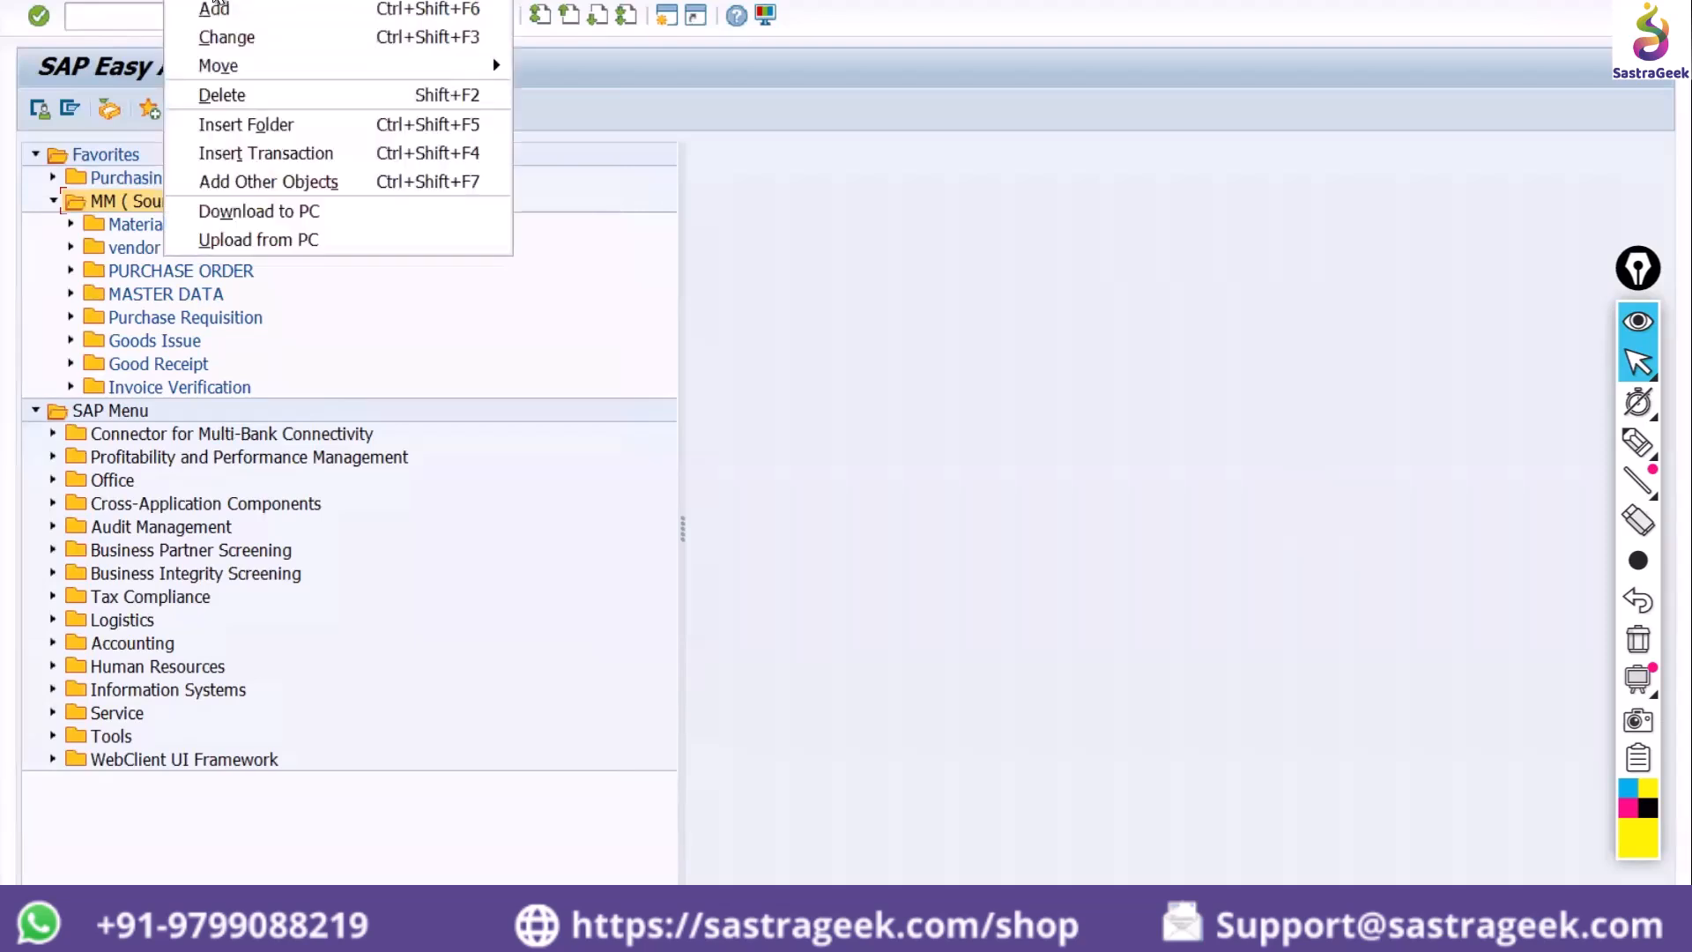
click(240, 239)
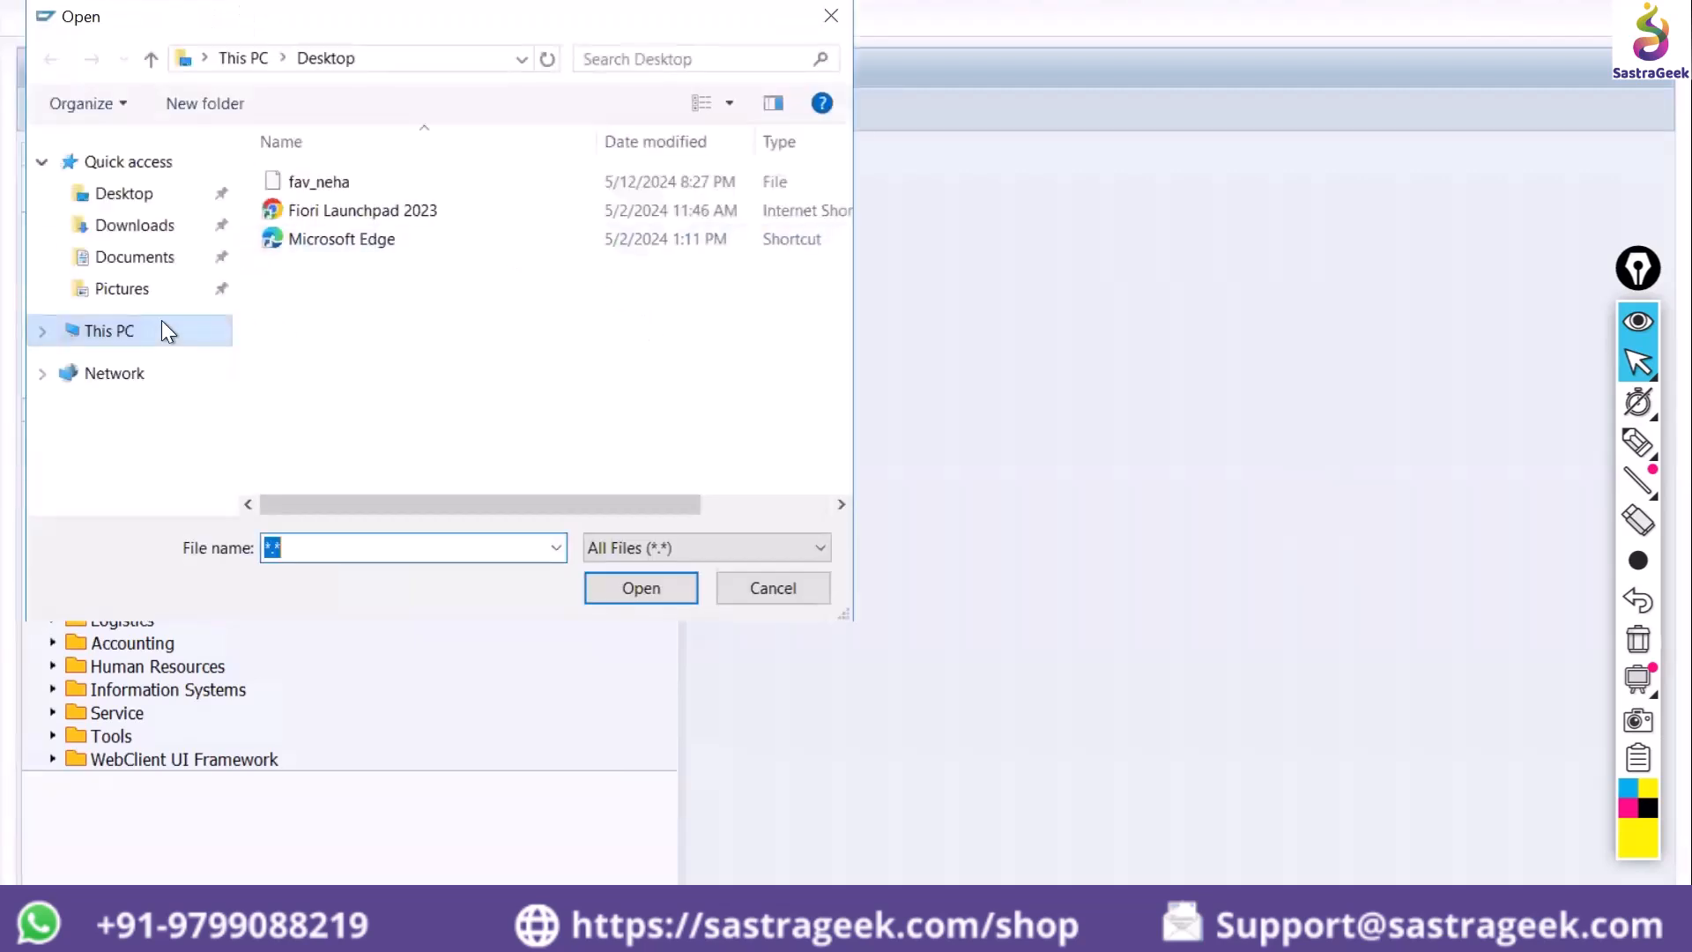
click(357, 183)
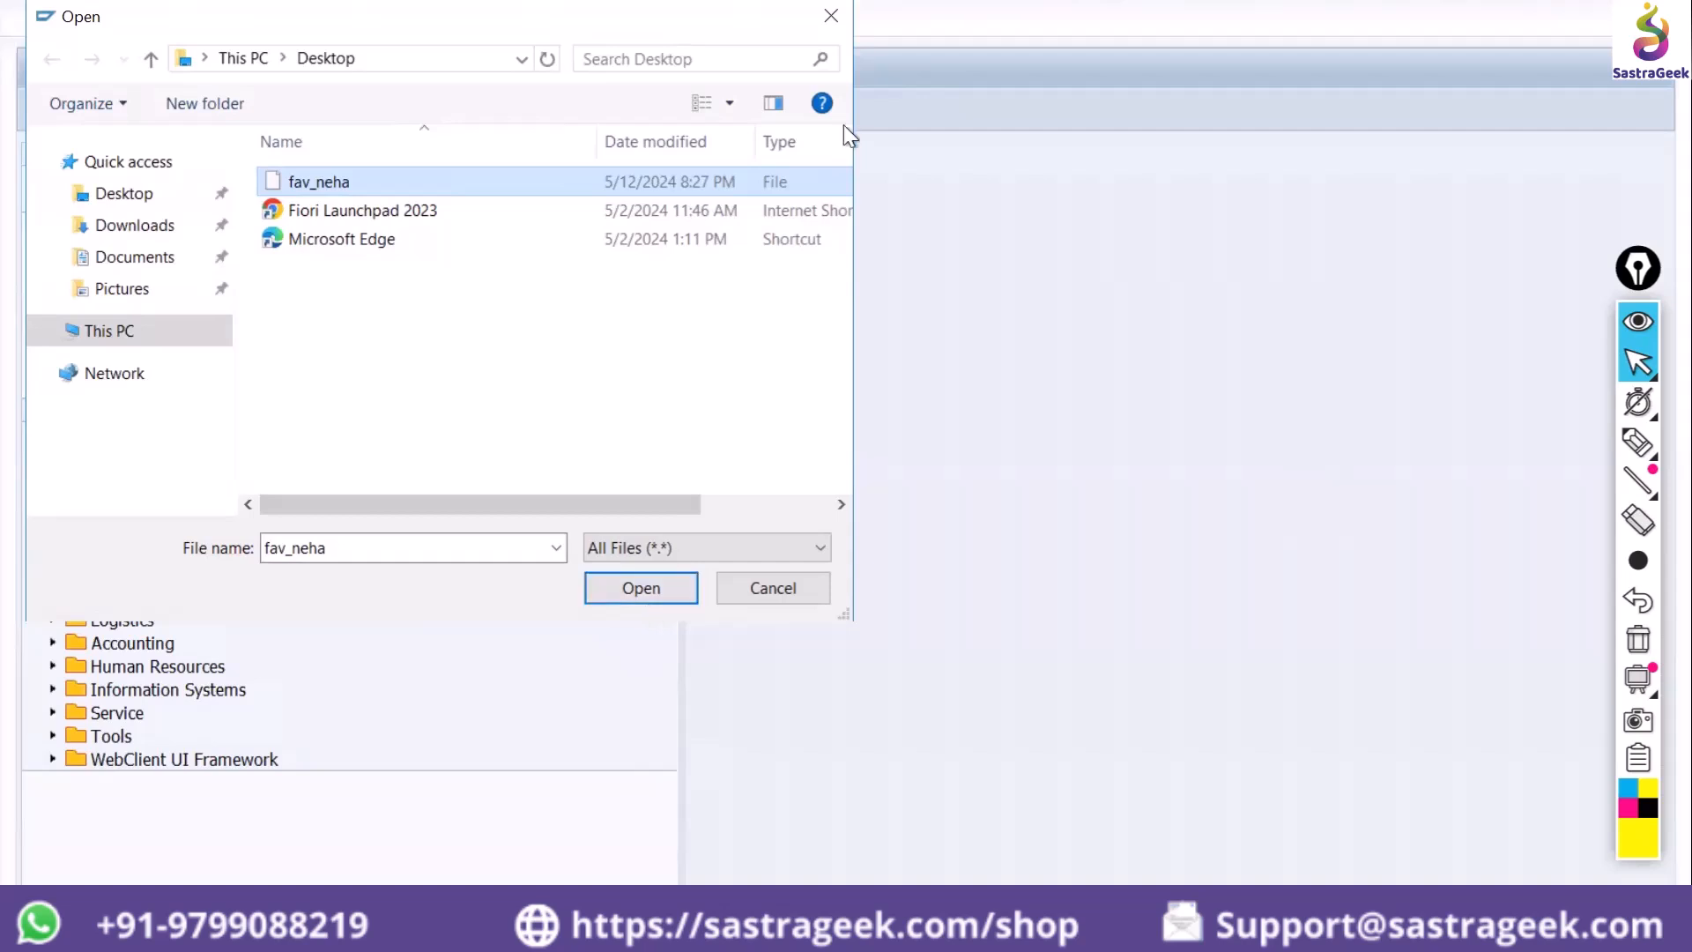
click(773, 587)
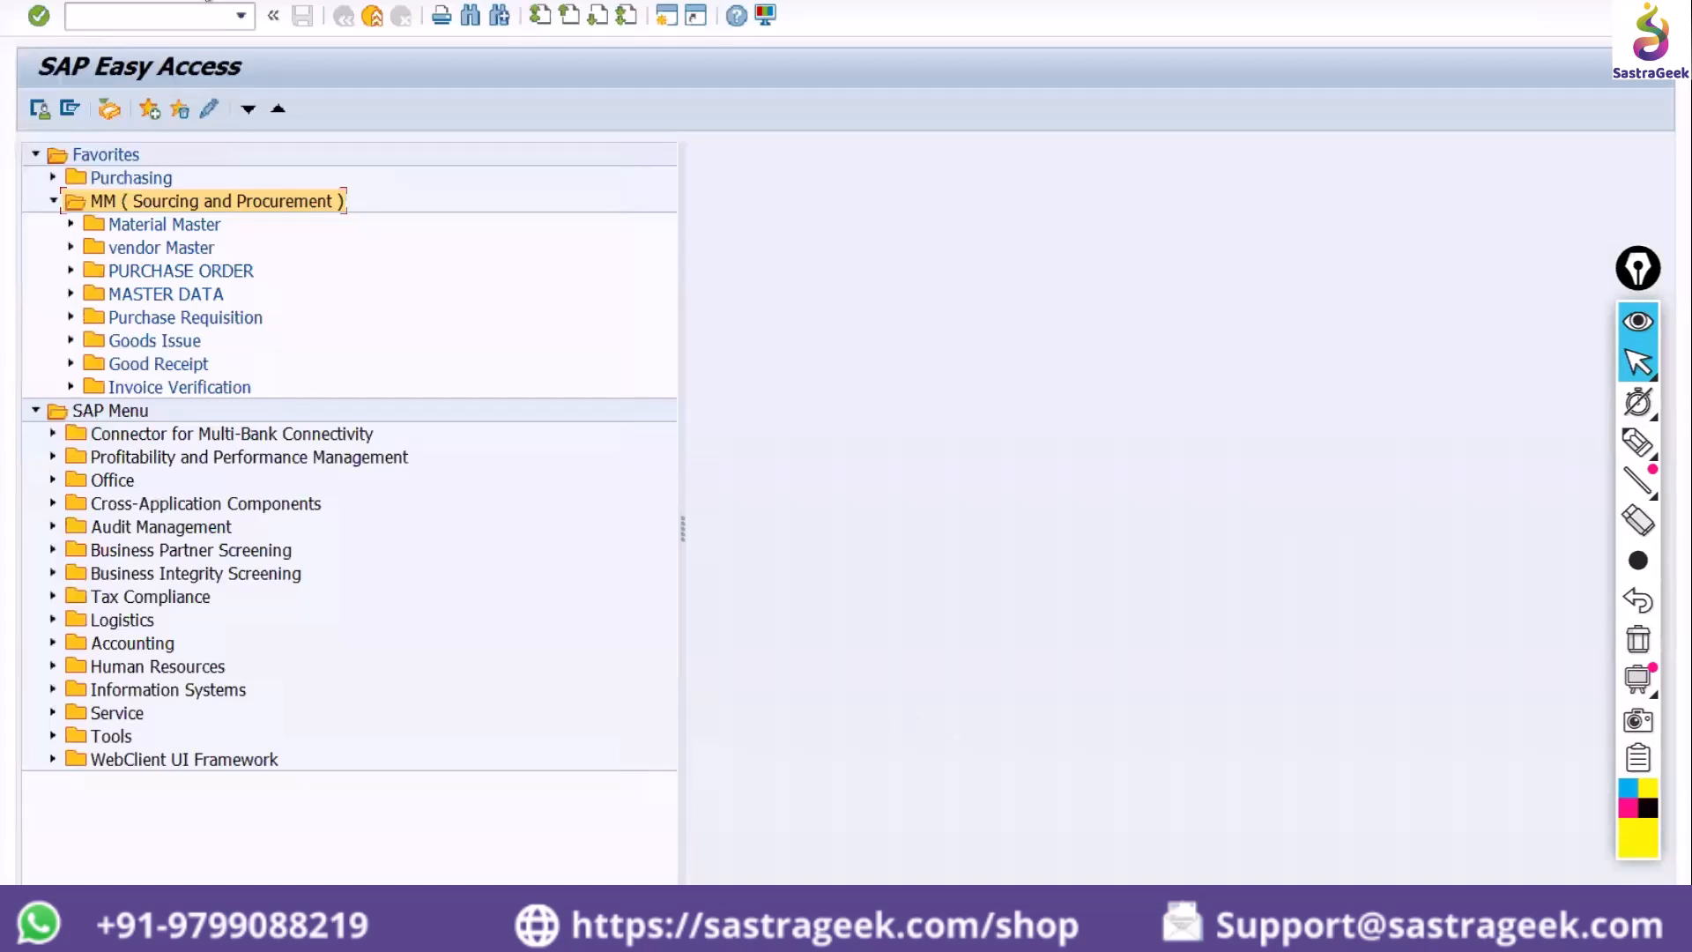
Review the Favorites commands for downloading and uploading again, and collapse the MM ( Sourcing and Procurement ) folder
click(206, 0)
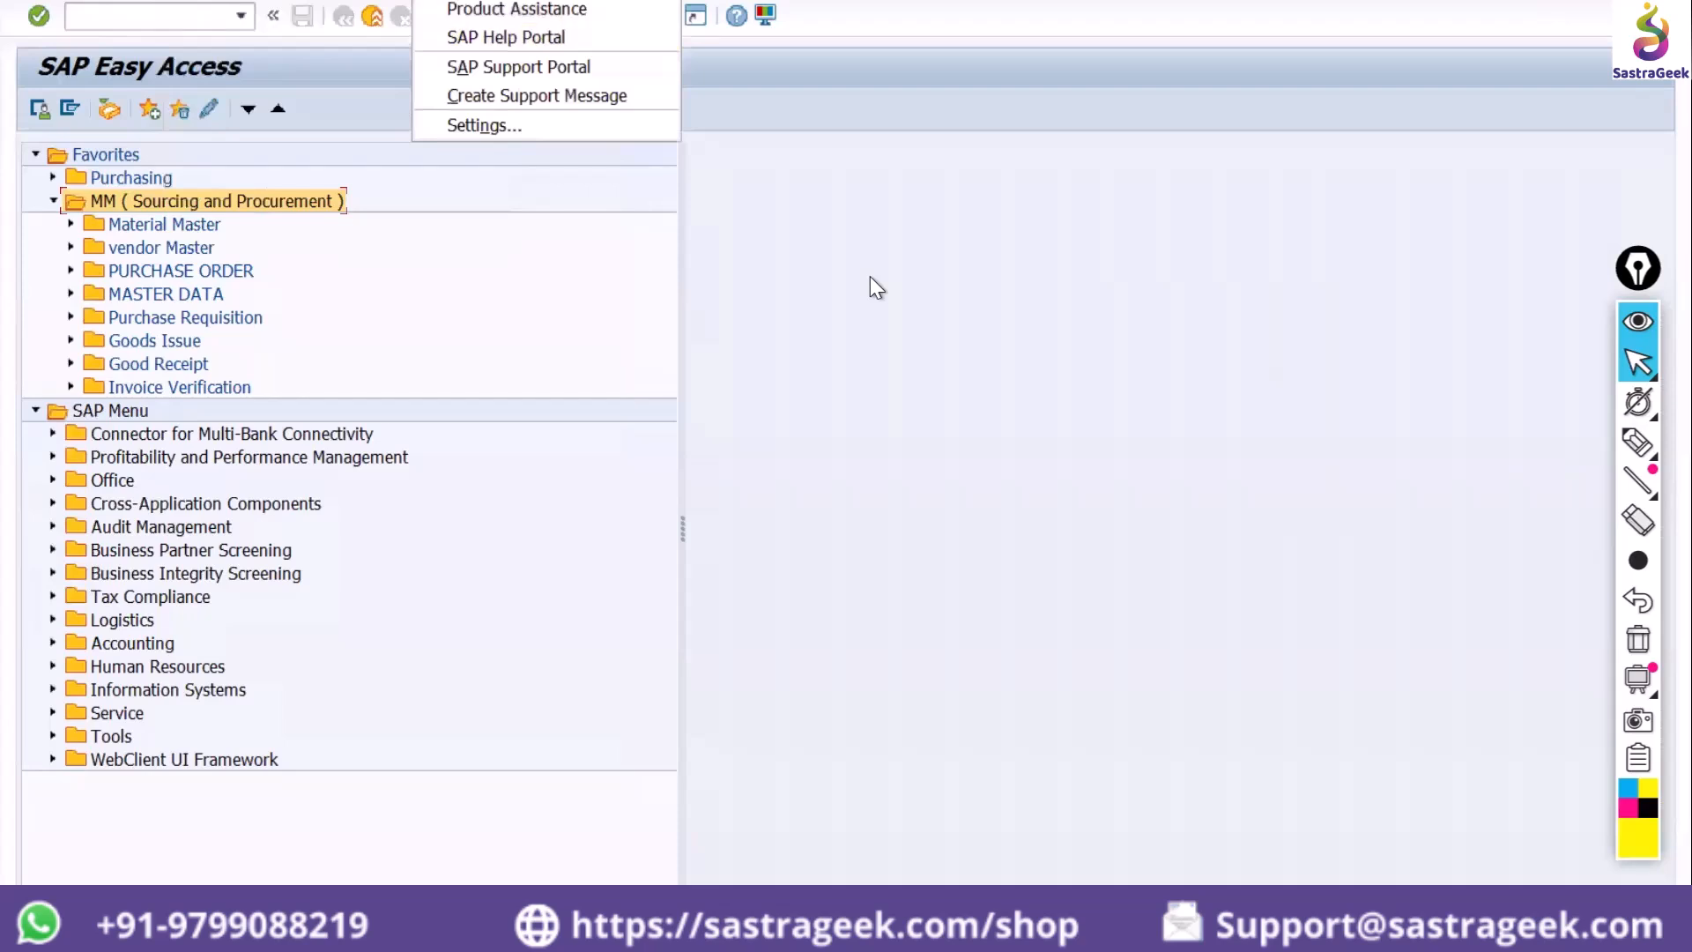
click(870, 277)
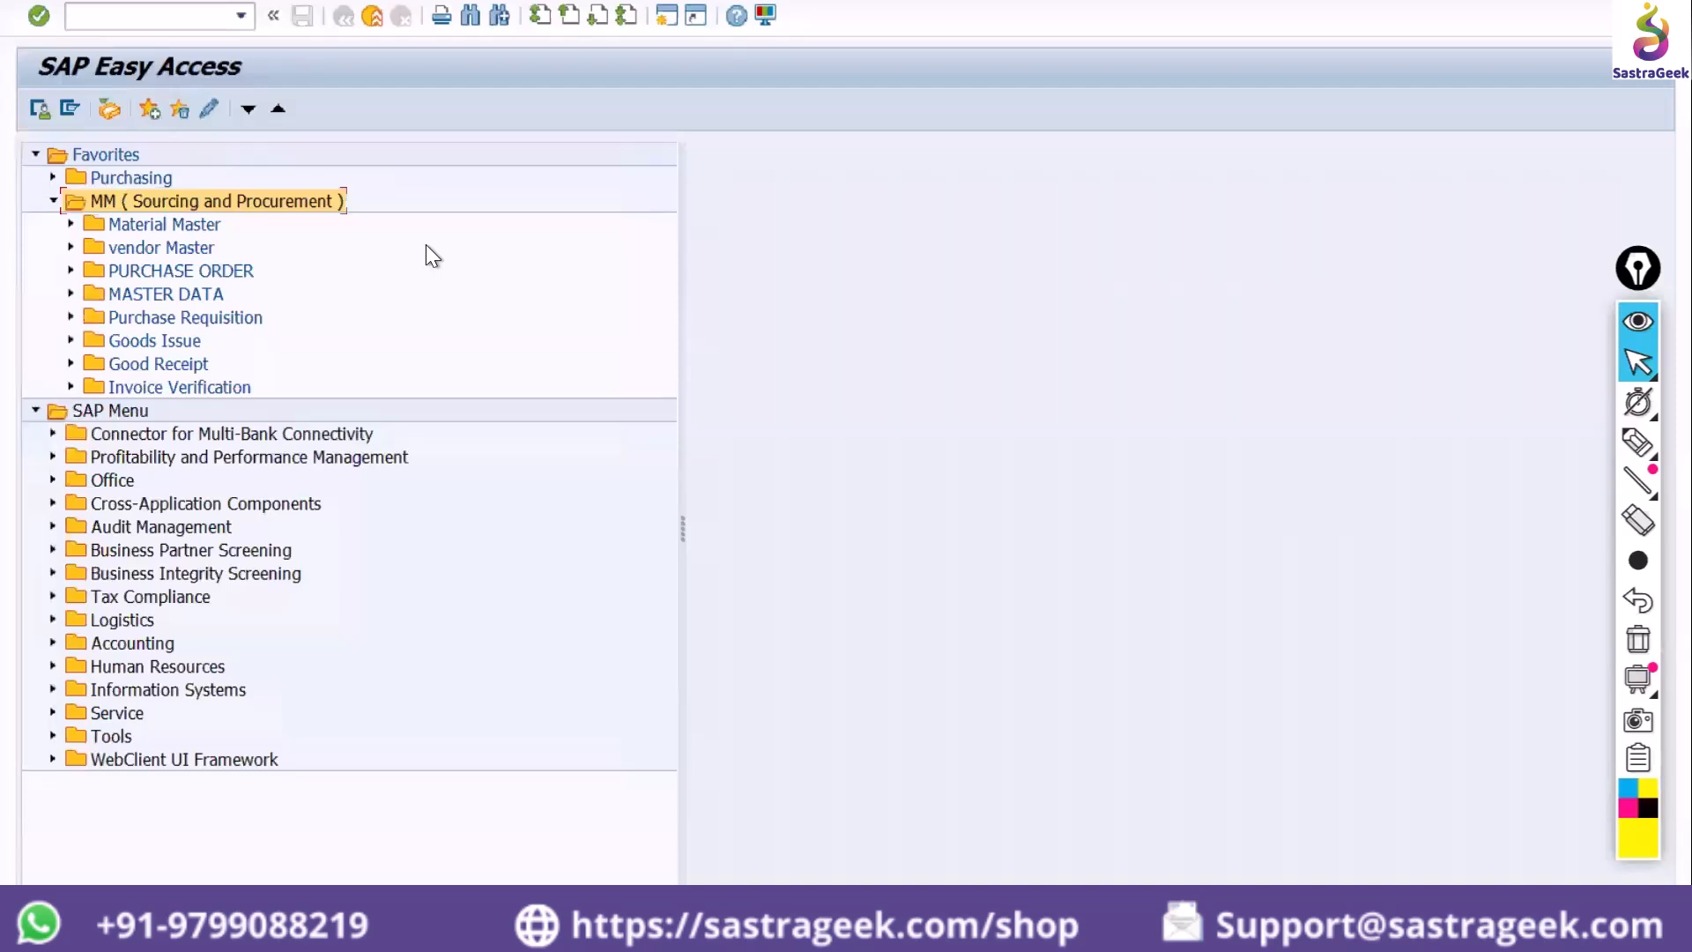
click(201, 0)
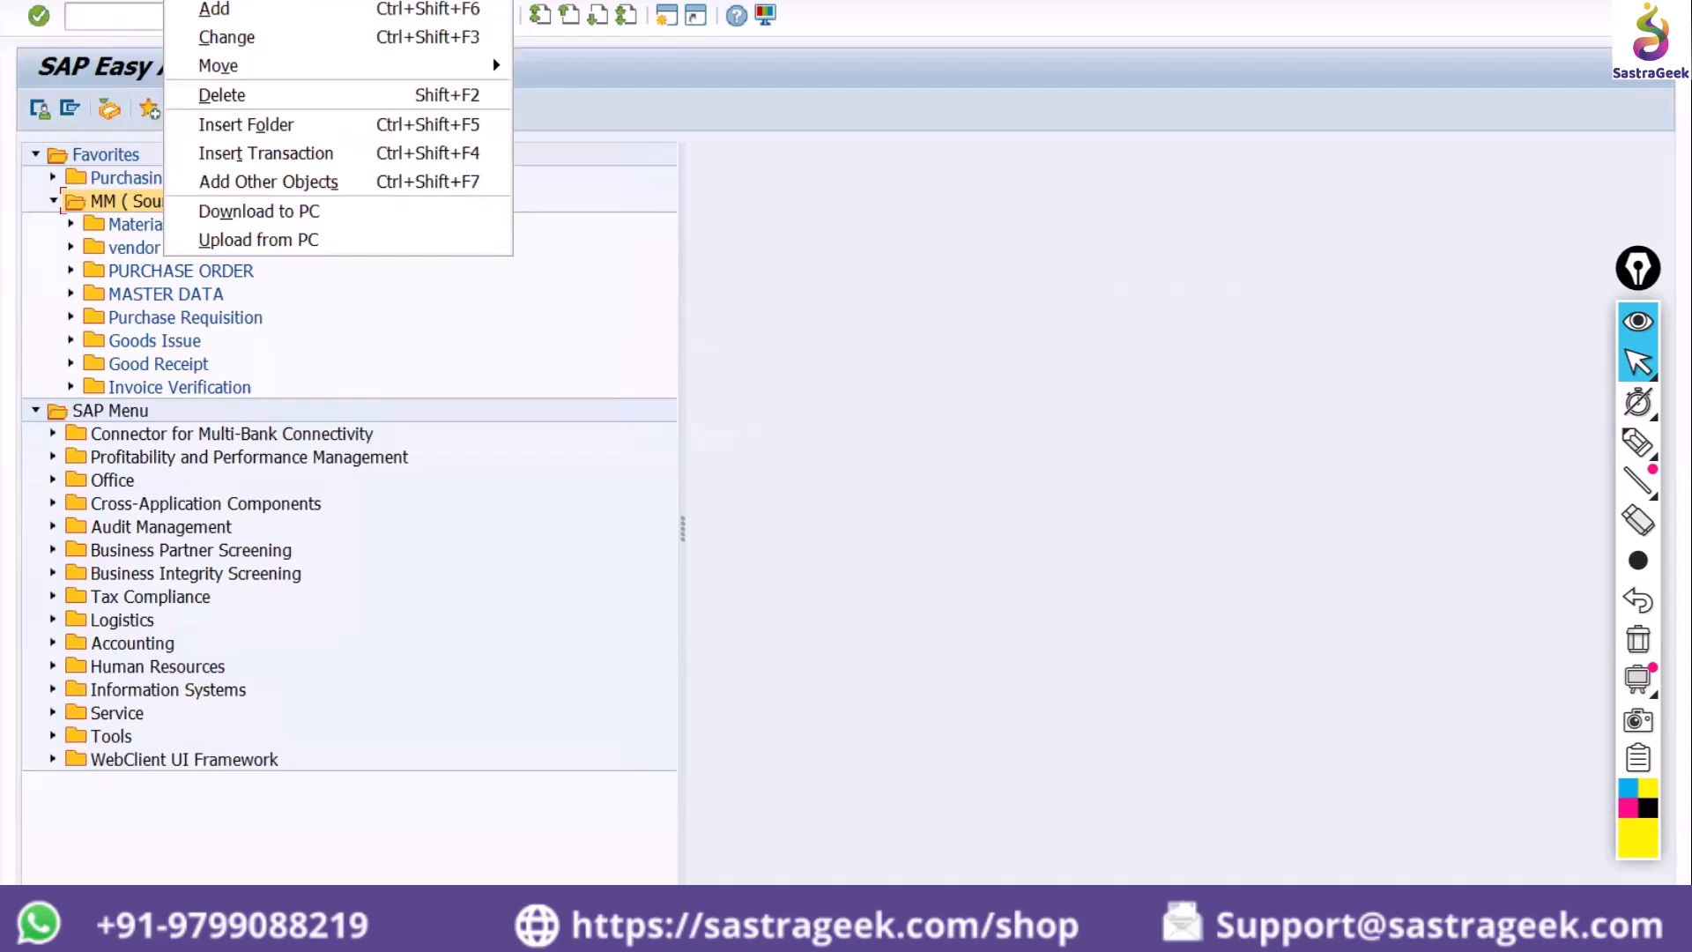
click(921, 345)
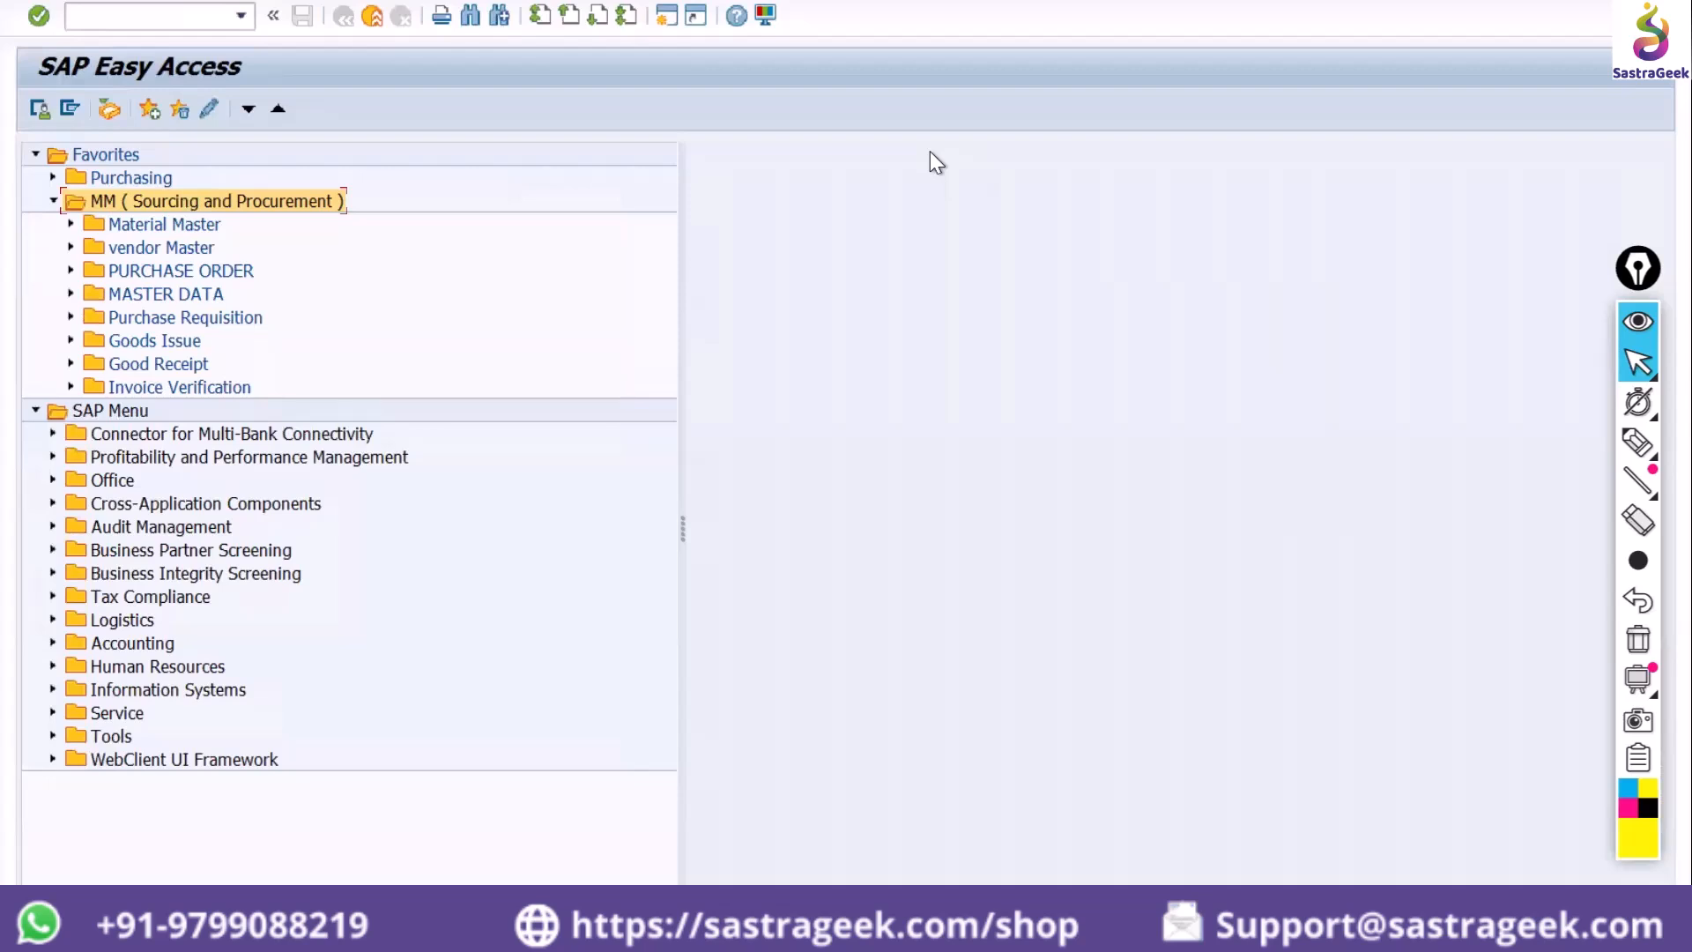
click(49, 201)
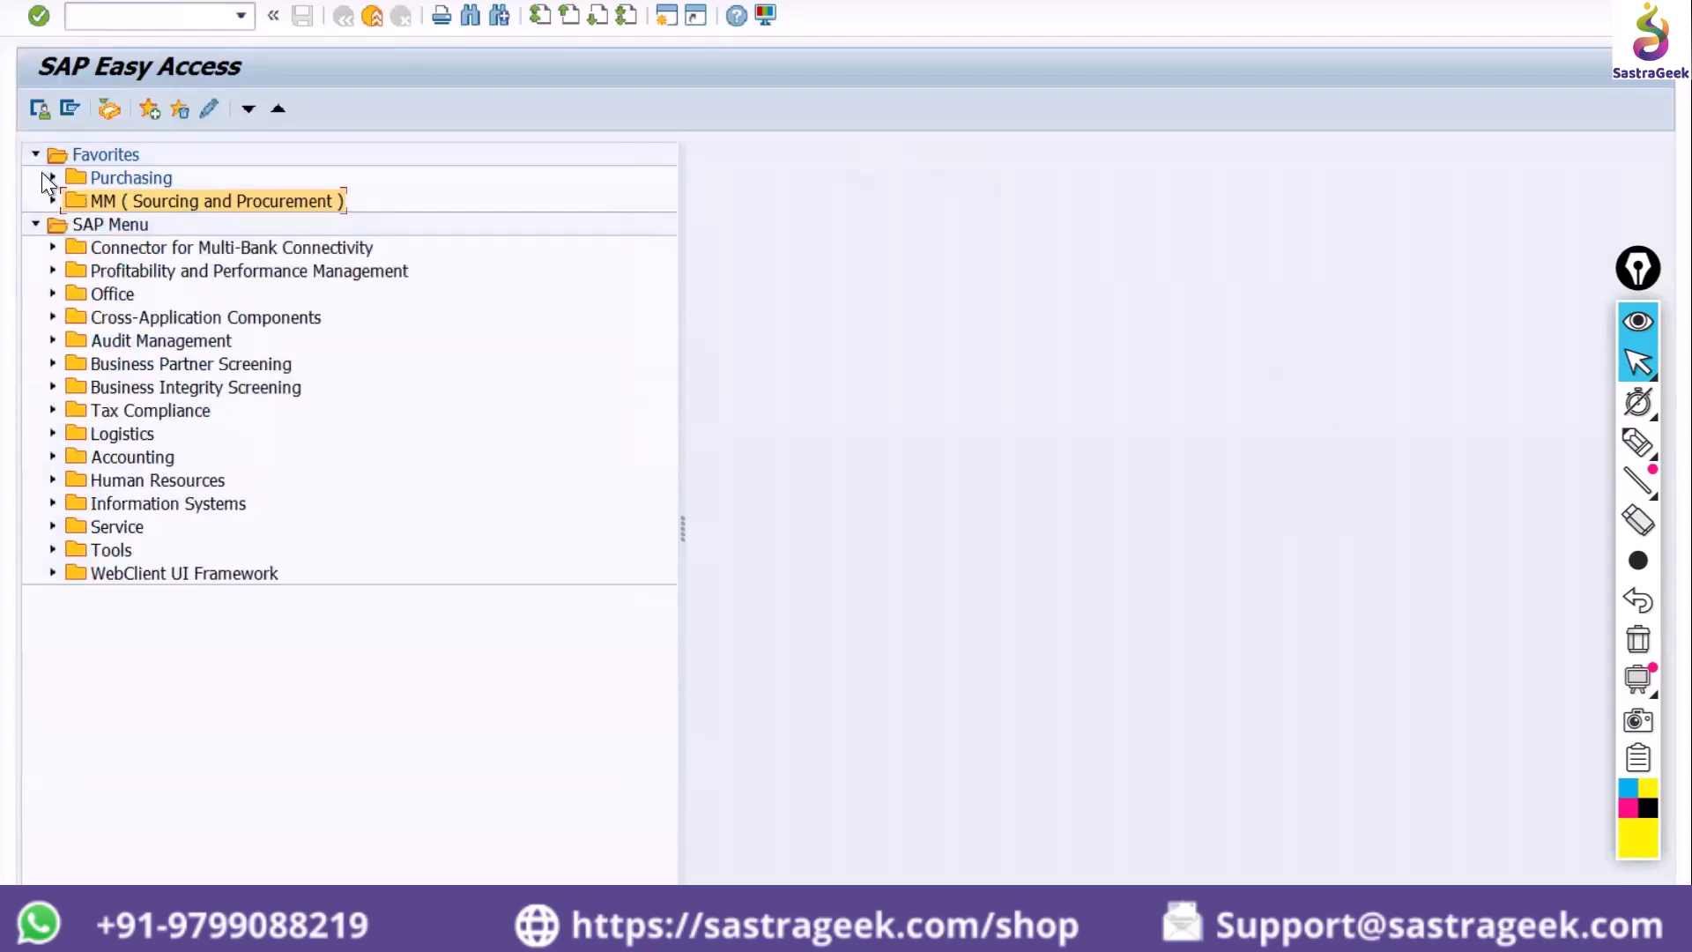
Expand the Purchasing and MM ( Sourcing and Procurement ) favorites and the Material Master subfolder, and select MM01 - Create Material
click(50, 177)
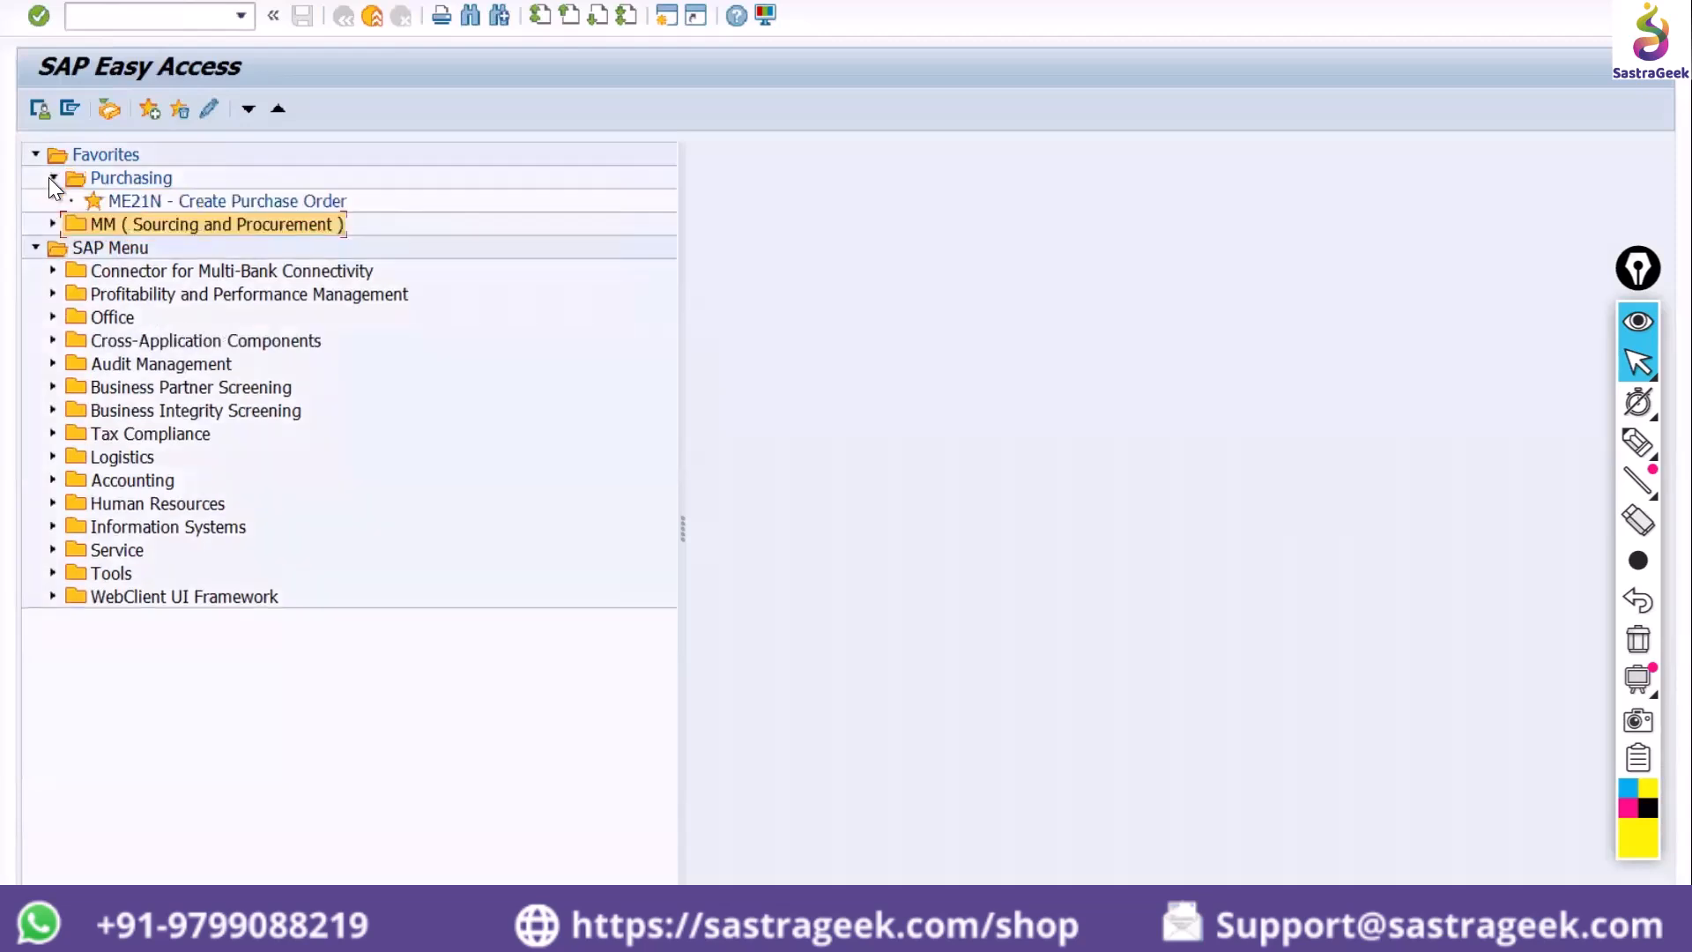
click(50, 220)
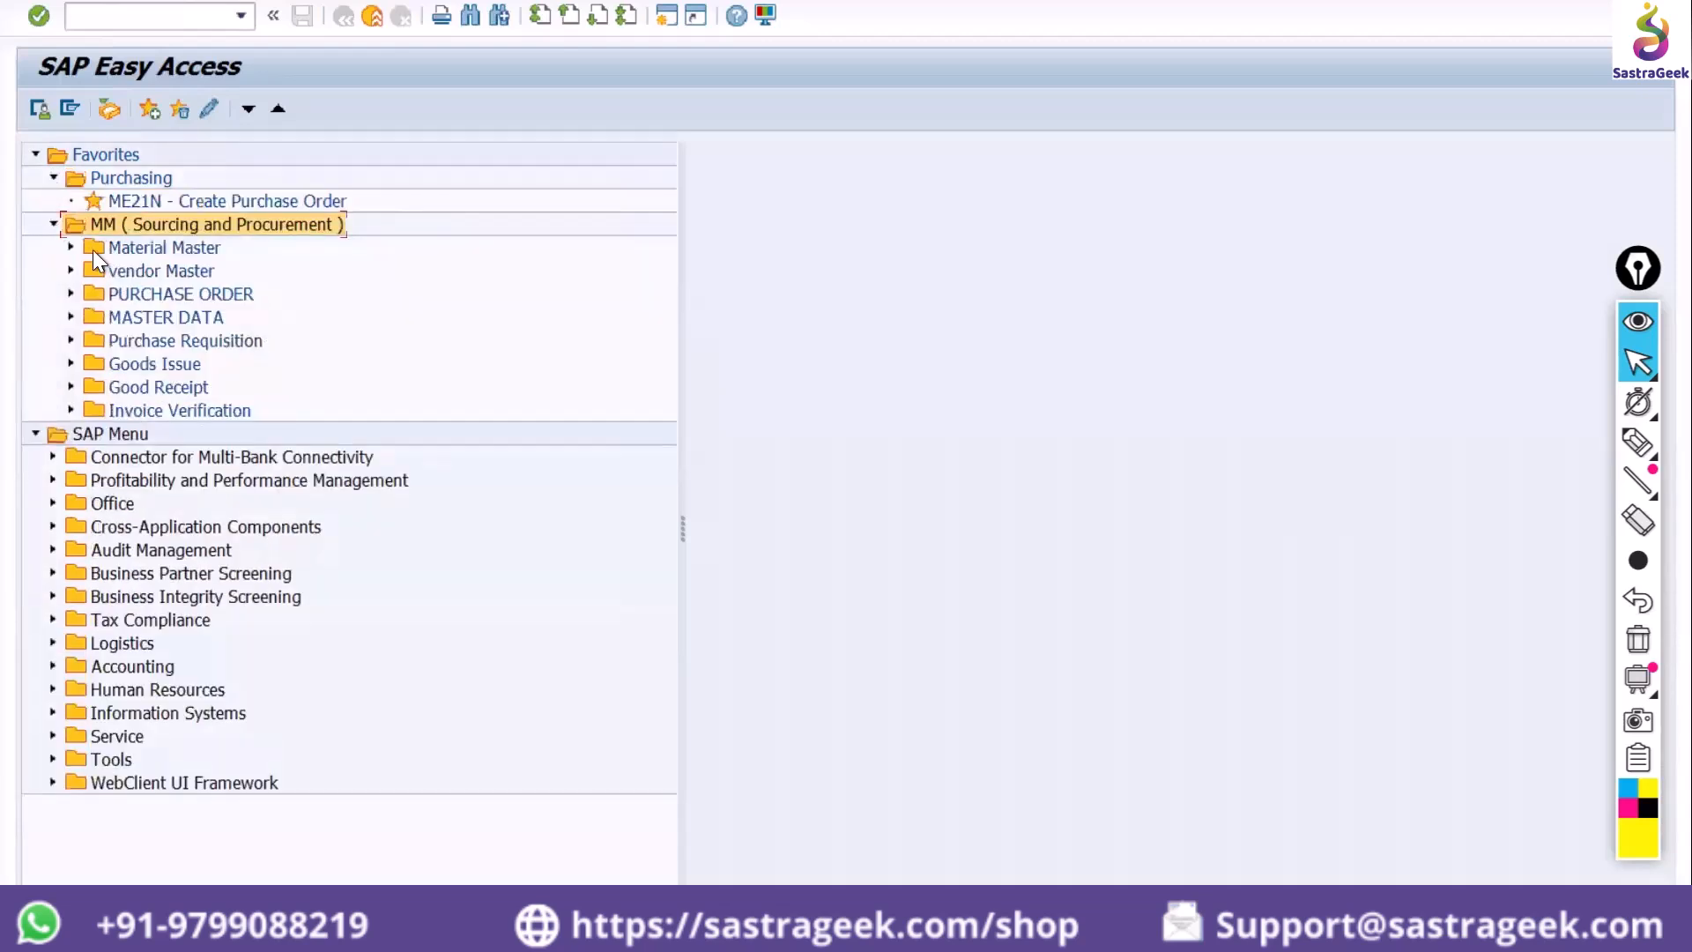
click(72, 246)
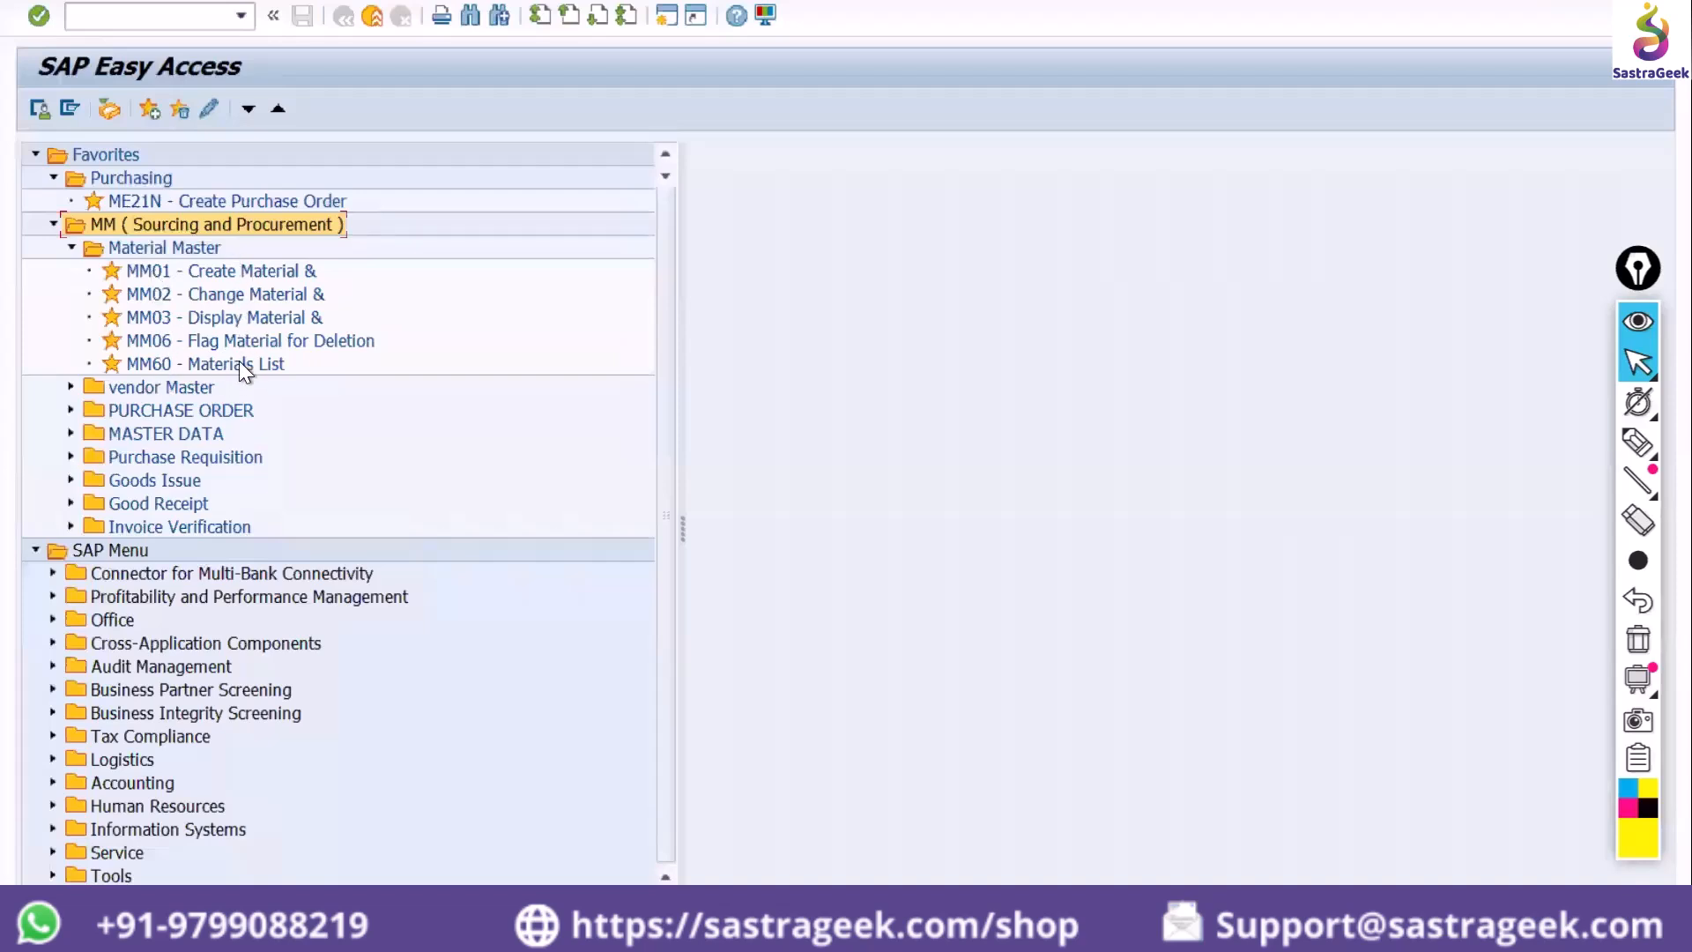
click(155, 273)
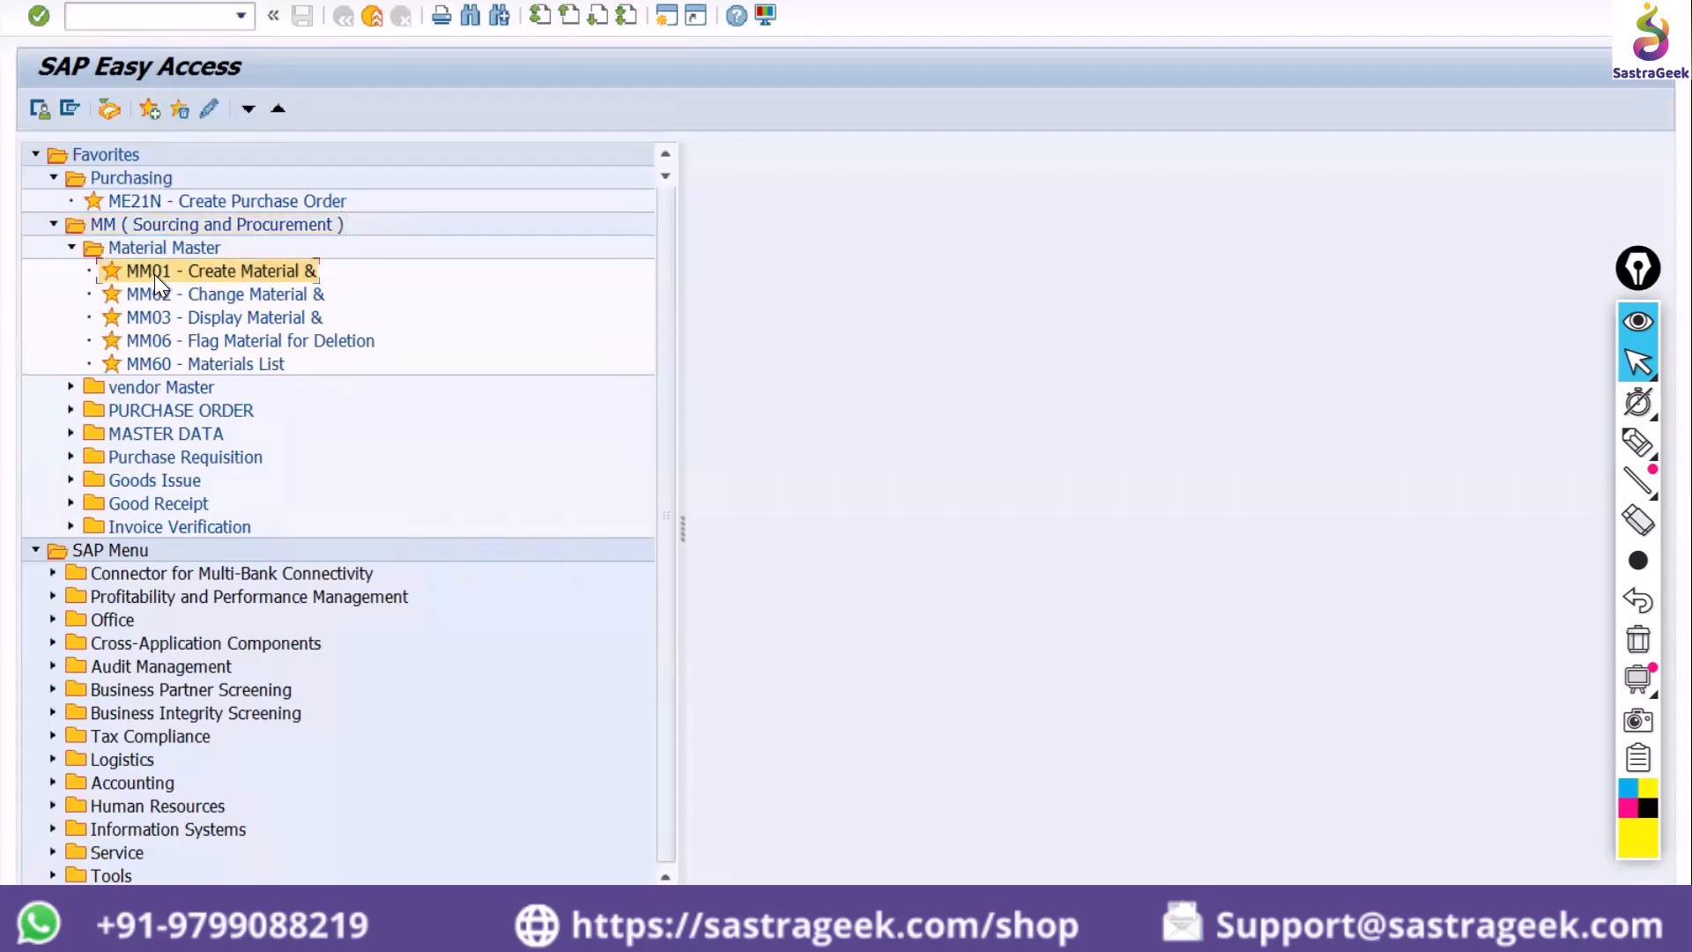
Turn off Display Technical Names and Do Not Display Picture in the settings, and re-expand the Material Master favorites
click(296, 2)
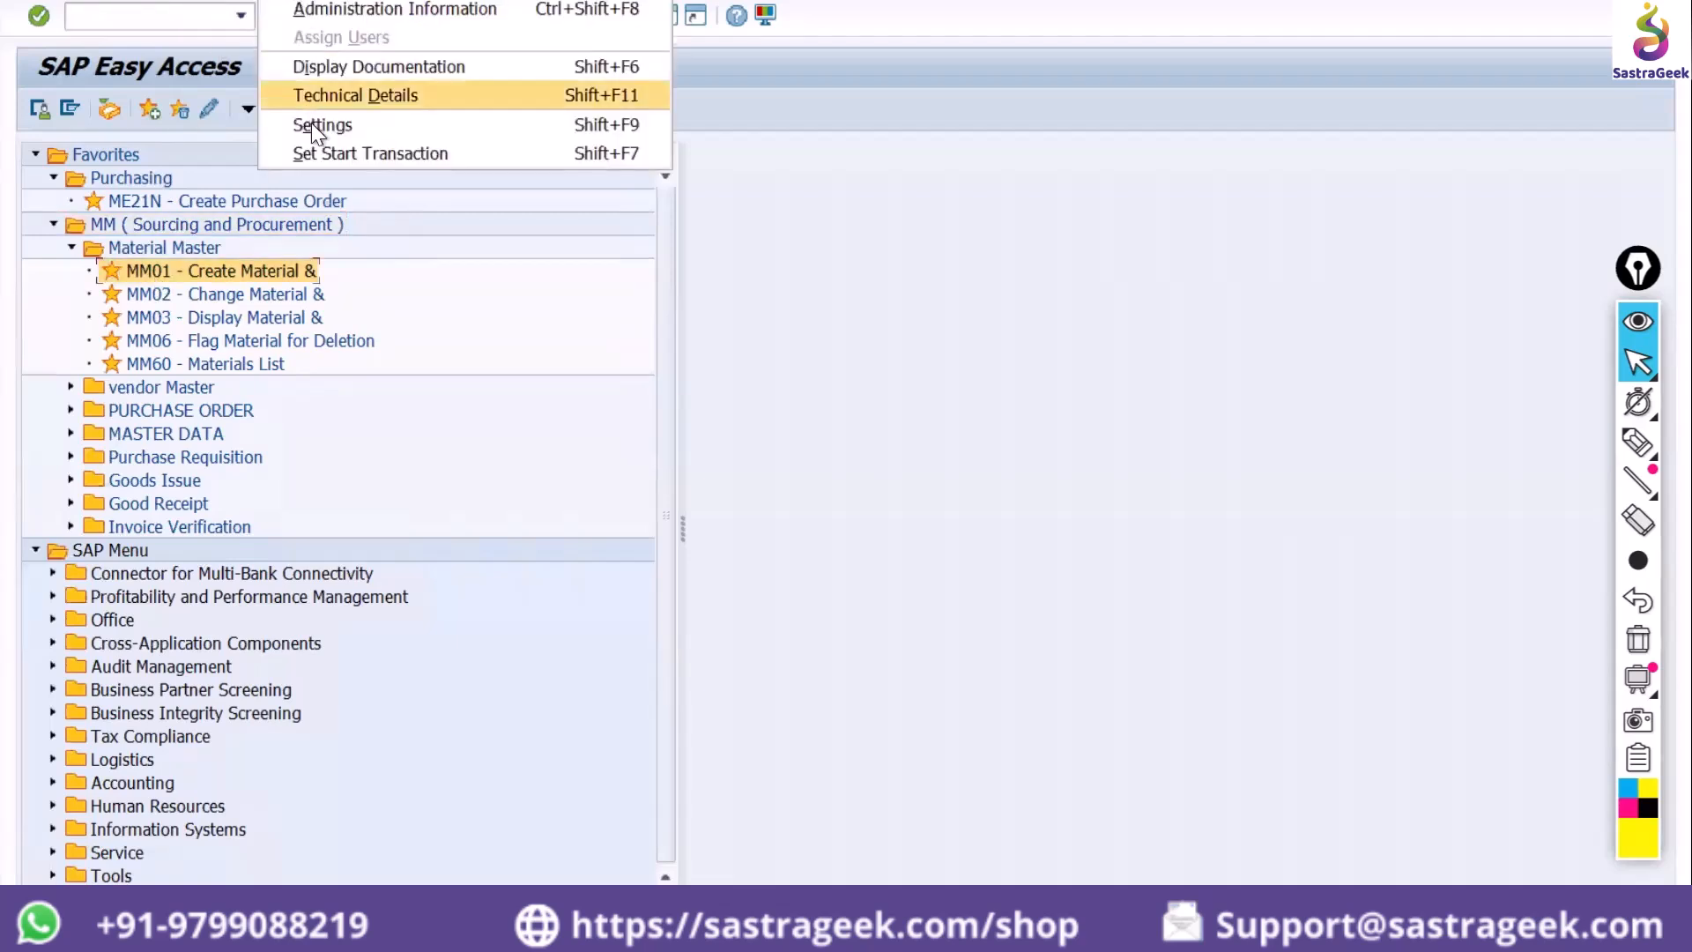
click(310, 124)
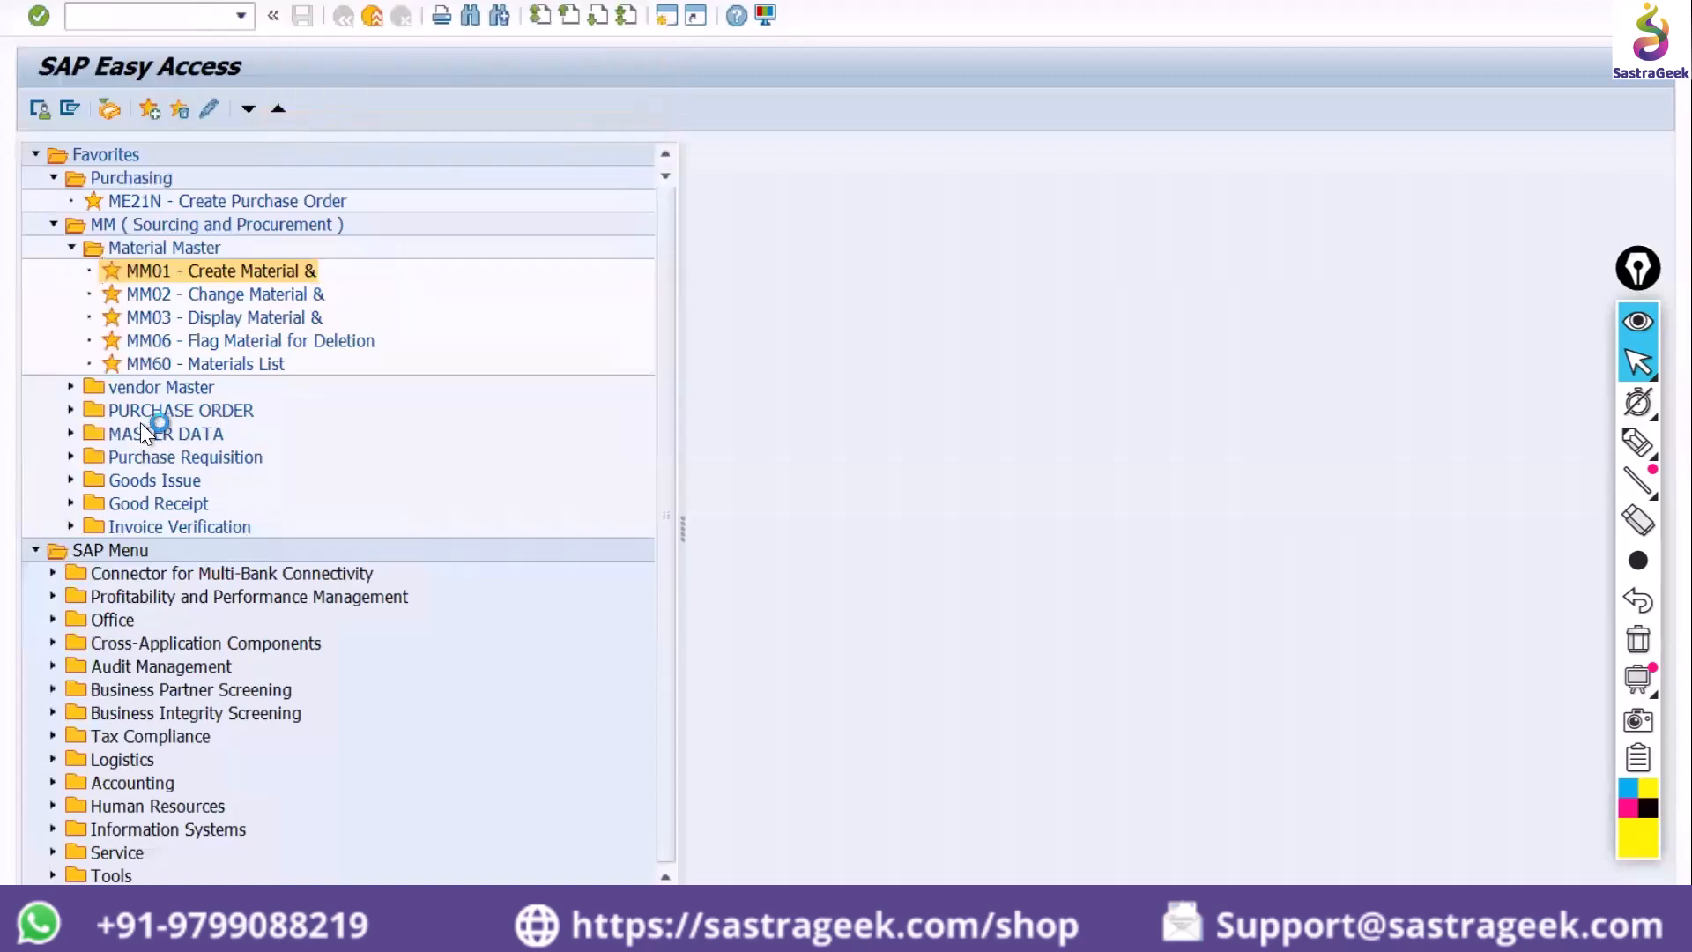
click(100, 366)
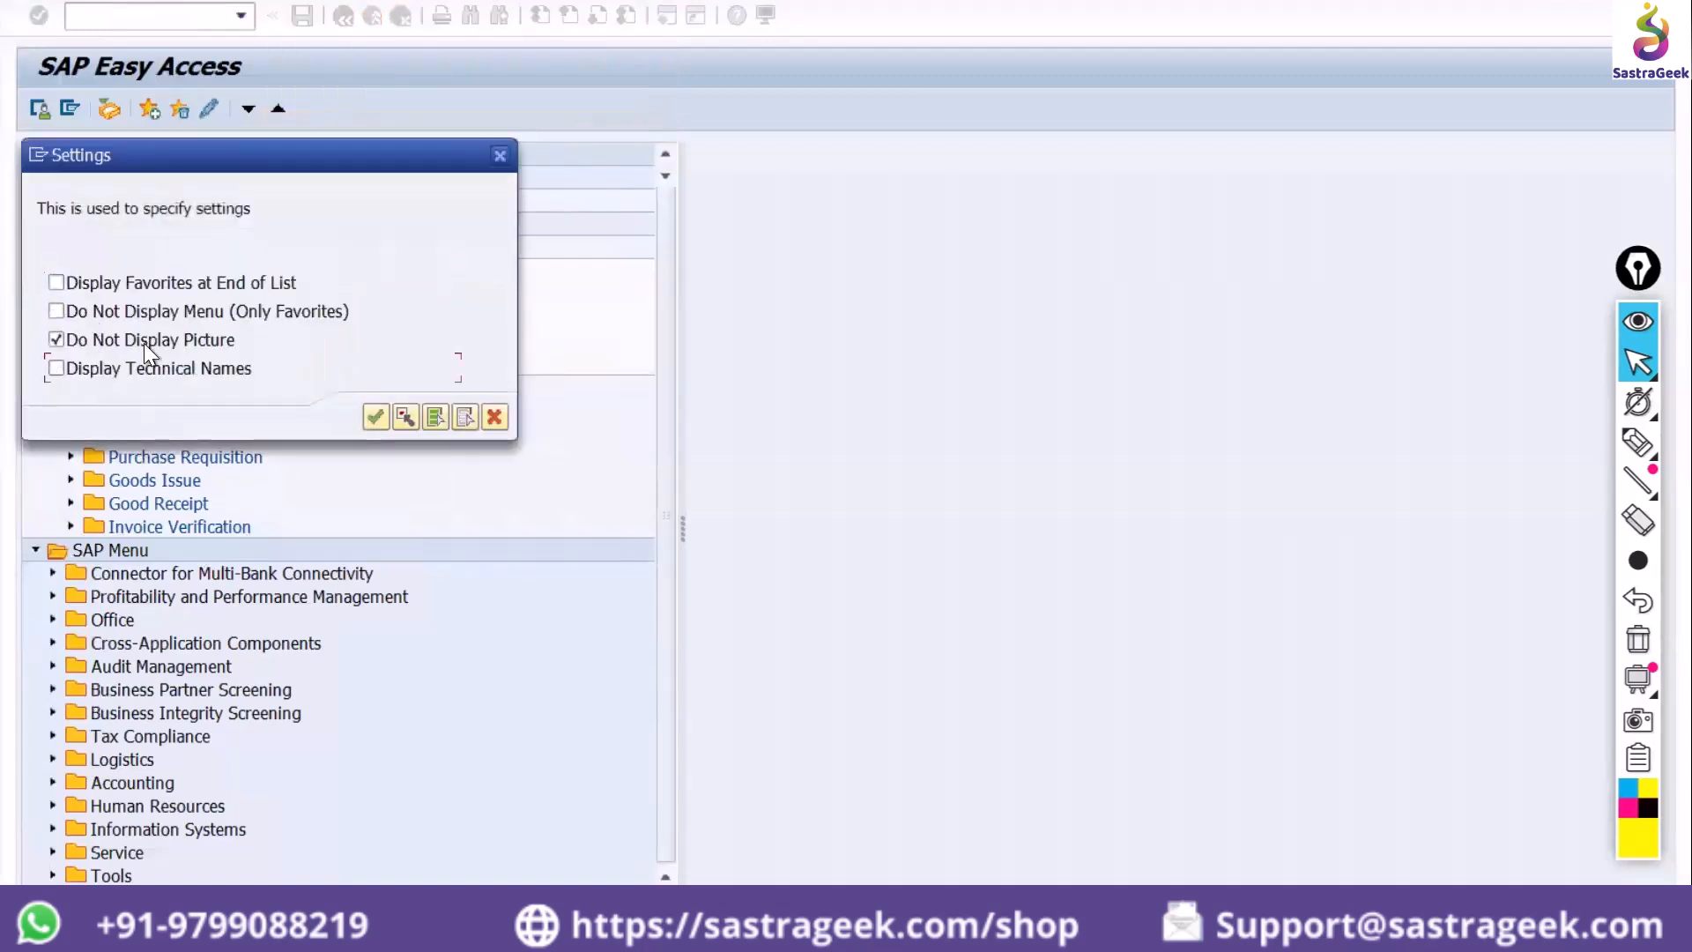
click(369, 416)
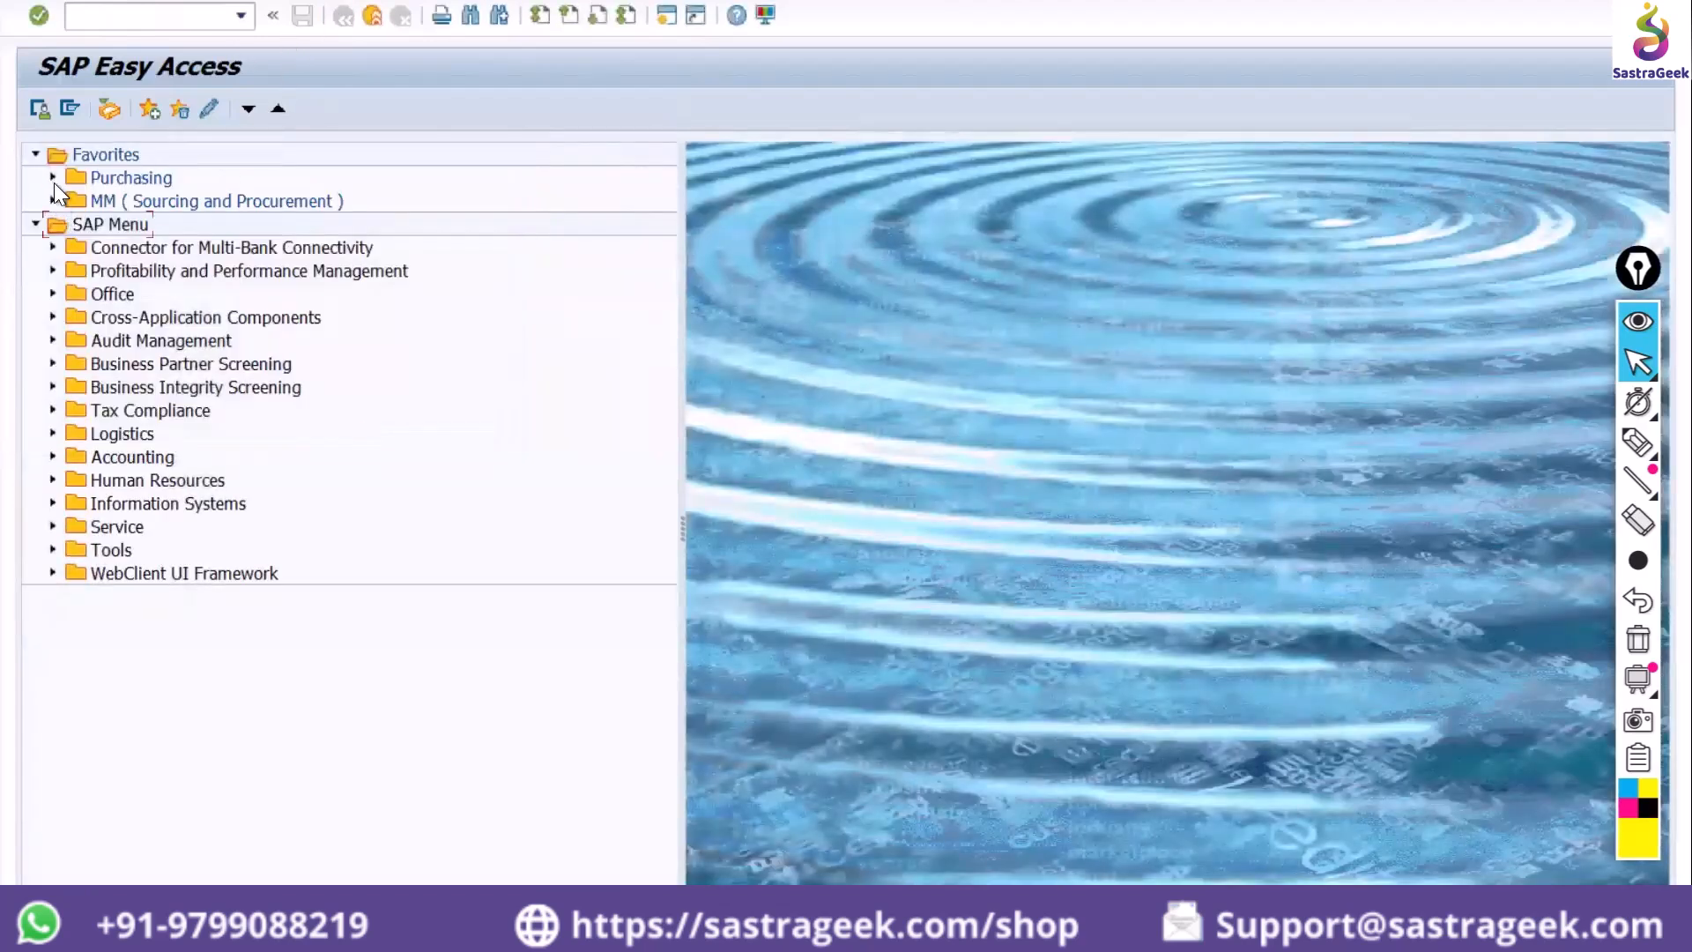
click(51, 199)
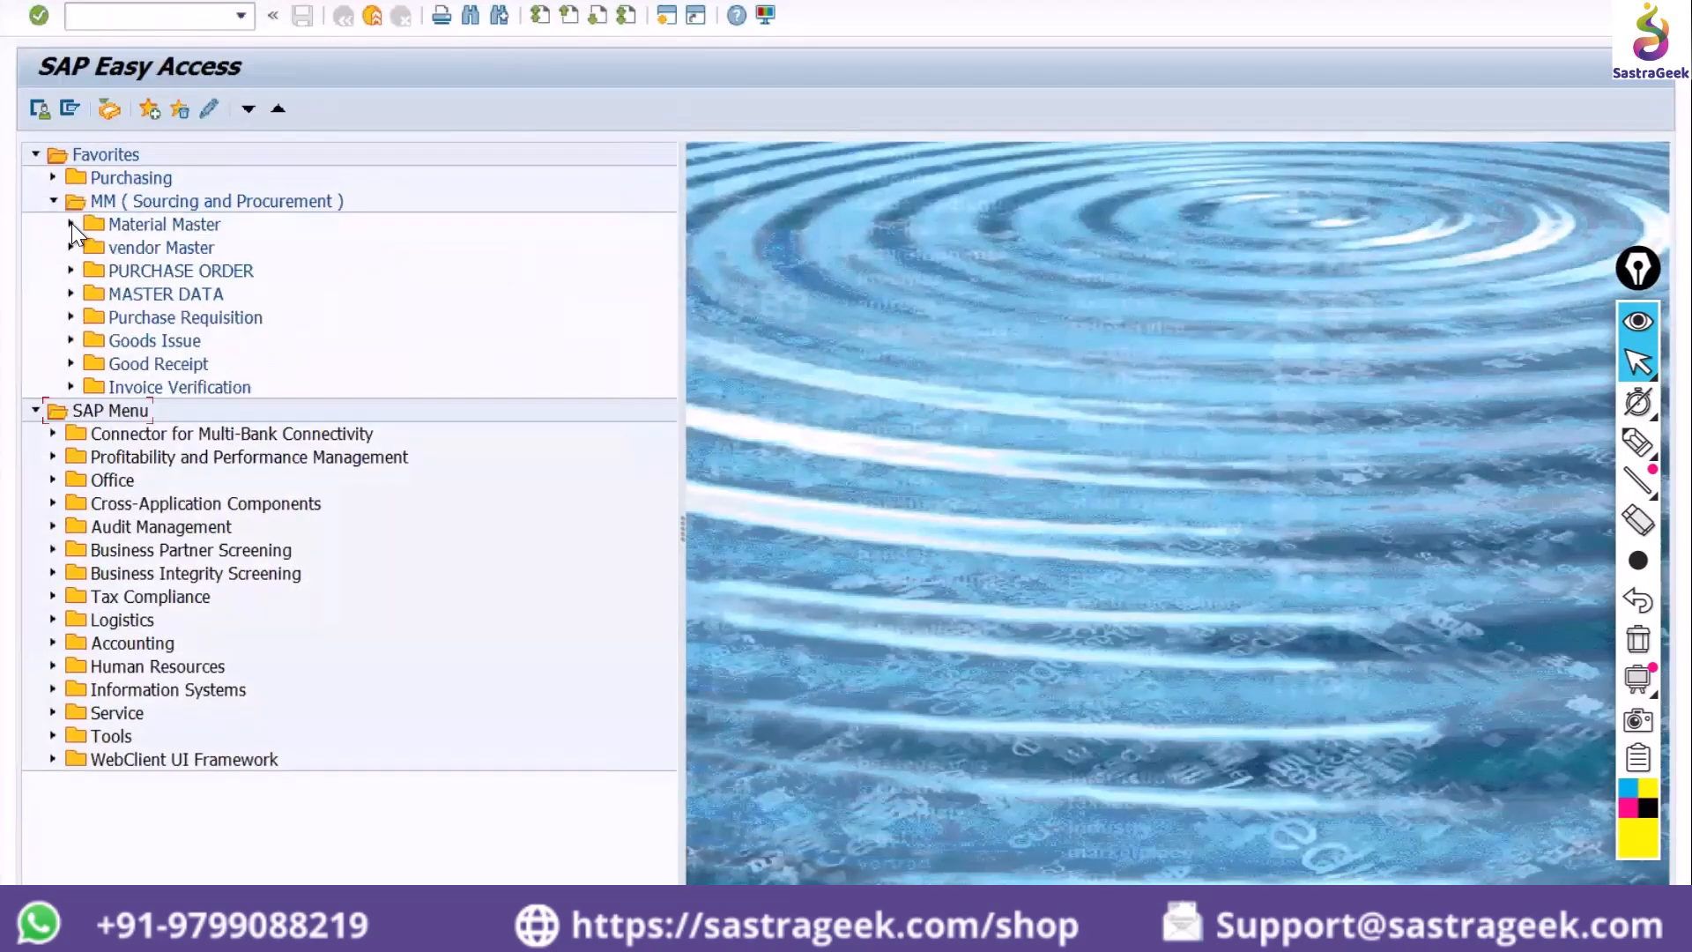
click(71, 223)
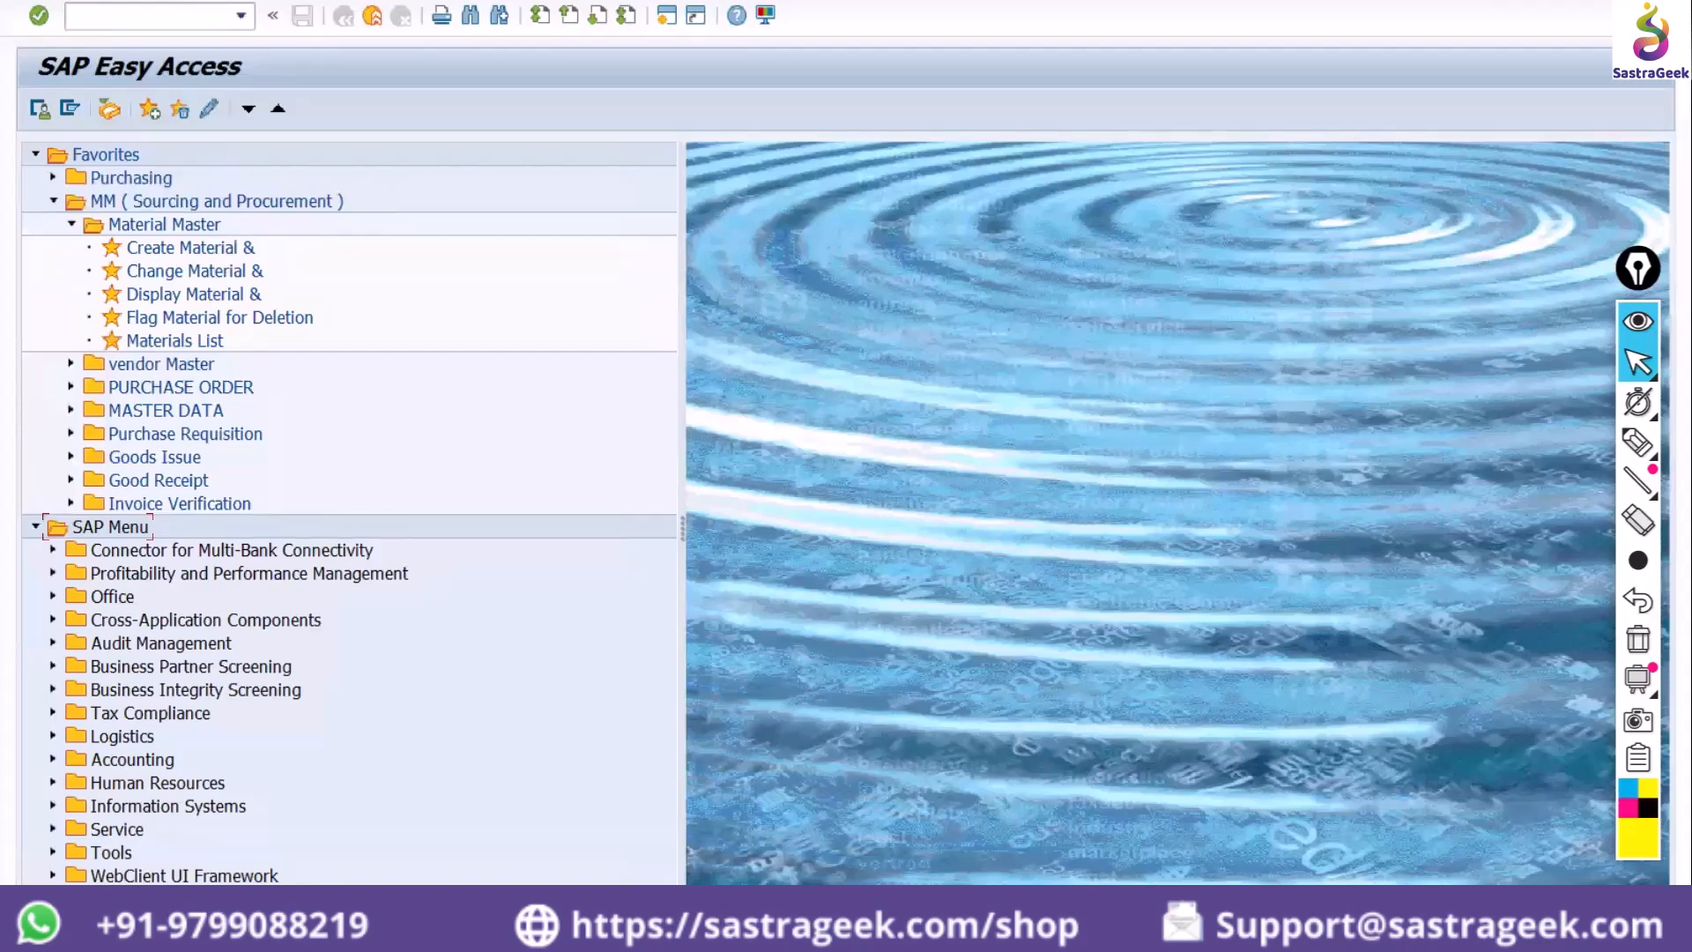
Turn on Display Technical Names in the settings and re-expand the MM ( Sourcing and Procurement ) and Material Master favorites
click(283, 0)
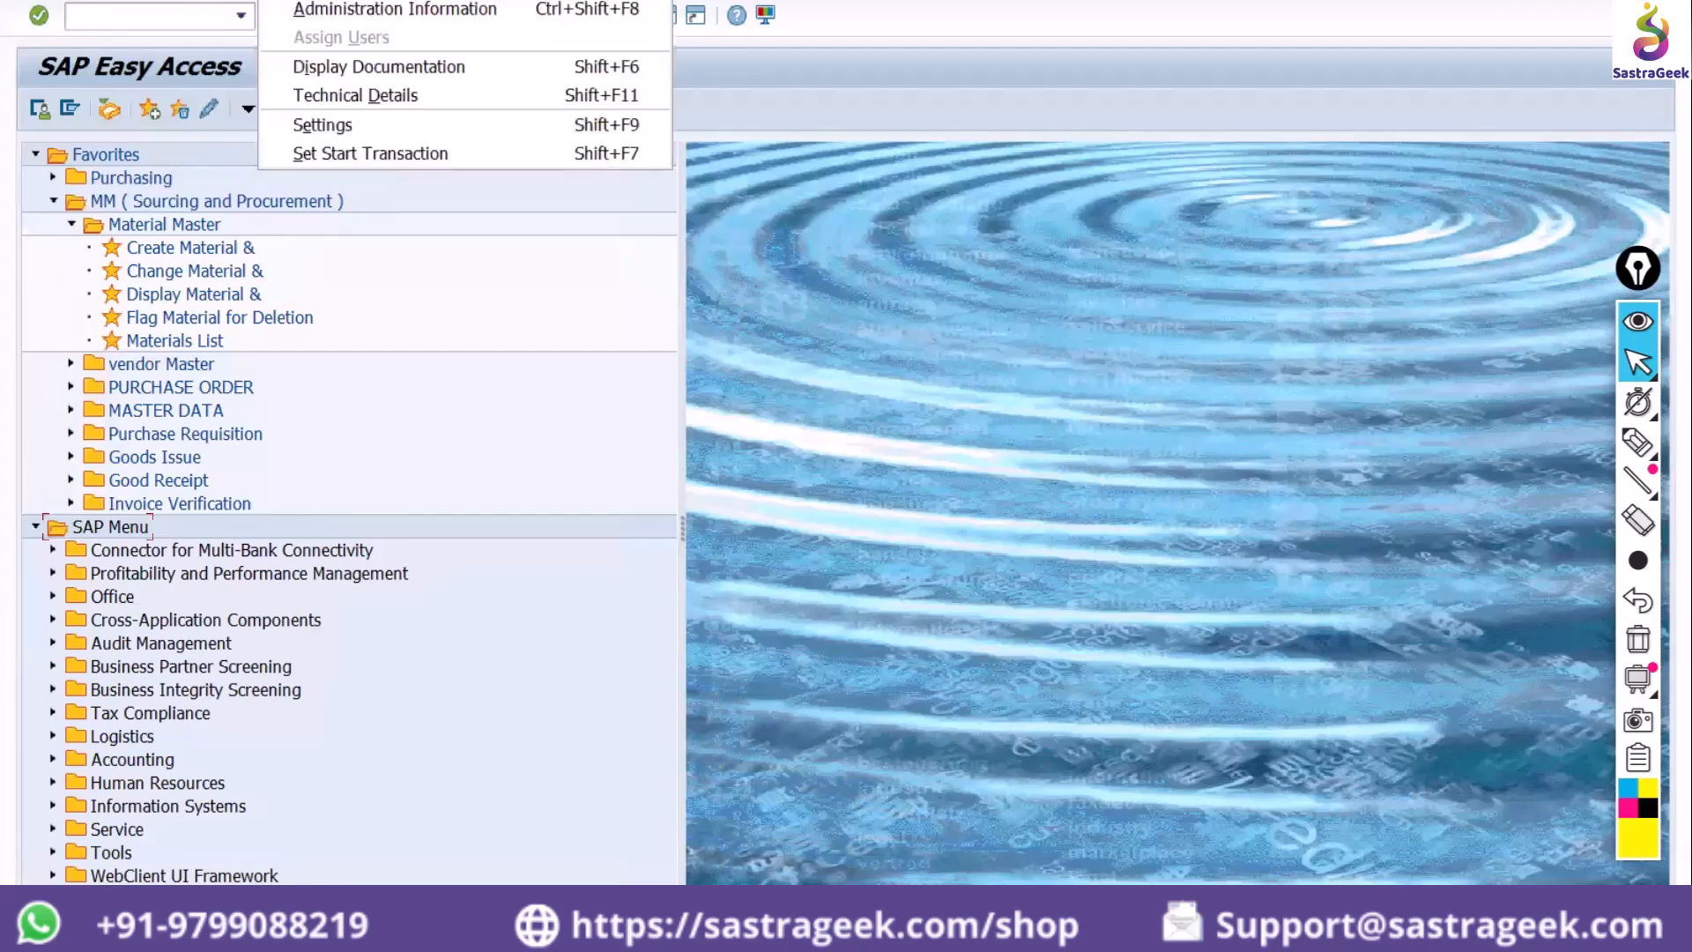
click(317, 124)
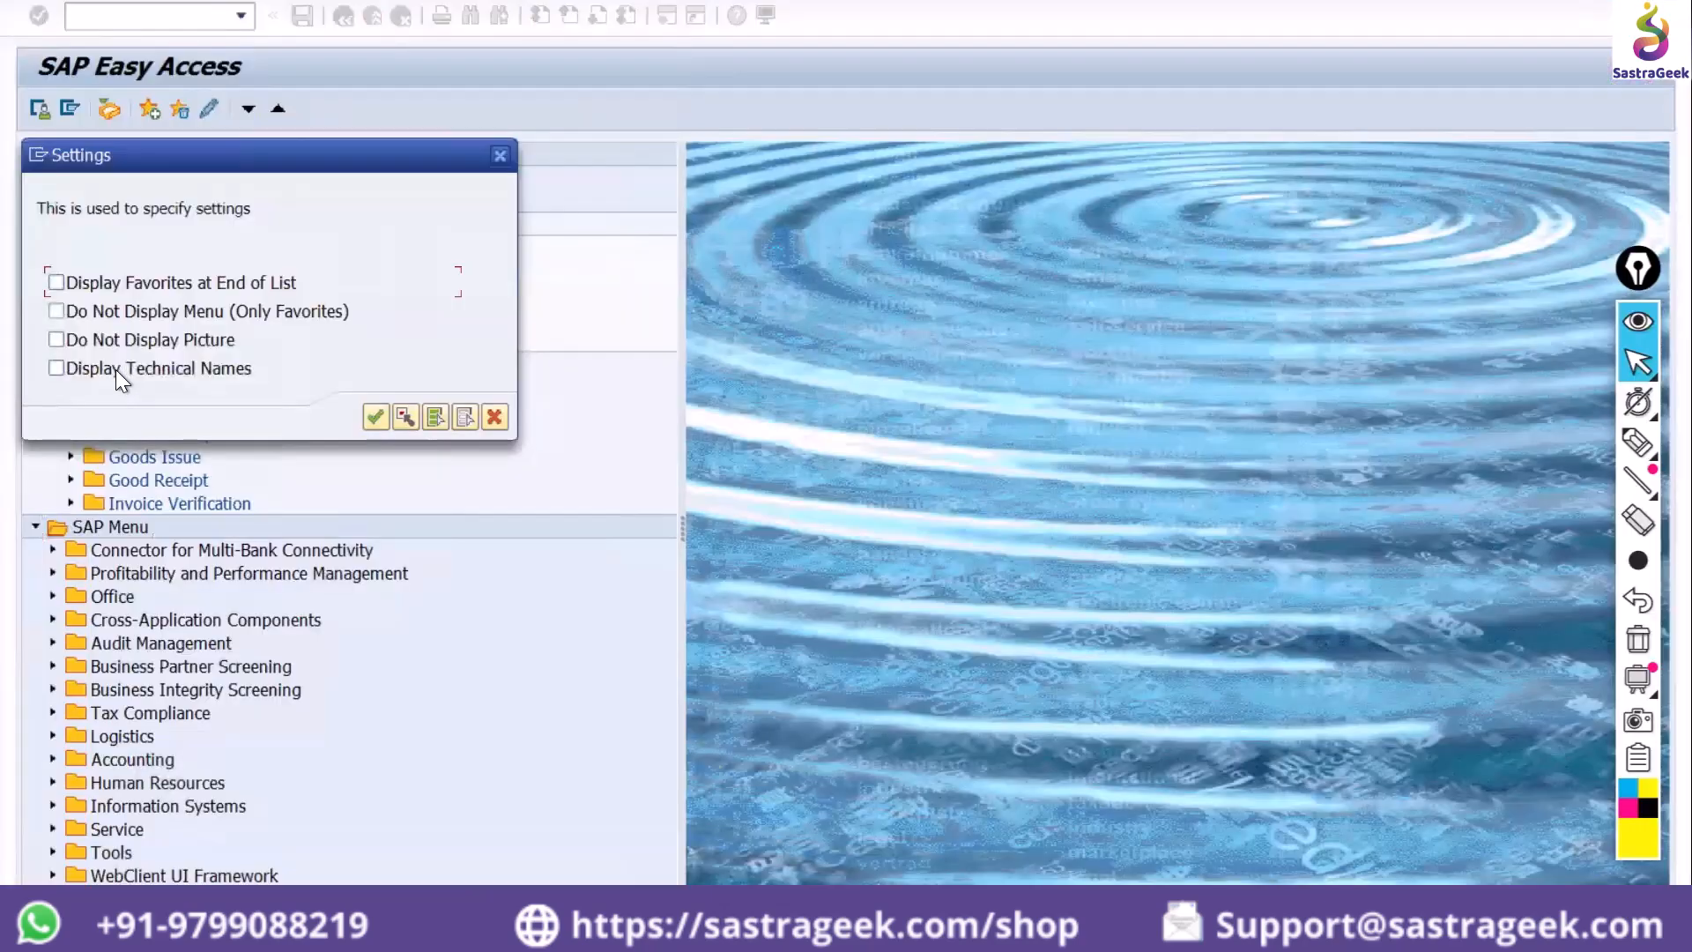
click(115, 368)
click(370, 420)
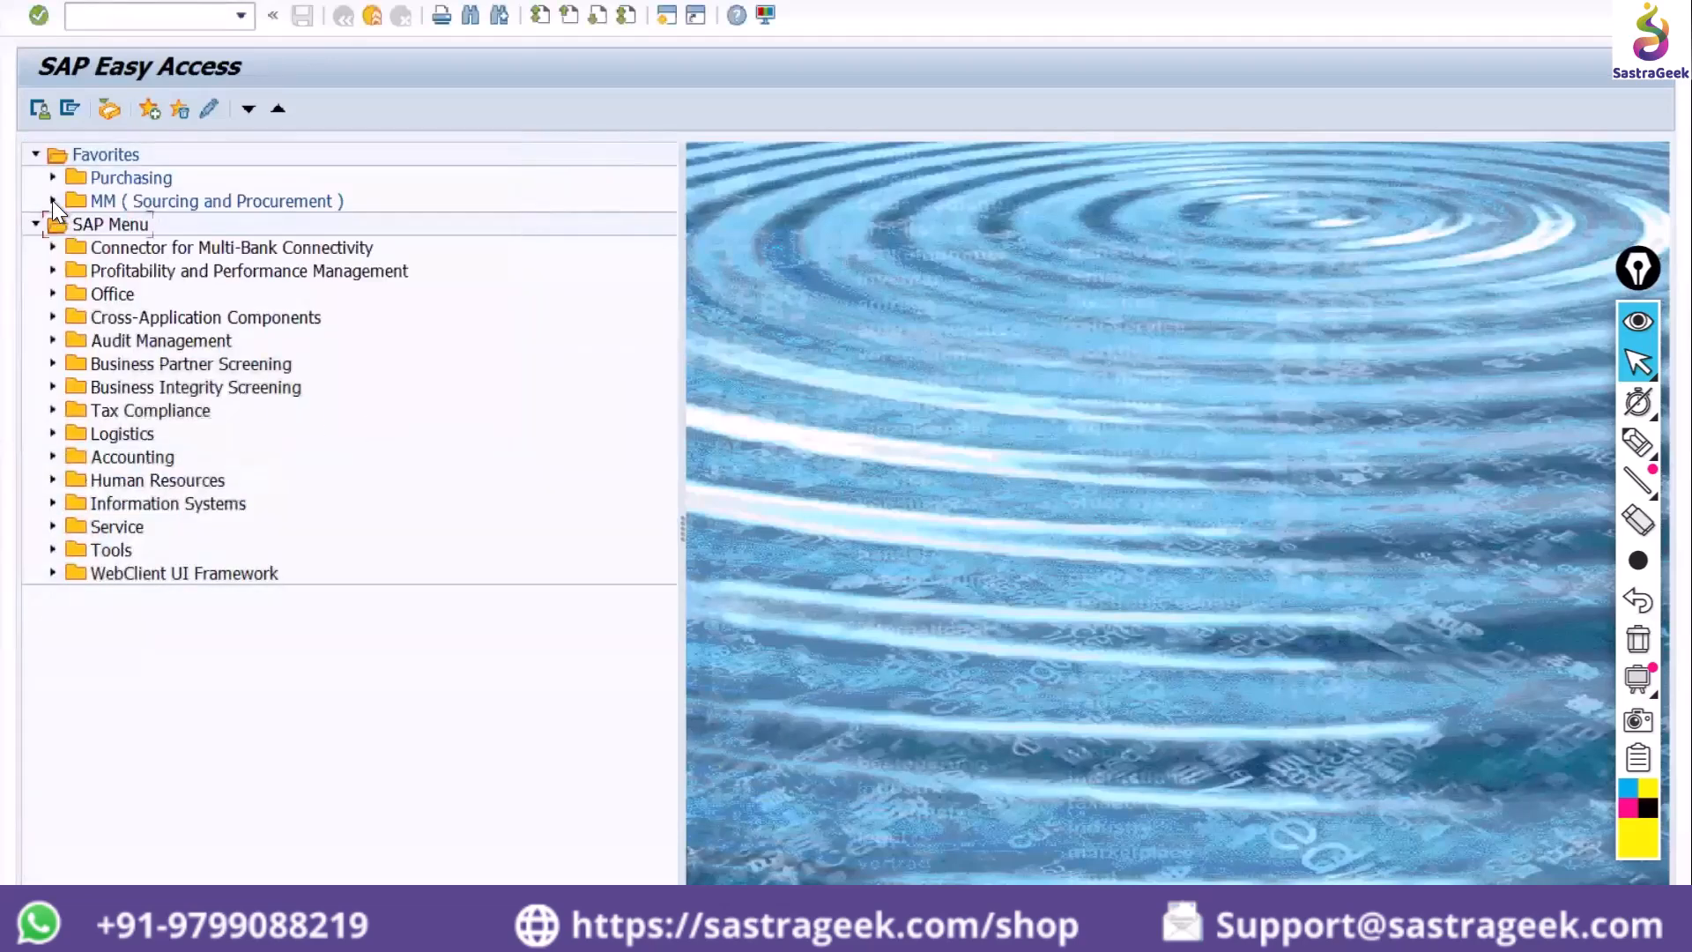
click(51, 200)
click(68, 220)
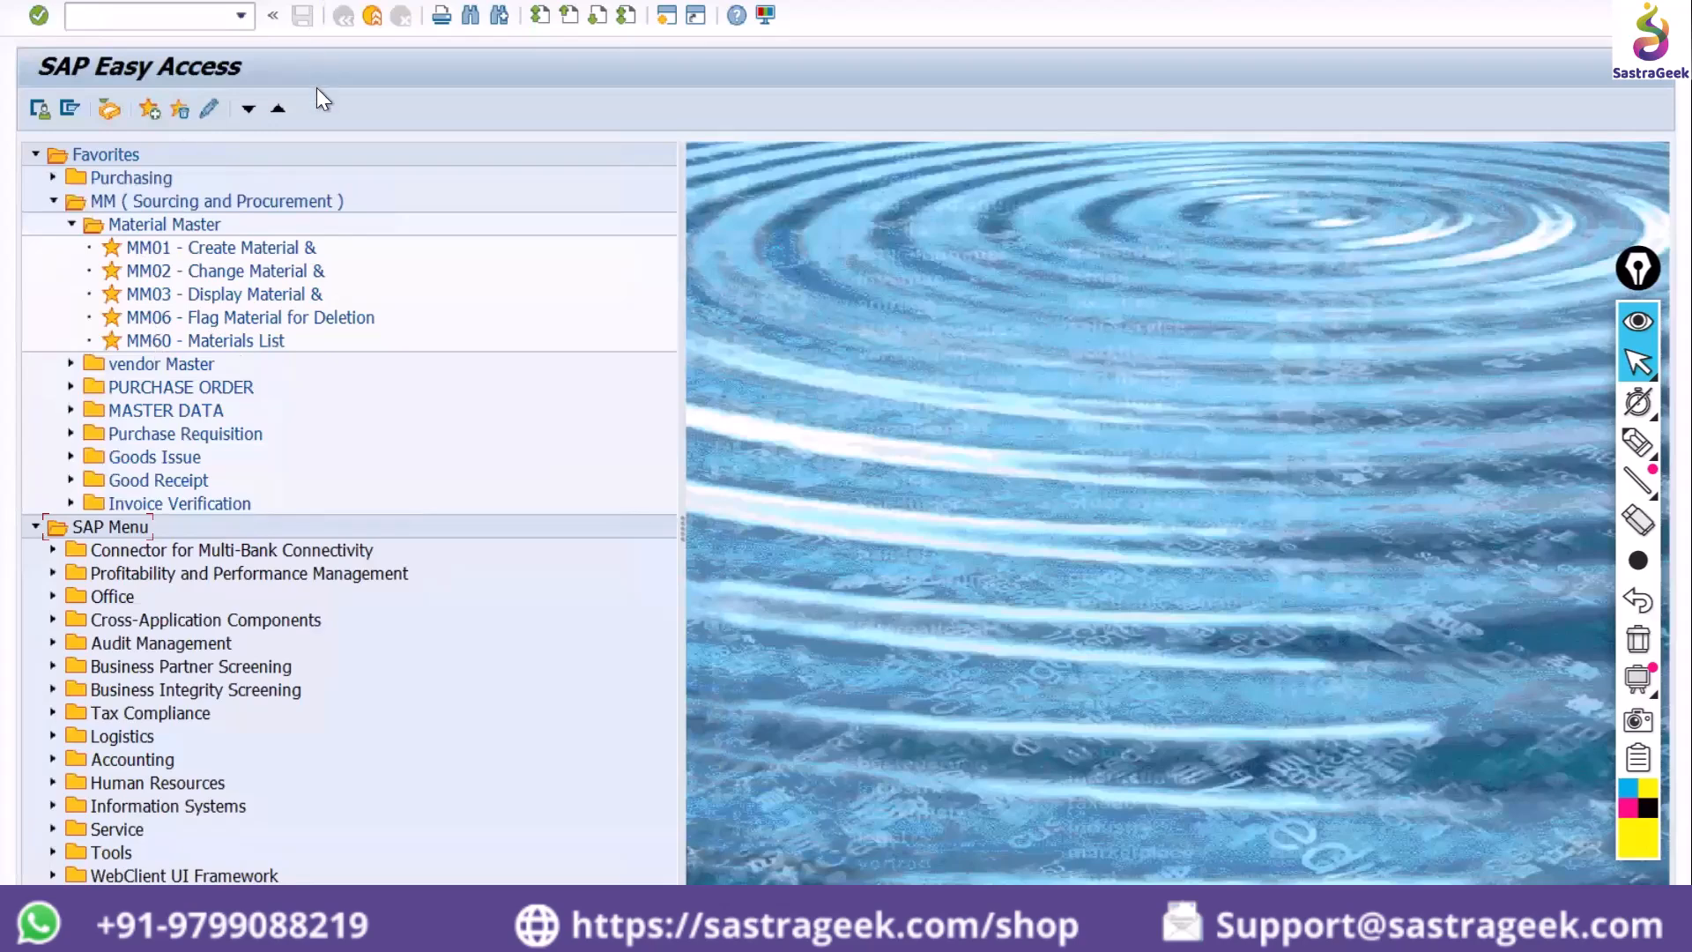
Review the display settings without changing them, and collapse the Favorites and SAP Menu trees
click(303, 118)
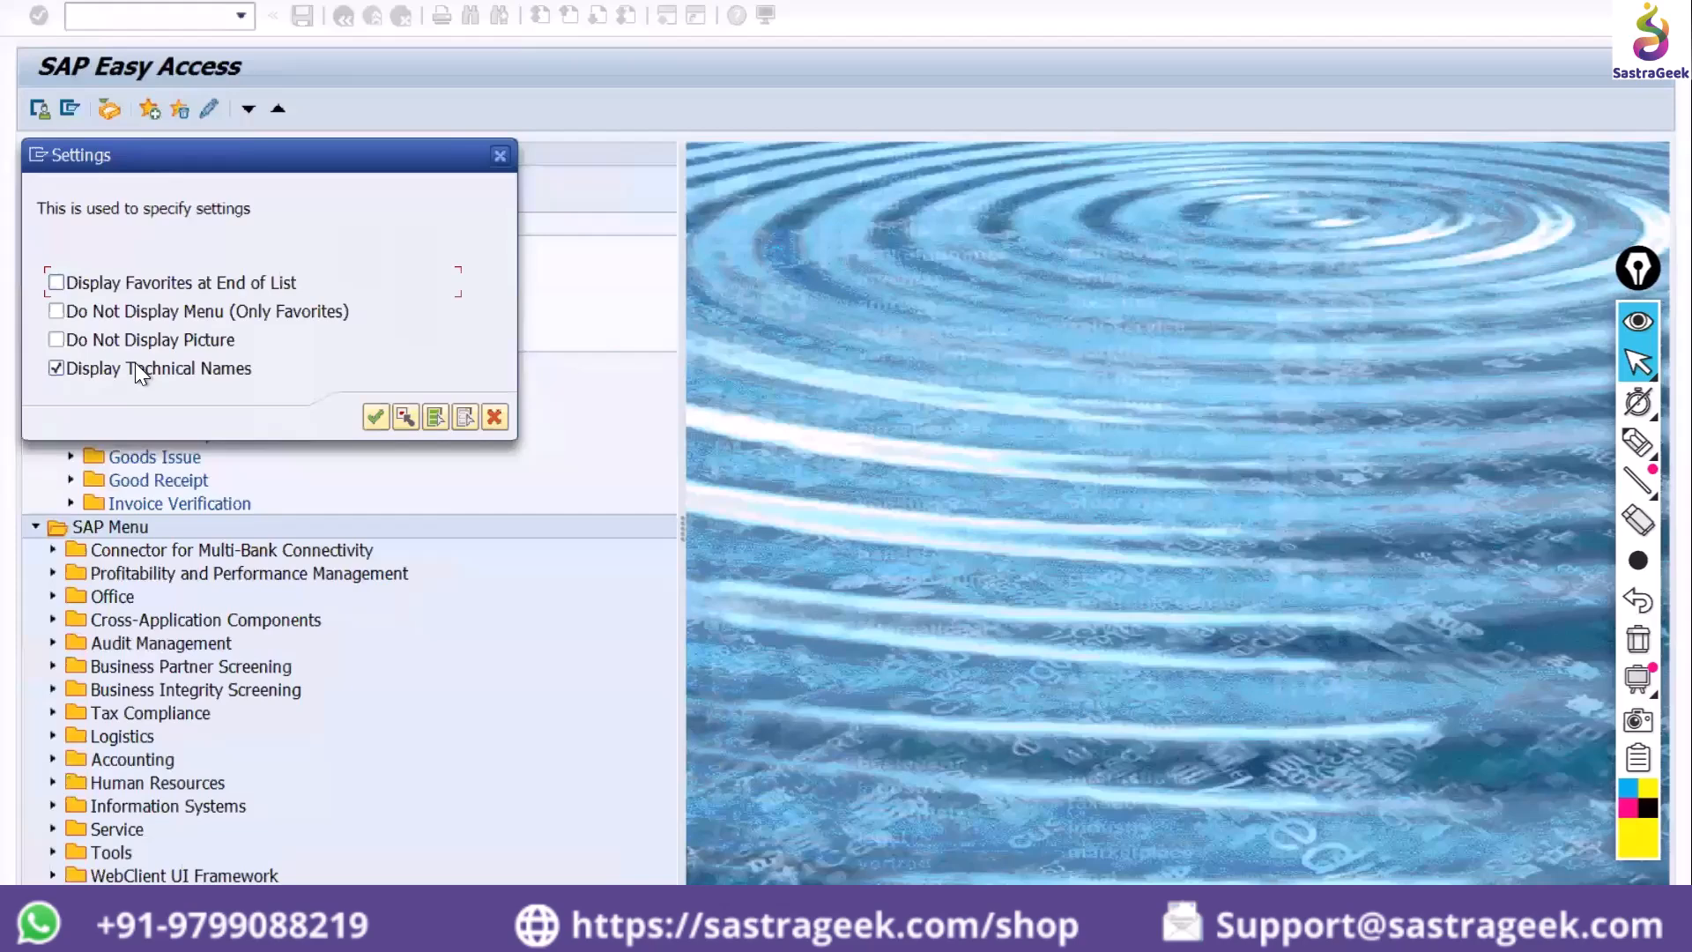
click(500, 155)
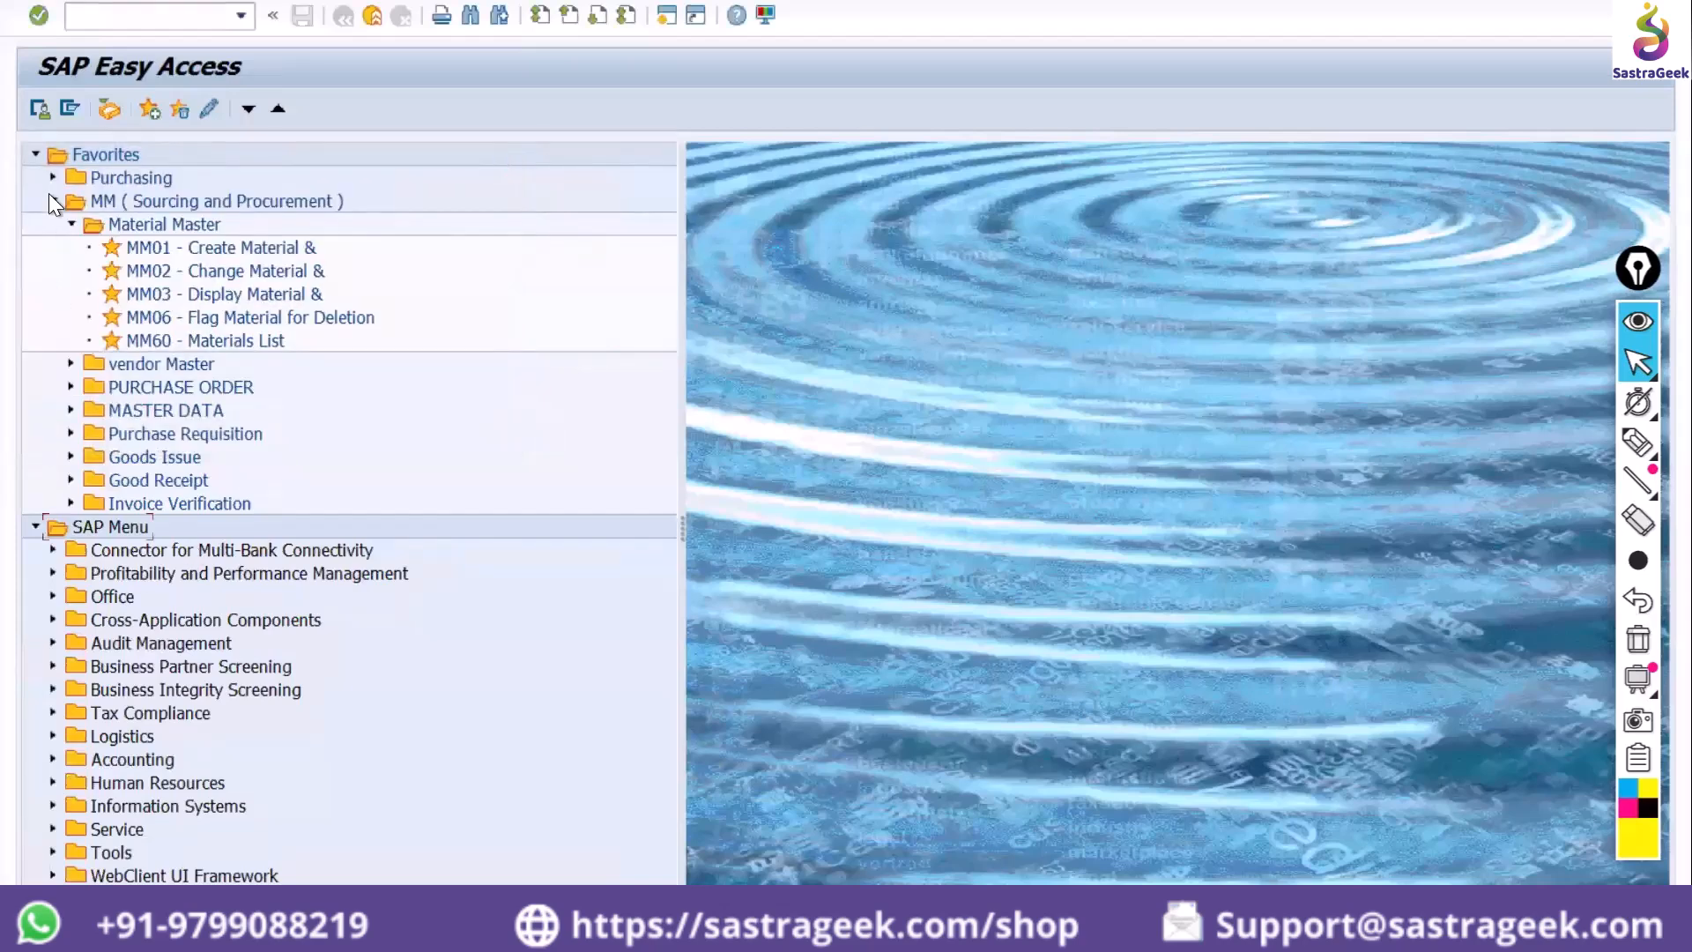
click(52, 200)
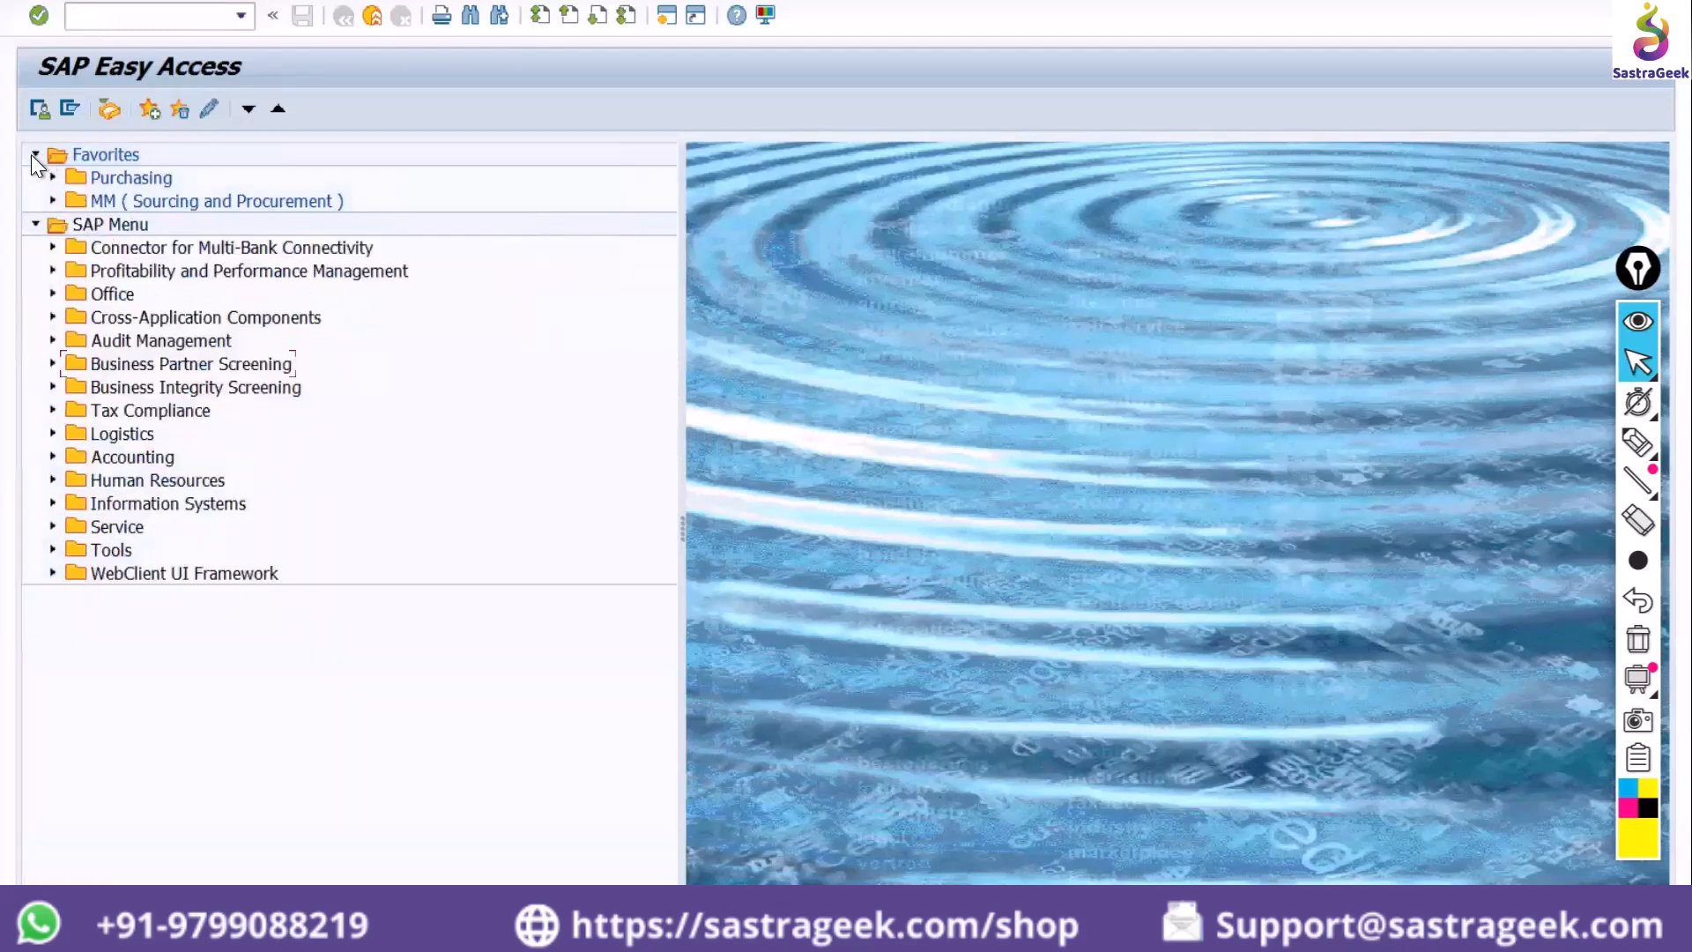
click(33, 154)
click(35, 178)
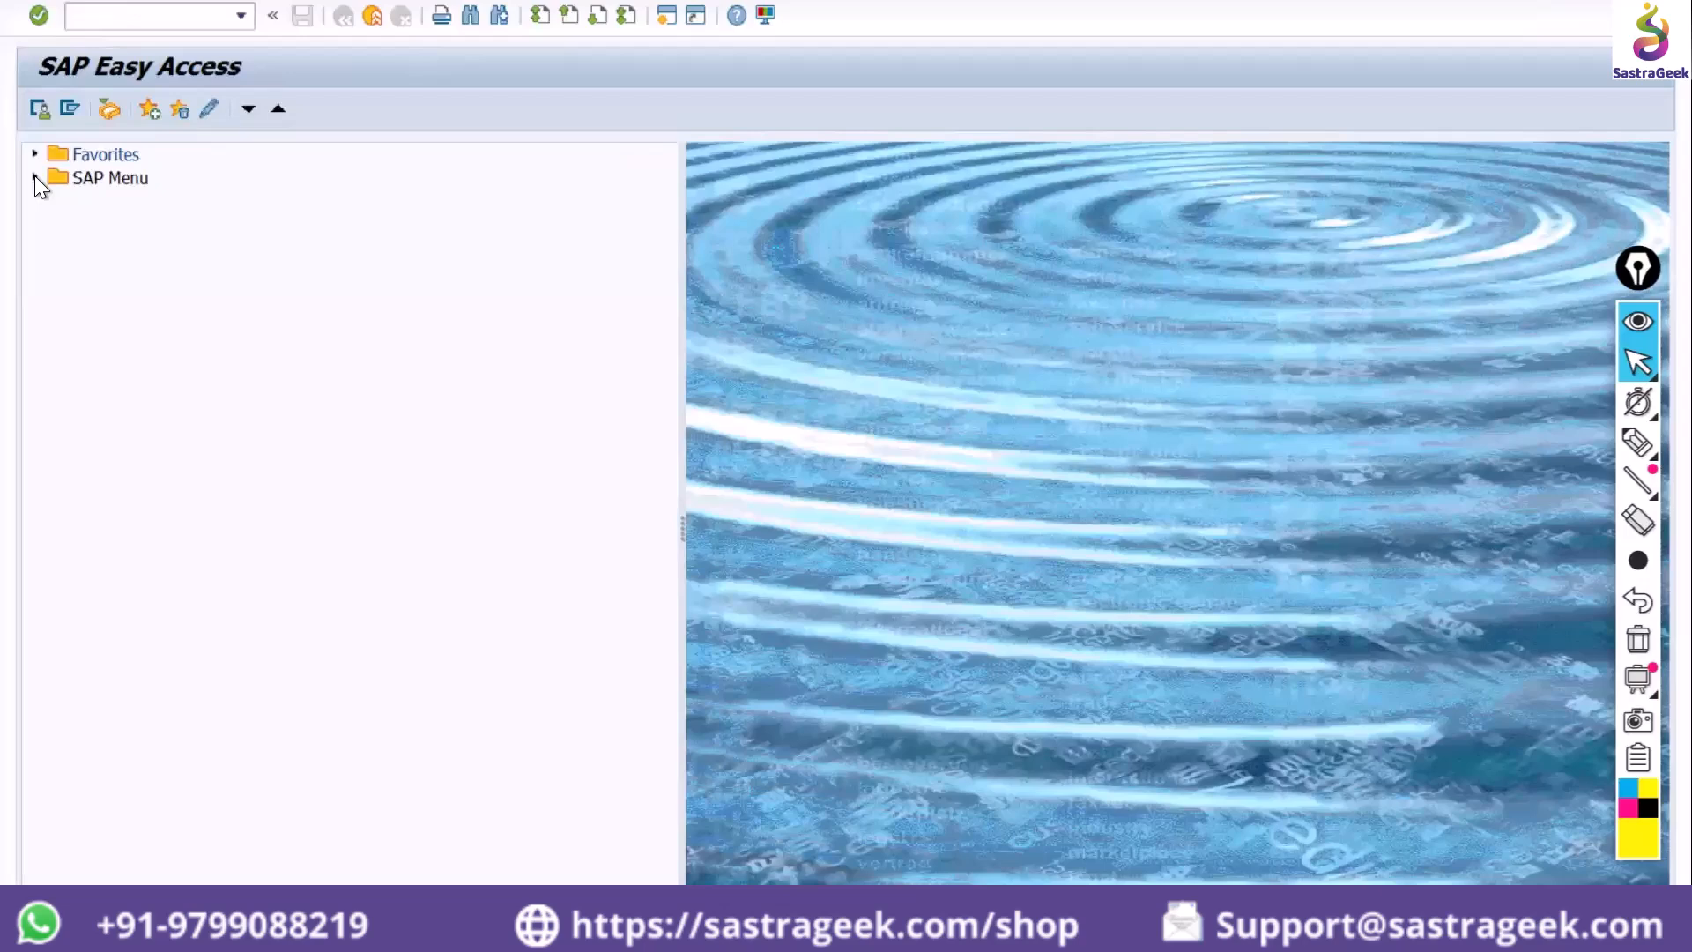
Turn on Do Not Display Menu (Only Favorites) in the settings and expand the MM ( Sourcing and Procurement ) and Purchasing favorites
click(286, 0)
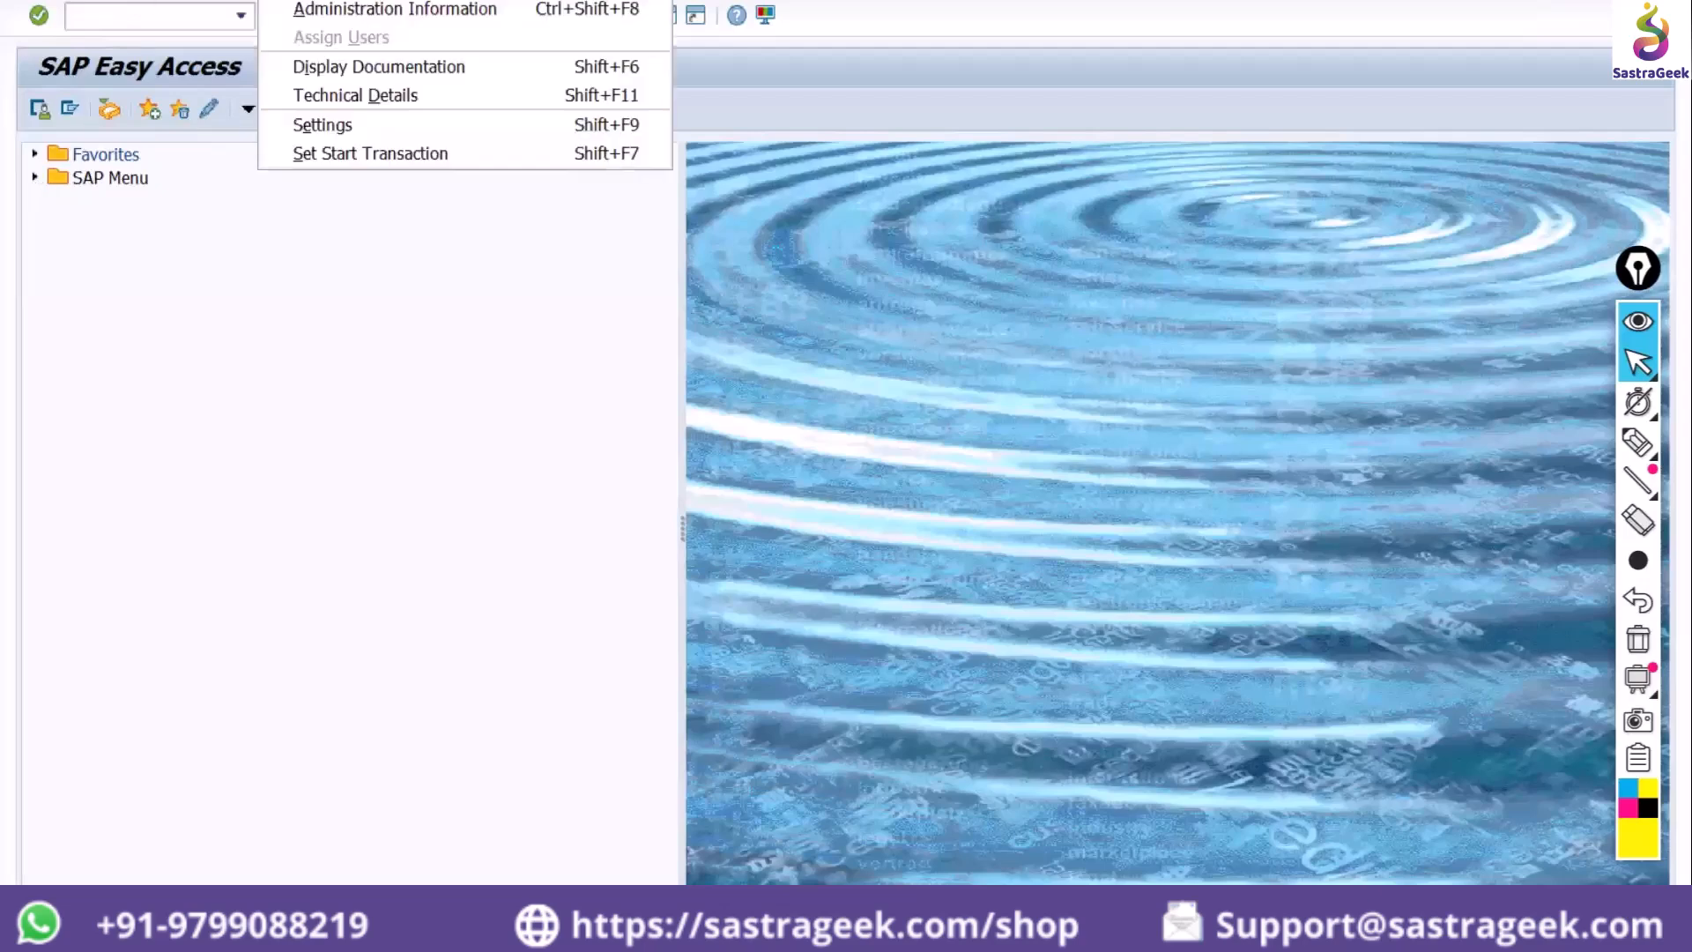
click(322, 129)
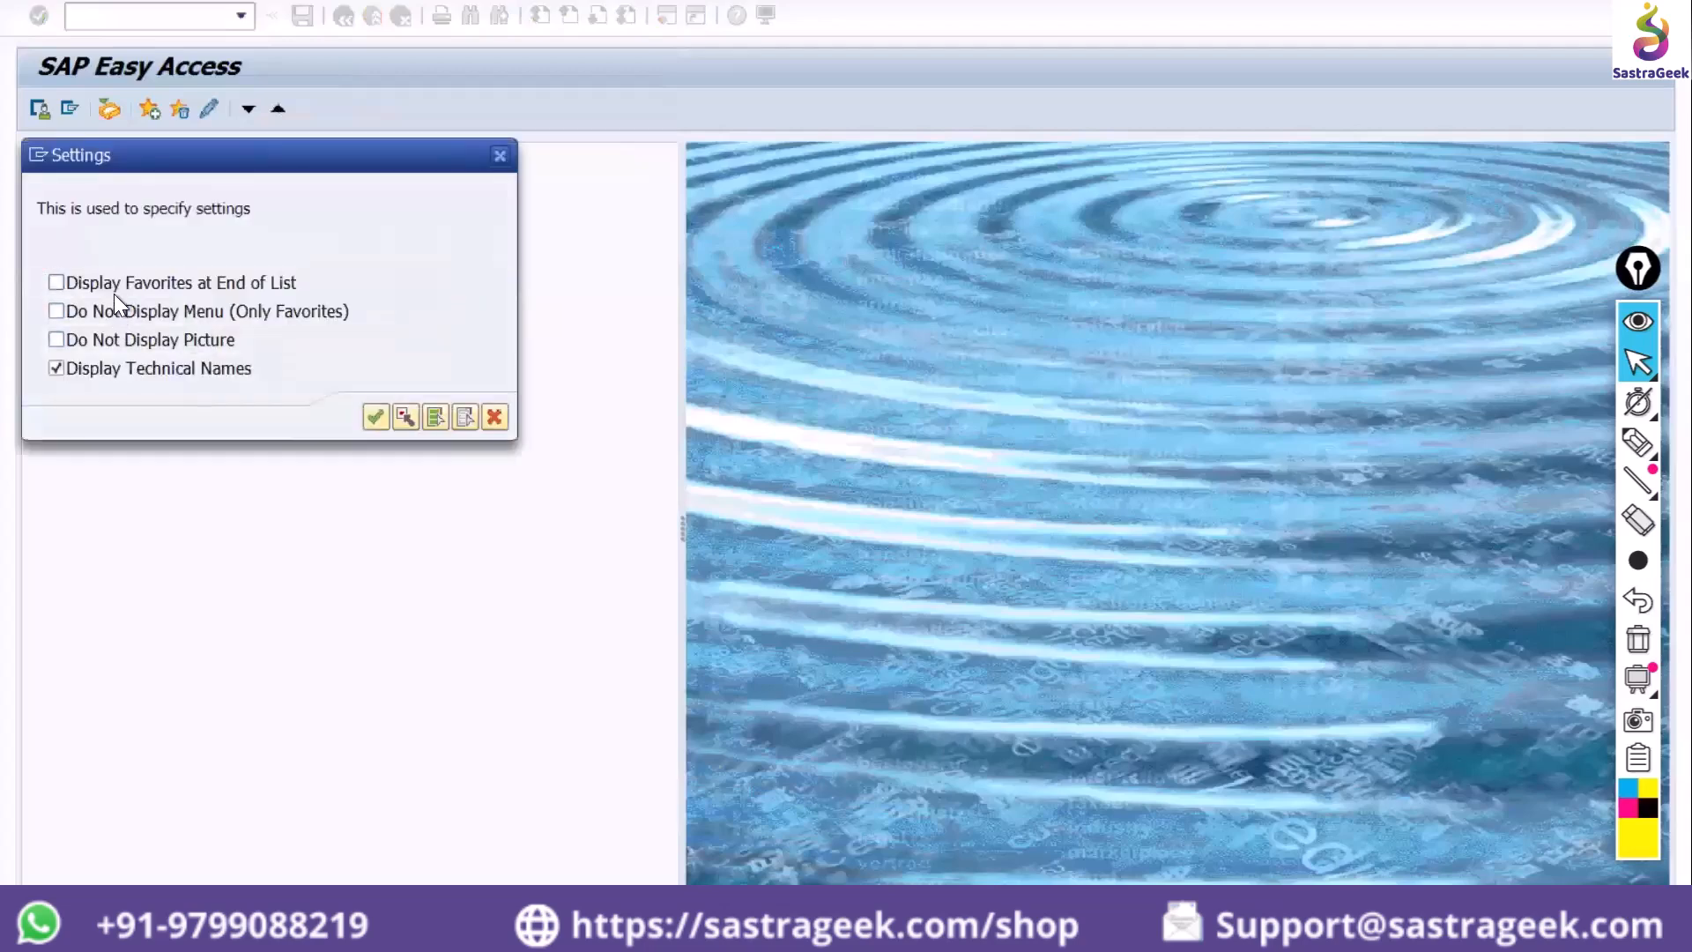
click(125, 309)
click(379, 416)
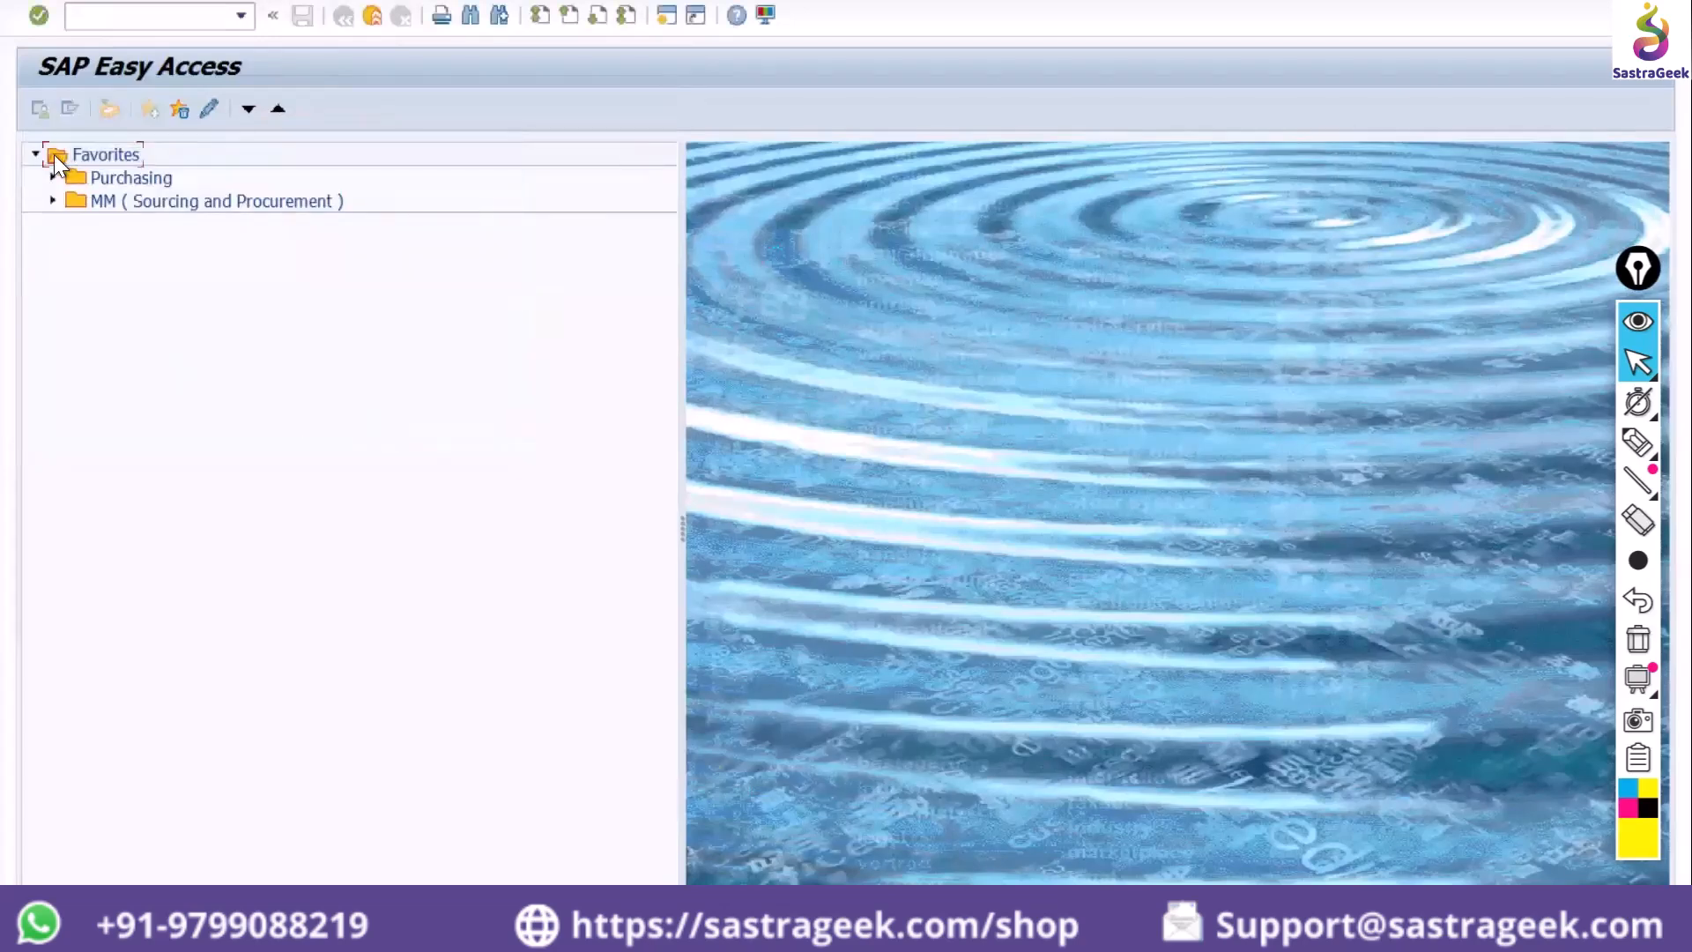
click(35, 152)
click(35, 152)
click(52, 202)
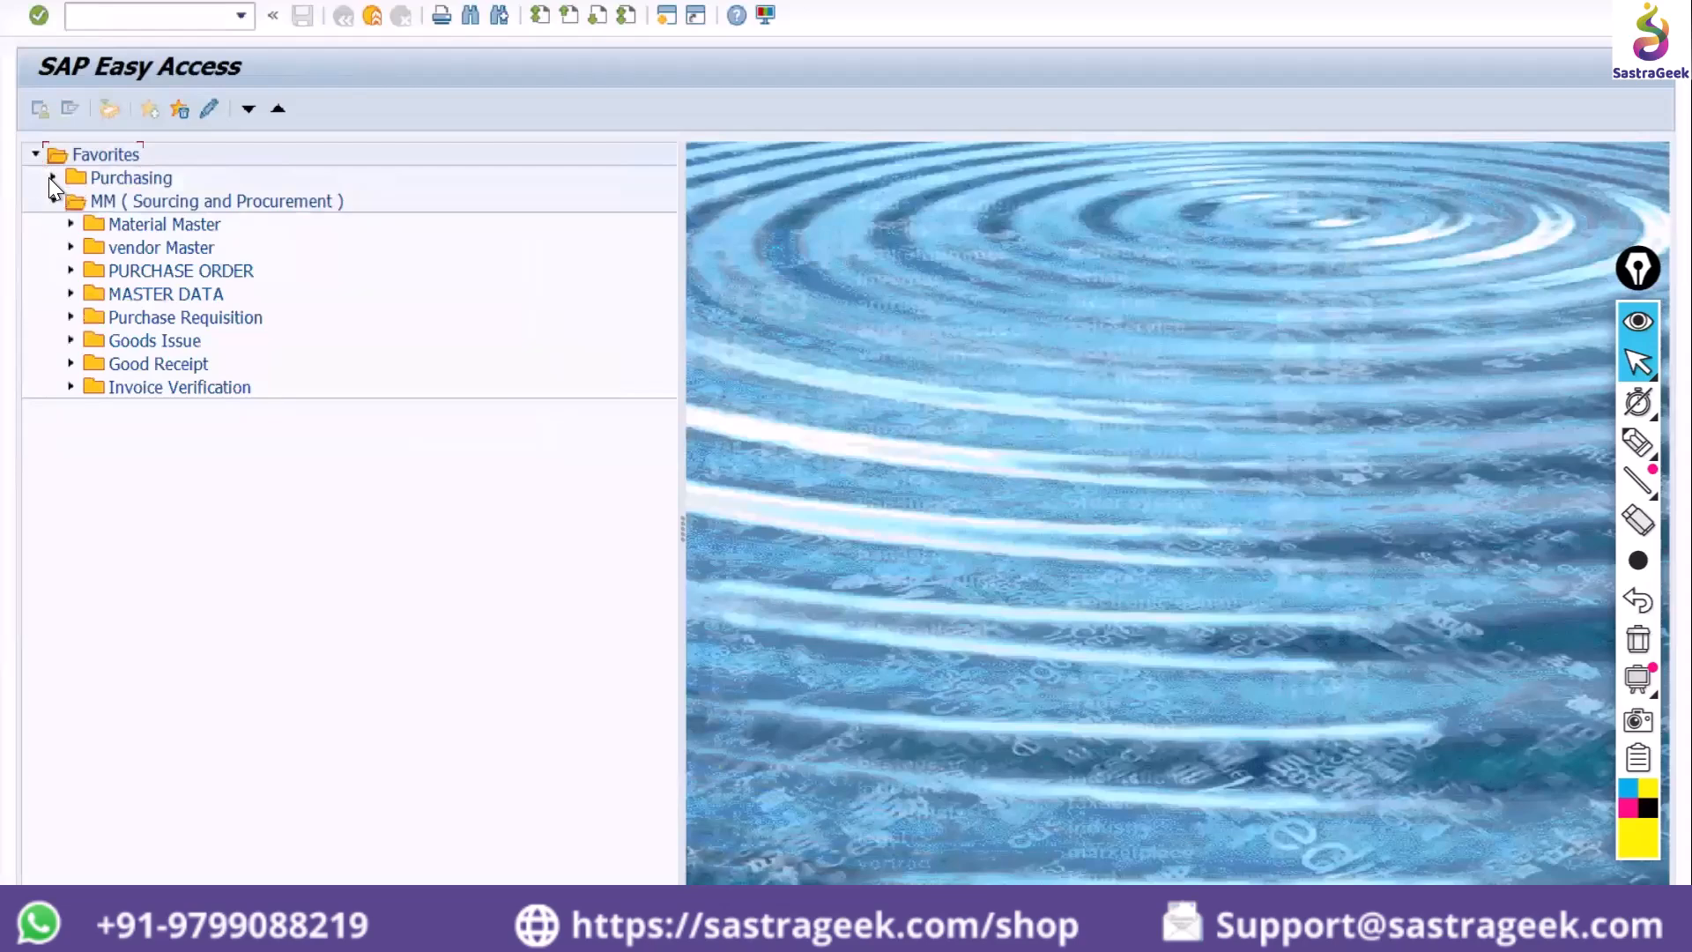
click(50, 177)
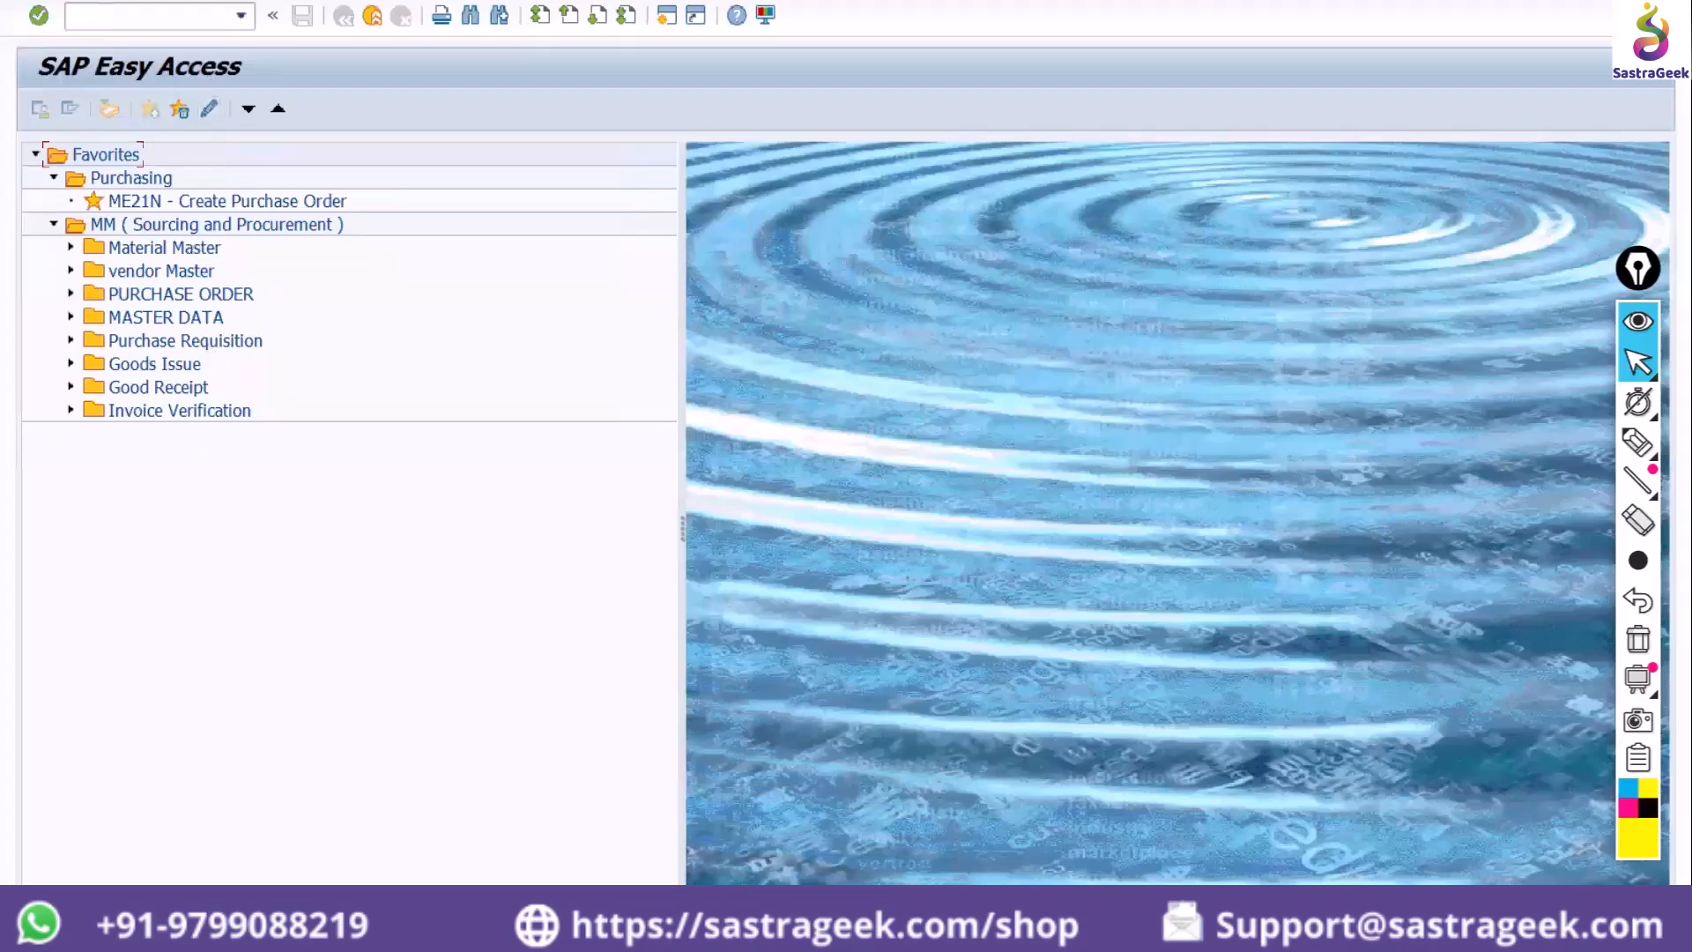
Turn off Do Not Display Menu (Only Favorites) in the settings to restore the SAP Menu
click(282, 1)
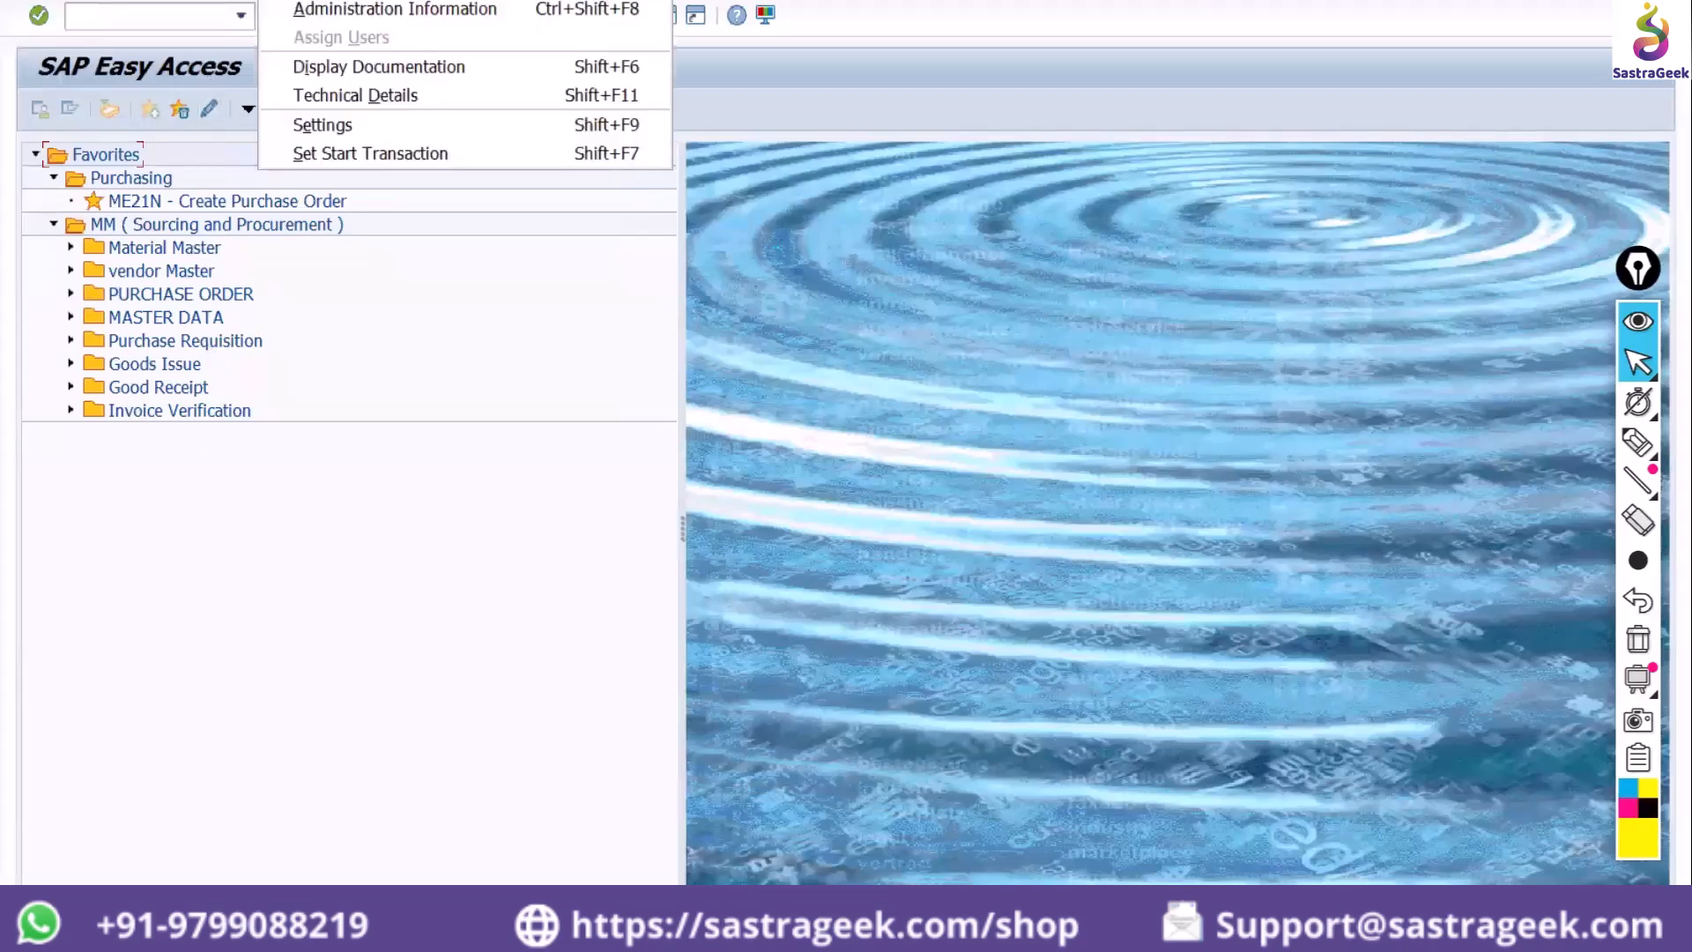
click(324, 124)
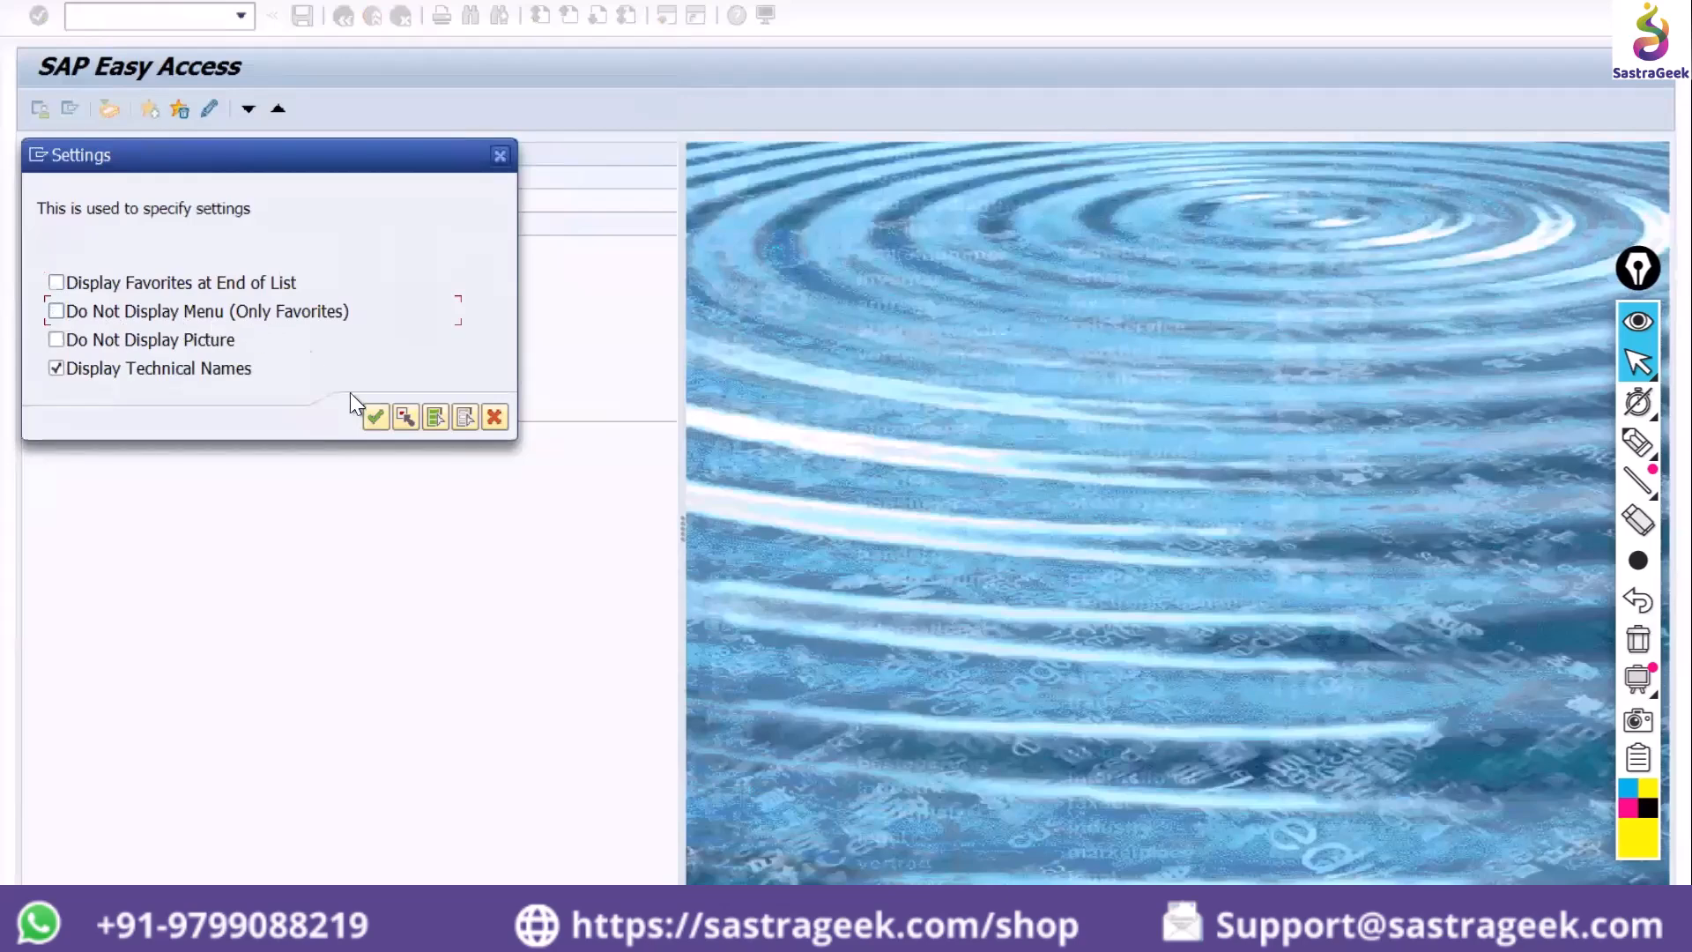
click(372, 417)
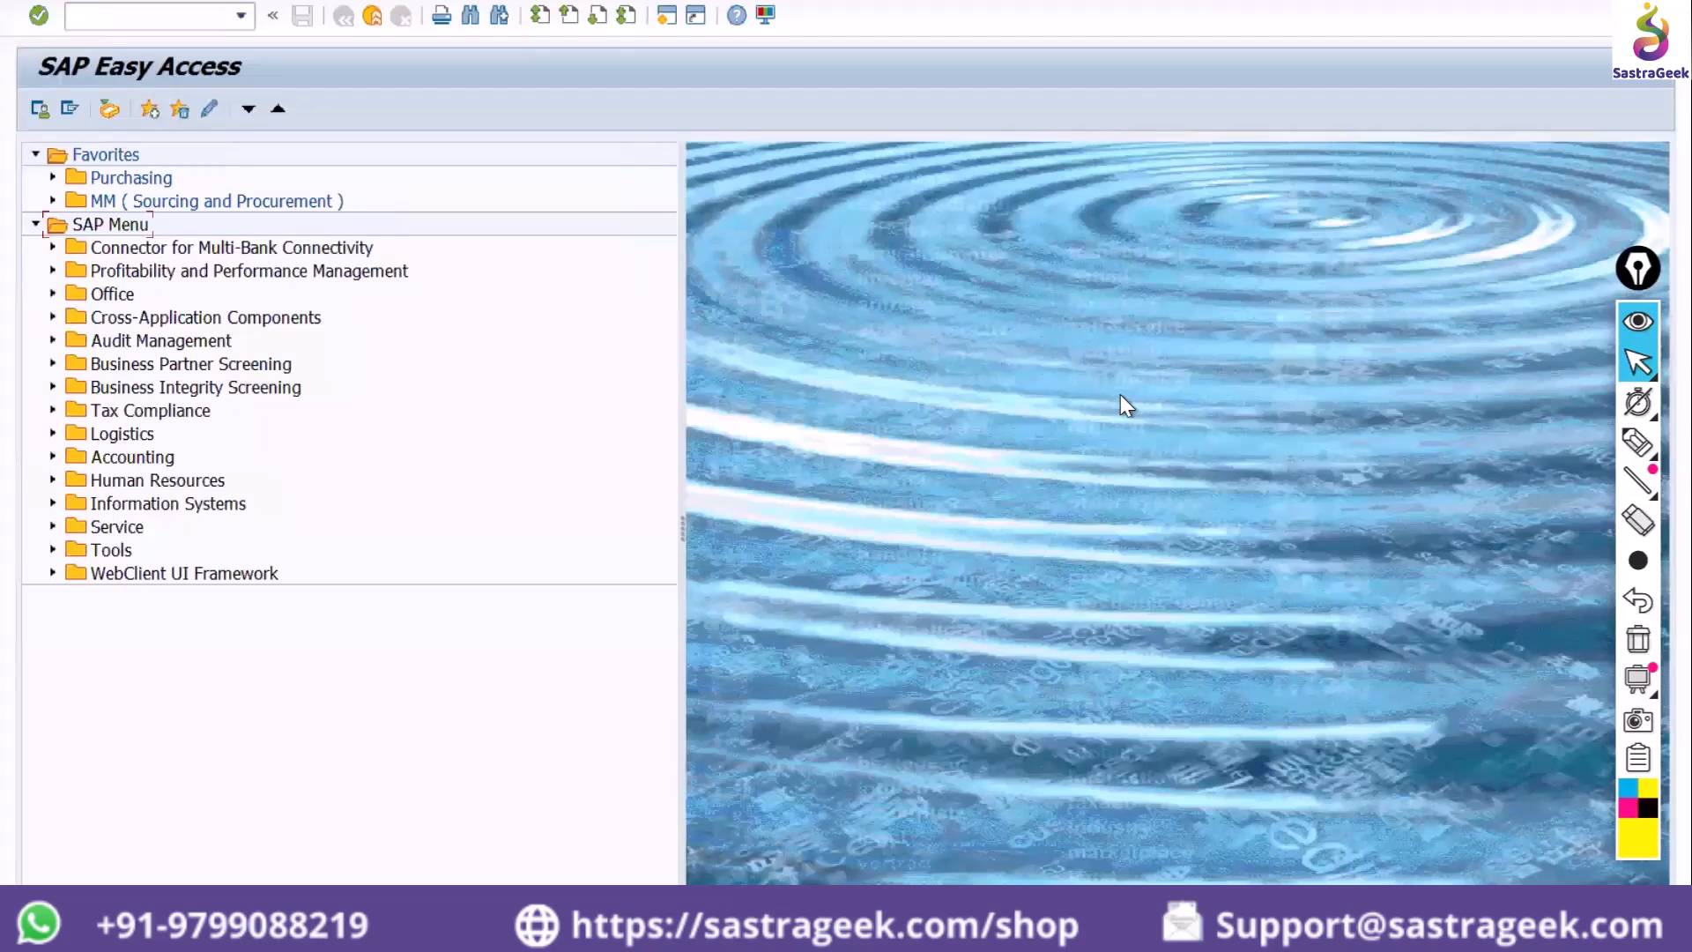
Collapse and re-expand the SAP Menu, and start the Create Purchase Order transaction with code me21n
click(35, 224)
click(34, 224)
text(me21n)
key(Return)
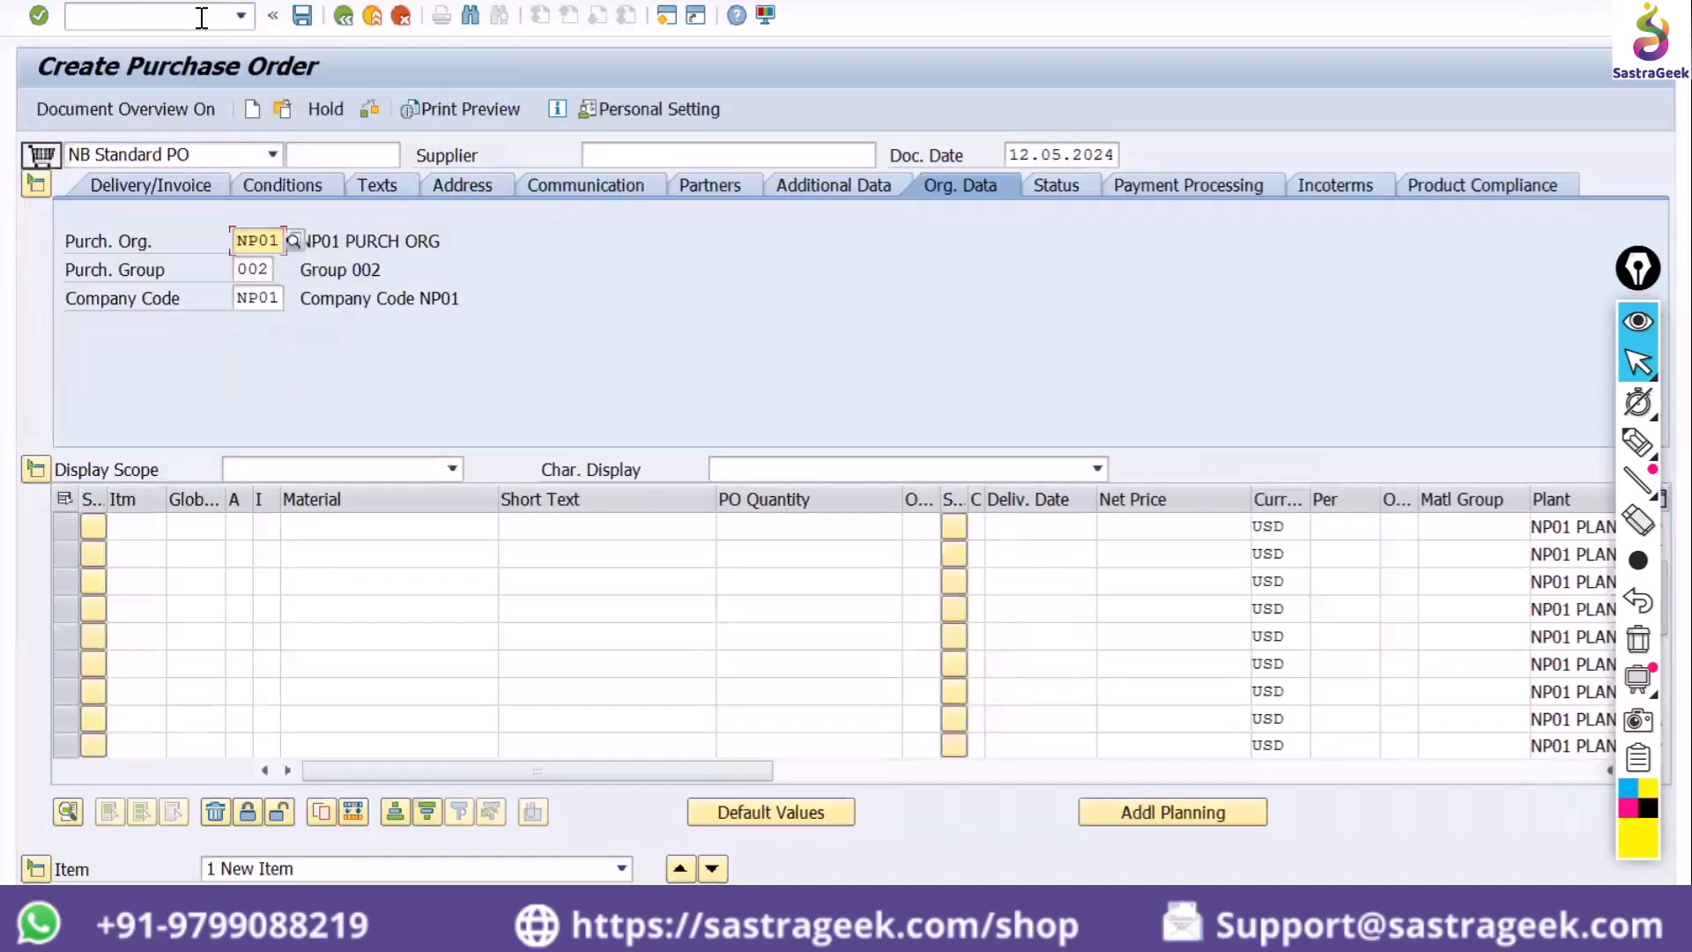
Open the Create Sales Documents transaction in a new session with the command /ova01, keeping the purchase order session open
click(201, 15)
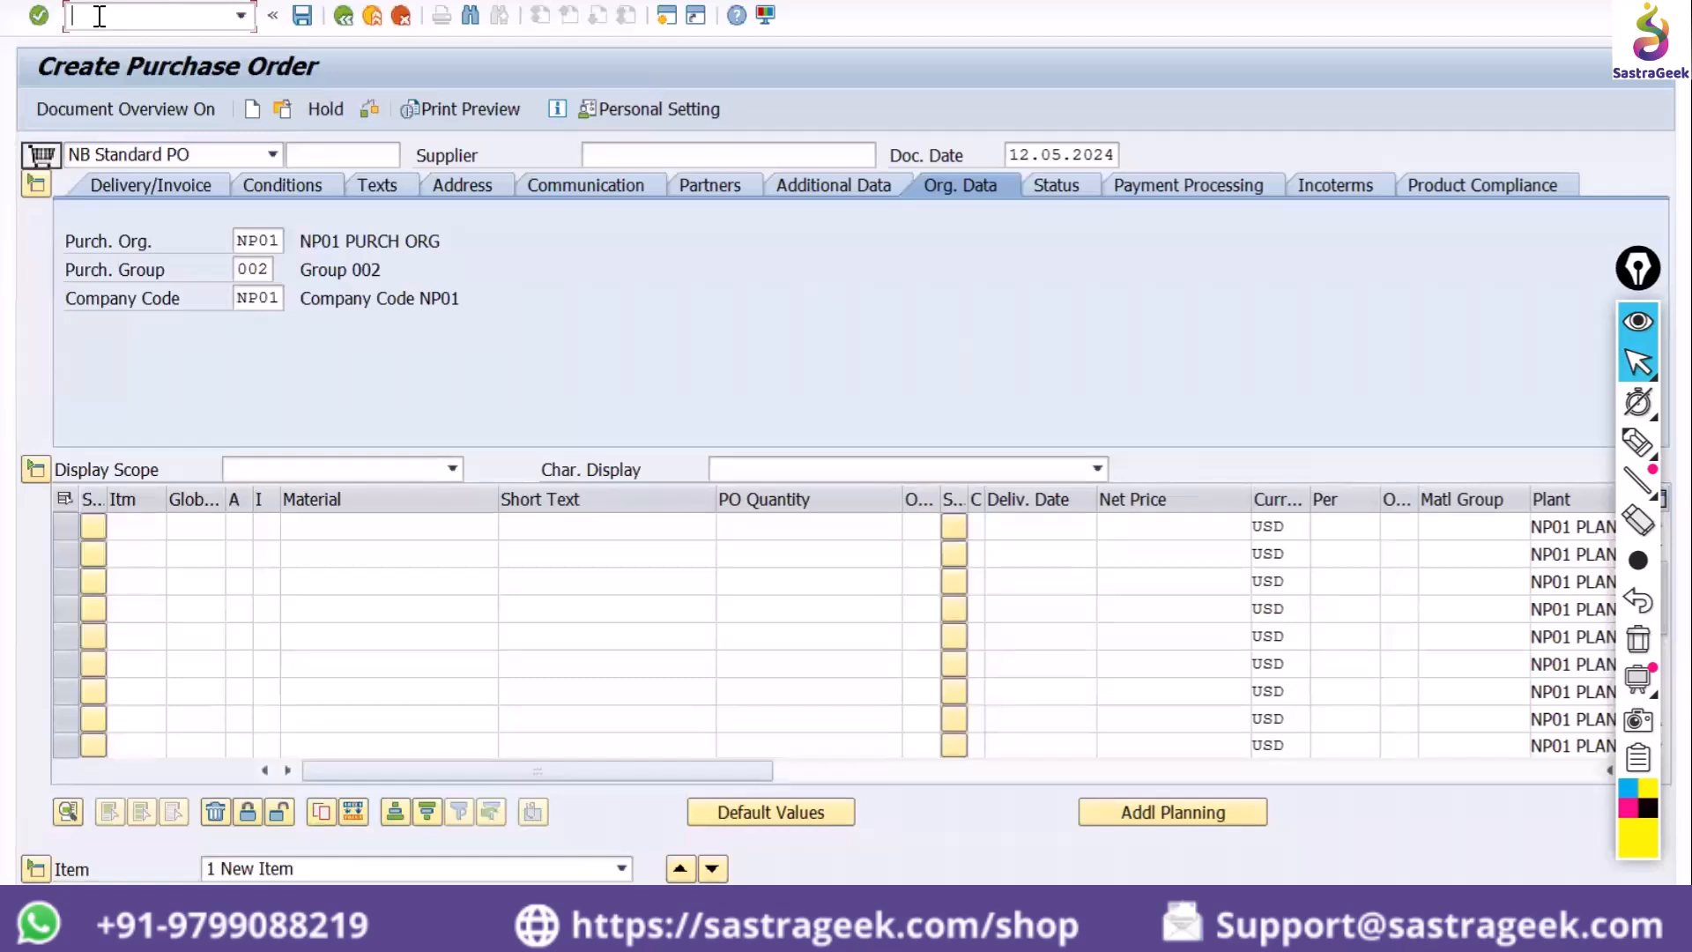
text(/o)
text(va)
key(BackSpace)
key(BackSpace)
text(va01)
key(Return)
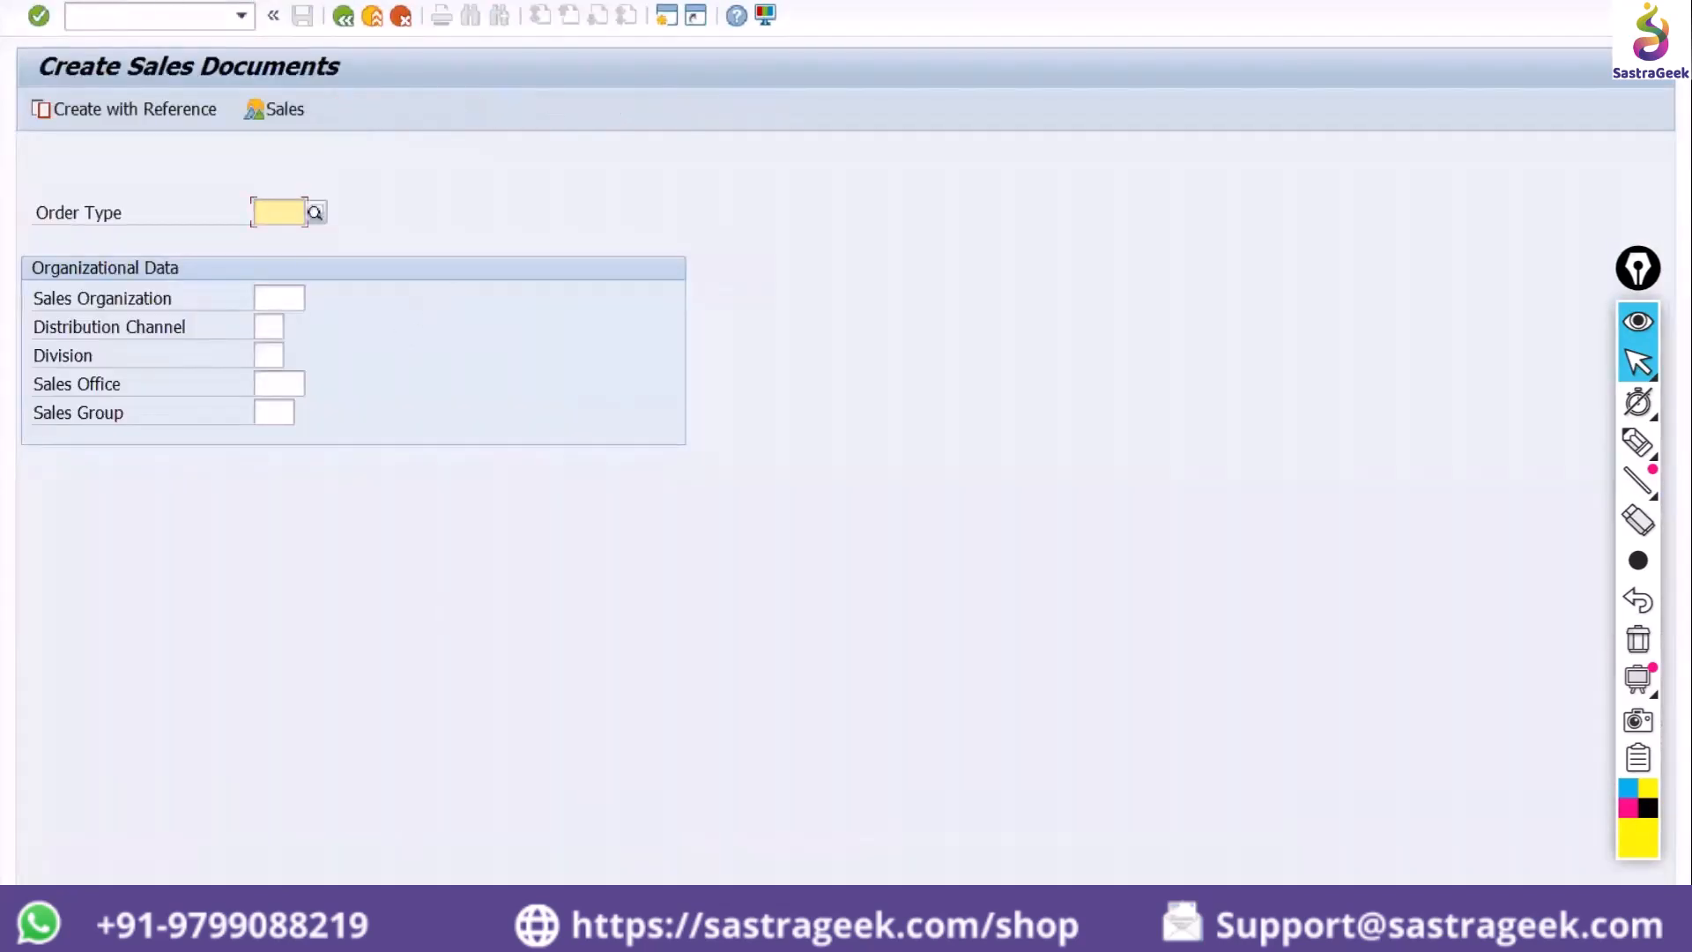
Switch back and forth between the Create Purchase Order and Create Sales Documents sessions, finishing on Create Sales Documents
click(328, 932)
click(302, 833)
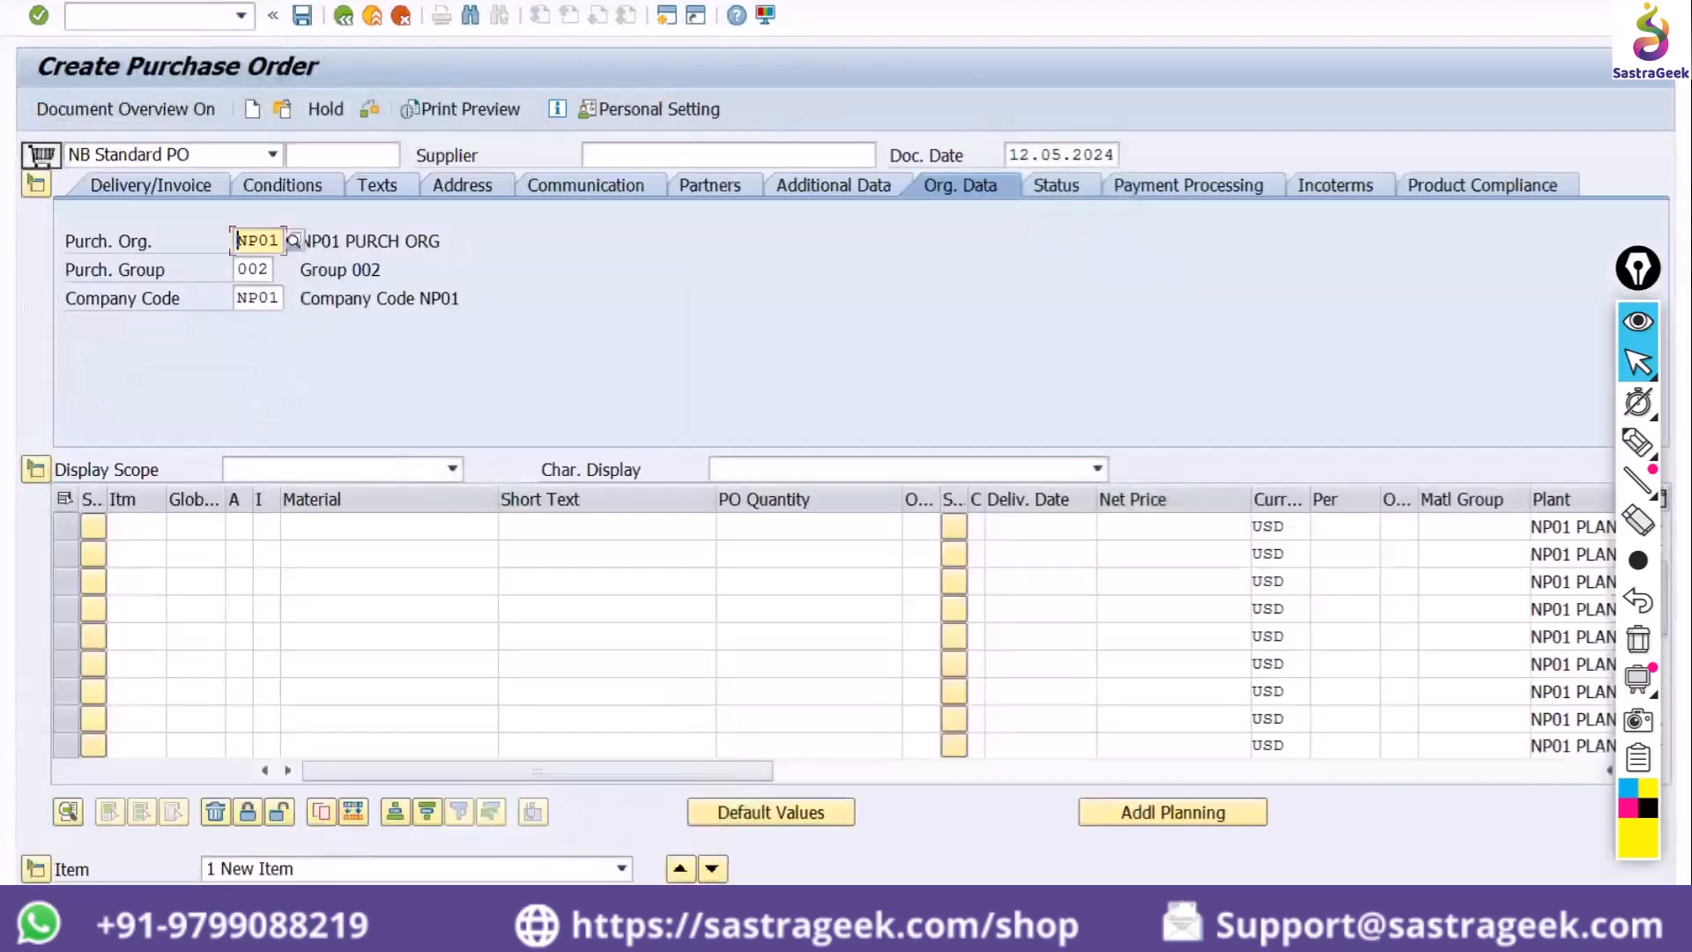
mouse_move(351, 933)
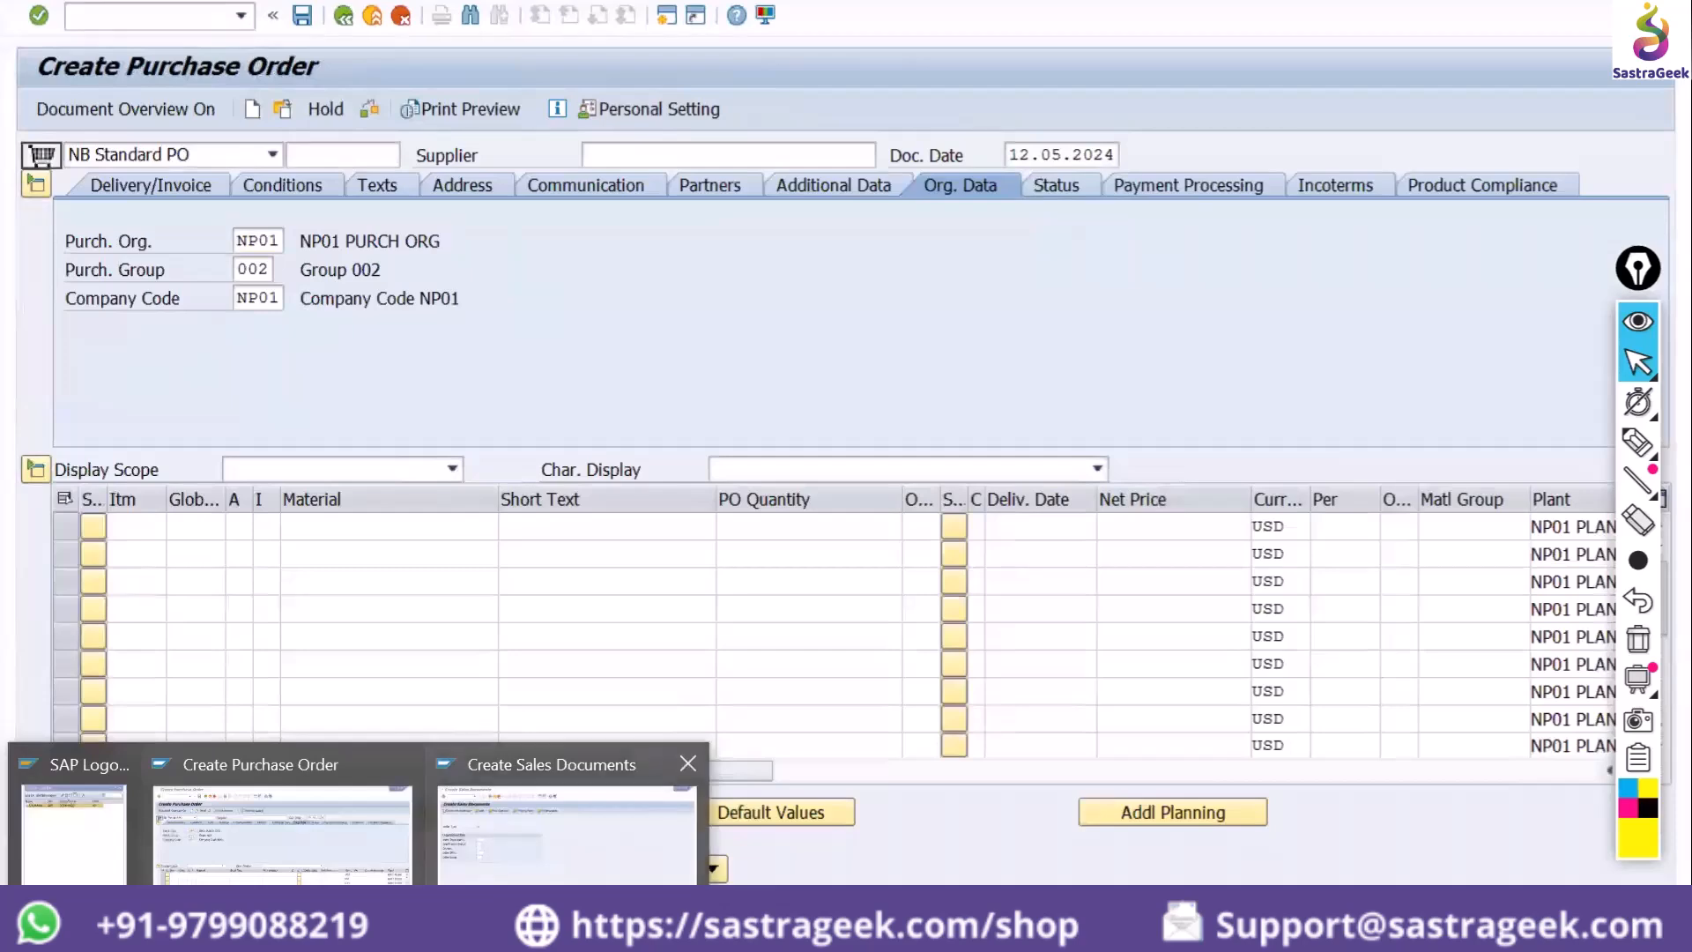
click(567, 828)
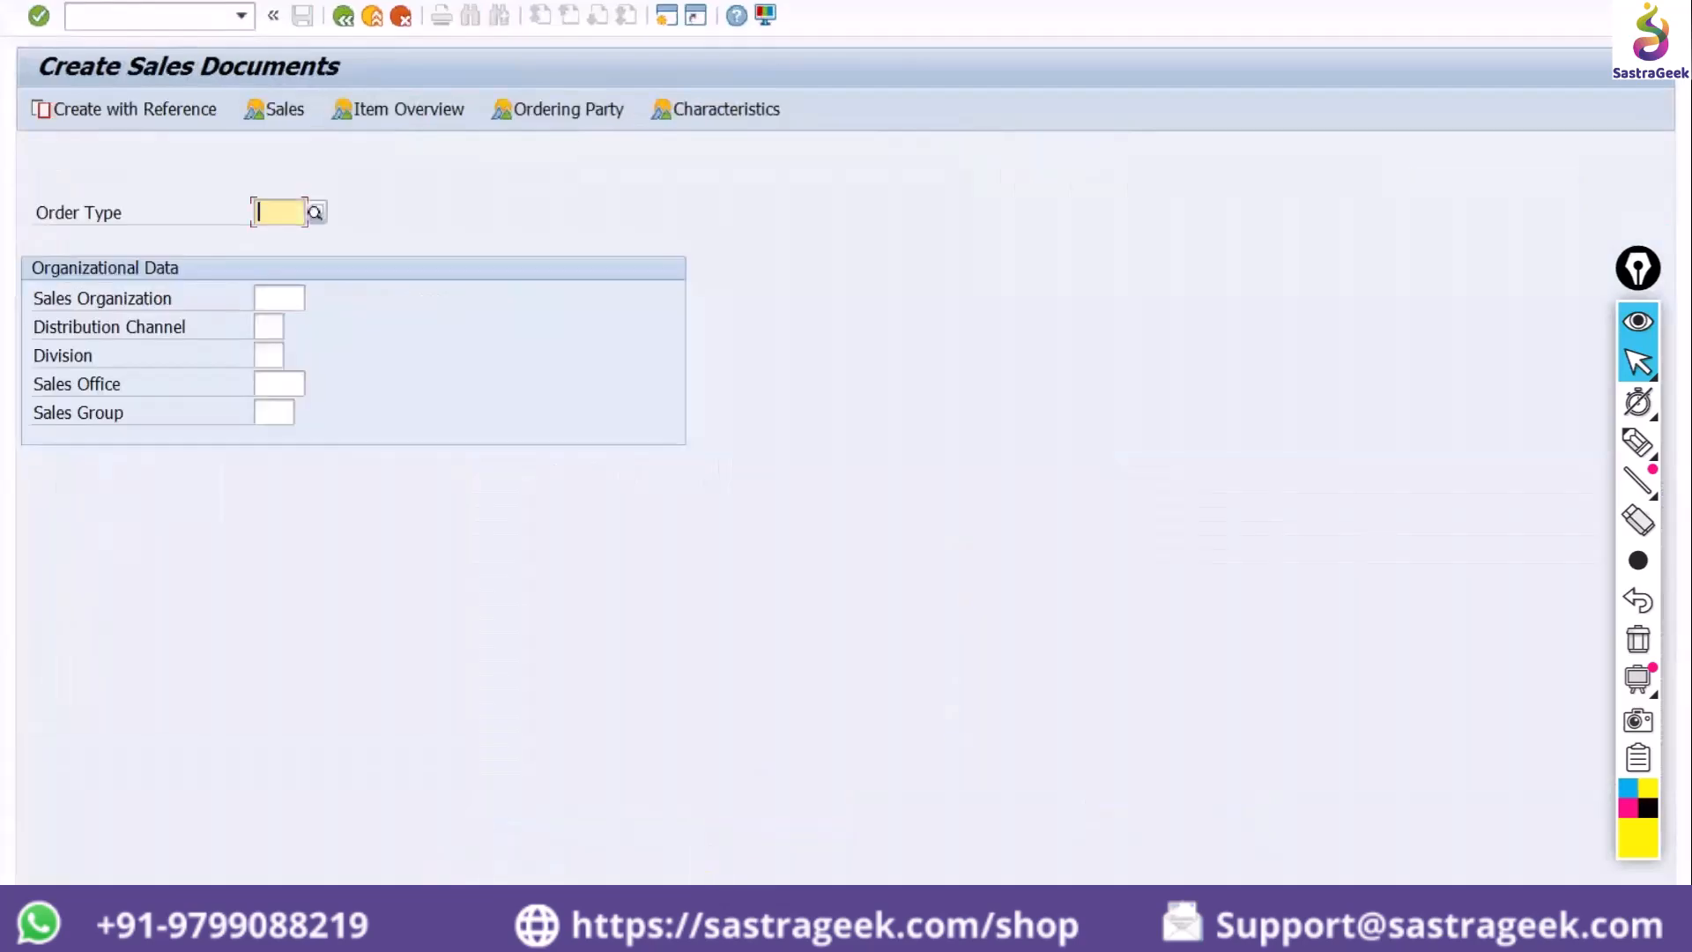
click(284, 796)
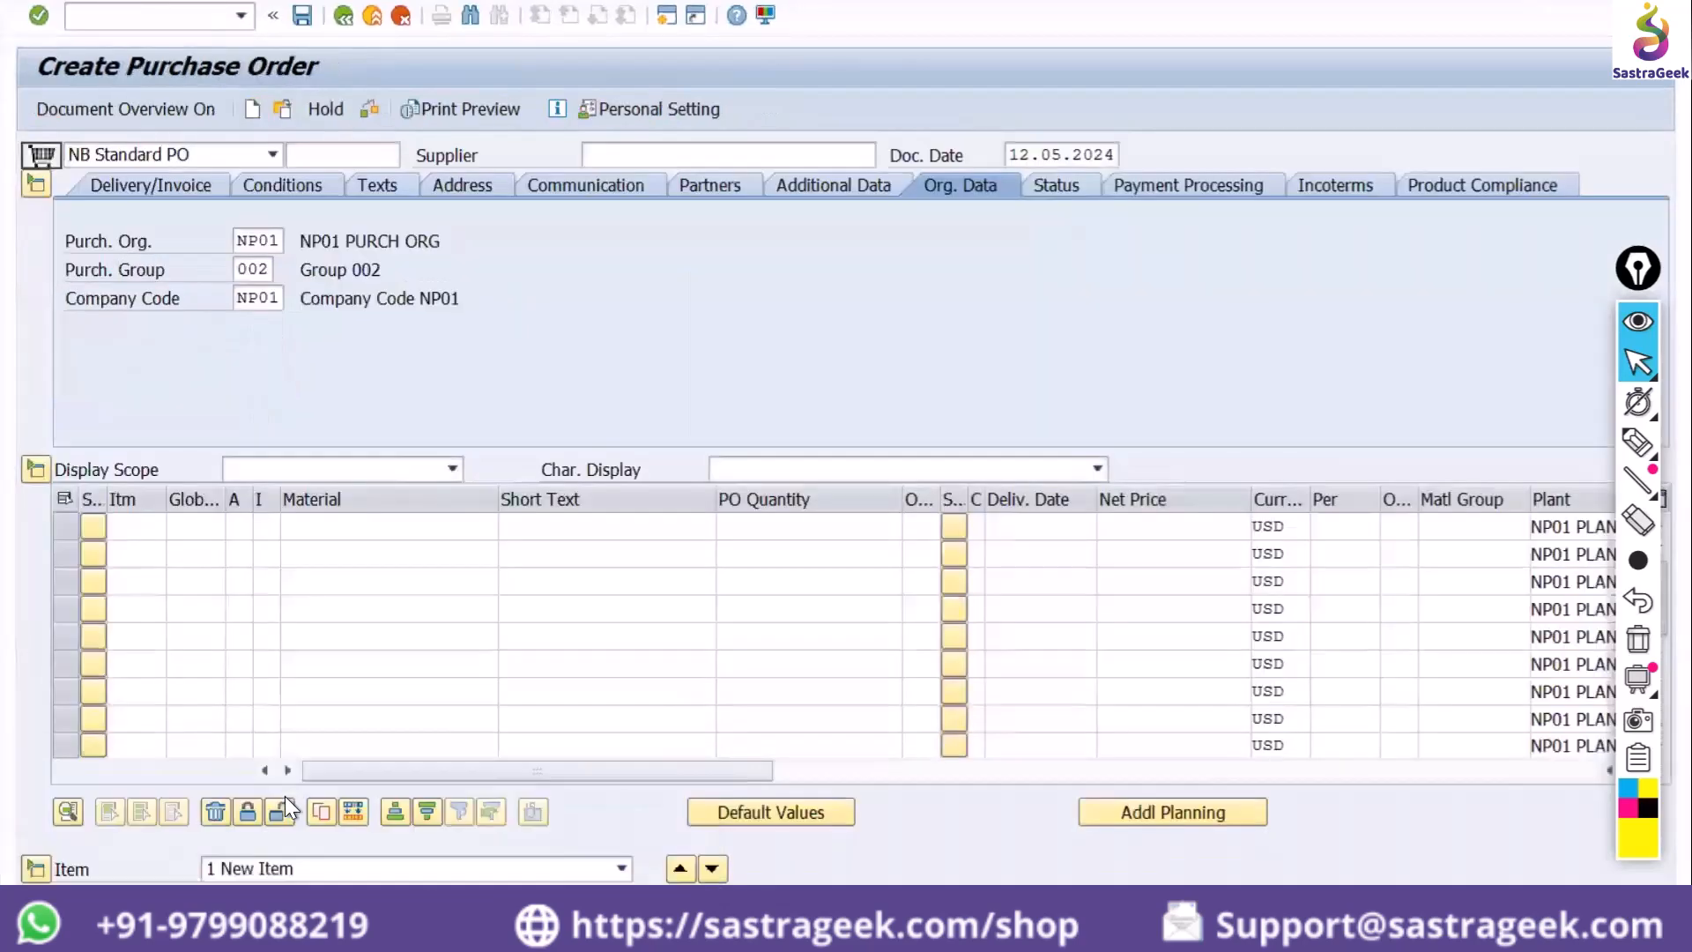
click(378, 19)
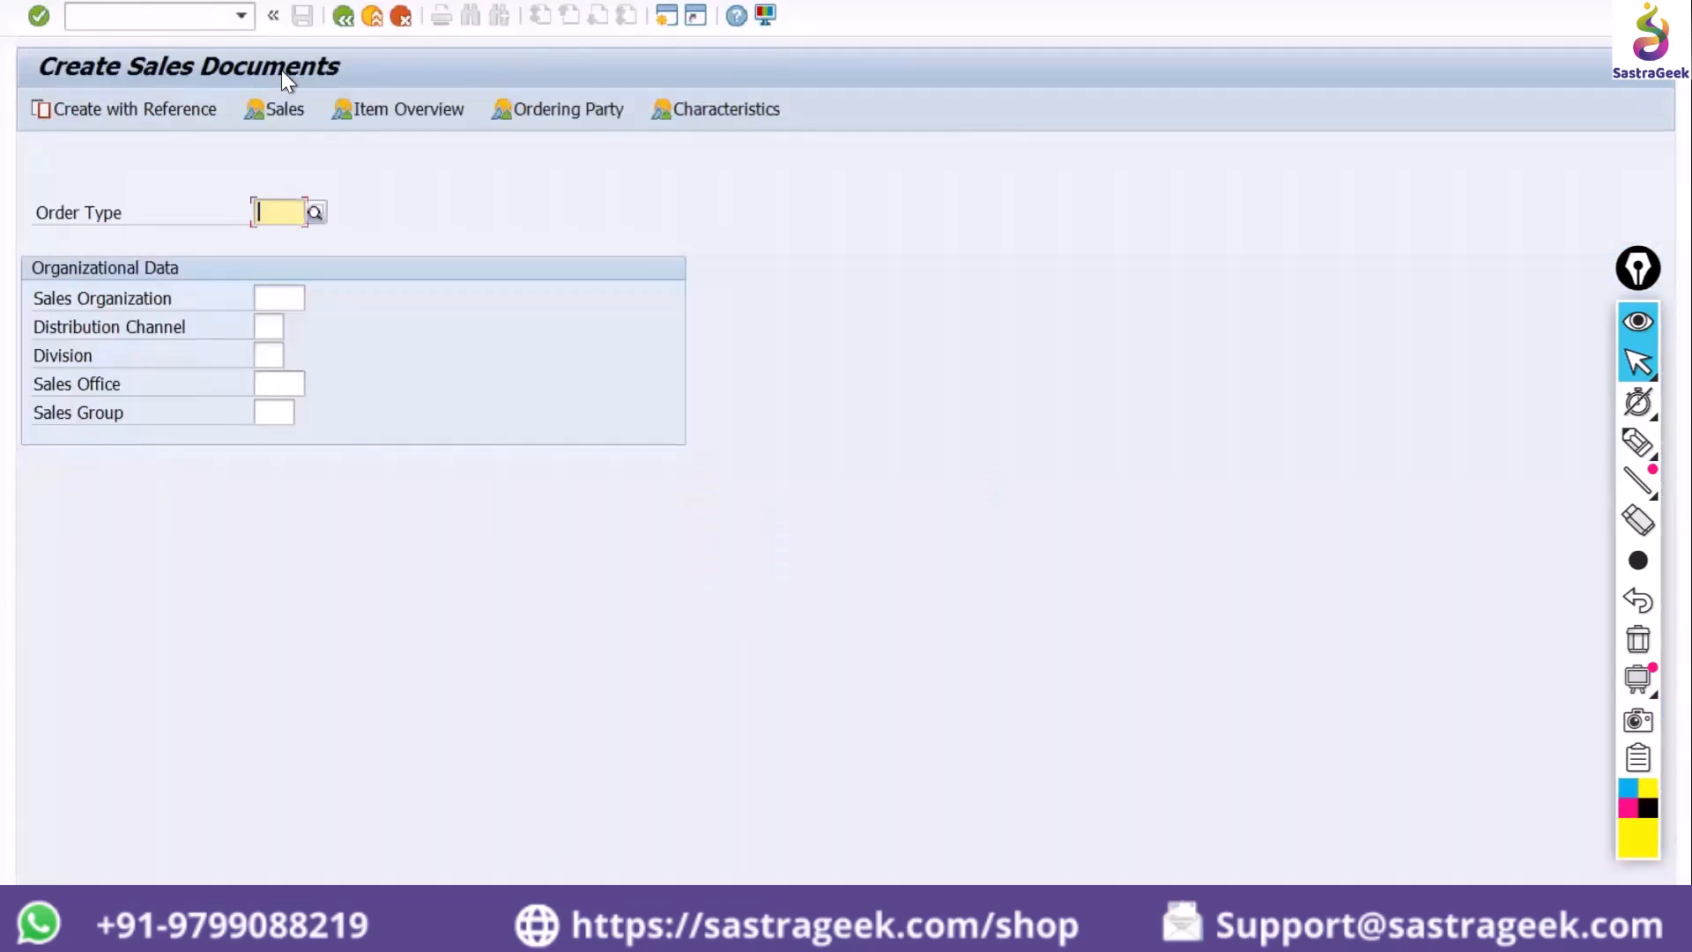
Replace Create Sales Documents with Change Sales Documents in the same session using /nva02, and check the open sessions
click(187, 19)
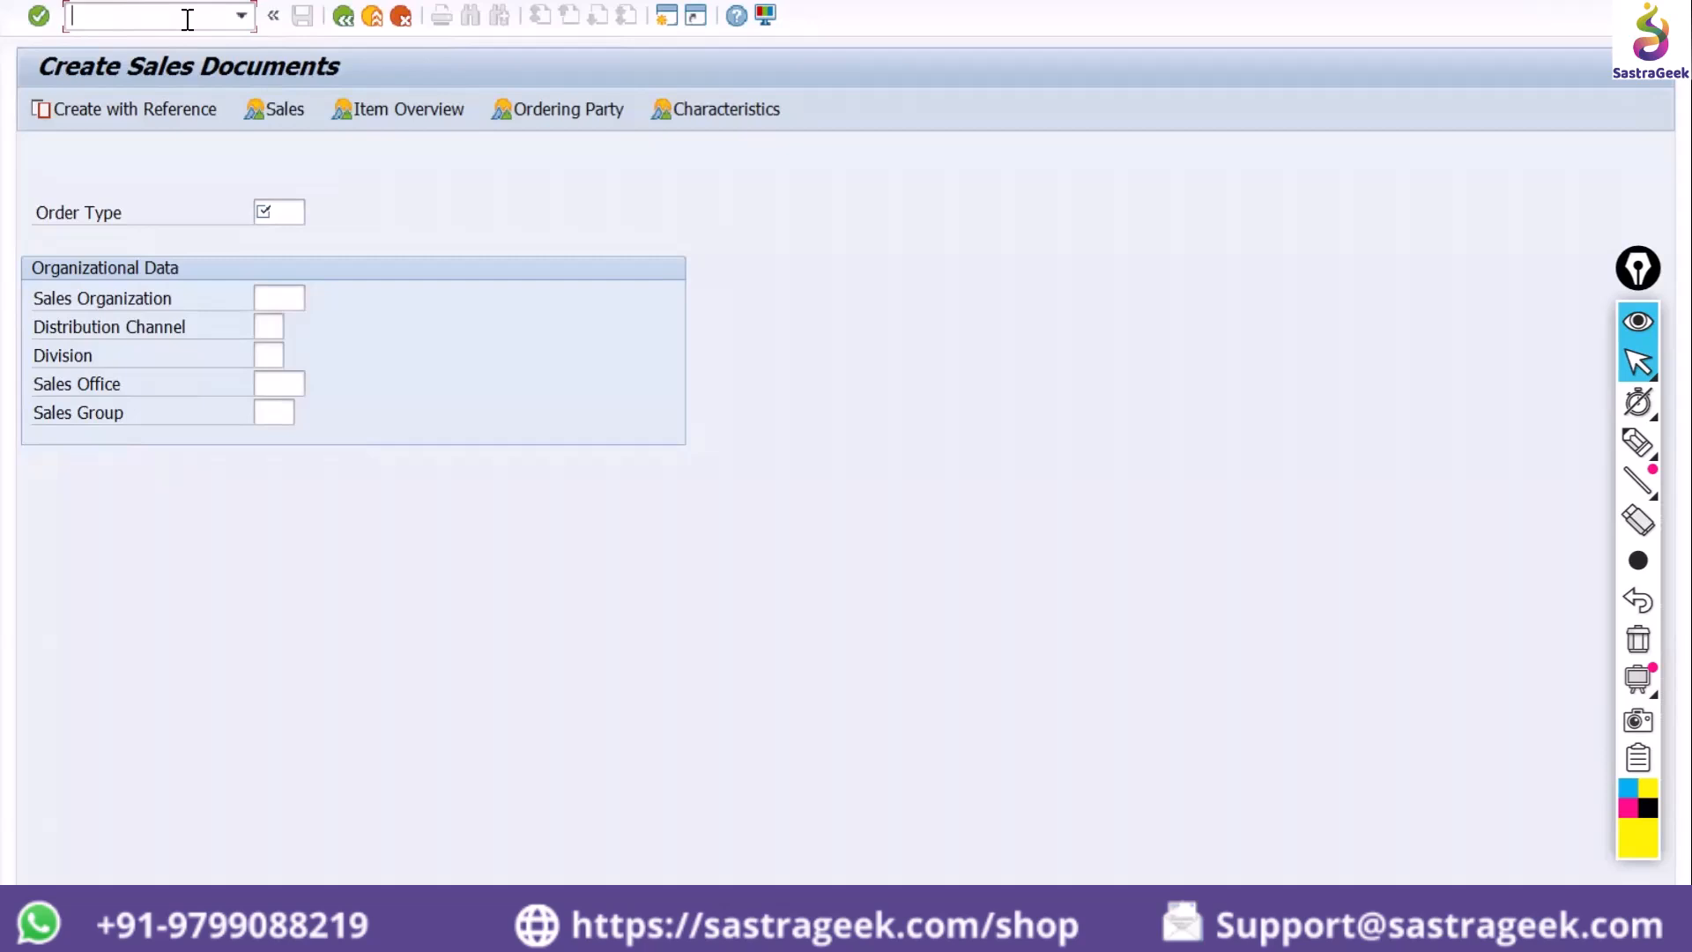
text(/n)
text(va02)
key(Return)
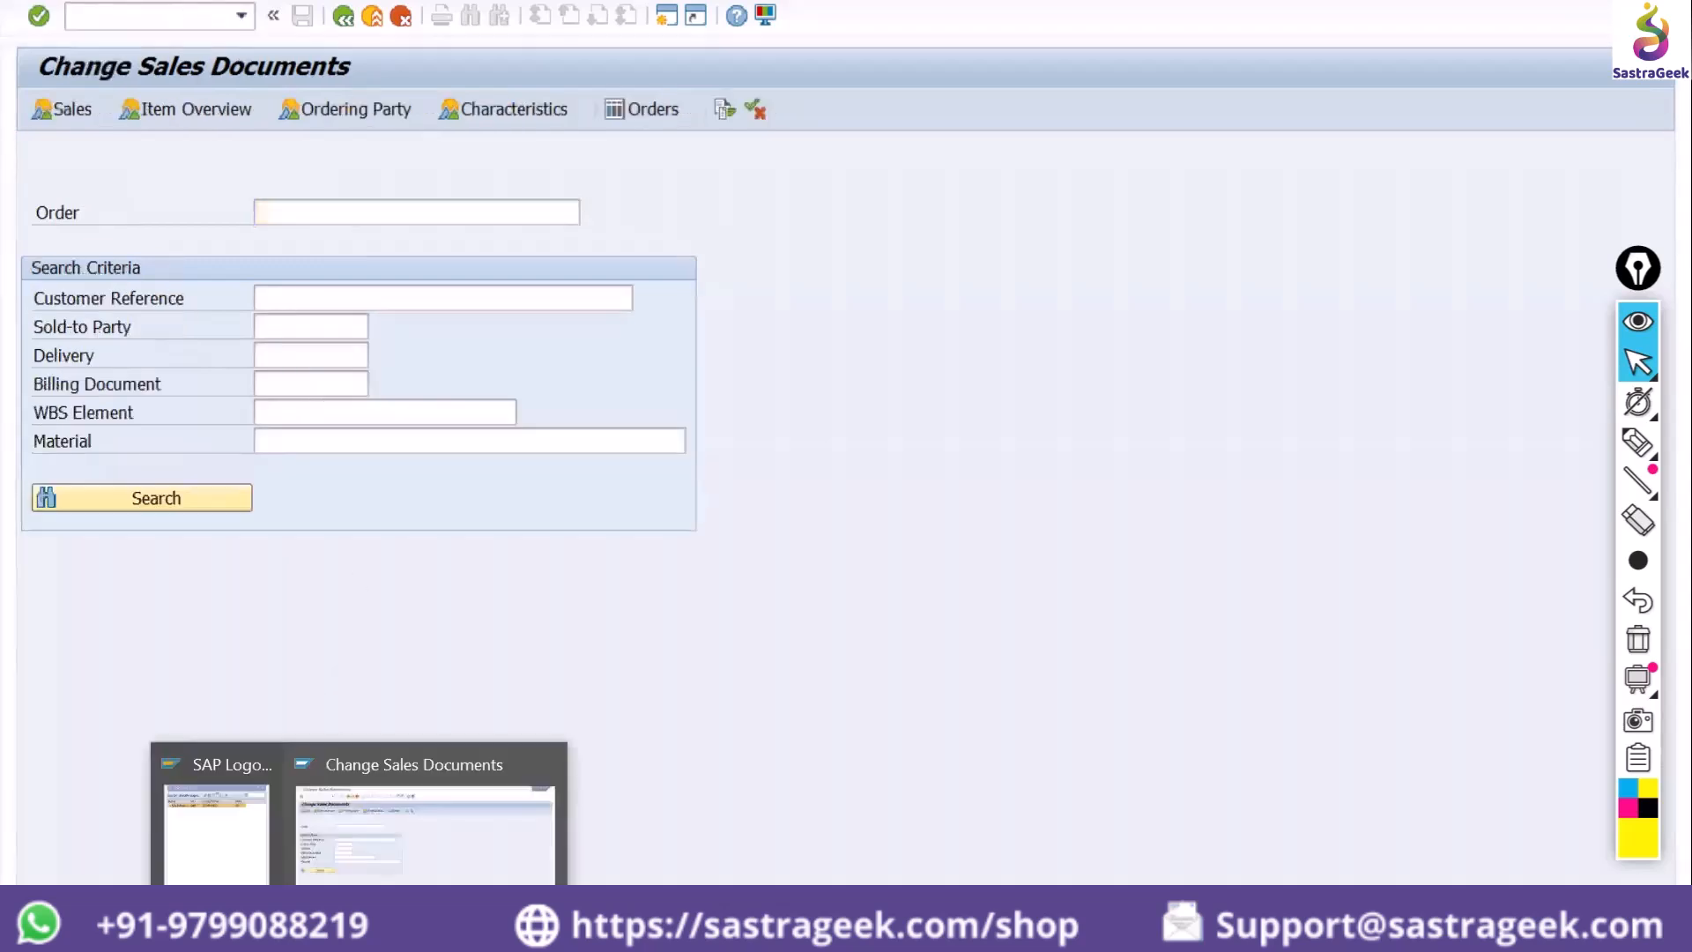
click(404, 832)
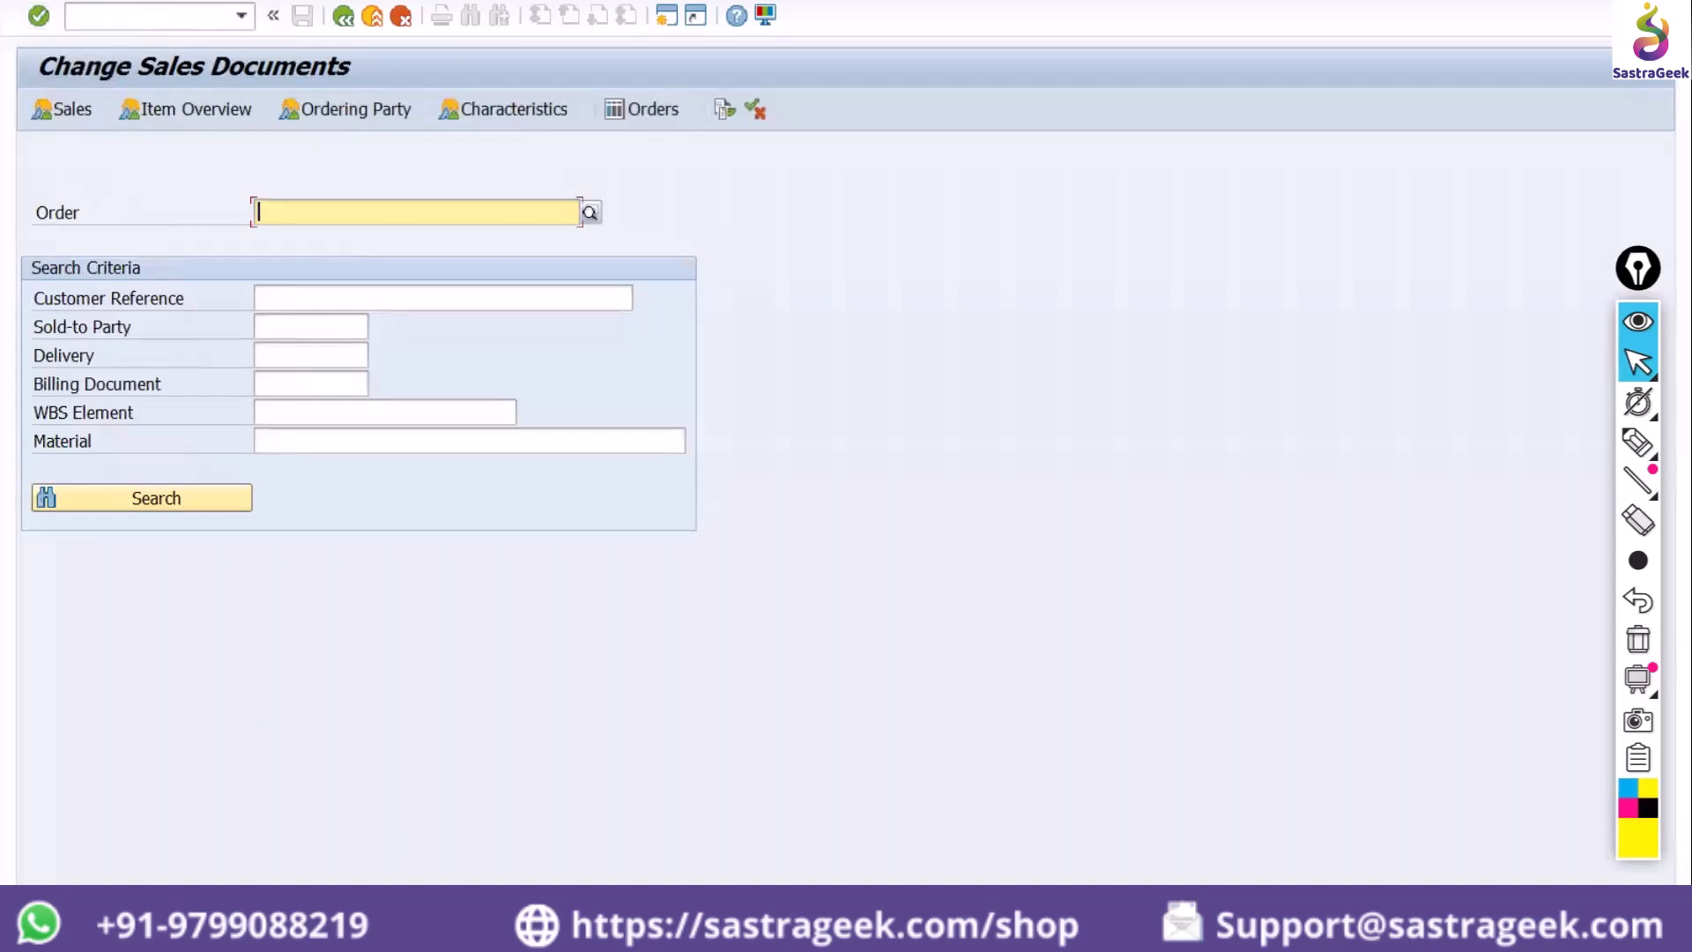
click(350, 833)
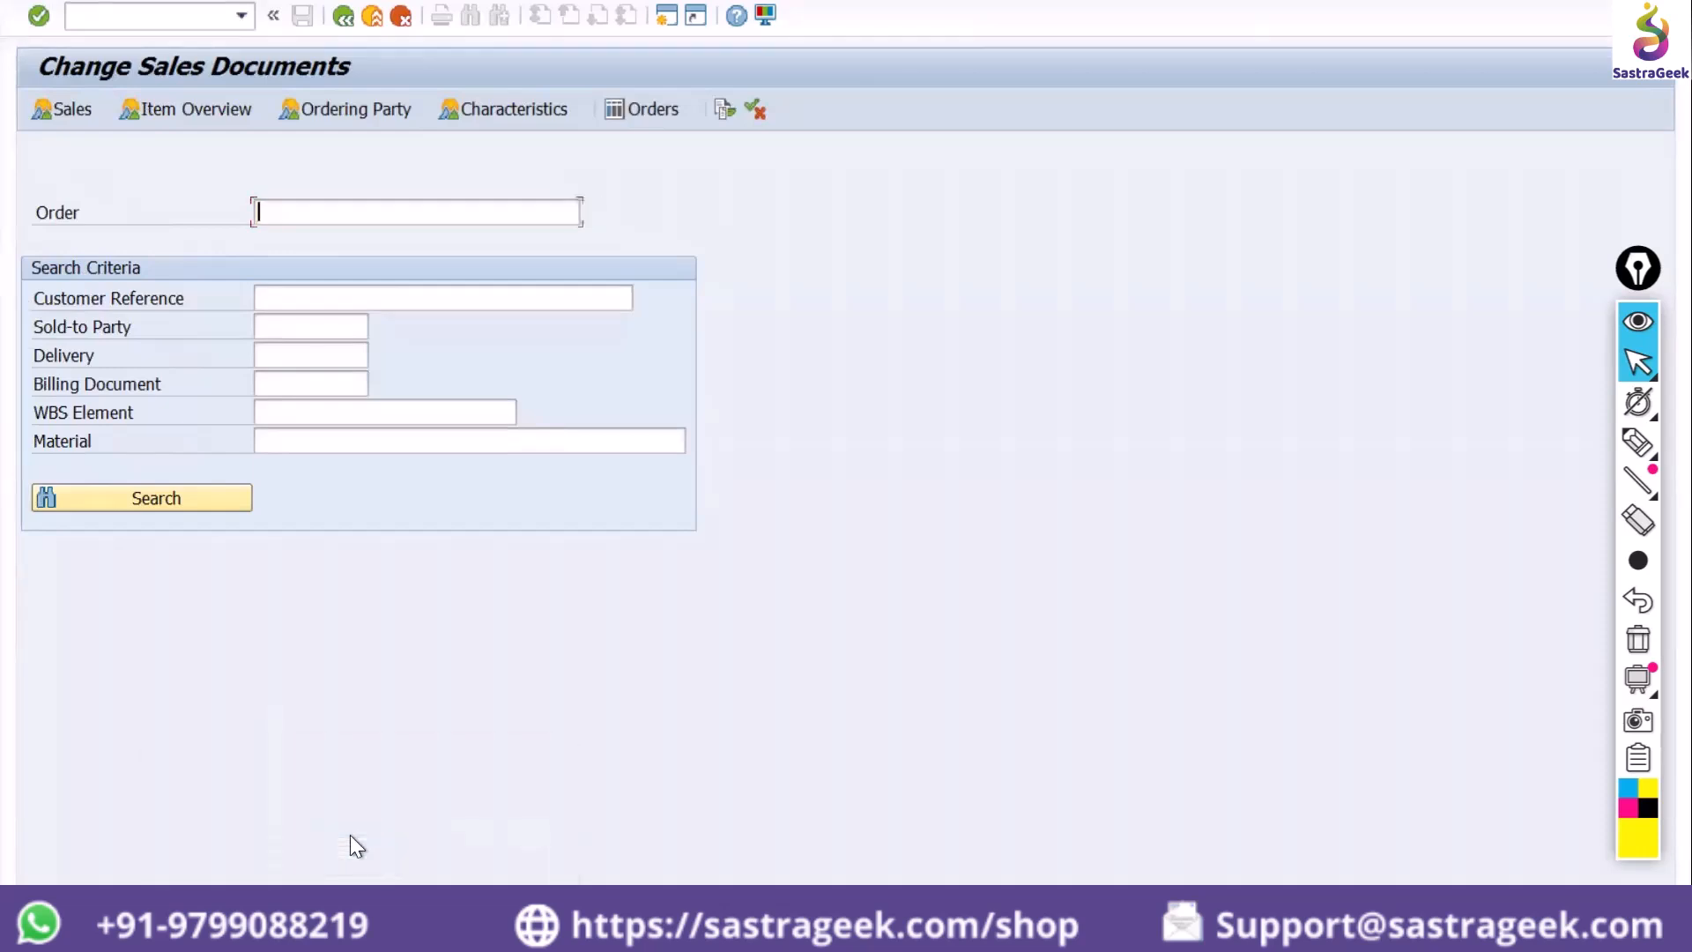
Open the purchase order display in a new session with the command /ome23n
click(206, 16)
text(/)
key(BackSpace)
text(/ome23n)
key(Return)
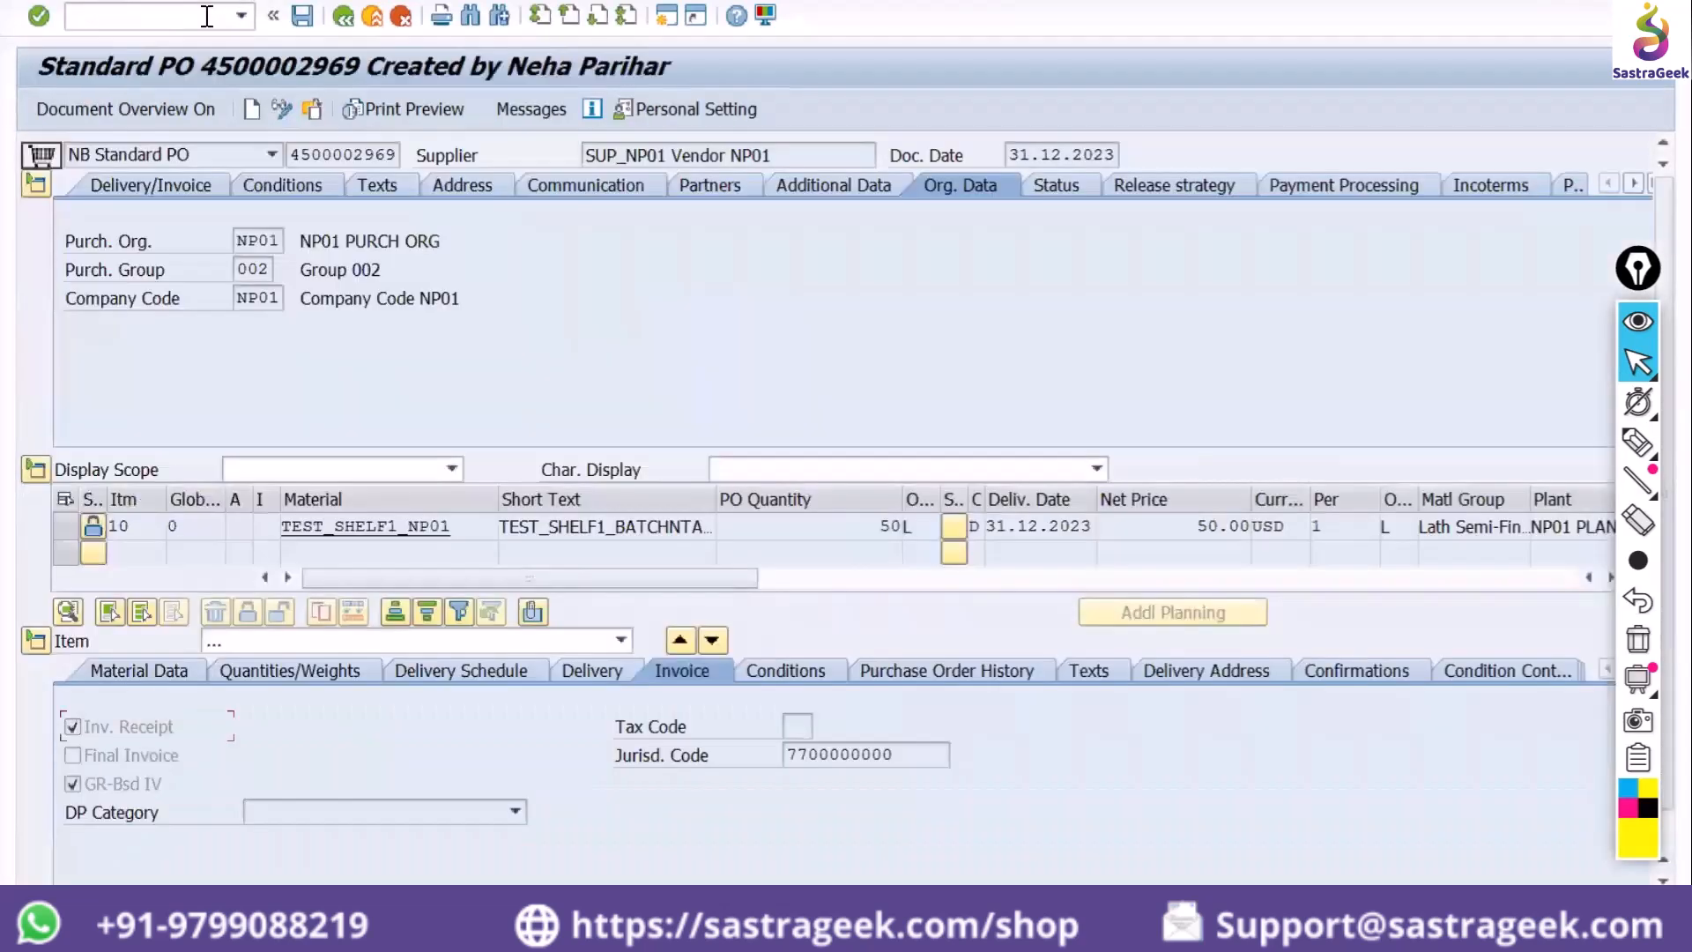
Open the Change material BOM transaction in a new session with the command /ocs02
click(207, 16)
text(/o)
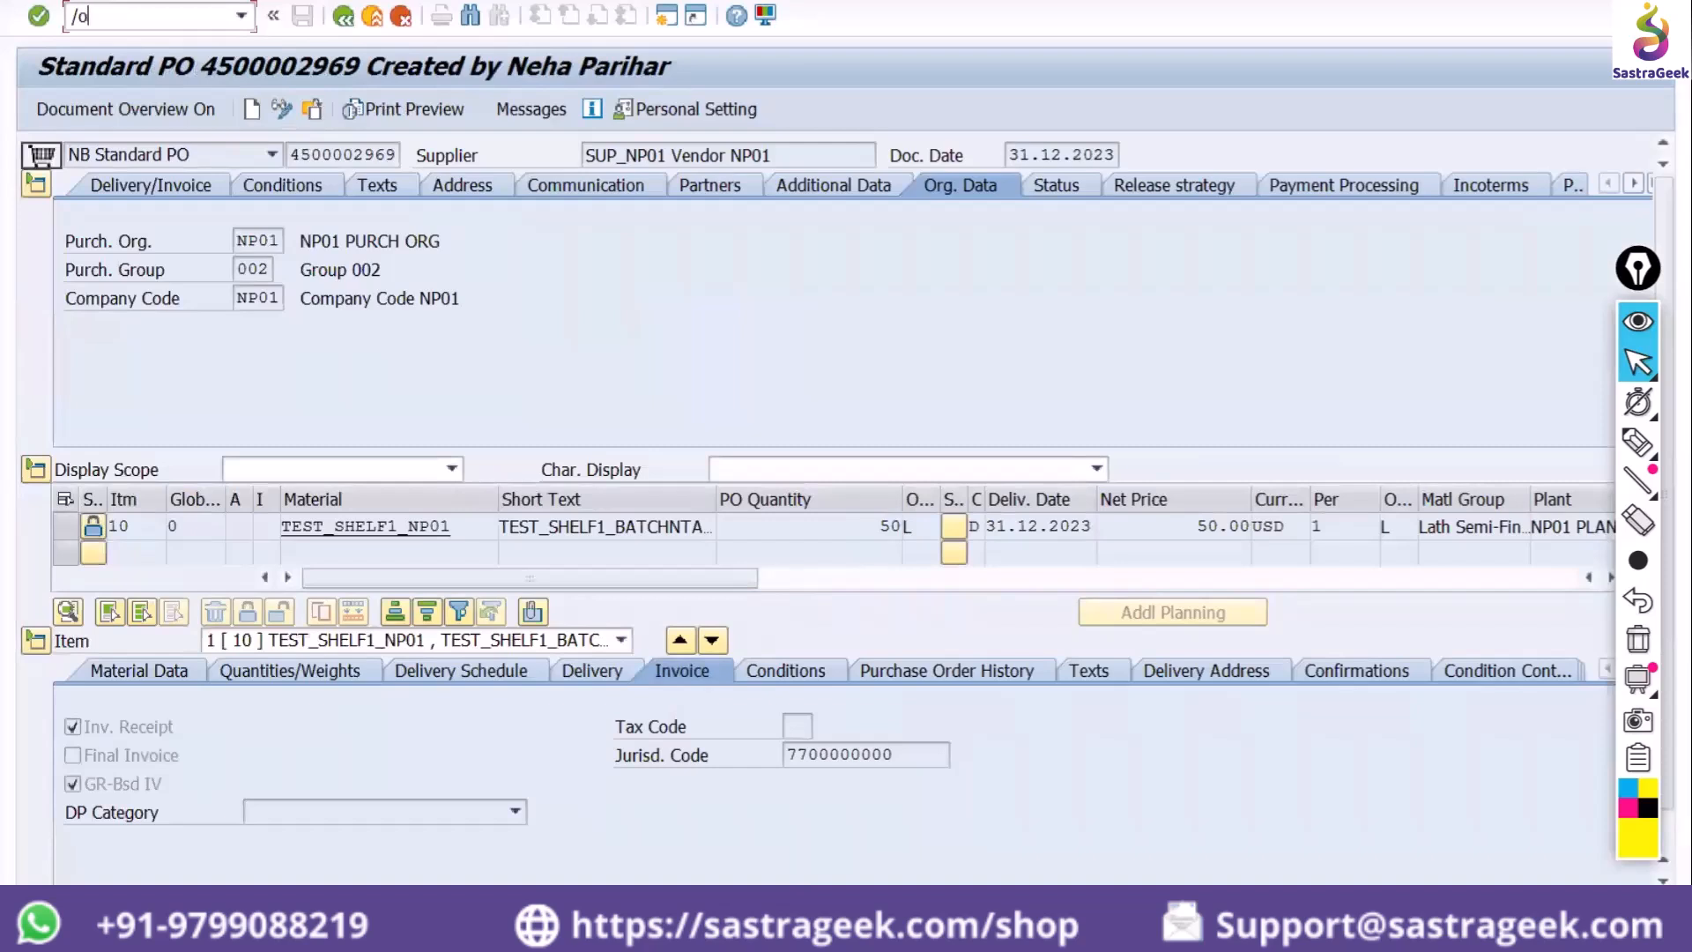
text(cs02)
key(Return)
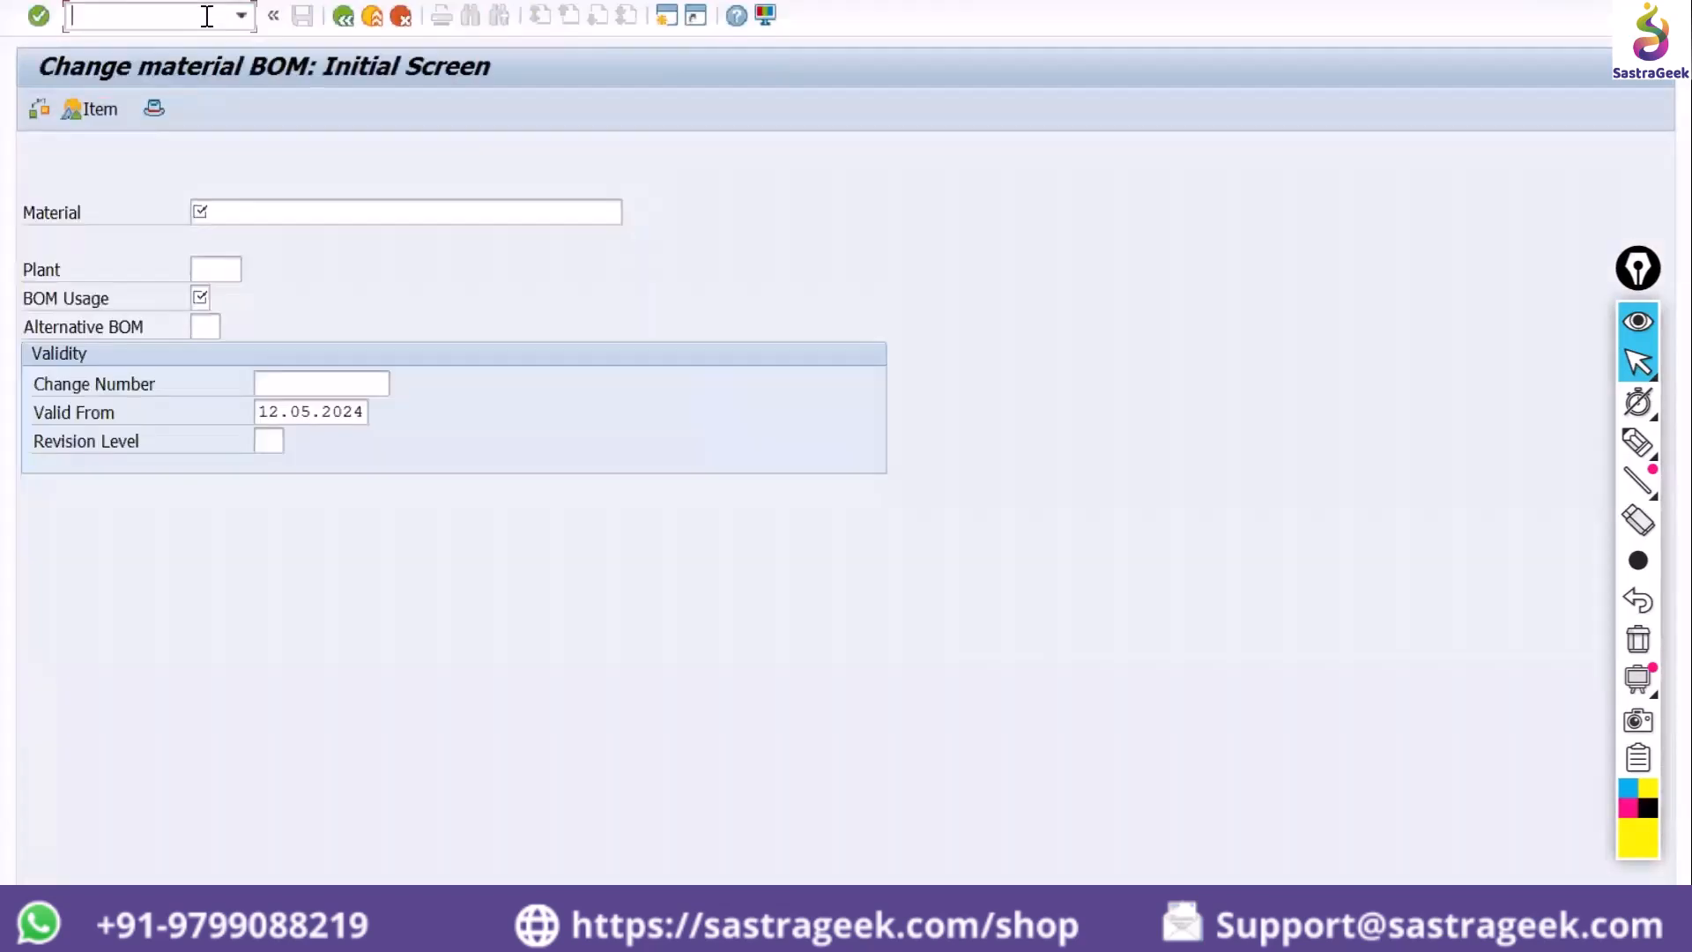
Open the Materials List transaction in another new session using the /o prefix
click(206, 16)
text(/o)
text(mm)
text(02)
key(Return)
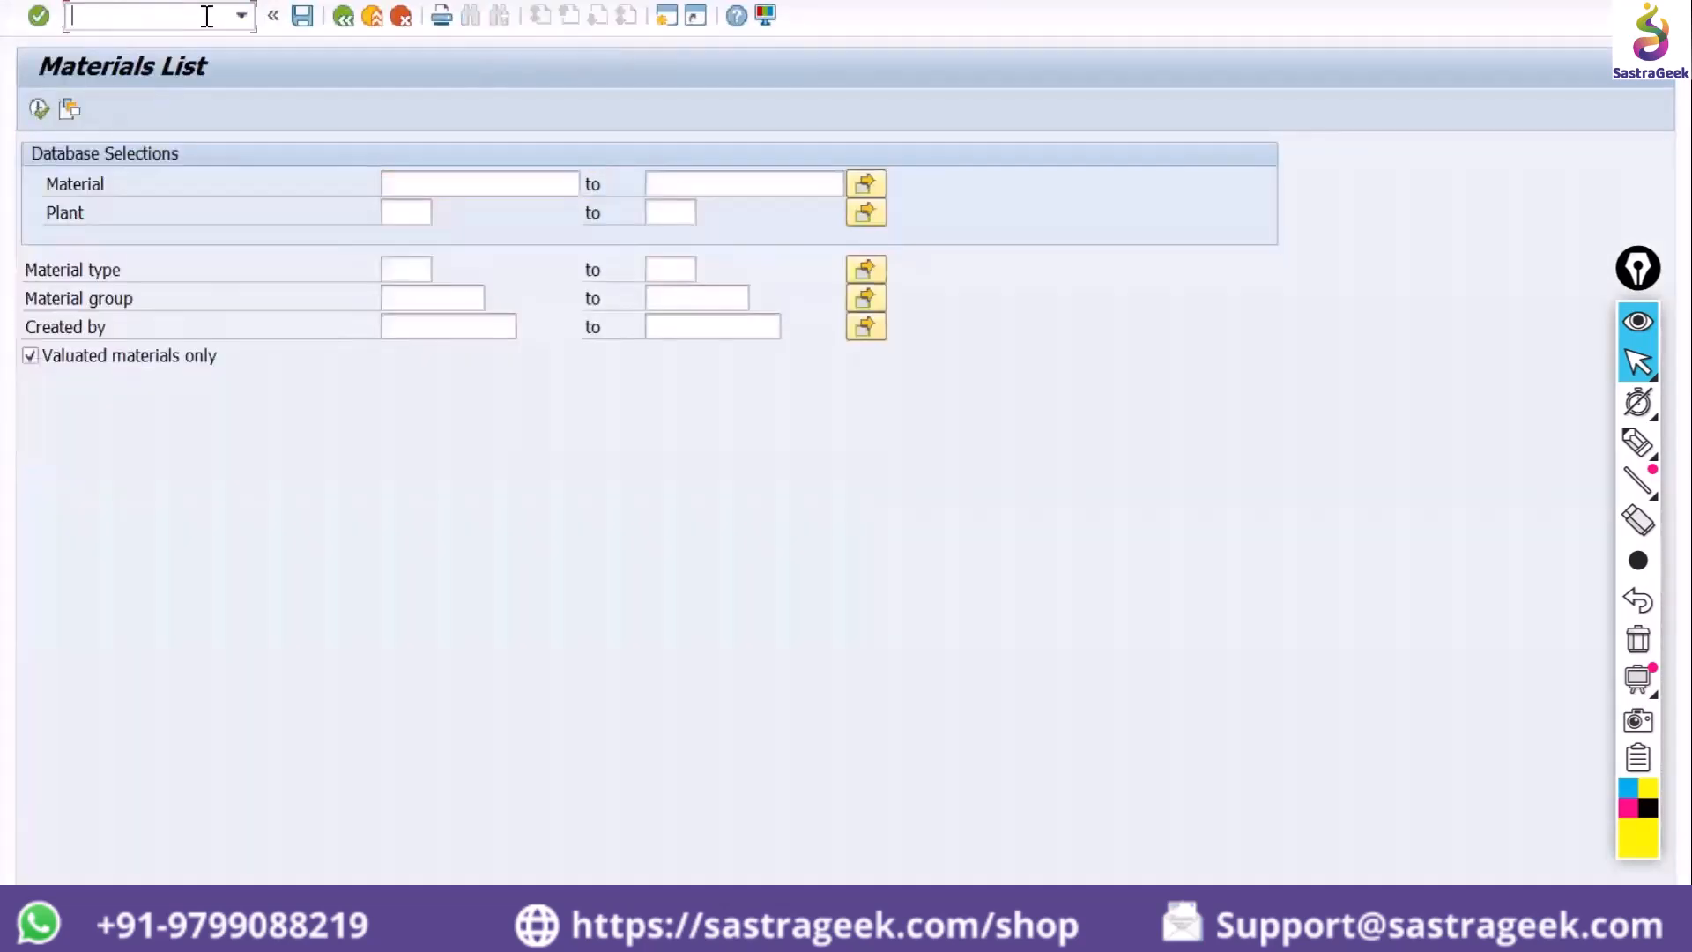
Open Edit G/L Account Centrally in a new session with /ofs00, review the open sessions and return to it
text(/ofs00)
key(Return)
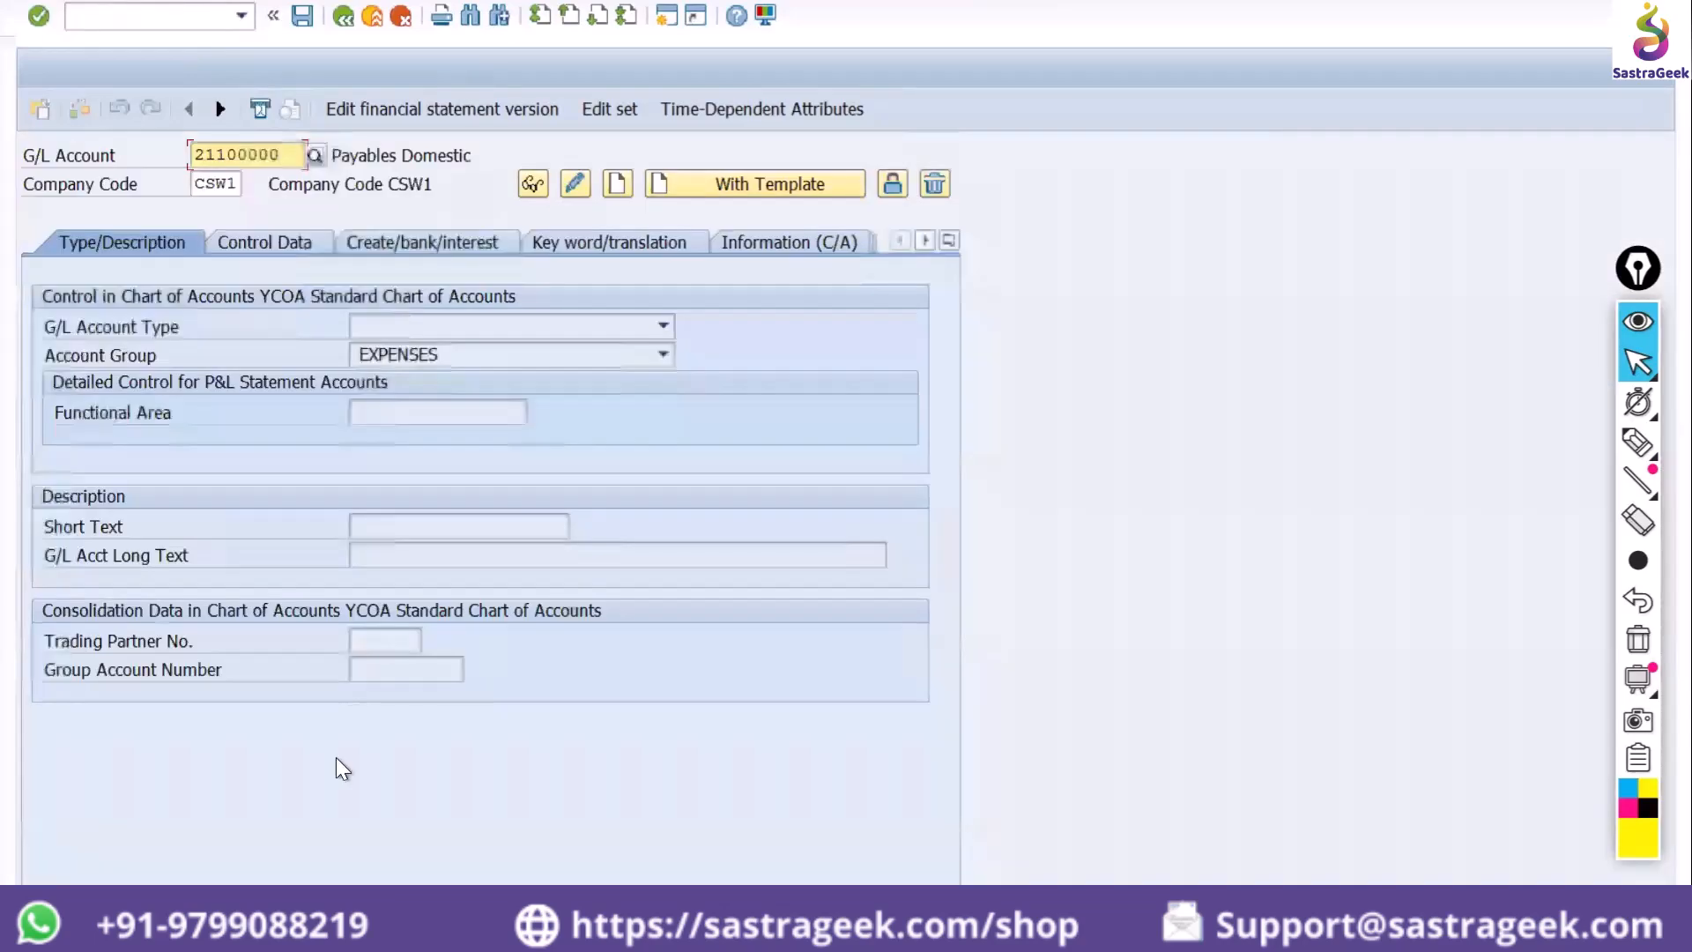
mouse_move(319, 932)
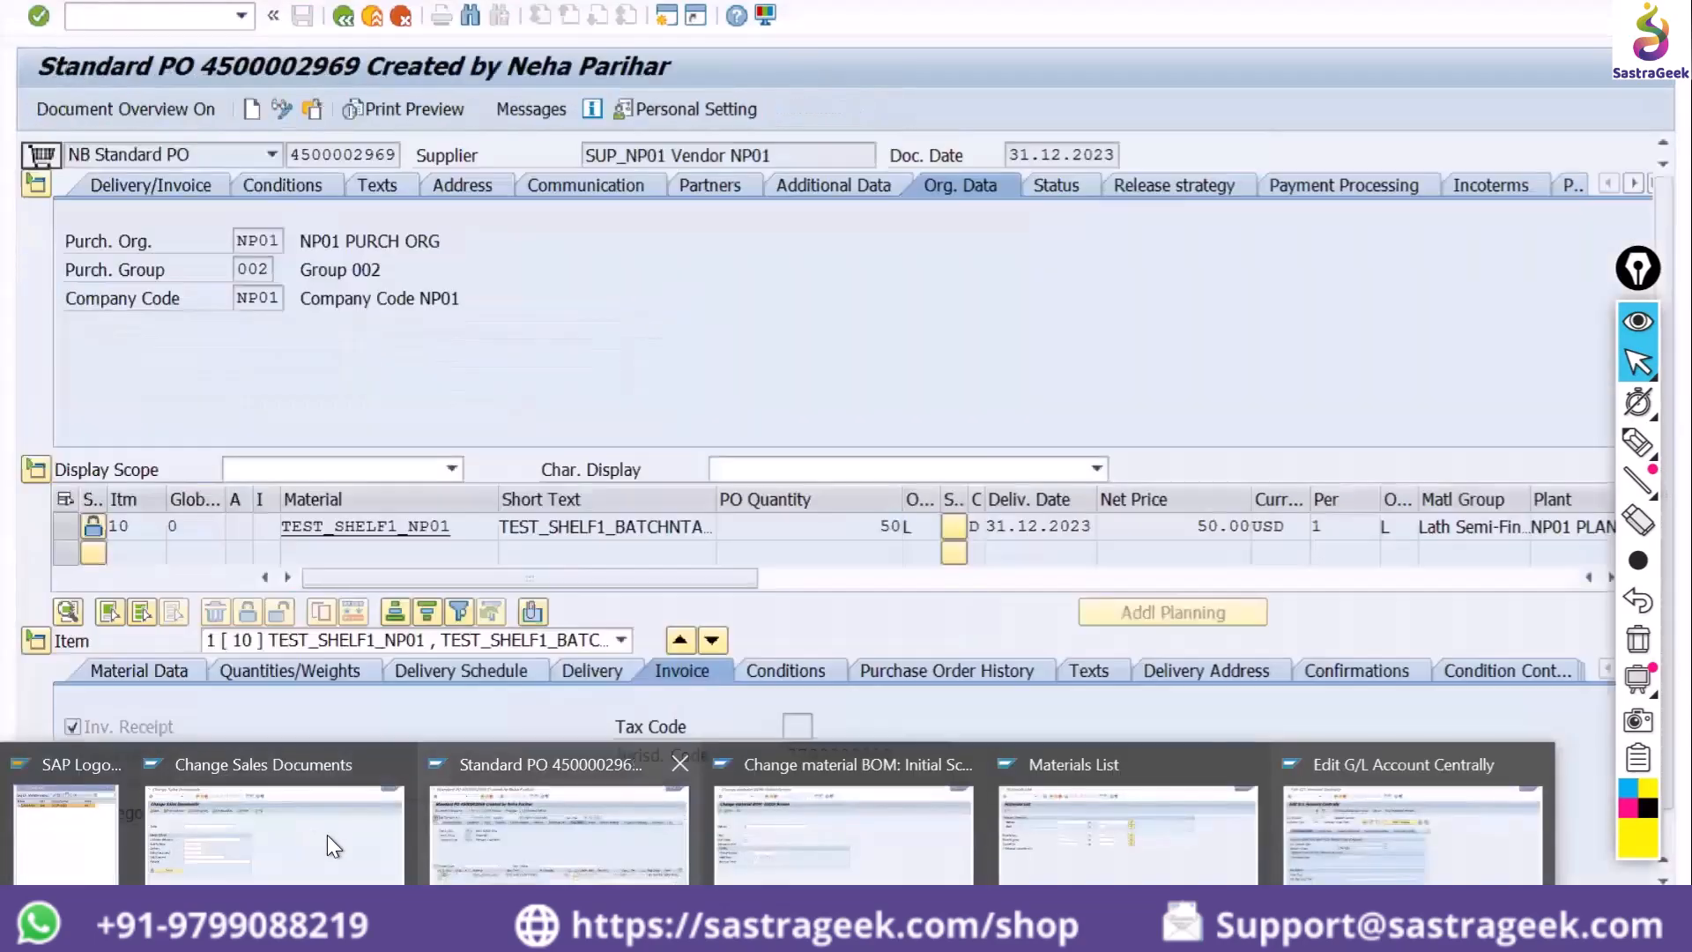
click(1329, 780)
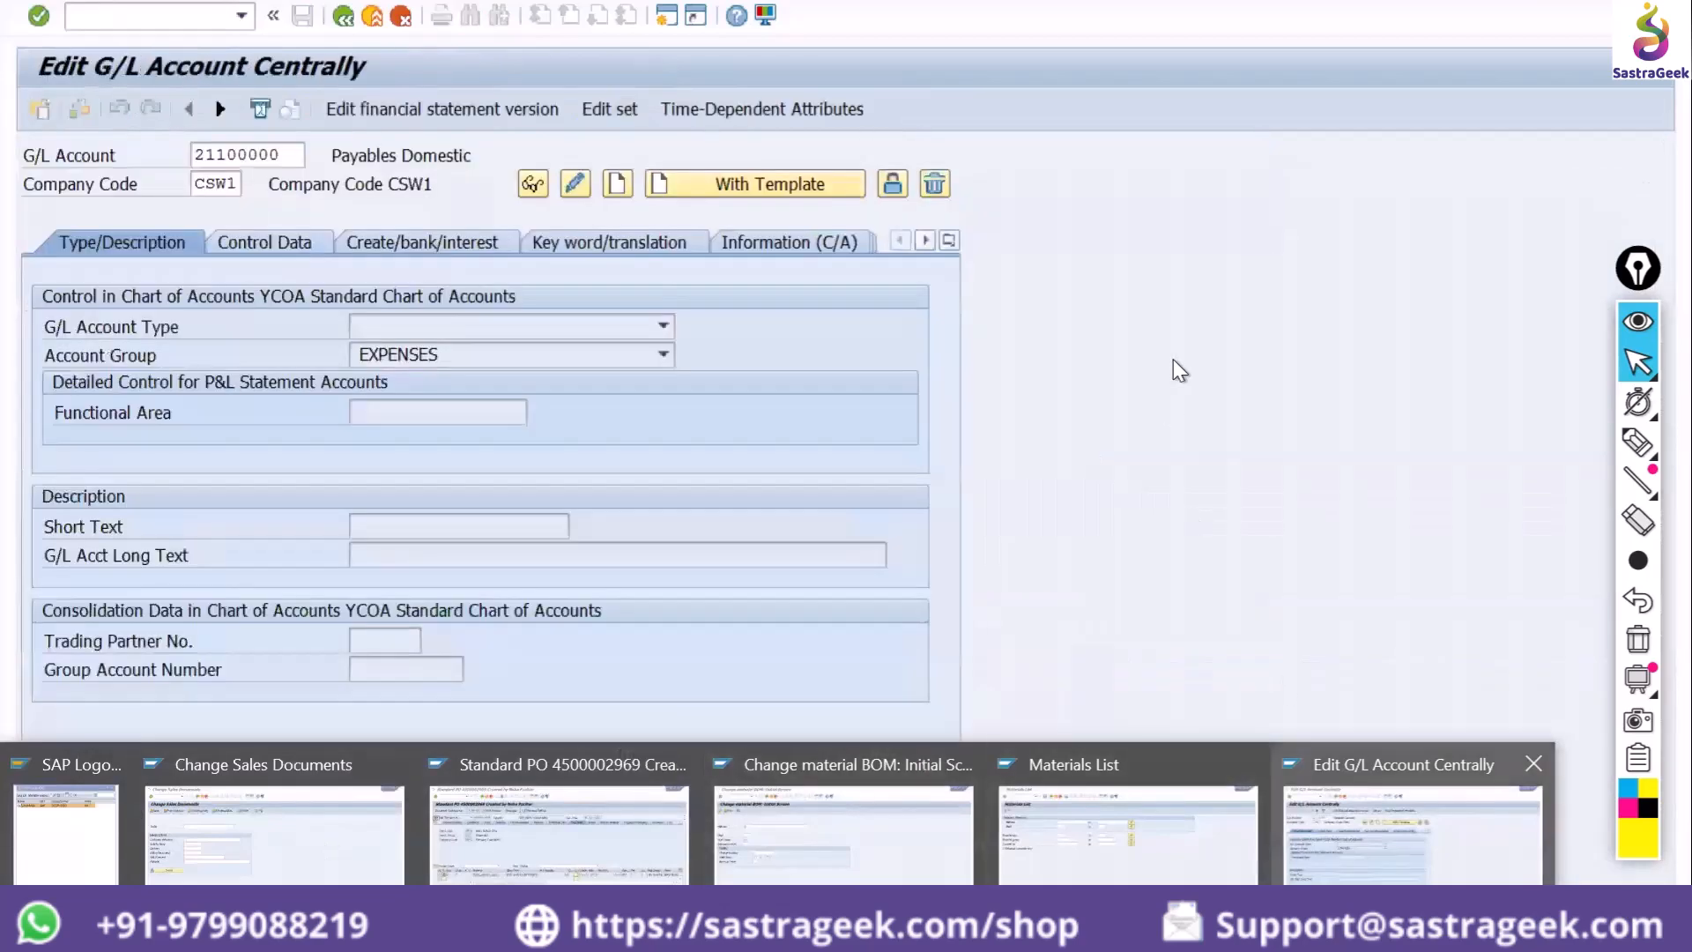
Request a log-off from the G/L account session with the command /nend, and decline the log-off
click(148, 13)
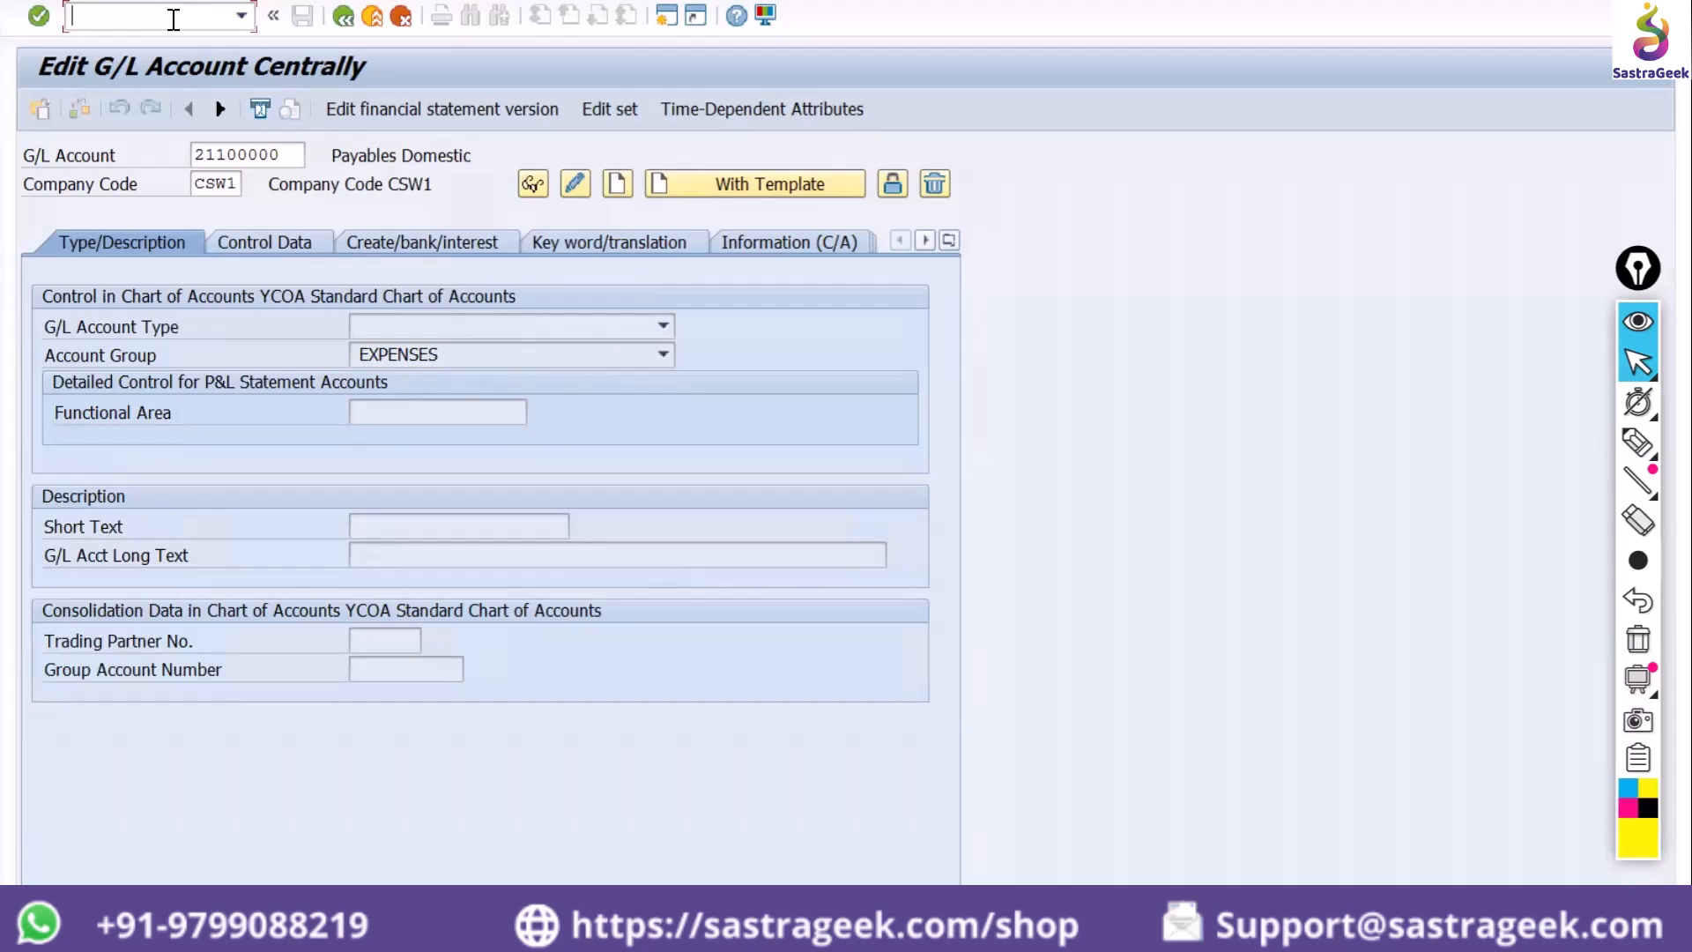
text(/nex)
key(BackSpace)
key(BackSpace)
text(end)
key(Return)
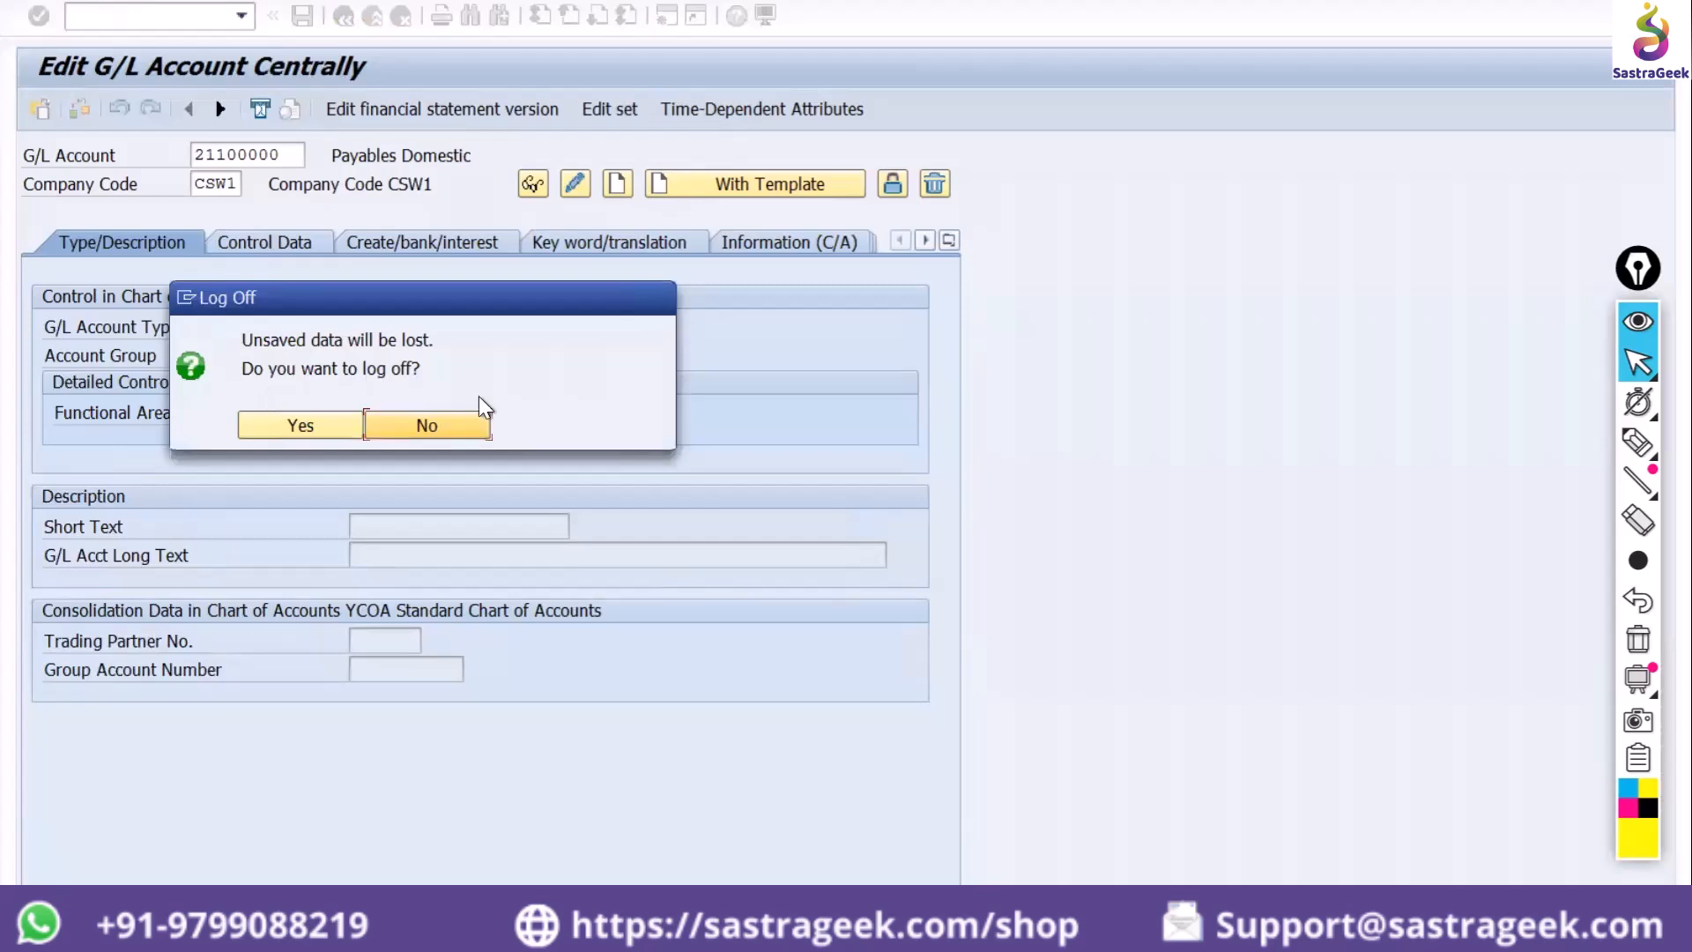
click(453, 420)
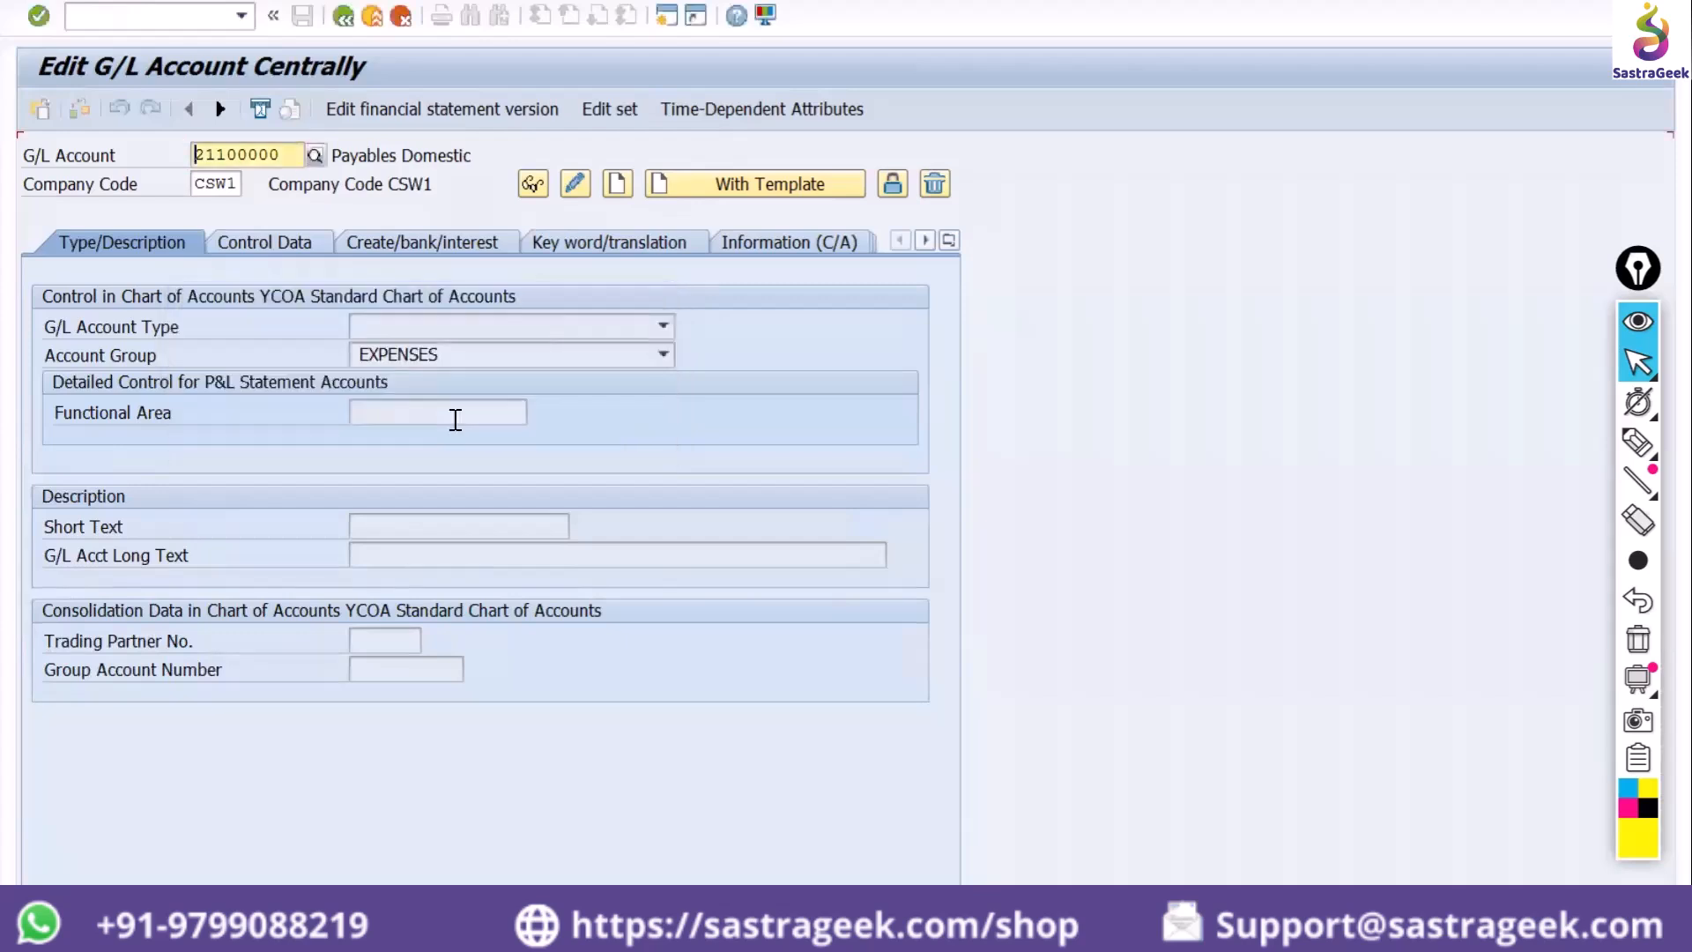
Log off from all sessions with the command /nend, confirming the loss of unsaved data
click(114, 17)
text(/nex)
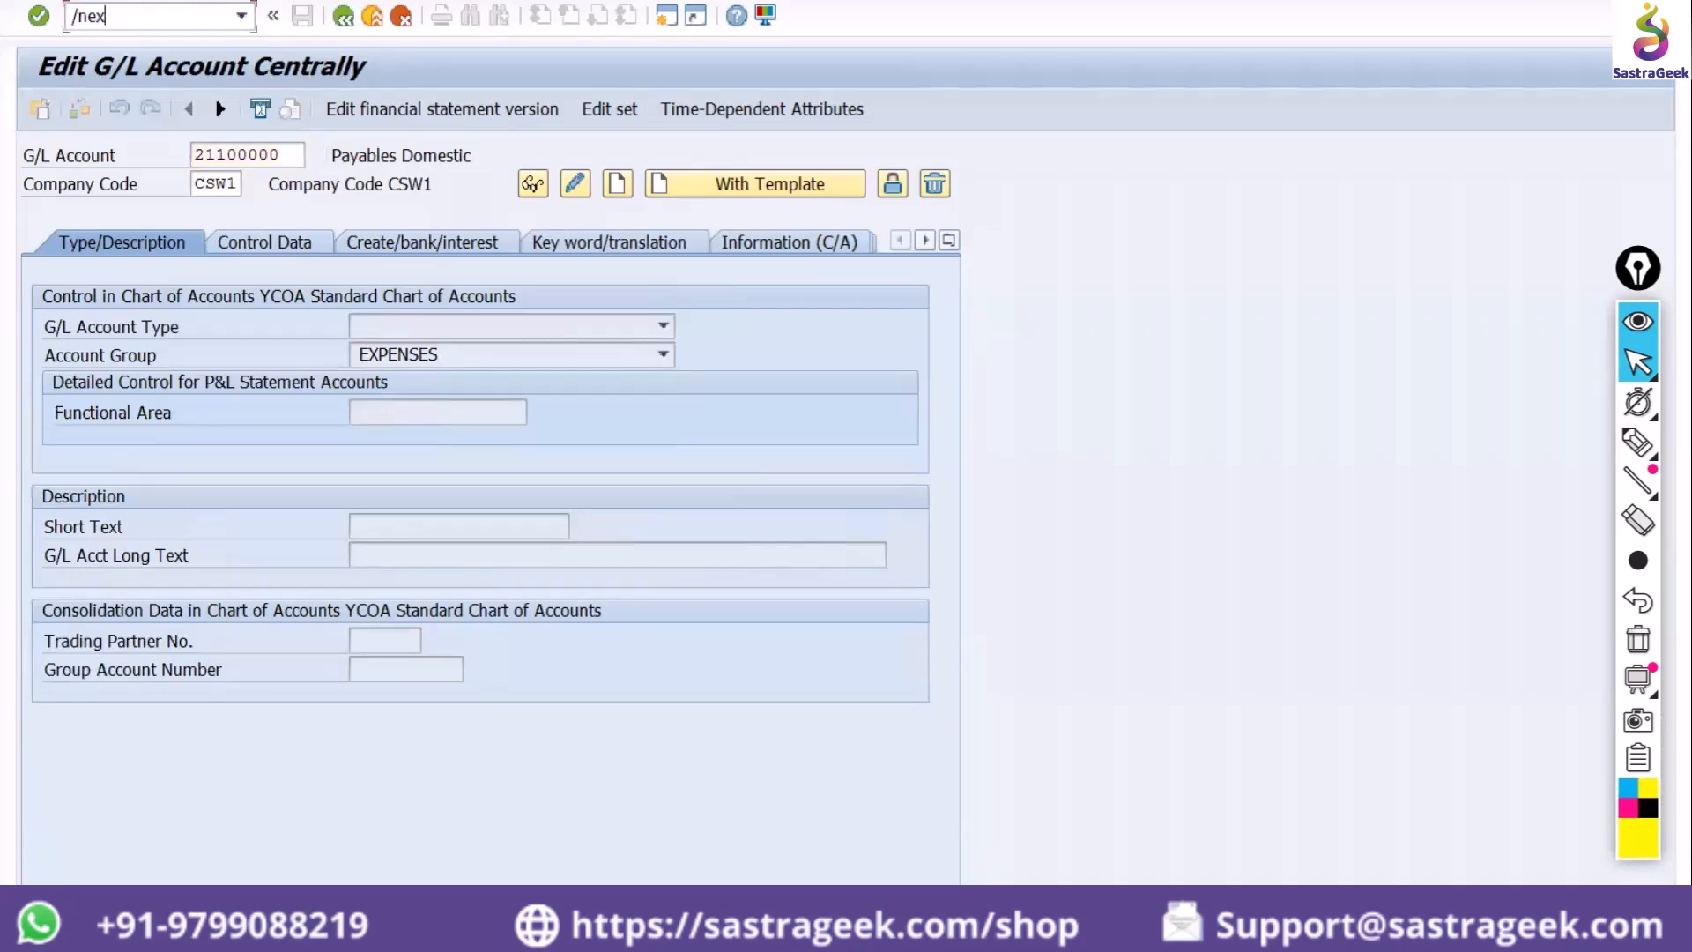
key(BackSpace)
text(nd)
key(Return)
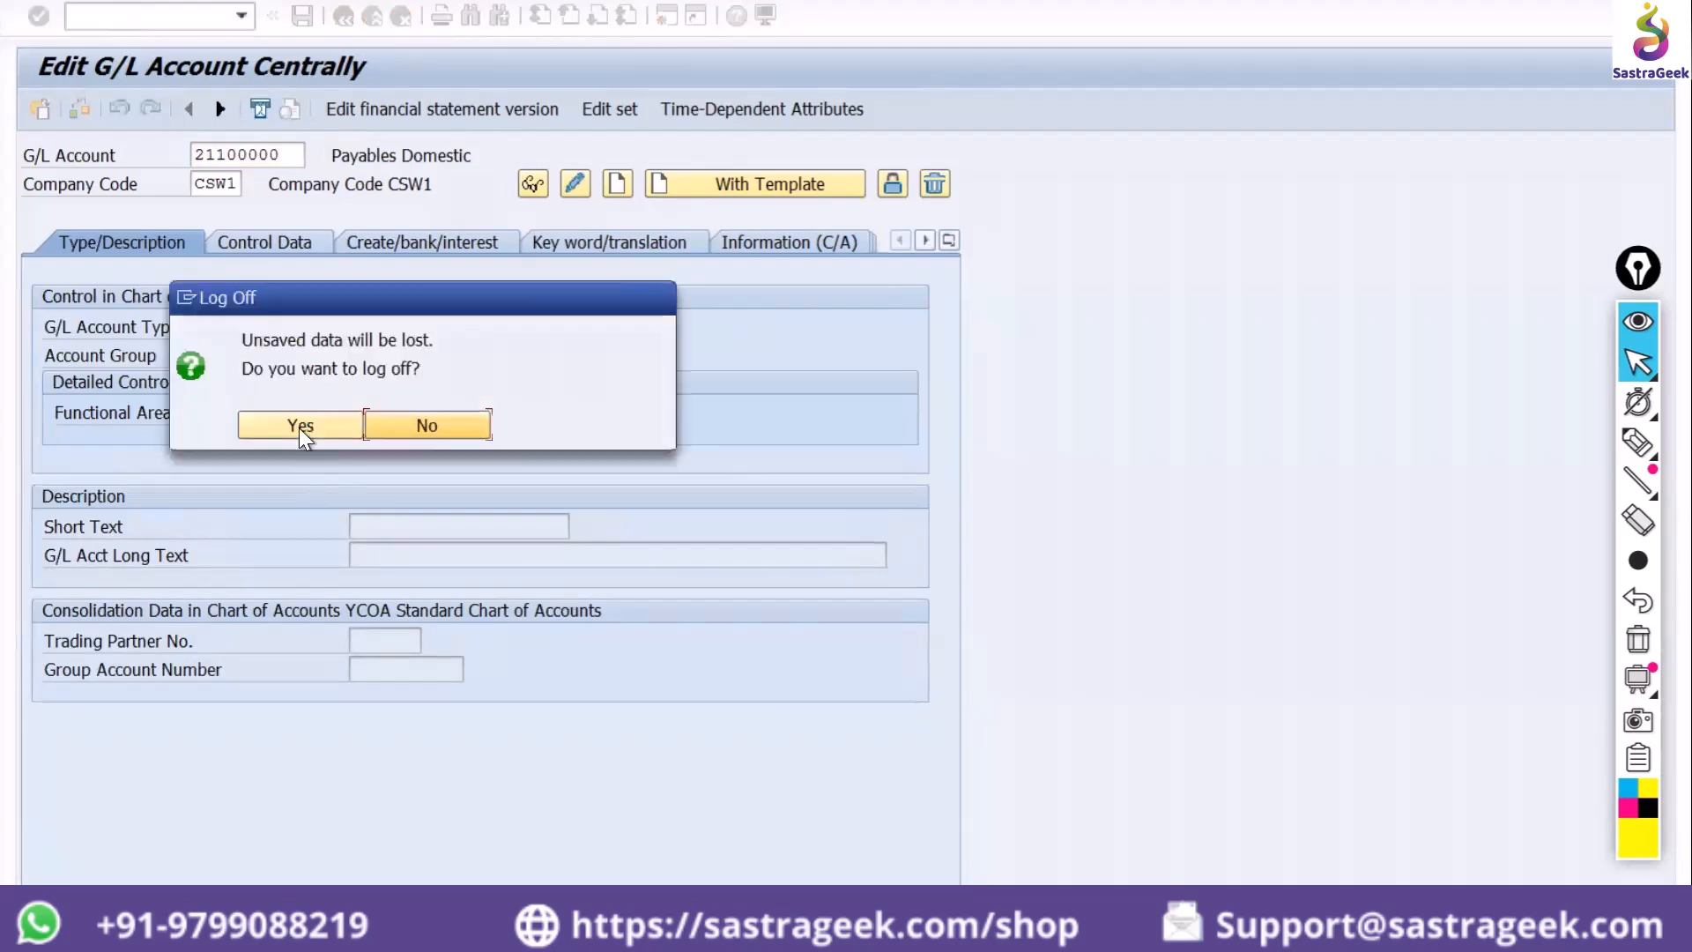
click(299, 427)
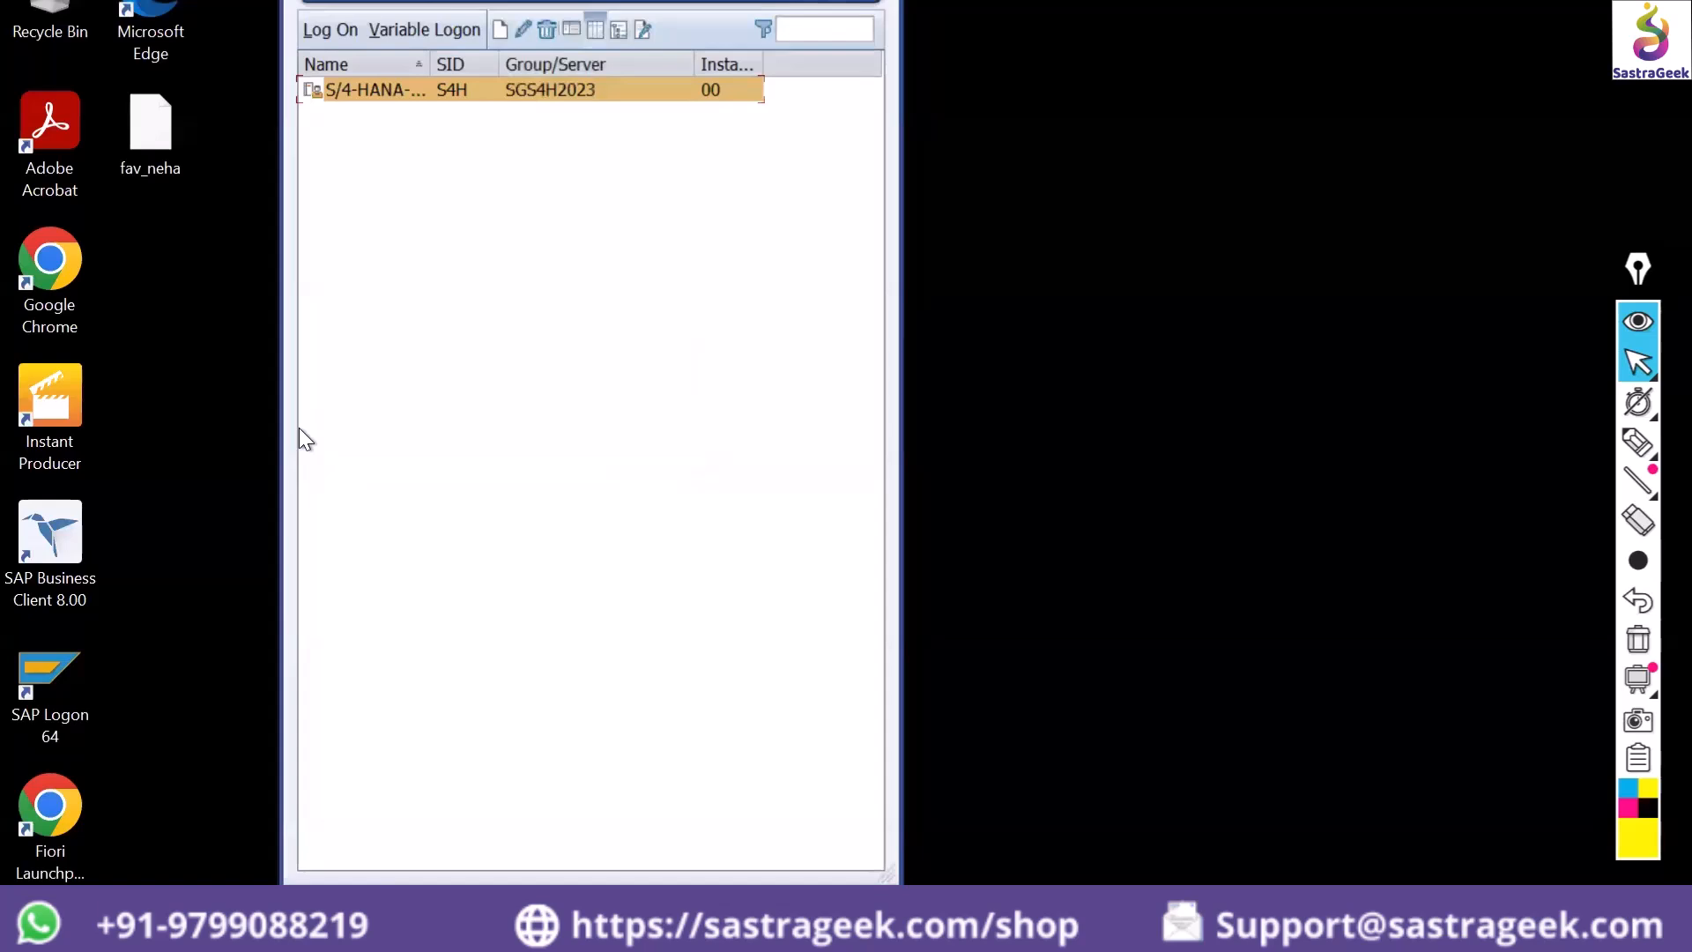
Open the S/4HANA system from SAP Logon and log on with the saved user ID and the account password
click(374, 92)
text(t)
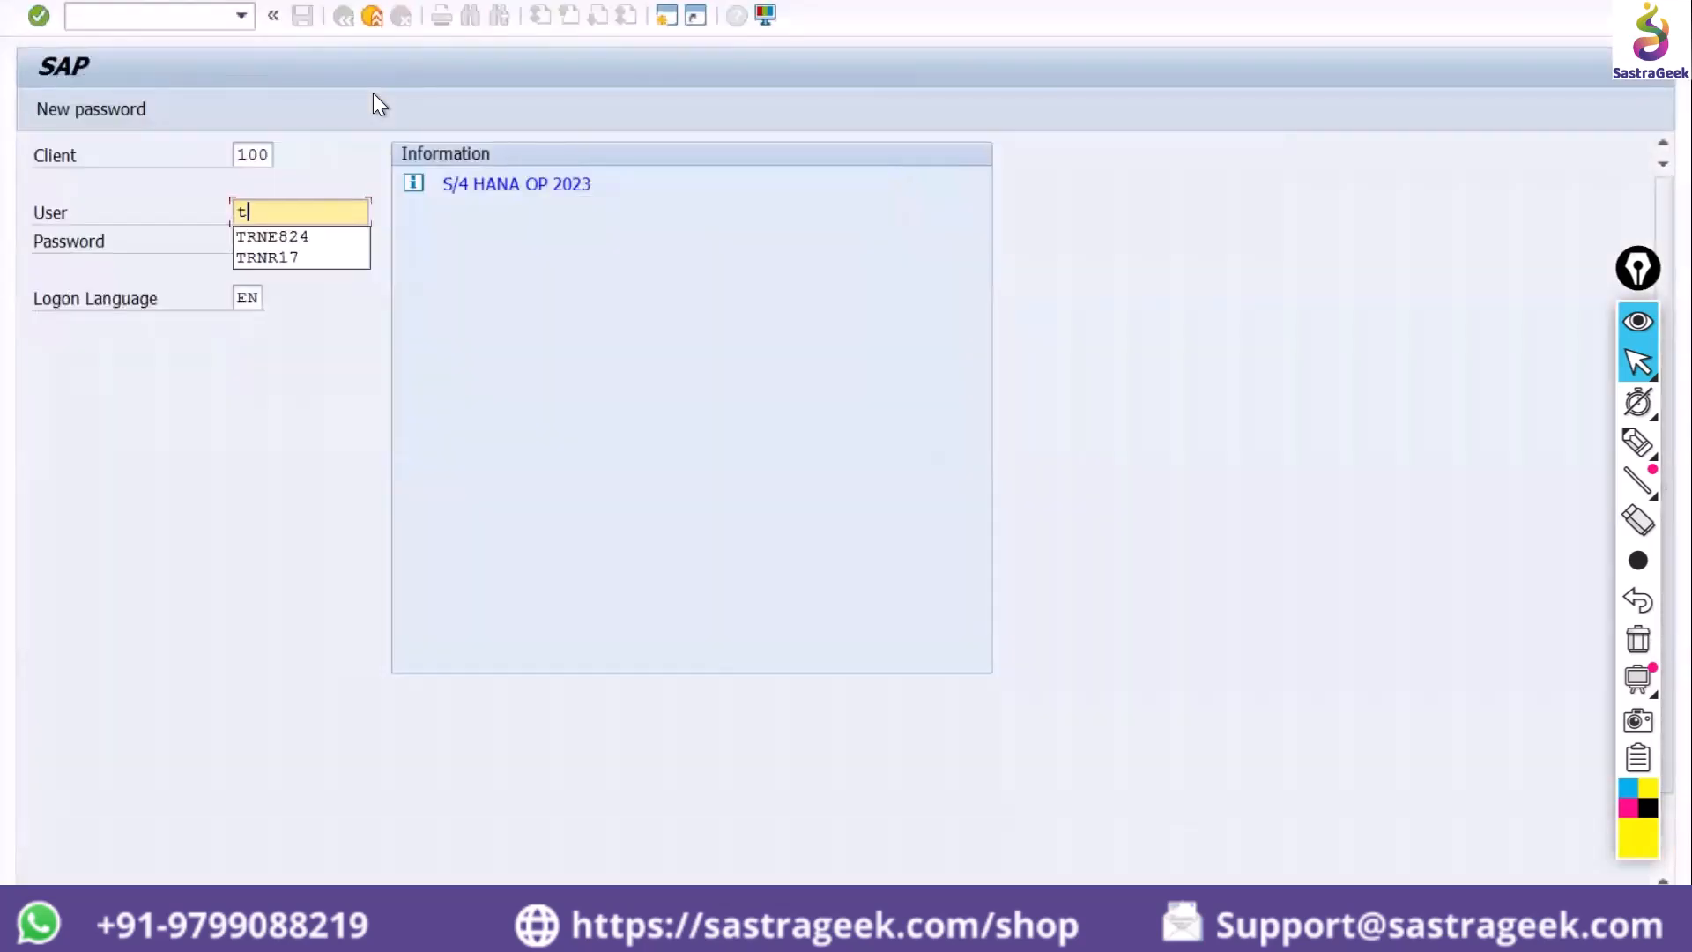
key(Down)
key(Return)
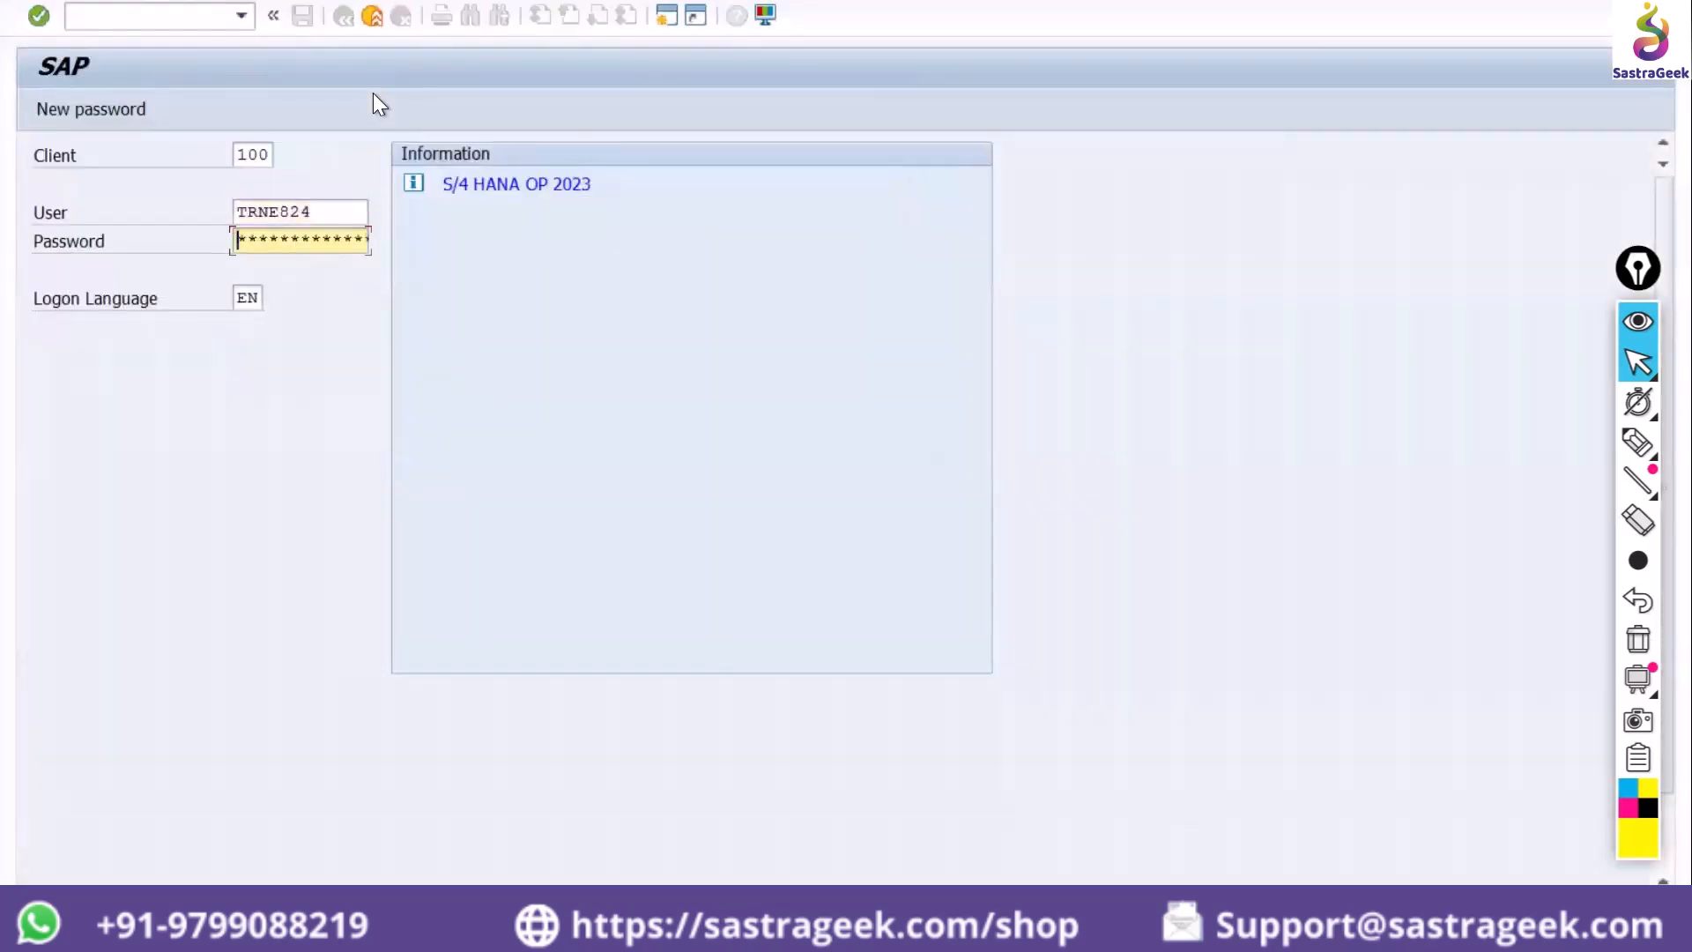
key(Right)
key(Right)
key(Right)
key(Right)
key(Right)
key(Right)
key(Right)
key(Right)
key(Right)
key(Right)
key(Return)
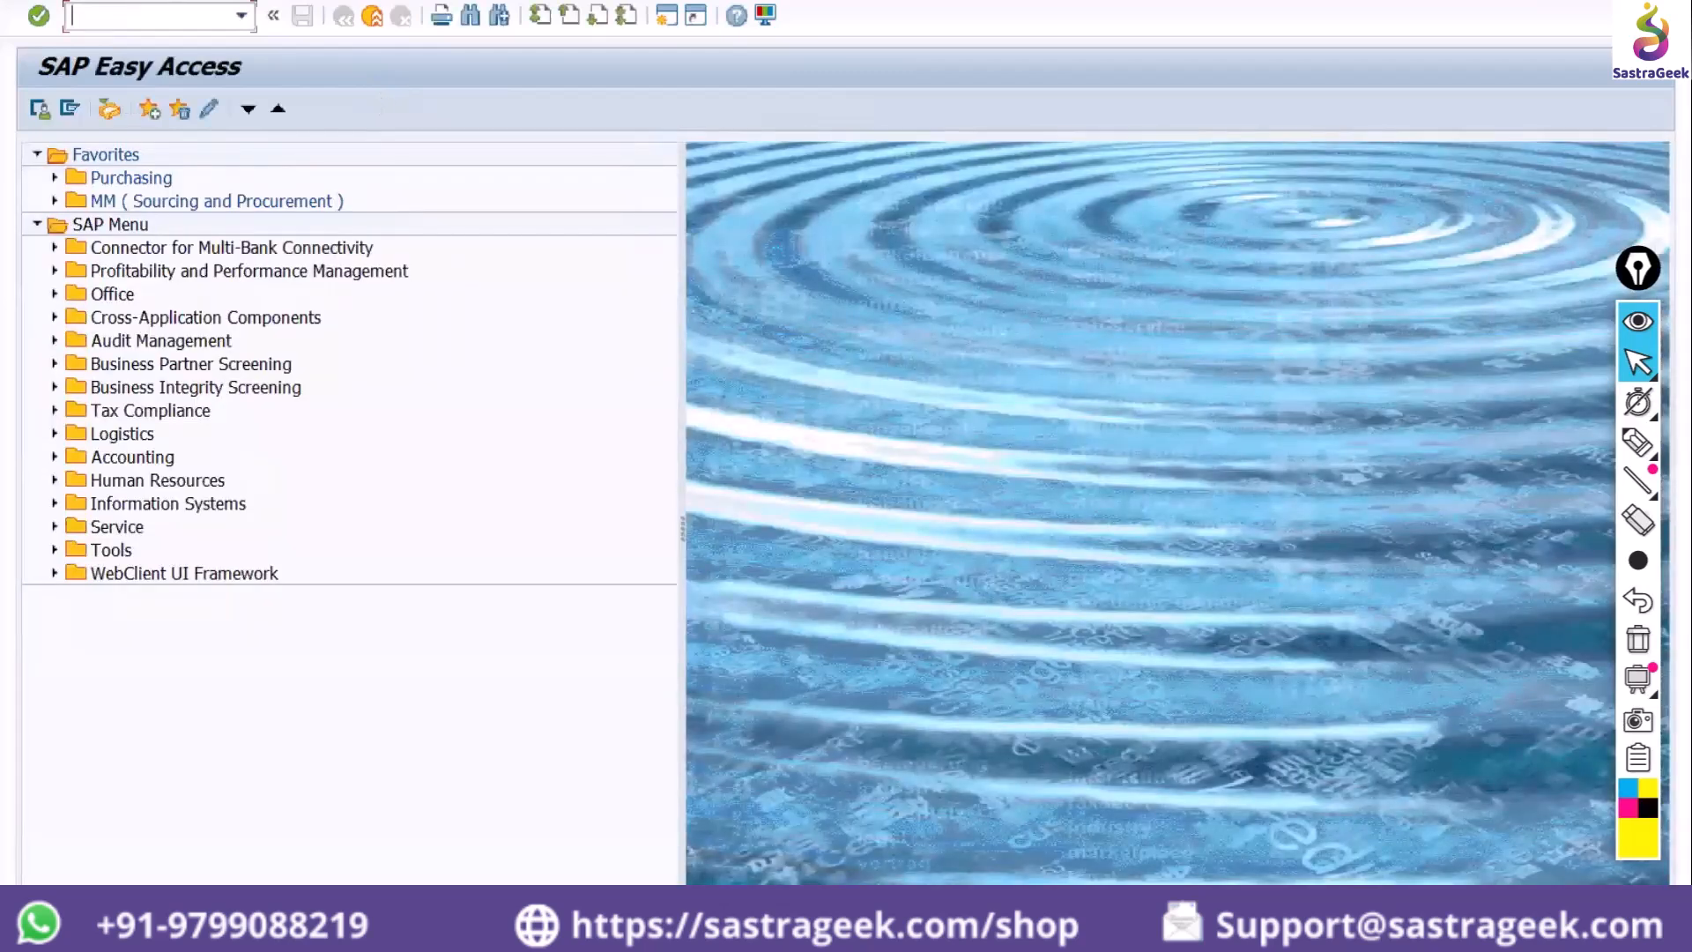
Open Create Purchase Order in a new session with /ome21n, and clear the stray text from the Purch. Org. field
text(/ome21n)
key(Return)
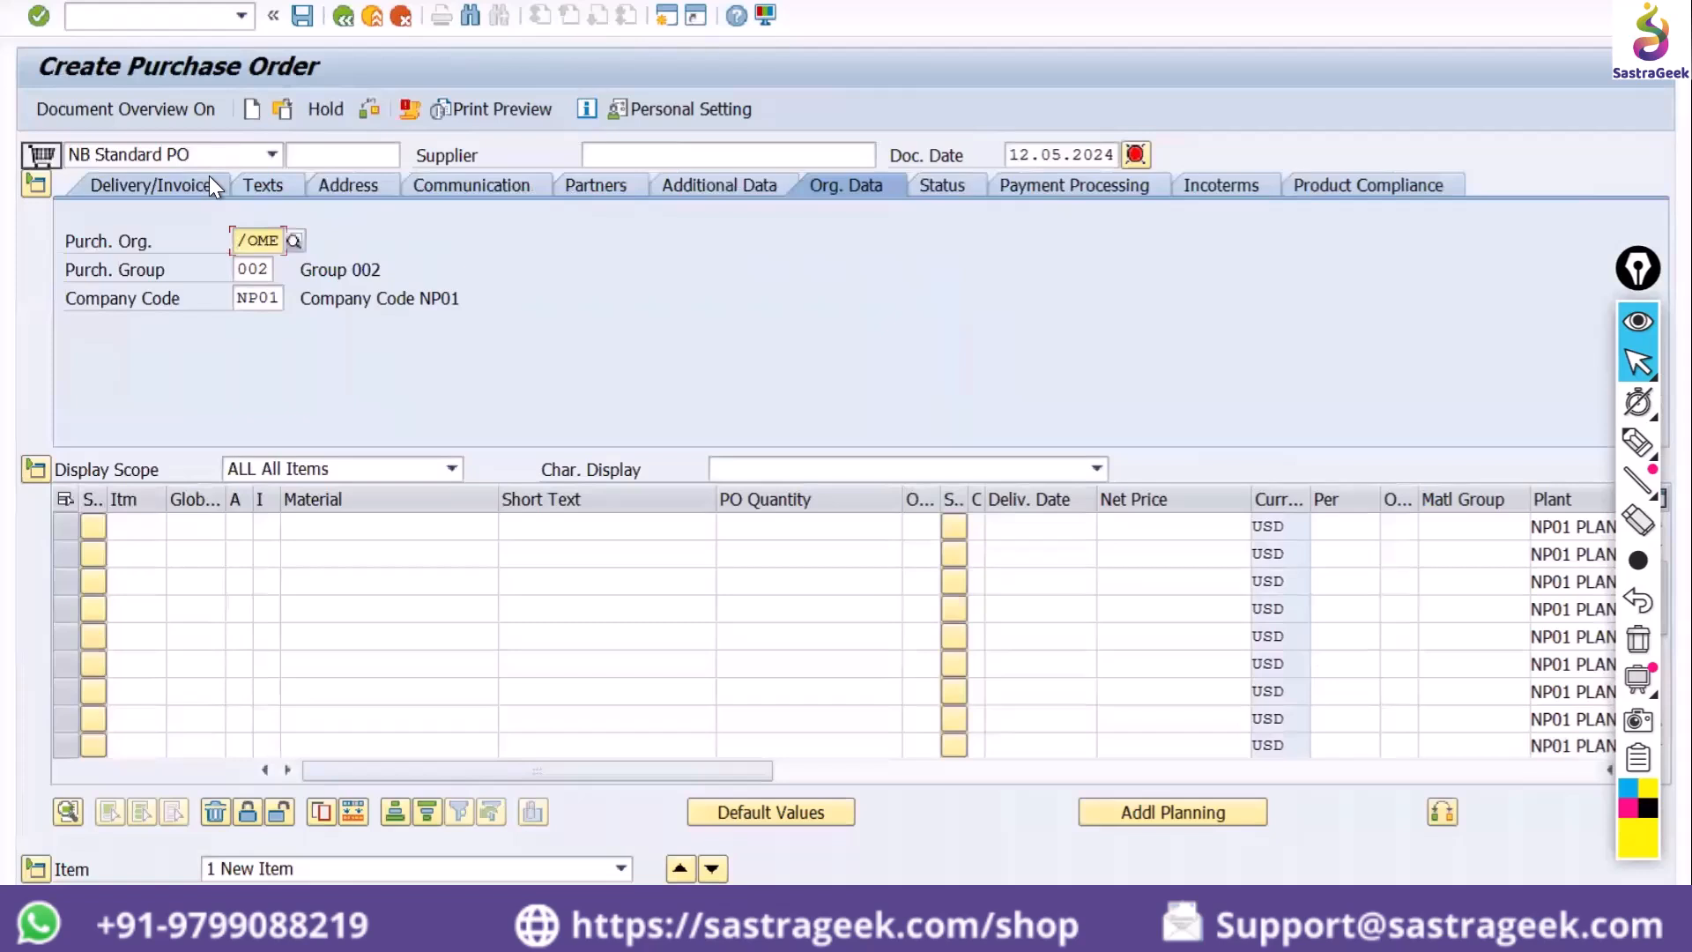
key(BackSpace)
key(BackSpace)
key(BackSpace)
key(BackSpace)
Return the purchase order session to SAP Easy Access with /n, and start the purchase order change transaction with /nme22n
click(148, 23)
text(/n)
key(Return)
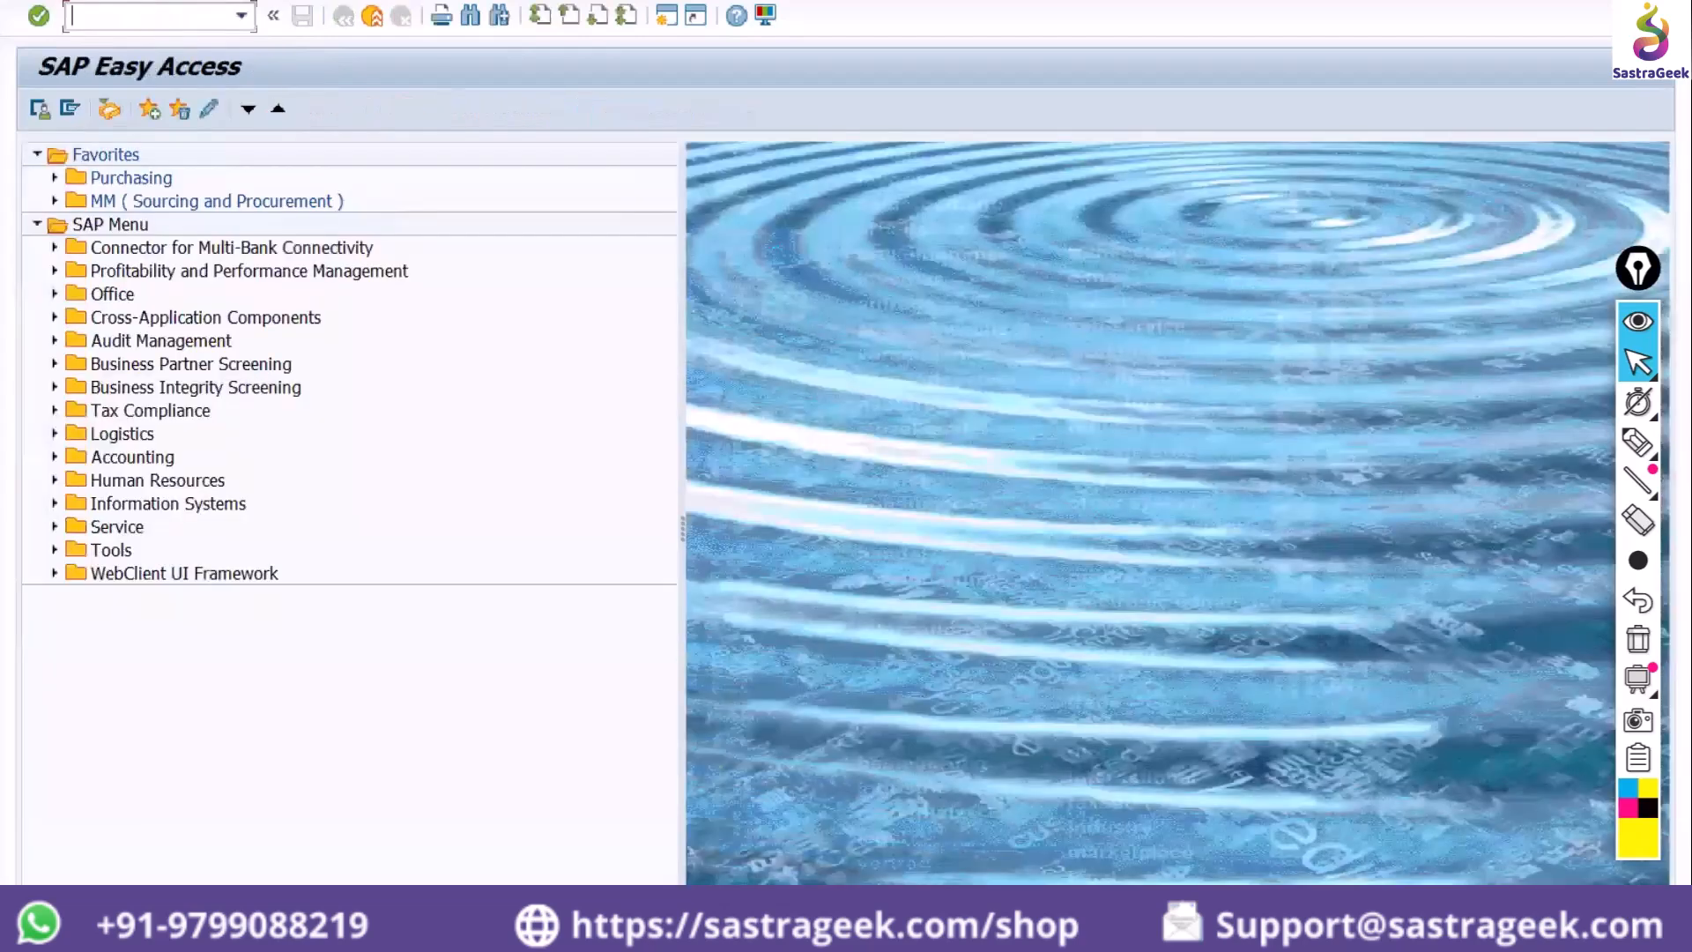
text(/nme22n)
key(Return)
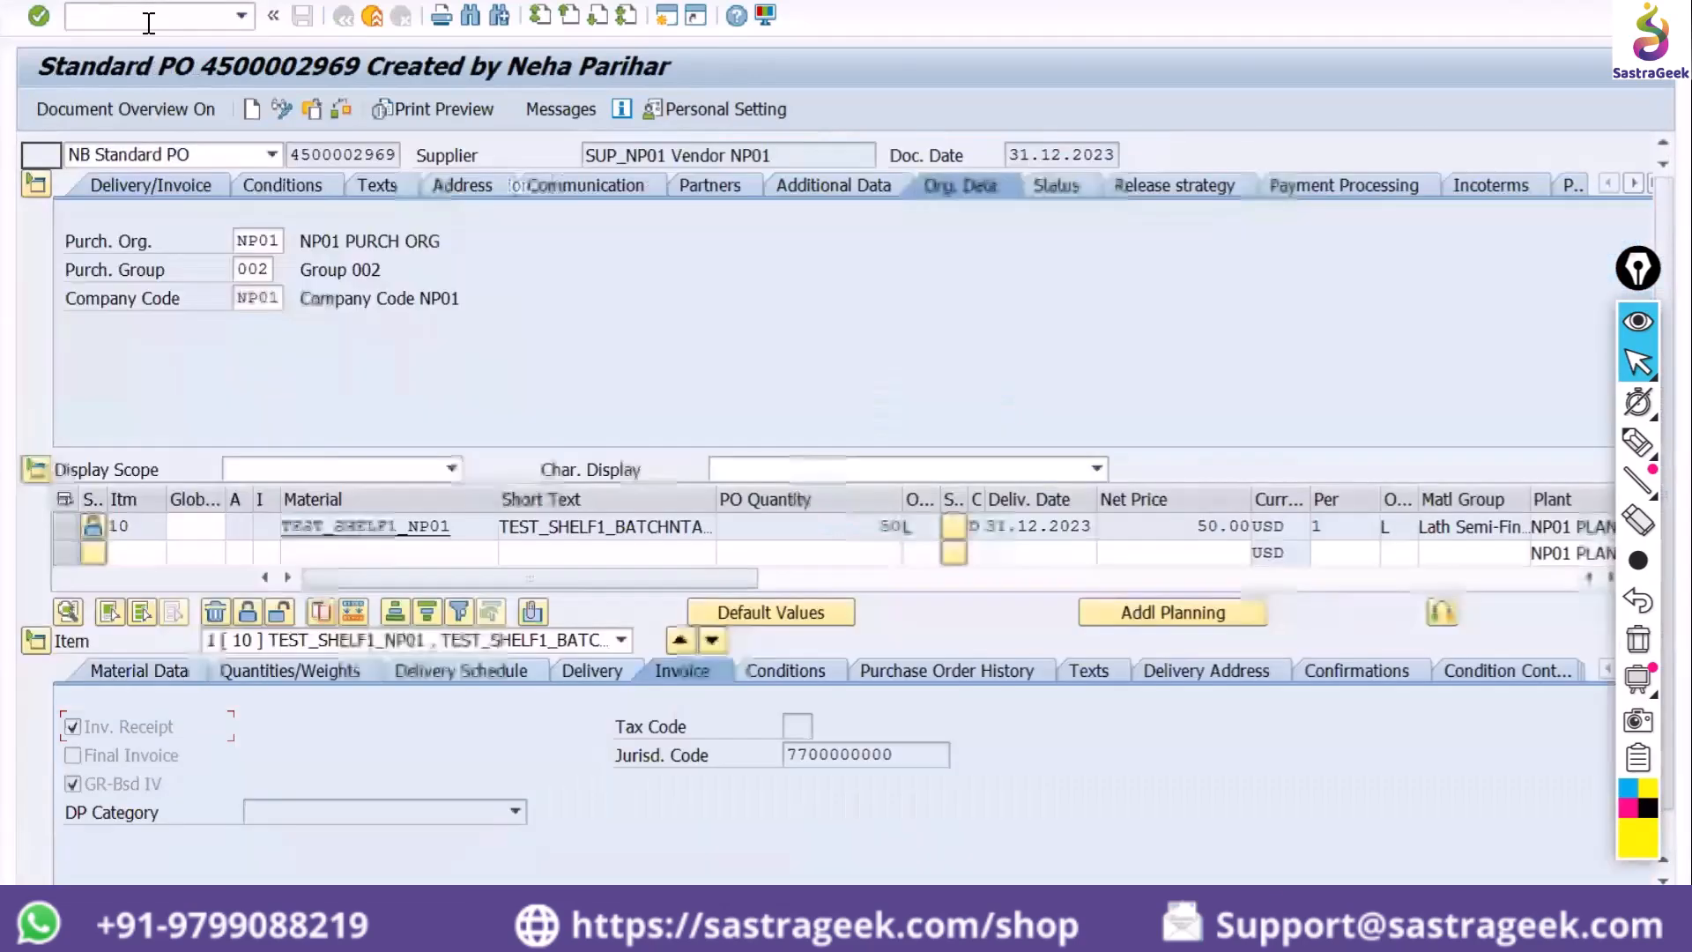
Open Create Purchase Order in a new session with /ome21n, keeping the existing purchase order session open
click(149, 17)
text(/ome21n)
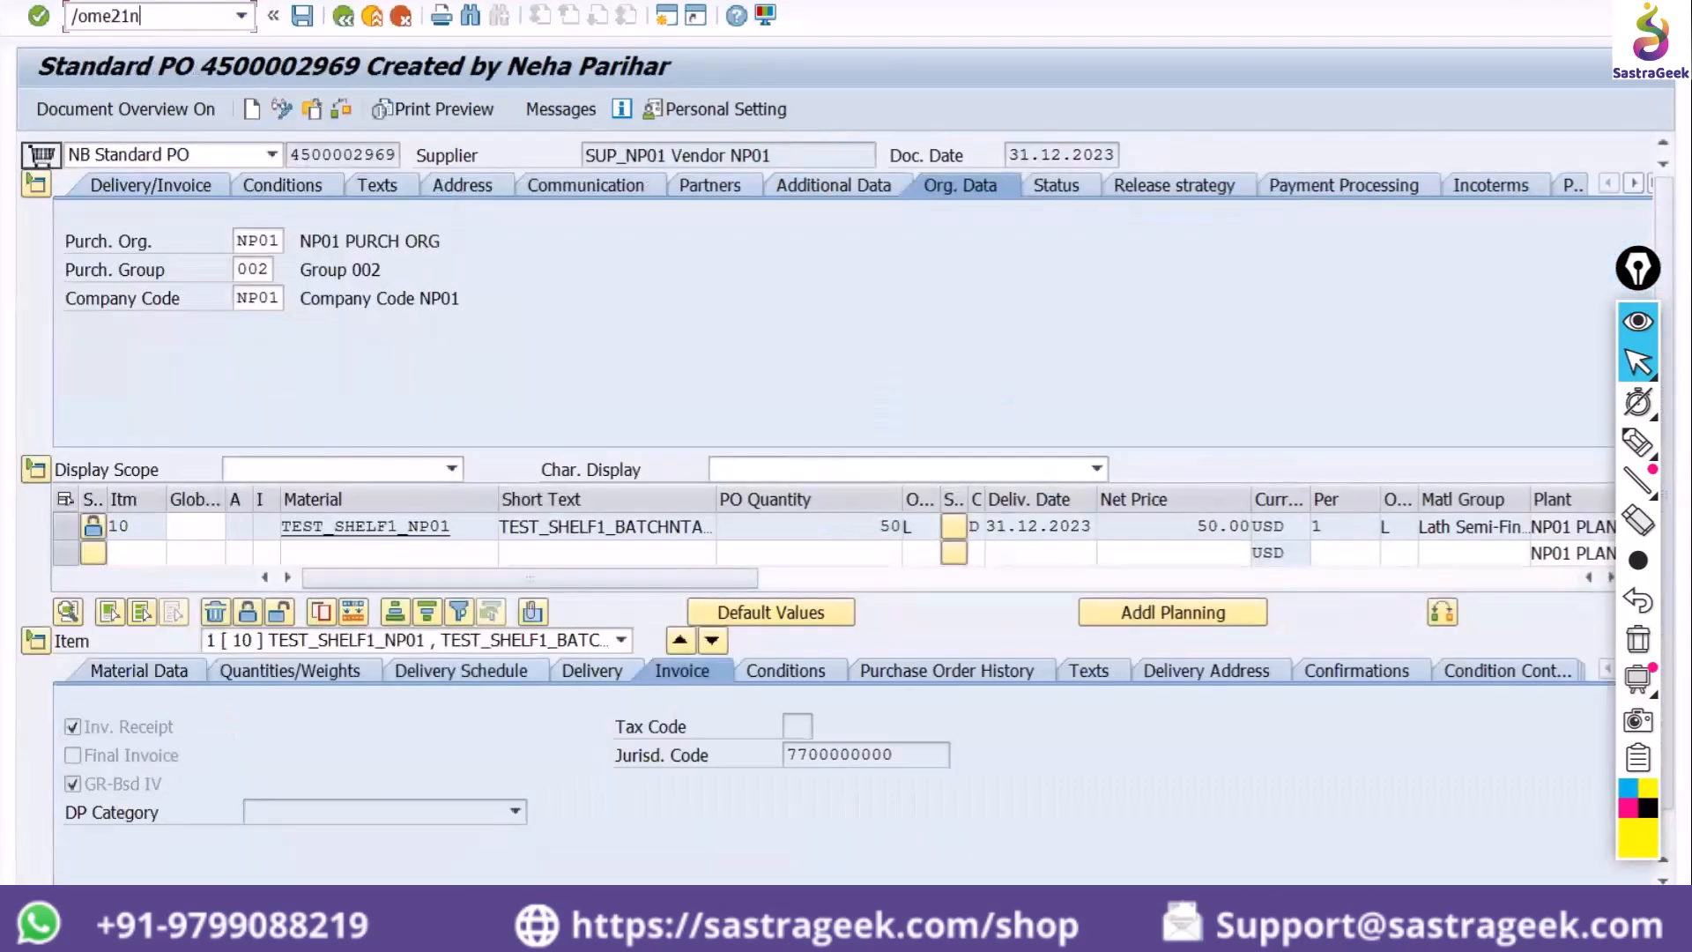
key(Return)
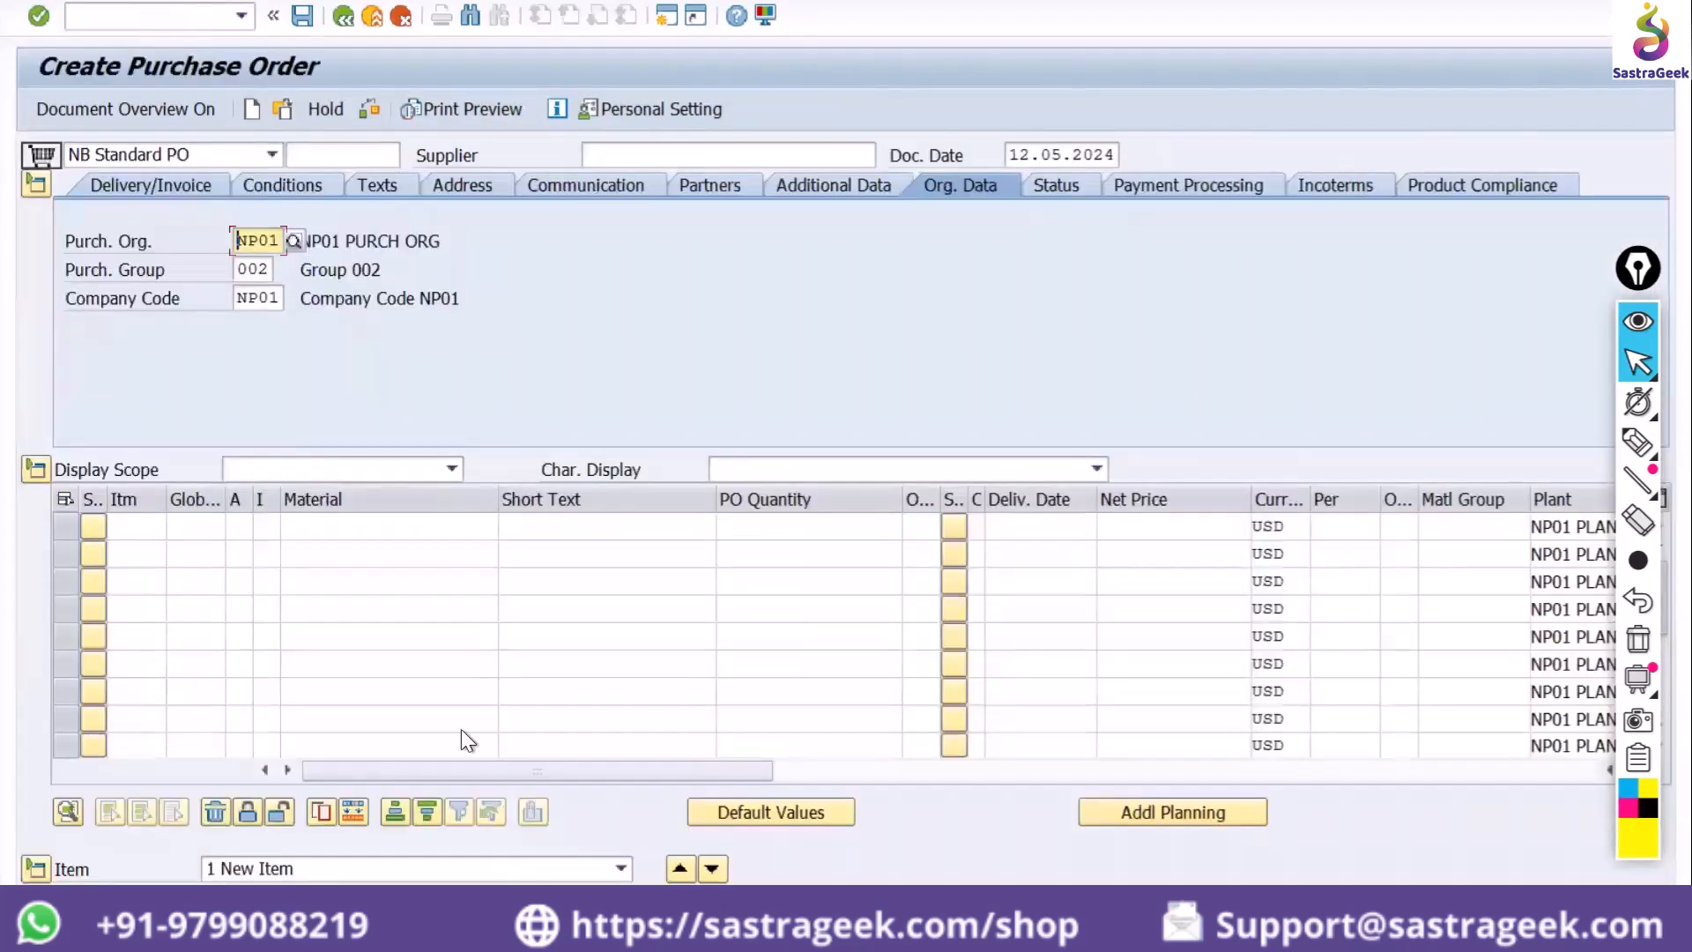
Switch to the SAP Easy Access session and close all sessions without confirmation using the command /nex
click(432, 932)
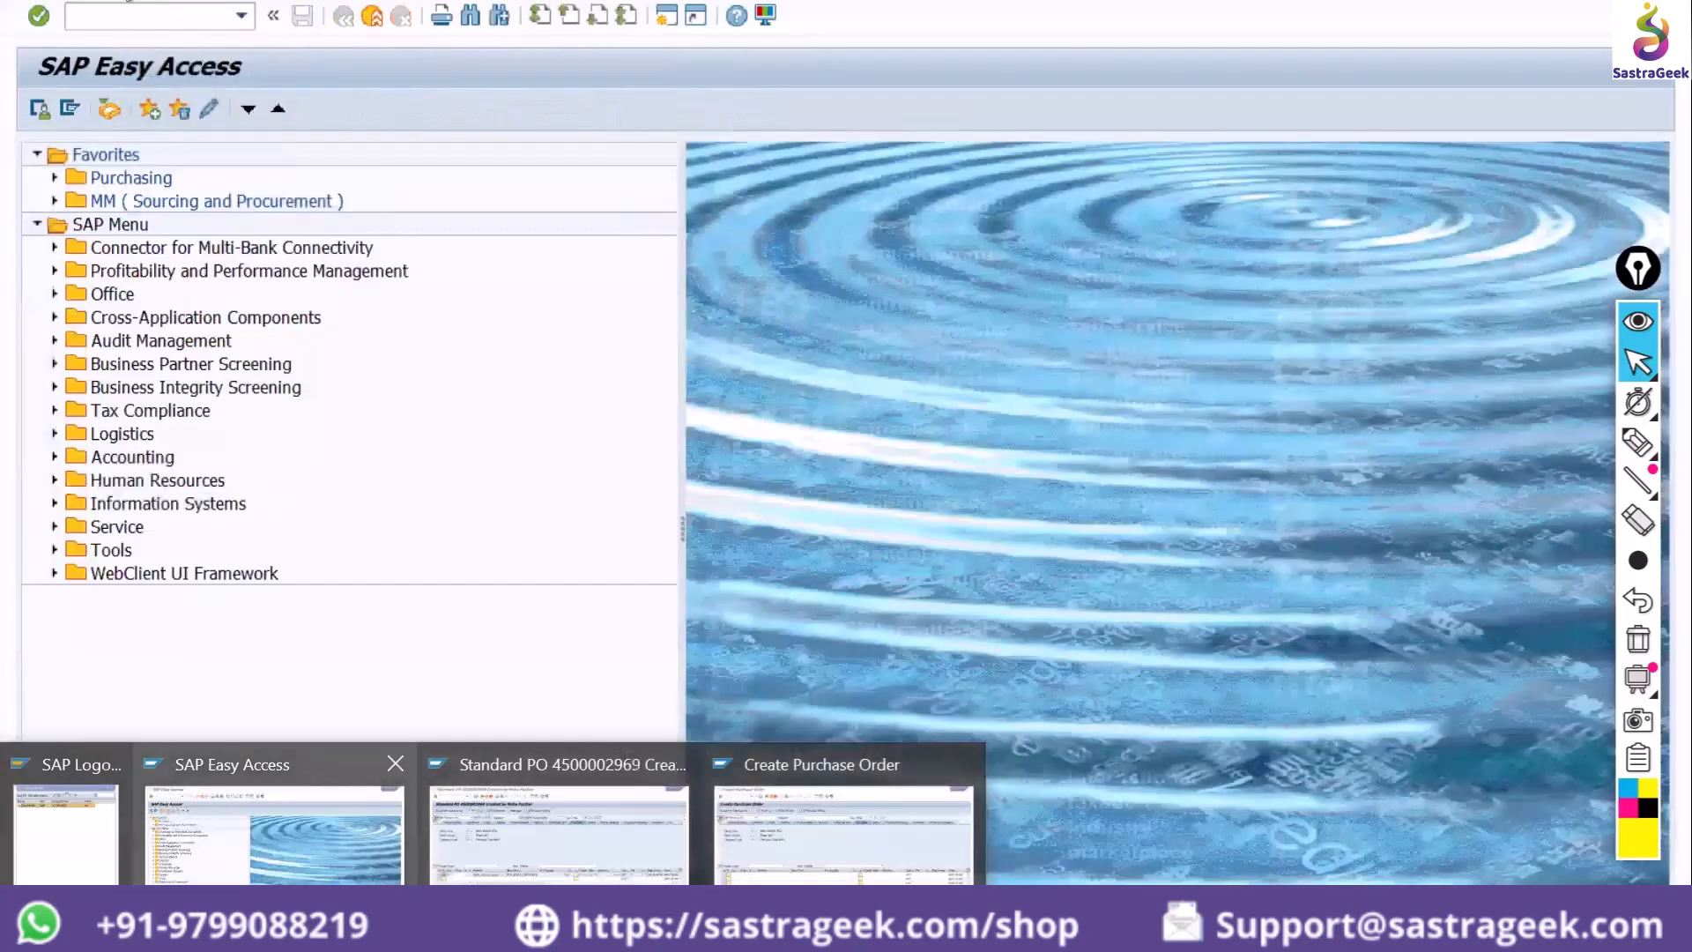
click(124, 9)
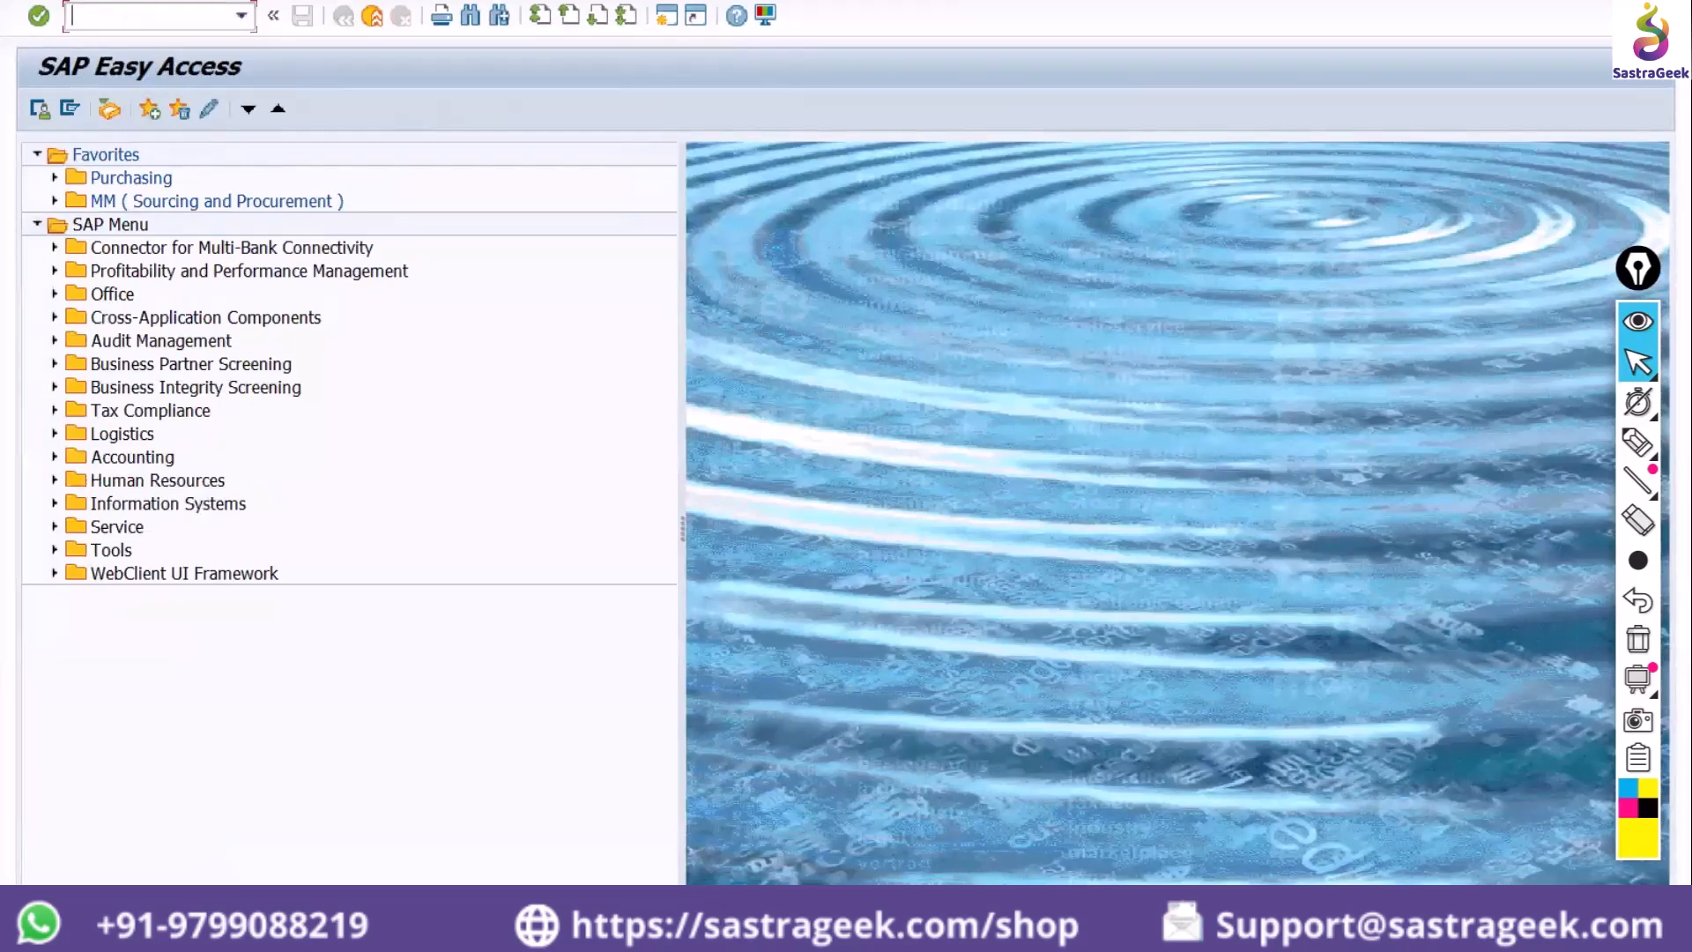
text(/nex)
key(Return)
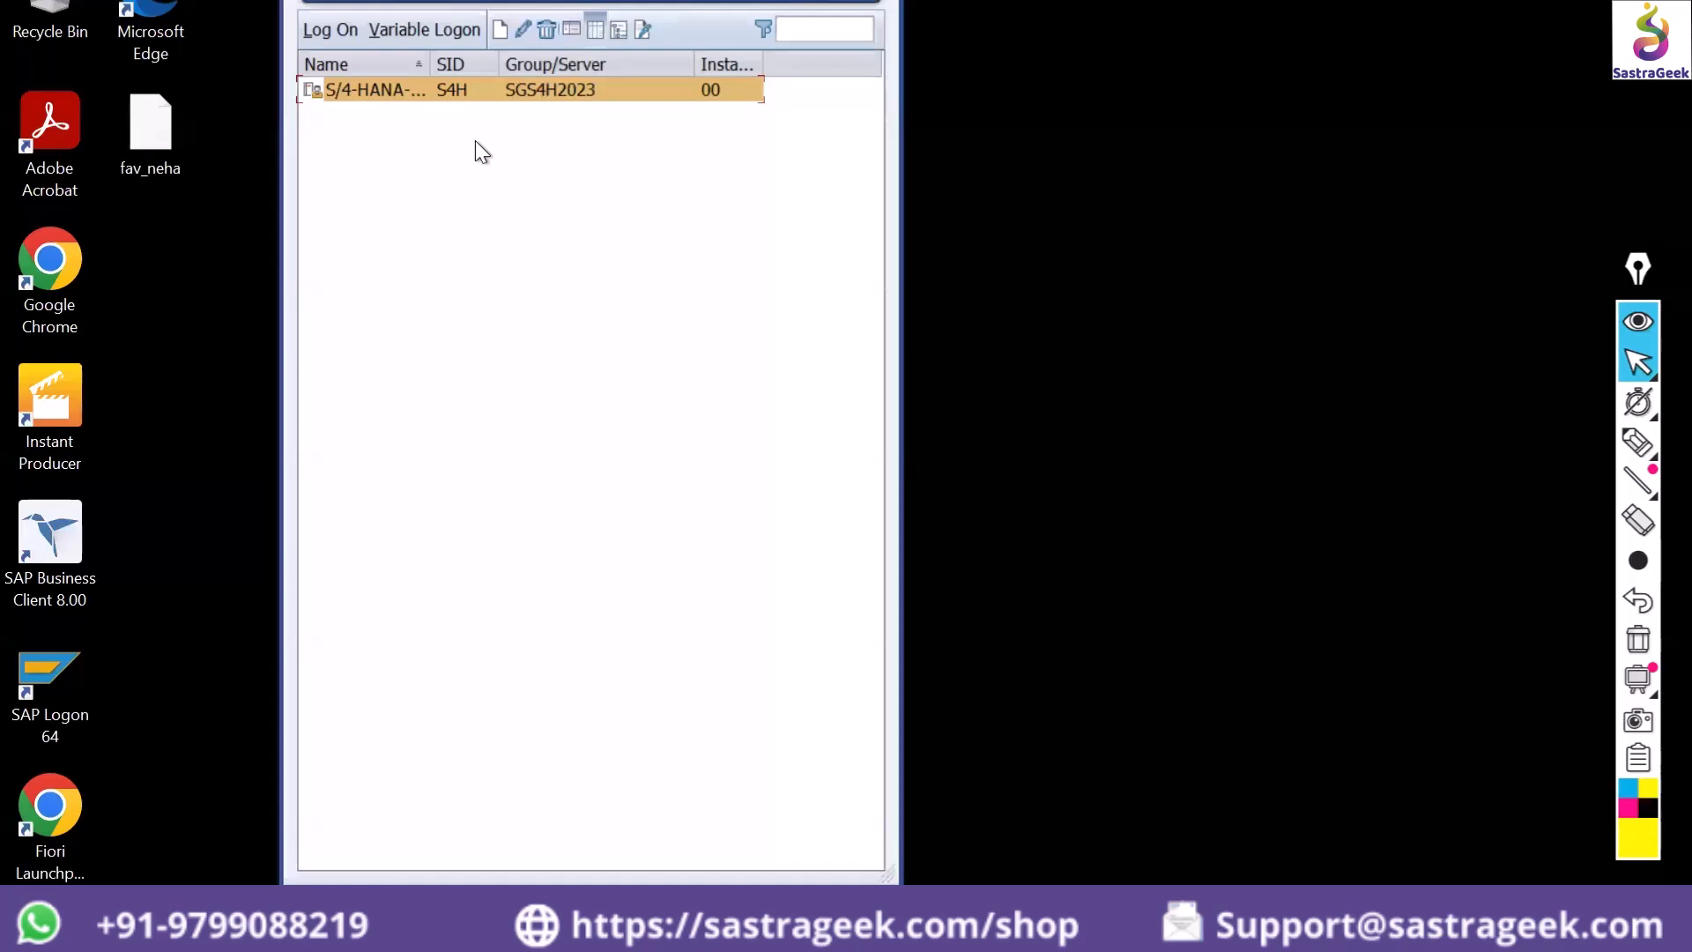
Log on to the S/4HANA system again, choosing the saved user ID and entering the account password
double_click(398, 97)
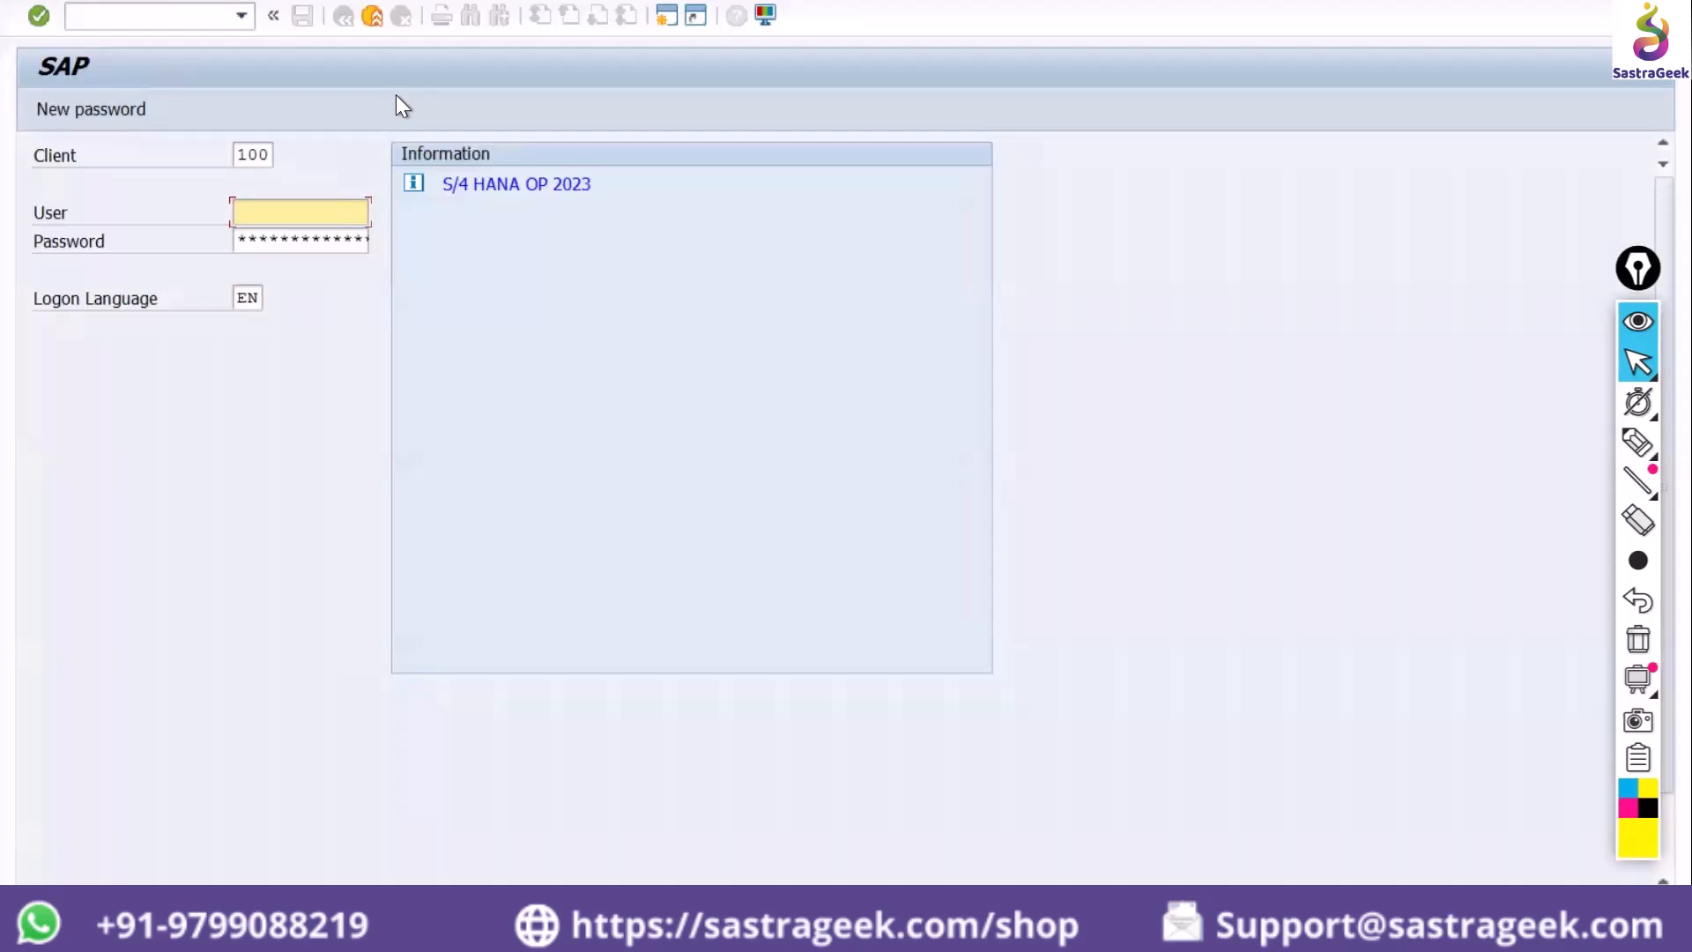
text(tr)
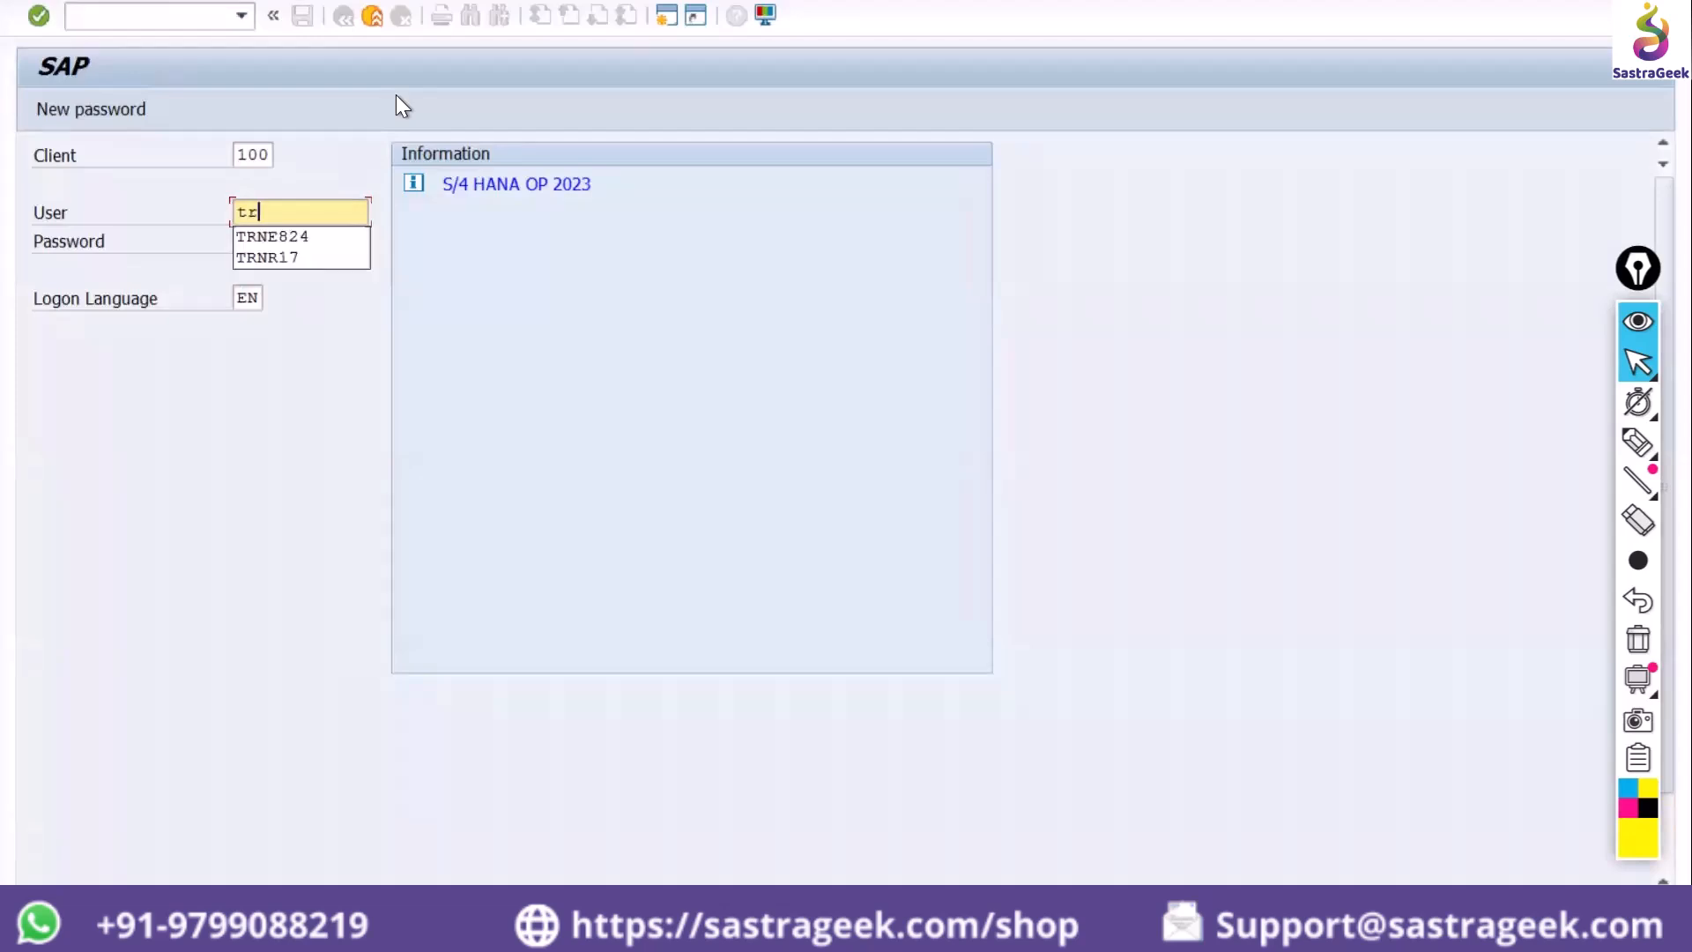
key(Down)
key(Return)
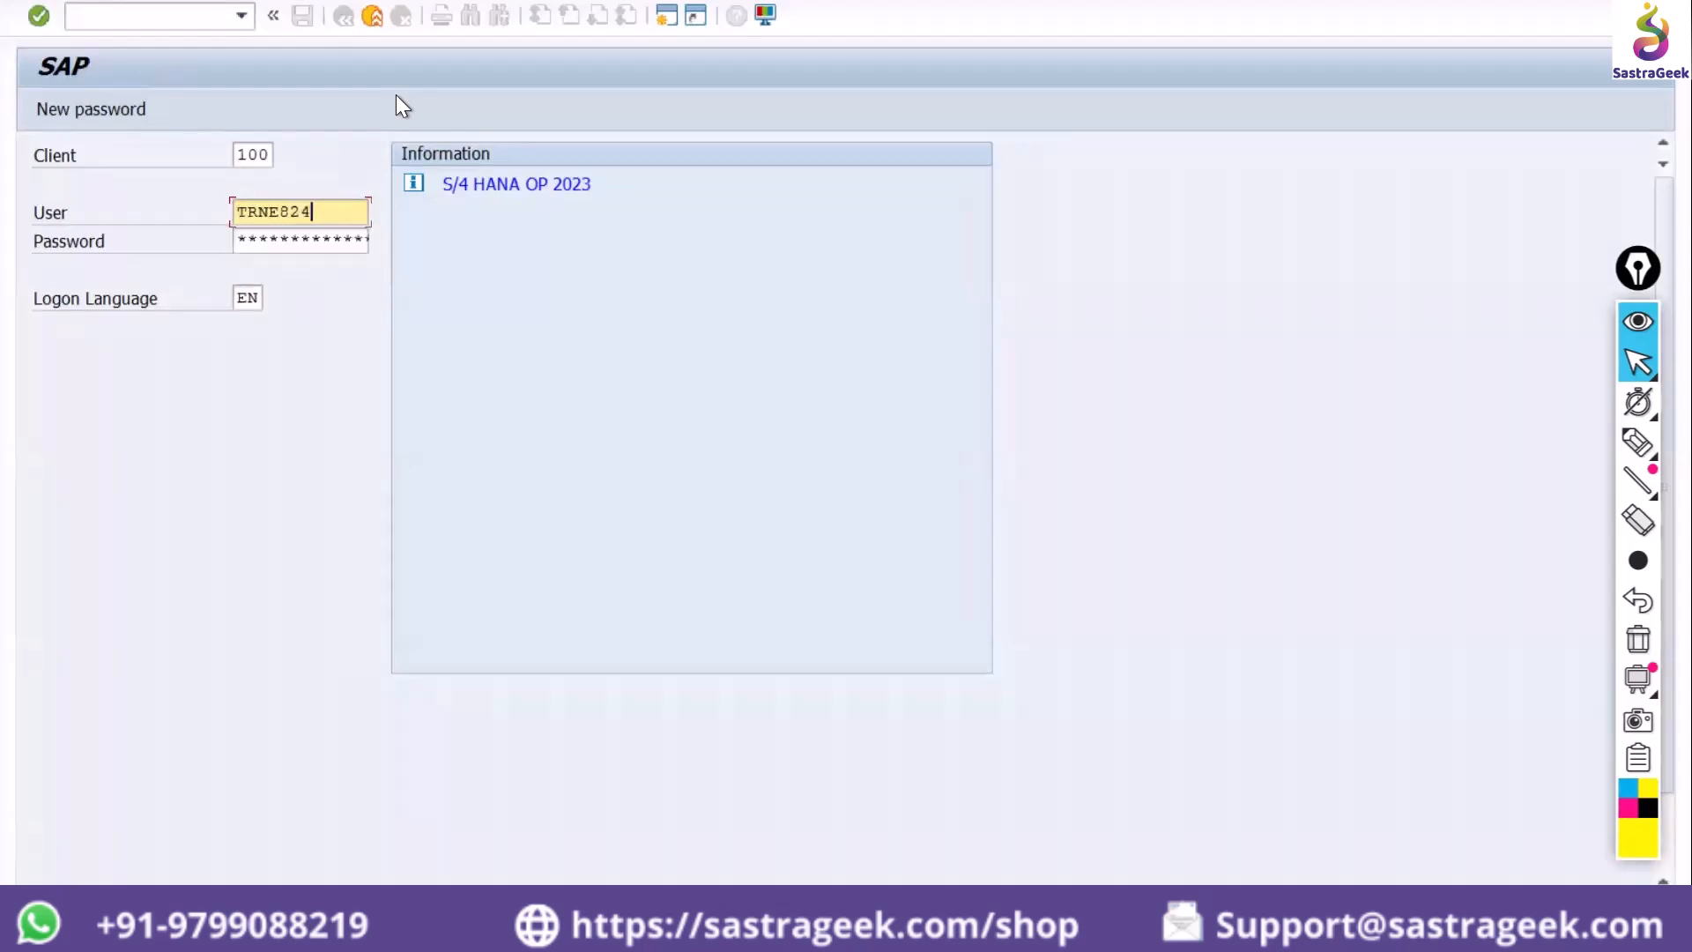
key(Tab)
text(******)
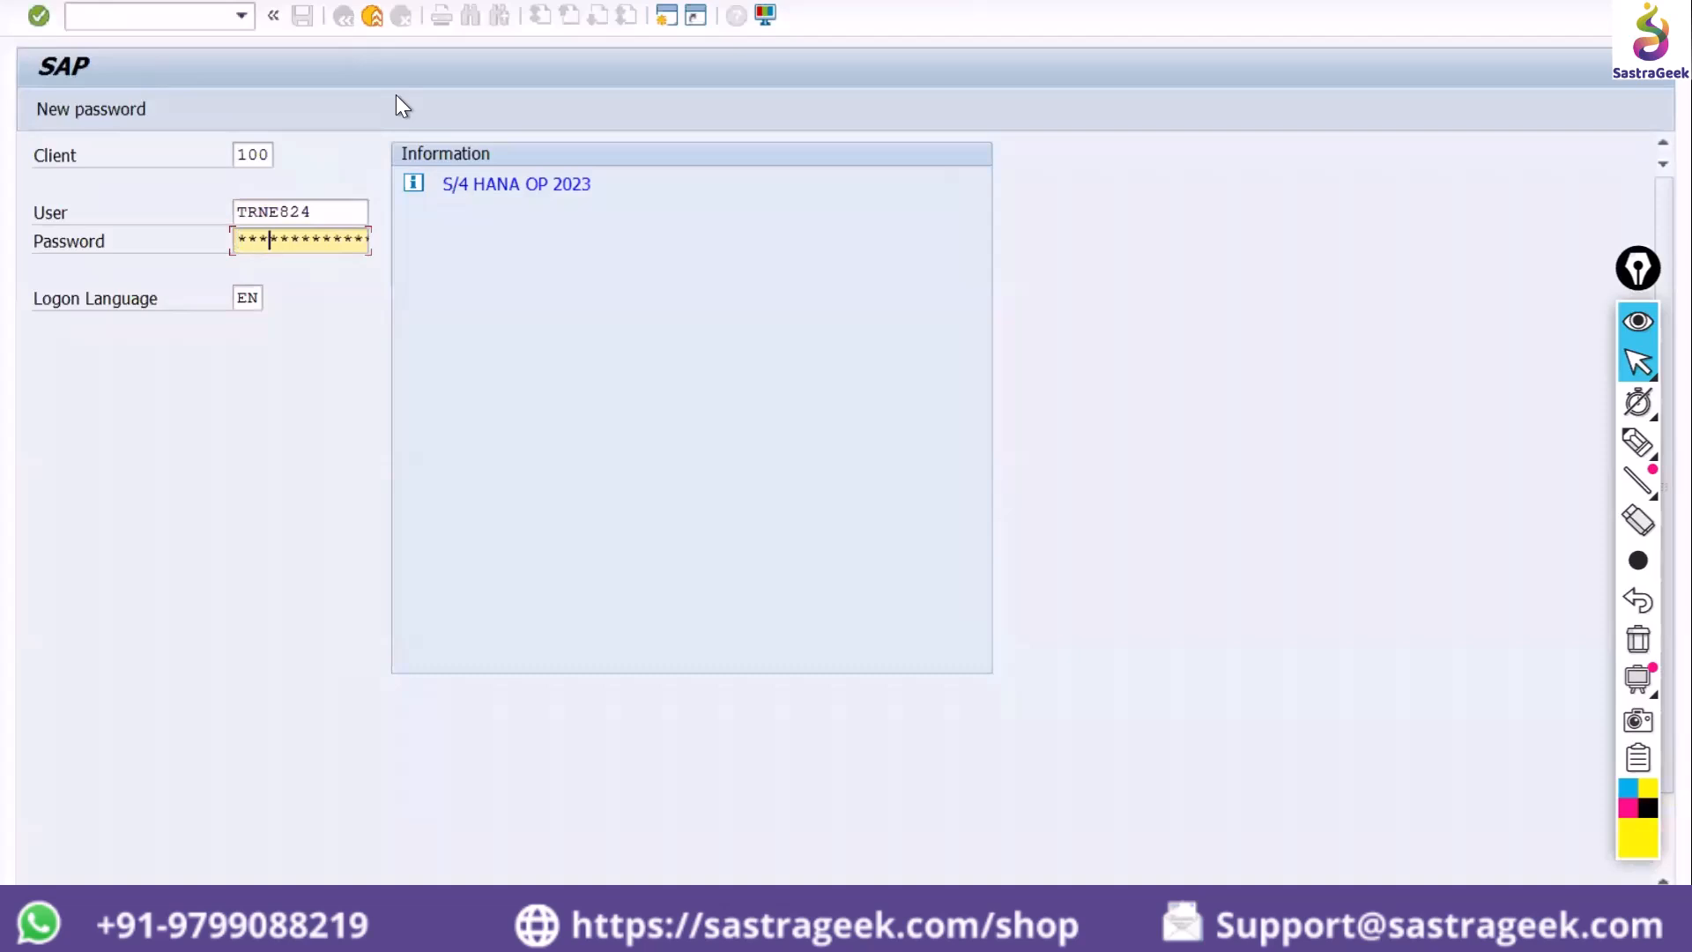
text(****)
key(Return)
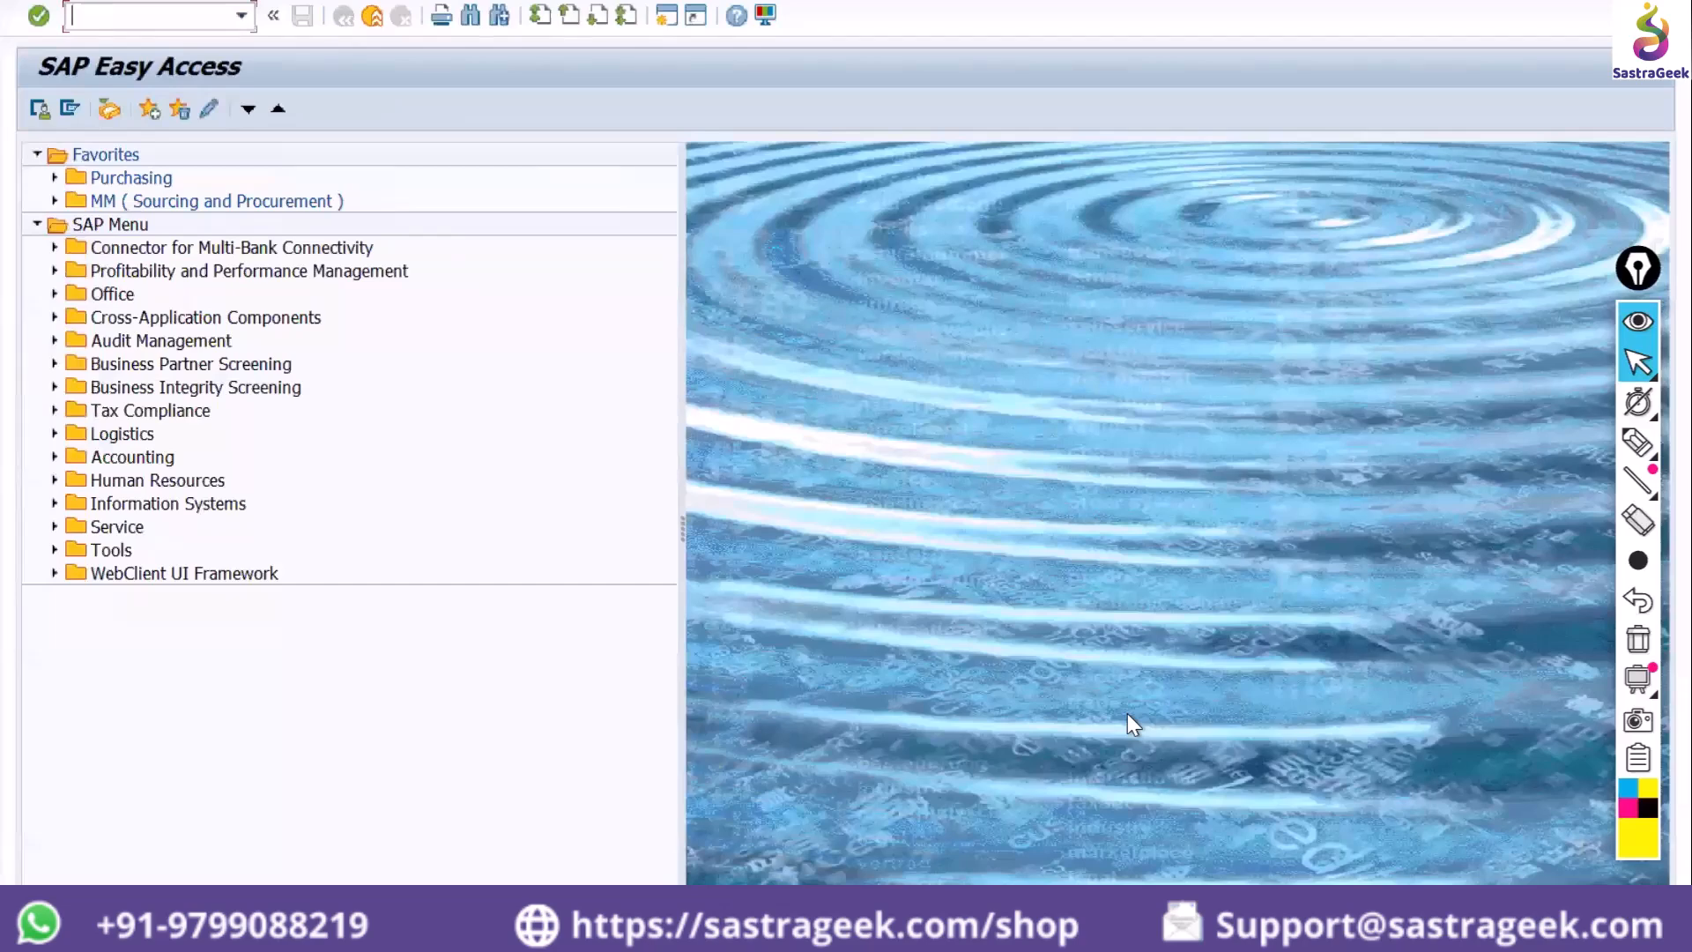
Start the Create Purchase Order transaction in the current session with the command /nme21n
text(/nme21n)
key(Return)
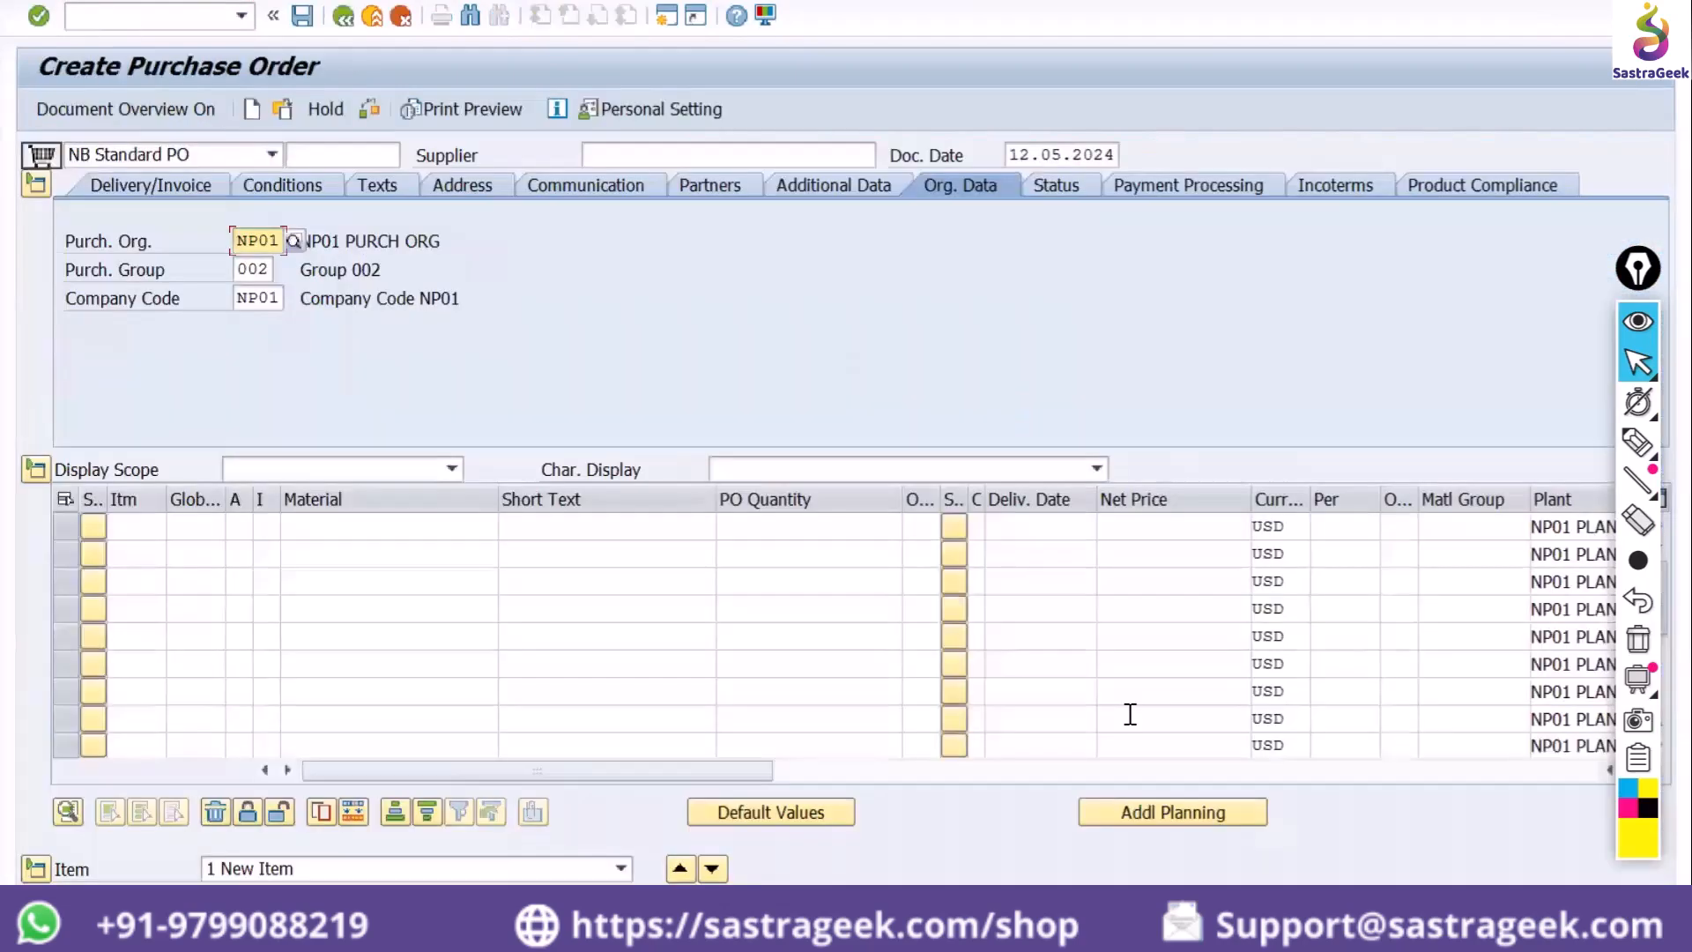
click(147, 20)
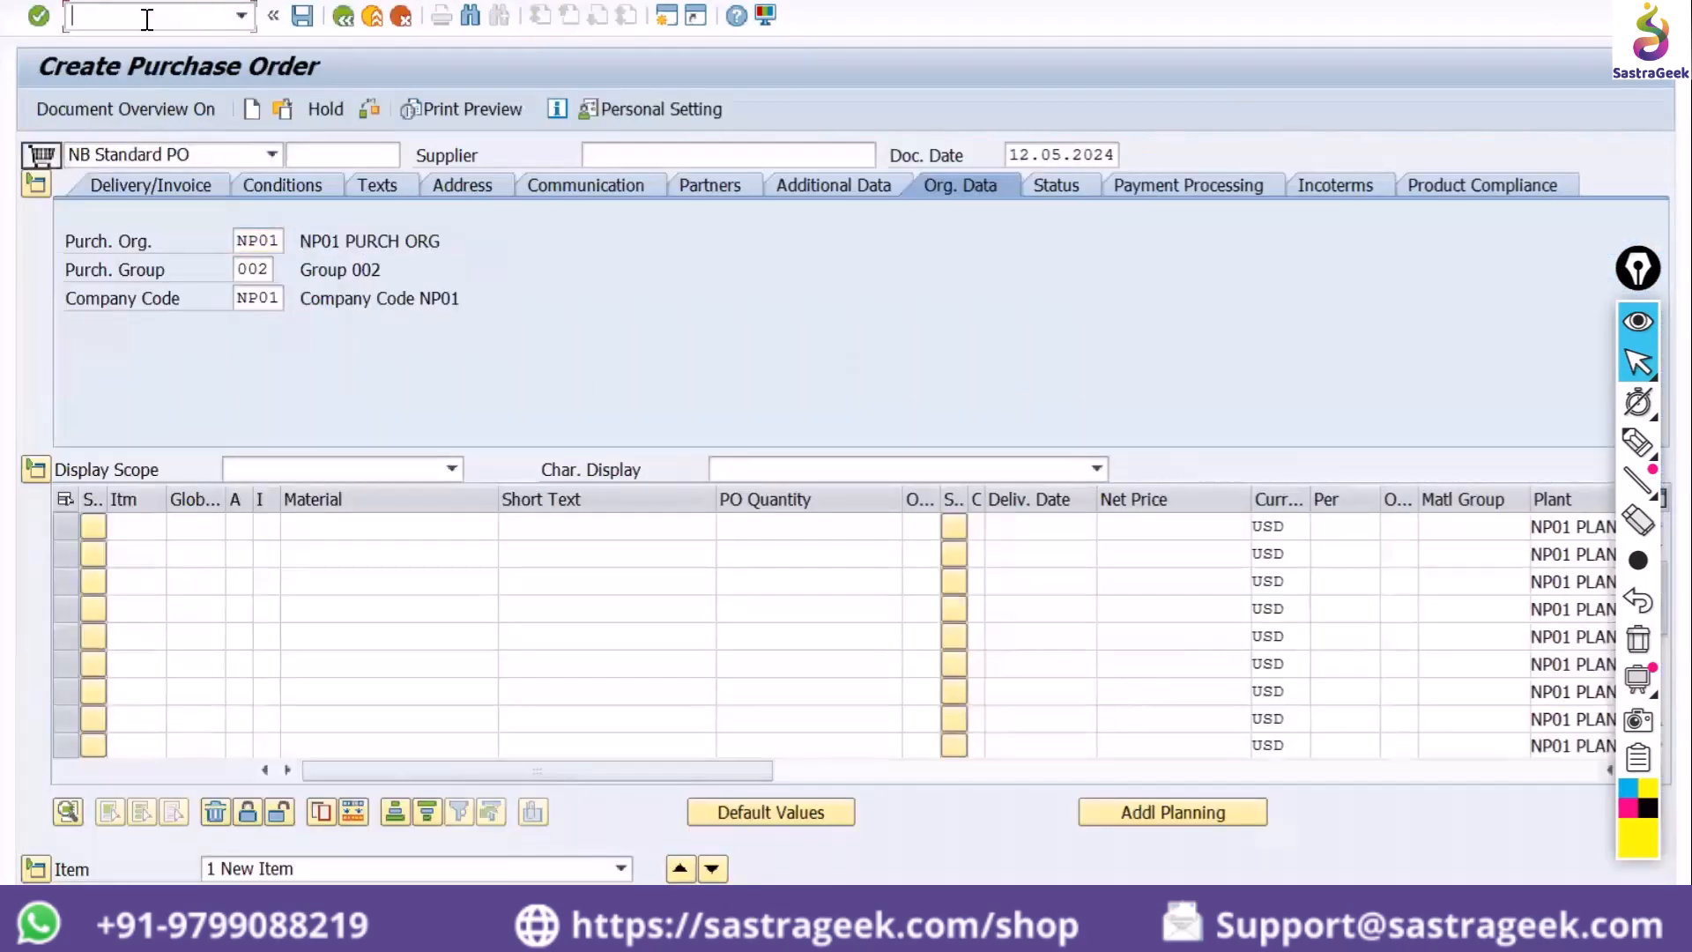
Switch the current session from Create Purchase Order to Edit G/L Account Centrally with the command /nfs00
text(/n)
text(m)
key(BackSpace)
text(fs00)
key(Return)
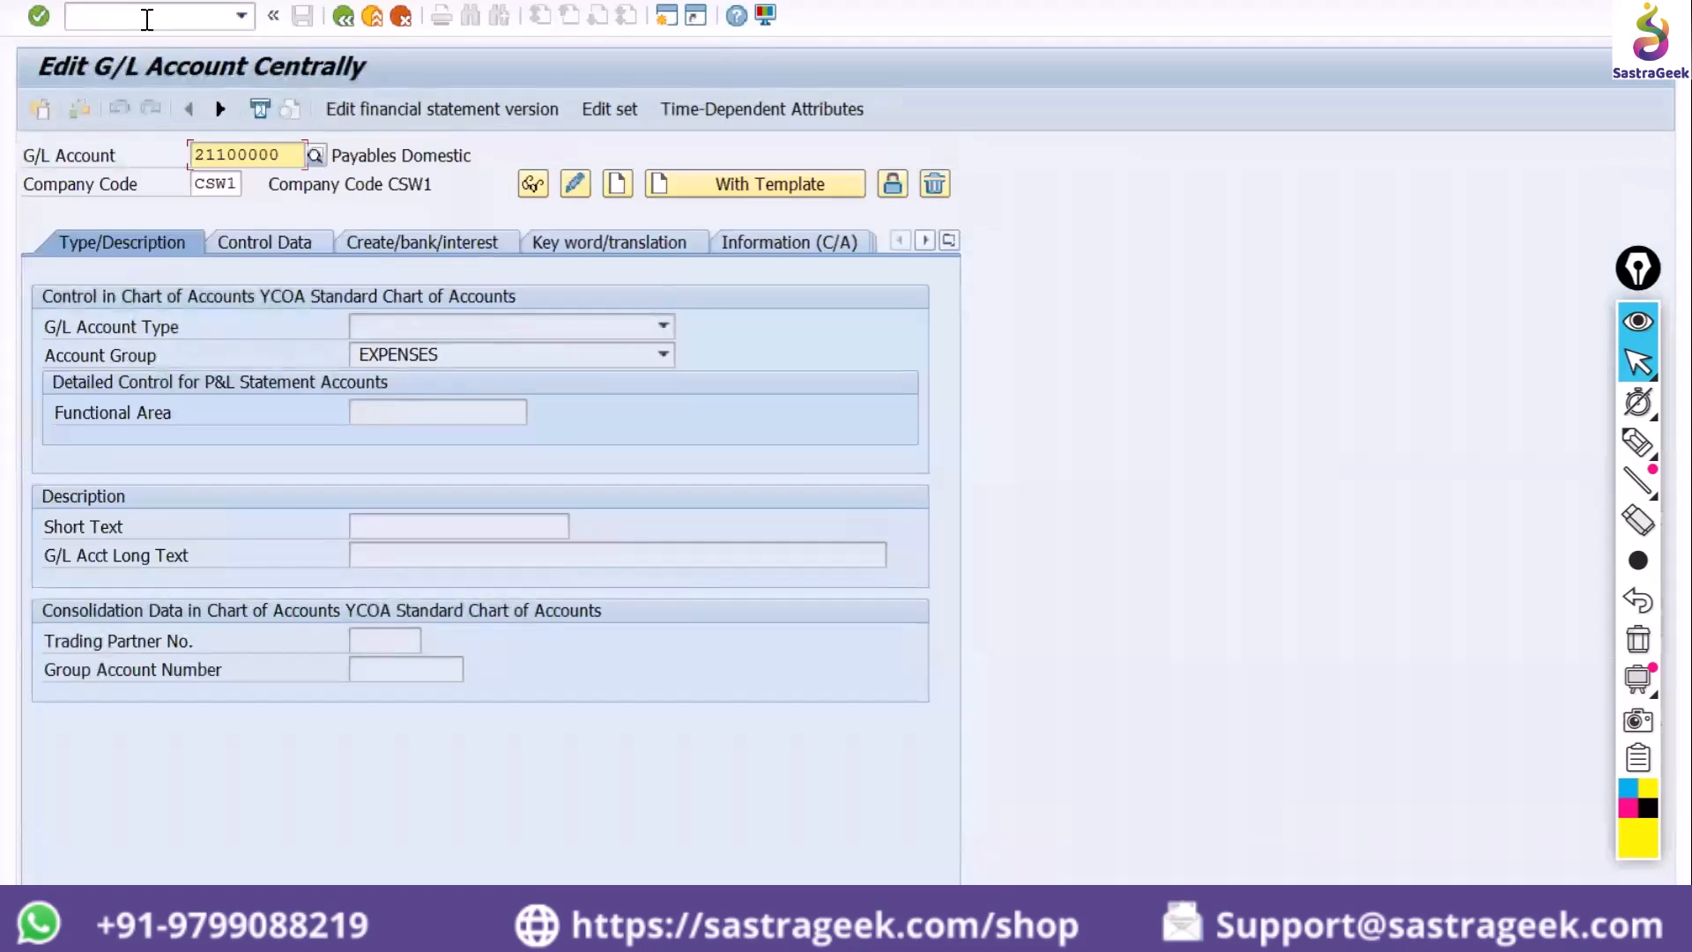
Try closing the current session with the command /i, then decline the log-off
click(148, 19)
text(/i)
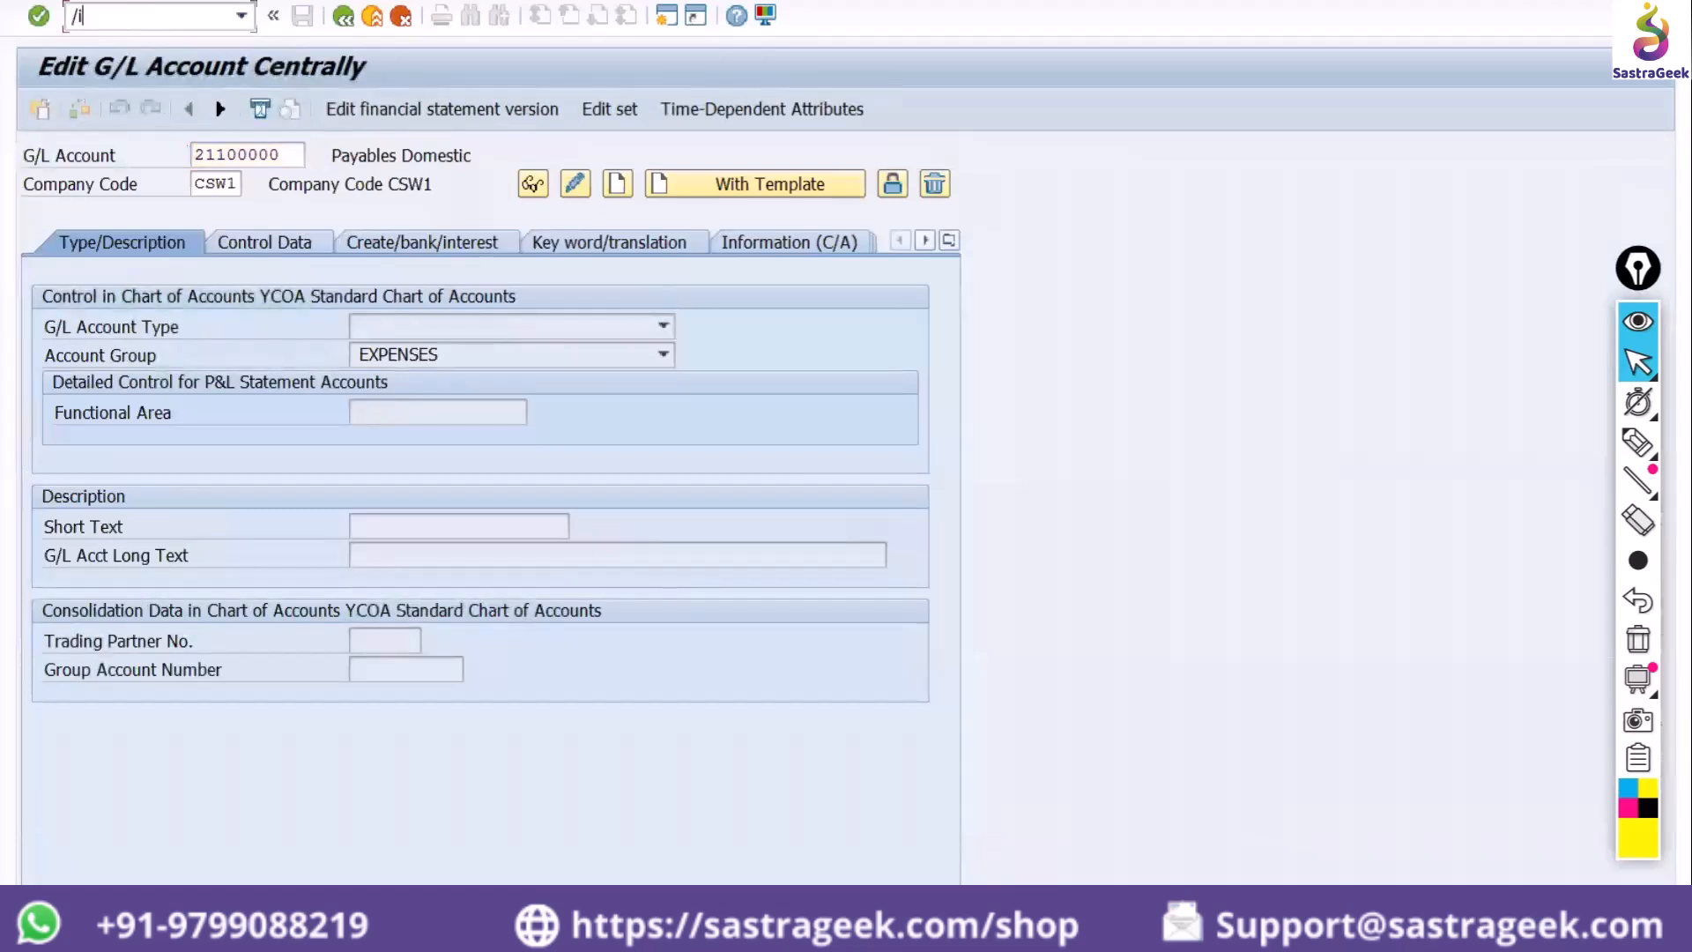
key(Return)
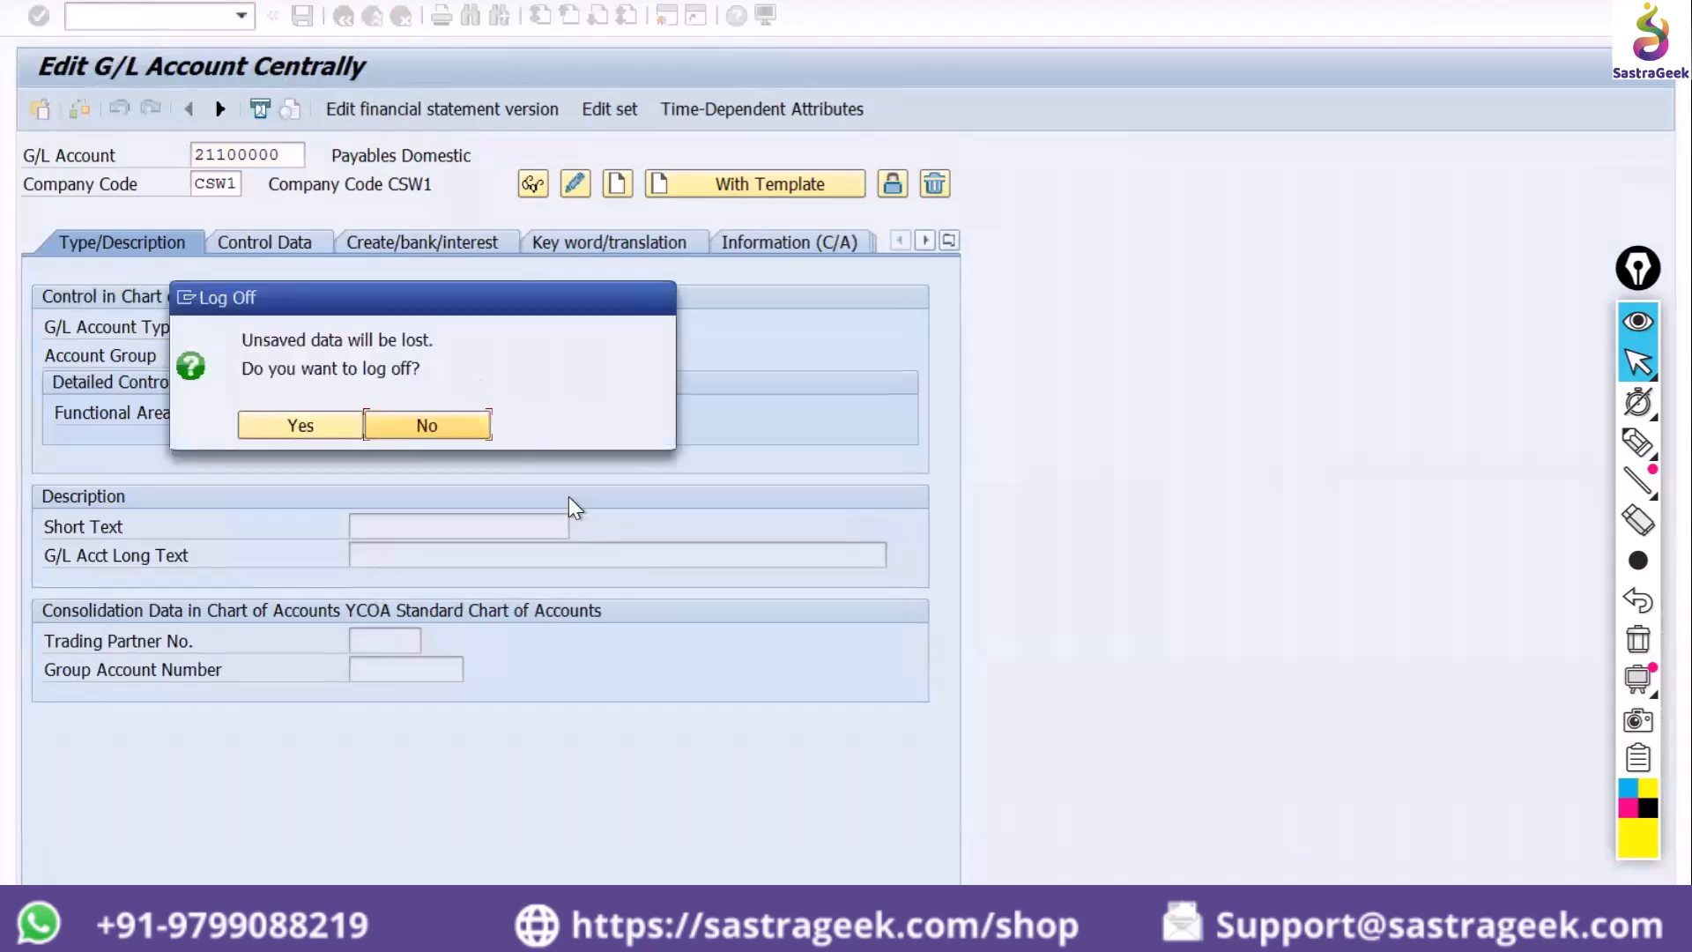
click(401, 427)
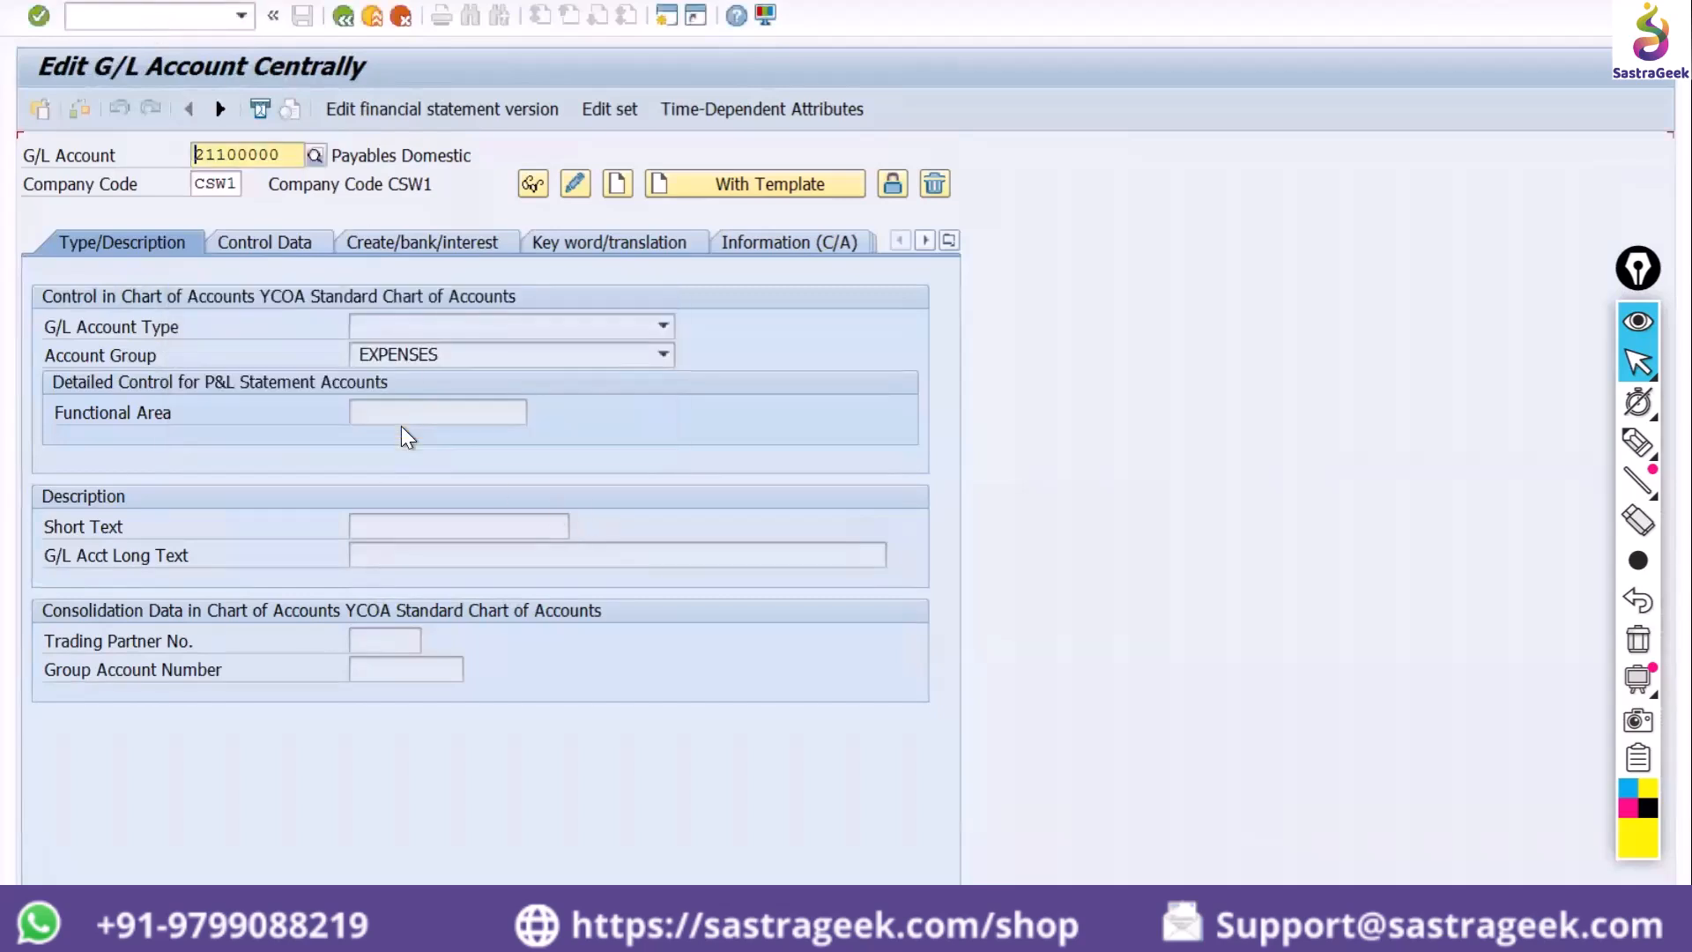
Leave the G/L account transaction, end the current screen with the command /n, and start SAP Easy Access again
click(379, 22)
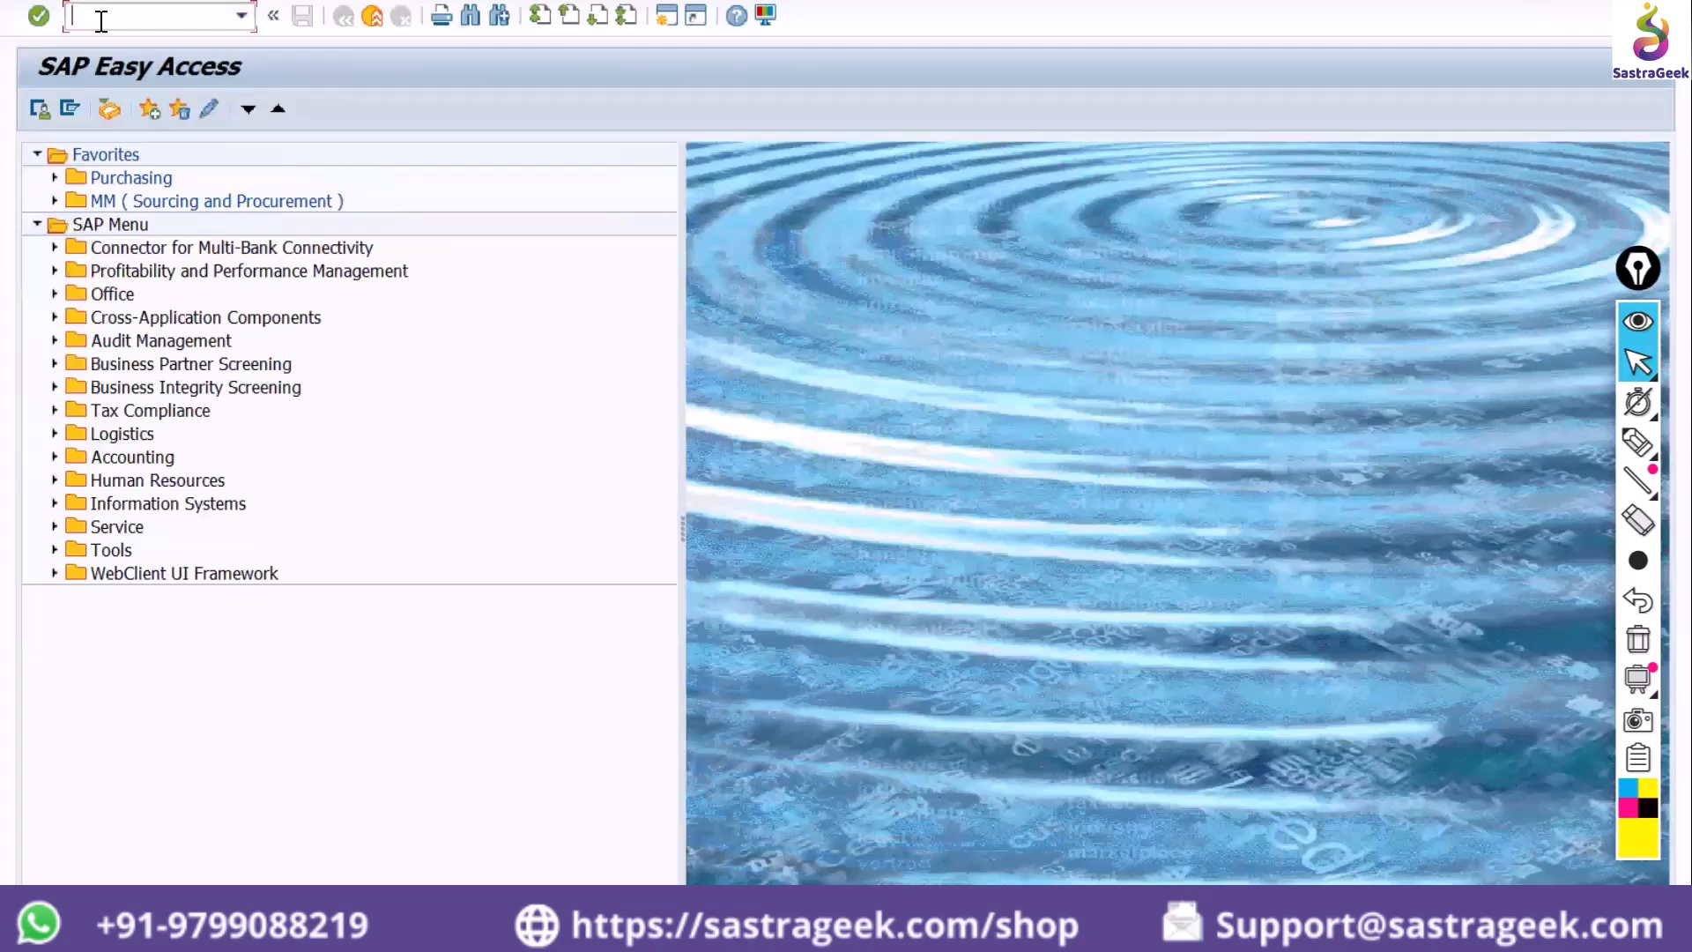
text(/n)
key(Return)
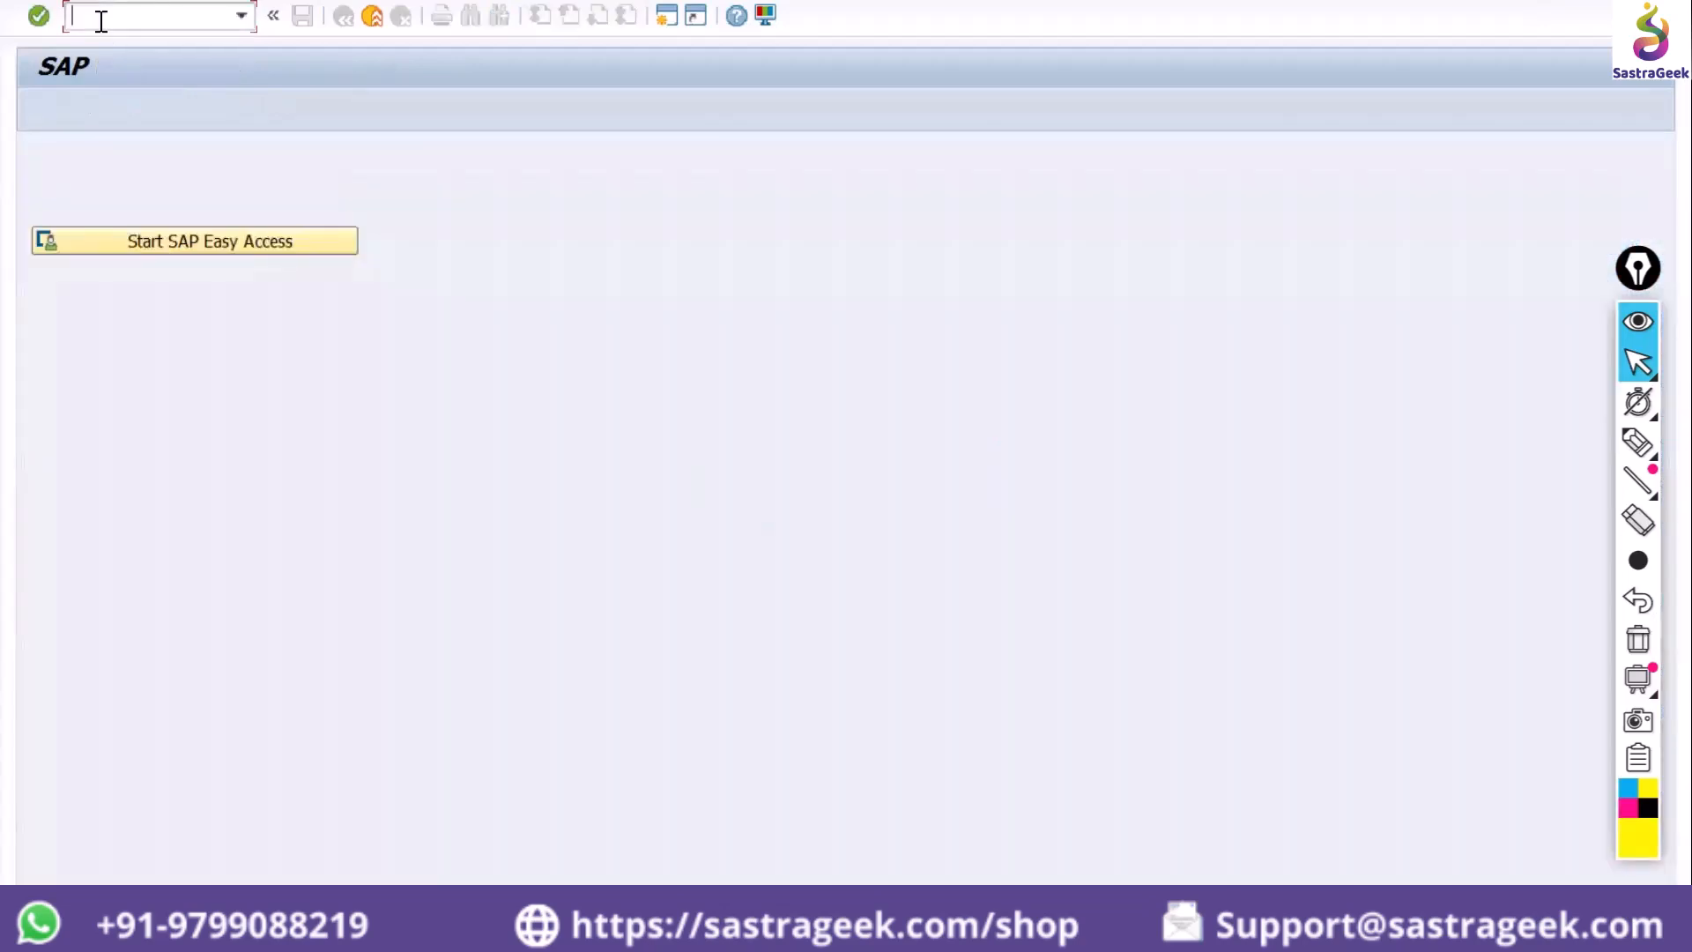
click(173, 241)
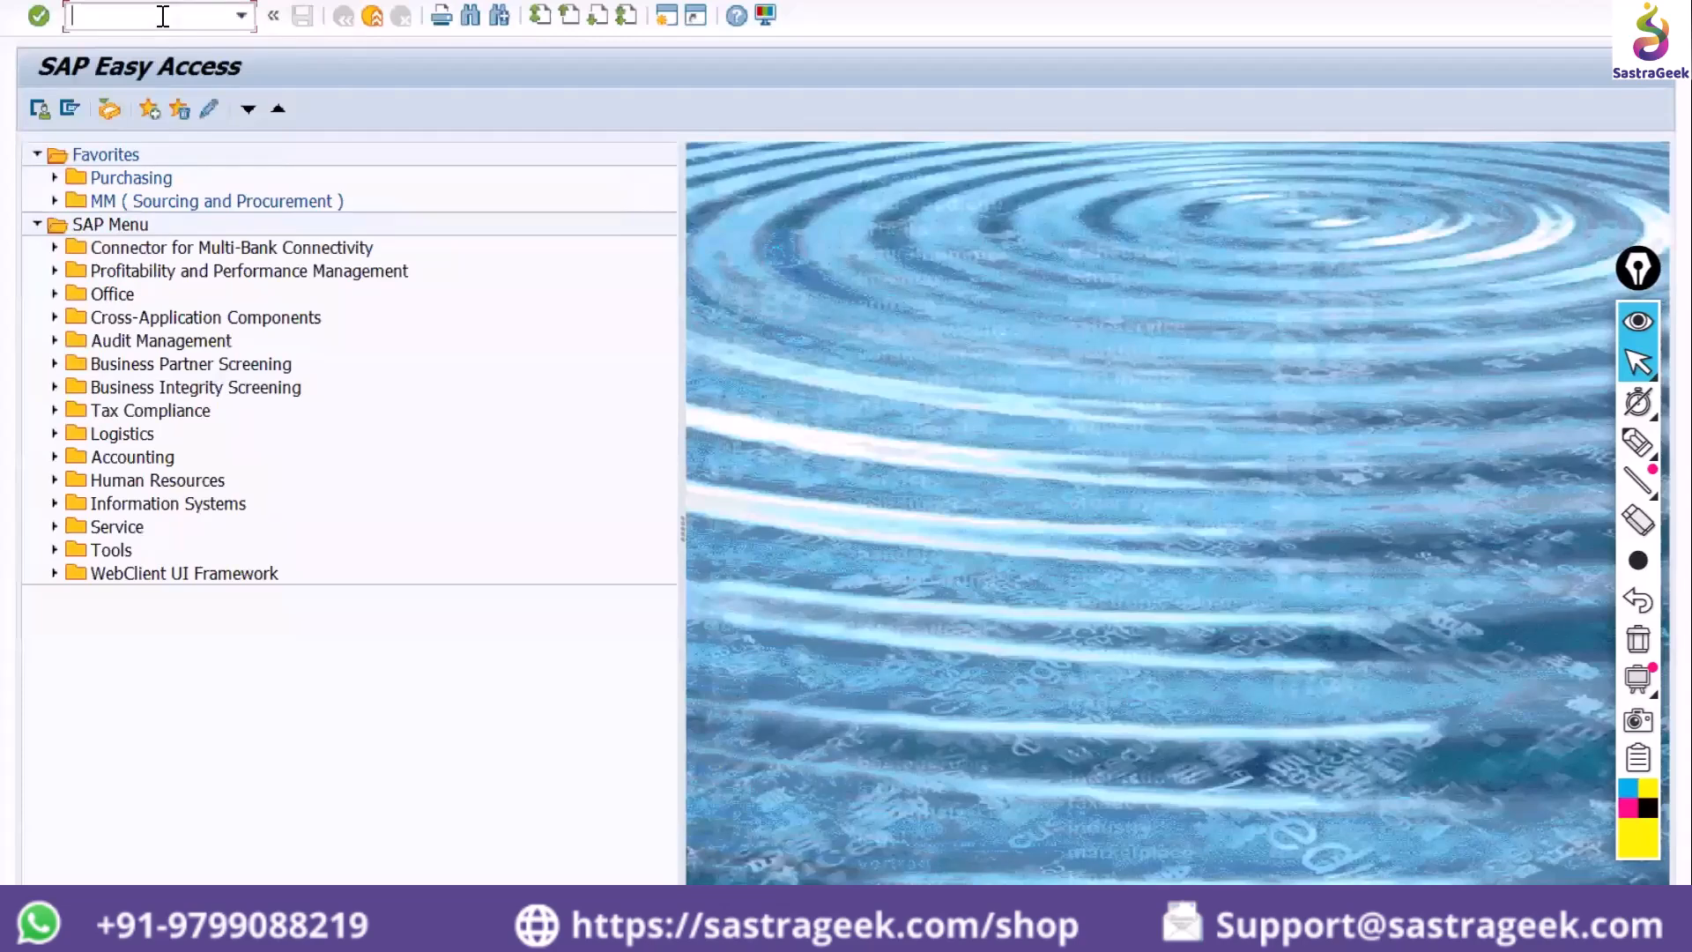
click(356, 0)
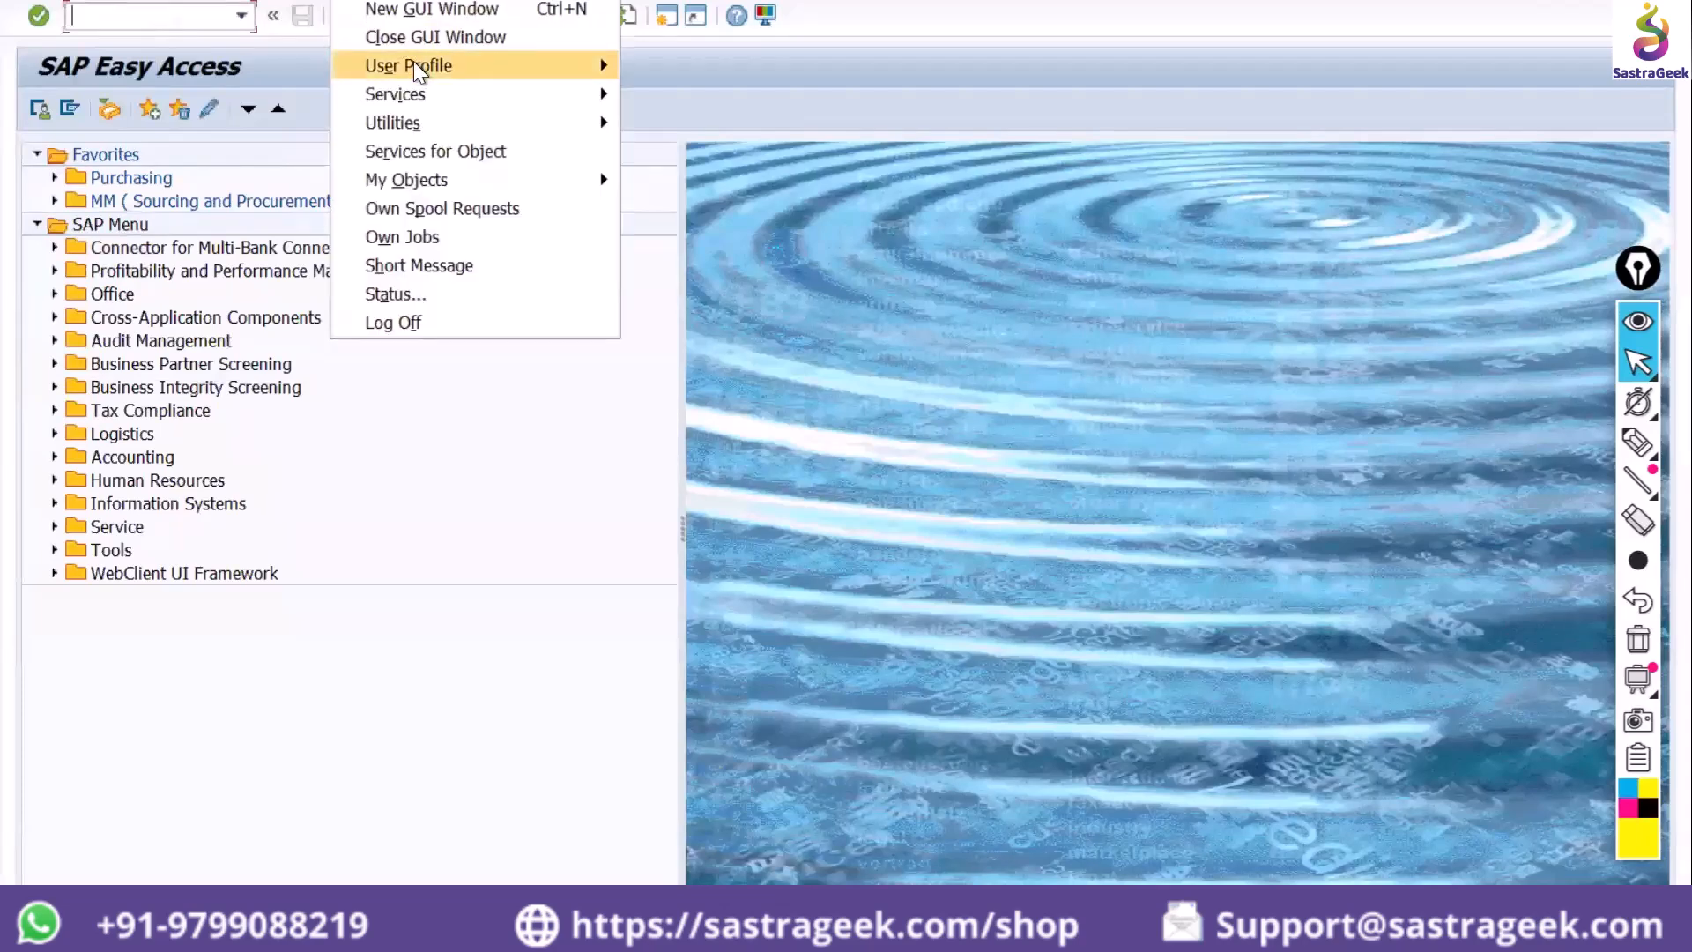
mouse_move(427, 66)
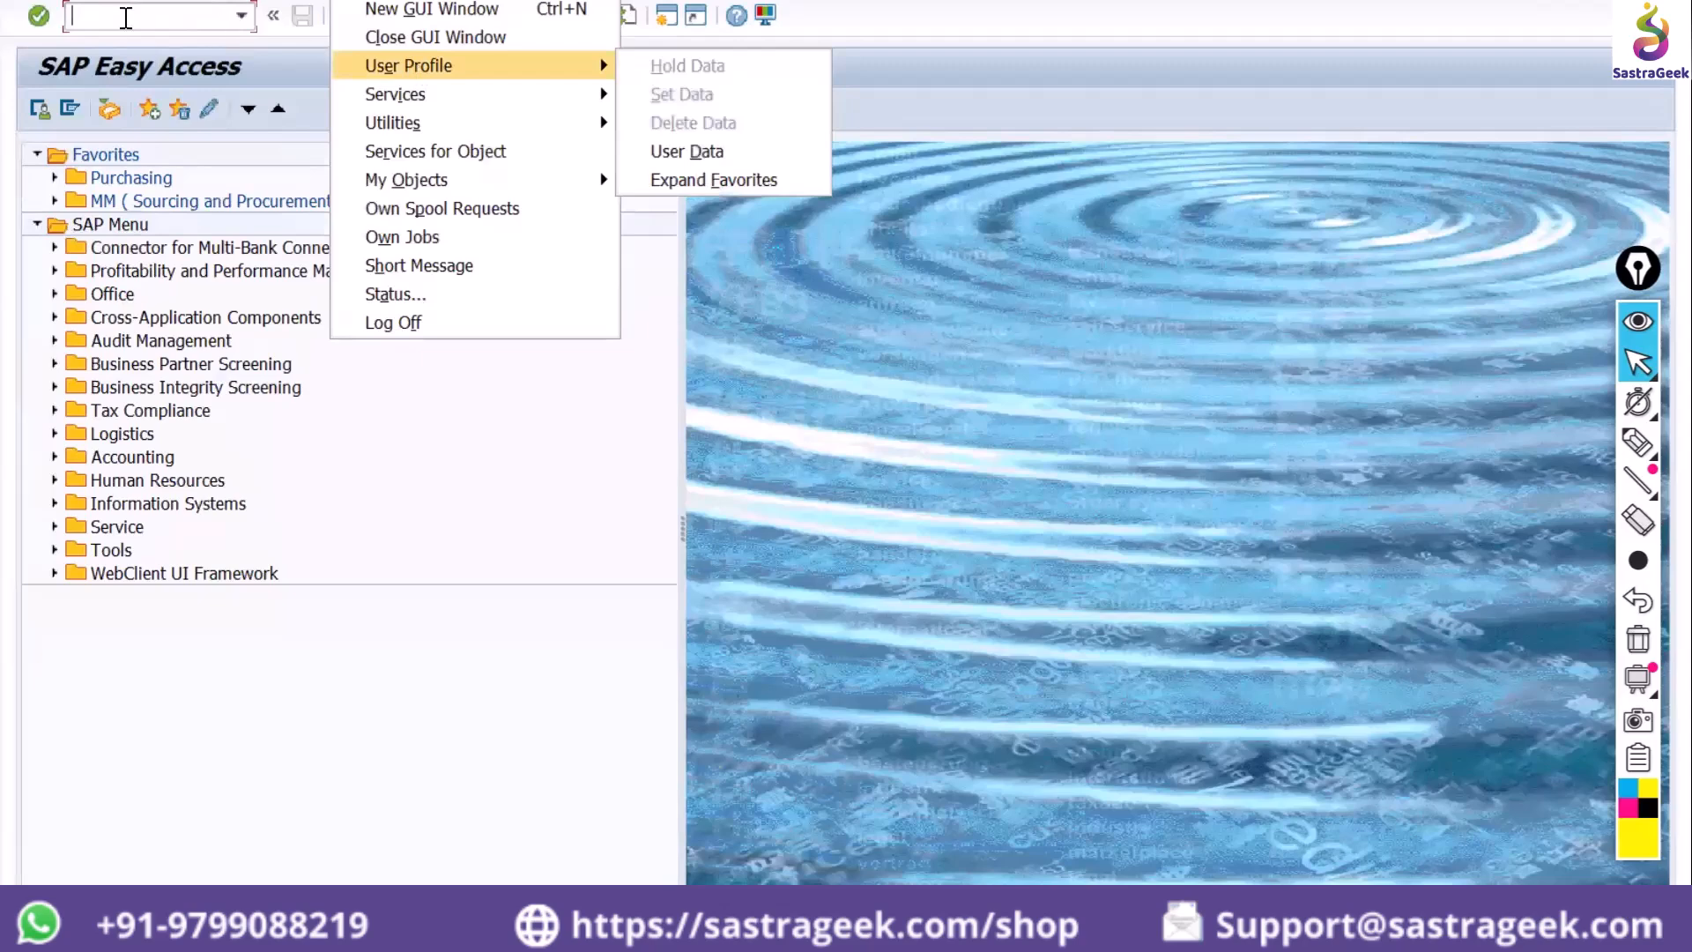
click(126, 18)
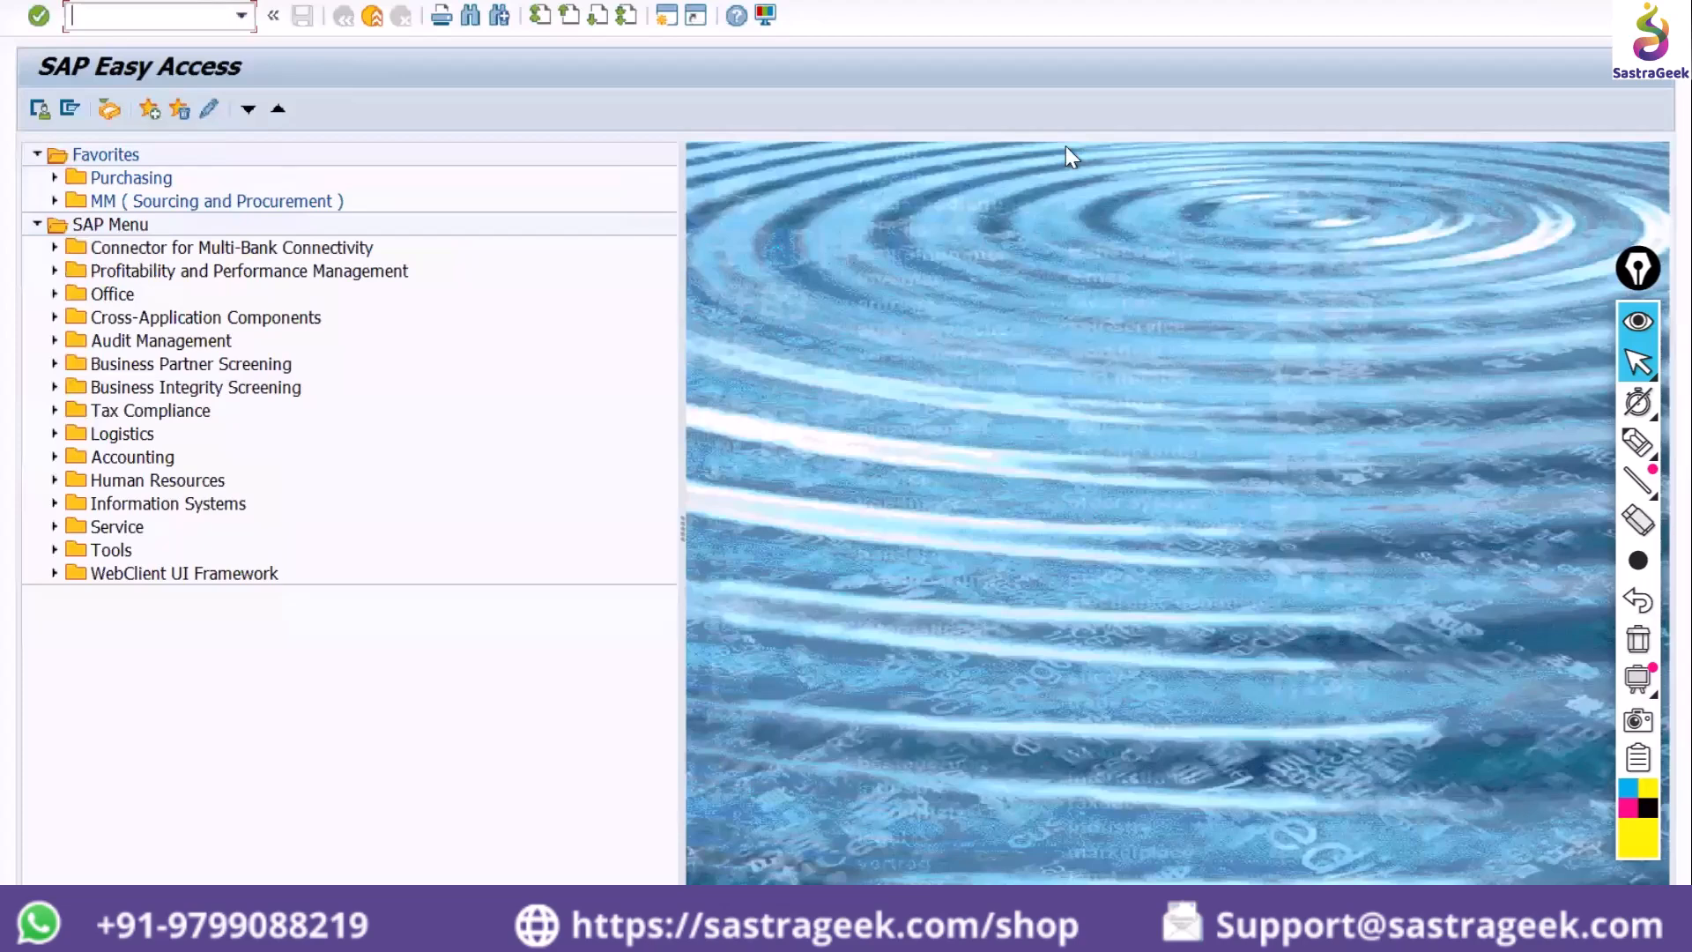
Expand the Connector for Multi-Bank Connectivity, Office and Business Partner Screening folders, including Office's Telephone Integration and Appointment Calendar subfolders
click(51, 244)
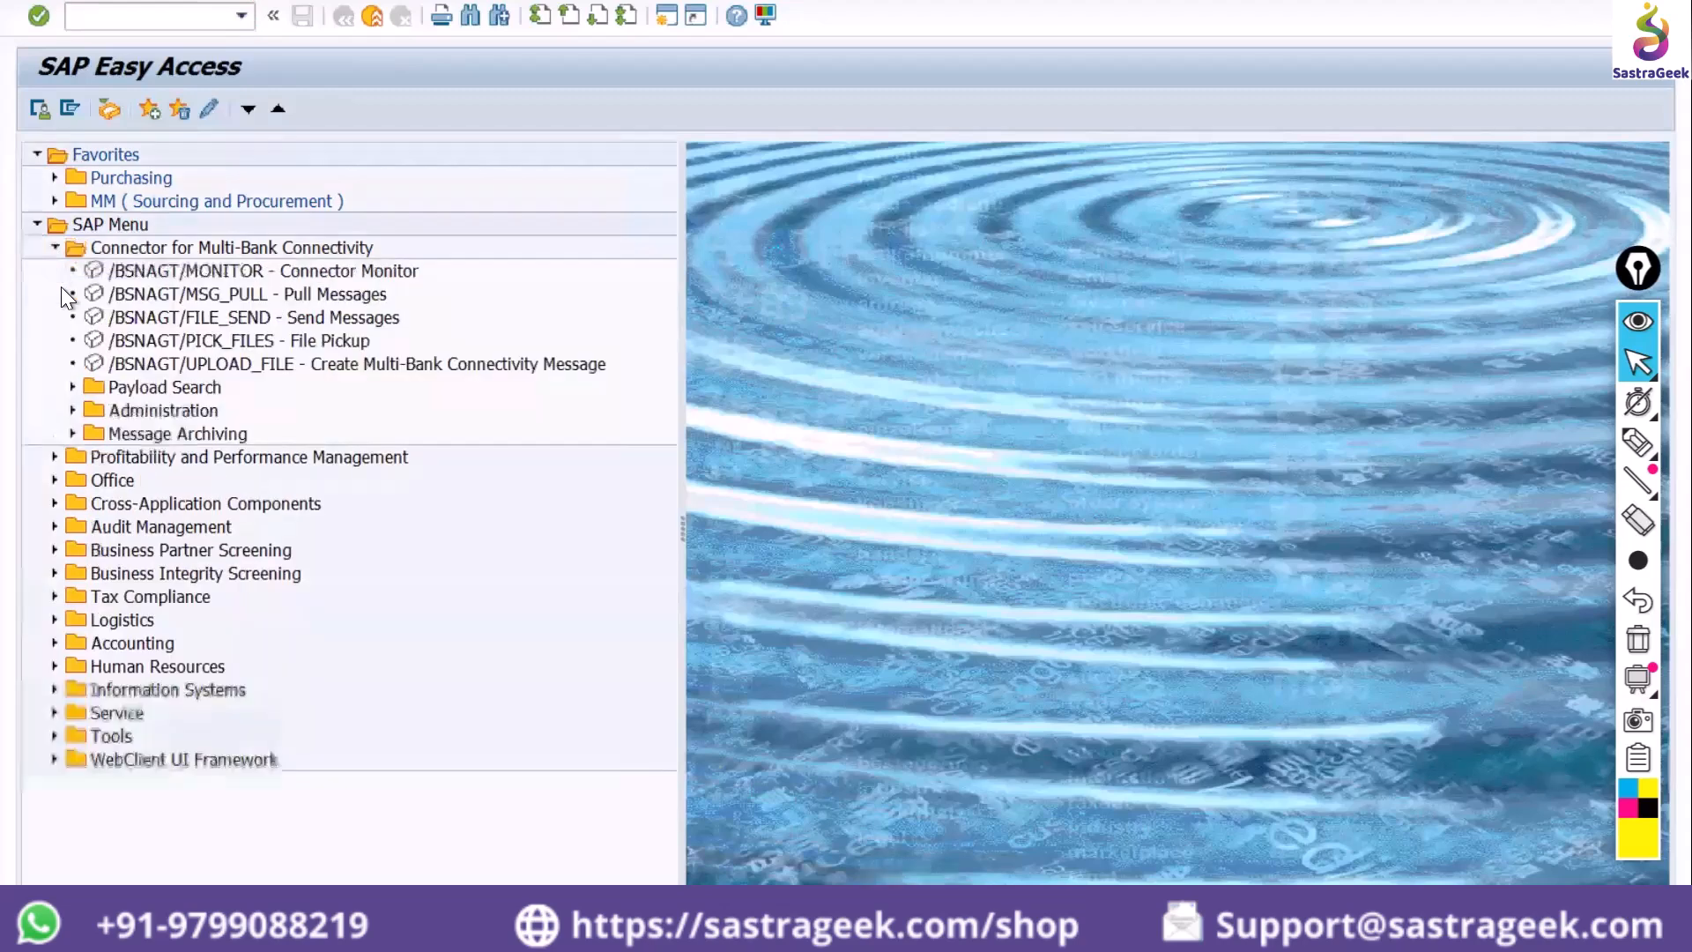
click(52, 478)
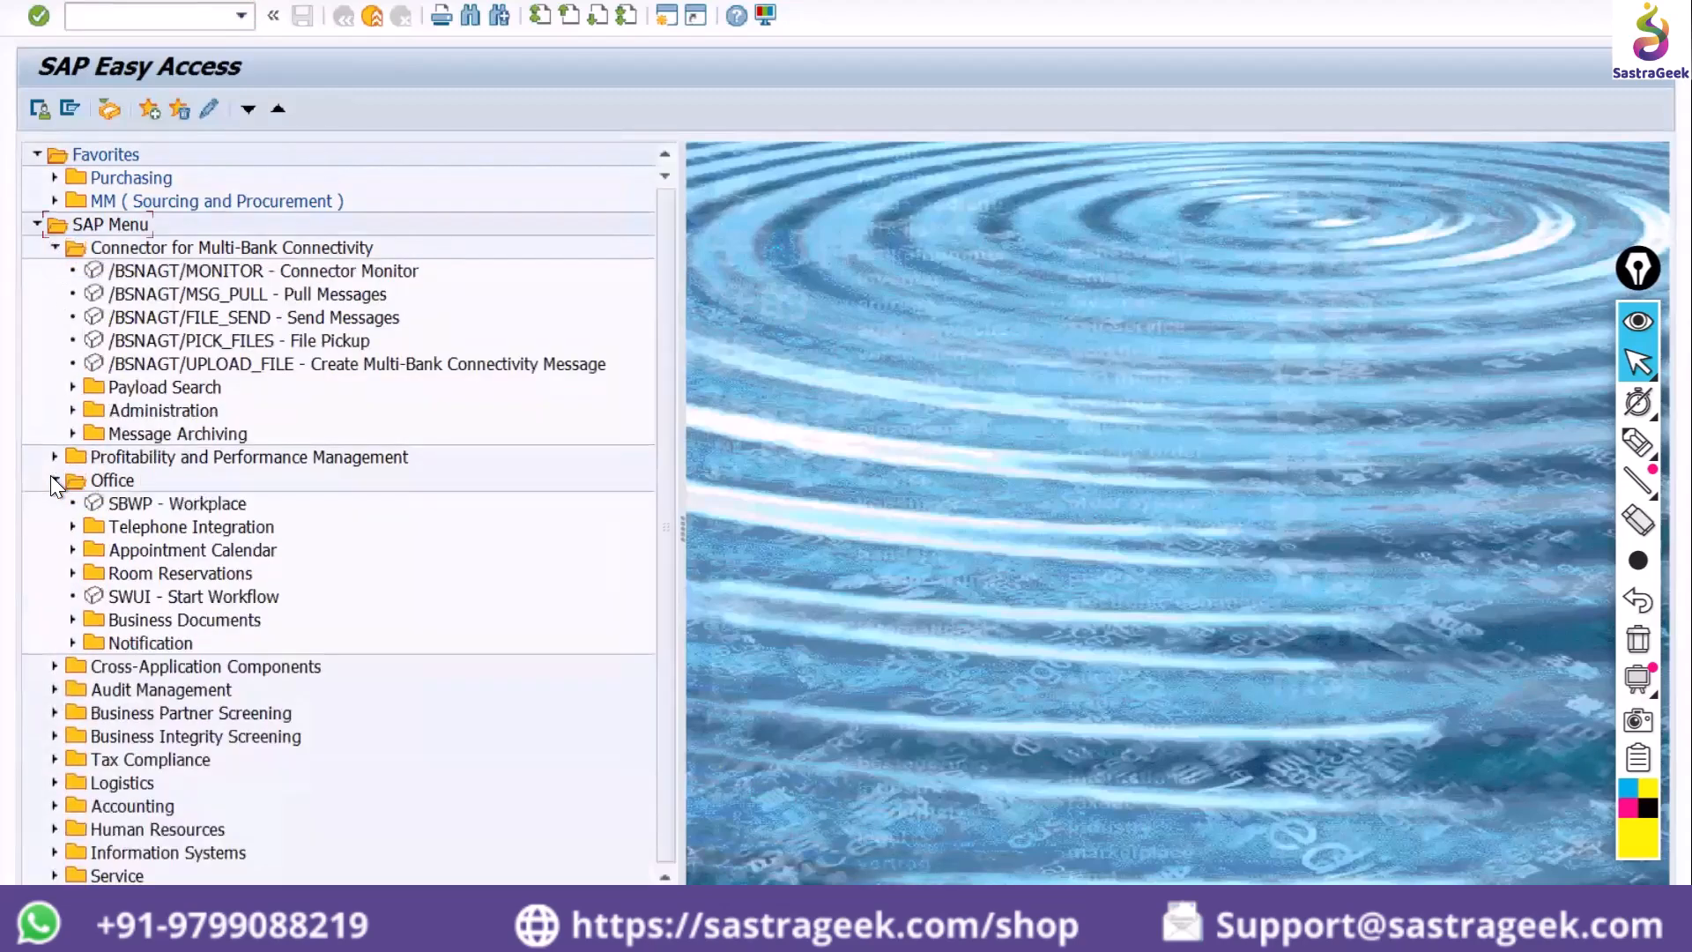
click(51, 715)
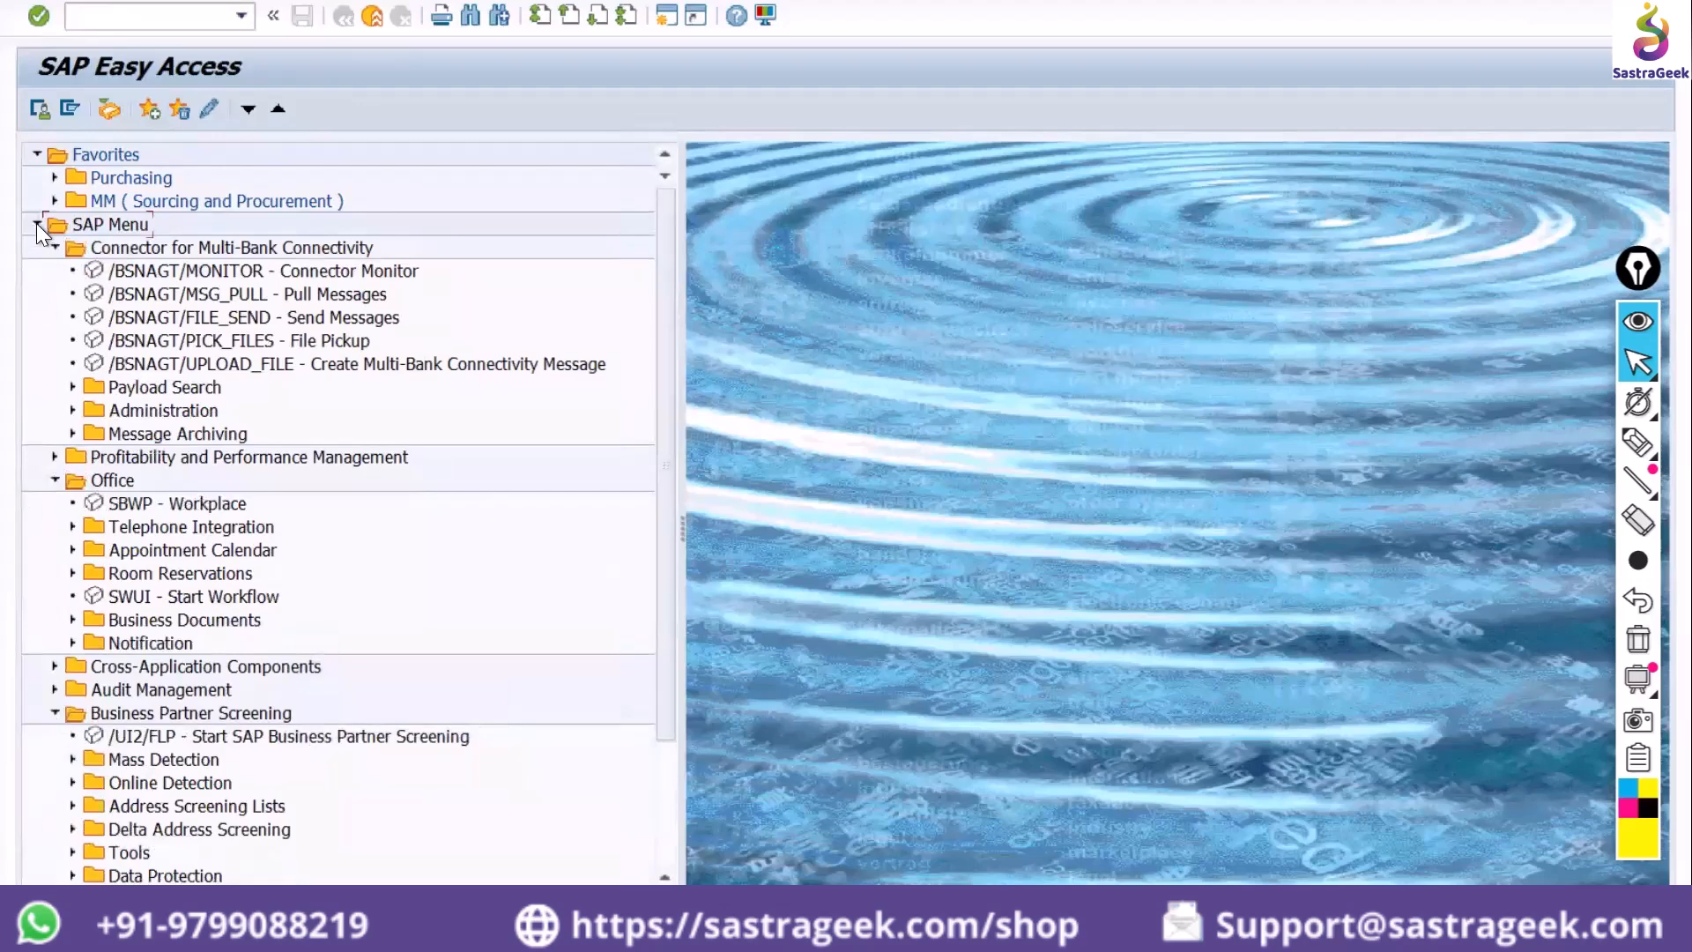
click(68, 526)
click(66, 599)
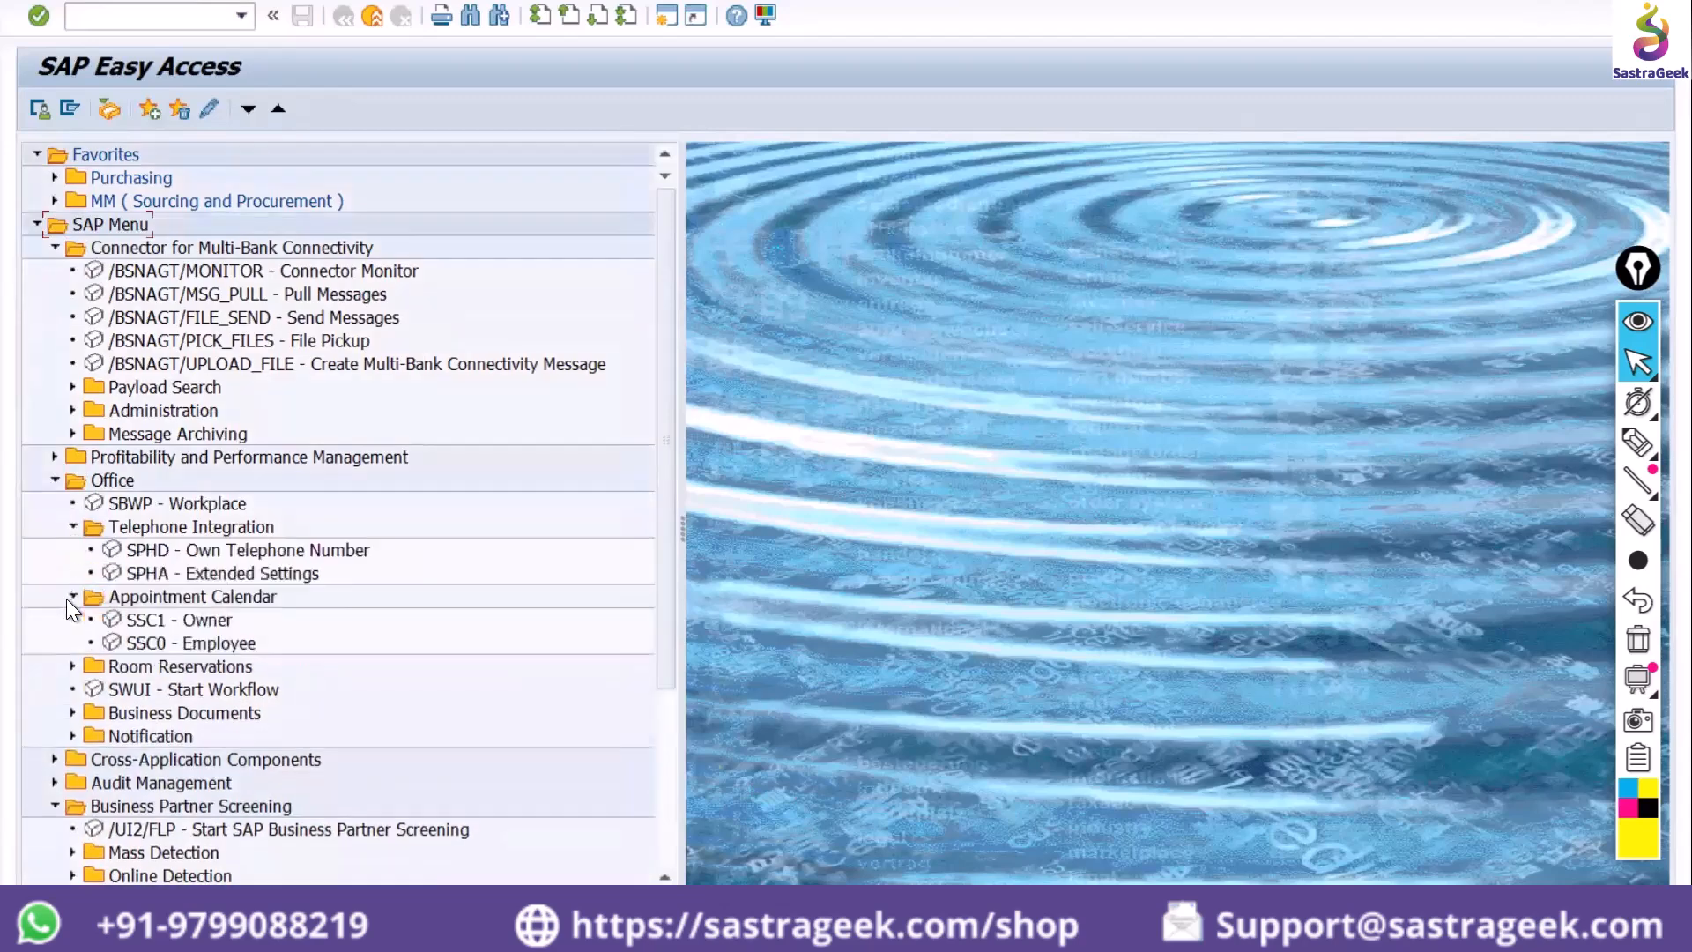
Collapse and reopen the SAP Menu, and collapse its Office, Connector for Multi-Bank Connectivity and Business Partner Screening folders
click(34, 224)
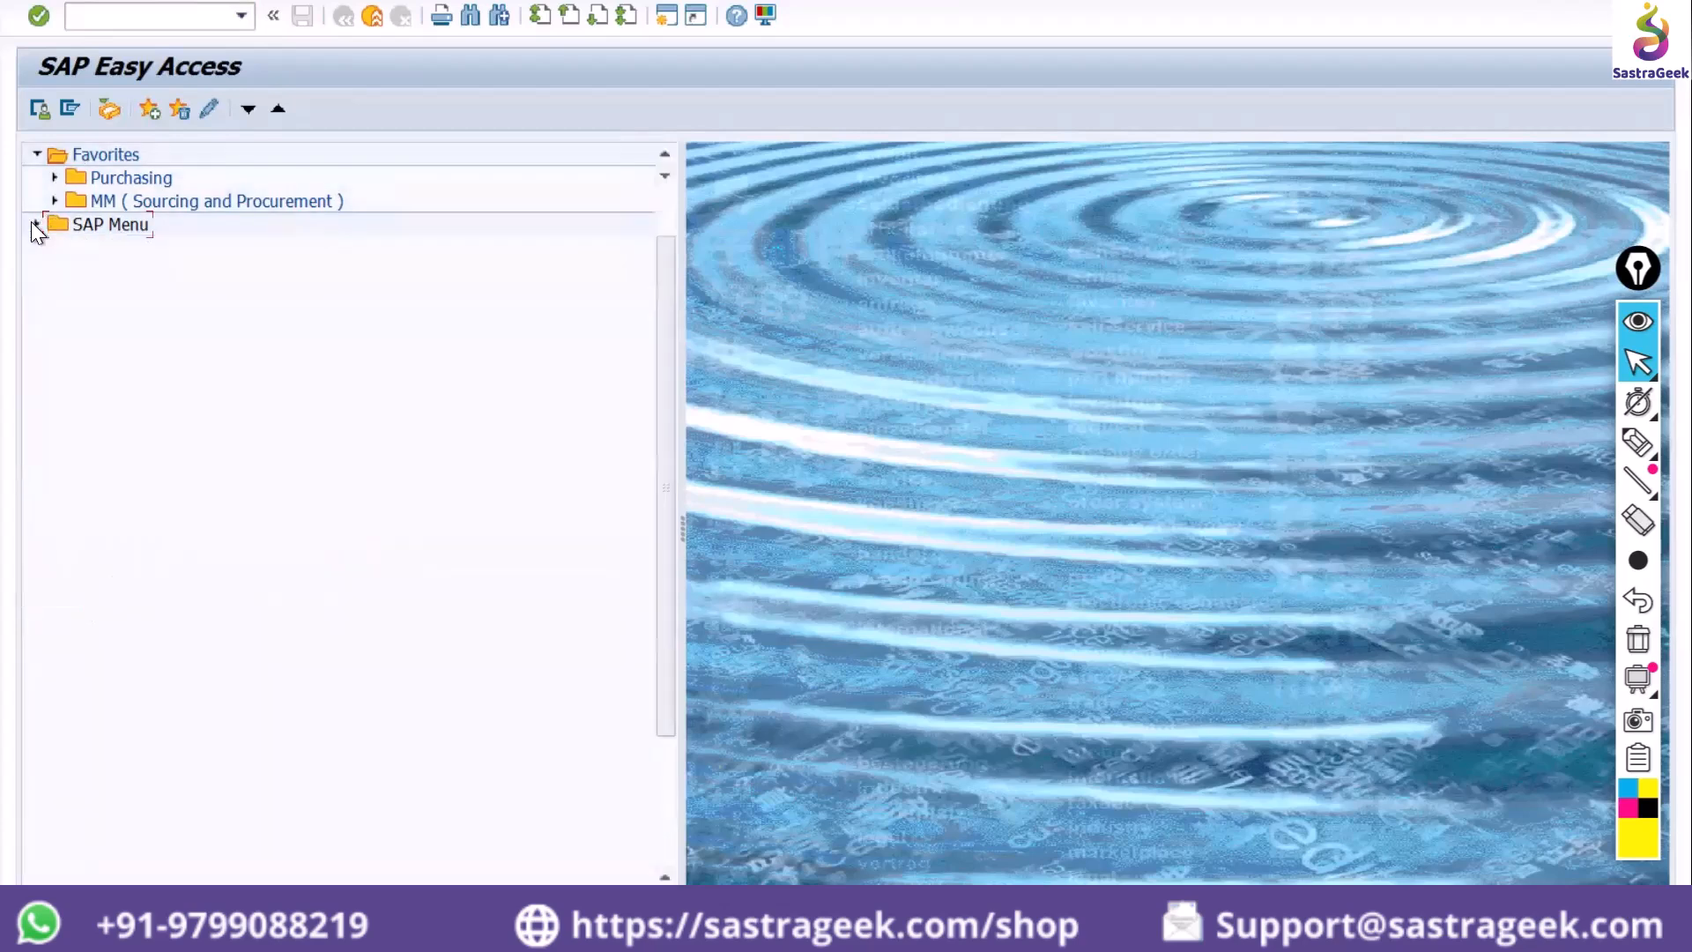
click(33, 224)
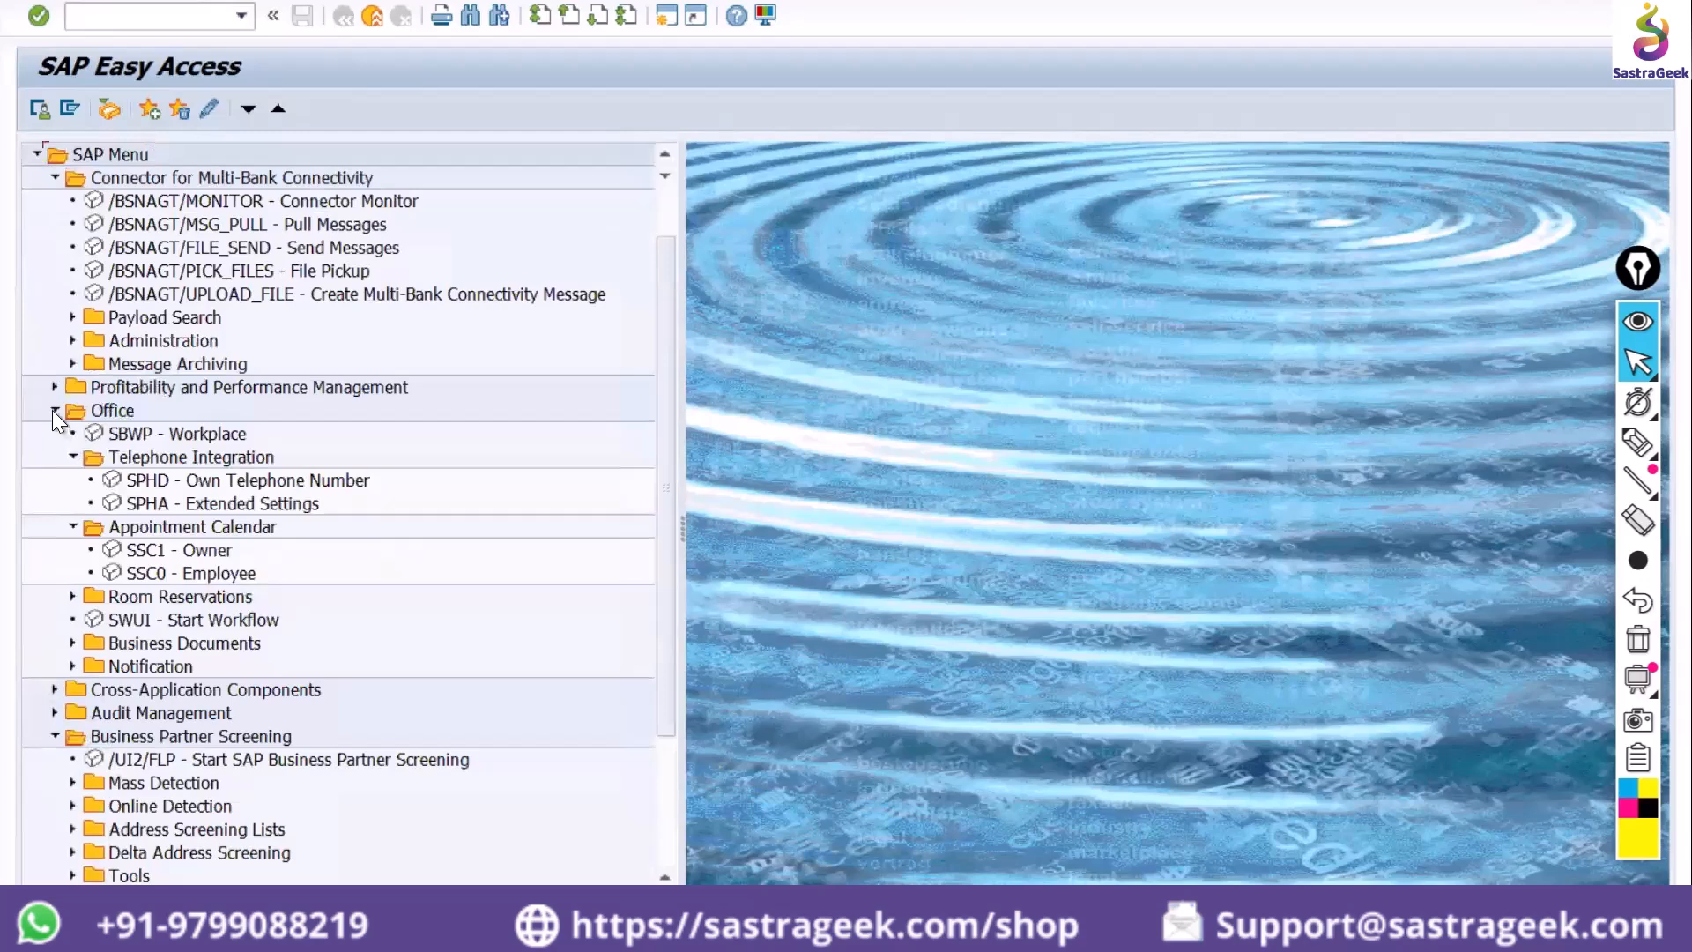
click(53, 410)
click(57, 201)
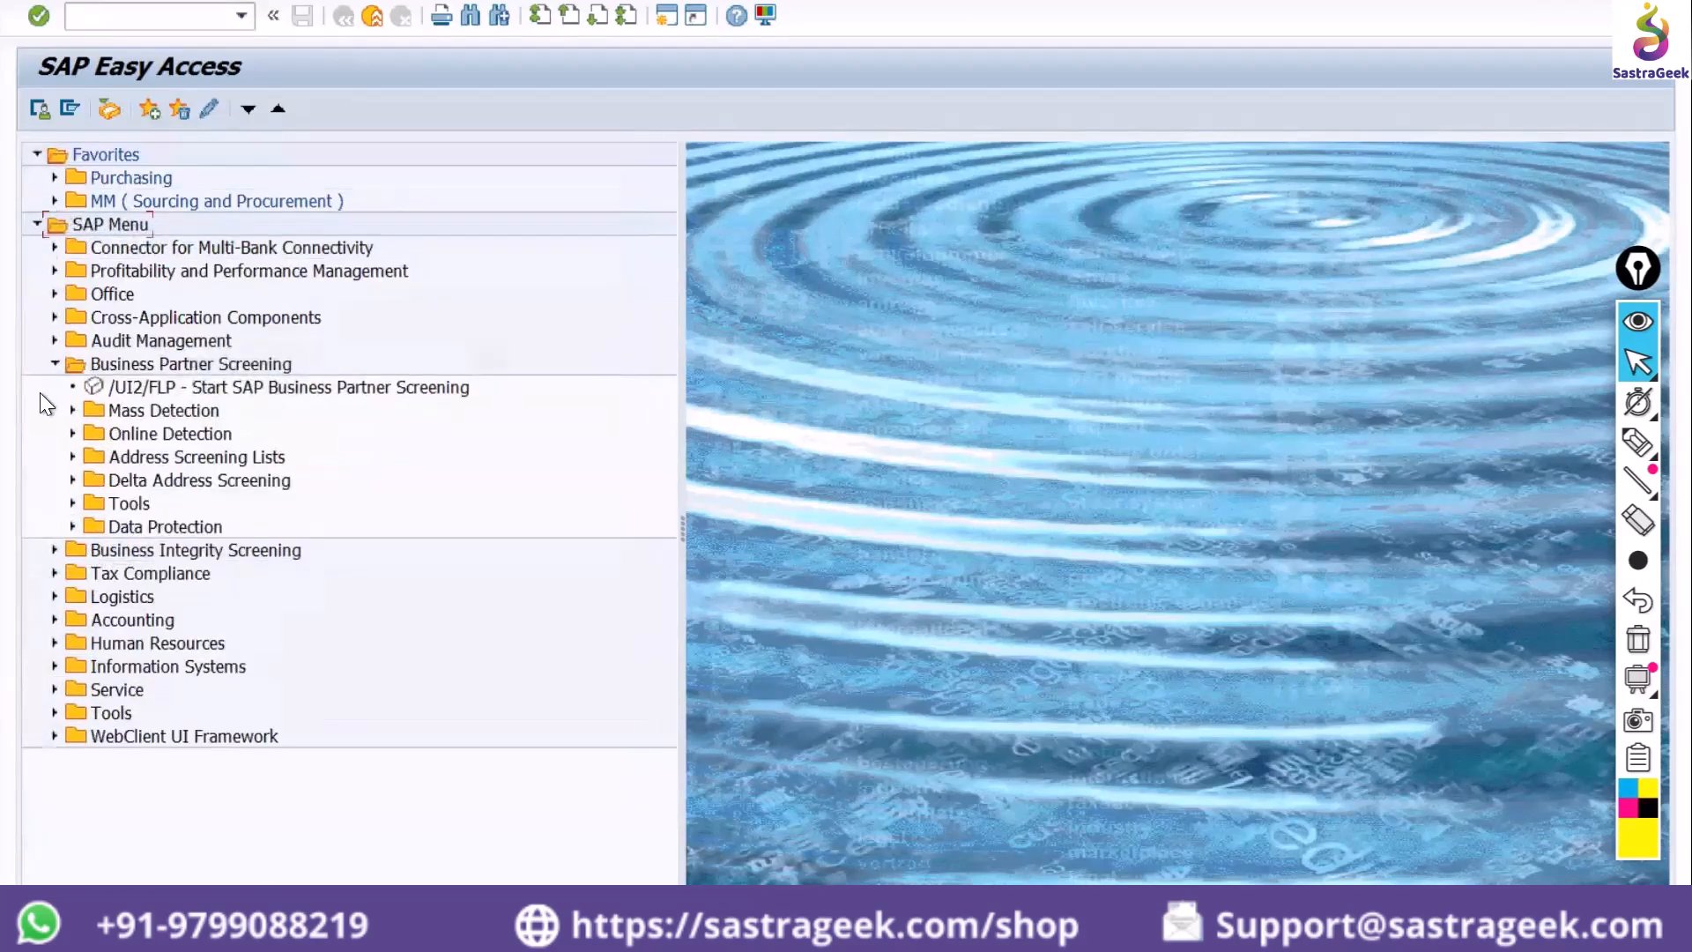
click(54, 364)
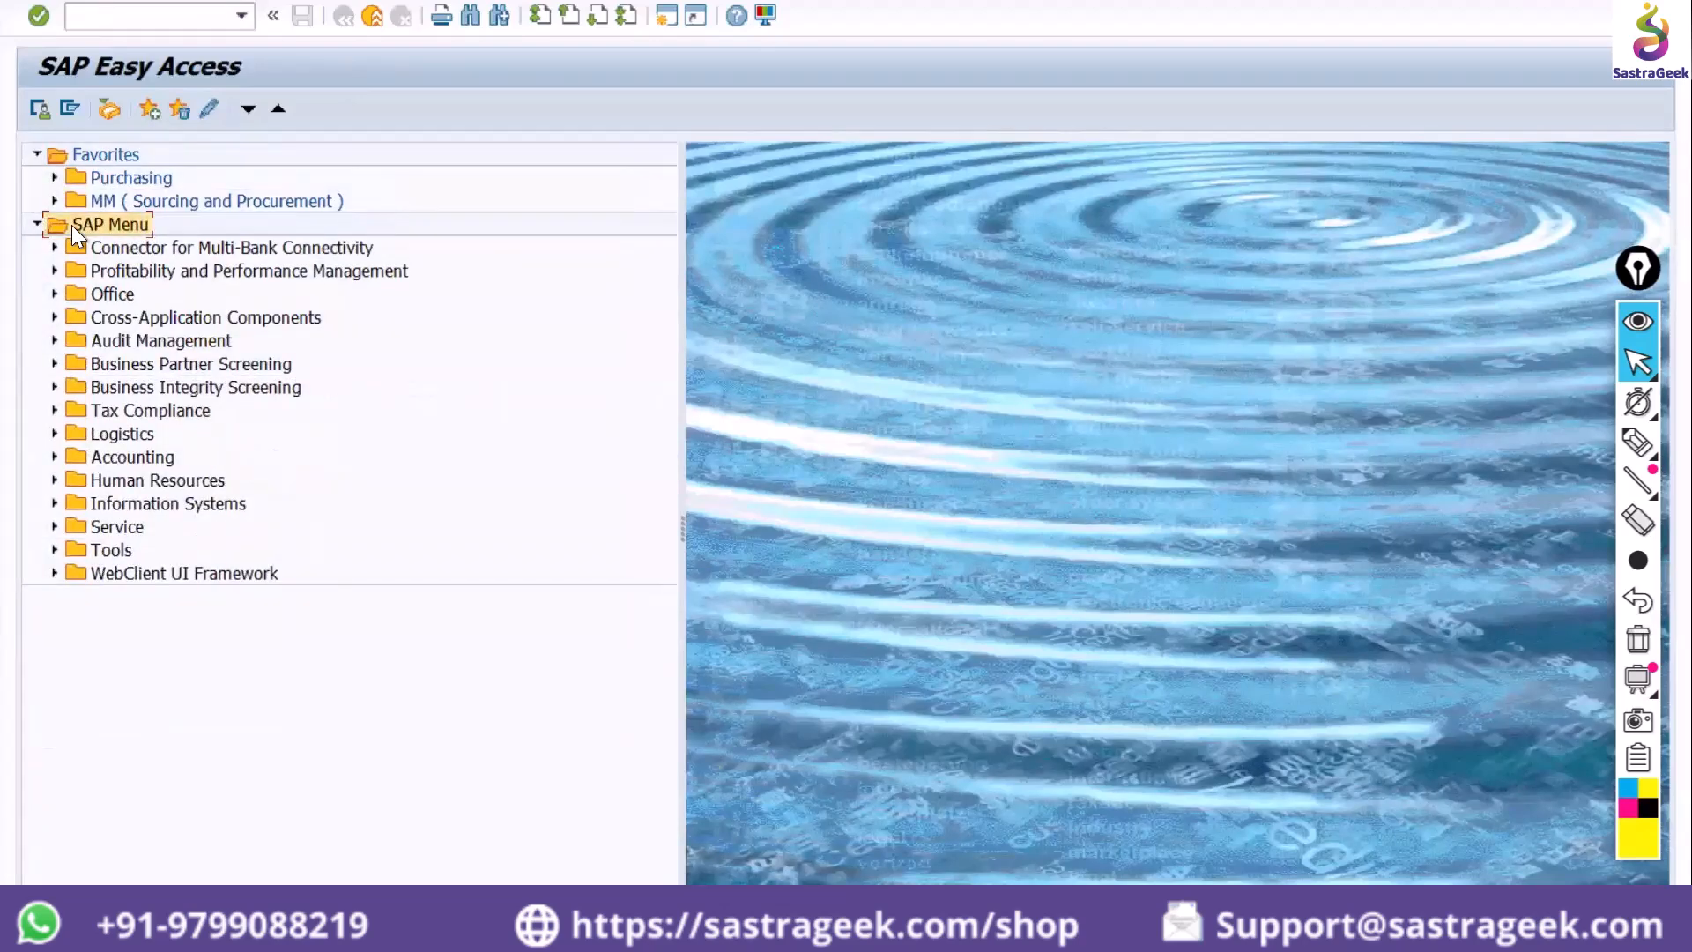
Collapse and reopen the SAP Menu, and expand Connector for Multi-Bank Connectivity with its Payload Search and Administration subfolders
click(29, 226)
click(29, 225)
click(53, 248)
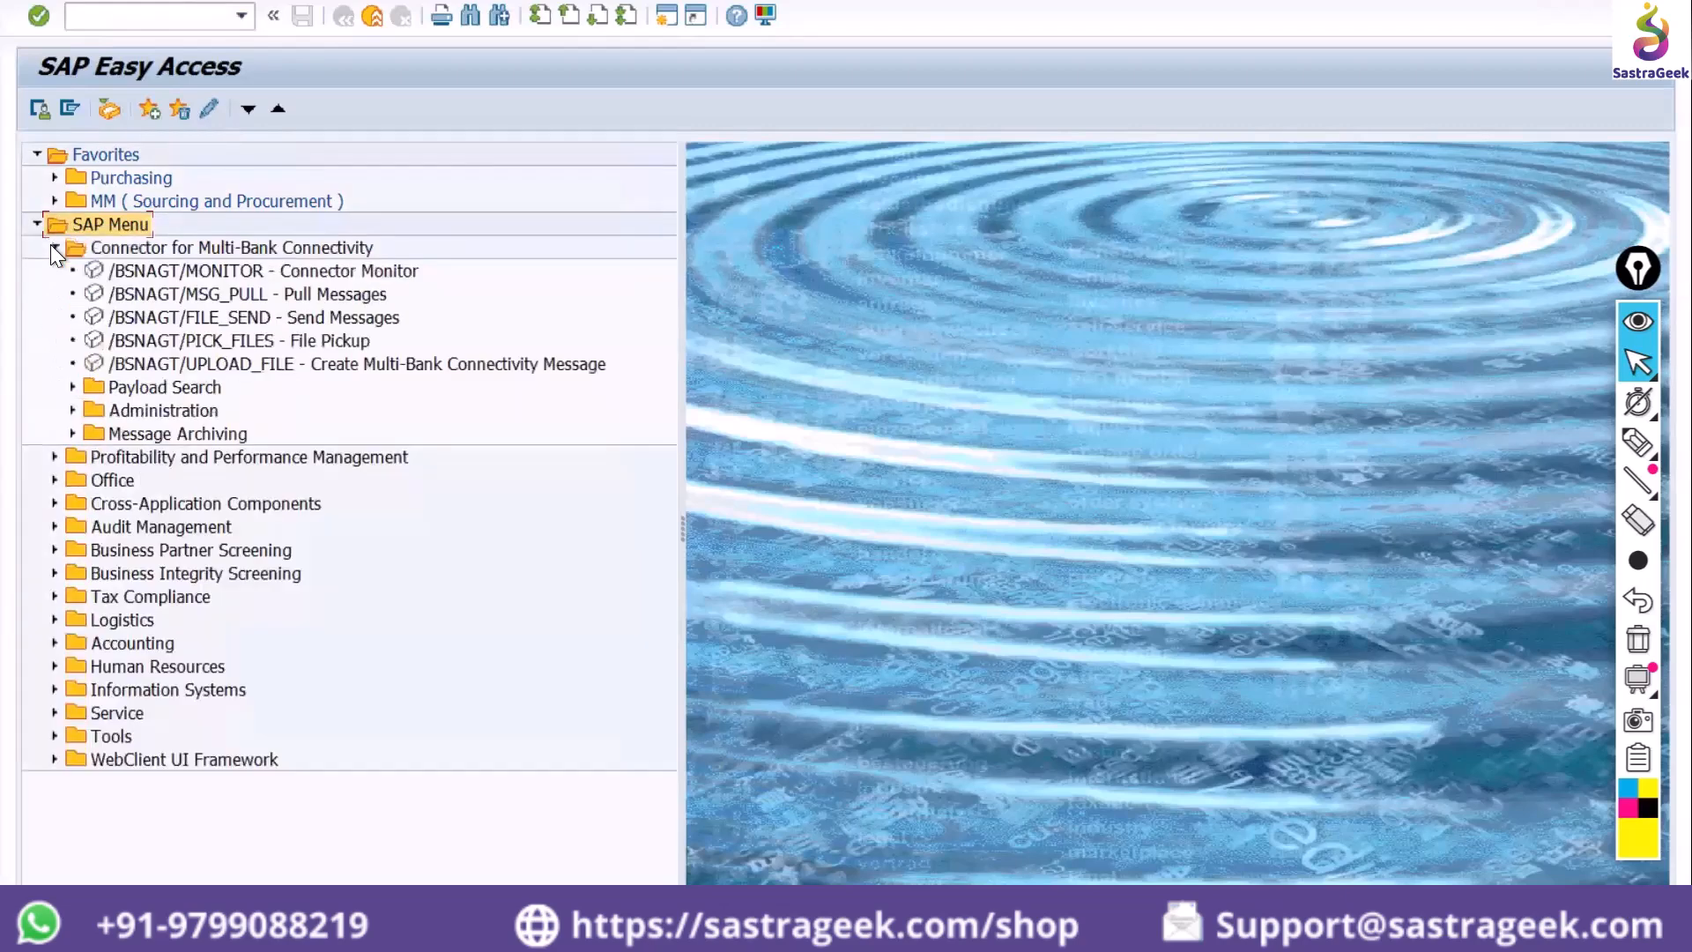
click(72, 388)
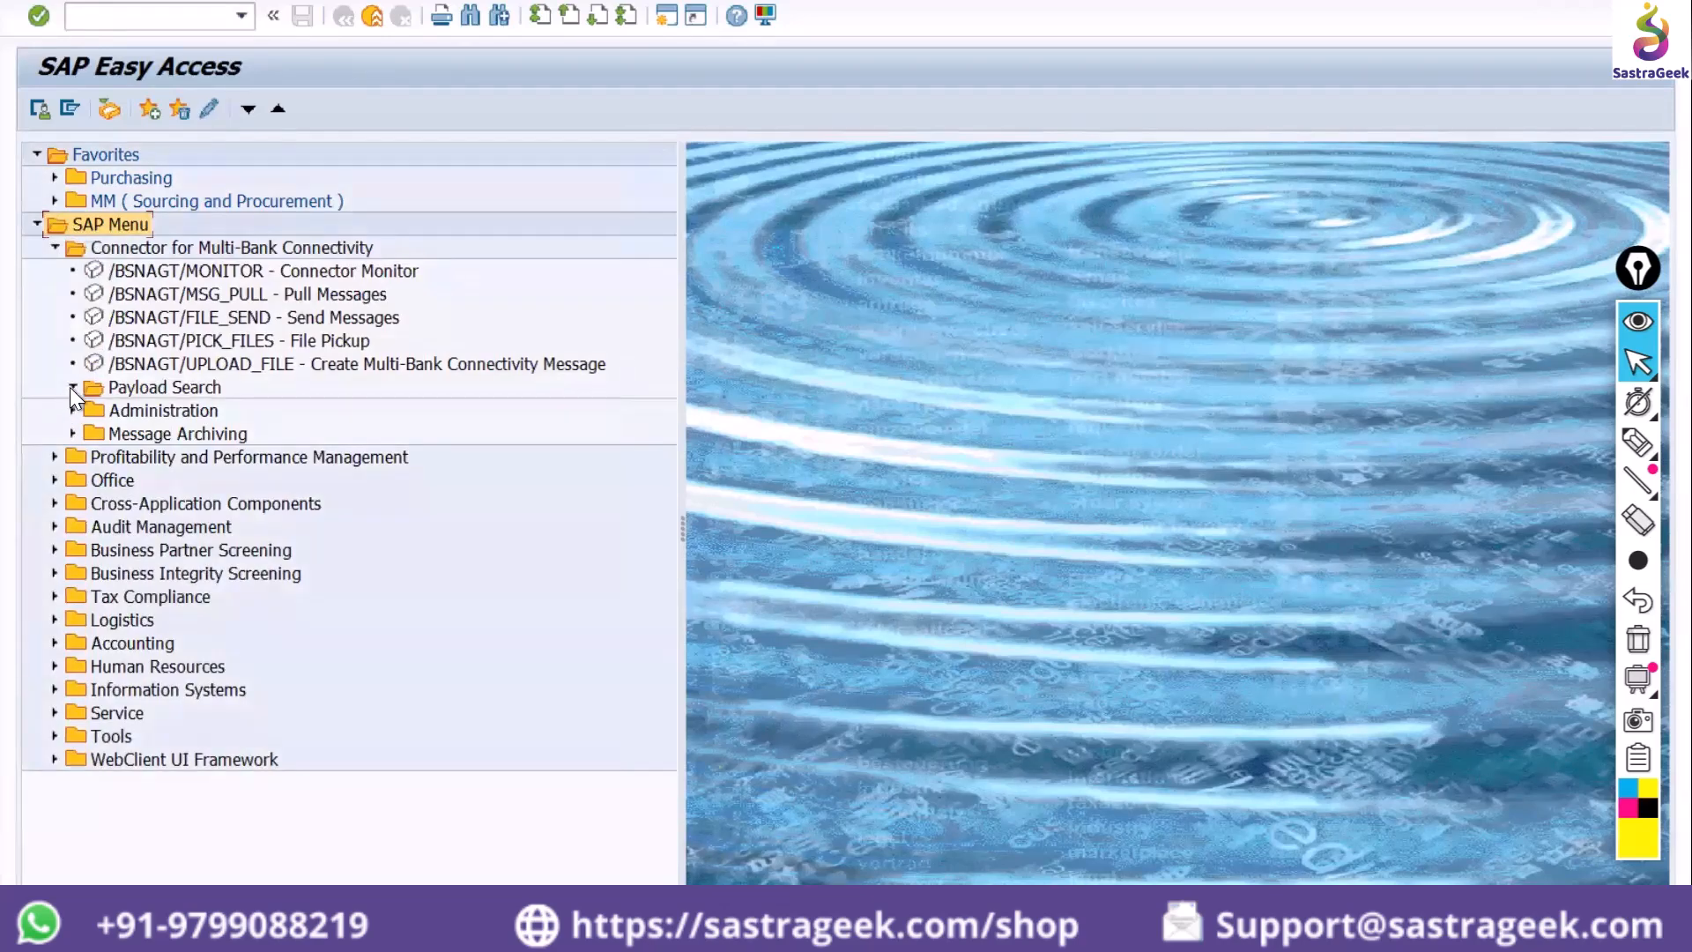
click(72, 410)
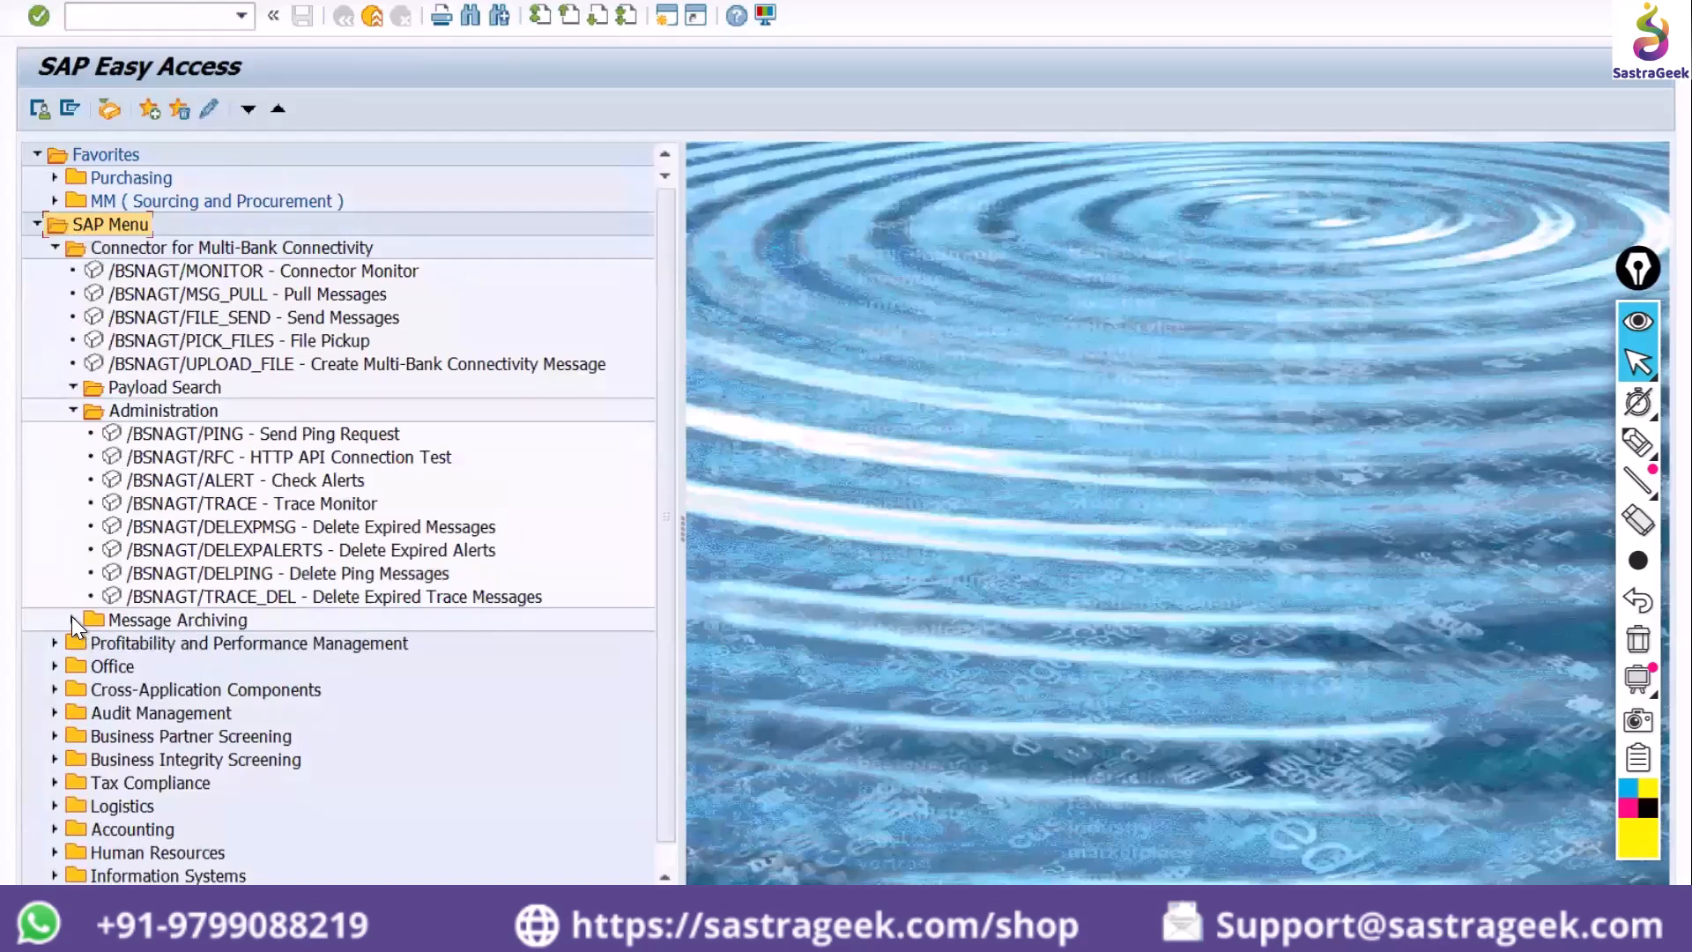
Expand the Message Archiving folder, then reload the SAP menu to collapse all of its folders
click(74, 621)
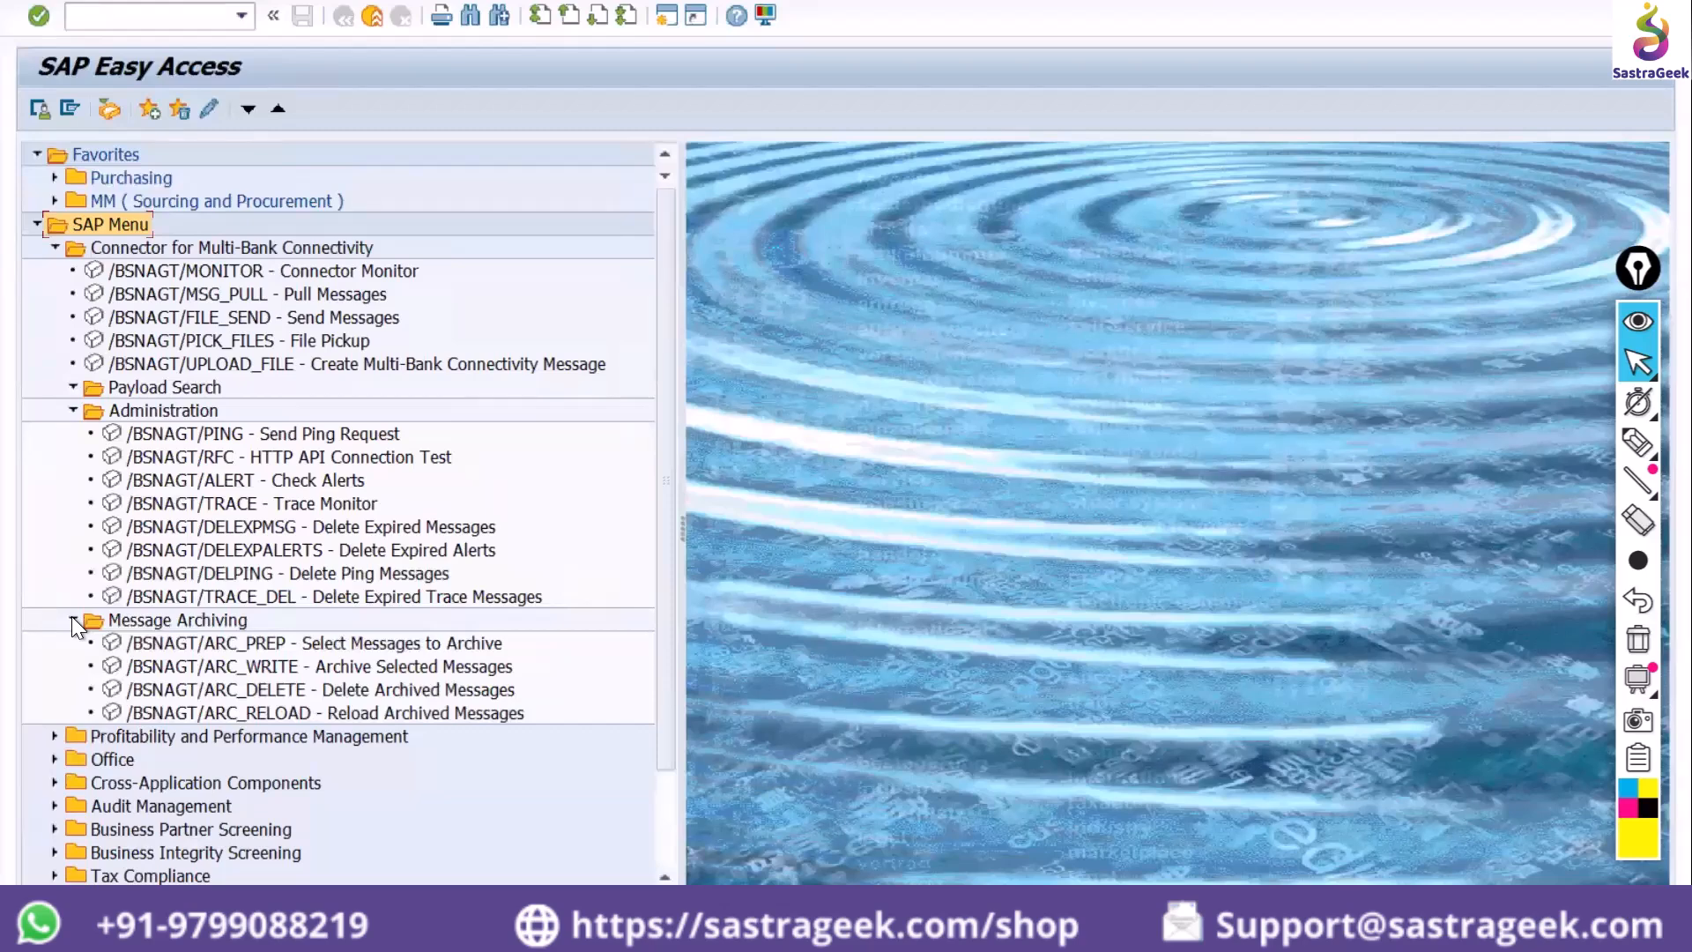
click(67, 111)
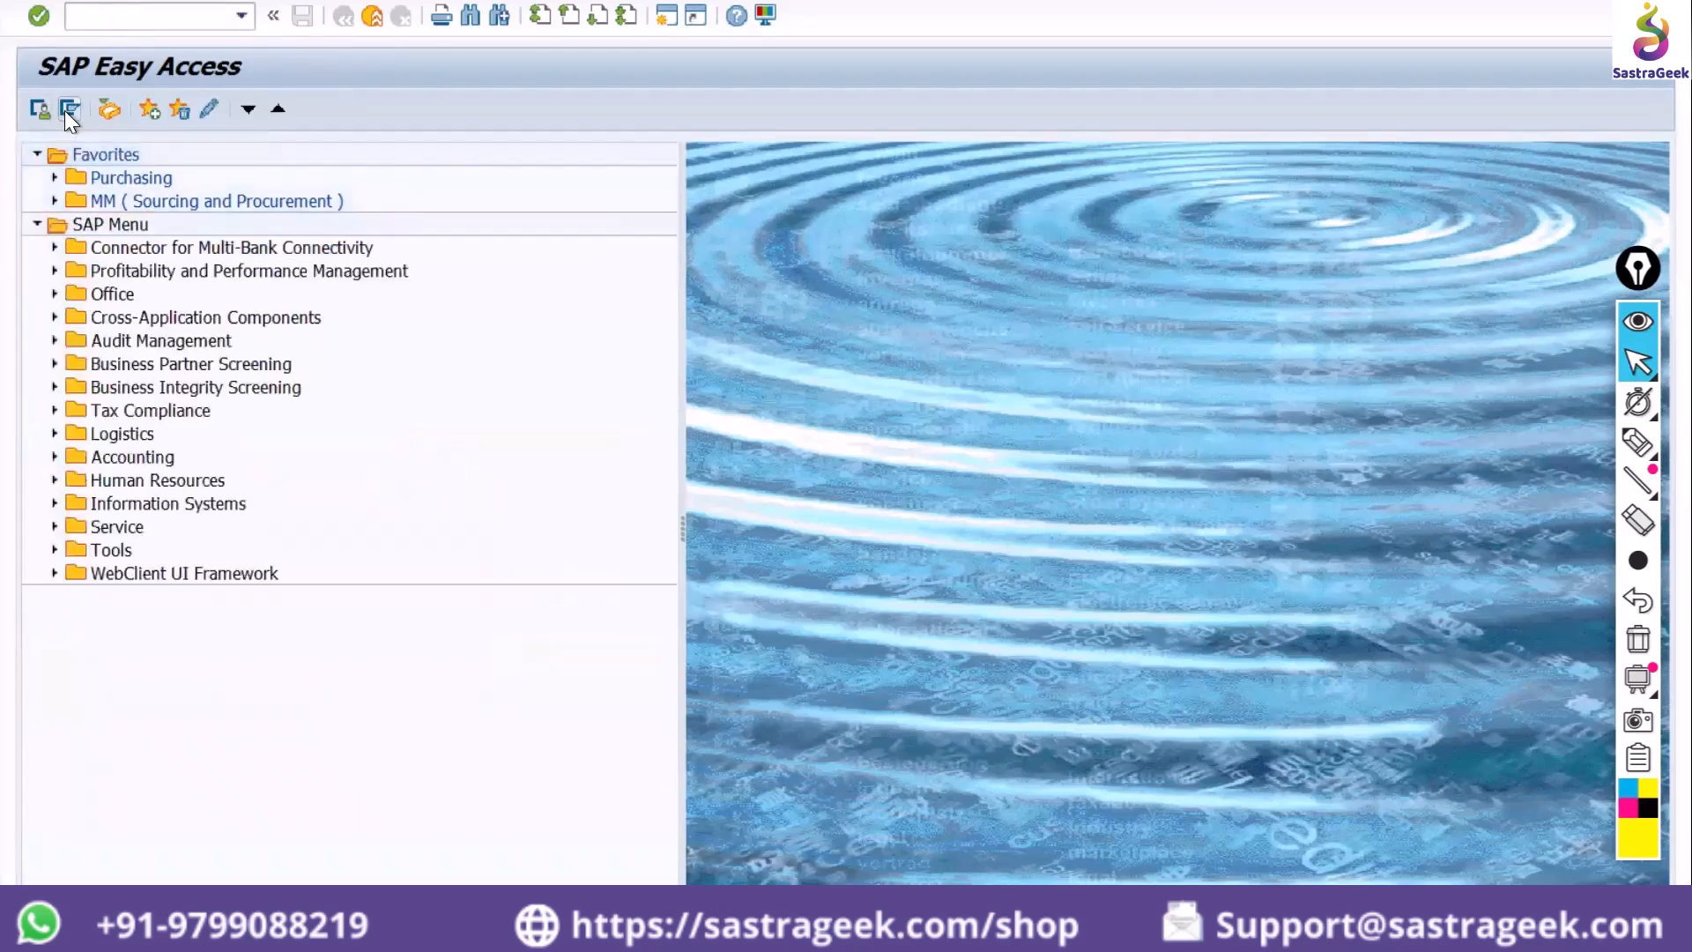
Expand Profitability and Performance Management and Cross-Application Components, including the Audit Management, Print Workbench and Application Form subfolders
click(55, 271)
click(55, 270)
click(55, 271)
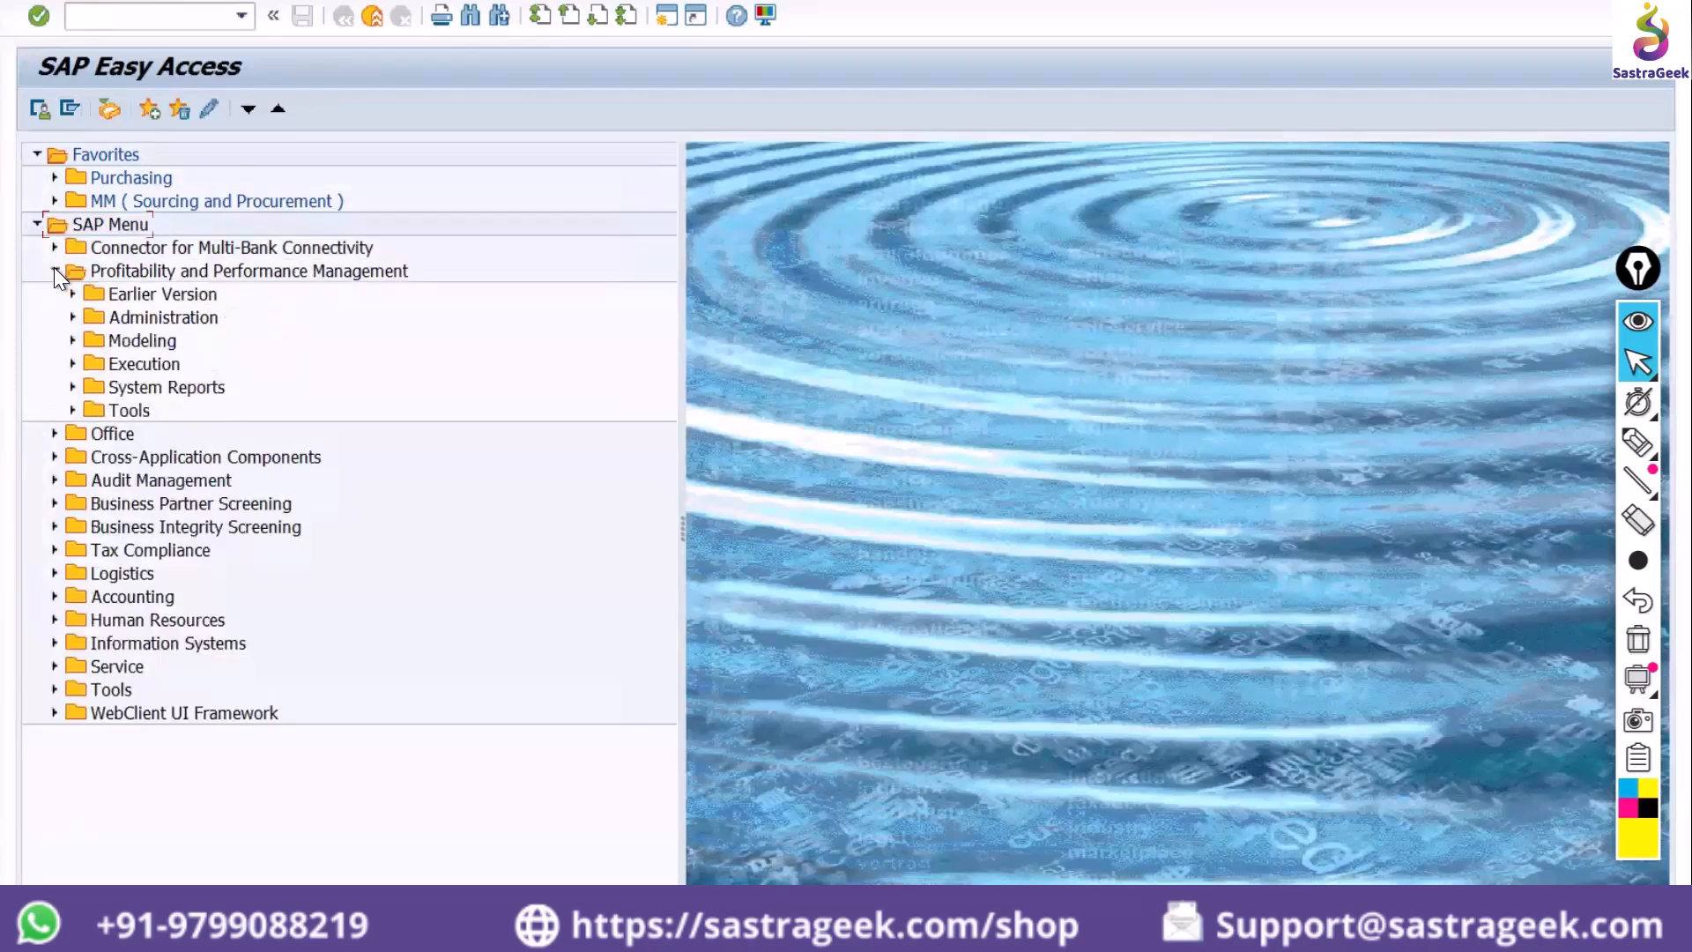
click(53, 455)
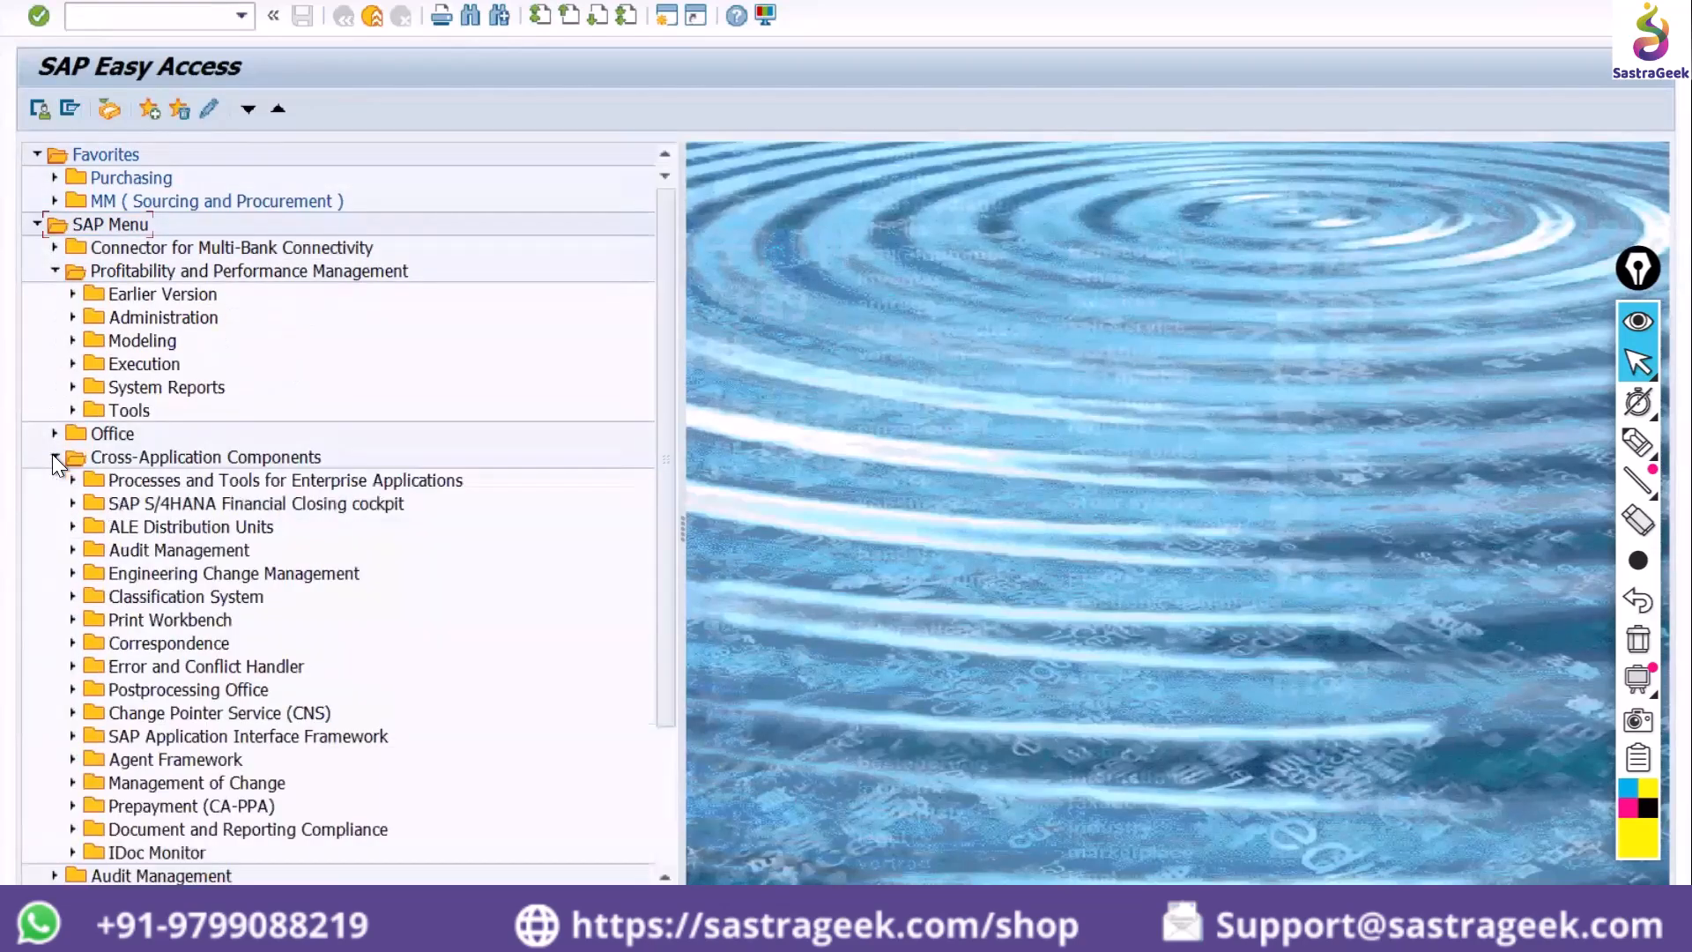
click(68, 549)
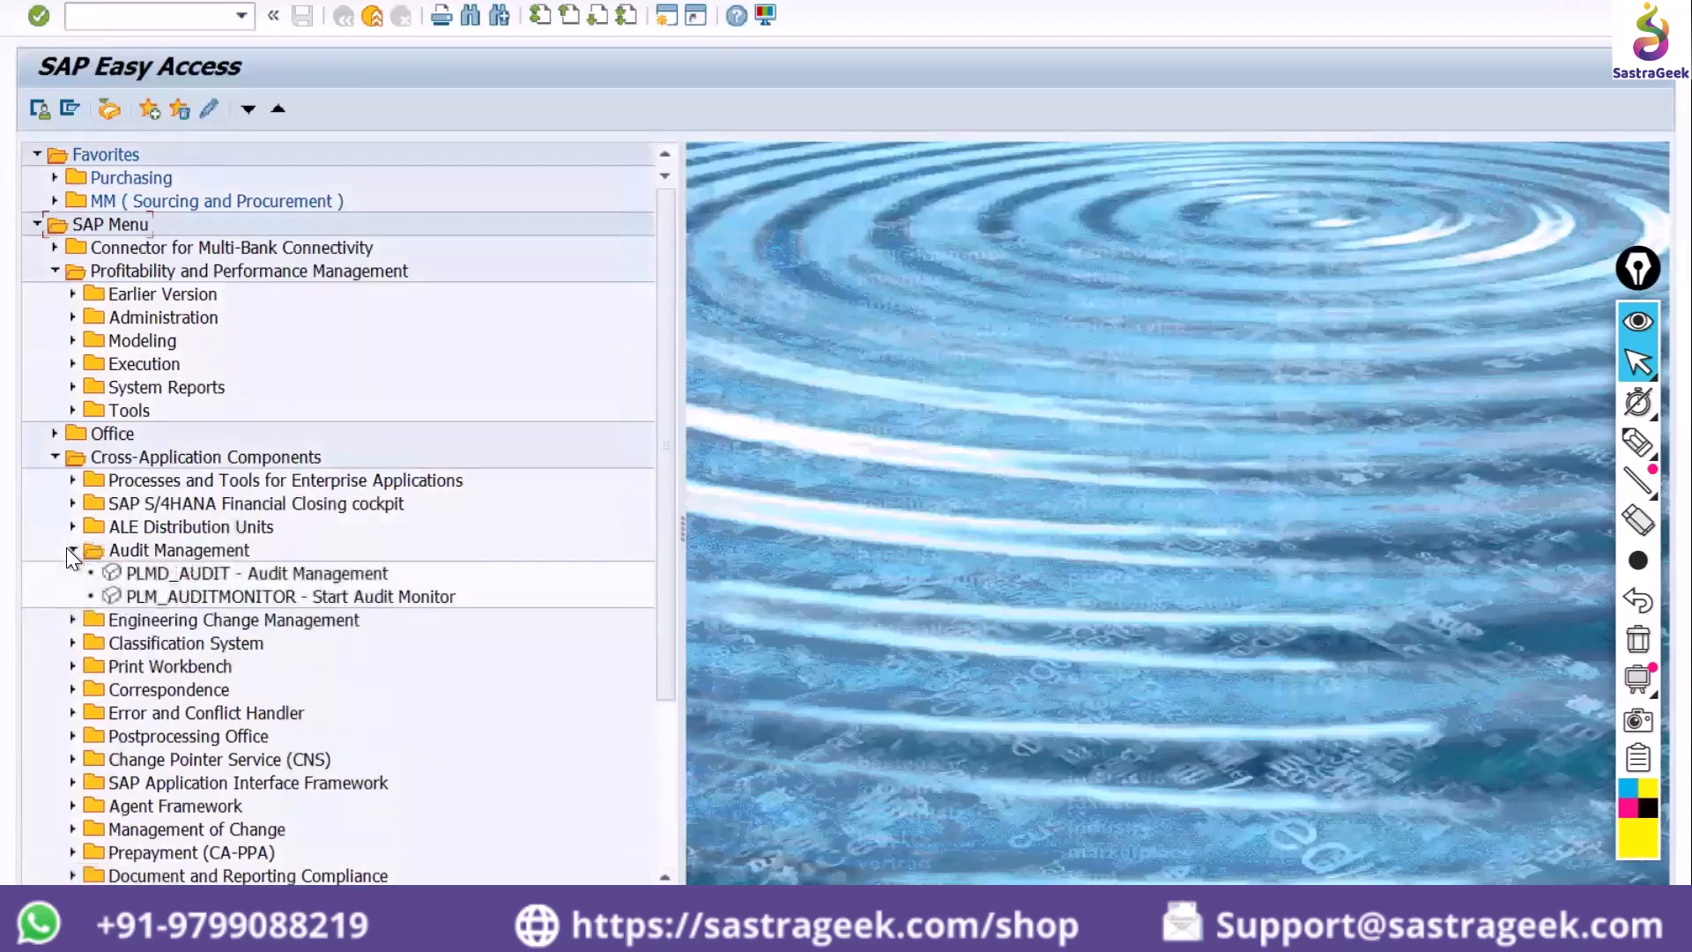
click(68, 665)
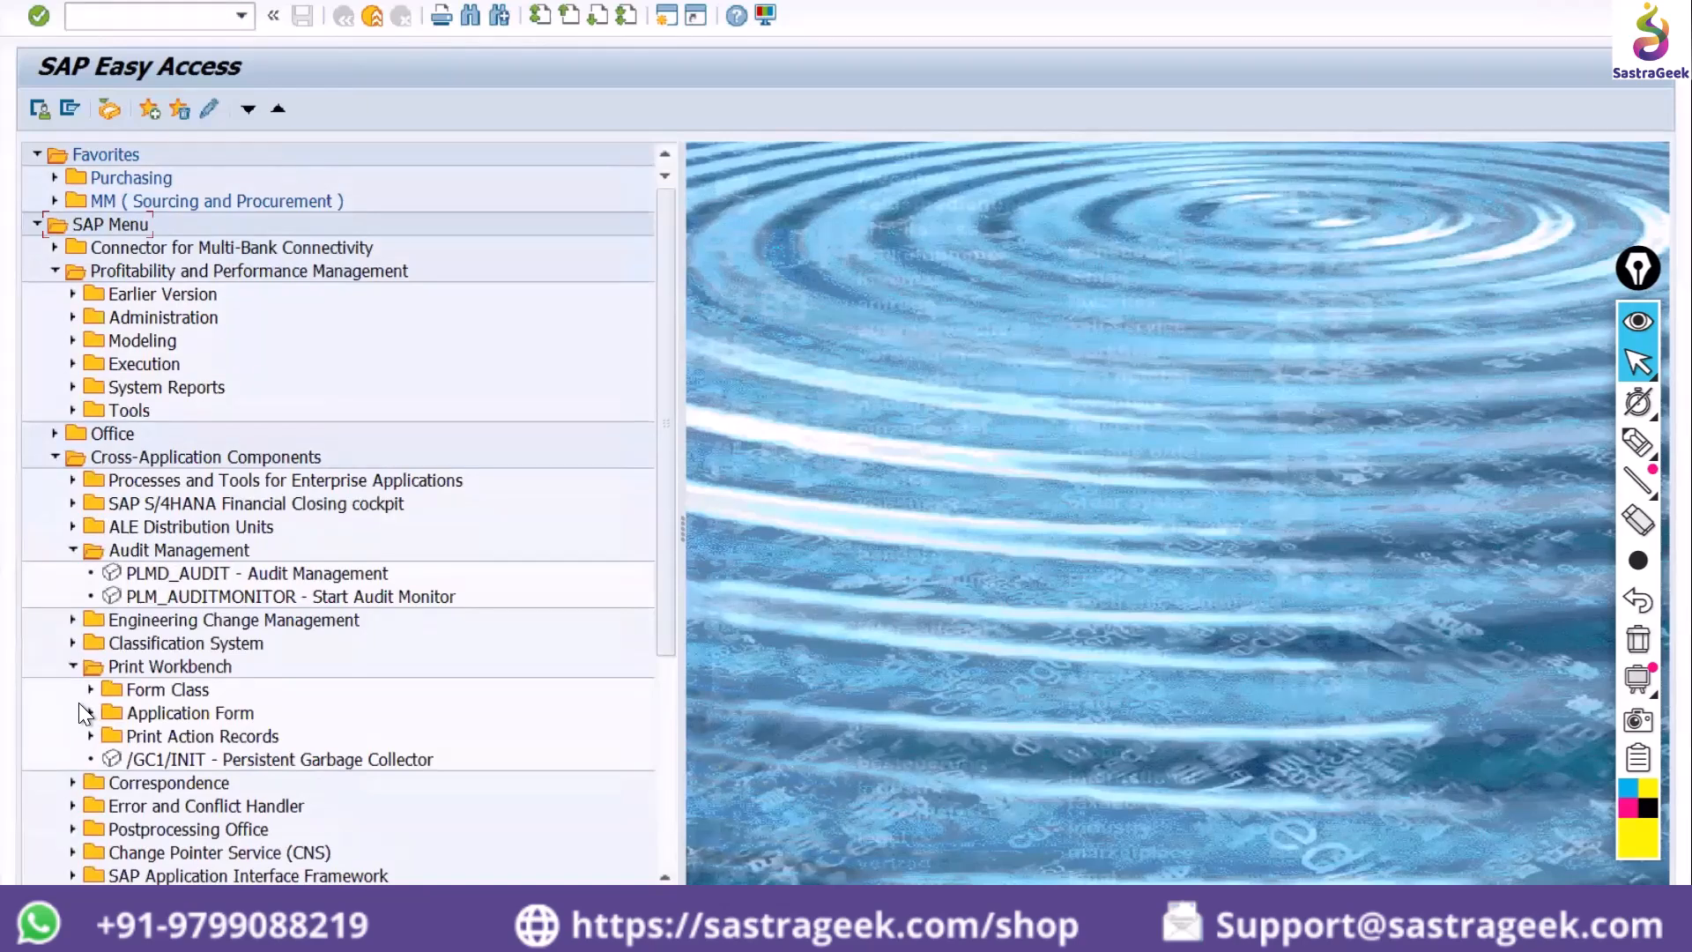
click(86, 711)
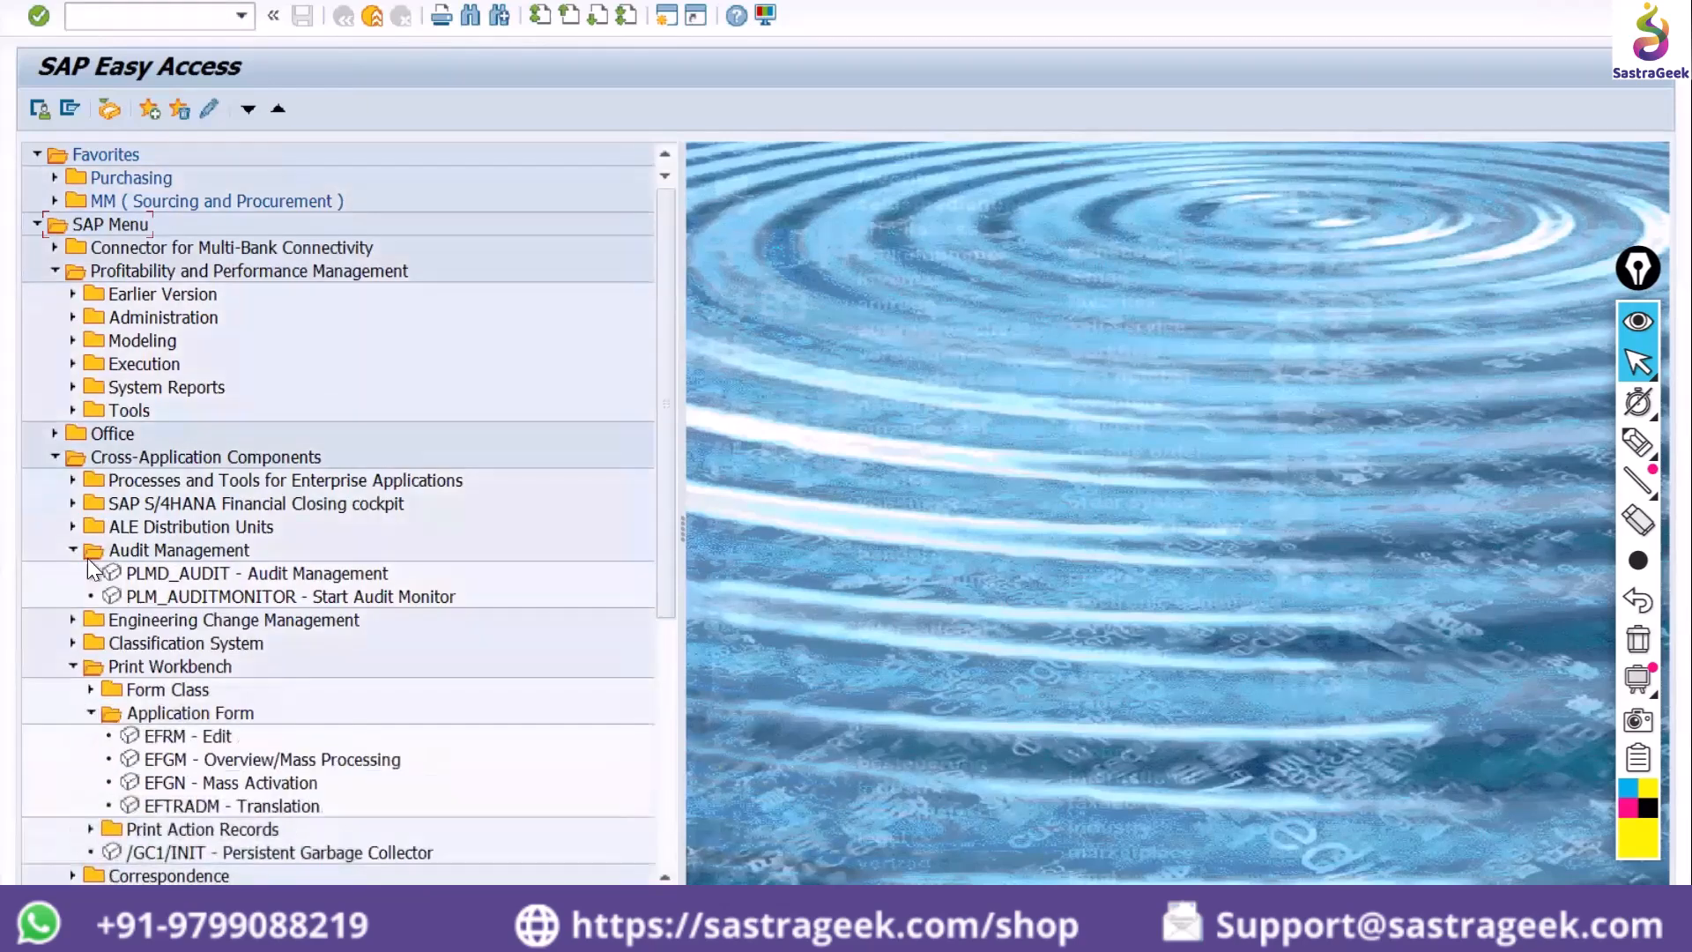
Expand the Modeling, System Reports and ALE Distribution Units folders, then reload the SAP menu to collapse everything
click(73, 341)
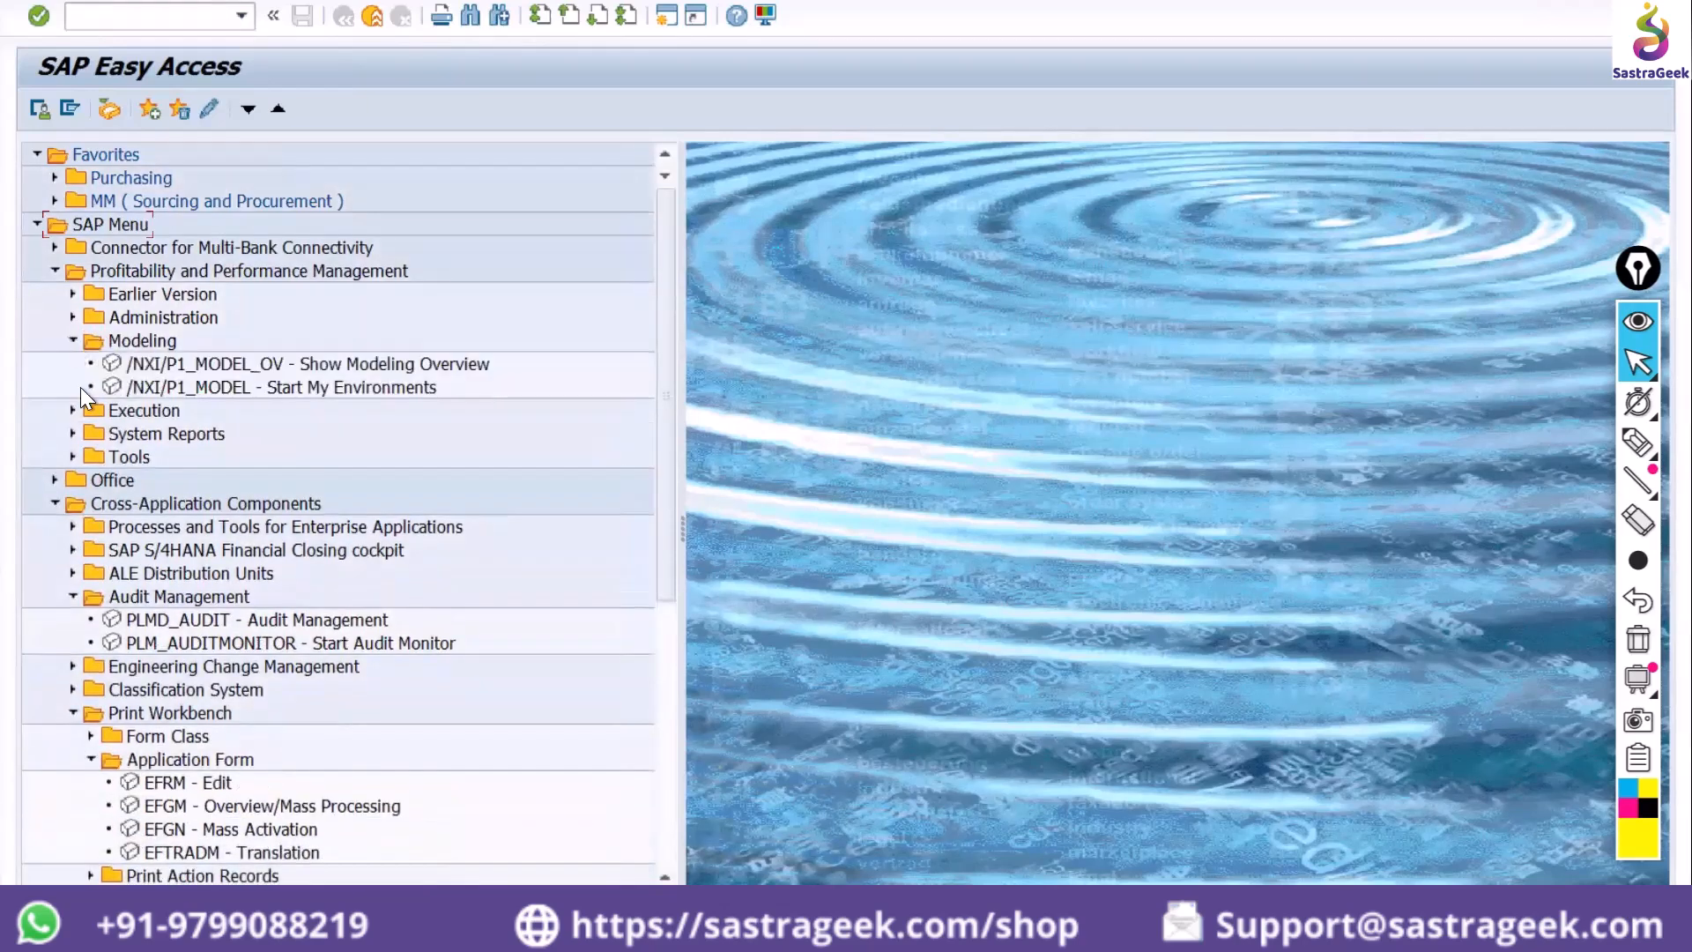
click(73, 433)
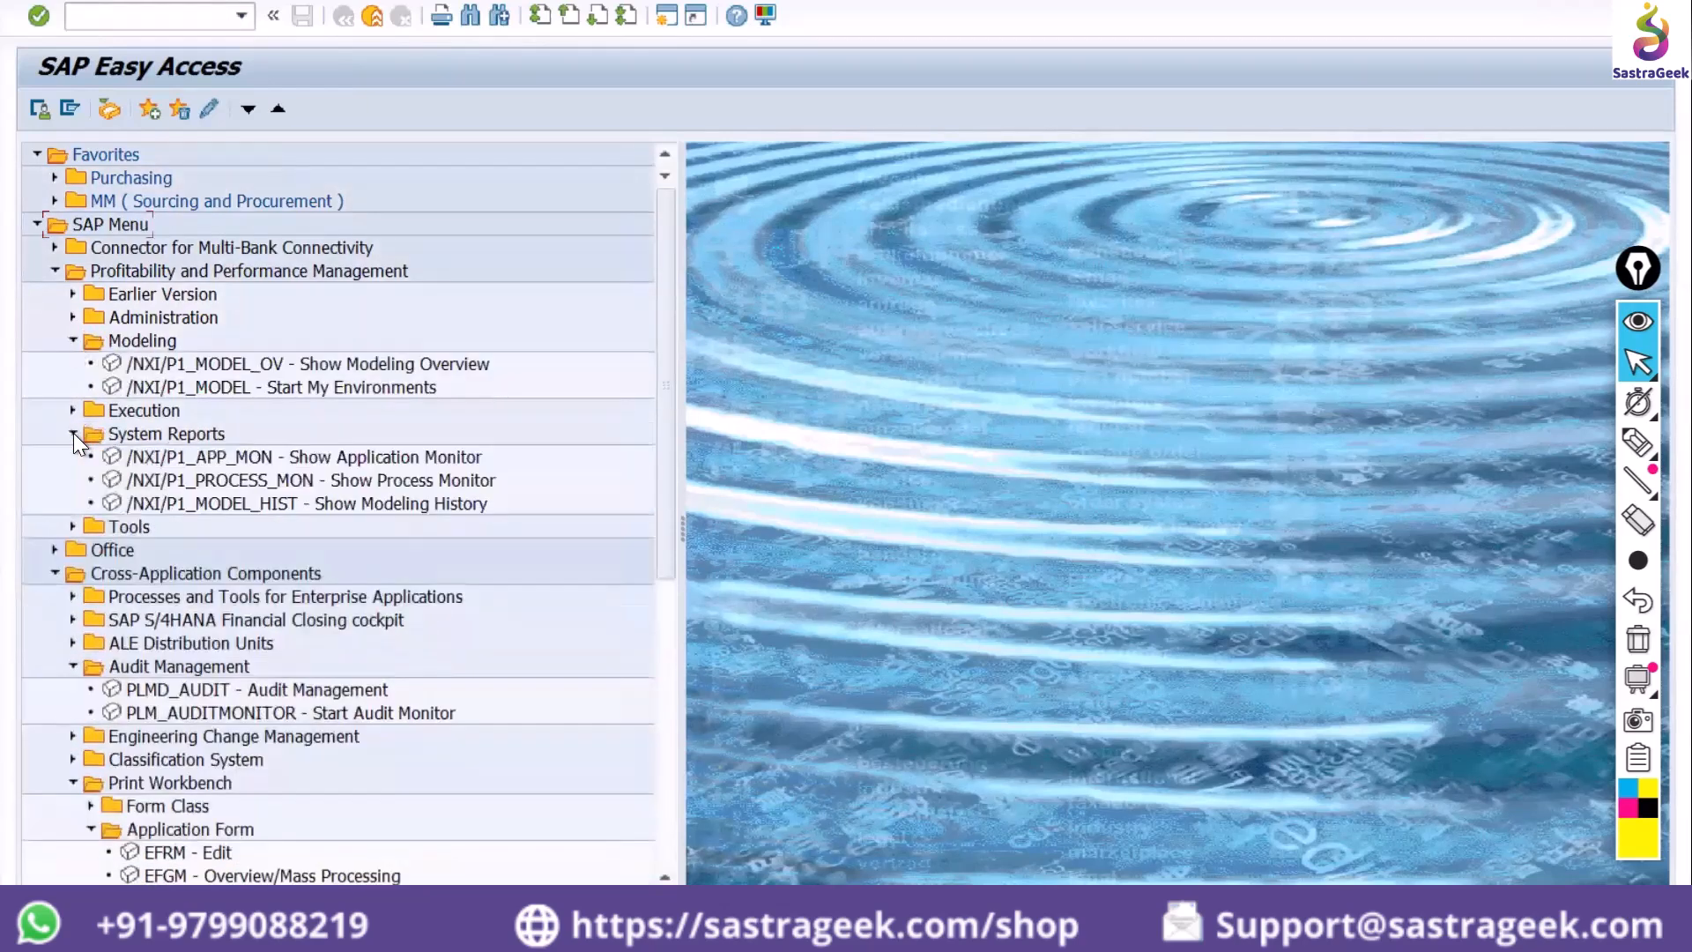
click(72, 644)
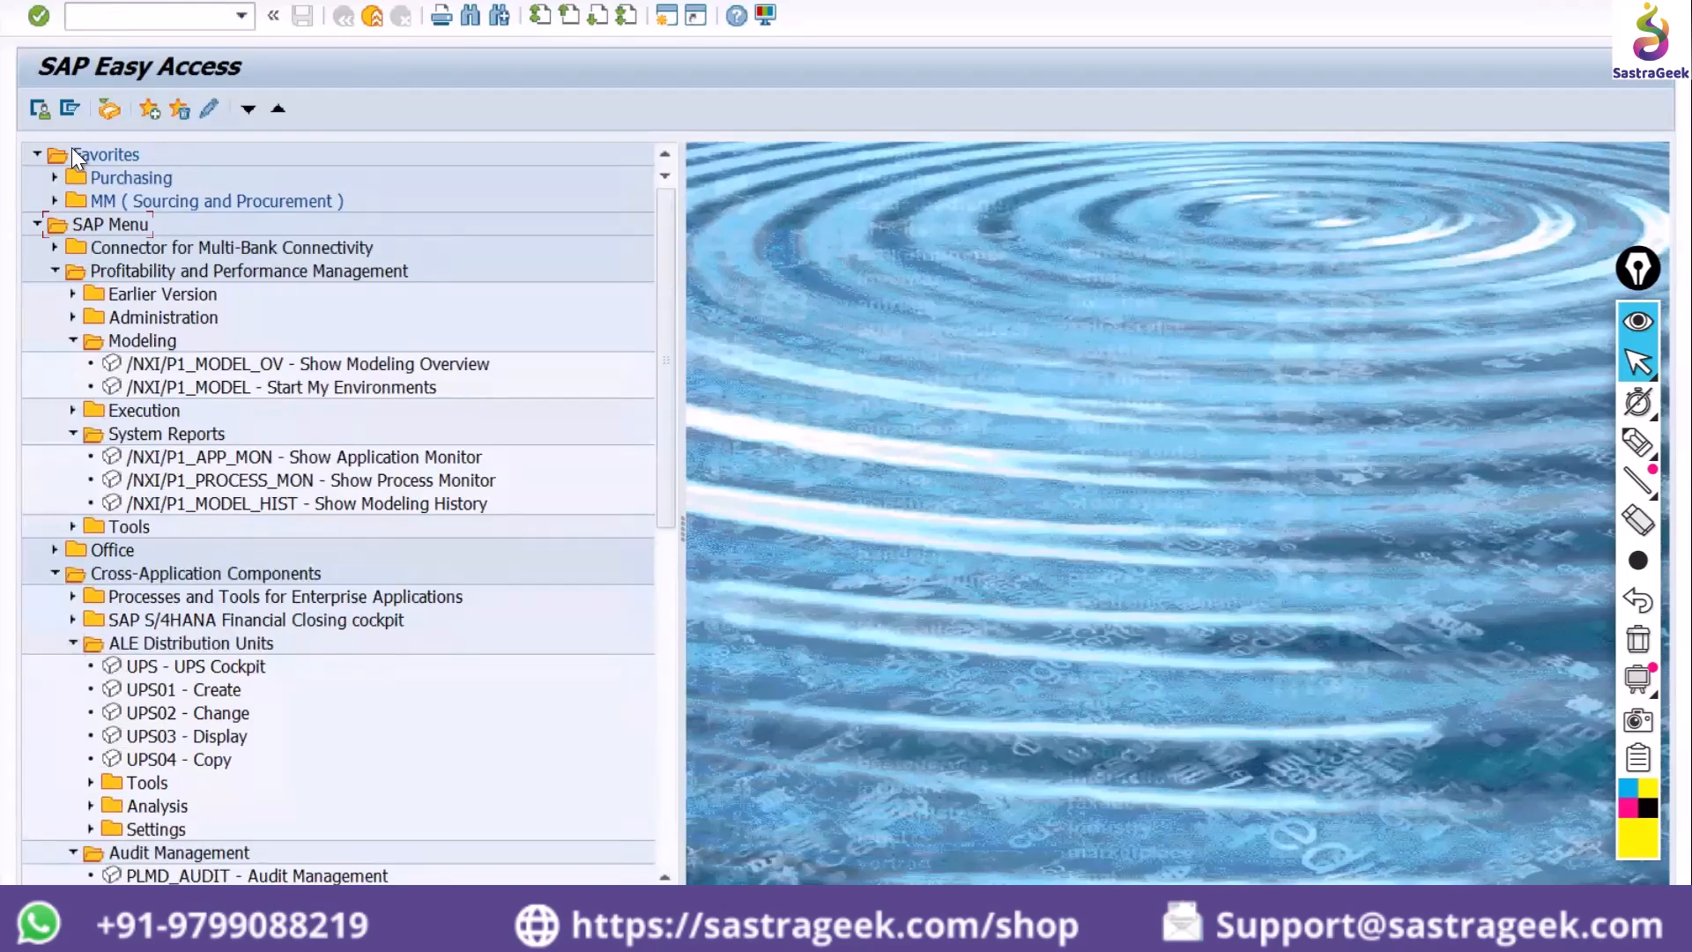
click(67, 108)
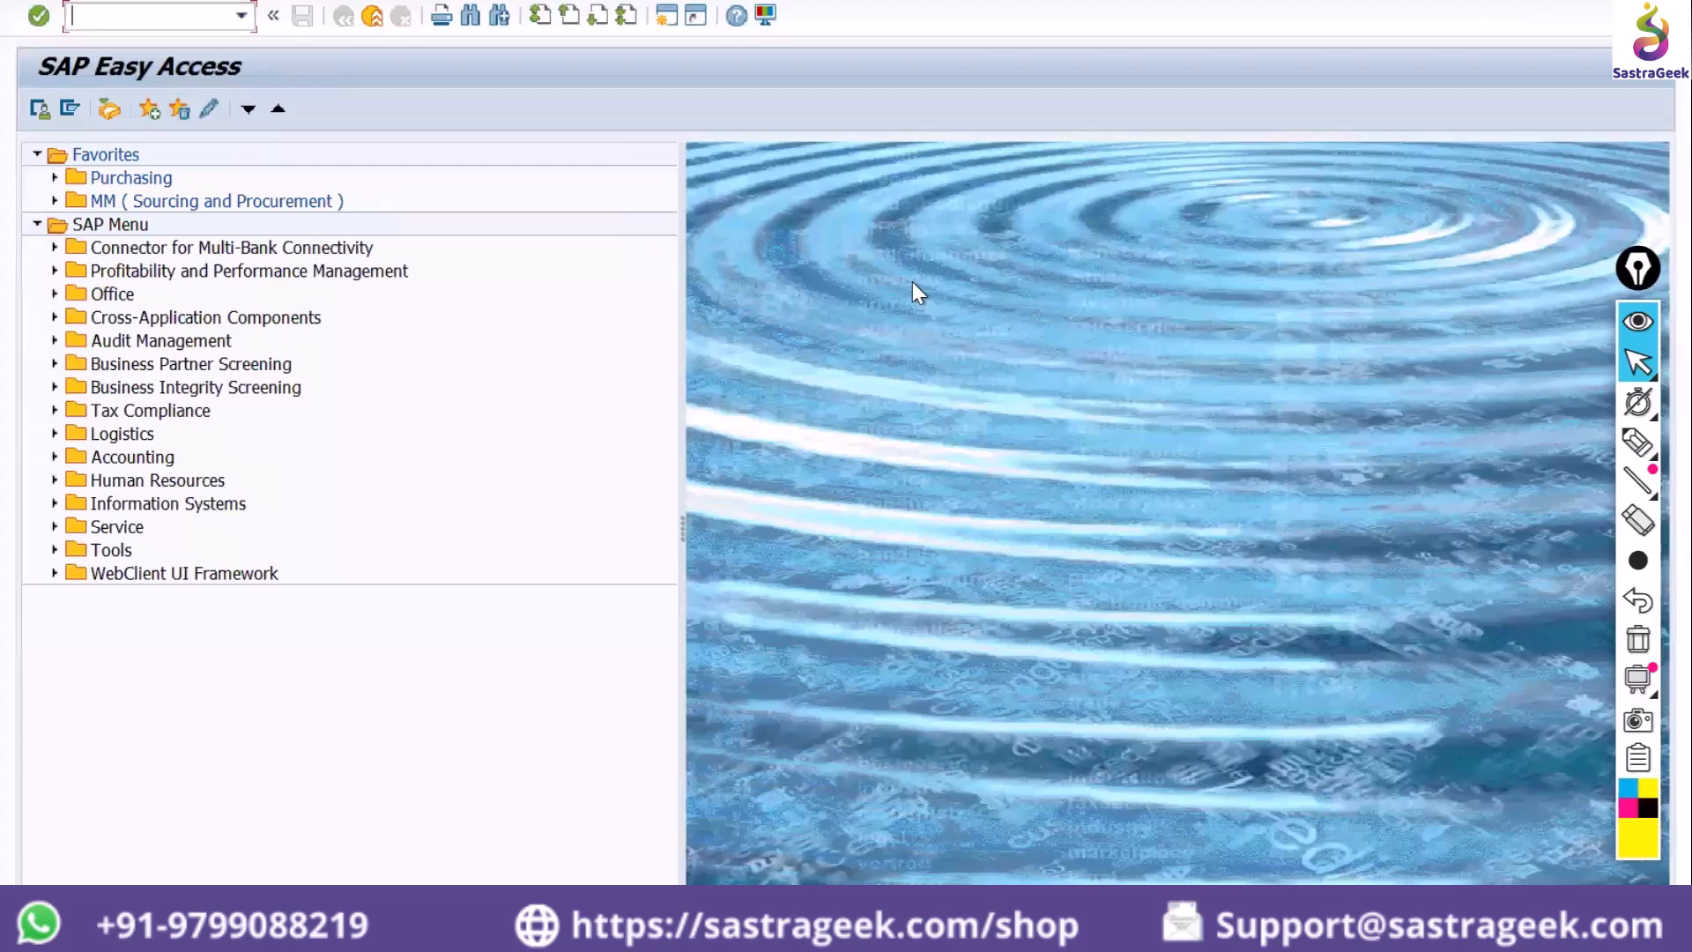
Expand Connector for Multi-Bank Connectivity and step through its entries from Connector Monitor to the Payload Search folder
click(52, 240)
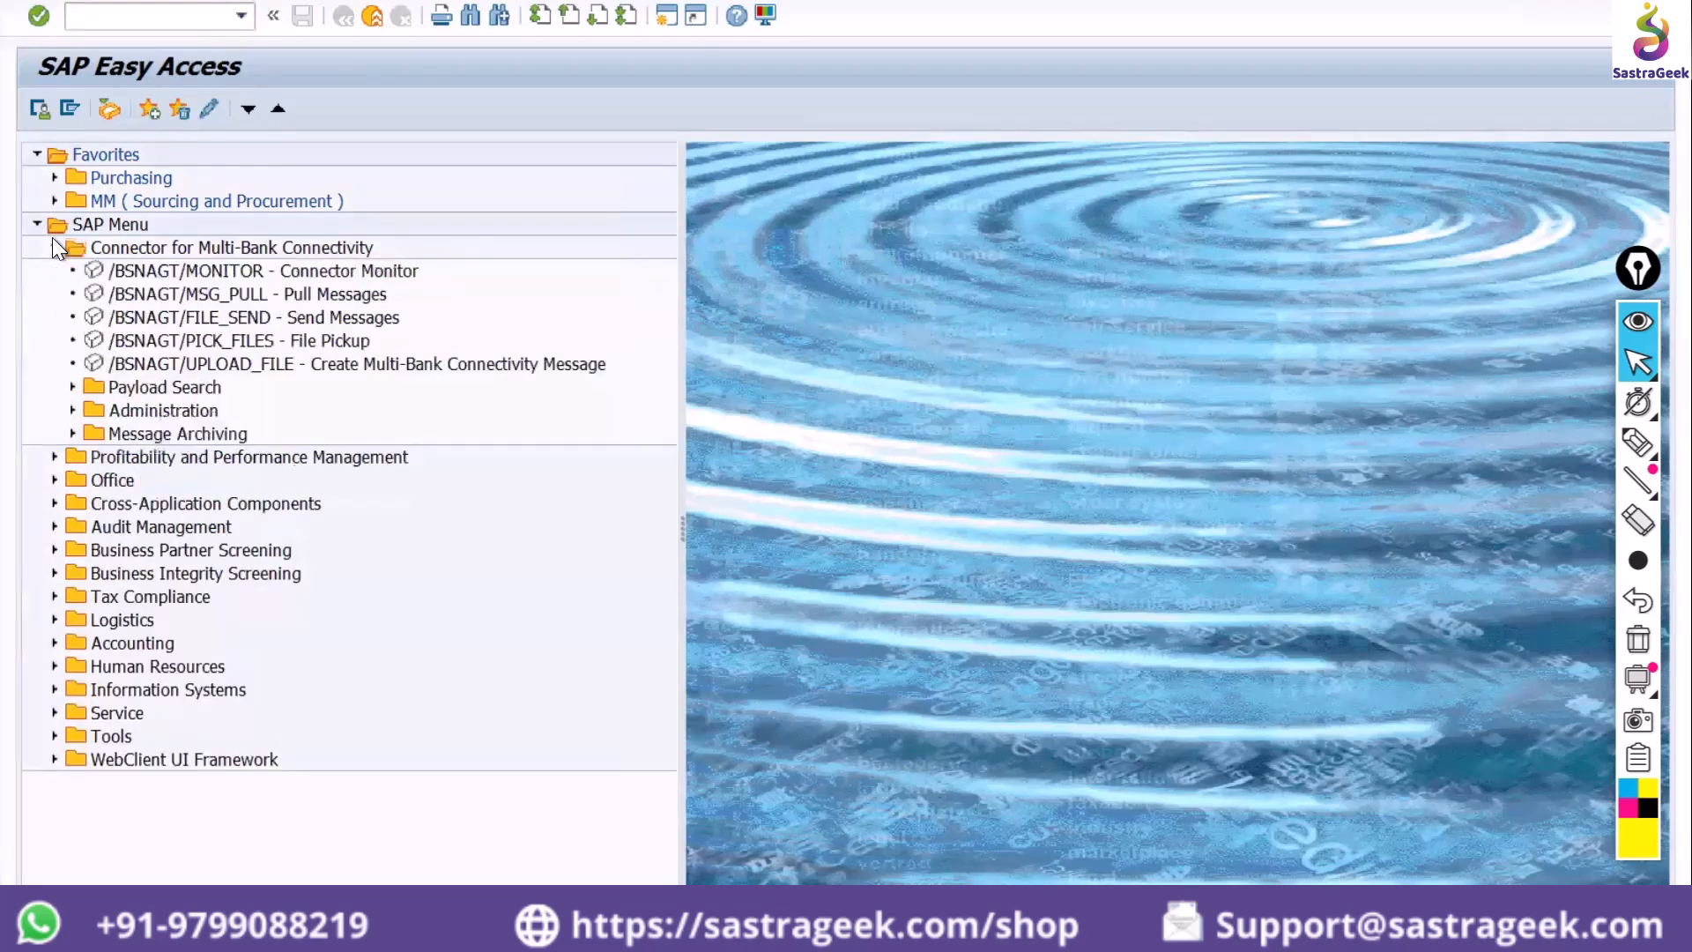
key(Down)
key(Down)
key(Down)
key(Down)
key(Down)
key(Down)
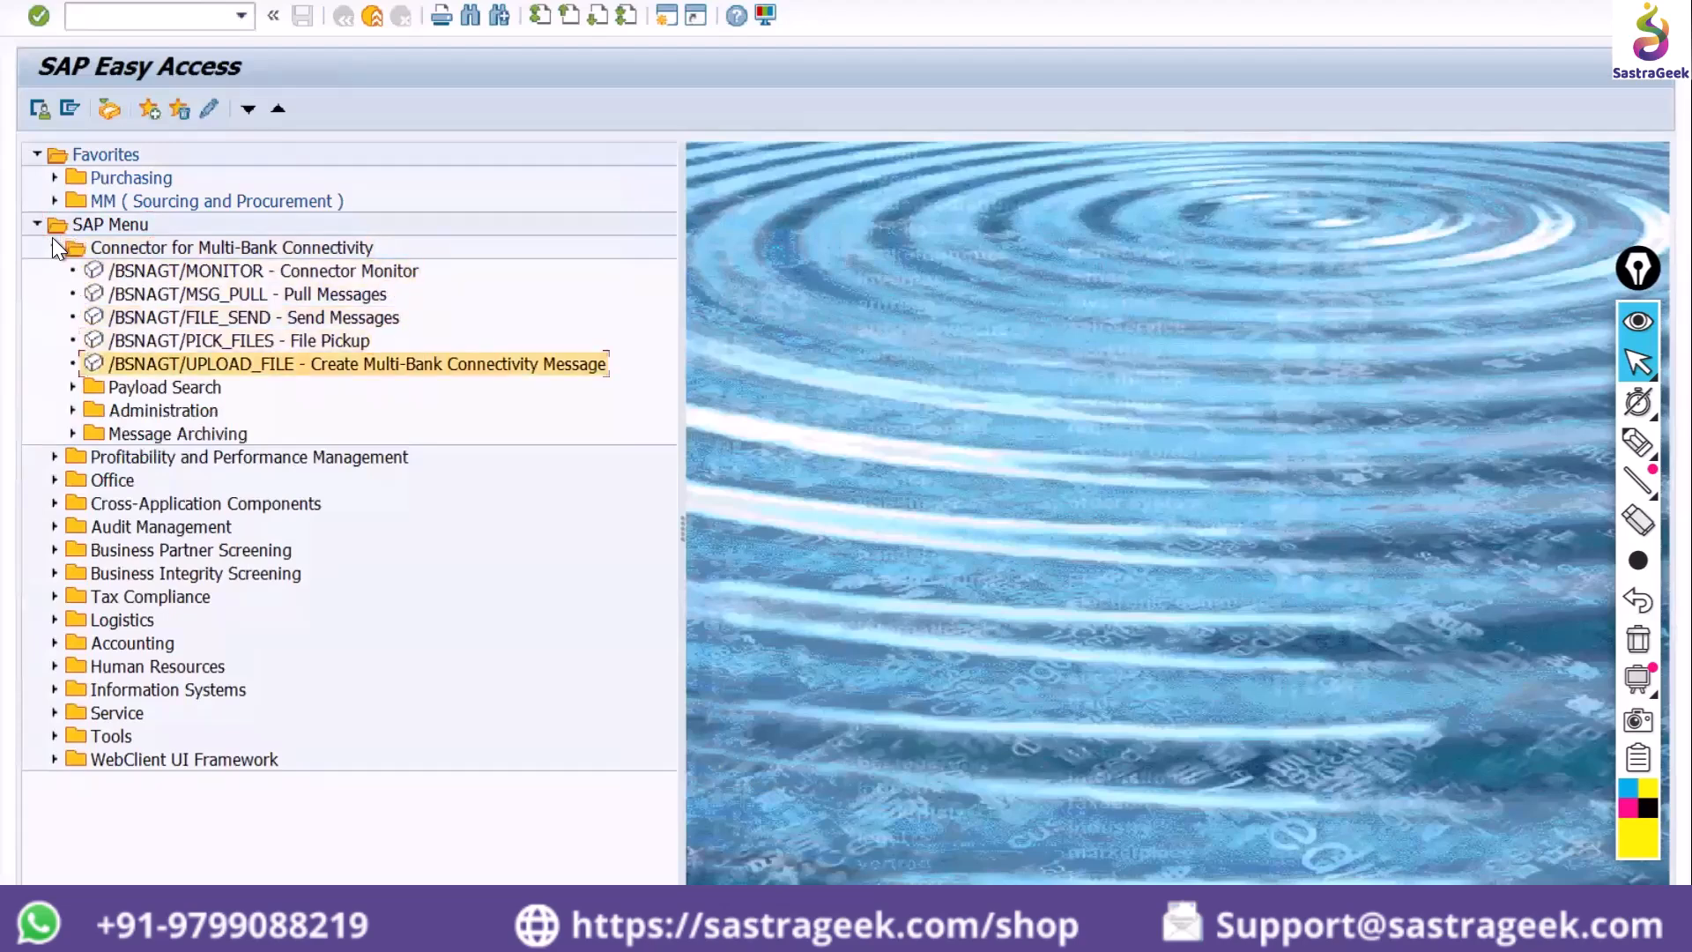
key(Up)
key(Up)
key(Up)
key(Up)
key(Down)
key(Down)
key(Down)
key(Down)
key(Down)
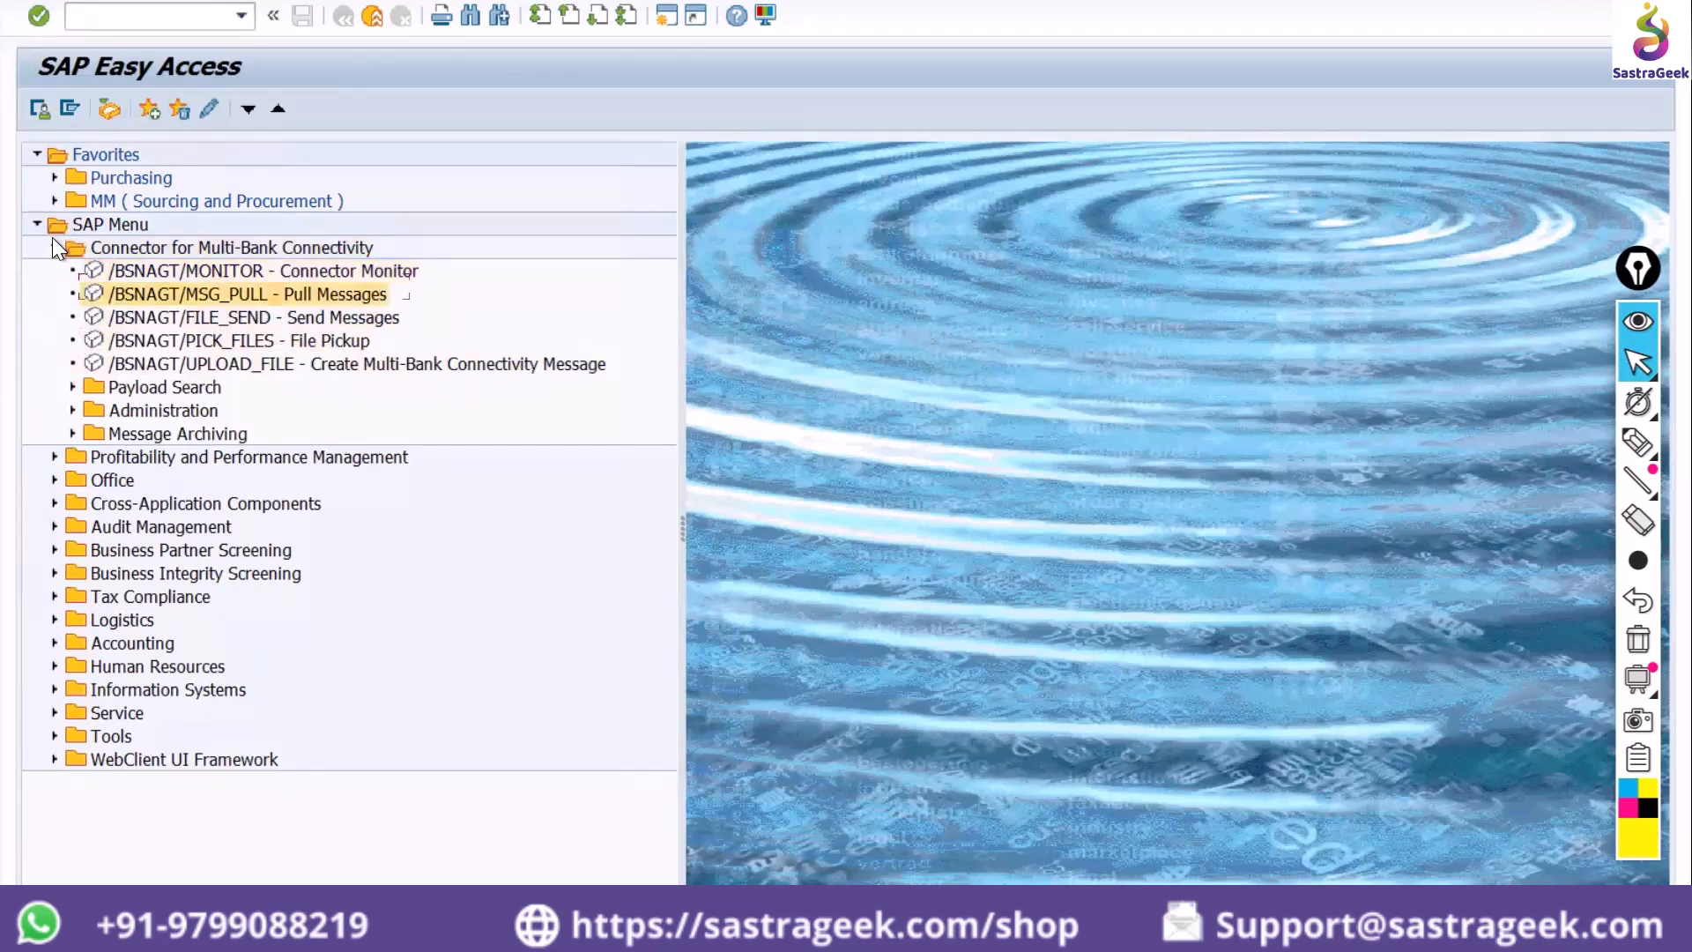
Expand and collapse the Payload Search and Administration folders, returning the selection to Connector for Multi-Bank Connectivity
key(Right)
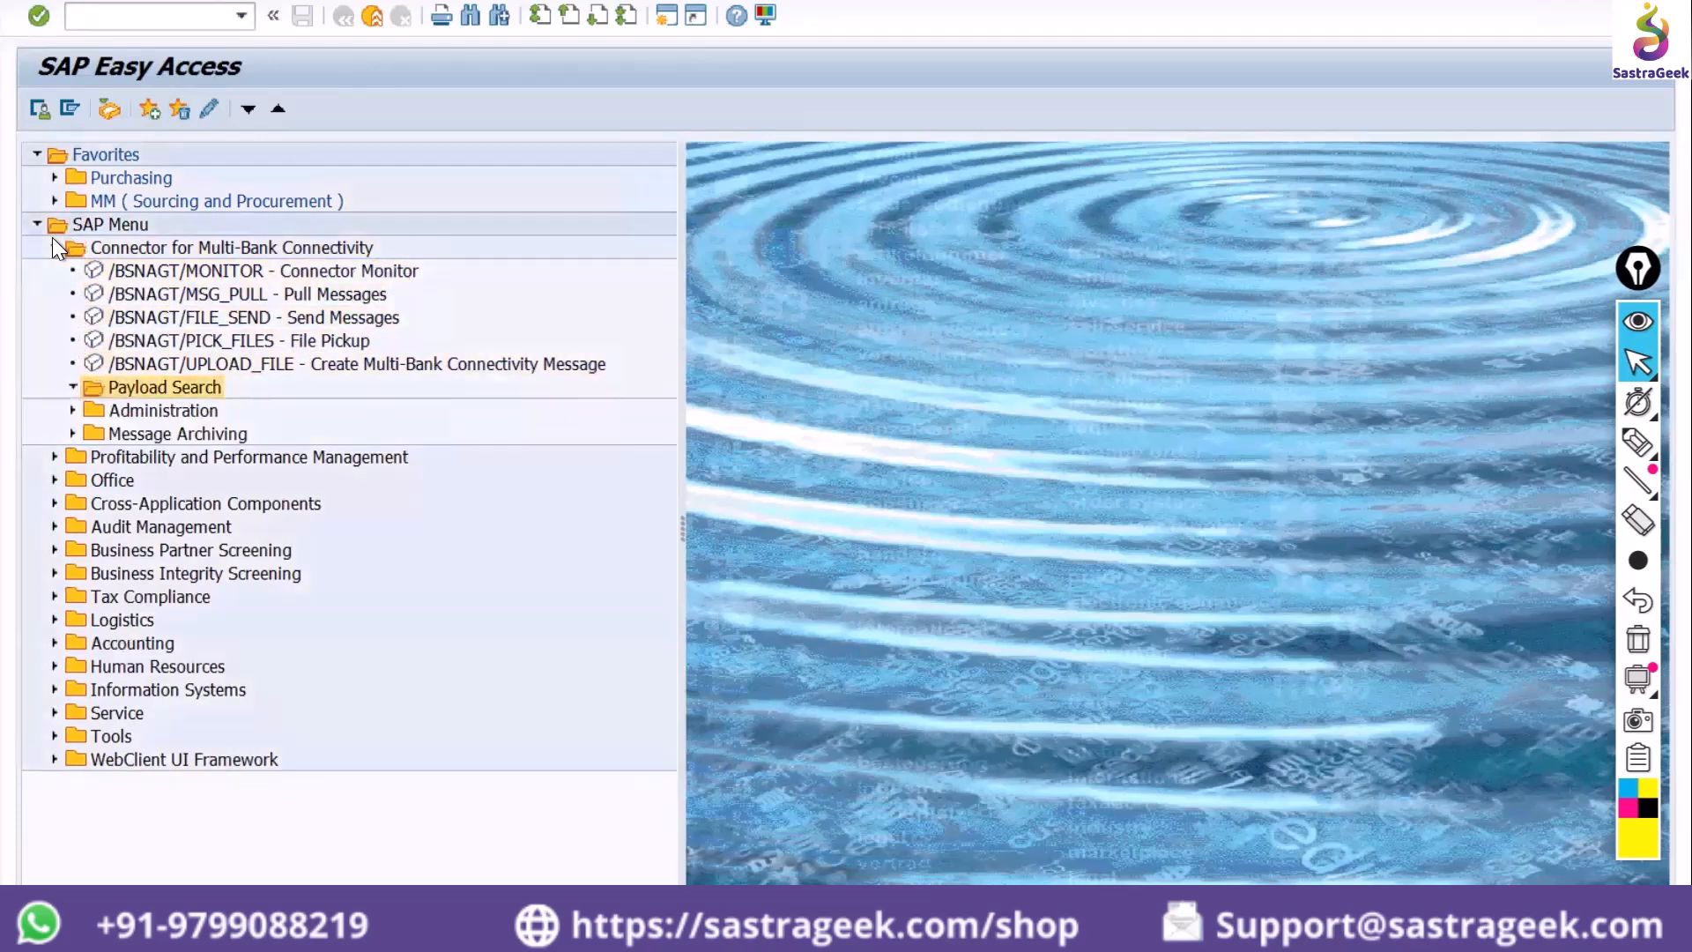
key(Left)
key(Right)
key(Down)
key(Right)
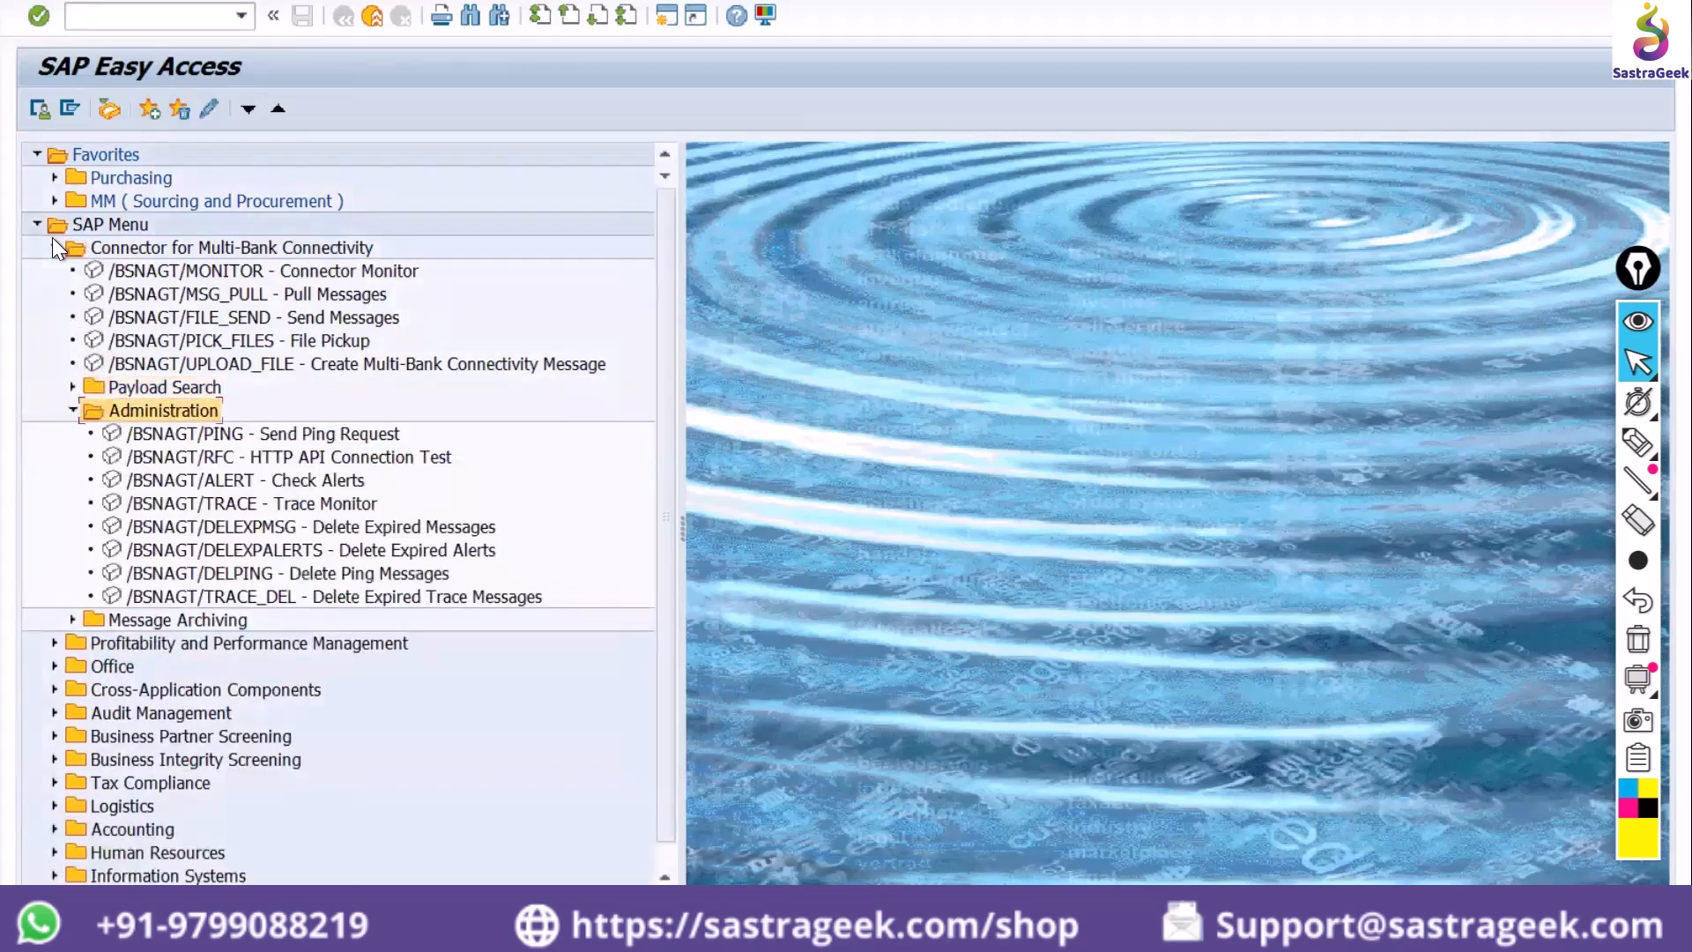
key(Left)
key(Down)
key(Left)
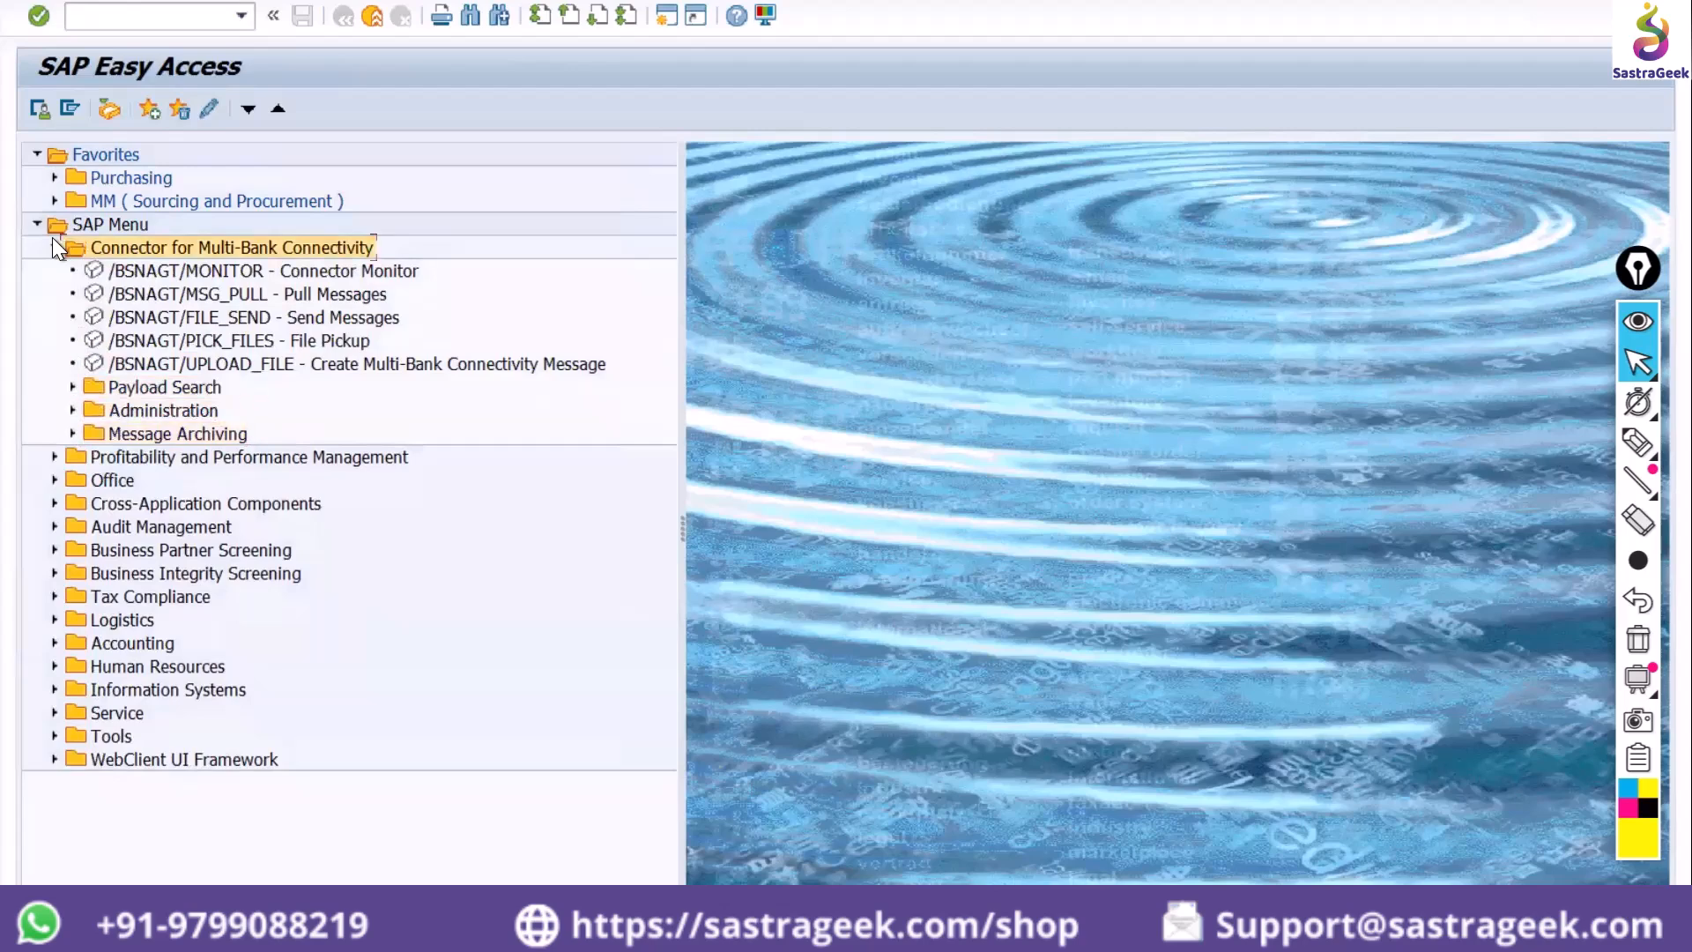
Move the selection down to the Message Archiving folder and expand it to list its archiving transactions
key(Down)
key(Down)
key(Down)
key(Down)
key(Down)
key(Down)
key(Down)
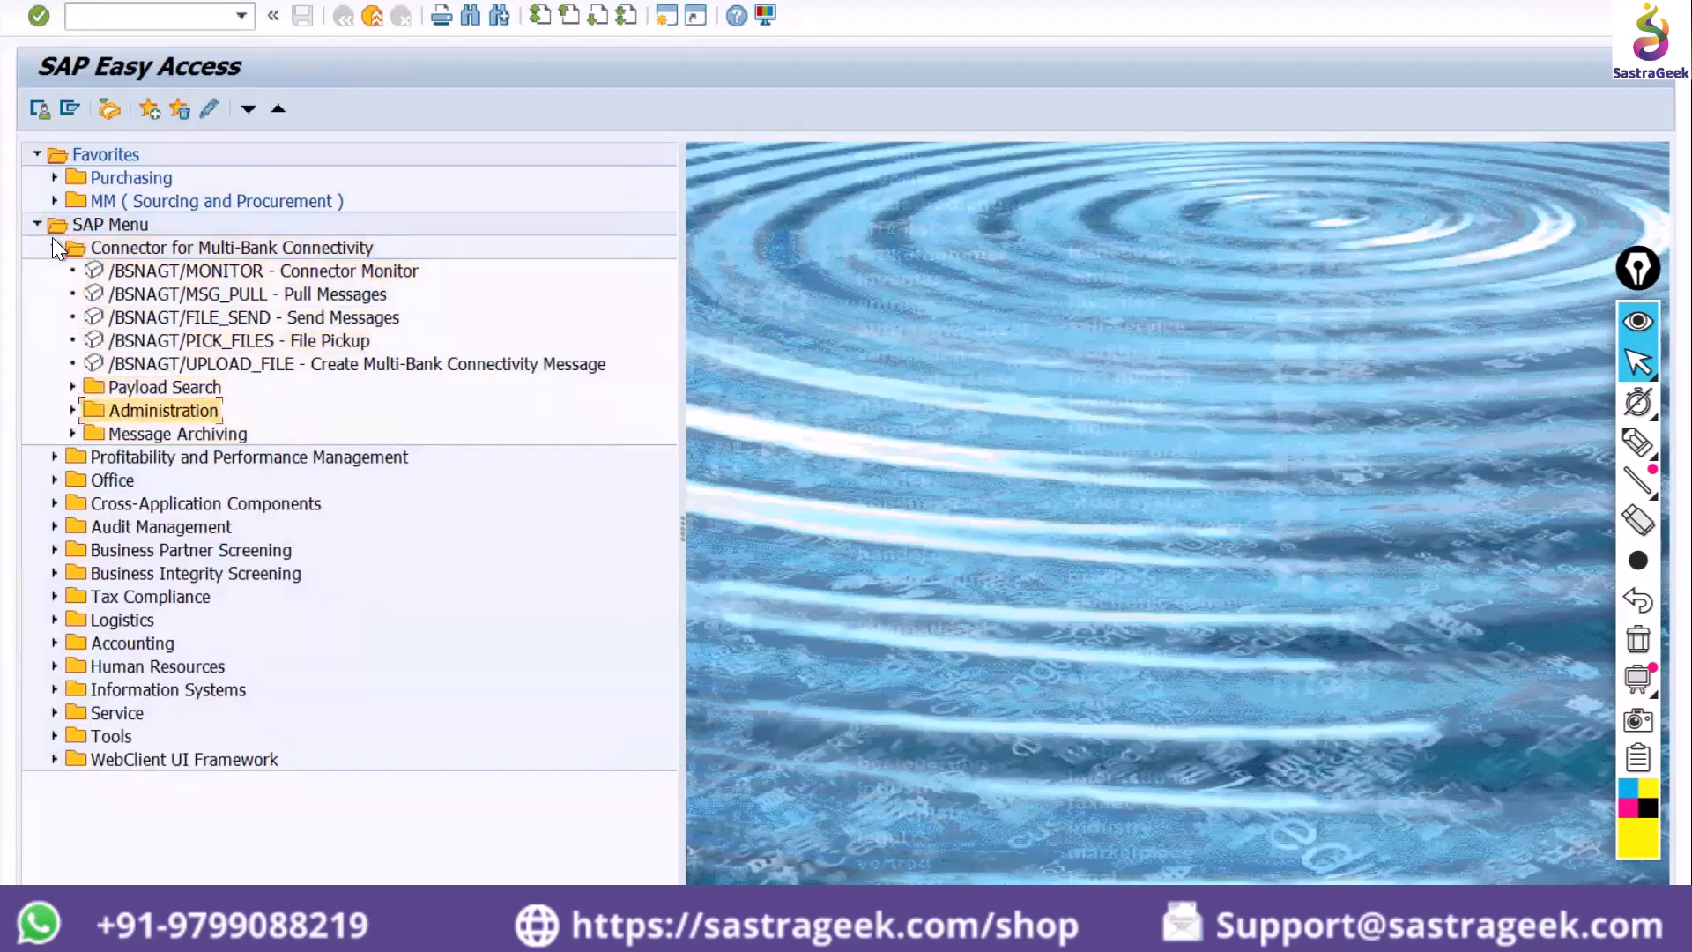
key(Down)
key(Right)
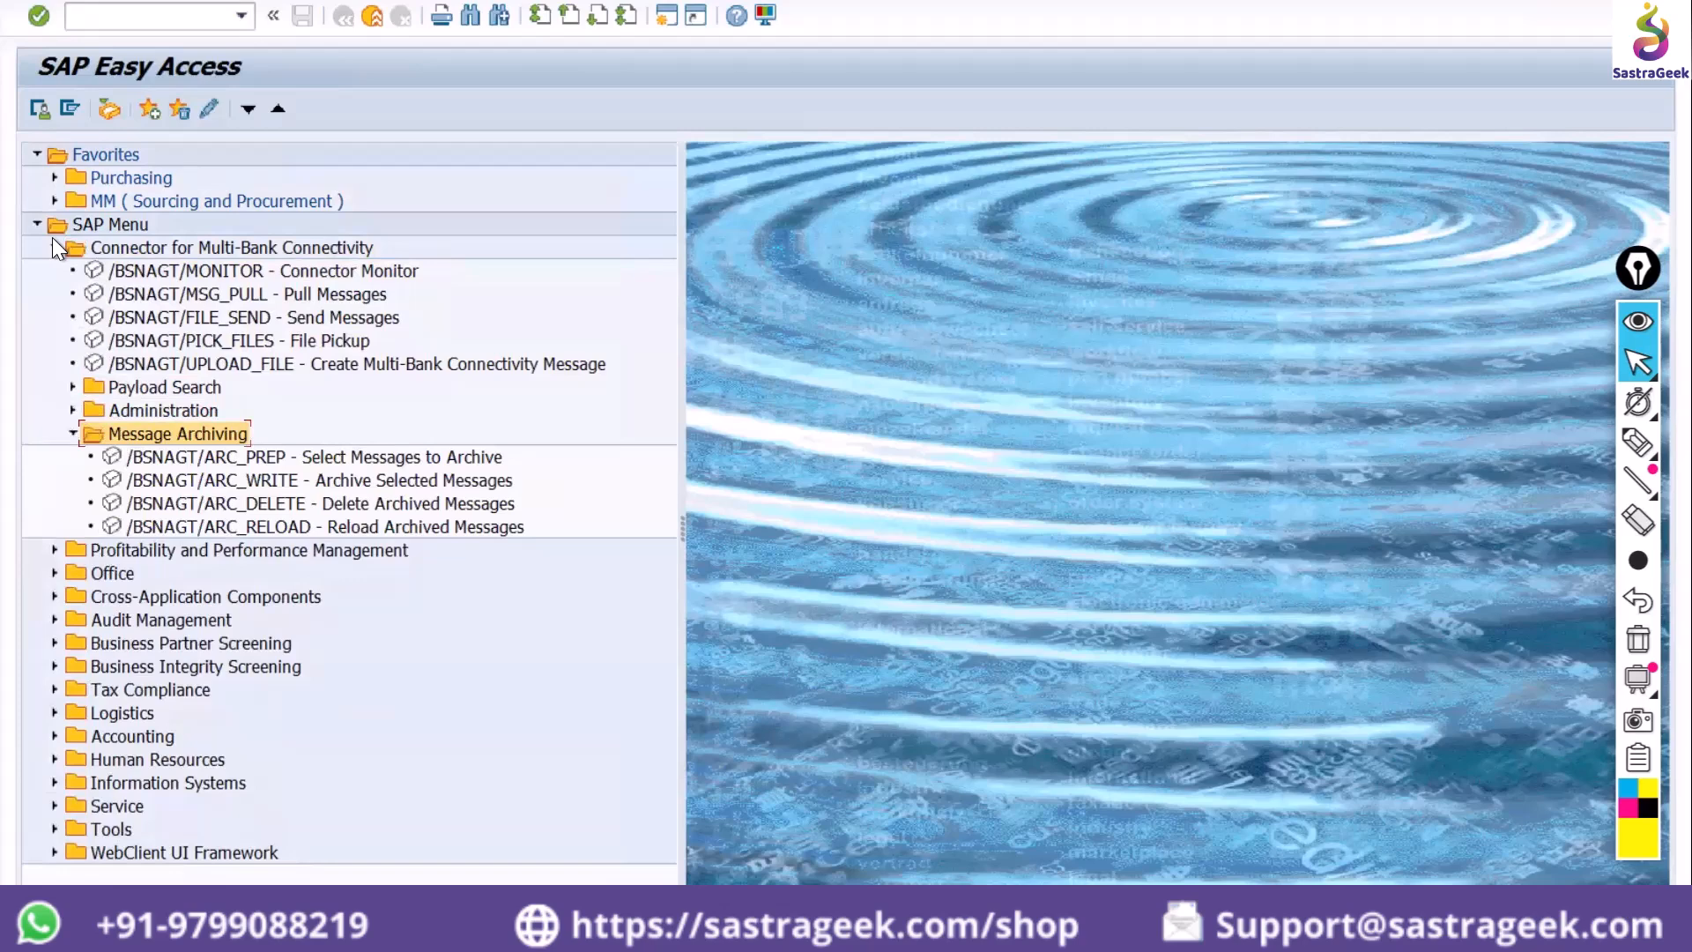
key(Left)
key(Right)
Open the Select Messages to Archive transaction (/BSNAGT/ARC_PREP) and go back to SAP Easy Access
key(Down)
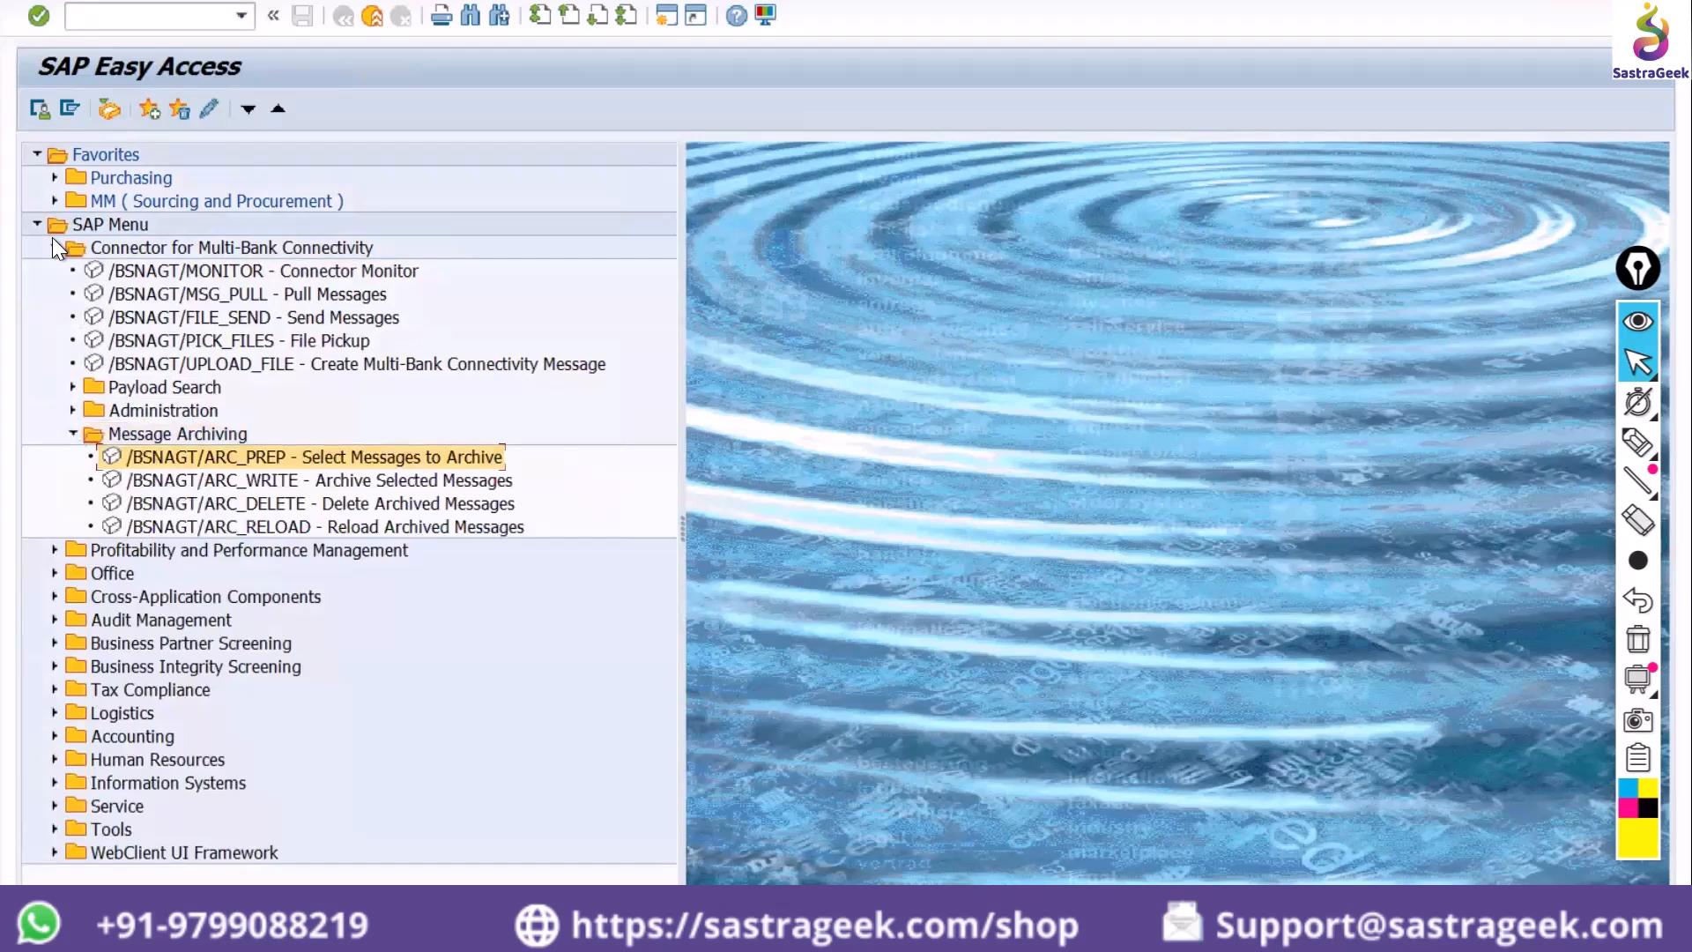
double_click(186, 458)
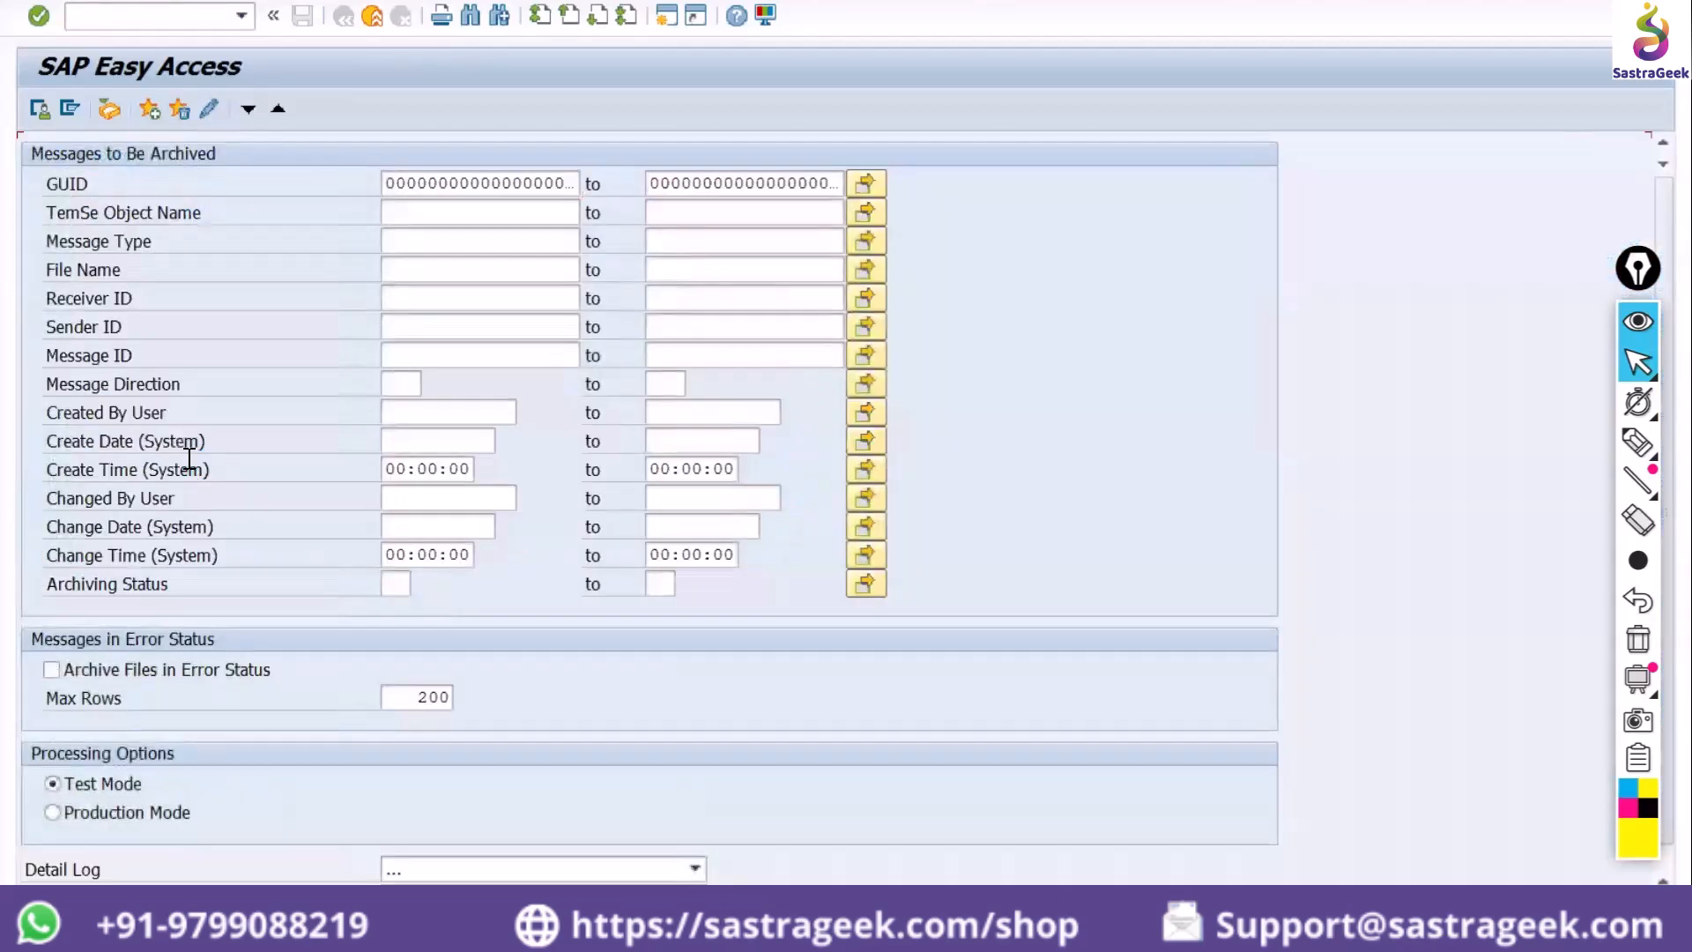
click(345, 17)
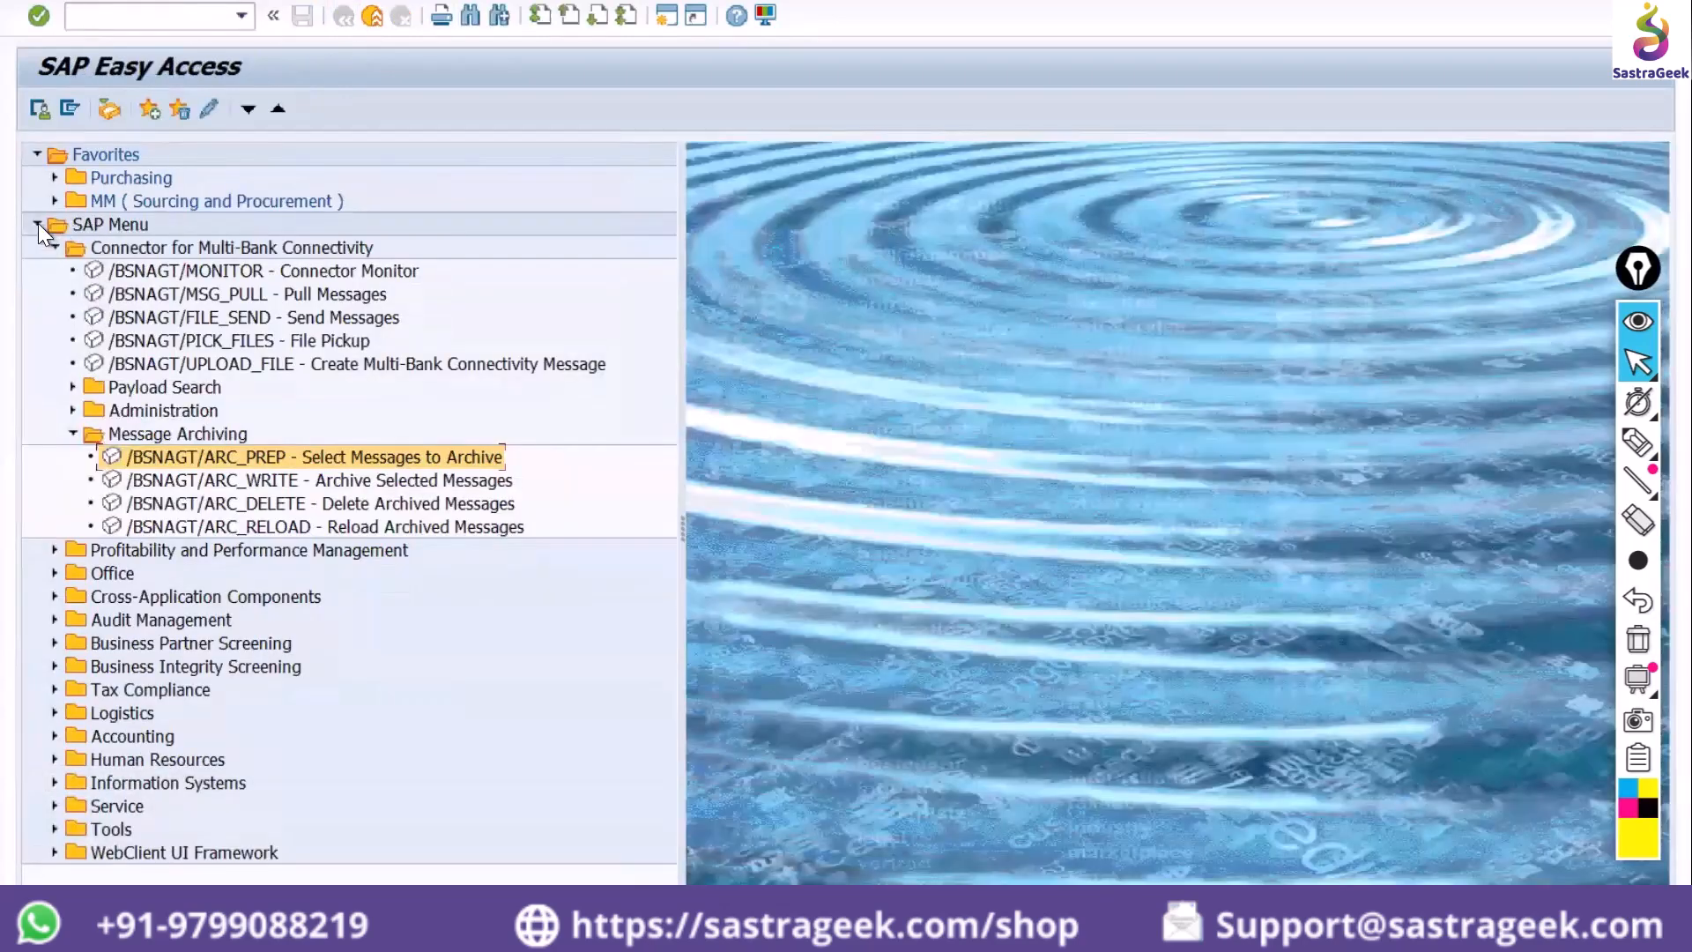
Collapse and reopen the SAP Menu root, then reload the menu so that all its subfolders are collapsed
click(39, 224)
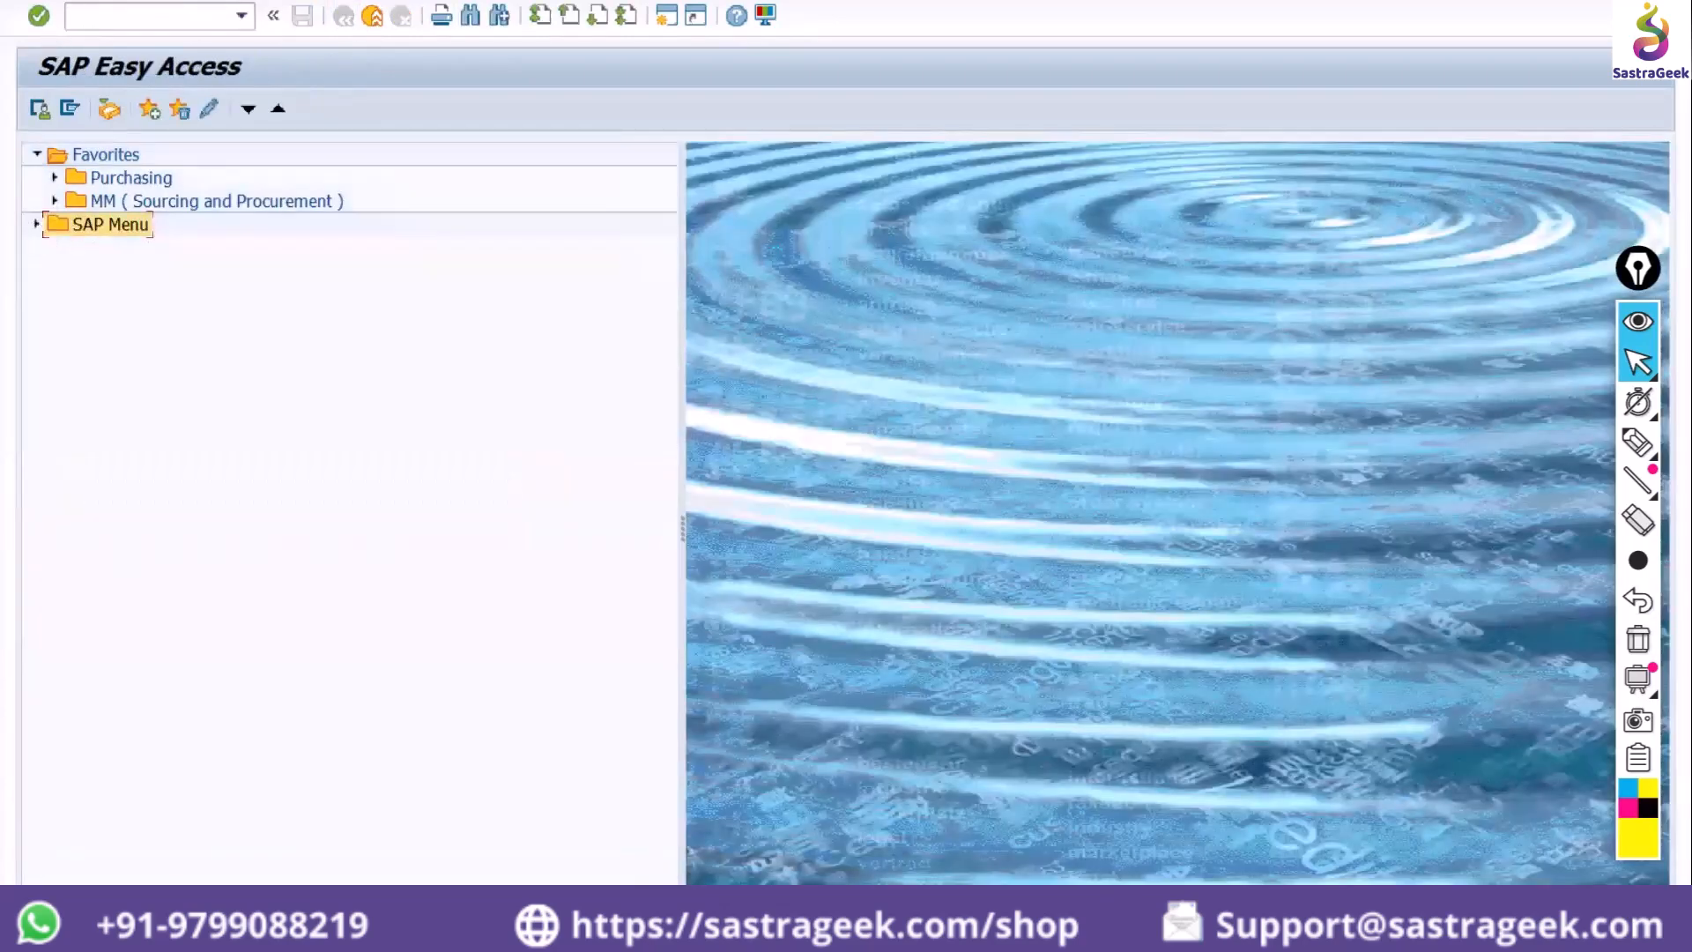
click(60, 0)
key(Escape)
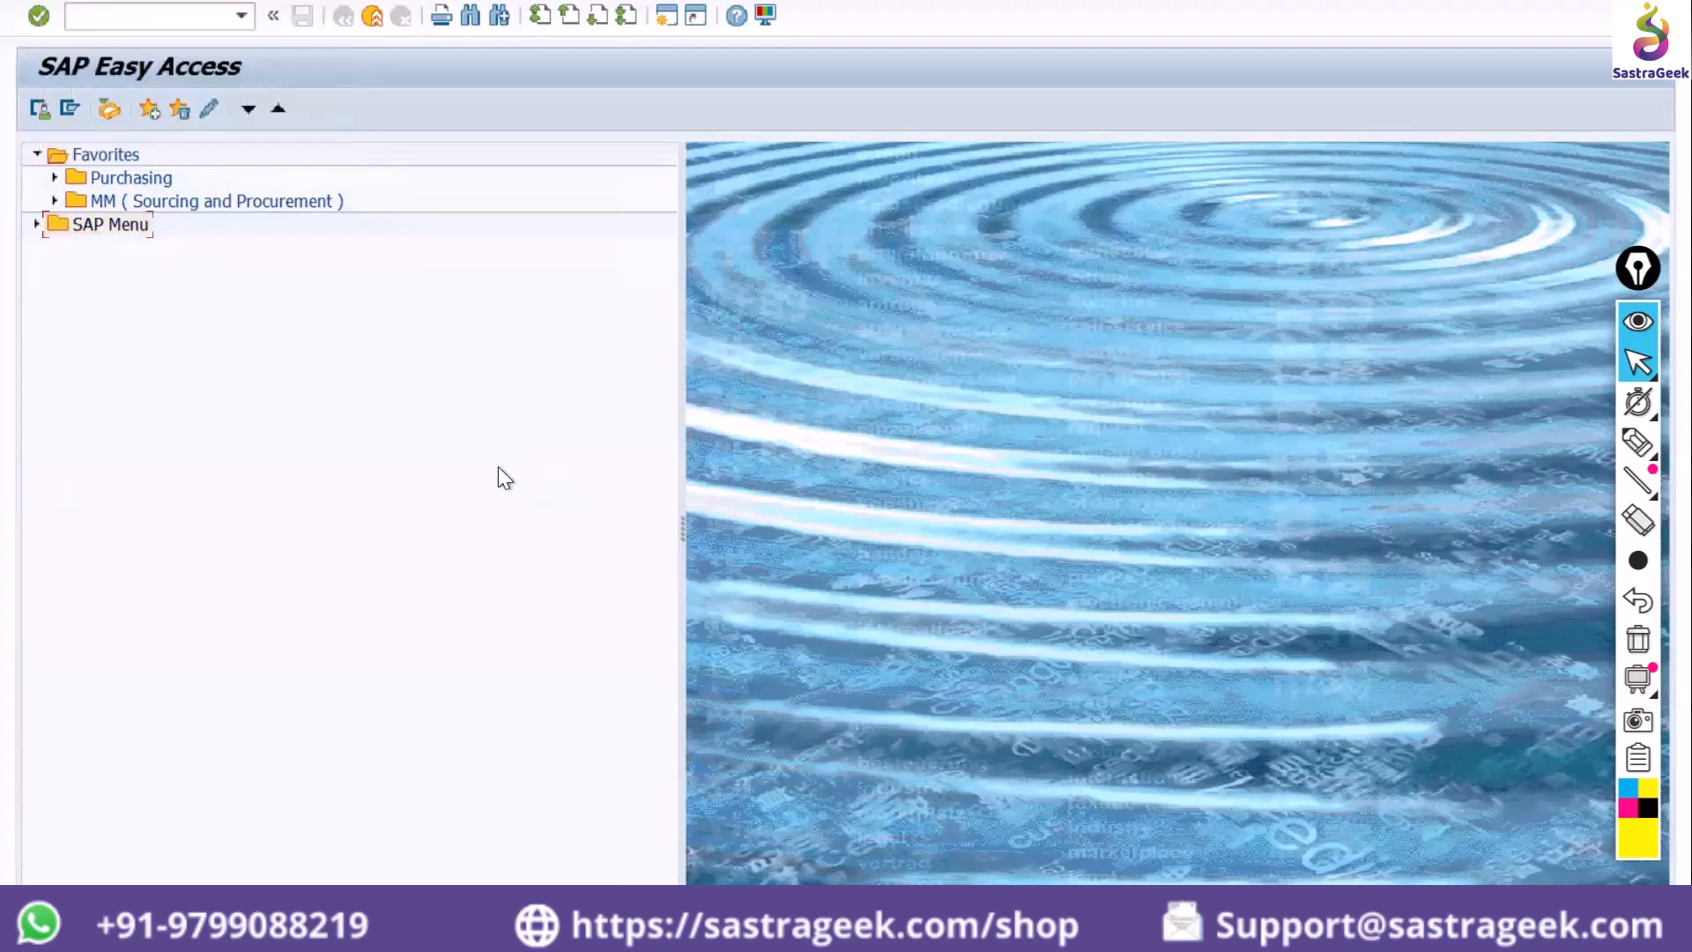
click(35, 227)
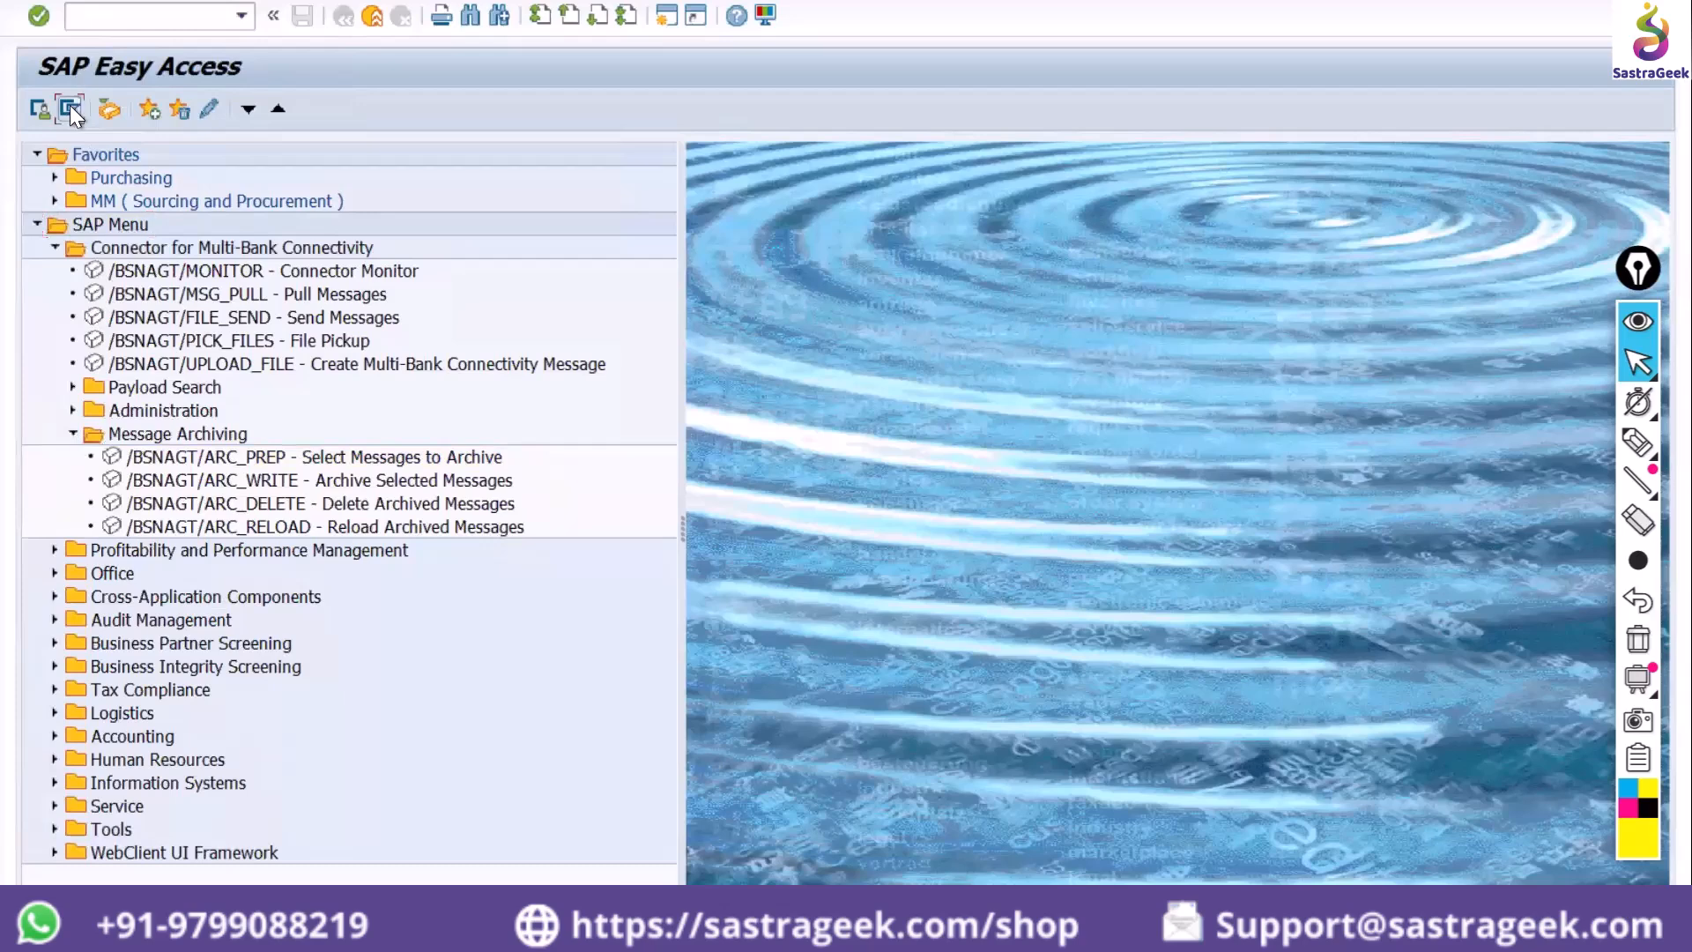
click(71, 107)
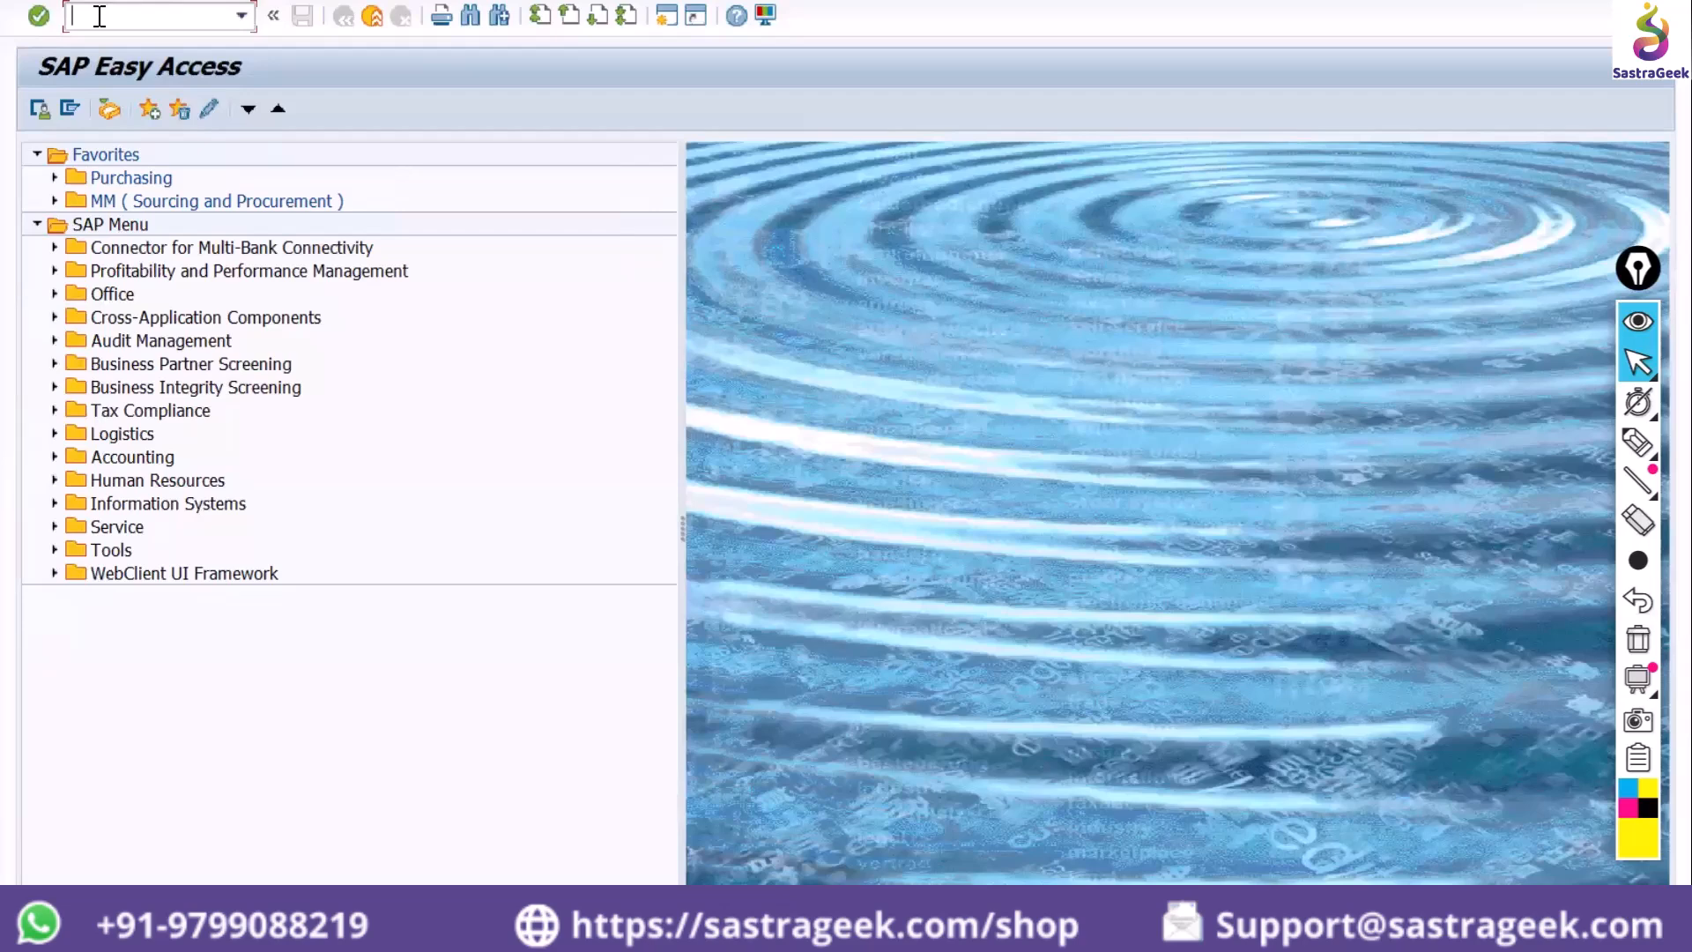
Run transaction spro and display the SAP Reference IMG
text(spro)
key(Return)
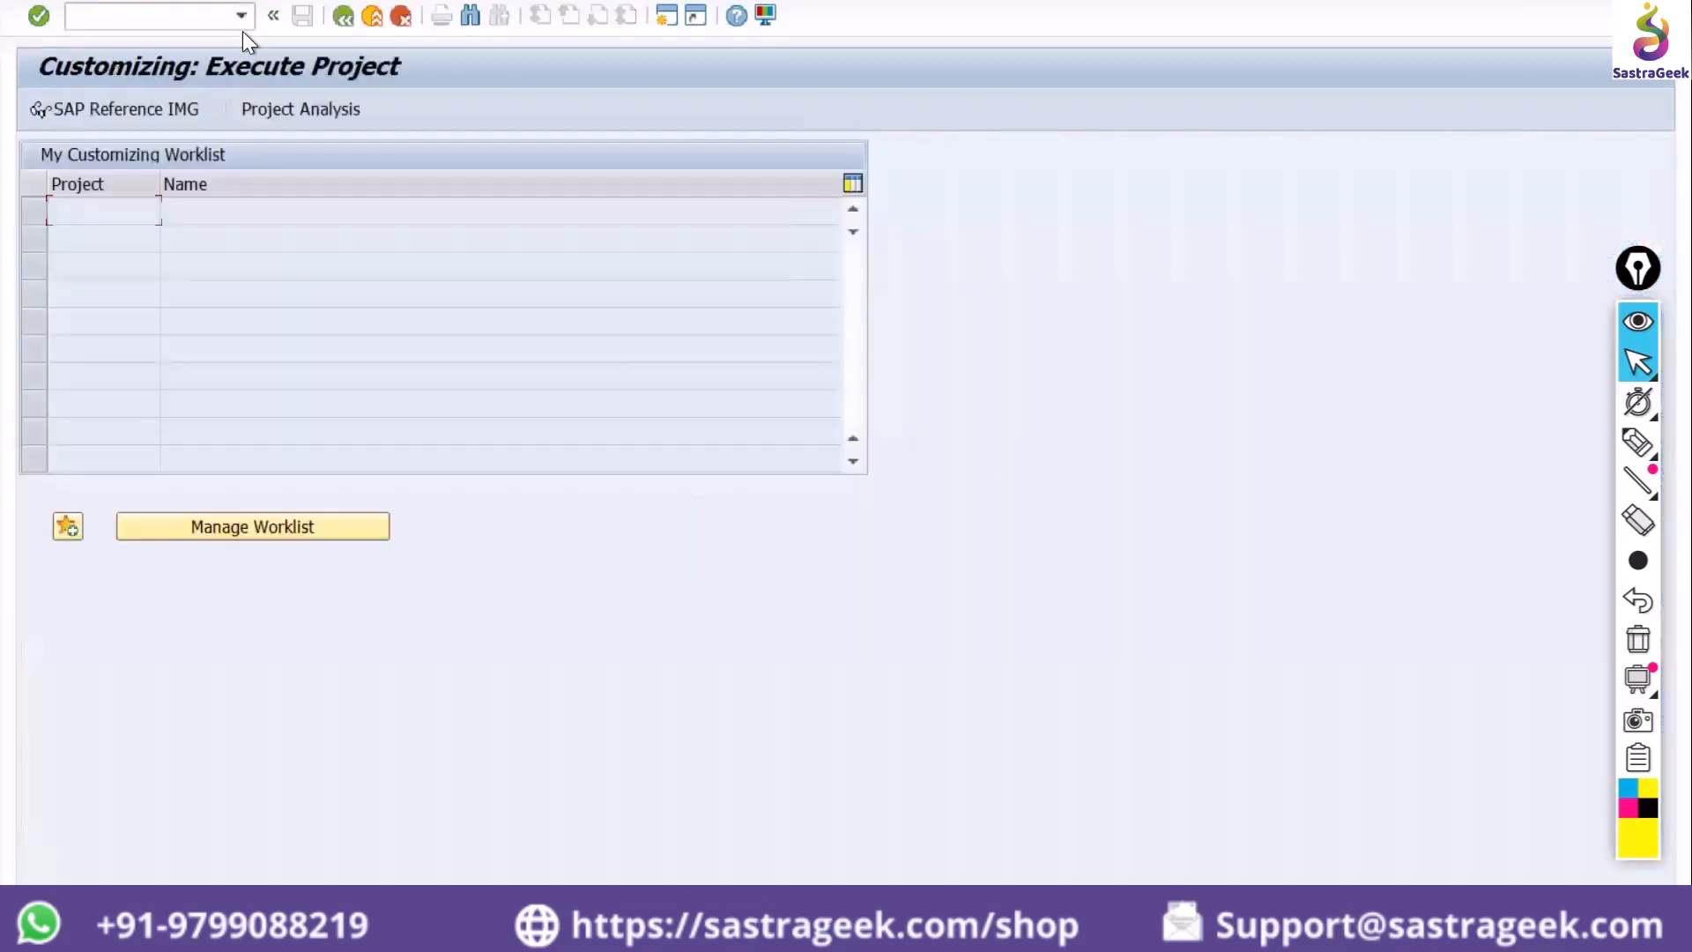
click(125, 111)
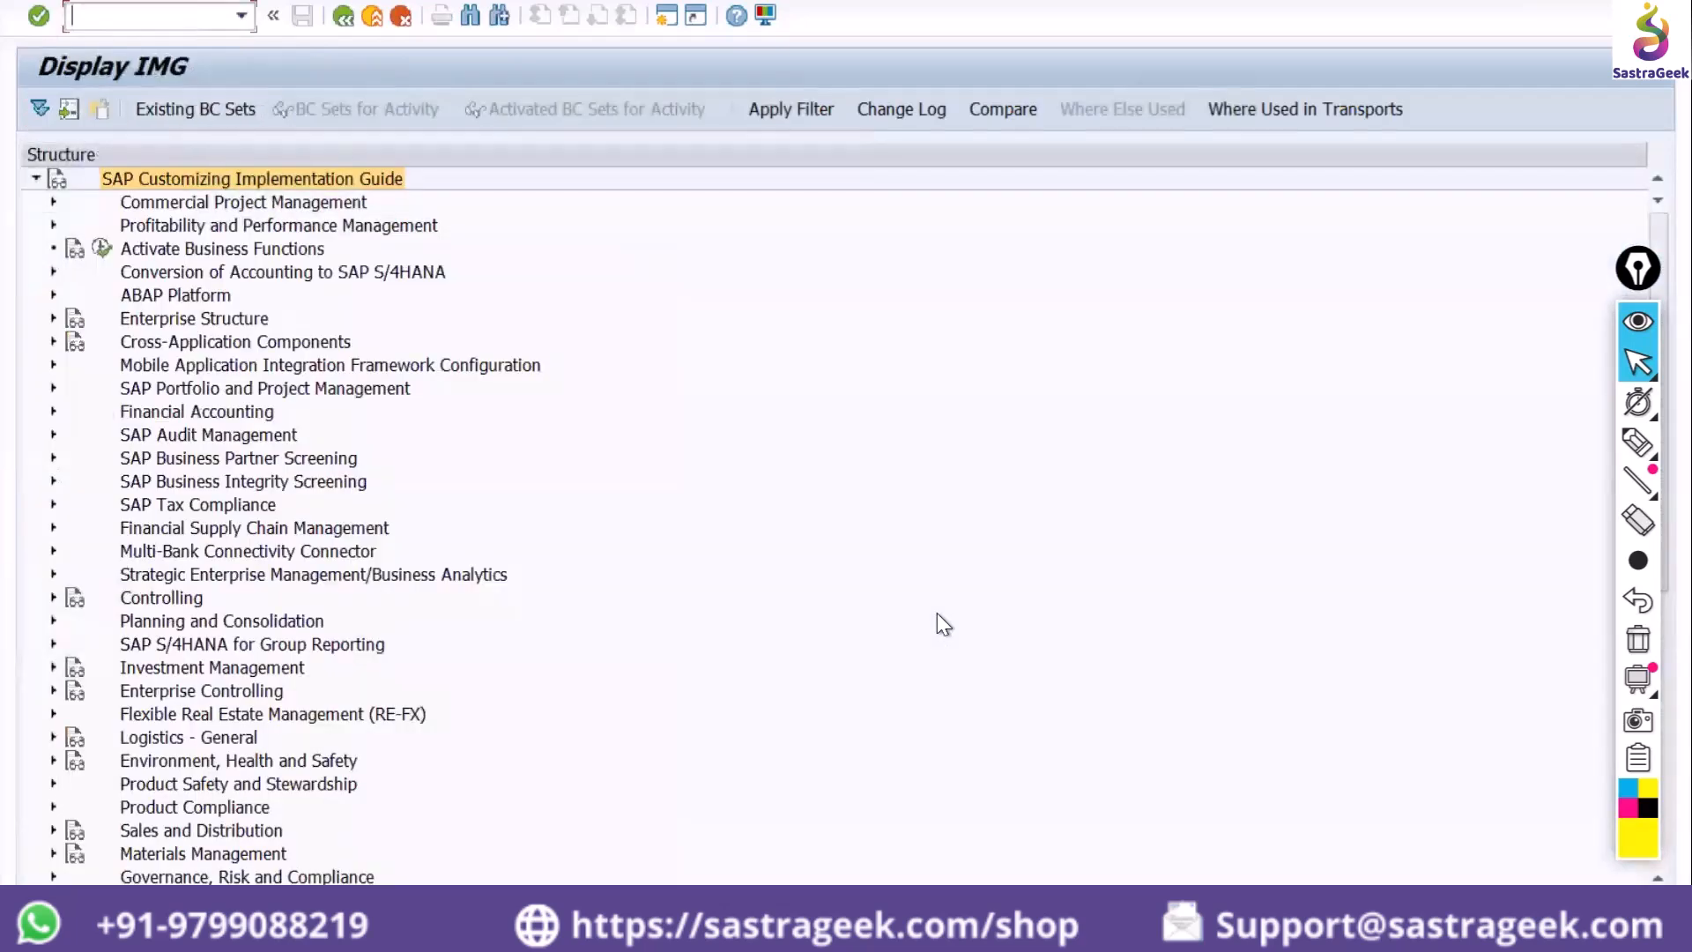
Return from the IMG display to SAP Easy Access with the command /n
click(1648, 360)
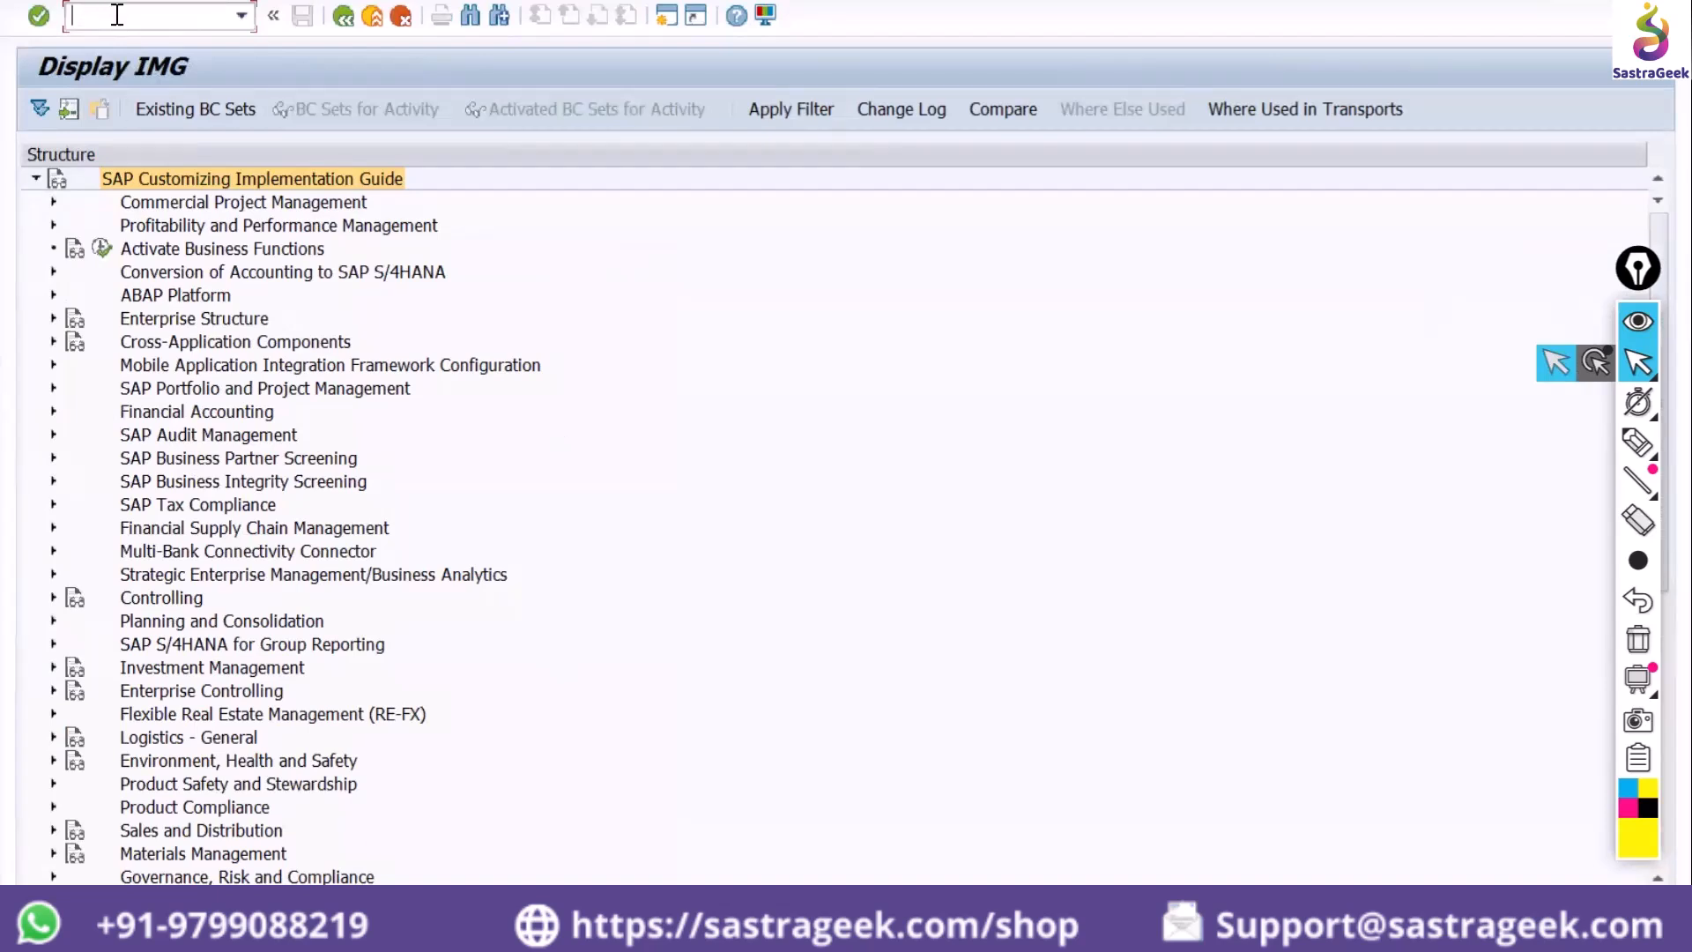
text(/n)
key(Return)
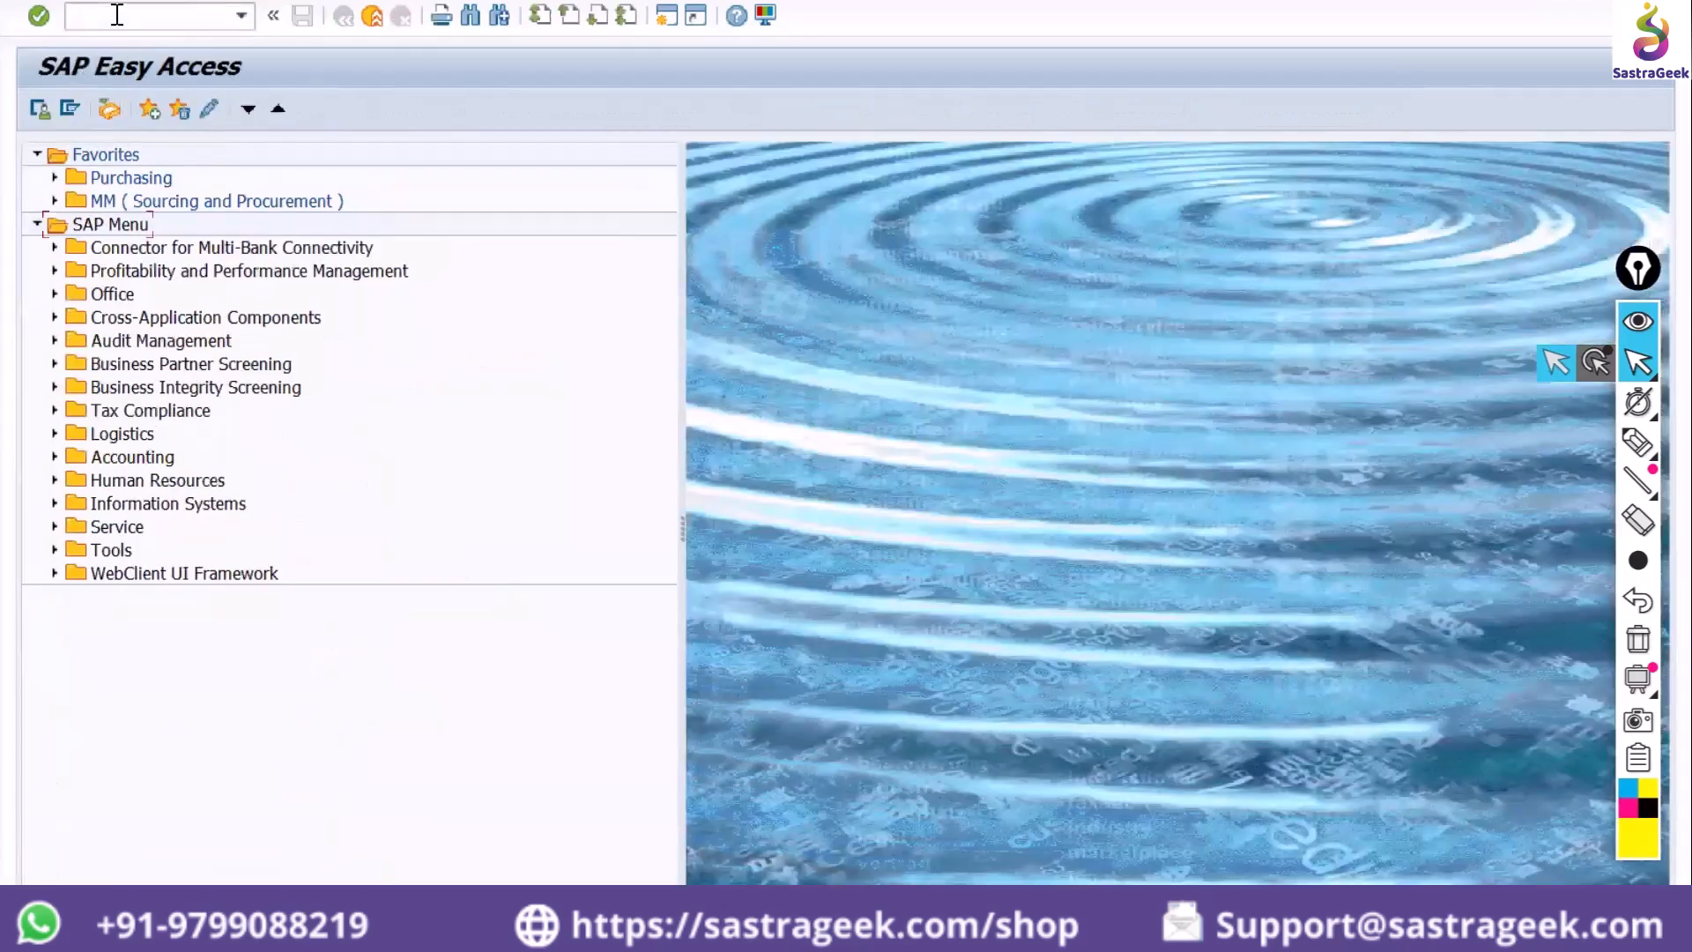
Run transaction spro to open Customizing: Execute Project, then go back to SAP Easy Access
click(117, 15)
text(spro)
key(Return)
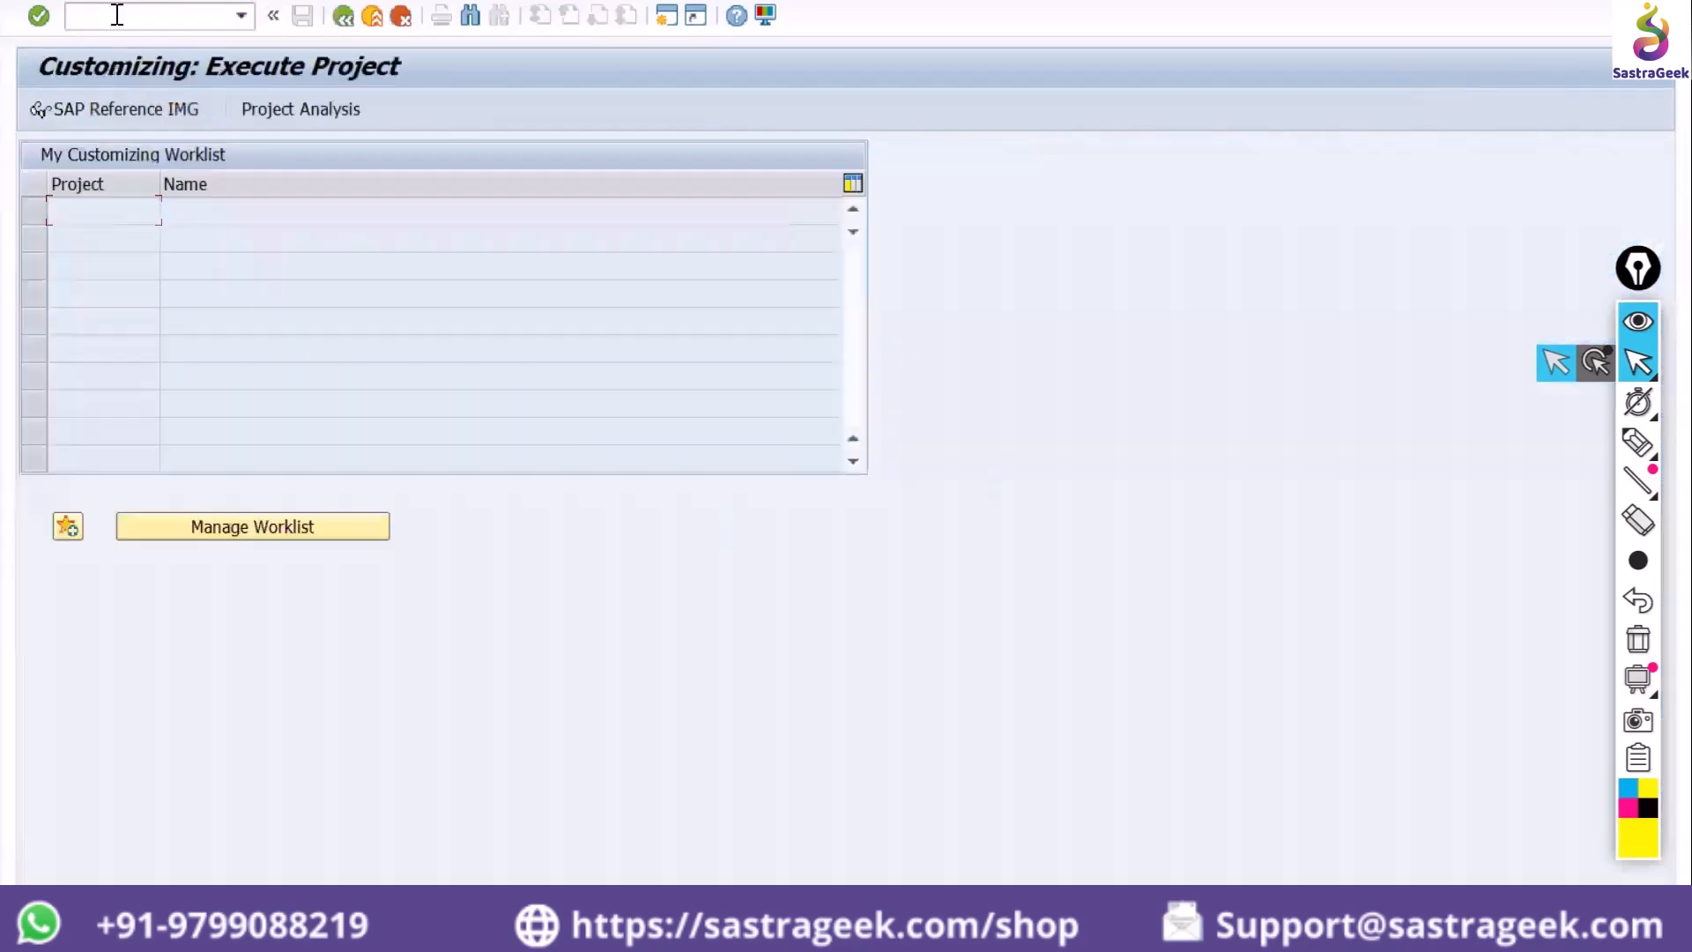
click(343, 15)
Run transaction simg, look through the SAP Customizing Implementation Guide structure and exit to SAP Easy Access
text(s)
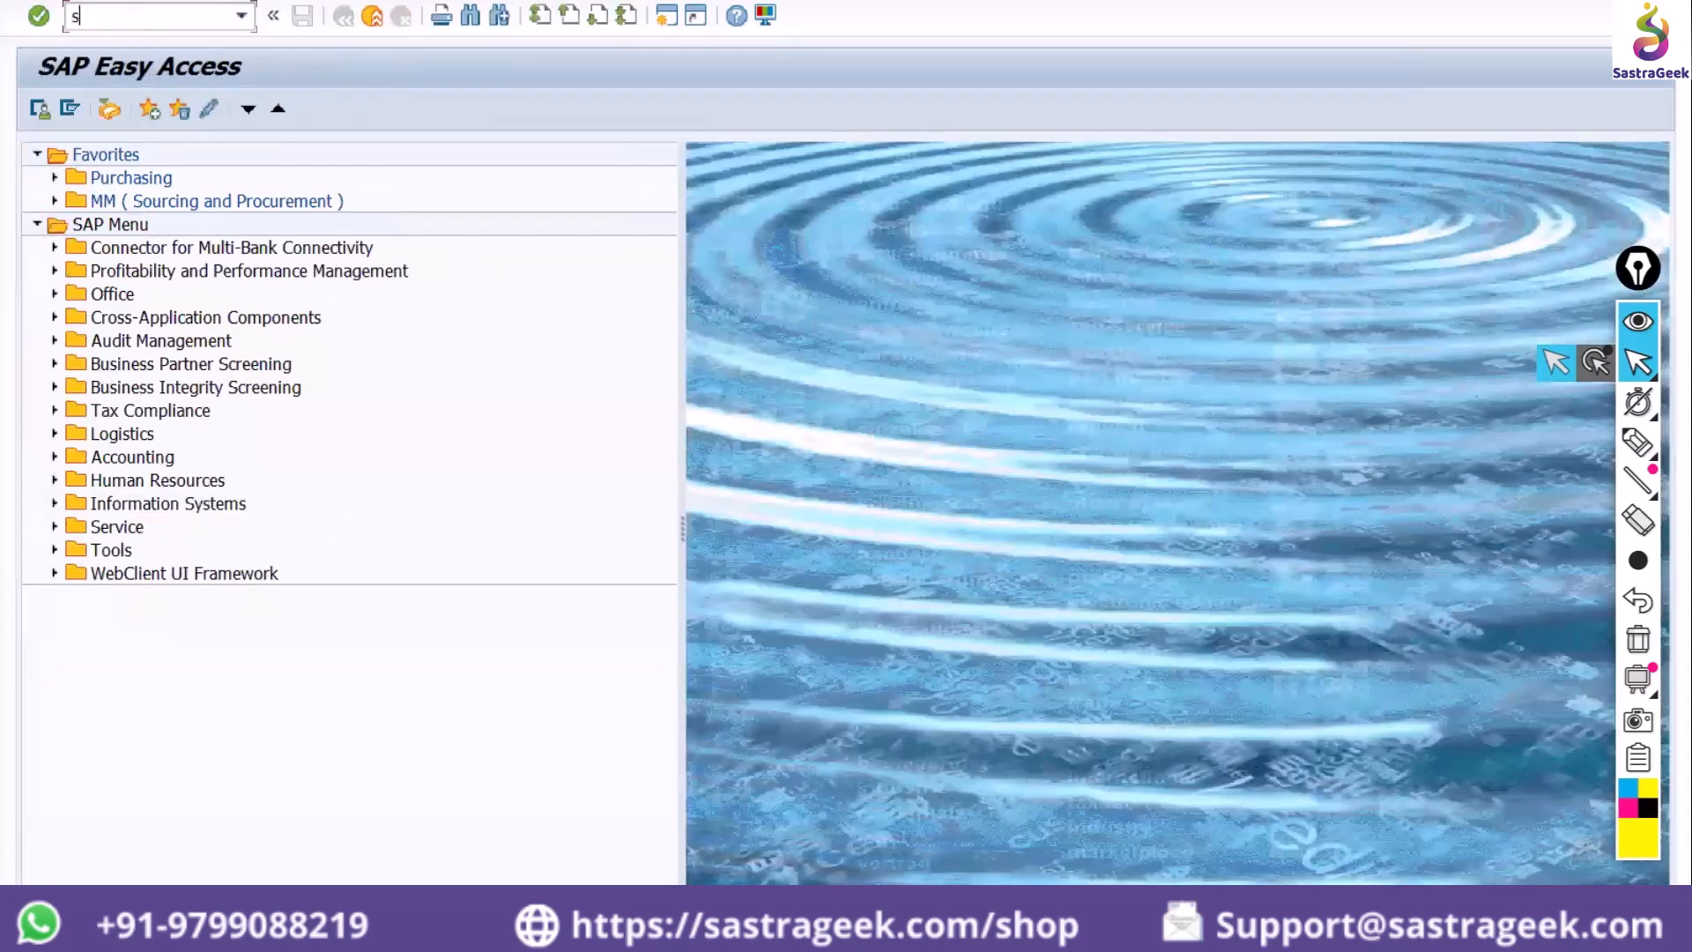
text(img)
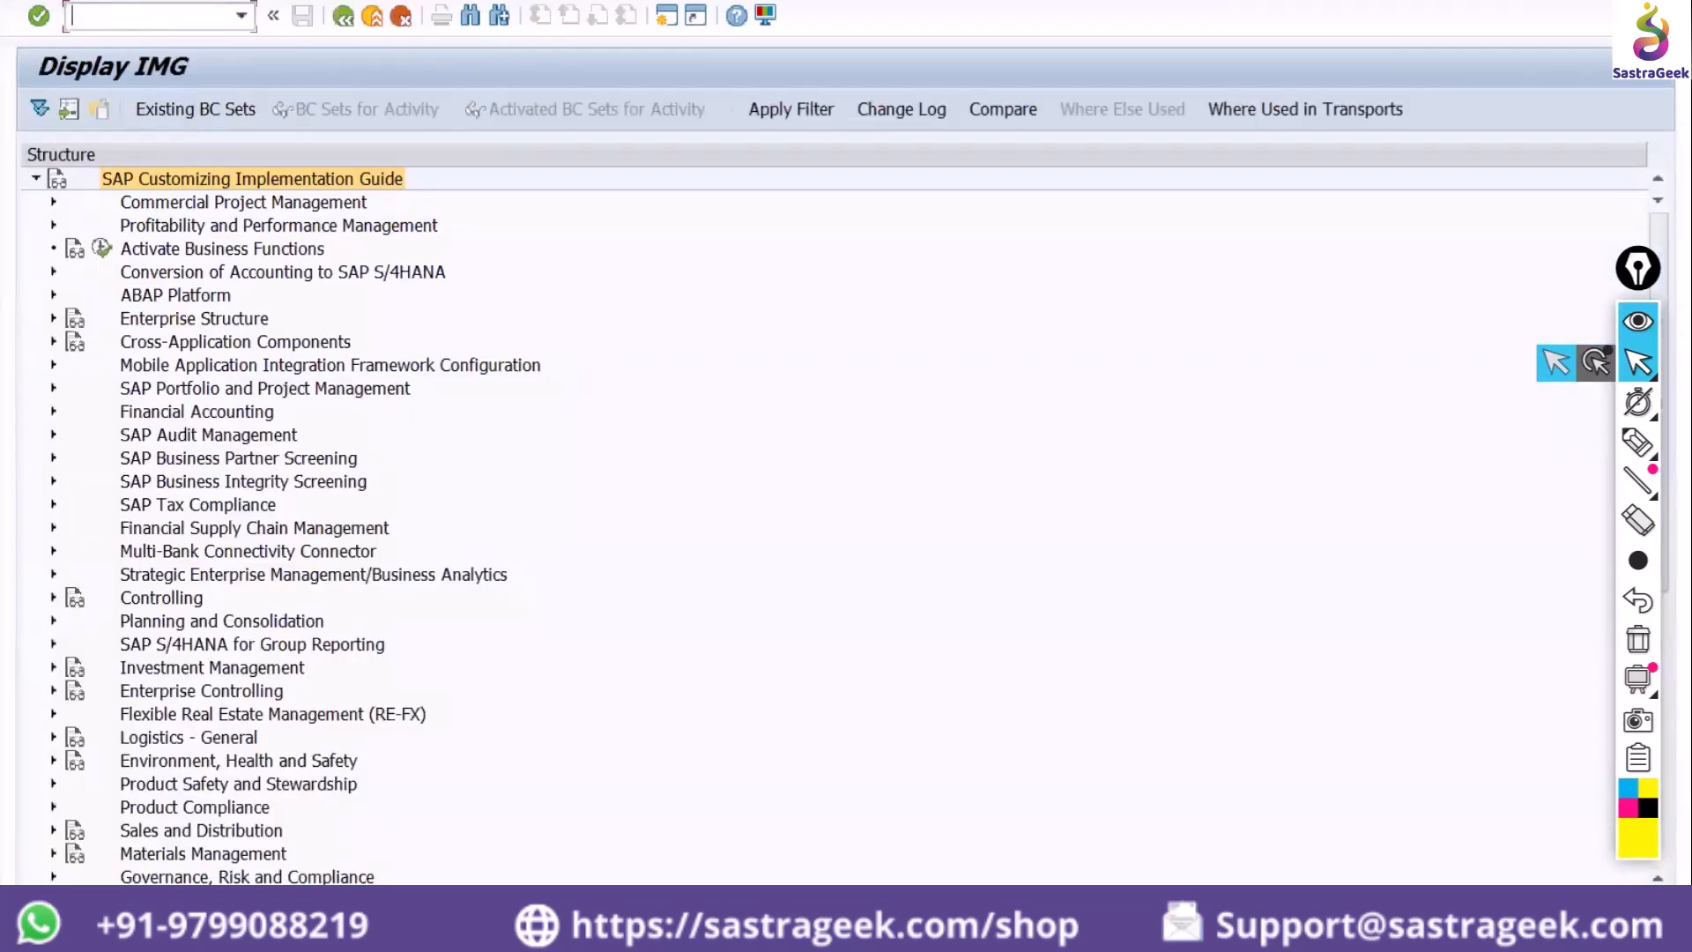
drag(1642, 224, 1644, 436)
scroll(611, 362, up, 6)
click(370, 15)
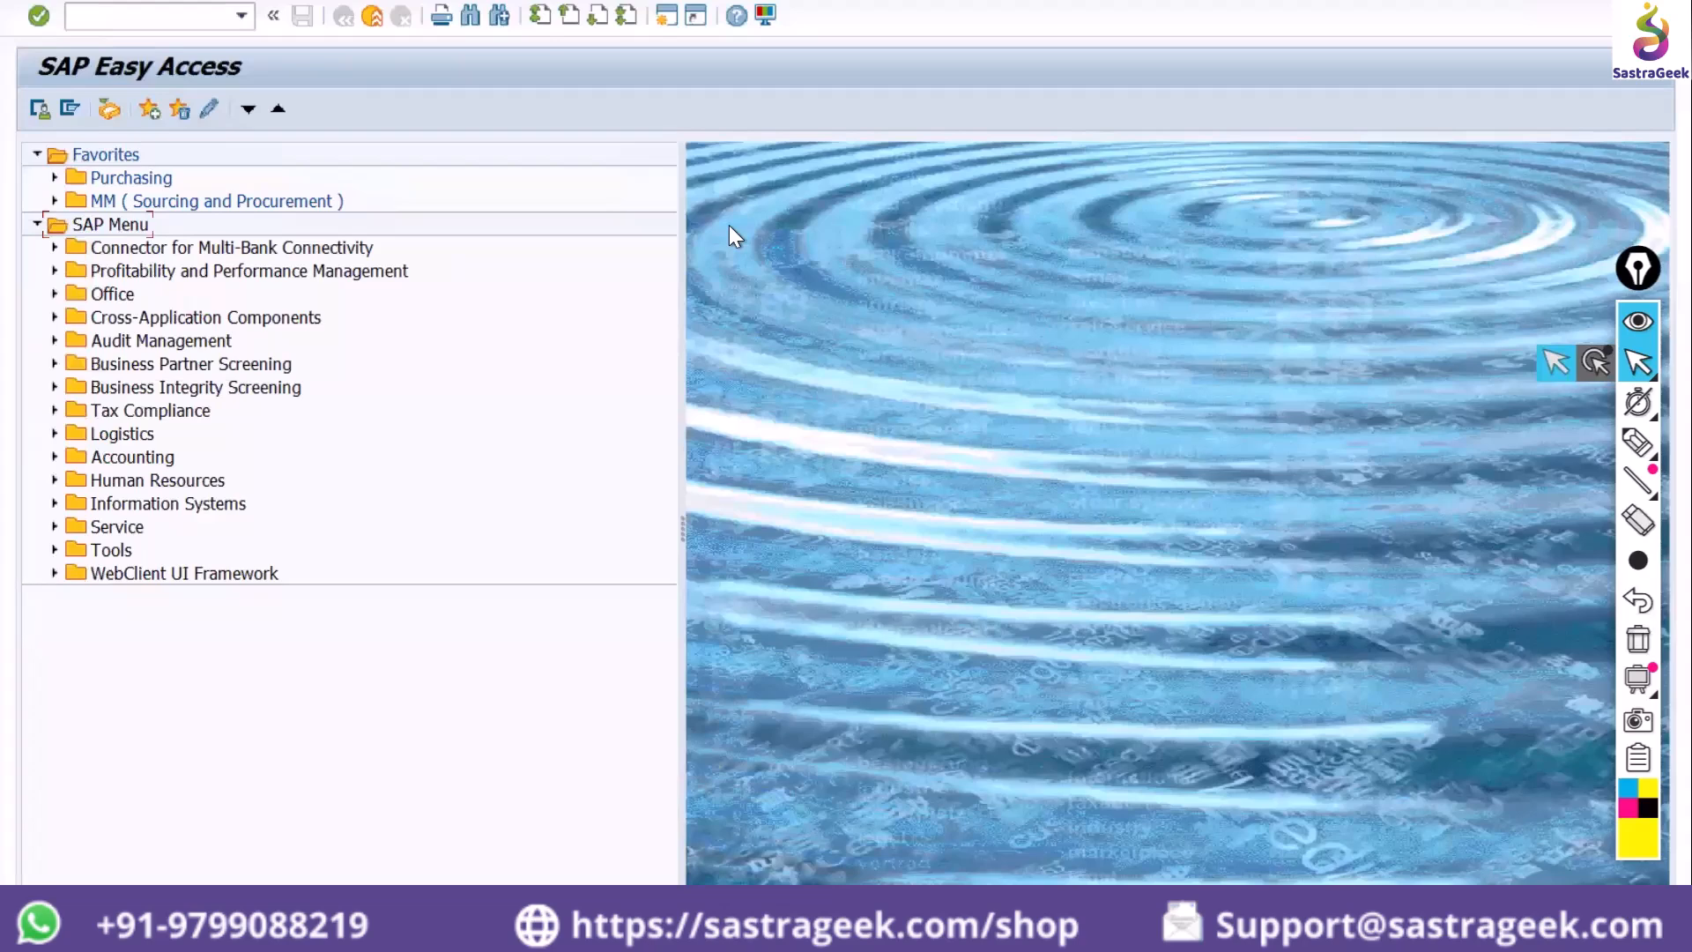
Examine the standard functions beside the command field one after another
click(157, 17)
key(Tab)
key(Tab)
key(Tab)
key(Tab)
key(Tab)
key(Tab)
key(Tab)
key(Tab)
key(Tab)
key(Tab)
key(Tab)
key(Tab)
key(Tab)
key(Tab)
click(179, 13)
key(Tab)
key(Tab)
key(Tab)
key(Tab)
key(Tab)
key(Tab)
key(Tab)
key(Tab)
key(Tab)
key(Tab)
Switch to the mind map with the Interactive Design and Visual Design topics
key(alt+Tab)
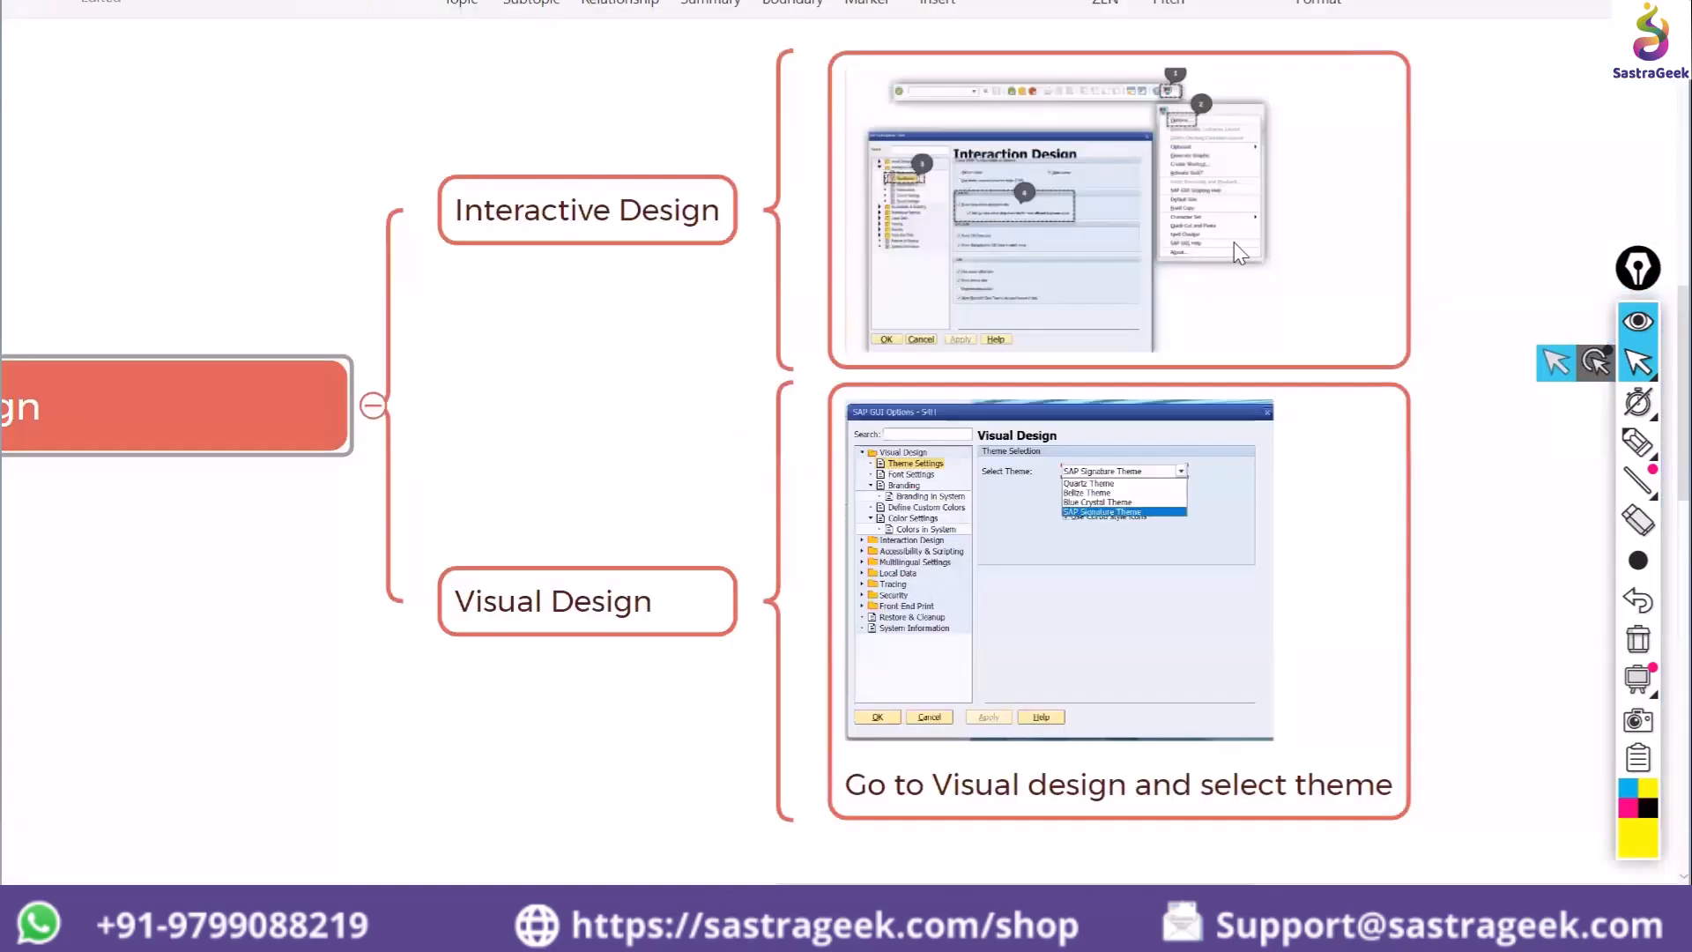
Examine the Interactive Design and Visual Design topics under the Screen Design branch of the mind map
click(1649, 355)
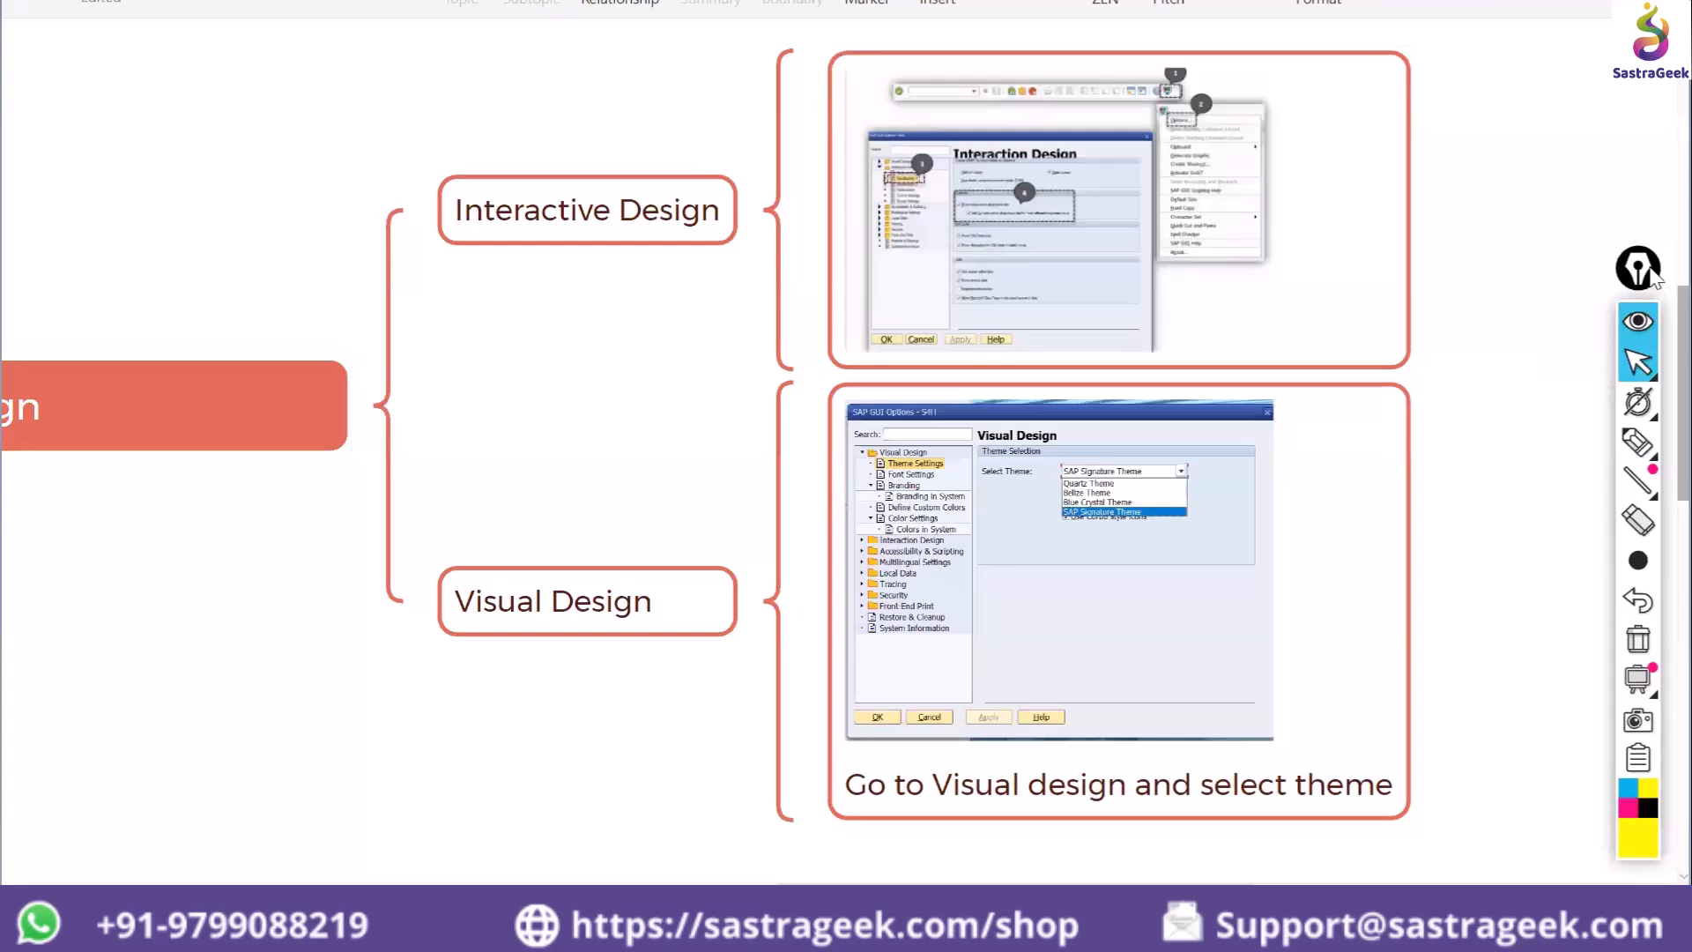
scroll(1650, 343, up, 3)
scroll(1649, 339, down, 10)
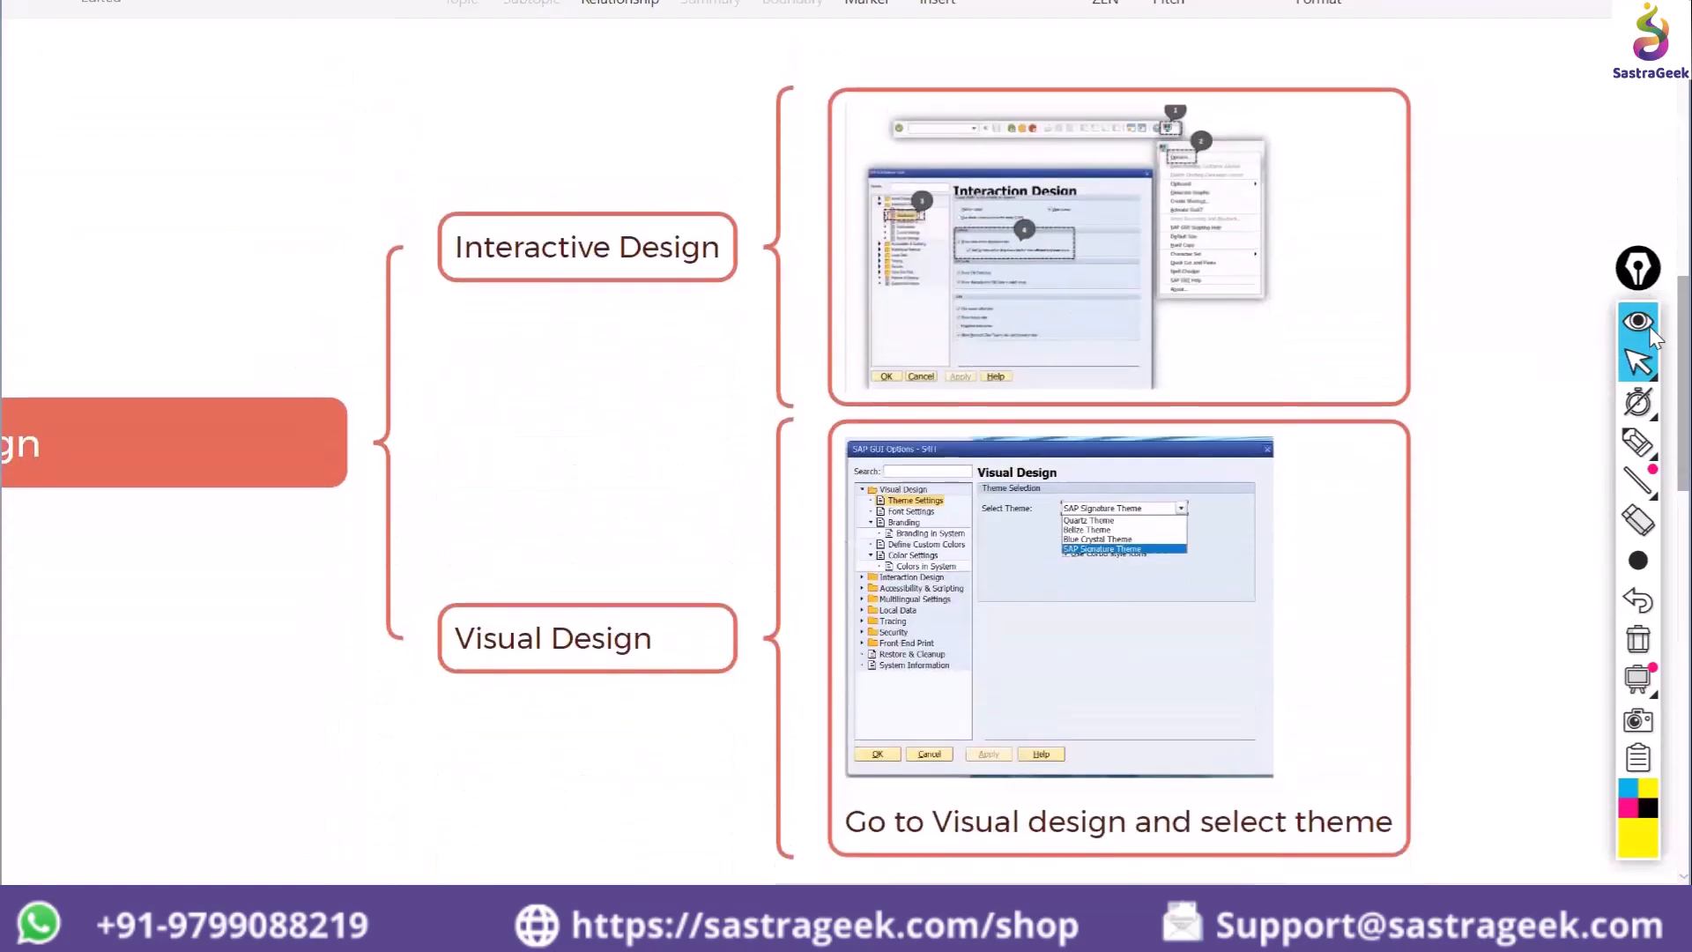
scroll(1652, 397, up, 8)
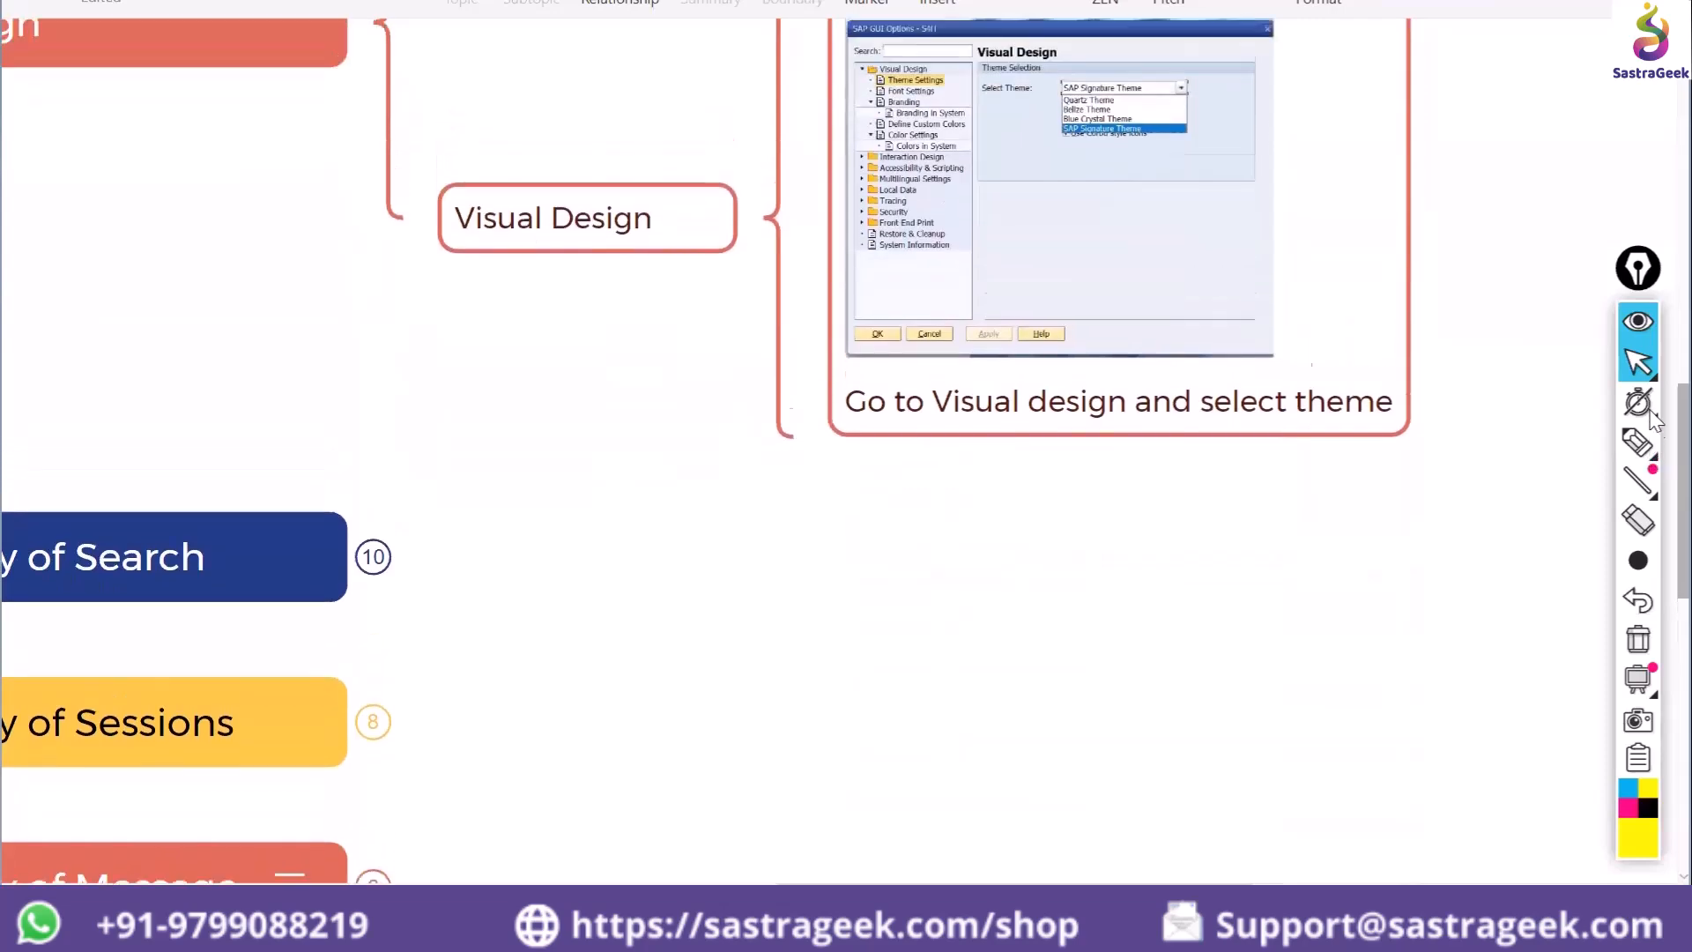
scroll(1649, 300, up, 2)
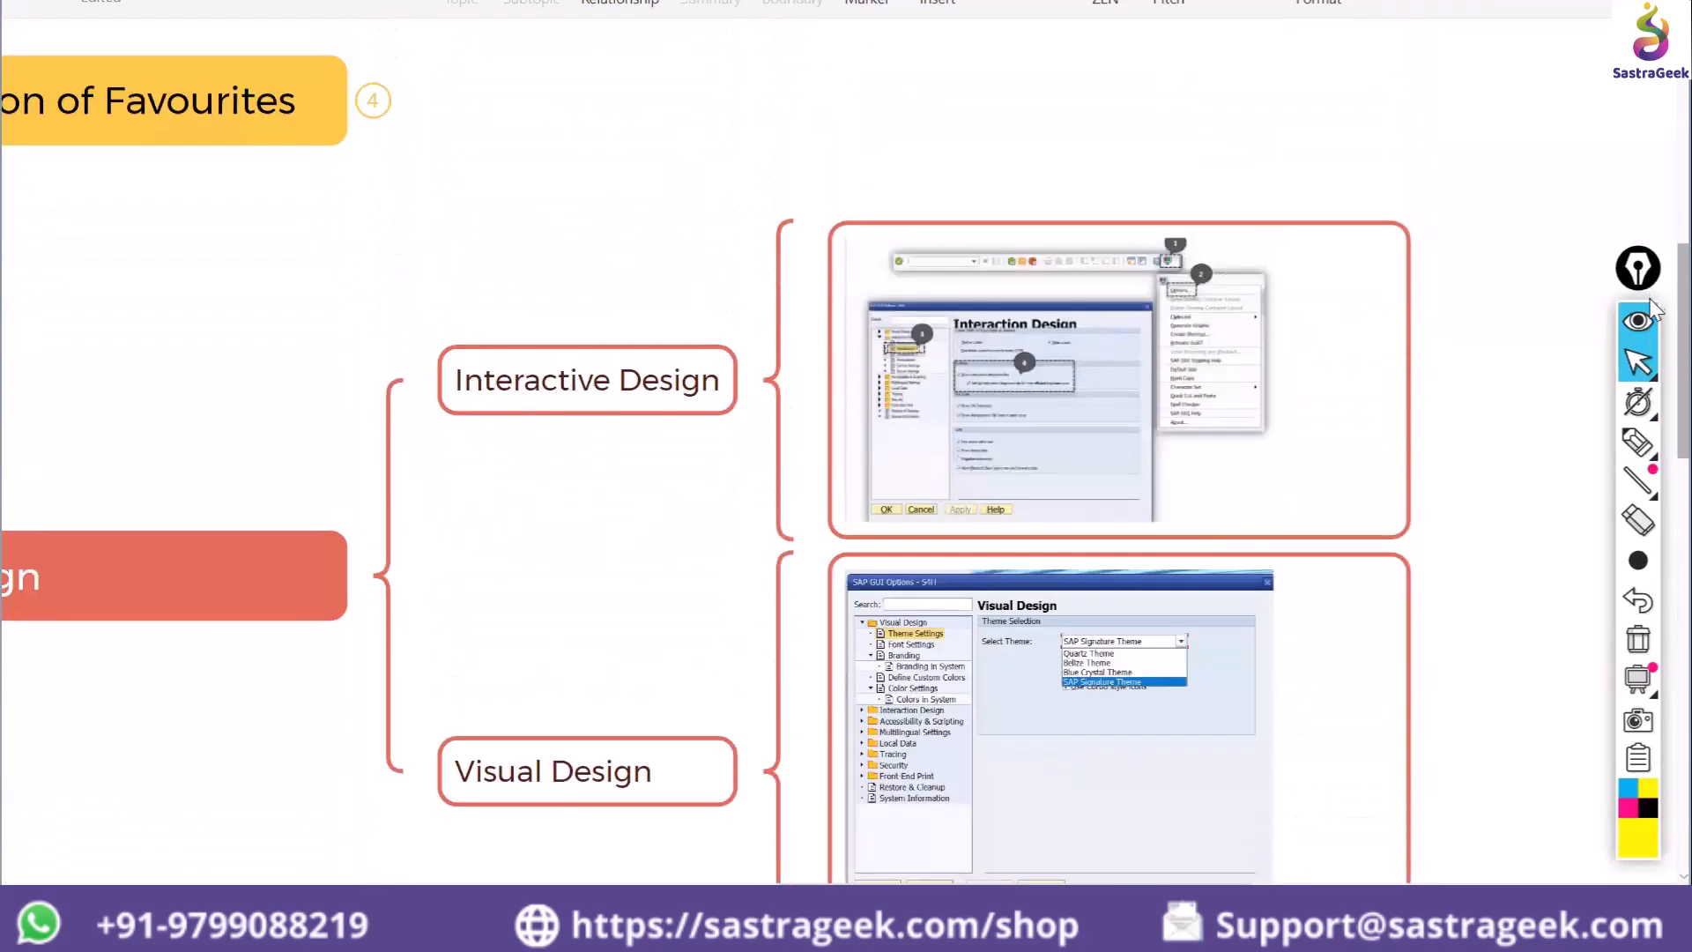
scroll(1650, 319, down, 2)
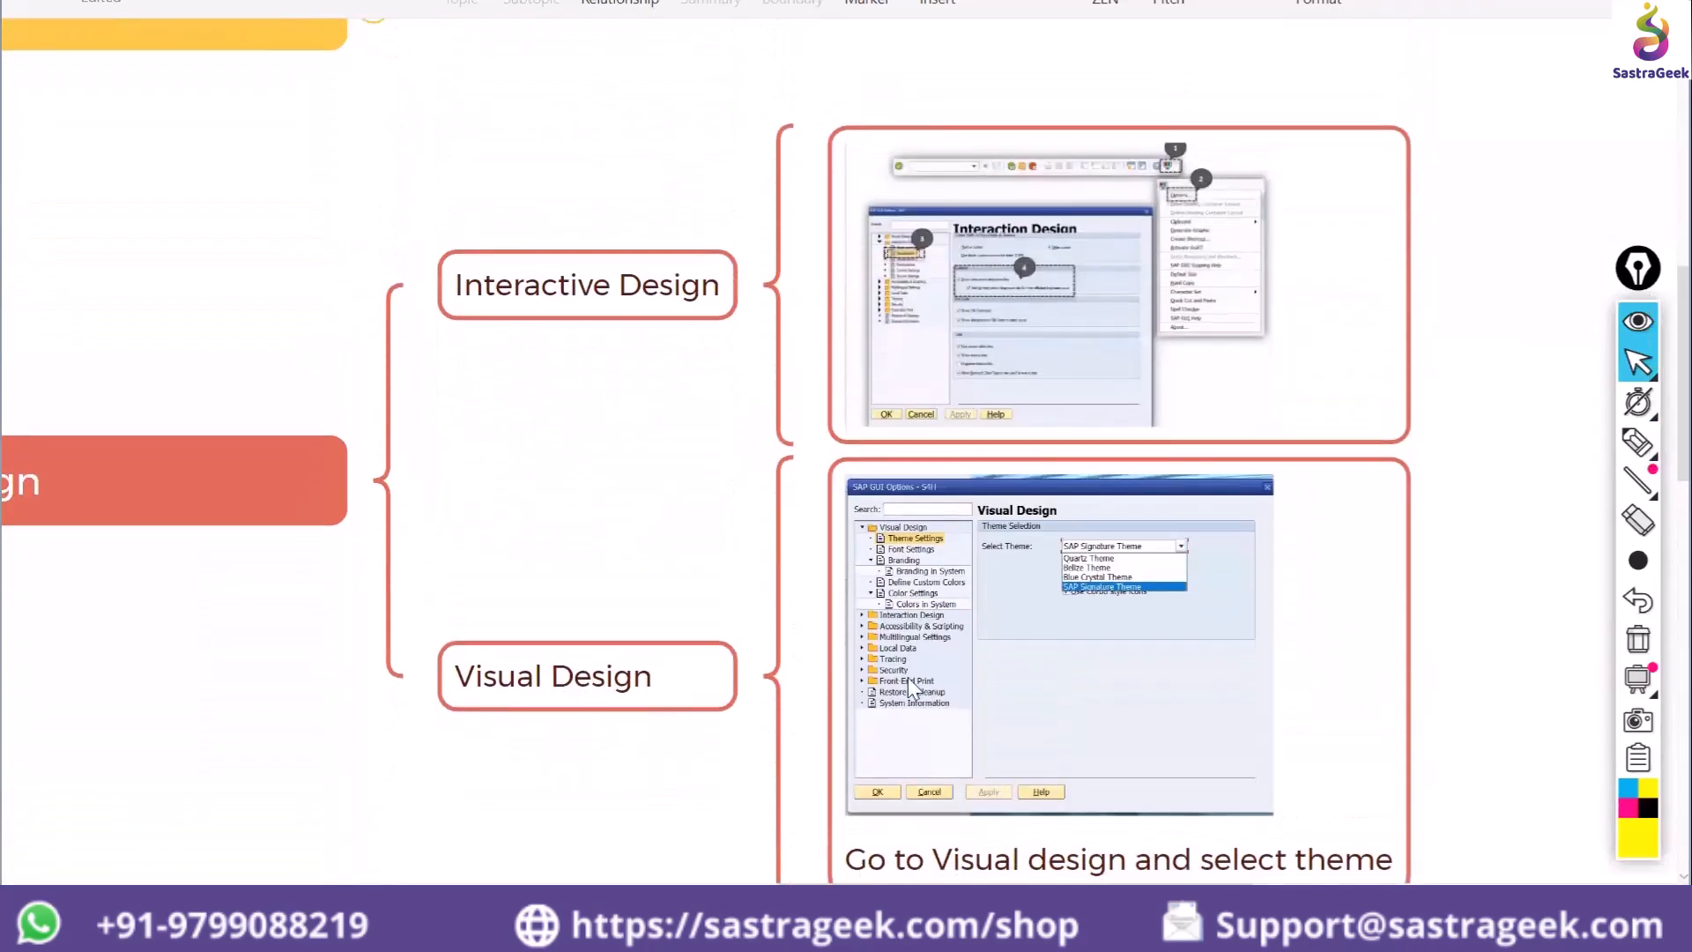
scroll(908, 677, left, 15)
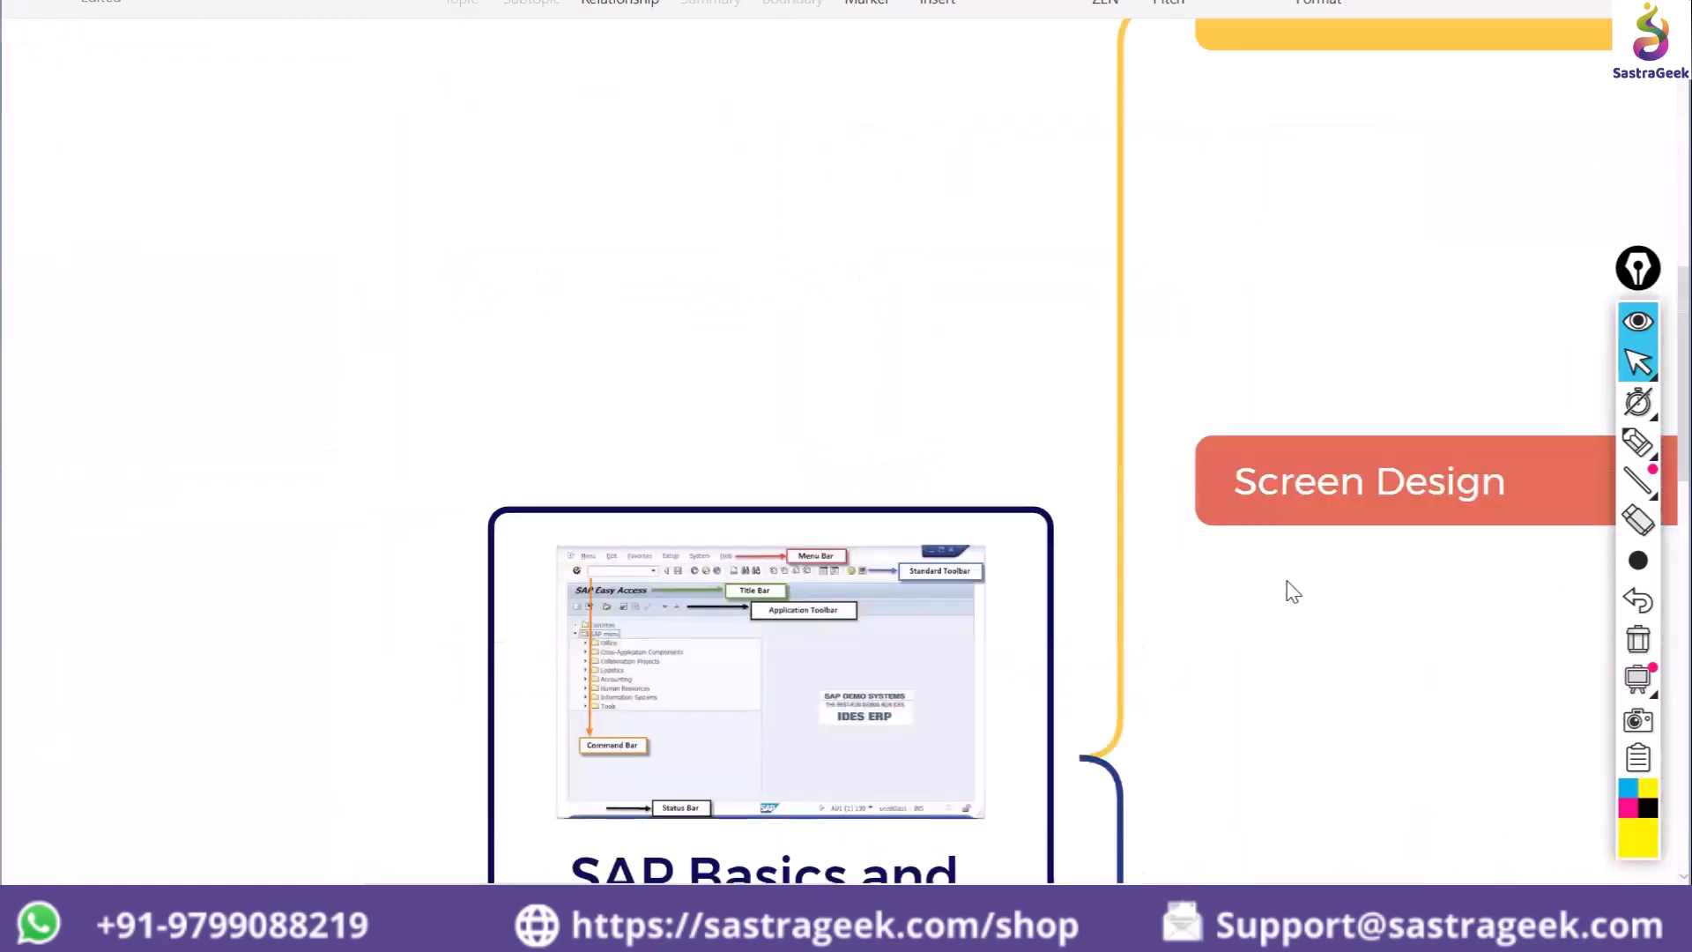
key(Right)
scroll(1286, 581, right, 9)
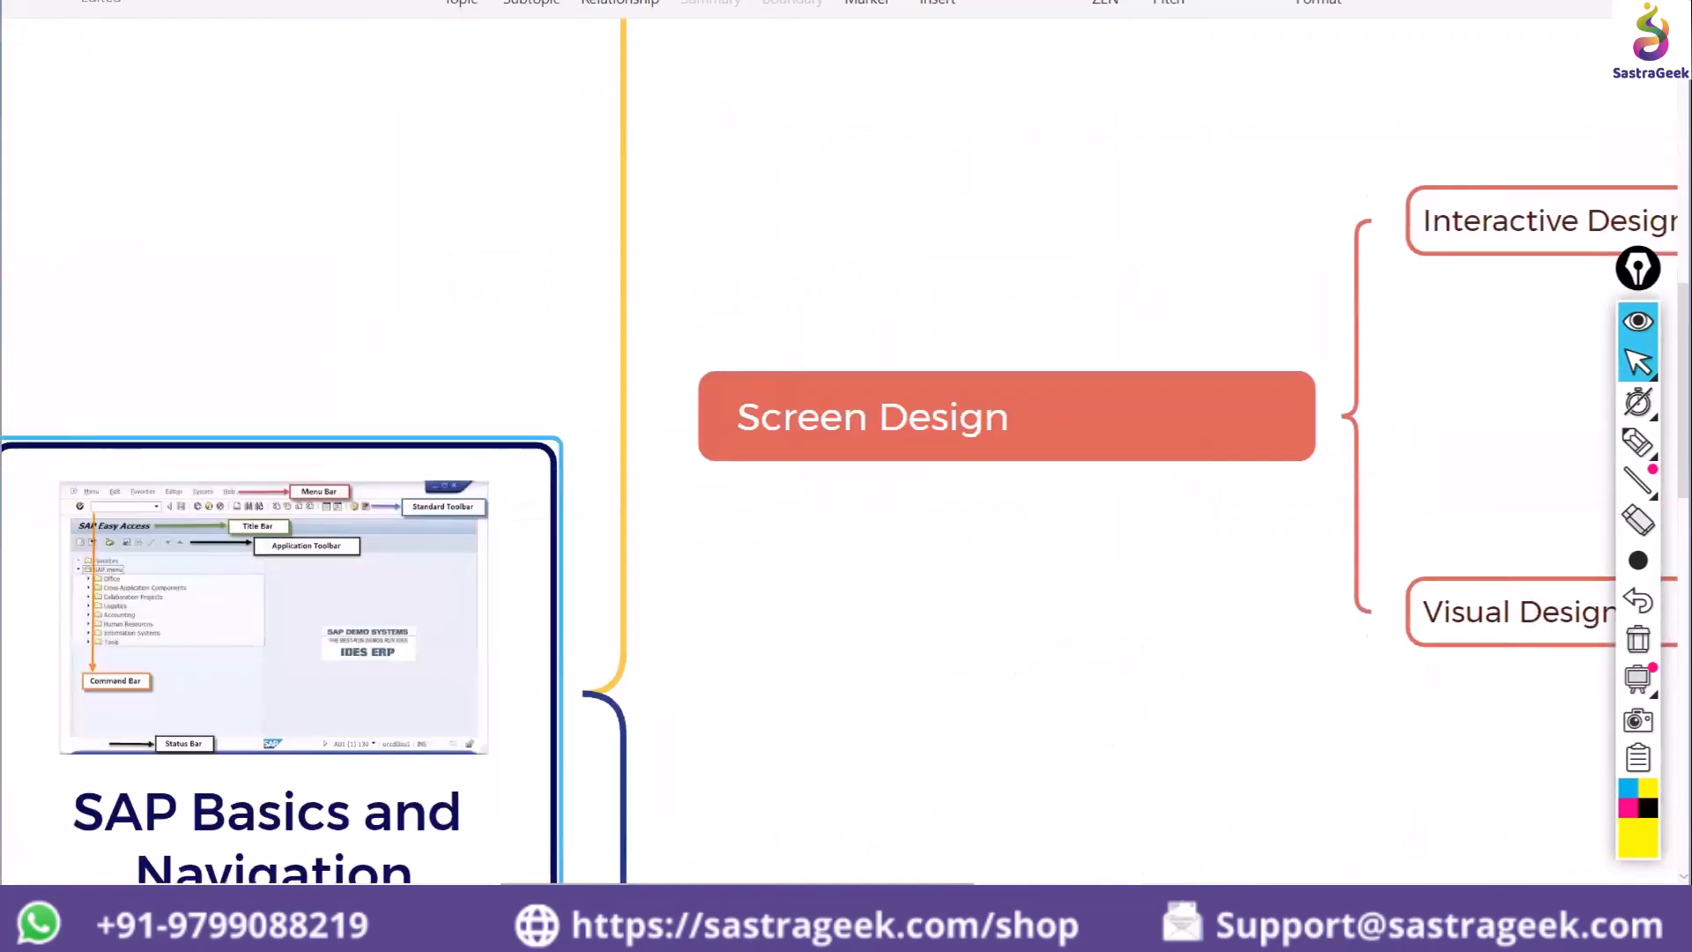
scroll(846, 441, right, 6)
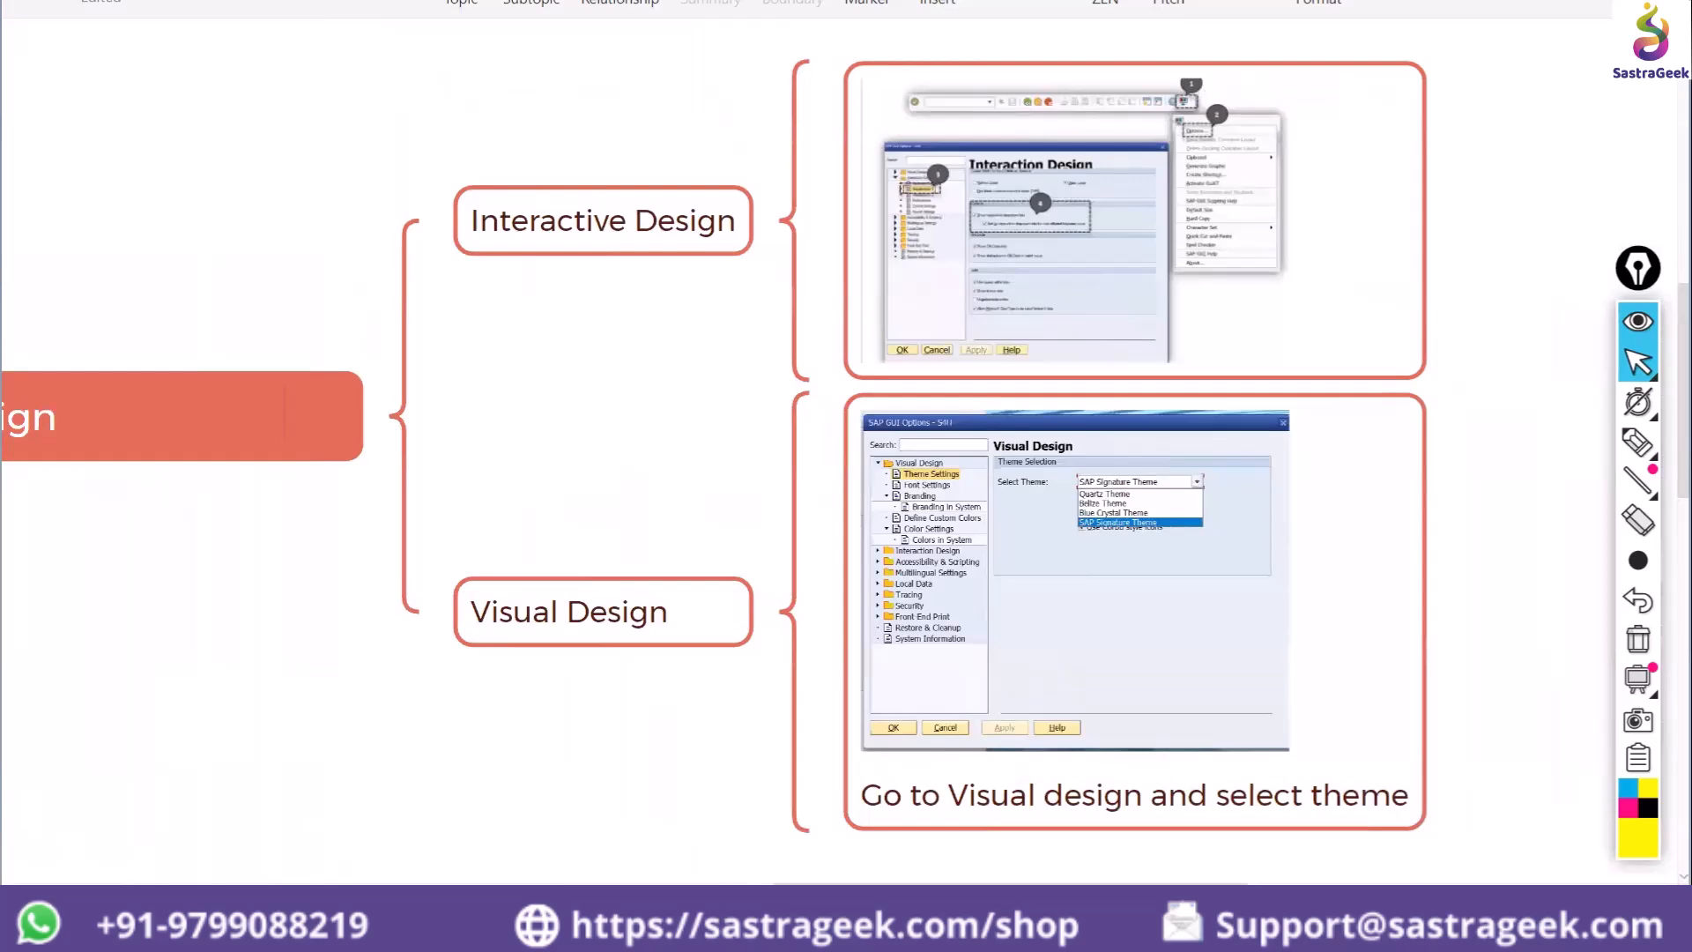
Review the remaining mind map branches from Functionality of Search down to Additional Functionality
click(1145, 931)
scroll(1653, 300, up, 2)
drag(1650, 289, 1653, 624)
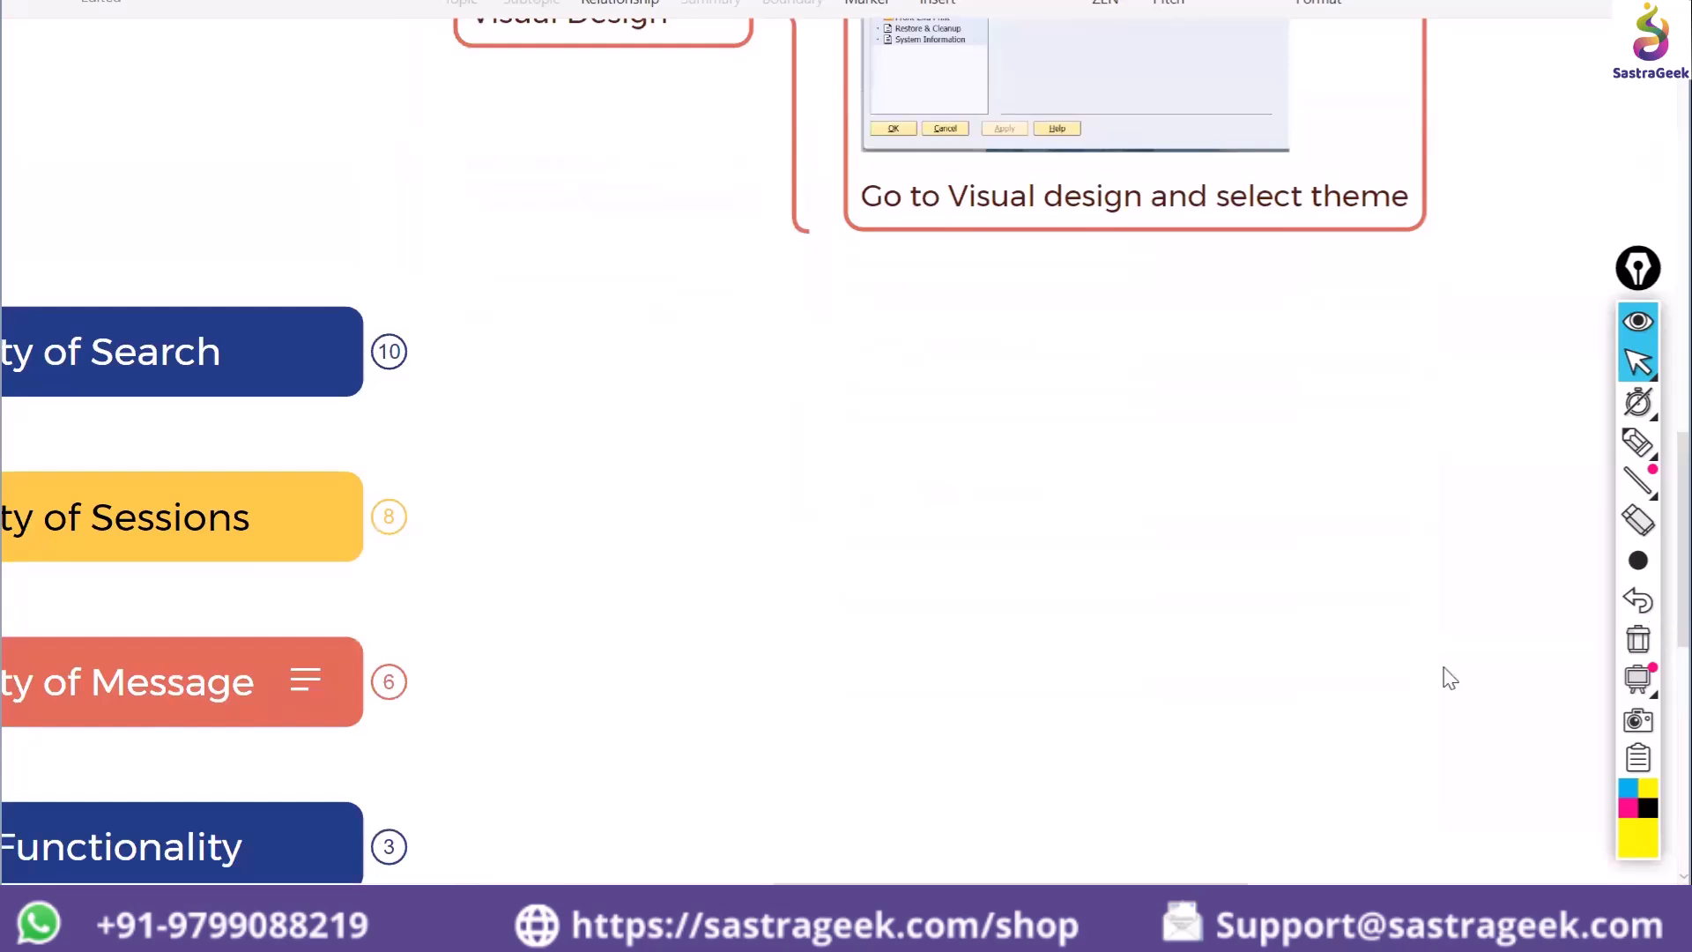
drag(1011, 888, 832, 888)
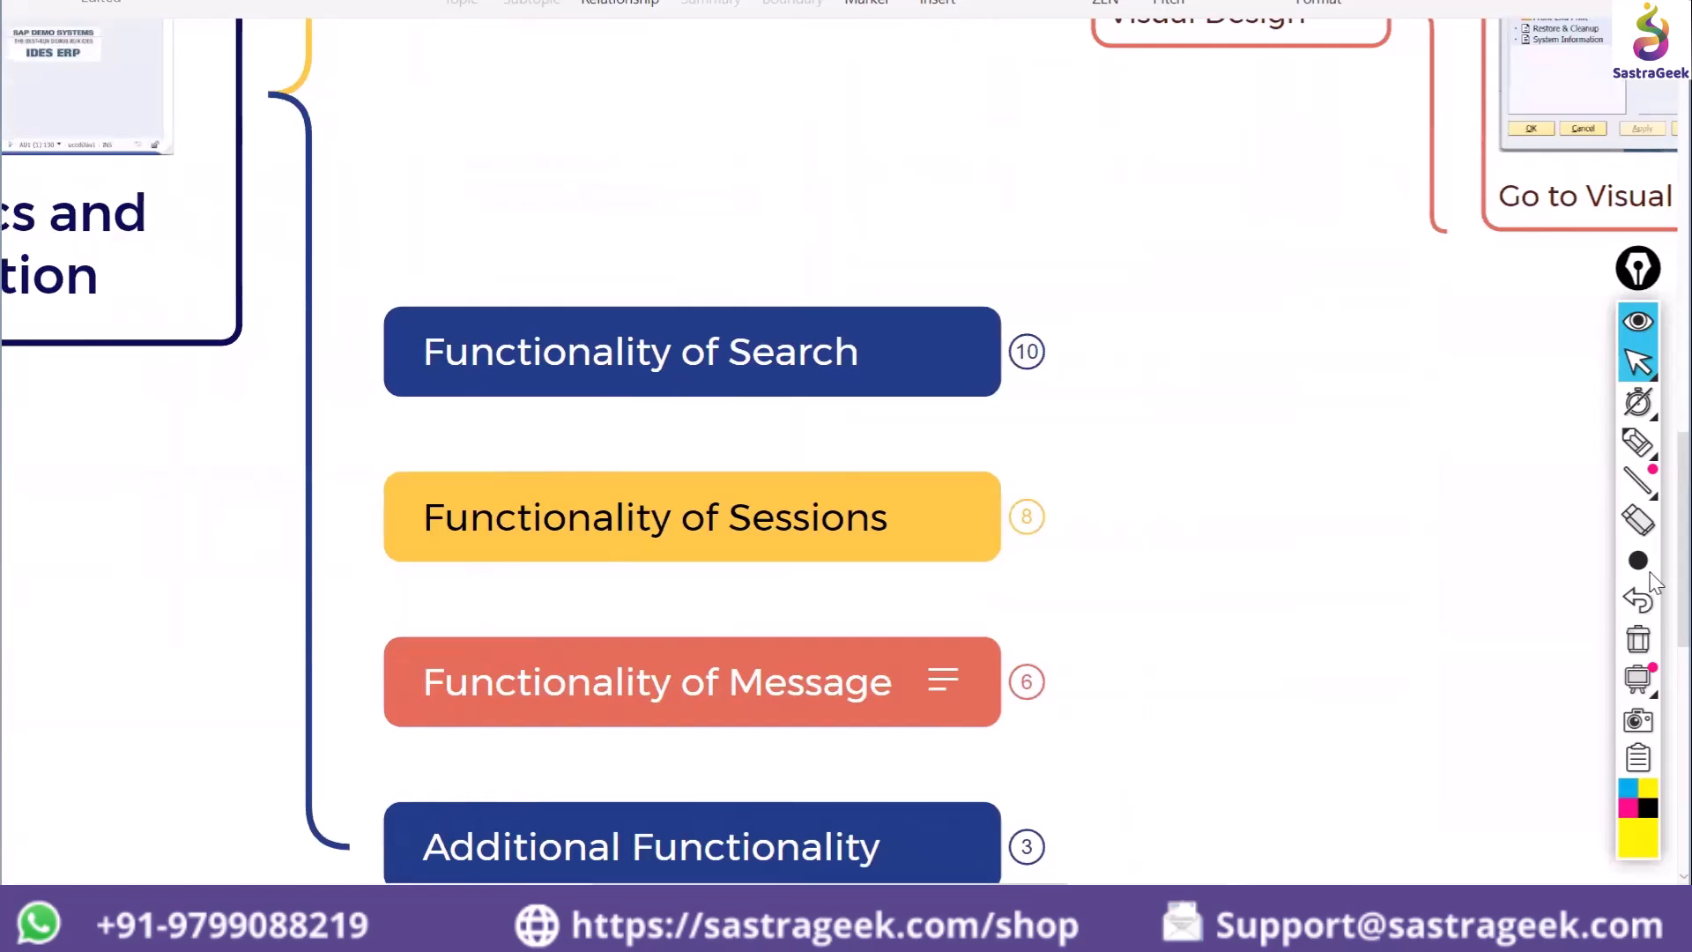
scroll(1653, 584, down, 5)
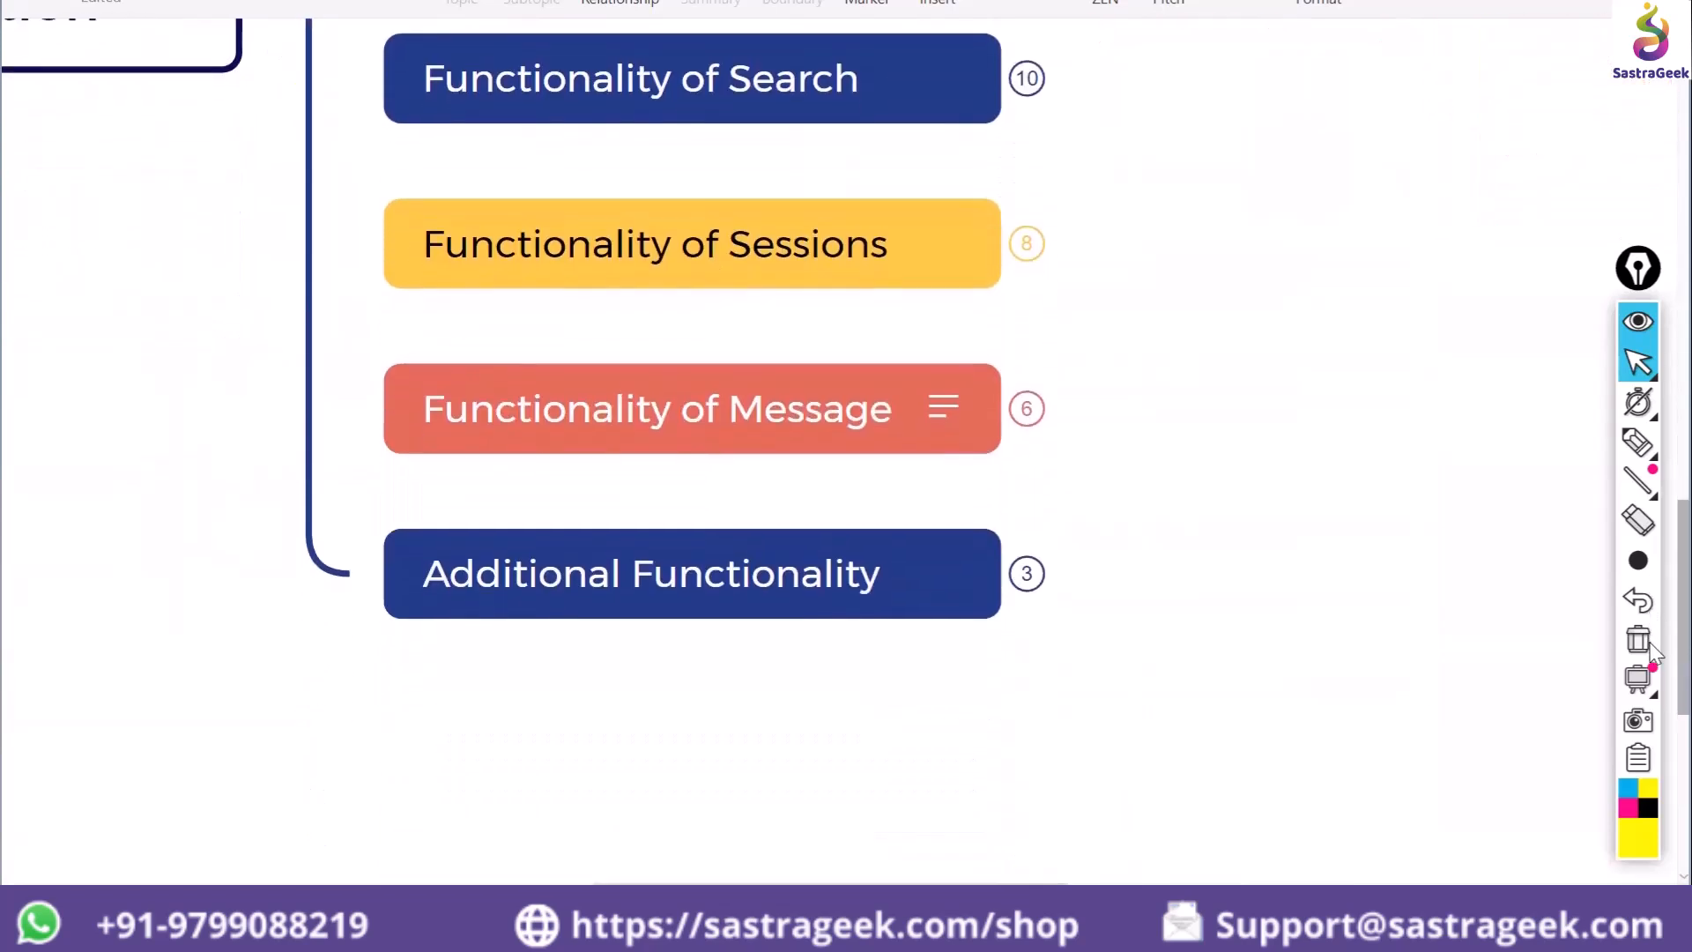
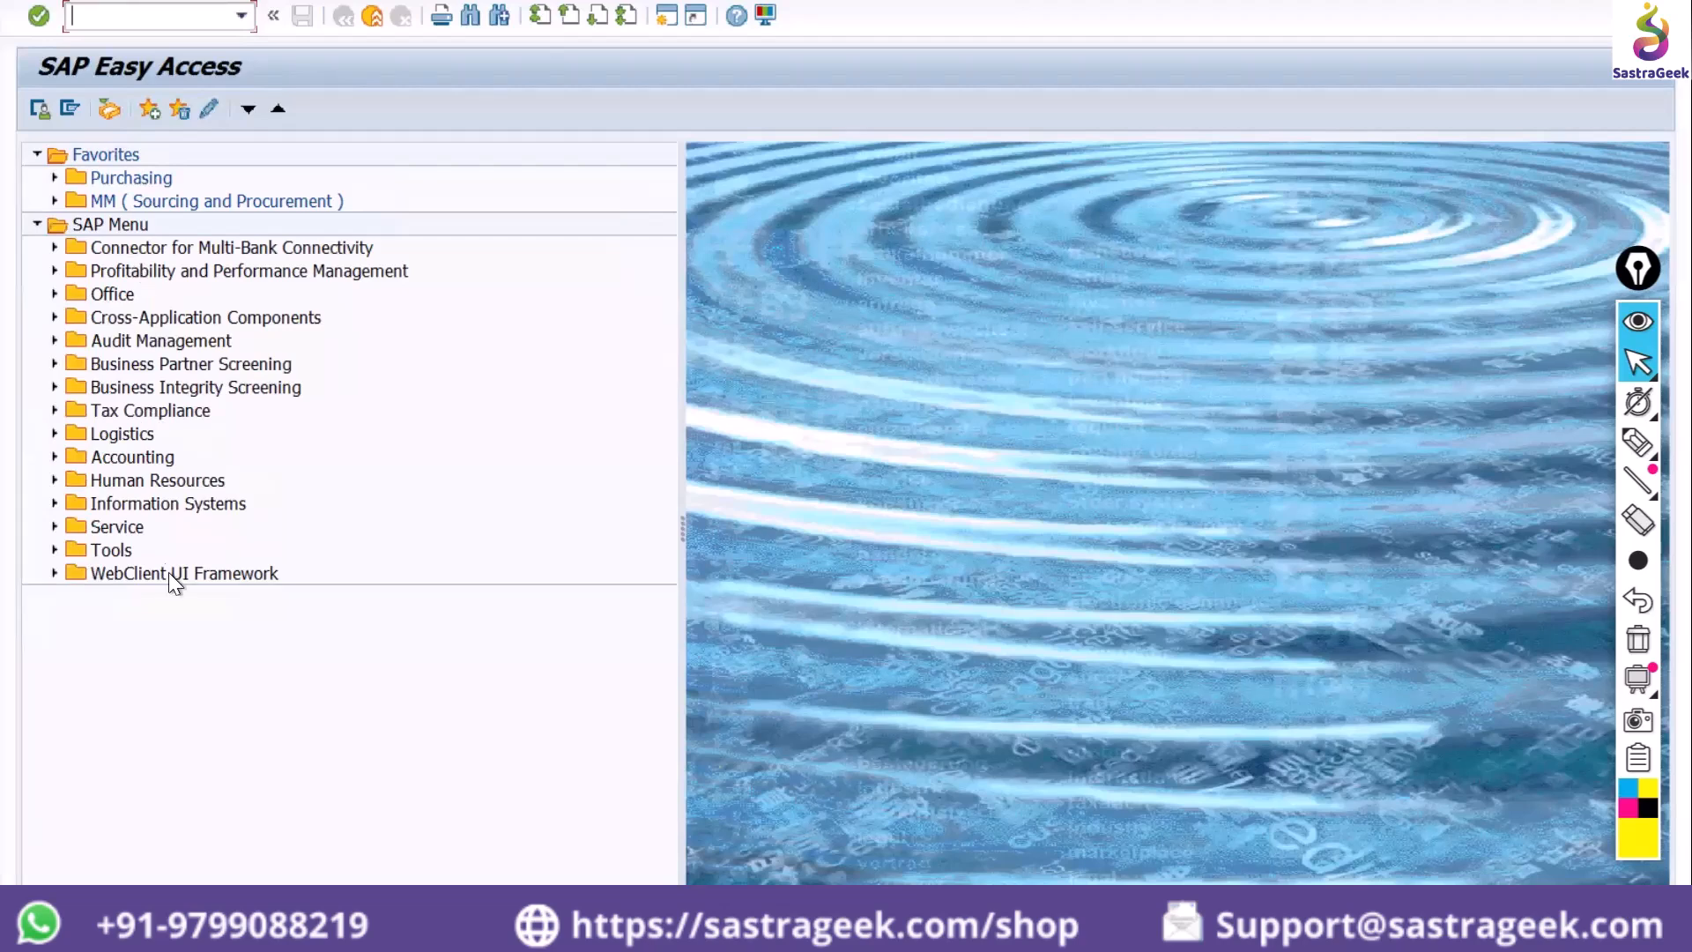
click(210, 2)
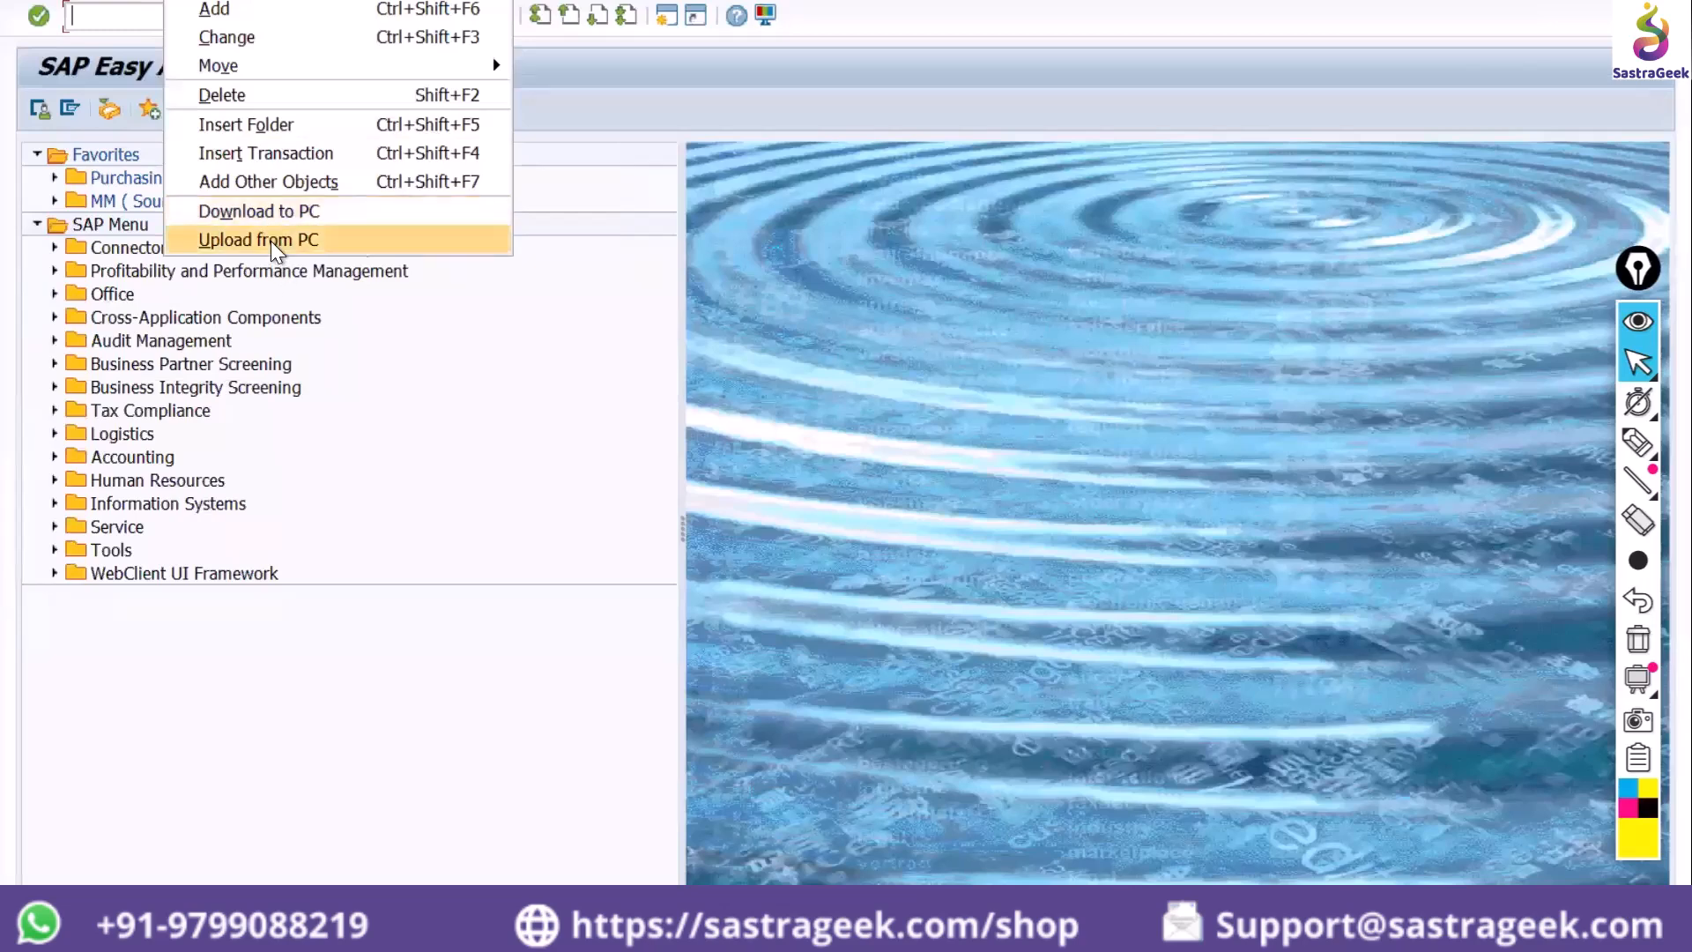
click(1063, 156)
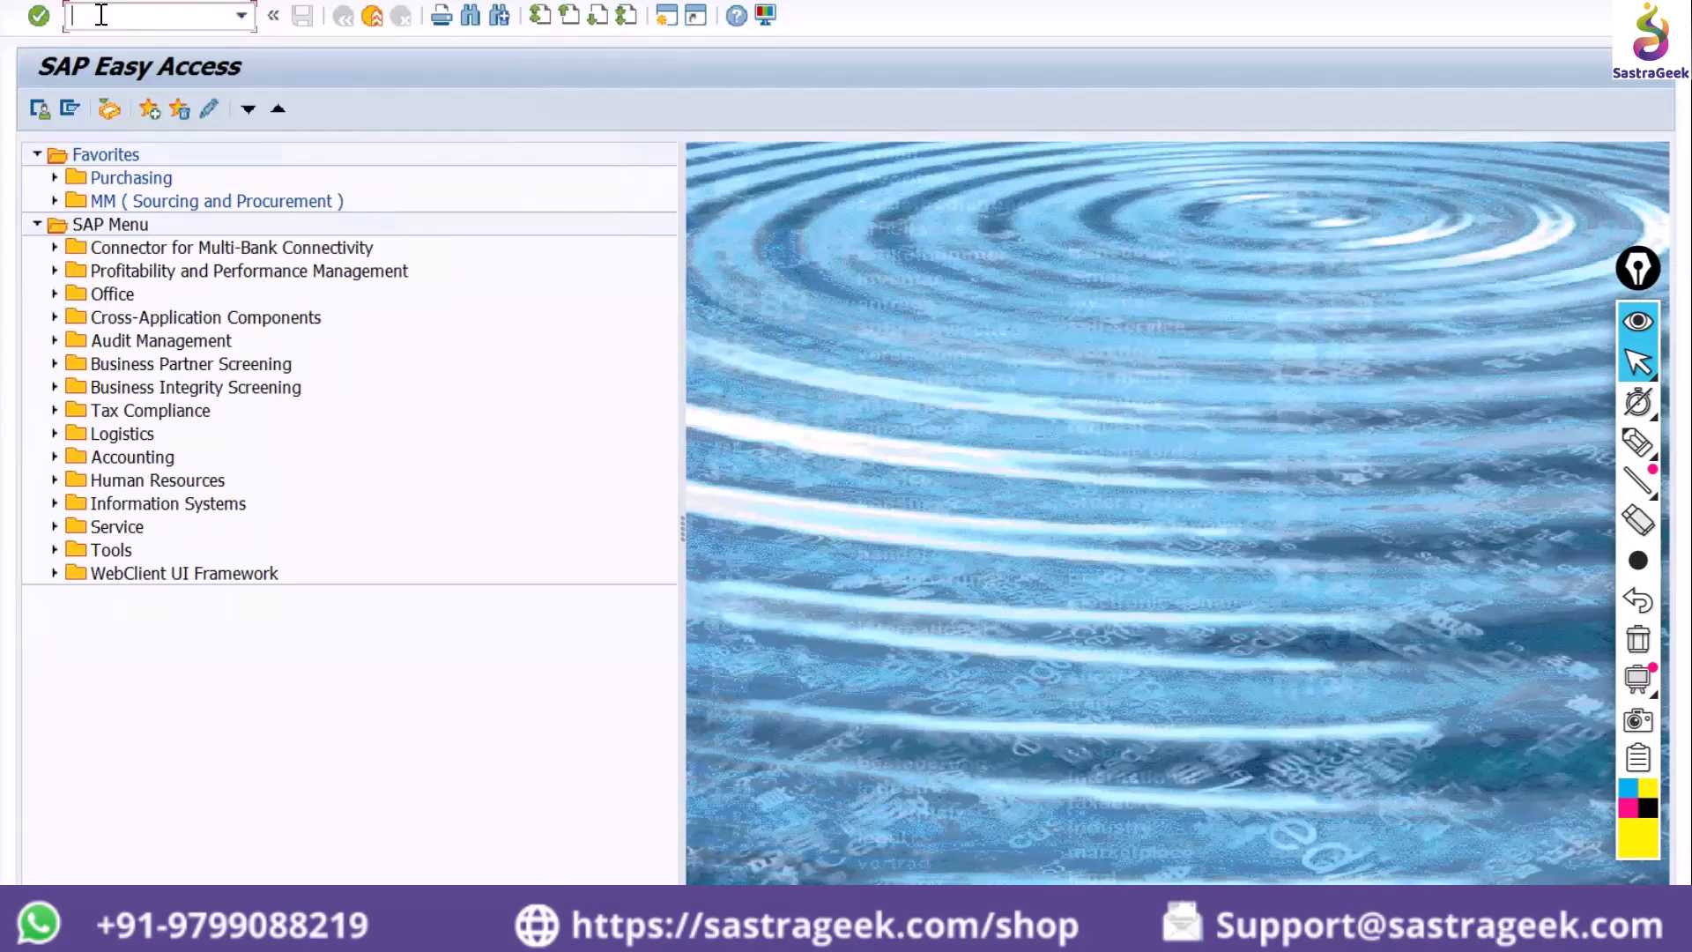
click(663, 19)
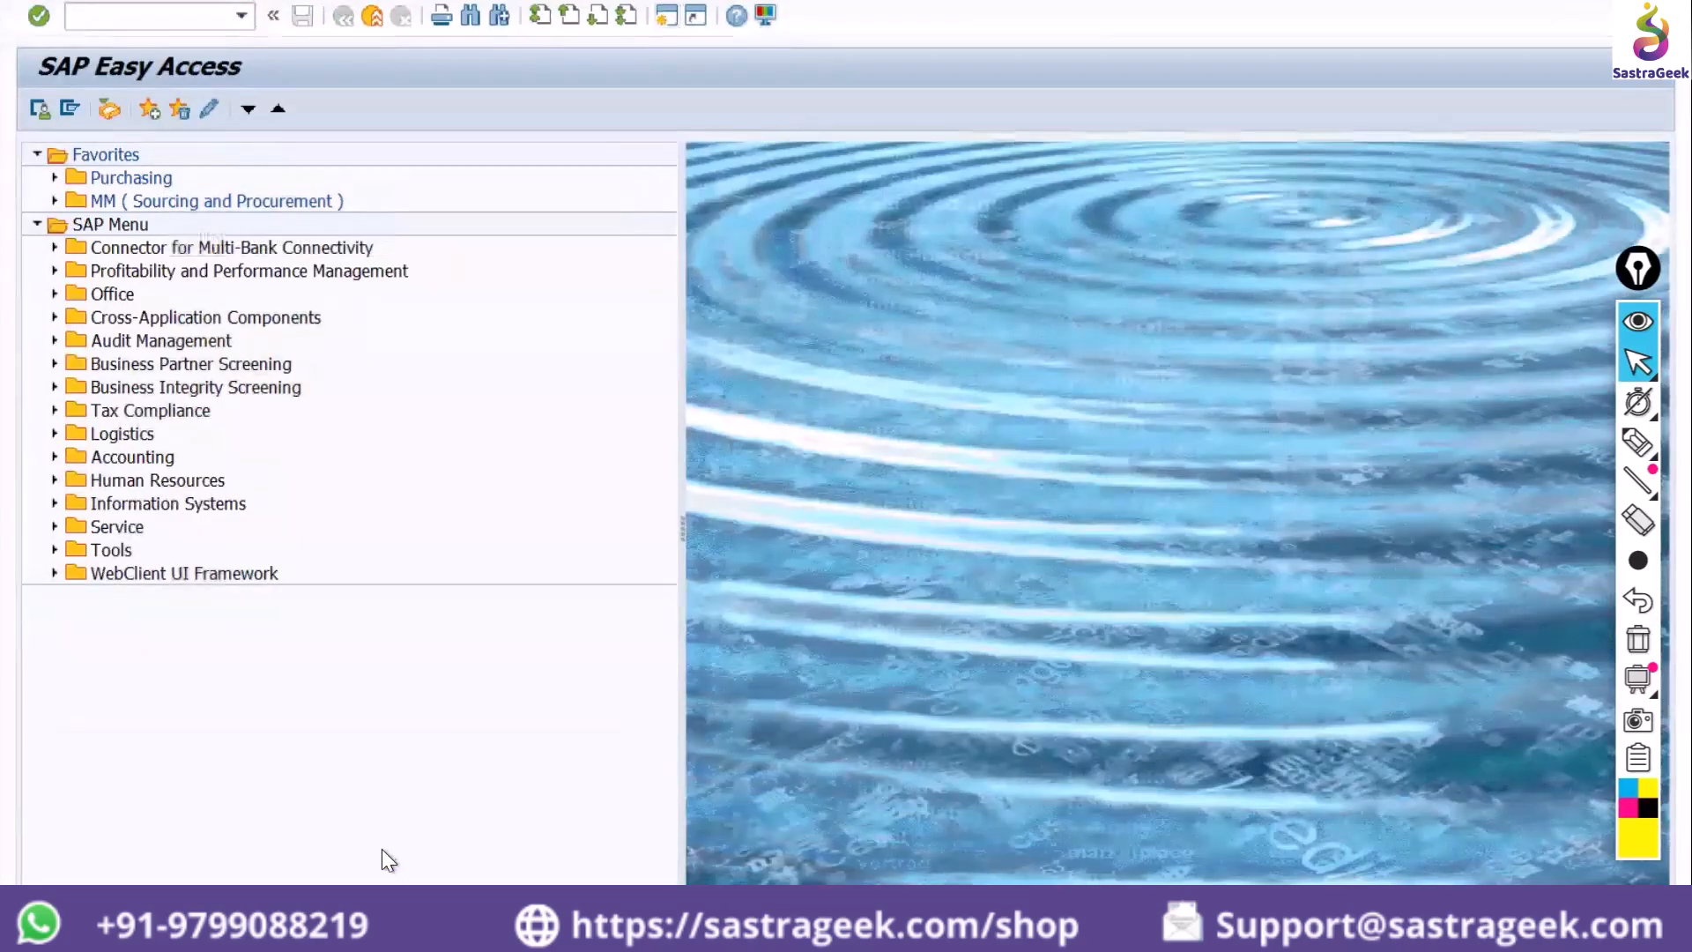
click(378, 849)
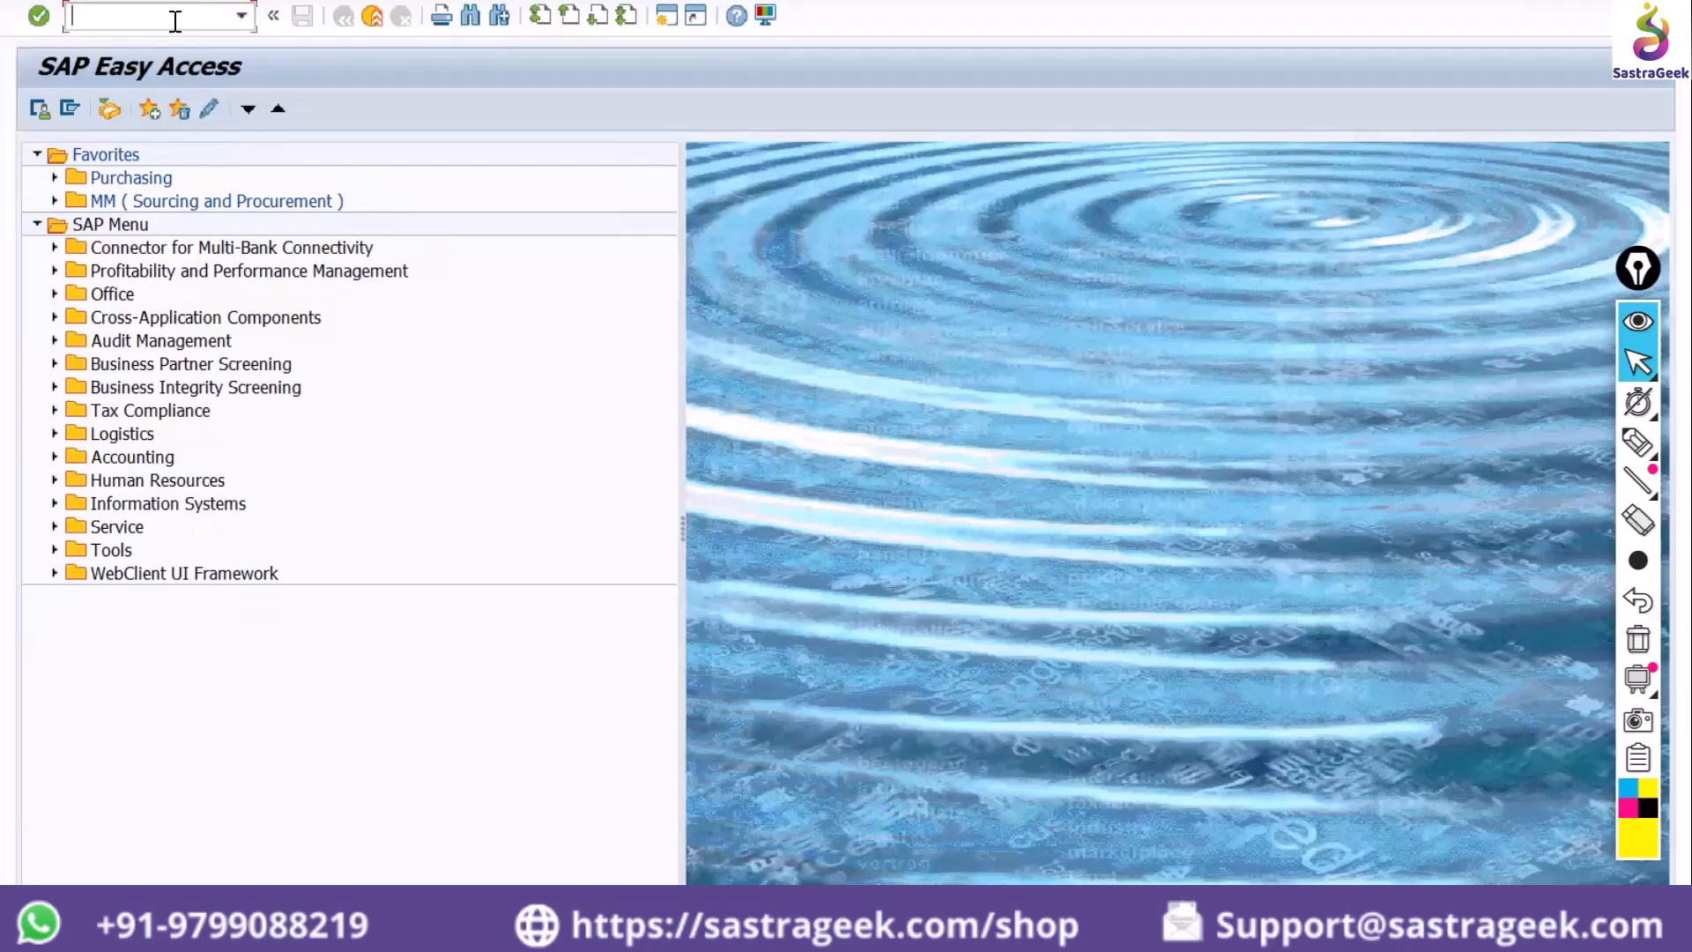
Run transaction me2l from SAP Easy Access to open the Purchasing Documents per Supplier selection
text(/)
key(BackSpace)
text(me)
key(BackSpace)
key(BackSpace)
text(va0)
key(BackSpace)
key(BackSpace)
key(BackSpace)
text(mm)
key(BackSpace)
text(e2l)
key(Return)
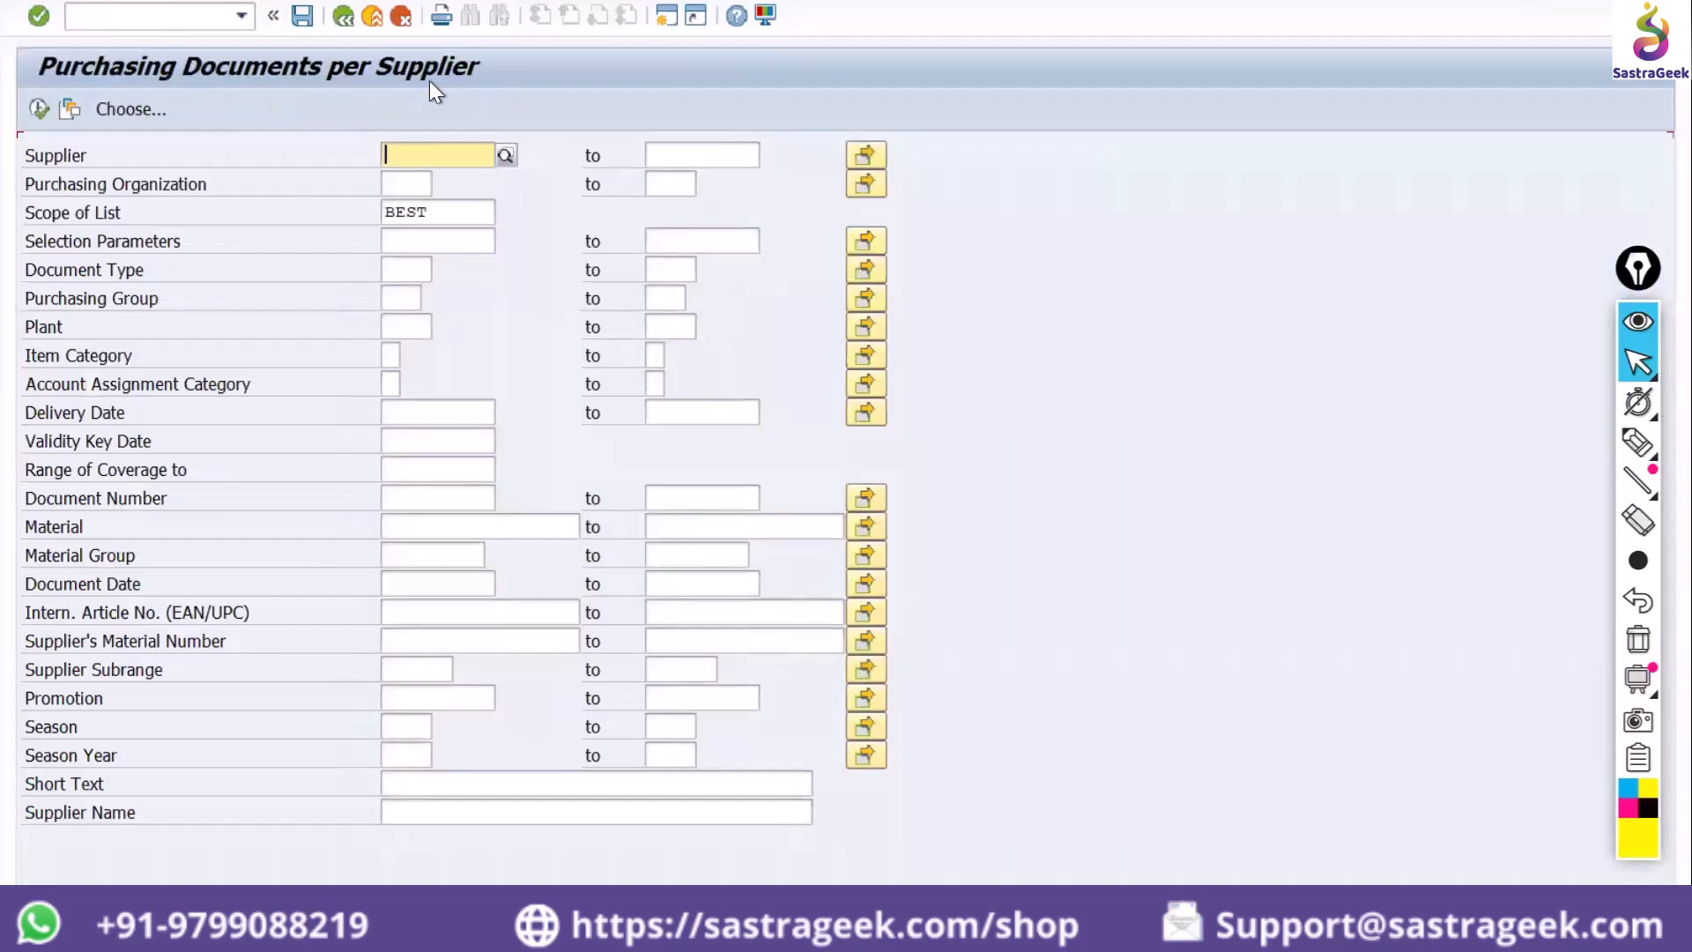
Run the purchasing documents report for plant NP01 with document dates from 01.01.2024 to 11.05.2024
click(422, 333)
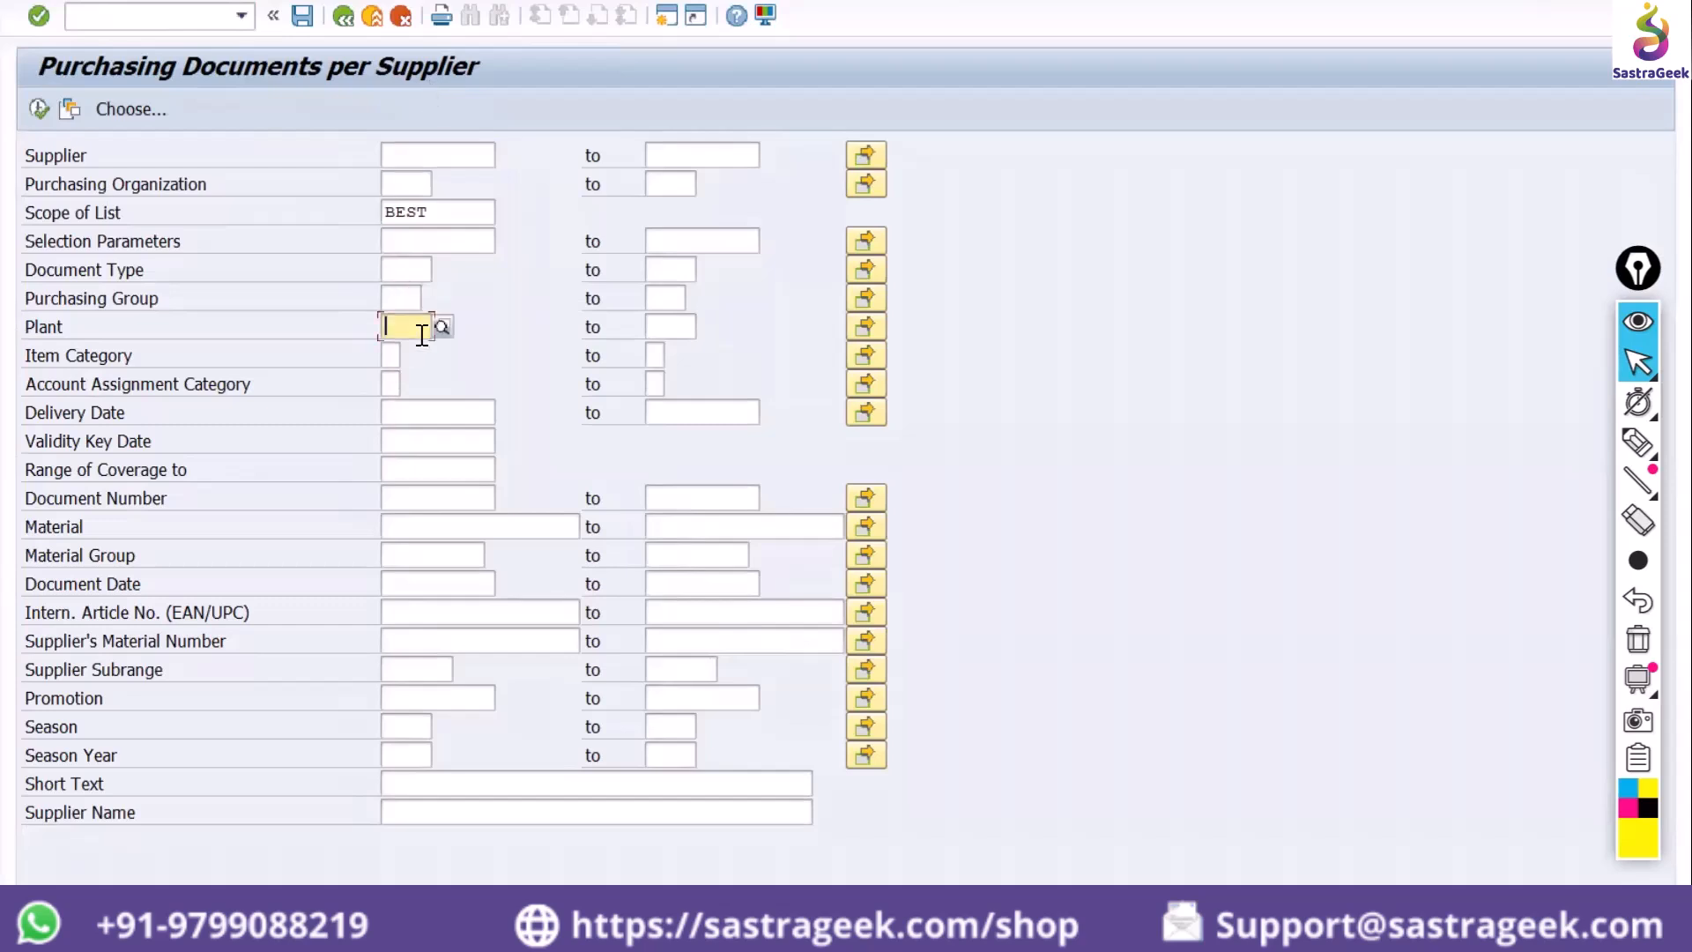
text(np01)
key(Return)
click(421, 586)
click(420, 586)
key(Down)
key(Return)
key(Tab)
key(Down)
key(Return)
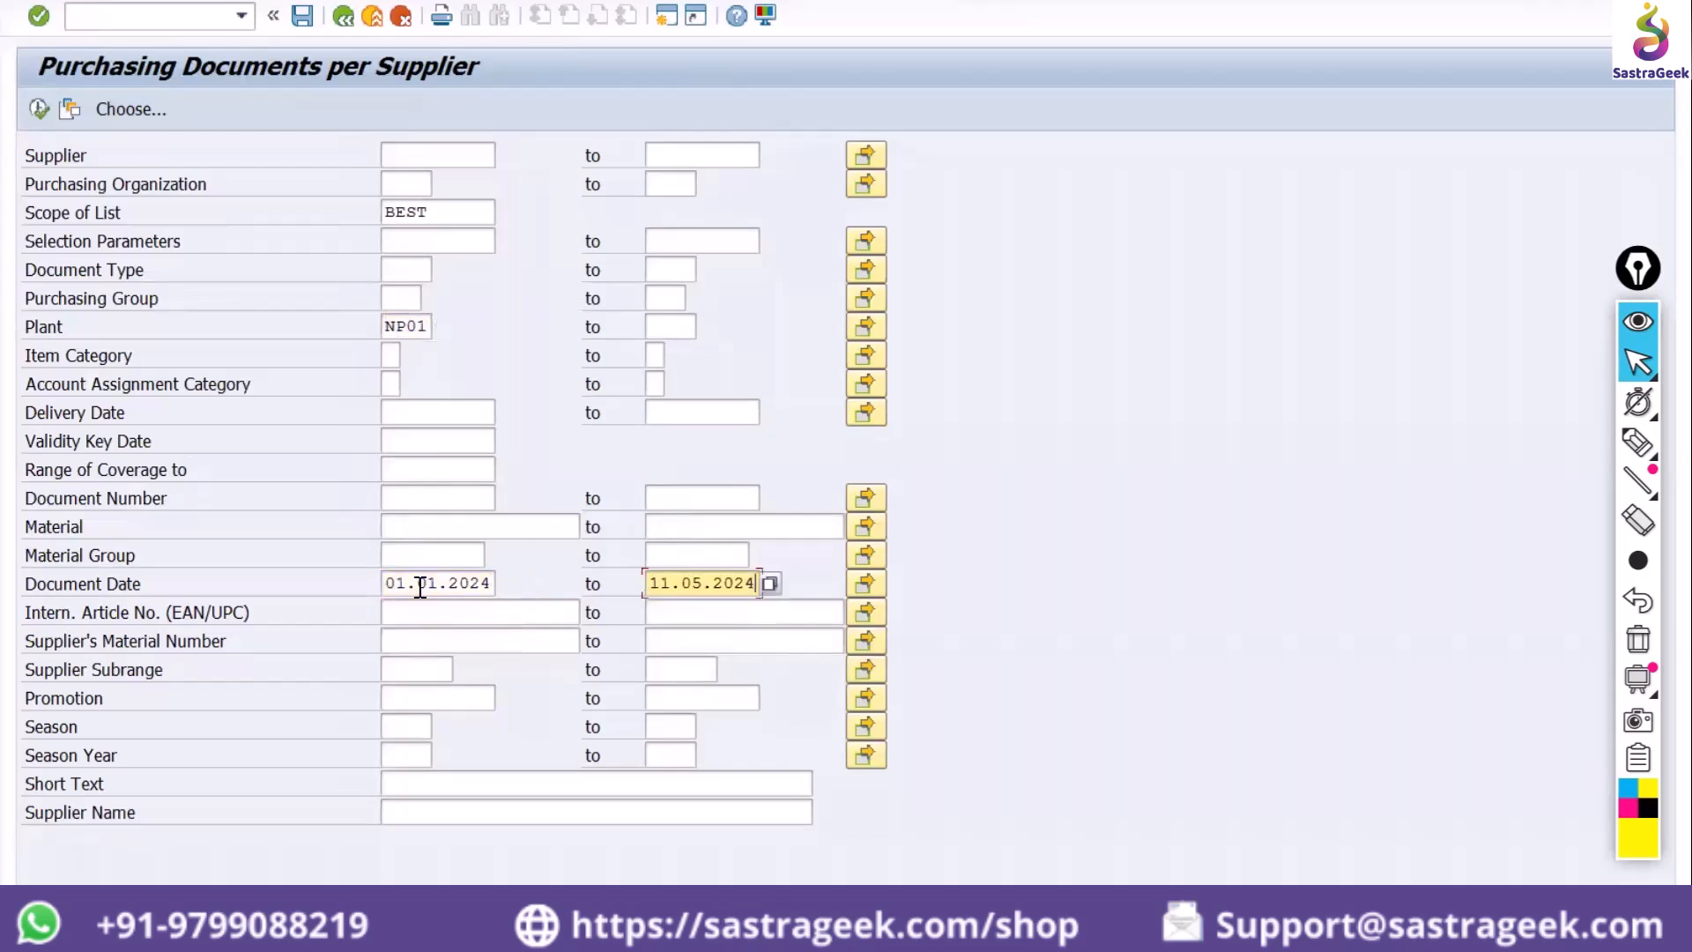
click(39, 103)
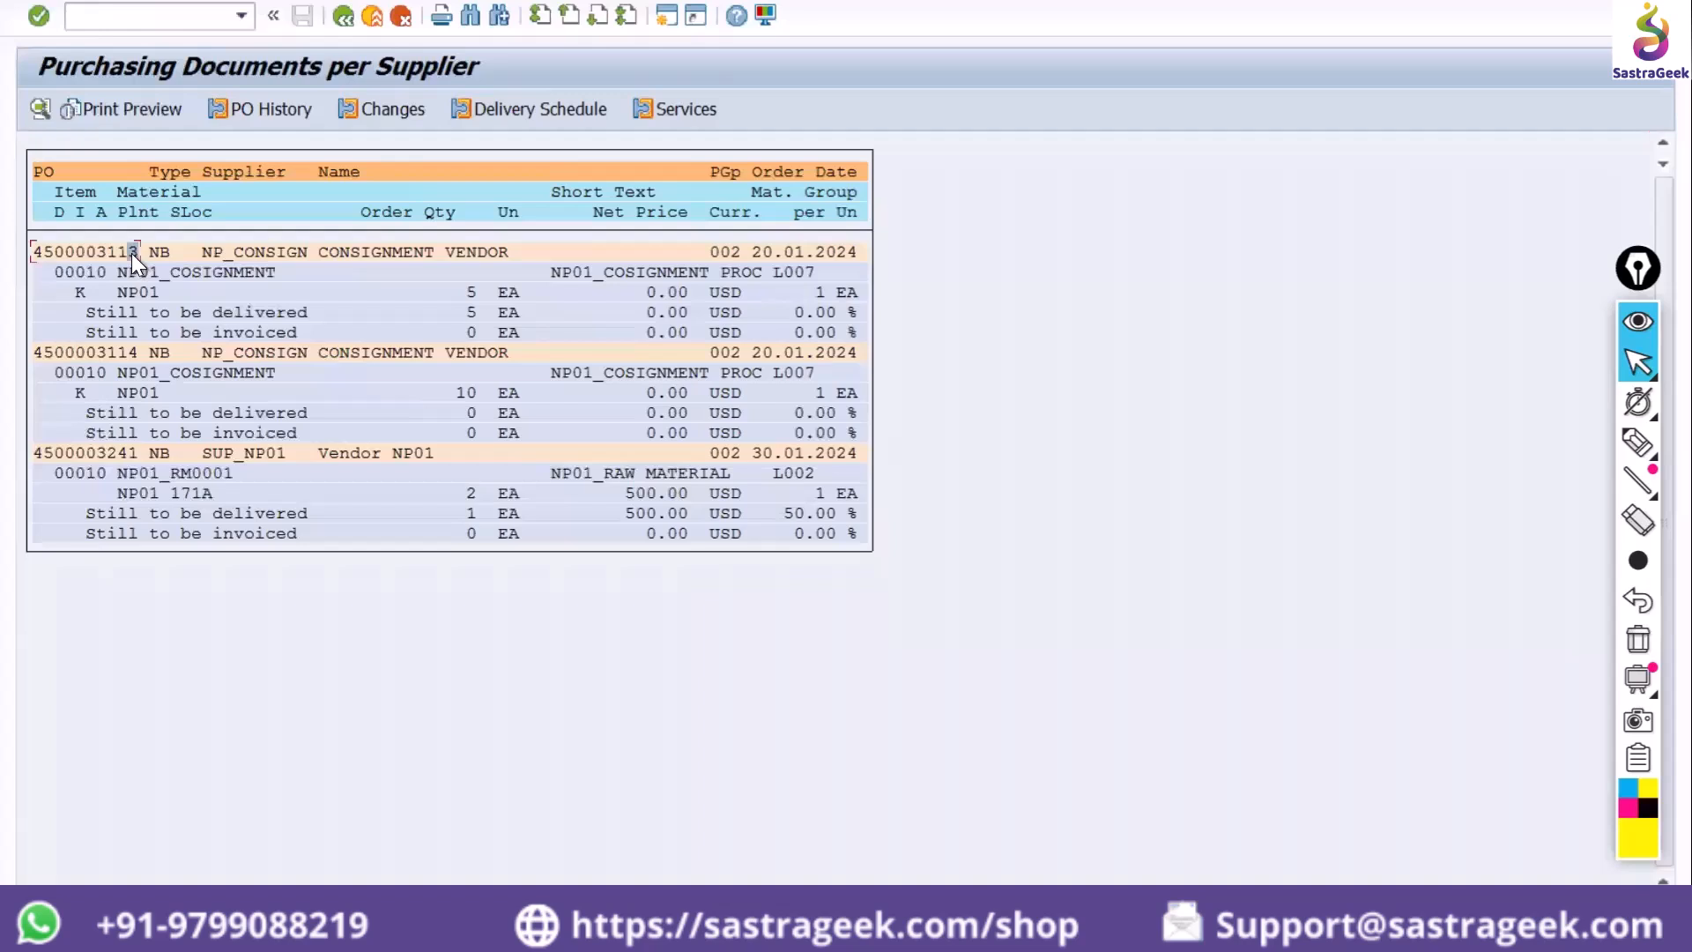
Open the first purchase order in the list to view it, then go back to the selection screen
click(71, 254)
click(39, 108)
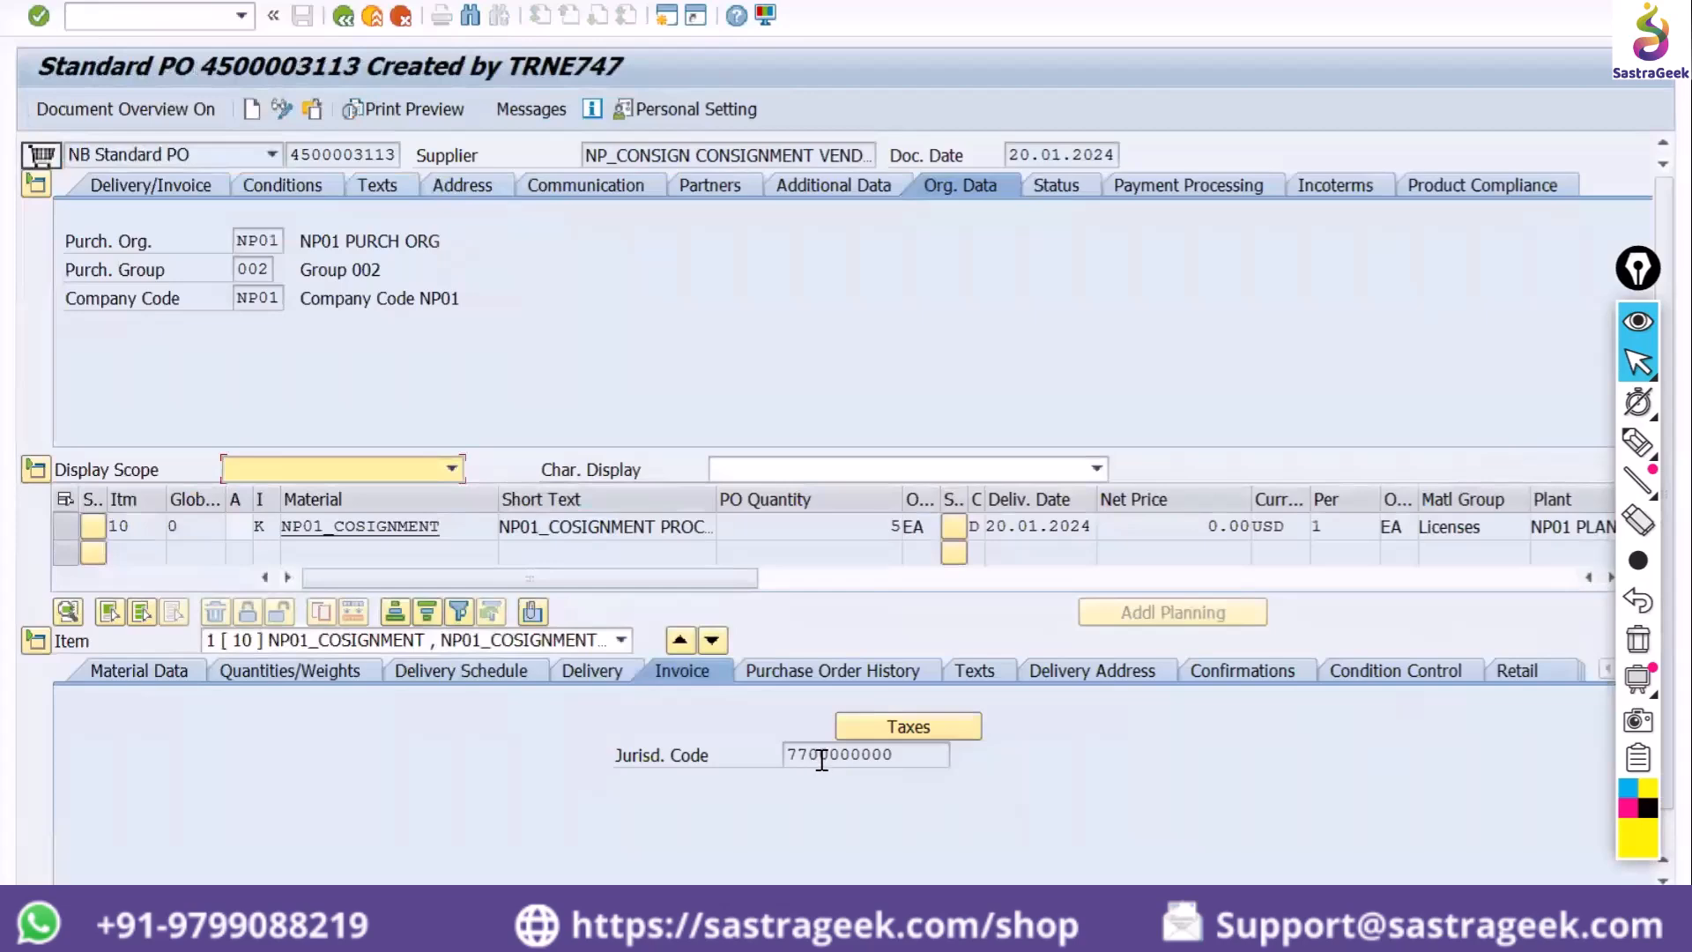
click(346, 15)
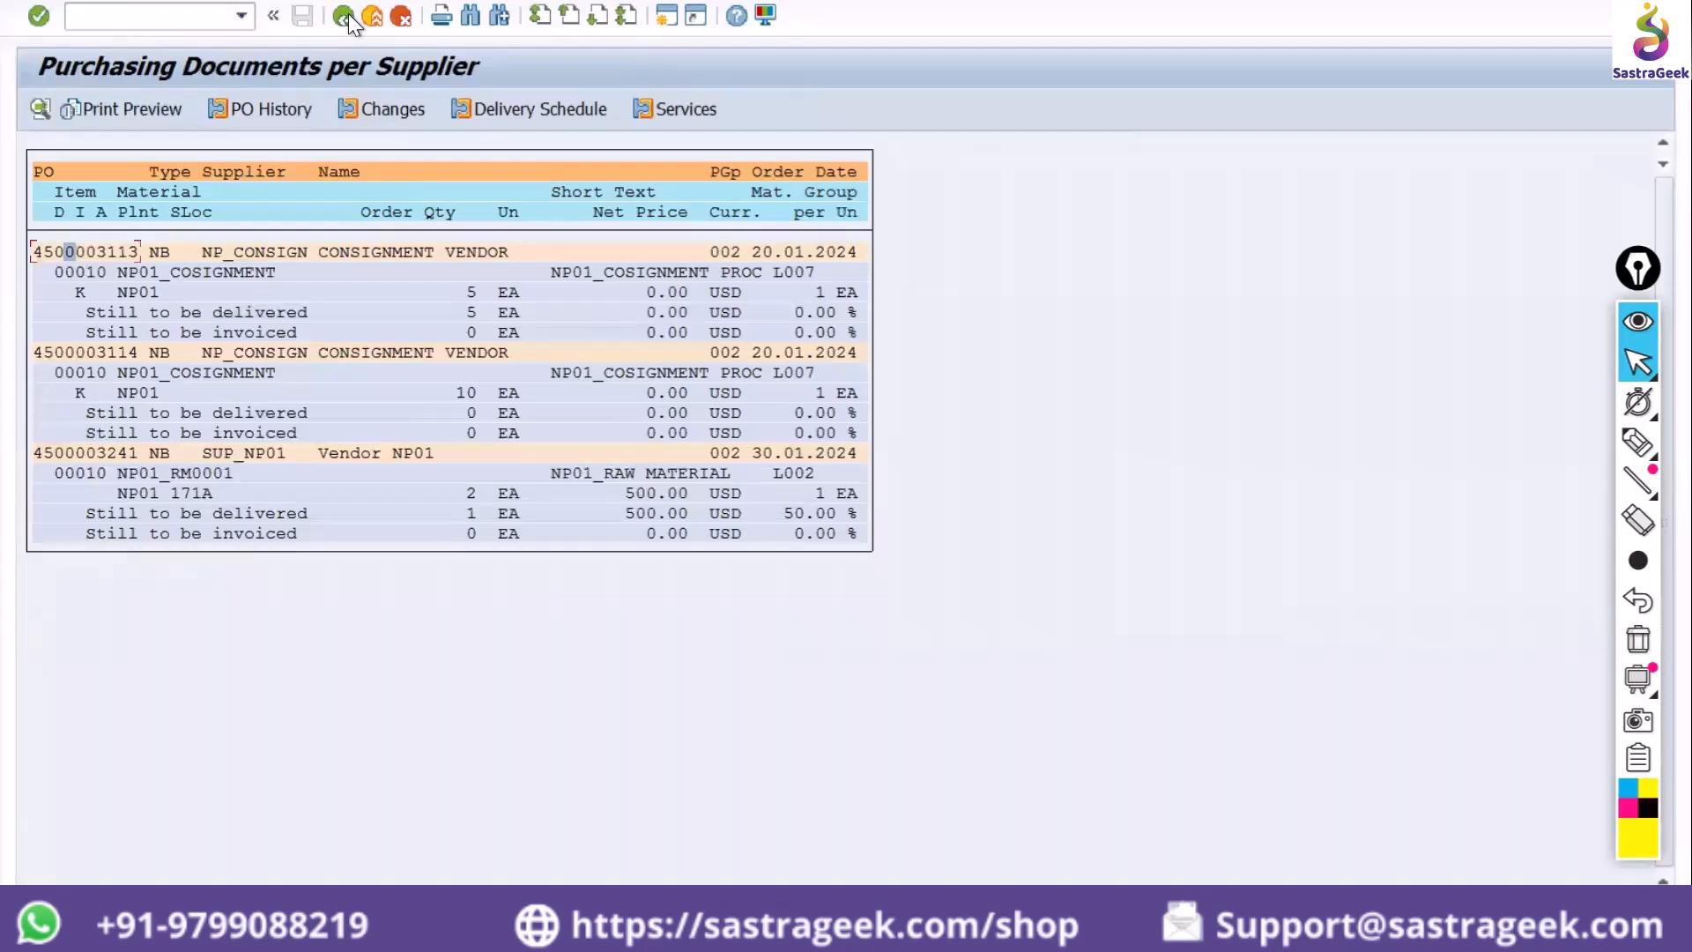
click(346, 15)
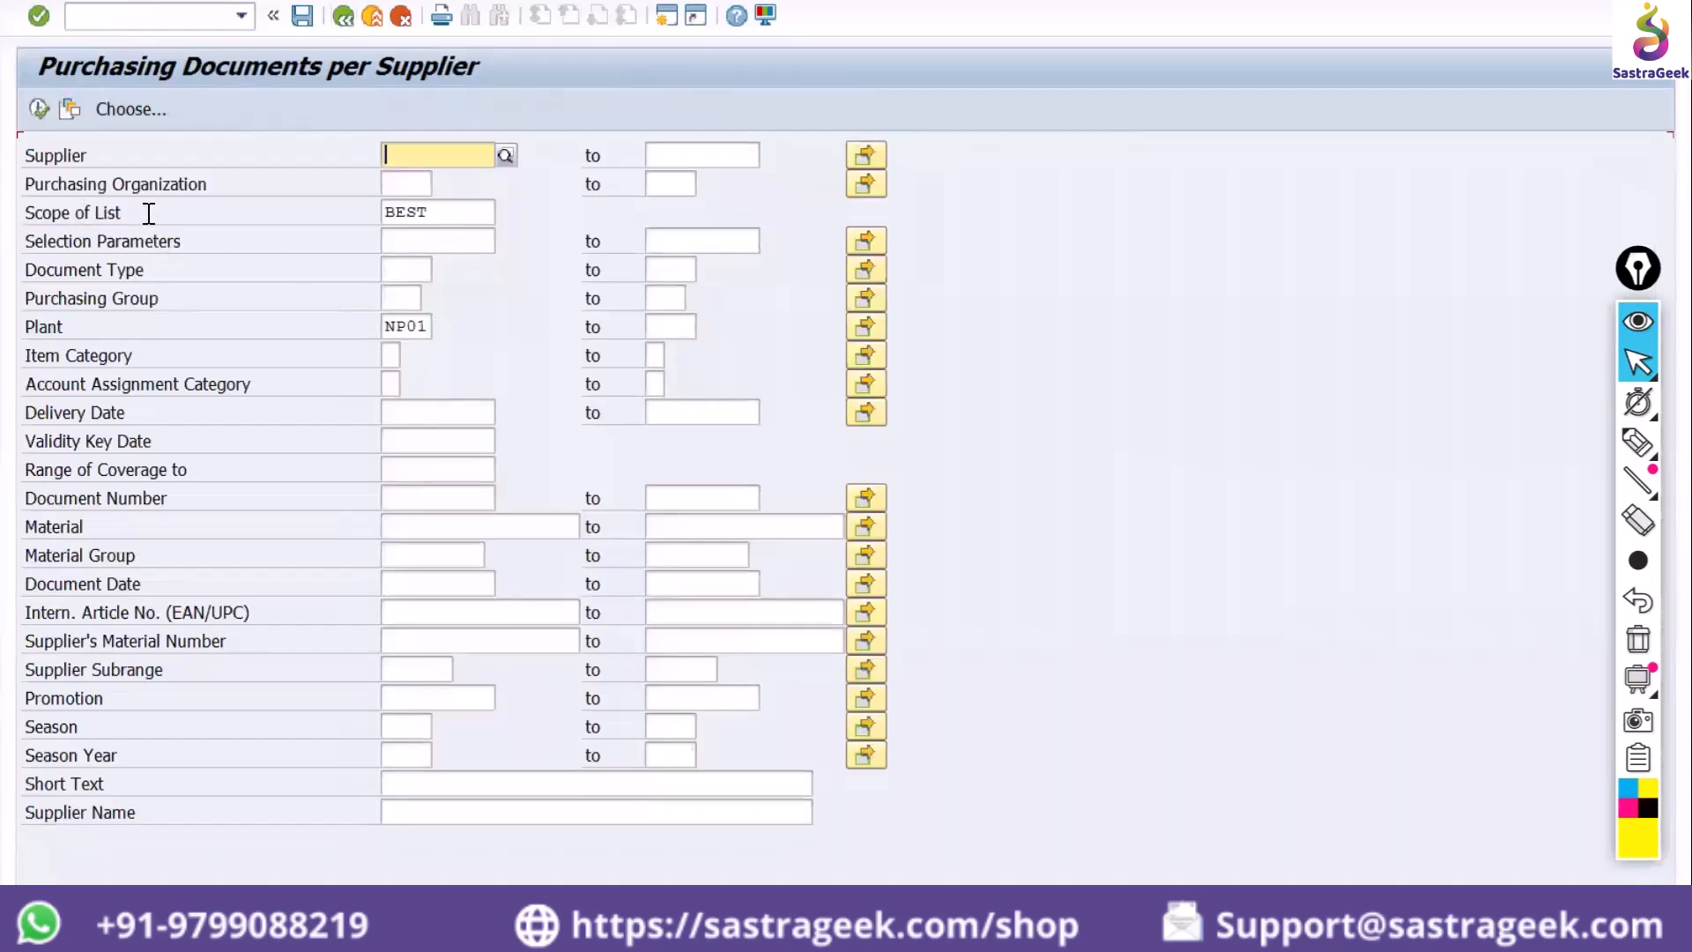
Change the Scope of List to ALV
click(463, 214)
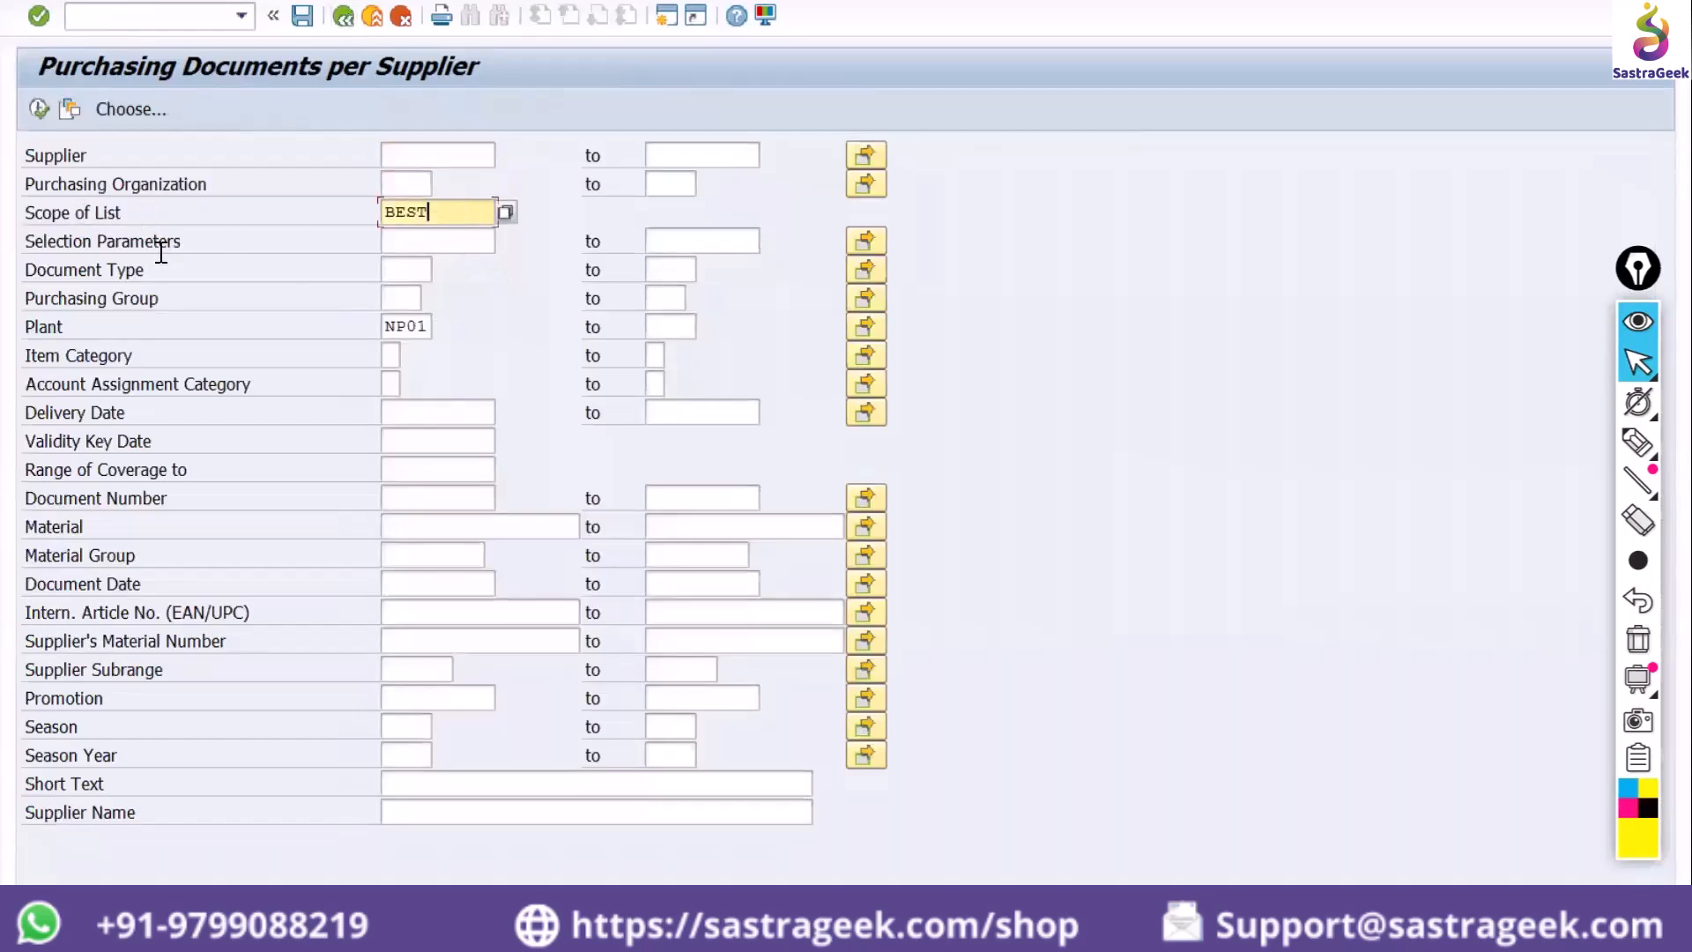
key(BackSpace)
key(BackSpace)
key(BackSpace)
key(BackSpace)
text(alv)
key(Return)
Set the document date range to 01.01.2024 through 11.05.2024 and execute the report
click(416, 588)
key(Down)
key(Return)
key(Tab)
key(Down)
key(Return)
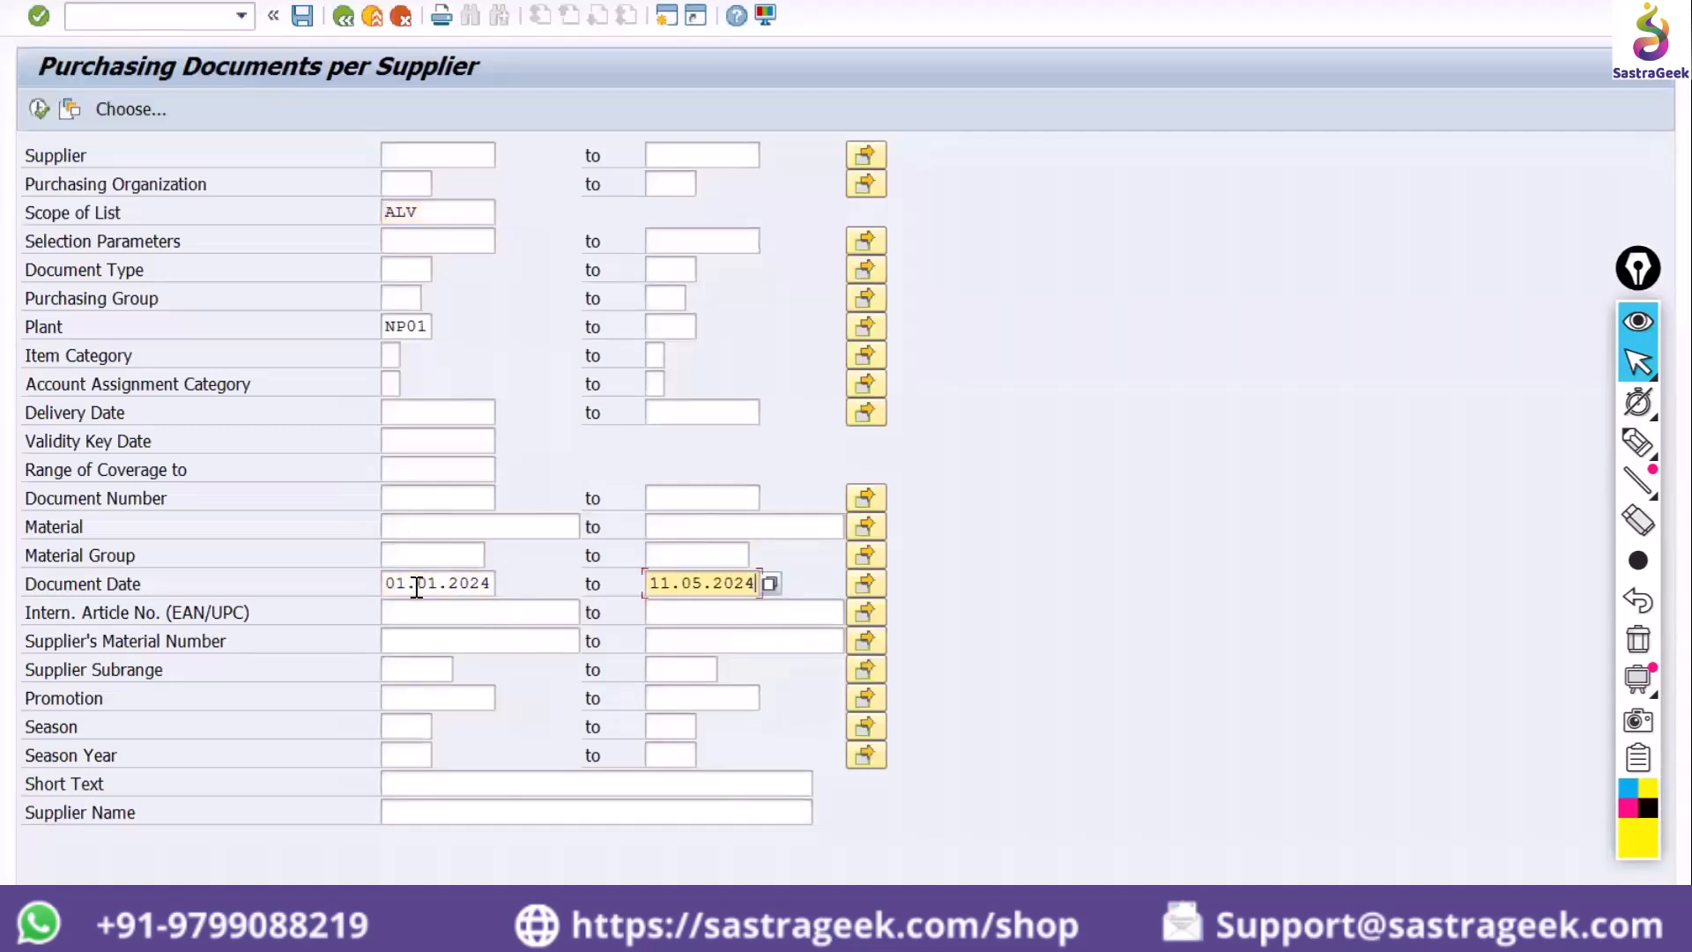
click(36, 104)
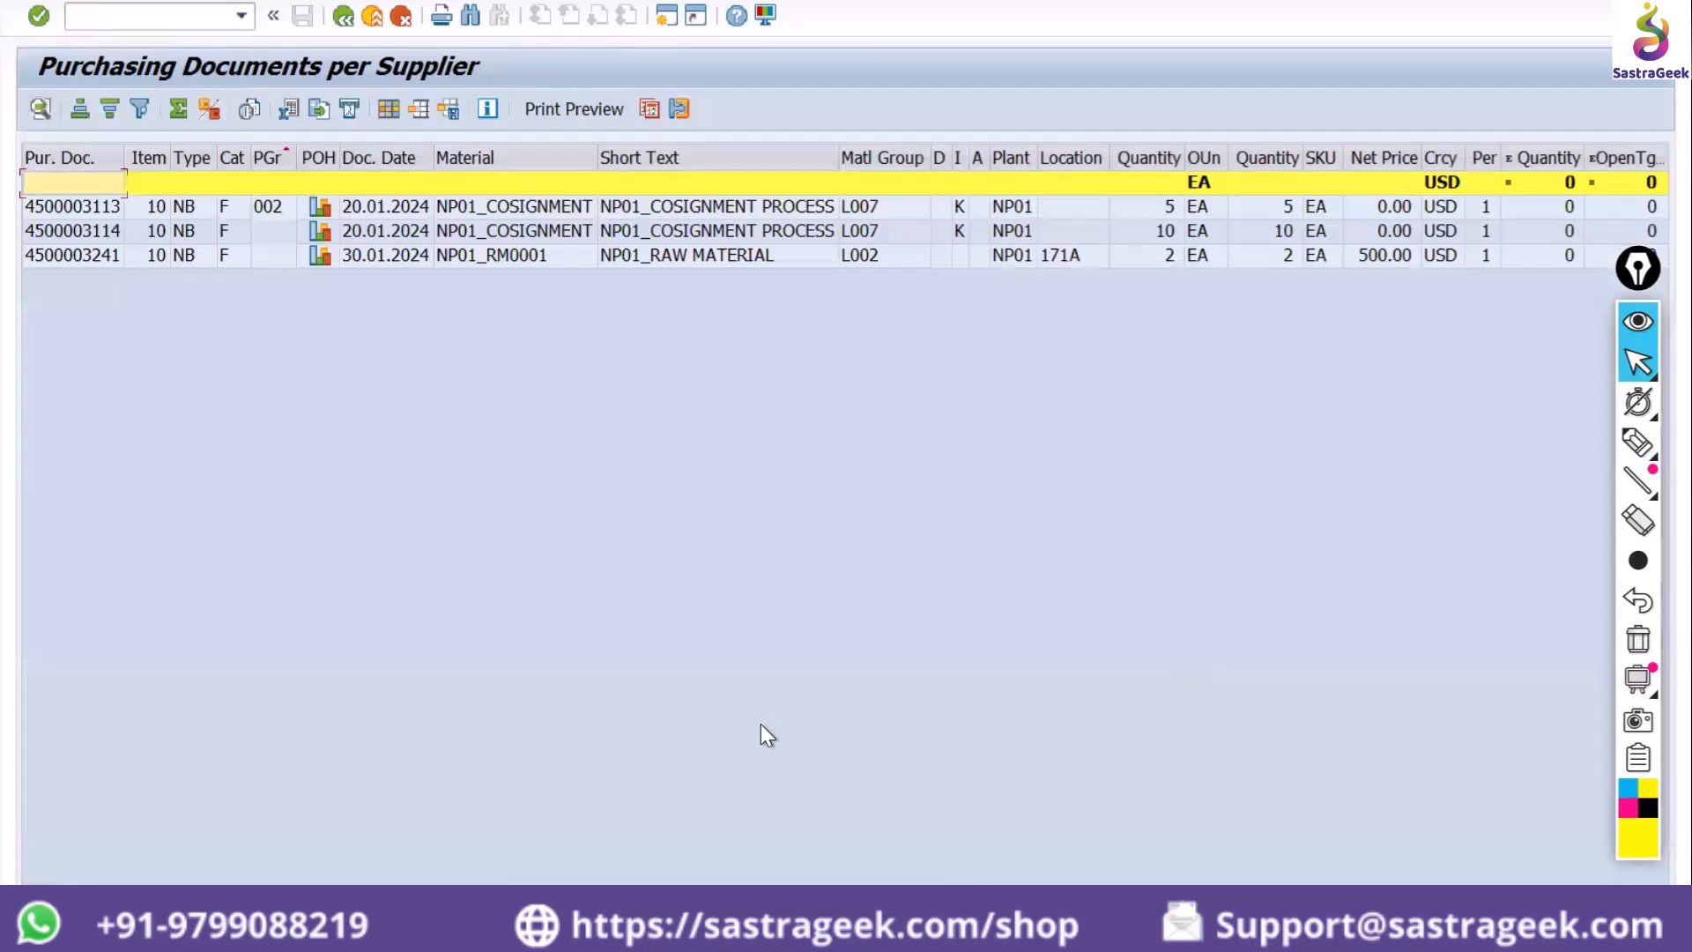
Look across the list columns, then total the order Quantity and Net Price columns
scroll(846, 511, right, 10)
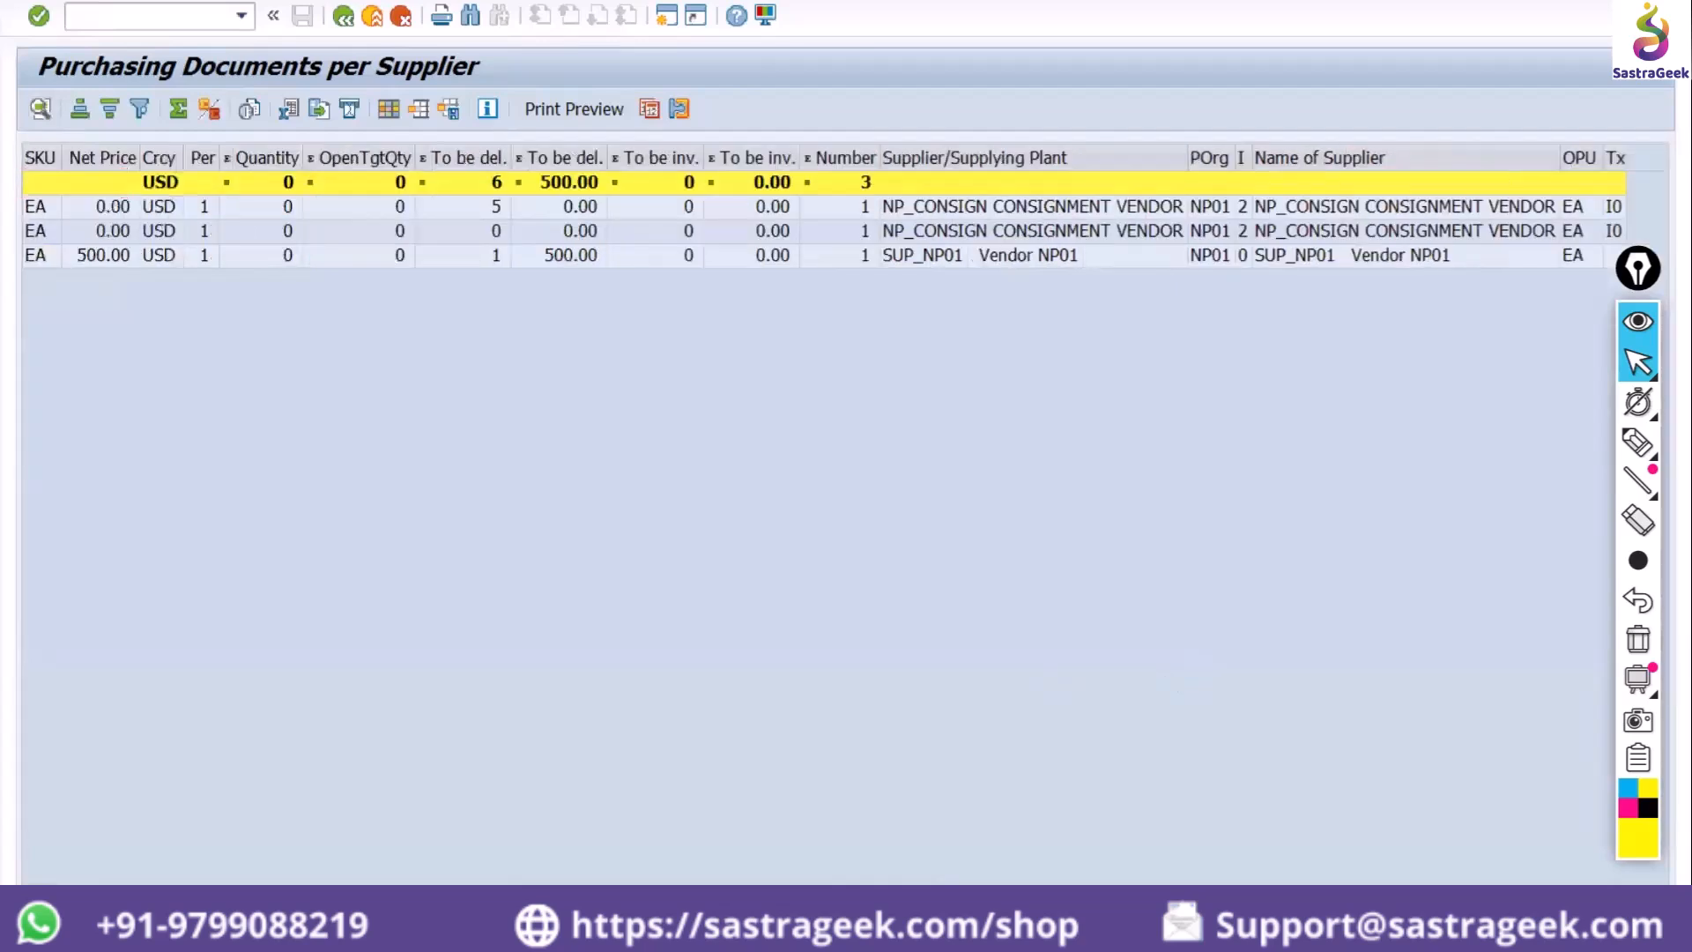
scroll(846, 512, left, 10)
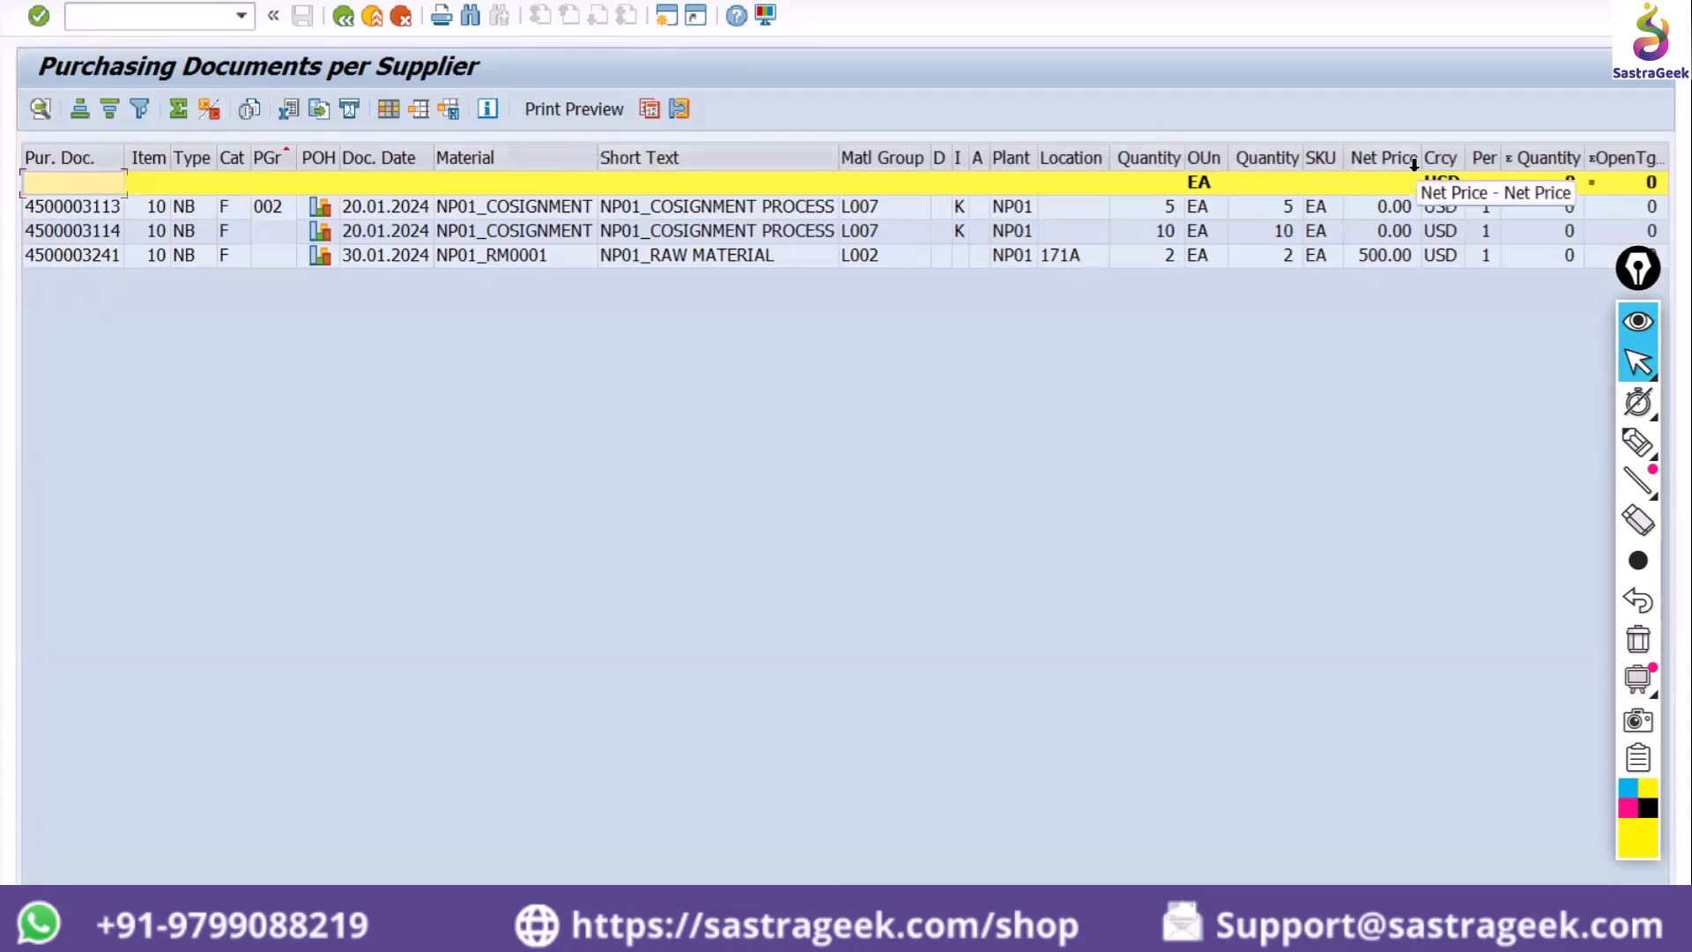
click(1138, 157)
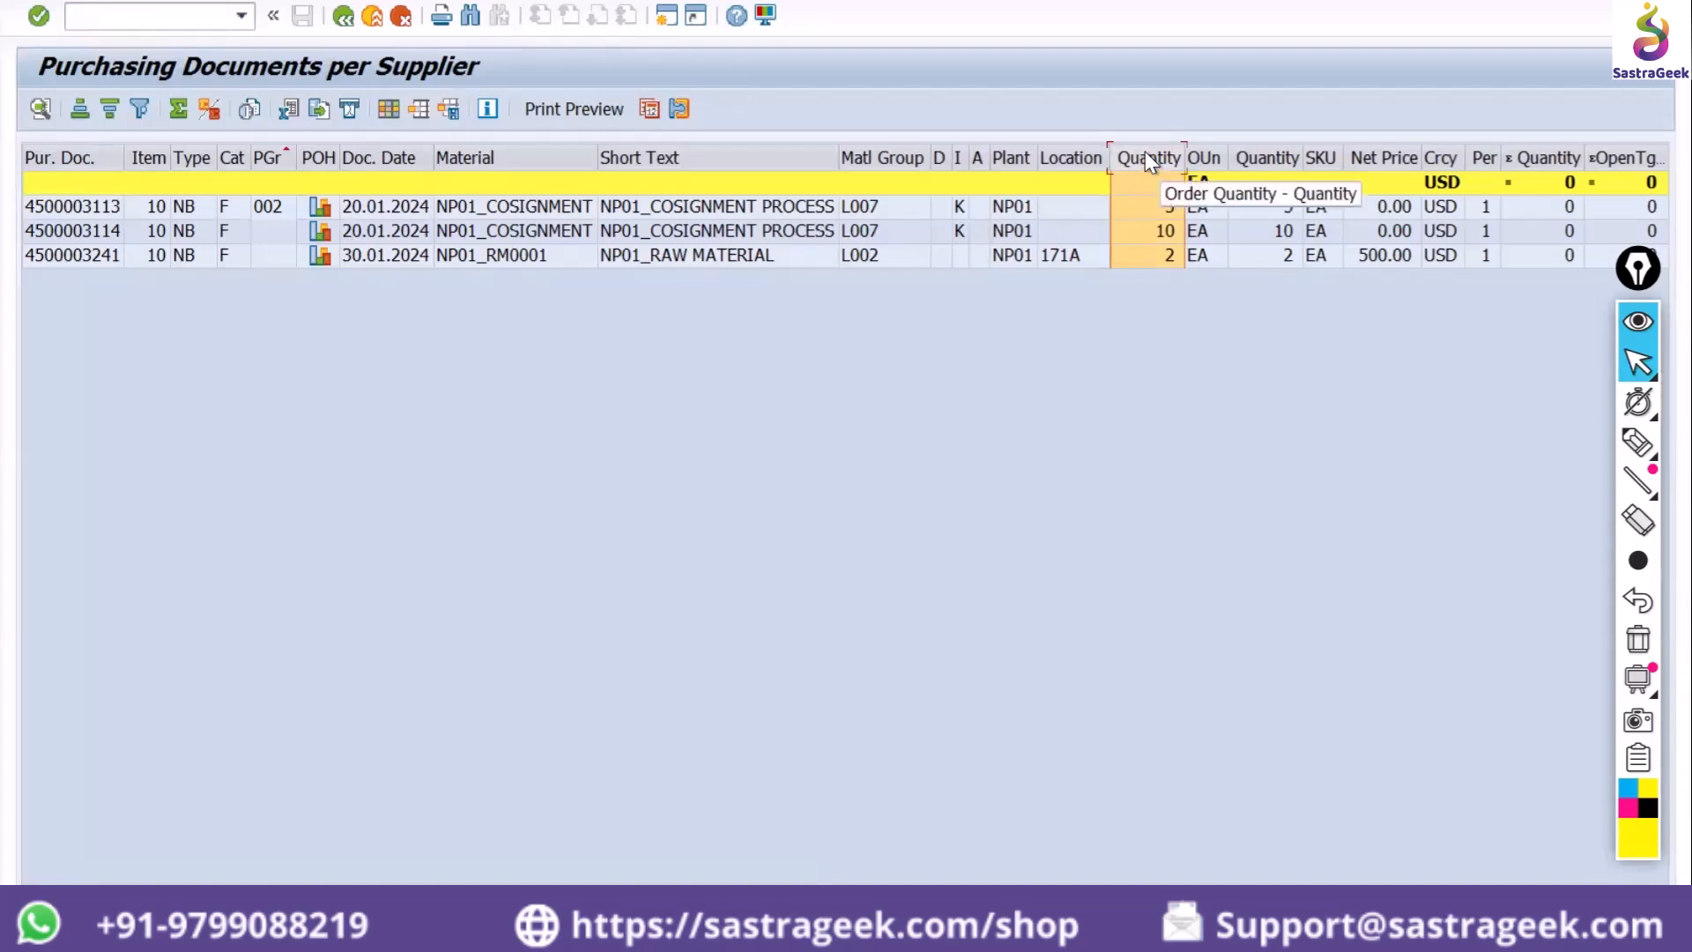
click(180, 105)
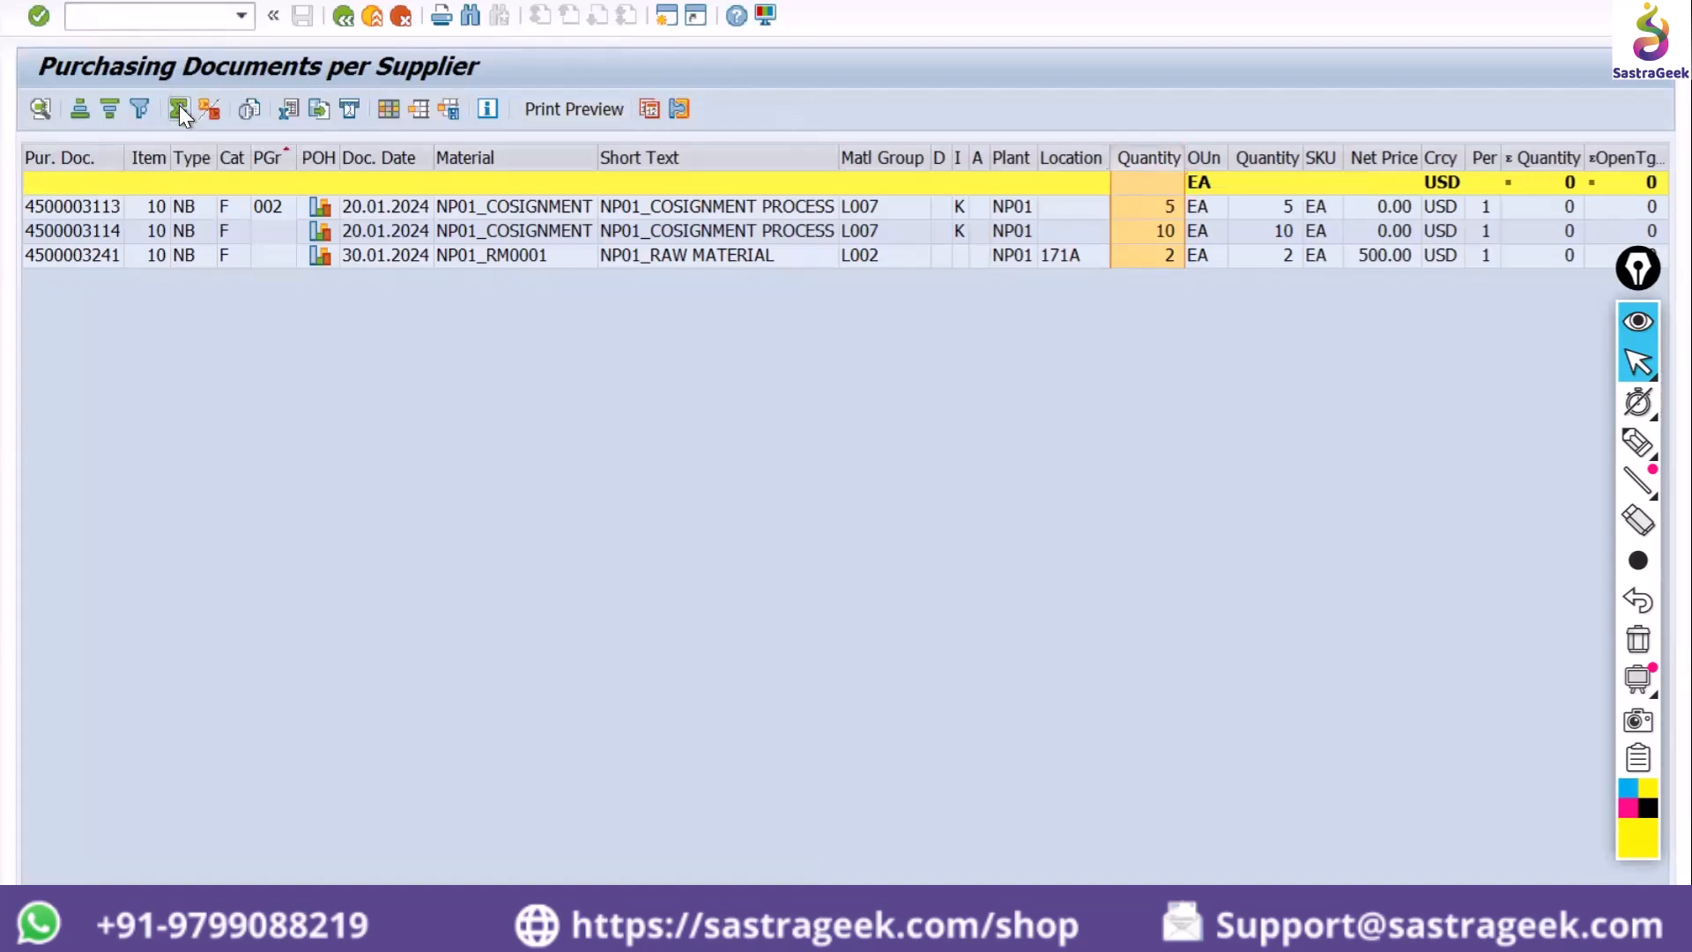
click(1157, 159)
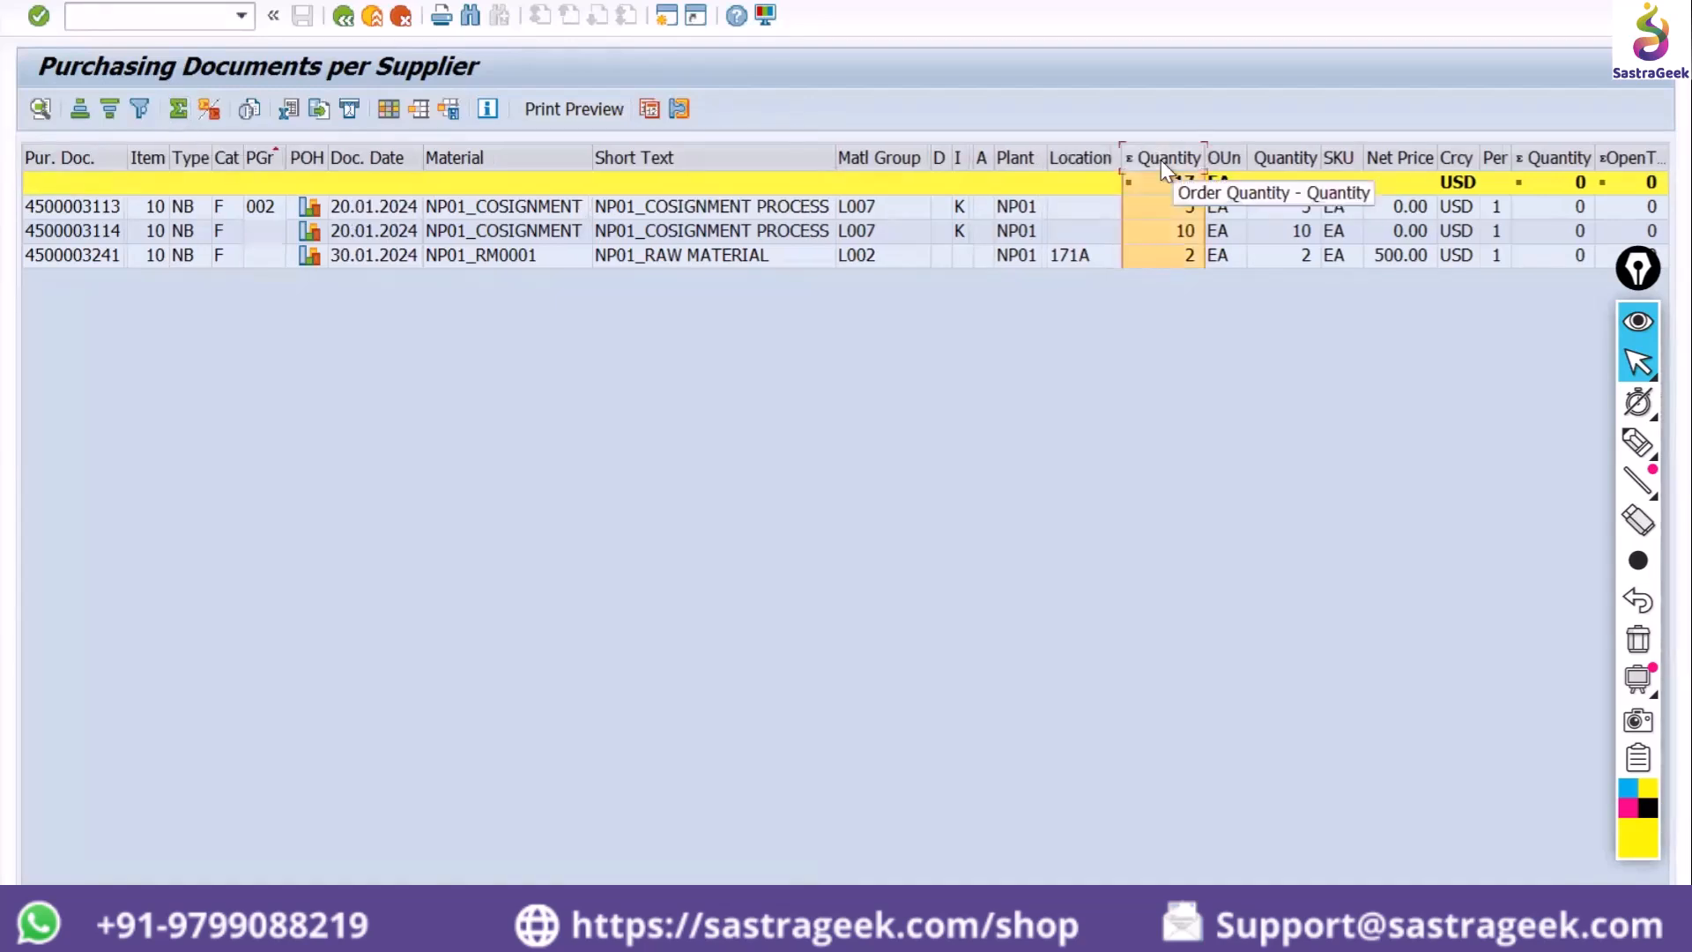
click(1377, 157)
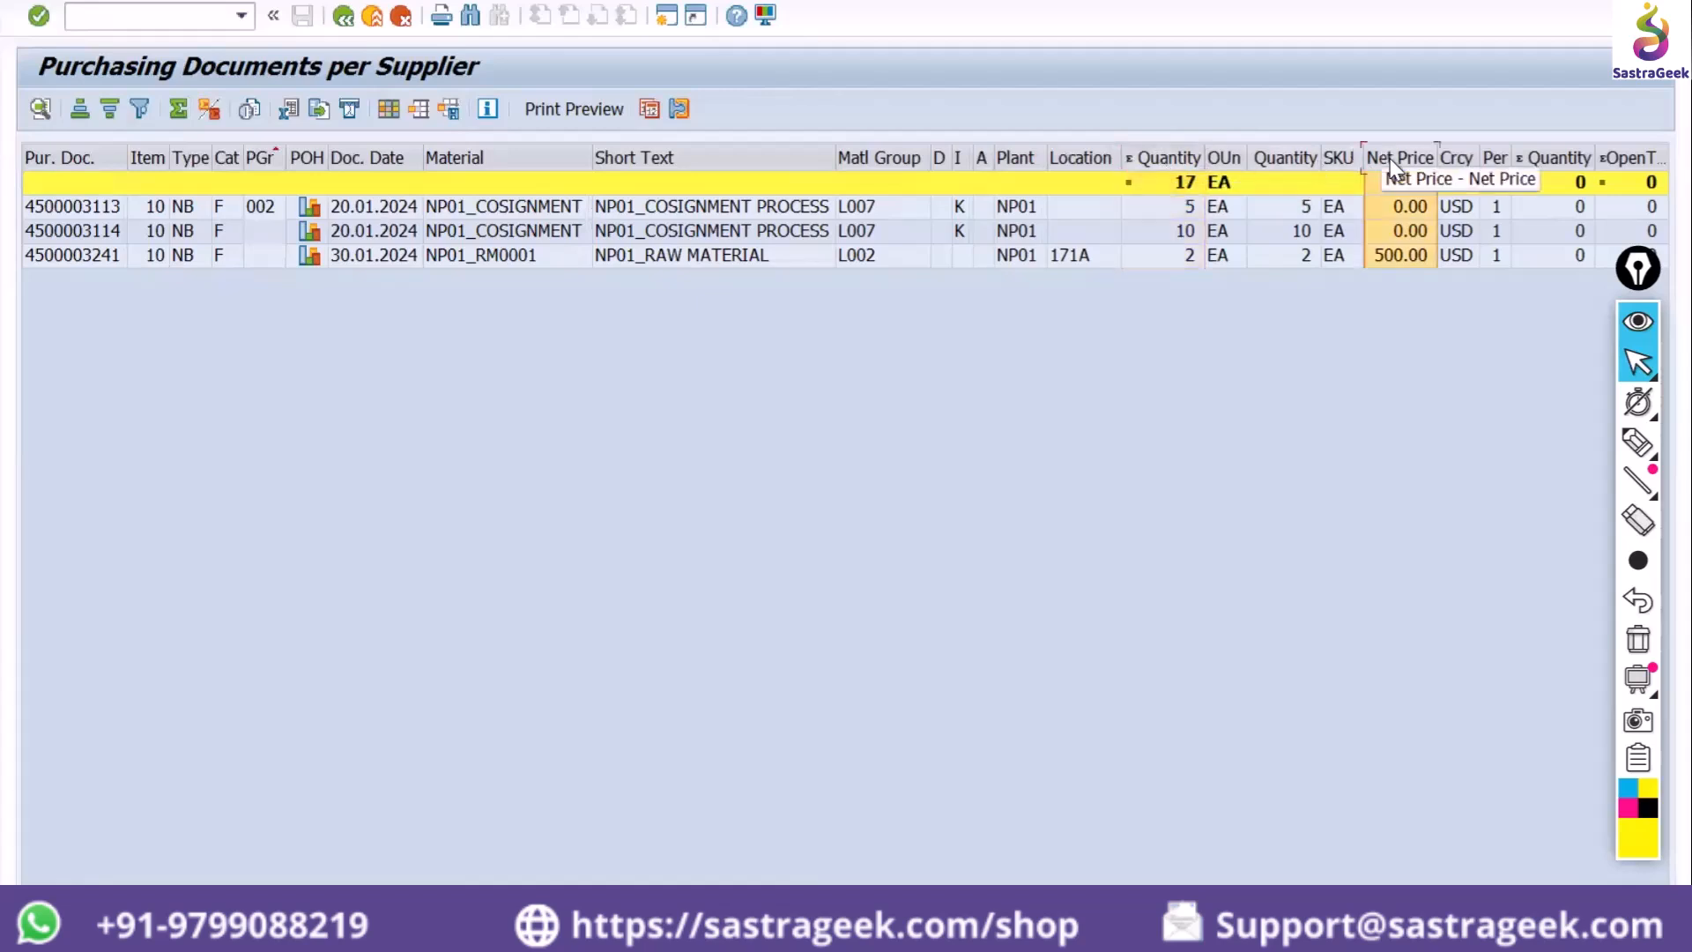
click(175, 111)
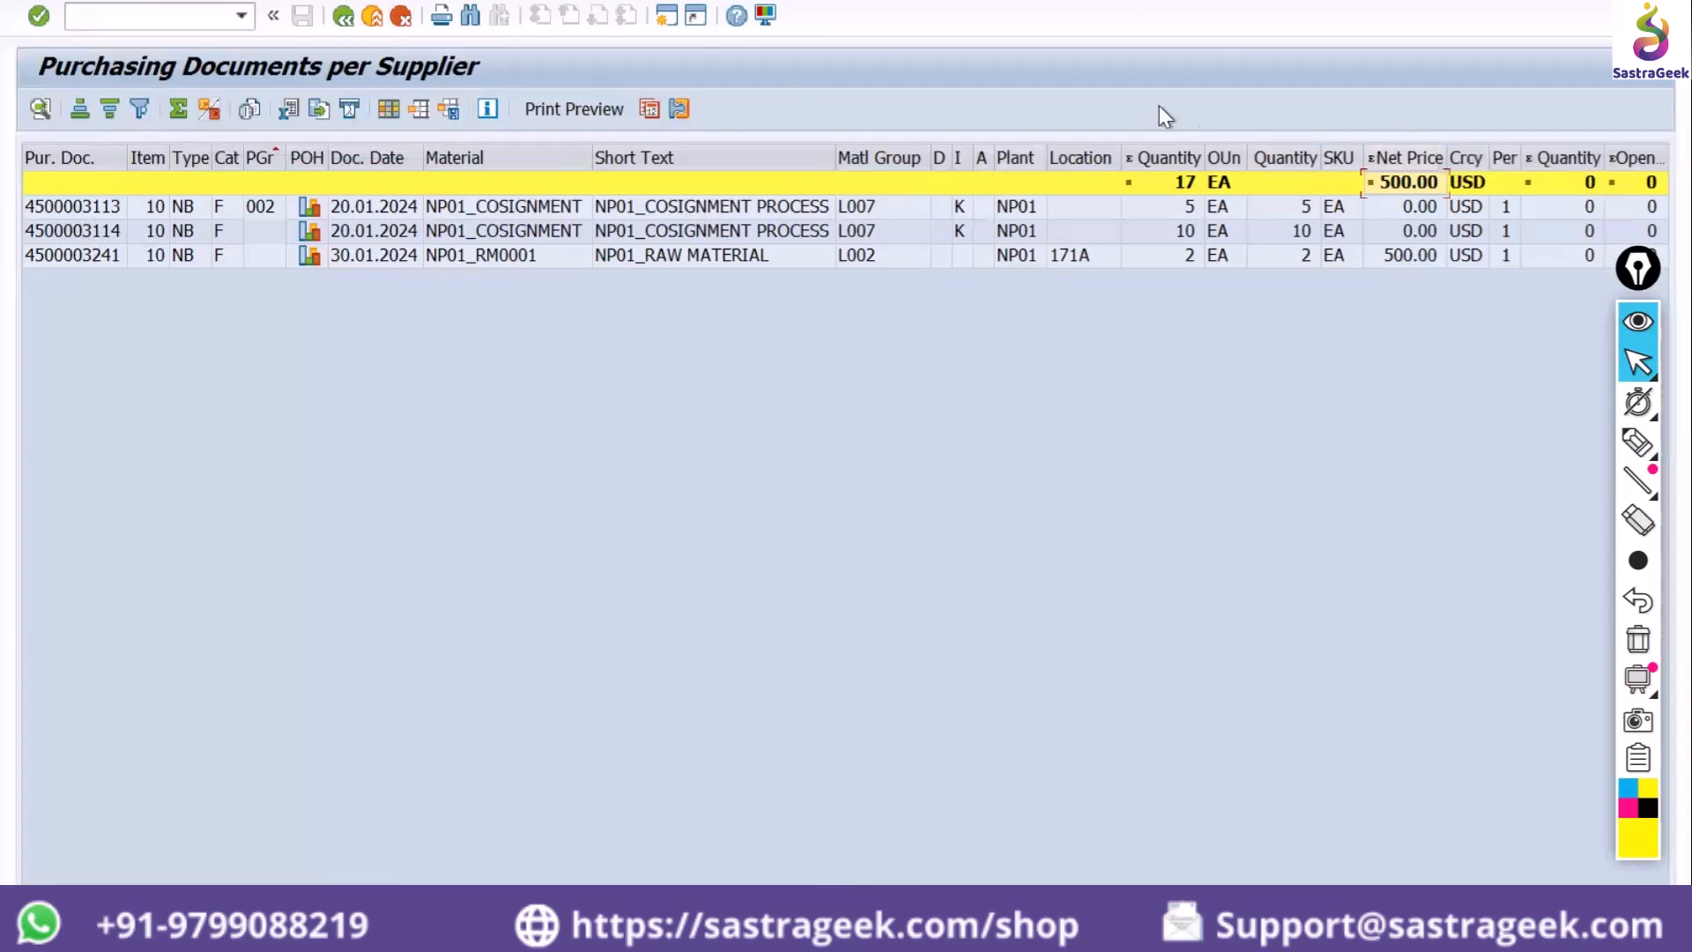
Subtotal the list by Material, then sort it by Material in ascending order
click(1148, 163)
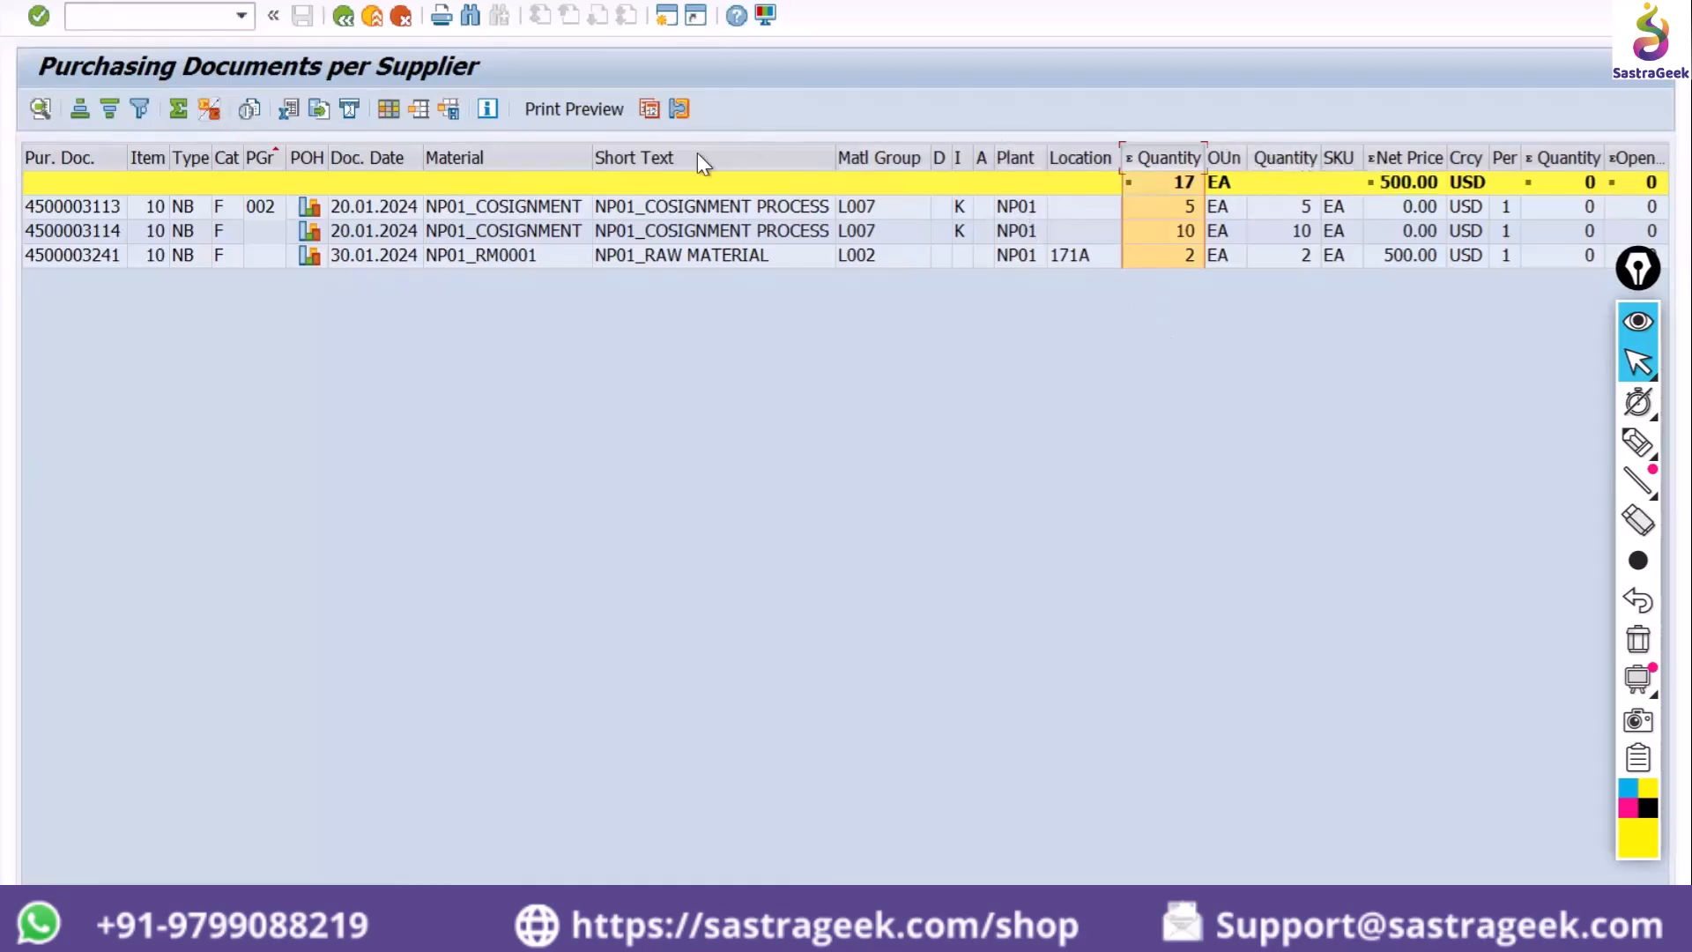
click(468, 155)
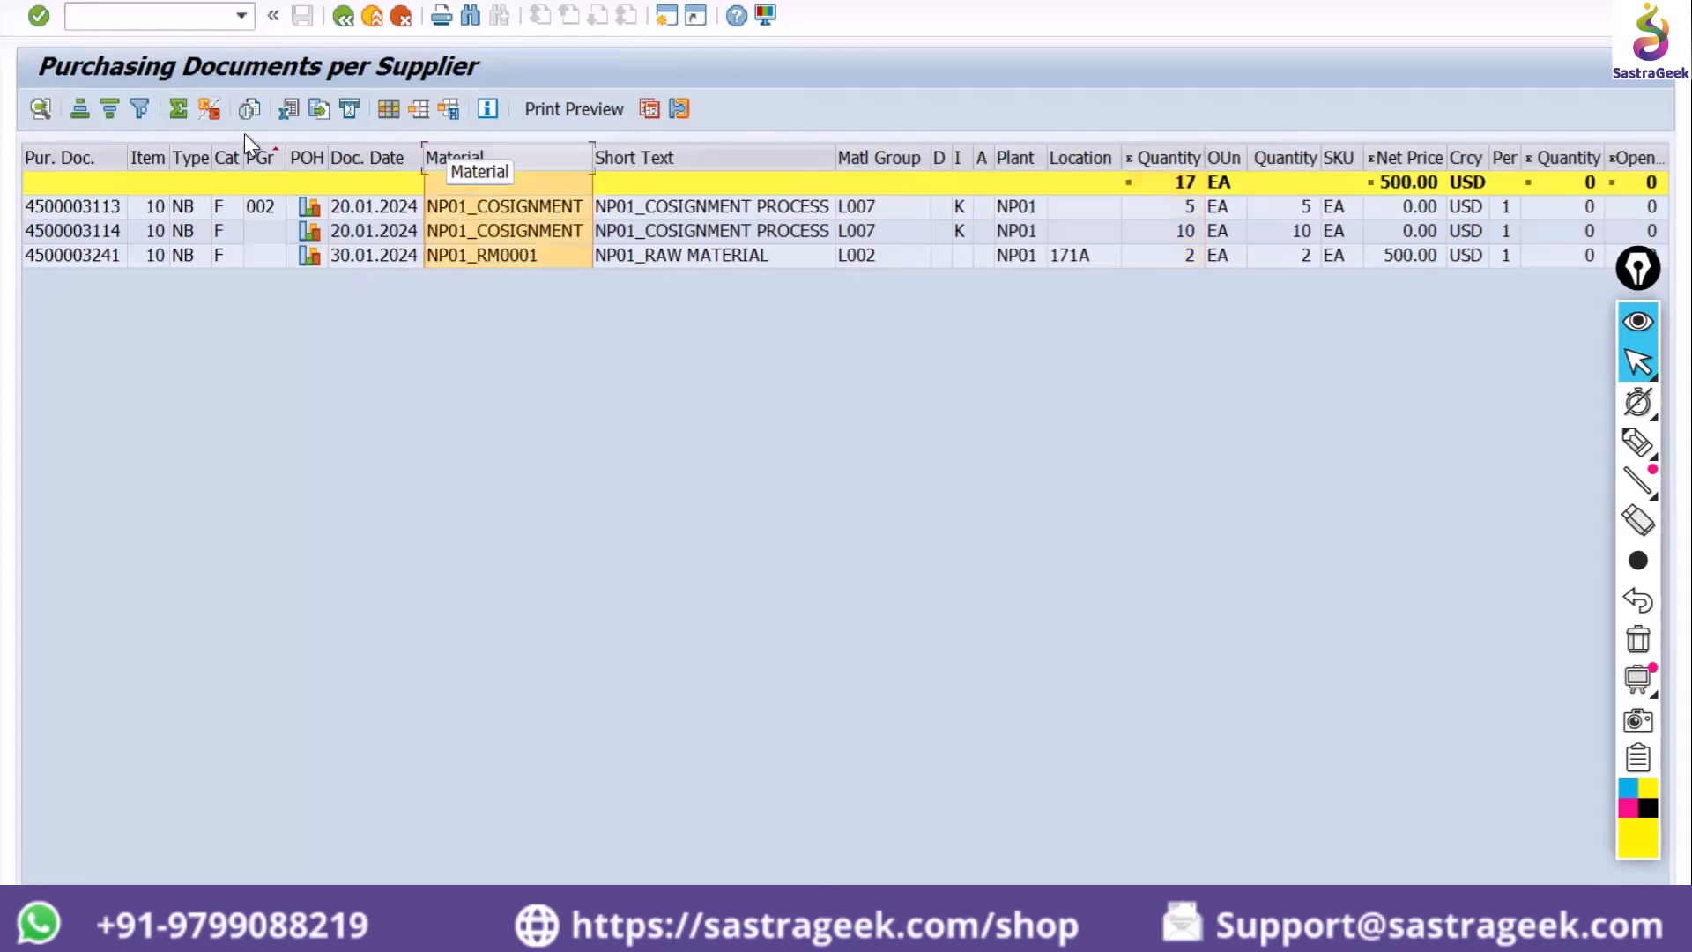
click(208, 108)
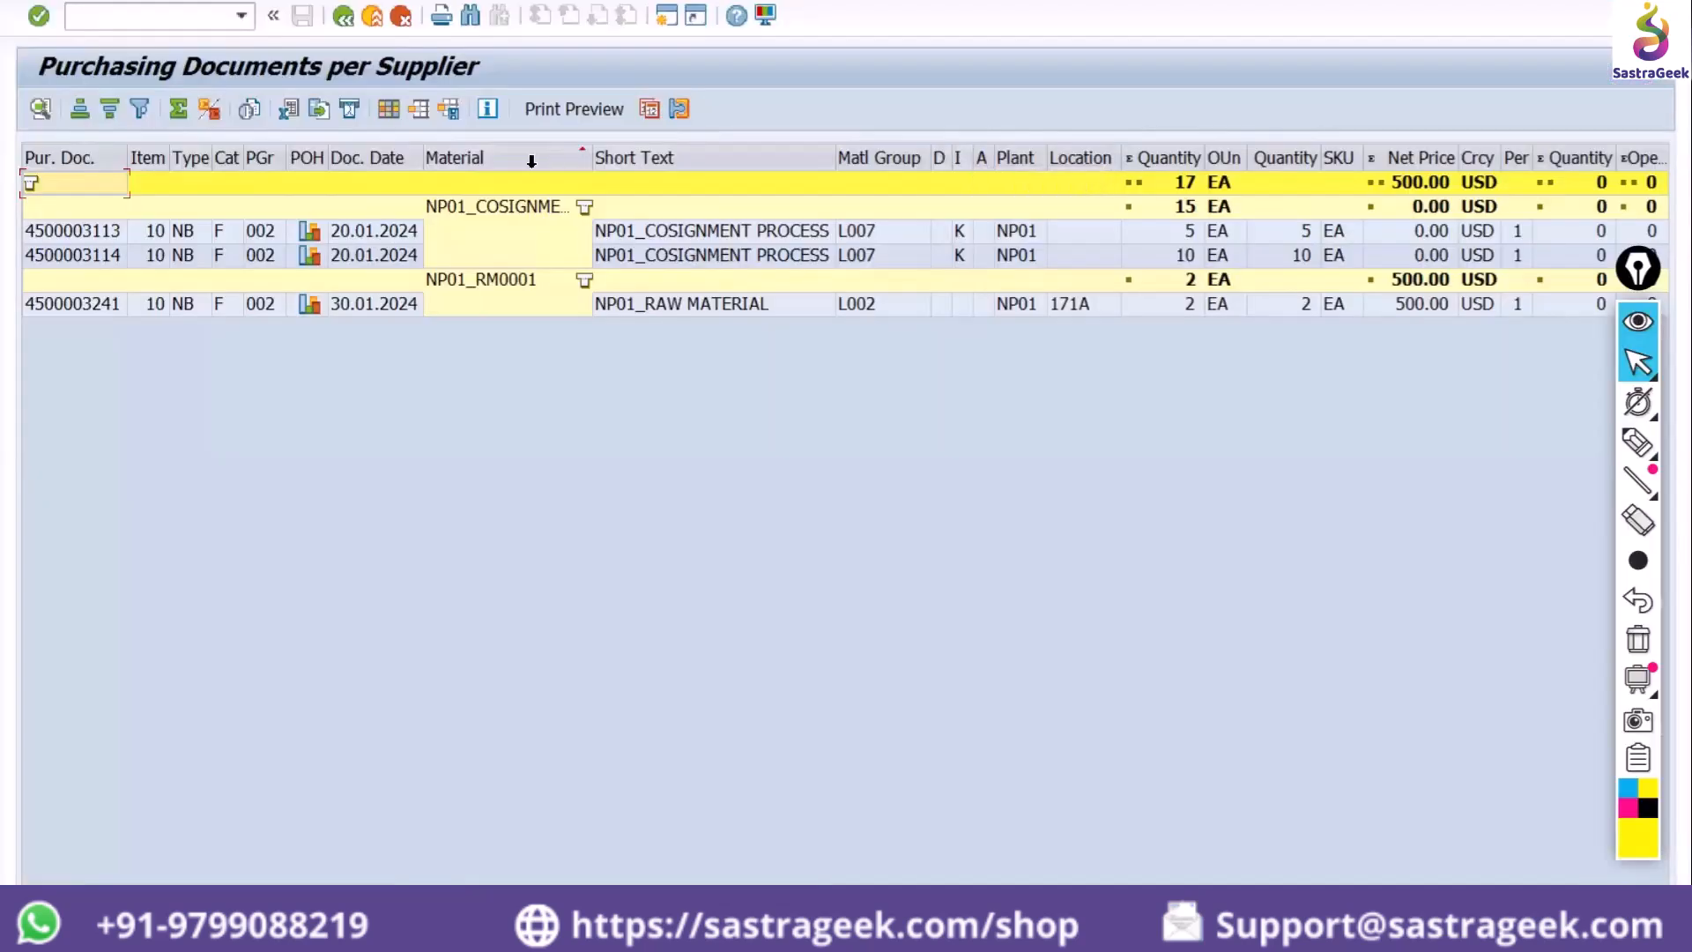
click(536, 160)
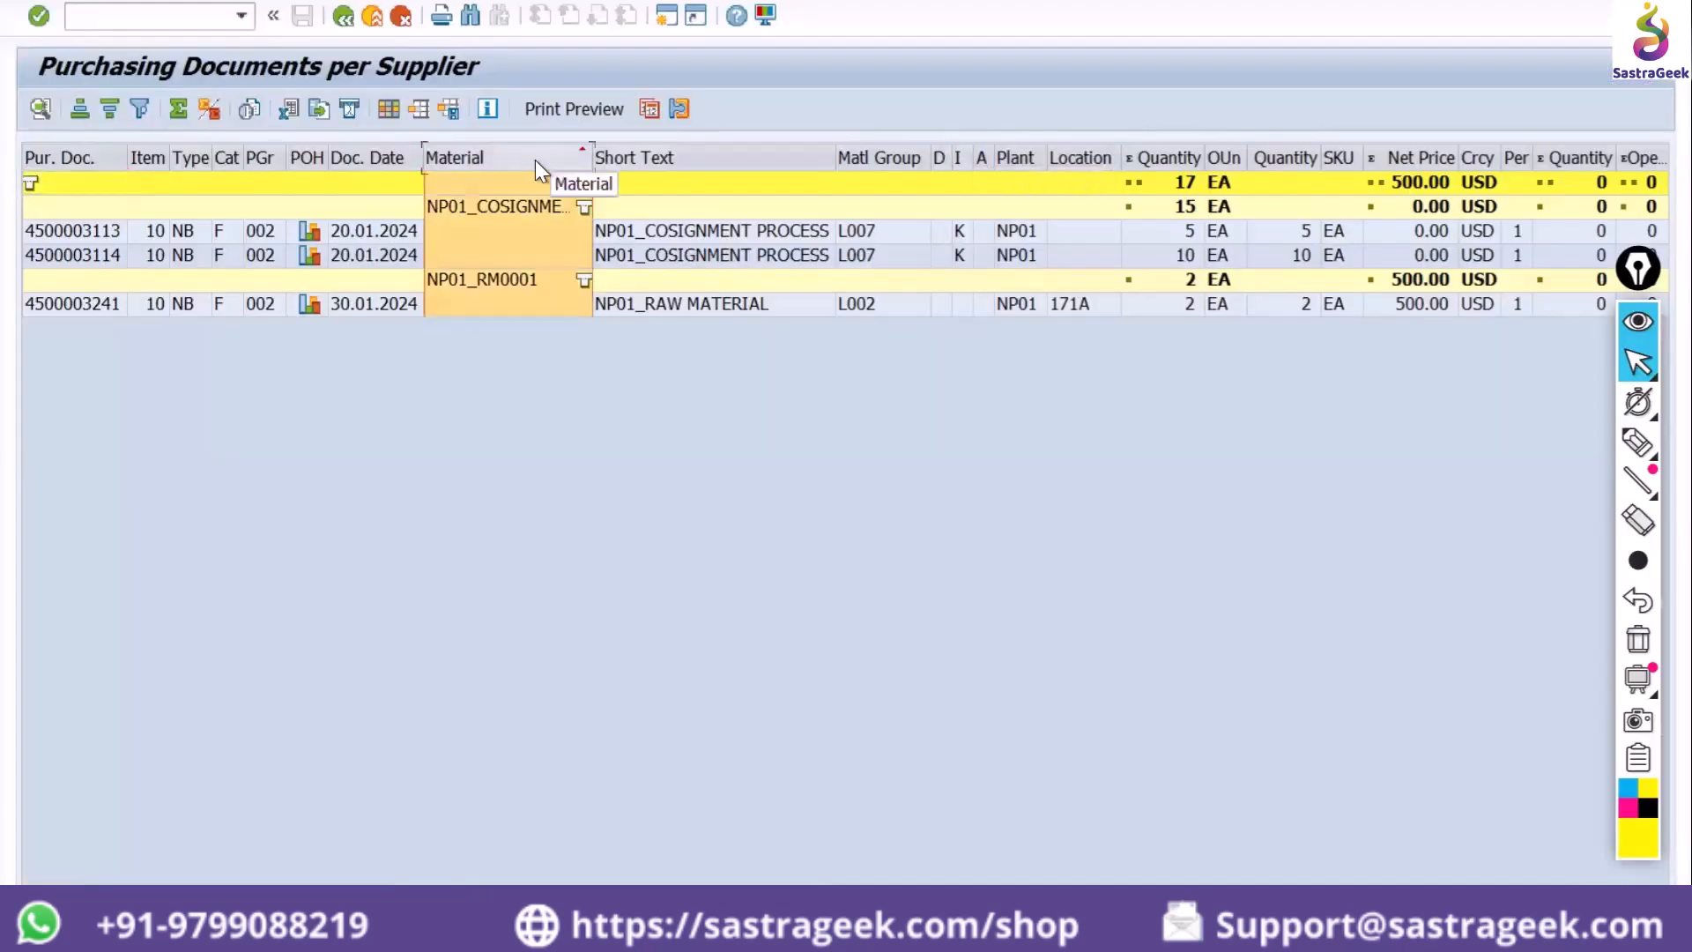
click(76, 111)
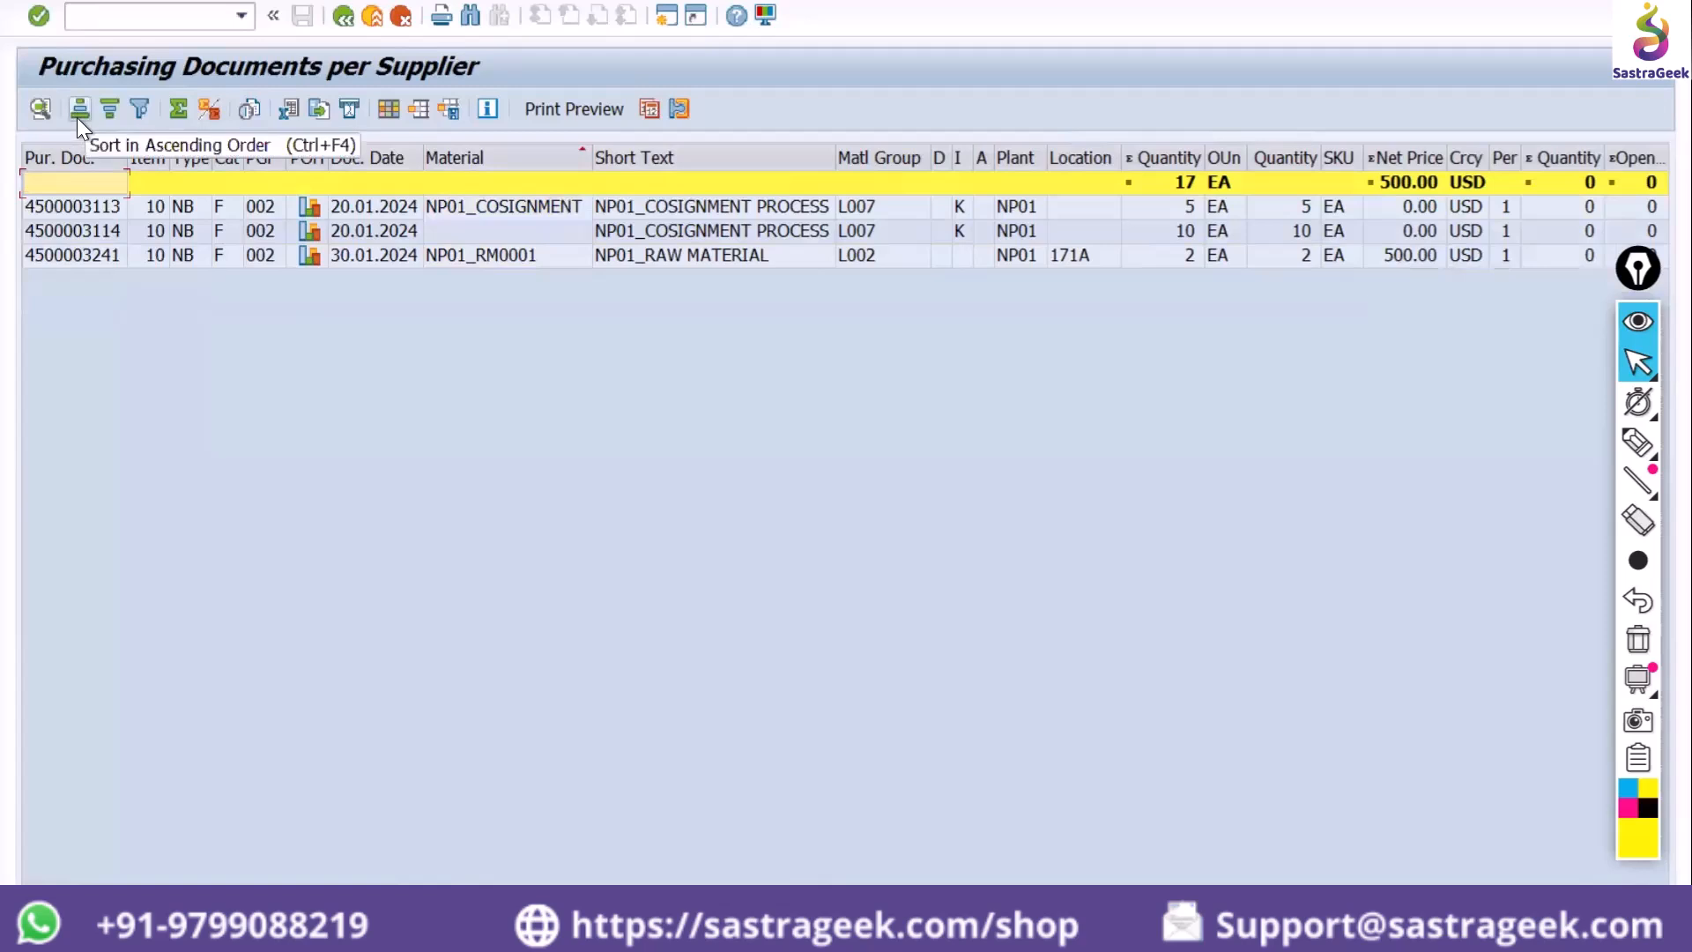
Start a filter on the list and add Material as the filter criterion
click(138, 109)
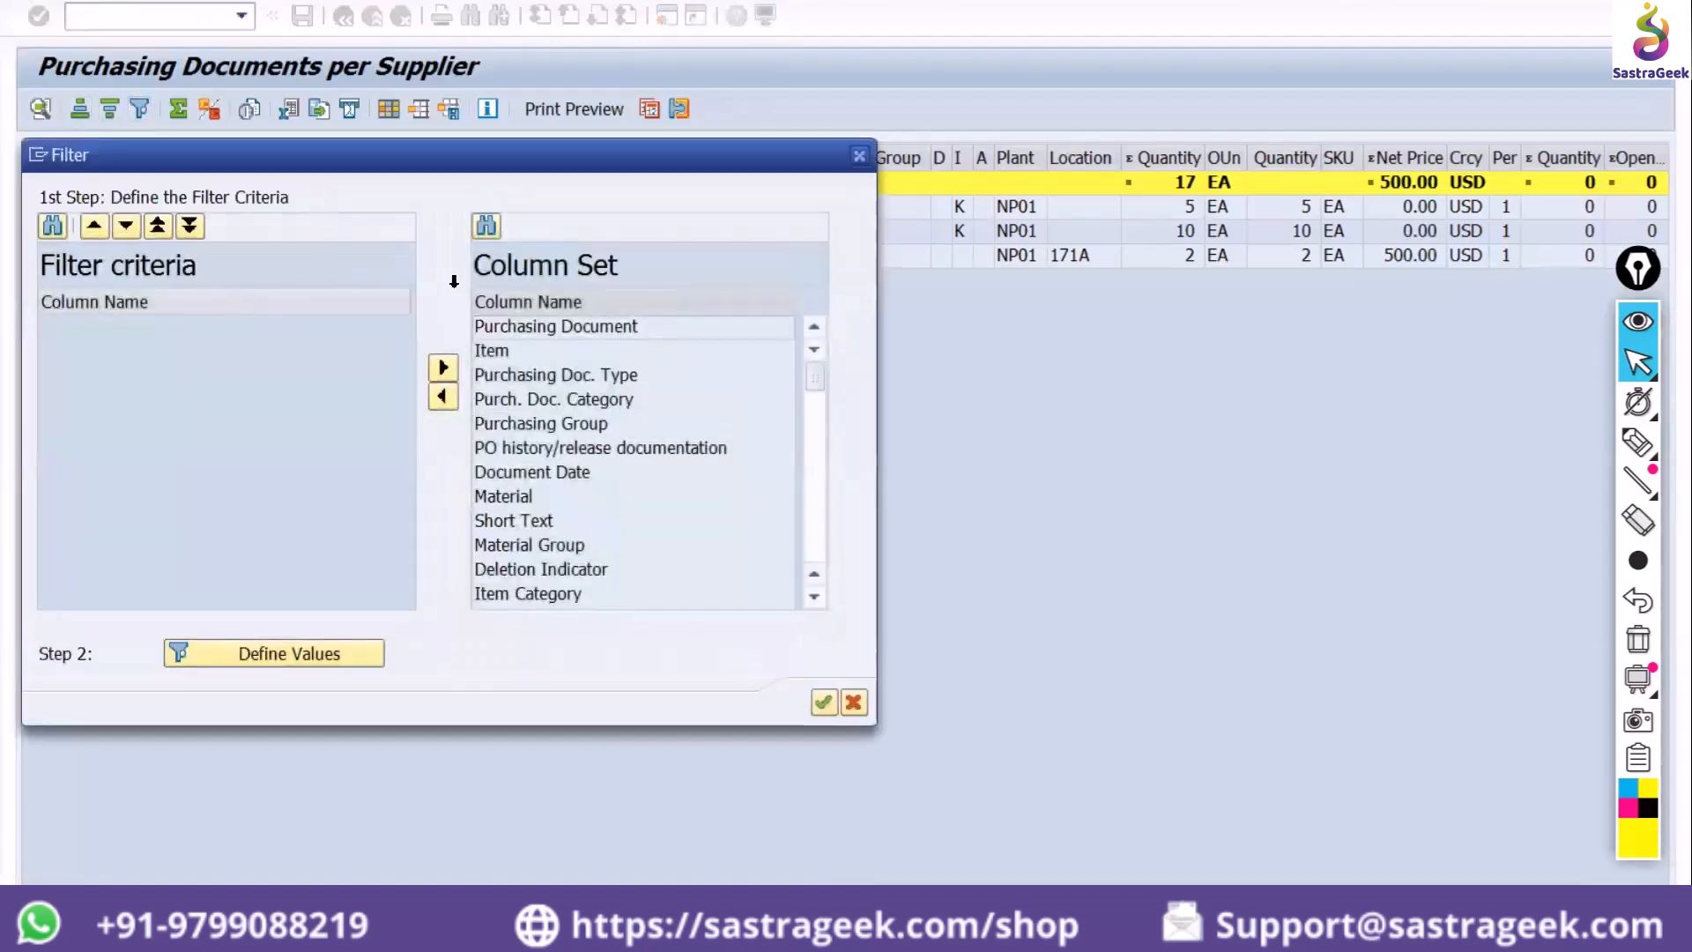
click(585, 326)
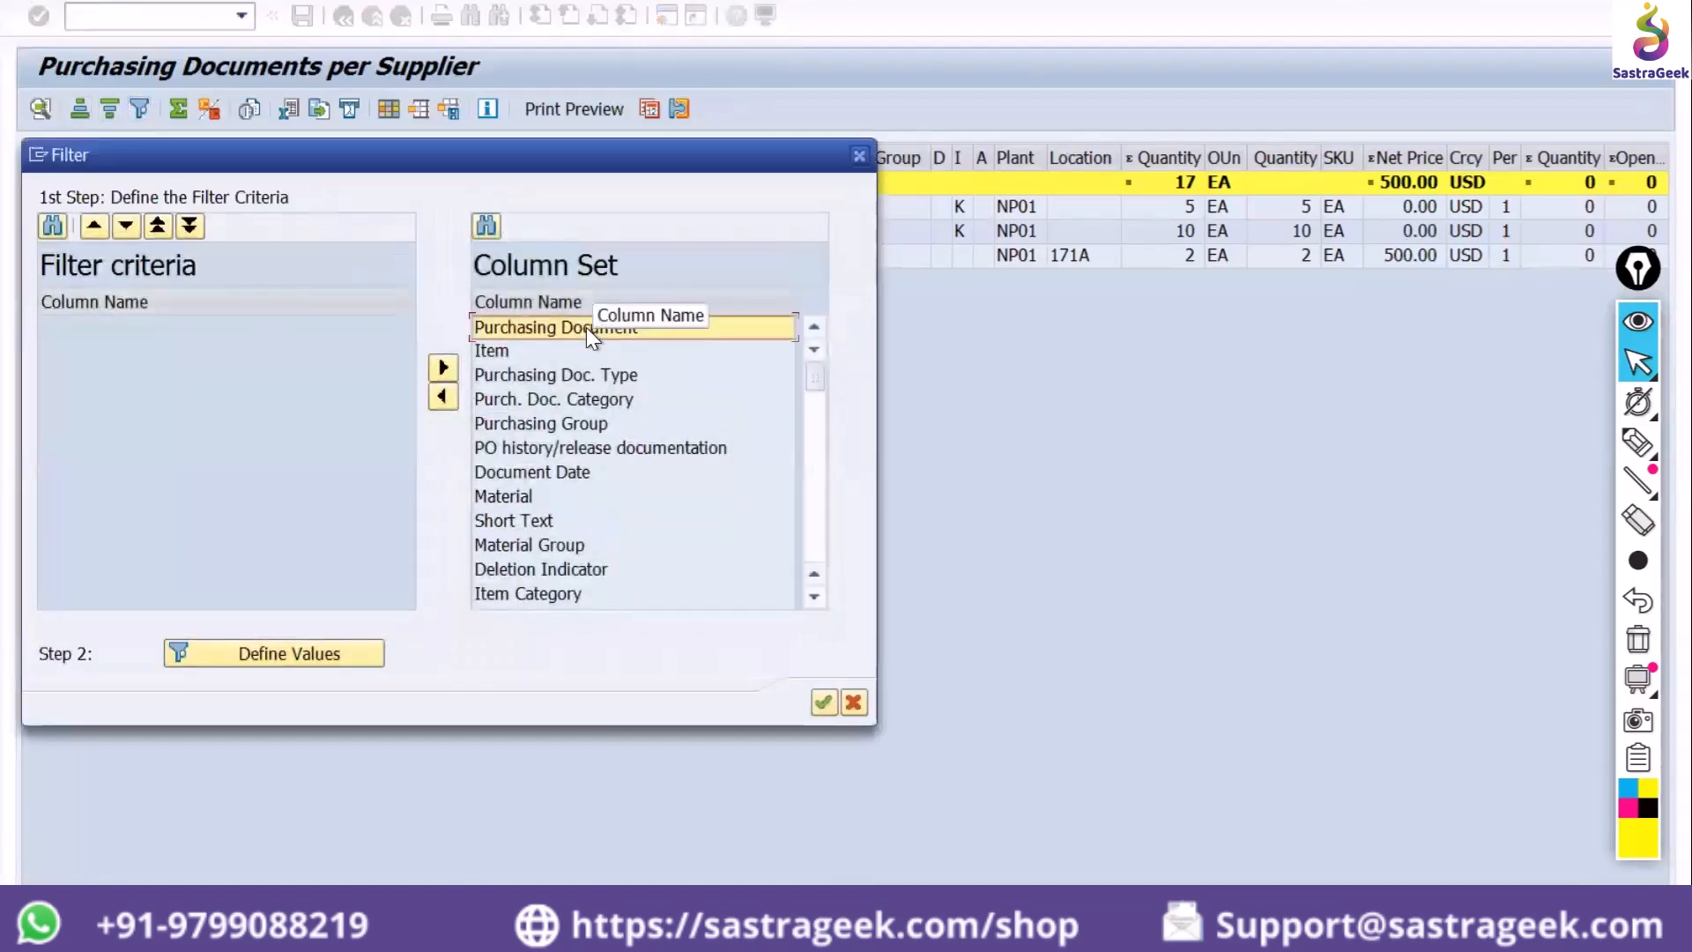
click(551, 499)
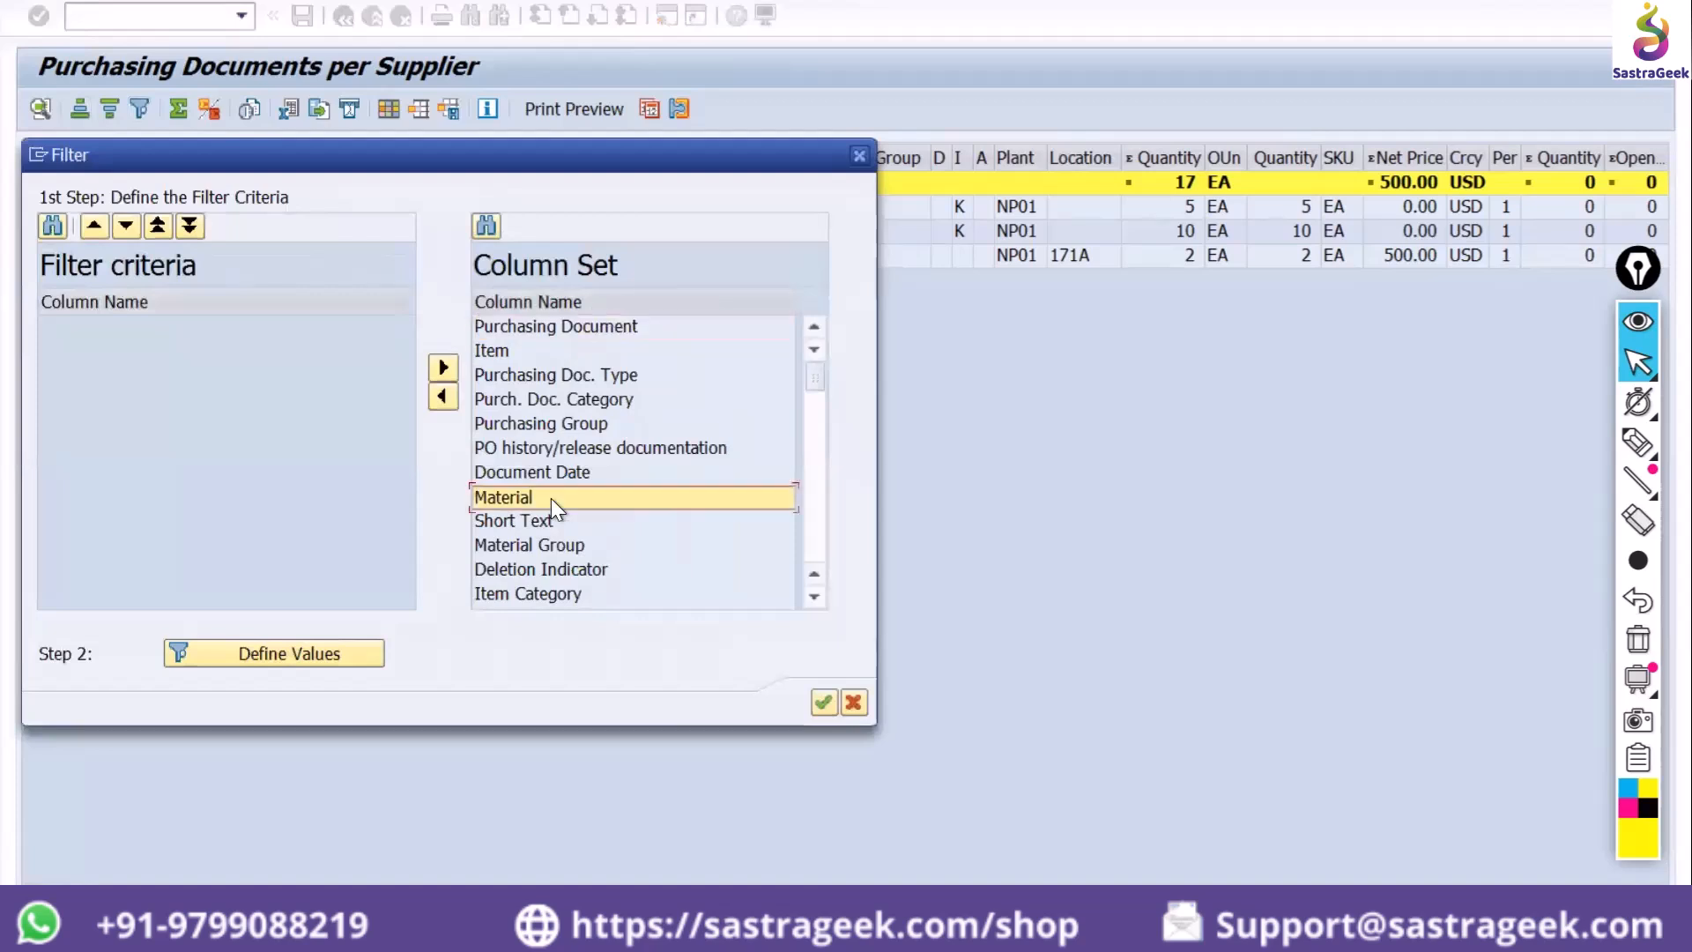
click(443, 397)
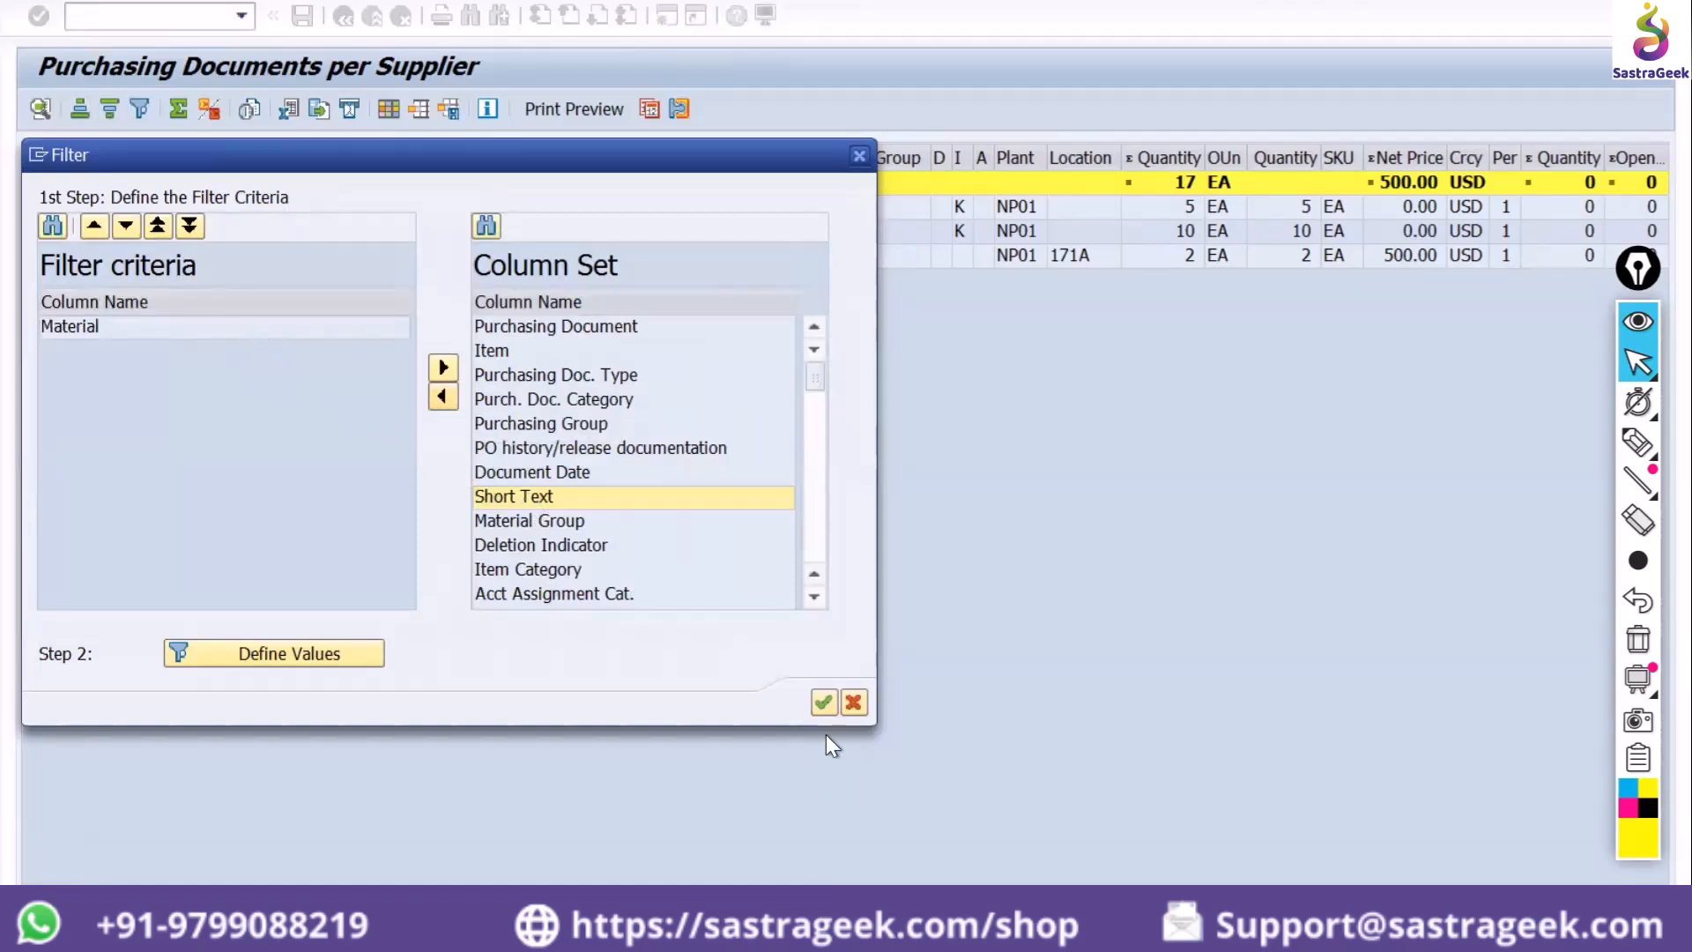
click(825, 705)
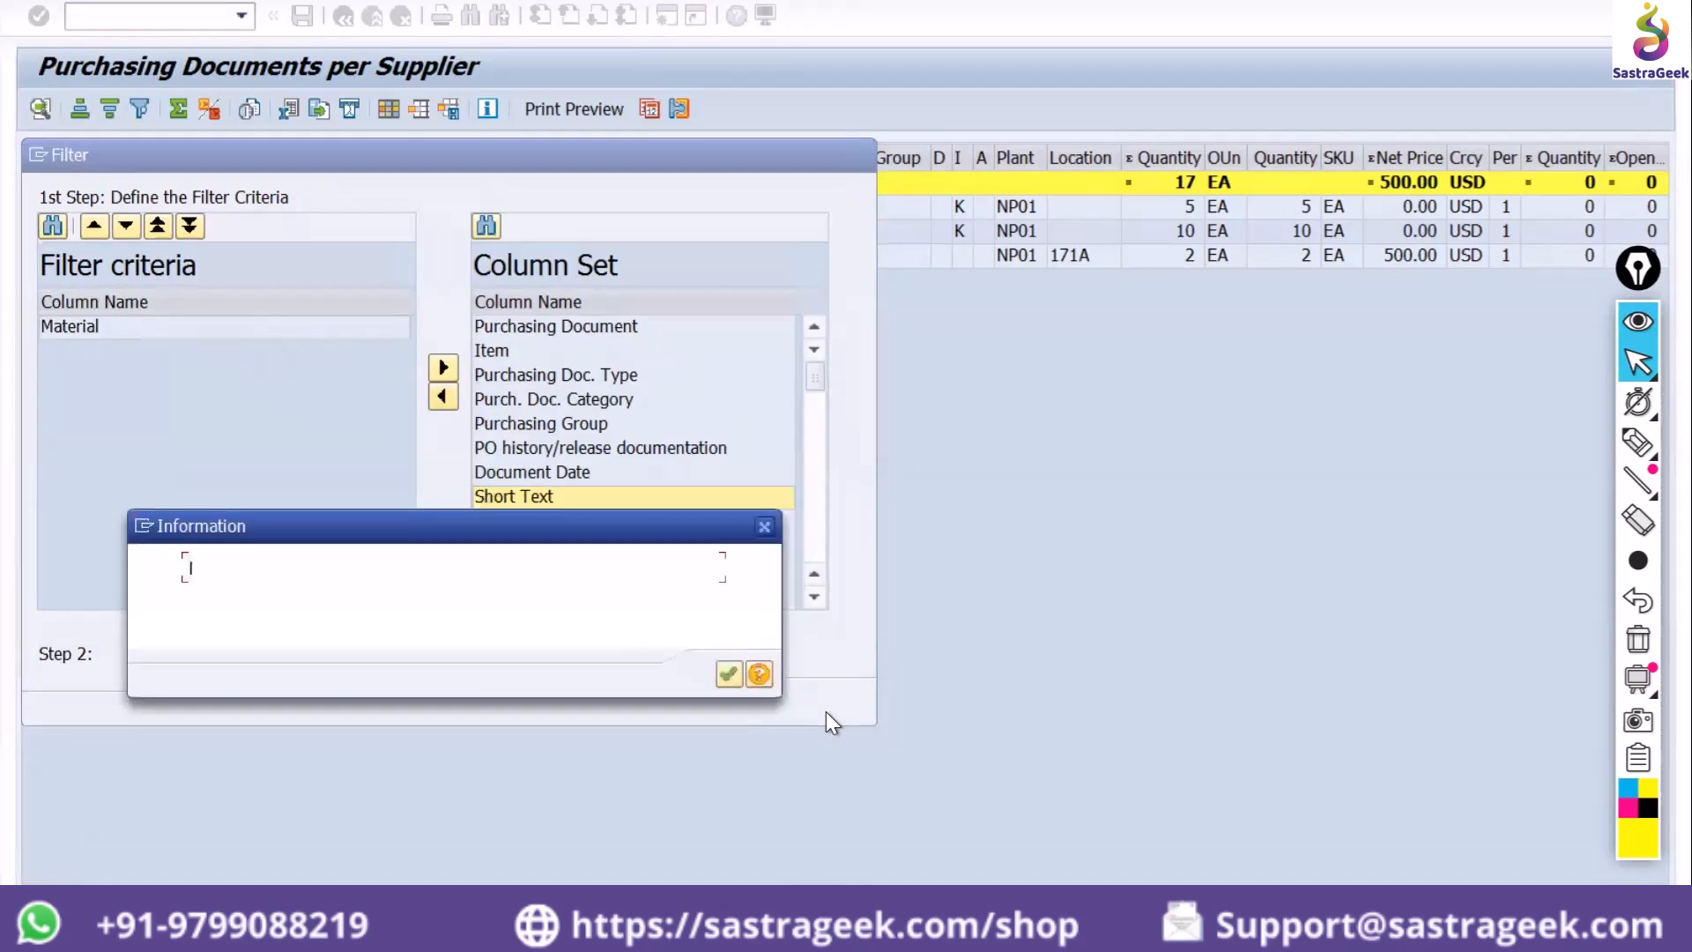
click(728, 674)
Define the Material filter value as NP01_COSIGNMENT and apply the filter
click(120, 326)
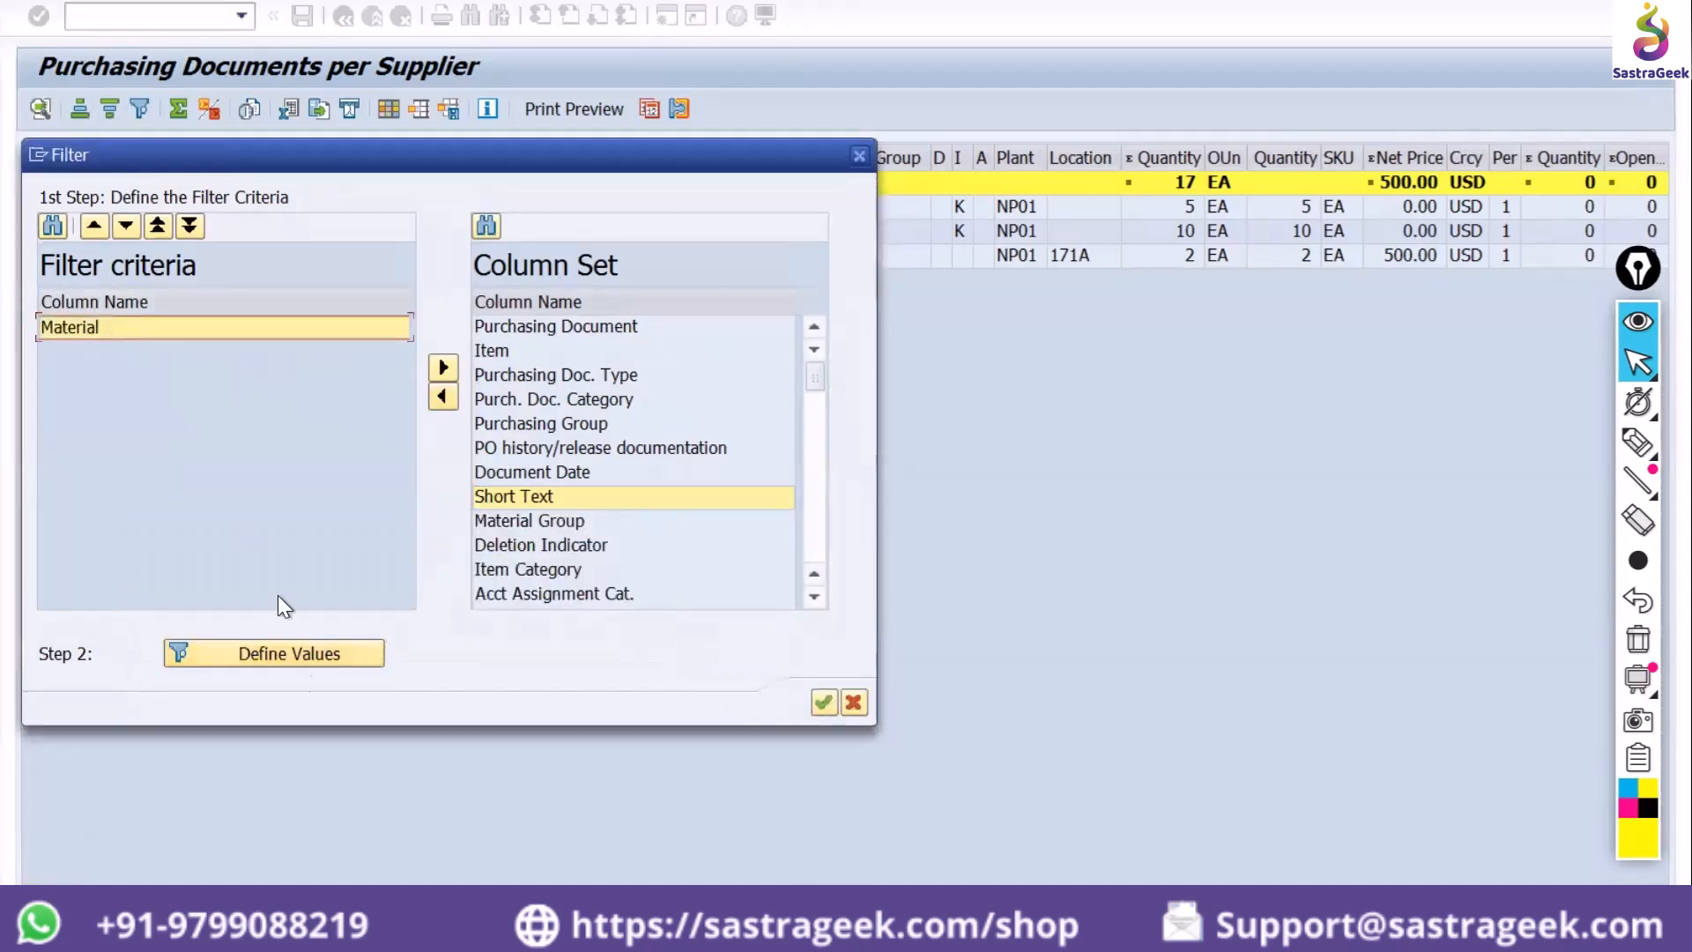
click(298, 652)
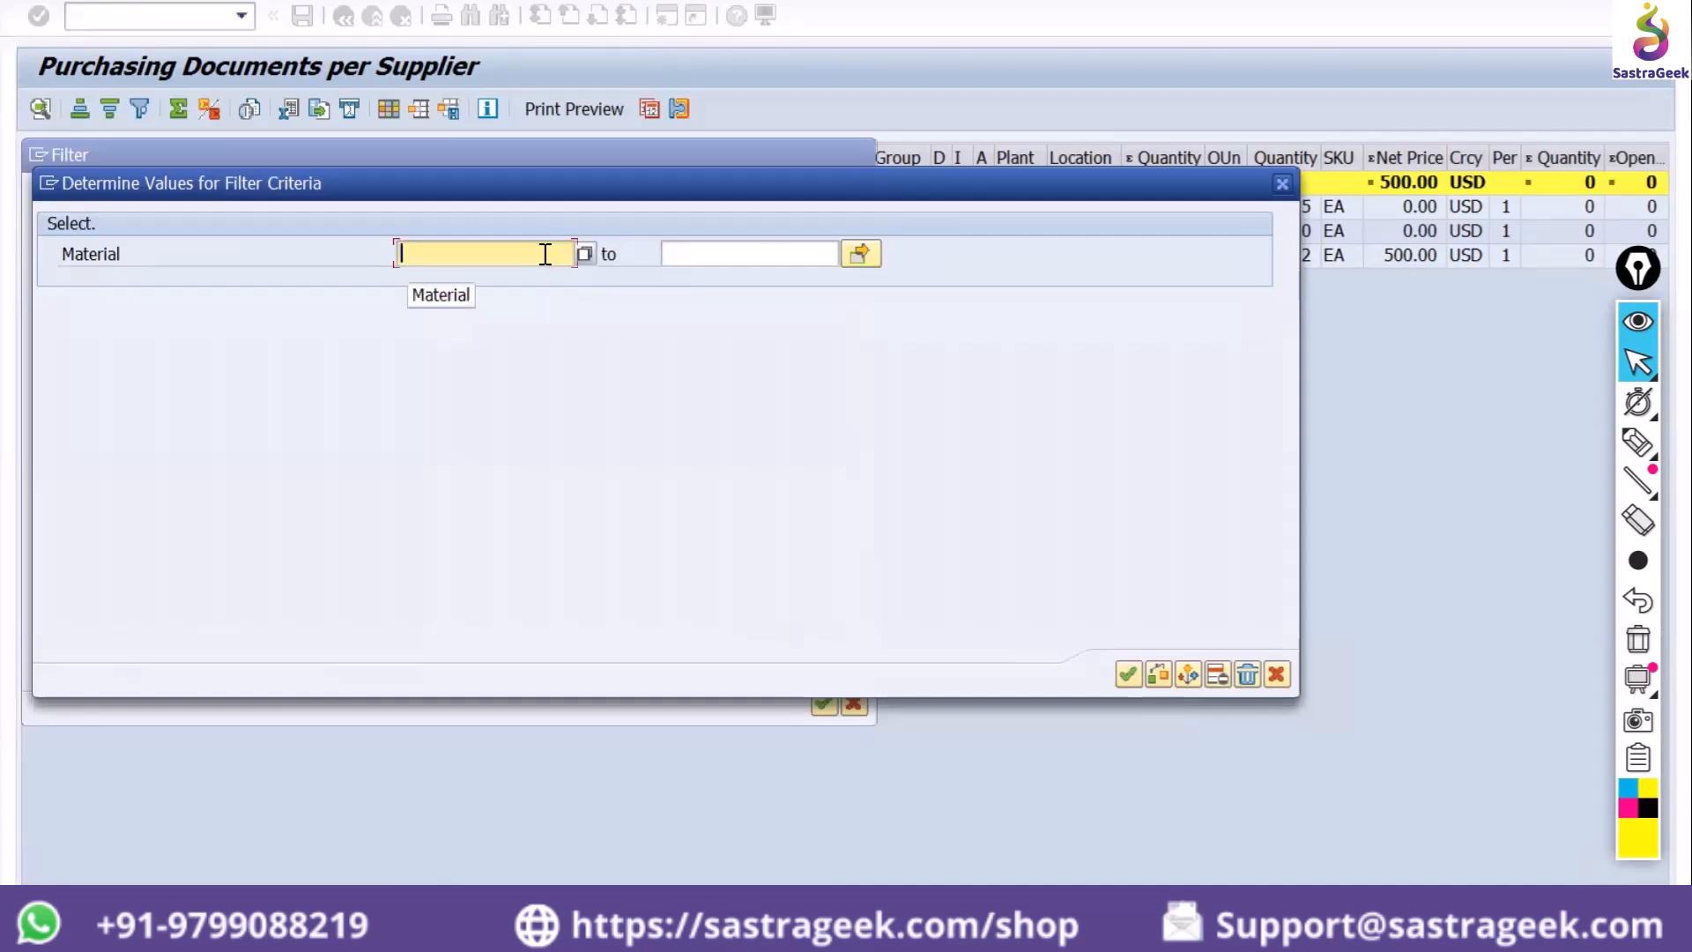
click(584, 254)
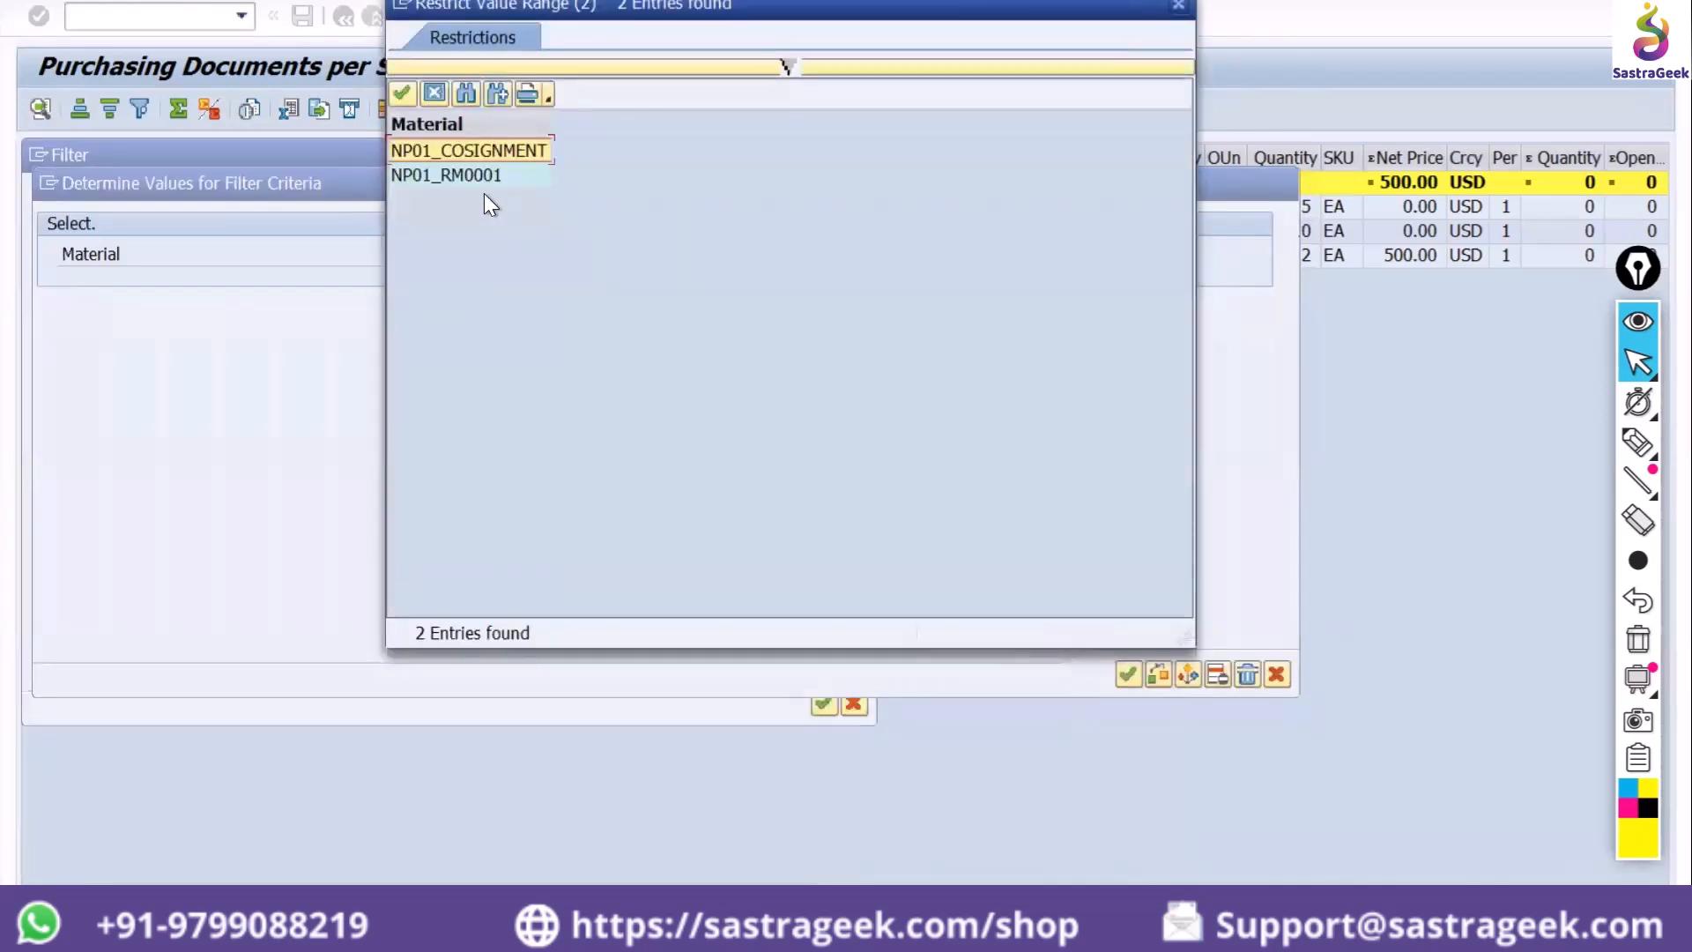
double_click(467, 152)
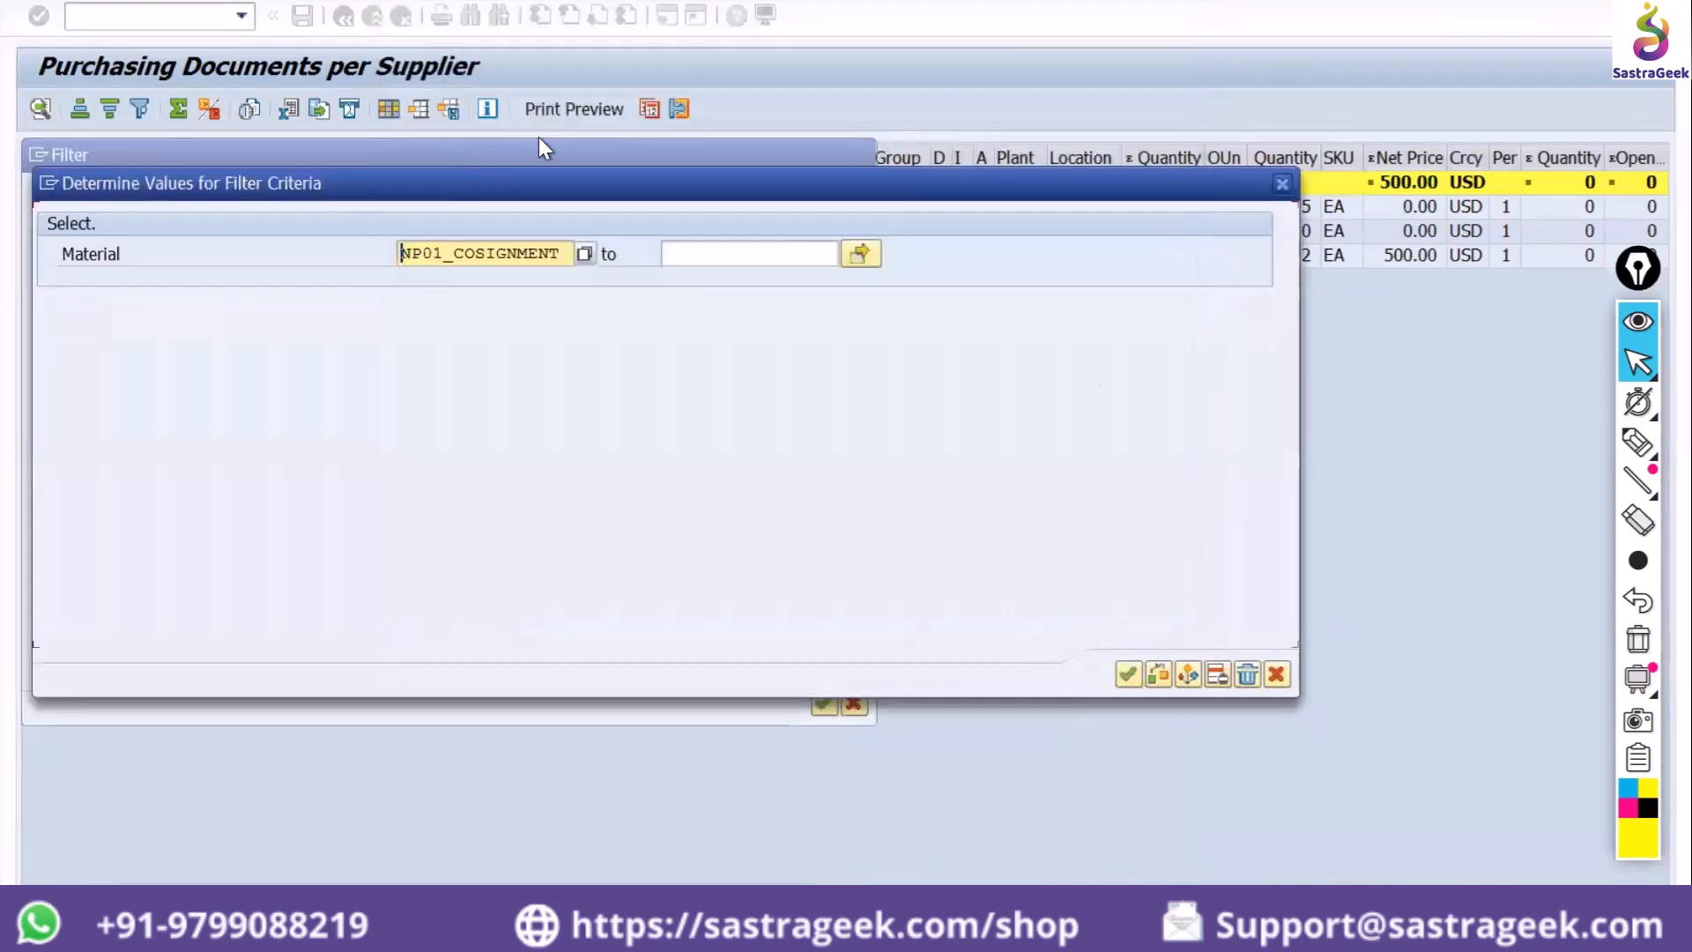
click(1129, 672)
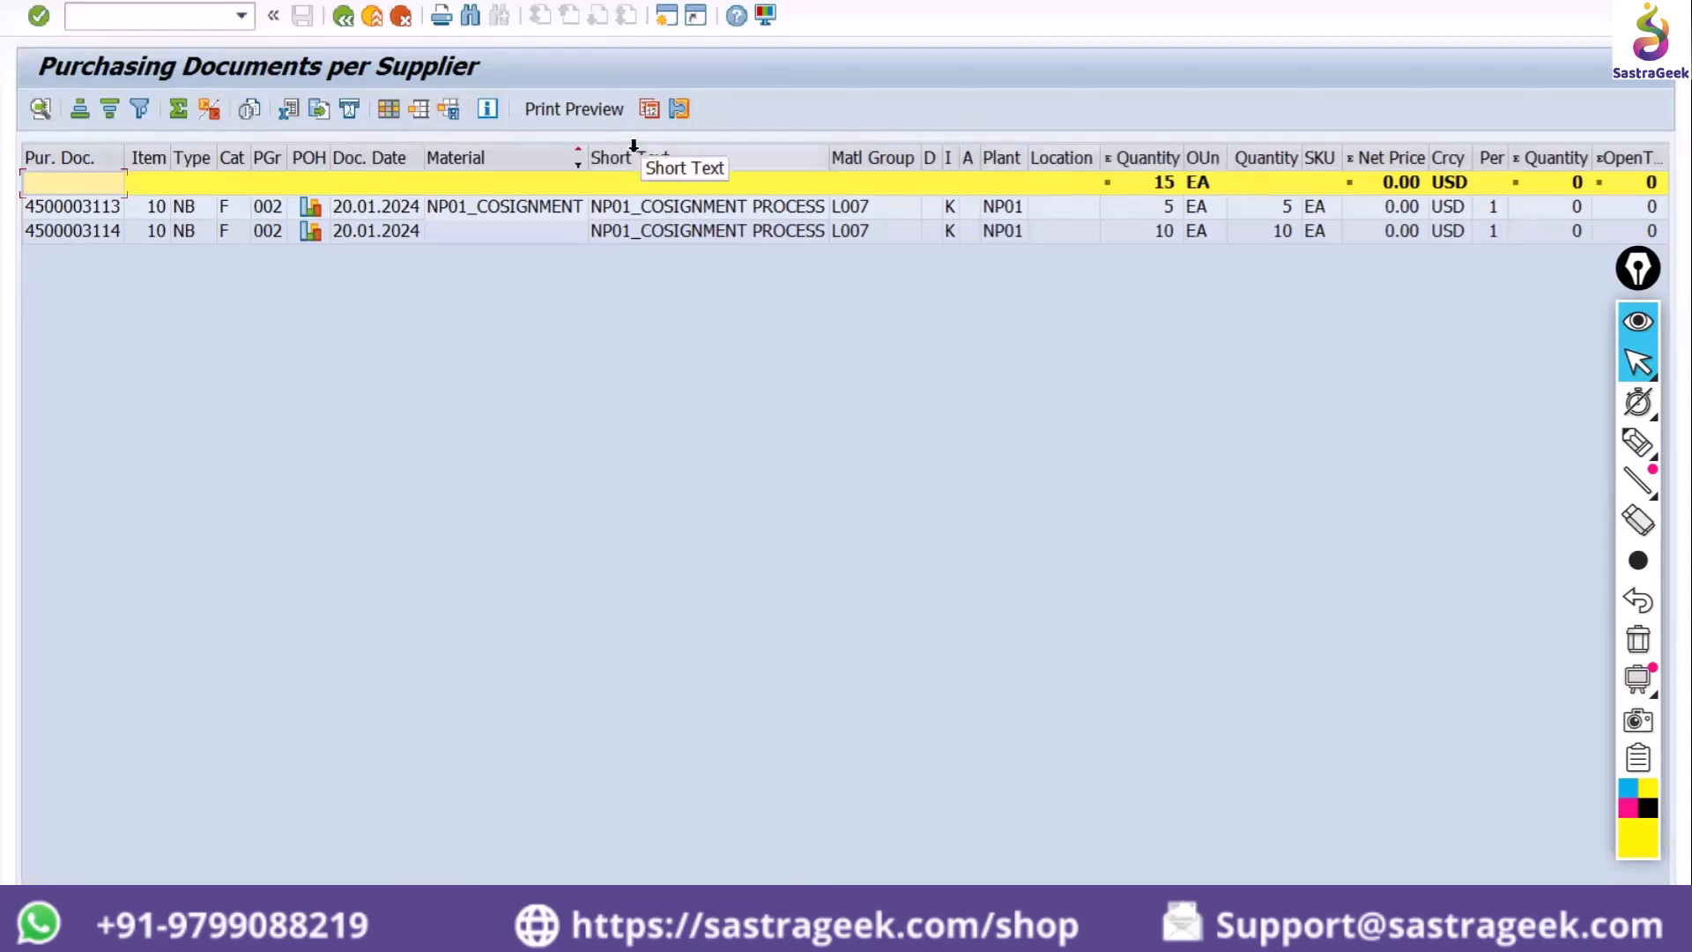
Move the Matl Group column directly after the Item column
click(862, 155)
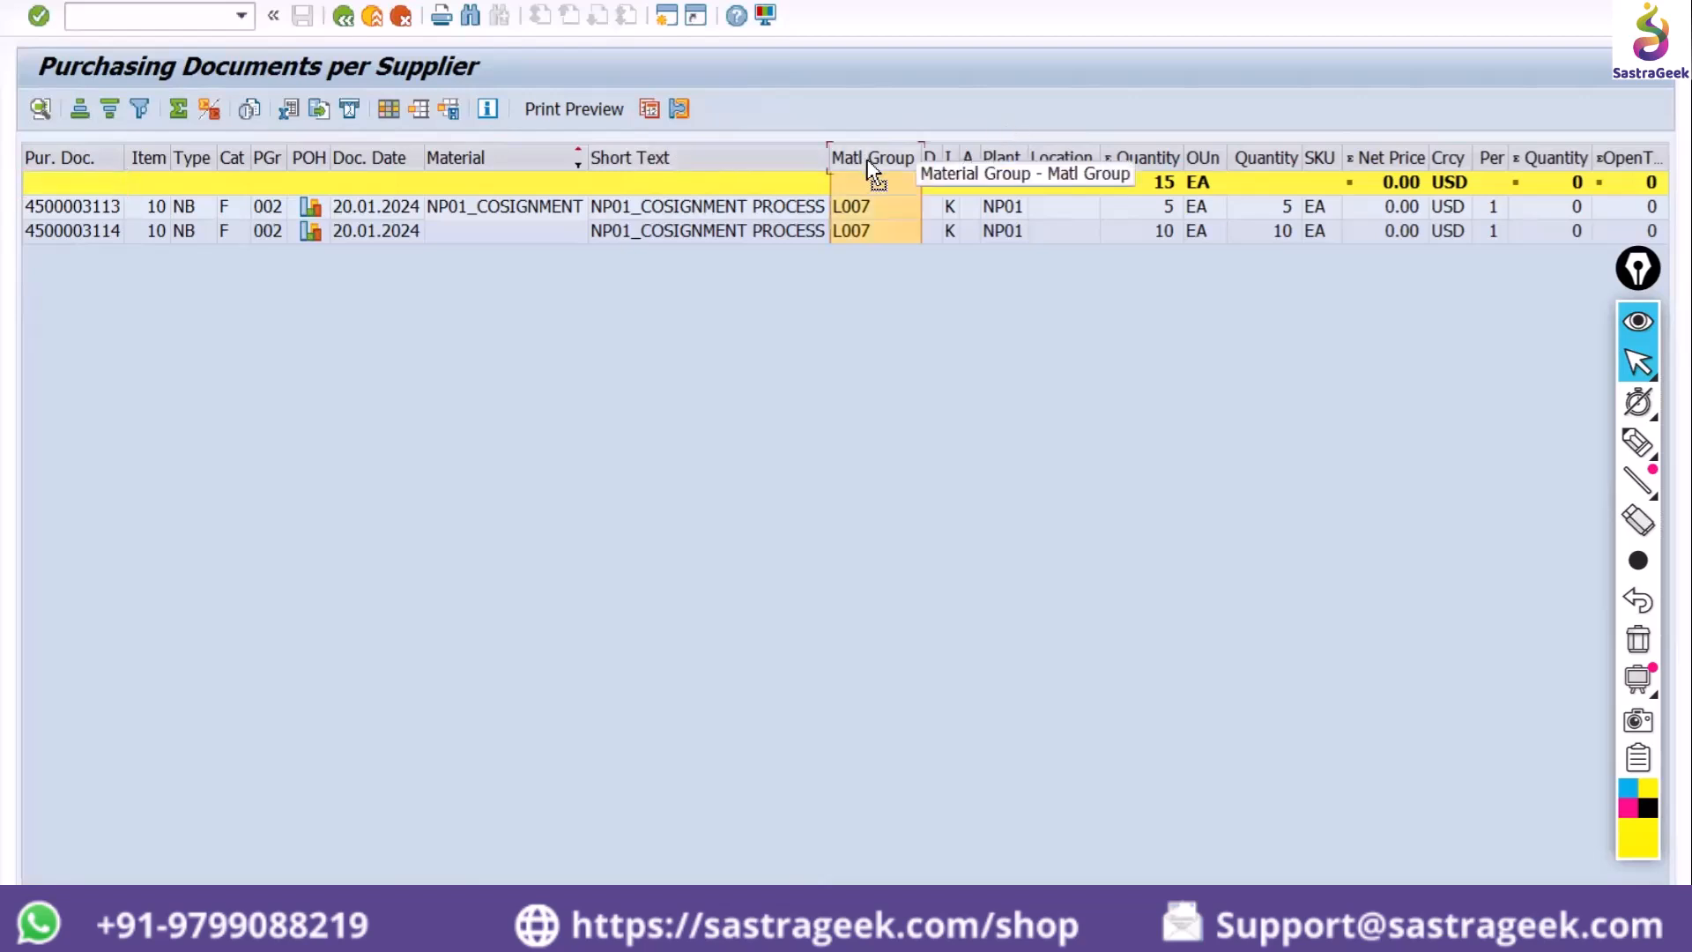
drag(871, 167, 198, 159)
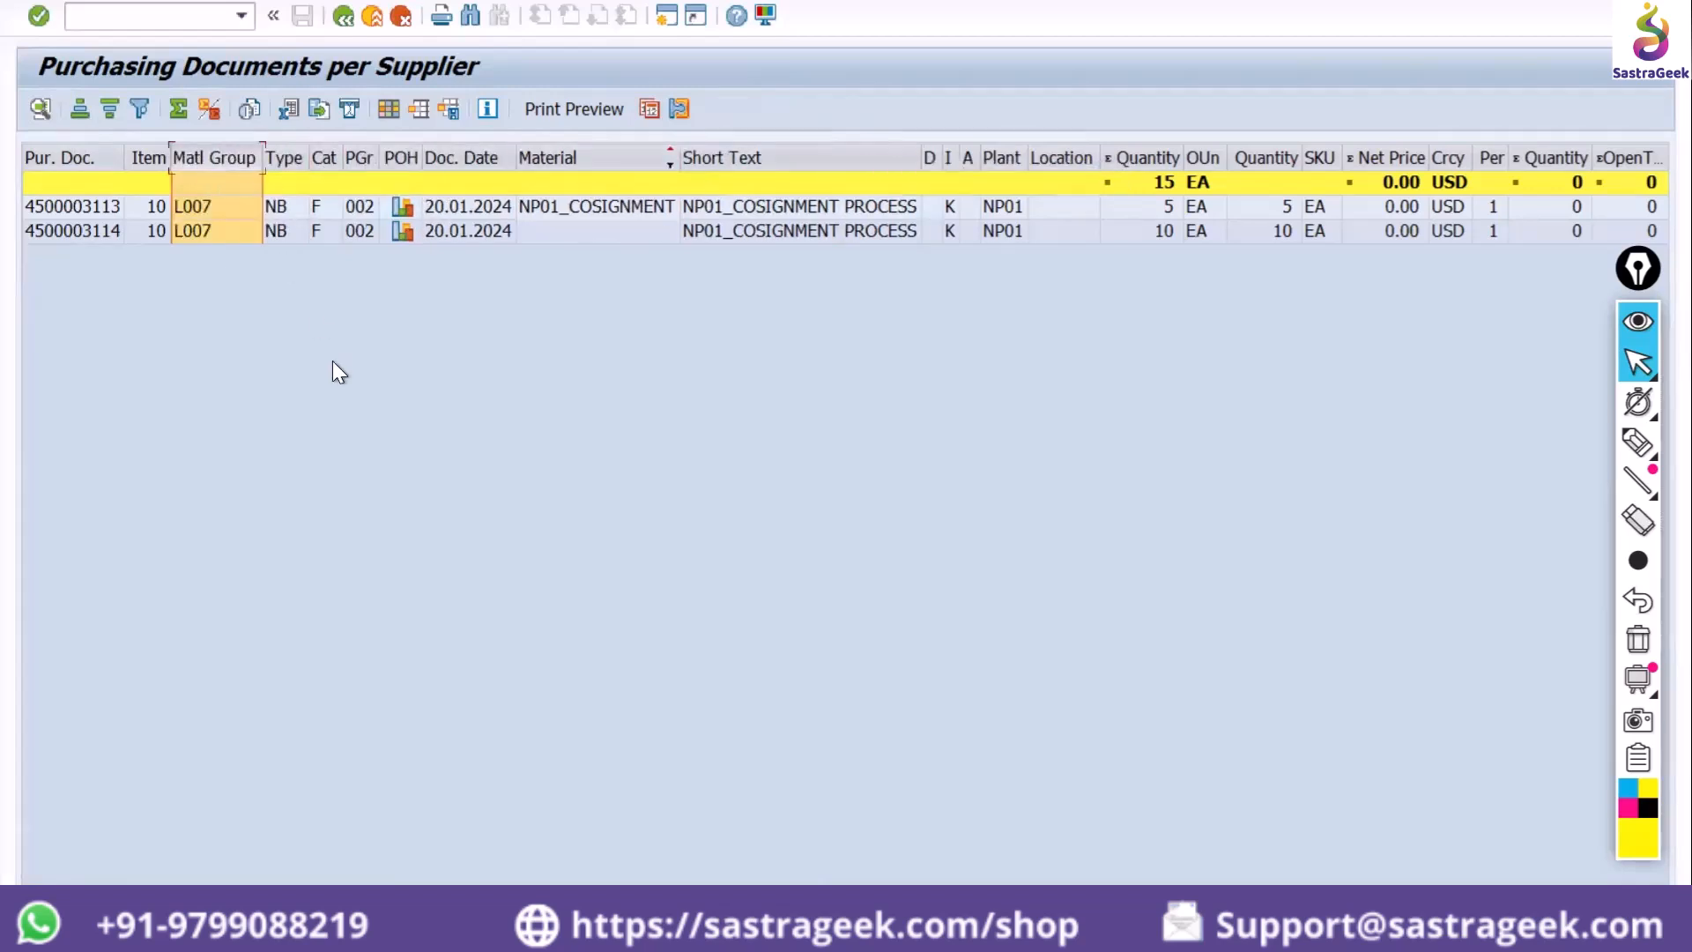
click(149, 157)
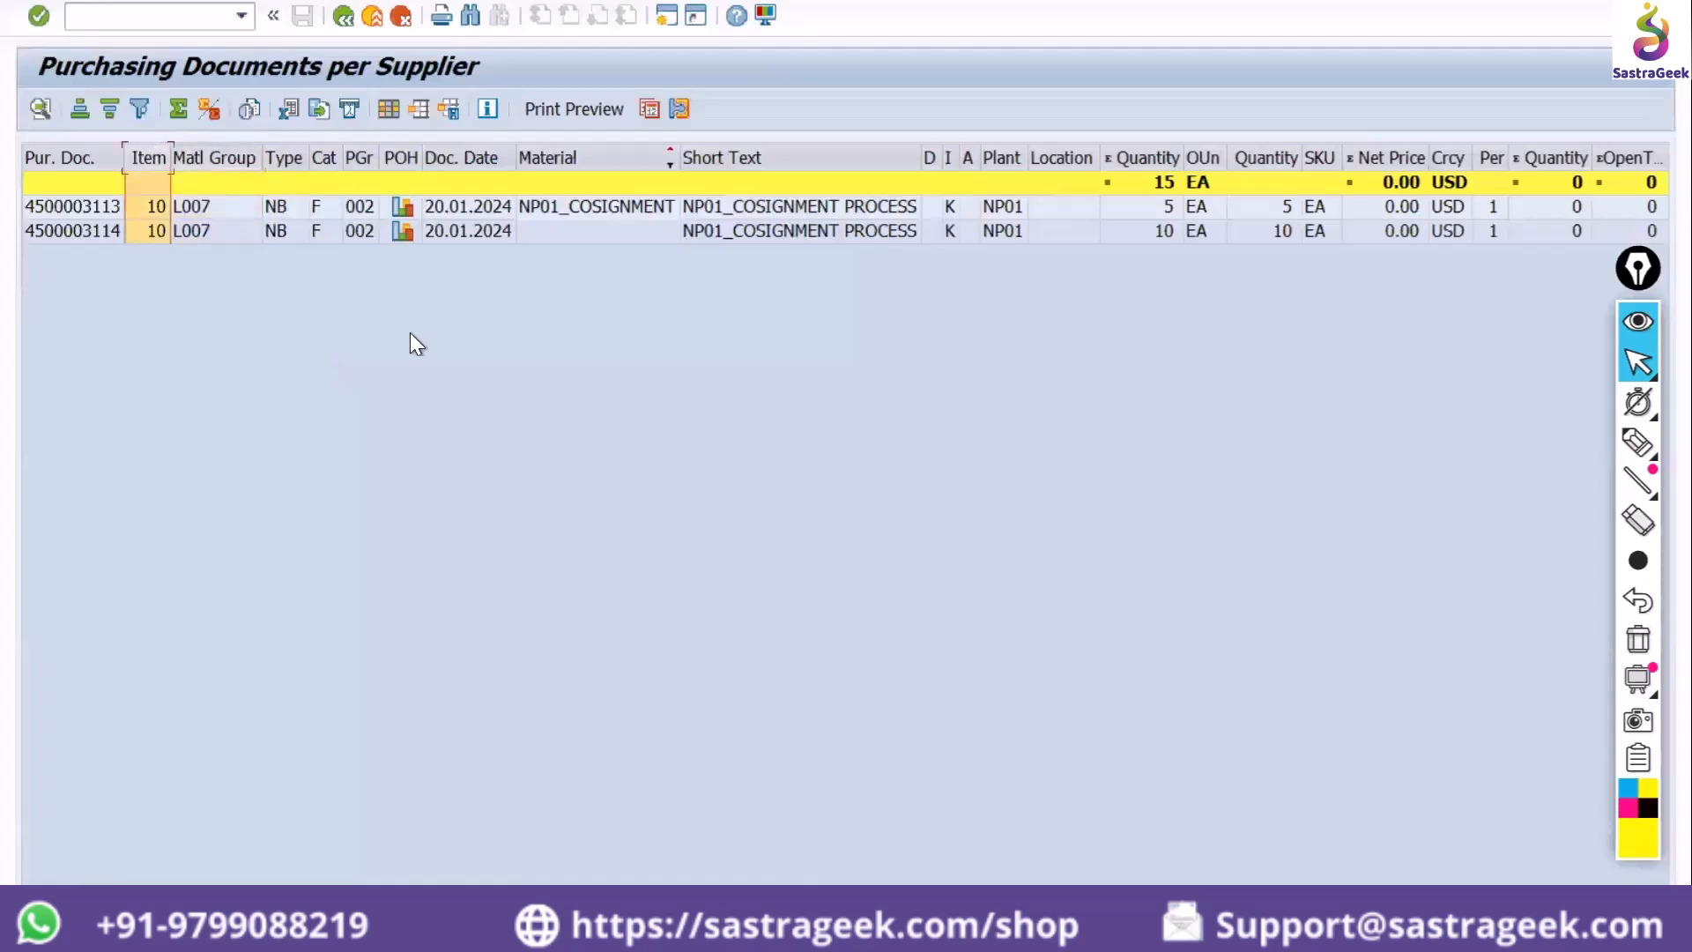
Add Reqmt Priority from the column set to the displayed columns ahead of Item and apply the layout
click(390, 110)
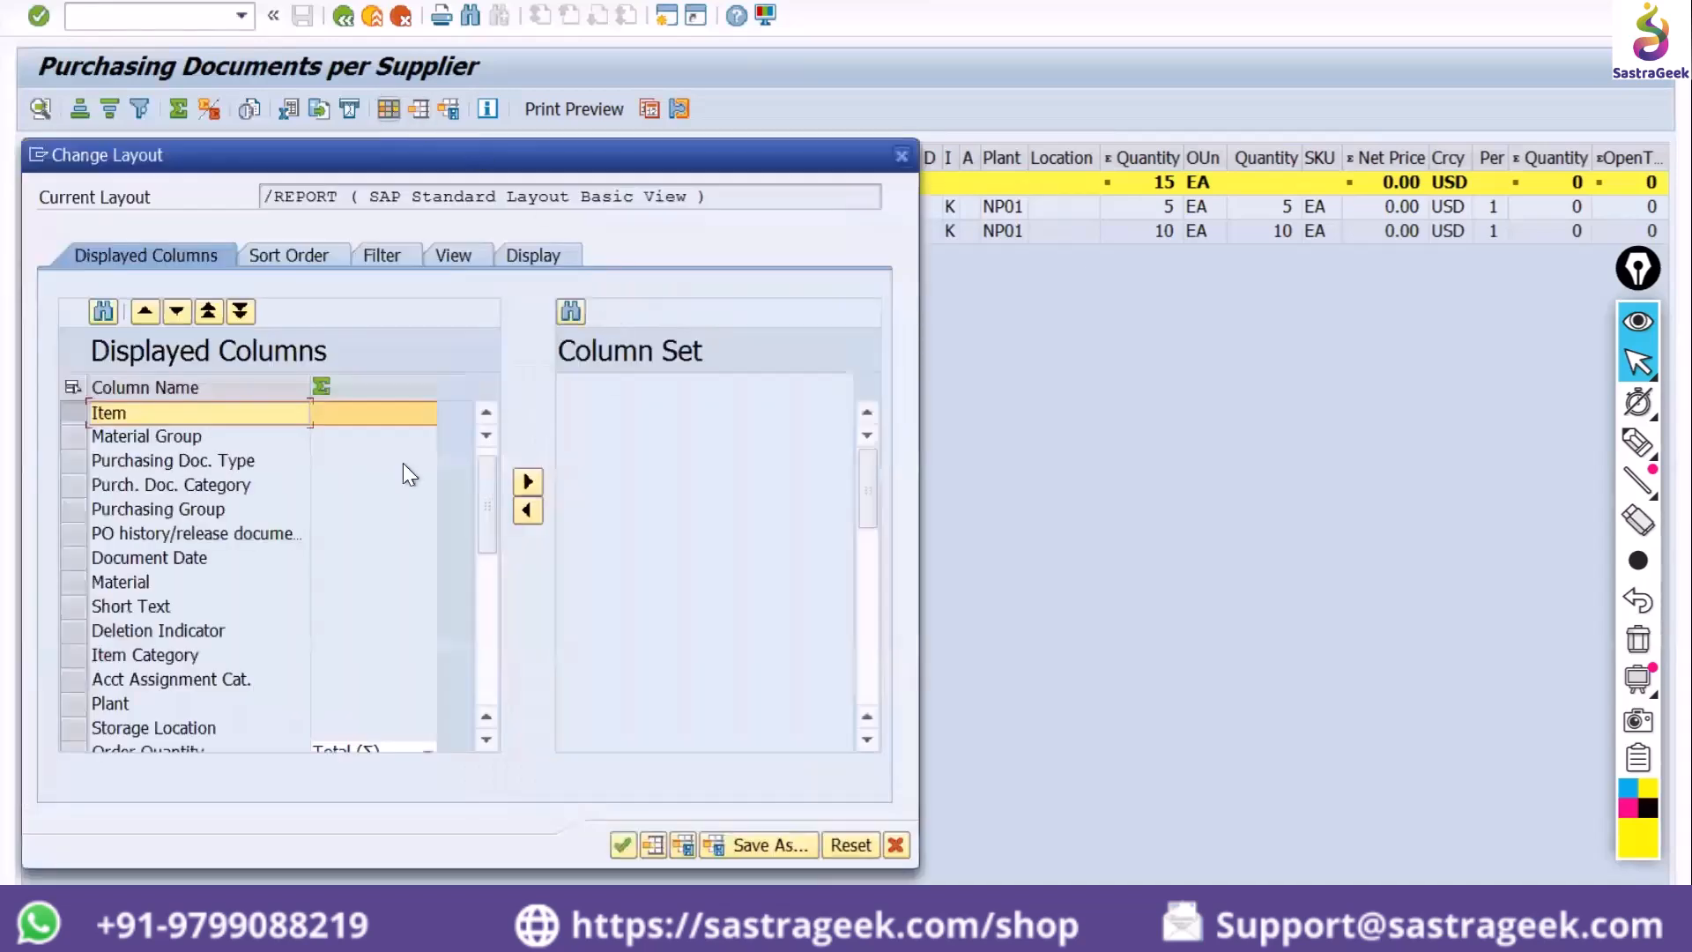
click(600, 414)
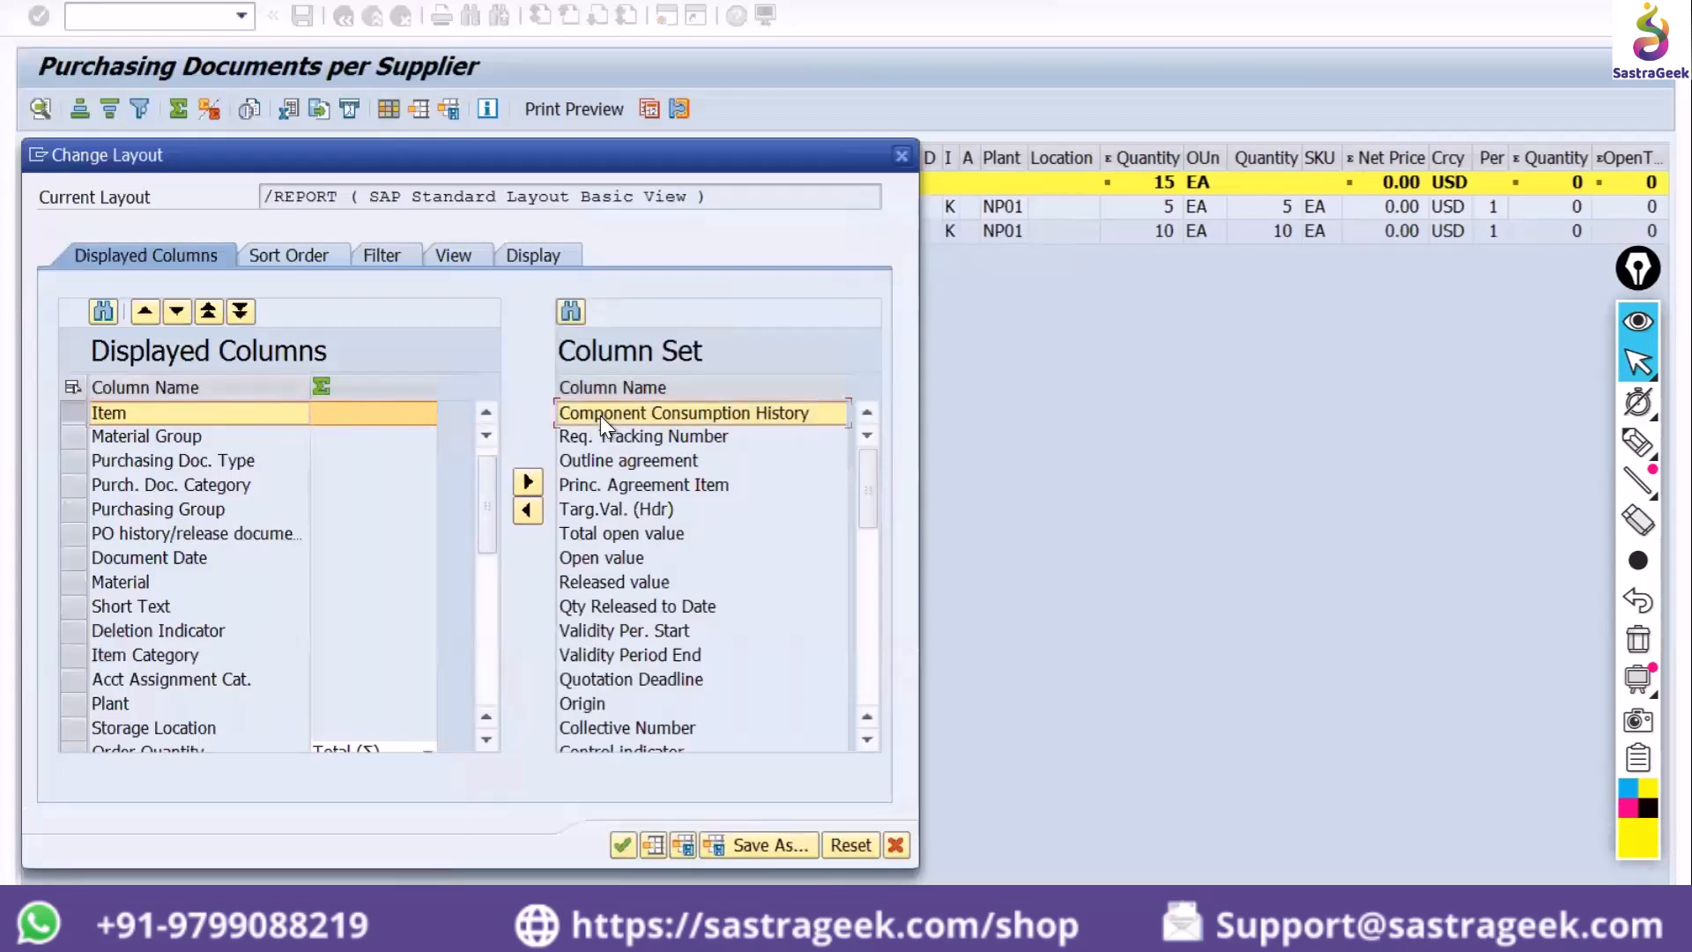
click(866, 698)
click(590, 541)
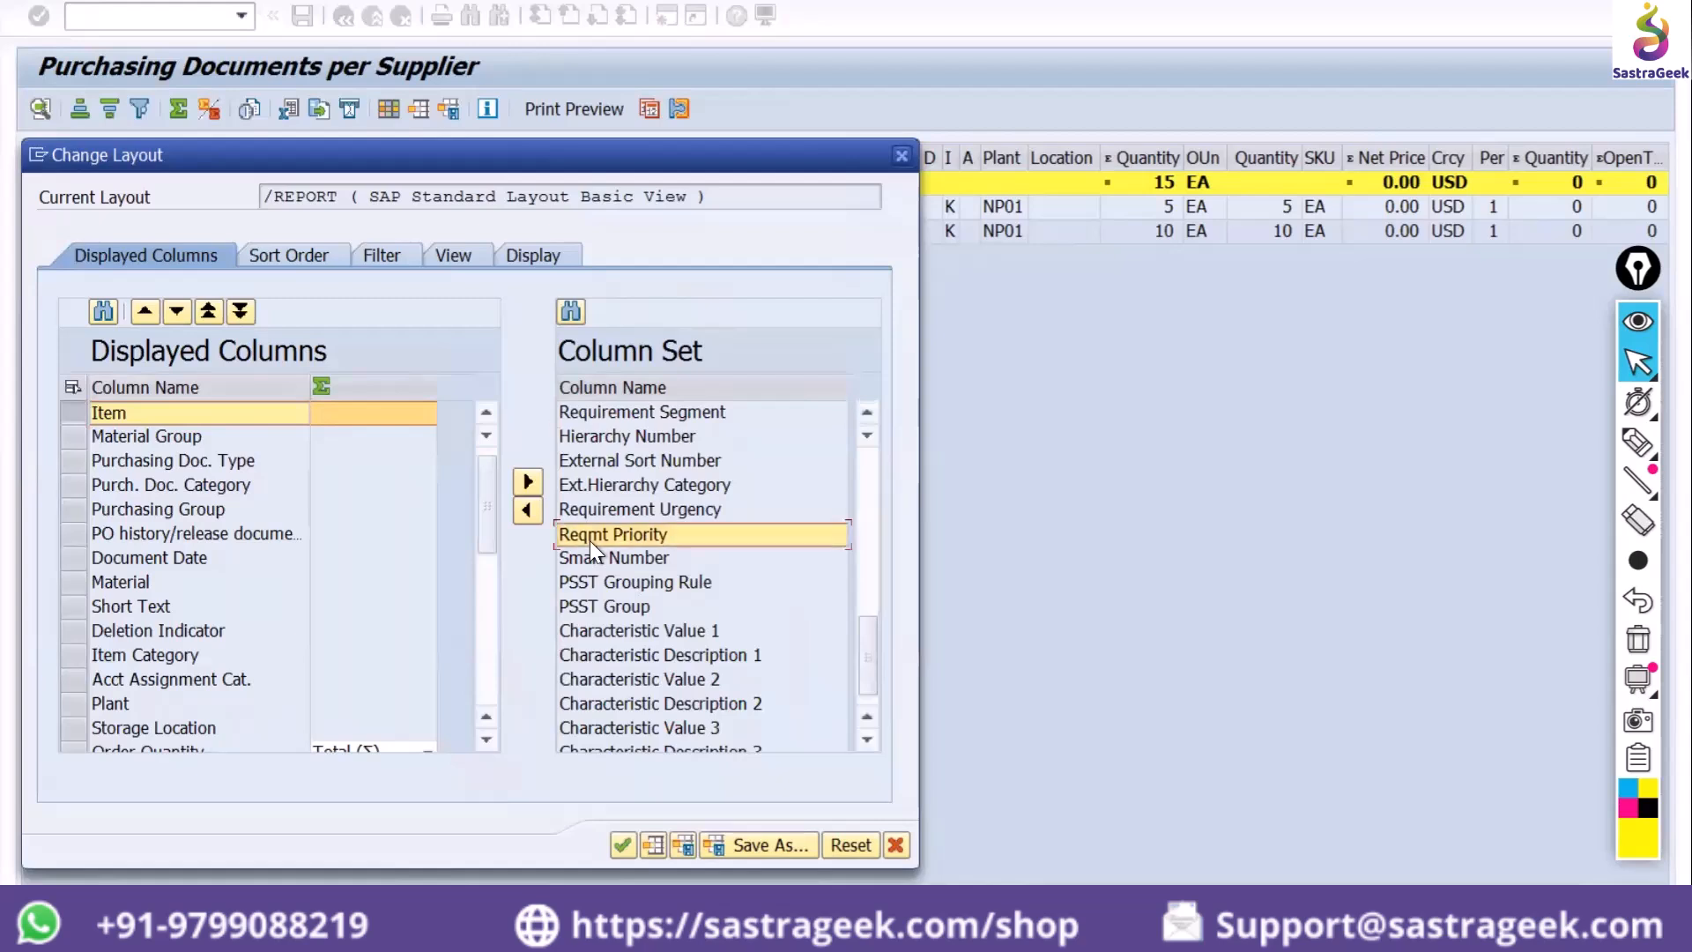
click(527, 510)
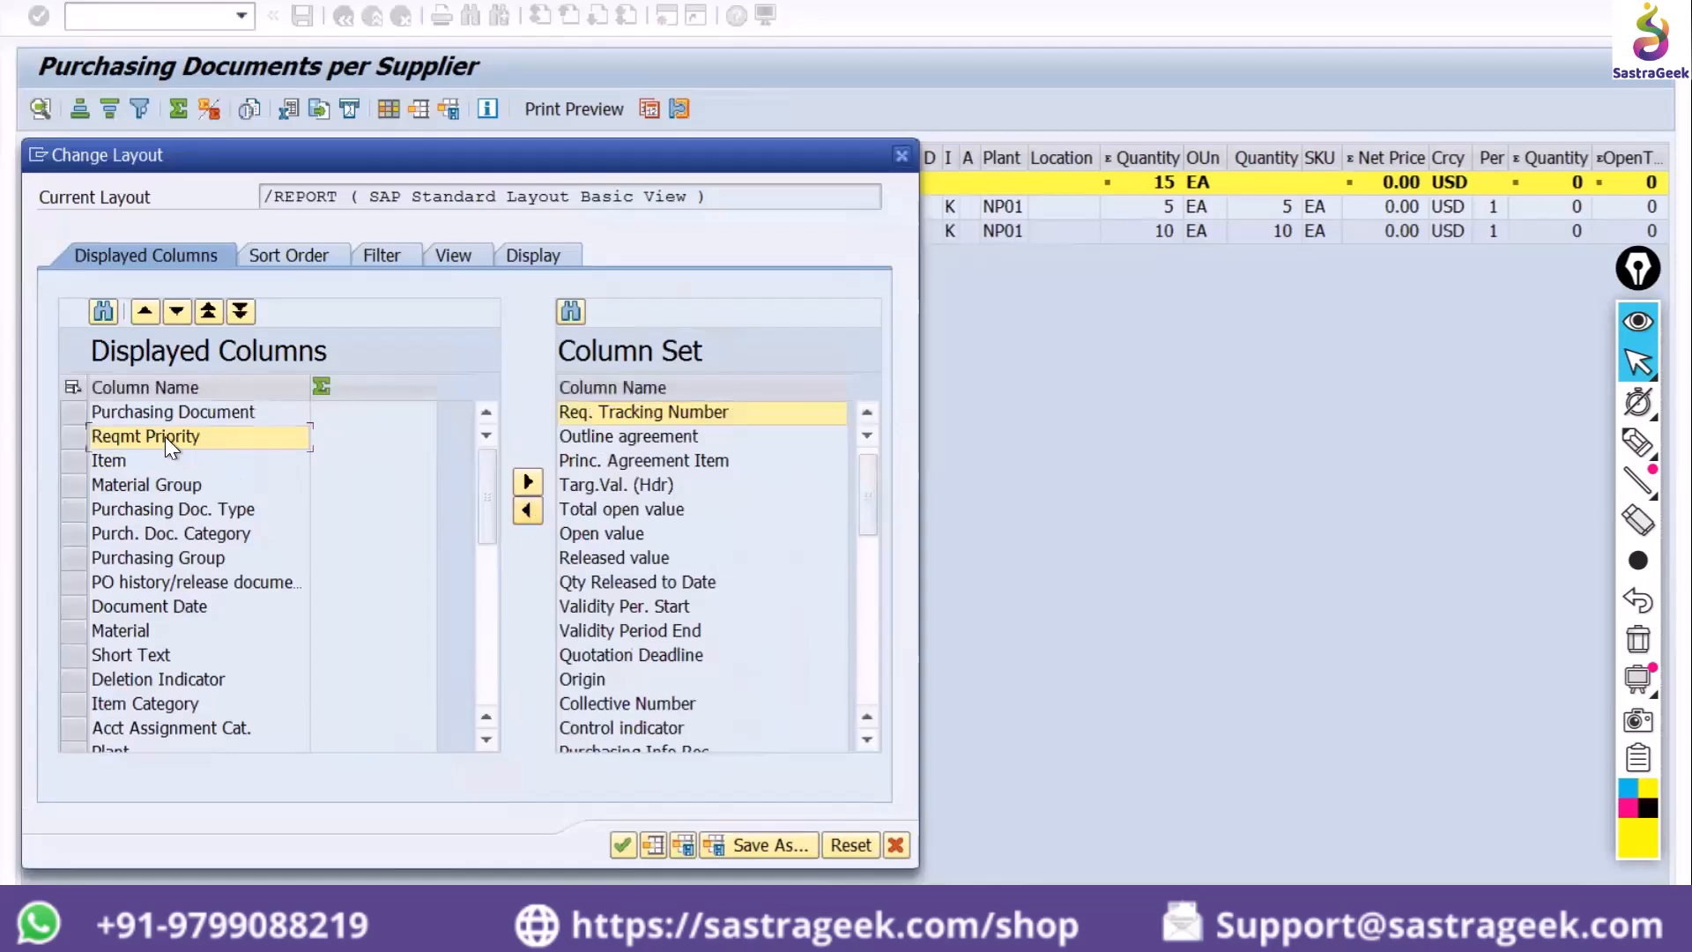
key(Return)
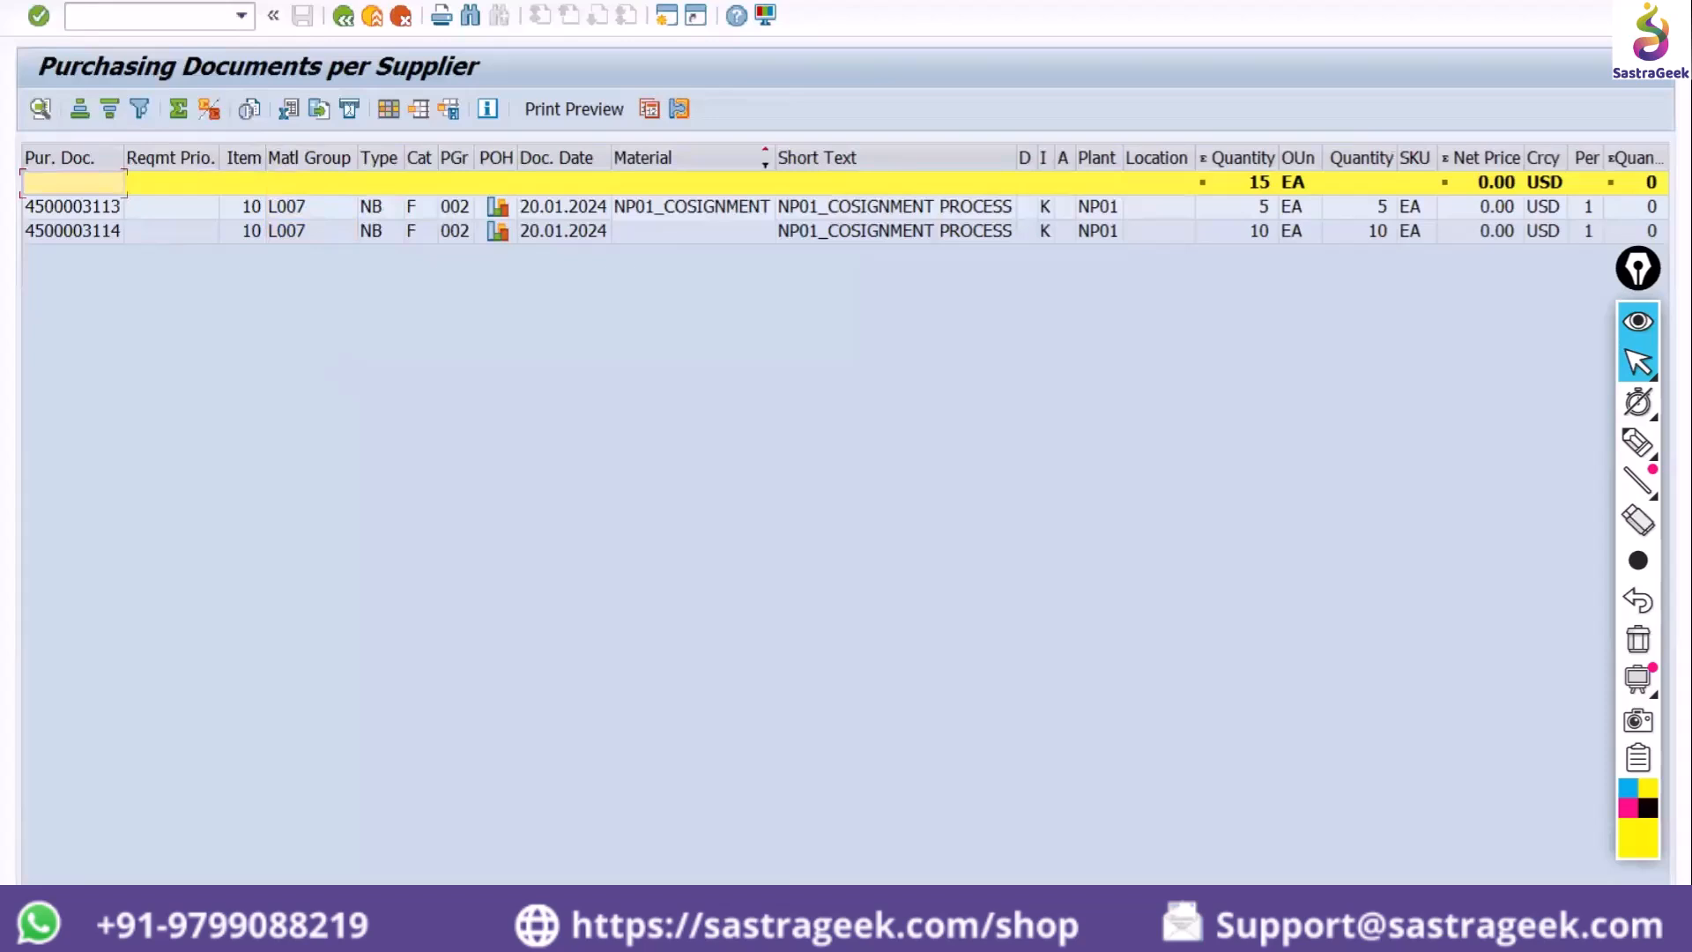
Reopen the layout settings and move Item up above Reqmt Priority in the displayed columns
scroll(845, 520, right, 10)
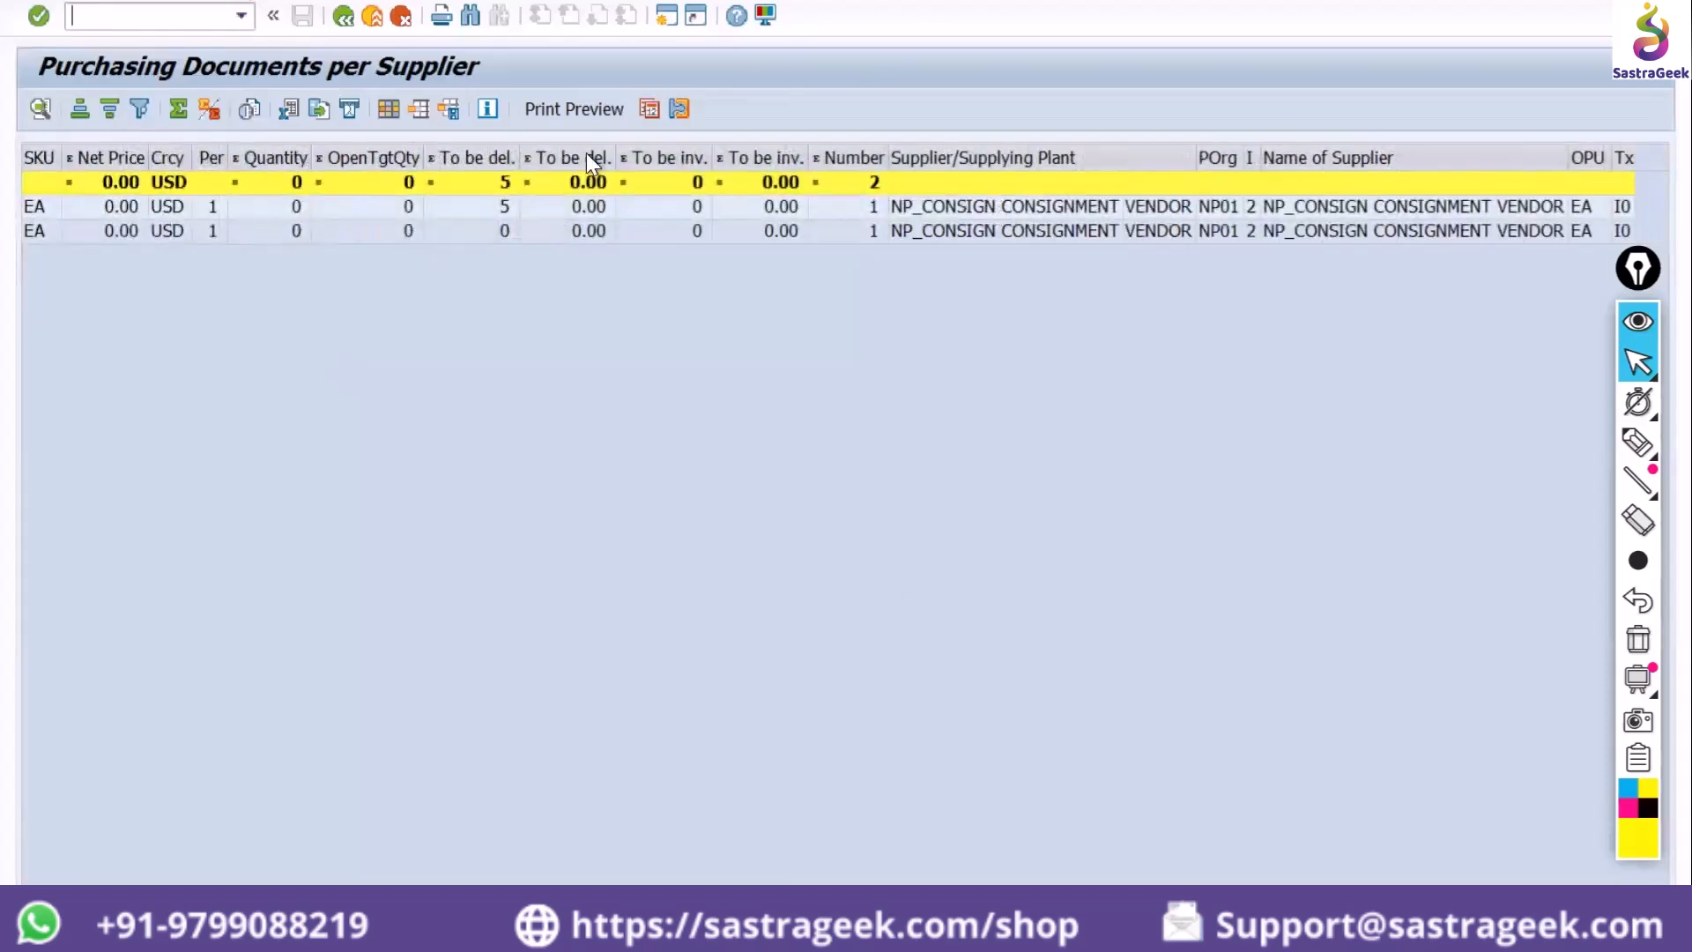
click(388, 108)
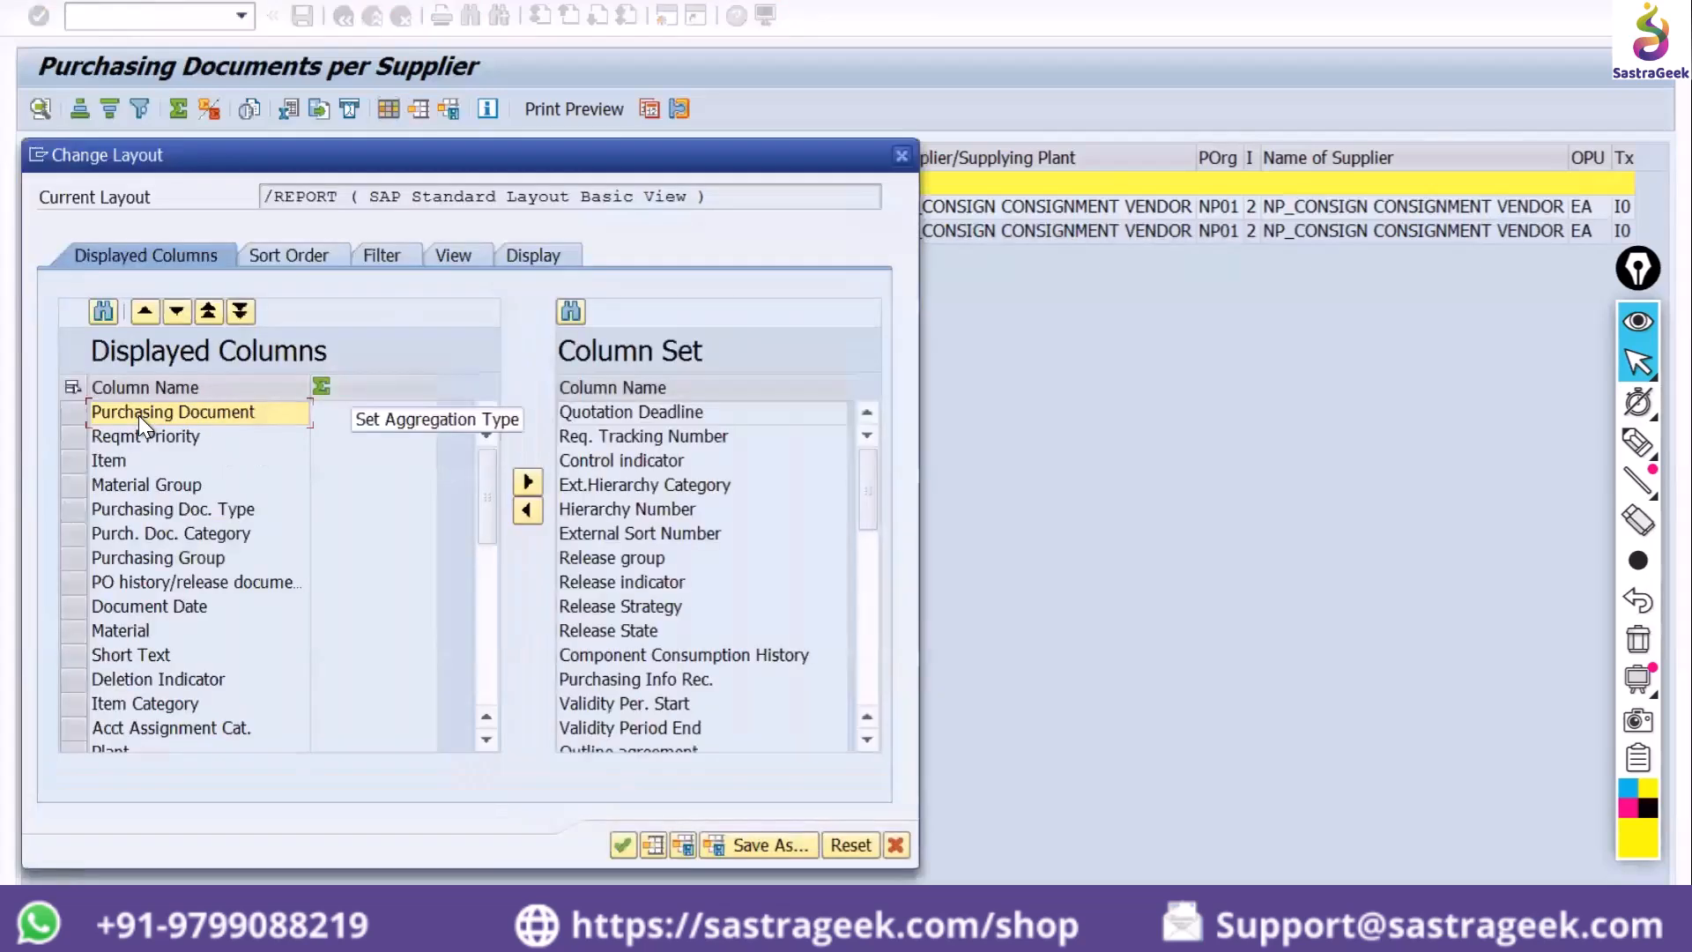
click(123, 461)
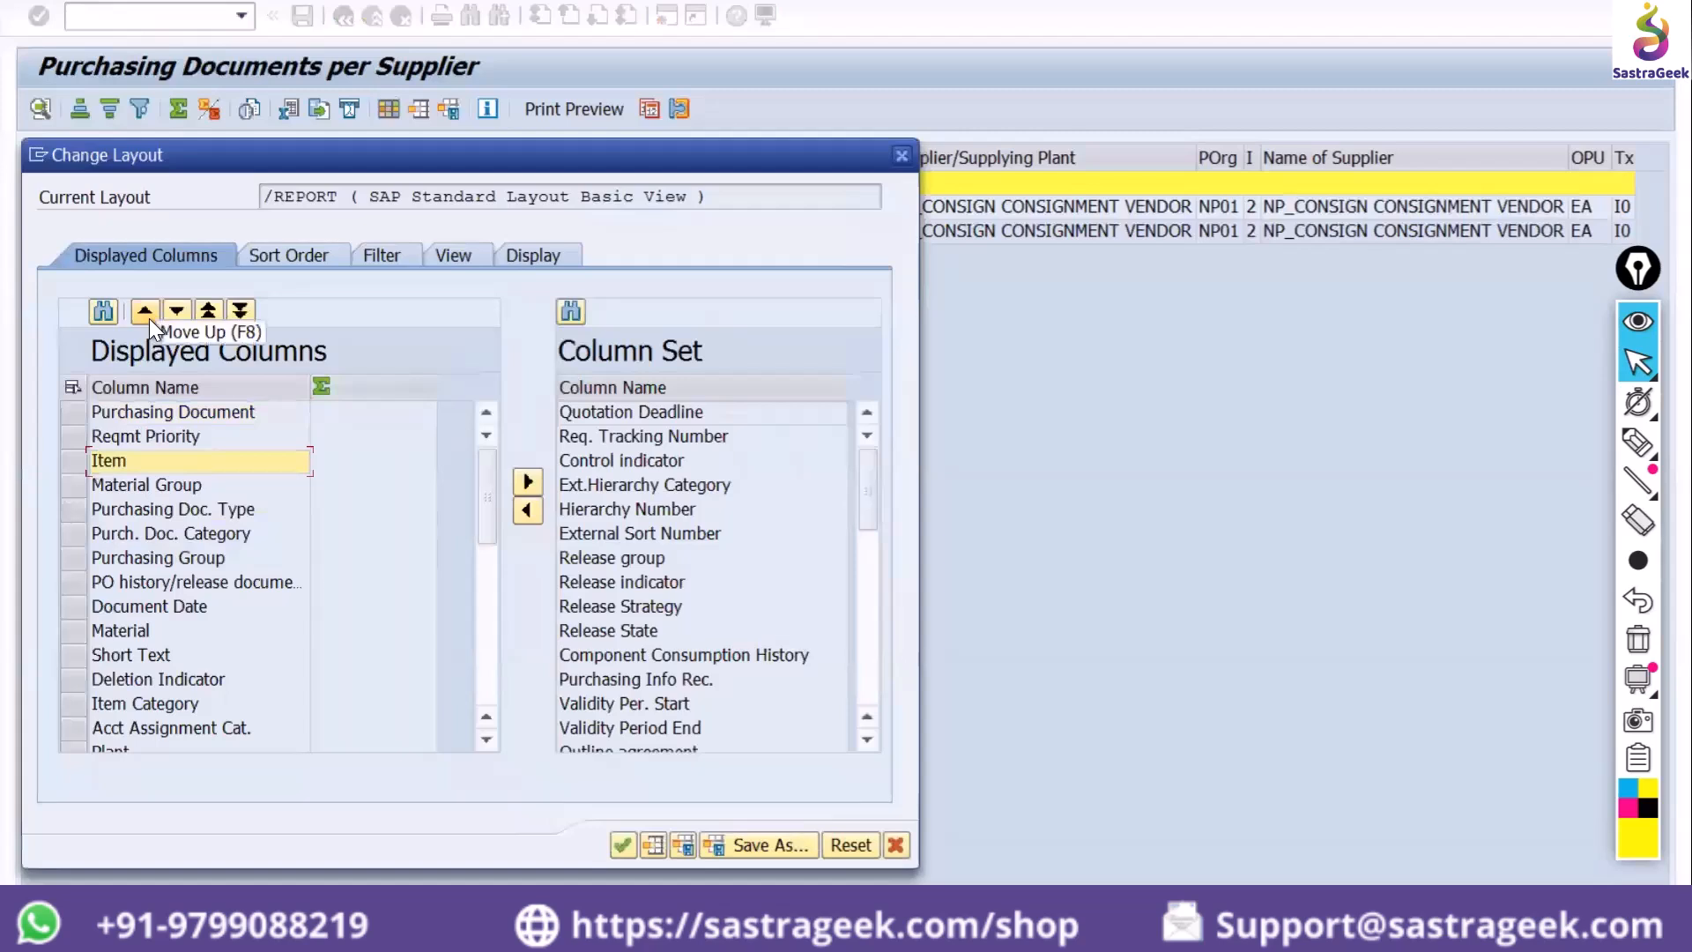
click(147, 313)
click(104, 432)
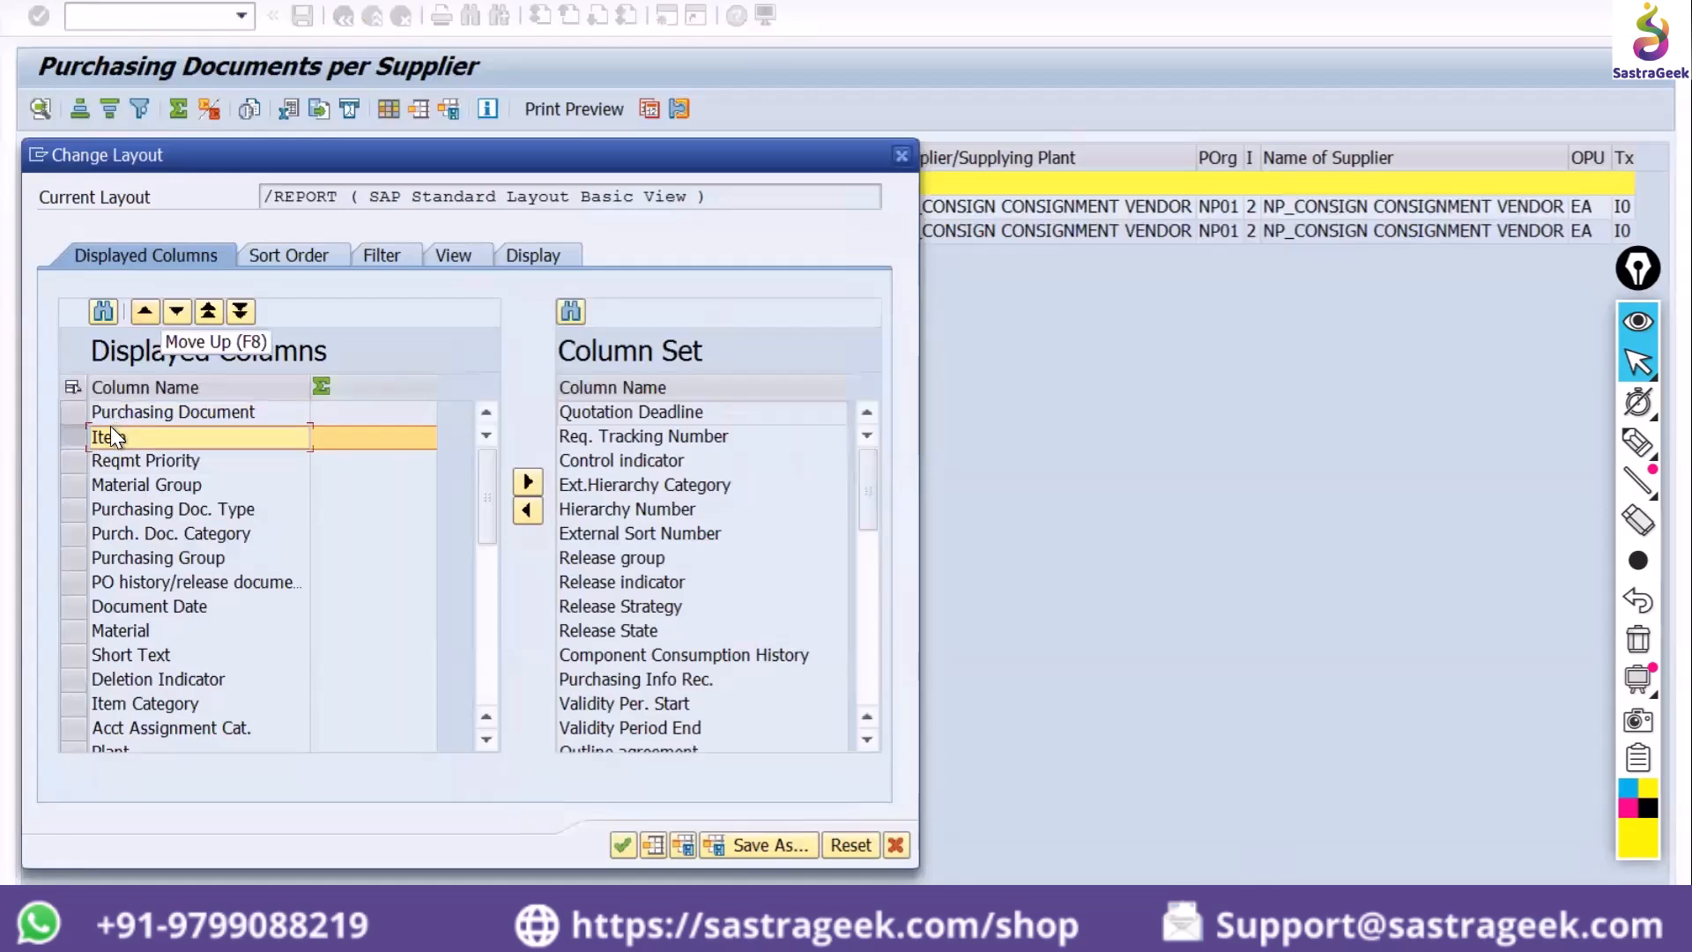
Move Material up in the displayed columns so it sits directly below Item
click(141, 628)
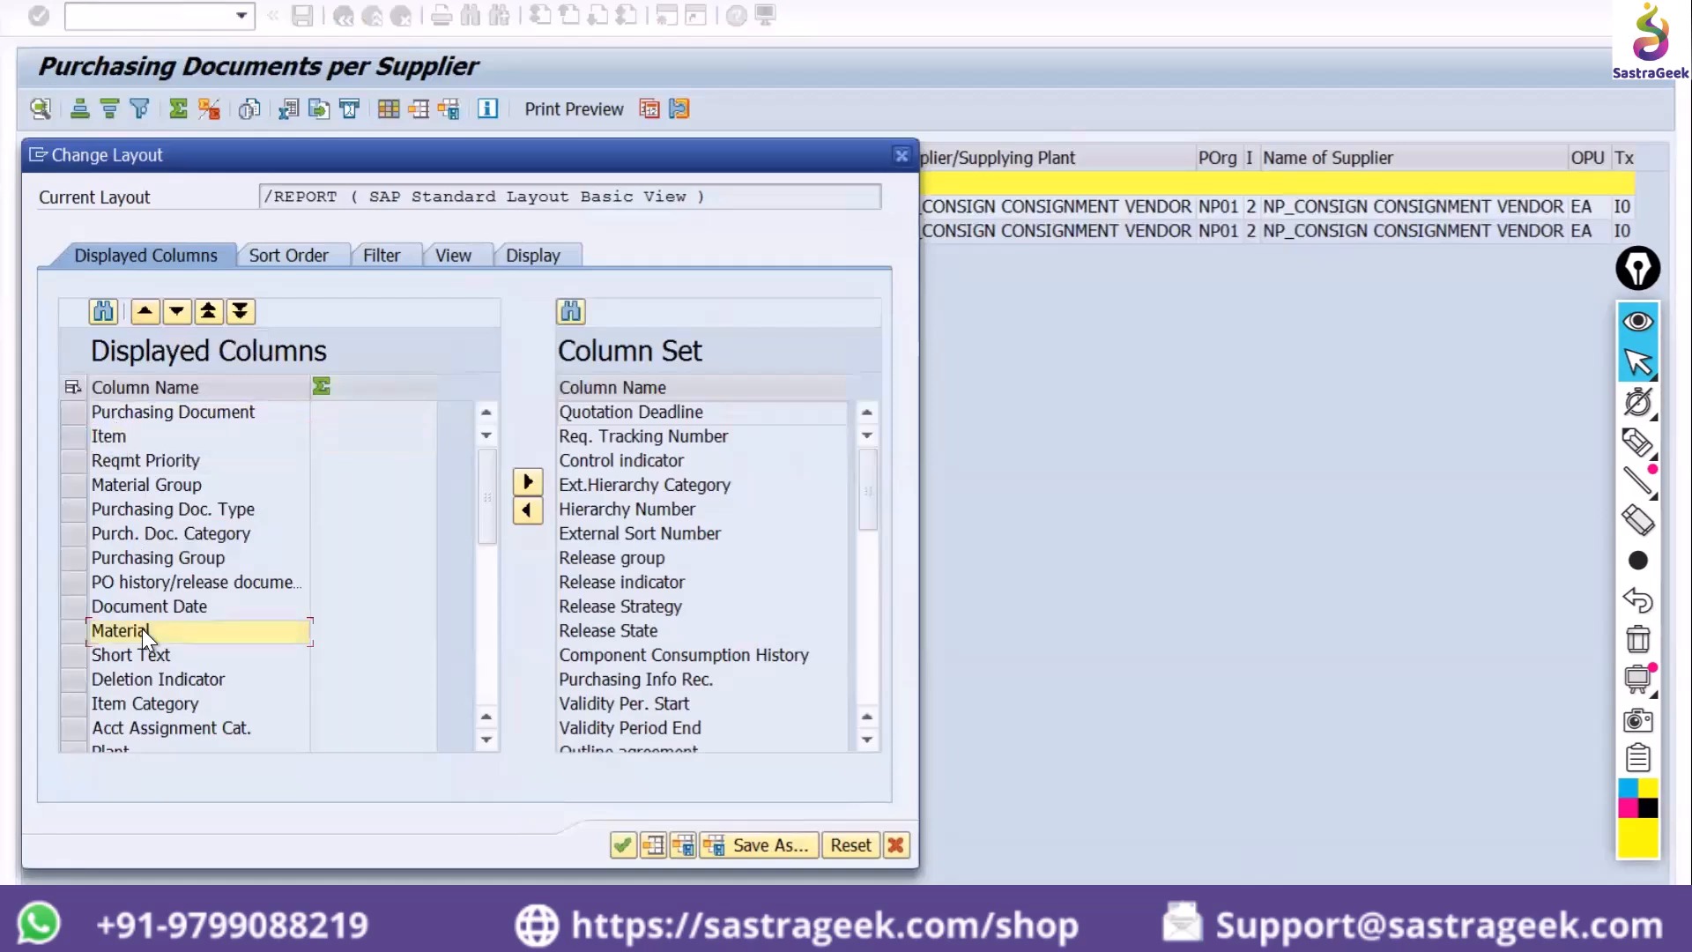
click(144, 312)
click(143, 313)
click(144, 313)
click(144, 313)
click(144, 313)
click(144, 312)
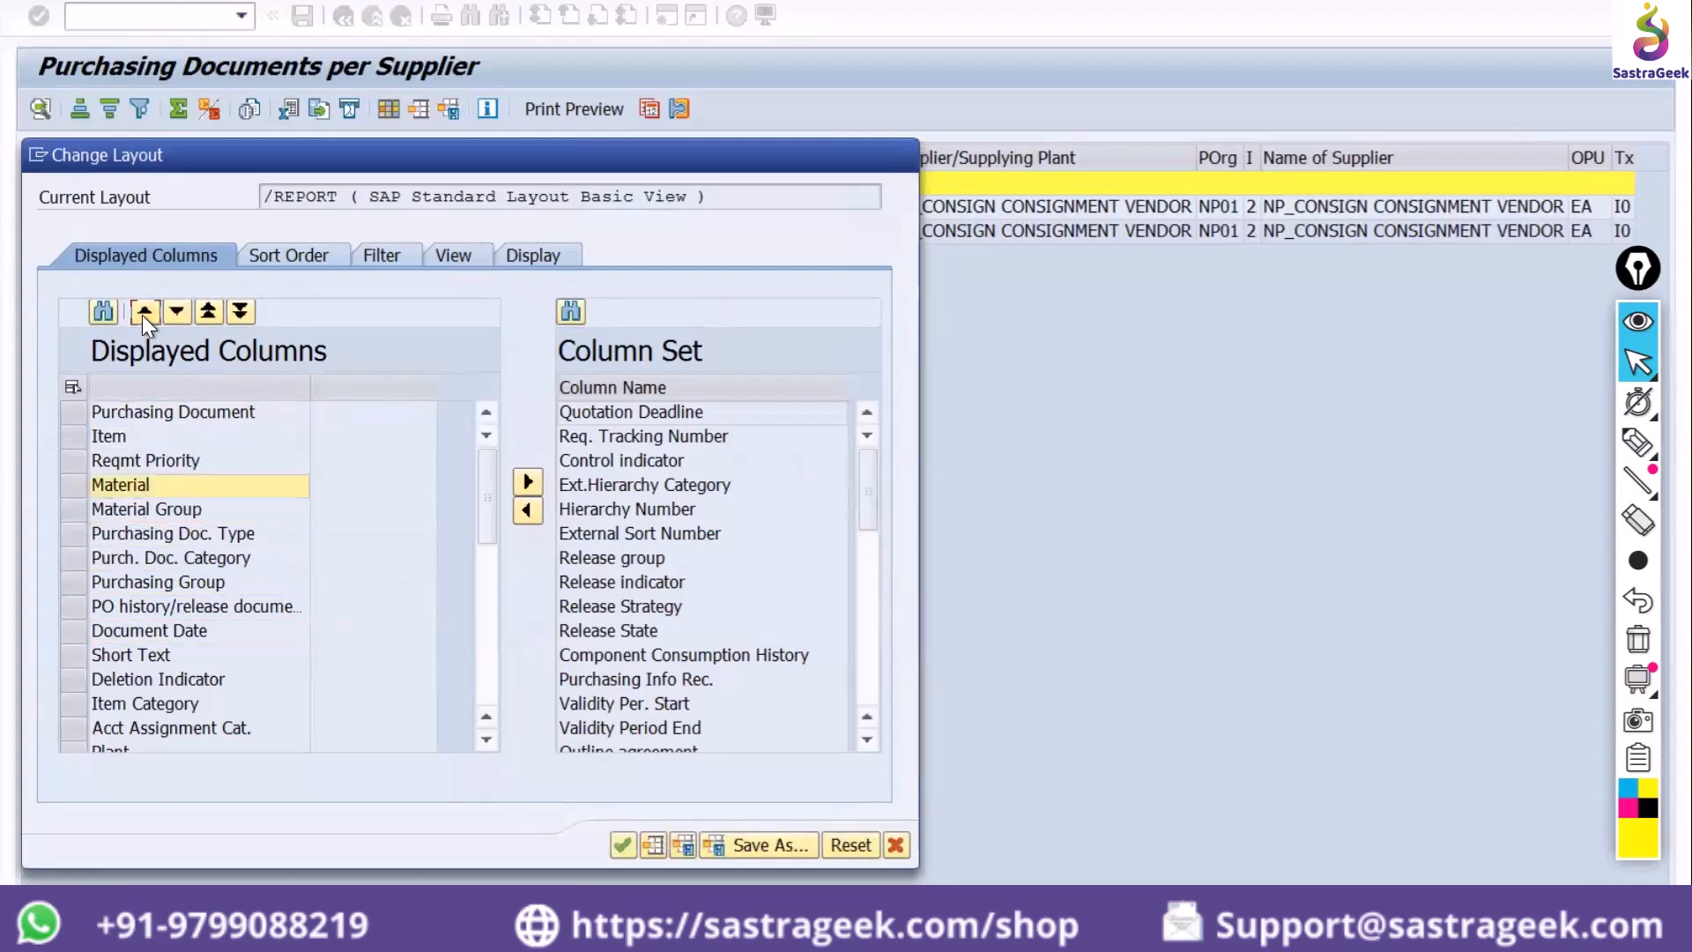
click(143, 313)
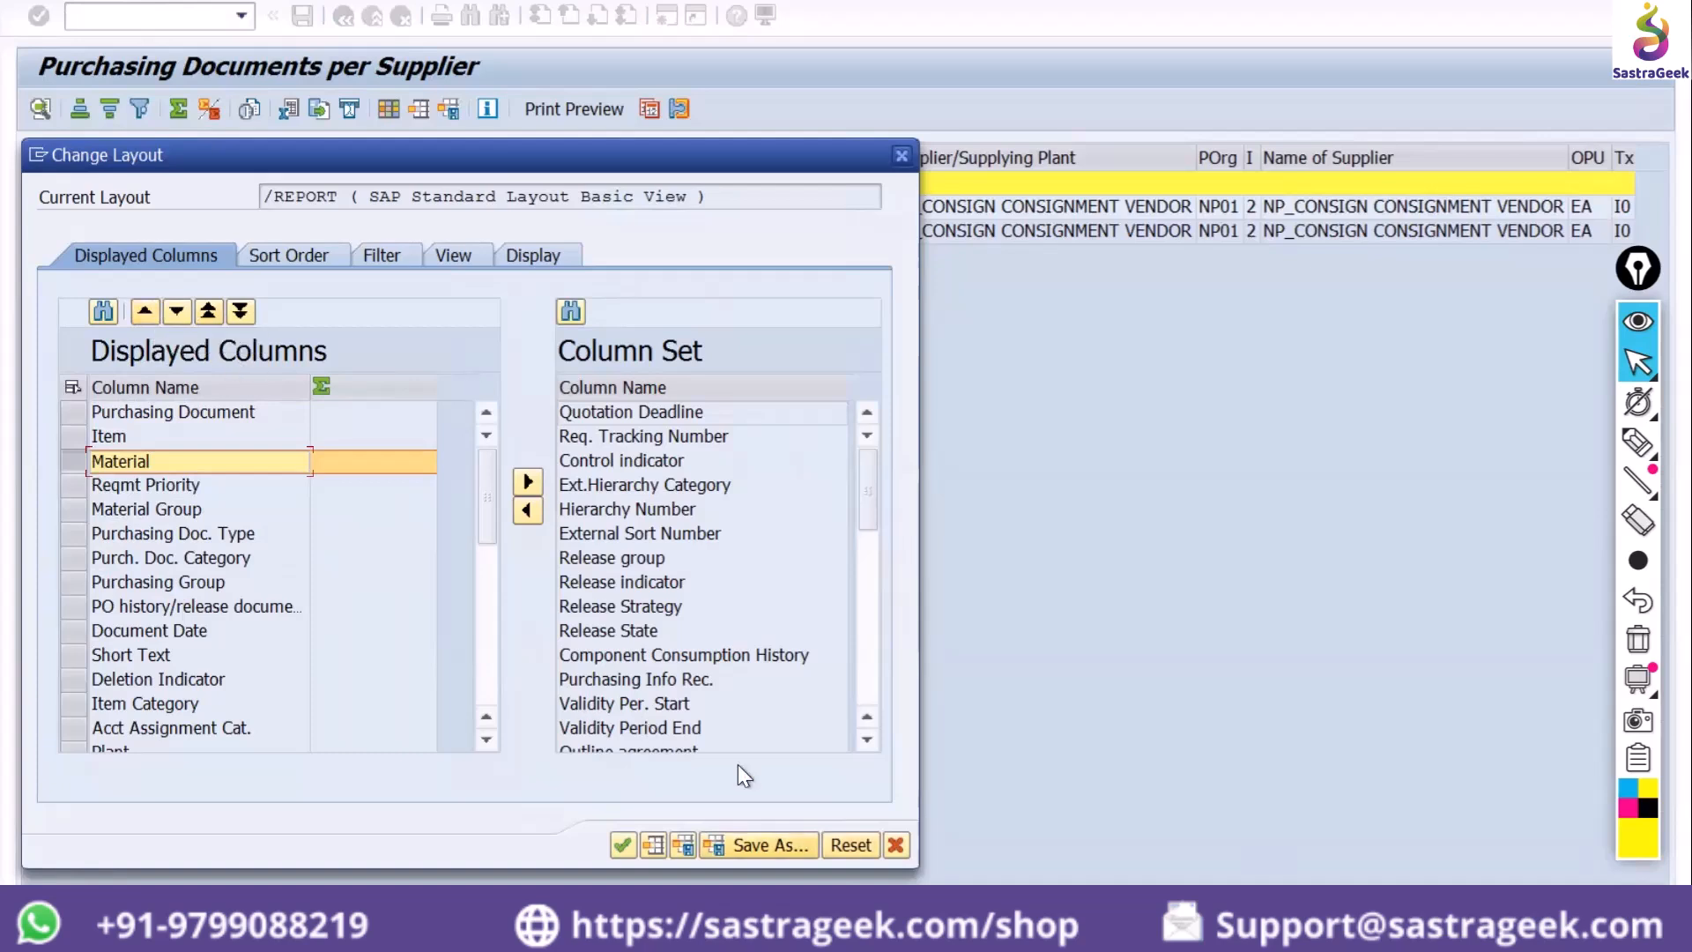
Save the column arrangement as a new layout, entering a slash plus the person's first name as layout ID, and return to the list
key(ctrl+F11)
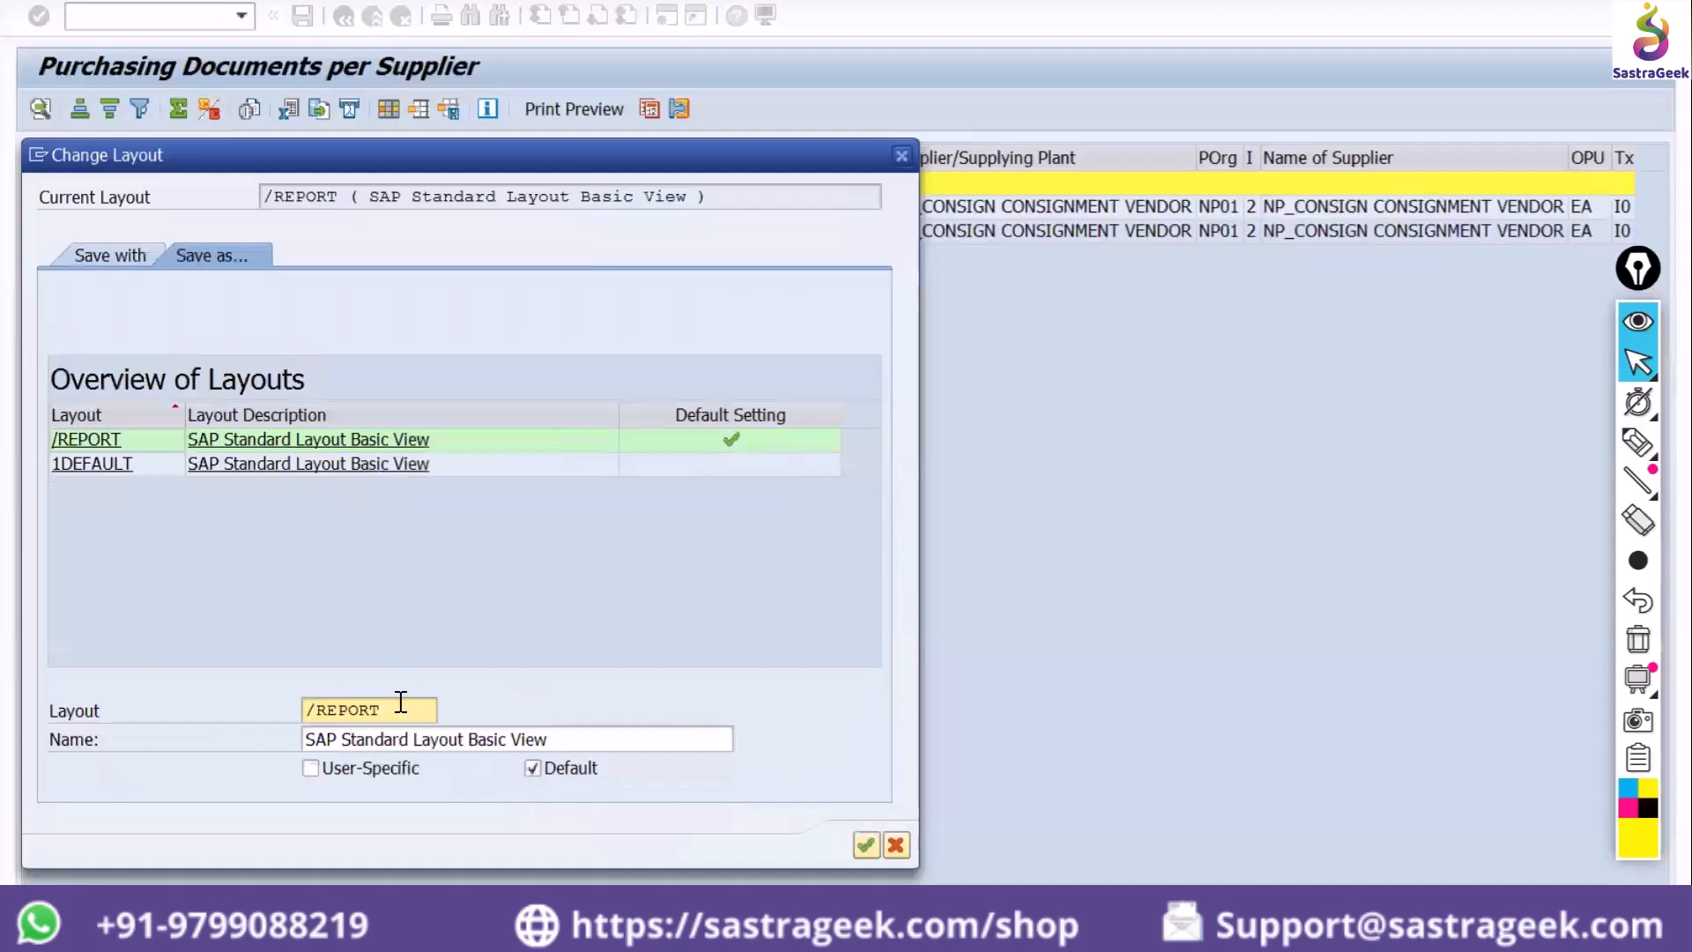
click(401, 705)
key(BackSpace)
key(BackSpace)
key(BackSpace)
key(BackSpace)
key(BackSpace)
key(BackSpace)
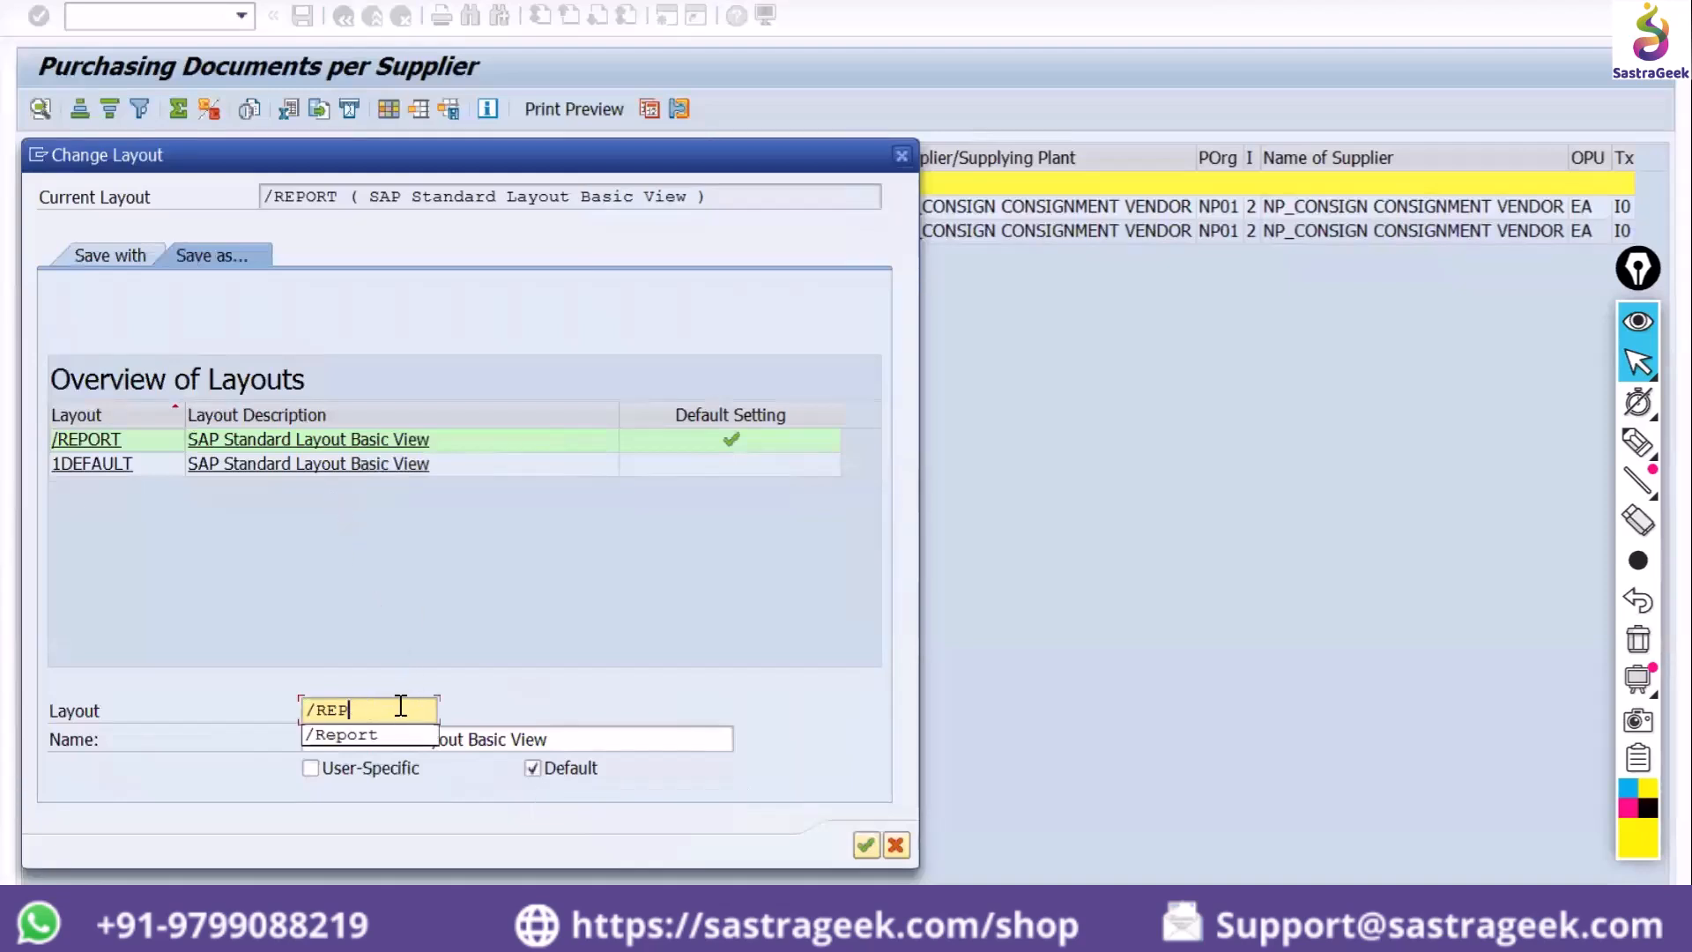
text(neha)
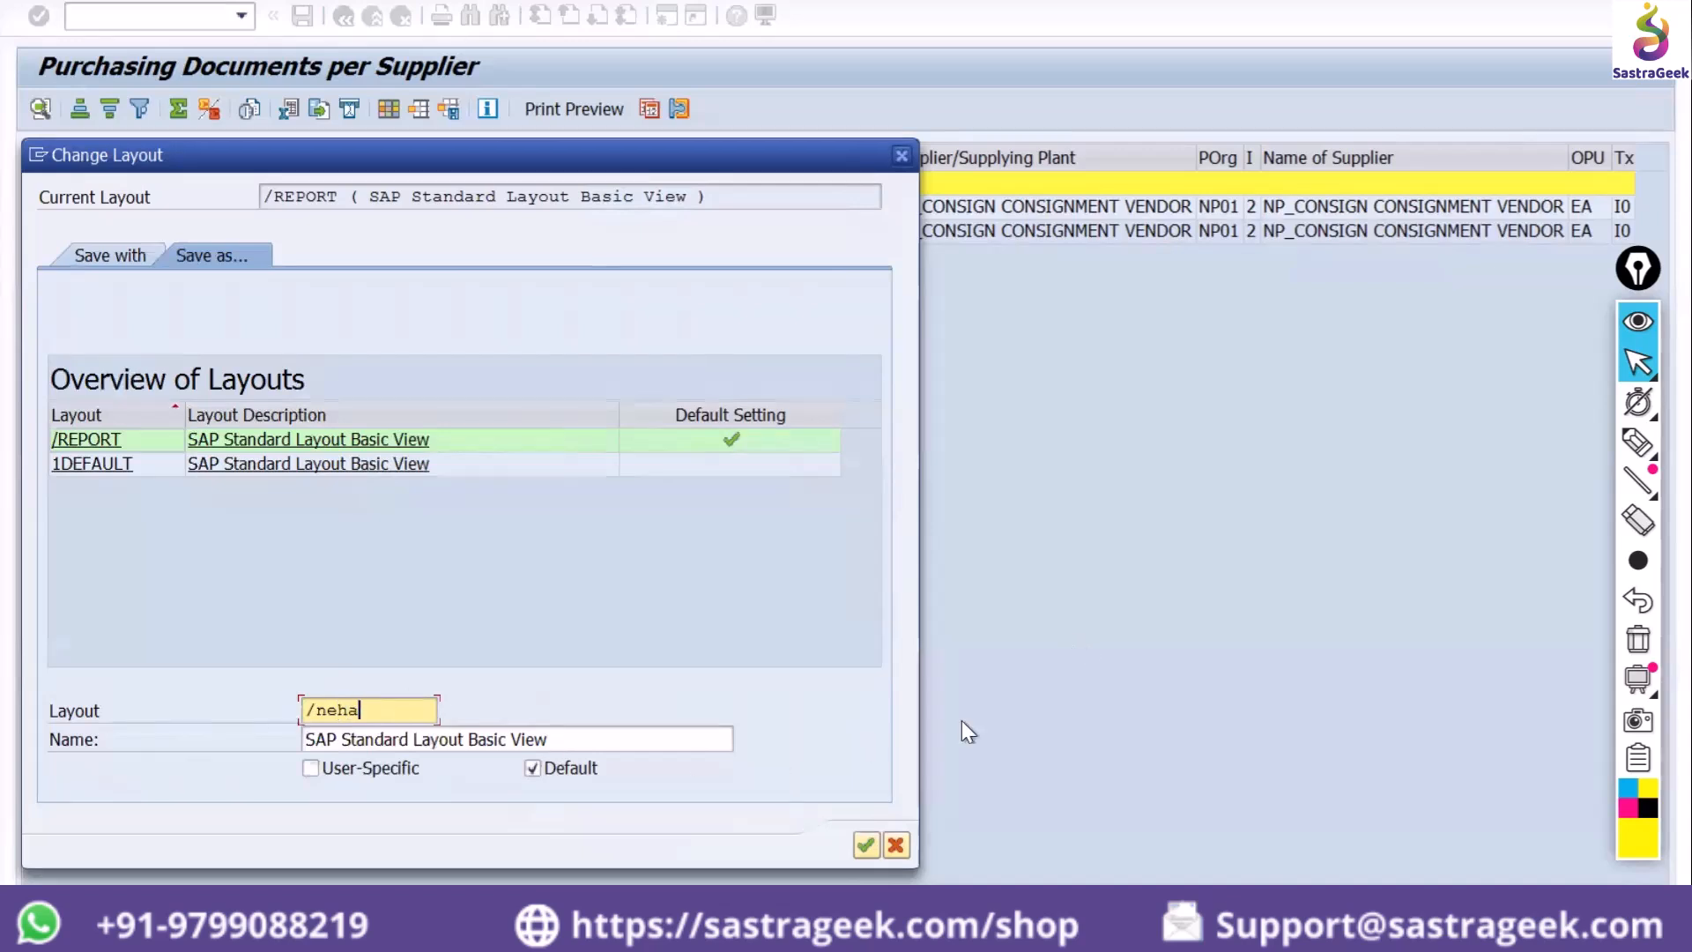
key(Return)
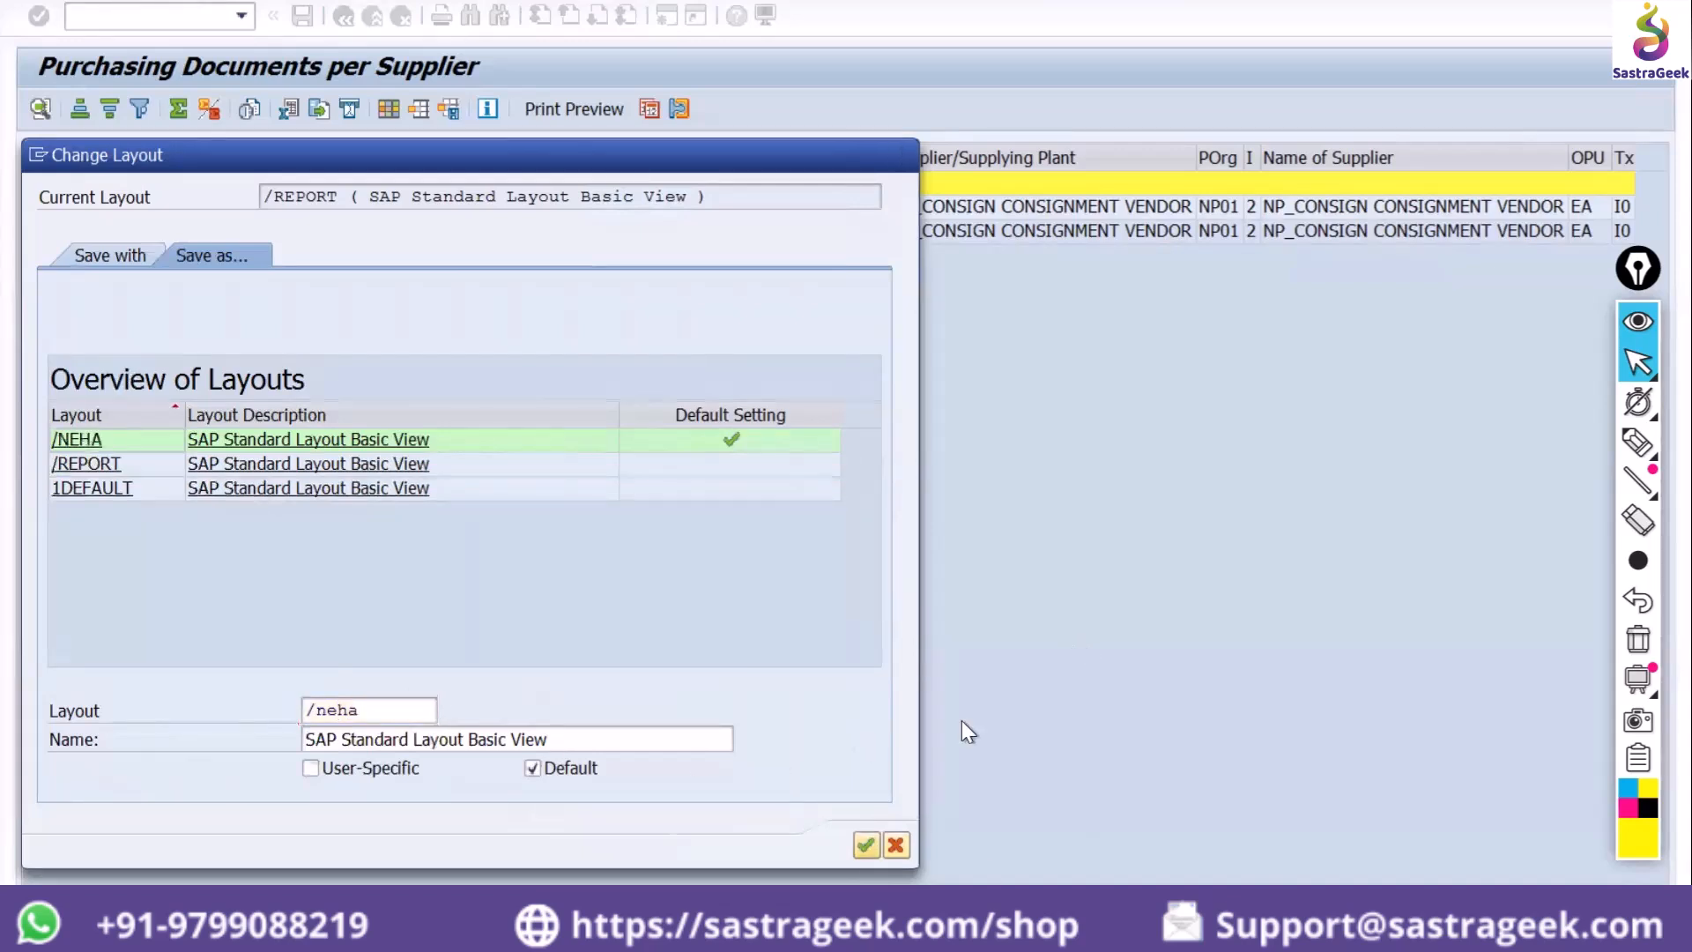
key(Return)
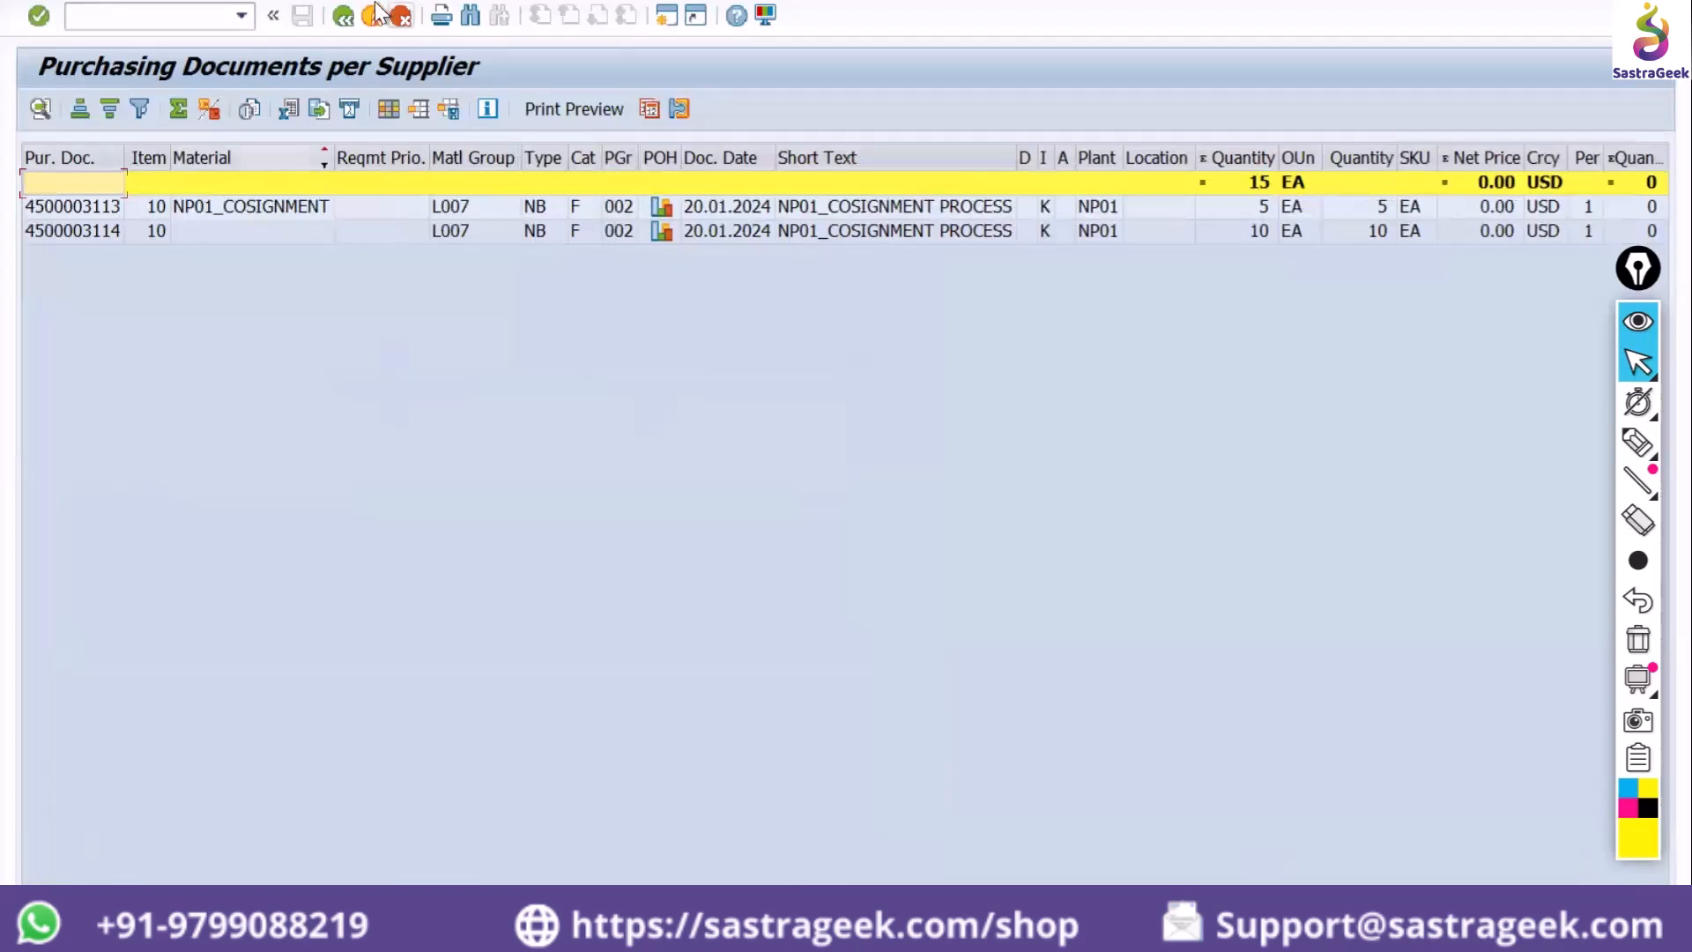
Return to the selection screen and set the Scope of List to ALV
click(340, 18)
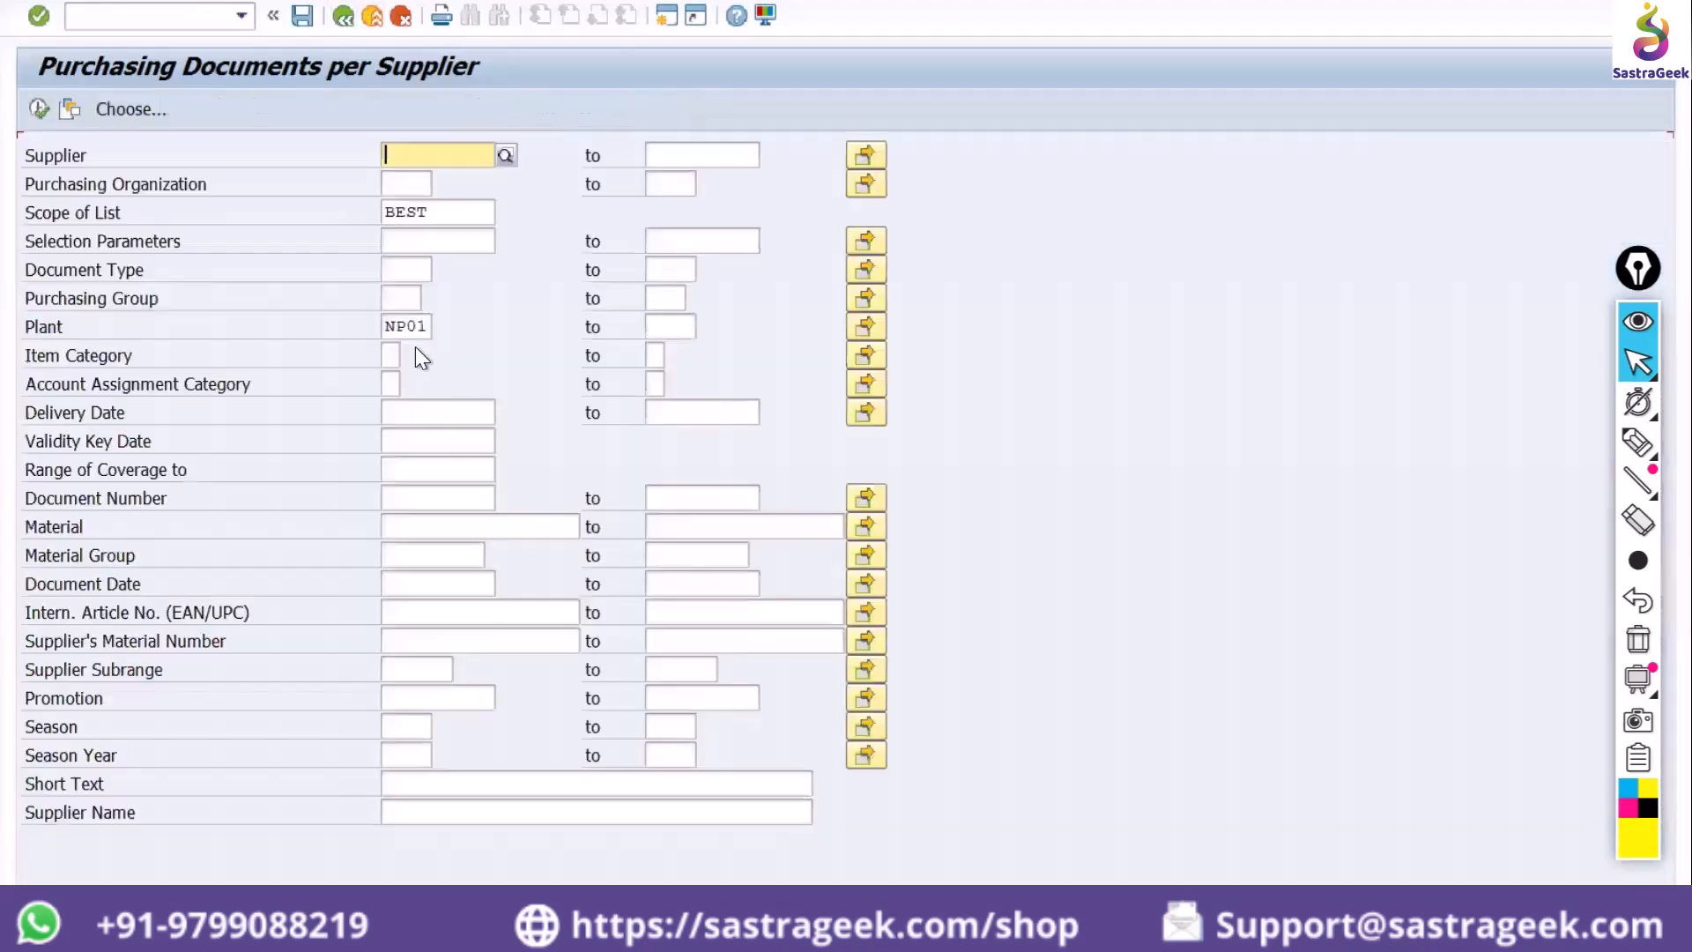
click(438, 214)
key(BackSpace)
key(BackSpace)
key(BackSpace)
key(BackSpace)
text(alv)
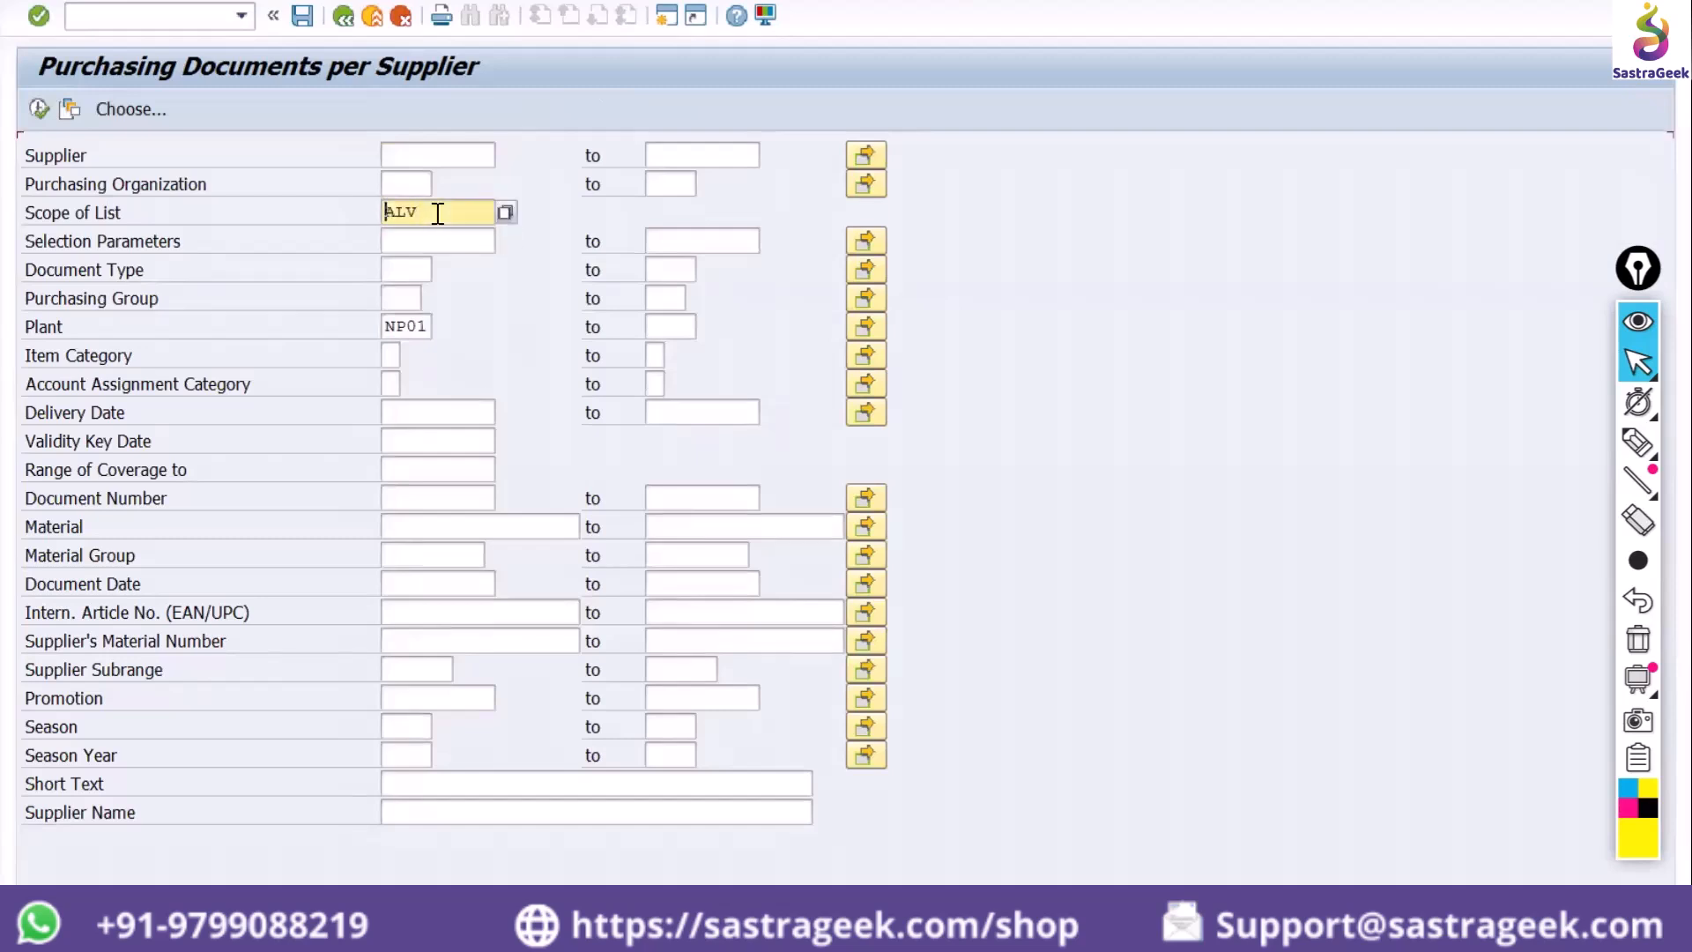
Enter the document date range 01.01.2024 to 11.05.2024 and execute the report
click(426, 603)
click(425, 583)
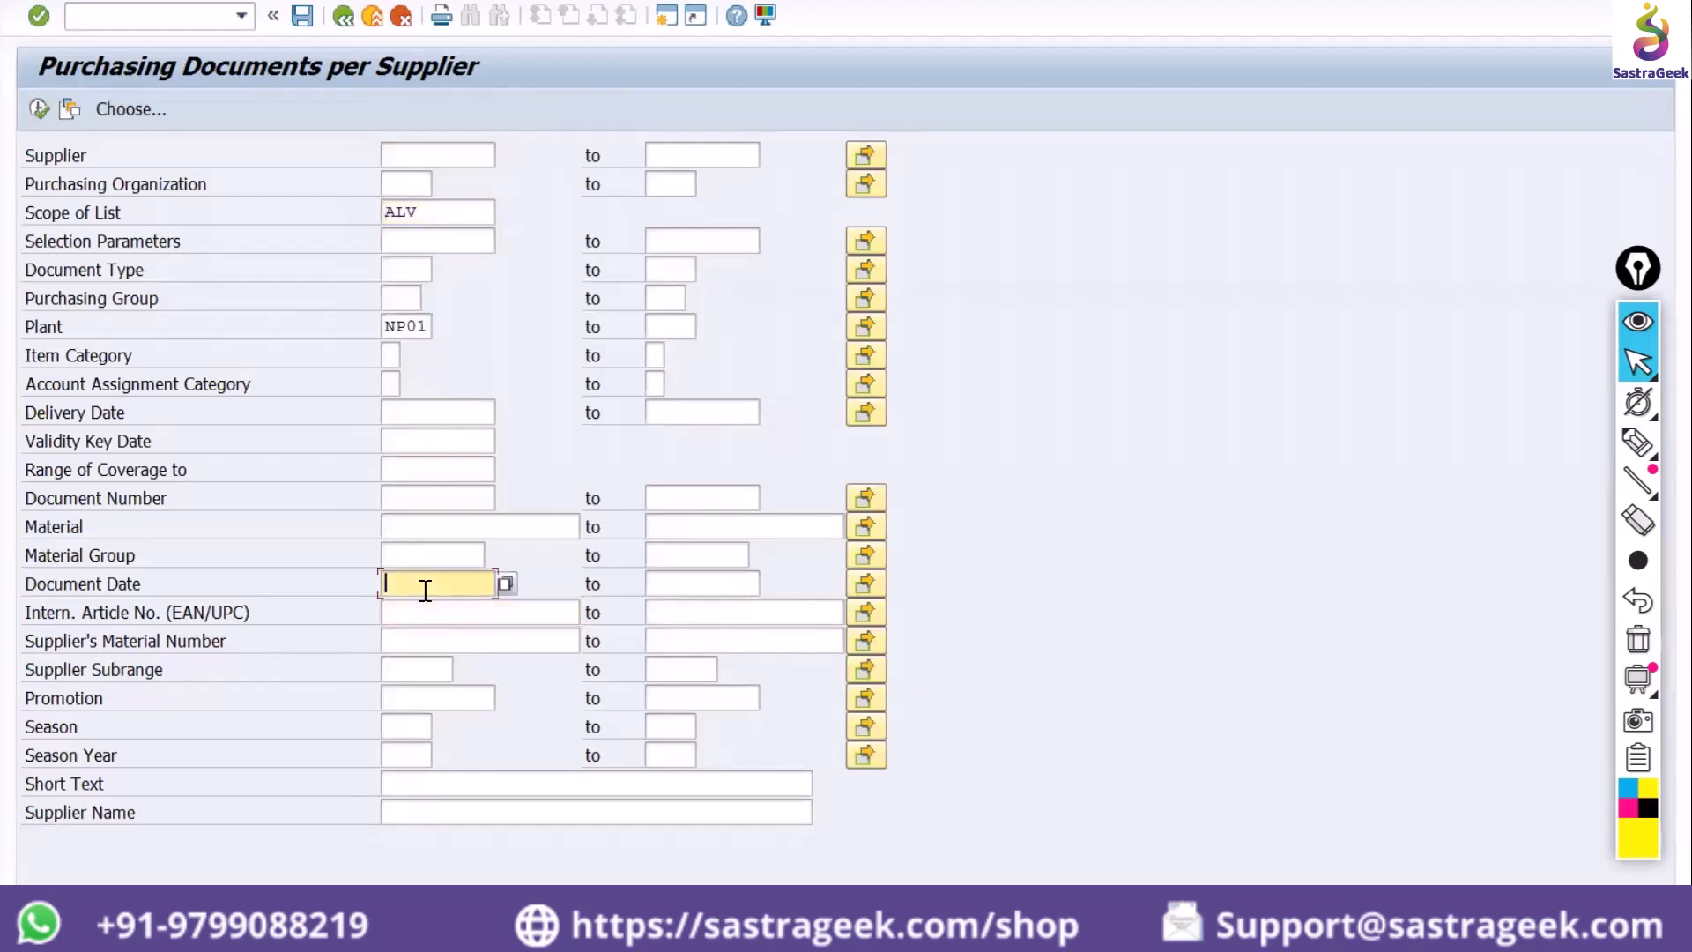
text(01.01.2024)
key(Tab)
text(11.05.2024)
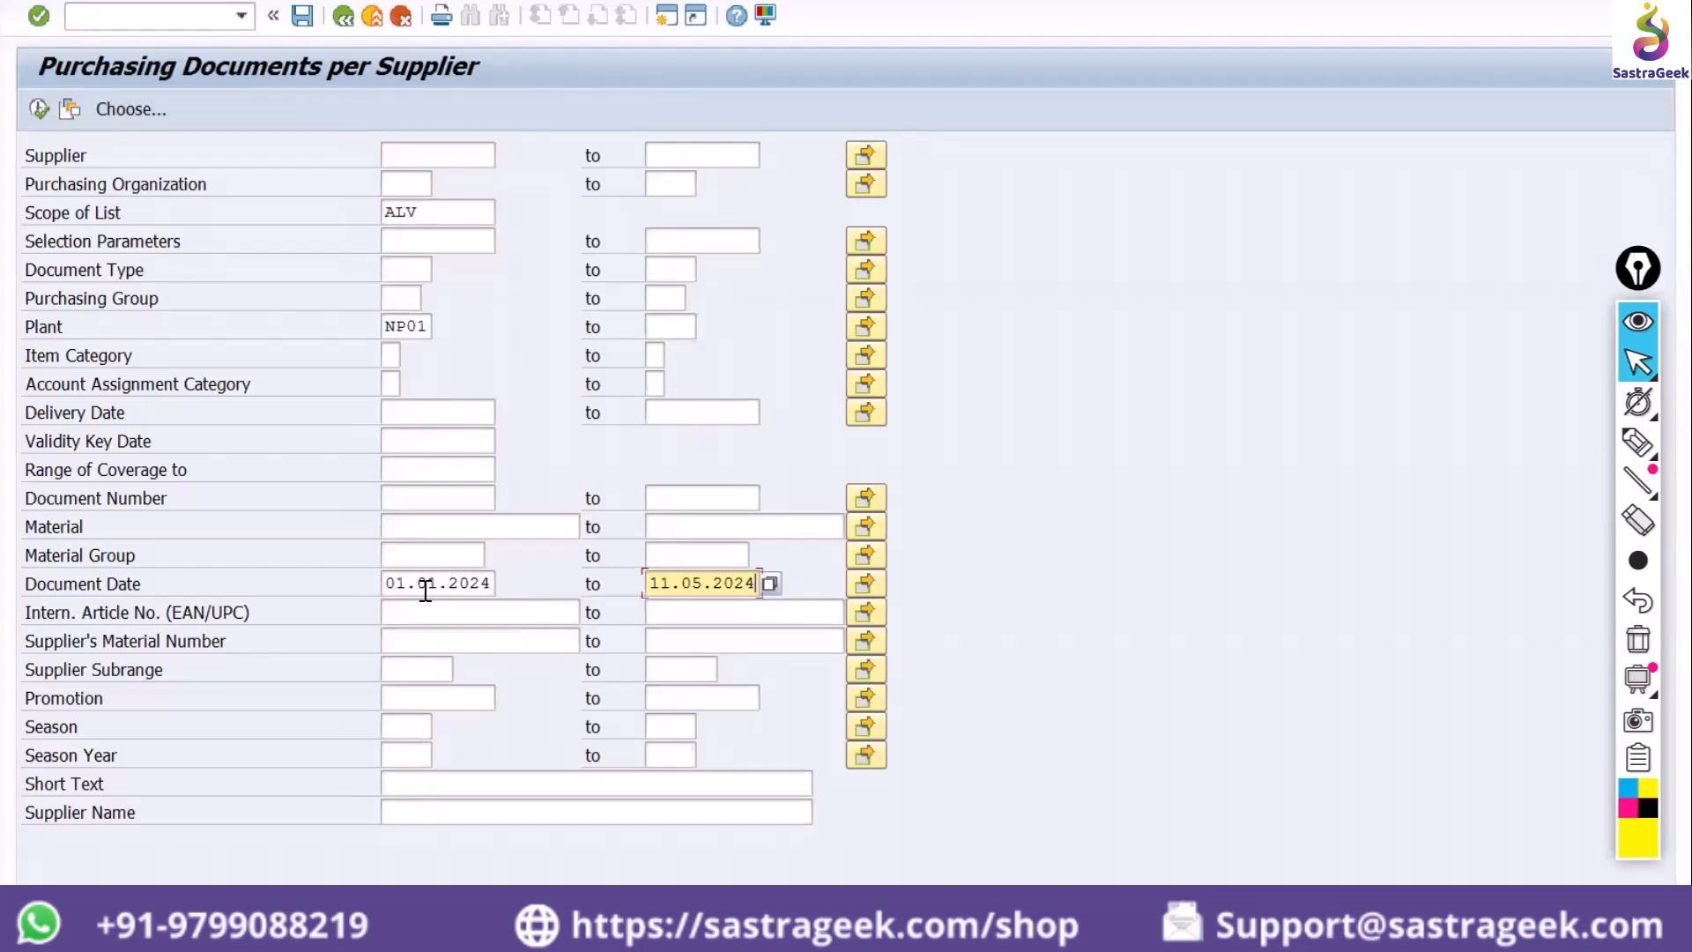
click(36, 110)
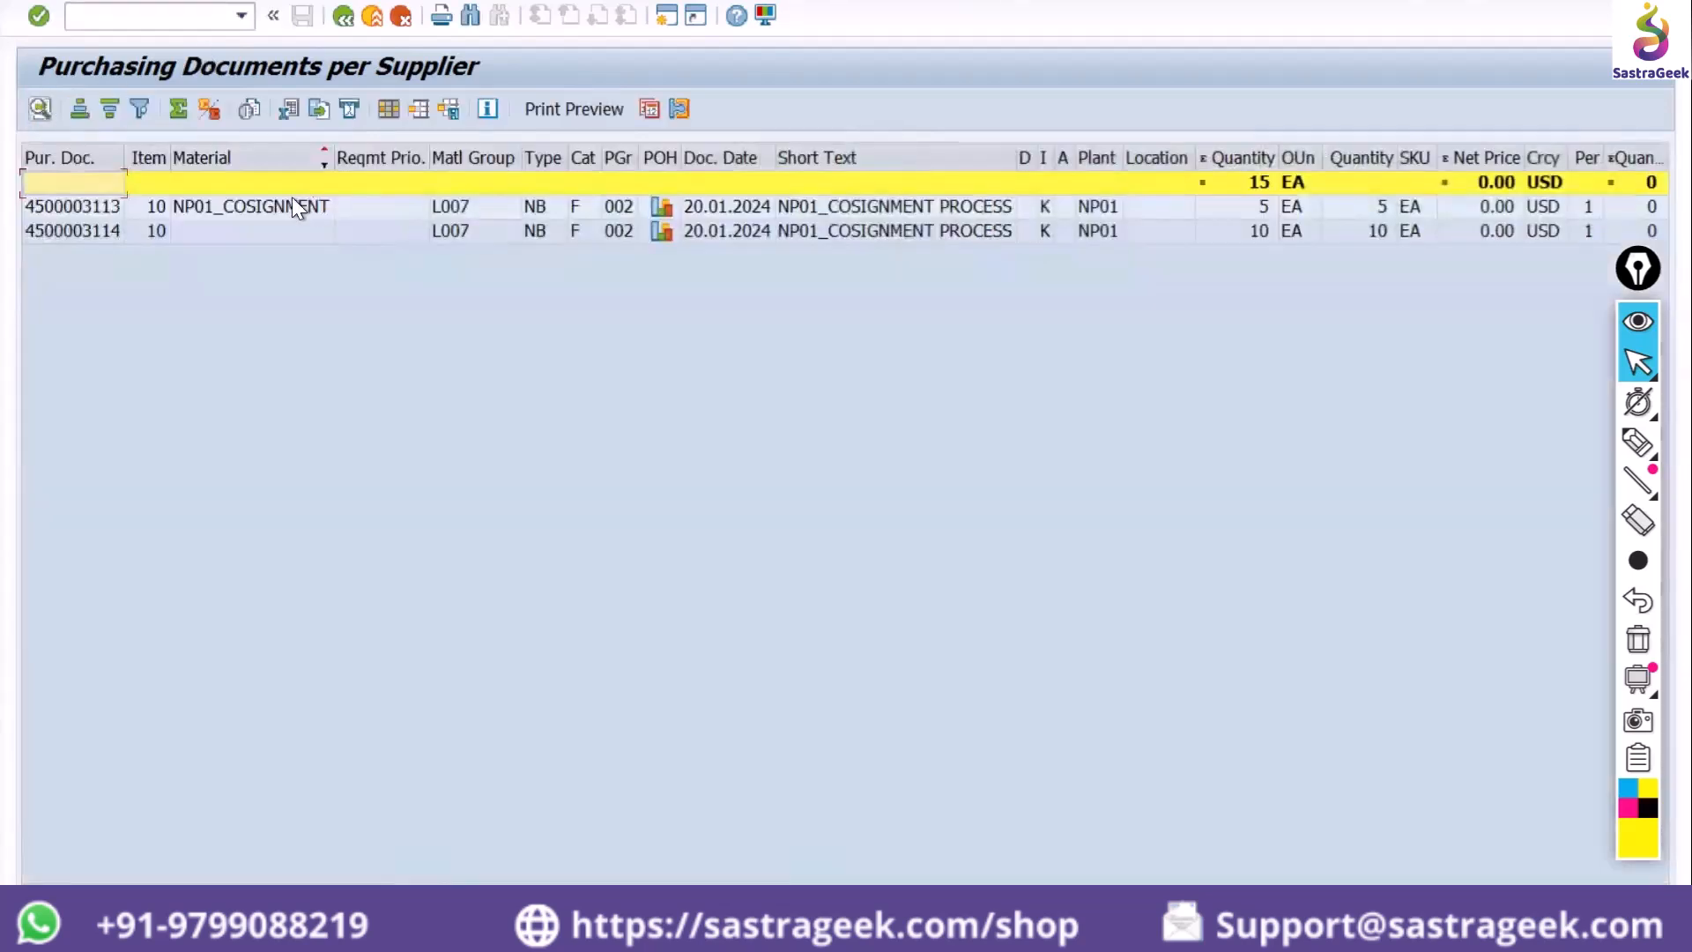
Review the active layout's column settings without changes and reapply the default saved layout from the layout overview
click(386, 108)
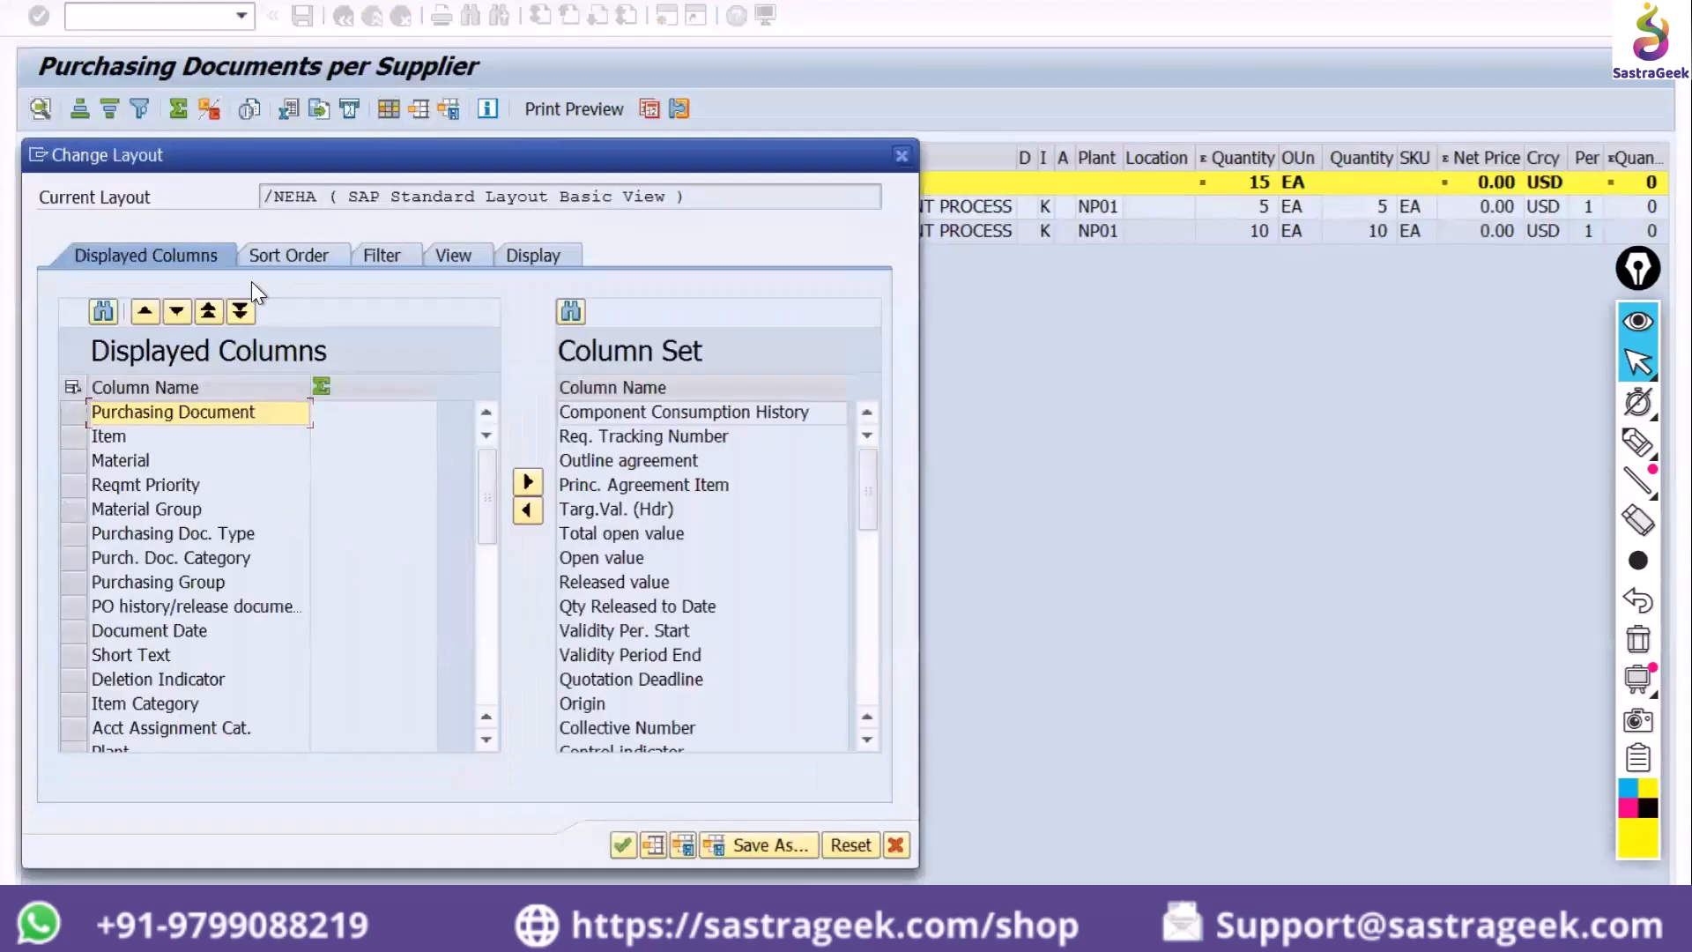
click(896, 846)
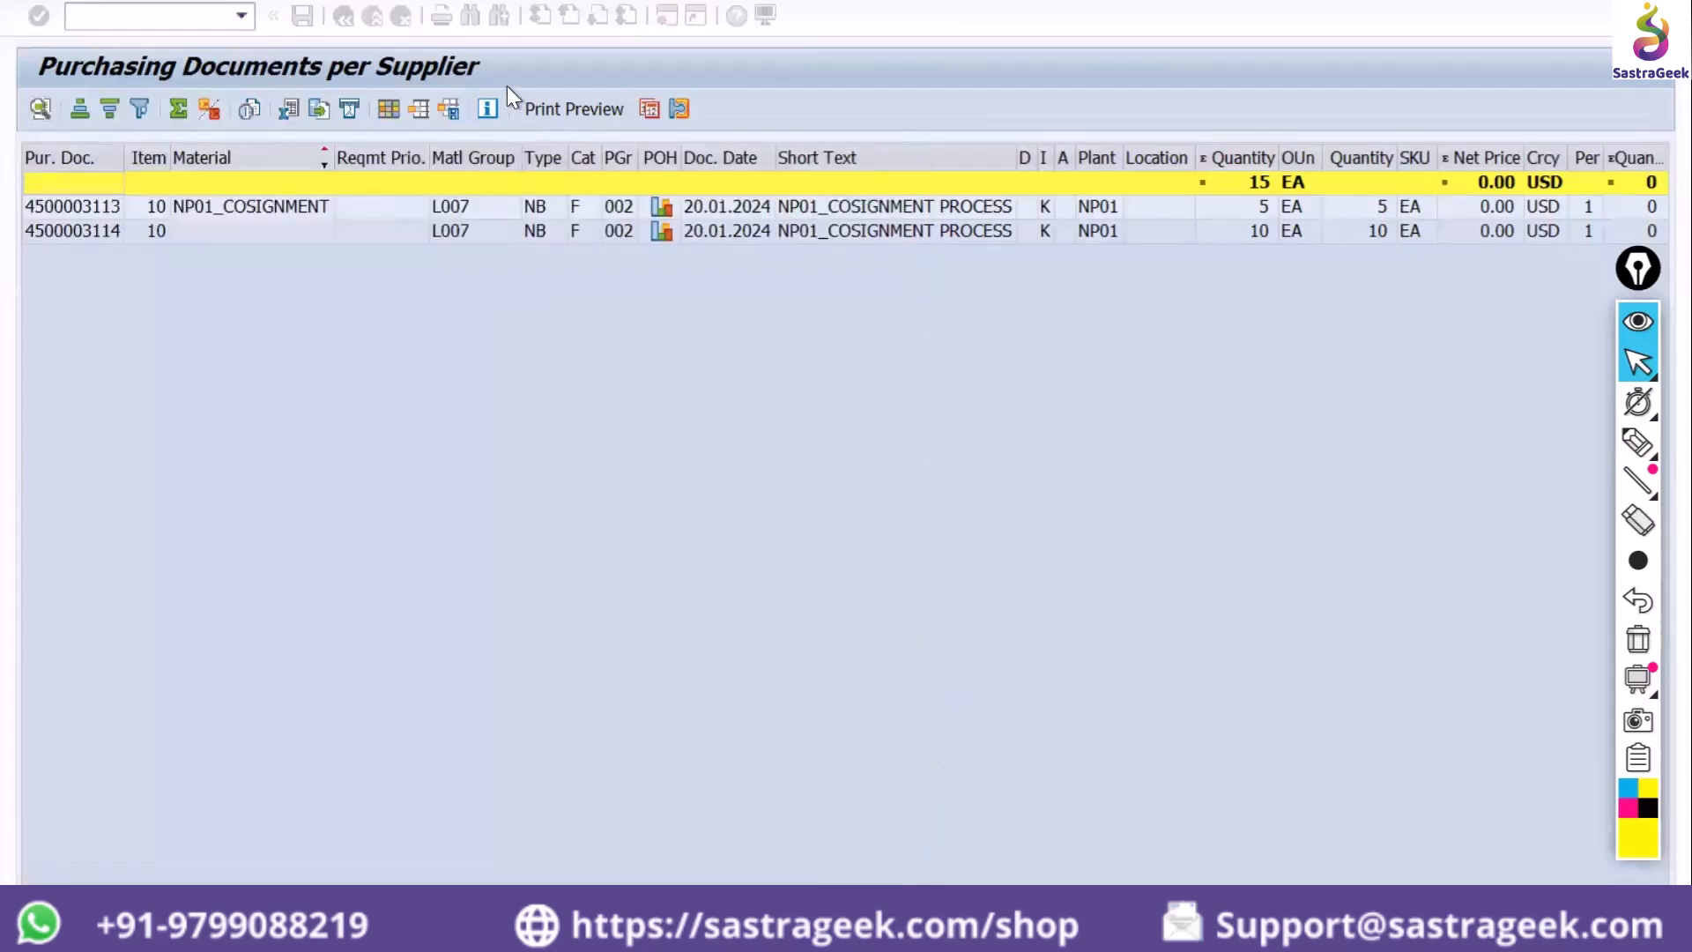
click(419, 109)
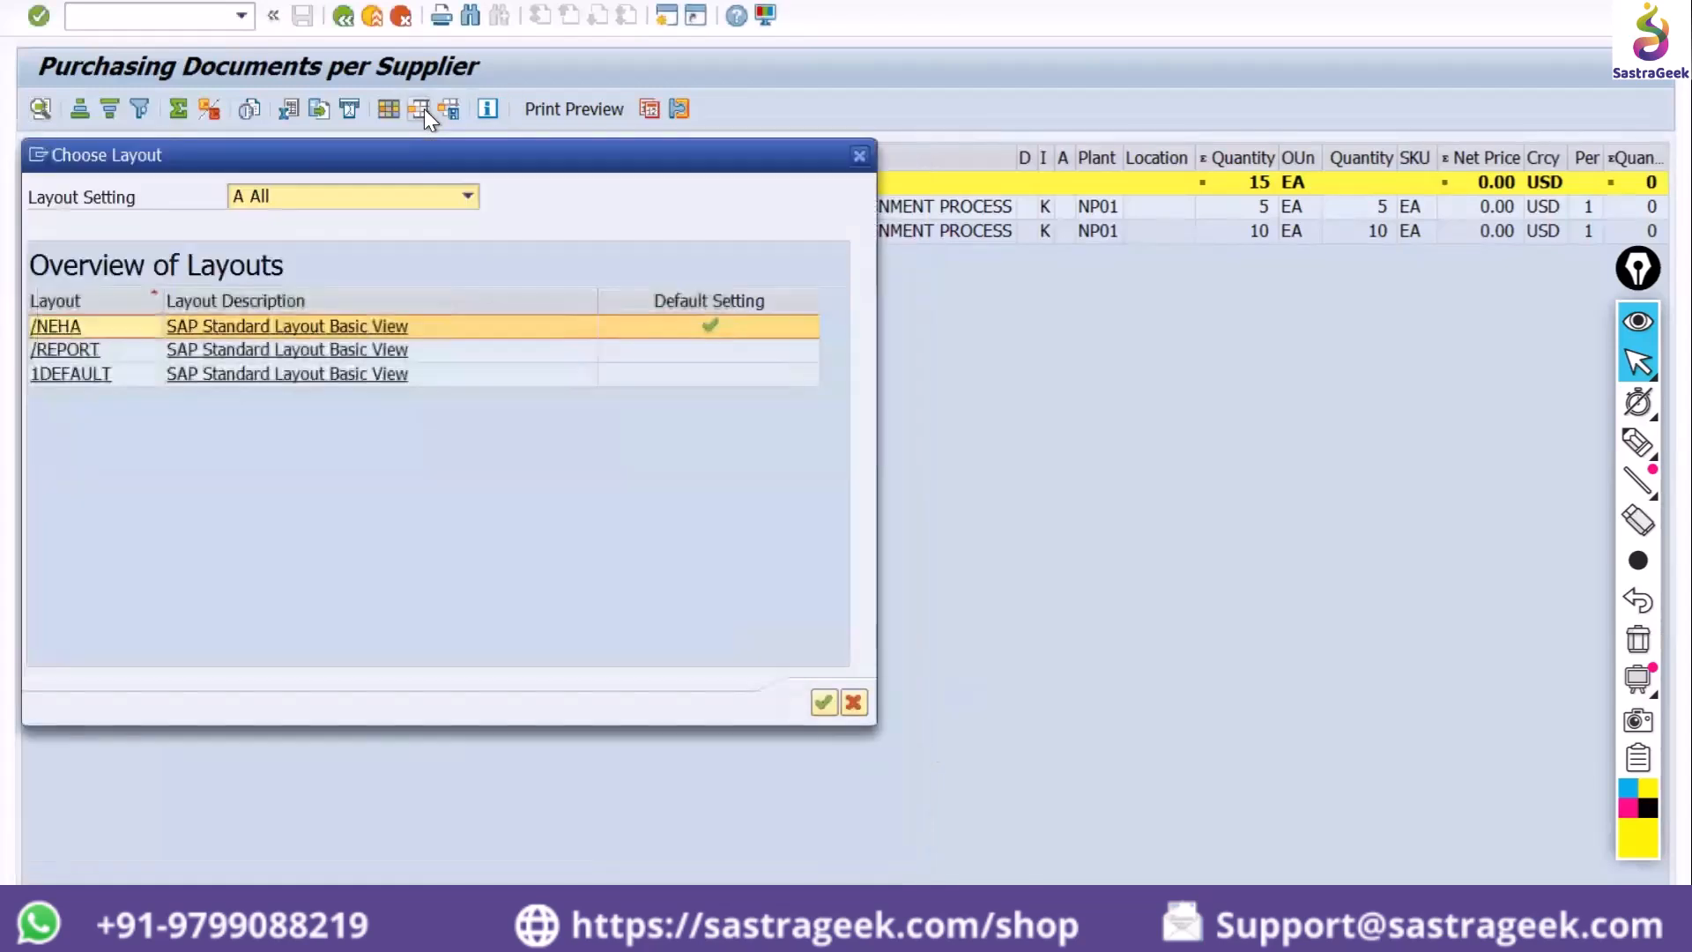
click(56, 328)
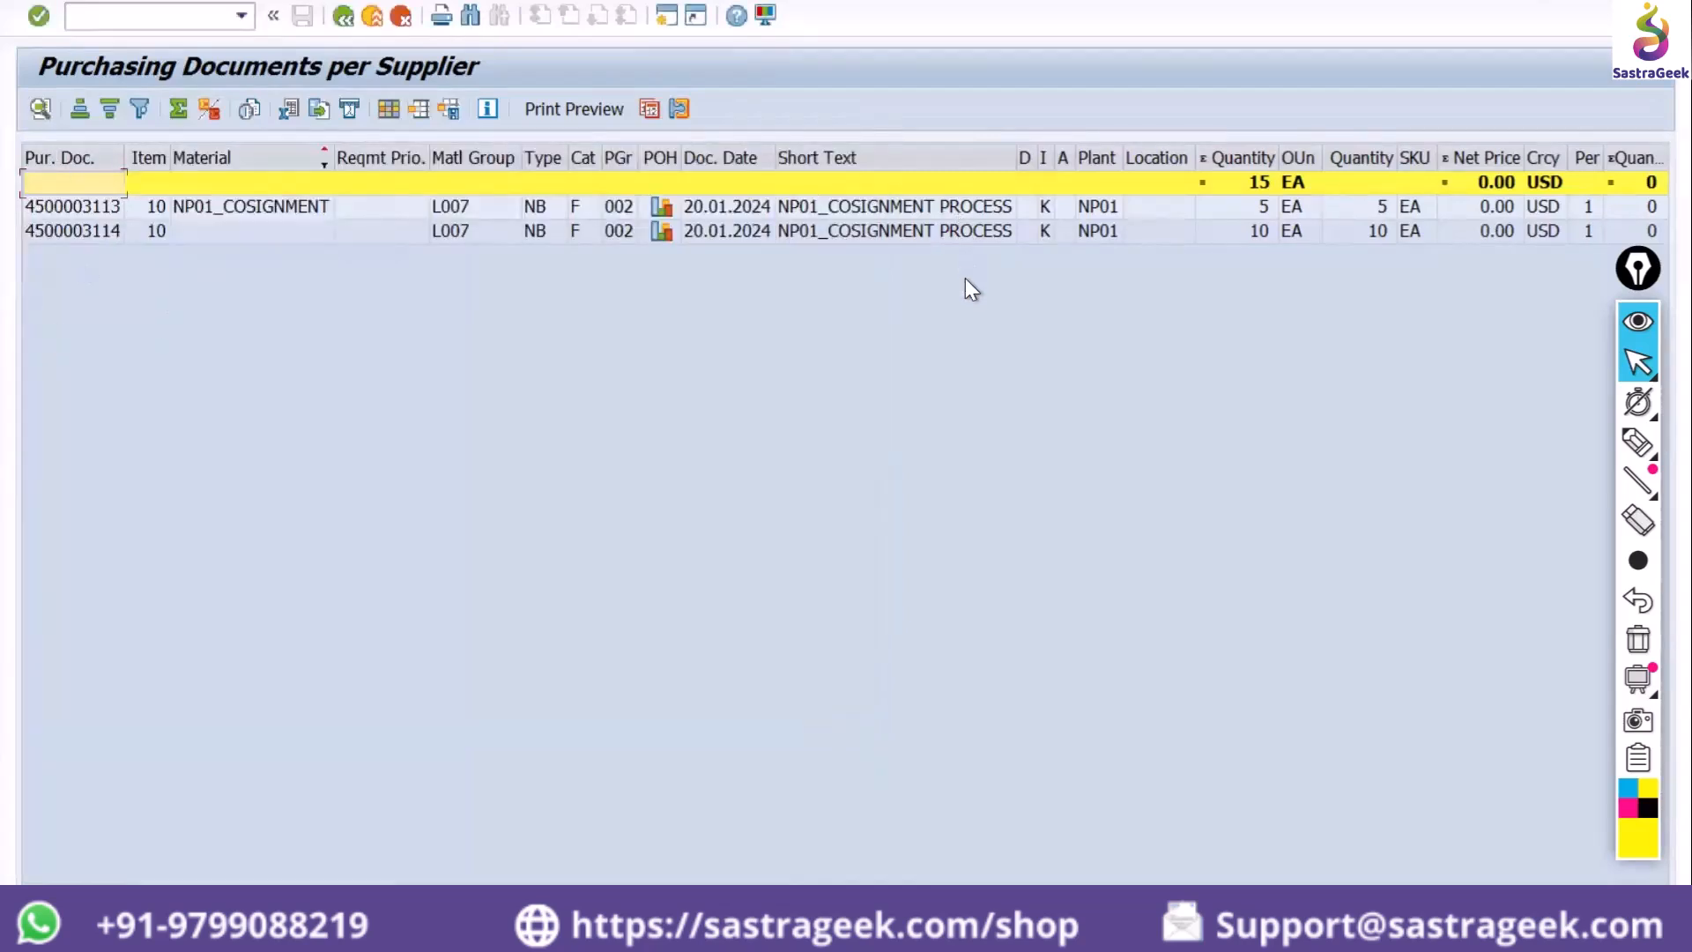
Switch the purchasing documents list to the saved /REPORT layout
click(422, 108)
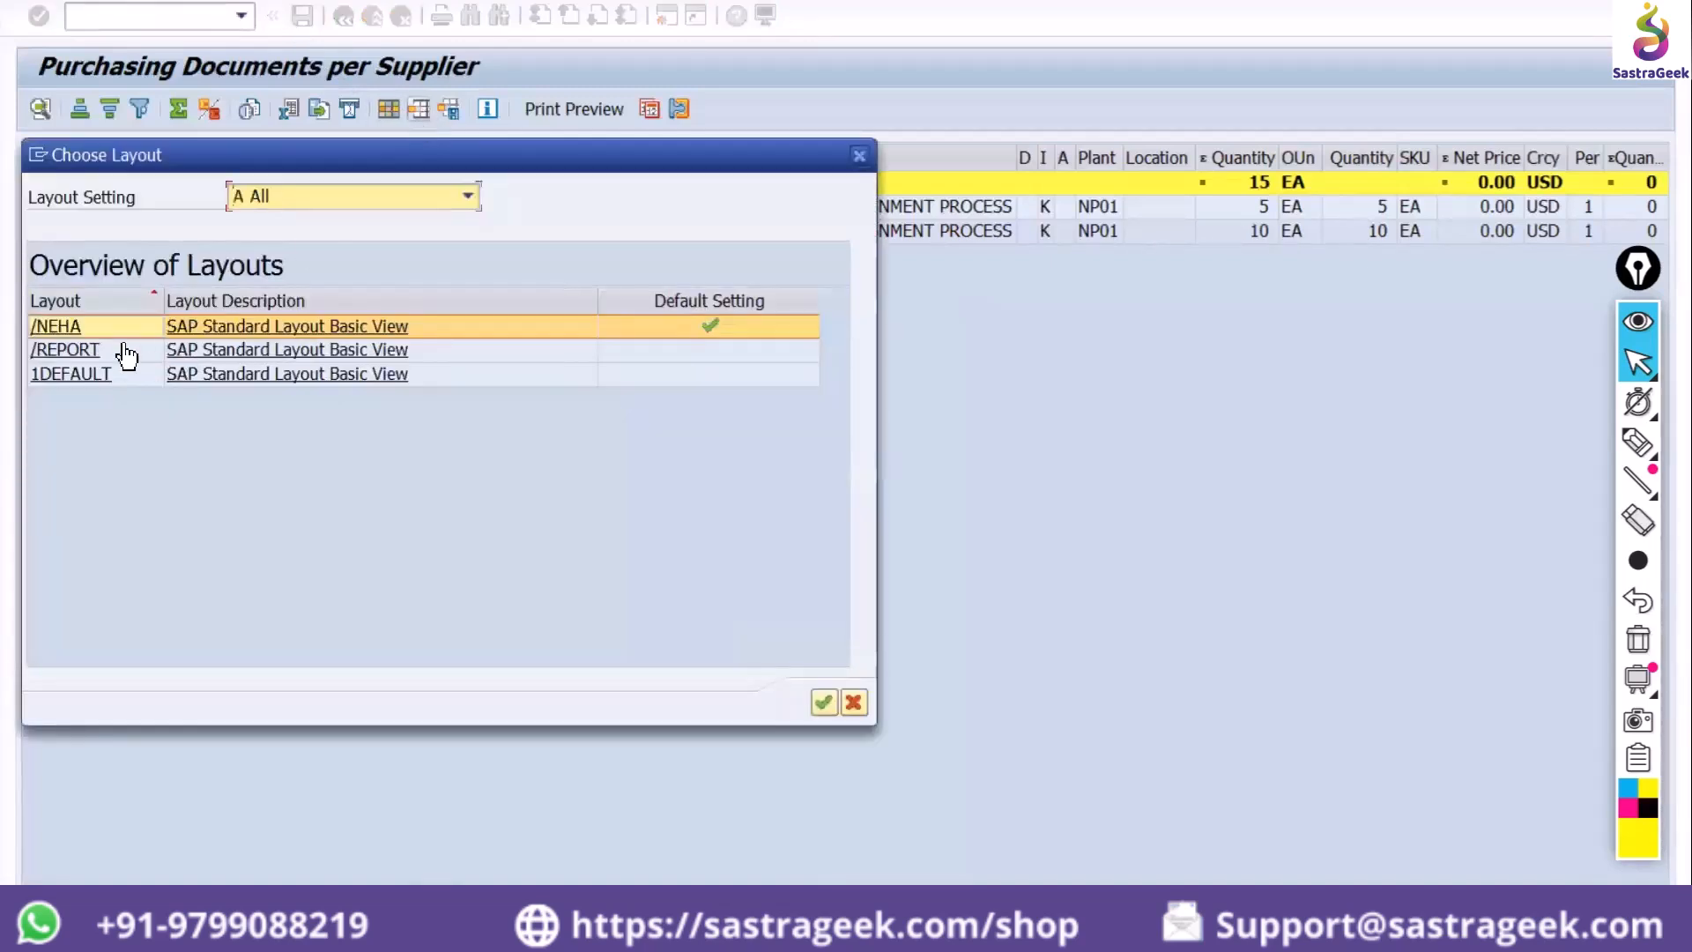
click(76, 347)
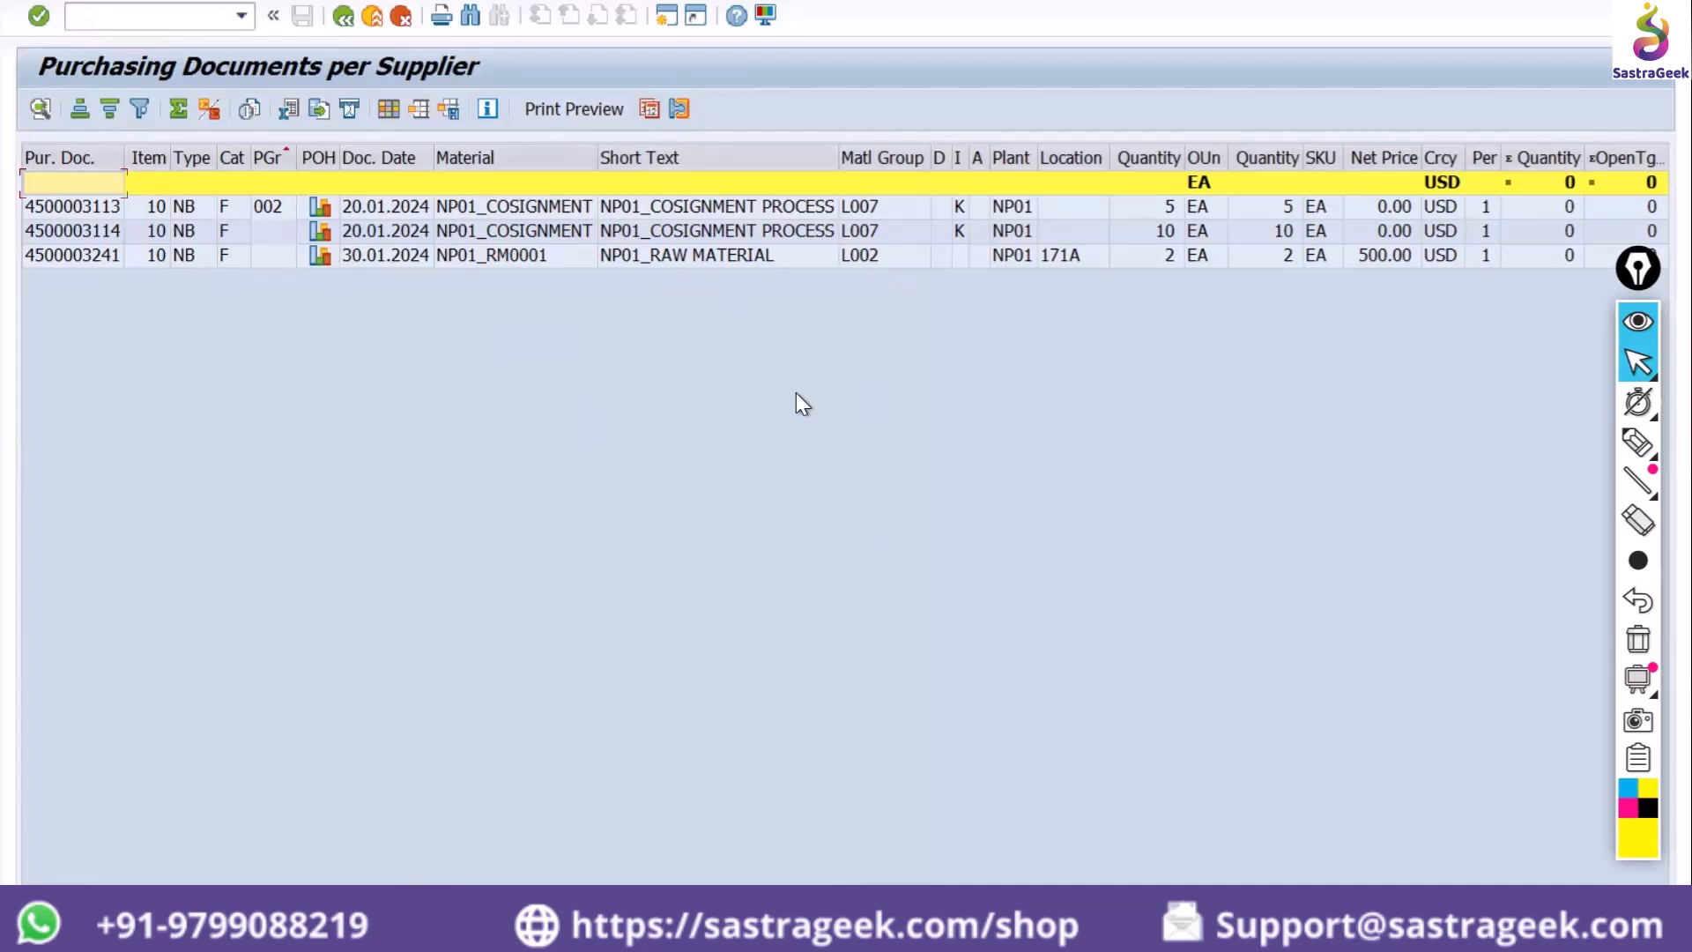
Export the list as the xlsx file EXPORT_20240512_210503 to the Desktop, allowing SAP GUI to create the file
click(288, 110)
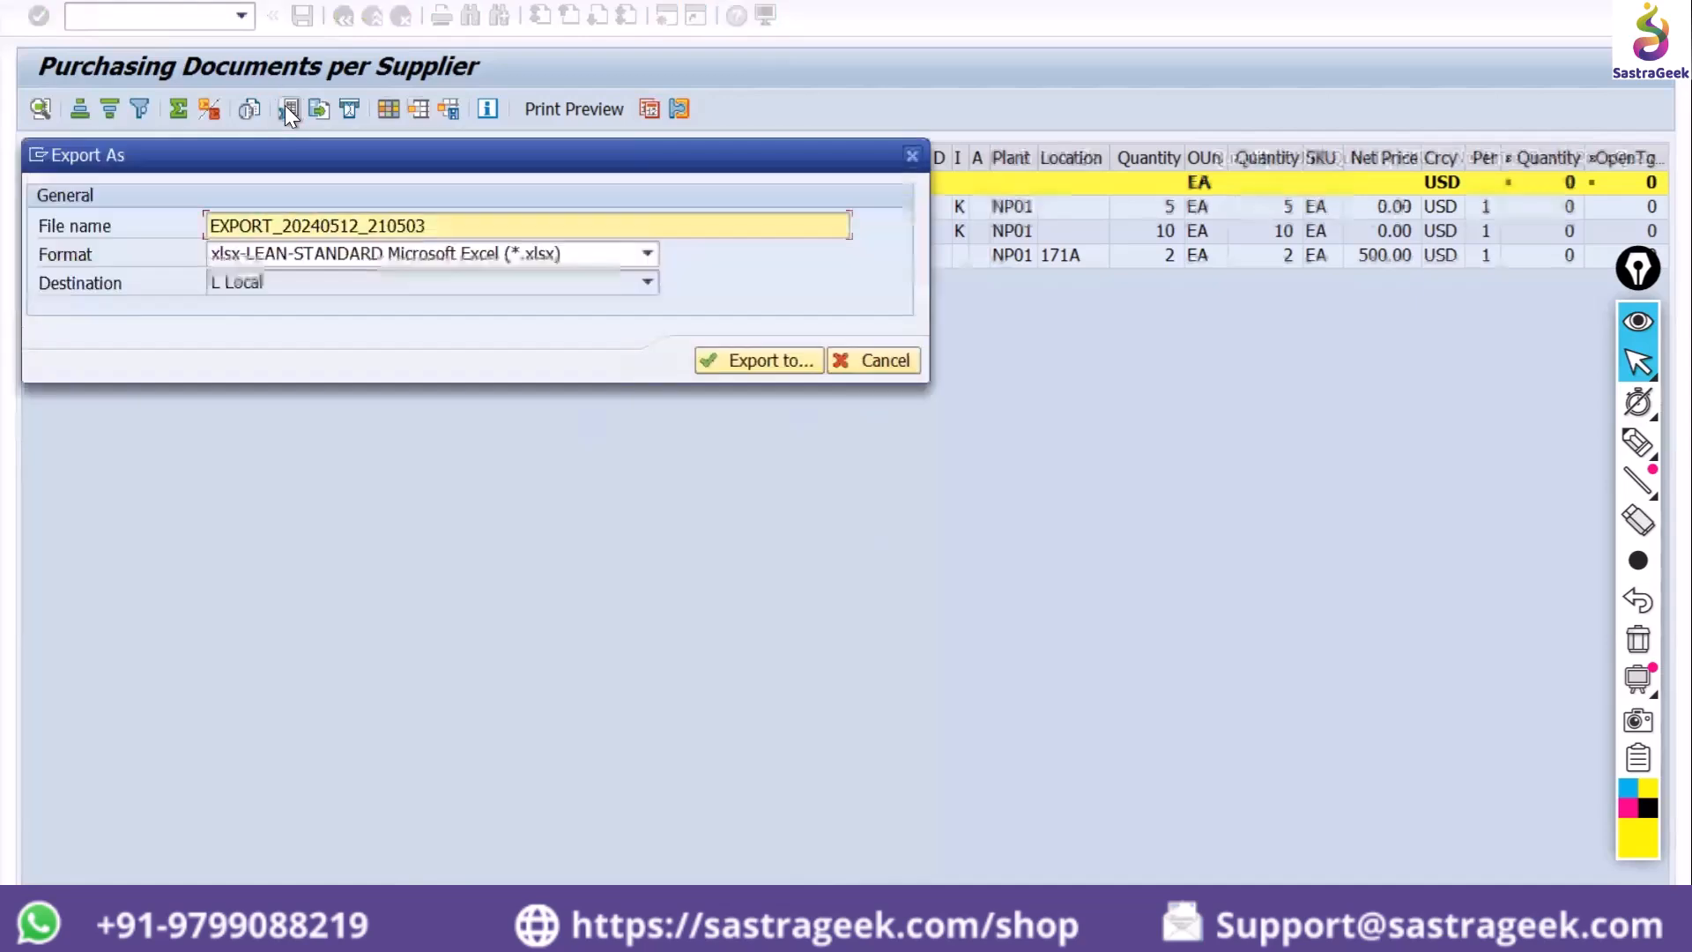
click(758, 363)
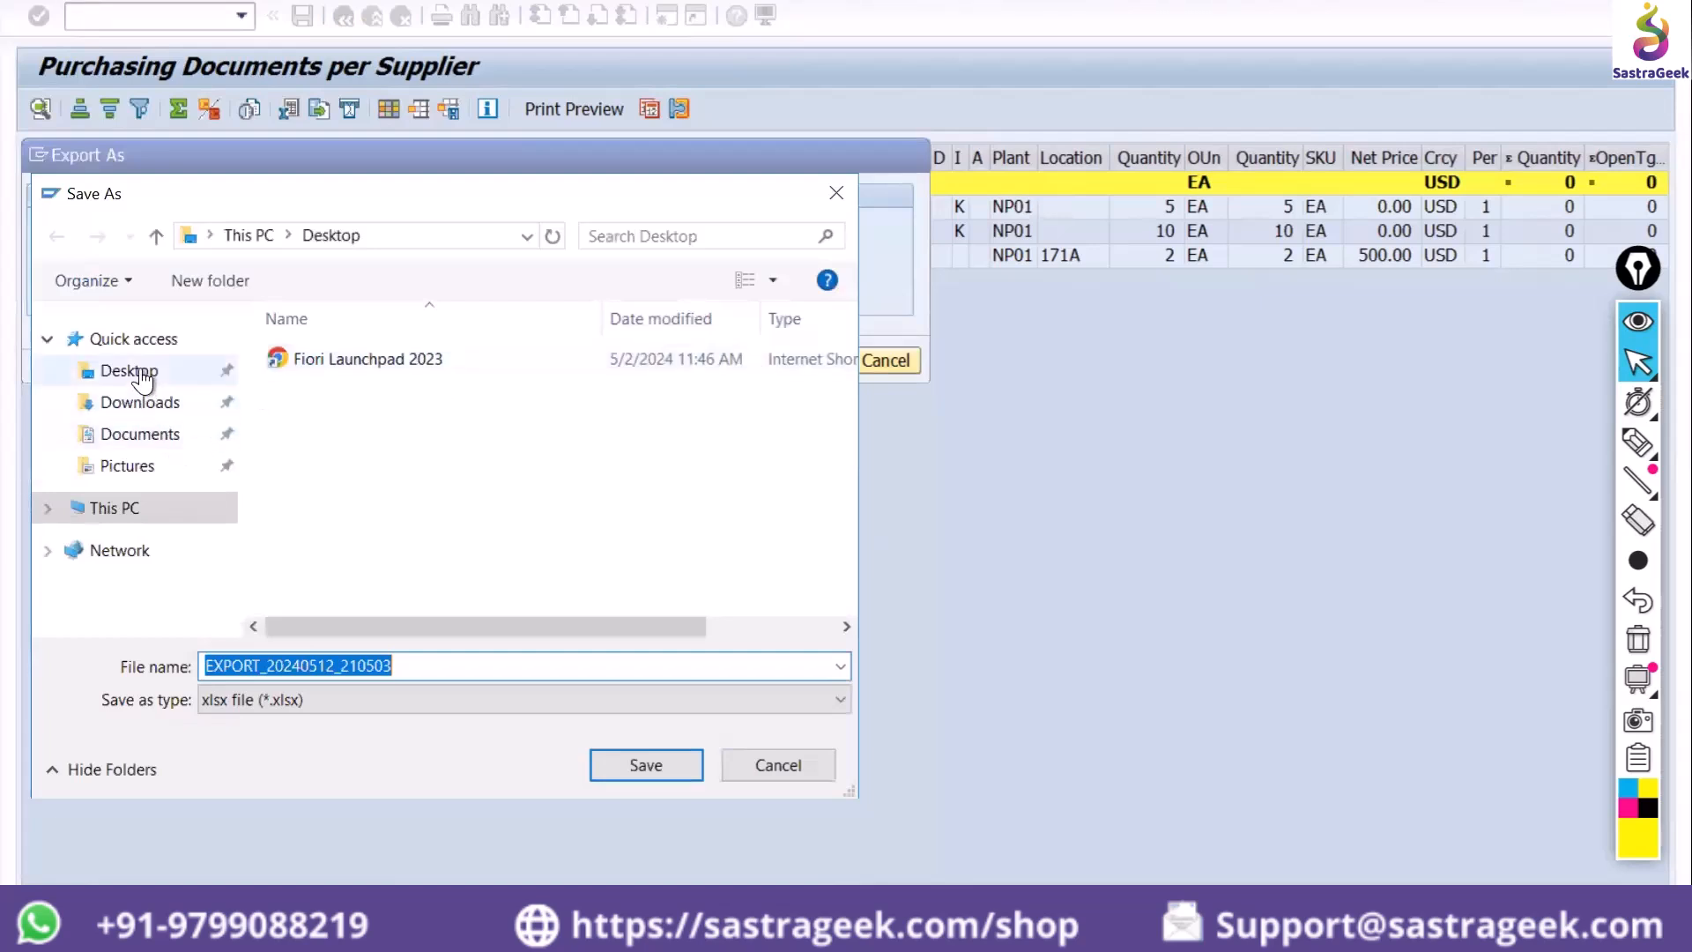
click(132, 371)
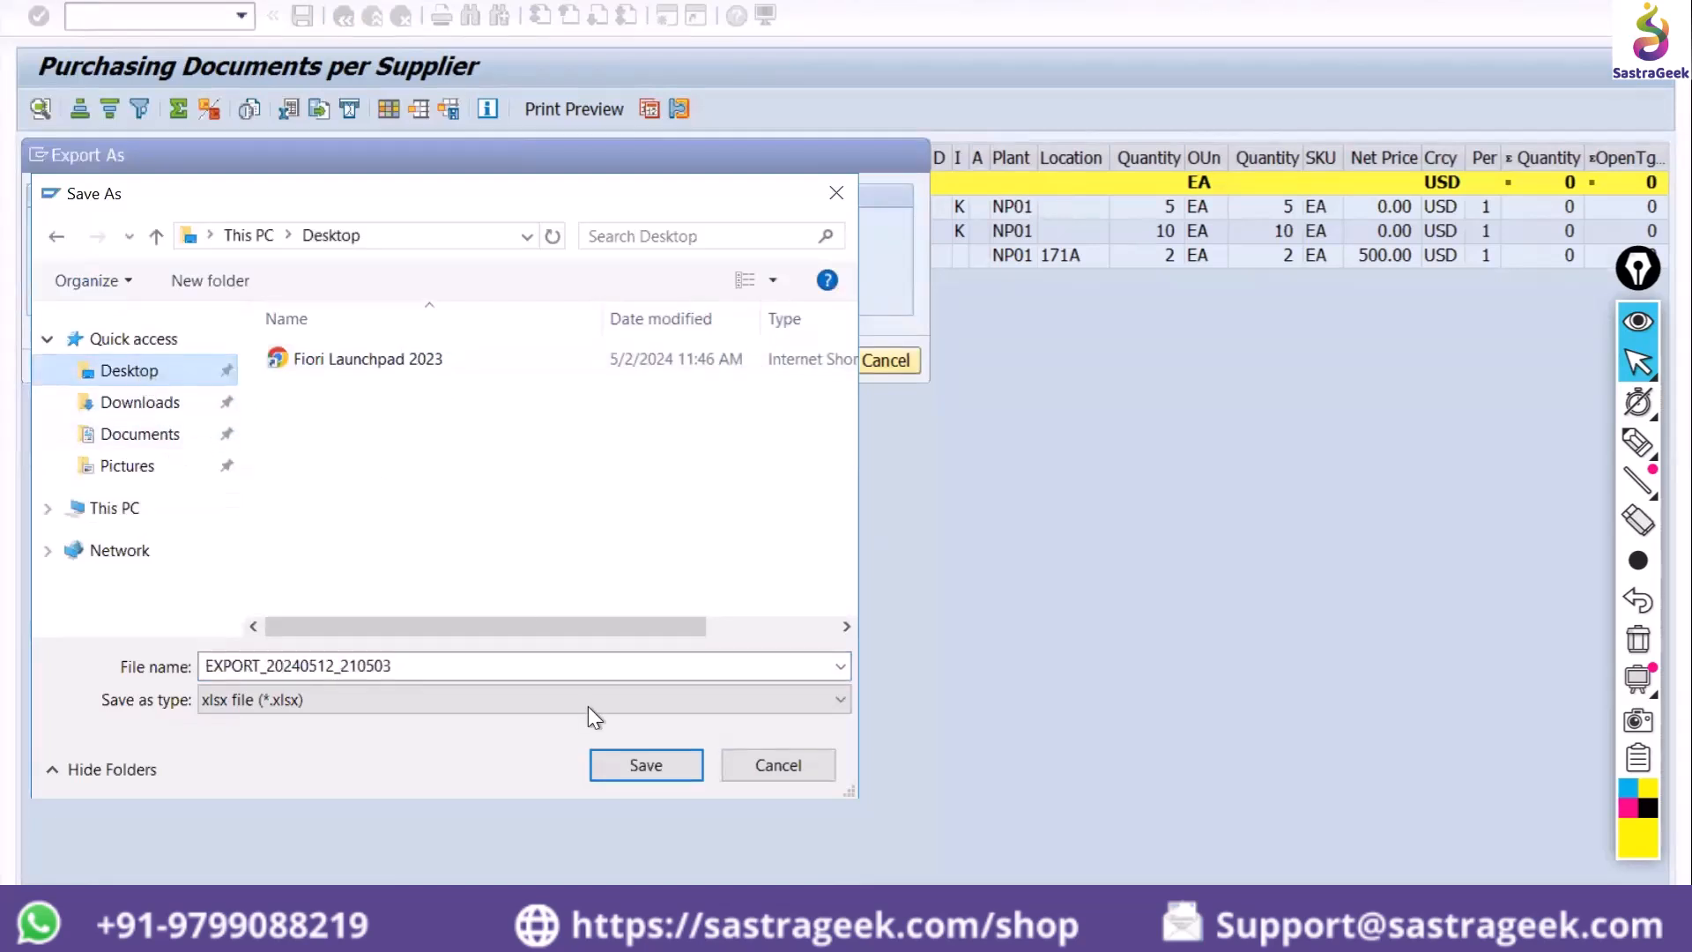
click(636, 770)
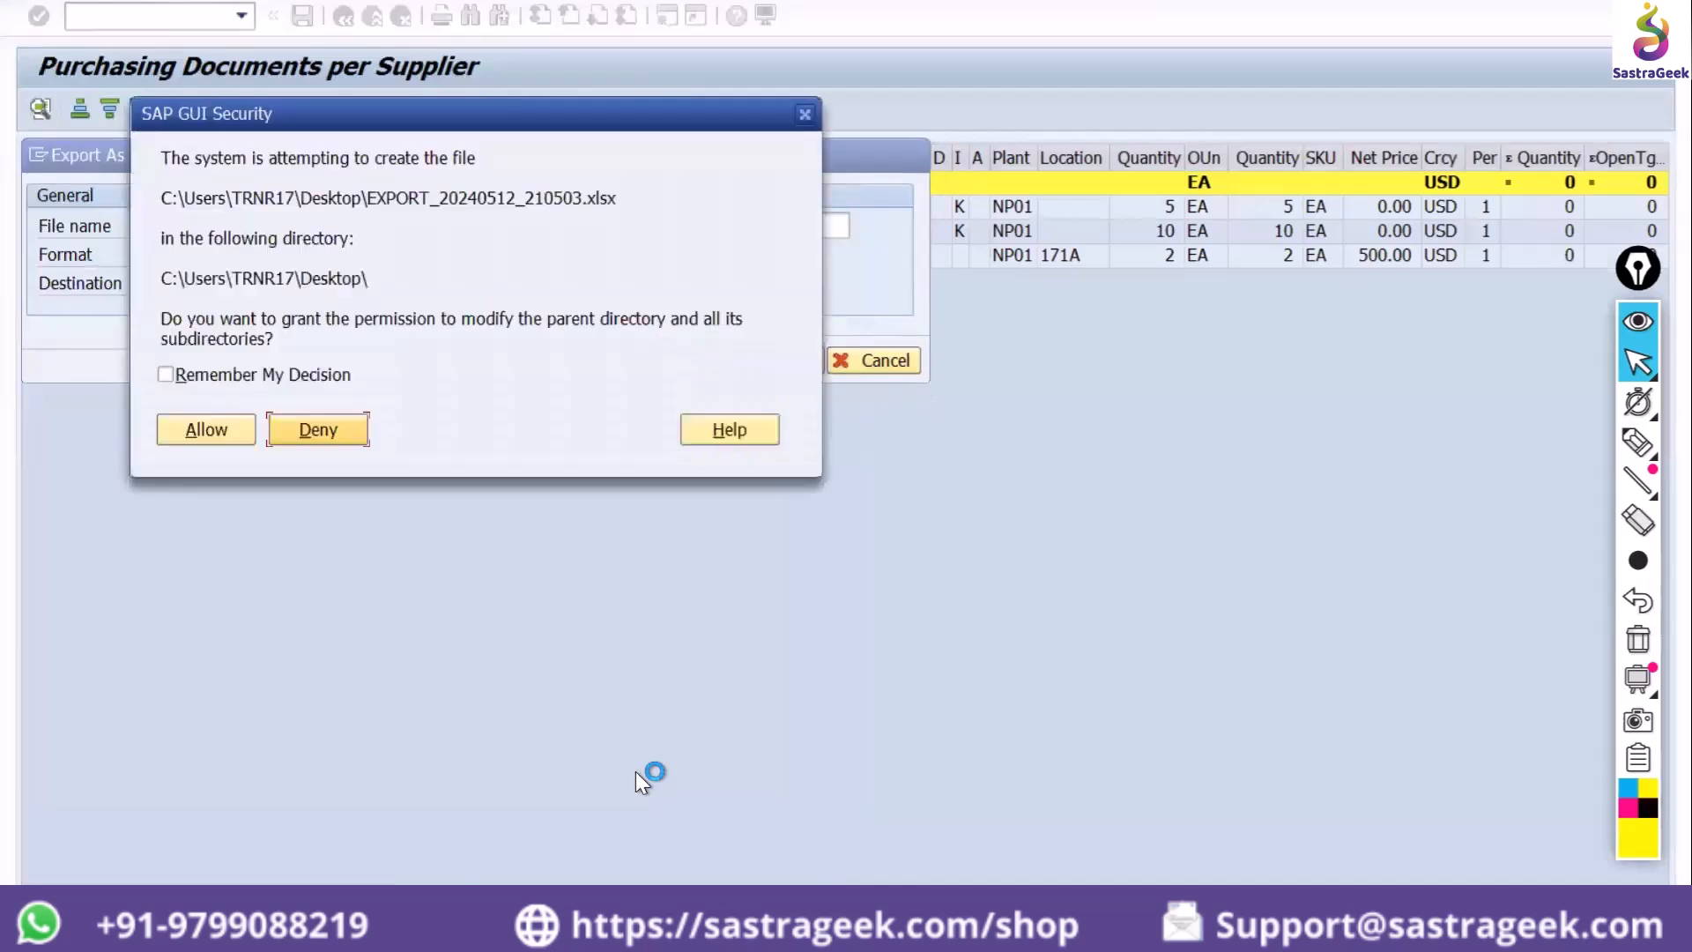
click(188, 430)
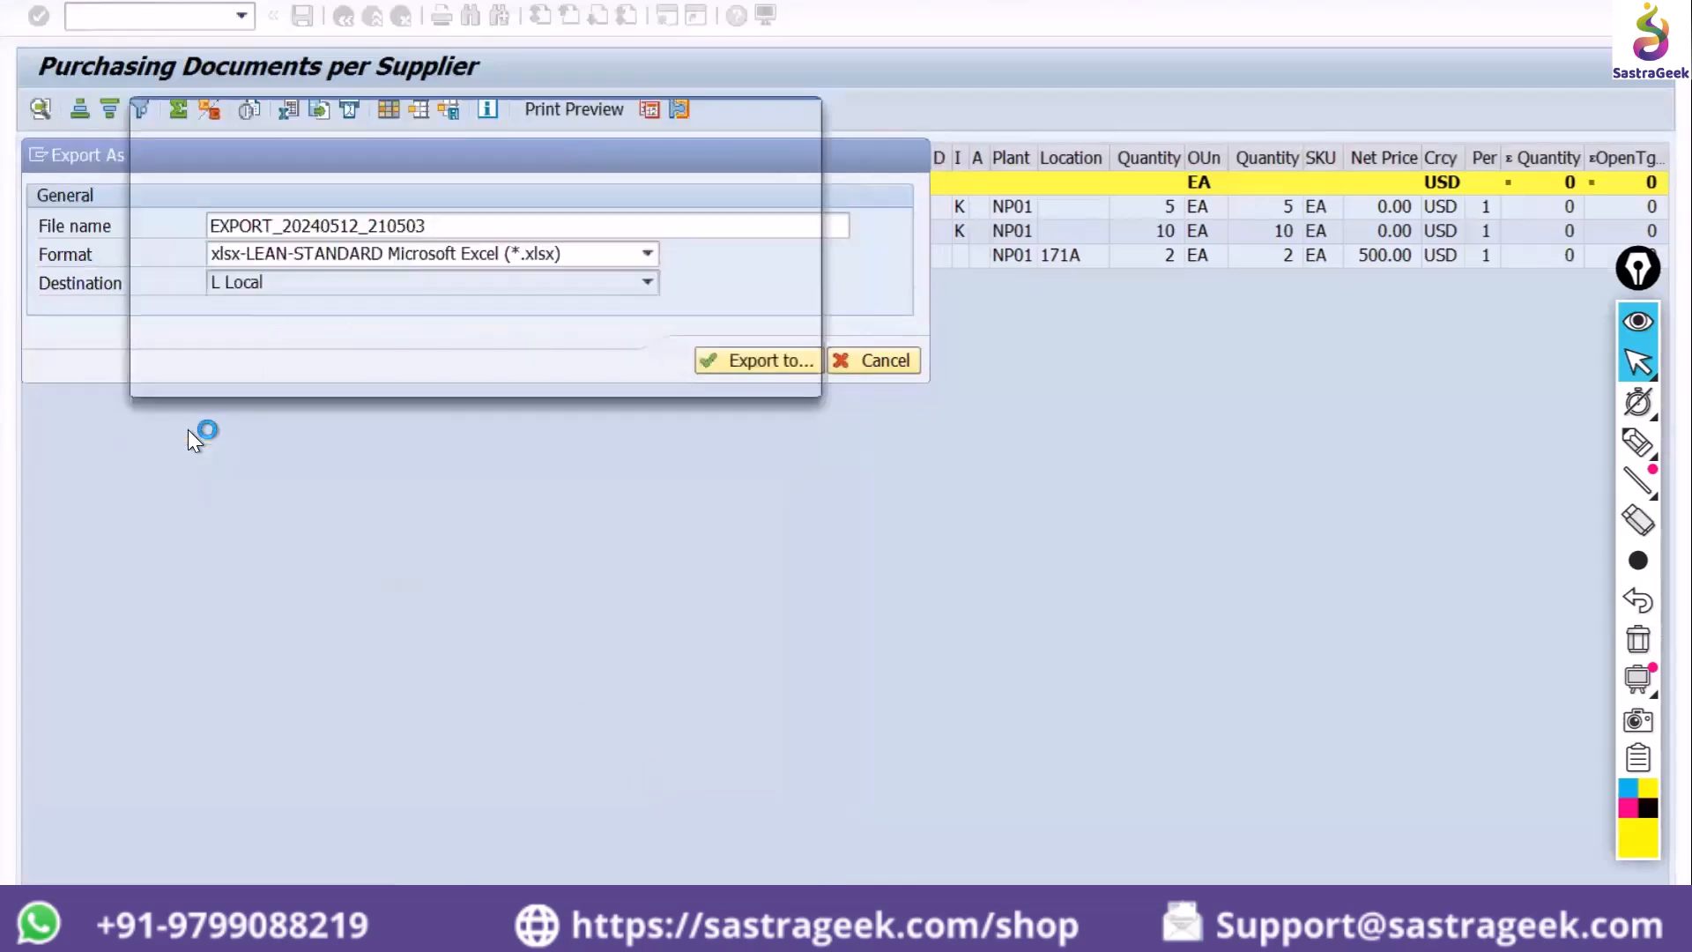
click(185, 348)
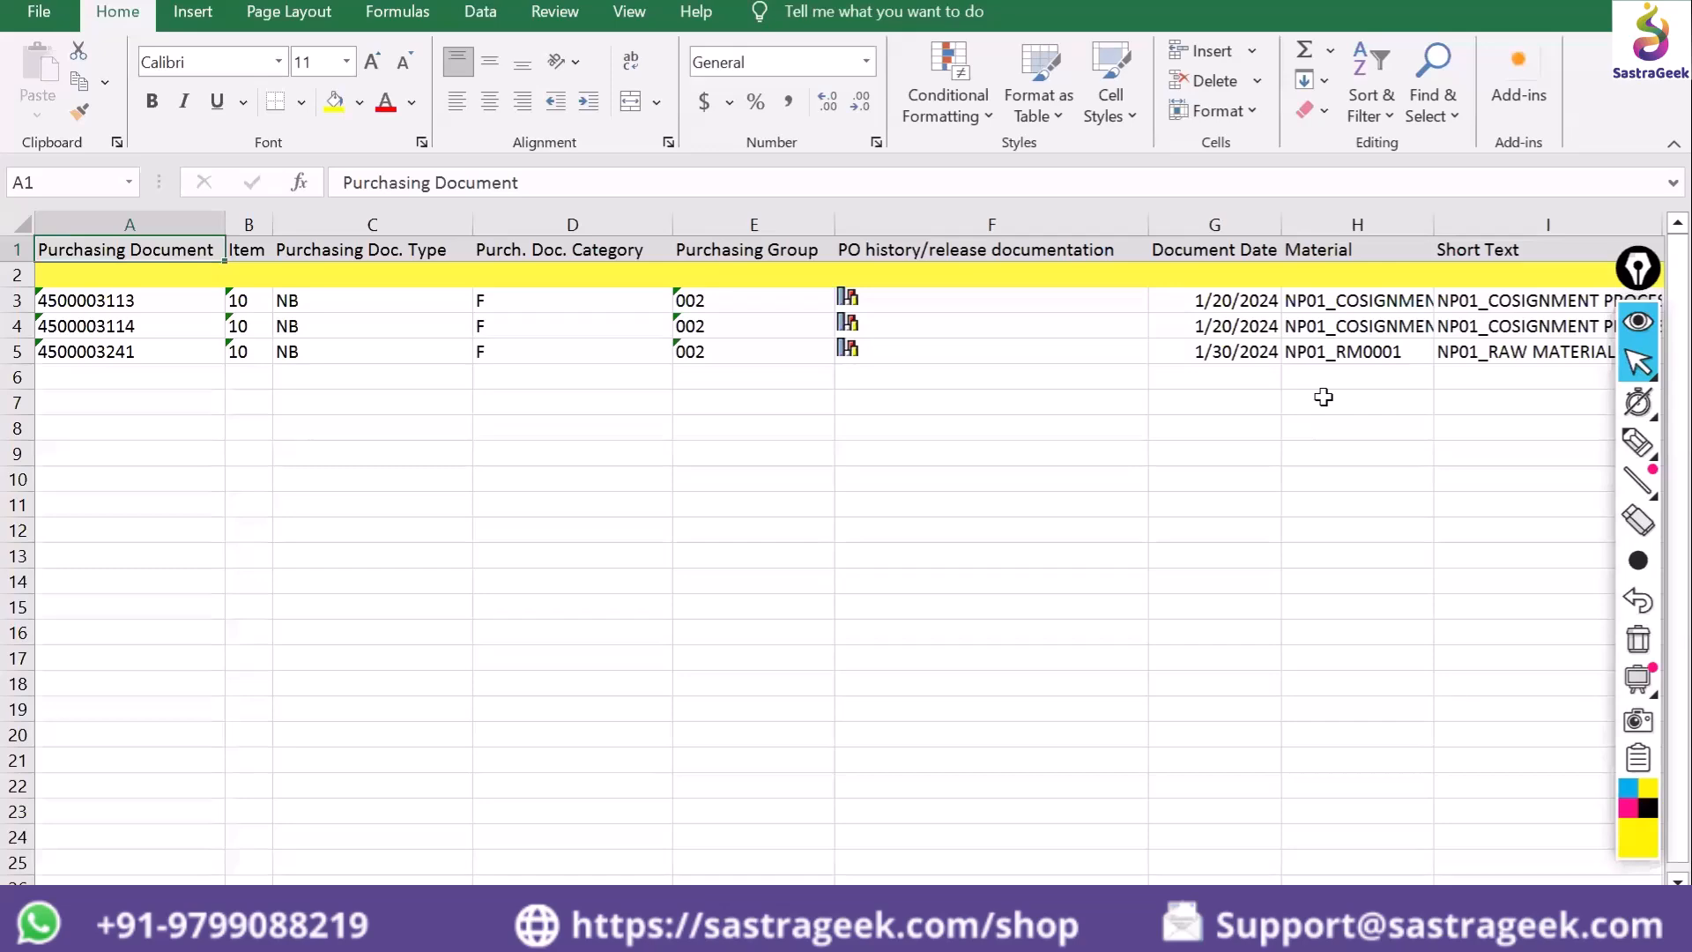
Dismiss the Office privacy notice and inspect the exported purchasing document rows, highlighting cells A3 to F4
mouse_move(1097, 900)
mouse_down()
mouse_move(1626, 901)
mouse_move(1097, 901)
mouse_up()
click(1375, 114)
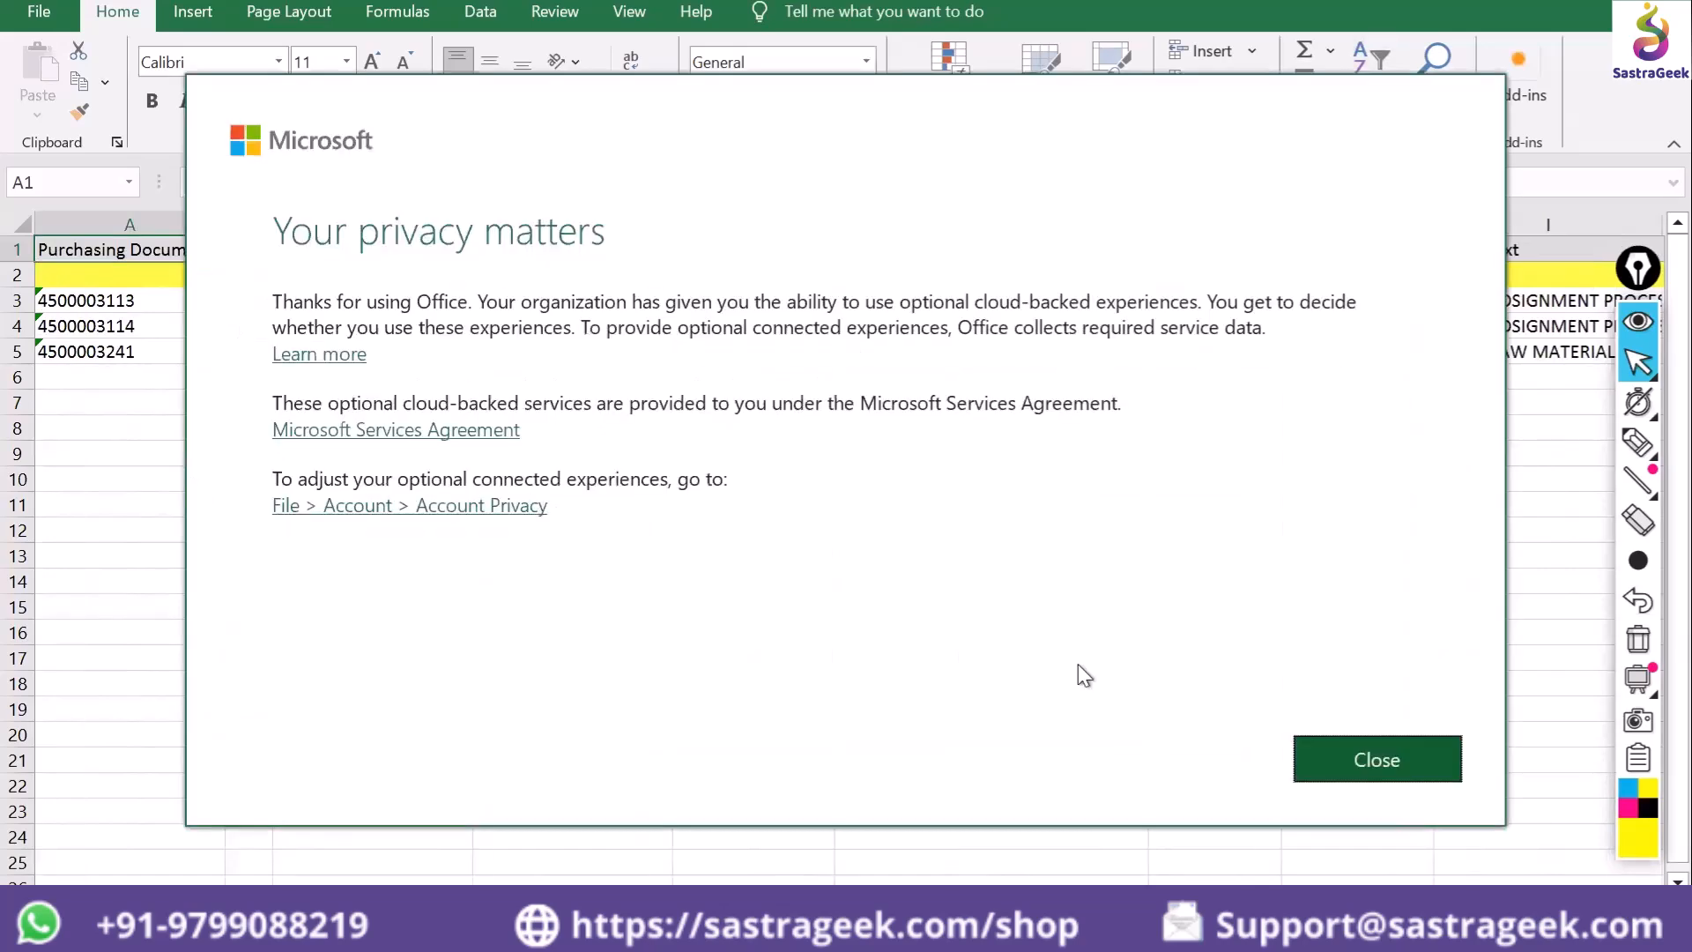
click(1436, 759)
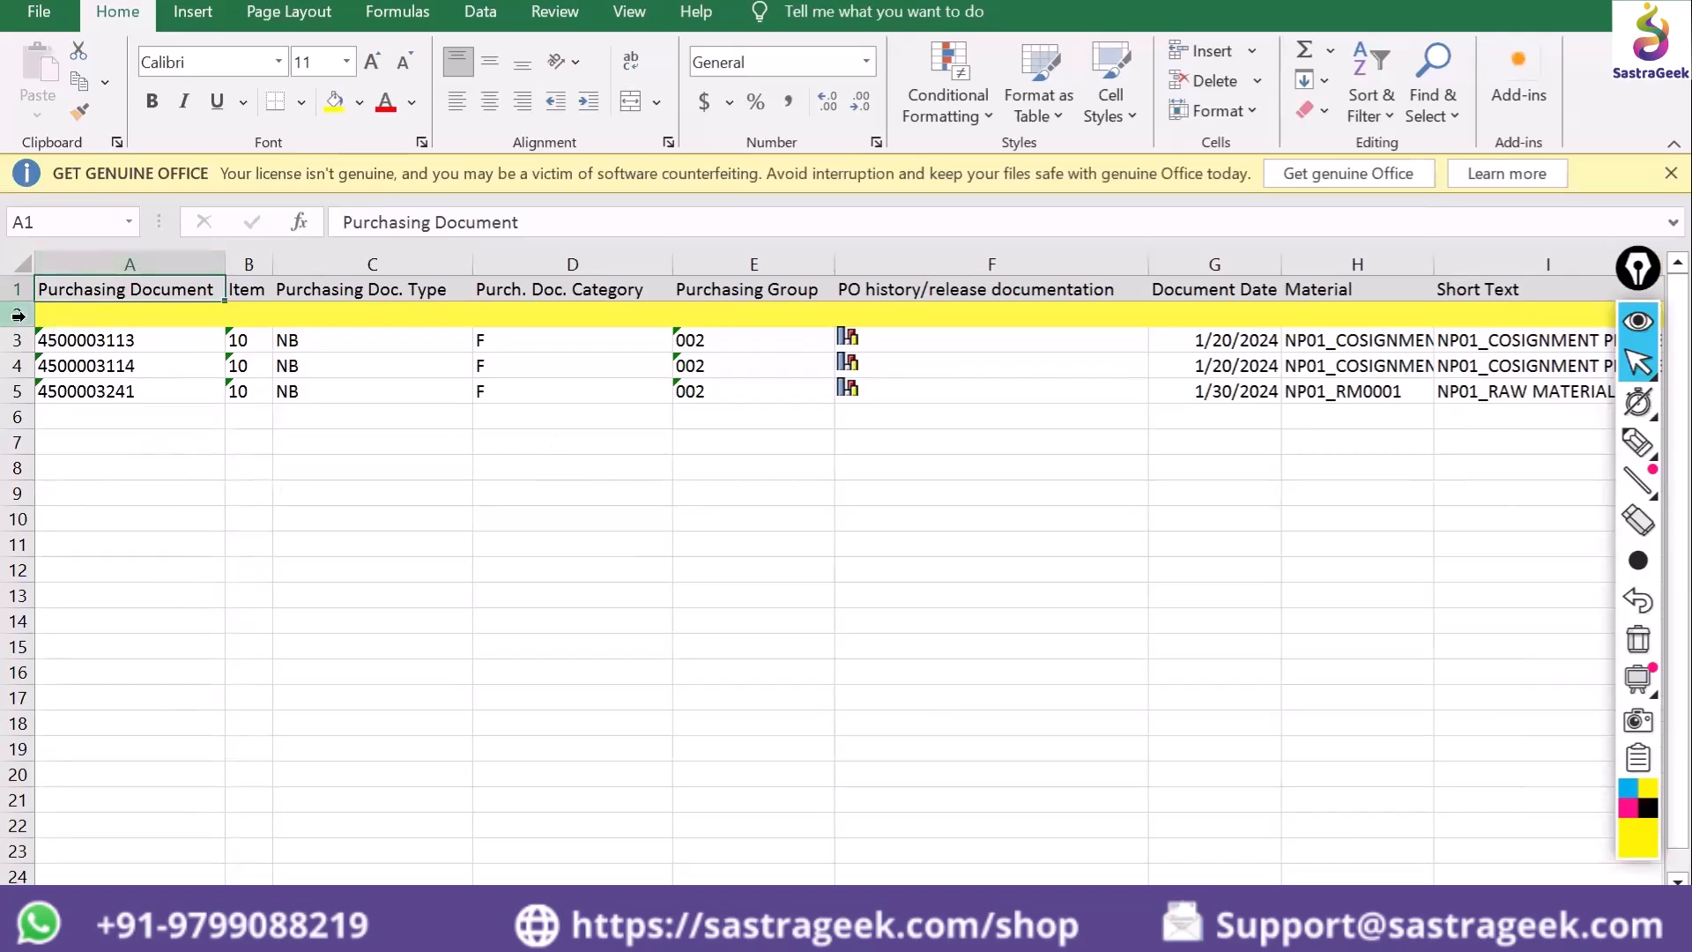
drag(44, 340, 888, 367)
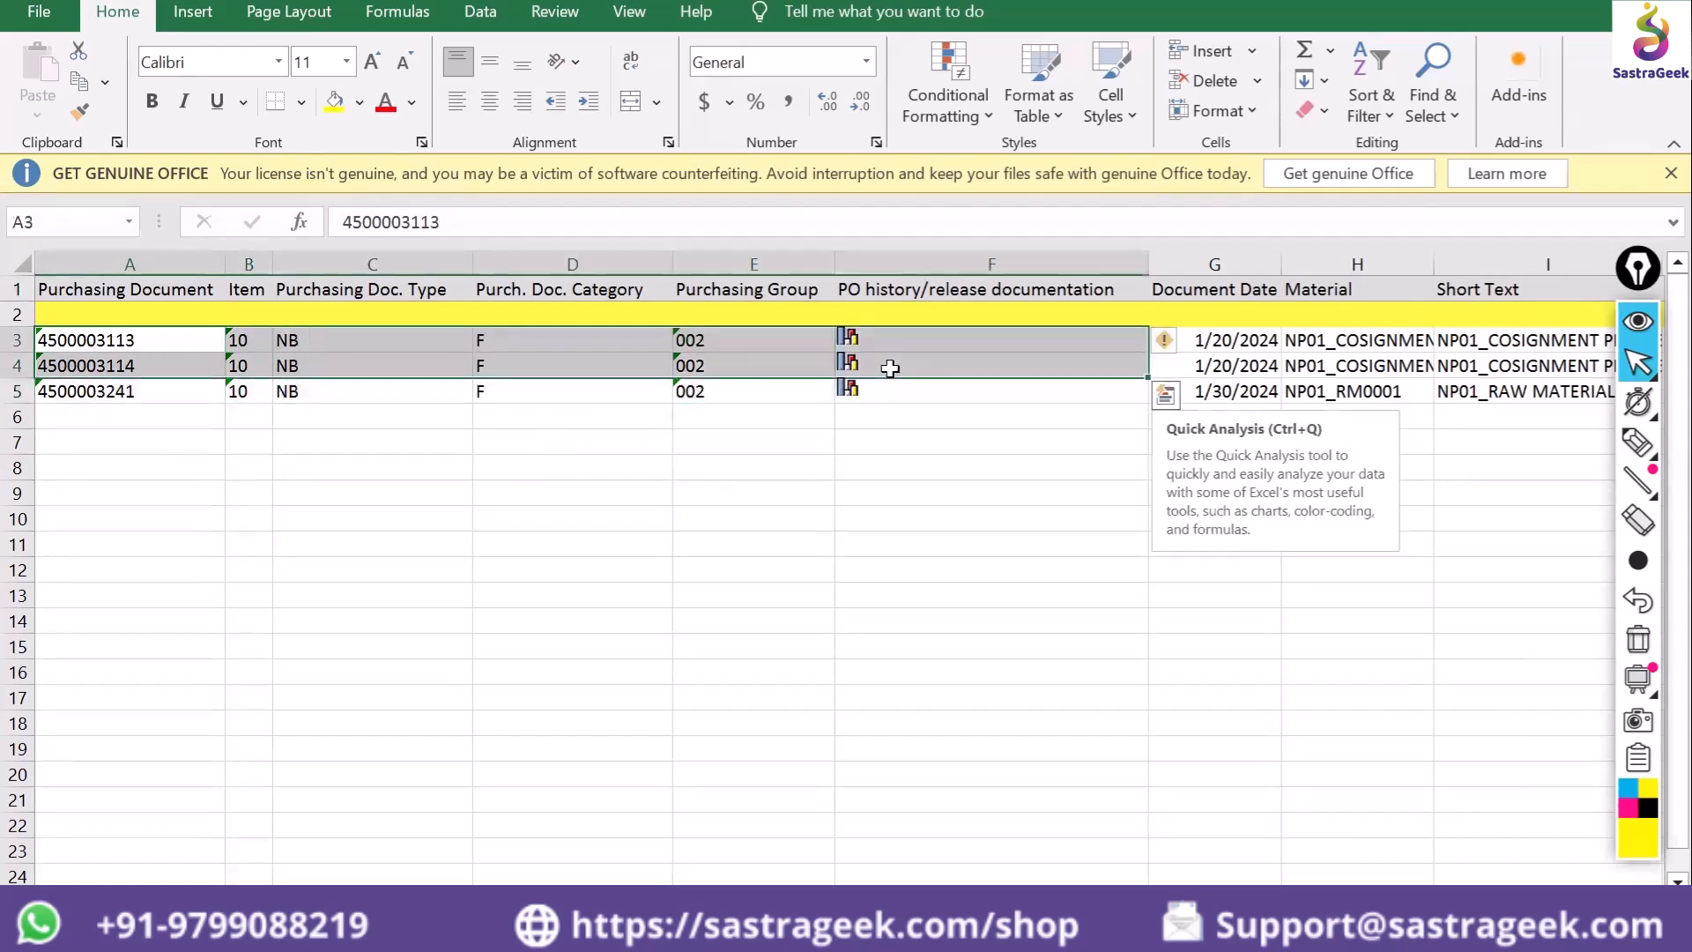
click(899, 470)
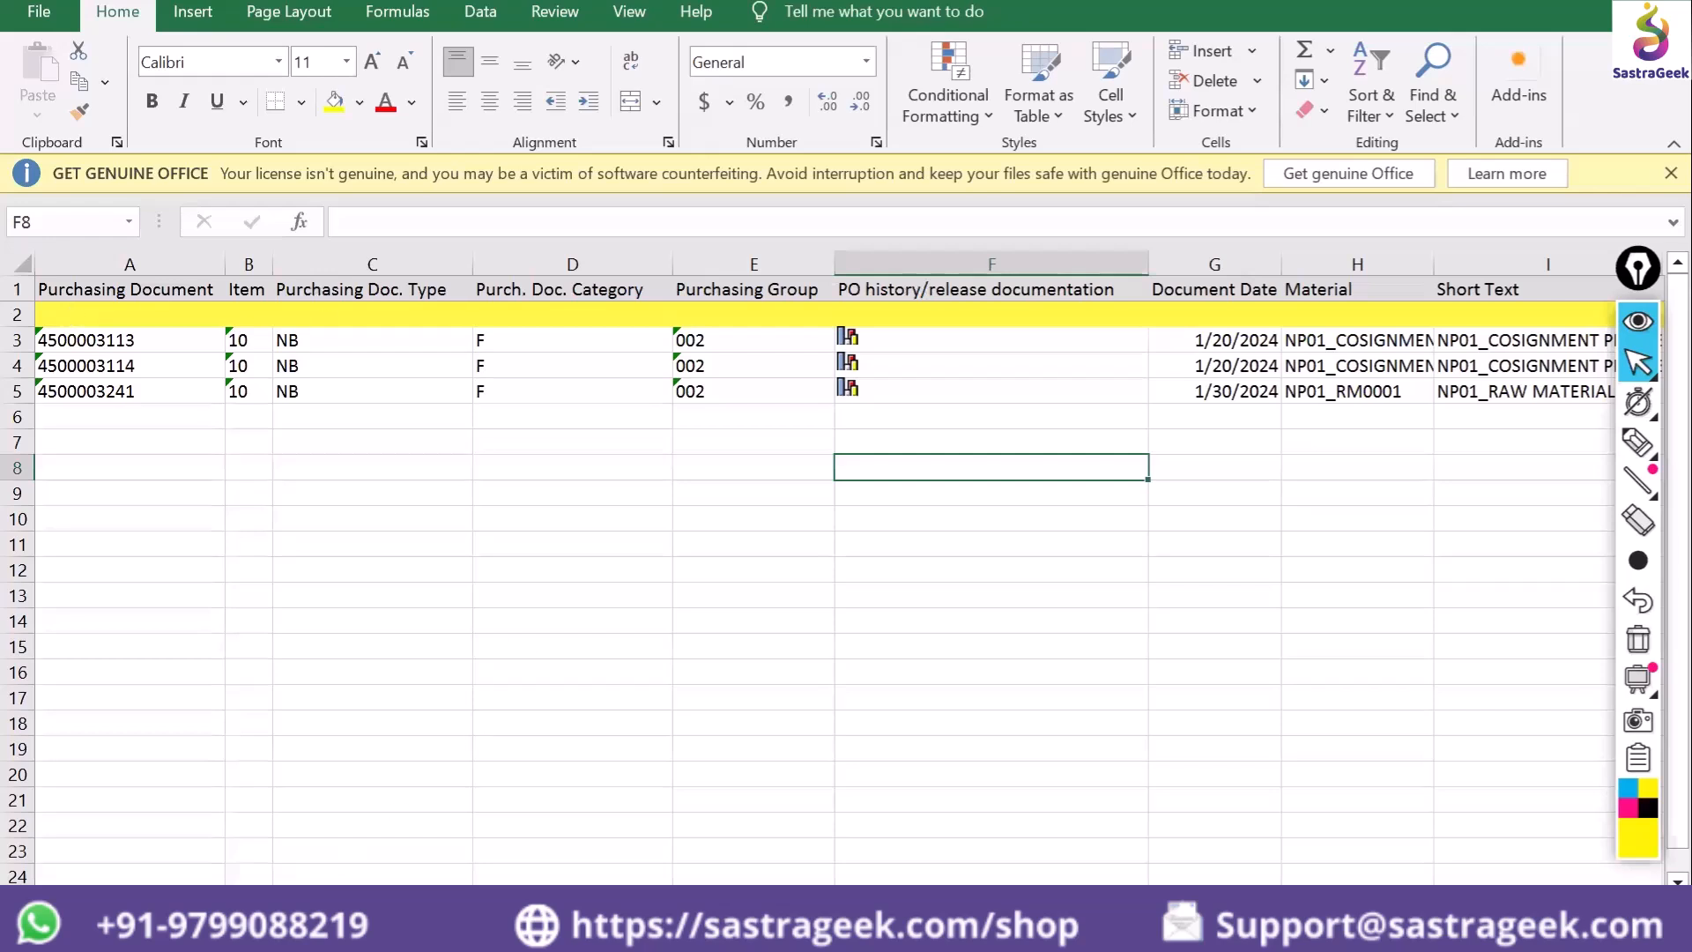
Switch back to the SAP purchasing documents list, try placing it beside the Excel export, and restore it to full size
click(359, 930)
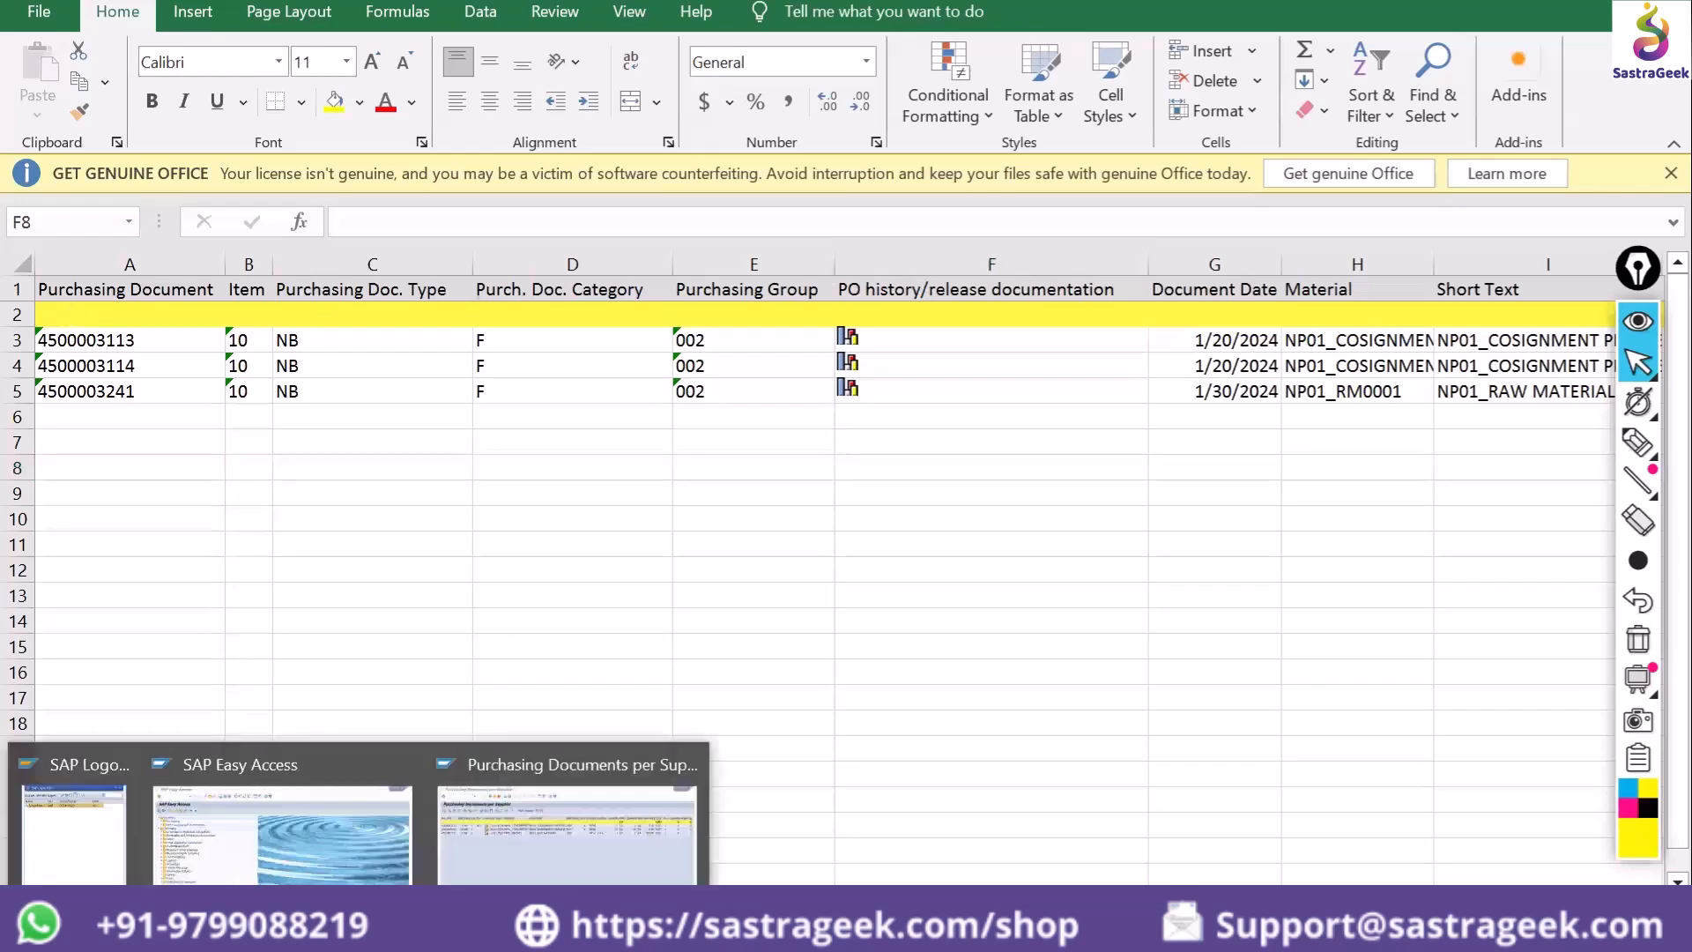
click(567, 819)
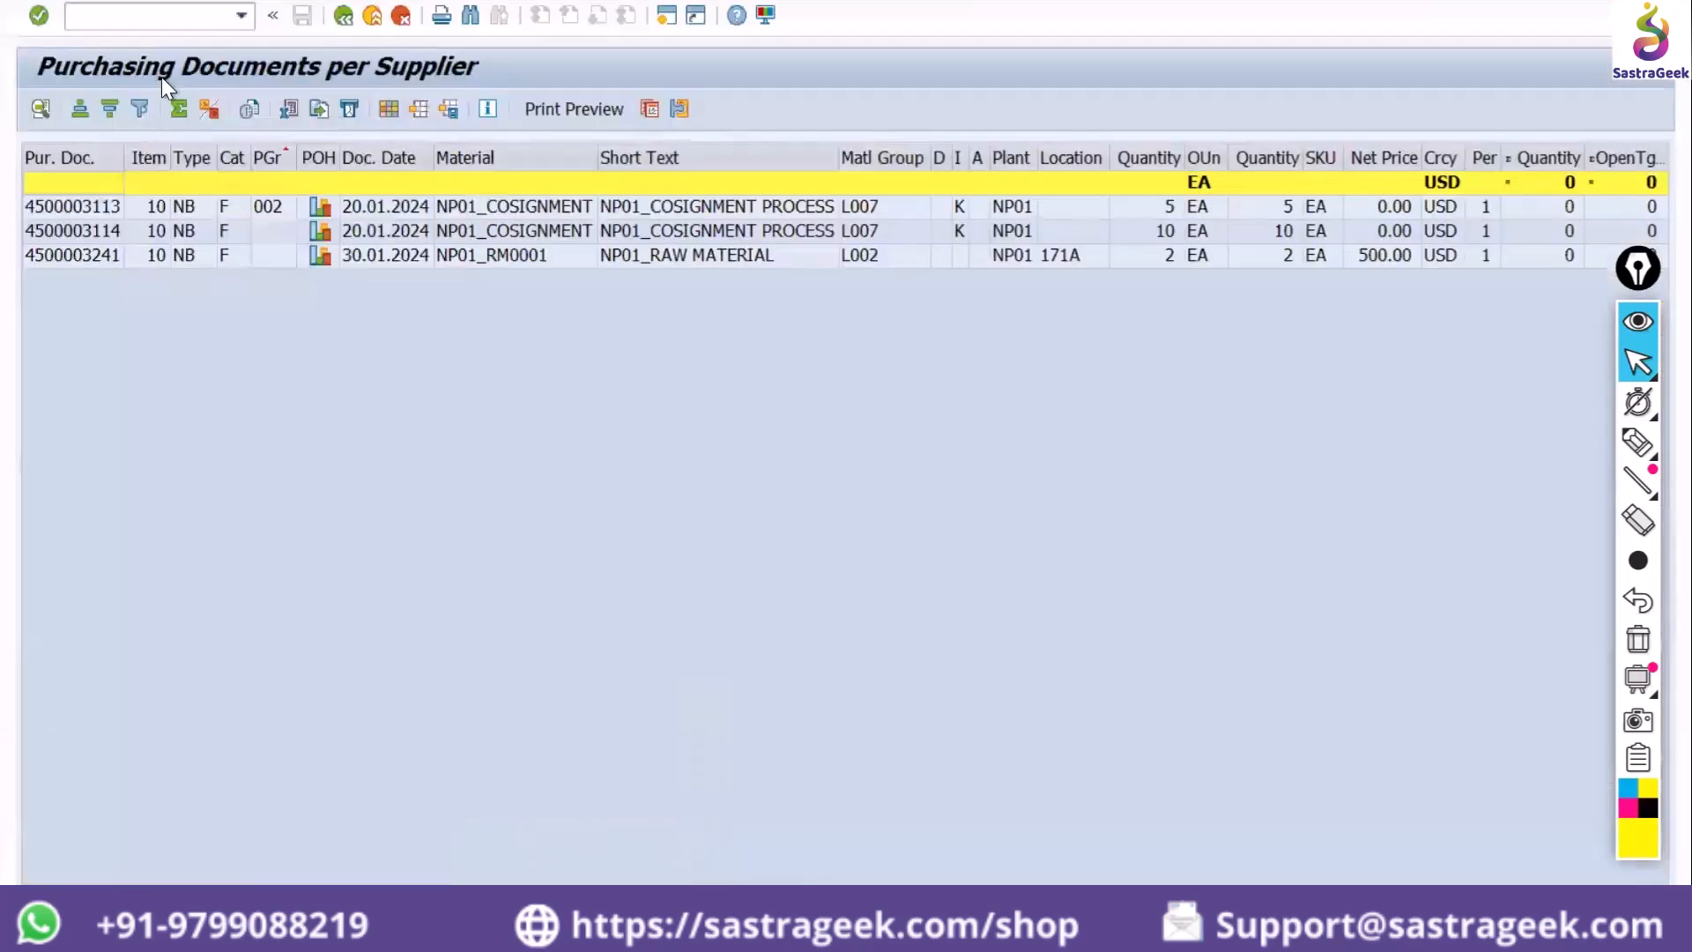
click(288, 110)
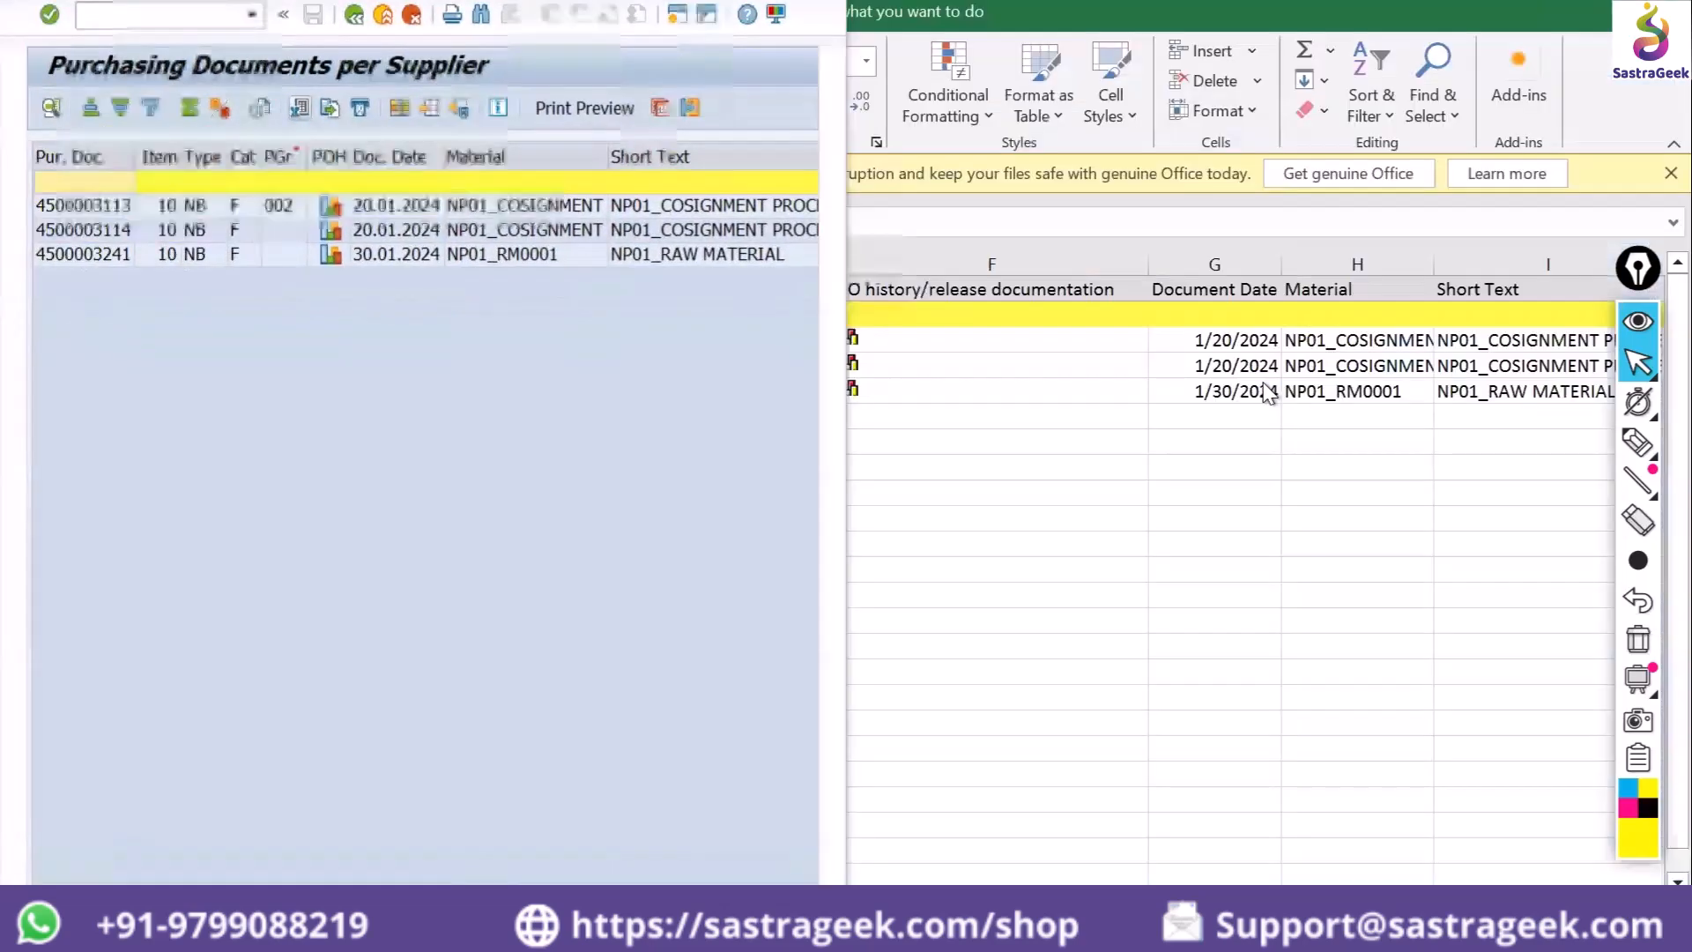
key(super+Left)
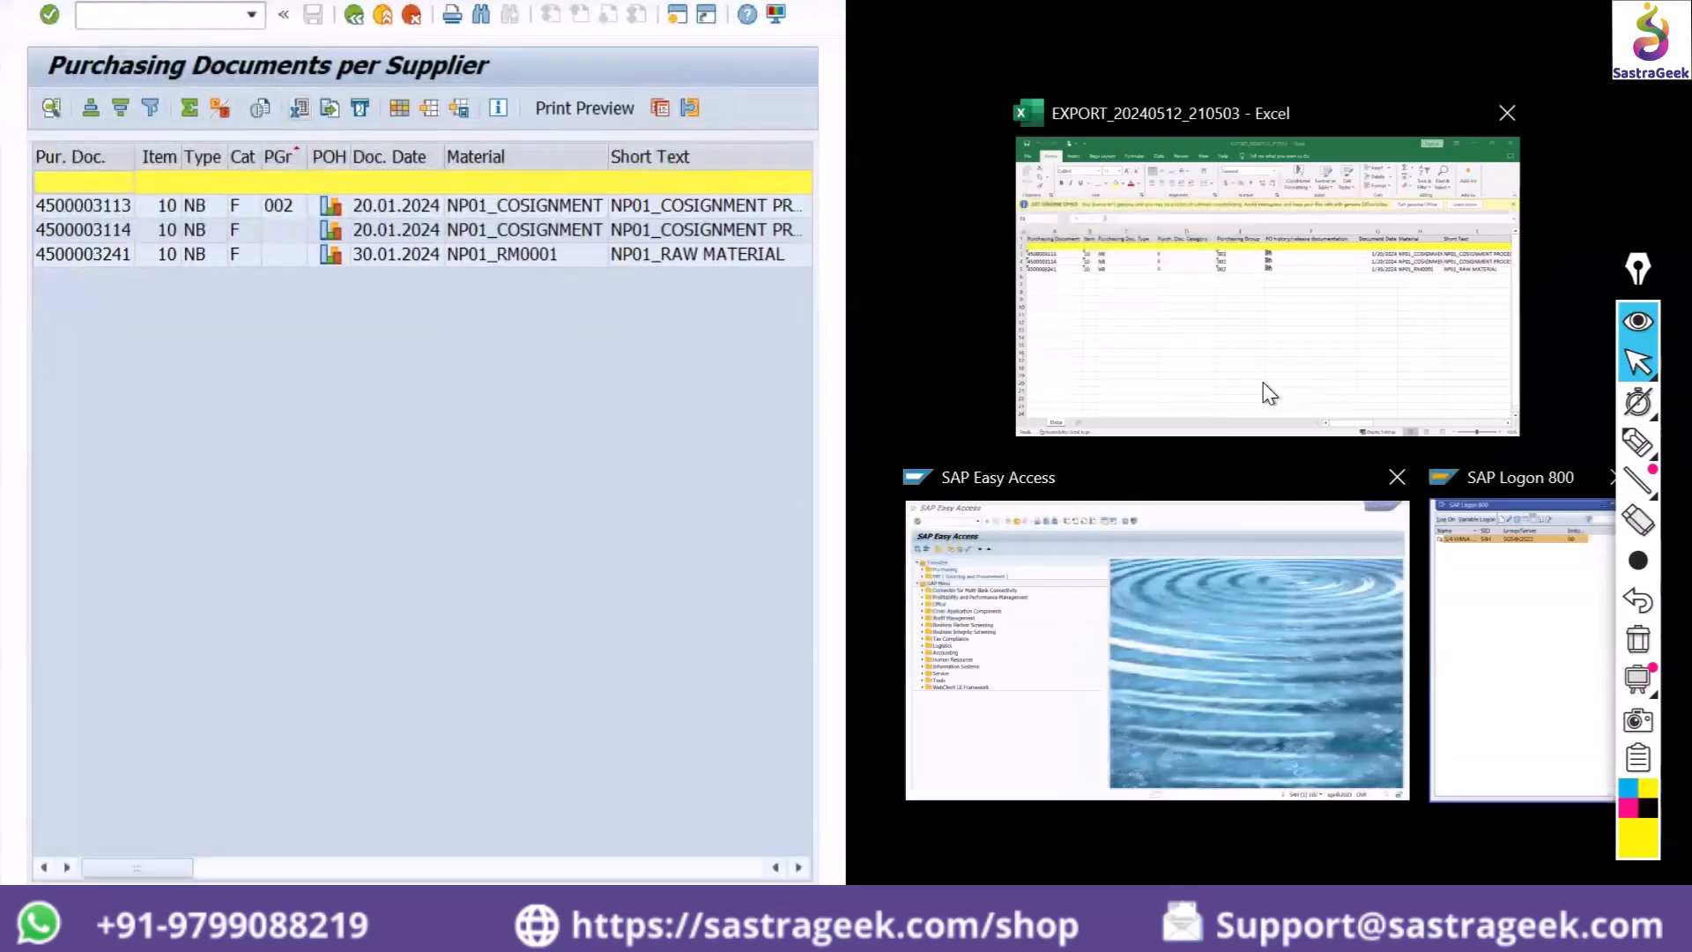
key(super+Up)
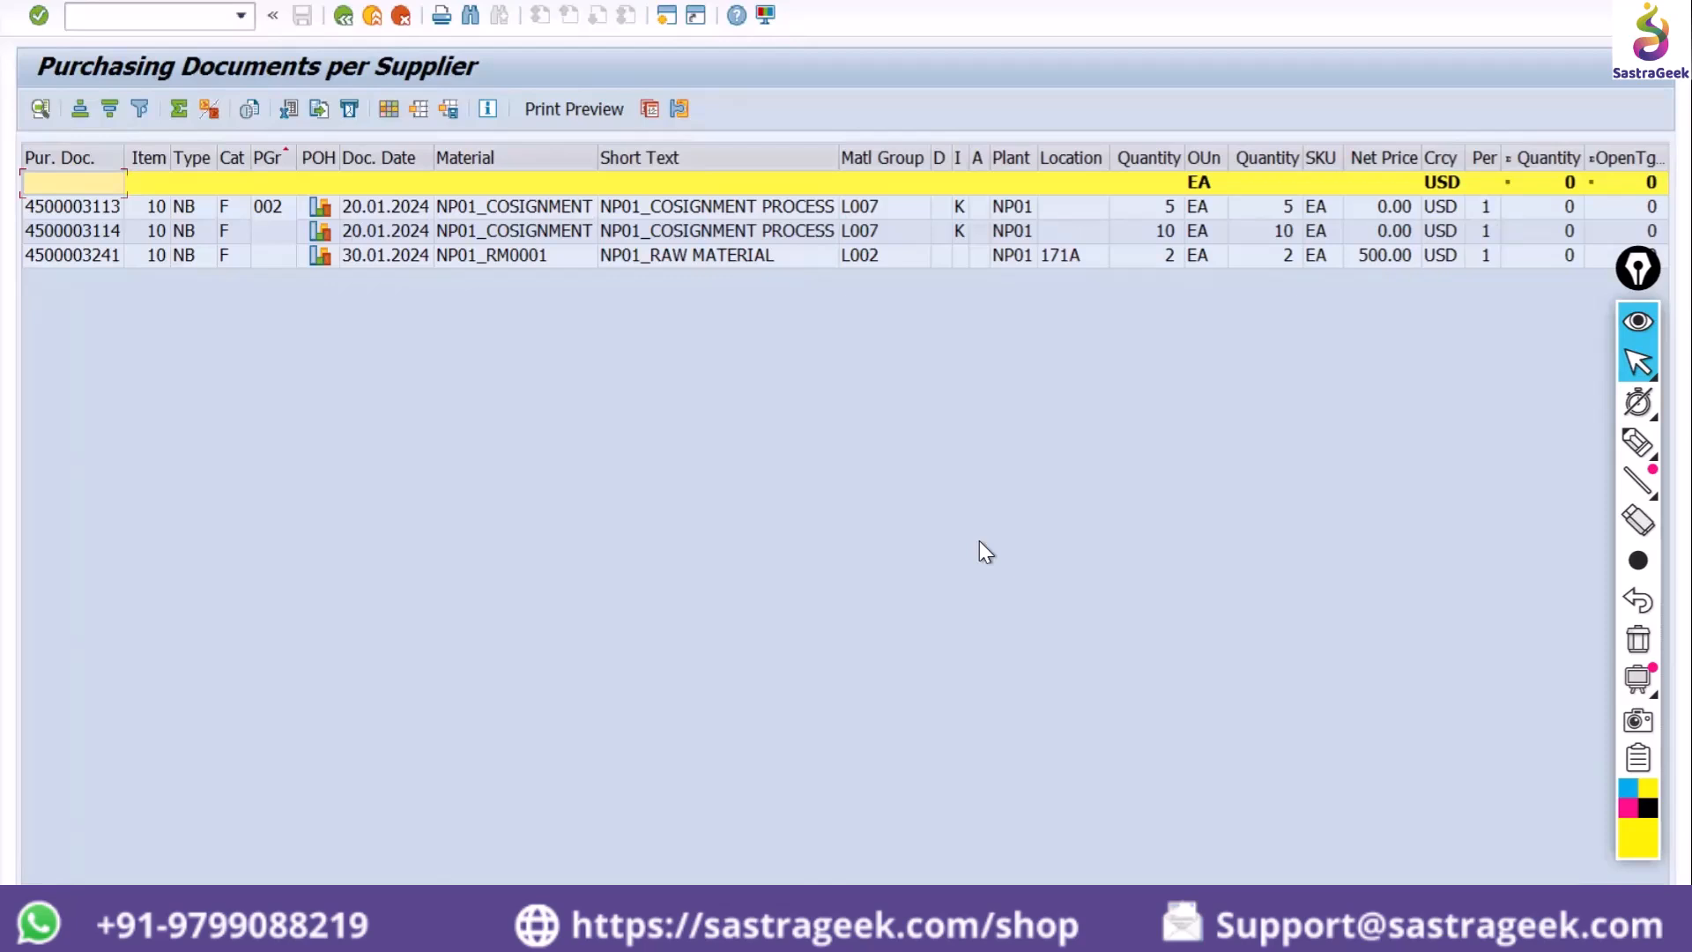
Check the available saved layouts and add Reqmt Priority from the column set to the /REPORT layout's displayed columns
click(419, 108)
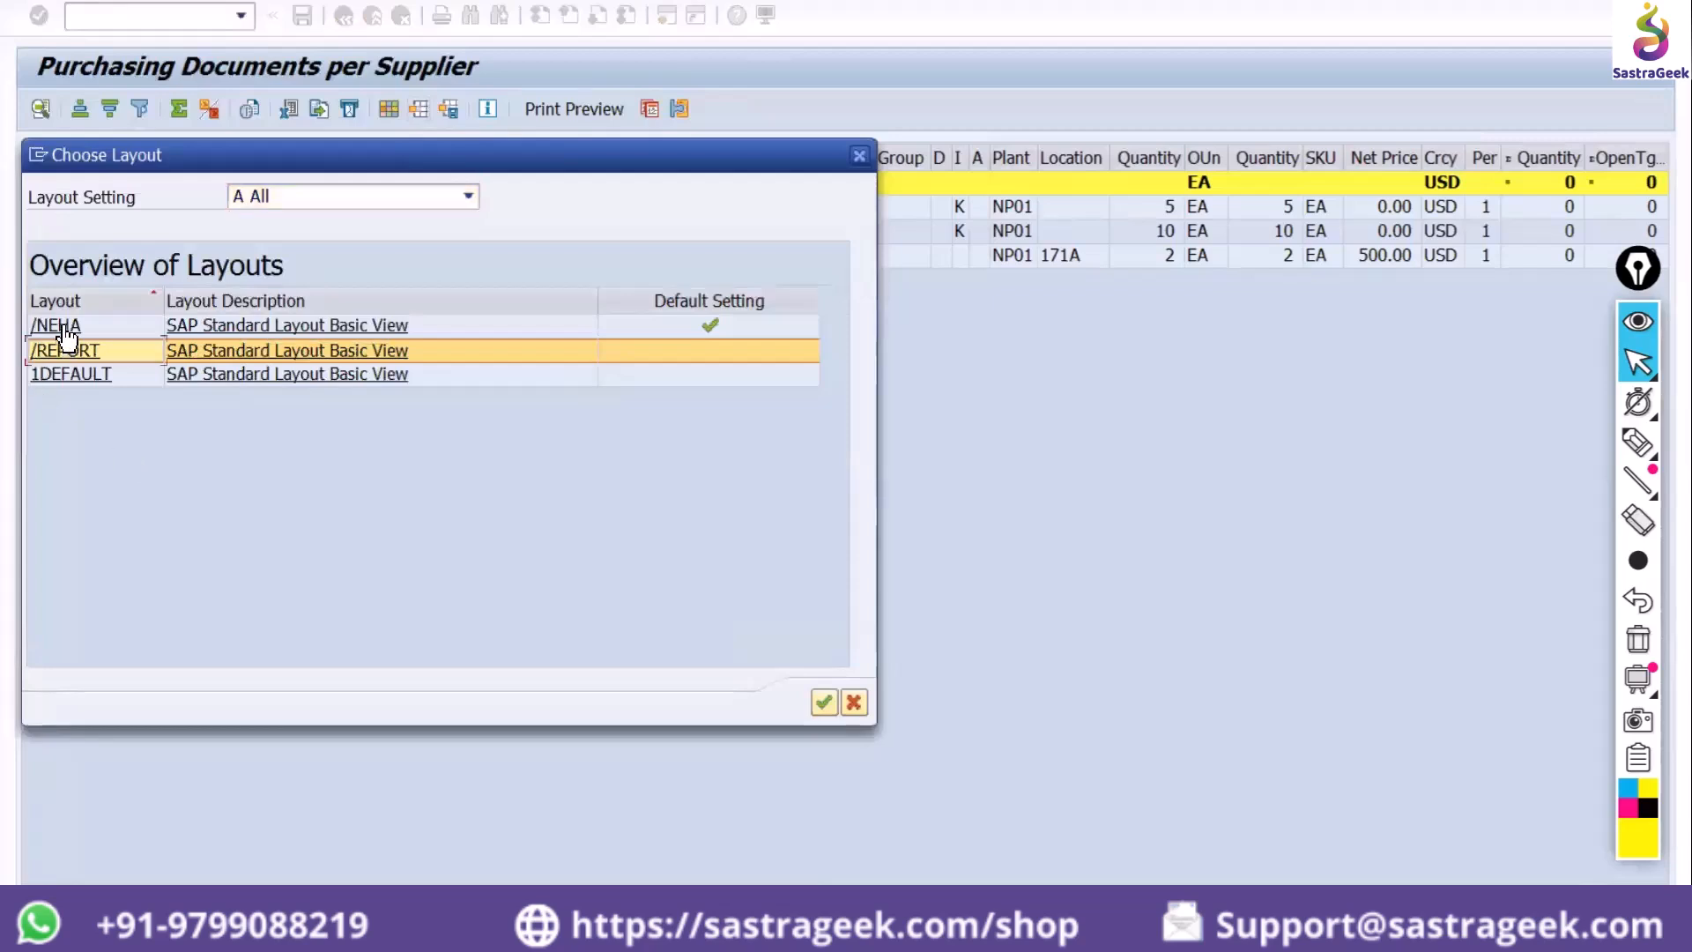
click(857, 158)
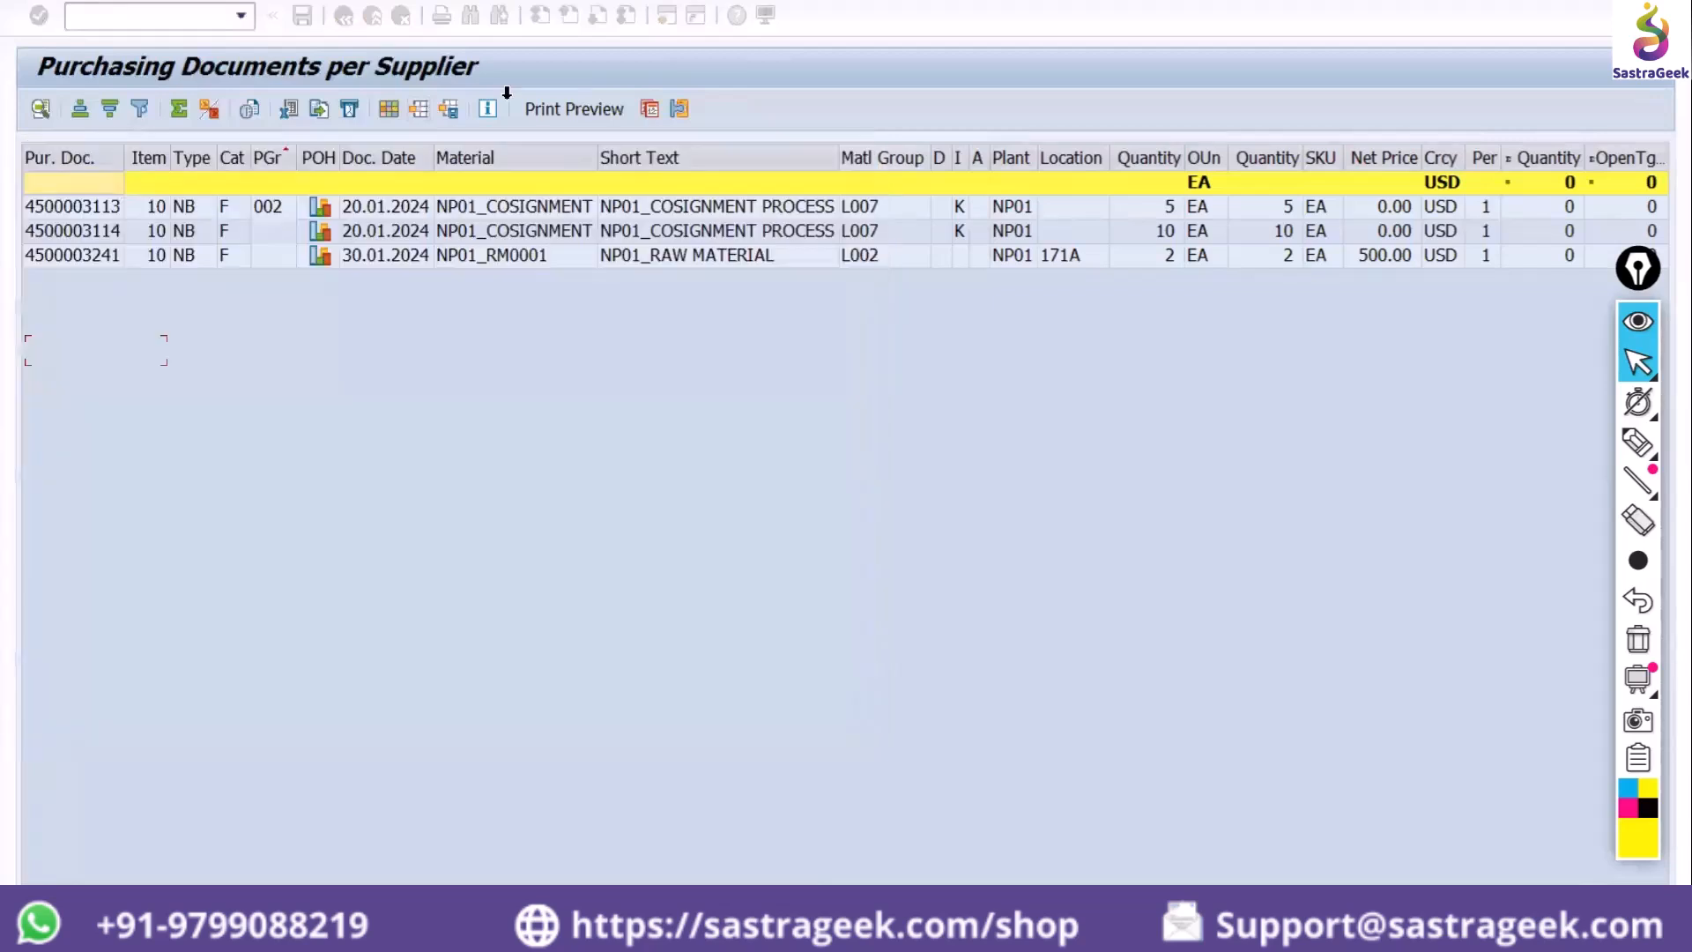
click(388, 109)
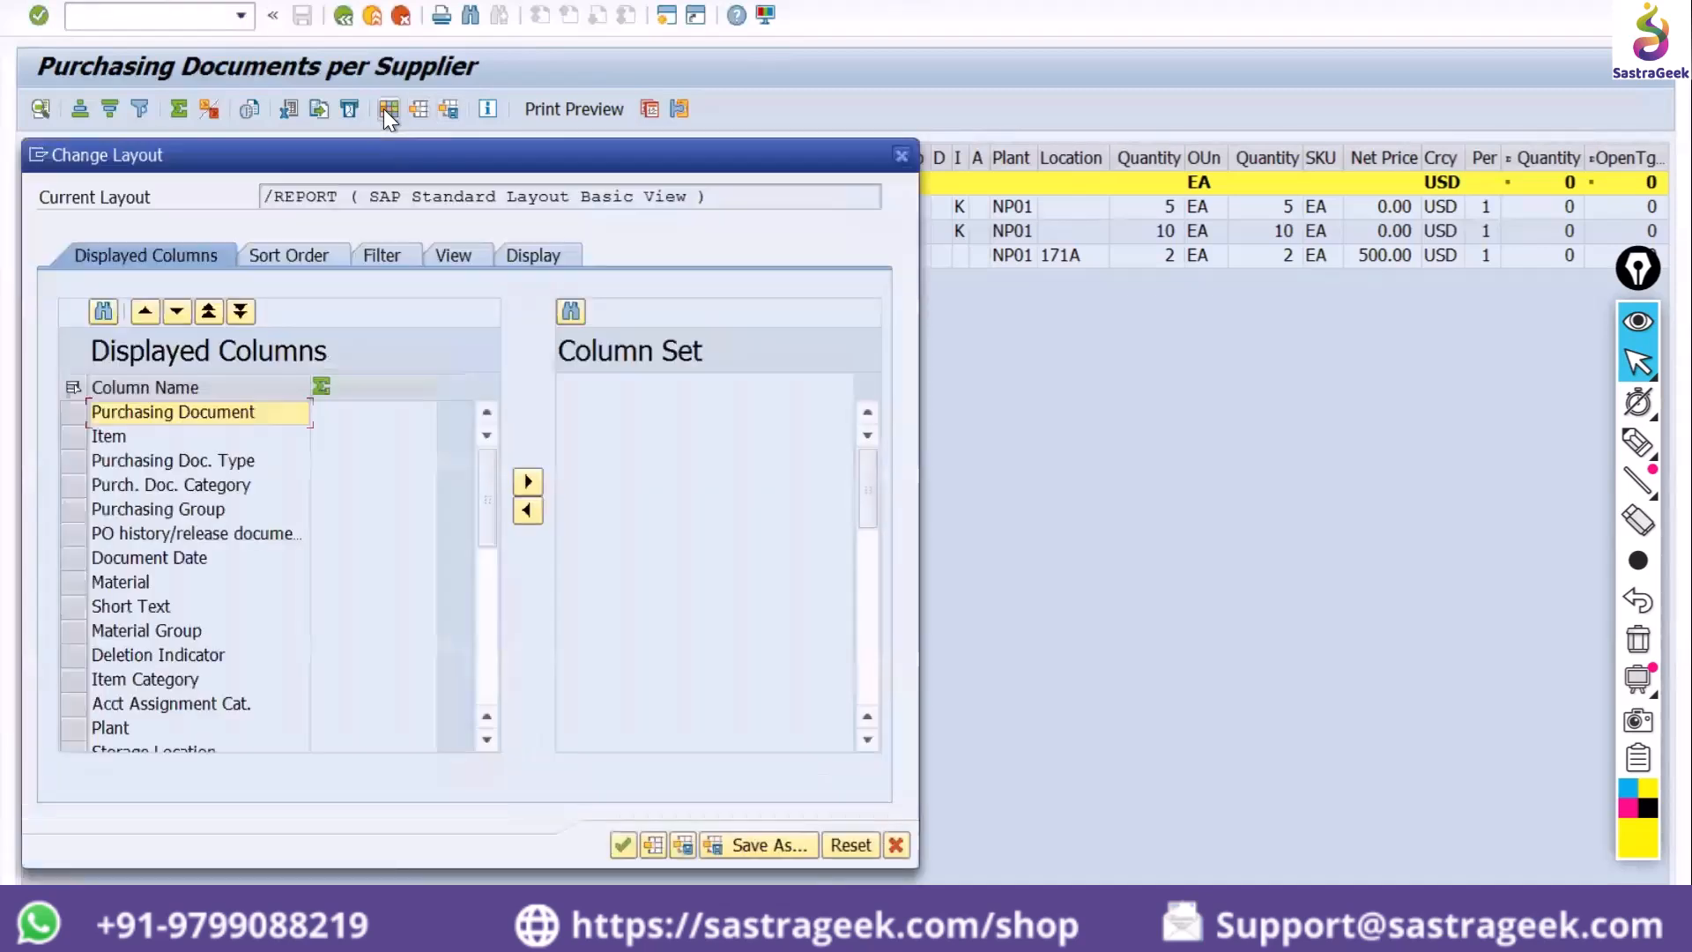
click(716, 414)
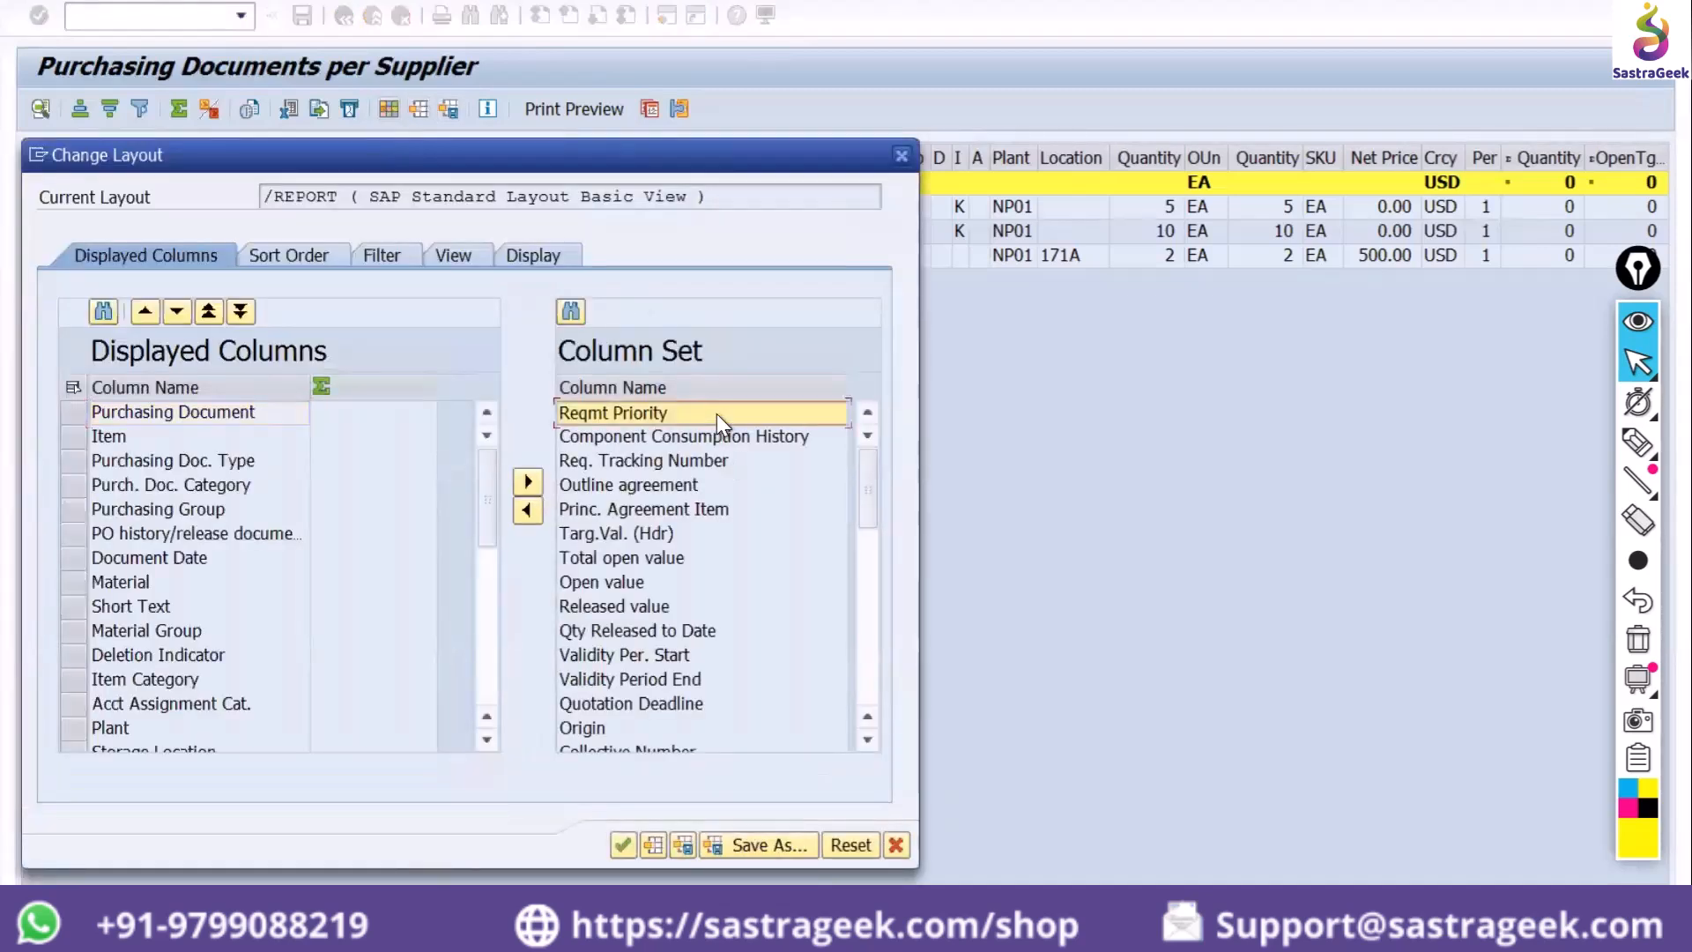
click(527, 511)
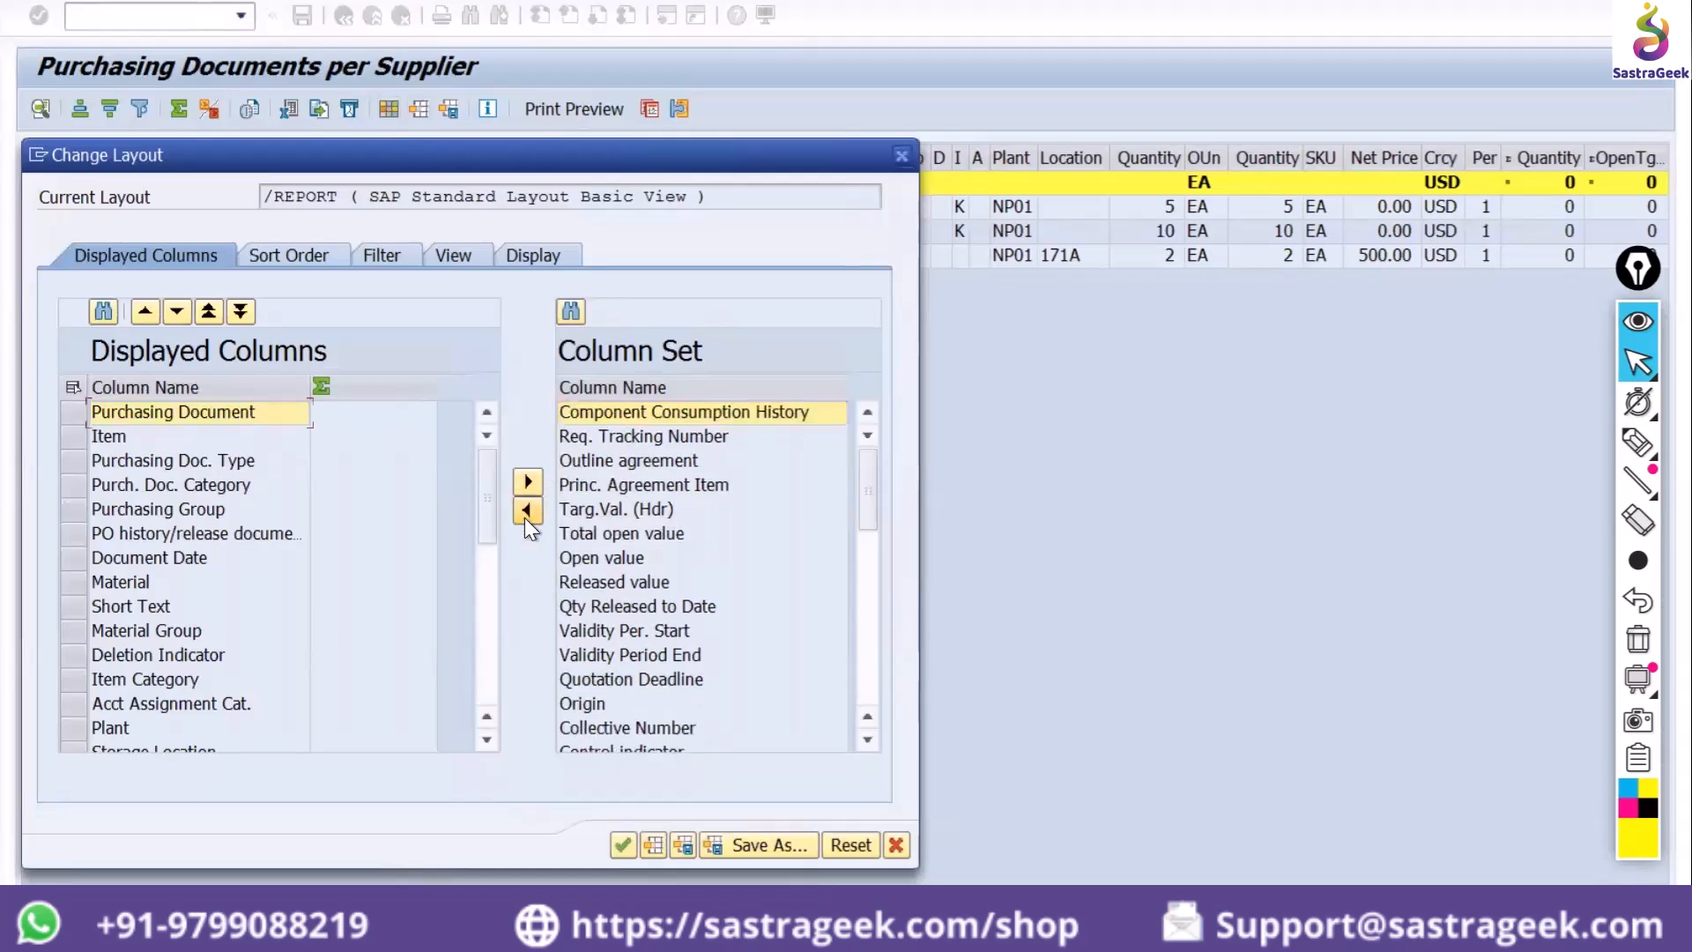
click(1157, 581)
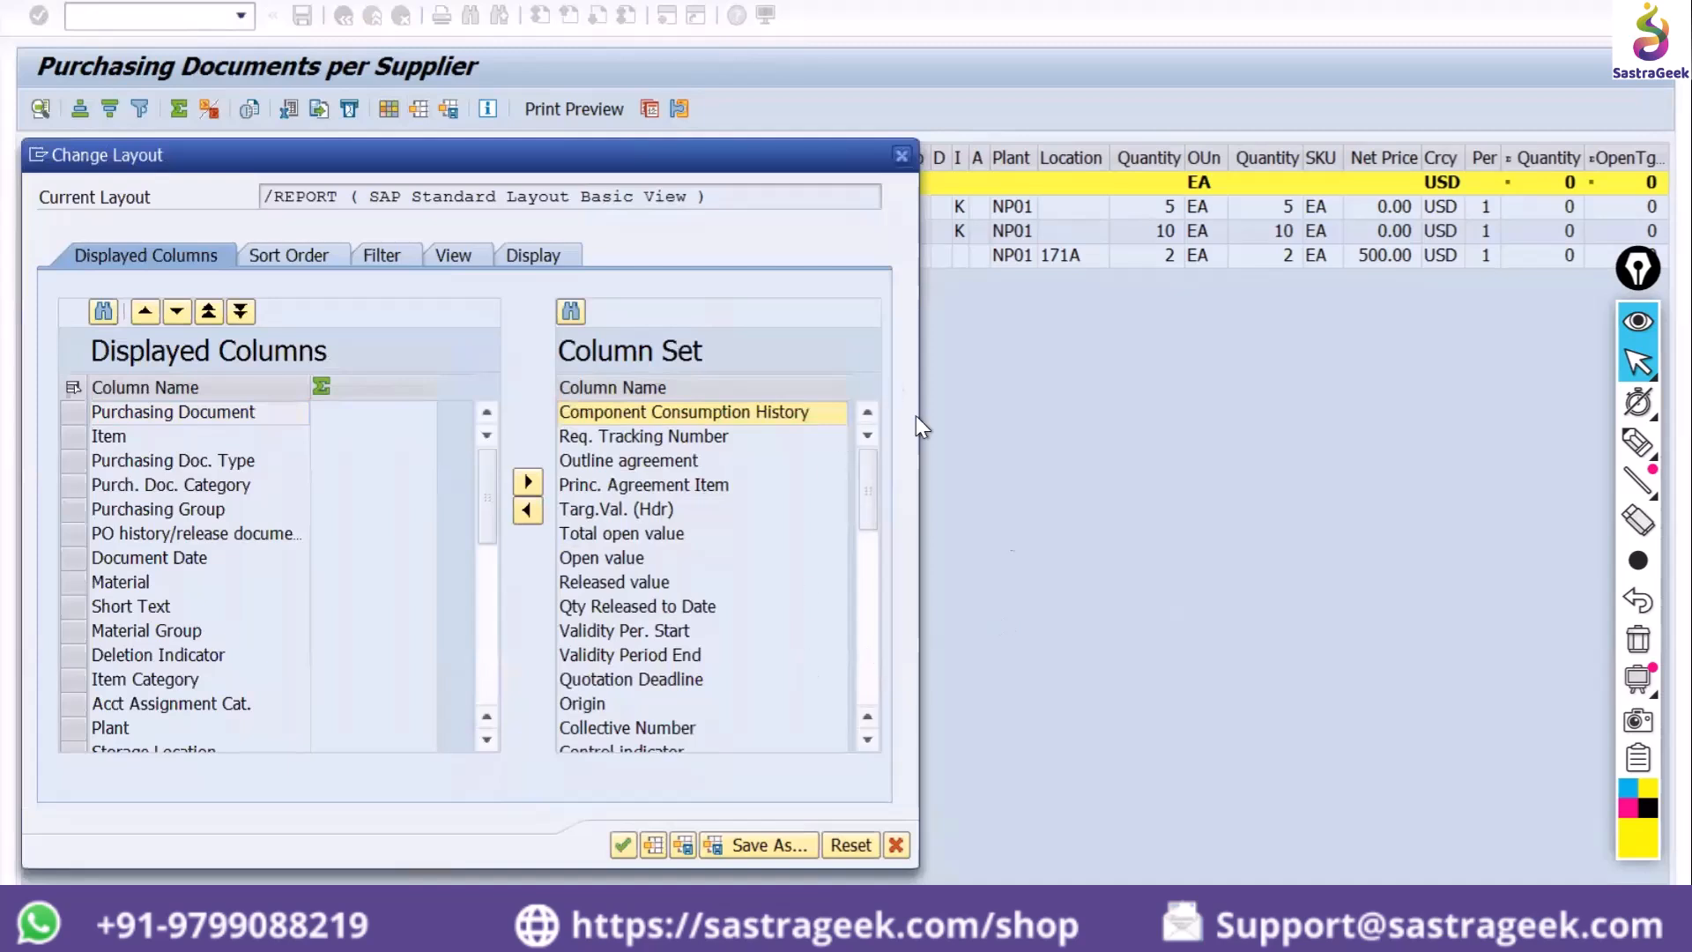
Try to save the changed layout over the existing default layout with the User-Specific option enabled
drag(801, 150, 880, 30)
click(830, 724)
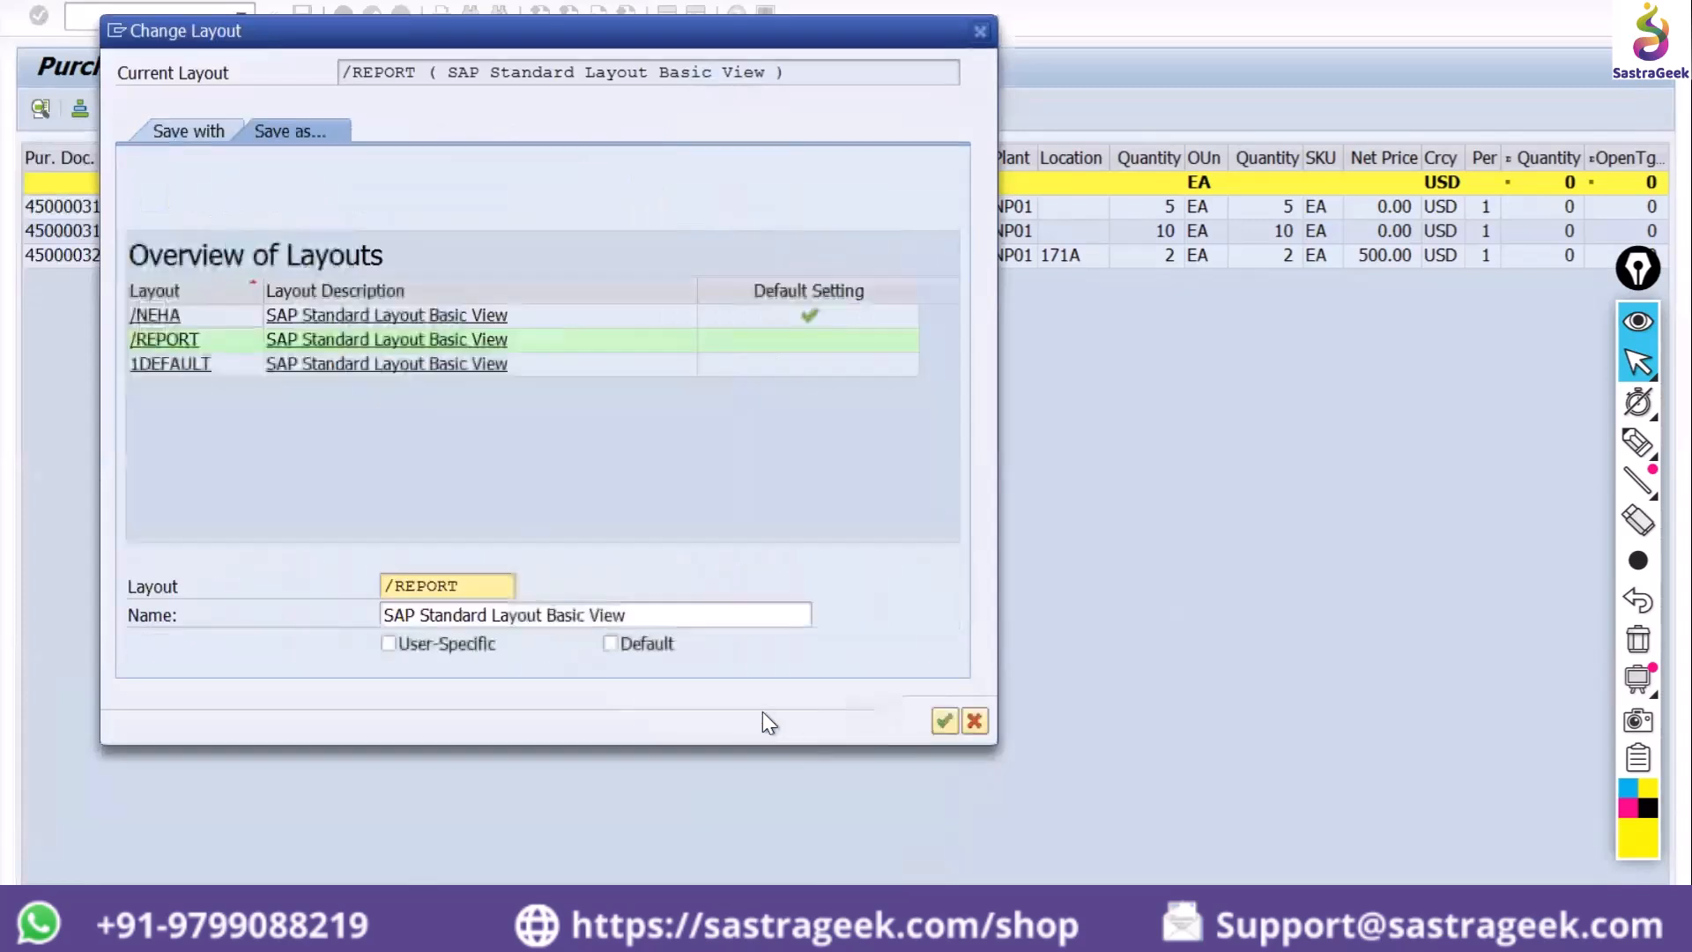
click(146, 319)
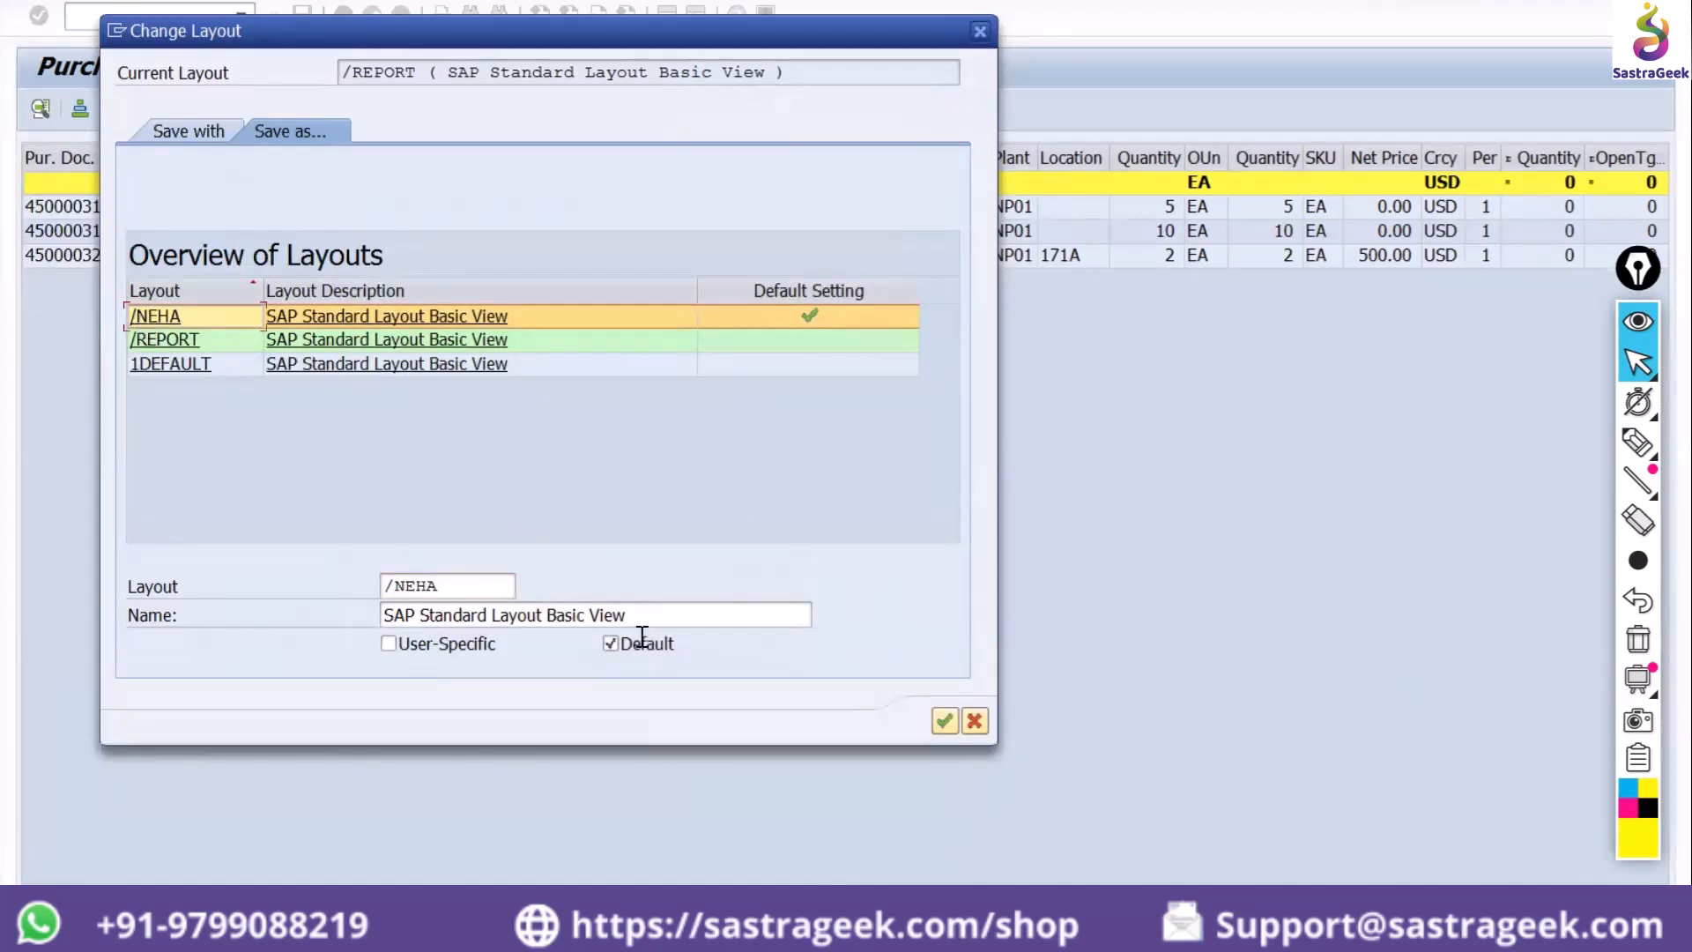
click(425, 646)
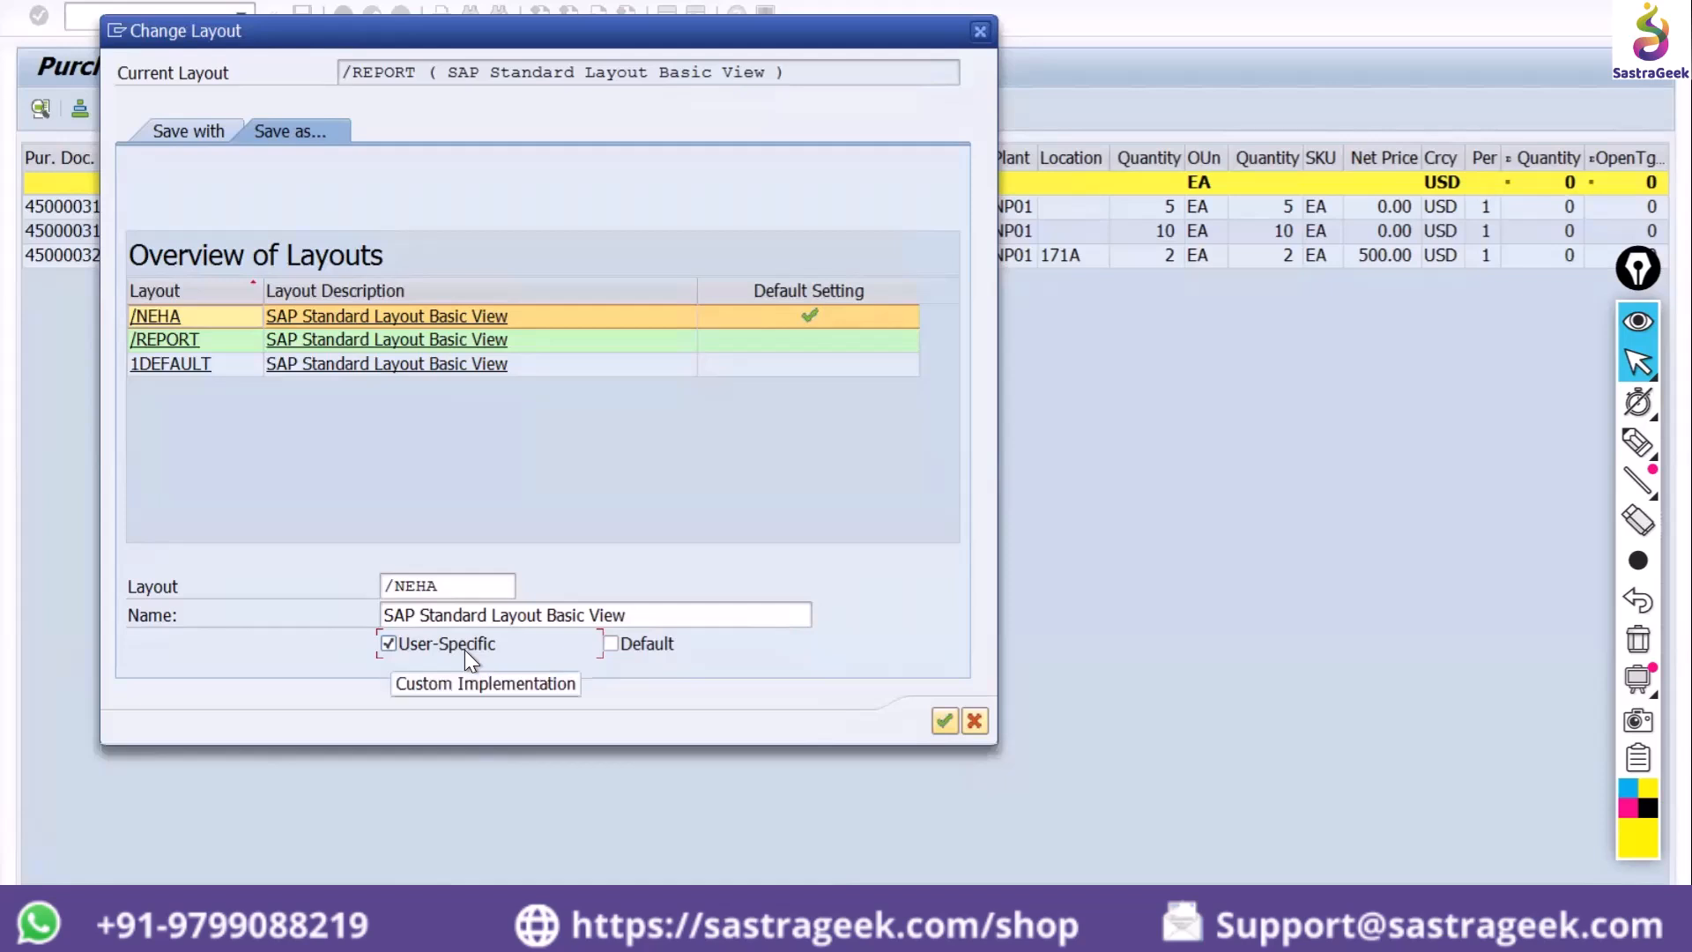
click(946, 723)
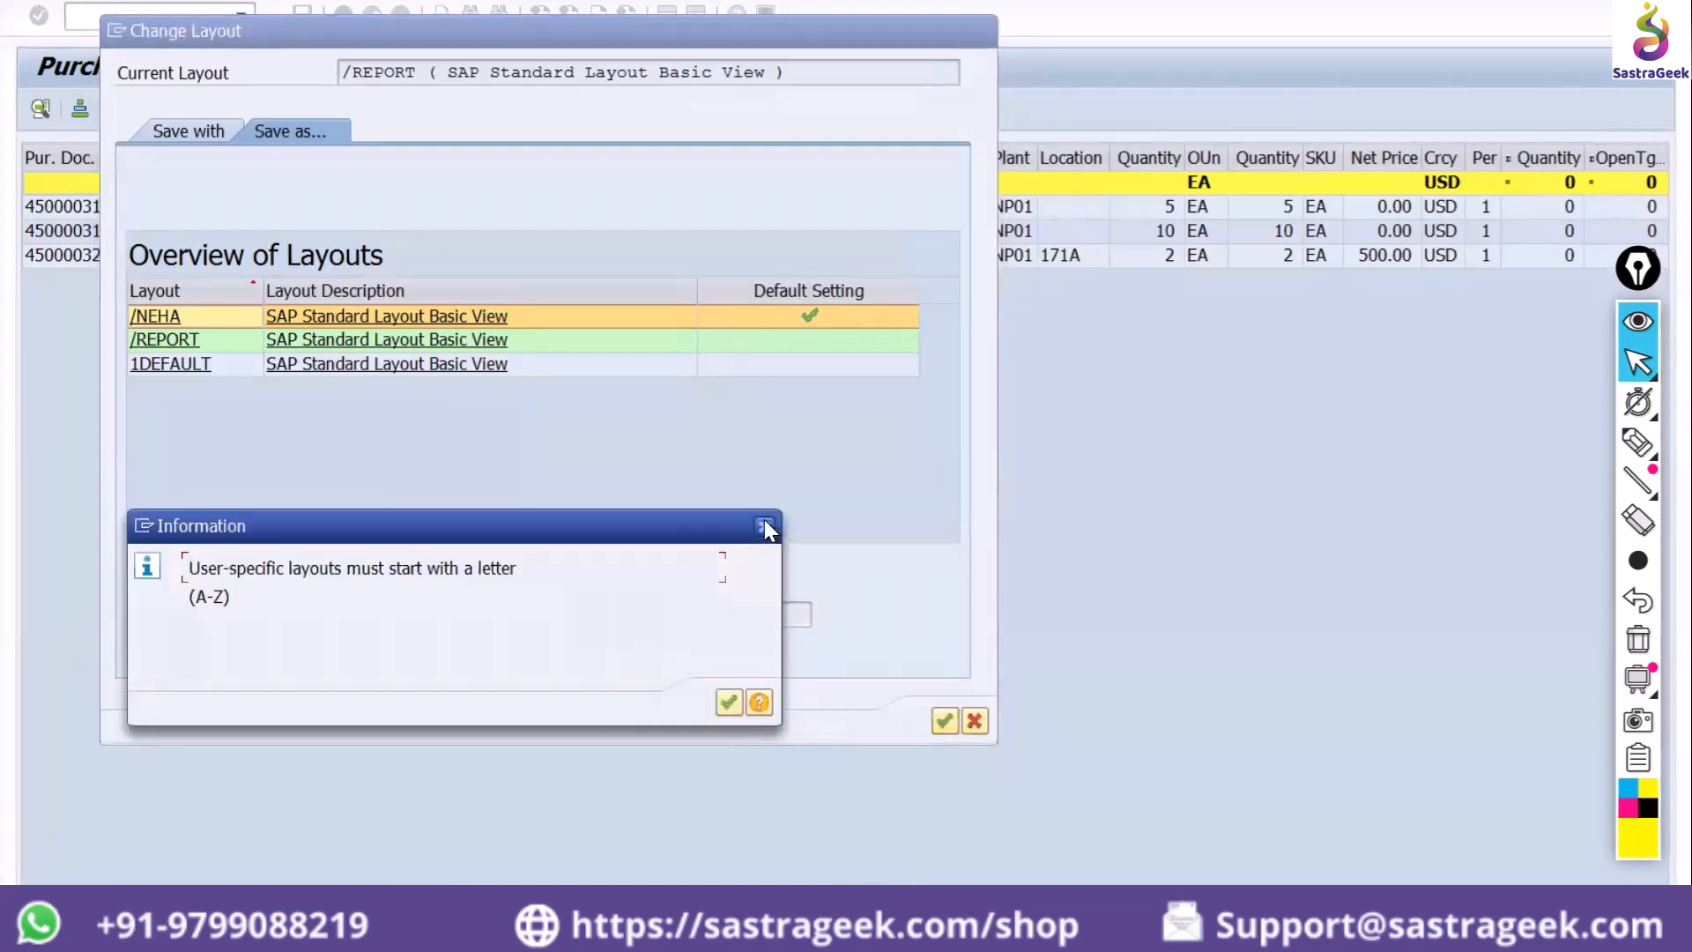
click(764, 527)
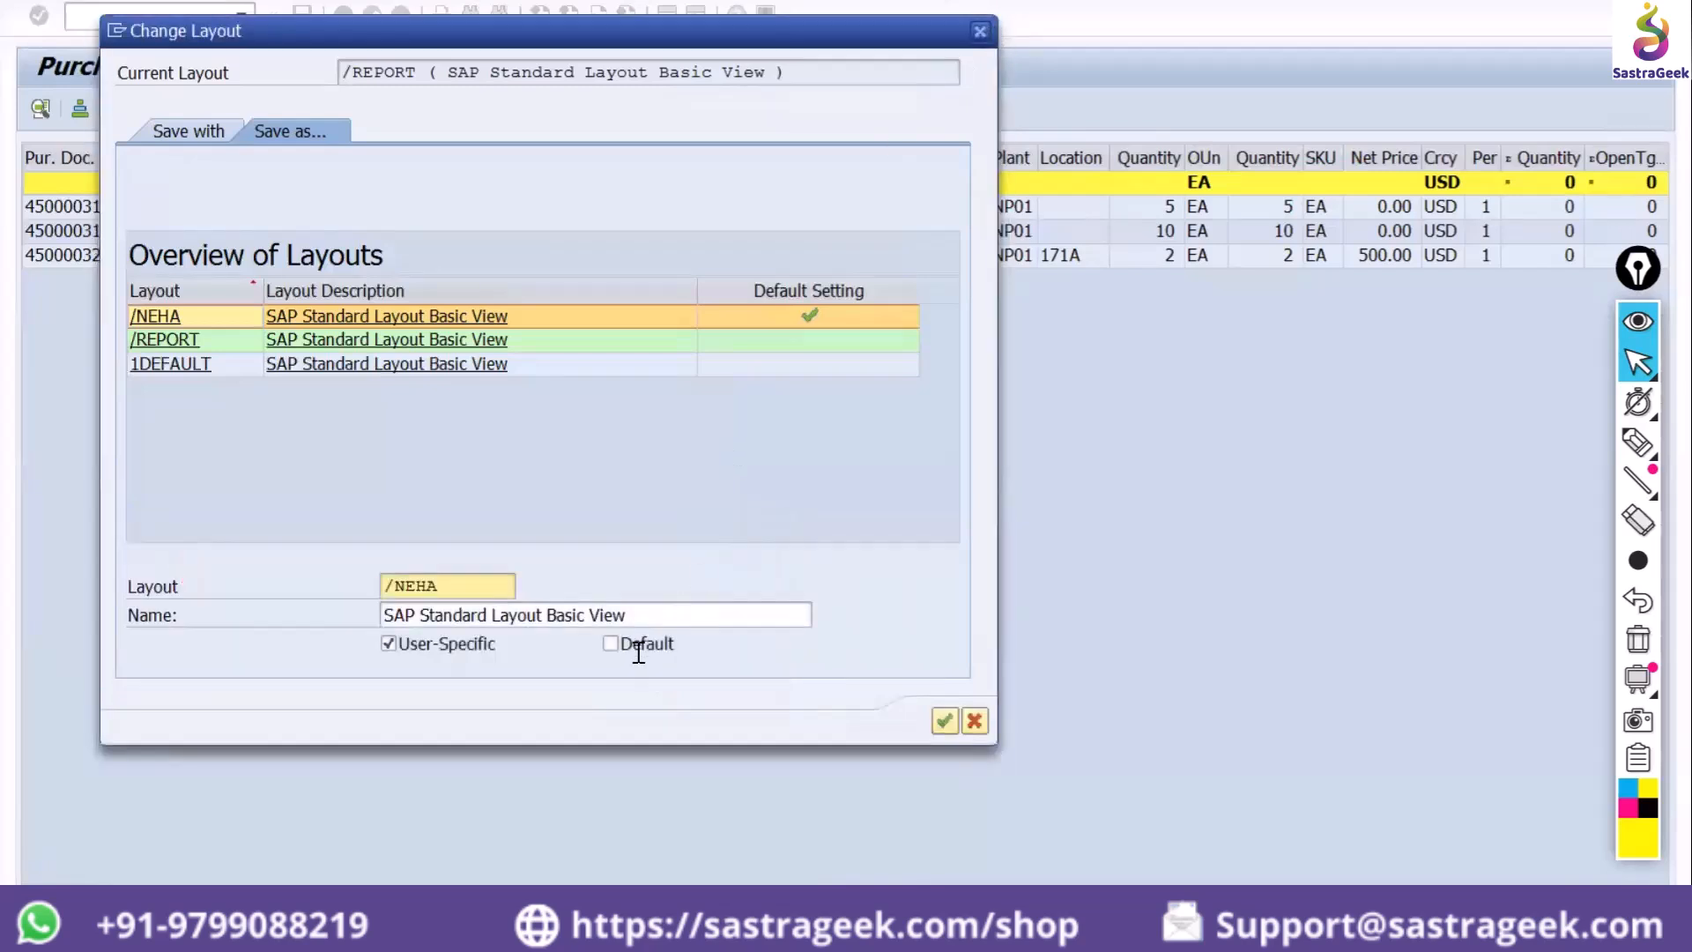
Enable Default and disable User-Specific for the selected layout, save it over the existing one, and close the layout dialog
click(627, 642)
click(436, 638)
click(944, 720)
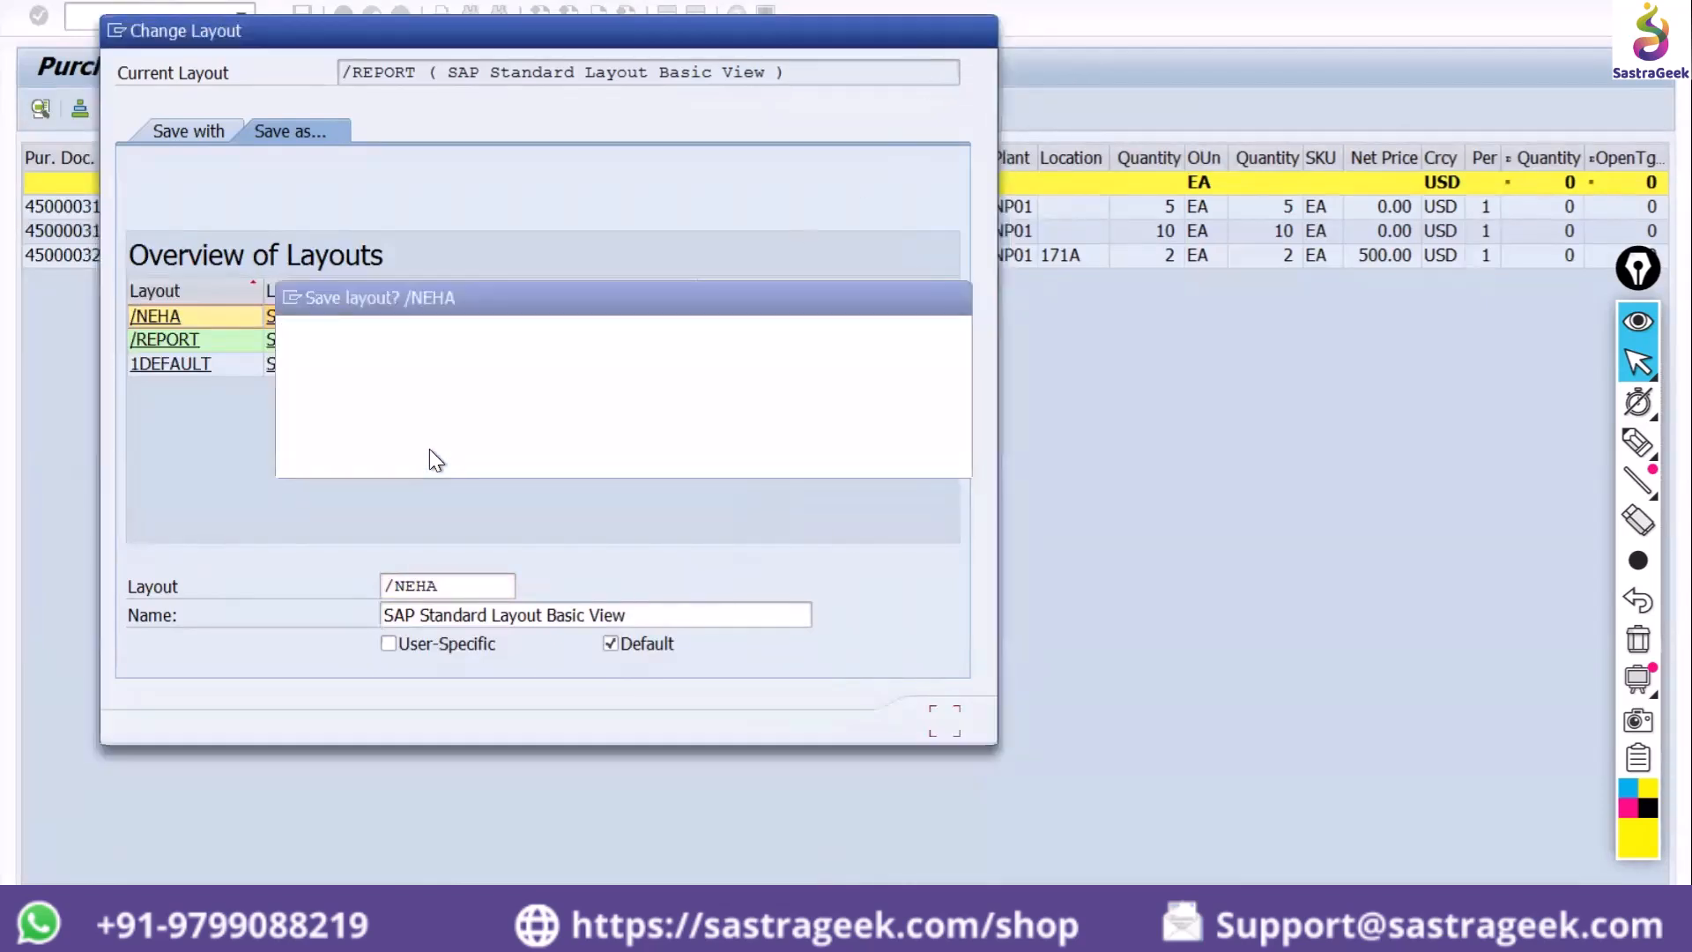
key(Return)
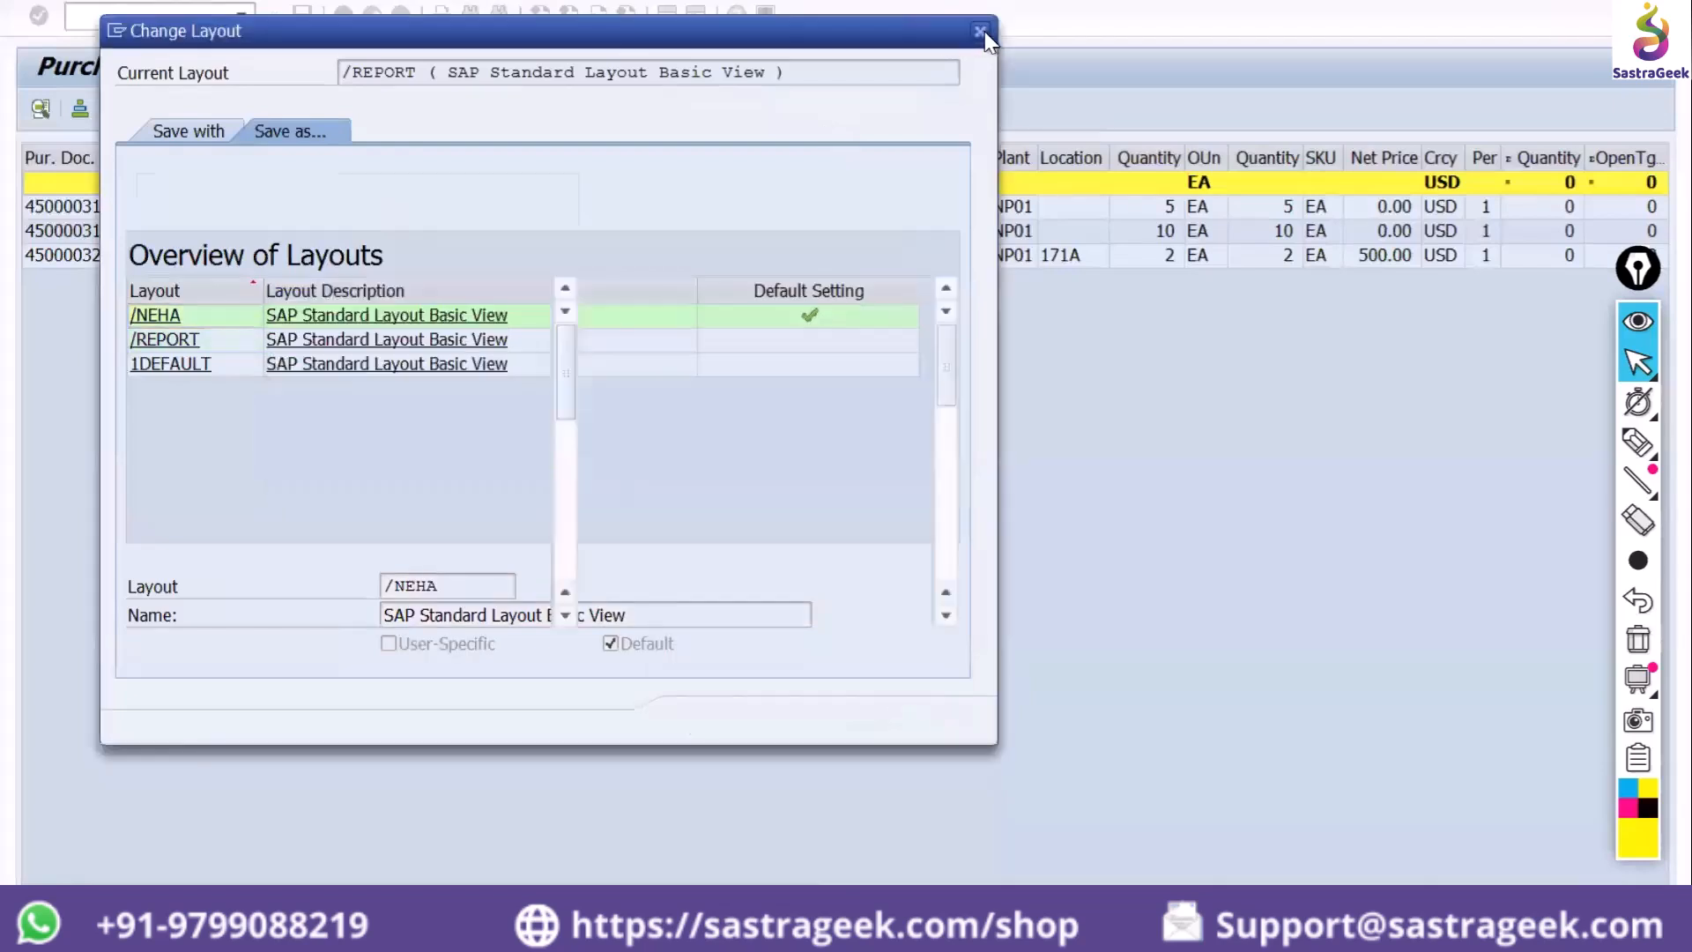
click(980, 32)
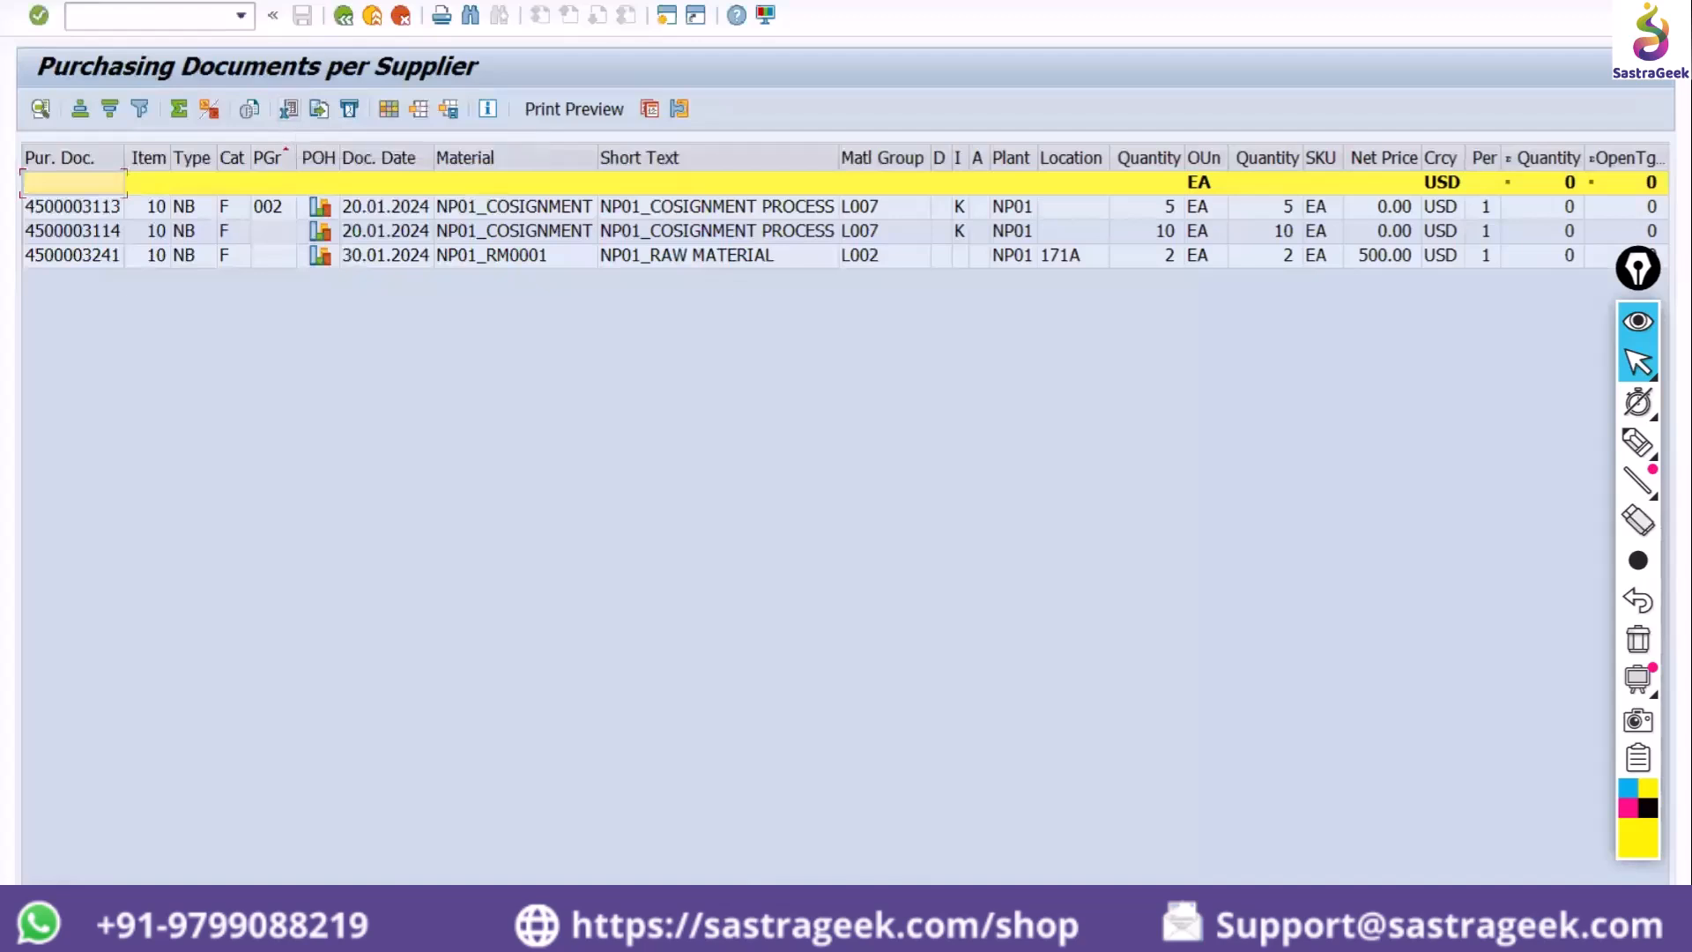
click(454, 1)
mouse_move(338, 1)
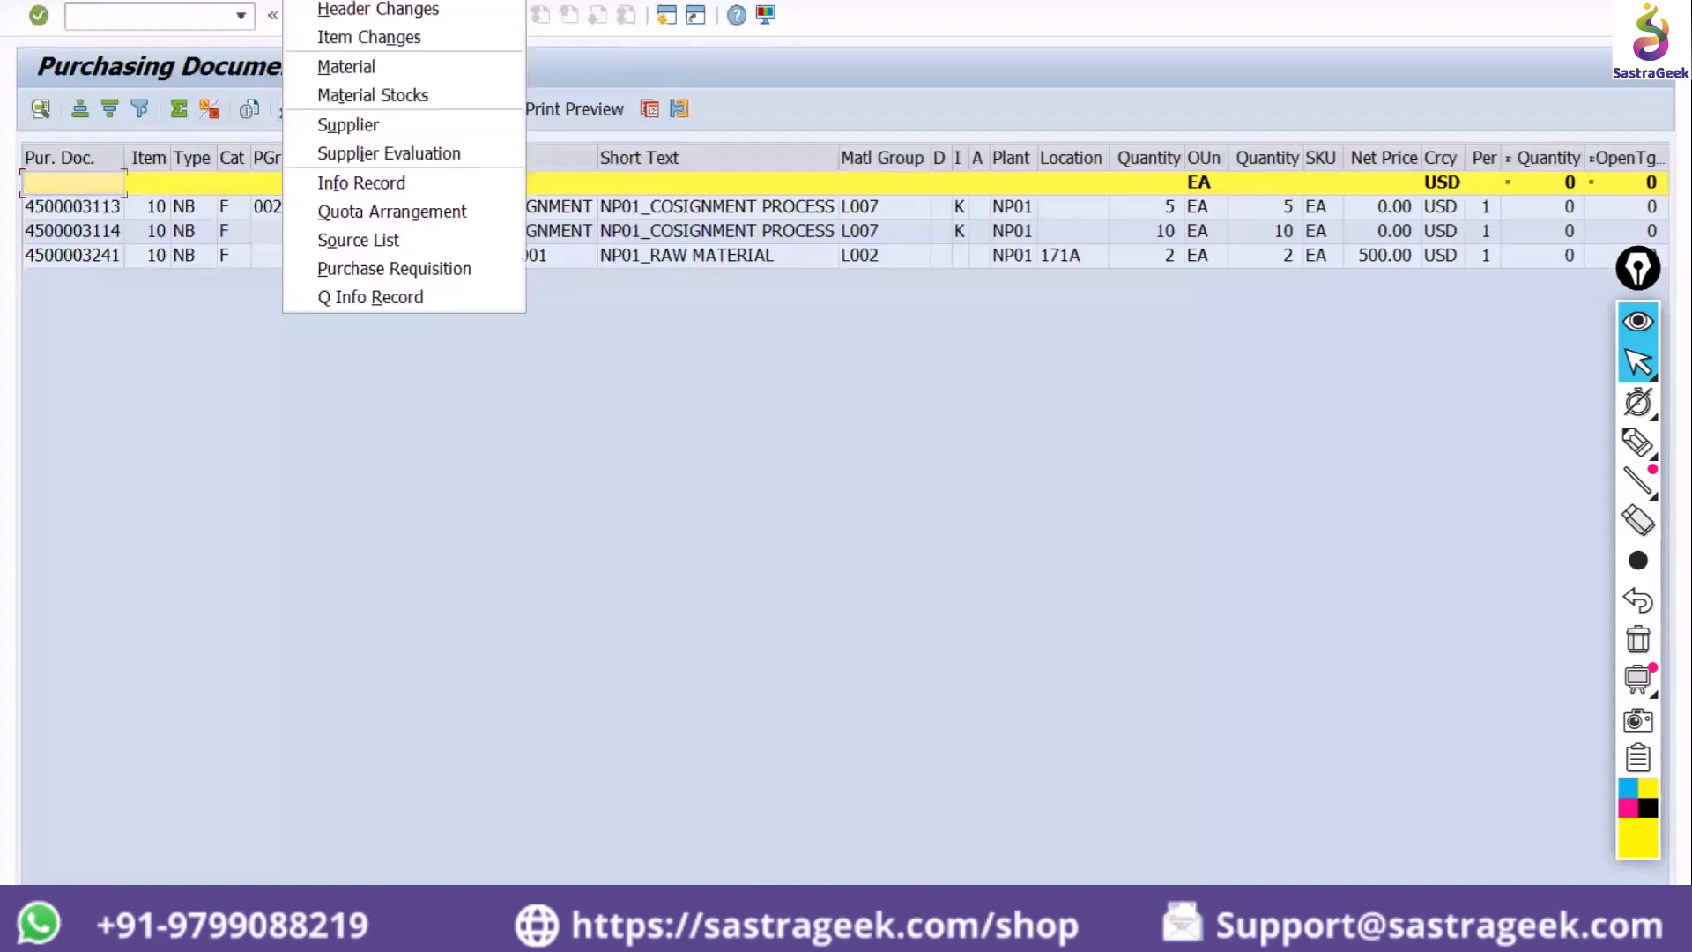
mouse_move(238, 1)
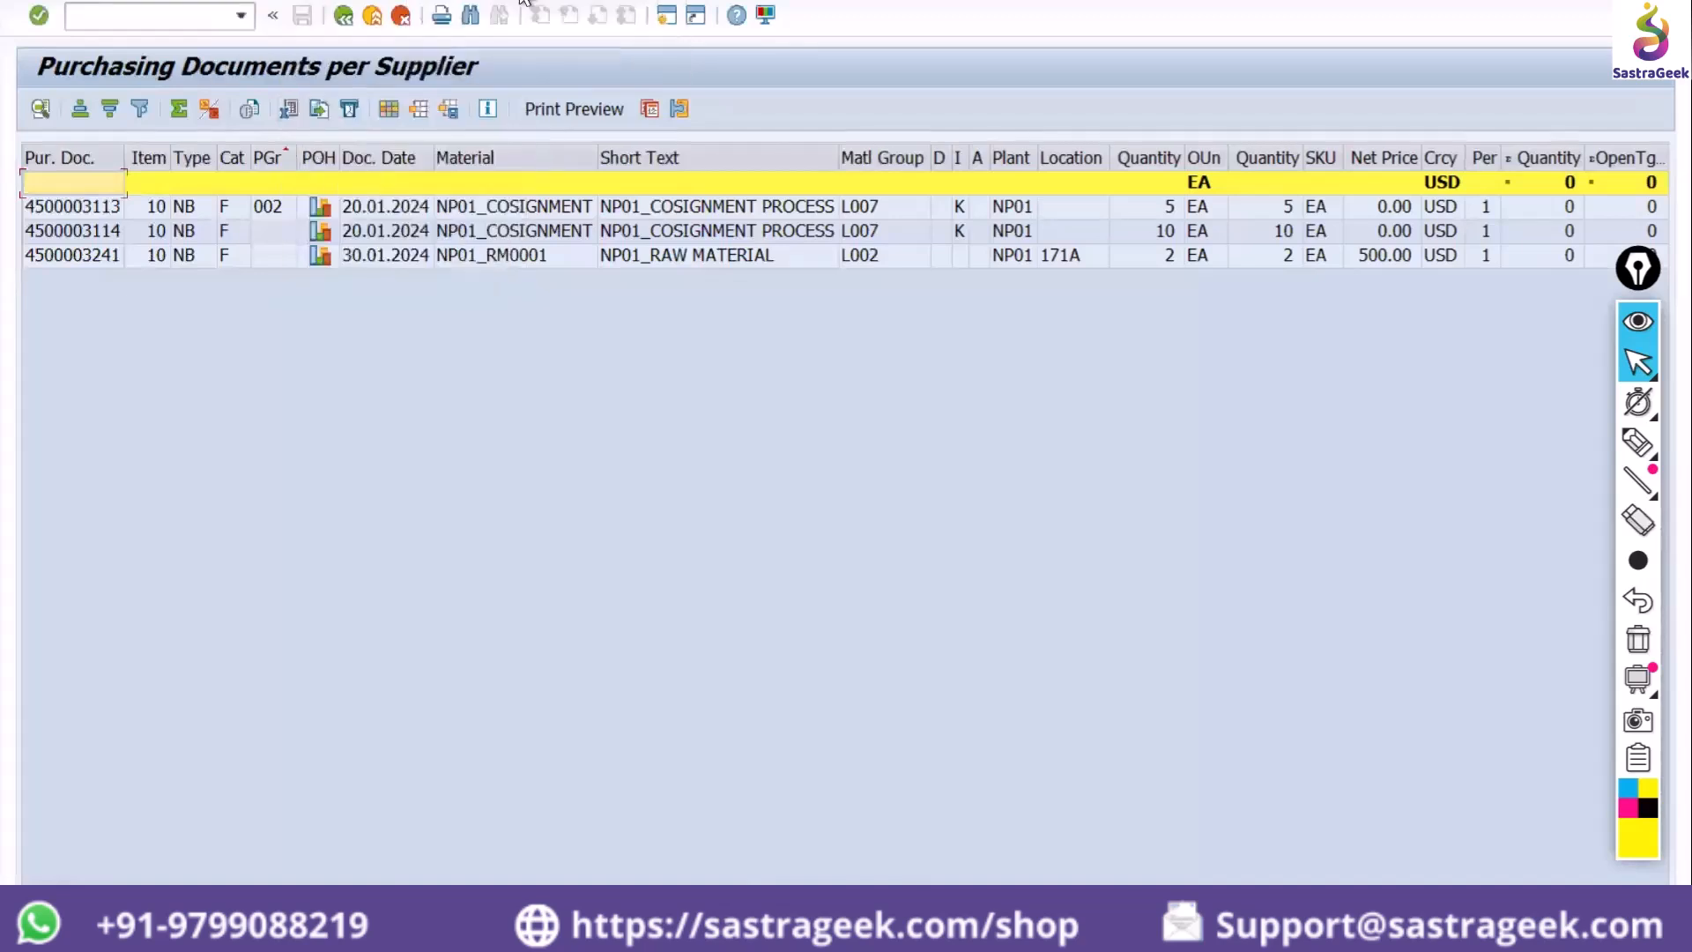
mouse_move(522, 2)
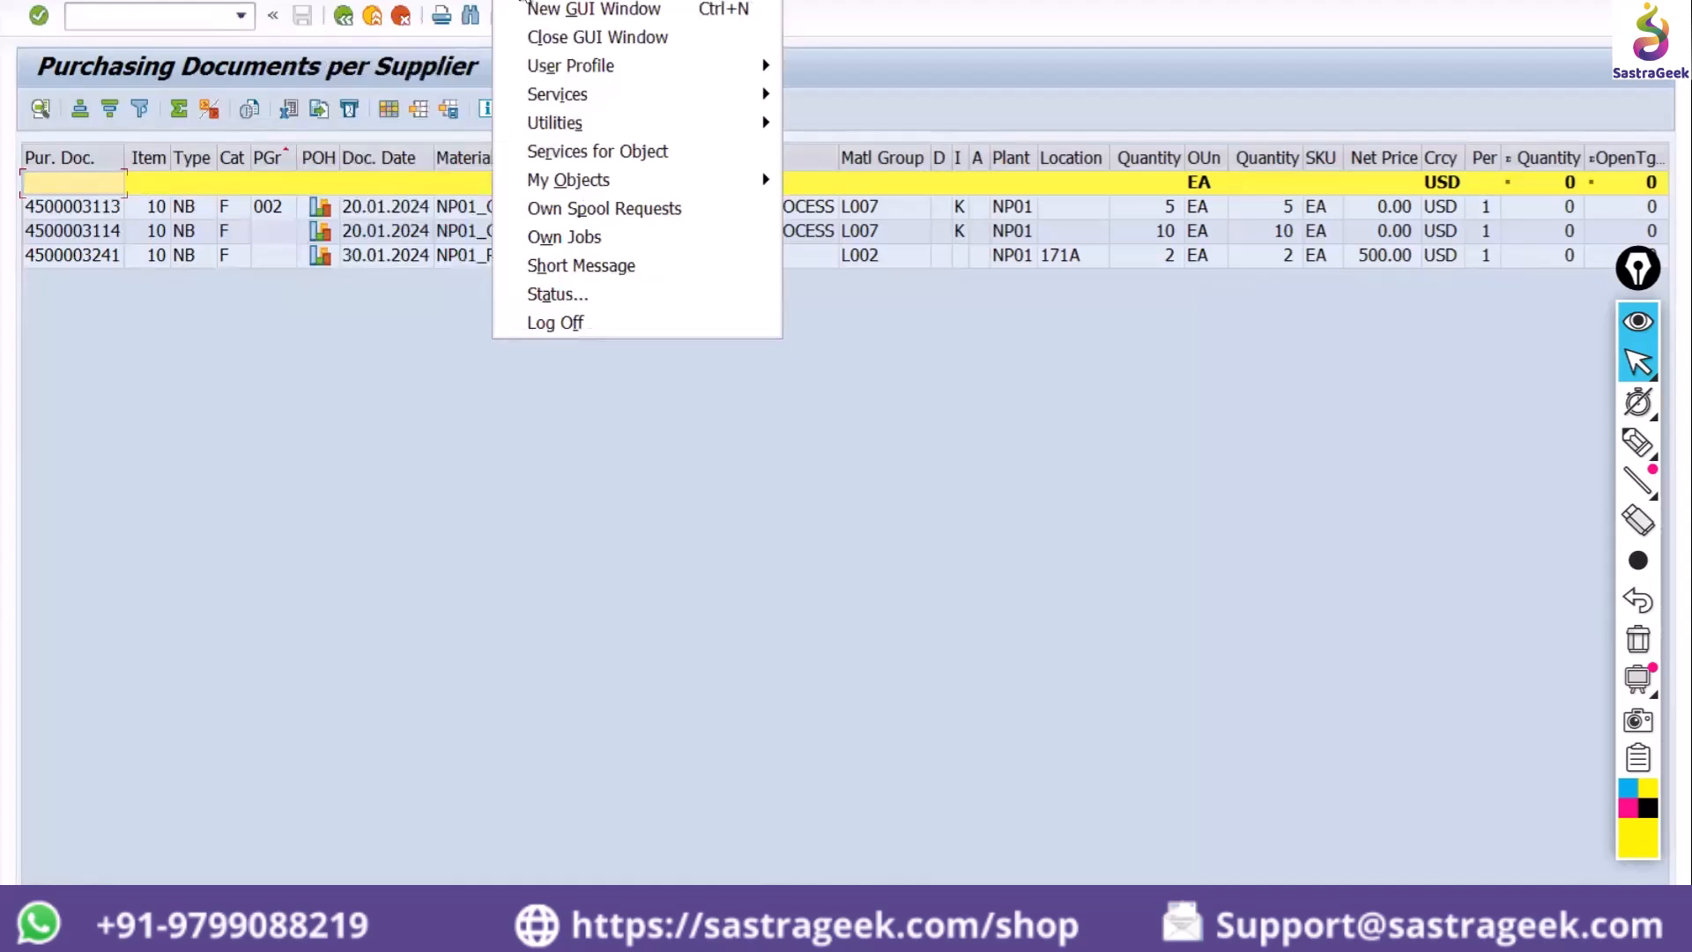
mouse_move(615, 183)
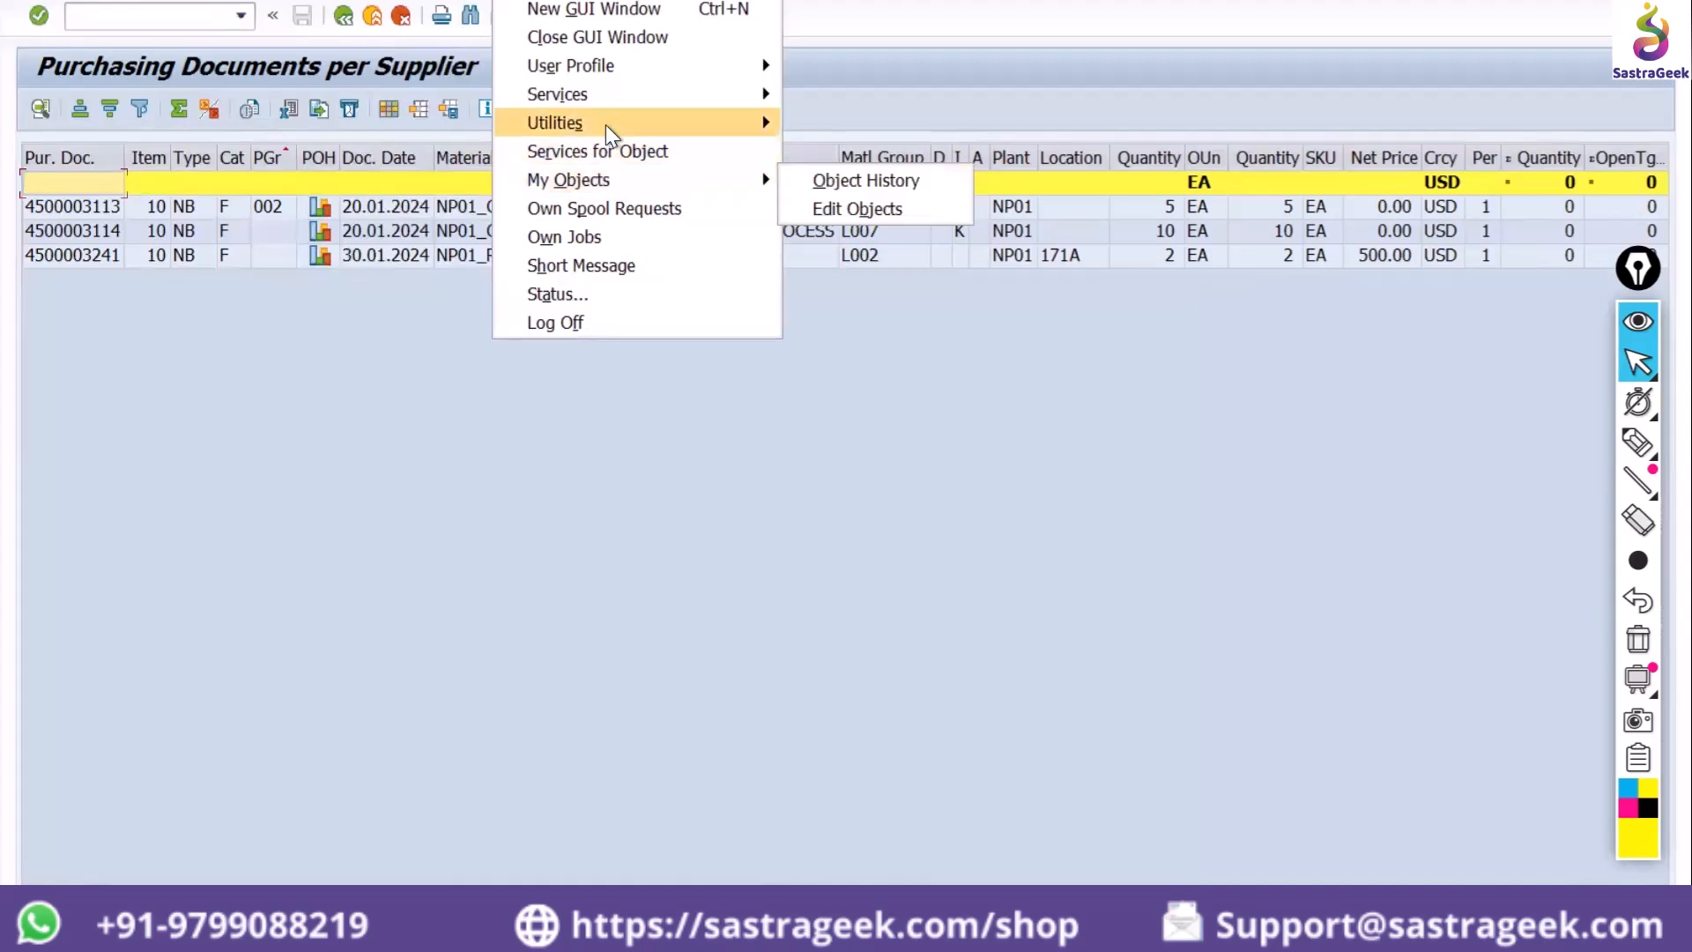
mouse_move(614, 130)
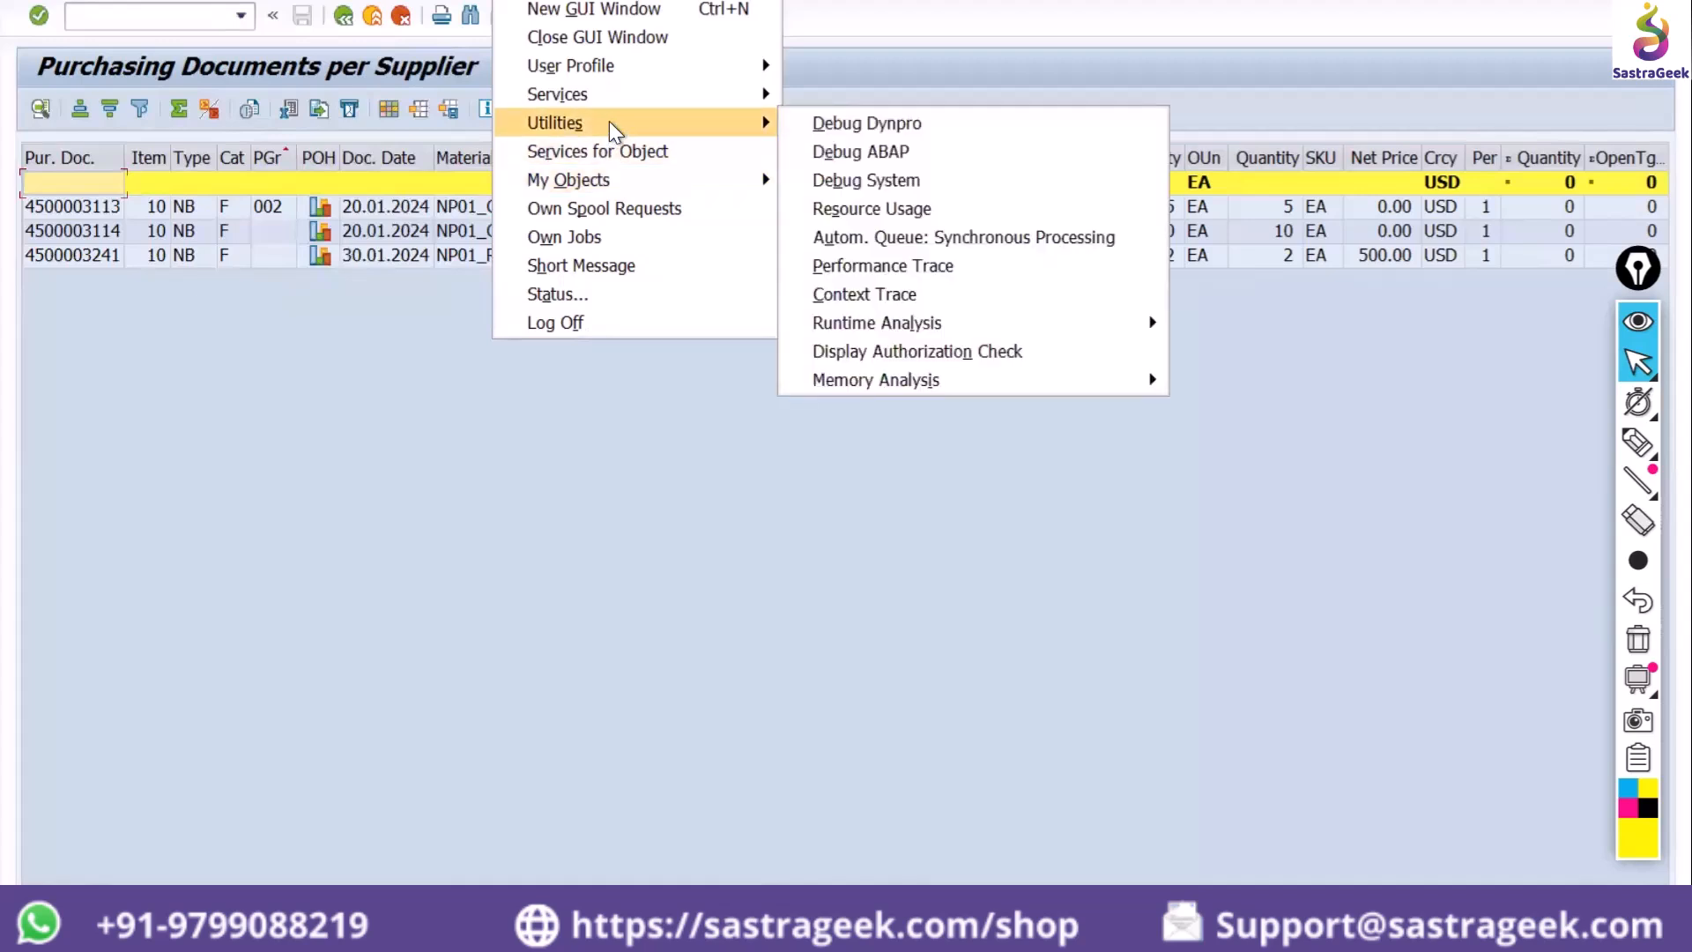
mouse_move(625, 98)
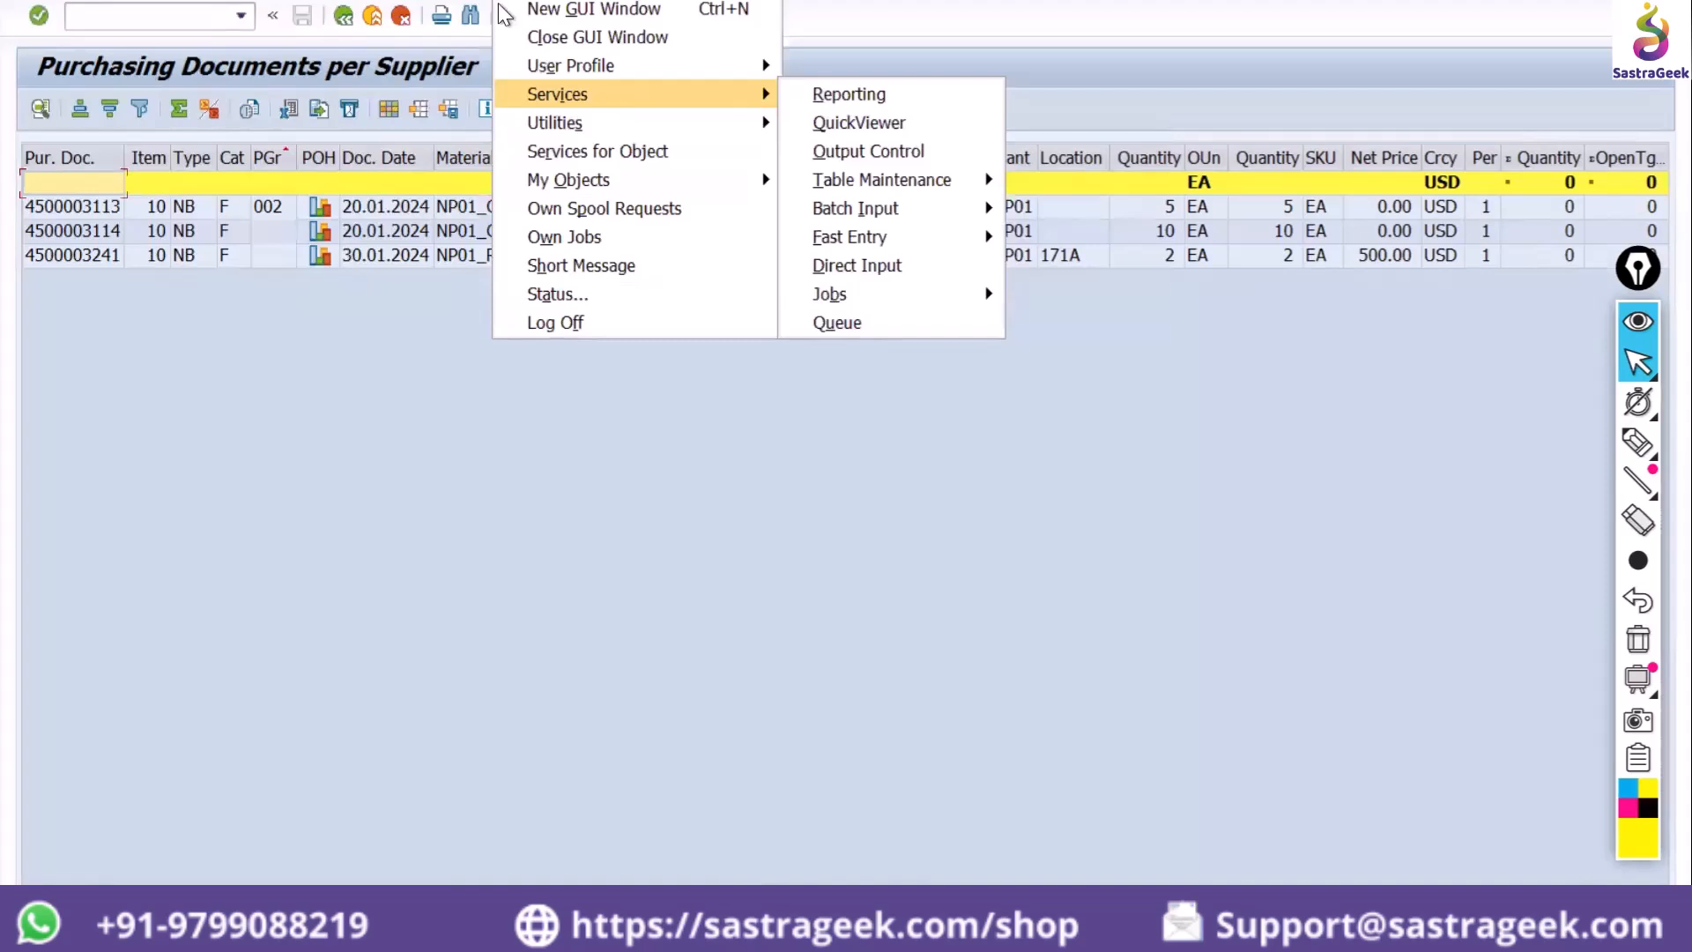
mouse_move(440, 0)
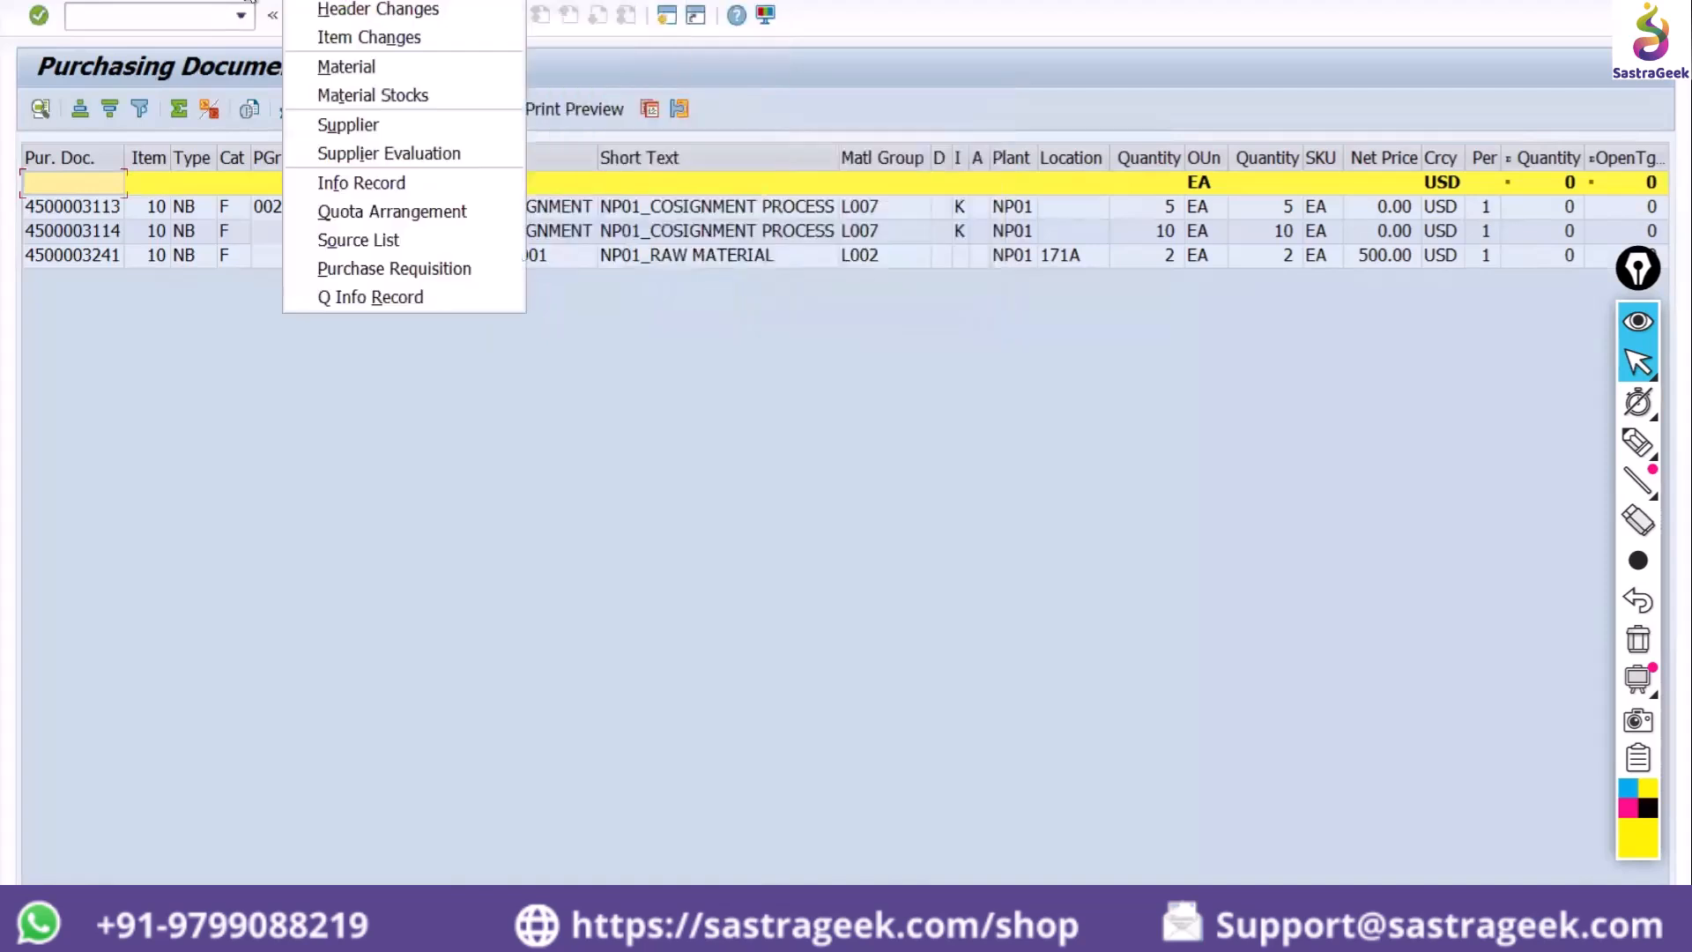
mouse_move(179, 0)
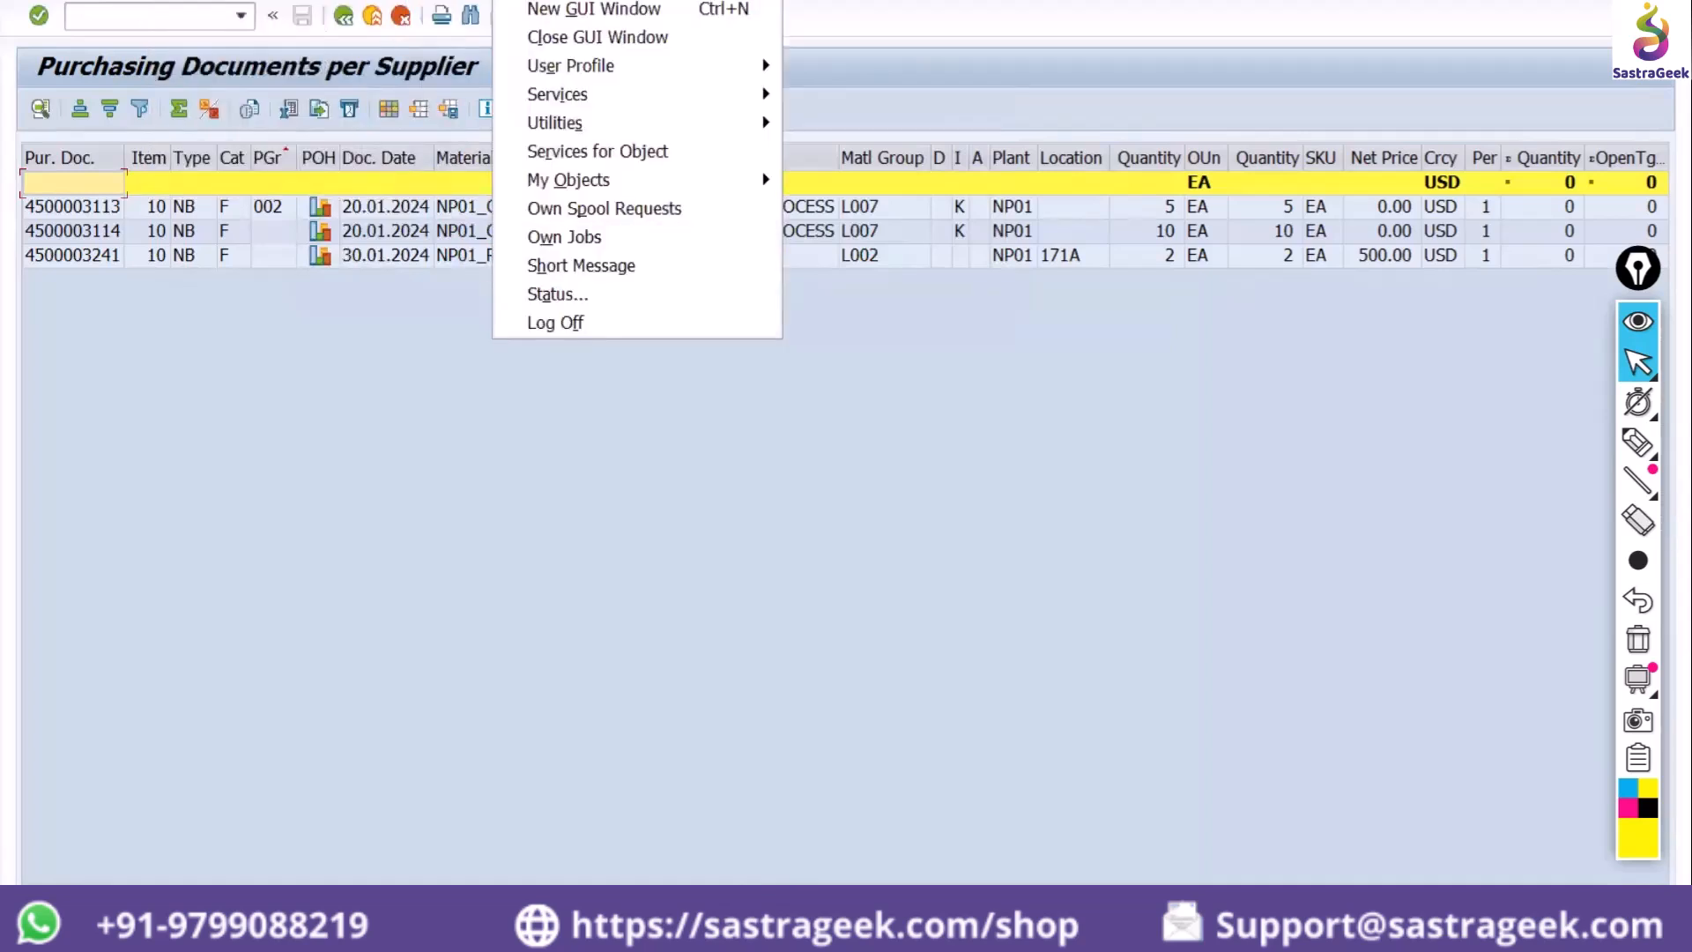
Review the file formats offered for saving the purchasing documents list as a local file, and cancel the export
click(320, 108)
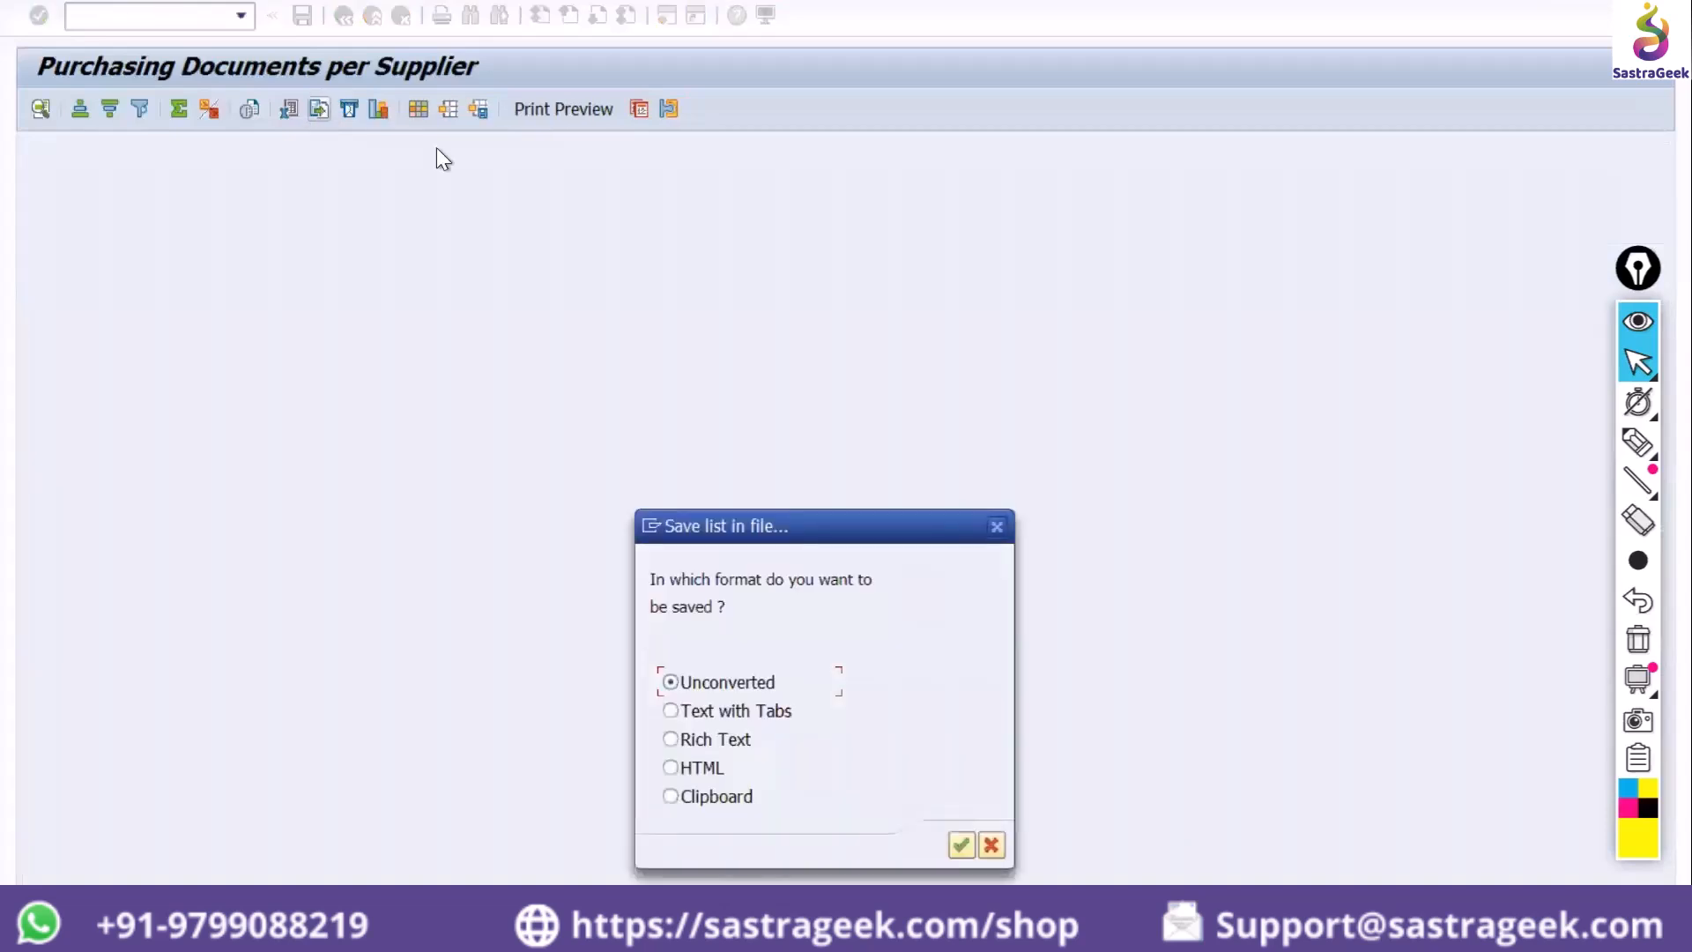
drag(754, 531, 755, 150)
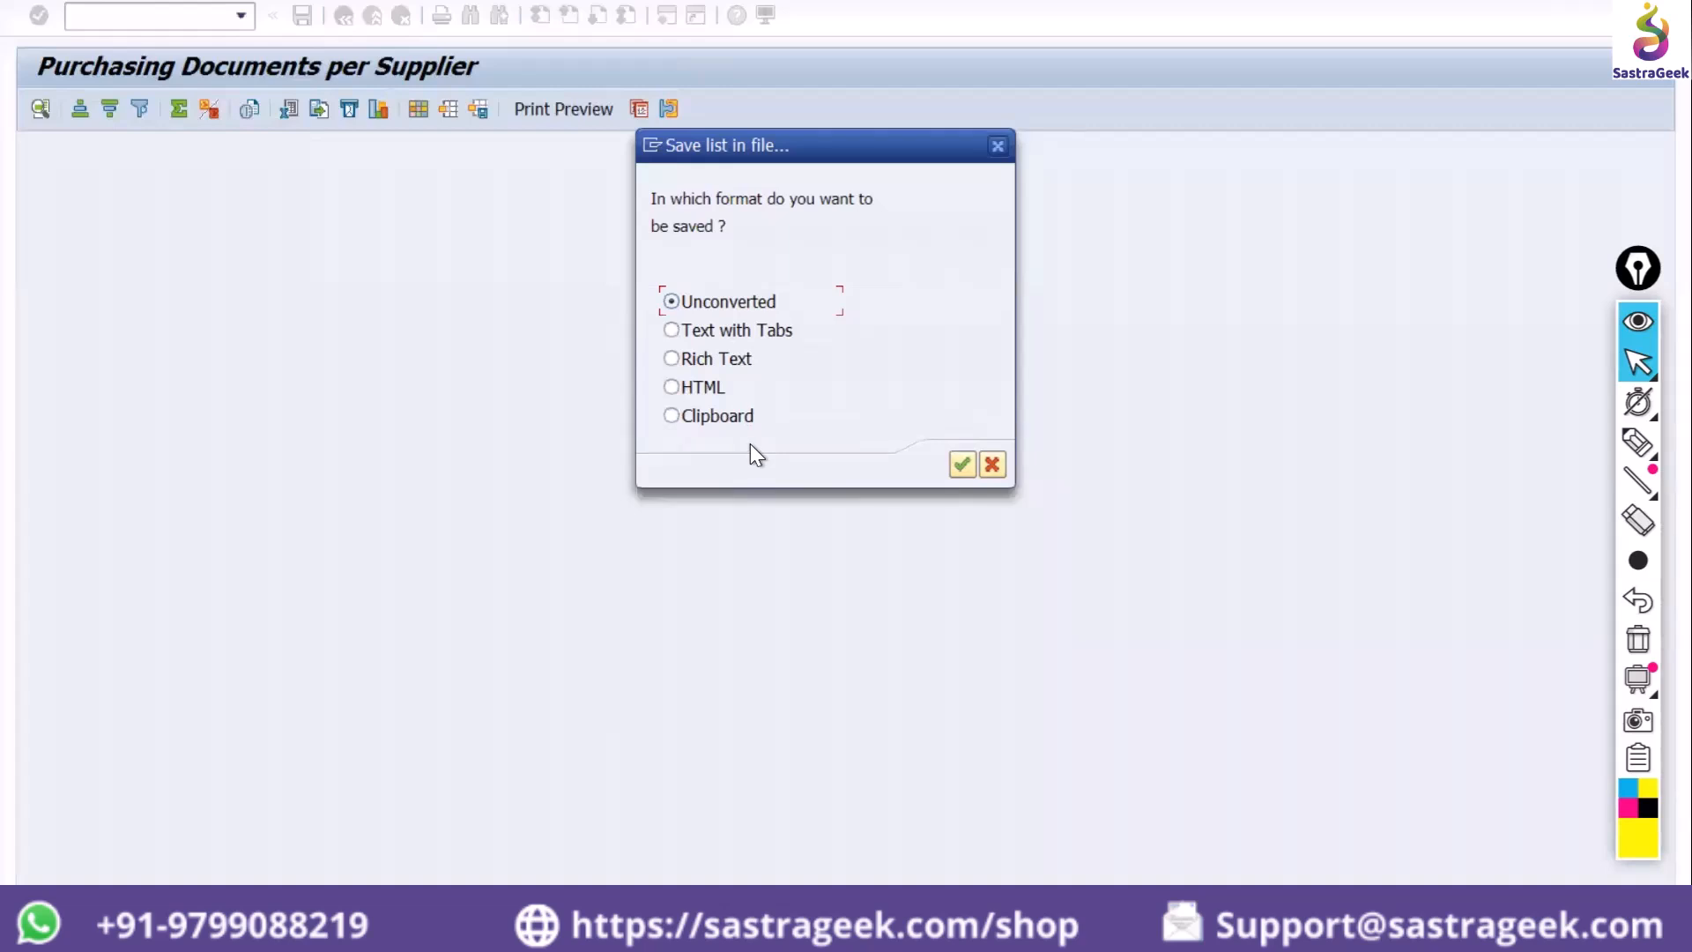
click(991, 464)
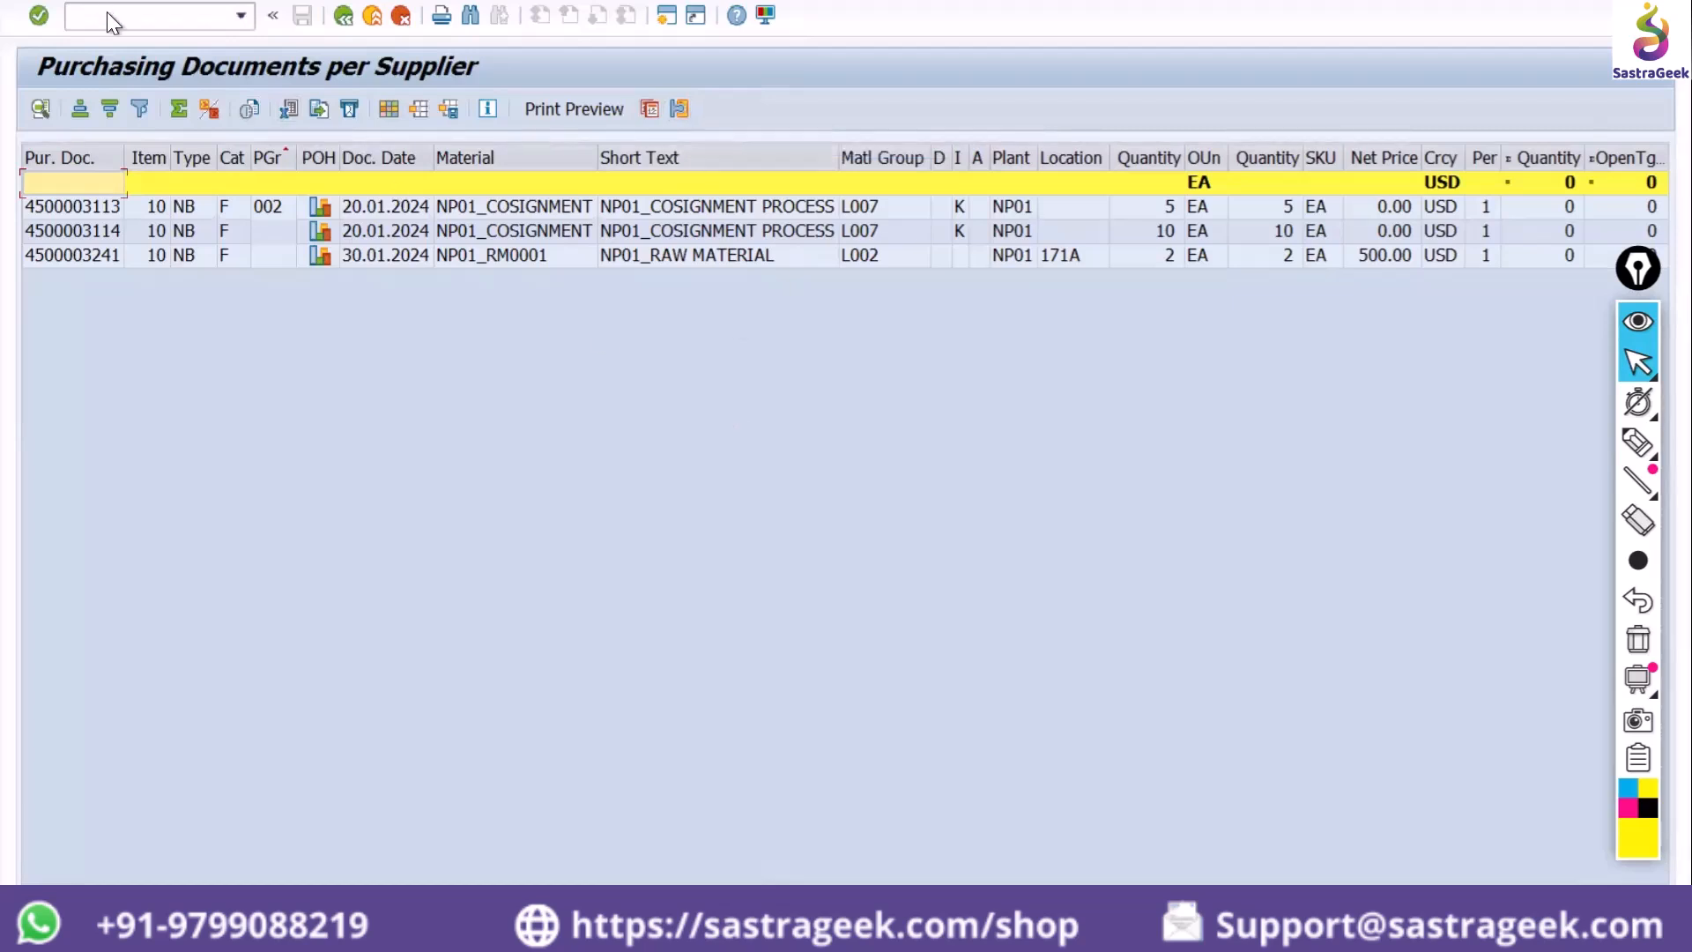
Open the Display Warehouse Stocks of Material report and run it for plant NP01
text(/nme52)
key(Return)
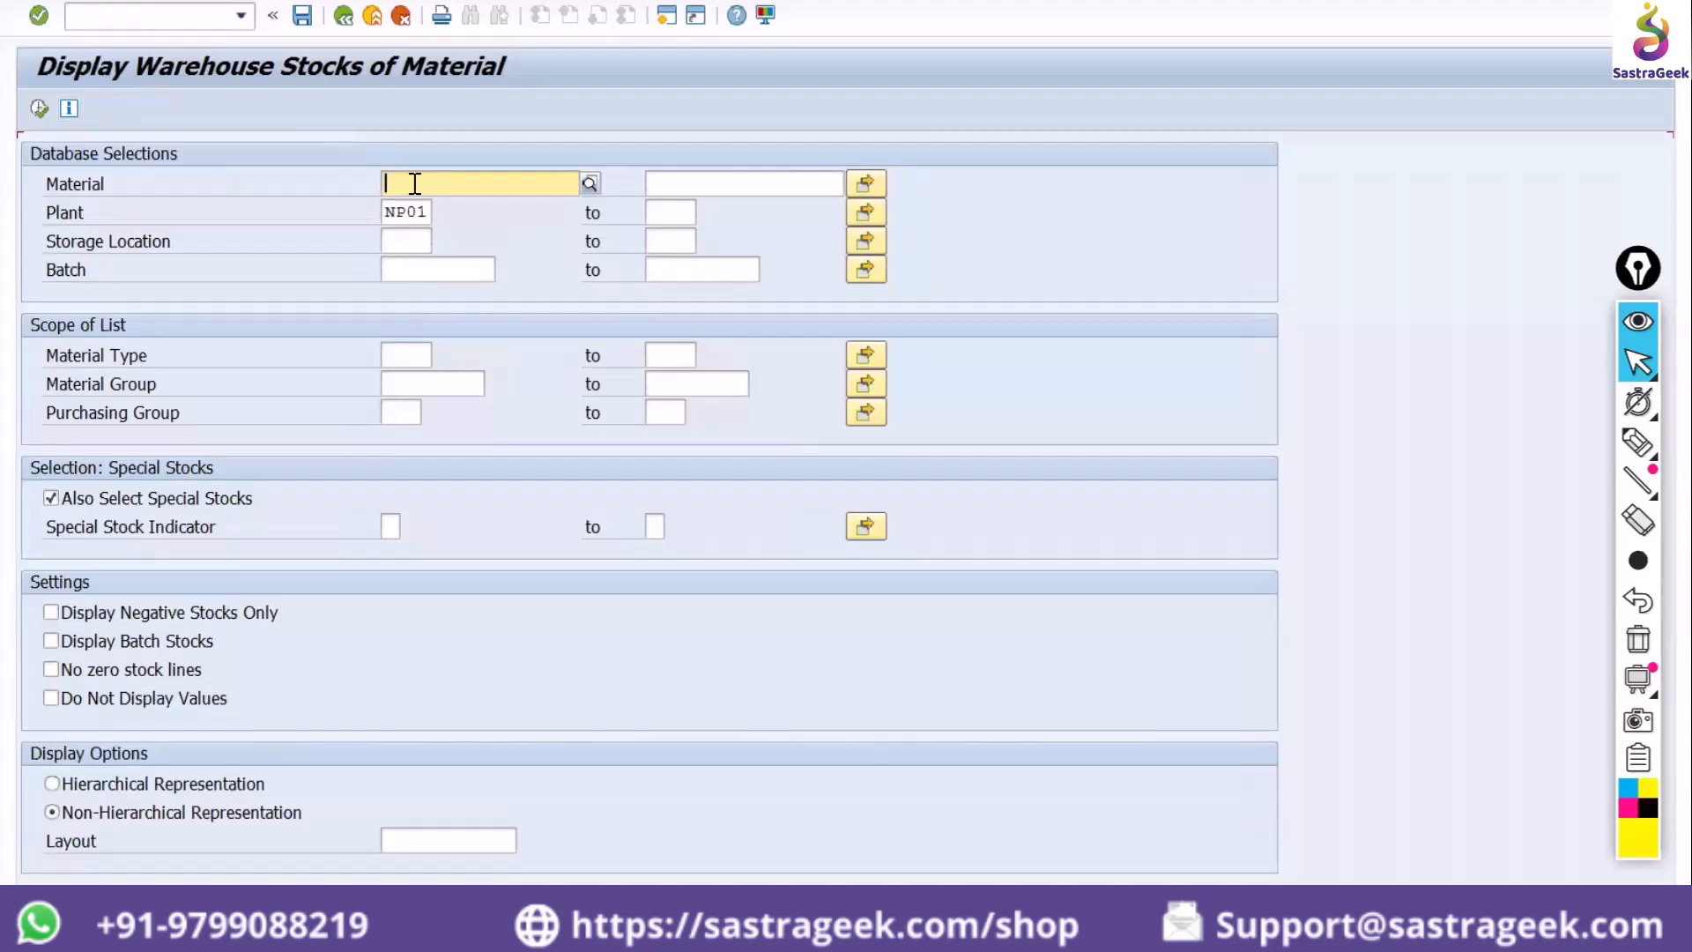
click(38, 108)
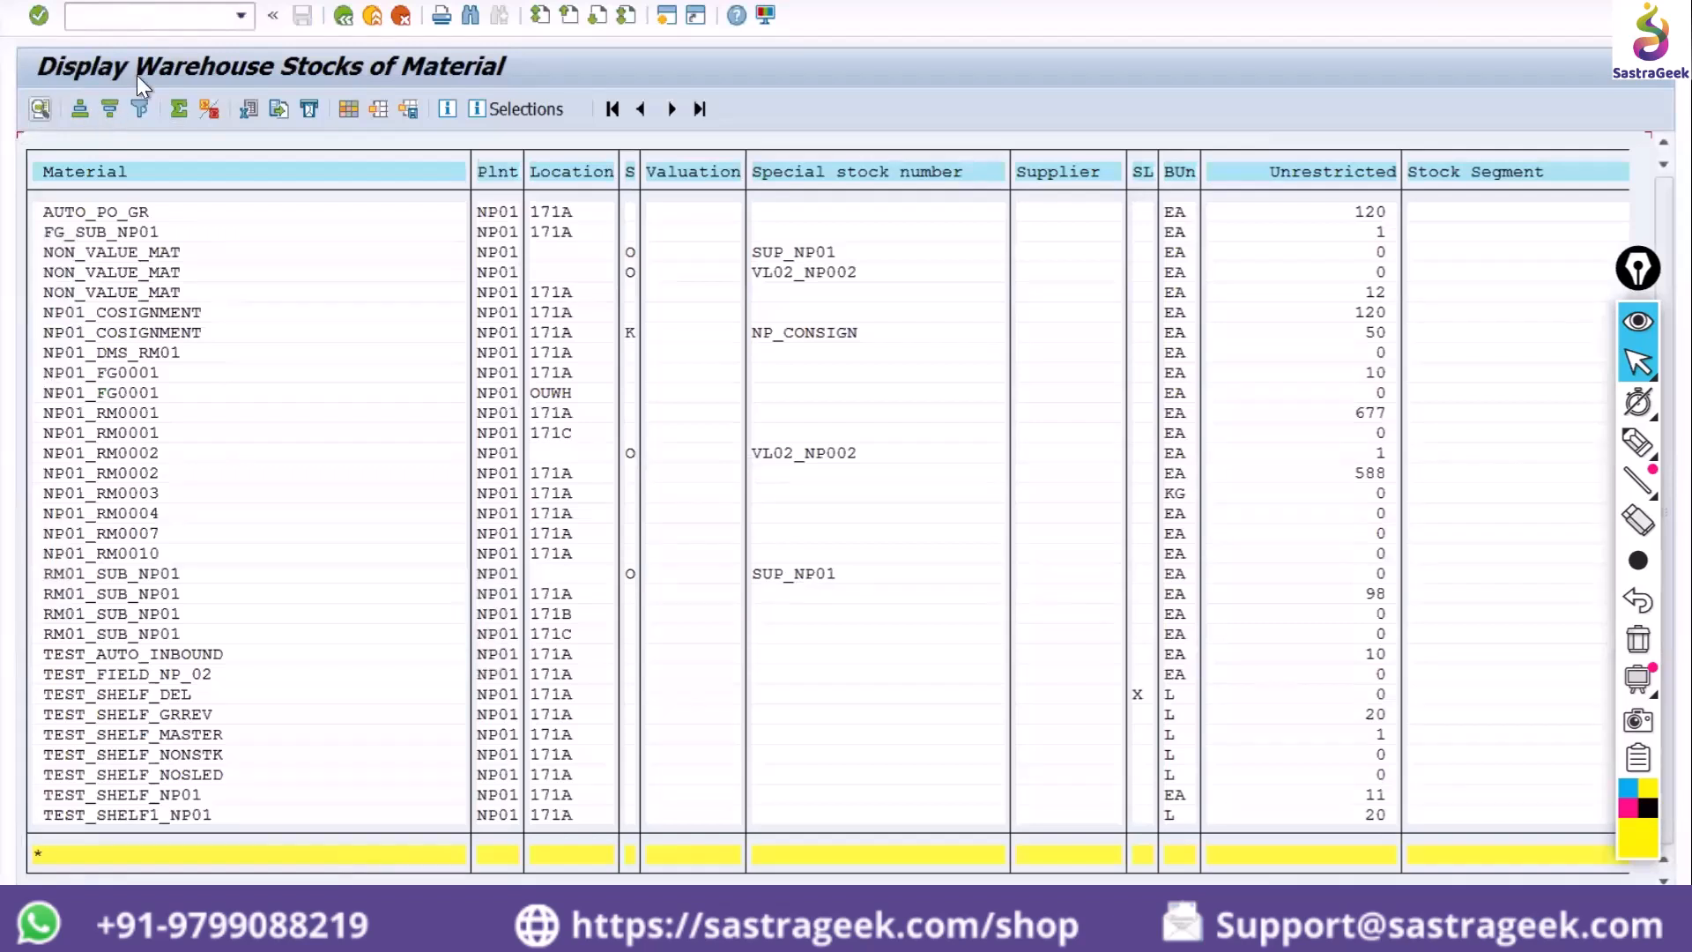
Examine the Line 1, Line 2 and Line 3 column settings of the warehouse stock list's layout, and close it unchanged
click(349, 108)
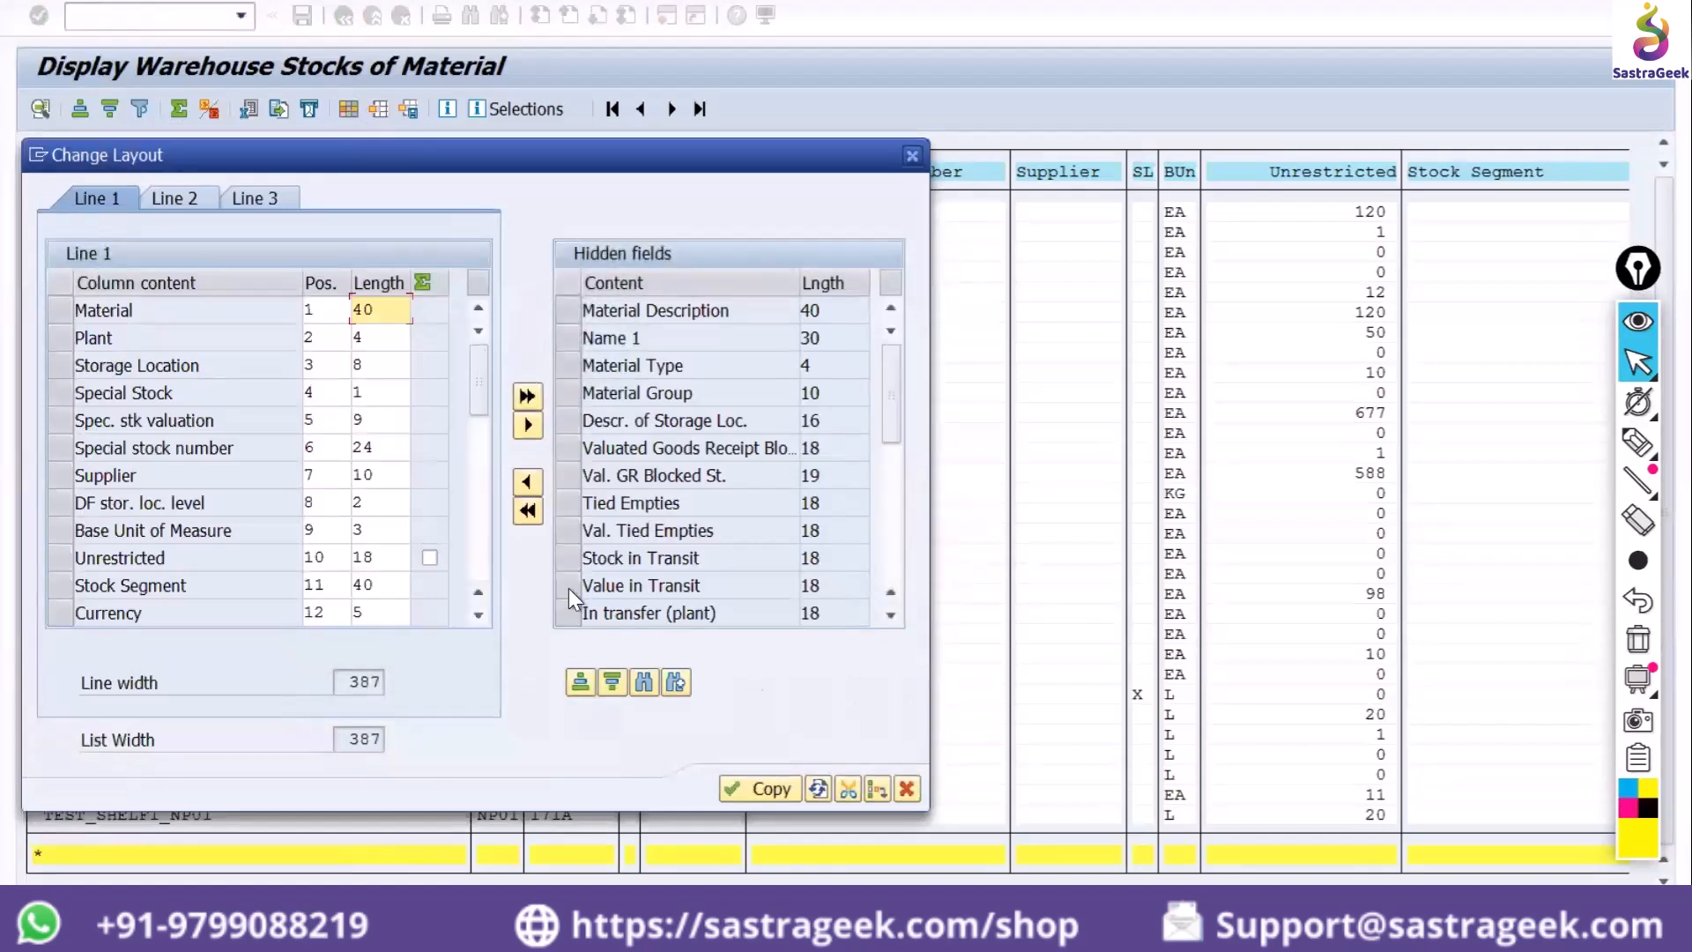
click(199, 192)
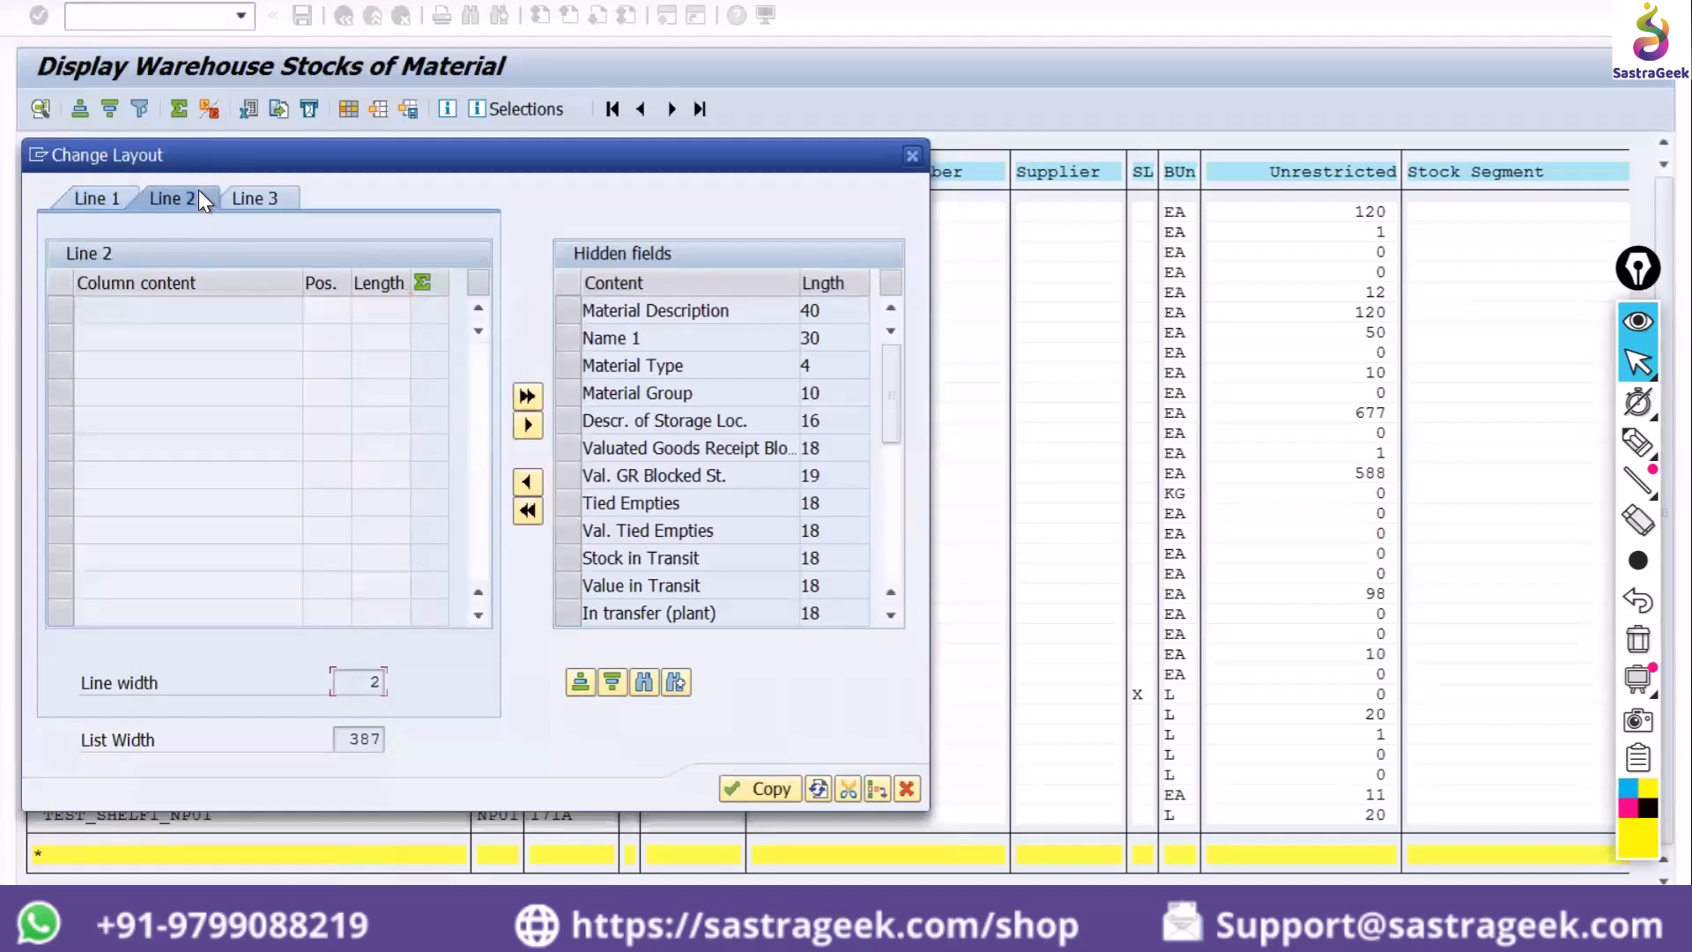
click(274, 201)
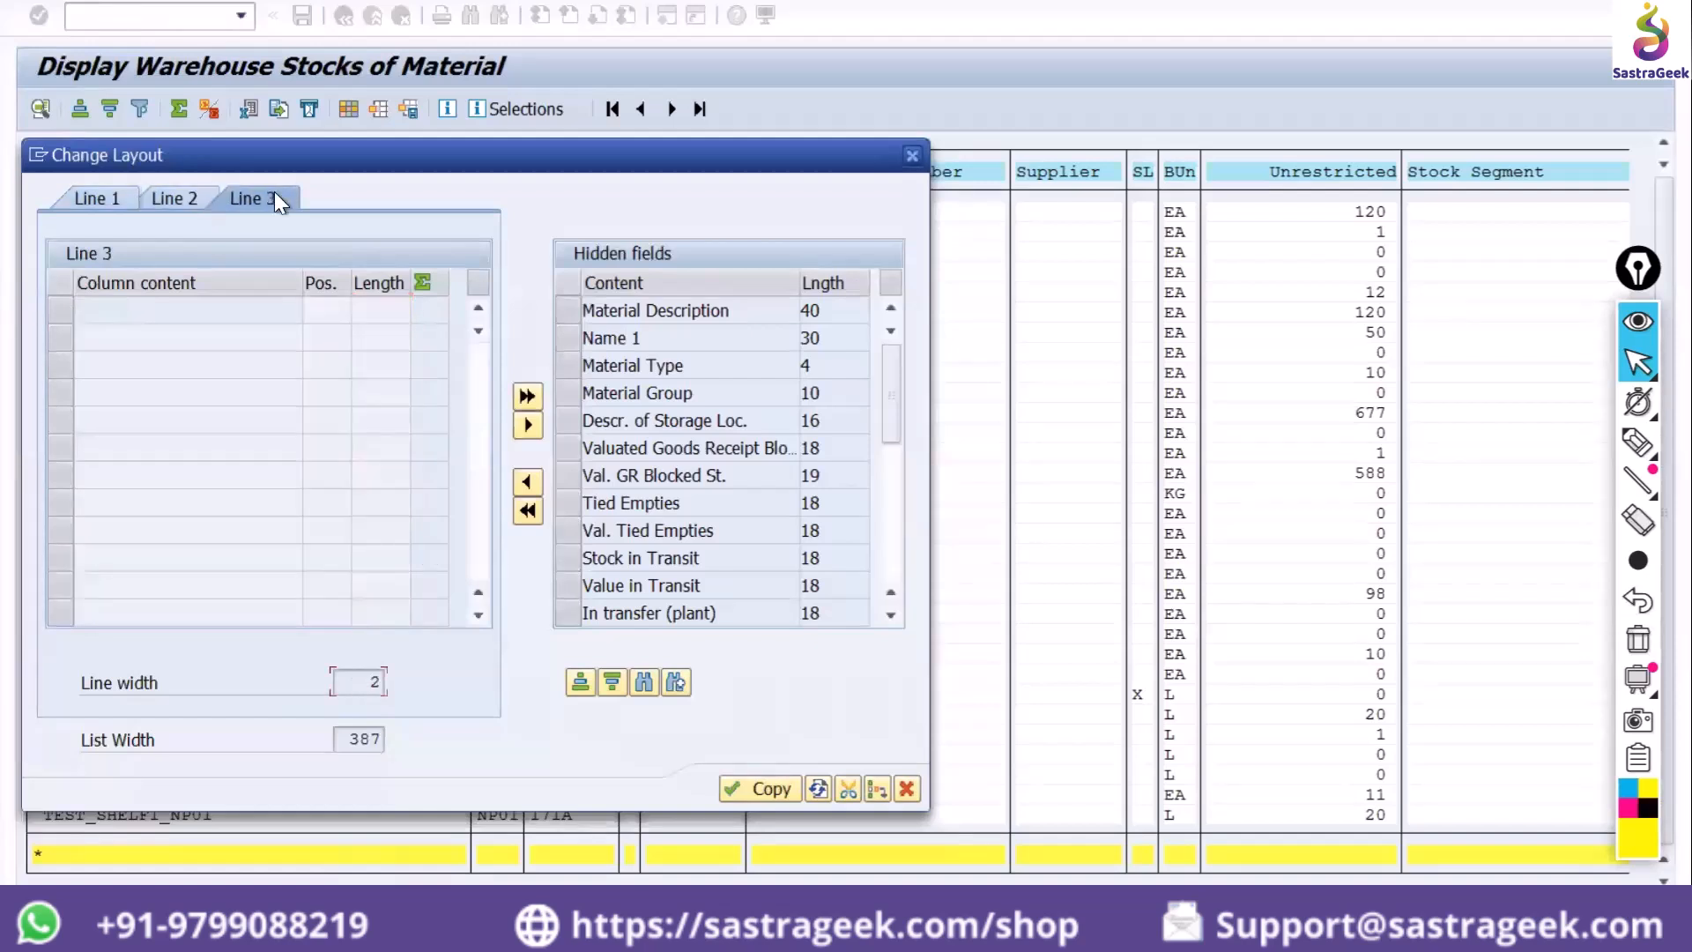
click(74, 199)
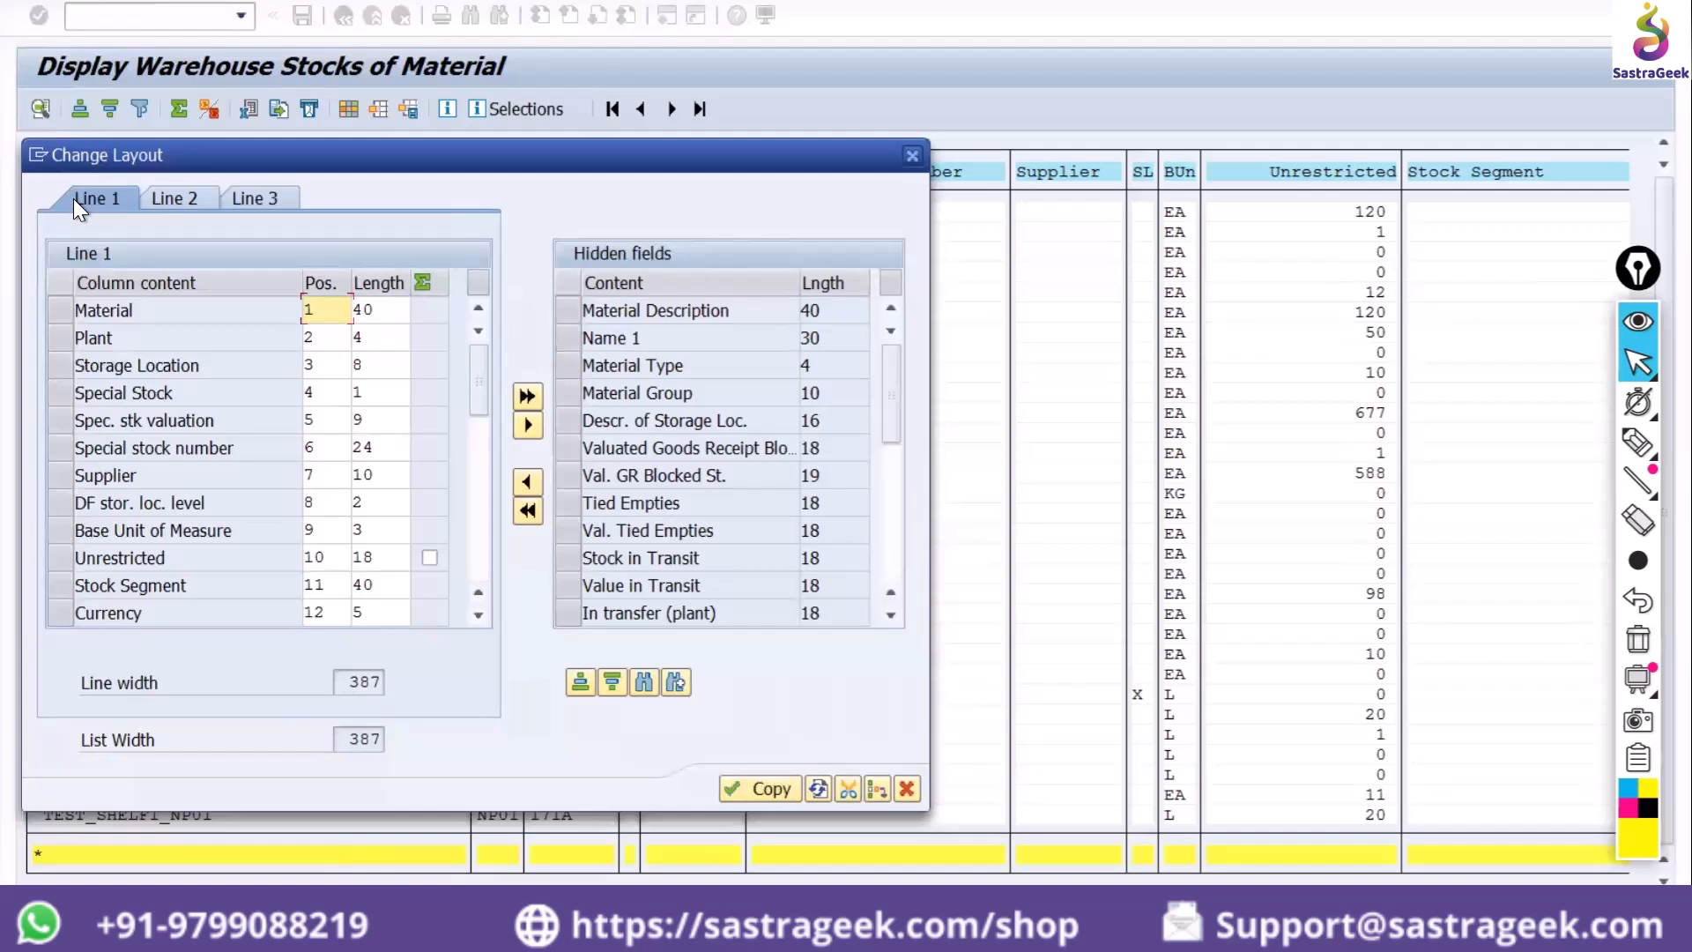
click(161, 199)
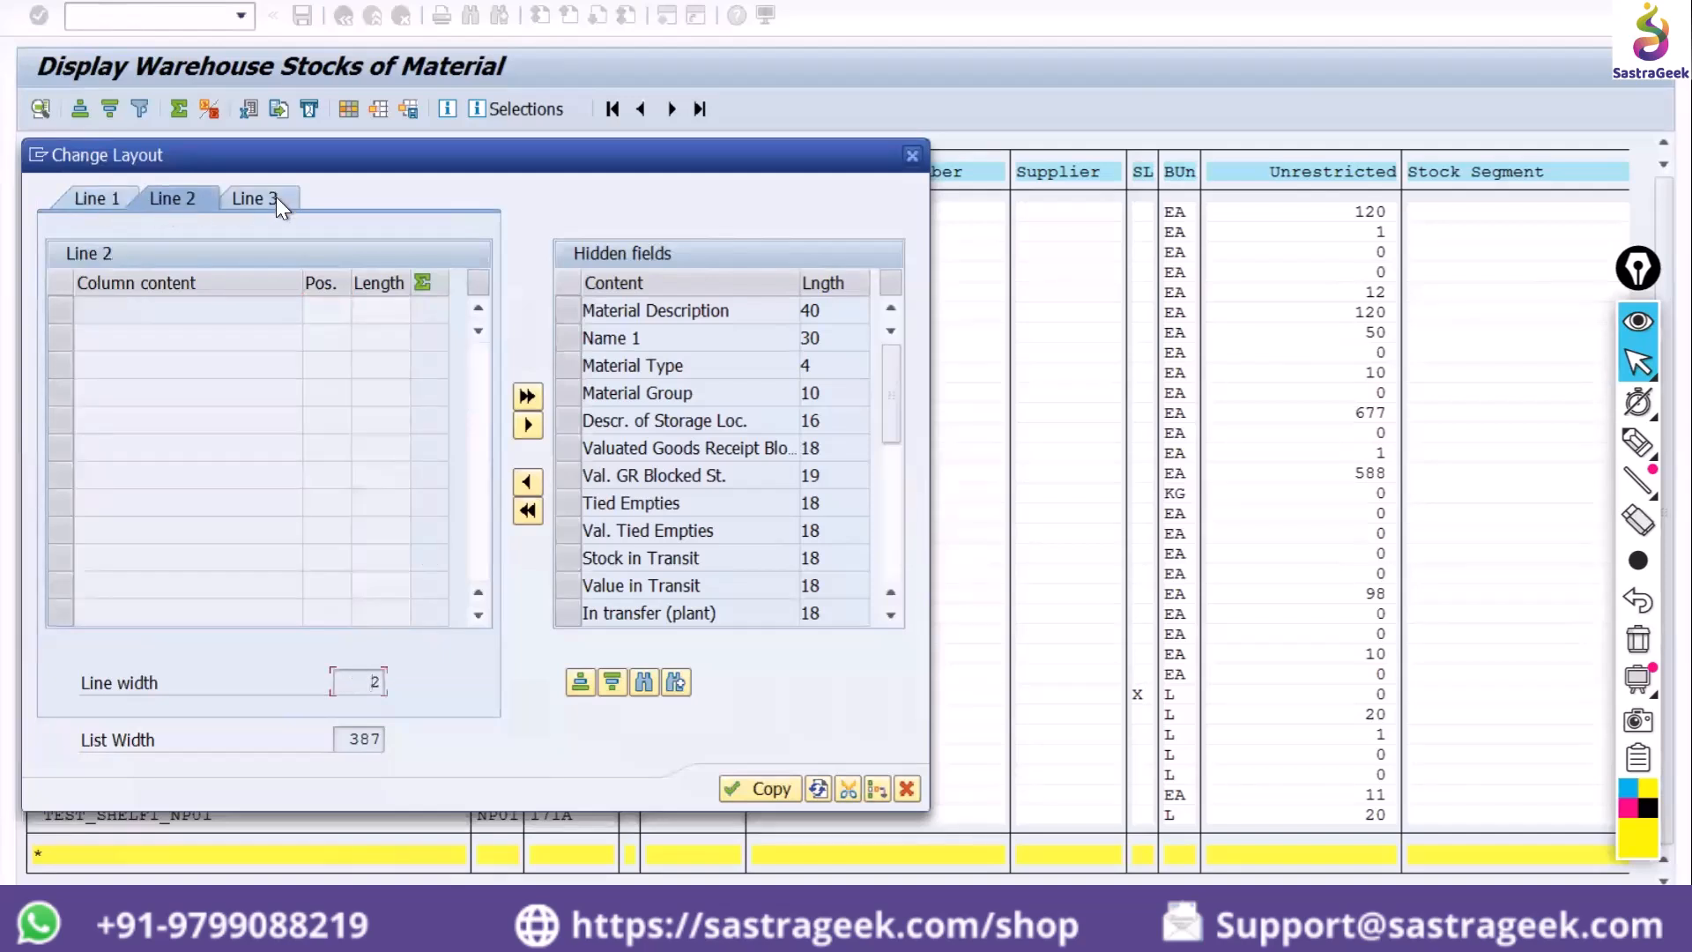
click(277, 198)
click(182, 202)
click(86, 198)
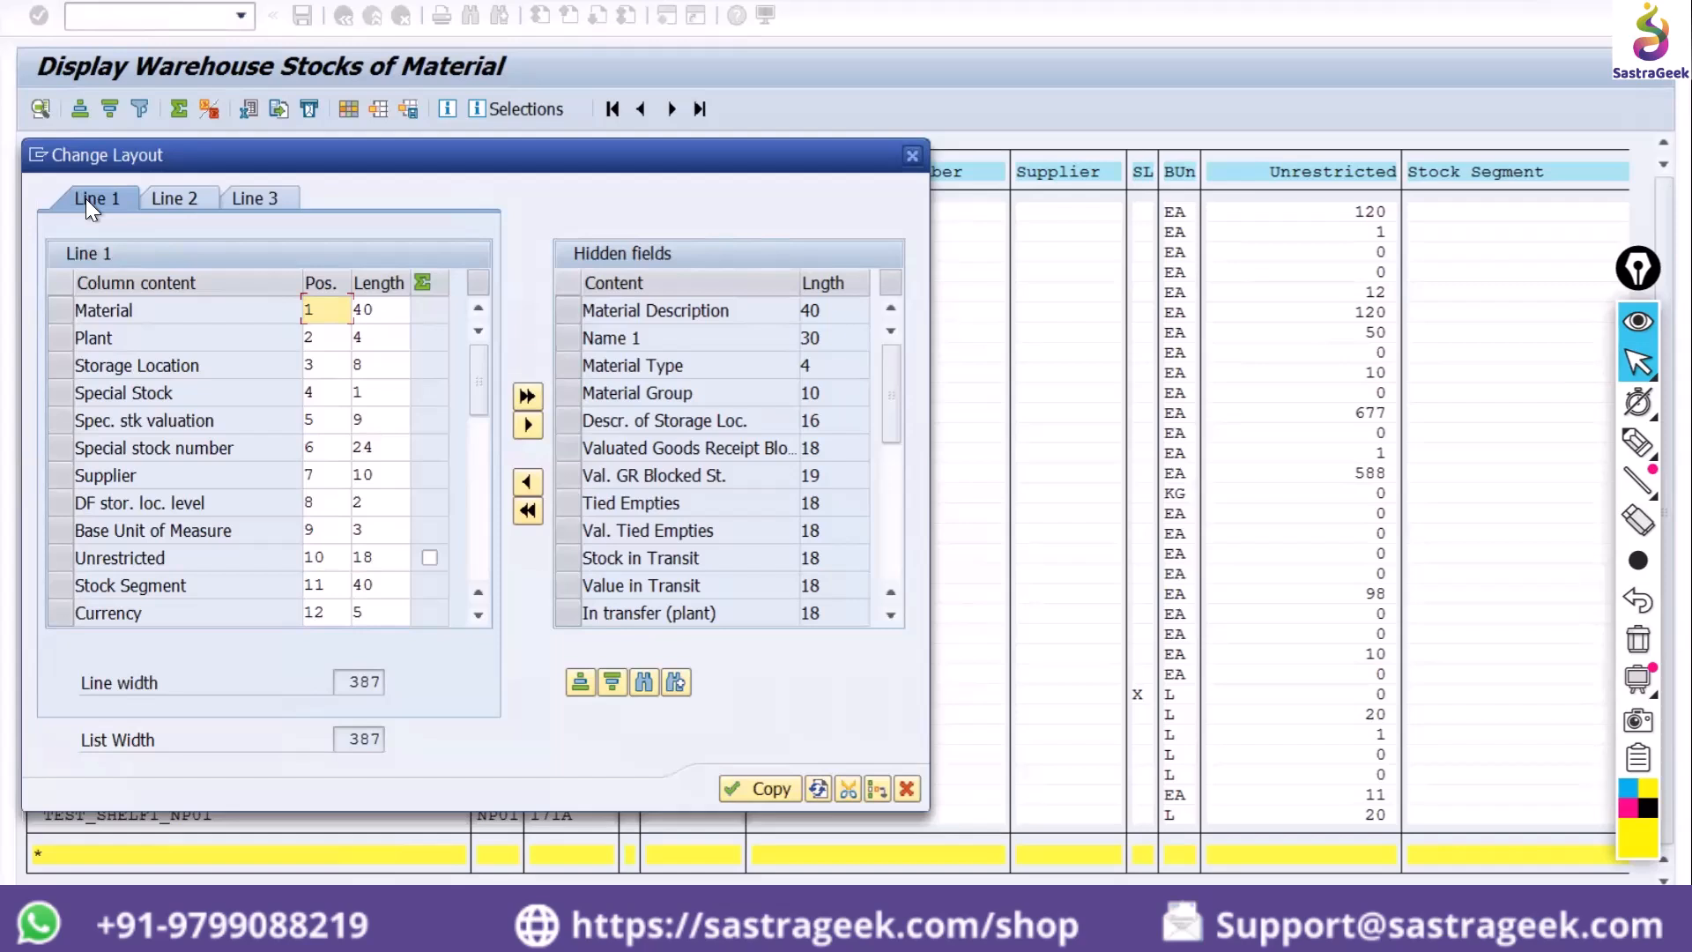
click(916, 156)
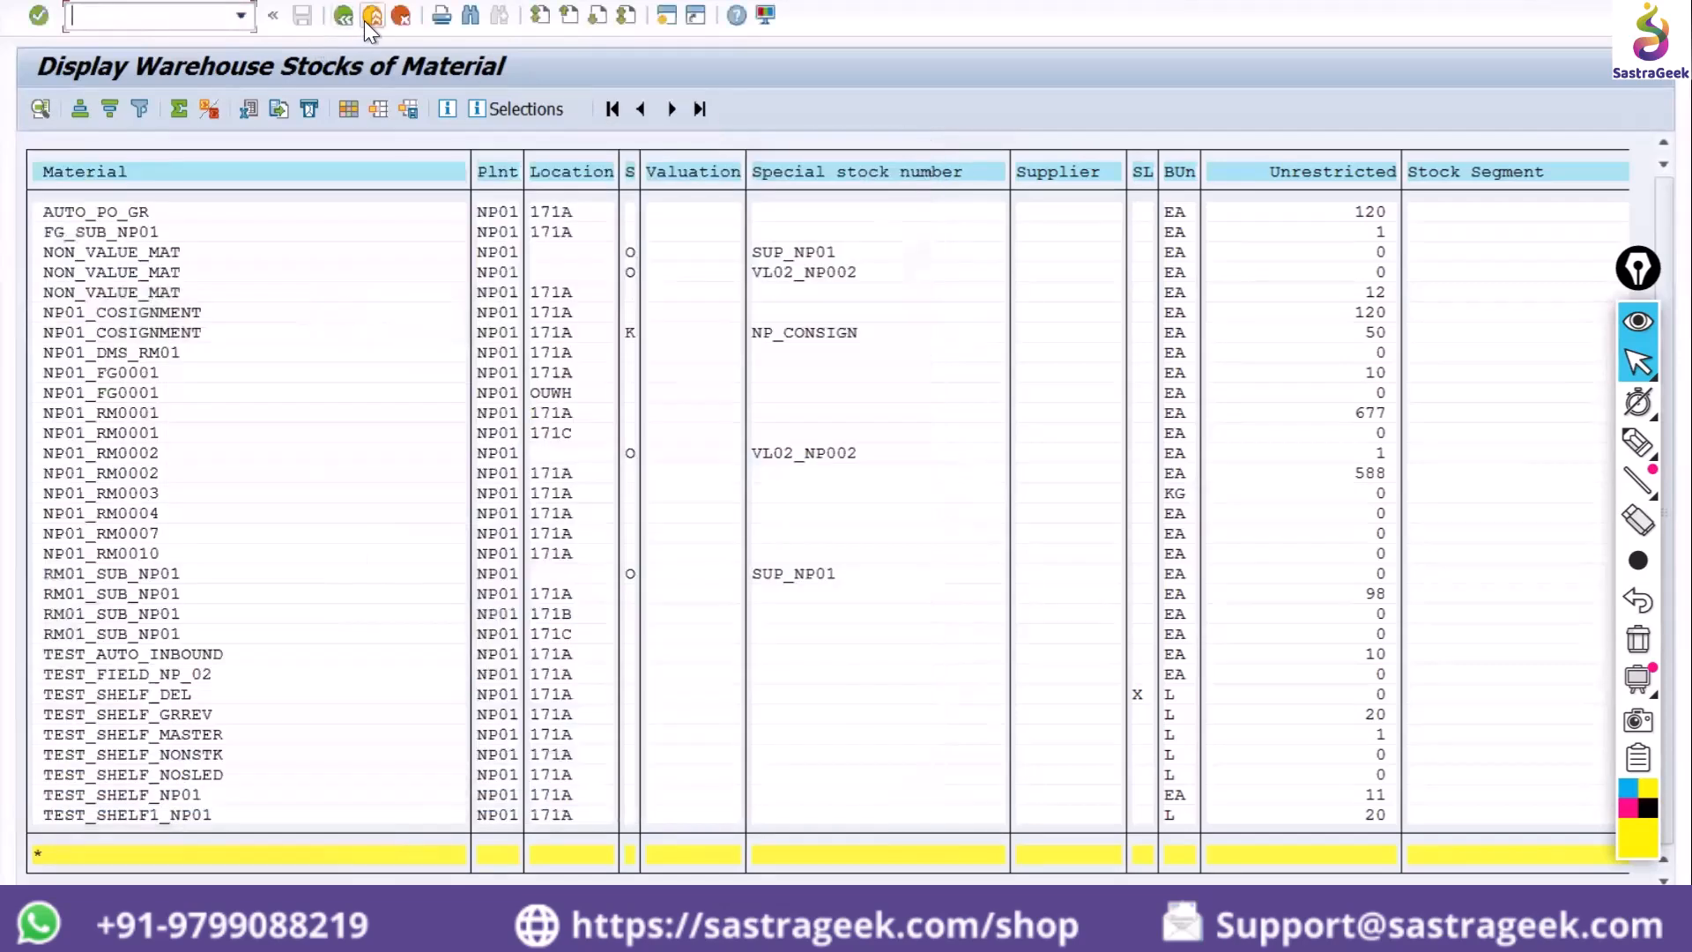
Leave the warehouse stock report and return to the SAP Easy Access screen
click(371, 16)
text(/n)
key(Return)
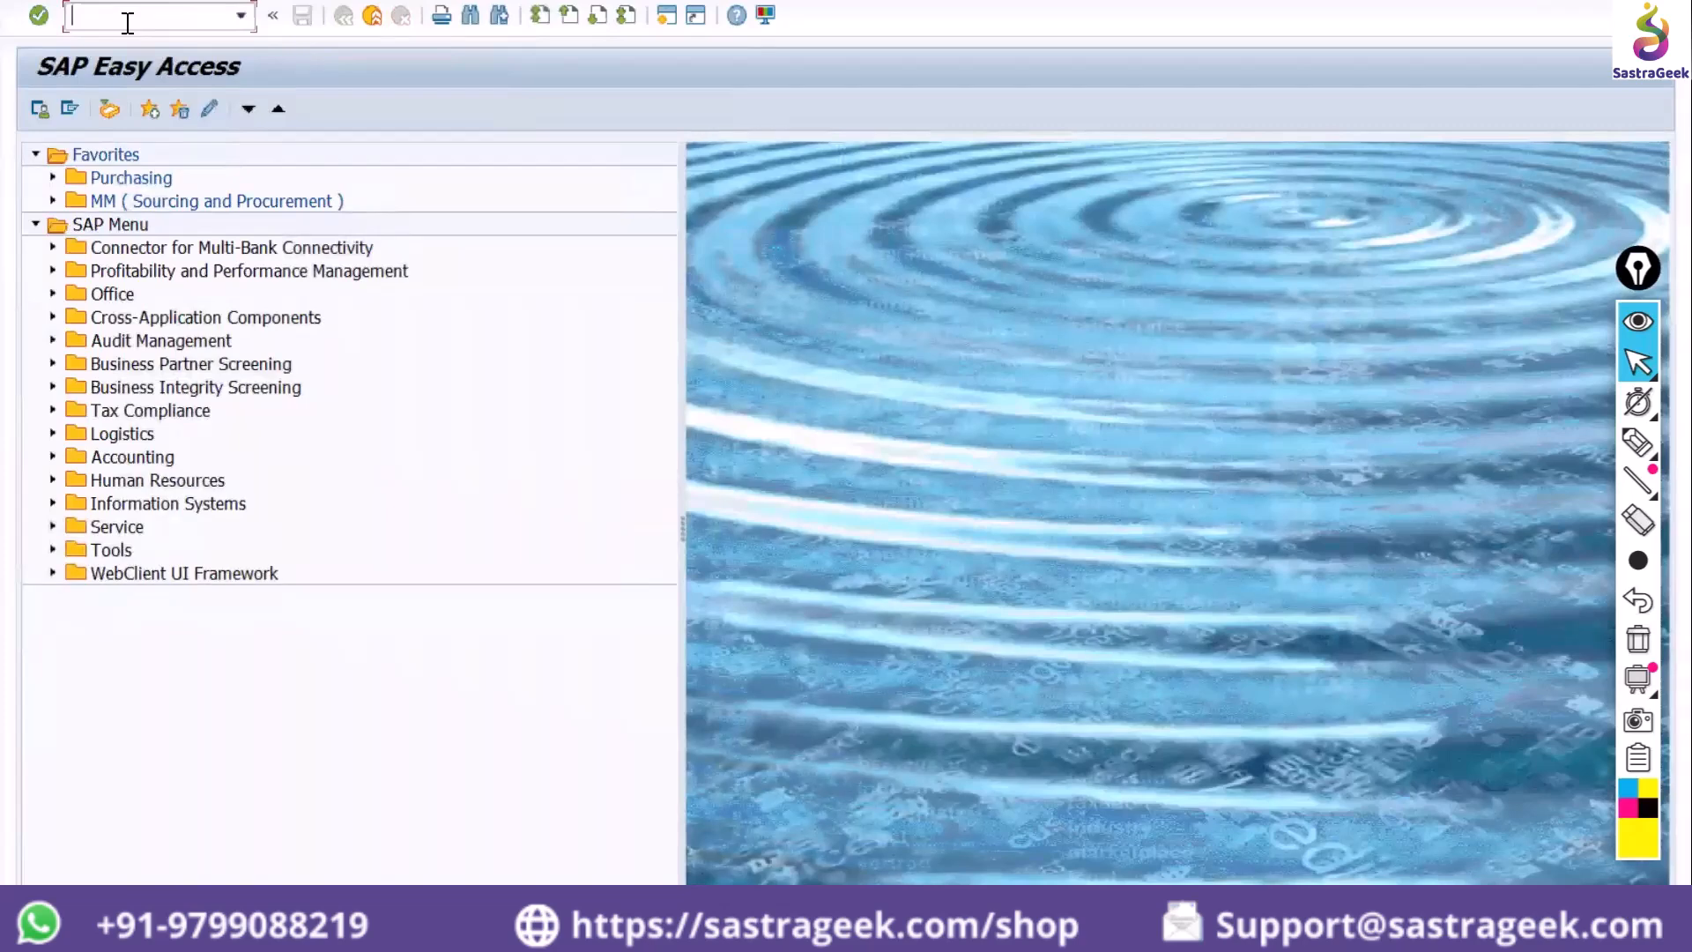
Open transaction ME2L and go back to the SAP Easy Access screen
text(me2l)
key(Return)
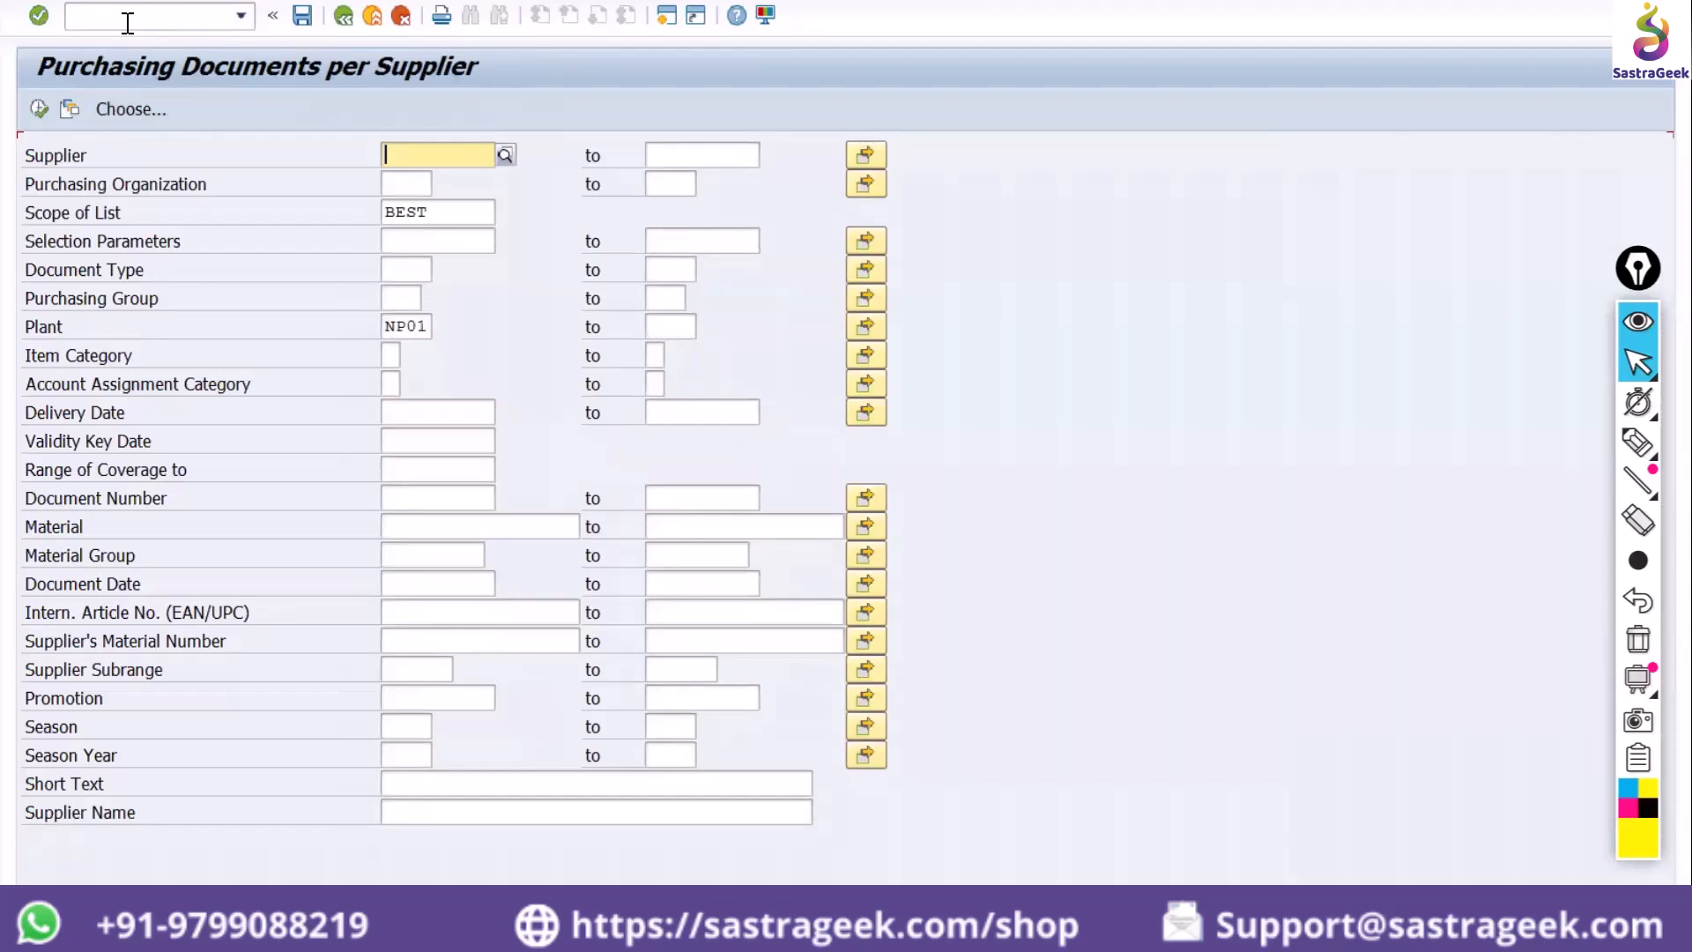
click(128, 22)
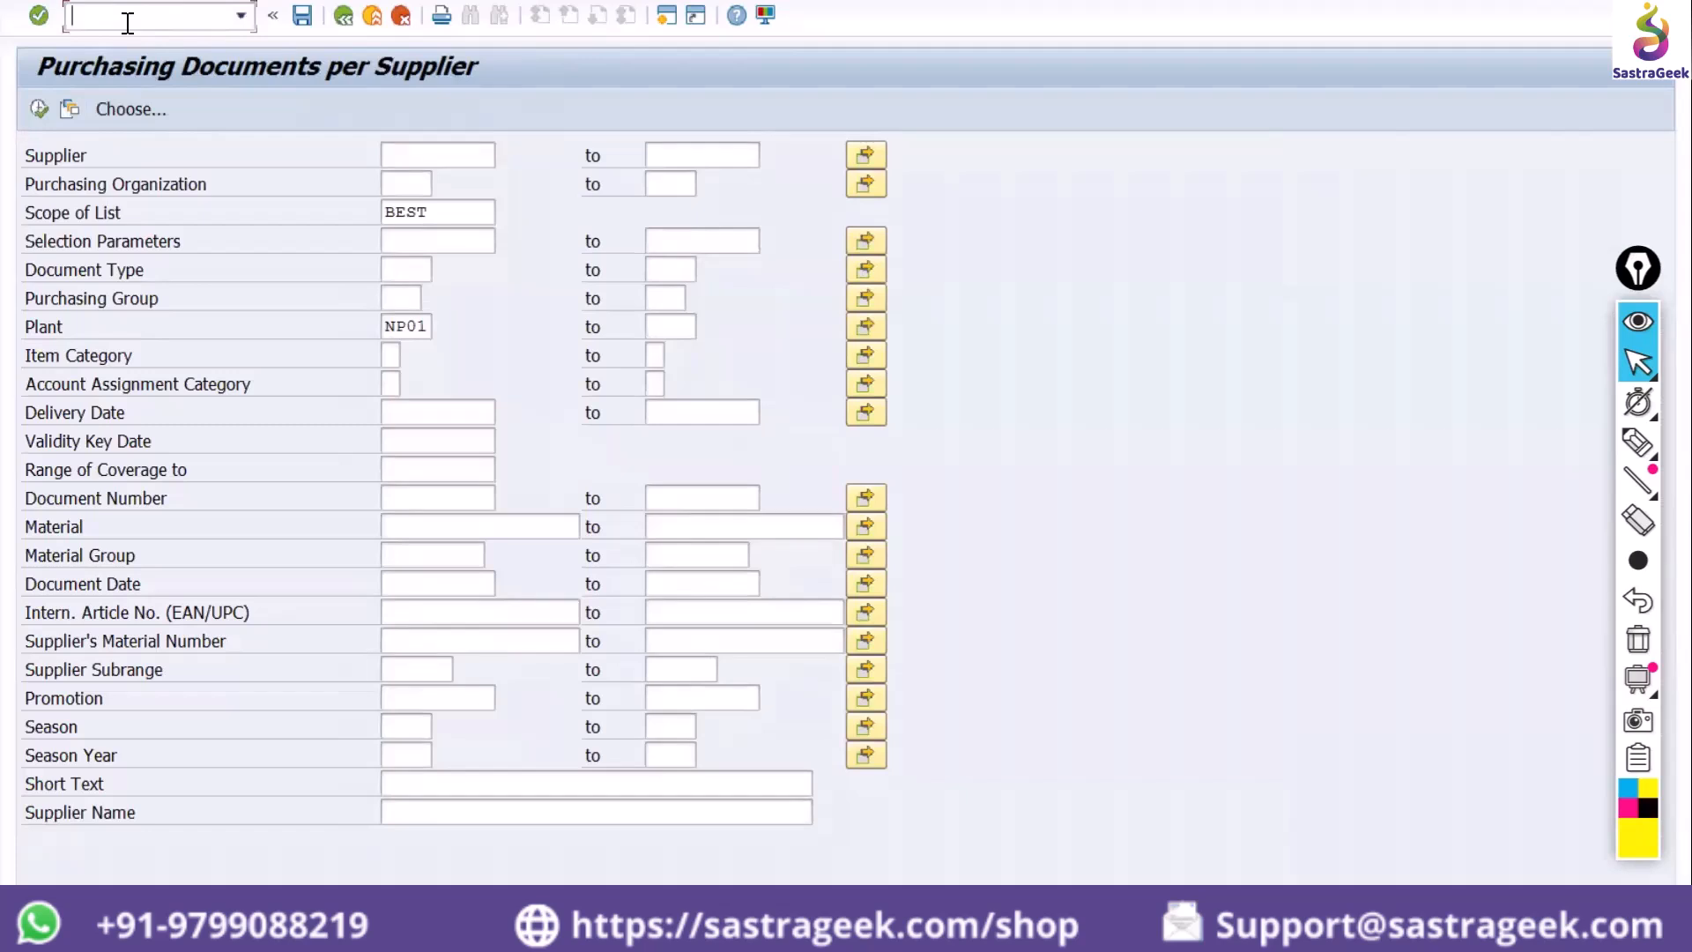
text(/n)
key(Return)
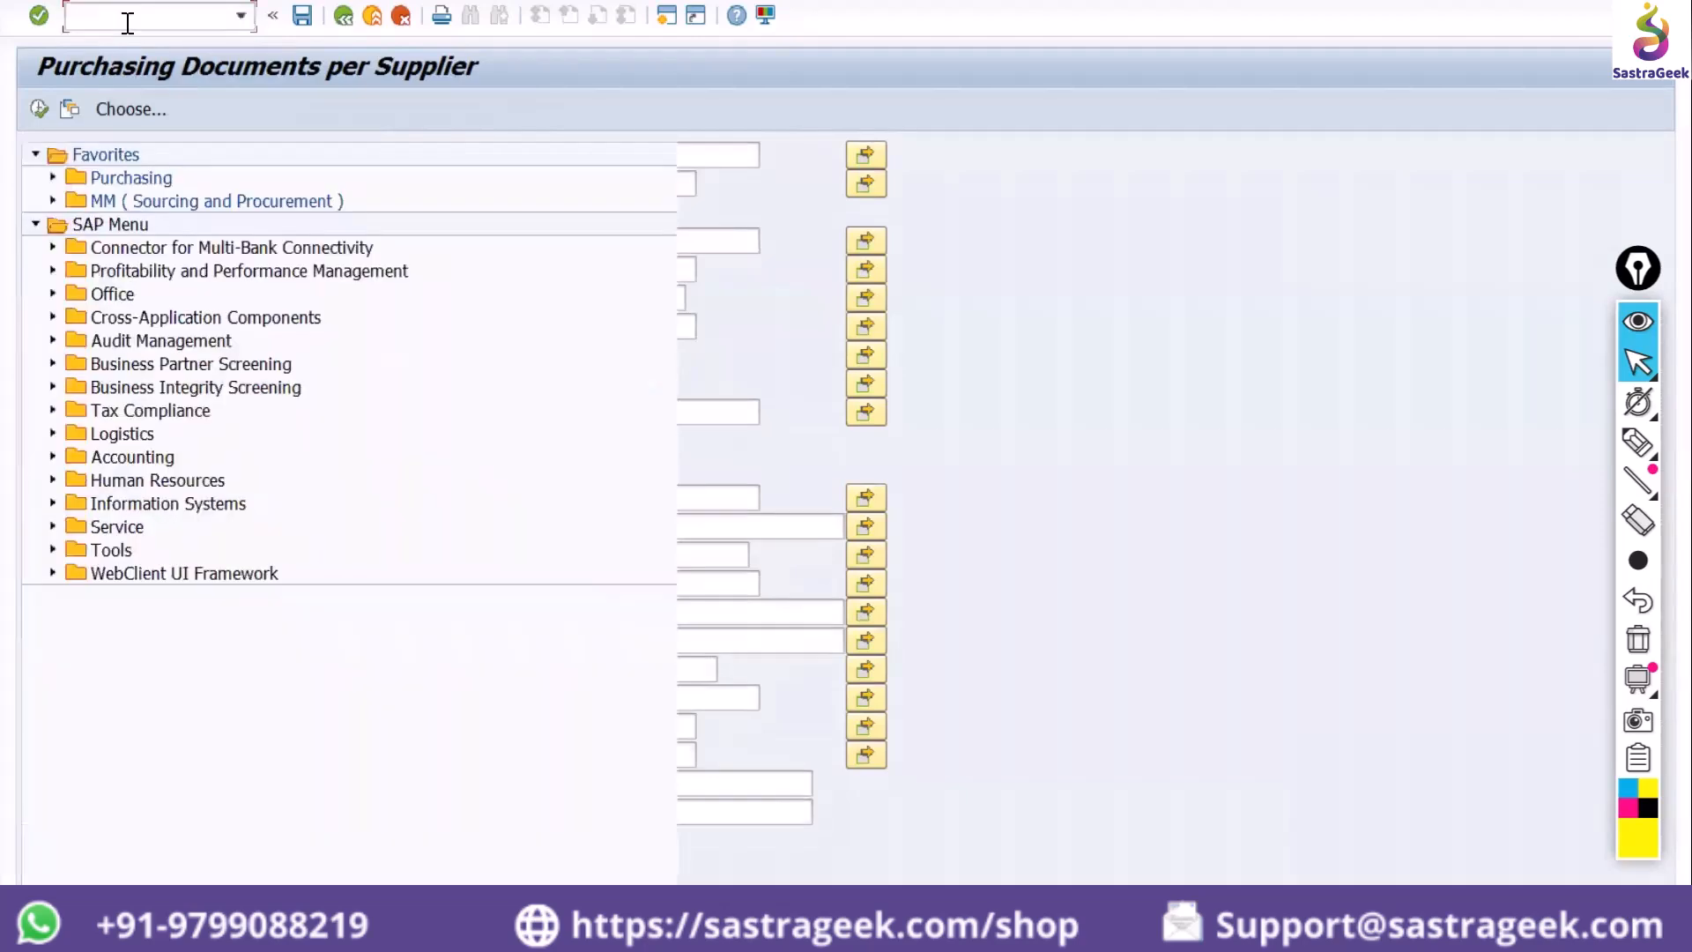
Open transaction SE16N and load the fields of table MARA
text(se16n)
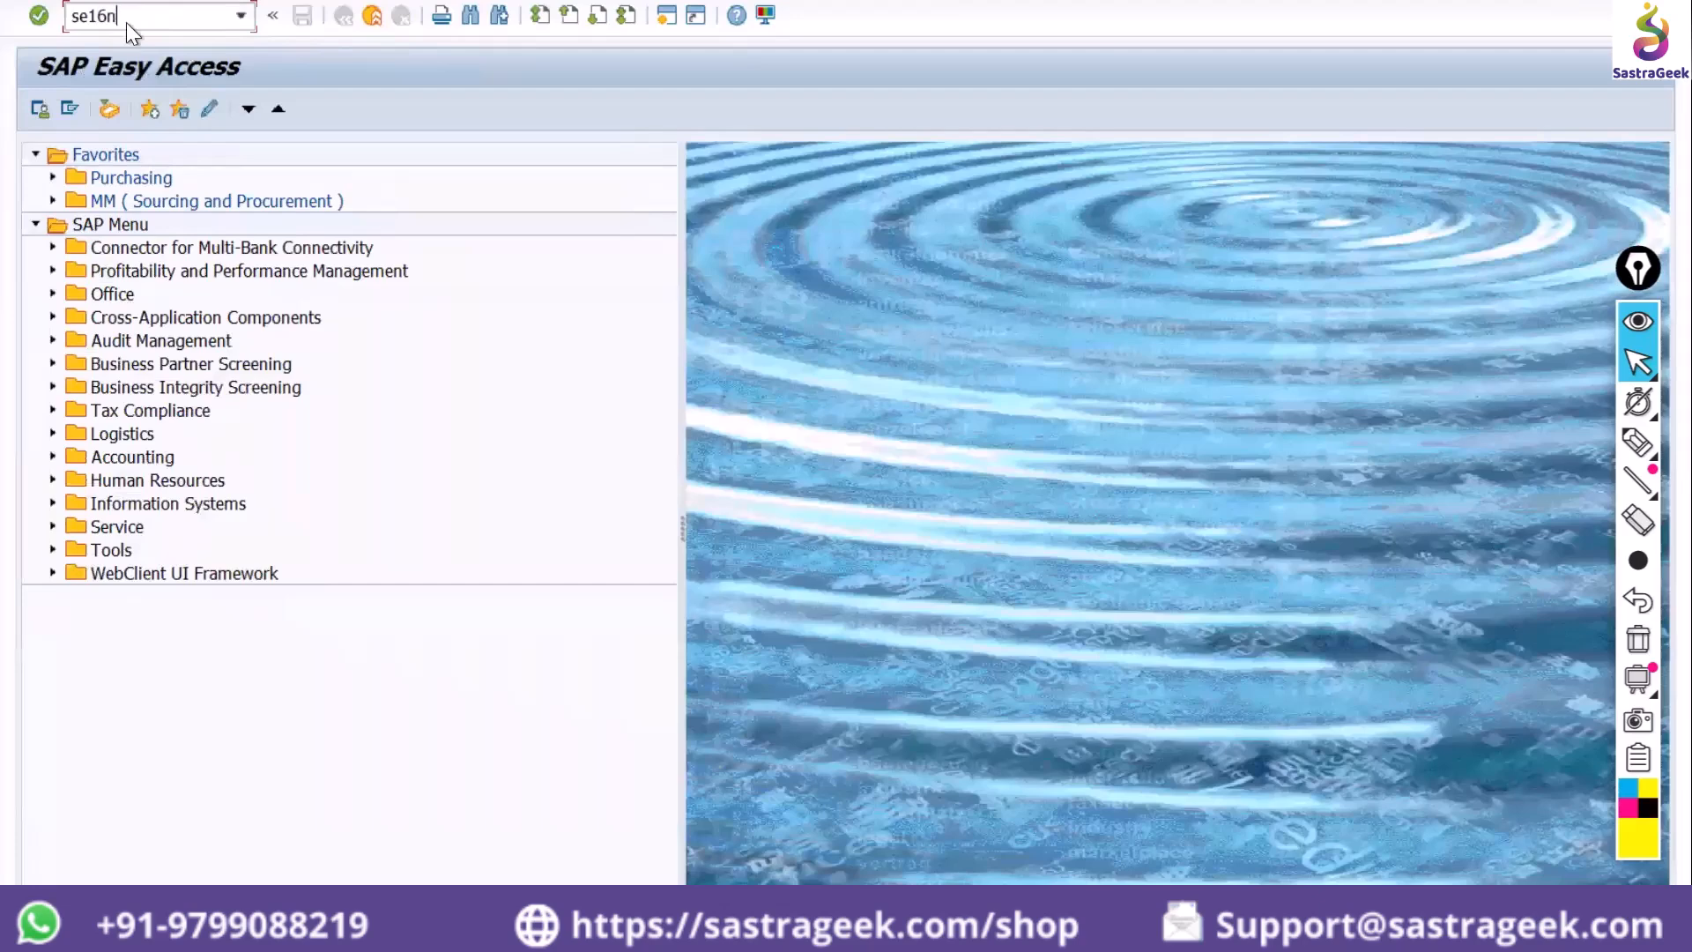
key(Return)
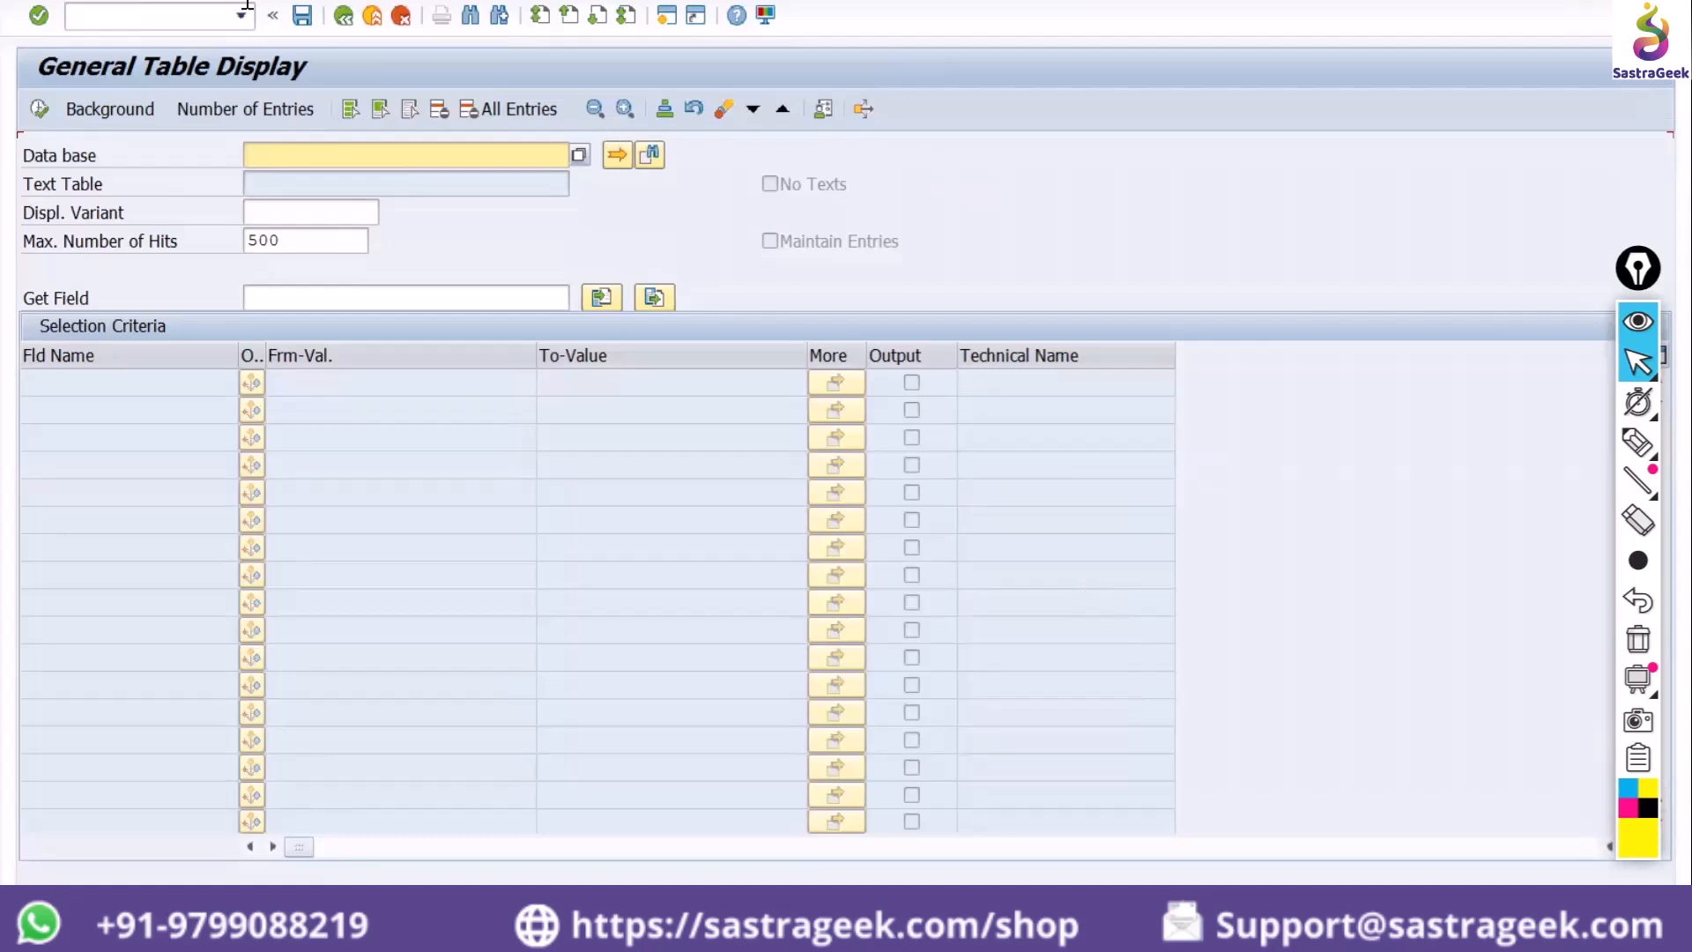
click(287, 154)
text(mara)
key(Return)
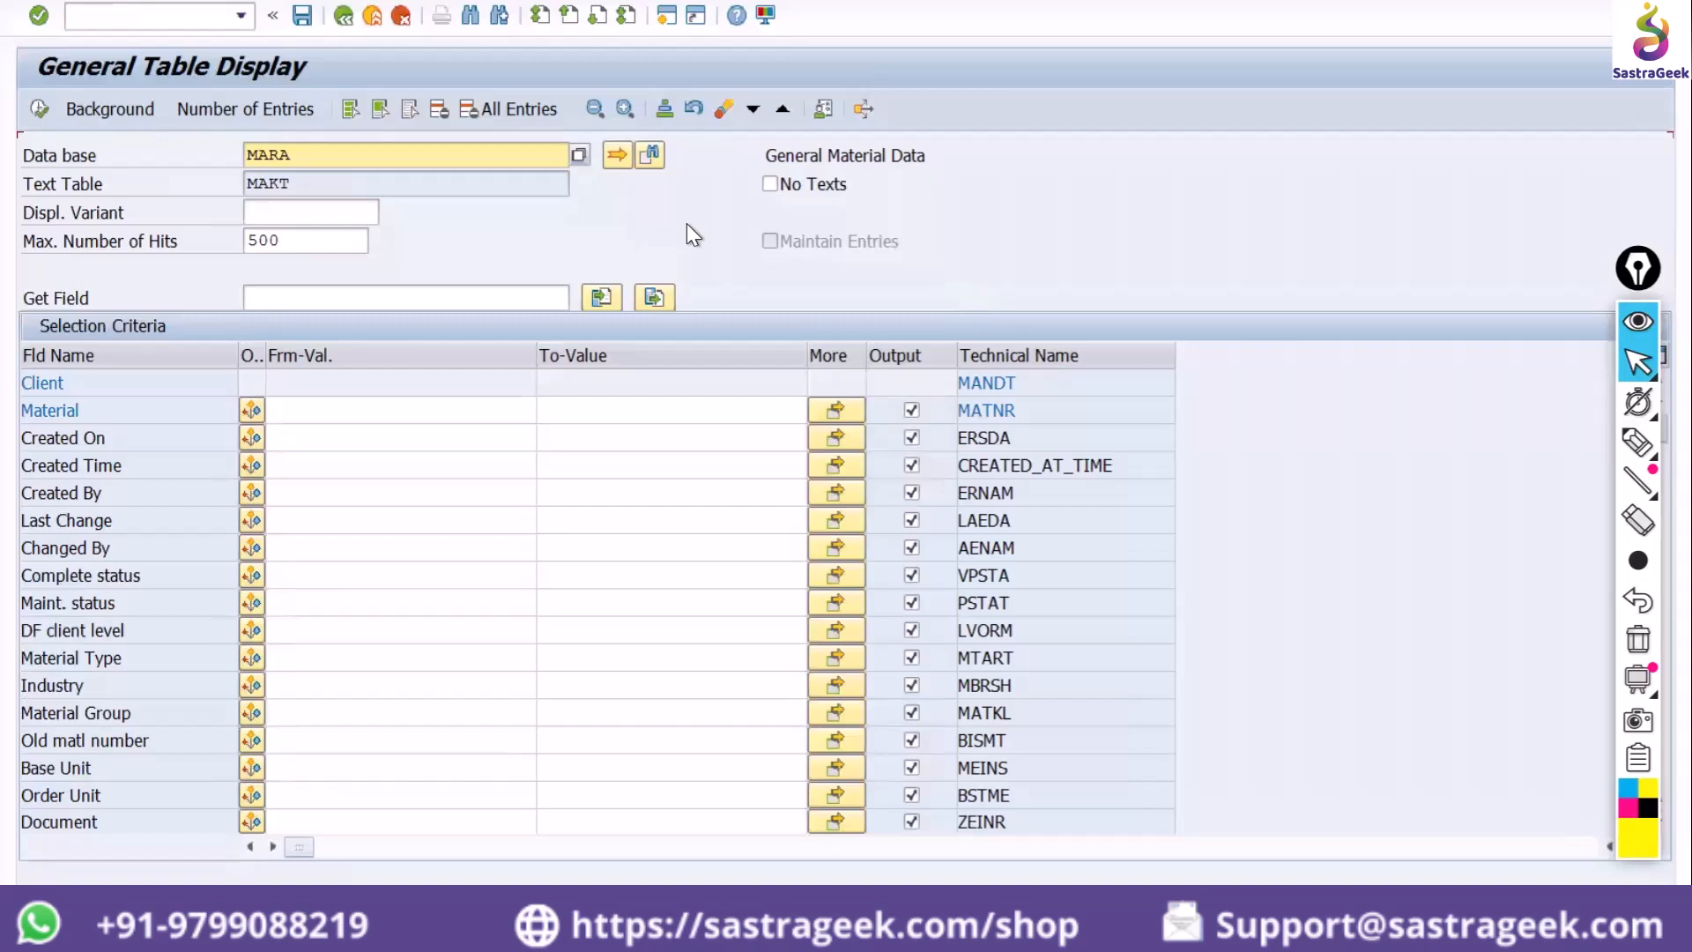
Leave the General Table Display and open the Change Material transaction
click(203, 18)
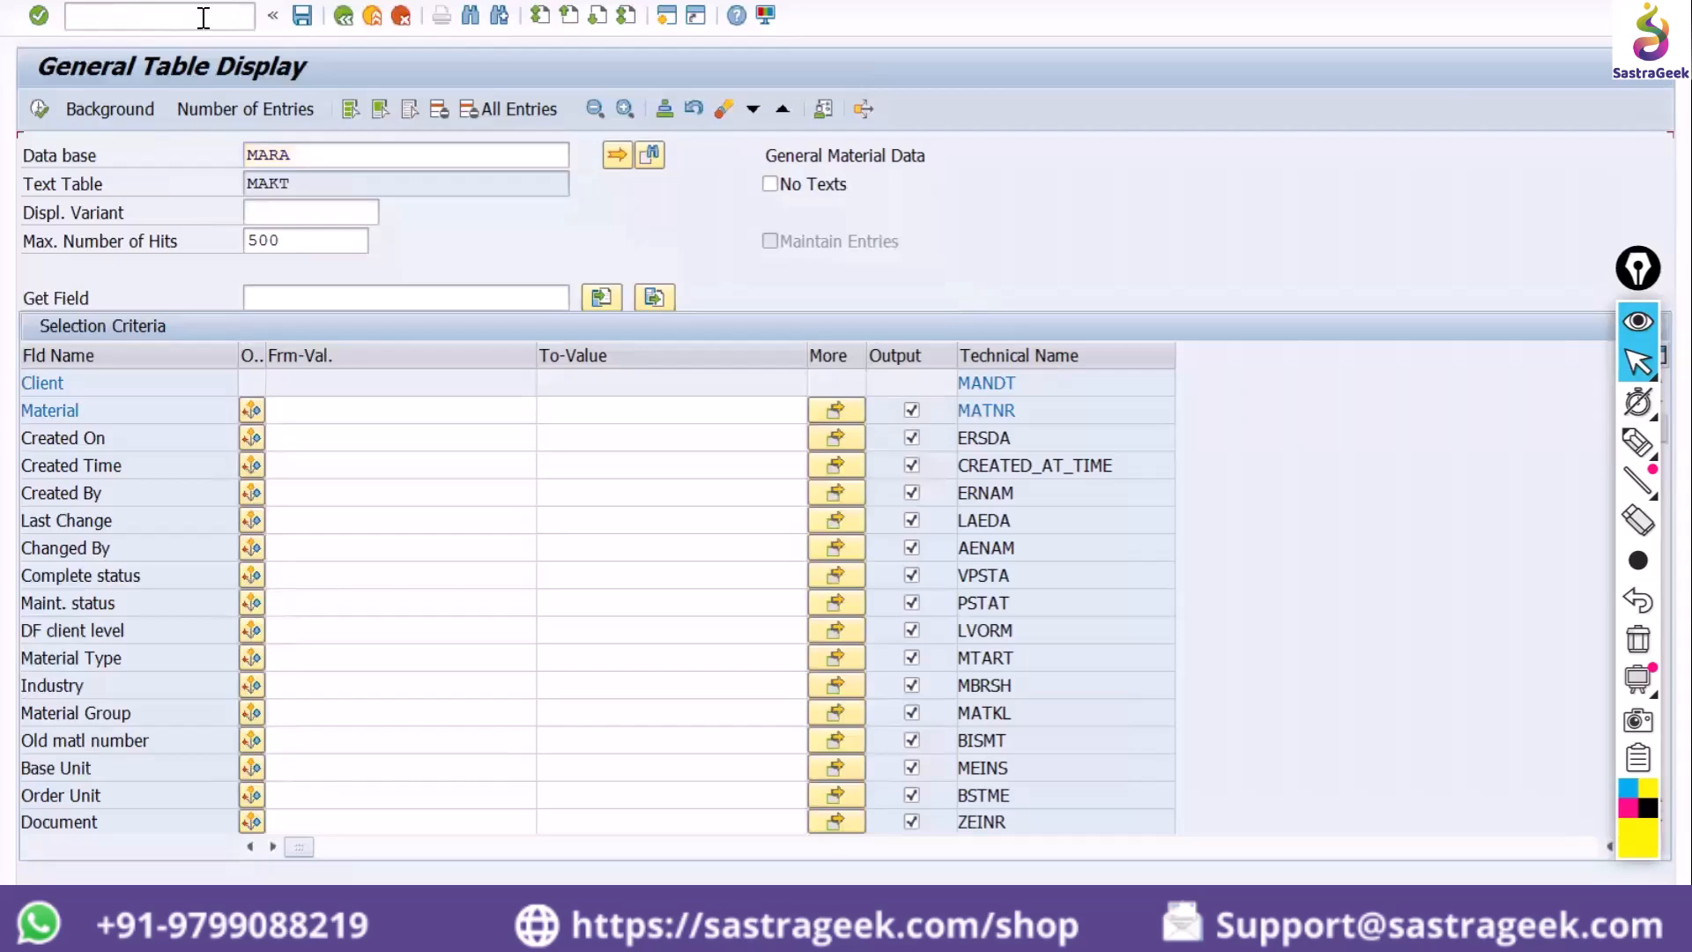
text(/n)
key(Return)
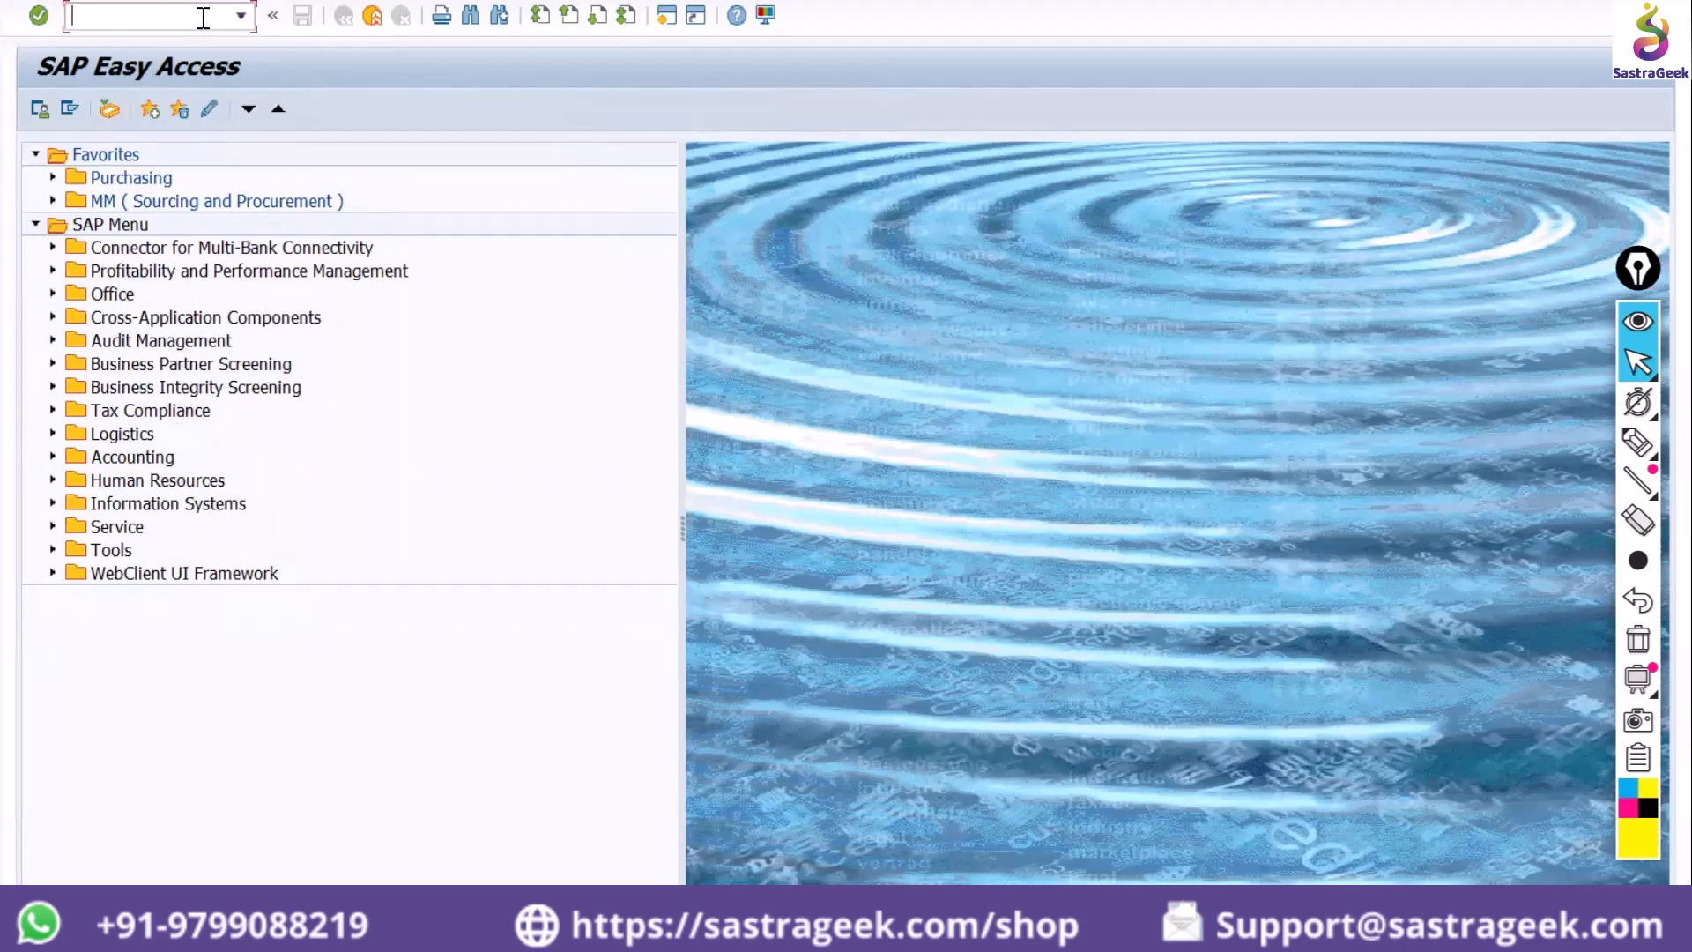
text(mm03)
key(Return)
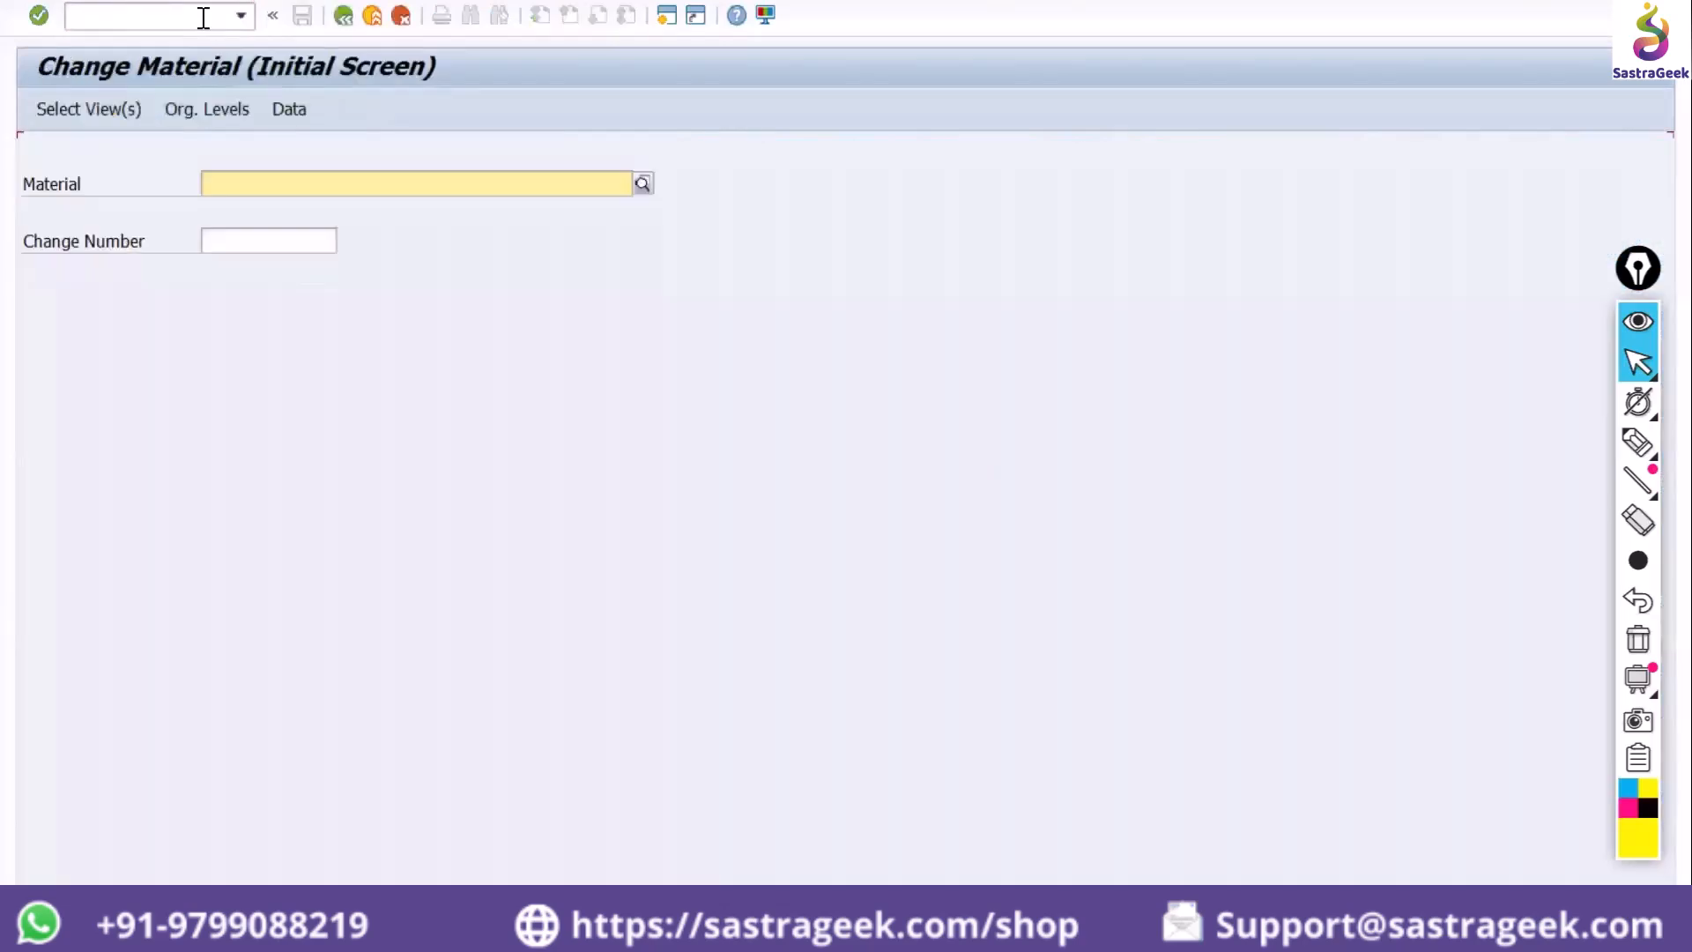
Find the materials starting with np, choose NP01_RM0002 and open its view selection
key(Down)
key(Down)
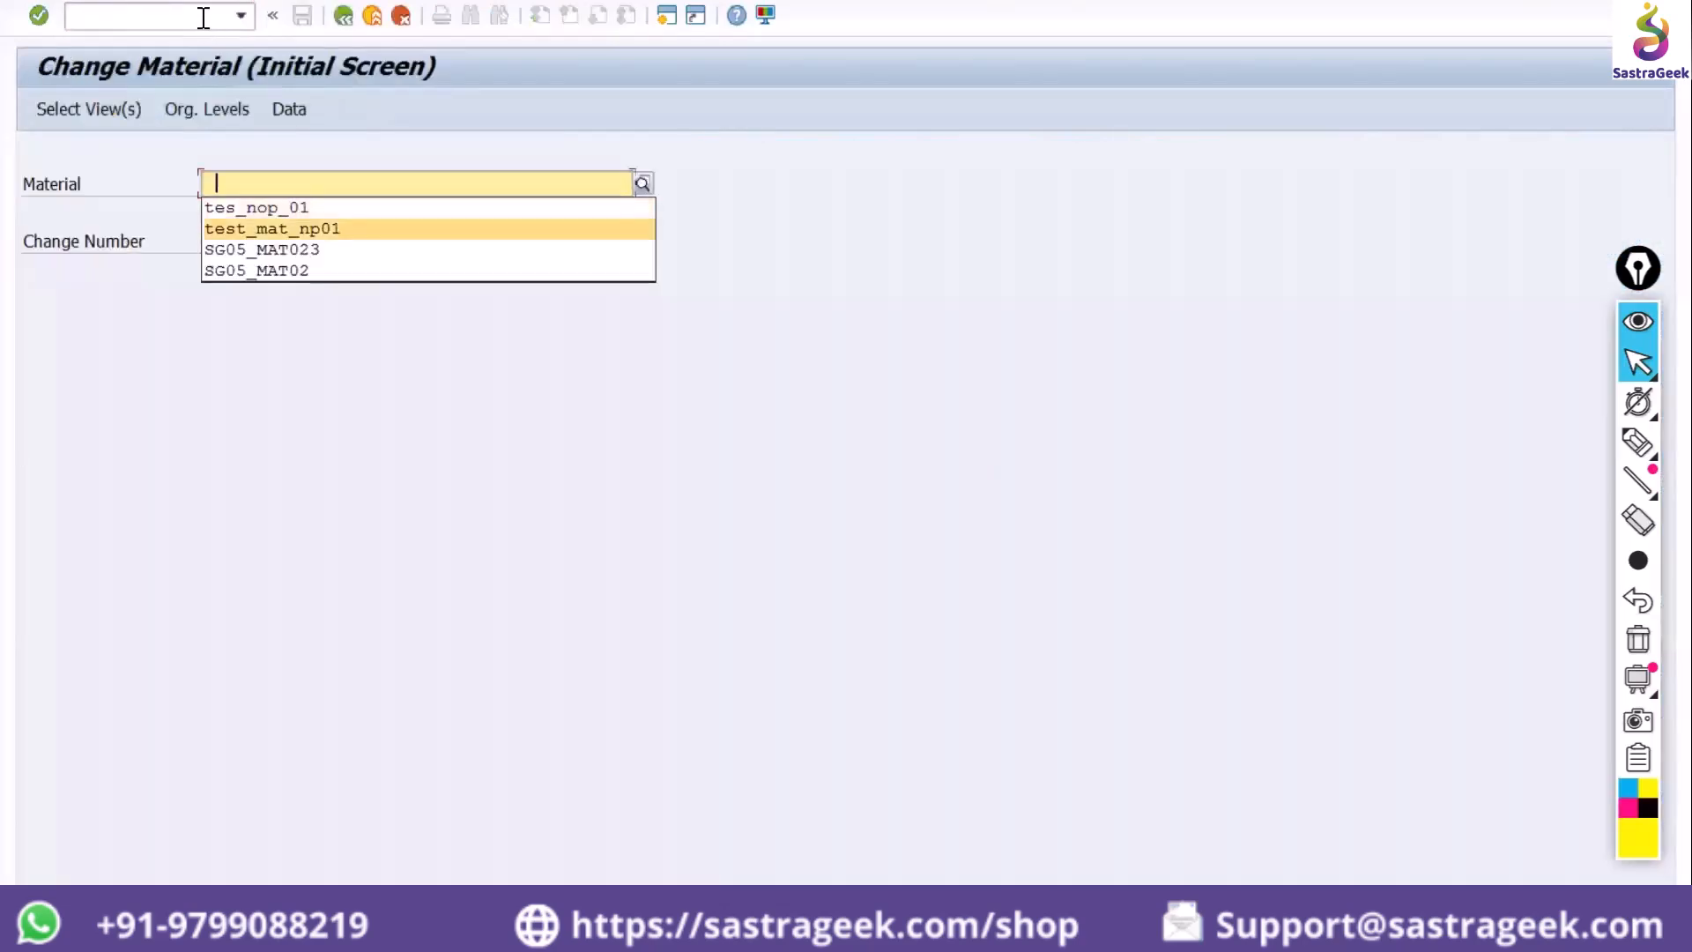
key(Down)
key(Up)
key(BackSpace)
text(np_)
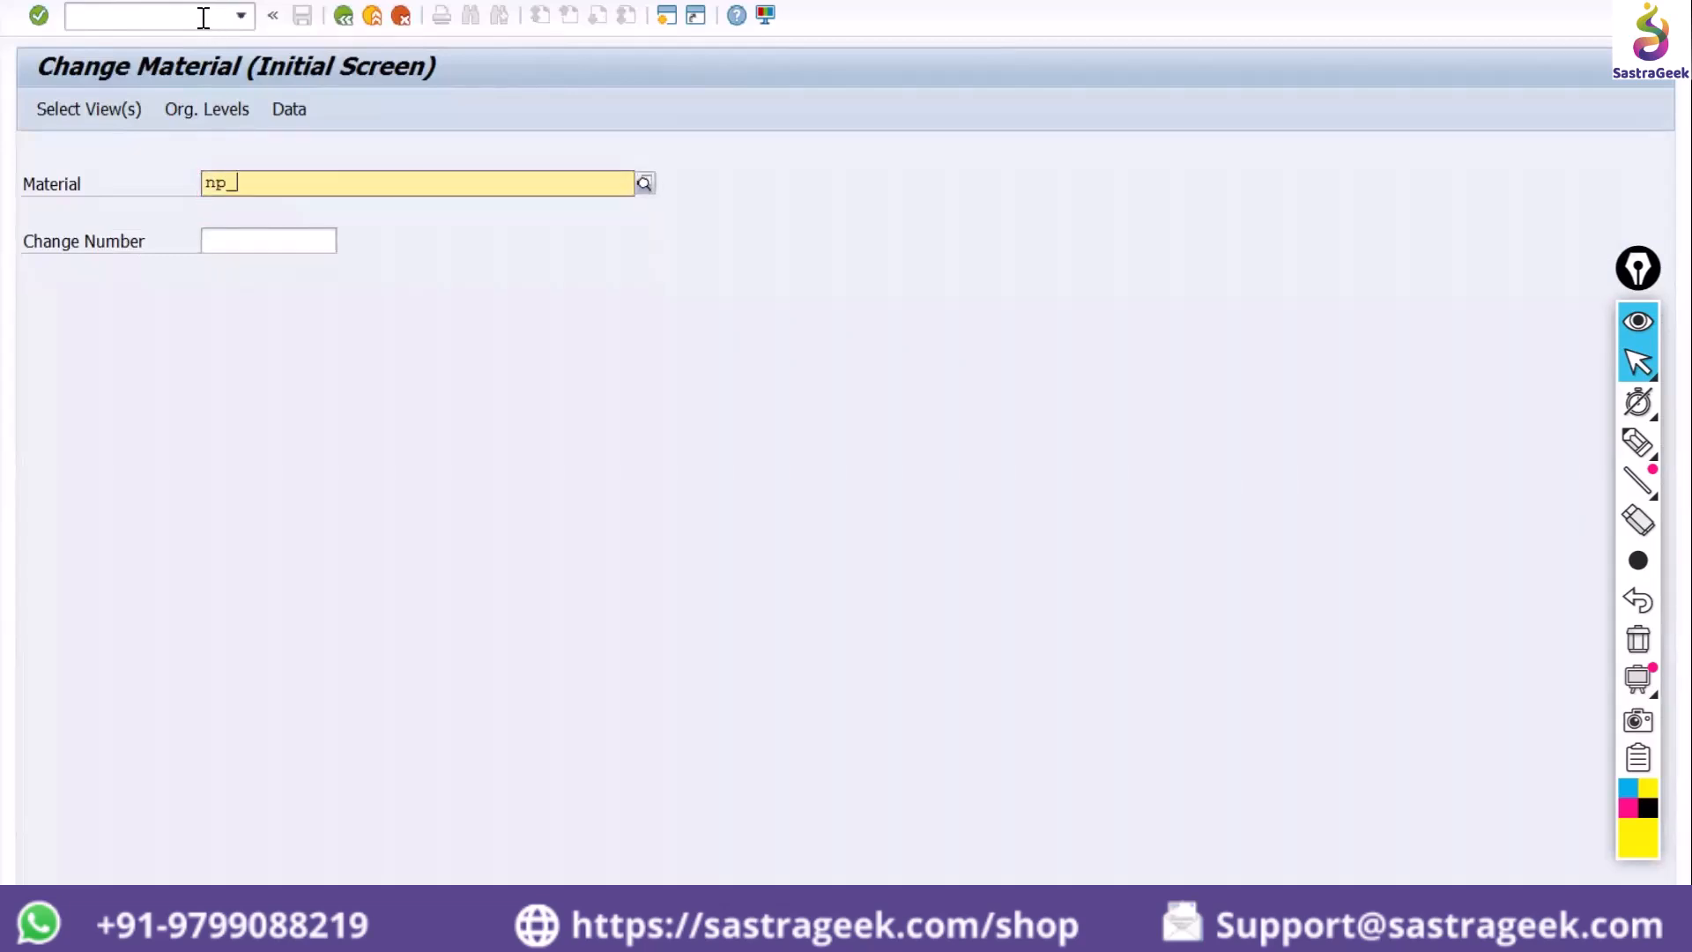
key(BackSpace)
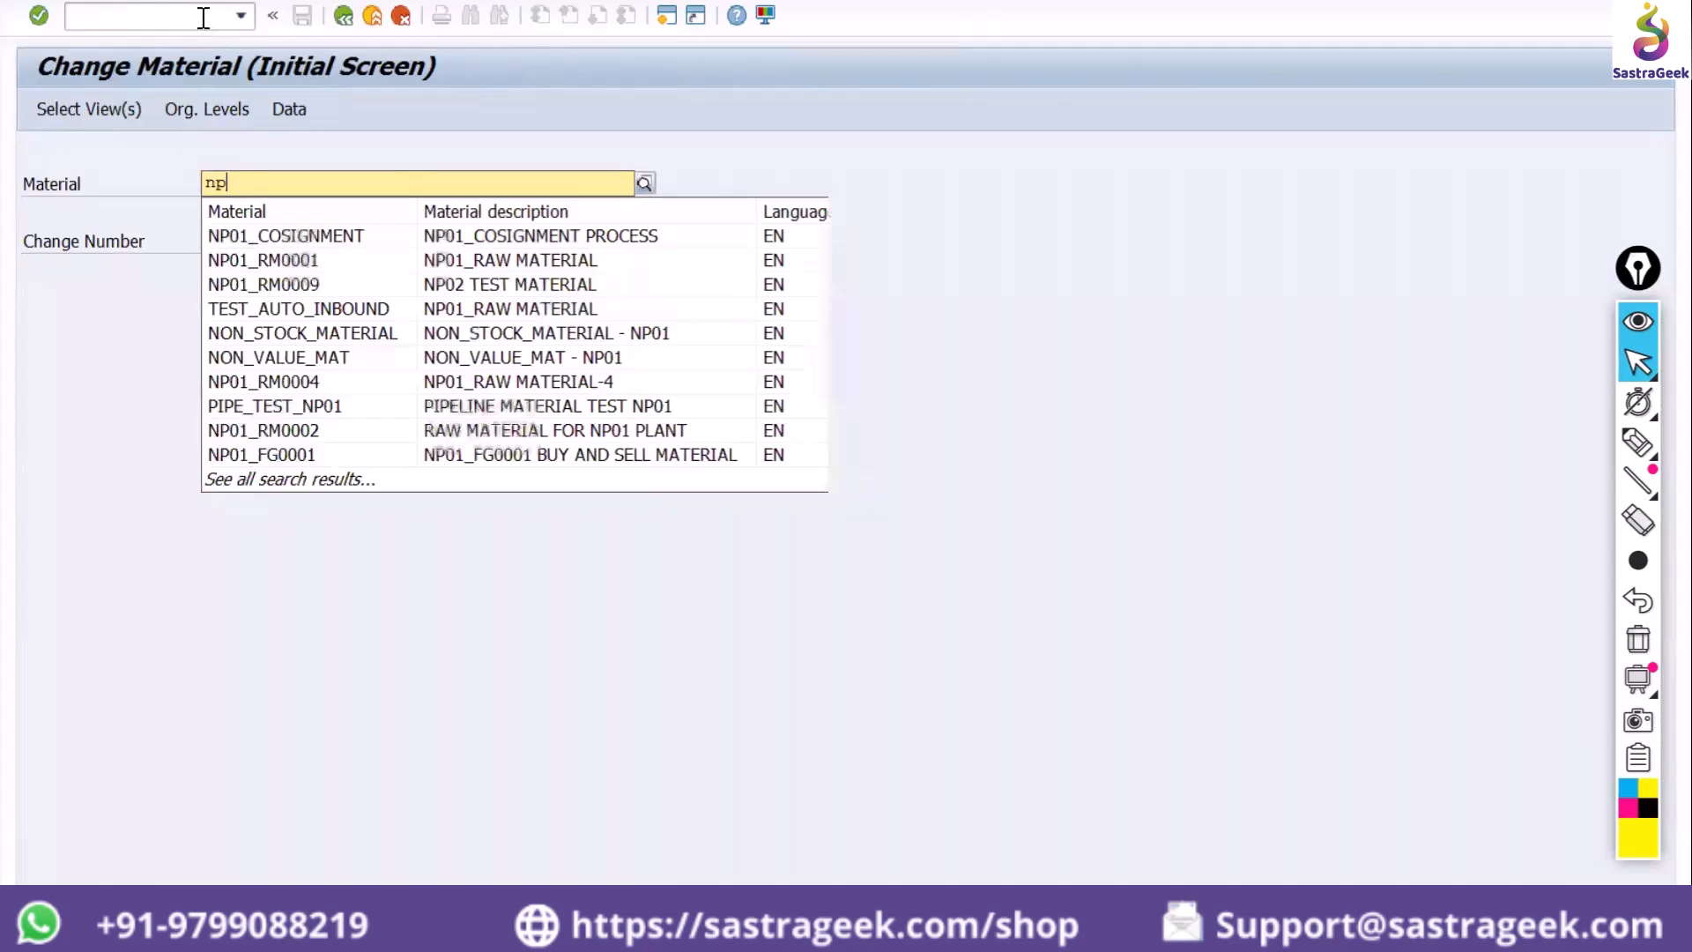
key(Down)
key(Down)
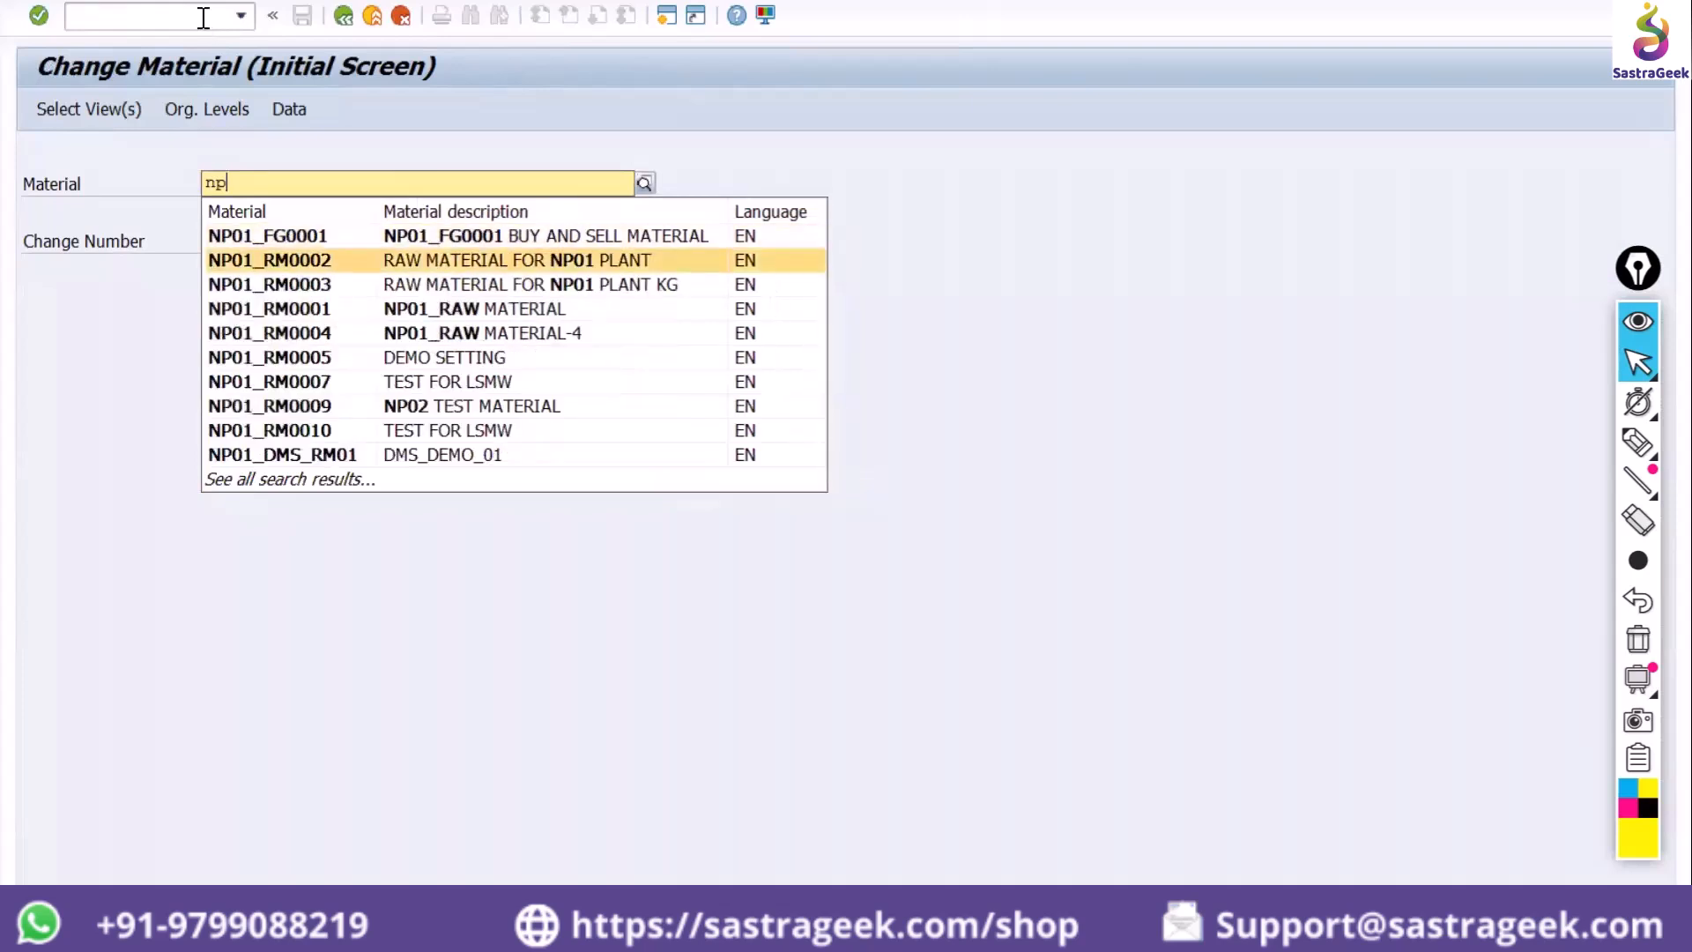
key(Return)
key(Return)
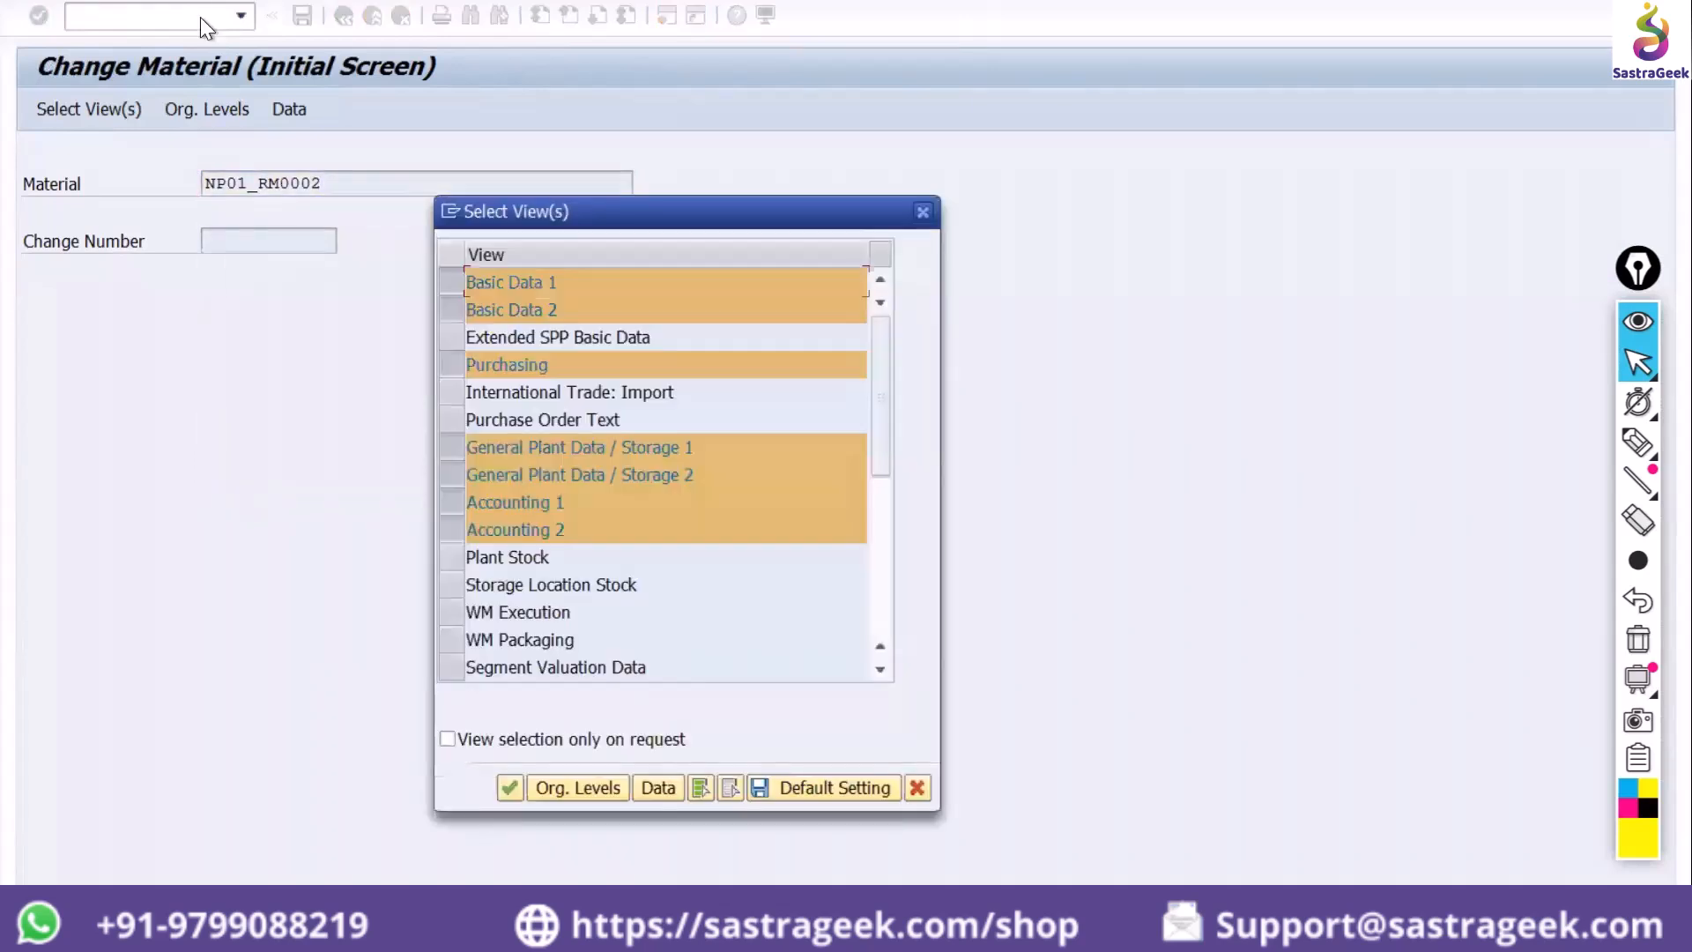
Accept the preselected material views and set the plant to NP01 in the organizational levels
key(Return)
text(np01)
key(Return)
key(Tab)
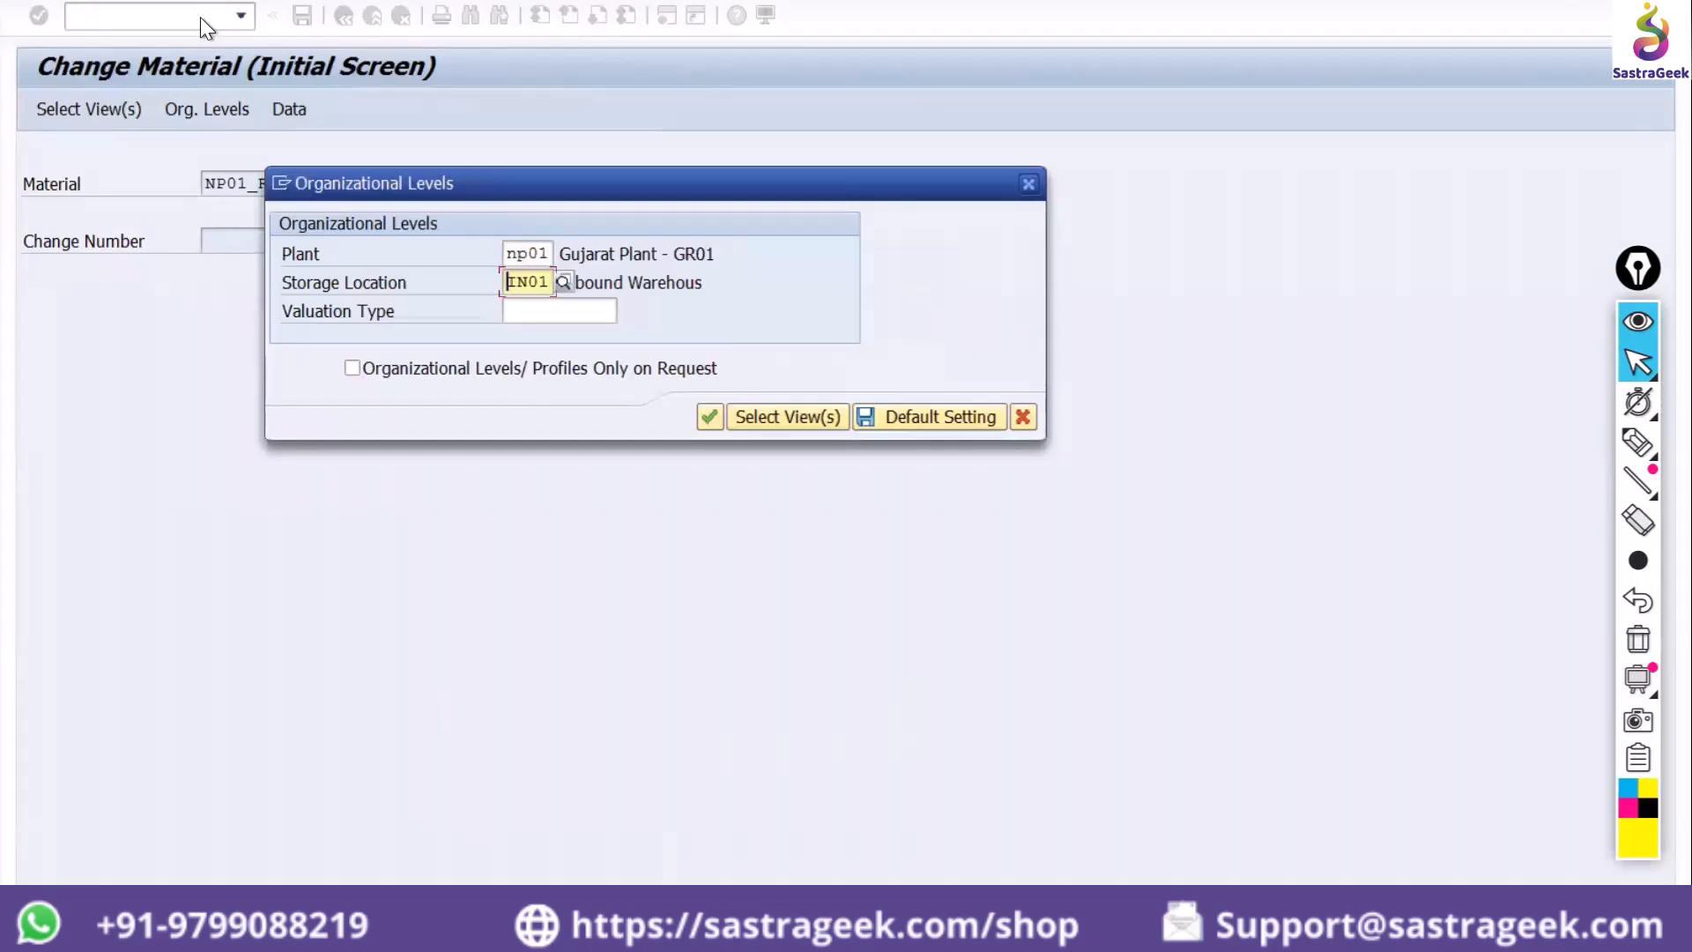
Try to open the material with storage location 1710
key(Delete)
key(Delete)
key(Delete)
key(Delete)
text(1710)
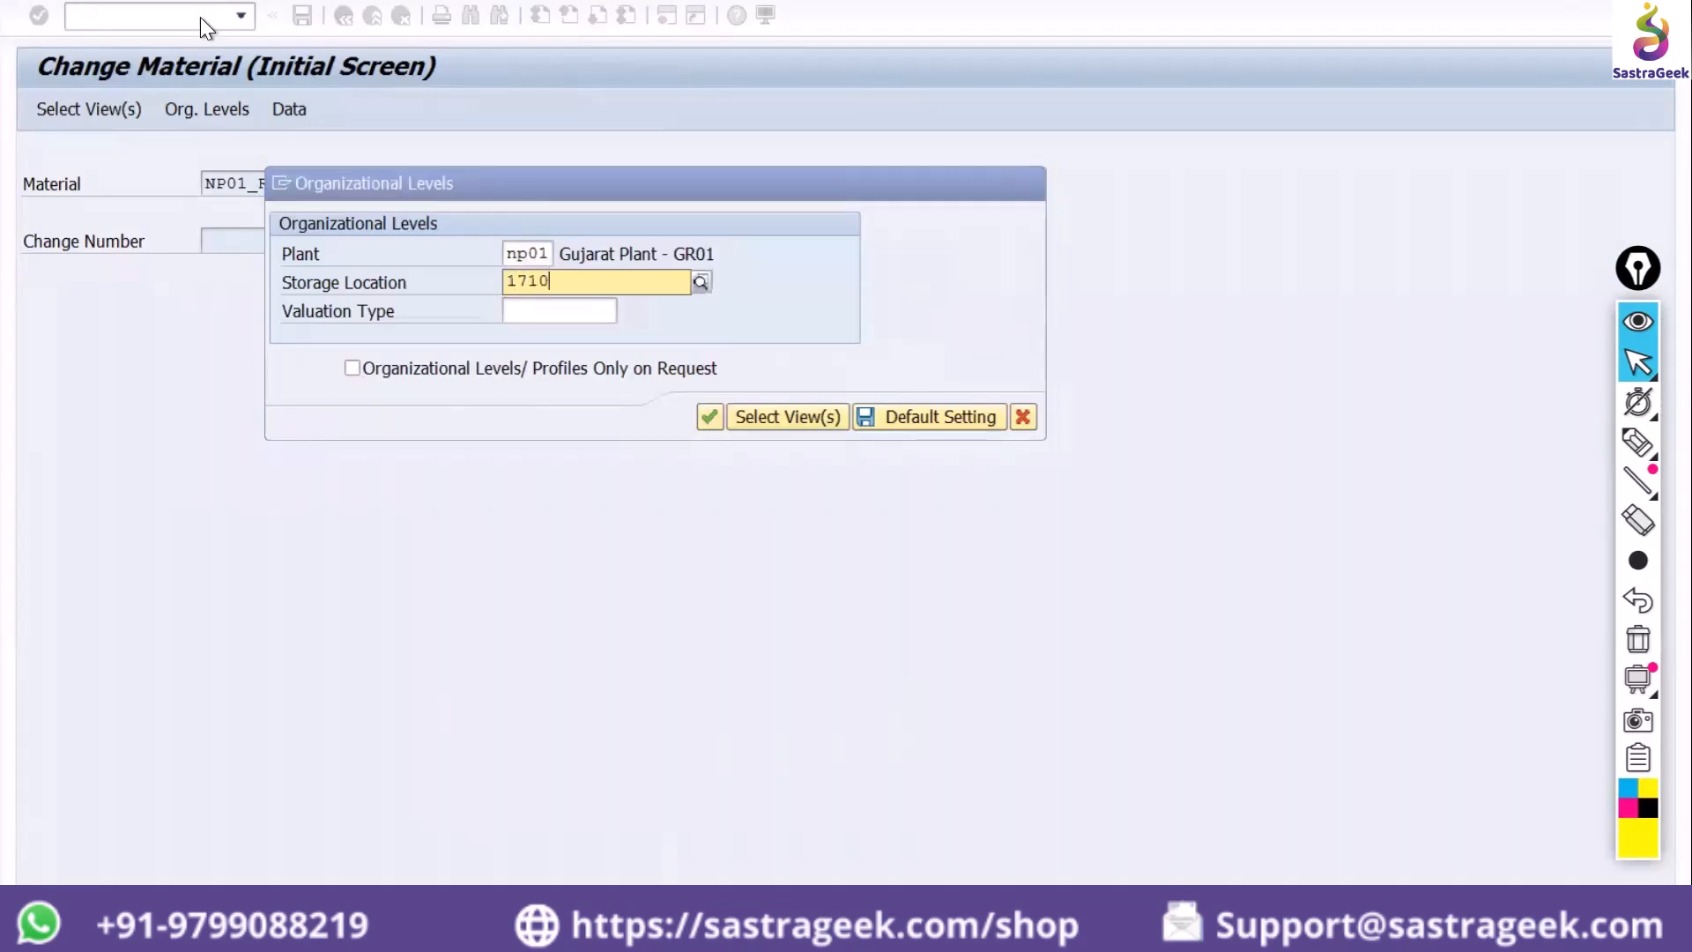
key(Return)
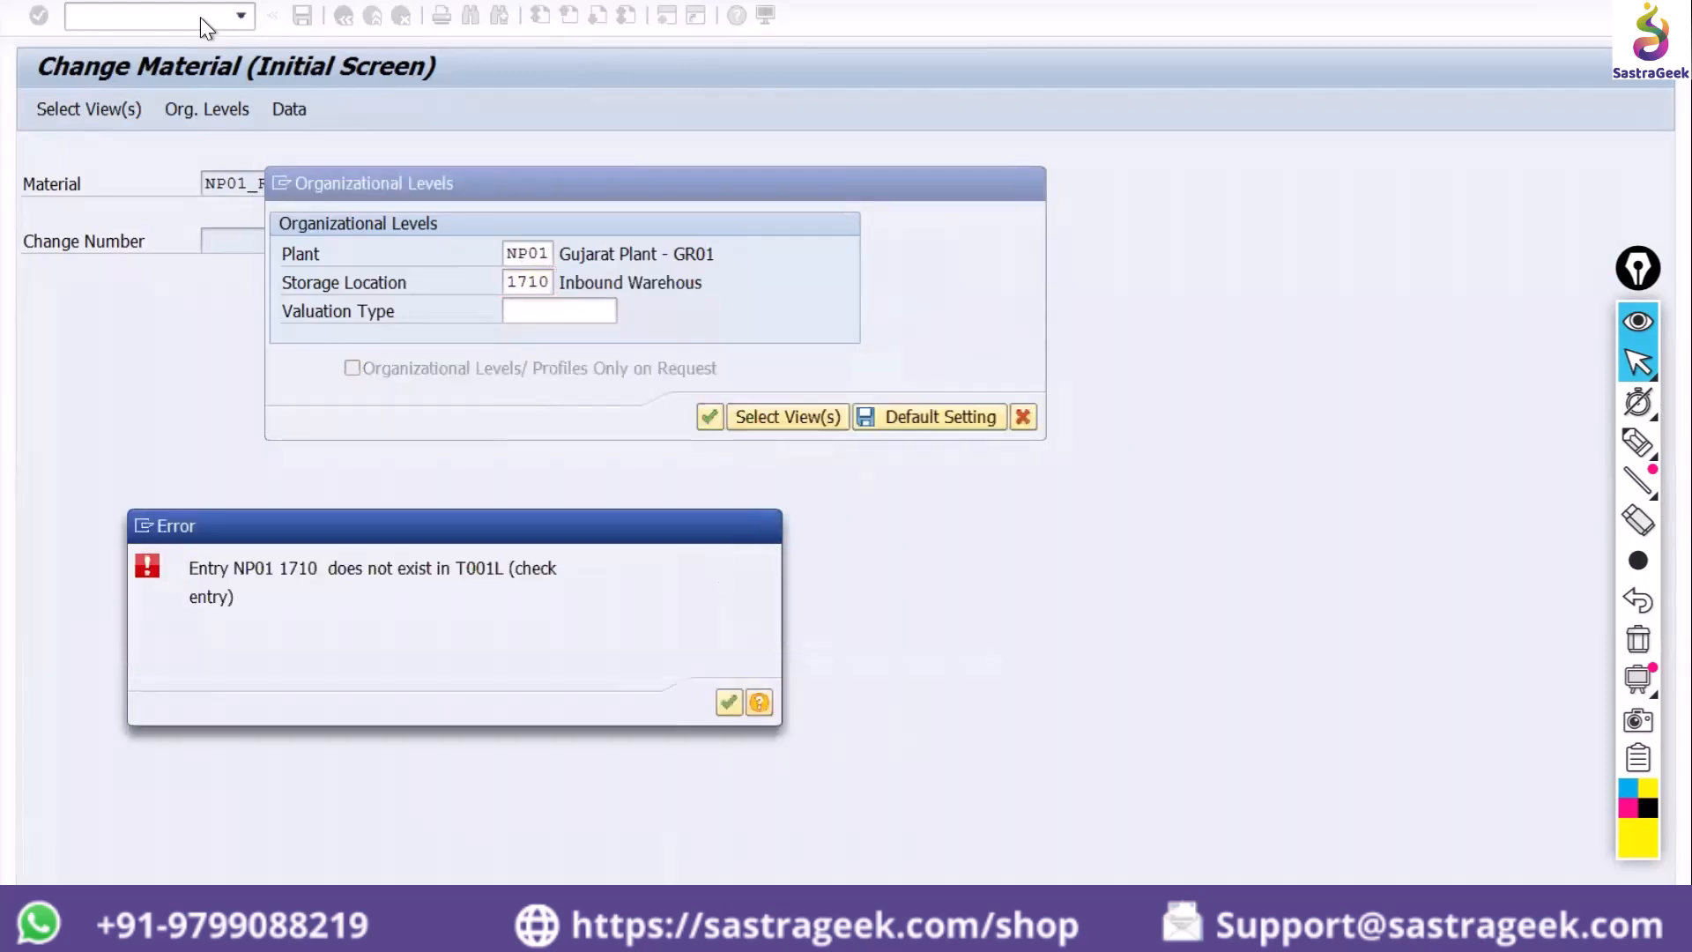
Clear the storage location and open the material's Basic data 1 view for plant NP01
key(Return)
key(Delete)
key(Delete)
key(Delete)
key(Delete)
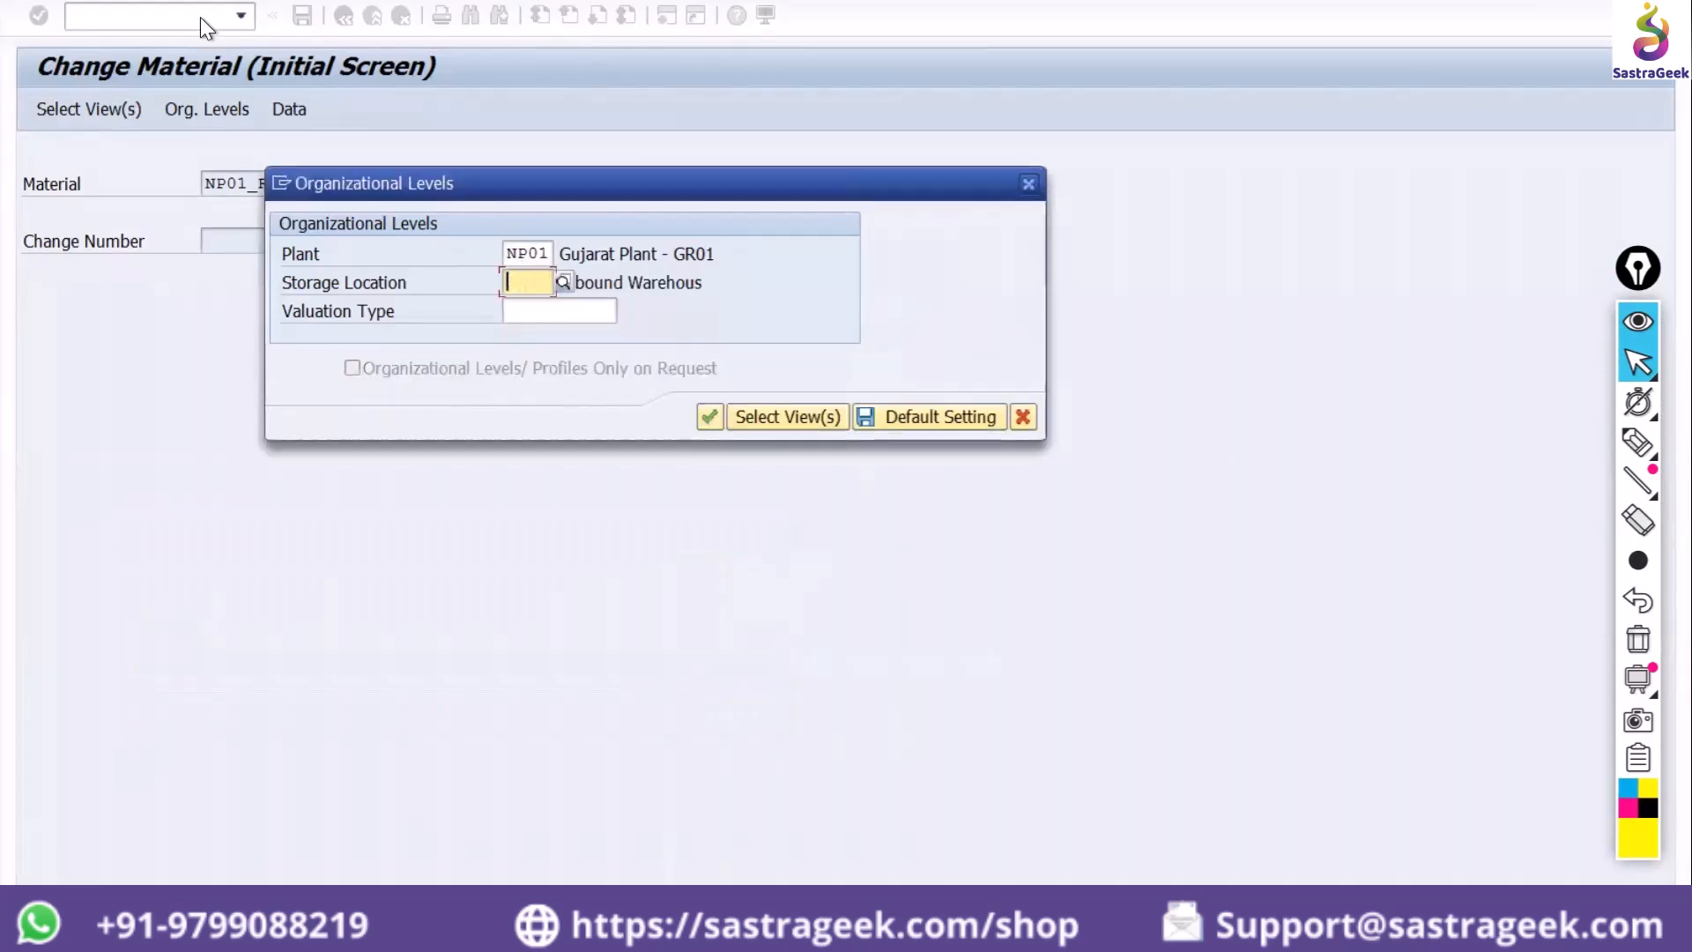
key(Return)
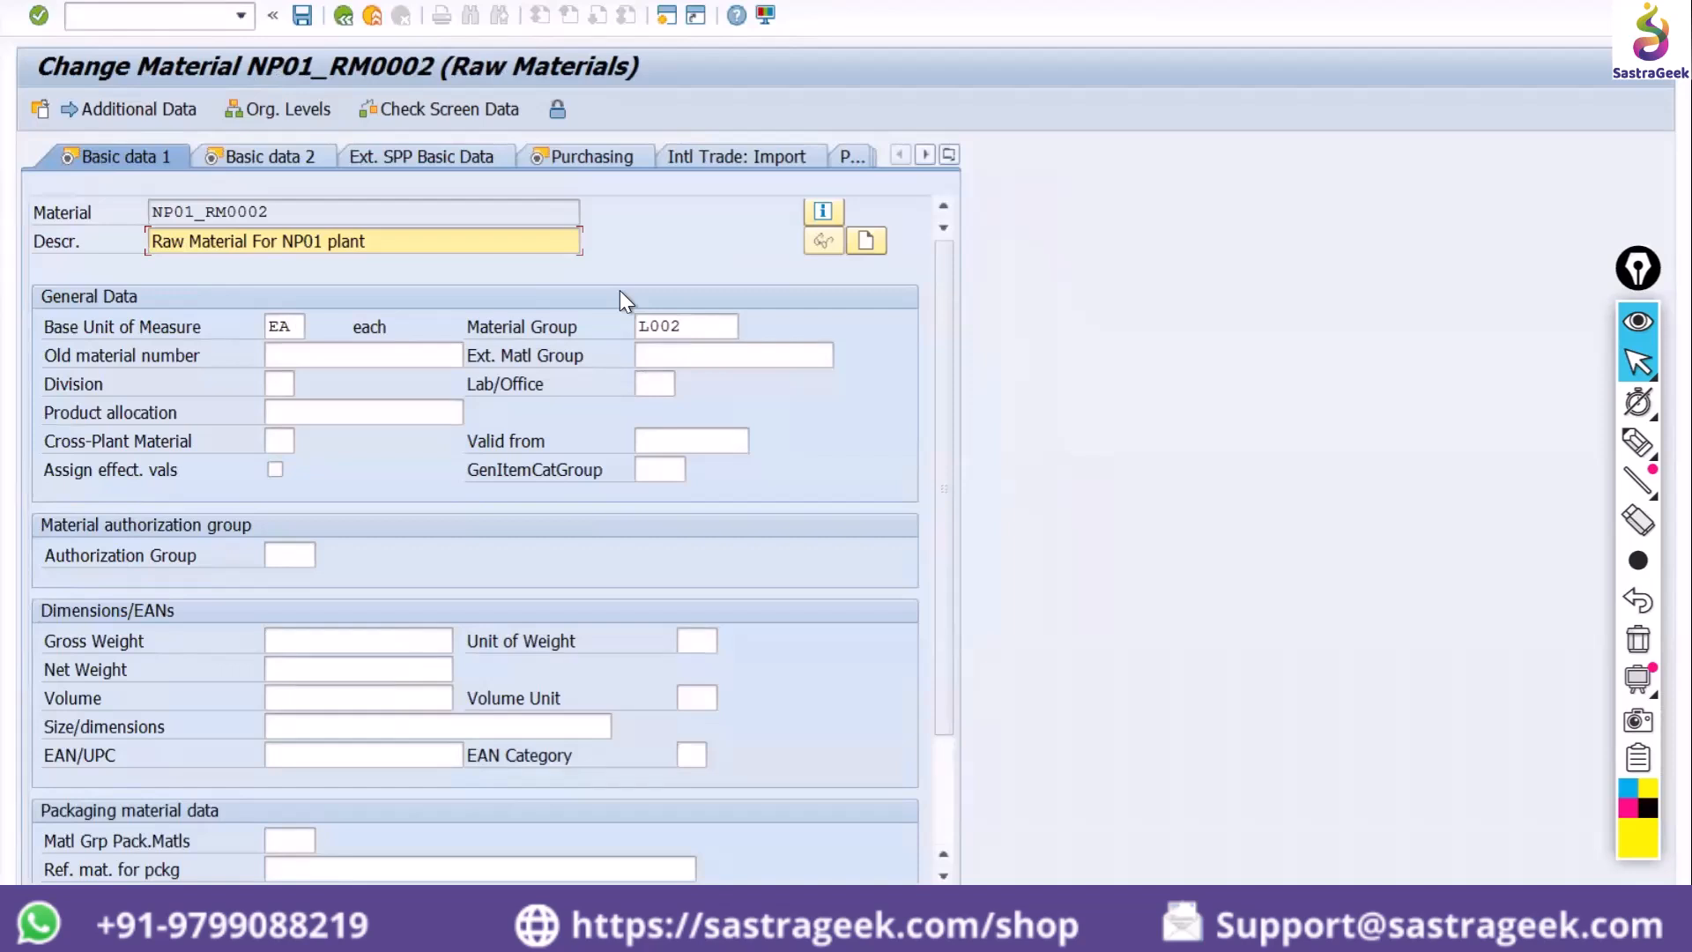
Display the technical information of the Base Unit of Measure field, examine its table and field names, and close it
click(287, 327)
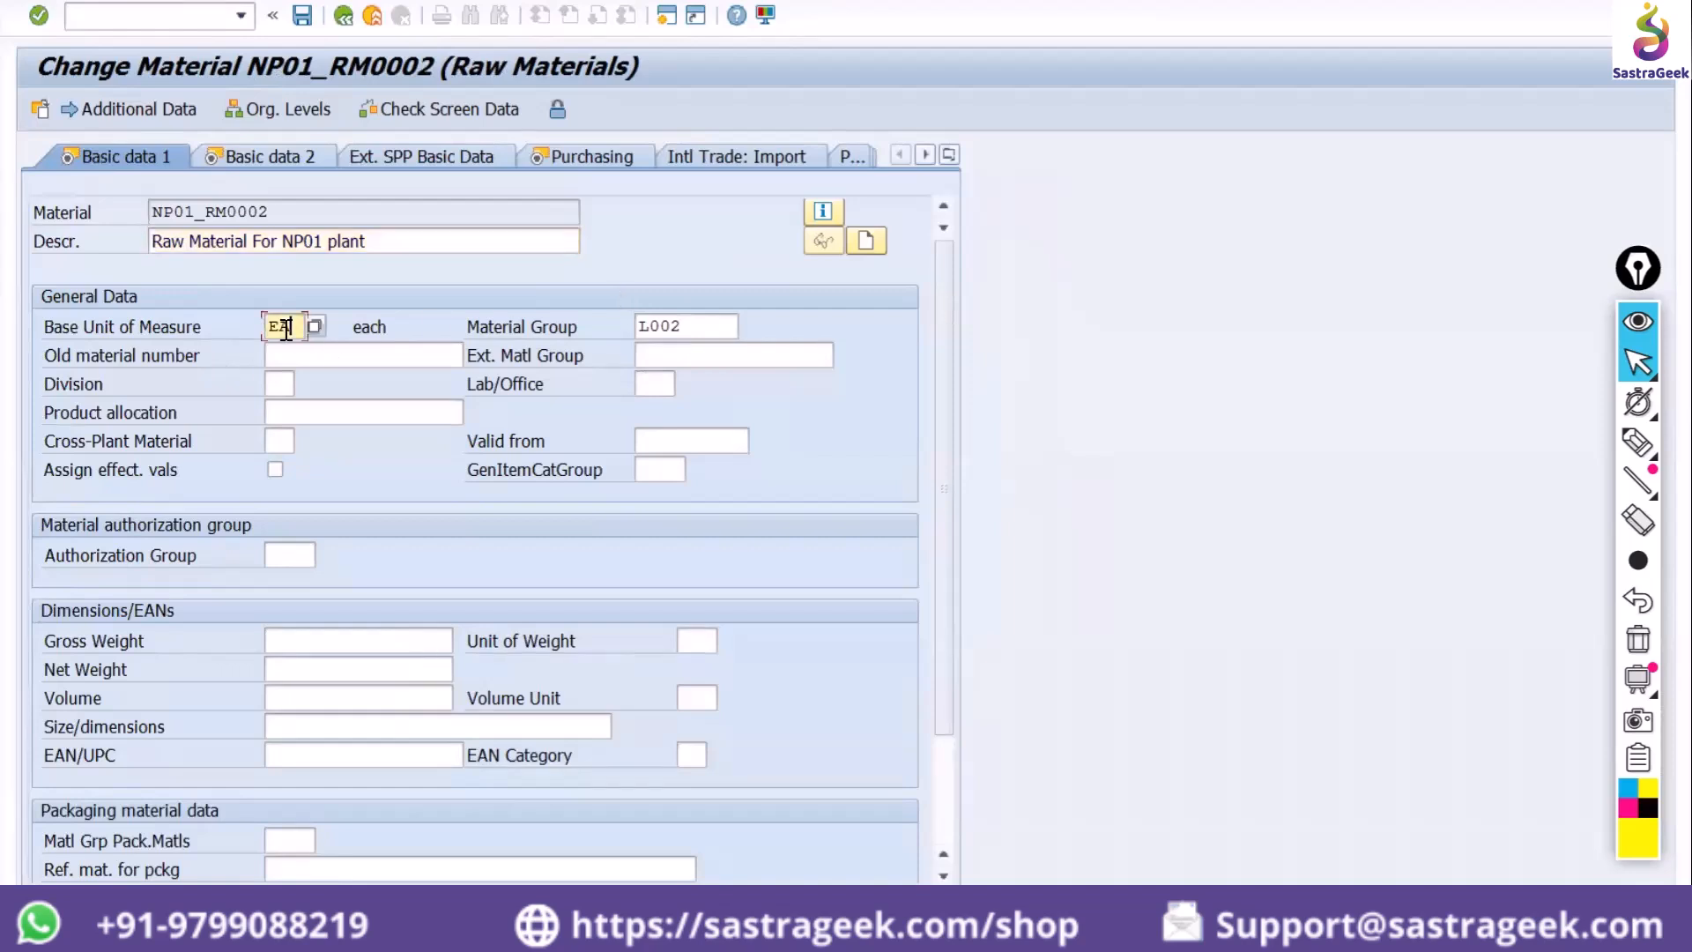
right_click(287, 338)
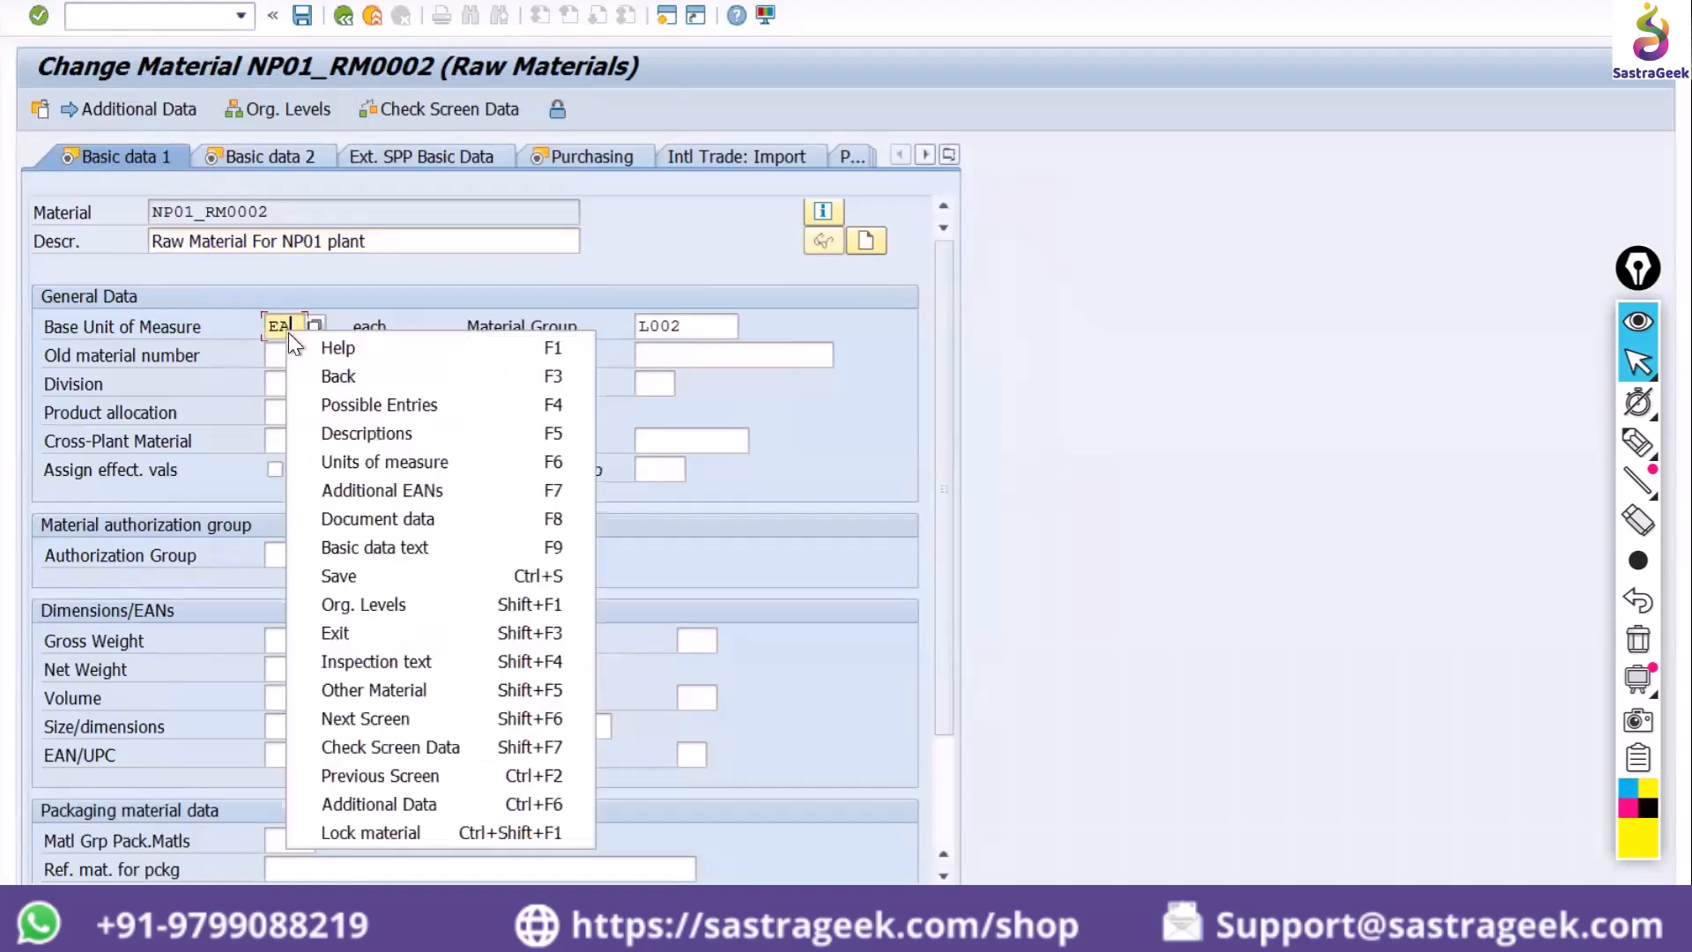
click(312, 345)
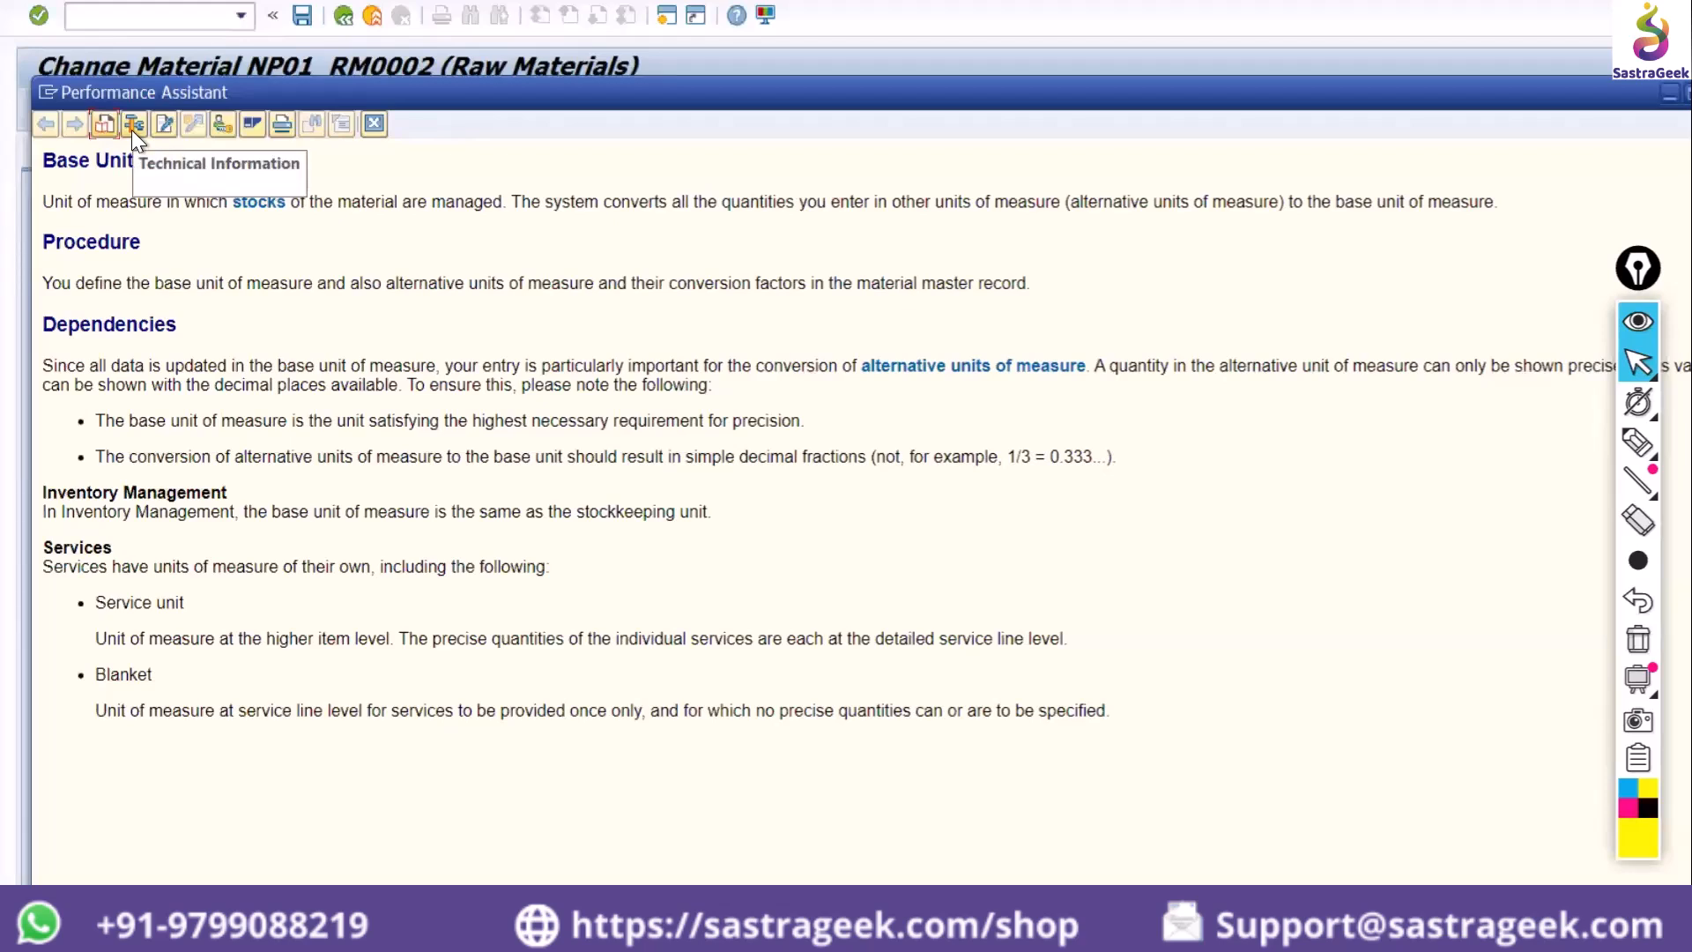
click(131, 124)
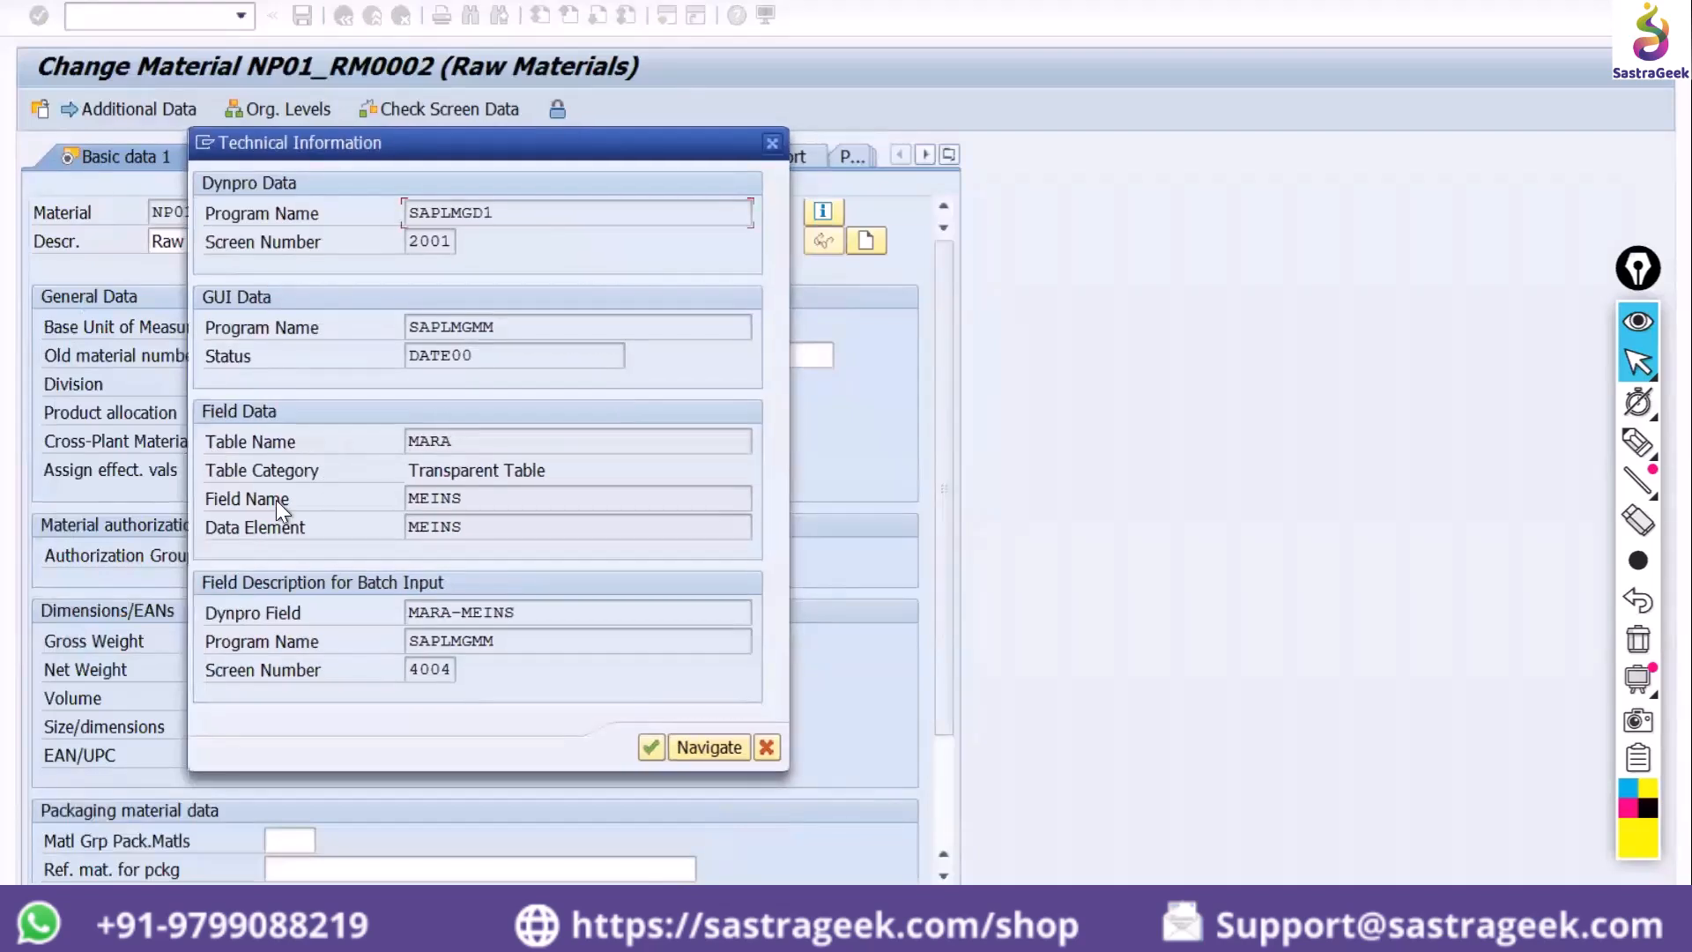
drag(484, 497, 394, 499)
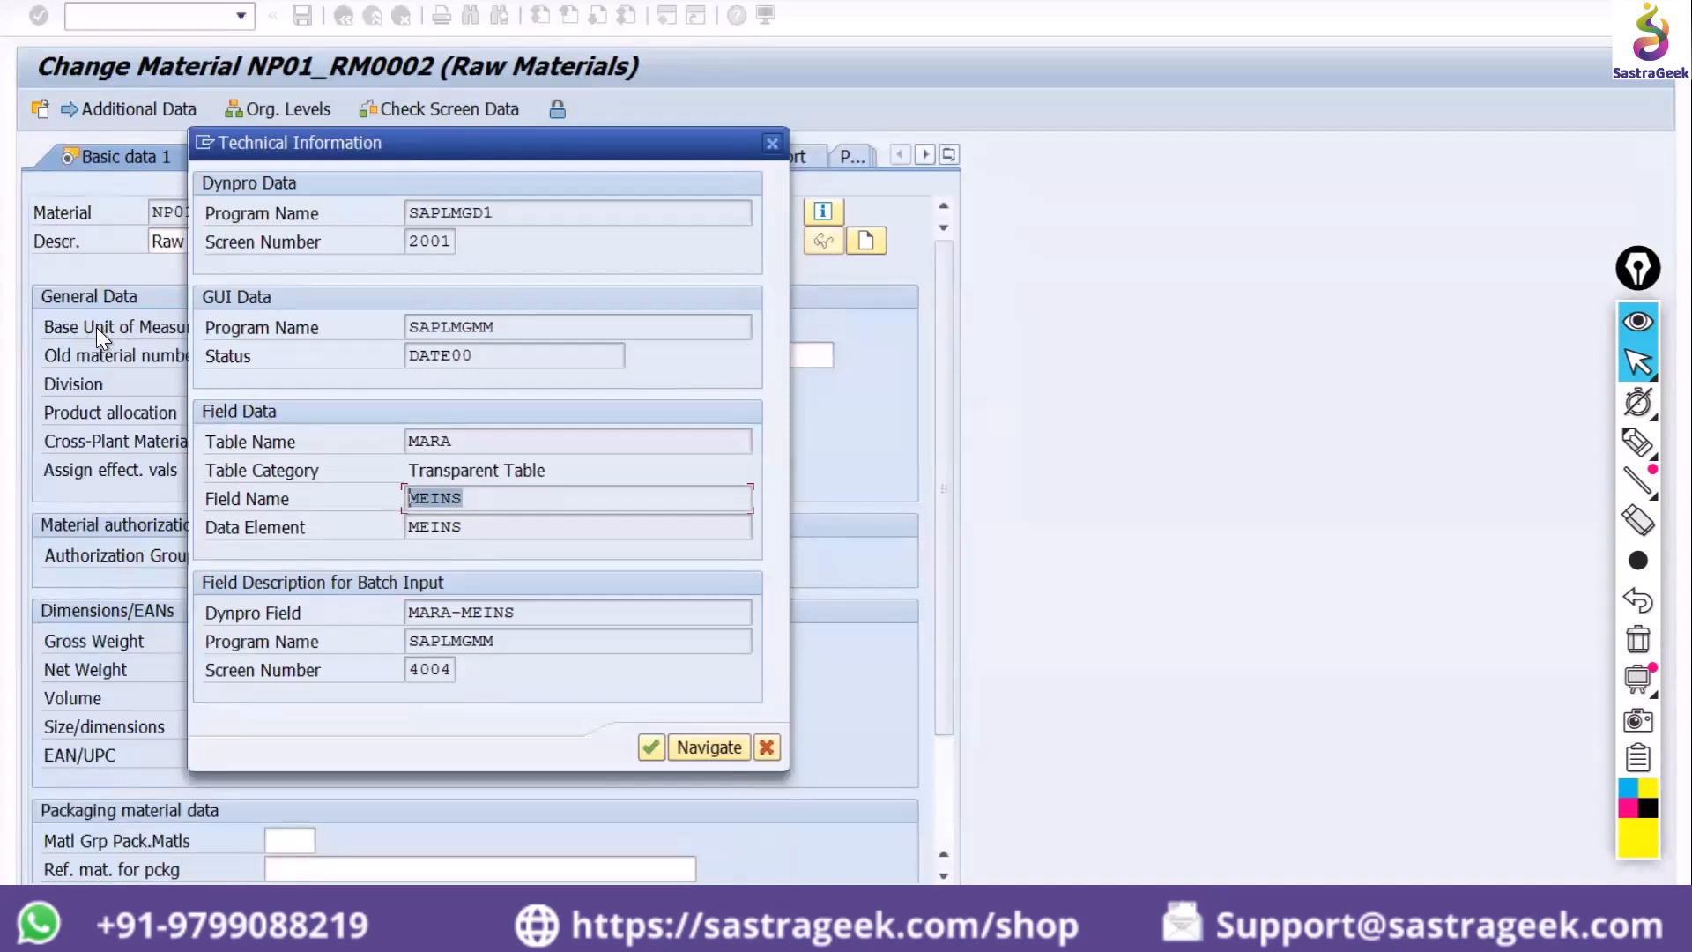
double_click(397, 441)
click(465, 442)
drag(486, 500, 375, 499)
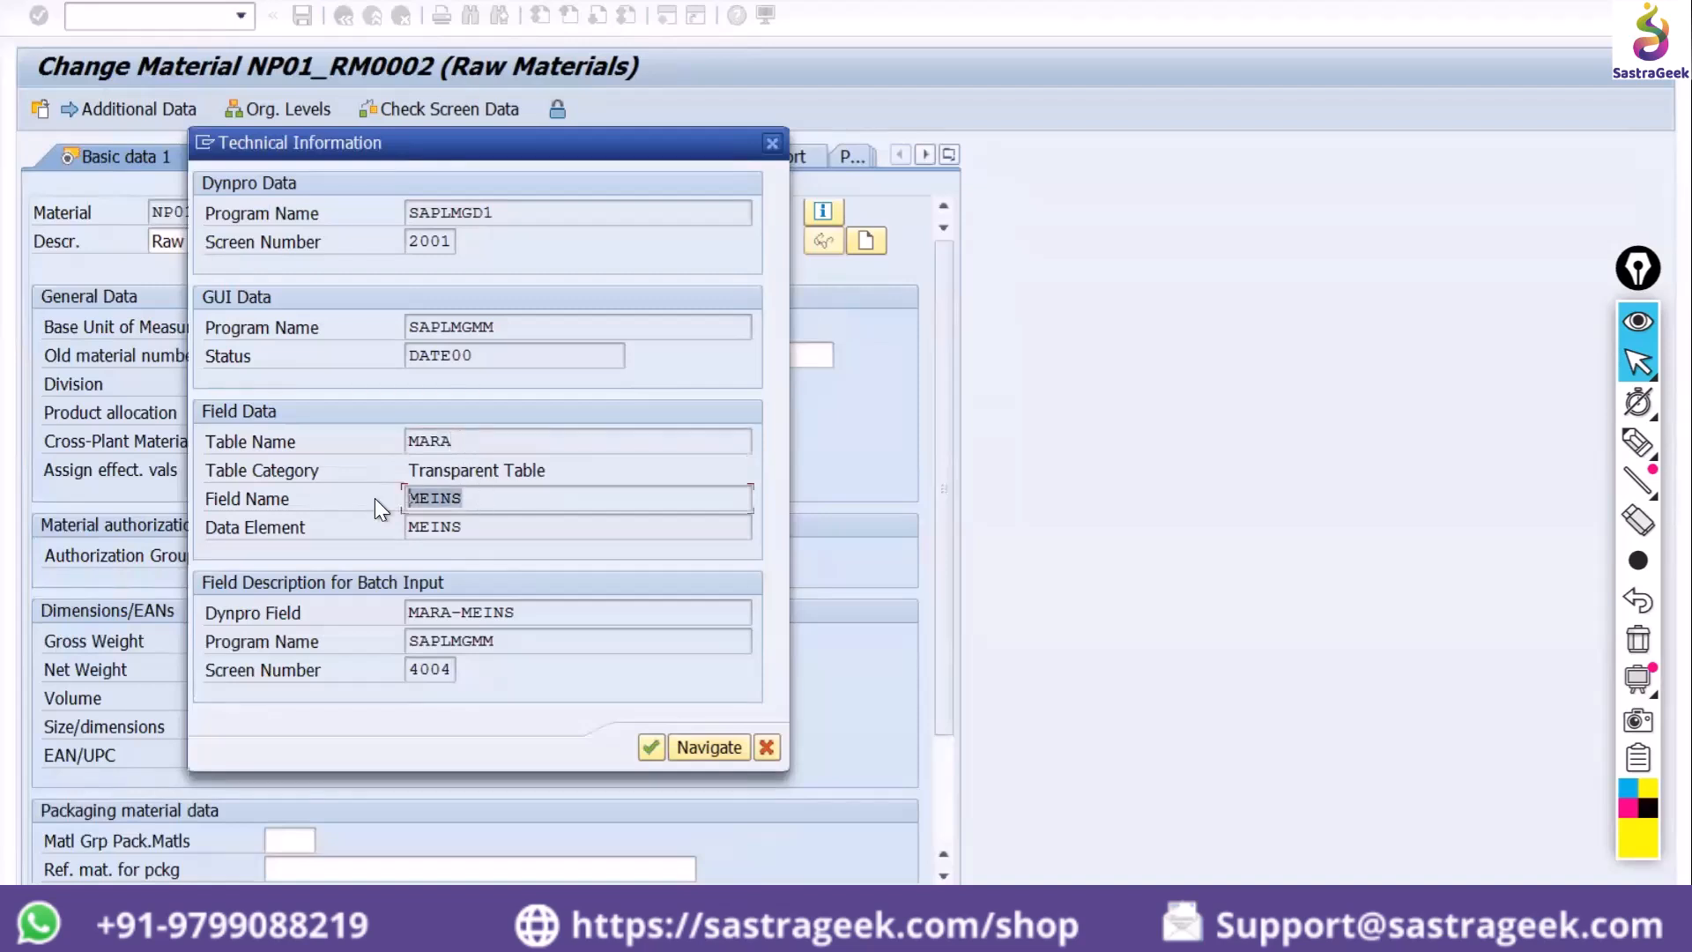
click(772, 142)
Open transaction ME22N and display the technical information of the purchase order number field
text(/nme22n)
key(Return)
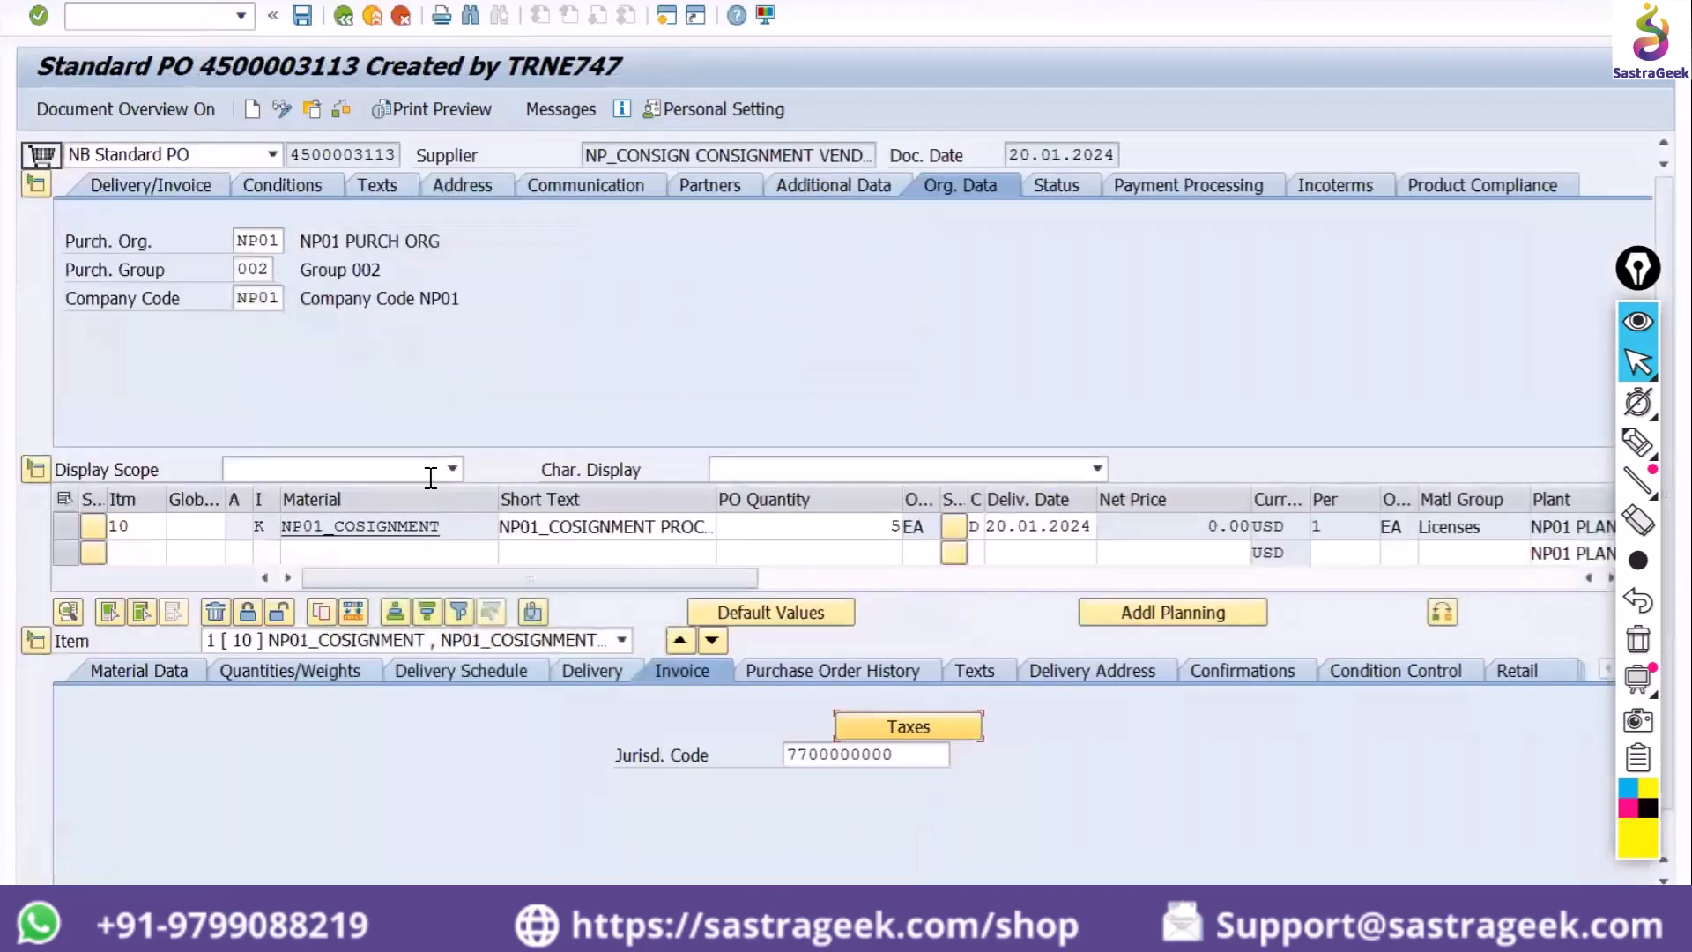
click(299, 154)
right_click(298, 150)
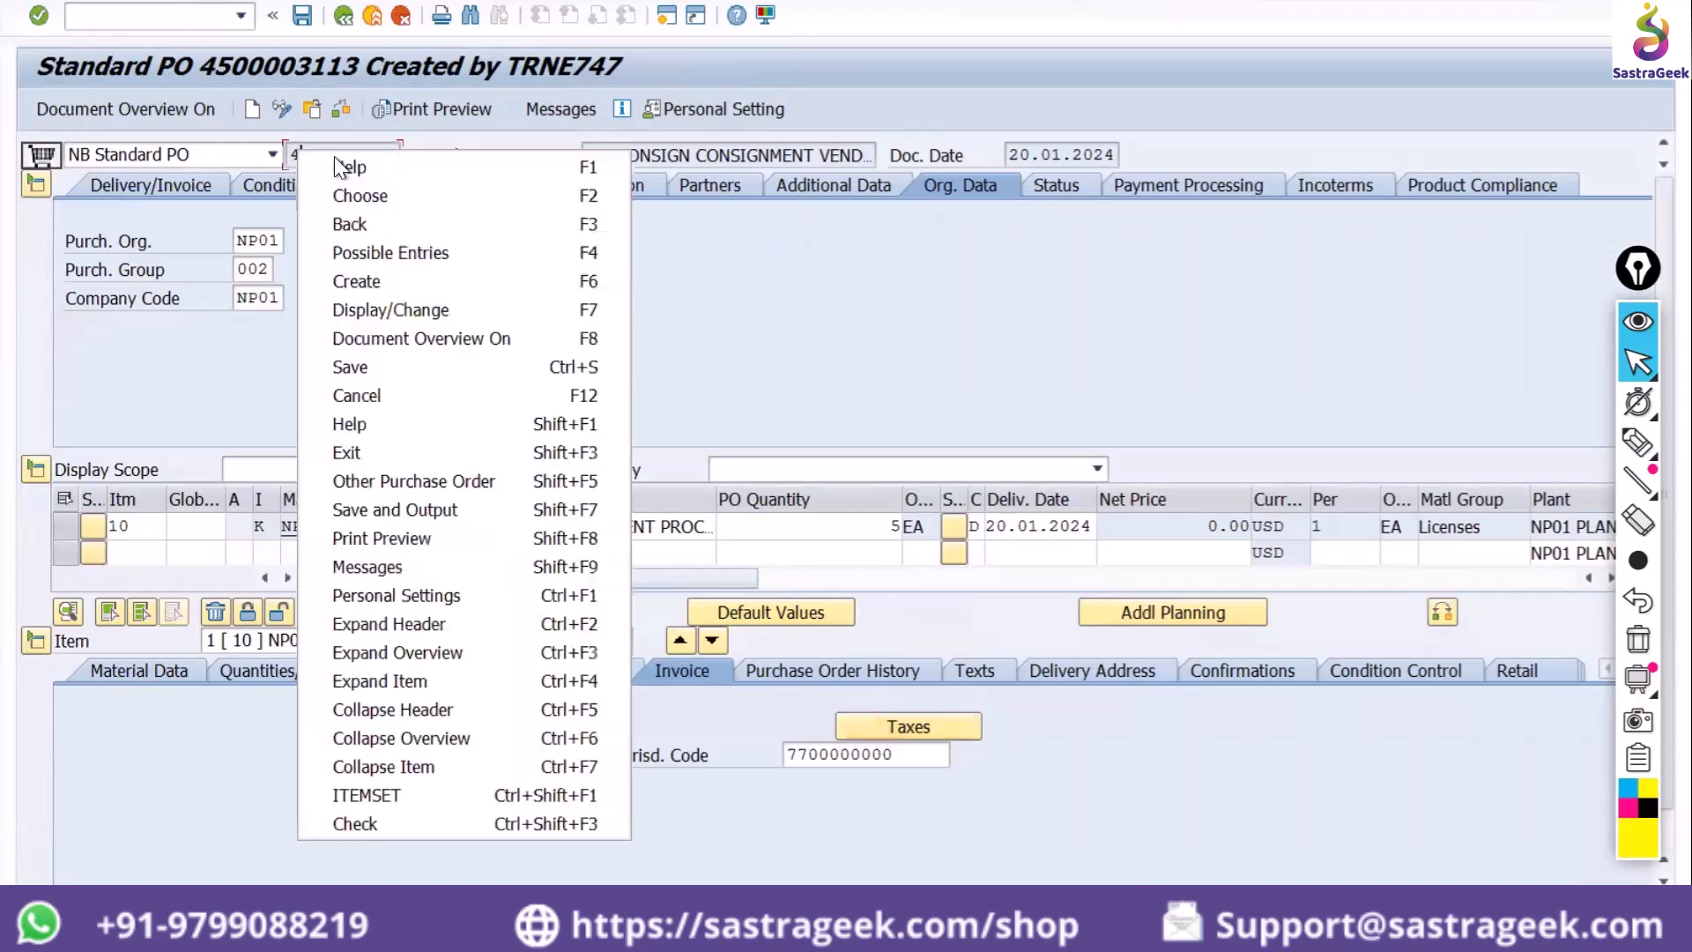
click(334, 156)
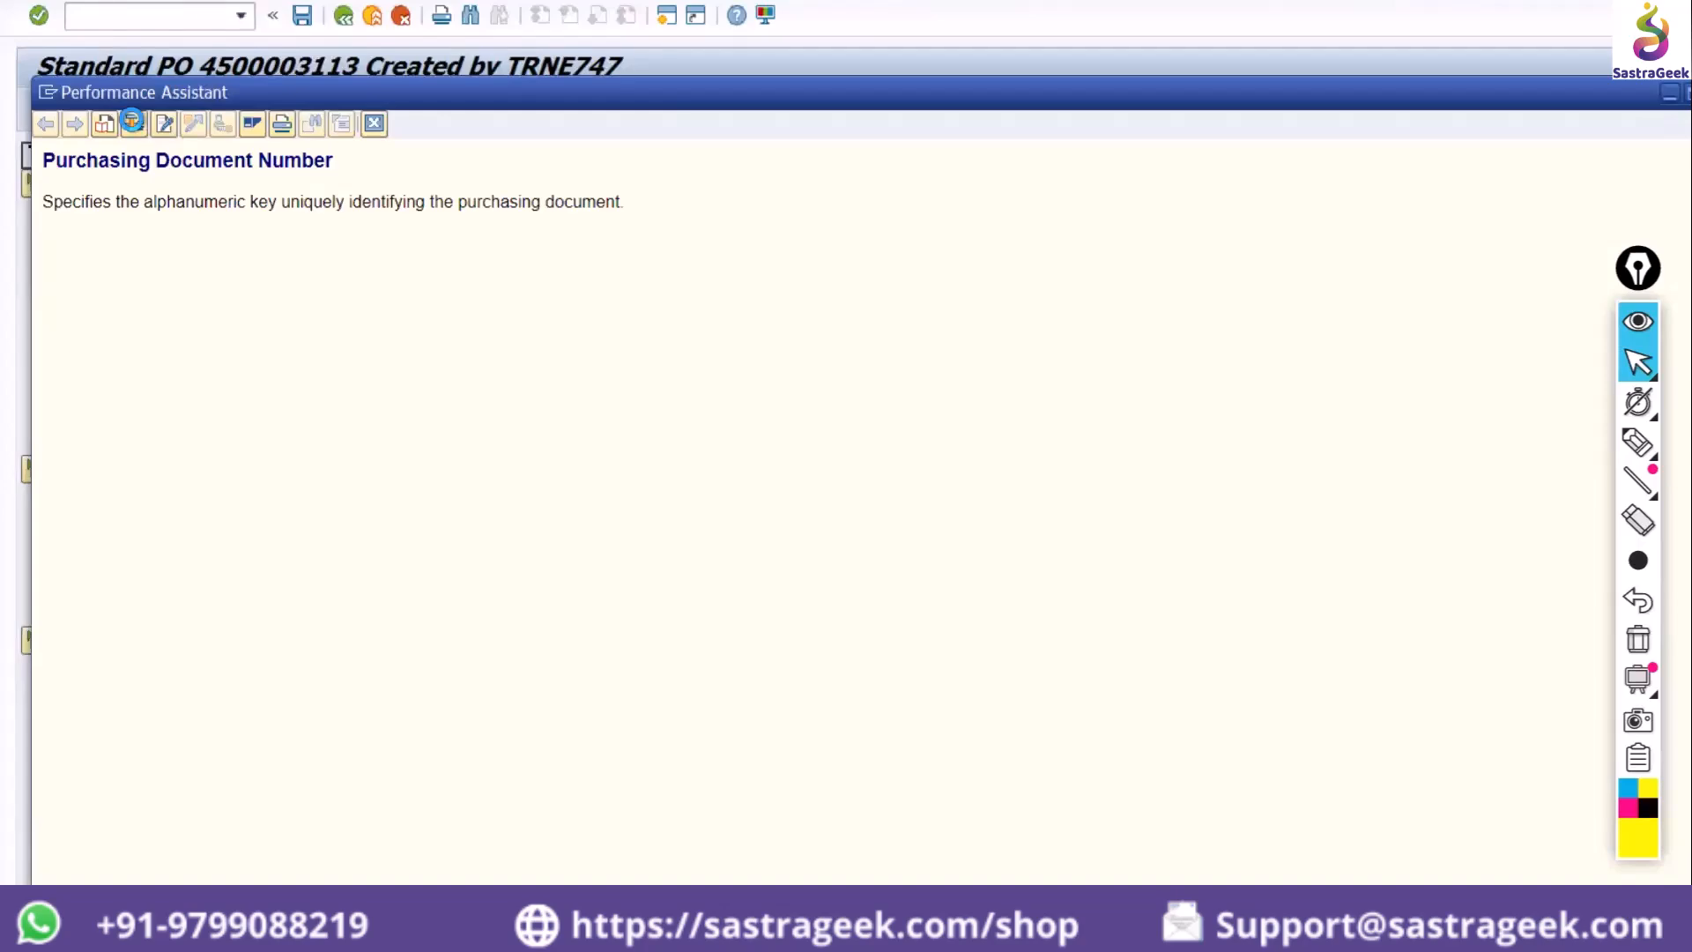
click(132, 122)
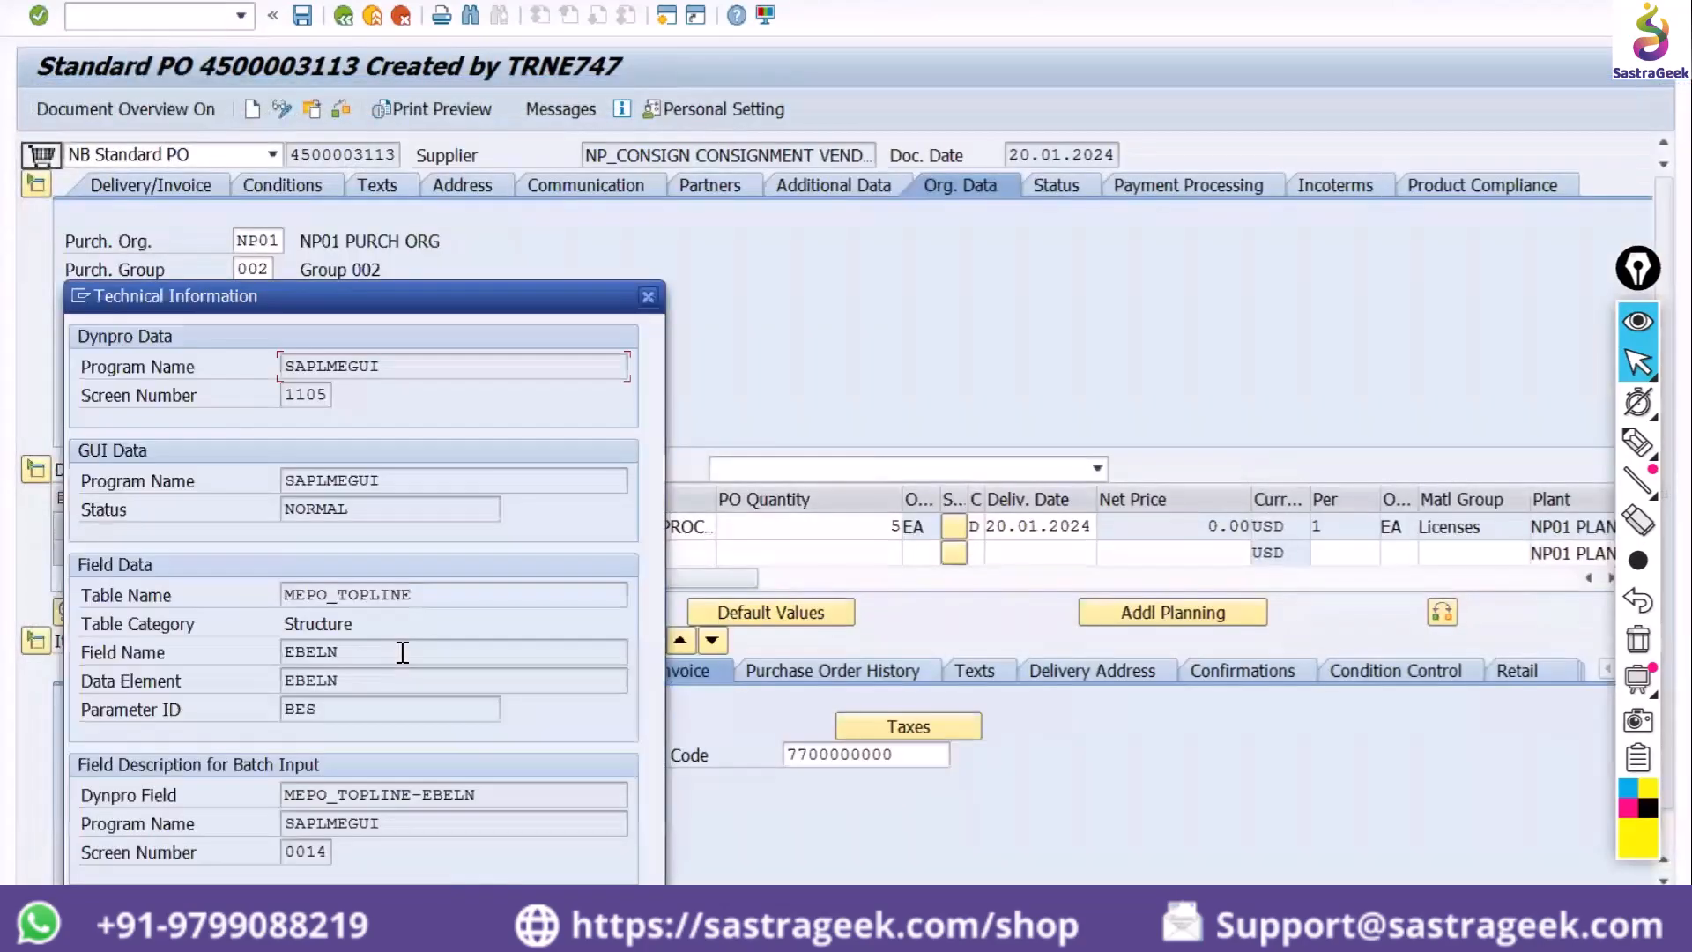
Examine the purchase order number's field name, table name and table category, and close the technical information and help
double_click(304, 652)
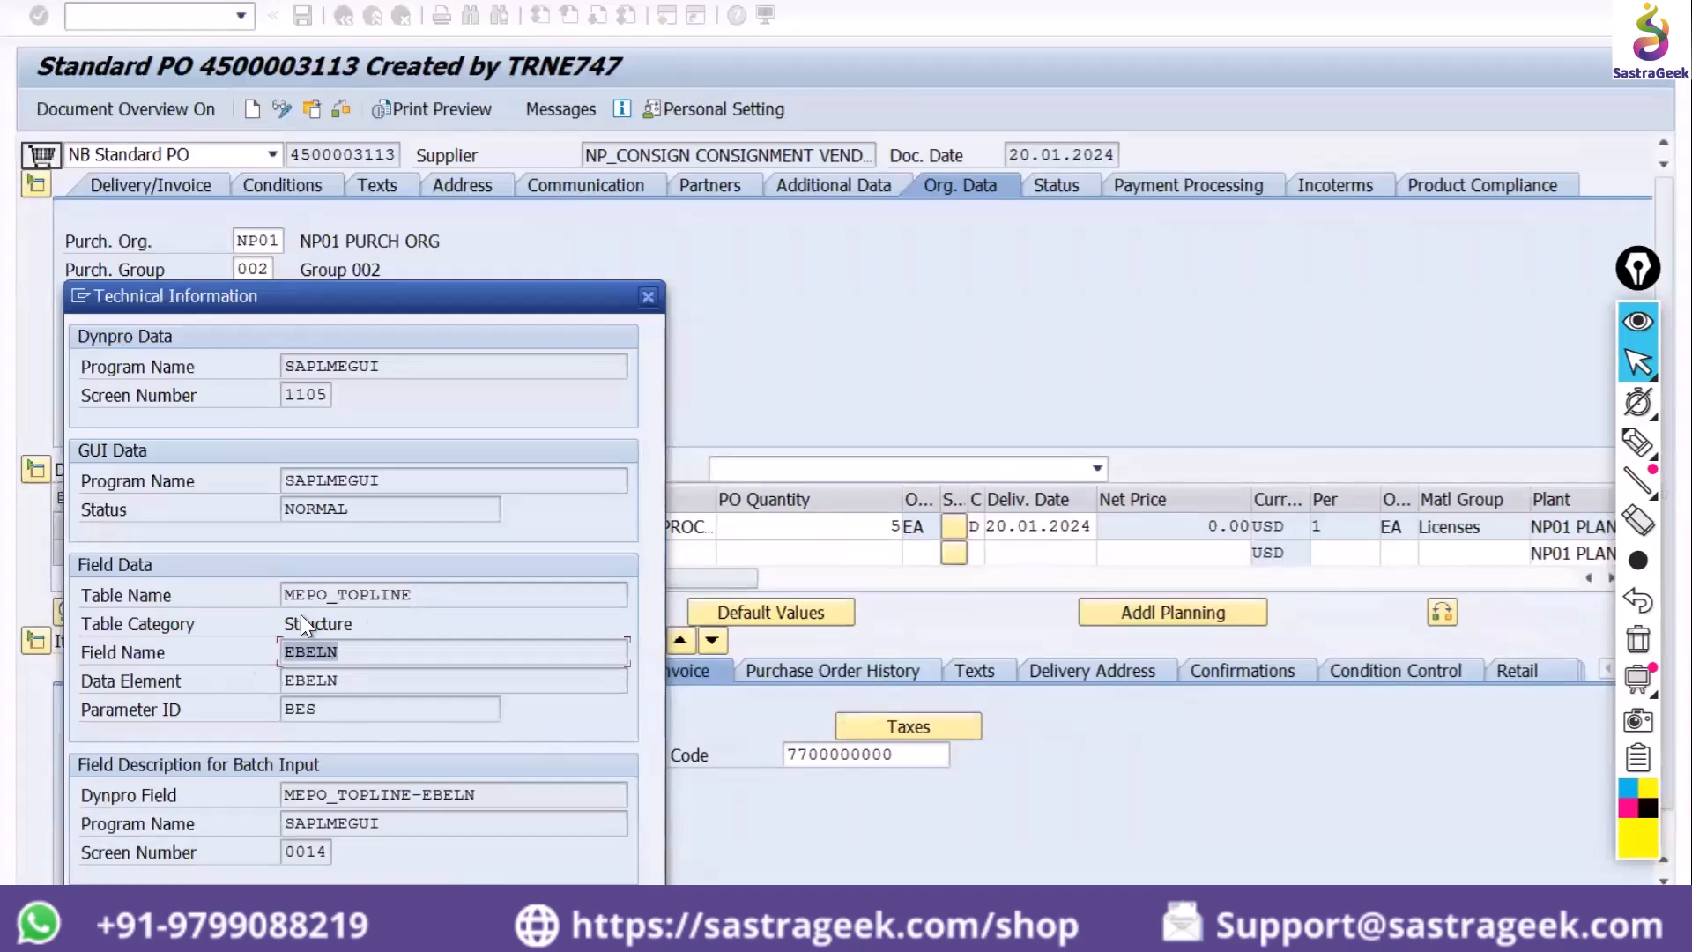
double_click(392, 594)
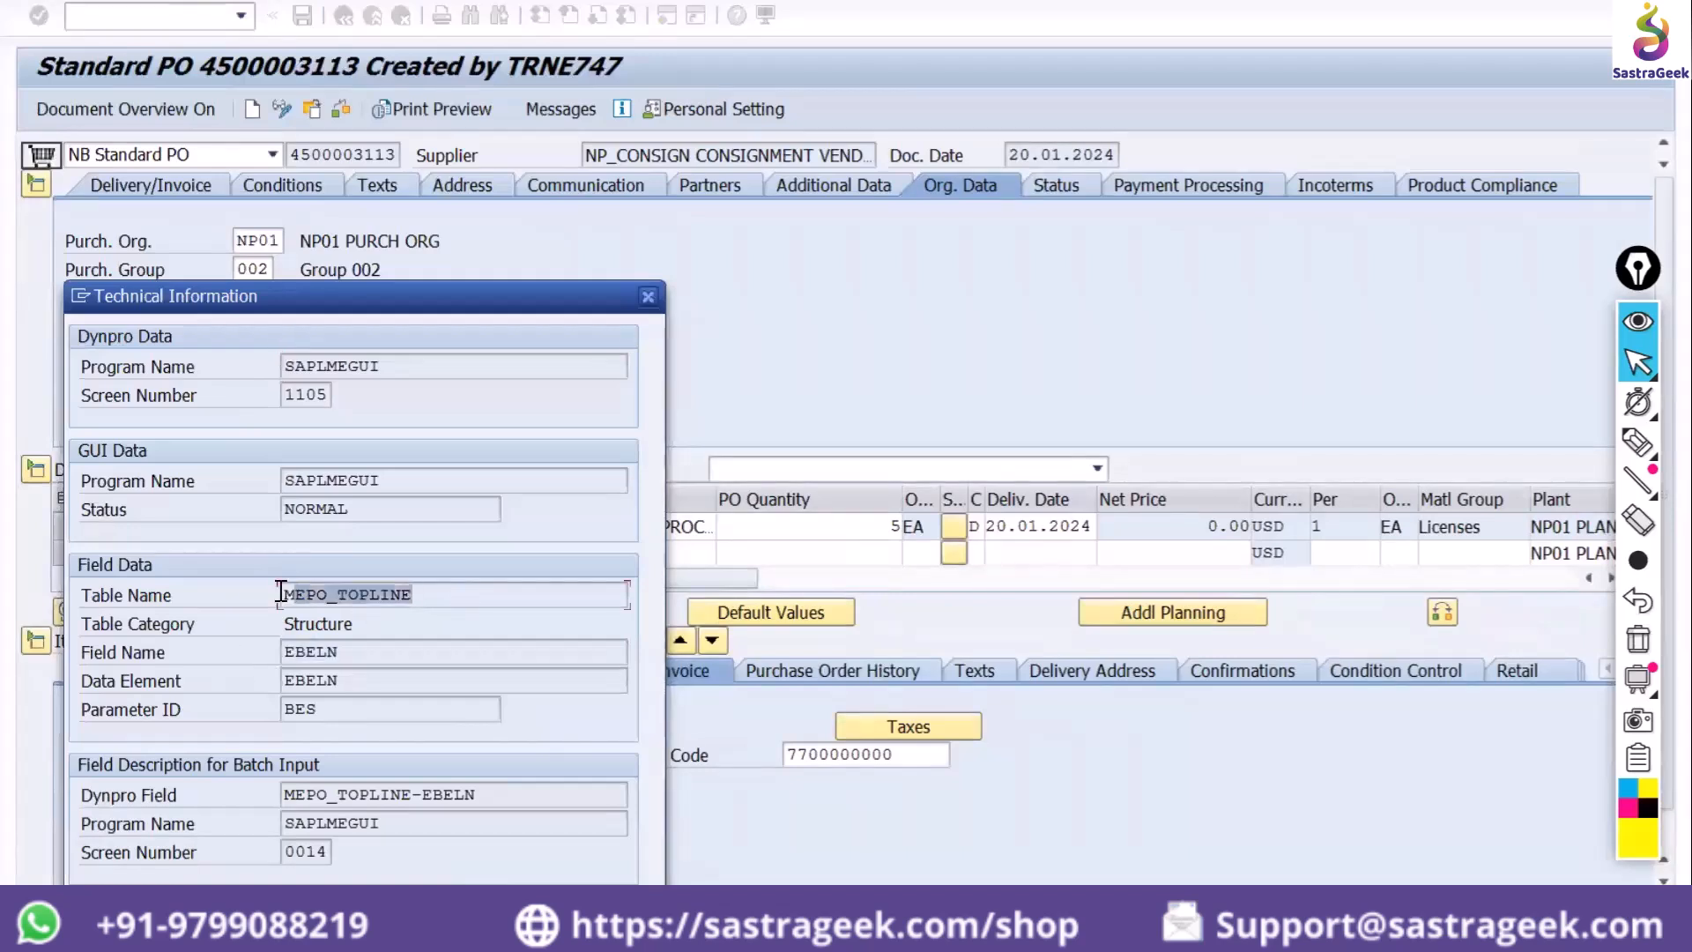
click(378, 625)
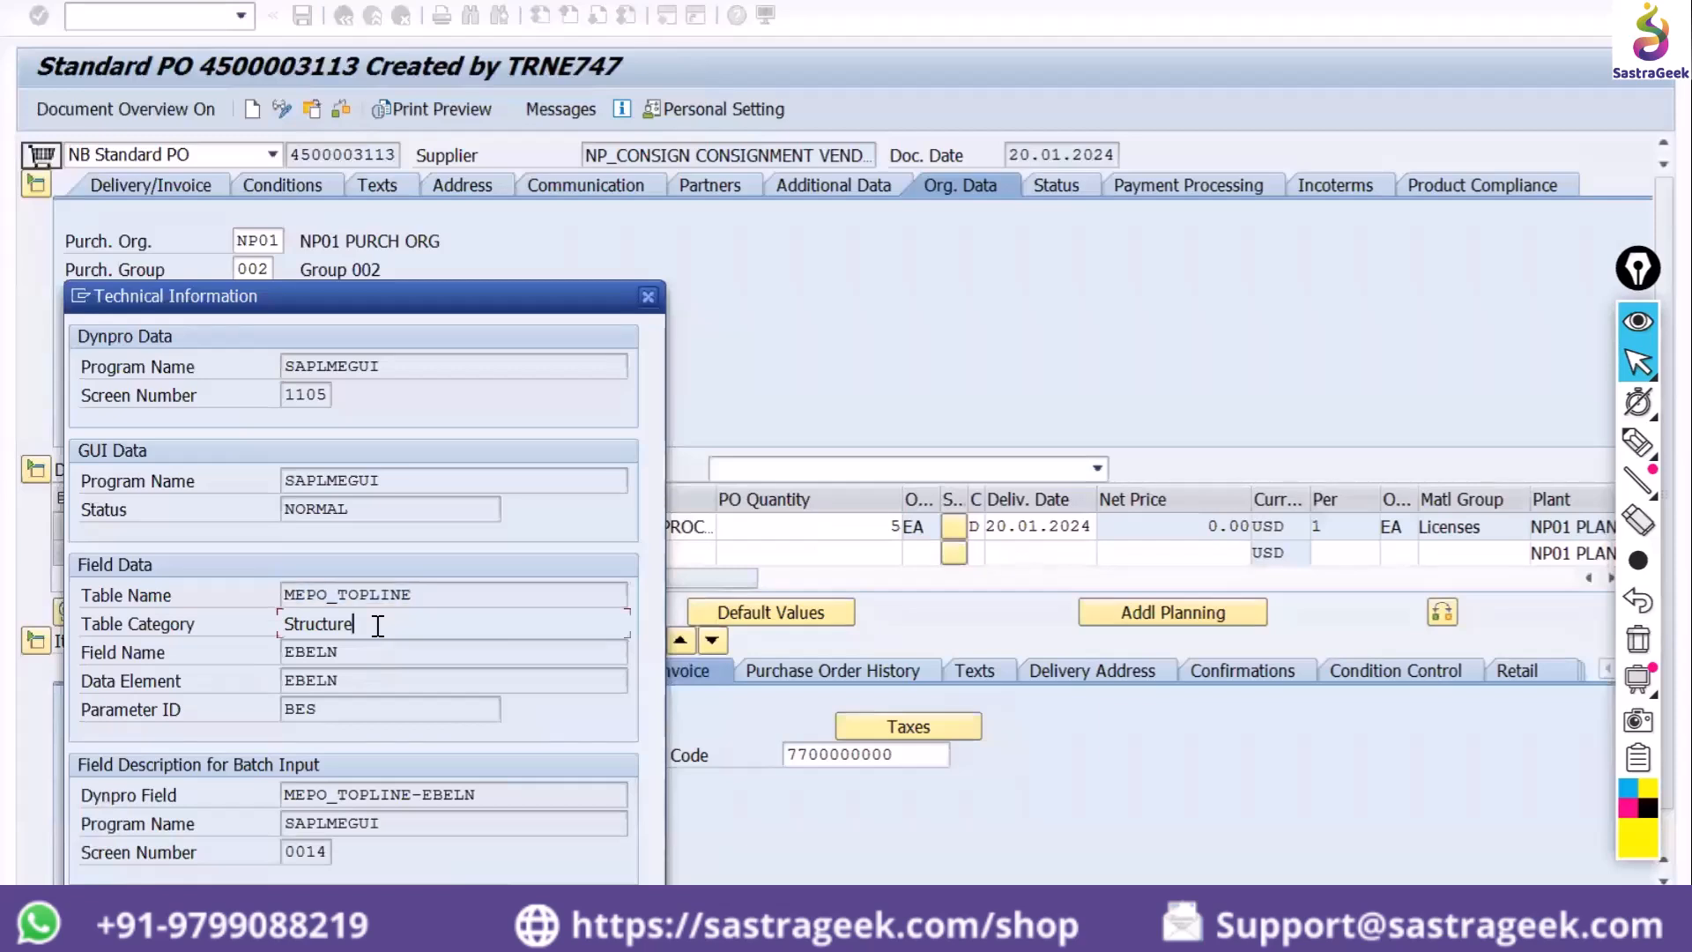
click(647, 296)
click(374, 123)
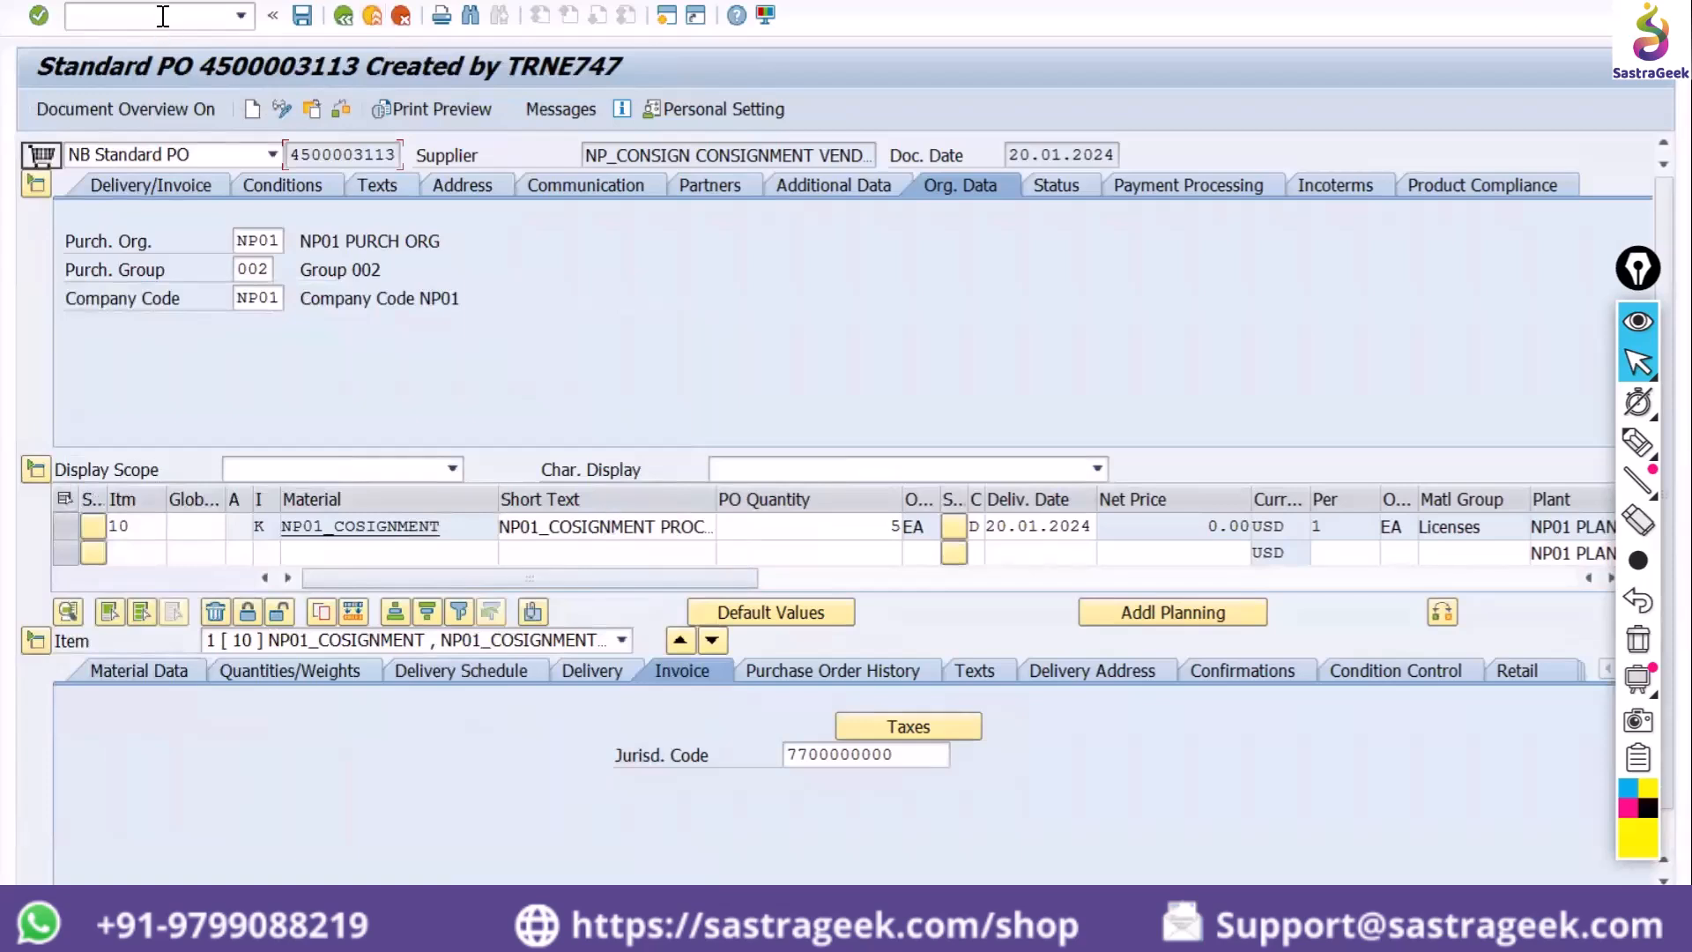
Open transaction SE16N with table MARA and highlight the Base Unit field's technical name MEINS
text(/nse16n)
key(Return)
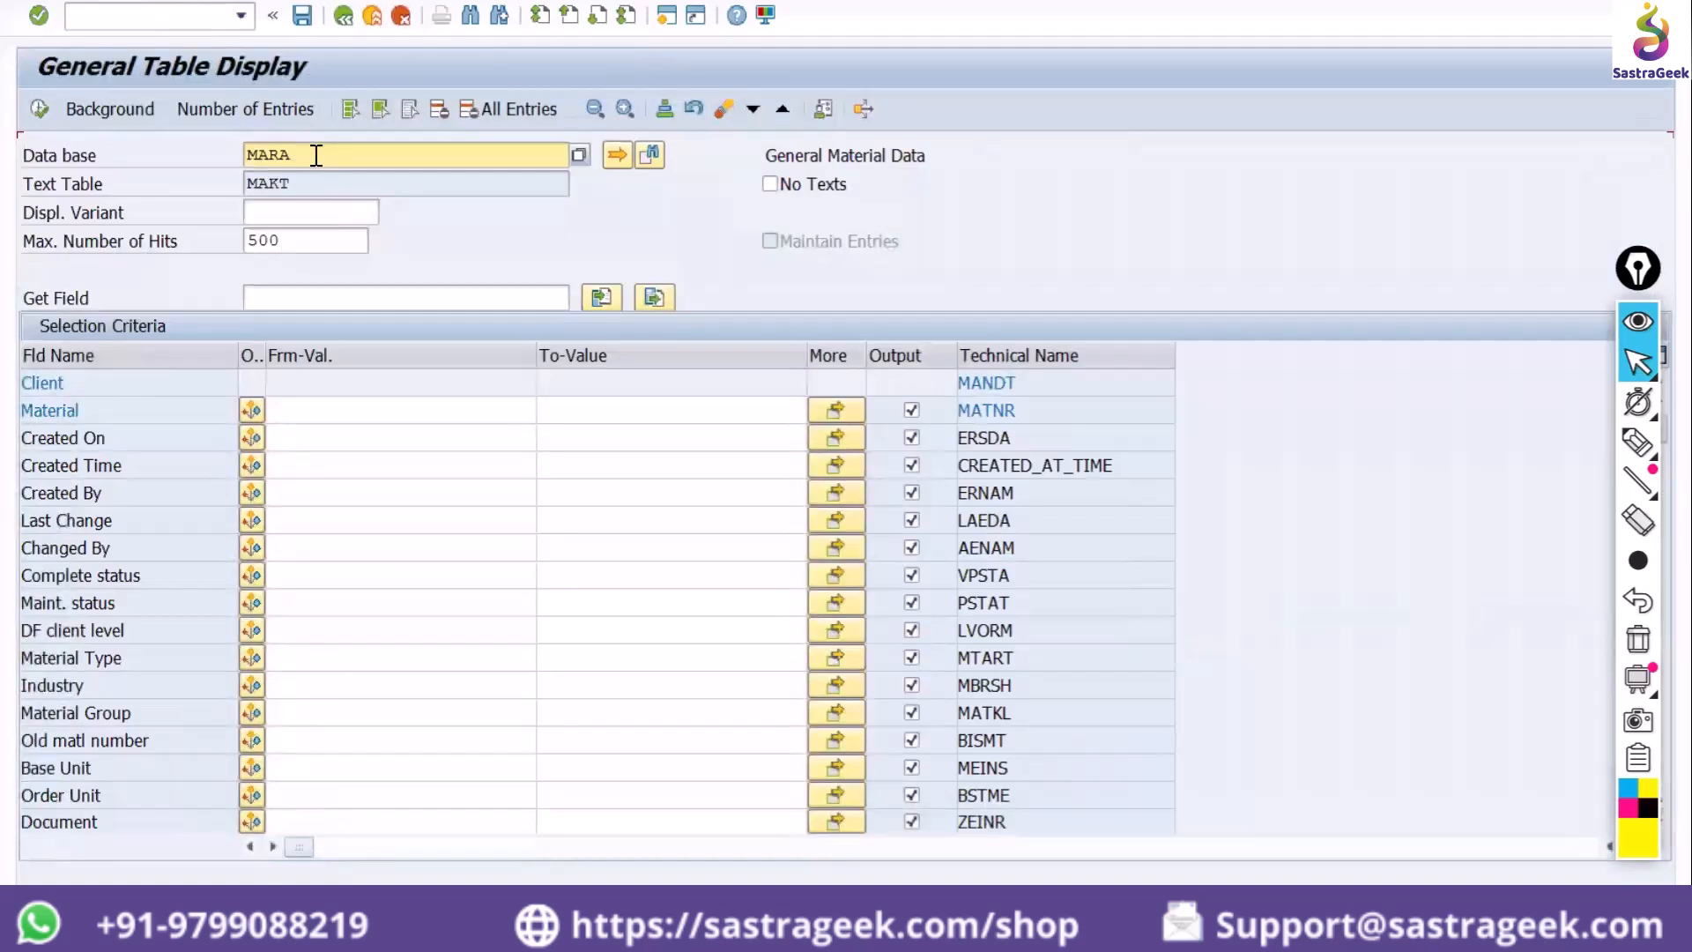
click(344, 411)
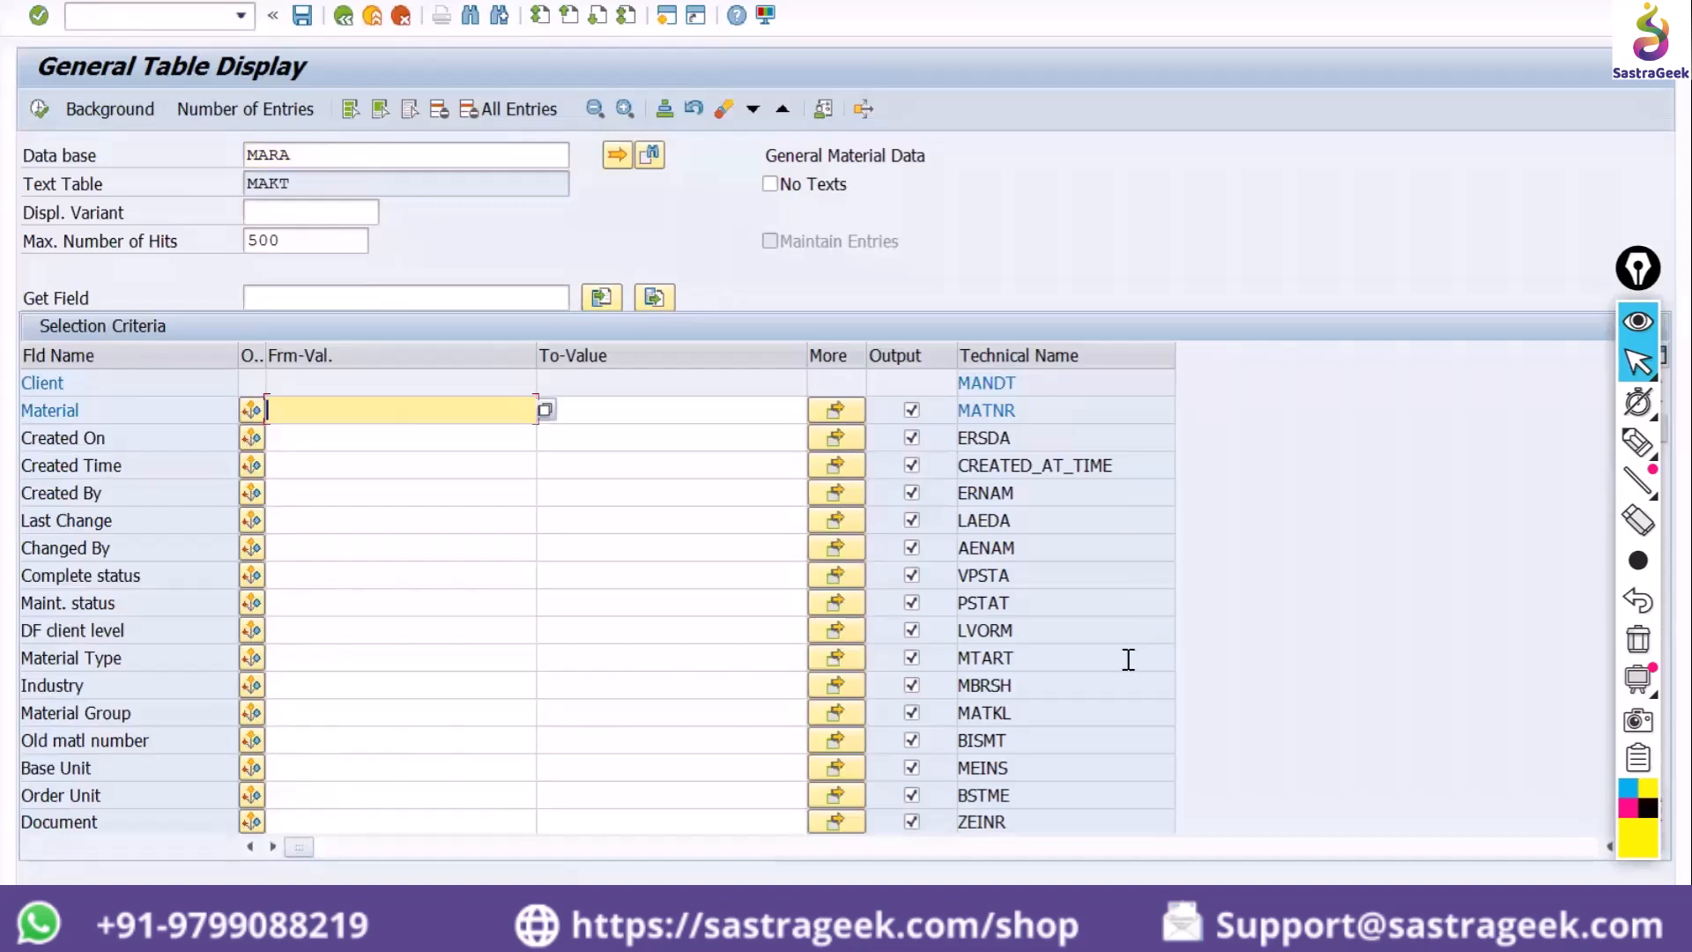
drag(1054, 763, 937, 772)
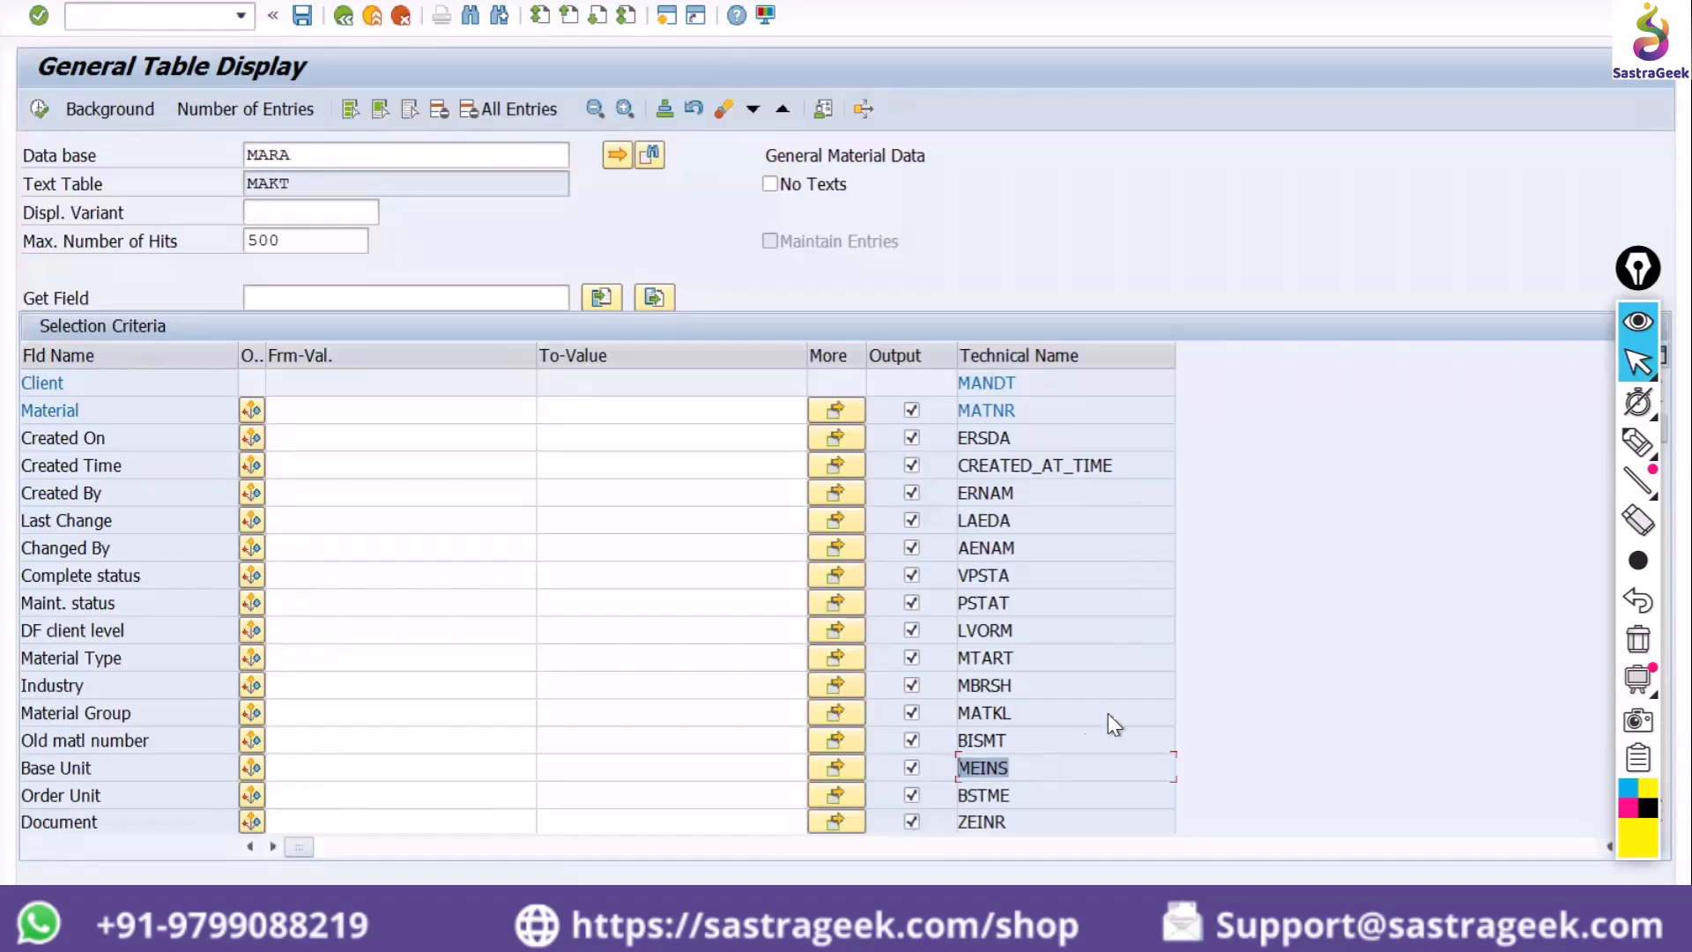
drag(1030, 765, 951, 775)
Restrict the Material selection to NP01* and display the matching MARA entries
click(297, 416)
text(np_)
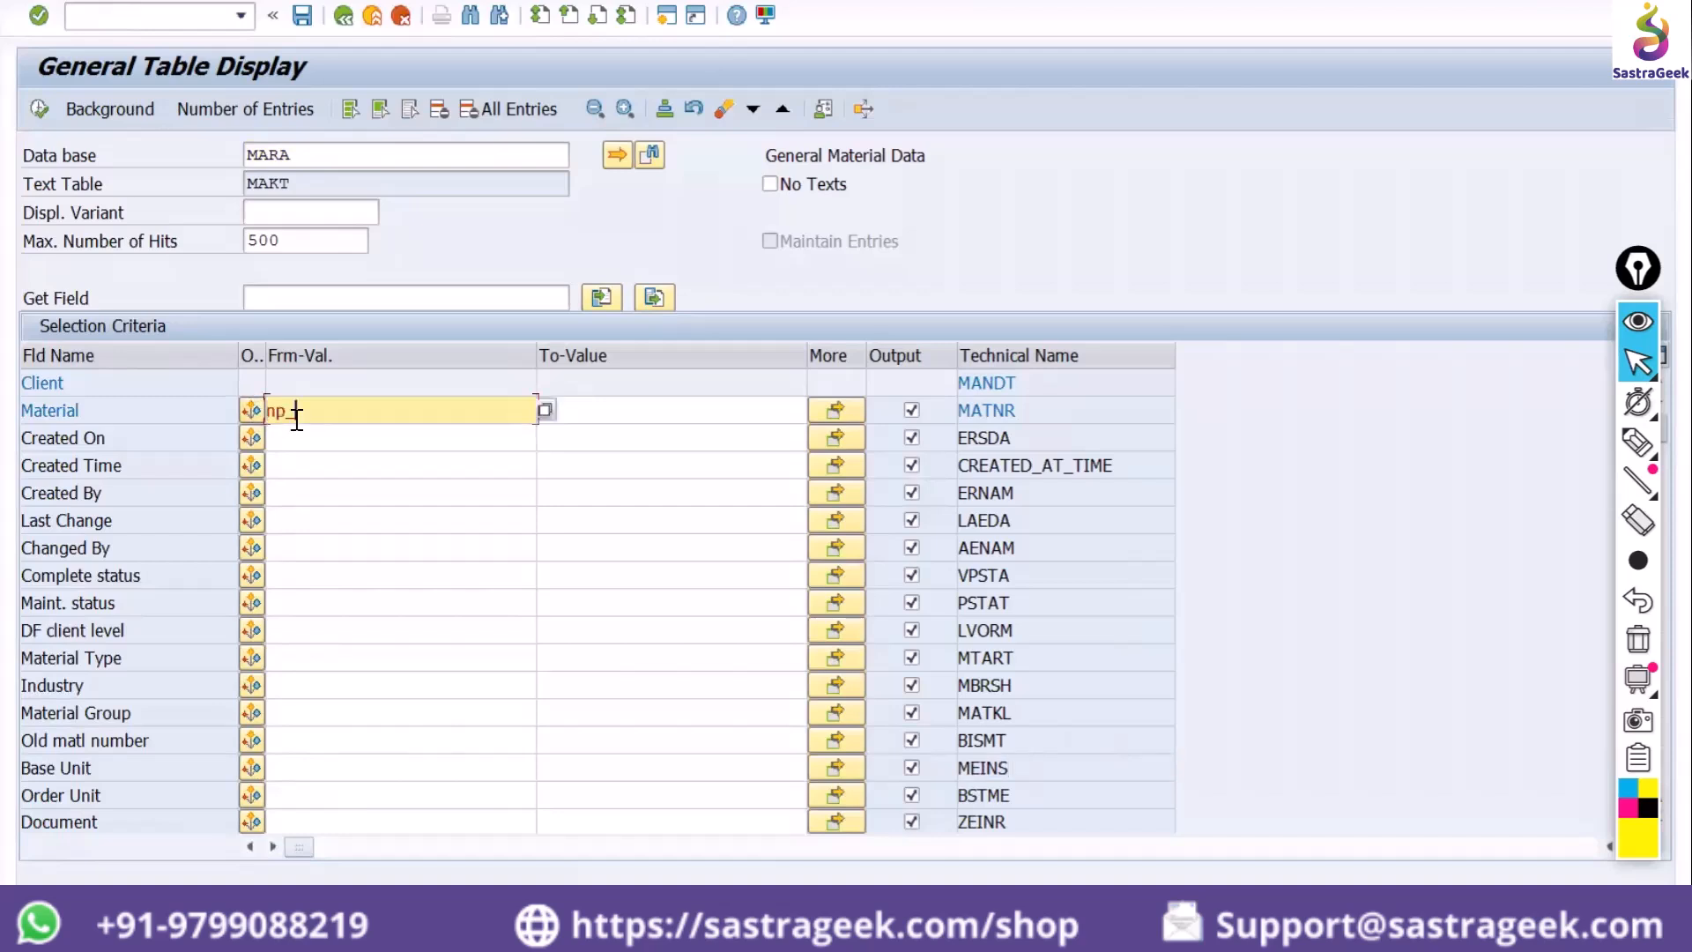
key(BackSpace)
text(01_)
key(BackSpace)
text(*)
click(35, 109)
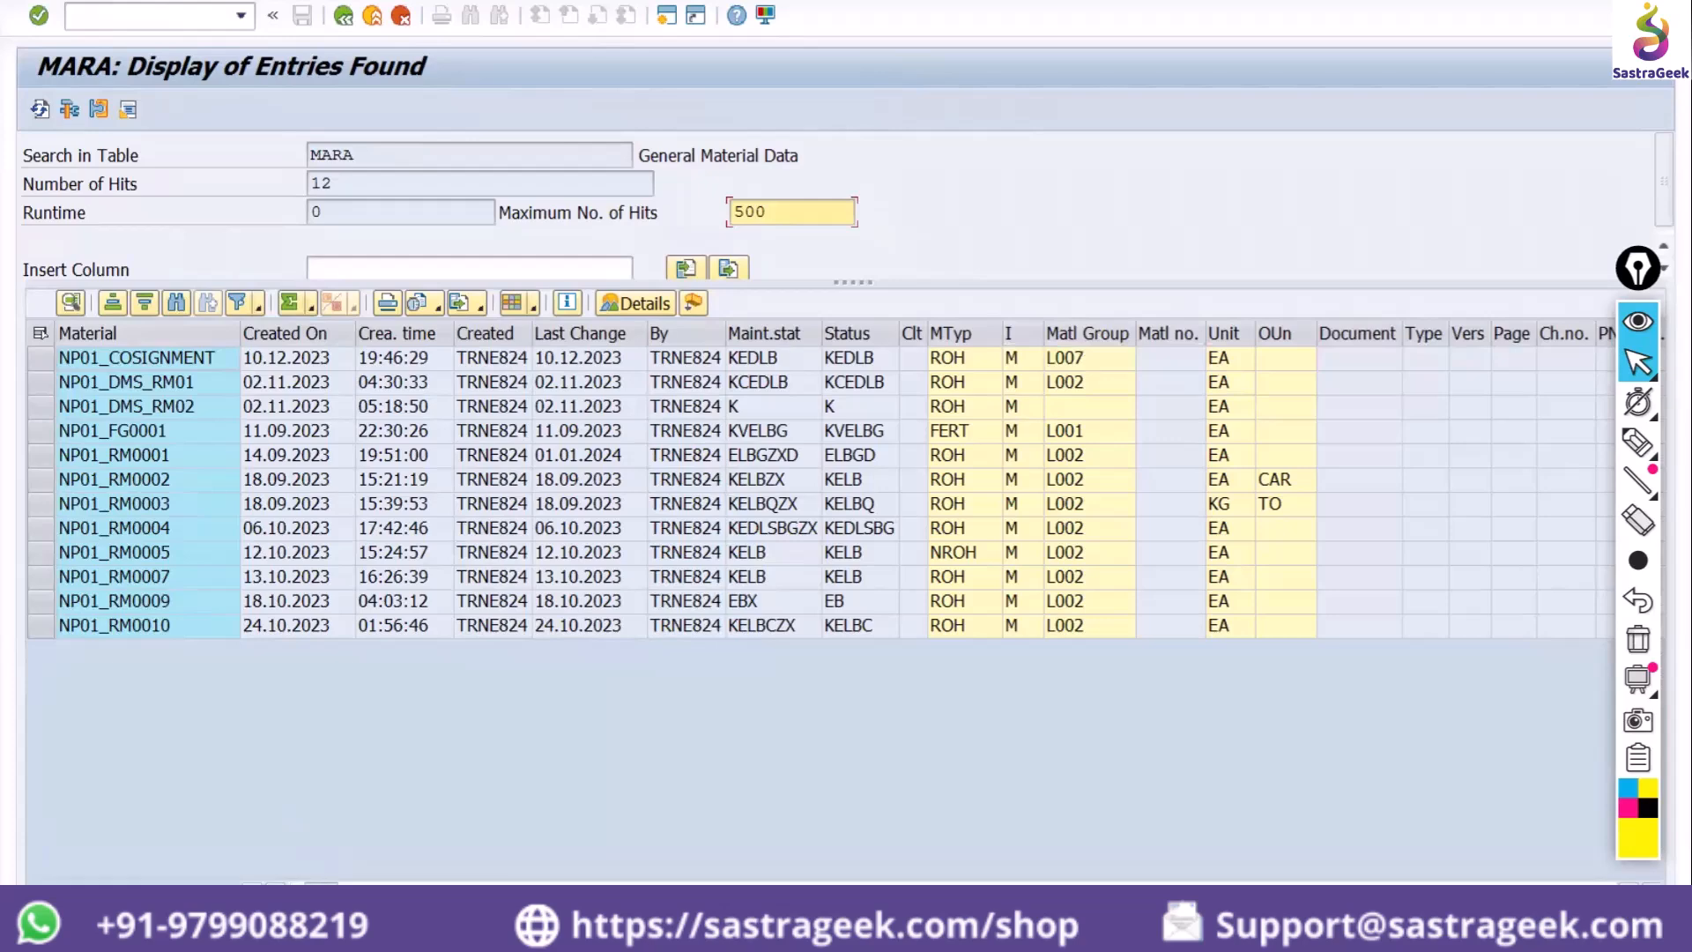
Look through the MARA entries and their export options, and return to the selection criteria
drag(305, 883, 747, 884)
click(480, 304)
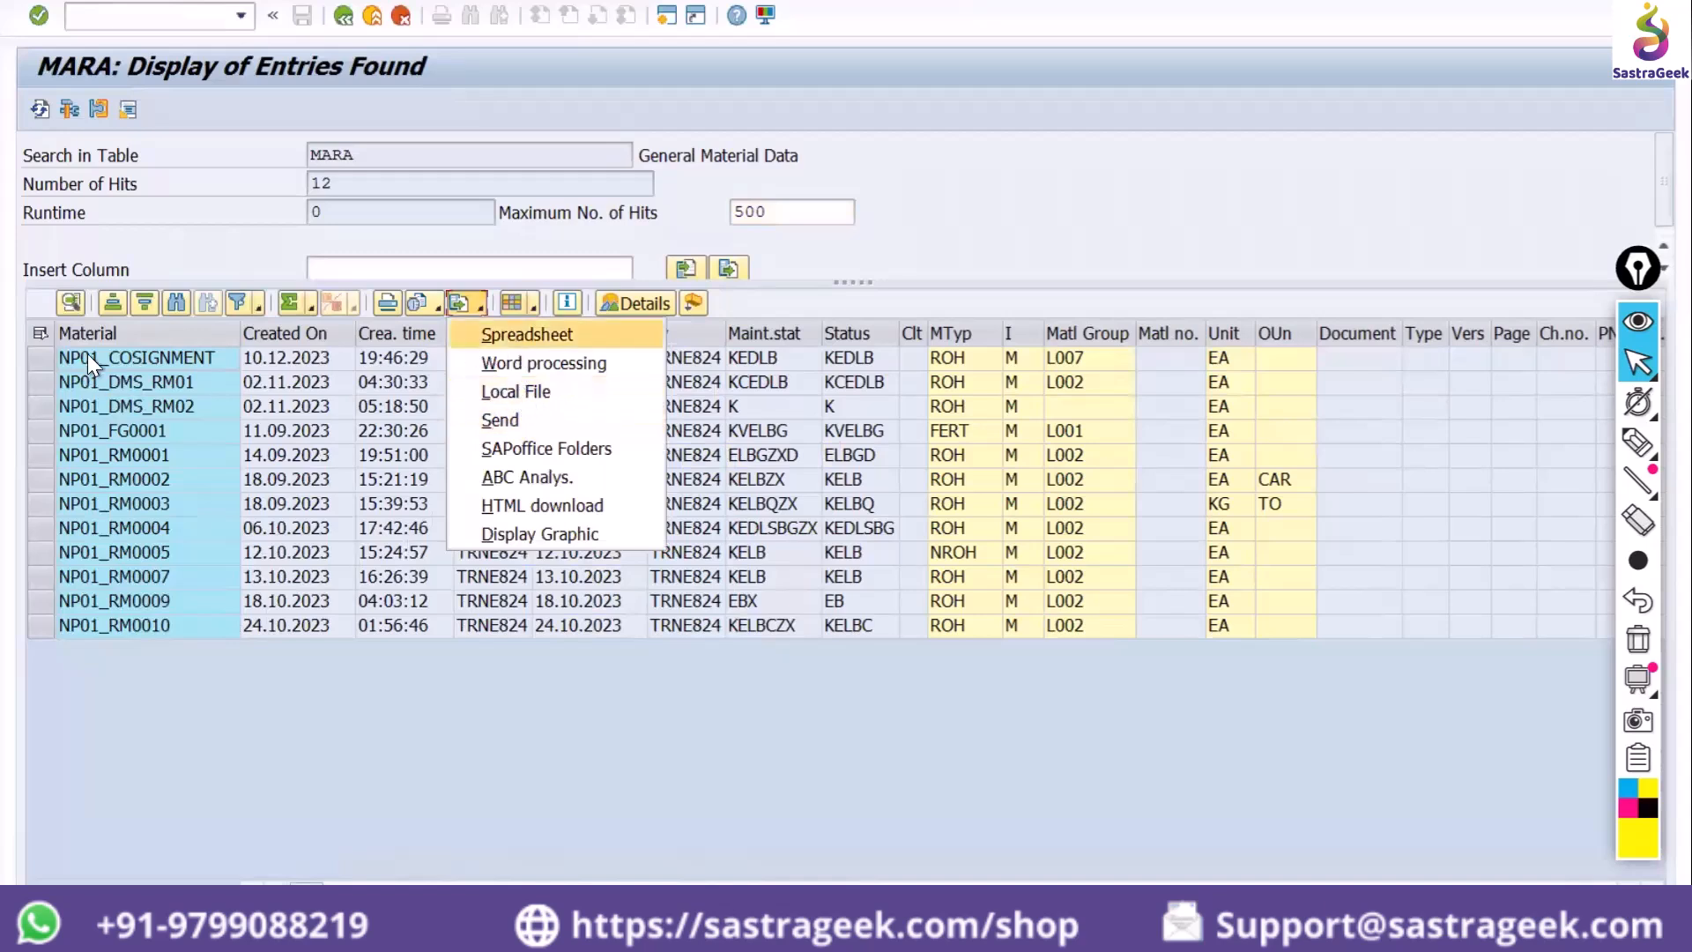
click(891, 719)
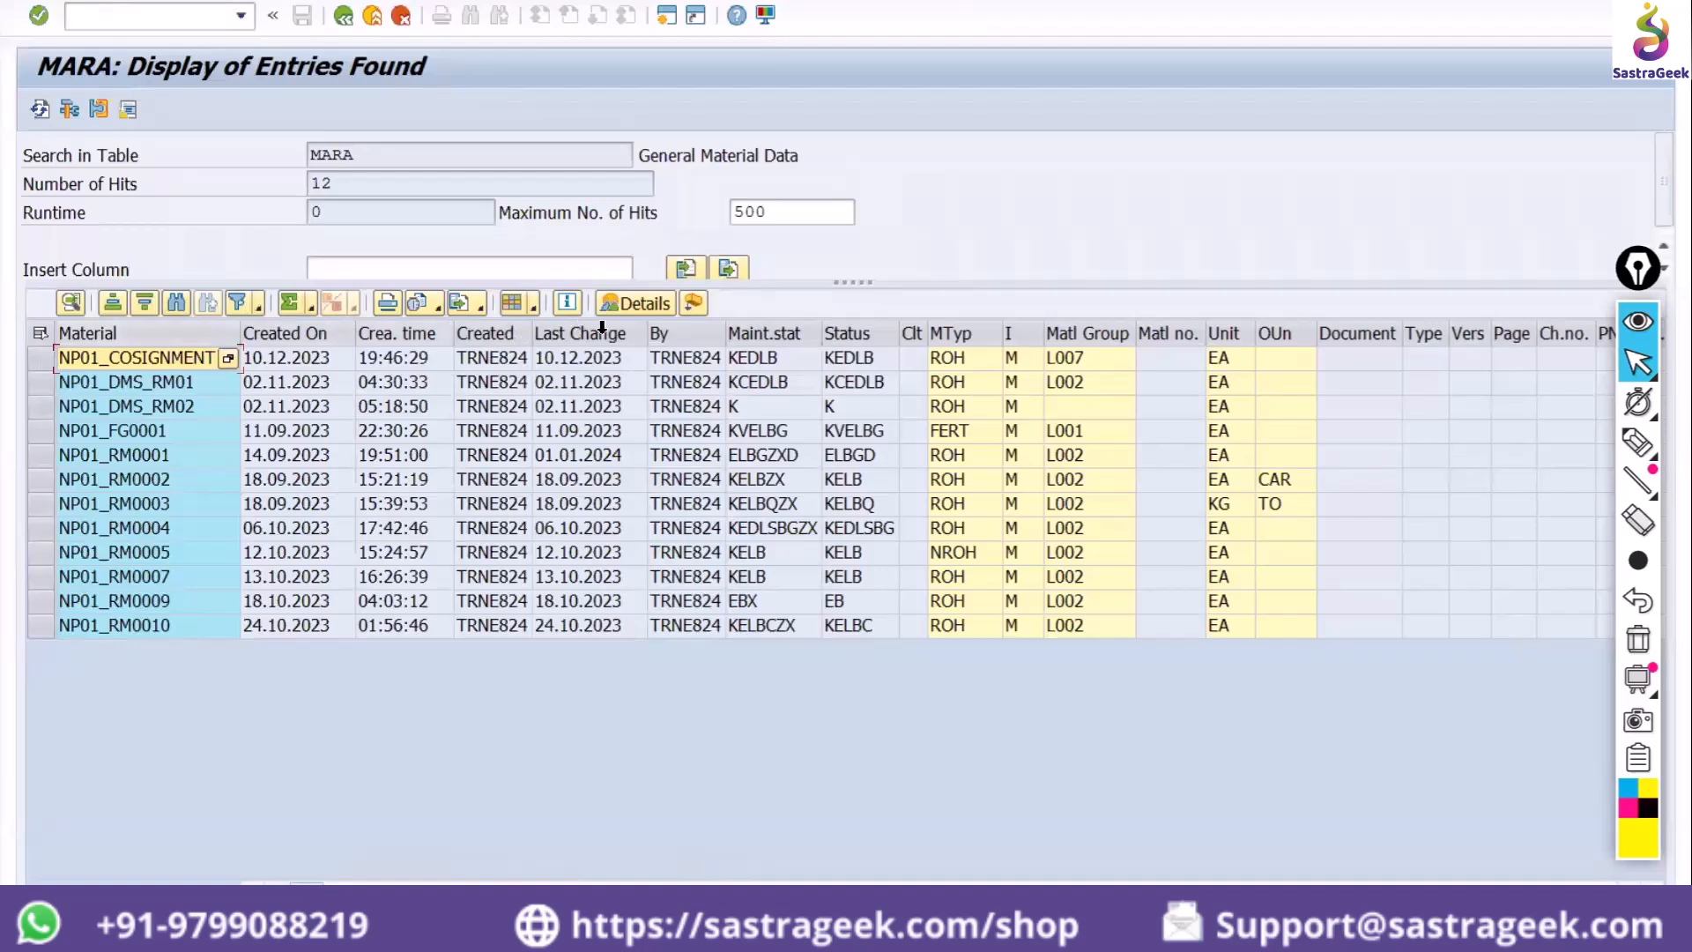
click(343, 17)
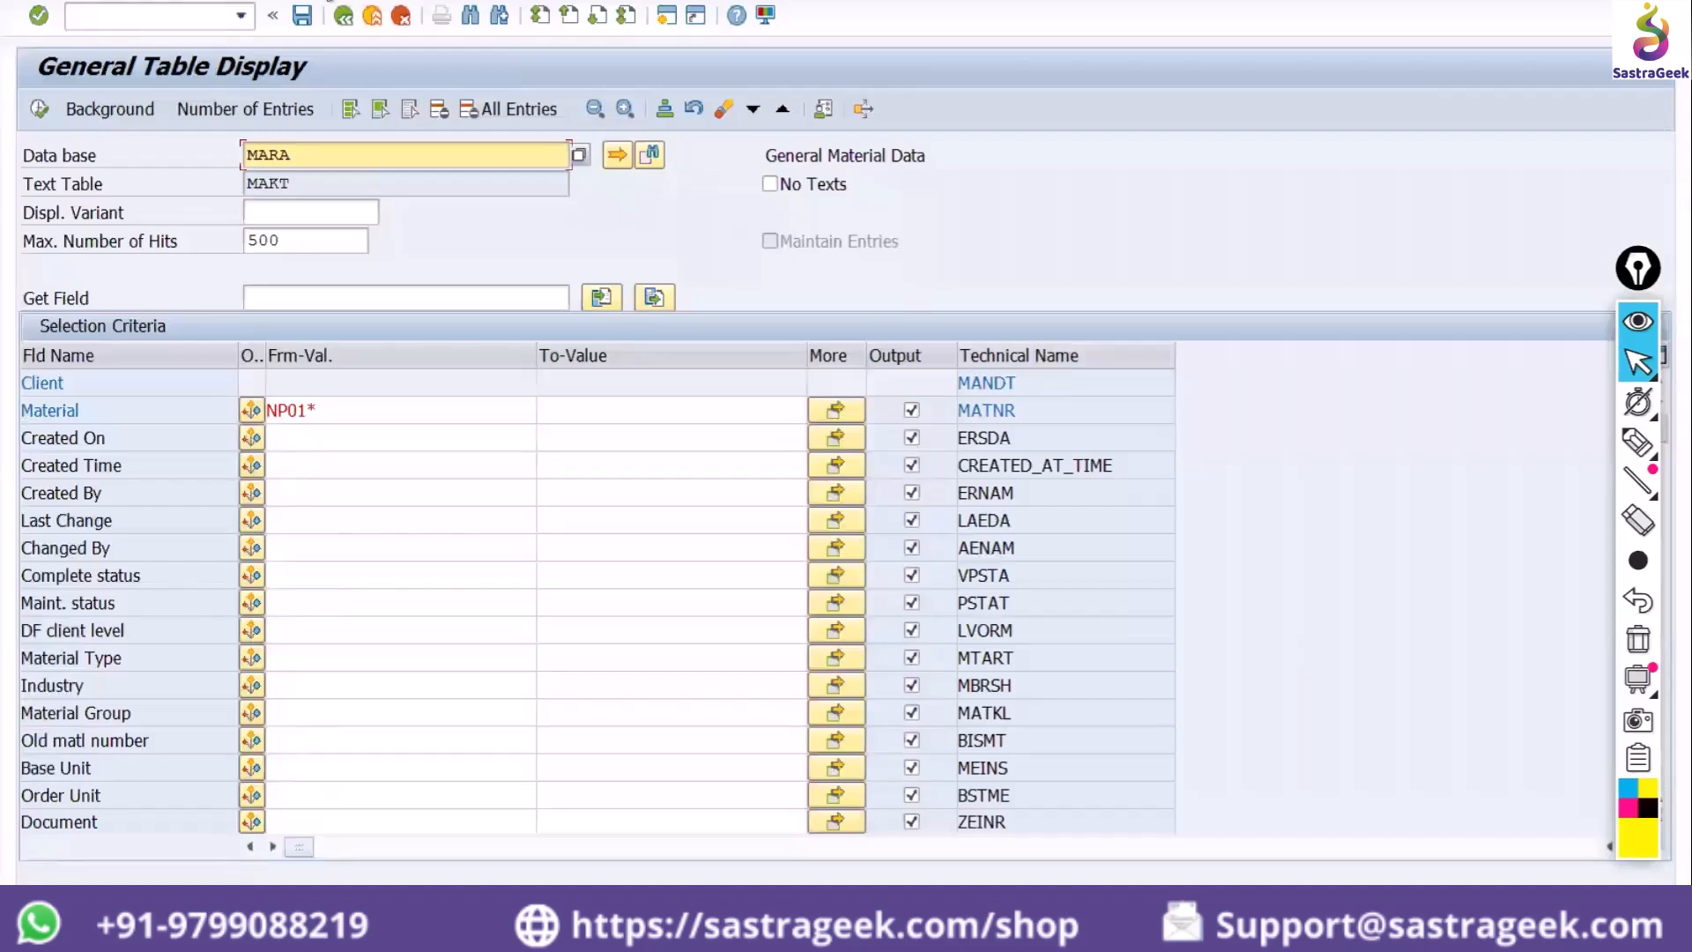
Turn on the technical view for MARA, examine the fields' data types, lengths and data elements, and turn it off again
click(333, 4)
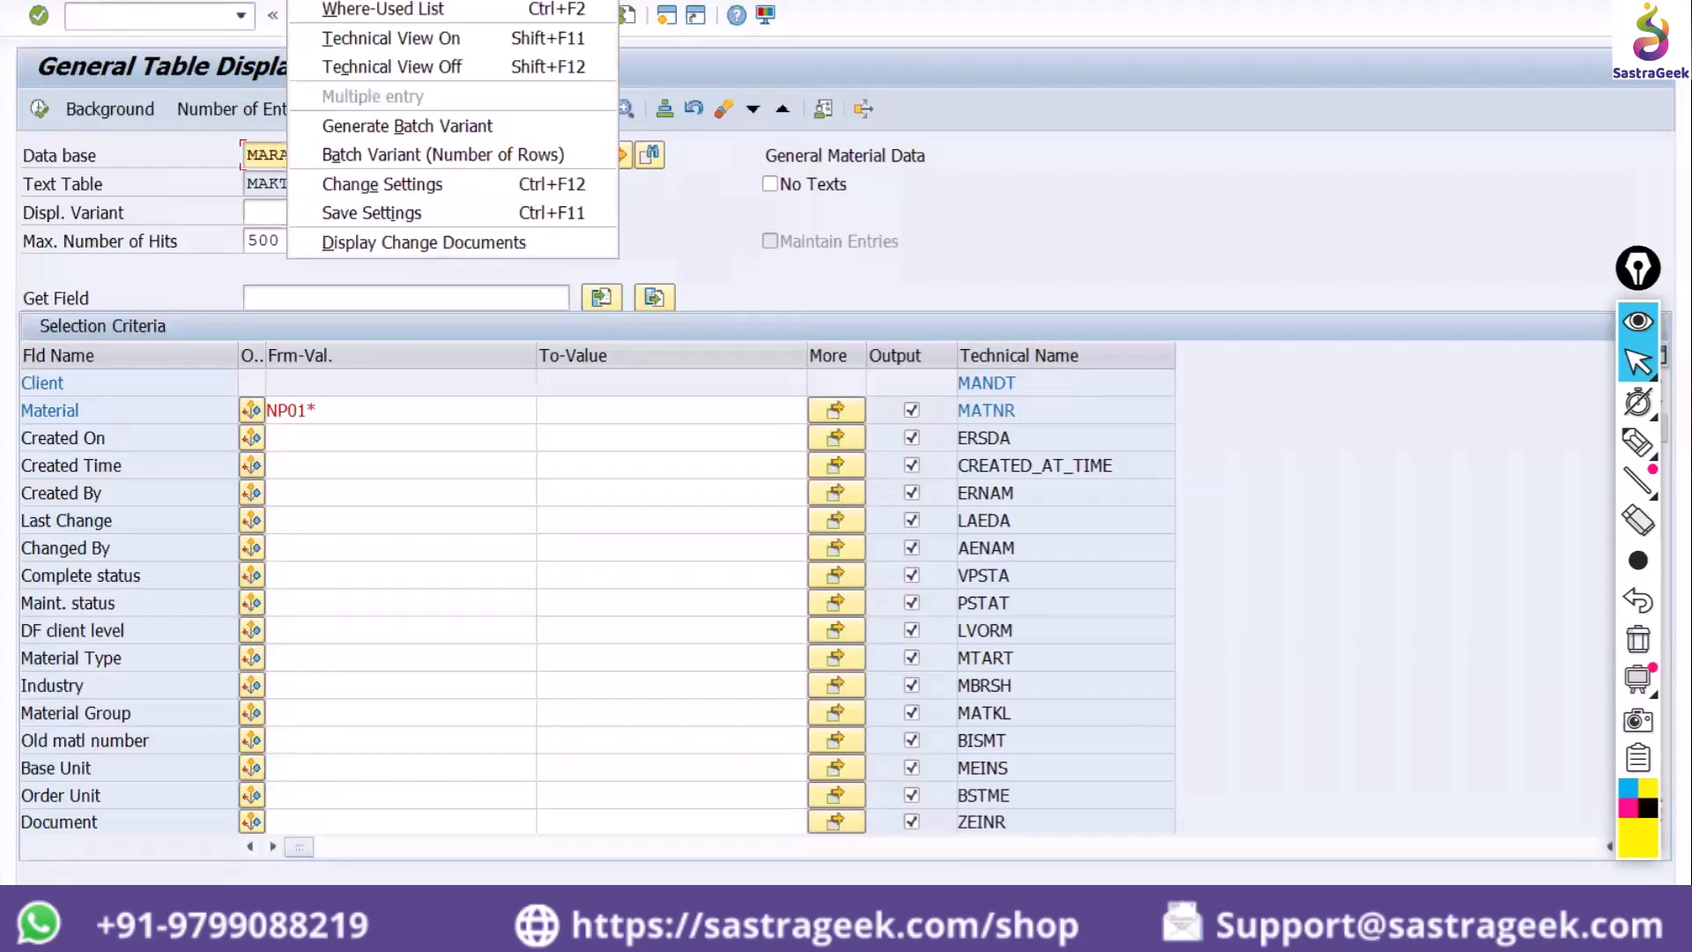
click(346, 39)
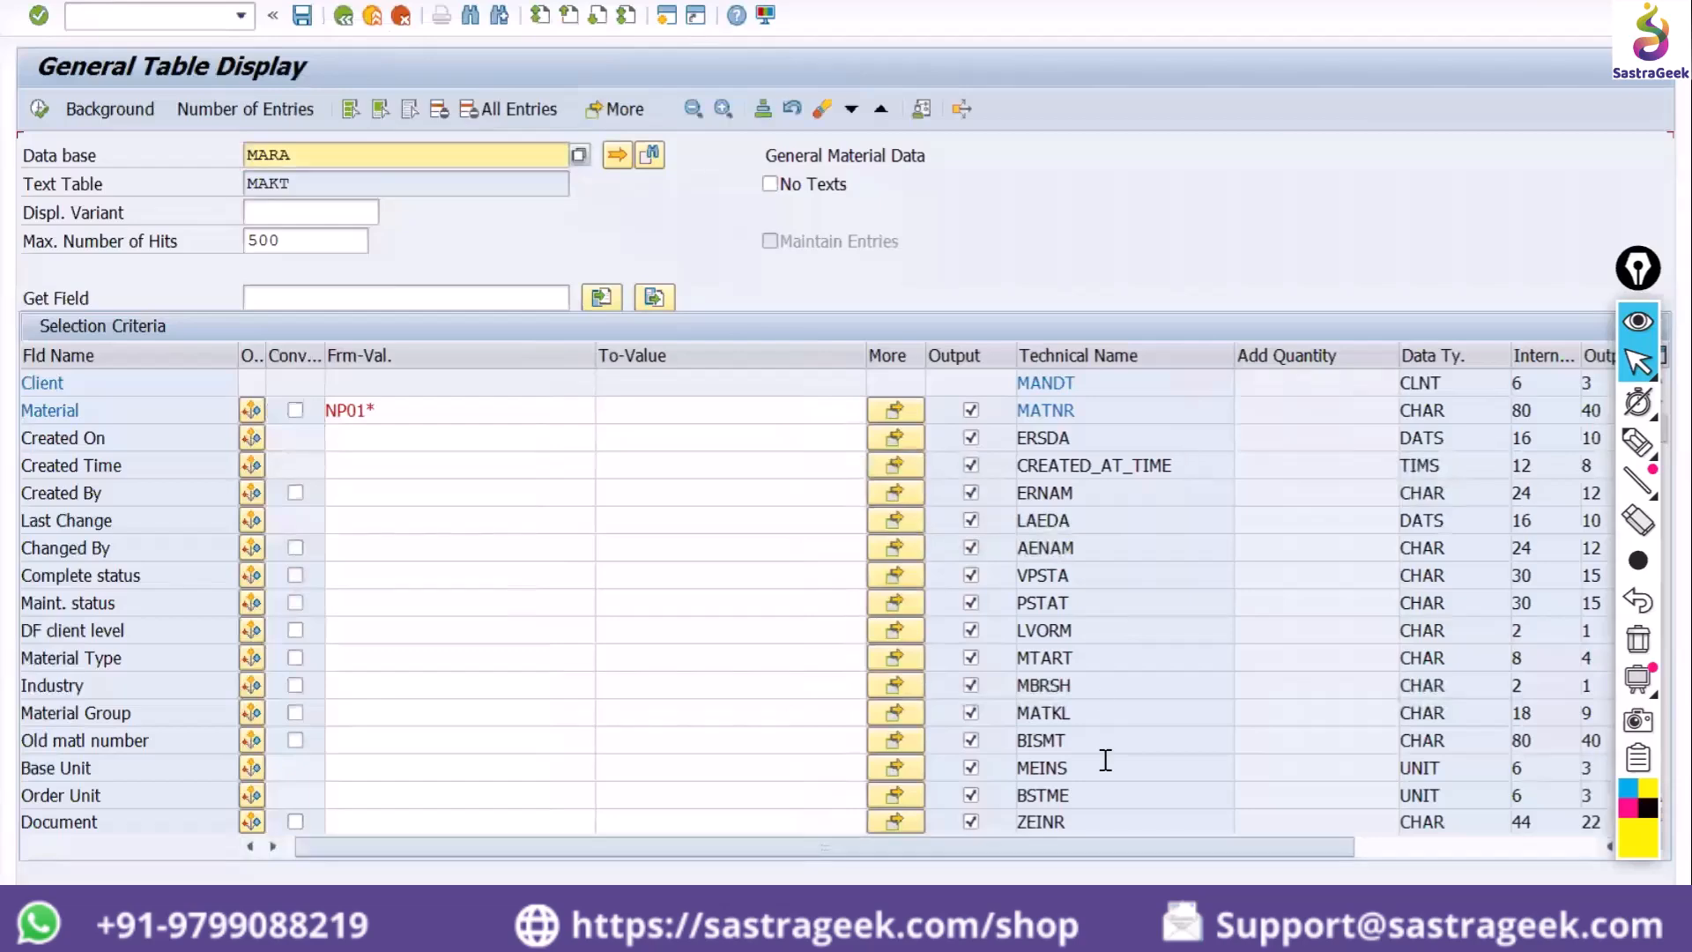
scroll(1105, 759, right, 3)
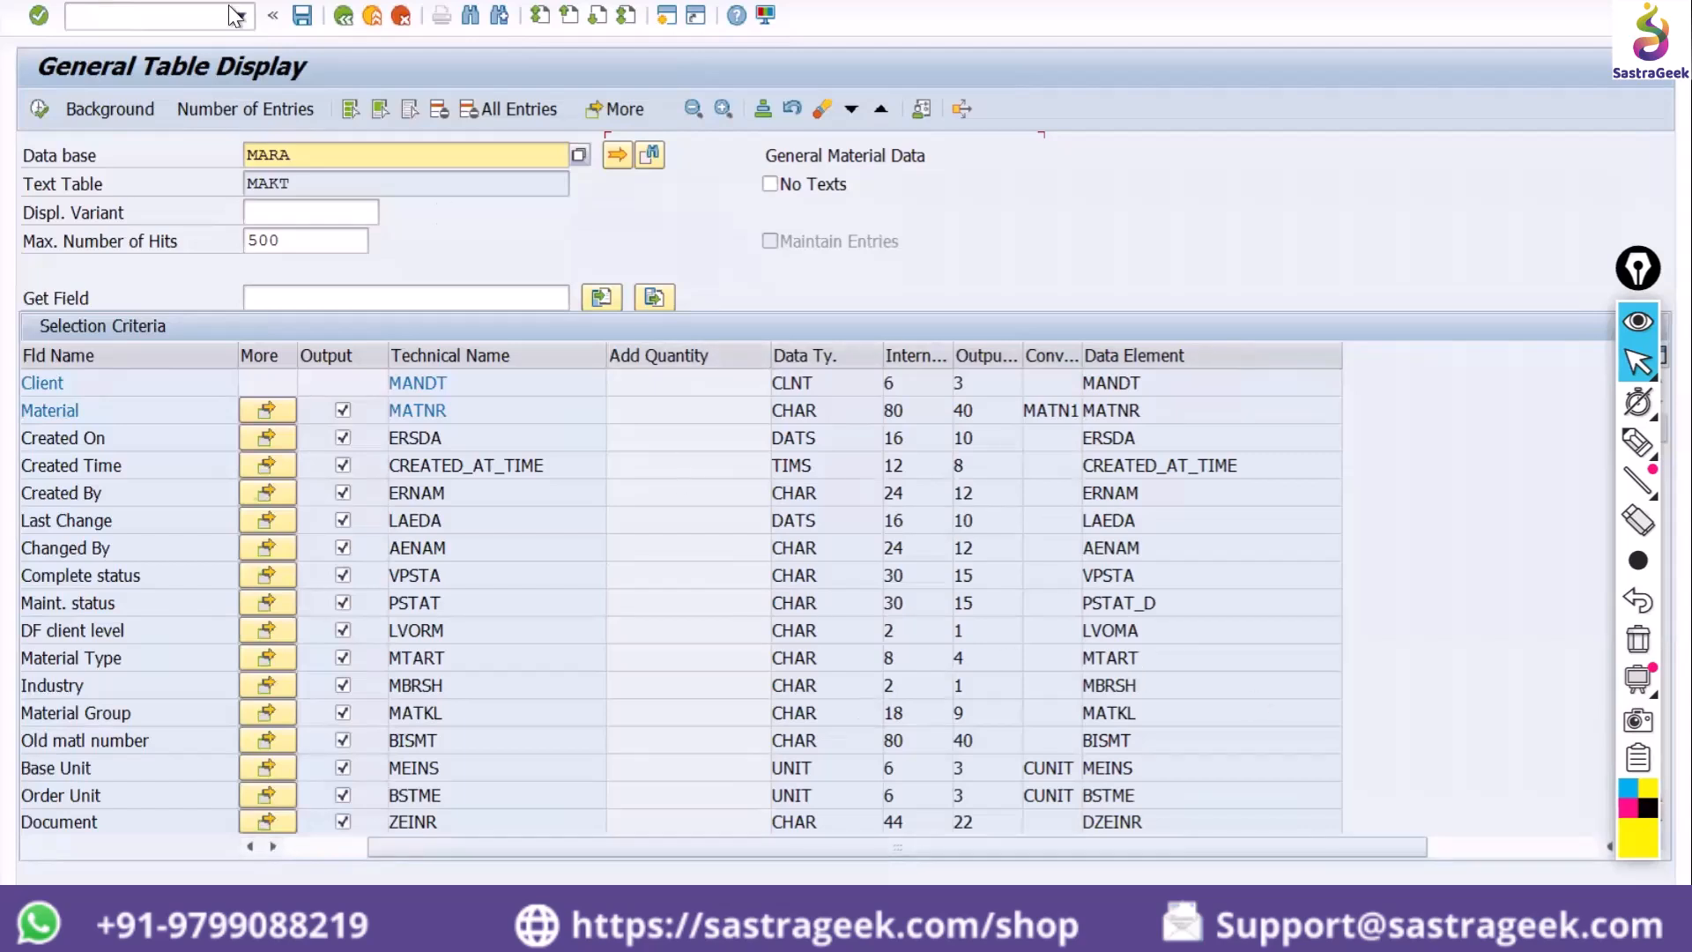
click(318, 1)
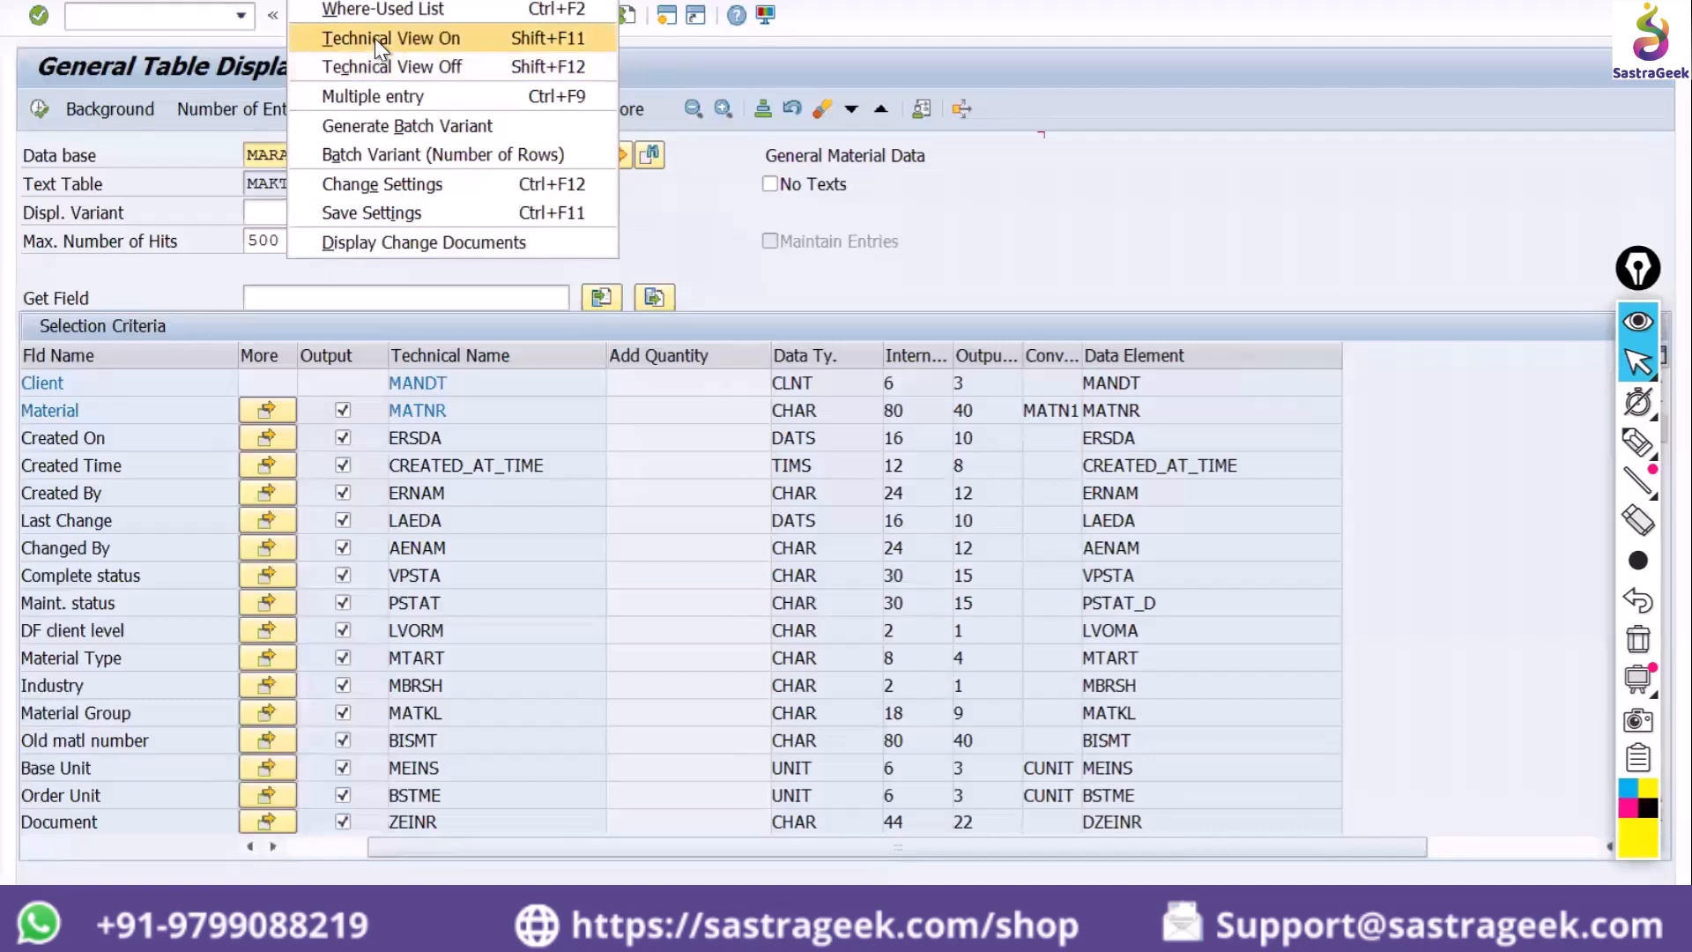
click(378, 61)
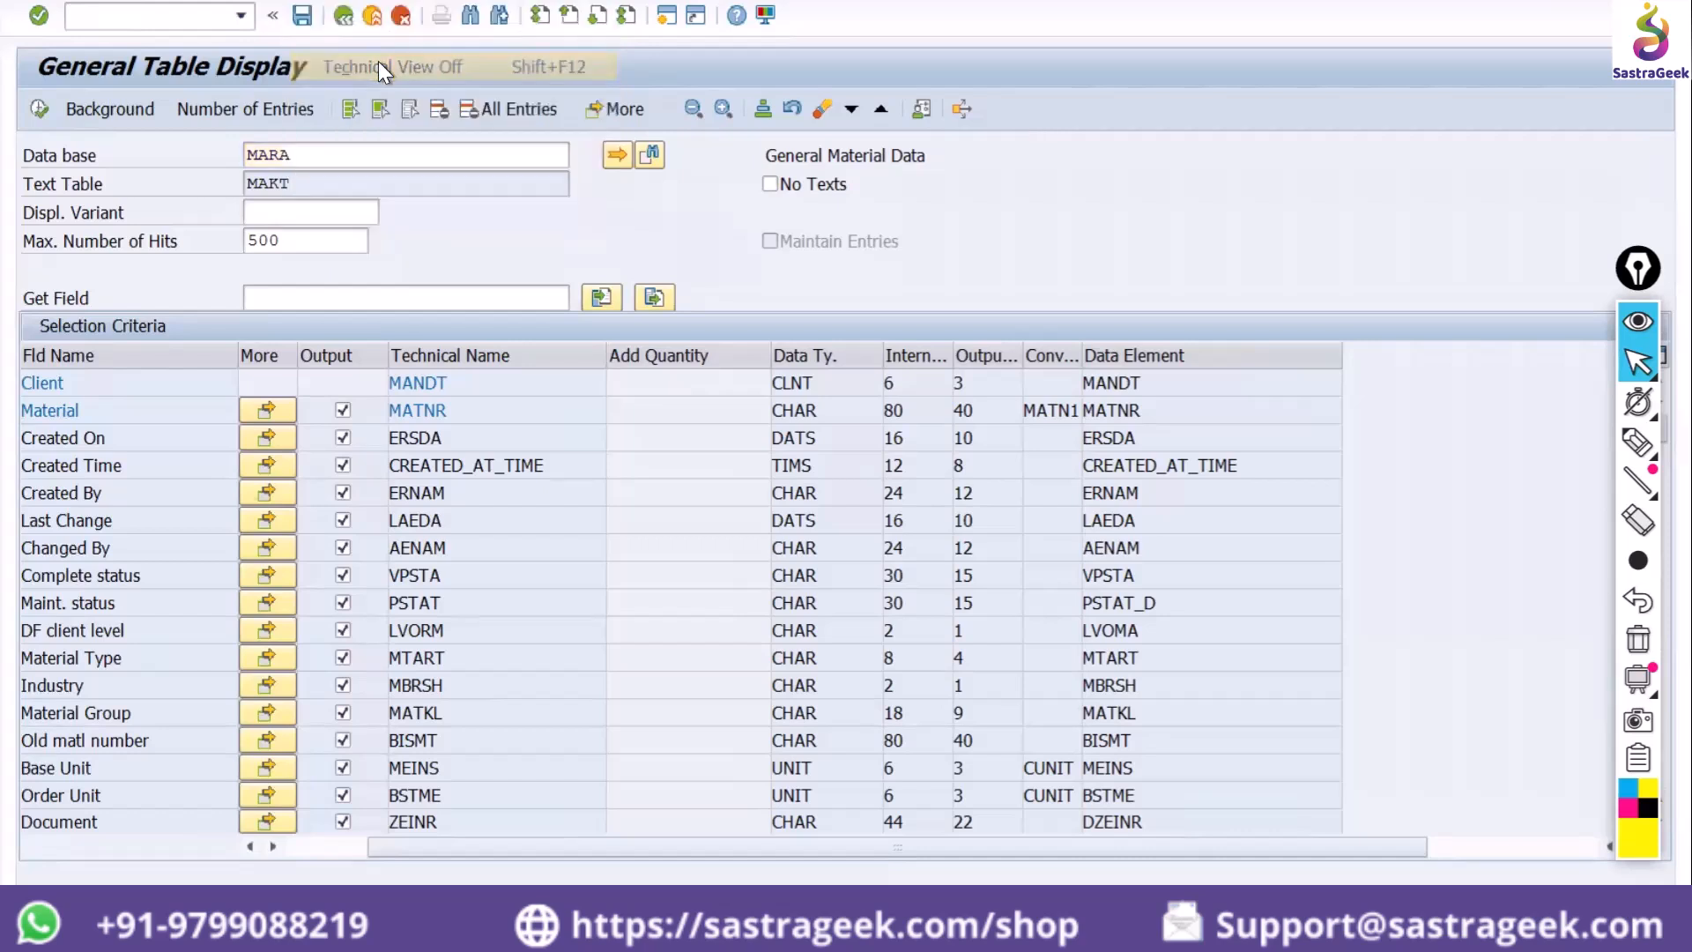
click(300, 851)
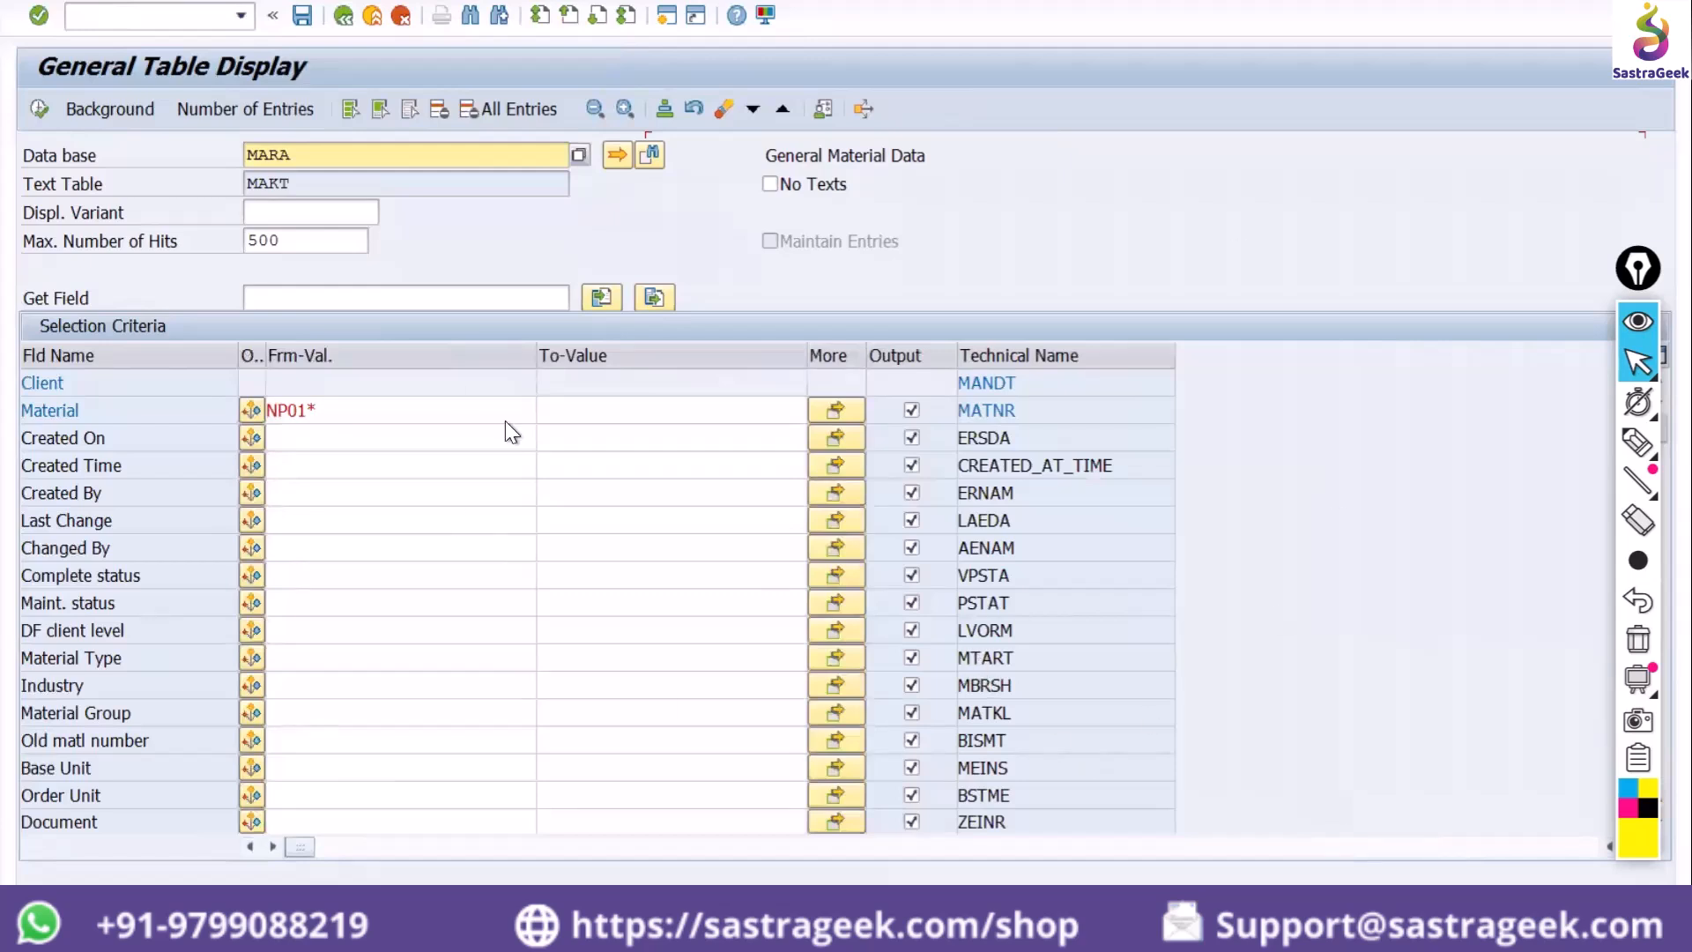
Switch to transaction SE16 and open the selection screen for table MARA
click(156, 24)
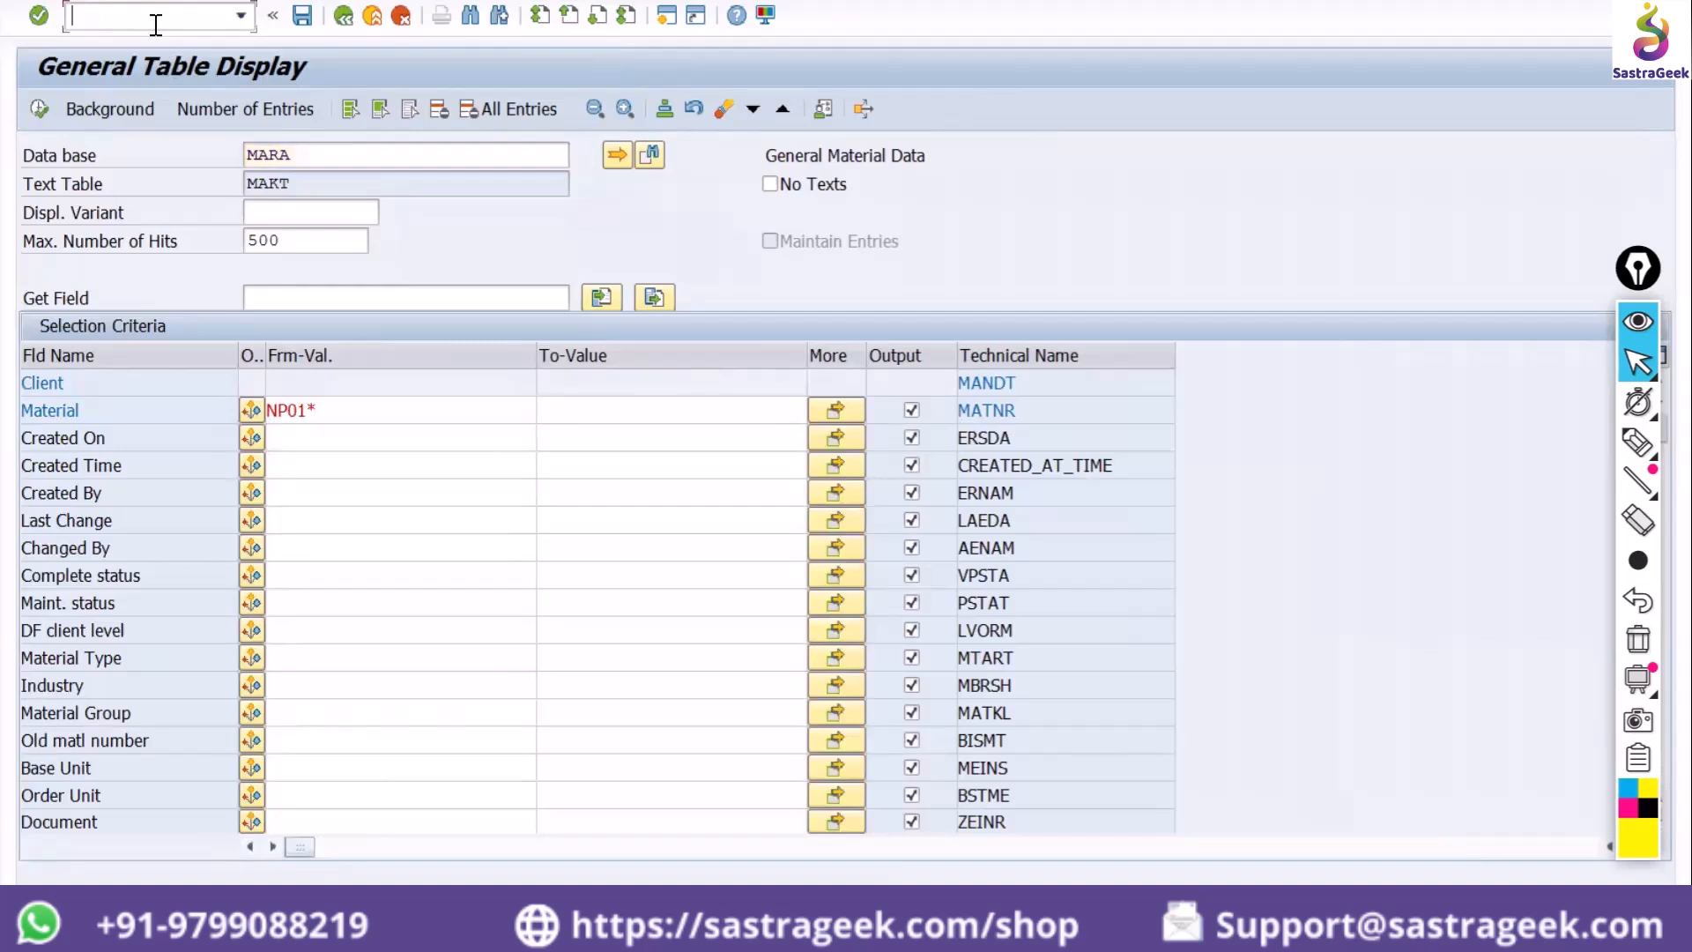
text(/nse16)
key(Return)
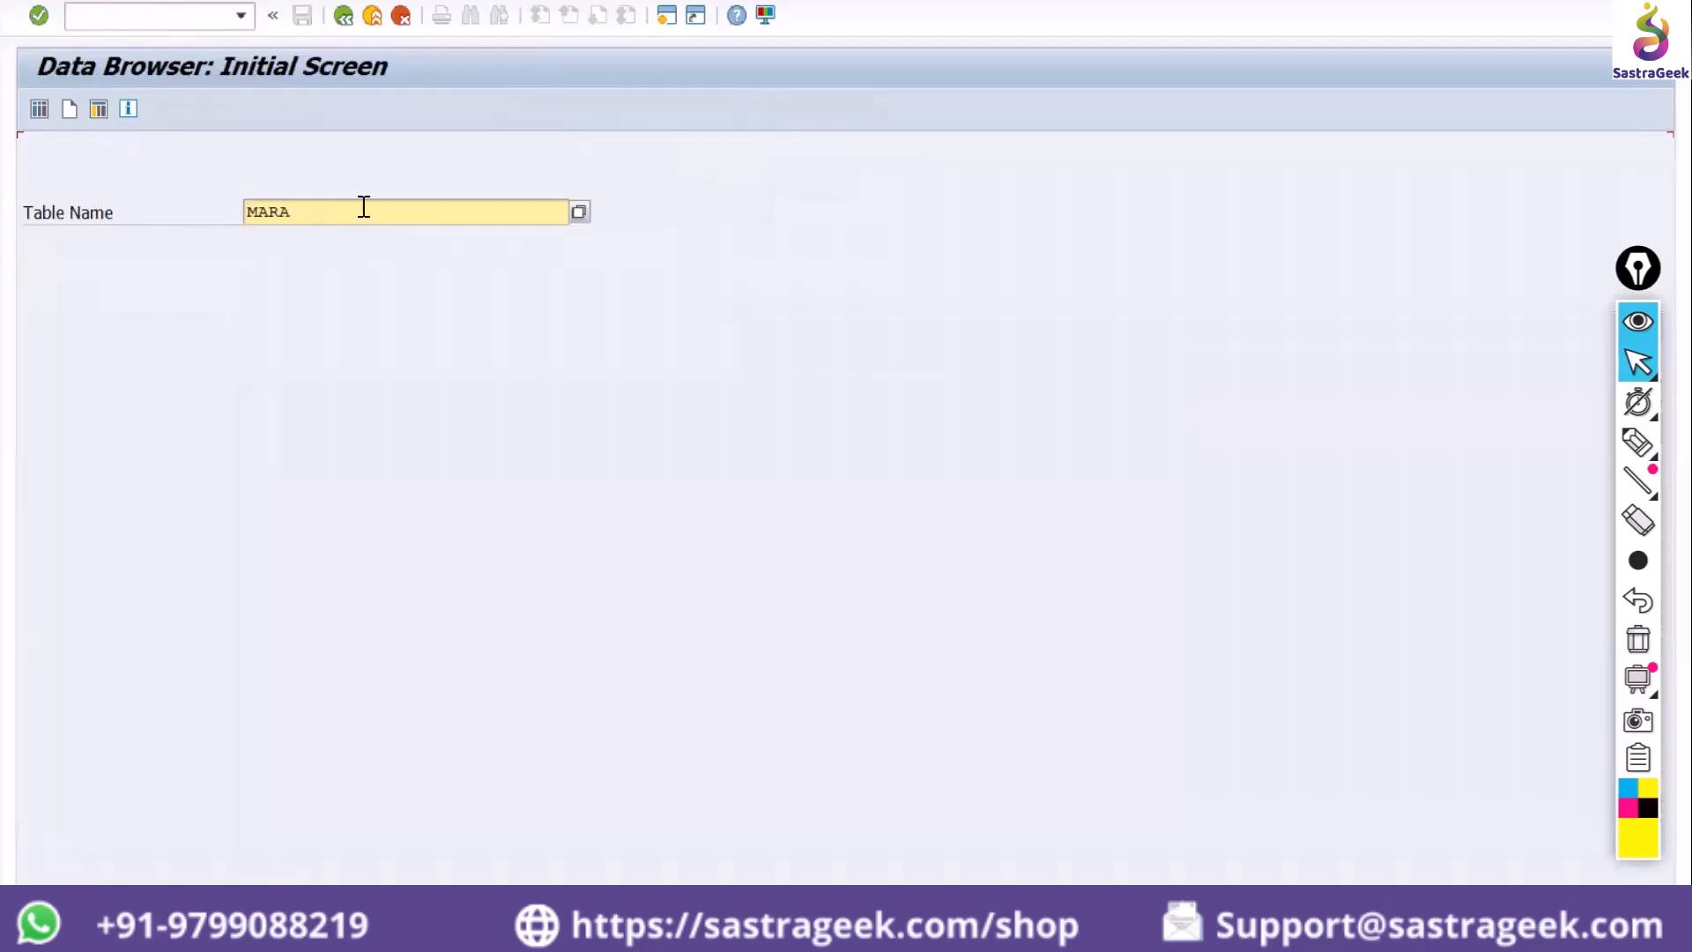
key(Return)
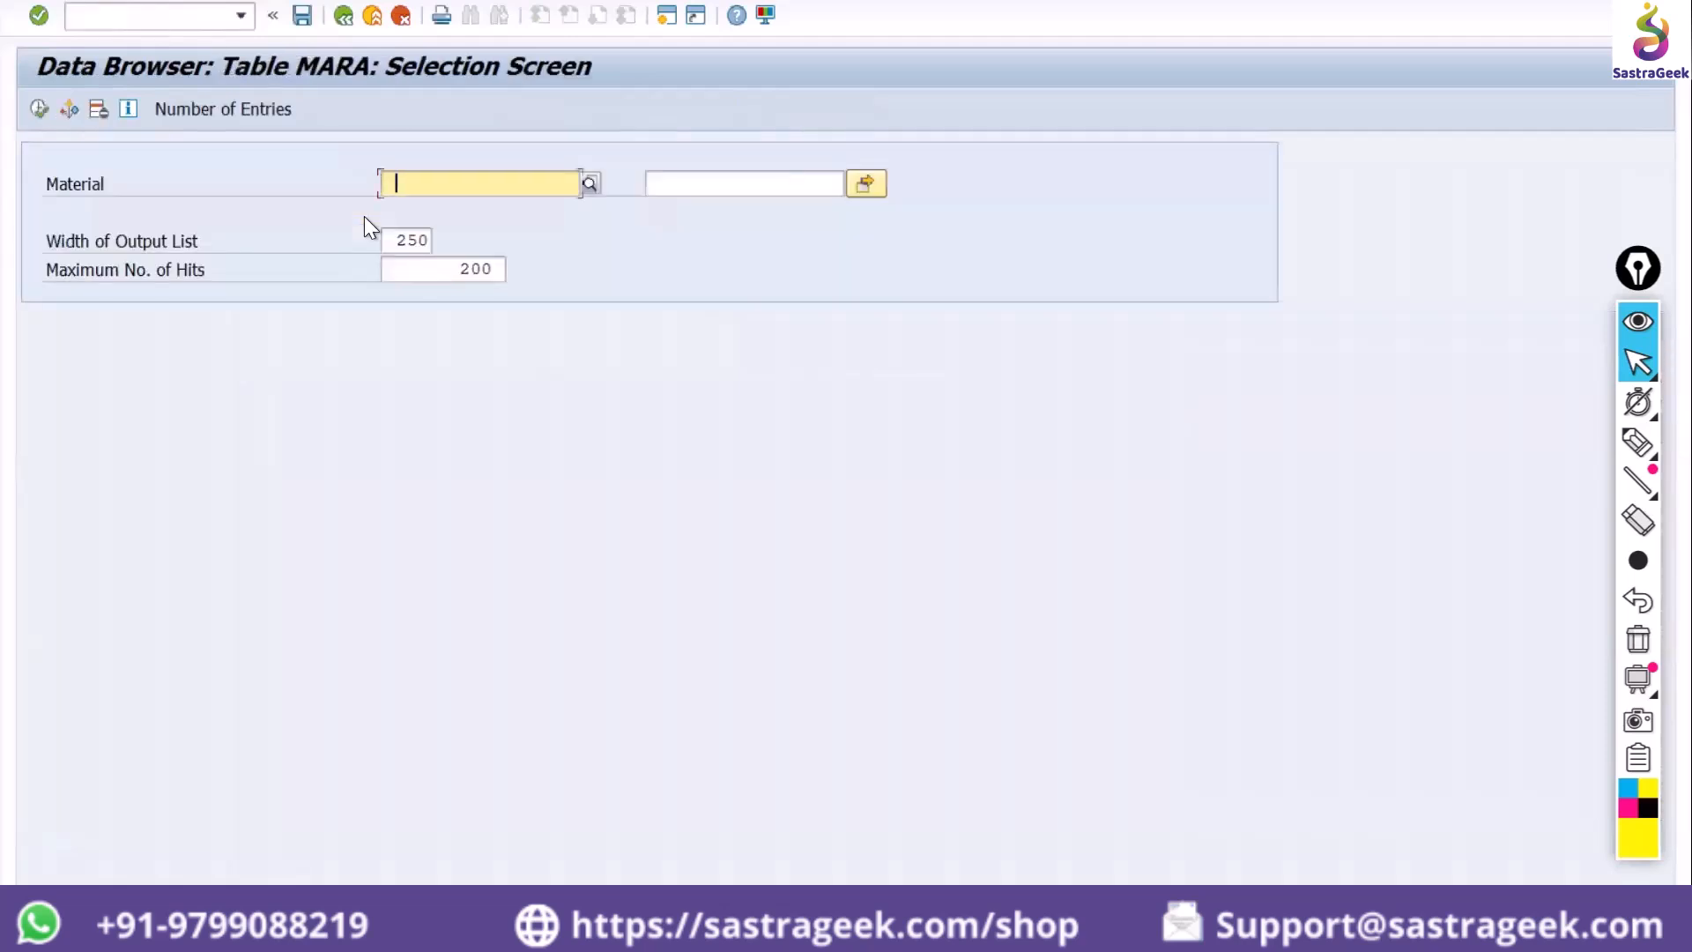
Restrict the Material selection to np01* and display the matching MARA entries
text(np)
text(01_)
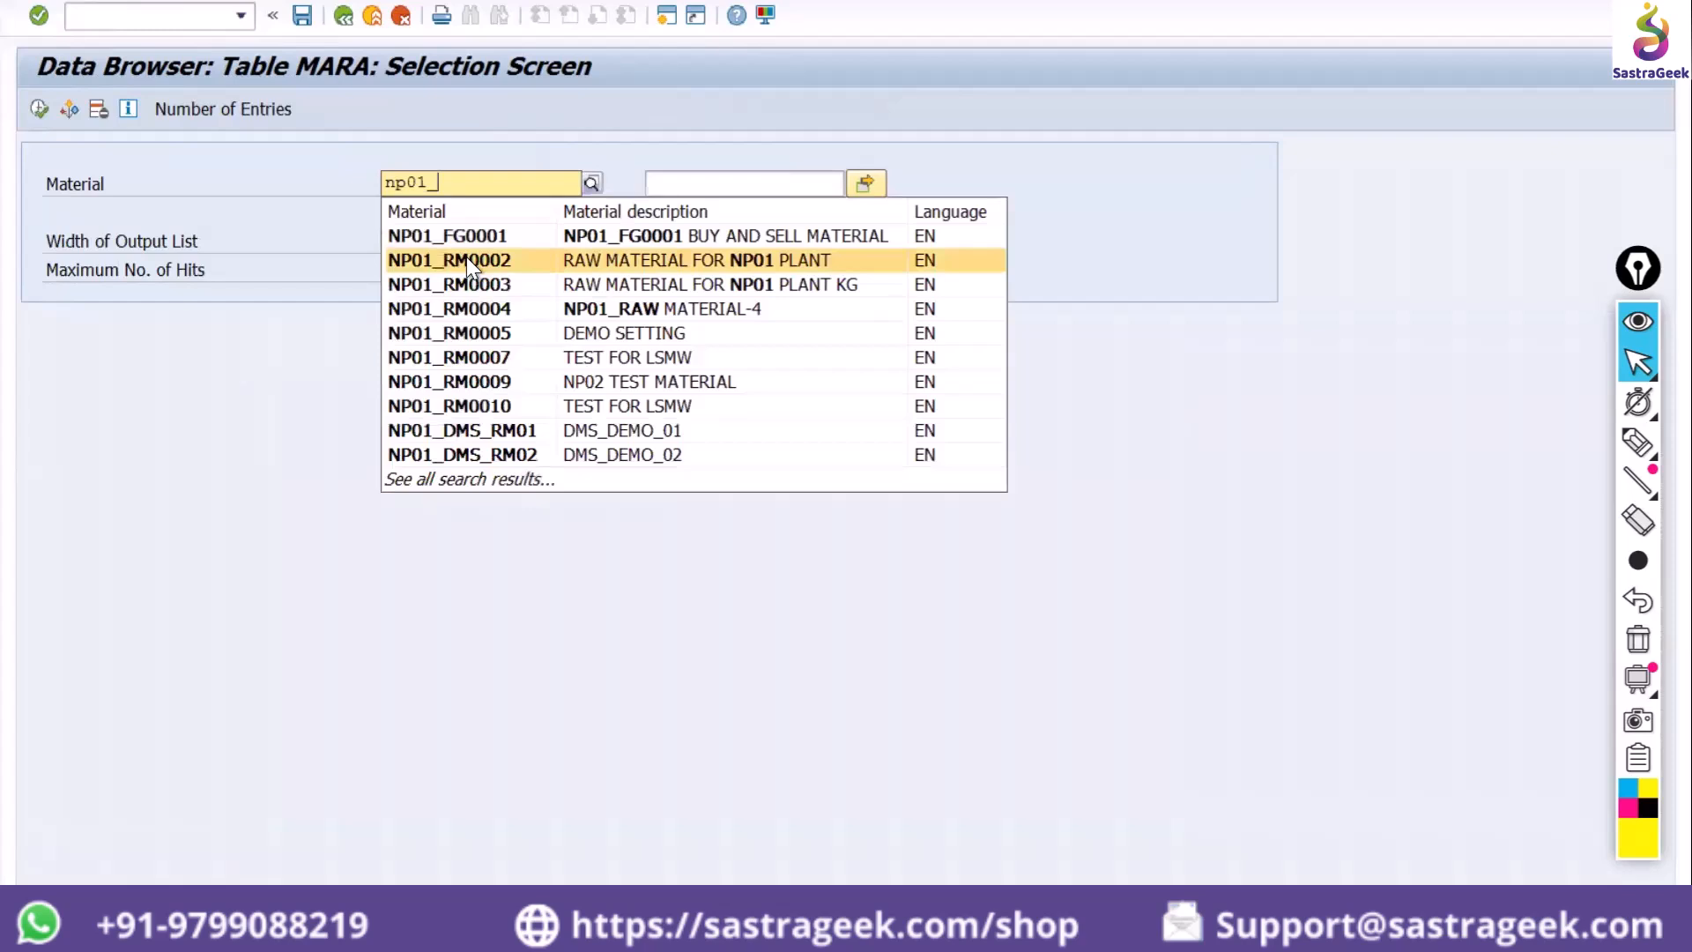
key(BackSpace)
text(*)
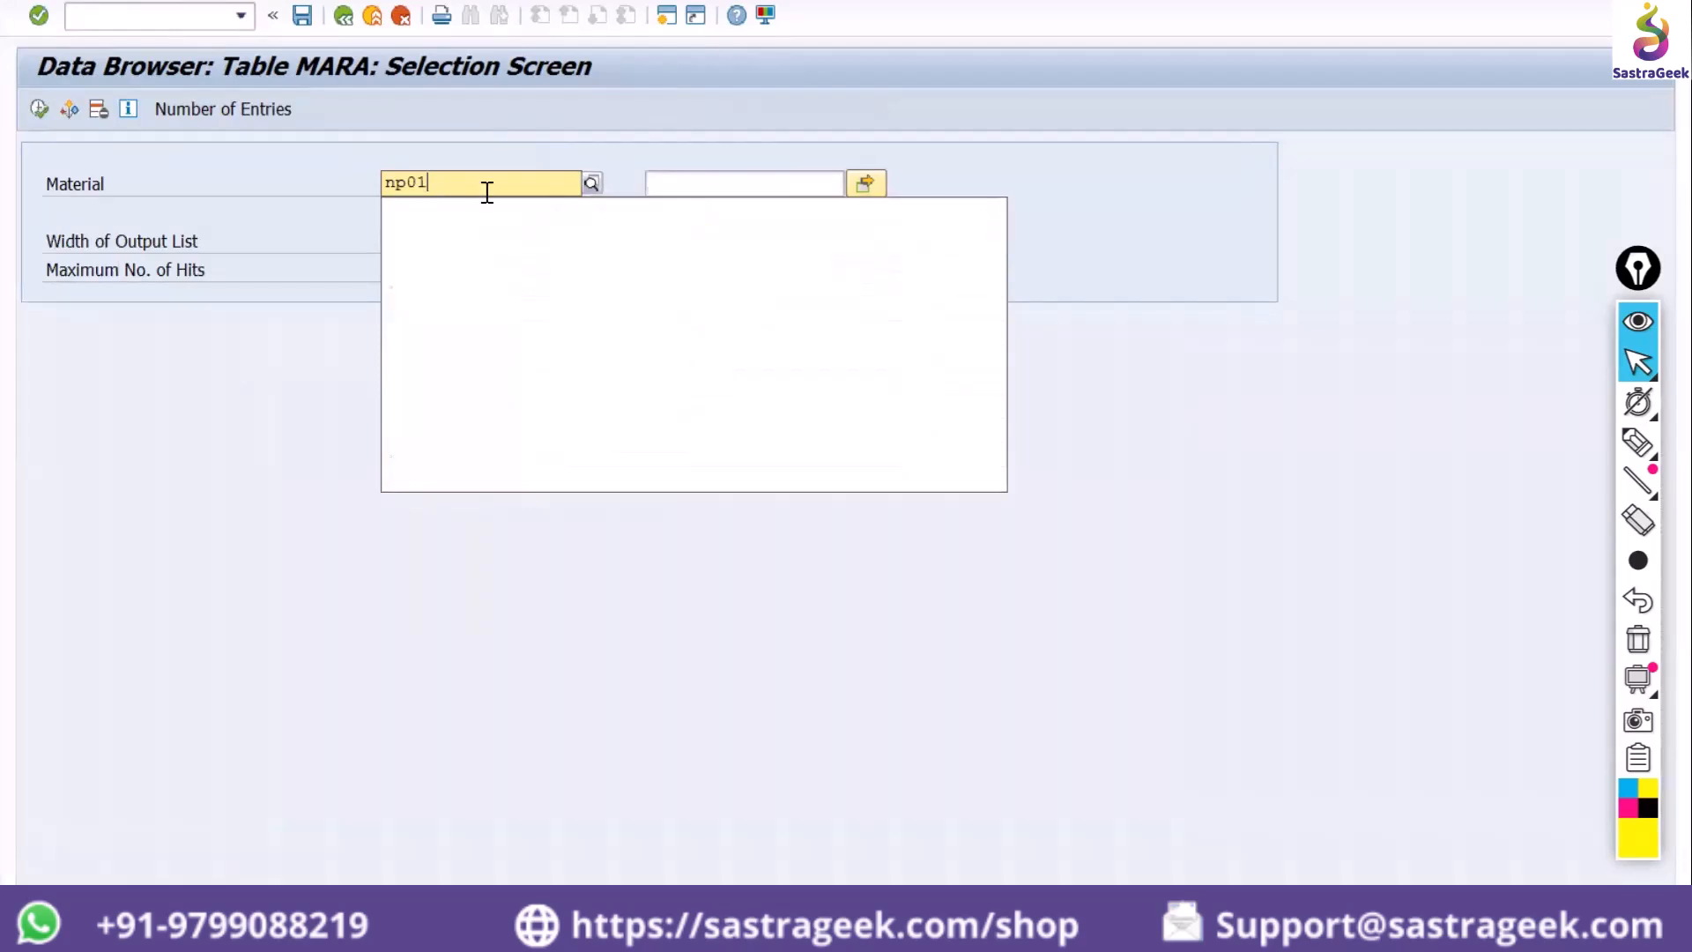
click(39, 108)
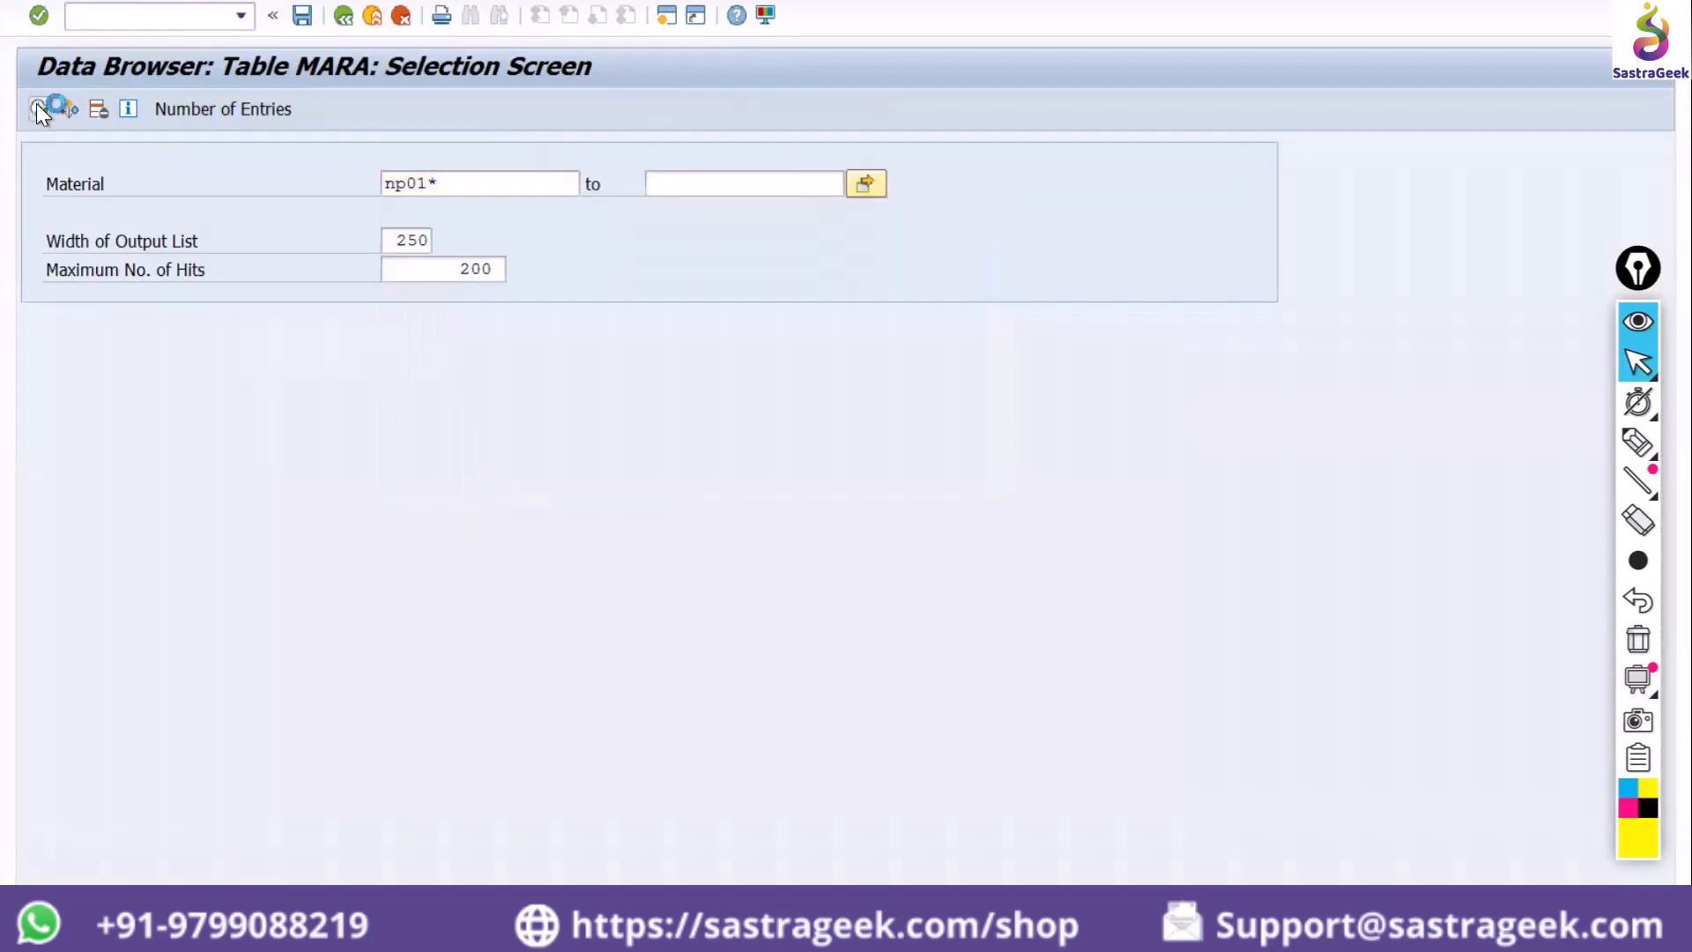
click(38, 108)
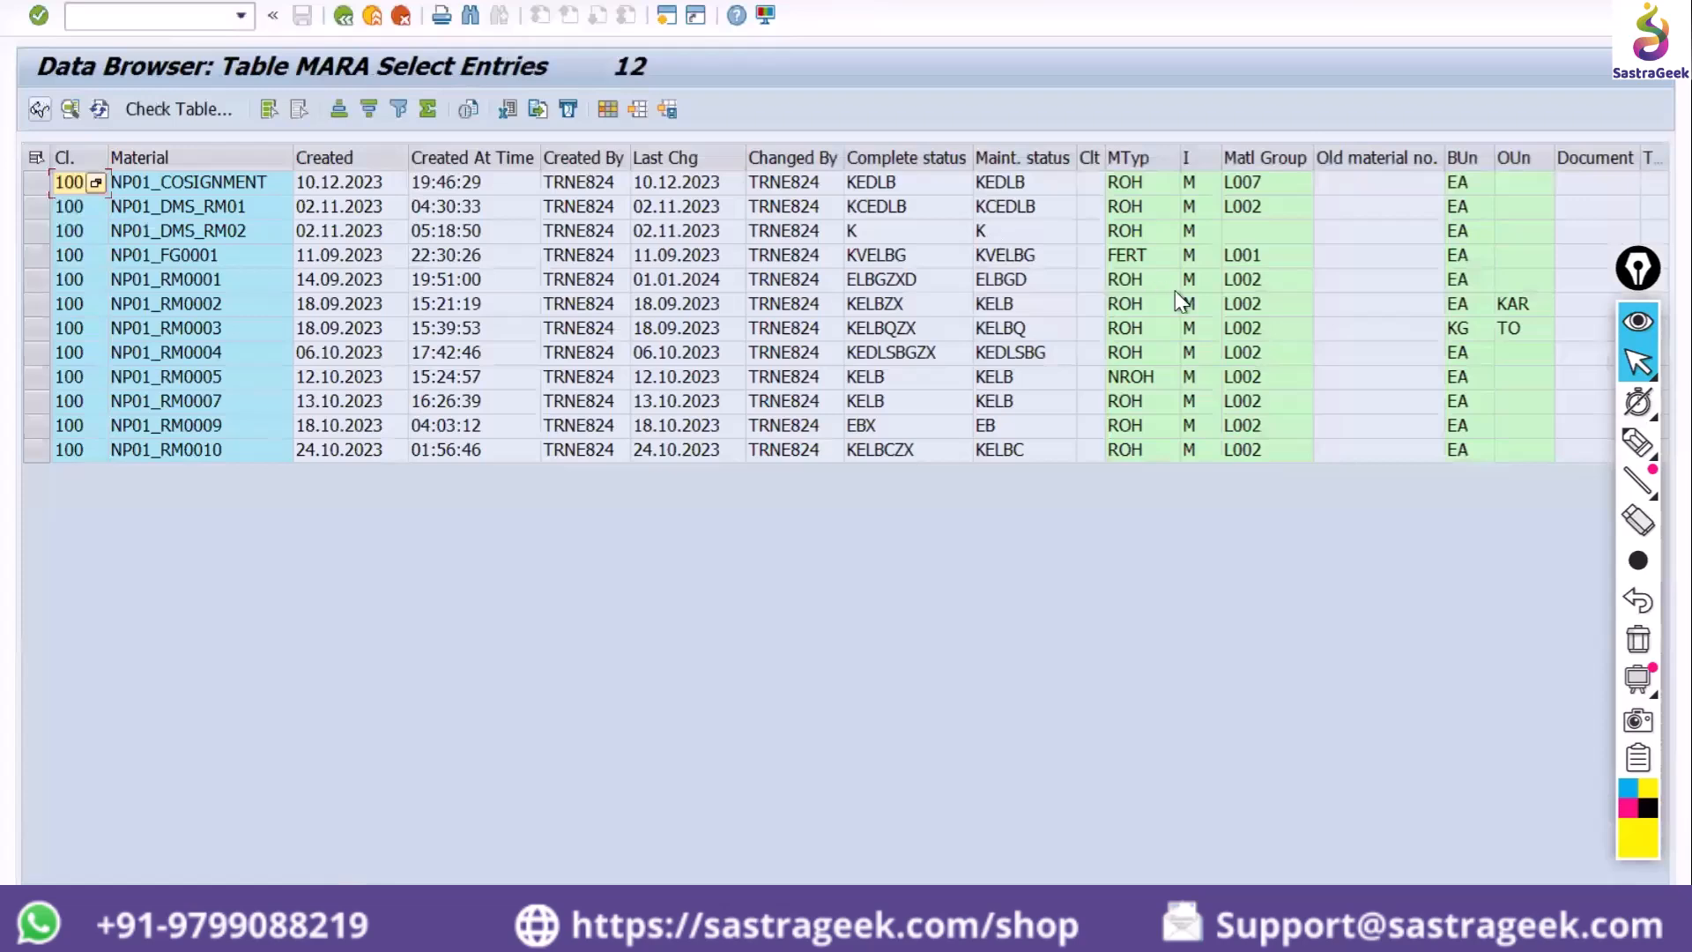
Look through all columns of the MARA entries and return to the selection screen
click(1394, 895)
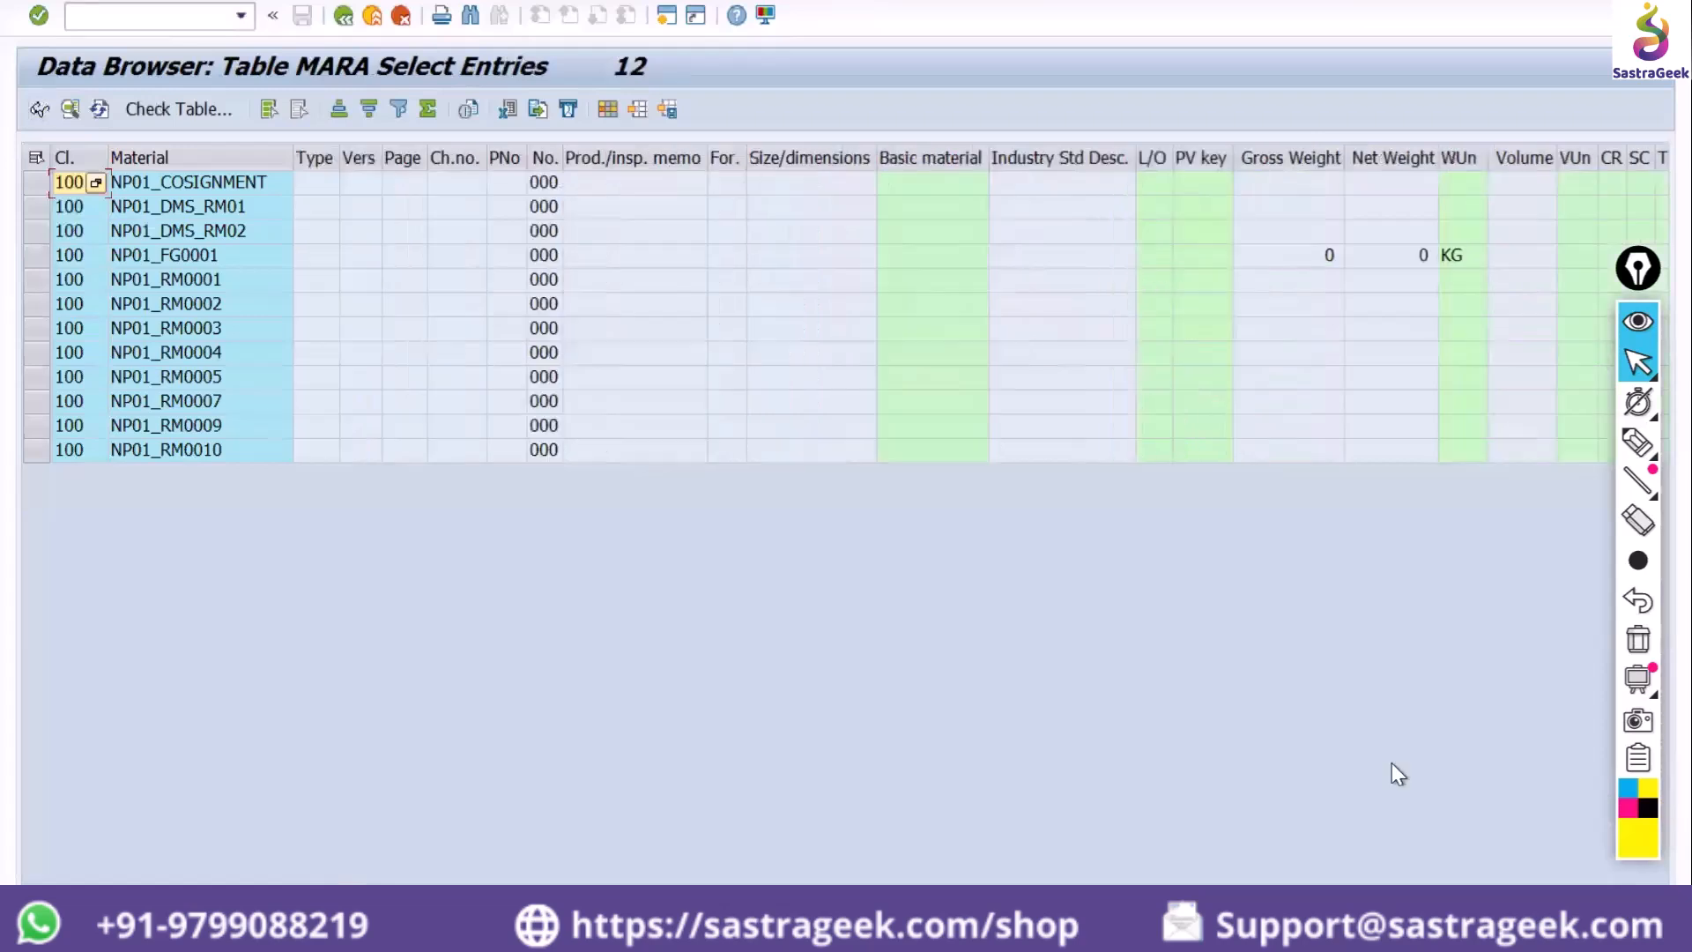
click(1394, 895)
click(1394, 896)
click(1394, 896)
click(1394, 895)
click(1394, 896)
click(1394, 895)
click(1394, 895)
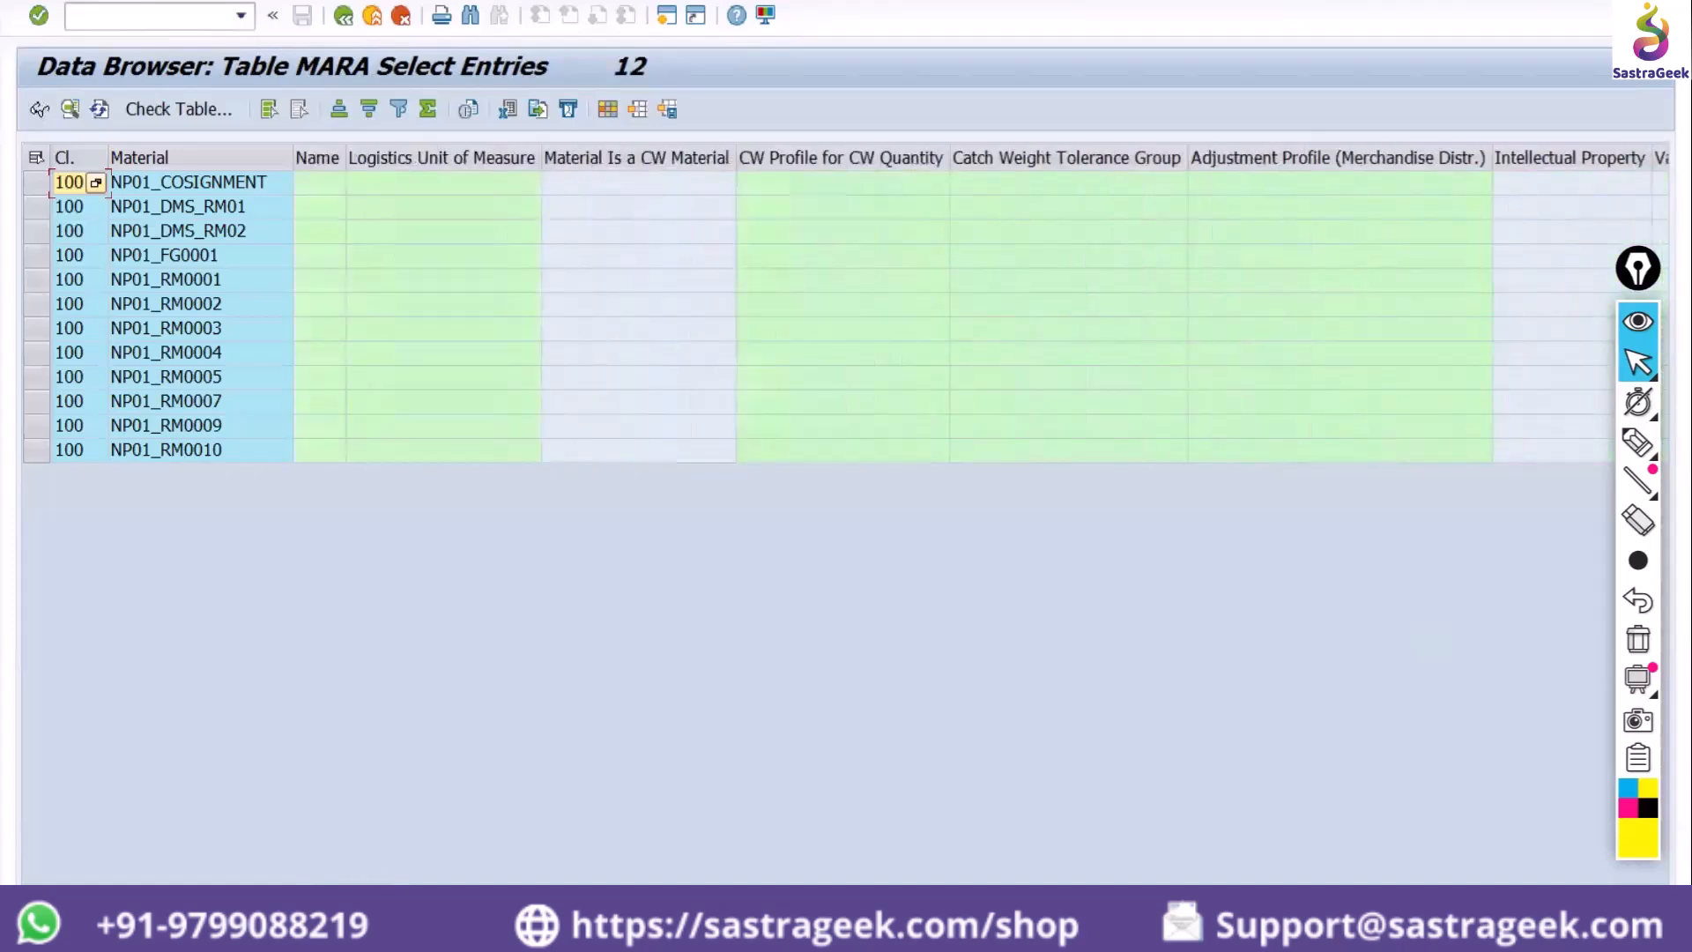
click(388, 895)
click(387, 896)
click(388, 896)
click(387, 895)
click(388, 895)
click(387, 895)
click(388, 896)
click(388, 895)
click(388, 896)
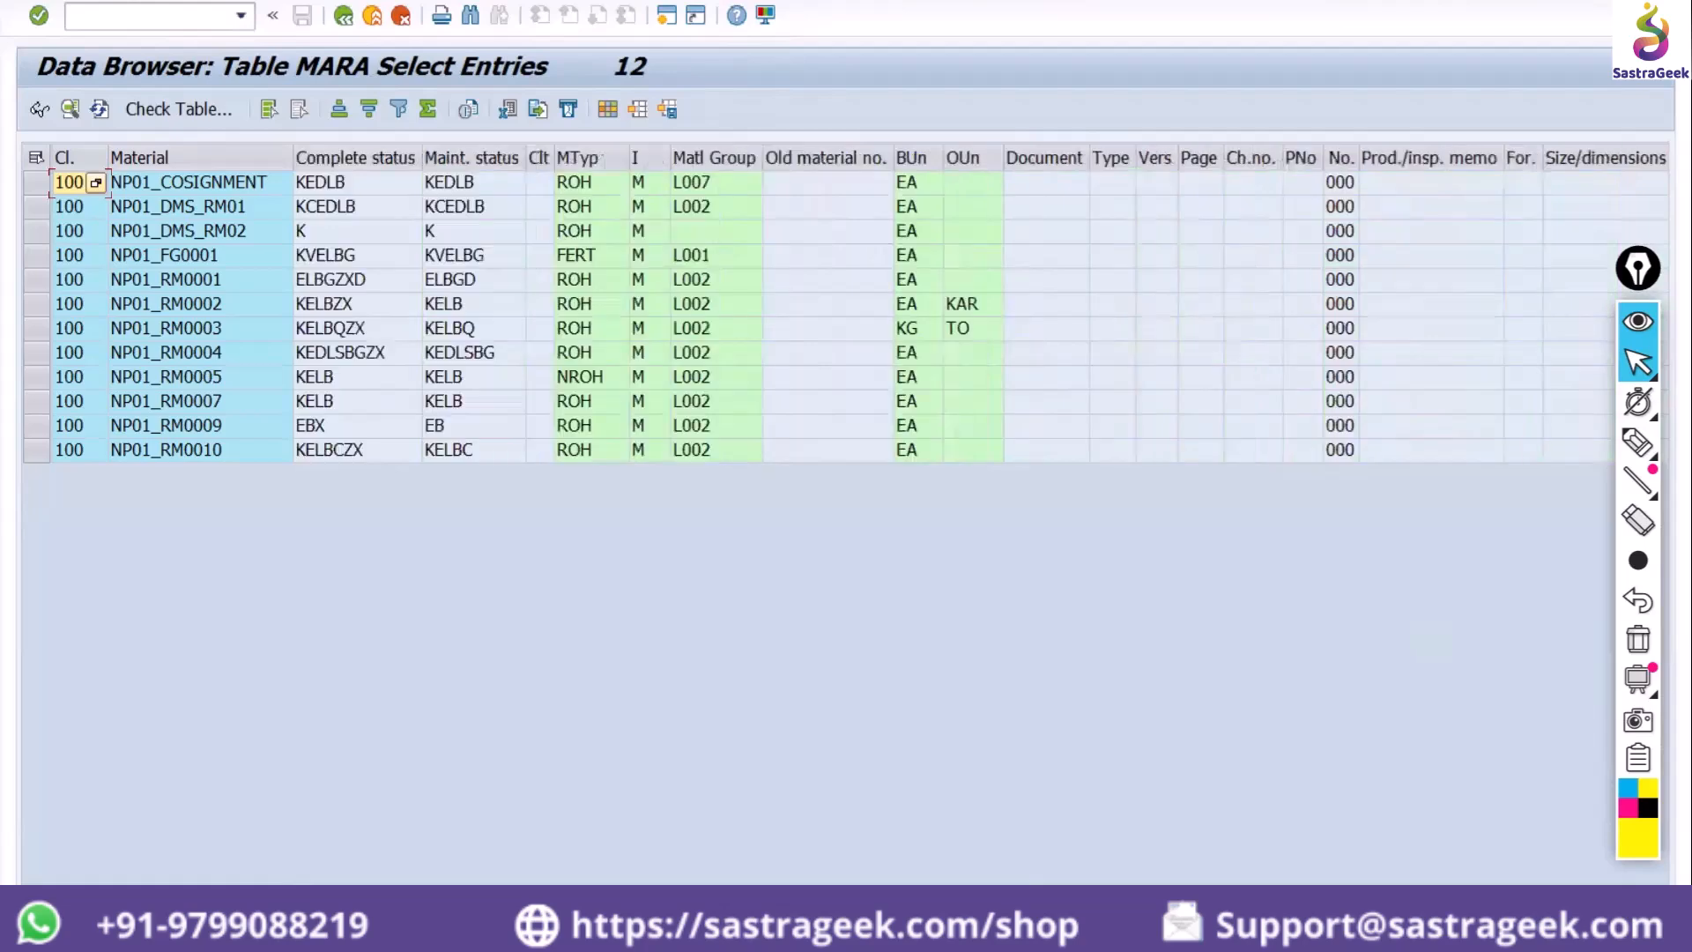
click(388, 896)
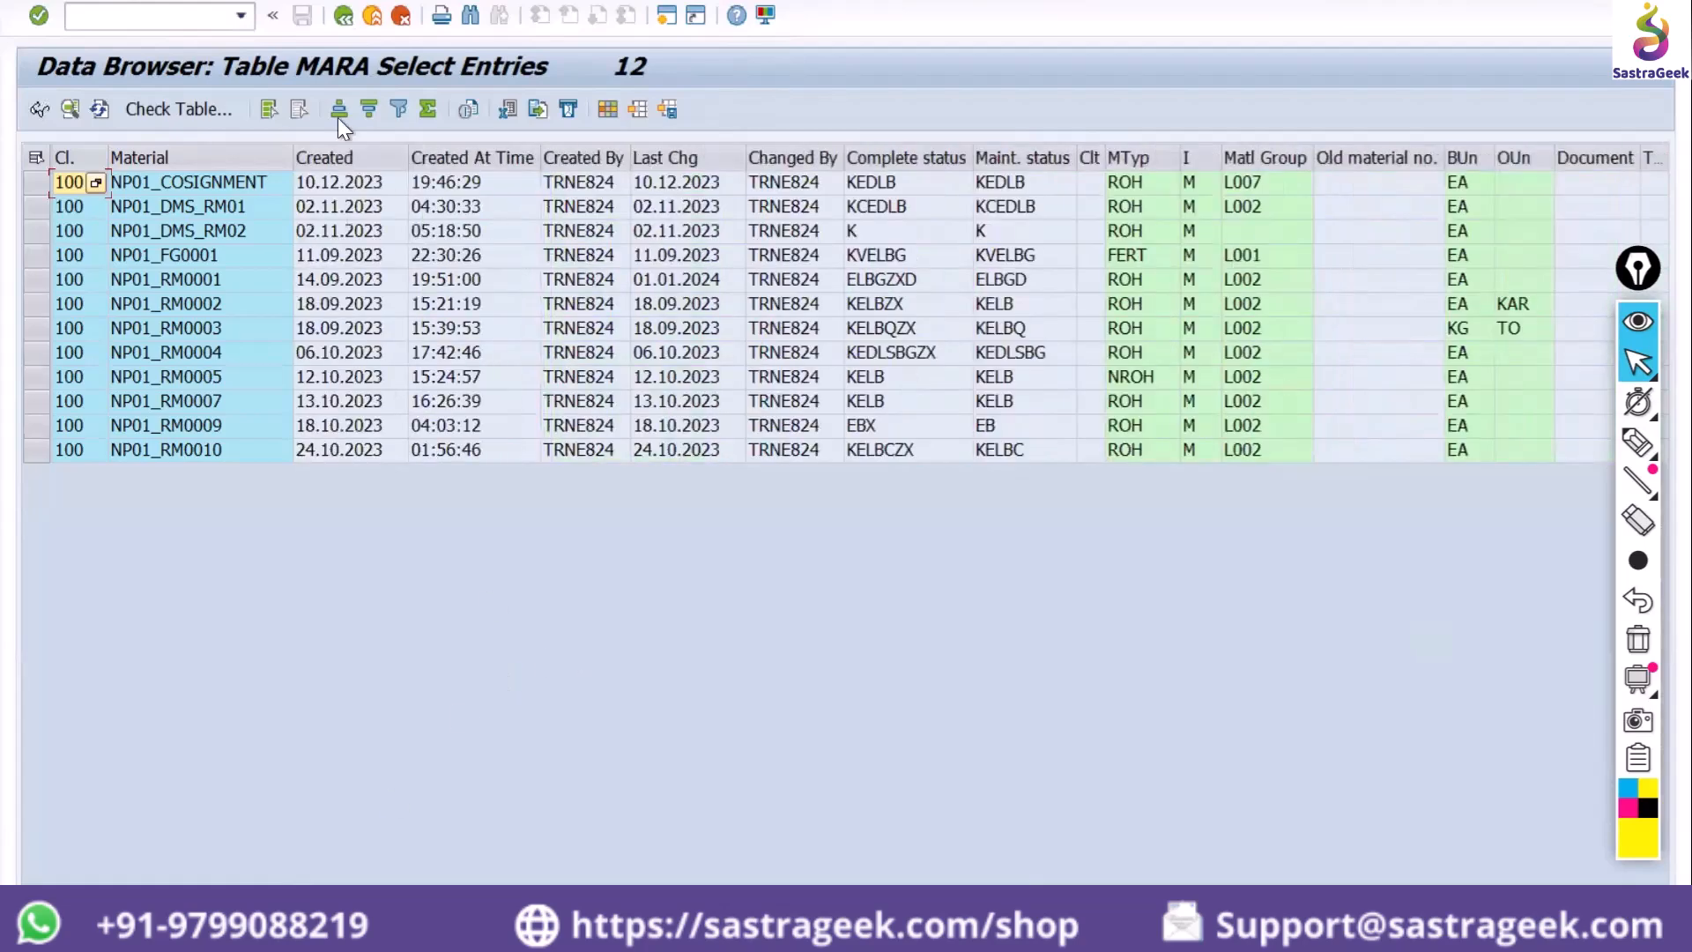
click(350, 14)
click(343, 18)
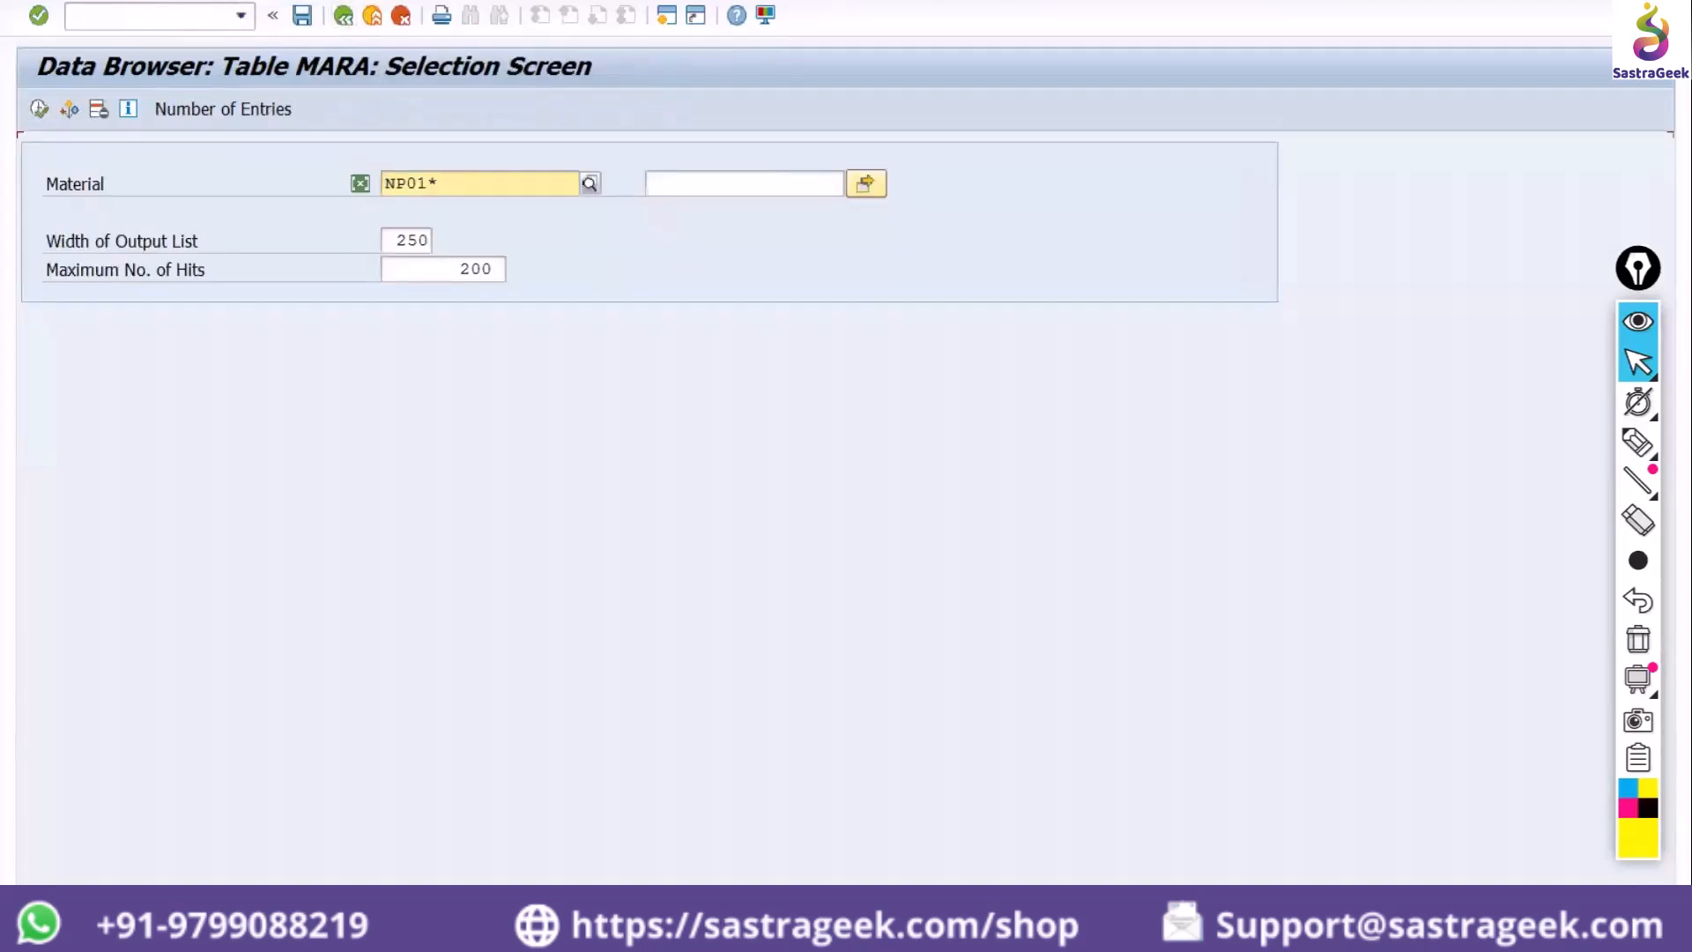
Return to the initial table screen and set the user-specific output list to Standard SE16 list
click(286, 0)
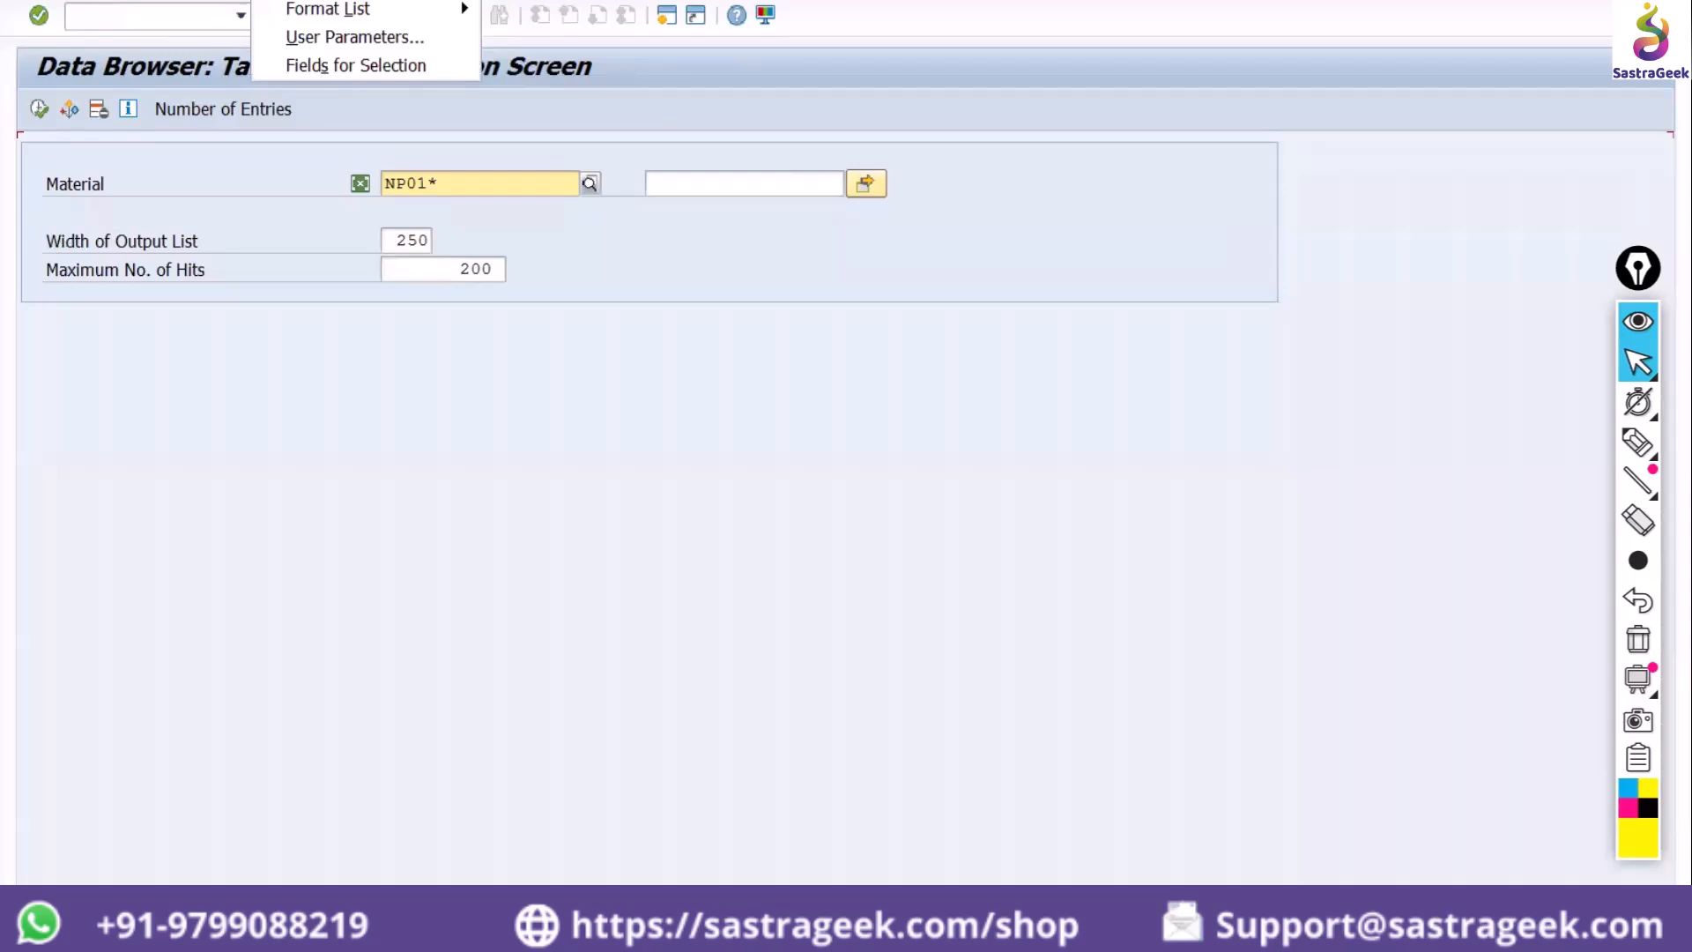
click(356, 55)
click(342, 18)
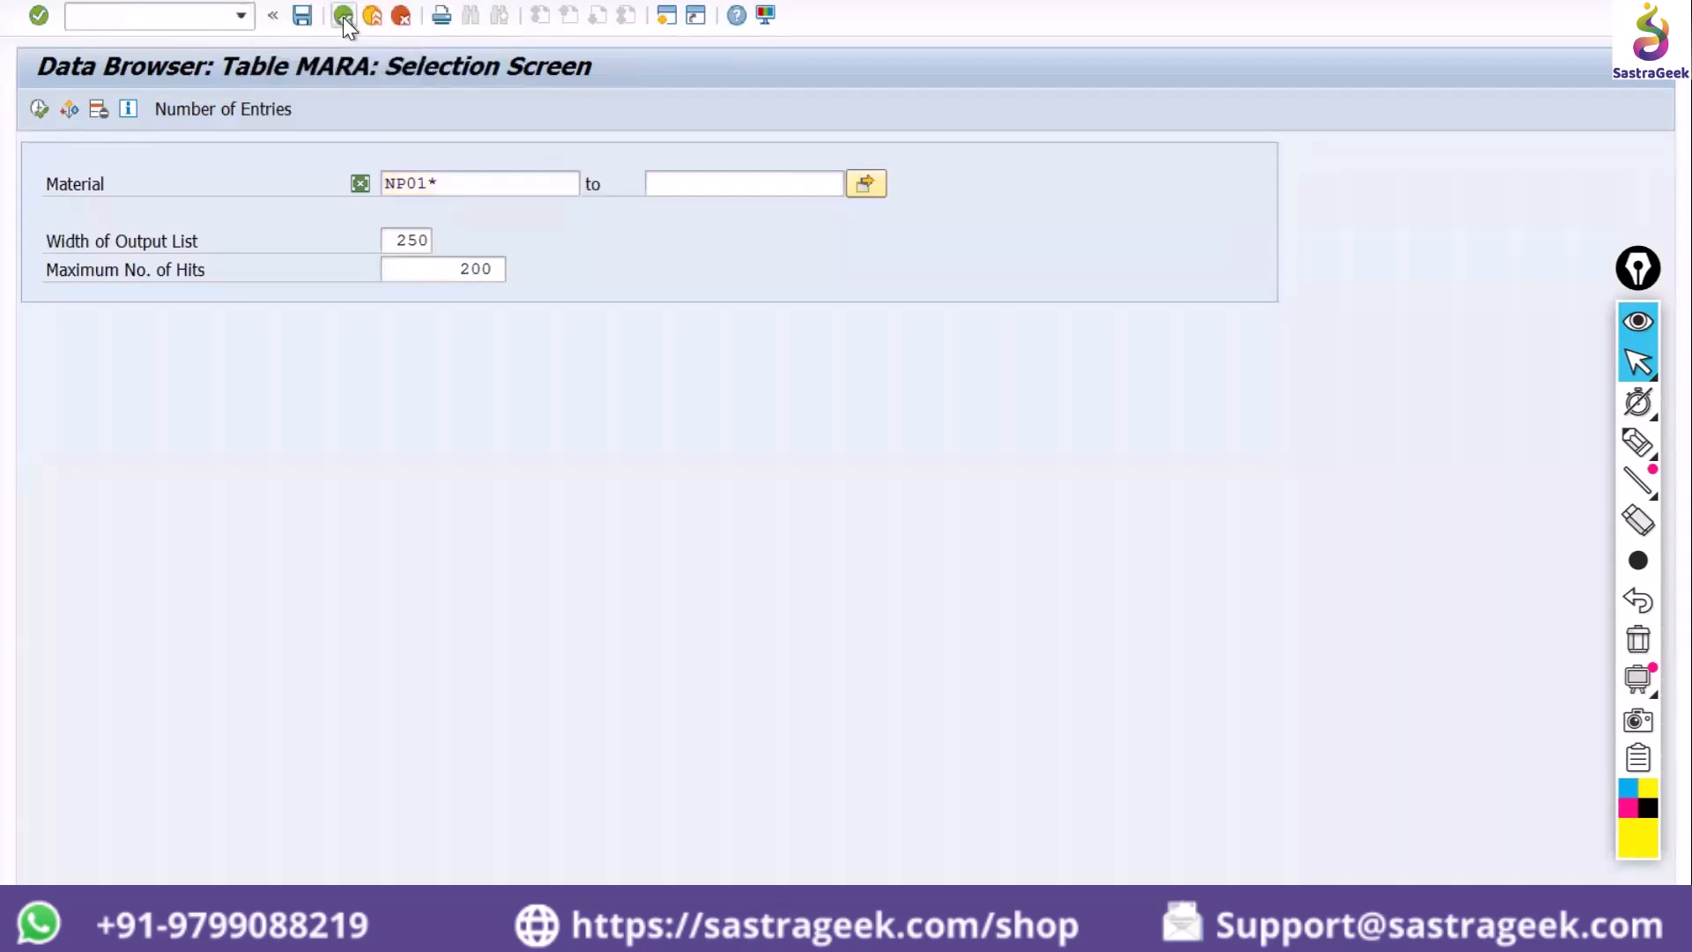
click(286, 0)
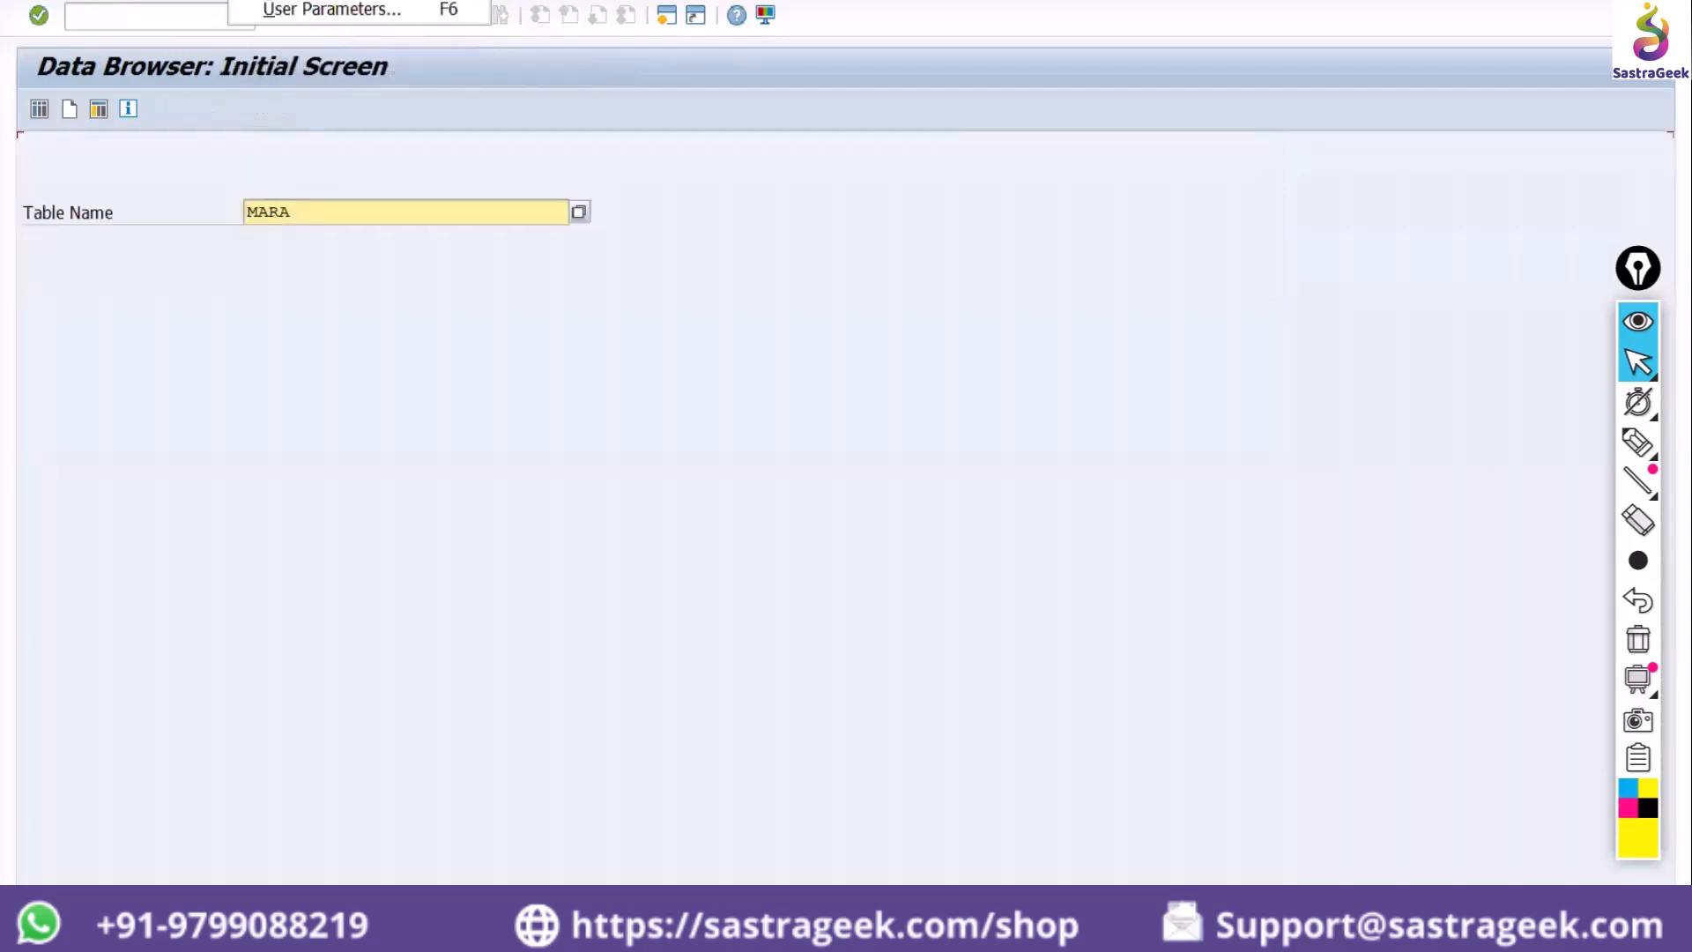
click(292, 13)
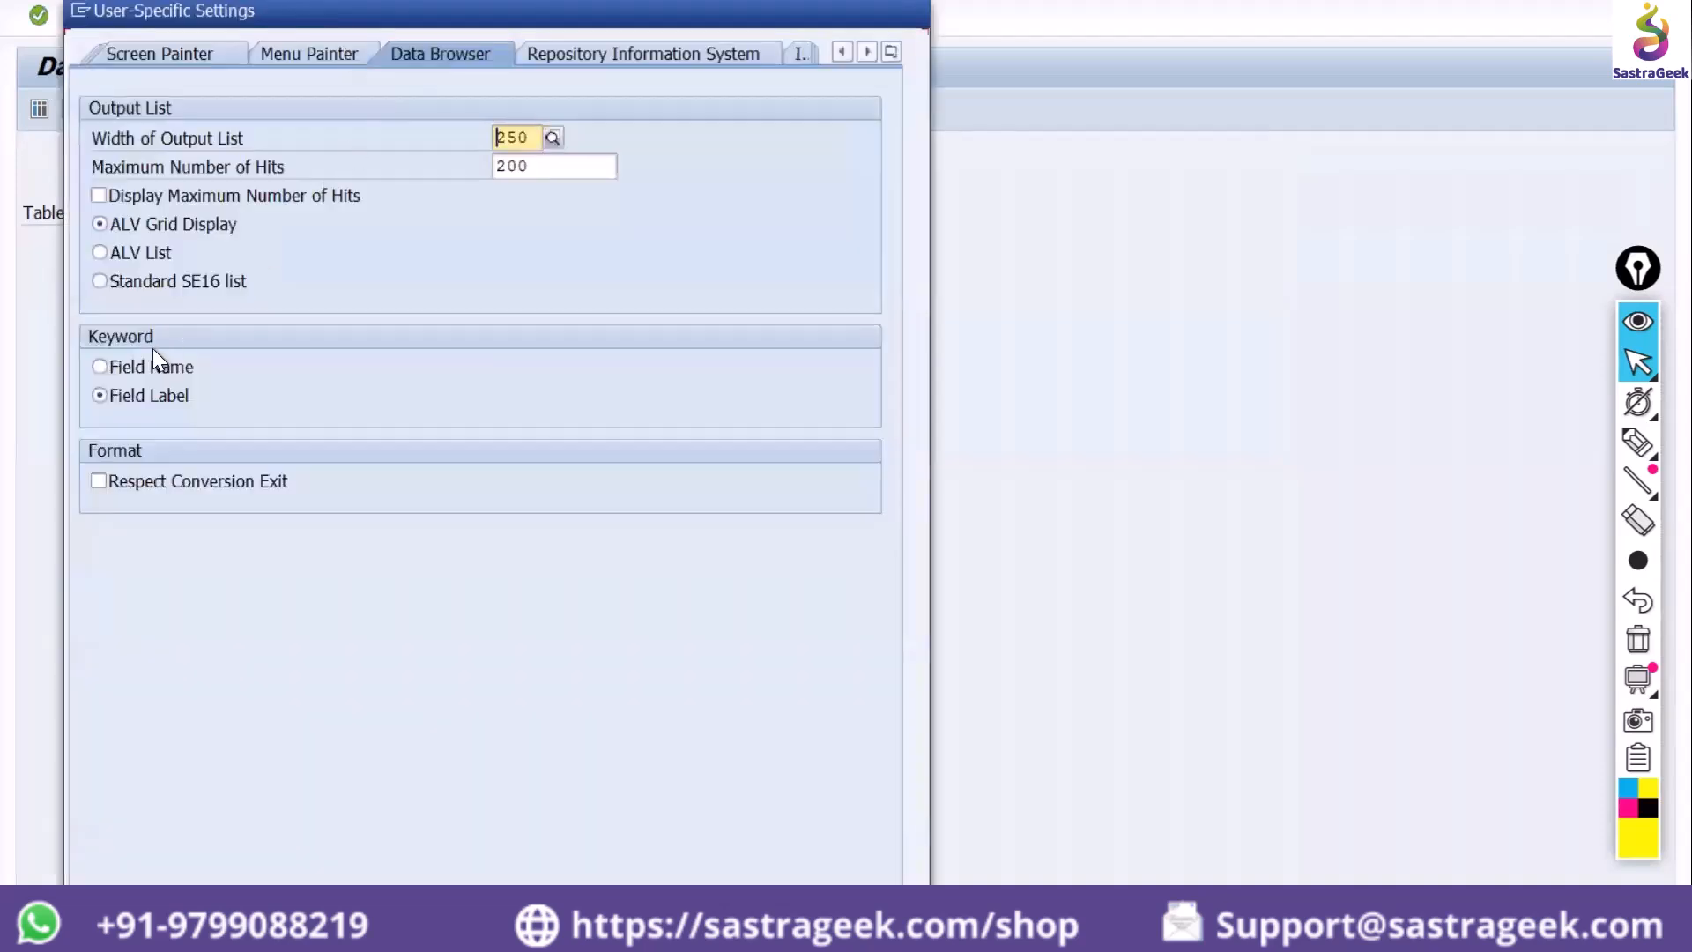
click(164, 287)
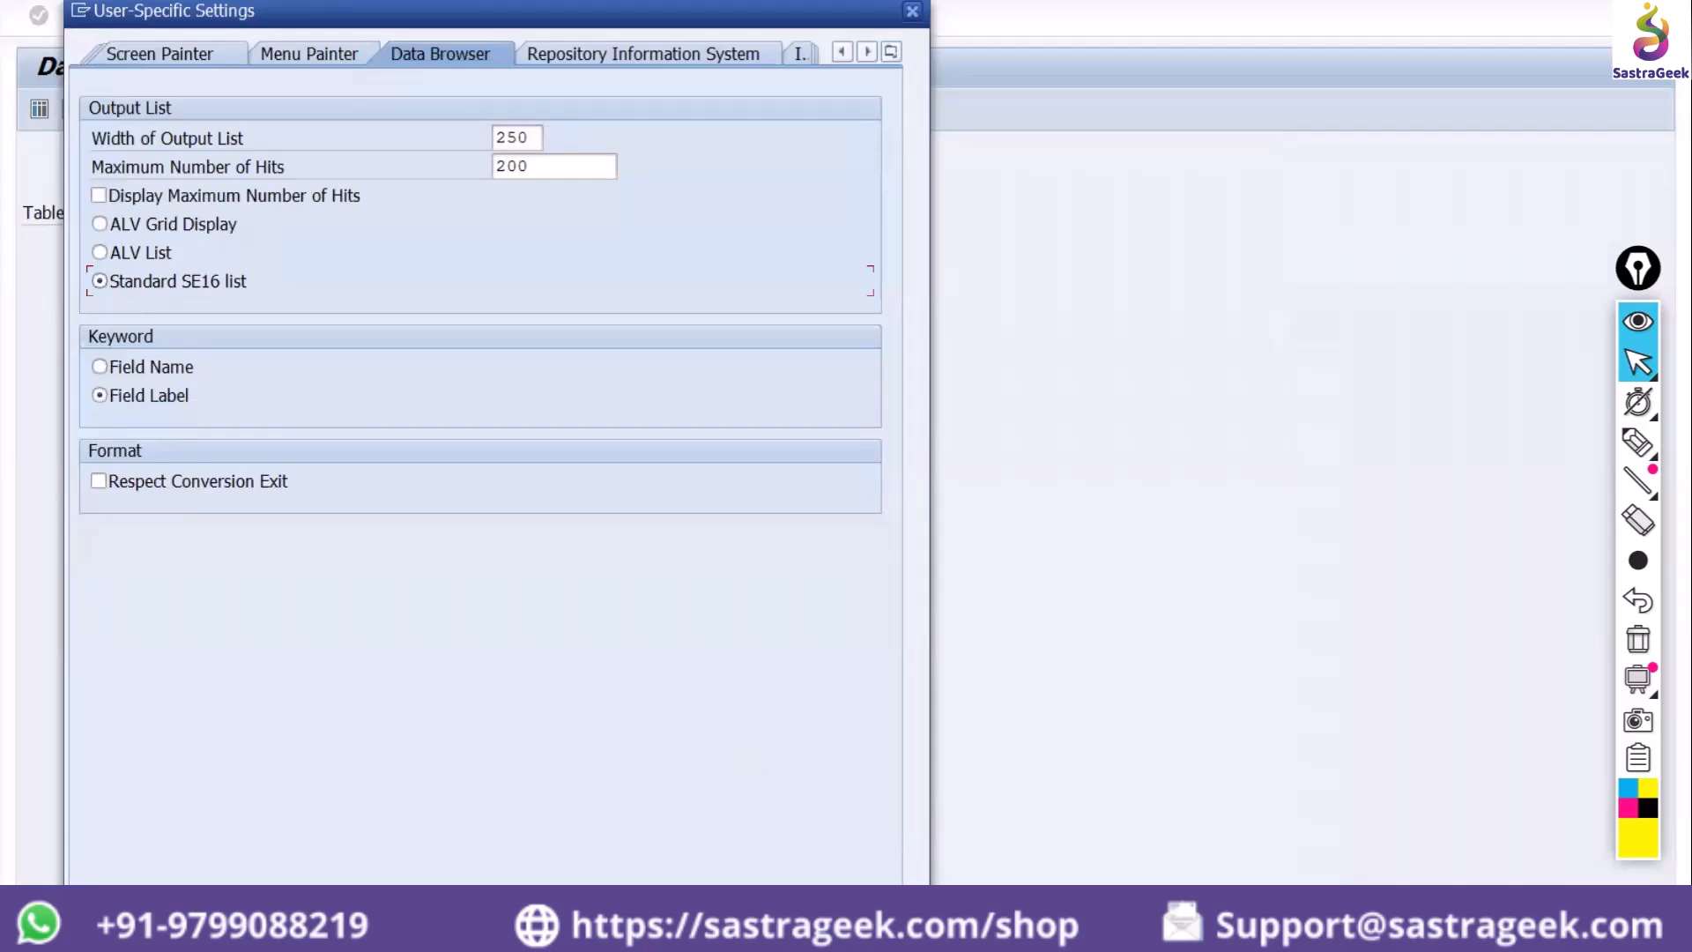
click(912, 10)
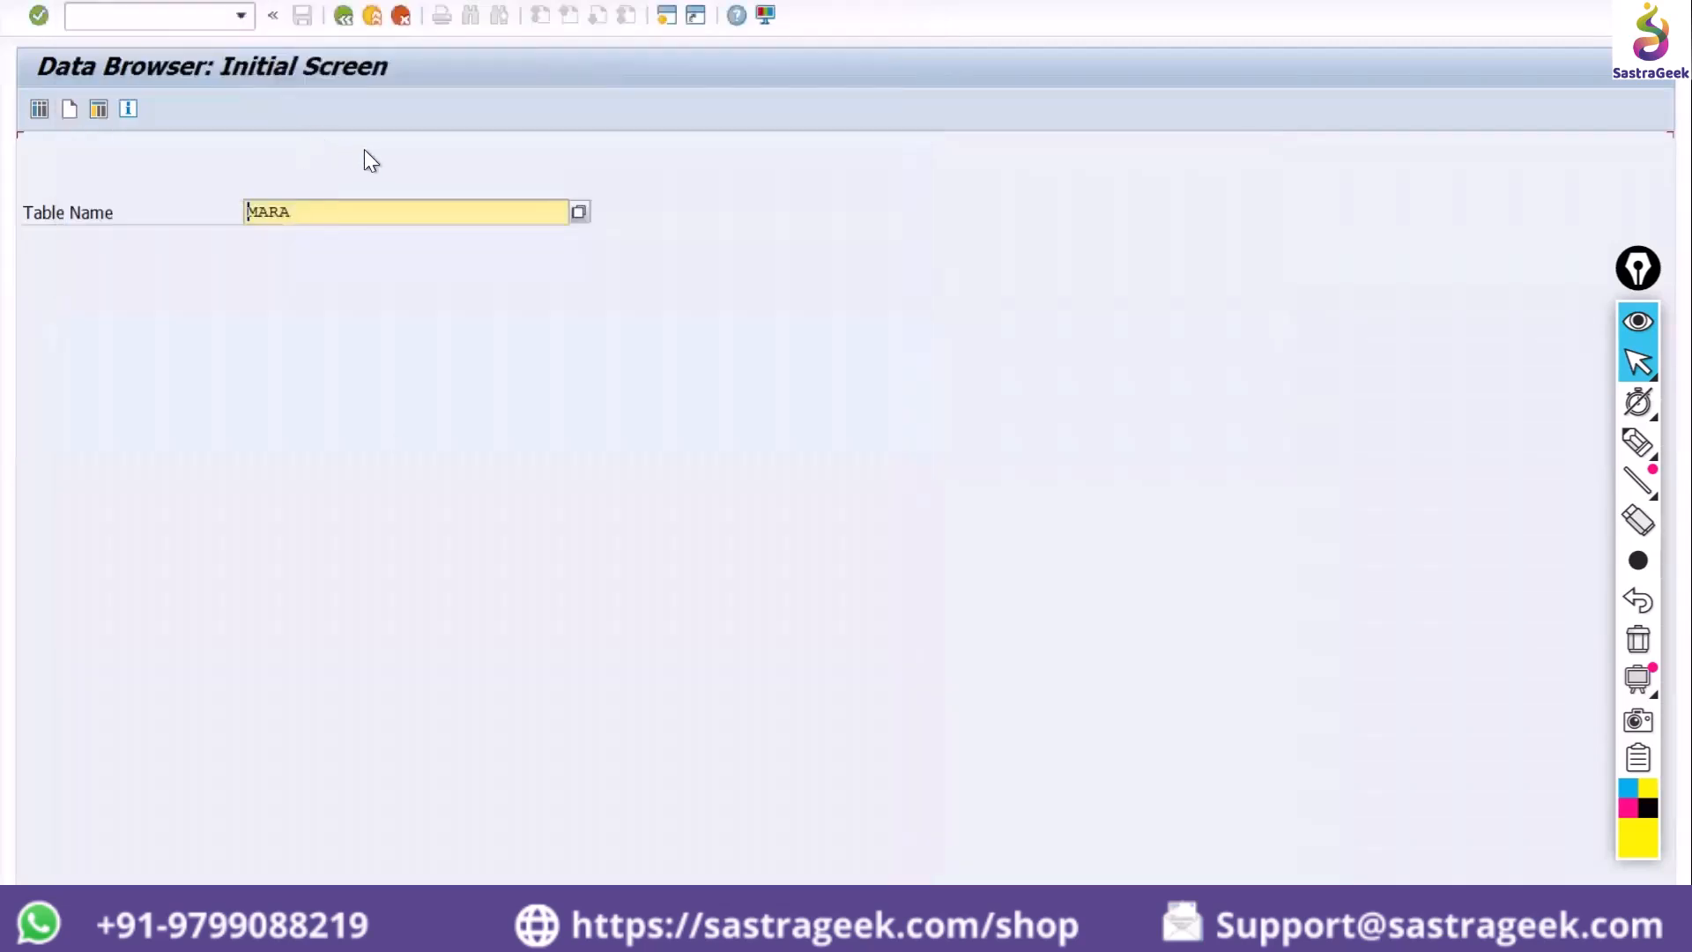
Display the MARA entries without a material restriction, examine the standard list layout, and return to the initial table screen
key(Return)
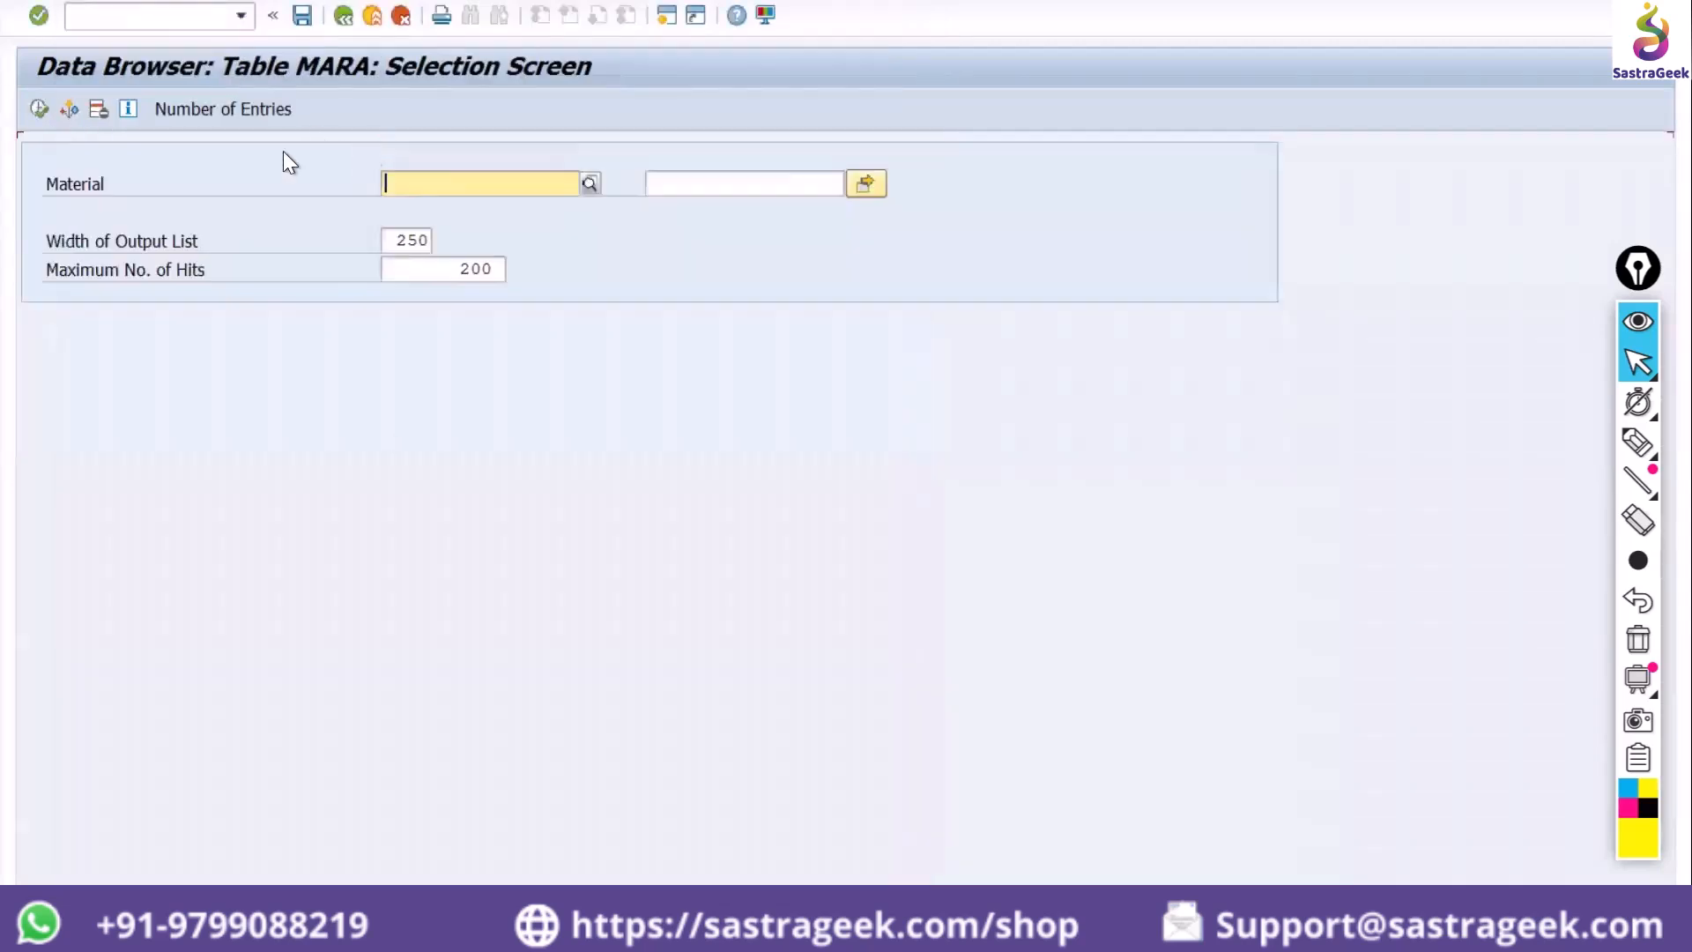
click(39, 107)
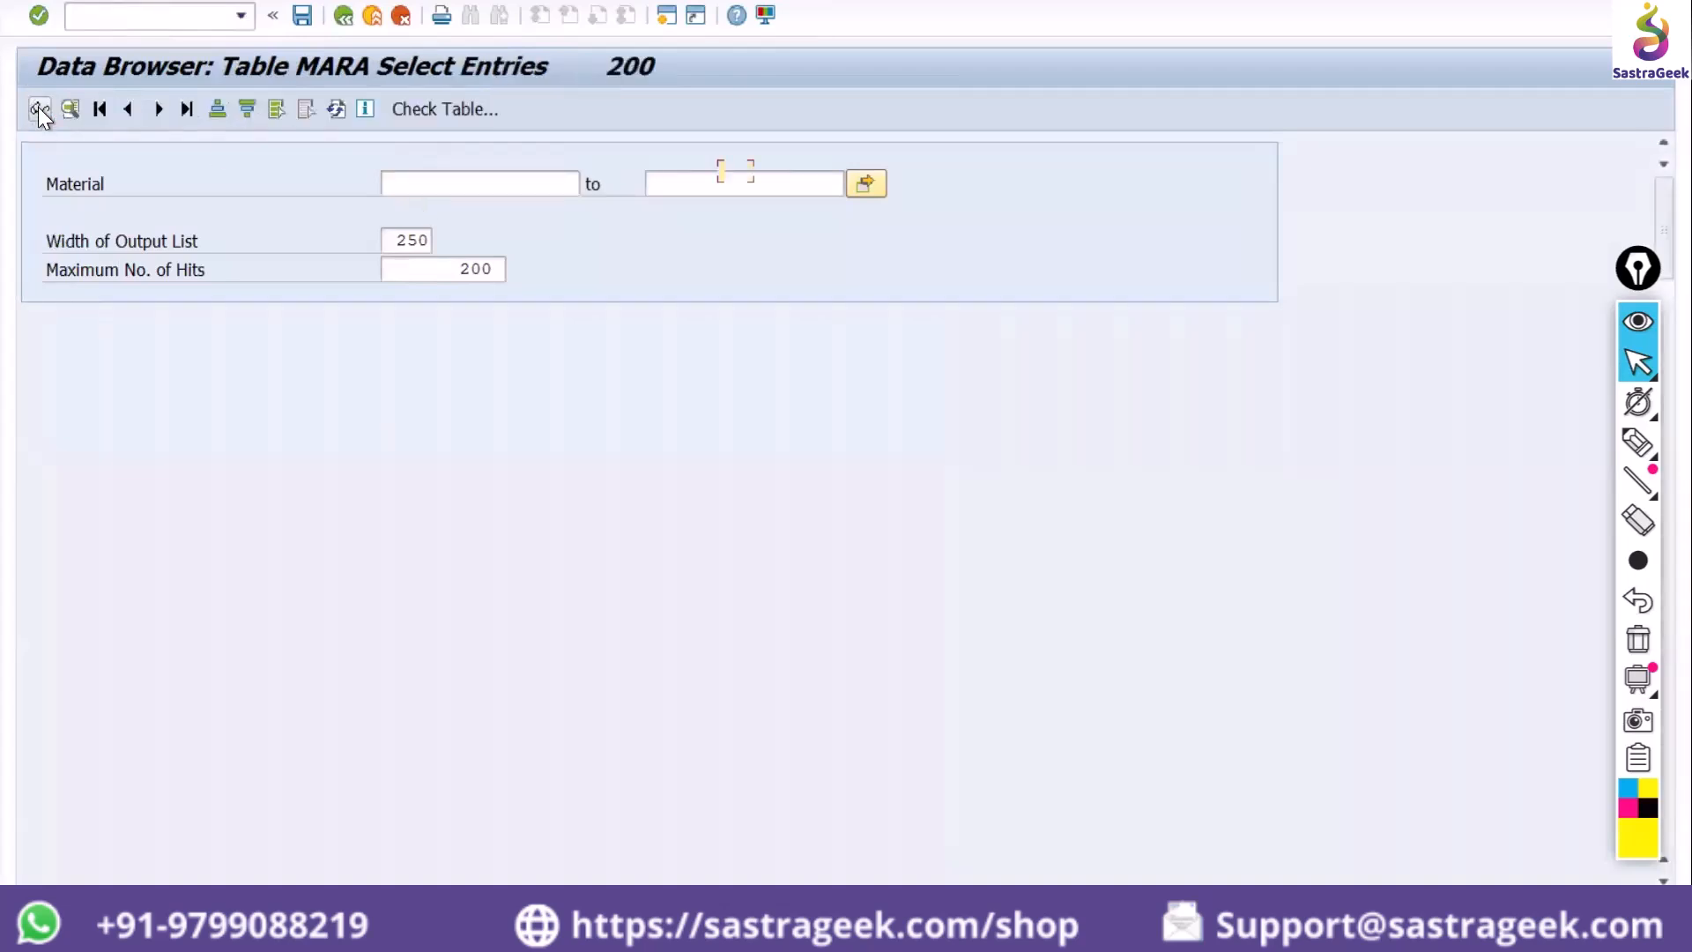
key(F8)
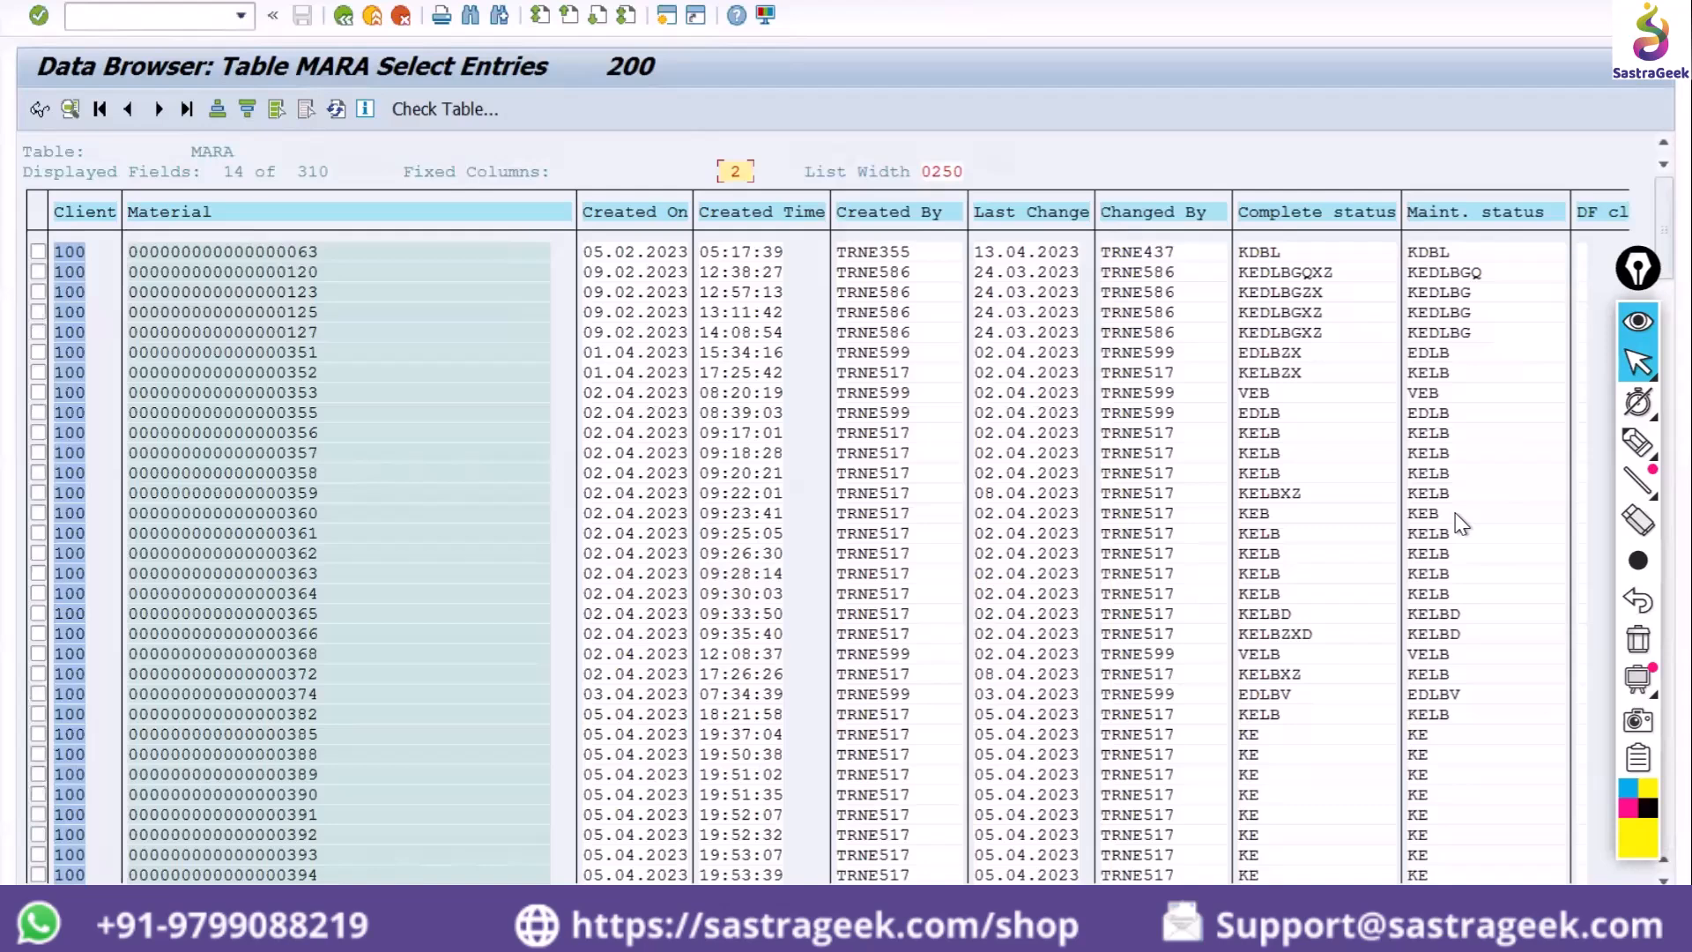
click(341, 18)
click(340, 18)
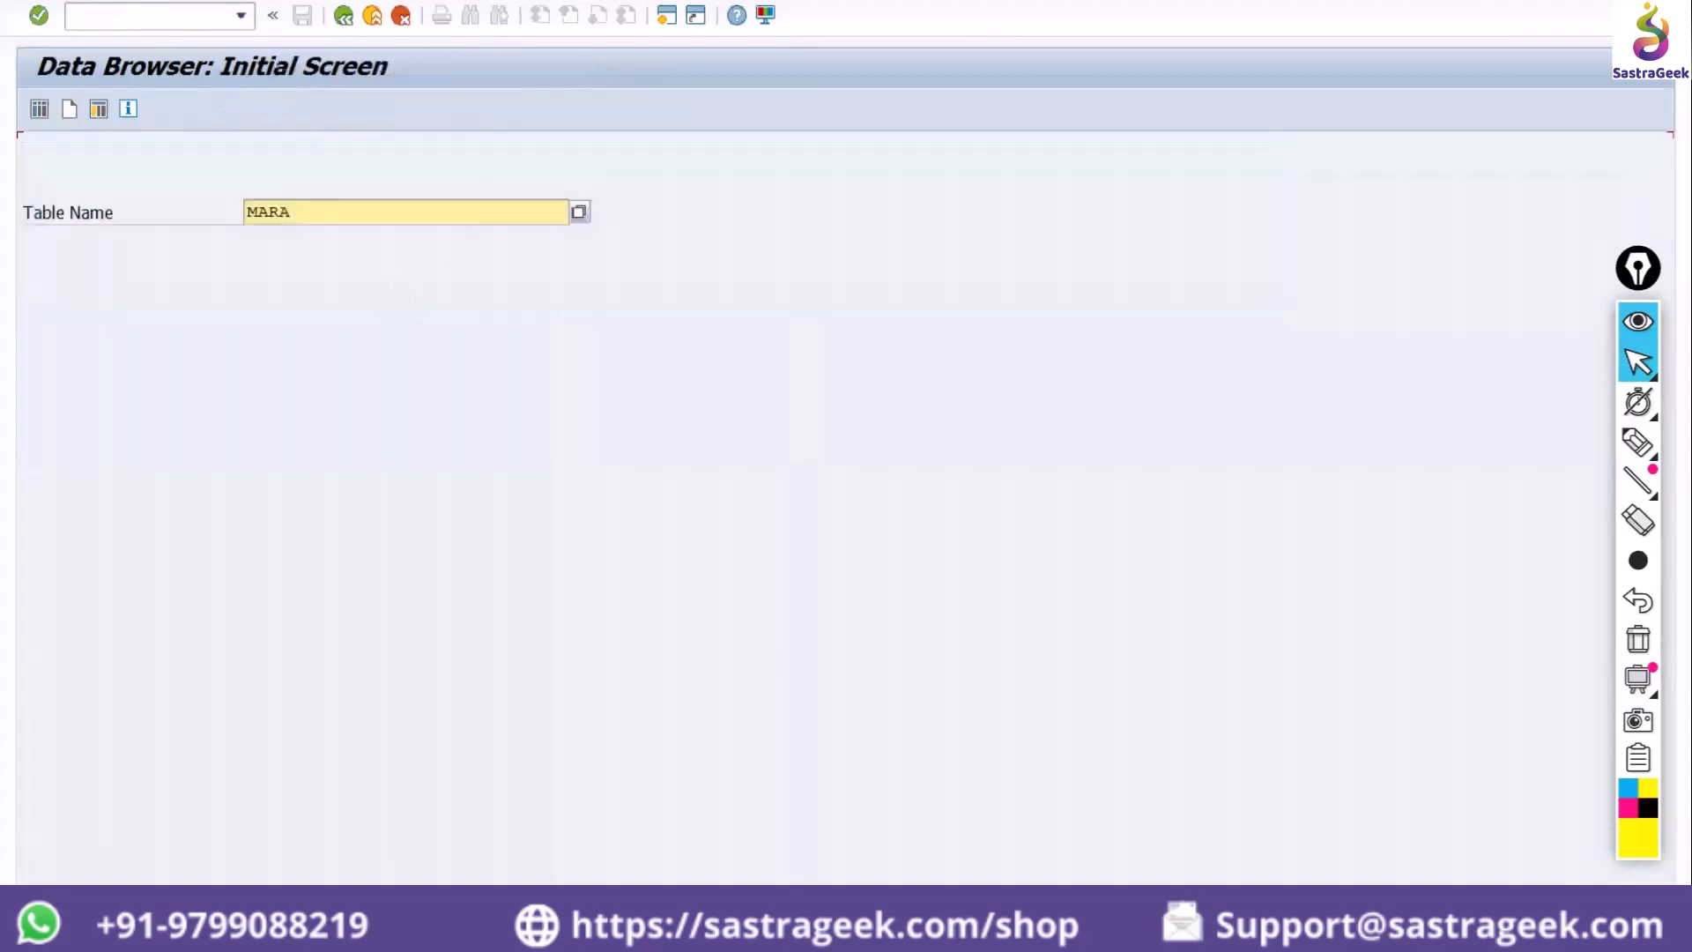
Set the Data Browser user parameters to ALV Grid Display and the keyword to Field Name
right_click(304, 10)
click(305, 11)
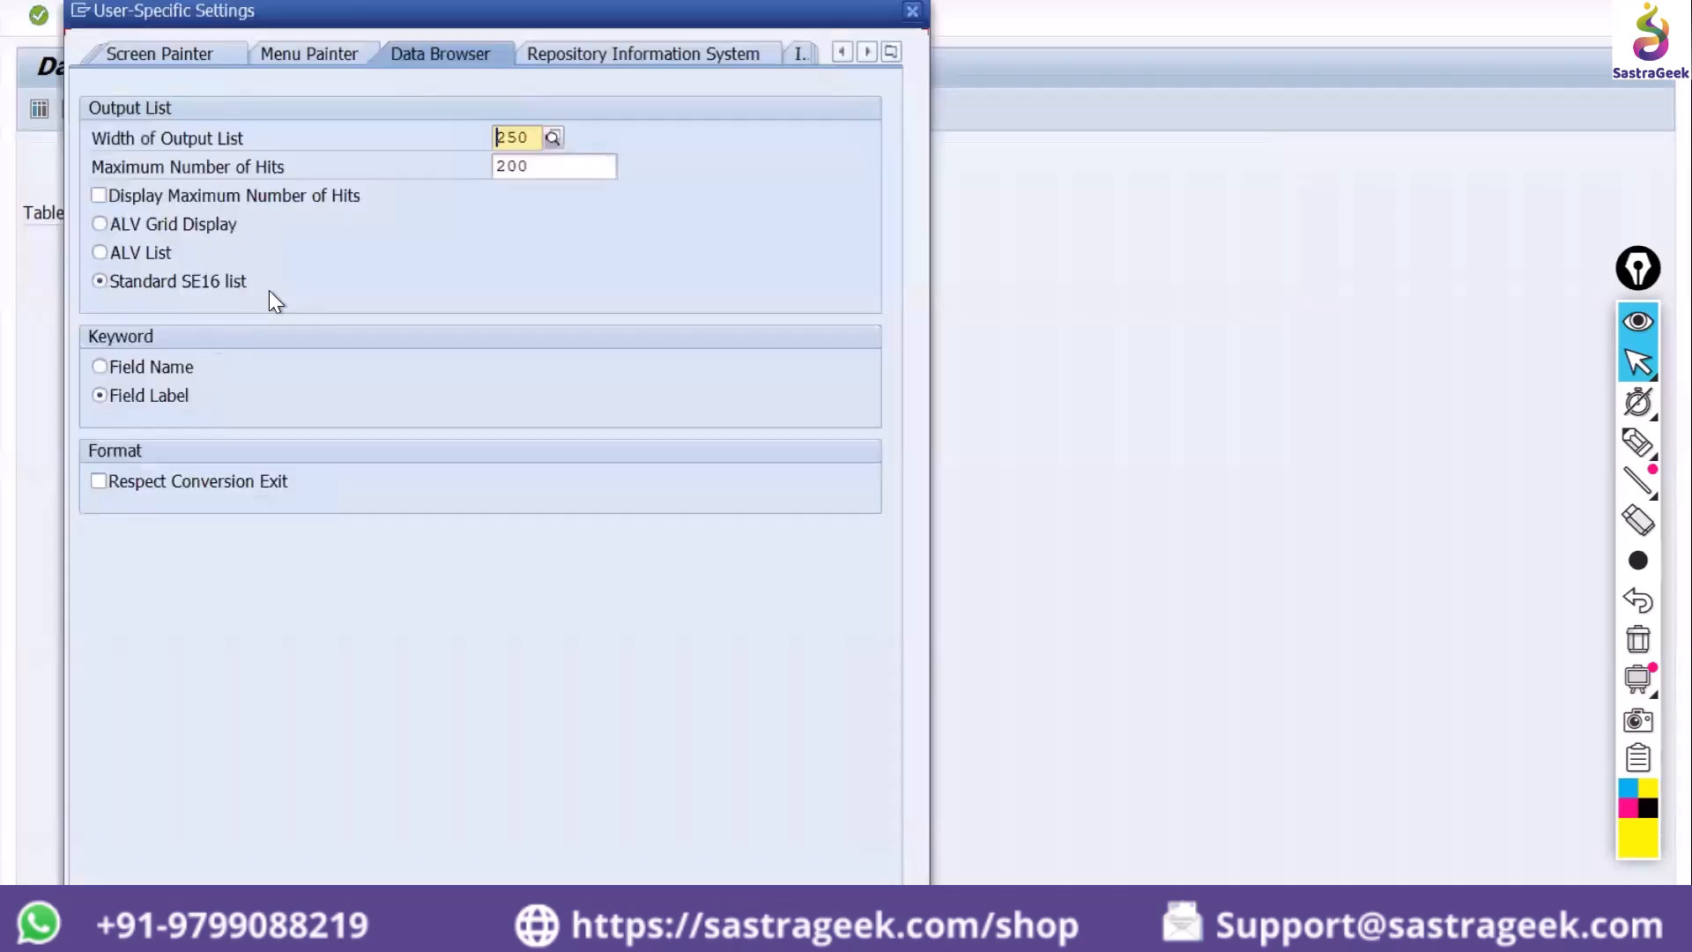
click(134, 225)
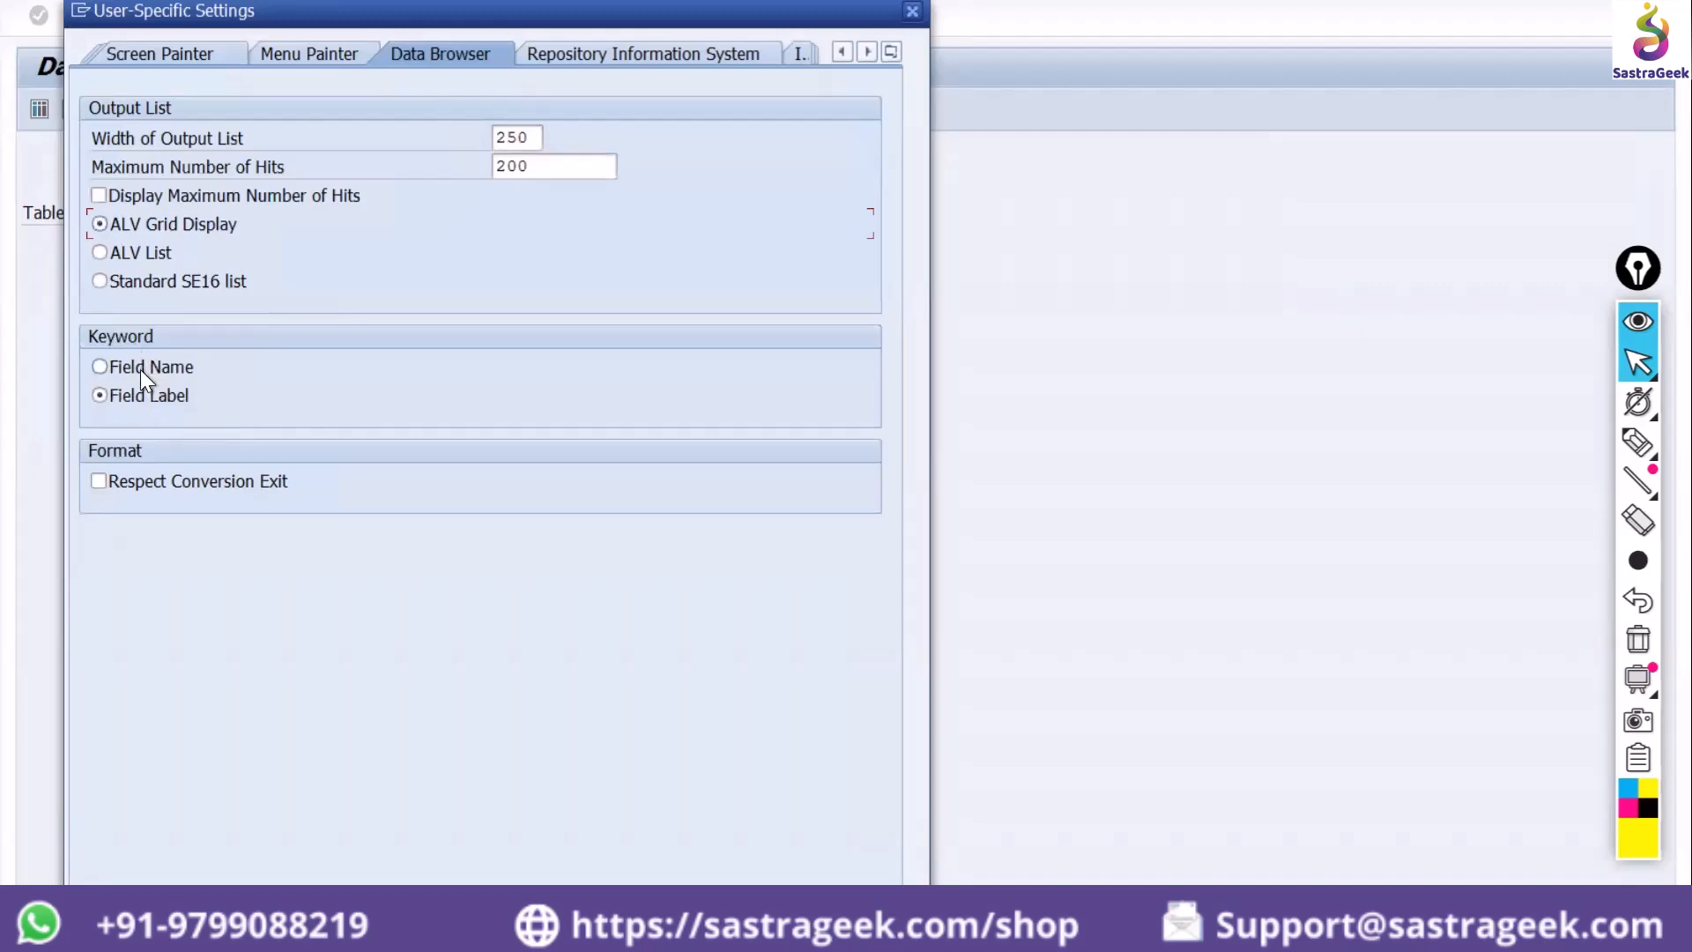
click(141, 368)
key(Return)
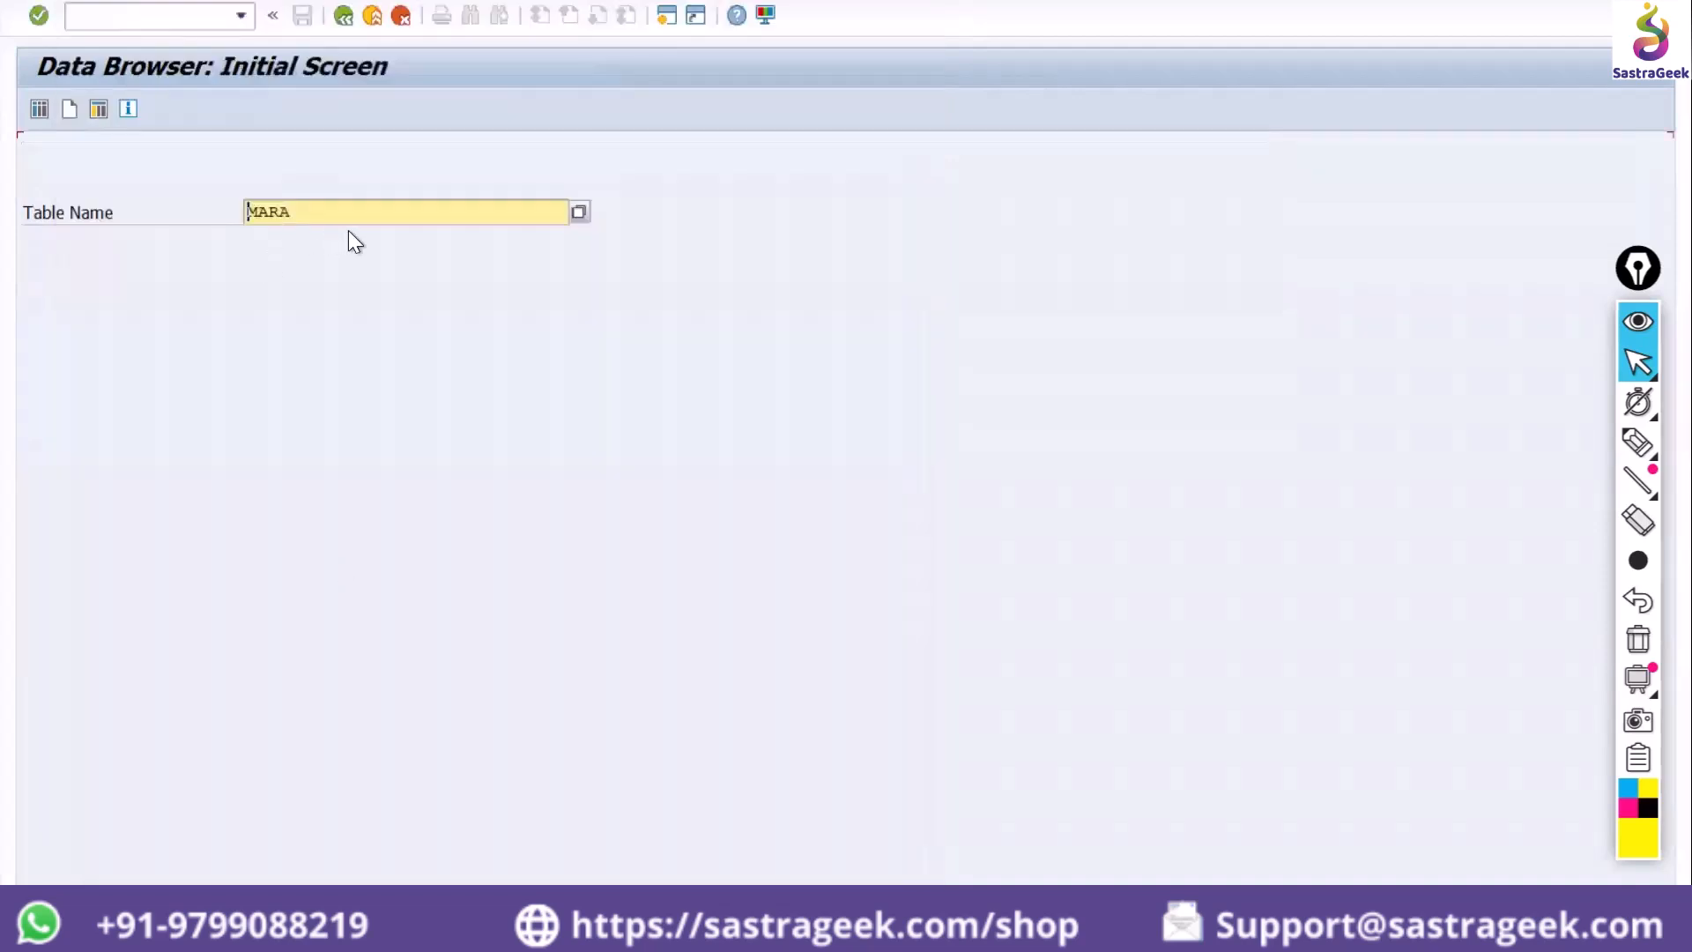
Highlight the material's technical field name on MARA's selection screen, and go back to review the Data Browser user parameters
key(Return)
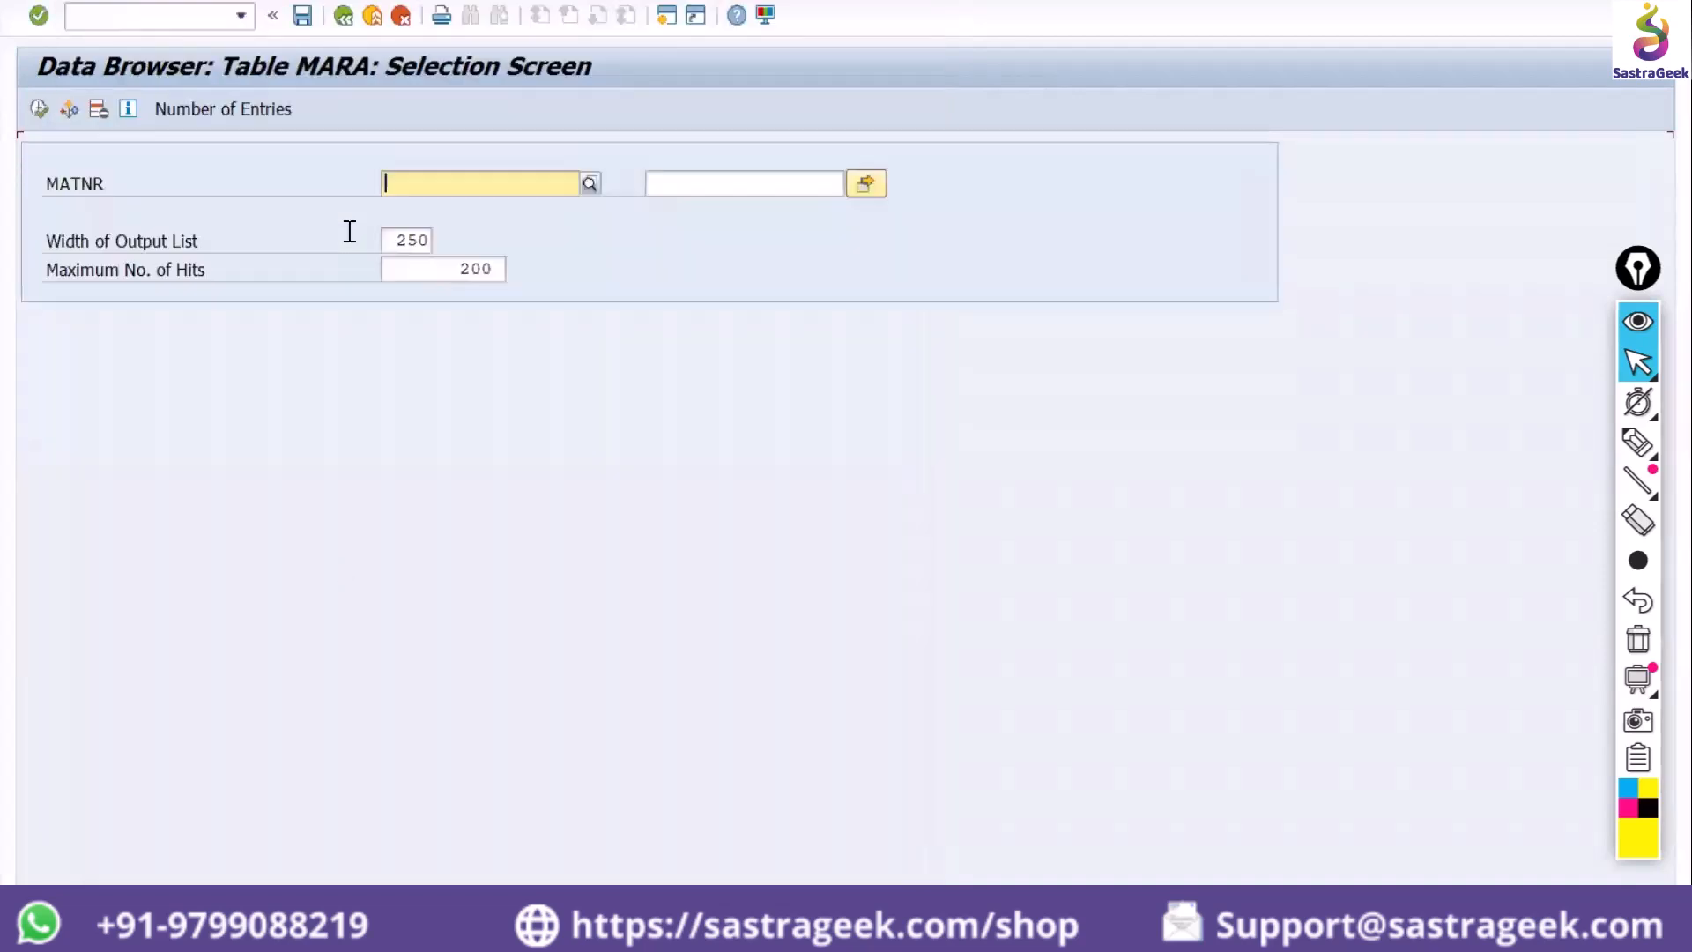
click(109, 185)
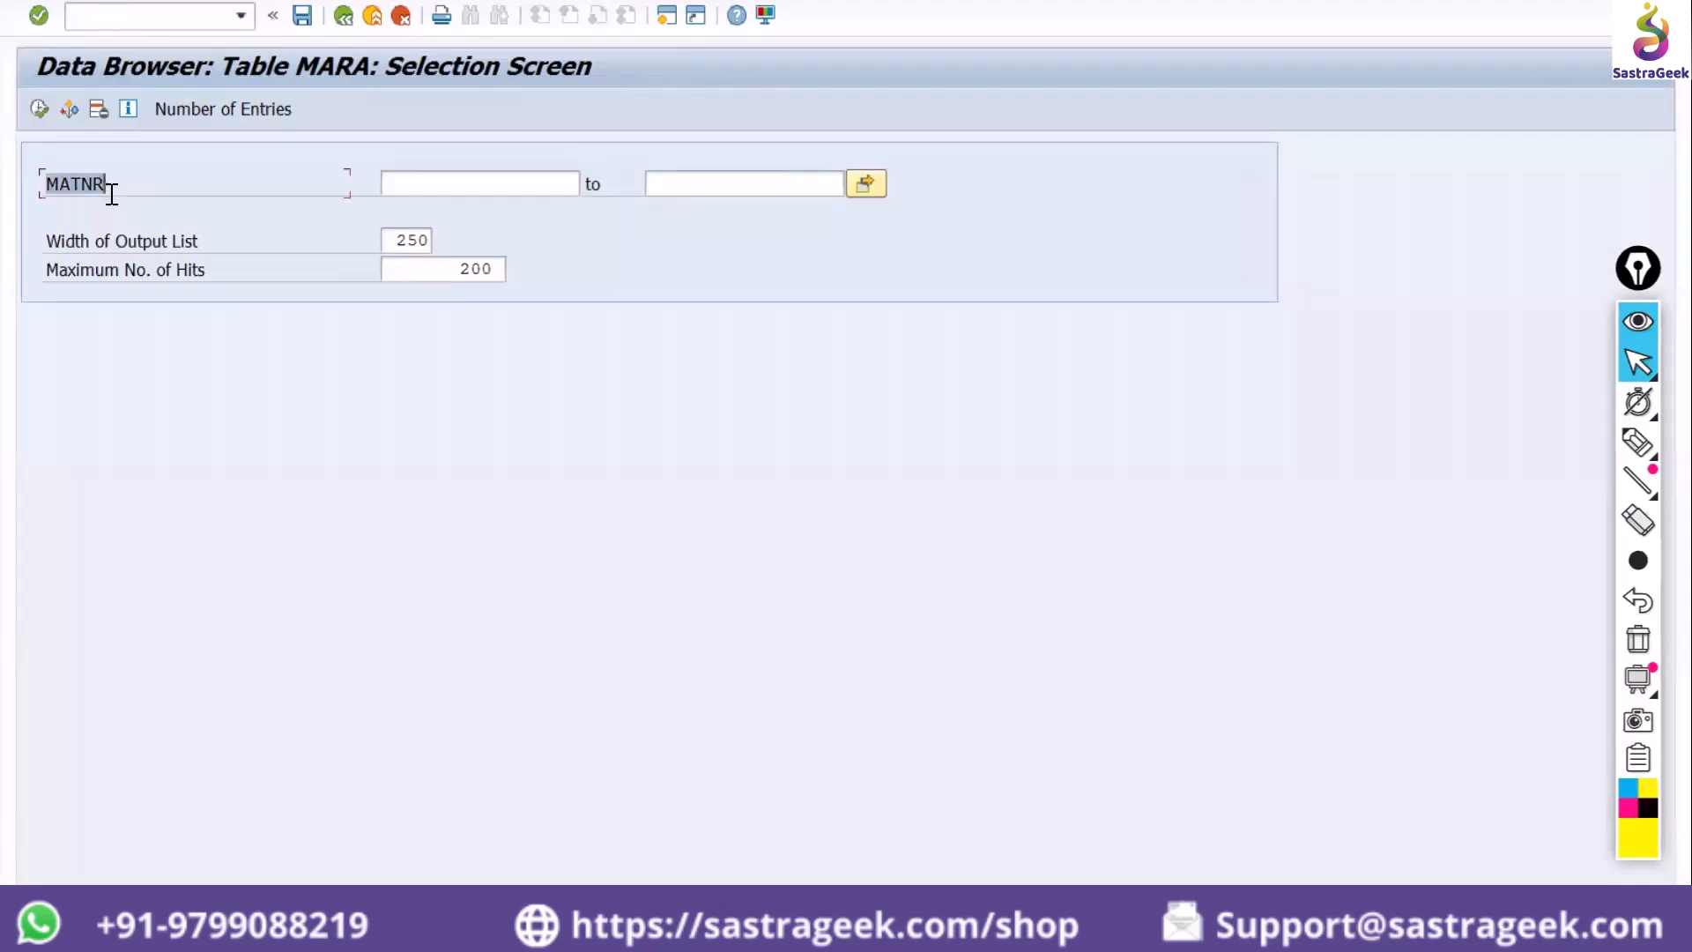
click(341, 23)
click(264, 4)
click(269, 9)
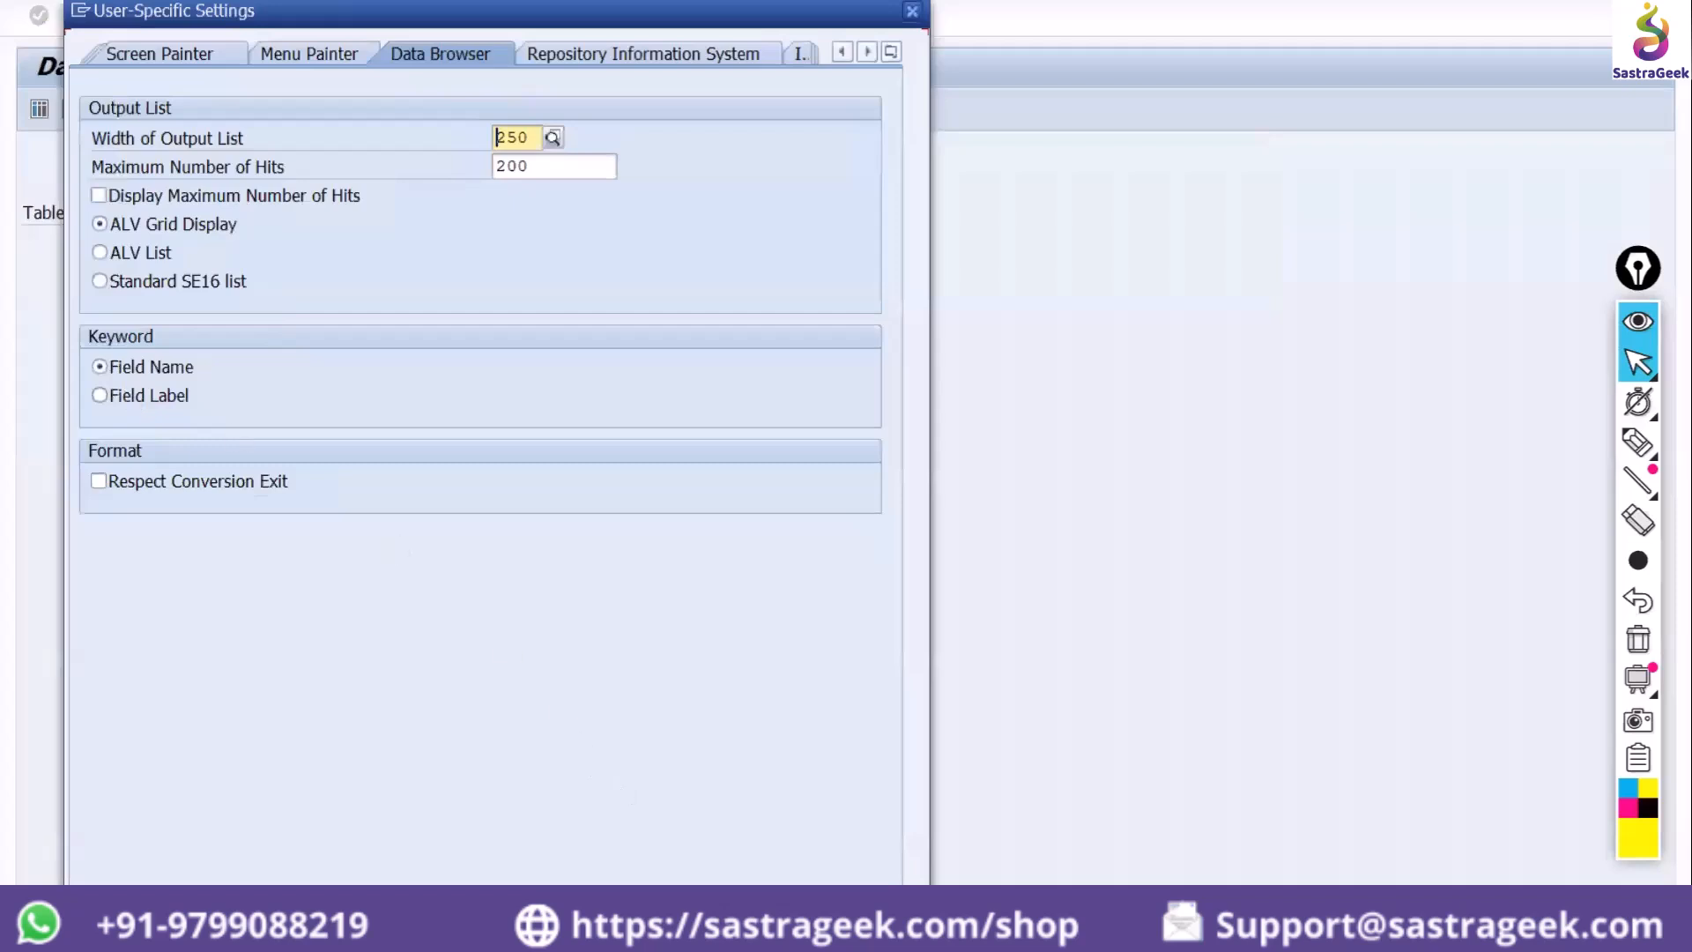
click(908, 910)
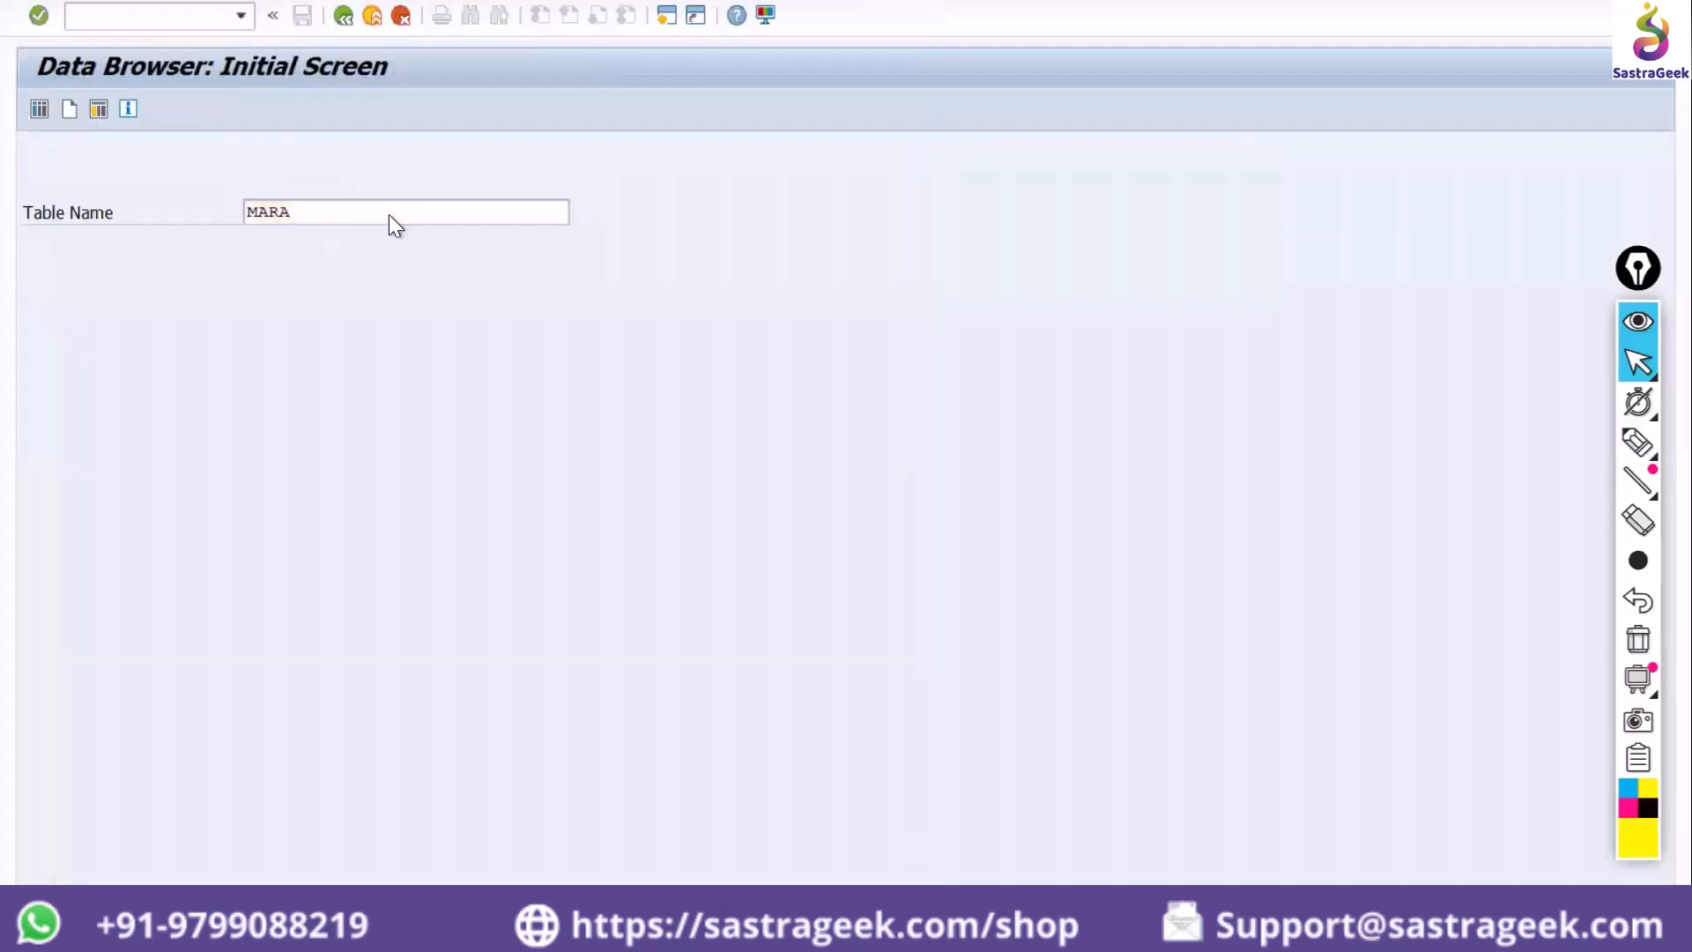
Open MARA's selection screen, highlight the Material field label, and display the table entries without a material restriction
key(Return)
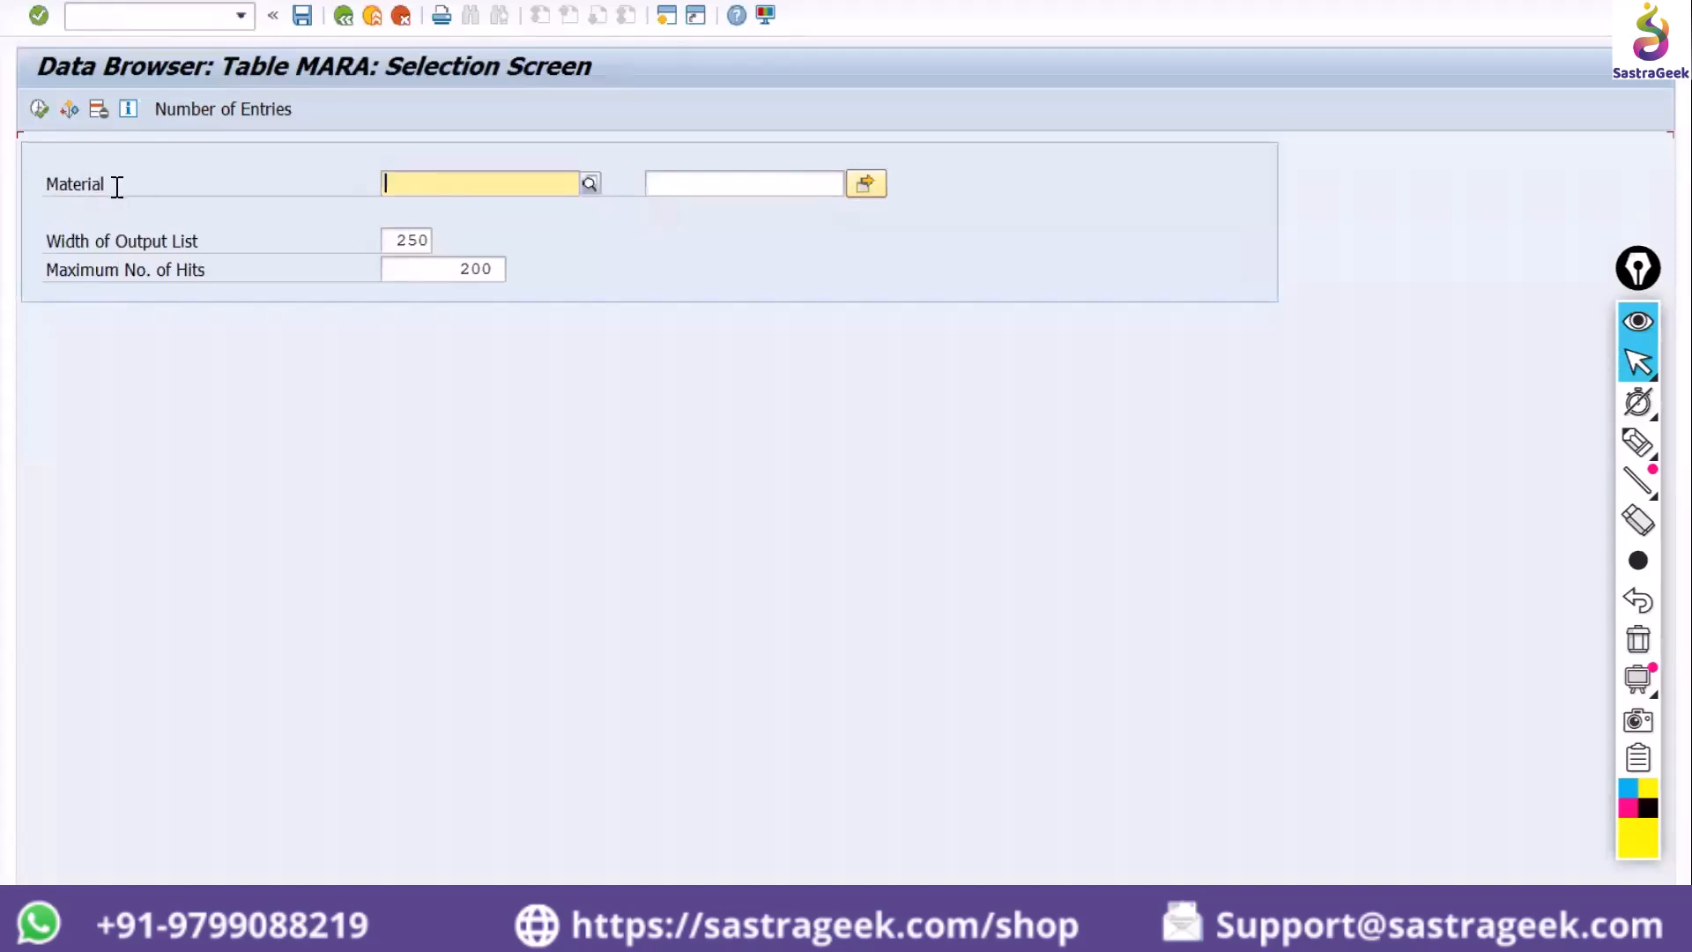
click(40, 179)
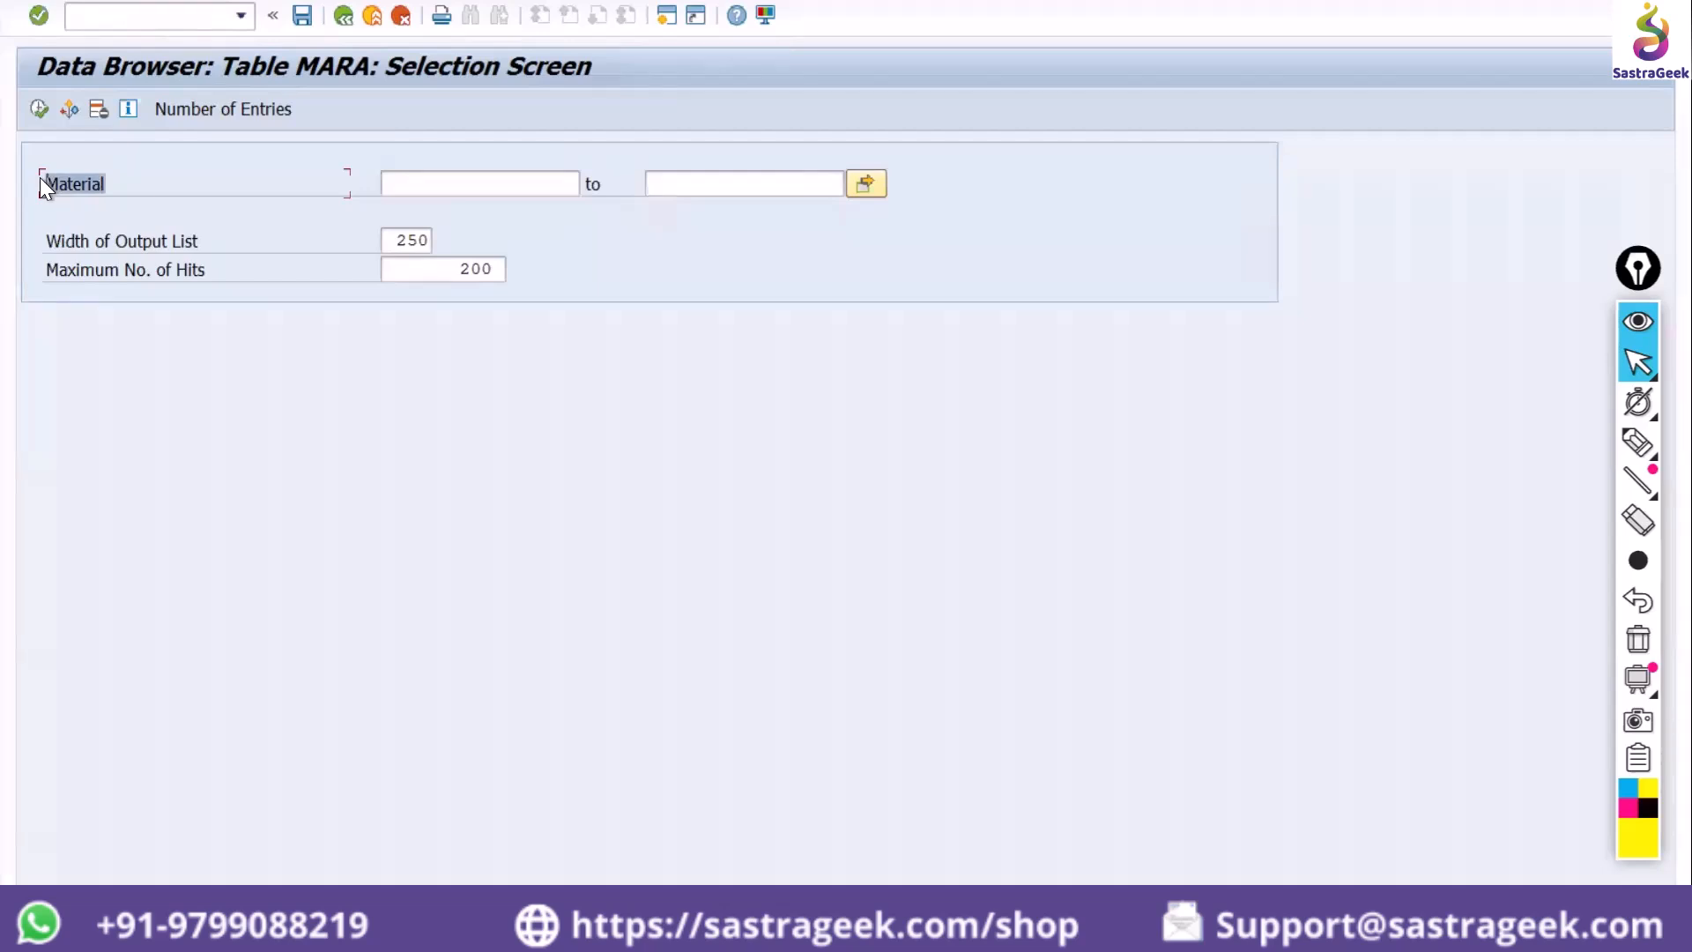
click(39, 109)
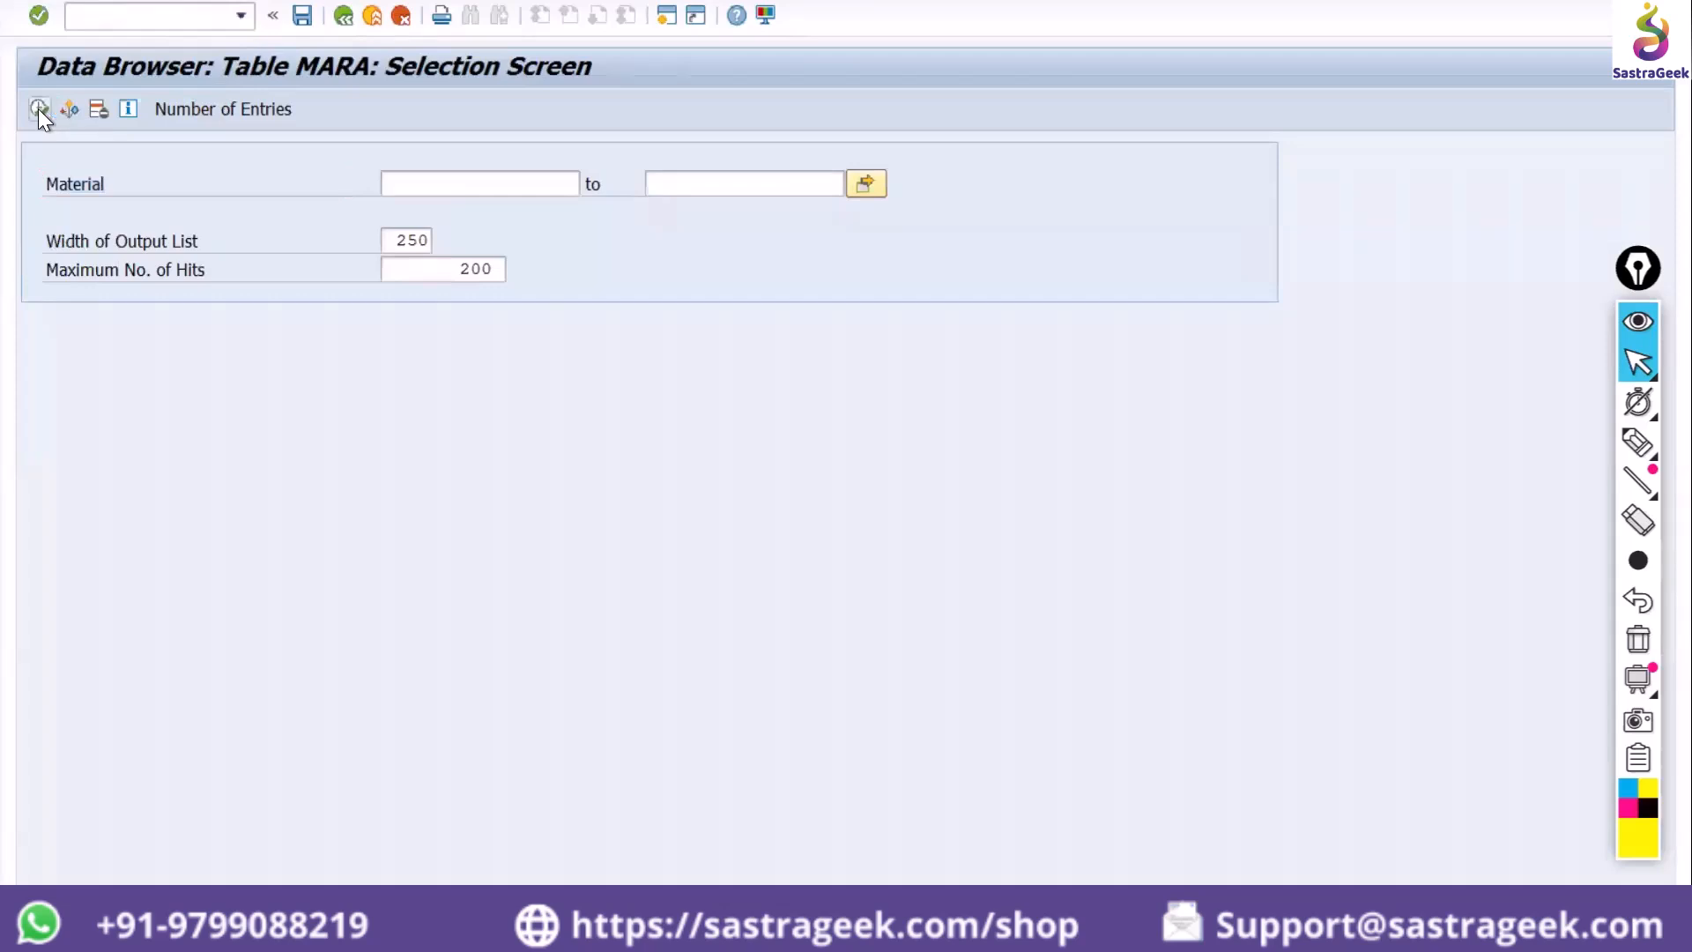
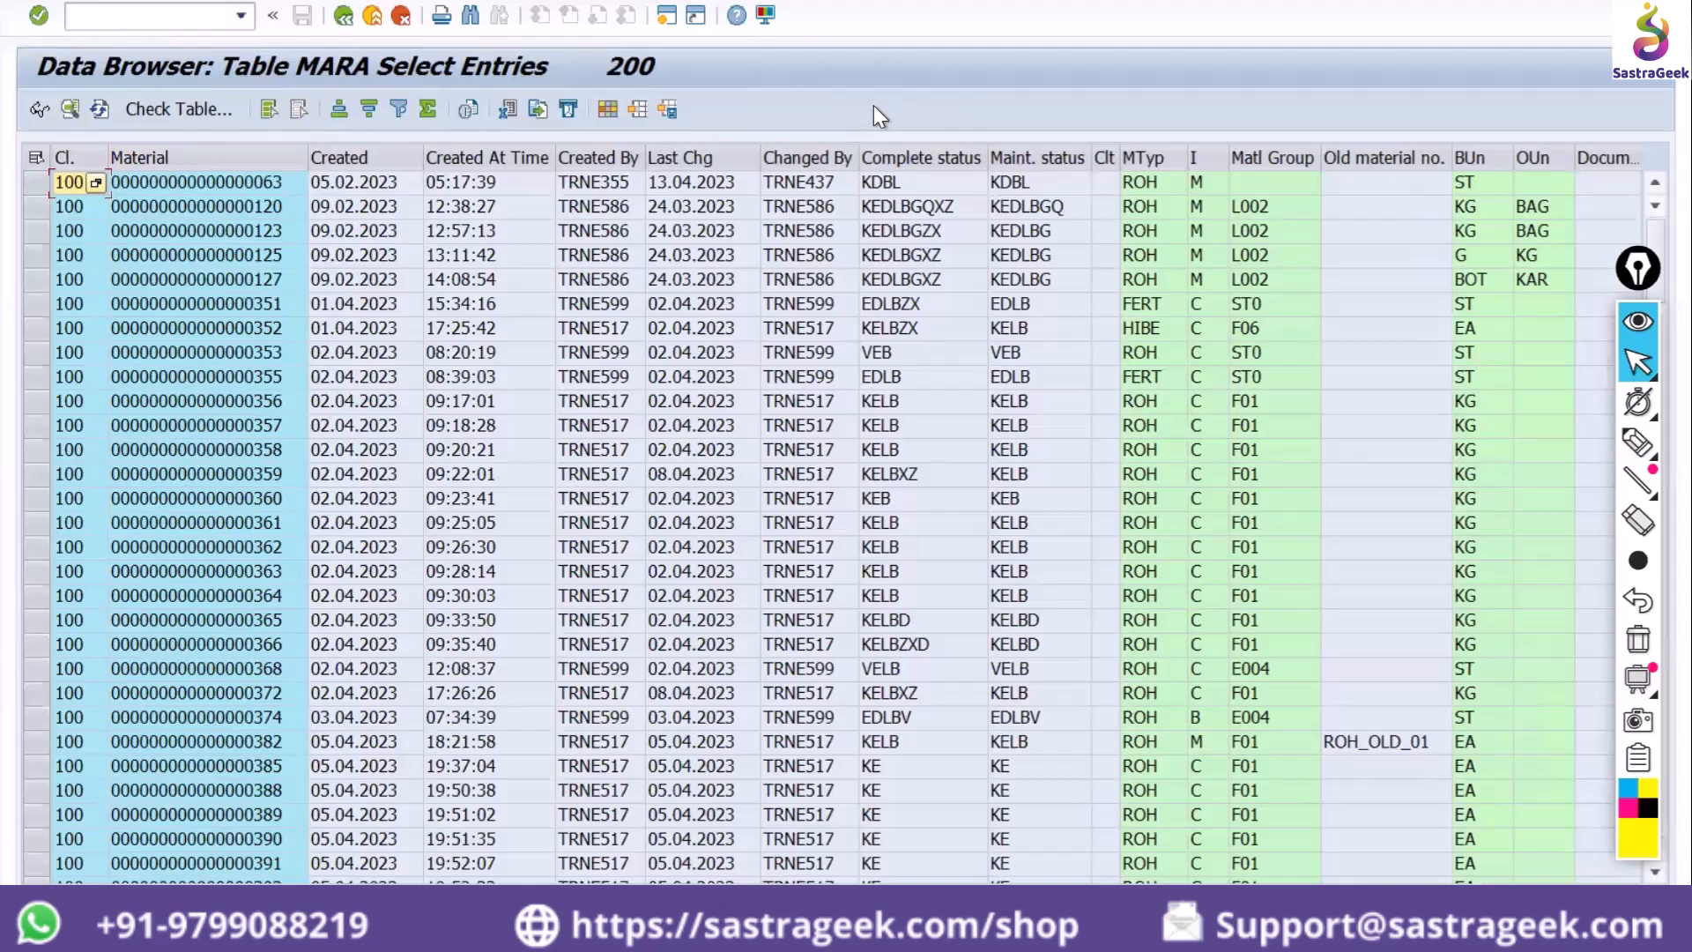
Leave the MARA entries for the start screen and start the material creation transaction MM01
click(172, 20)
text(/n)
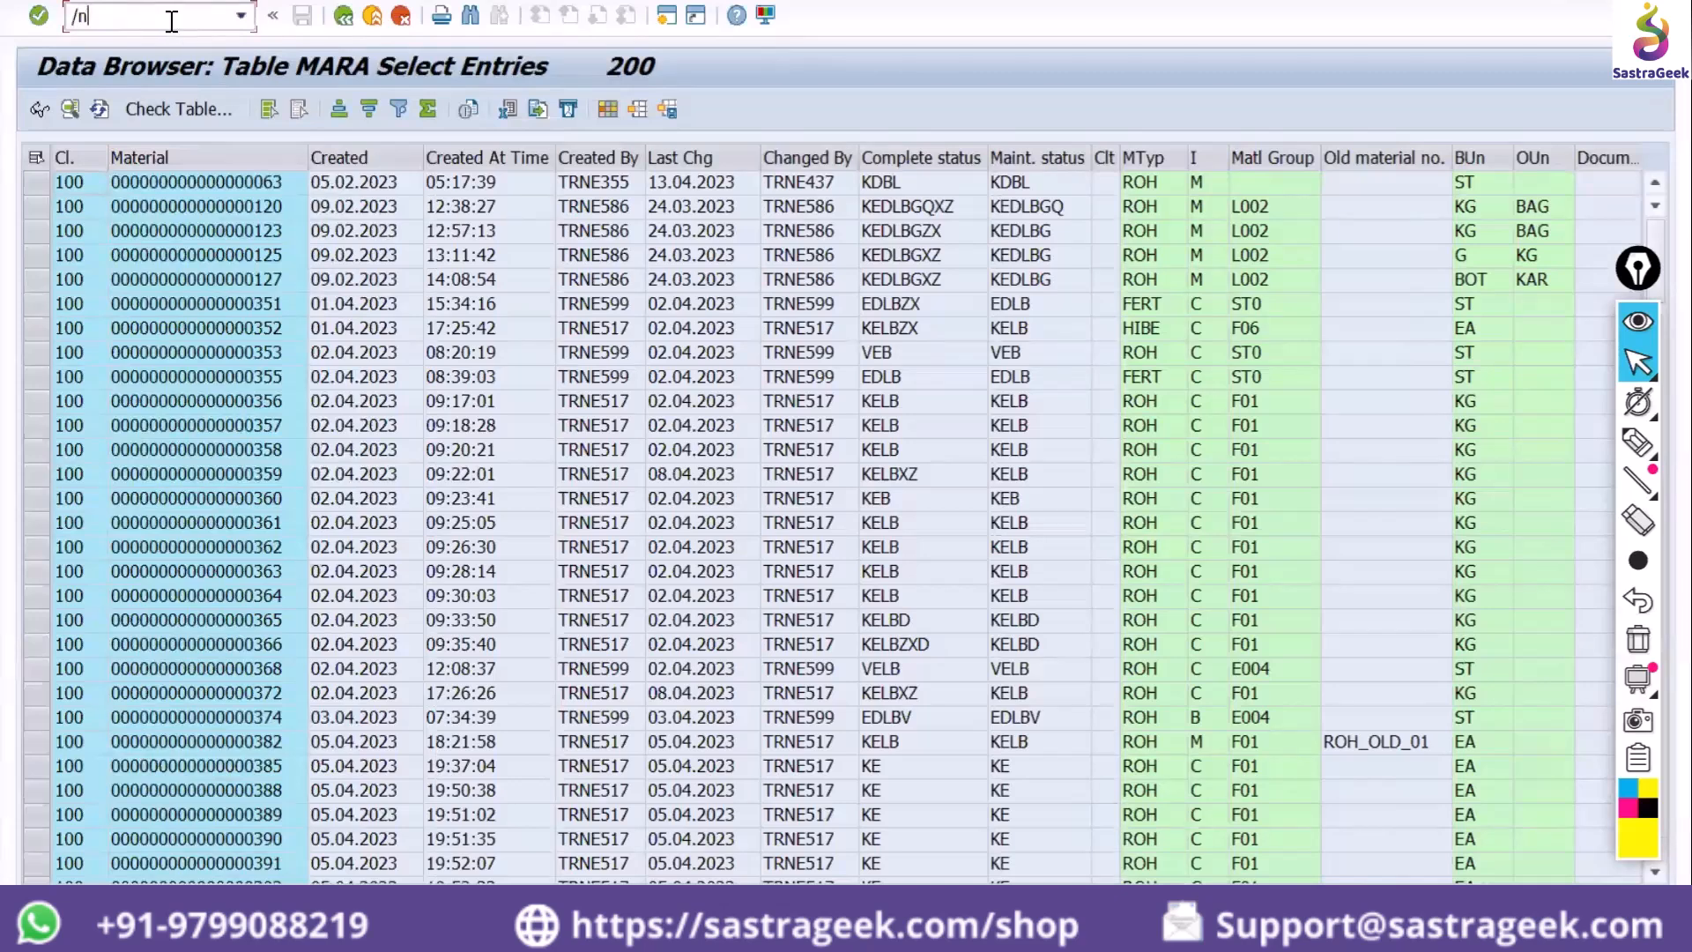
key(Return)
text(mm0)
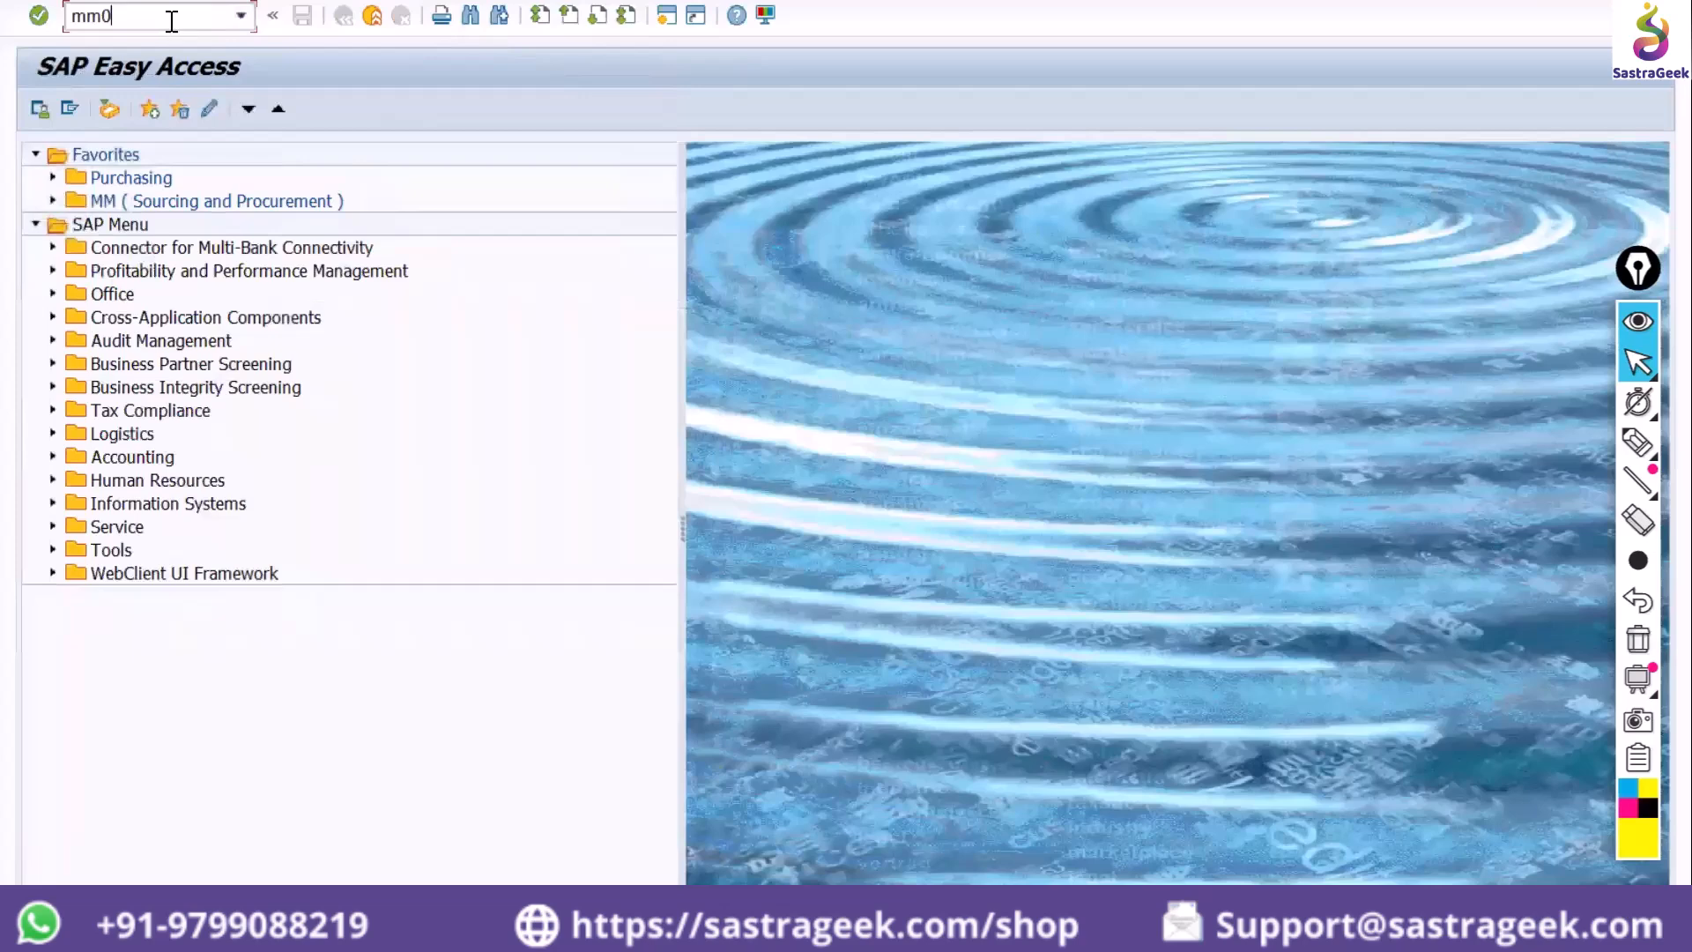
text(1)
key(Return)
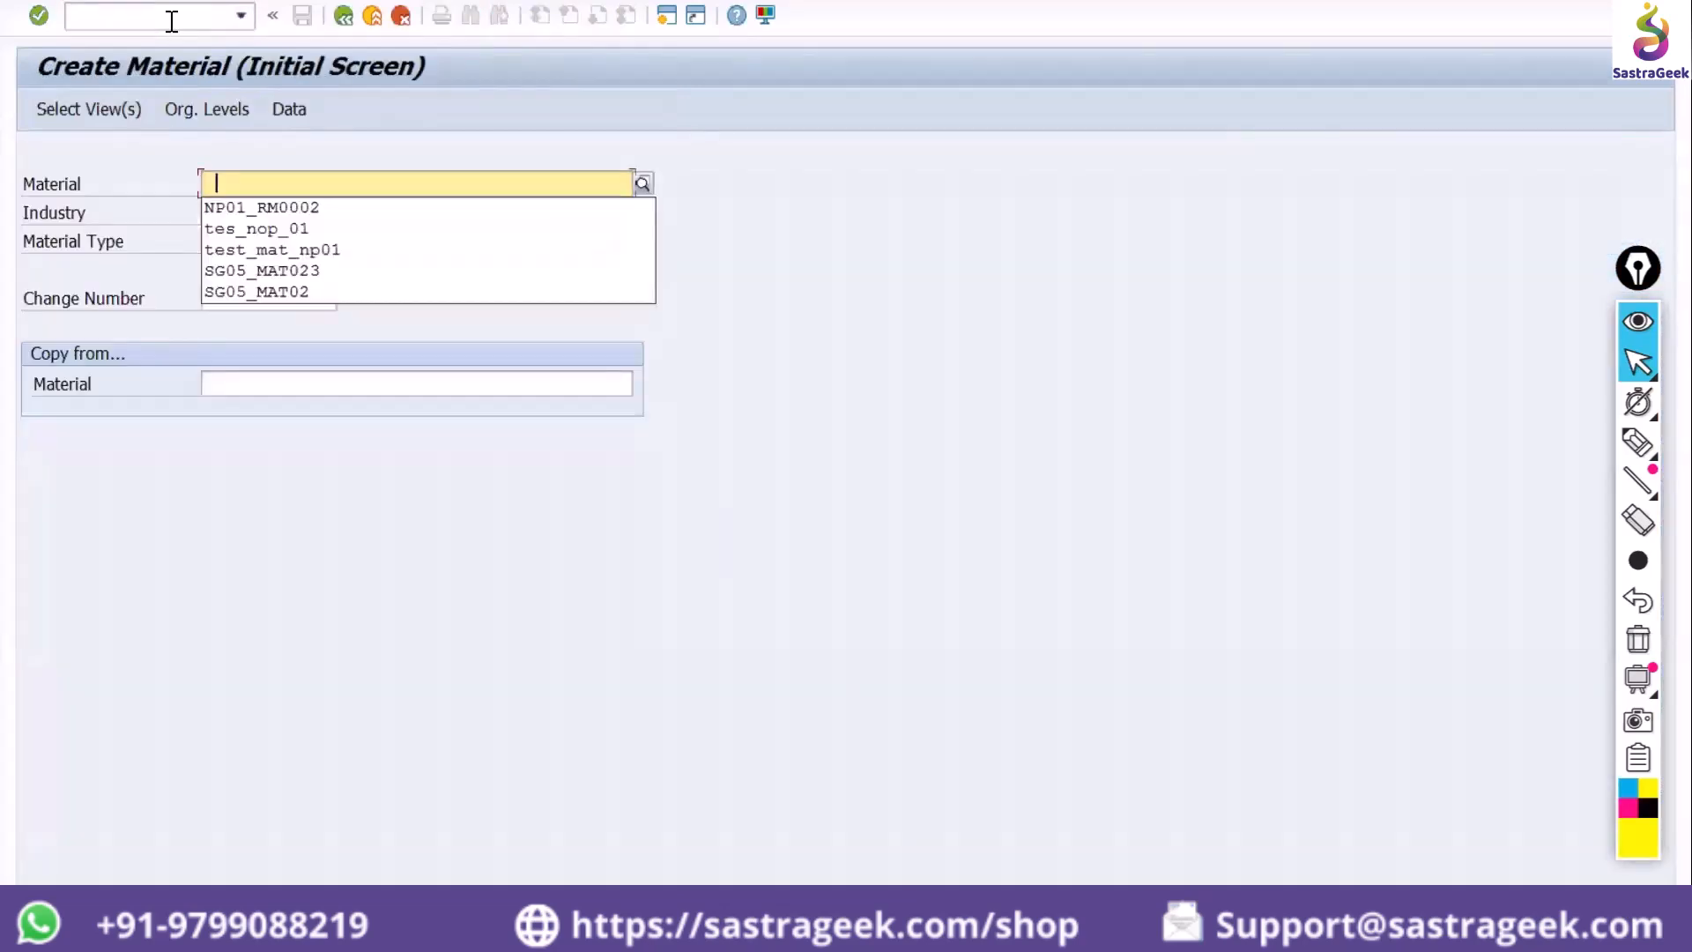
Choose NP01_RM0002 as the material to create and continue to the view selection
key(Down)
key(Tab)
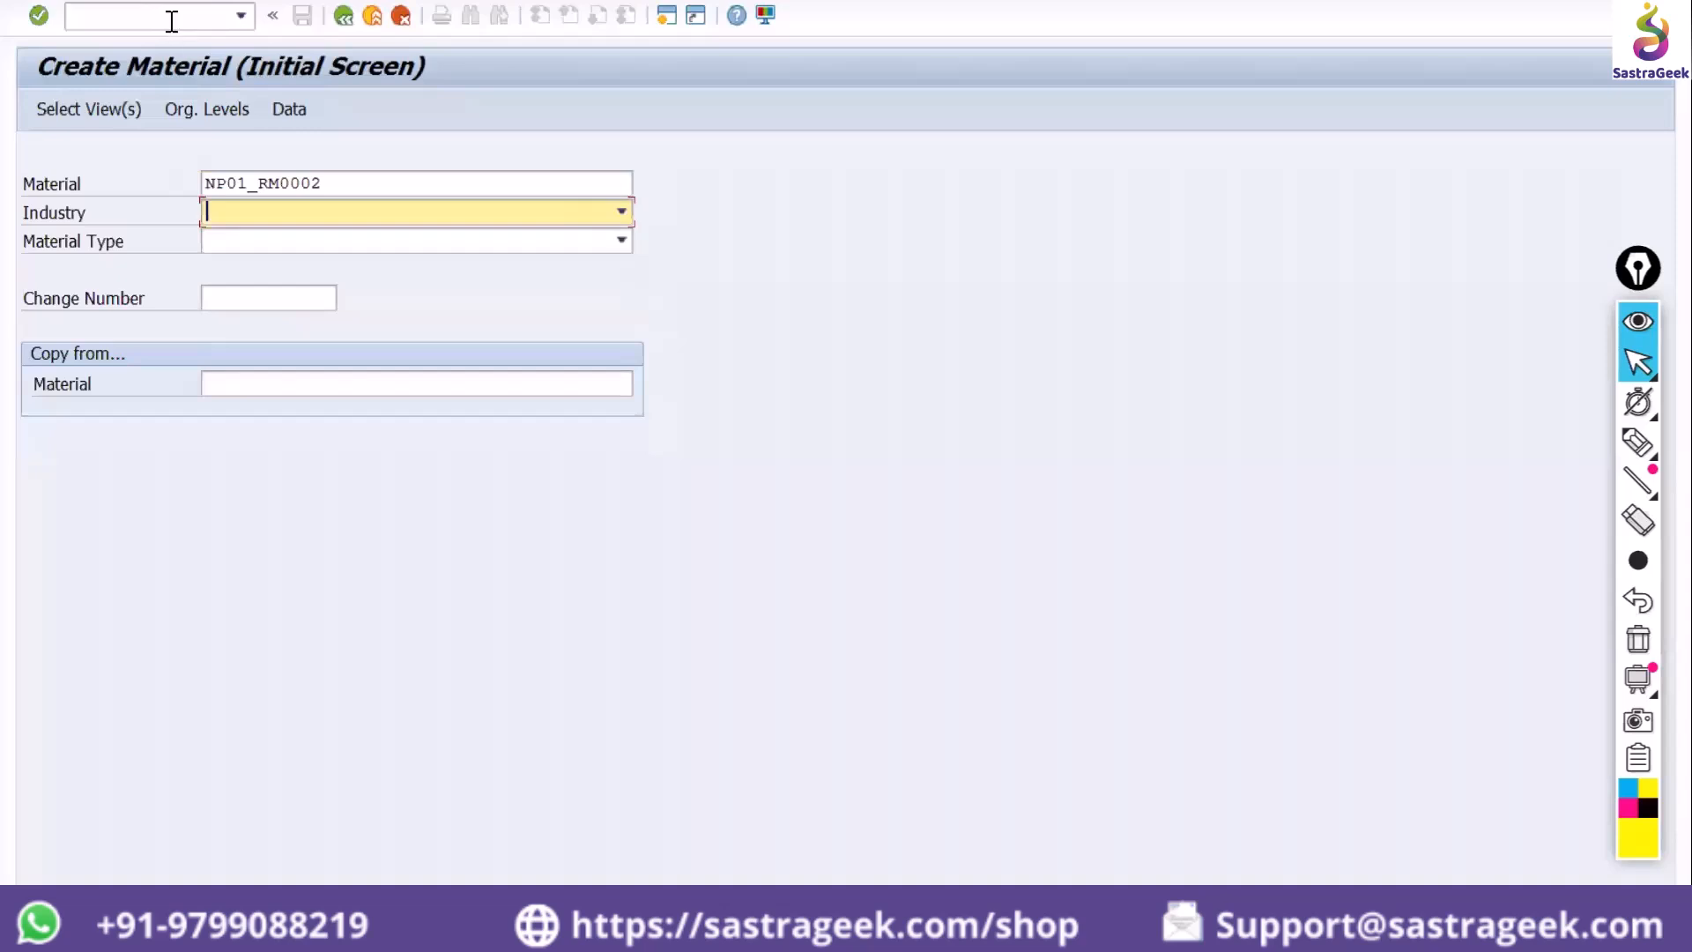
key(Return)
key(Return)
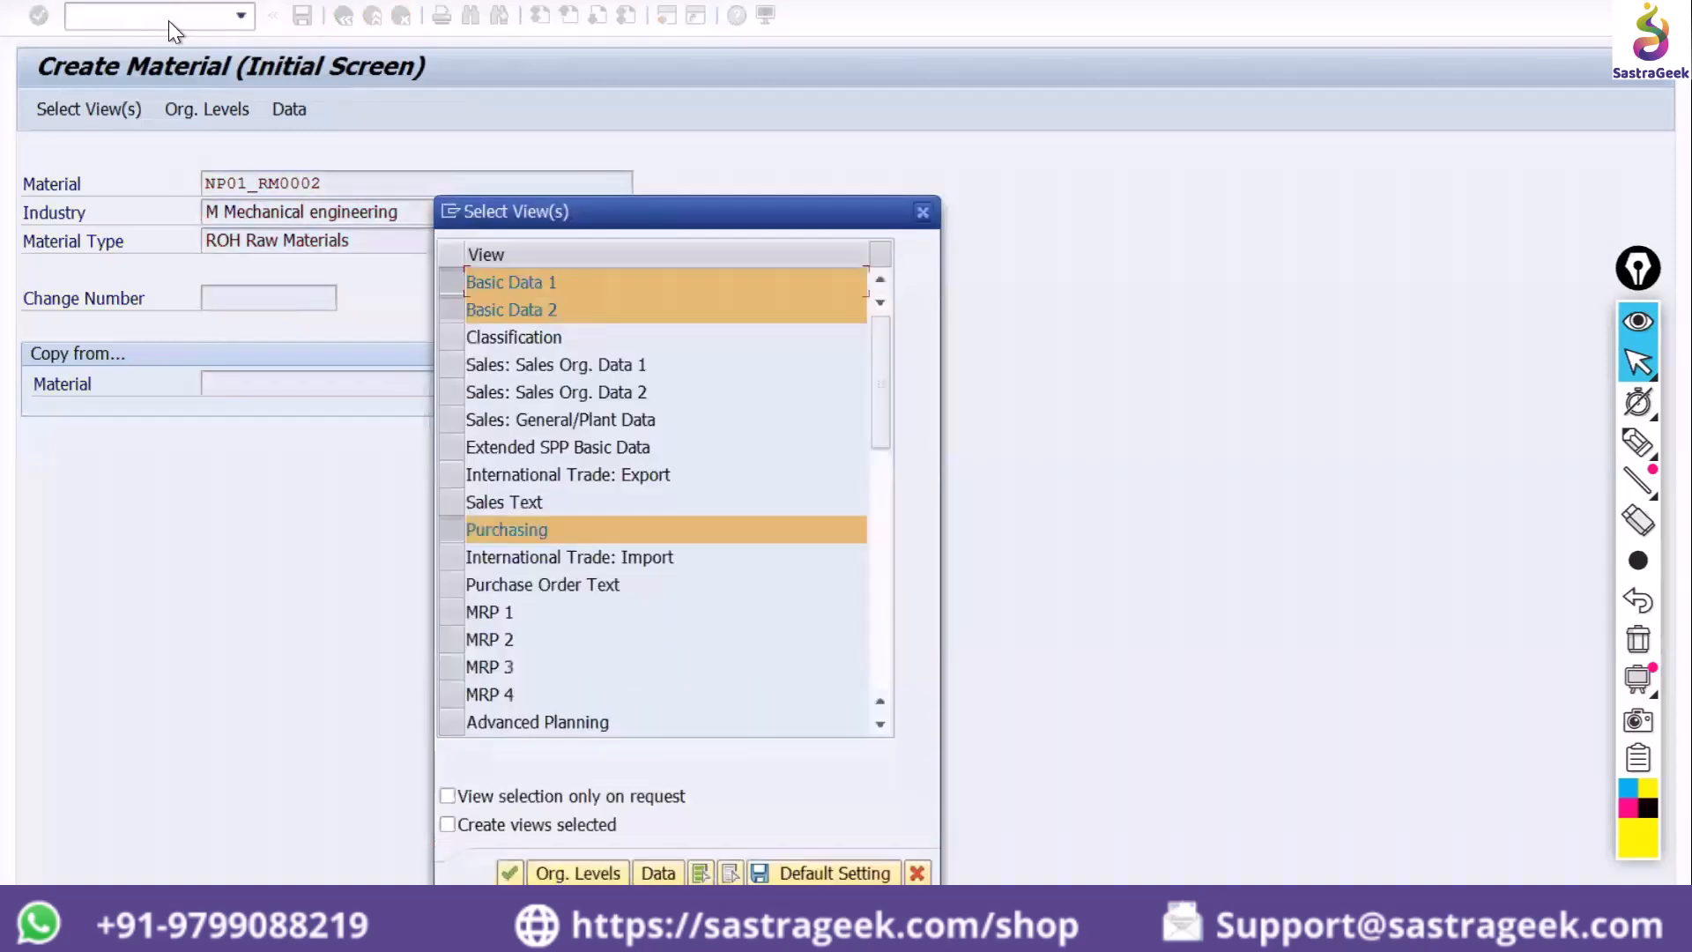
Accept the preselected views, set the plant to np01, and clear the storage location in the organizational levels
key(Return)
key(Delete)
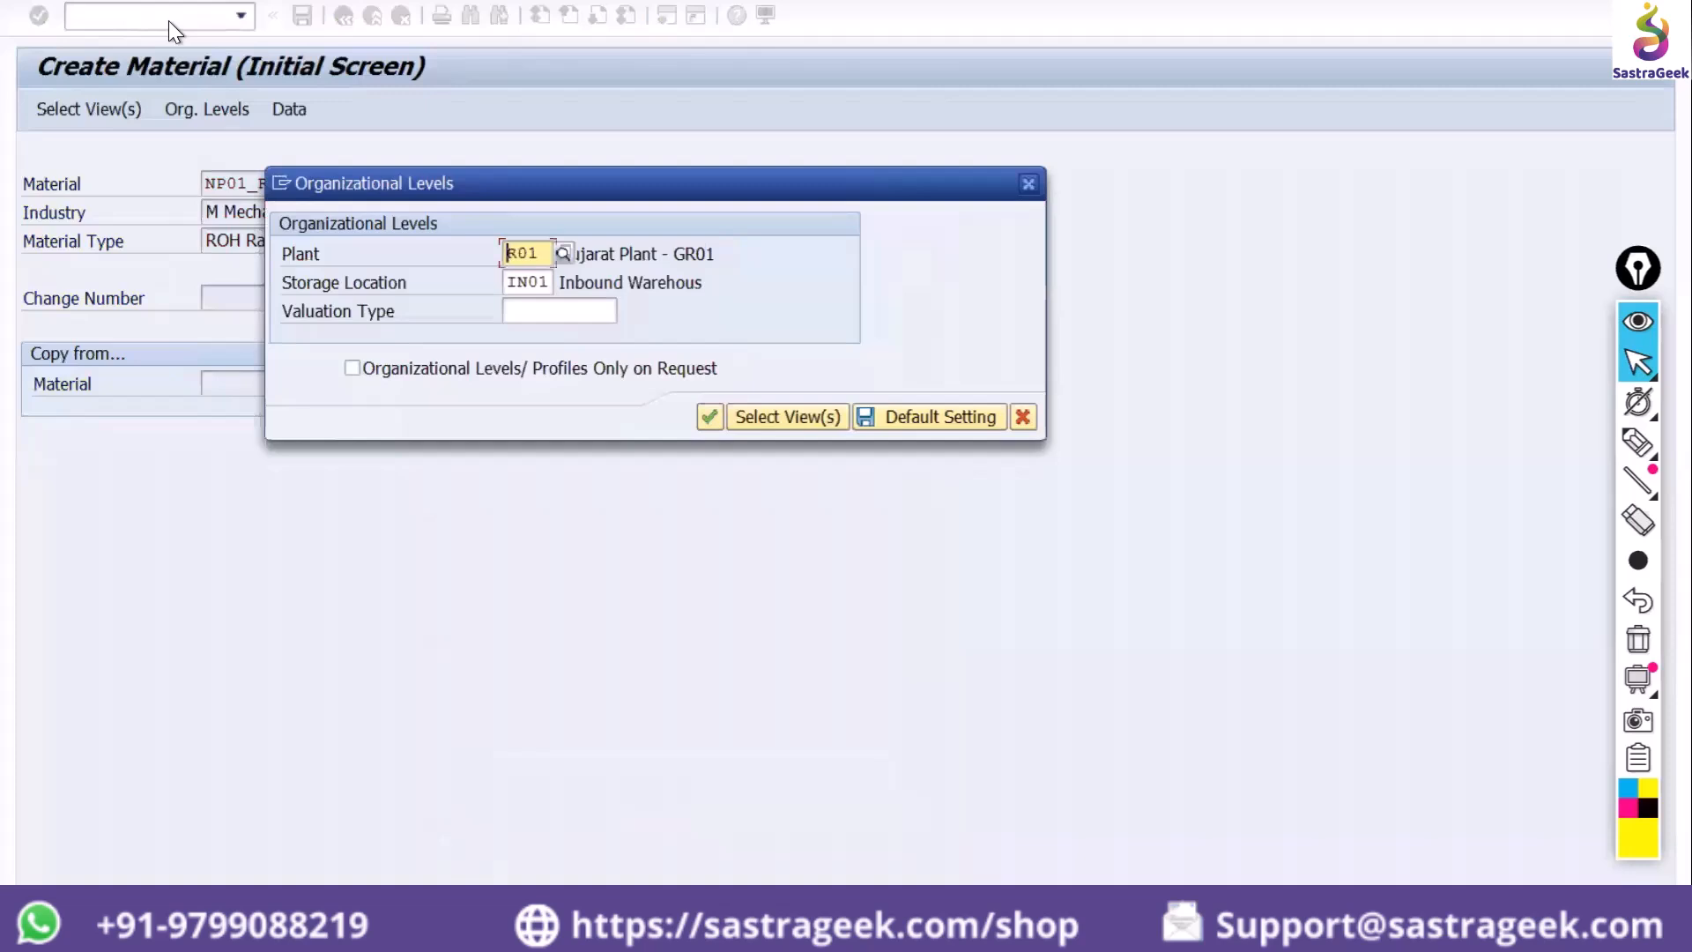
key(Delete)
key(Delete)
key(Delete)
text(np)
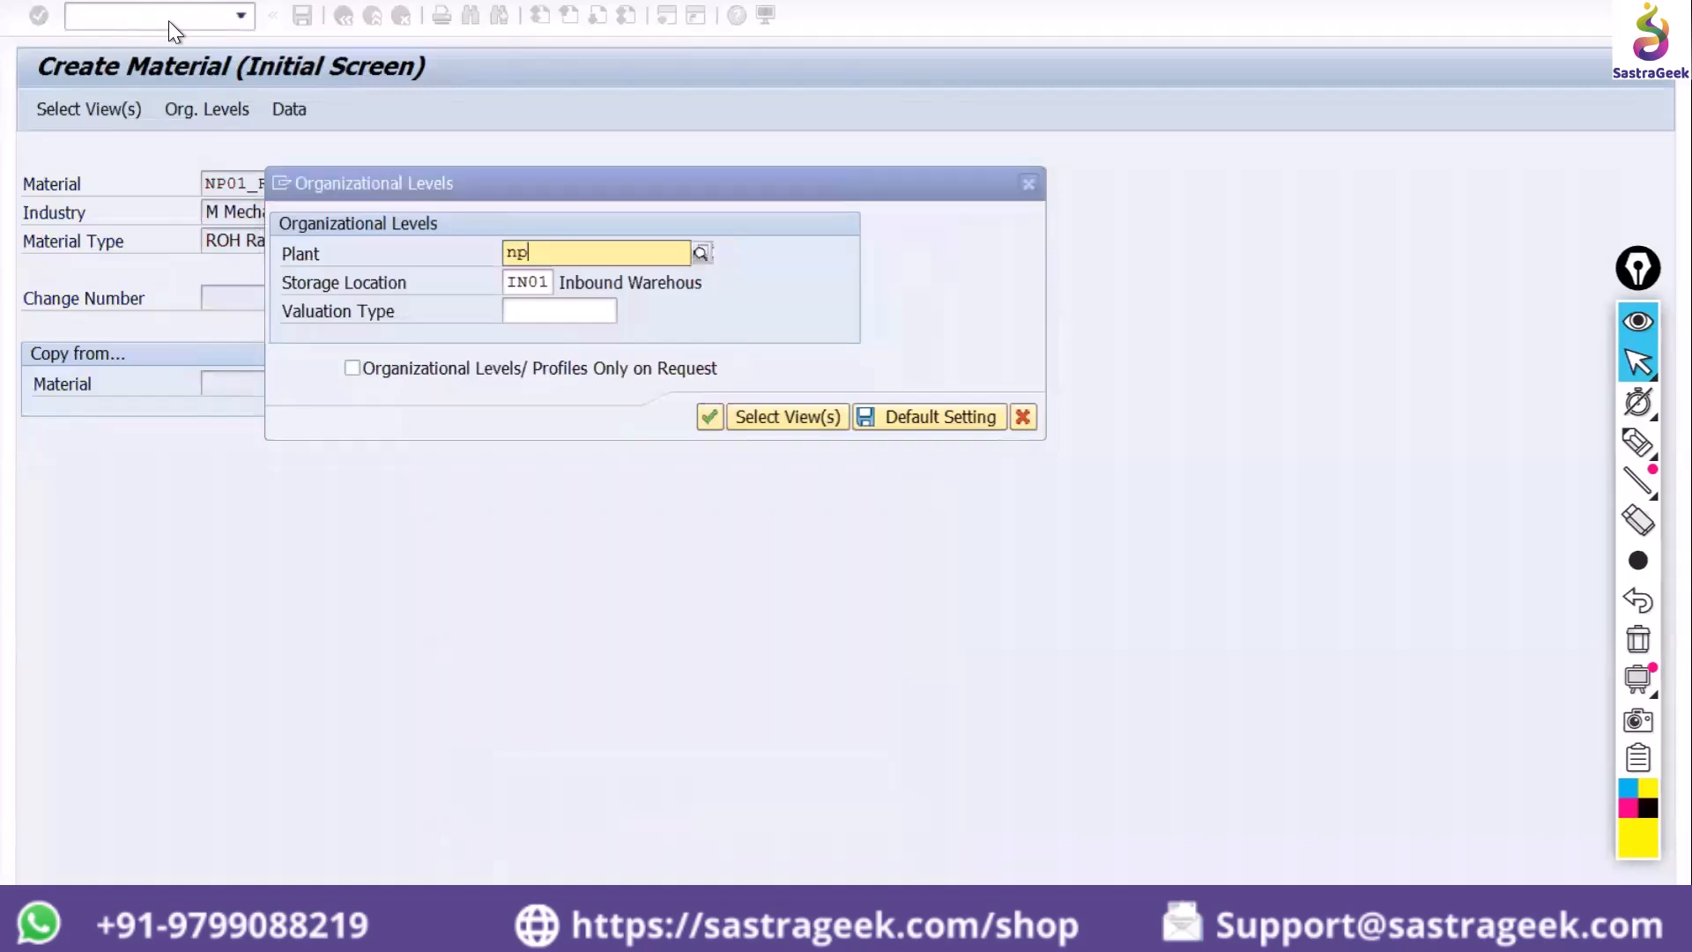
text(01)
key(Return)
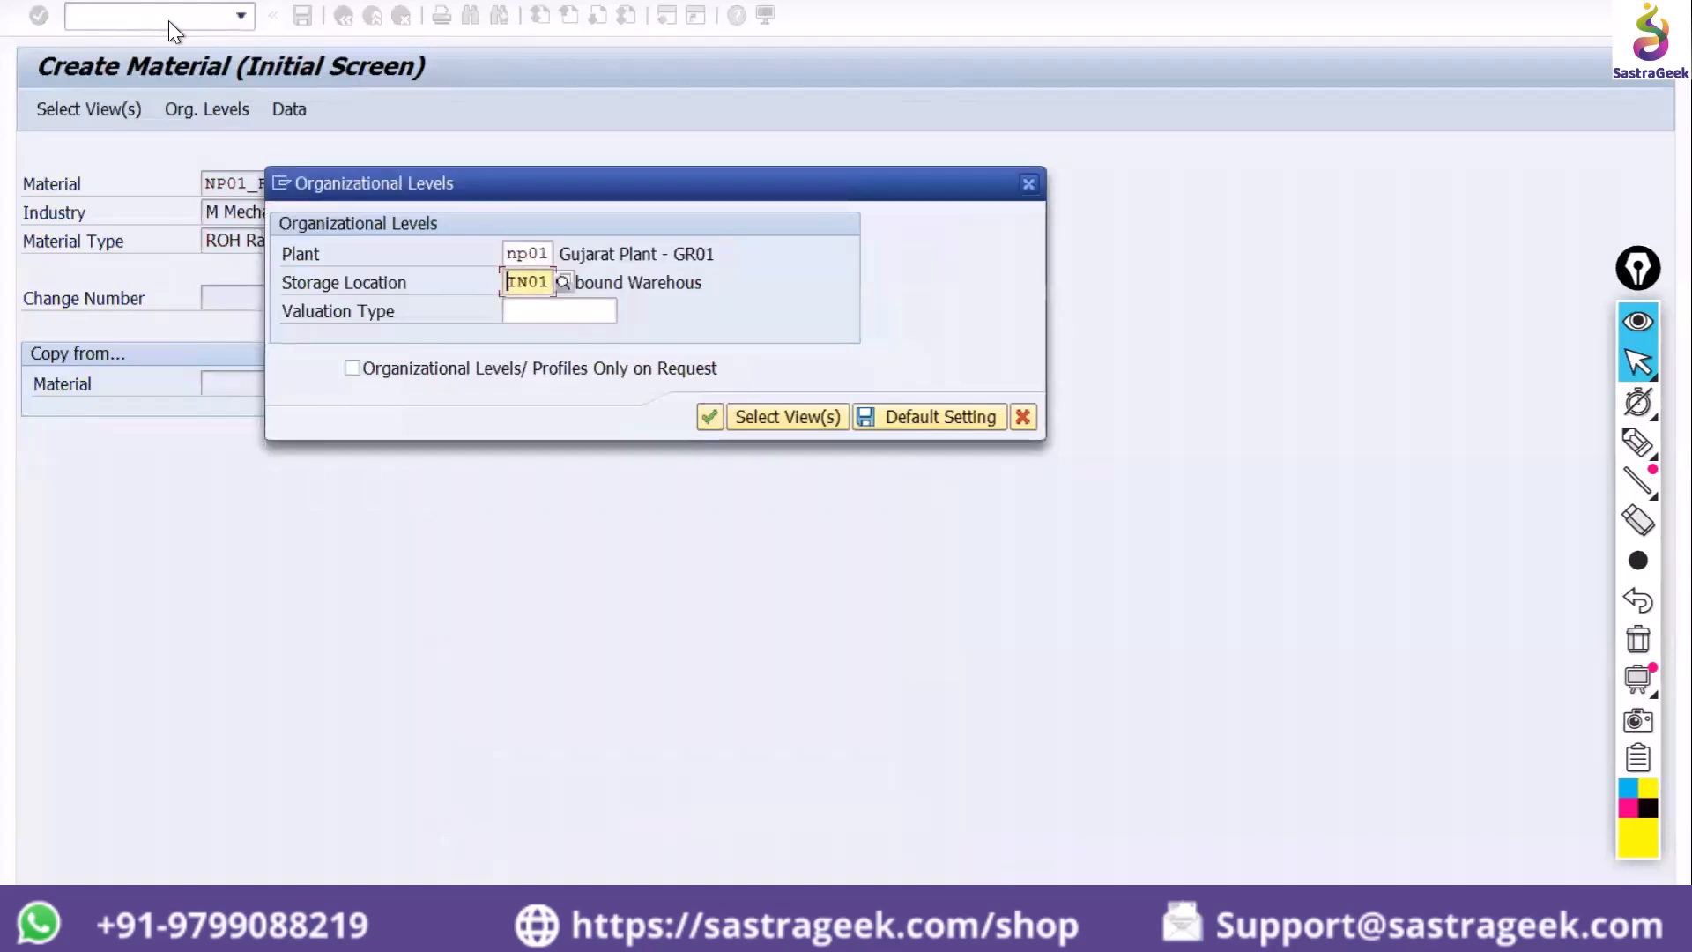
key(Delete)
key(Delete)
key(Delete)
key(Delete)
click(167, 20)
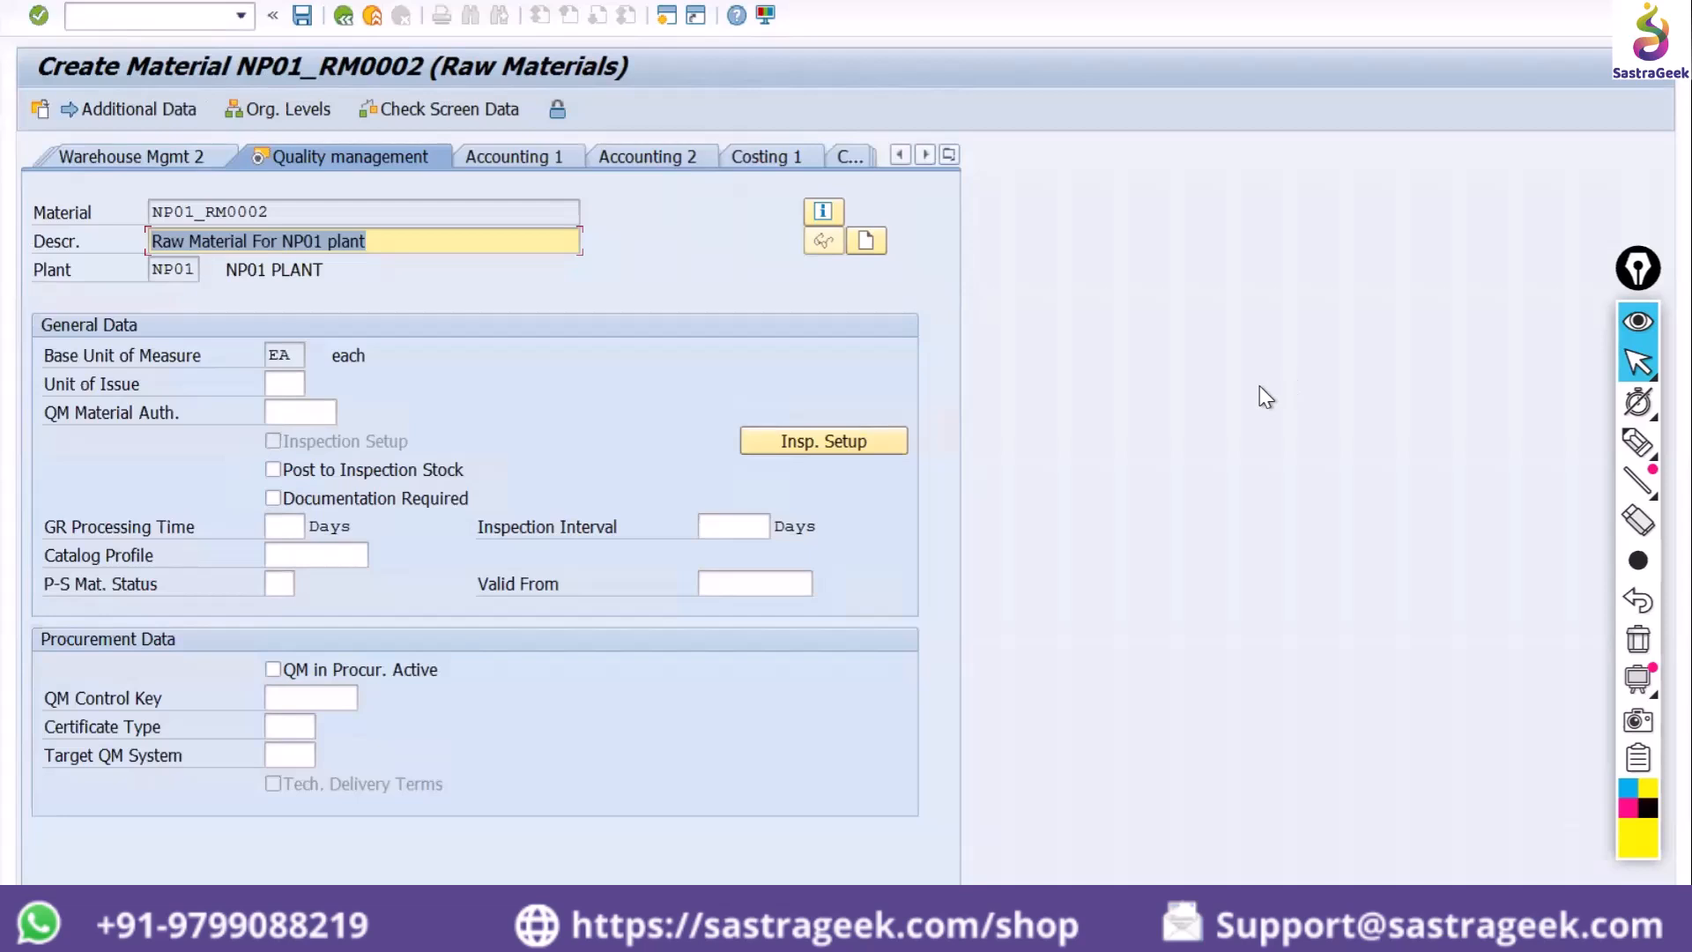
Abandon the opened material's Quality management view and restart material creation from its initial screen
click(950, 156)
click(1011, 109)
click(103, 19)
text(/nmm)
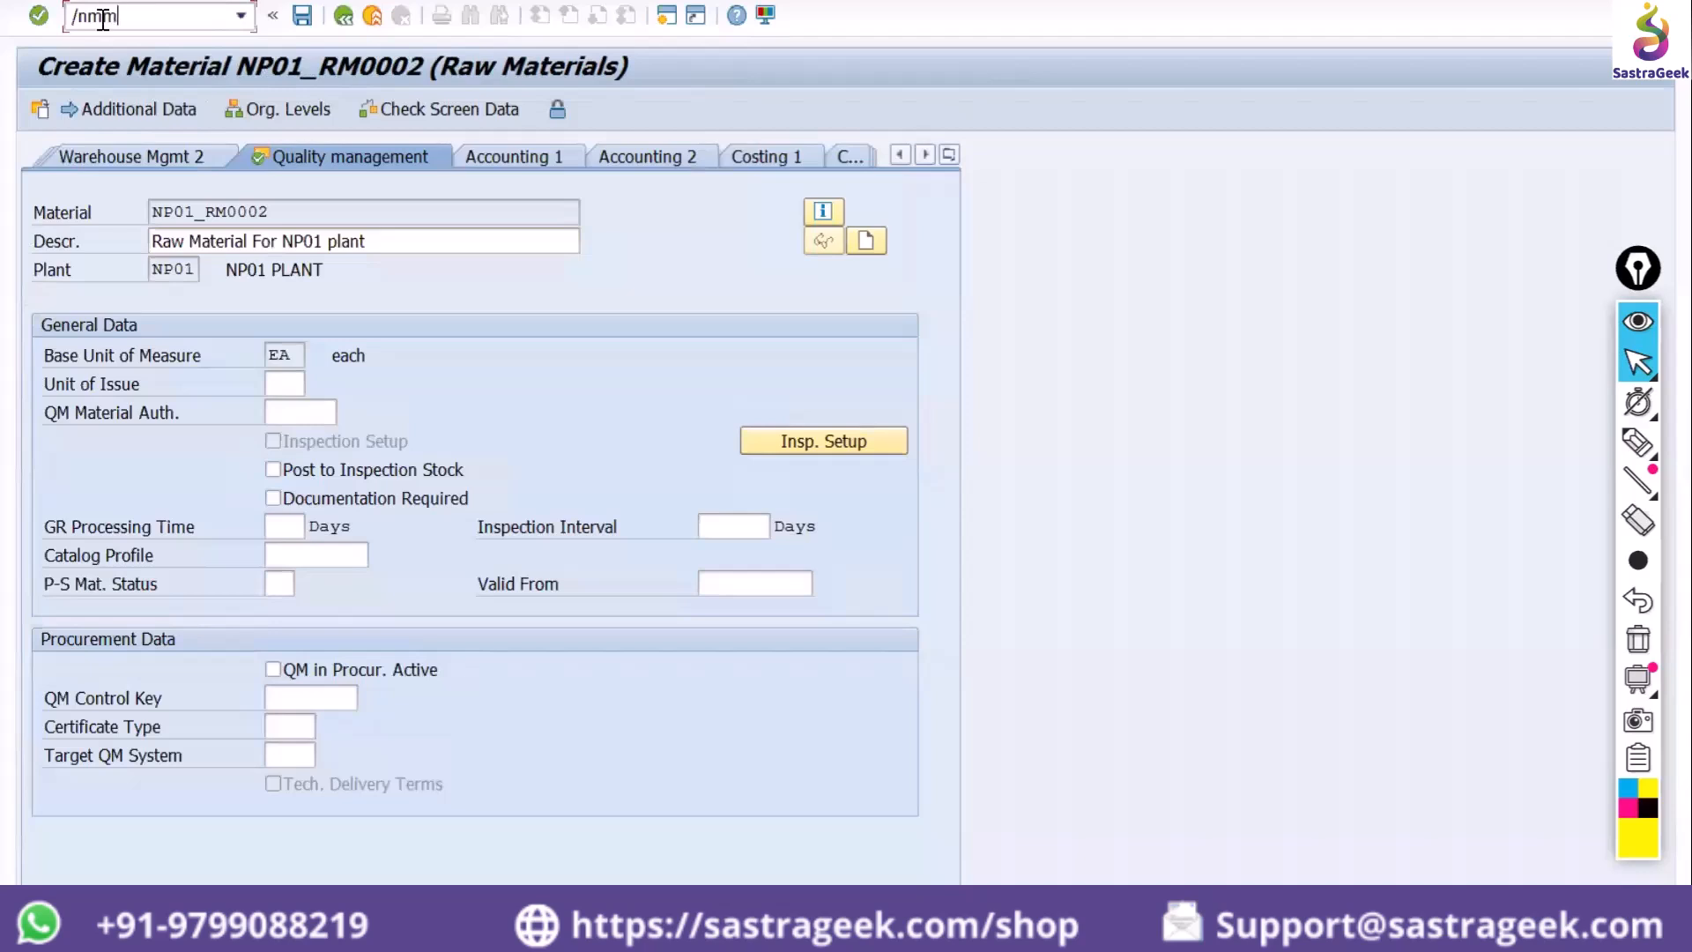
key(Return)
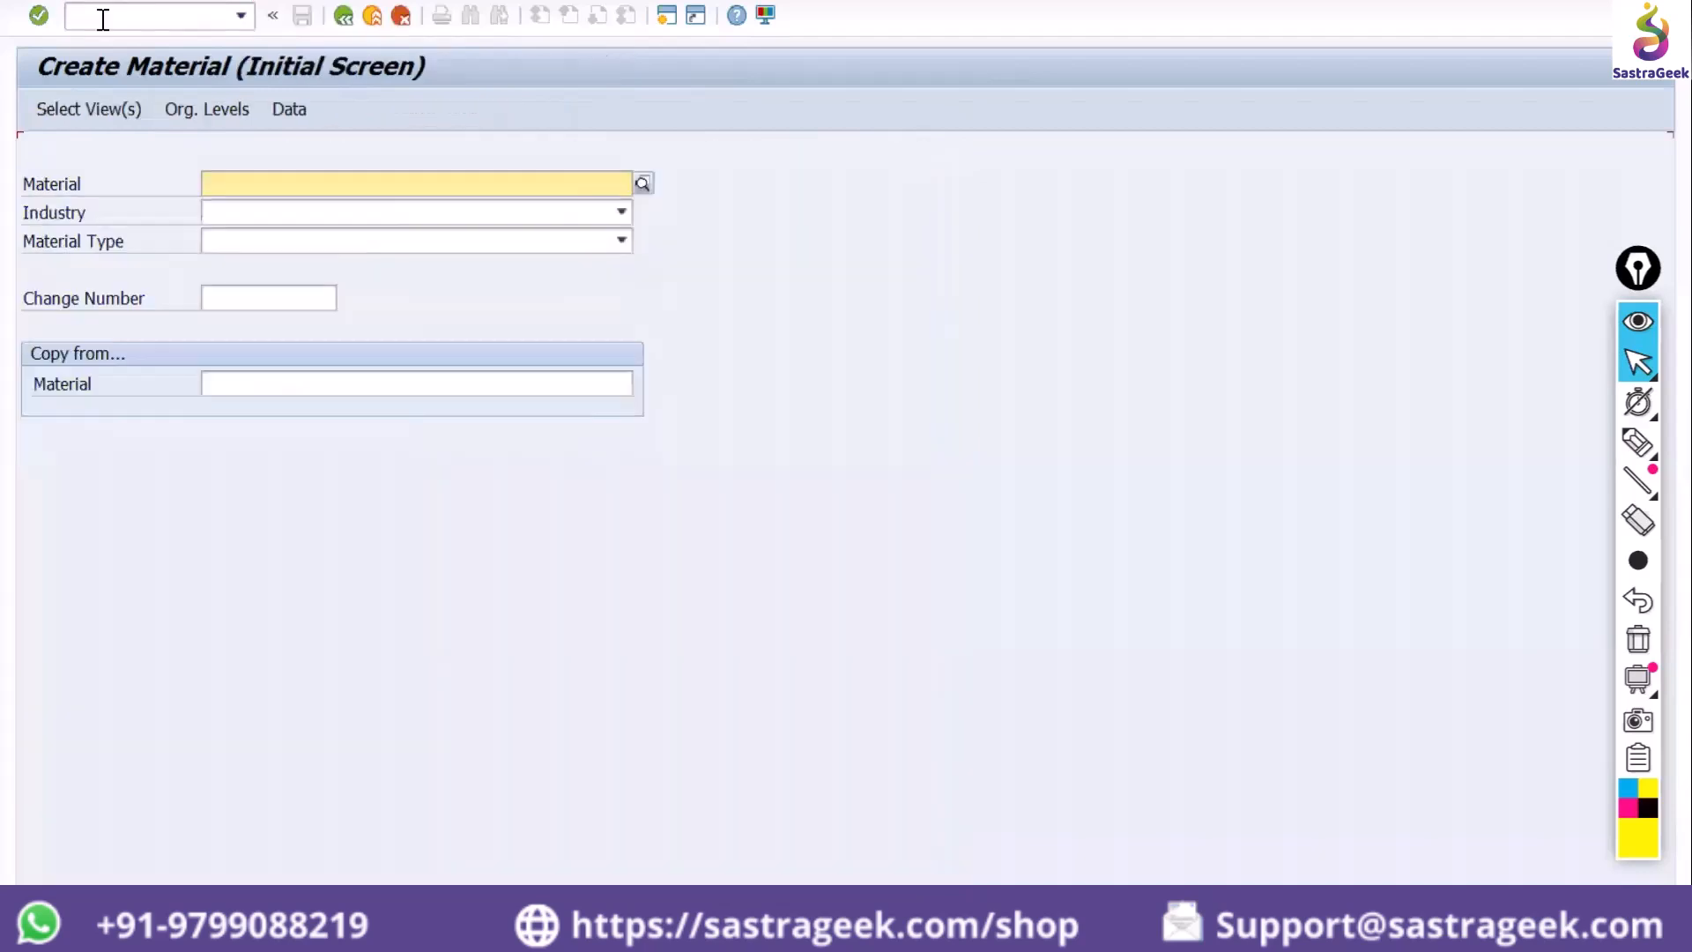
Enter material NP01_RM0002 with industry M Mechanical engineering and material type ROH Raw Materials, and continue to the view selection
text(NP01_RM0002)
key(Tab)
text(M)
key(Tab)
text(ROH)
key(Return)
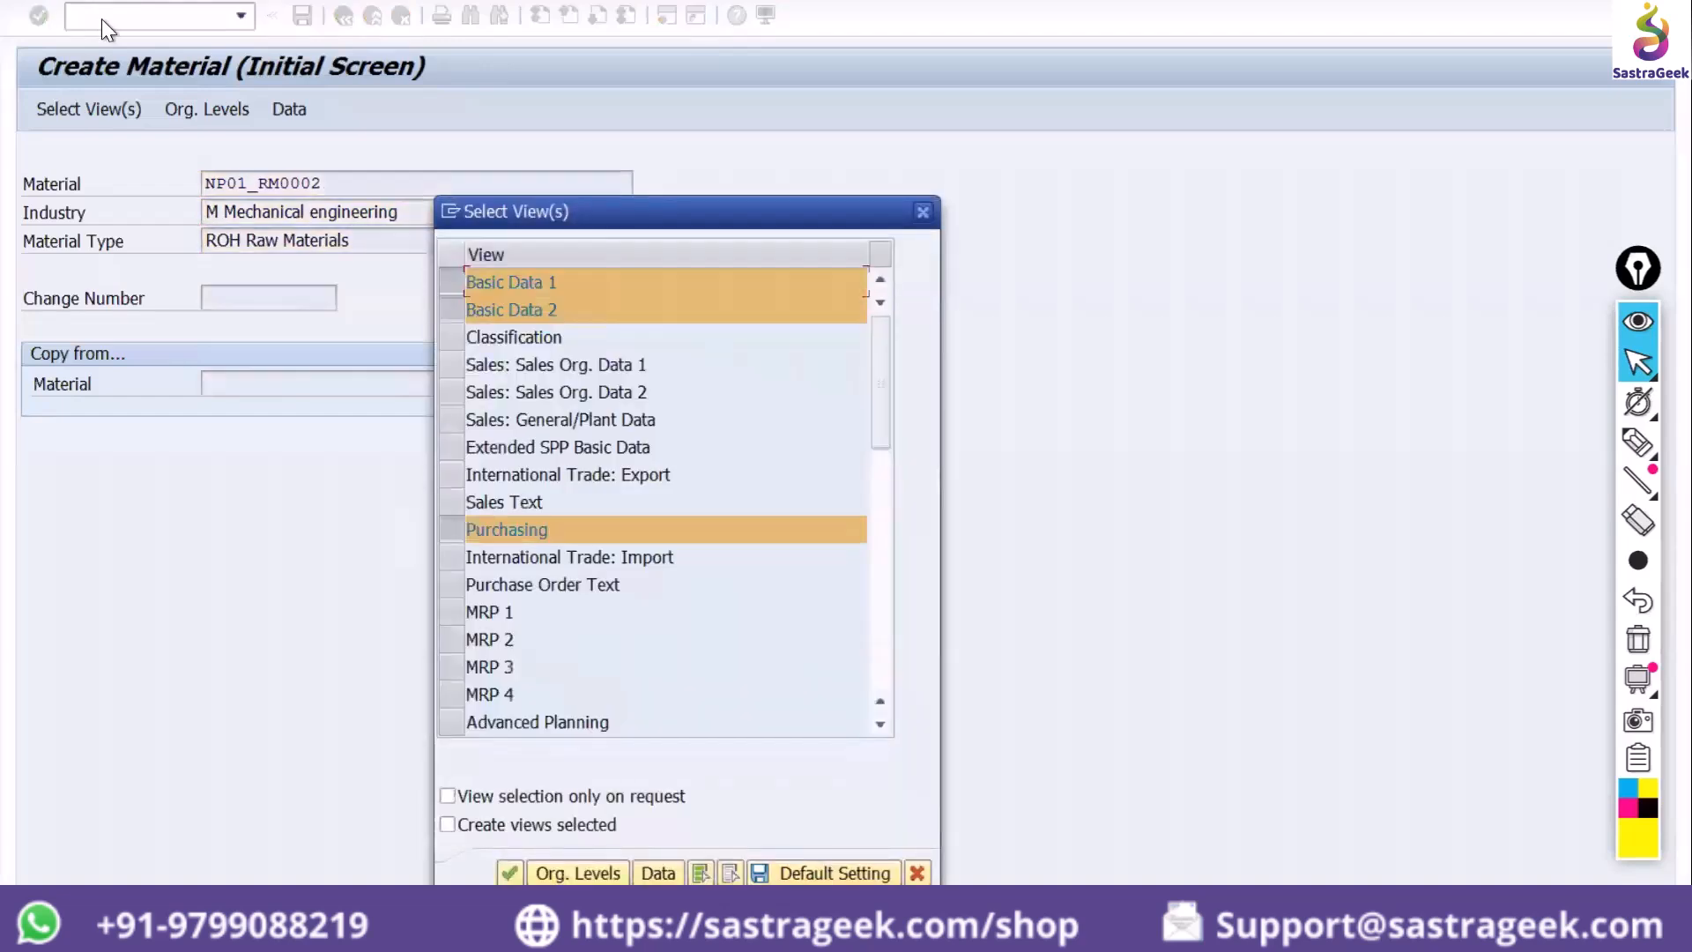
Accept the preselected views and set the plant to np01 and the storage location to 171A
key(Return)
key(Delete)
key(Delete)
key(Delete)
key(Delete)
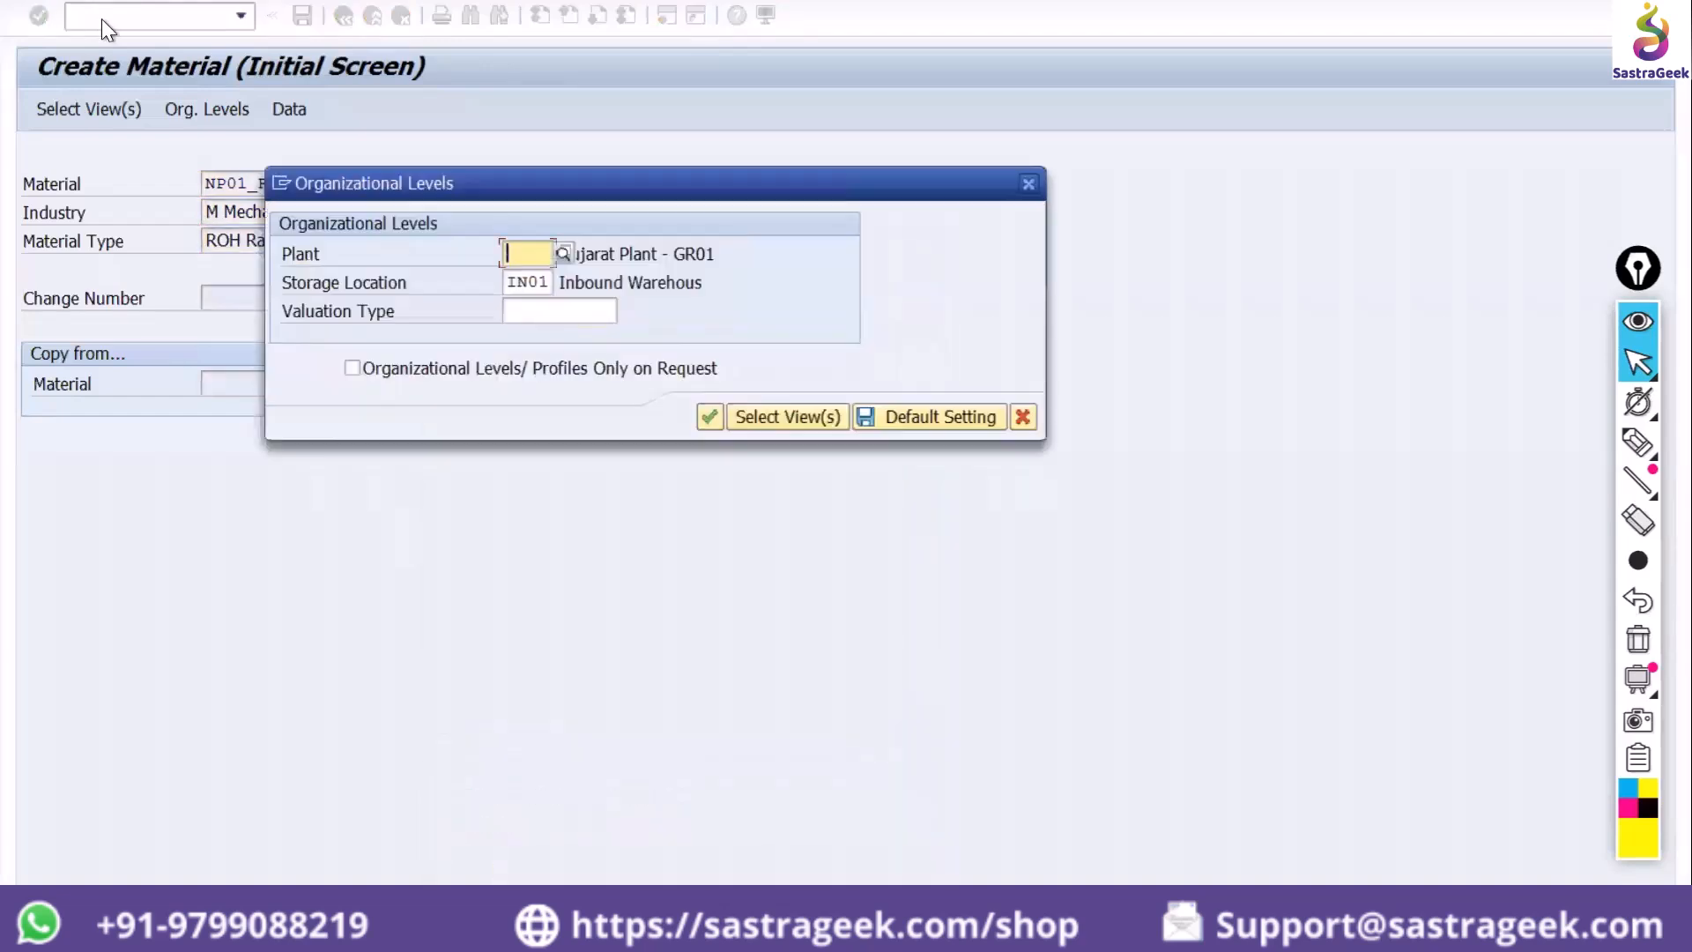
text(np01)
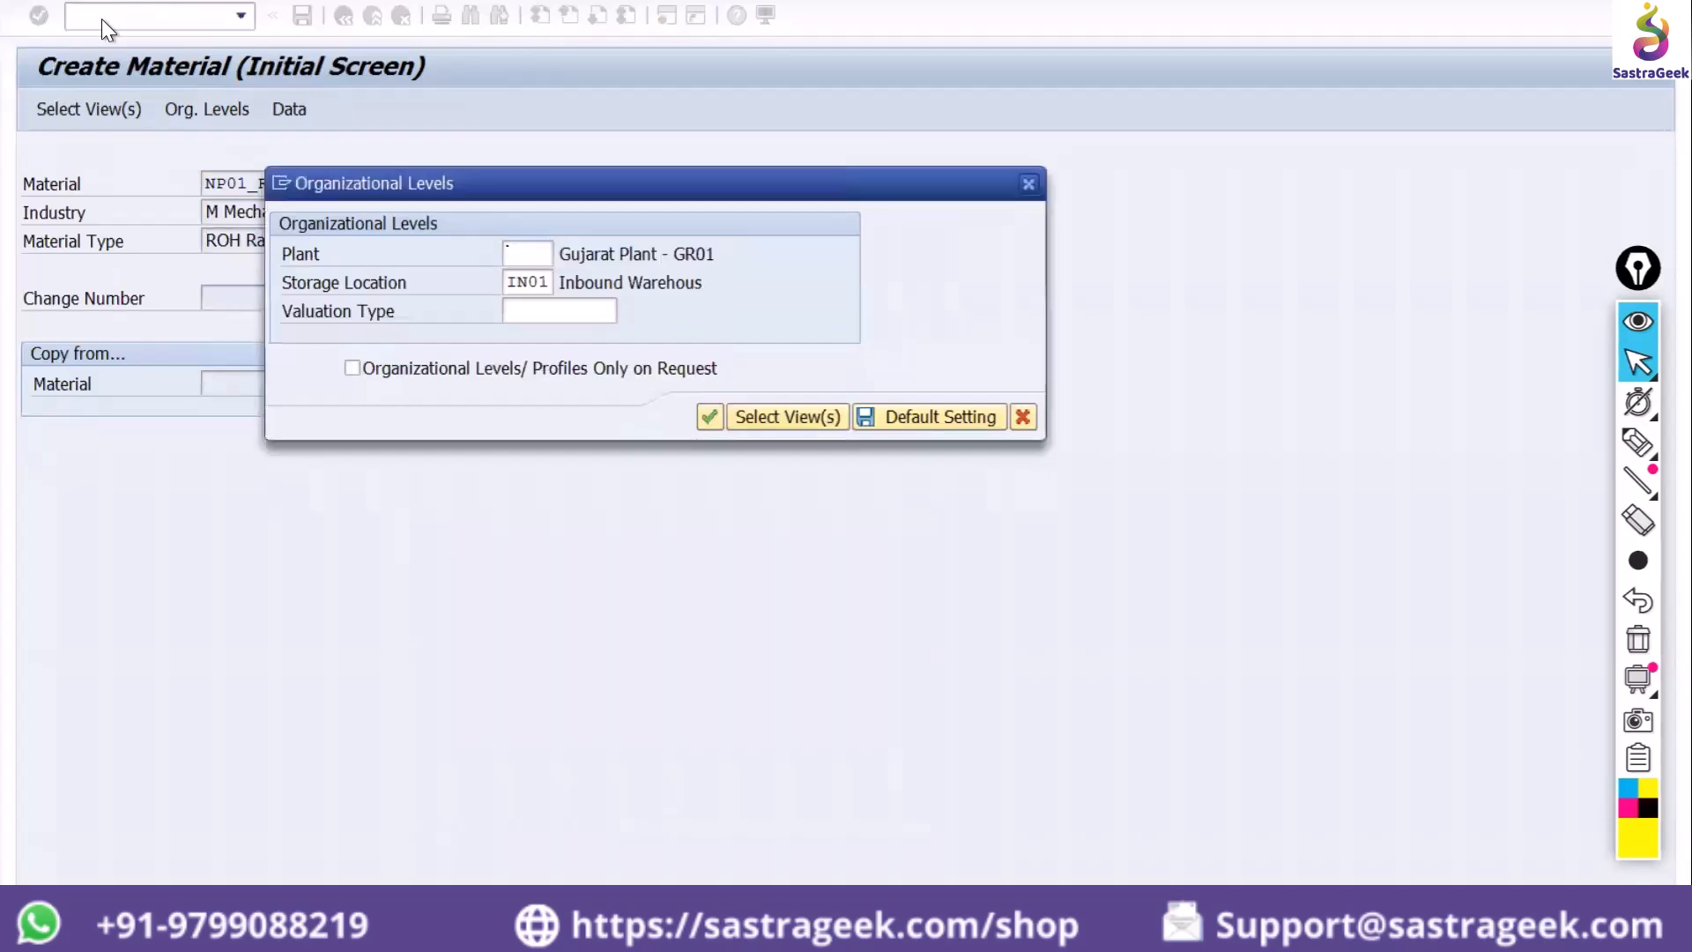
key(Tab)
key(Delete)
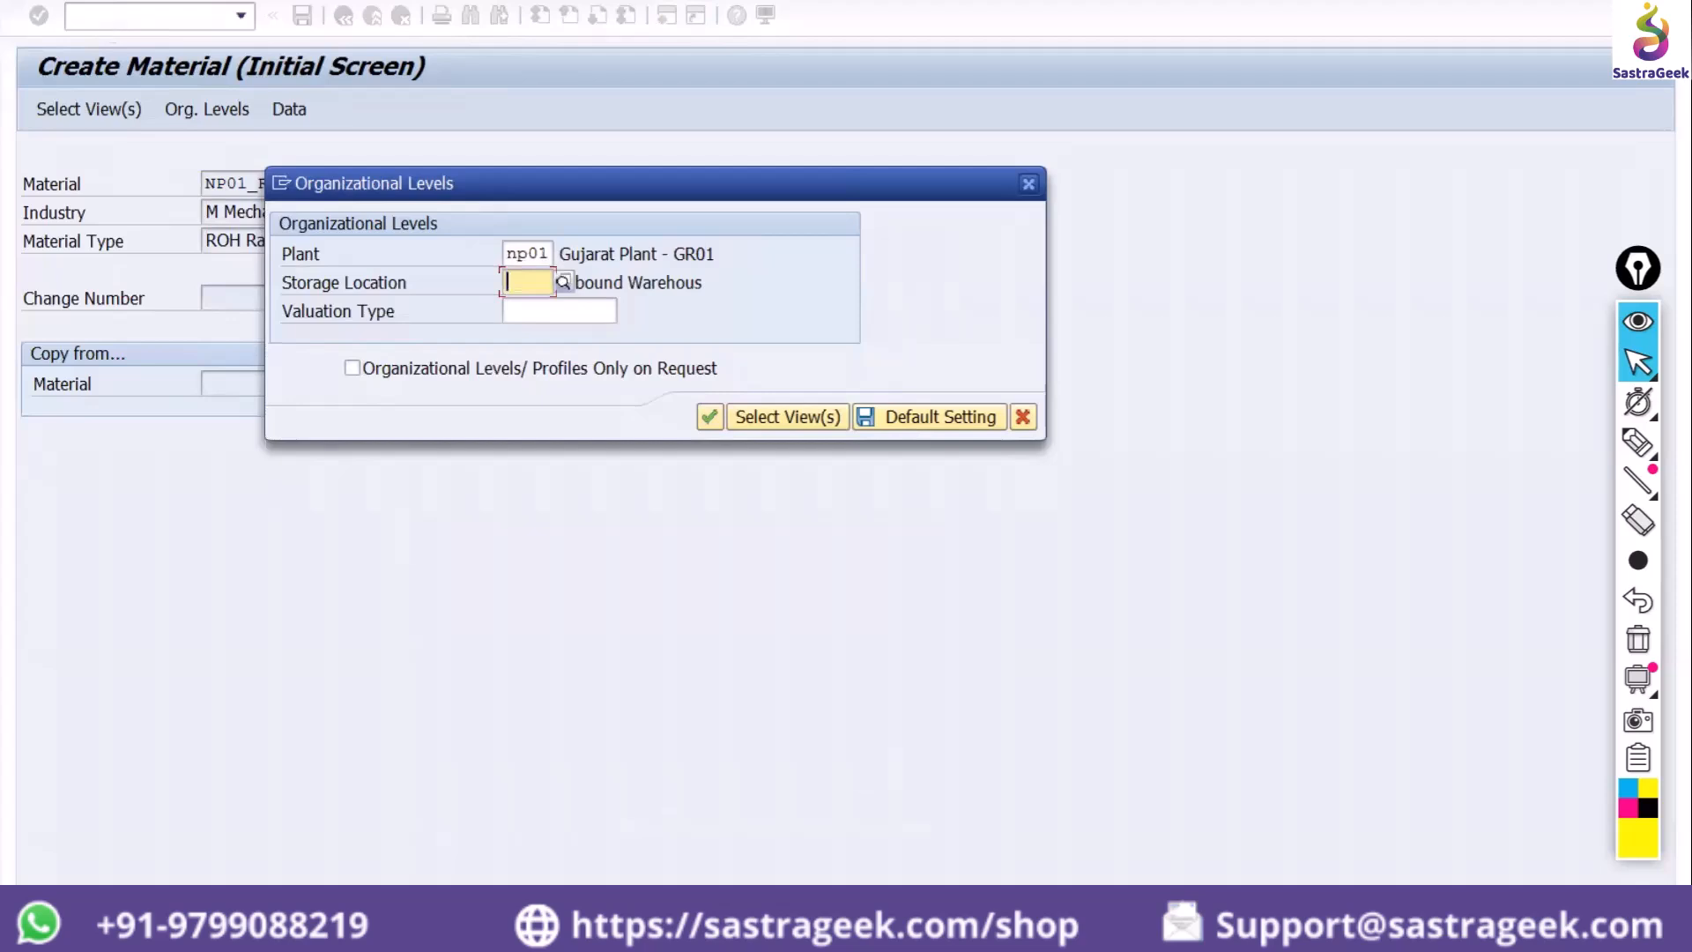
text(171A)
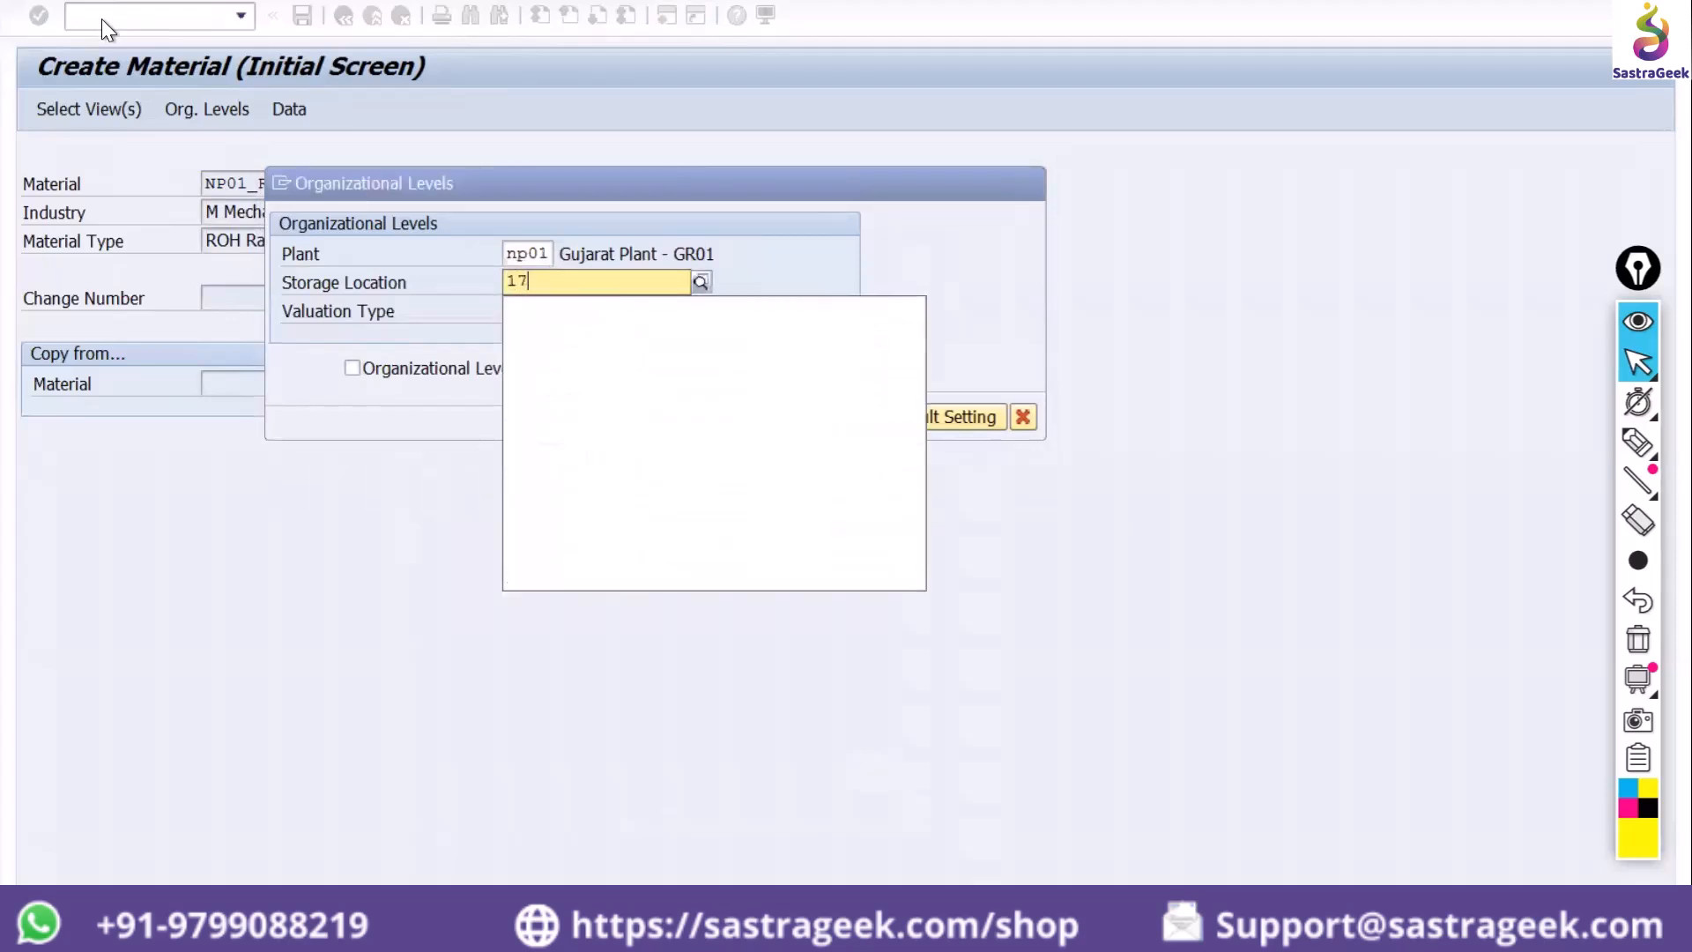
key(Return)
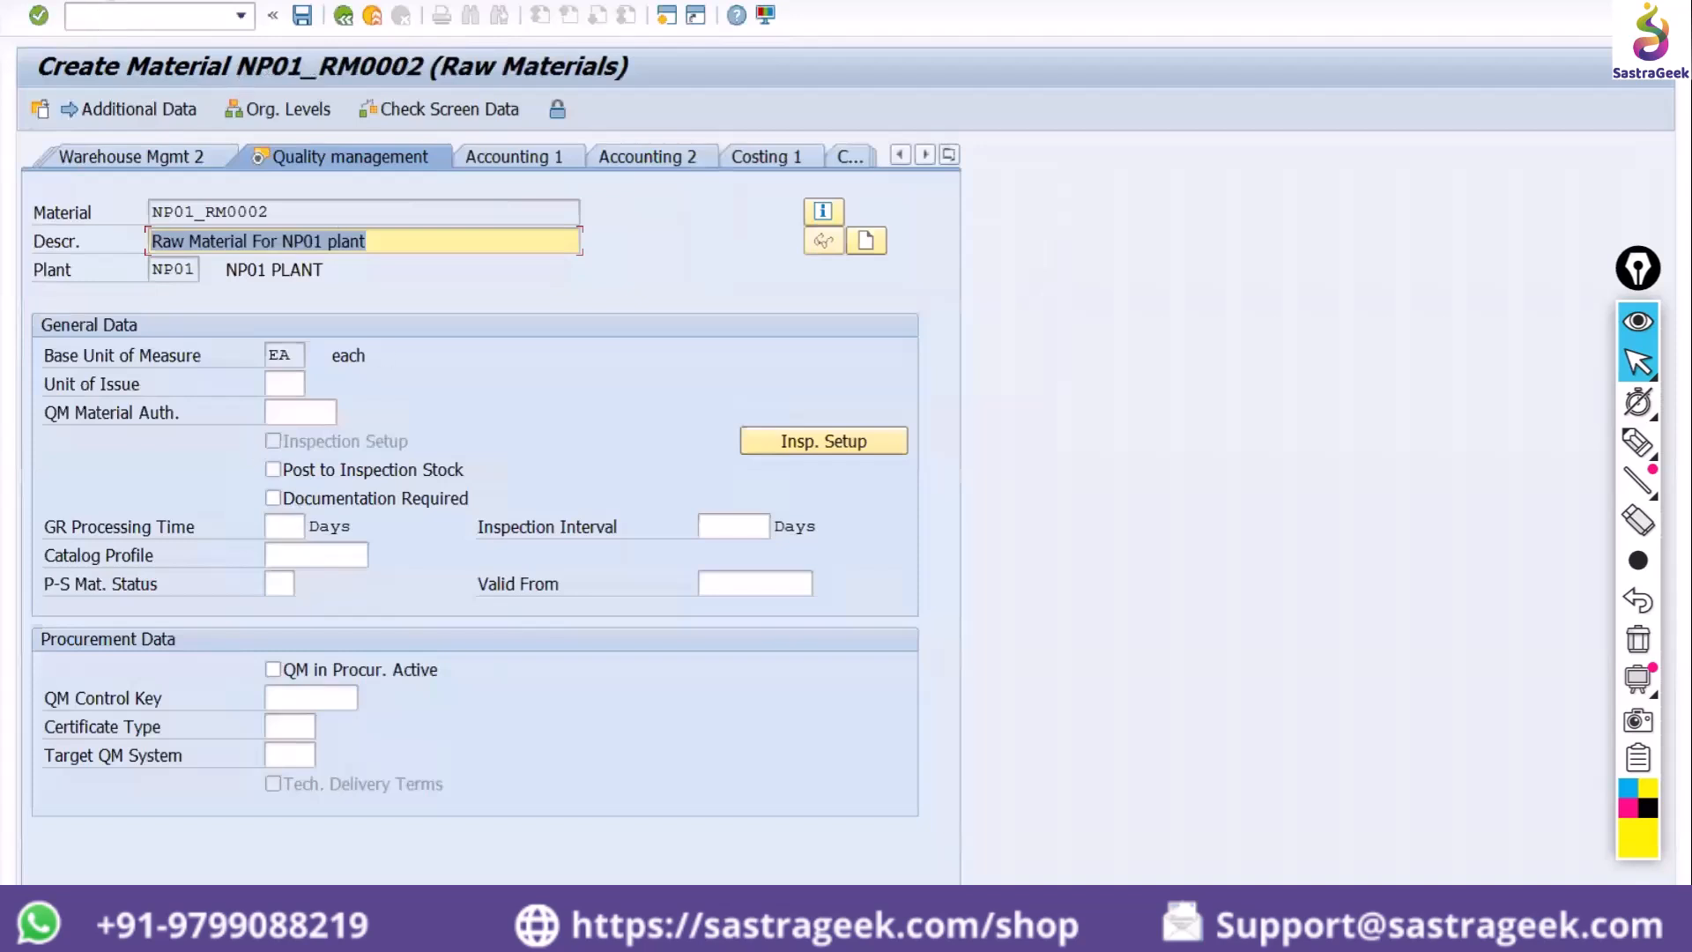
Start the material change transaction MM02 and continue with material NP01_RM0002 and the preselected views to the organizational levels
click(125, 15)
text(/nmm02)
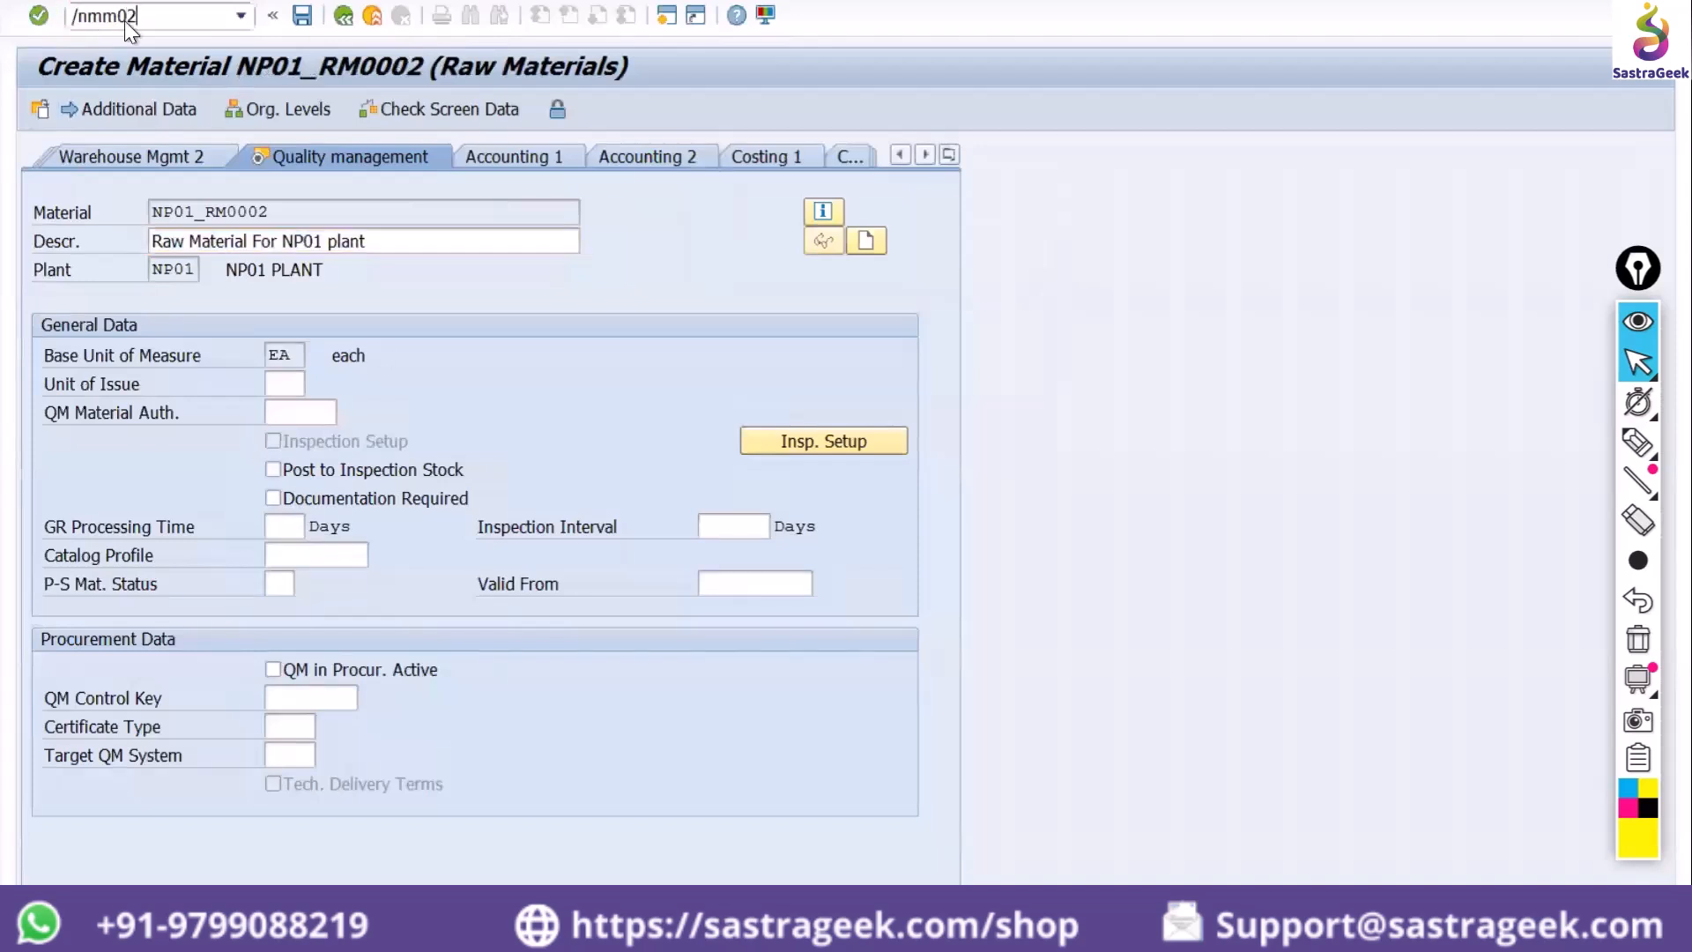
key(Return)
key(Return)
key(Return)
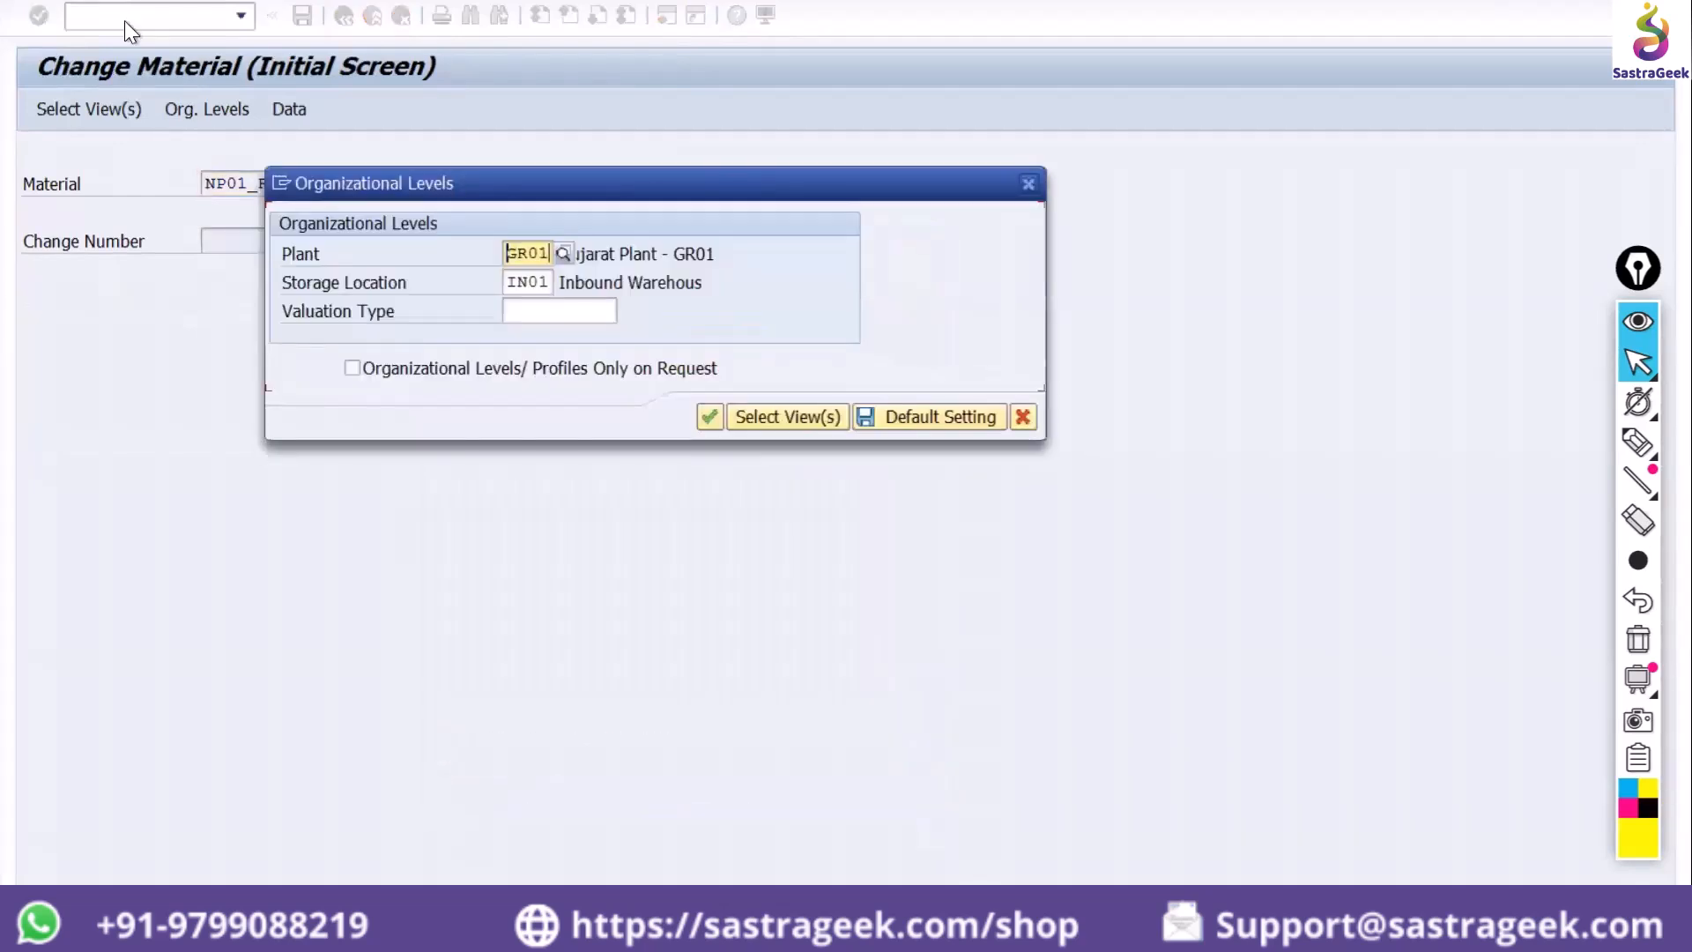
Set the plant to np01, replace the storage location, and open the material's Basic data 1 view
key(Delete)
key(Delete)
key(Delete)
key(Delete)
text(np01)
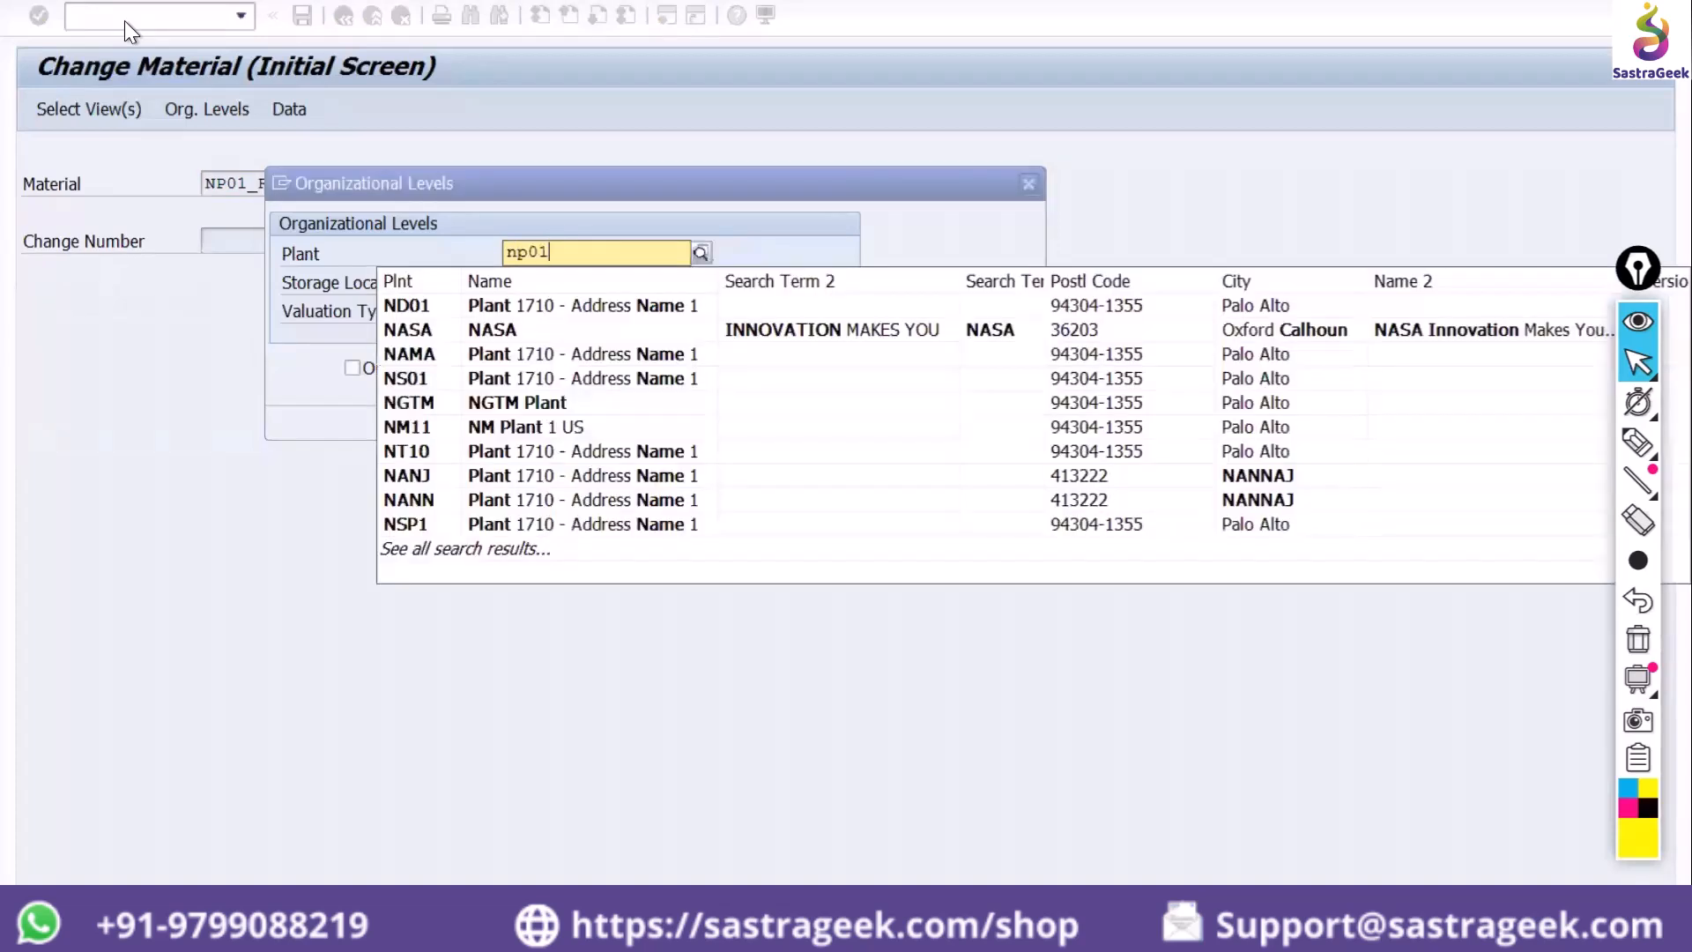
key(Return)
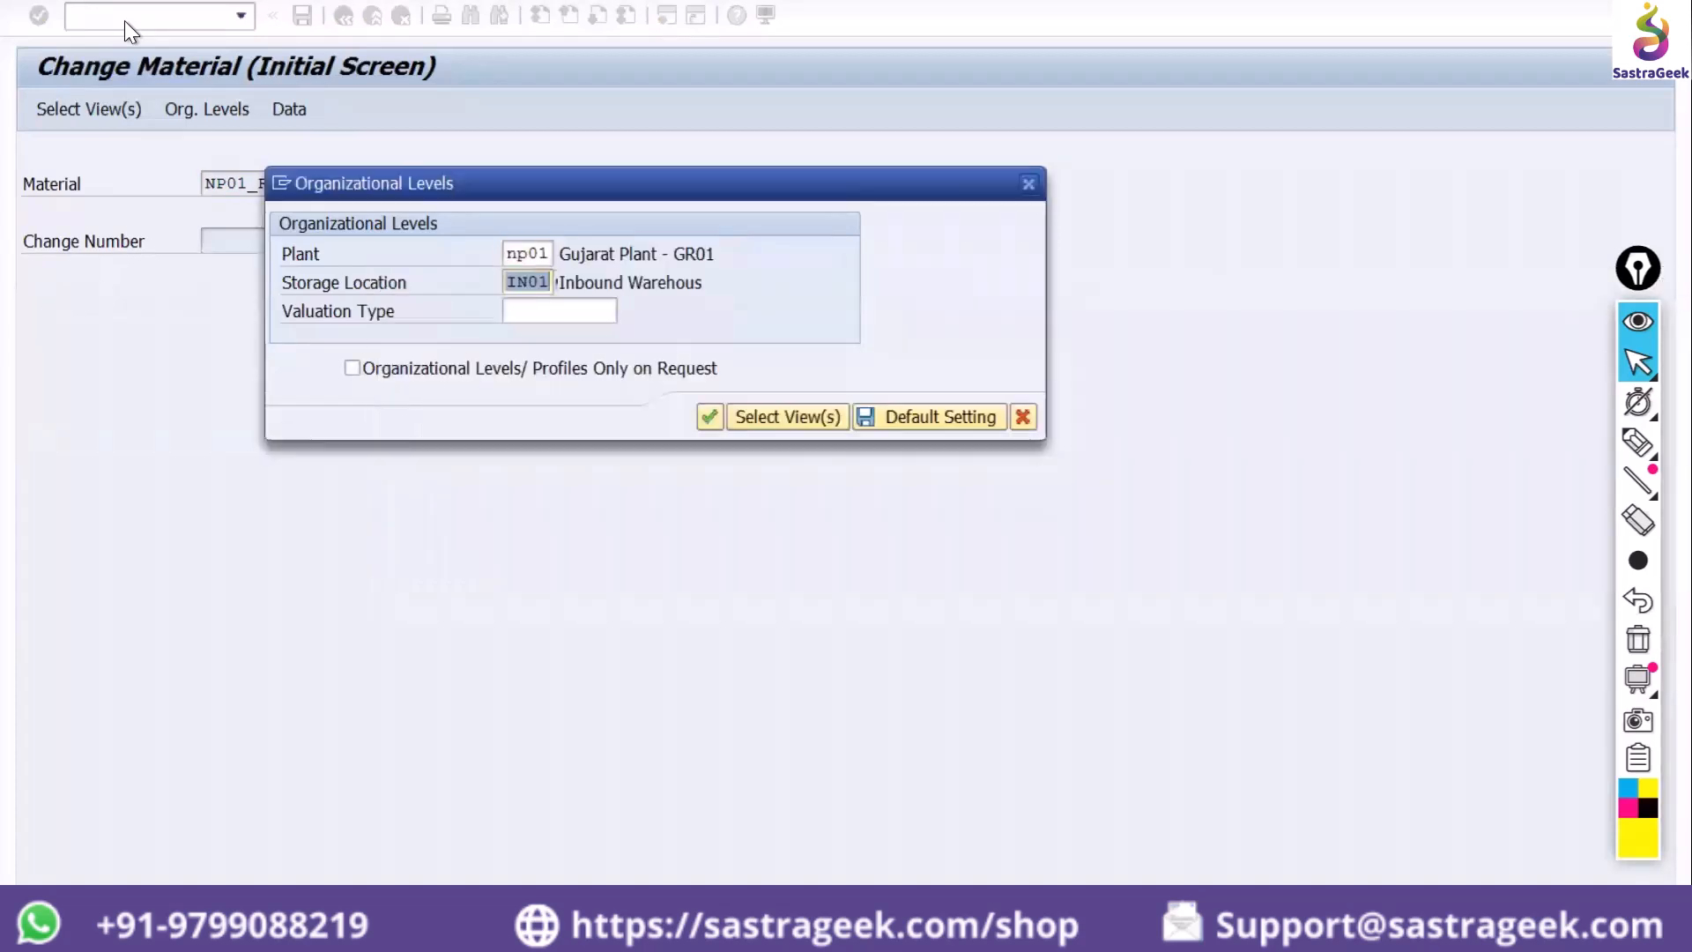
text(IN01)
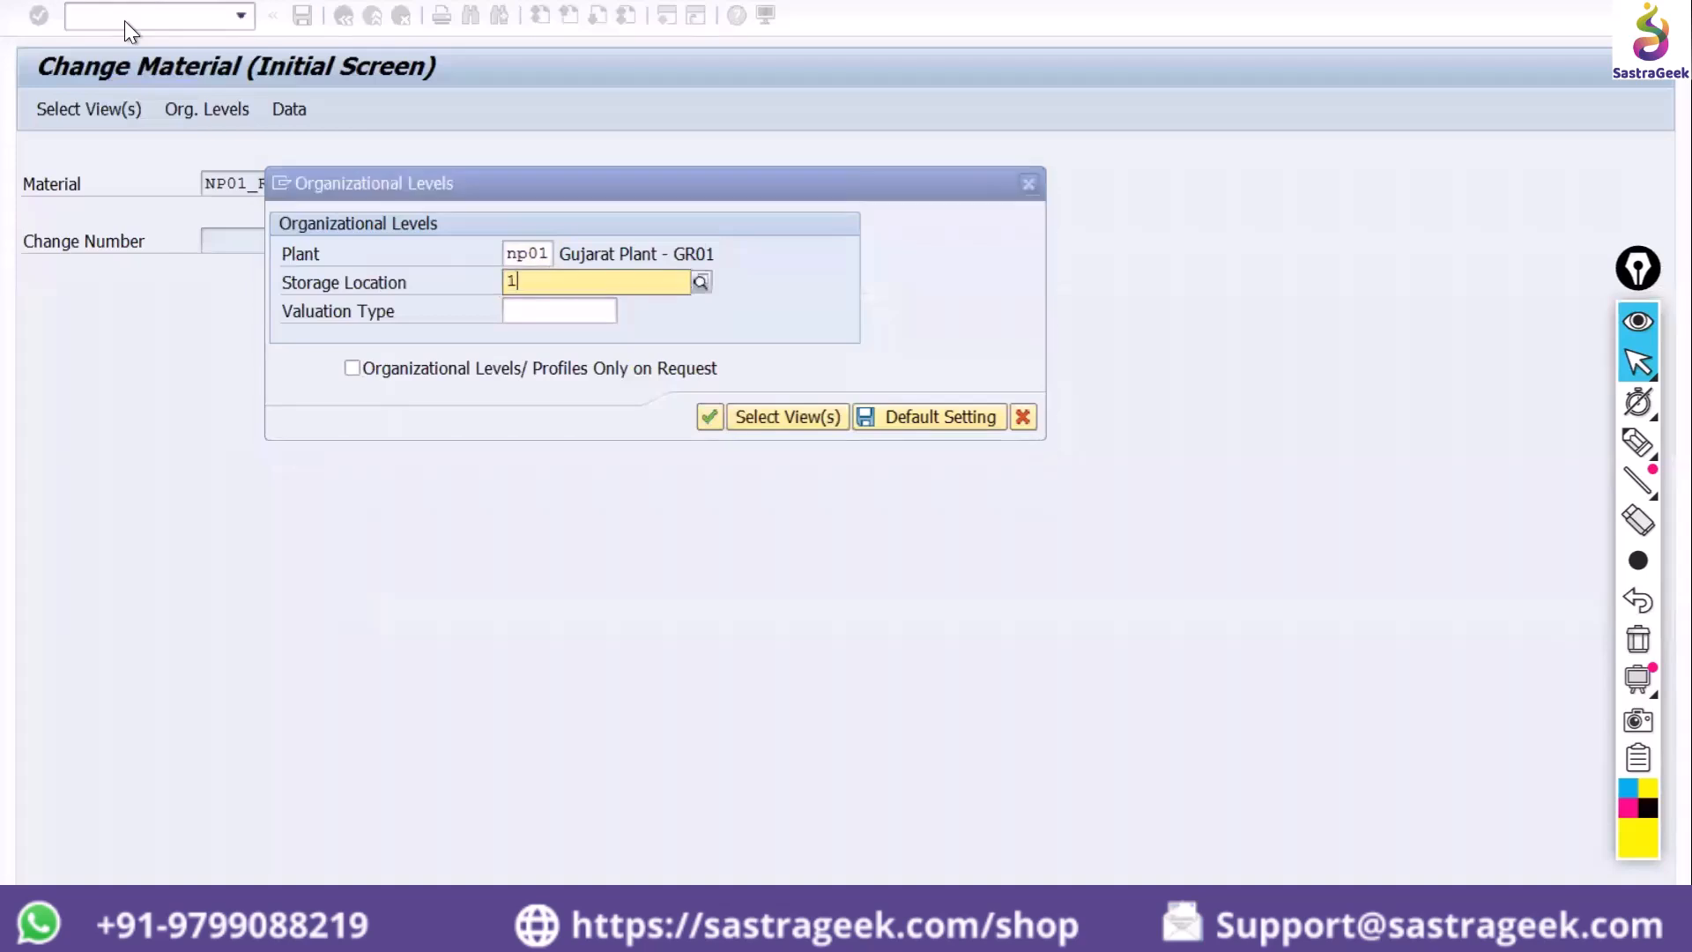
key(Return)
key(Return)
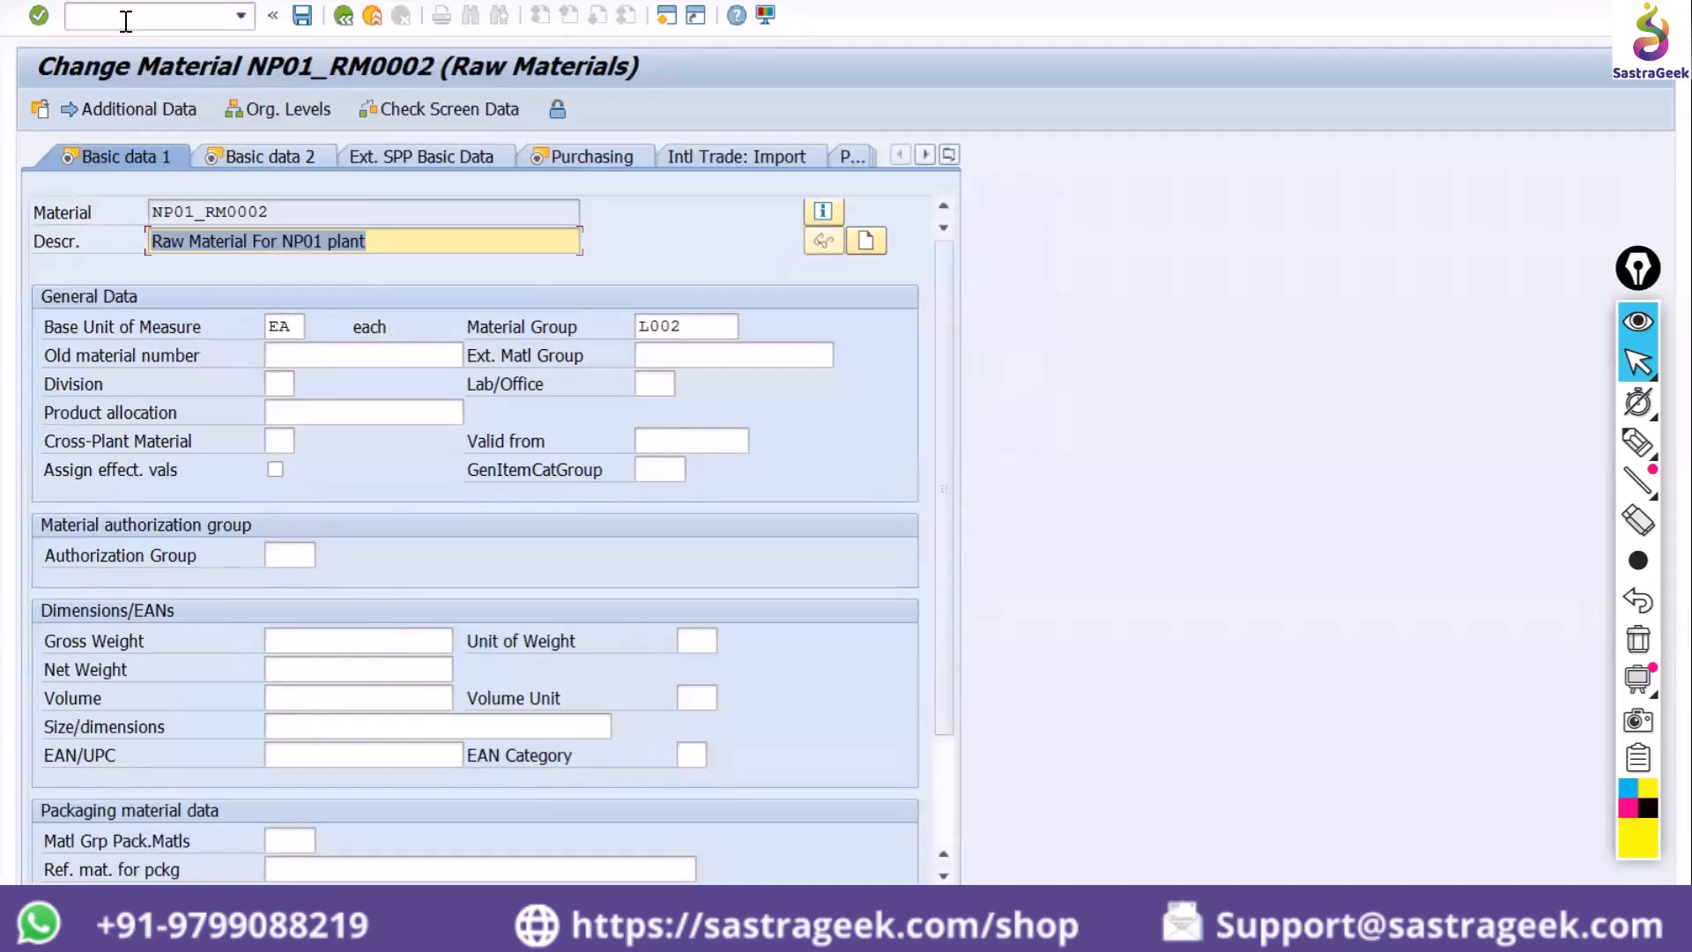
Open the technical information of the Material Group field, highlight its table and field names, and close it
click(672, 328)
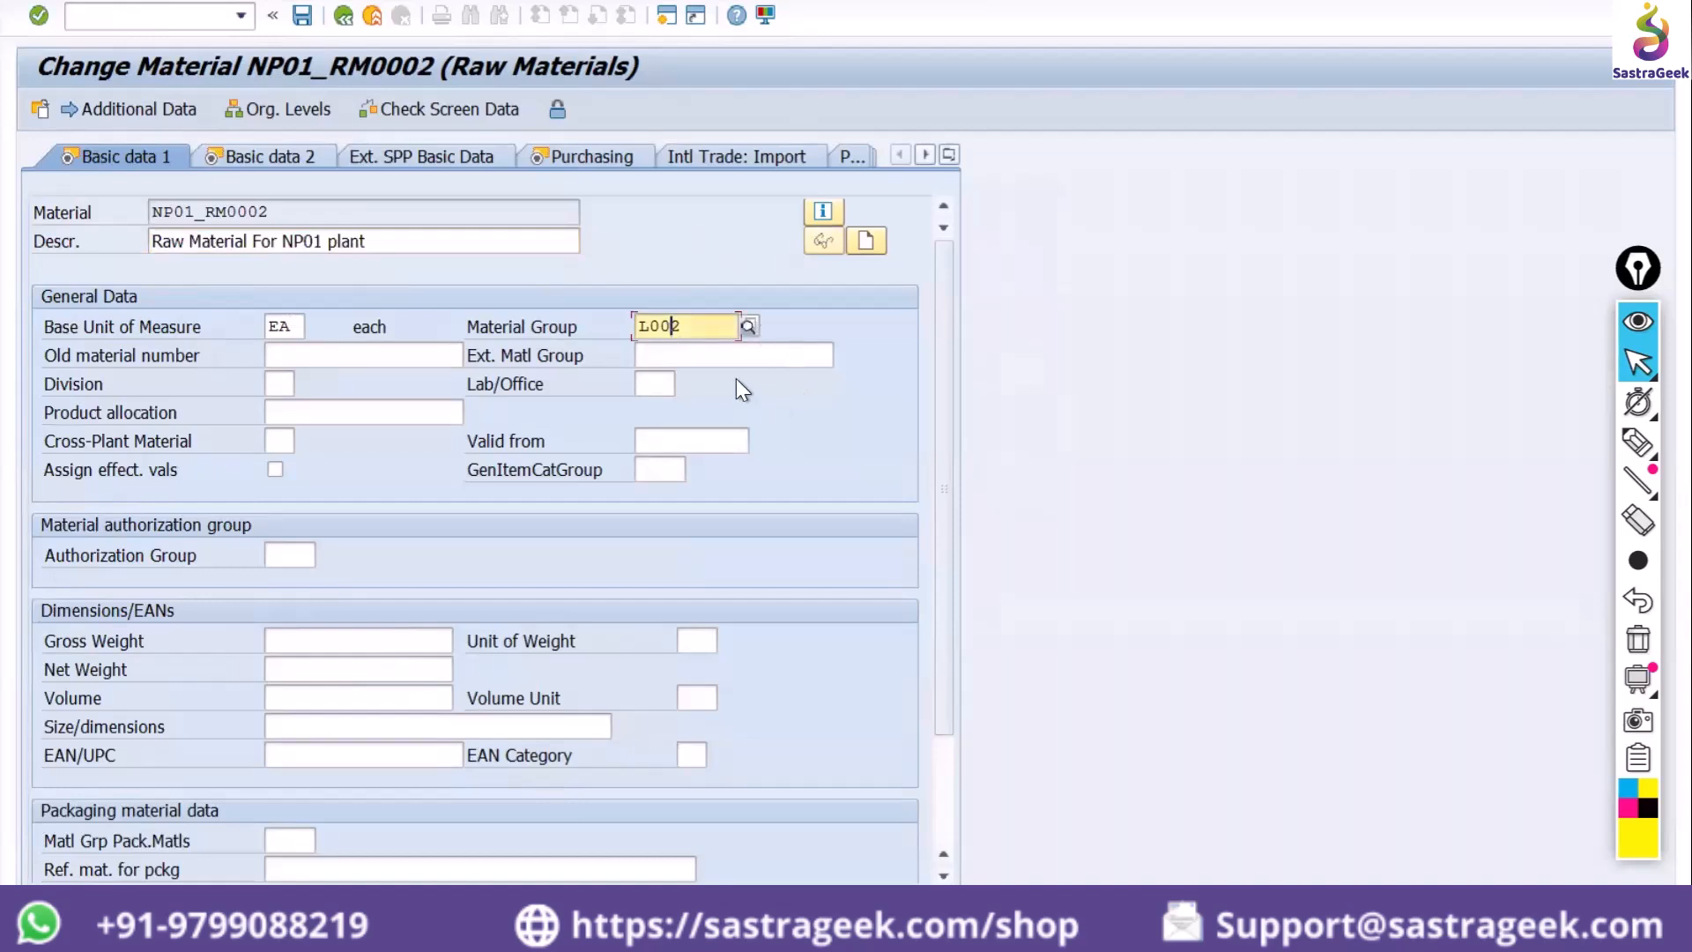
click(547, 324)
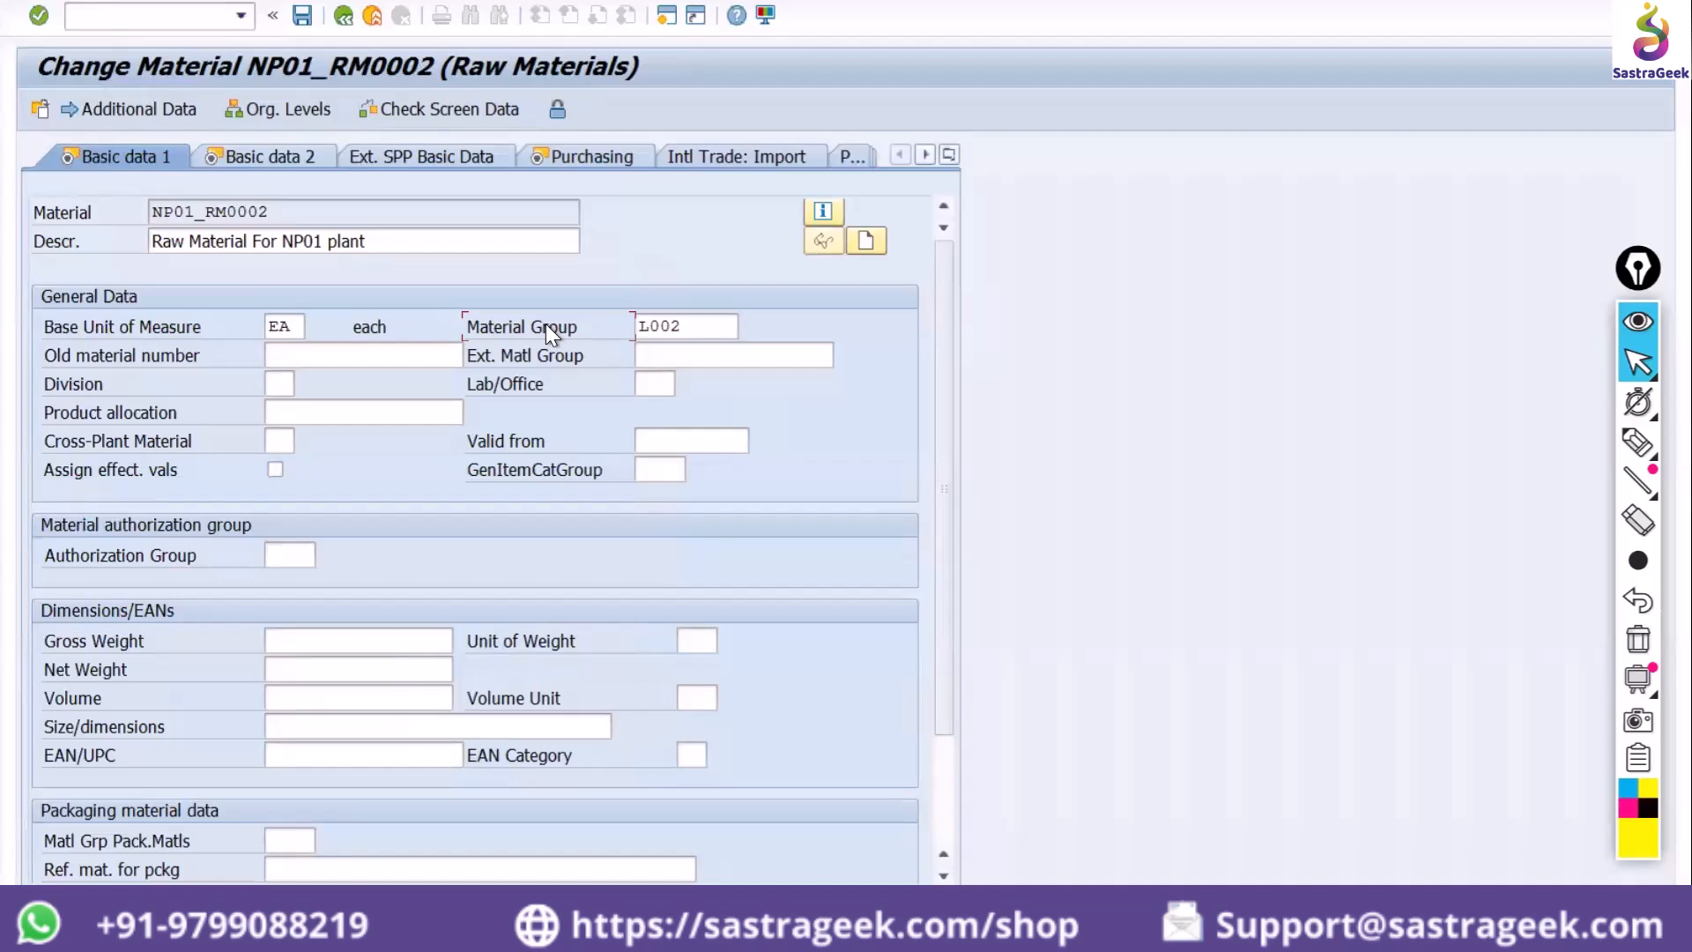
right_click(546, 326)
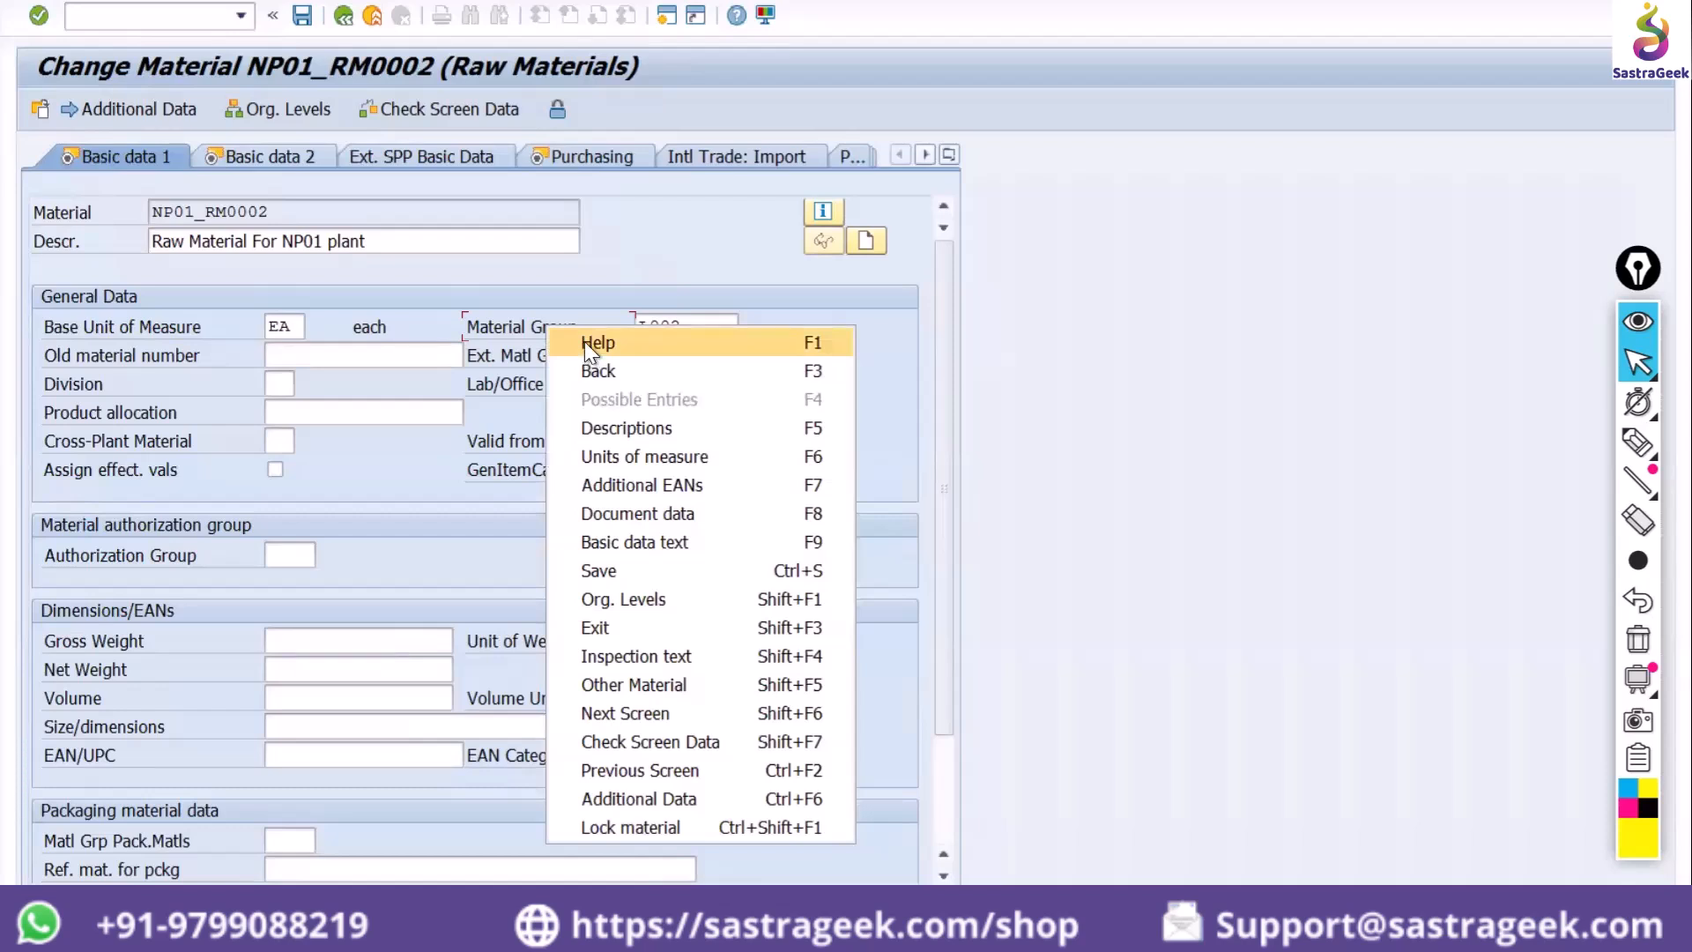
click(585, 343)
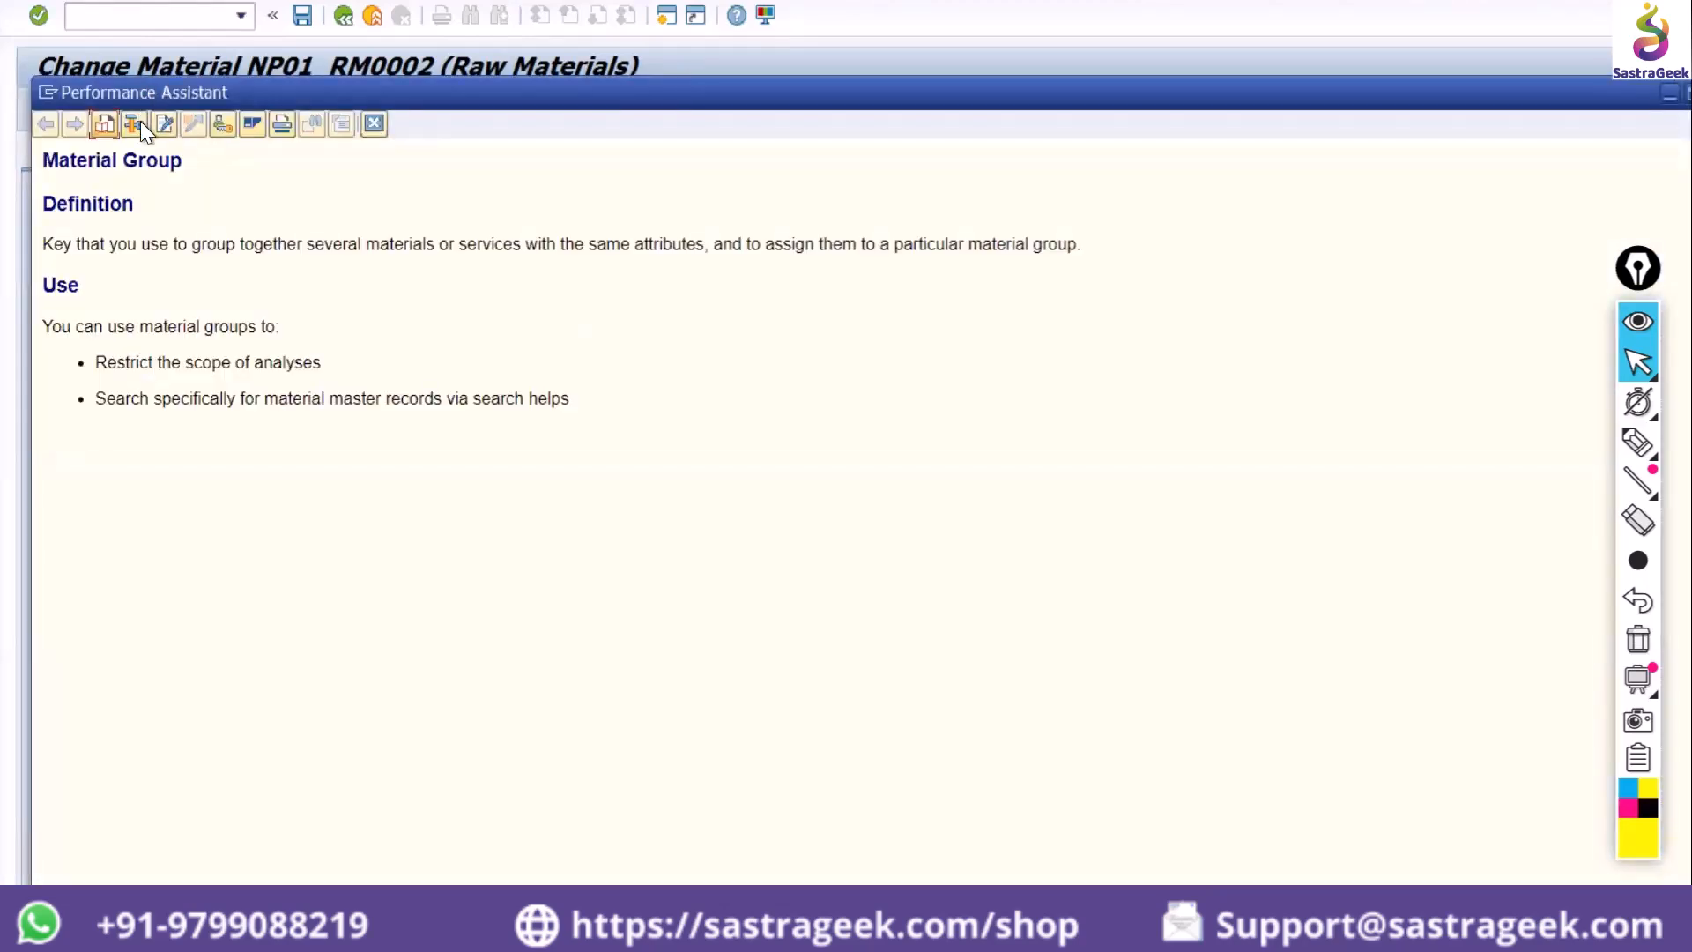
click(134, 123)
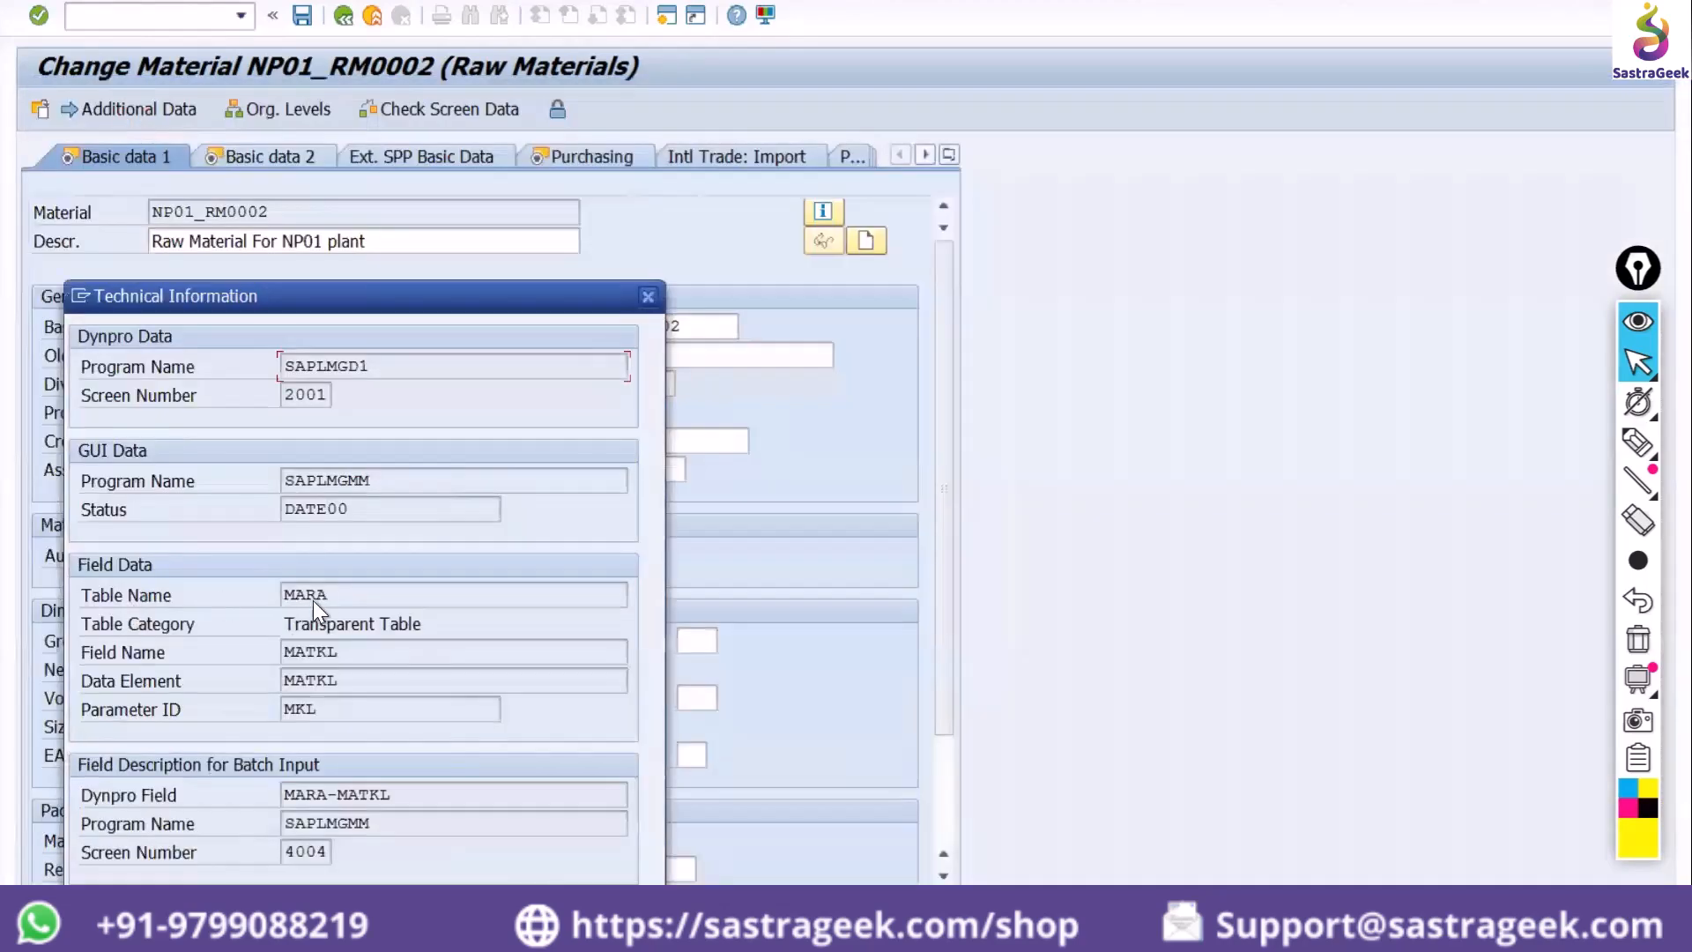
click(328, 595)
double_click(280, 650)
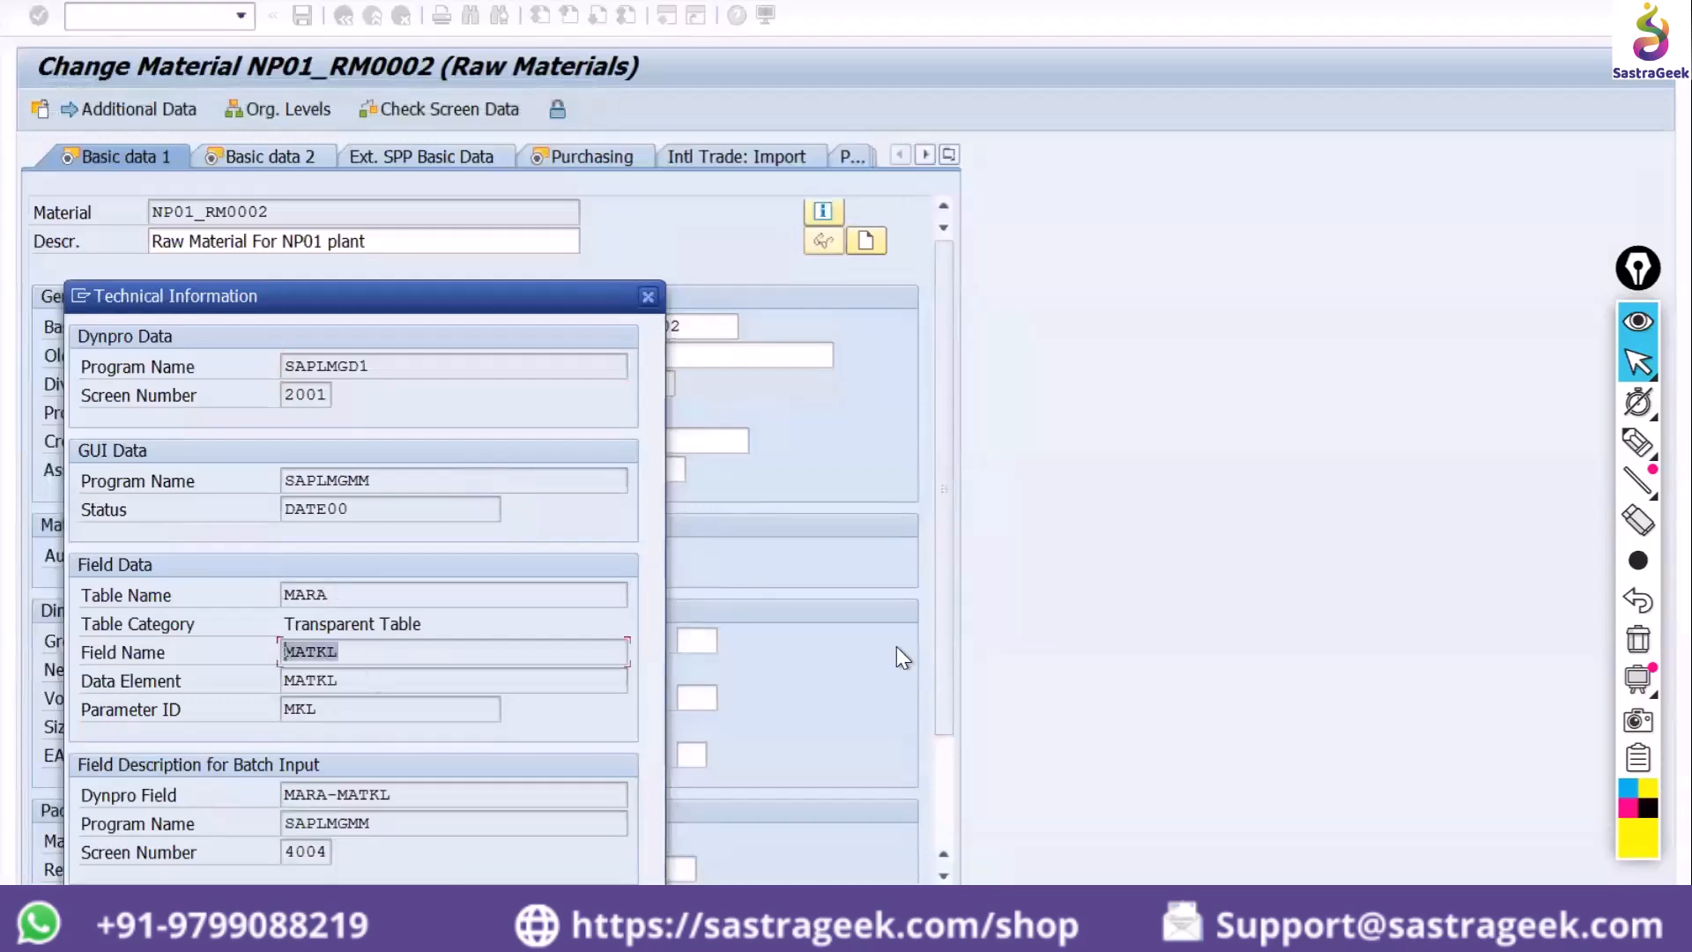
click(648, 297)
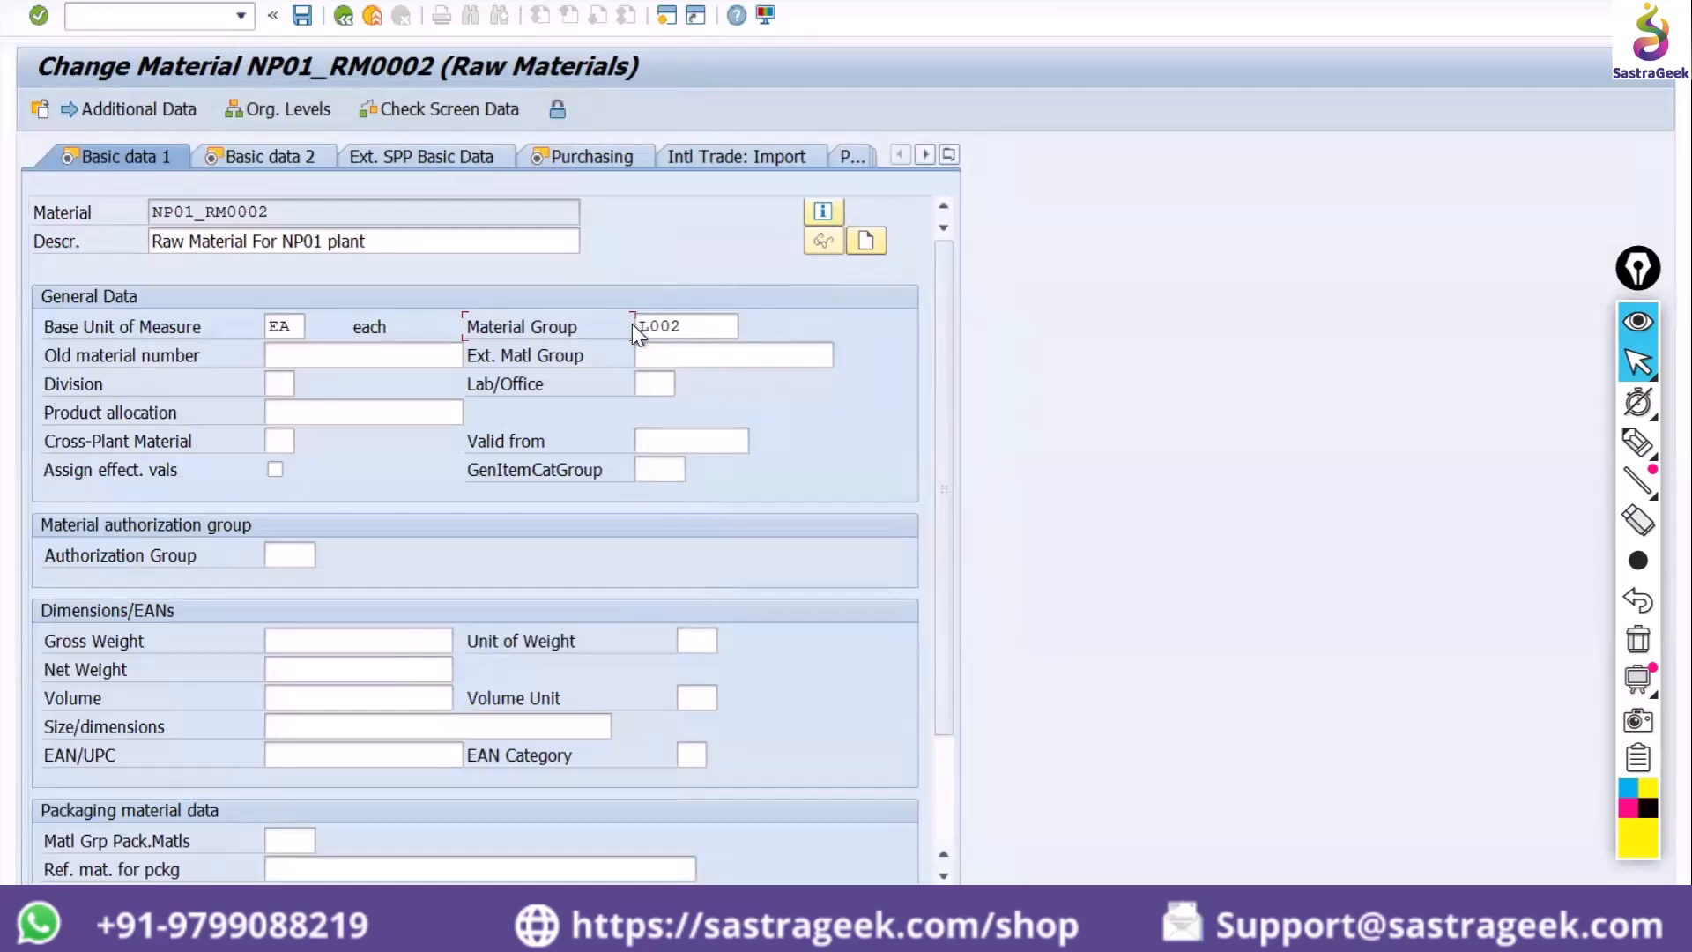
Open the help for the Material Group field and jump from it to Customizing without specifying a project
click(727, 325)
click(573, 326)
right_click(574, 325)
click(604, 341)
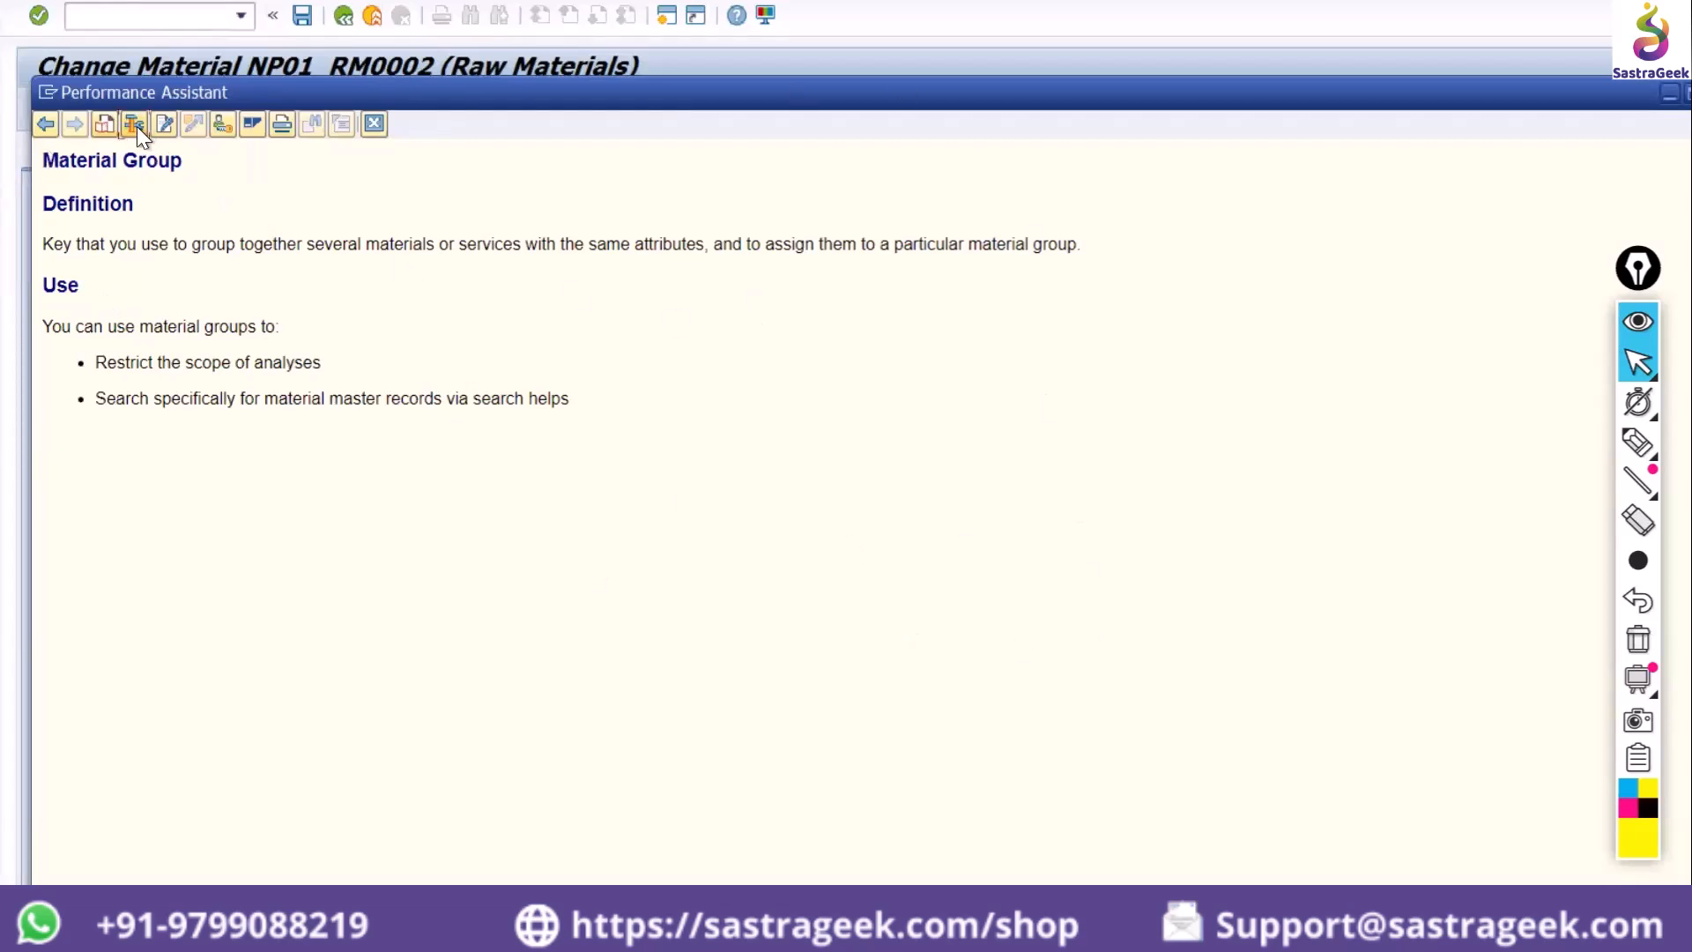
click(225, 134)
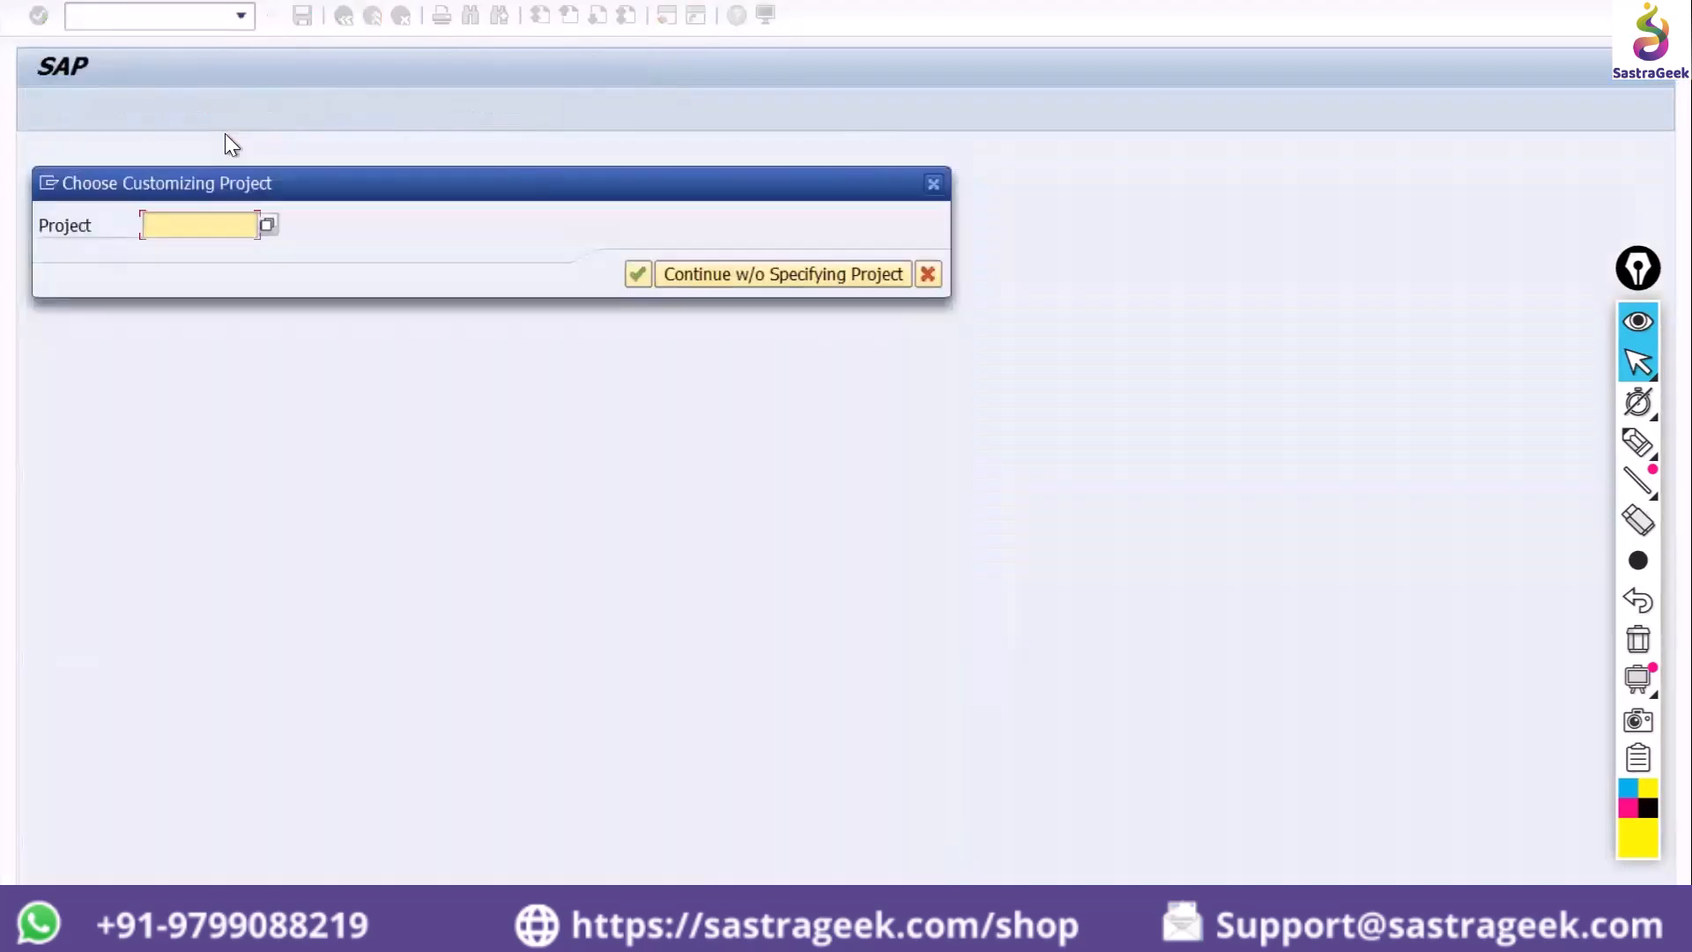
click(643, 272)
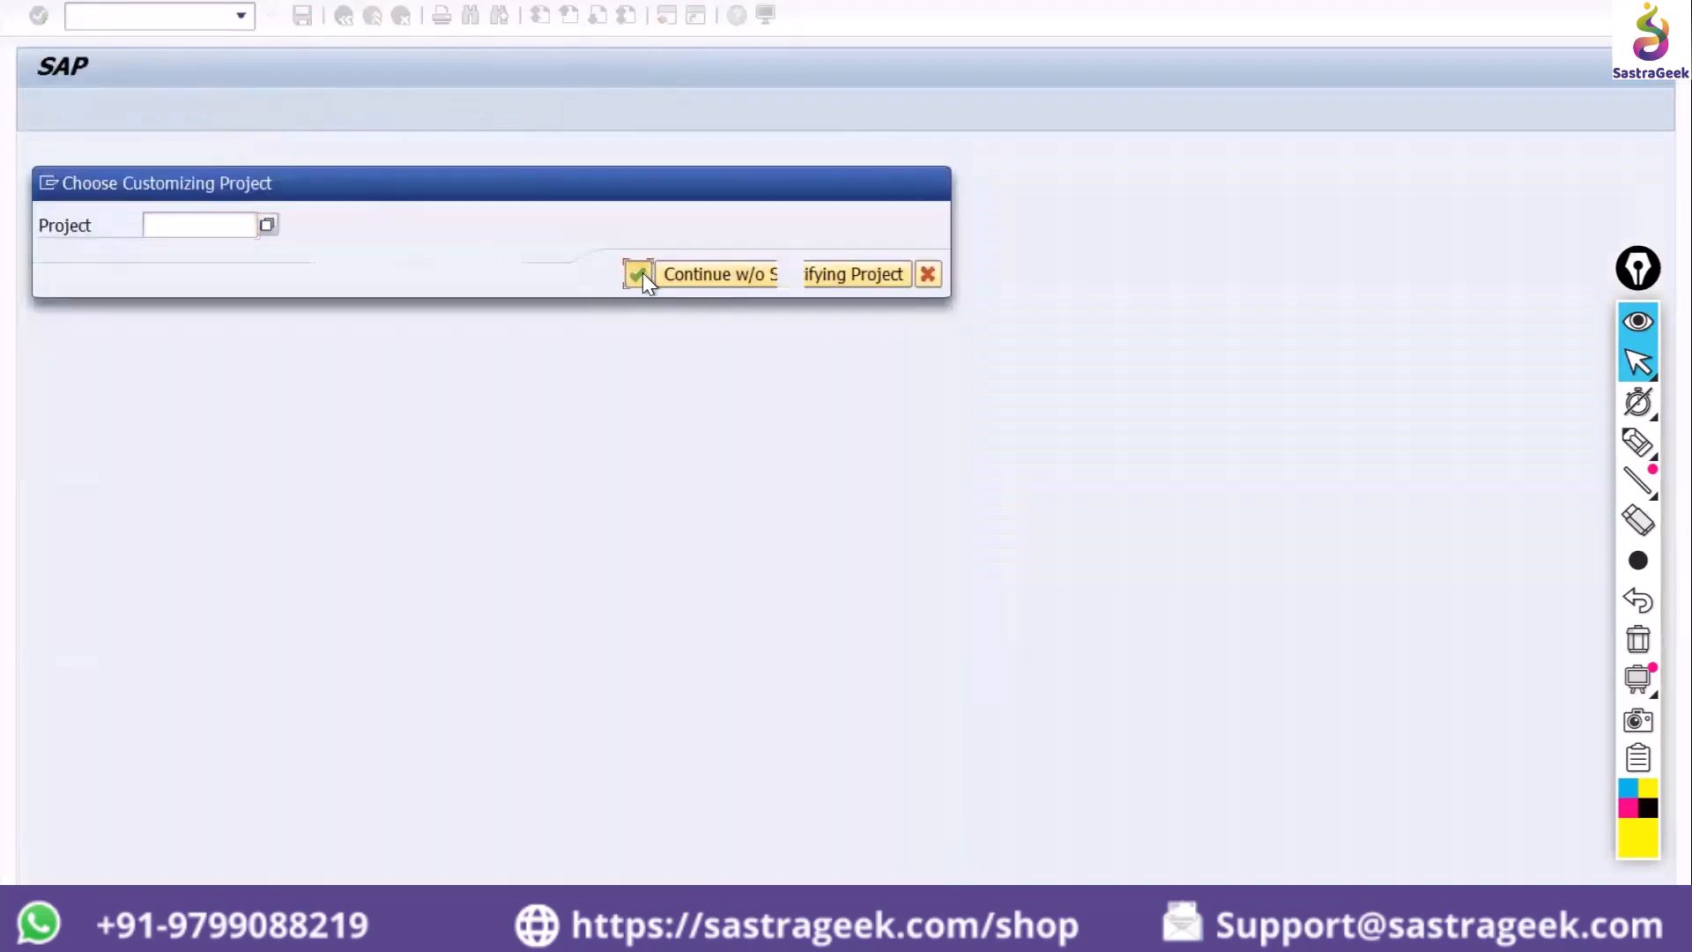
click(715, 273)
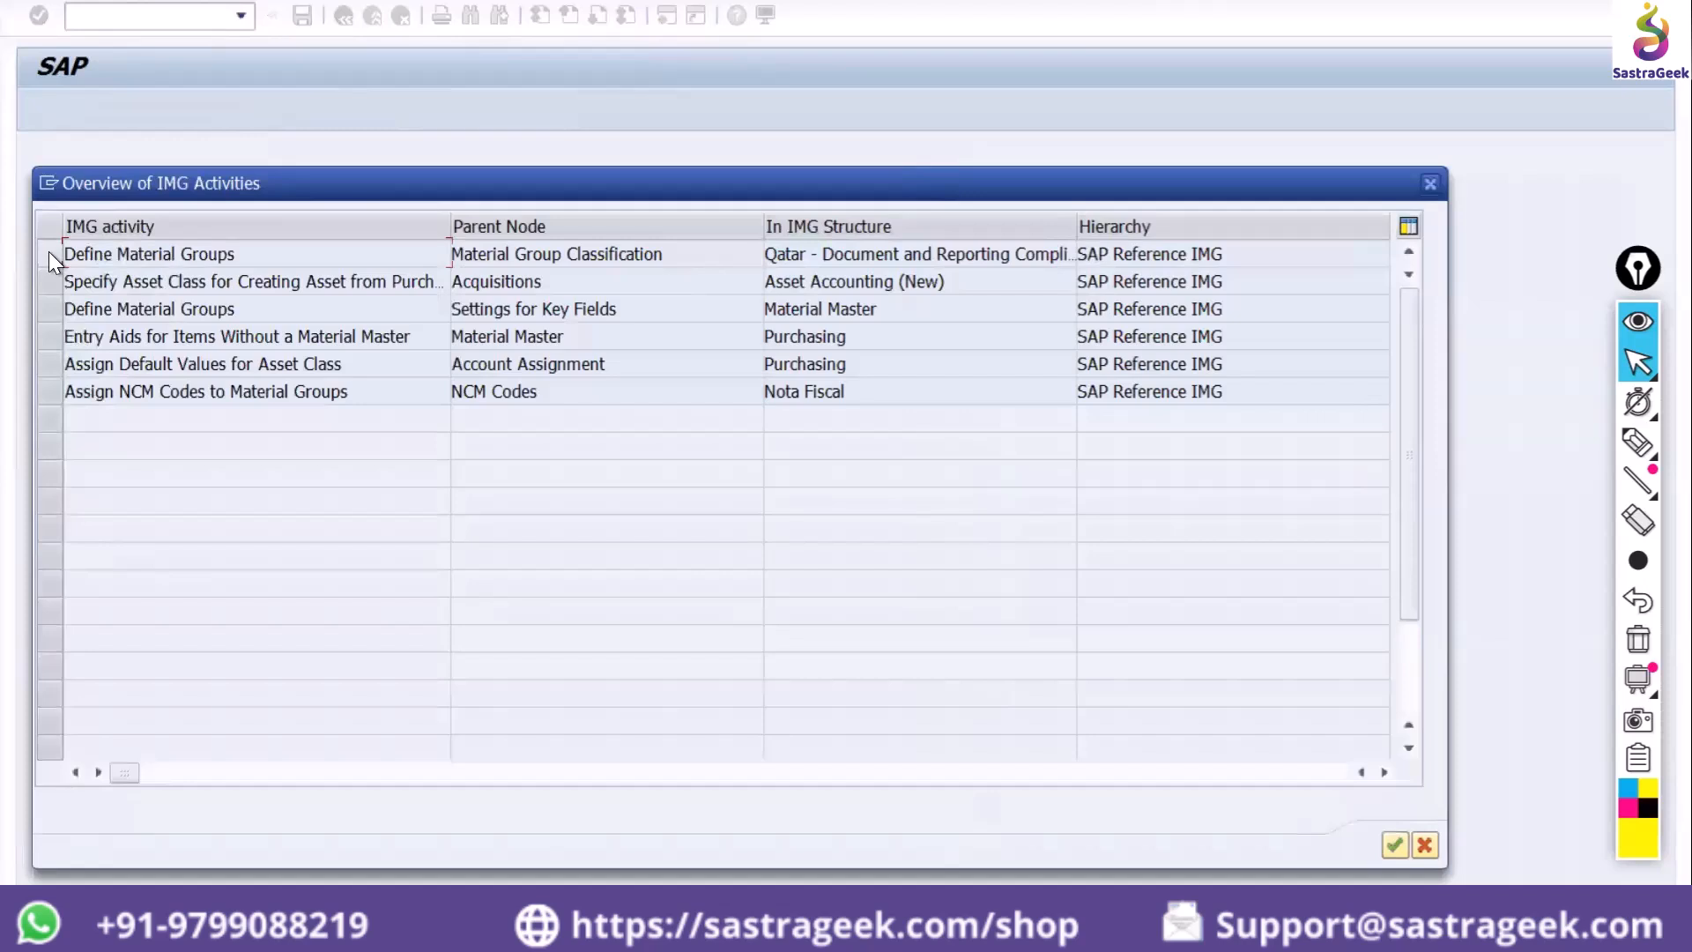
Open the Define Material Groups activity under Material Group Classification and look through the list of material groups
click(104, 260)
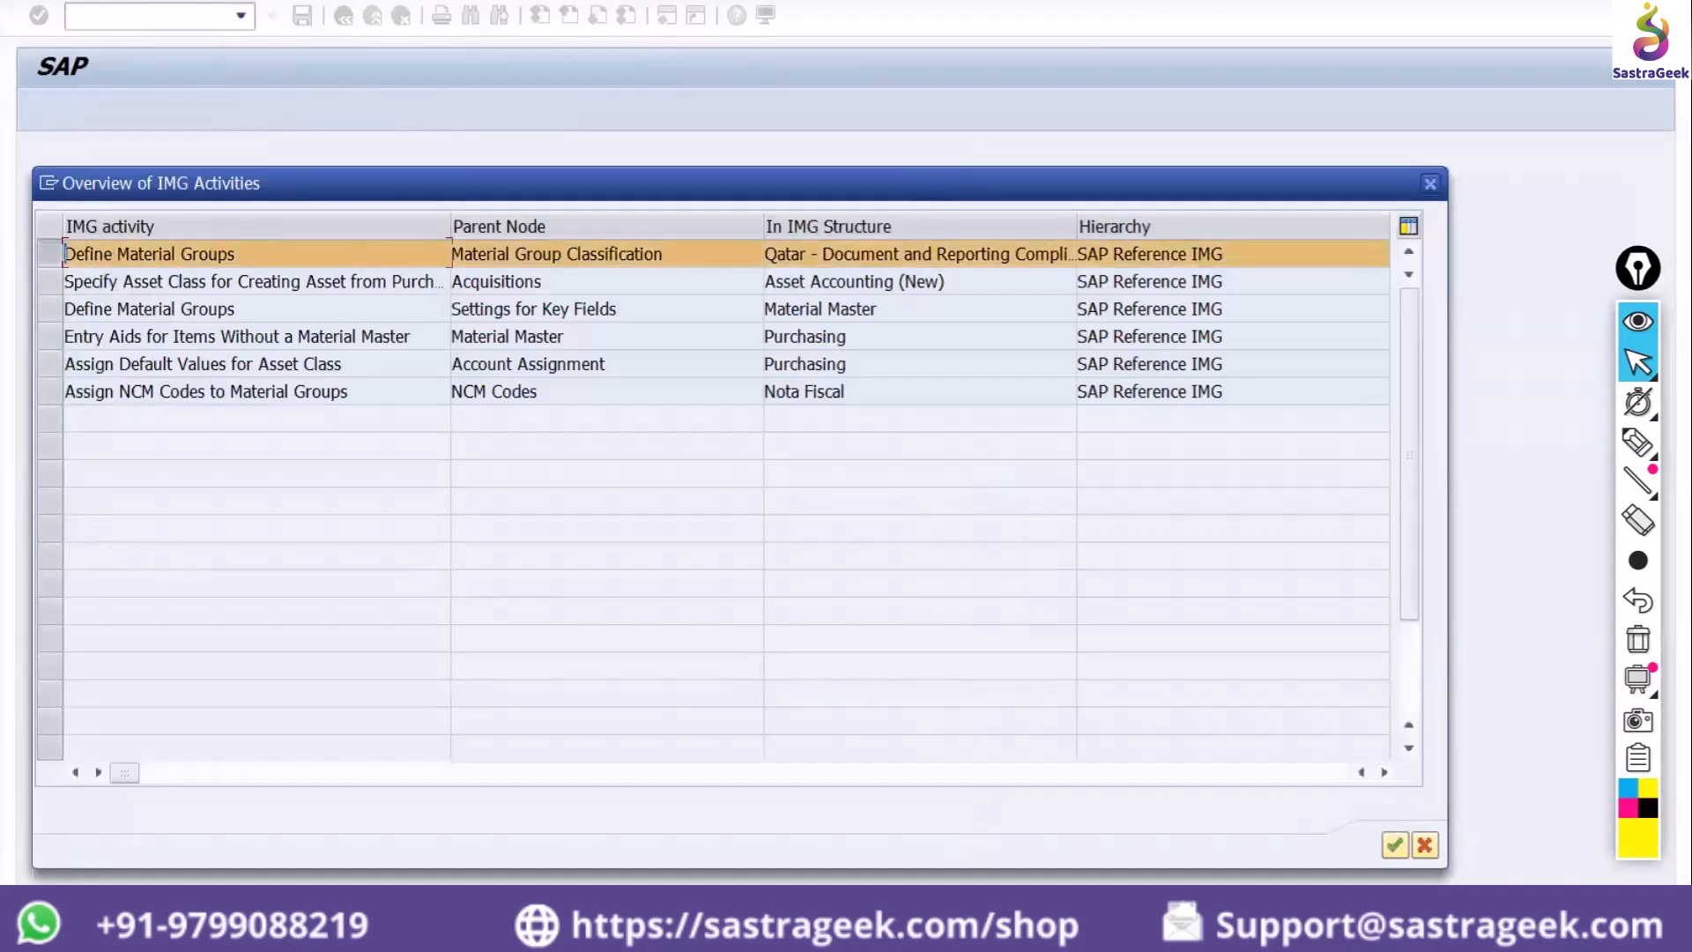
click(1395, 846)
key(Return)
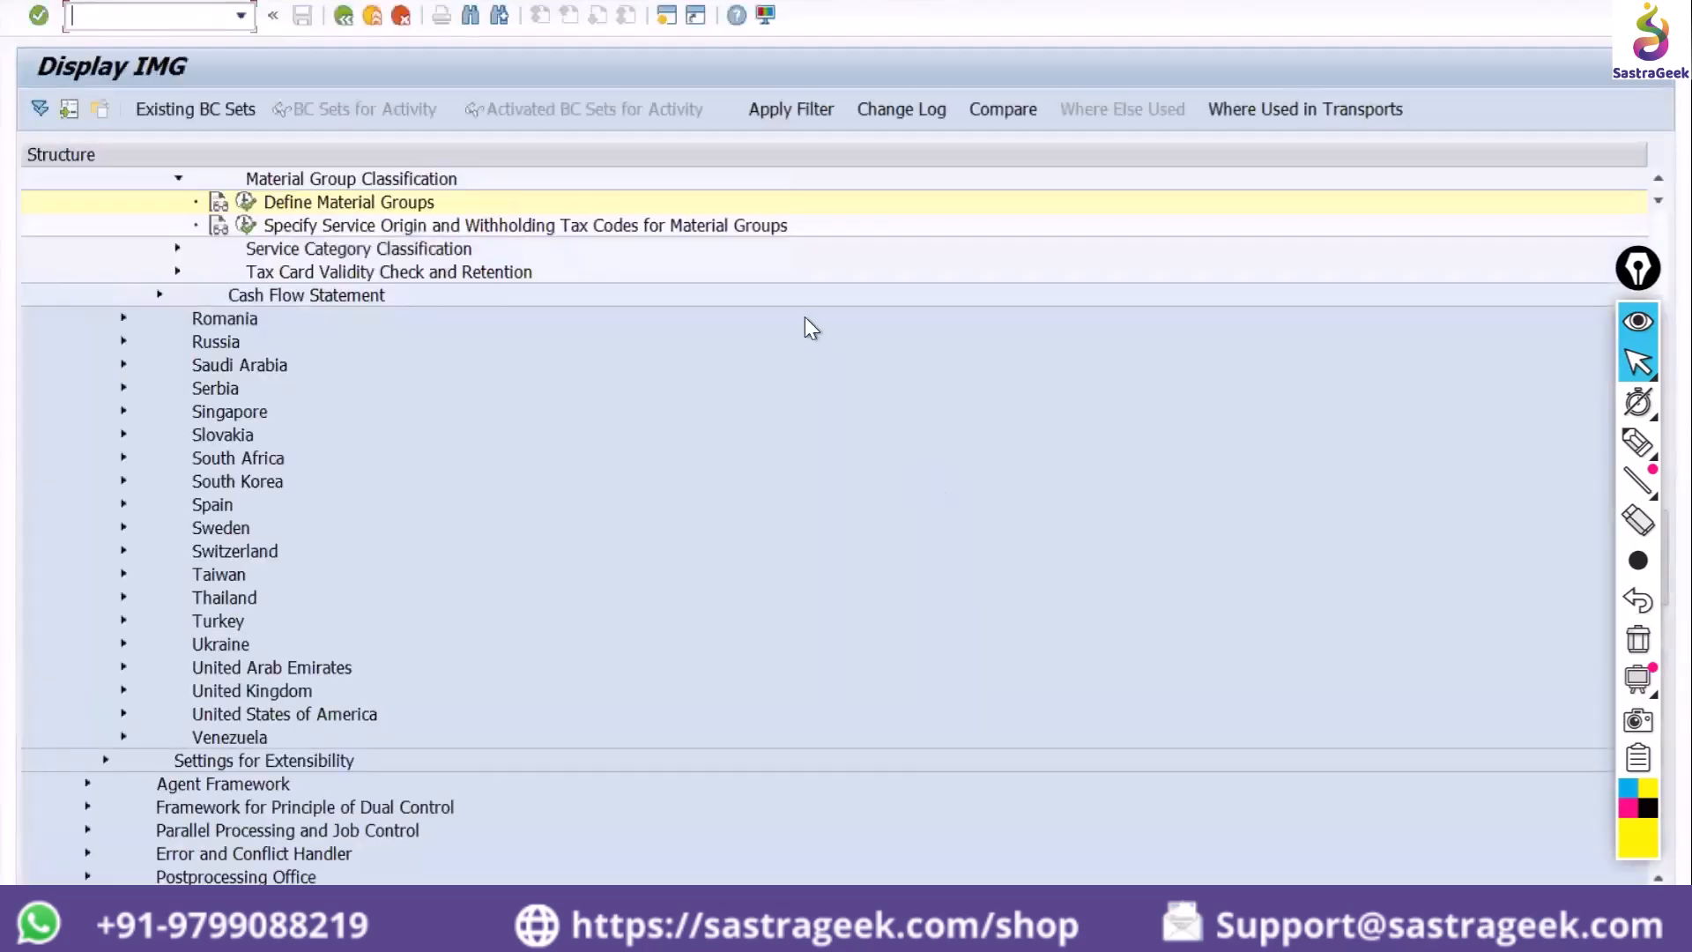
click(242, 195)
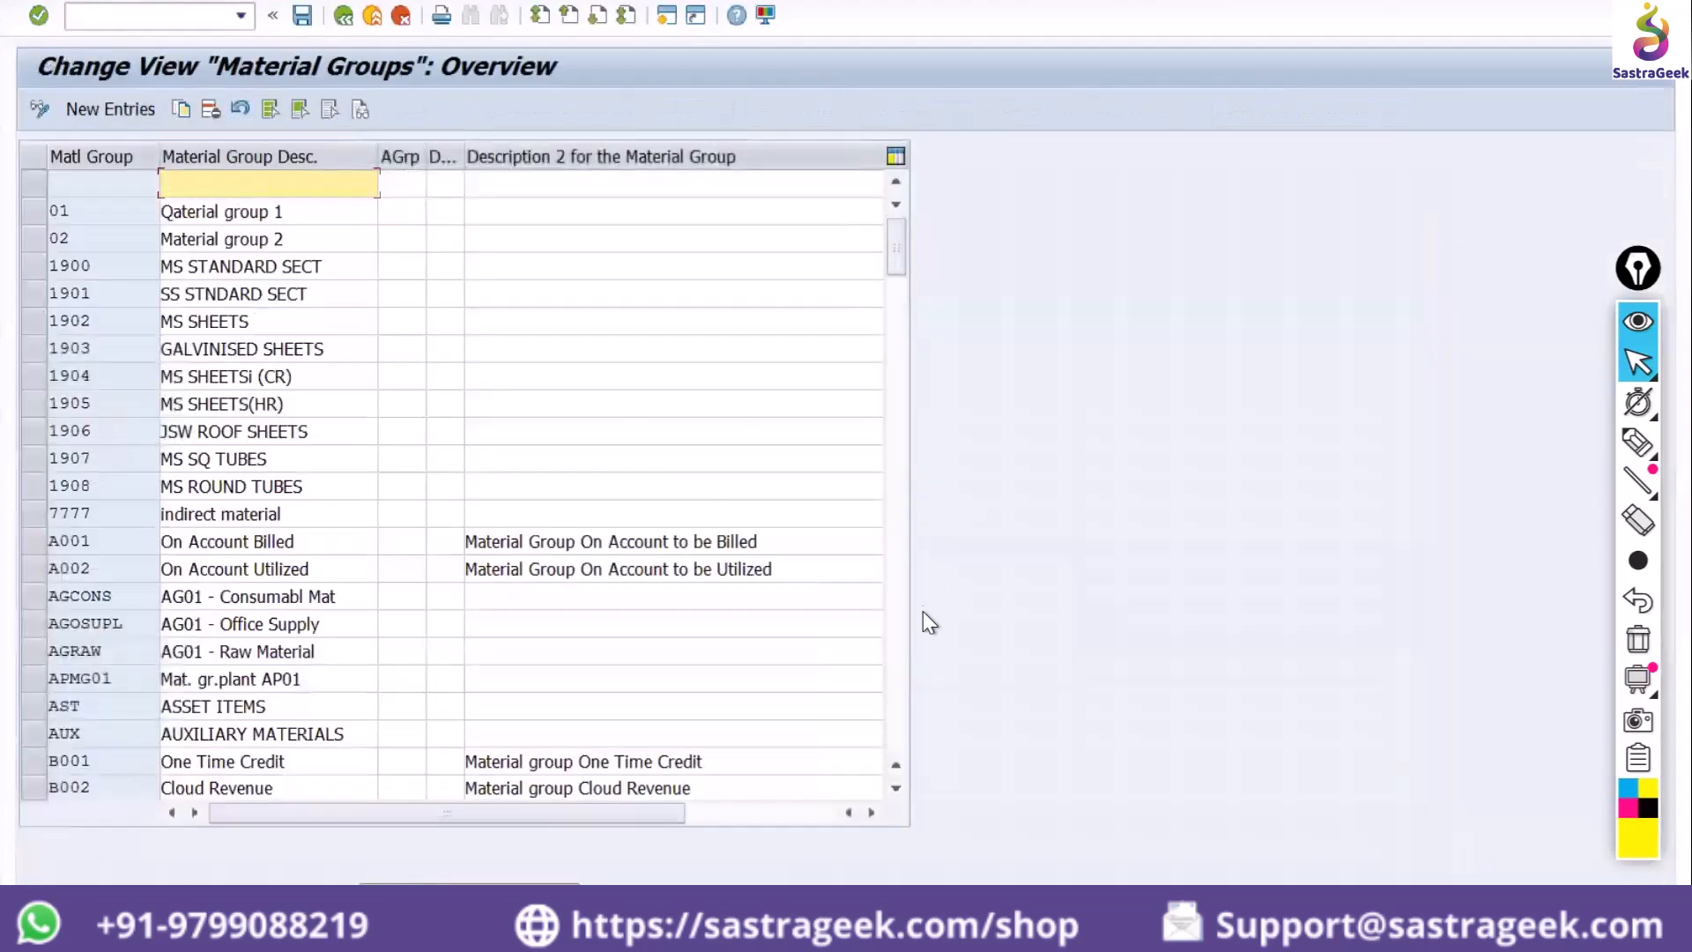
click(897, 600)
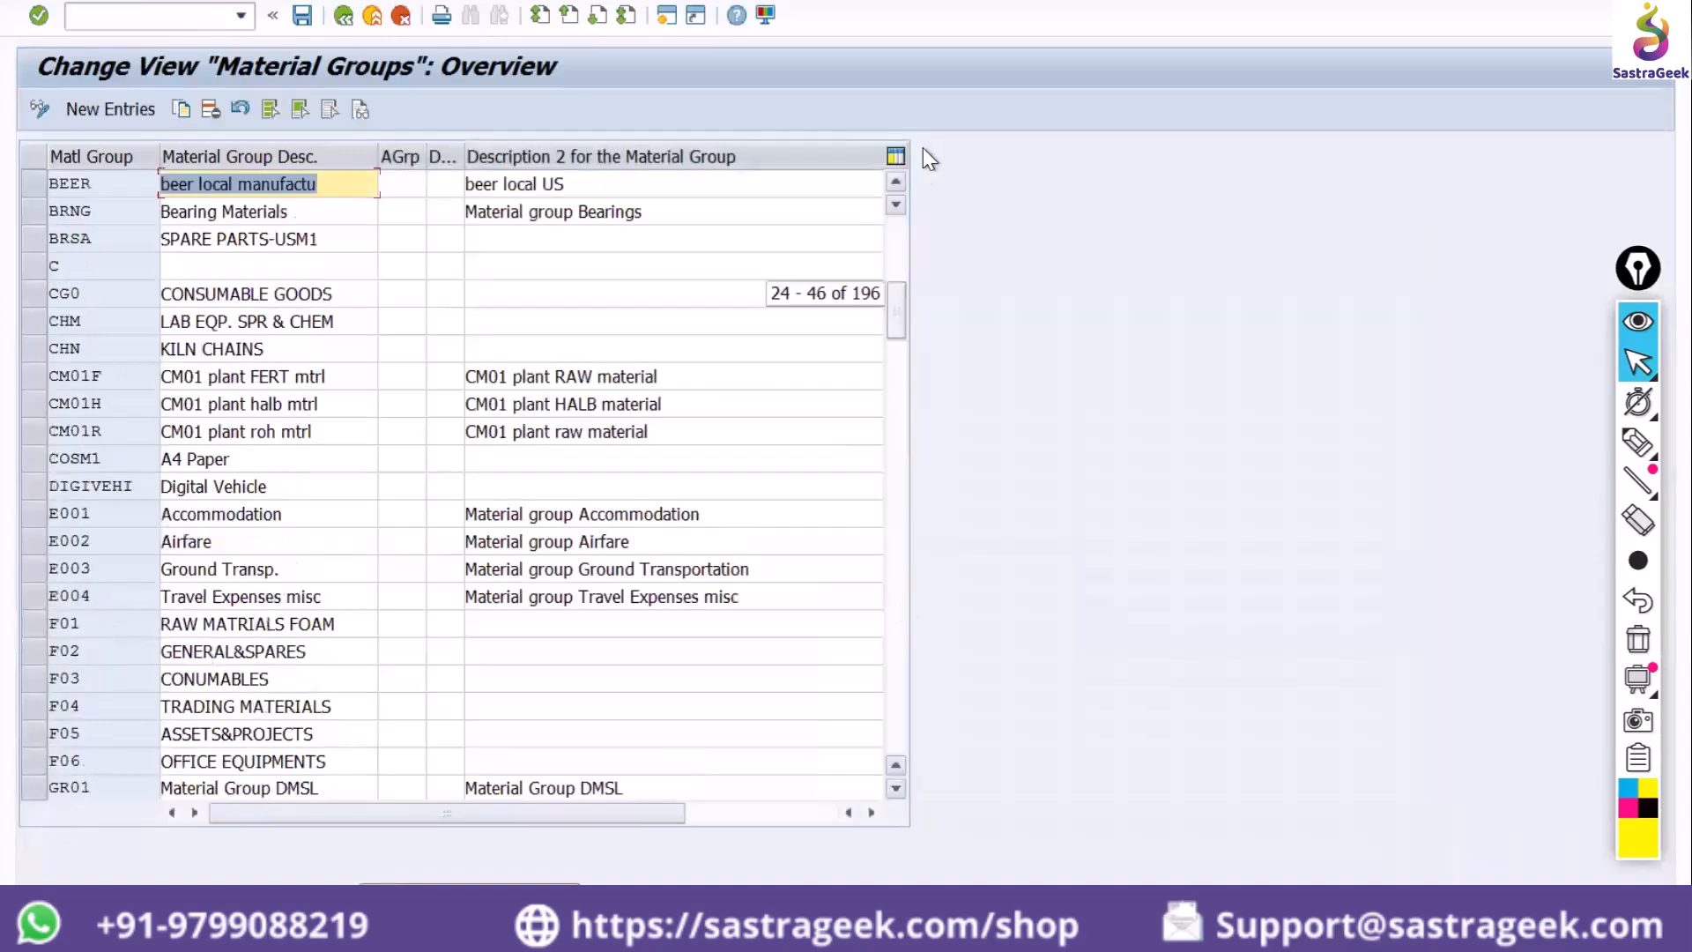
click(900, 235)
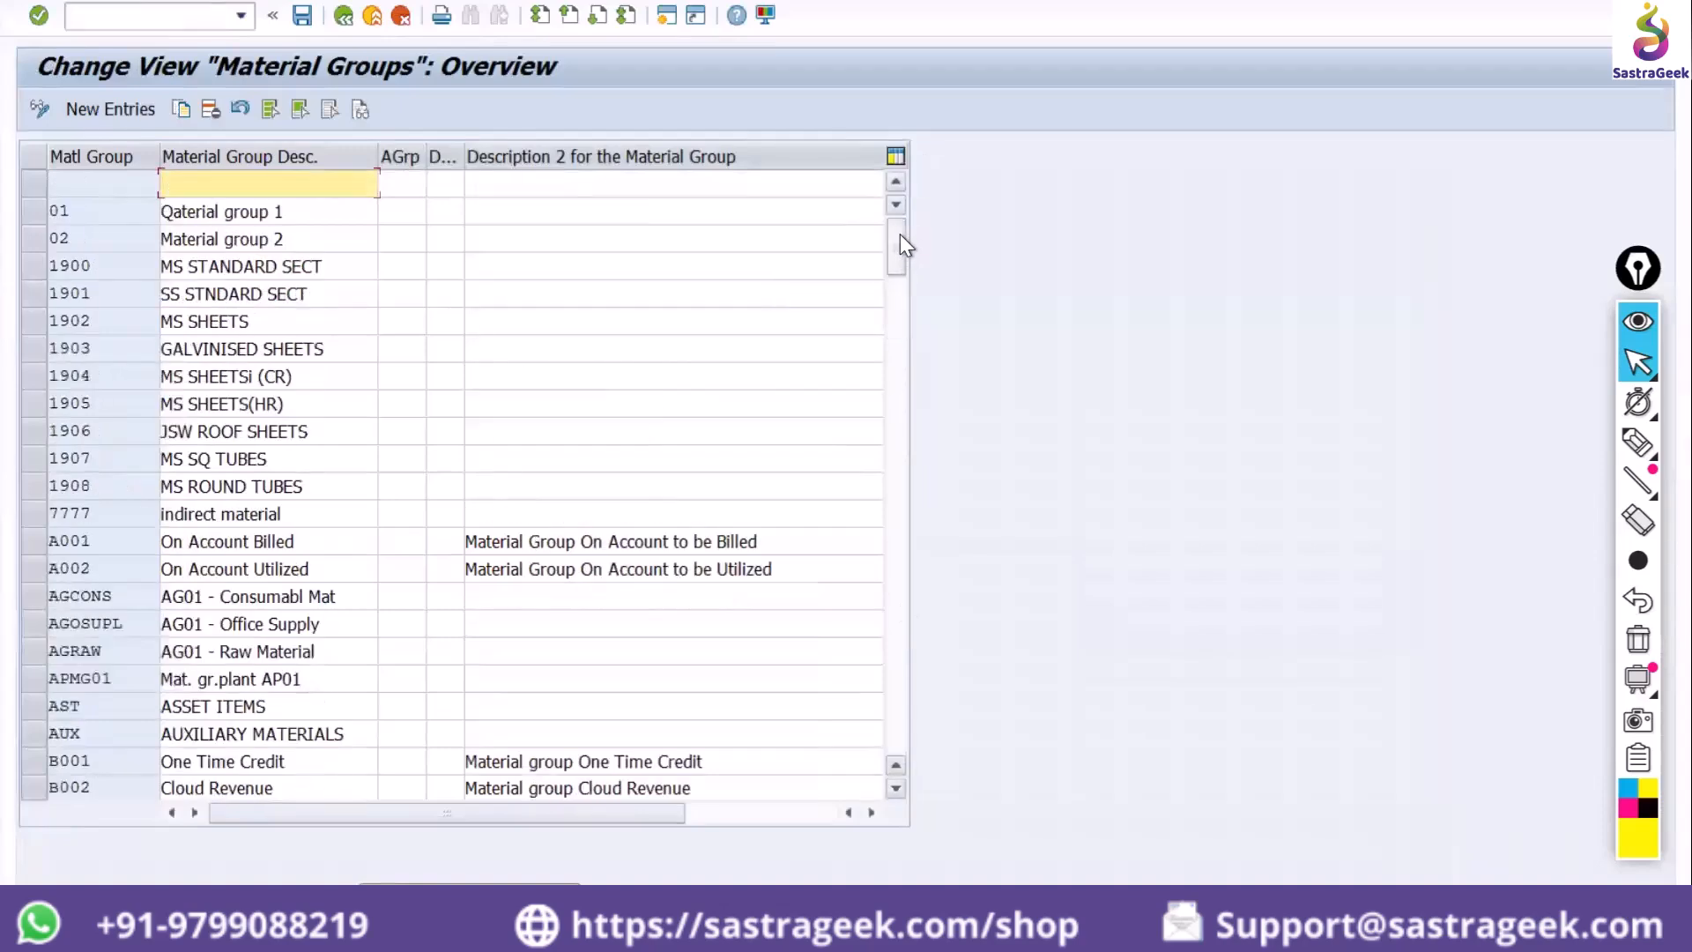
Leave the material groups Customizing, close the IMG activities overview, and return to the initial Change Material screen
click(345, 17)
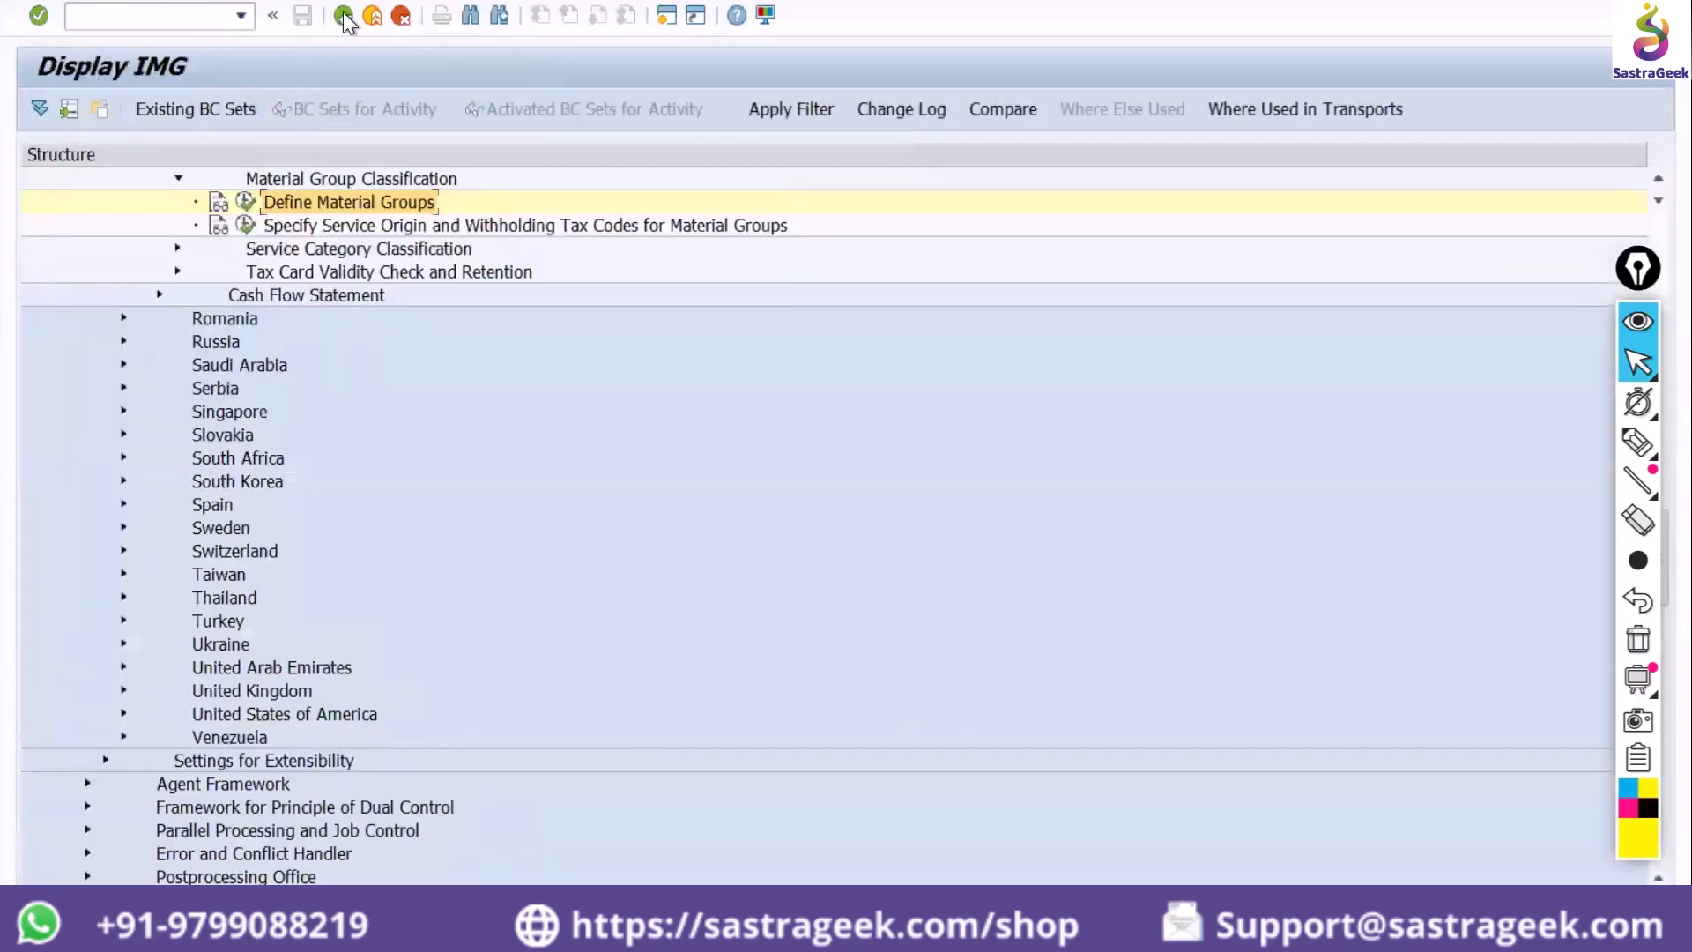
click(344, 16)
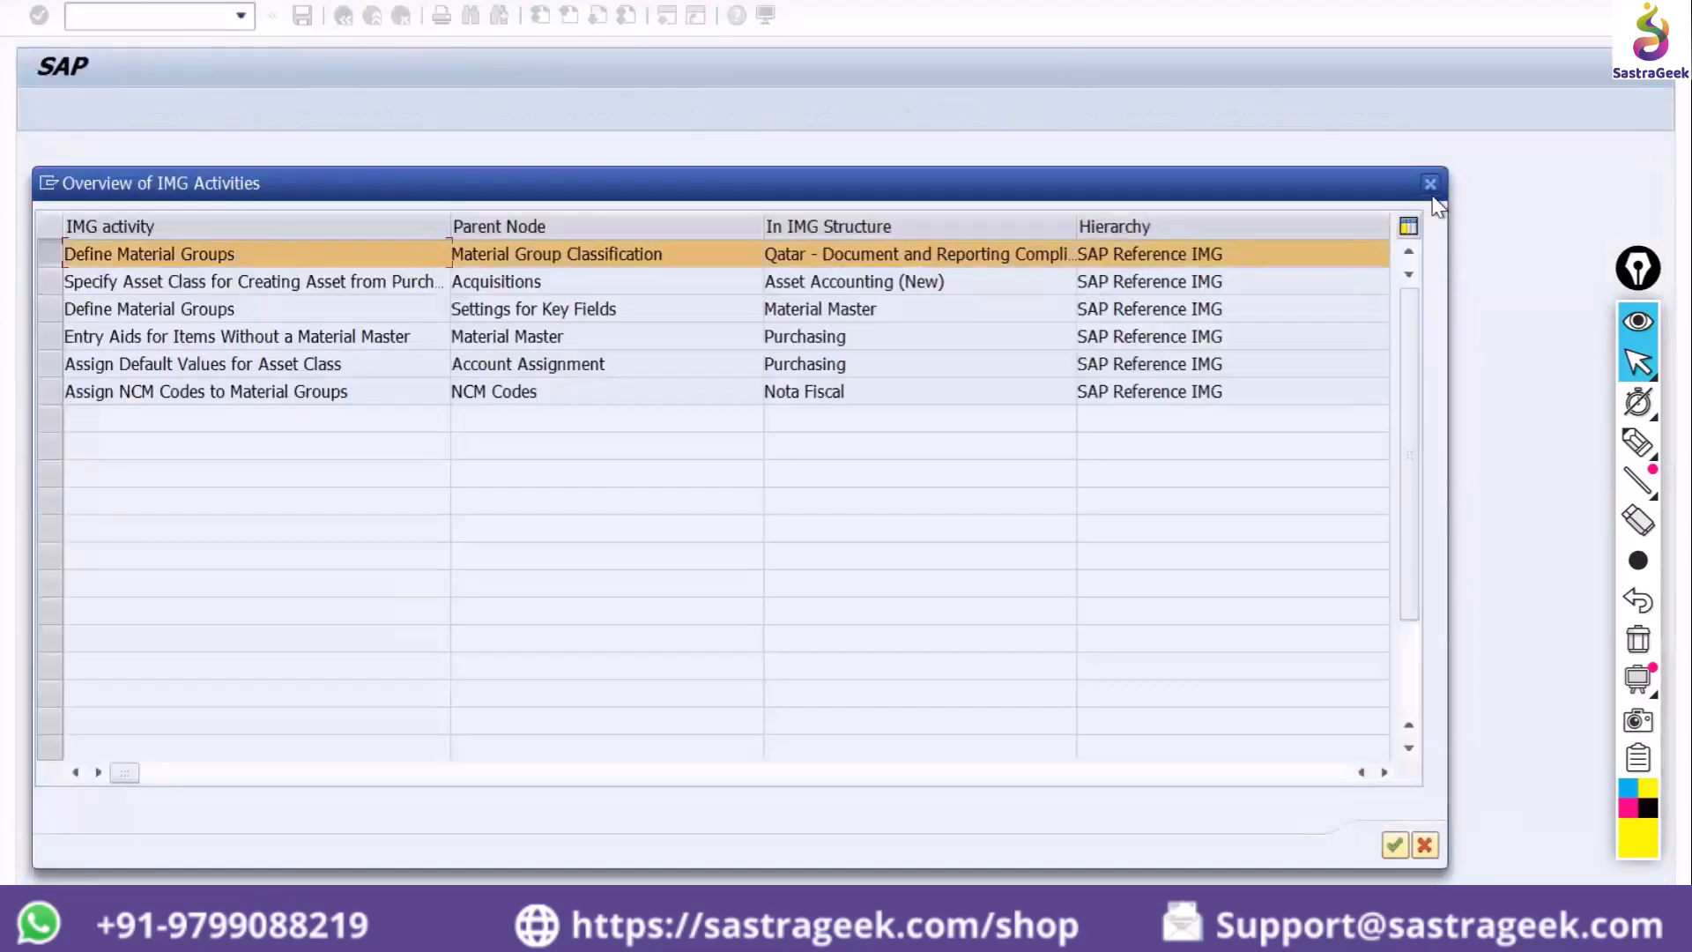
click(1430, 184)
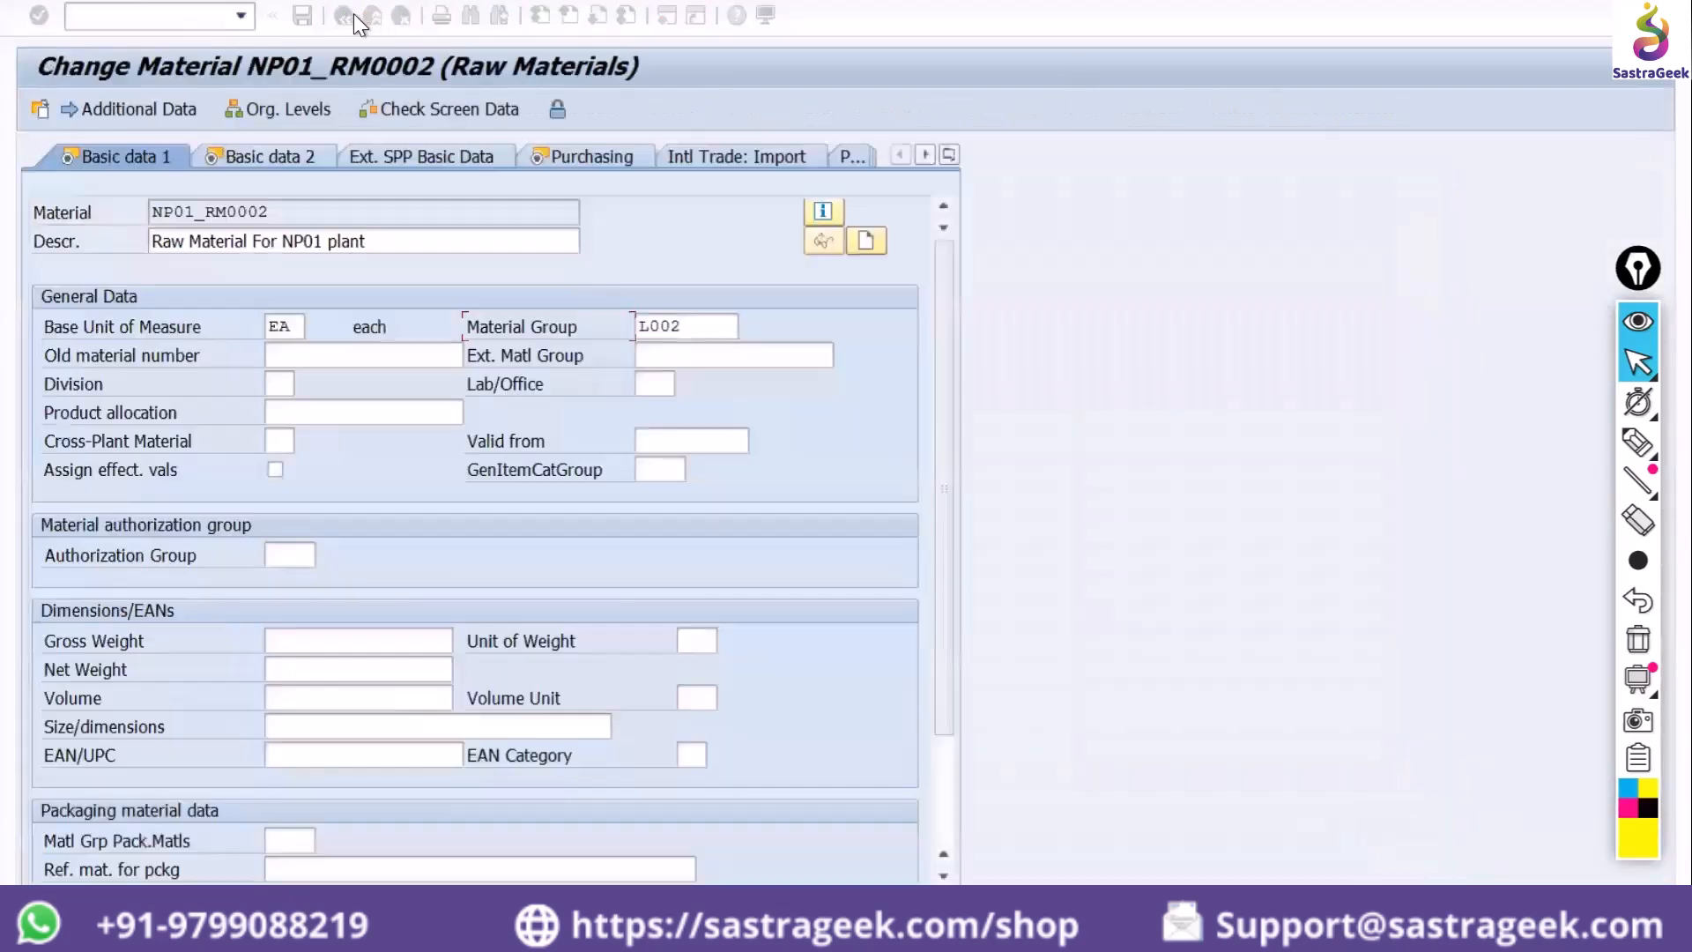
click(344, 16)
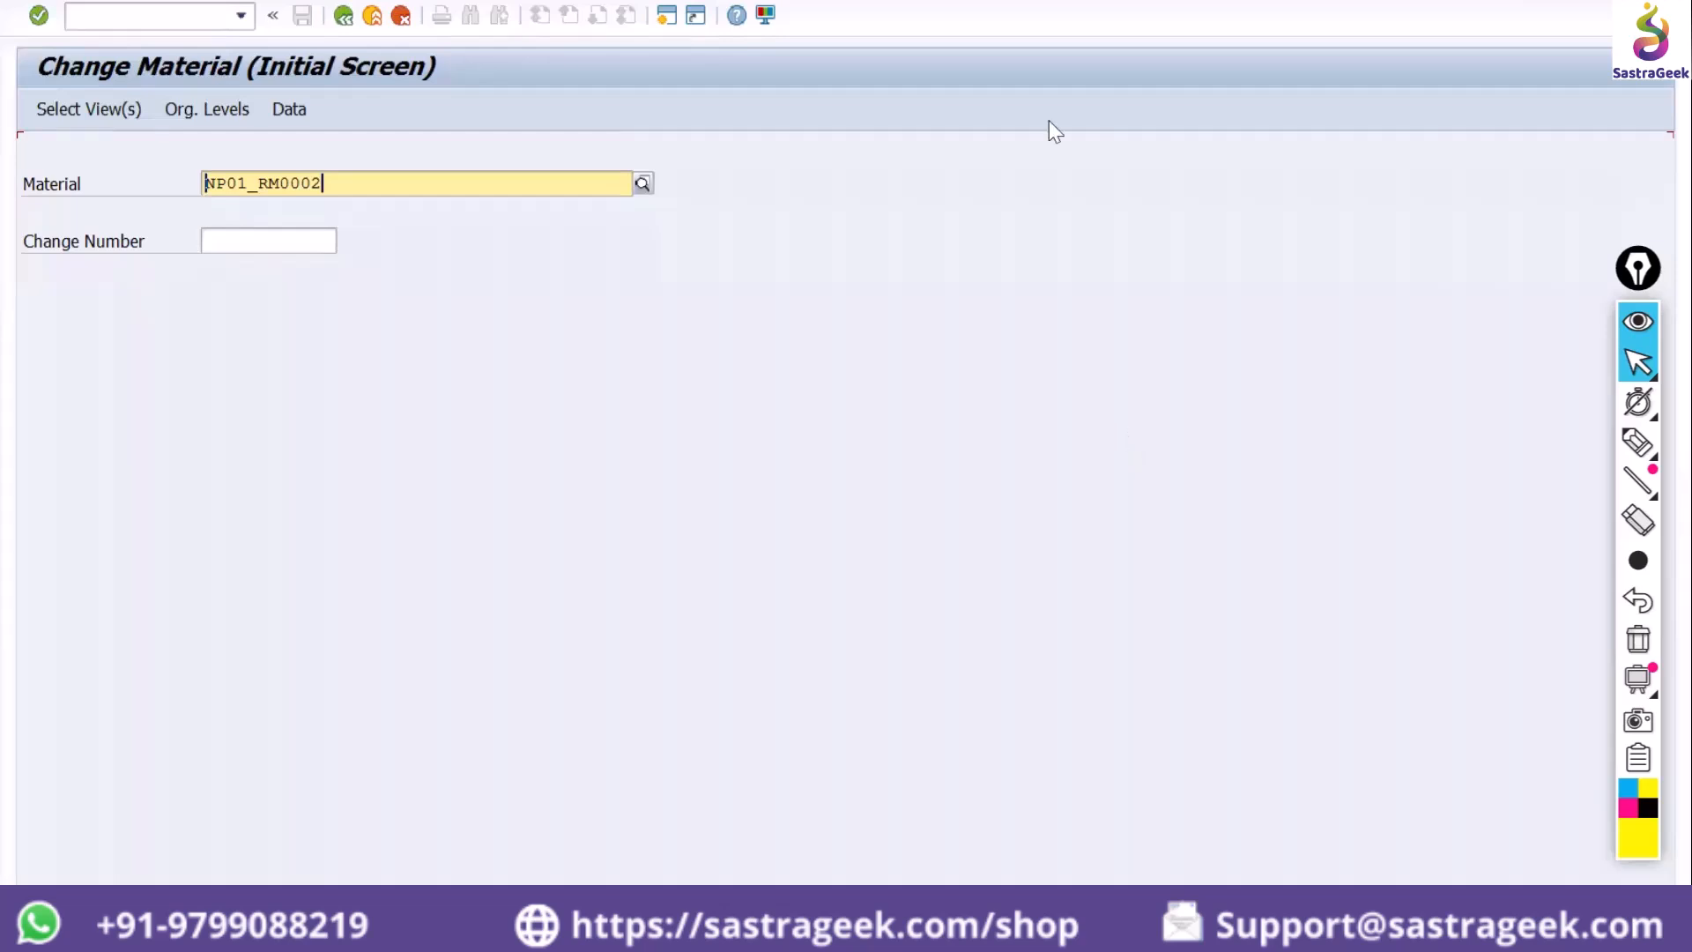
Start transaction SE16, view the user-specific Data Browser settings, and close them without changes
click(151, 16)
text(/nse16)
key(Return)
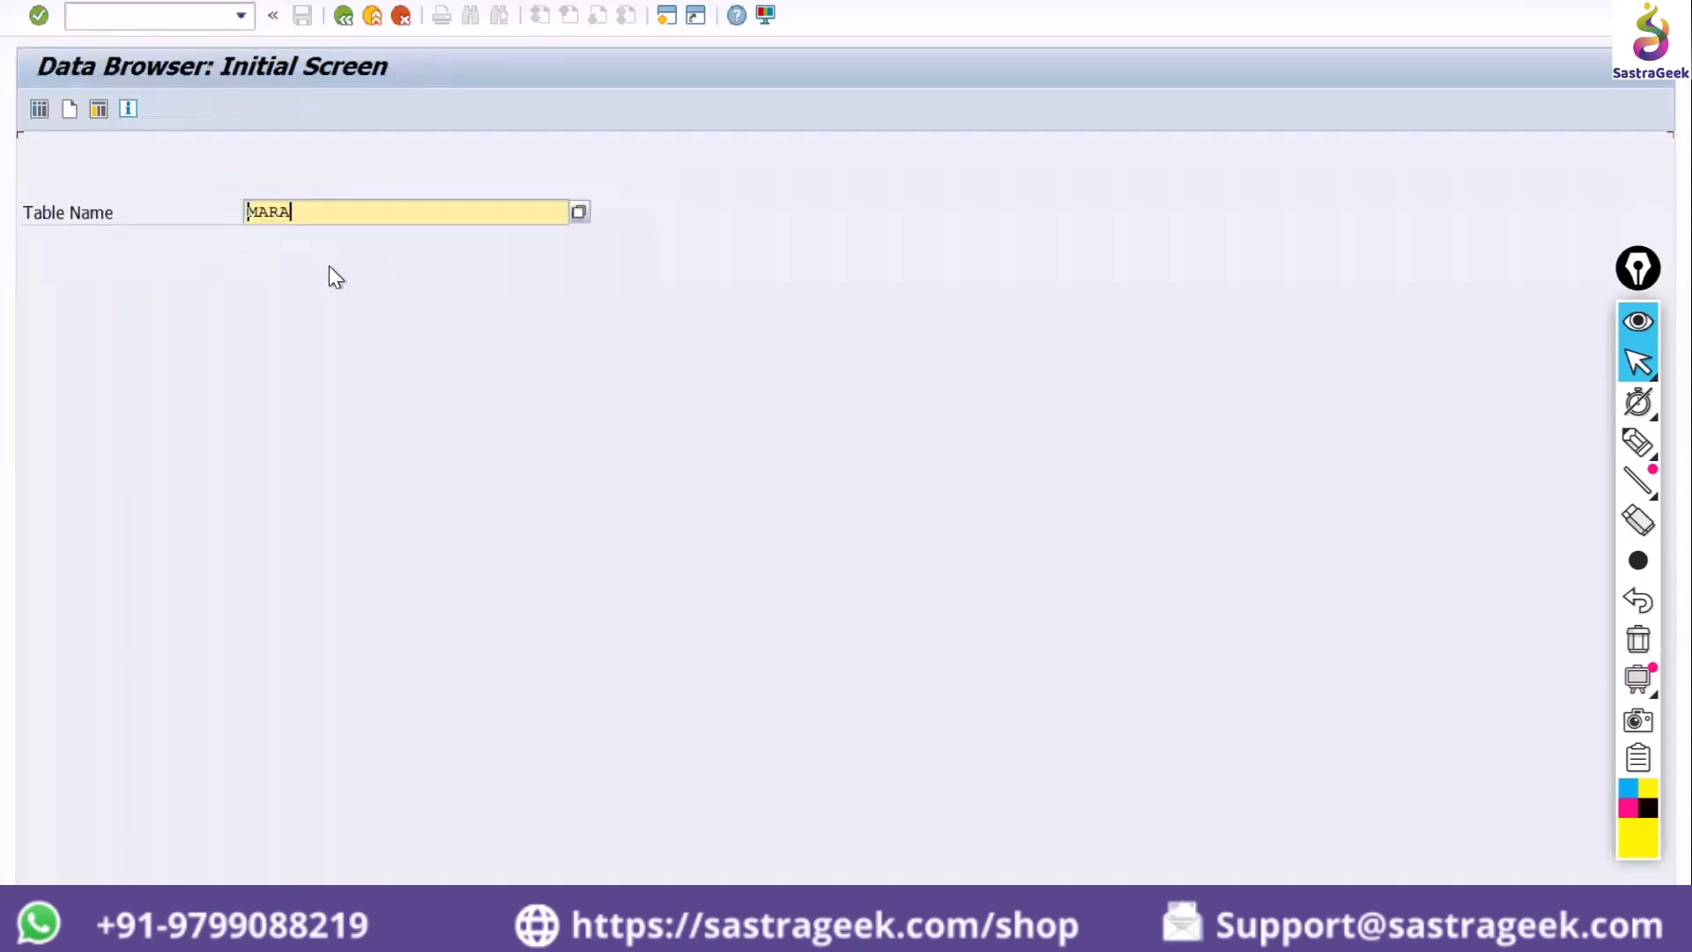
click(97, 109)
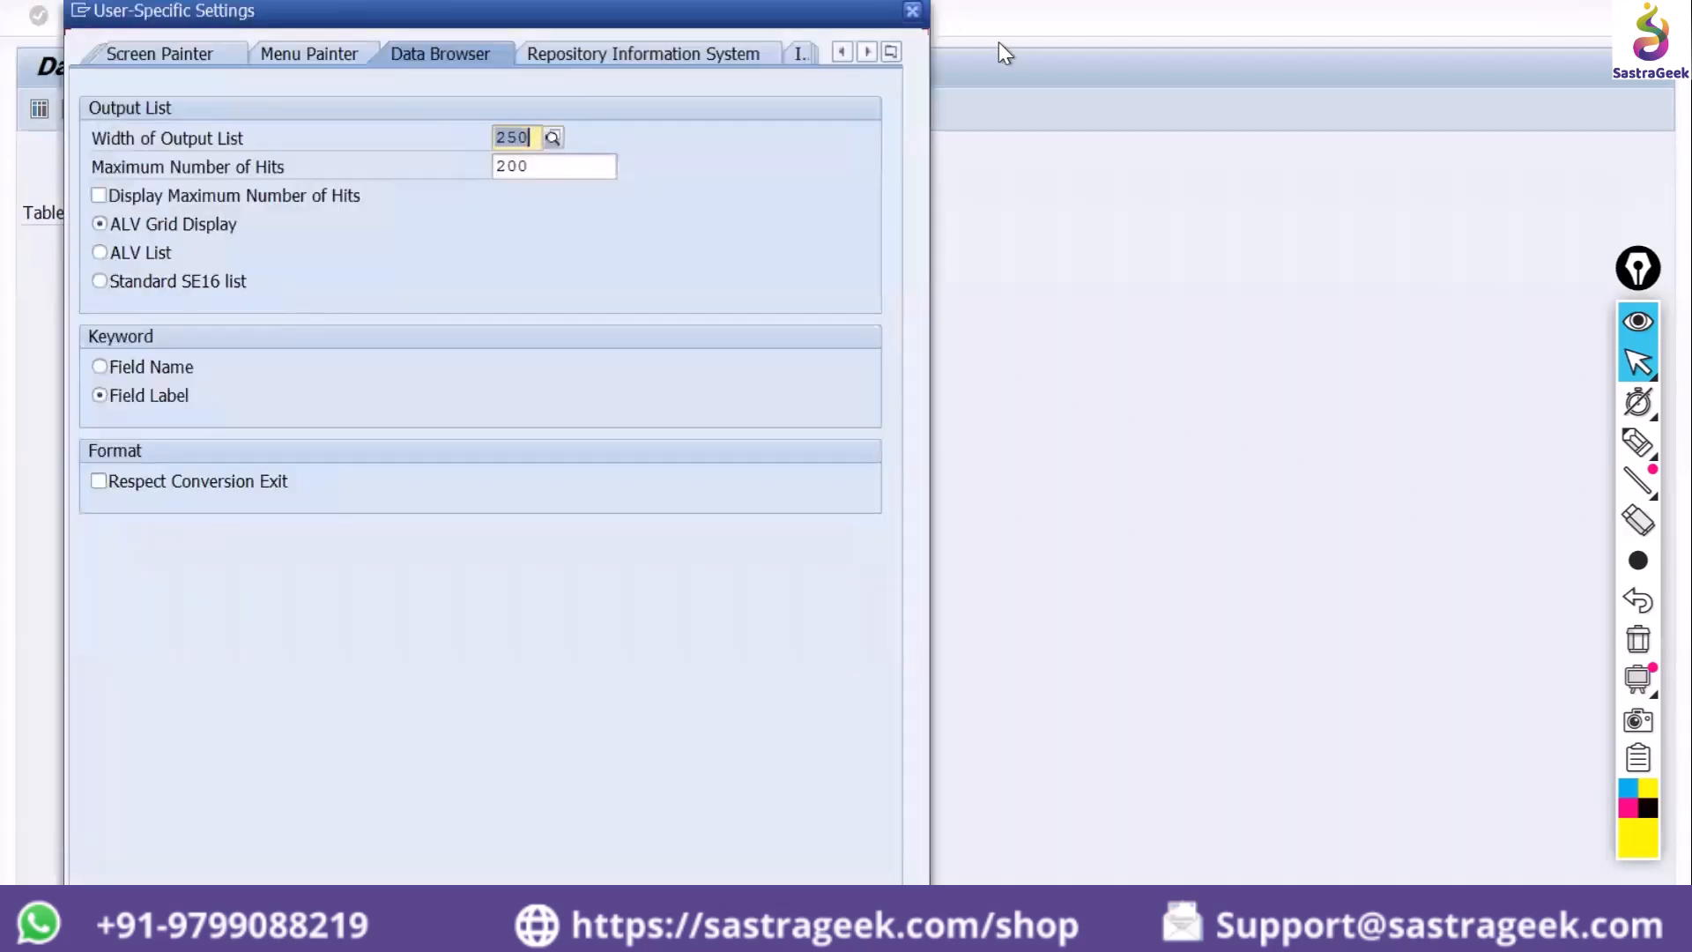
click(912, 11)
Open the selection screen for table MARA, view the selection options for the Material field, and close them
key(Return)
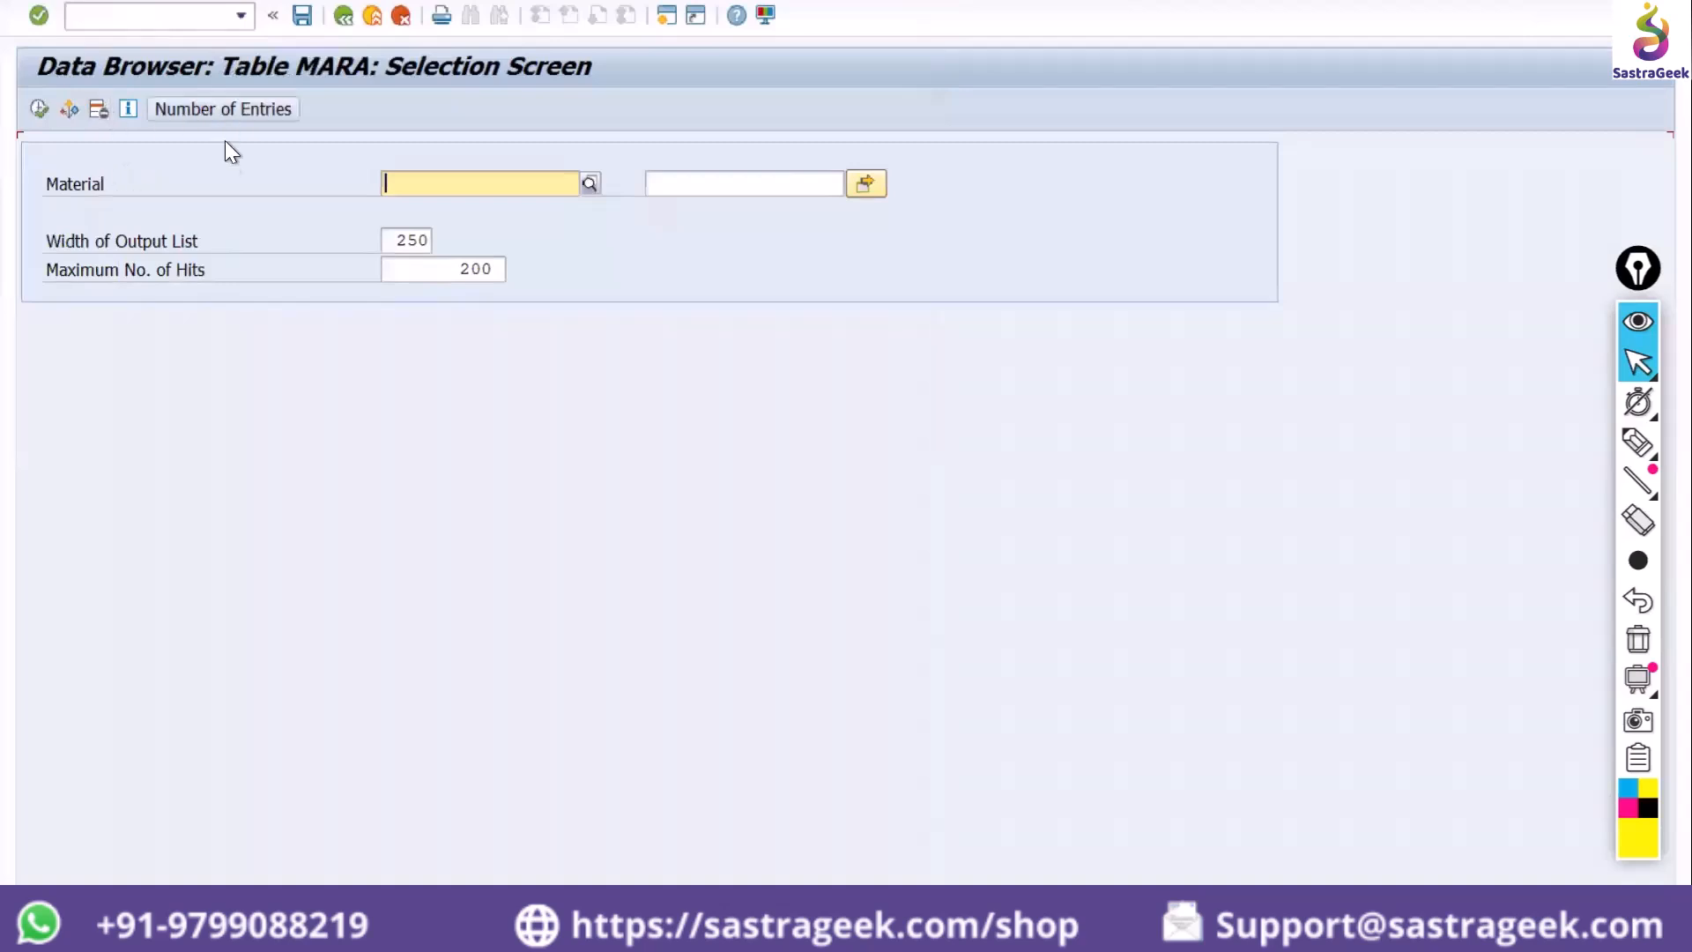
click(70, 106)
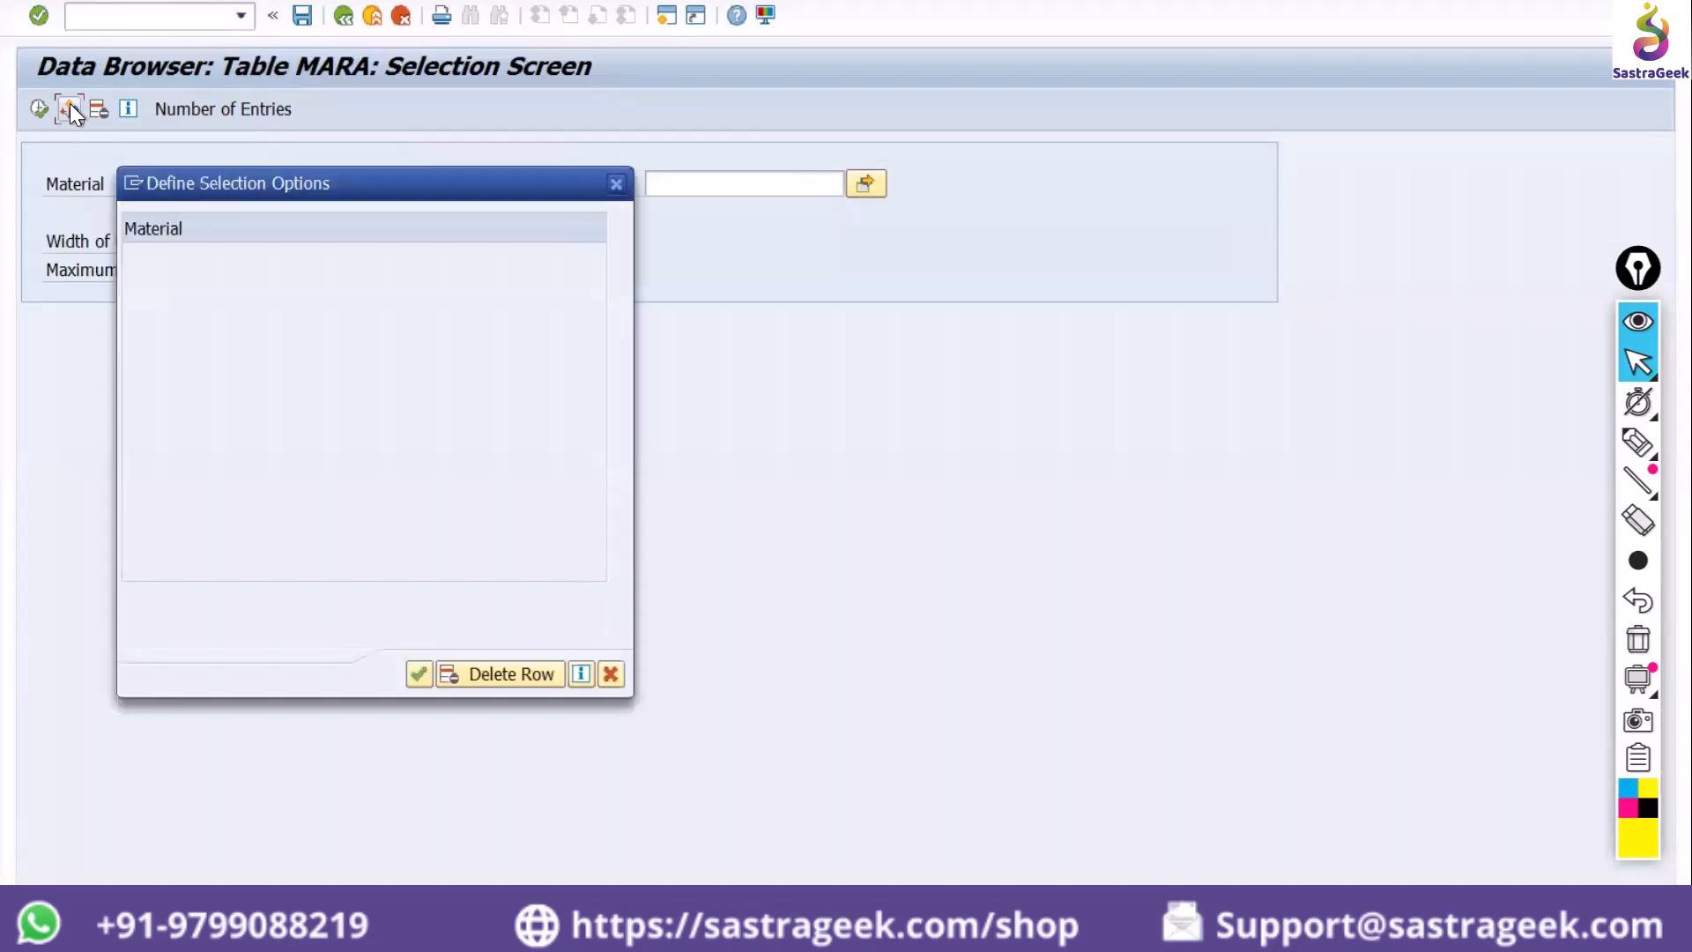
click(617, 183)
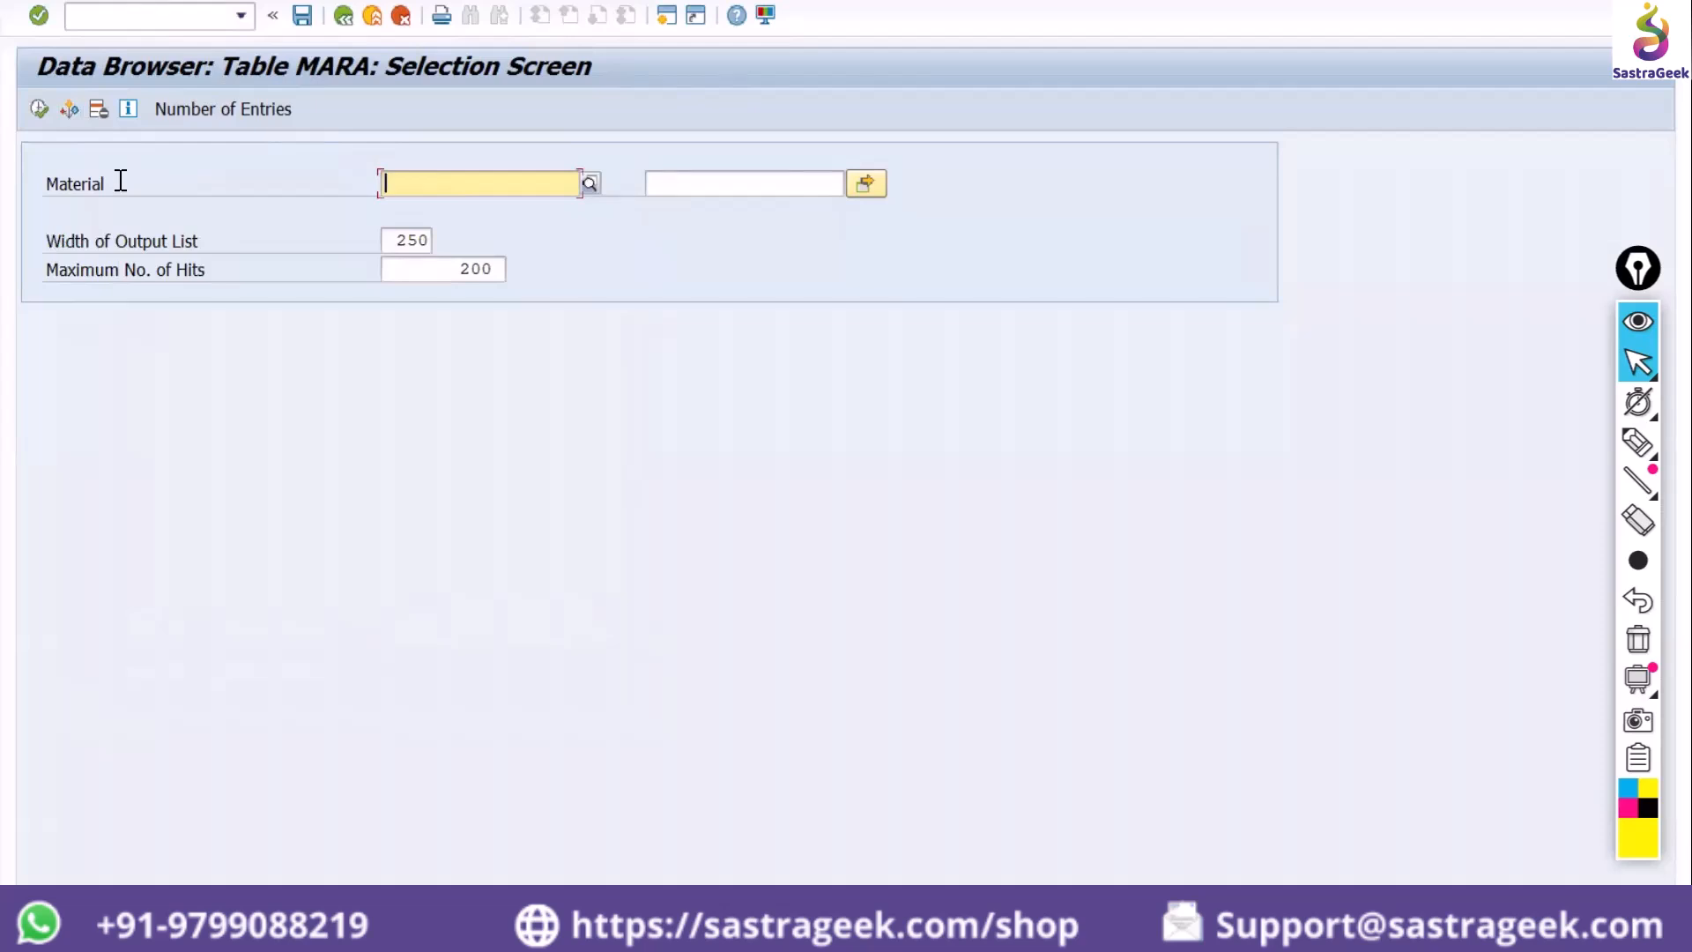
Switch to the General Table Display with transaction SE16N
click(139, 25)
text(/nse16)
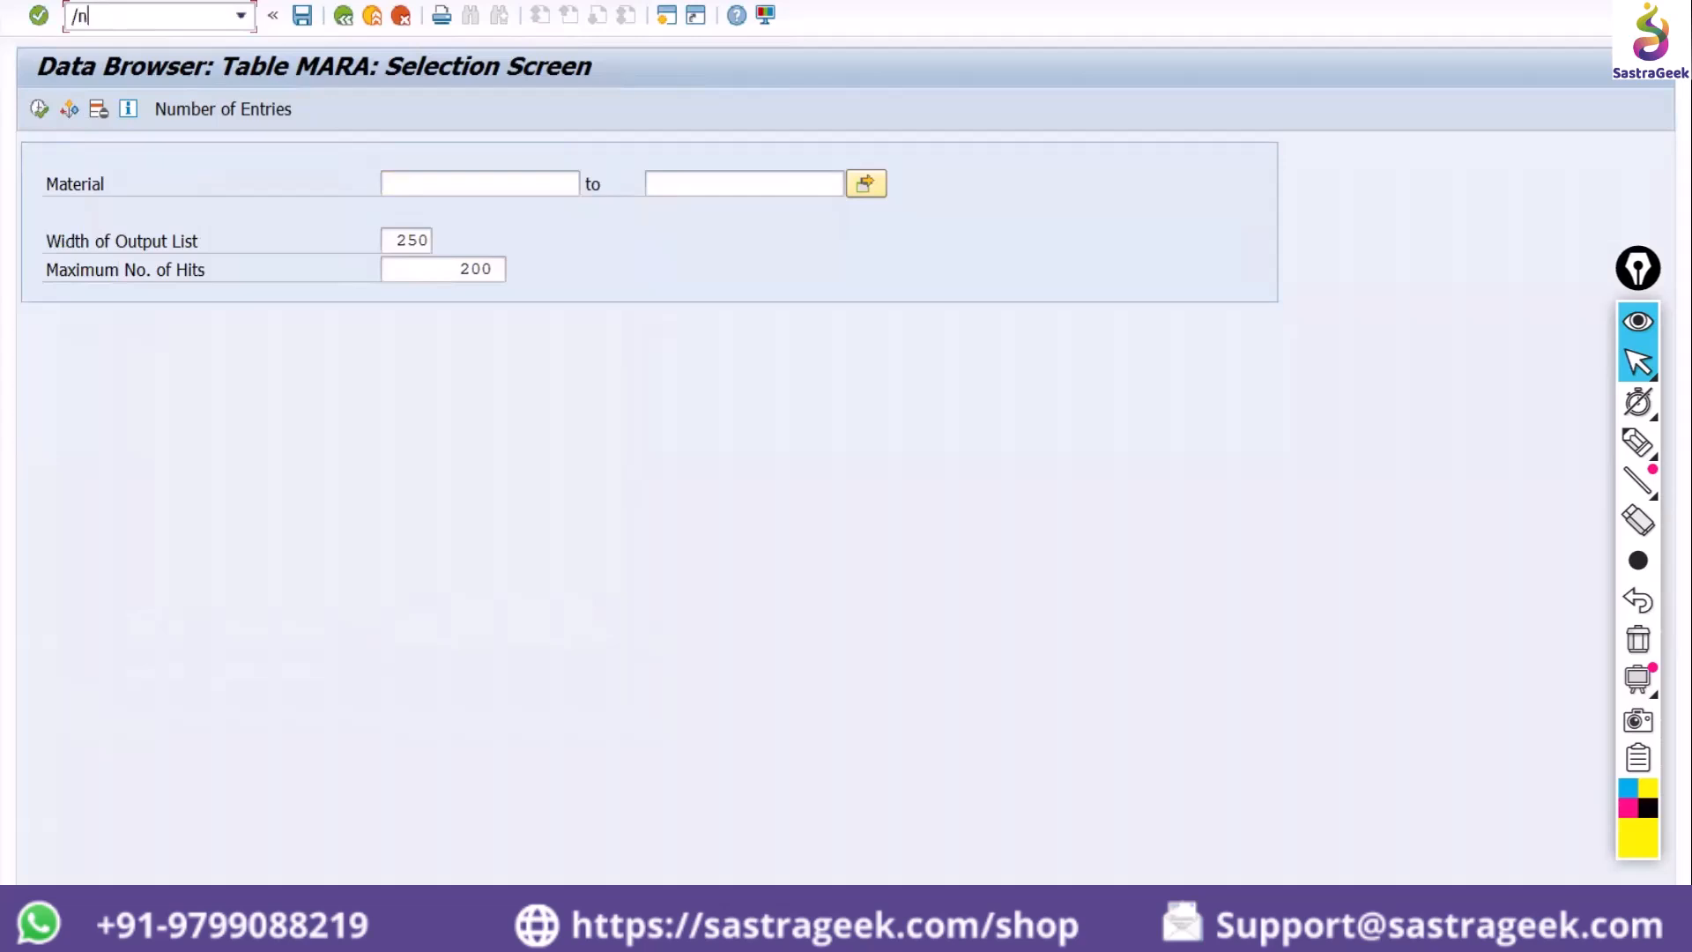
text(n)
key(Return)
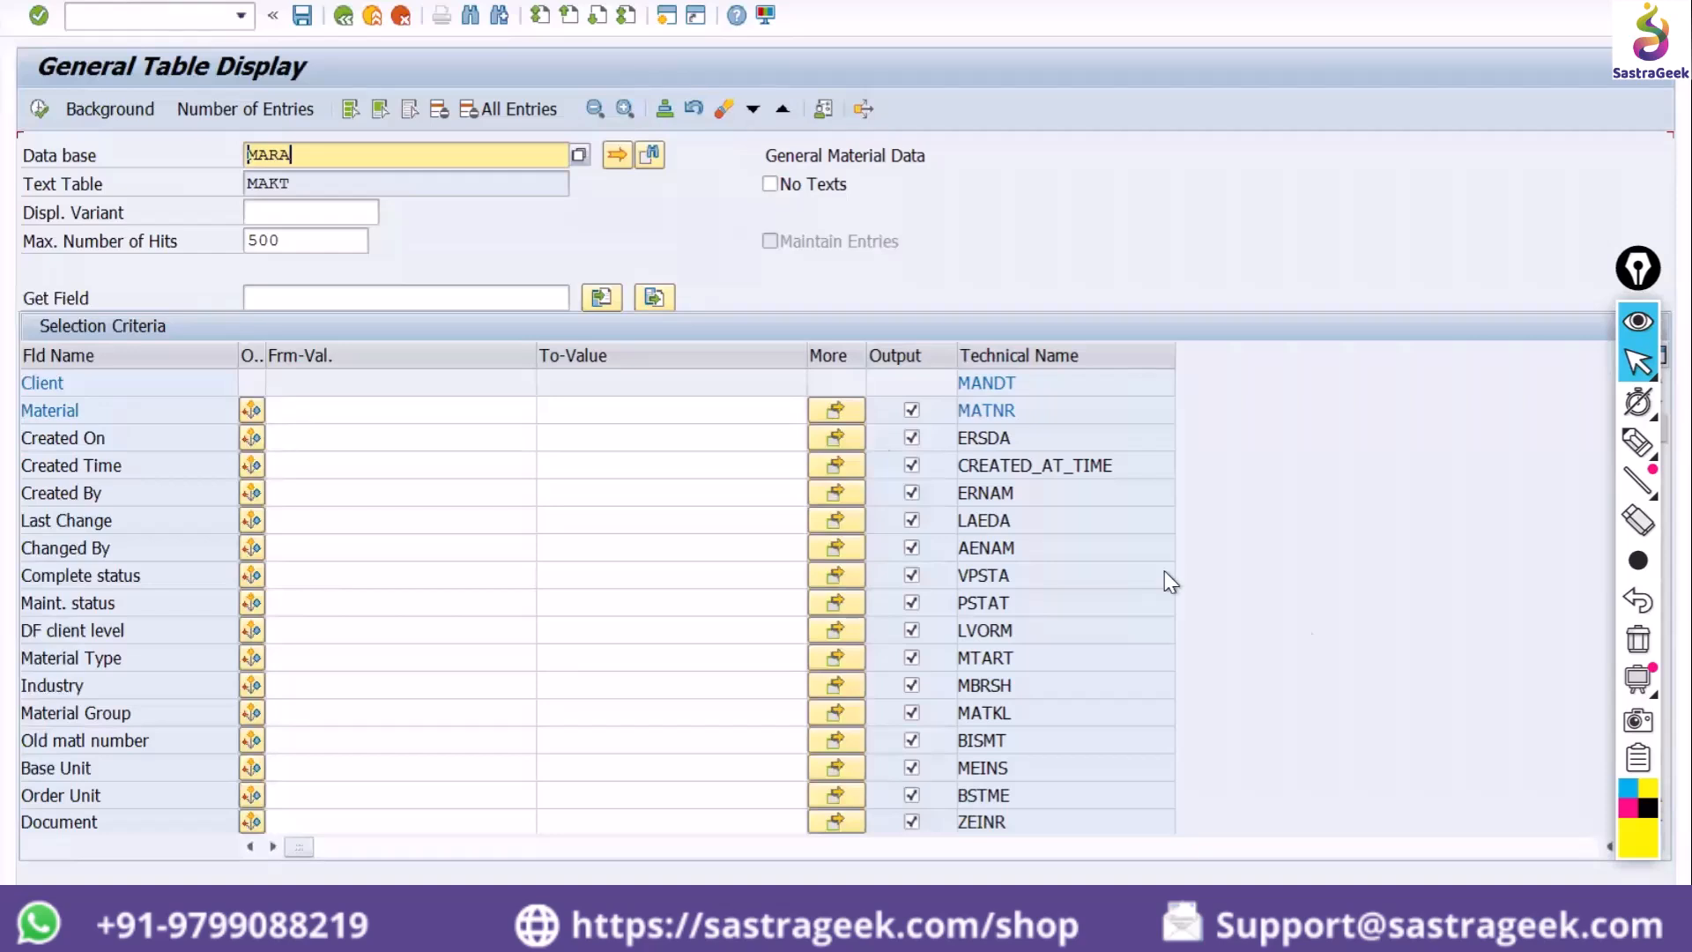
Clear the maximum number of hits for the MARA table display
click(319, 242)
key(BackSpace)
key(BackSpace)
key(BackSpace)
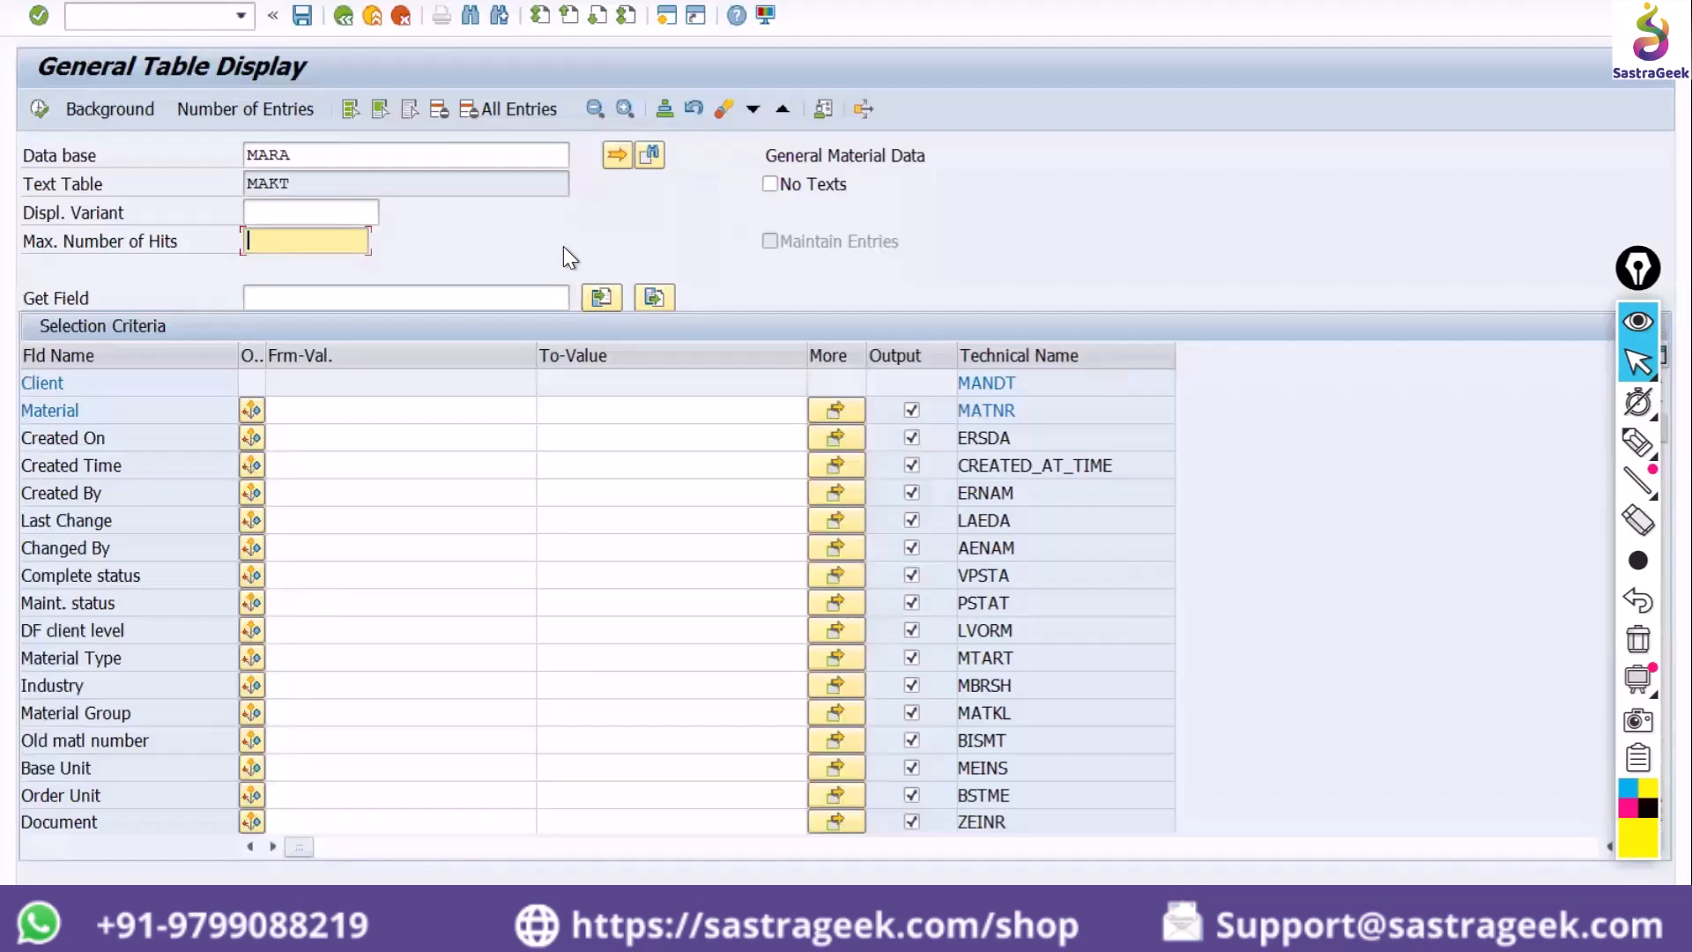
click(429, 409)
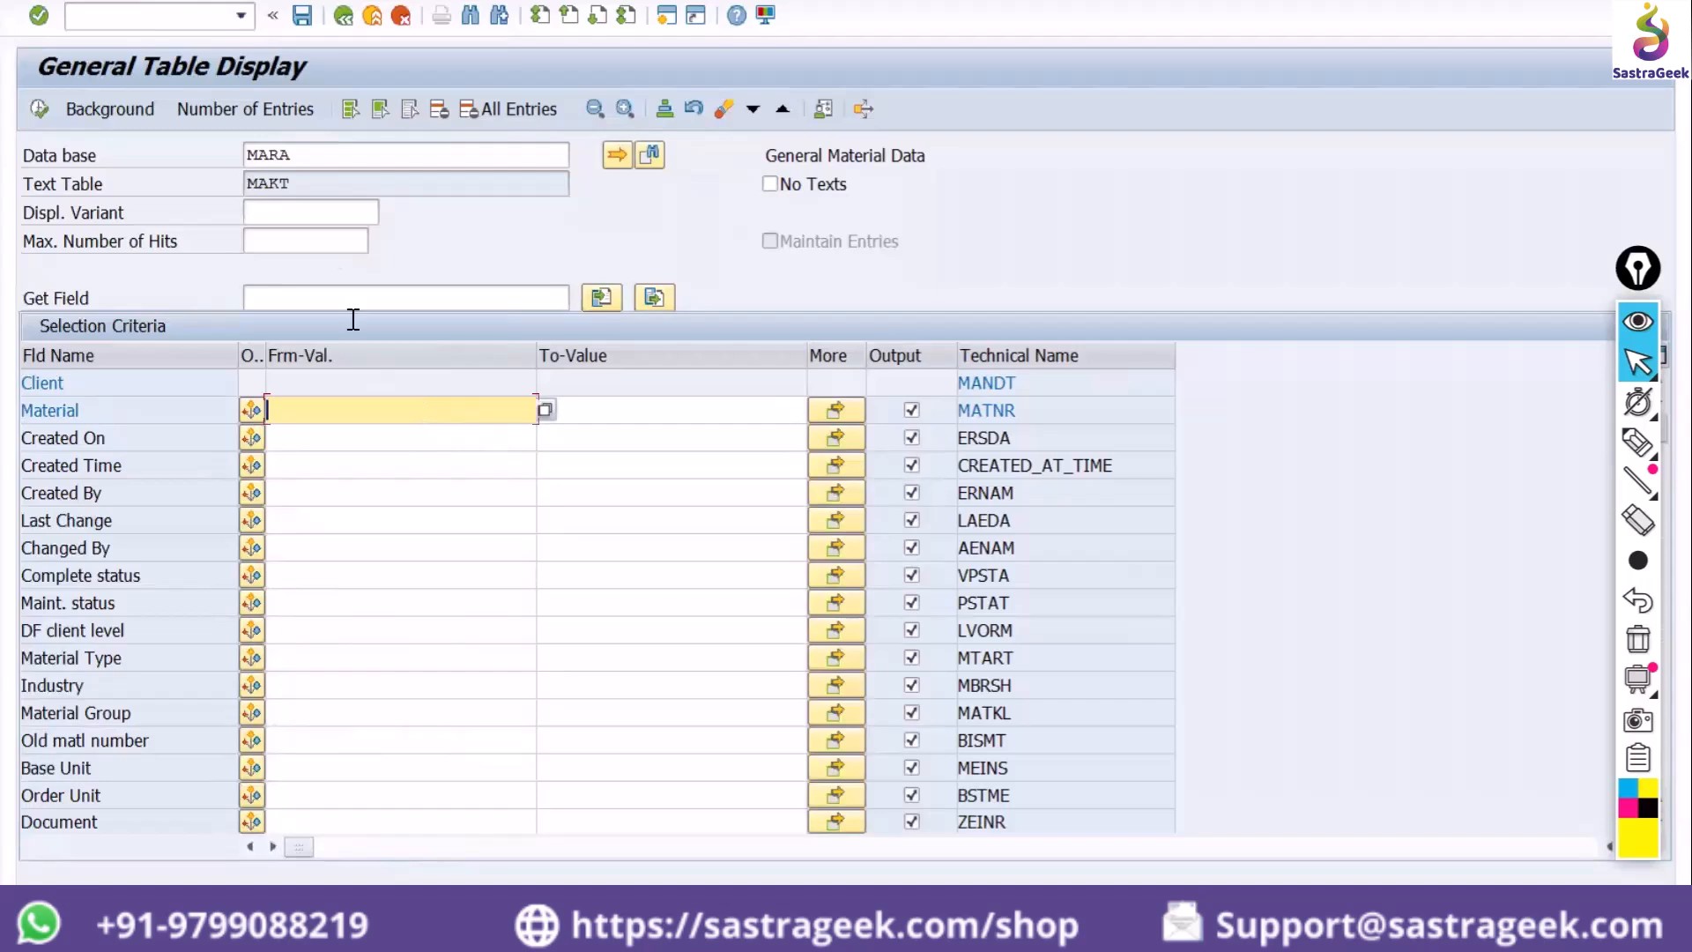
click(328, 242)
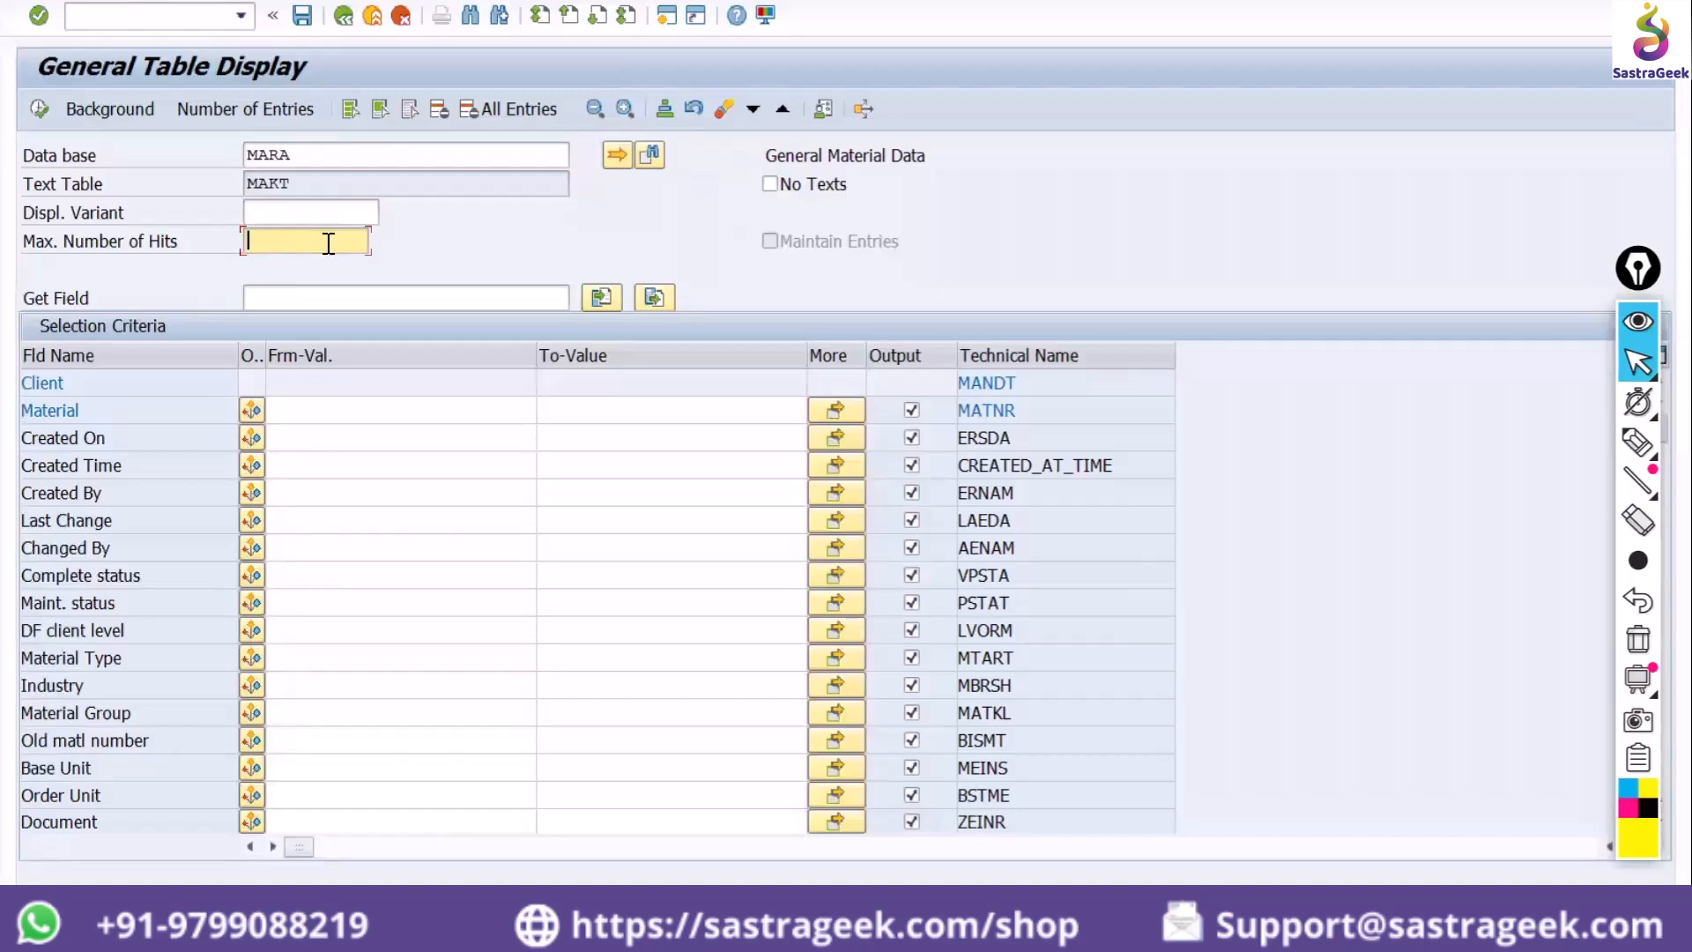
Count the entries in table MARA without any selection criteria and close the result
click(364, 408)
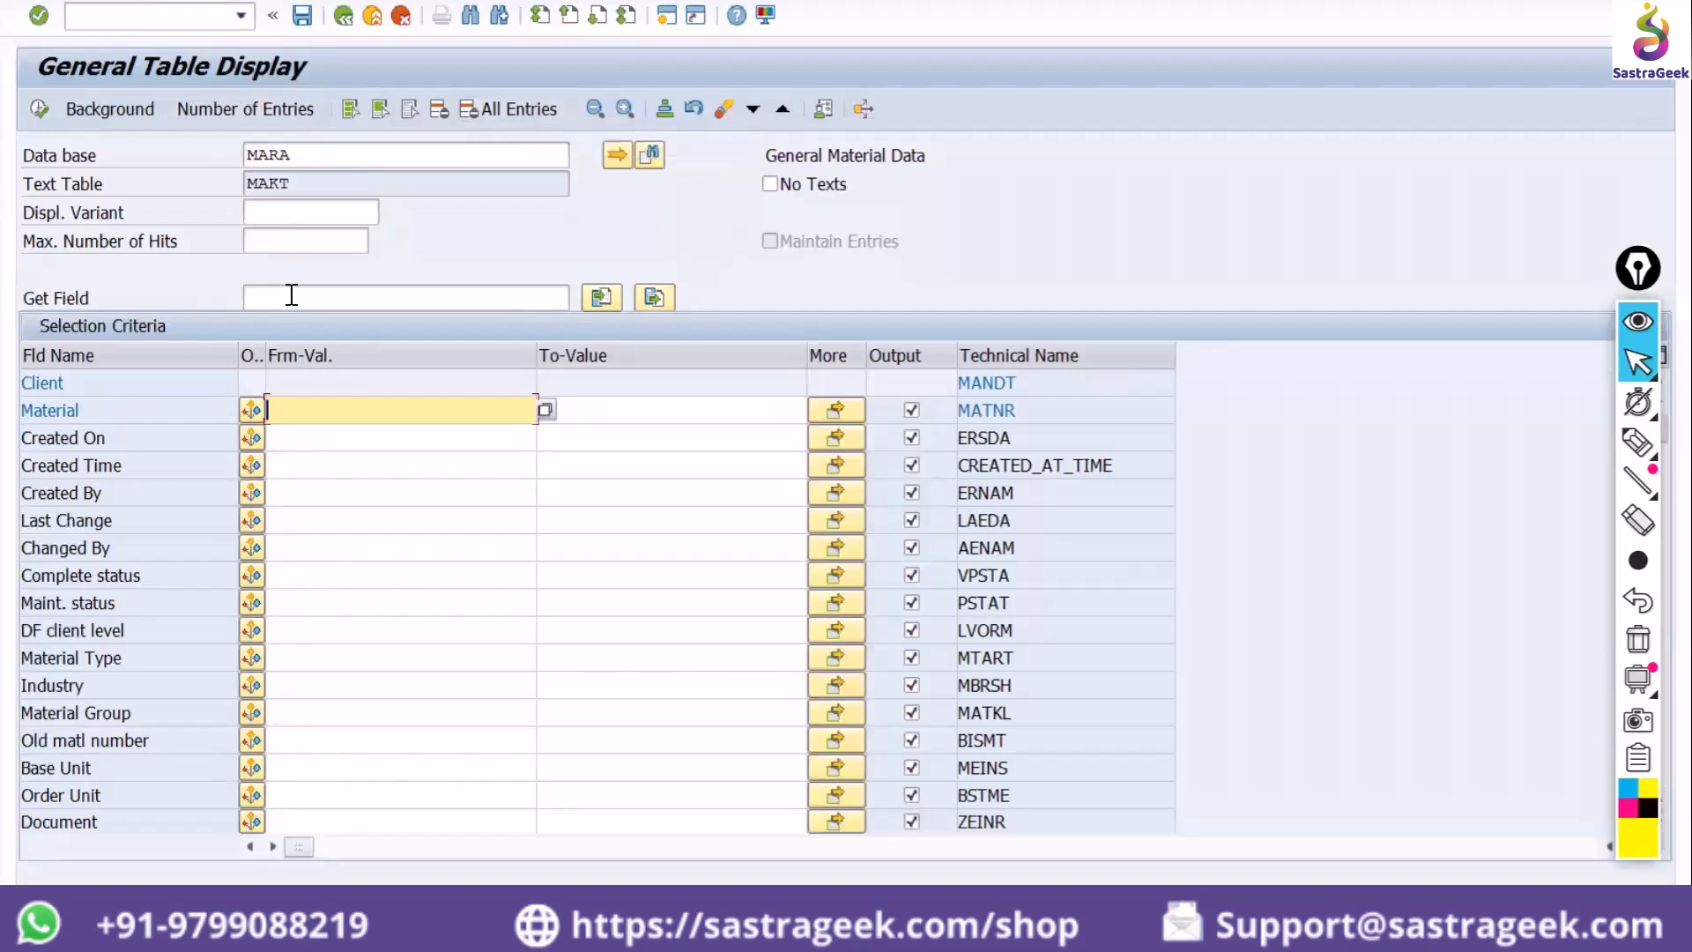
click(241, 112)
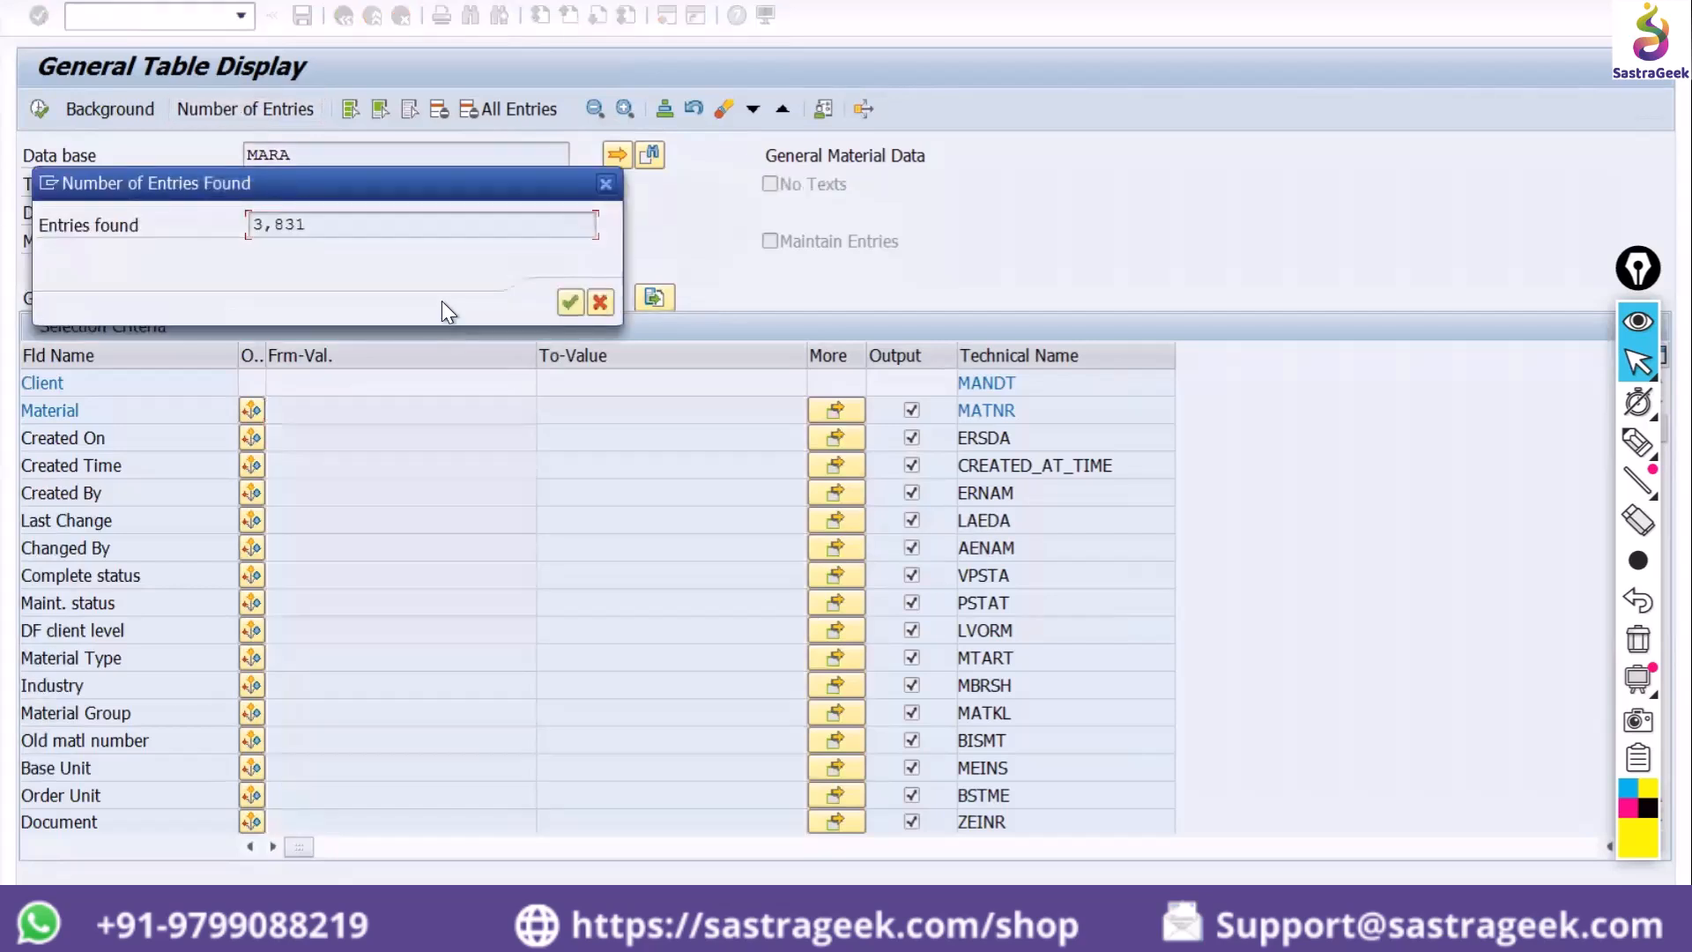
click(606, 184)
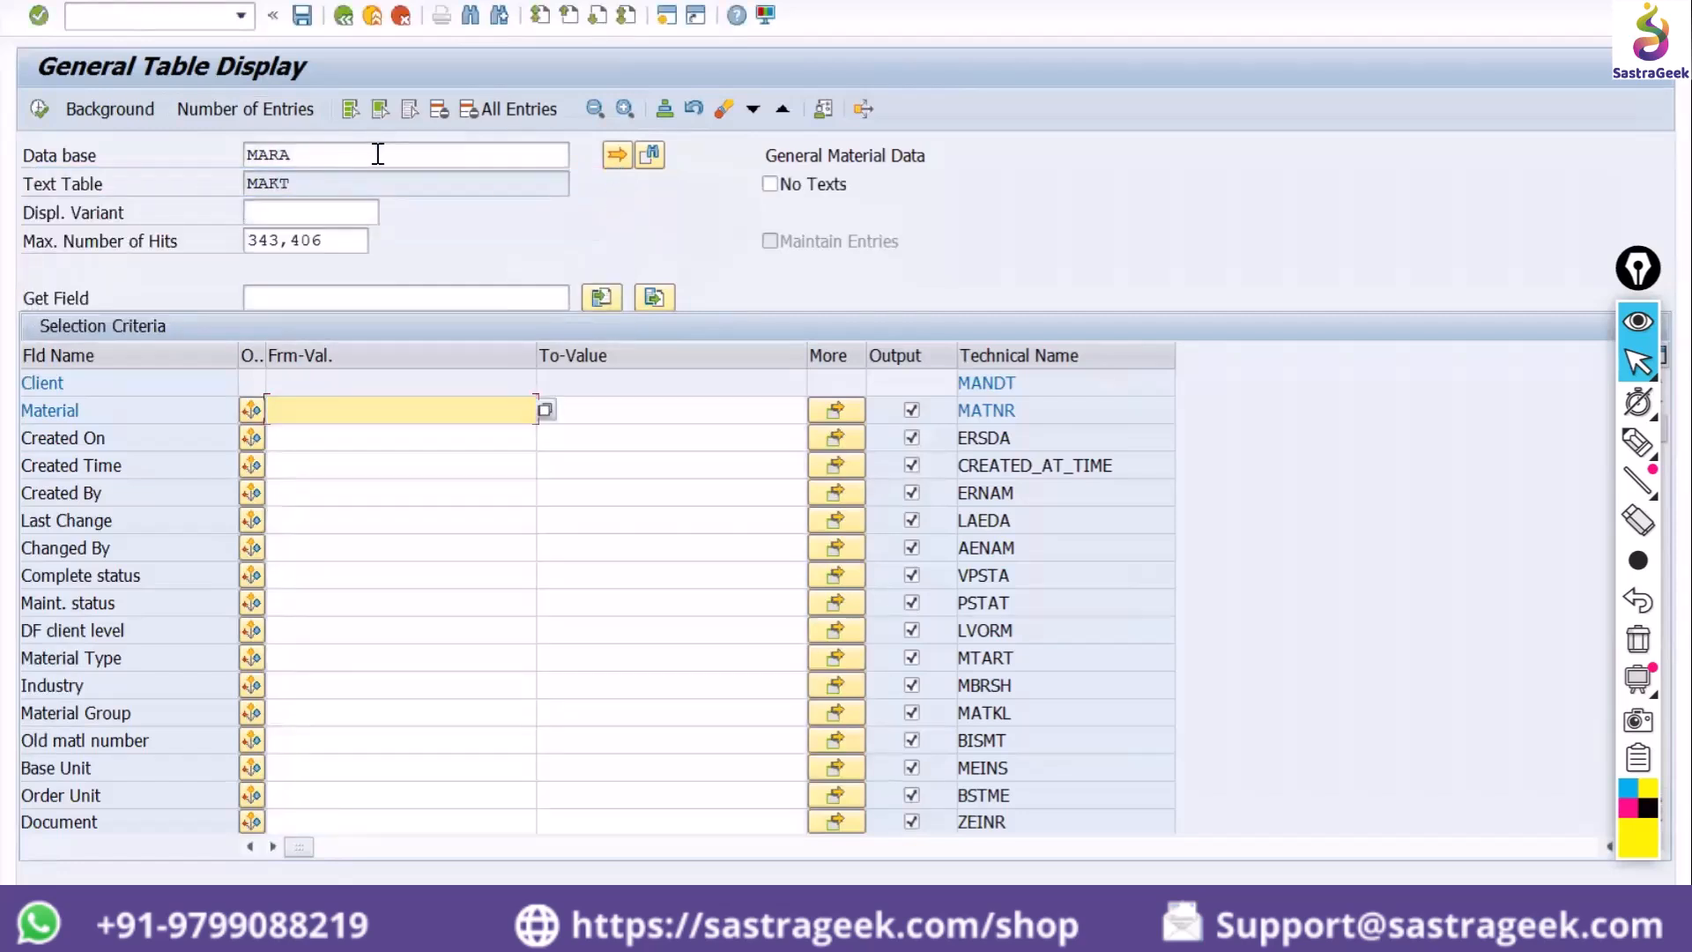
Try to clear the maximum number of hits for the MARA selection
click(328, 241)
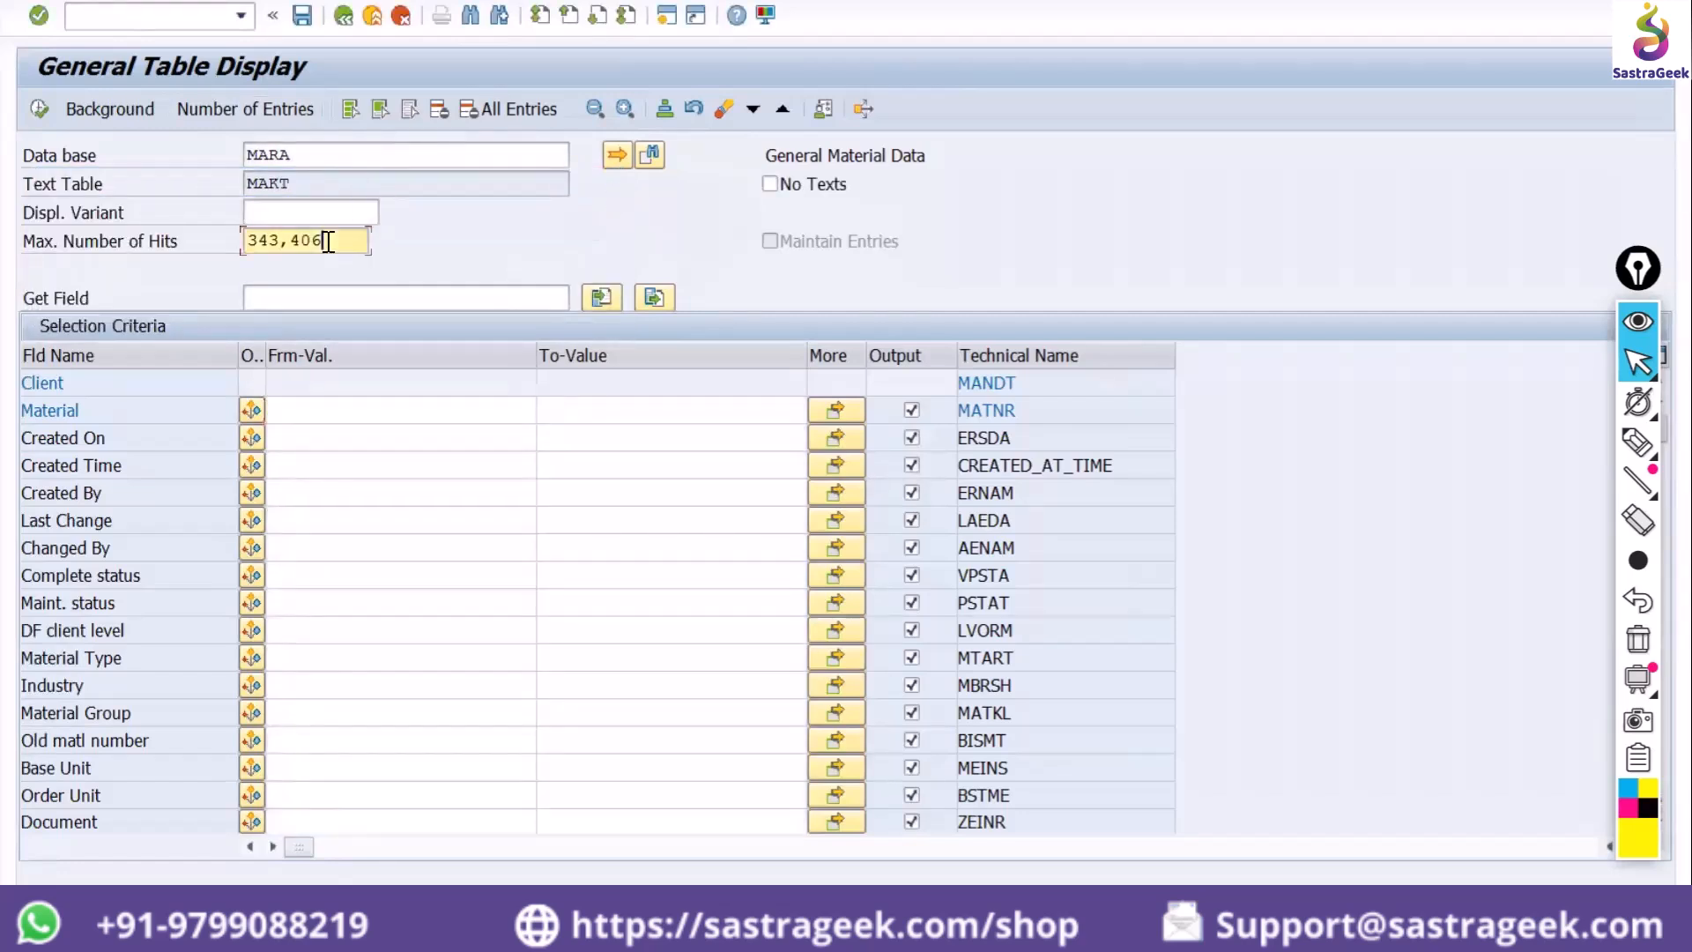
key(BackSpace)
key(BackSpace)
key(BackSpace)
key(BackSpace)
key(BackSpace)
key(BackSpace)
key(BackSpace)
key(Return)
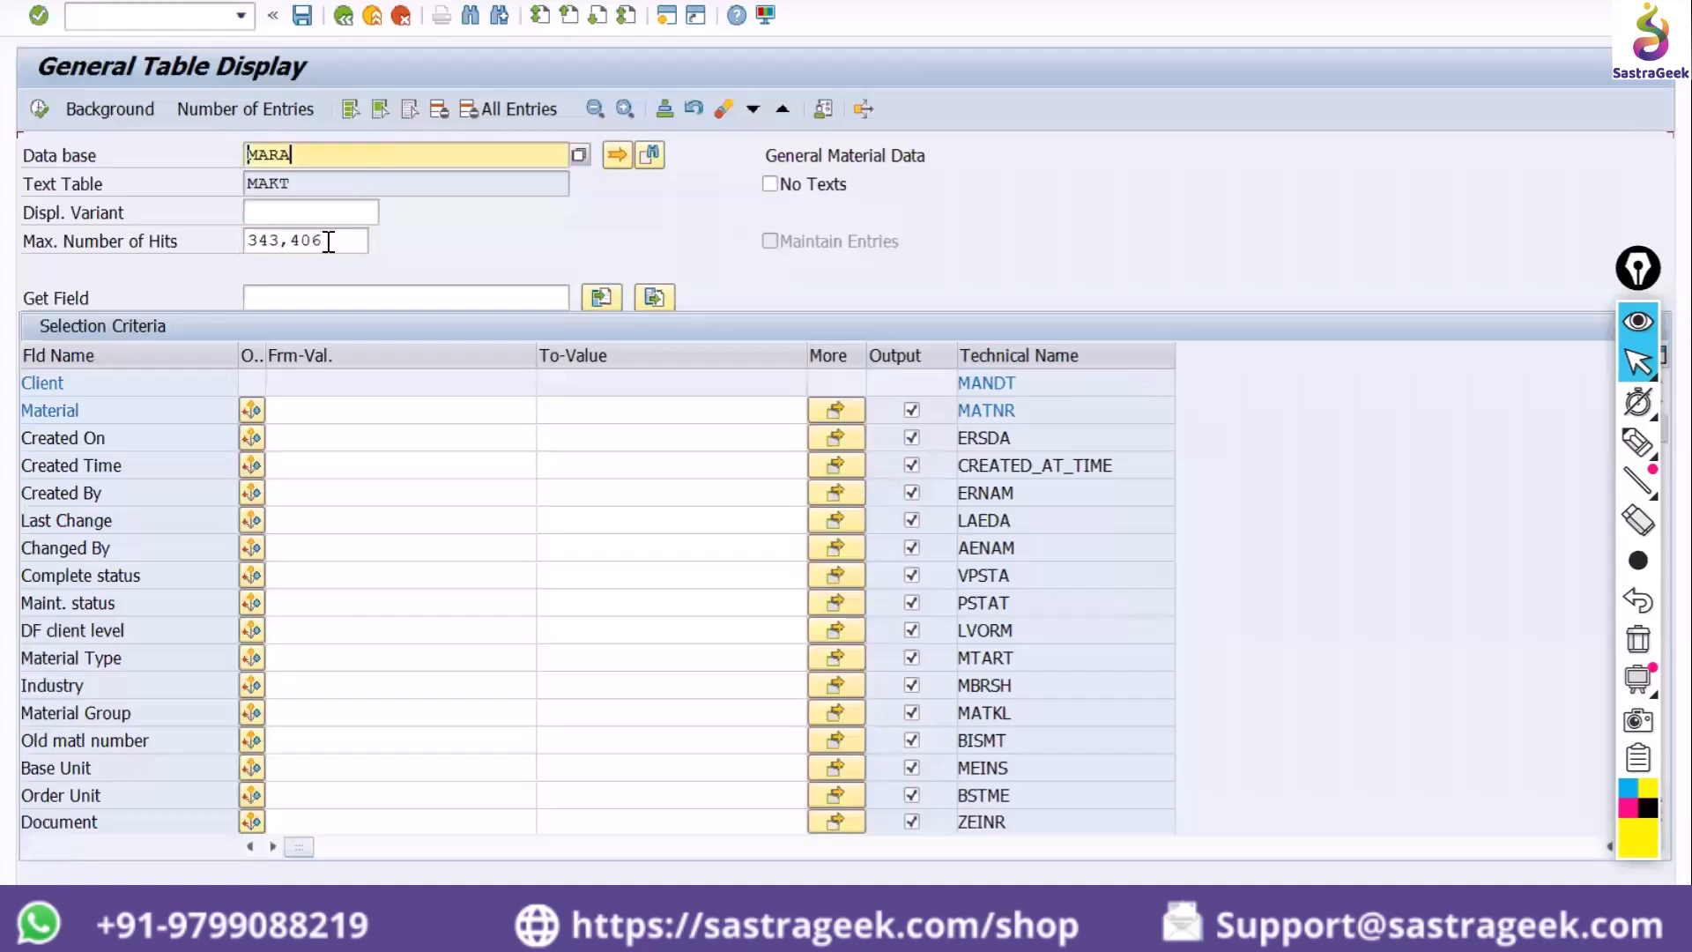
click(327, 241)
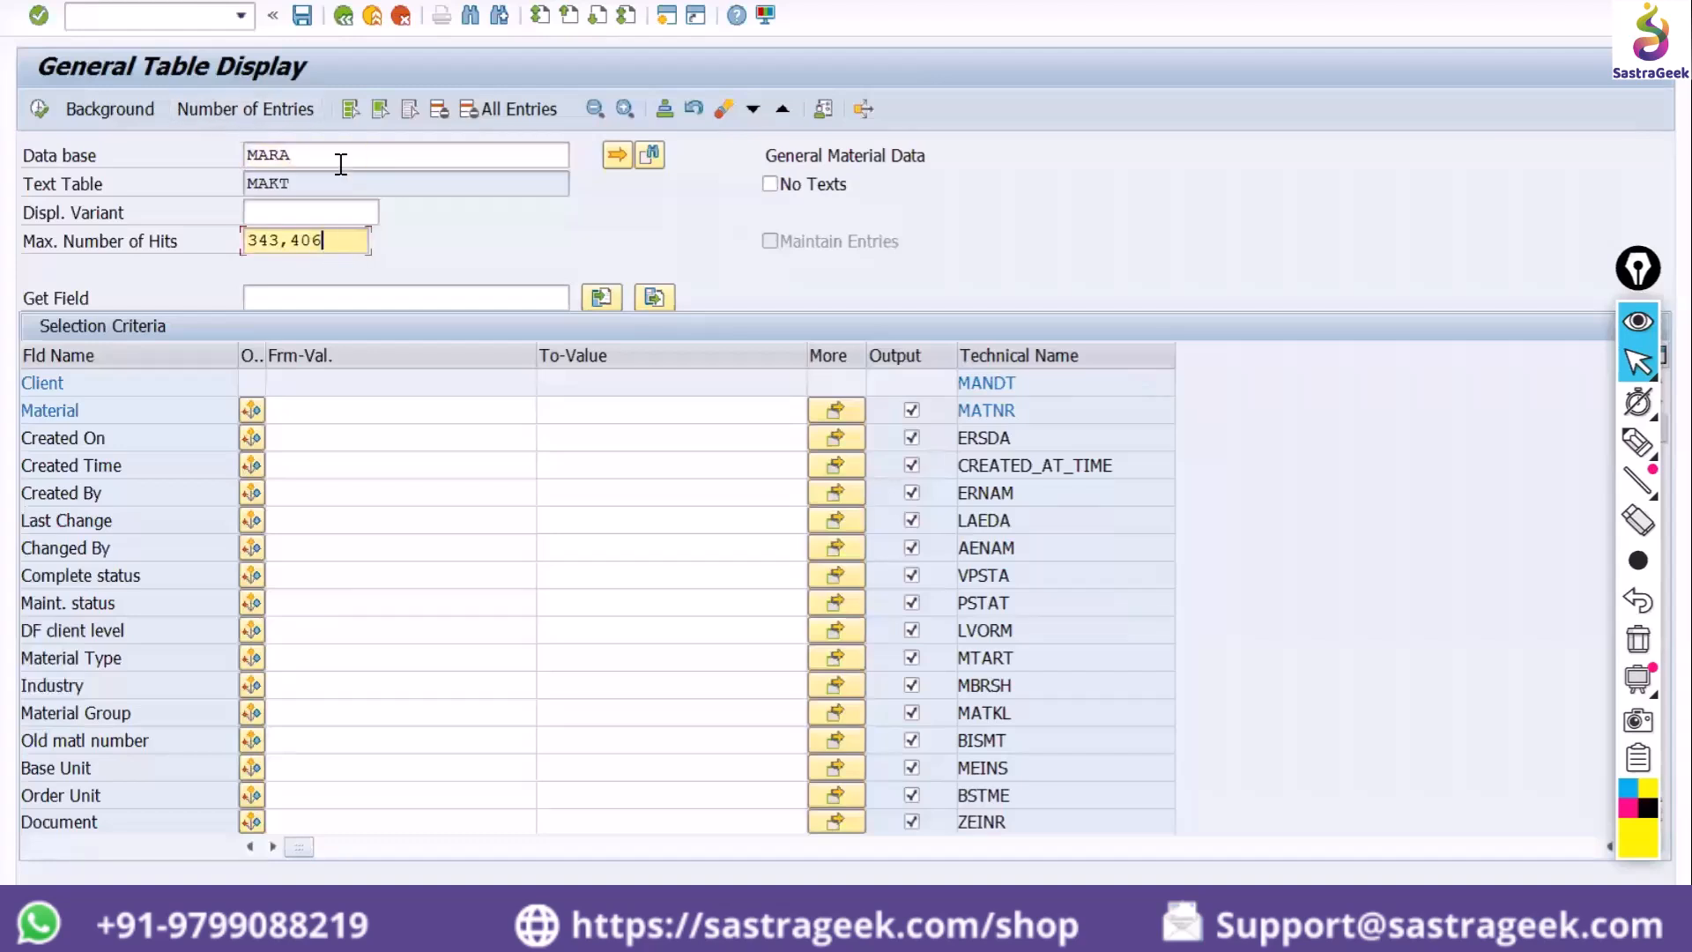
key(BackSpace)
key(BackSpace)
key(BackSpace)
key(BackSpace)
key(BackSpace)
key(BackSpace)
key(BackSpace)
Count the MARA entries whose material matches np01*, close the result and remove the material filter
click(402, 409)
text(n)
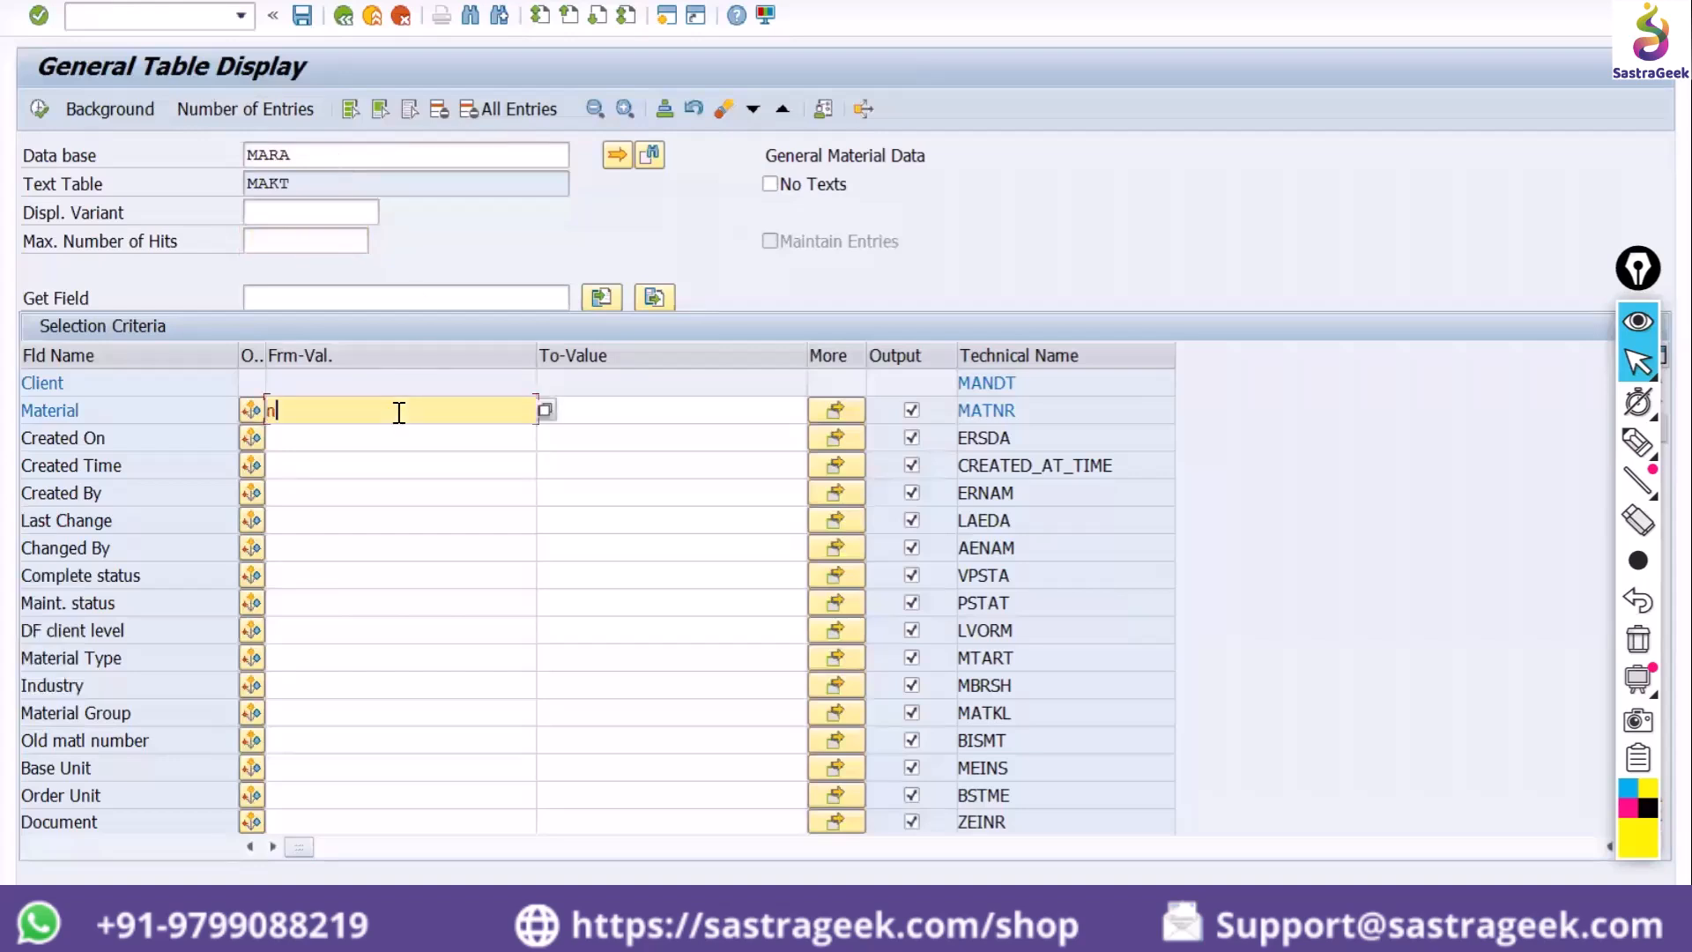
text(p0)
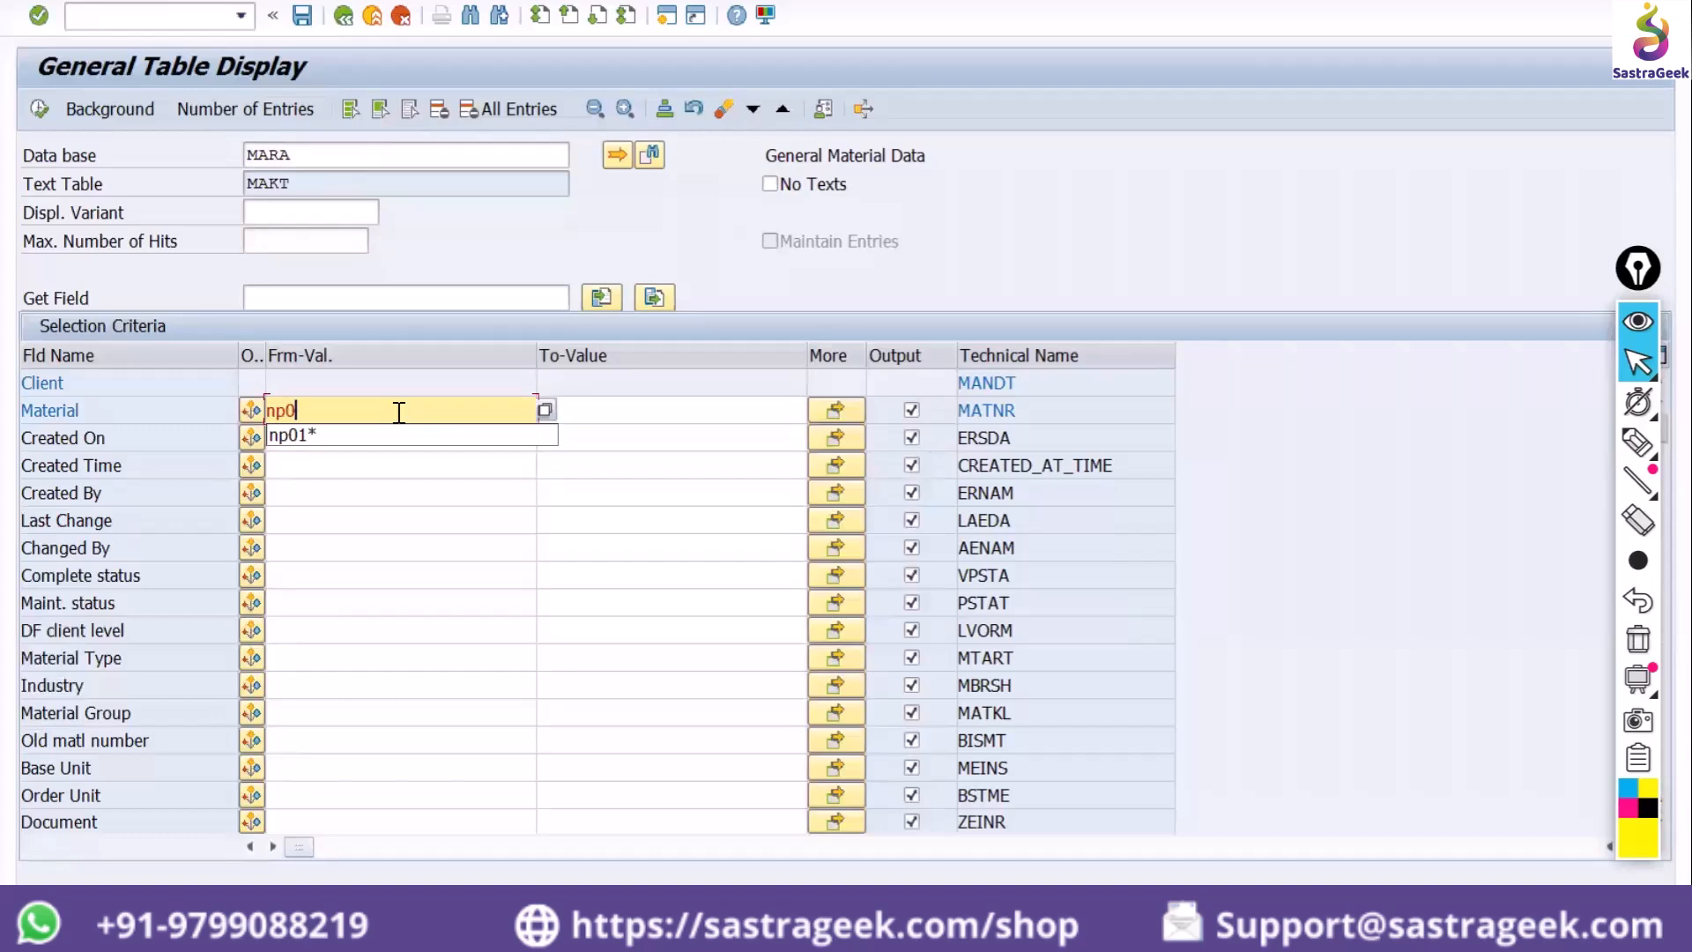
text(1*)
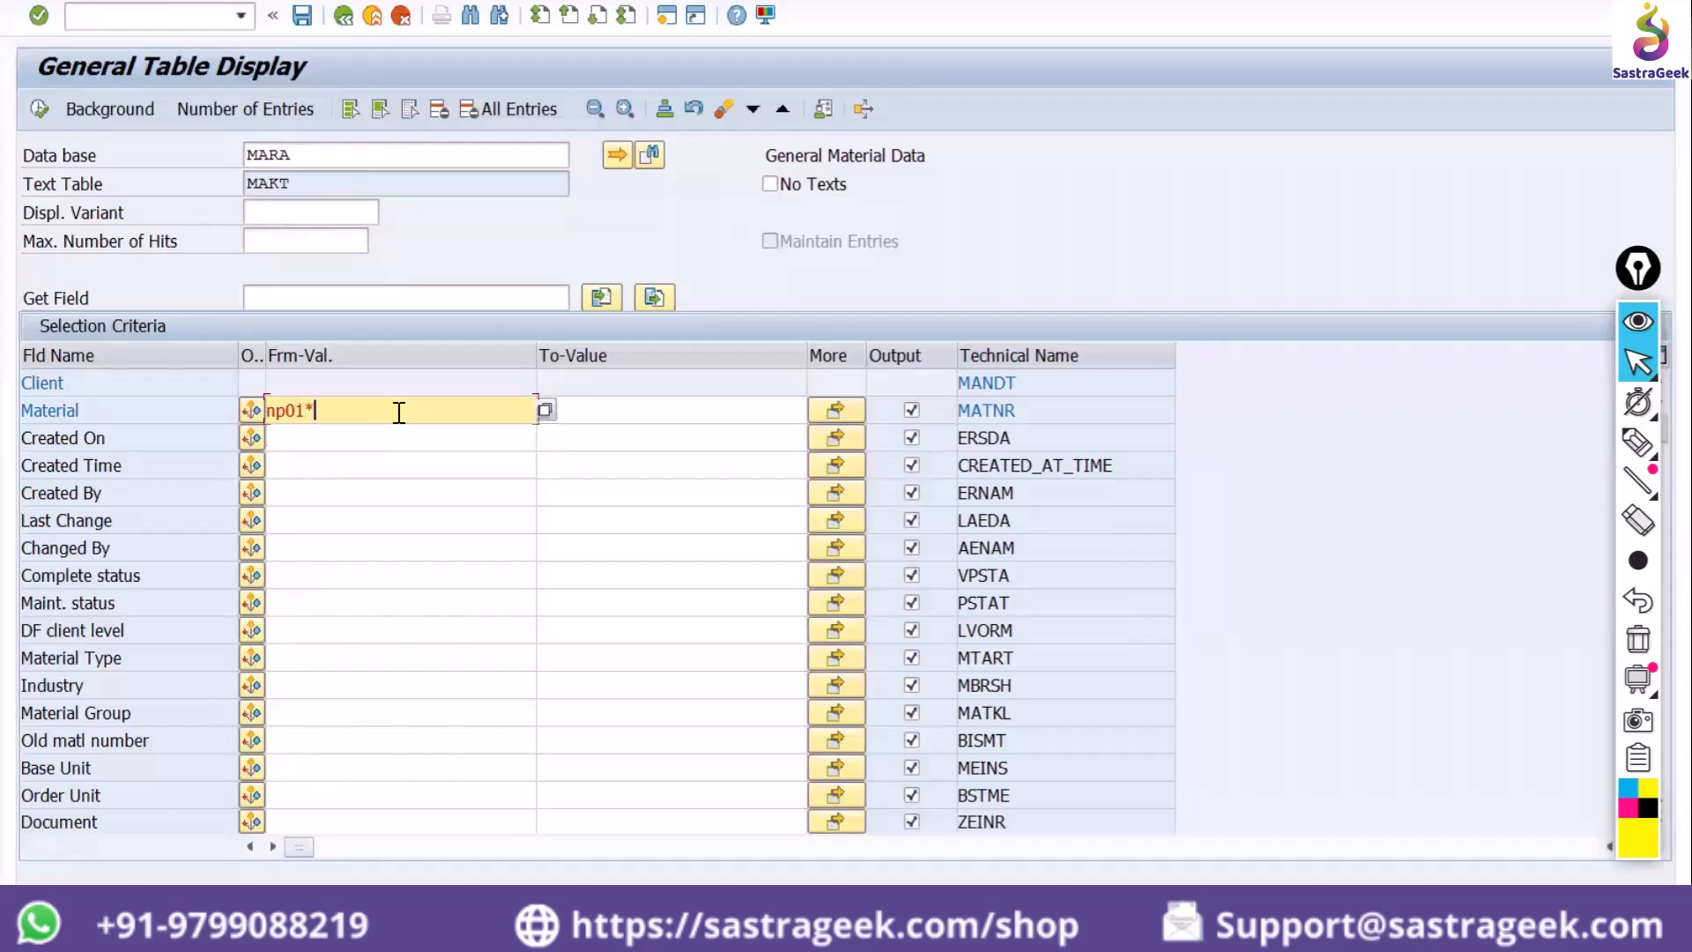
key(Return)
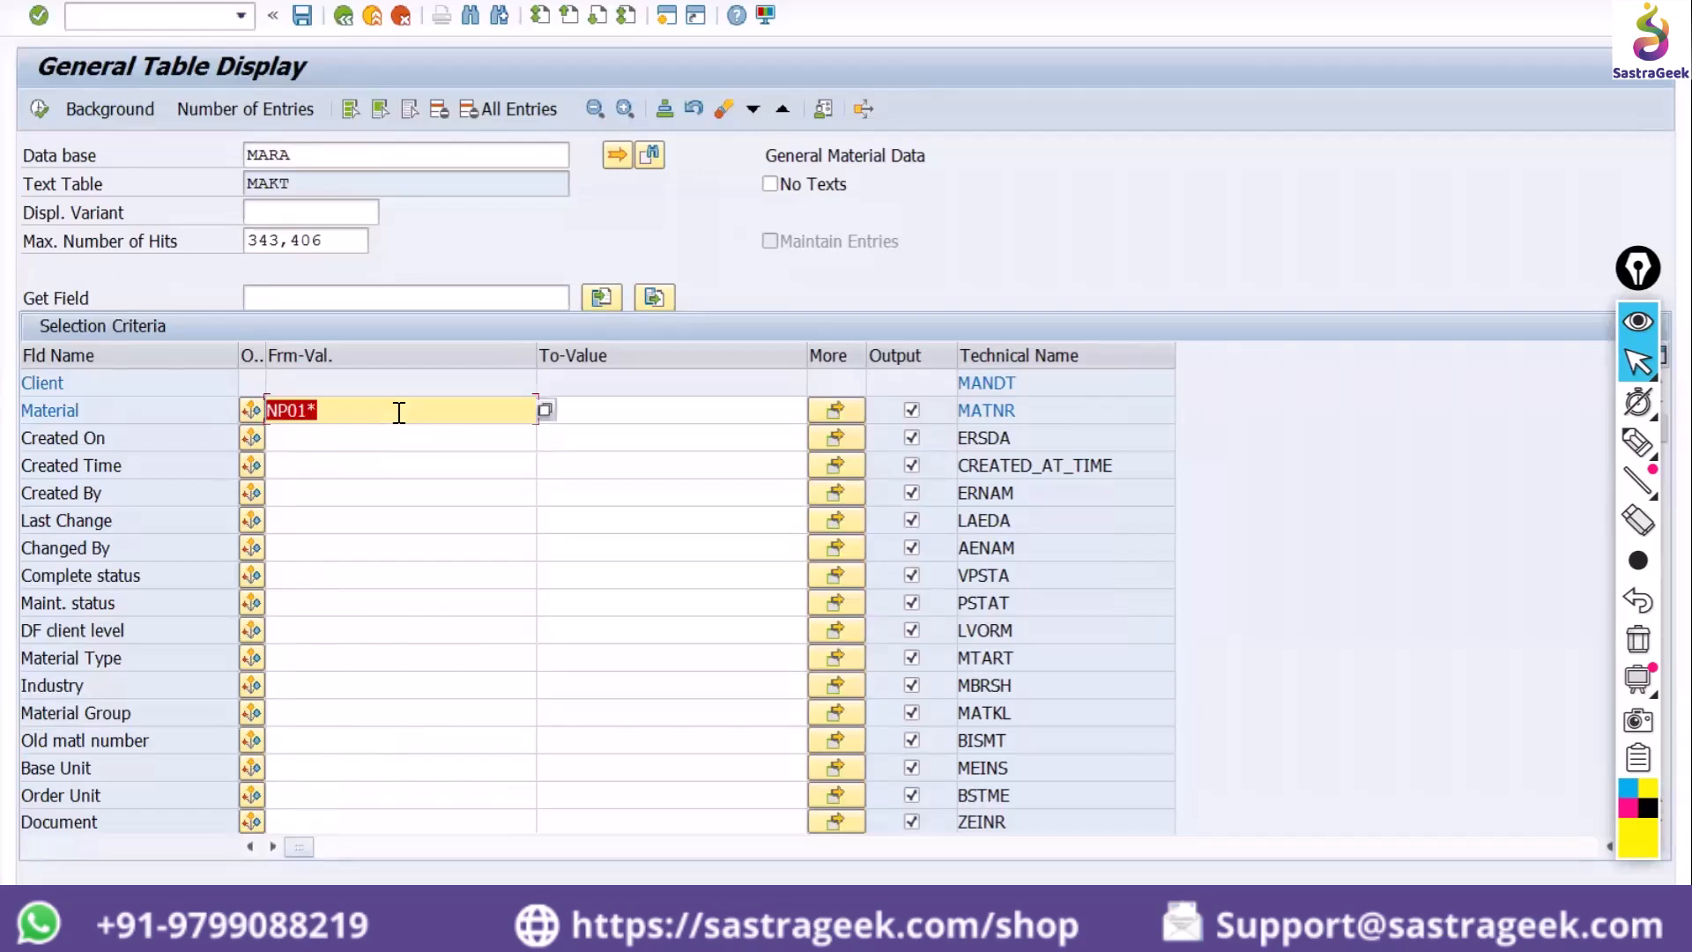
click(257, 109)
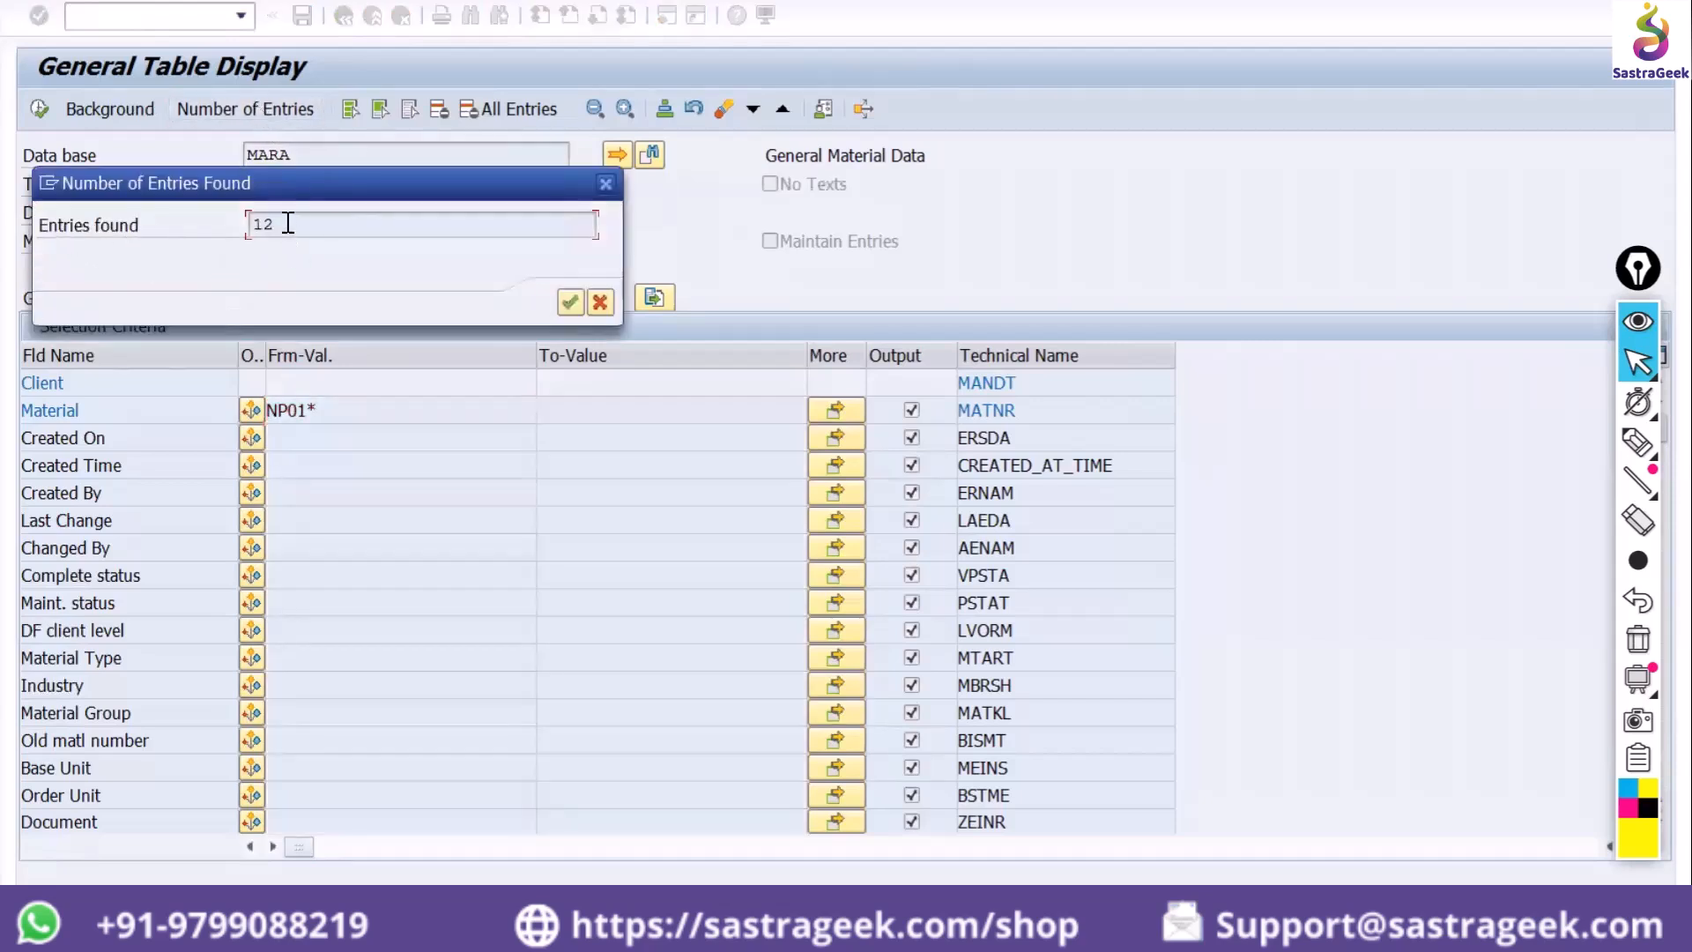
double_click(248, 225)
click(571, 302)
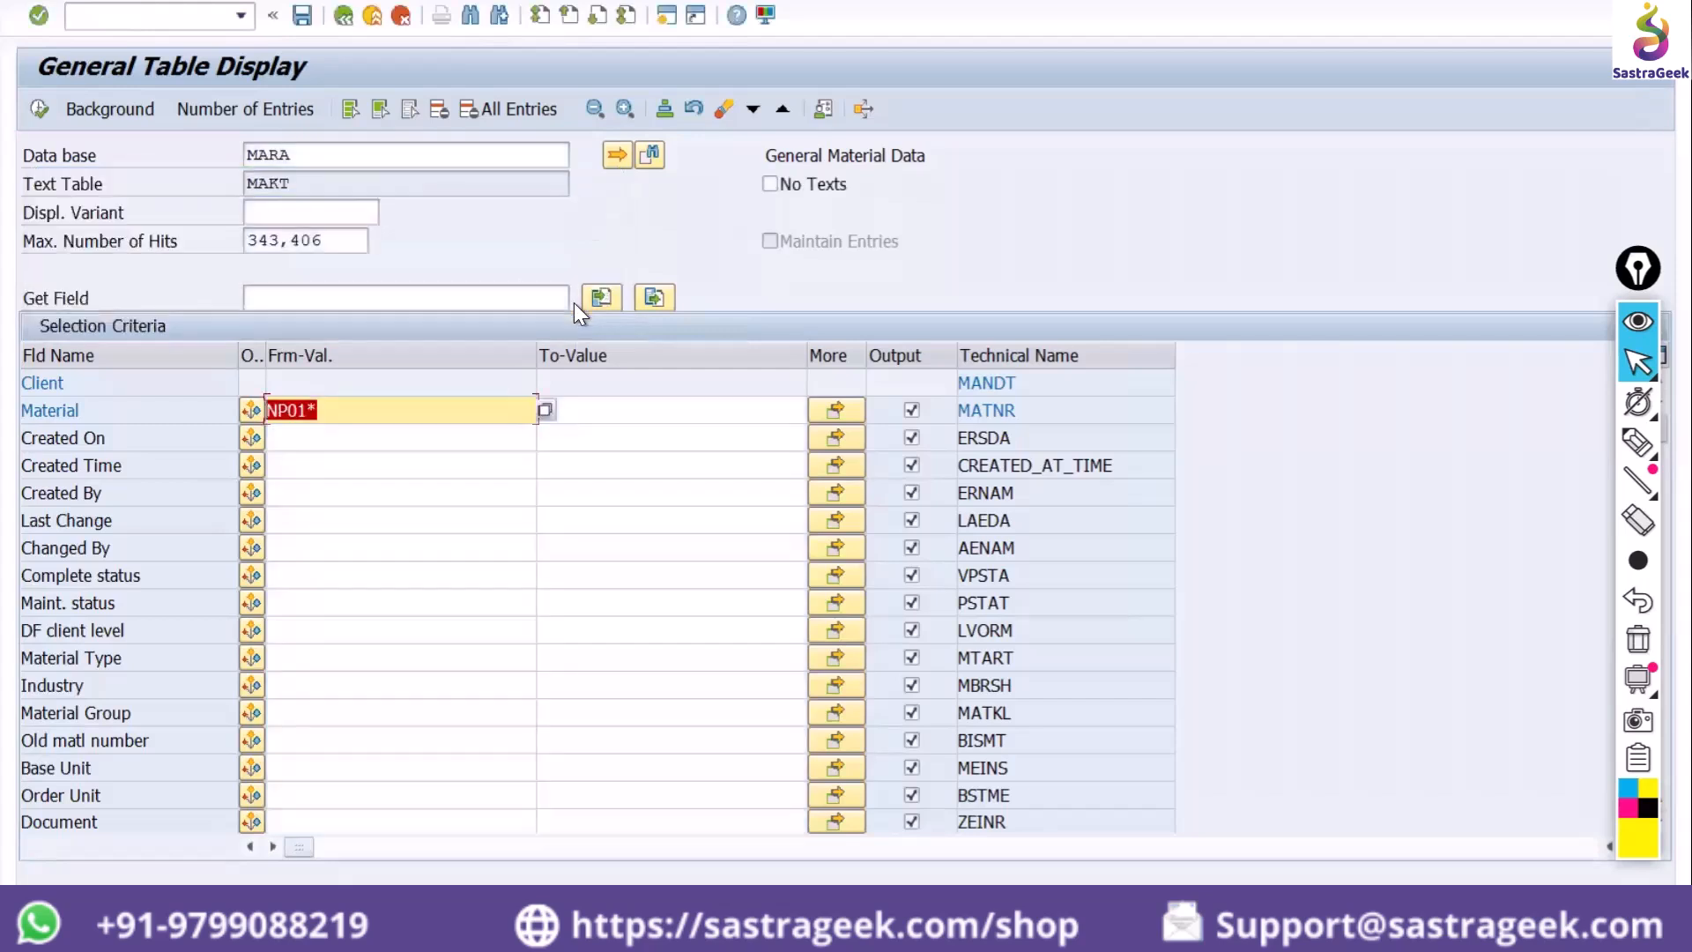
key(Delete)
Go to the purchase order display transaction with /nme23n and view the available order document types
click(181, 15)
text(/nme23n)
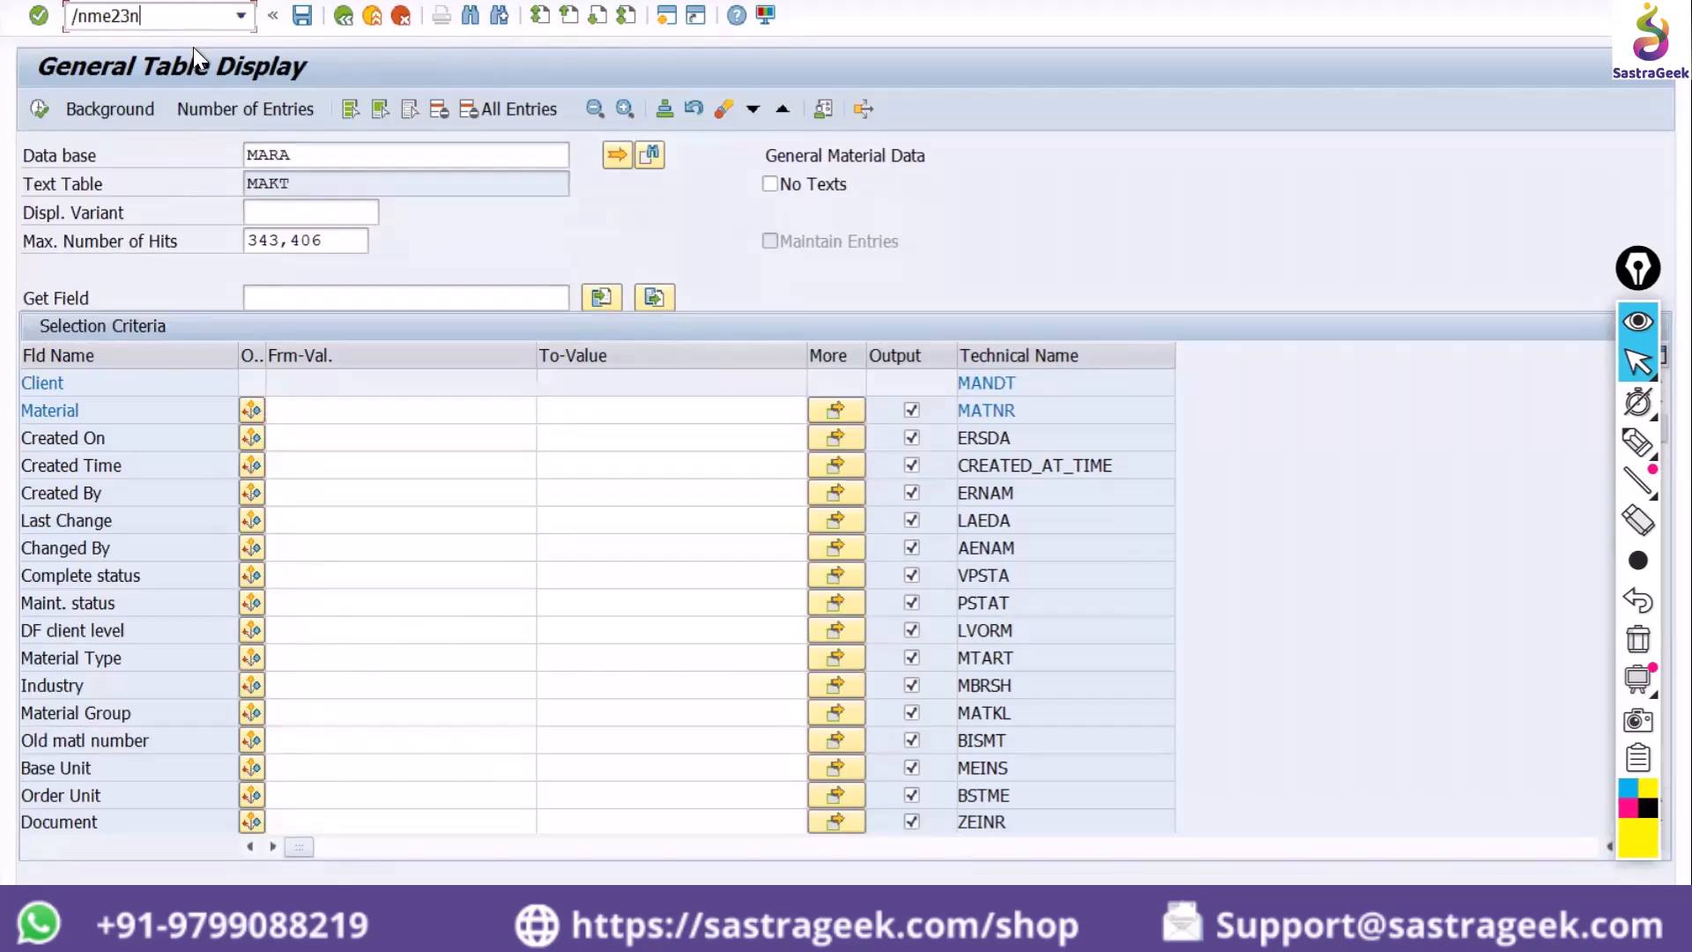
key(Return)
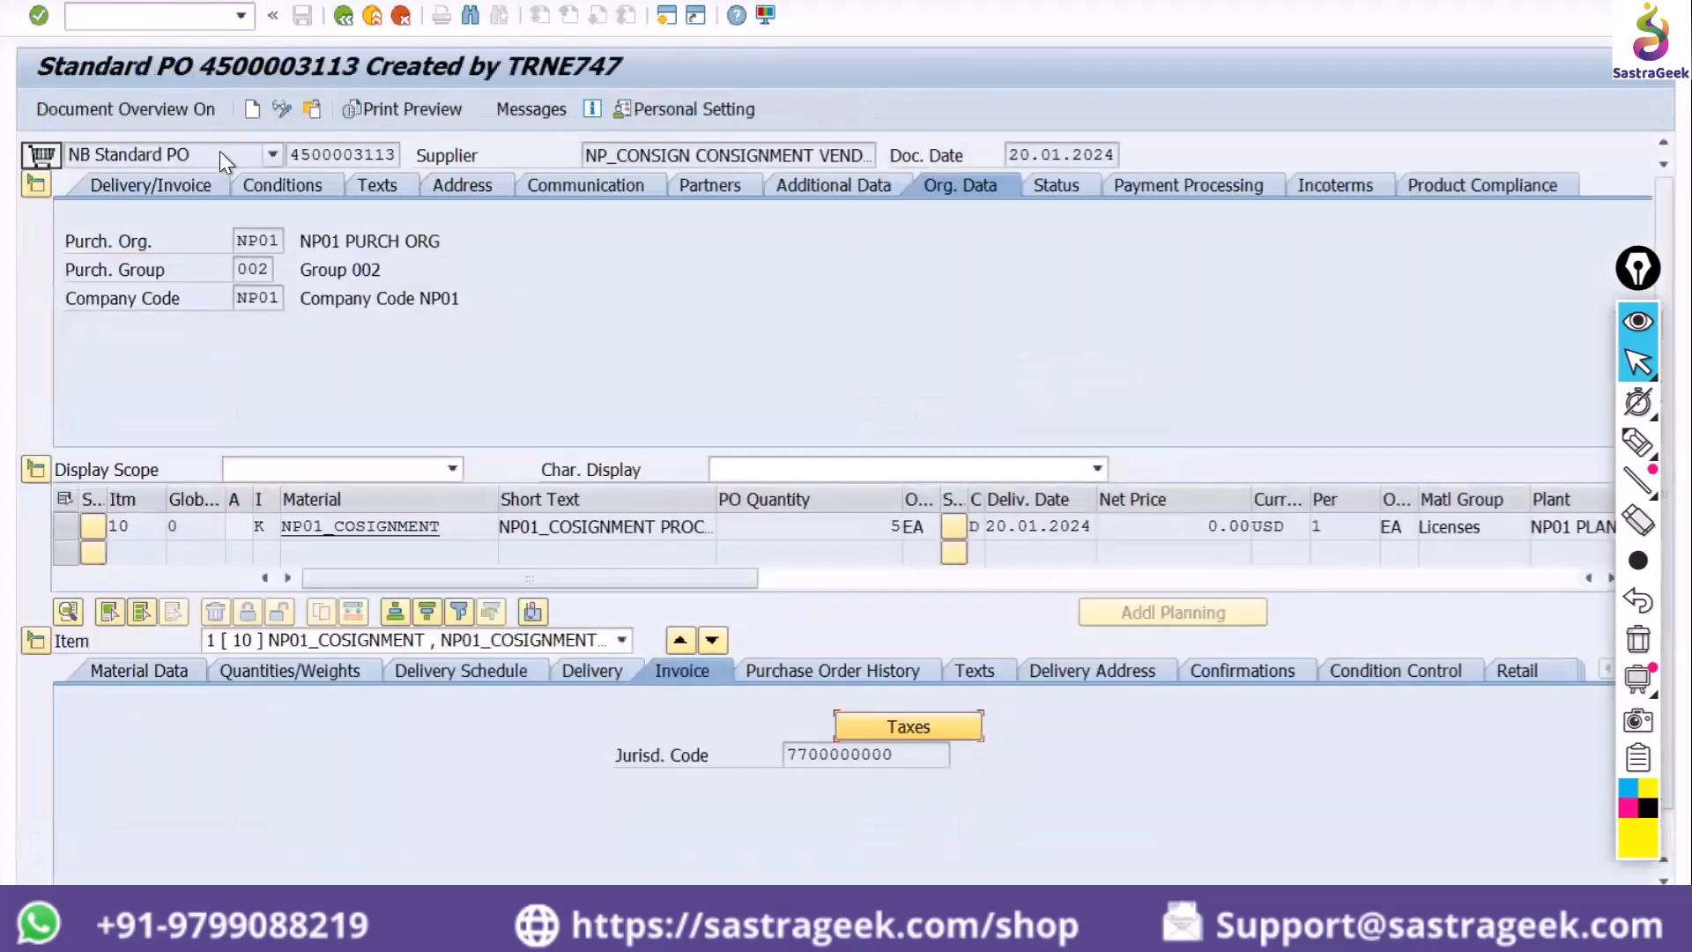
click(220, 151)
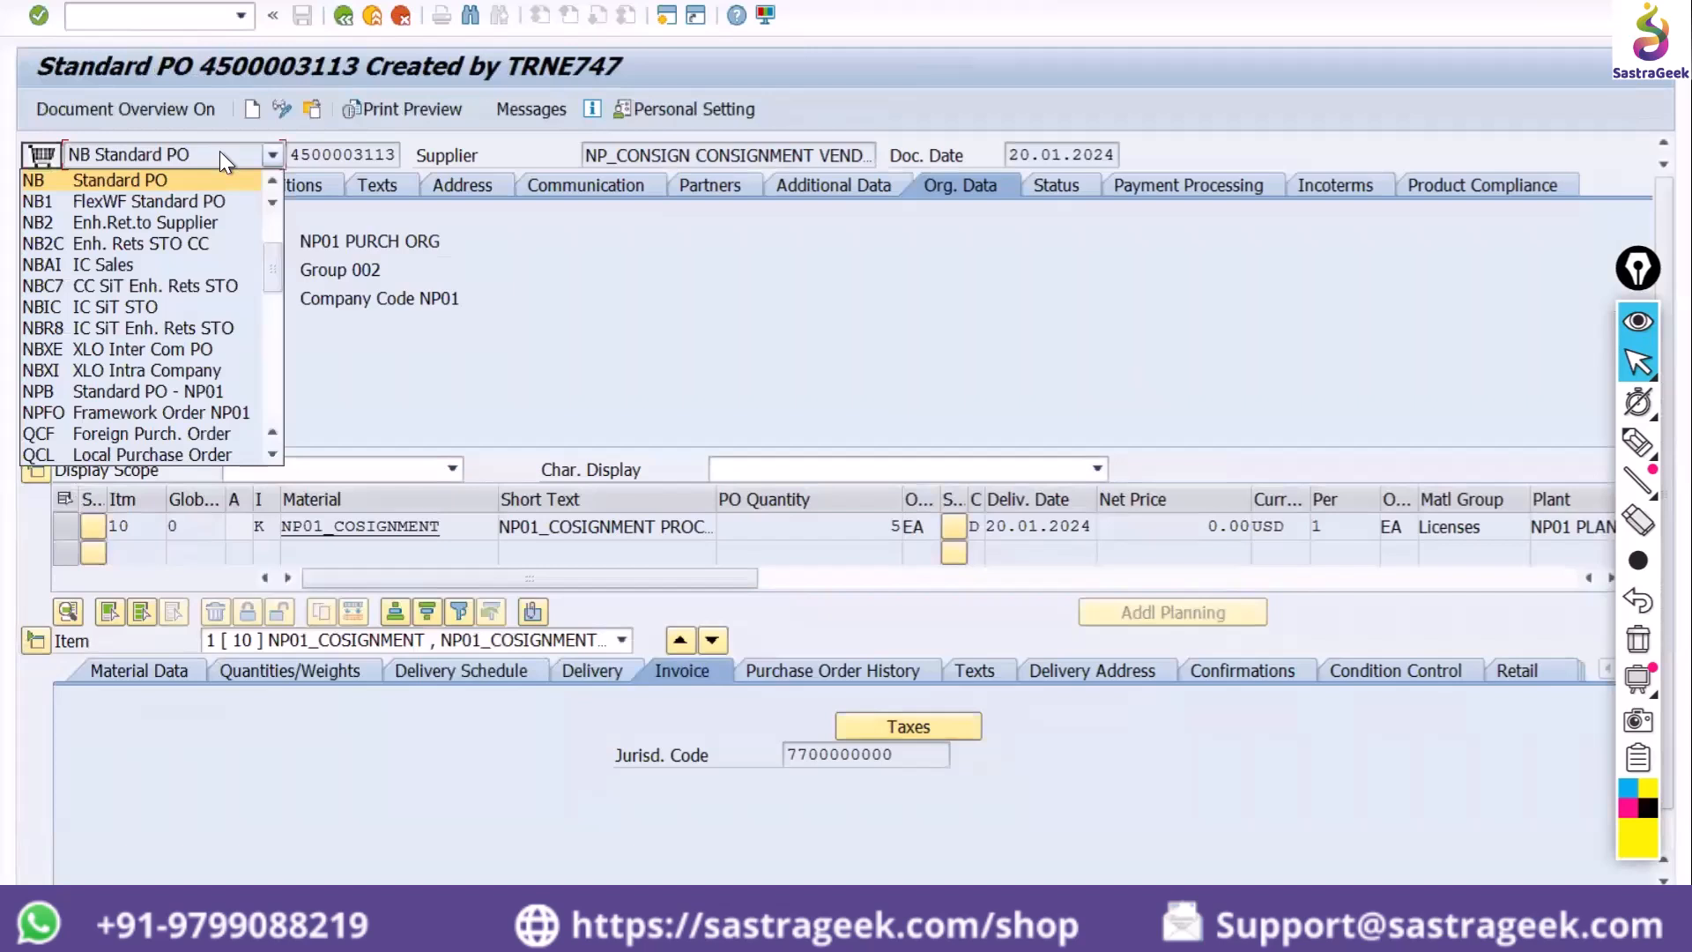
click(839, 297)
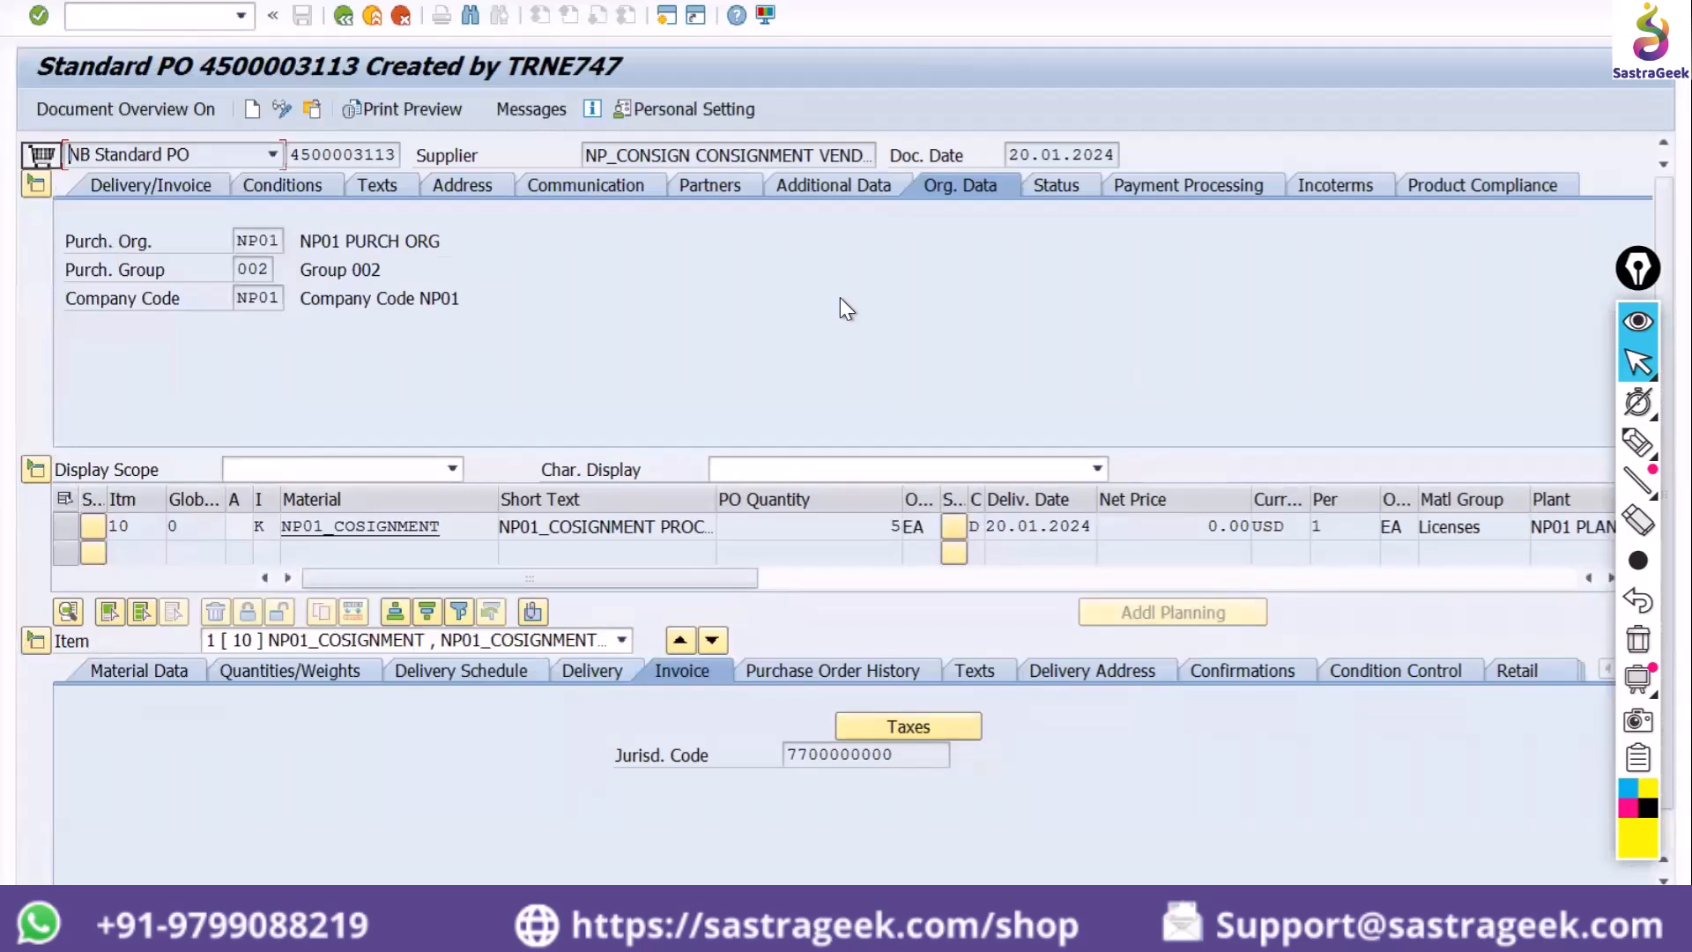
Collapse and re-expand the purchase order's item overview, and view the Display Scope options
click(26, 471)
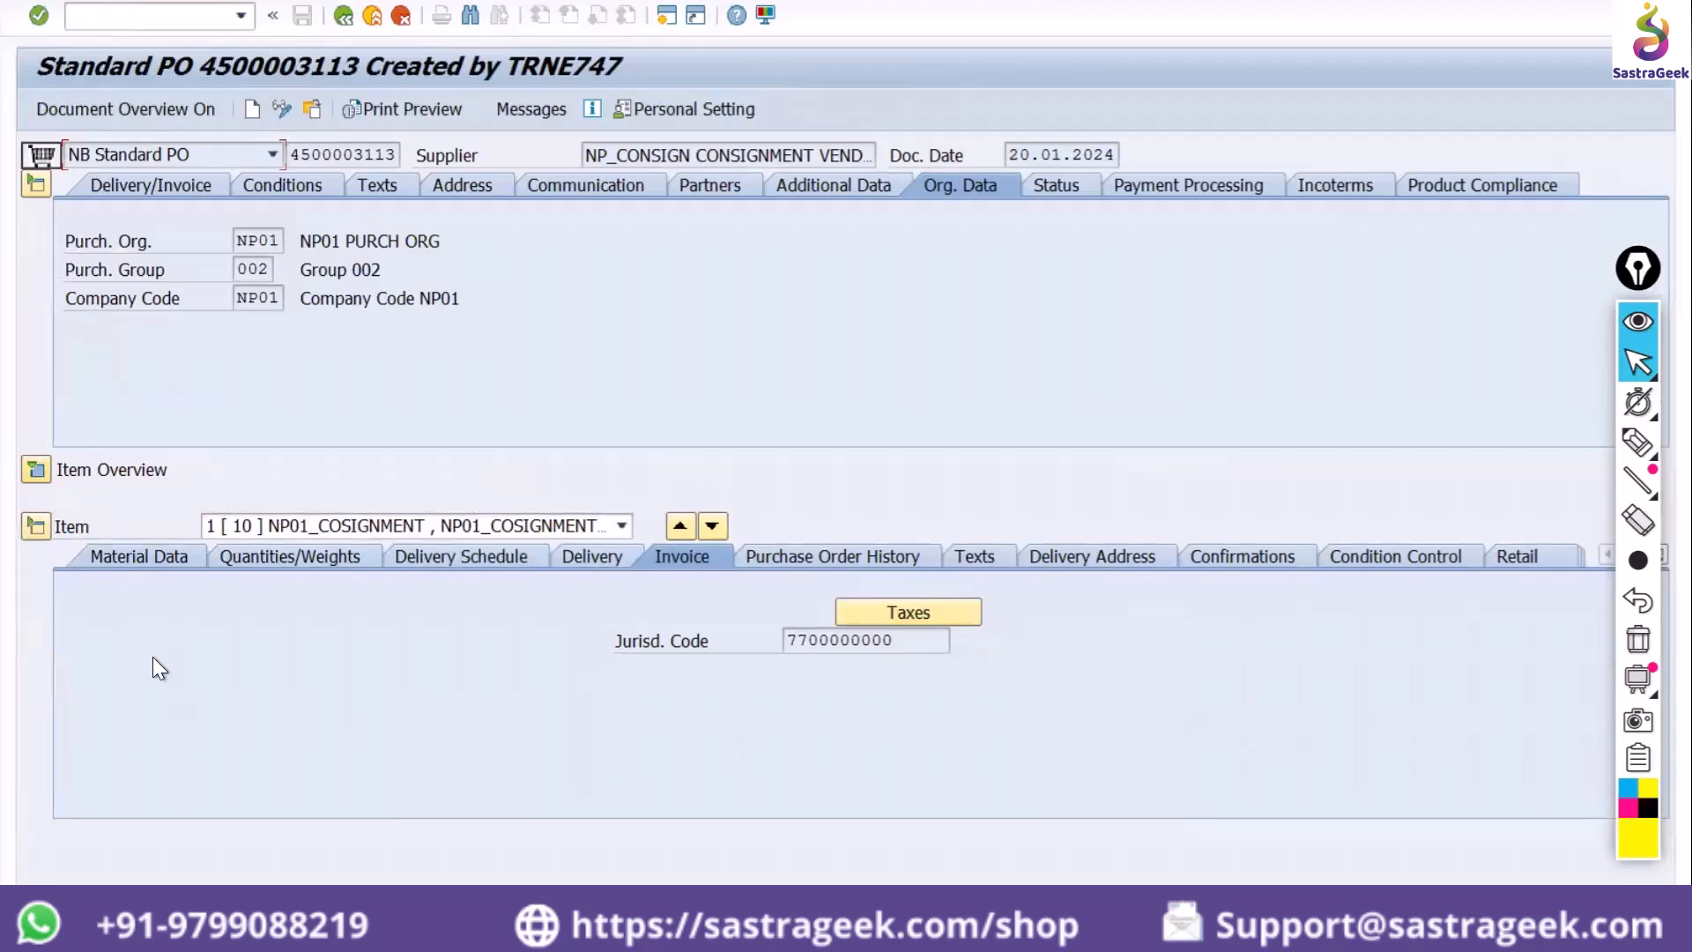
click(30, 474)
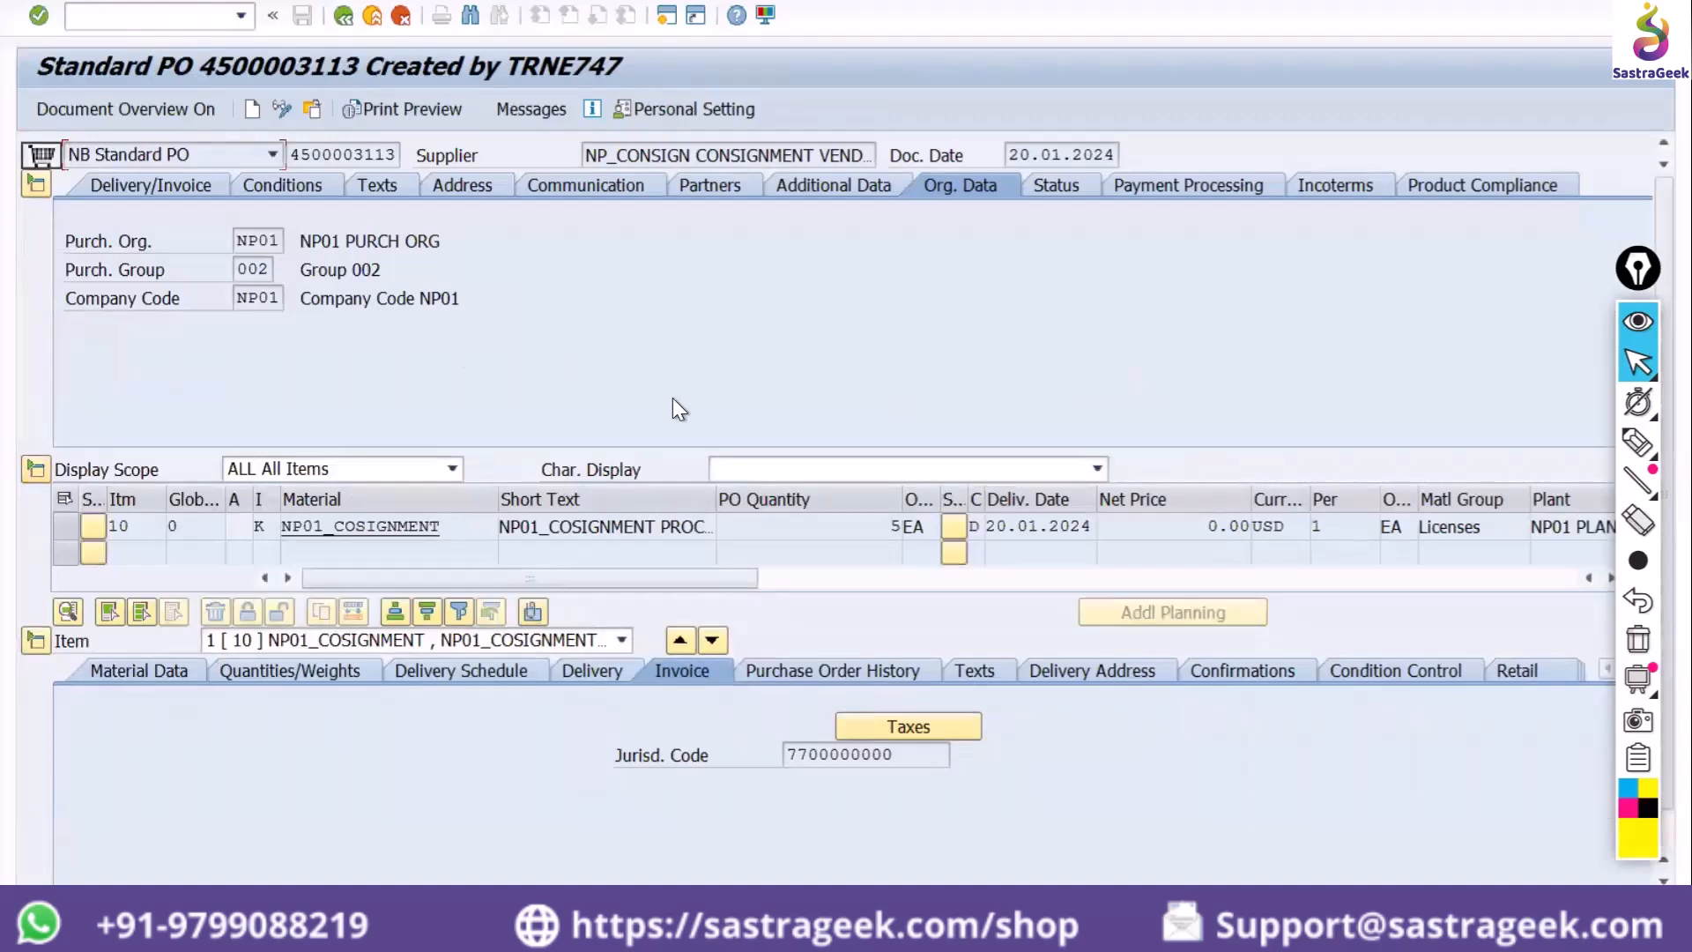
click(441, 473)
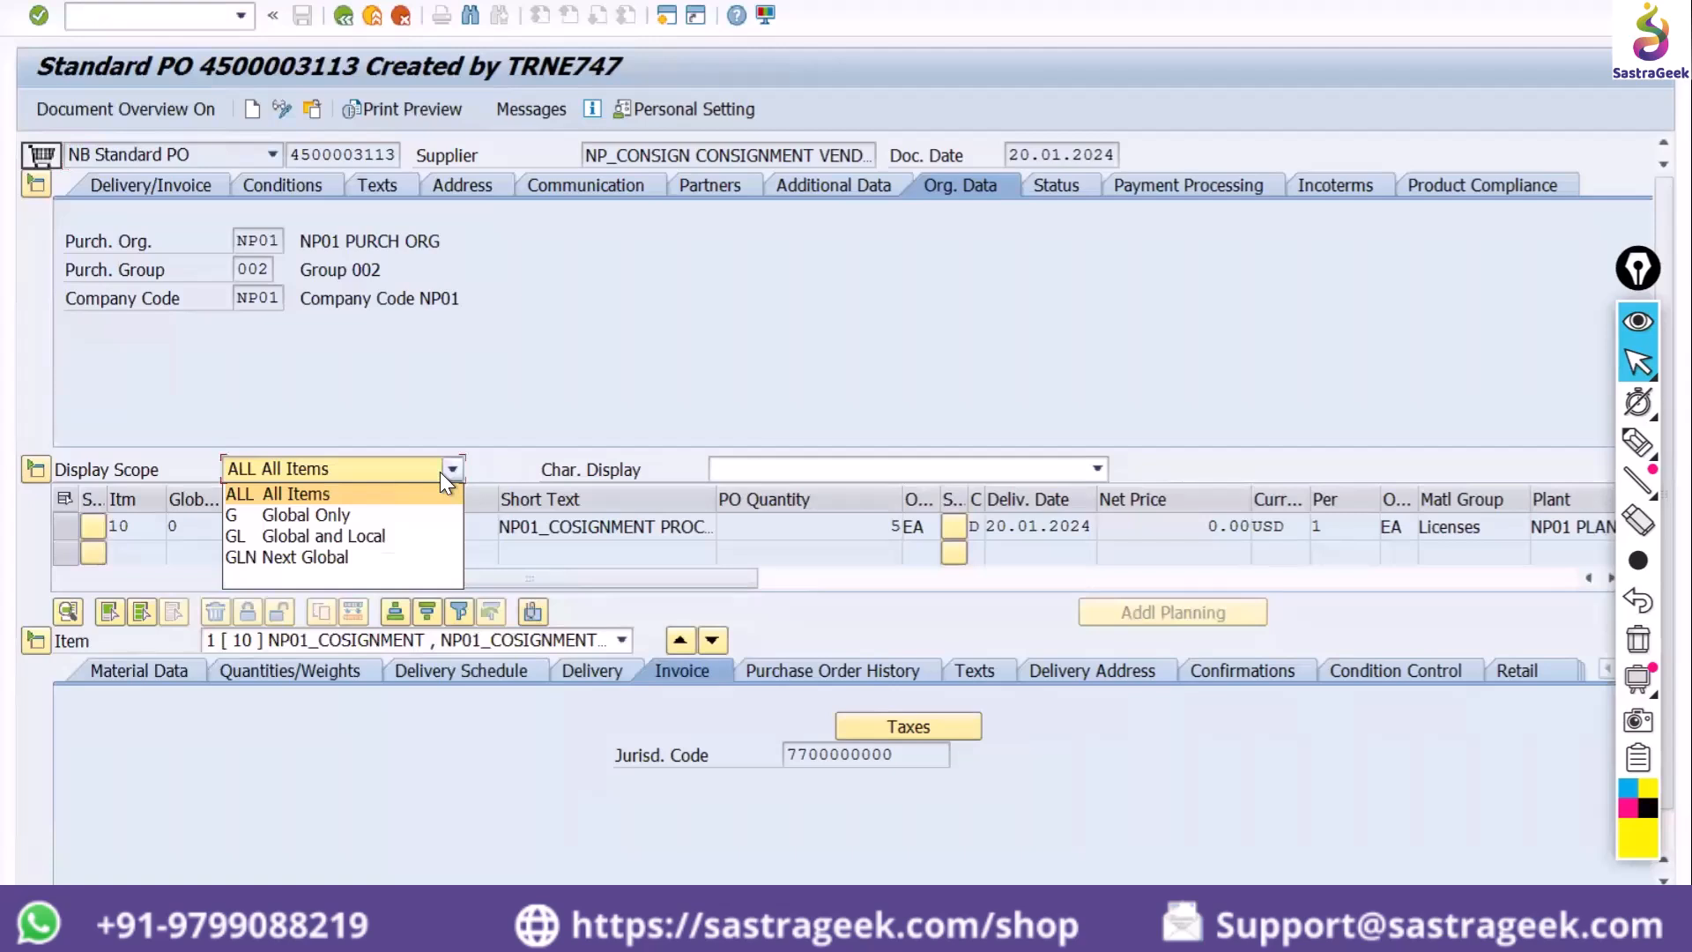
click(782, 296)
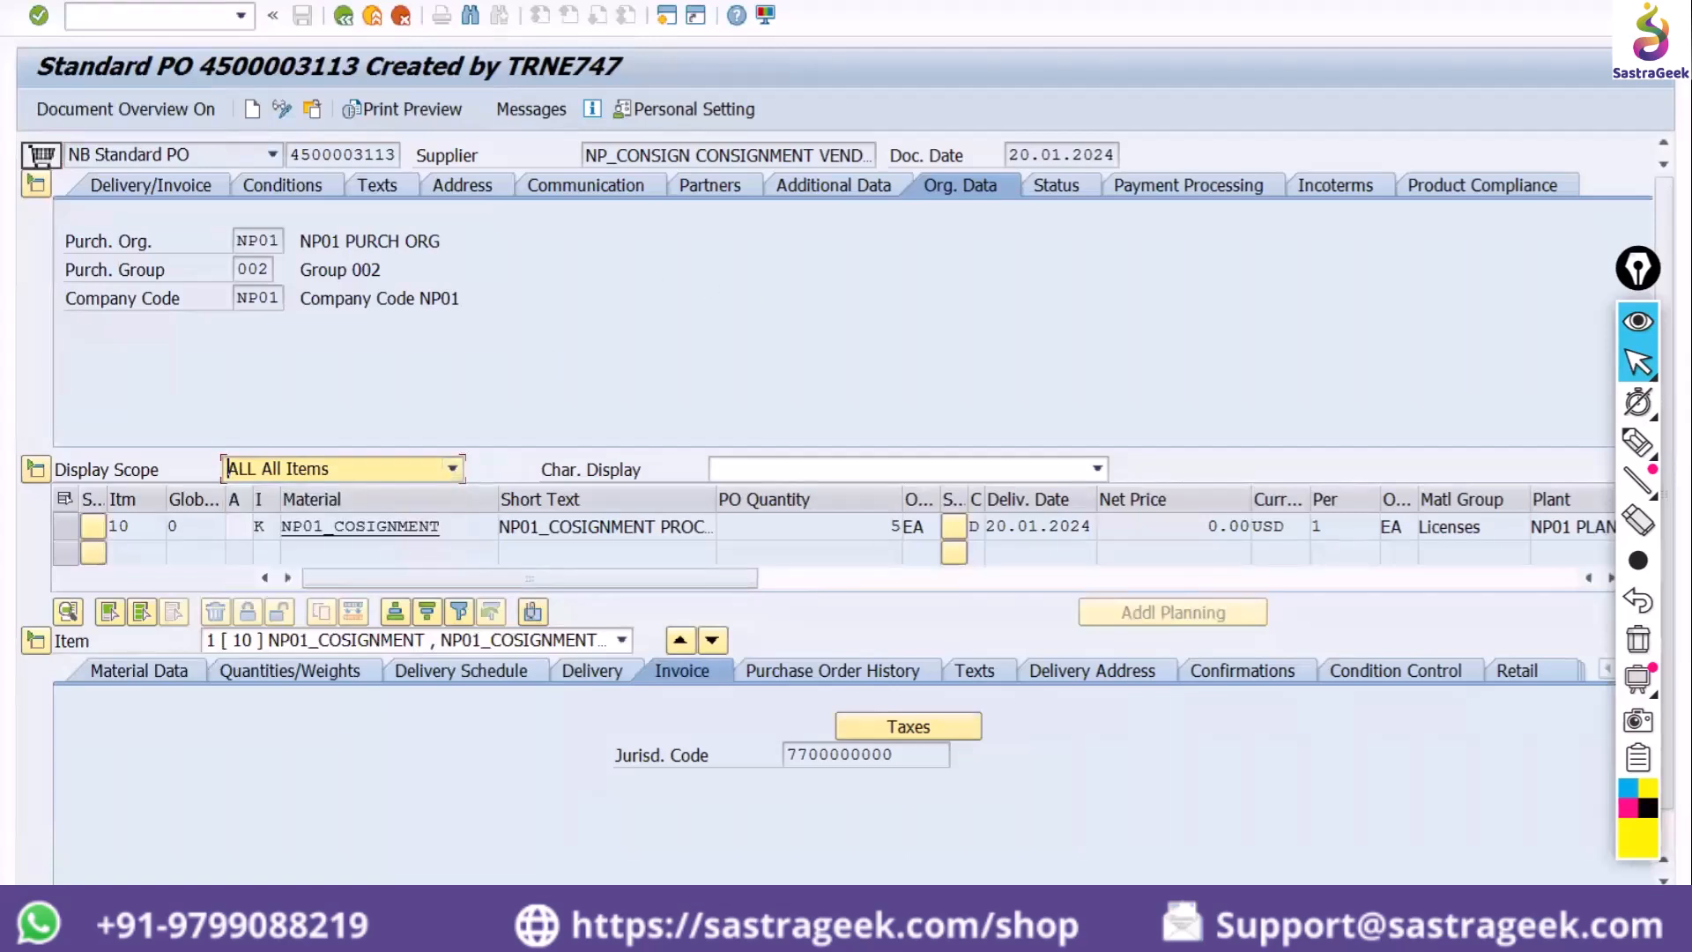
Move the annotation toolbar off the item table's configuration control, view the Table Settings and close them
scroll(835, 513, right, 2)
scroll(835, 513, left, 2)
scroll(836, 513, right, 2)
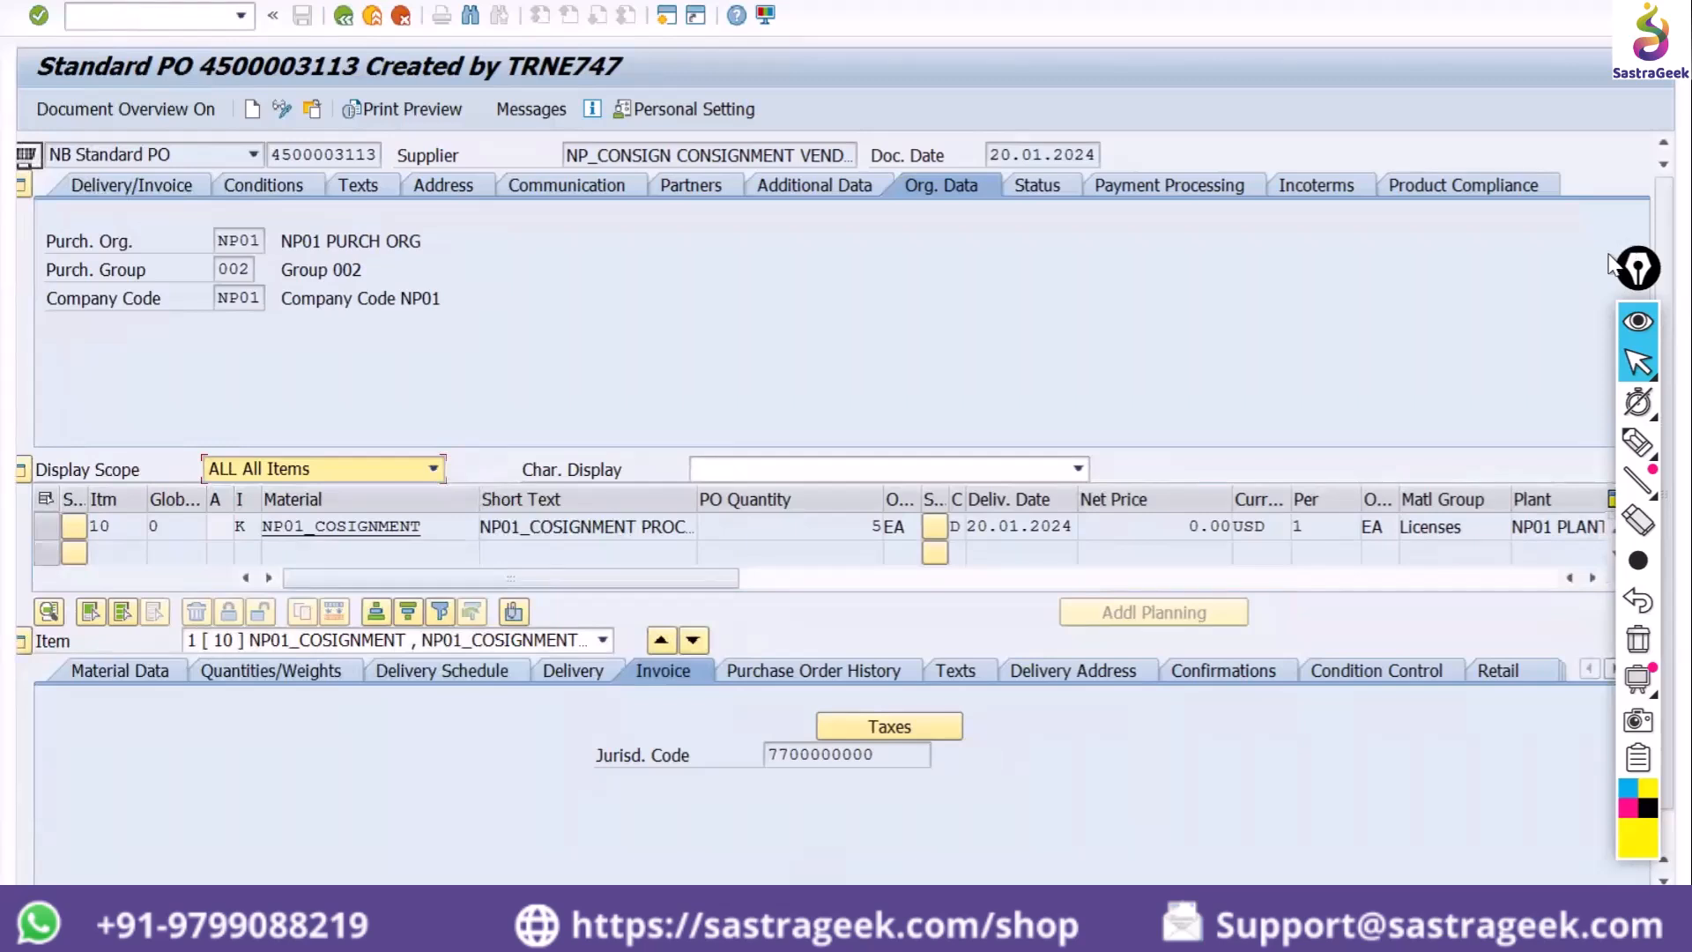
drag(1625, 267, 34, 154)
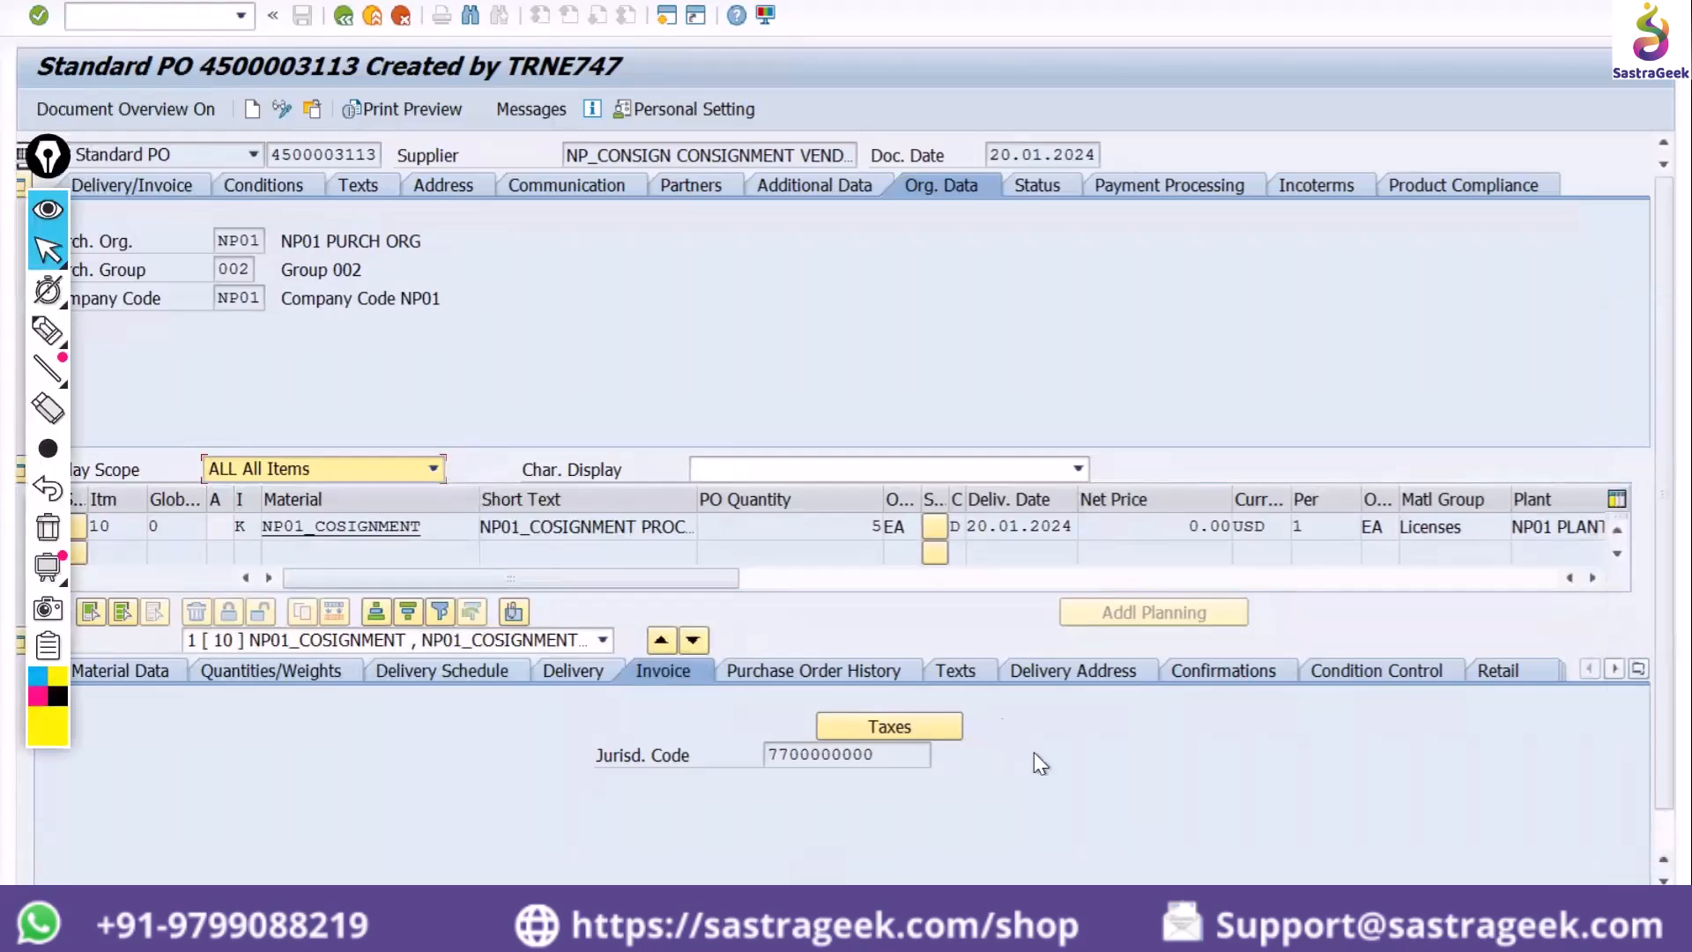
click(1617, 501)
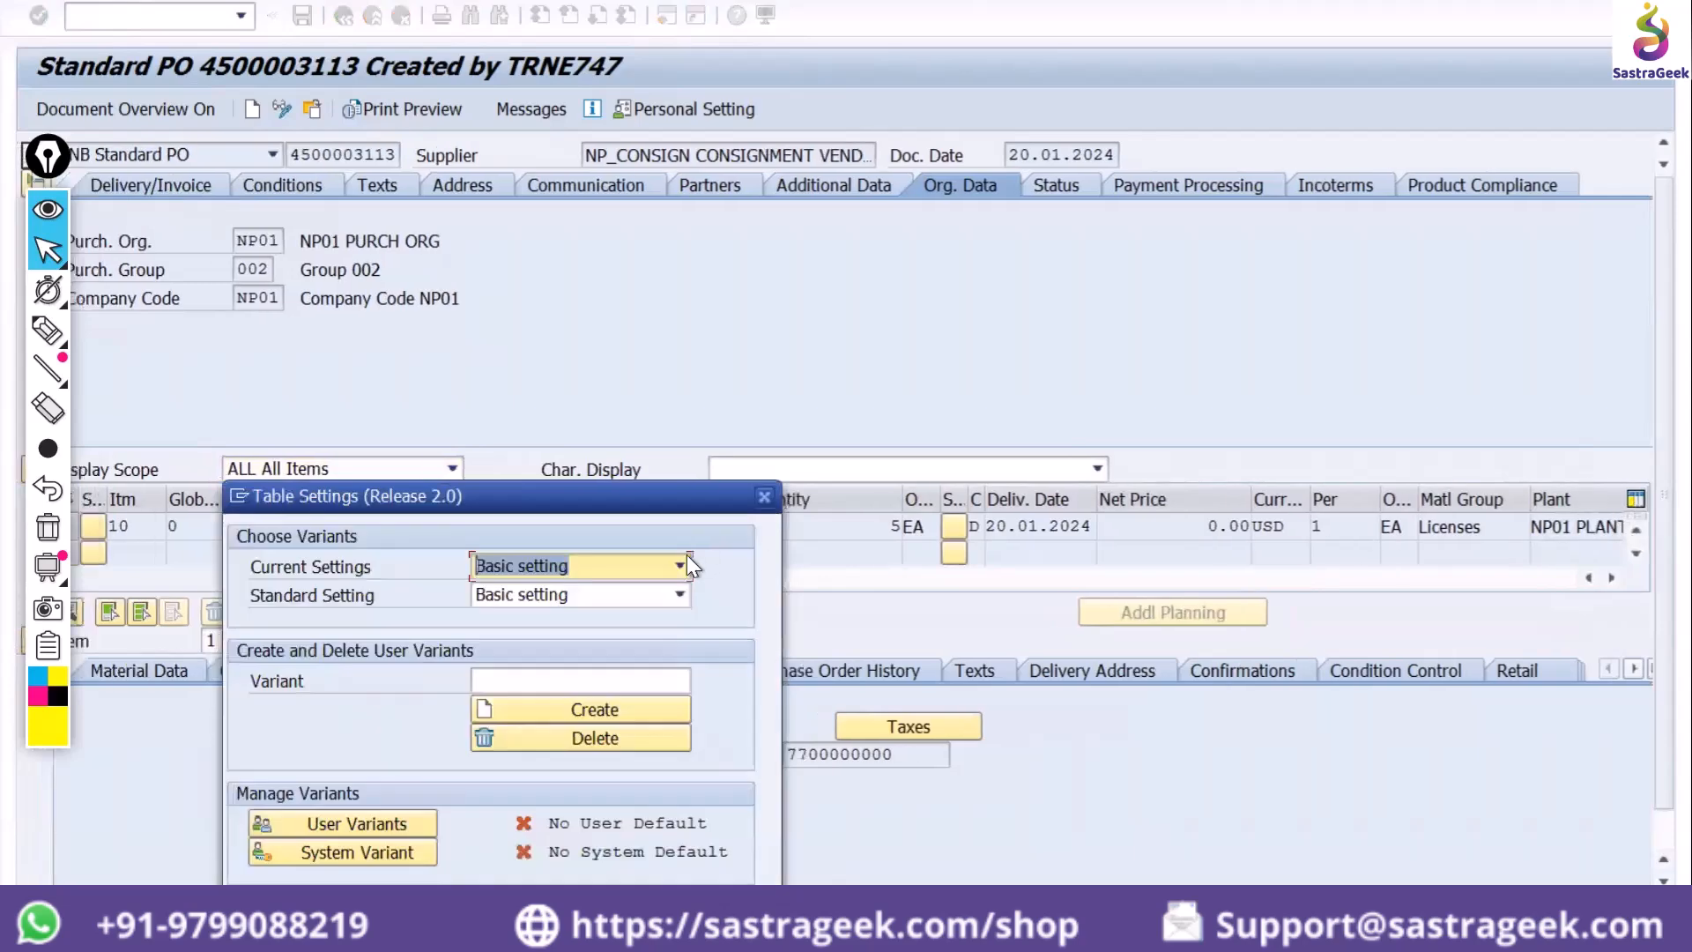
drag(659, 496, 1260, 163)
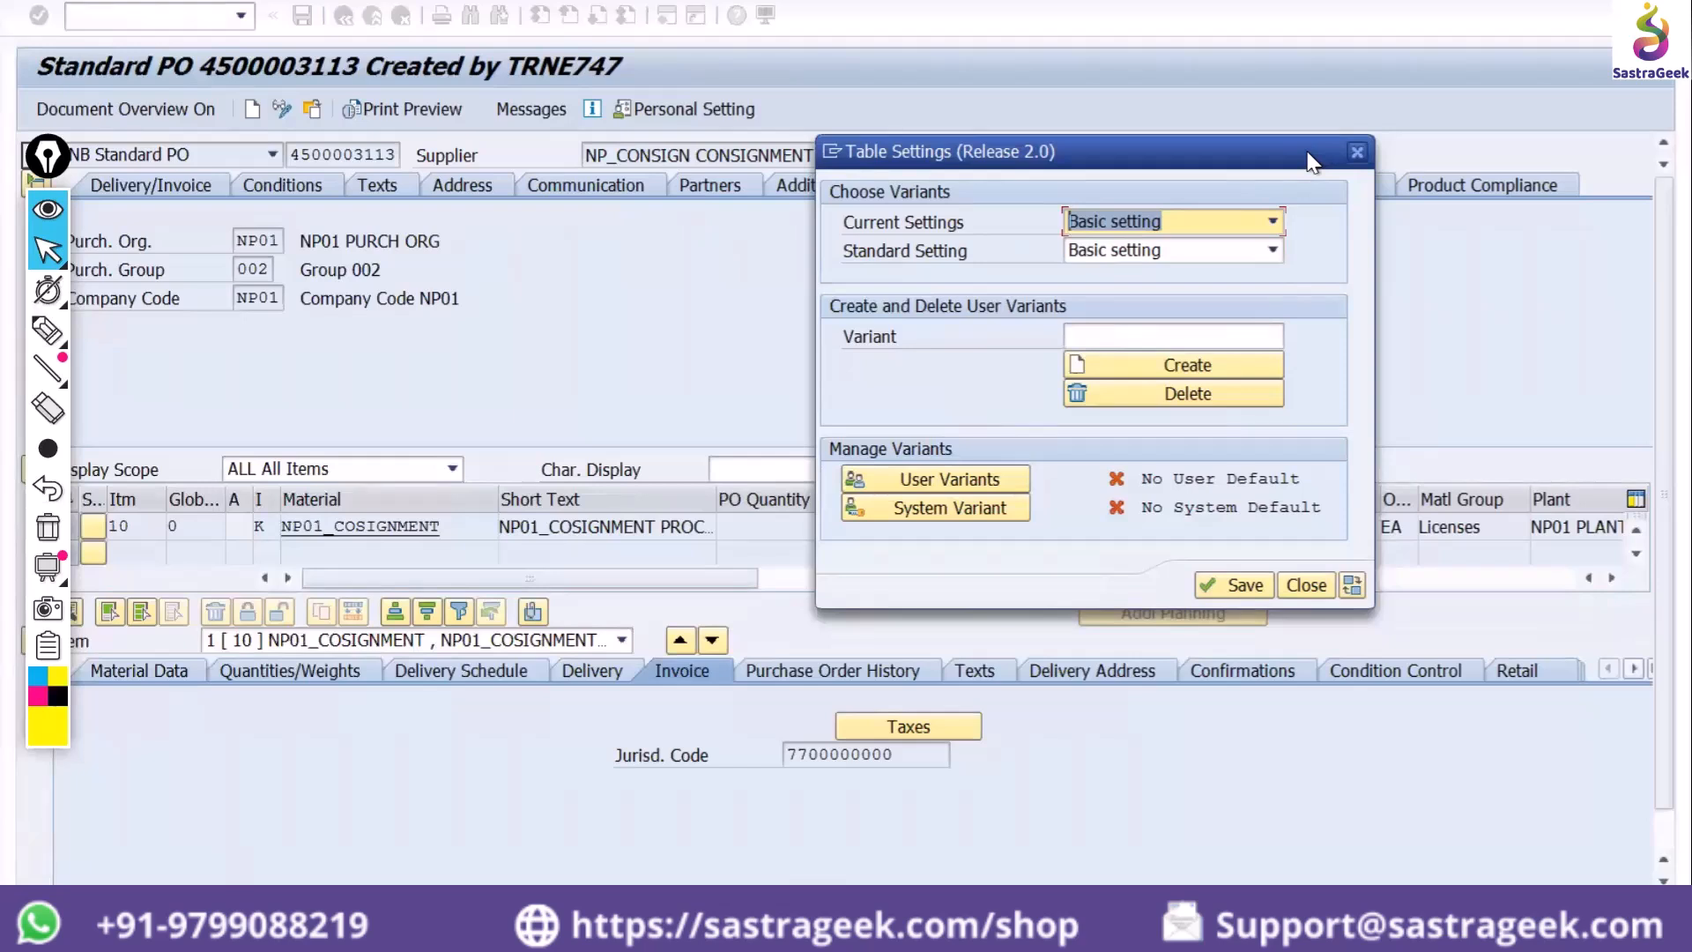
click(1357, 151)
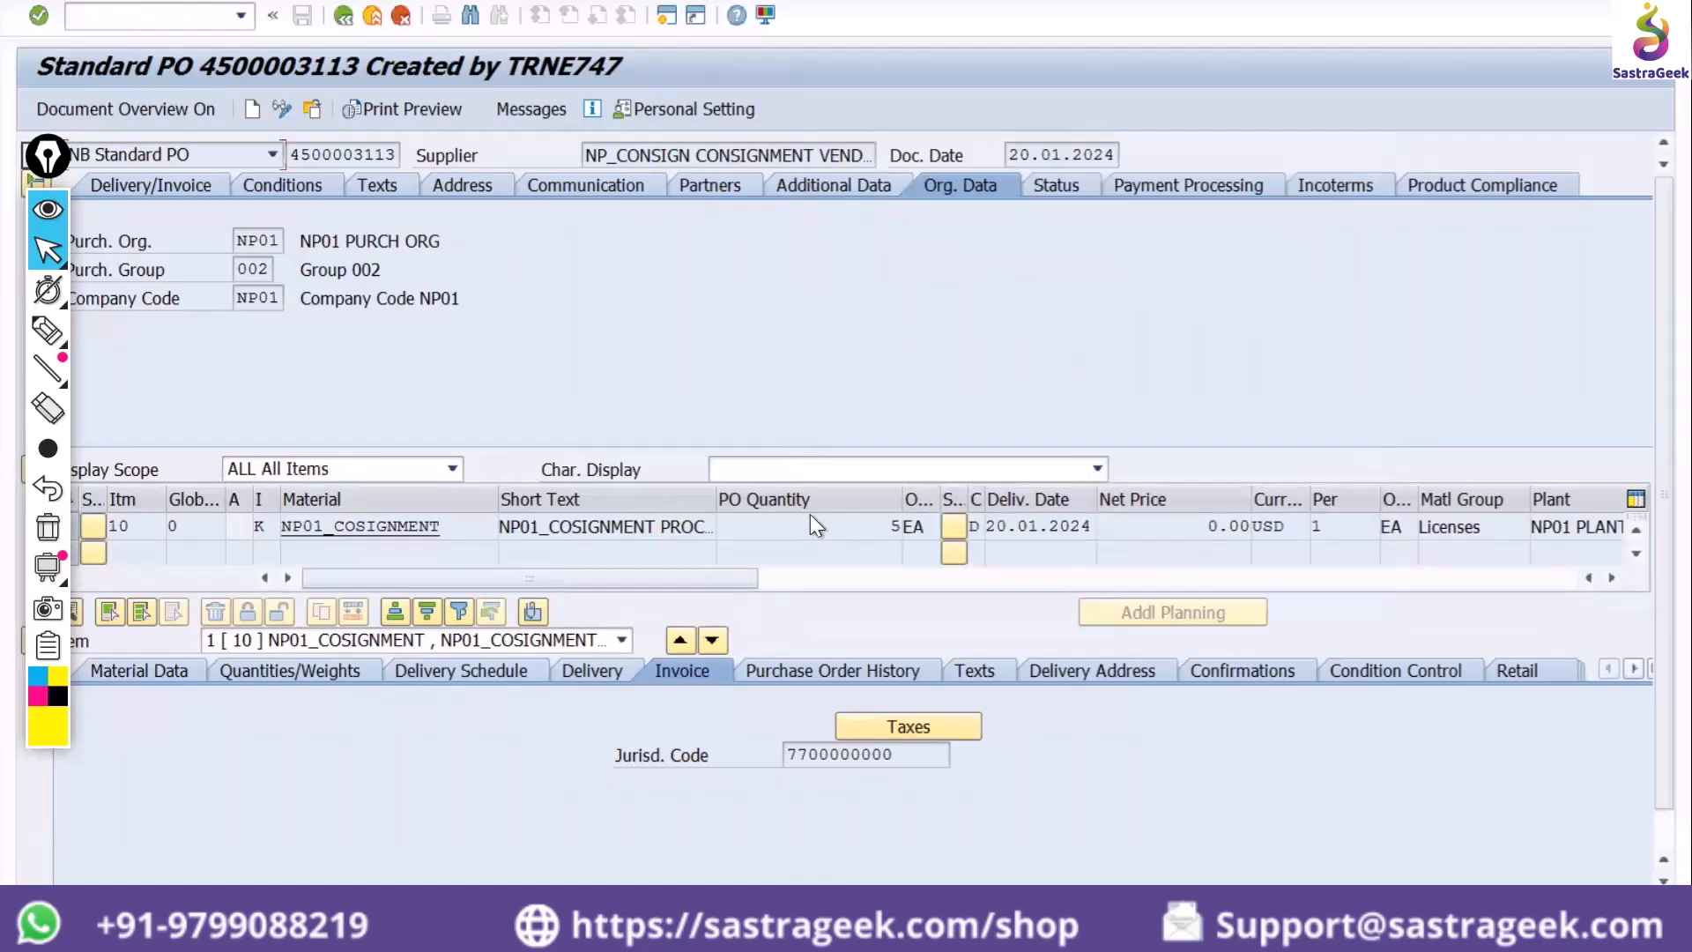
Reorder the item overview columns so that PO Quantity, Deliv. Date and Per follow directly after Material
click(801, 497)
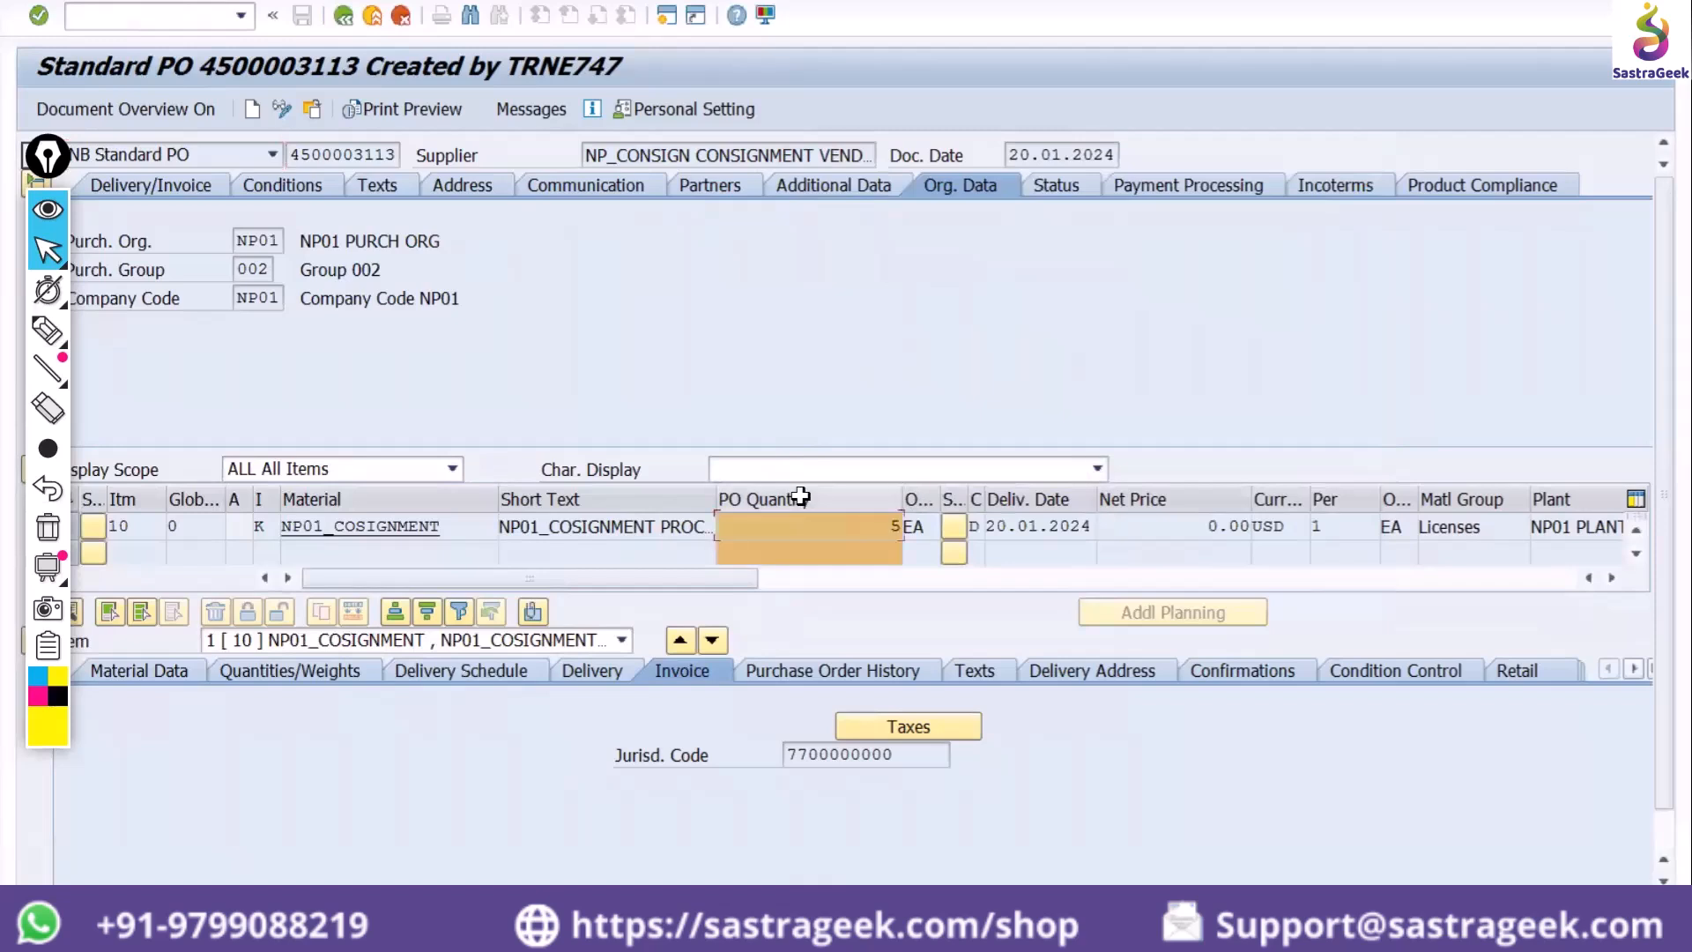
drag(800, 497, 541, 485)
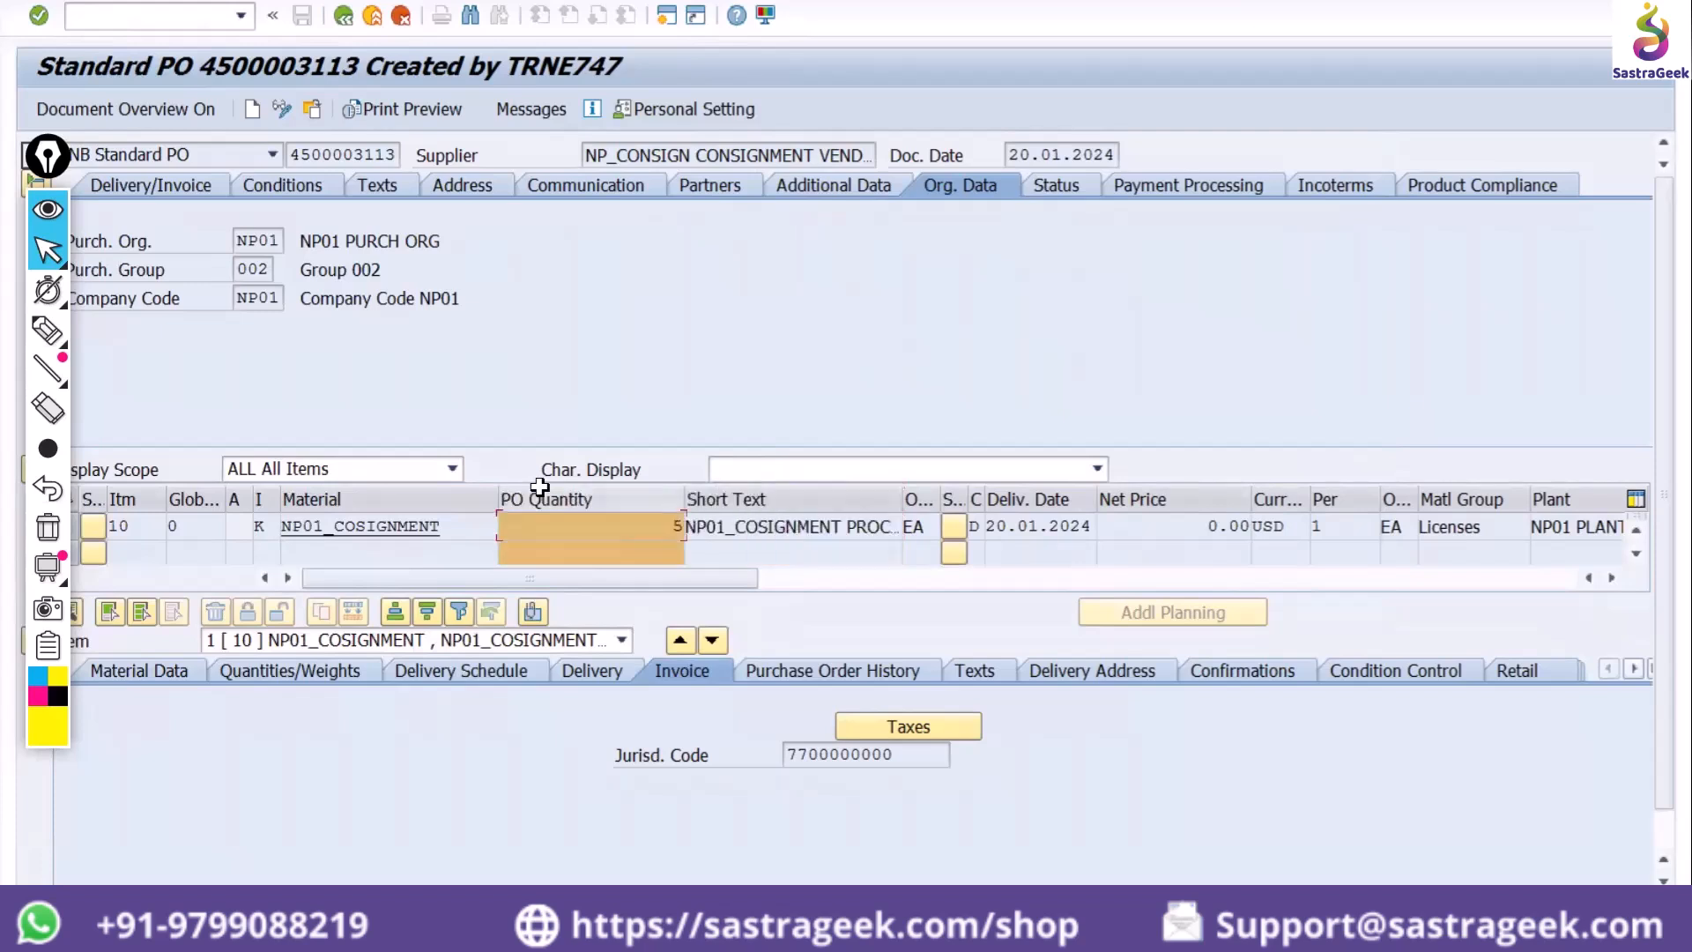
ctrl+click(1049, 496)
drag(1049, 496, 715, 499)
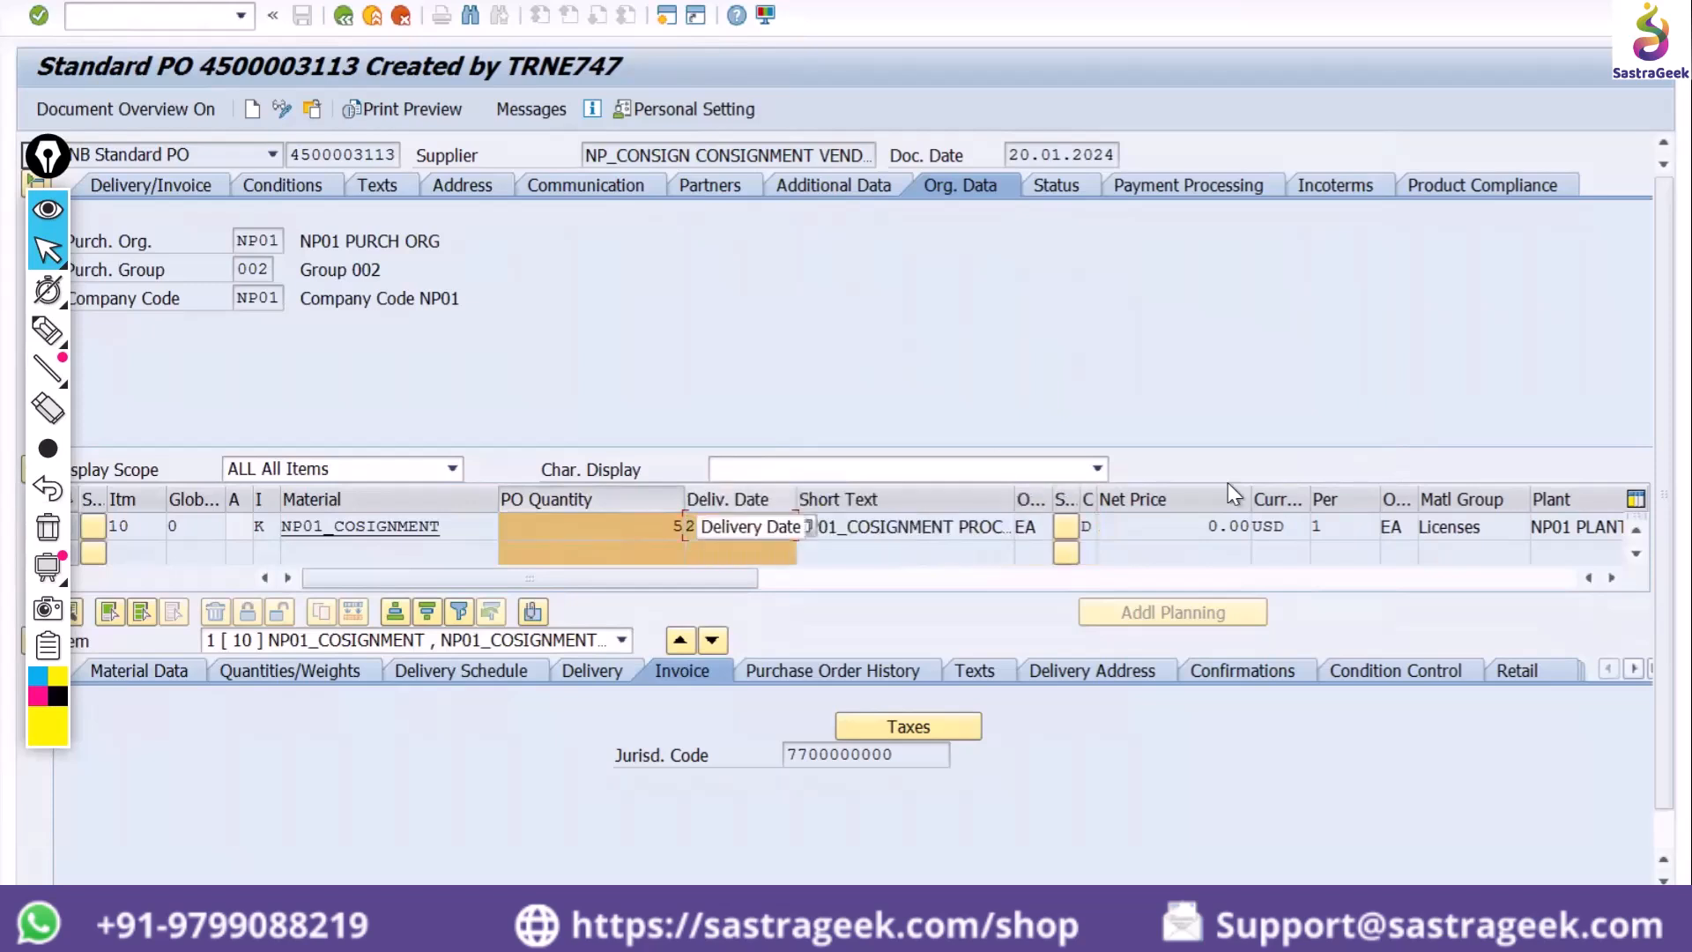
ctrl+click(1335, 499)
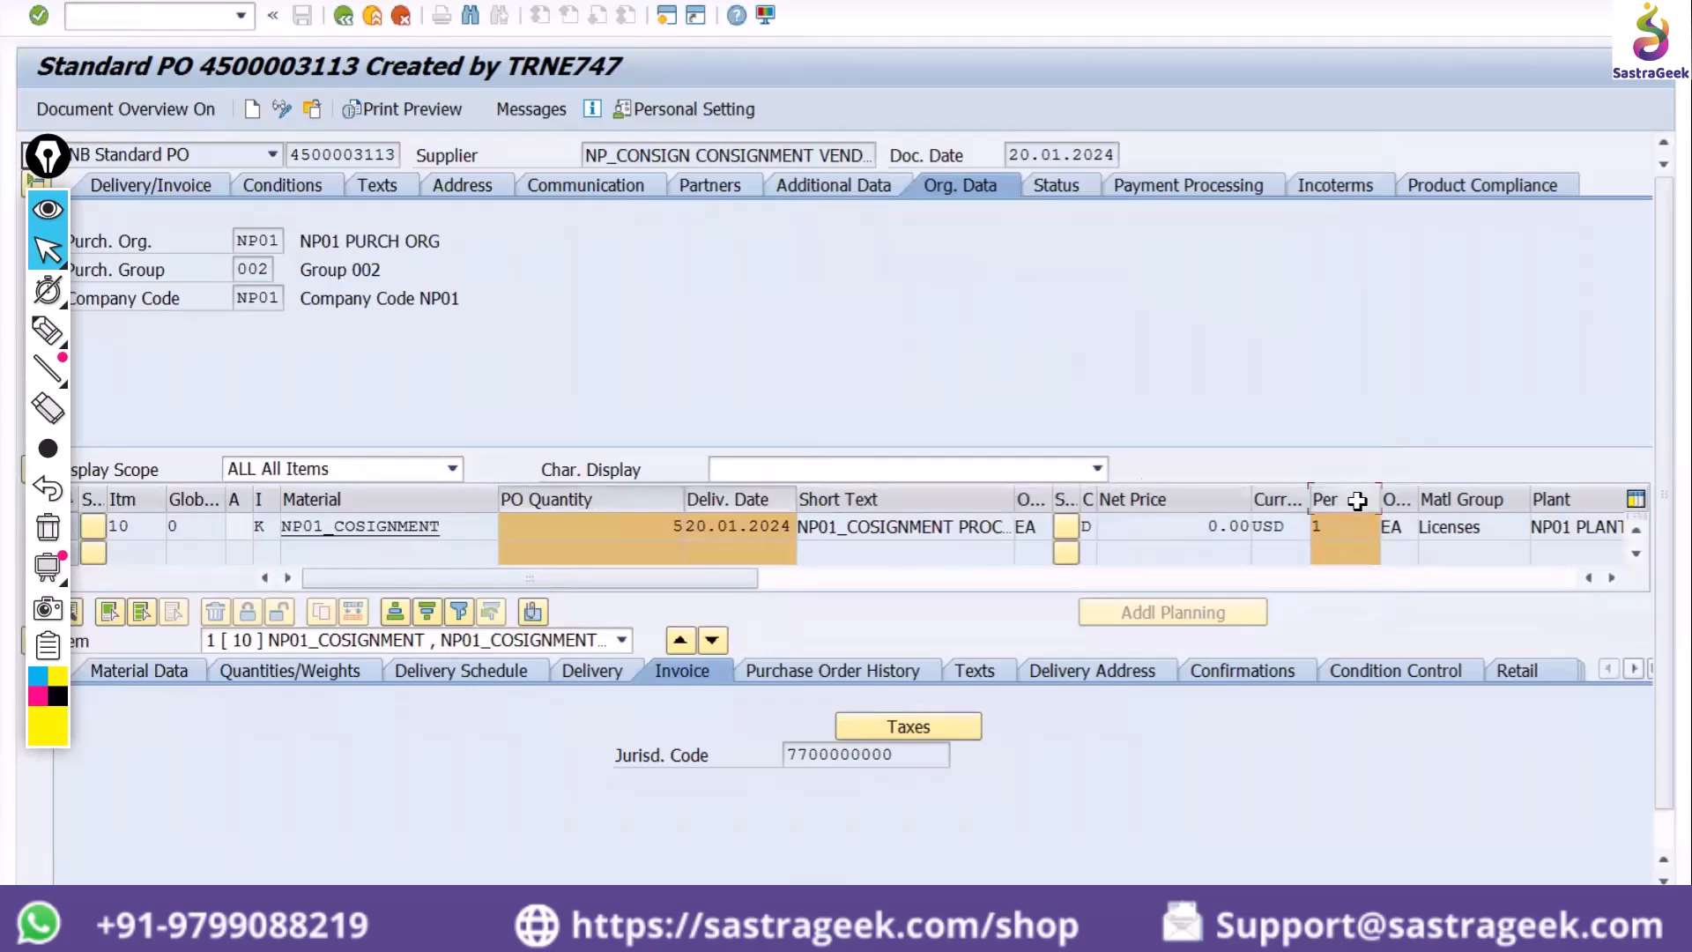
drag(843, 509, 841, 509)
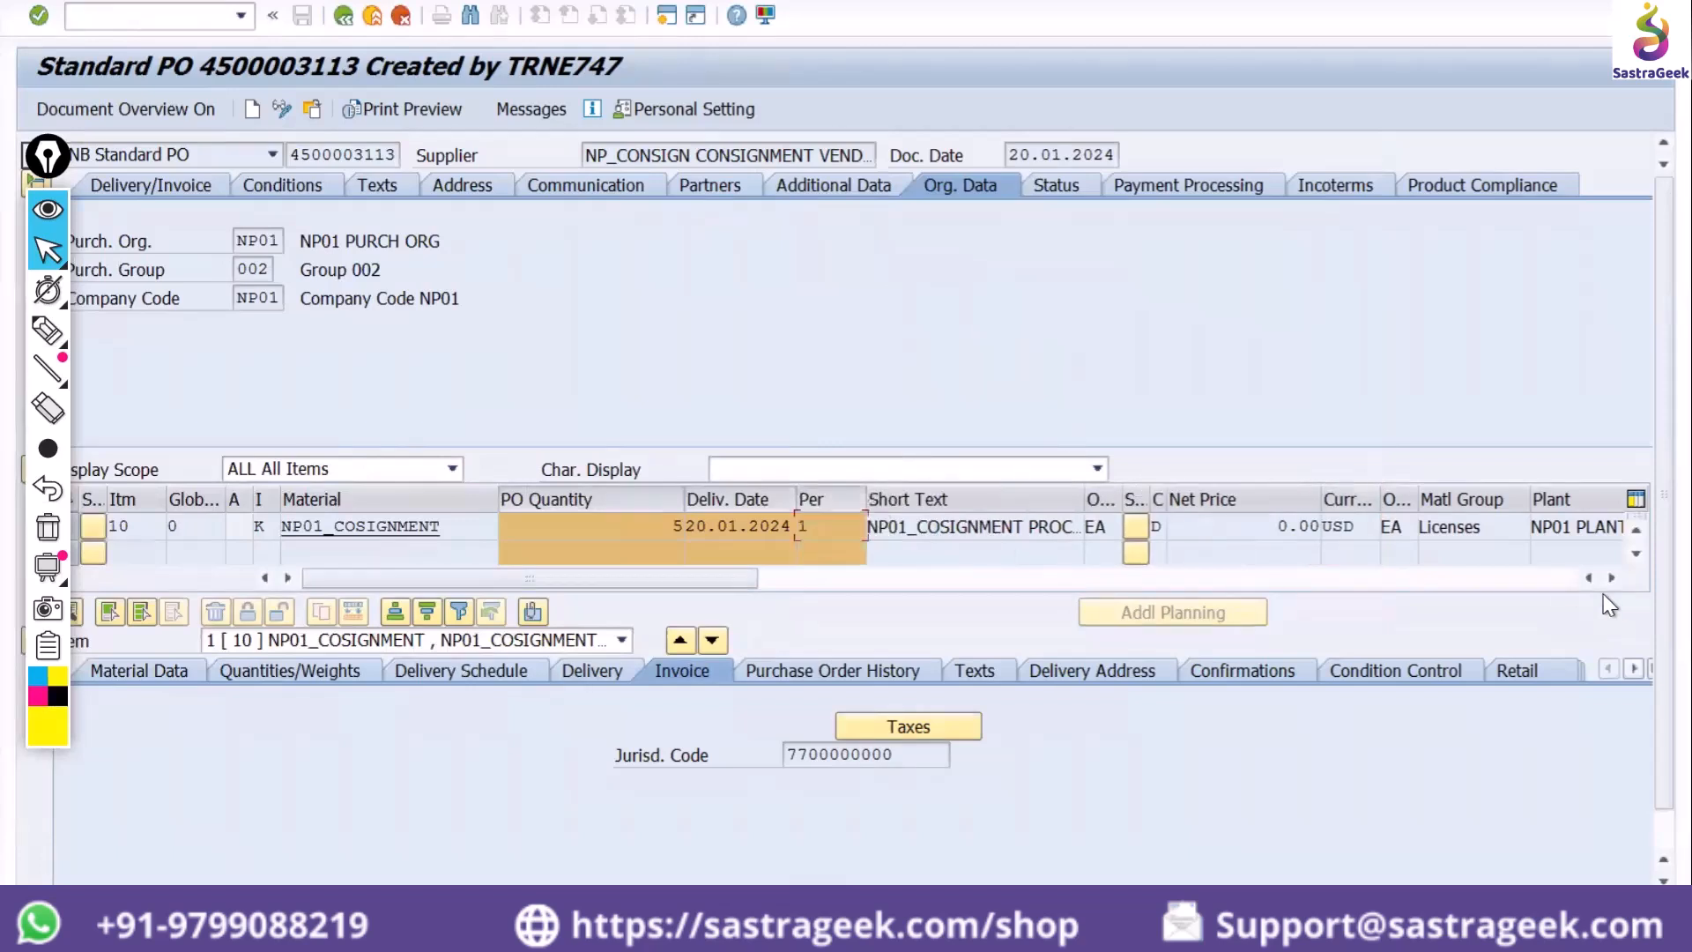
Save the rearranged item table layout as a new user variant named with the user's first name
click(1636, 500)
drag(620, 490, 1071, 183)
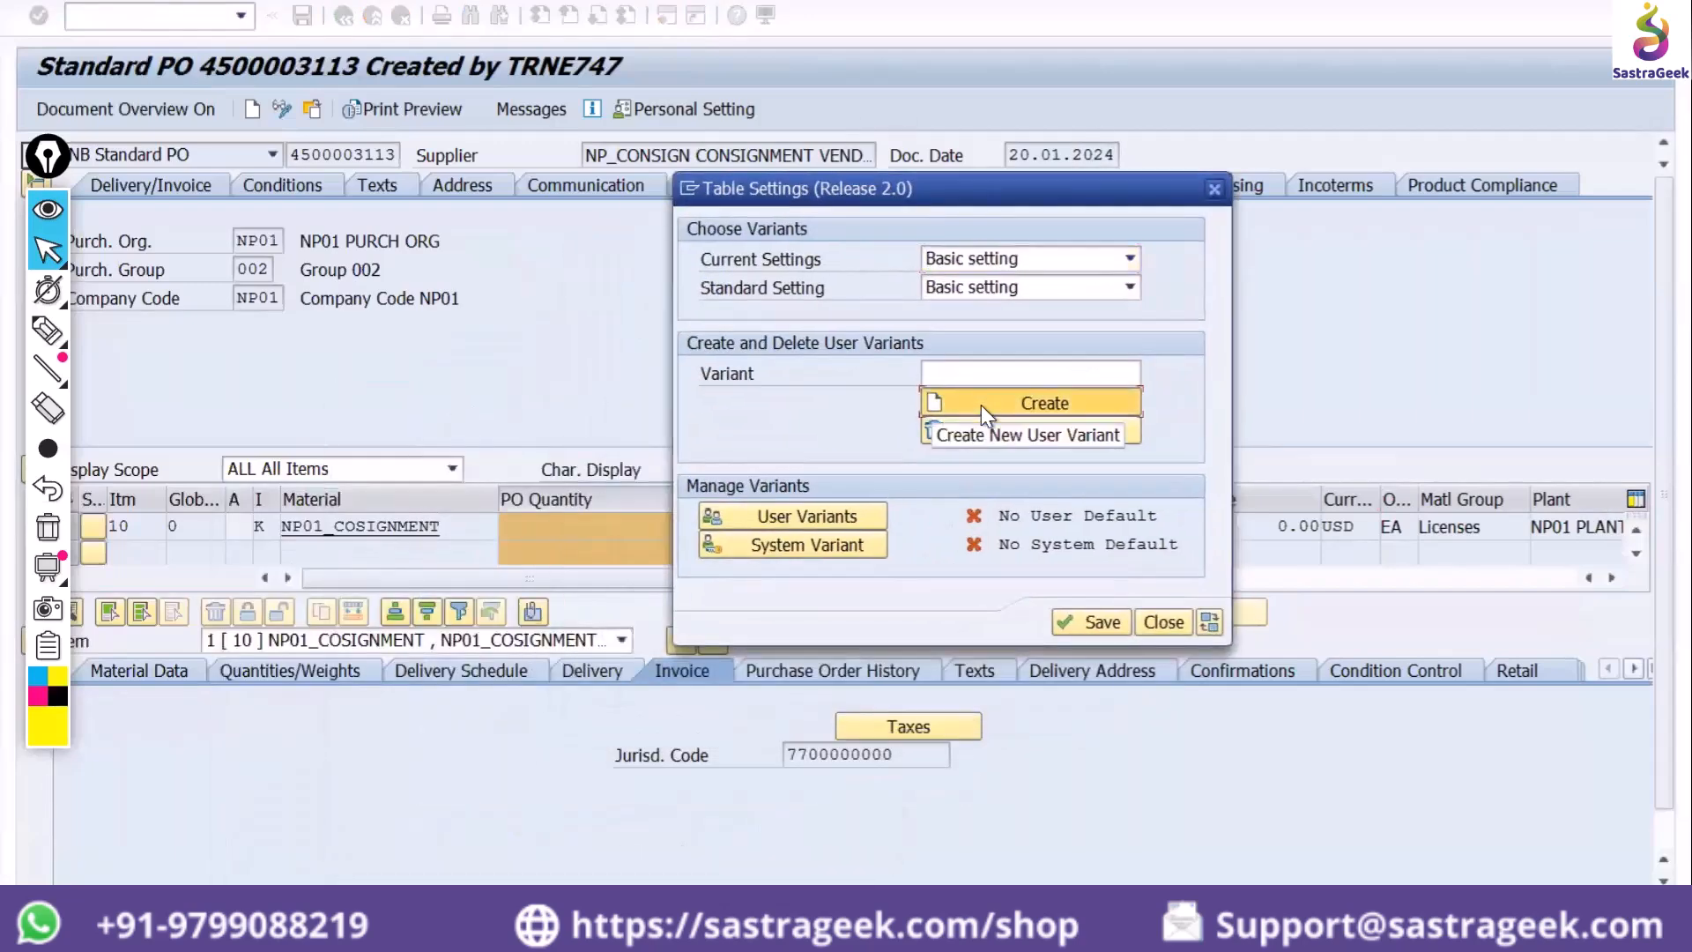
click(981, 406)
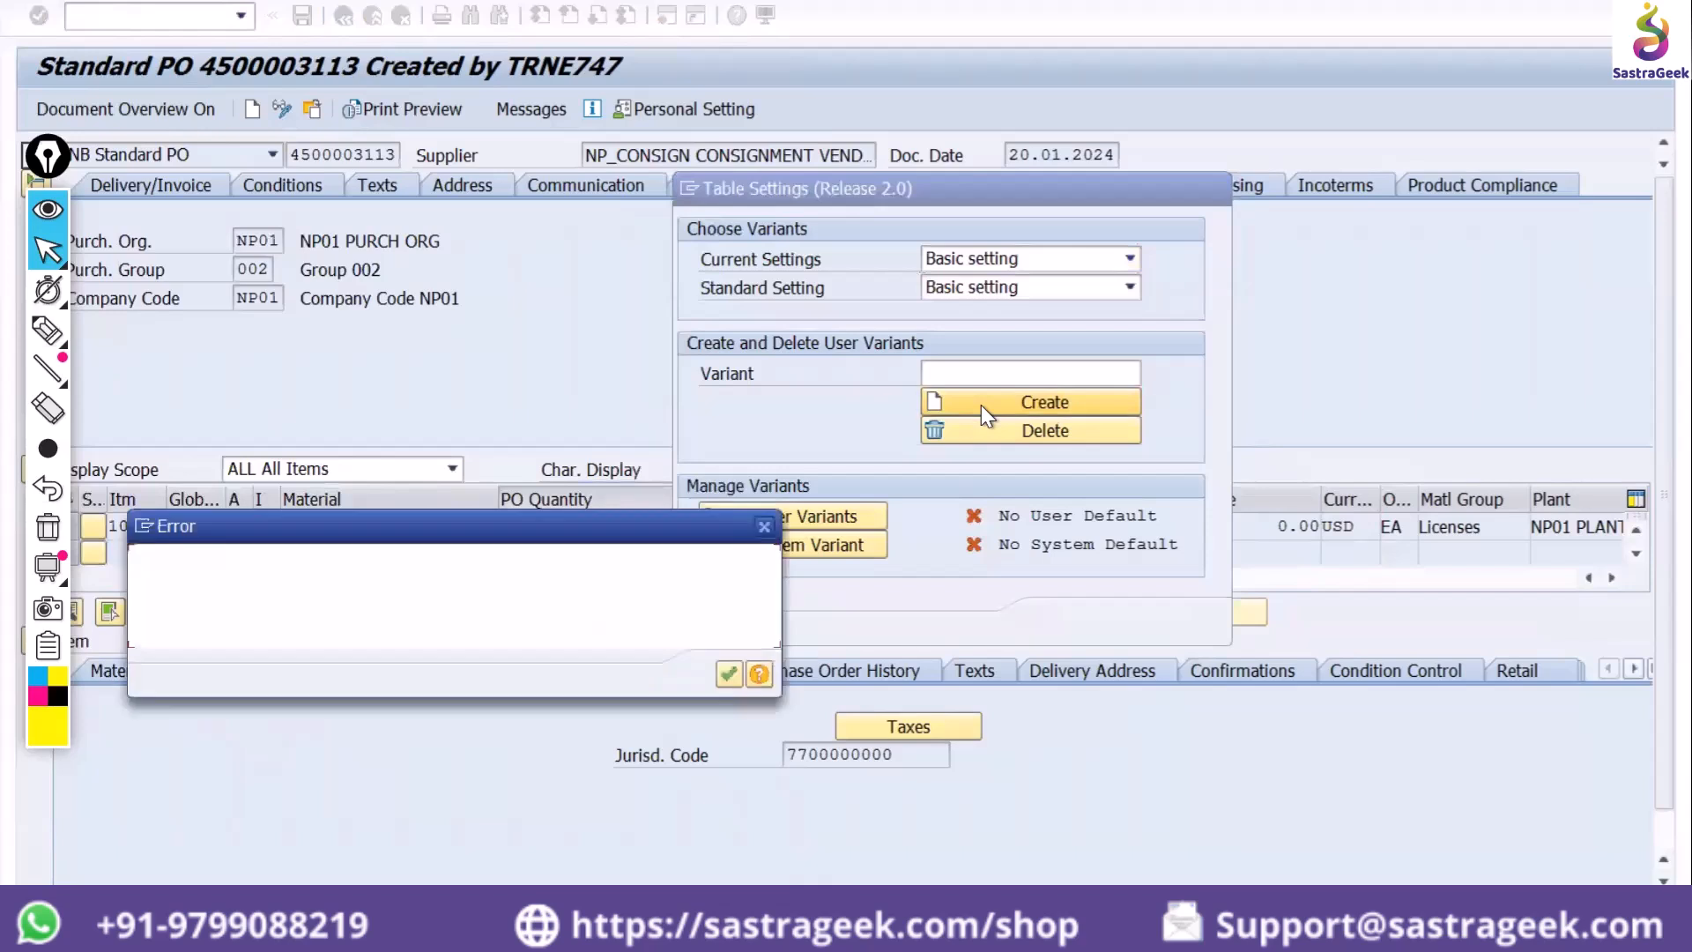
click(728, 674)
text(neha)
click(1065, 404)
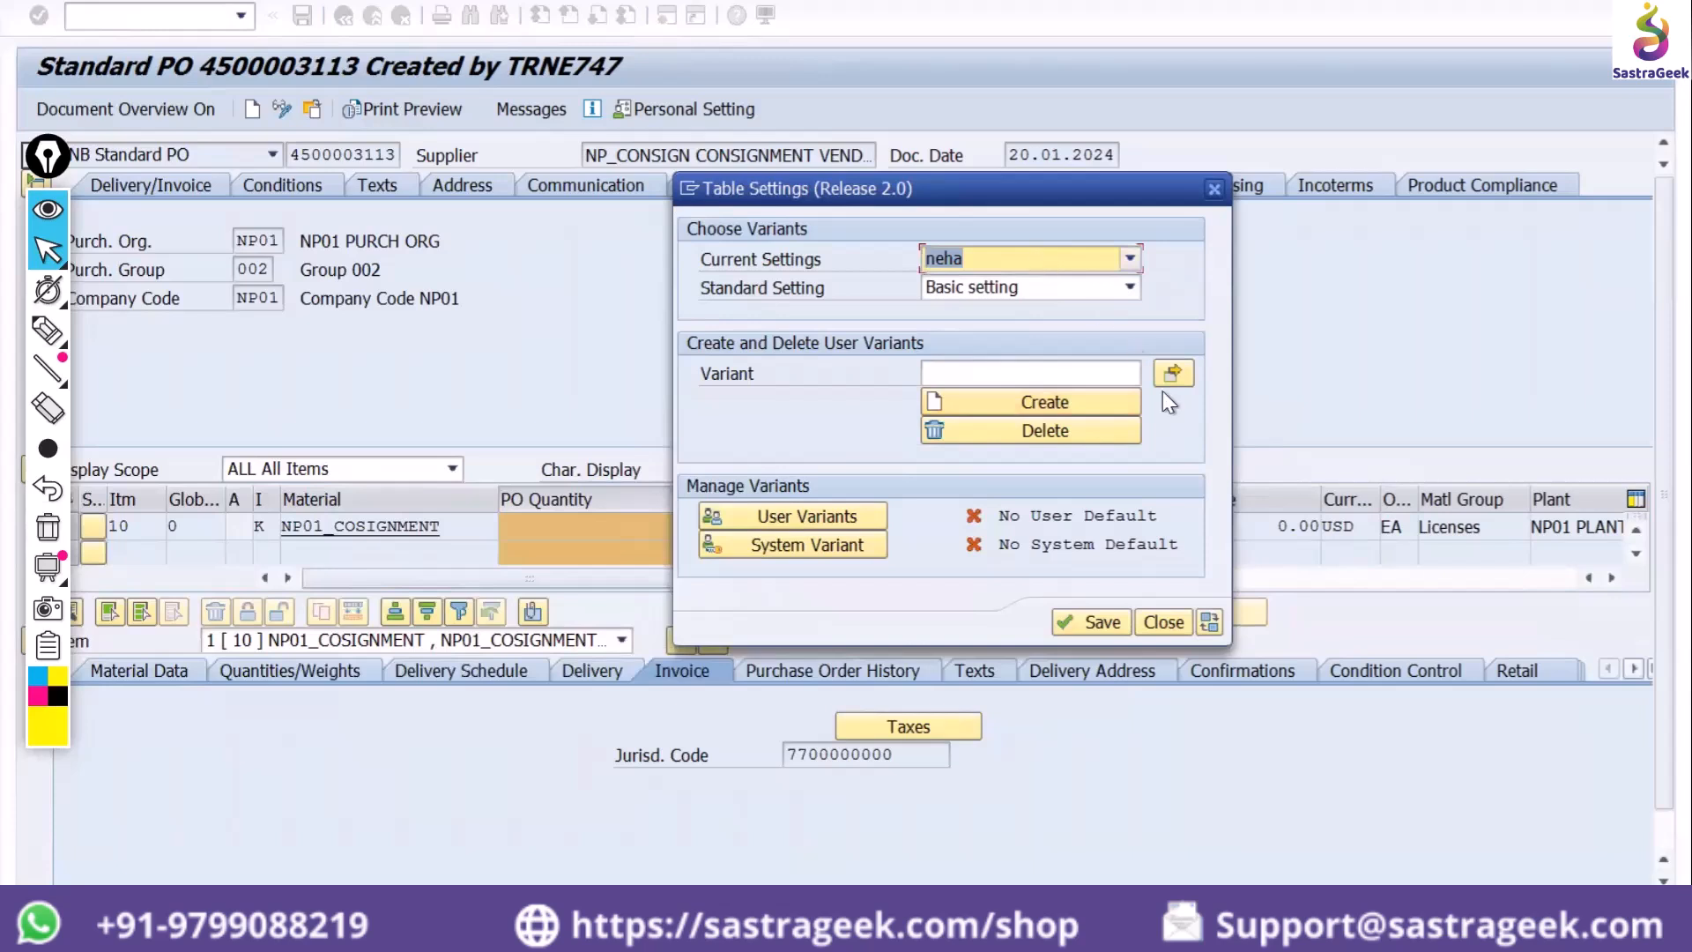
View the selection of user variants to delete, close it unchanged, and save the Table Settings
click(1175, 371)
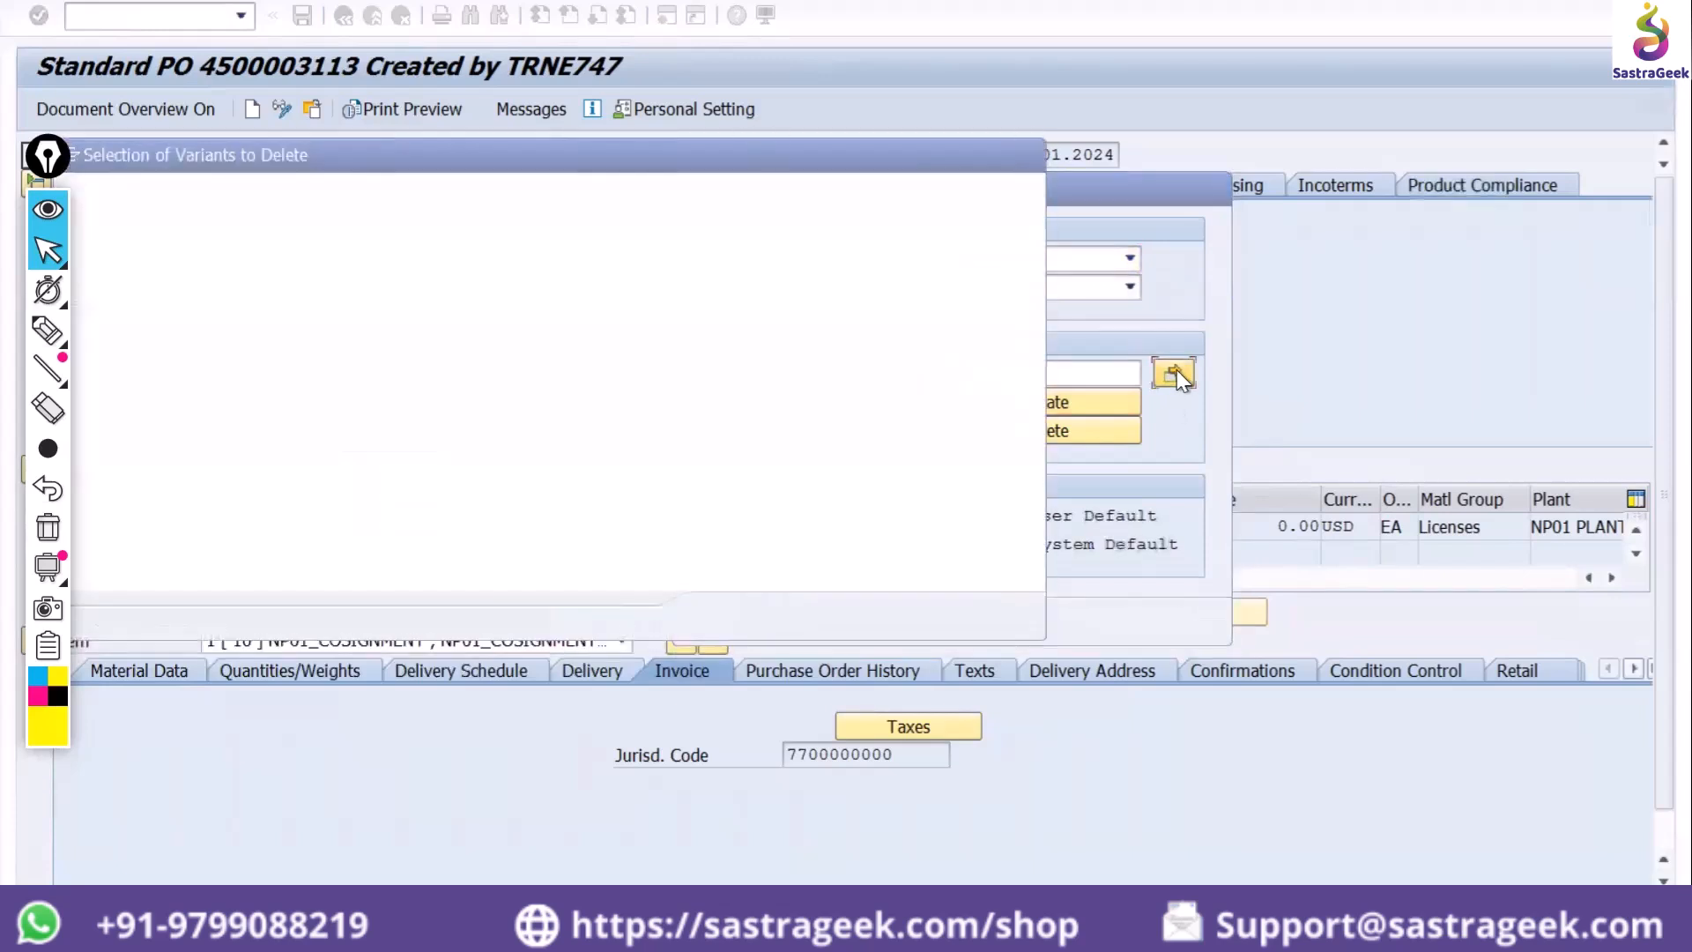
click(346, 226)
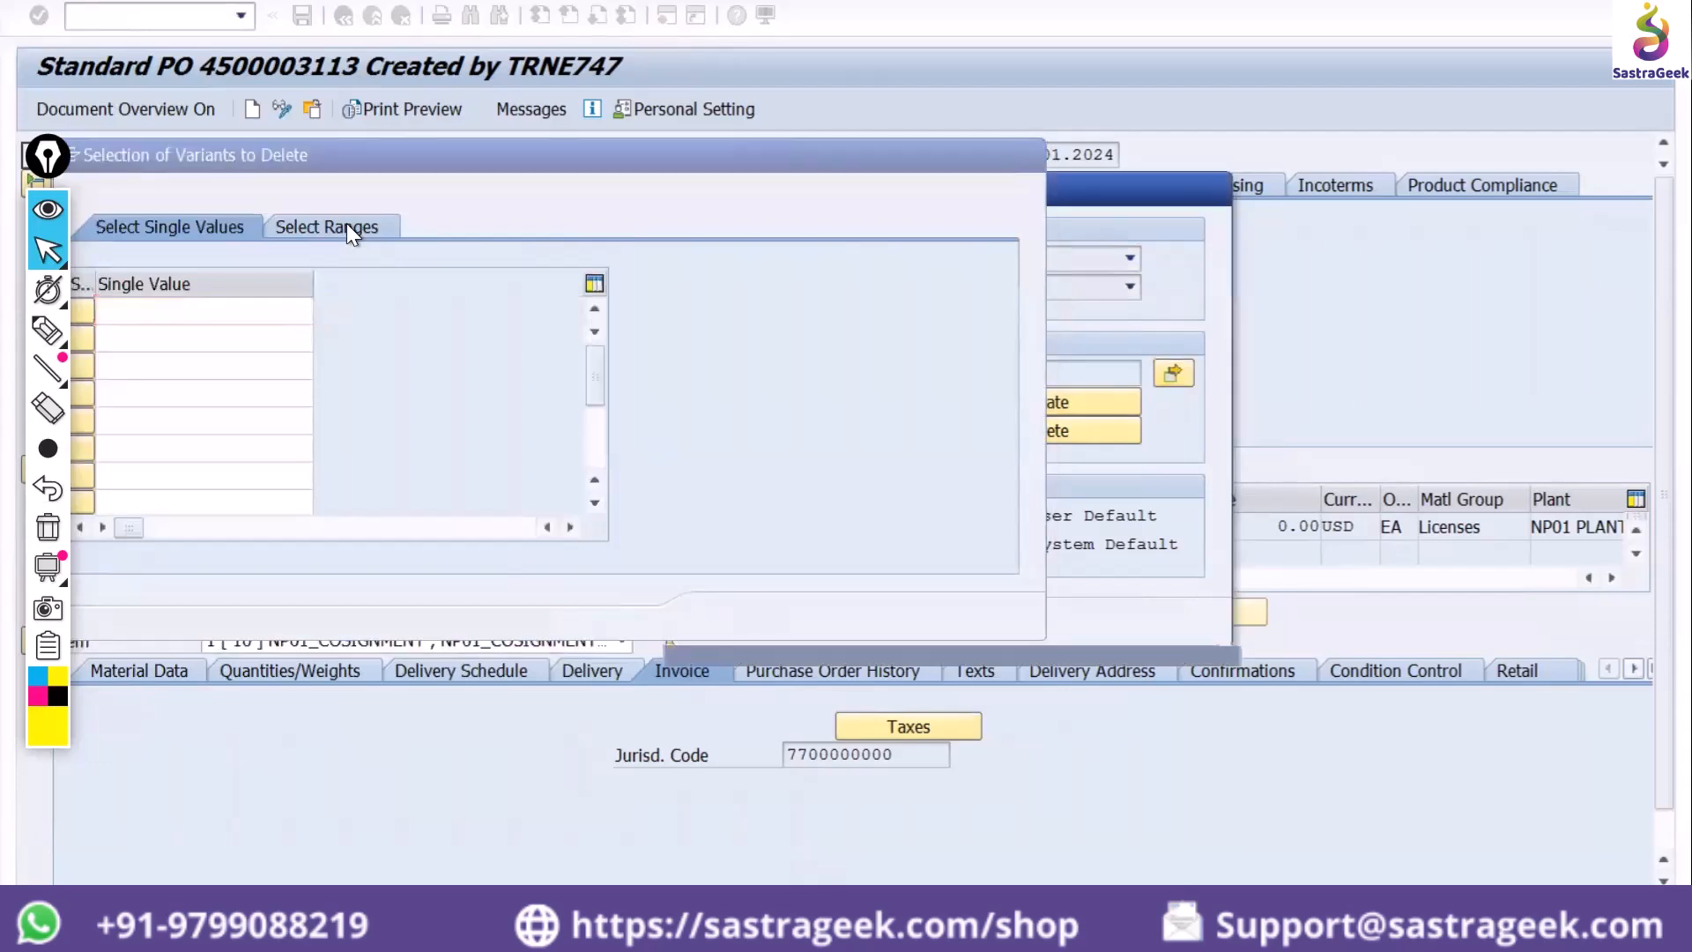
click(1028, 157)
click(1096, 621)
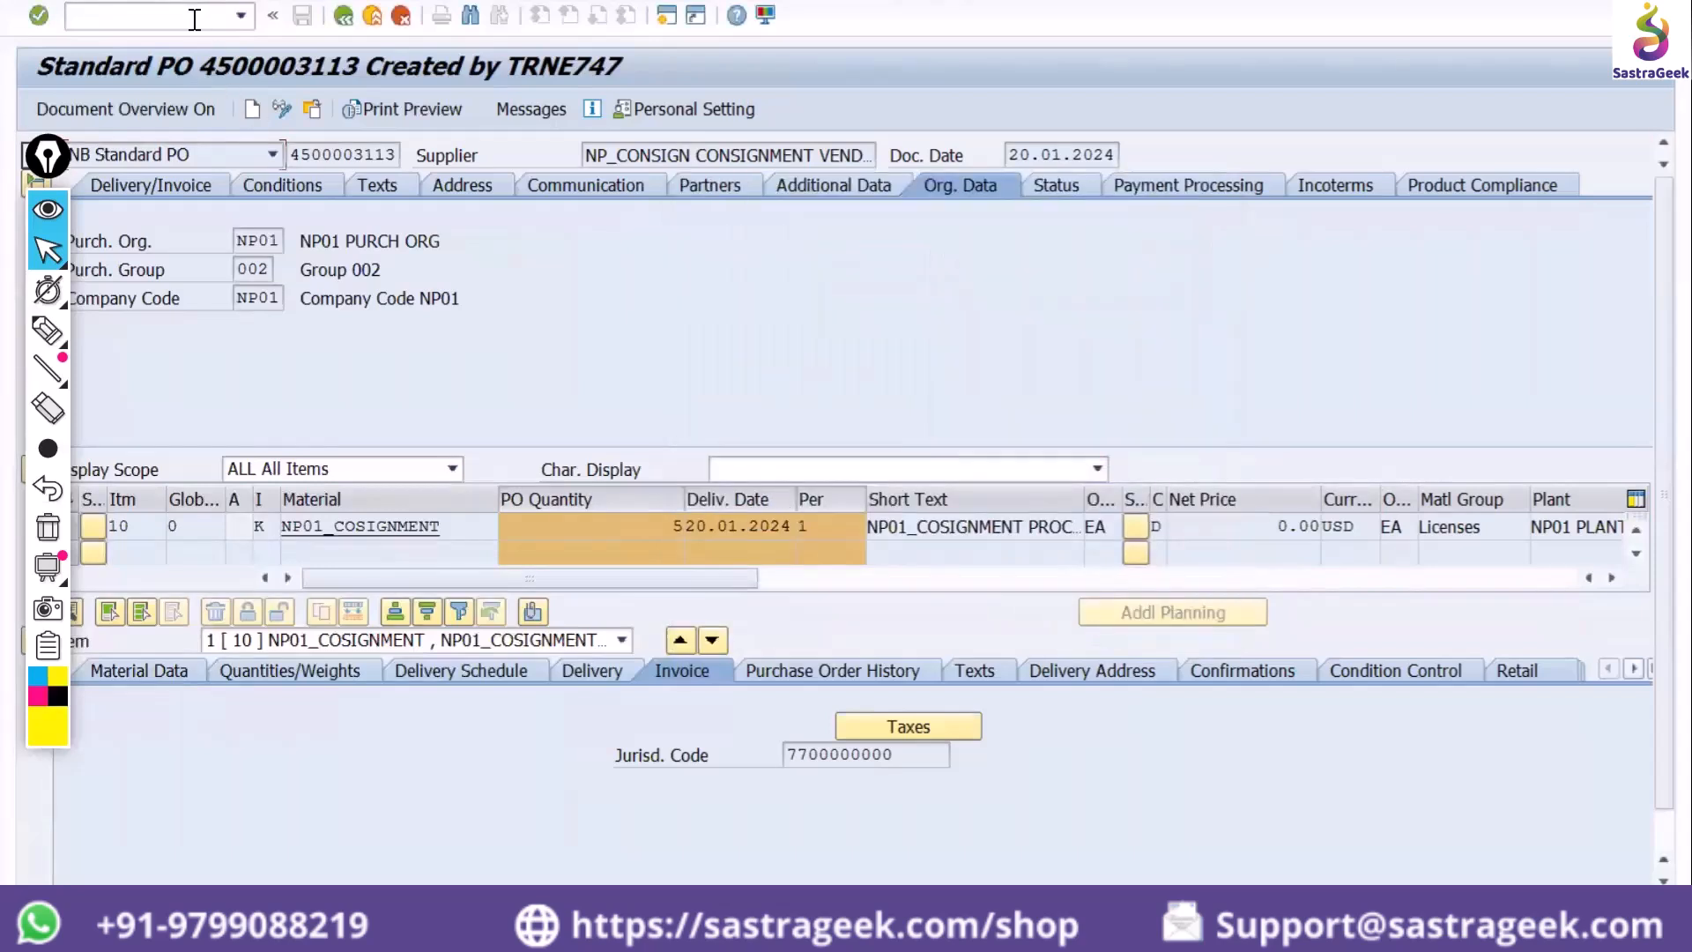
Check the current transaction code in the system information and restart transaction ME23N
text(/n)
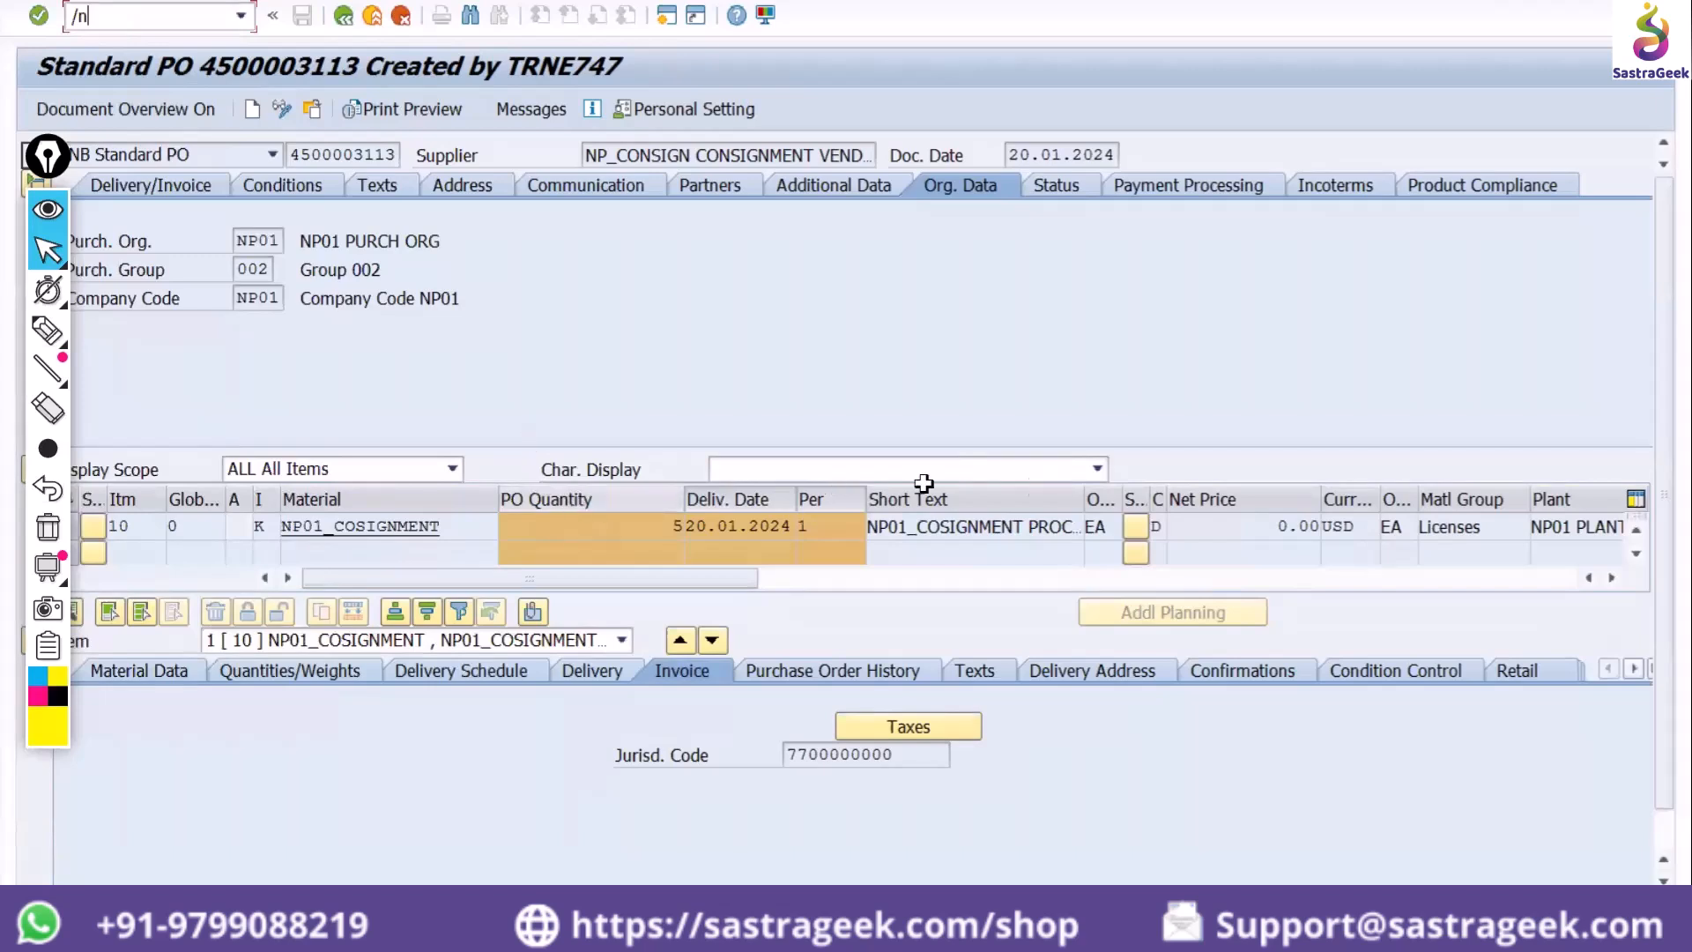
key(Tab)
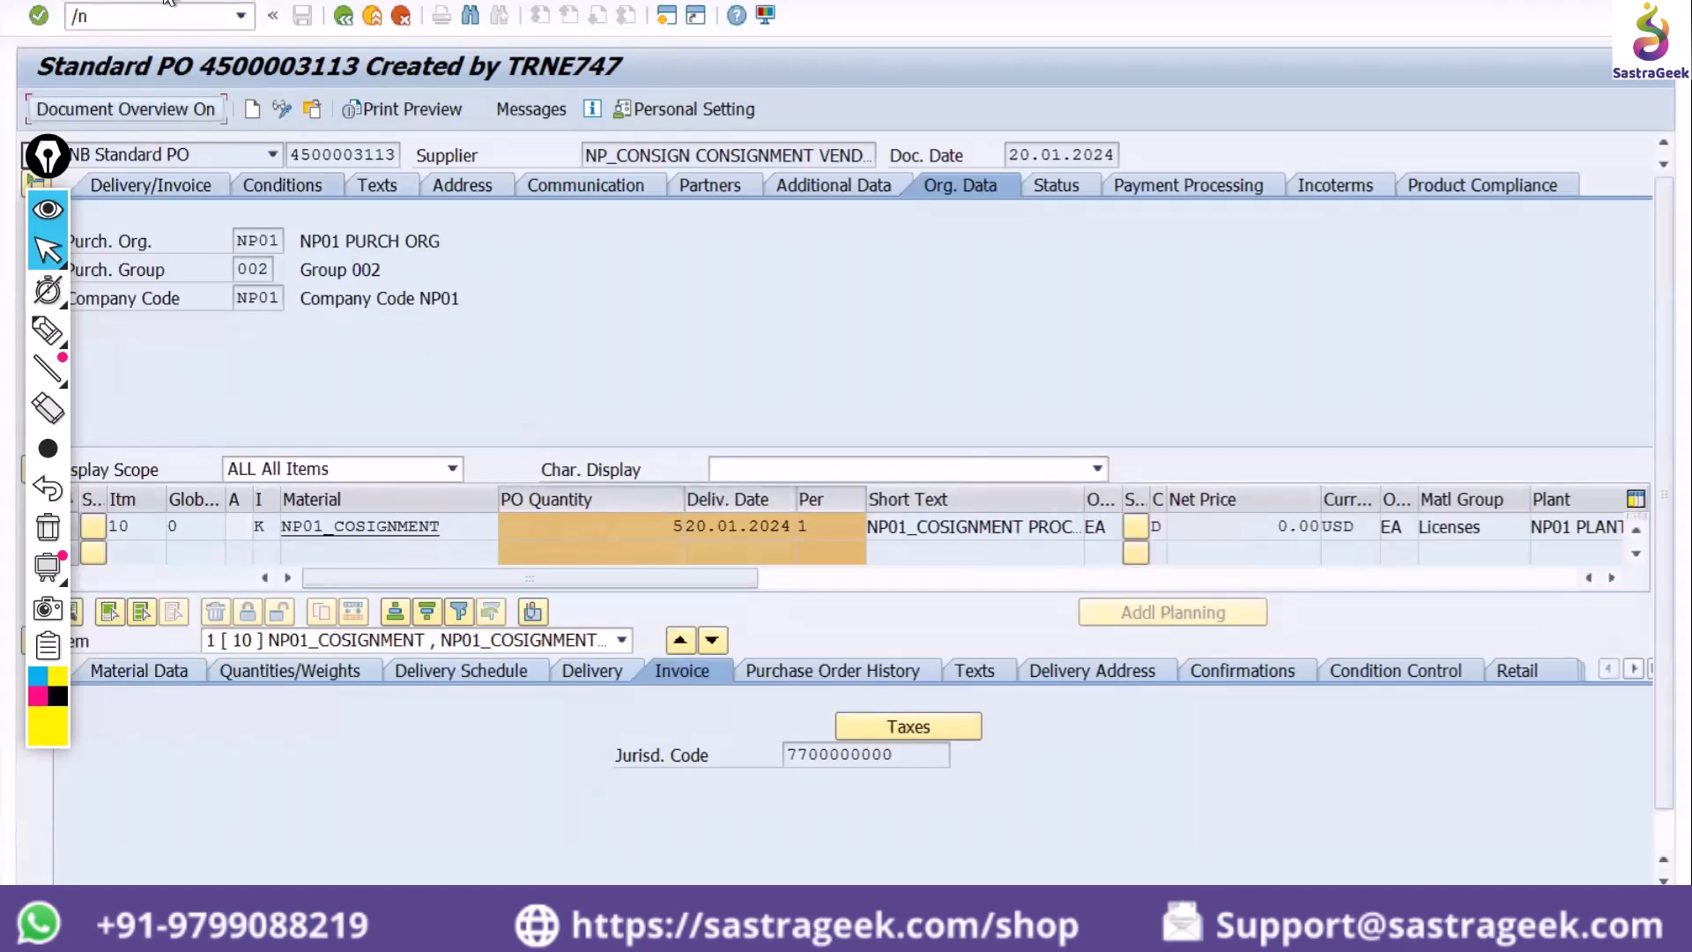
click(156, 18)
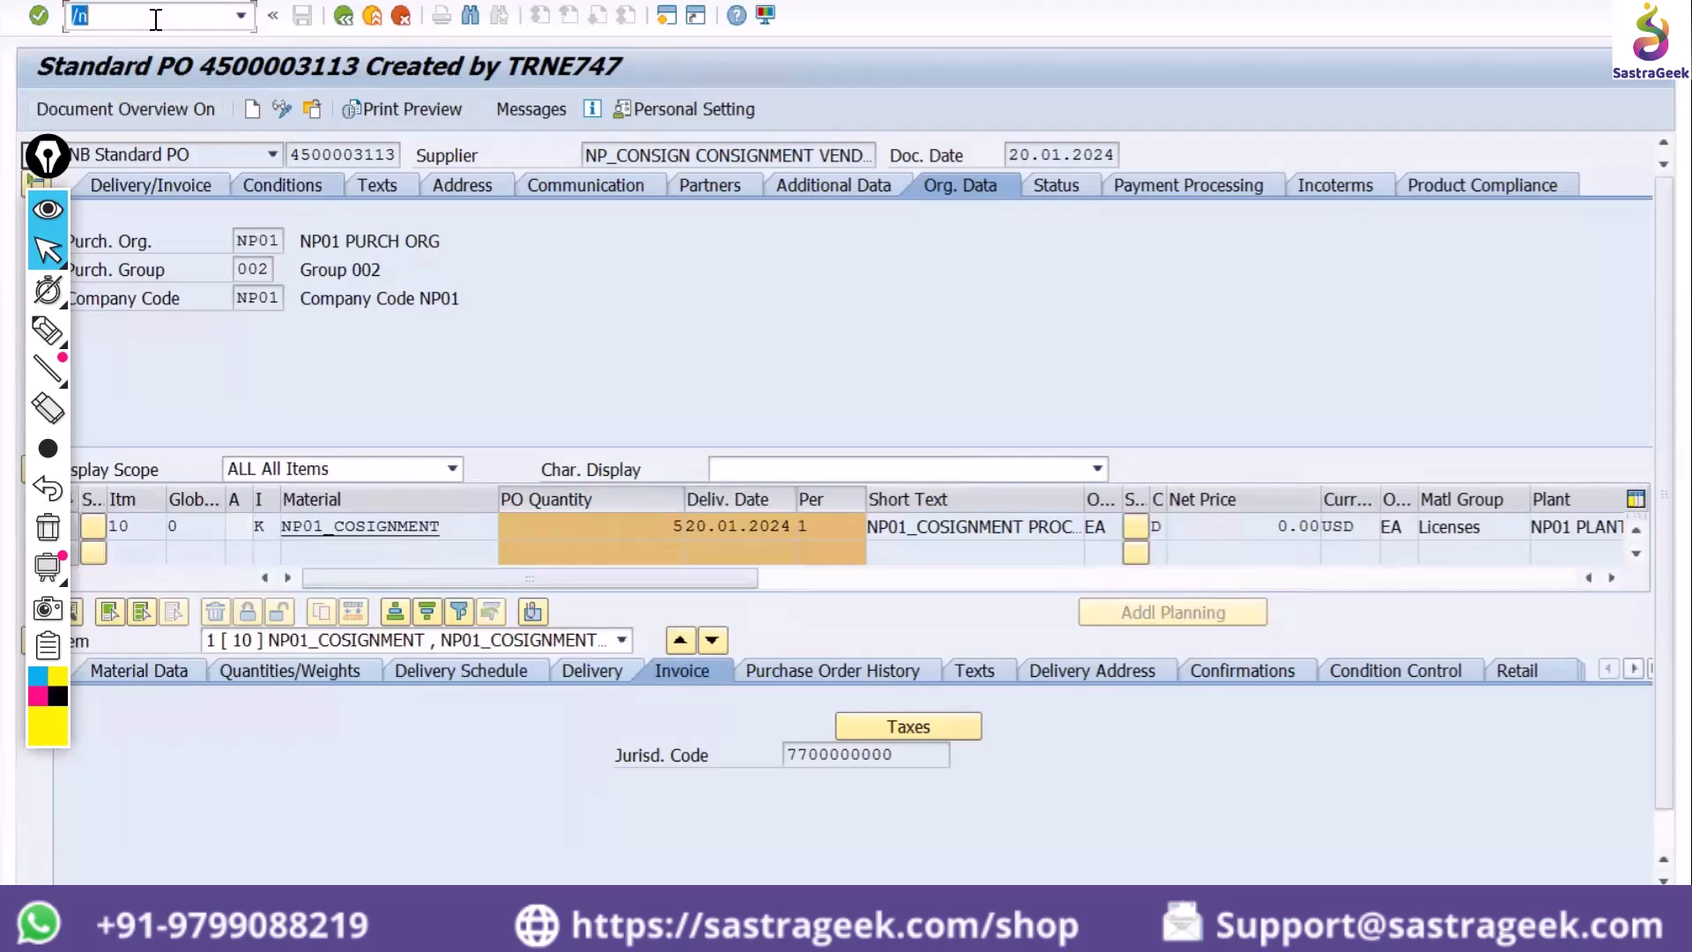
click(156, 20)
text(me21)
key(BackSpace)
click(1445, 933)
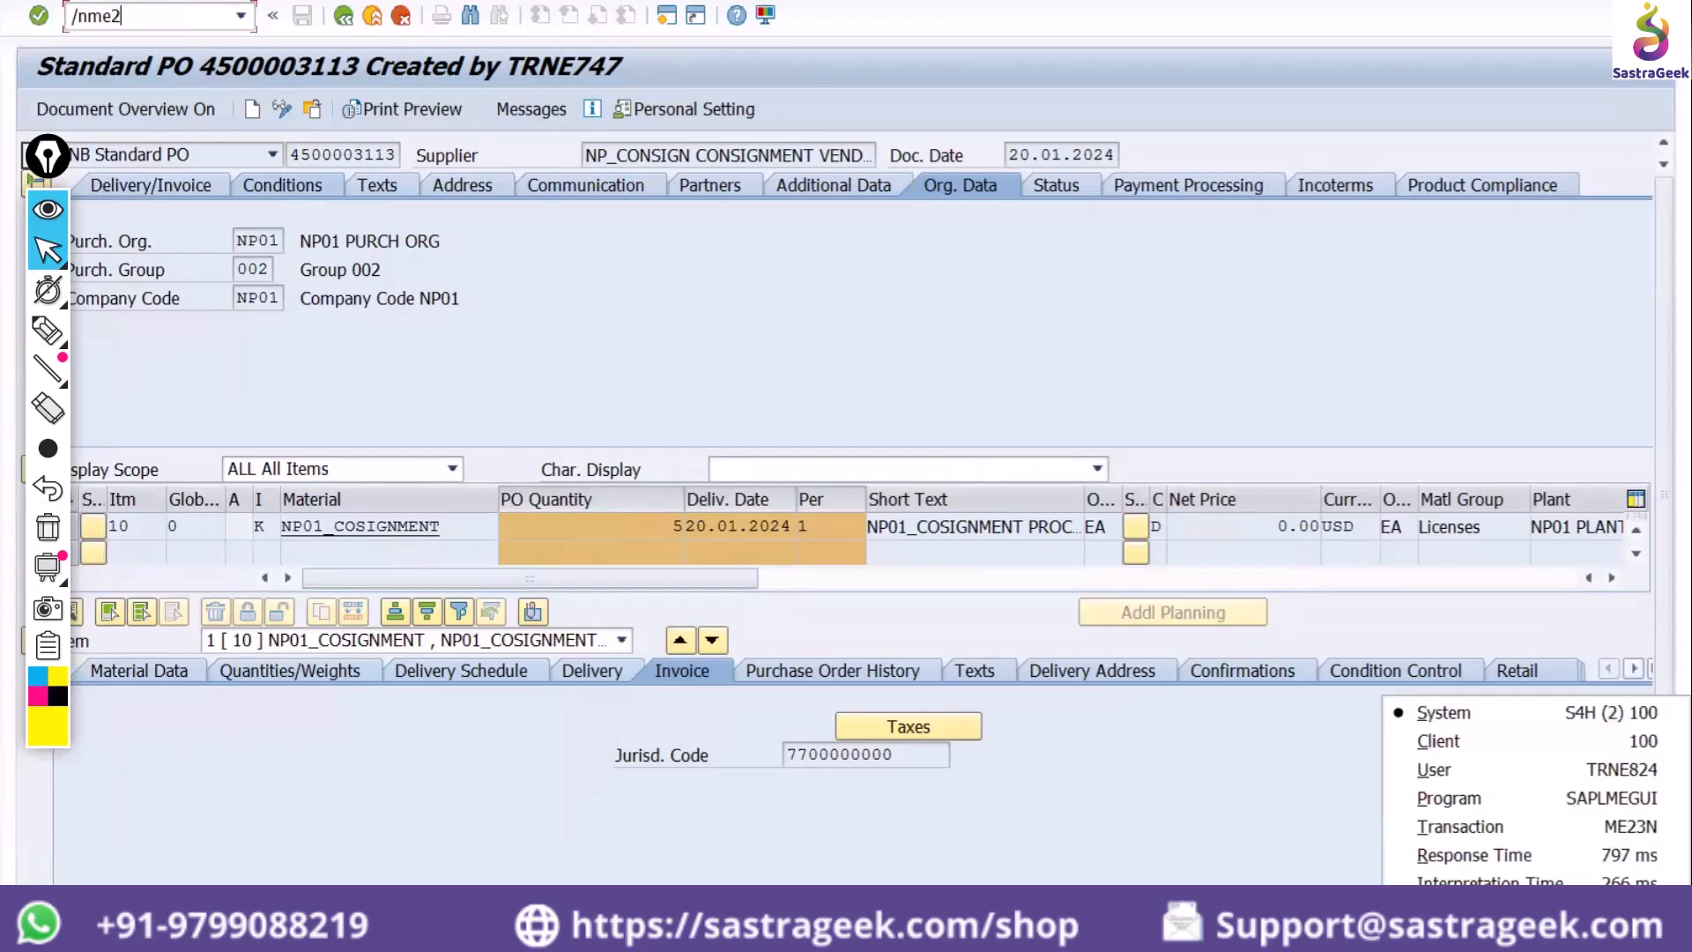
click(176, 18)
text(/nme23n)
key(Return)
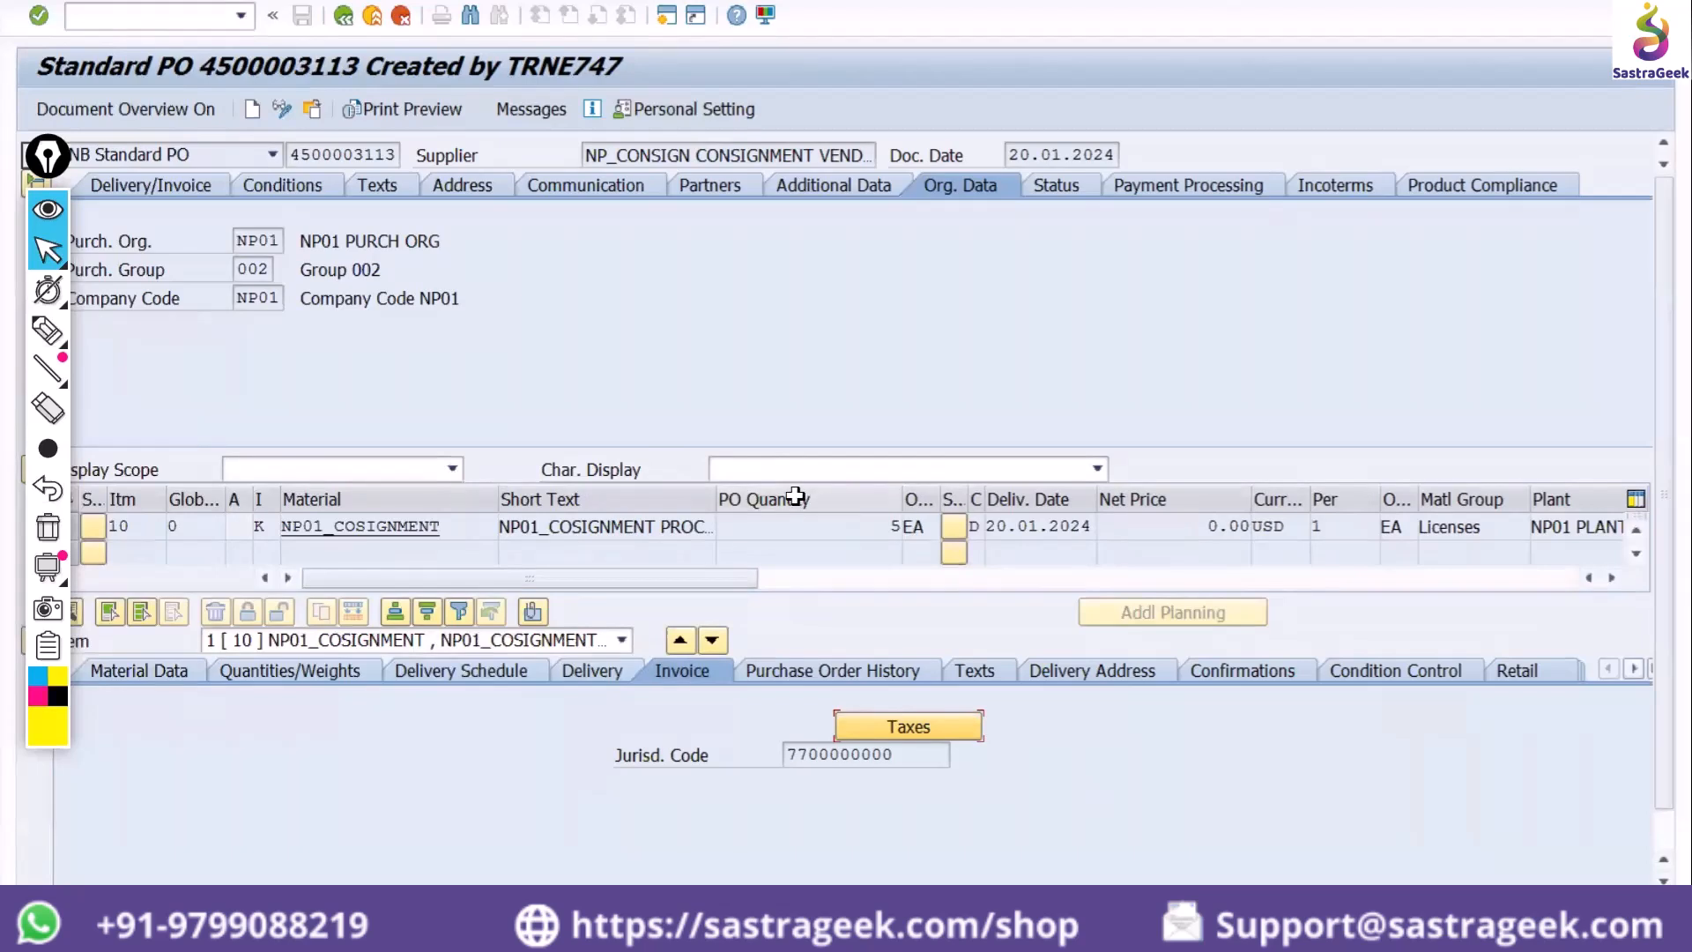
View the item table's Table Settings and close them, and move the annotation toolbar clear of the purchase order's header and item controls
click(1635, 500)
drag(657, 501, 1440, 216)
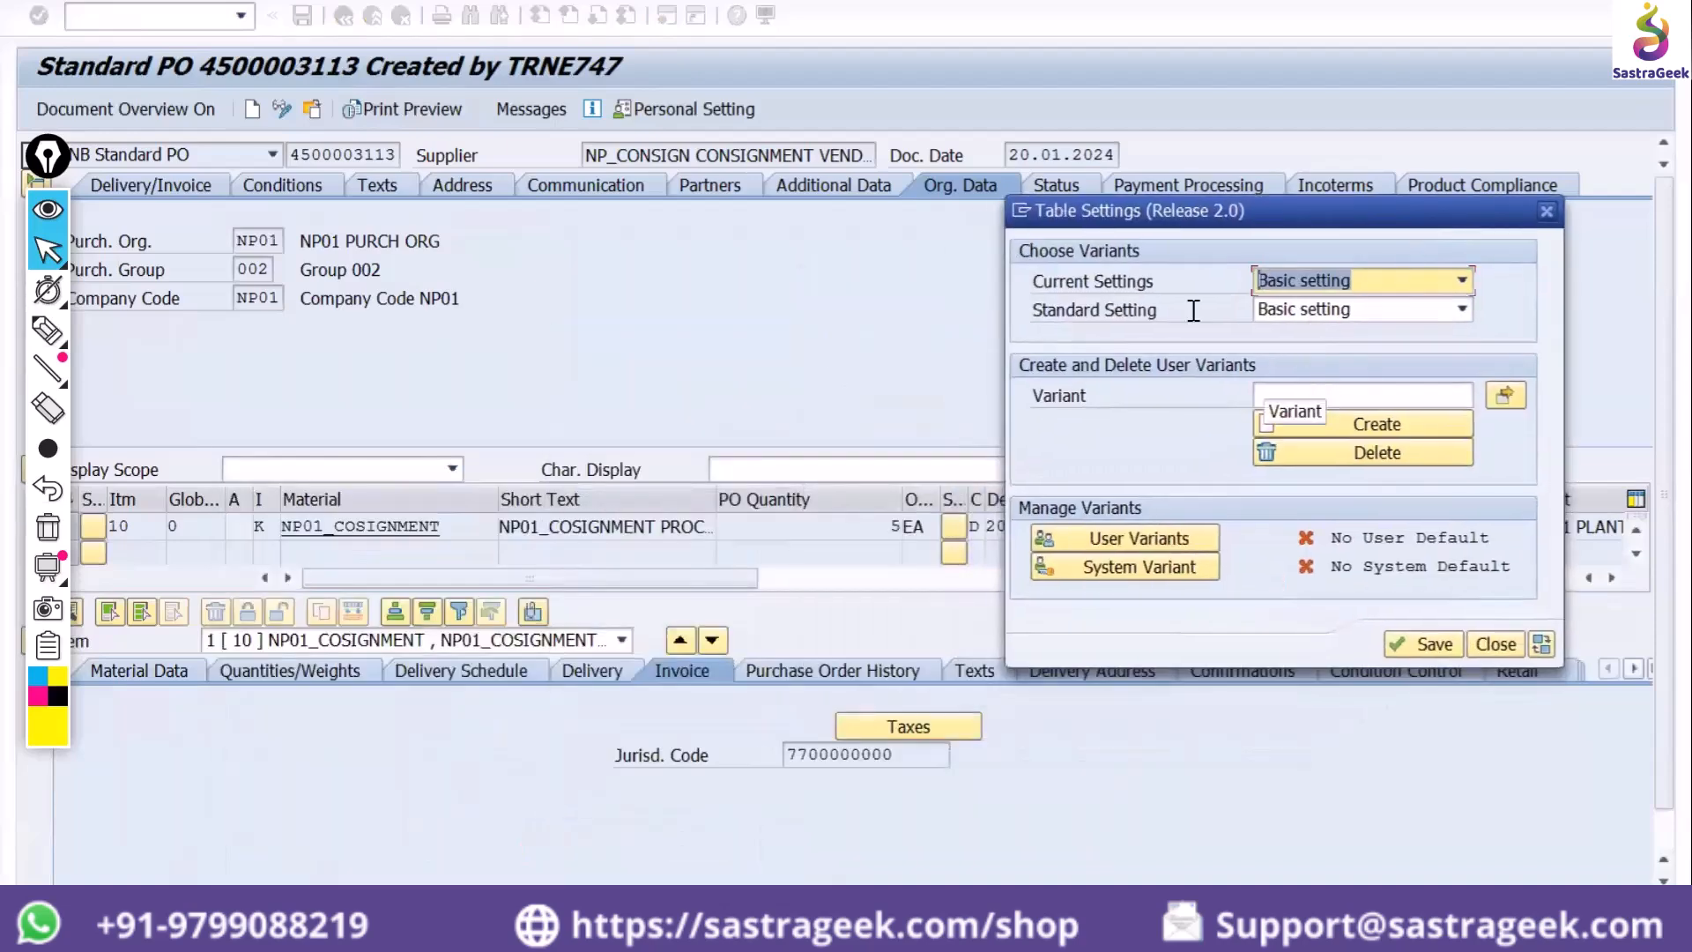
click(1547, 213)
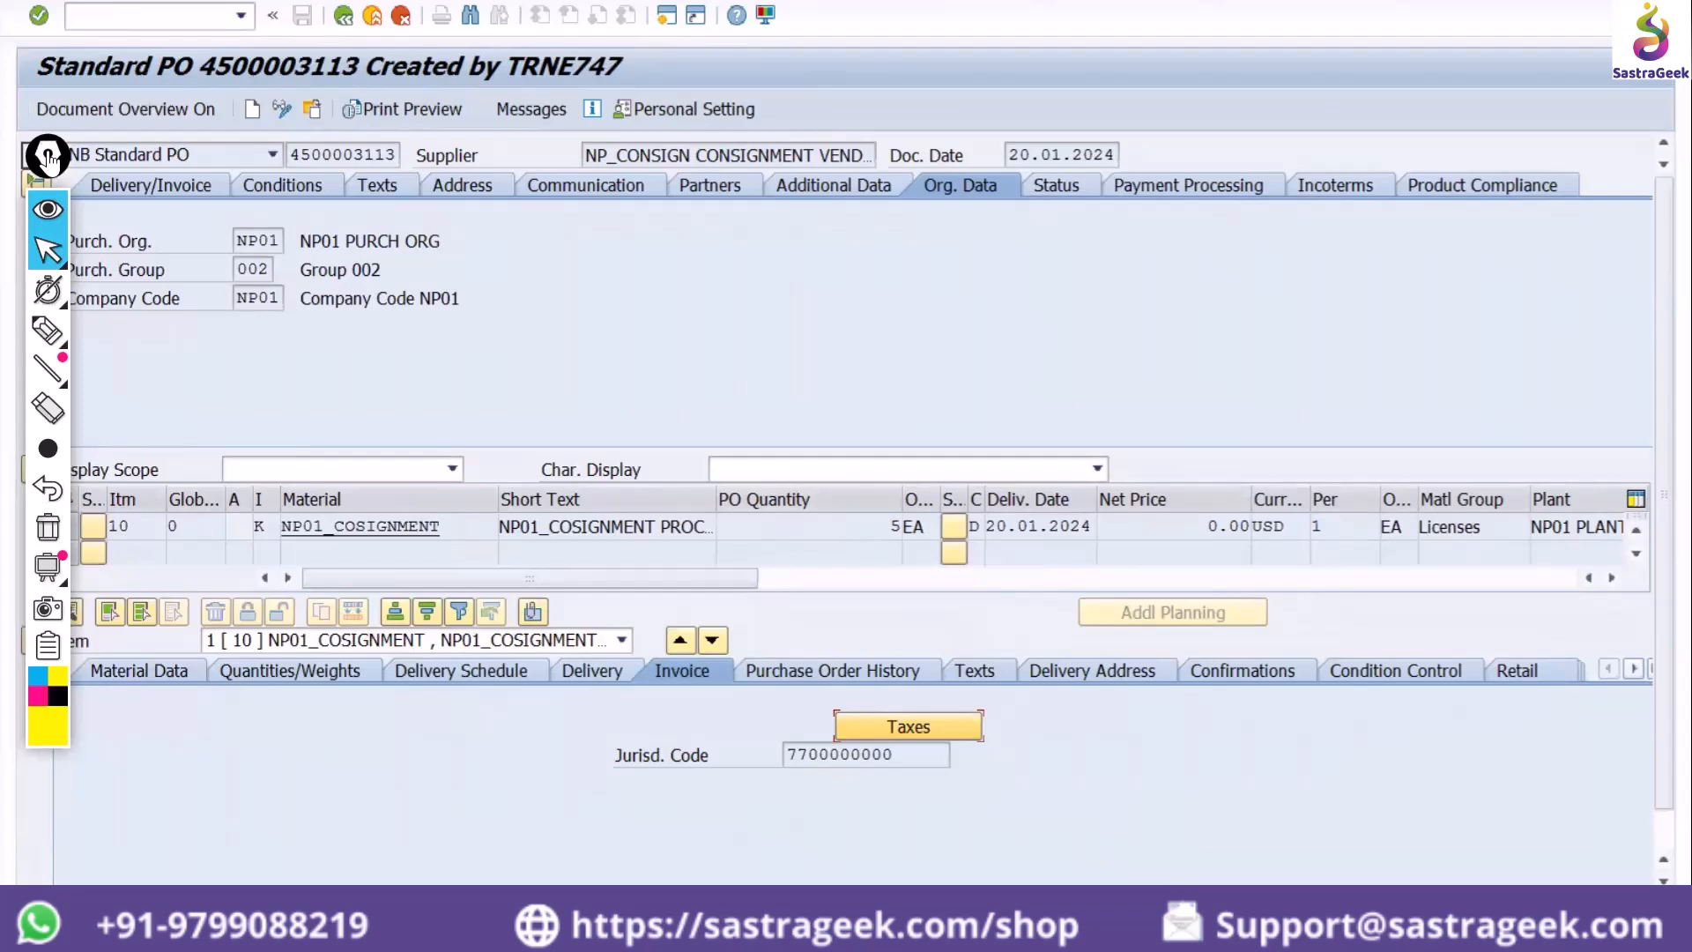
drag(48, 156, 626, 68)
drag(1443, 229, 1665, 187)
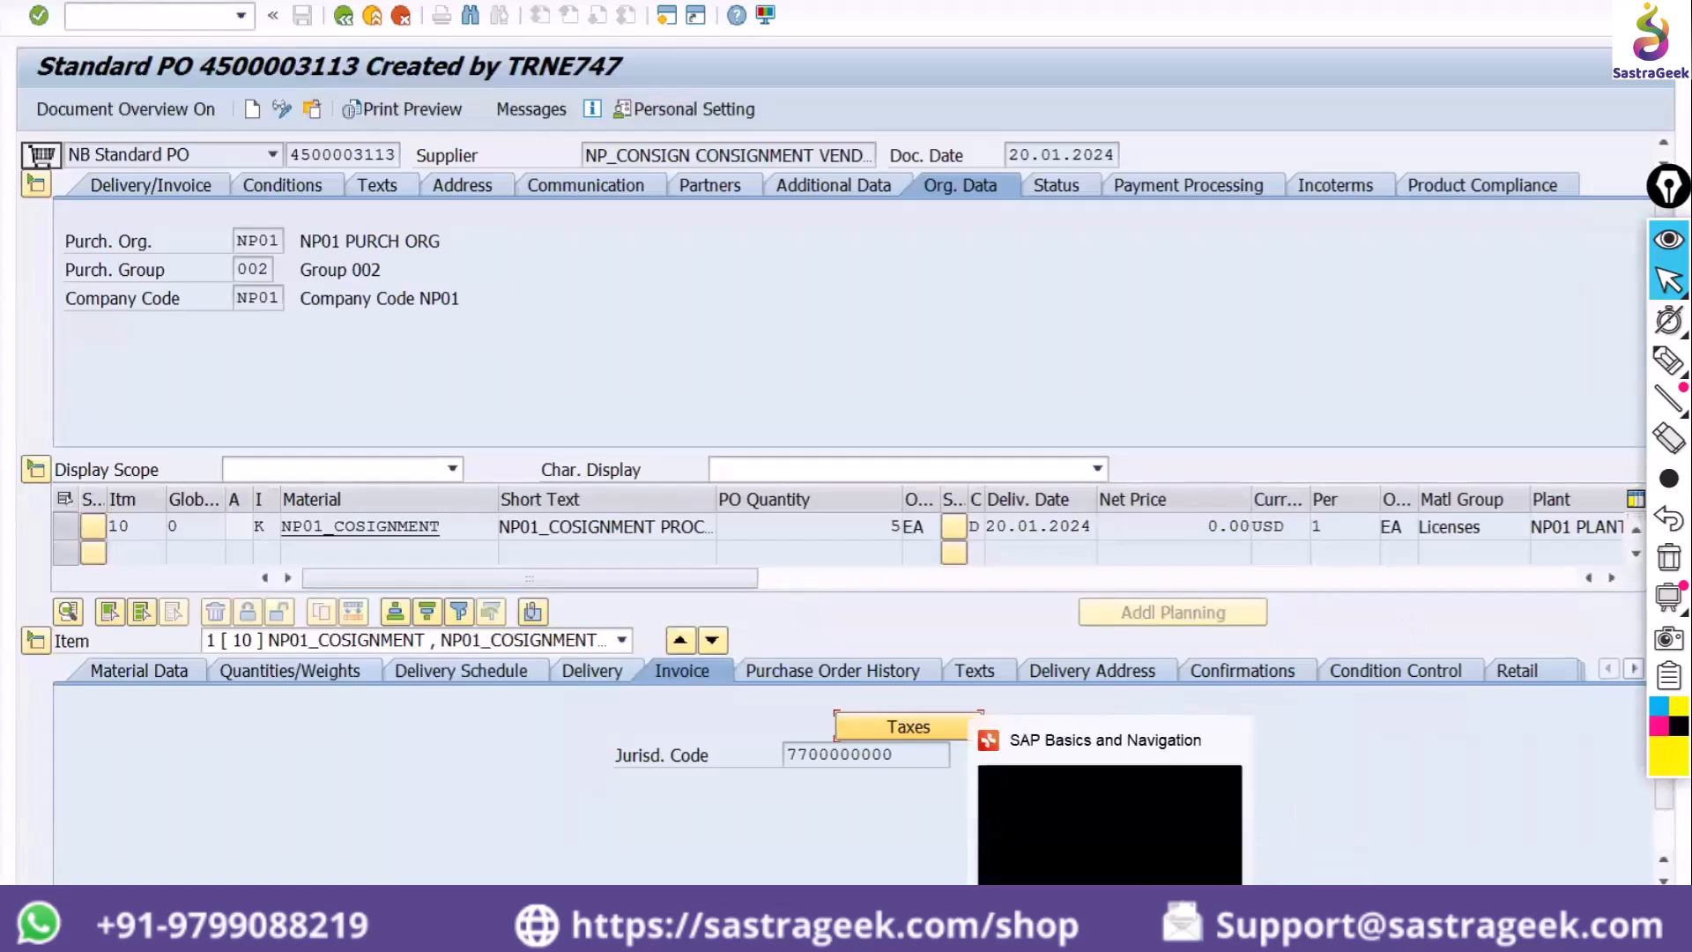
Switch to the SAP Basics and Navigation mind map, move the annotation toolbar off the topic names, and review the Screen Design branch
click(1111, 895)
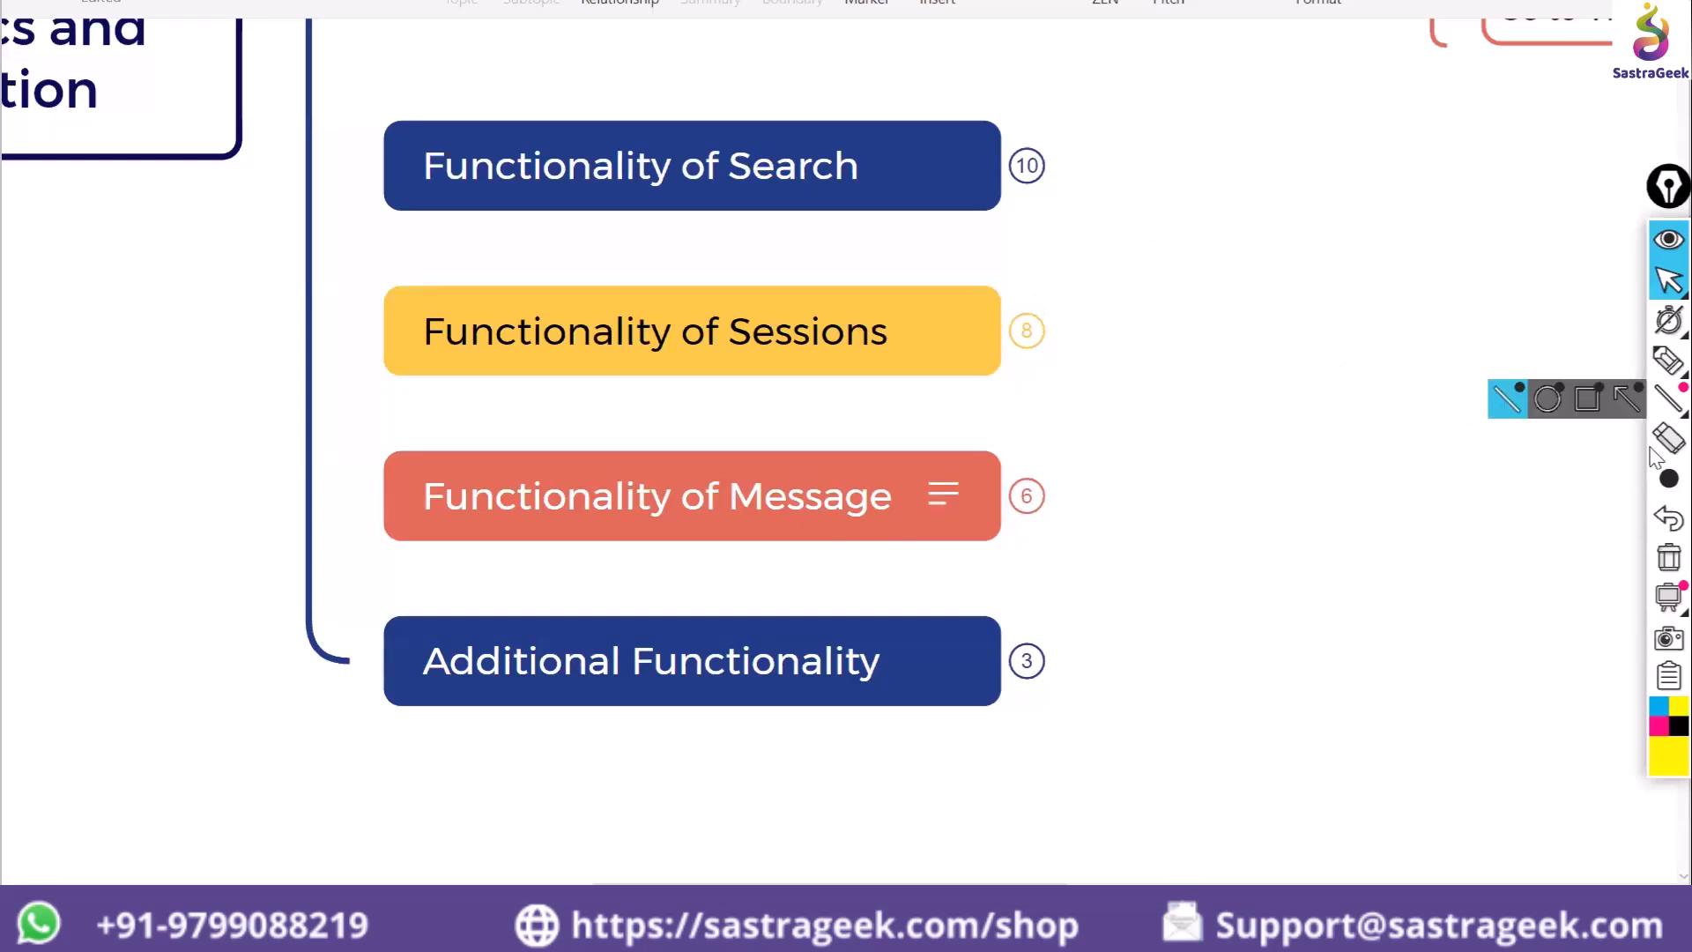
drag(1664, 188, 741, 367)
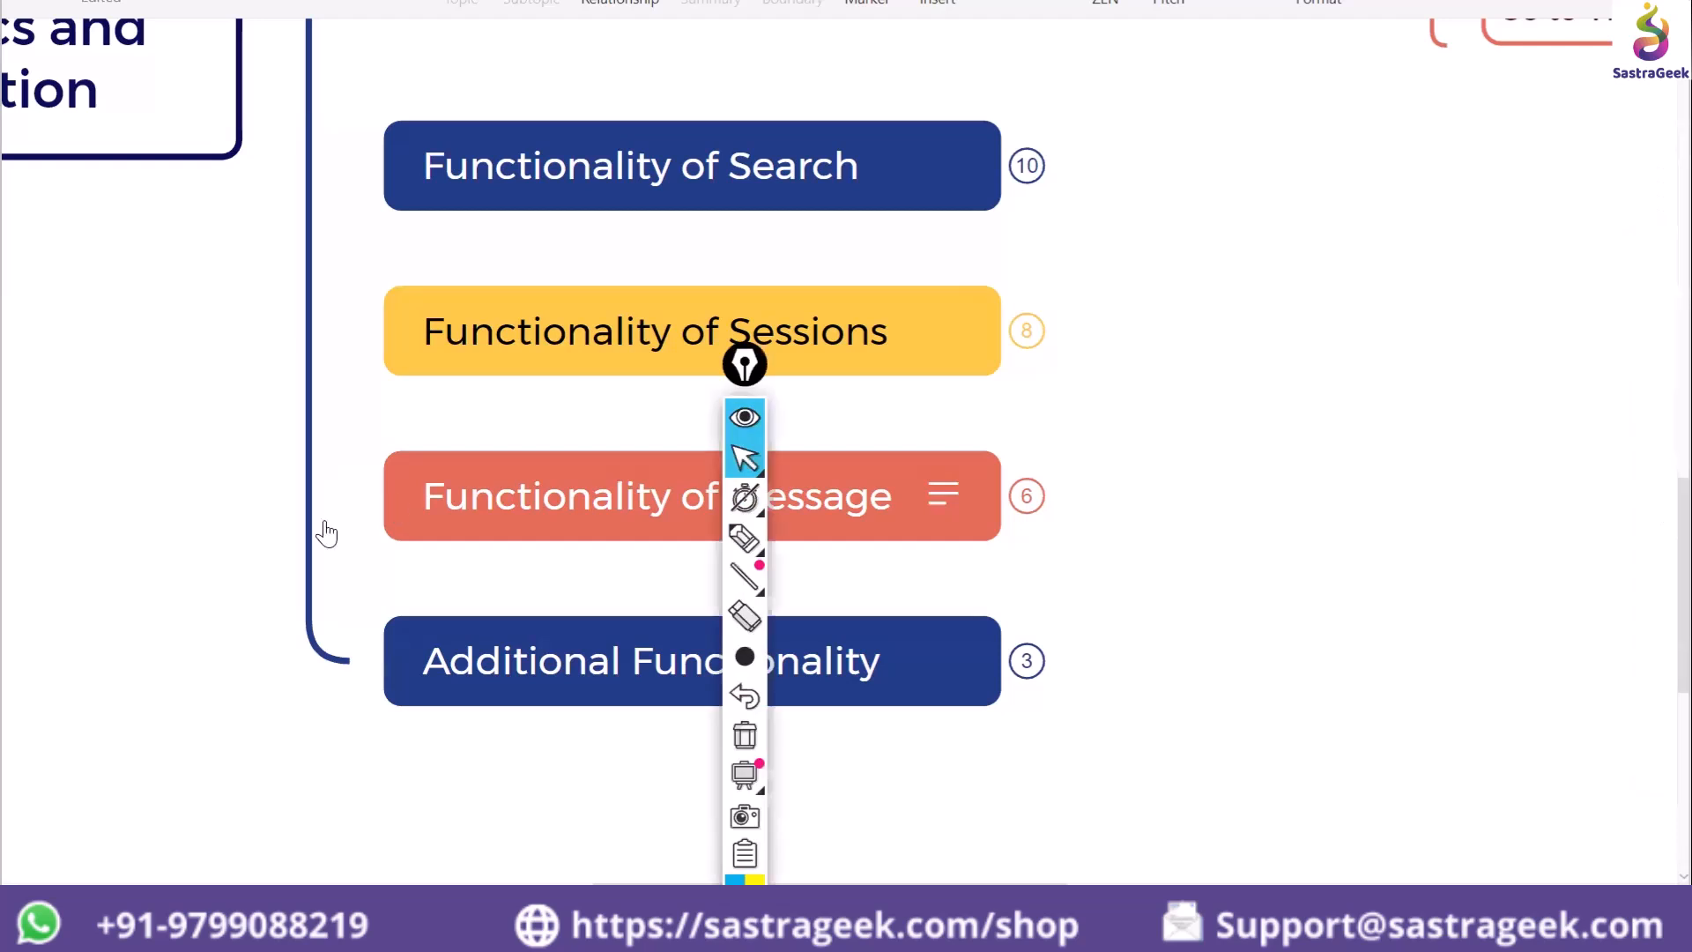
drag(394, 508, 321, 519)
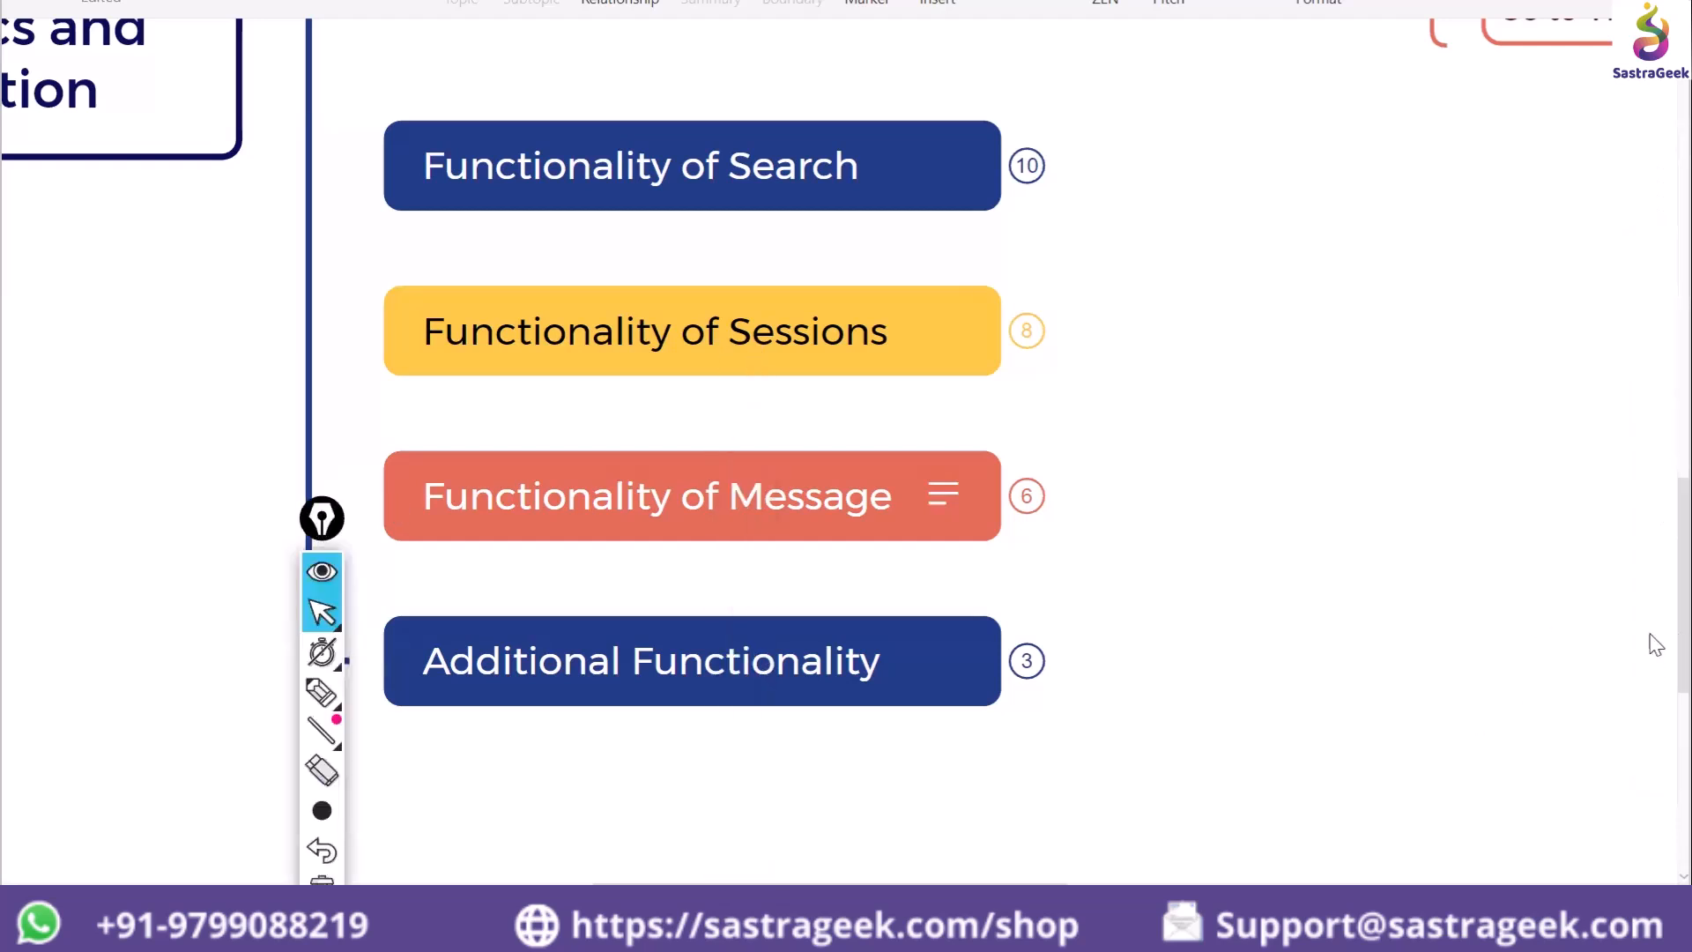
scroll(1650, 611, up, 3)
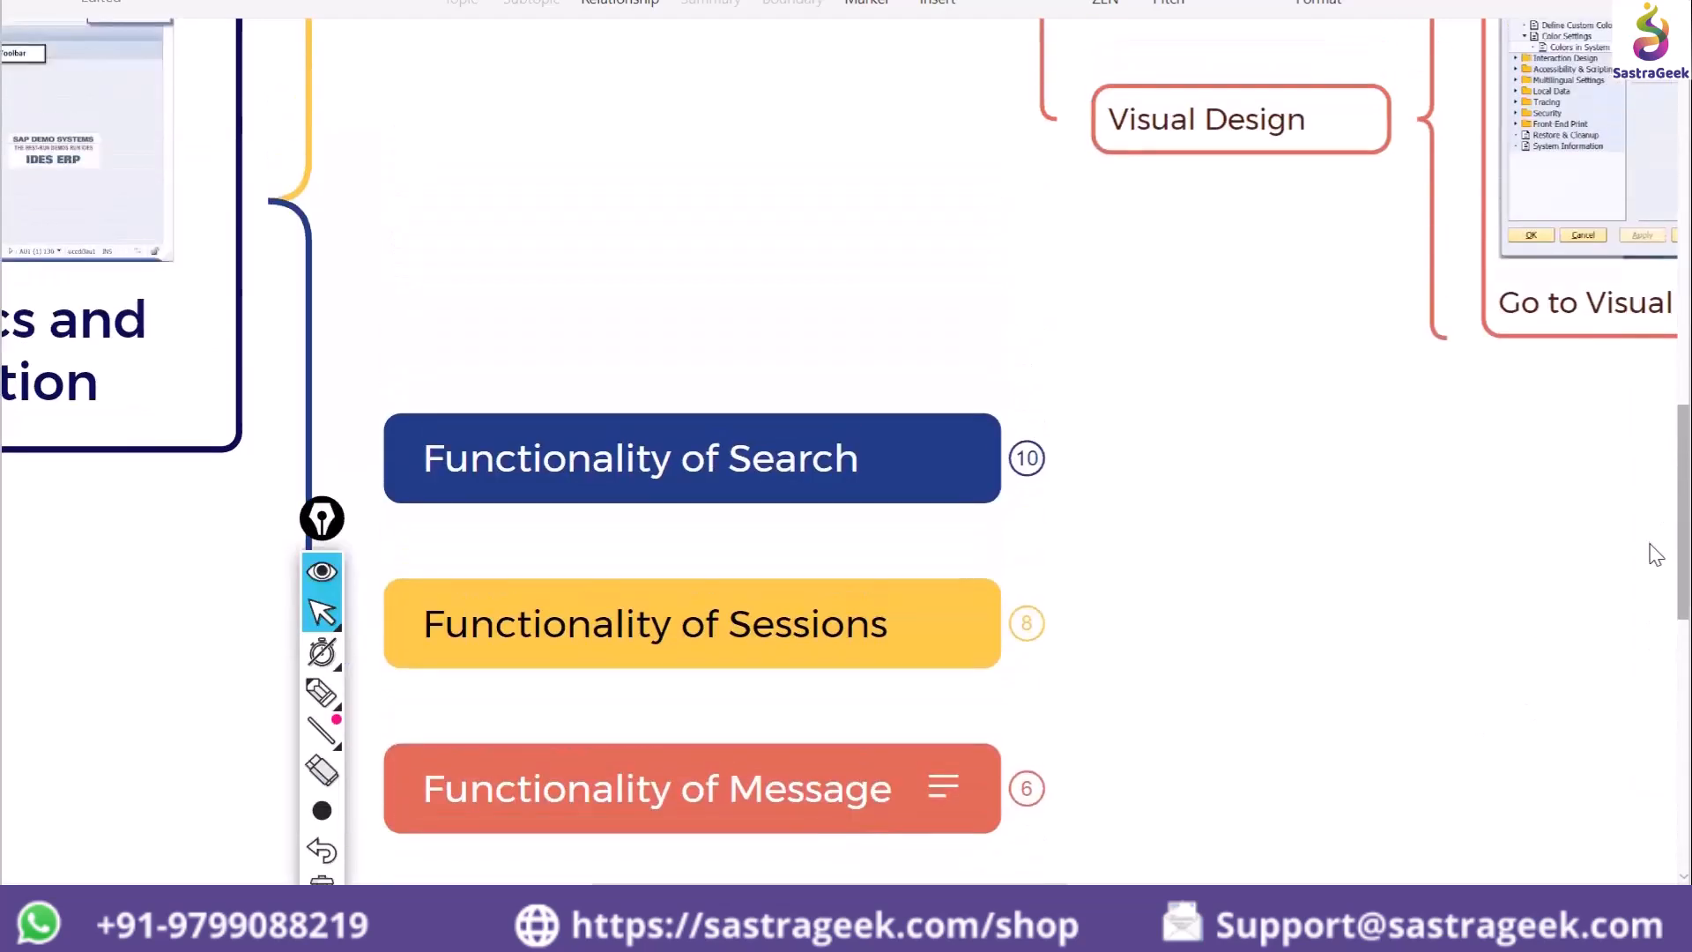
scroll(1652, 520, up, 3)
scroll(1652, 497, down, 3)
scroll(1653, 493, up, 4)
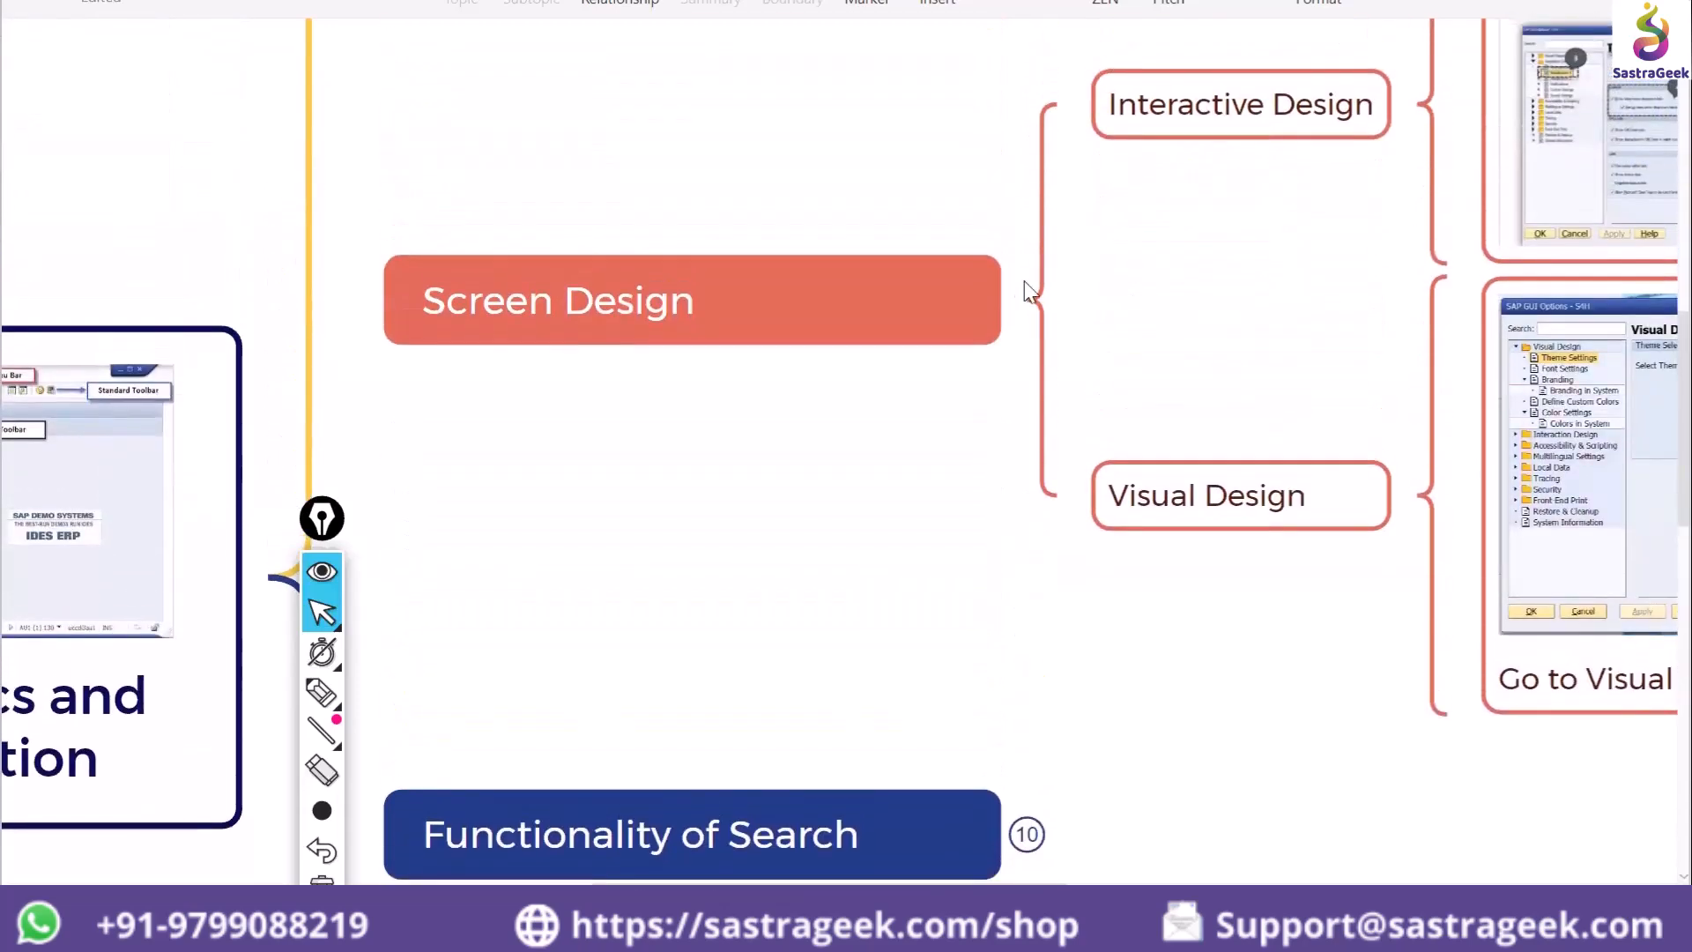
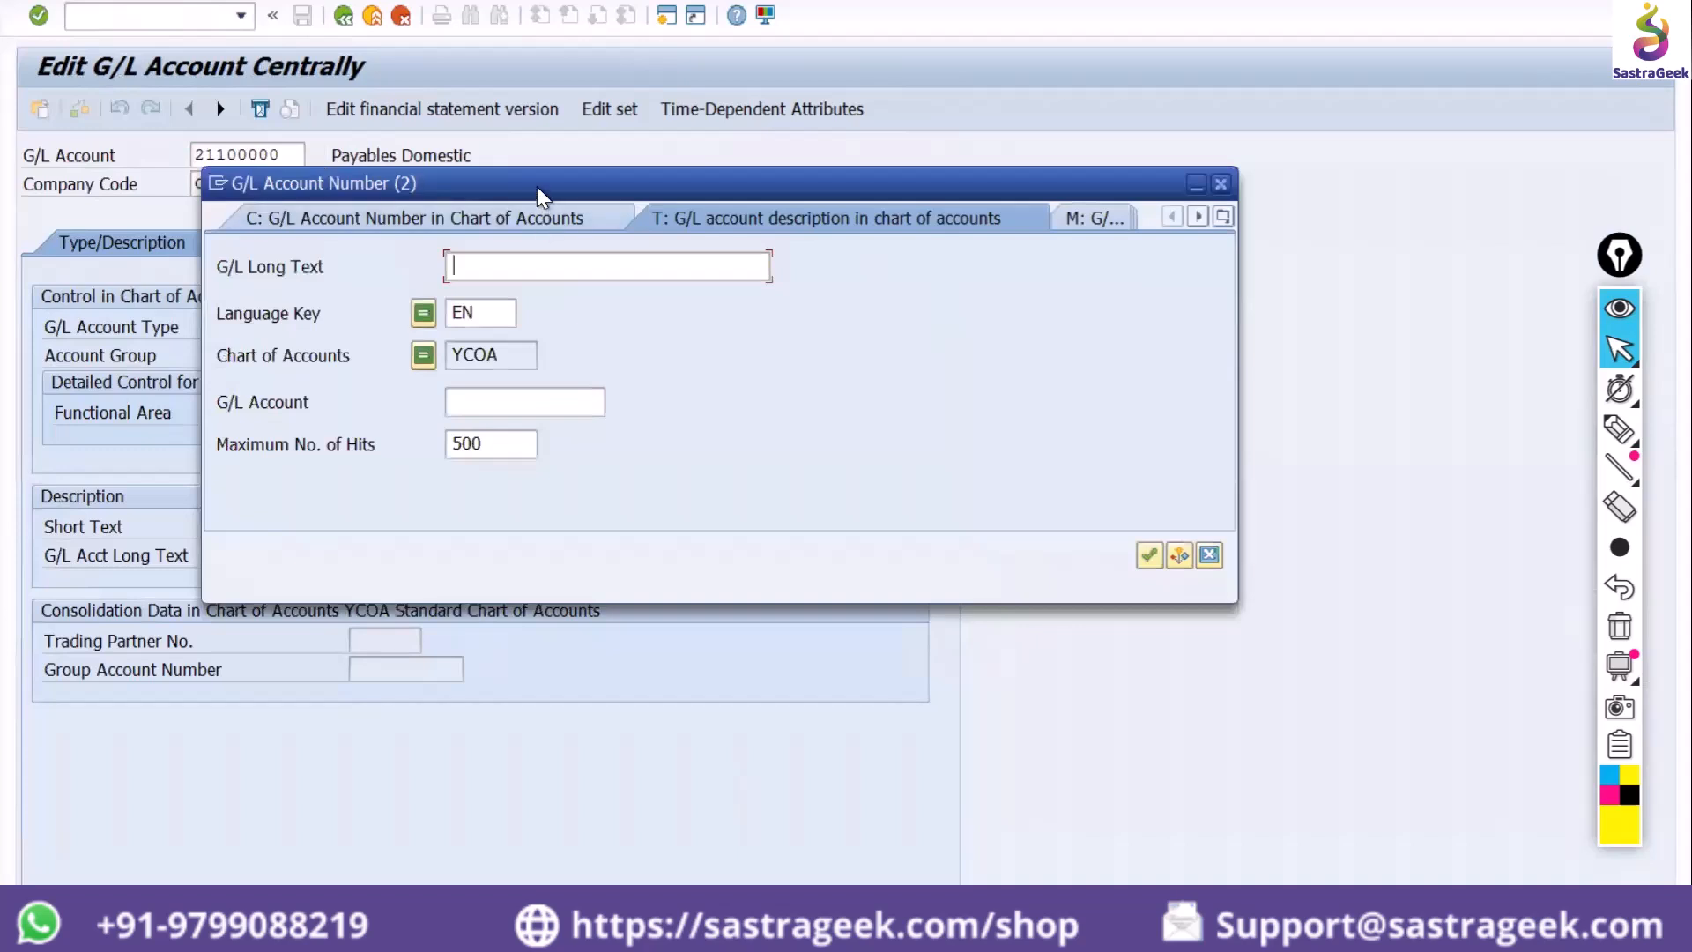
View the G/L account search by delete/lock flag in company code from the list of search types, and cancel the search
click(1224, 218)
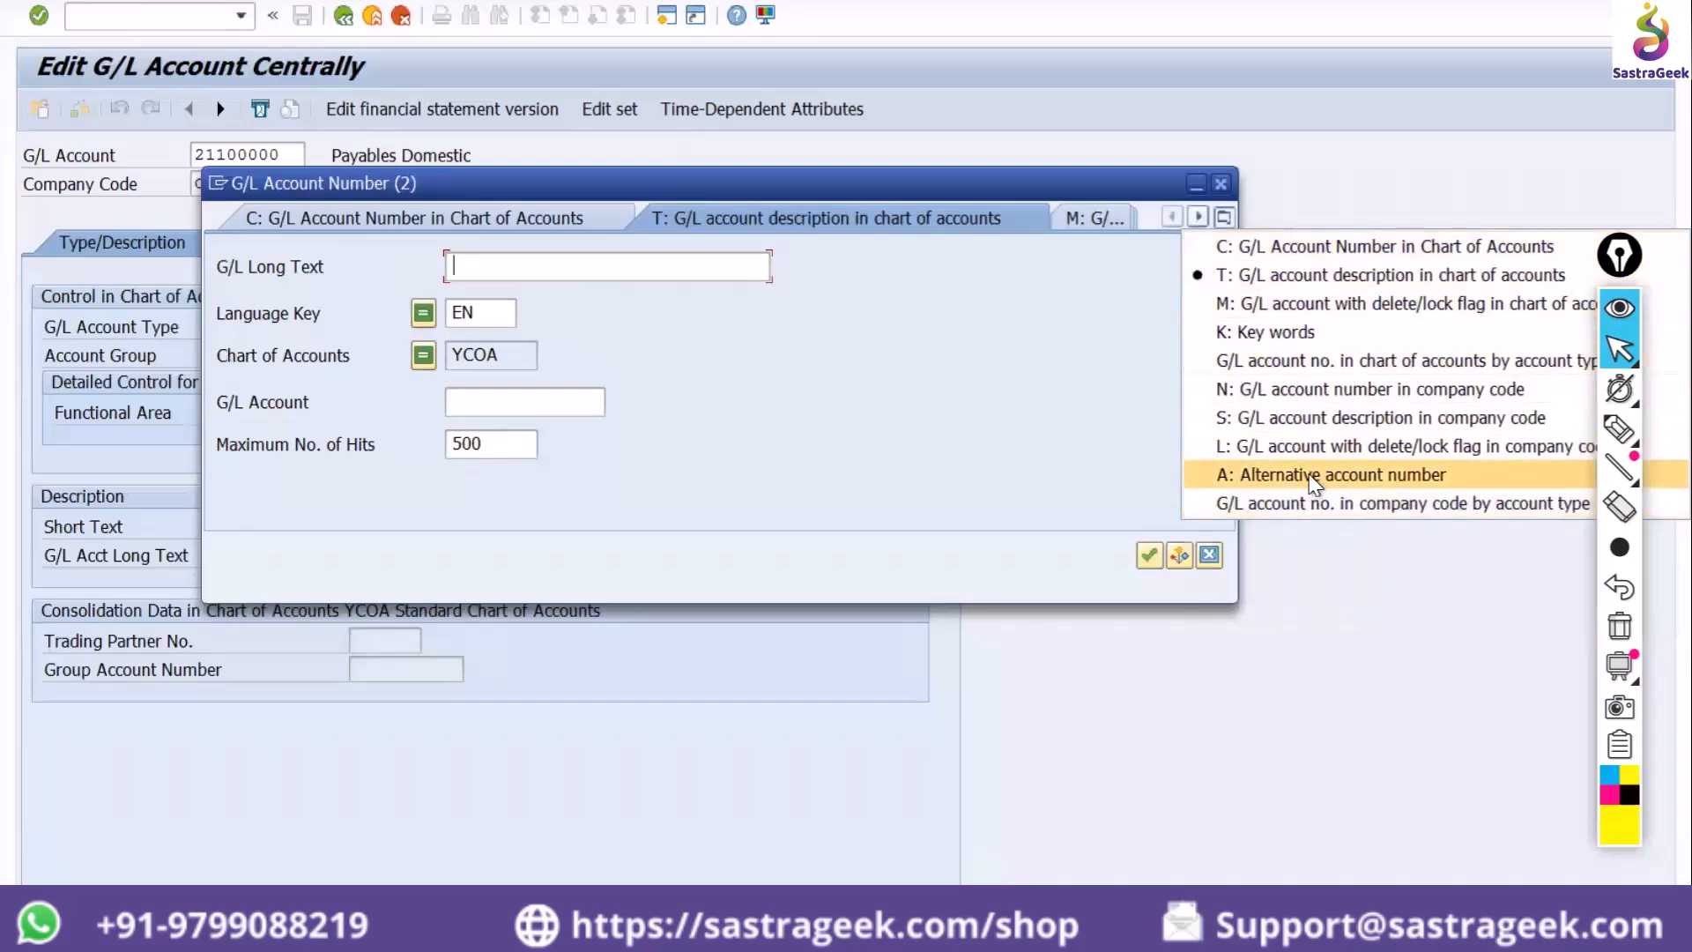
click(1311, 448)
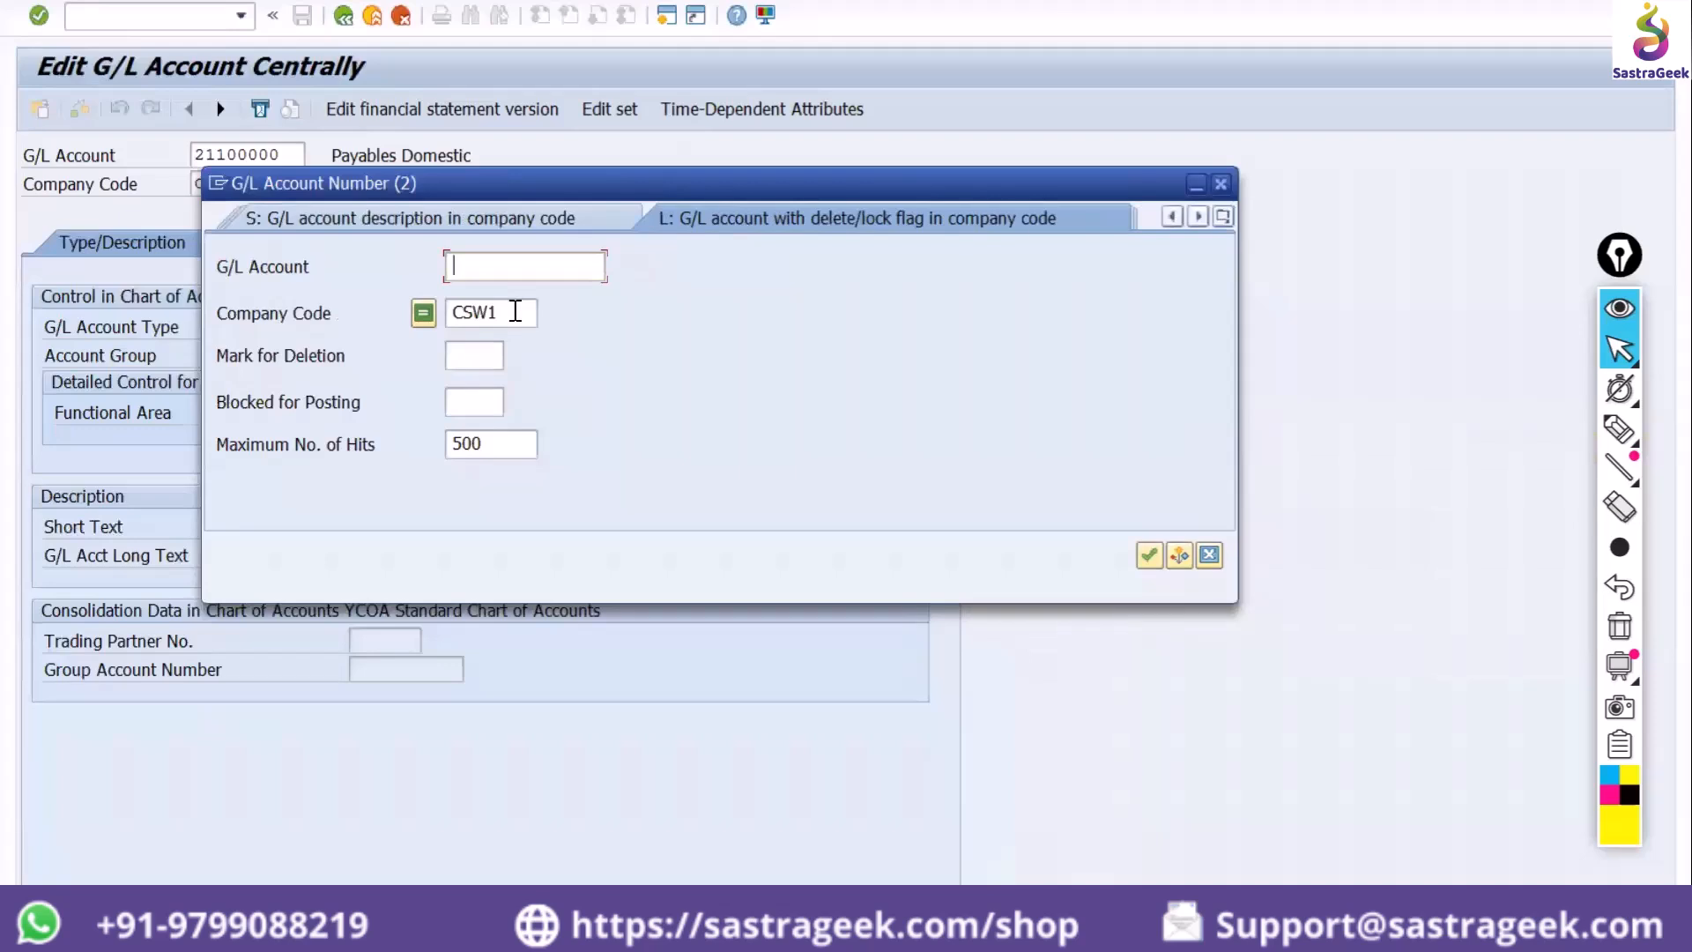
click(1209, 555)
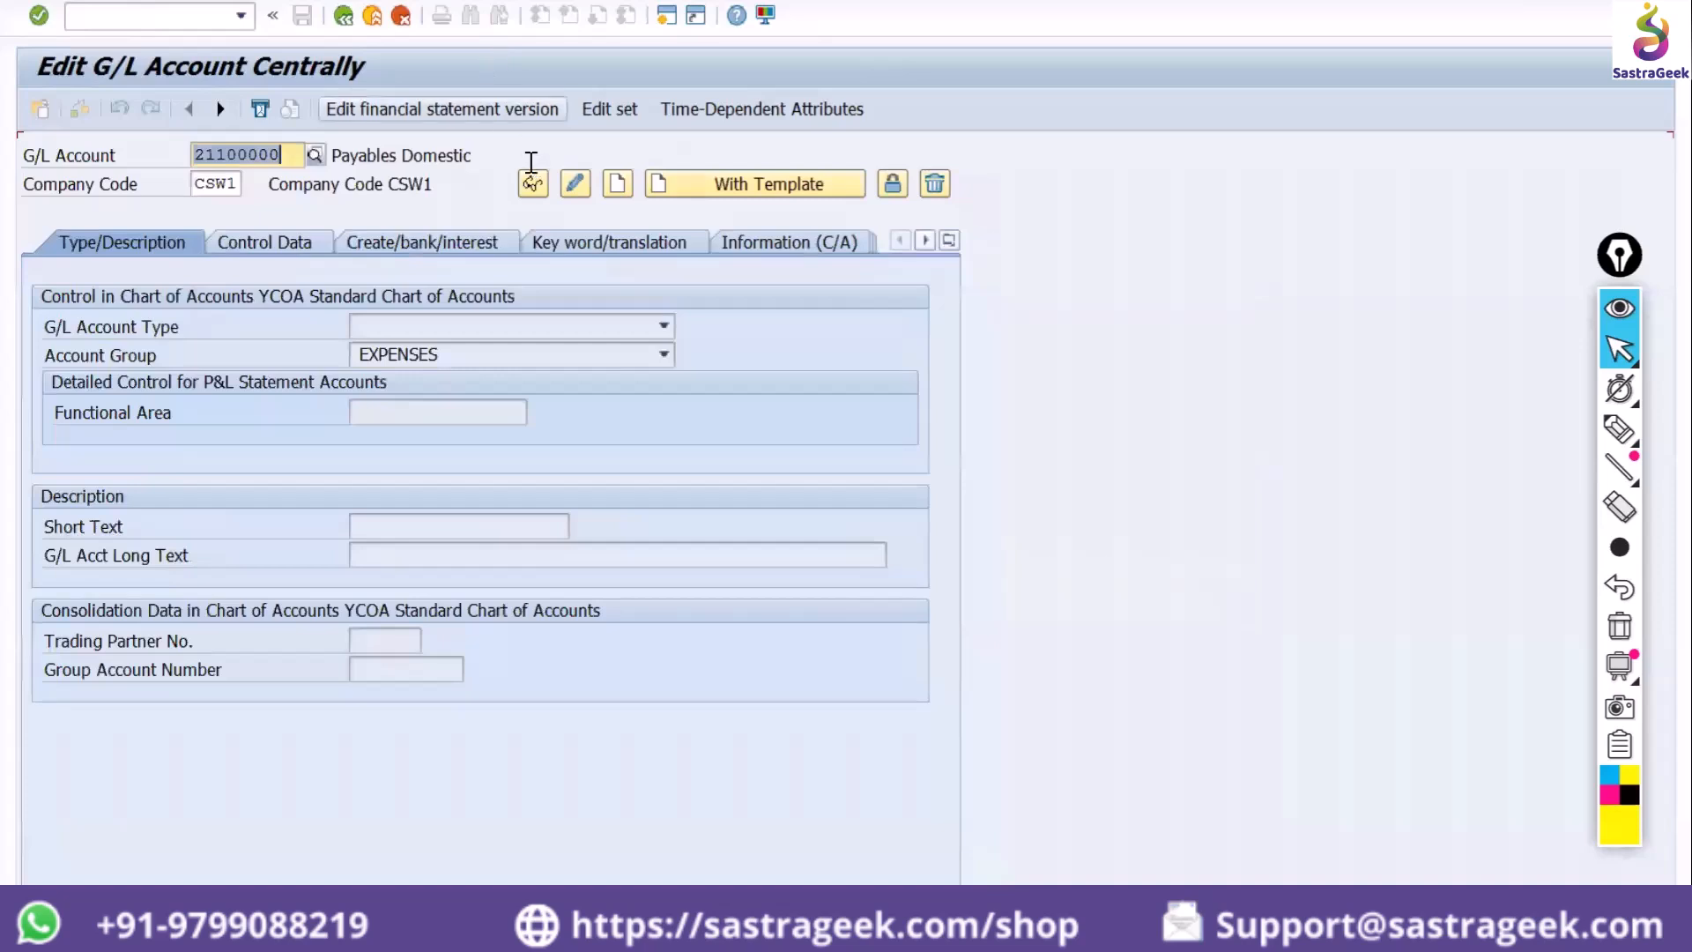
Leave the G/L account screen for SAP Easy Access and open transaction ME2L
click(175, 21)
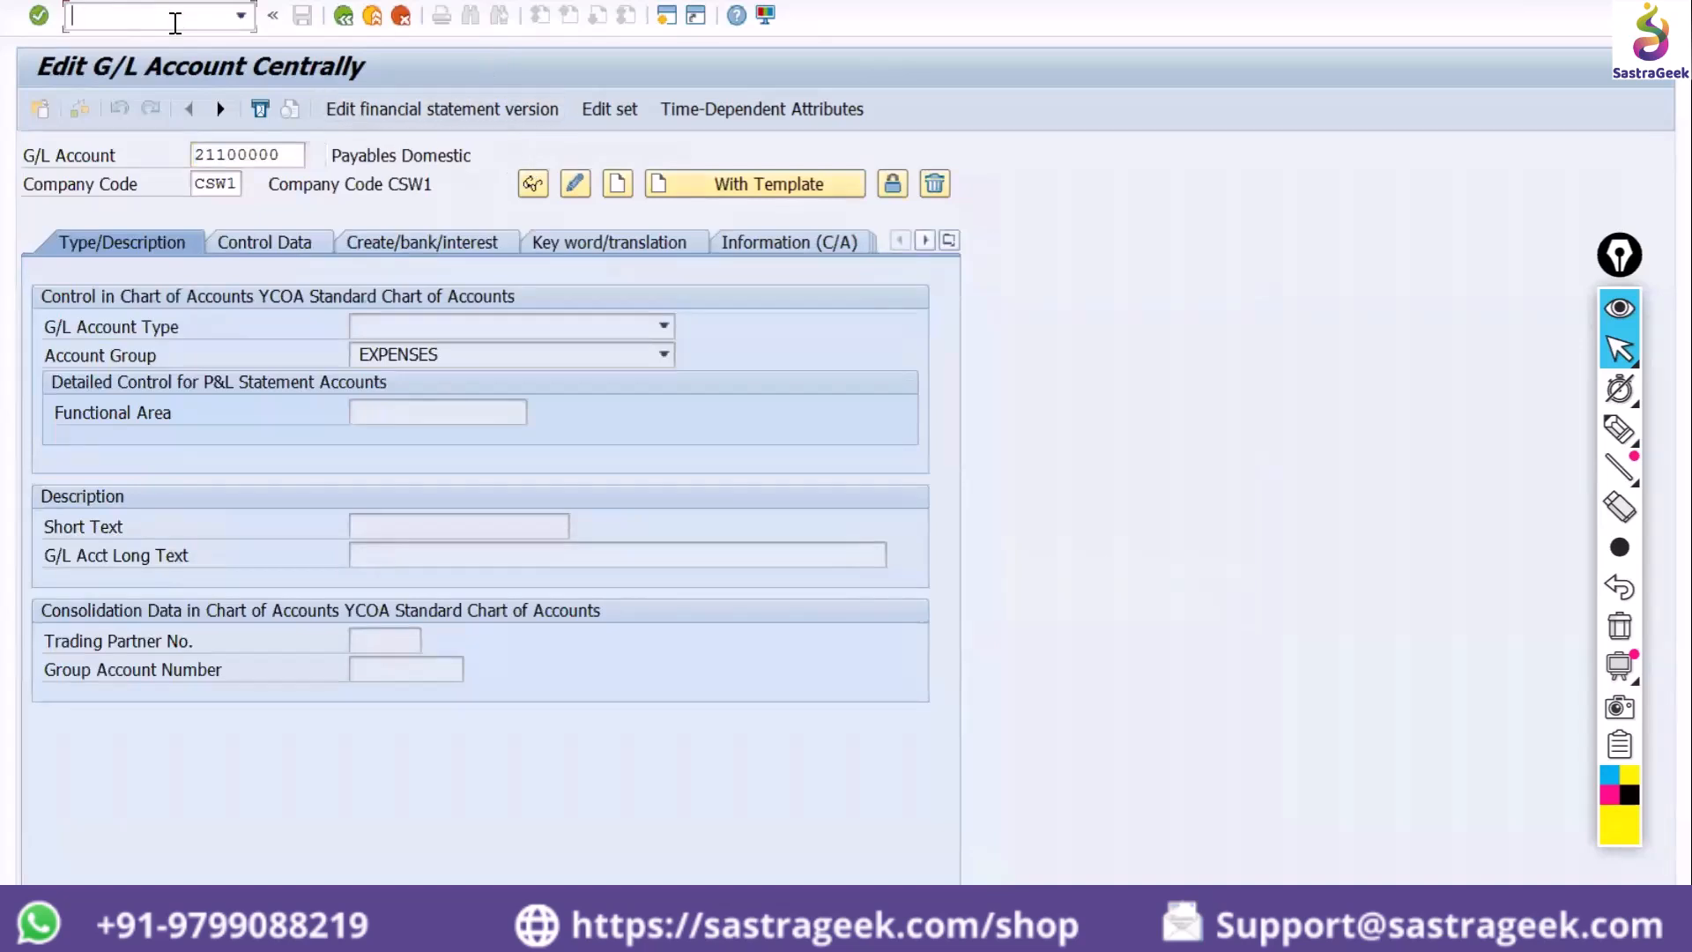
text(/n)
key(Return)
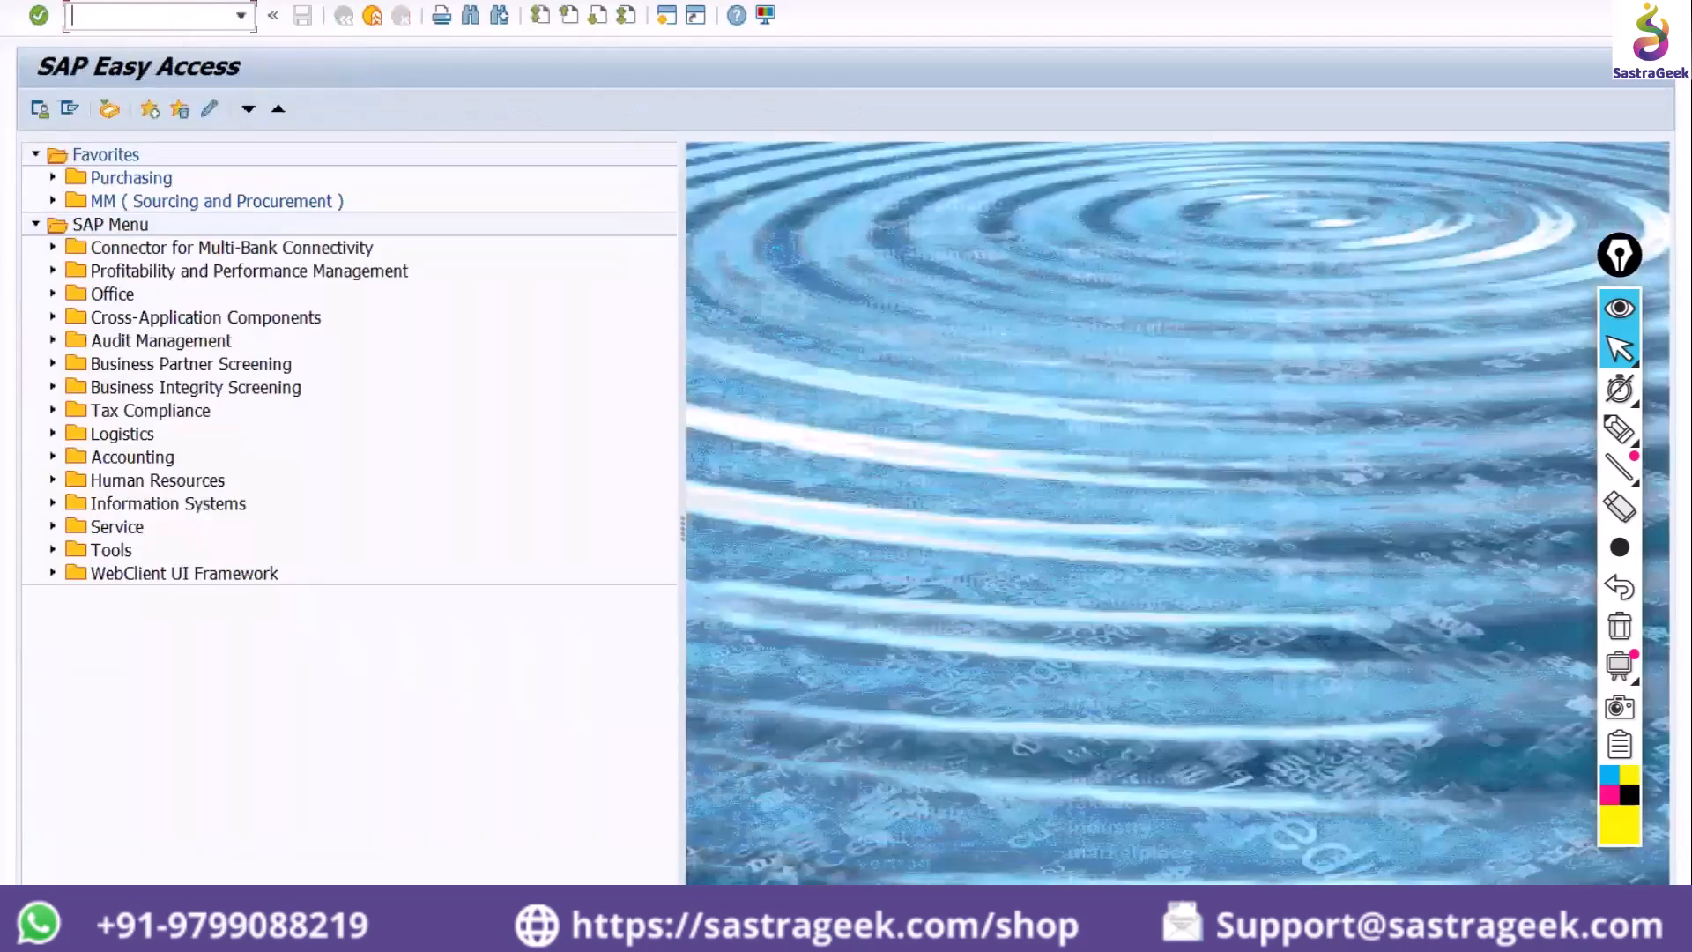
text(me2l)
key(Return)
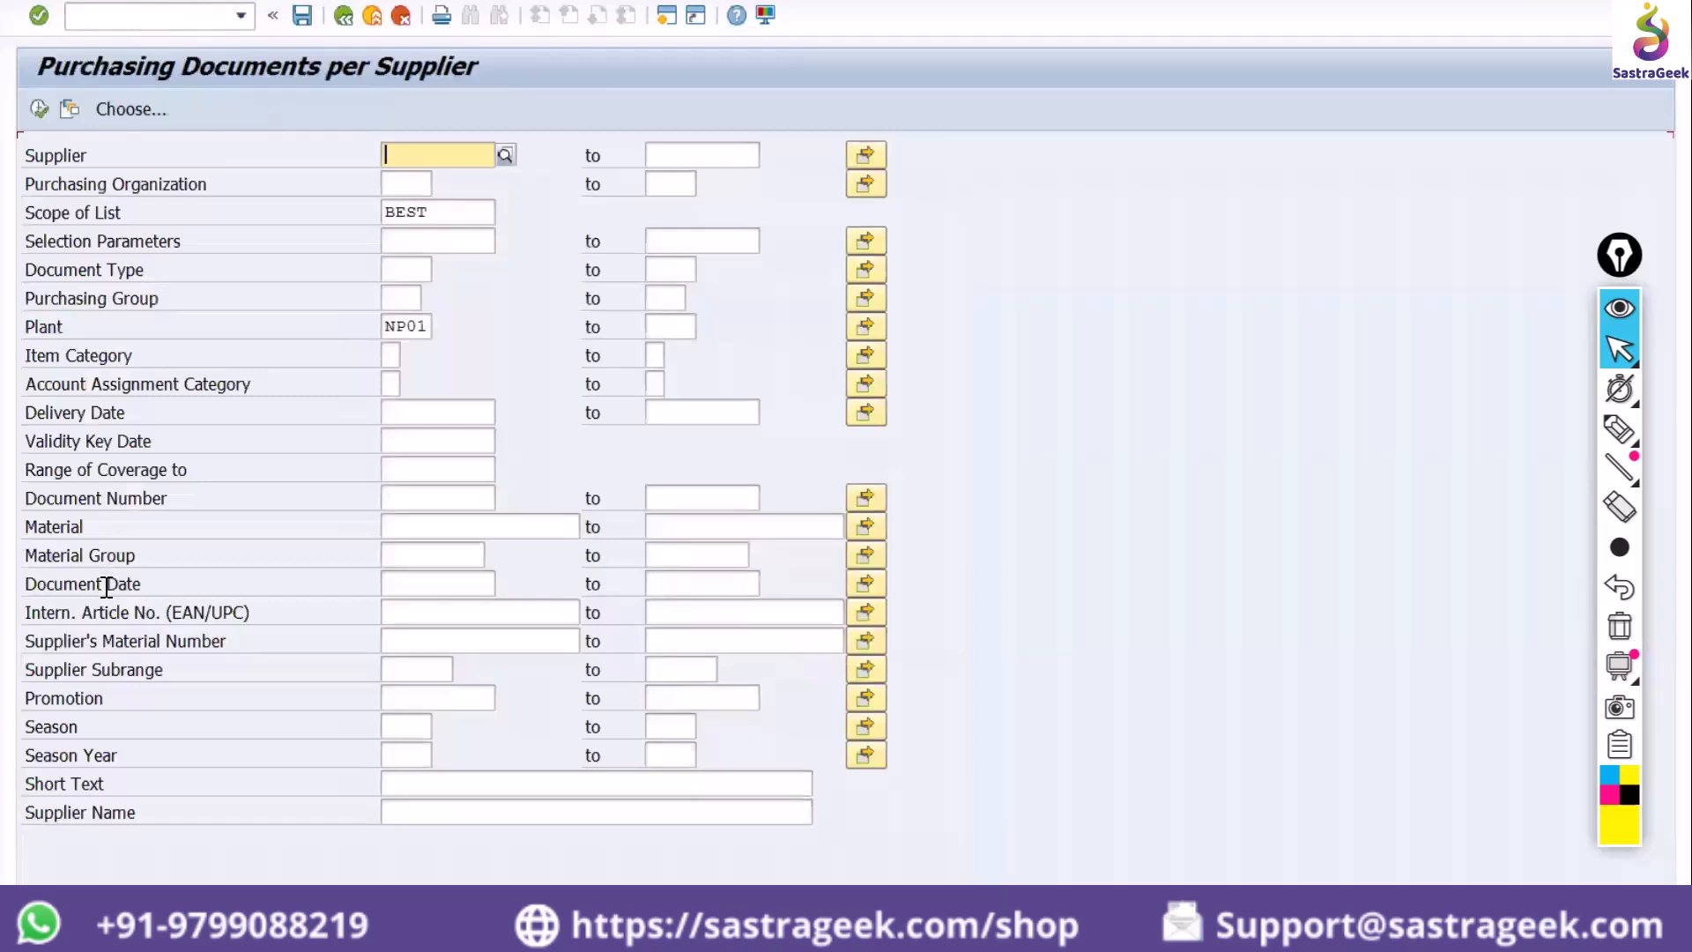
Set the starting Document Date to 12.05.2024 from the calendar
click(440, 585)
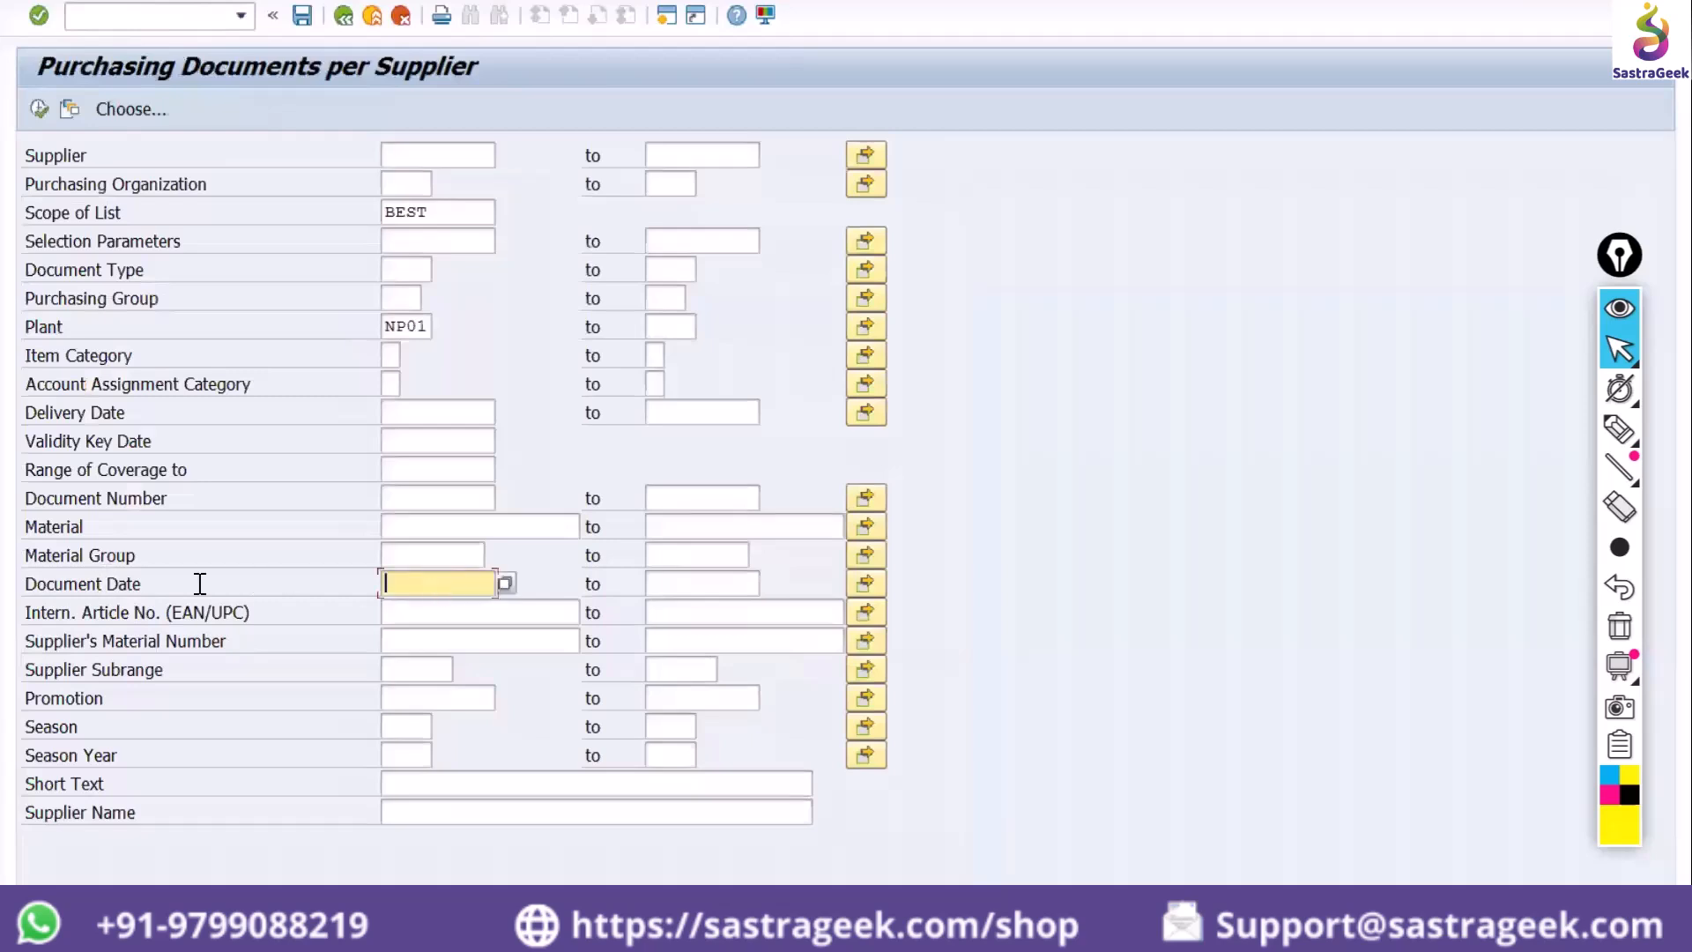
click(505, 585)
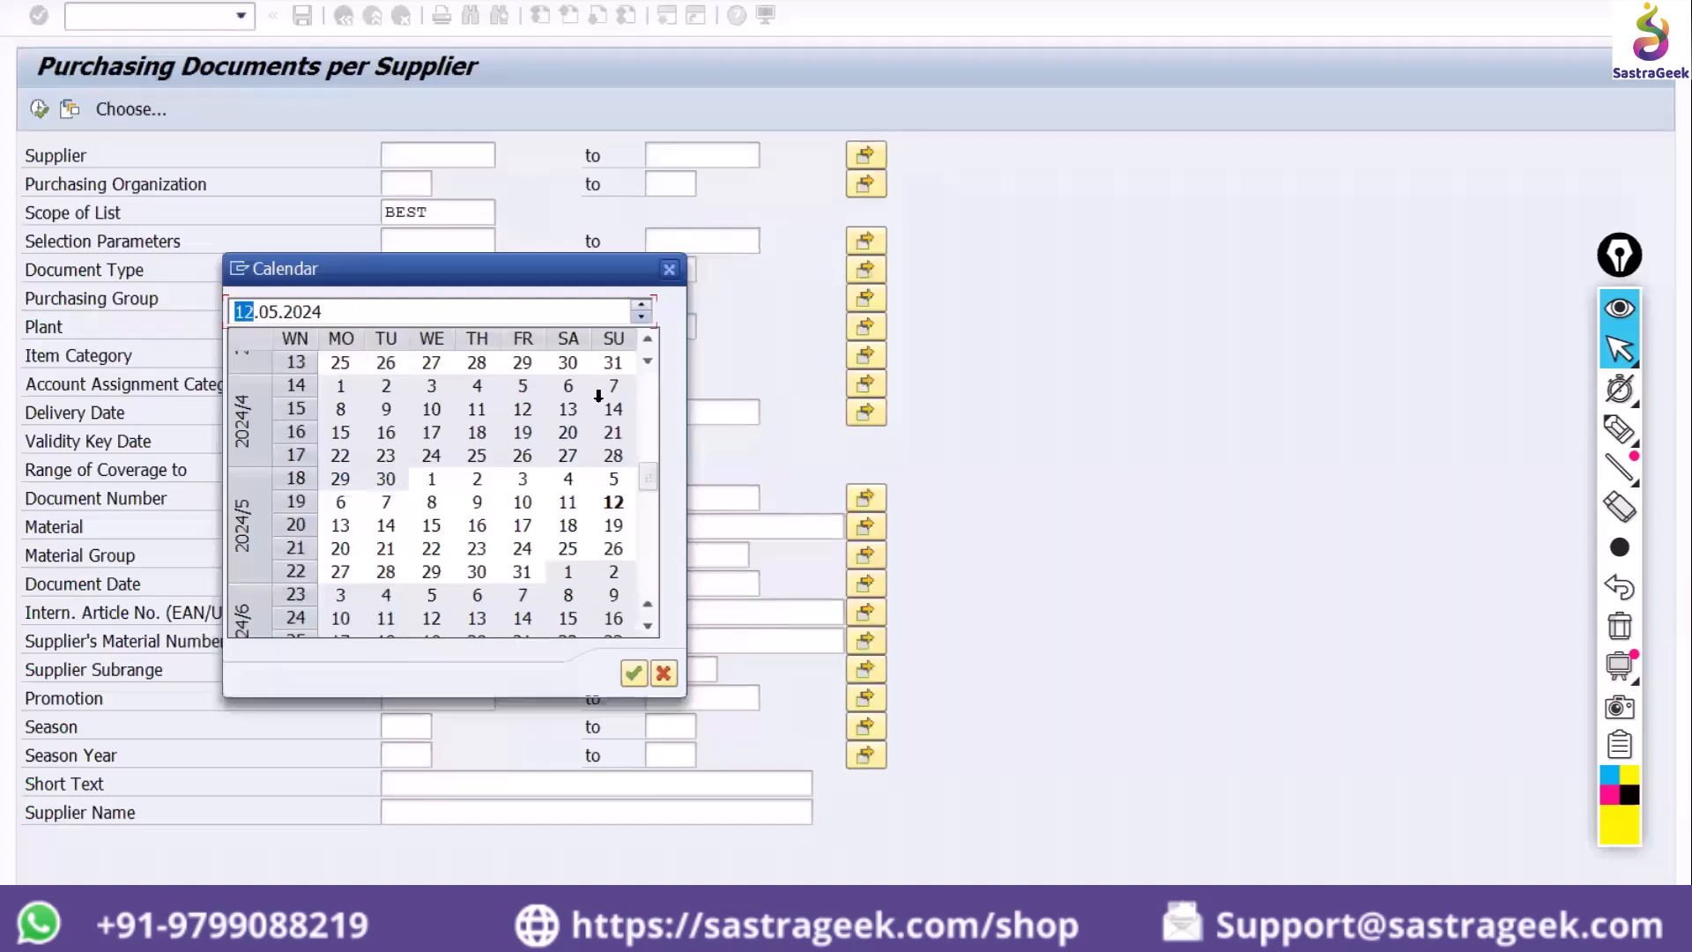
double_click(613, 502)
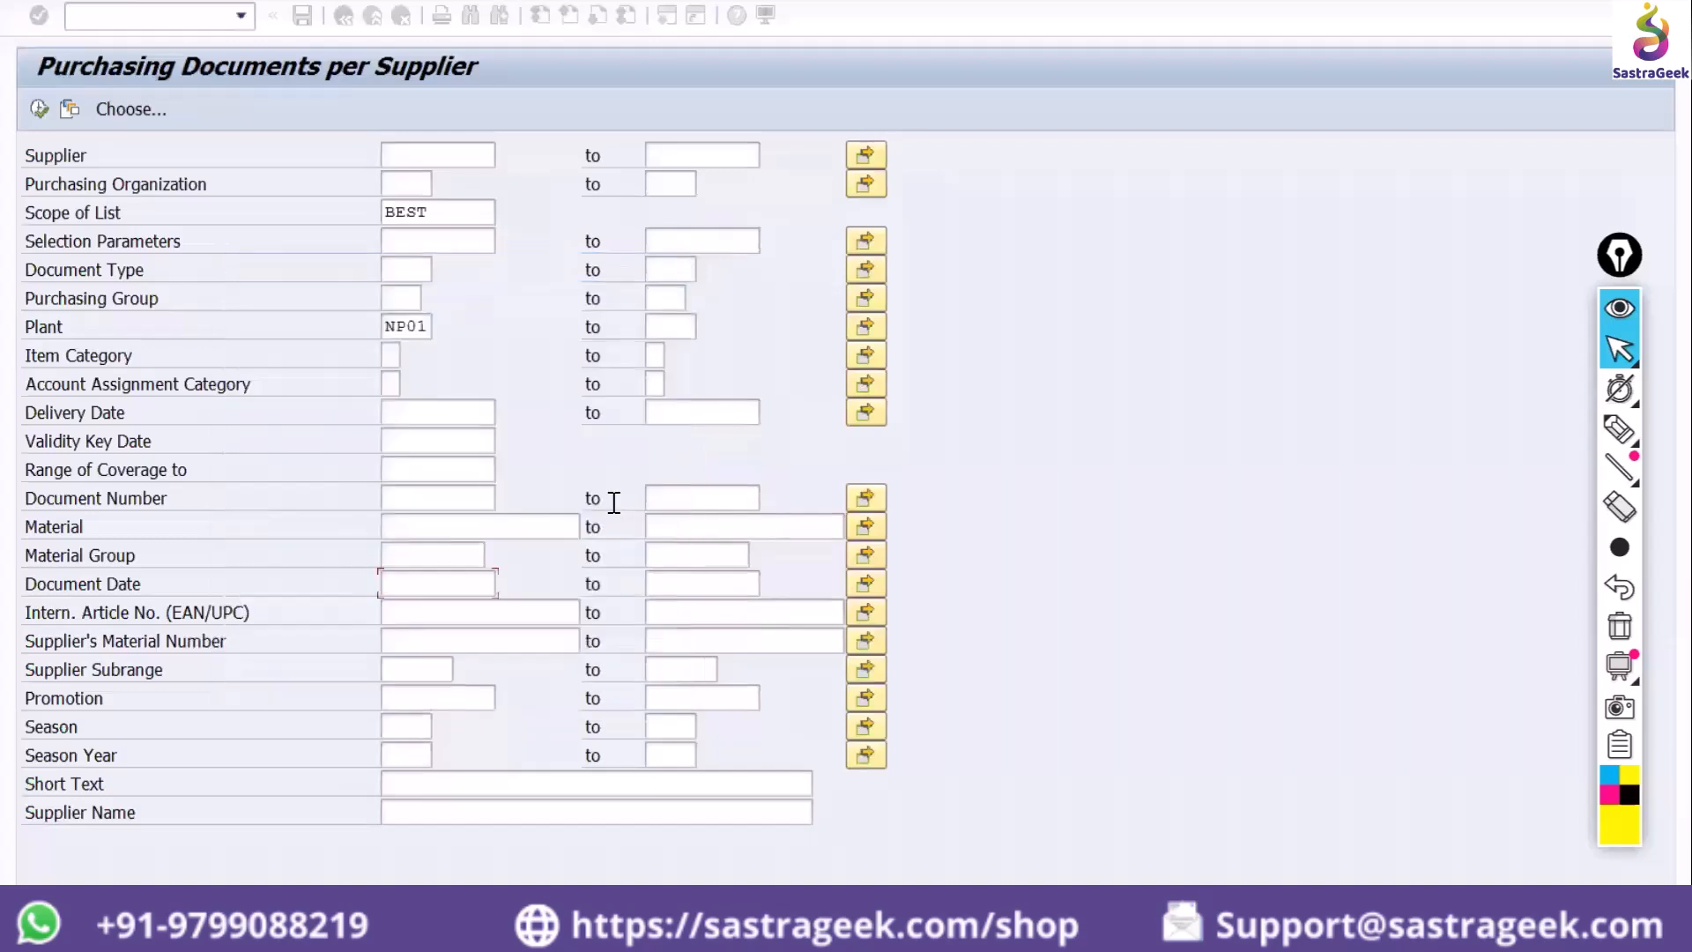
click(685, 585)
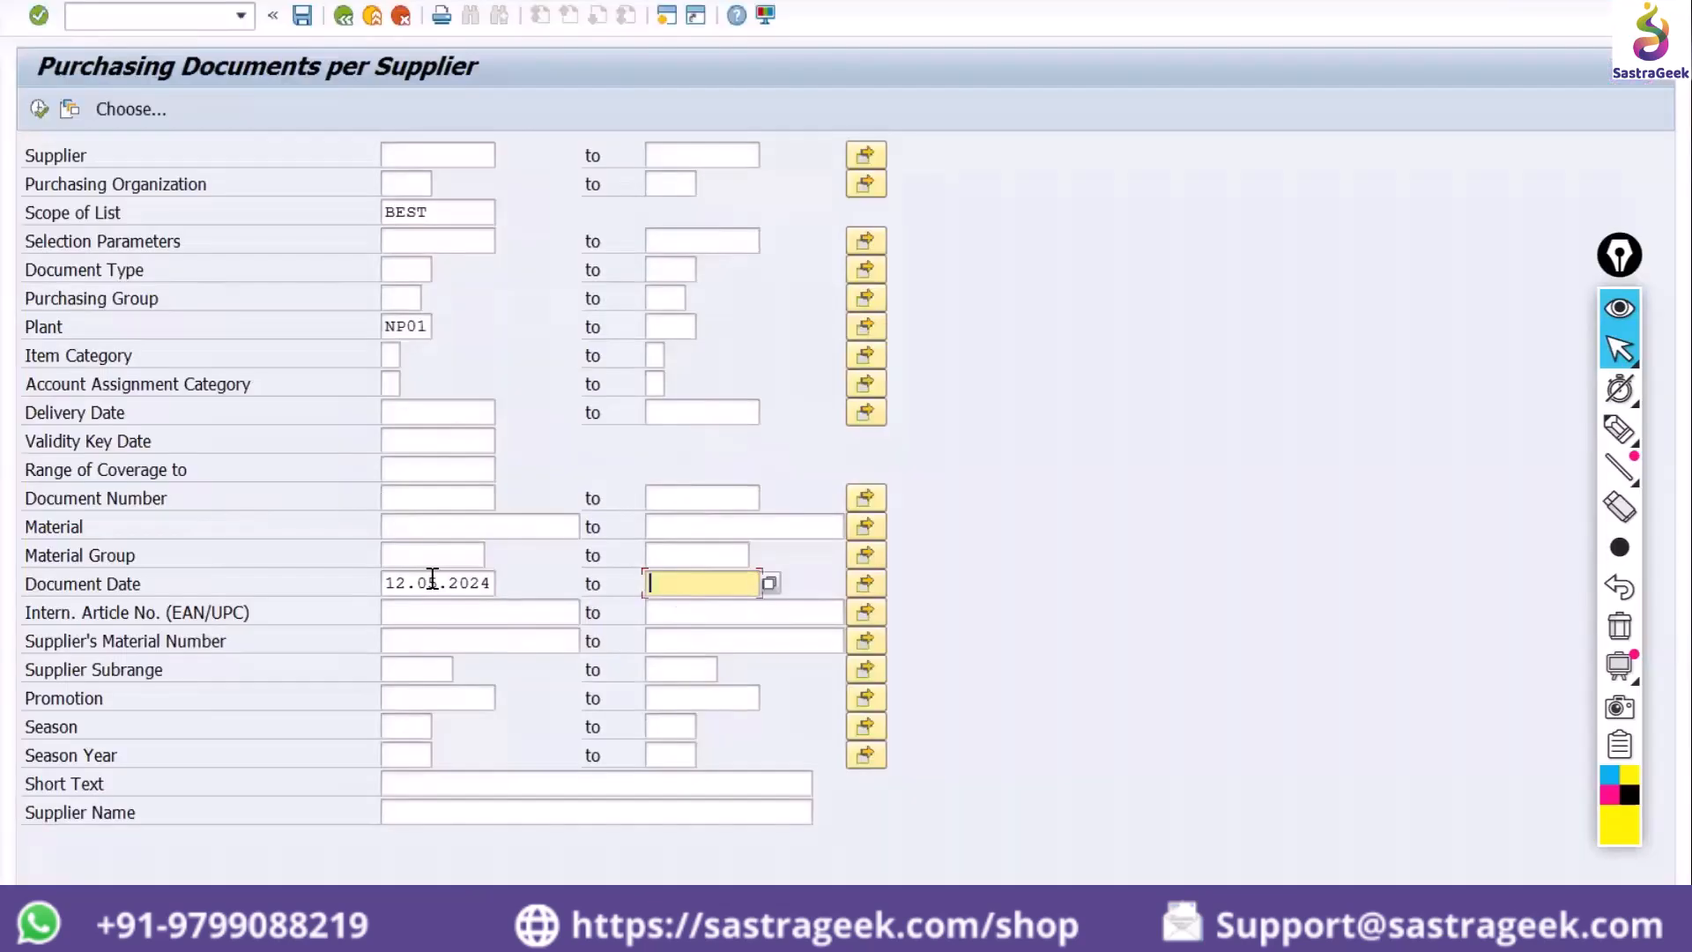
click(432, 577)
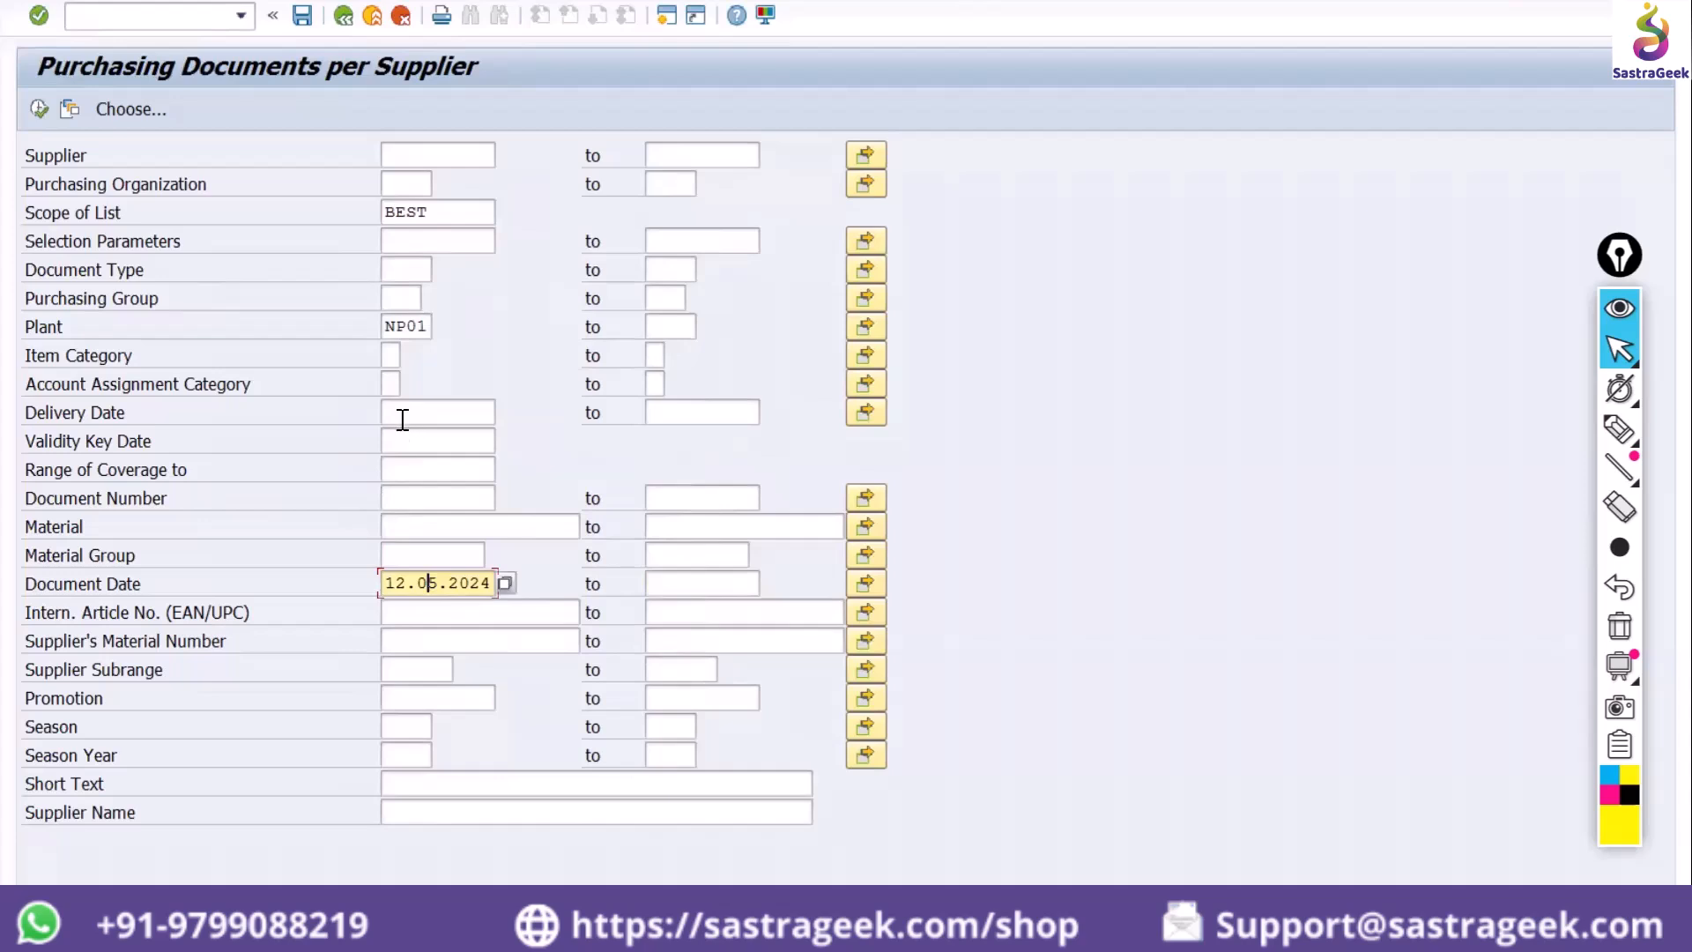
Enter the wildcard pattern NP01* as the Material selection
click(416, 525)
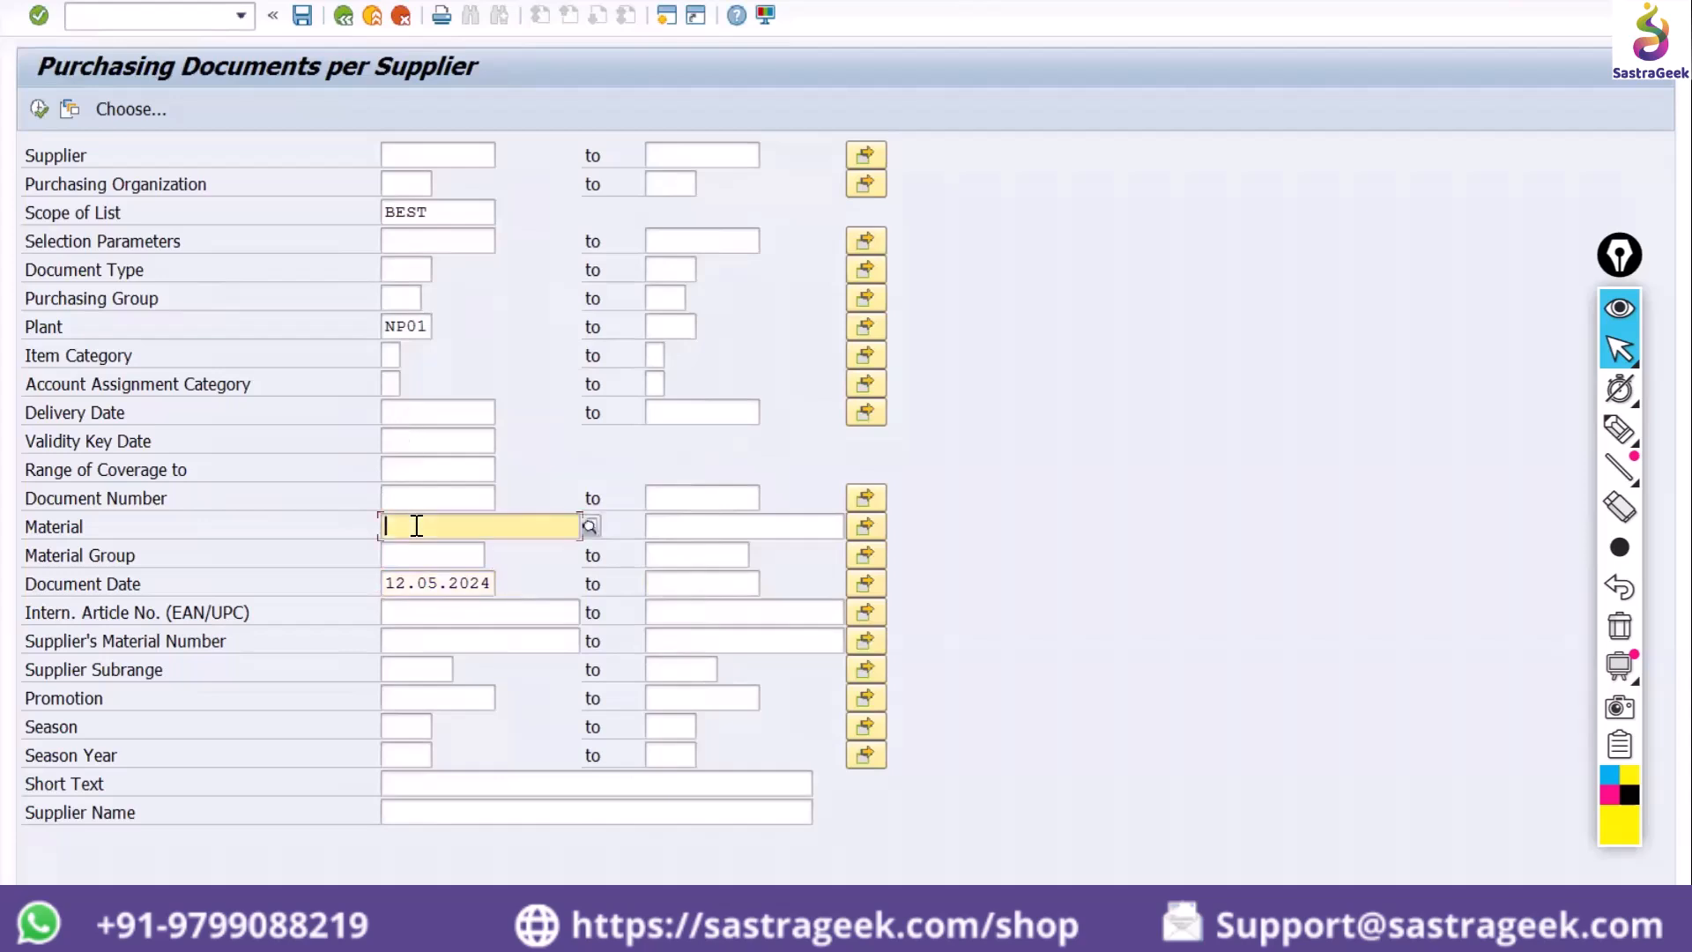
text(np01)
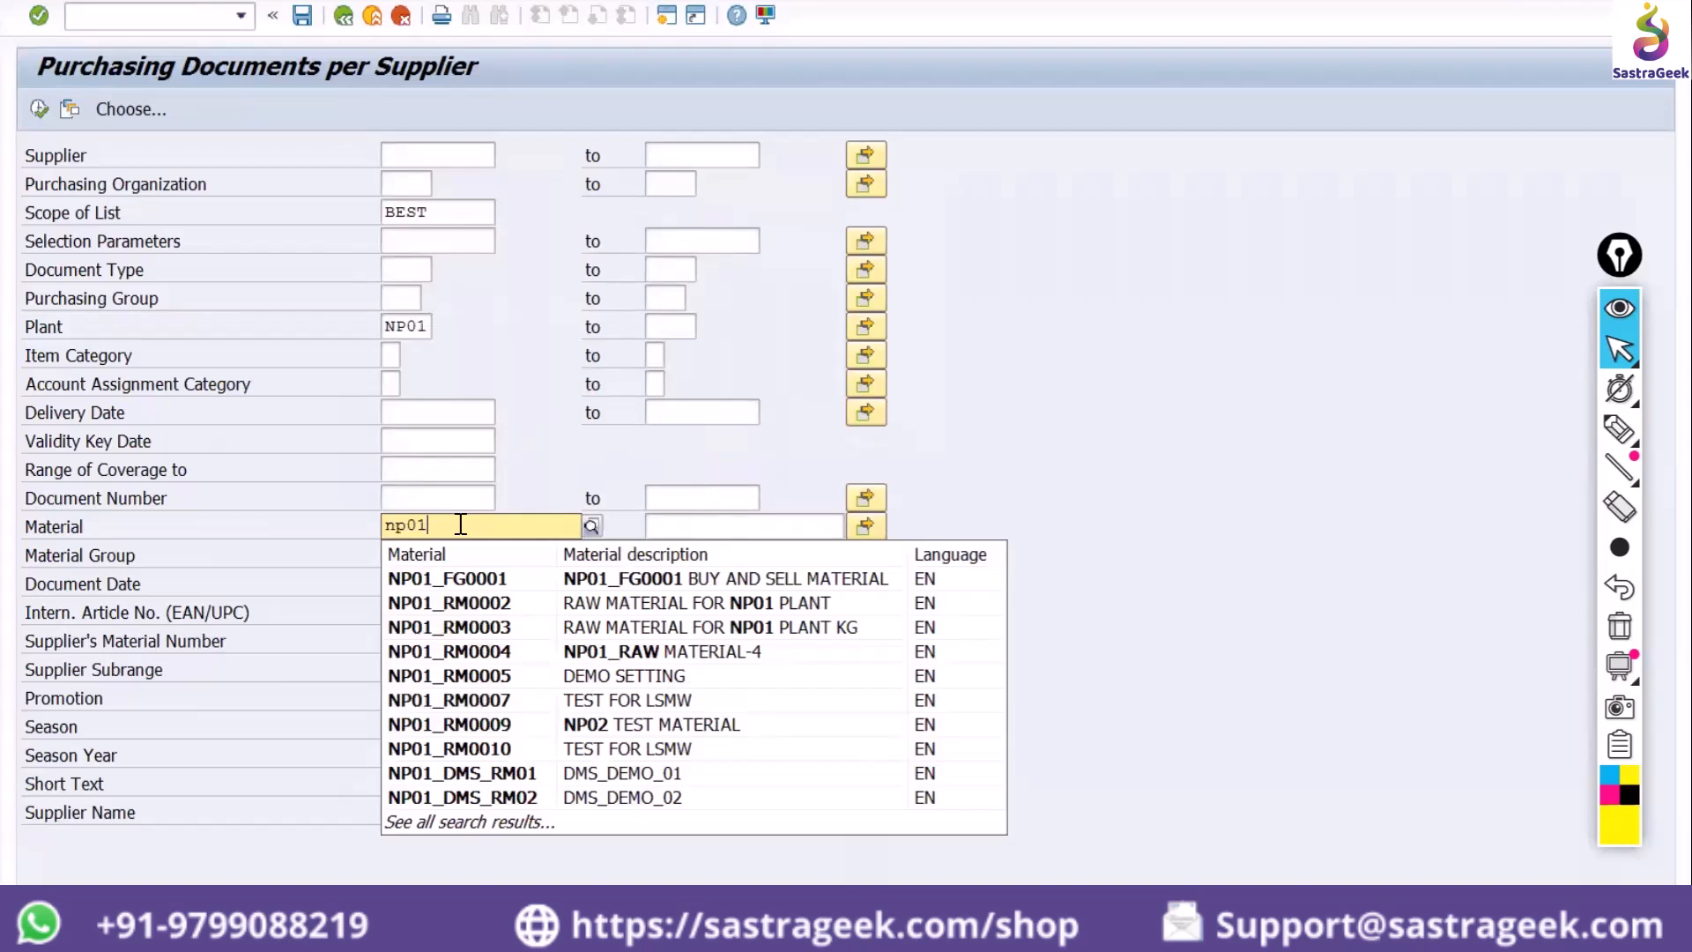
text(*)
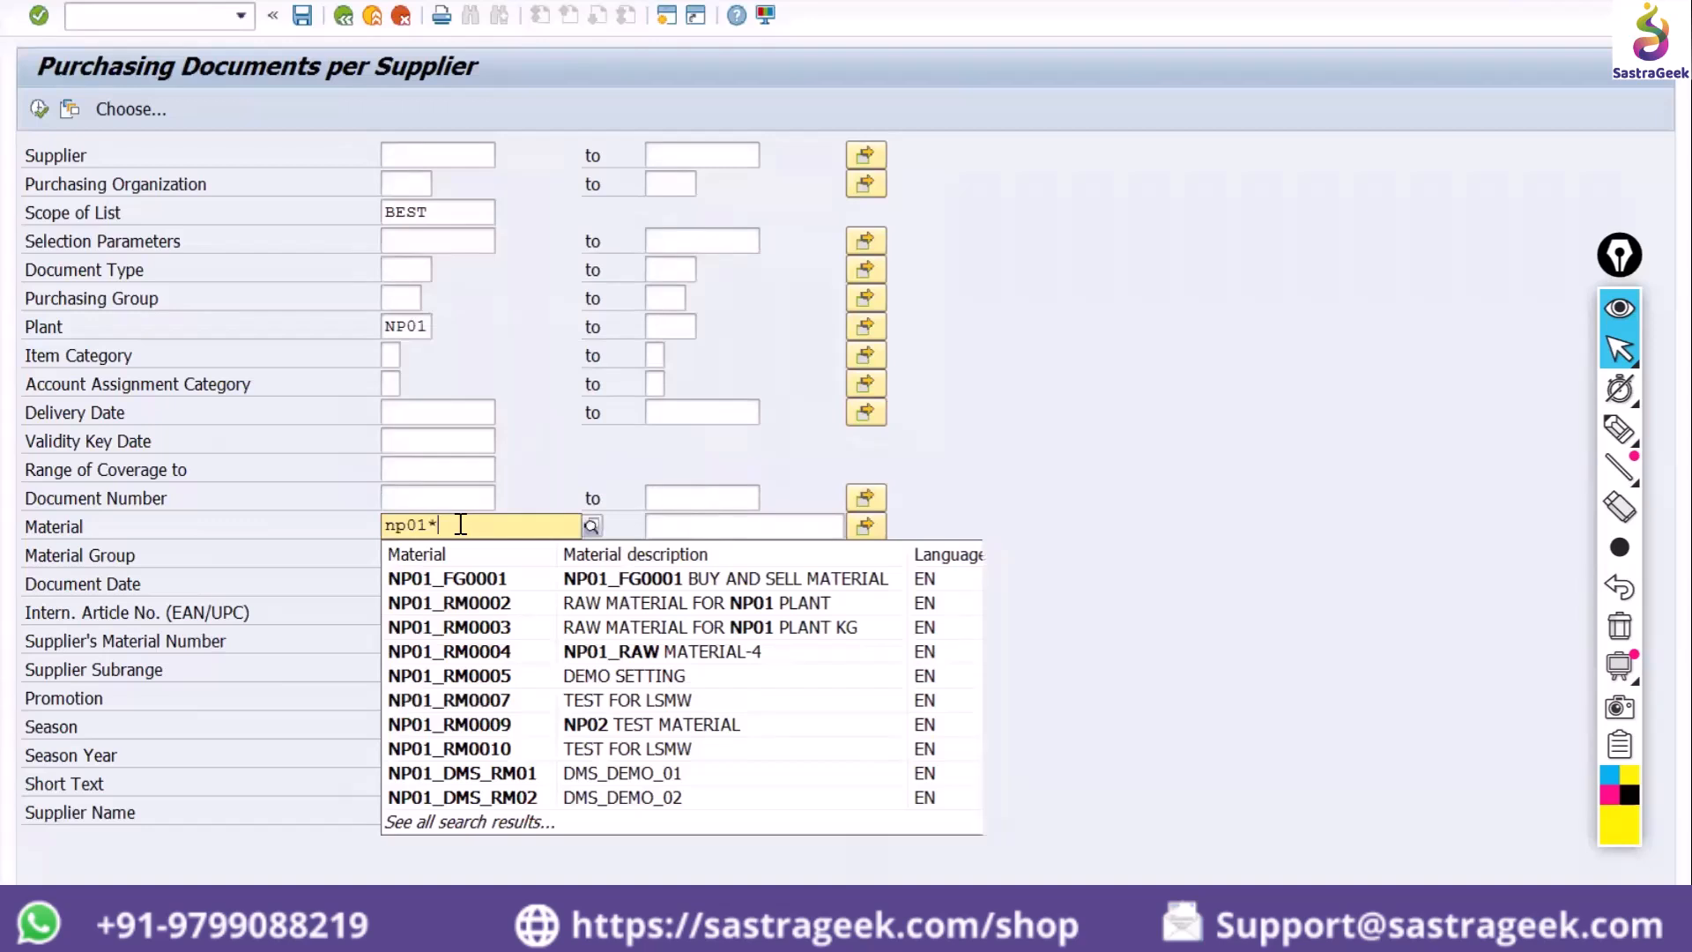
key(Return)
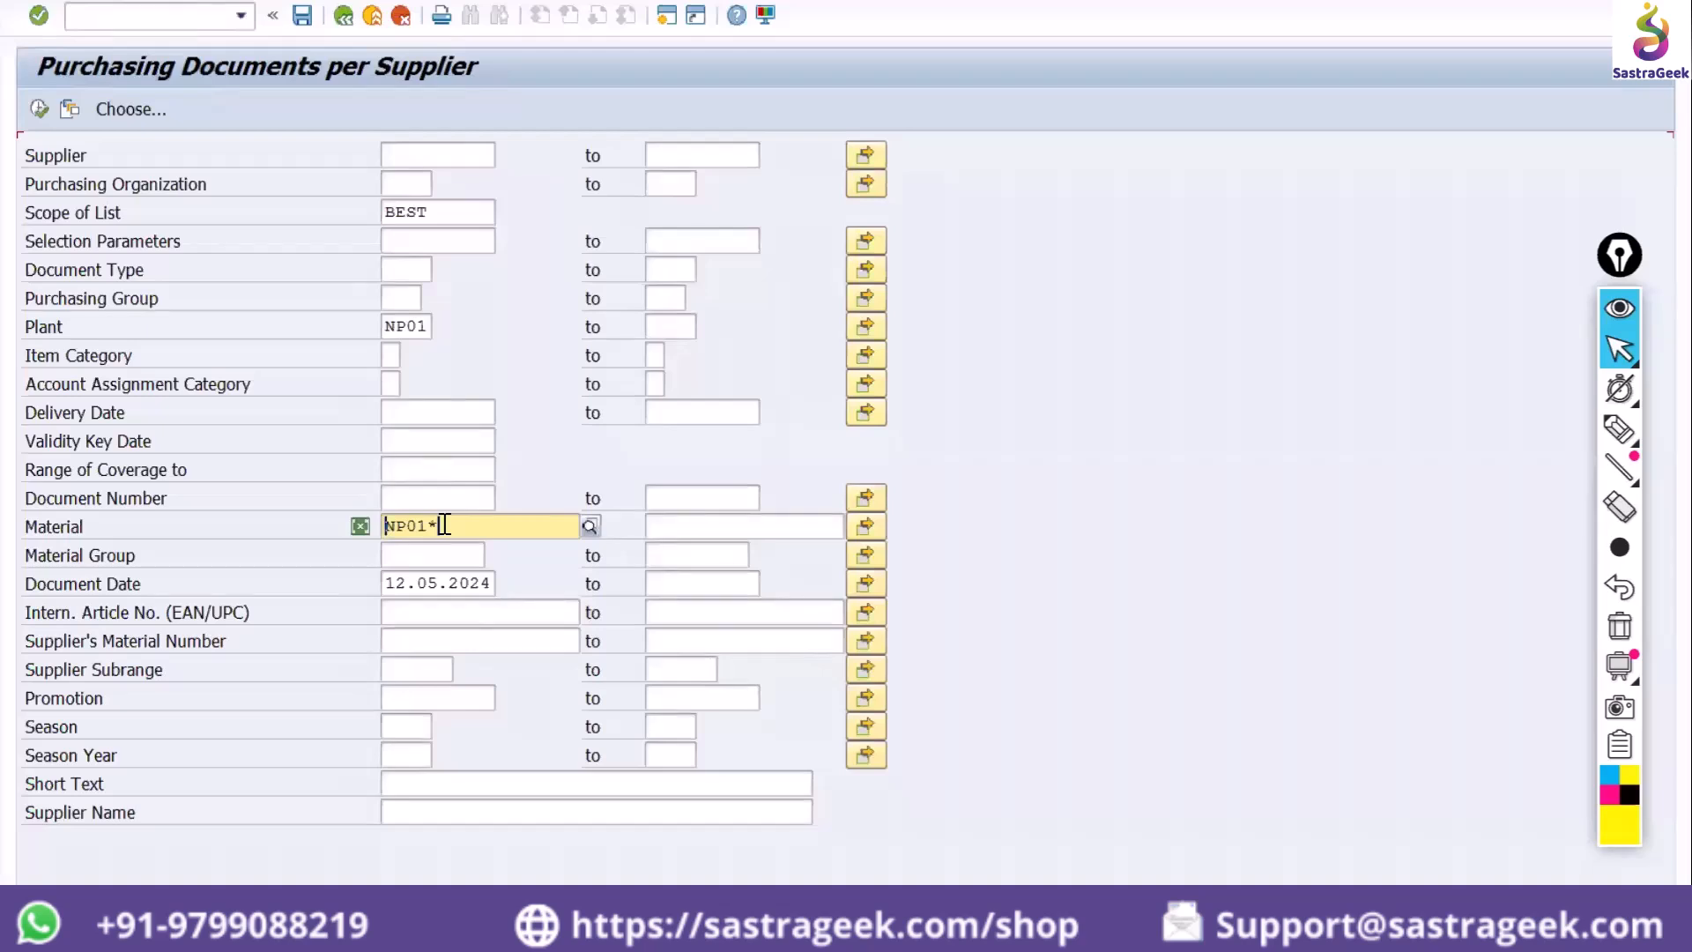
Set the Scope of List to ALV and run the Purchasing Documents per Supplier report
click(474, 215)
key(BackSpace)
key(BackSpace)
key(BackSpace)
key(BackSpace)
text(ALV)
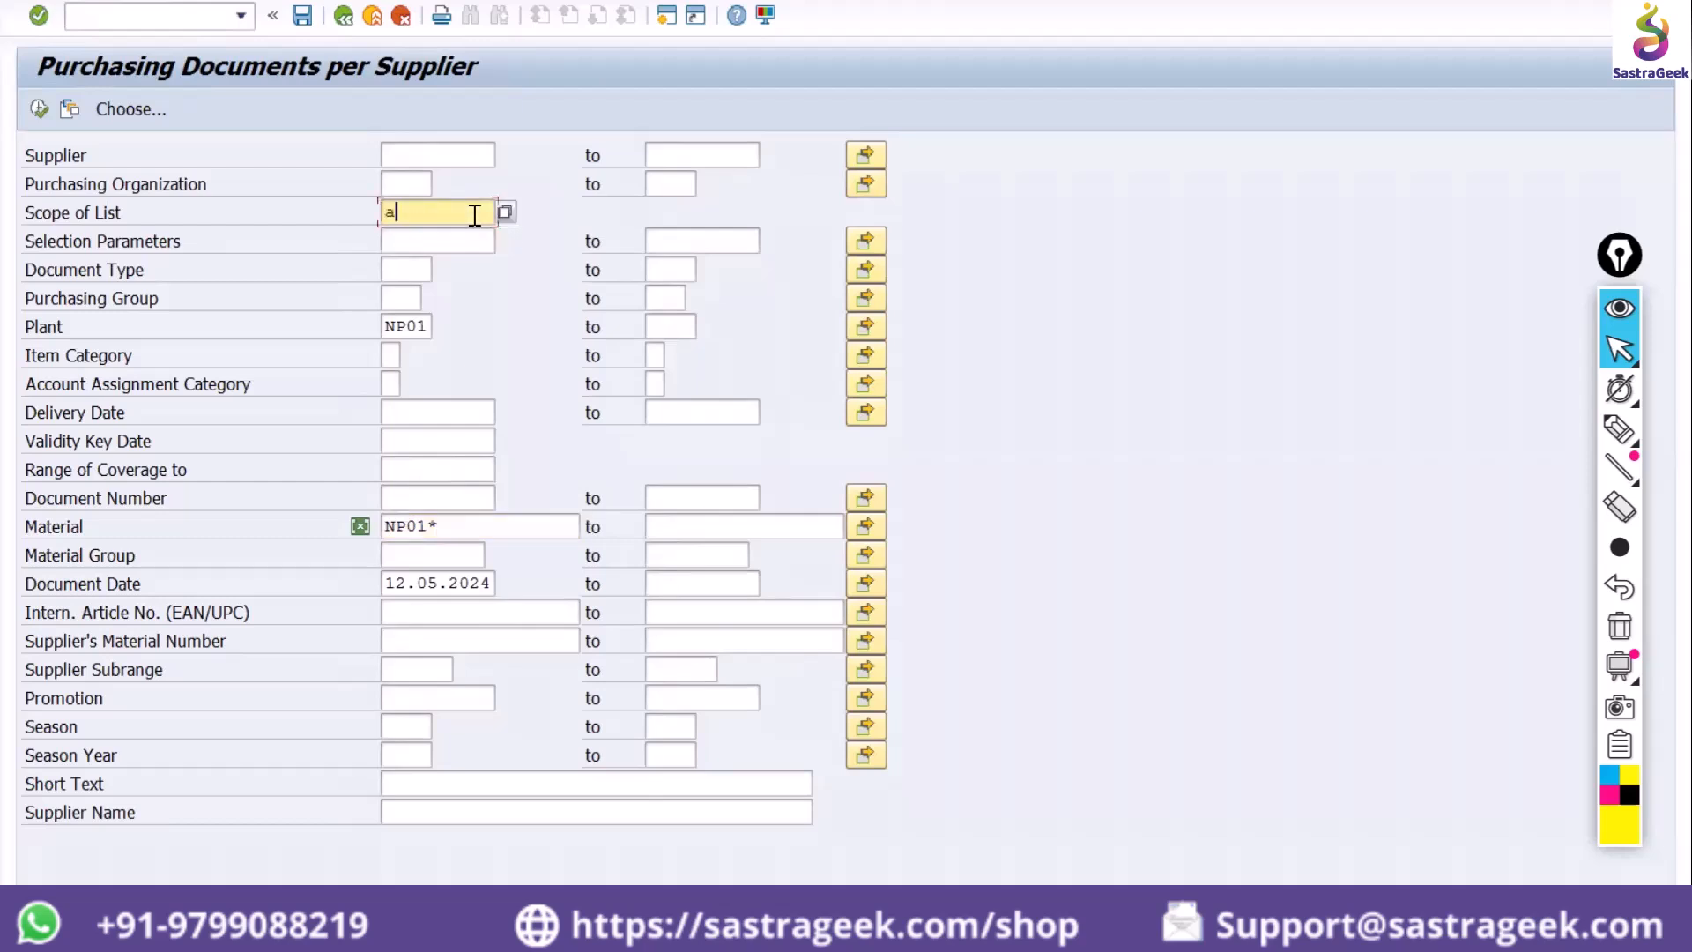
key(Return)
click(39, 109)
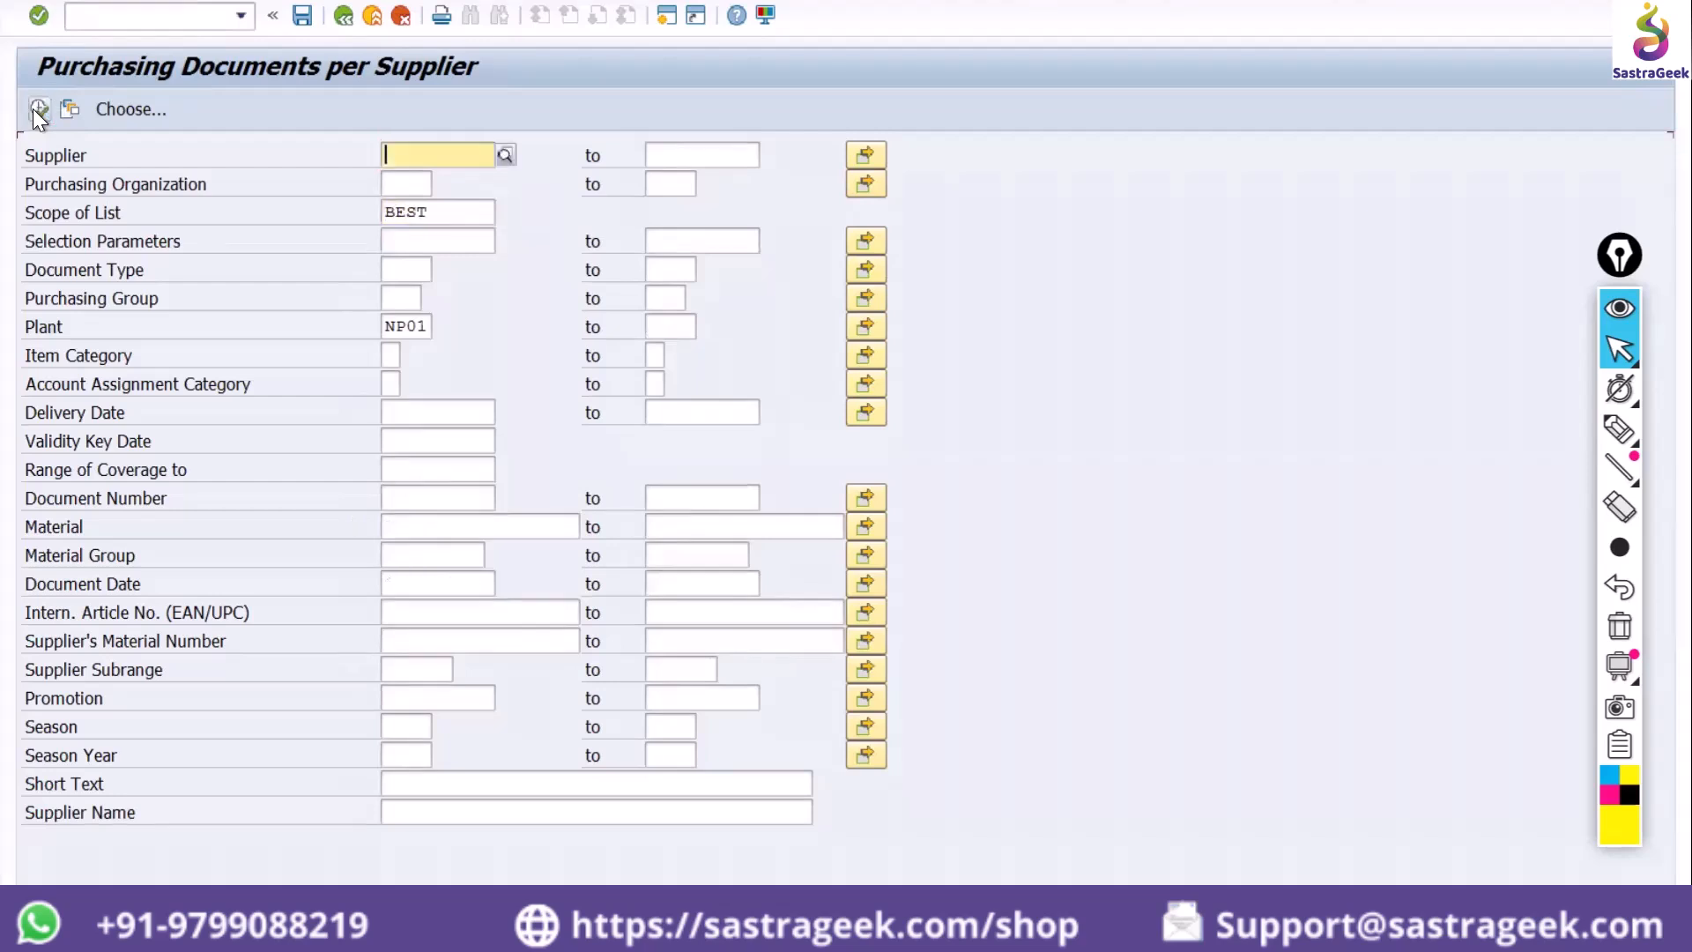
Set the Scope of List to ALV on the Purchasing Documents per Supplier selection screen
click(445, 222)
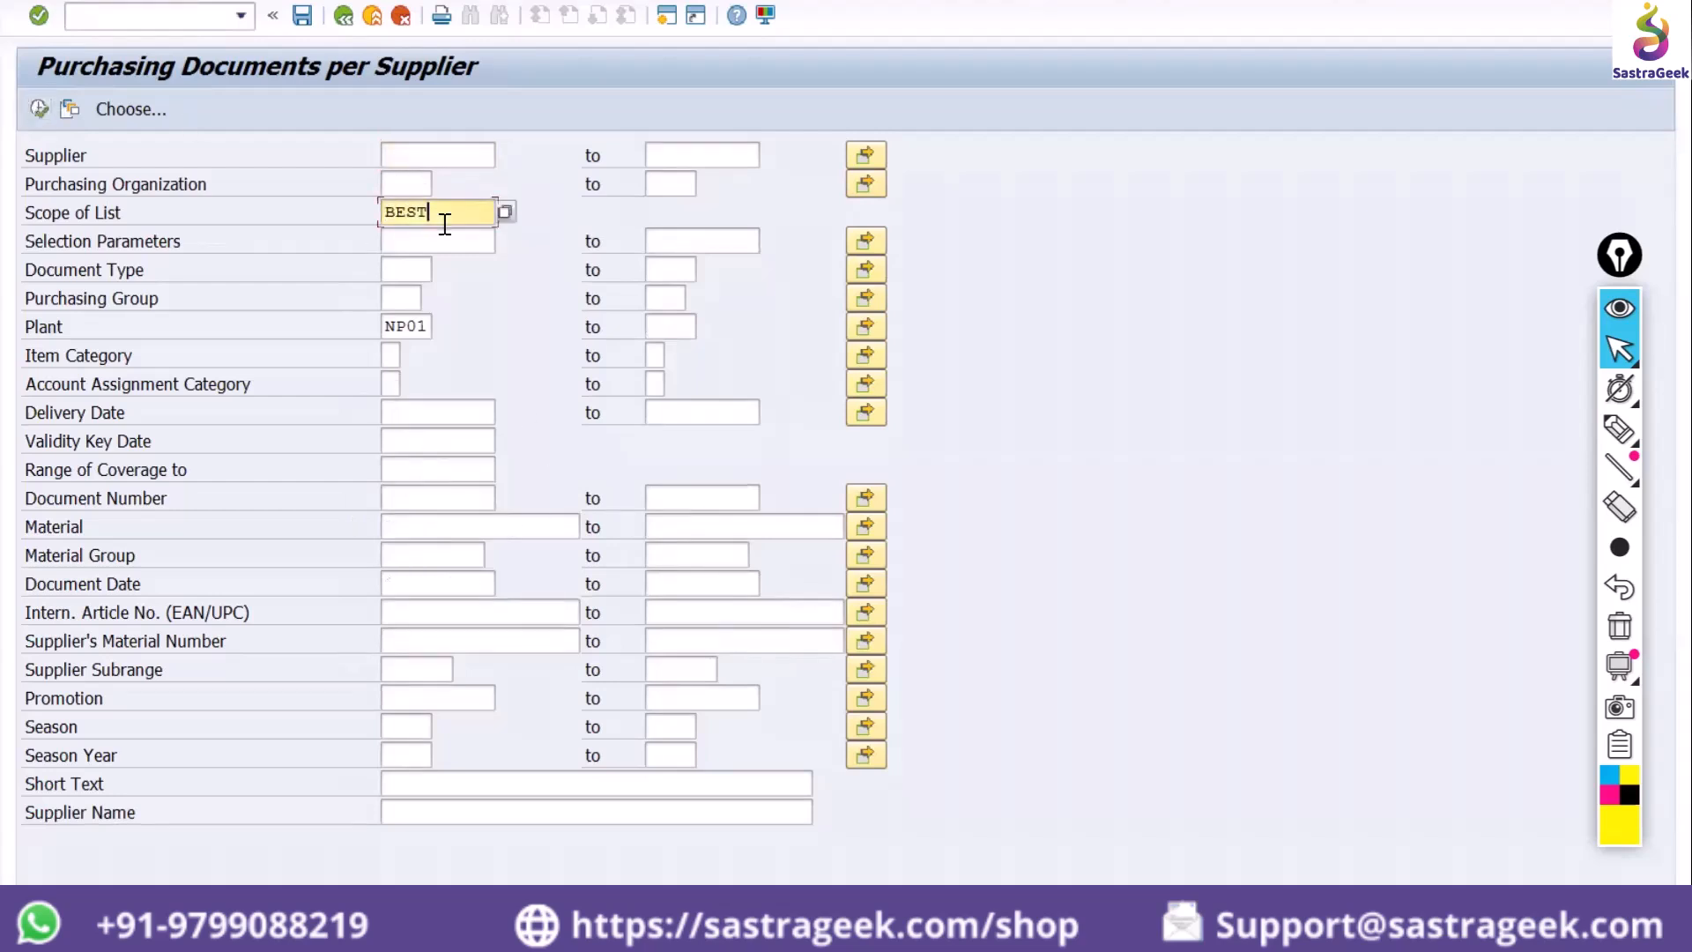
key(BackSpace)
key(BackSpace)
key(BackSpace)
key(BackSpace)
text(alv)
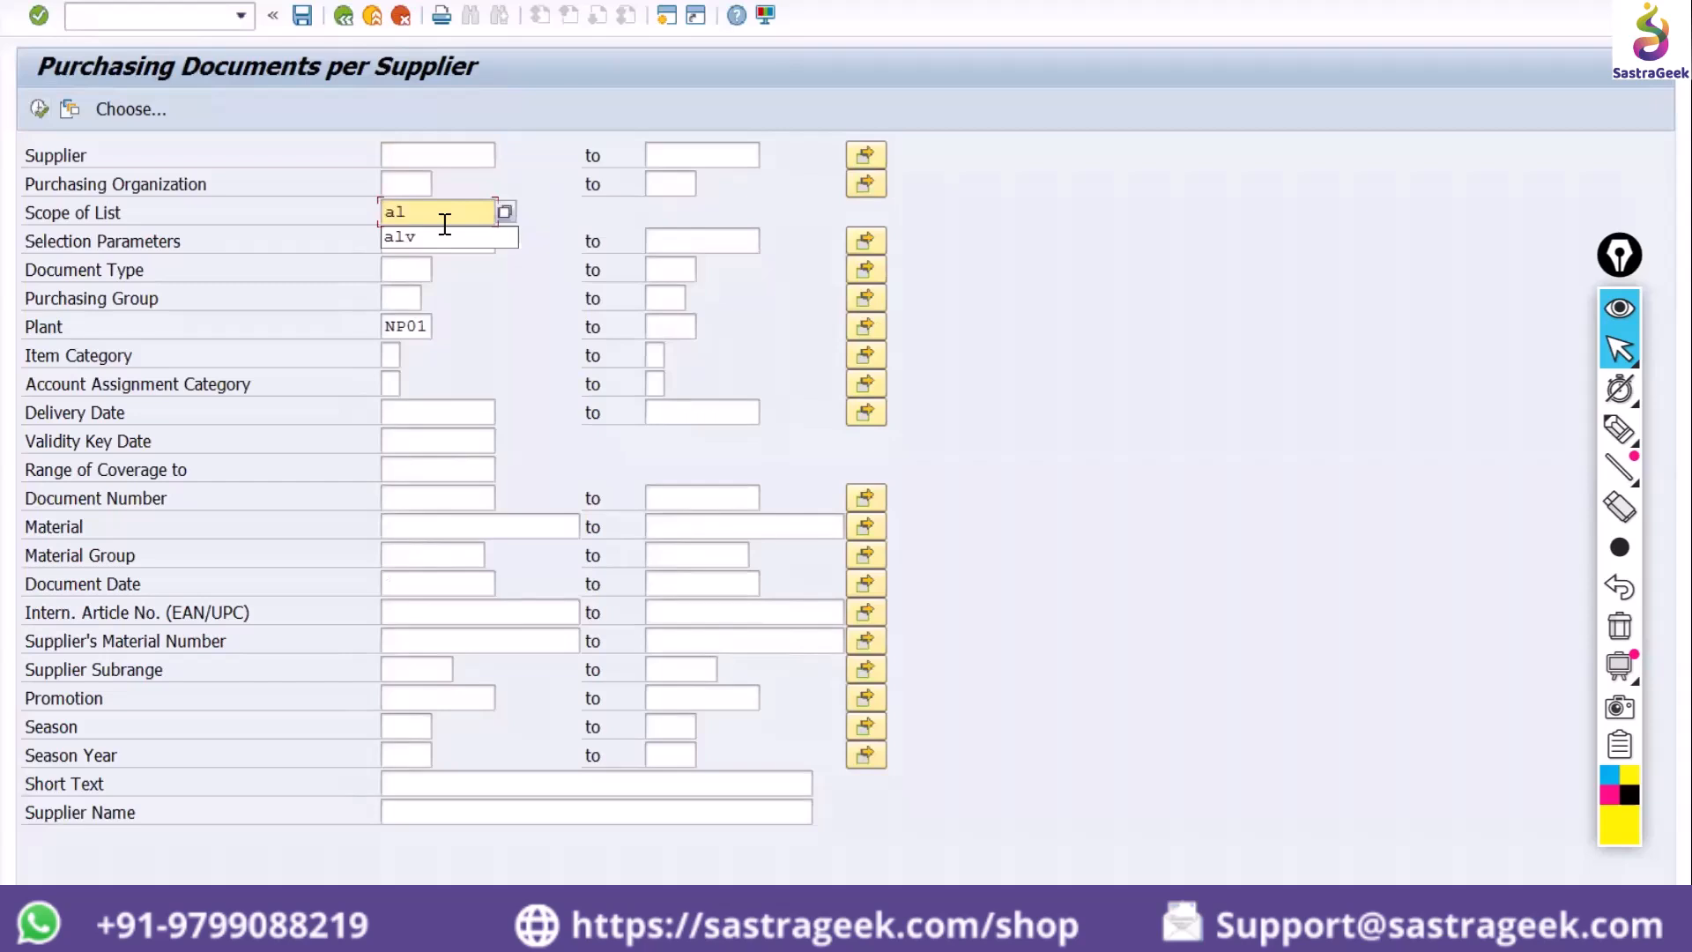
Enter the previously used wildcard pattern np01* as the Material selection
key(Down)
key(Down)
key(Down)
key(Down)
key(Down)
key(Down)
key(Down)
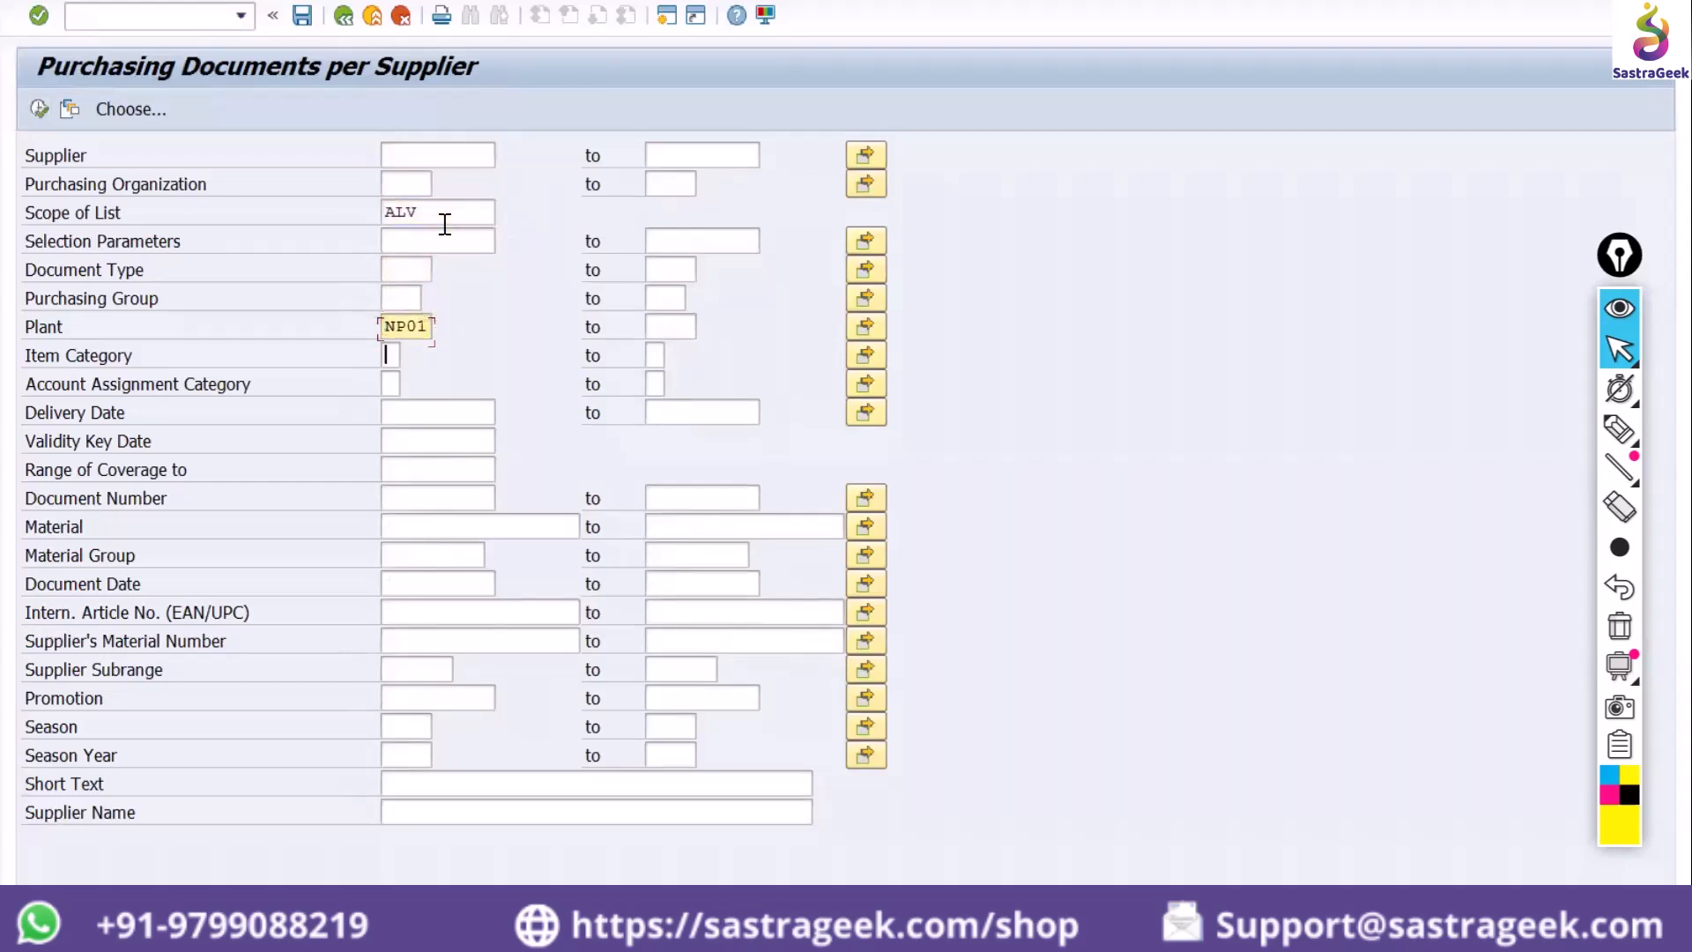
key(Down)
key(Down)
key(Down)
key(Down)
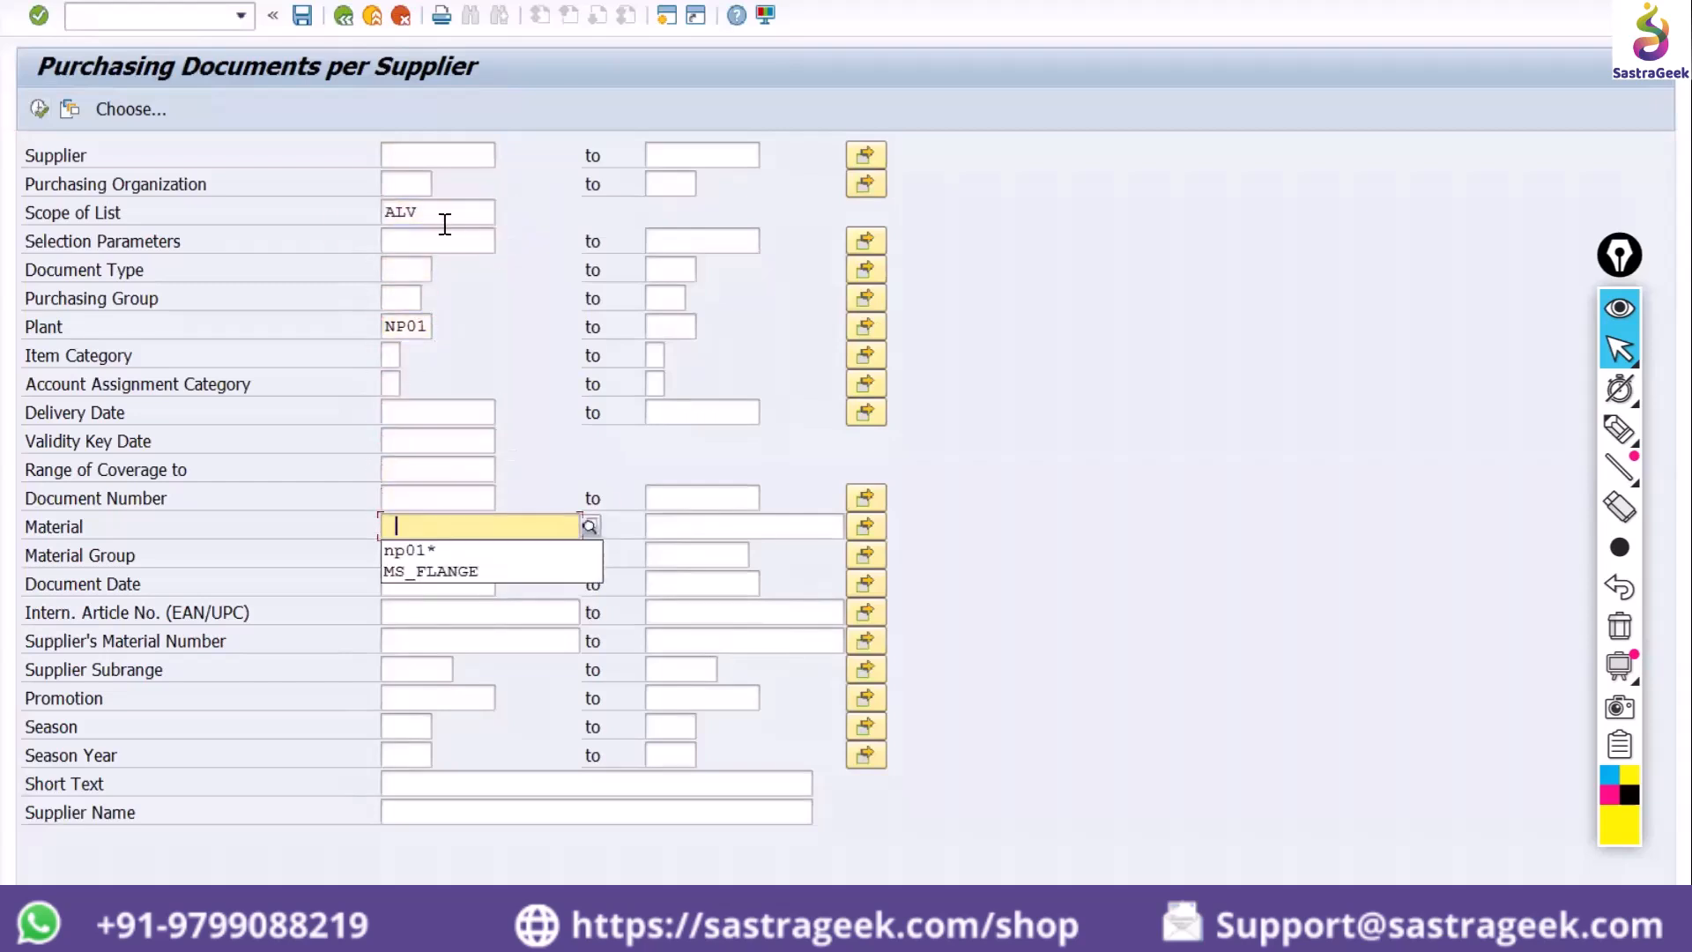
key(Return)
Set the Document Date range from 01.01.2024 to 11.05.2024 using the previously entered dates
key(Down)
key(Down)
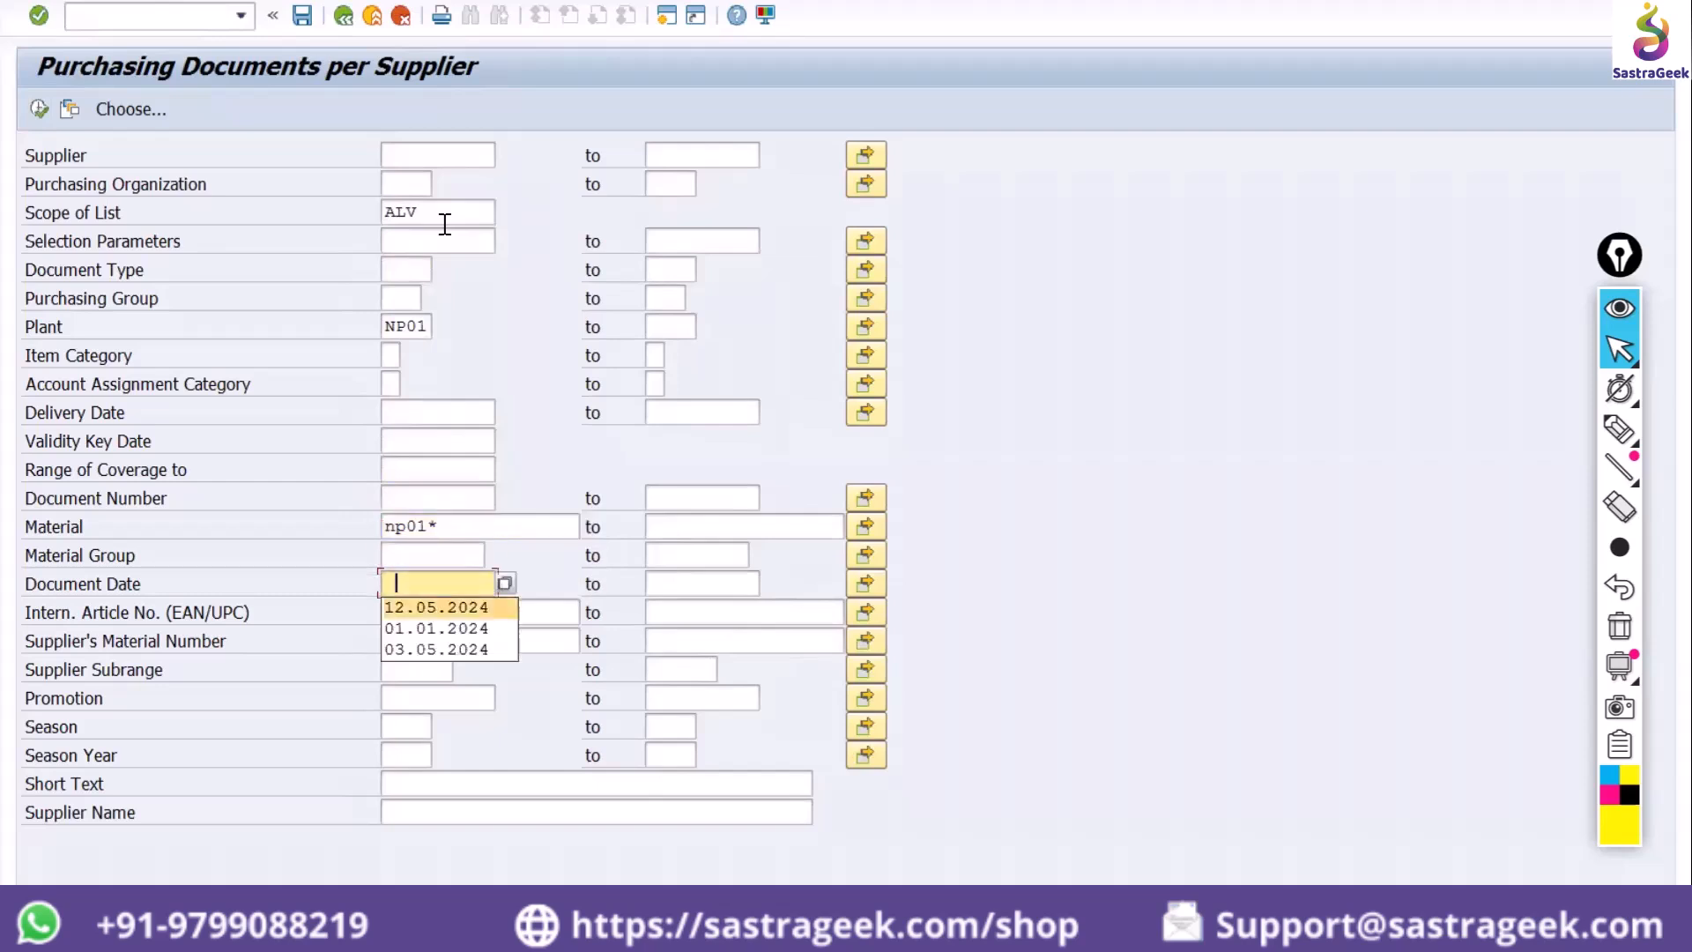
key(Down)
key(Return)
key(Tab)
key(Down)
key(Return)
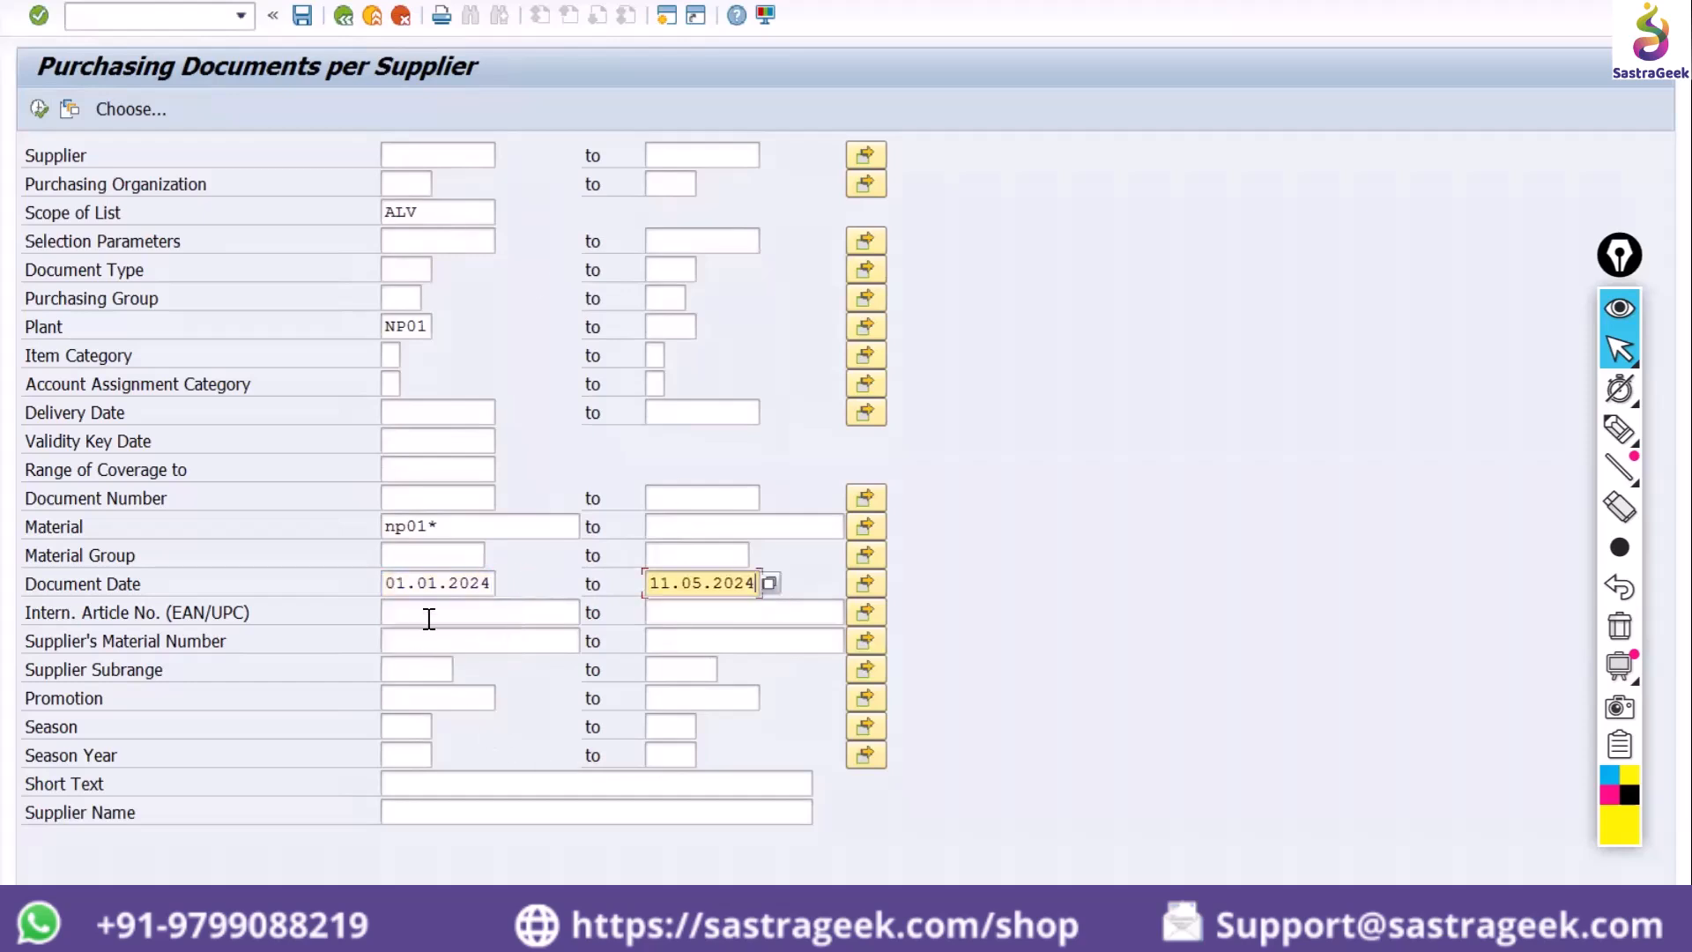
Change the starting Document Date to 01.10.2023 and run the report
click(434, 586)
key(BackSpace)
key(BackSpace)
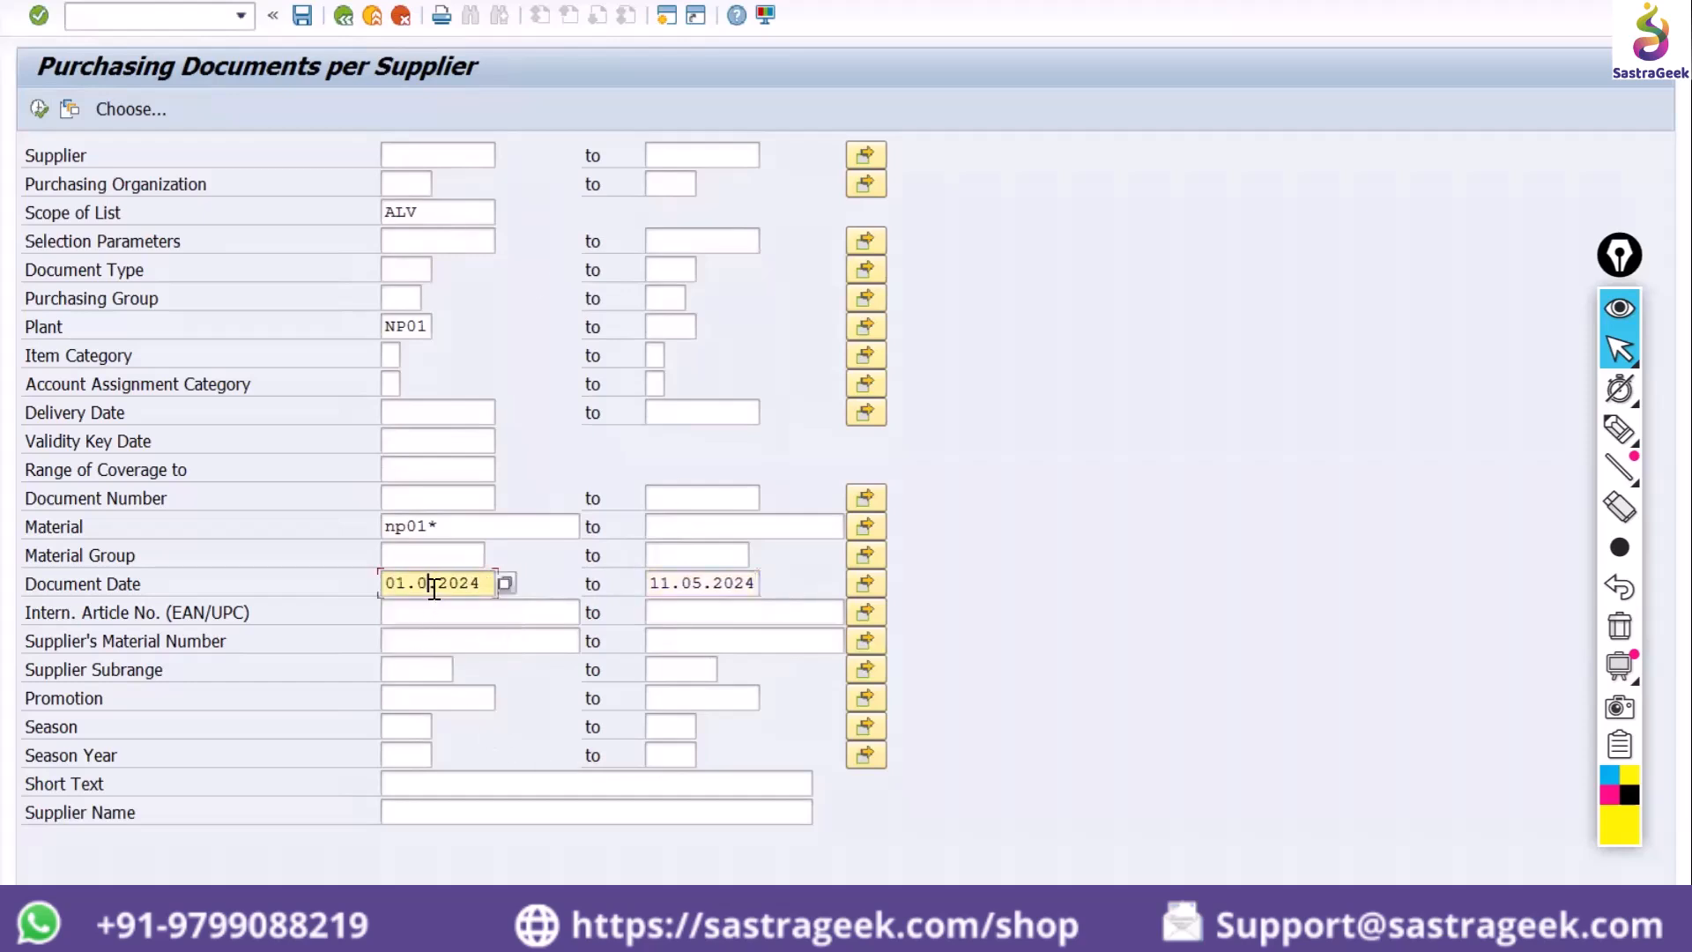
text(10)
key(Right)
key(Right)
key(Right)
key(Right)
key(Delete)
text(3)
click(31, 112)
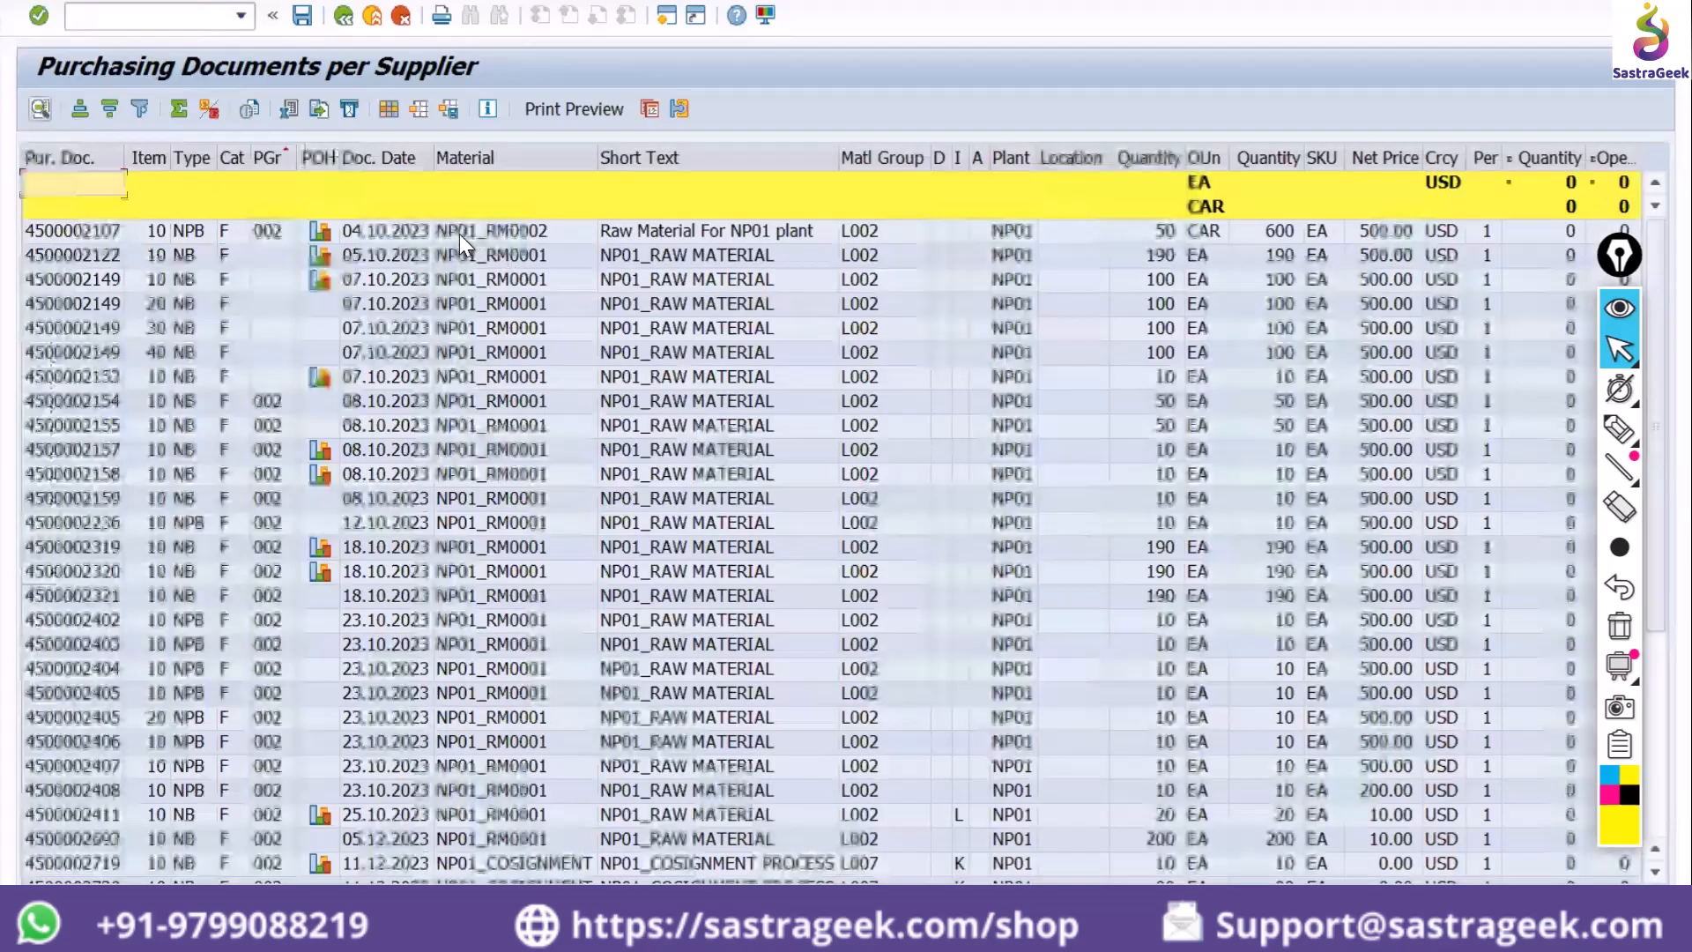
Examine the Material column throughout the list of purchasing documents
click(520, 158)
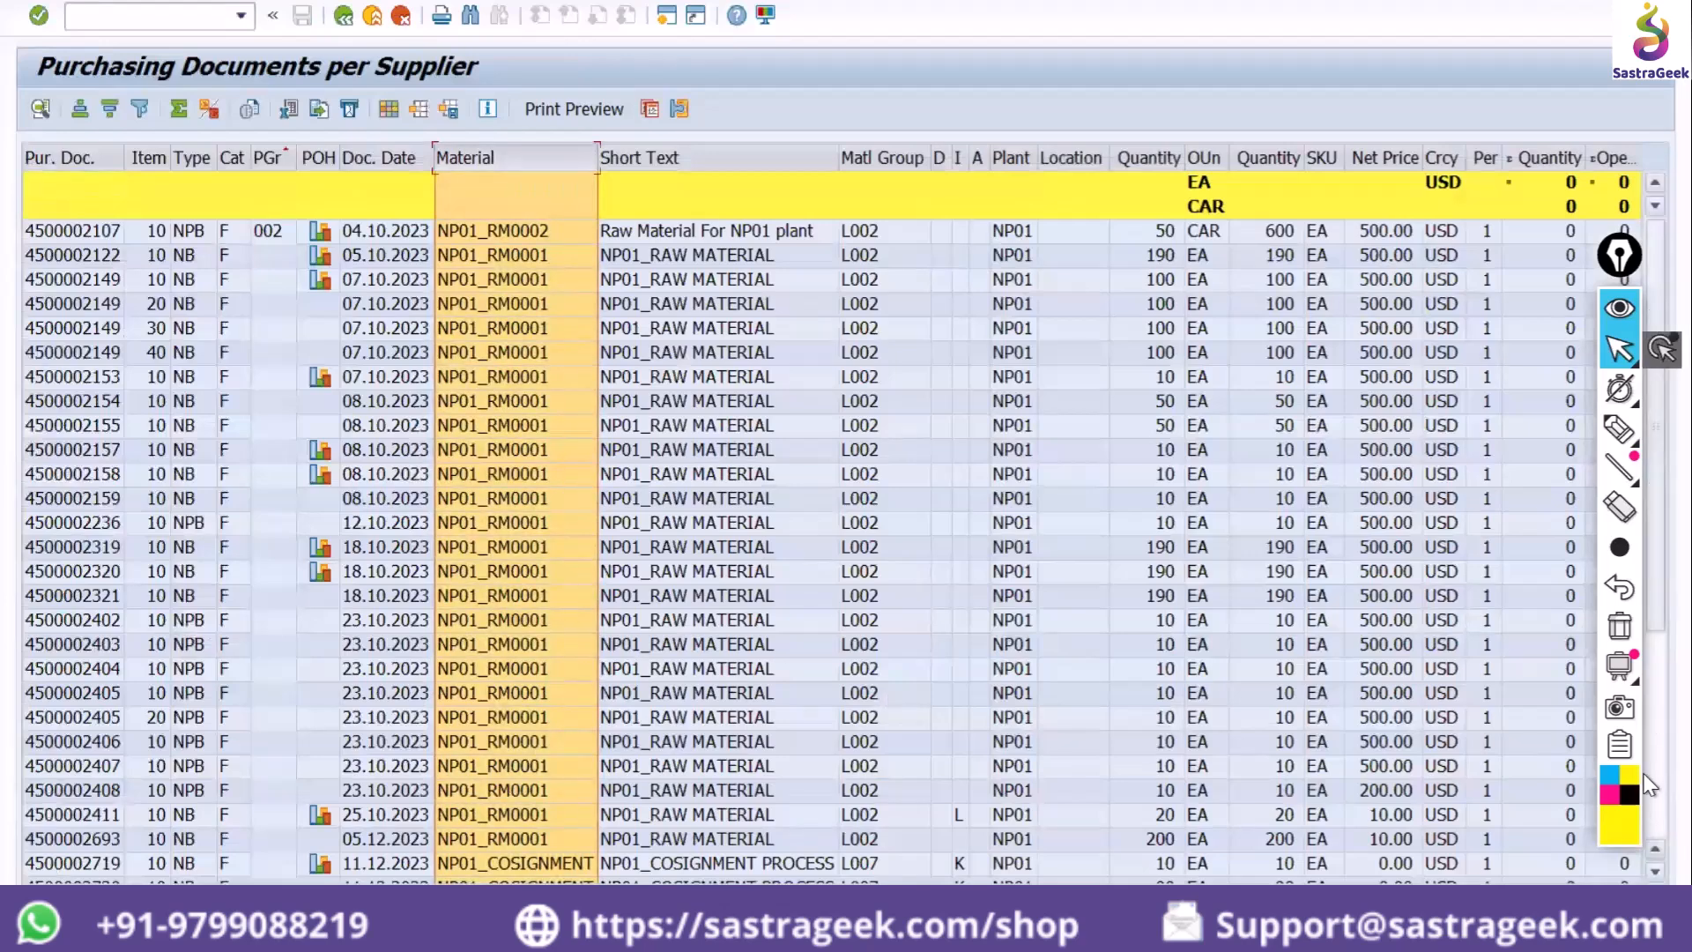
scroll(1644, 232, down, 5)
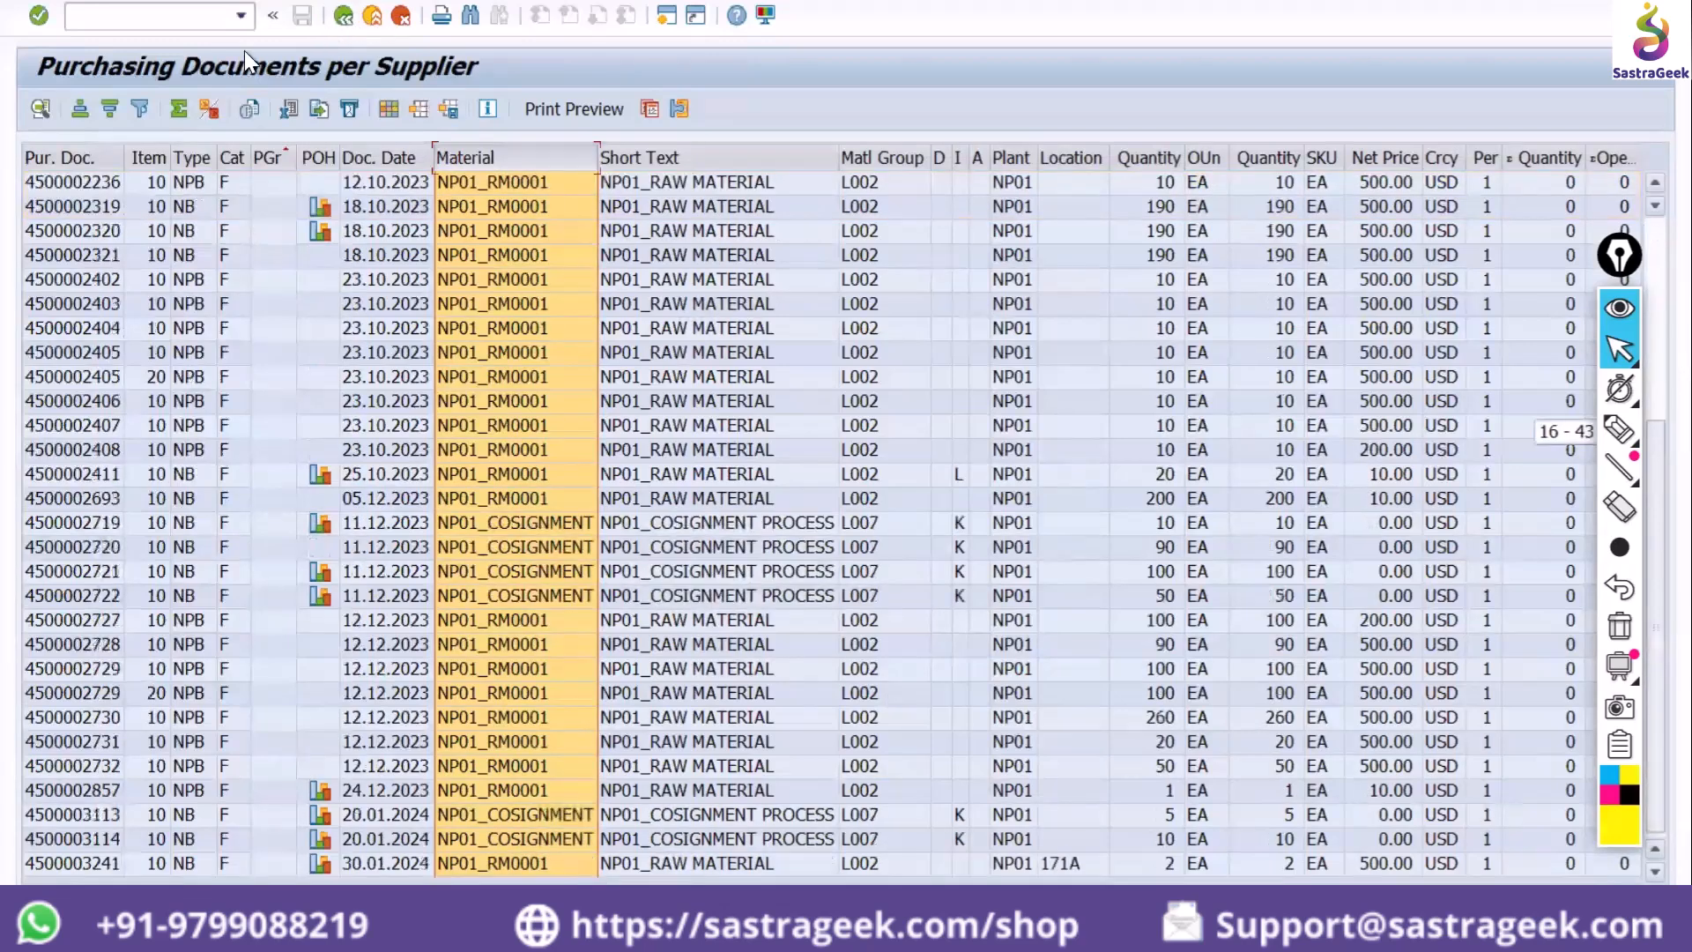
scroll(205, 119, up, 5)
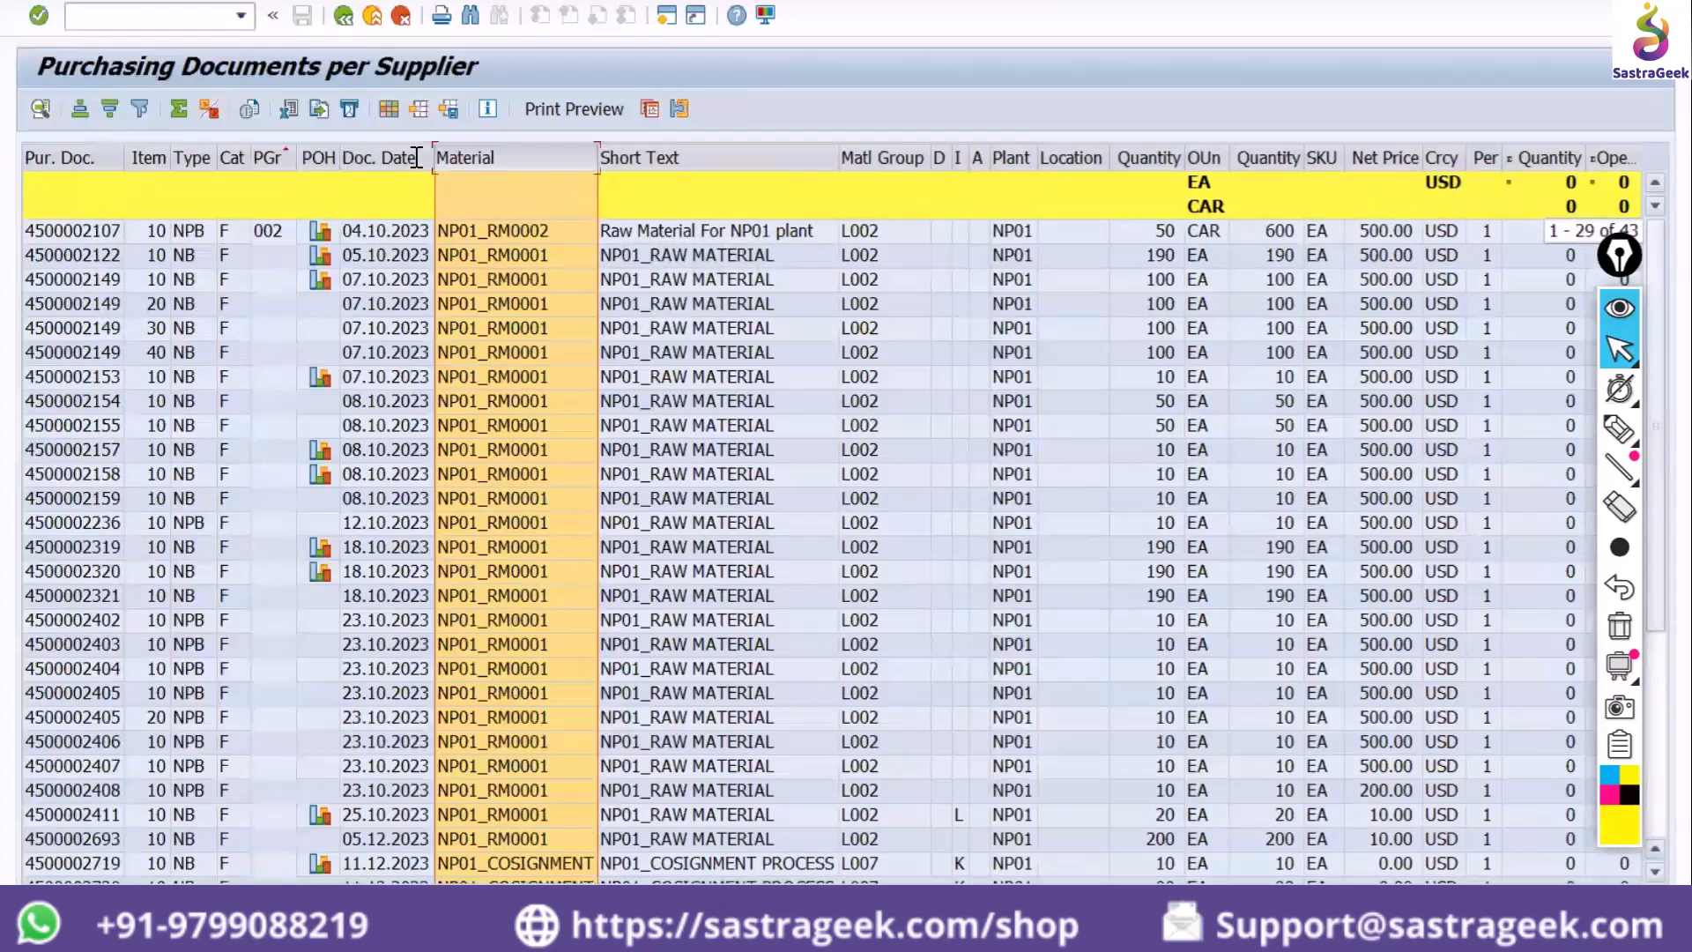
Return to the selection screen, run the report with the Supplier pattern NP*, and leave the resulting list
click(344, 15)
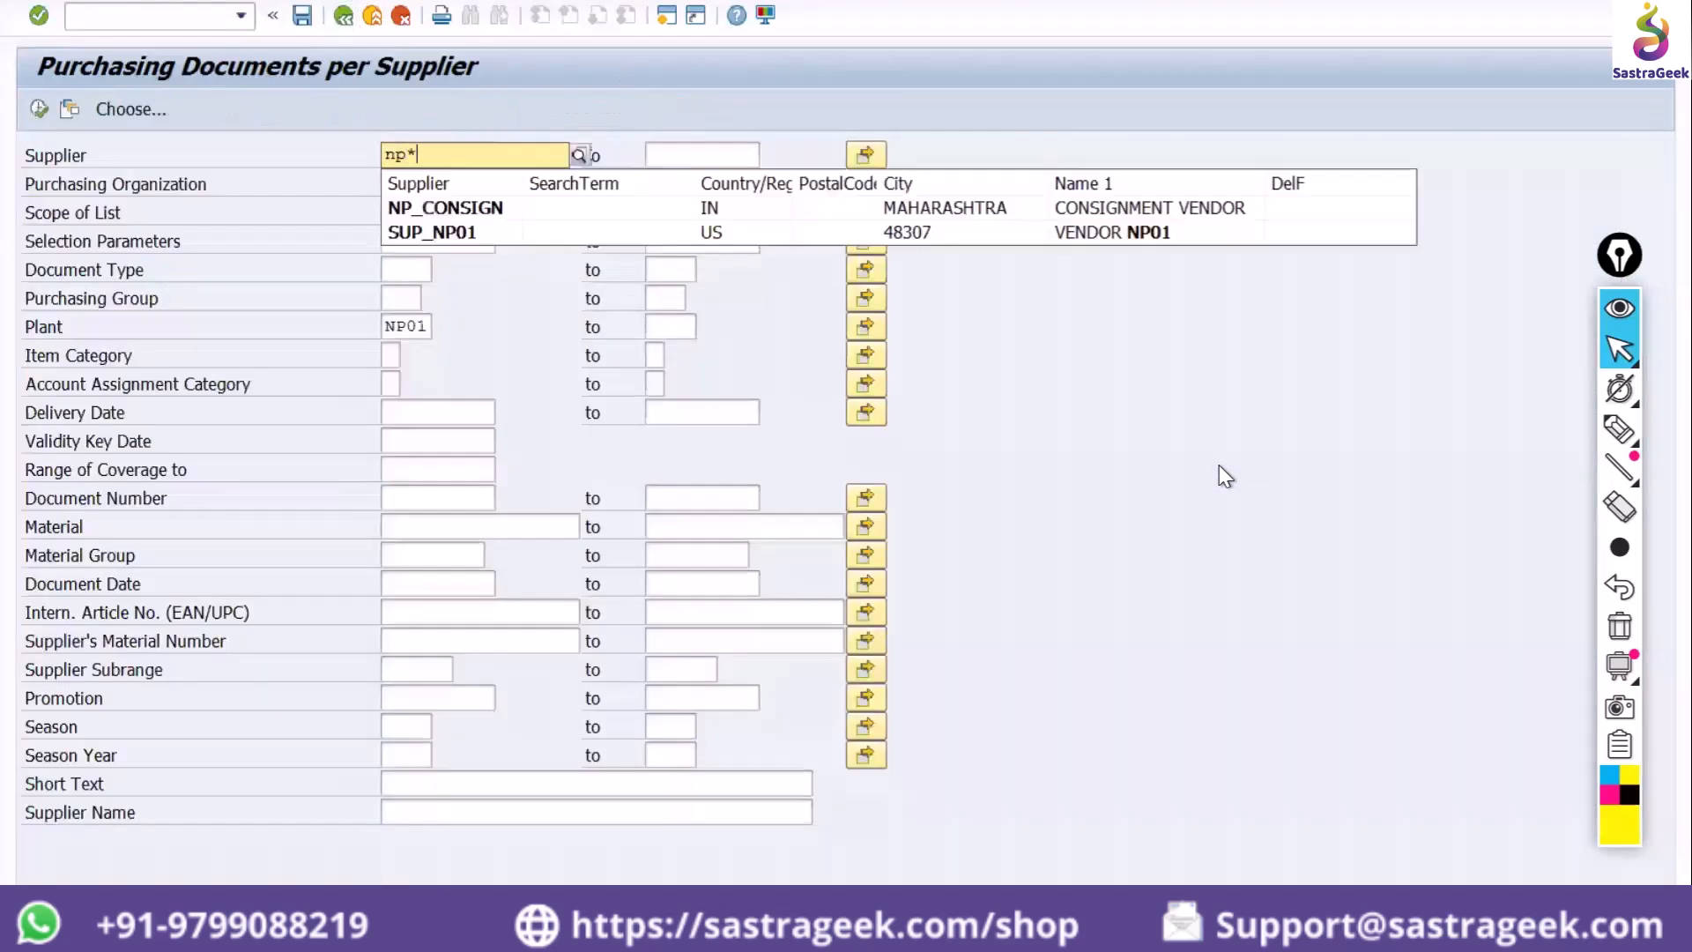
click(40, 113)
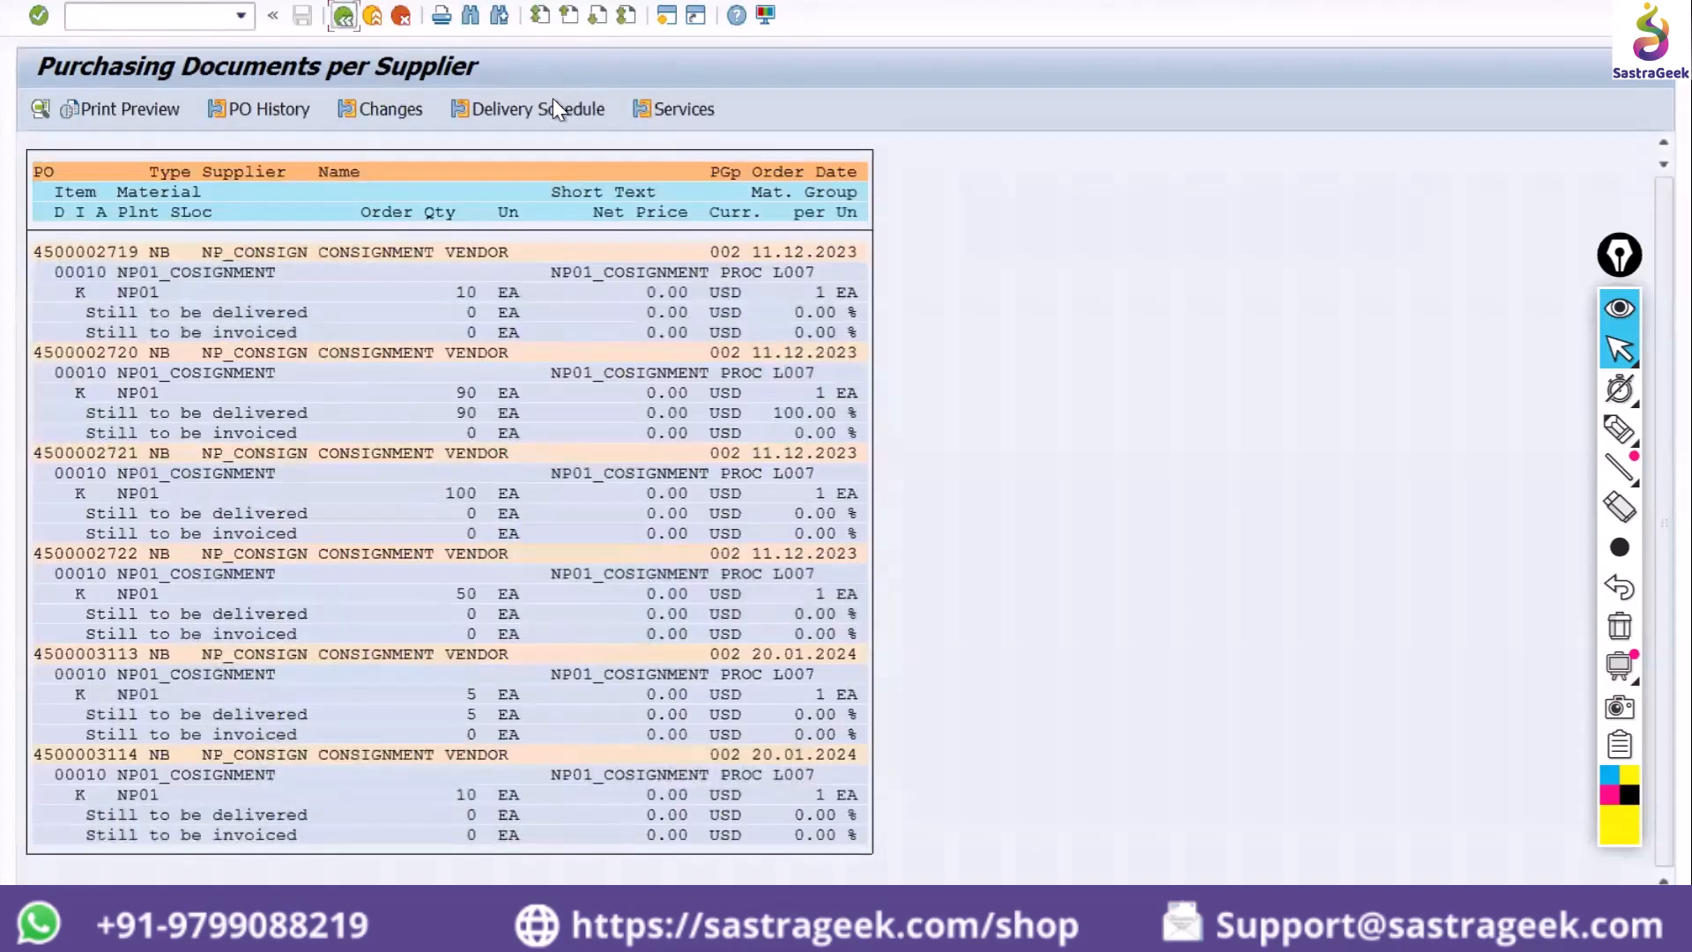
key(F3)
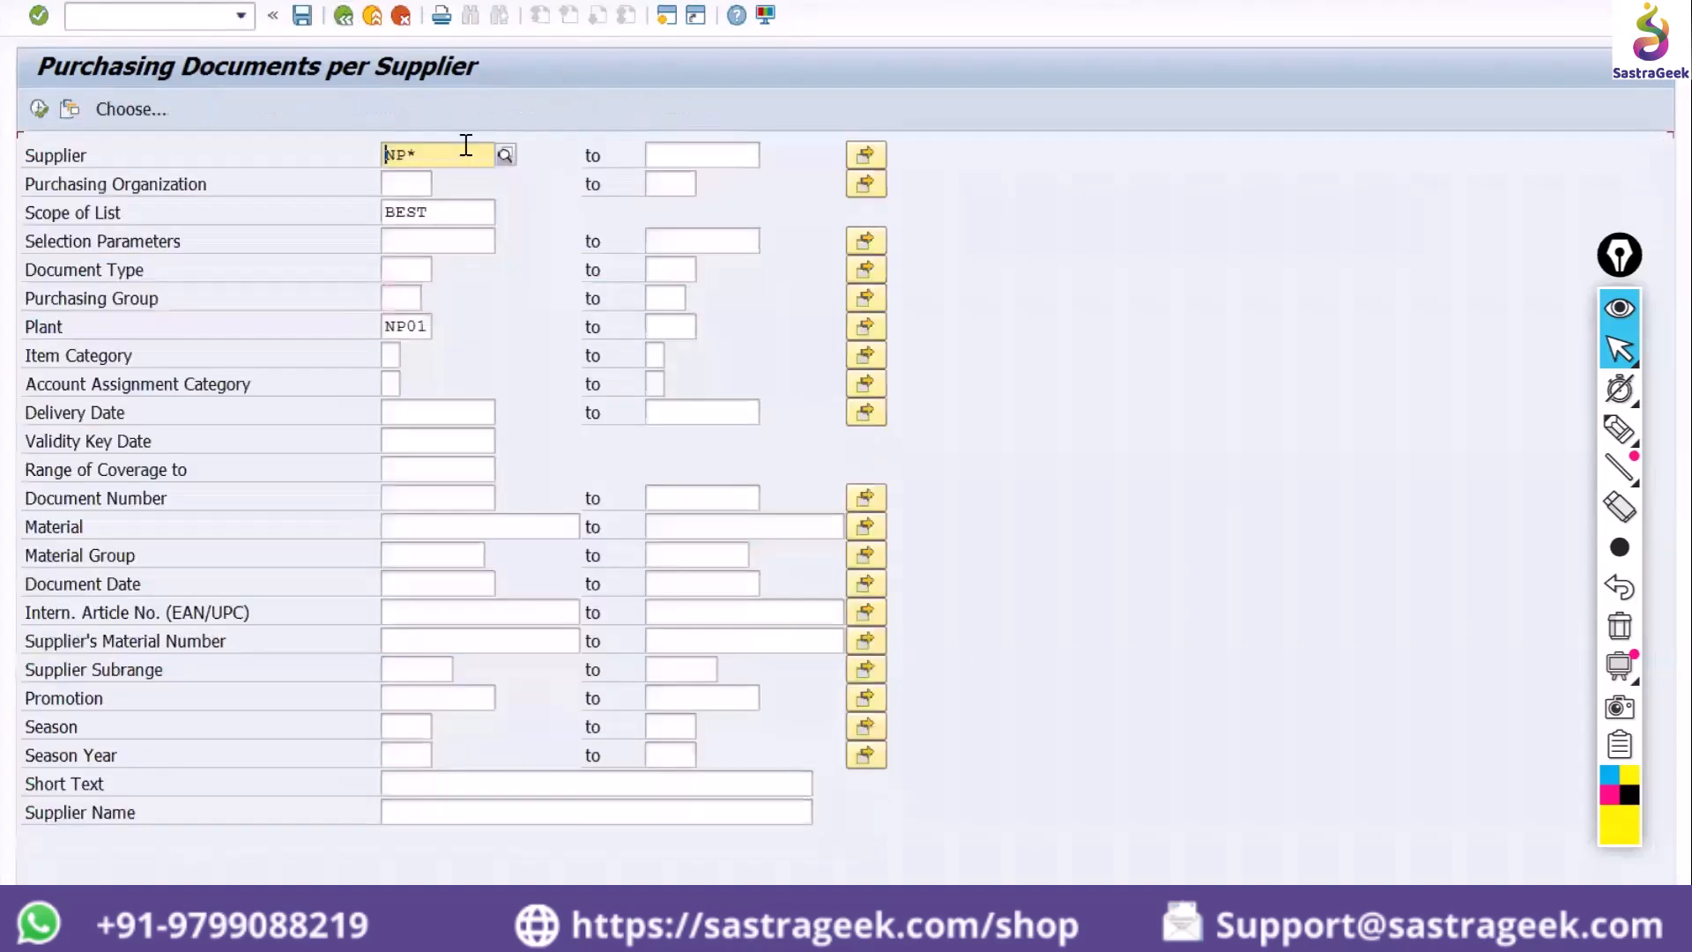
Rerun the NP* supplier report with the Scope of List set to ALV, and return to the selection screen
click(458, 206)
key(BackSpace)
key(BackSpace)
key(BackSpace)
key(BackSpace)
text(ALV)
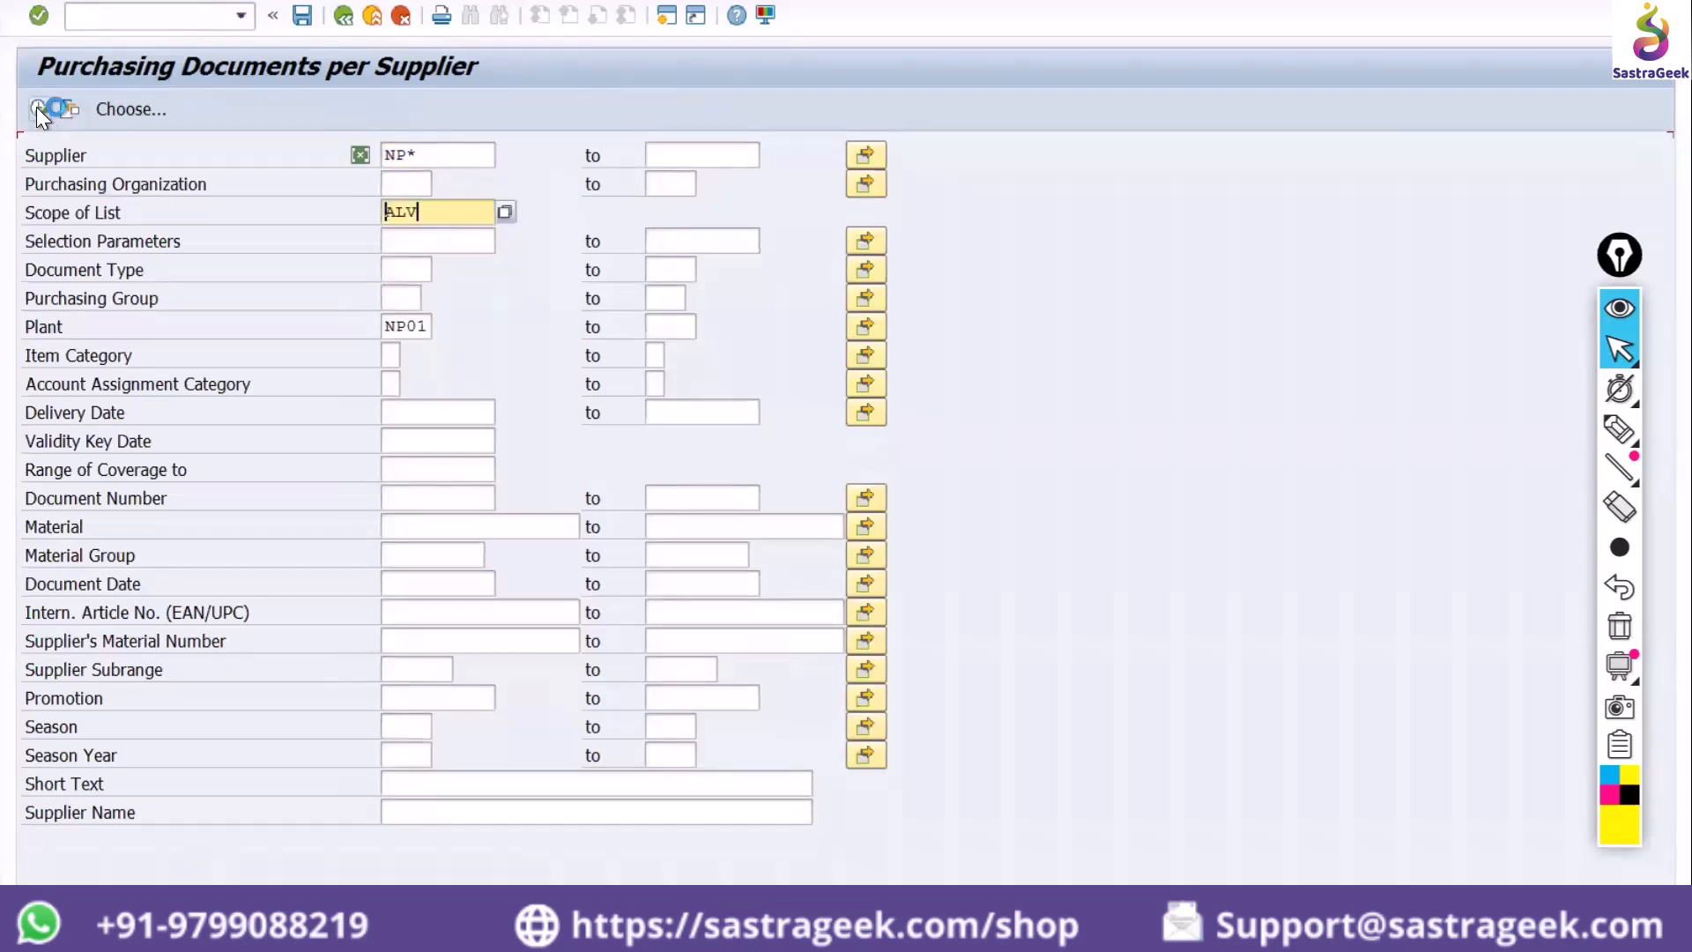
click(37, 108)
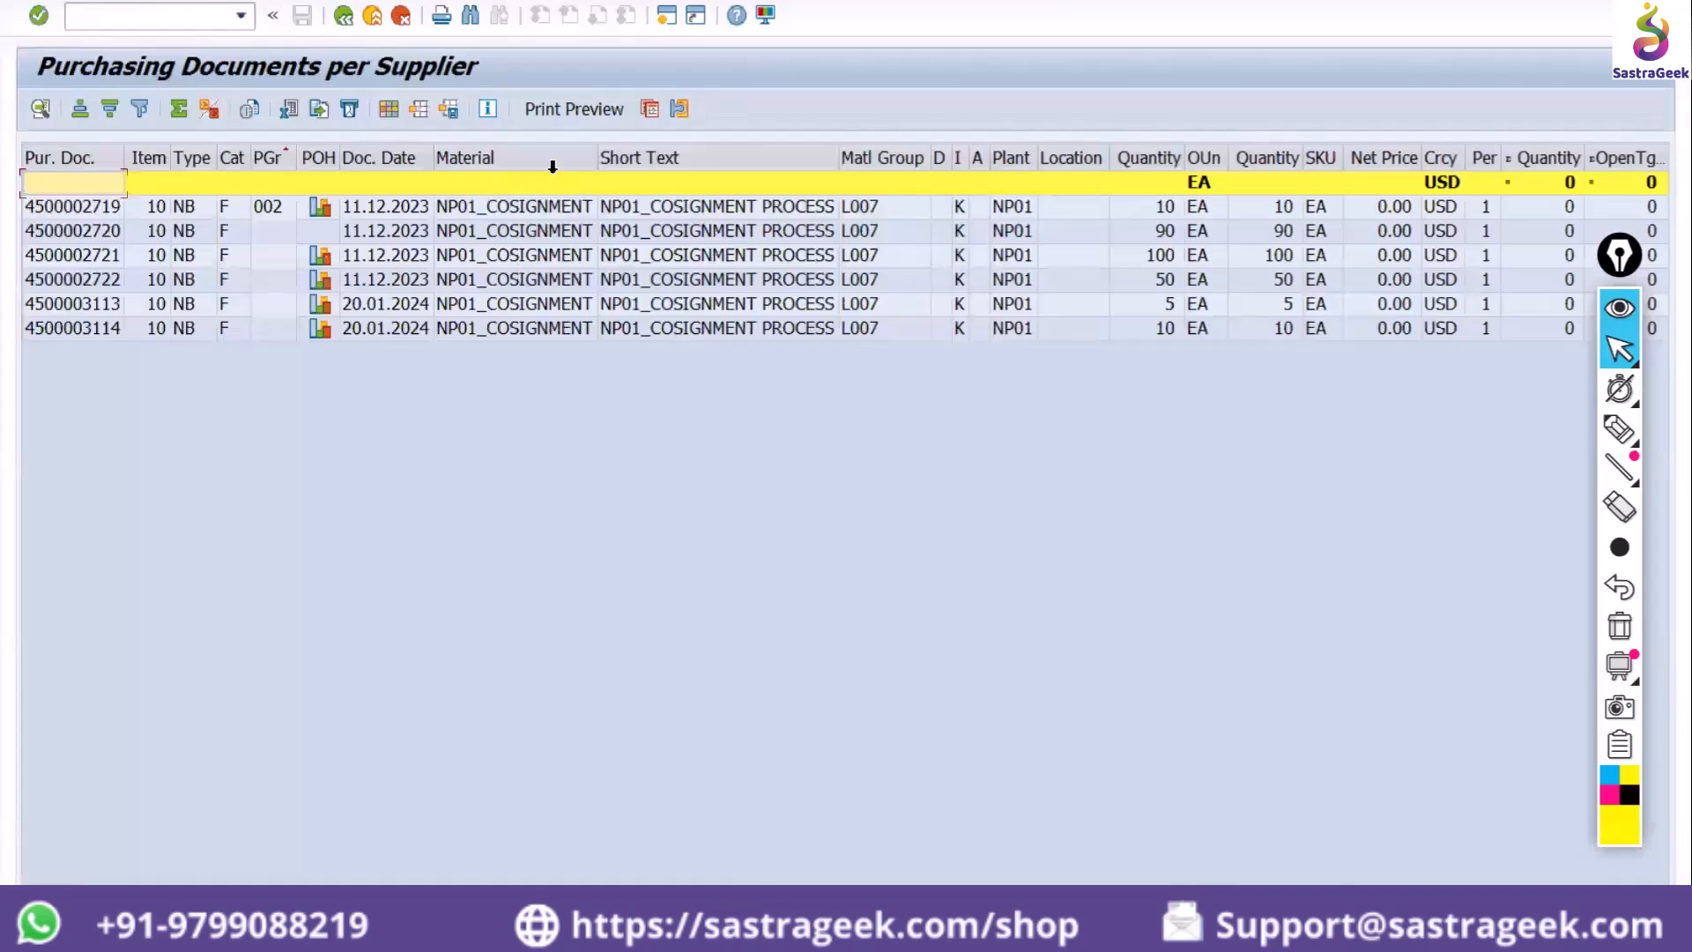
click(342, 19)
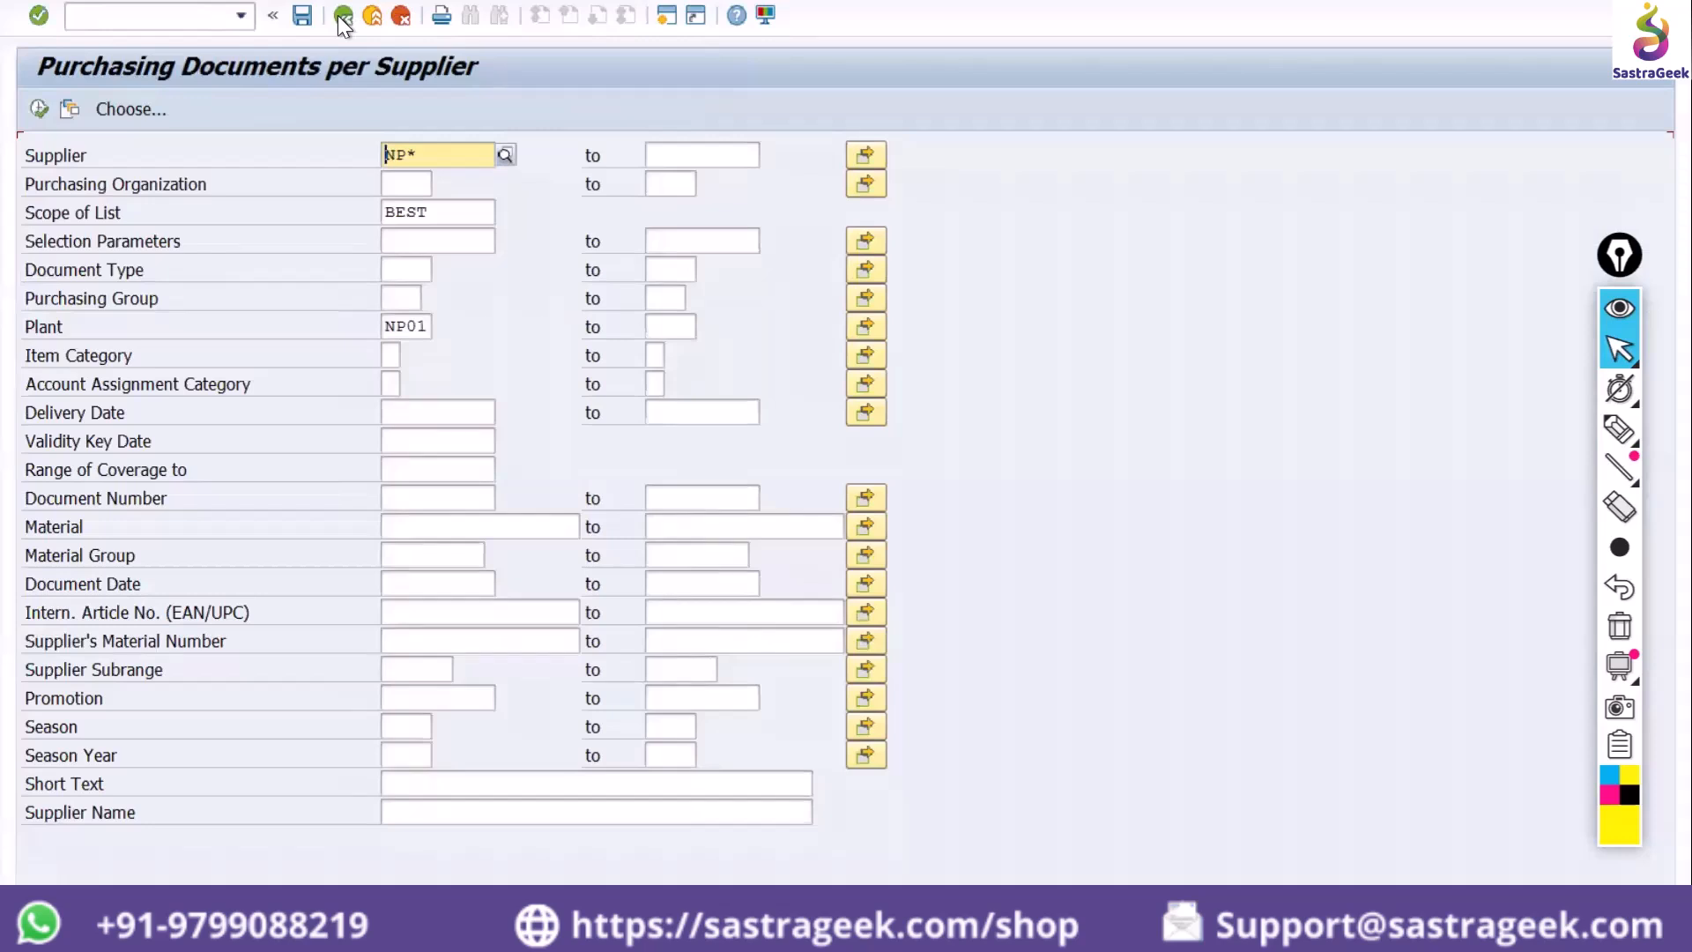
Clear the Supplier selection and re-enter BEST as the Scope of List
key(Delete)
key(Delete)
key(Delete)
key(Down)
key(Down)
key(Delete)
key(Delete)
key(Delete)
key(Delete)
text(bet)
key(BackSpace)
text(st)
key(Return)
key(Down)
key(Down)
key(Down)
key(Down)
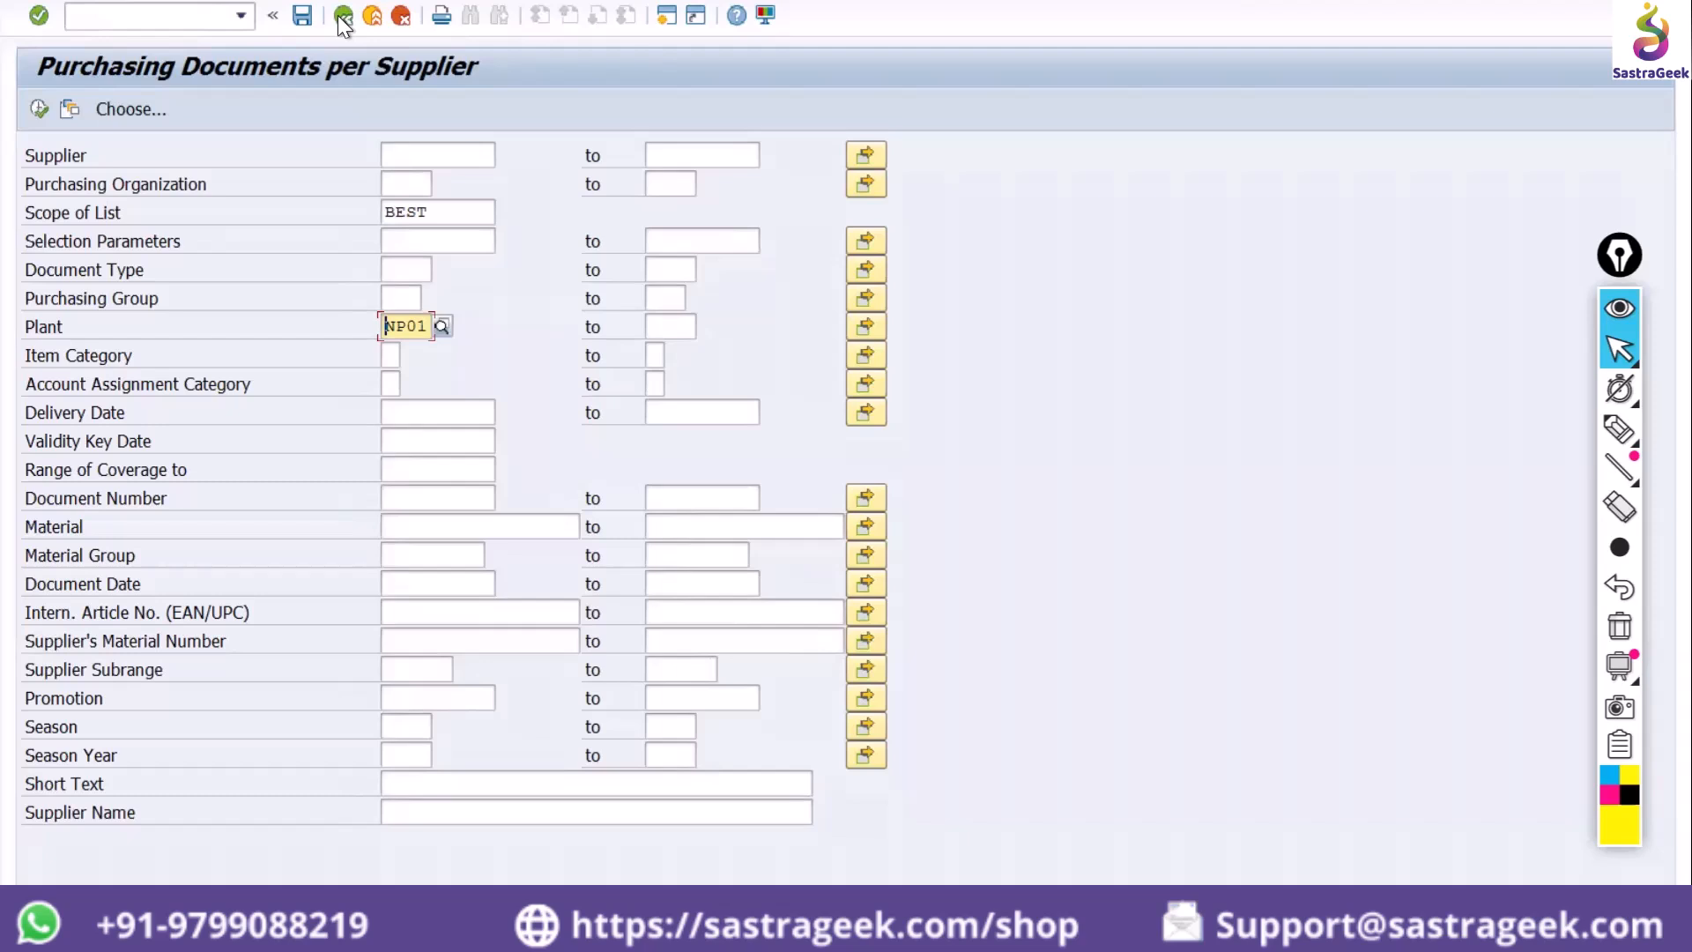
key(Up)
key(Up)
key(Up)
key(Up)
key(Up)
key(Up)
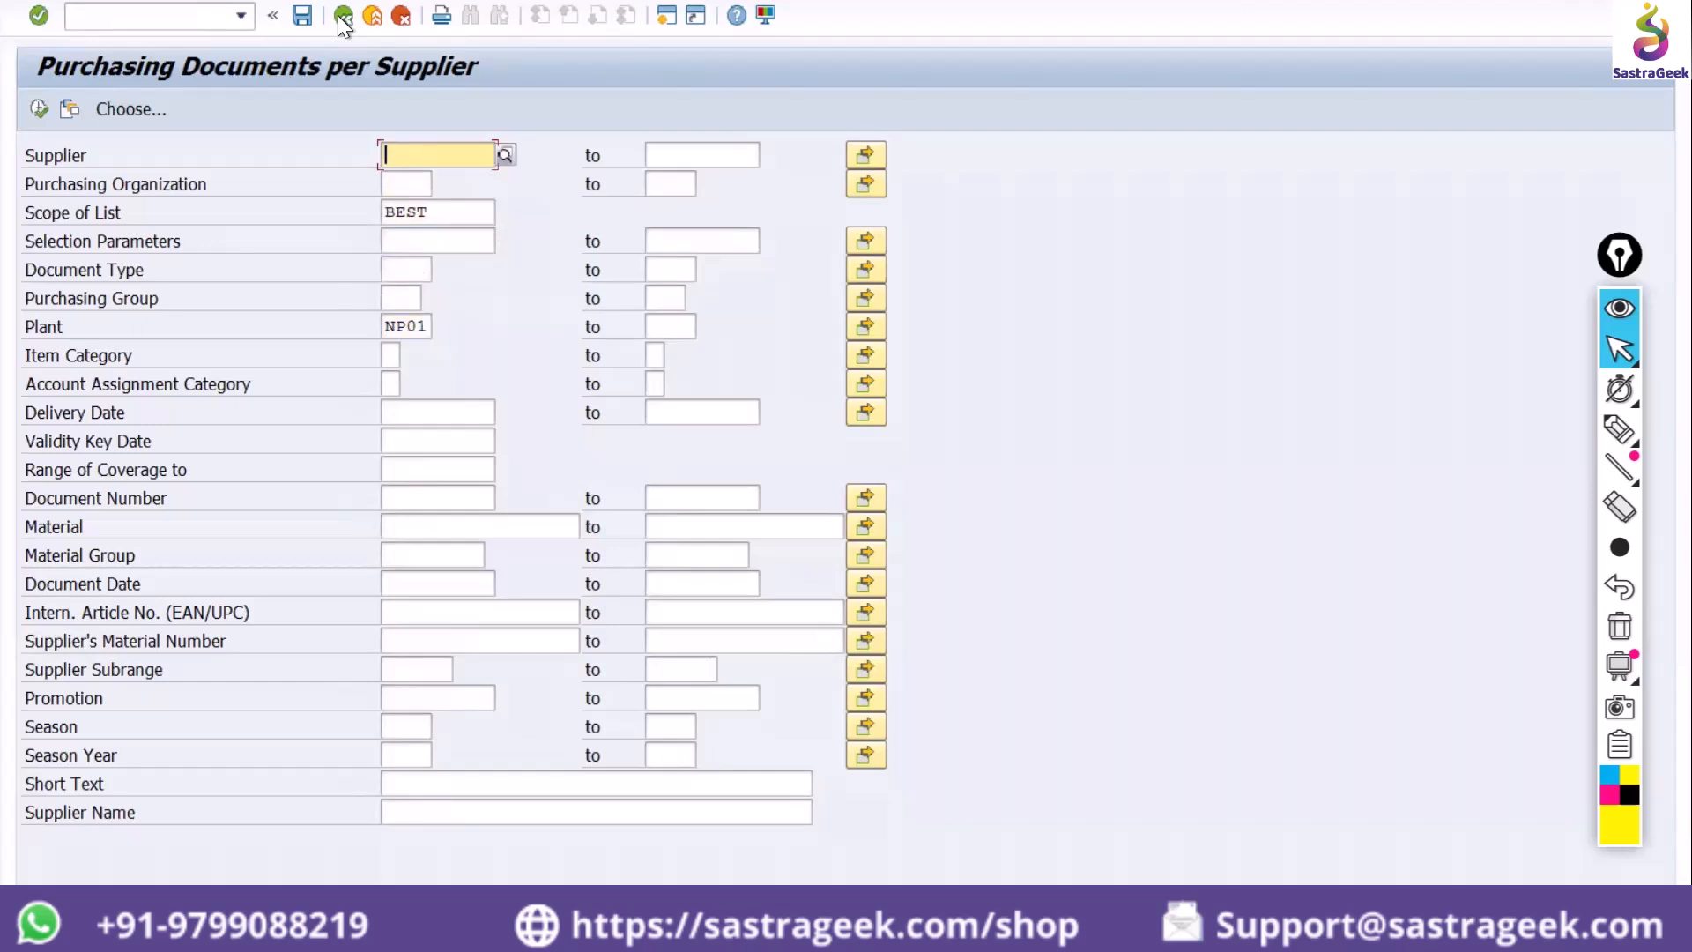
Replace the Scope of List value with ALV for the plant NP01 selection
key(Down)
key(Down)
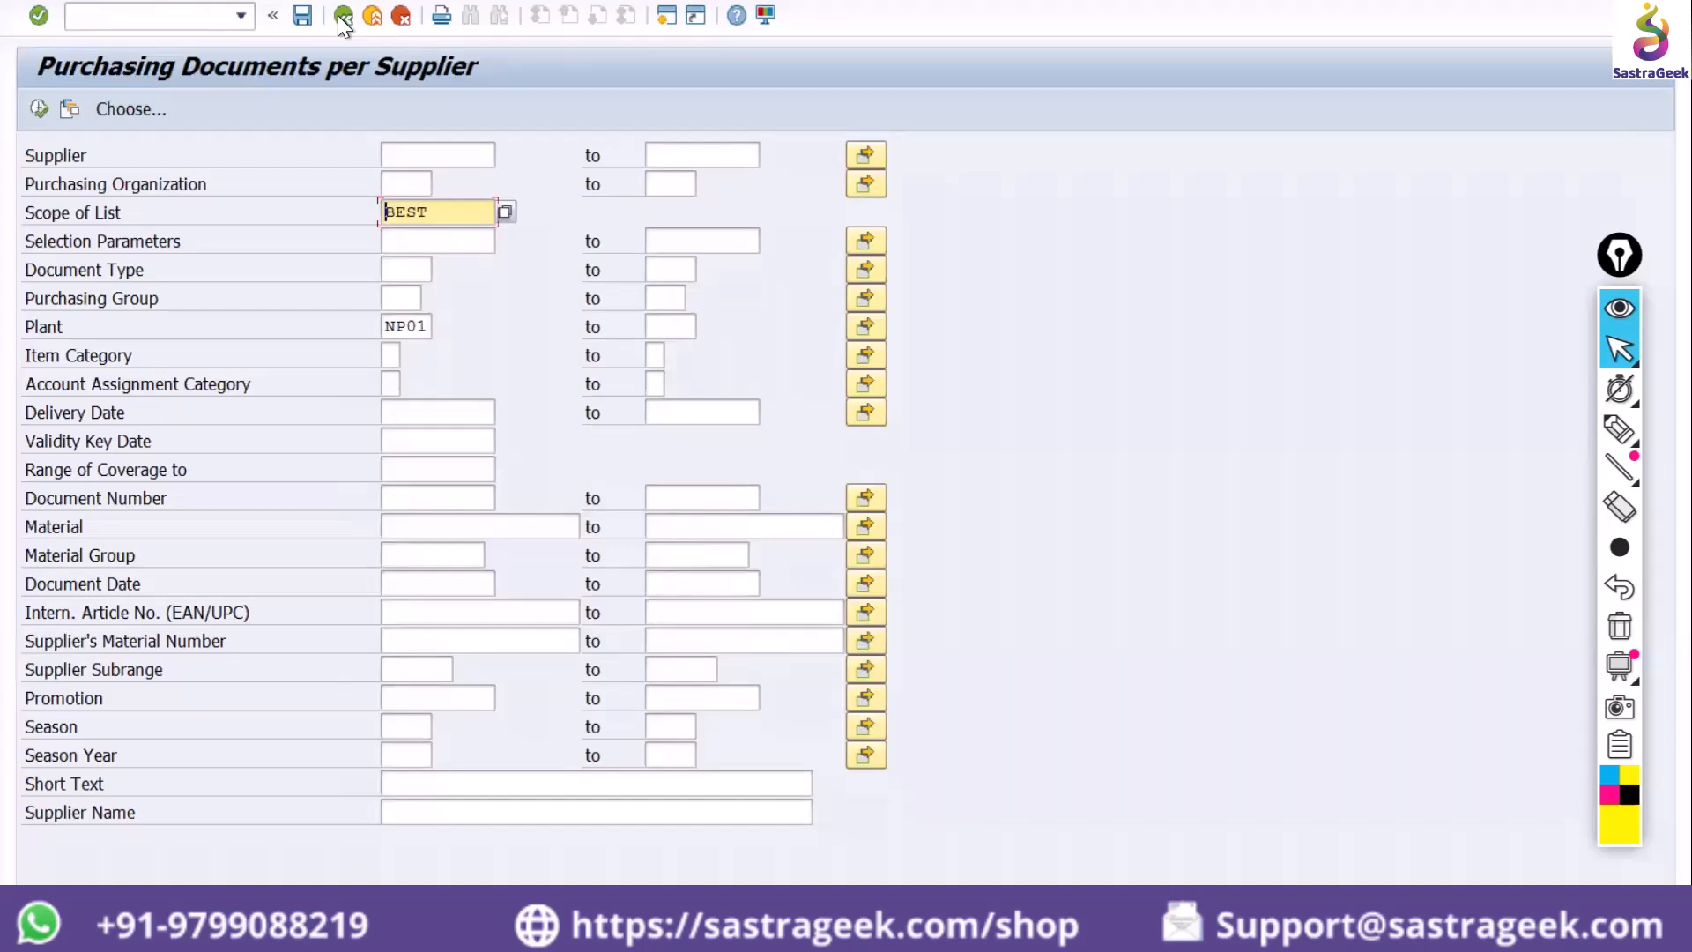
key(Delete)
key(Delete)
key(Delete)
key(Delete)
text(ALV)
Set the Document Type selection to NB
key(Down)
key(Down)
key(Down)
key(Down)
key(Down)
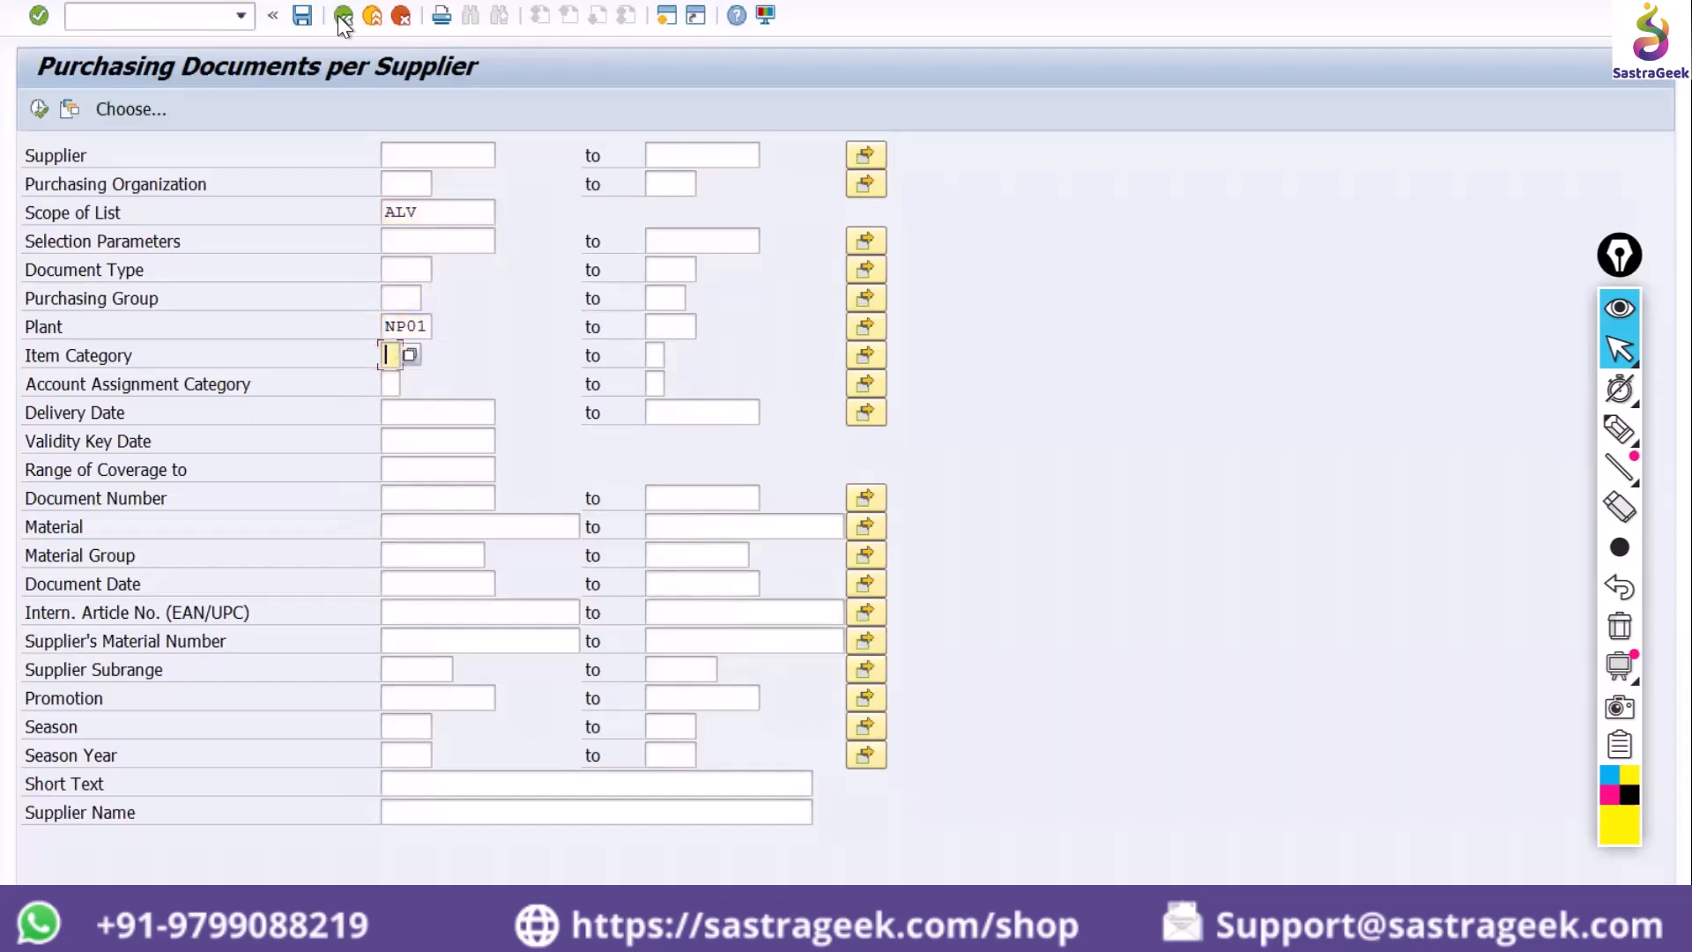
key(Up)
key(Up)
key(Up)
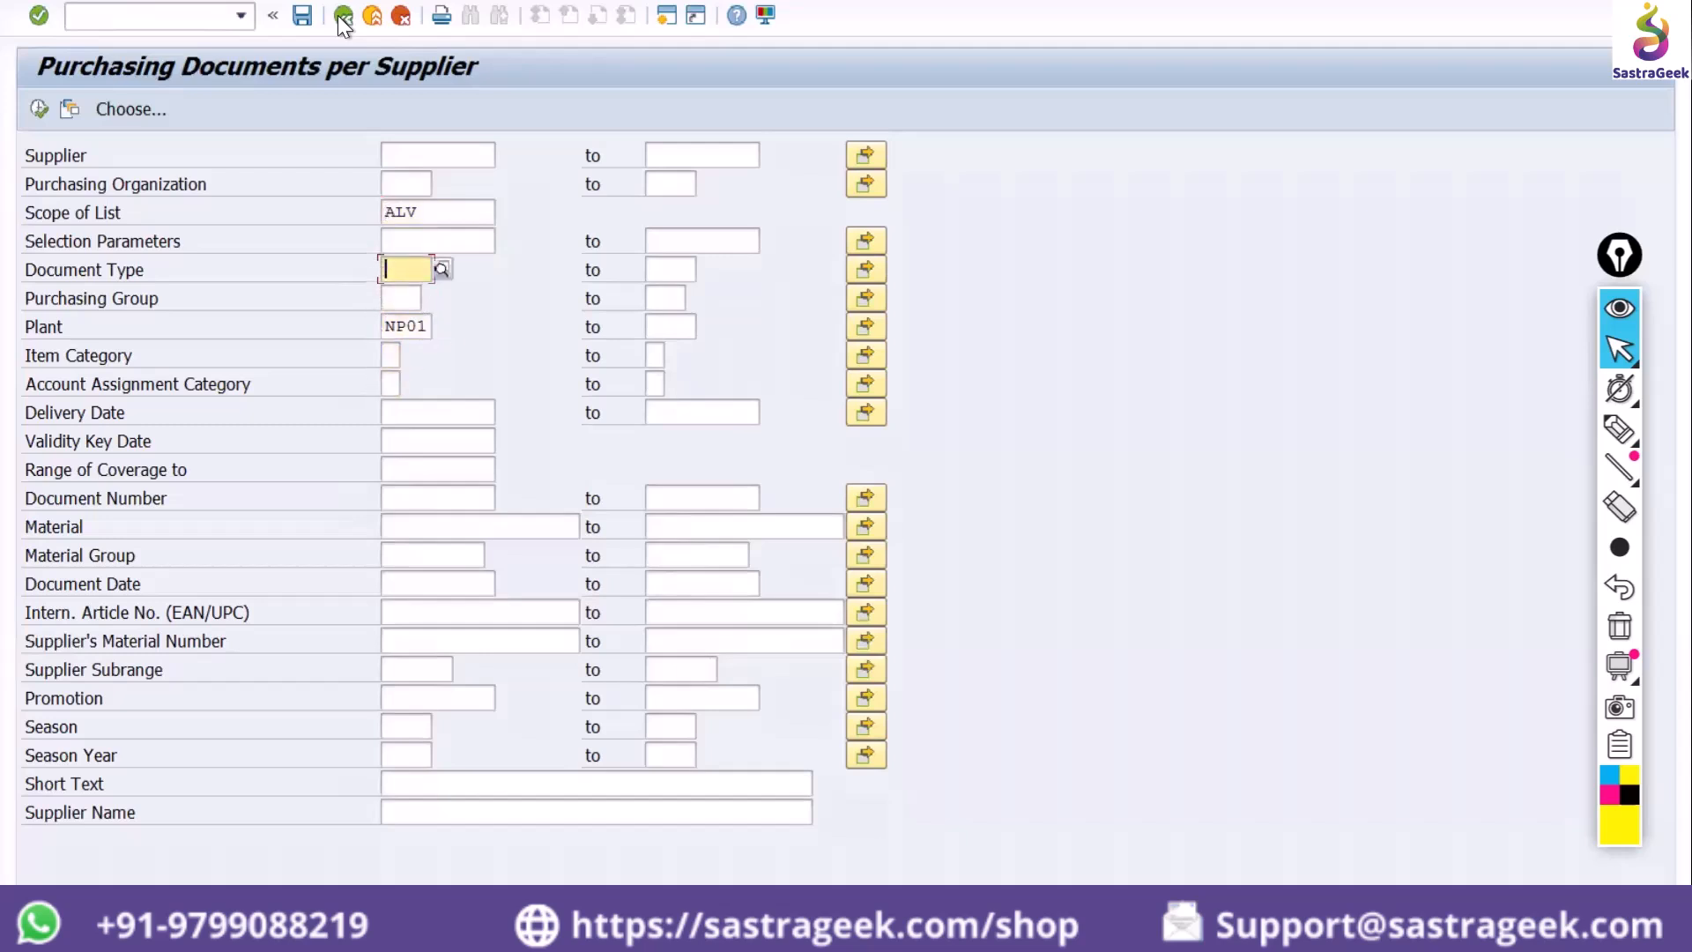
text(nb)
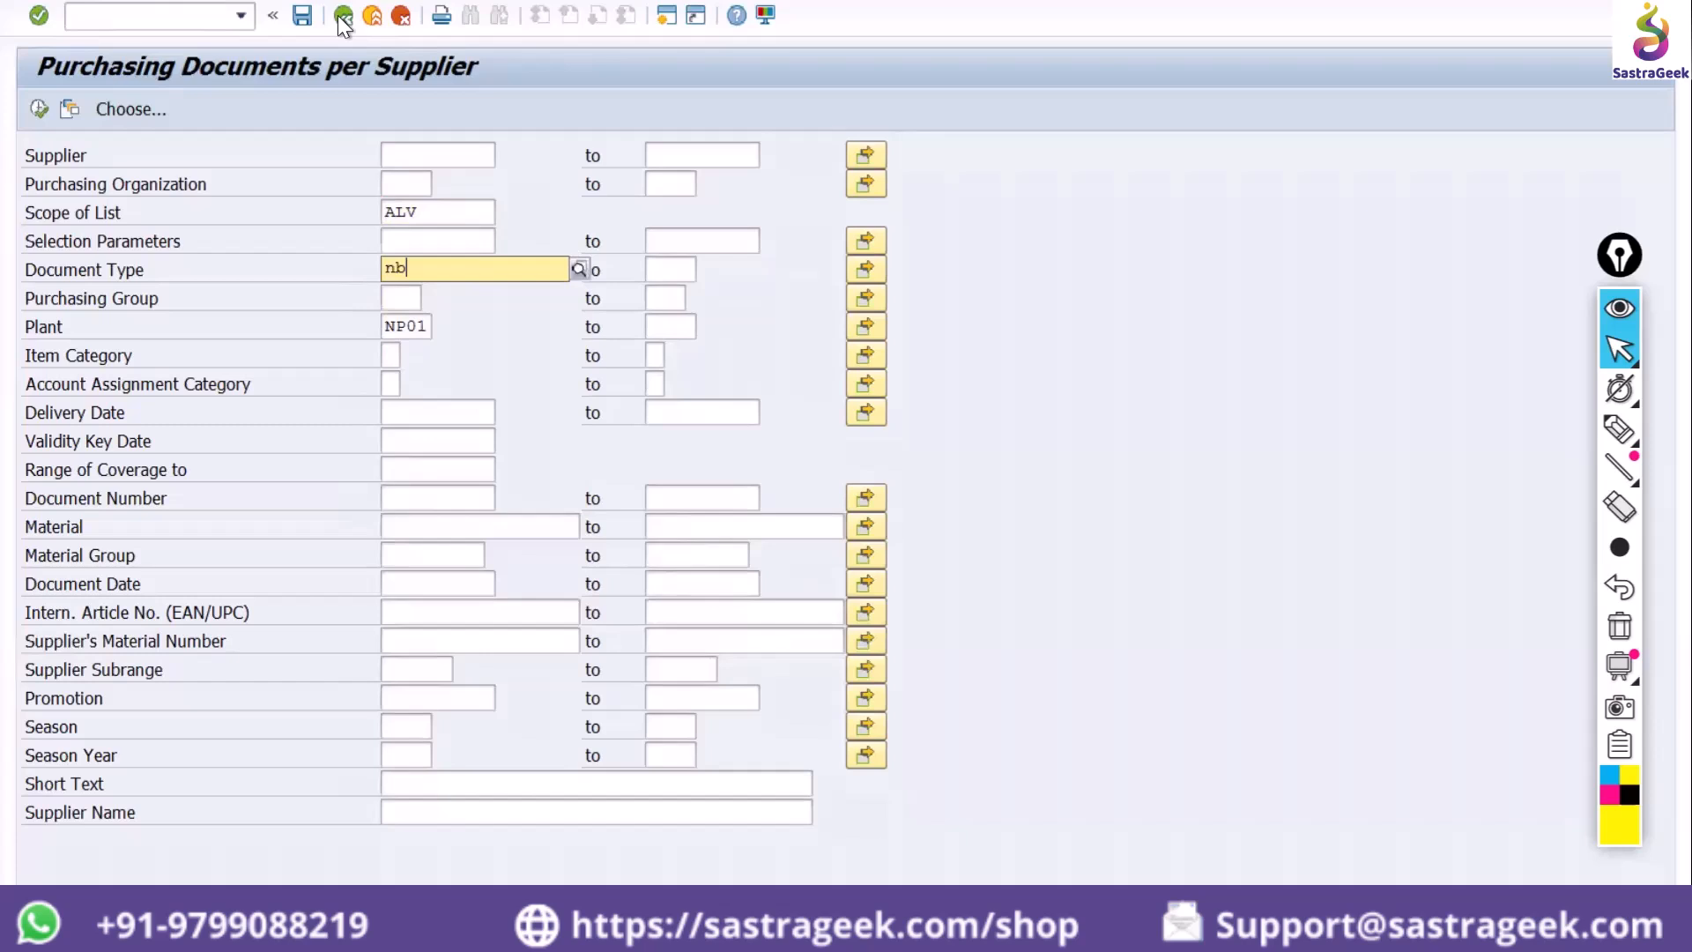
key(Return)
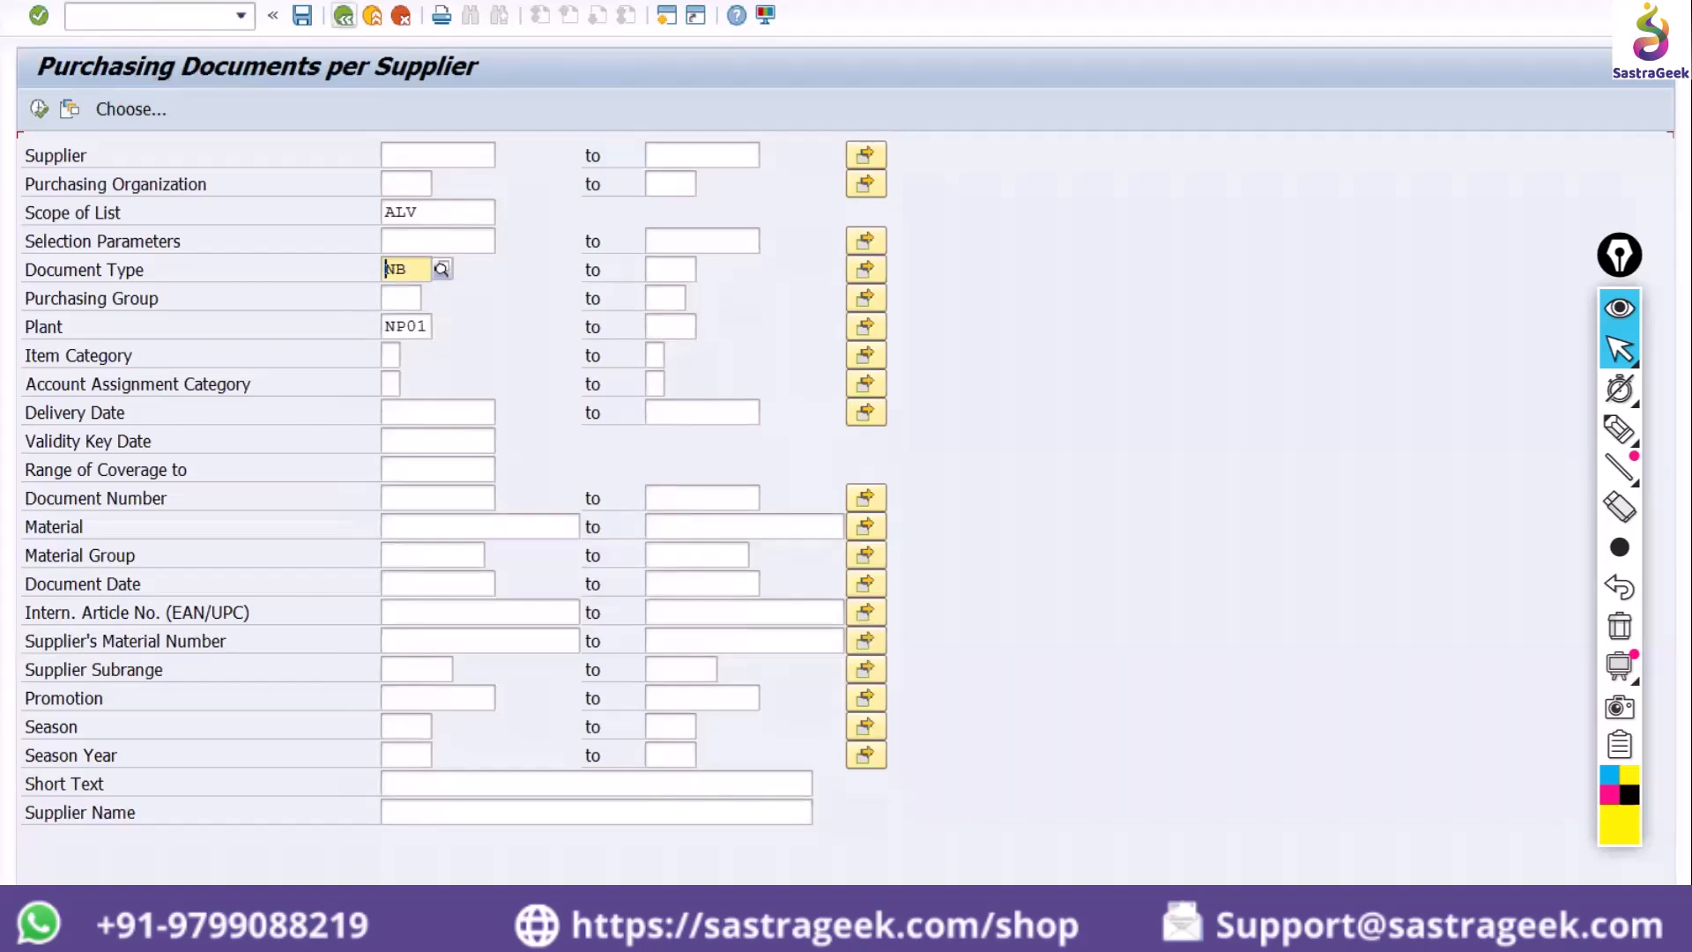
Save the selections as a variant named with a slash and the user's first name, described by that name plus "test"
click(304, 19)
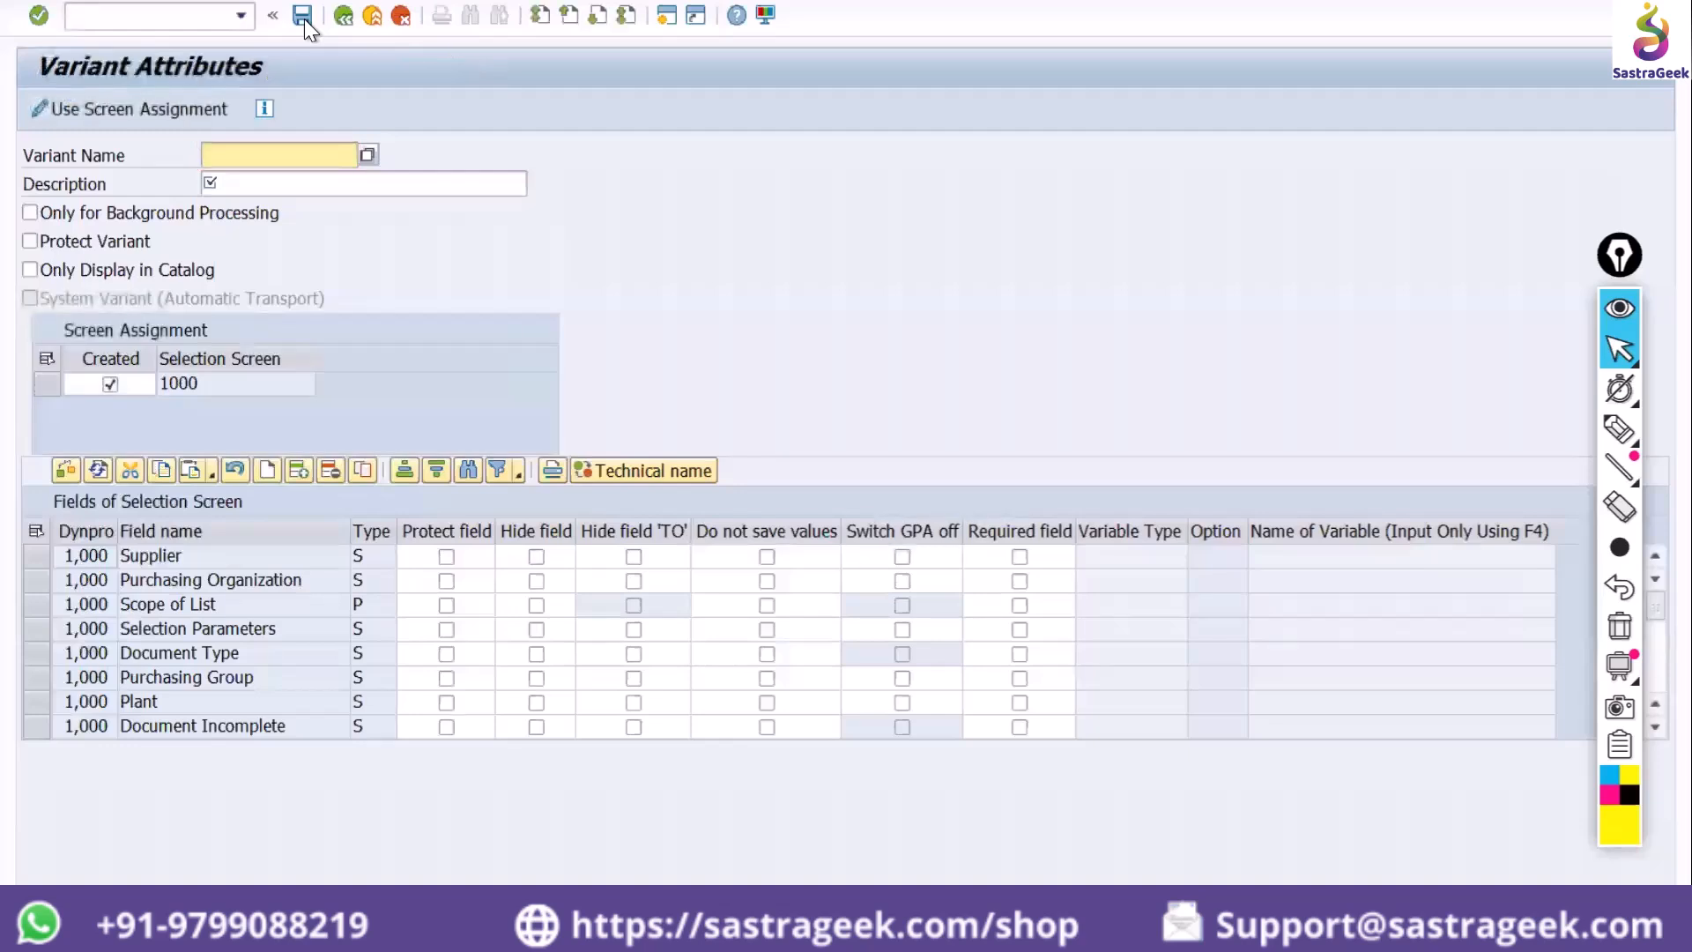
text(/neha)
key(Tab)
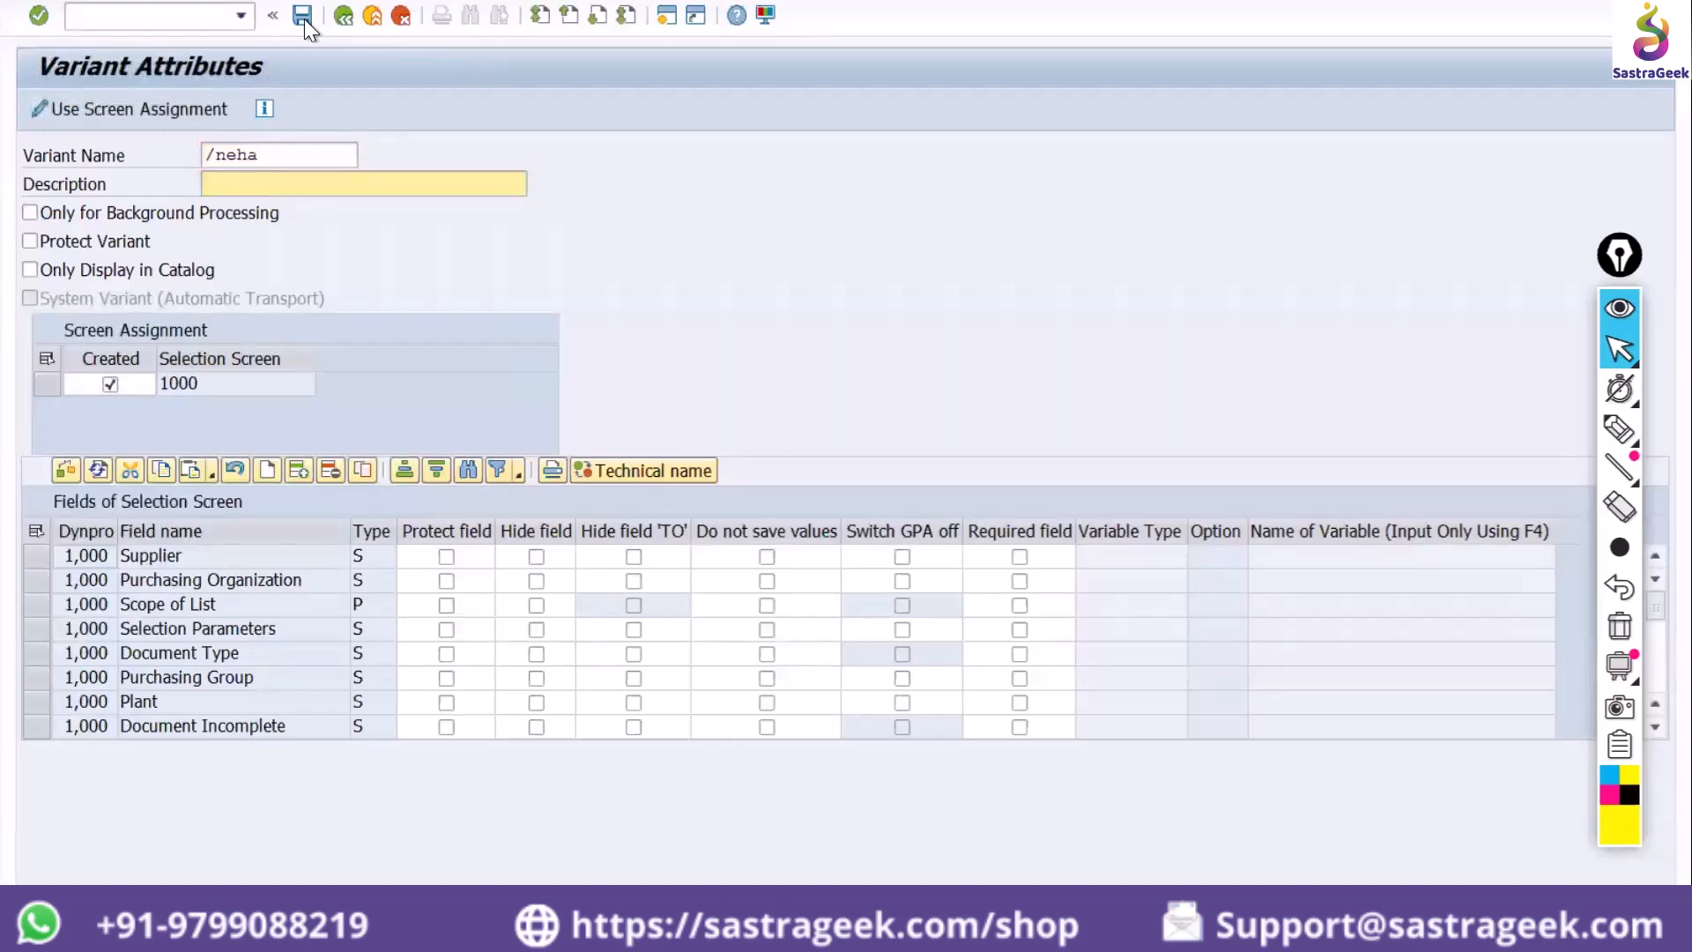
text(neha test)
key(Return)
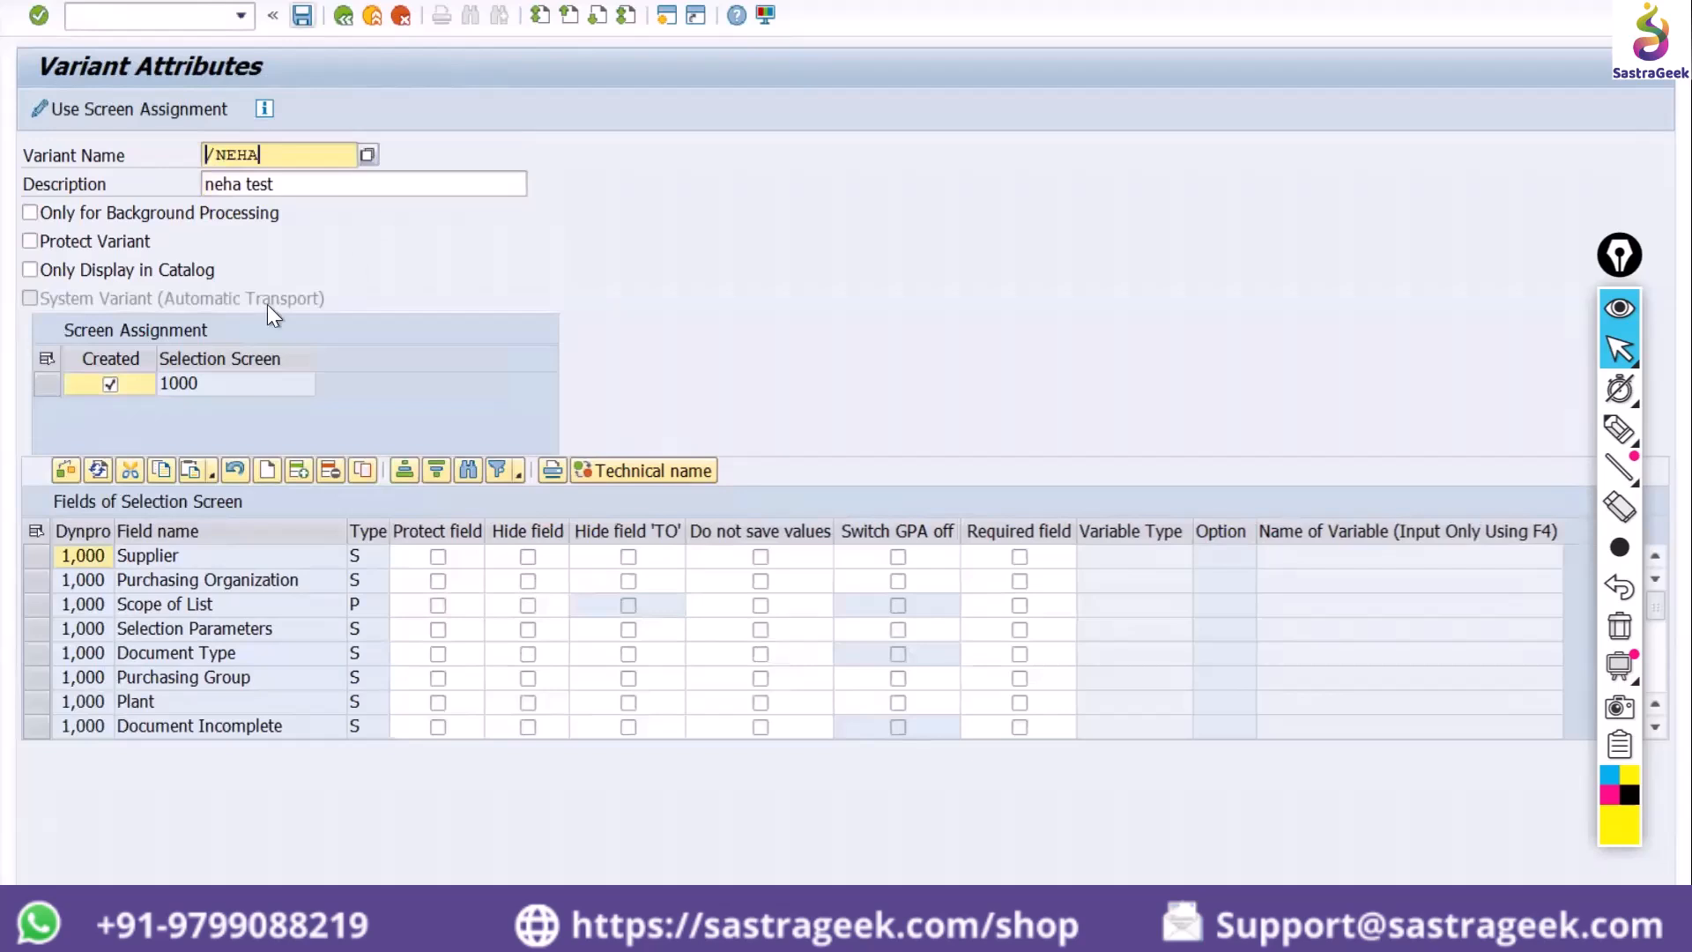
click(301, 15)
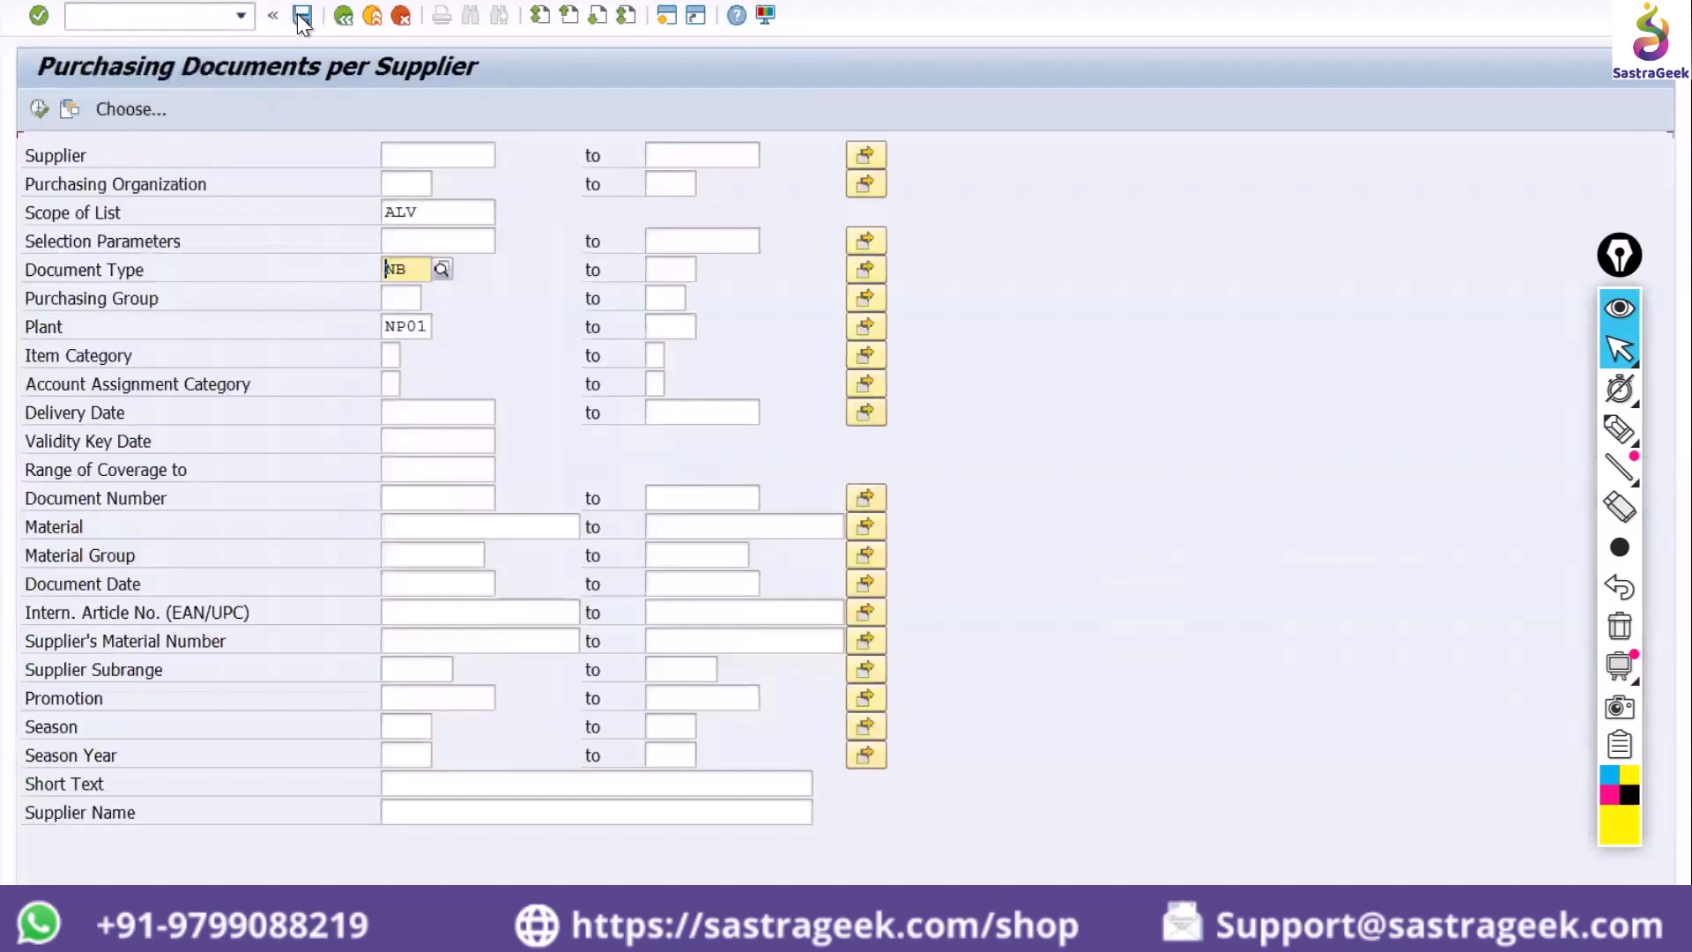
Load the newly saved variant into a fresh ME2L selection screen and run the report with it, then return to the selections
click(397, 18)
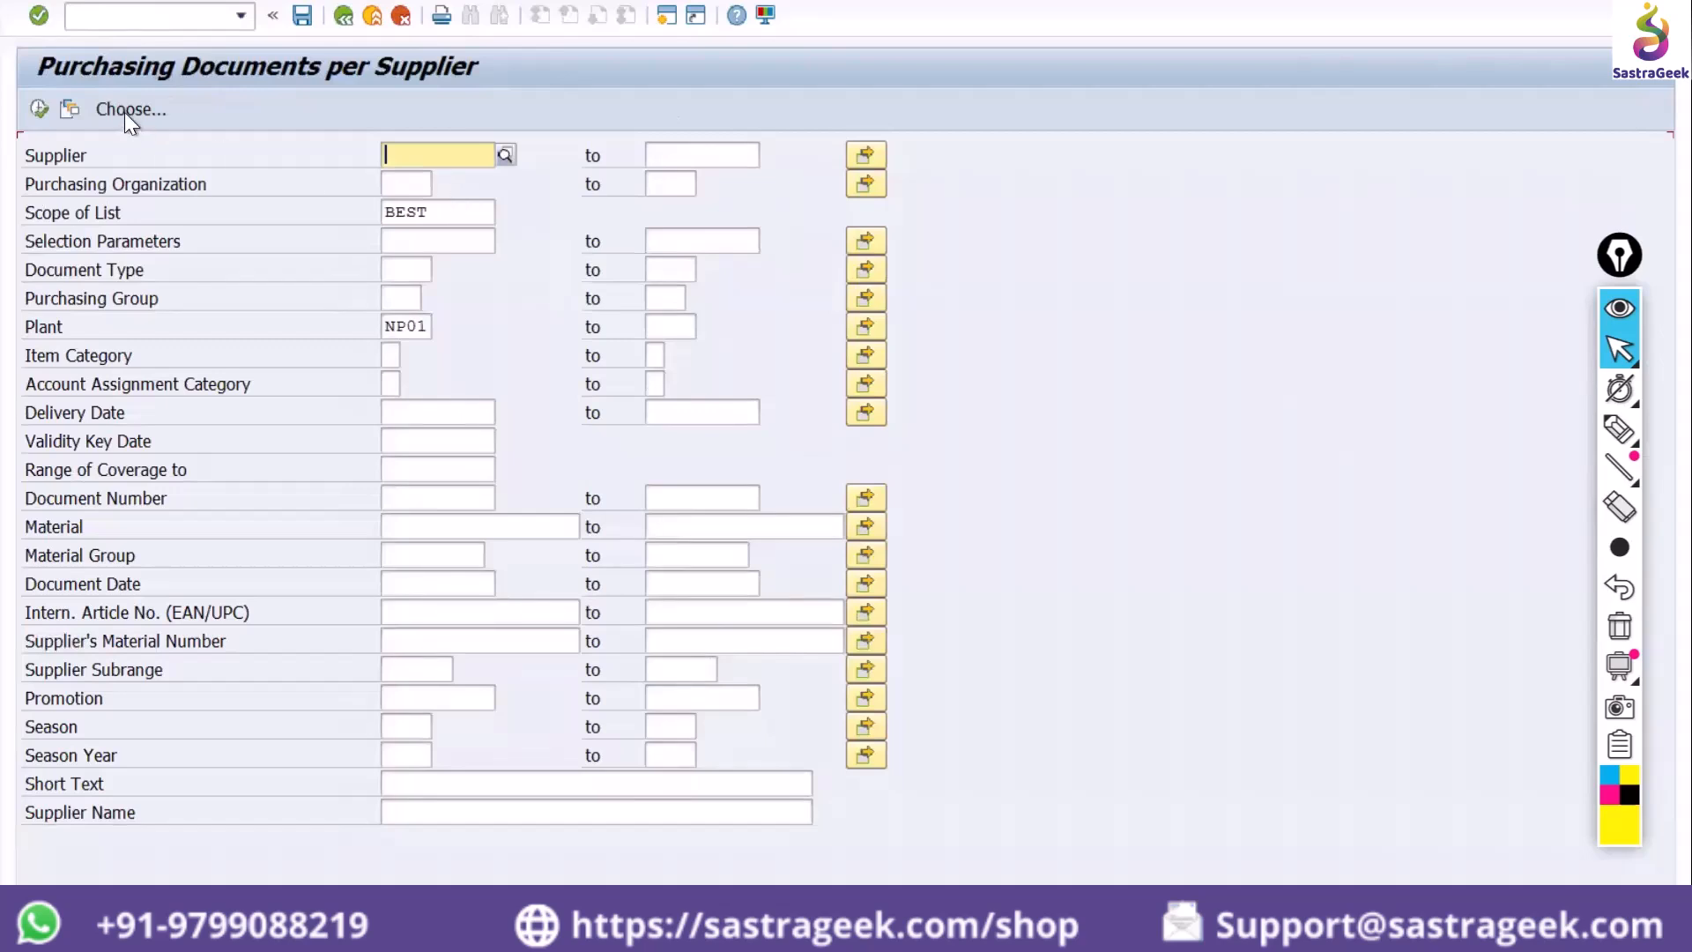
click(70, 110)
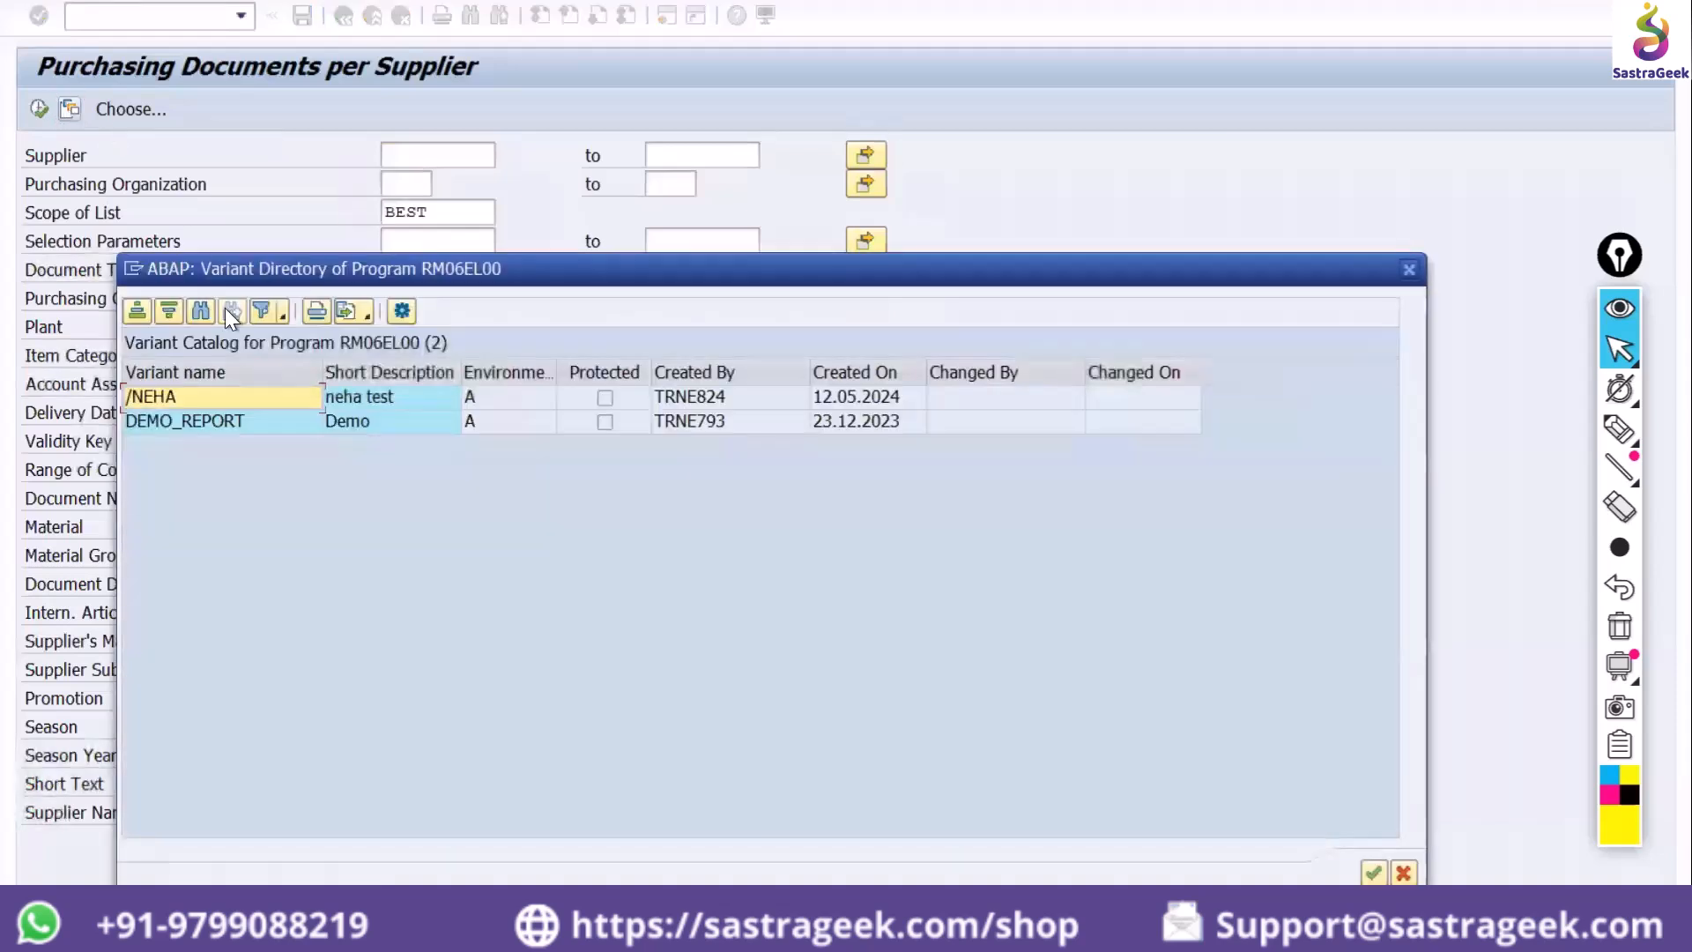
click(184, 399)
double_click(183, 399)
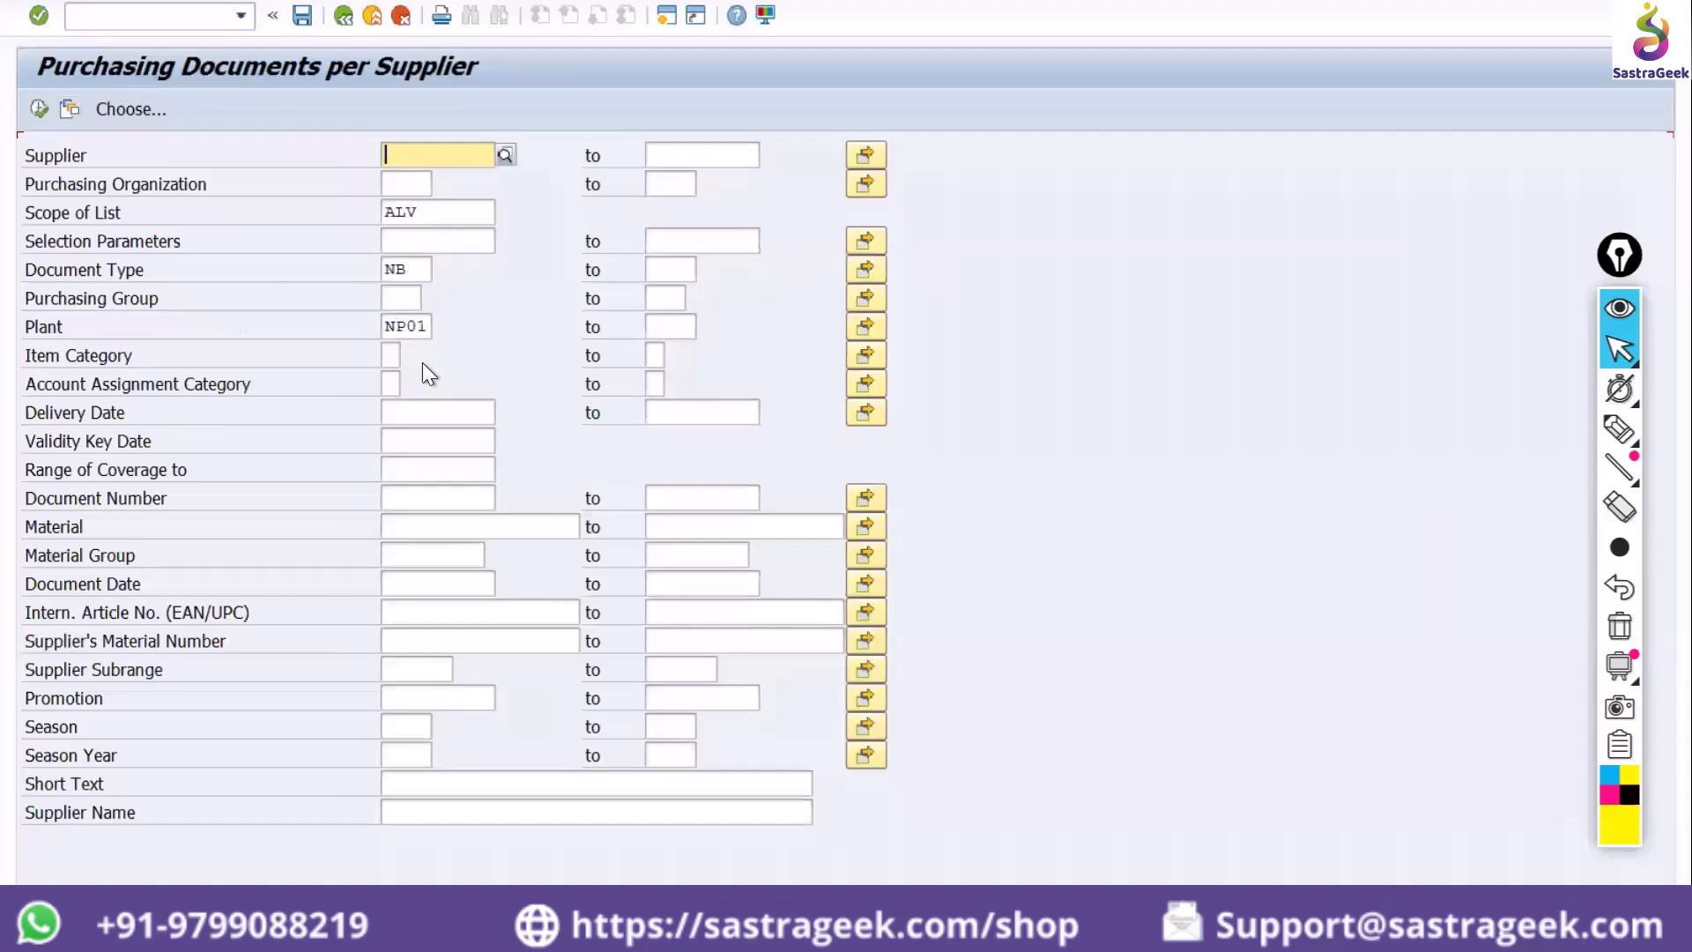
click(38, 109)
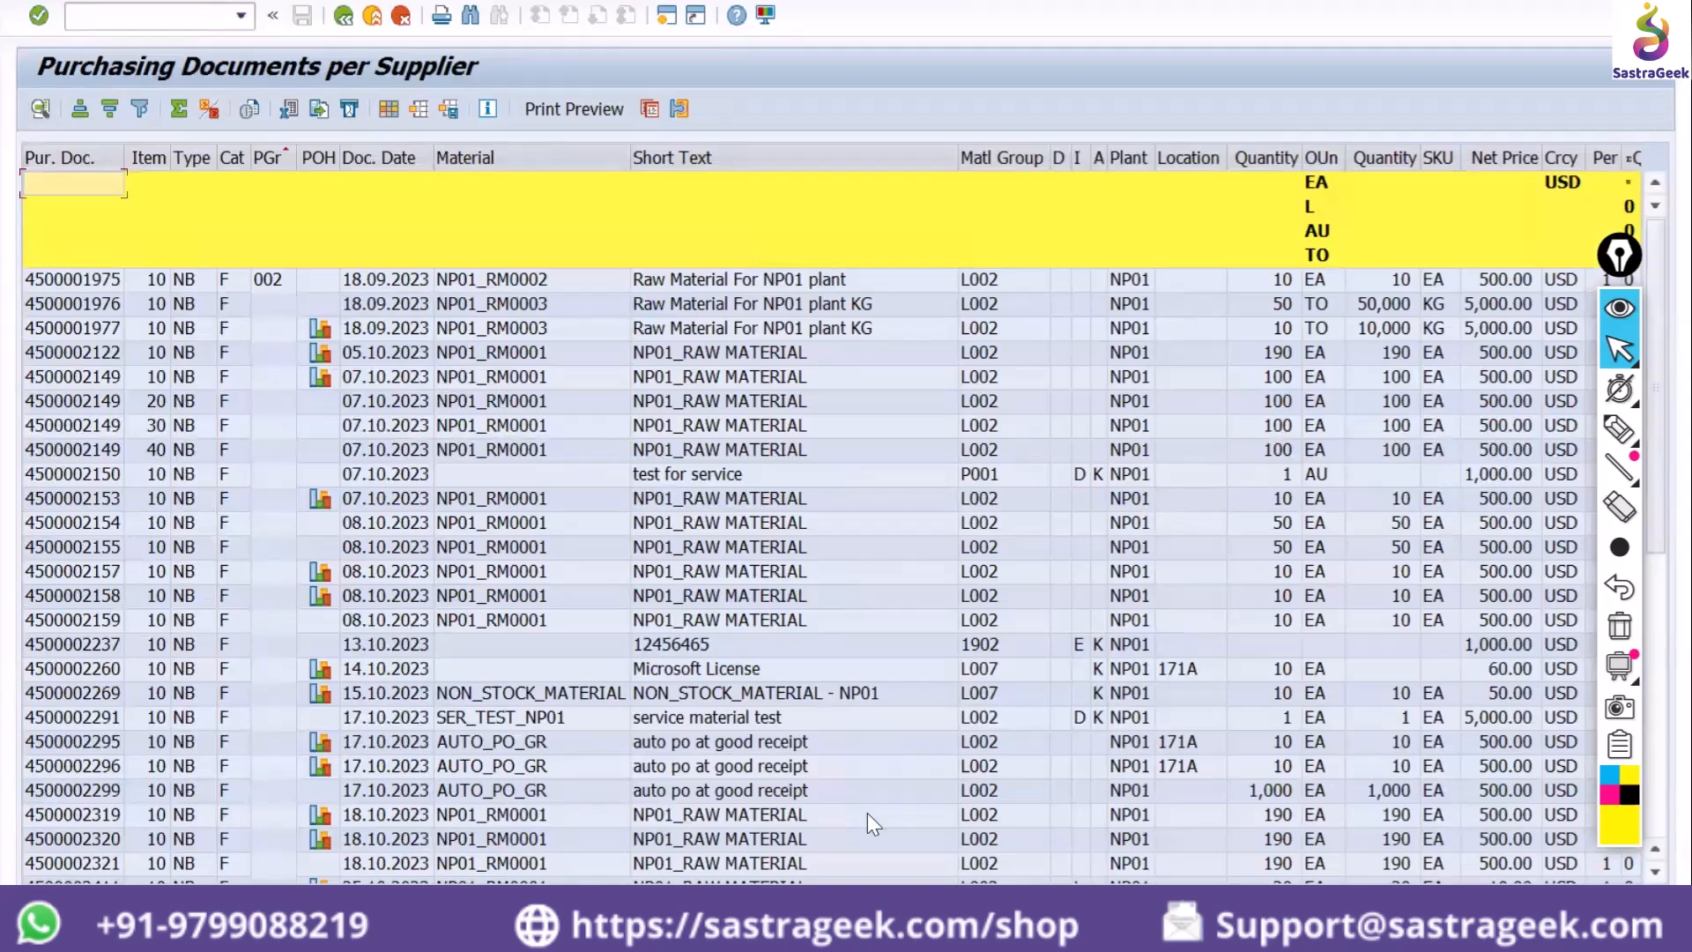
click(344, 15)
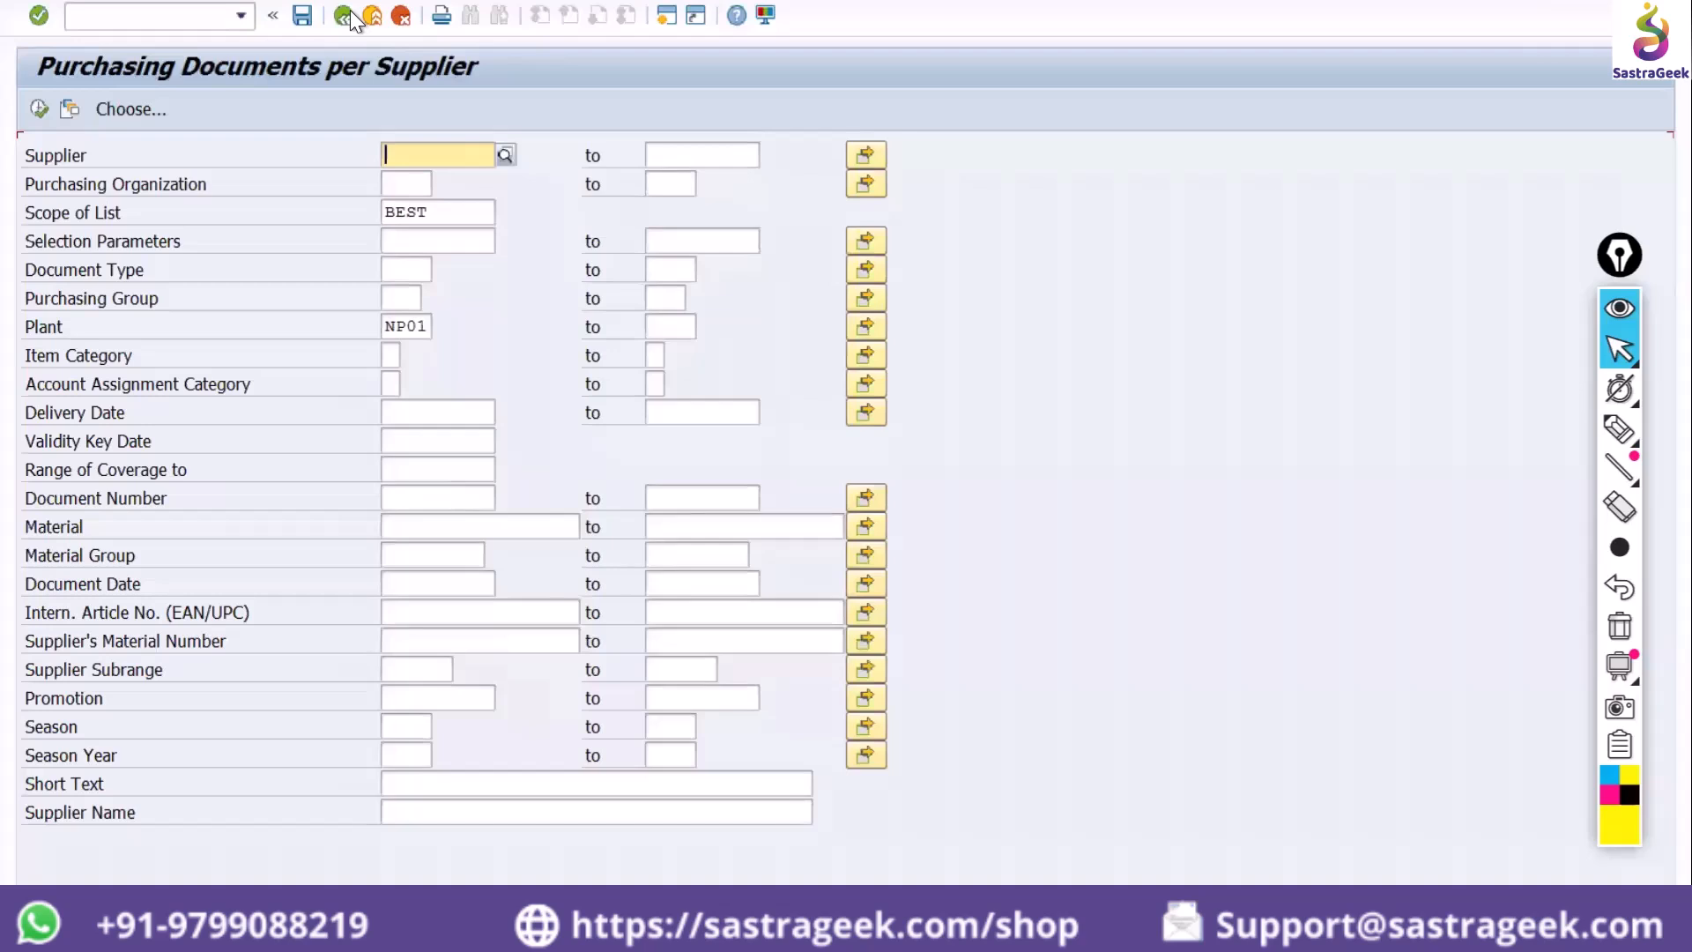
Leave the report for the Create Purchase Order transaction with the command /nme21n
click(123, 27)
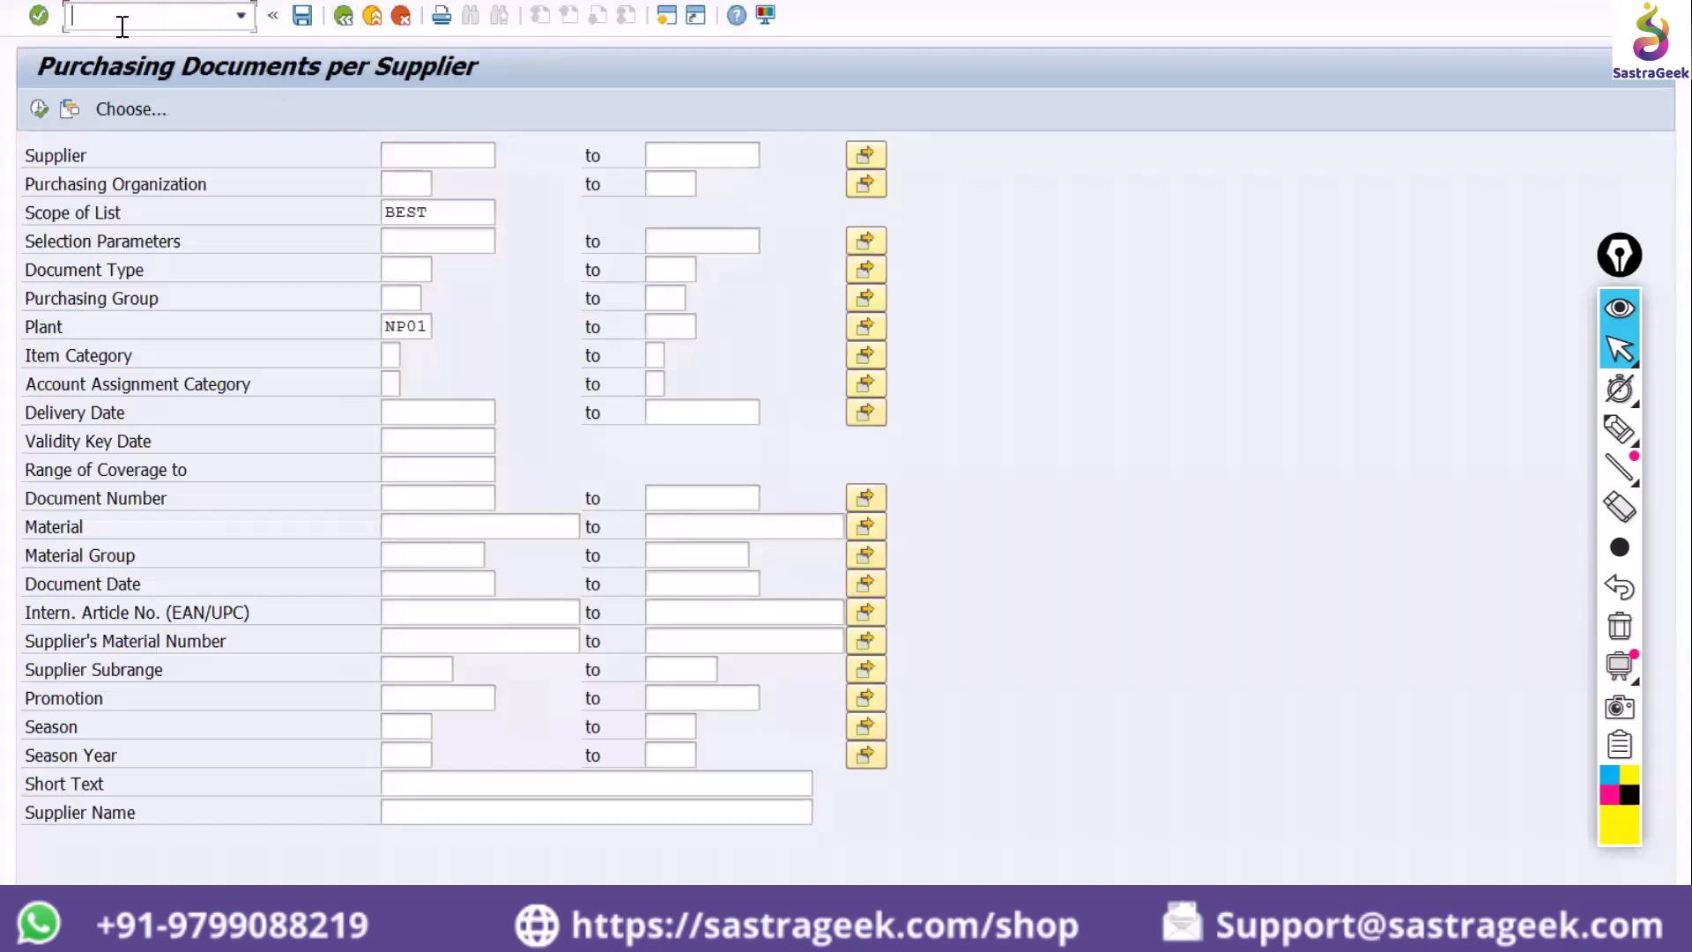
text(/nme21n)
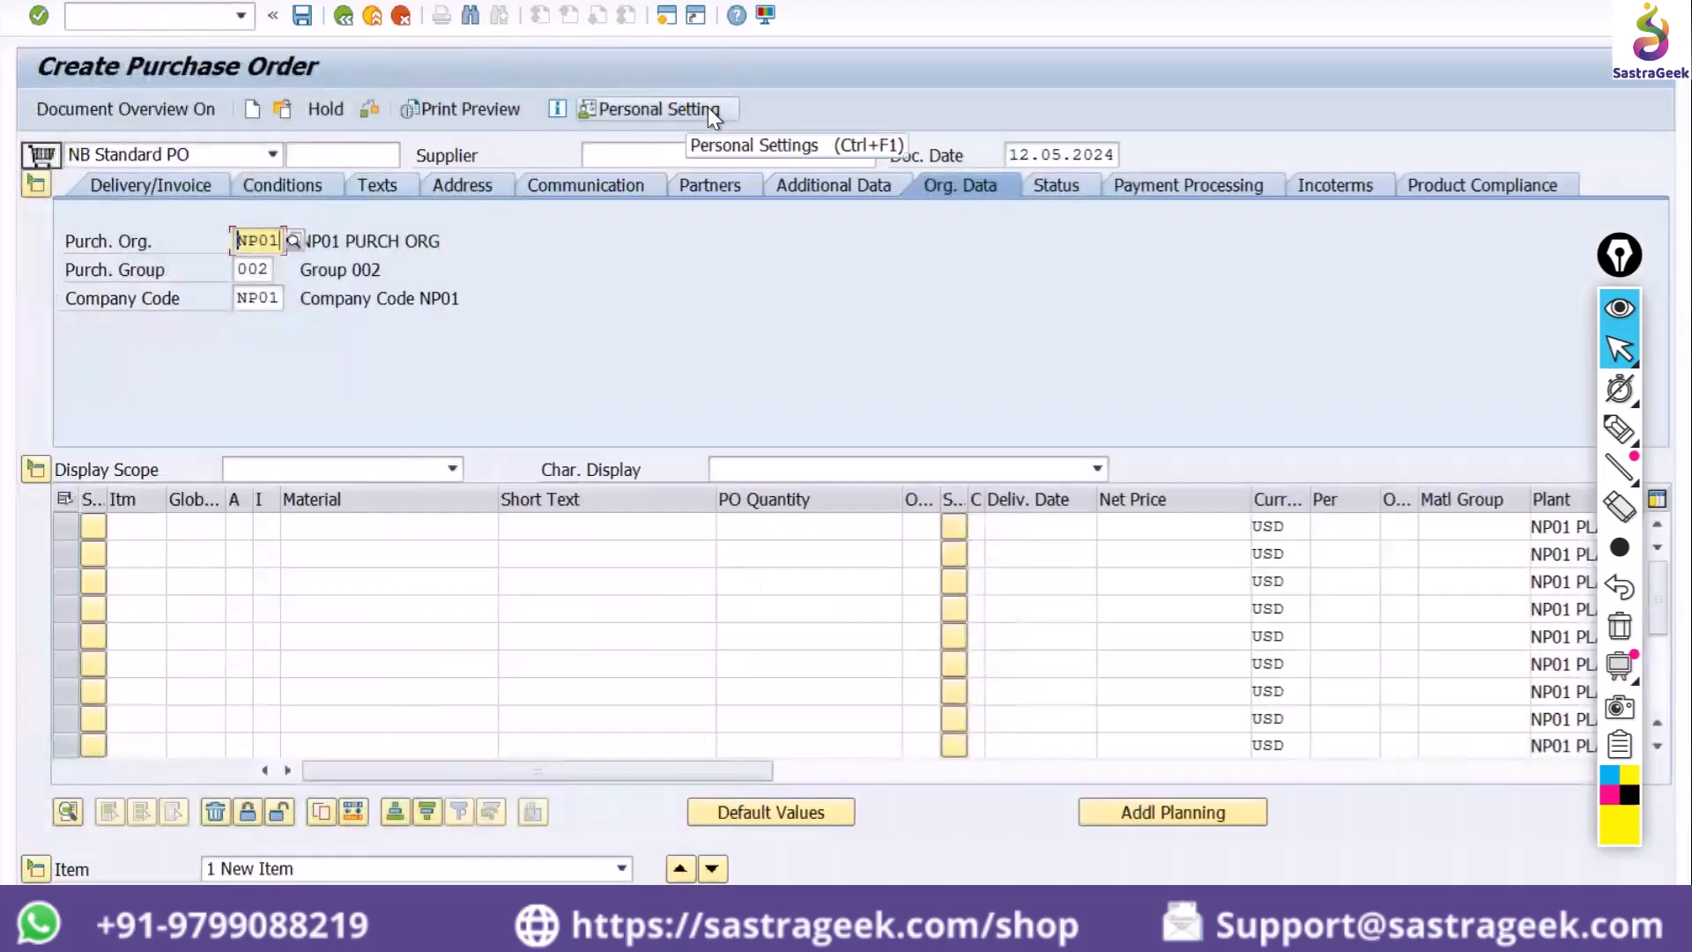
In the purchase order's Personal Settings, save NPB Standard PO - NP01 as the default document type for the PO header
click(709, 109)
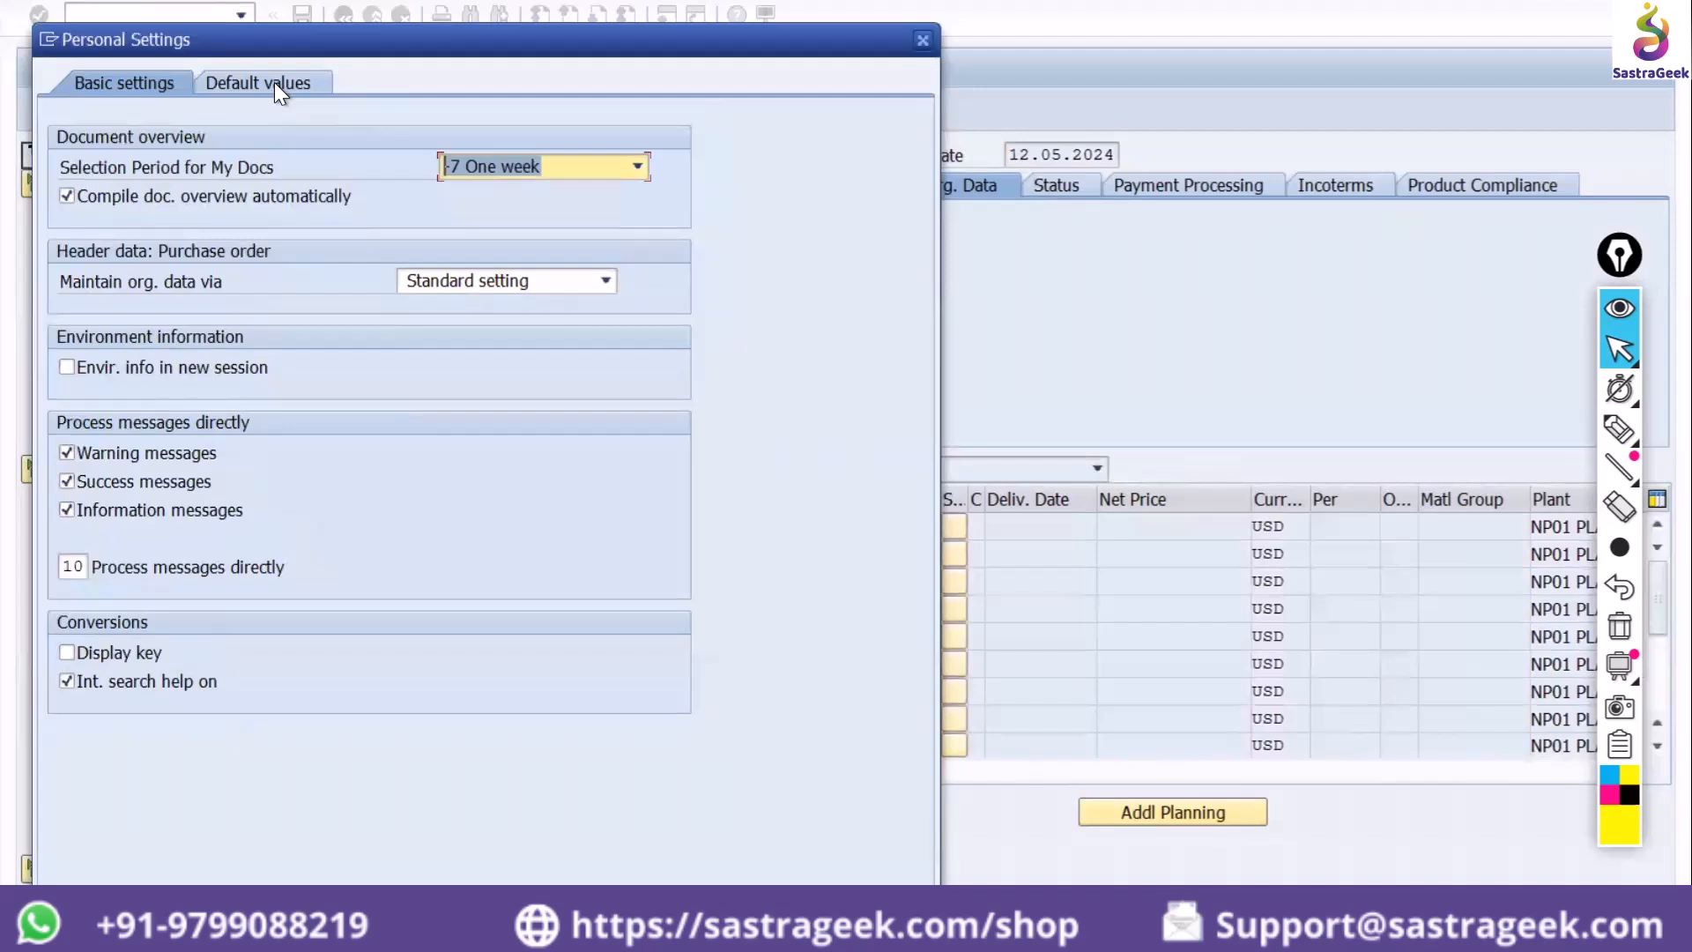
click(275, 84)
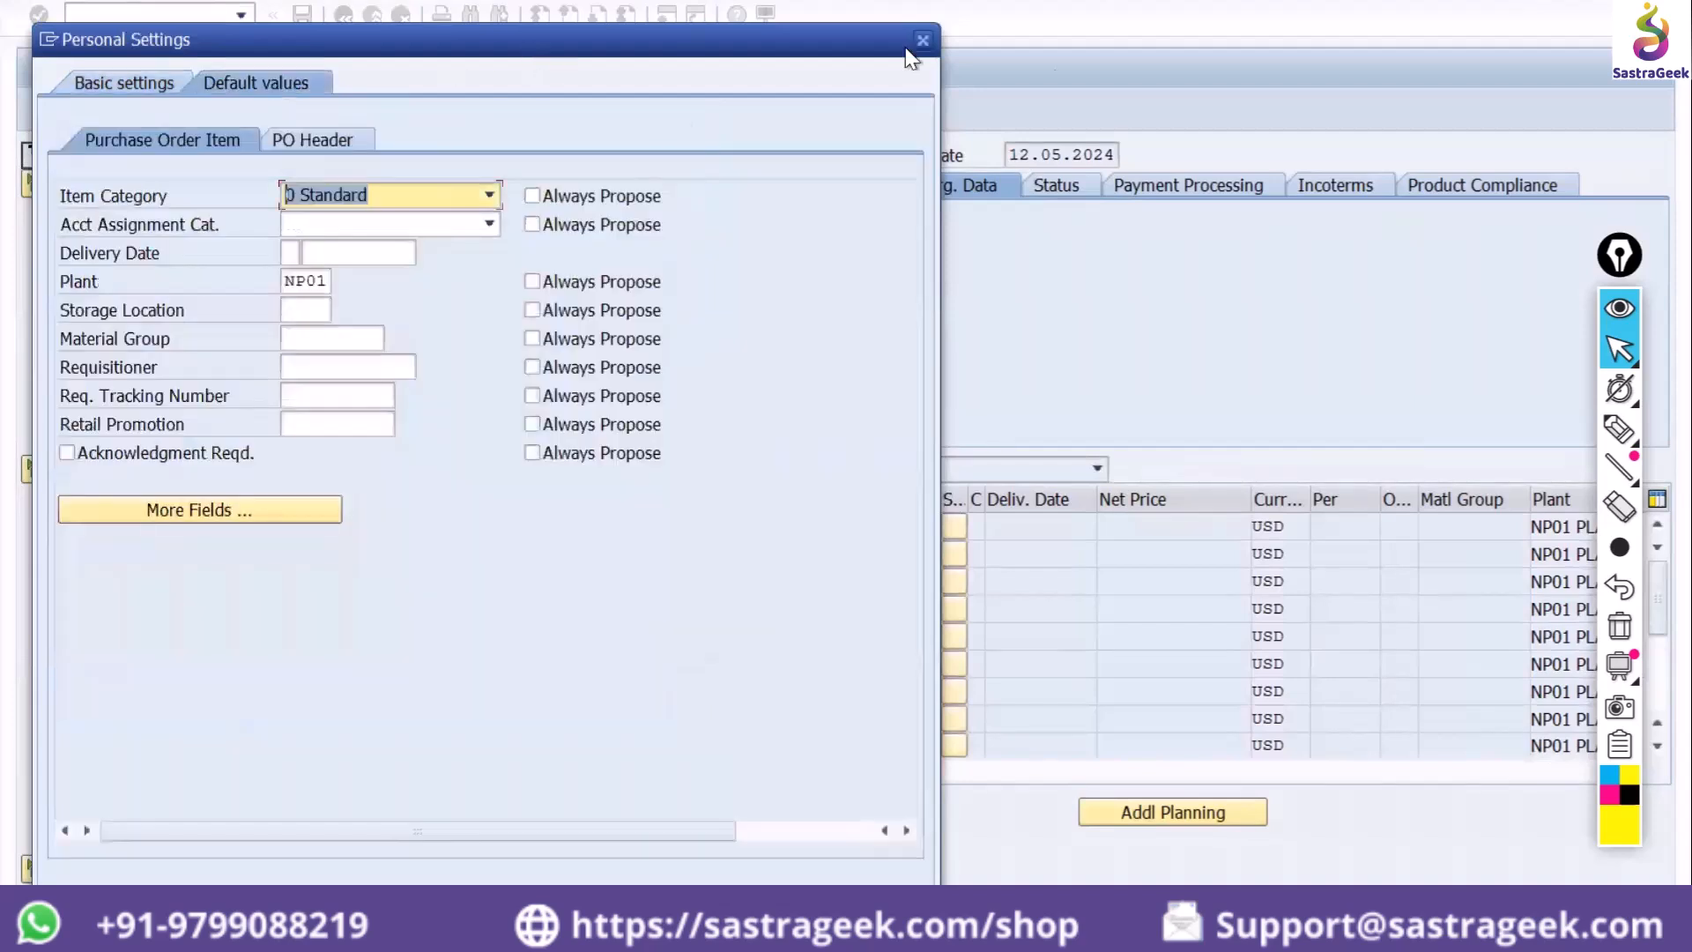
drag(905, 48, 1191, 64)
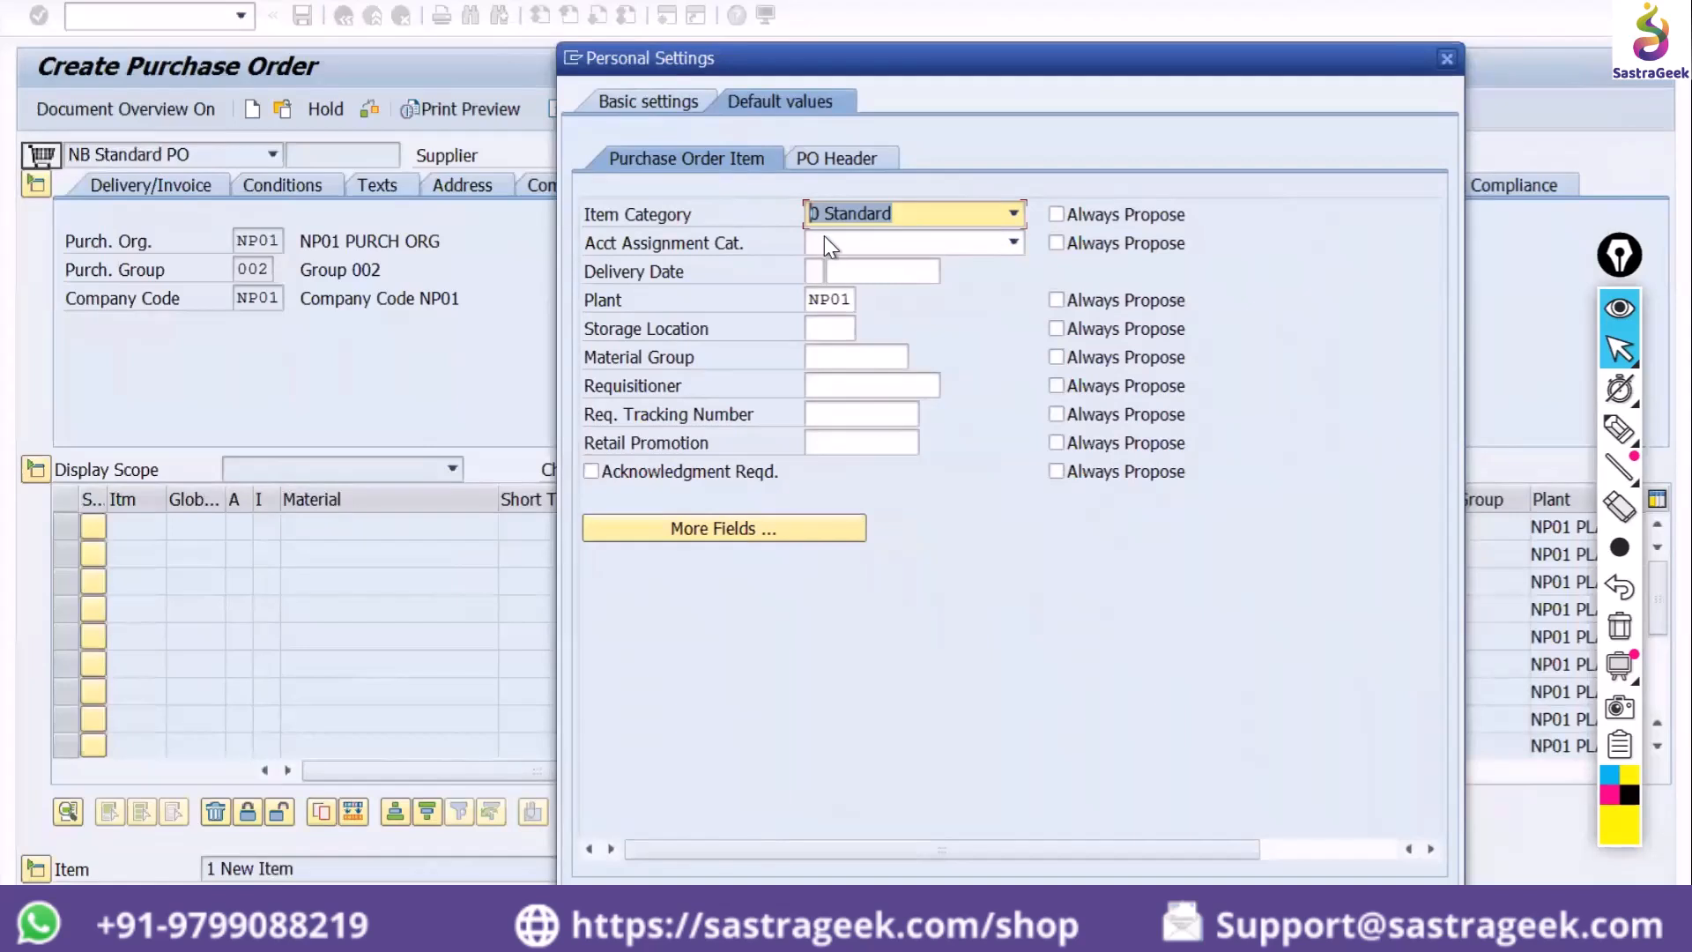
click(835, 154)
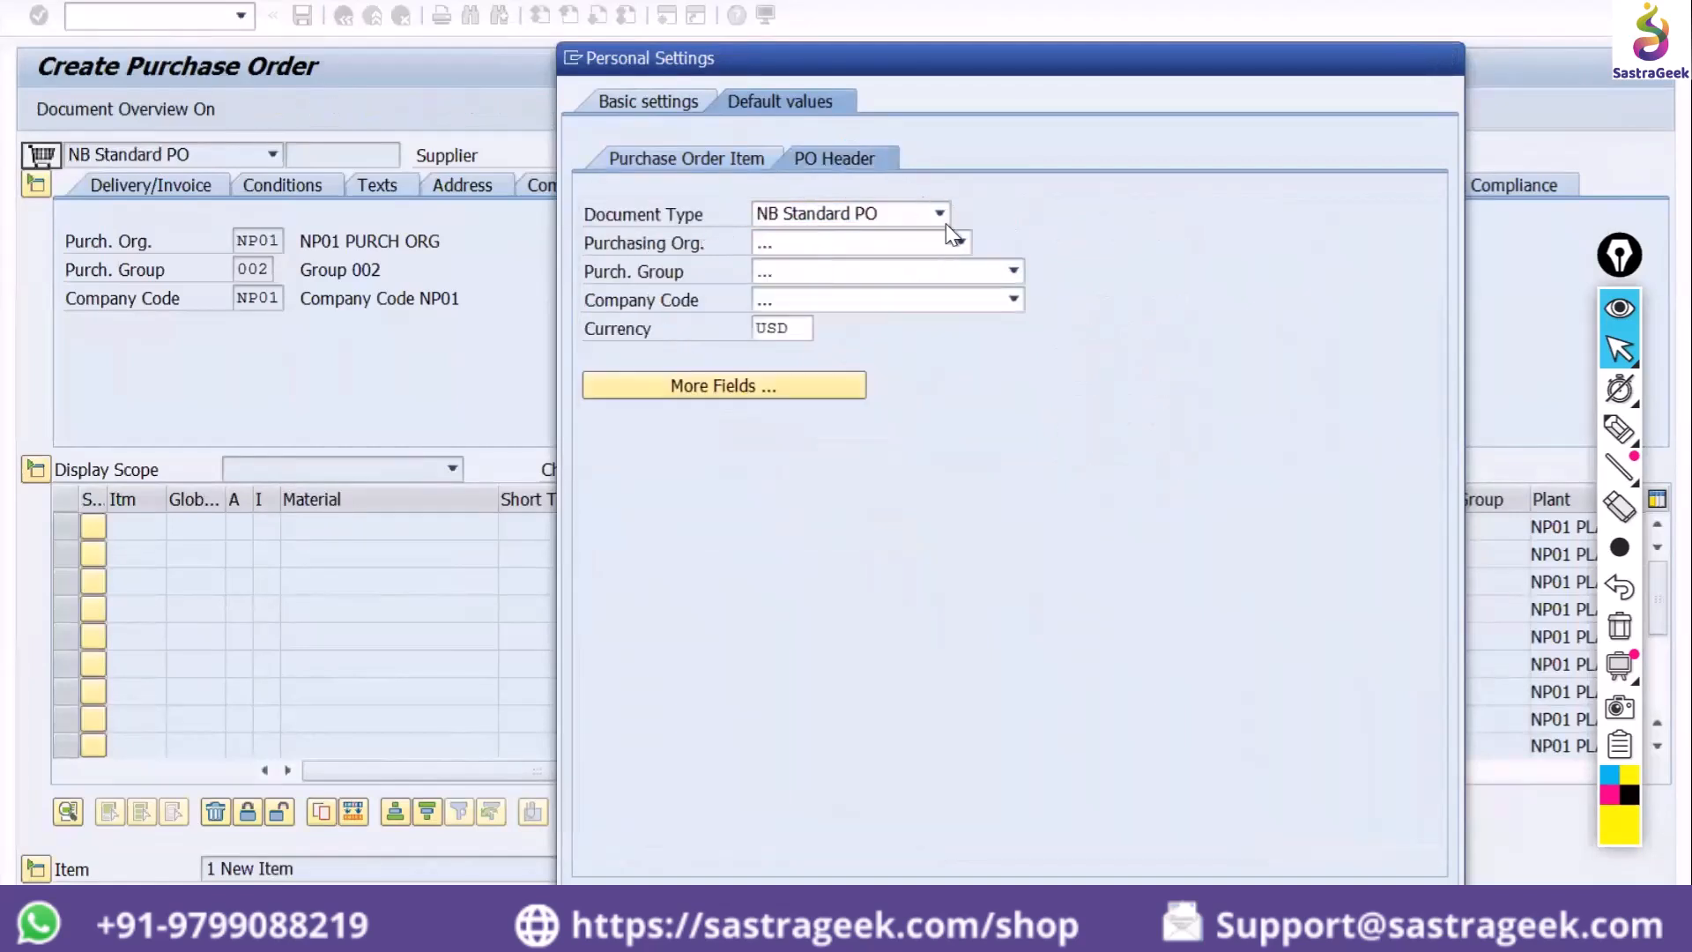
click(940, 213)
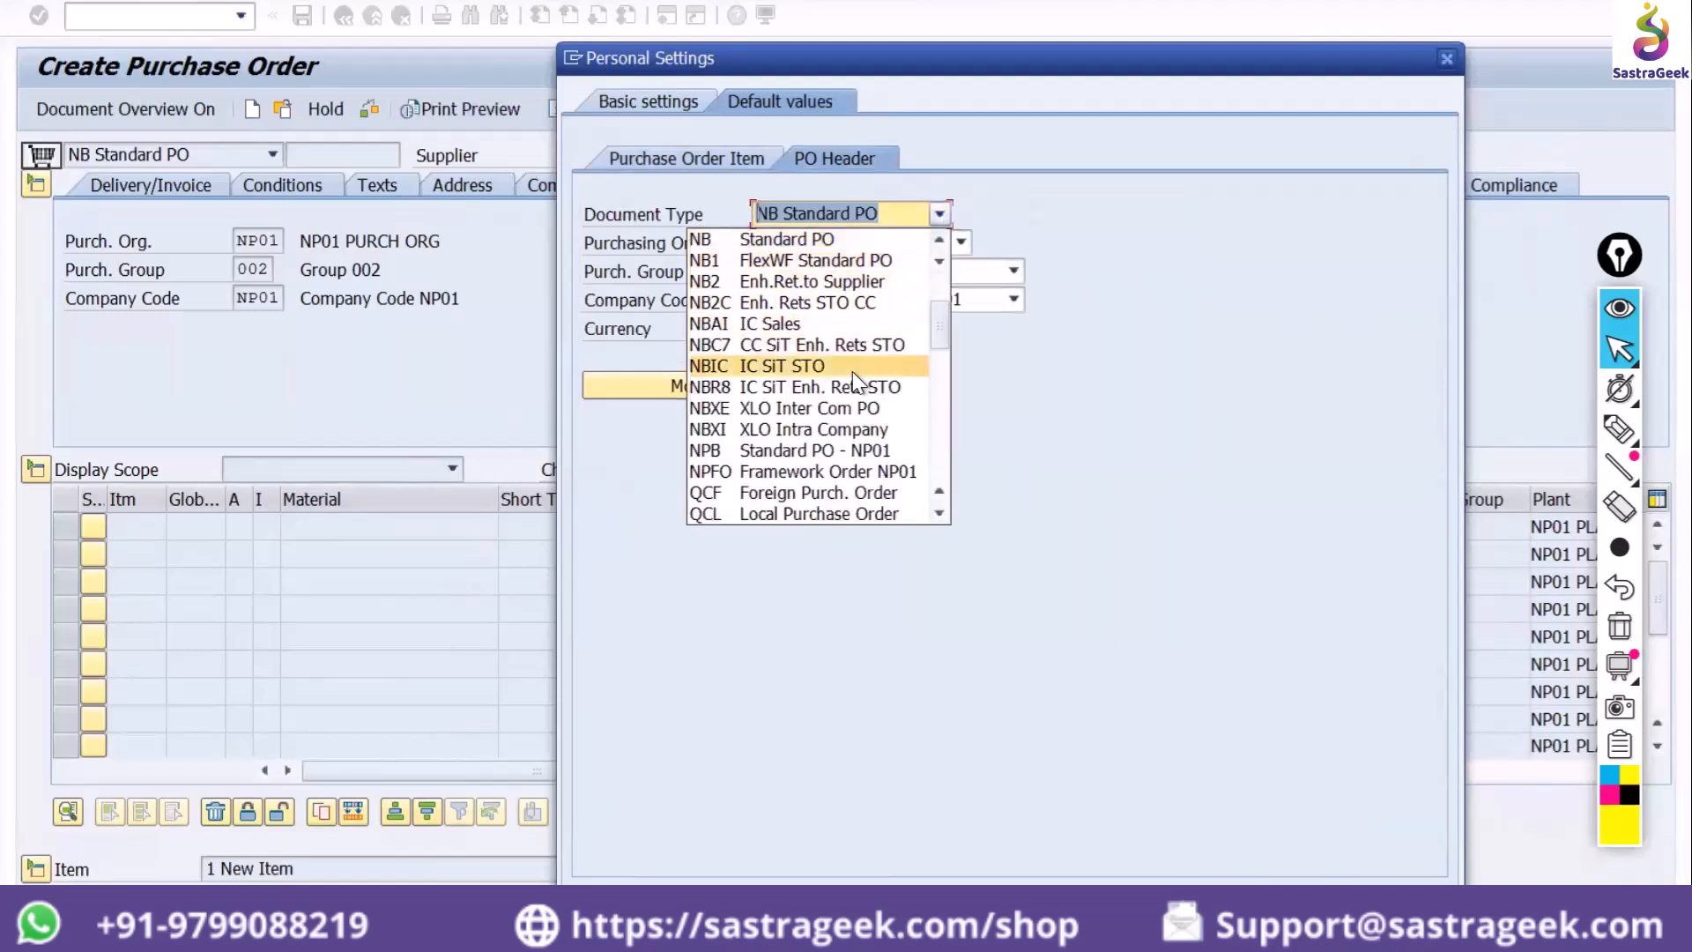
click(839, 451)
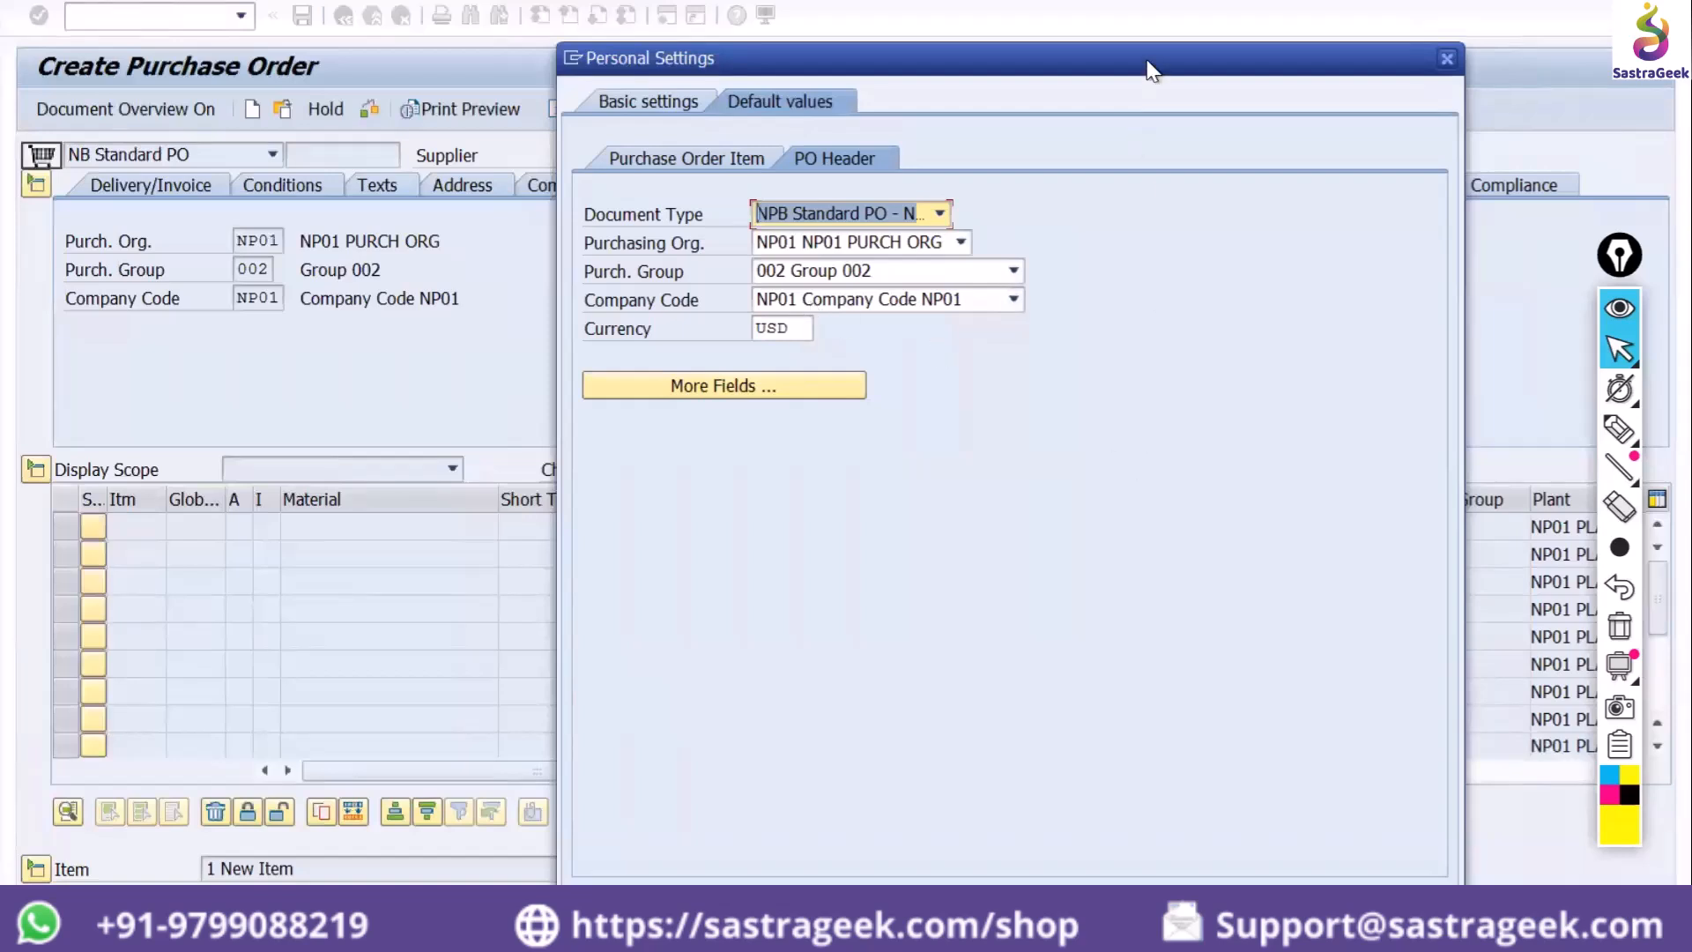
drag(1150, 70, 957, 0)
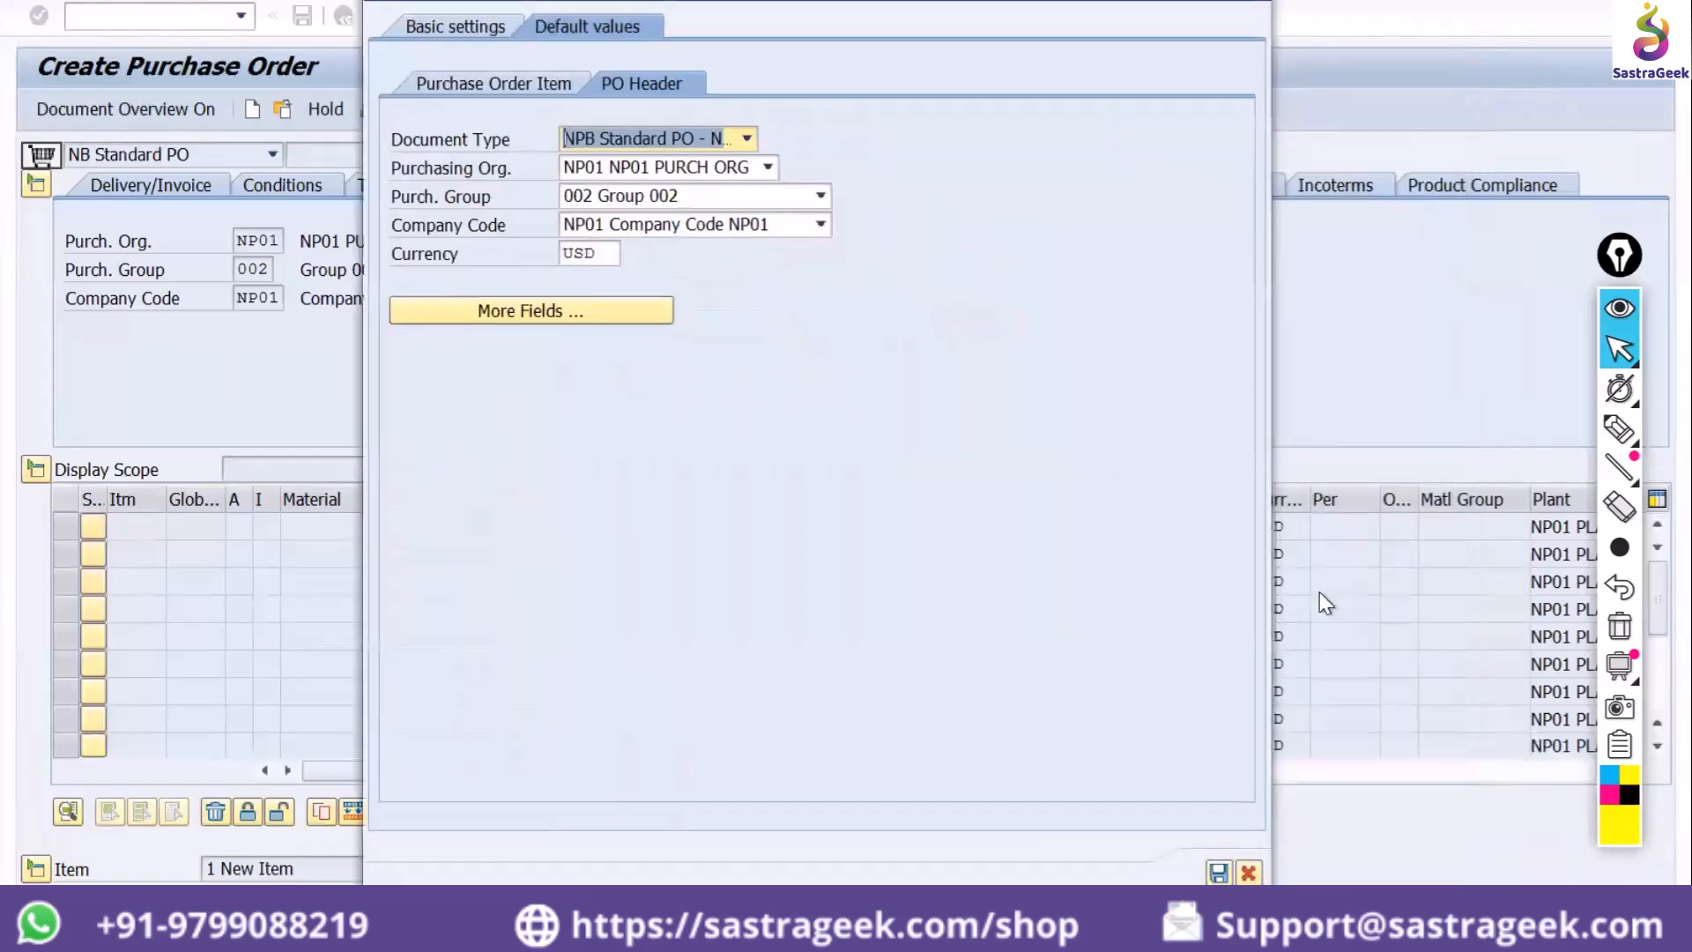
click(1219, 862)
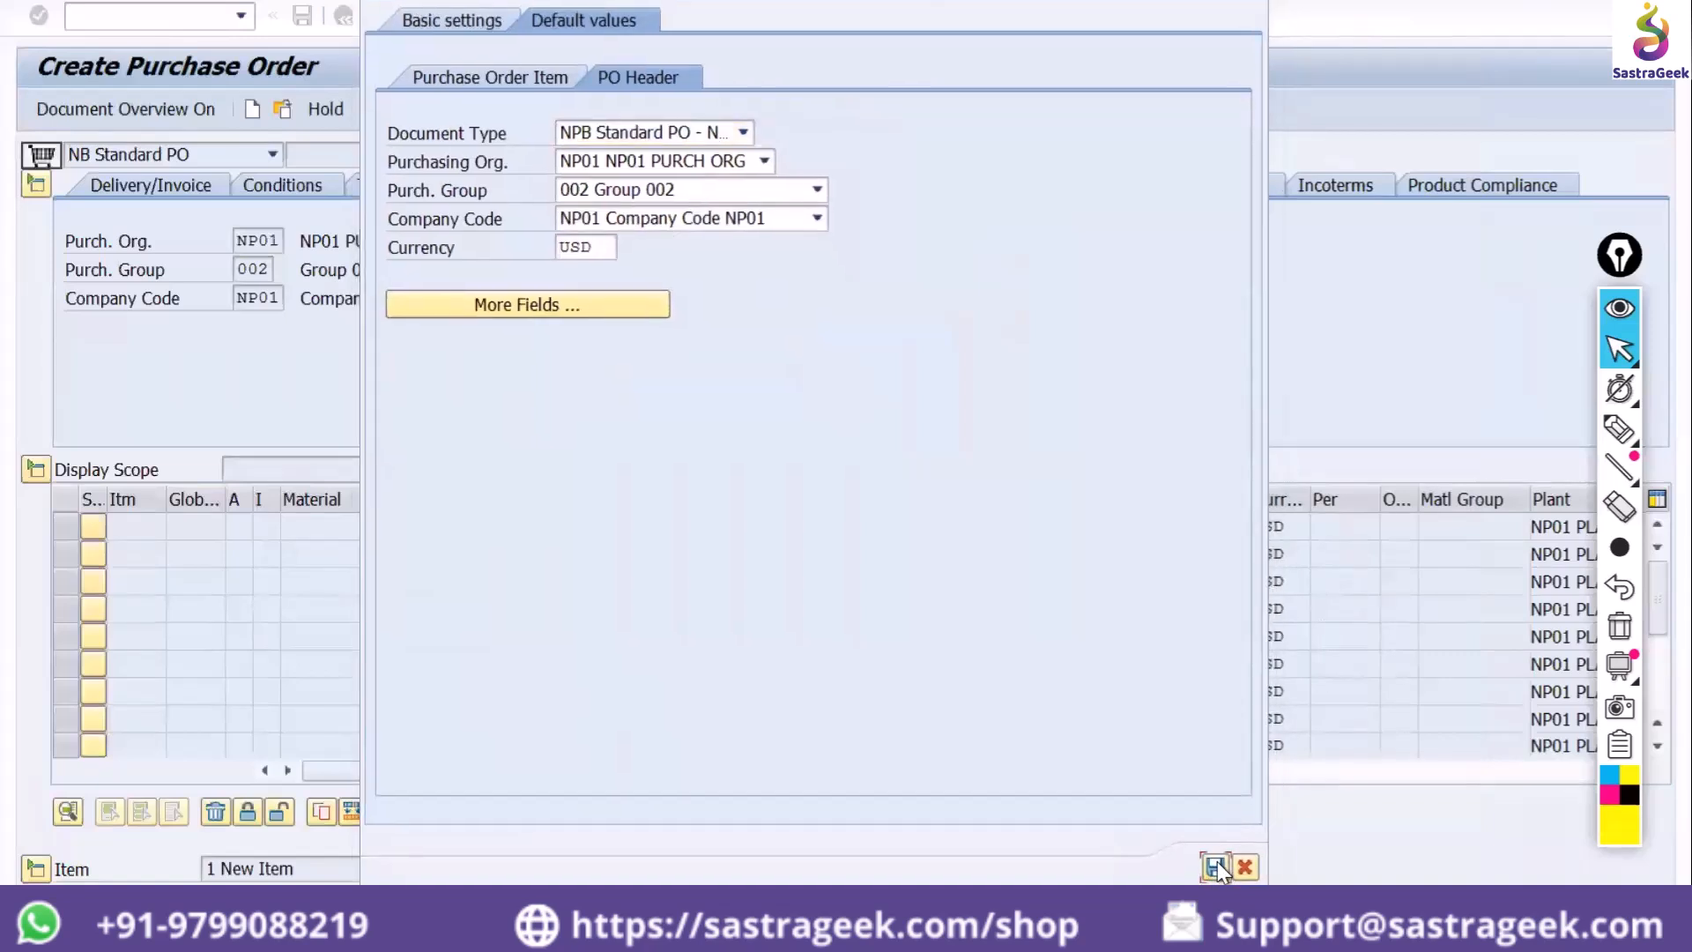
Restart the Create Purchase Order transaction with the command /nme21n so the saved default is applied
click(164, 11)
text(/nme21)
key(Return)
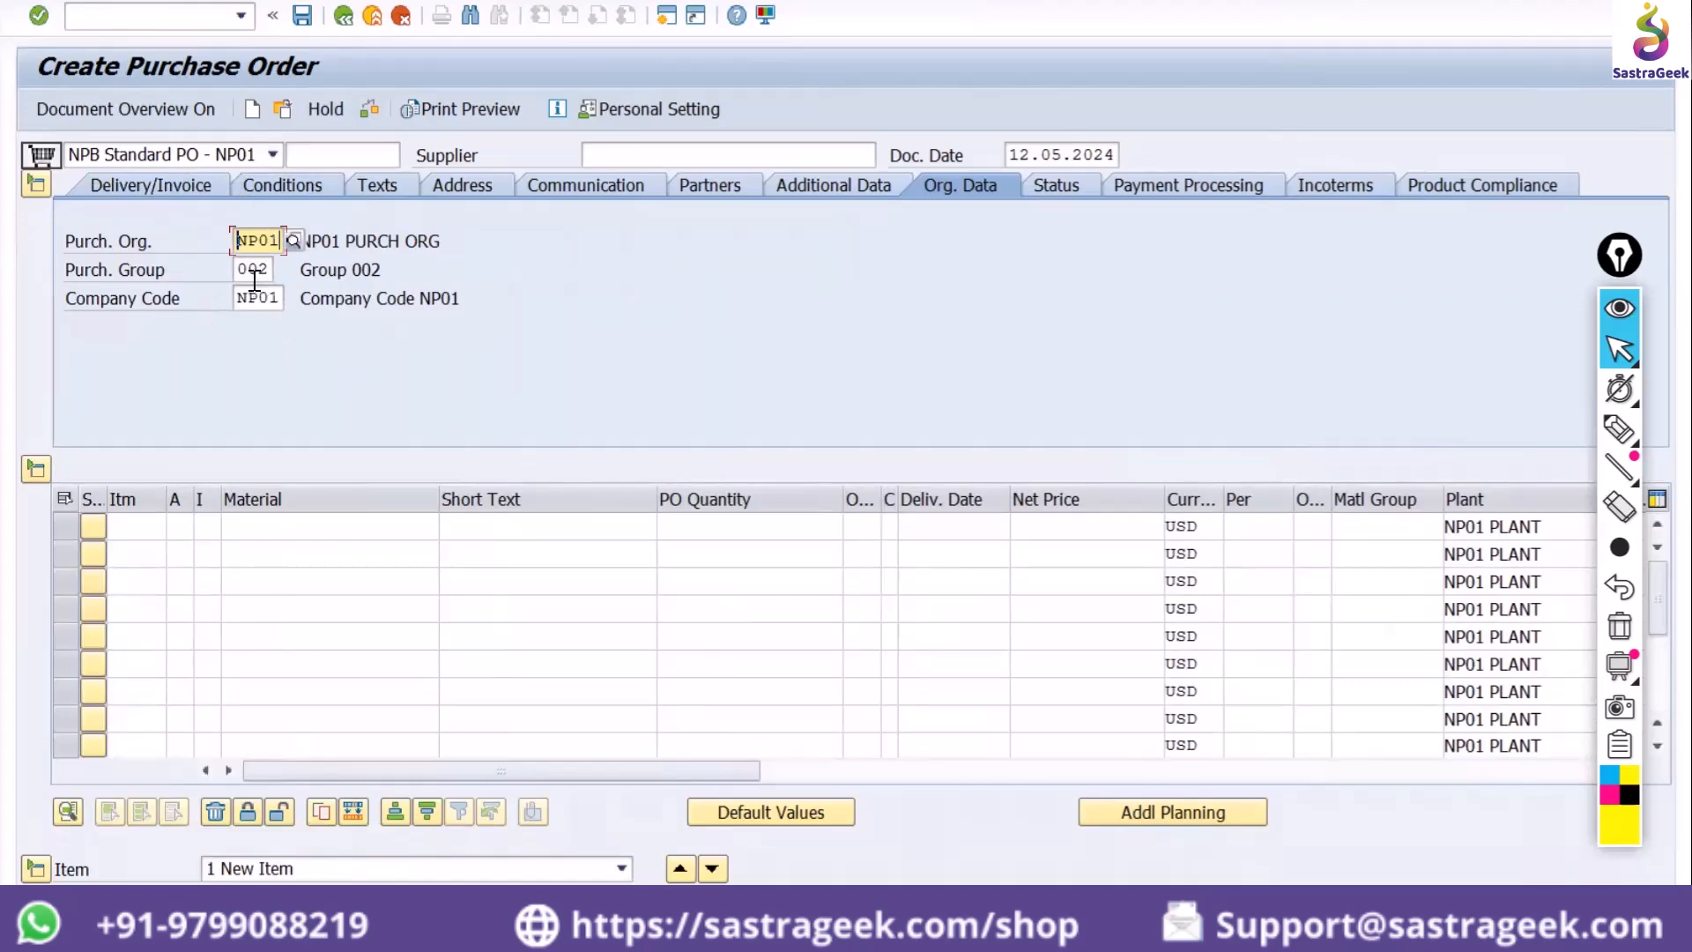
Review the default values in Personal Settings and the additional fields available for purchase order items and the PO header
key(ctrl+a)
click(632, 108)
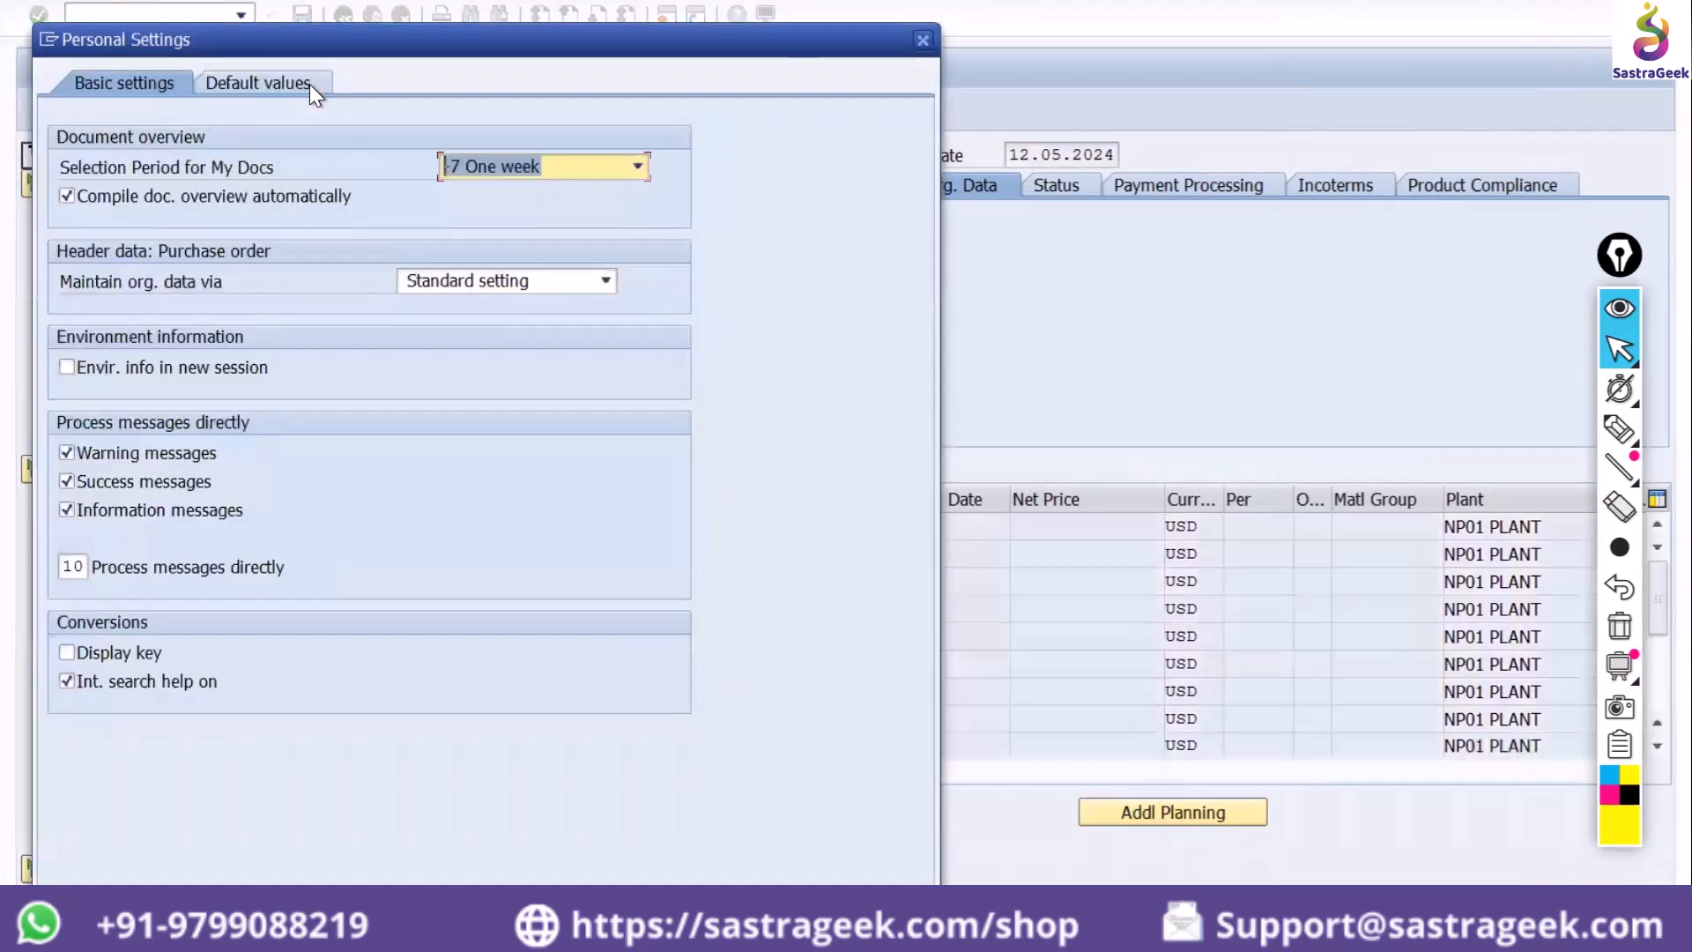
click(309, 82)
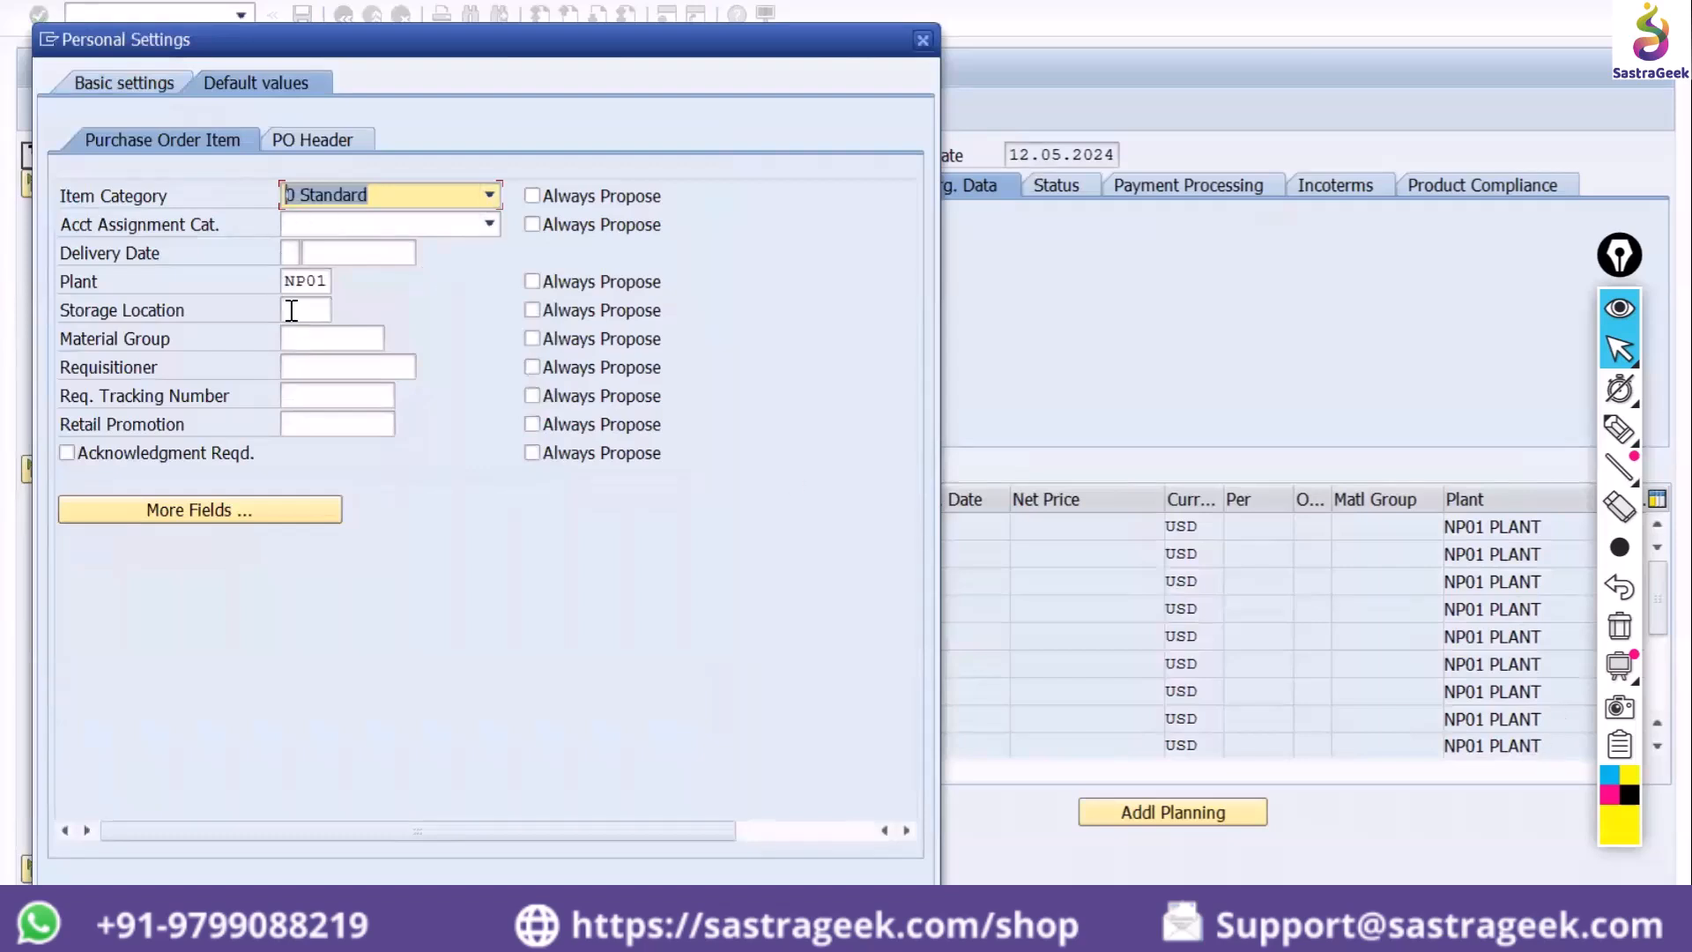
click(325, 371)
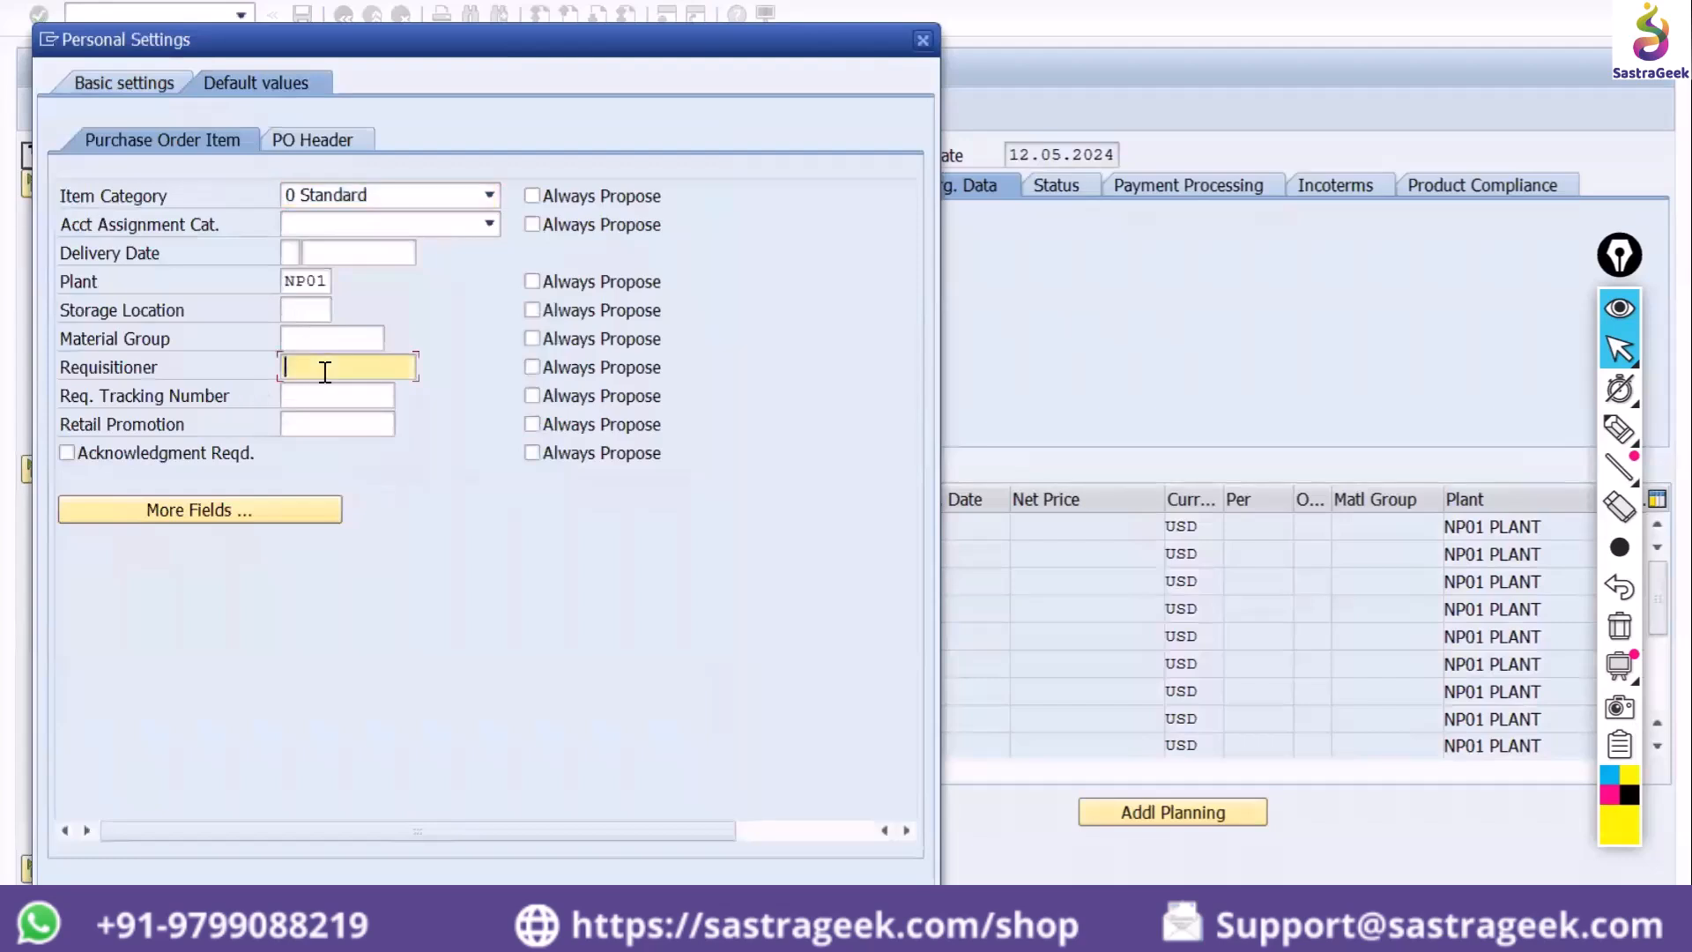
click(258, 508)
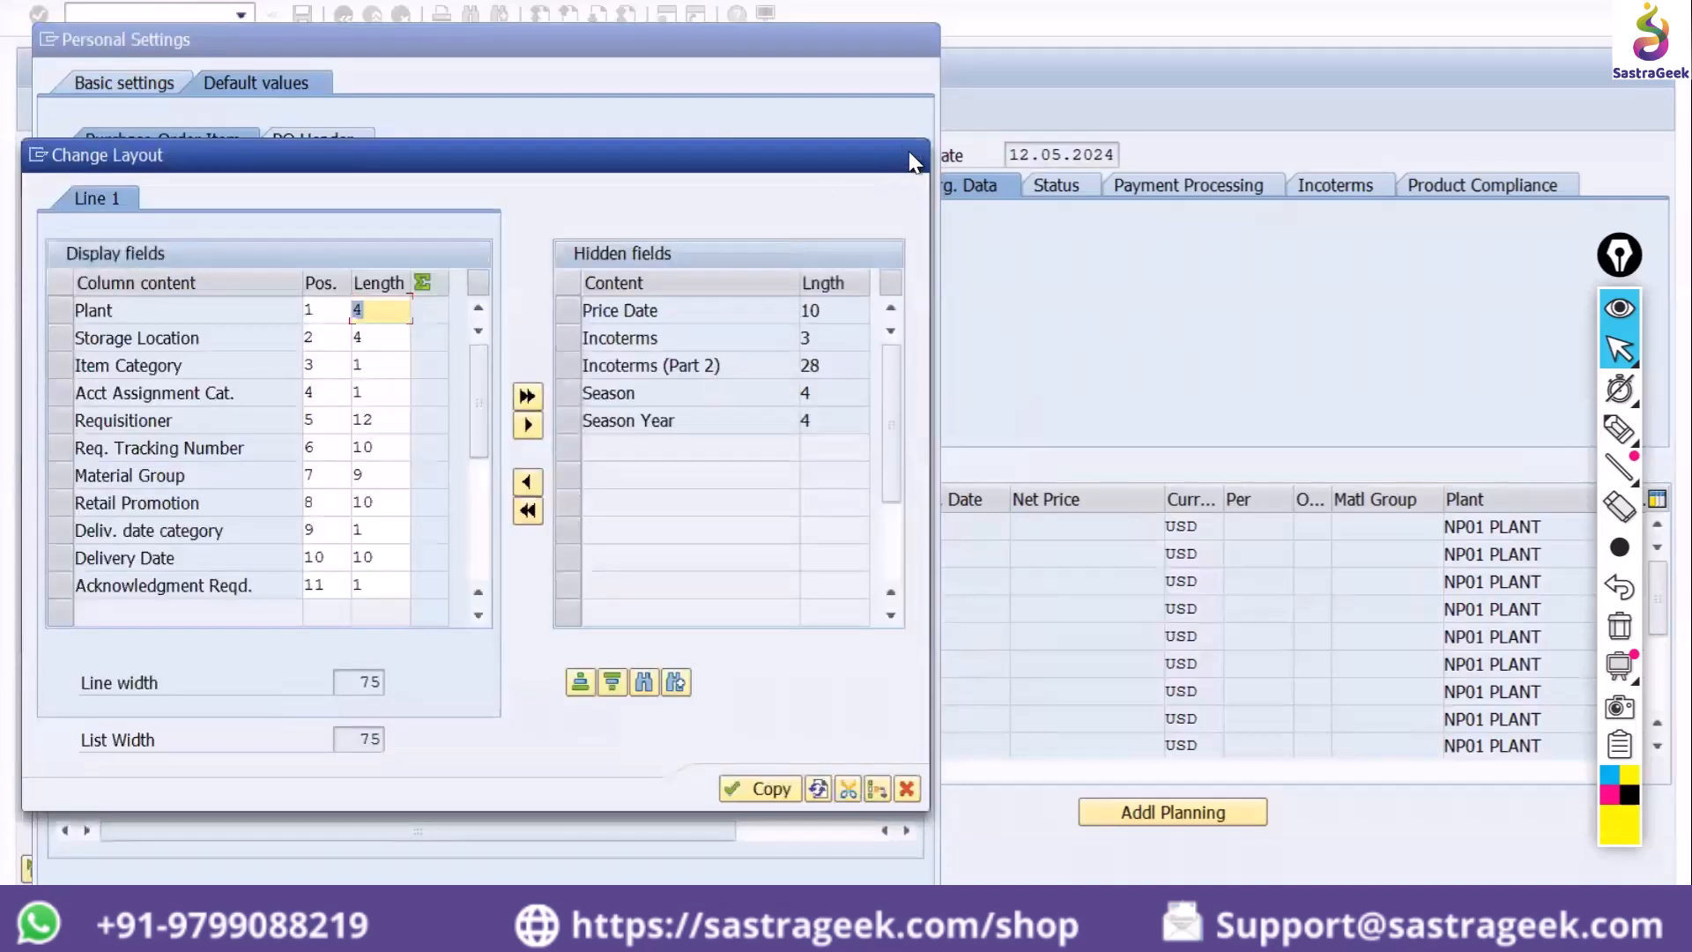
click(911, 157)
click(326, 143)
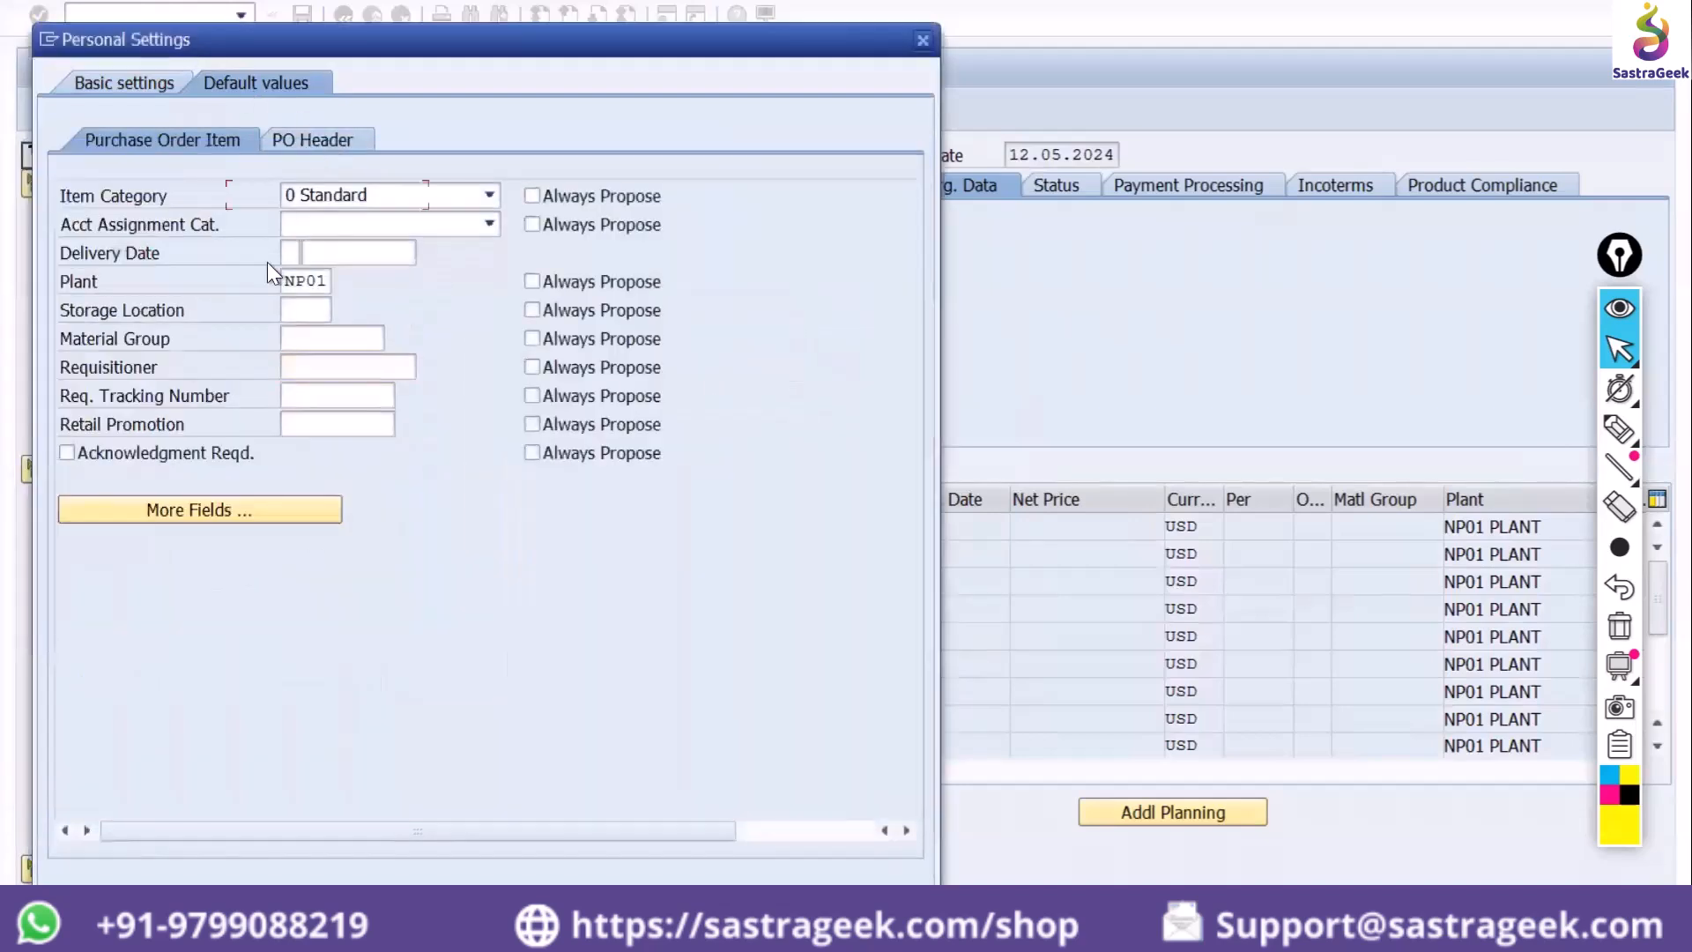
click(252, 365)
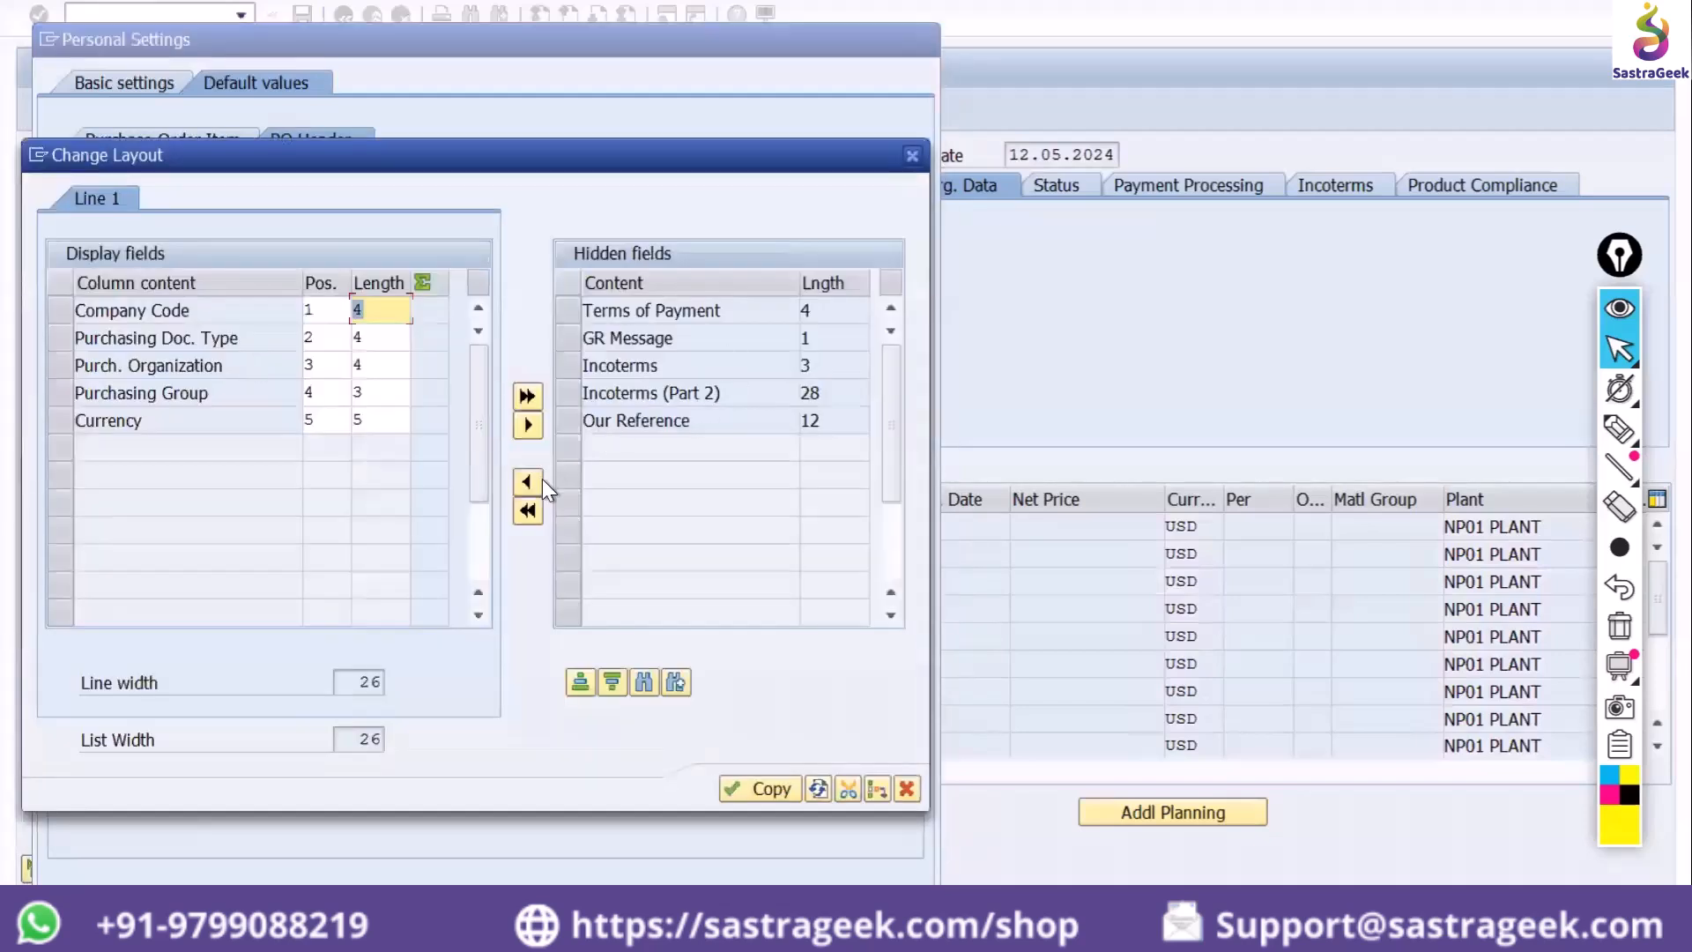
click(776, 788)
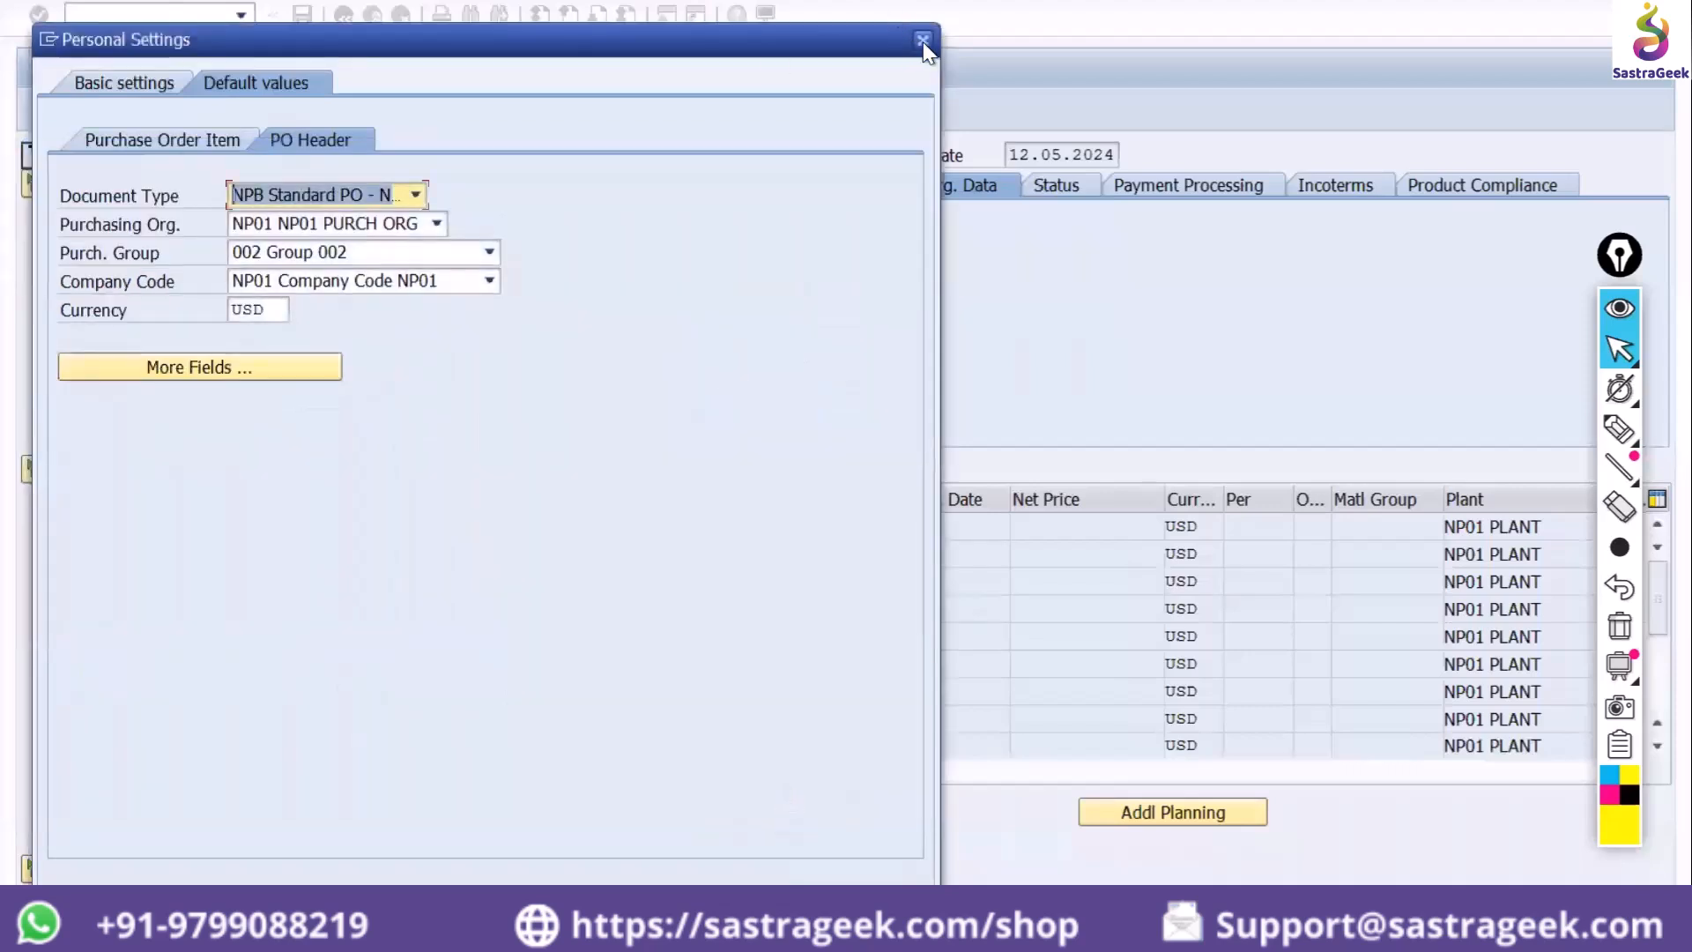
click(923, 40)
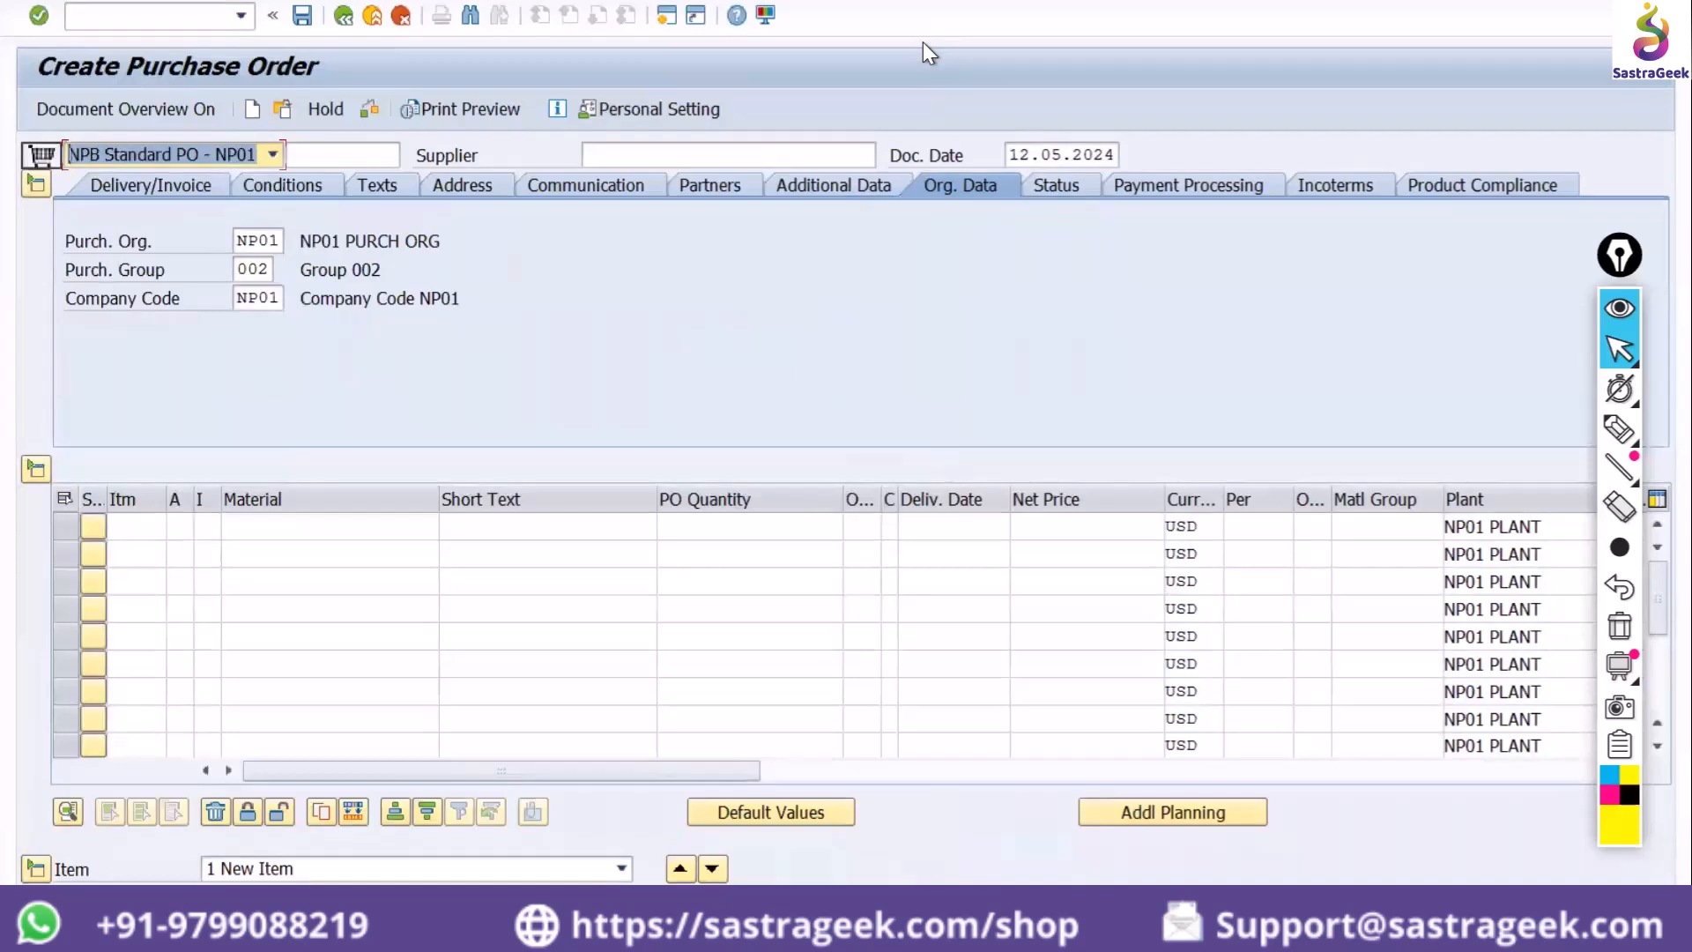
Return to SAP Easy Access with /n and open the Create Sales Documents transaction VA01
click(144, 22)
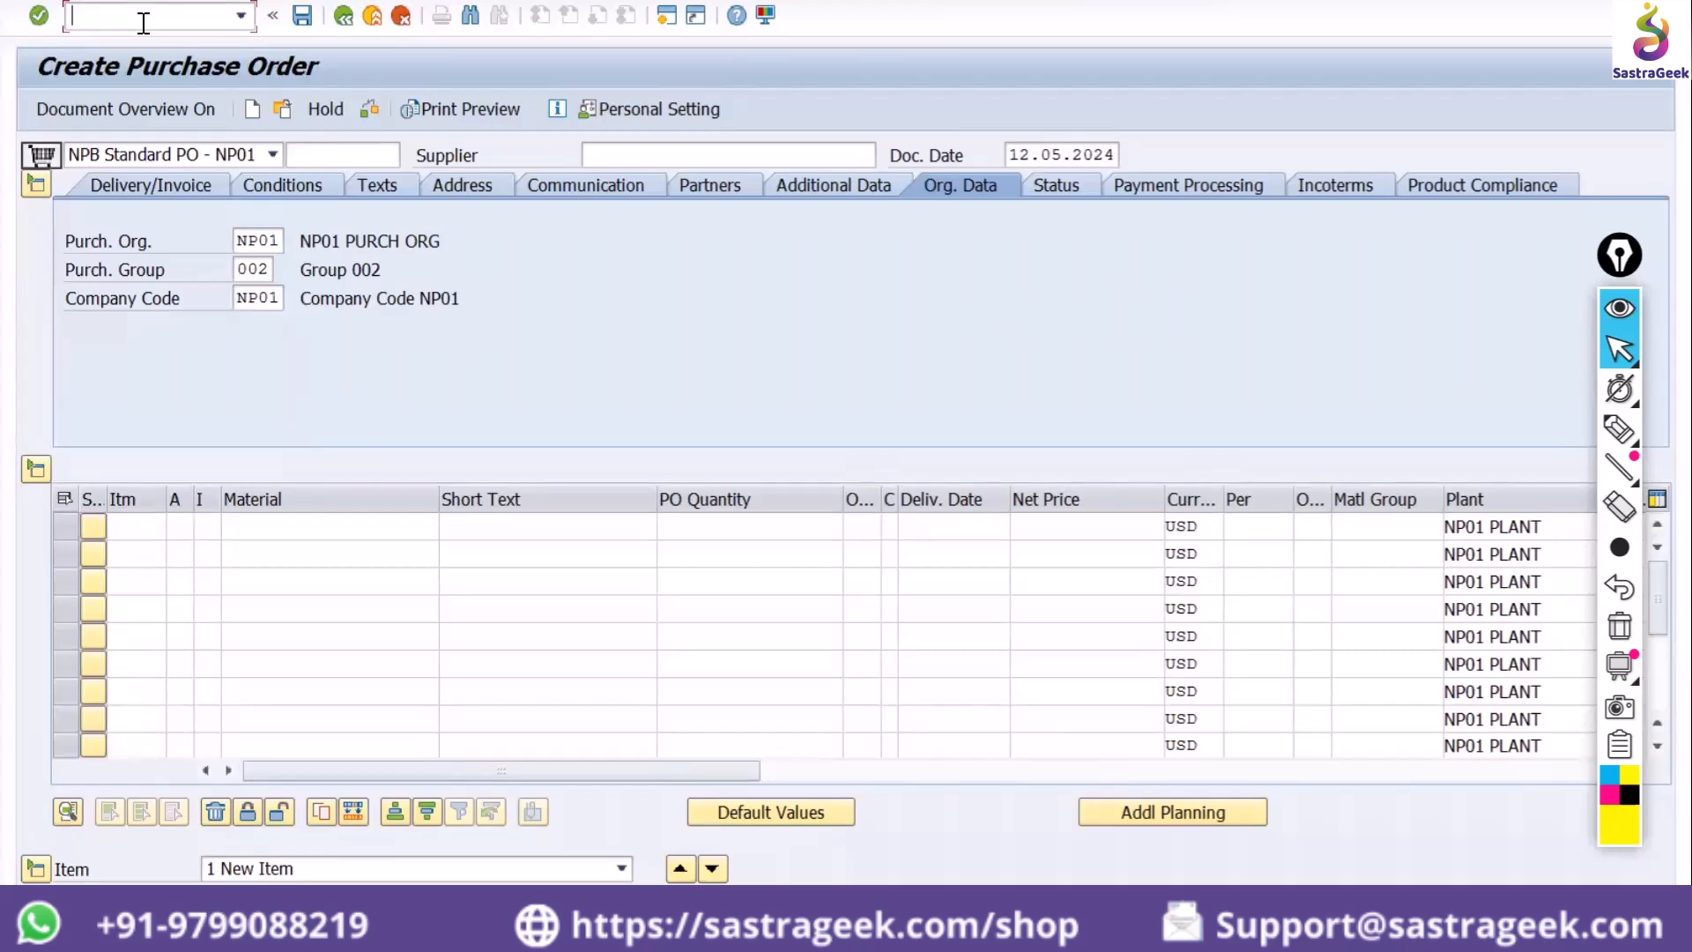
text(/n)
key(Return)
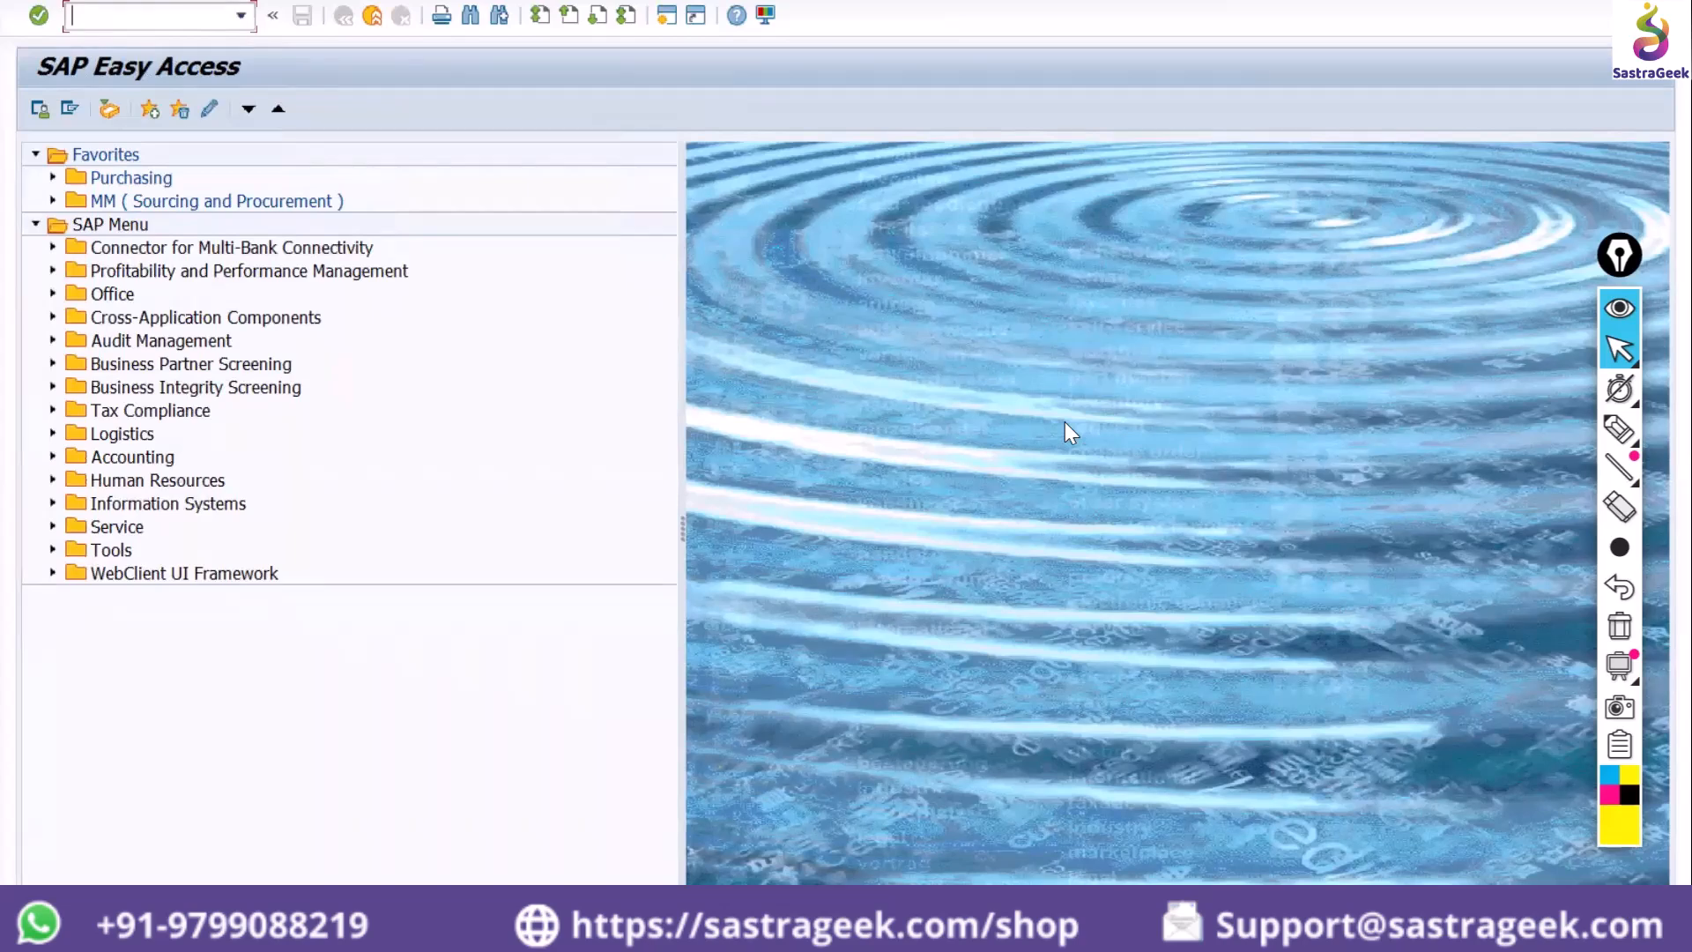
text(va01)
key(Return)
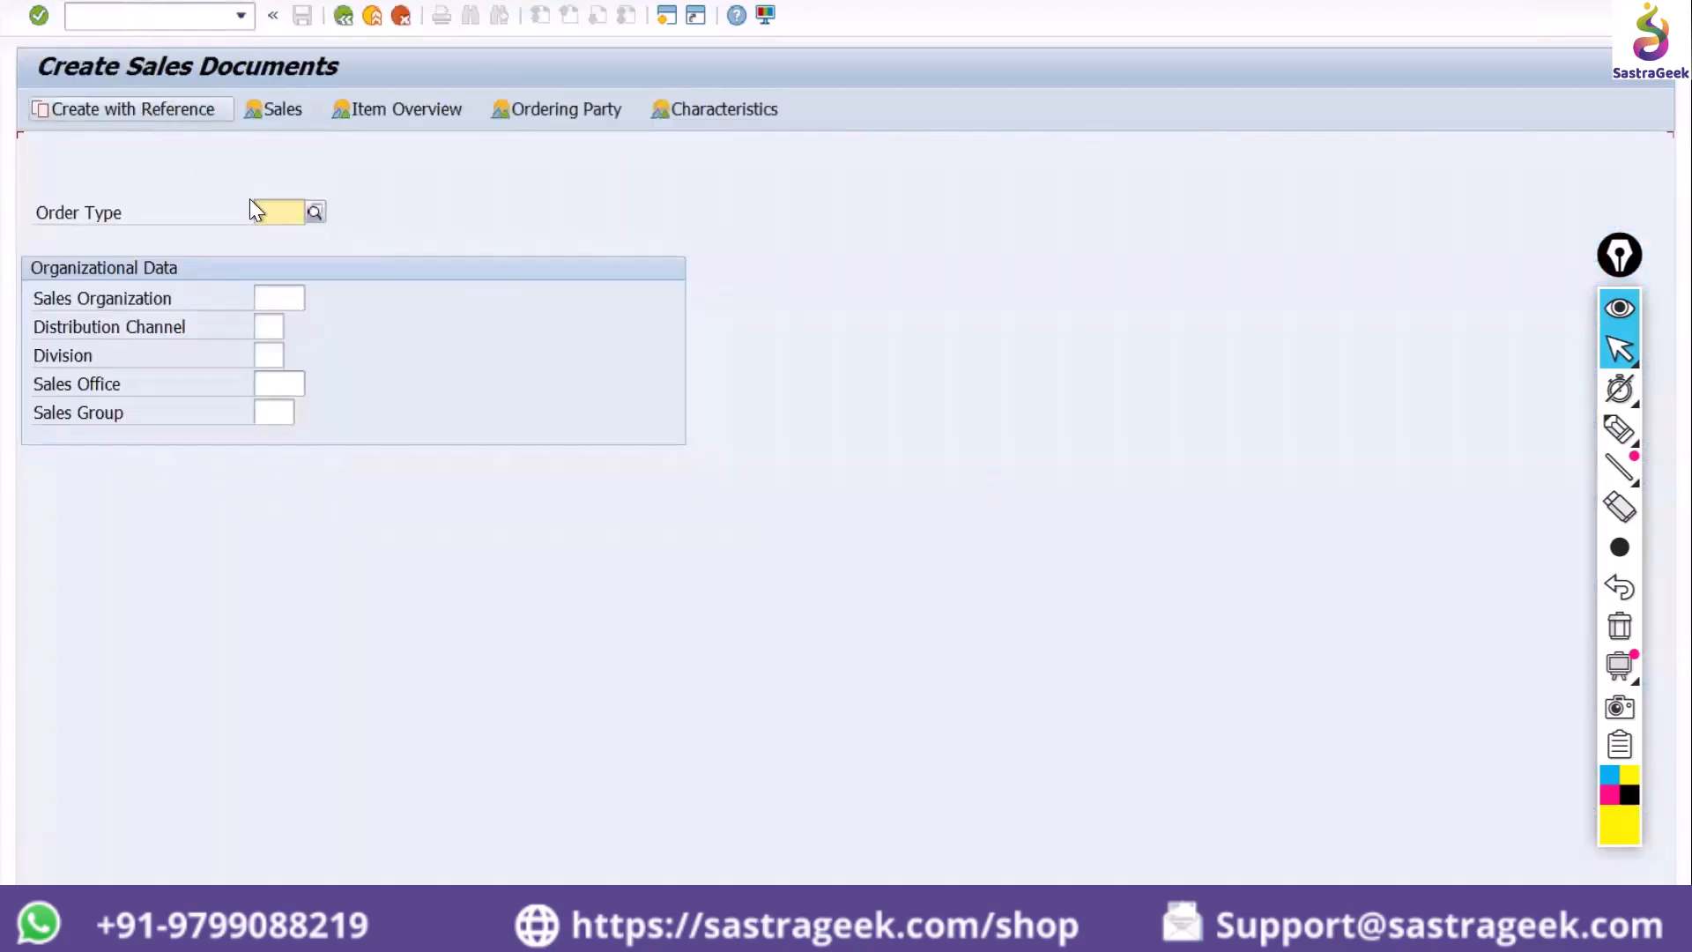
Choose order type DE (DOMESTIC ORDER) from the search help and open the order's overview screen
click(280, 209)
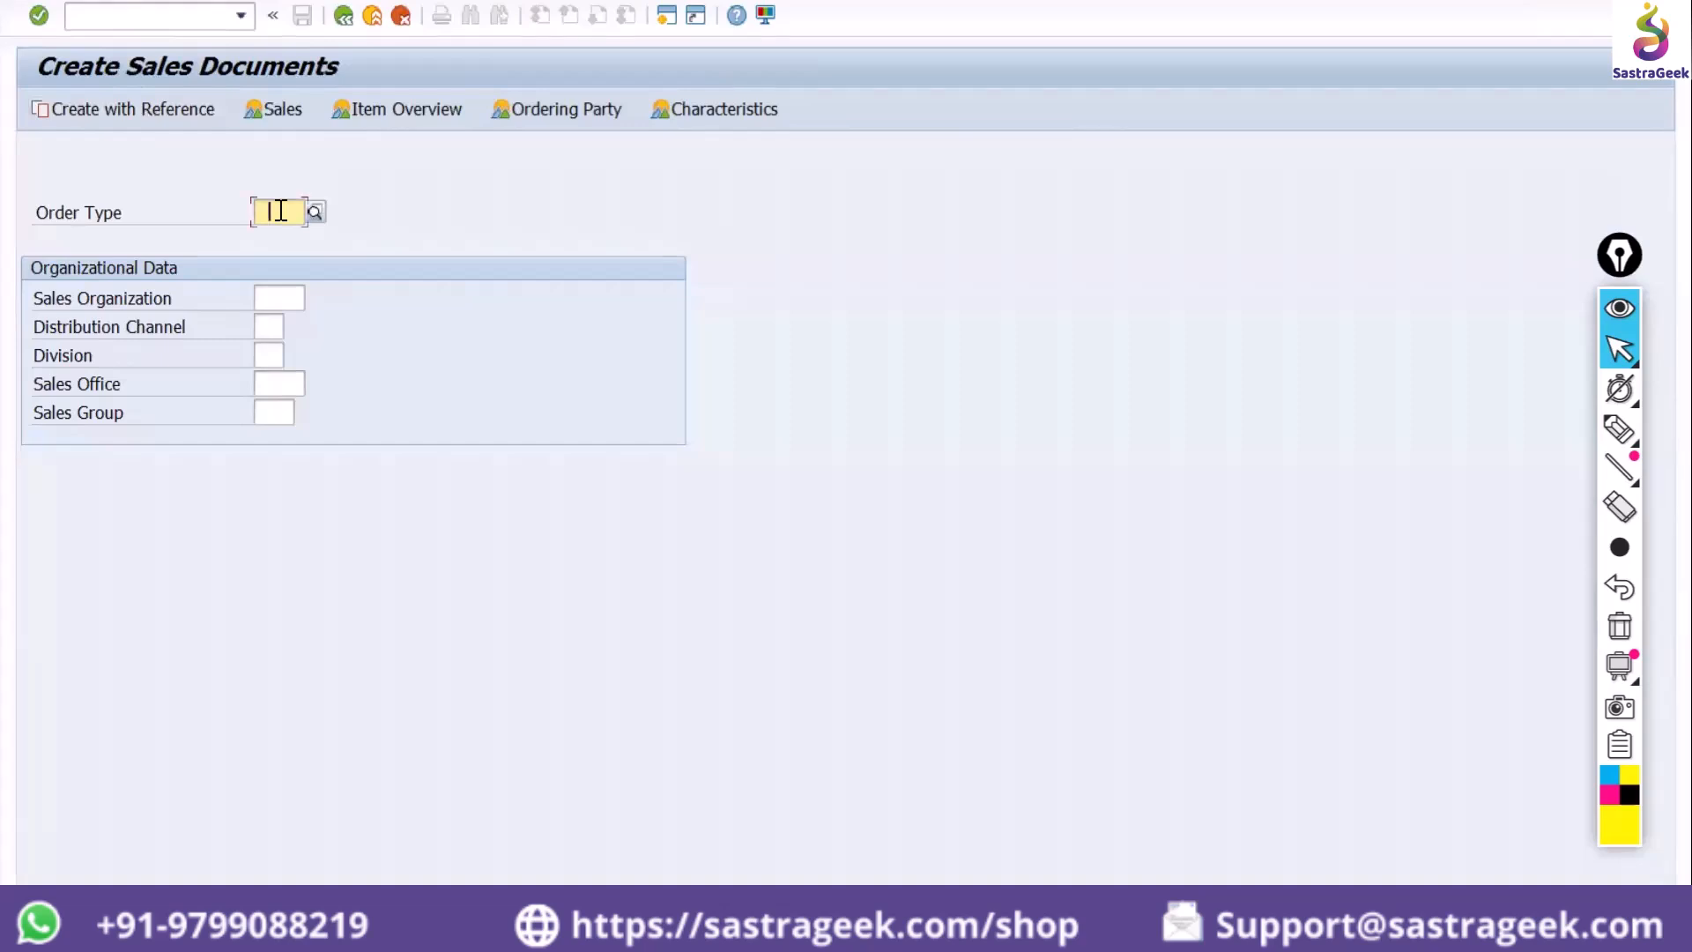
click(315, 213)
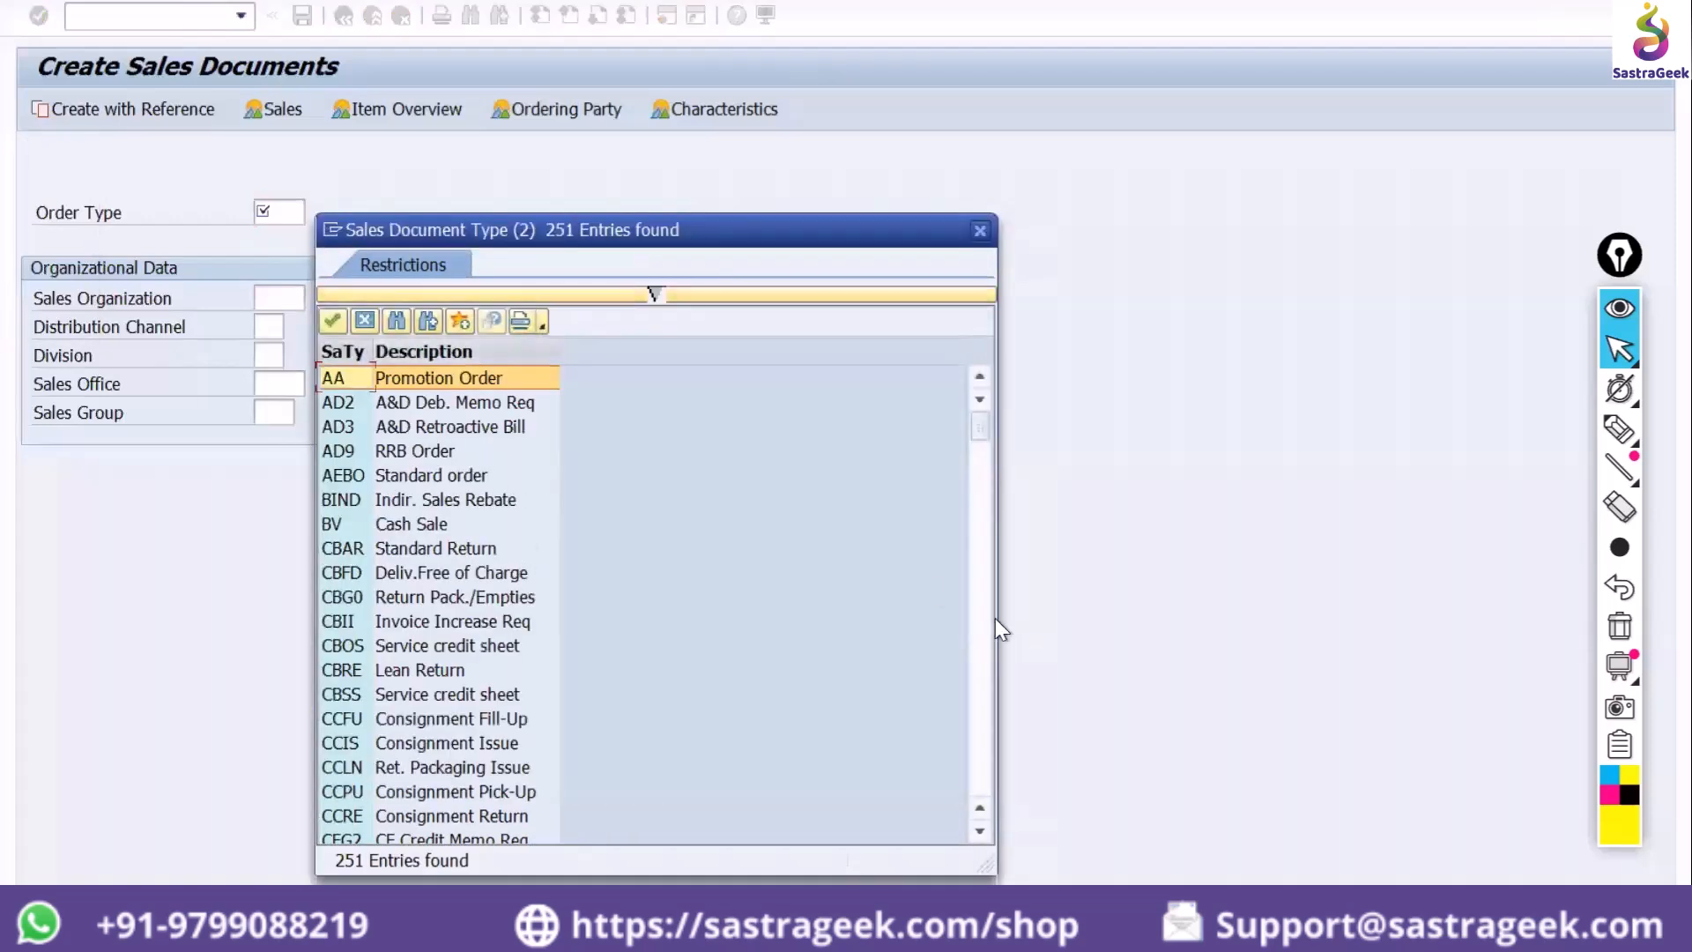
drag(854, 224, 964, 98)
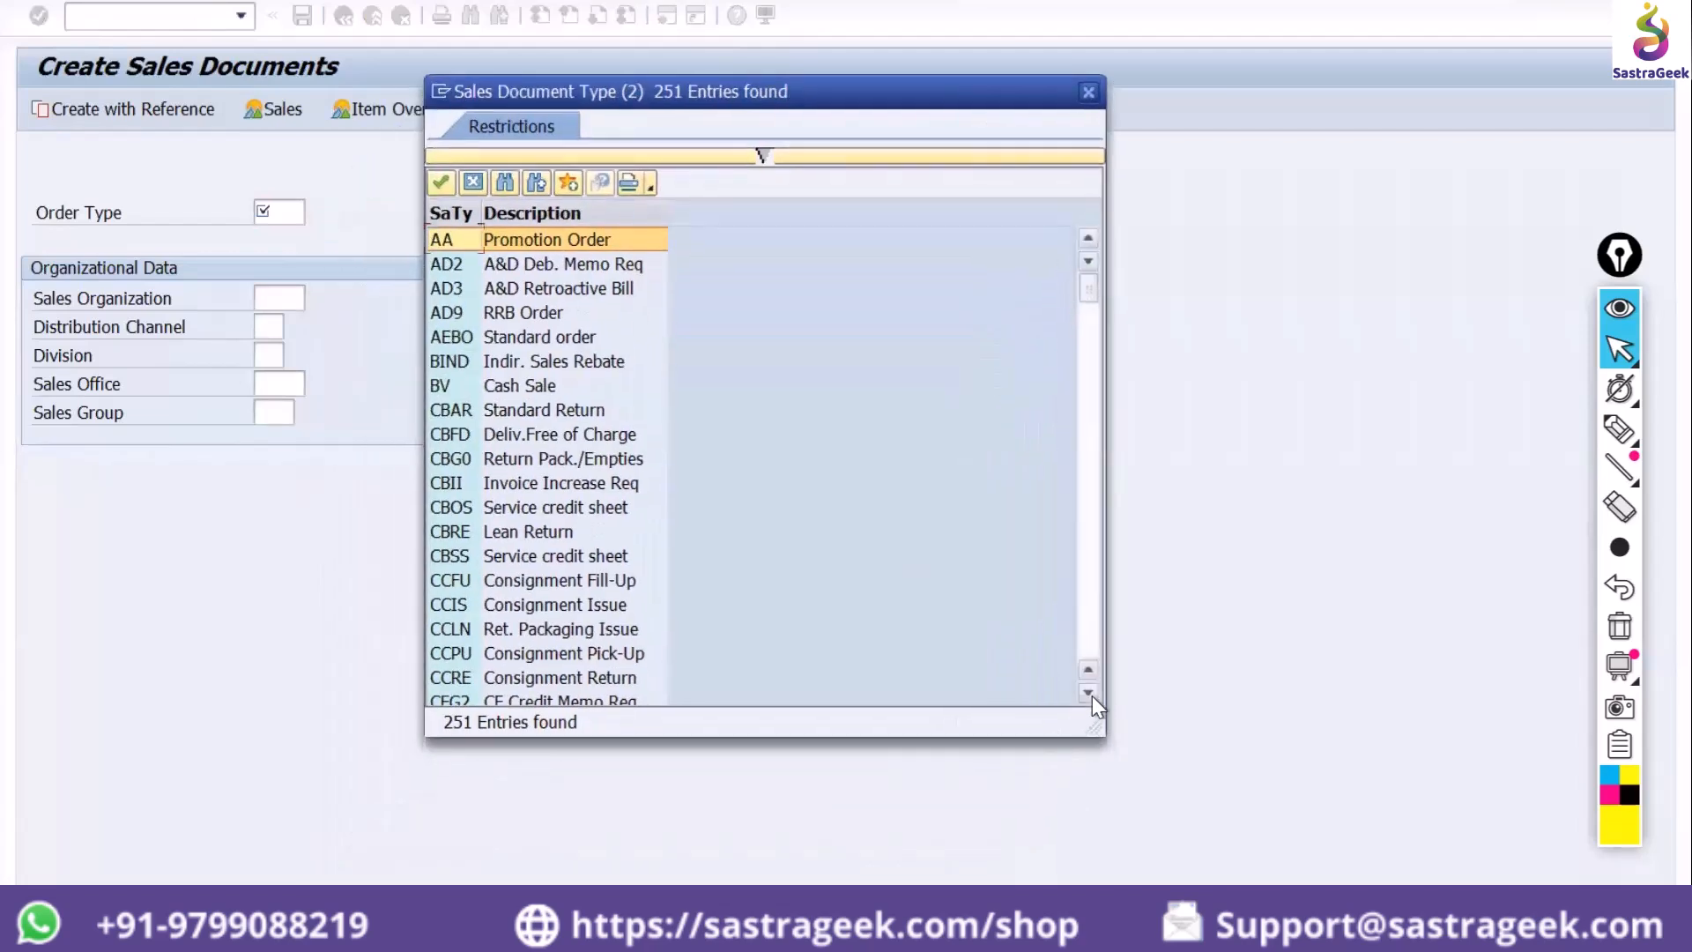
click(1092, 695)
scroll(1091, 695, down, 10)
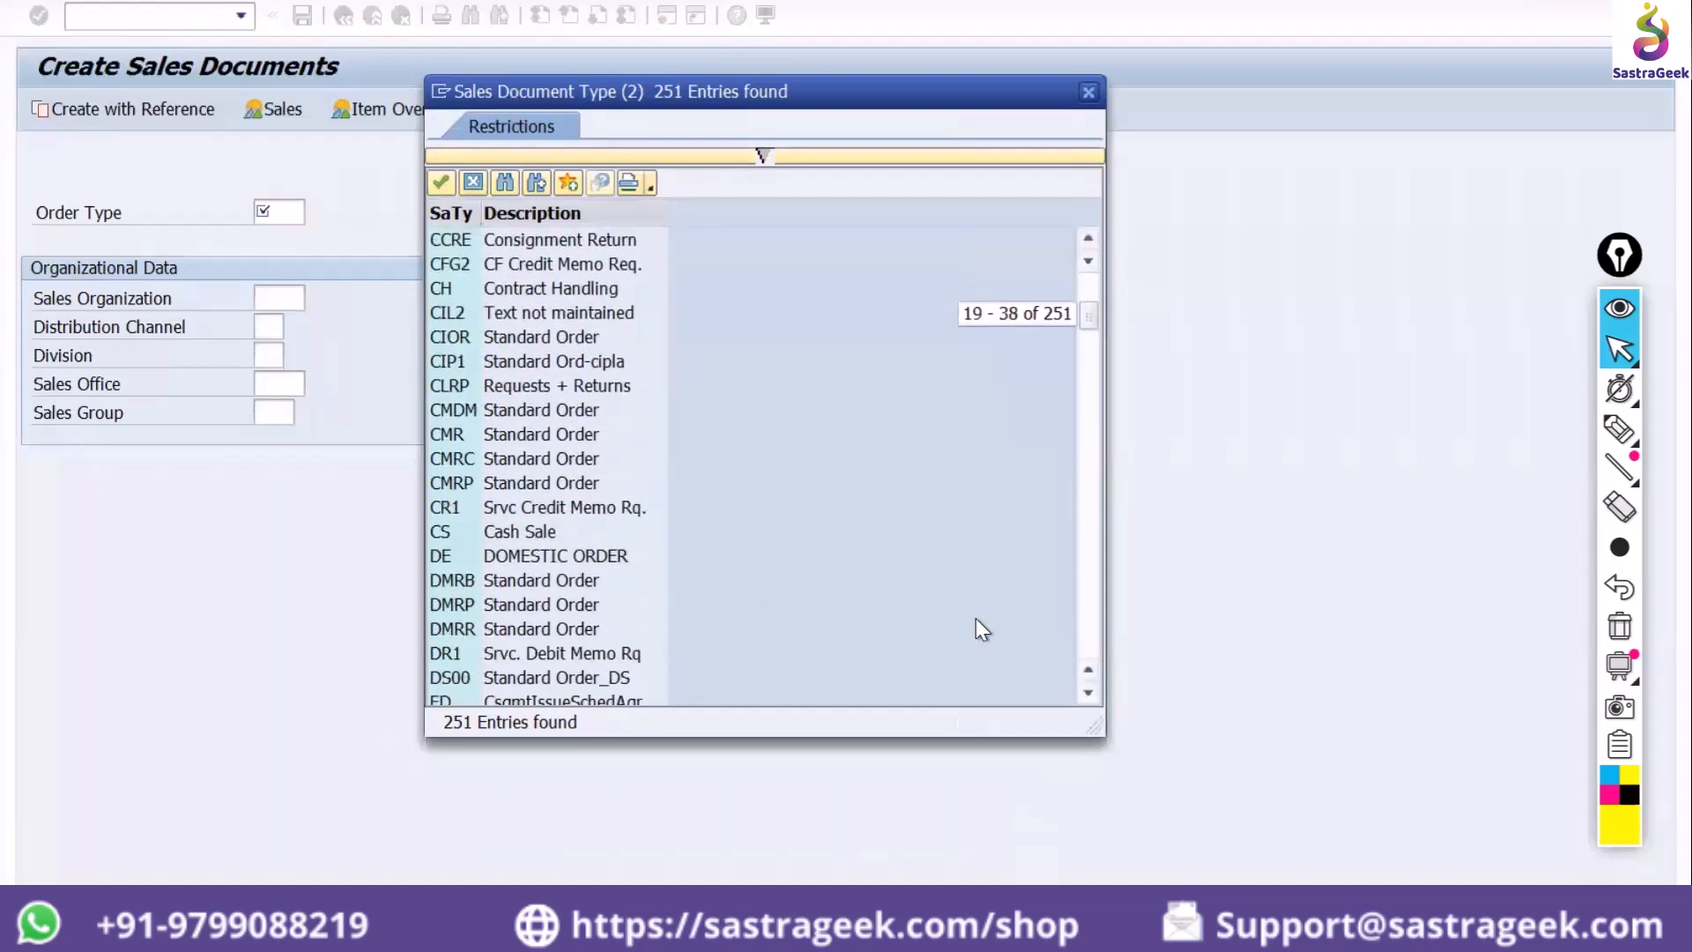
double_click(581, 555)
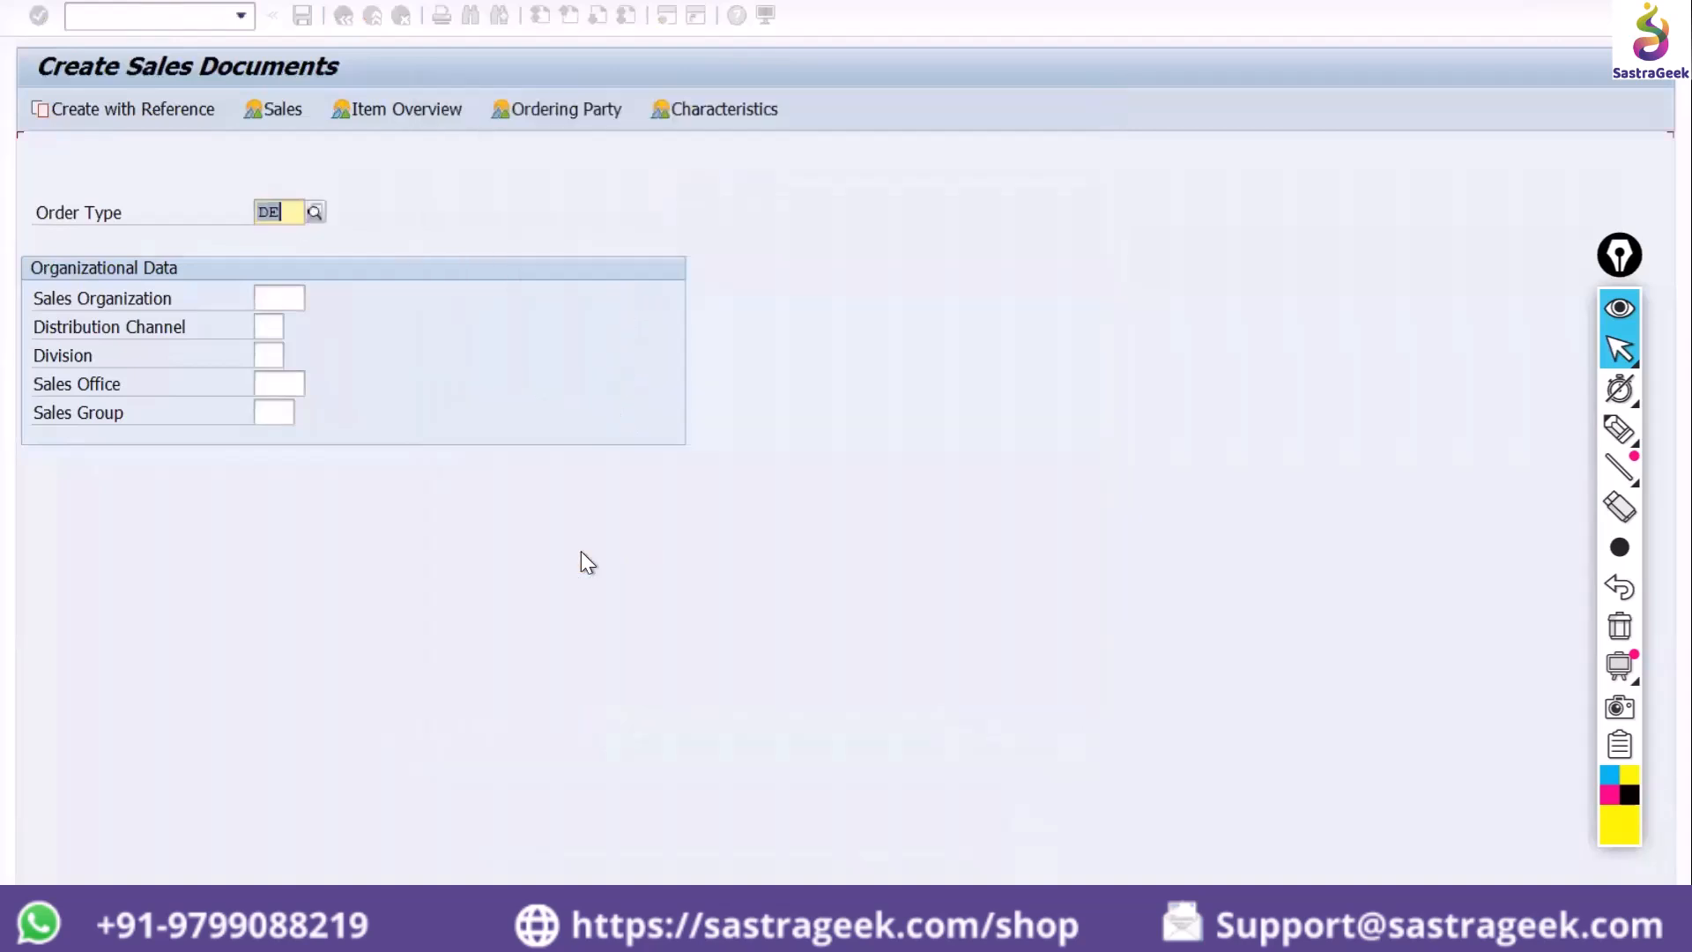
key(Return)
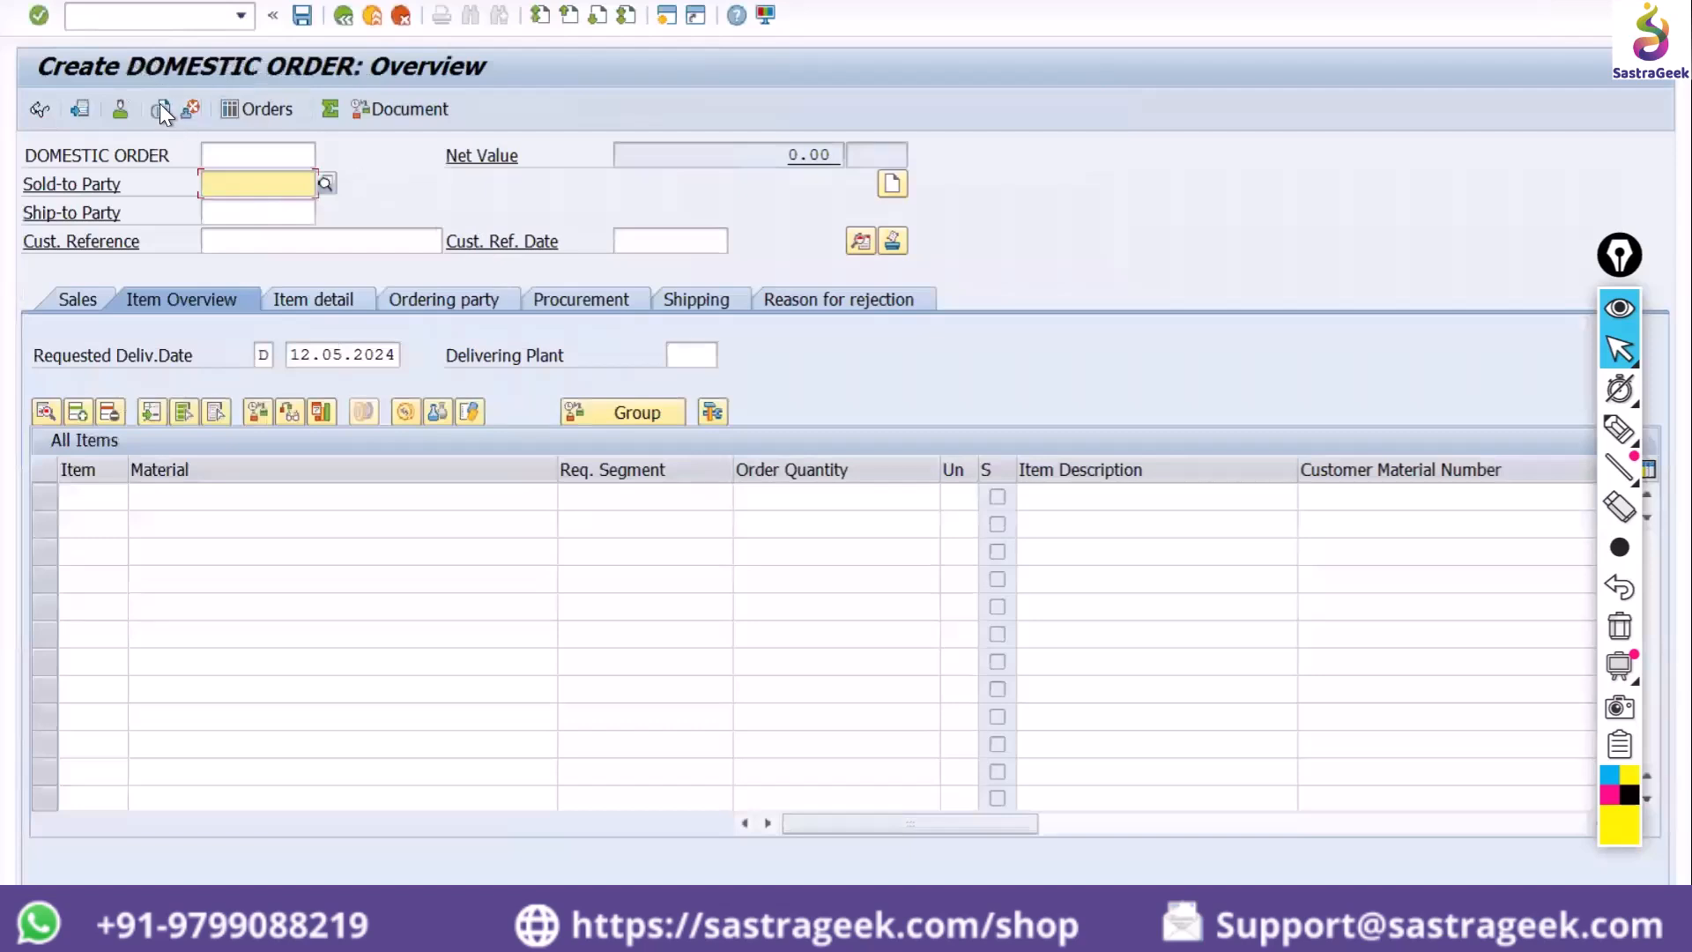
click(335, 0)
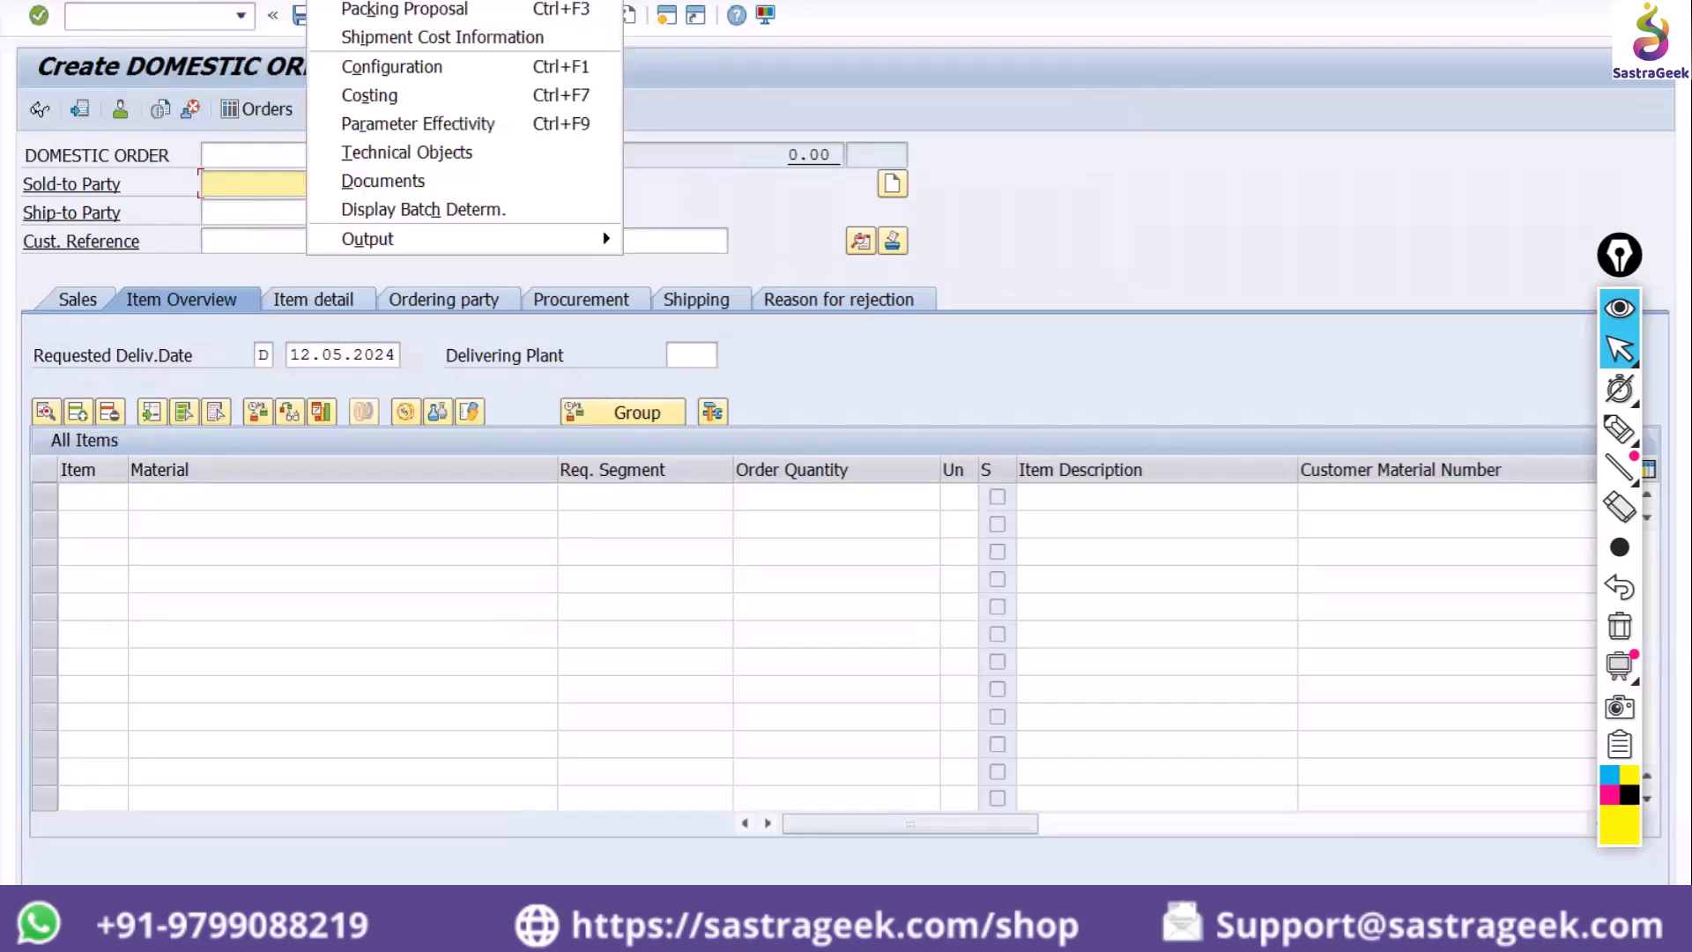
mouse_move(221, 4)
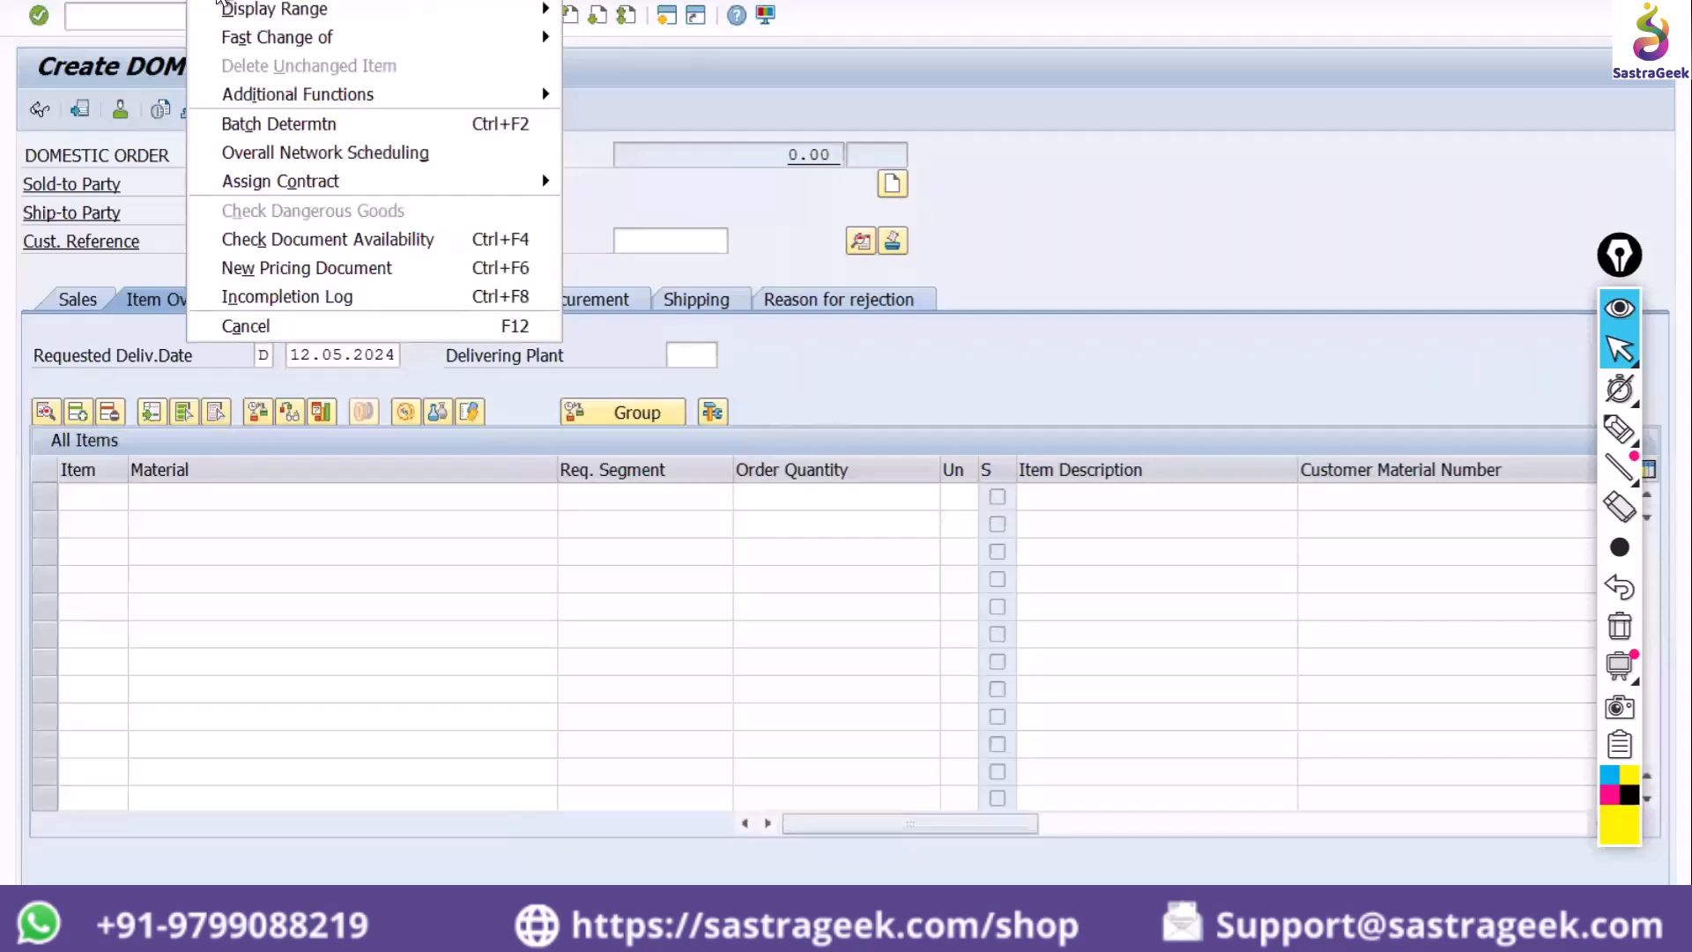
mouse_move(151, 1)
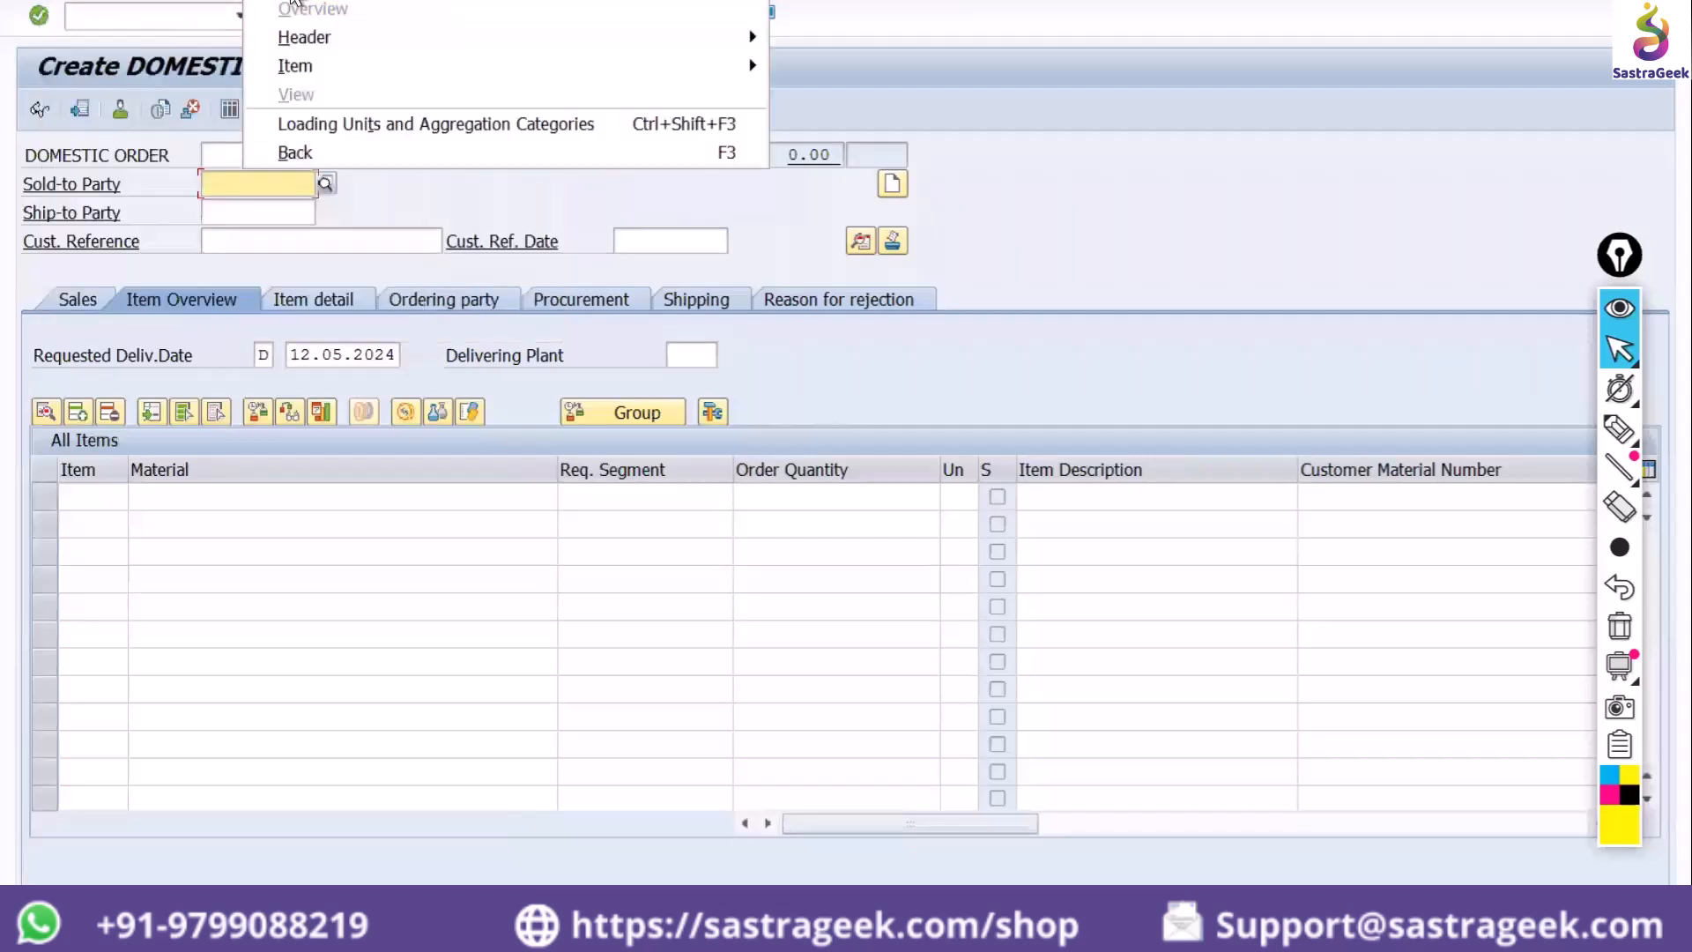
mouse_move(344, 2)
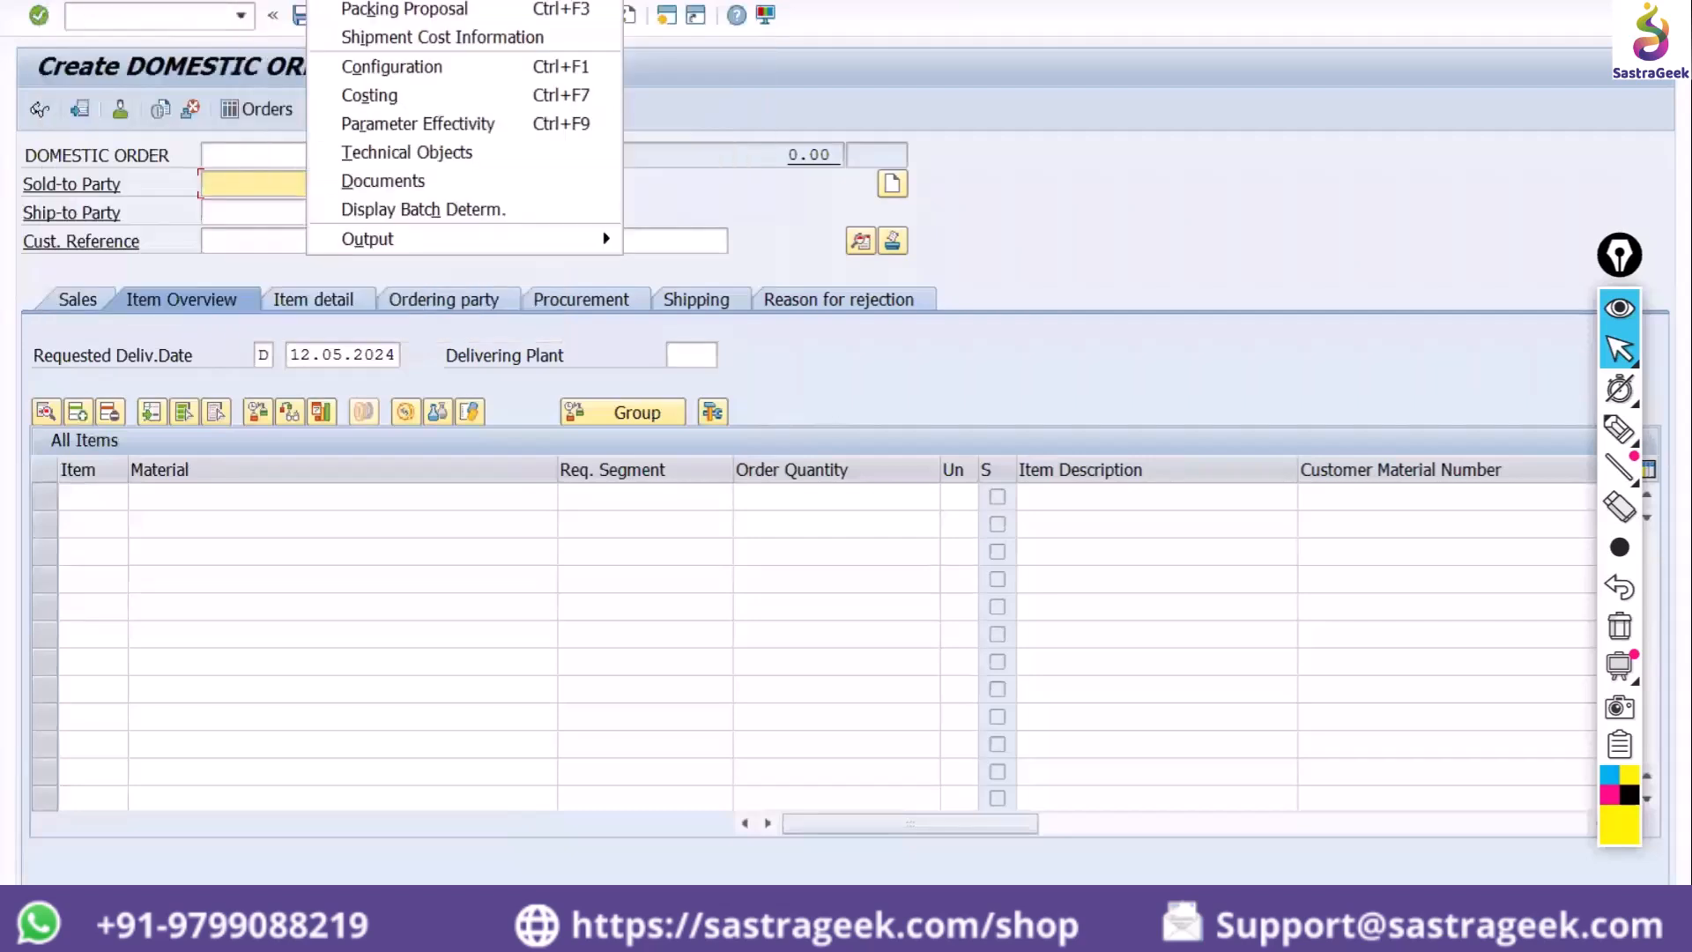
click(1073, 123)
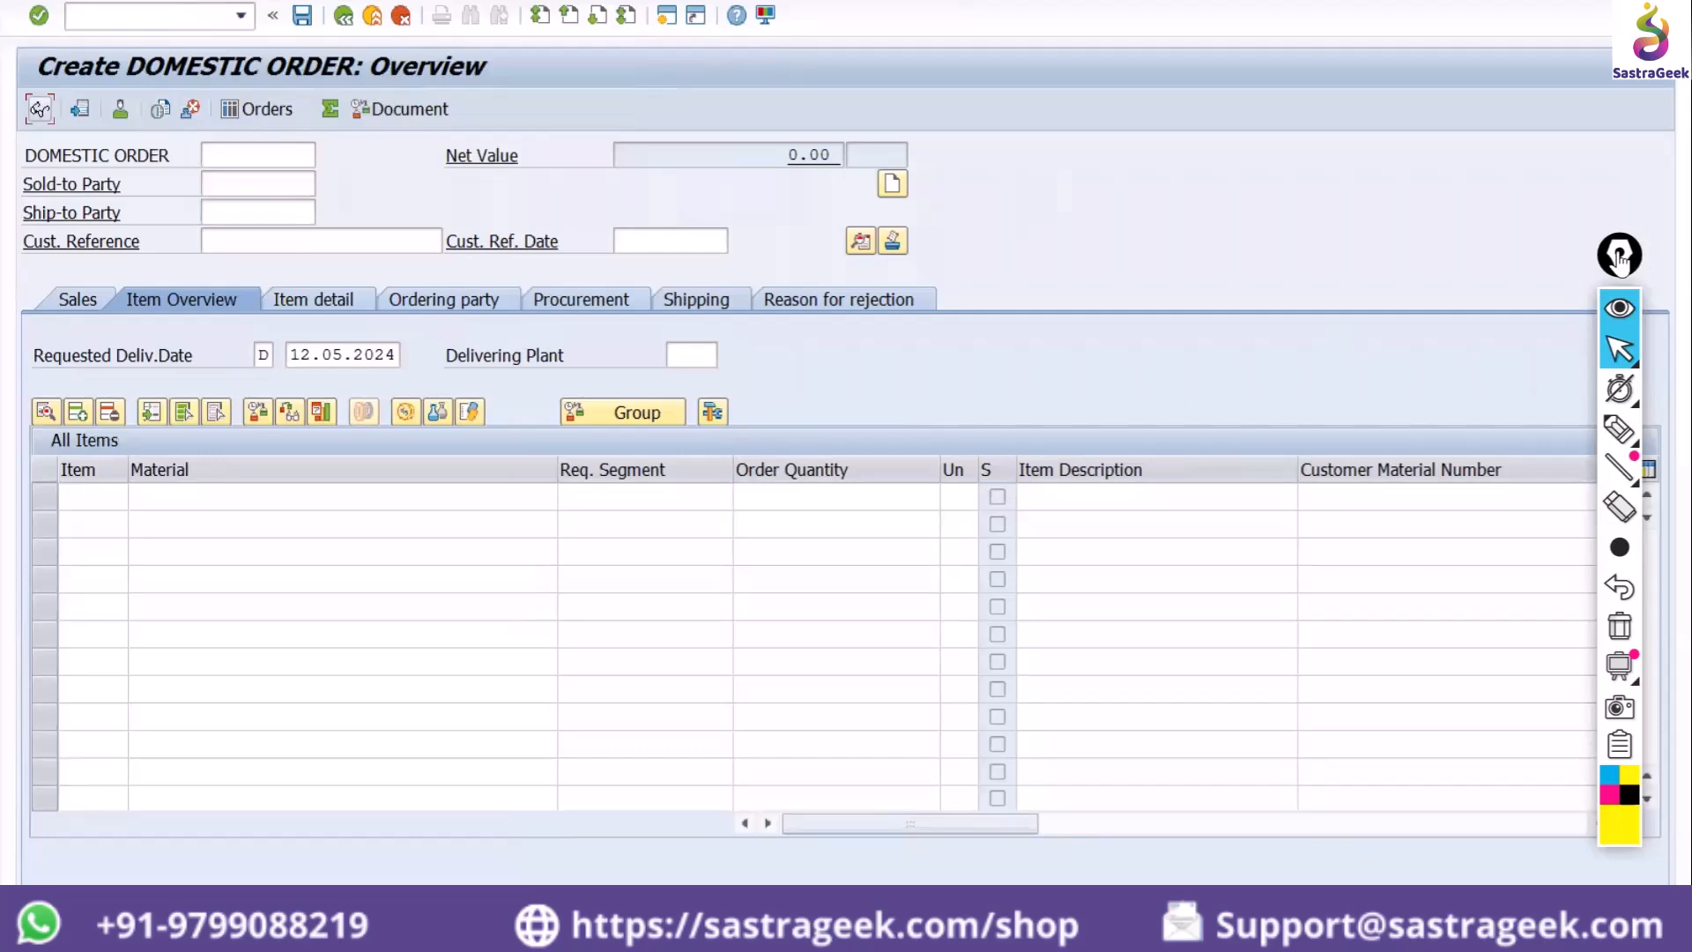
Inspect the variant options in the table settings of the order's item list, close them and return to SAP Easy Access
click(1645, 471)
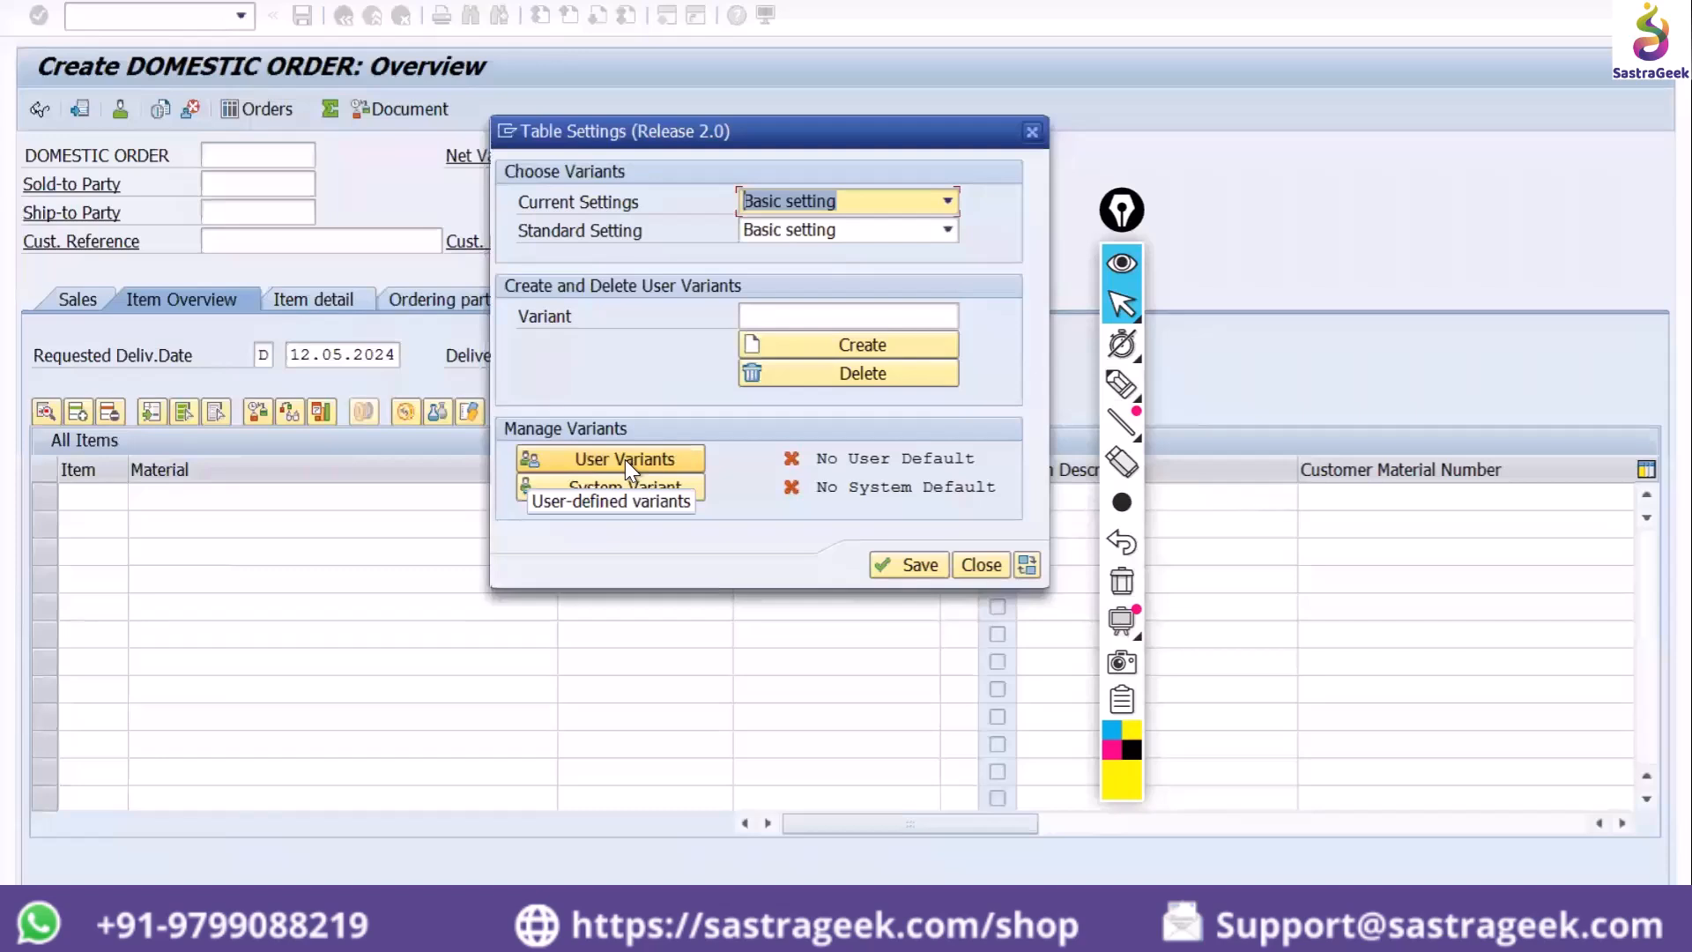
click(1032, 134)
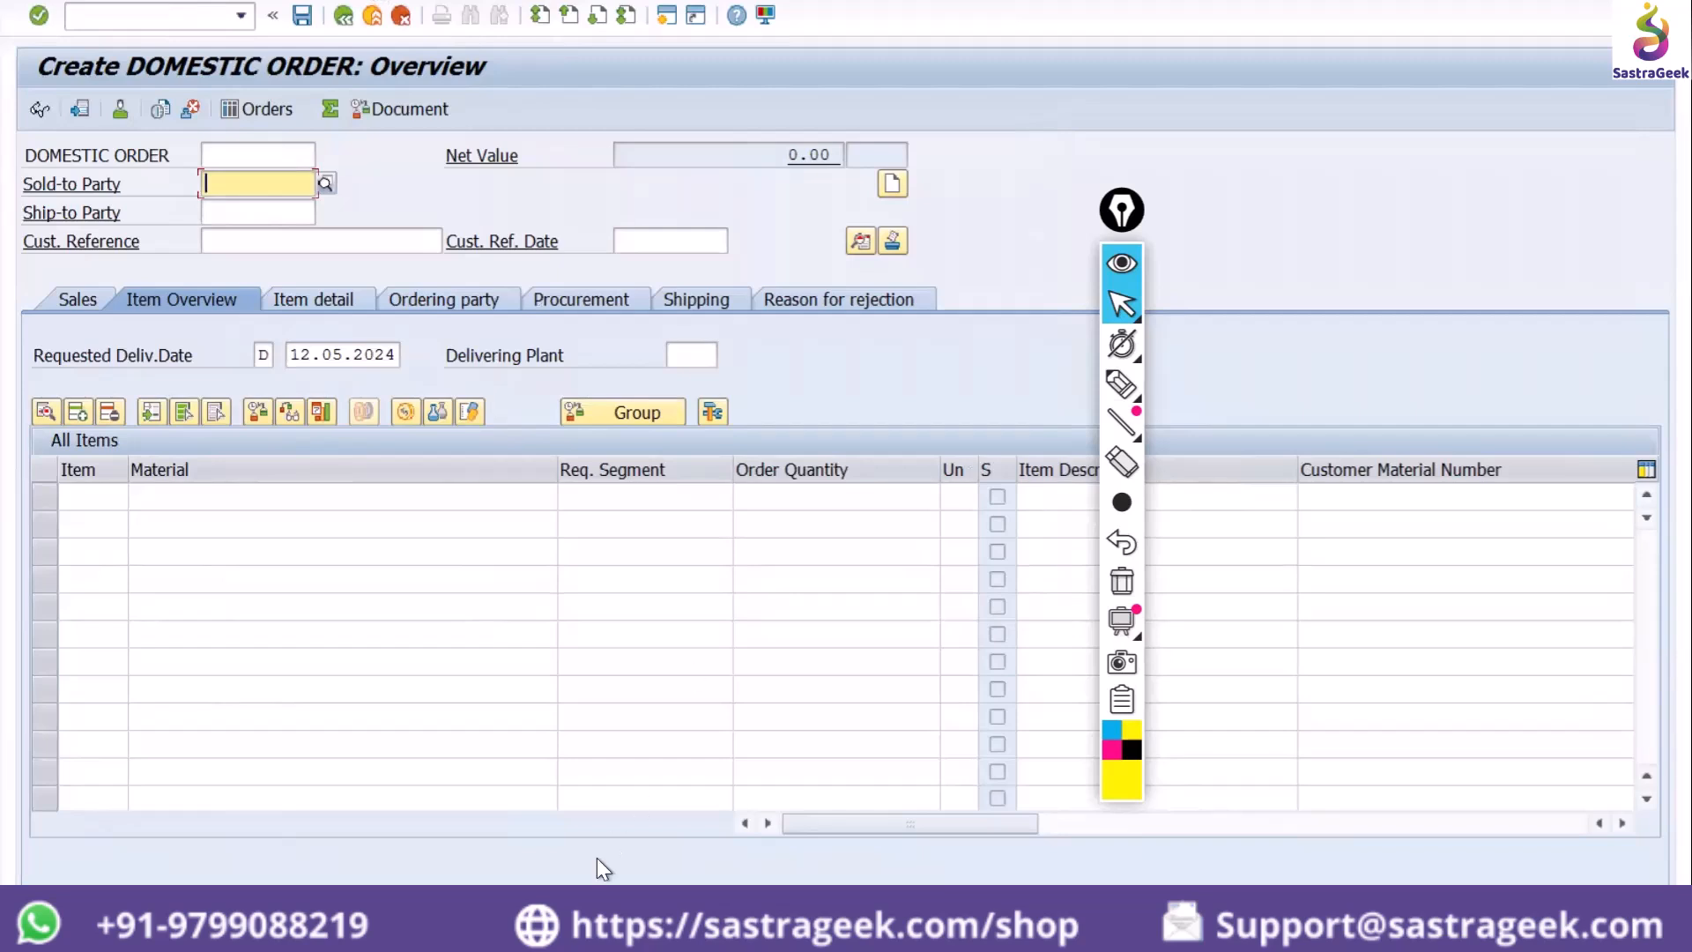
click(172, 17)
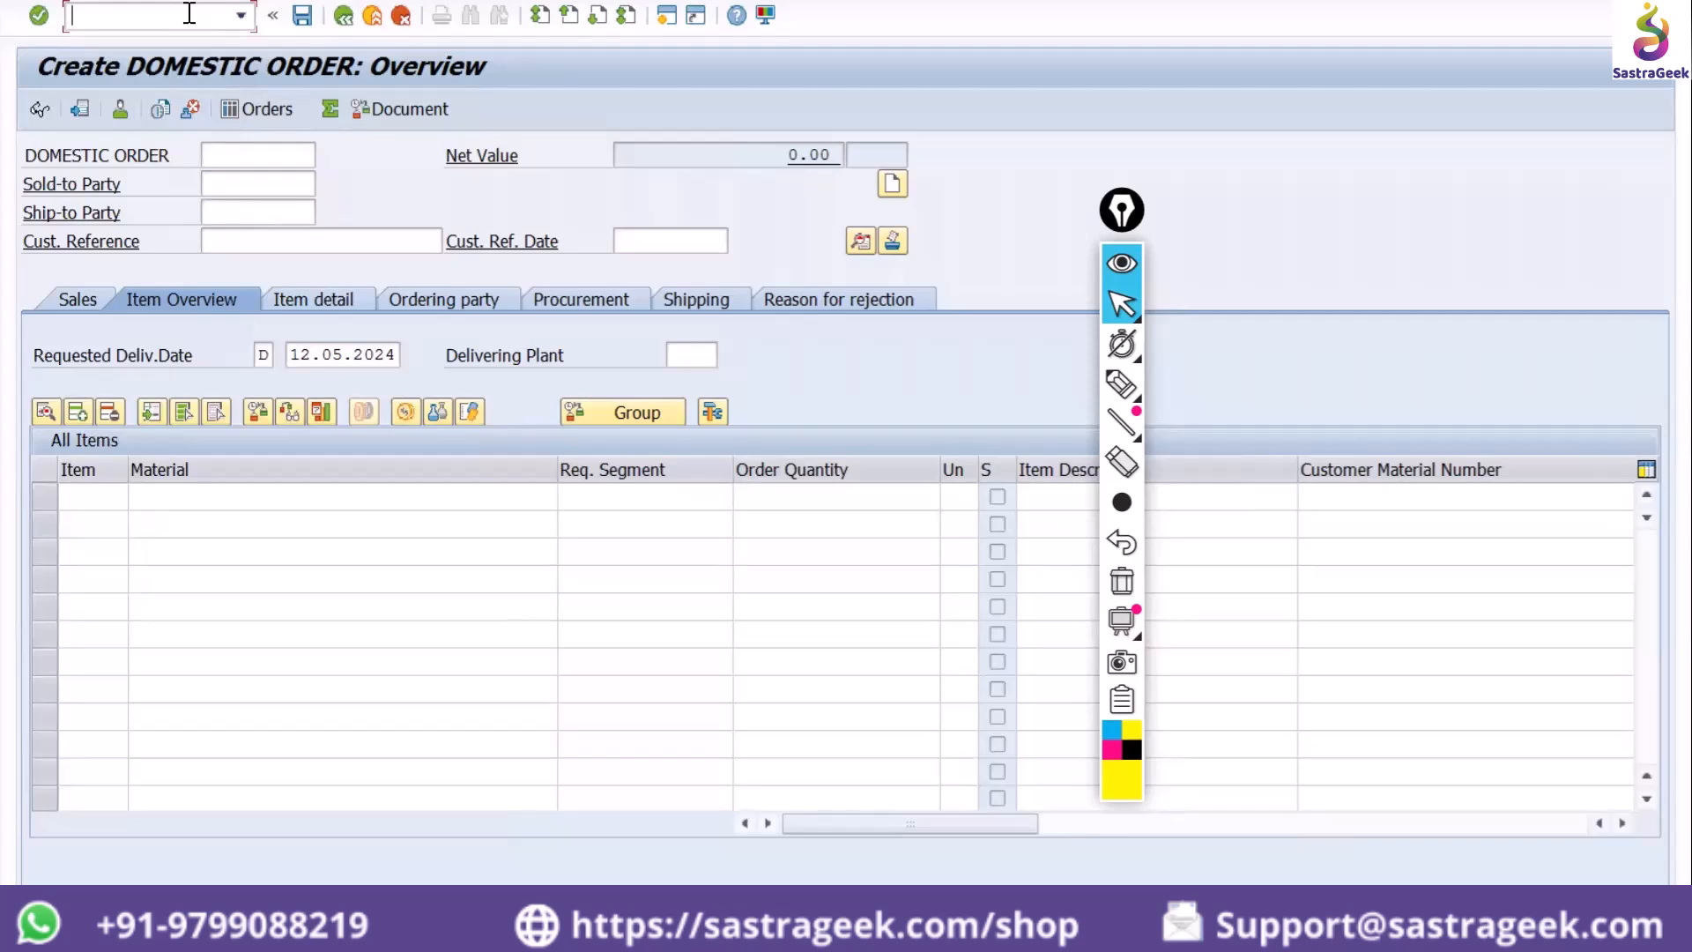
key(Return)
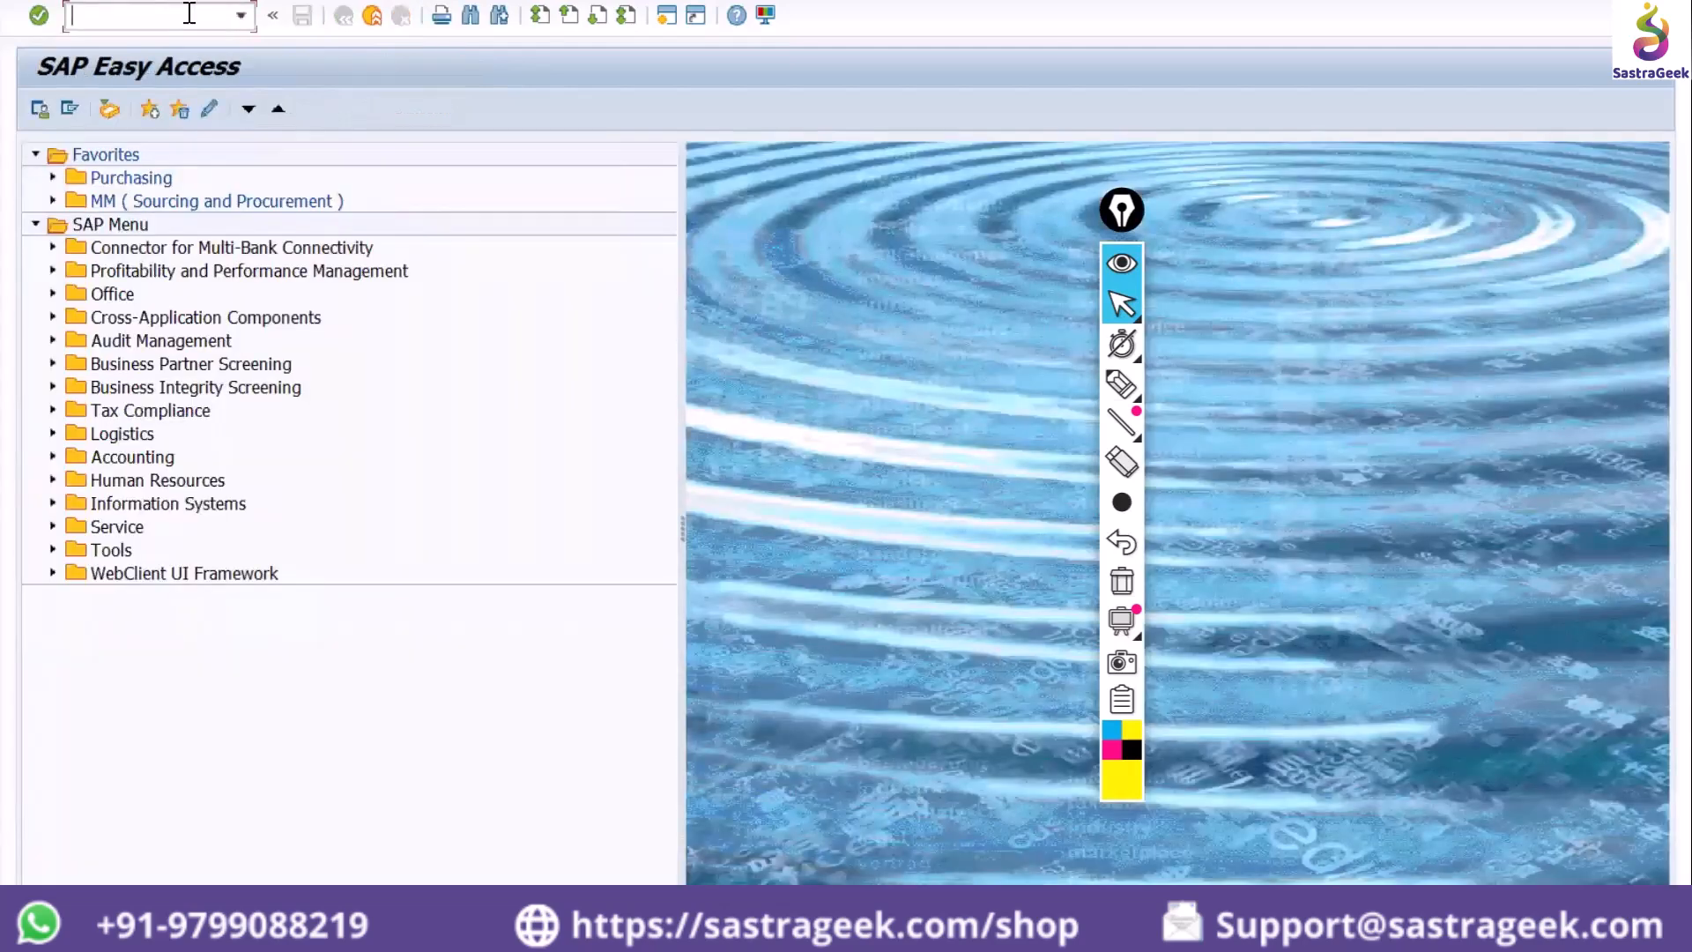
Open the Create Purchase Order transaction ME21N and move the annotation toolbar clear of the order form
text(me21)
key(Return)
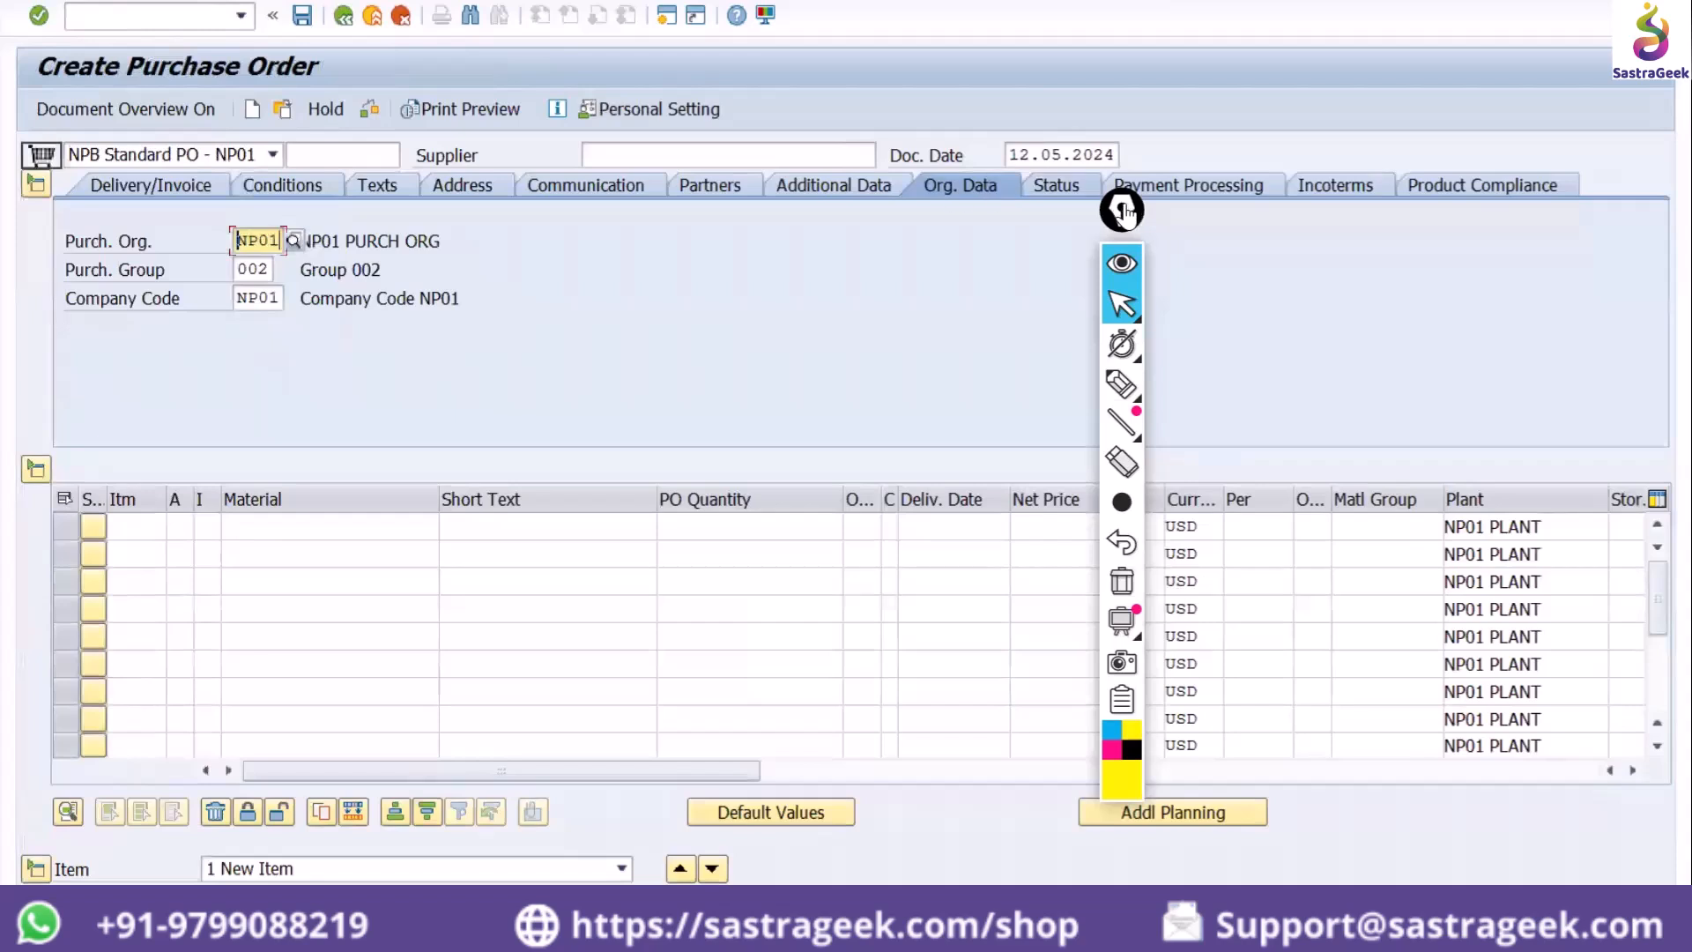
drag(1122, 209, 1656, 240)
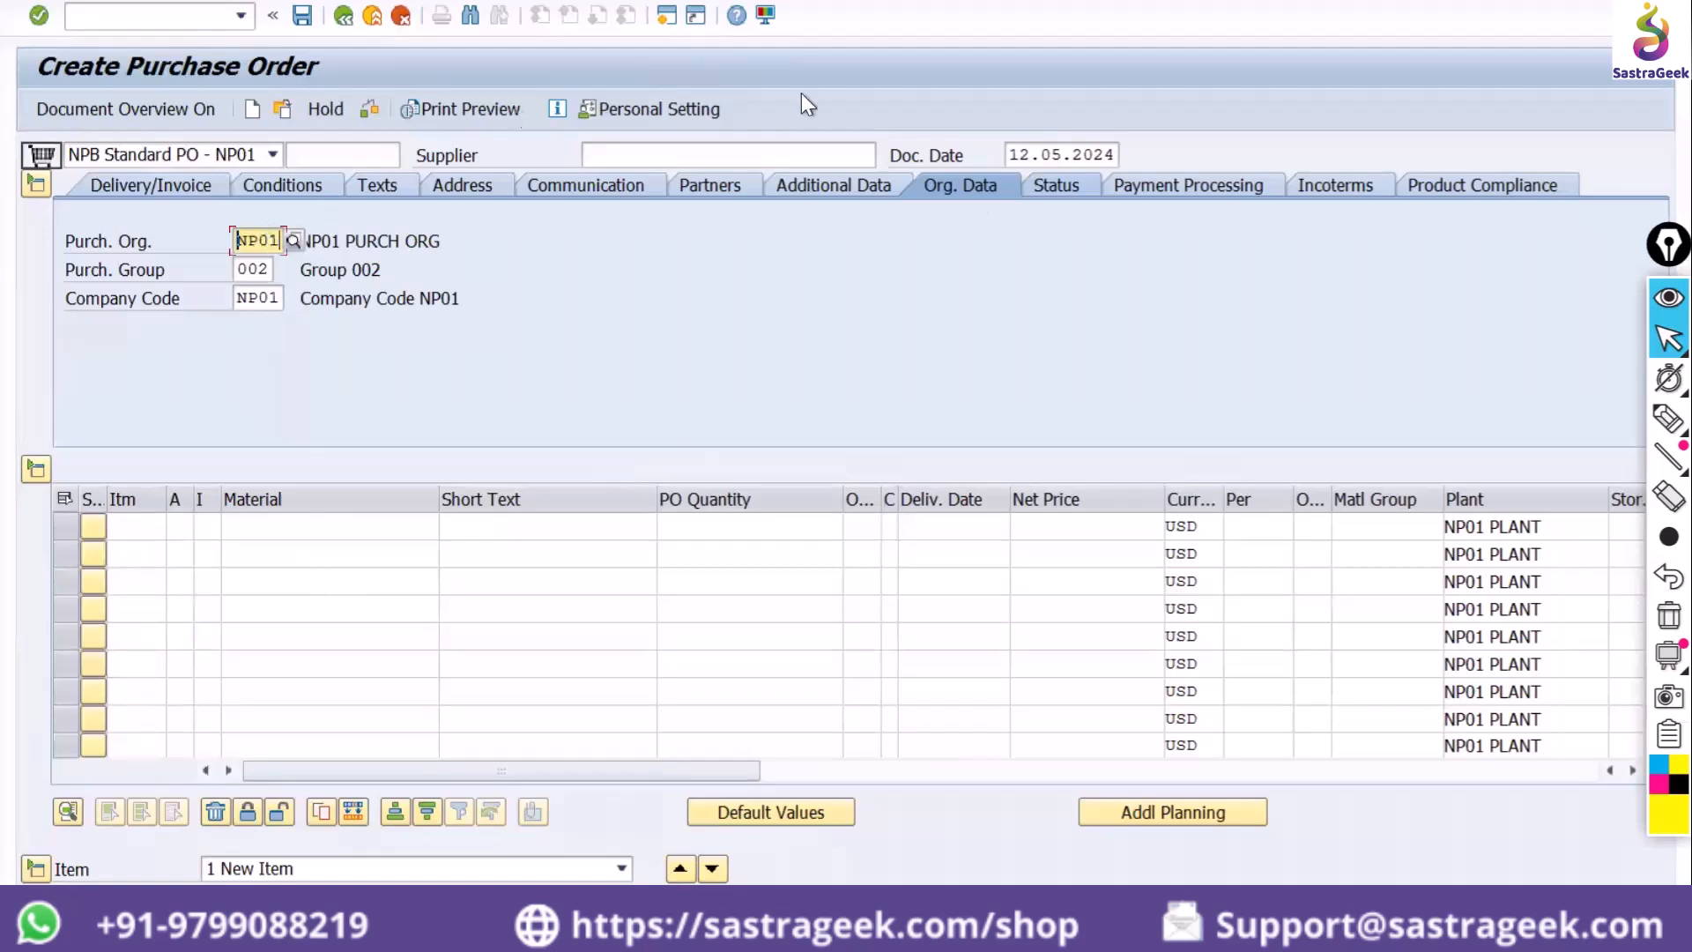
Jump straight from the purchase order creation screen to the change transaction with /nme22n
click(139, 25)
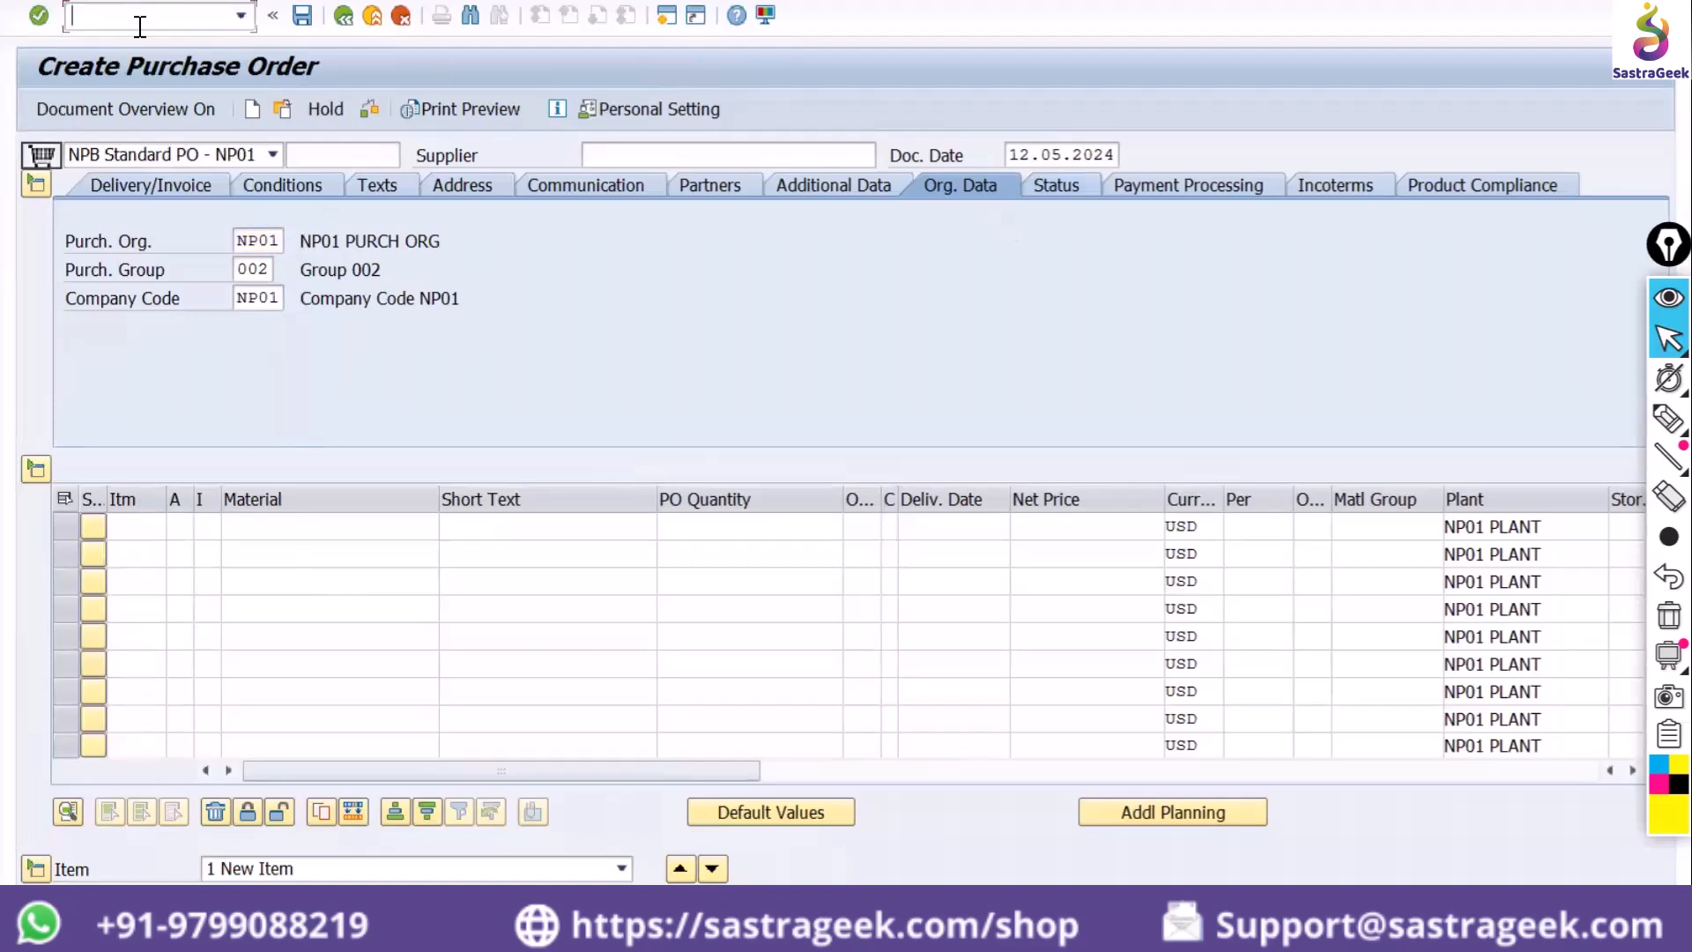
text(/m)
key(BackSpace)
text(nme22n)
key(Return)
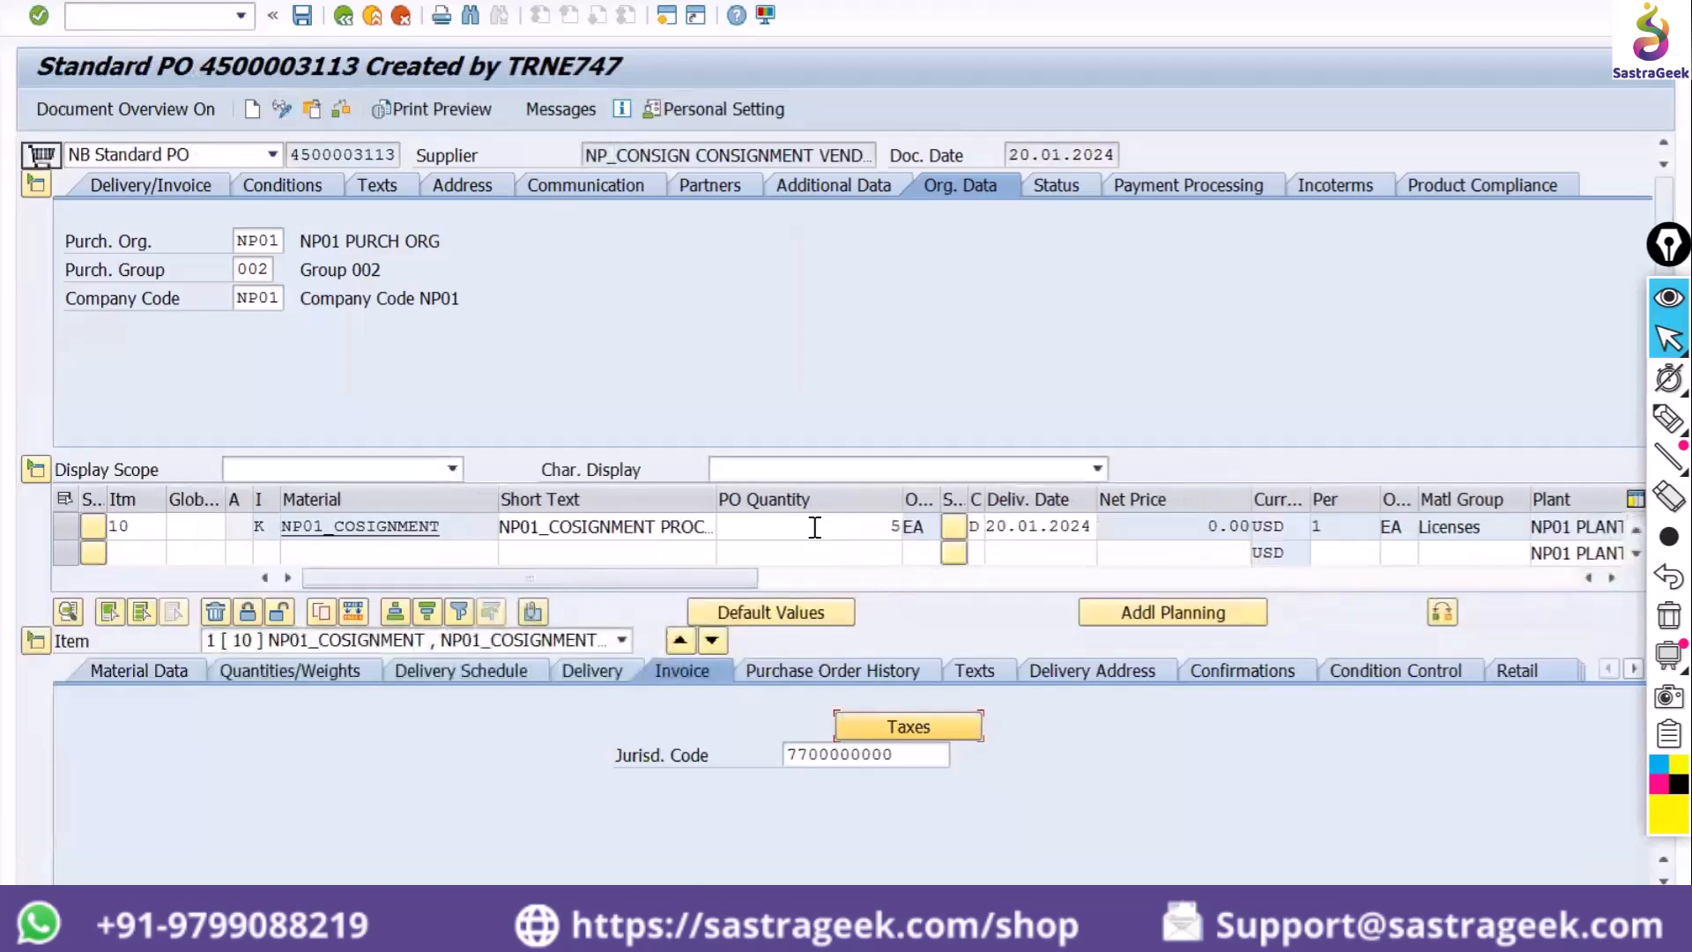
Examine the PO quantity and delivery date fields of item 10 in the standard purchase order
click(815, 527)
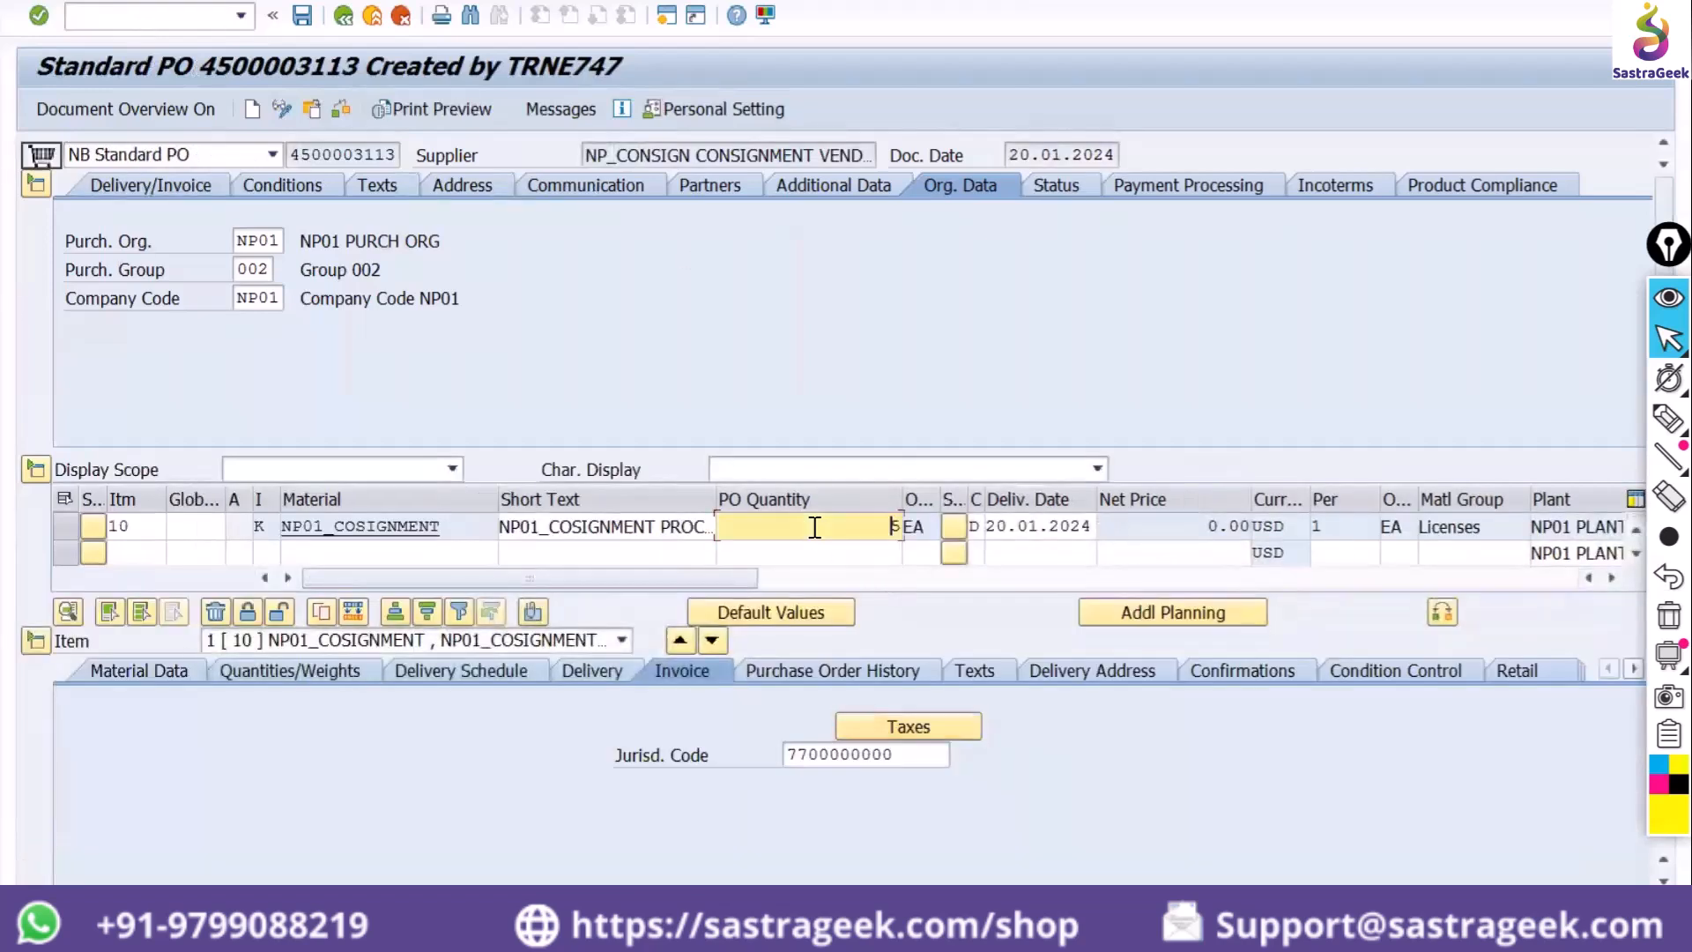
click(1049, 526)
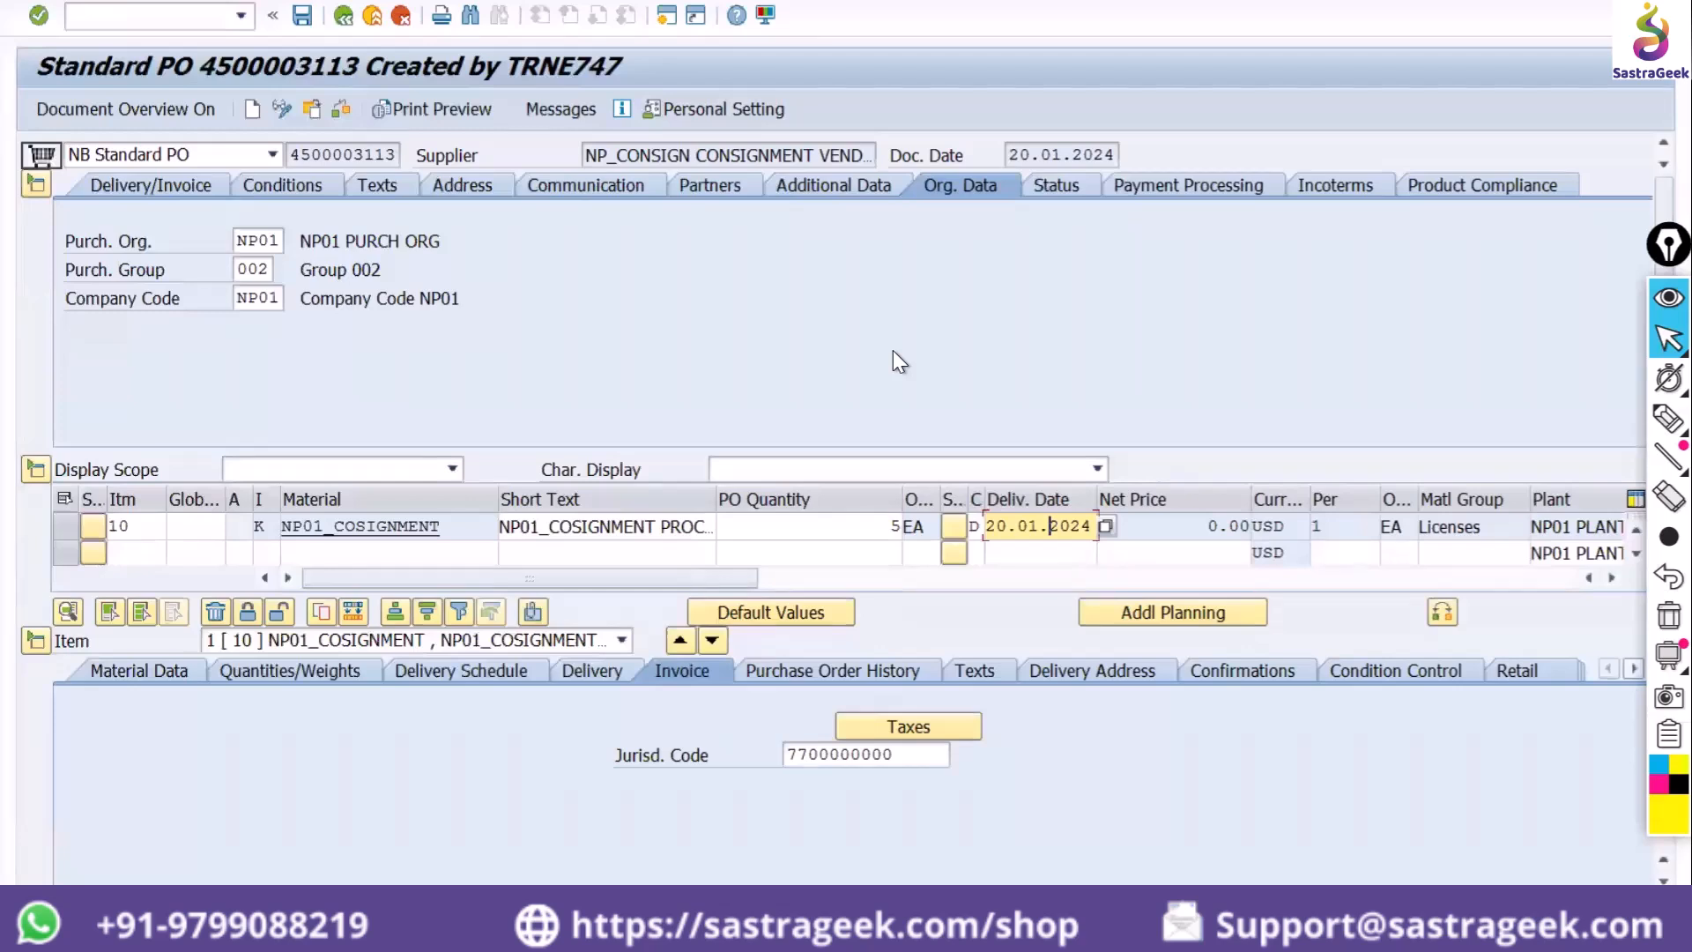
click(786, 527)
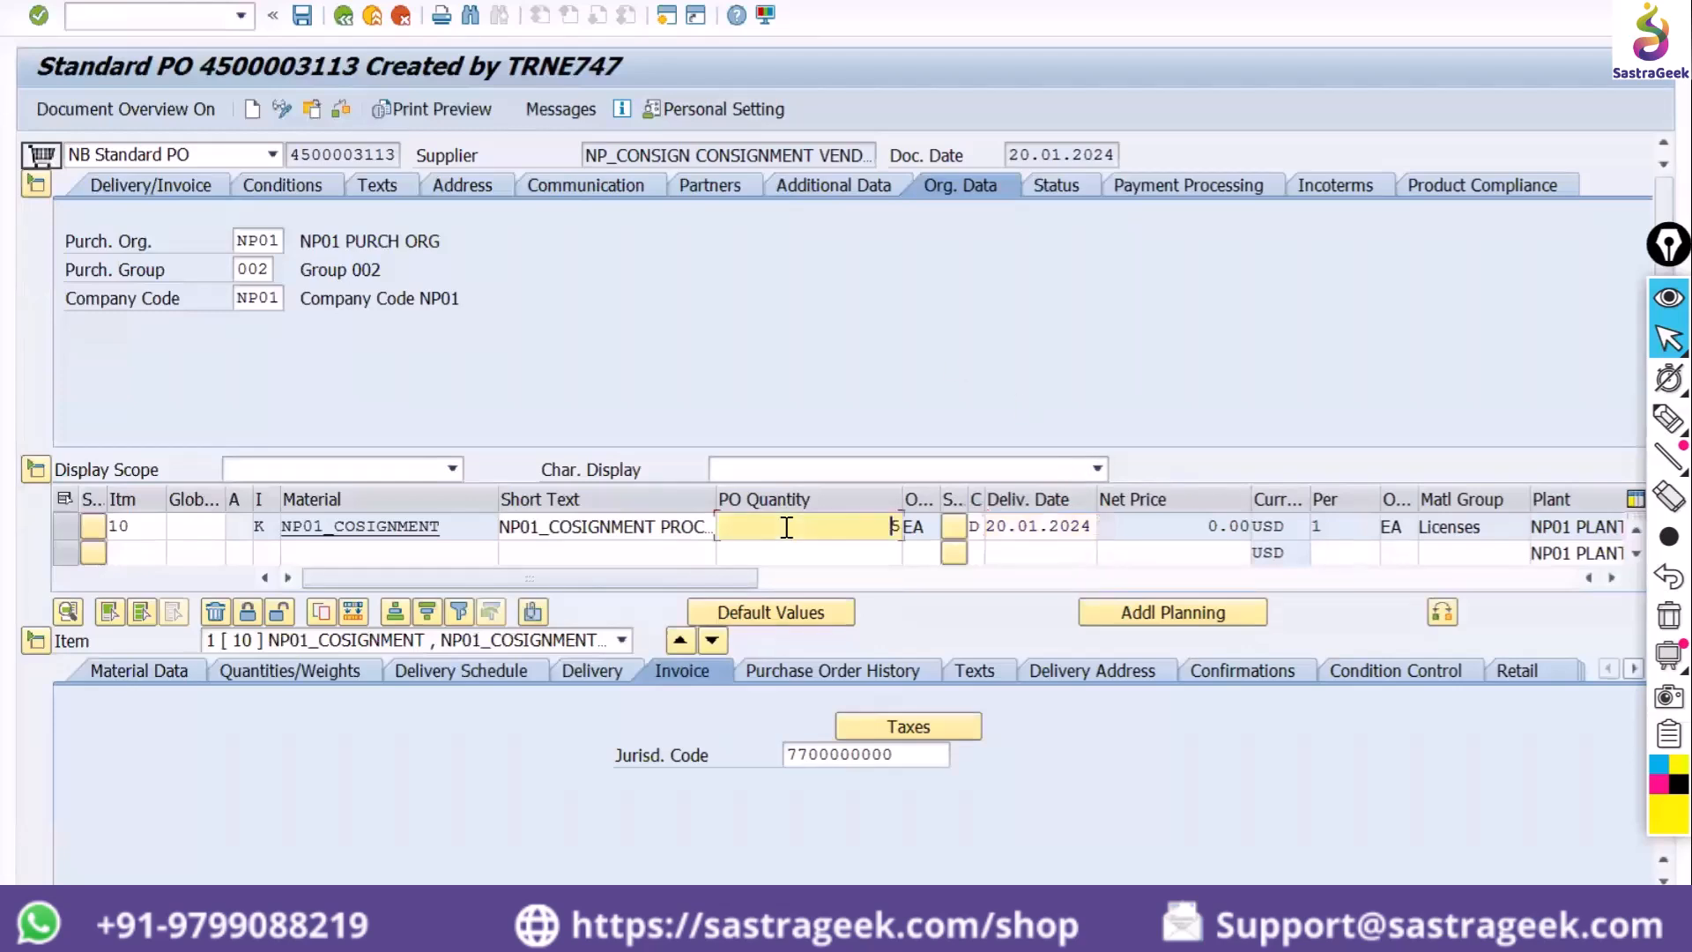
click(1027, 527)
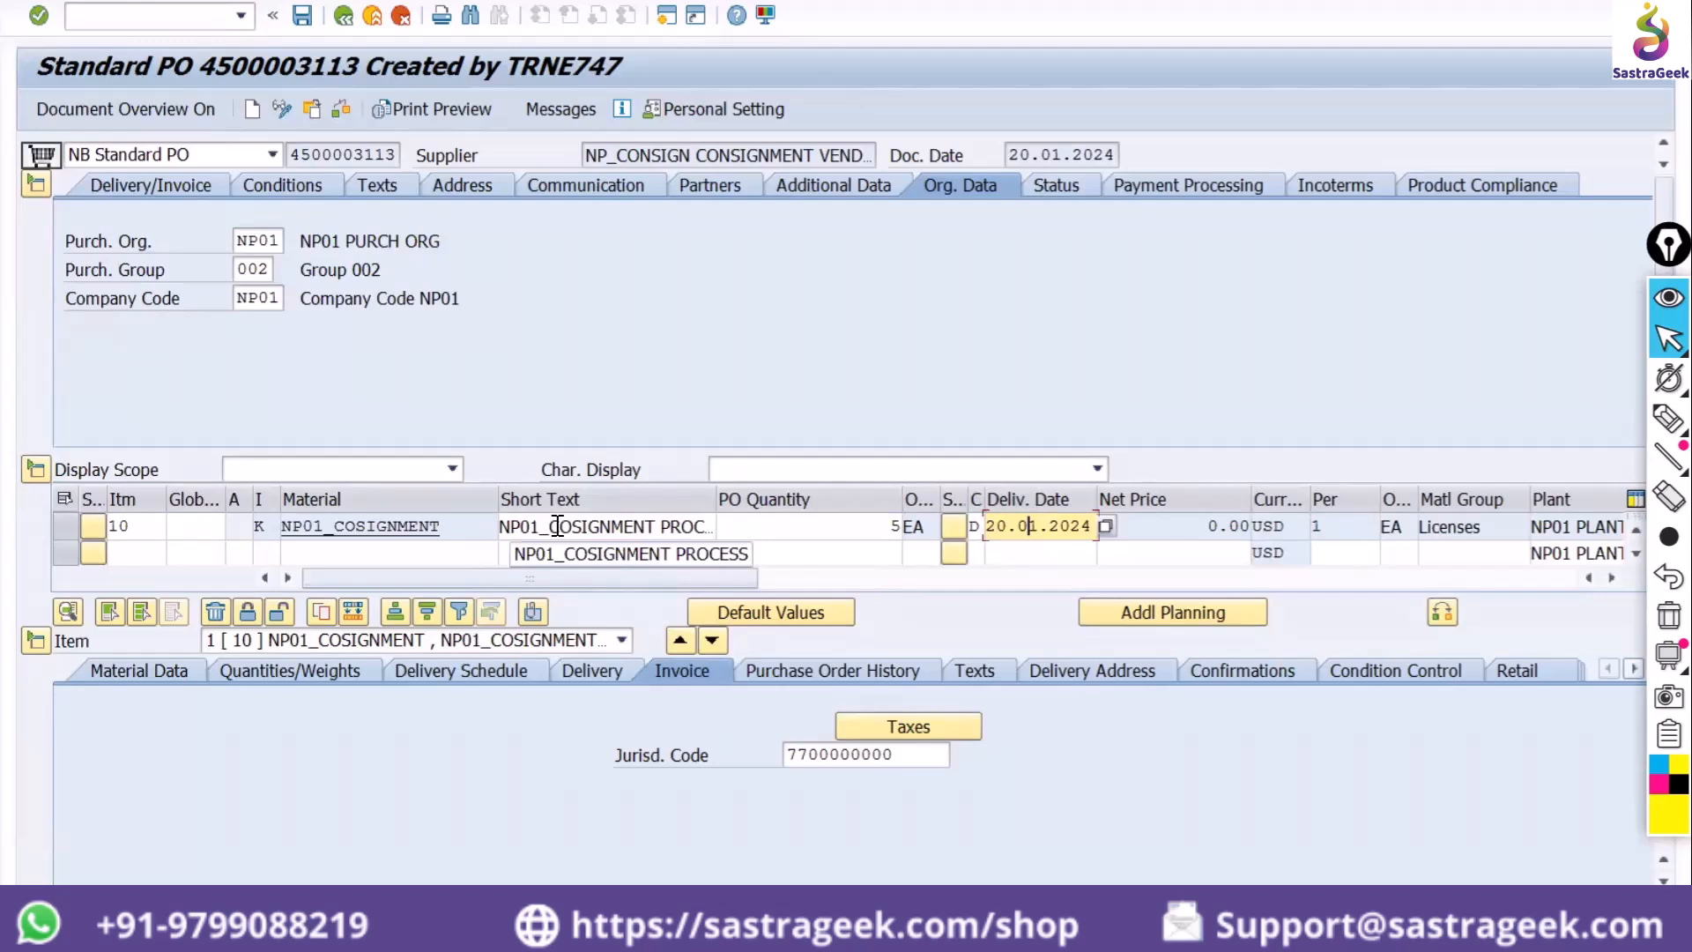
click(837, 526)
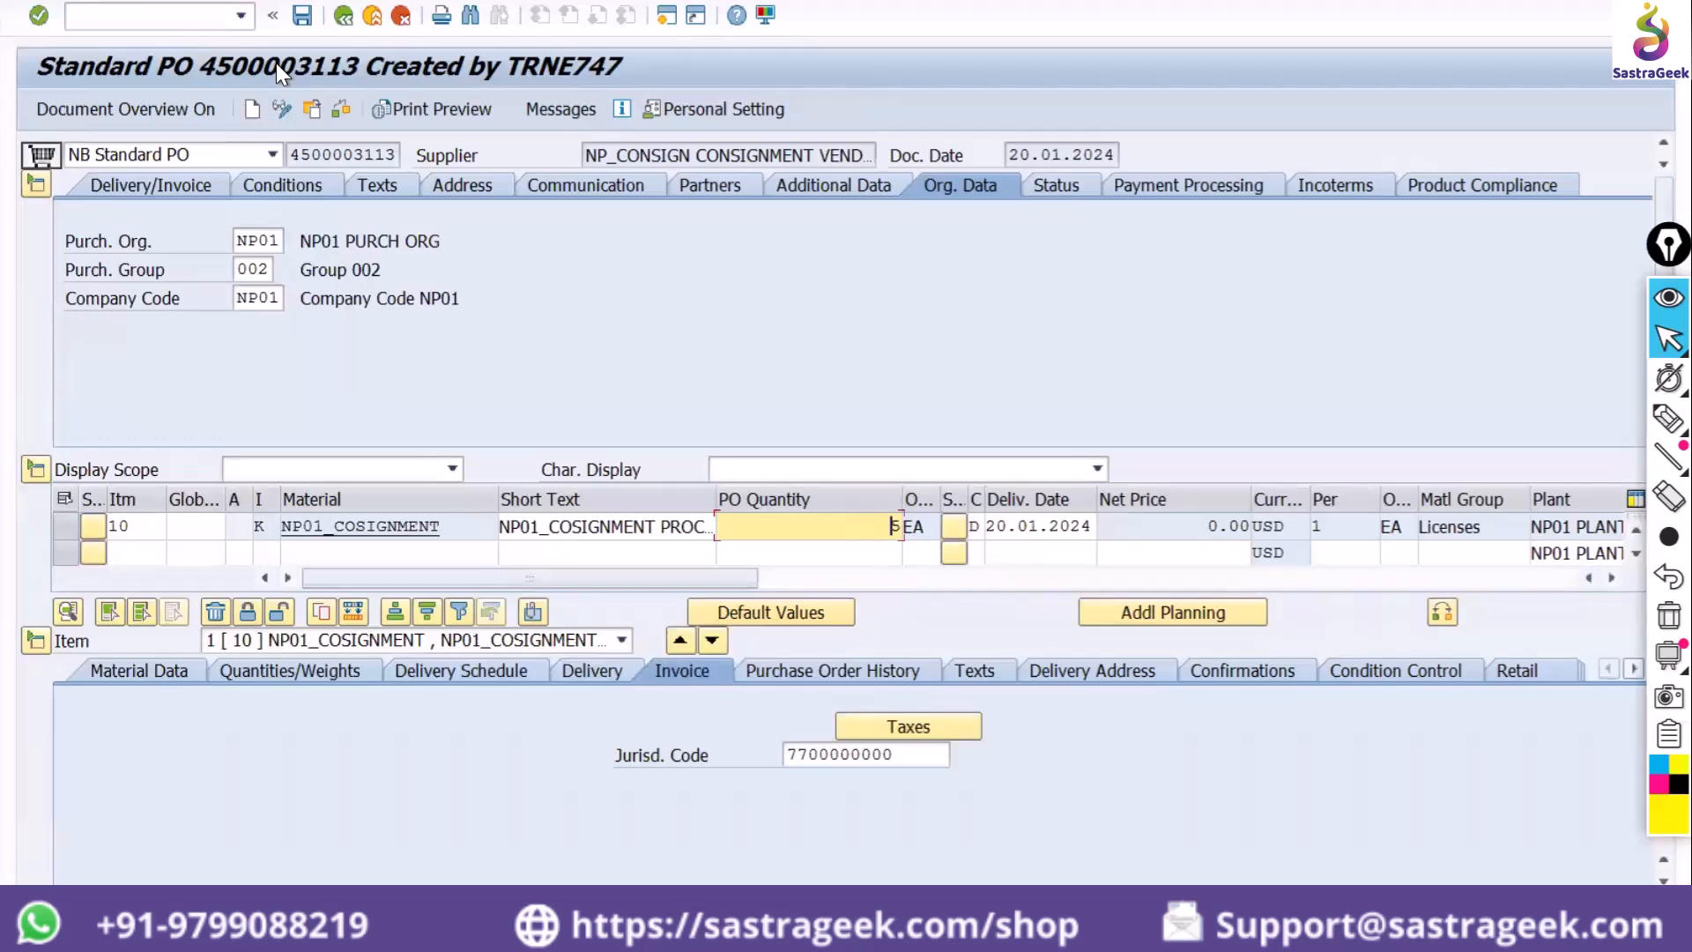
Return to SAP Easy Access with /n and open several additional SAP GUI sessions
click(186, 18)
text(/n)
key(Return)
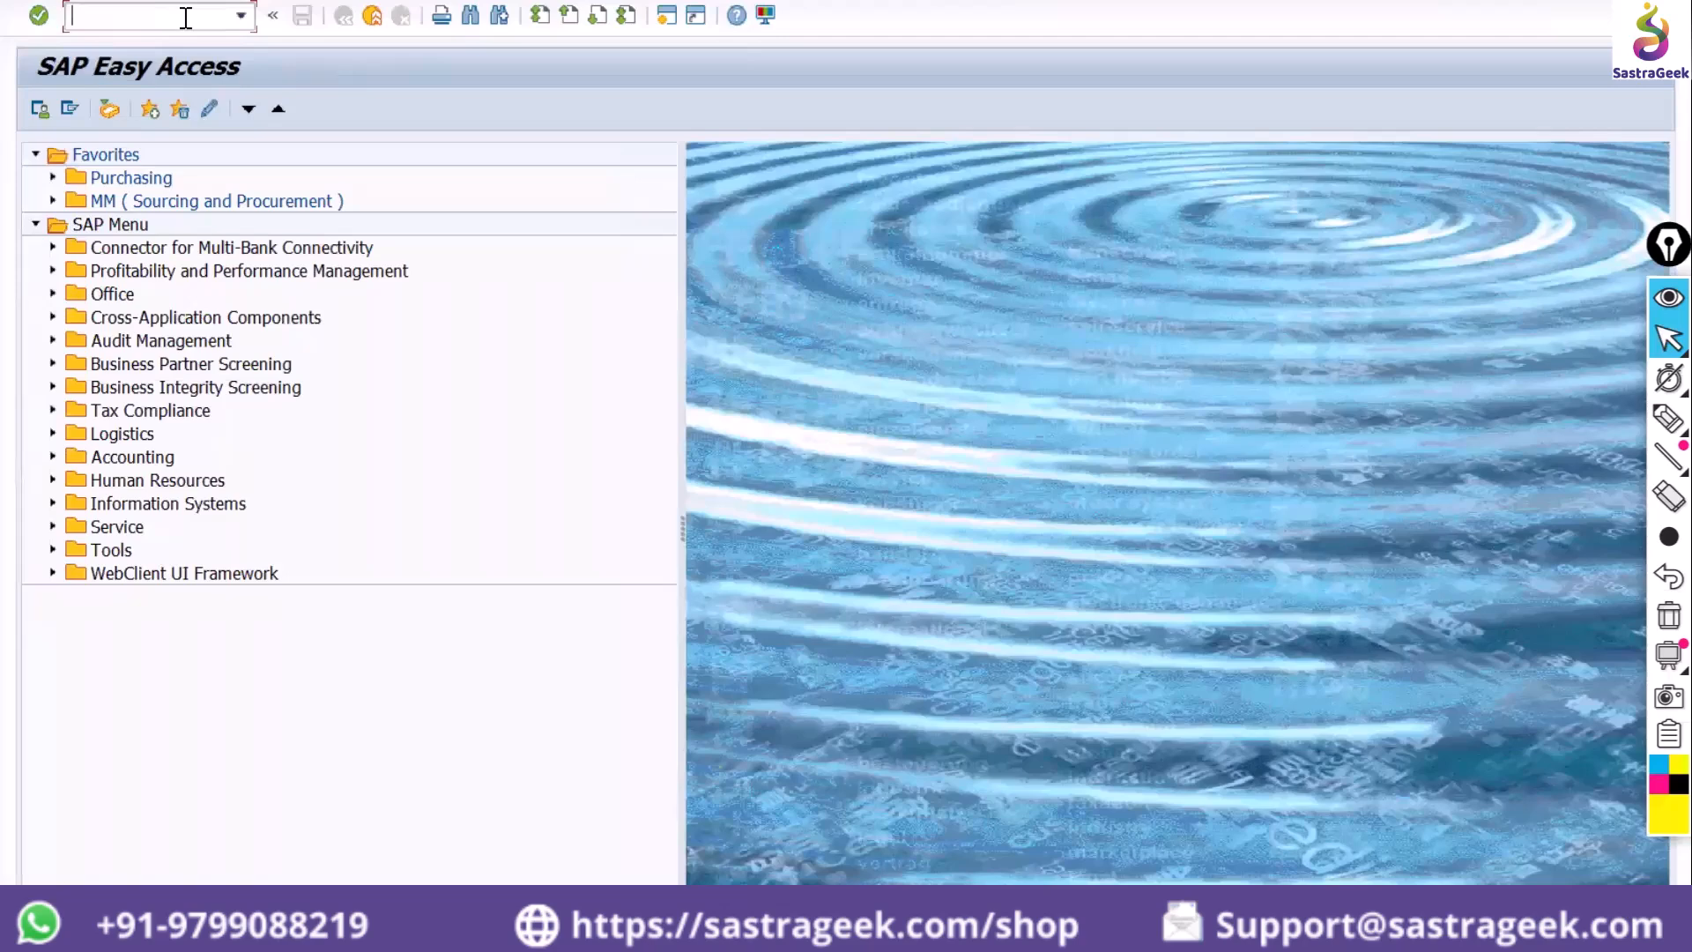
click(666, 15)
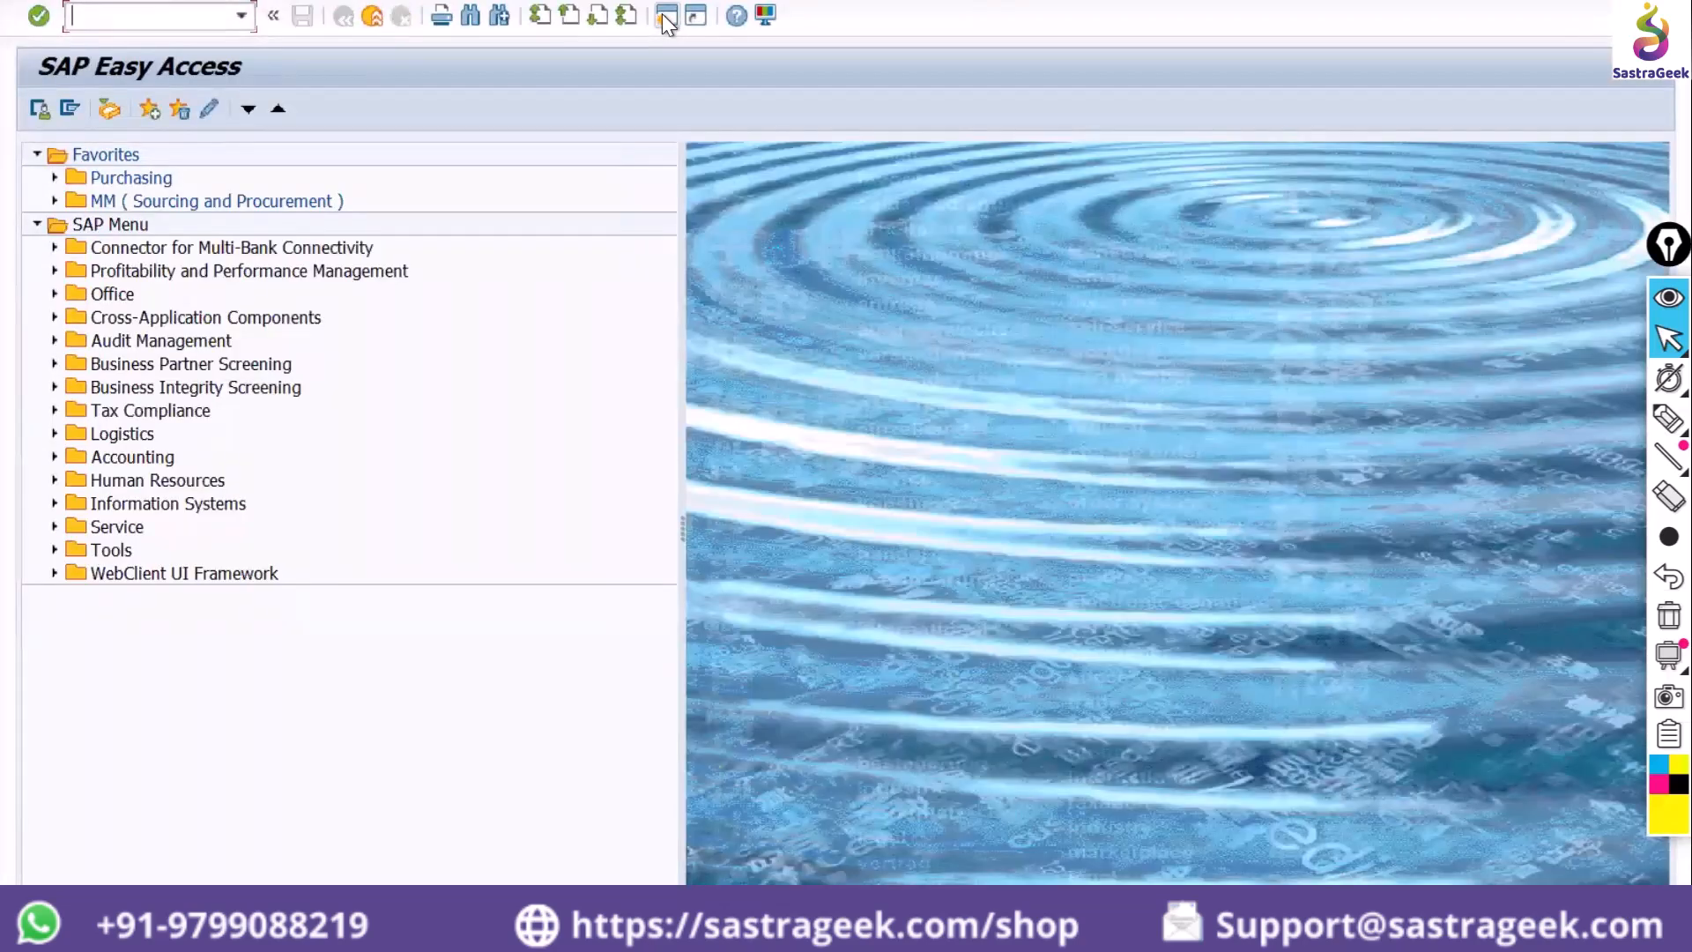
click(666, 15)
click(658, 15)
click(667, 16)
Switch to the SAP Basics and Navigation mind map and check its Additional Functionality and Functionality of Sessions branches
click(1111, 921)
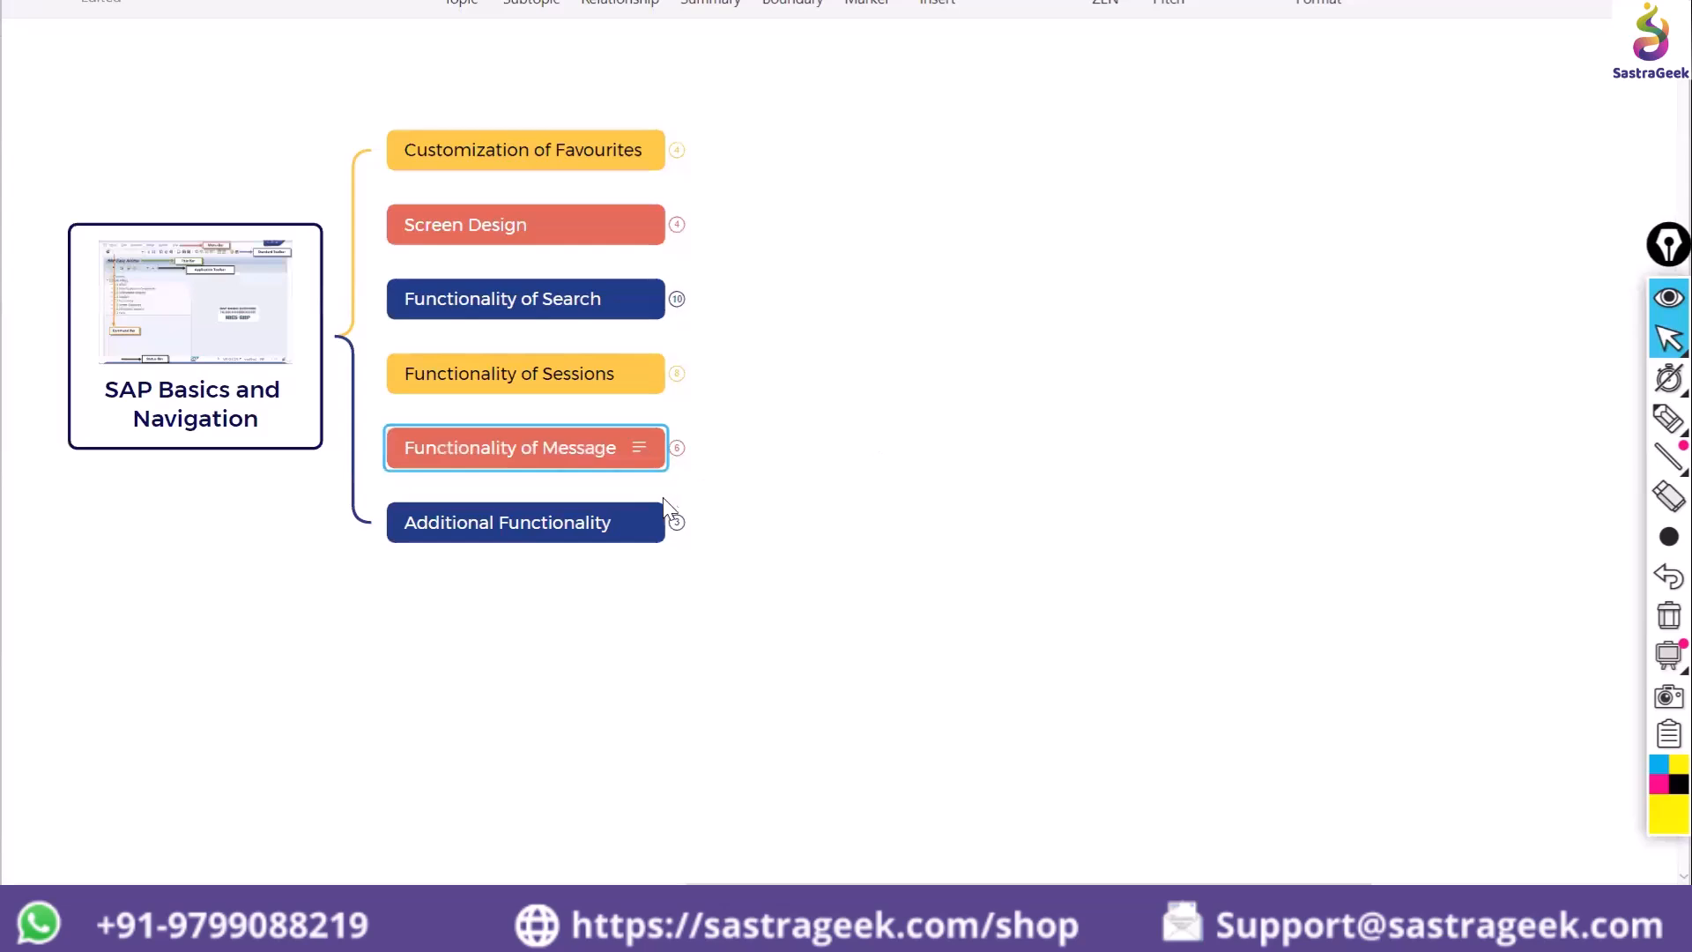
click(676, 523)
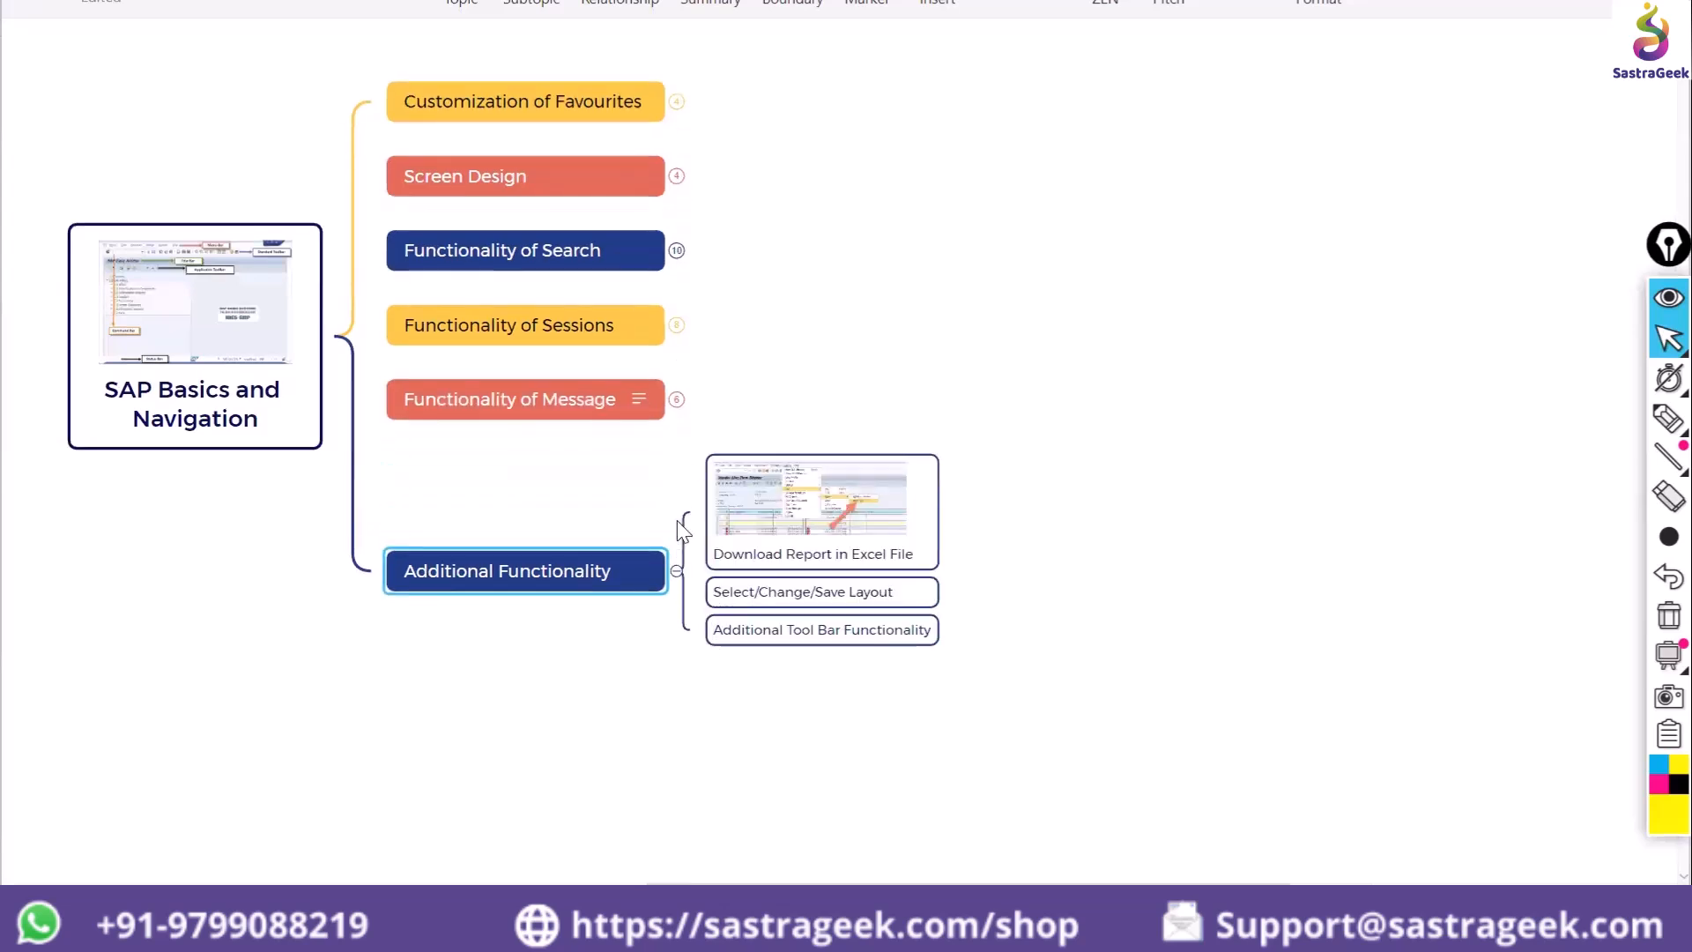
click(677, 571)
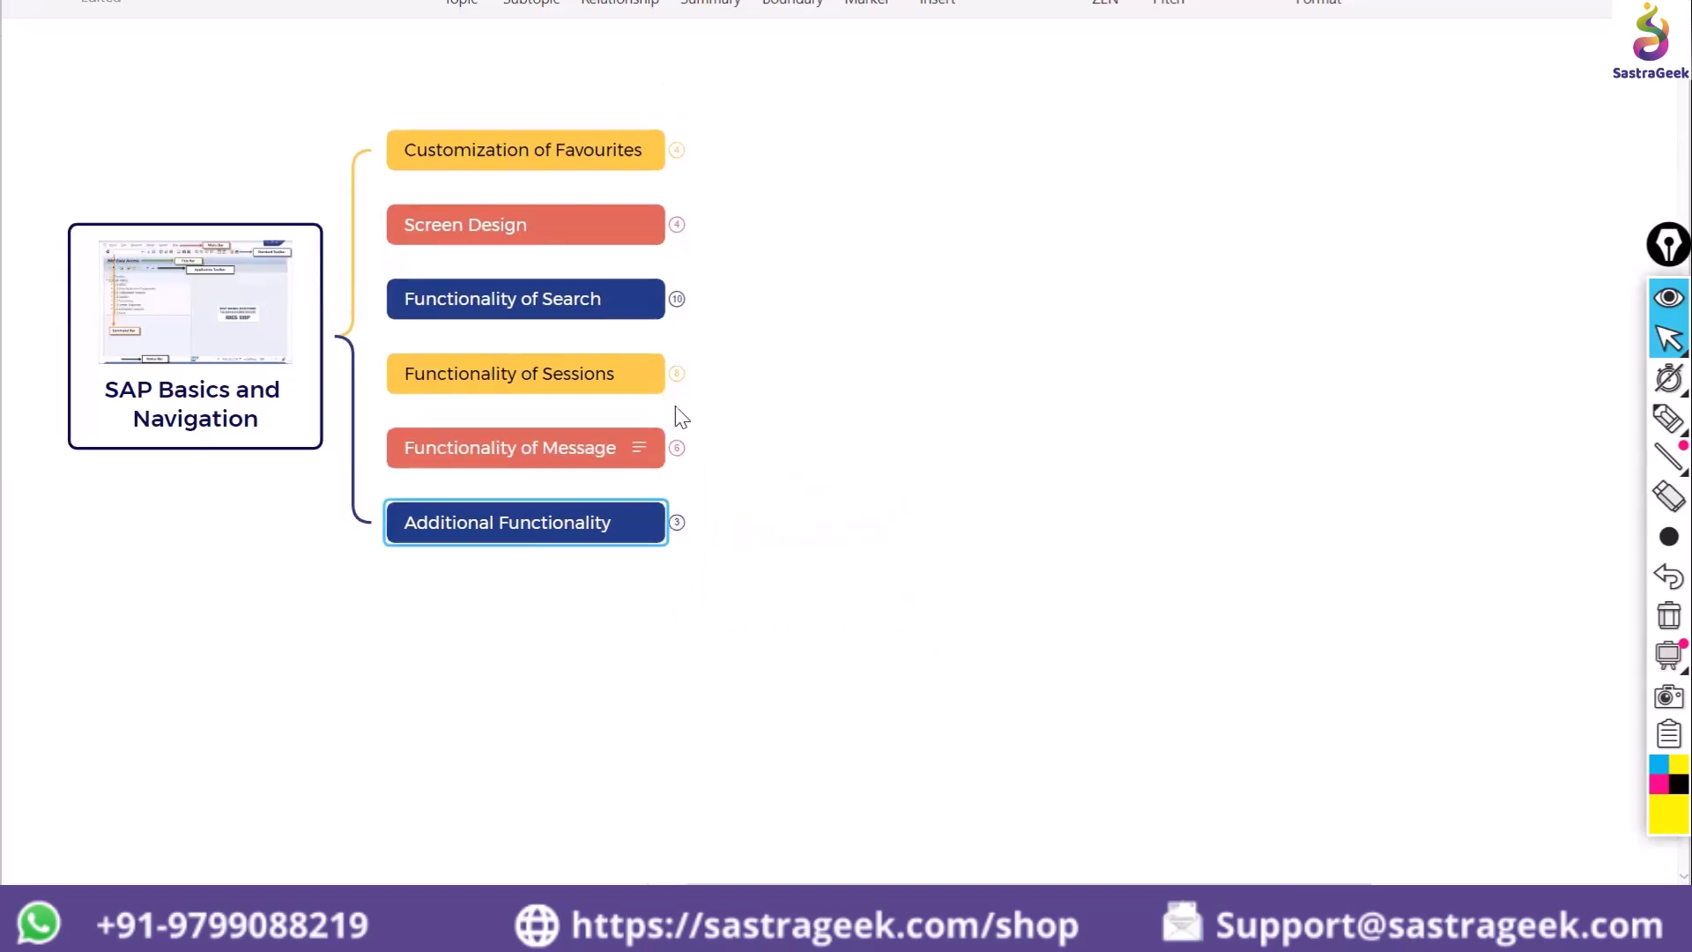
click(675, 375)
click(677, 375)
click(677, 374)
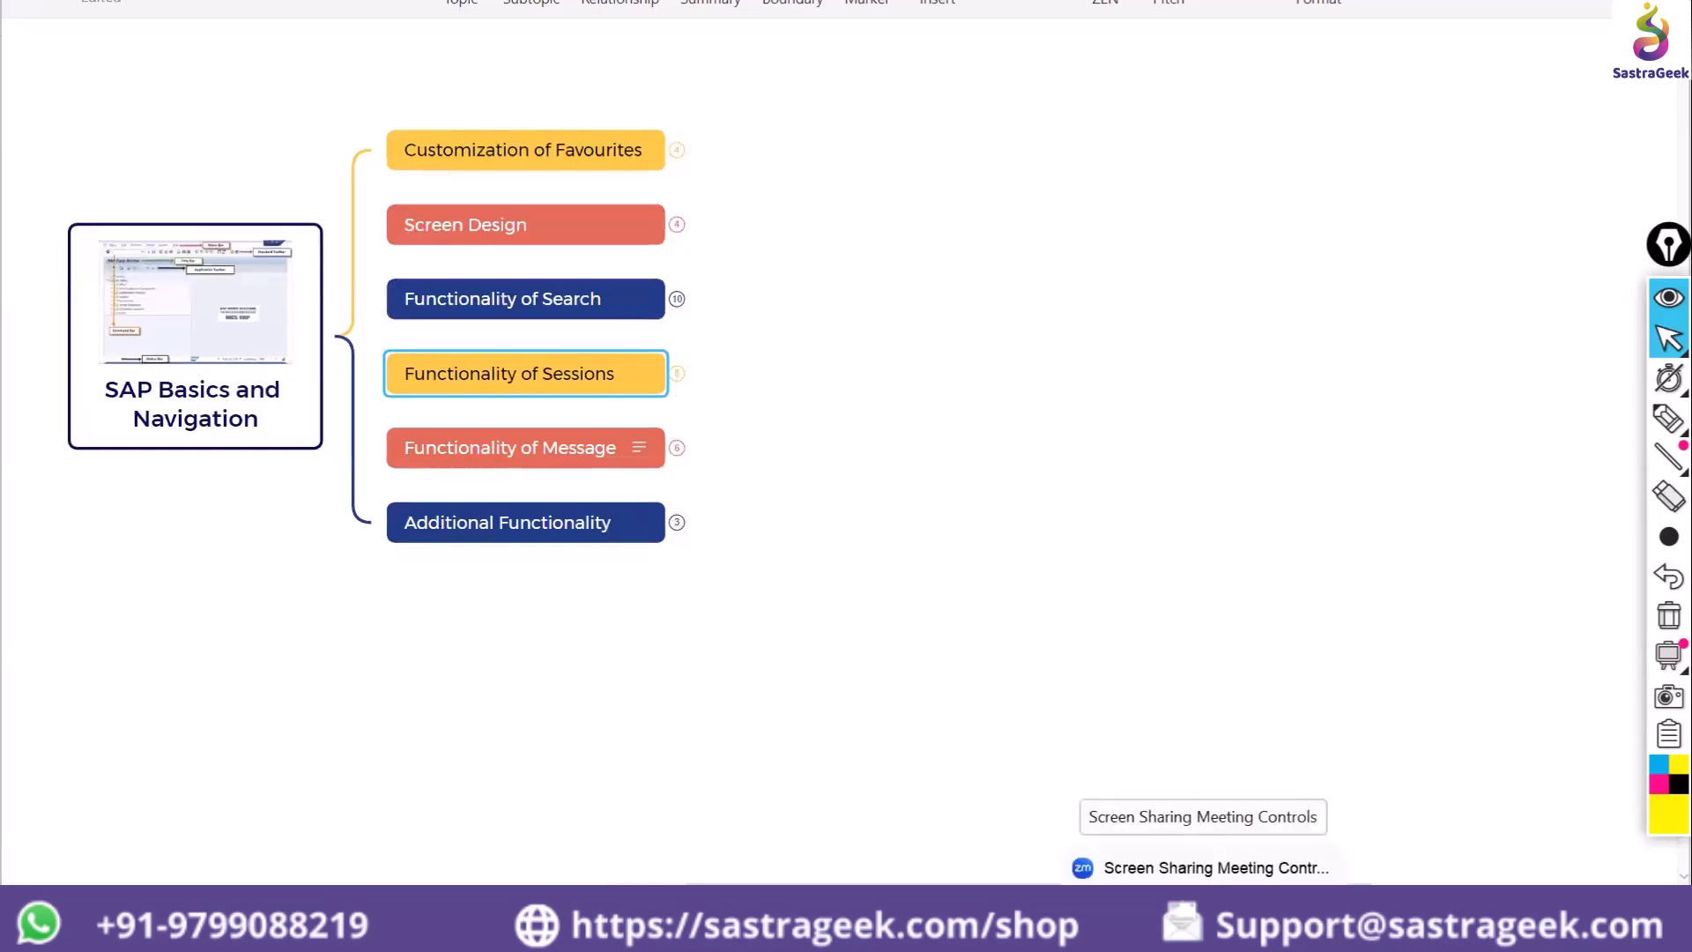
Switch back to SAP Easy Access, show the status bar's system information list, and move the annotation toolbar away from it
click(1022, 926)
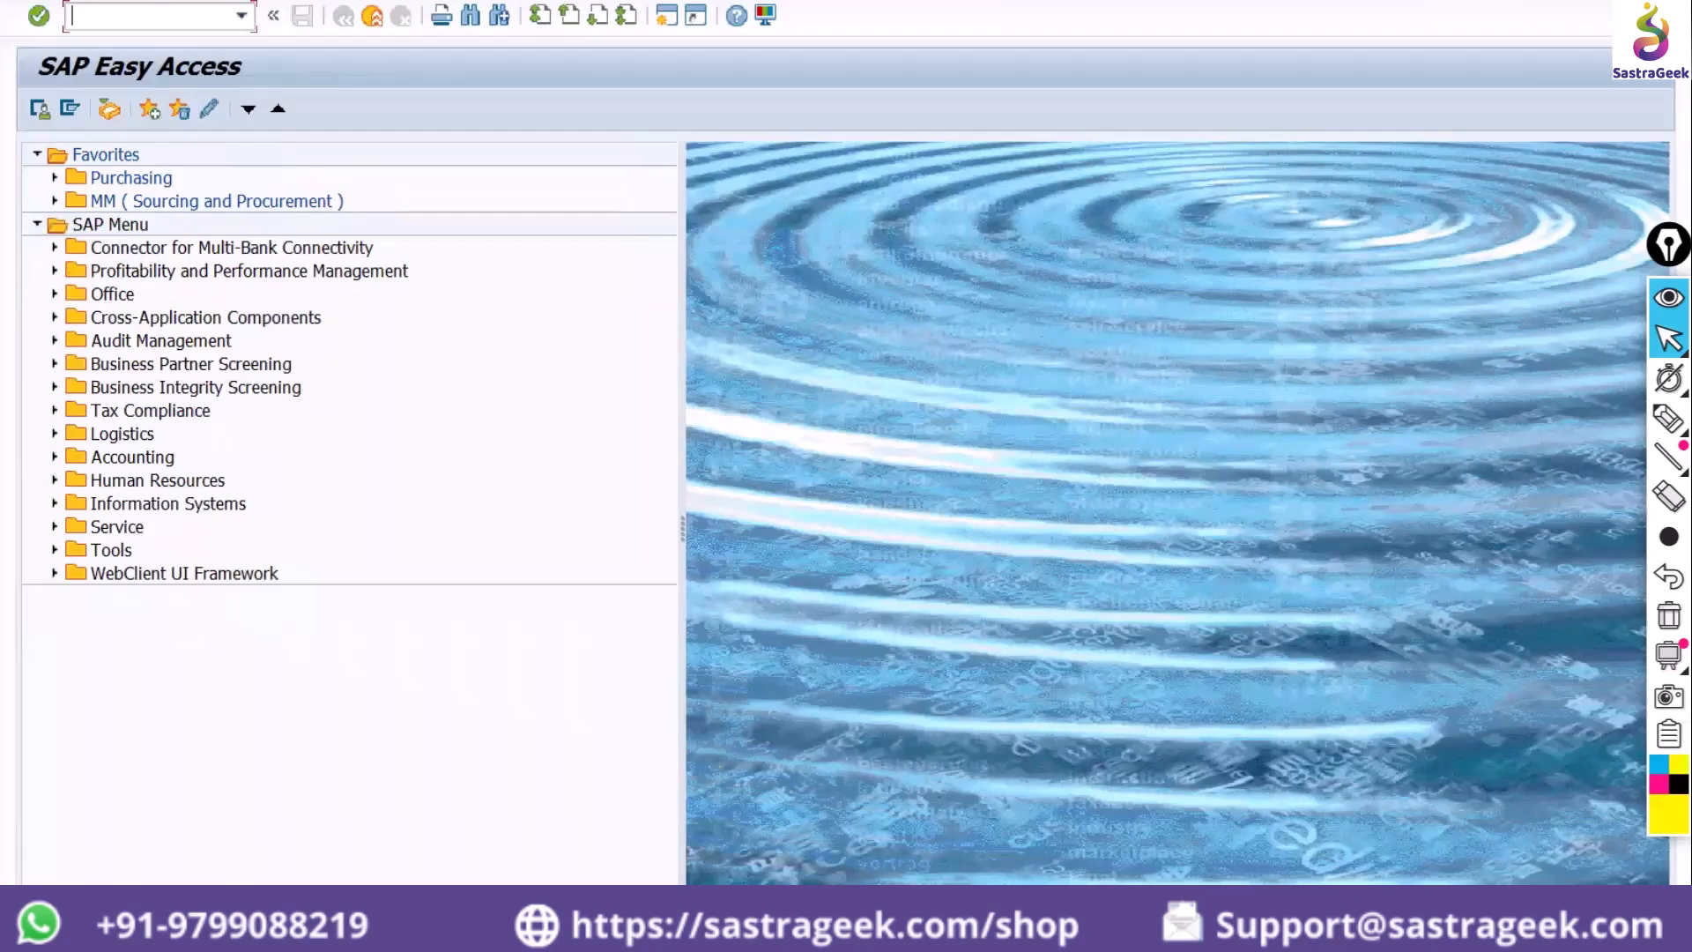
click(1463, 936)
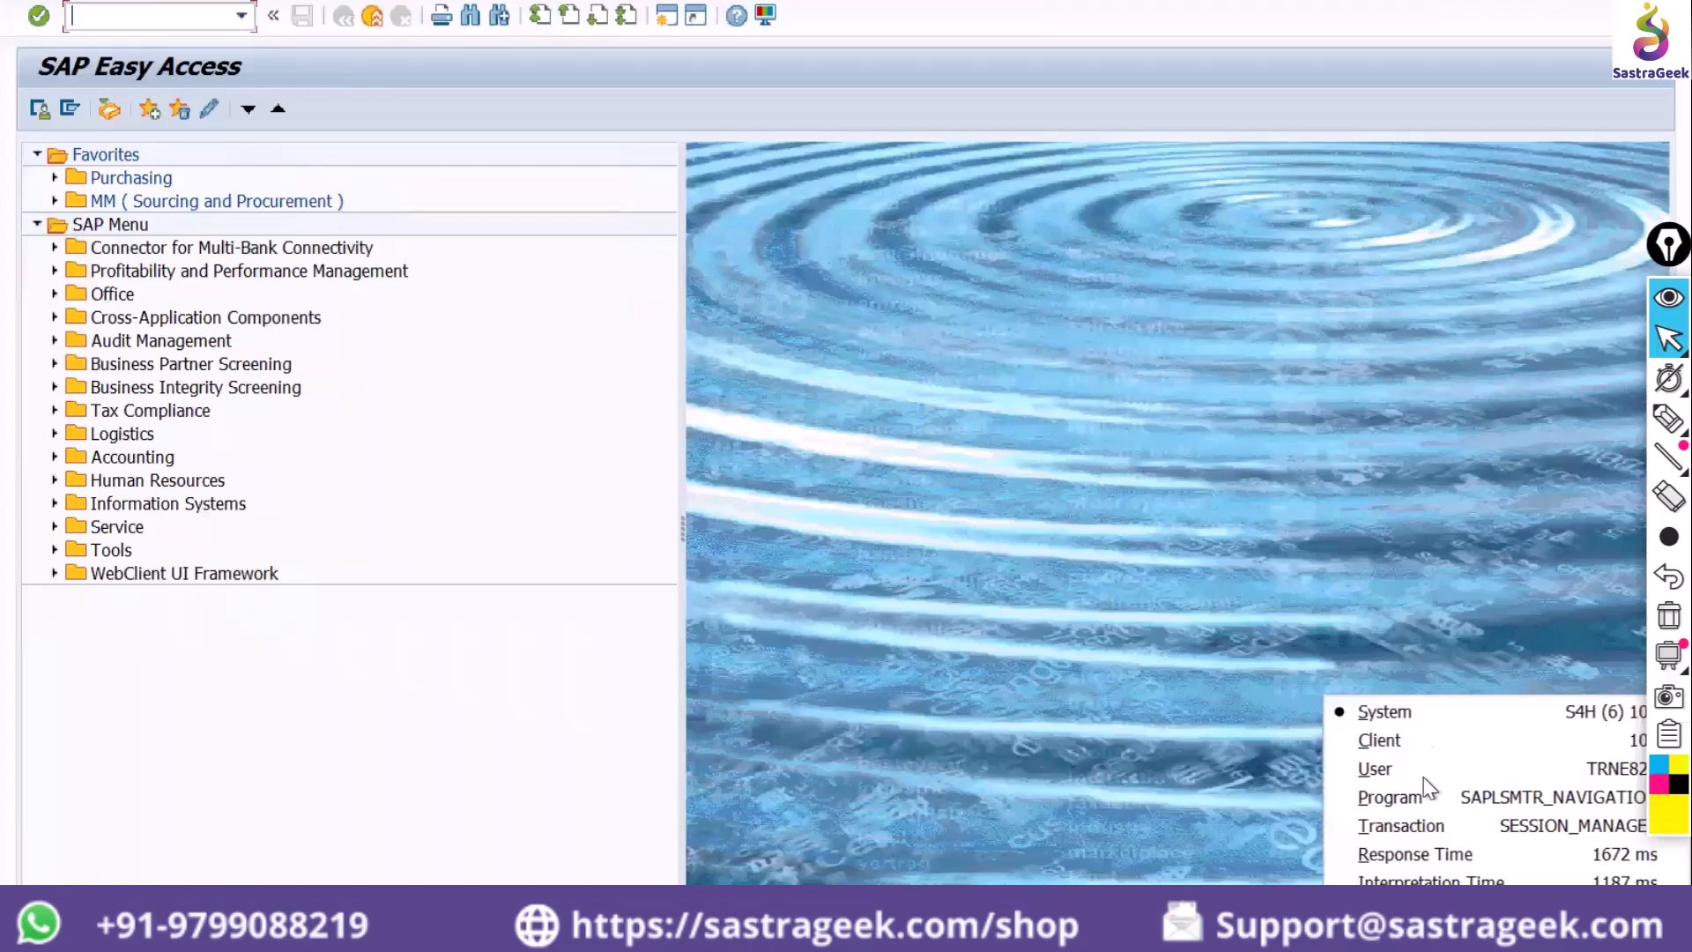
drag(1664, 245, 22, 284)
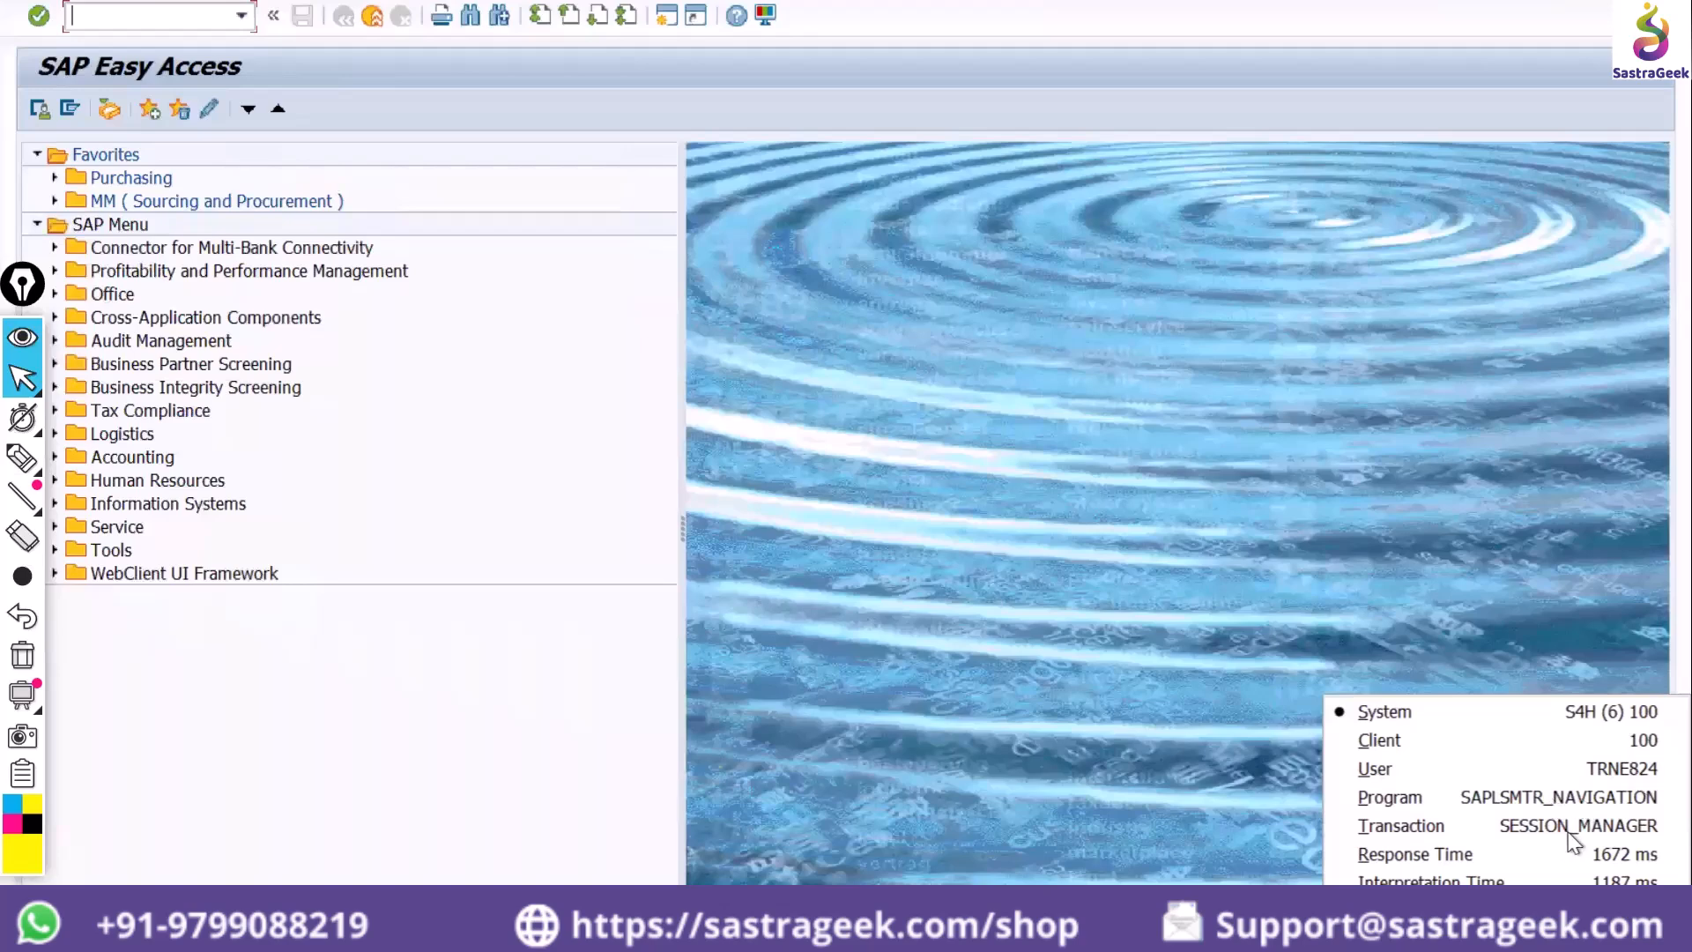
Open the Create Info Record transaction ME11 from SAP Easy Access
click(133, 19)
text(m)
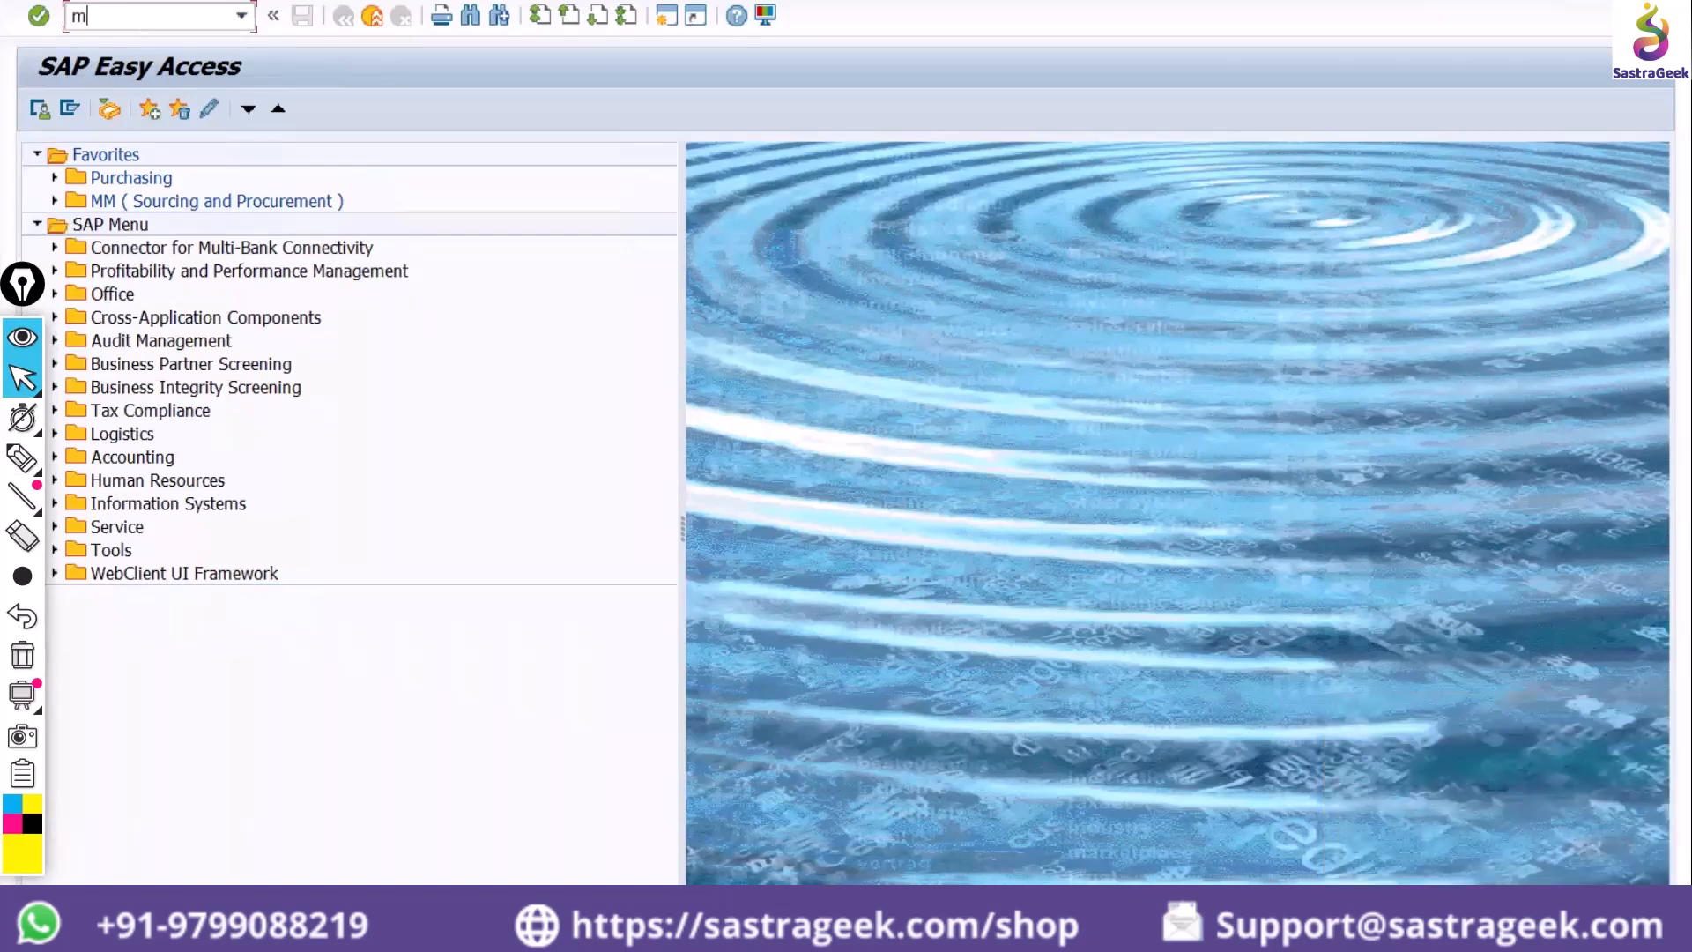
text(e01)
key(BackSpace)
key(BackSpace)
key(BackSpace)
text(e11)
key(Return)
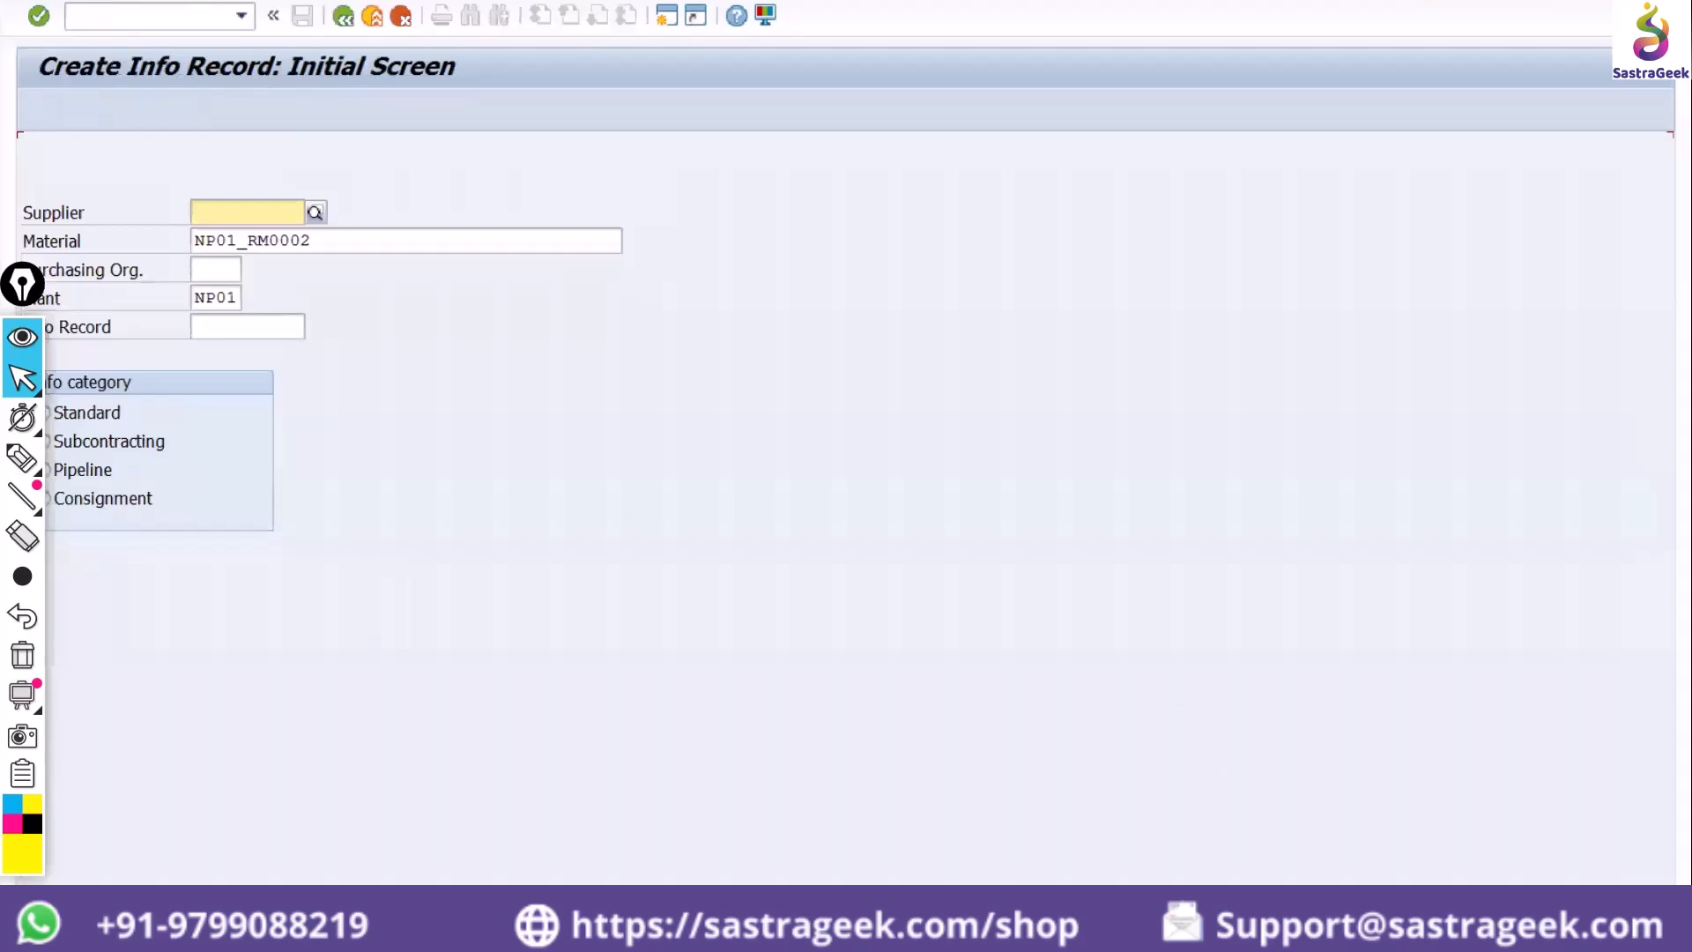
Check the transaction entry in the status bar's system information, and briefly restore and re-maximize the session window
click(1454, 936)
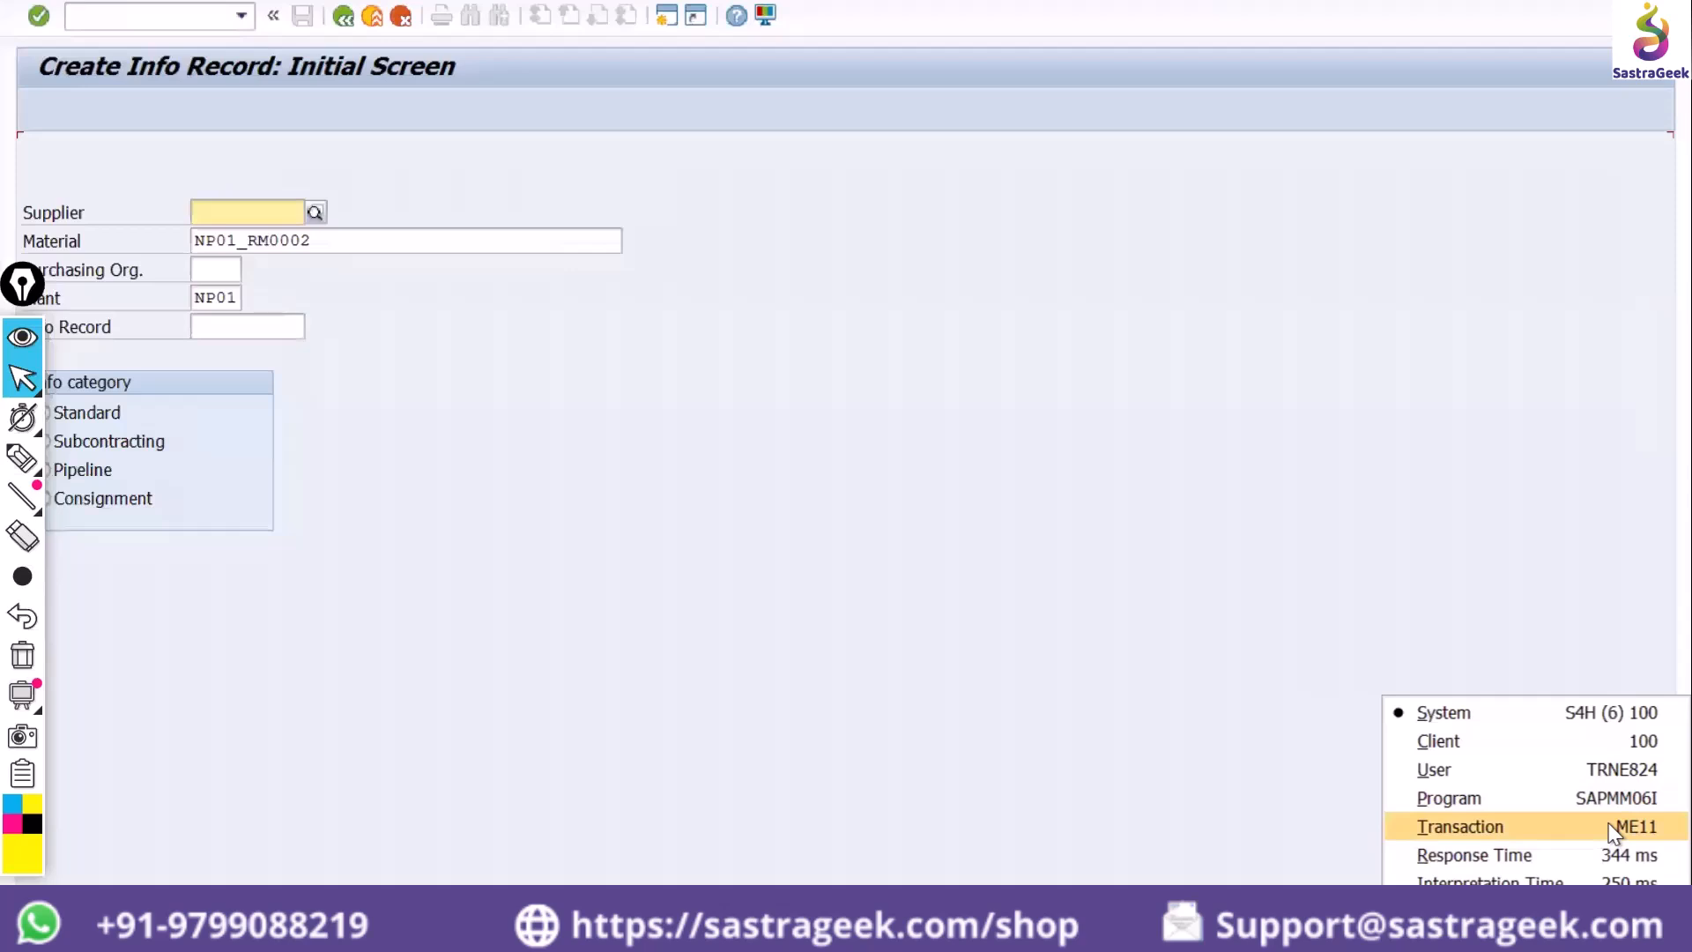
click(1216, 508)
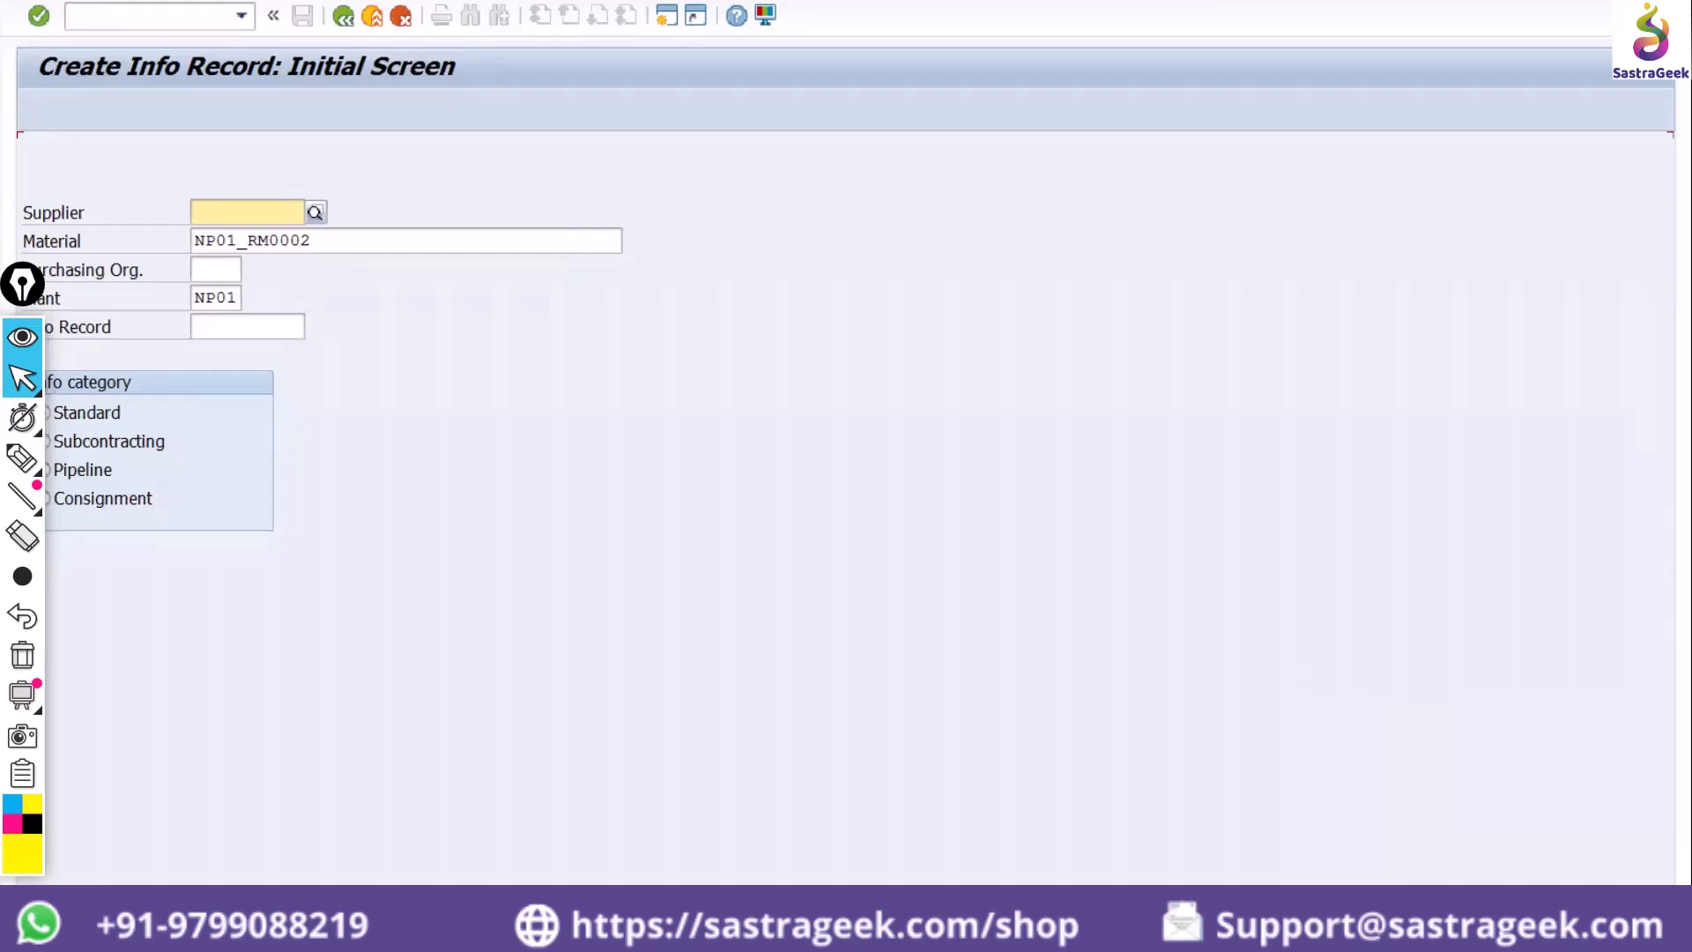
key(super+Down)
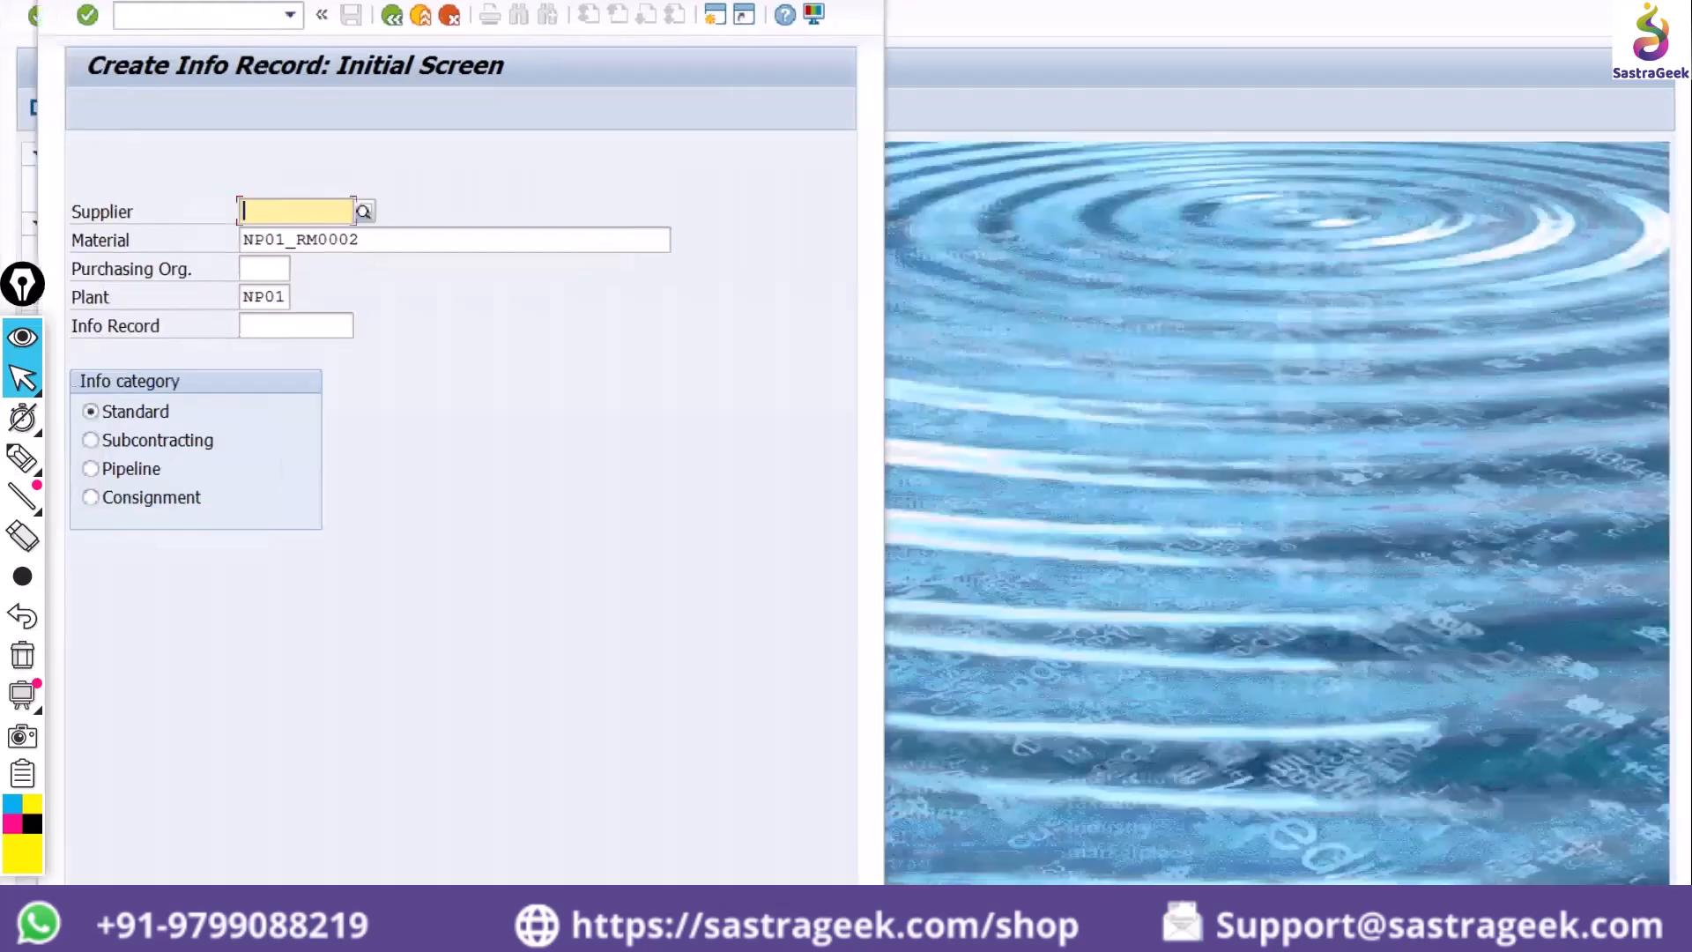
key(super+Up)
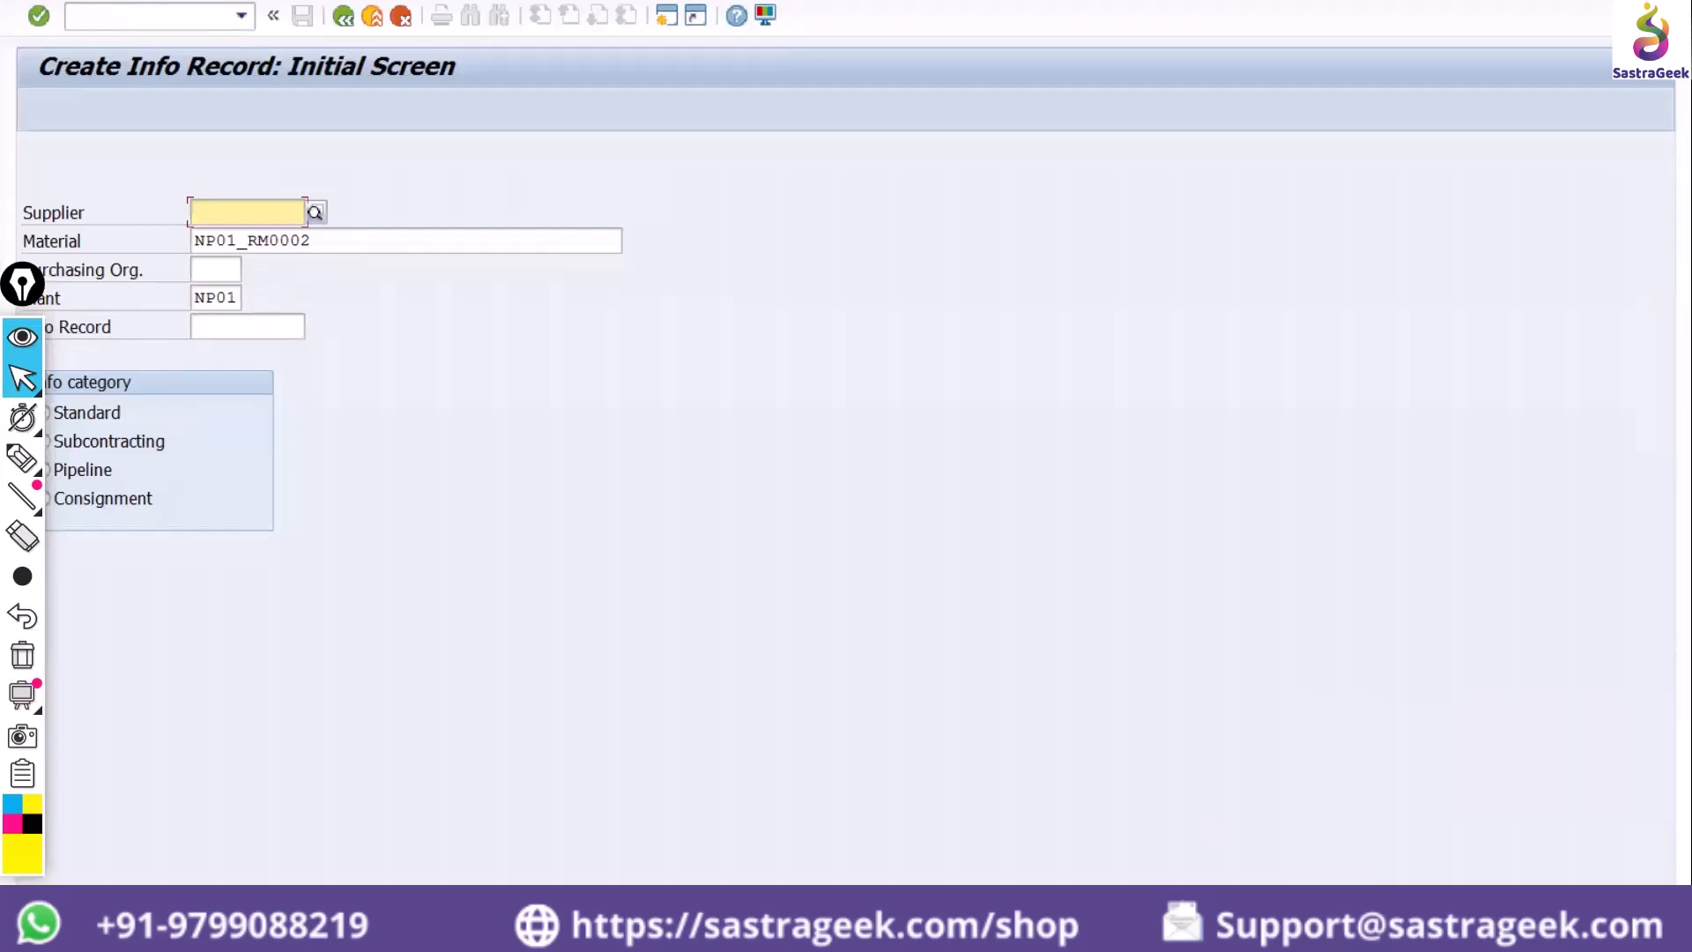
Switch the status bar information to Transaction, to Client, and back to Transaction as the displayed field
click(1498, 937)
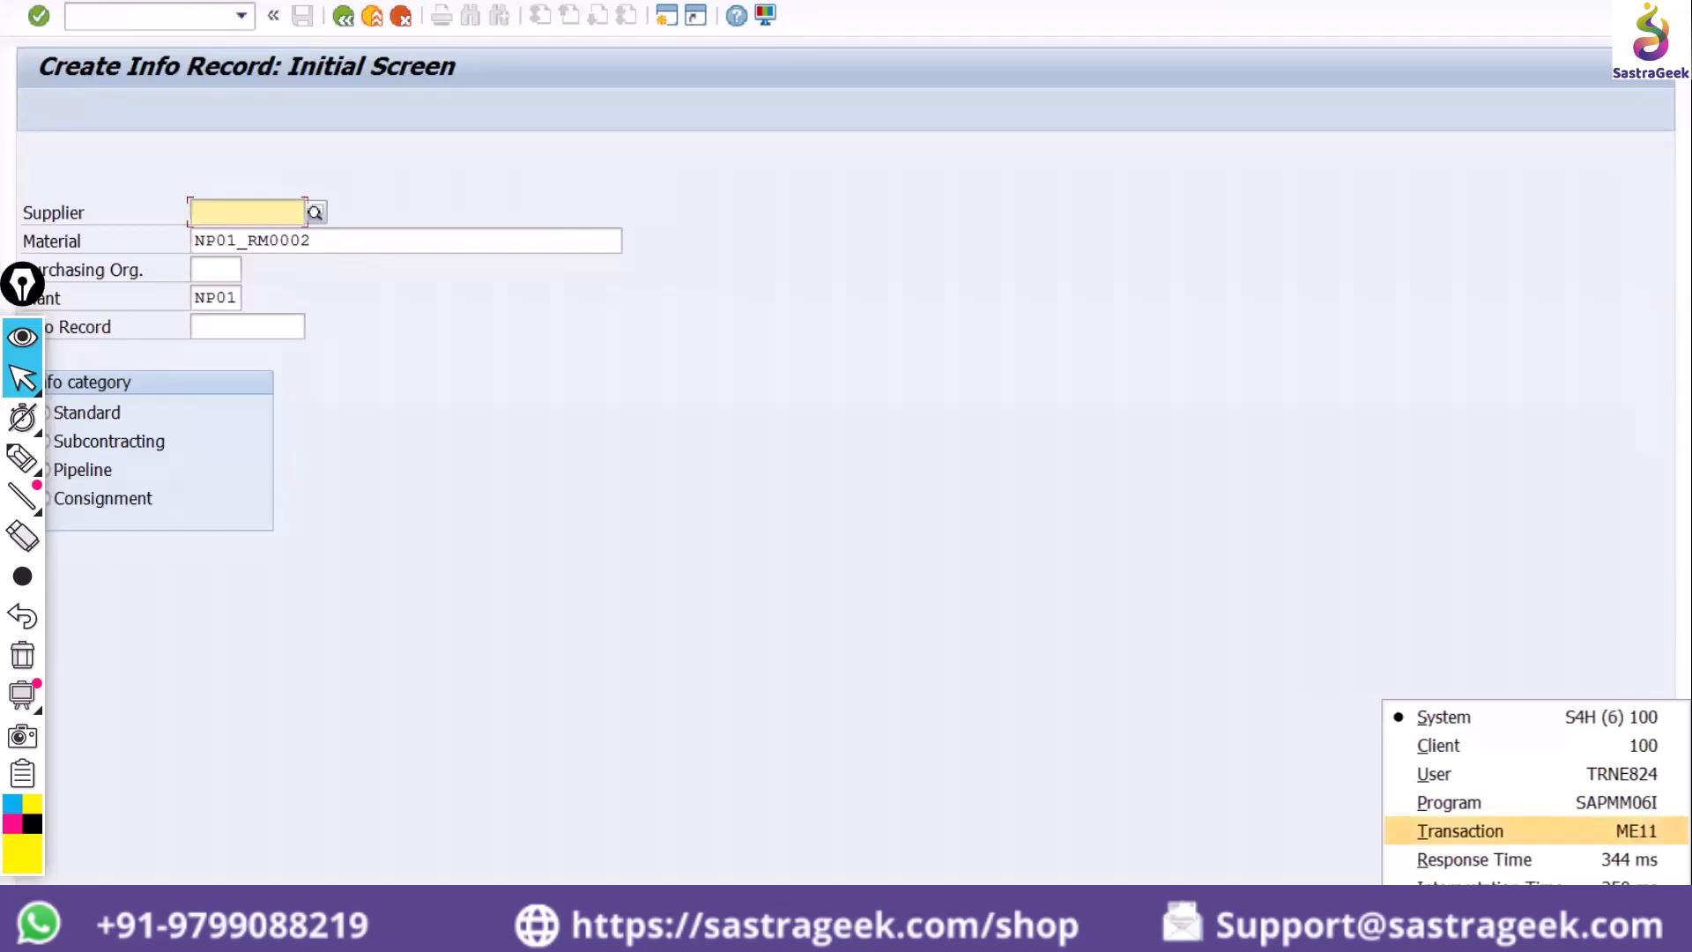
click(1515, 831)
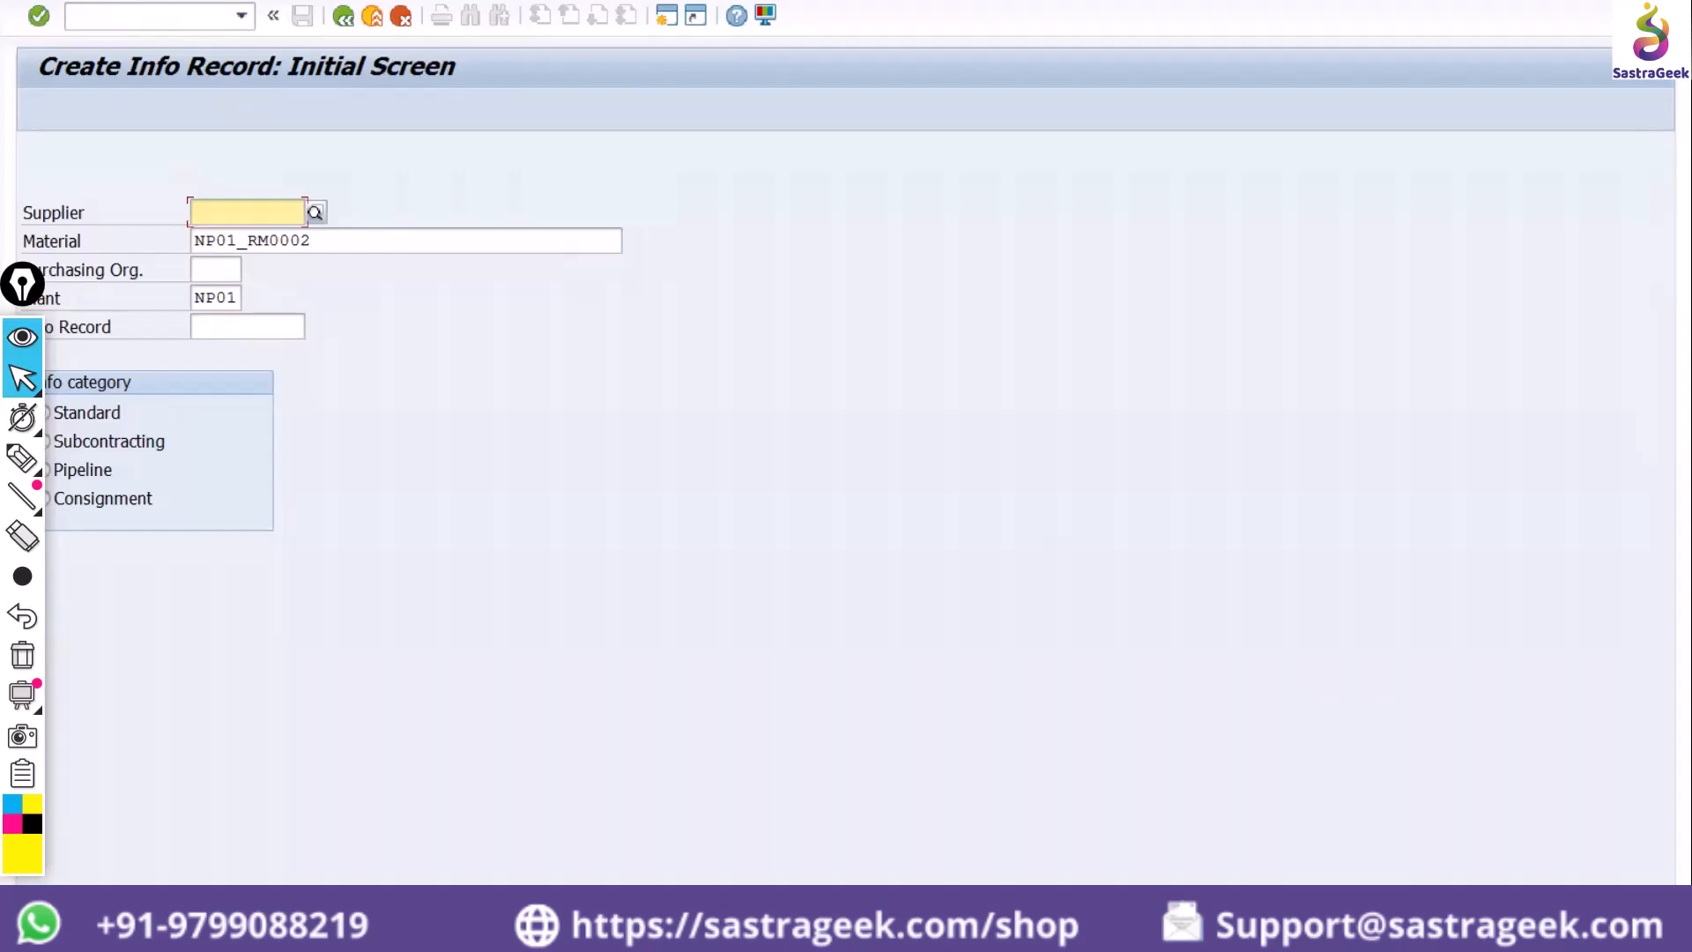
click(1489, 935)
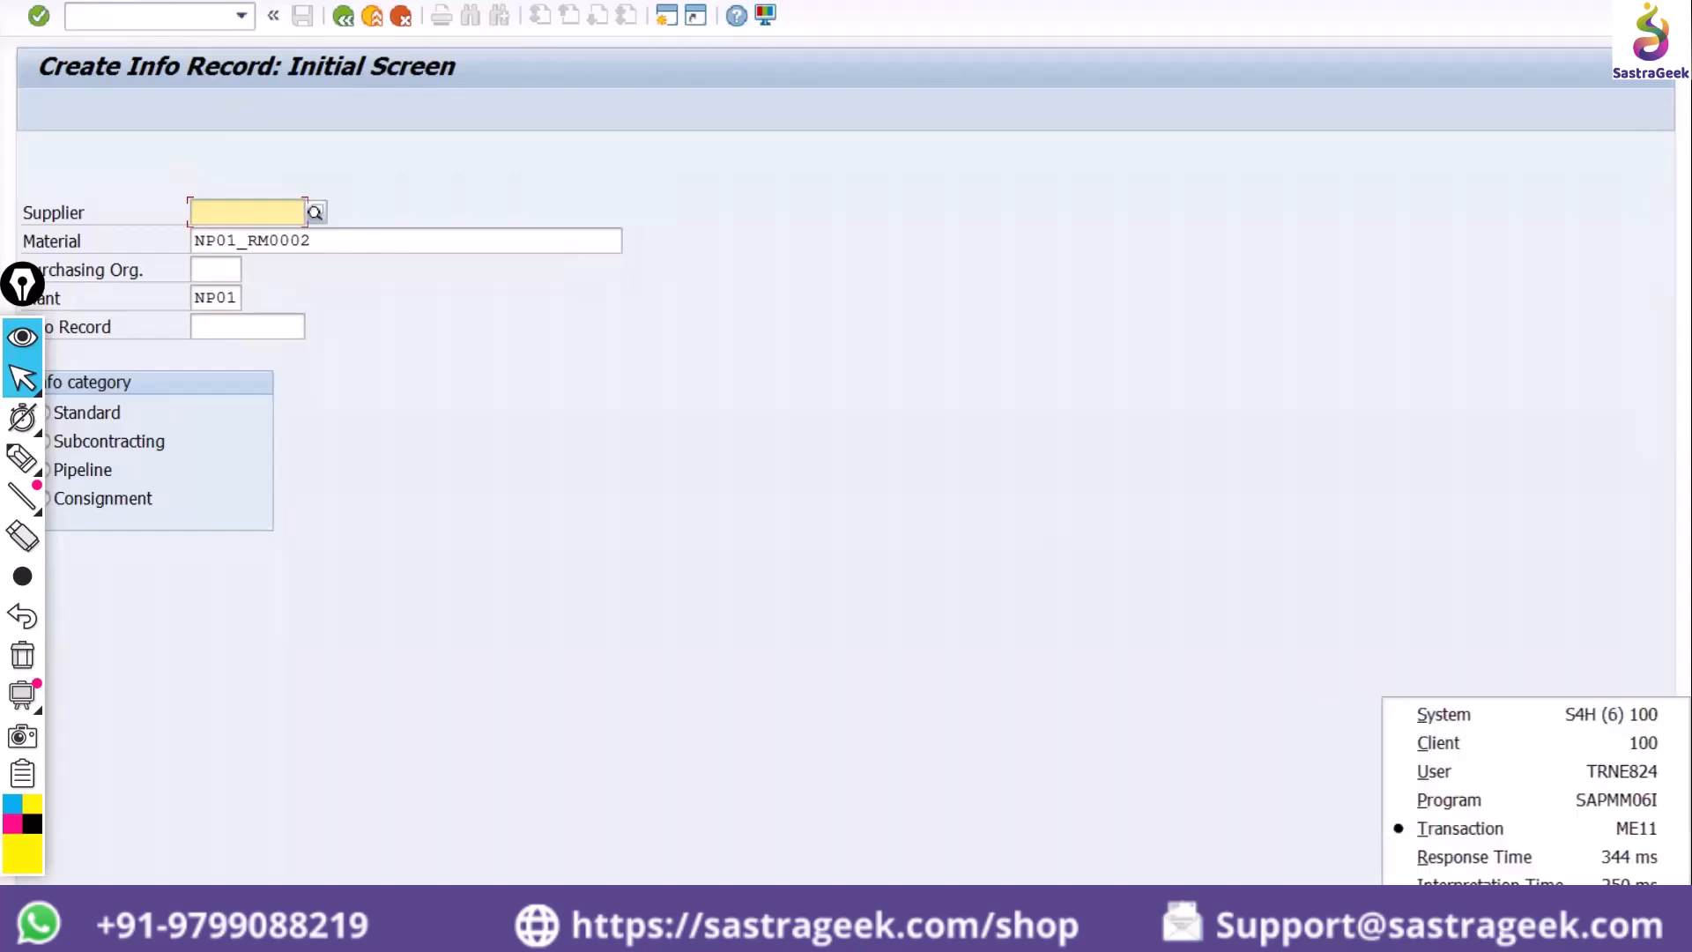
click(1470, 746)
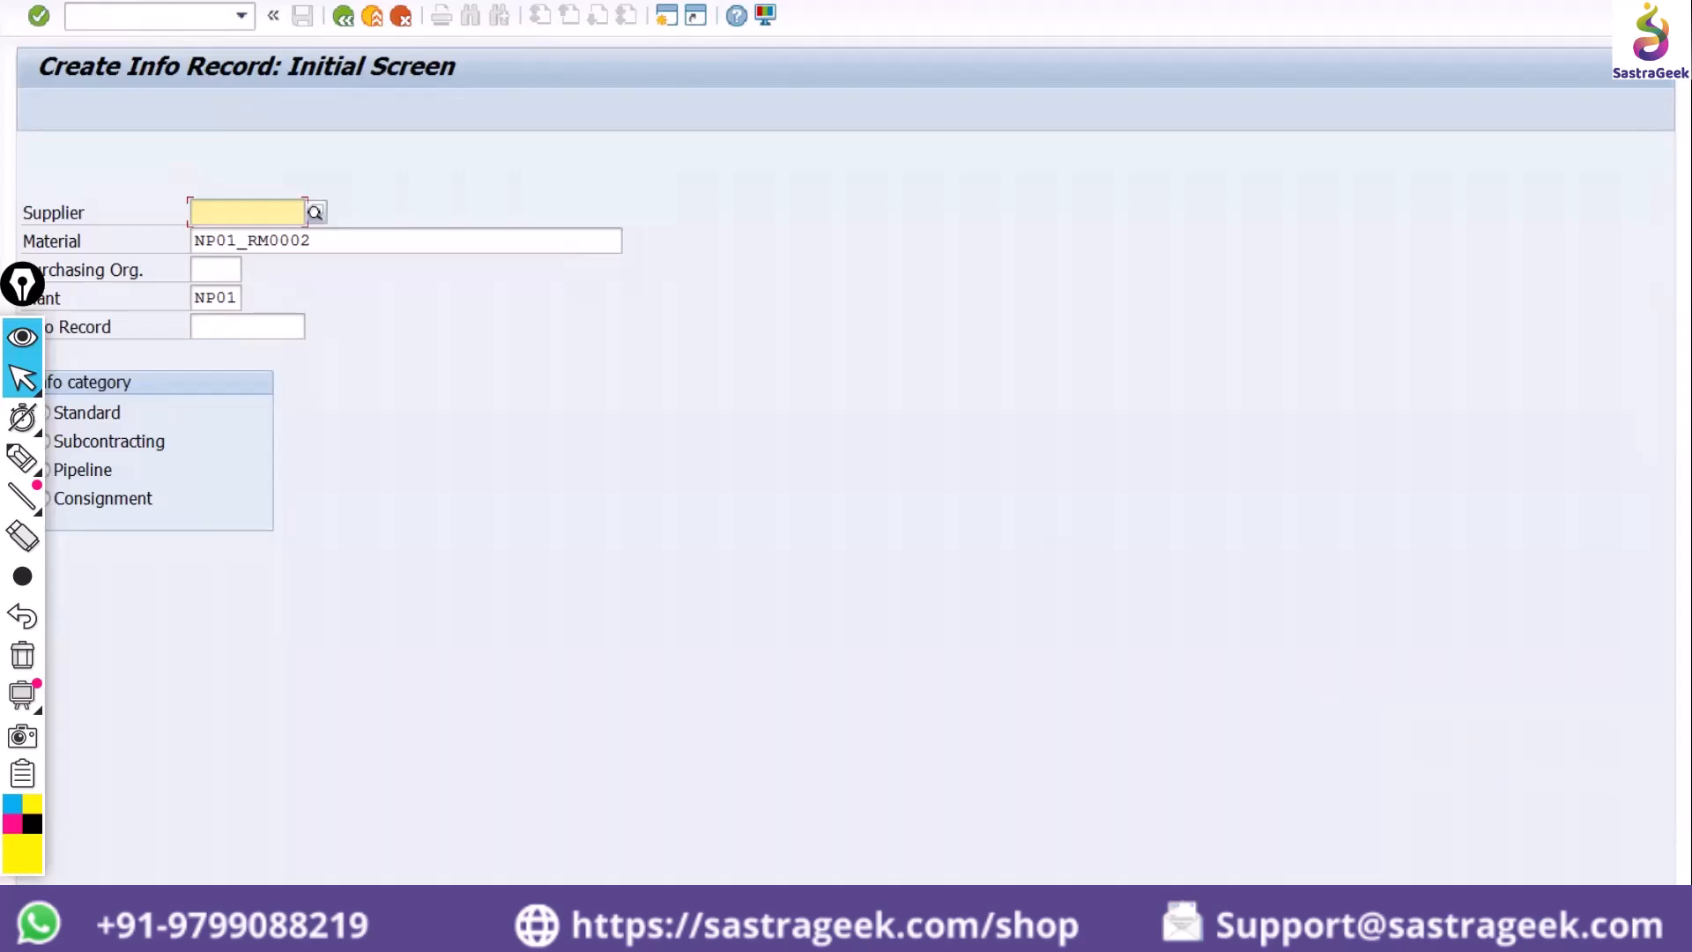
click(1470, 934)
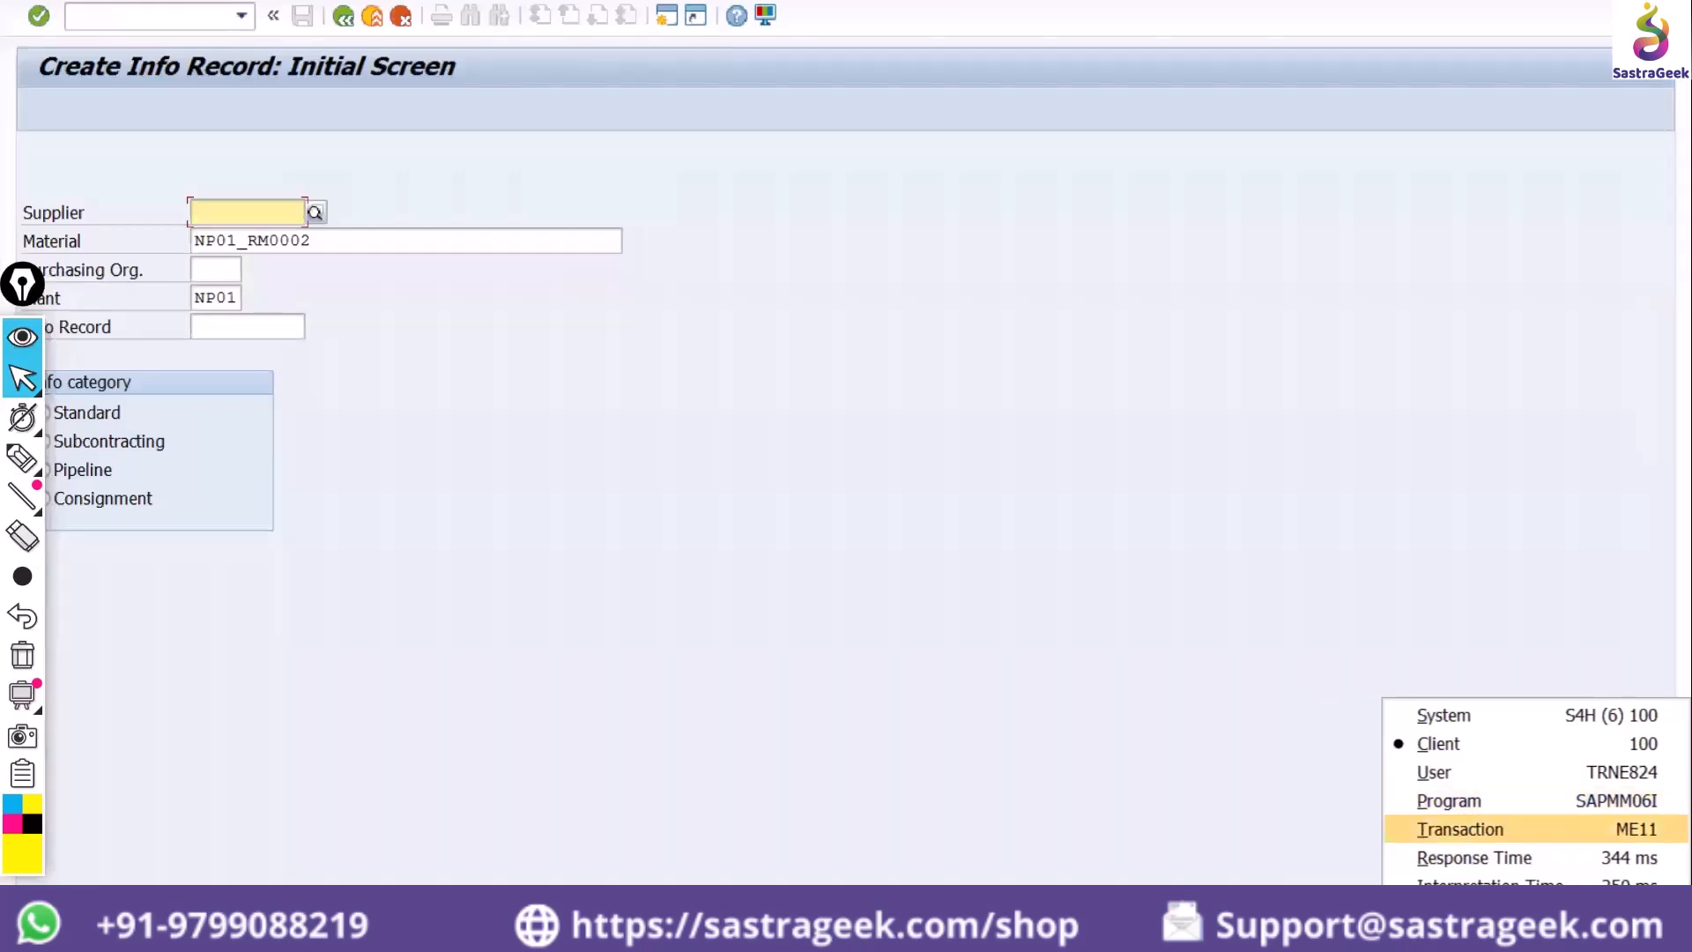
click(1537, 829)
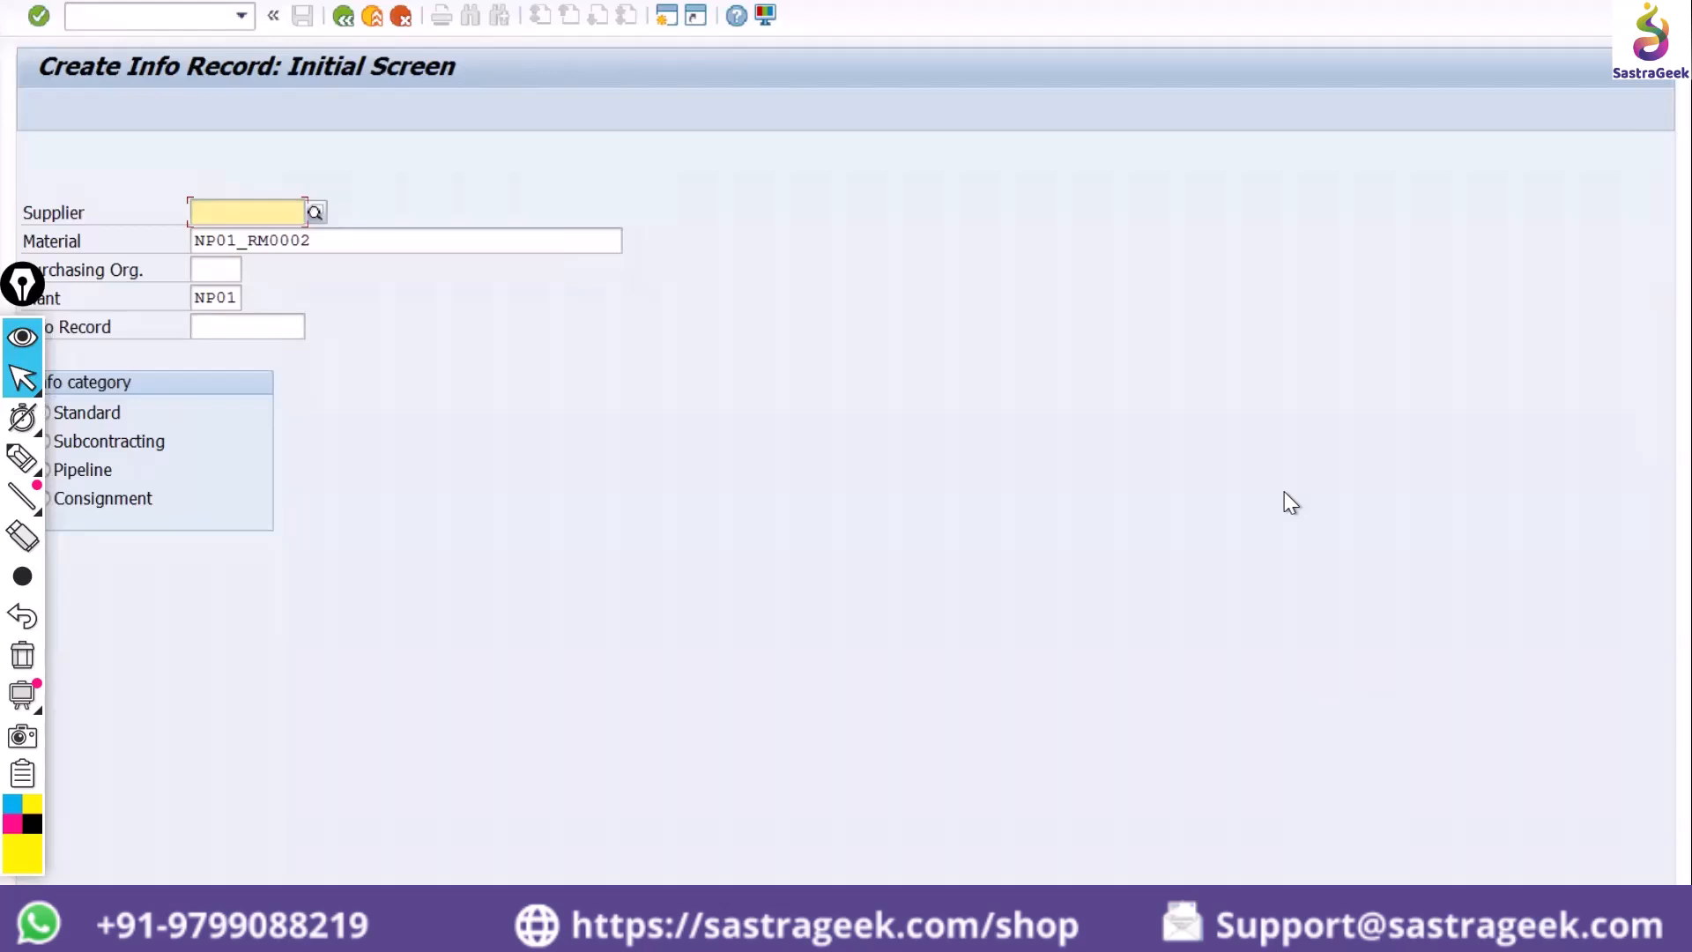
Leave the info record screen for SAP Easy Access and open the Change Material transaction
click(378, 23)
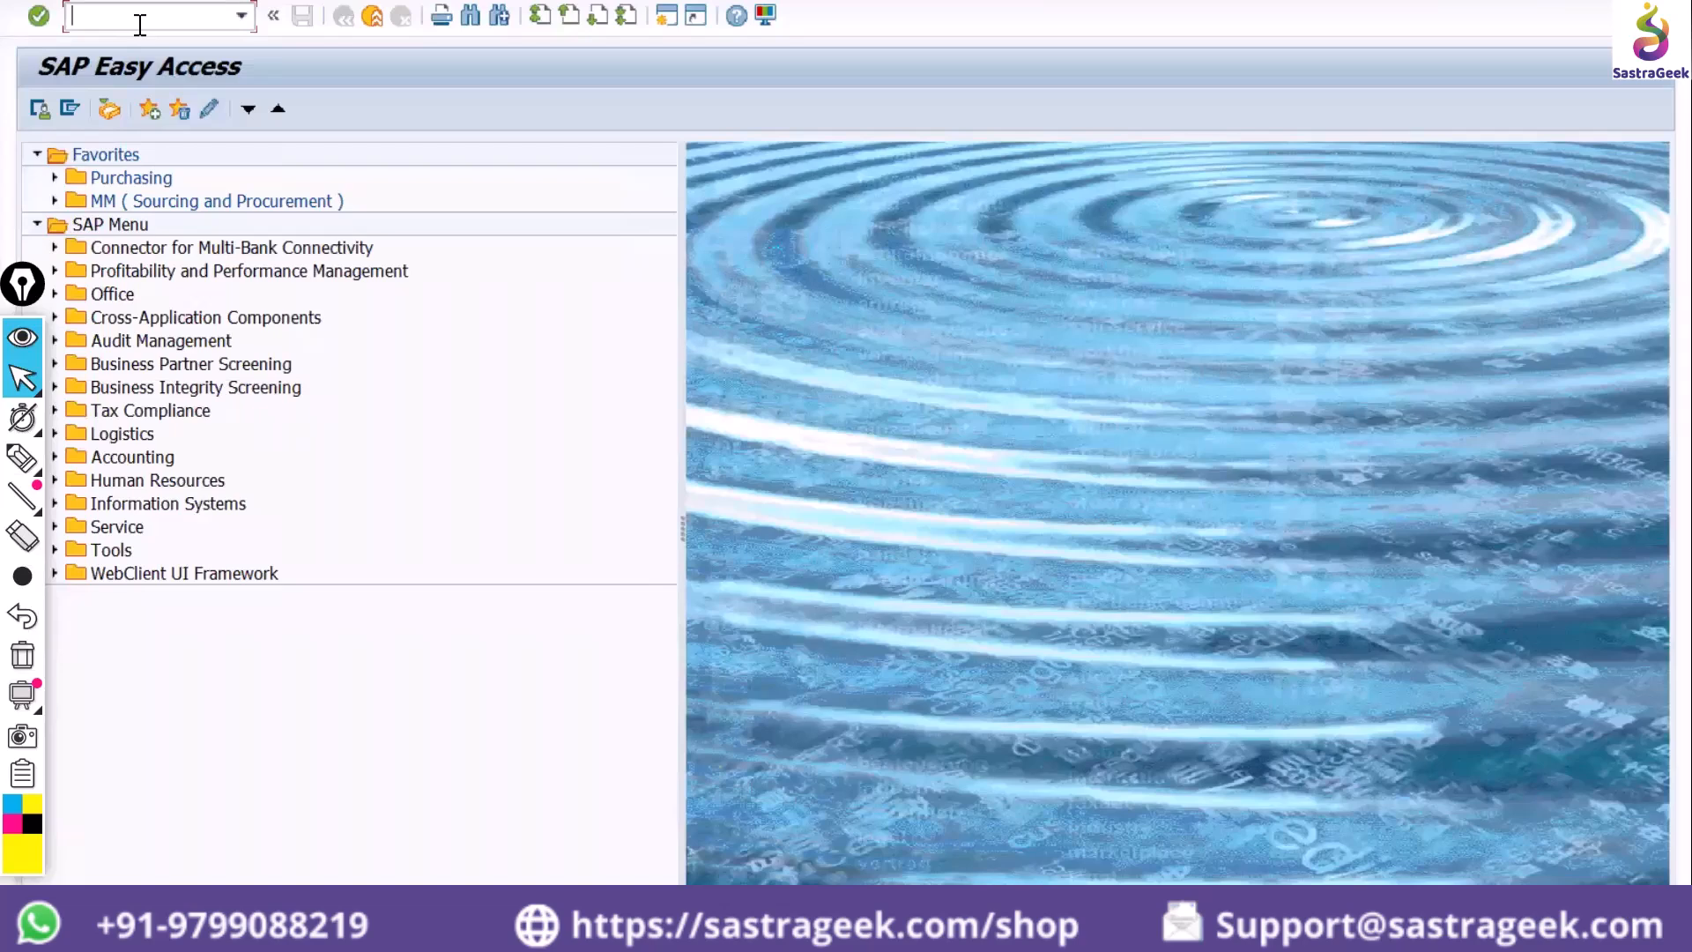
text(se)
key(BackSpace)
key(BackSpace)
text(me41)
key(Return)
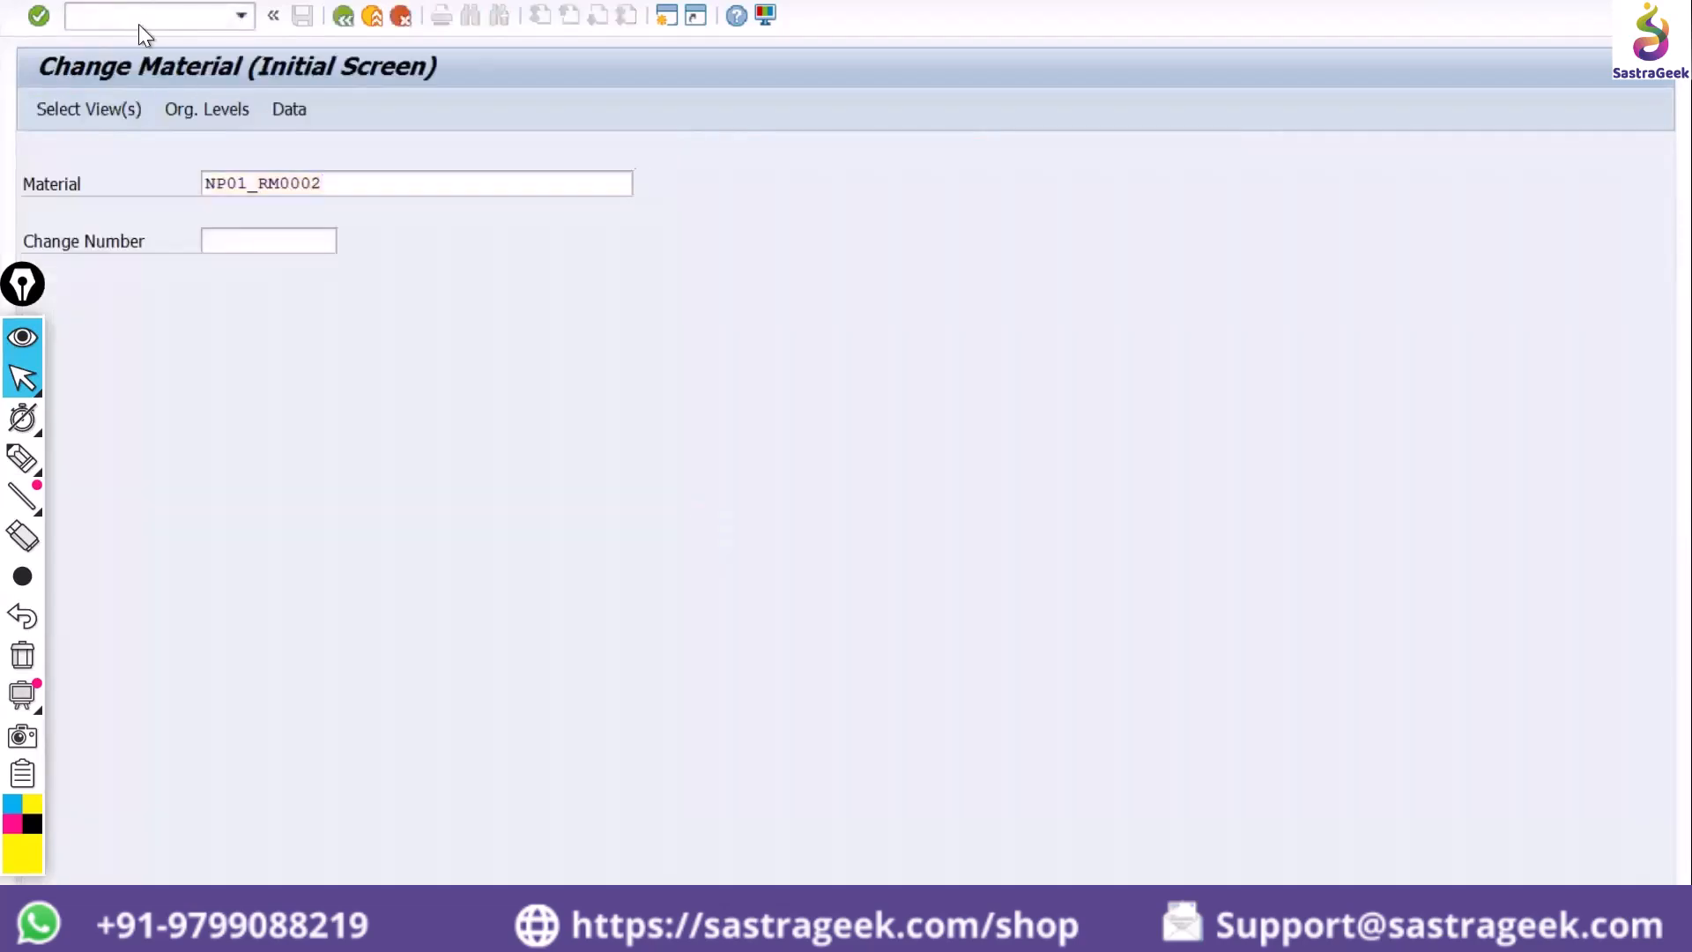
Open material NP01_RM0002 for changing with the preselected views, plant NP01 and storage location 171A
key(Return)
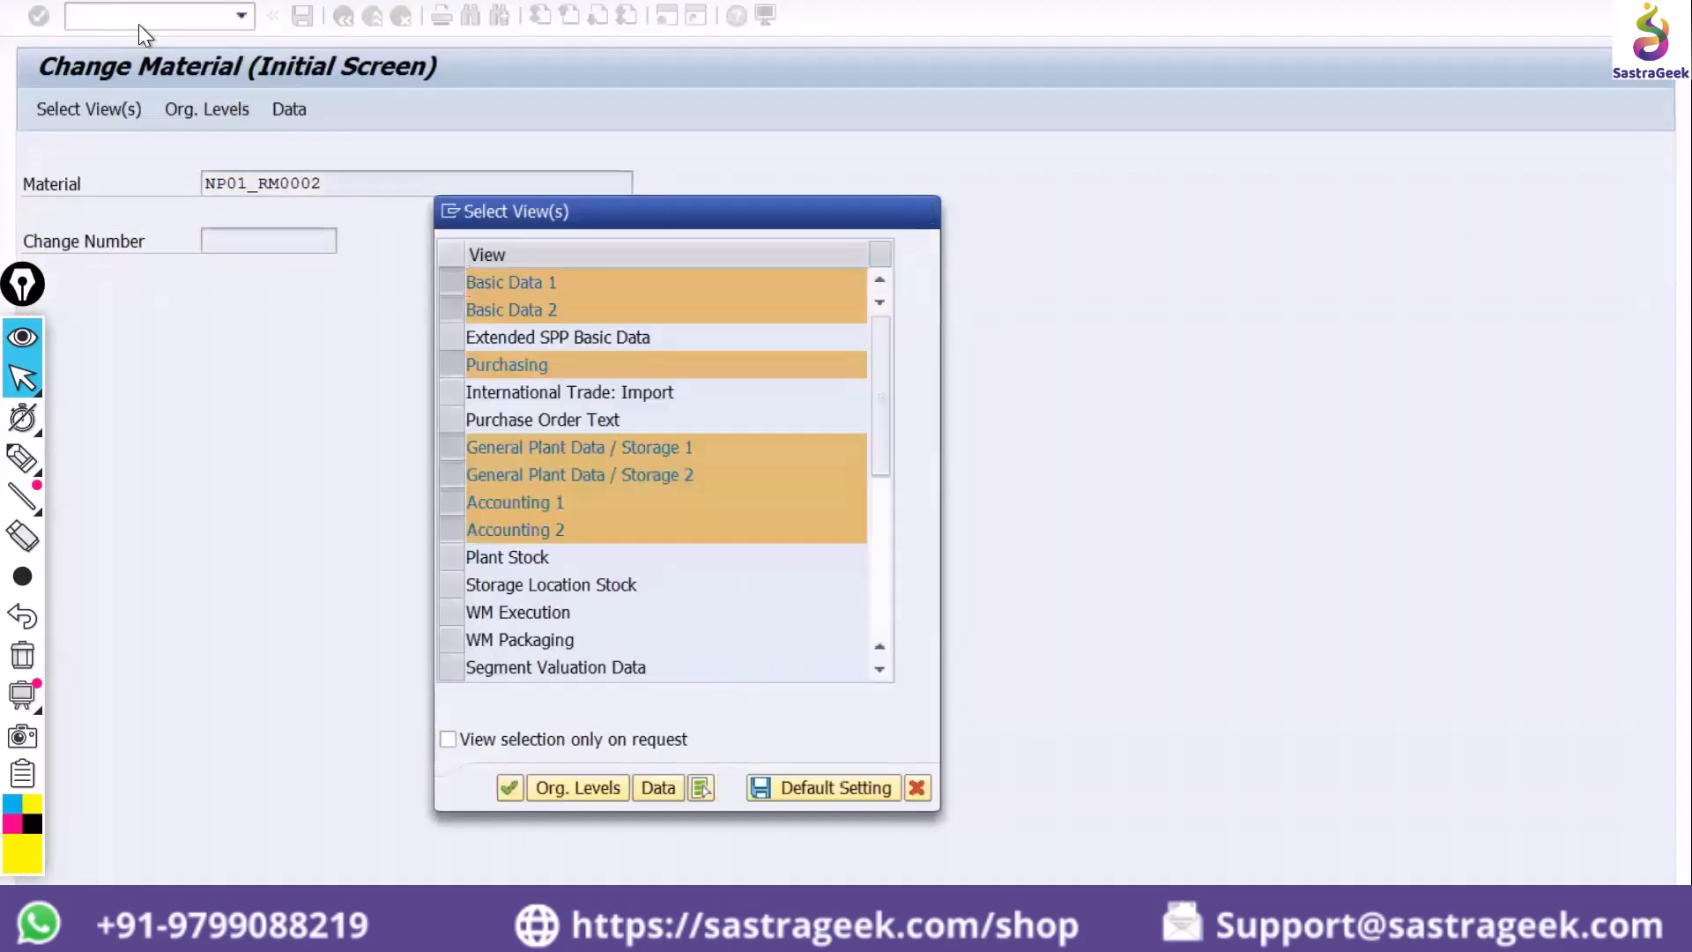
key(Return)
key(Delete)
key(Delete)
key(Delete)
key(Delete)
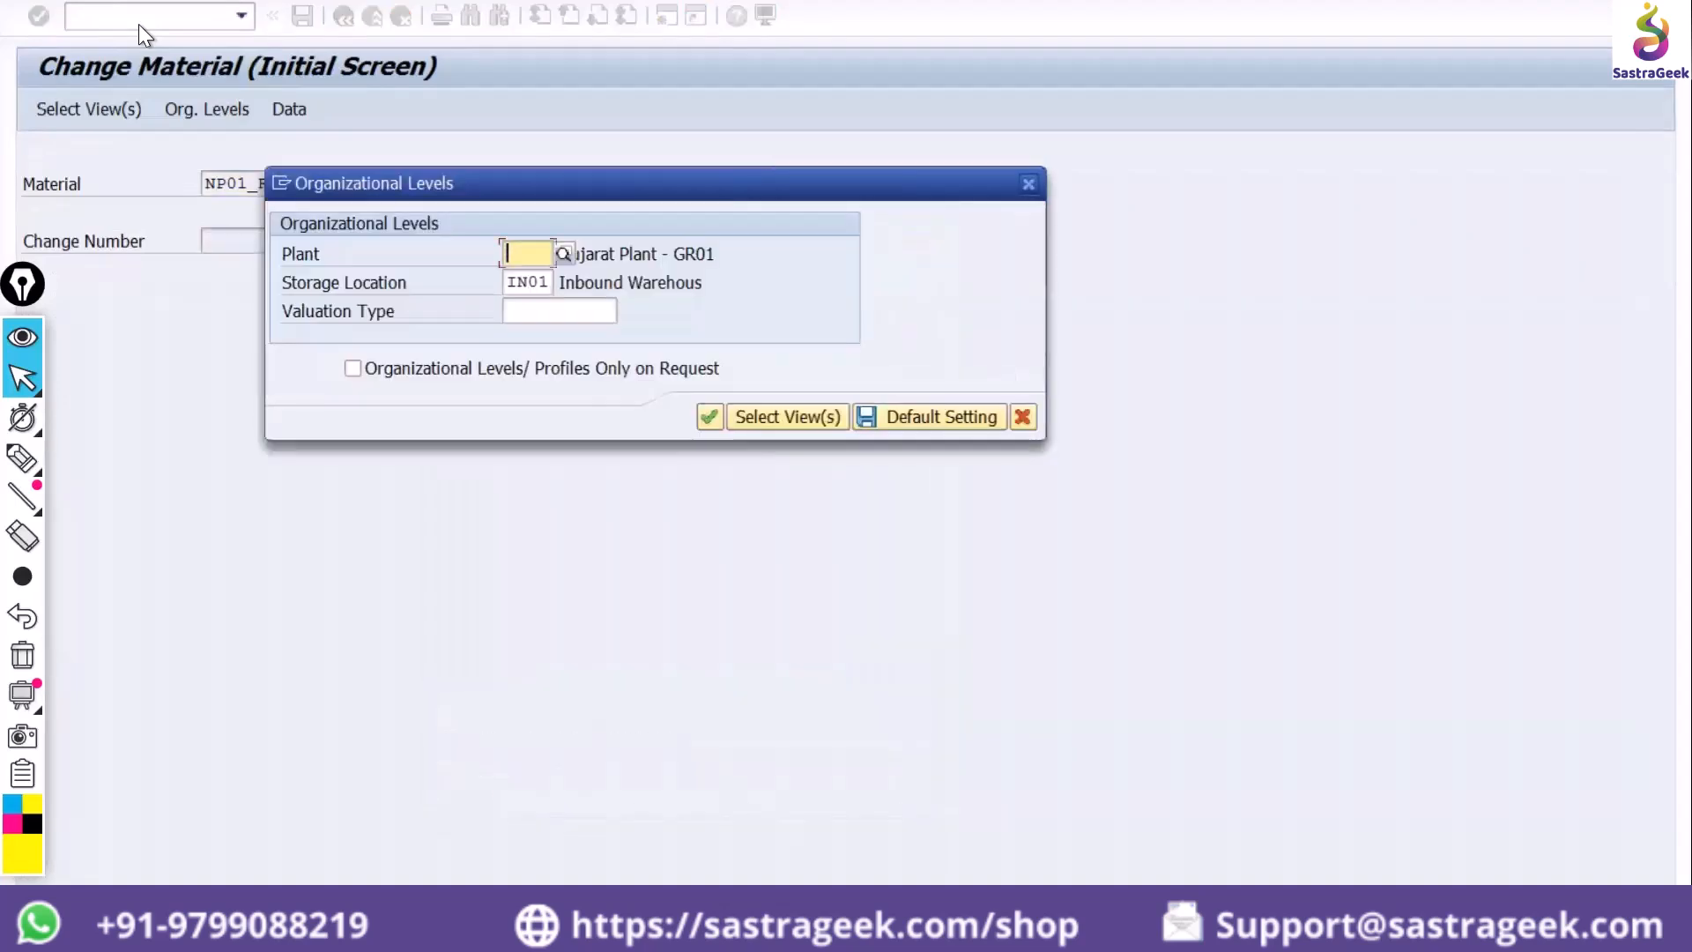
text(no)
key(BackSpace)
text(p01)
key(Return)
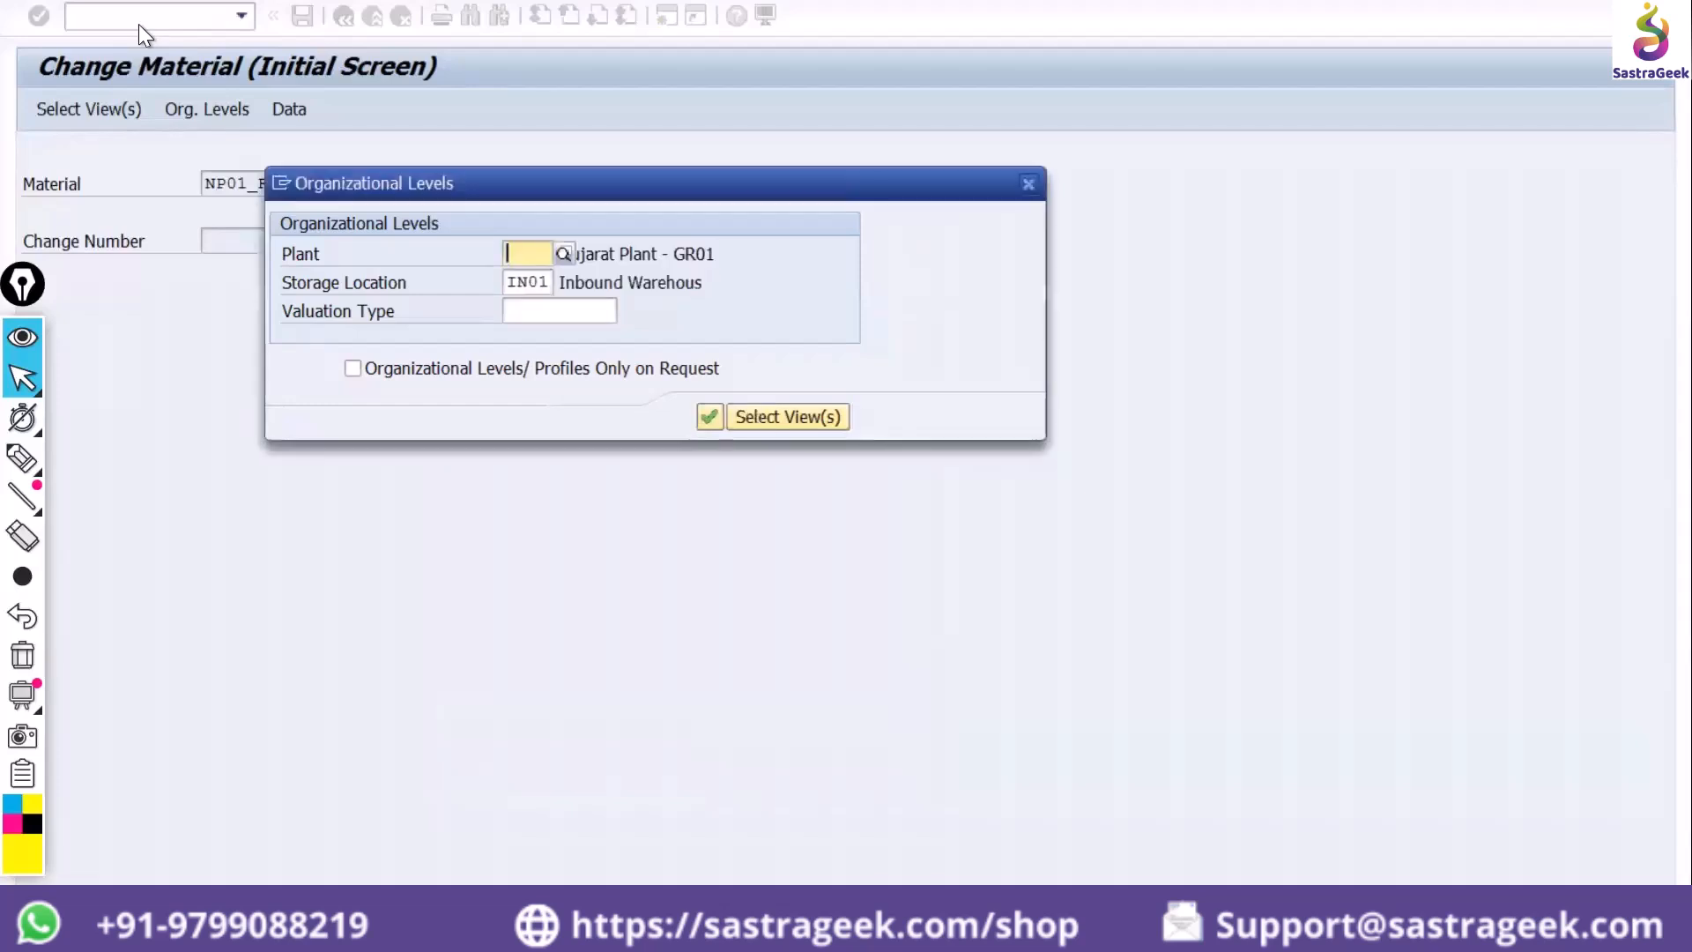
key(Tab)
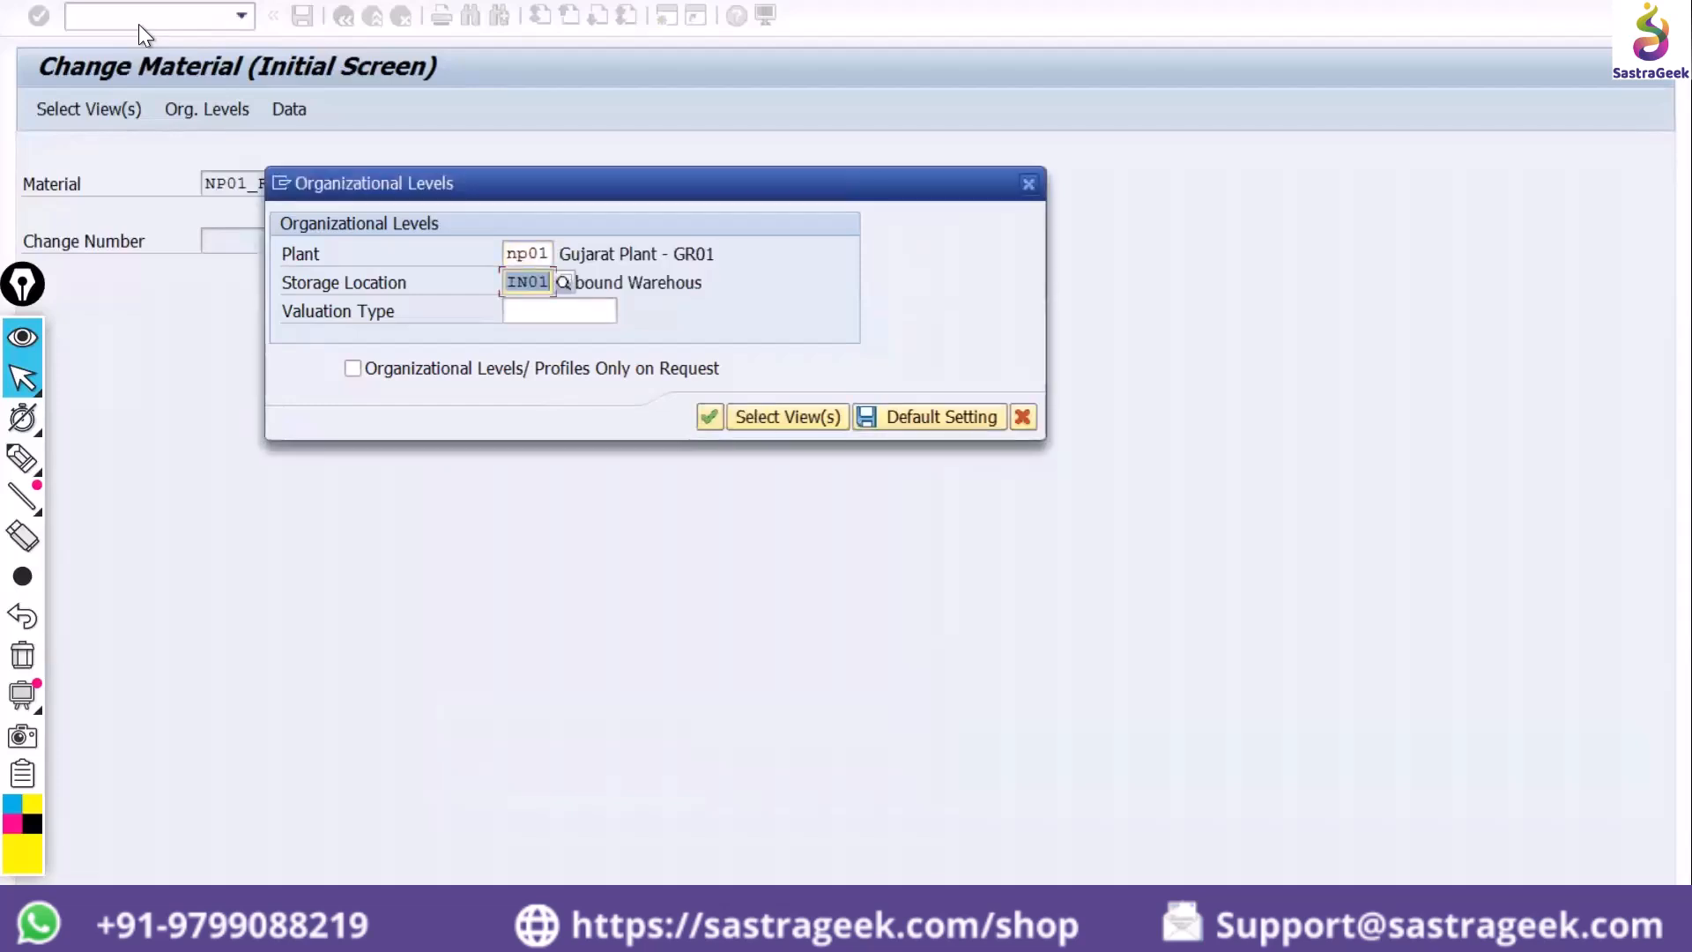
text(171a)
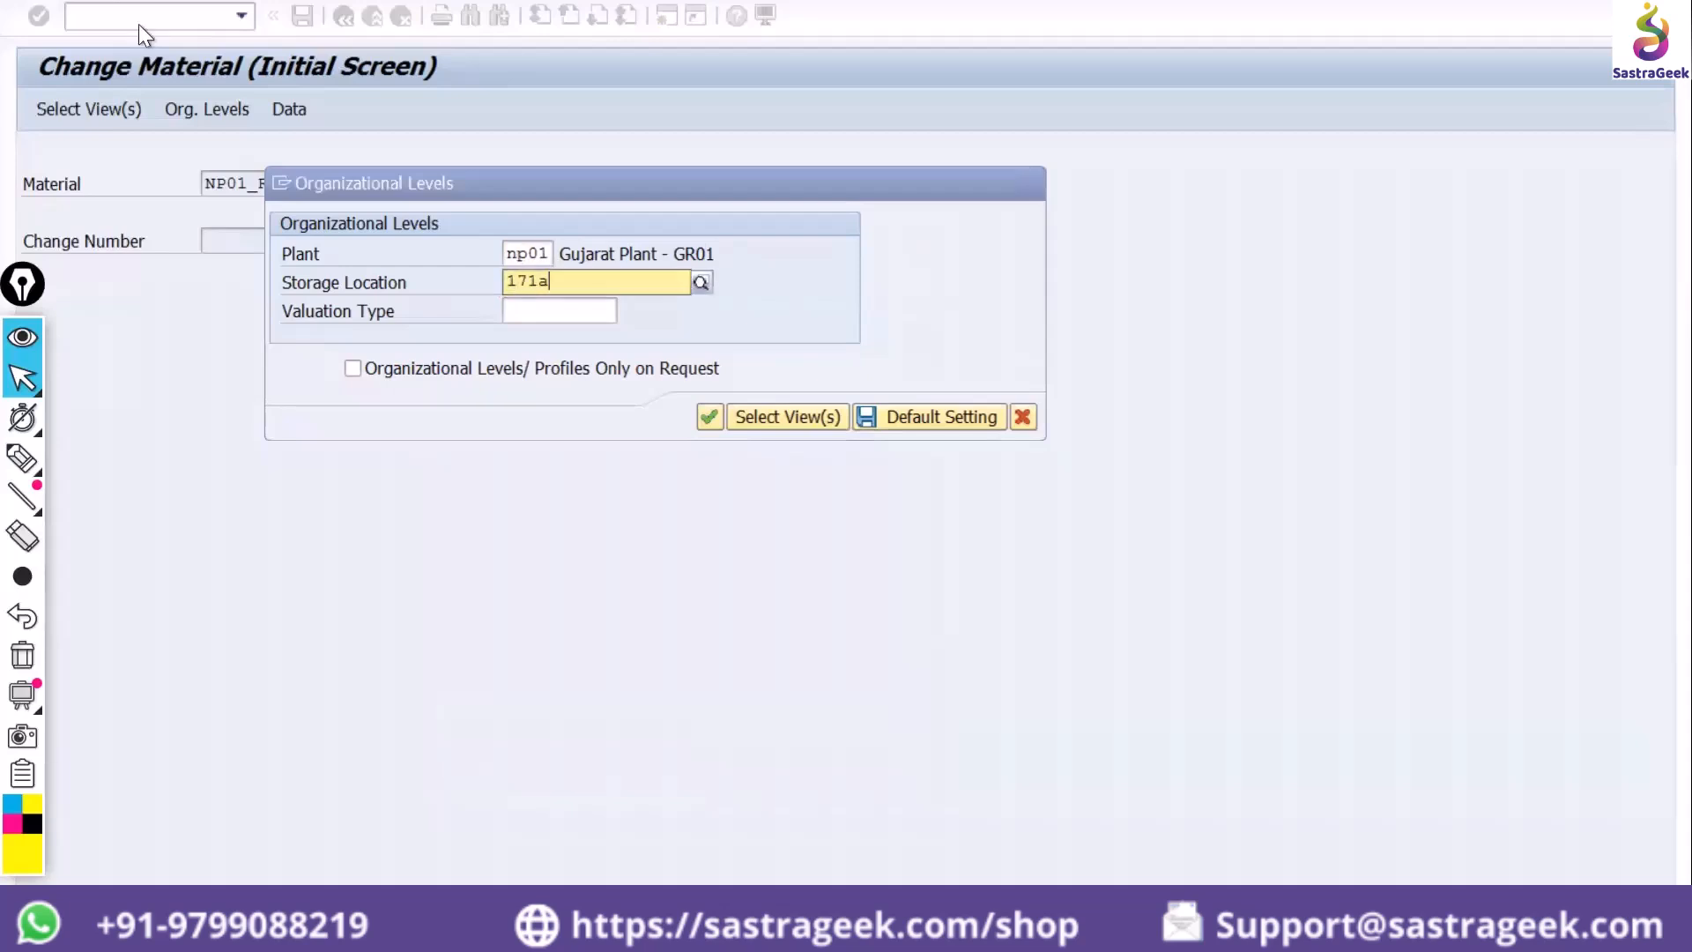
key(Return)
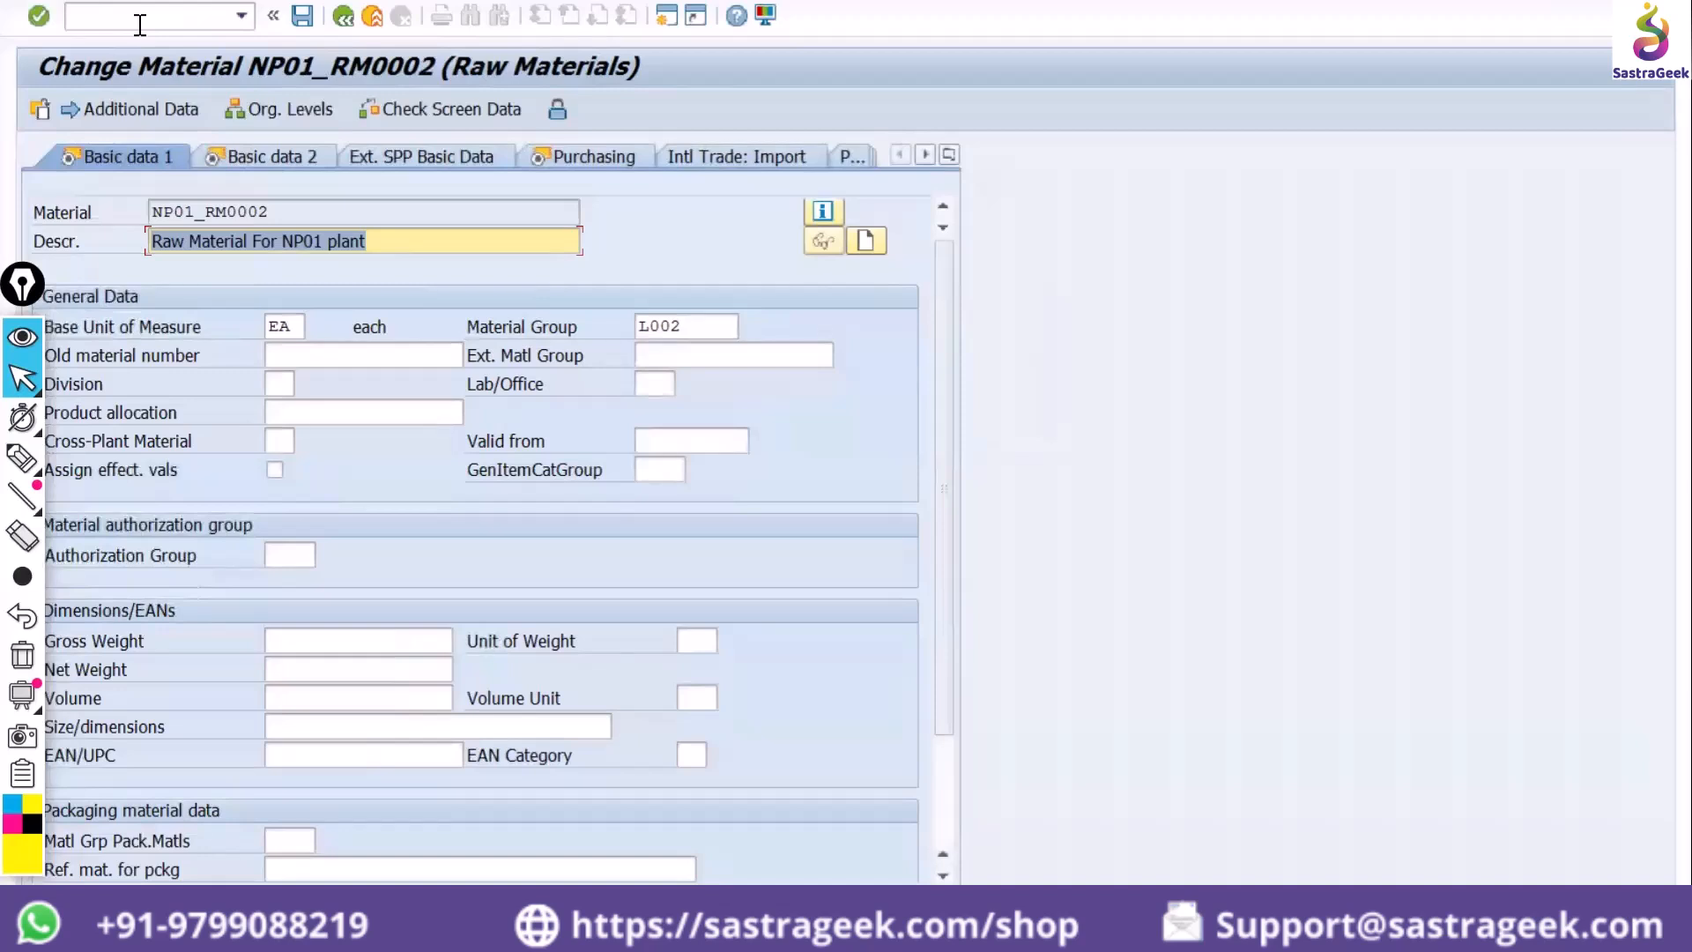
Leave the material master for SAP Easy Access and open transaction SE16N
click(140, 15)
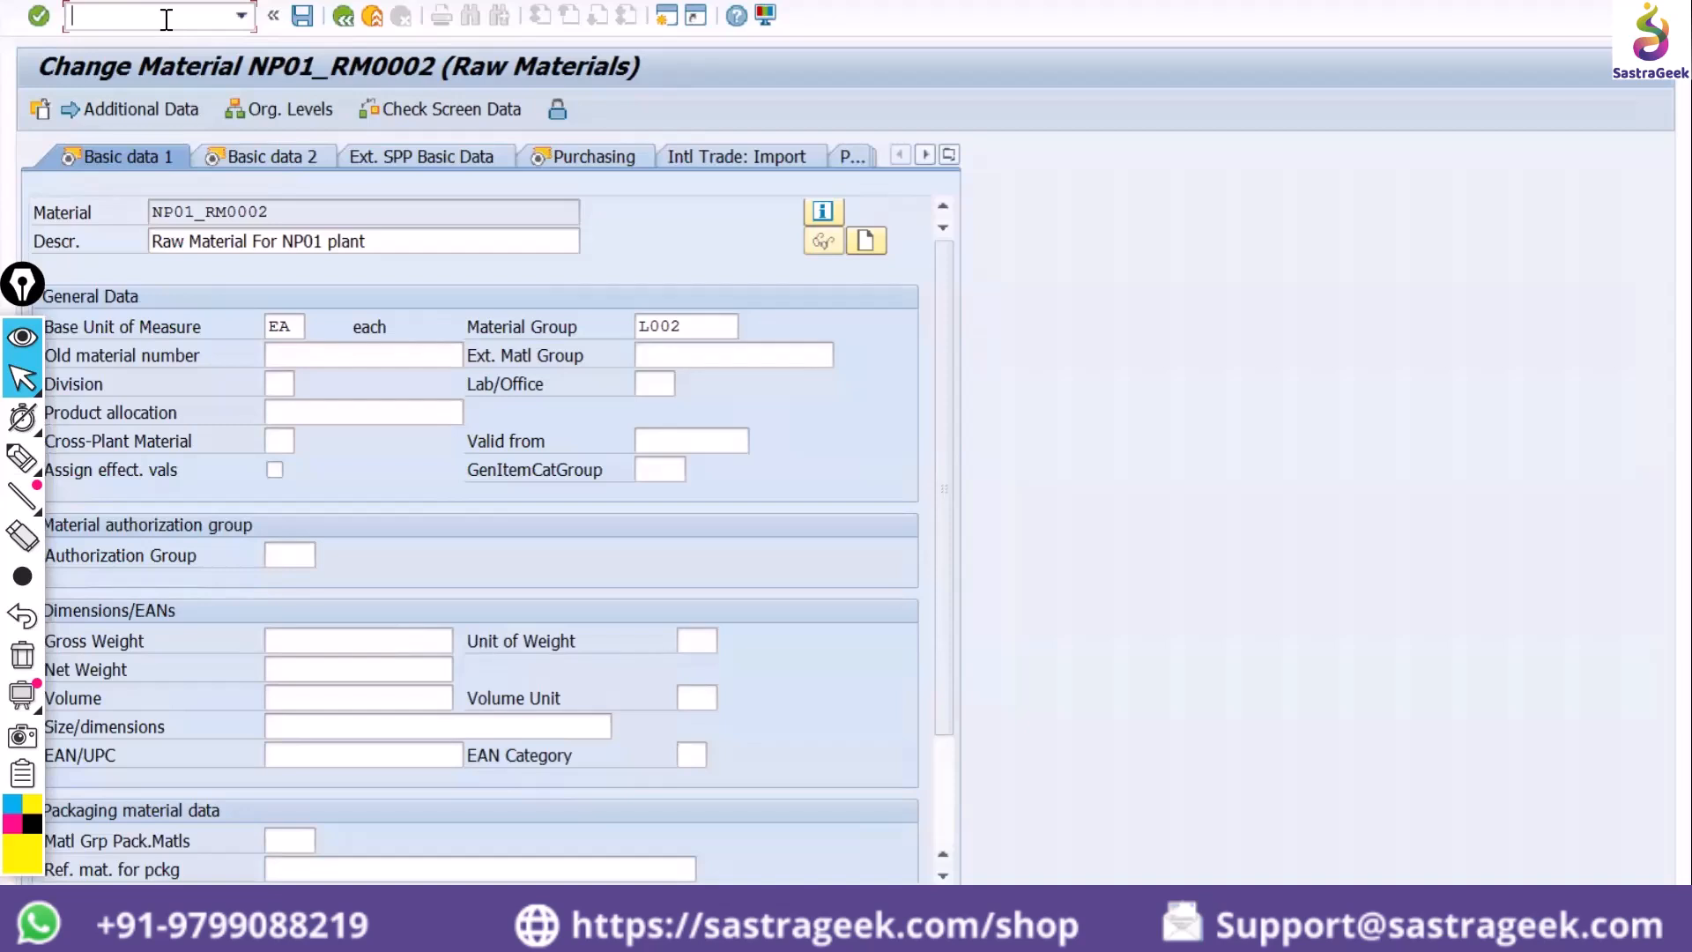
text(/n)
key(Return)
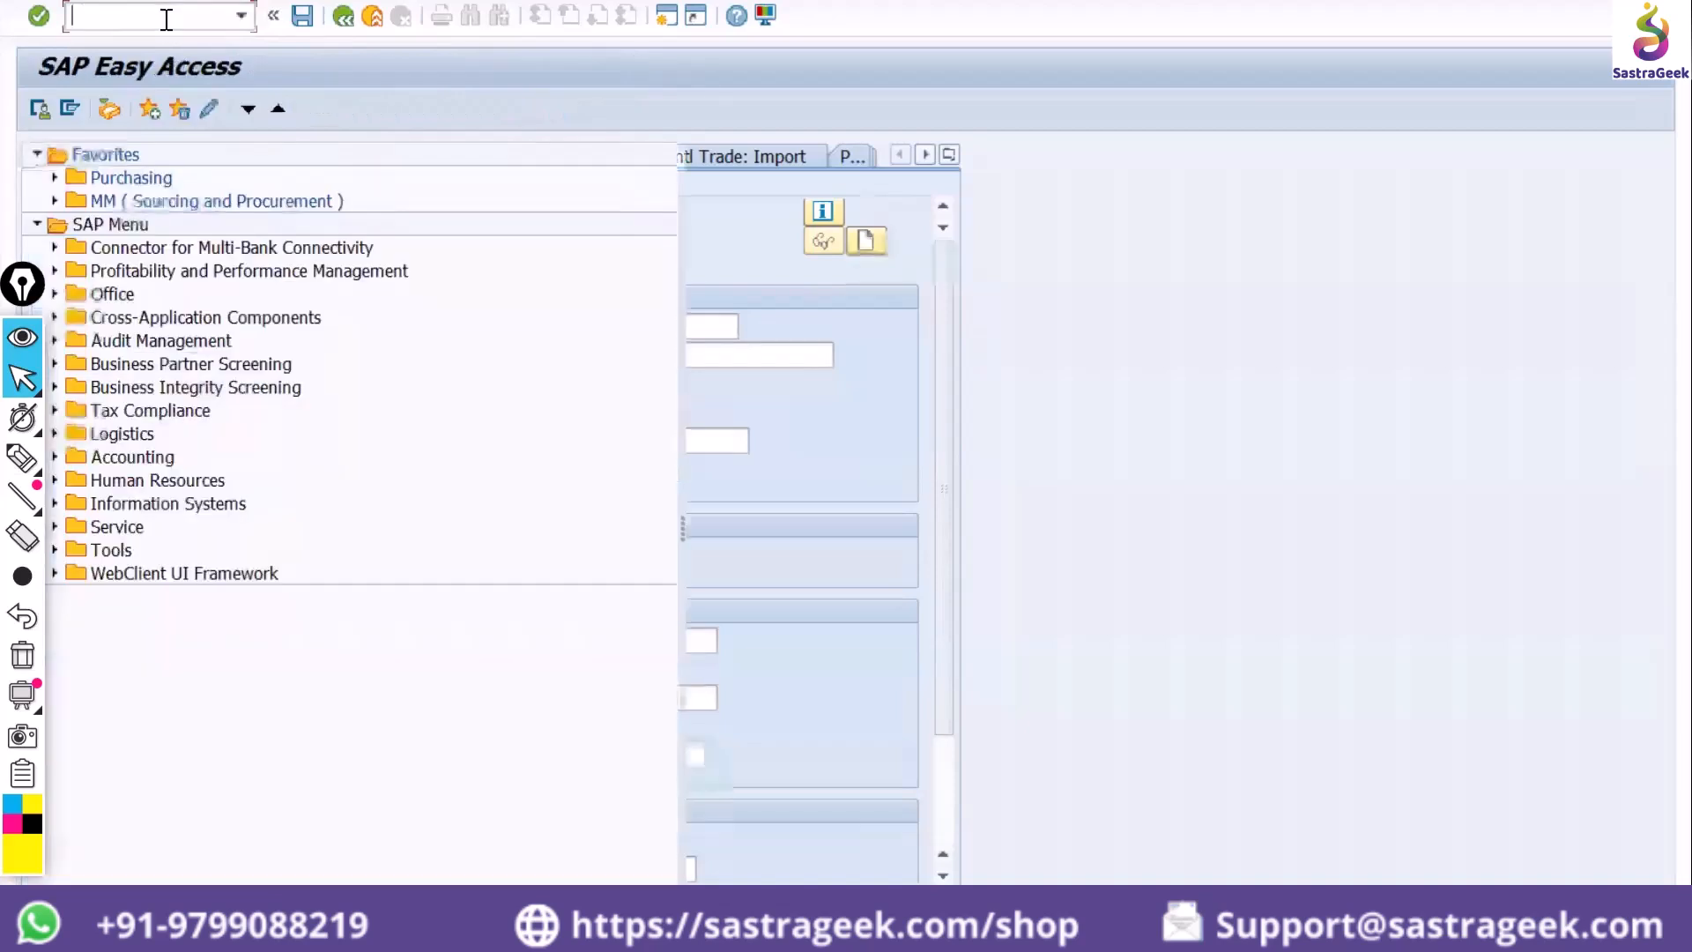
text(se1)
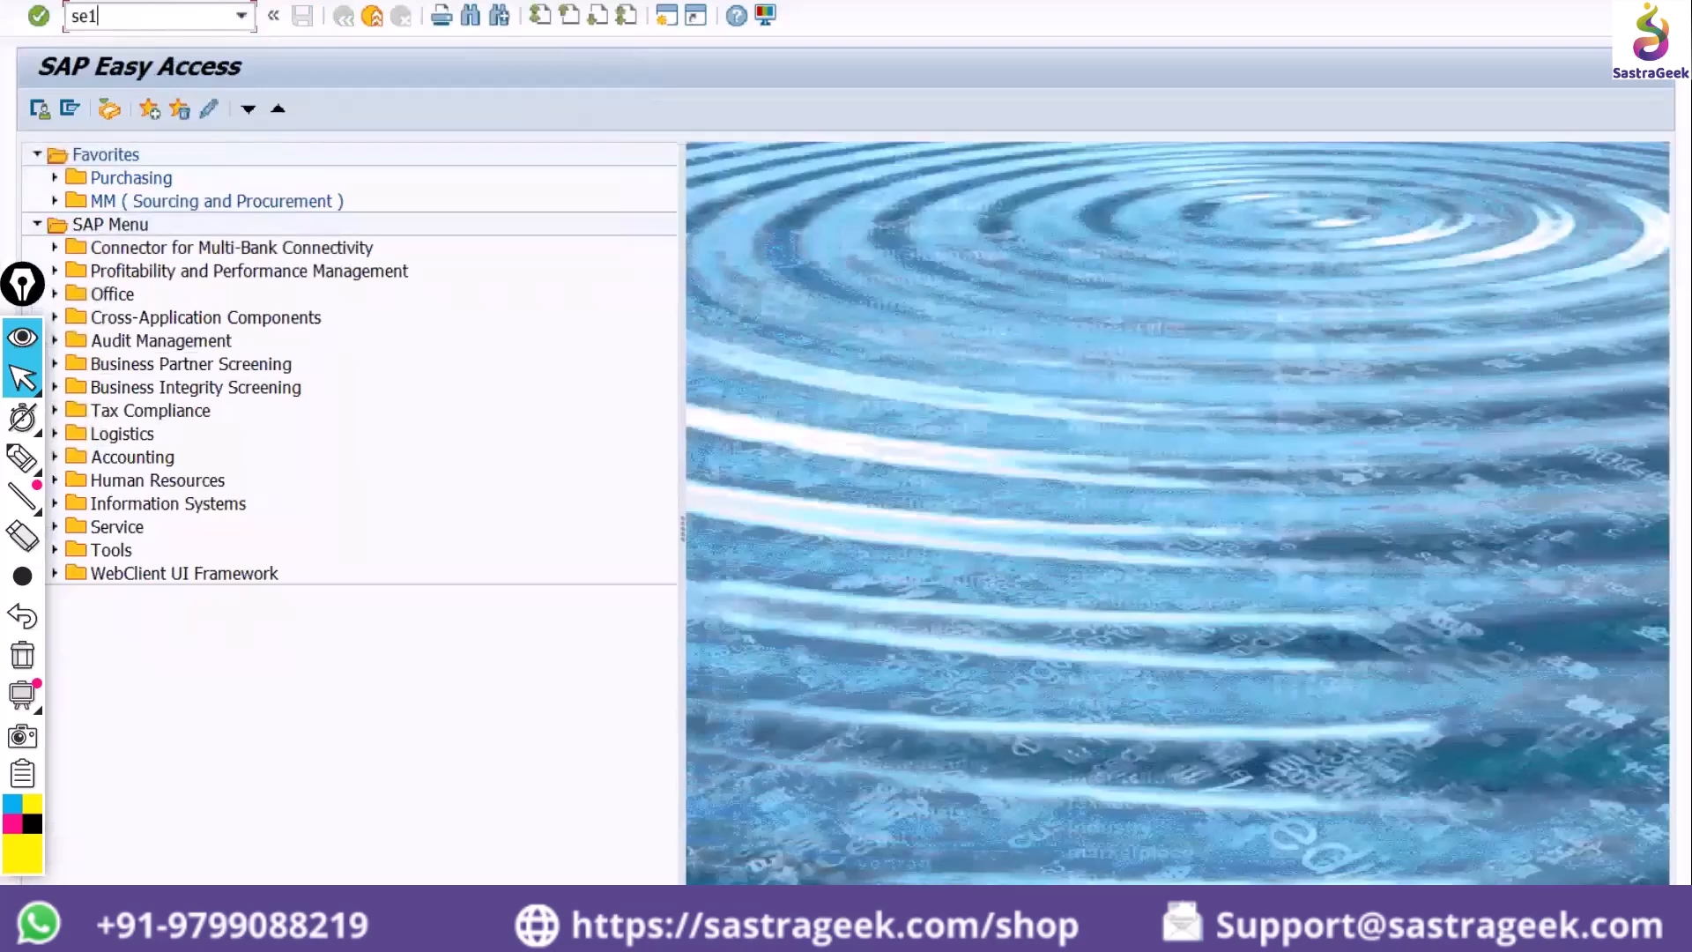
text(6n)
key(Return)
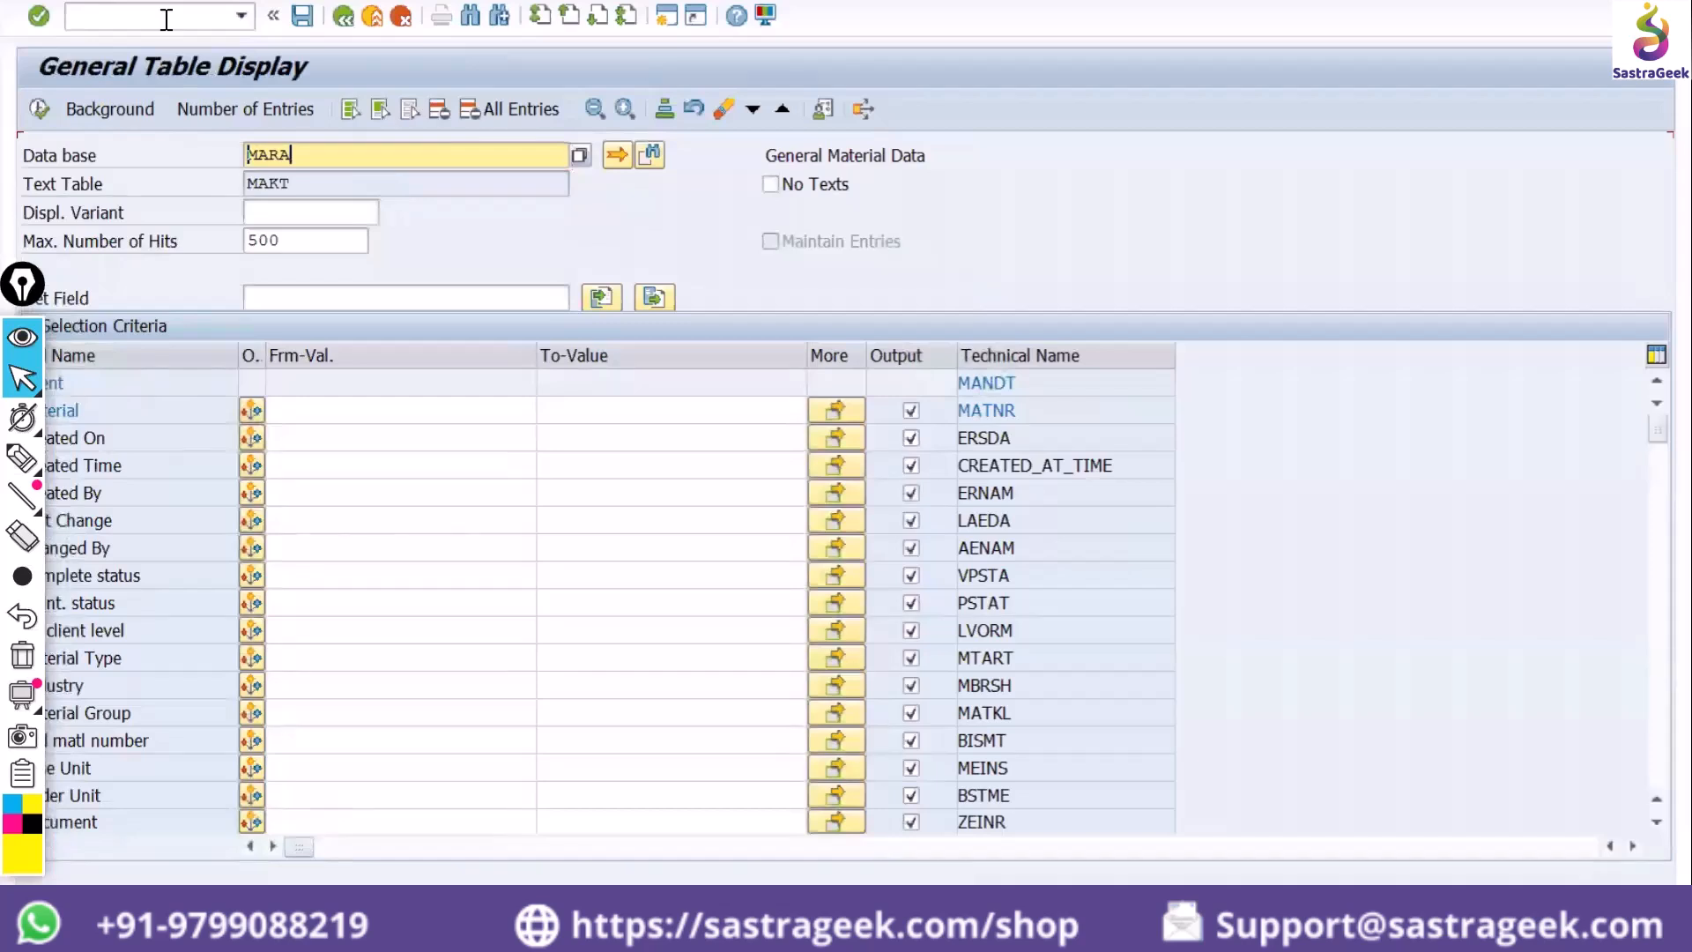
Replace the database table with TSTC and load its selection fields
key(BackSpace)
key(BackSpace)
key(BackSpace)
key(BackSpace)
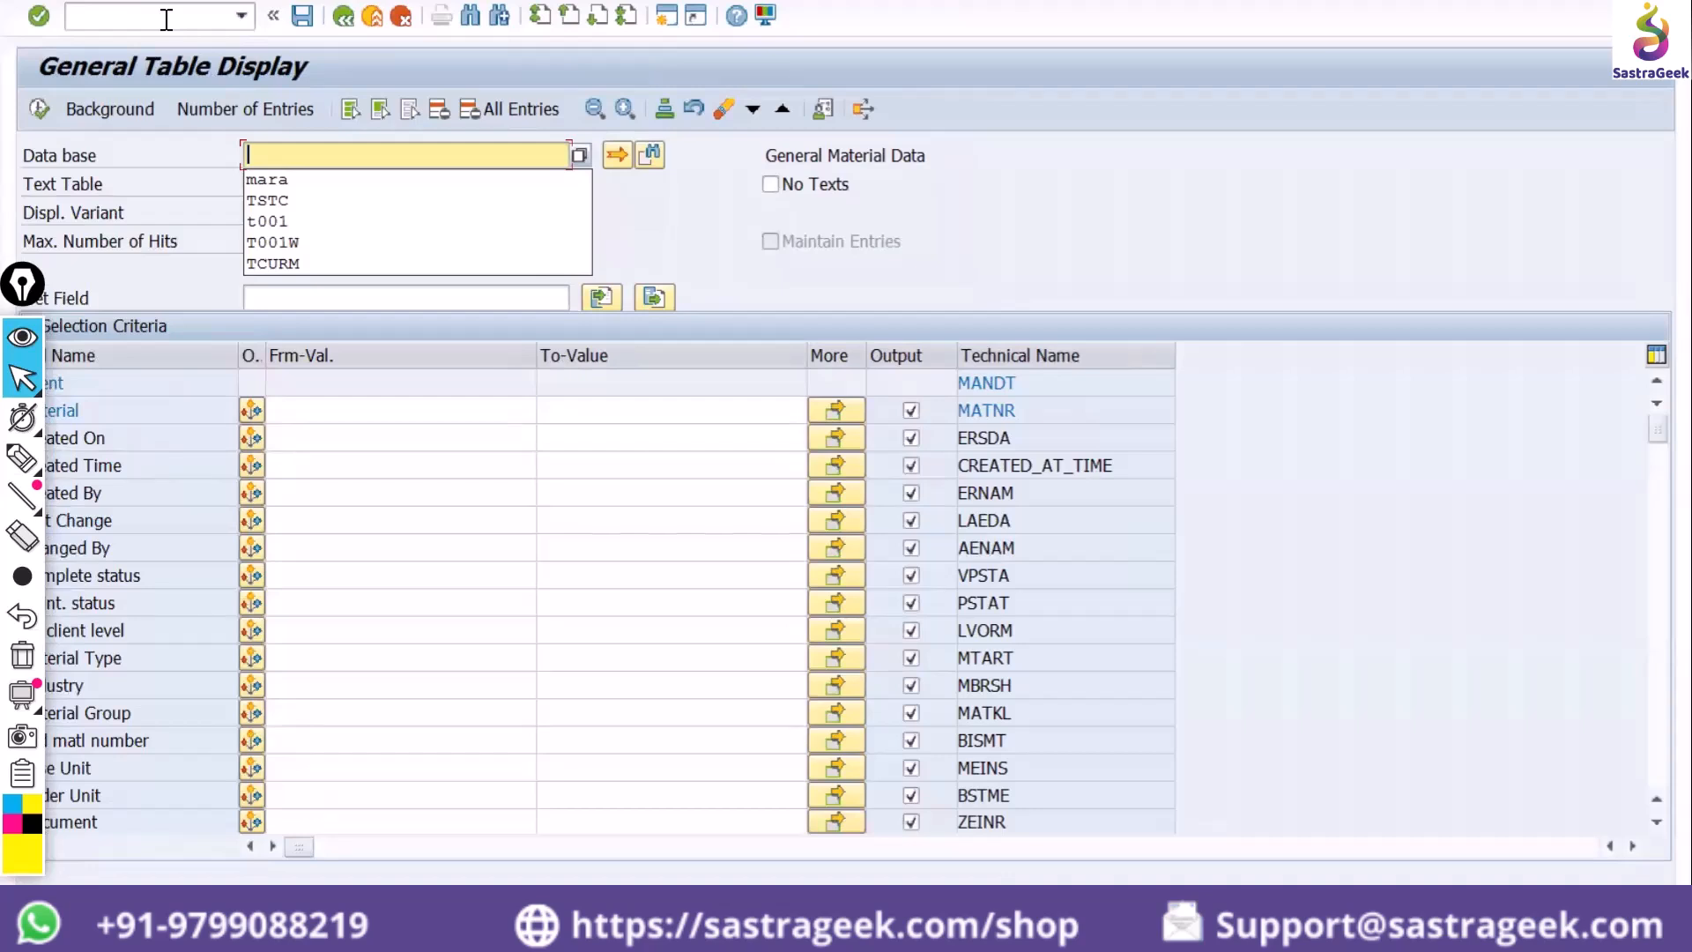
key(Down)
key(Down)
key(Down)
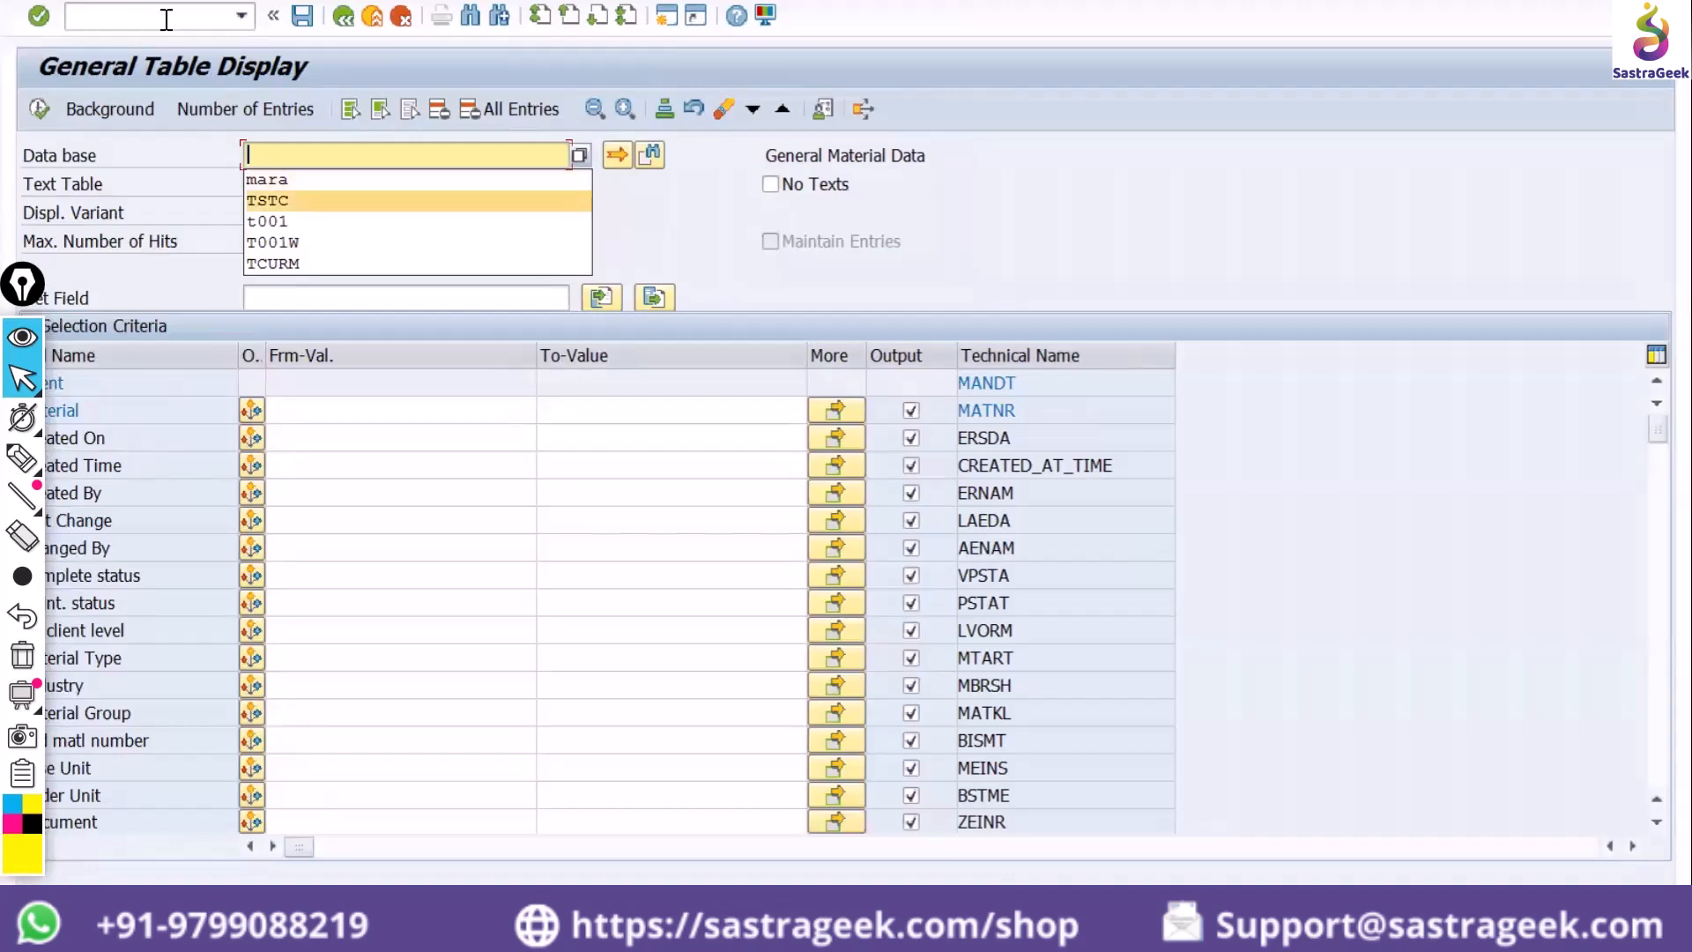
key(Up)
key(Return)
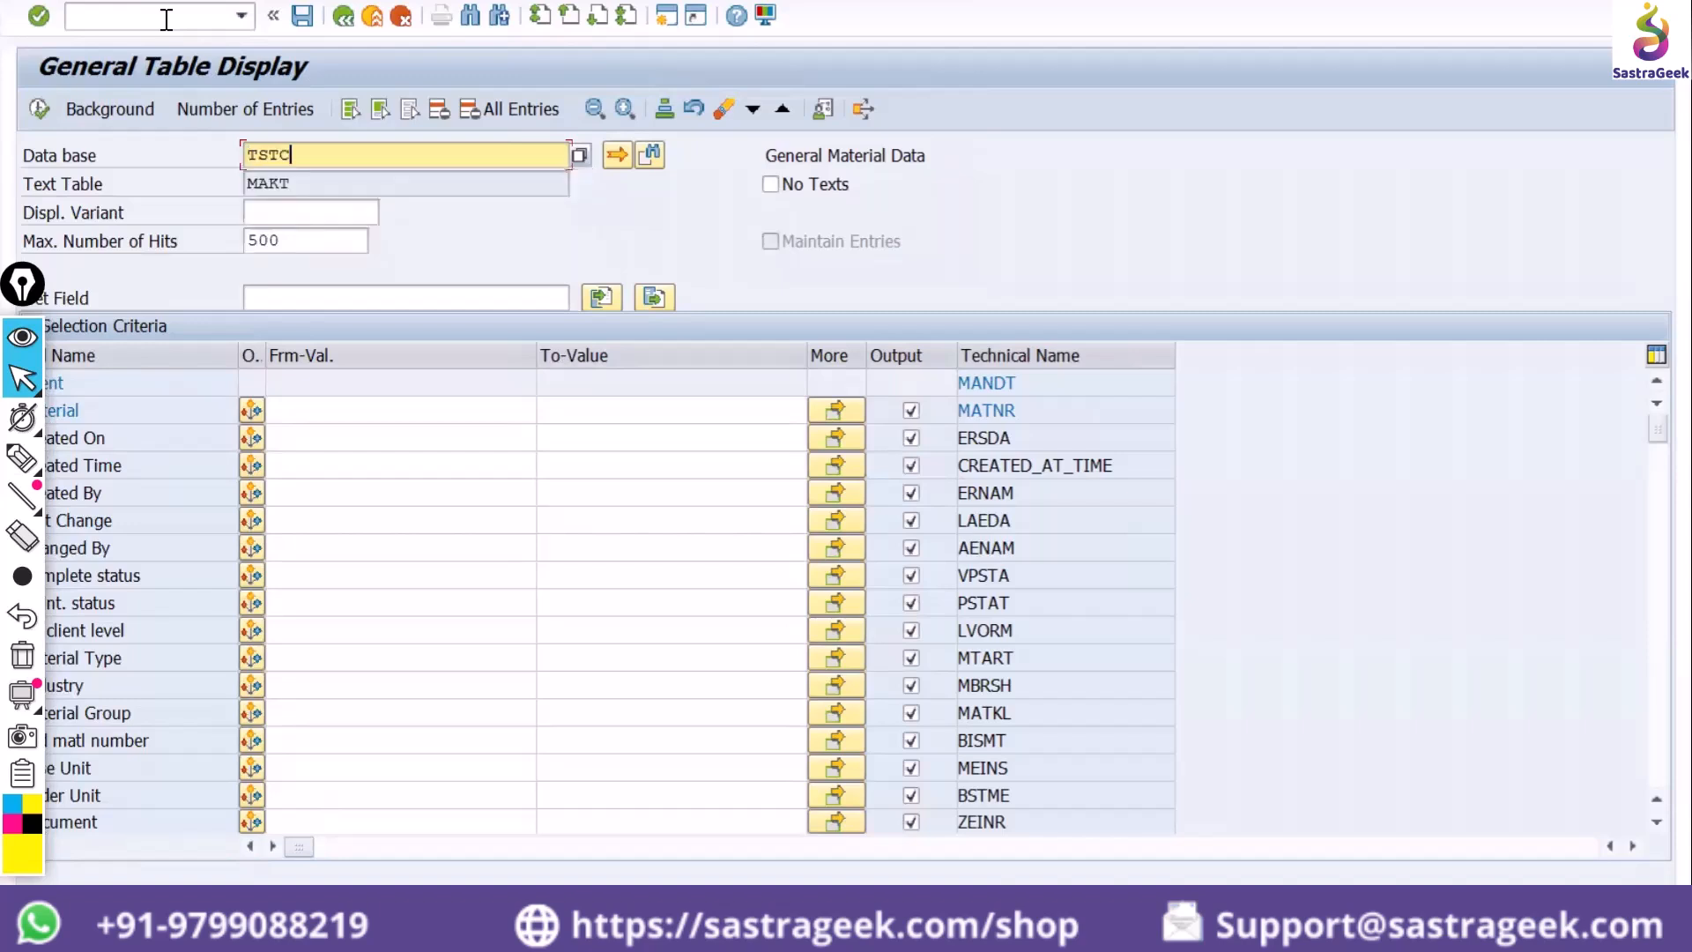
key(Return)
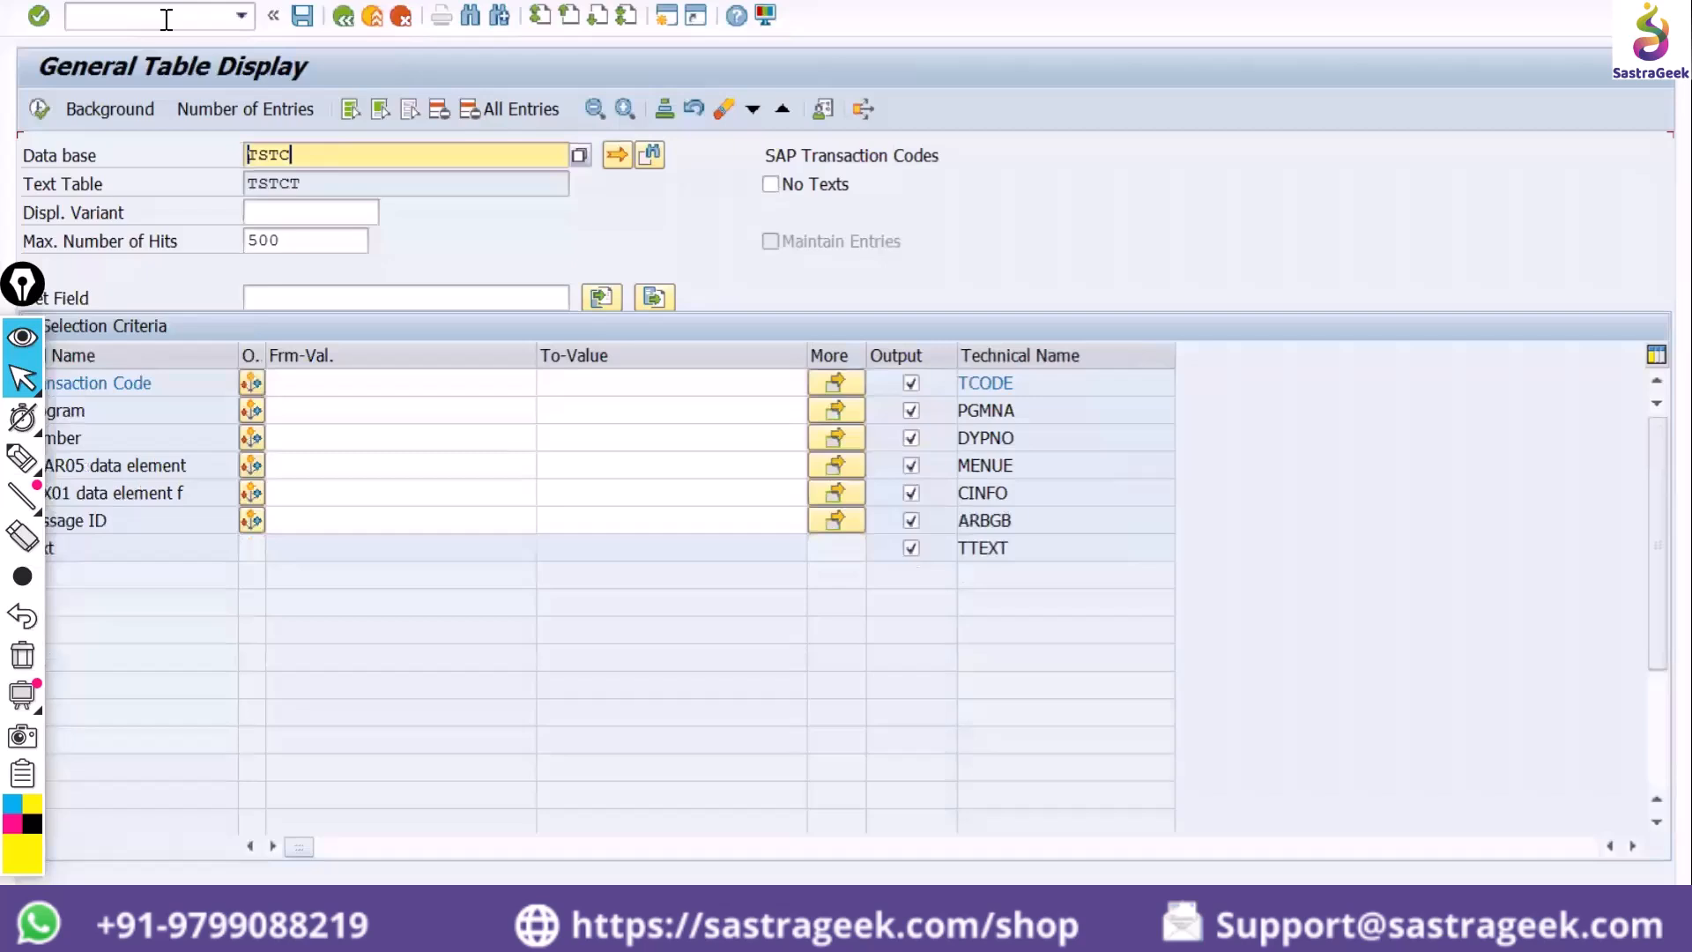
Clear the maximum number of hits and display all entries of table TSTC
click(303, 240)
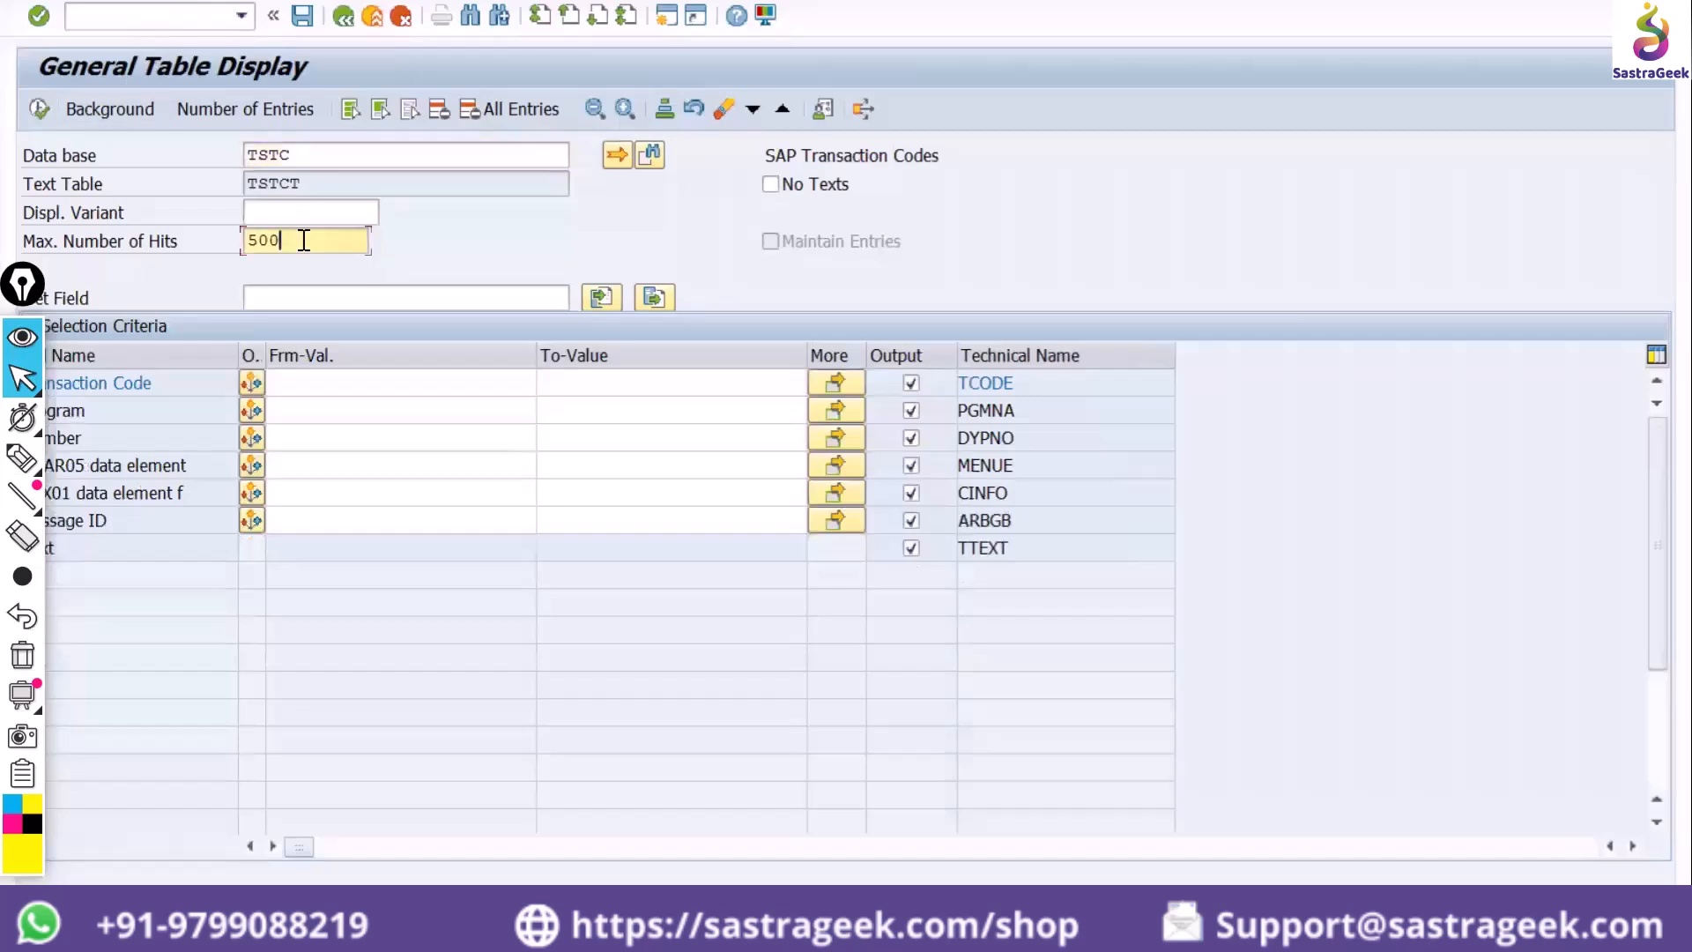
key(BackSpace)
key(BackSpace)
key(BackSpace)
click(37, 105)
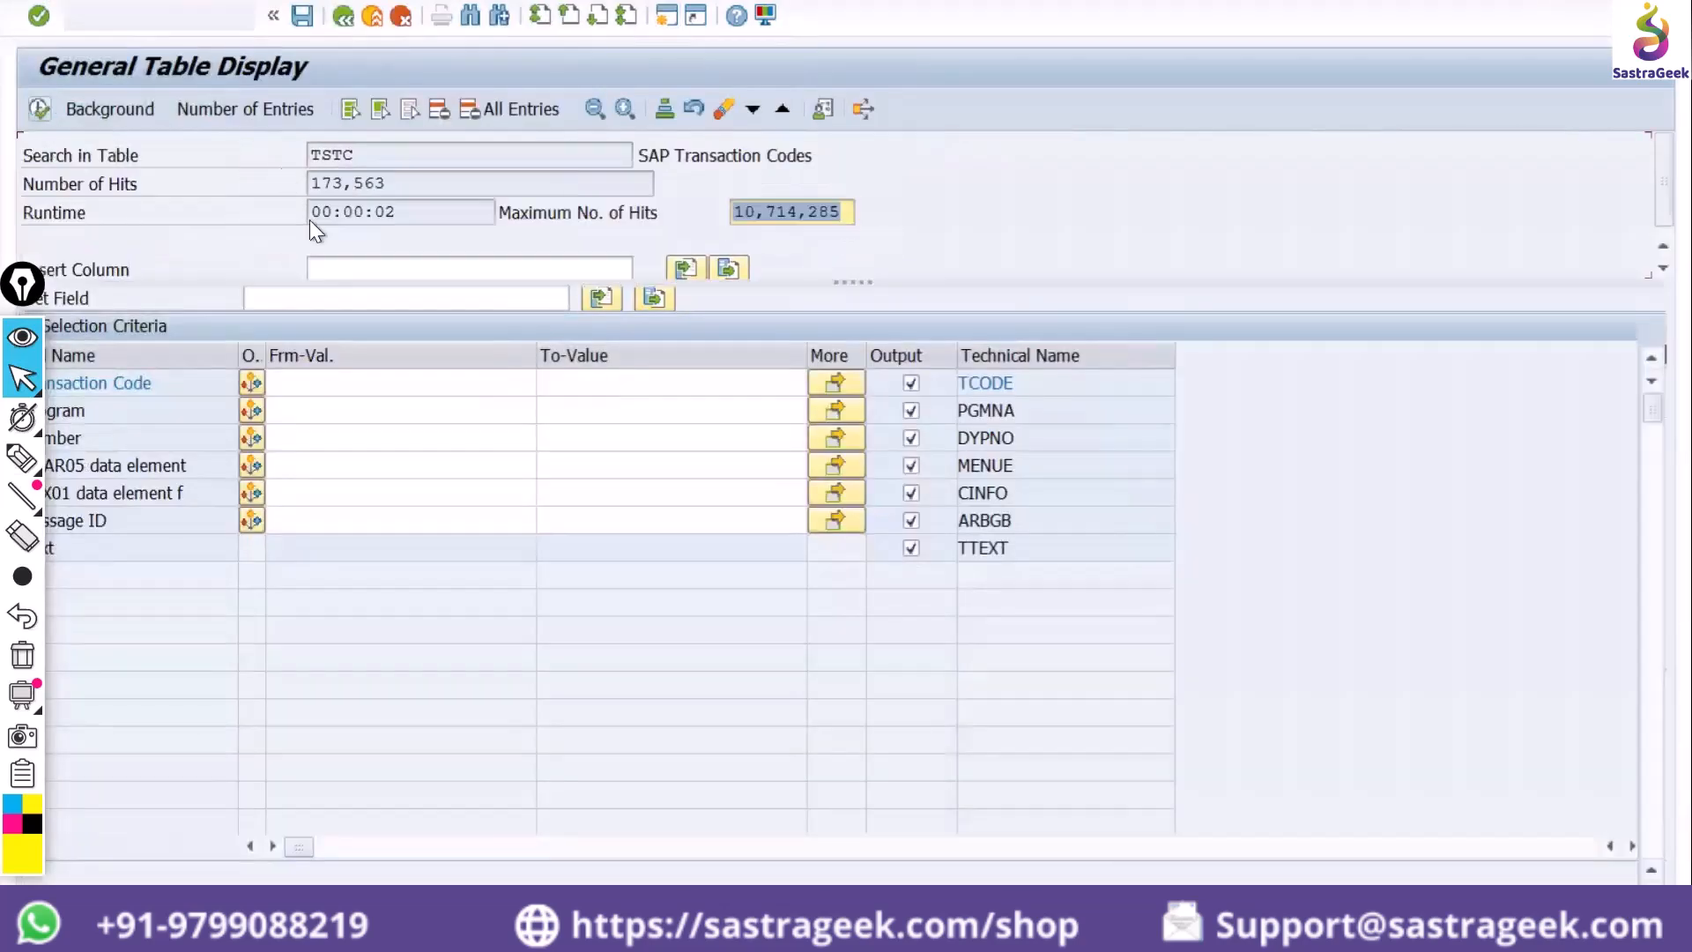
Look through the full list of transaction codes and return to the table selection screen
key(alt+space)
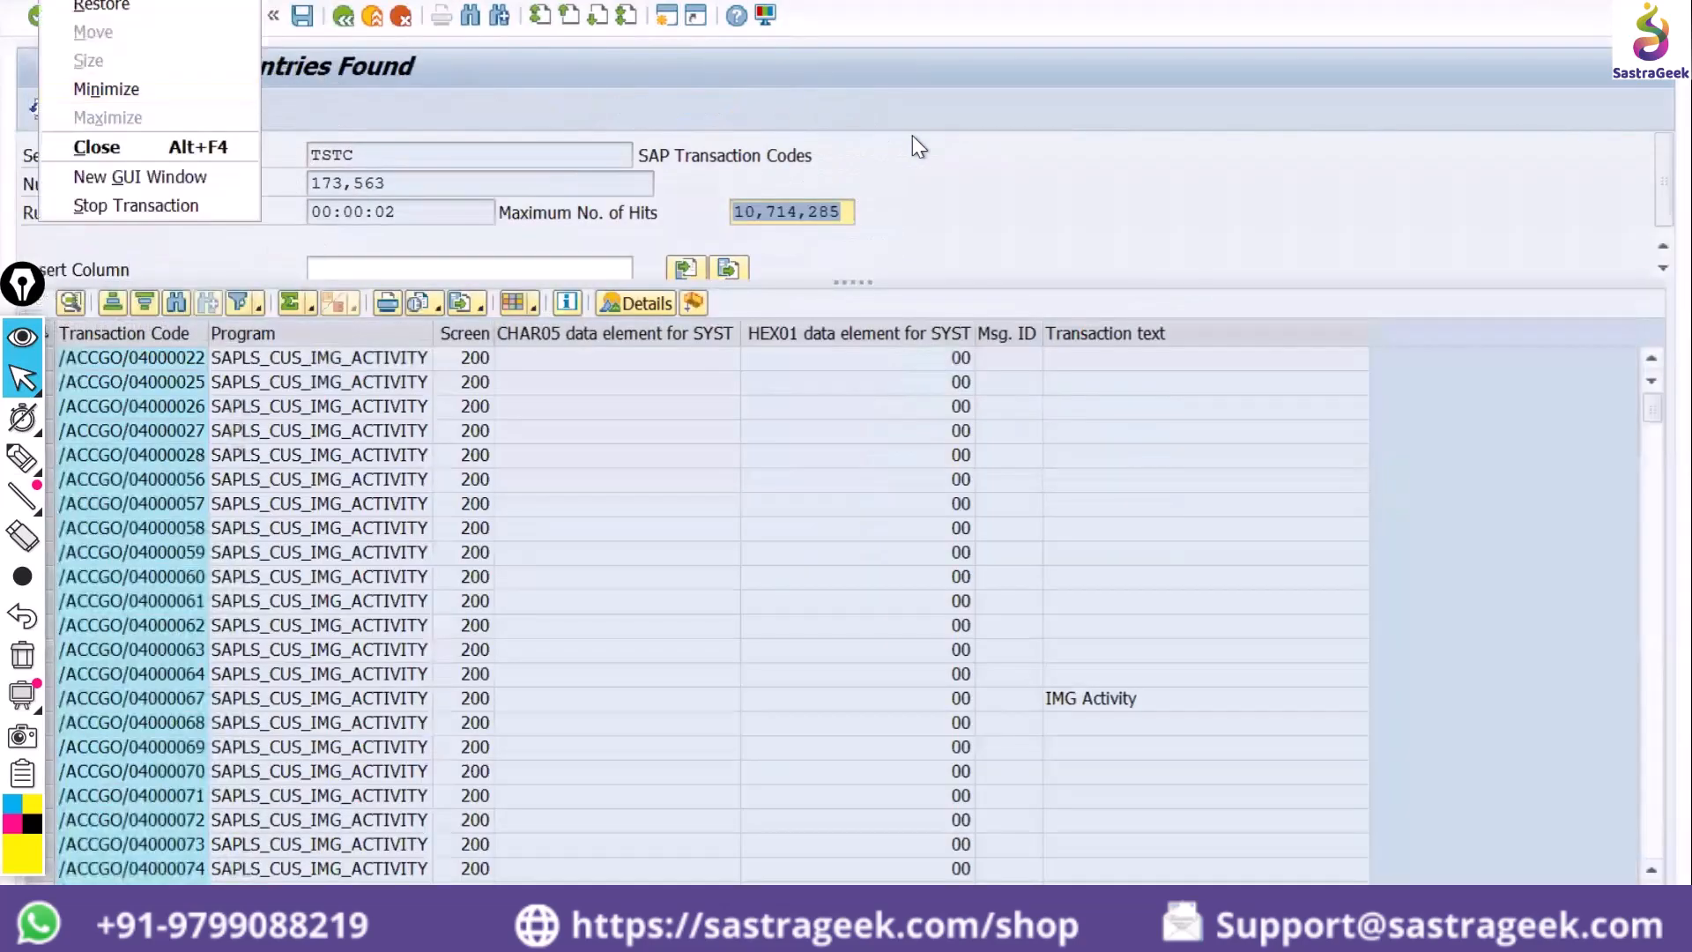
key(Escape)
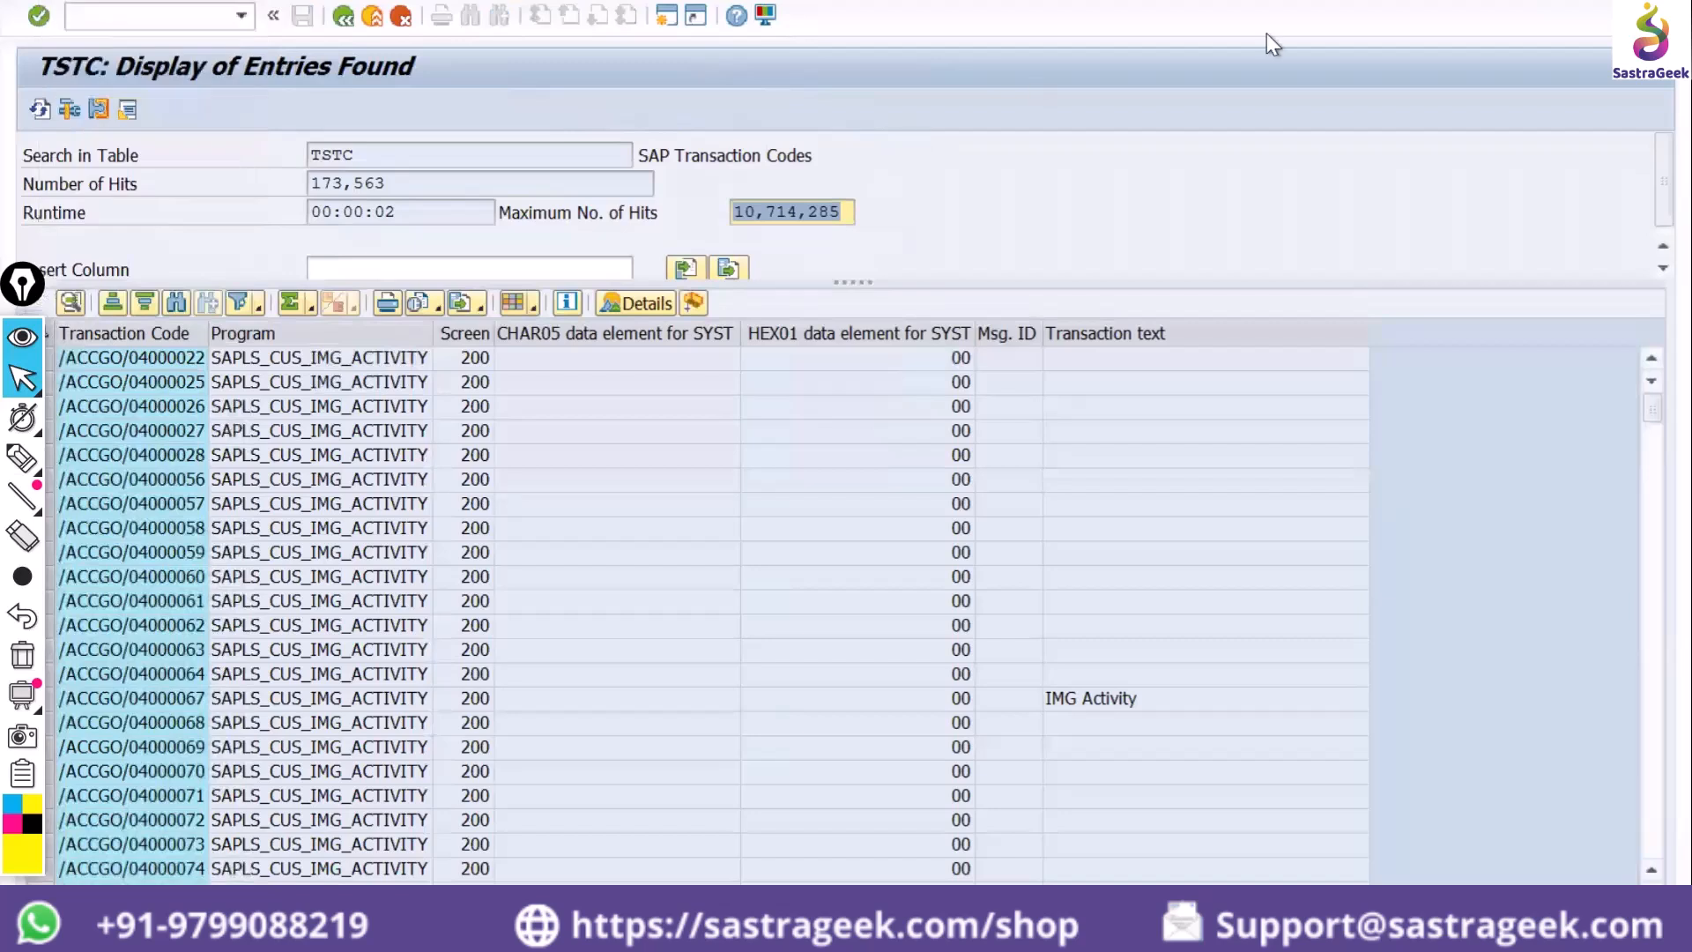
click(1649, 795)
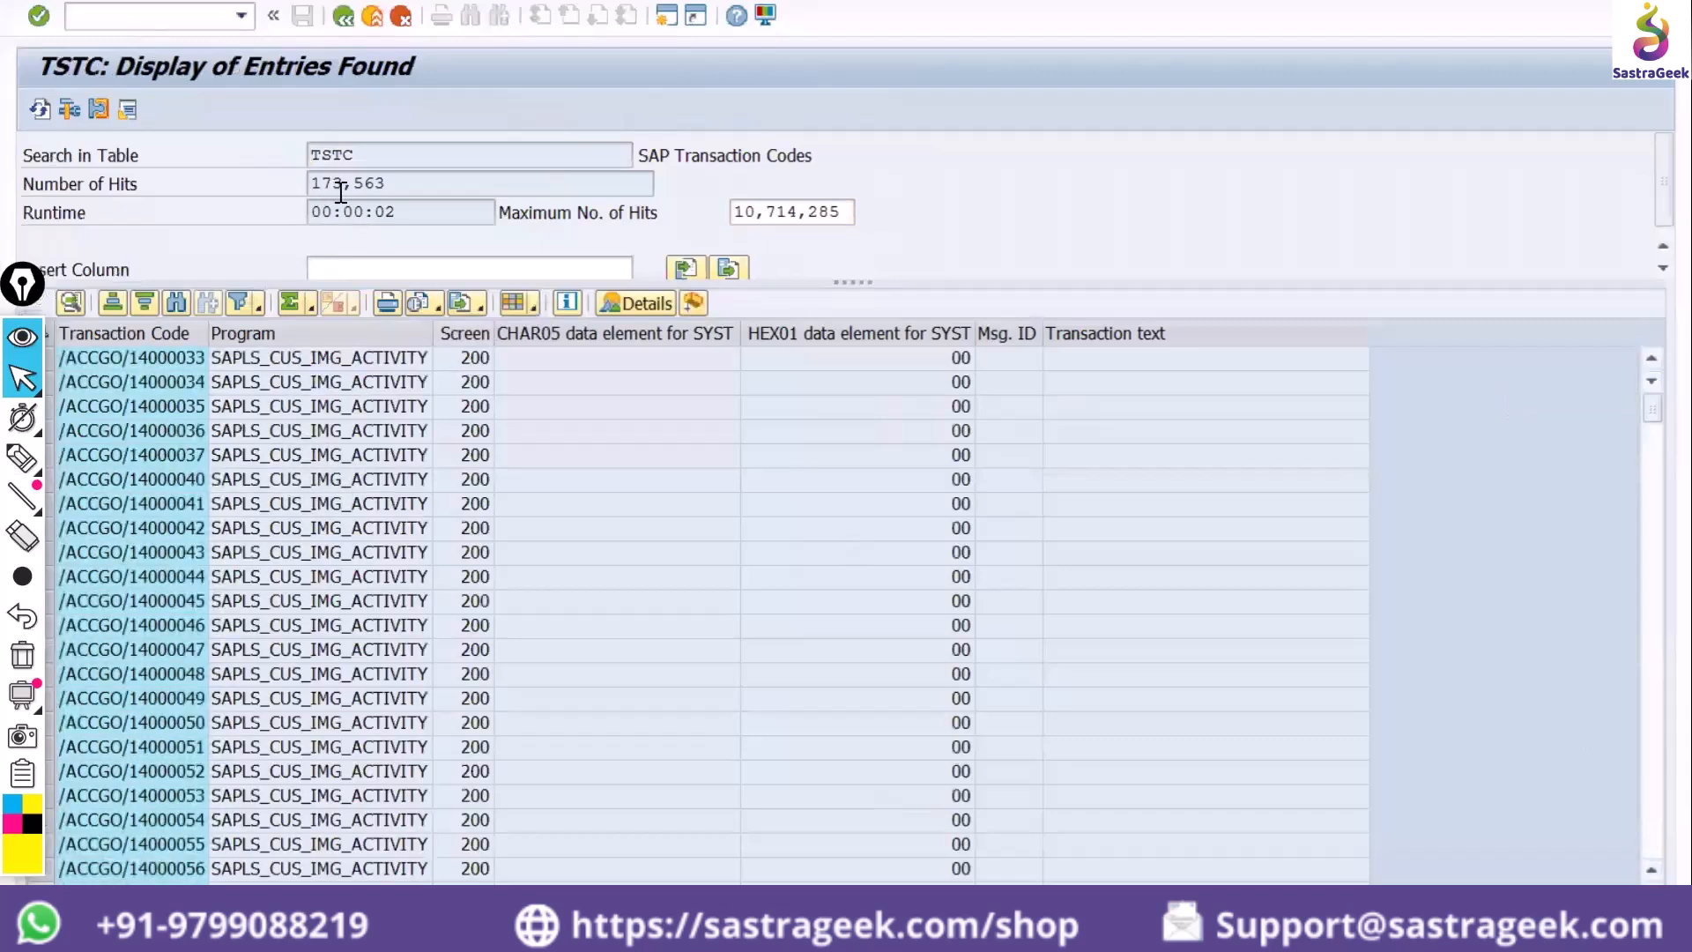
click(1644, 830)
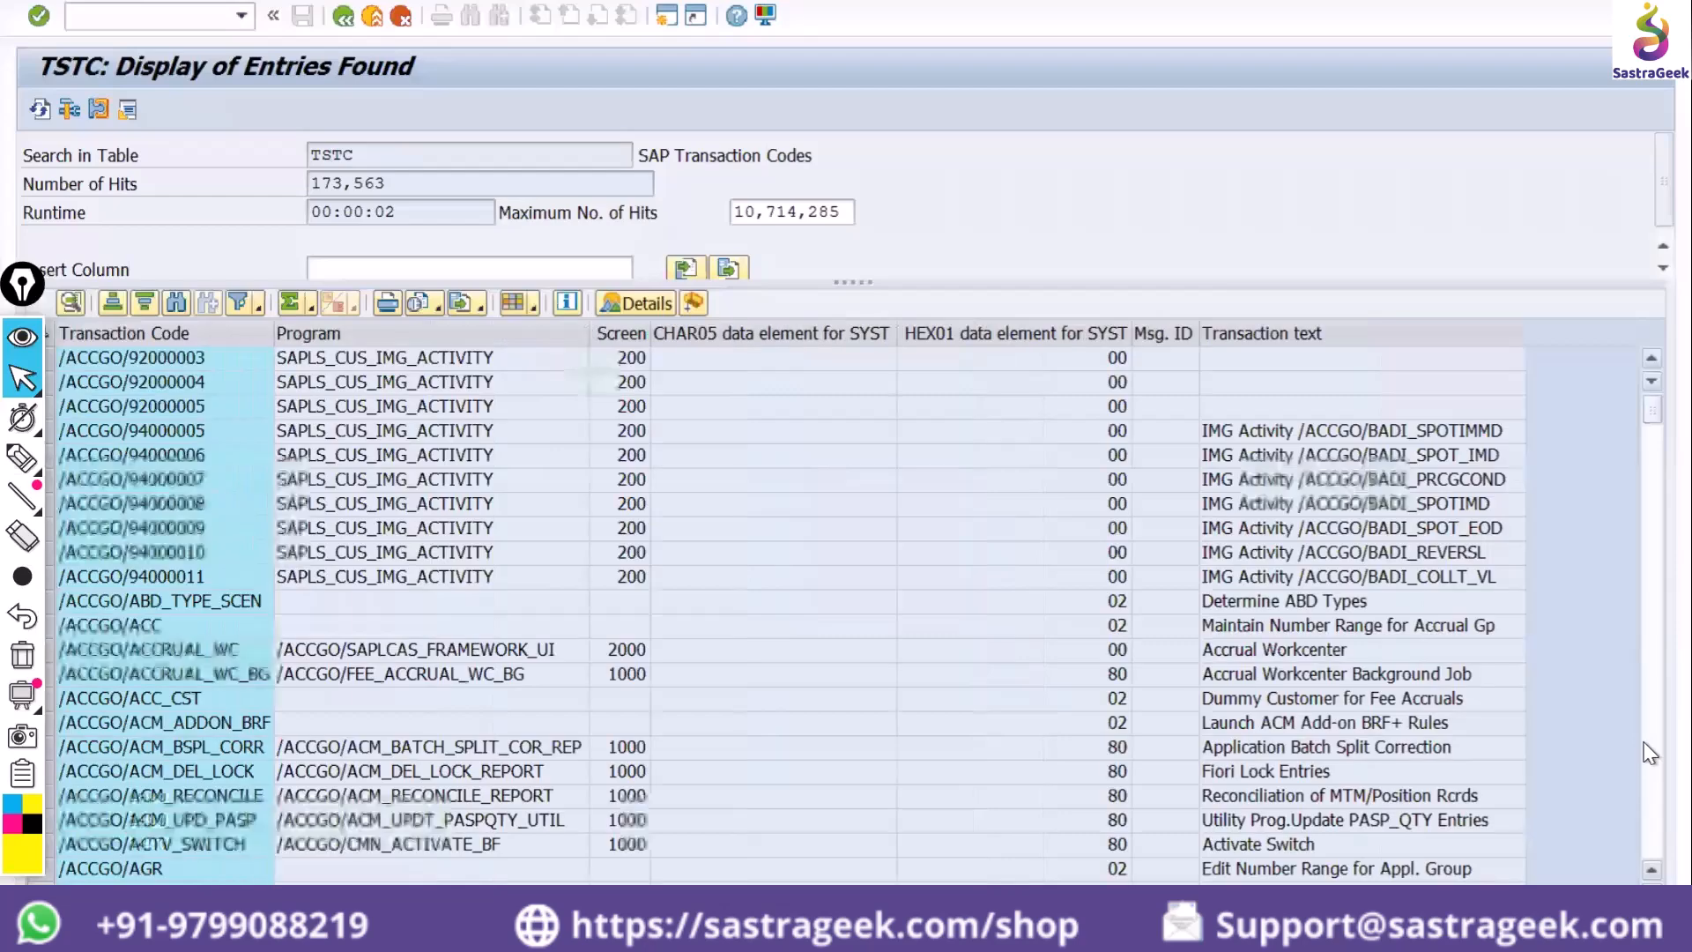
drag(1652, 409, 1645, 745)
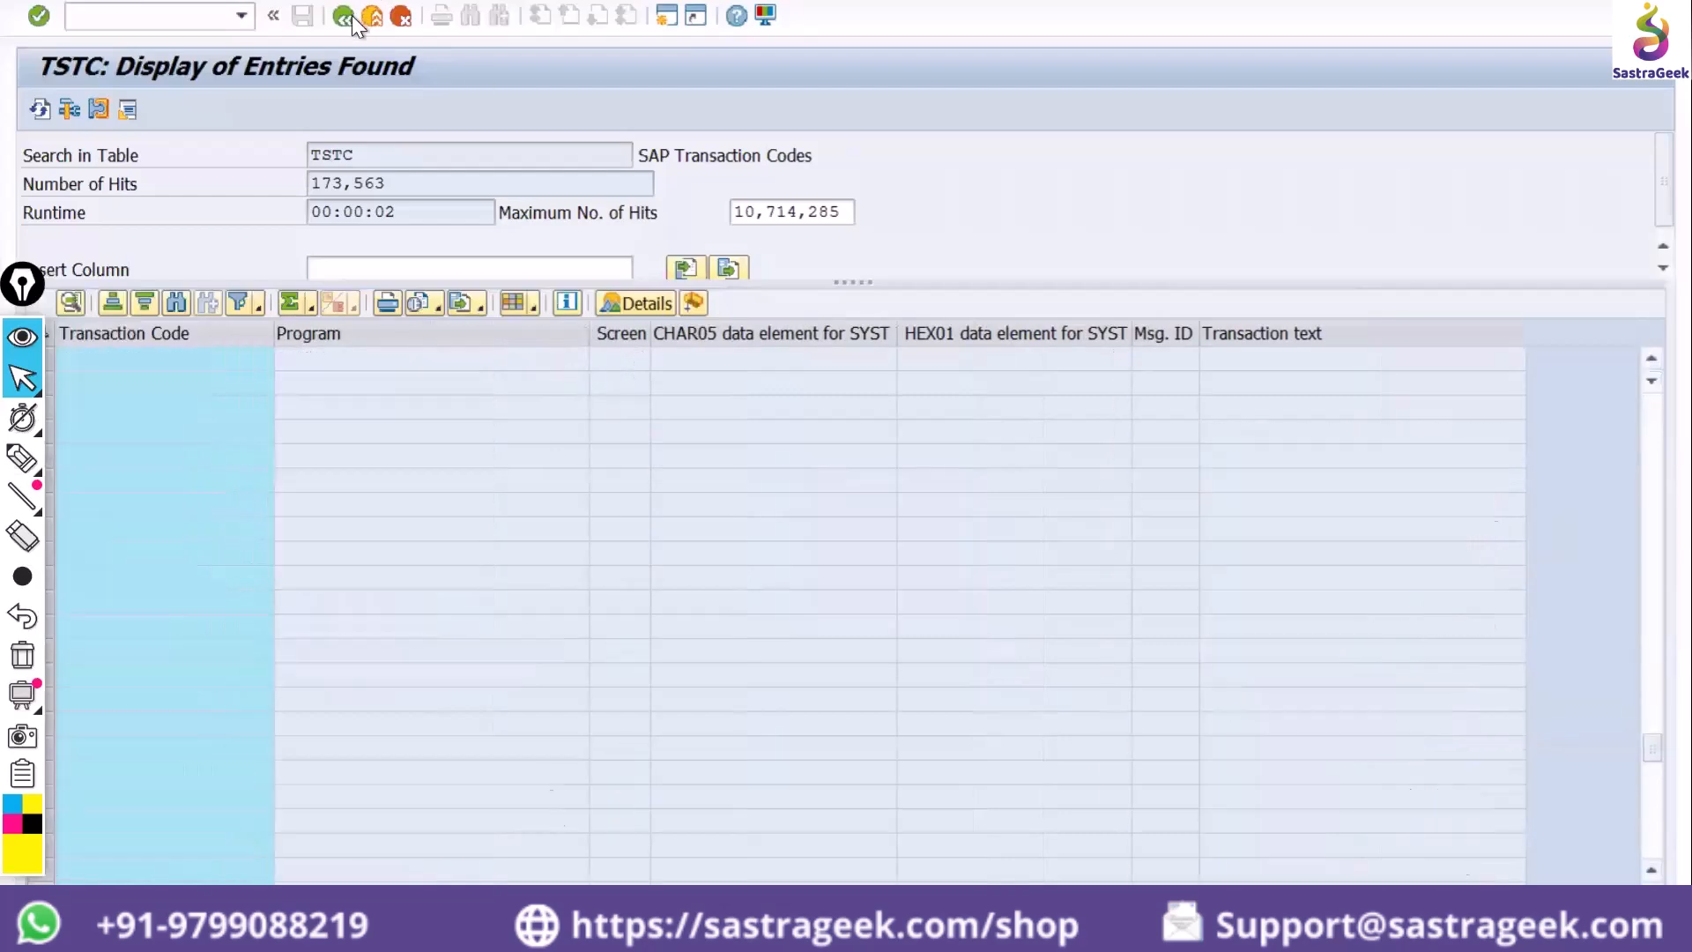
click(343, 16)
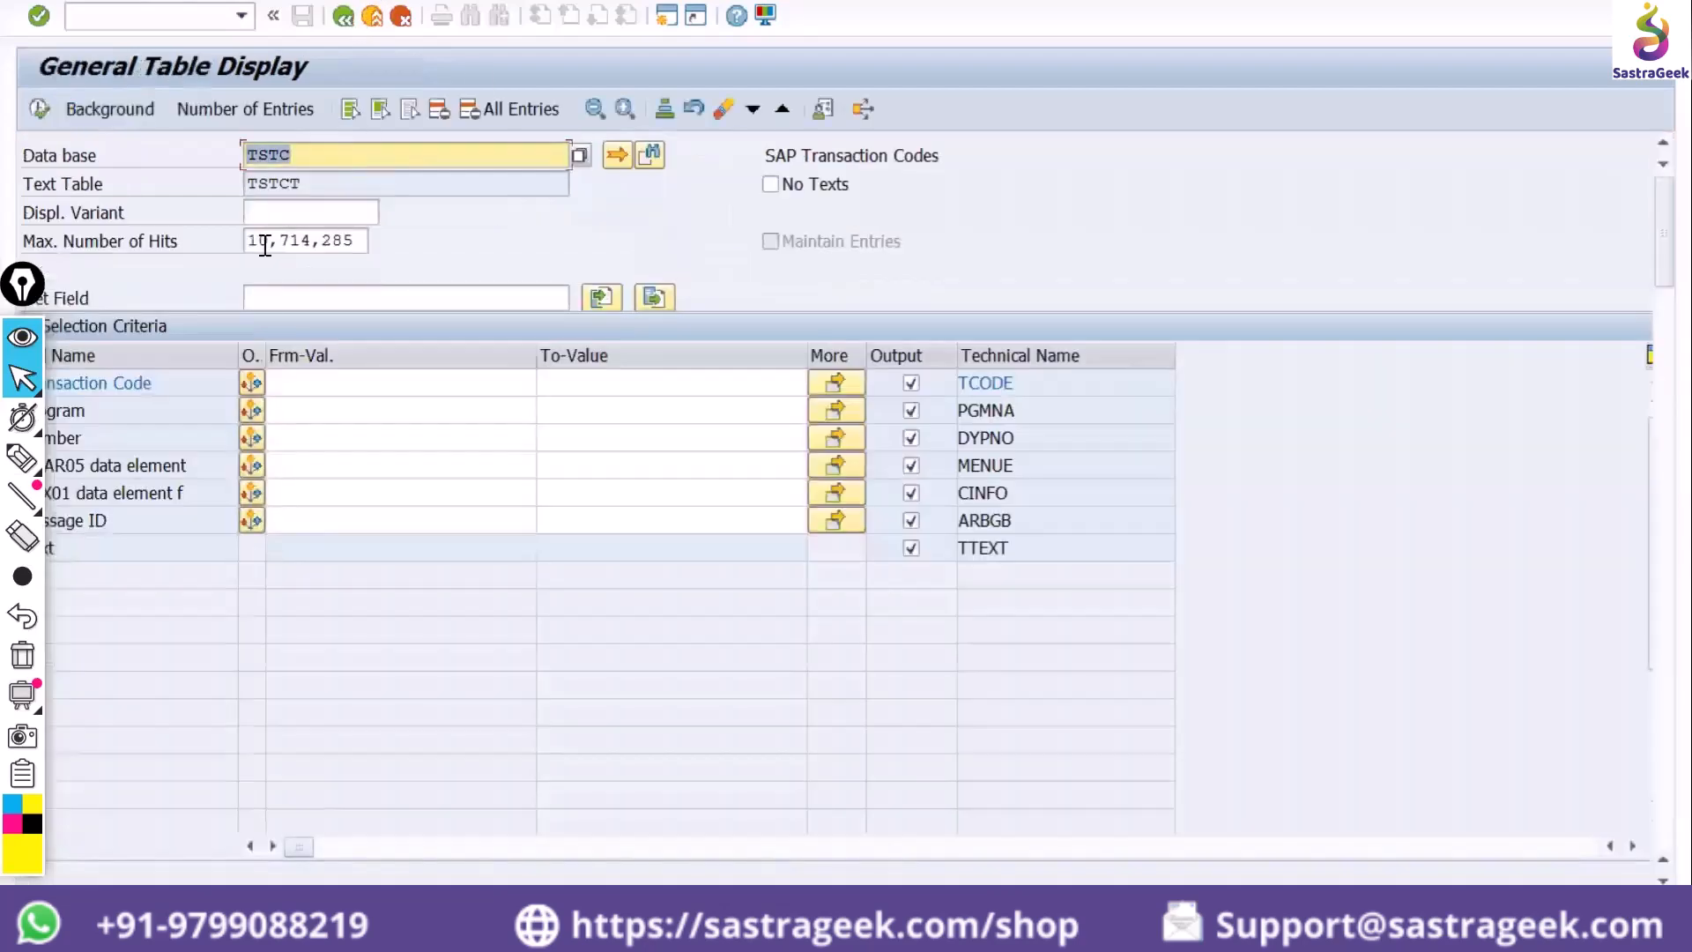
Clear the maximum number of hits again and hide the annotation toolbar covering the field names
click(251, 240)
key(Delete)
key(Delete)
key(Delete)
key(Delete)
key(Delete)
key(Delete)
key(Delete)
key(Delete)
key(Delete)
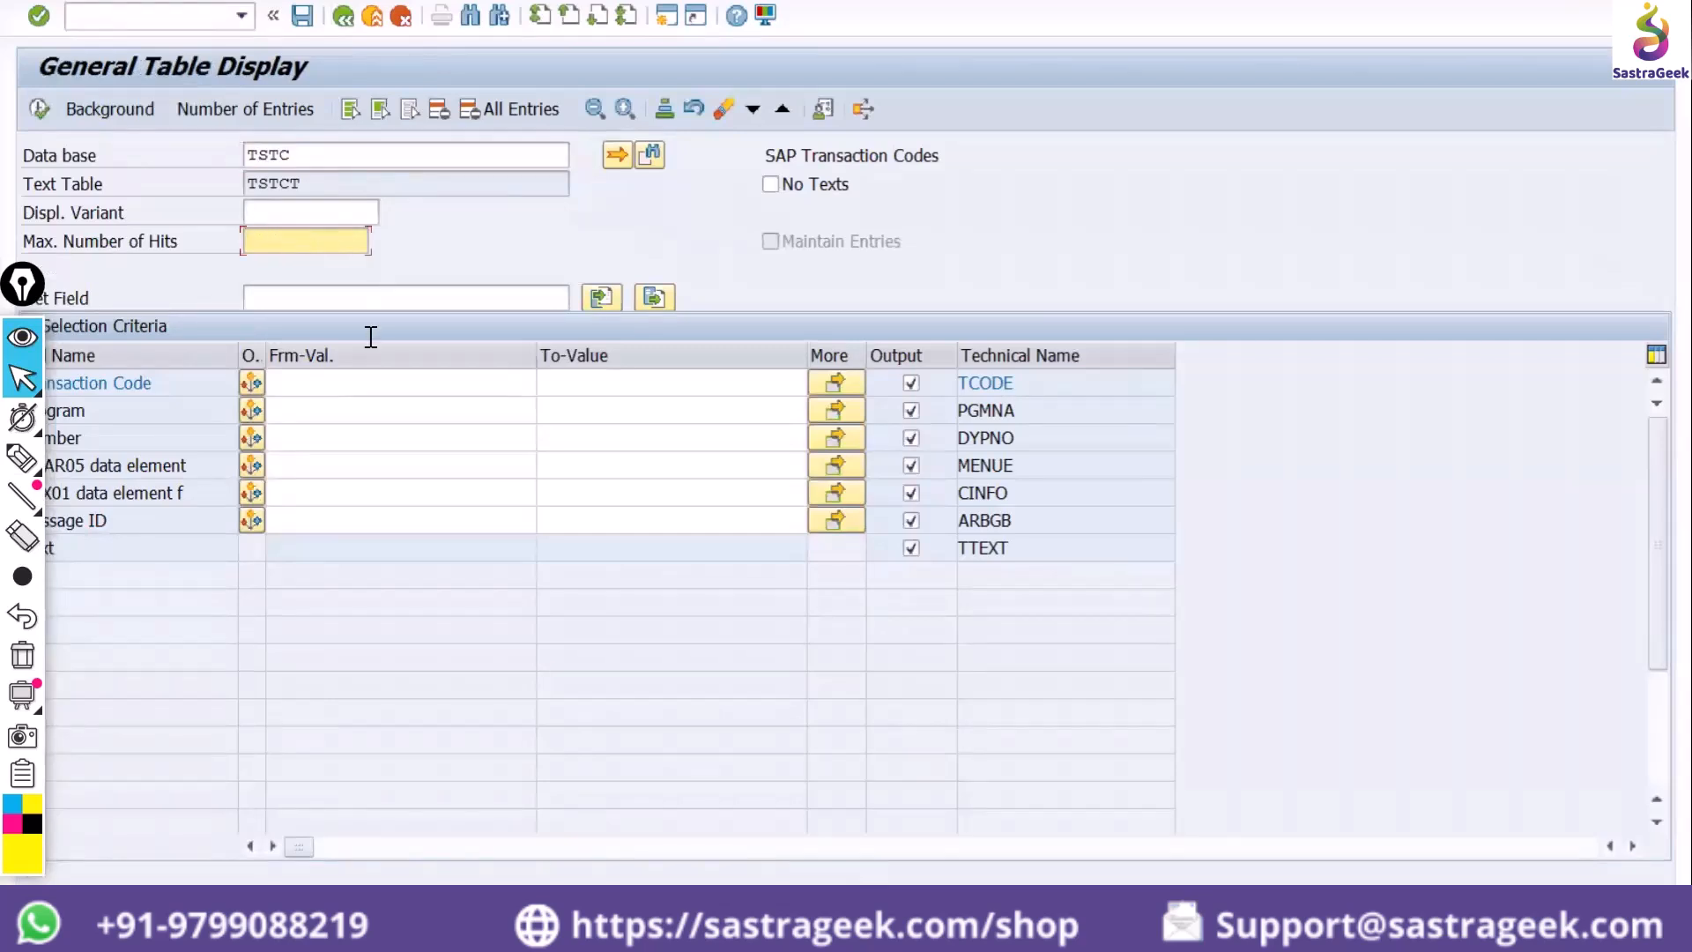
click(366, 381)
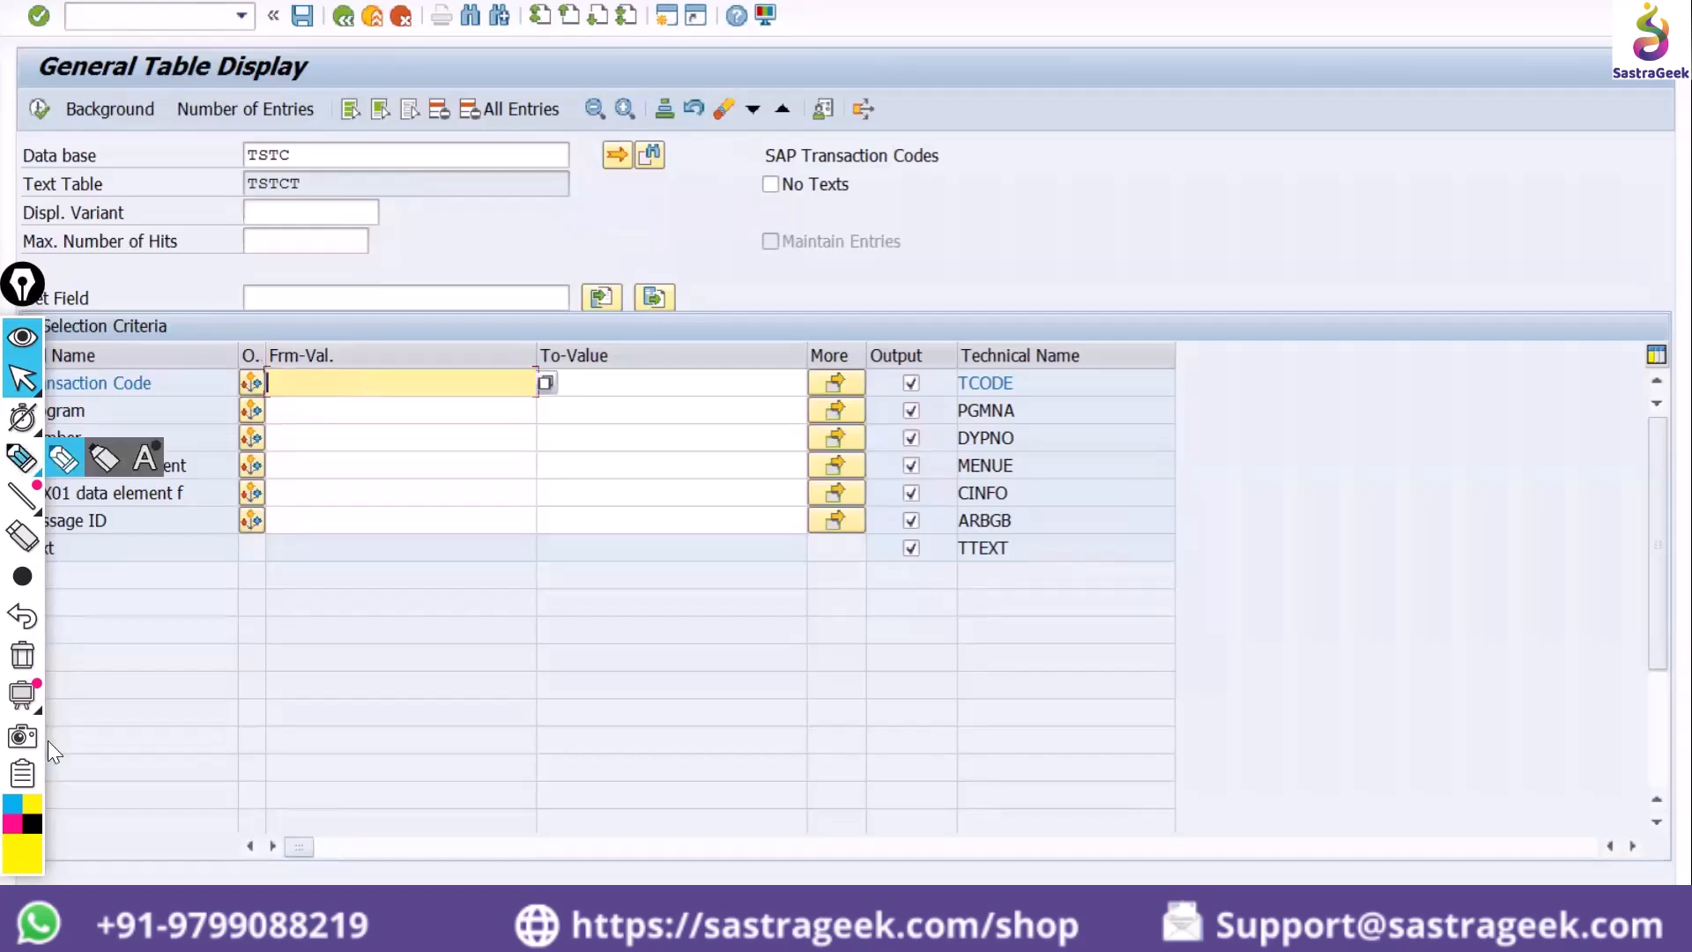
right_click(25, 796)
click(71, 853)
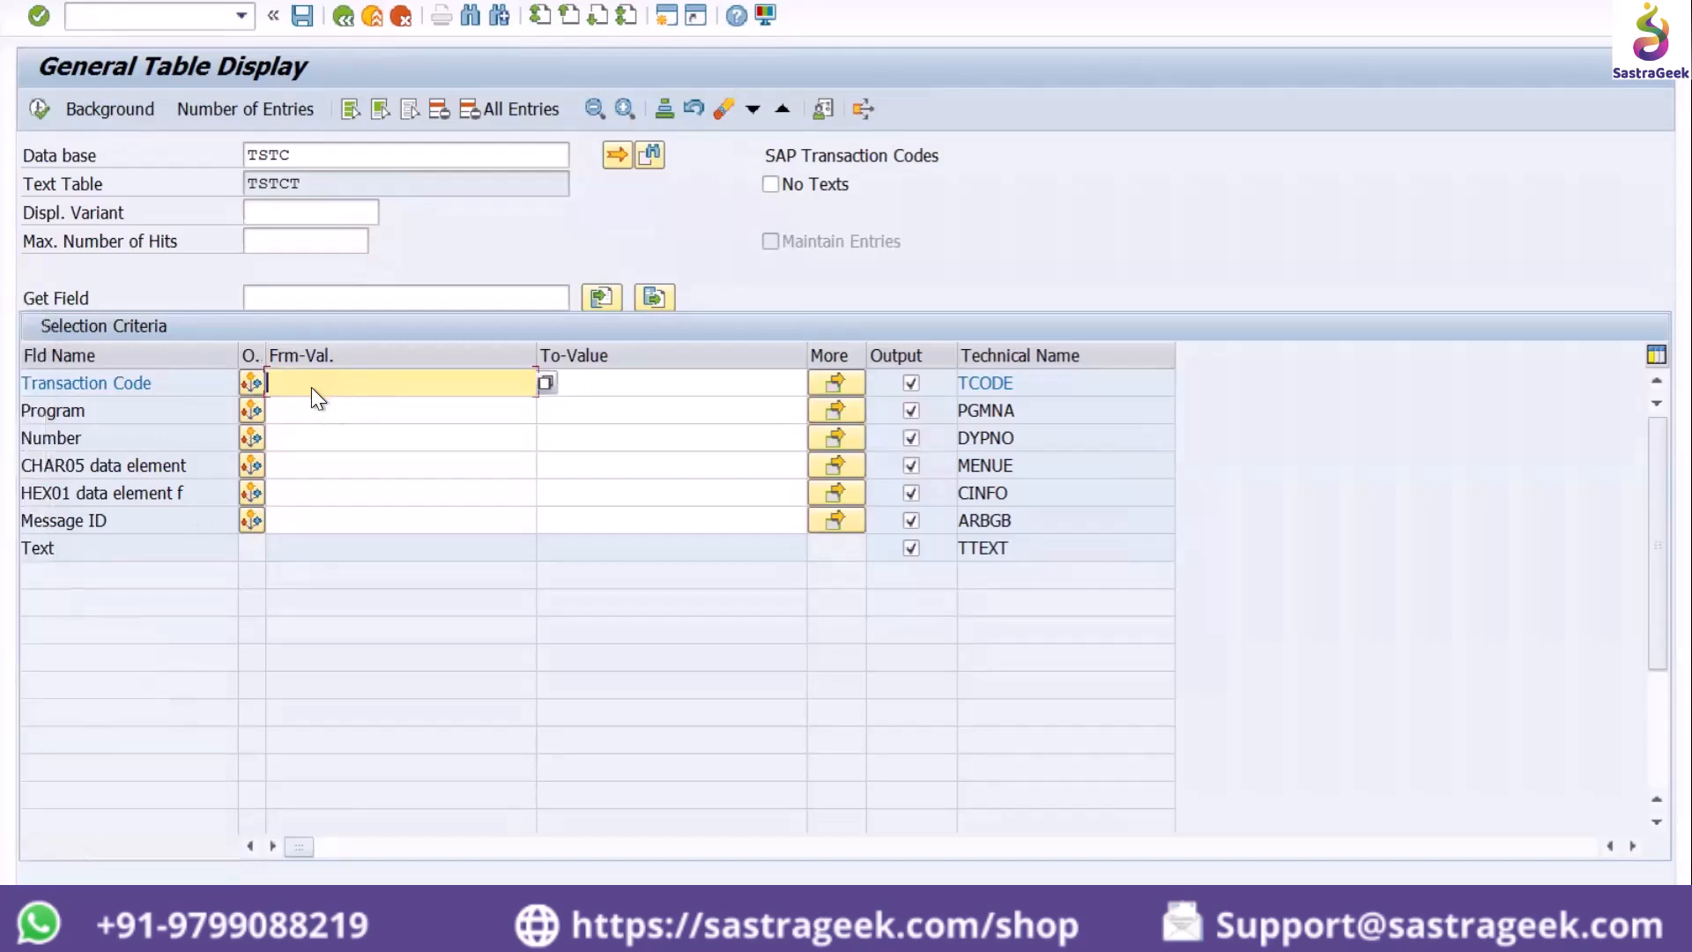
List the TSTC entries whose transaction code matches mm* and look through them to the end
text(mm*)
key(Return)
click(39, 106)
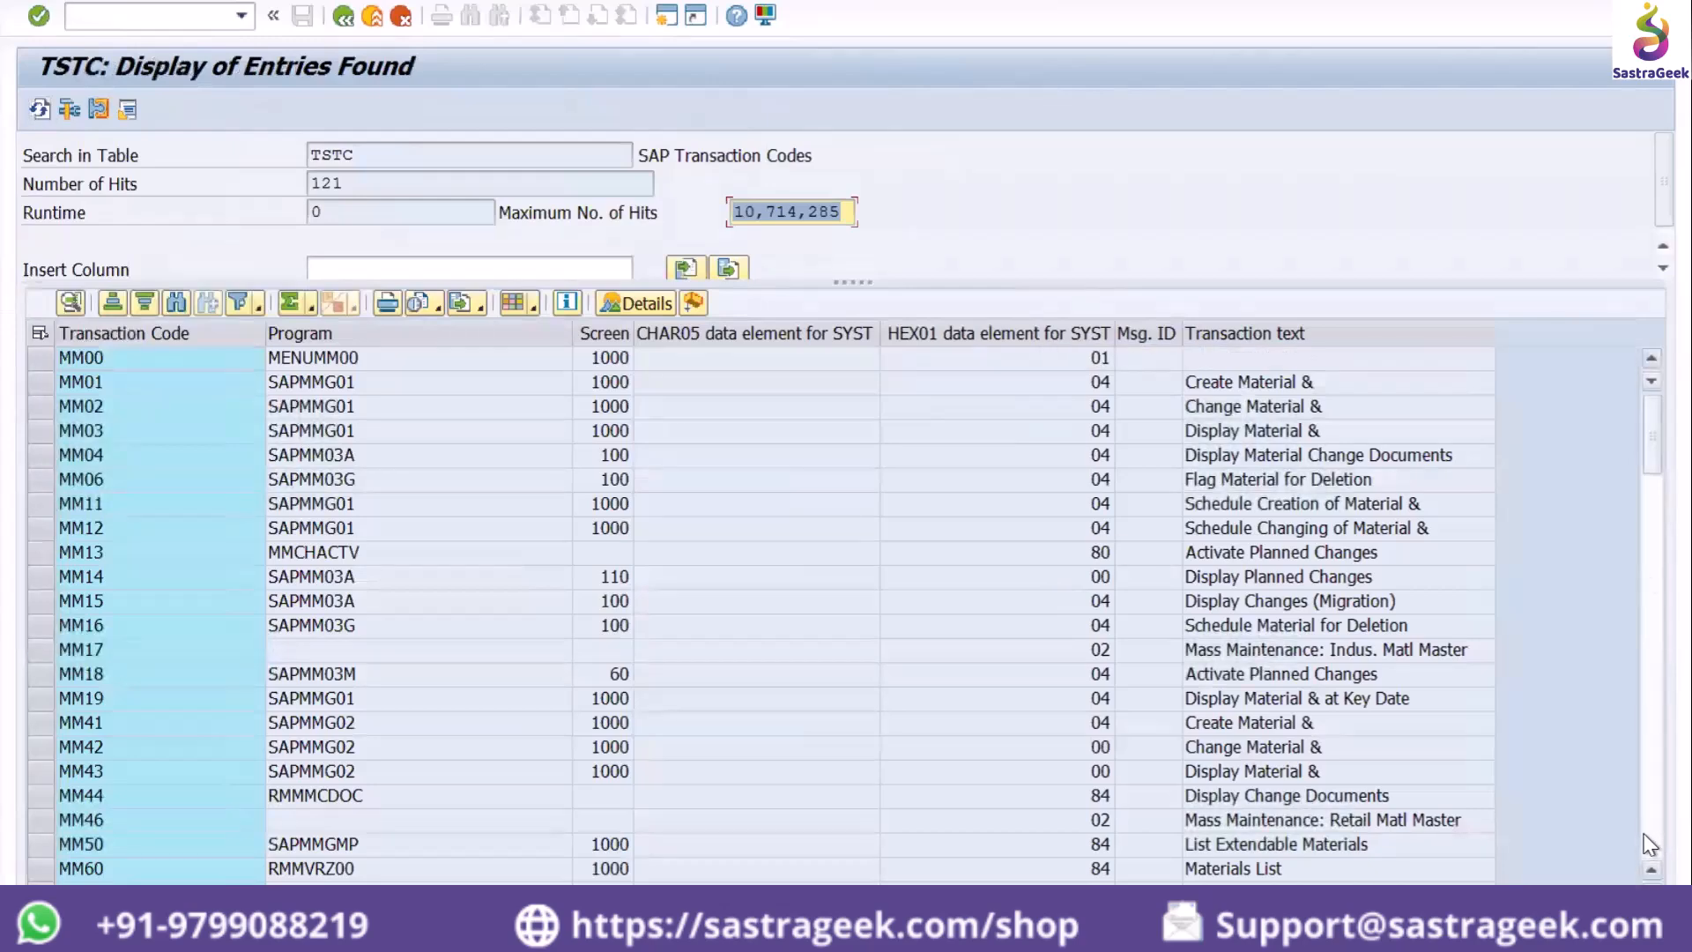
scroll(1650, 845, down, 15)
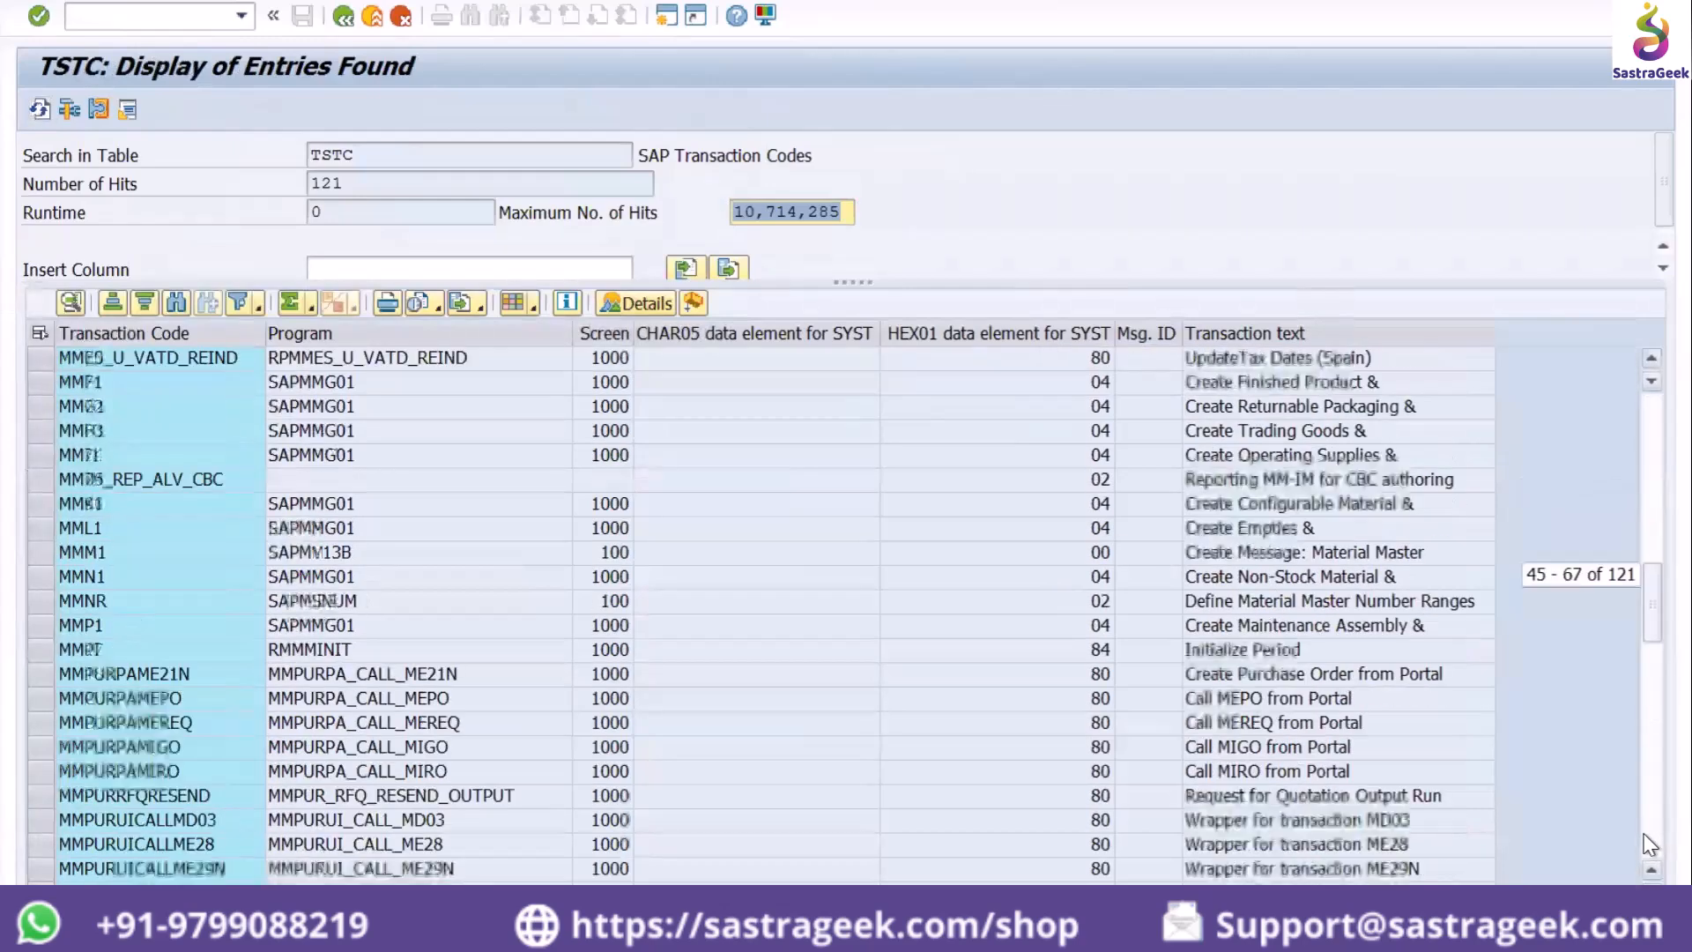
scroll(1649, 844, down, 20)
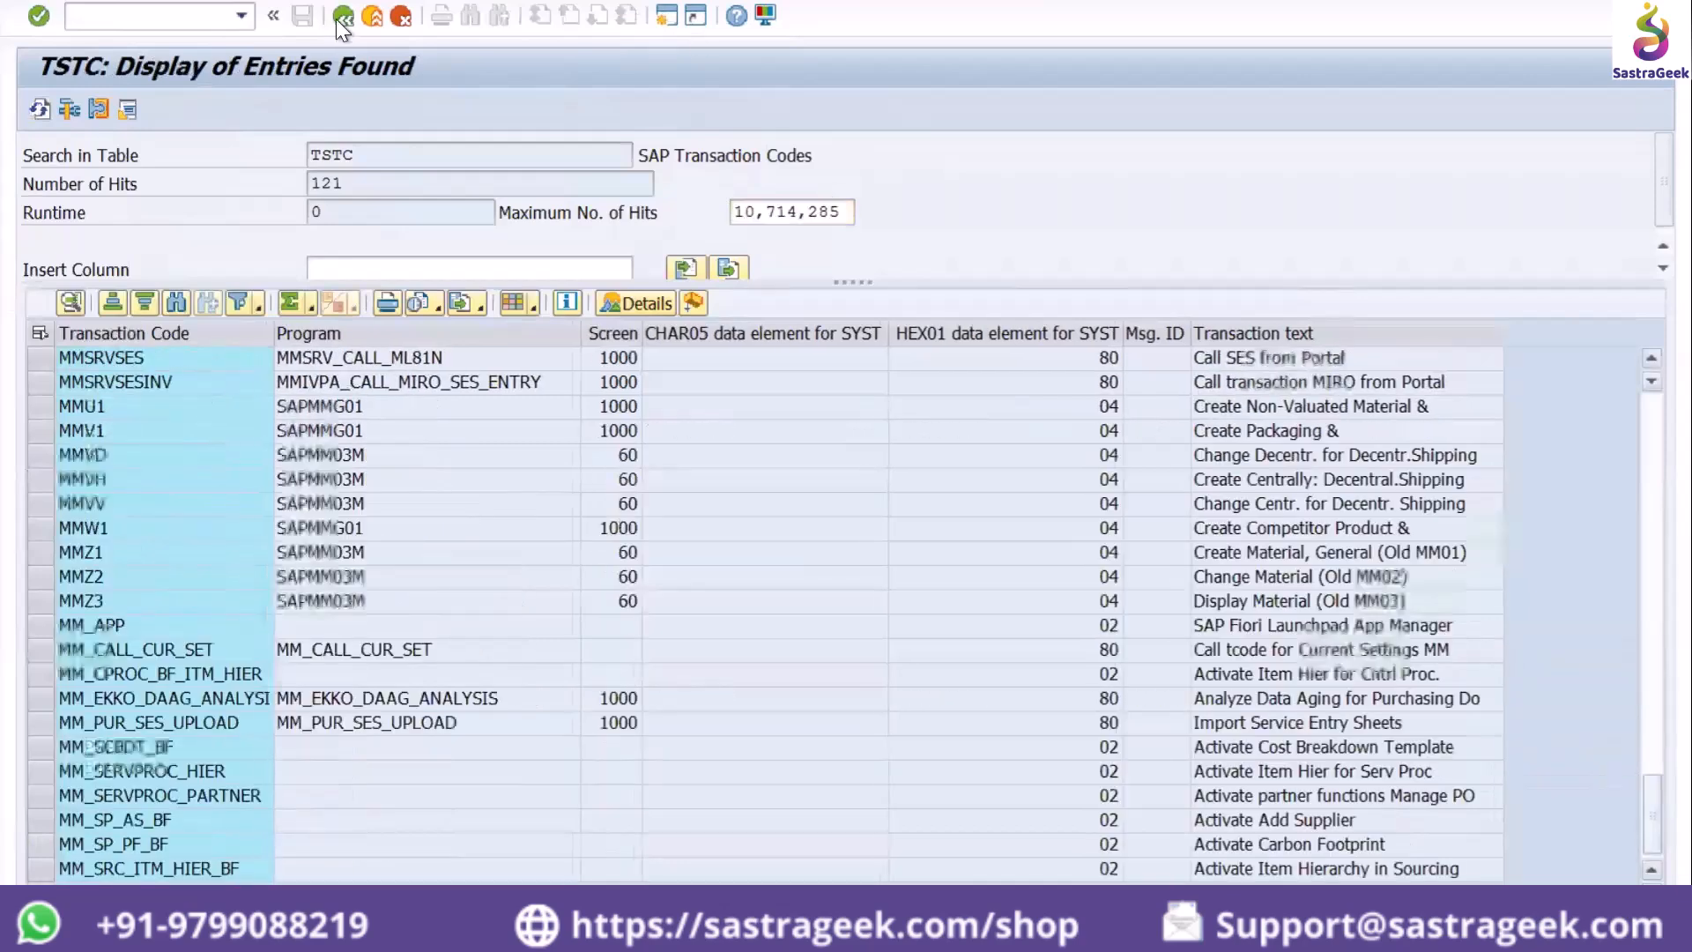
Return to the selection, filter the transaction code by M* and display the matching entries
key(F3)
text(M)
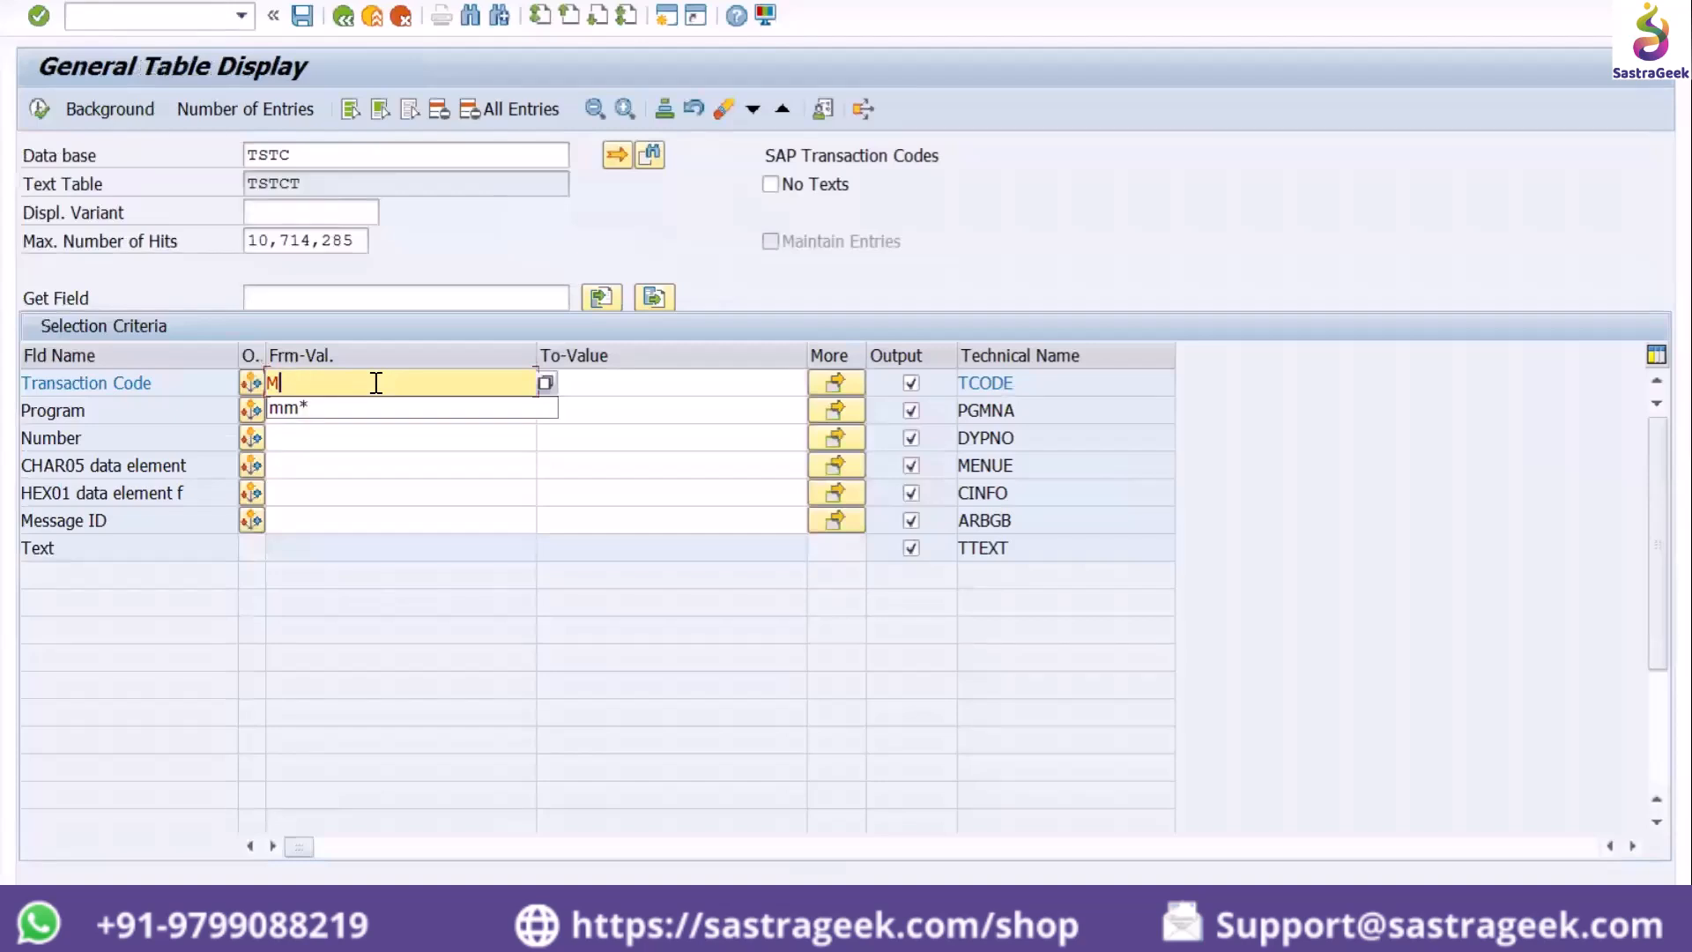
text(*)
double_click(375, 382)
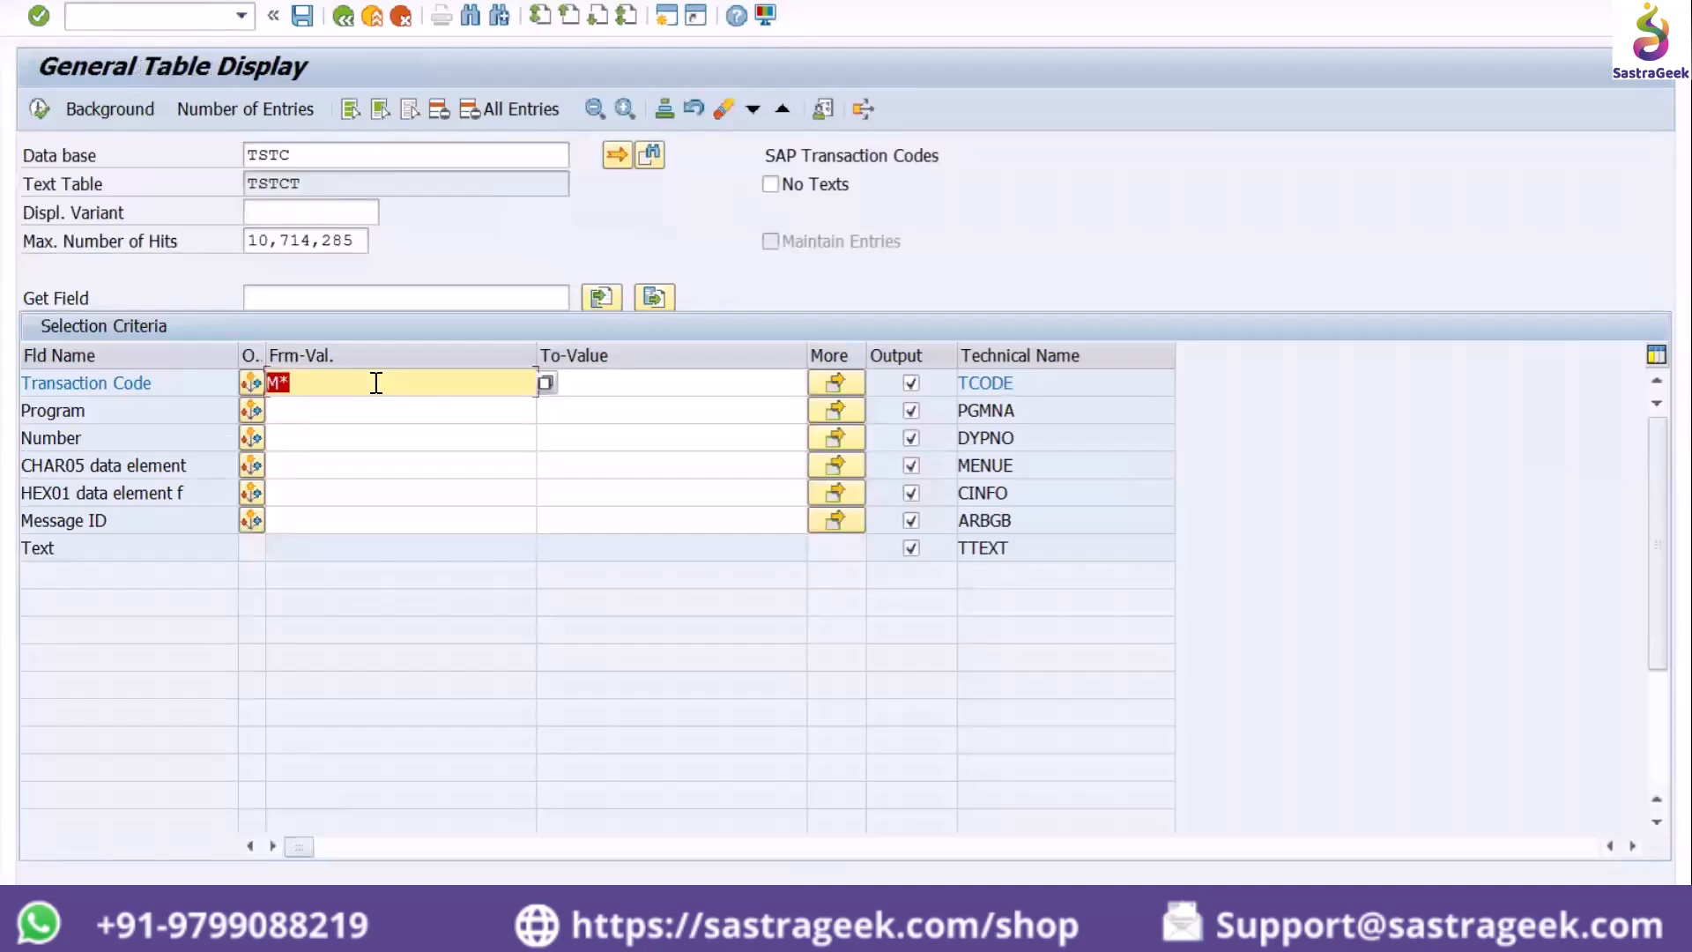
click(38, 110)
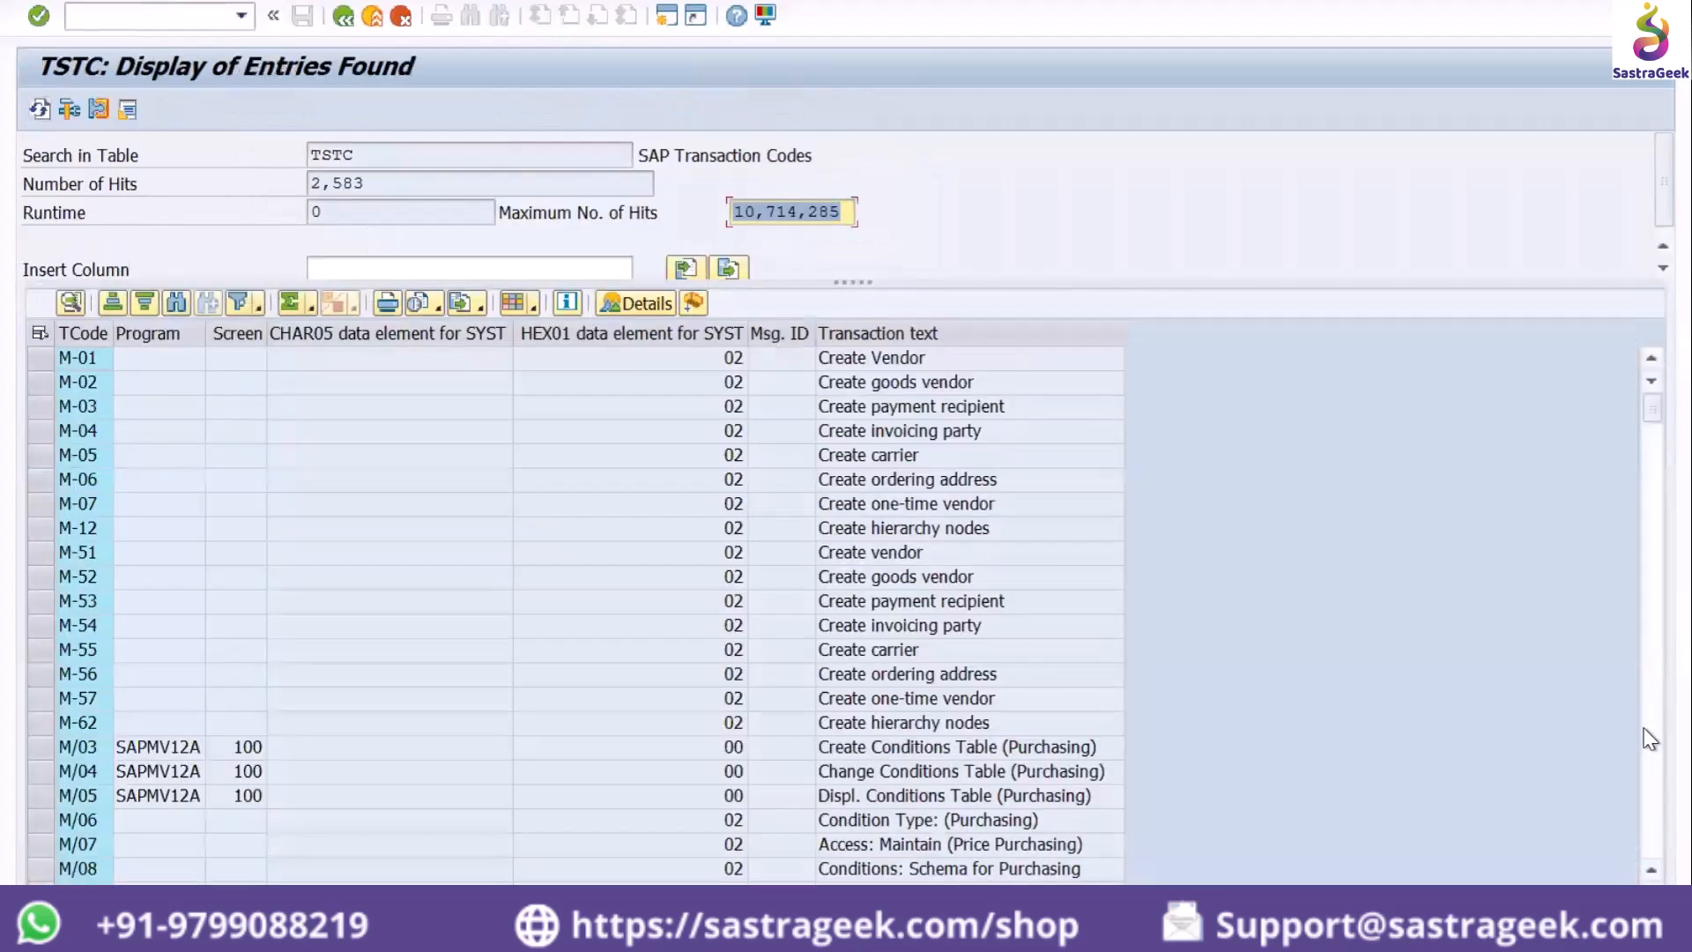
click(1649, 746)
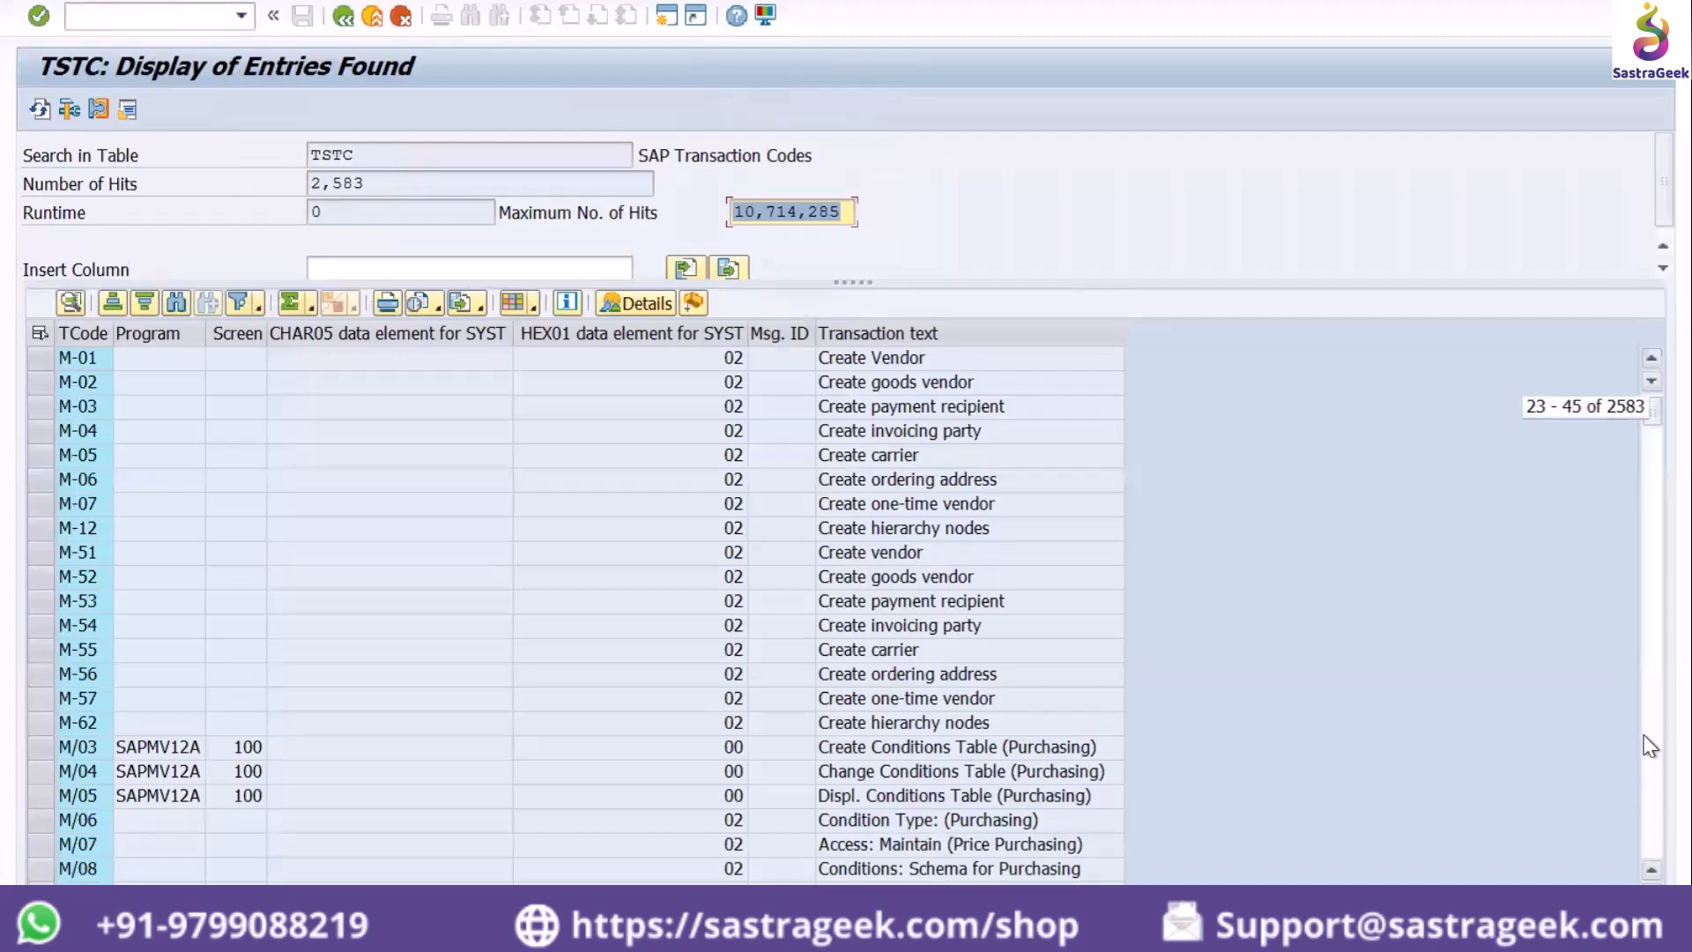
drag(1649, 747, 1650, 746)
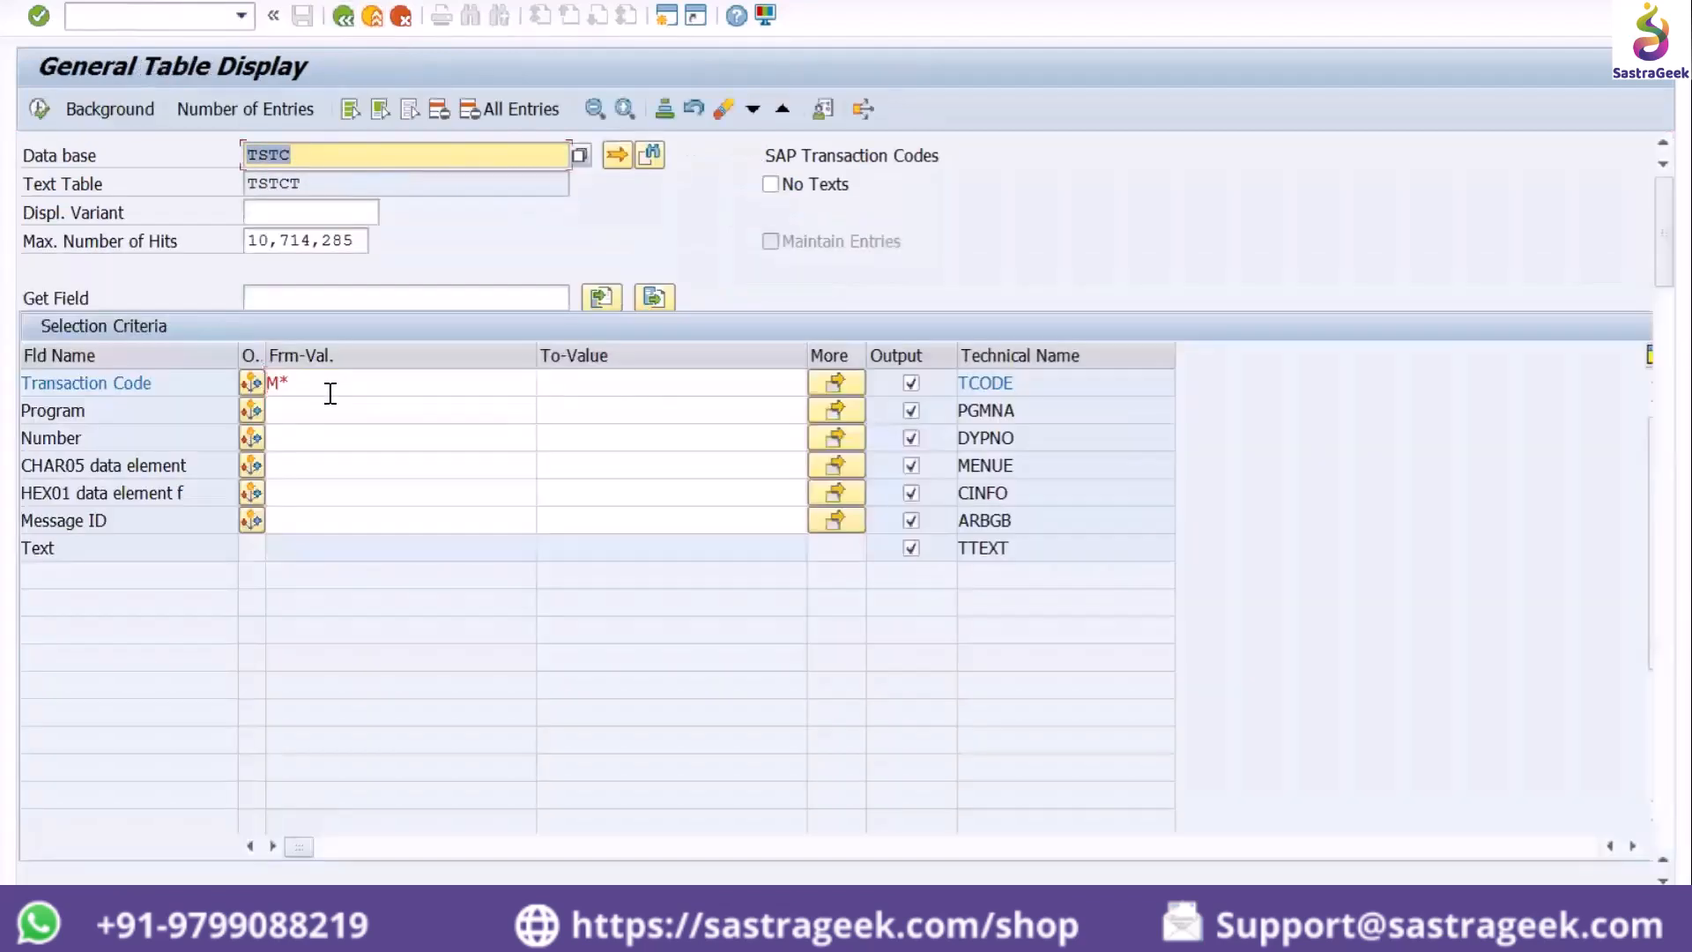
Change the transaction code filter to V* and display the matching entries
click(331, 393)
key(BackSpace)
key(BackSpace)
text(V)
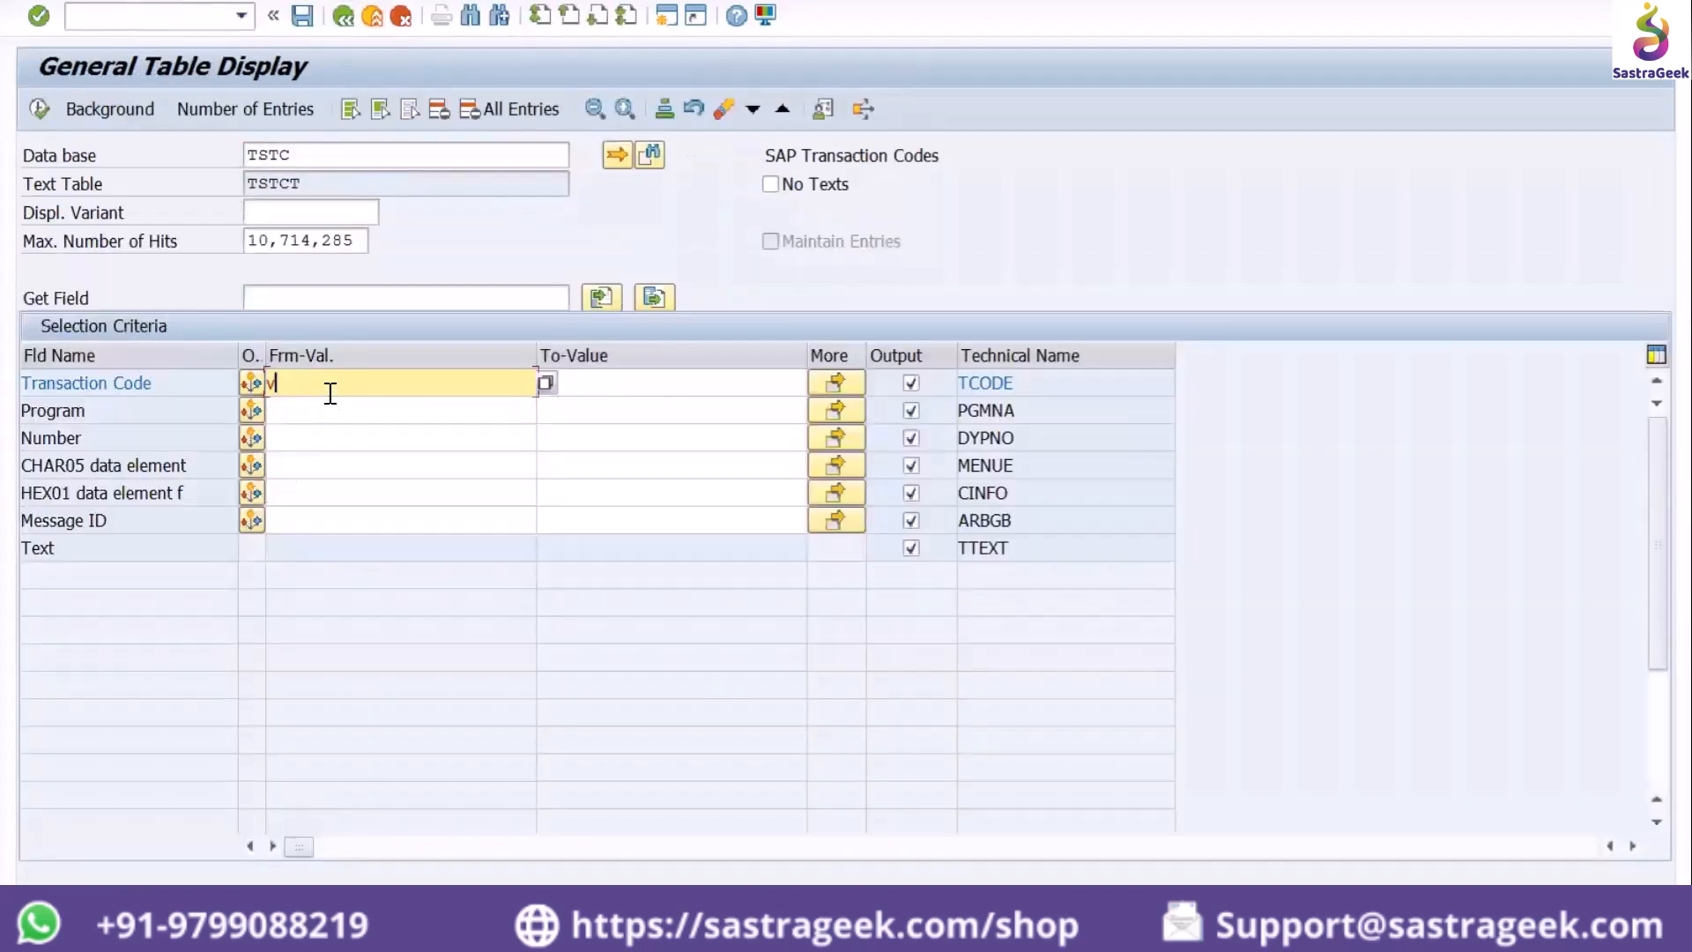
text(*)
key(Return)
click(40, 107)
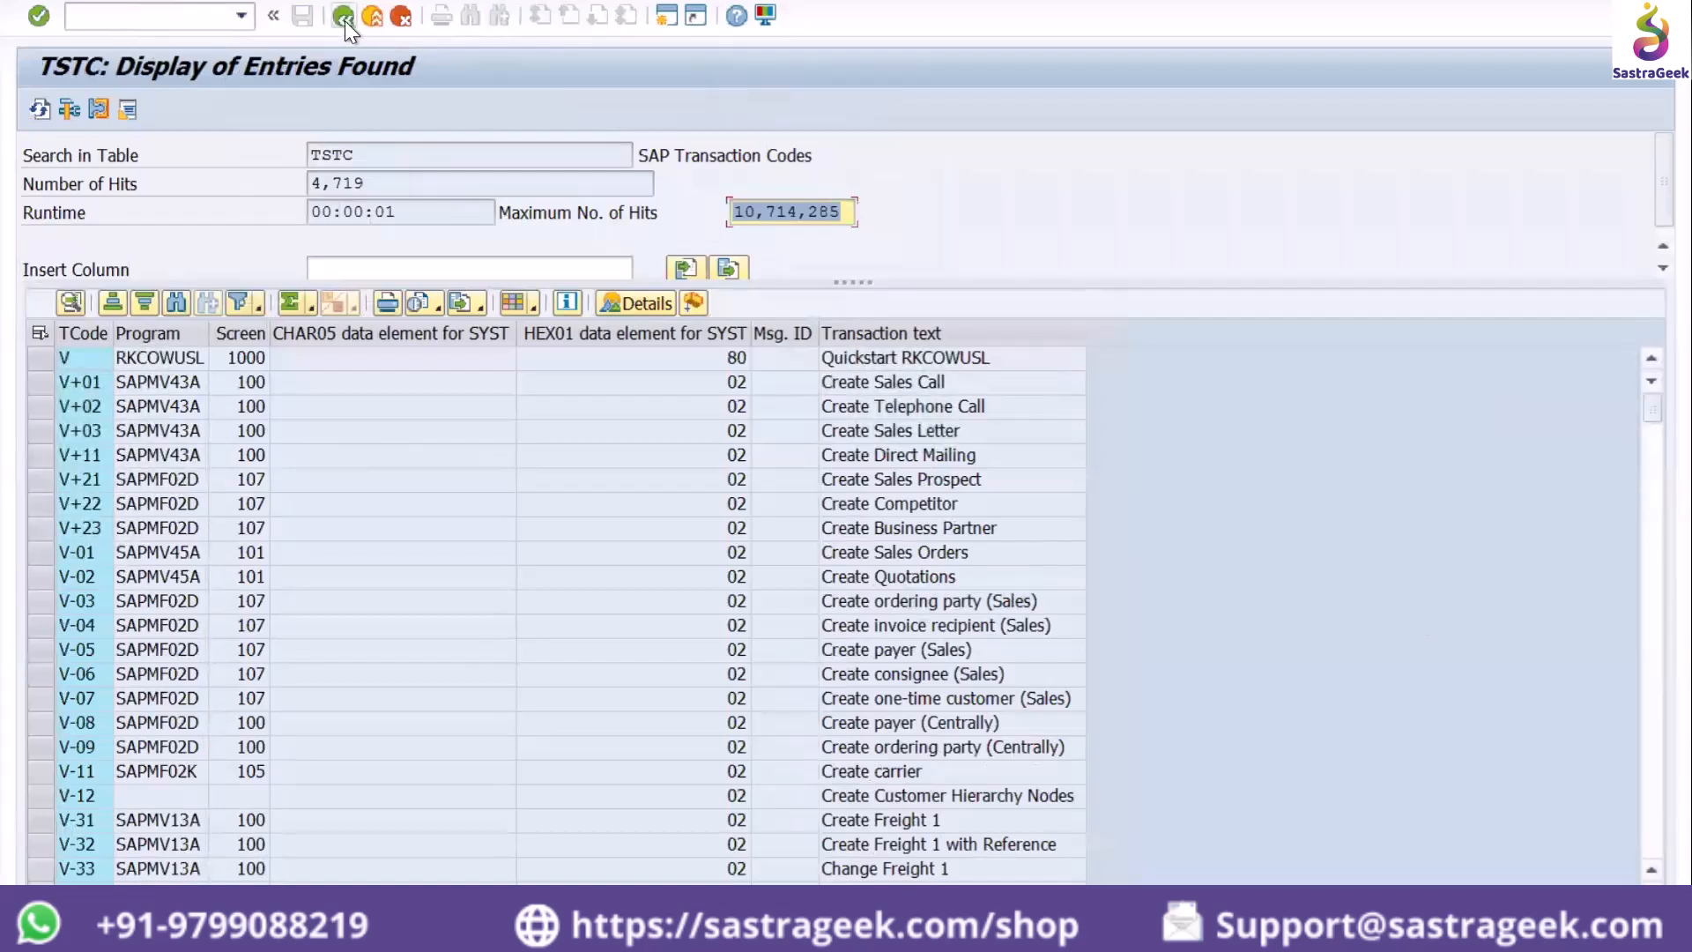
Return to the selection, change the transaction code filter to F* and display the matching entries
click(345, 20)
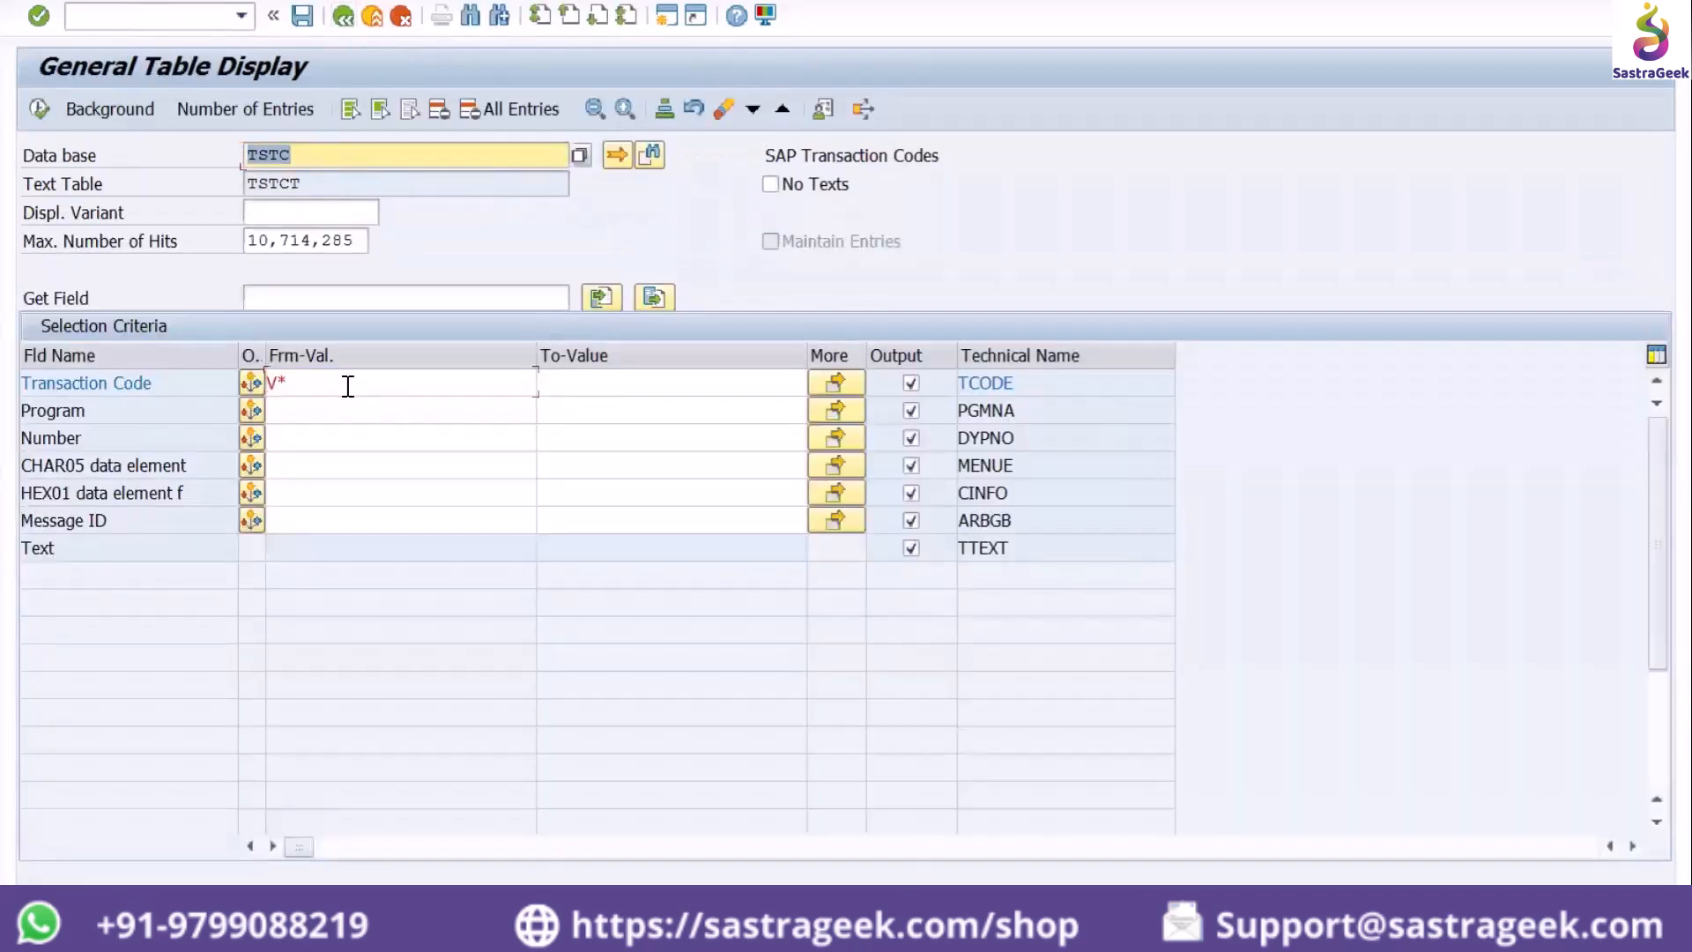
click(348, 386)
key(BackSpace)
key(BackSpace)
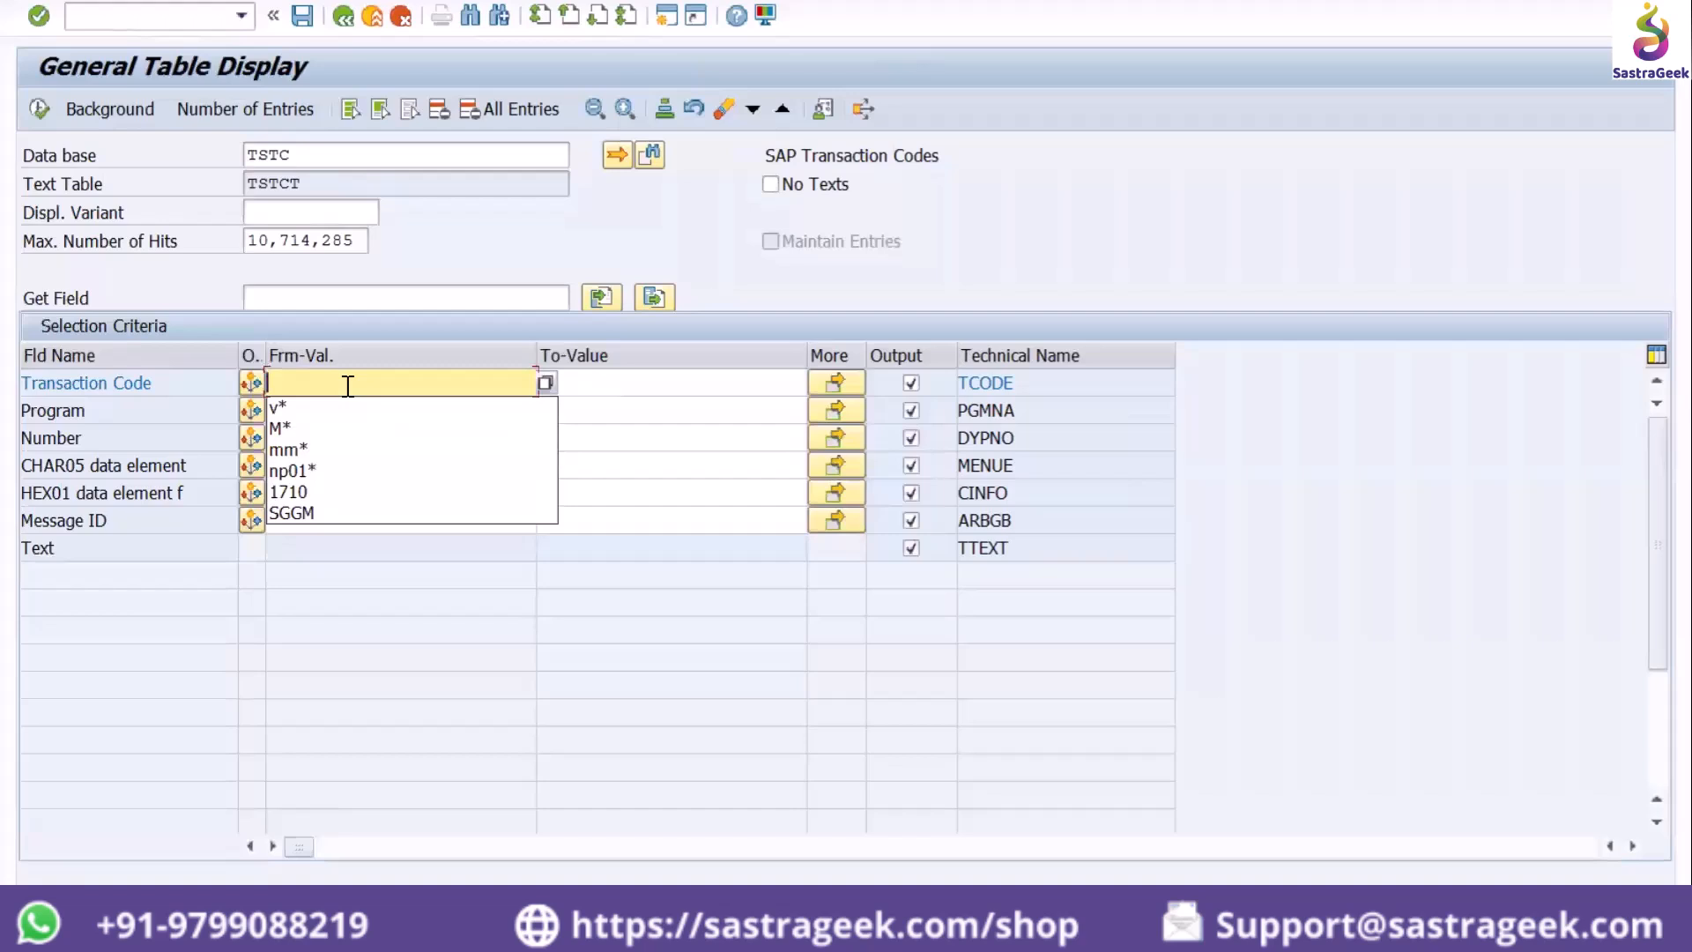
text(F*)
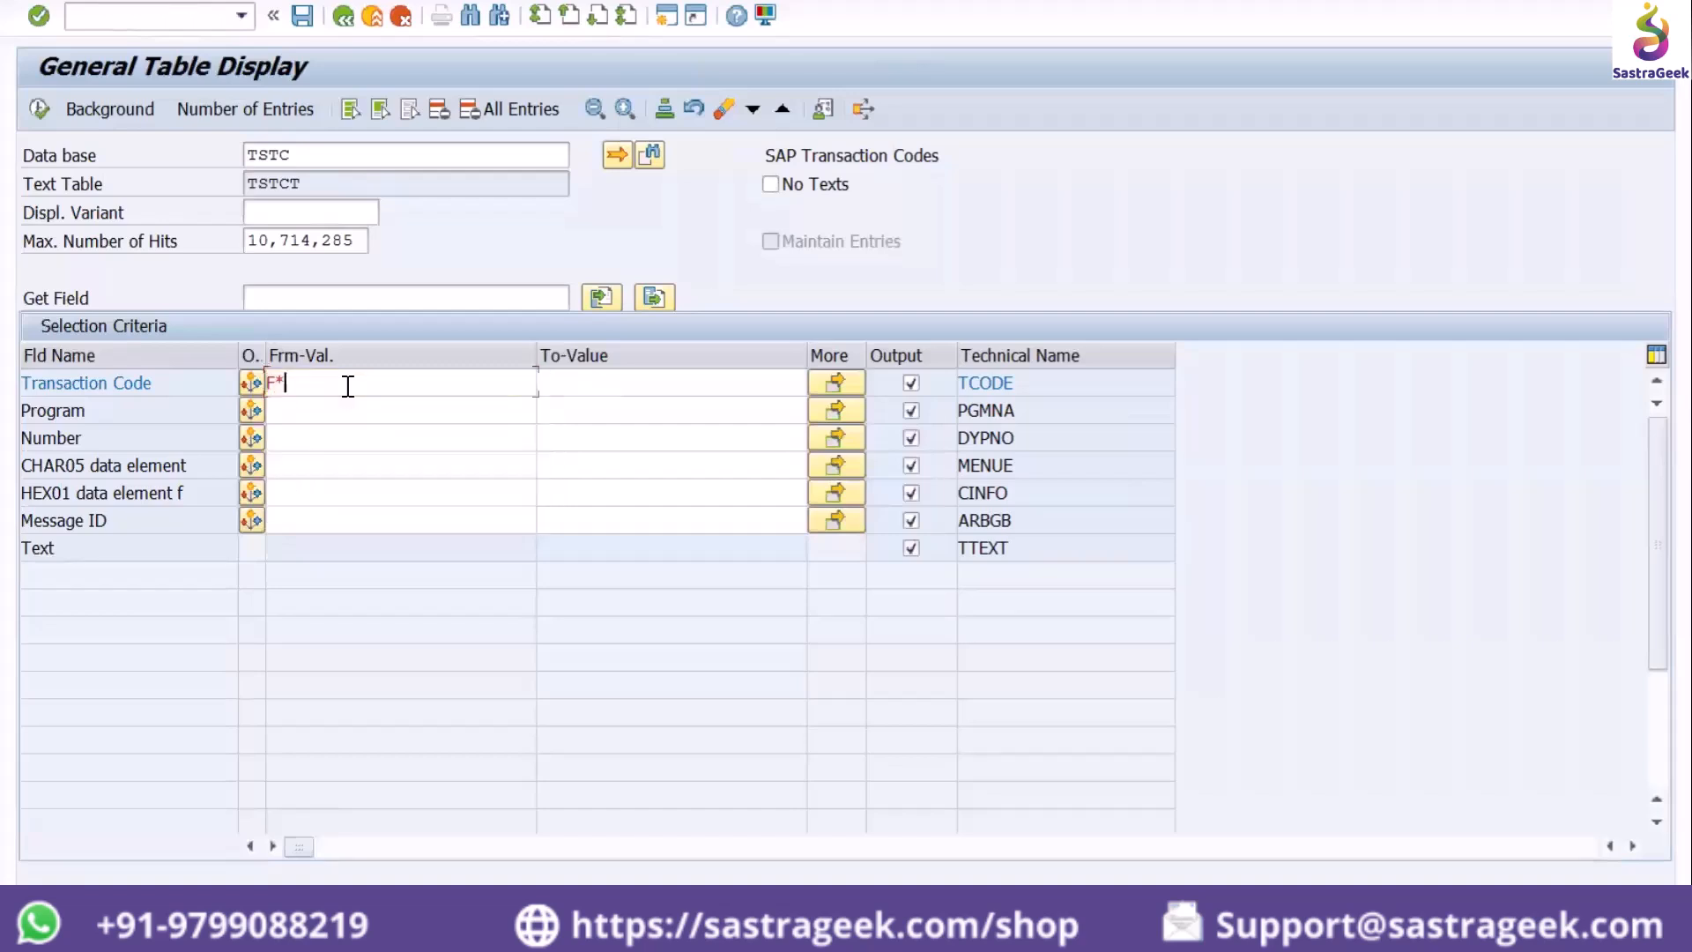
click(39, 109)
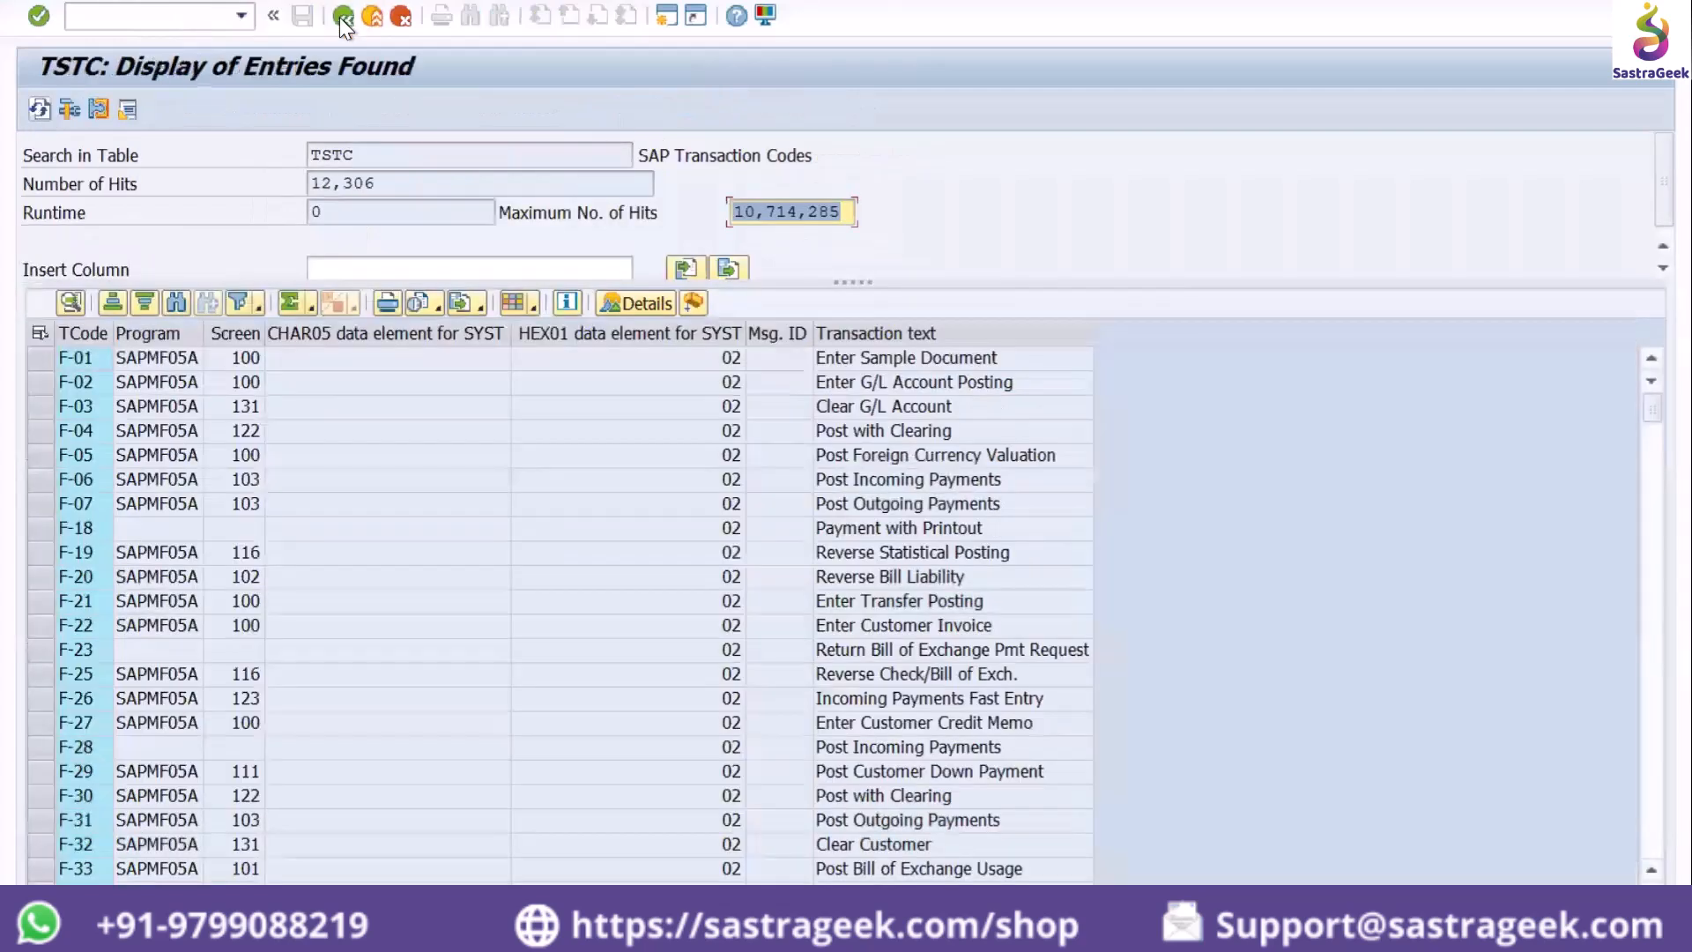
Go back to the selection, filter the transaction code by P*, display the matching entries and look further down the list
click(342, 17)
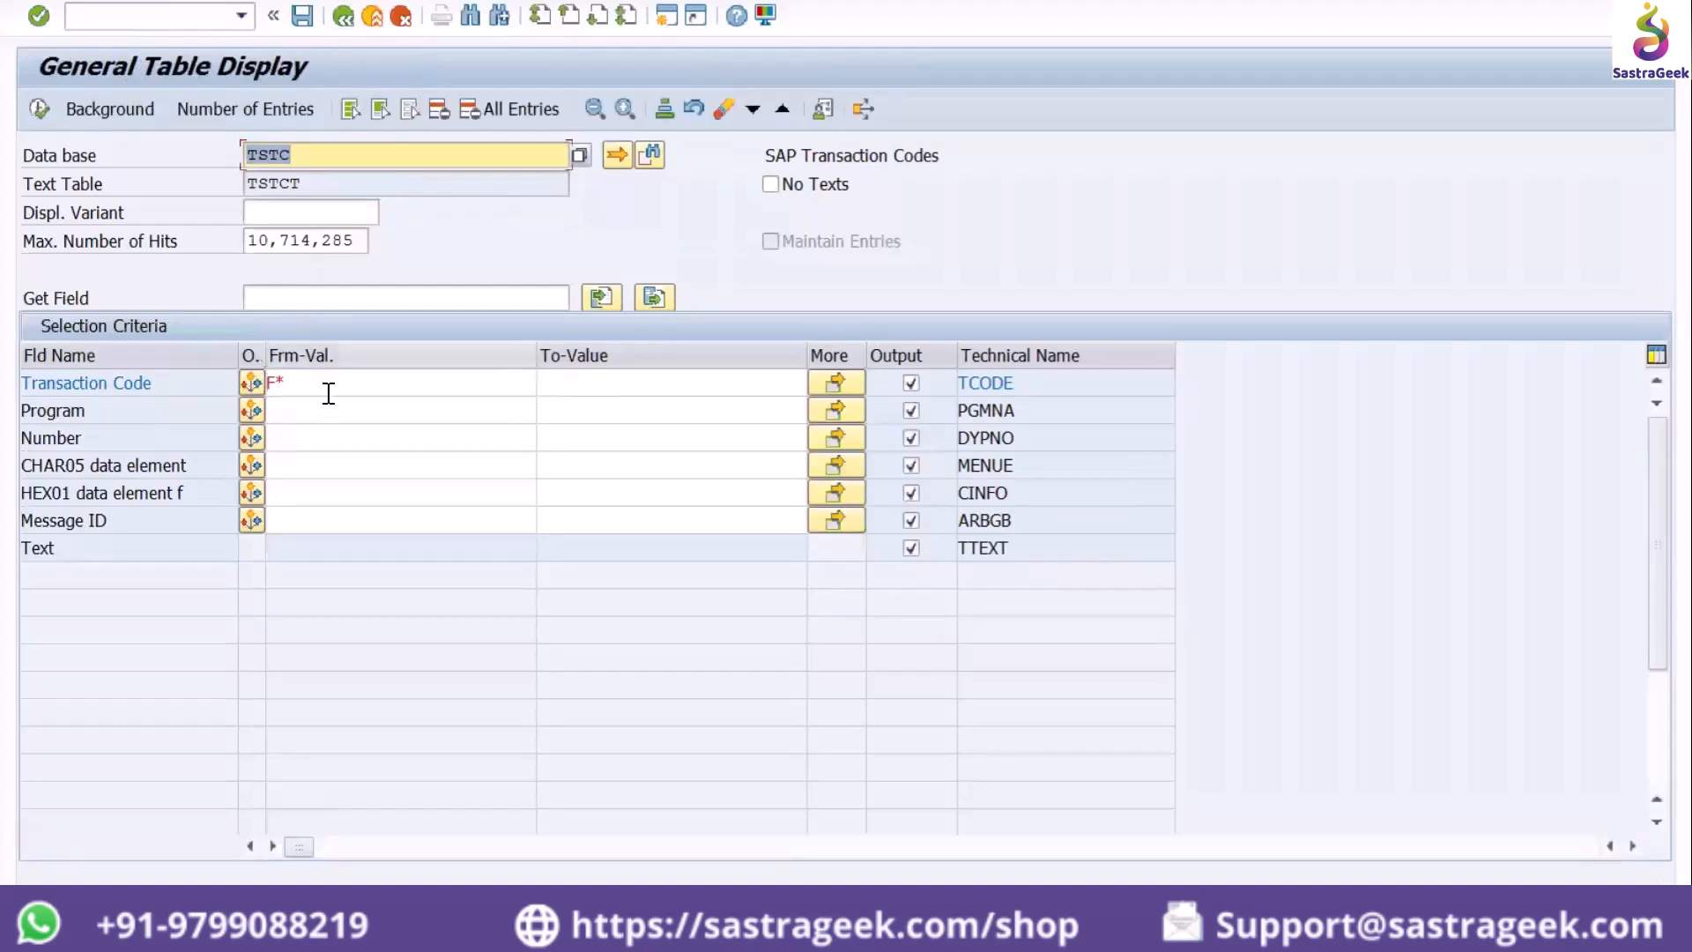
click(326, 389)
key(BackSpace)
key(BackSpace)
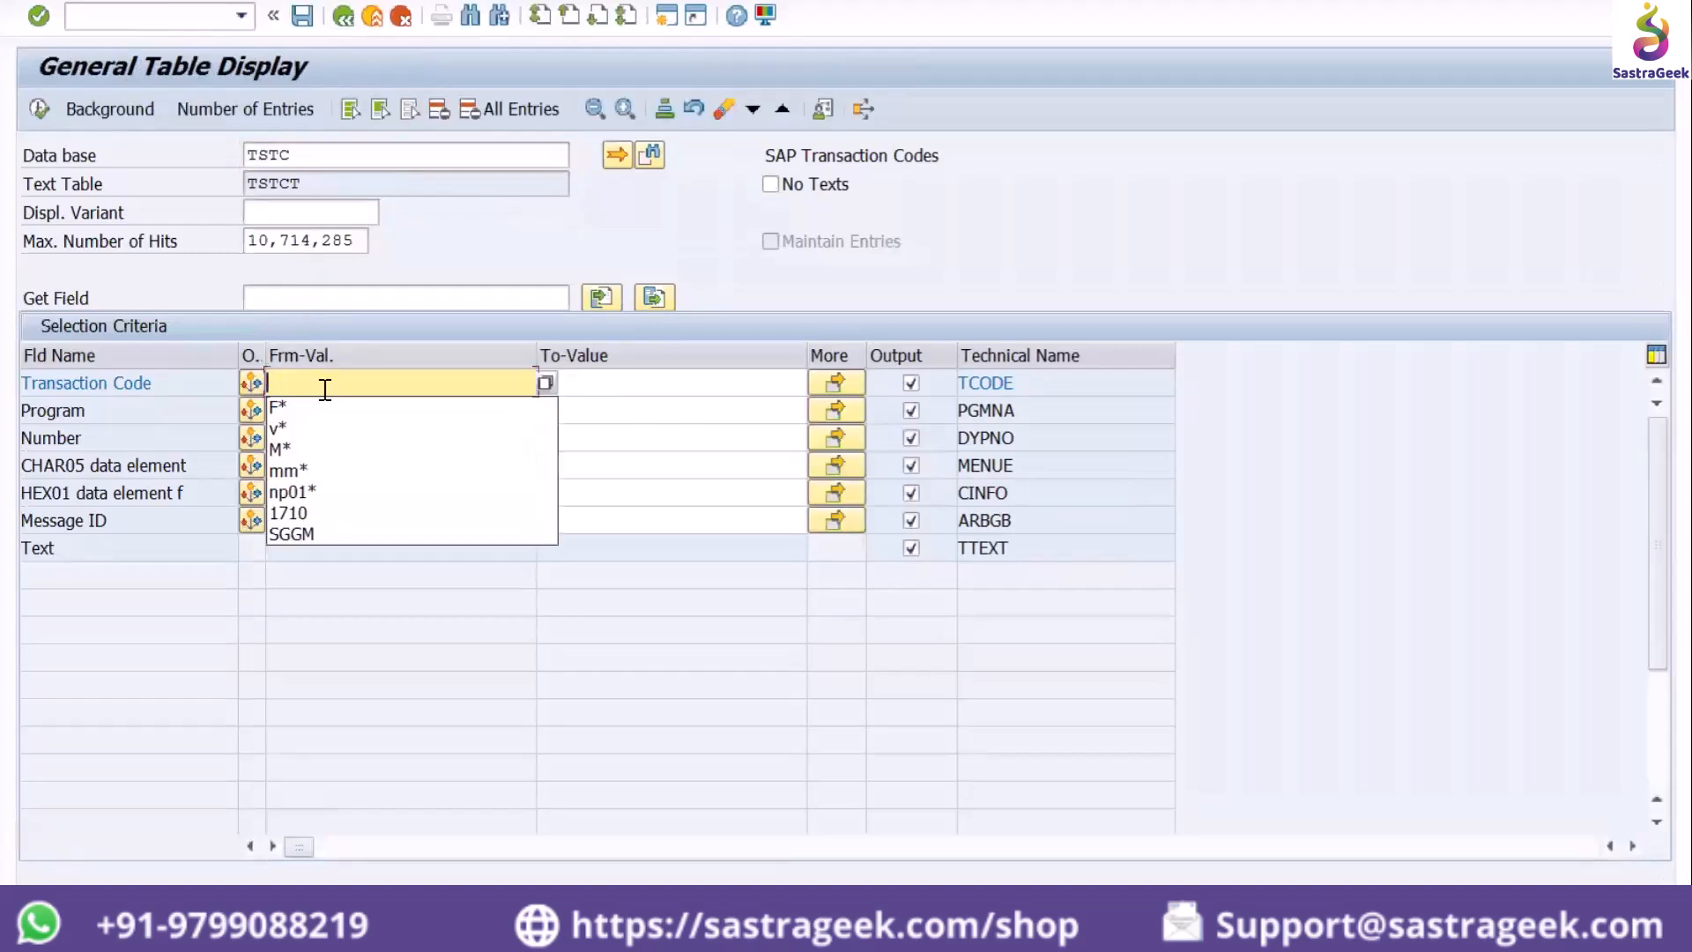
text(P)
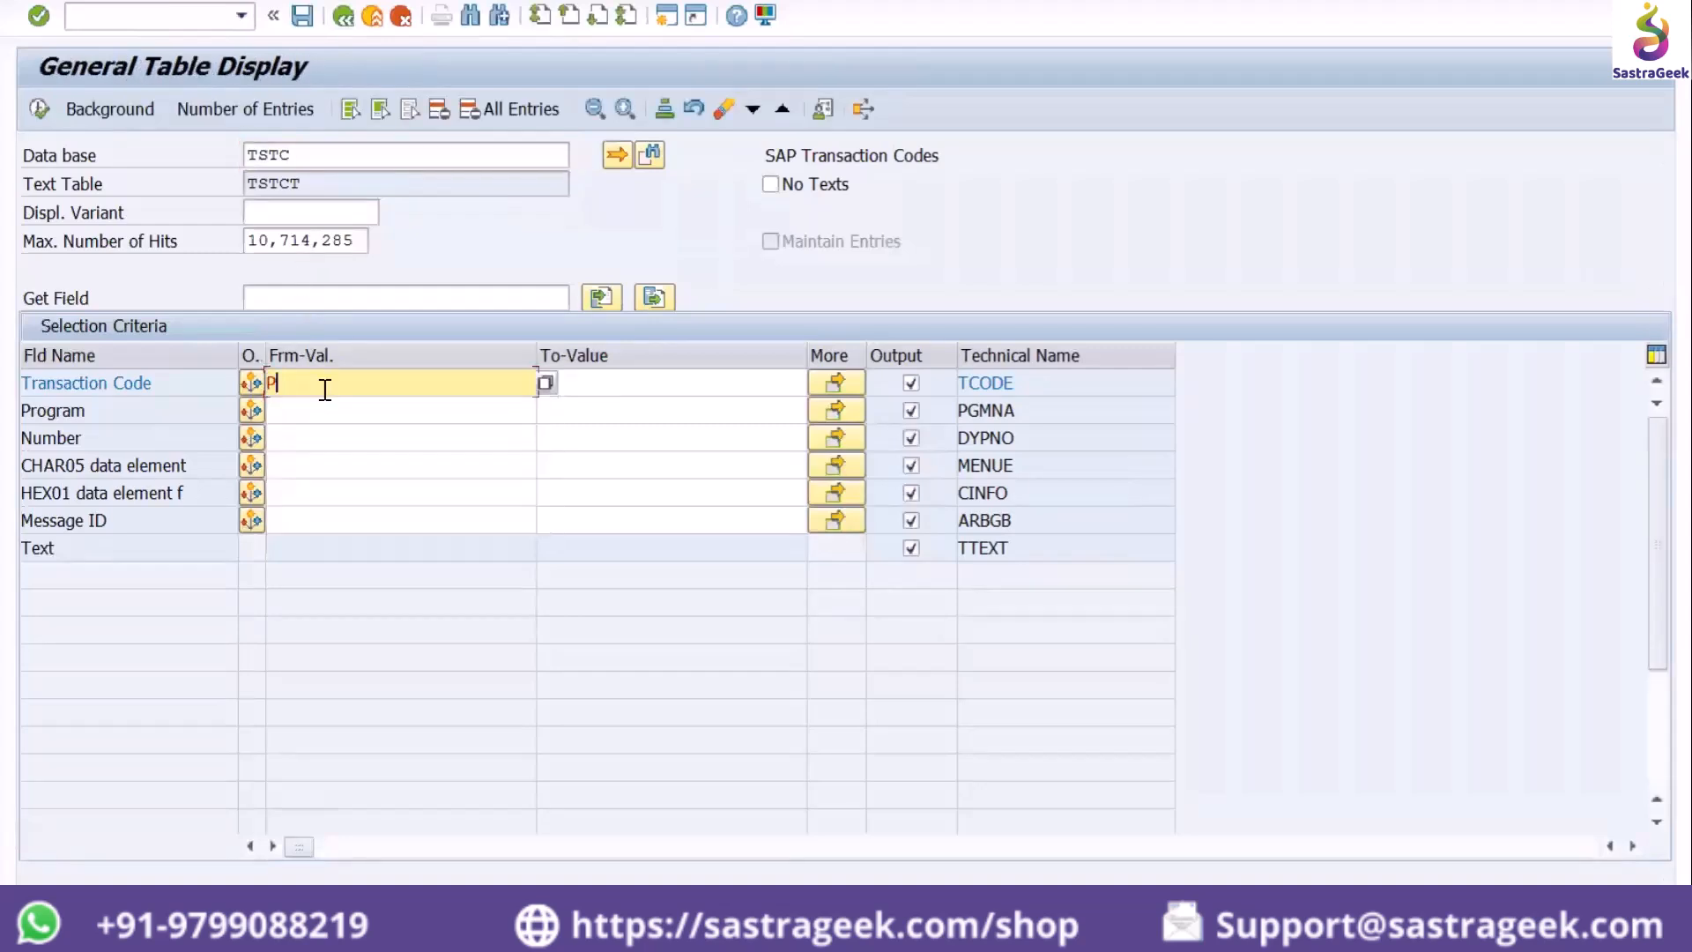
text(*)
key(Return)
click(33, 109)
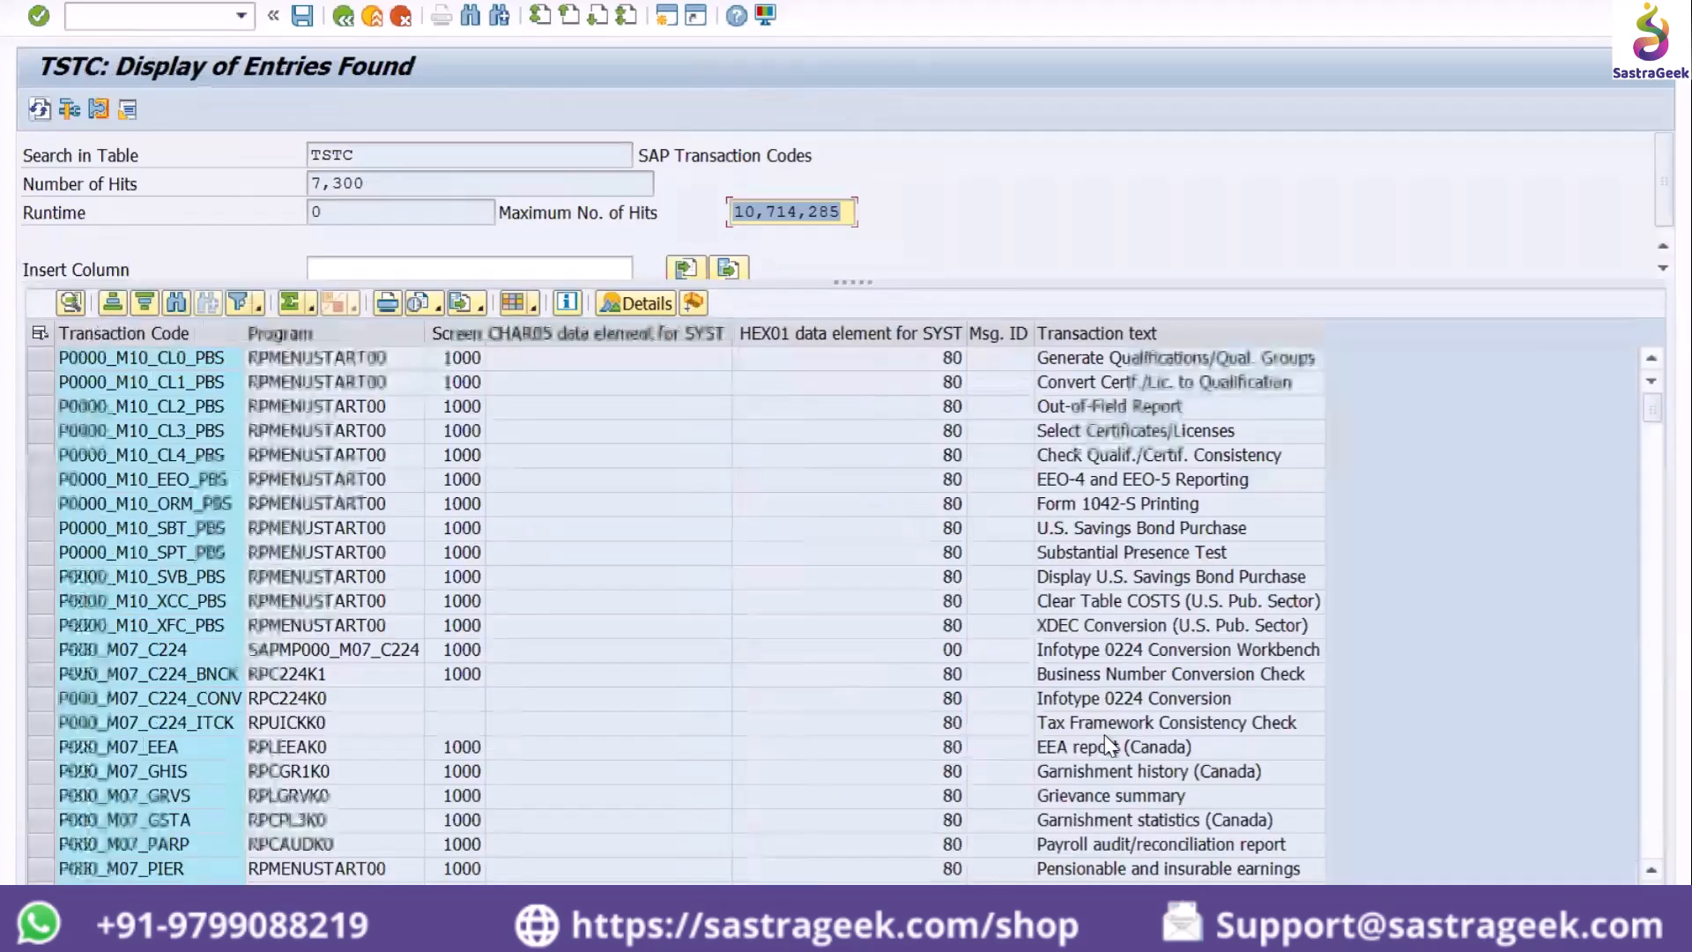
click(1650, 803)
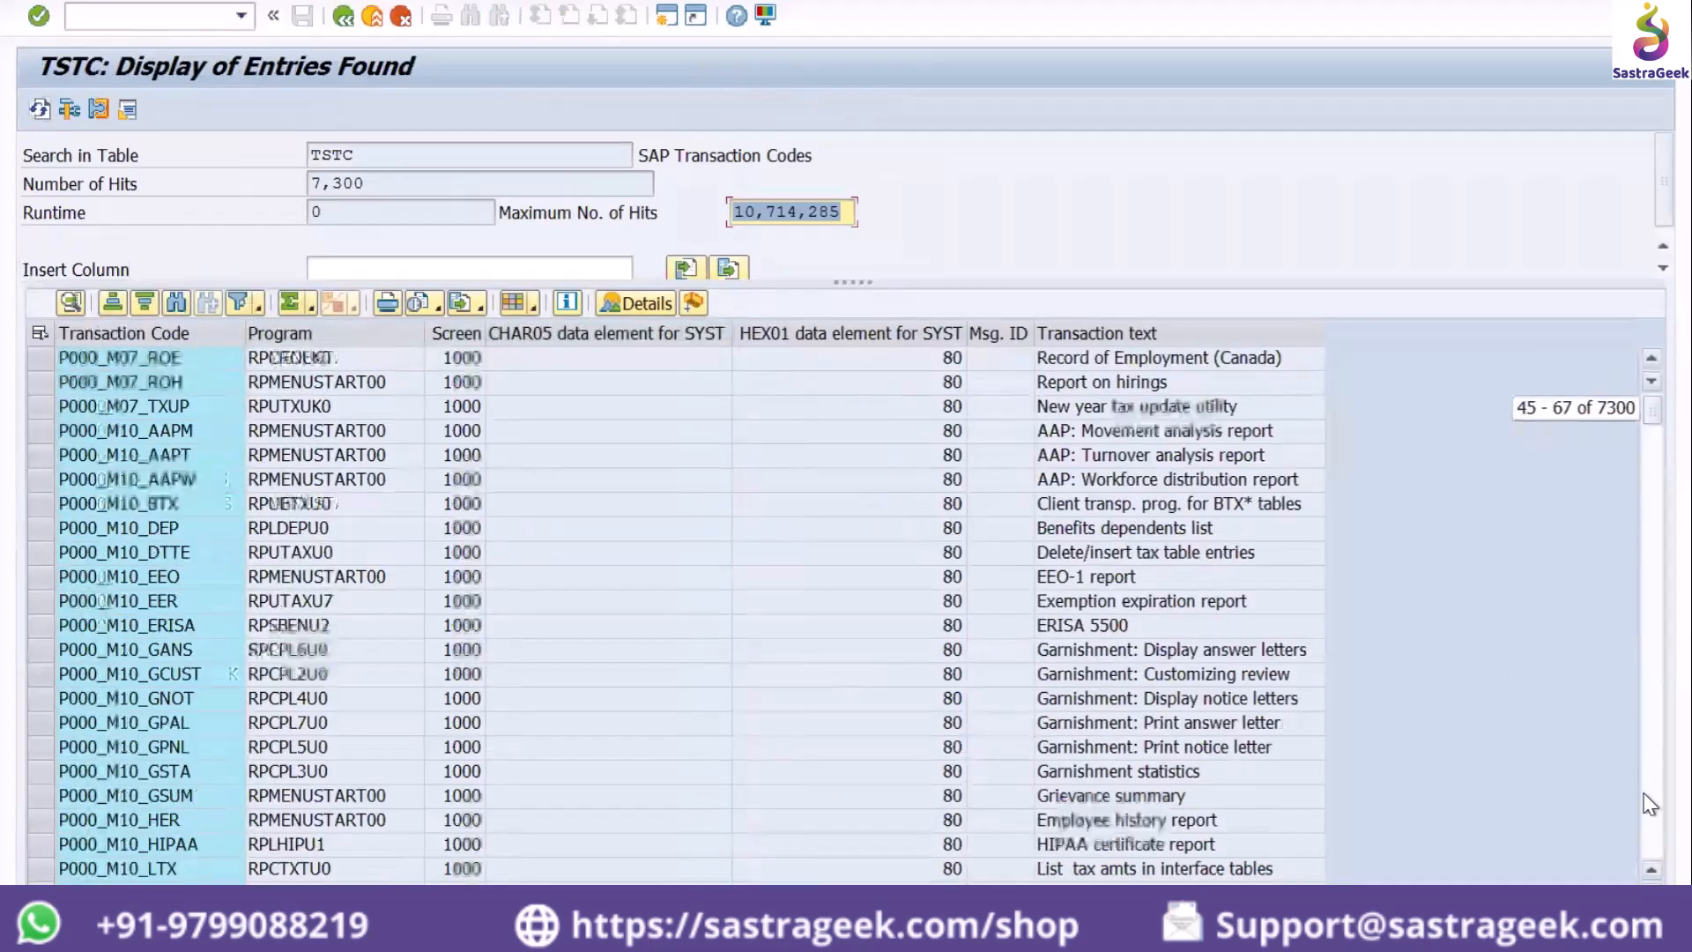
click(1645, 442)
click(1645, 687)
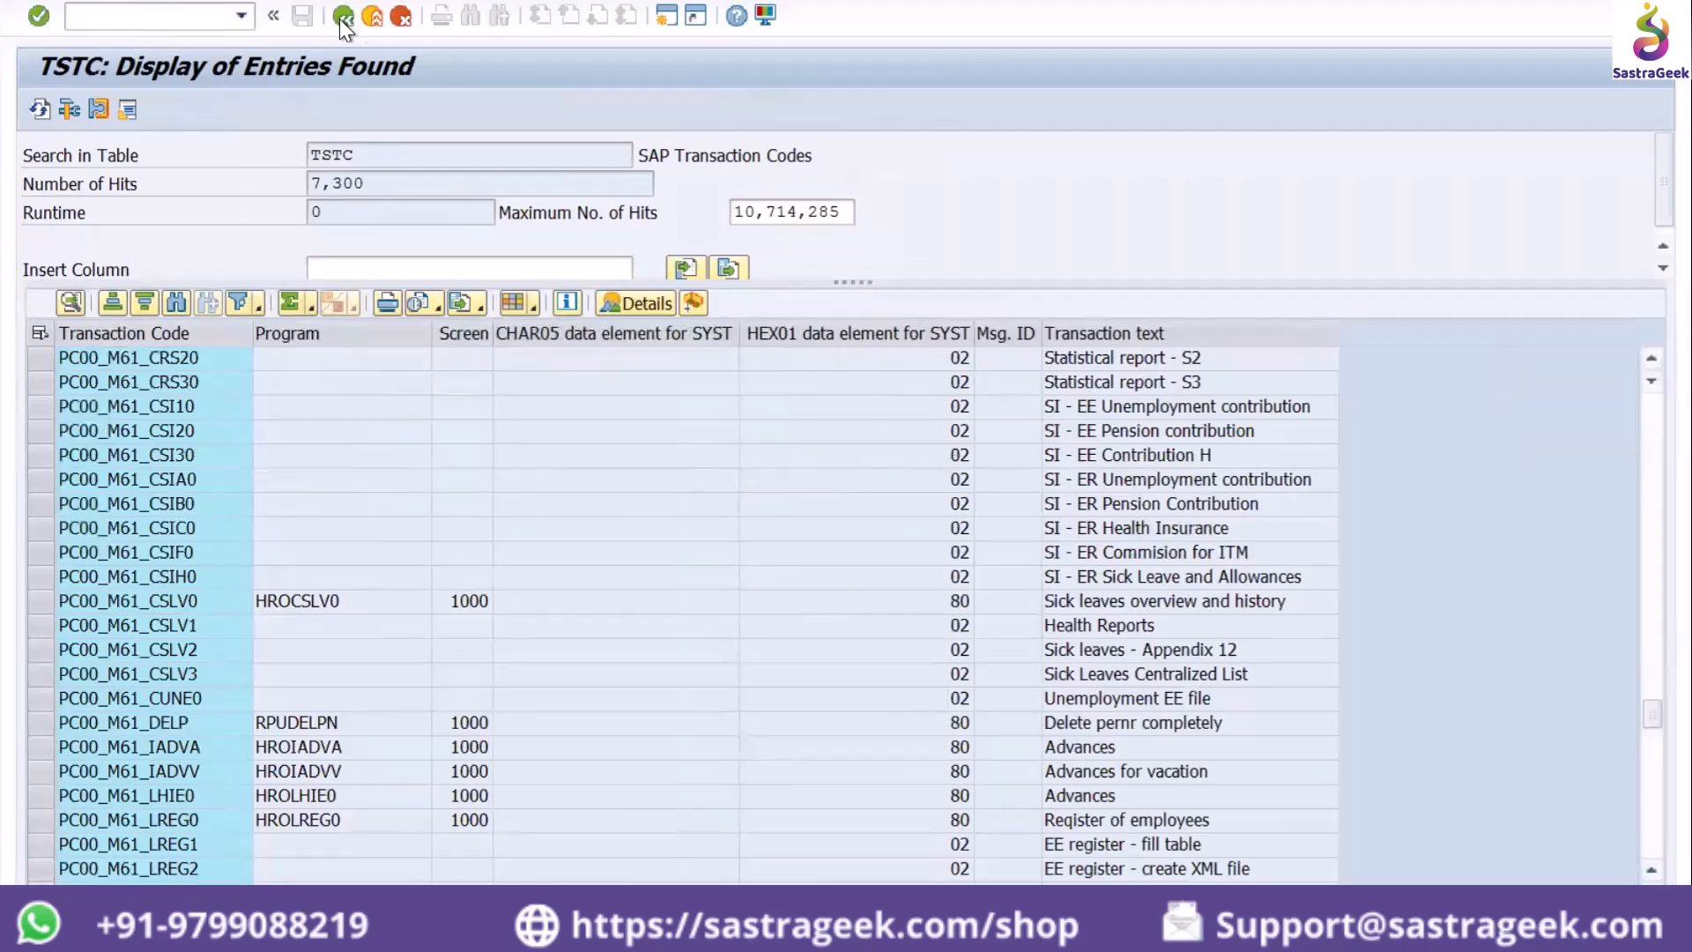
Leave the table display for SAP Easy Access and open the purchase order creation transaction ME21N
click(371, 16)
click(371, 15)
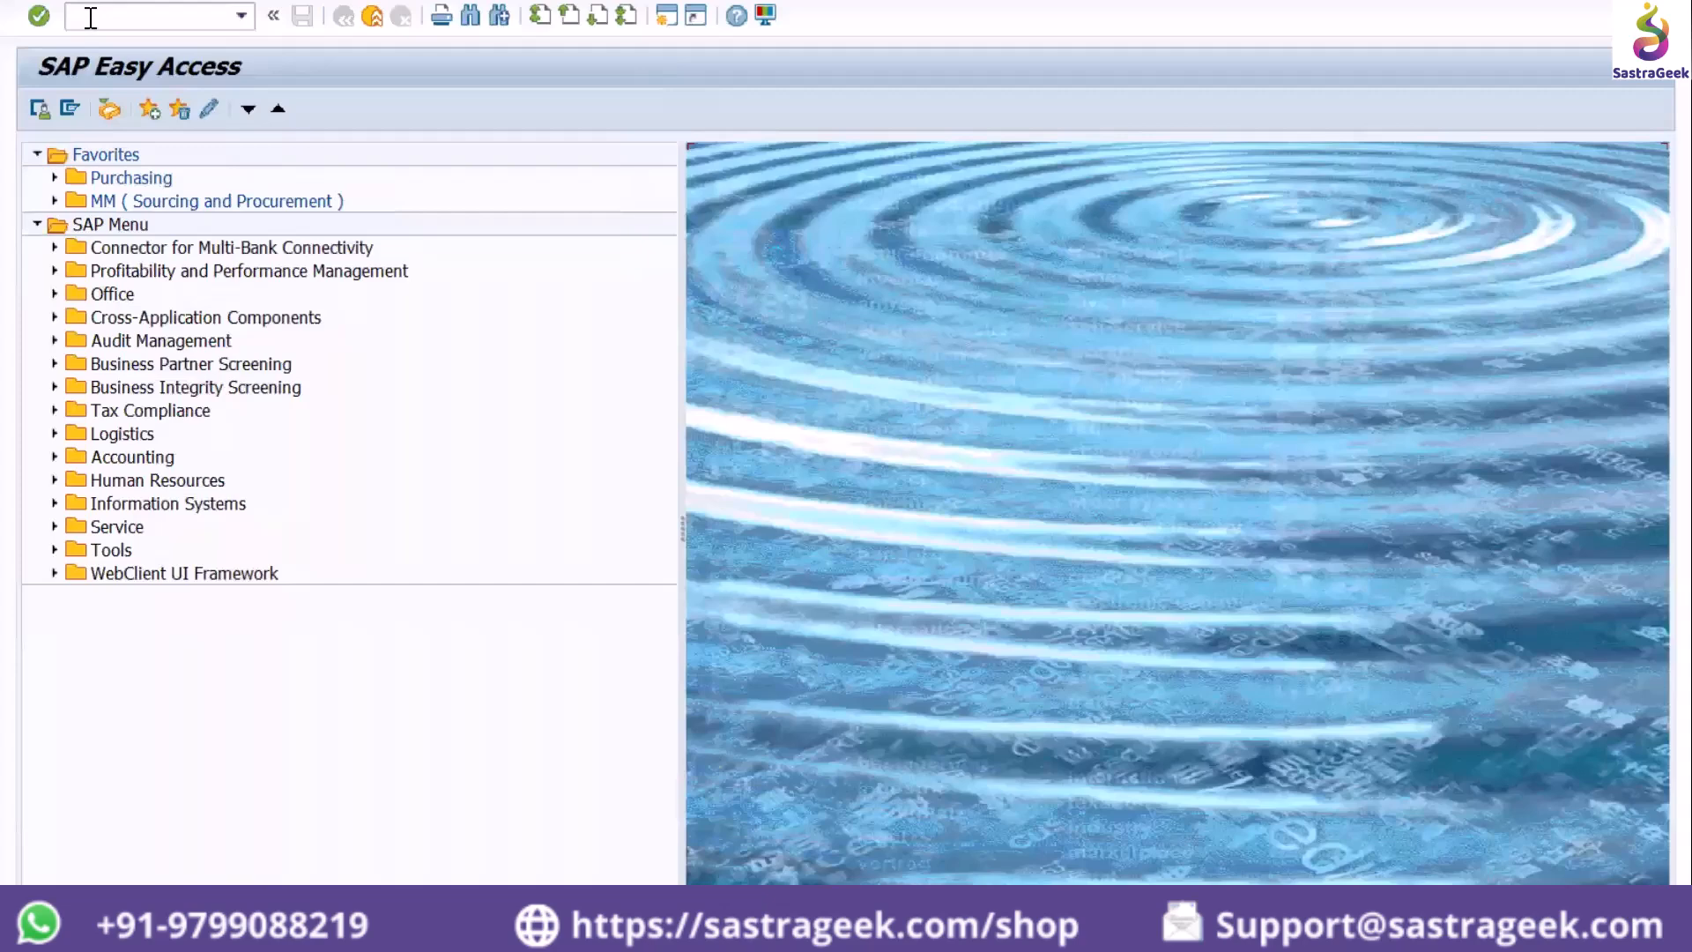
text(me21n)
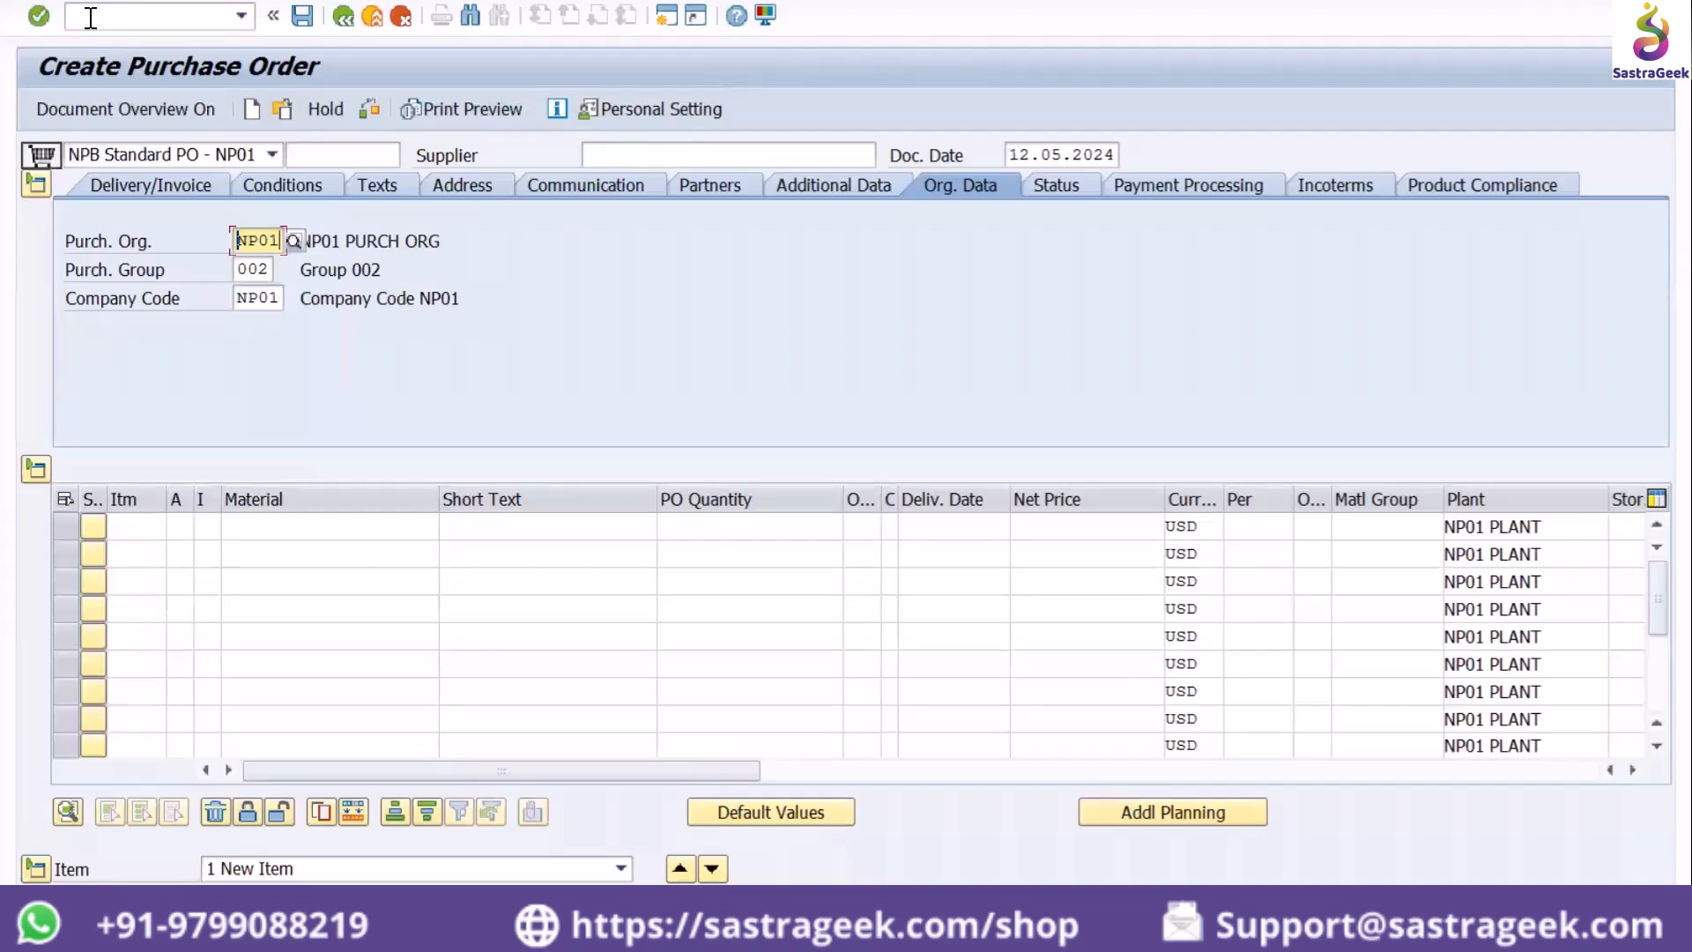
Move across the columns of the empty first item row in the new purchase order and return to the Material column
click(1091, 534)
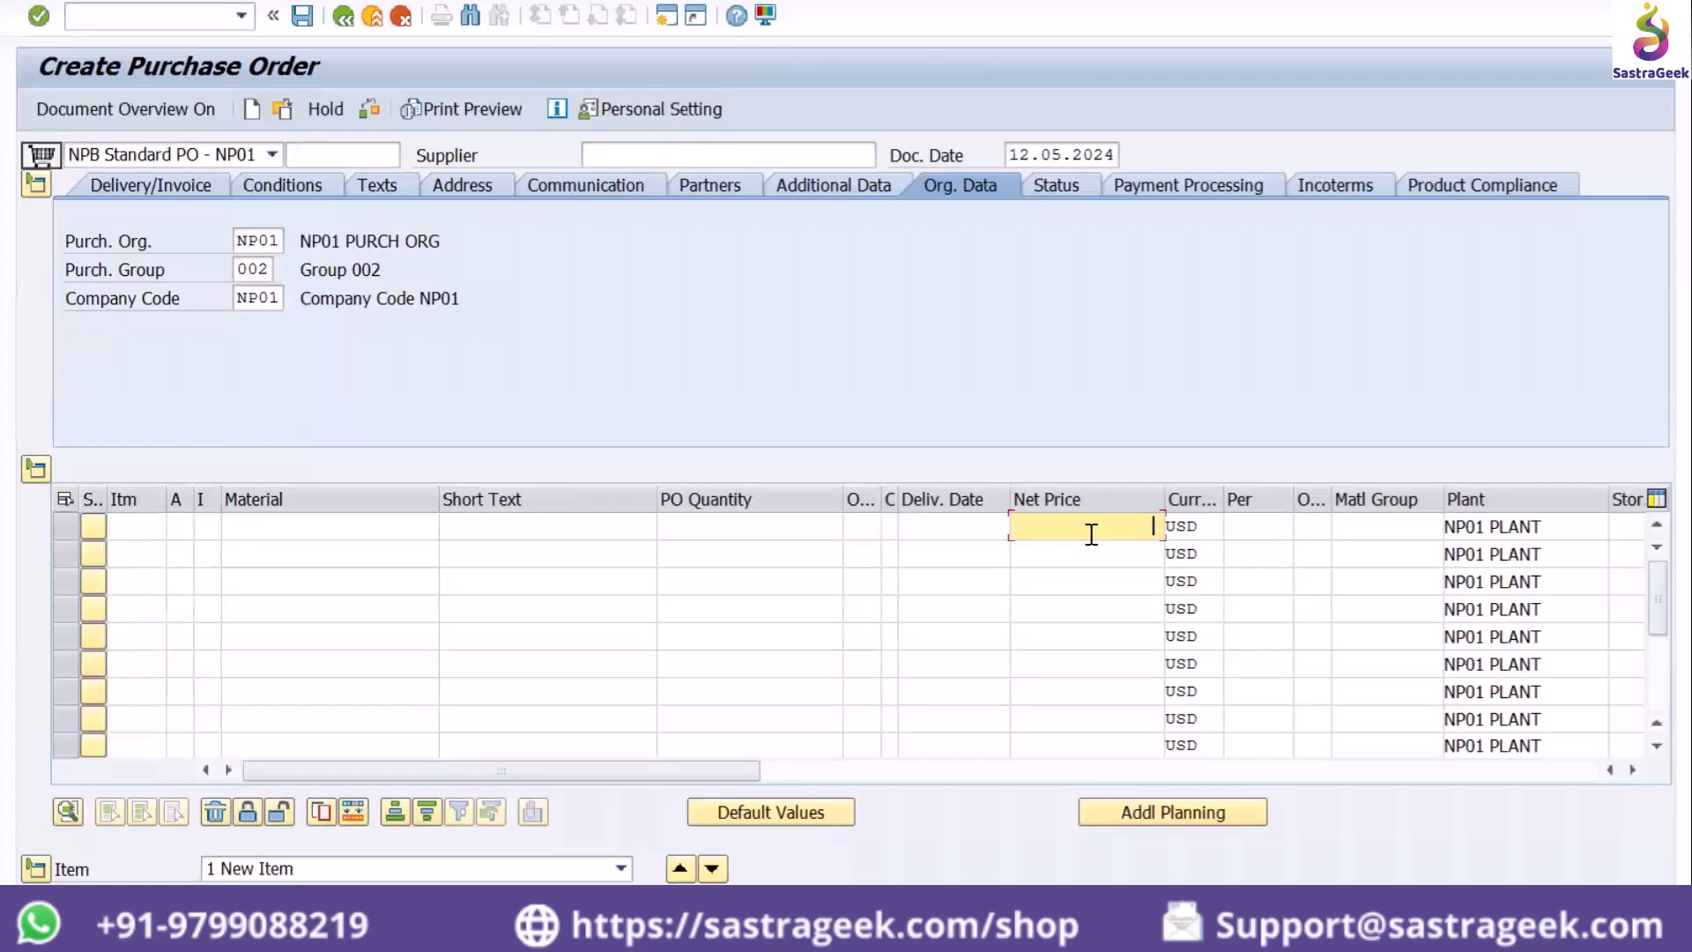
click(957, 524)
key(Tab)
key(Tab)
key(Tab)
key(Tab)
key(Tab)
key(Tab)
key(Tab)
key(Tab)
key(Tab)
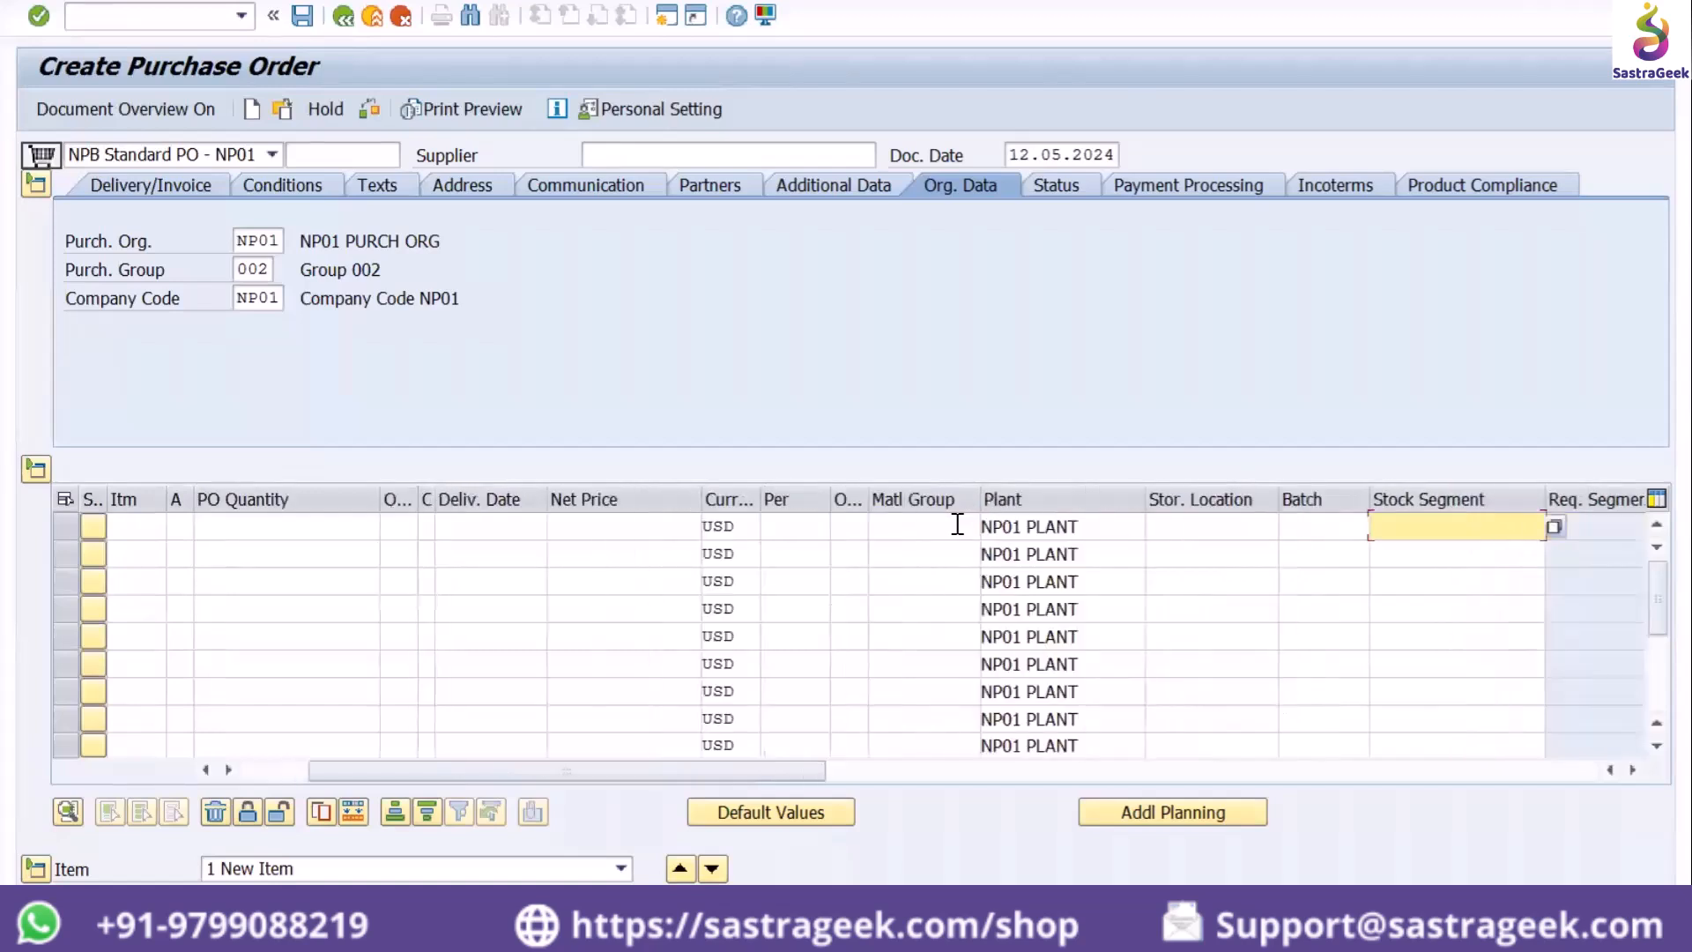
click(251, 770)
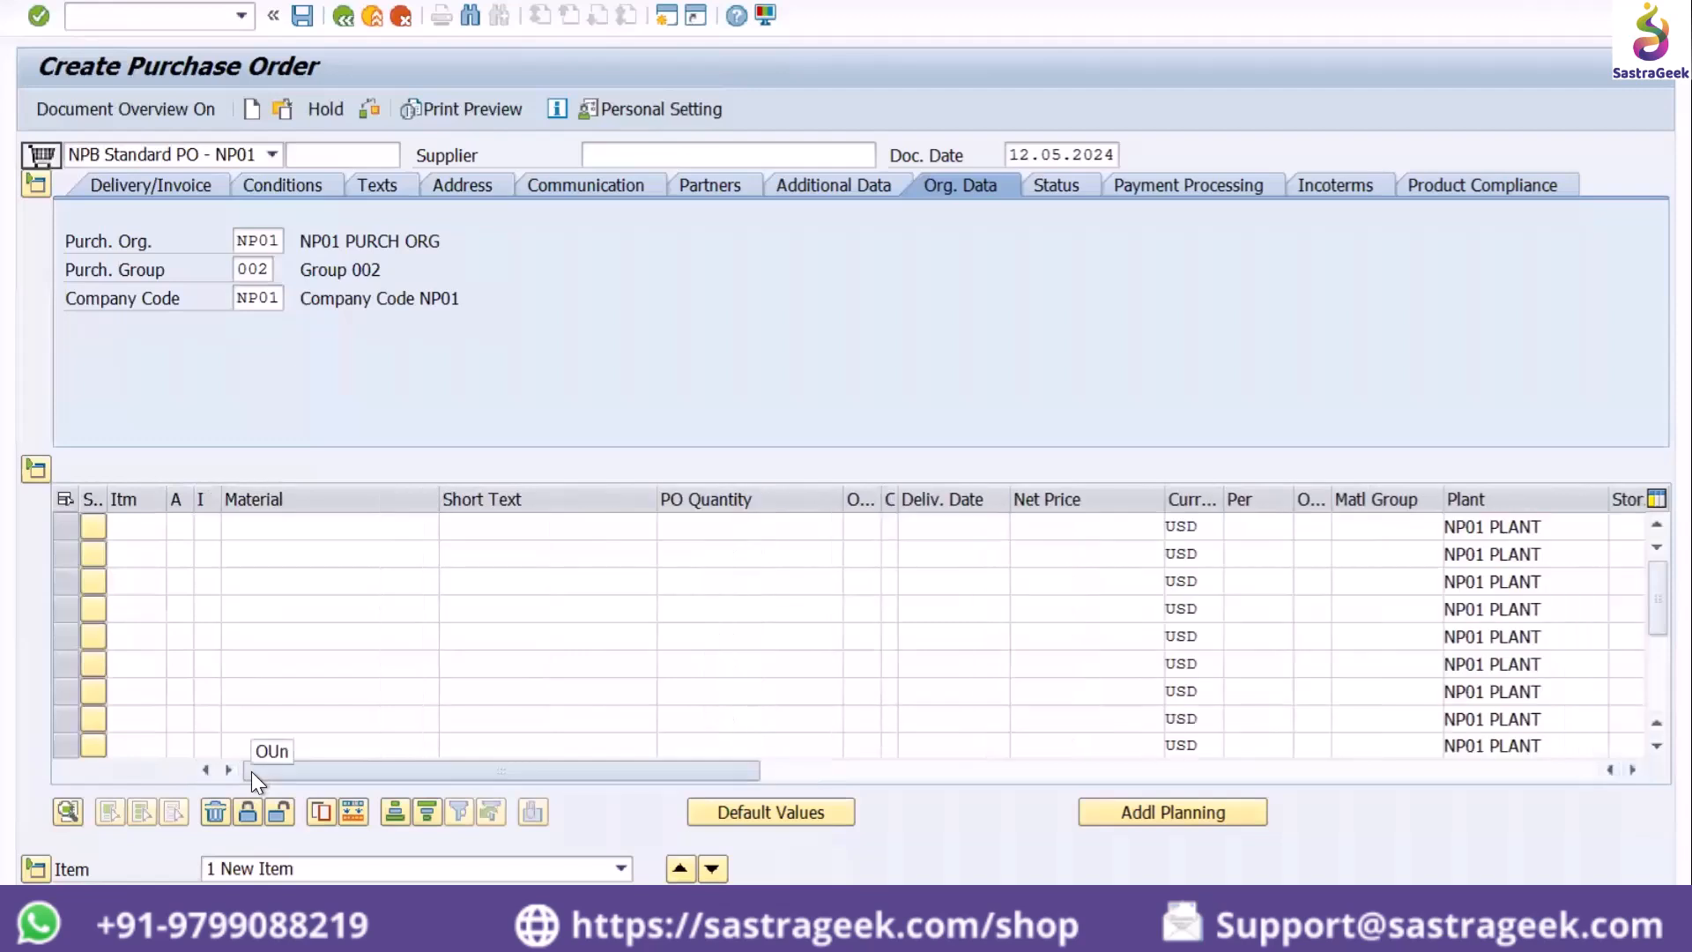
key(Tab)
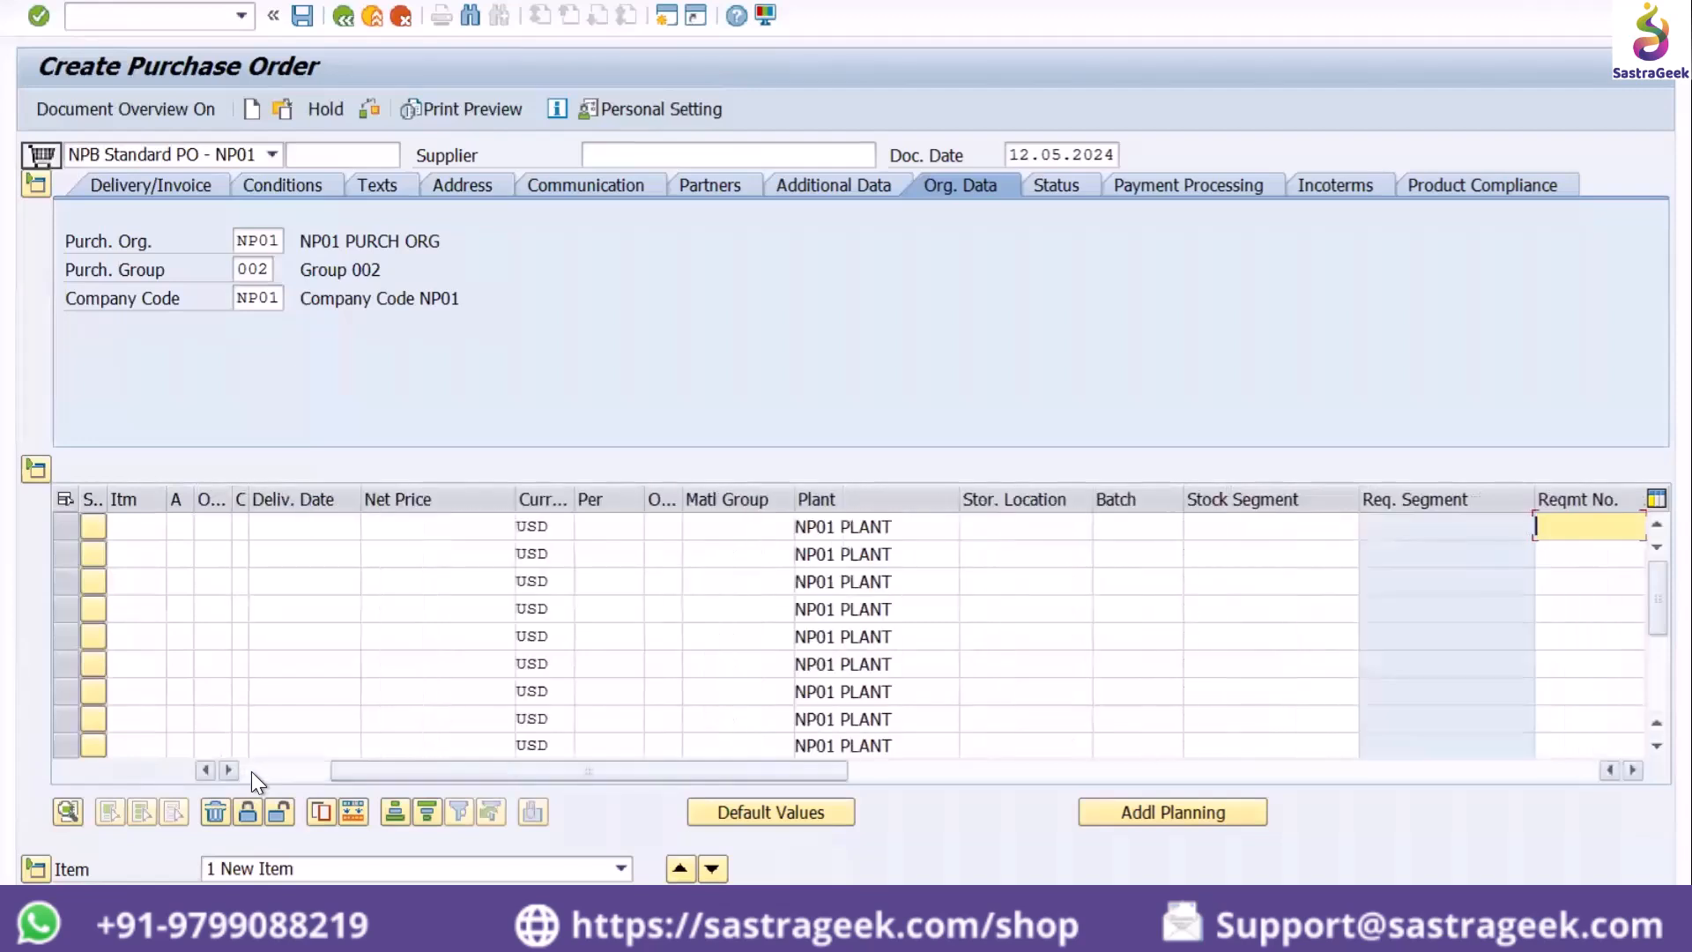
key(Tab)
key(Tab)
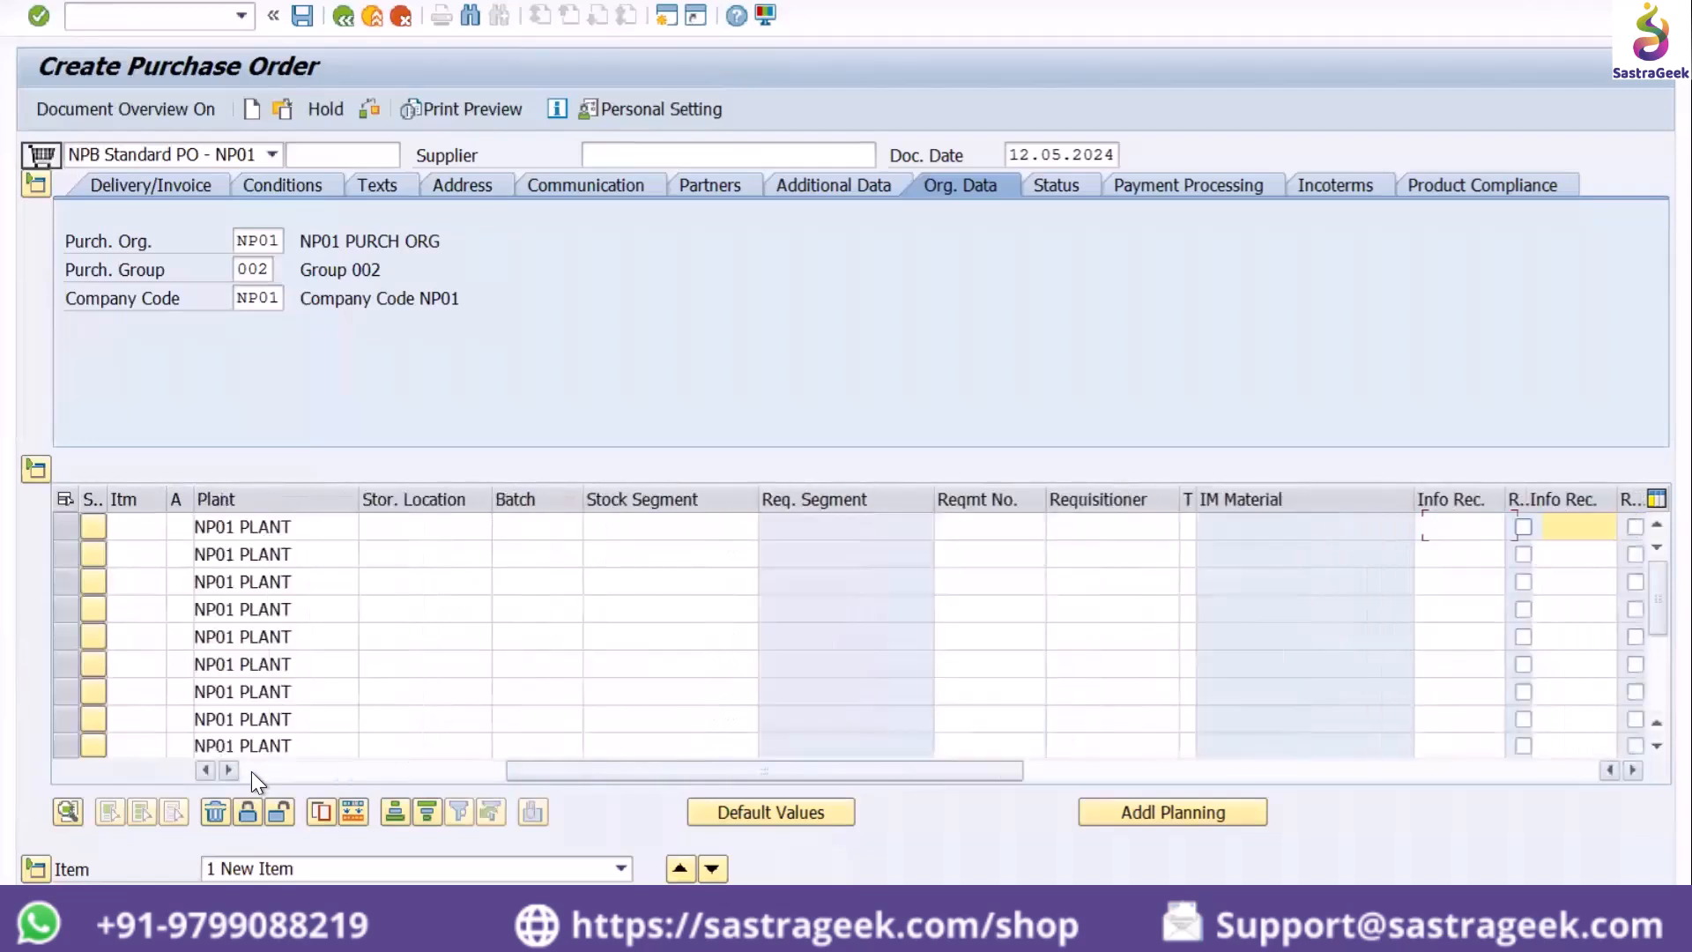
click(271, 775)
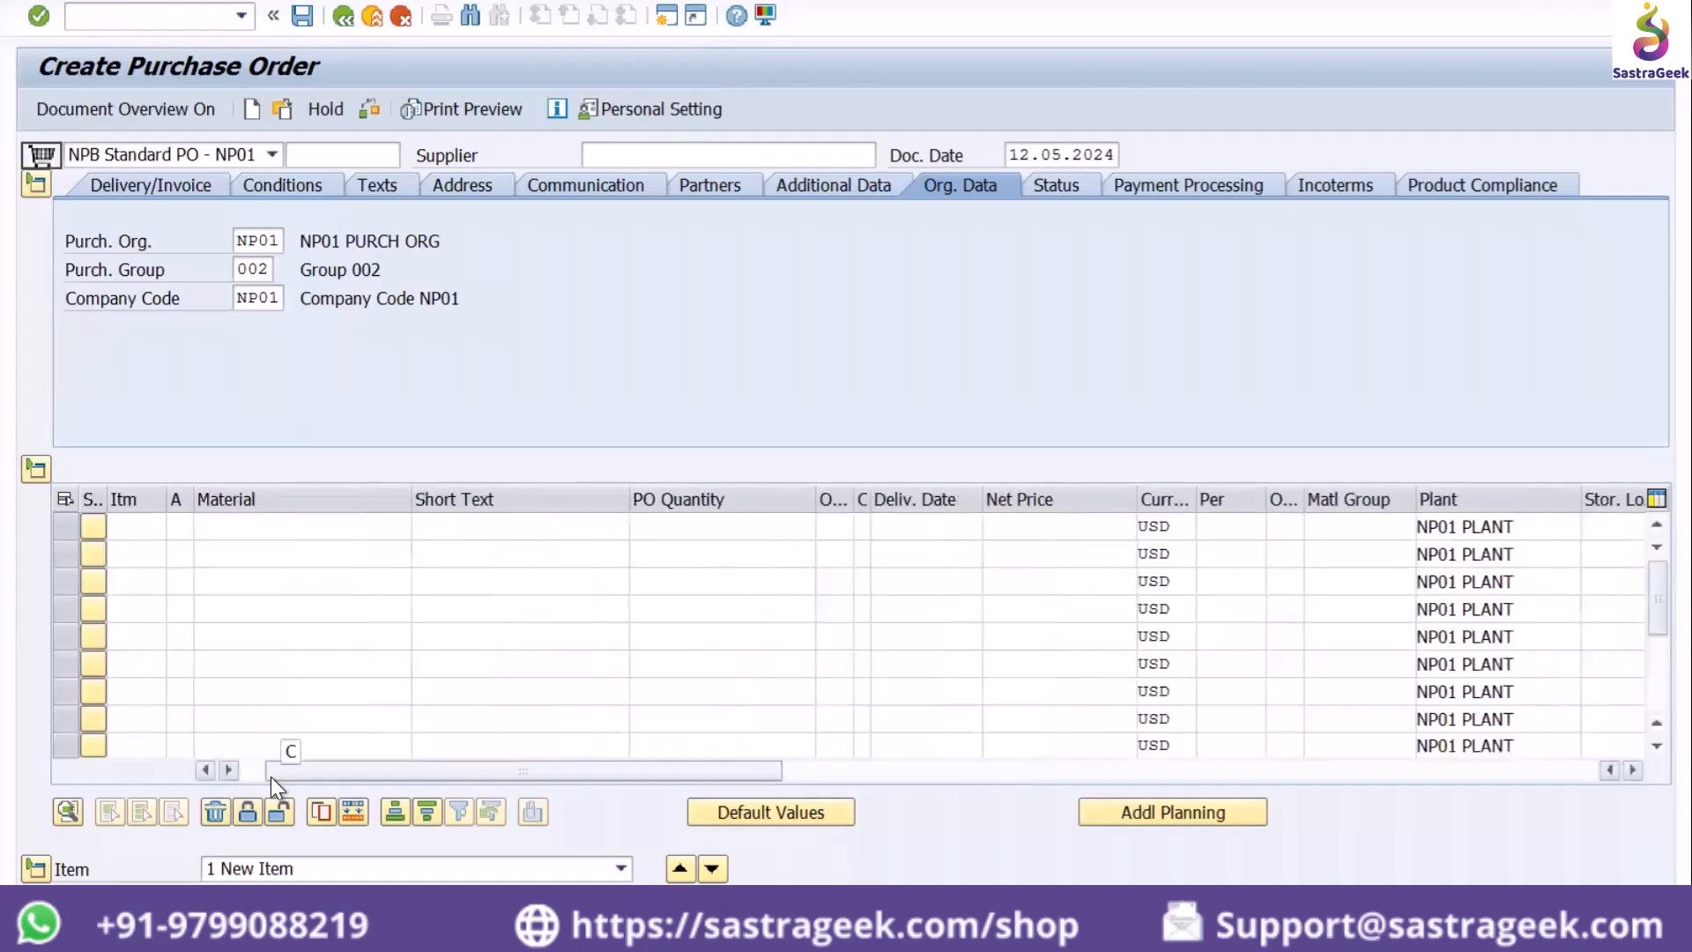
click(246, 769)
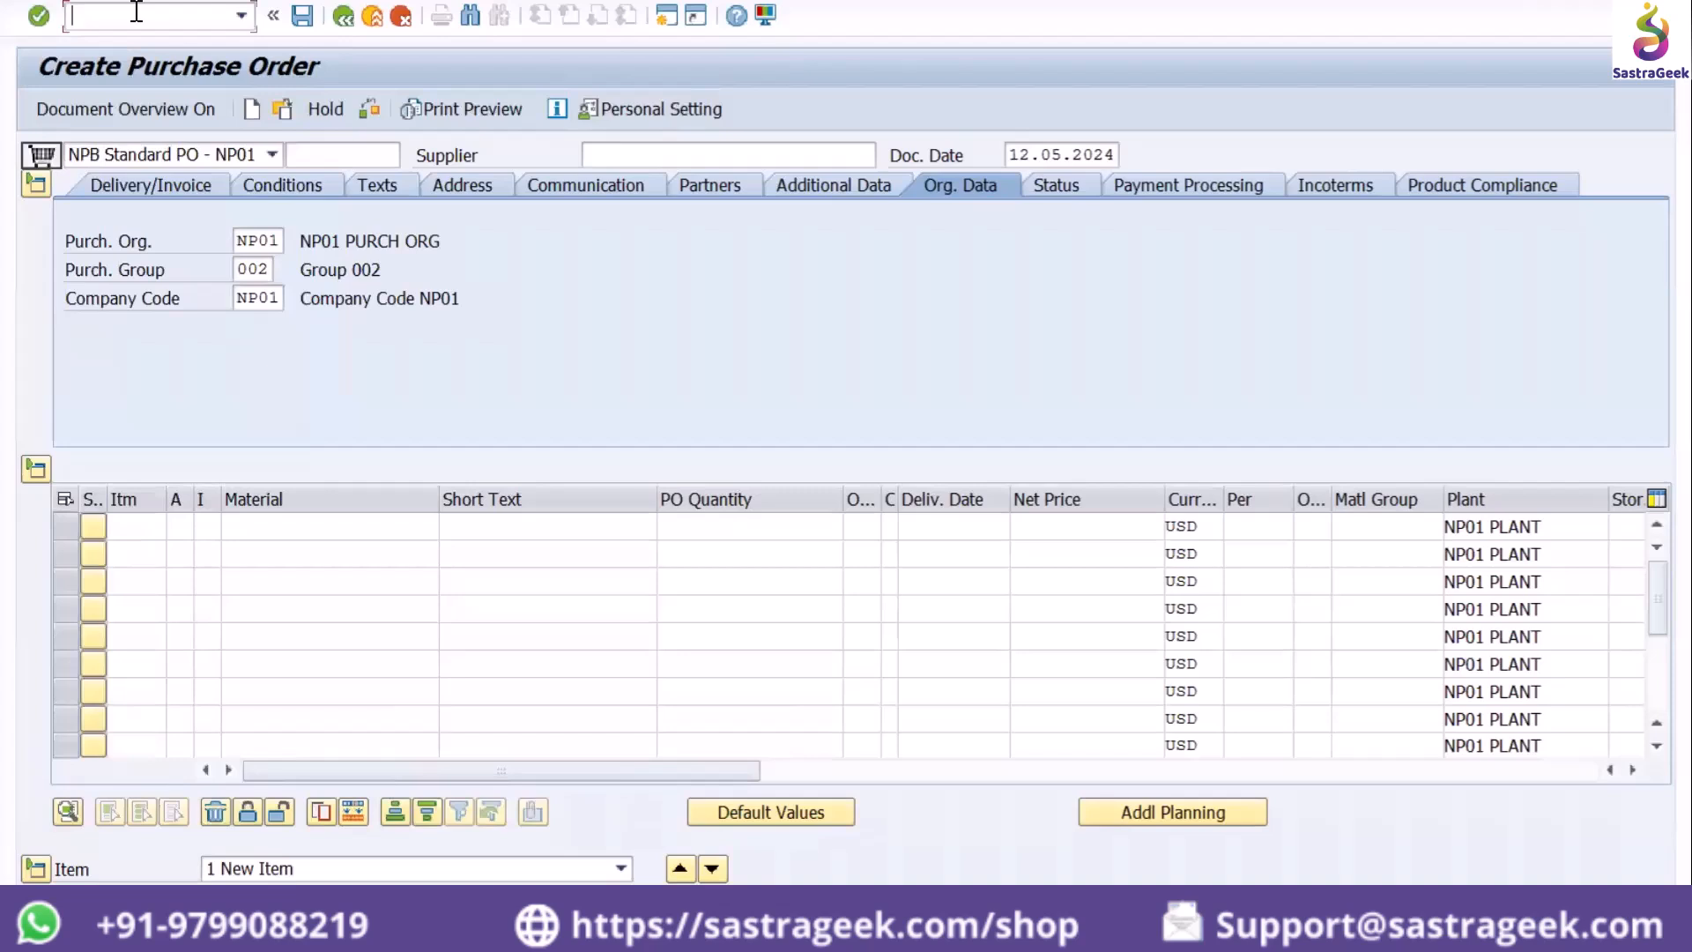
Switch directly from purchase order creation to the change transaction with /nme22n
text(/nme22n)
key(Return)
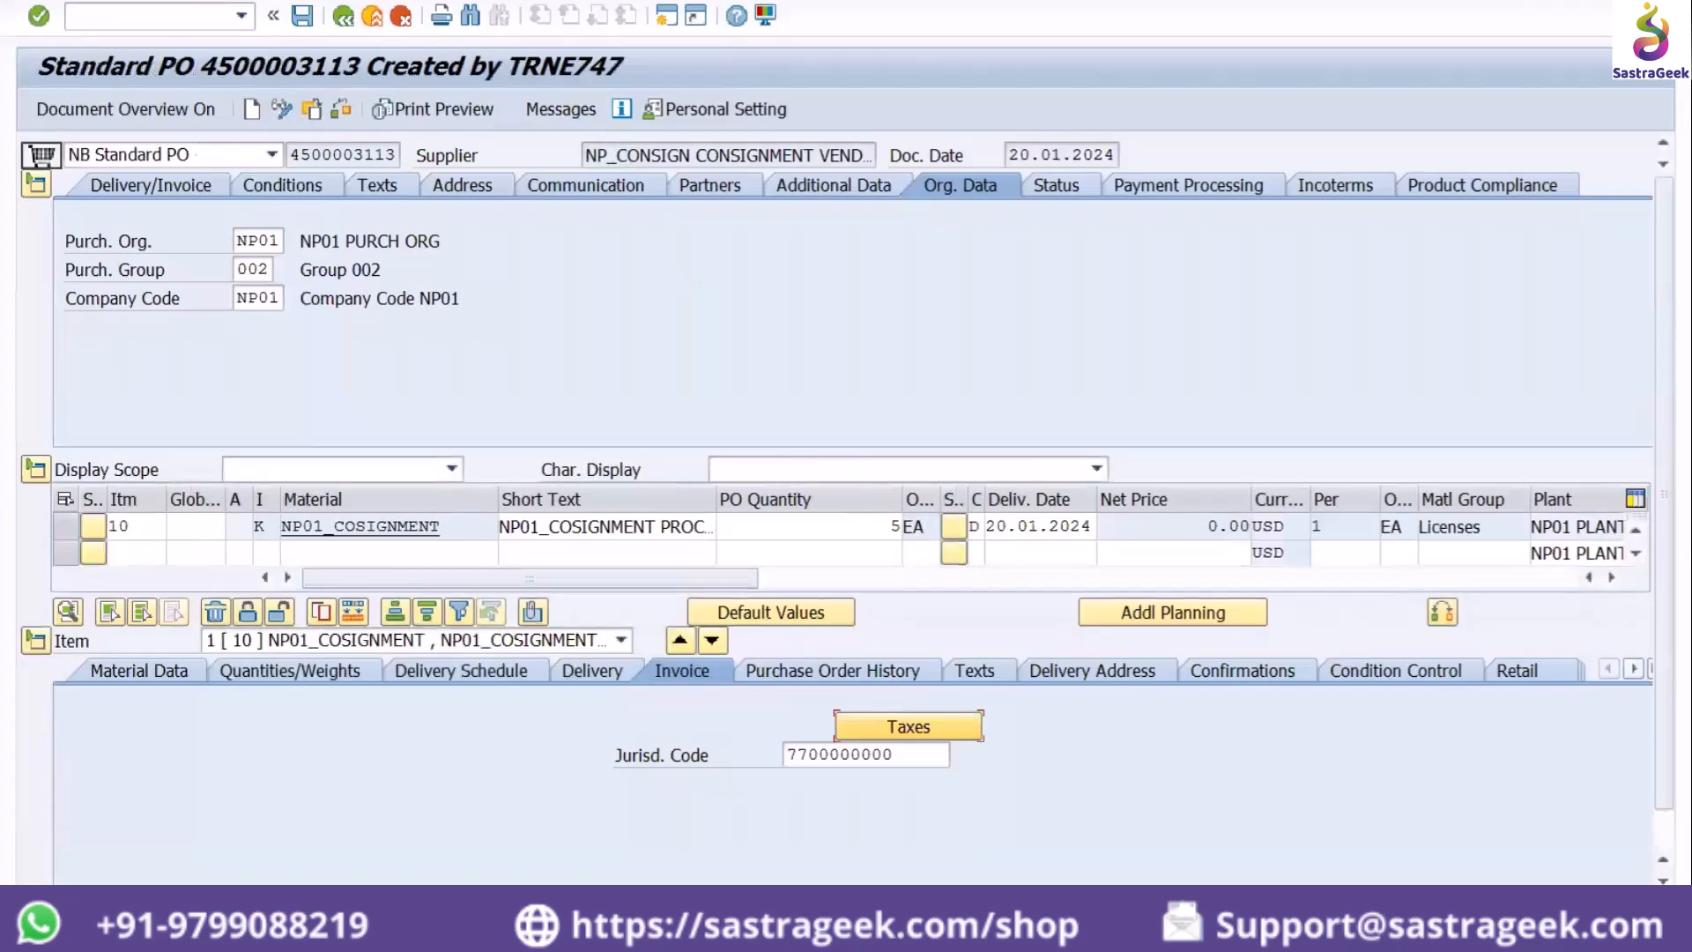
Show the remote desktop, open the exported Excel workbook of purchasing documents and select the empty cell D9
mouse_move(1168, 932)
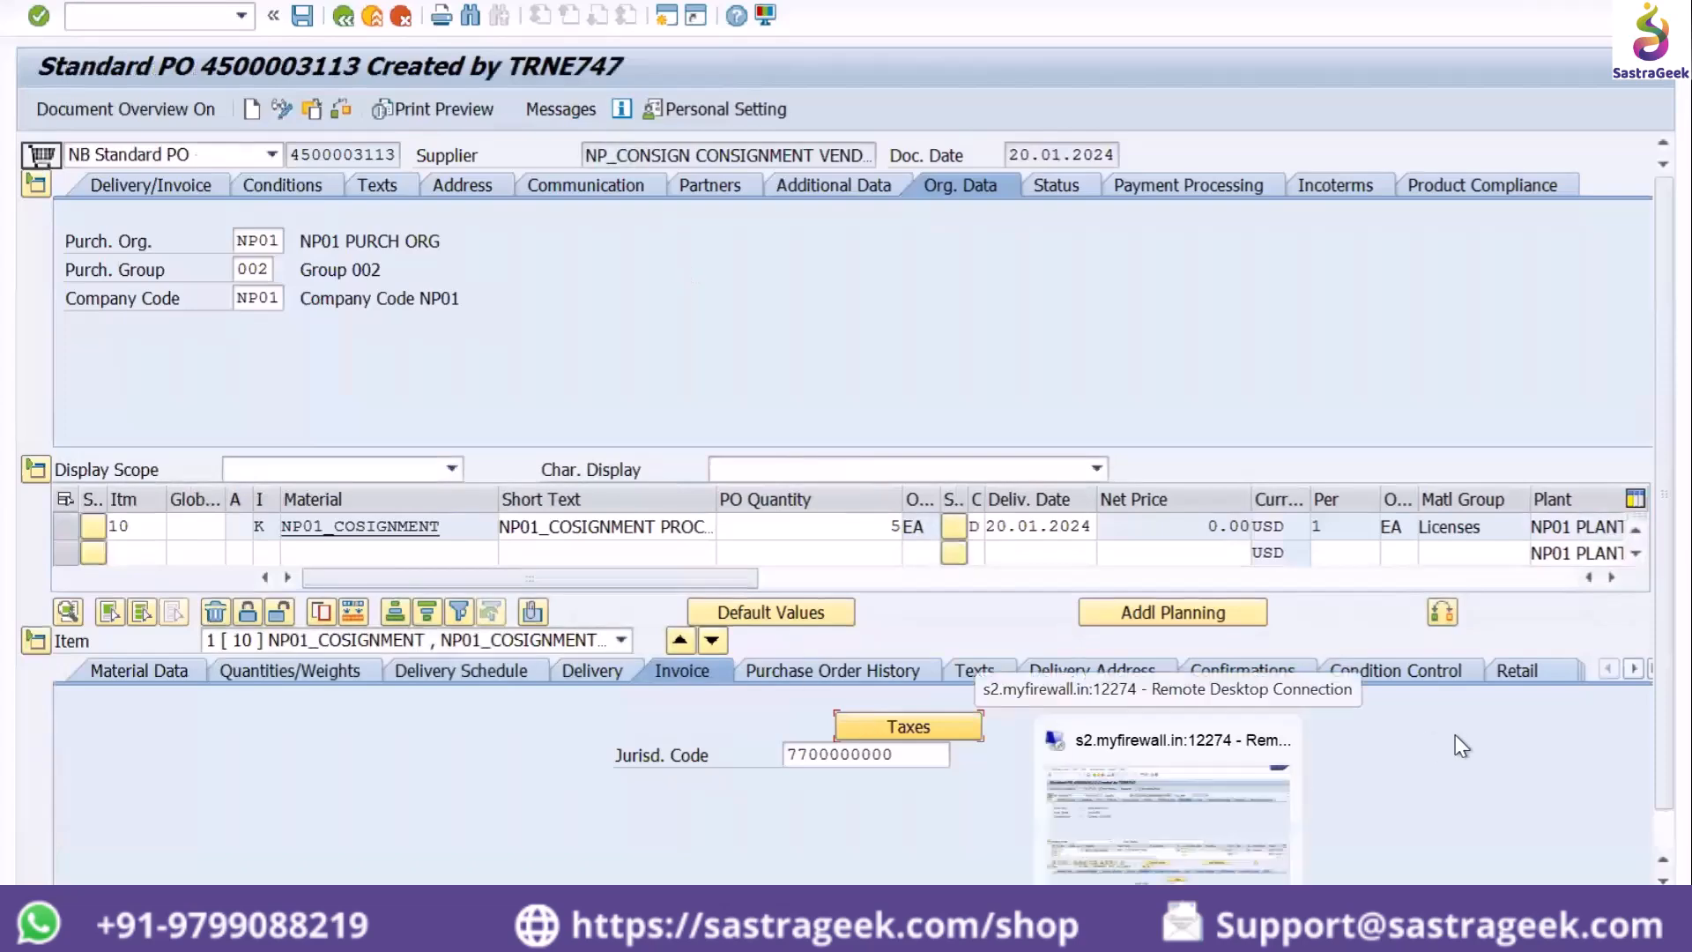
key(super+d)
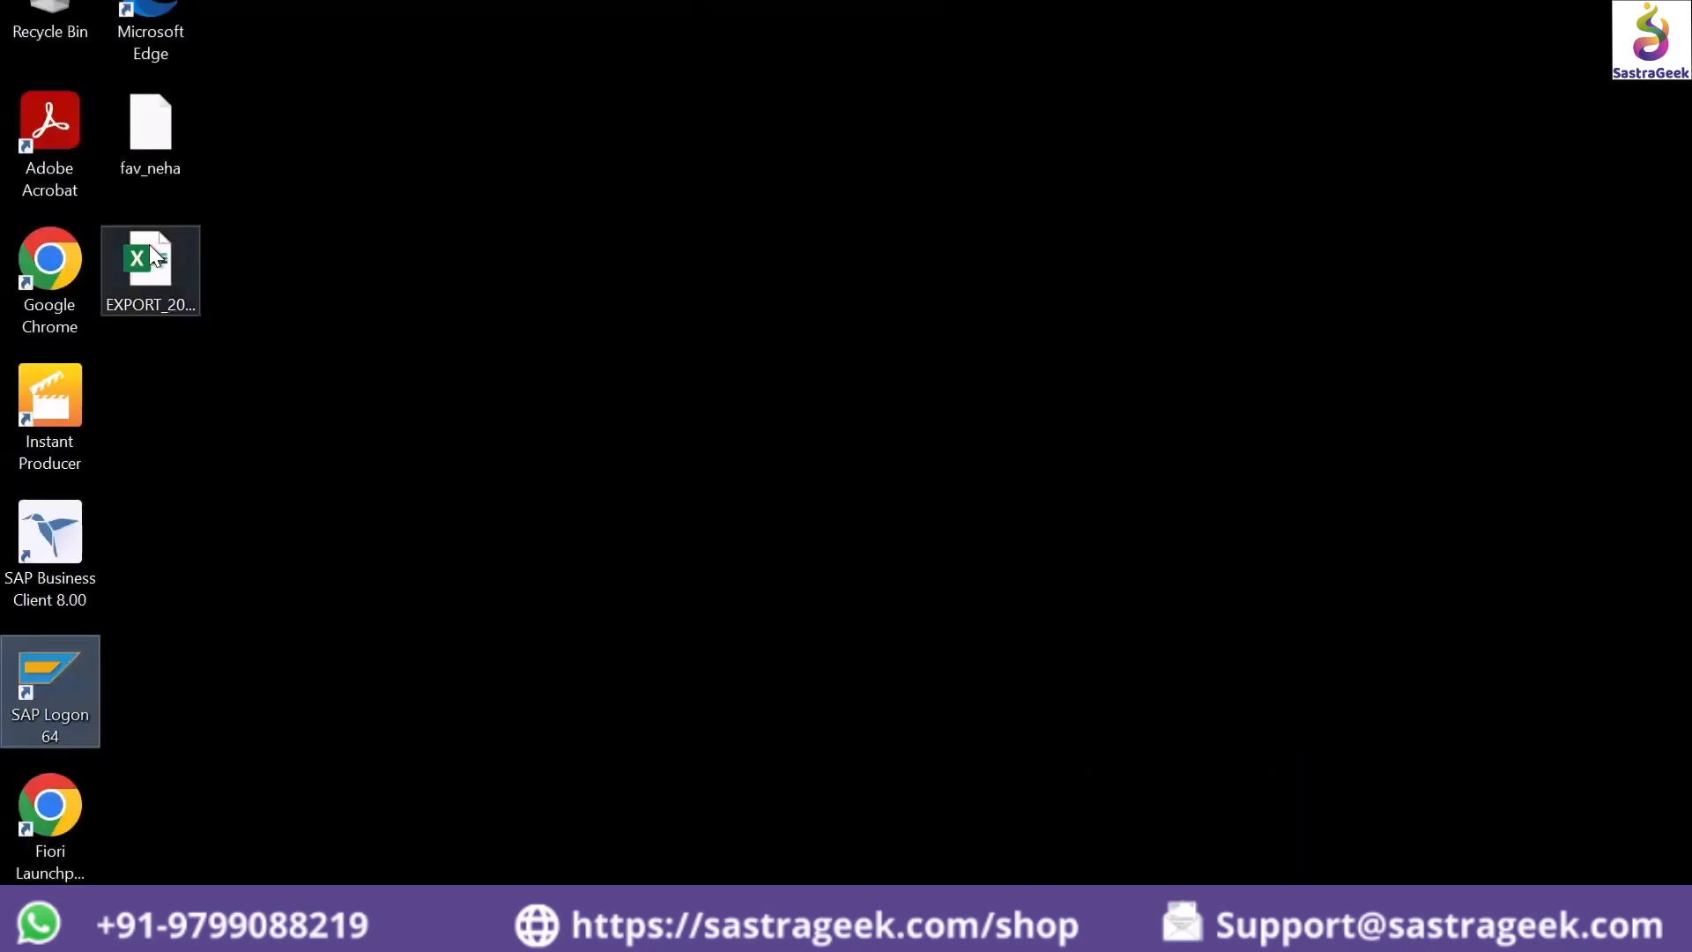
double_click(150, 249)
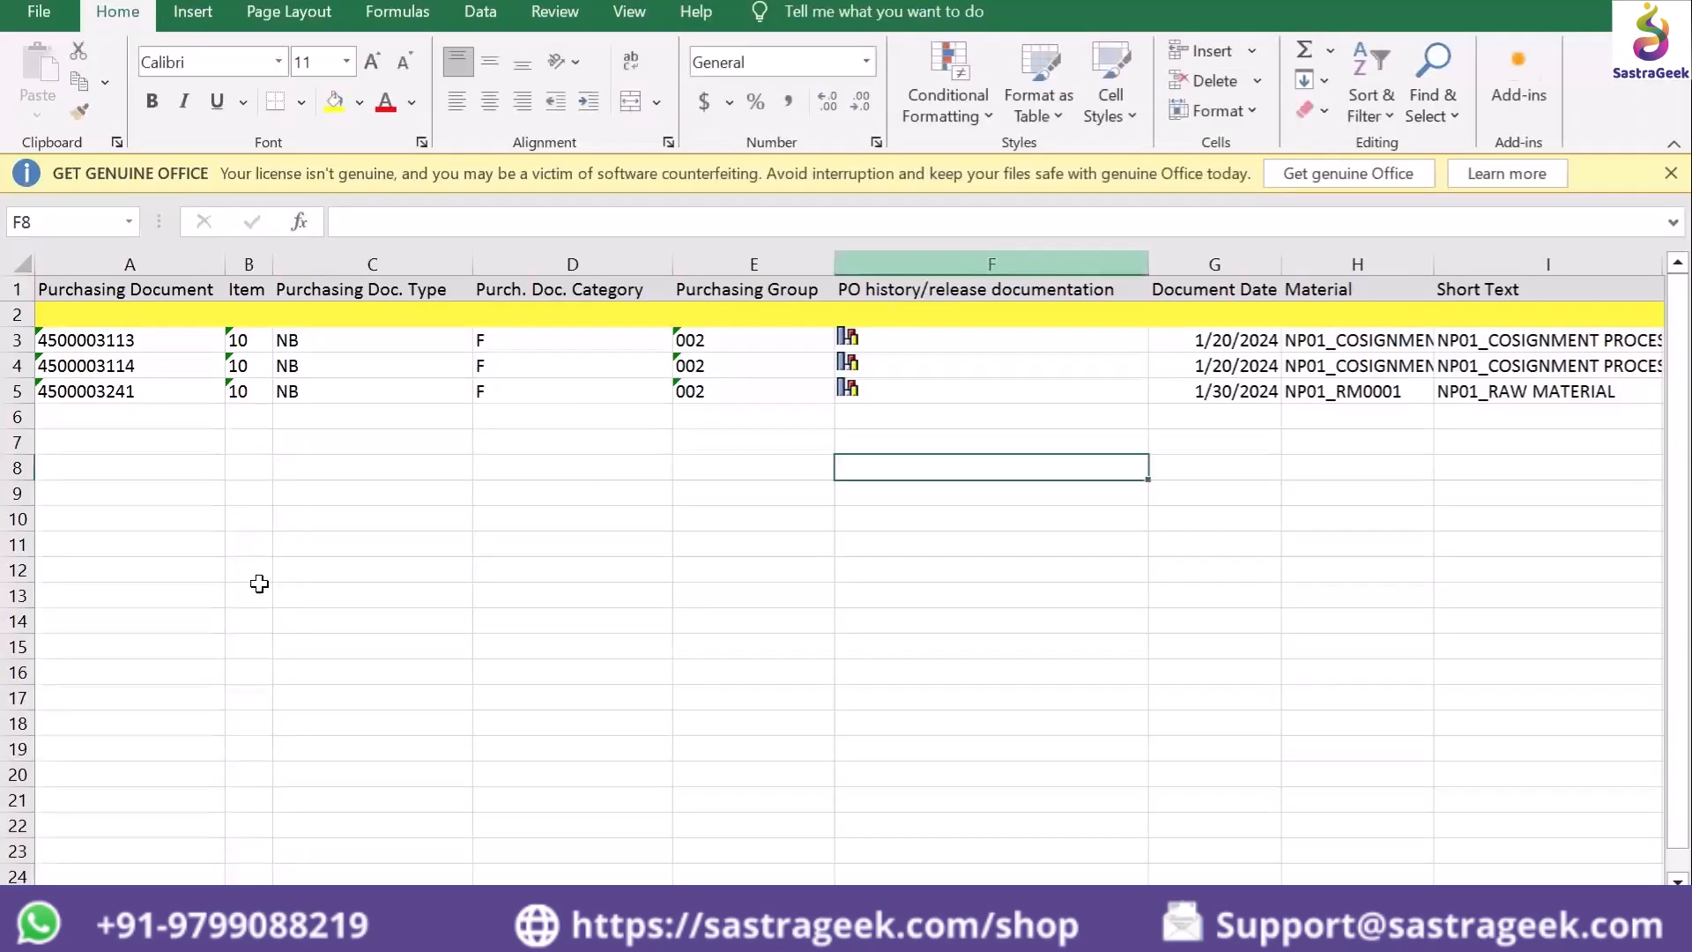
click(249, 574)
click(578, 489)
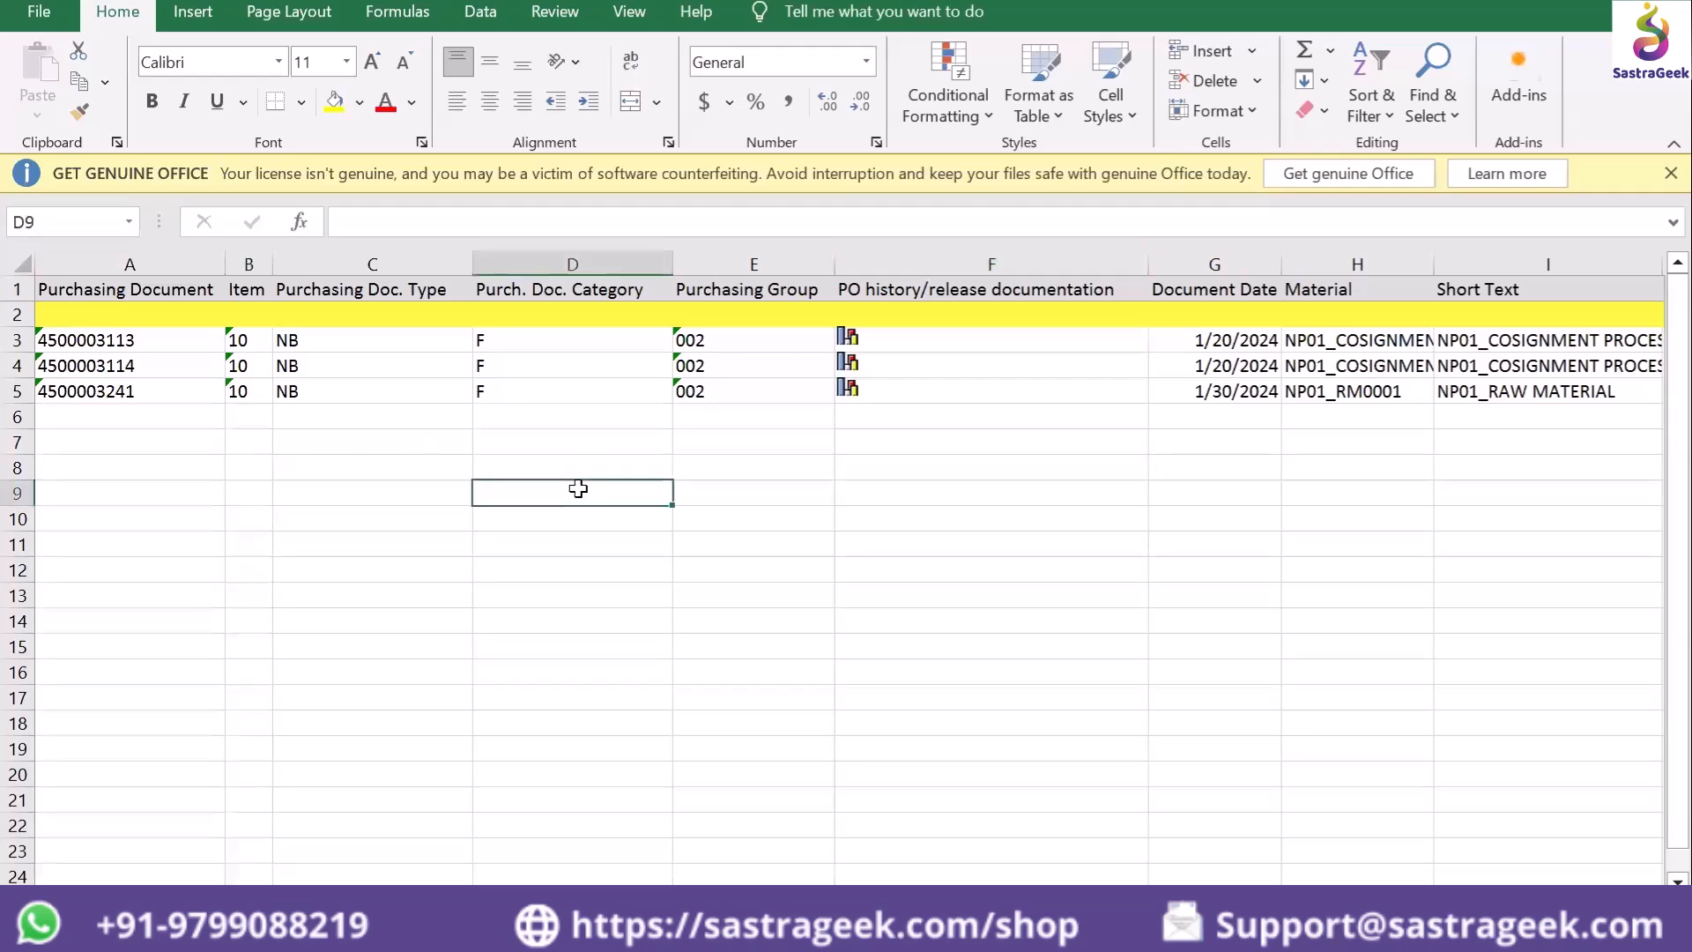
Return to the purchase order in SAP and collapse its header and item detail sections to enlarge the item overview
key(alt+Tab)
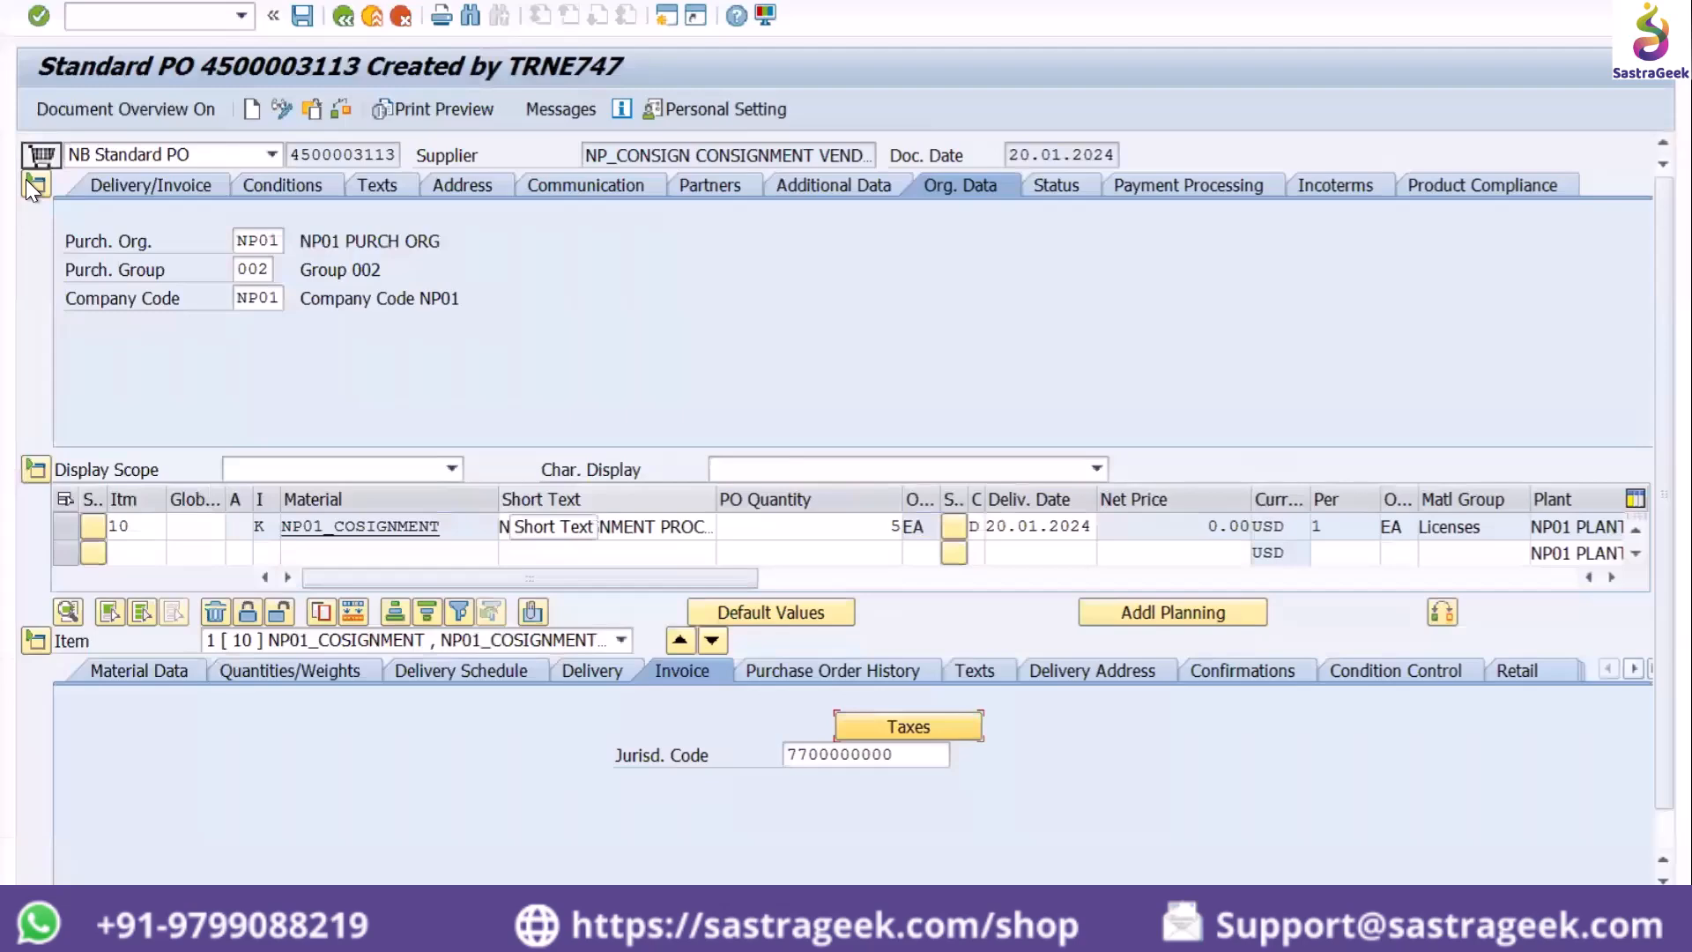
click(27, 181)
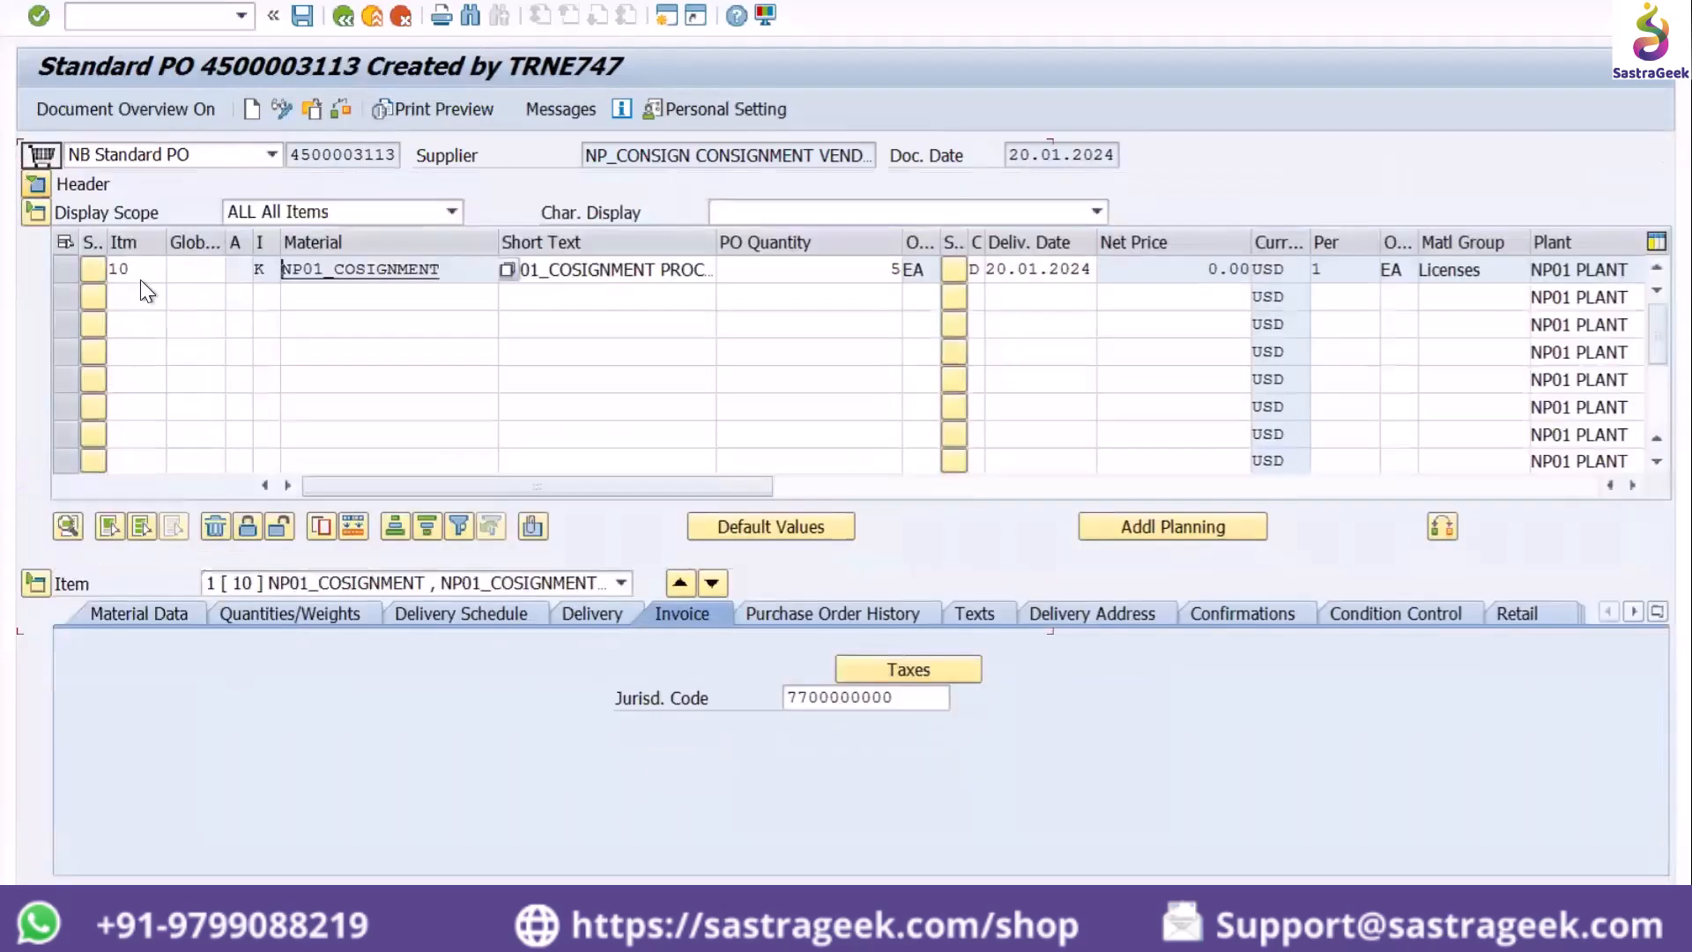
click(35, 584)
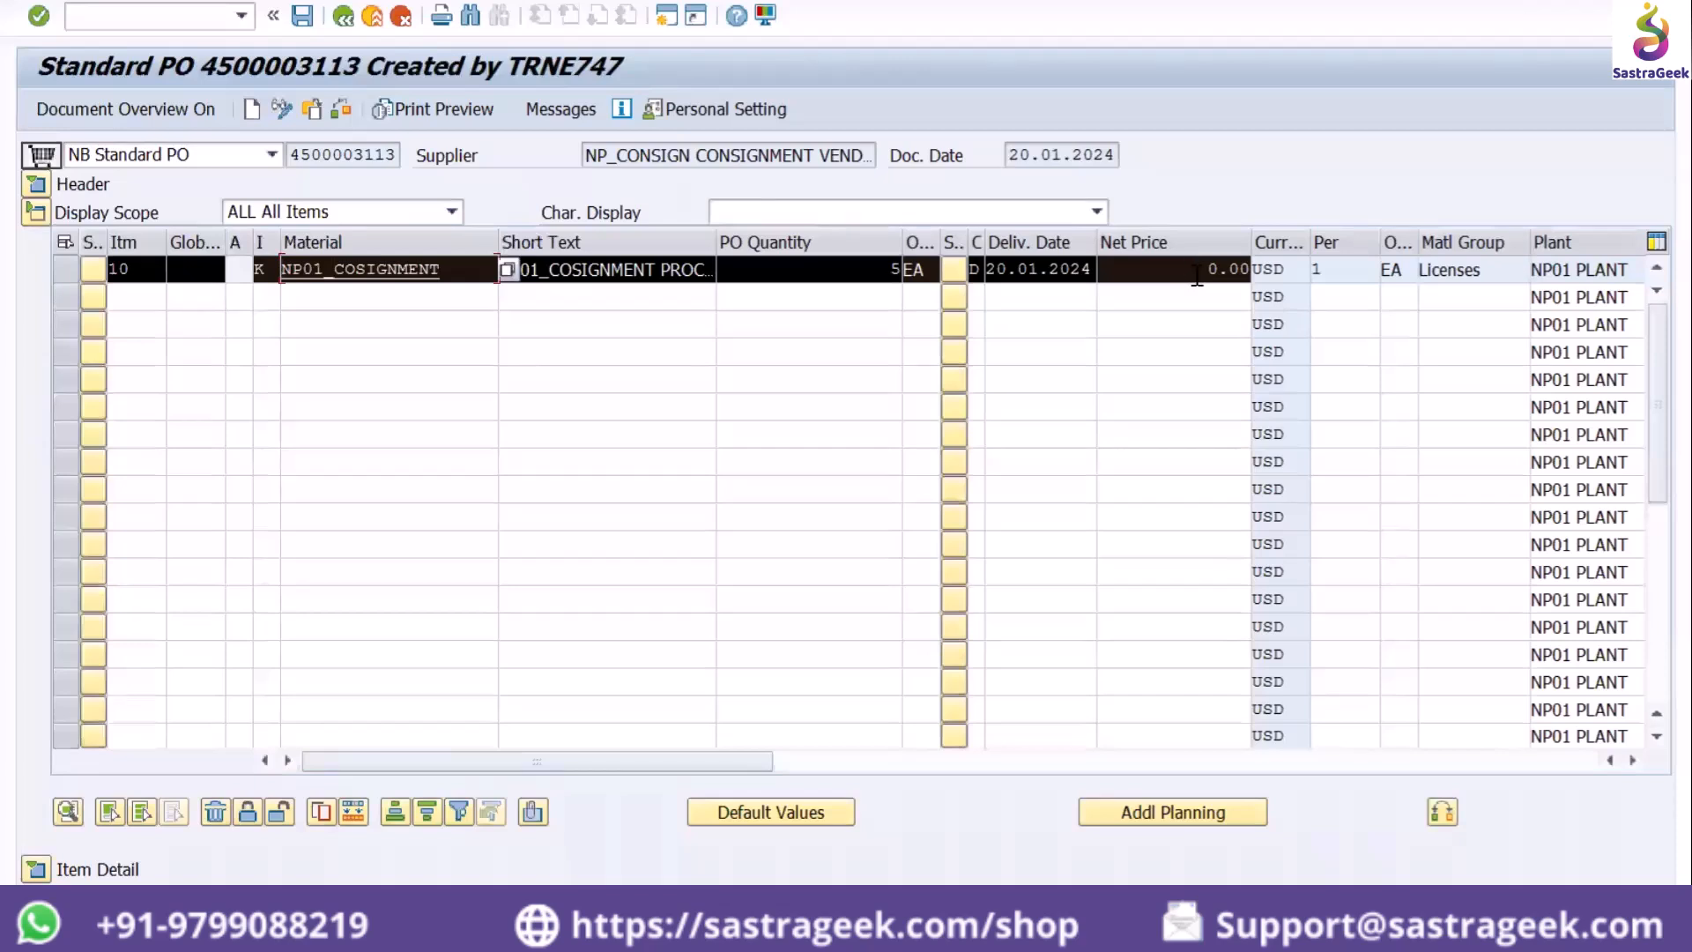
Copy item 10's fields from item number through net price, paste them into the Excel workbook at D9 and review the pasted row
key(ctrl+c)
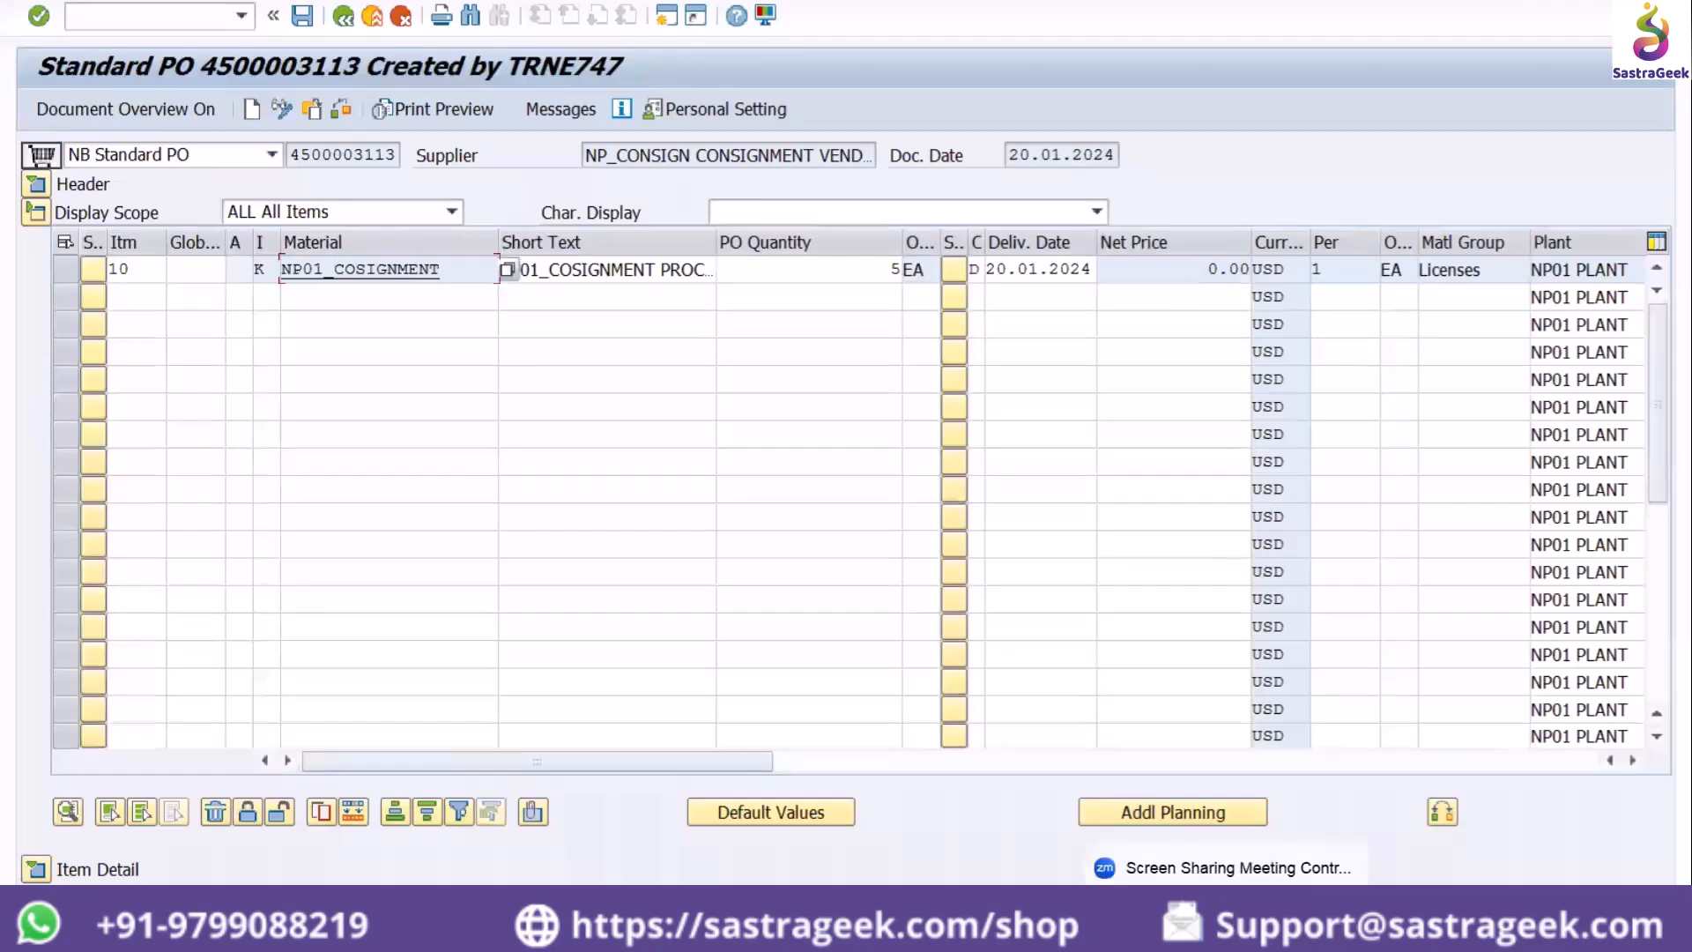
key(alt+Tab)
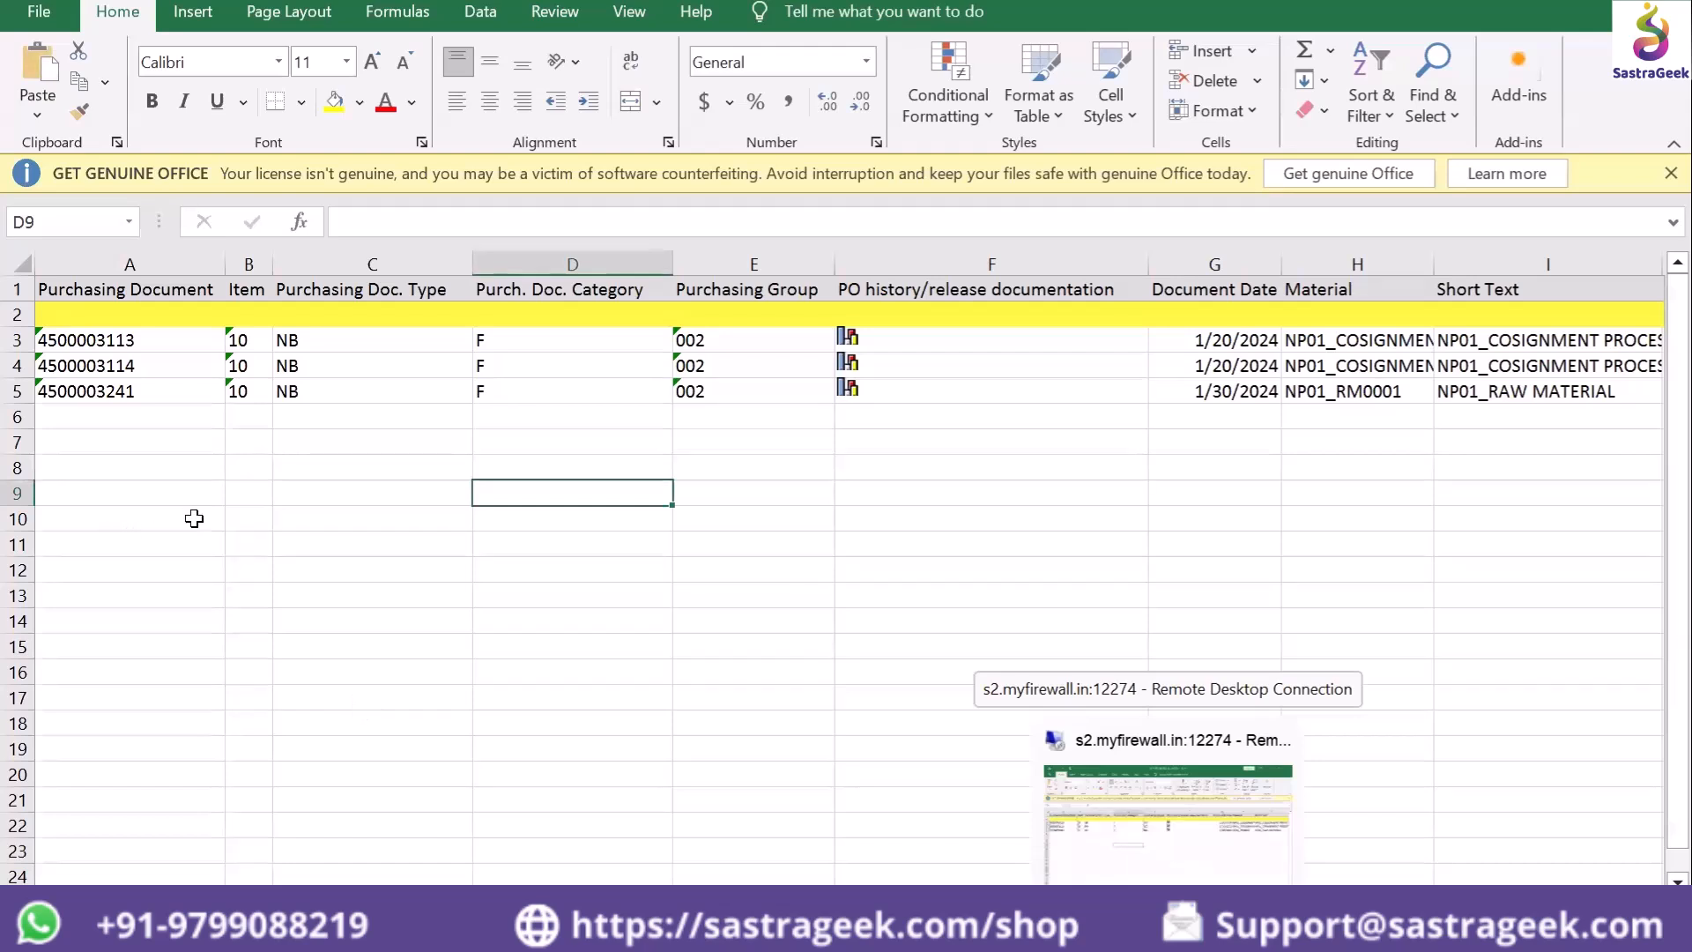
key(ctrl+v)
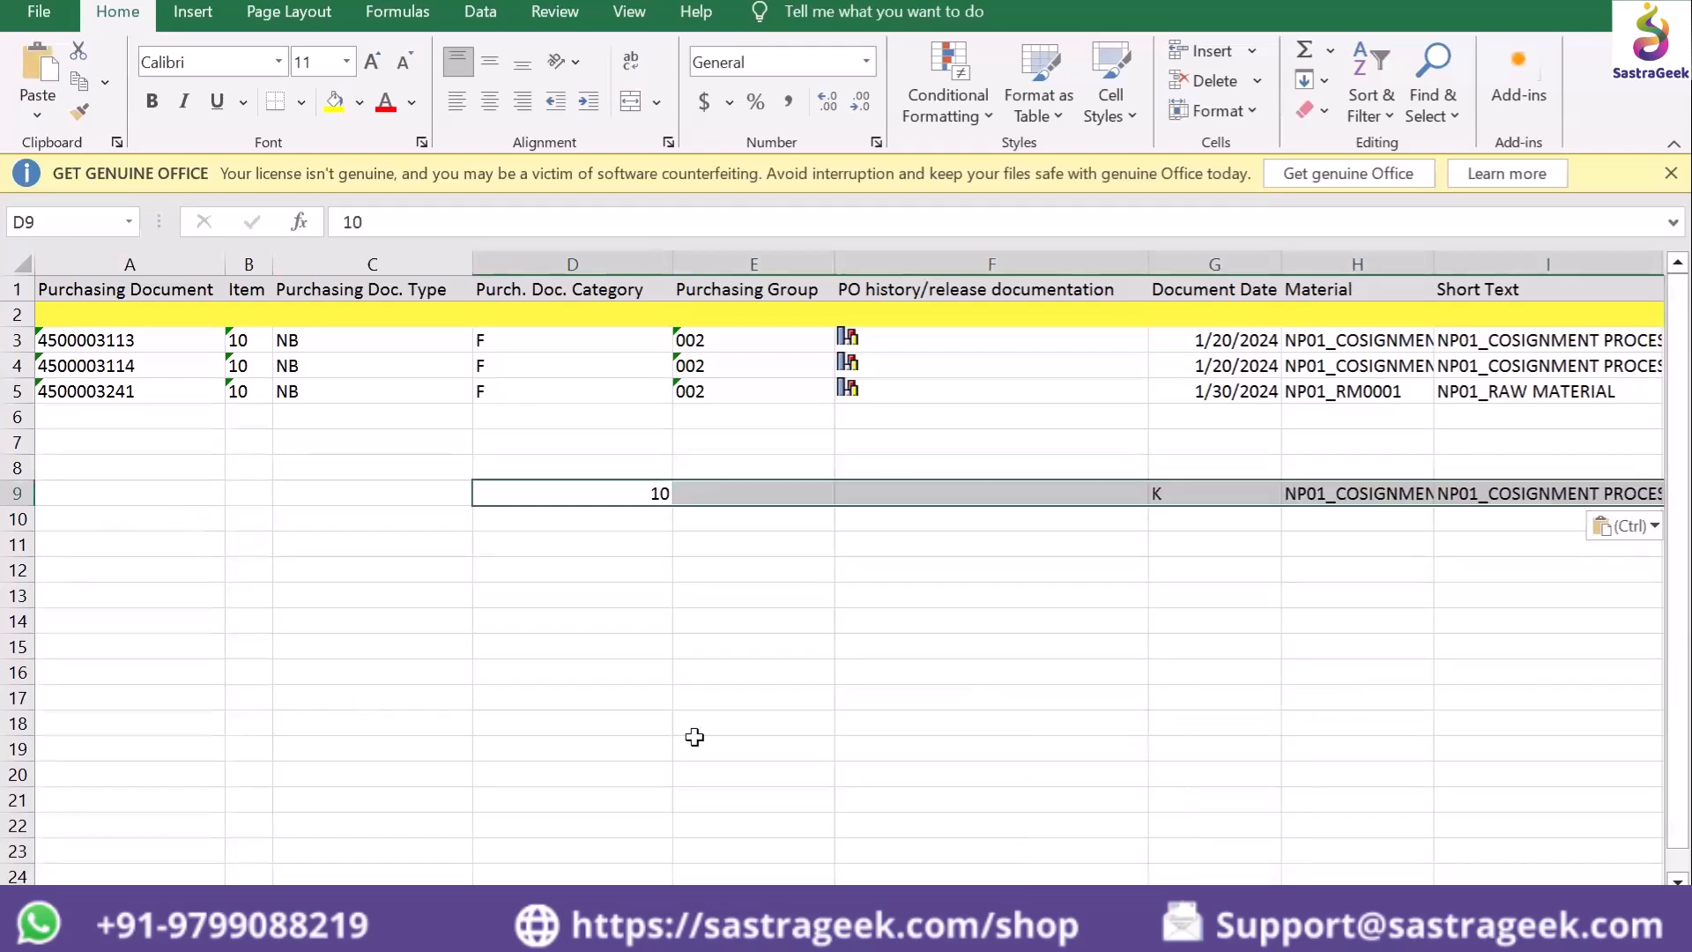
scroll(846, 564, right, 7)
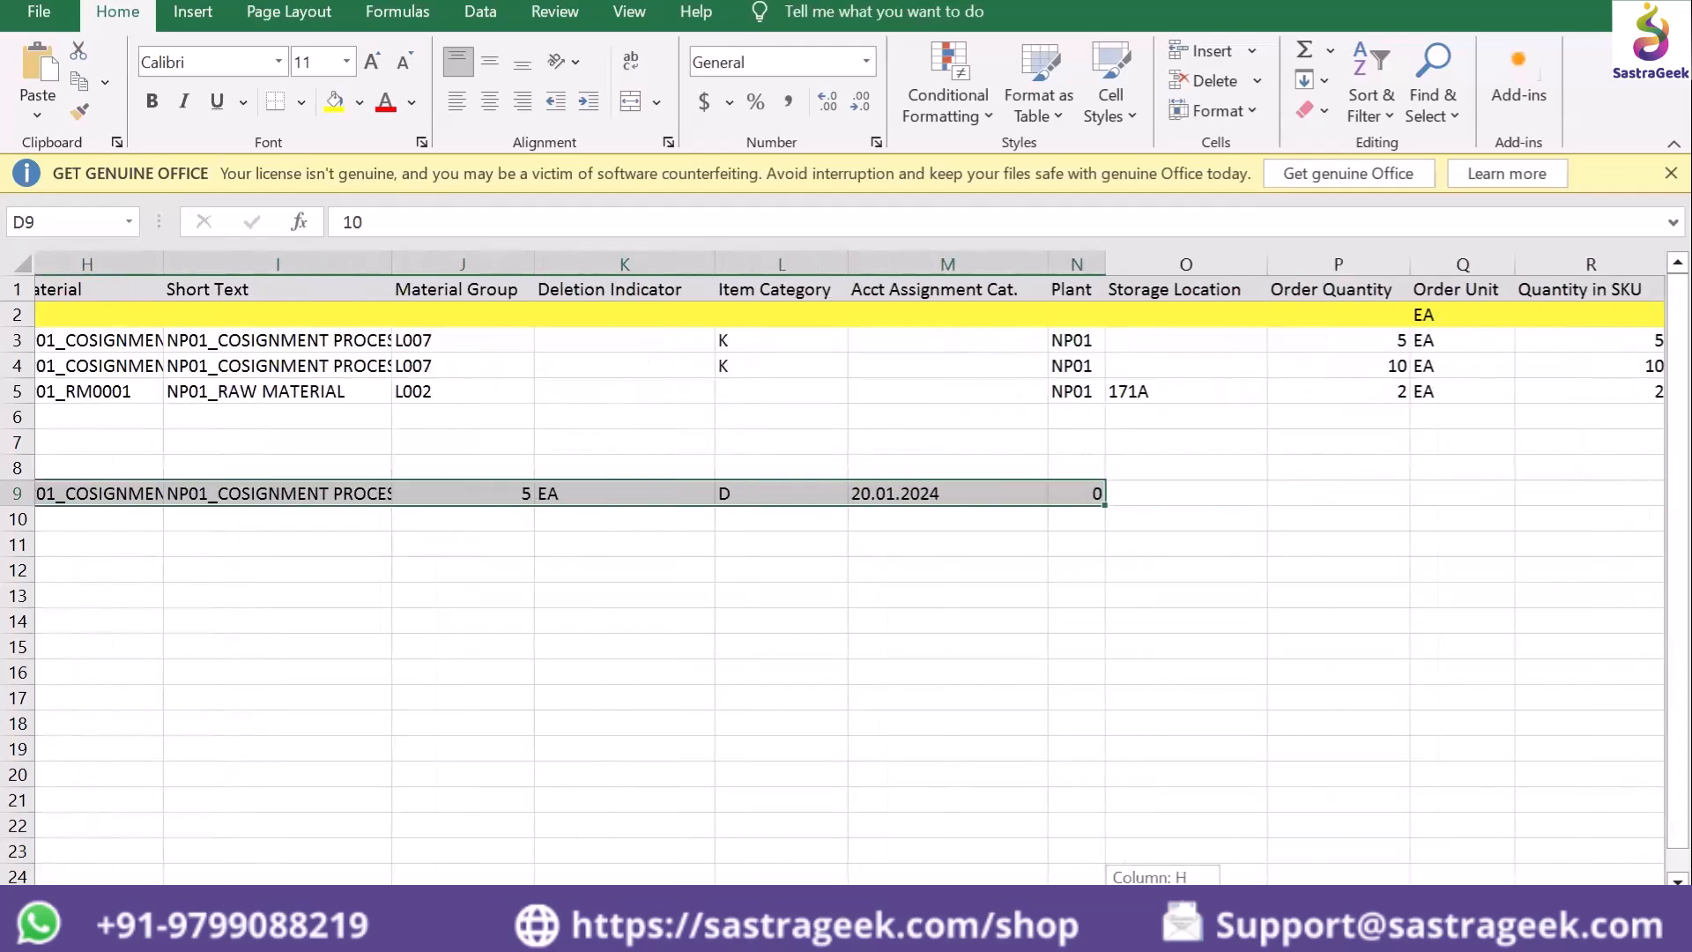
scroll(846, 564, left, 7)
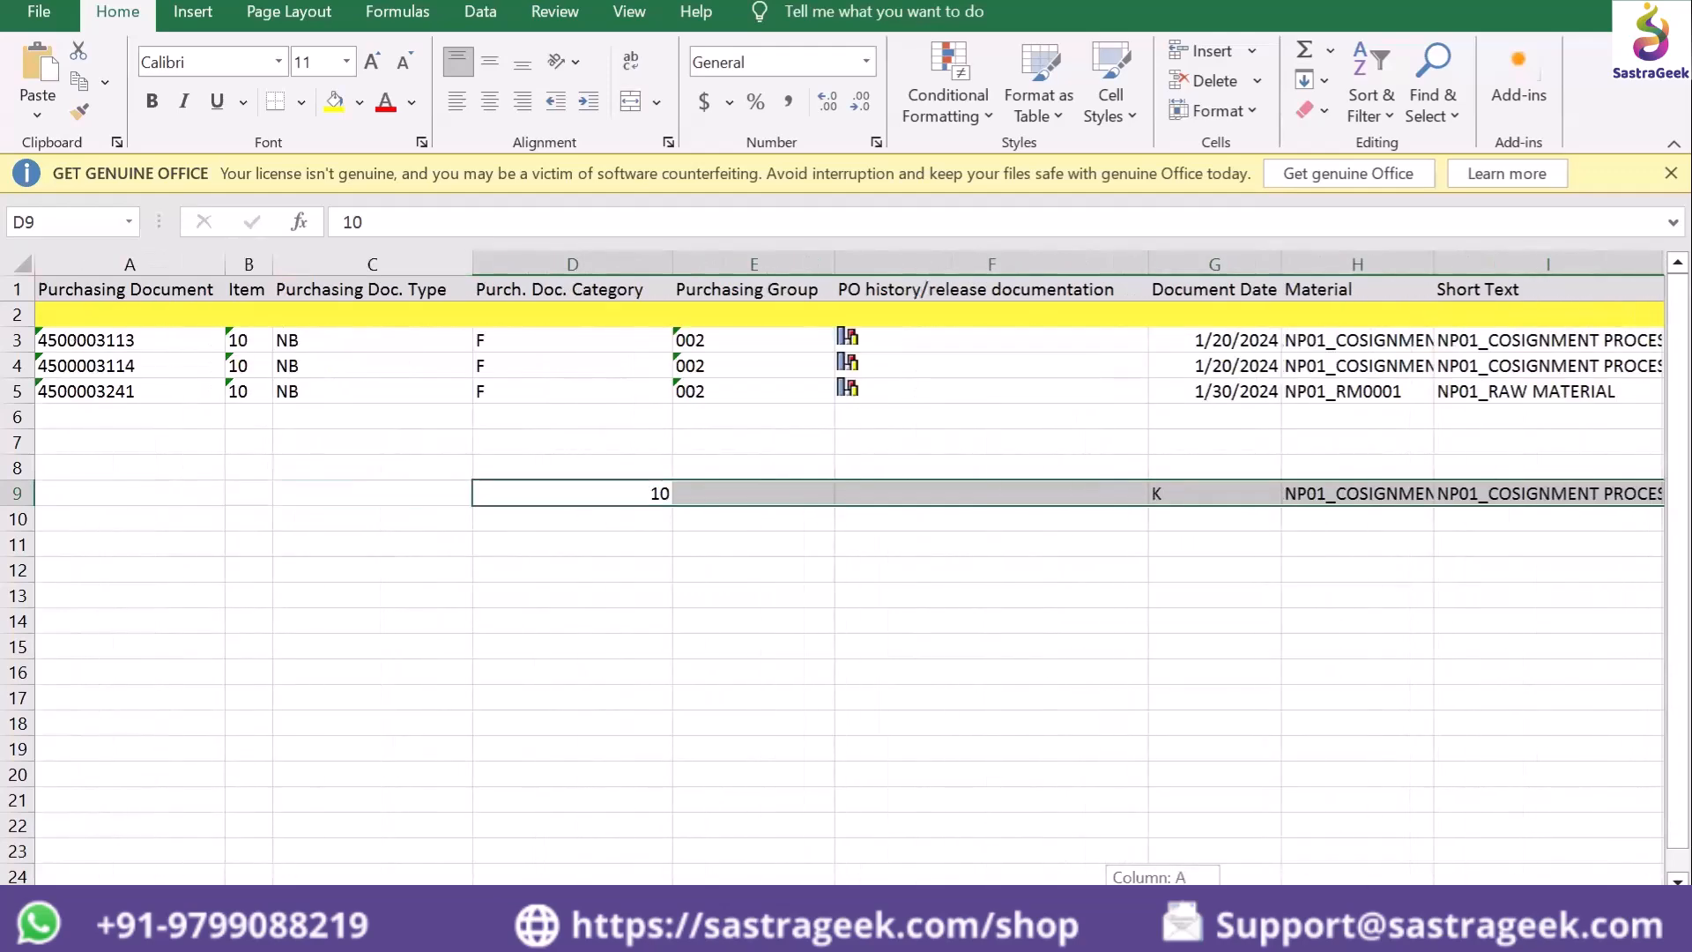
scroll(845, 564, right, 1)
scroll(846, 564, left, 1)
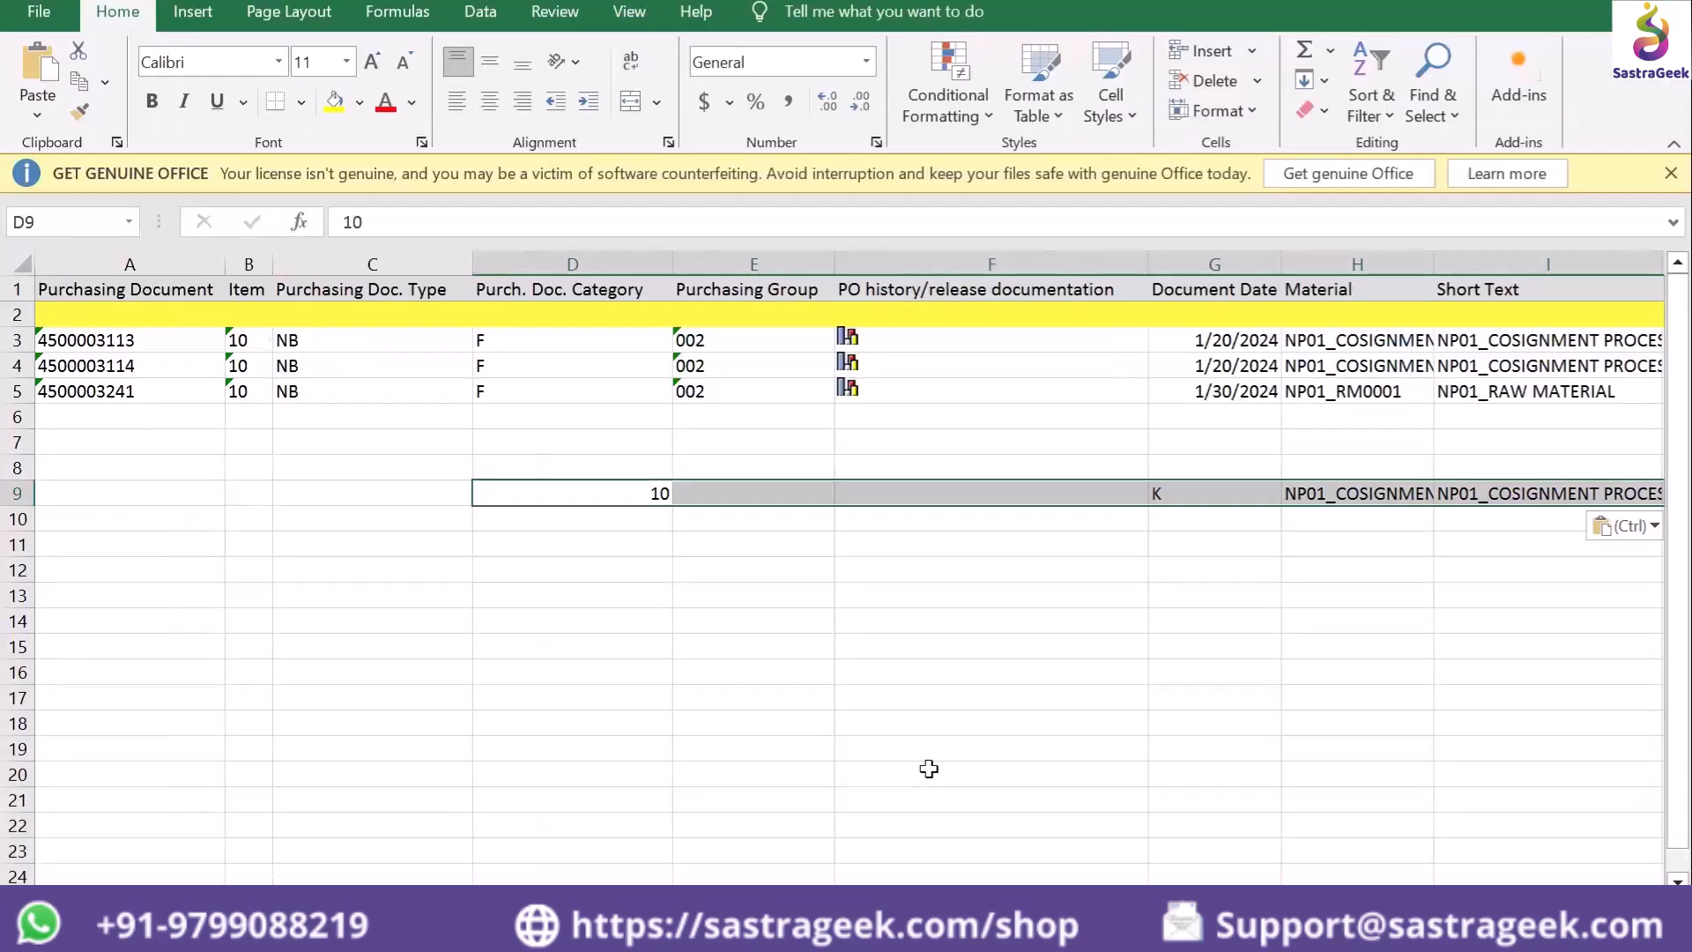
Switch from the mind map back to the remote desktop session showing the exported workbook
mouse_move(1168, 936)
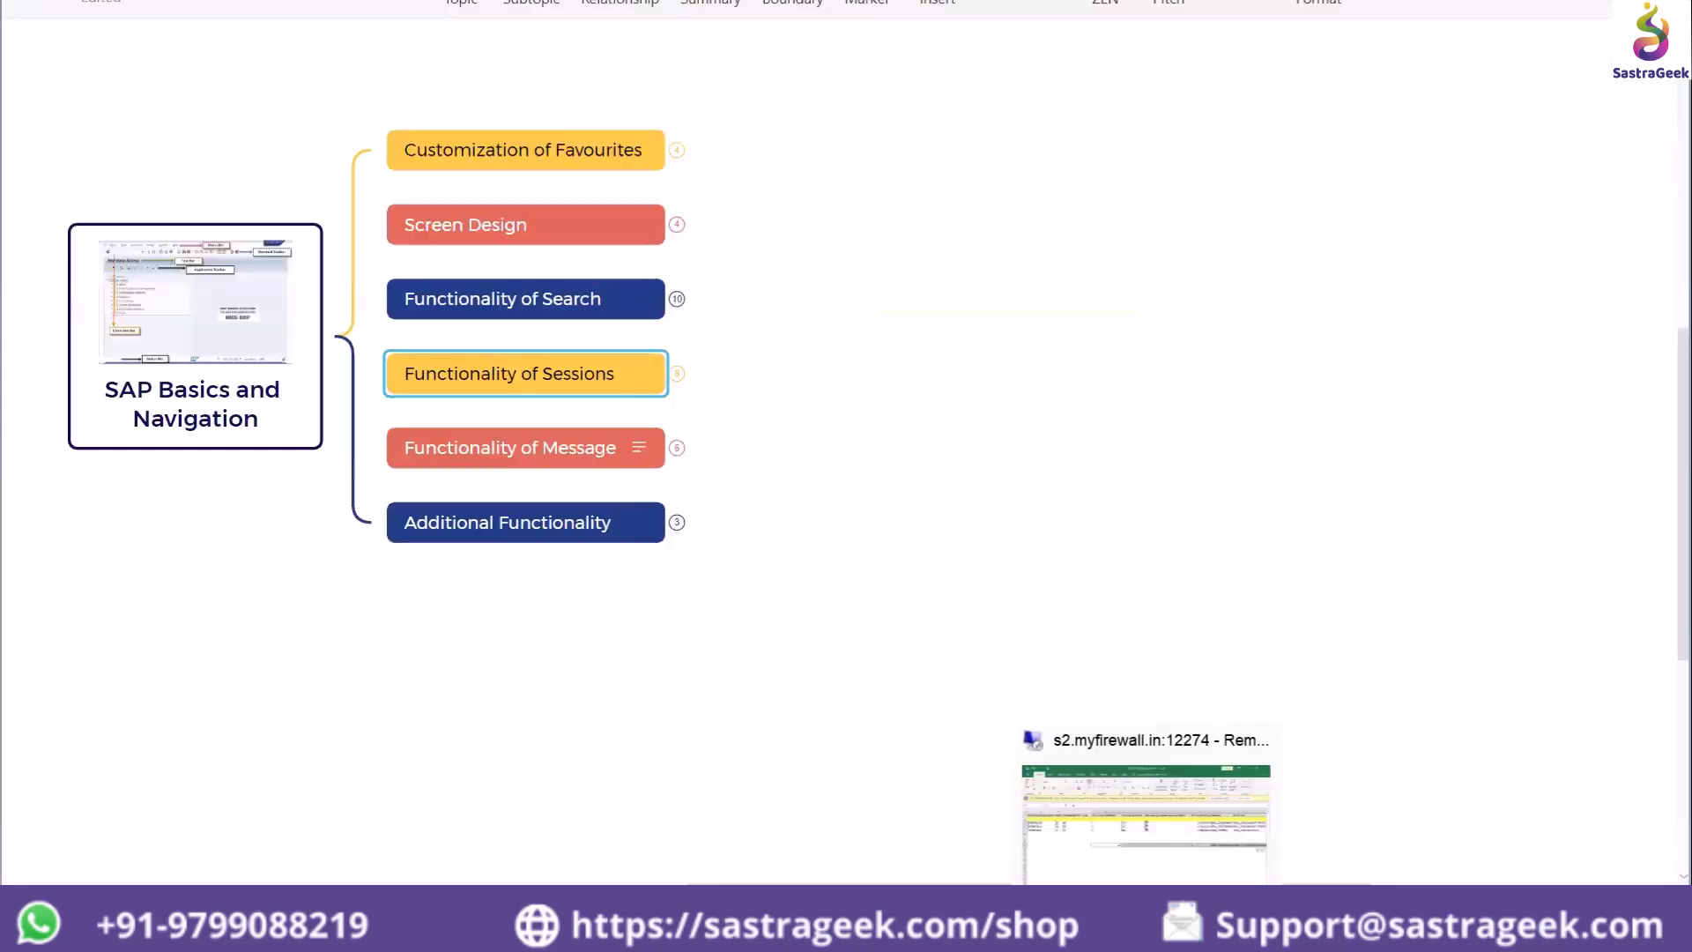
click(1146, 927)
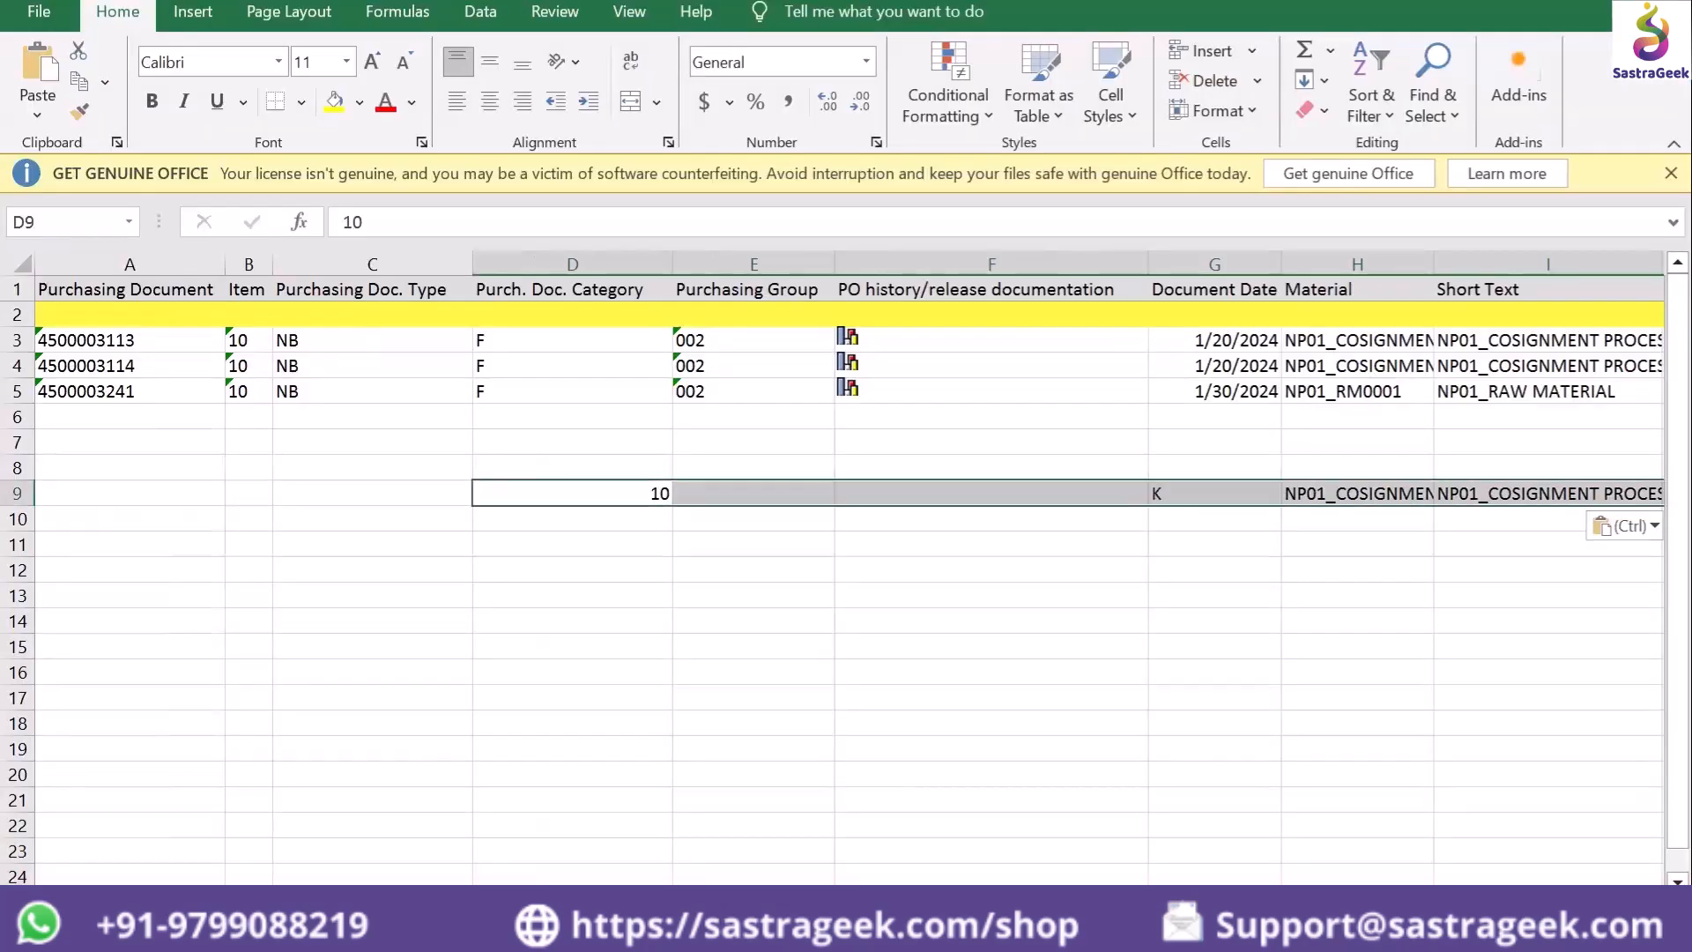
Return to the purchase order in SAP, show the window's Close and Stop Transaction options, and close the SAP window
key(alt+Tab)
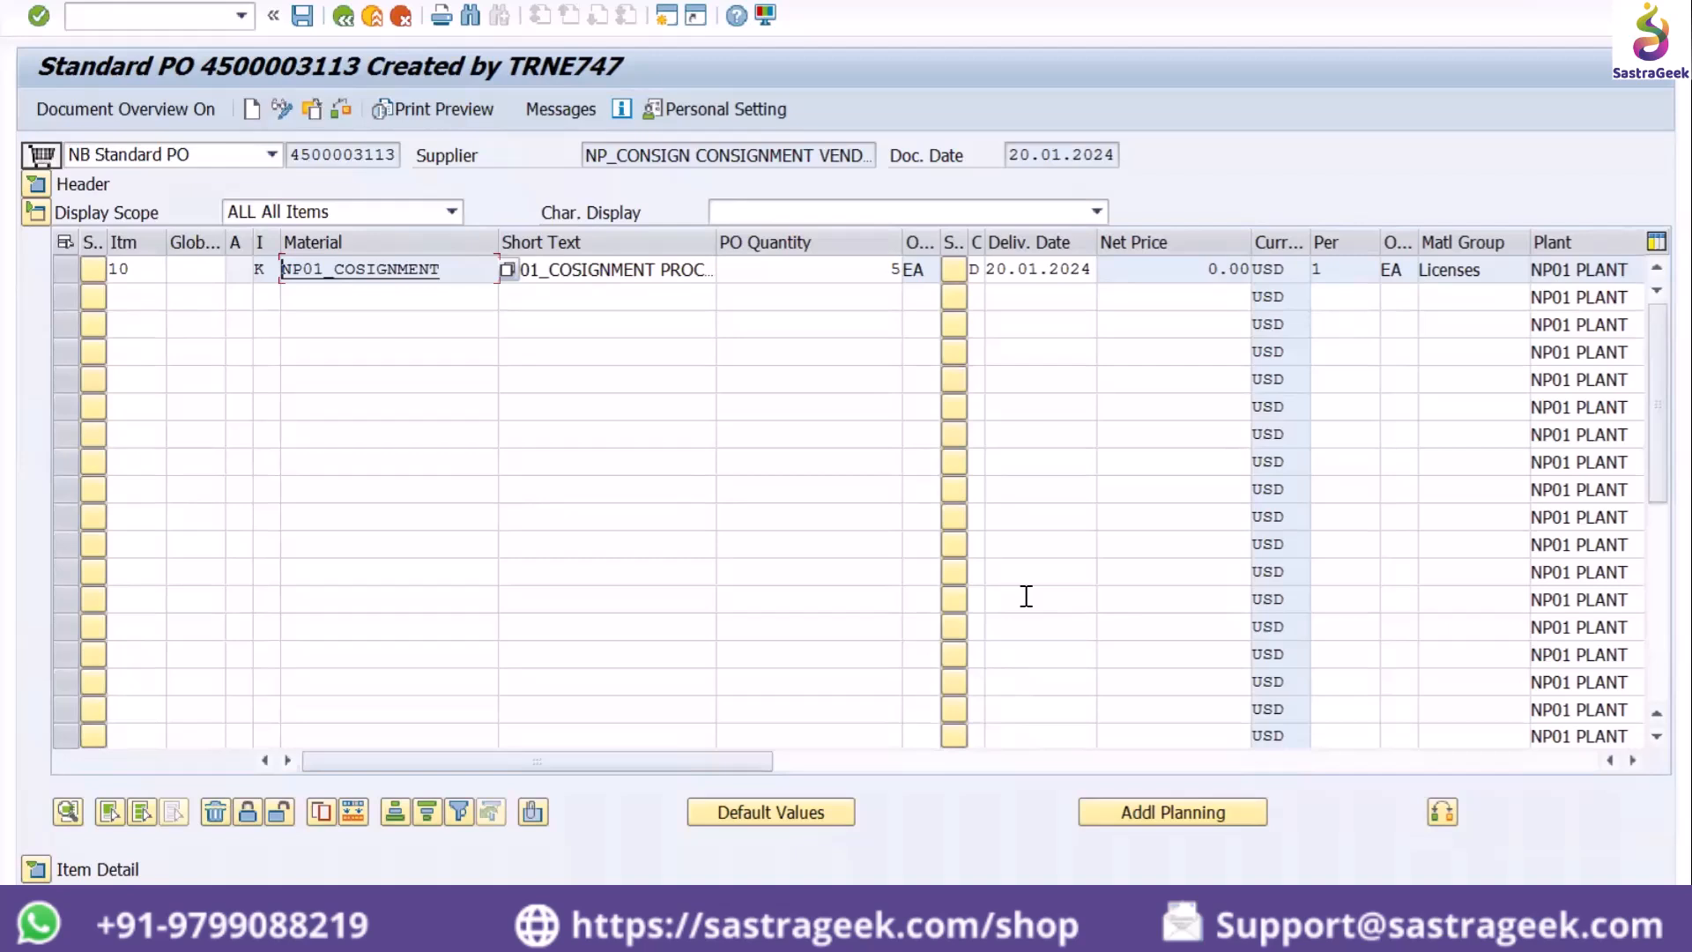
click(160, 13)
key(alt+space)
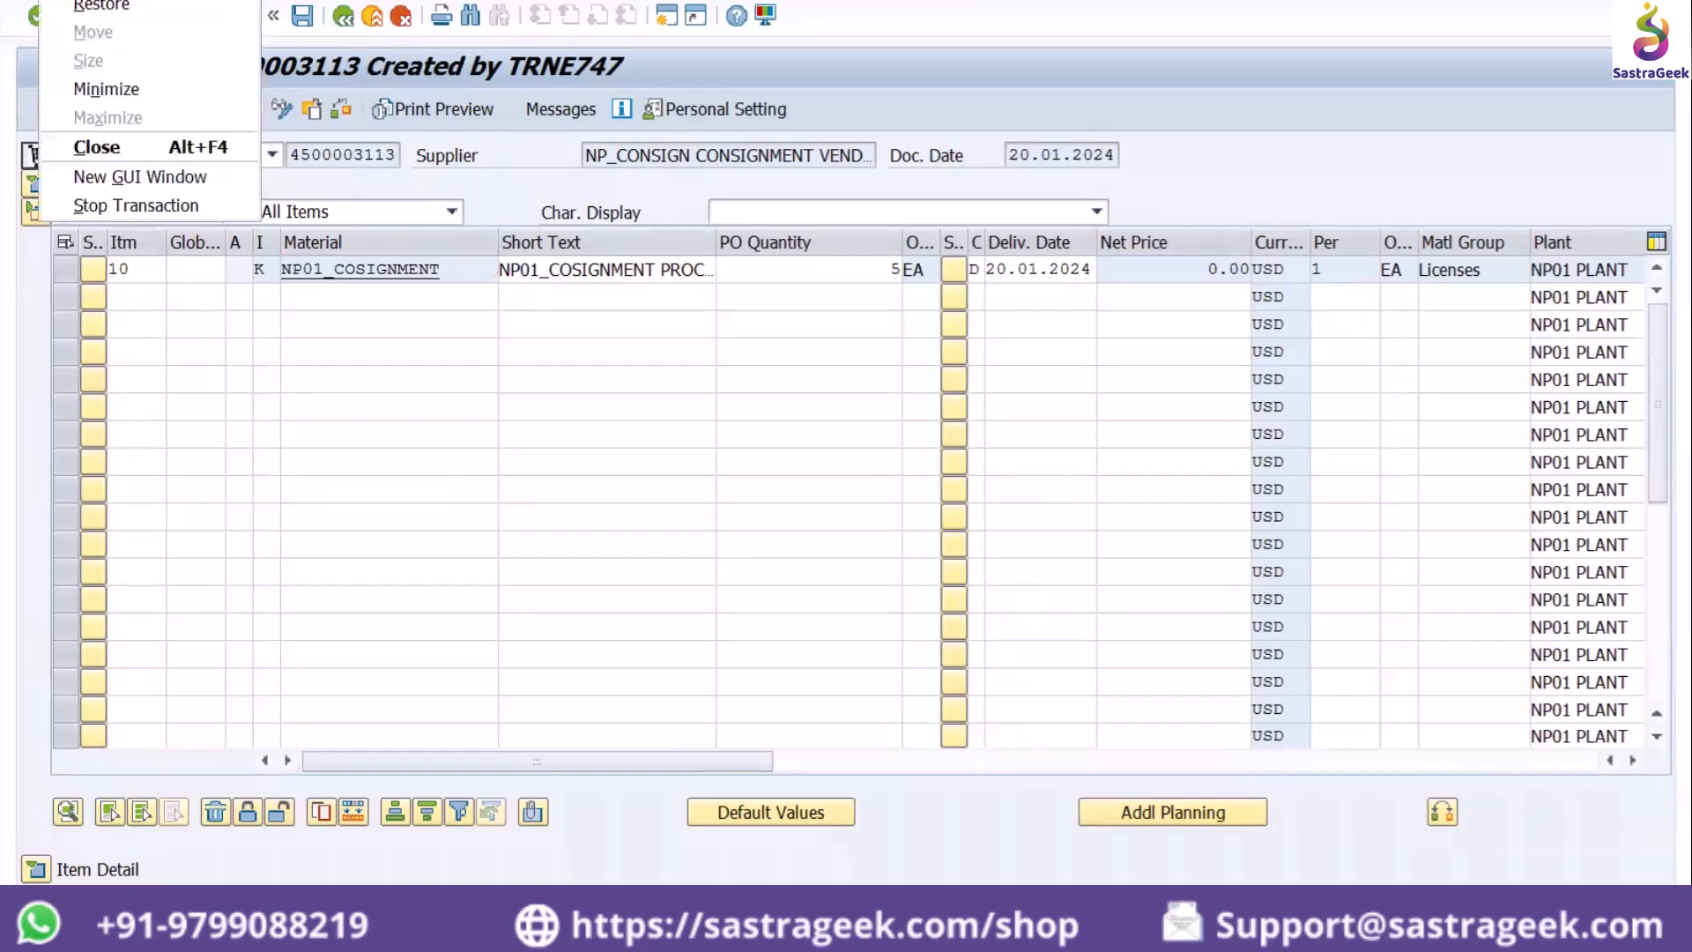
click(115, 203)
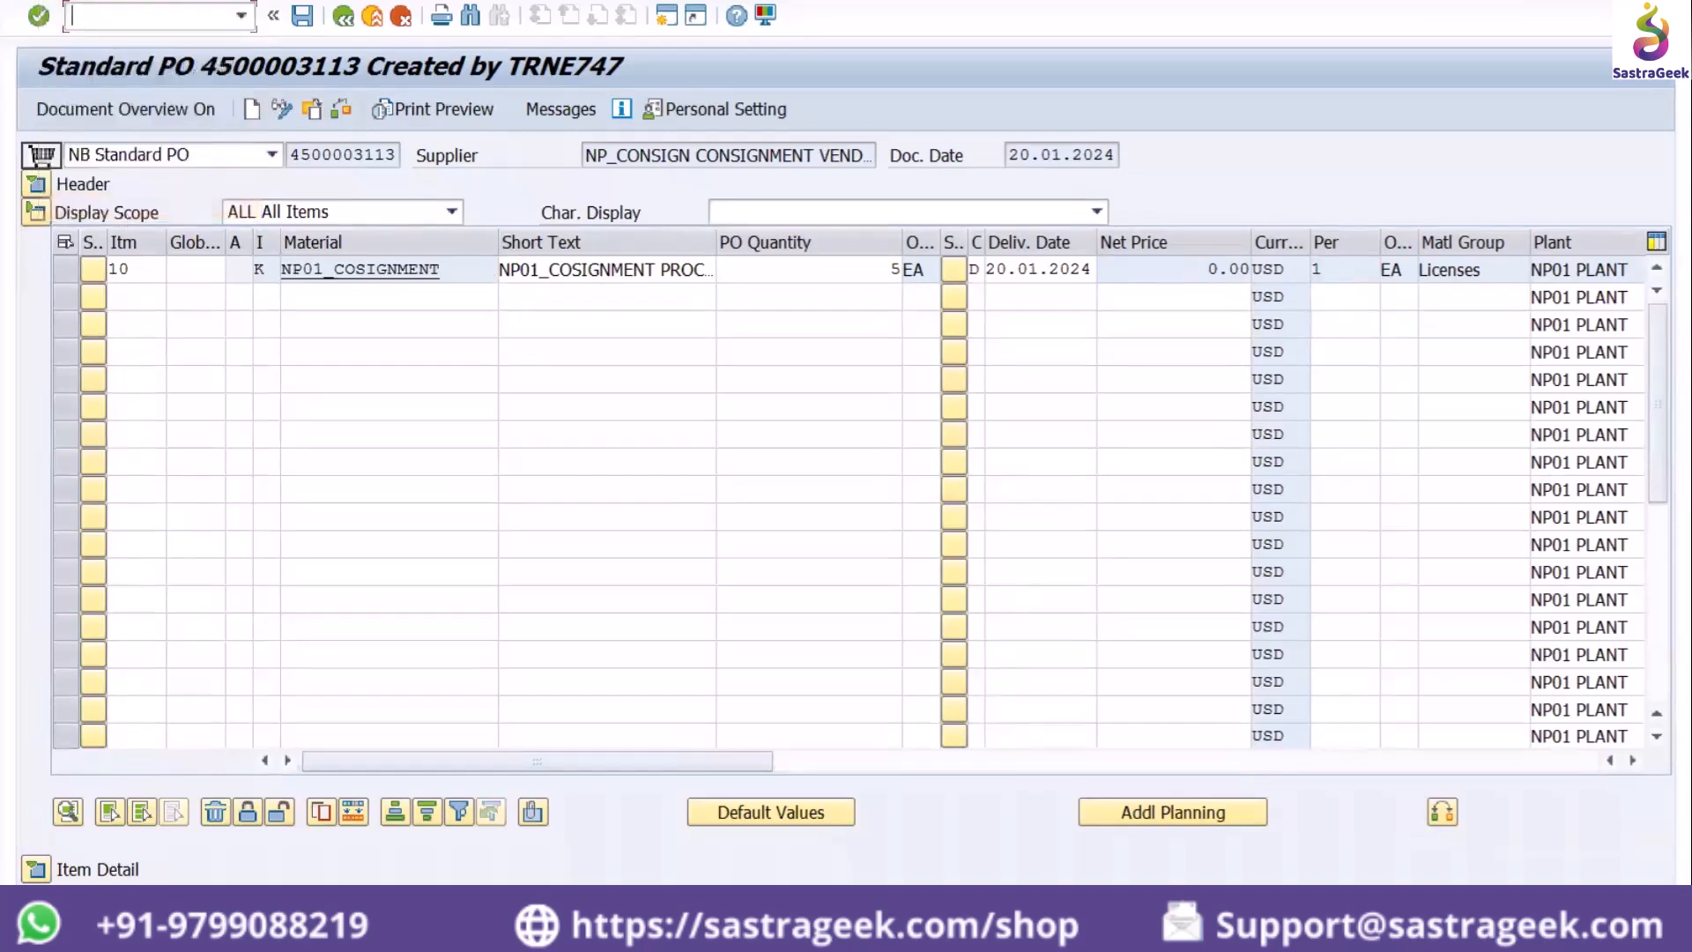
key(alt+space)
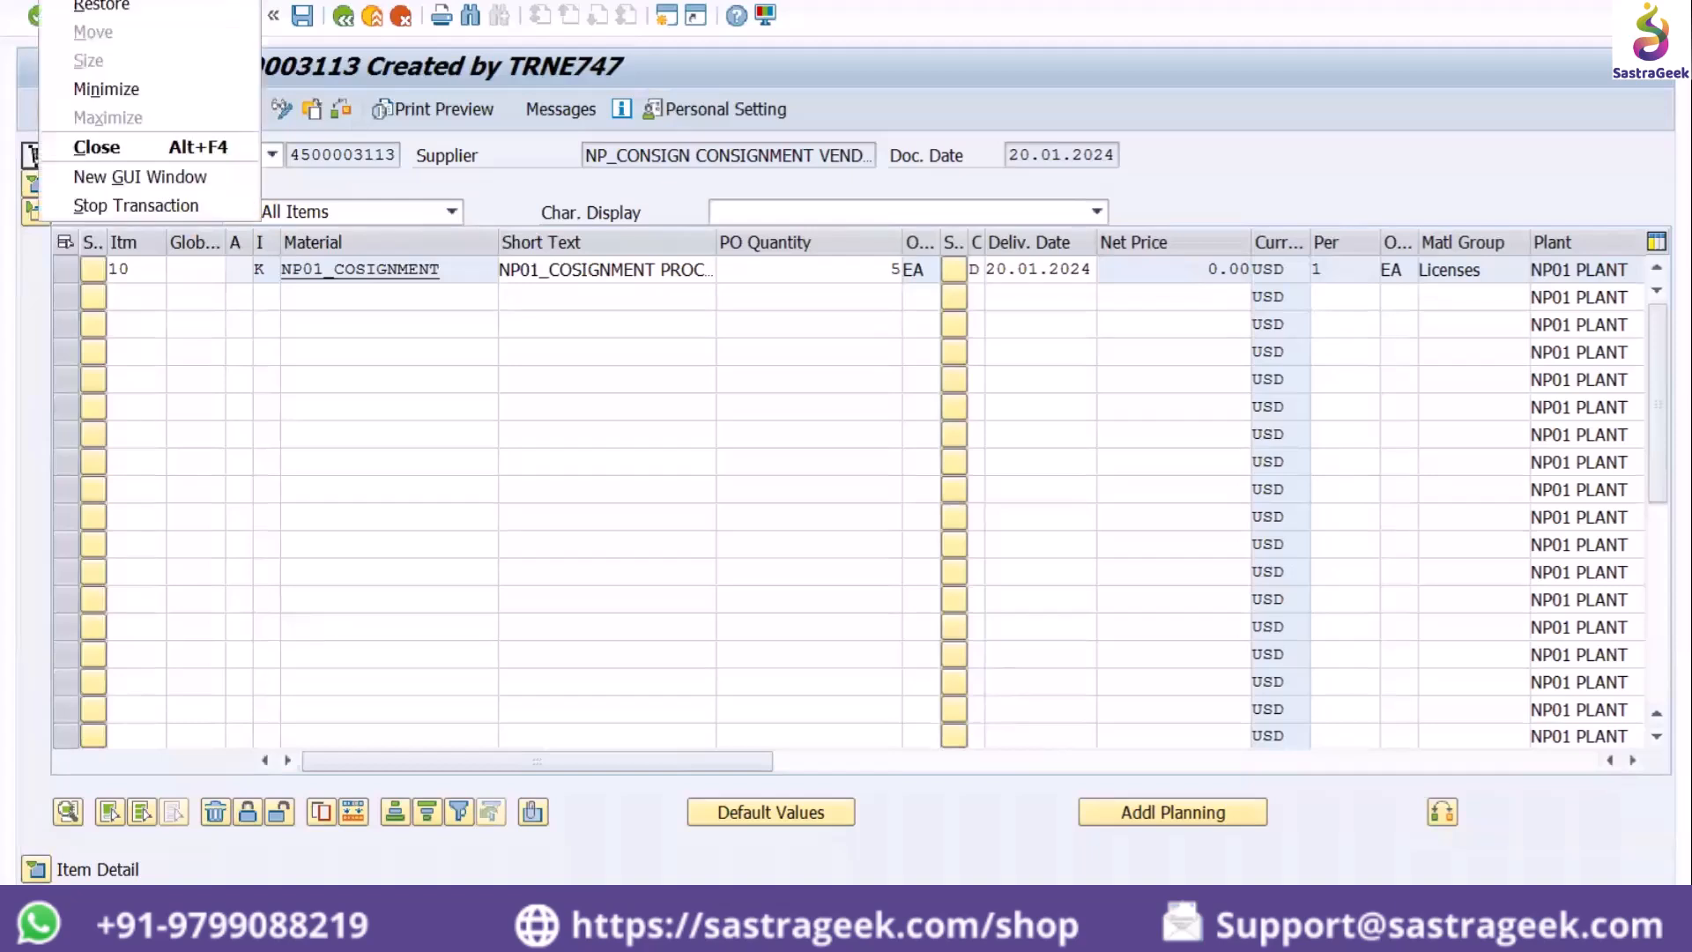
click(87, 143)
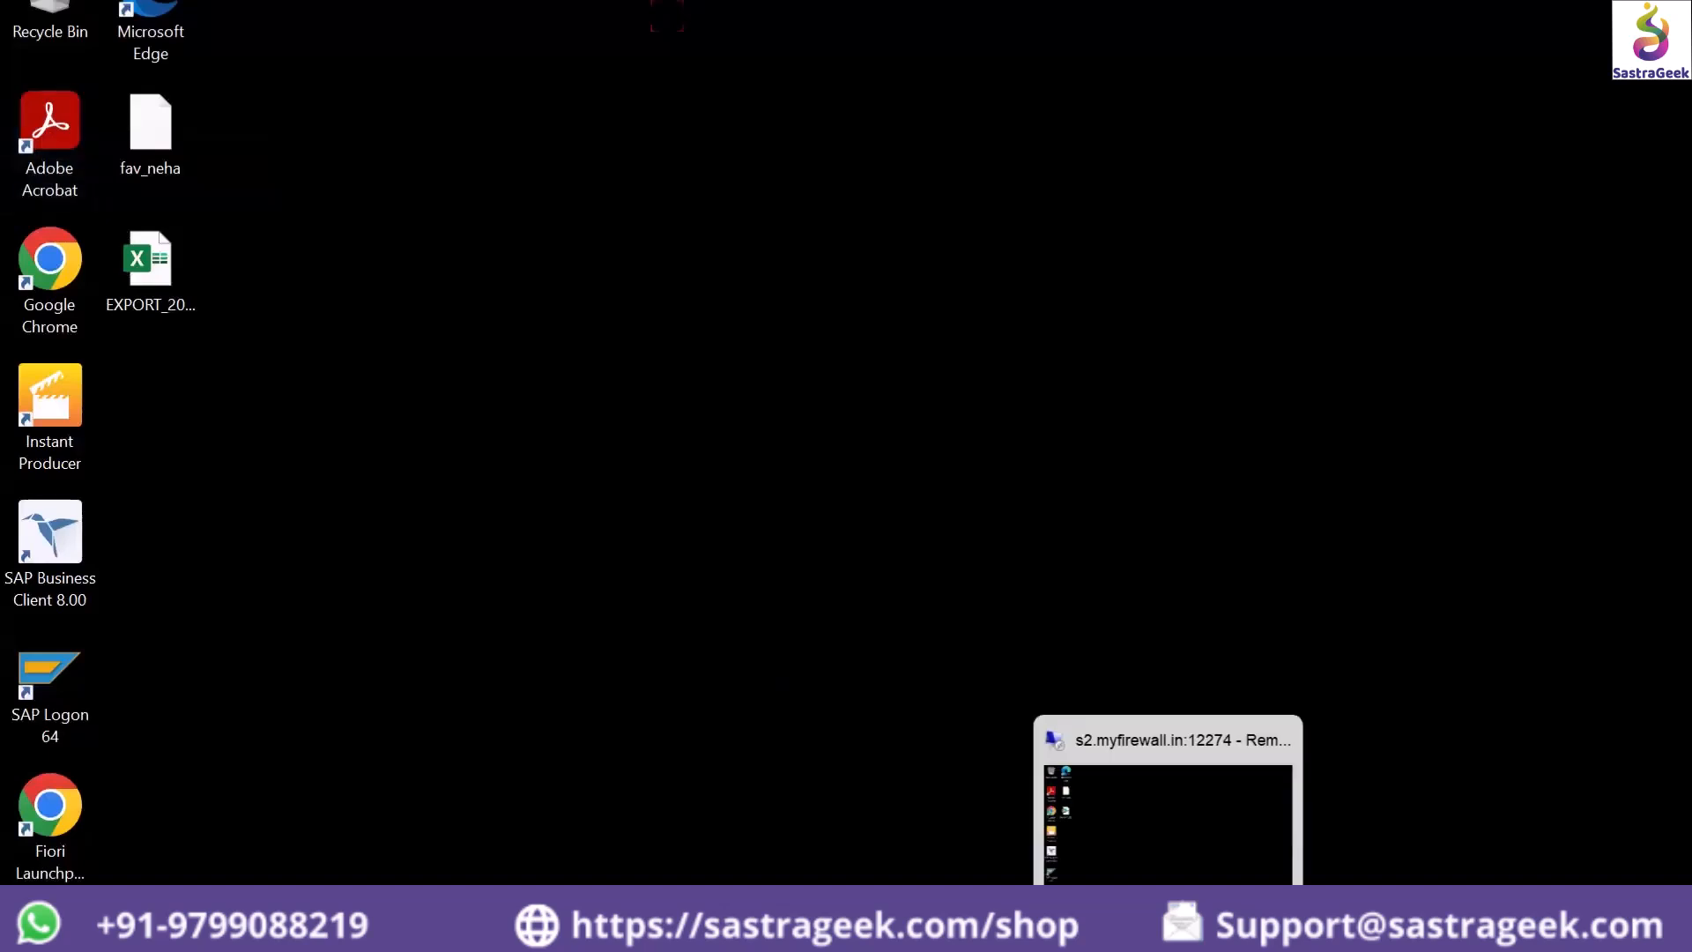
Launch SAP Logon 64 from the remote desktop and open the S/4-HANA system entry
click(1168, 927)
double_click(46, 676)
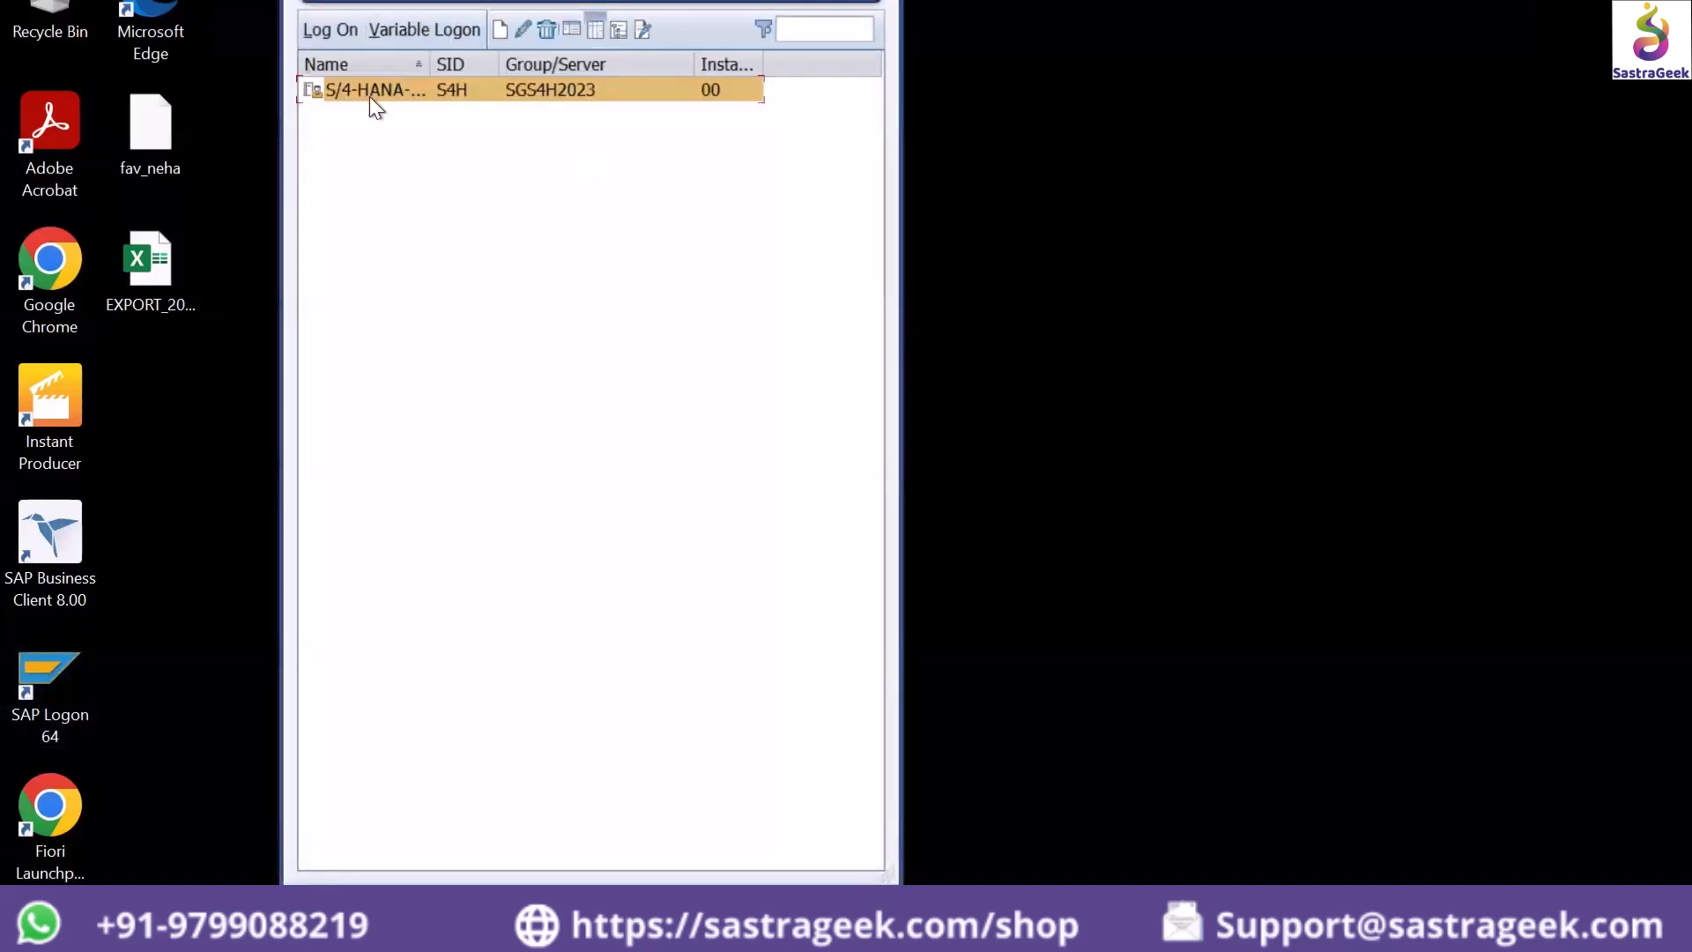
double_click(368, 94)
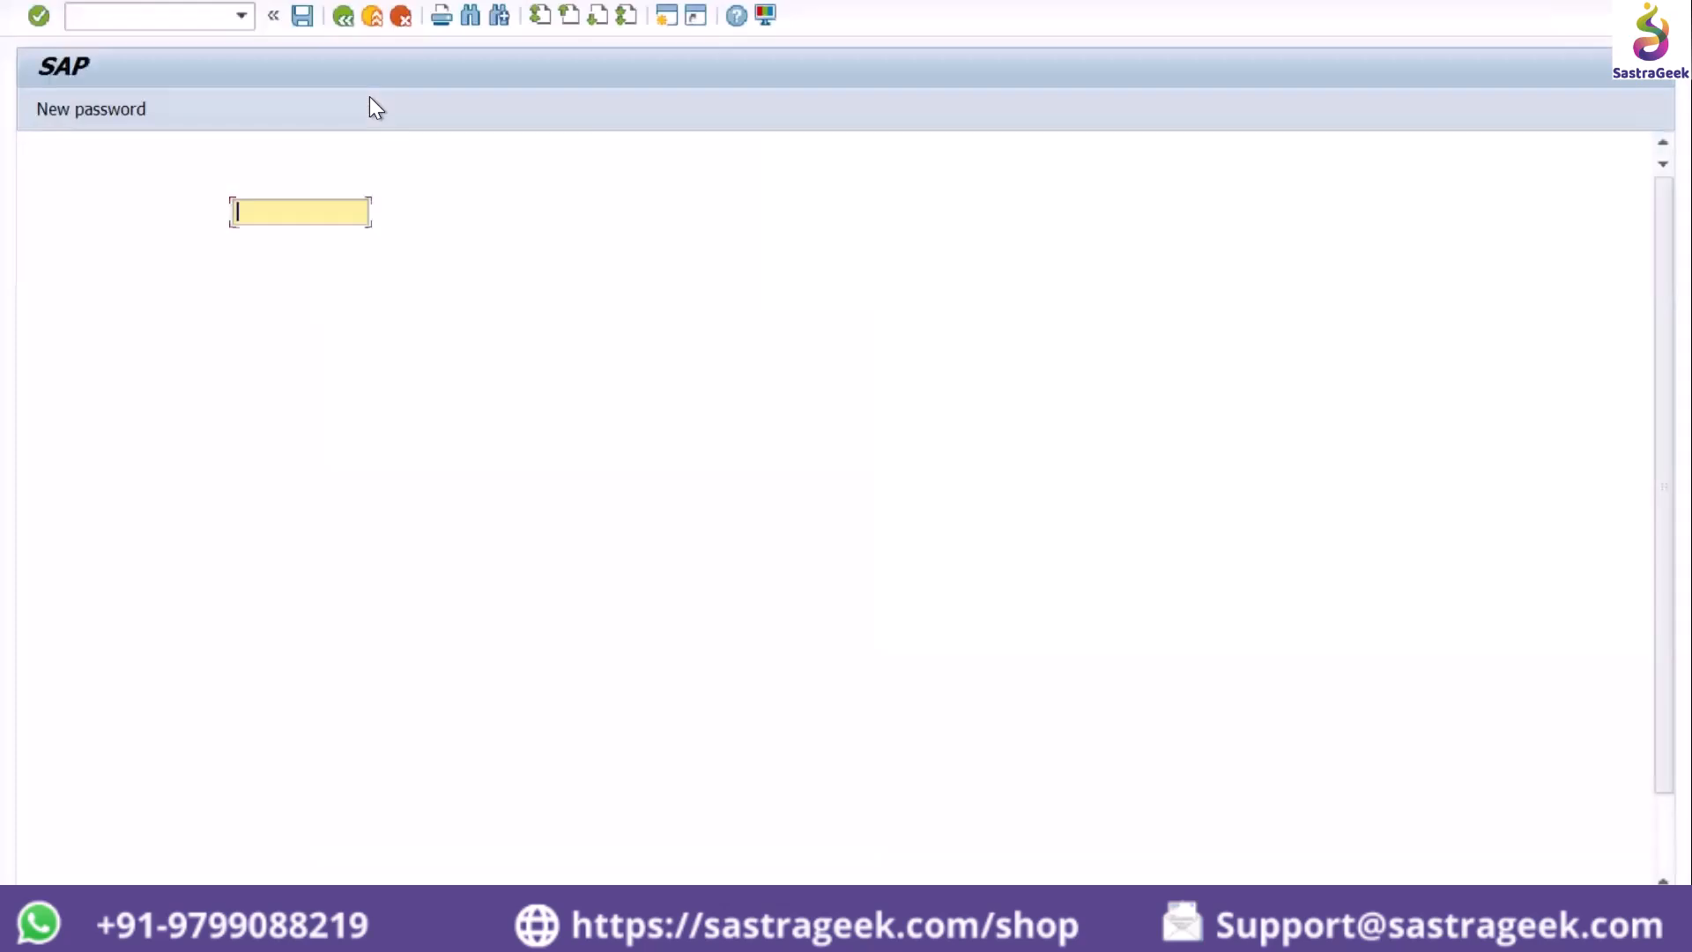
Log on to SAP by choosing the previously used training user and entering the account password
key(Down)
key(Return)
key(Tab)
text(*****)
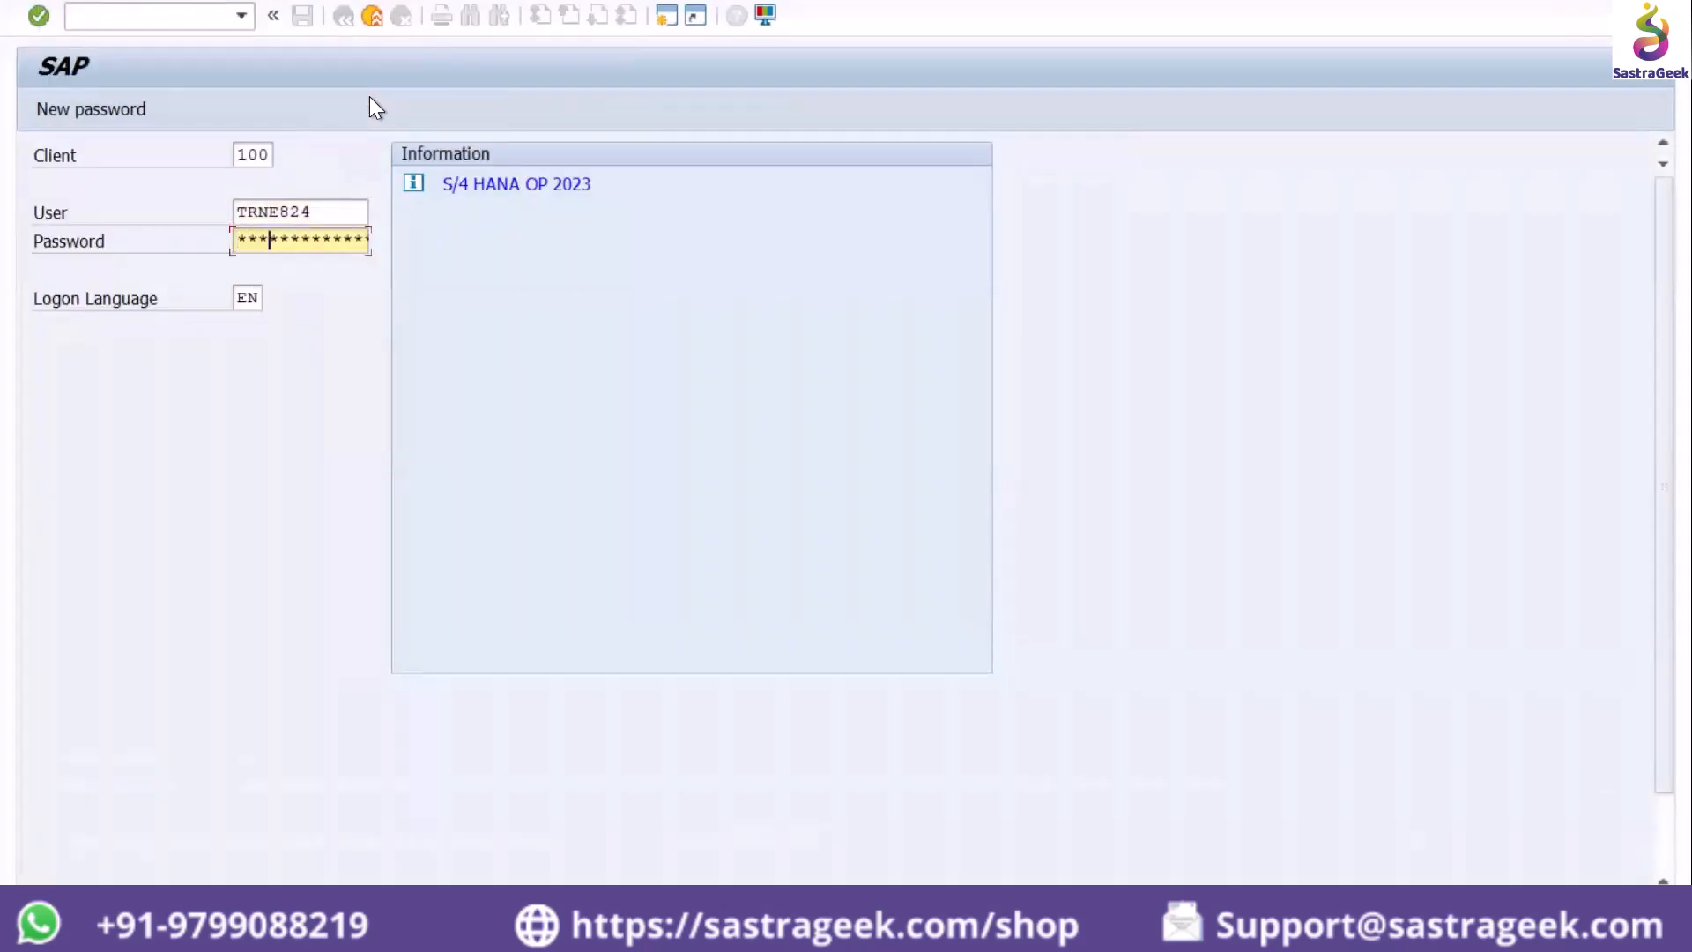
text(*****)
key(Return)
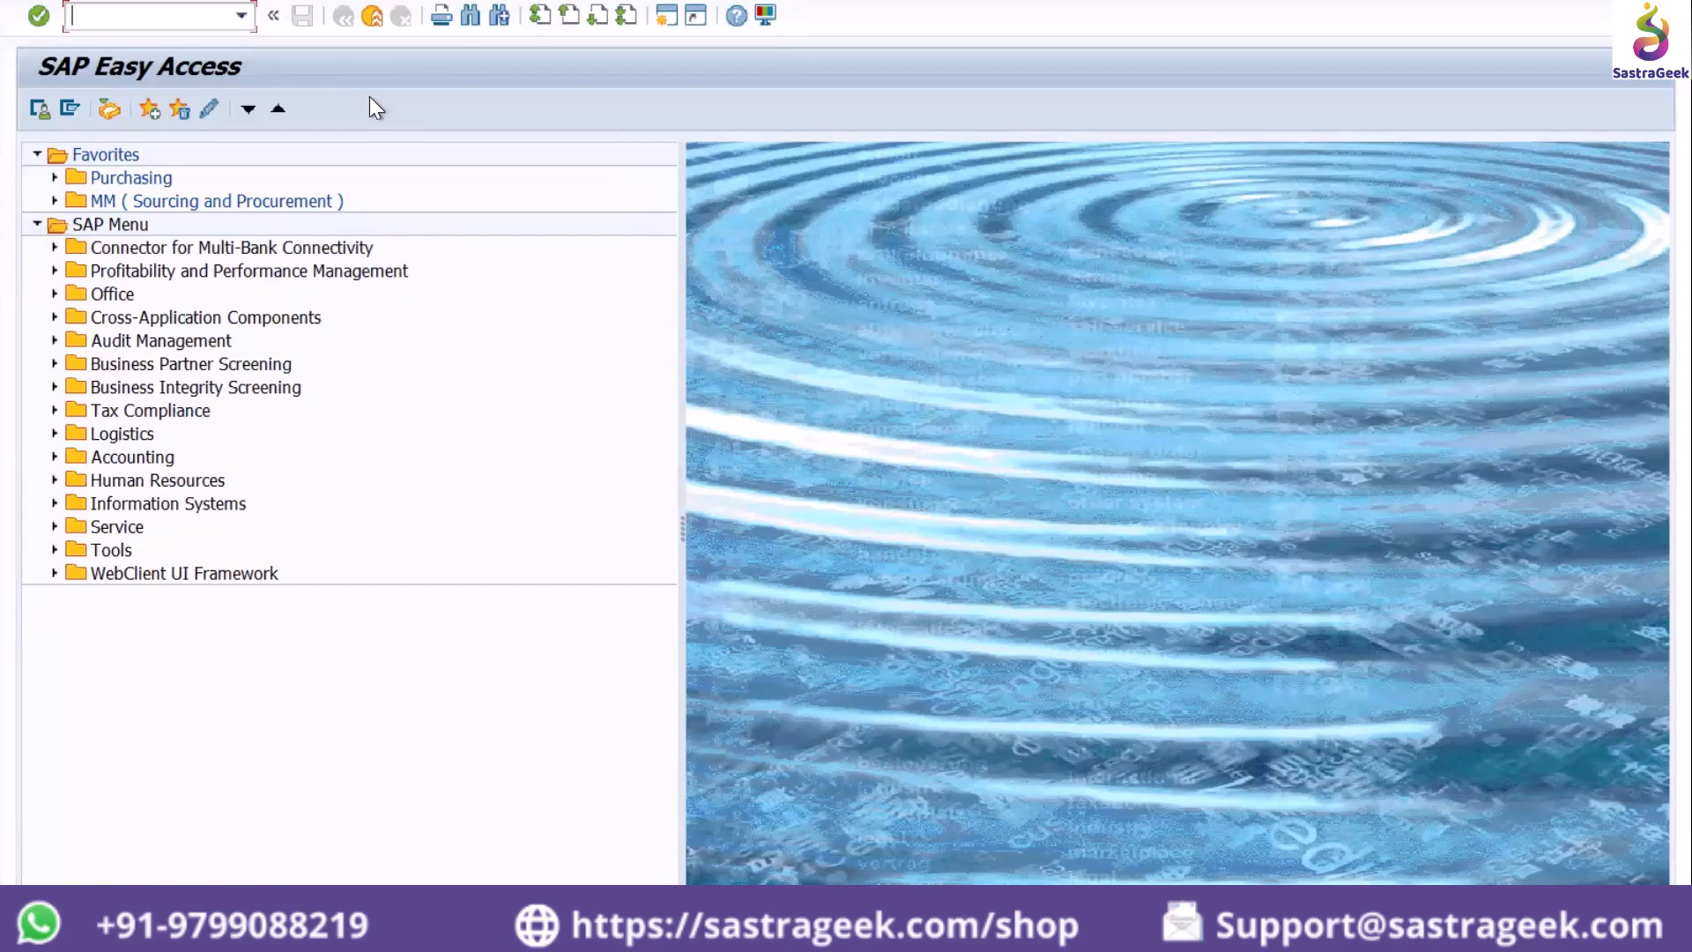
Show the history of recently entered transaction codes in the command field and the window options containing Stop Transaction
click(240, 16)
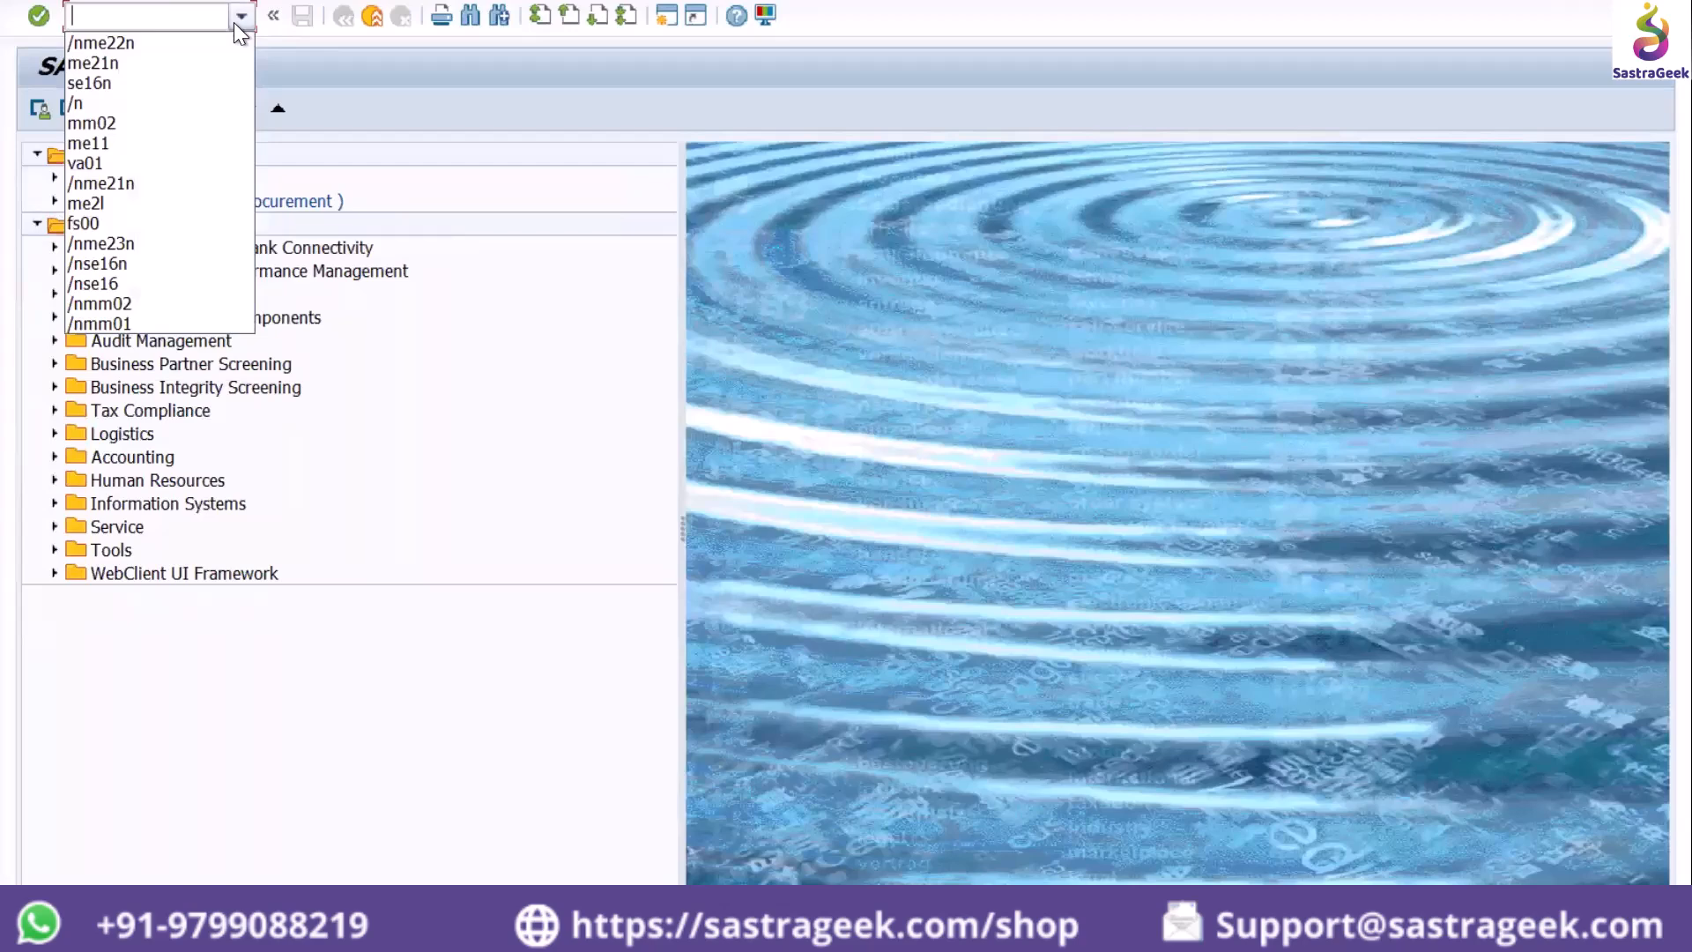
click(245, 14)
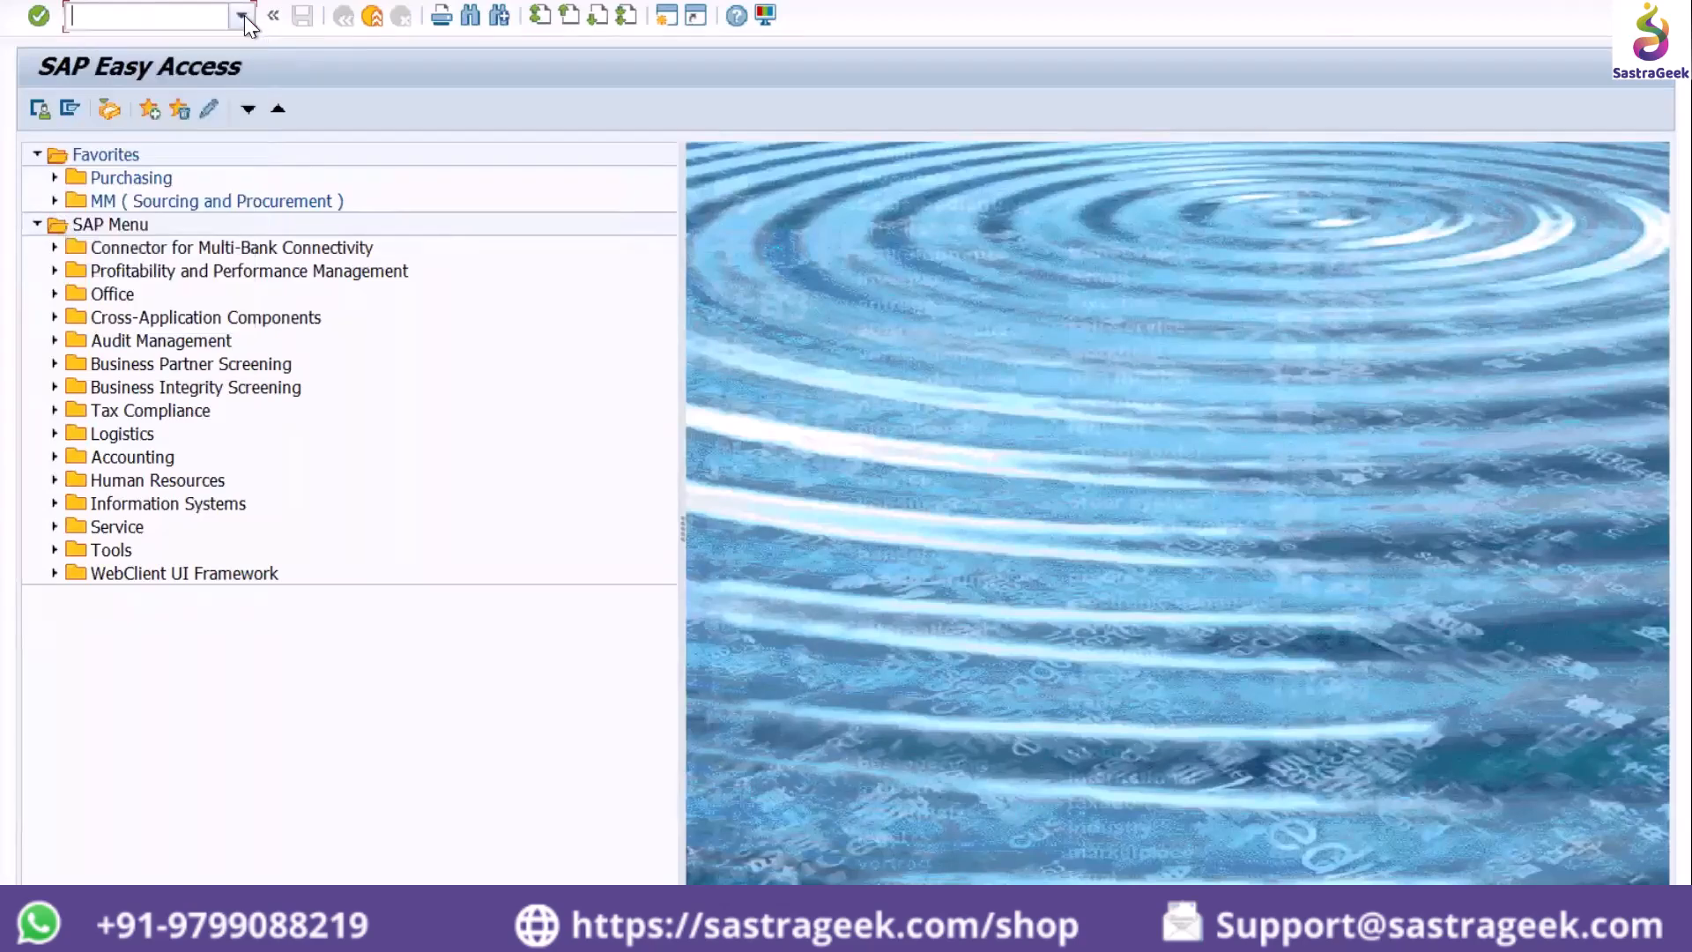
click(245, 15)
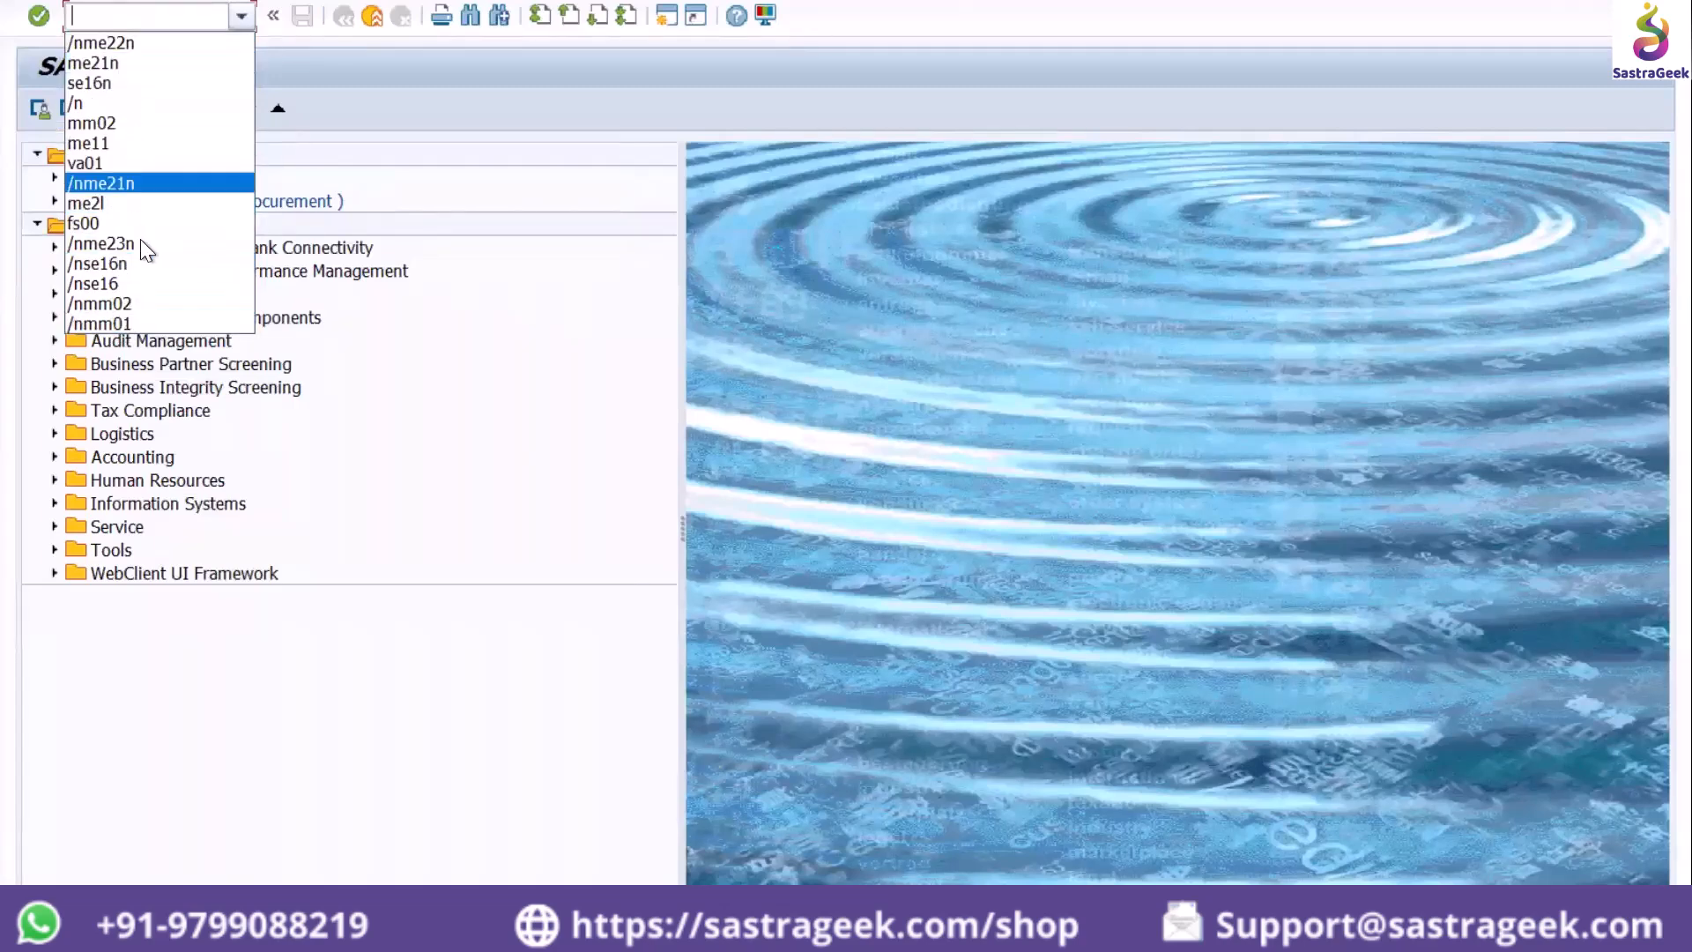
click(159, 18)
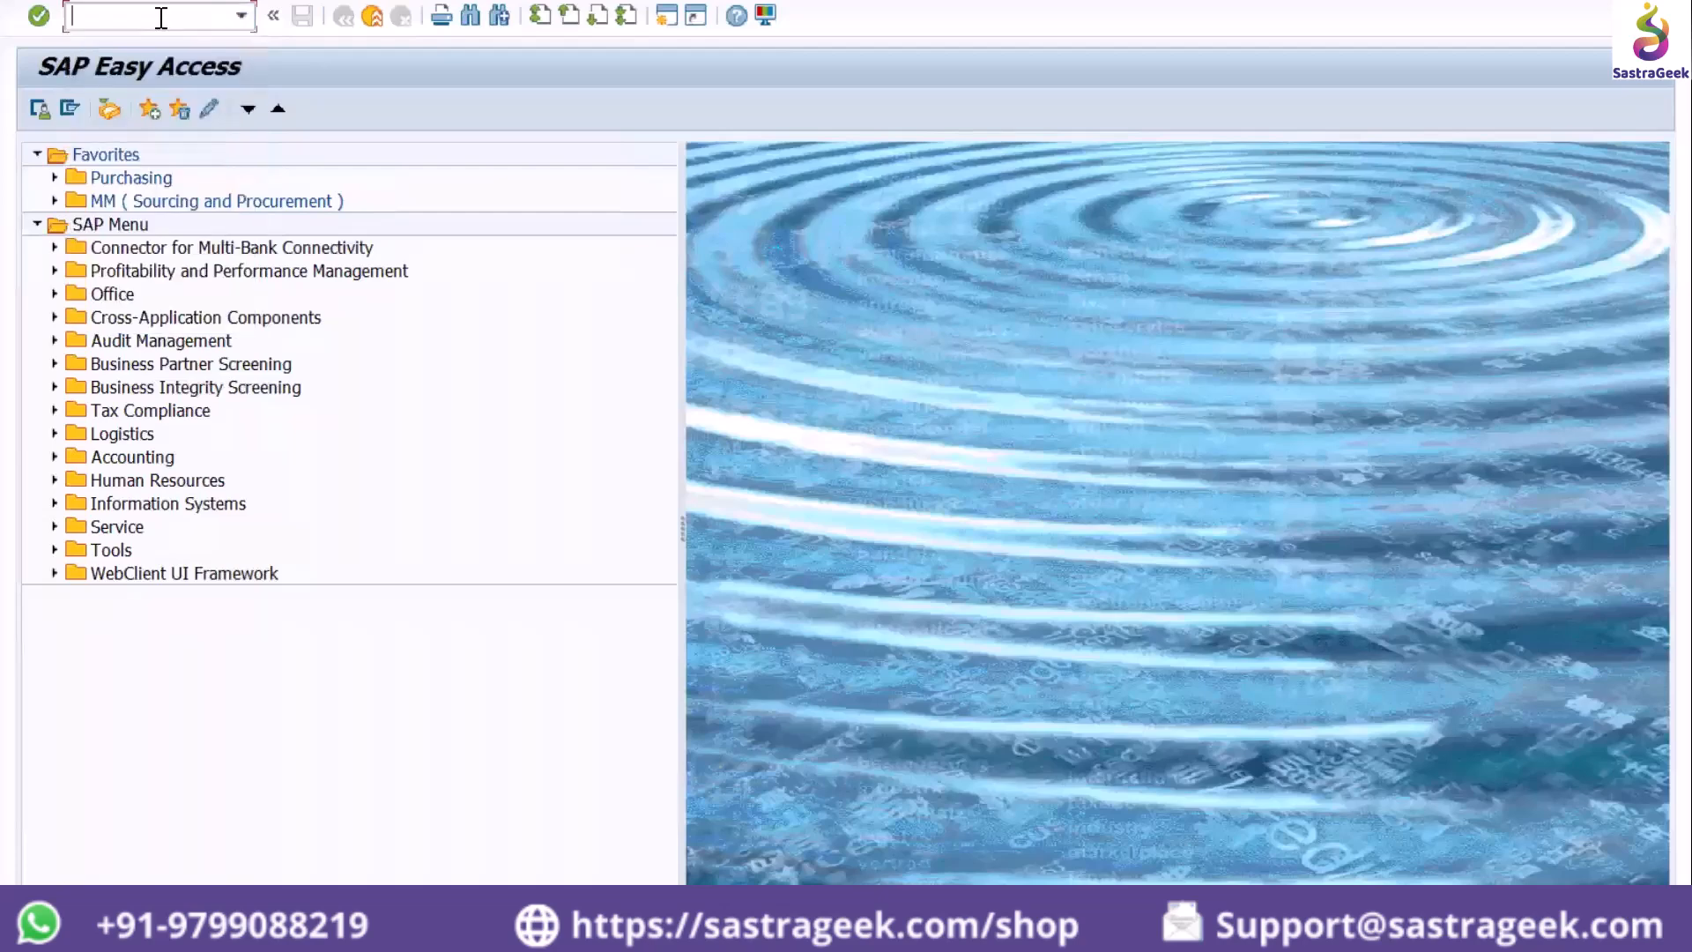
click(240, 16)
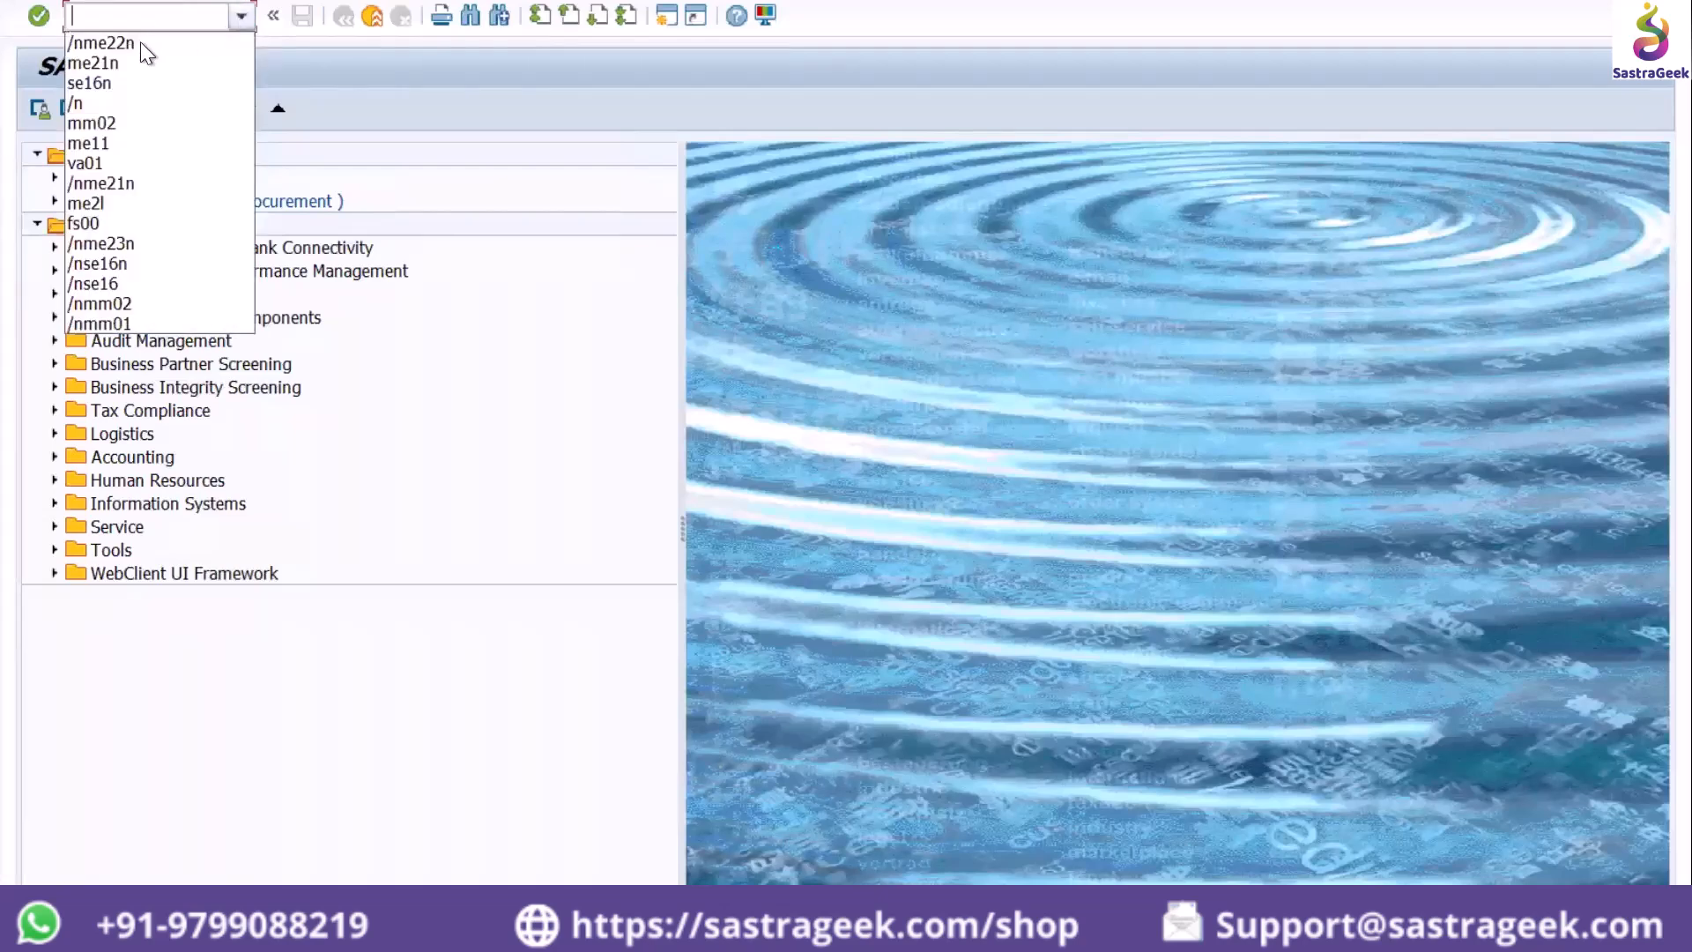
click(144, 8)
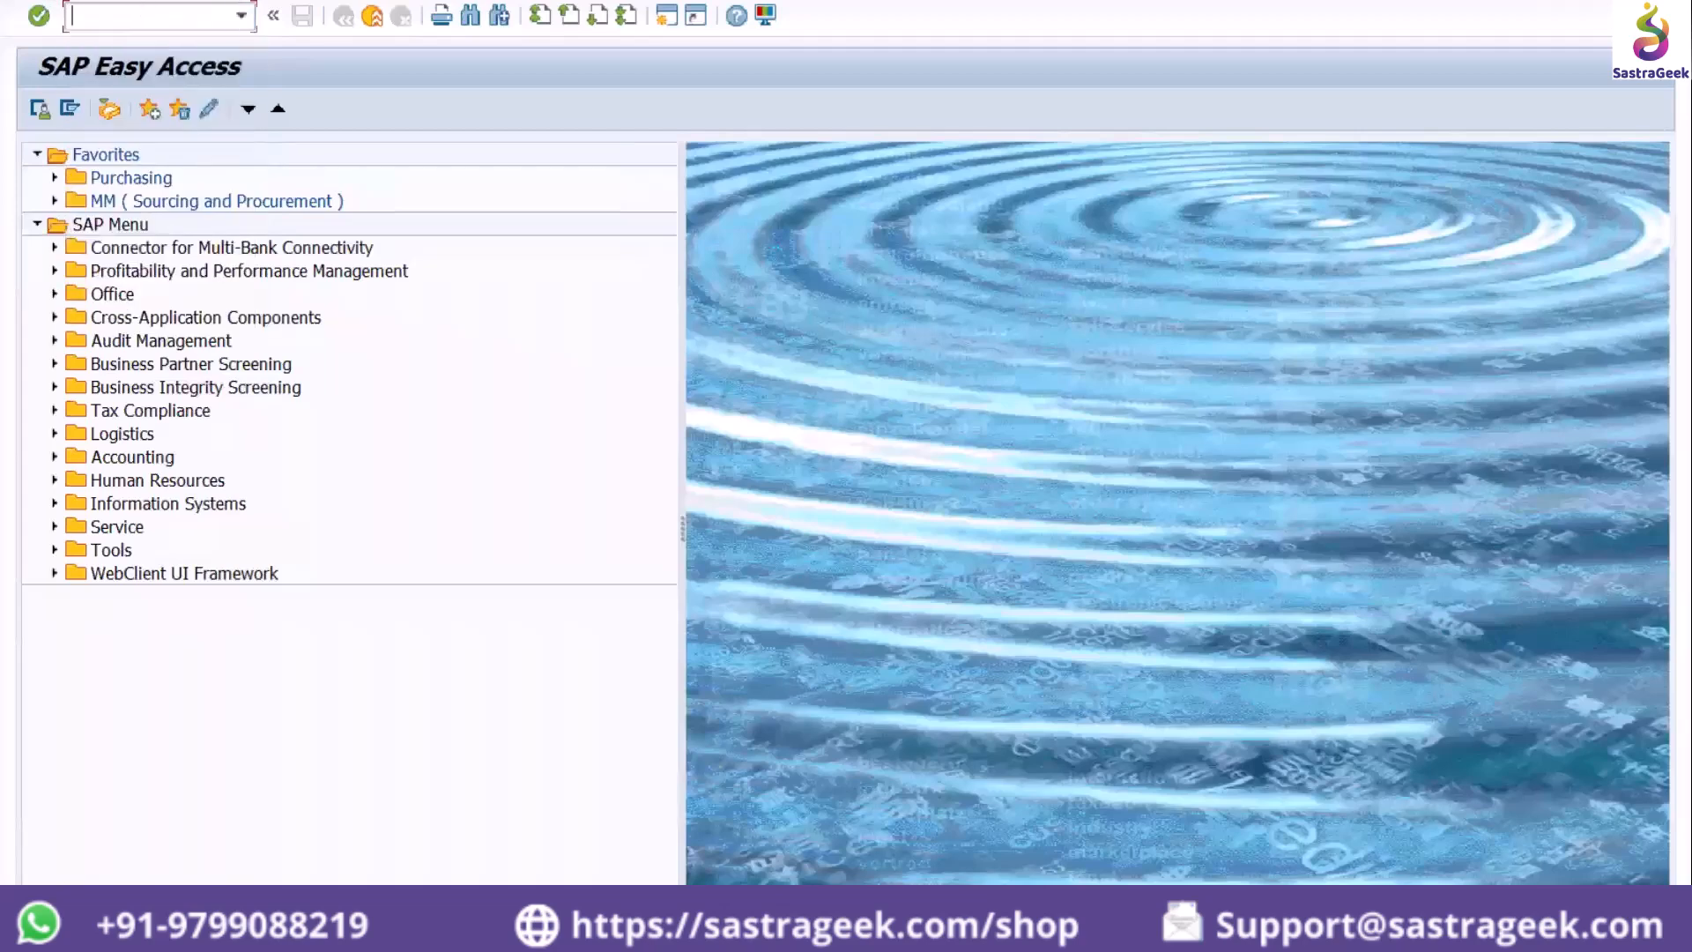
key(alt+space)
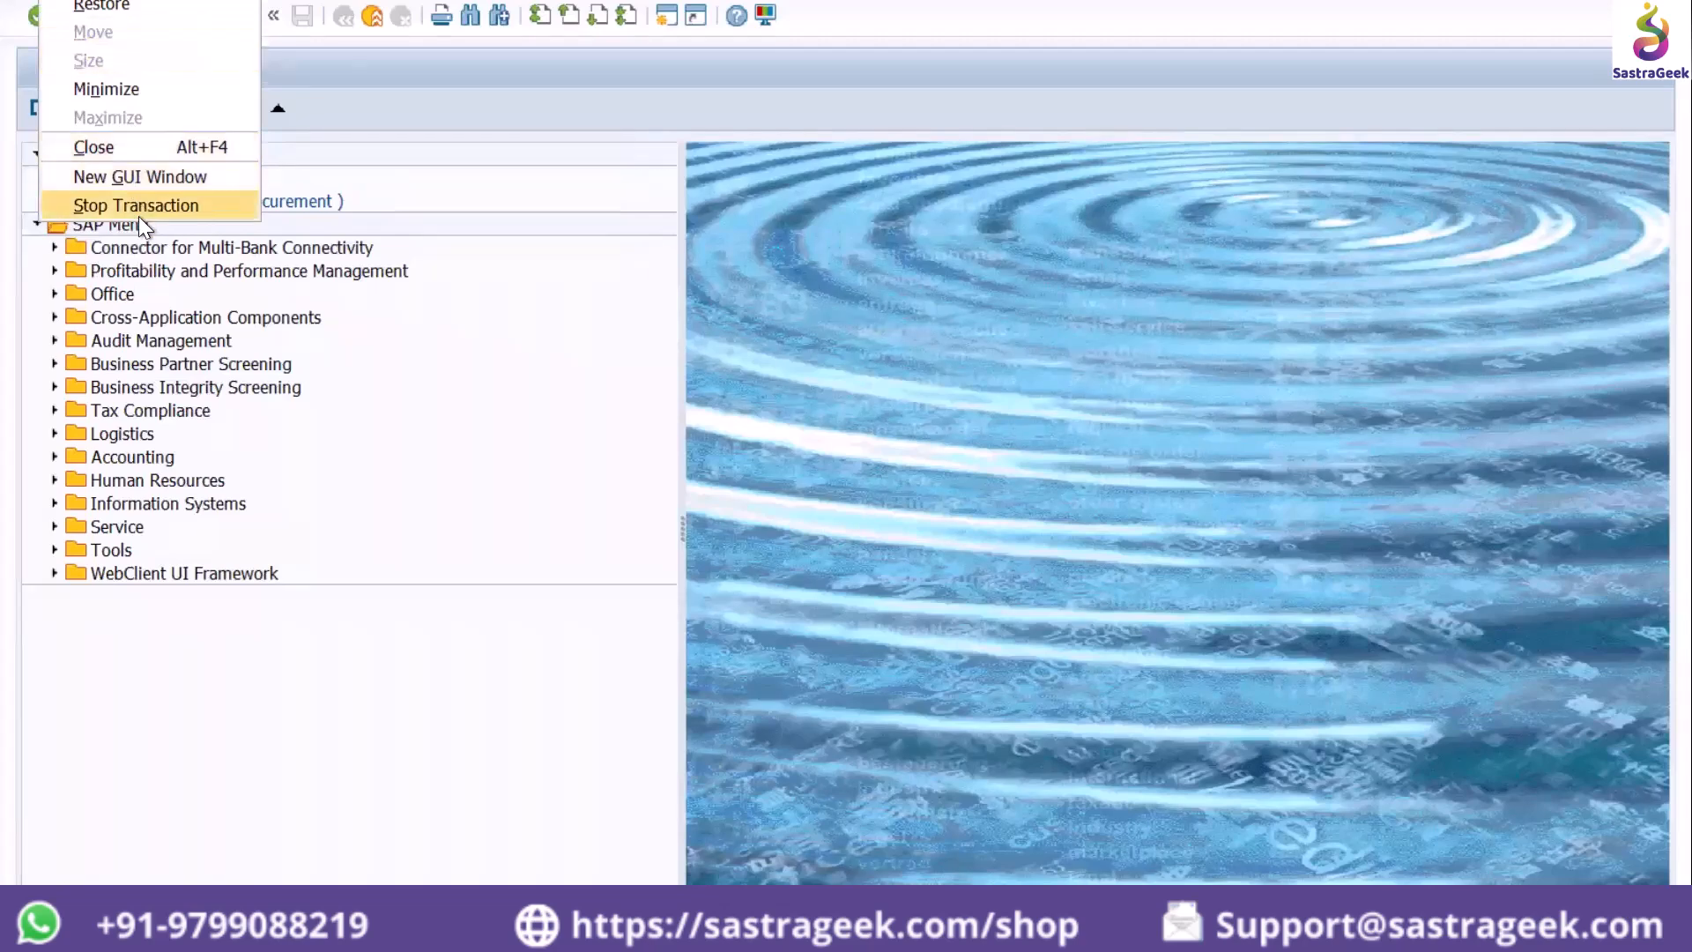
click(737, 146)
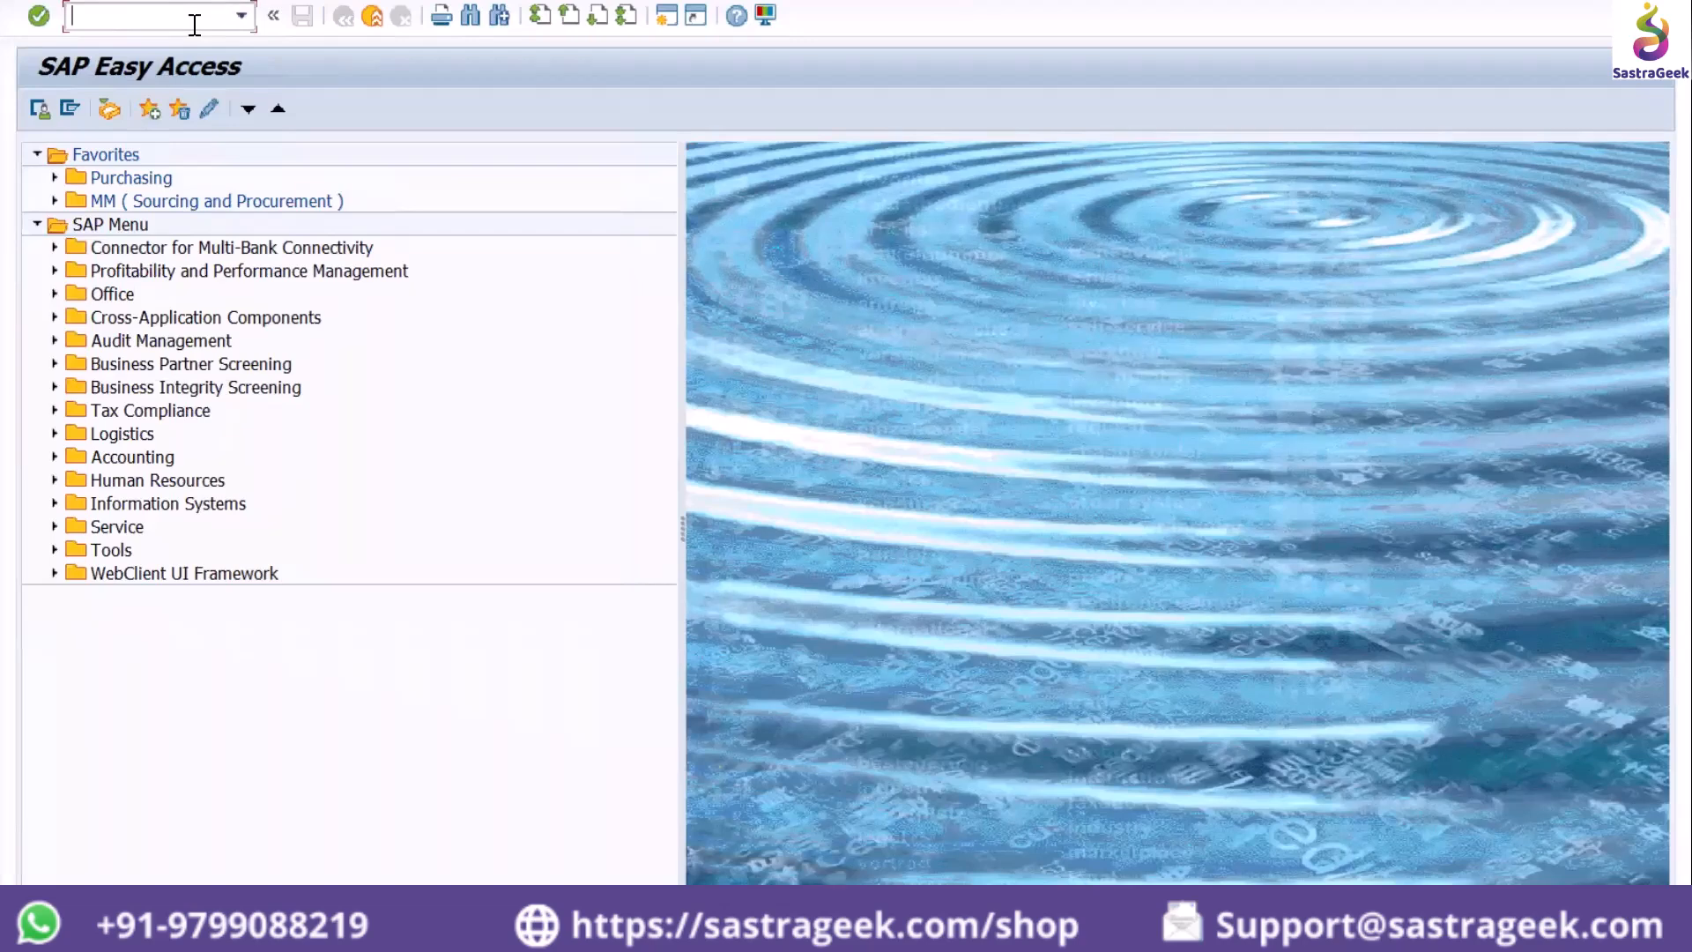
Start transaction me2l for purchasing documents per supplier and enter 12.03.2024 as the document date
text(me2l)
key(Return)
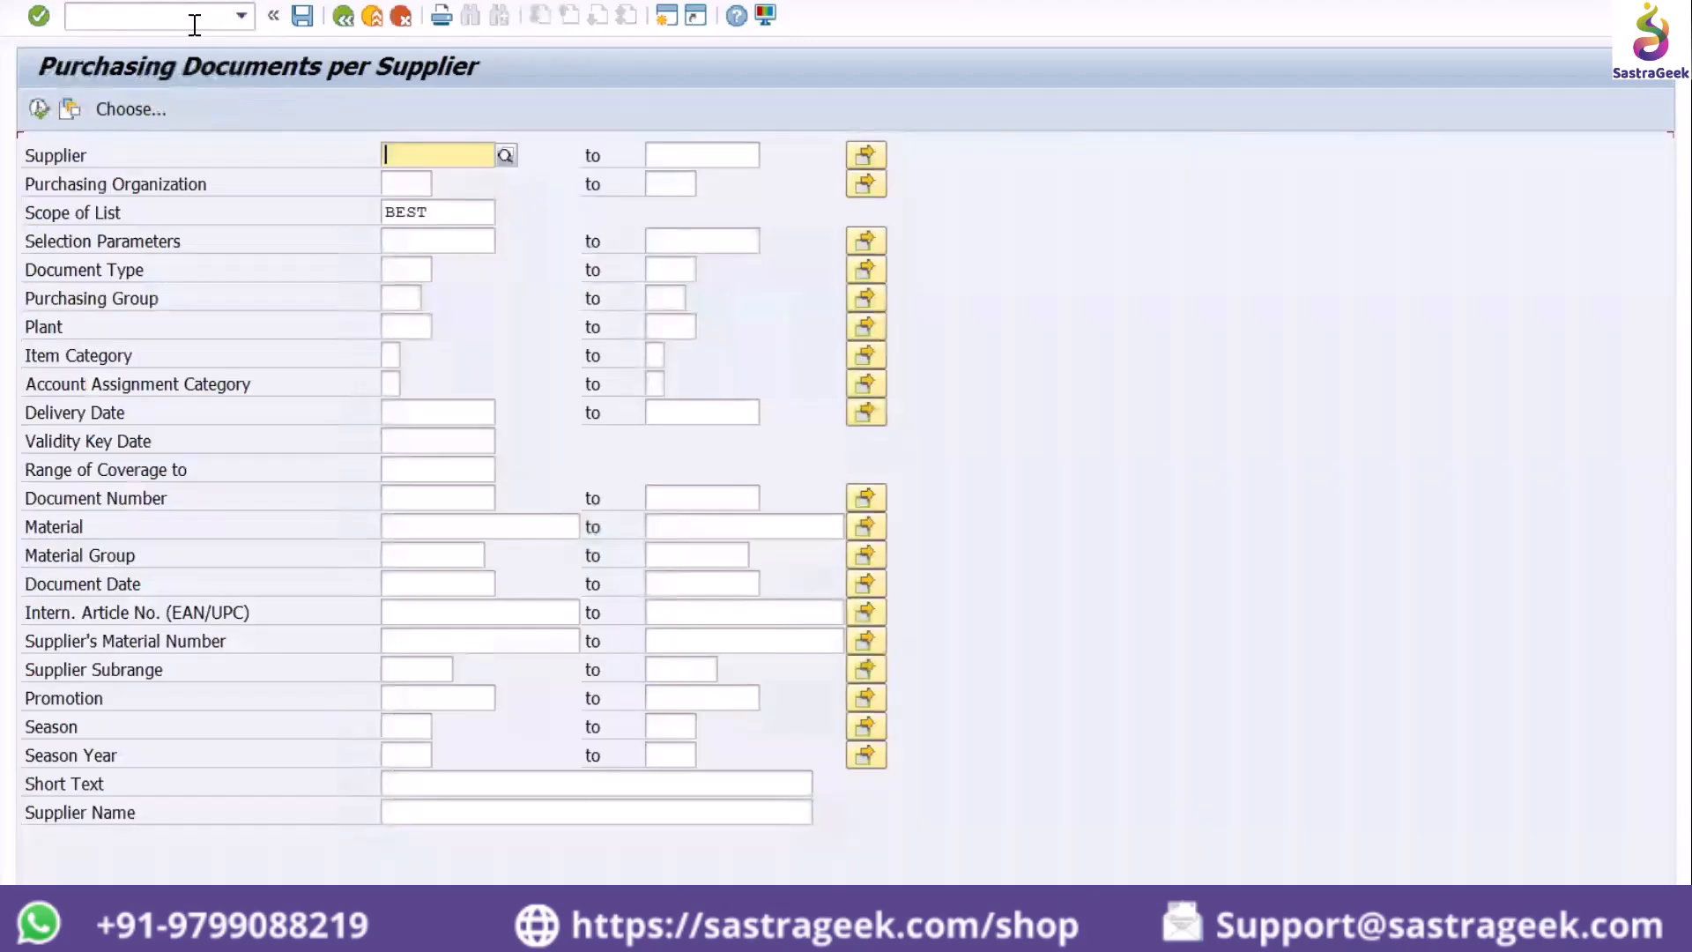
click(426, 584)
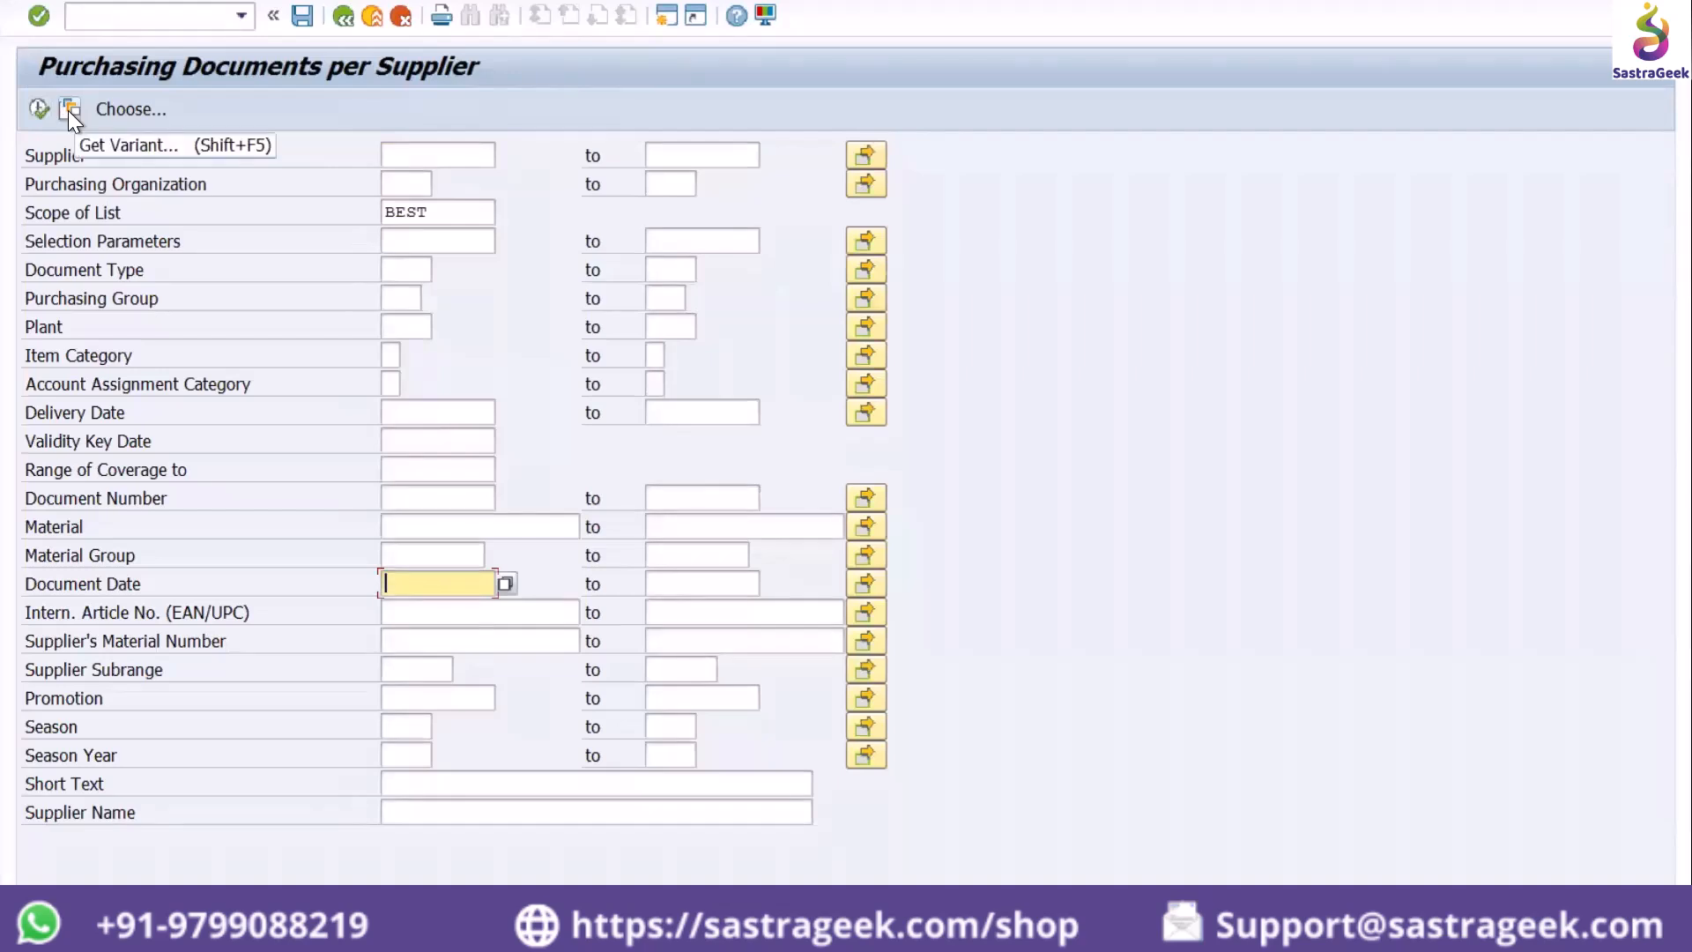
text(12)
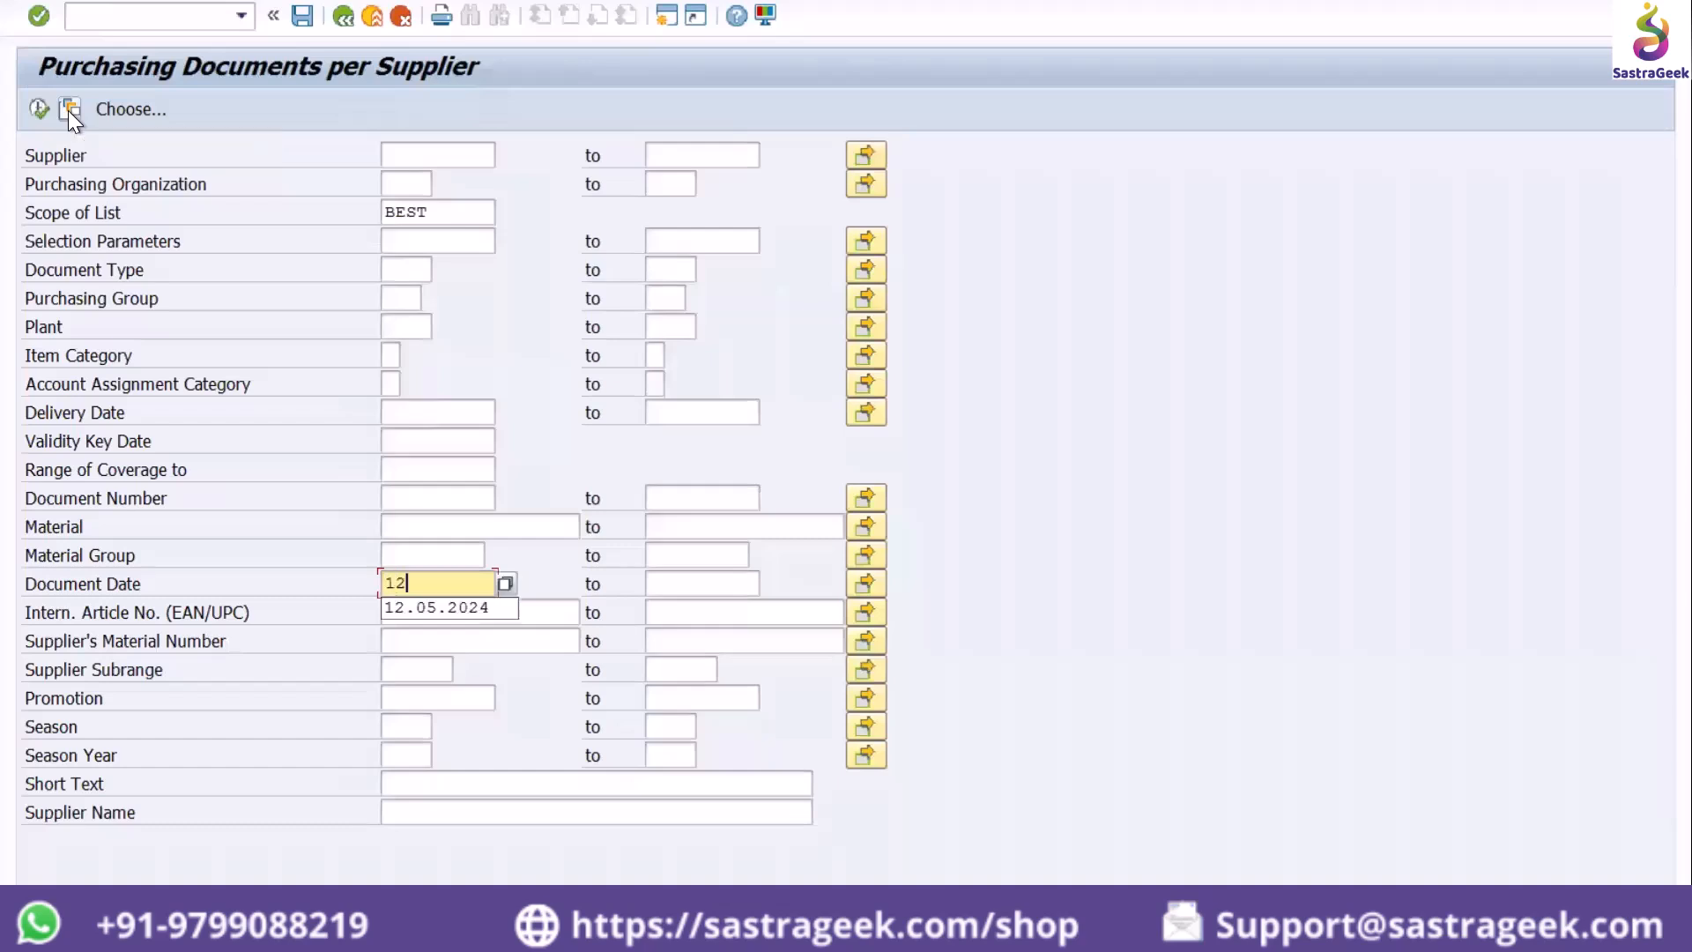
text(.03)
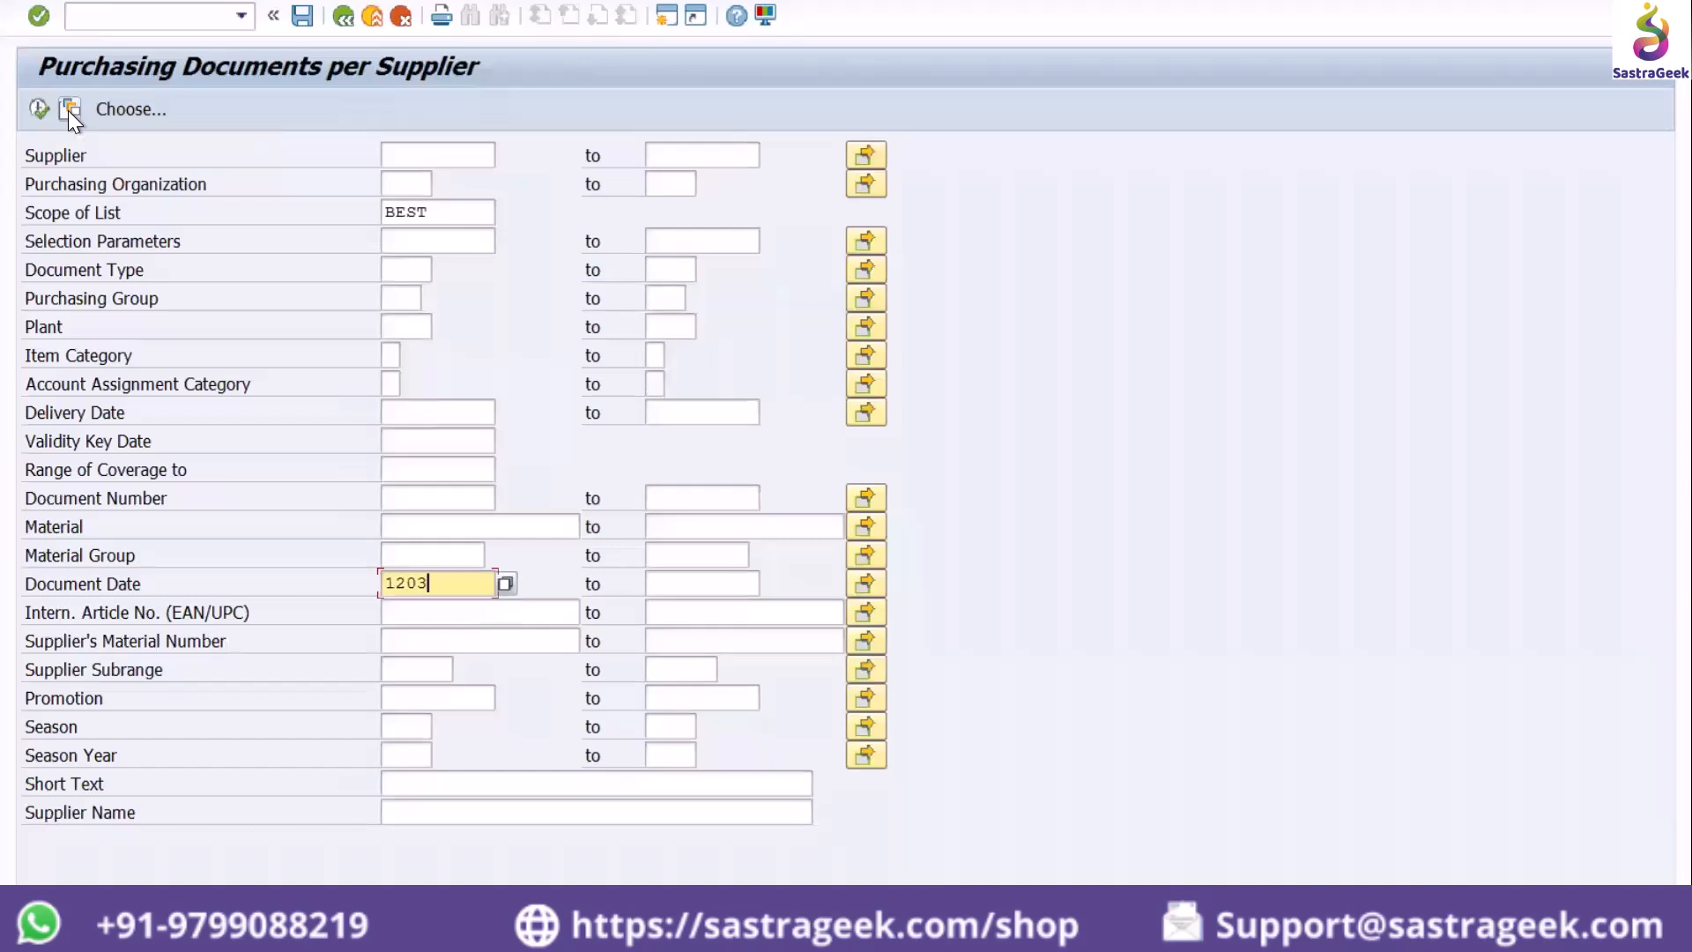
text(.2024)
key(Return)
Clear the starting document date and enter 12.03.2024 again
key(ctrl+a)
key(Delete)
text(120320)
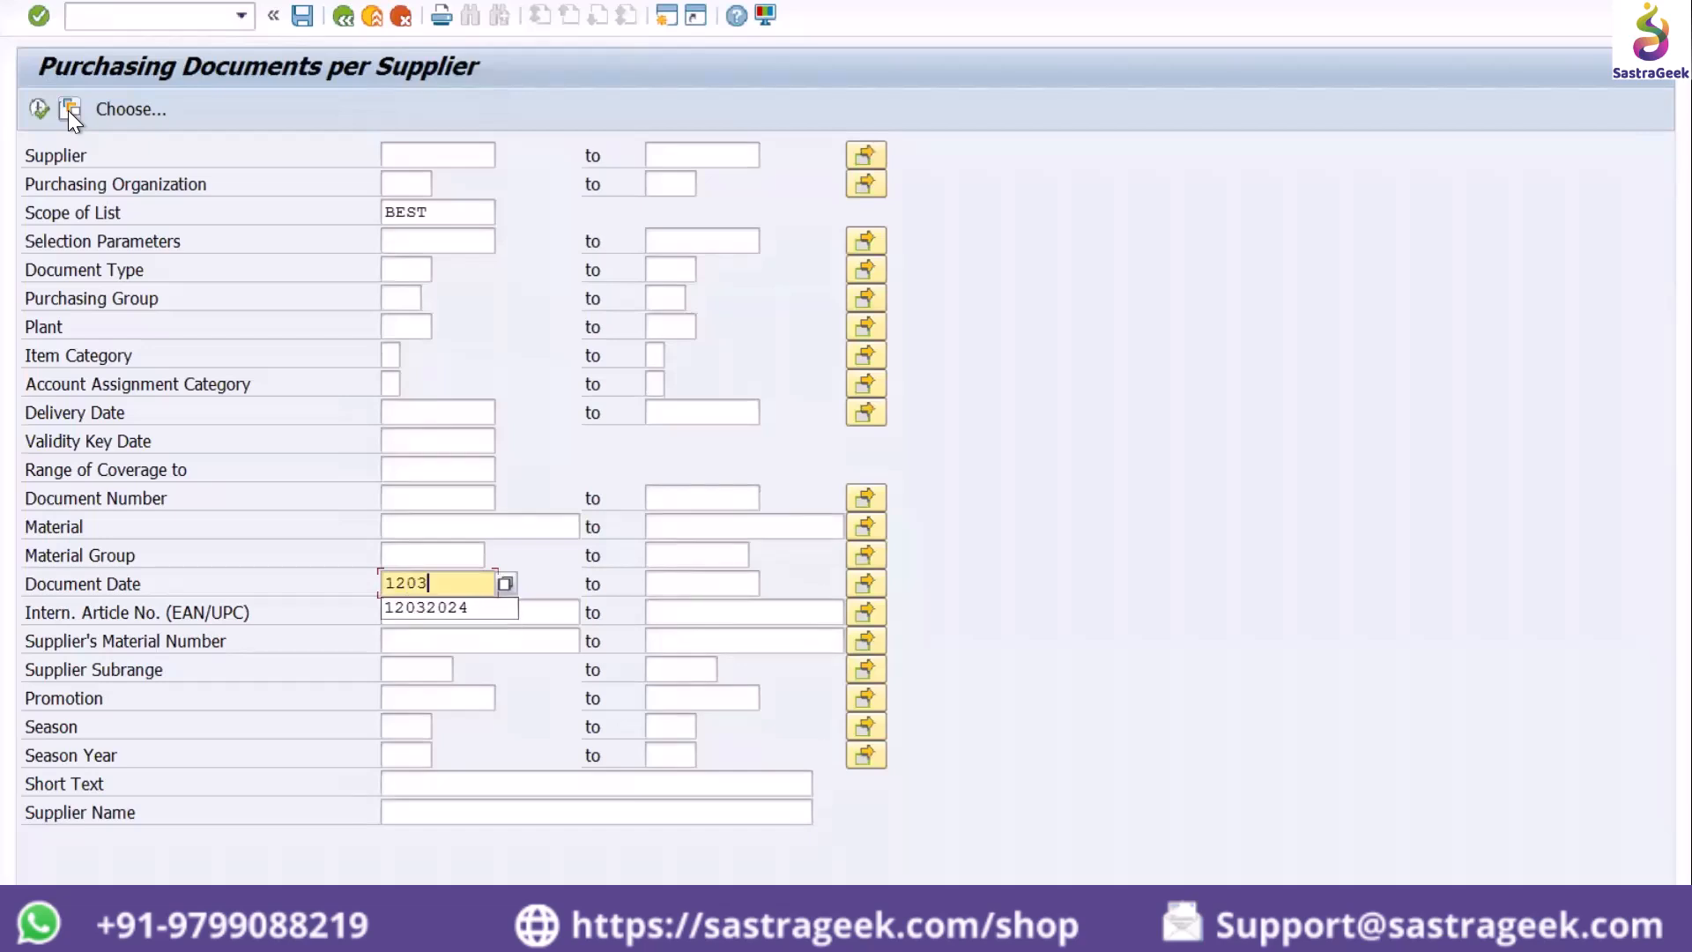
text(1)
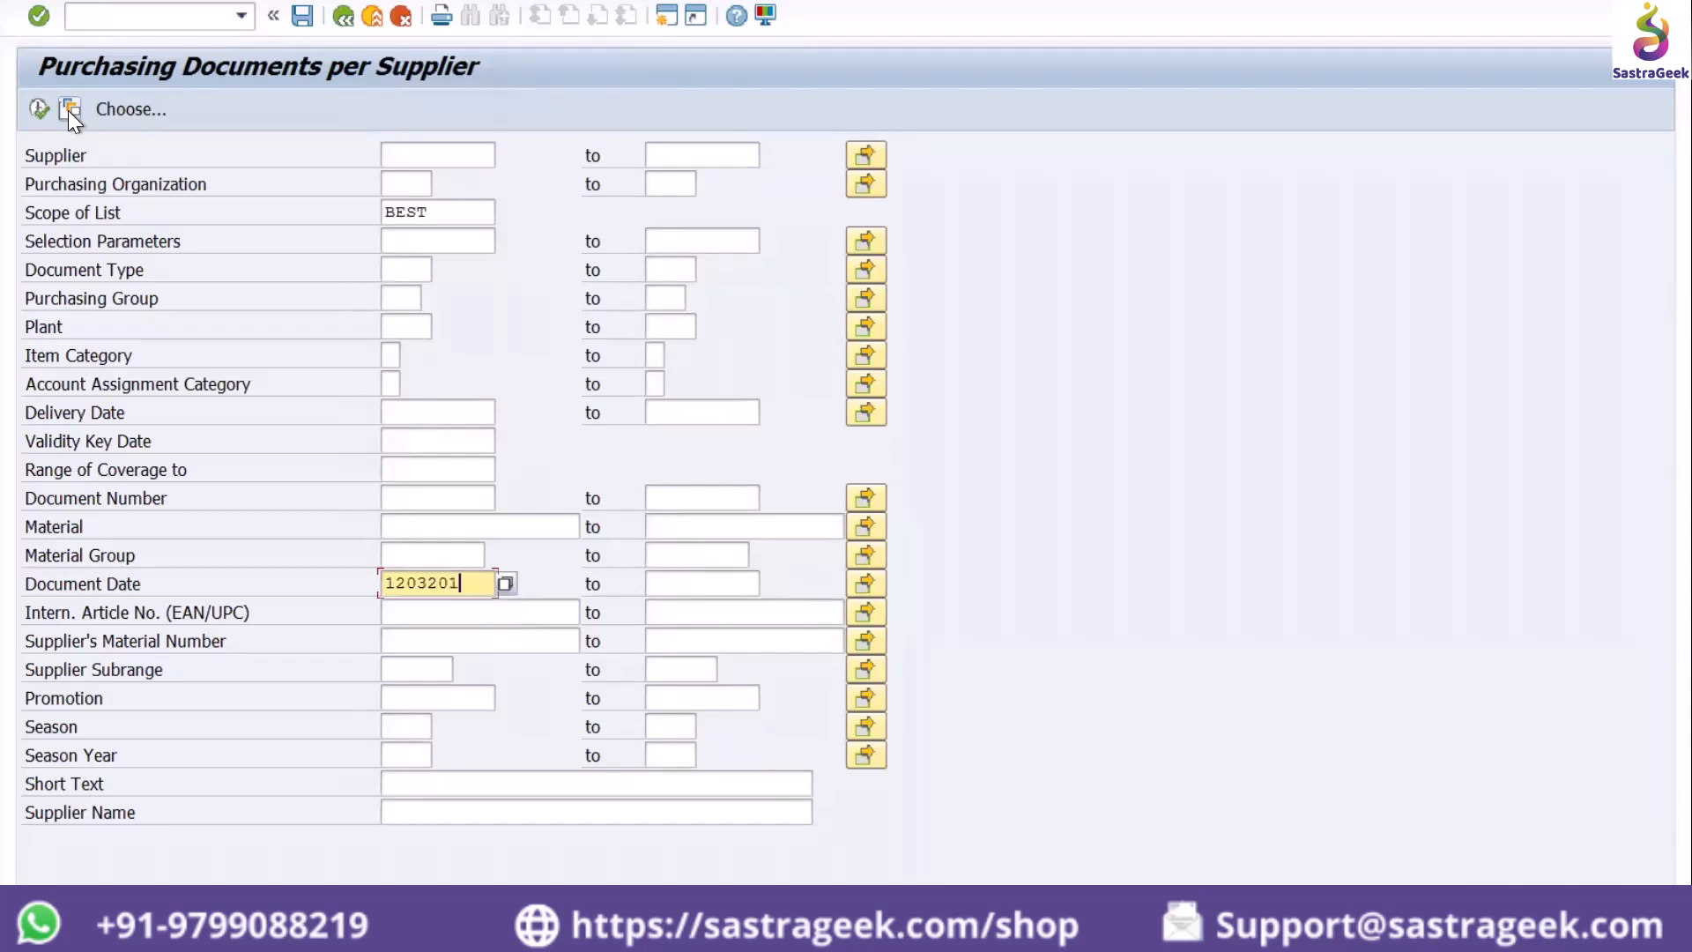
text(4)
key(Return)
click(459, 153)
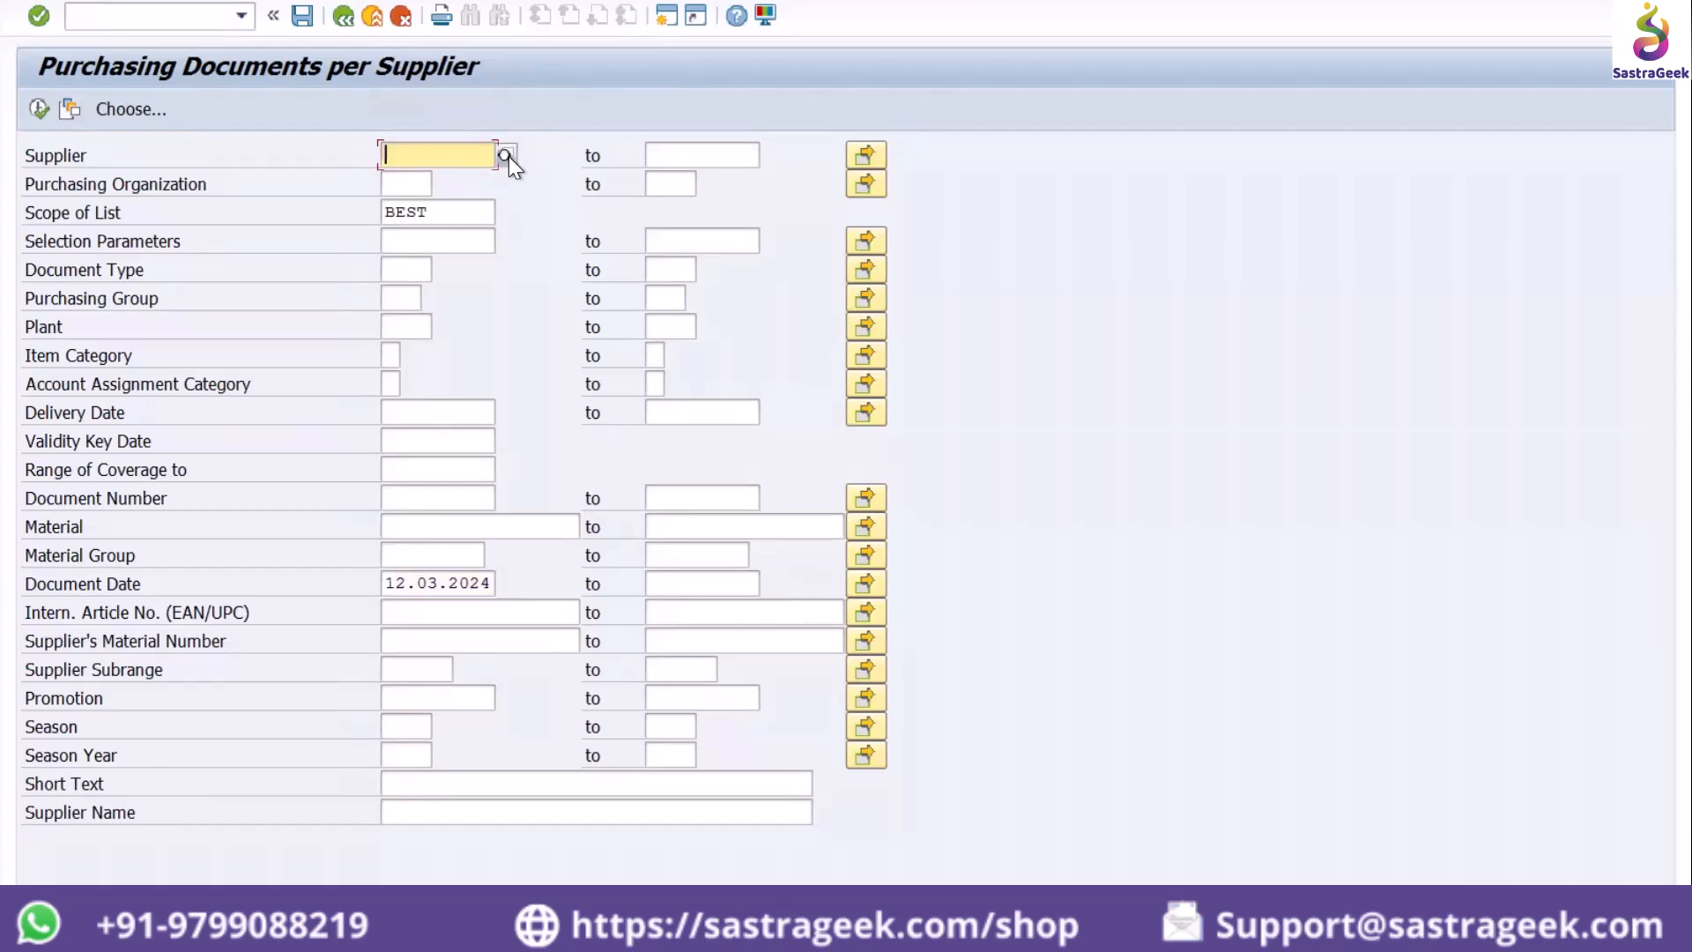
click(876, 156)
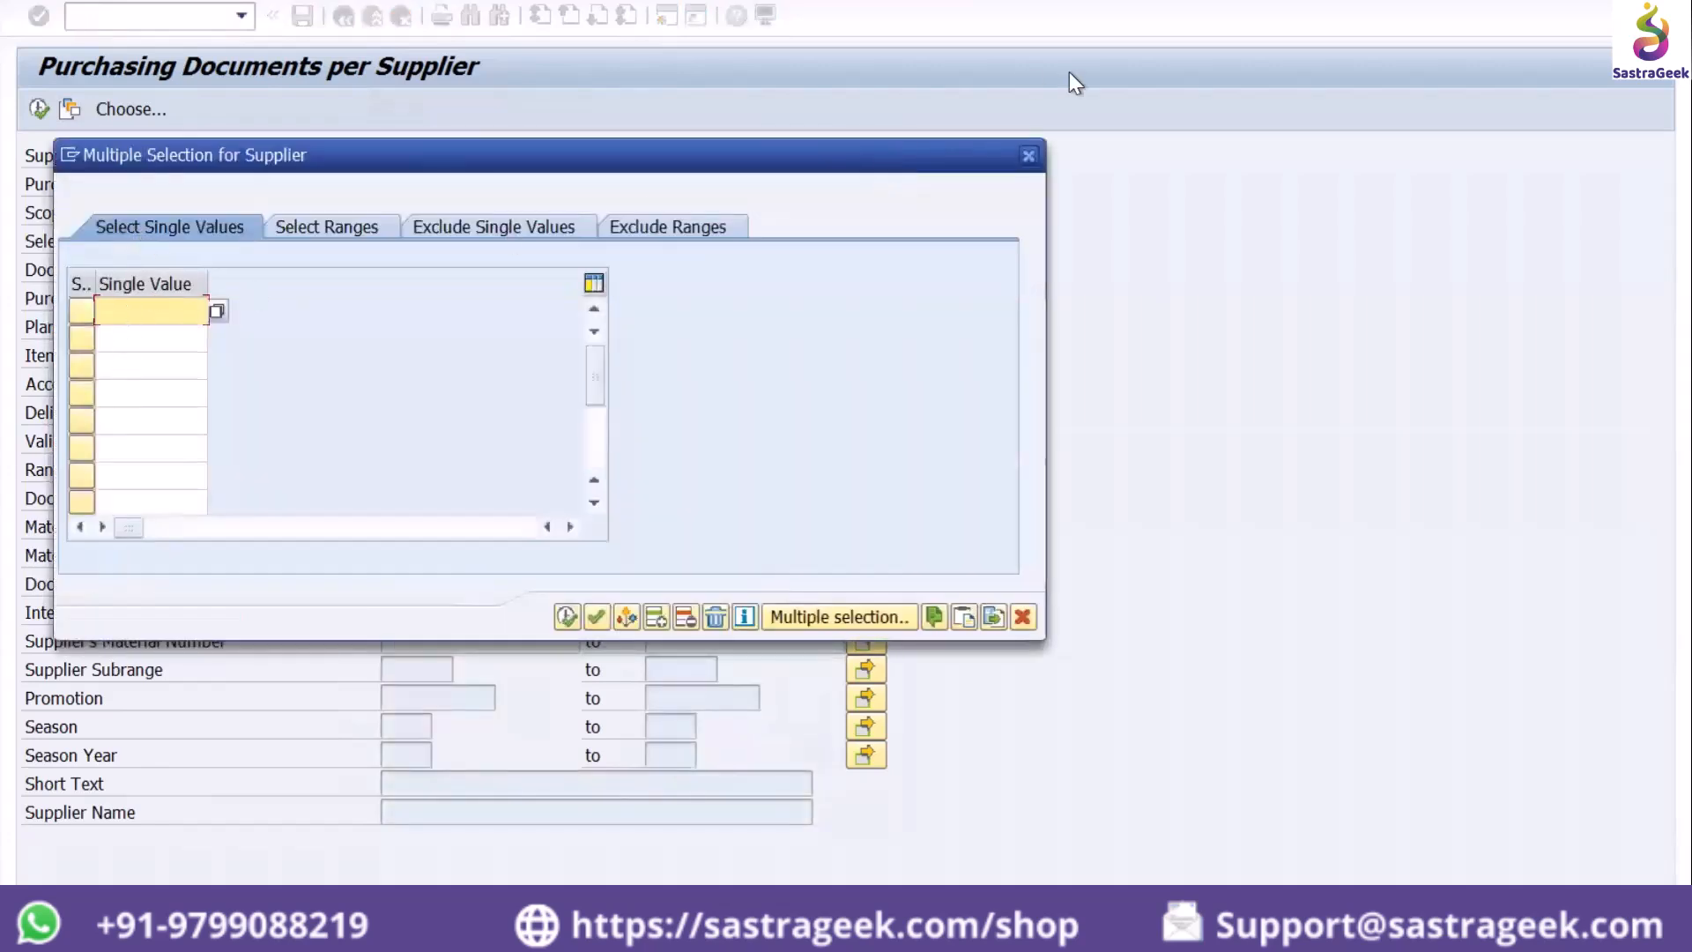
click(1028, 155)
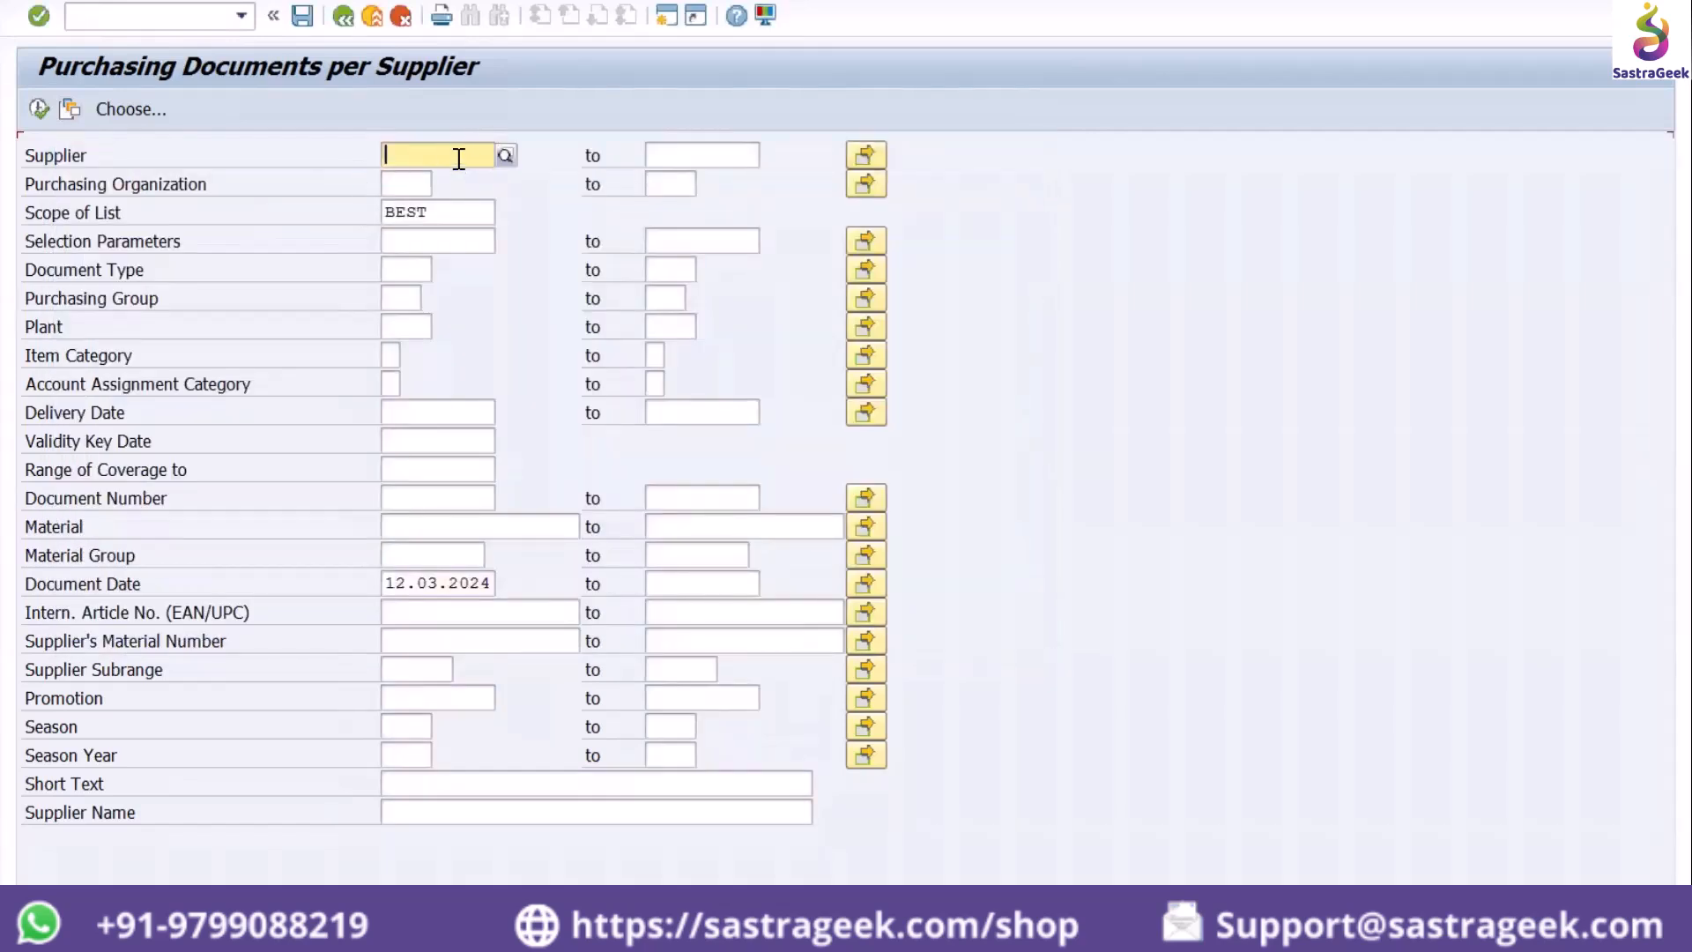
Add the patterns NP* and VN* as single values in the multiple selection for Supplier and apply the selection
click(866, 155)
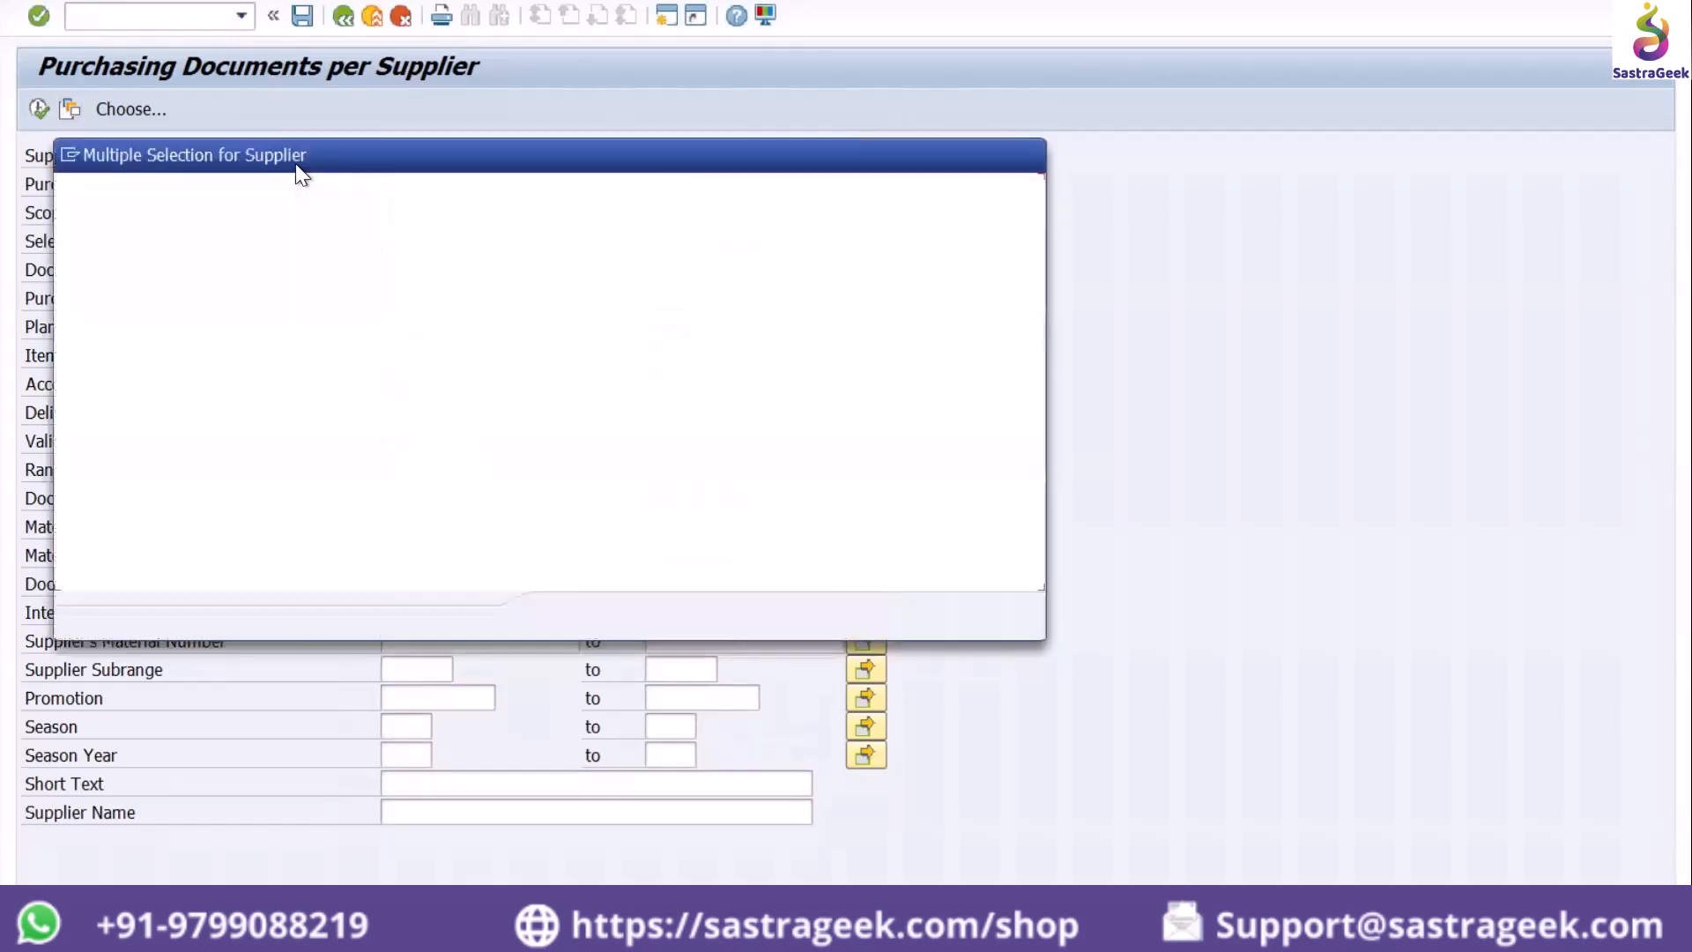
text(NP)
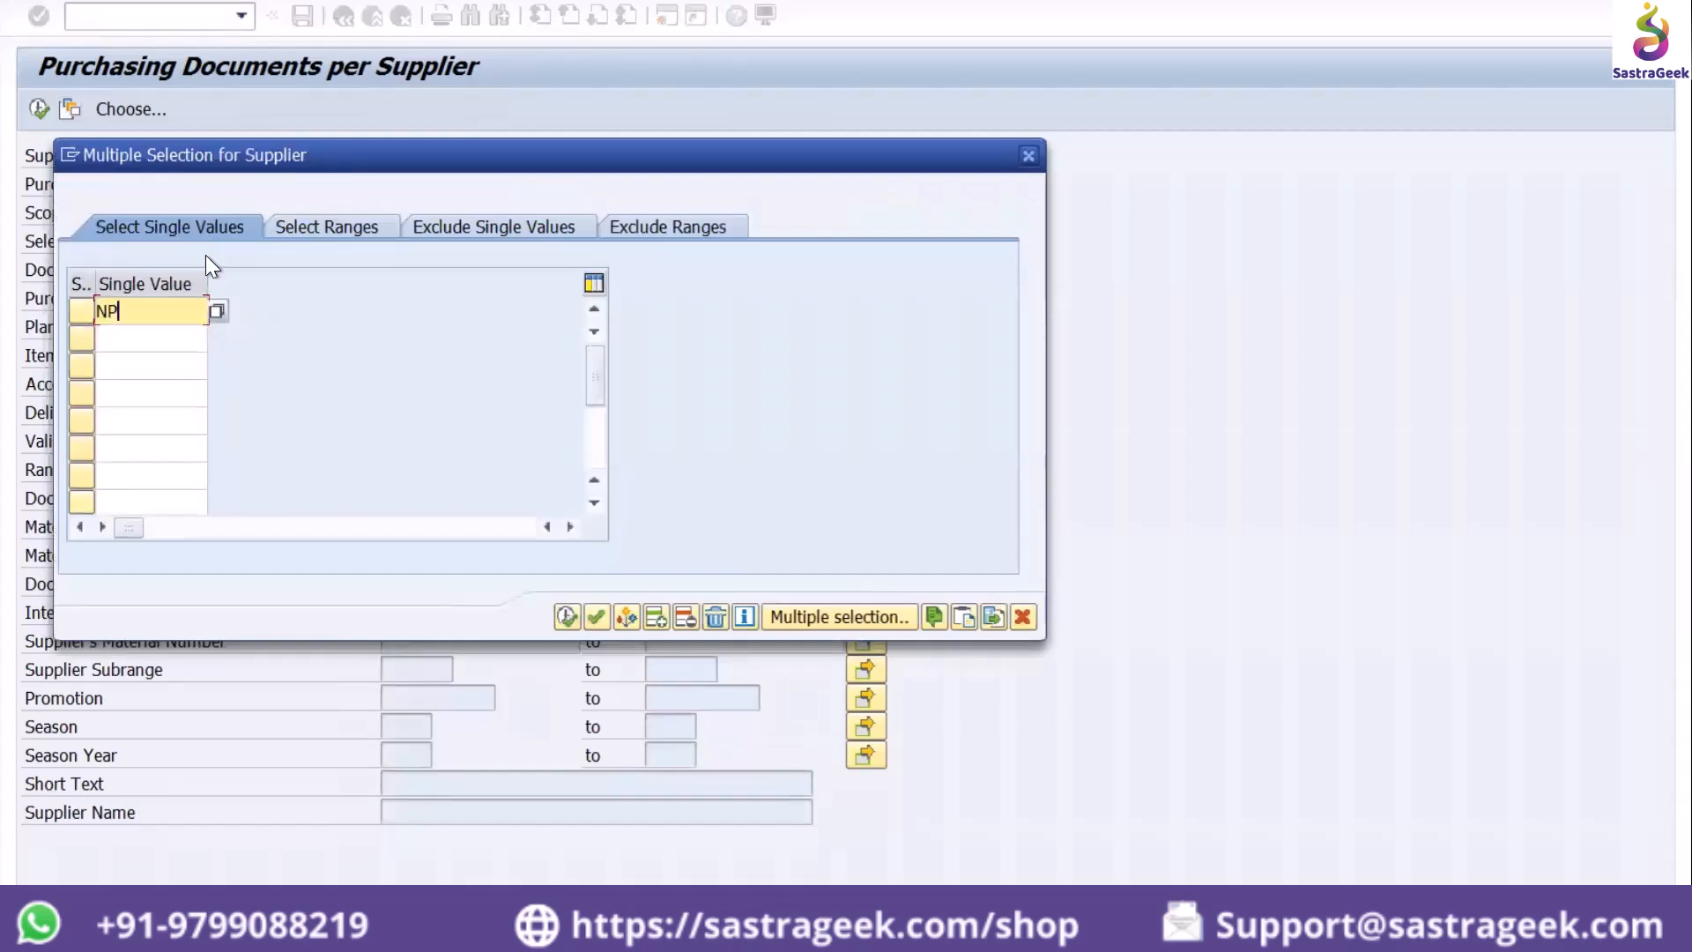
text(*)
key(Return)
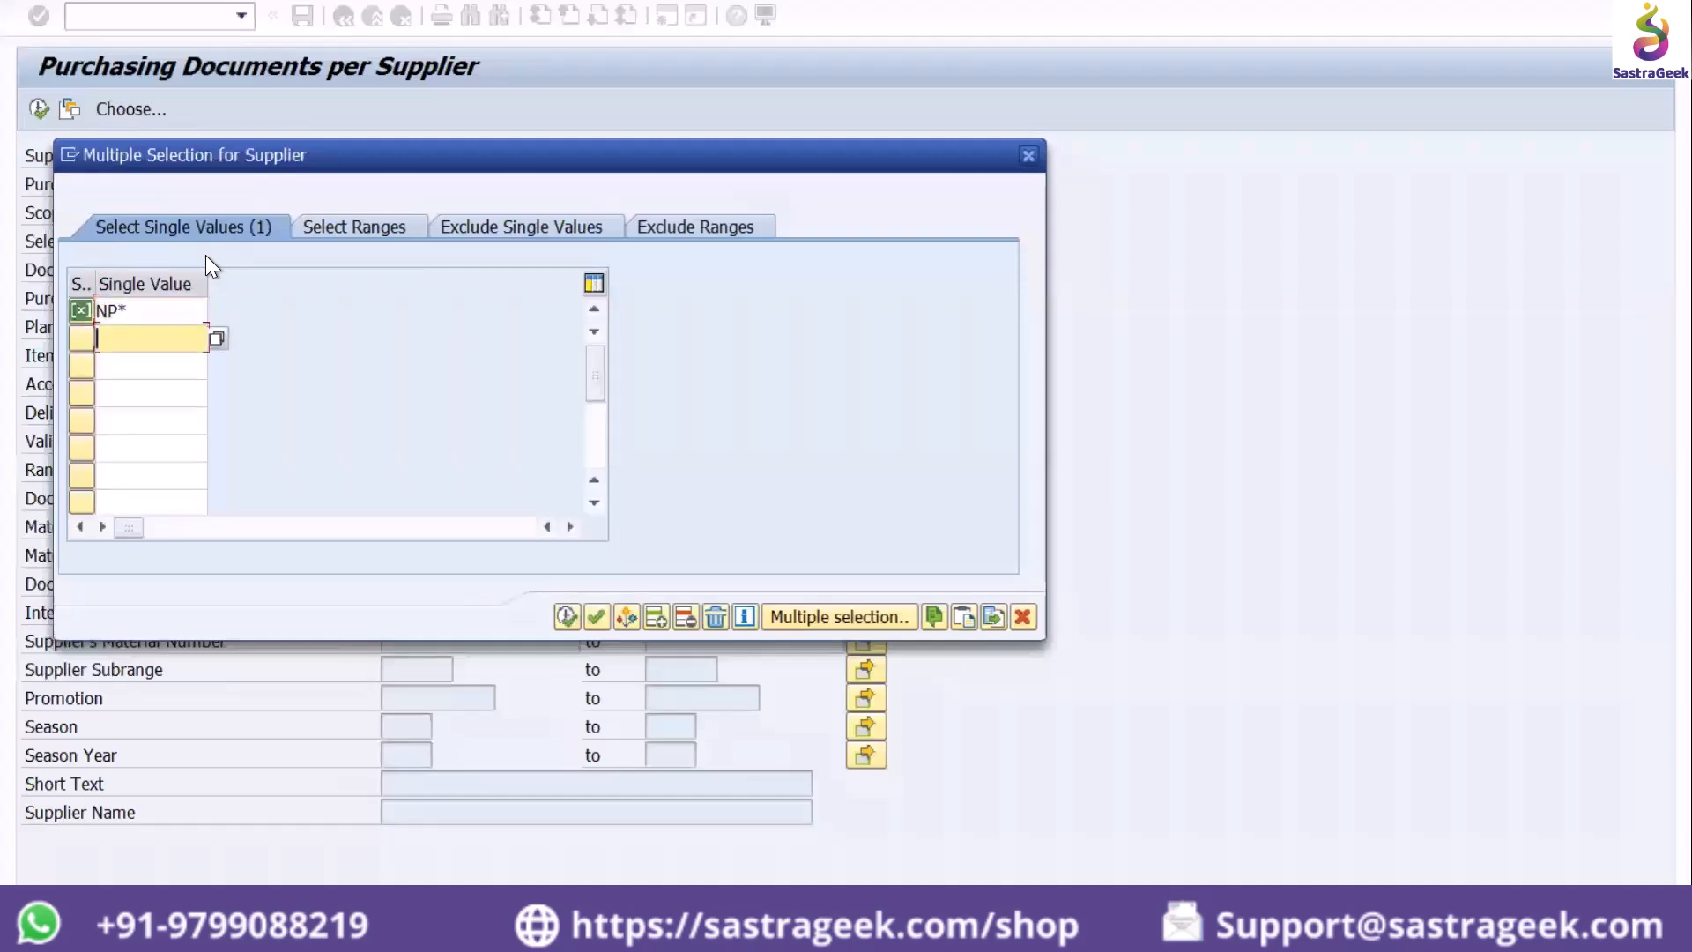
text(VN*)
key(Return)
click(567, 616)
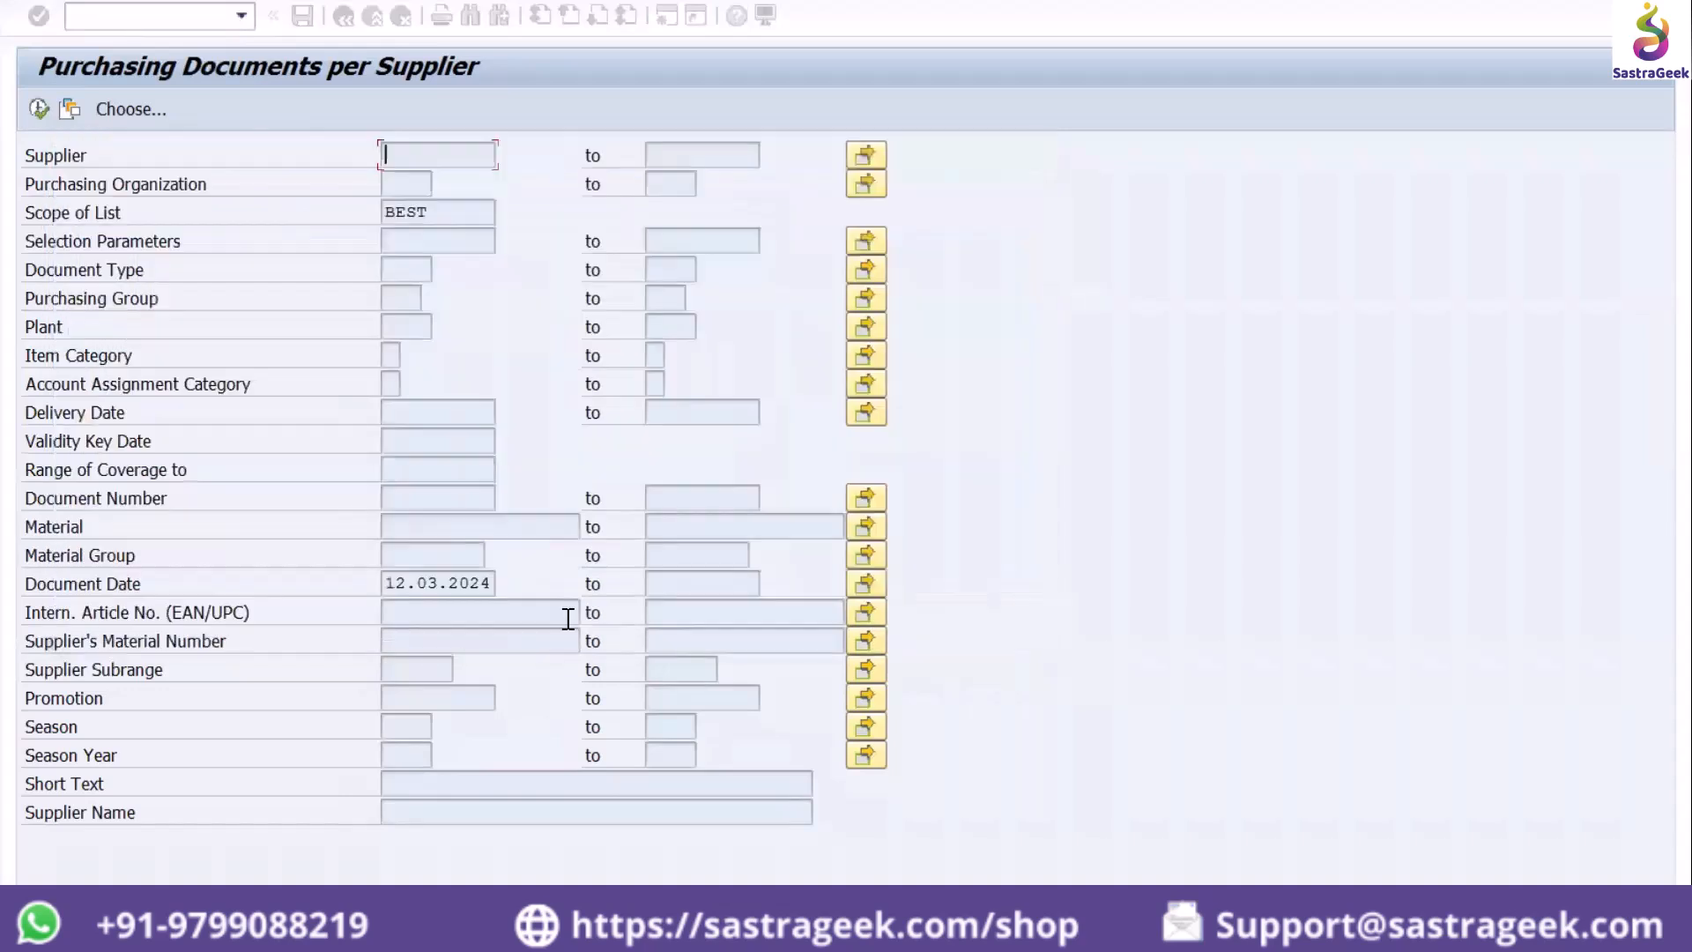
Clear the document date and run the purchasing documents report for the selected suppliers
click(388, 584)
key(Delete)
key(Delete)
key(Delete)
key(Delete)
key(Delete)
key(Delete)
key(Delete)
key(Delete)
key(Delete)
key(Delete)
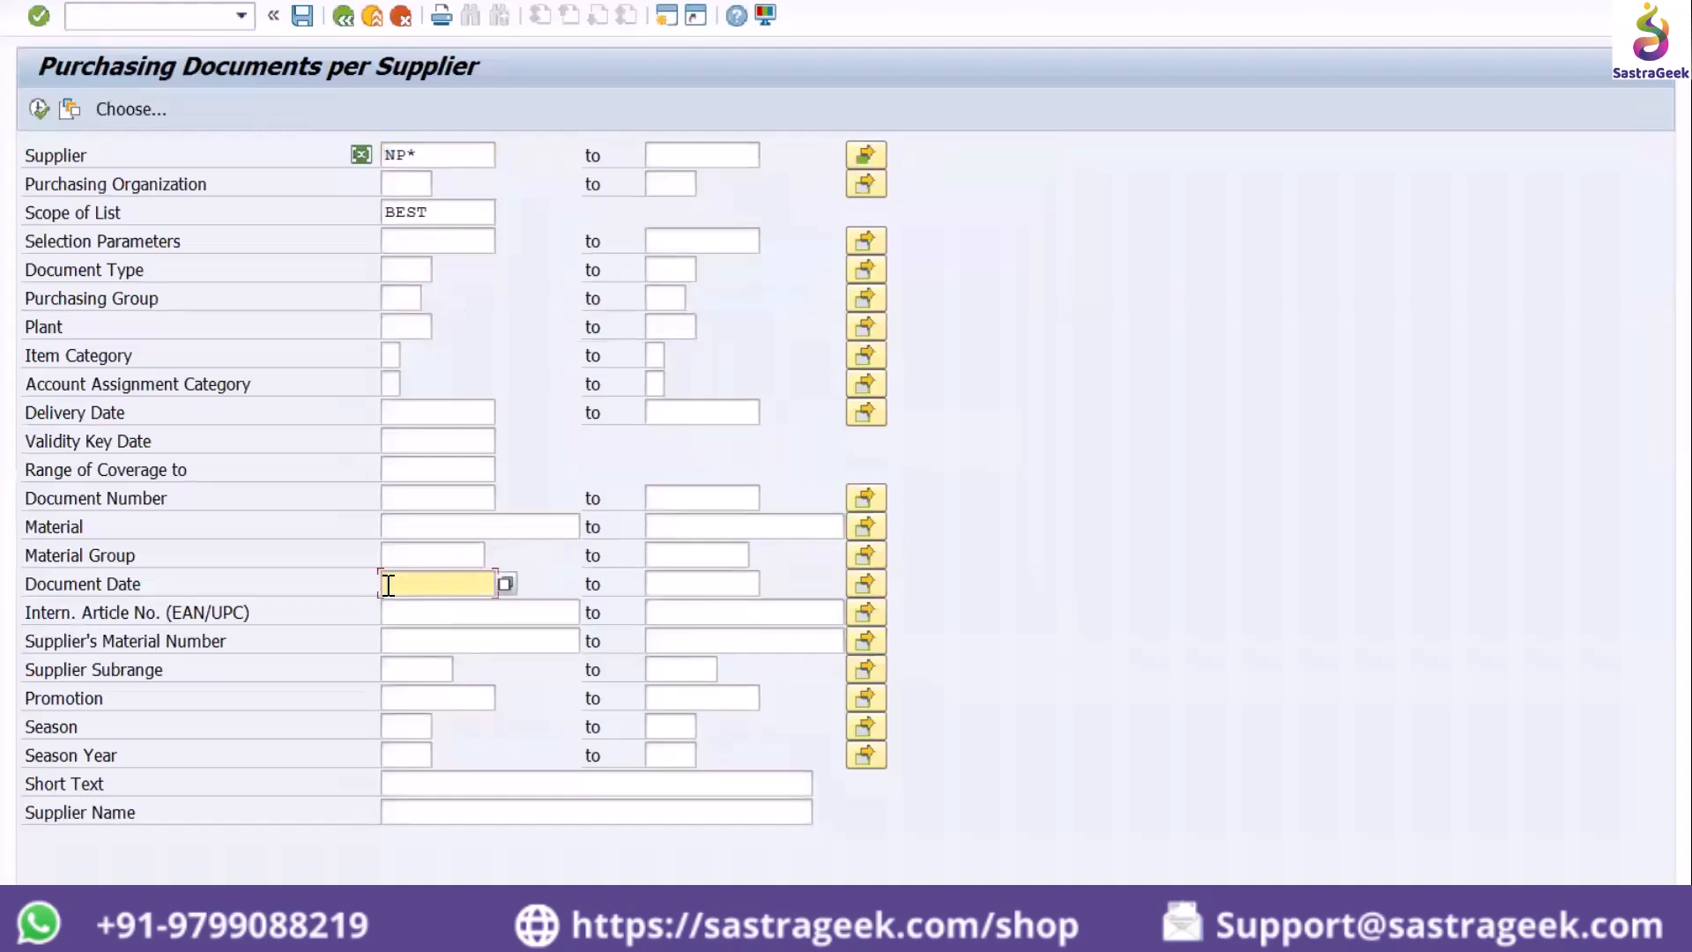
key(Up)
key(Up)
key(Up)
key(Up)
key(Up)
key(Up)
key(Up)
key(Up)
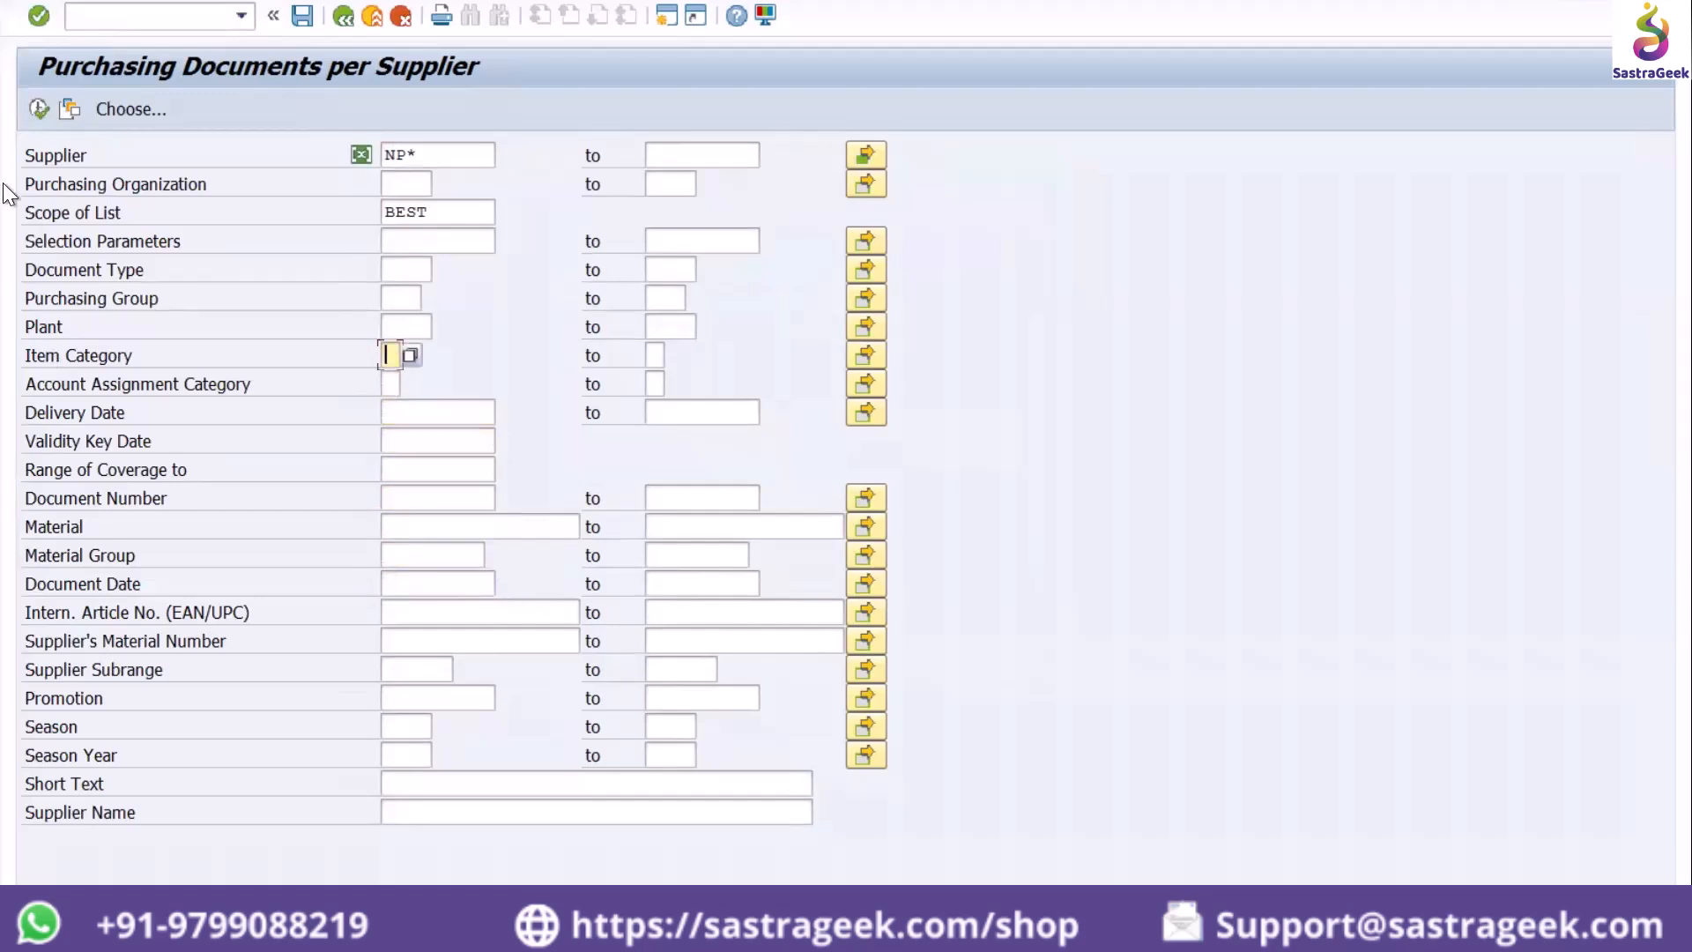
click(38, 108)
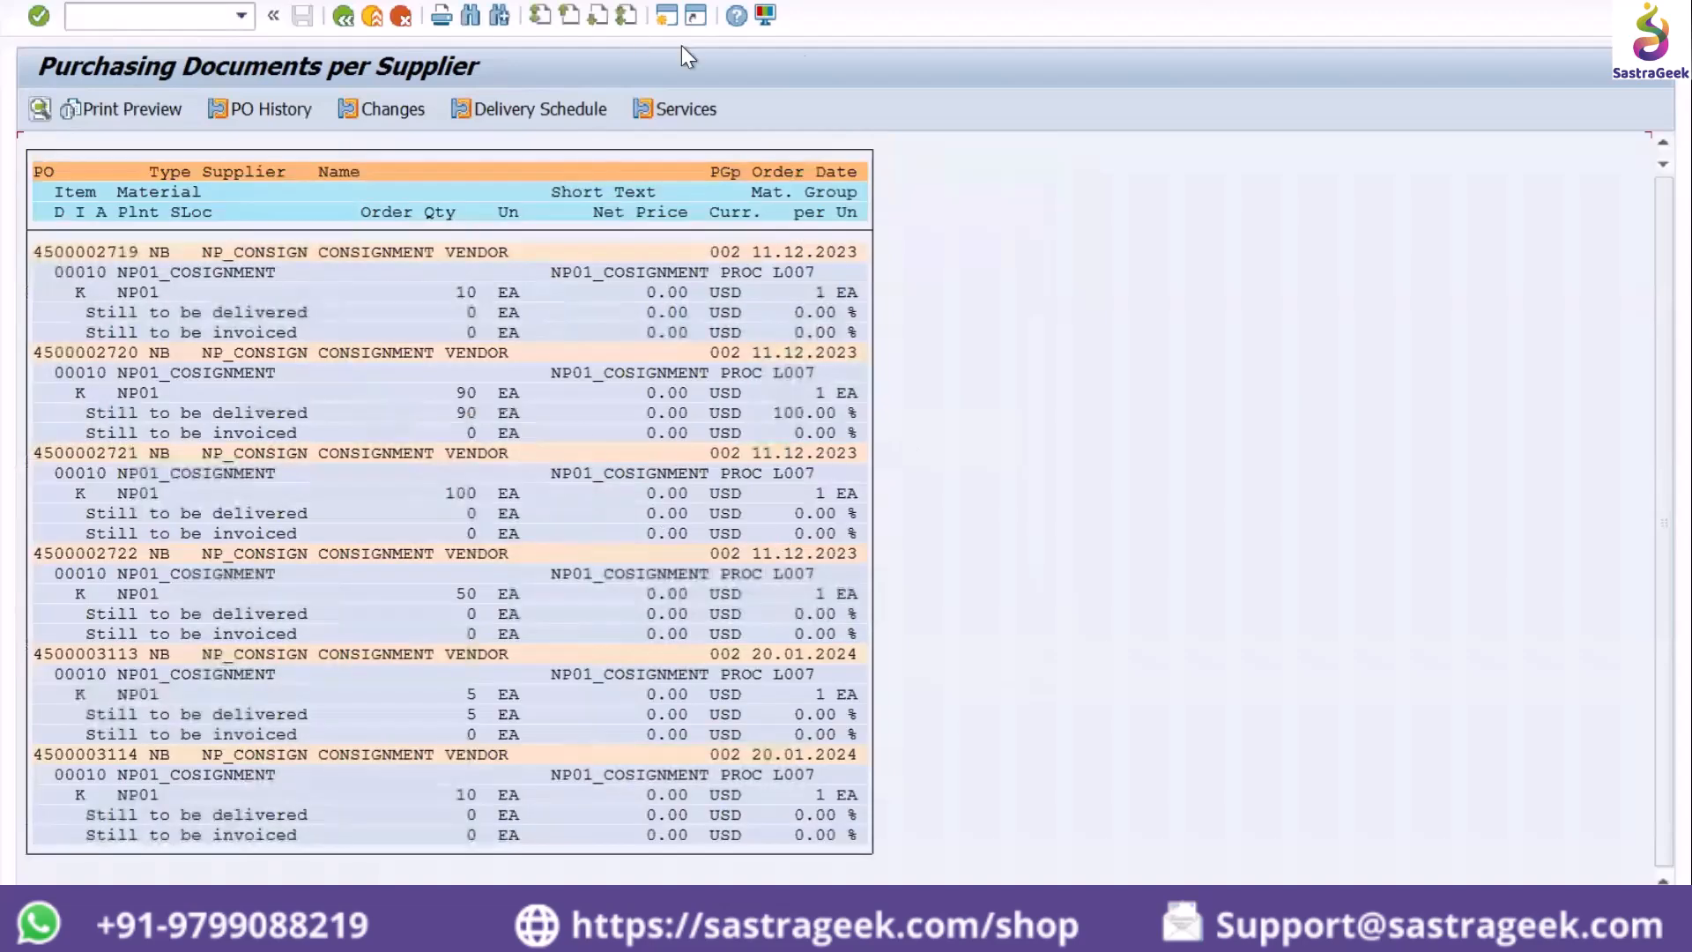
Return to the selection screen and delete NP* from the included single values for Supplier
click(343, 18)
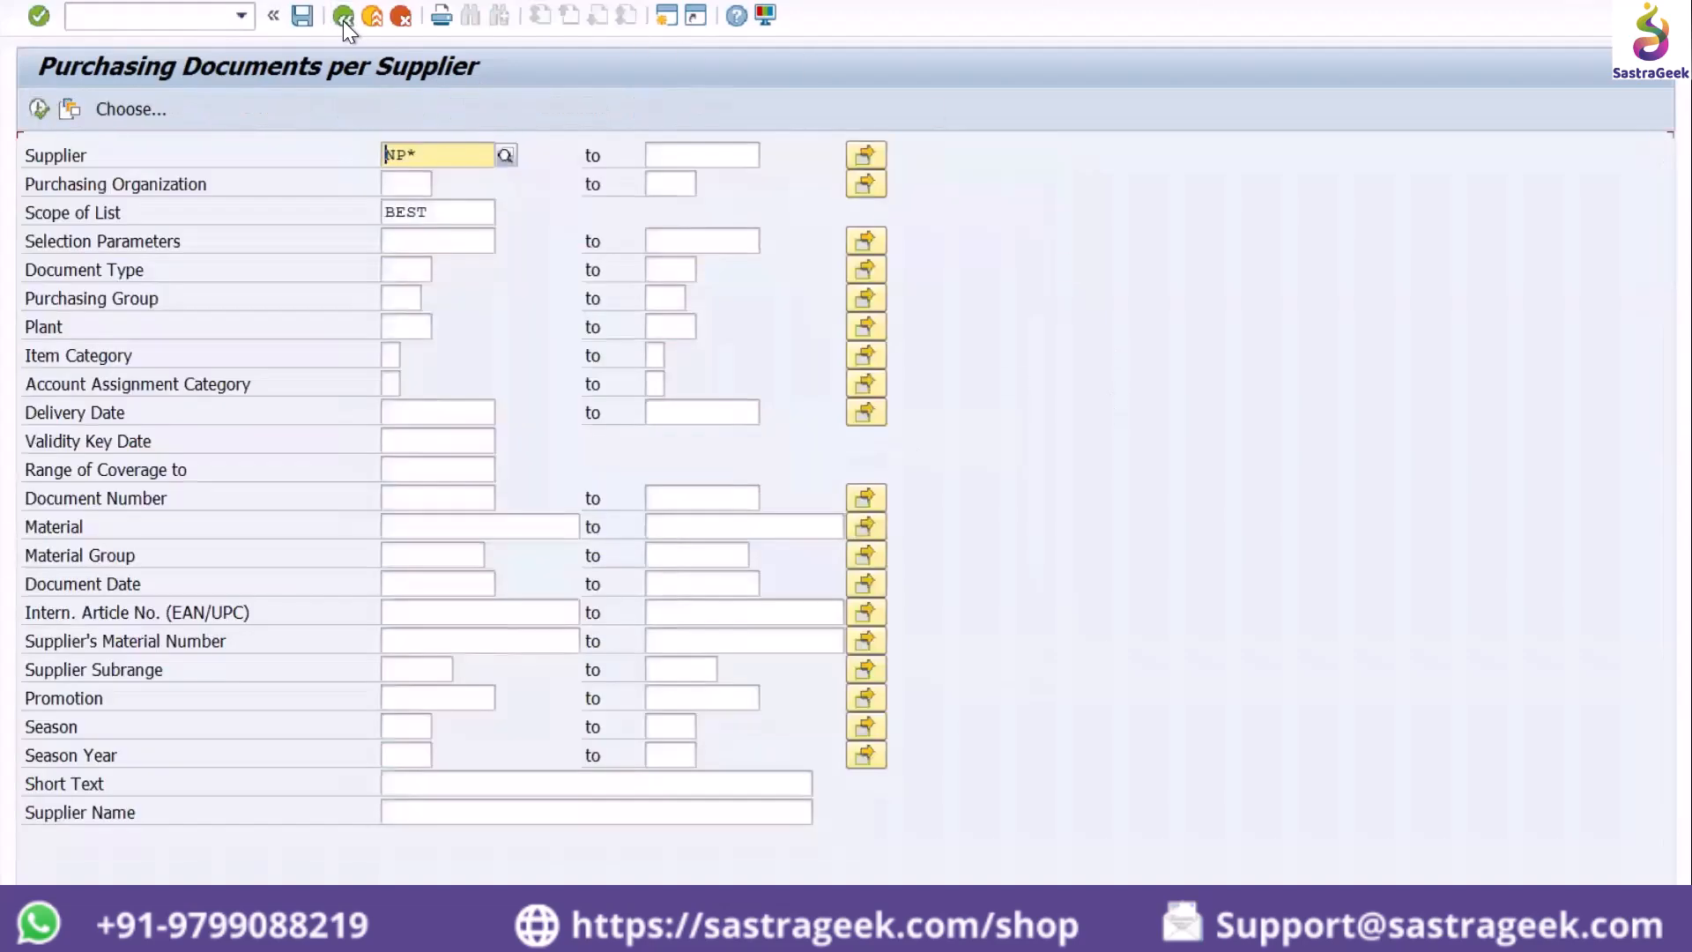
click(868, 155)
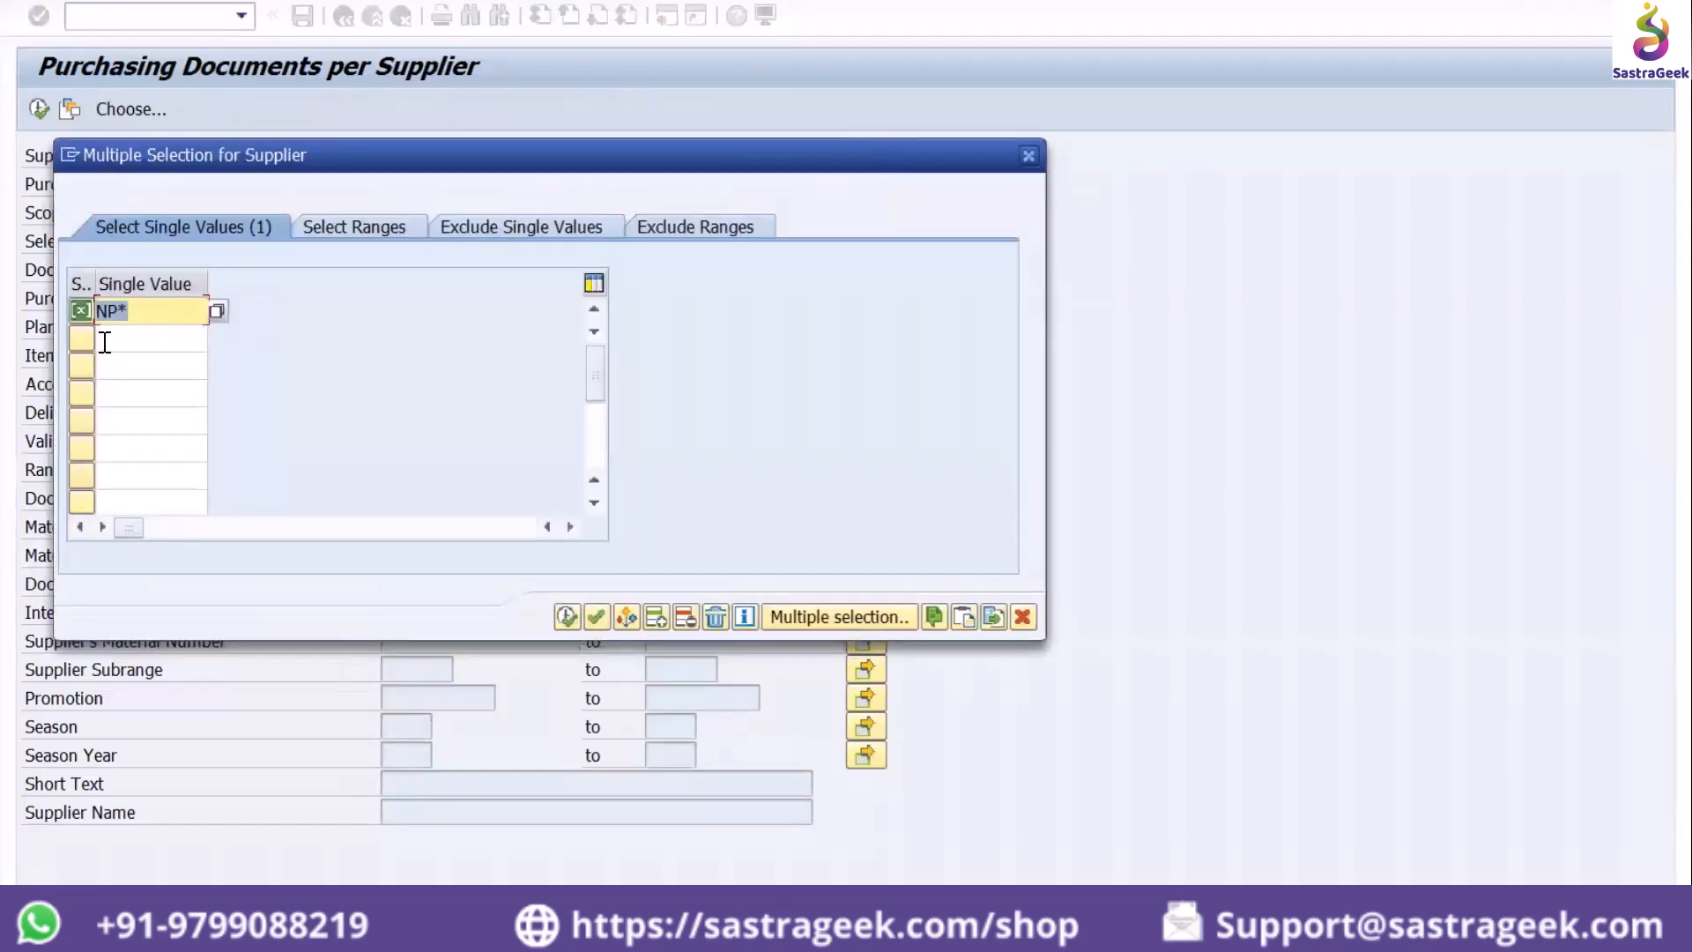
key(Delete)
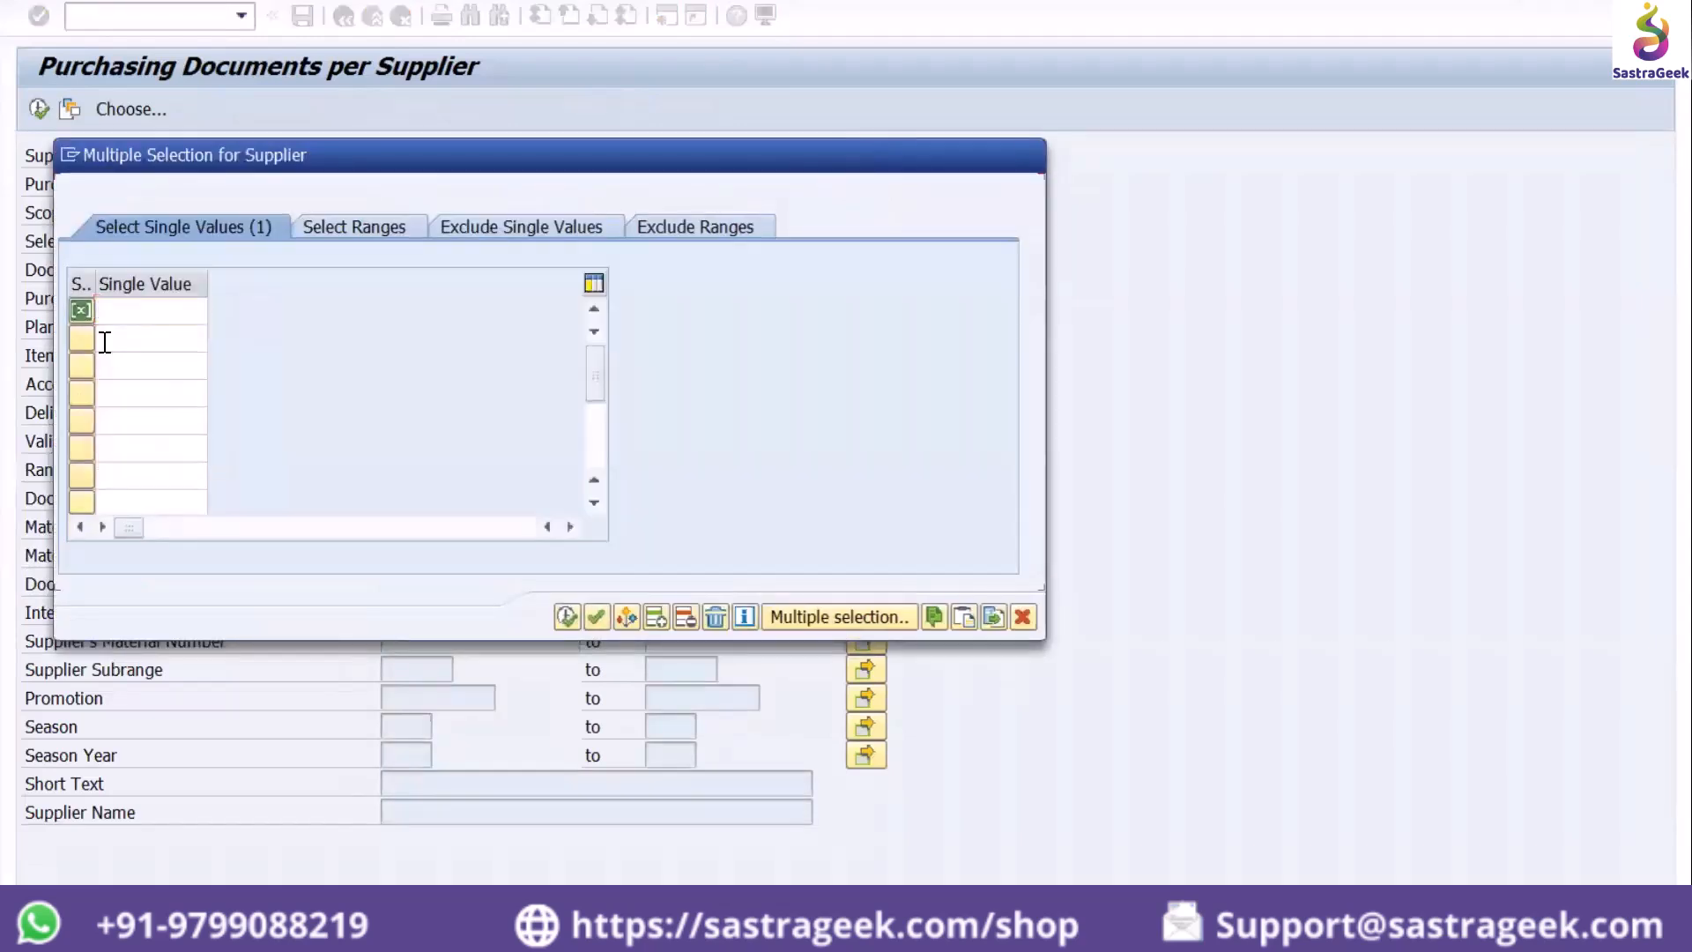
key(Return)
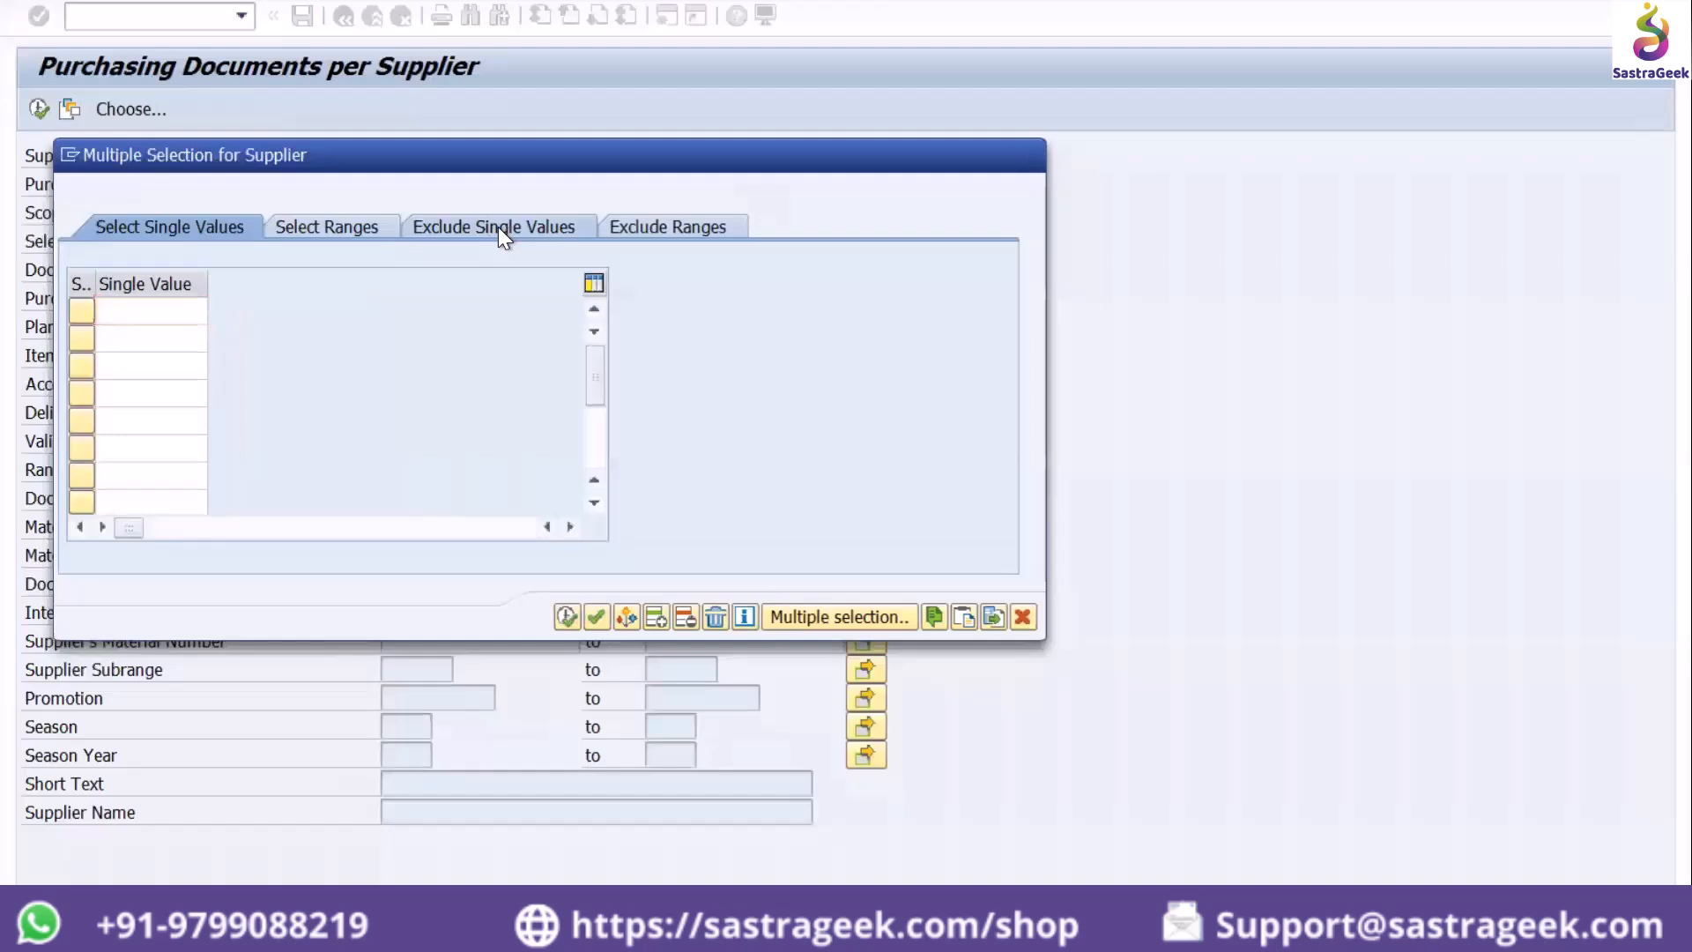
Exclude NP* as a single value for Supplier, apply the selection and run the purchasing documents report
click(499, 227)
text(NP*)
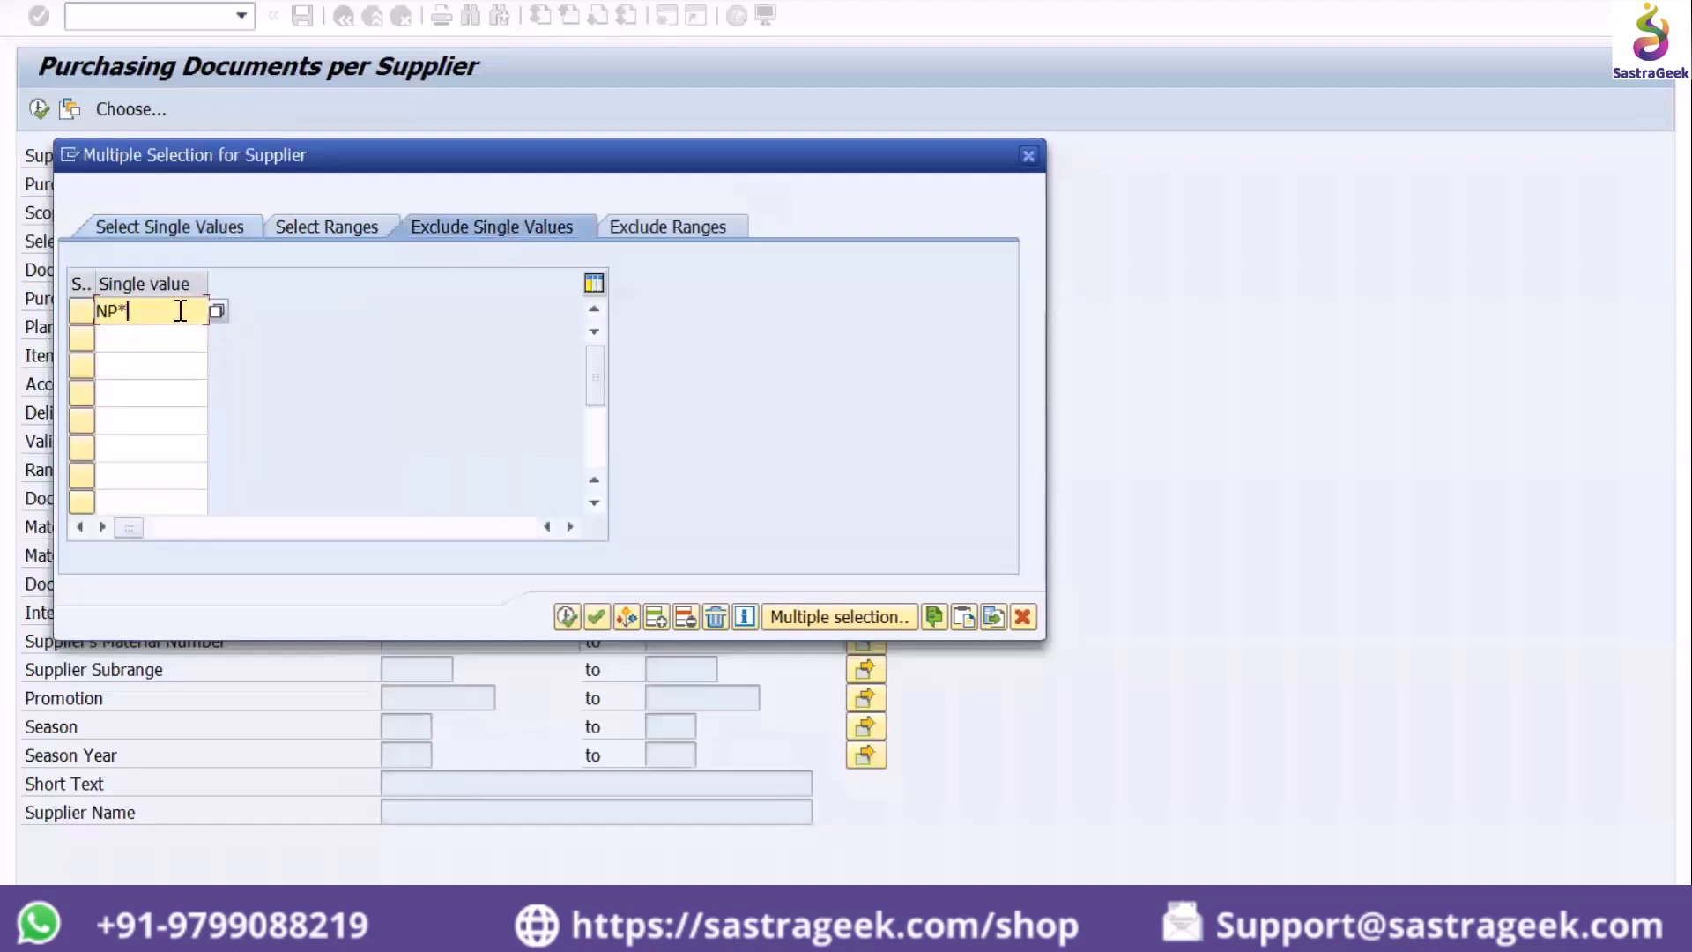
key(Return)
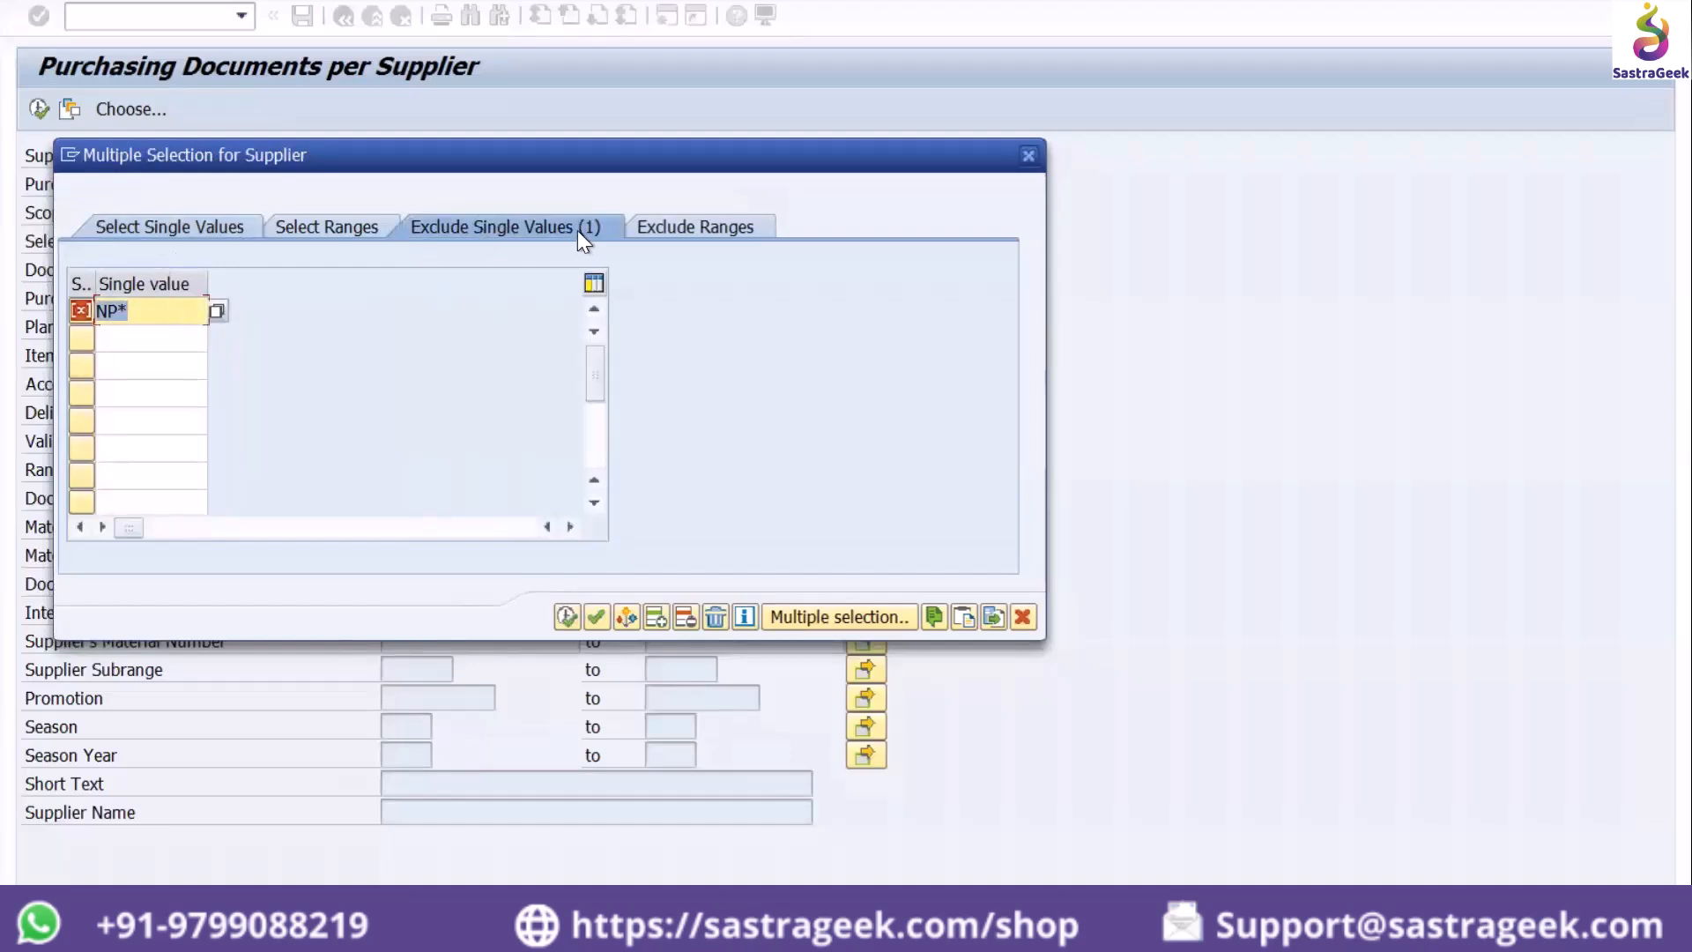
click(701, 224)
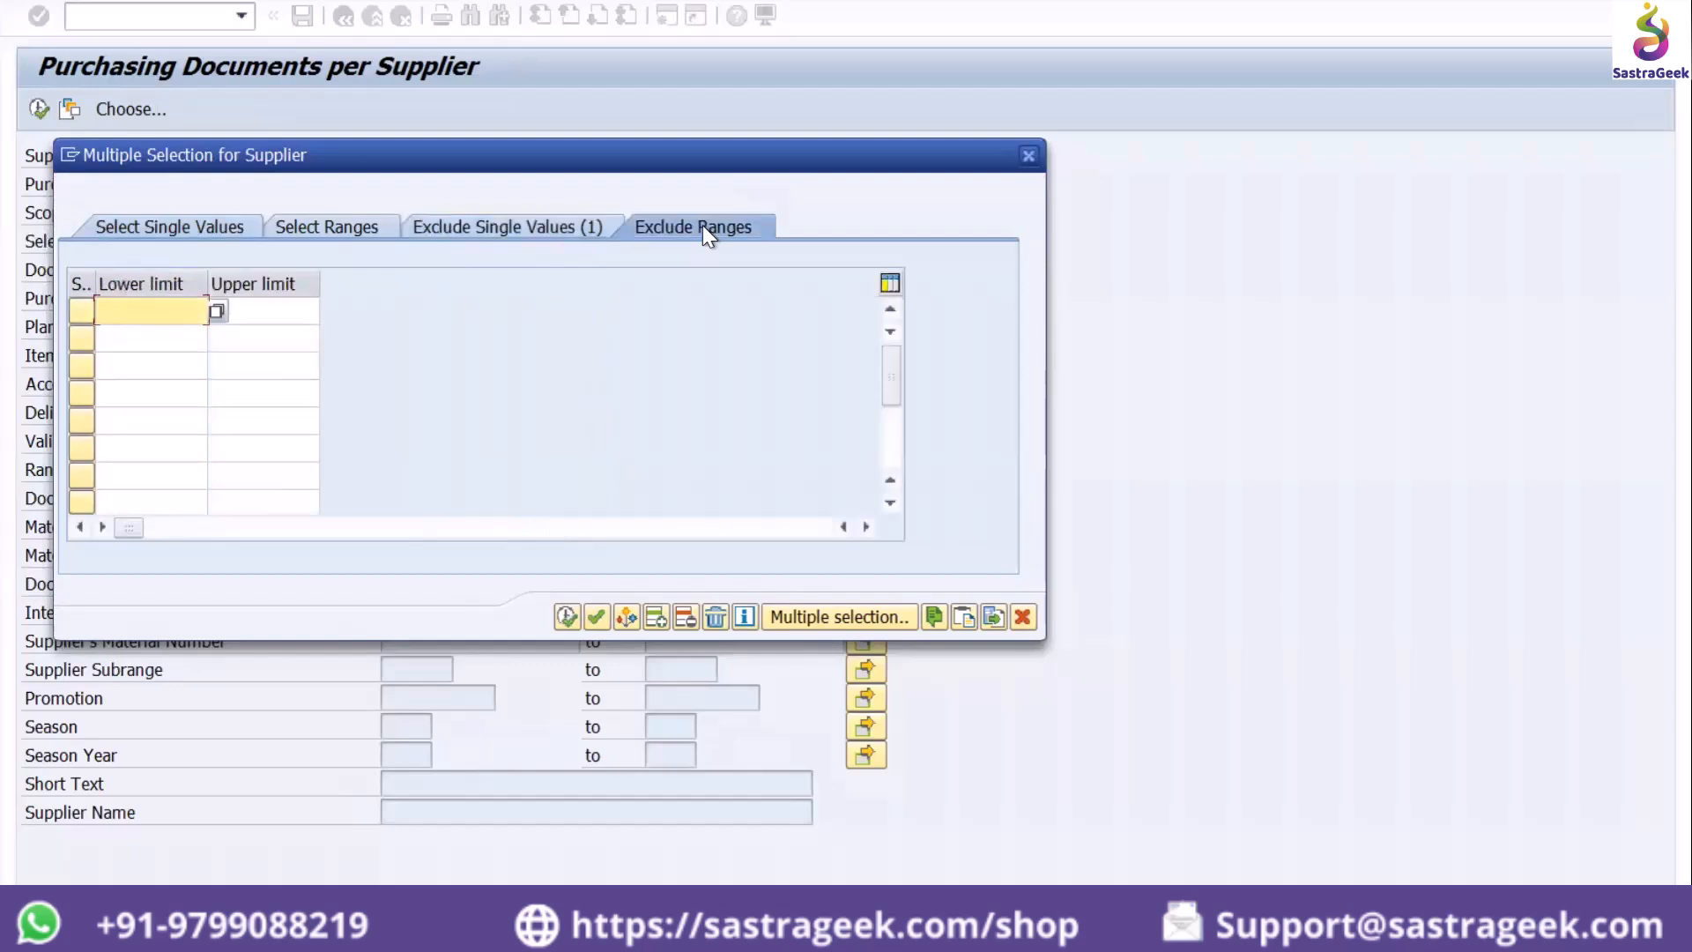
click(506, 231)
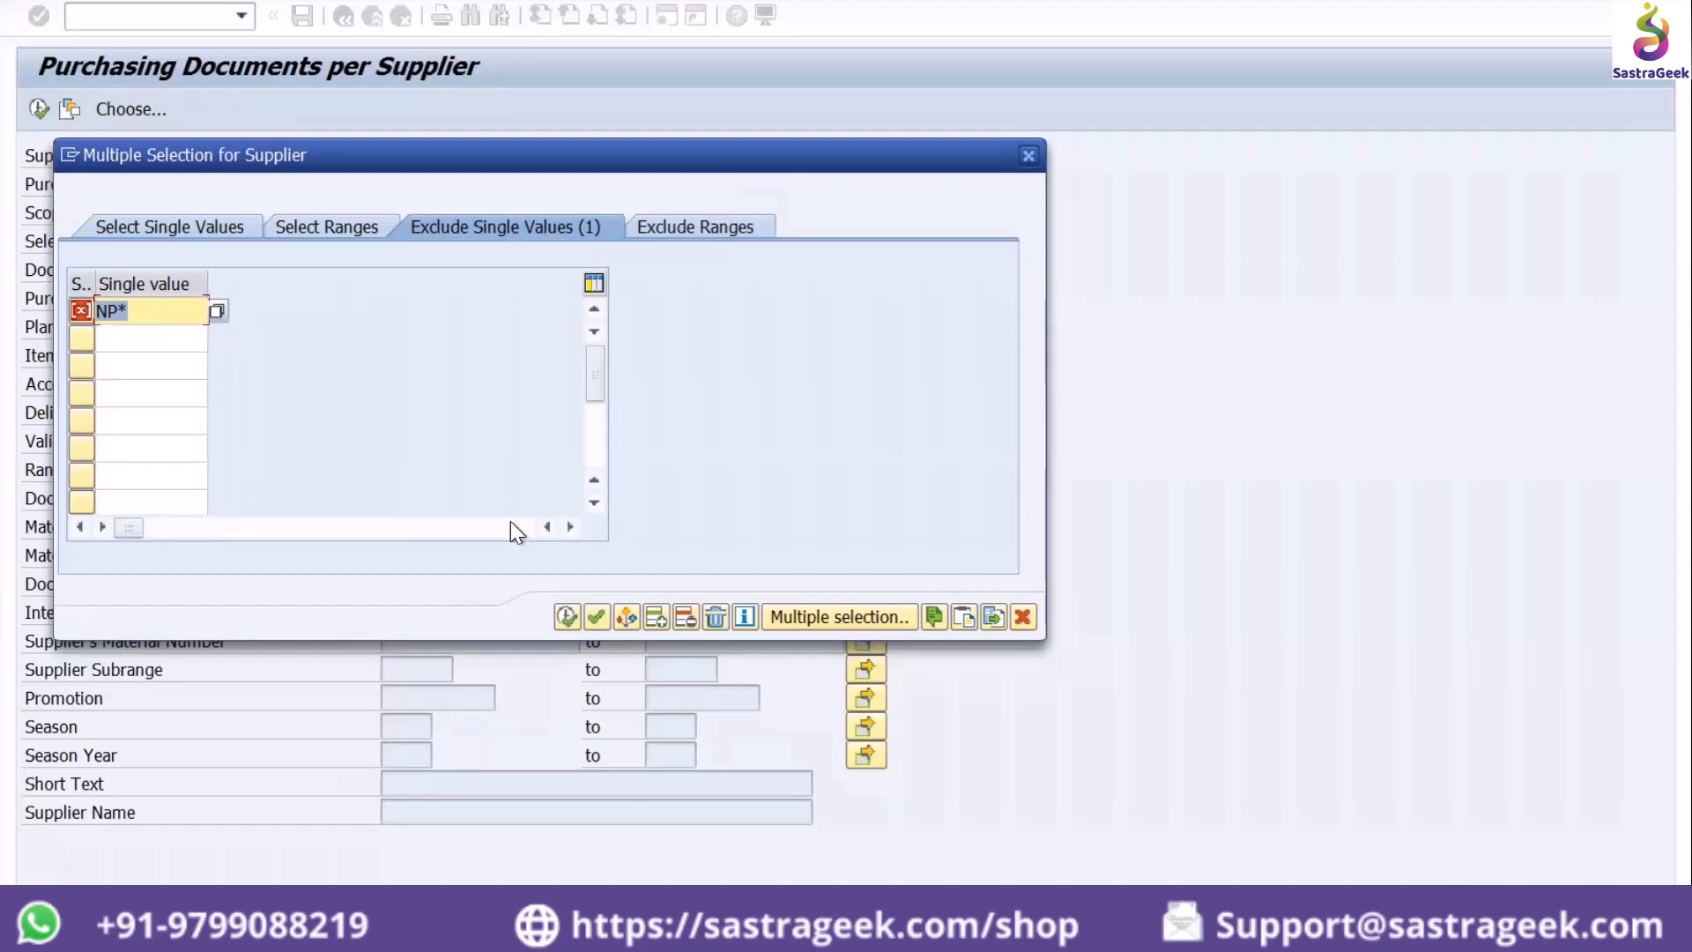
click(566, 616)
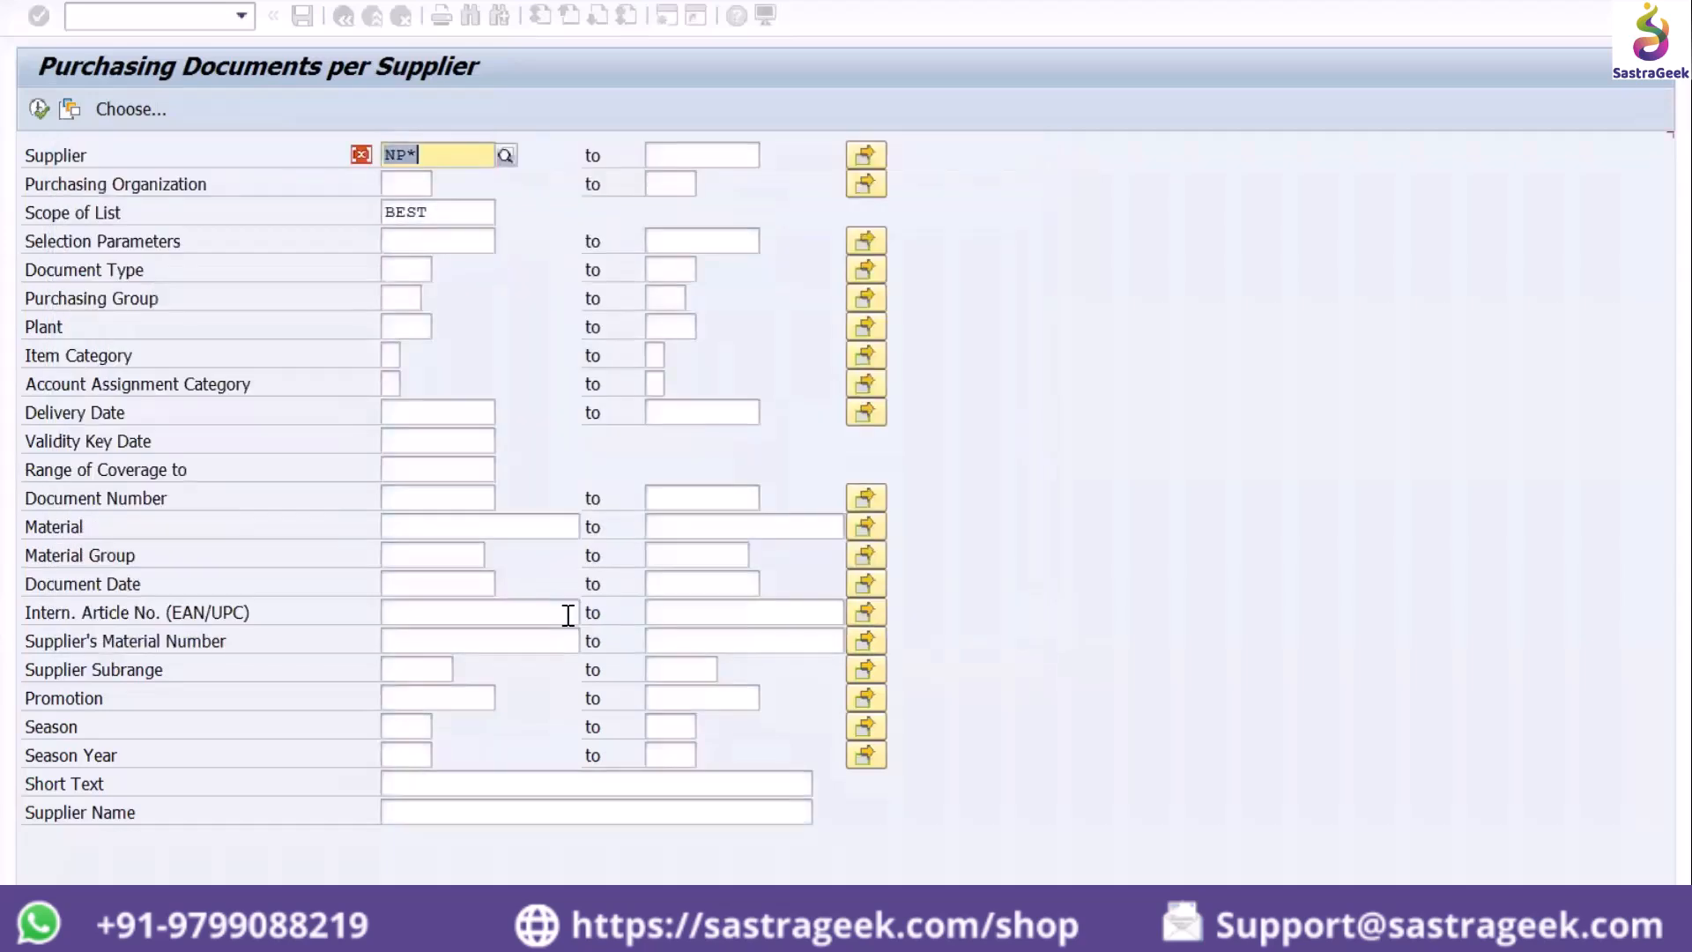
click(36, 105)
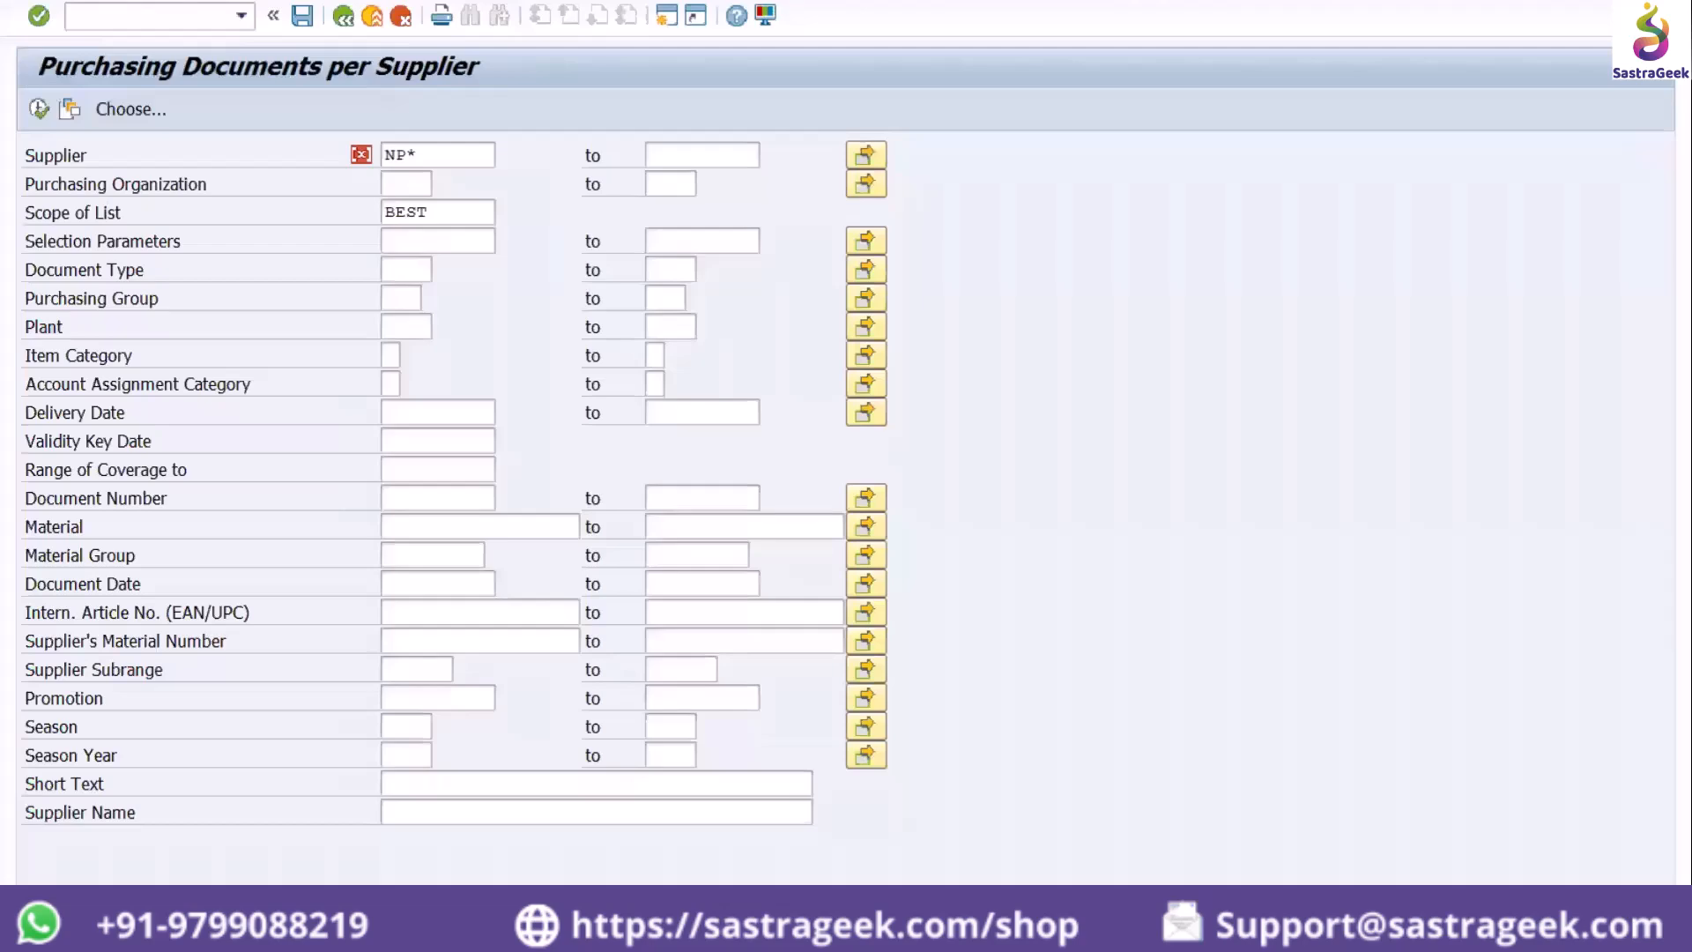
Stop the running transaction and start me2l again
key(alt+space)
click(114, 198)
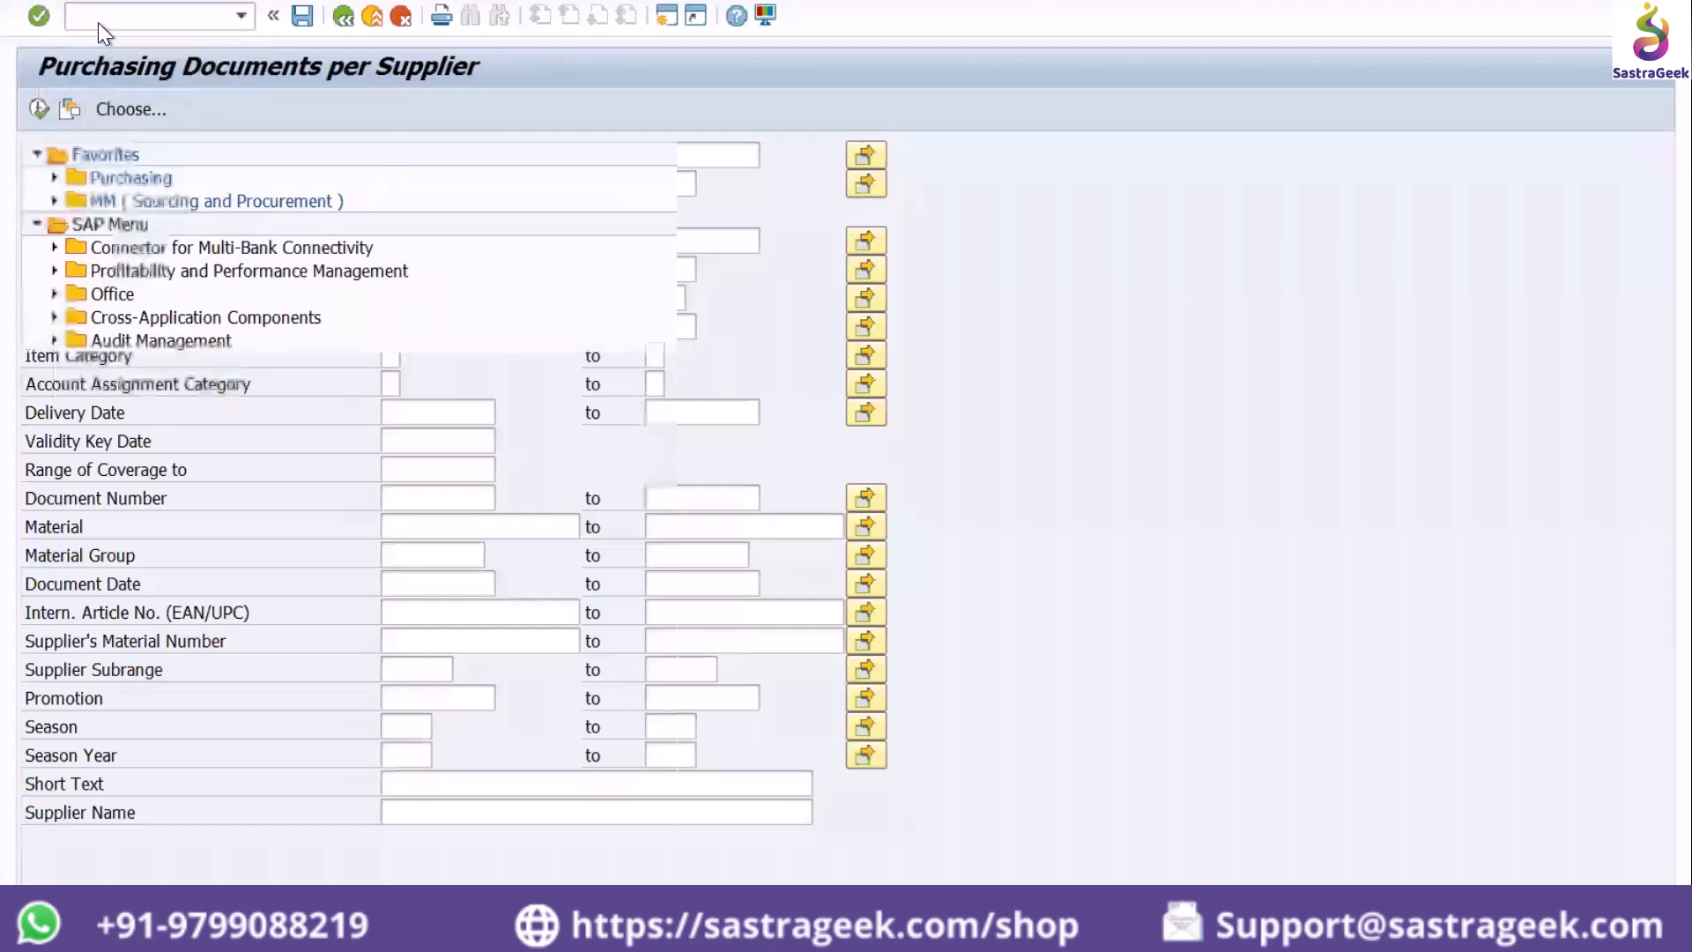
text(me2l)
key(Return)
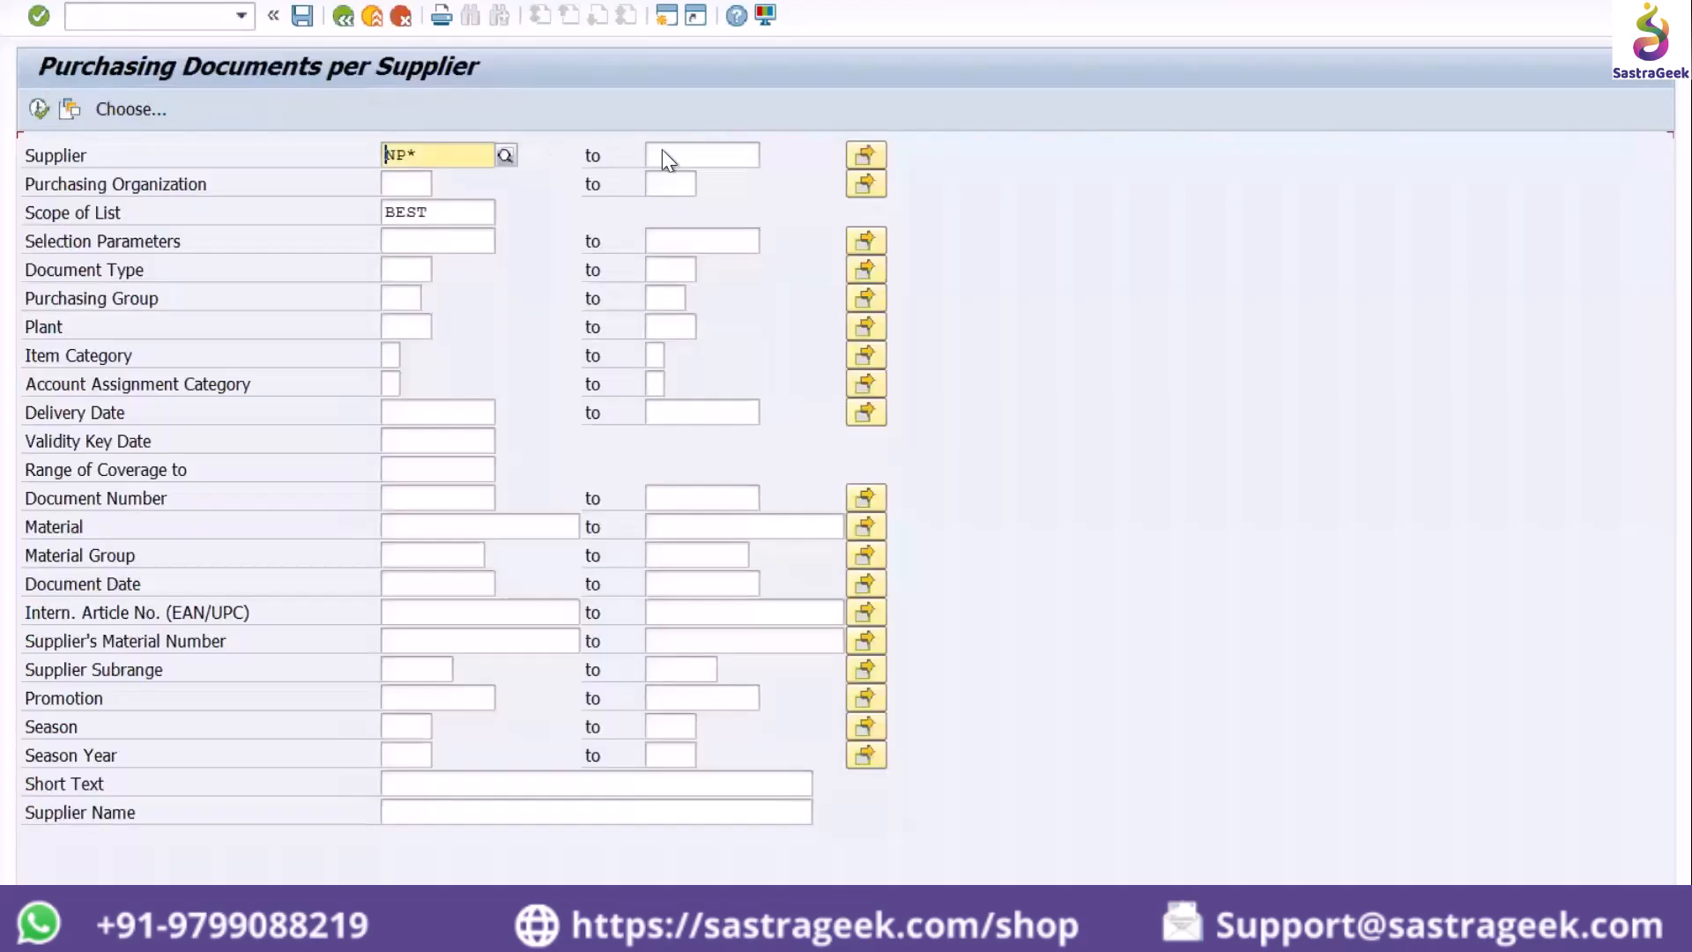
Add NP* as an excluded single value in the multiple selection for Supplier
click(861, 155)
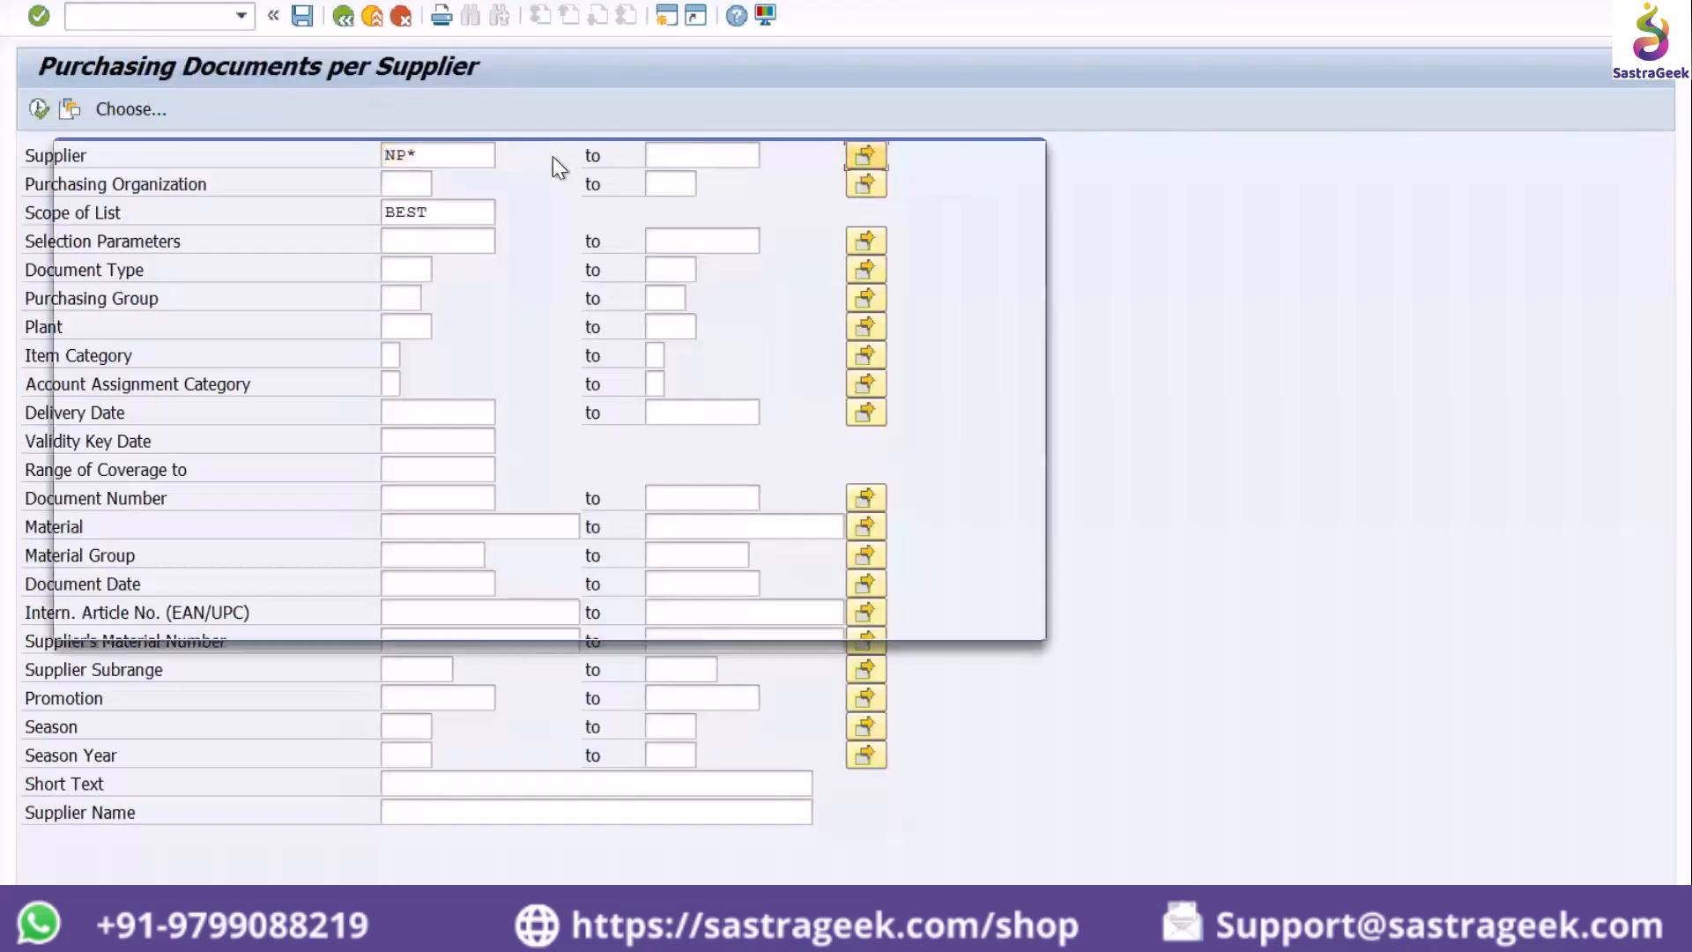
click(504, 224)
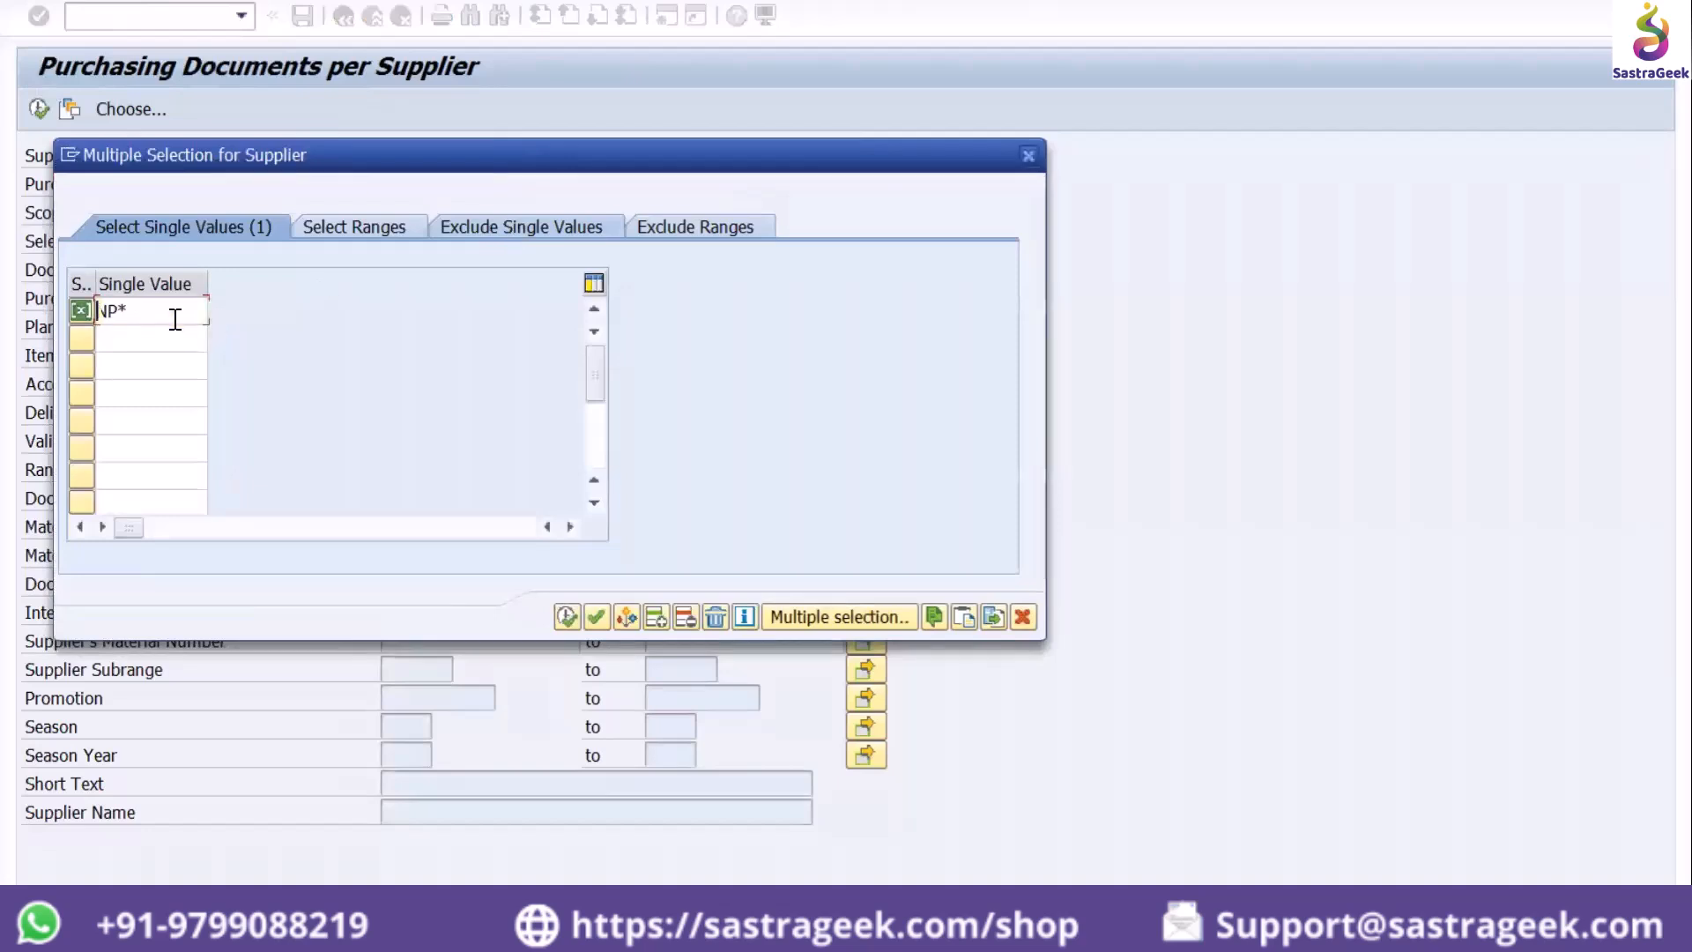
click(170, 314)
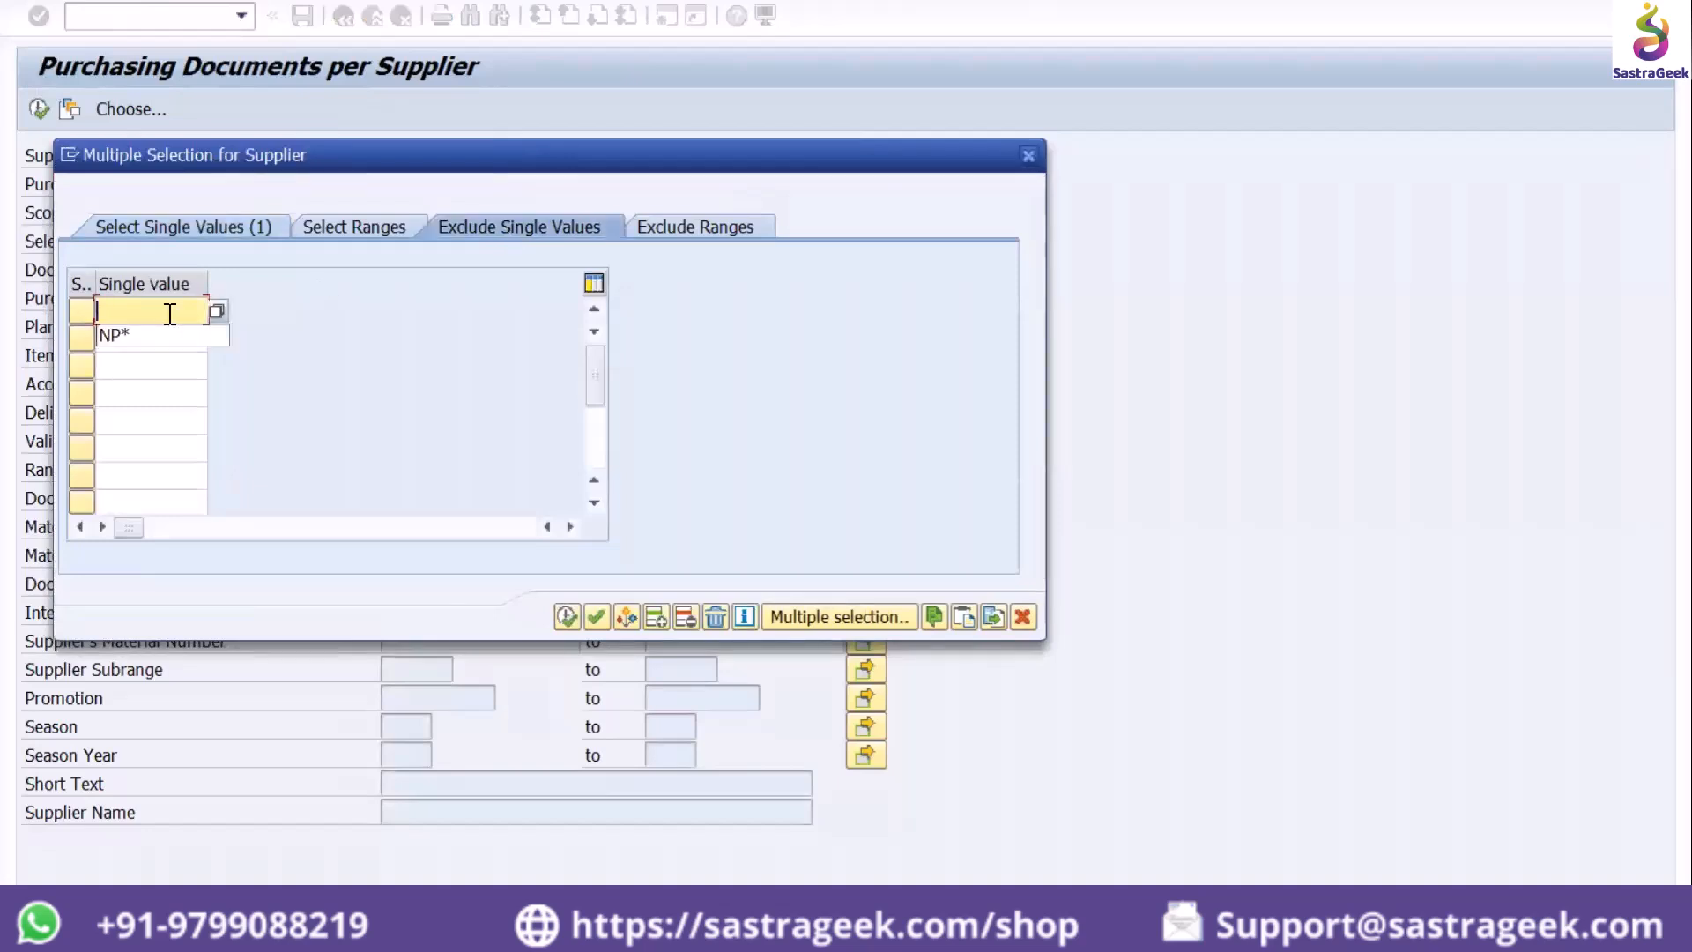
text(NP*)
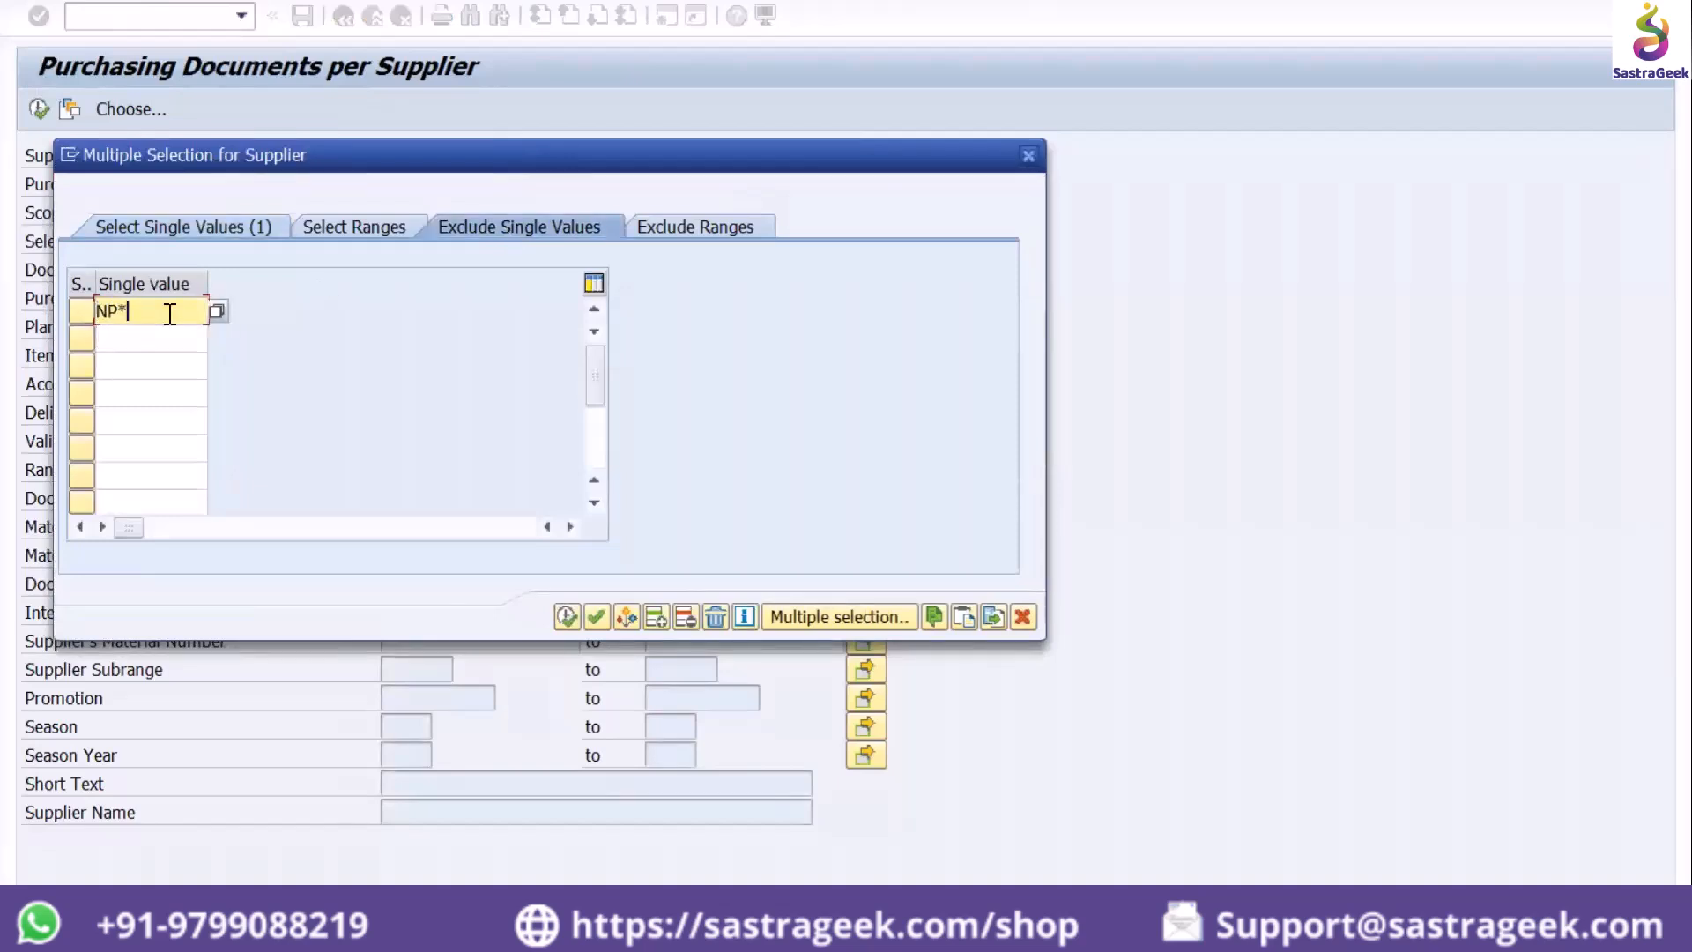
key(Return)
Delete NP* from the included single values for Supplier and apply the multiple selection
click(173, 227)
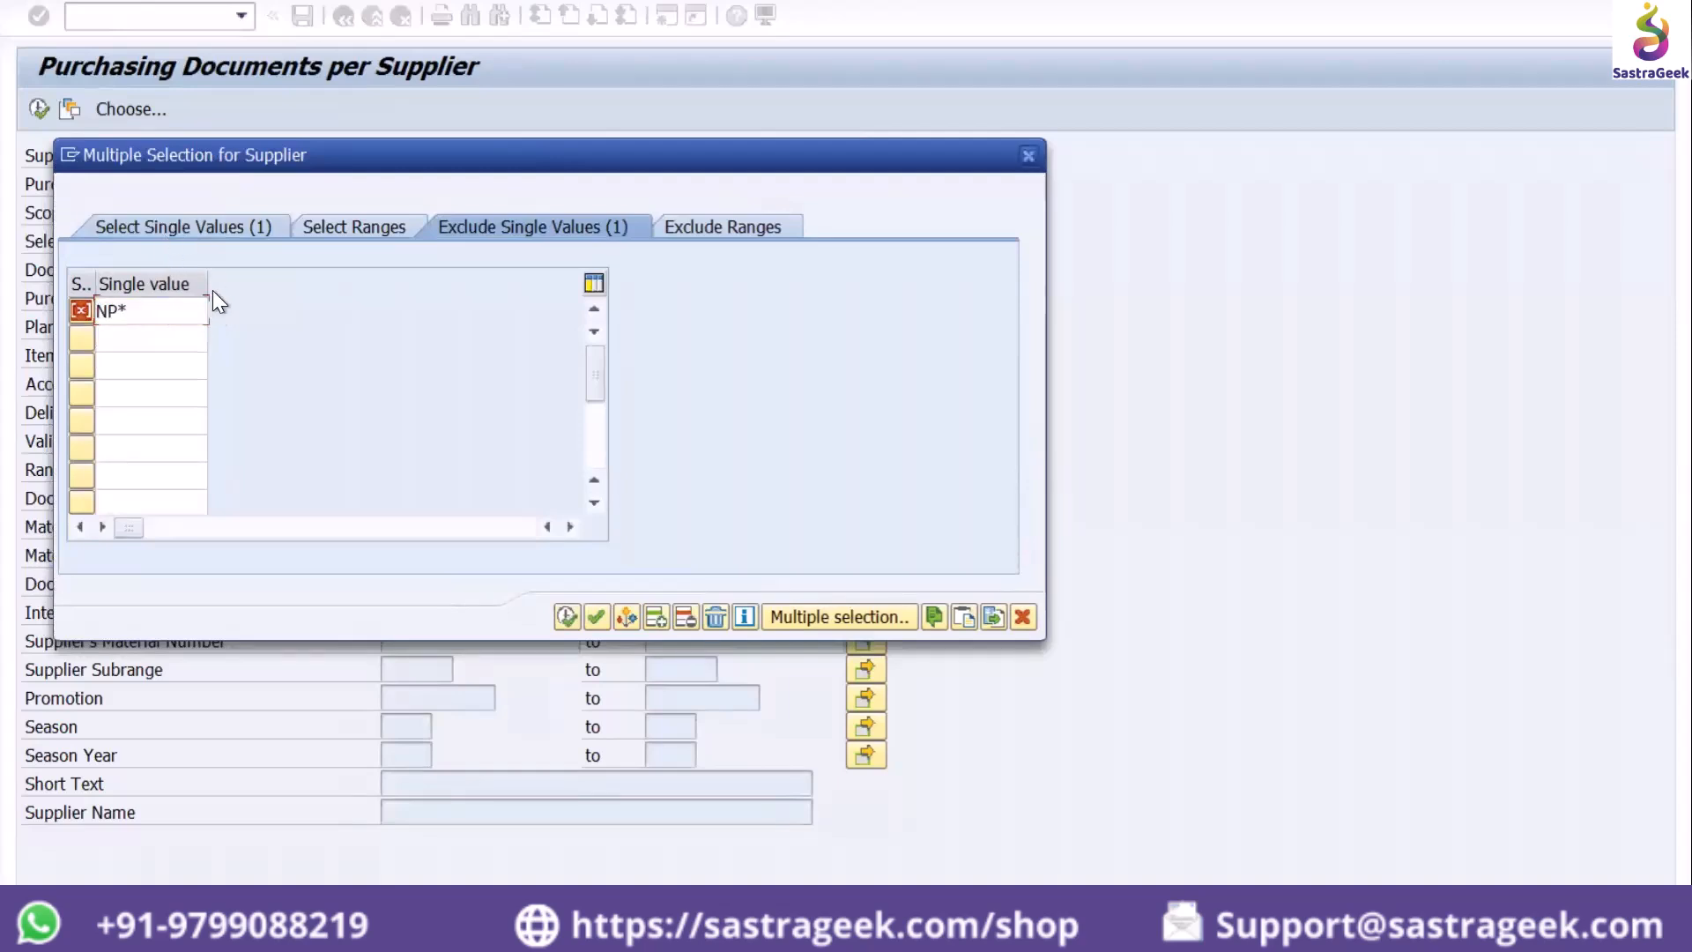
key(Delete)
key(Return)
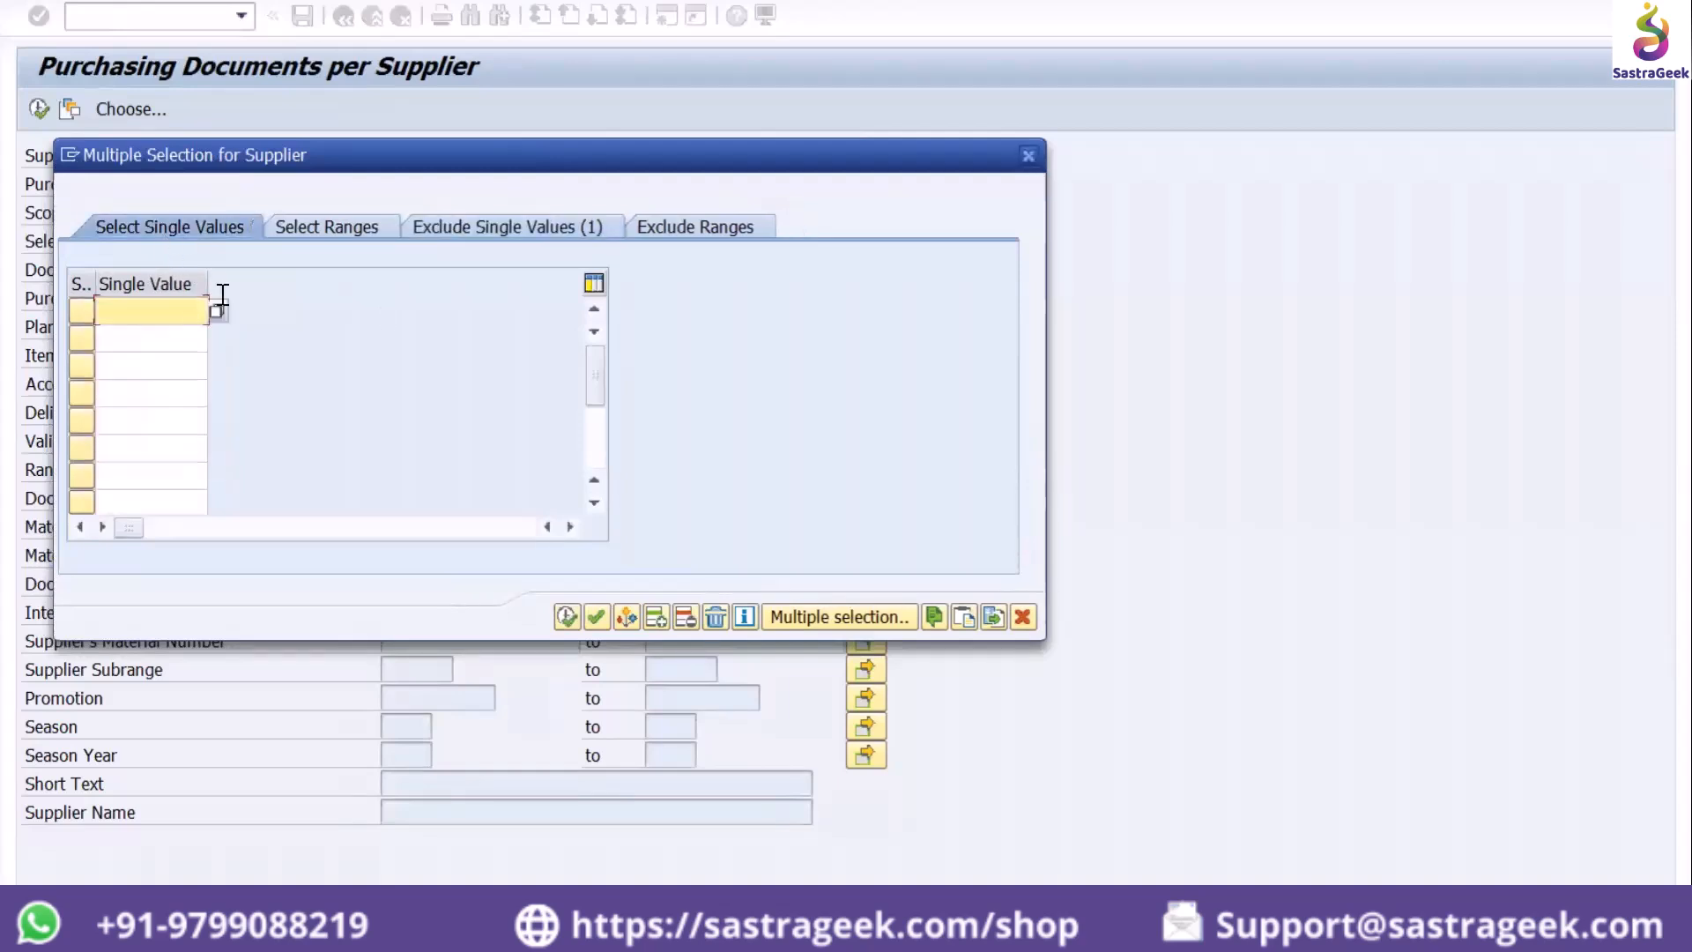
click(566, 616)
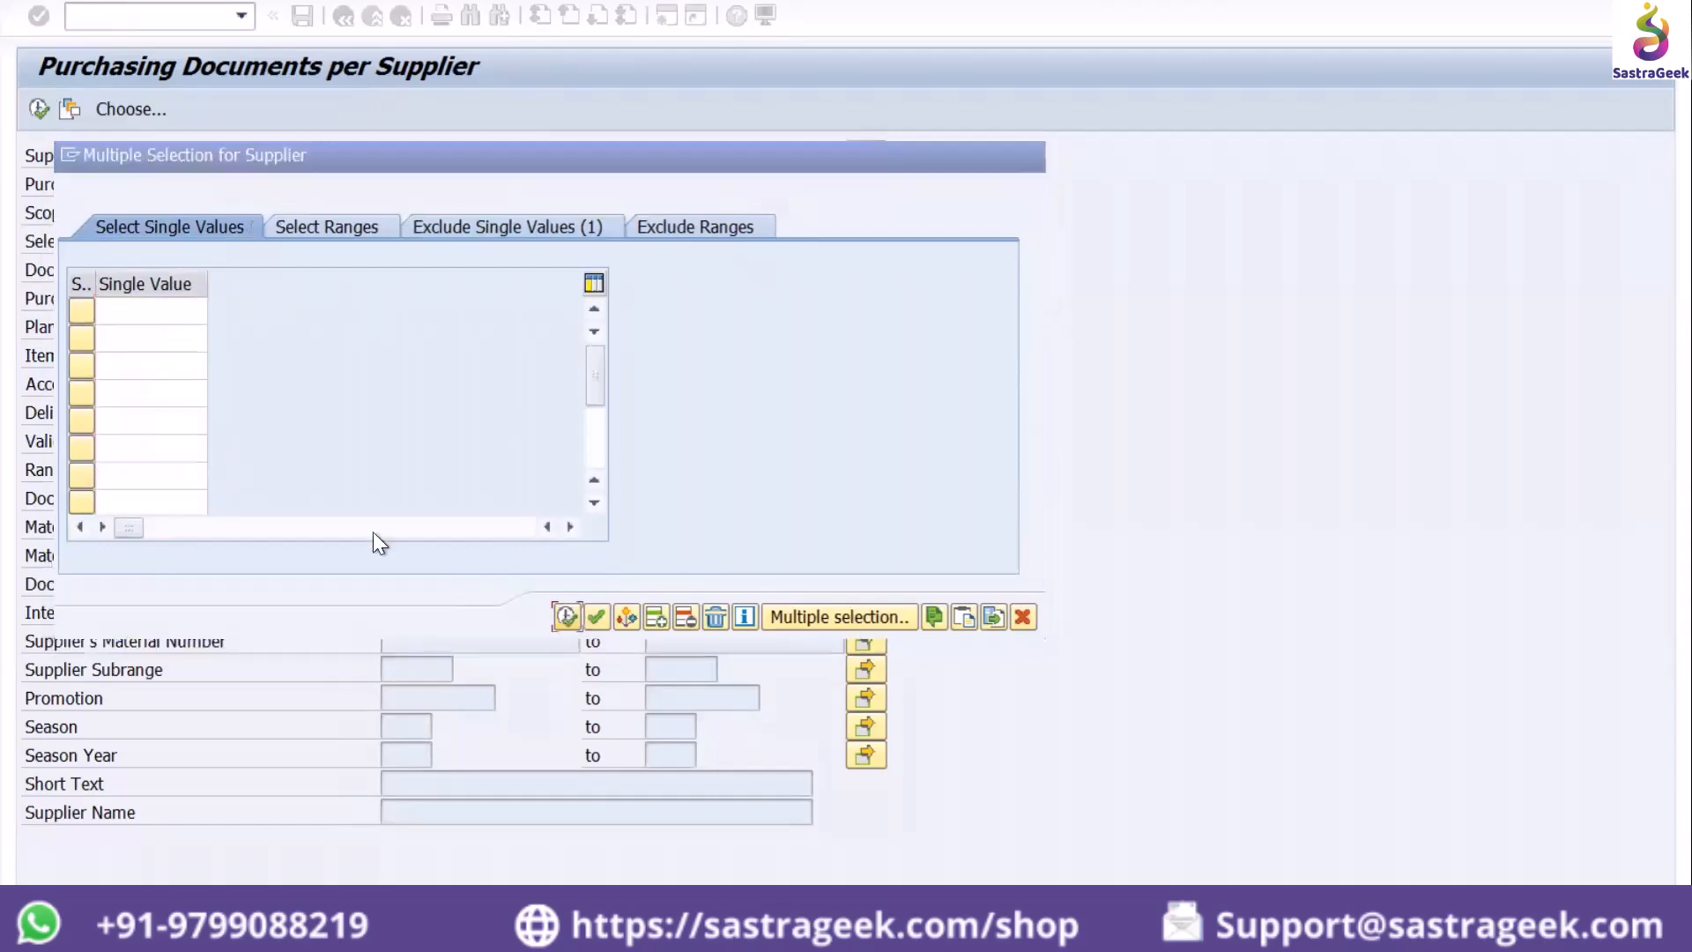
Change the scope of list to ALV
click(450, 216)
key(BackSpace)
key(BackSpace)
key(BackSpace)
key(BackSpace)
text(alv)
key(Return)
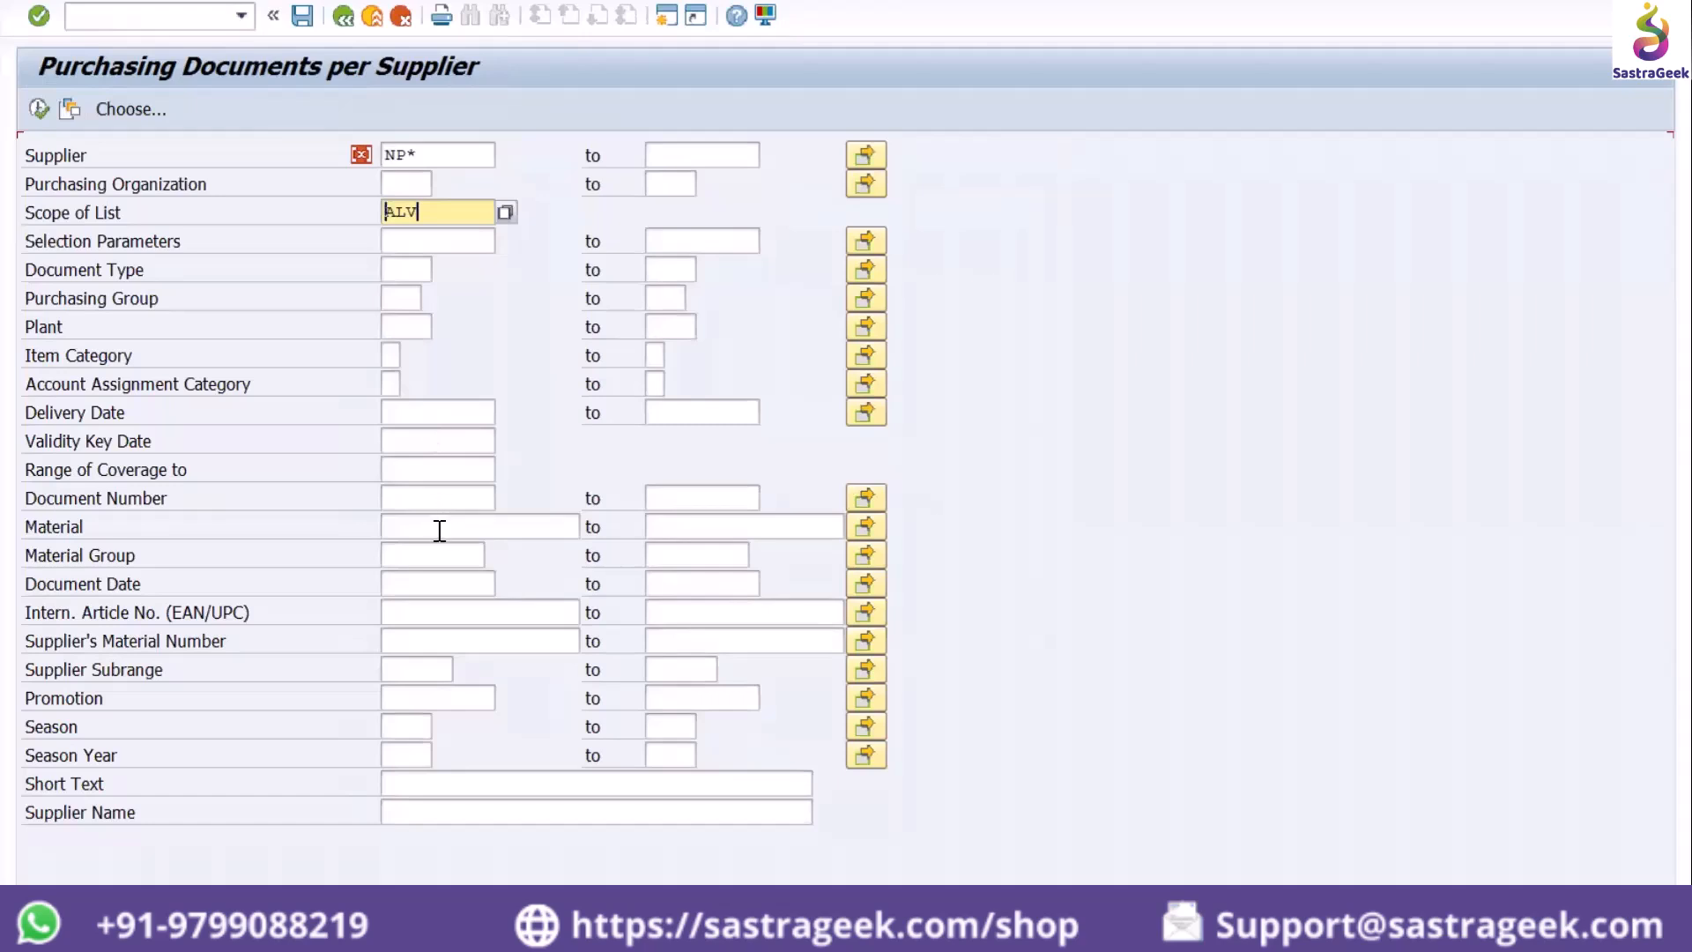
Run the purchasing documents report for plant NP01 and return to the SAP Easy Access screen
click(415, 325)
text(np01)
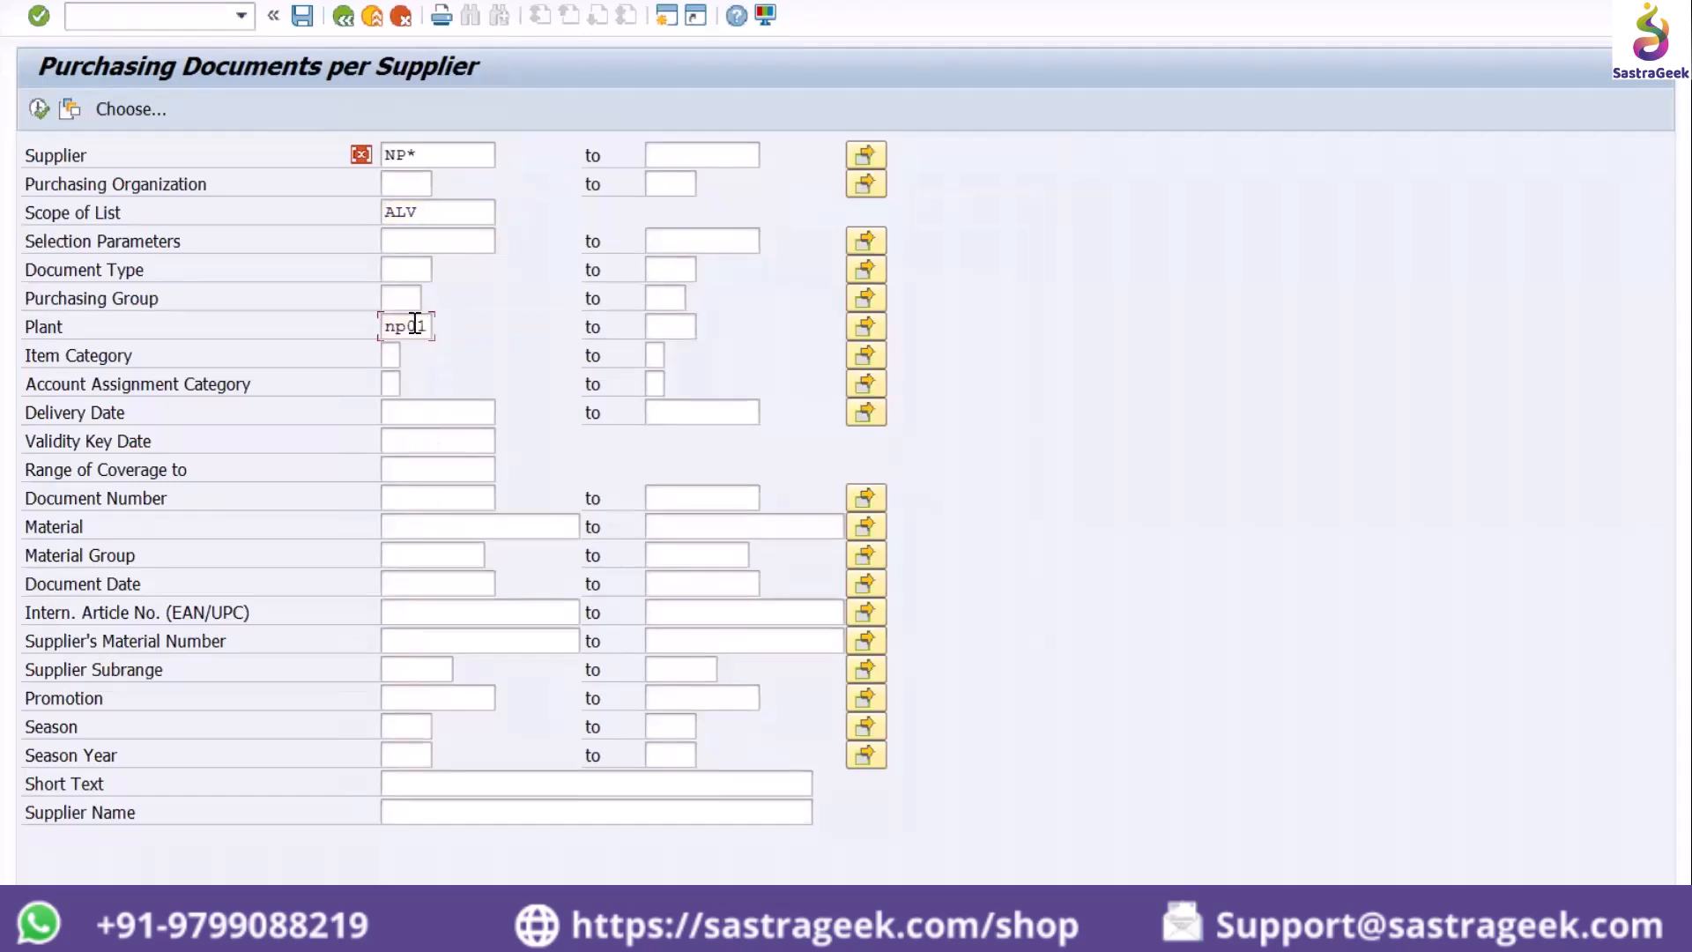
key(Return)
click(39, 108)
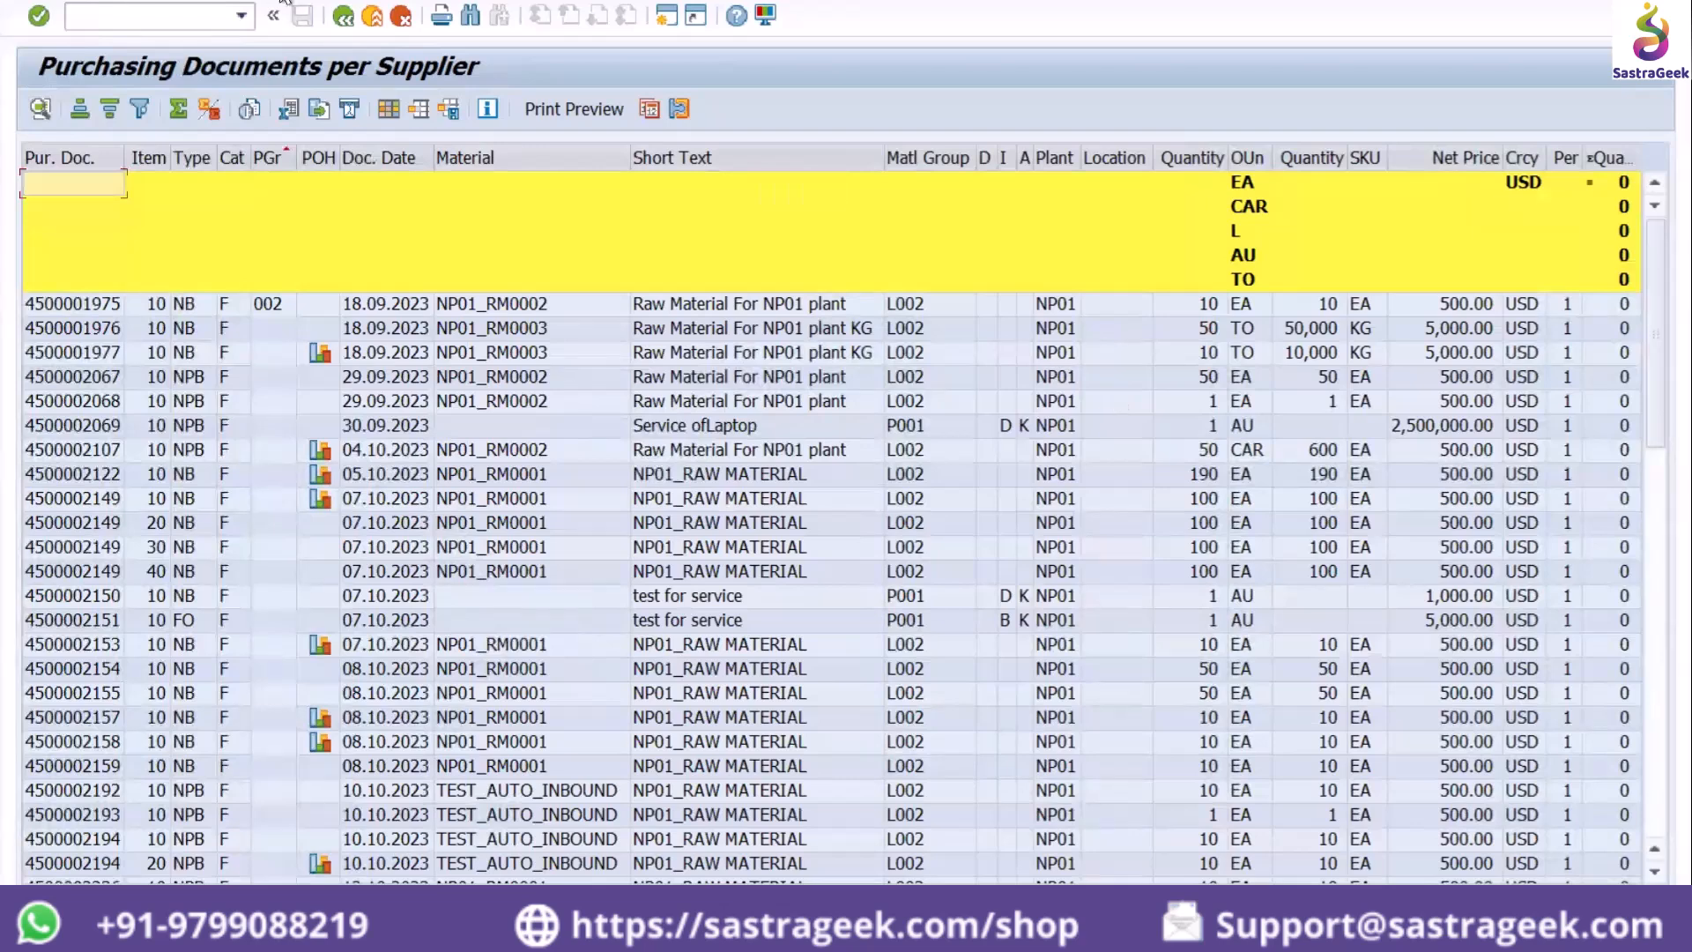
click(346, 15)
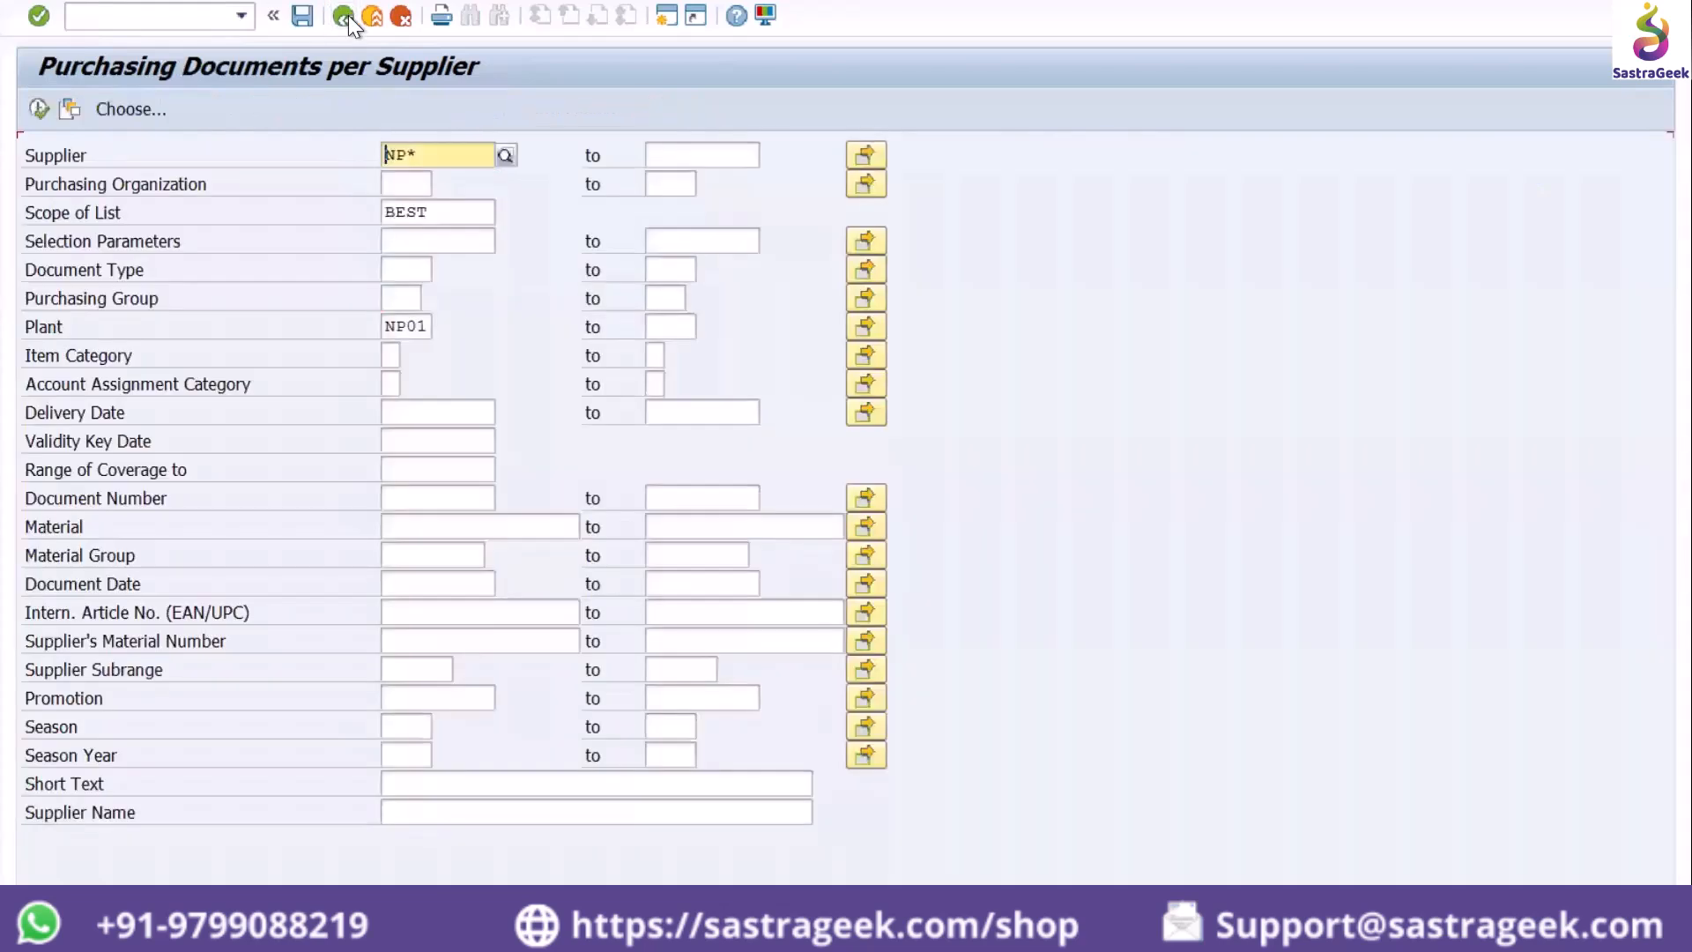
click(346, 15)
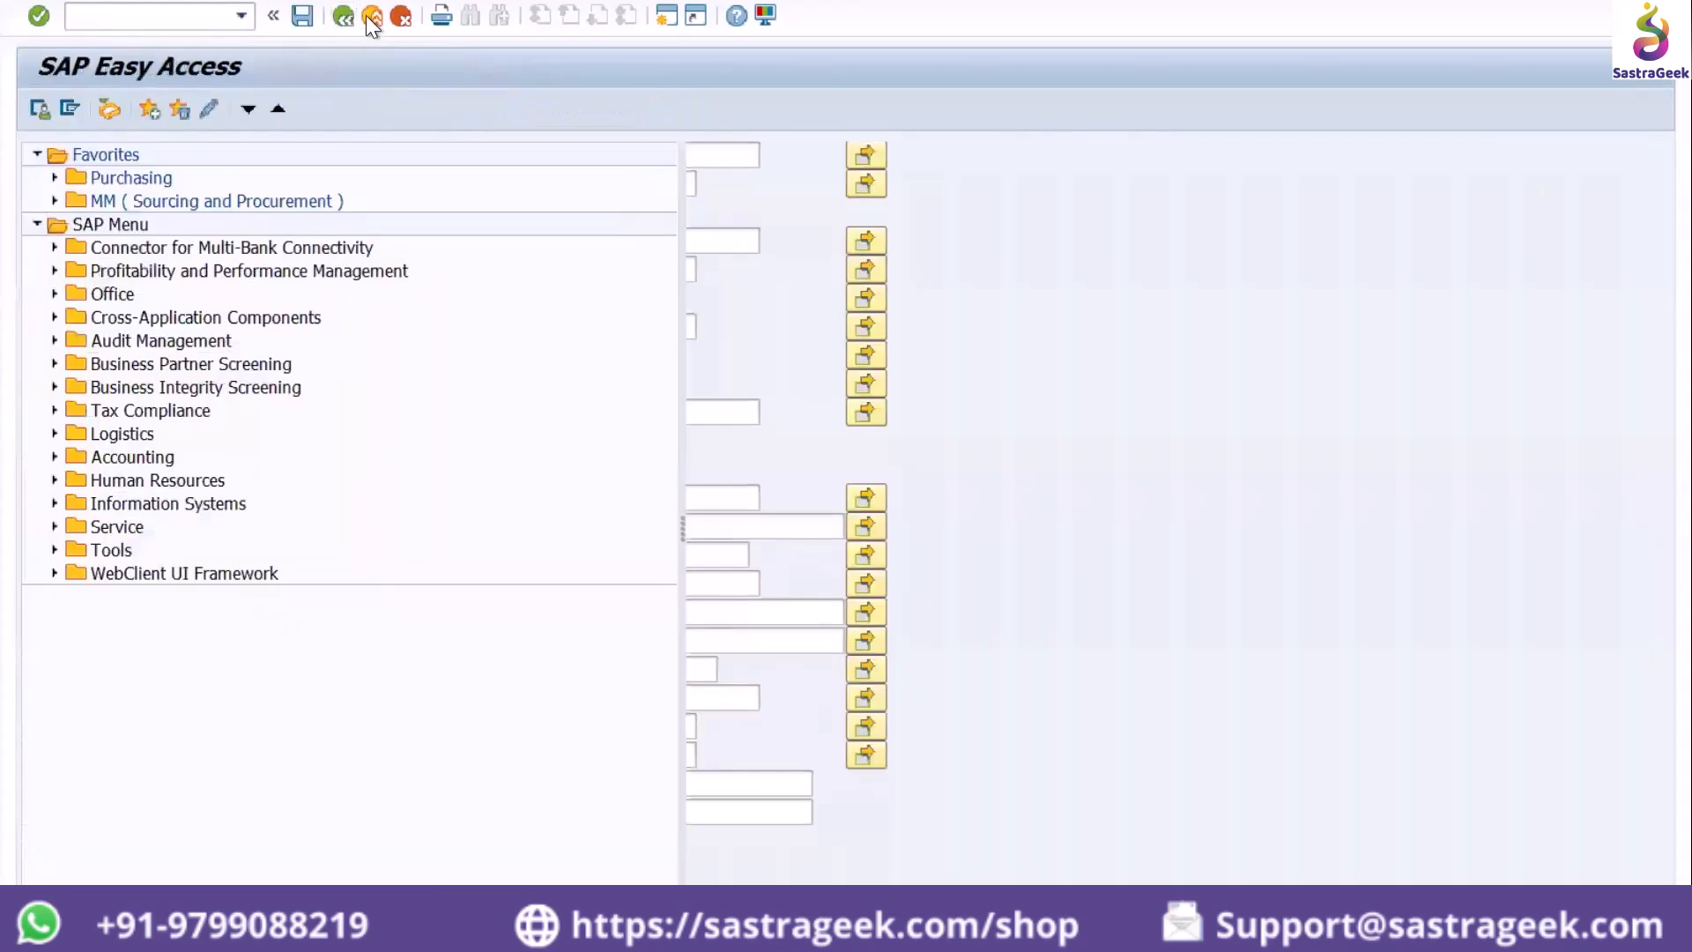